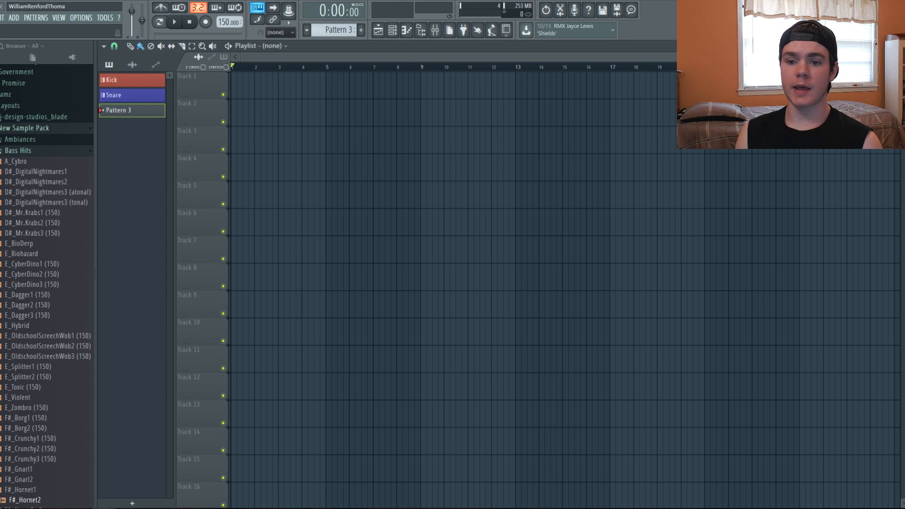
Step: Look through the samples in the Bass Hits folder of the New Sample Pack, noting their key prefixes and tempo labels
{"action": "scroll", "coordinate": [37, 172], "scroll_direction": "down", "scroll_amount": 10}
{"action": "scroll", "coordinate": [36, 171], "scroll_direction": "up", "scroll_amount": 10}
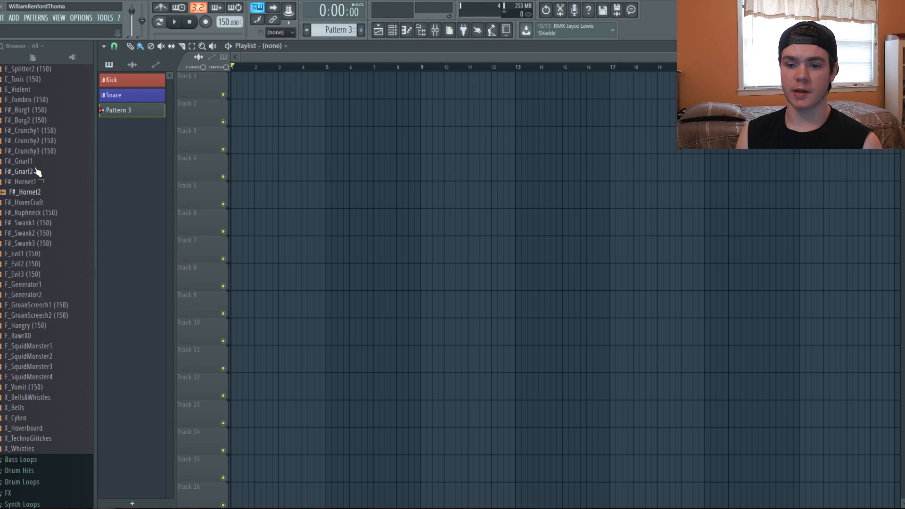
{"action": "scroll", "coordinate": [36, 172], "scroll_direction": "down", "scroll_amount": 2}
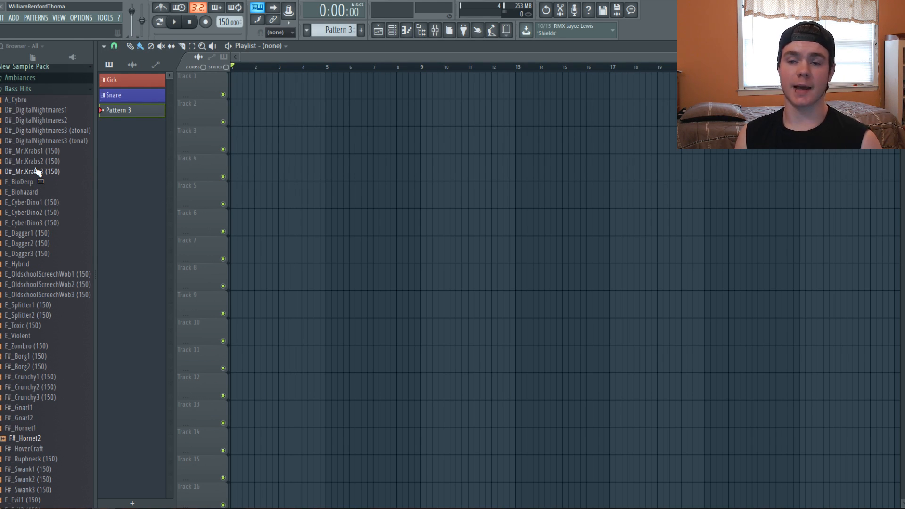
{"action": "scroll", "coordinate": [44, 188], "scroll_direction": "down", "scroll_amount": 6}
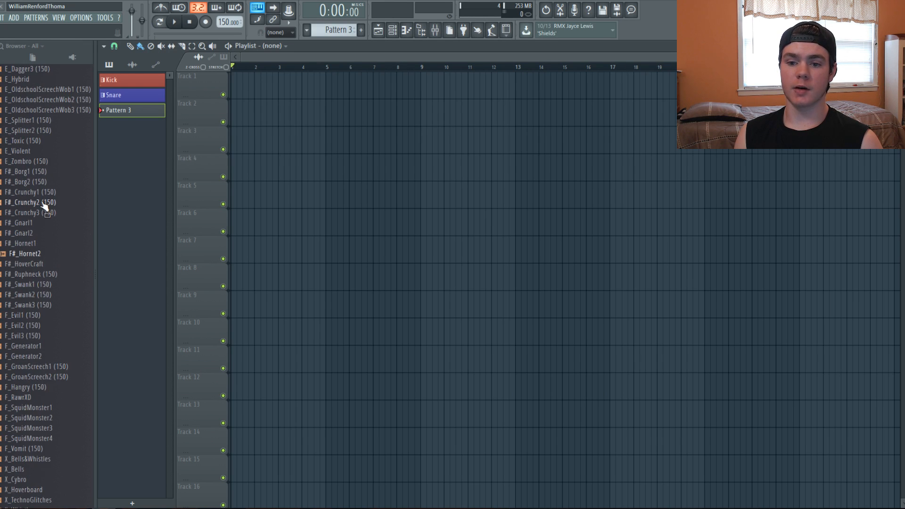
{"action": "scroll", "coordinate": [44, 206], "scroll_direction": "down", "scroll_amount": 4}
{"action": "scroll", "coordinate": [45, 202], "scroll_direction": "up", "scroll_amount": 10}
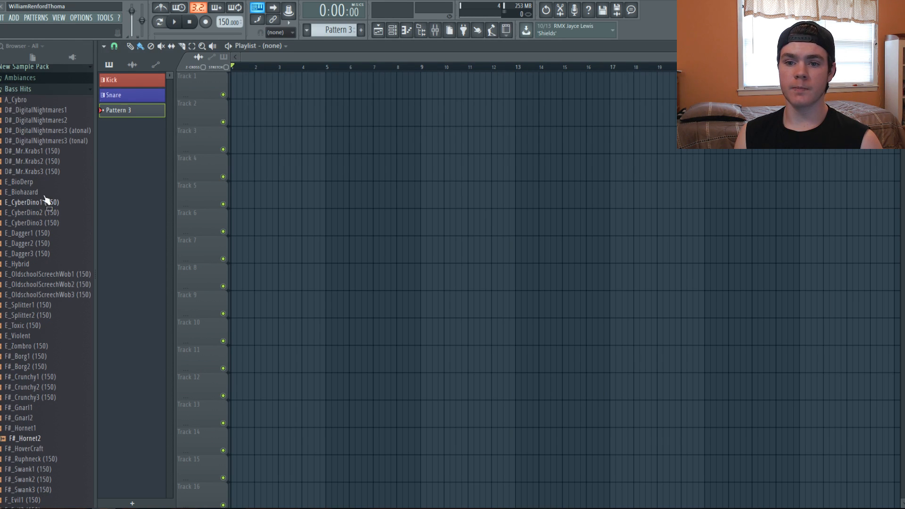
{"action": "scroll", "coordinate": [38, 360], "scroll_direction": "down", "scroll_amount": 6}
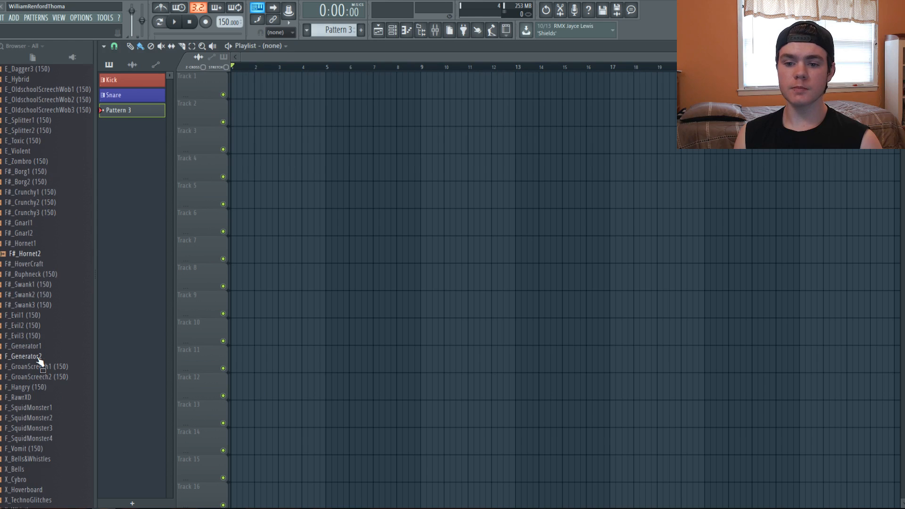
{"action": "scroll", "coordinate": [40, 360], "scroll_direction": "up", "scroll_amount": 6}
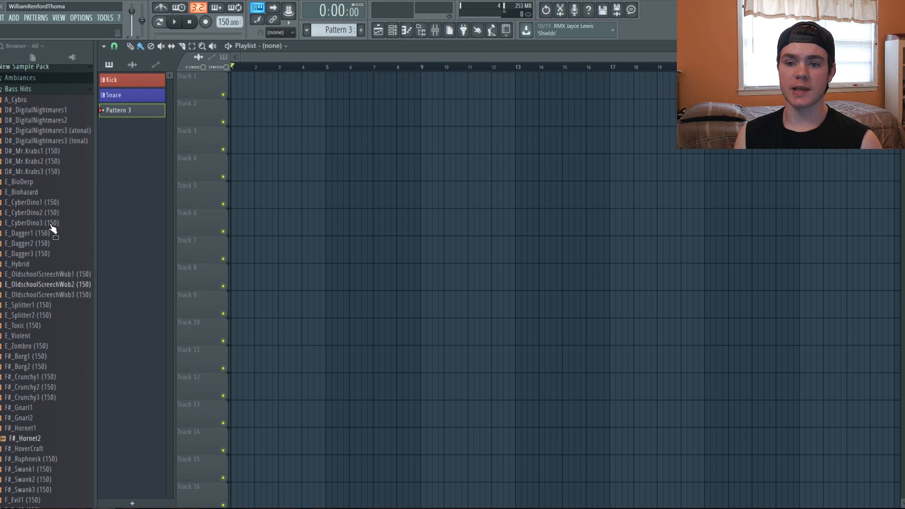
{"action": "scroll", "coordinate": [36, 195], "scroll_direction": "down", "scroll_amount": 10}
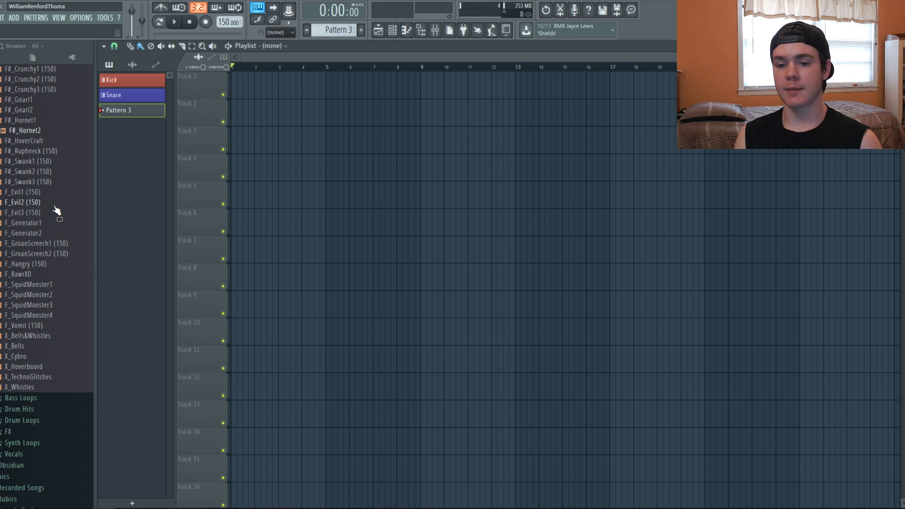
{"action": "scroll", "coordinate": [57, 210], "scroll_direction": "up", "scroll_amount": 2}
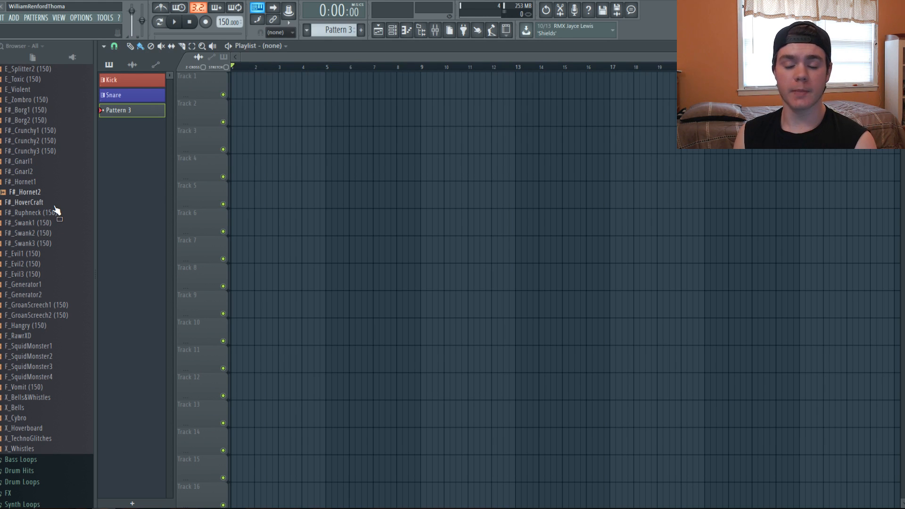
{"action": "scroll", "coordinate": [60, 175], "scroll_direction": "up", "scroll_amount": 4}
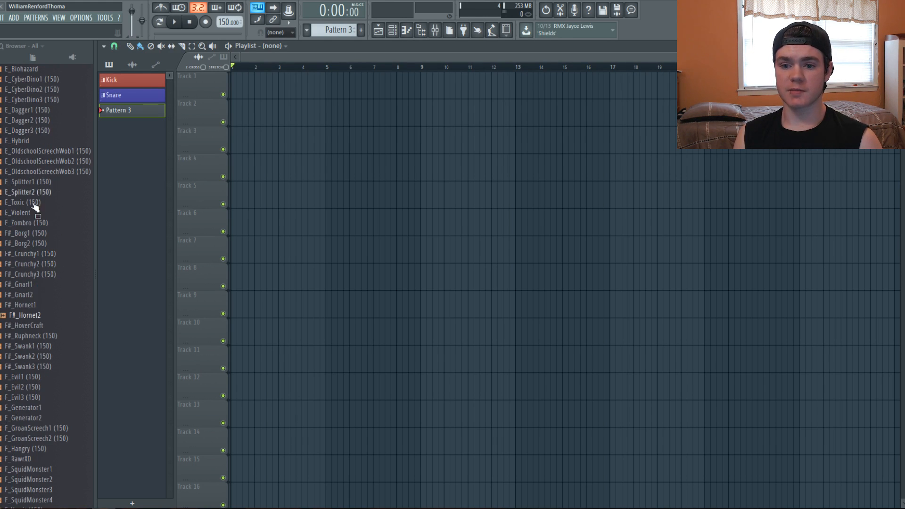
{"action": "scroll", "coordinate": [35, 207], "scroll_direction": "up", "scroll_amount": 4}
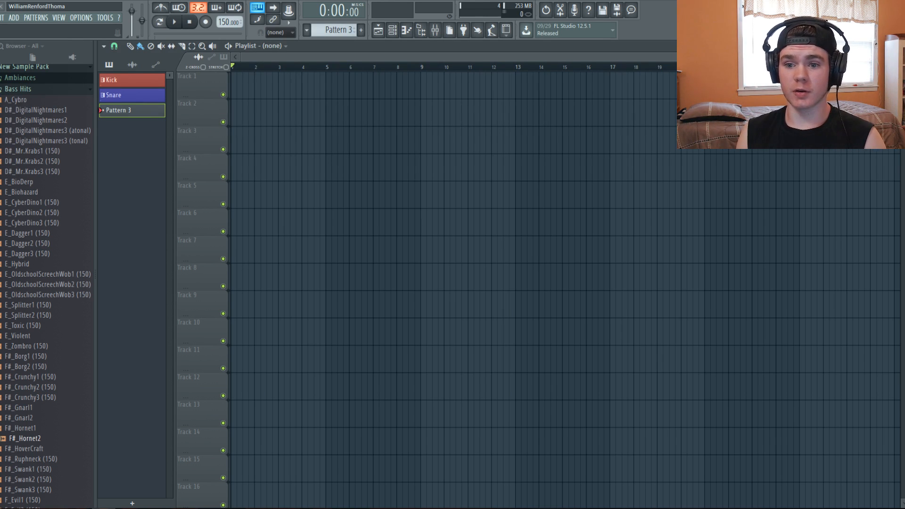
Step: Audition the bass hits D#_DigitalNightmares2, D#_DigitalNightmares3 (atonal) and E_BioDerp
{"action": "left_click", "coordinate": [63, 120]}
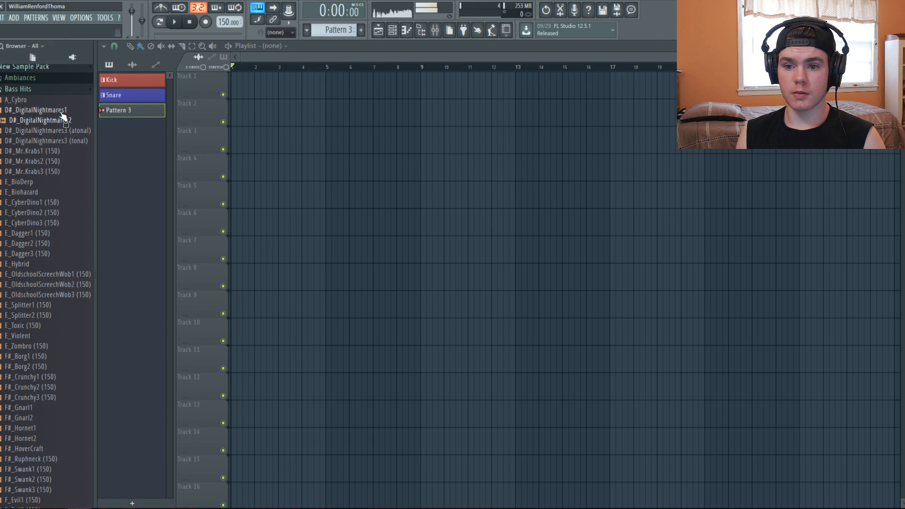
{"action": "left_click", "coordinate": [57, 130]}
{"action": "left_click", "coordinate": [52, 181]}
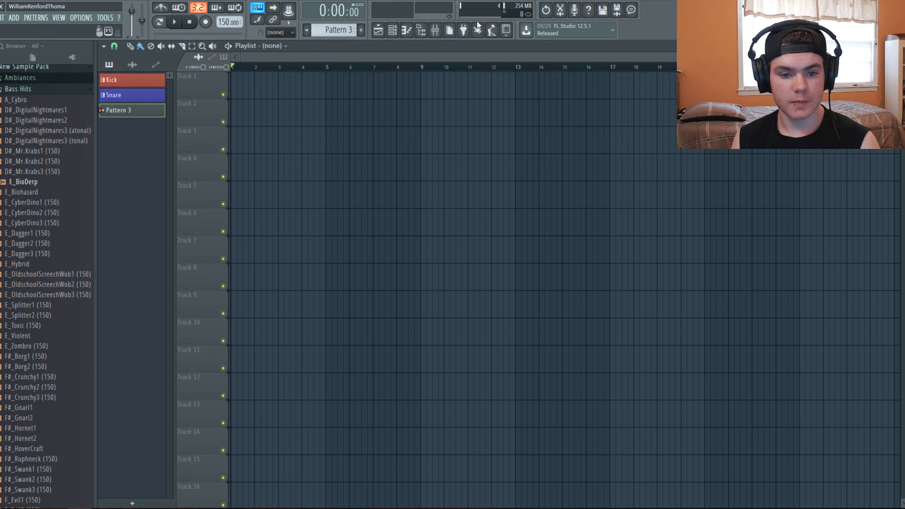
{"action": "left_click", "coordinate": [46, 111]}
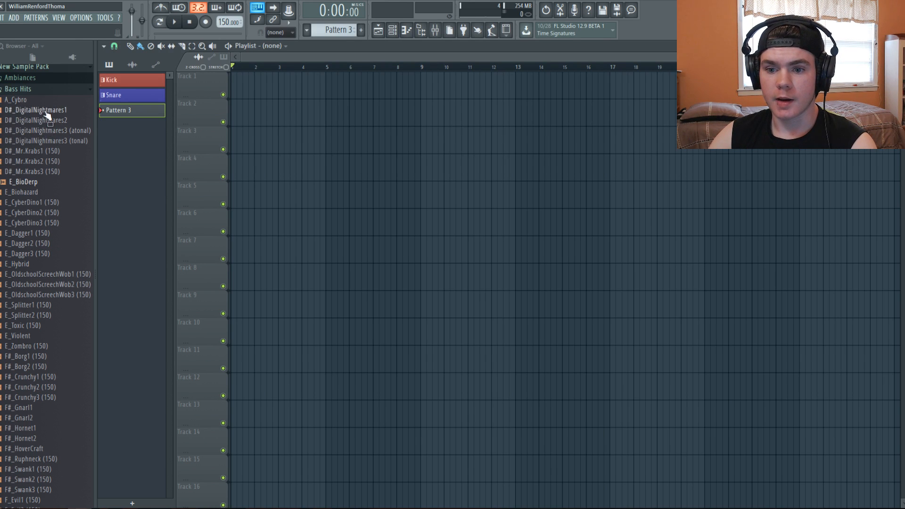
Step: Find the F#_Gnarl2 sample in the Bass Hits folder and audition it
{"action": "scroll", "coordinate": [45, 172], "scroll_direction": "down", "scroll_amount": 4}
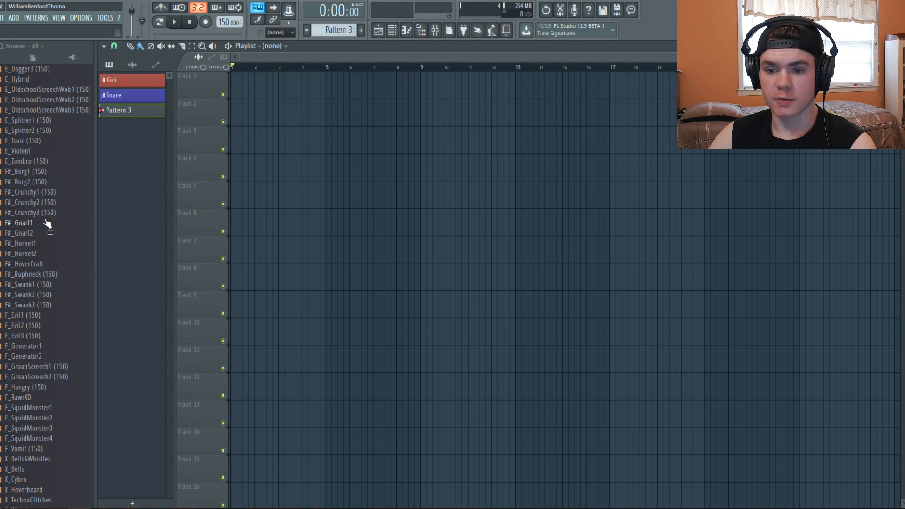
{"action": "scroll", "coordinate": [47, 221], "scroll_direction": "down", "scroll_amount": 6}
{"action": "scroll", "coordinate": [46, 222], "scroll_direction": "up", "scroll_amount": 6}
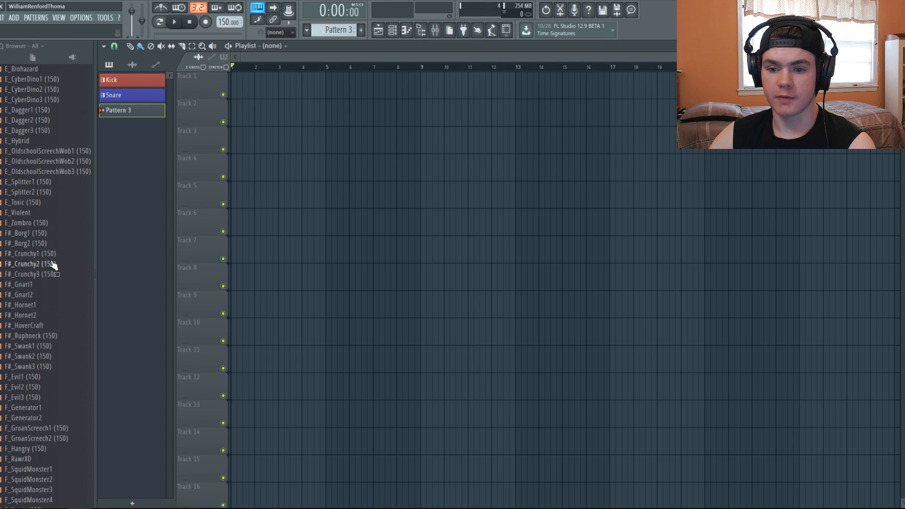
{"action": "left_click", "coordinate": [36, 297]}
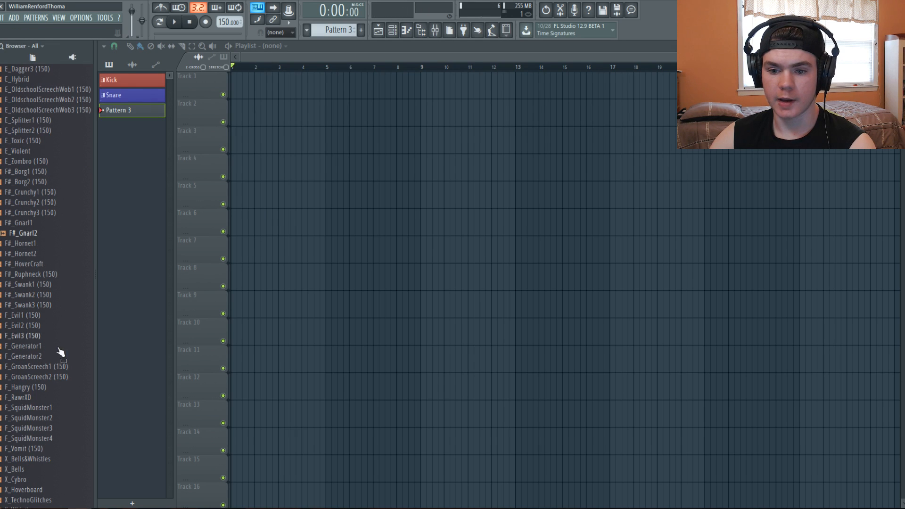
Step: Audition F_Generator2 and the three F#_Swank (150) variations in the Bass Hits folder
{"action": "scroll", "coordinate": [86, 158], "scroll_direction": "up", "scroll_amount": 4}
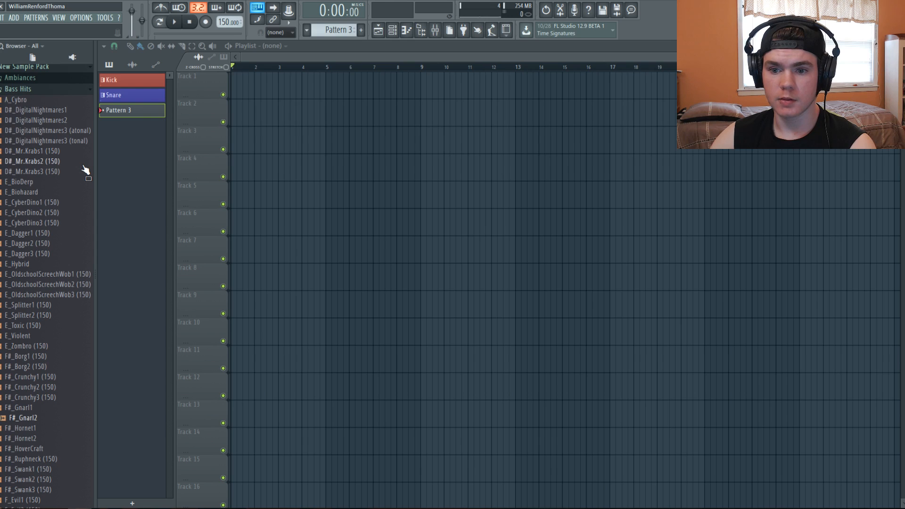
{"action": "scroll", "coordinate": [55, 172], "scroll_direction": "down", "scroll_amount": 4}
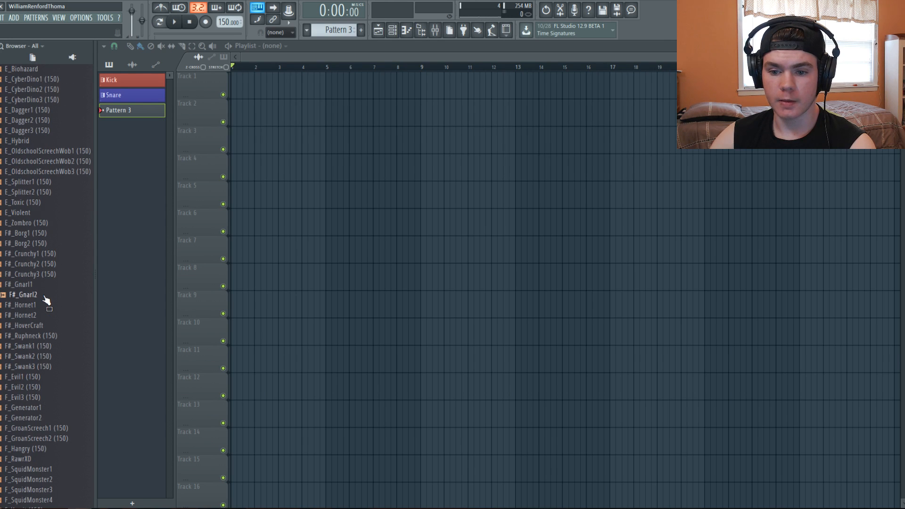
{"action": "scroll", "coordinate": [49, 330], "scroll_direction": "down", "scroll_amount": 4}
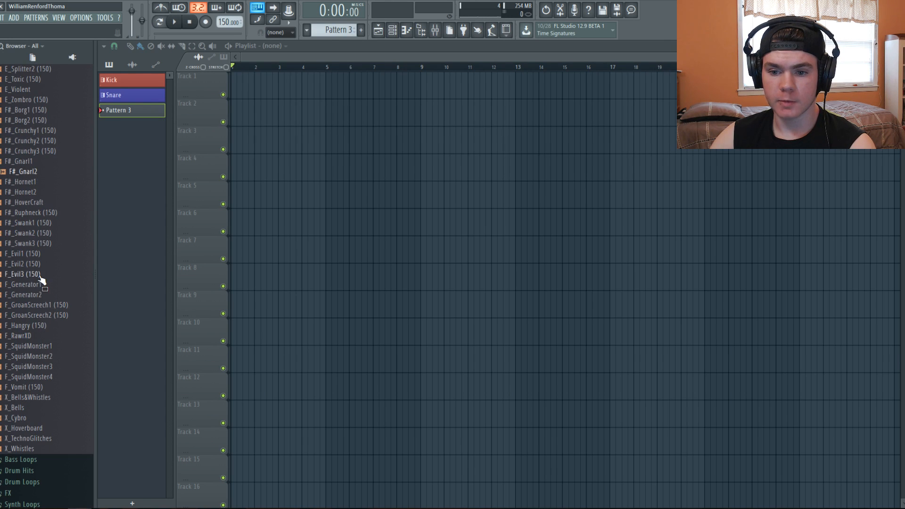
{"action": "left_click", "coordinate": [39, 295]}
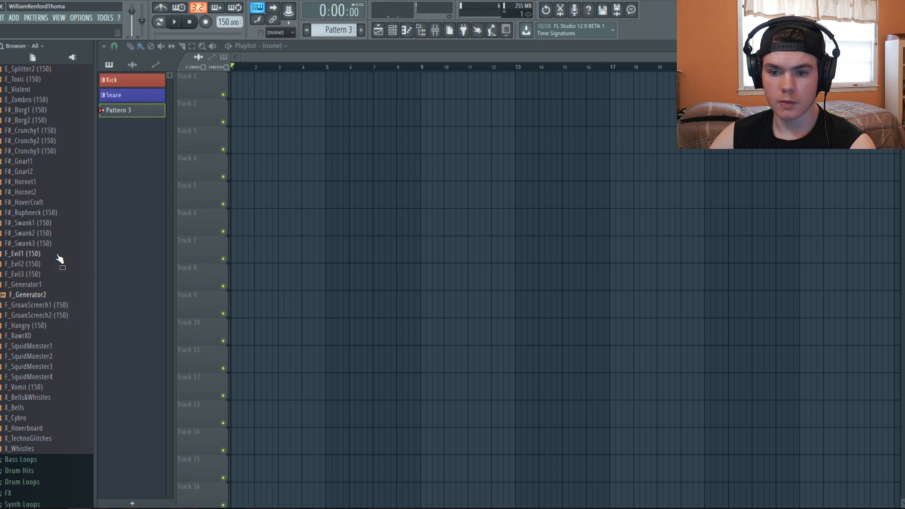
{"action": "left_click", "coordinate": [57, 223]}
{"action": "left_click", "coordinate": [56, 233]}
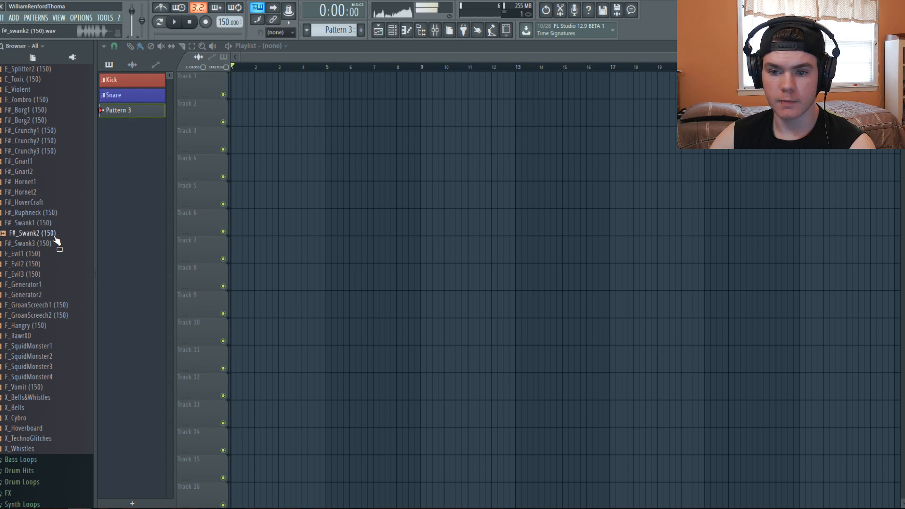
{"action": "left_click", "coordinate": [55, 244]}
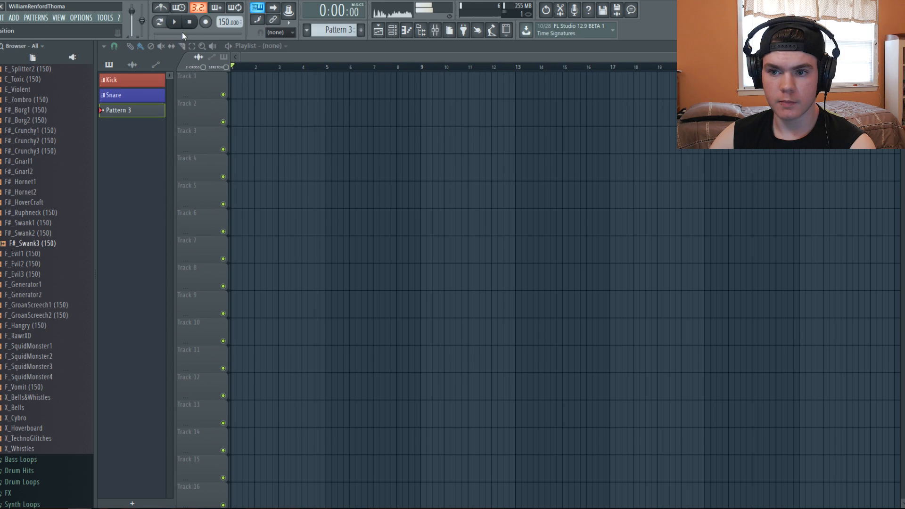
{"action": "left_click_drag", "start_coordinate": [55, 151], "coordinate": [56, 163]}
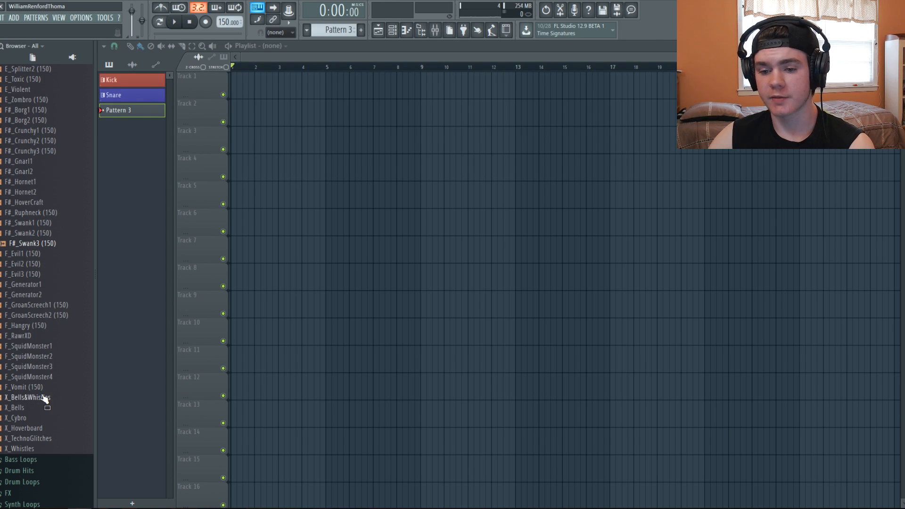
Step: Audition the X_TechnoGlitches, X_Hoverboard and A_Cybro bass hits and stop the preview
{"action": "left_click", "coordinate": [39, 439]}
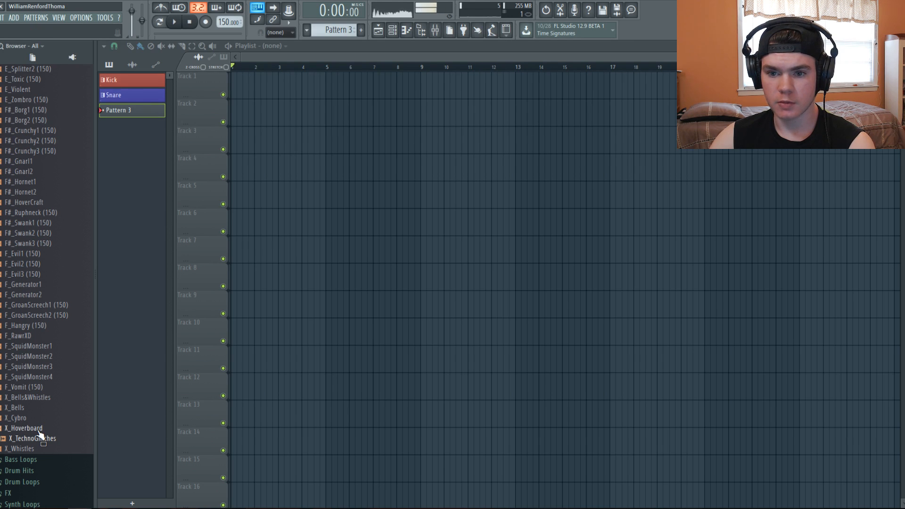
{"action": "left_click", "coordinate": [39, 429]}
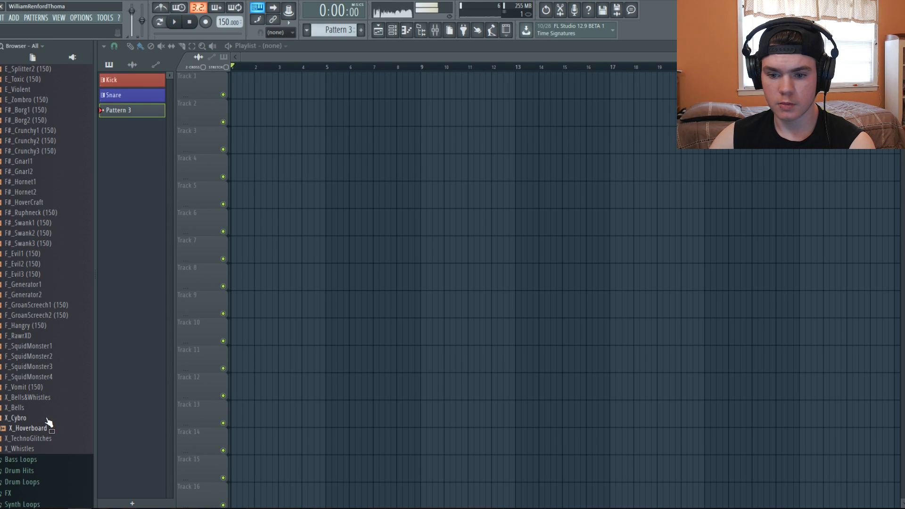
{"action": "scroll", "coordinate": [49, 421], "scroll_direction": "up", "scroll_amount": 6}
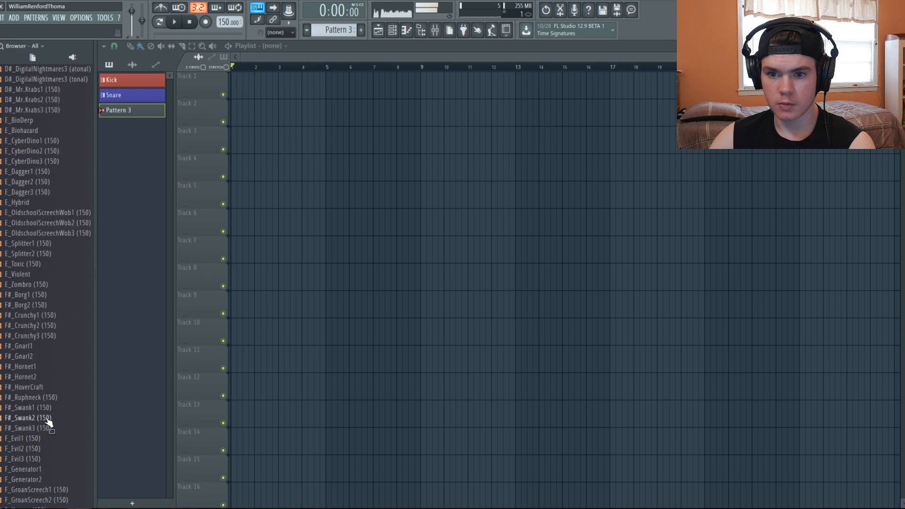
{"action": "scroll", "coordinate": [48, 421], "scroll_direction": "up", "scroll_amount": 2}
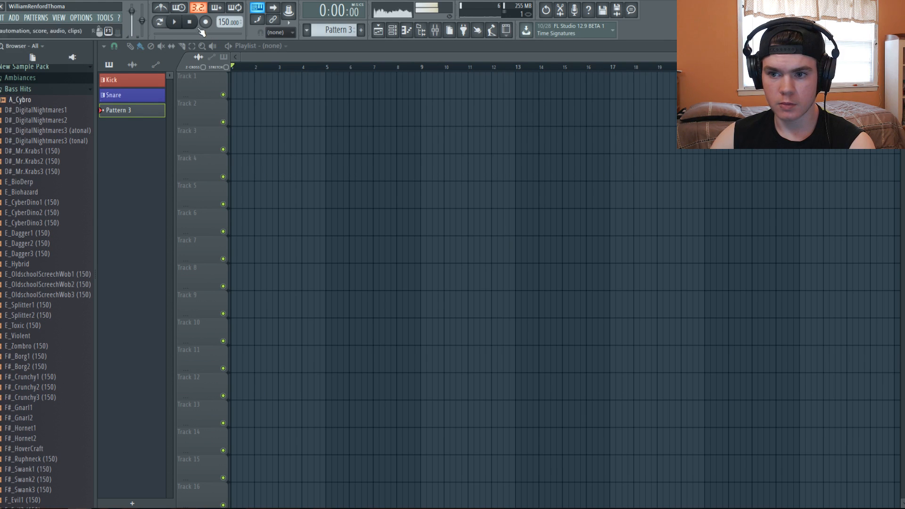
{"action": "left_click", "coordinate": [190, 22]}
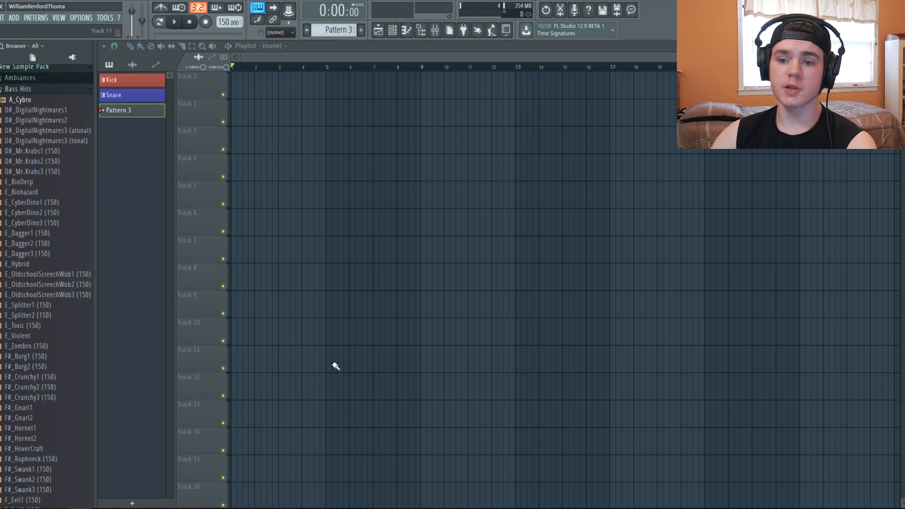
Step: Place F#_Gnarl2 at bar 1 of Track 1 and F#_Swank2 (150) on the same track at about bar 3.5
{"action": "scroll", "coordinate": [54, 221], "scroll_direction": "down", "scroll_amount": 2}
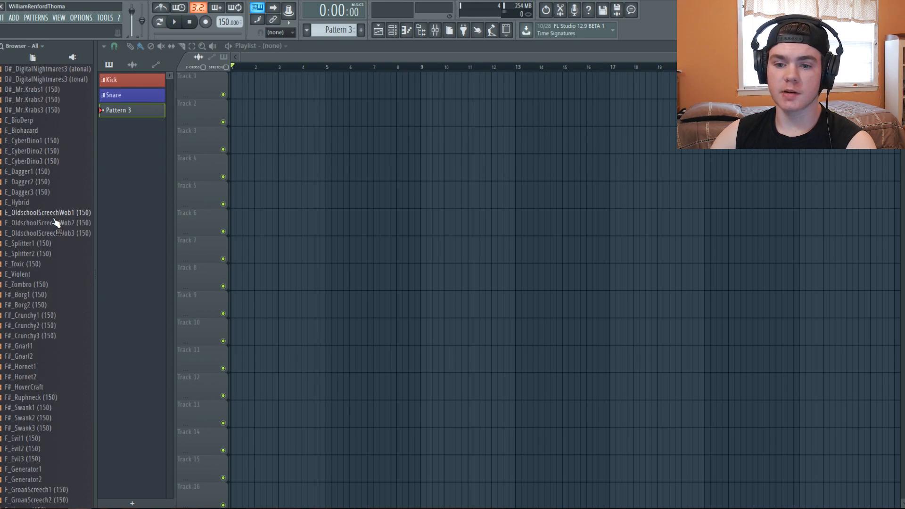
{"action": "scroll", "coordinate": [56, 224], "scroll_direction": "down", "scroll_amount": 2}
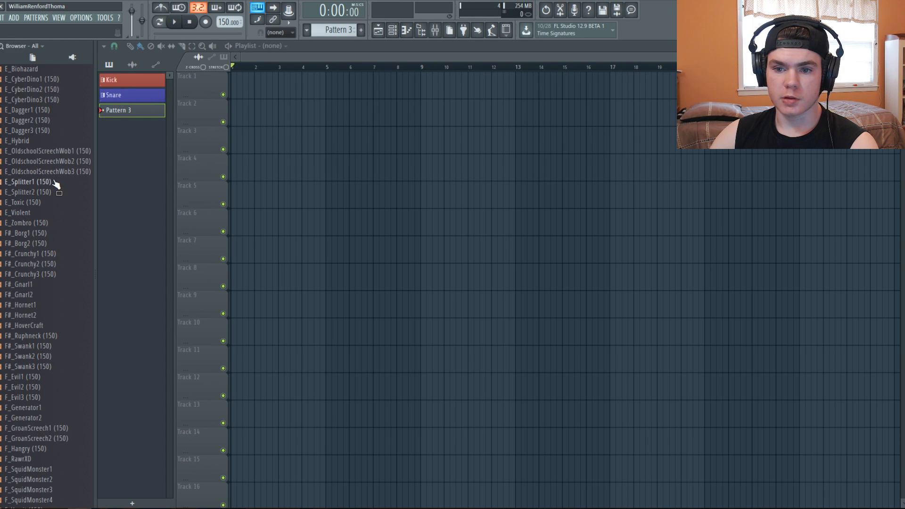
{"action": "left_click_drag", "start_coordinate": [23, 295], "coordinate": [227, 86]}
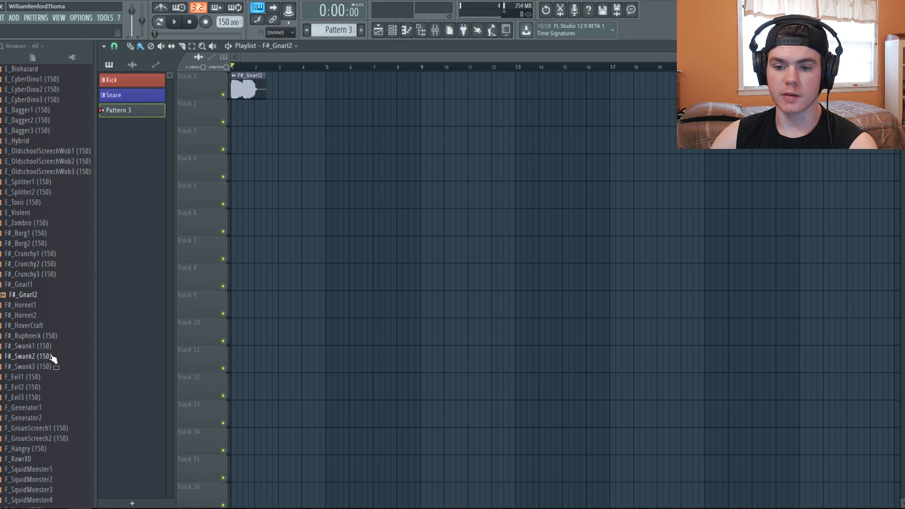
{"action": "left_click_drag", "start_coordinate": [49, 357], "coordinate": [292, 87]}
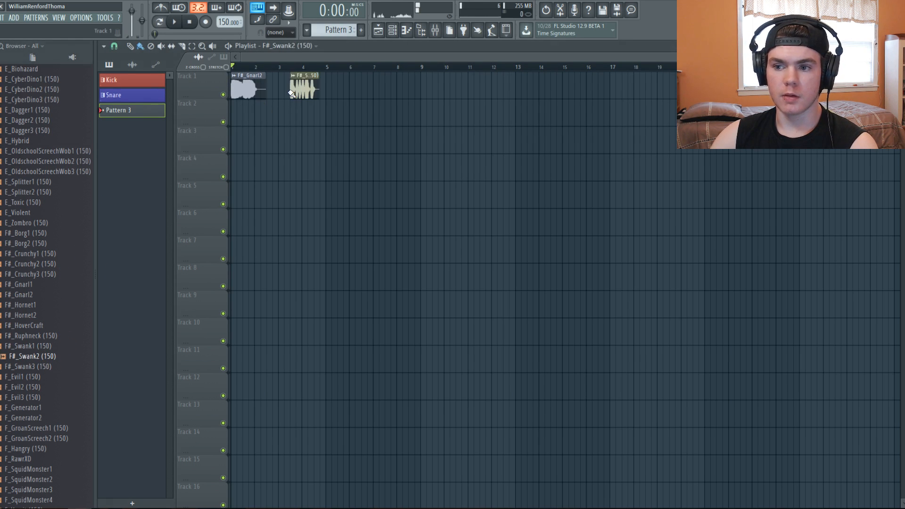
Step: Move the F#_Swank2 (150) clip on Track 1 to bar 2, directly against F#_Gnarl2, and play the arrangement
{"action": "scroll", "coordinate": [301, 90], "scroll_direction": "up", "scroll_amount": 5, "text": "ctrl"}
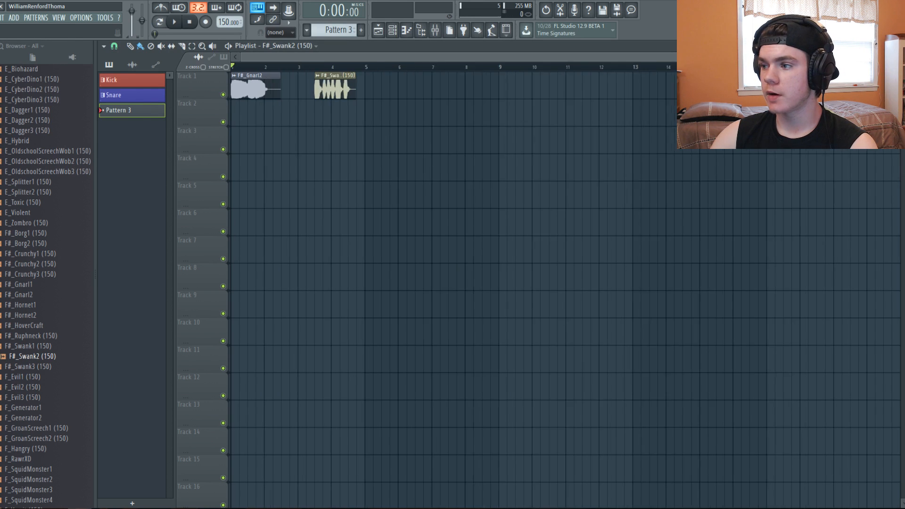
{"action": "left_click_drag", "start_coordinate": [439, 90], "coordinate": [338, 90]}
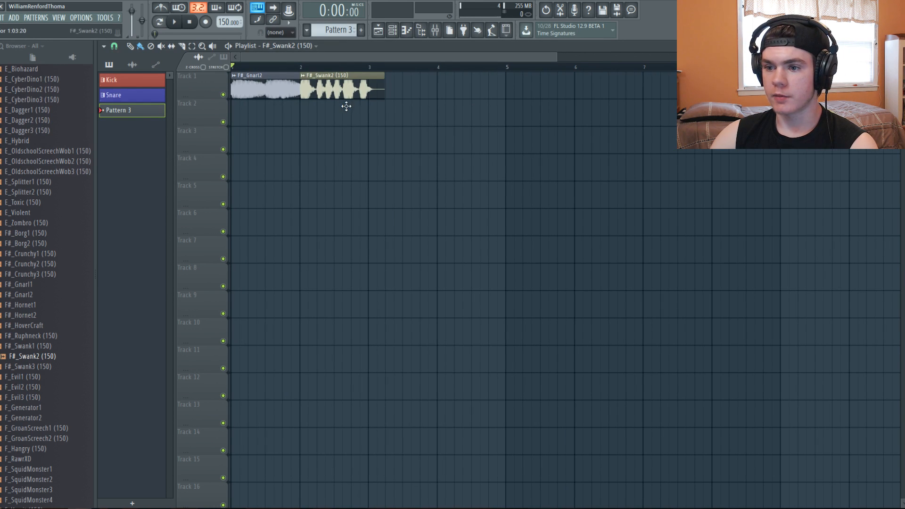
{"action": "key", "text": "space"}
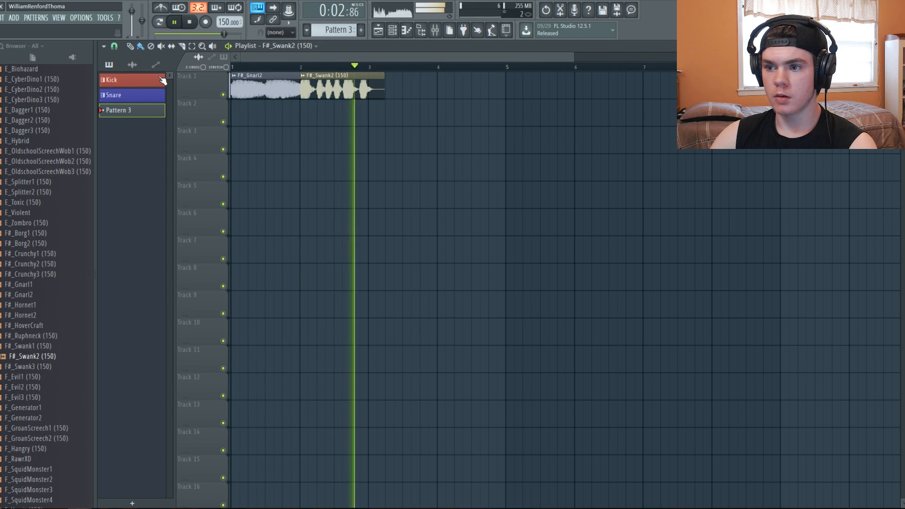
Step: Delete the F#_Swank2 (150) clip and audition the F# bass hits from F#_HoverCraft and F#_Ruphneck (150) through Hornet, Gnarl and F#_Crunchy3 (150)
{"action": "key", "text": "space"}
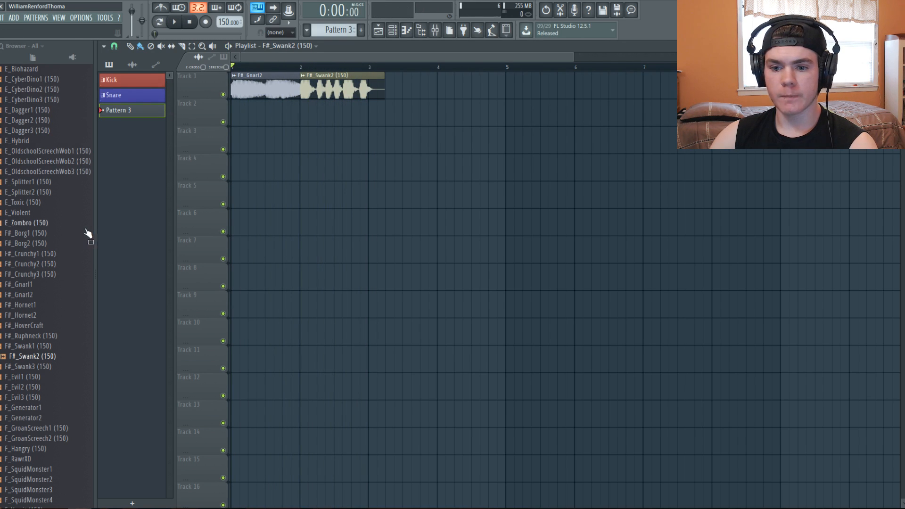
{"action": "right_click", "coordinate": [372, 93]}
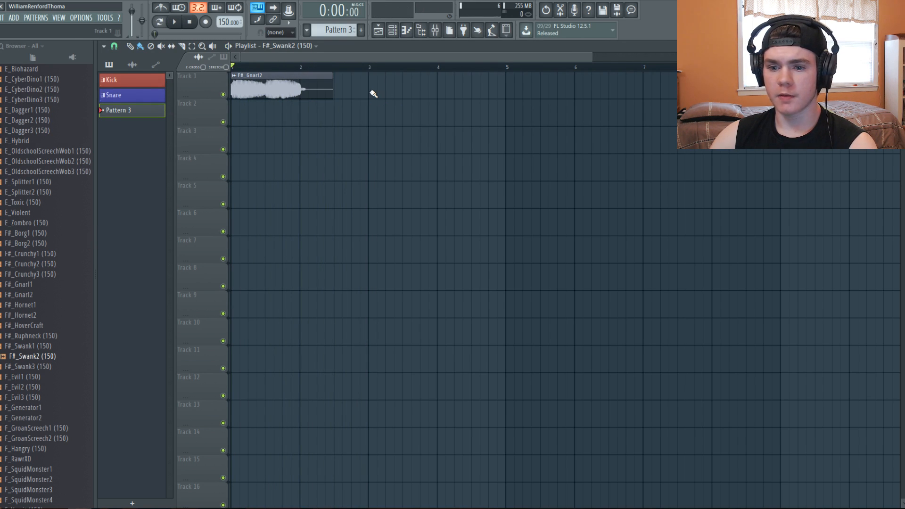
{"action": "left_click", "coordinate": [44, 326]}
{"action": "left_click", "coordinate": [46, 336]}
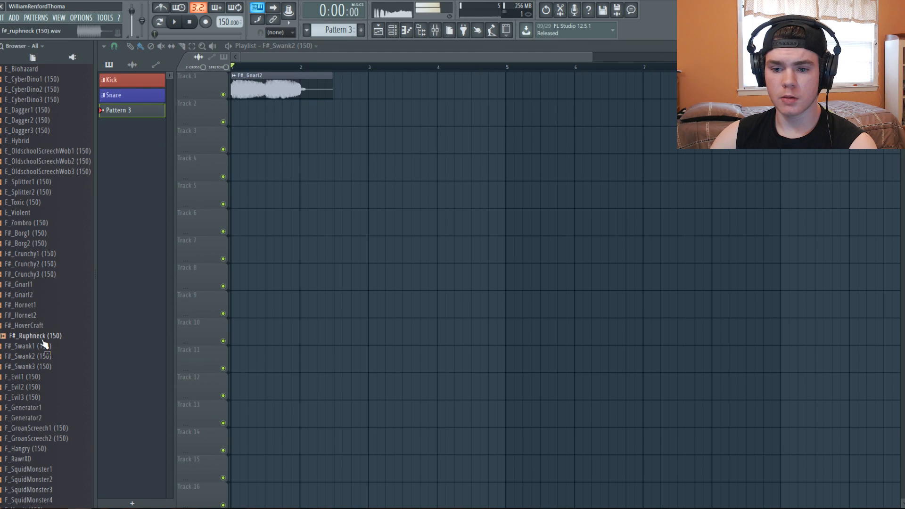
{"action": "left_click", "coordinate": [45, 314]}
{"action": "left_click", "coordinate": [44, 306]}
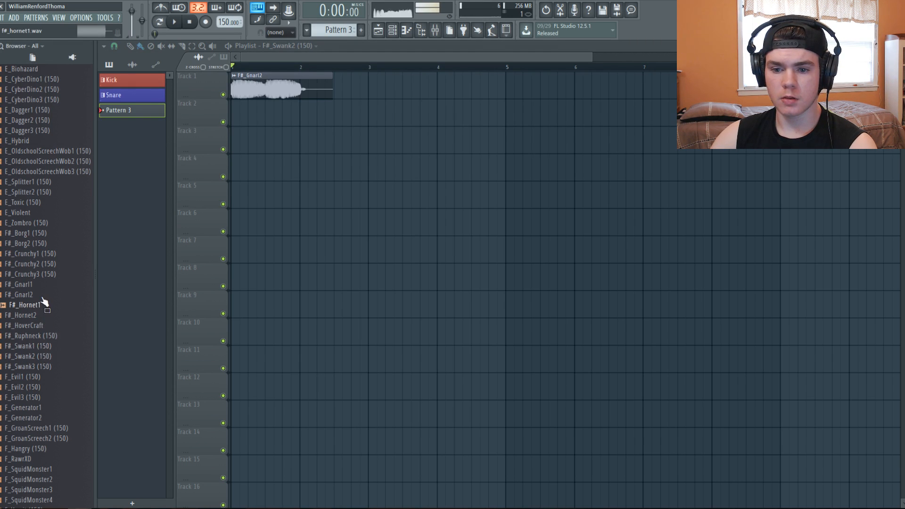
{"action": "left_click", "coordinate": [42, 295]}
{"action": "left_click", "coordinate": [43, 285]}
{"action": "left_click", "coordinate": [41, 274]}
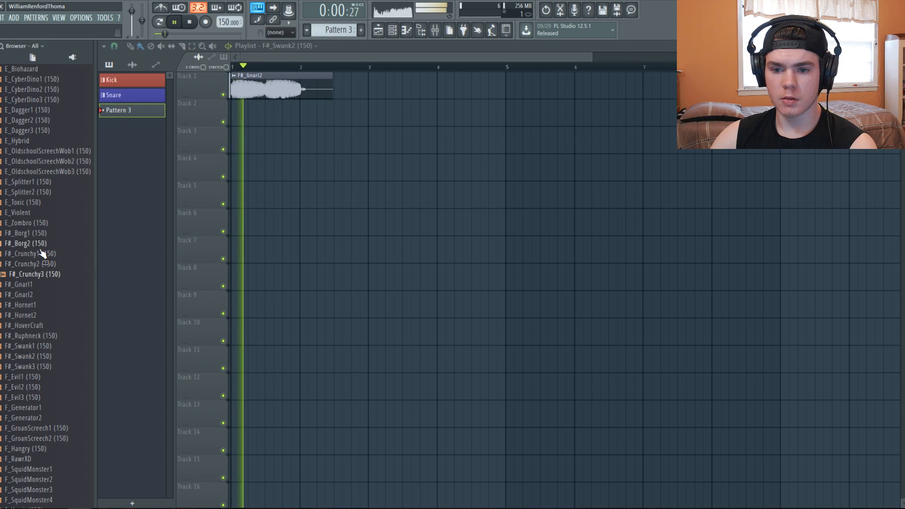
Step: Audition F_GroanScreech1 (150), place it on Track 2 at bar 2, and briefly play the arrangement
{"action": "left_click", "coordinate": [59, 429]}
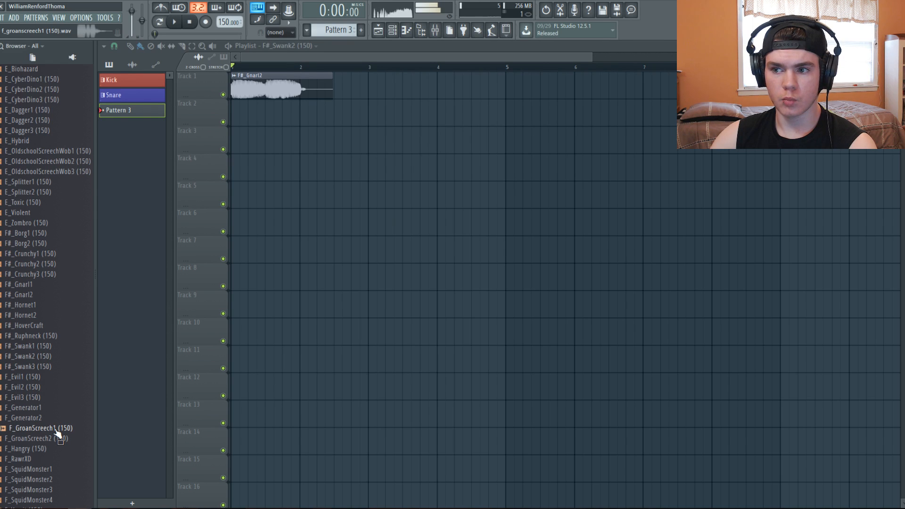
{"action": "left_click_drag", "start_coordinate": [55, 430], "coordinate": [314, 113]}
{"action": "key", "text": "space"}
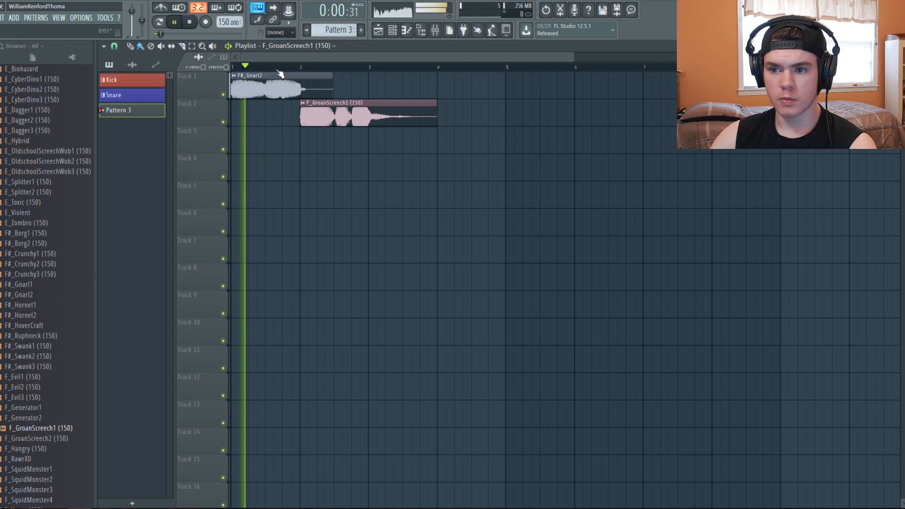
{"action": "key", "text": "space"}
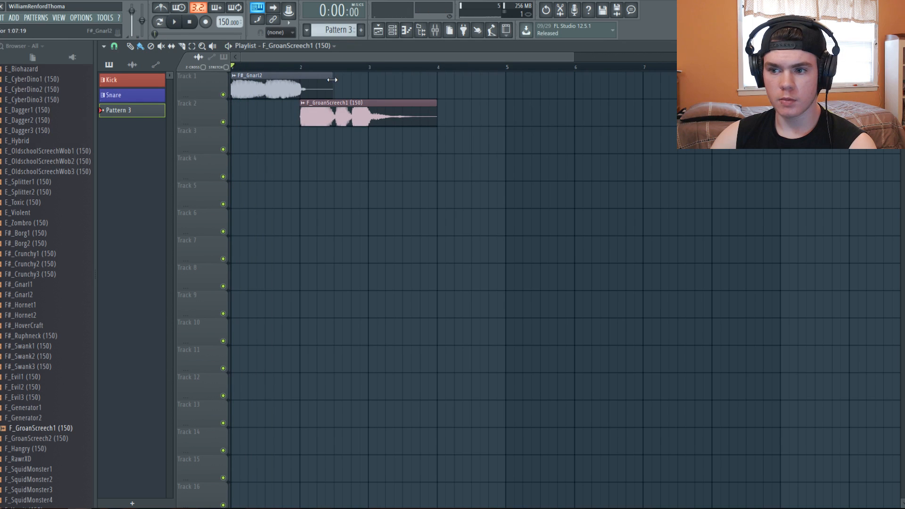
Step: Slice F#_Gnarl2 halfway through bar 1, move the cut-off part to about bar 3.4, and place F_GroanScreech1 (150) at the cut
{"action": "left_click", "coordinate": [182, 45]}
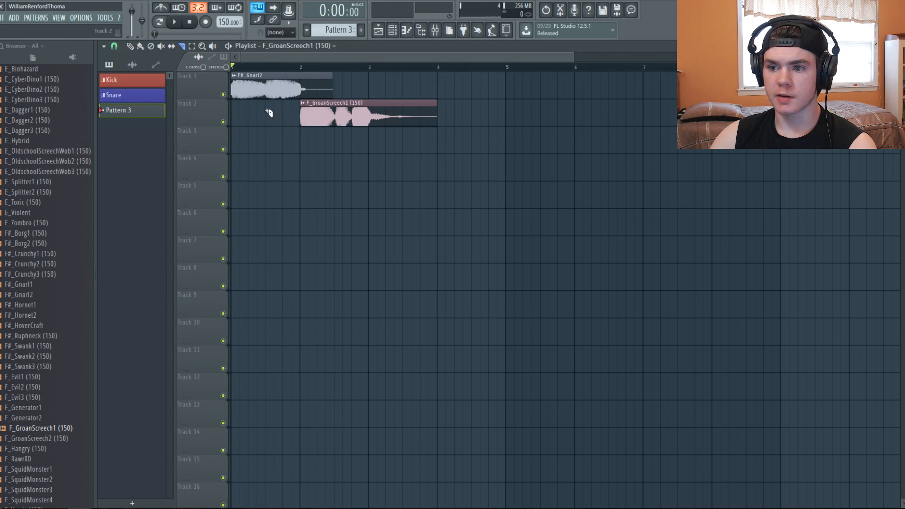
{"action": "left_click", "coordinate": [271, 78]}
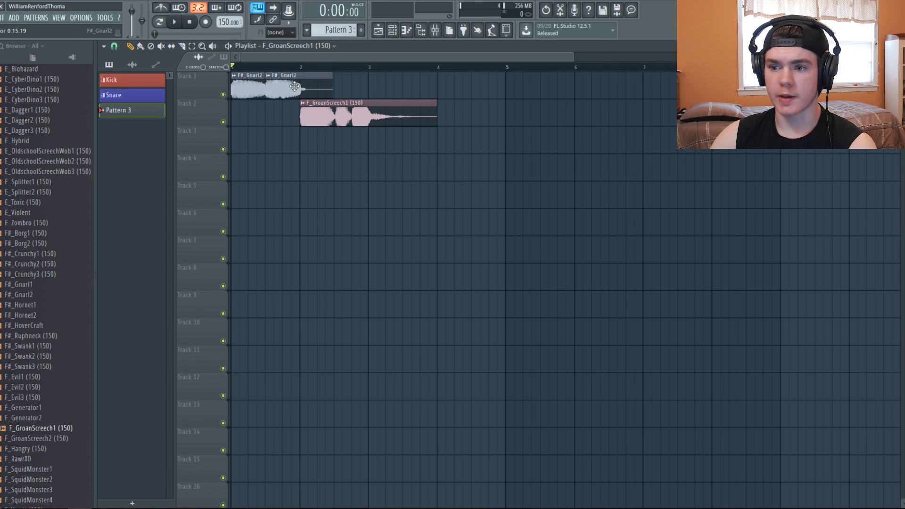
{"action": "left_click_drag", "start_coordinate": [326, 82], "coordinate": [454, 83]}
{"action": "left_click_drag", "start_coordinate": [329, 100], "coordinate": [295, 99]}
{"action": "key", "text": "space"}
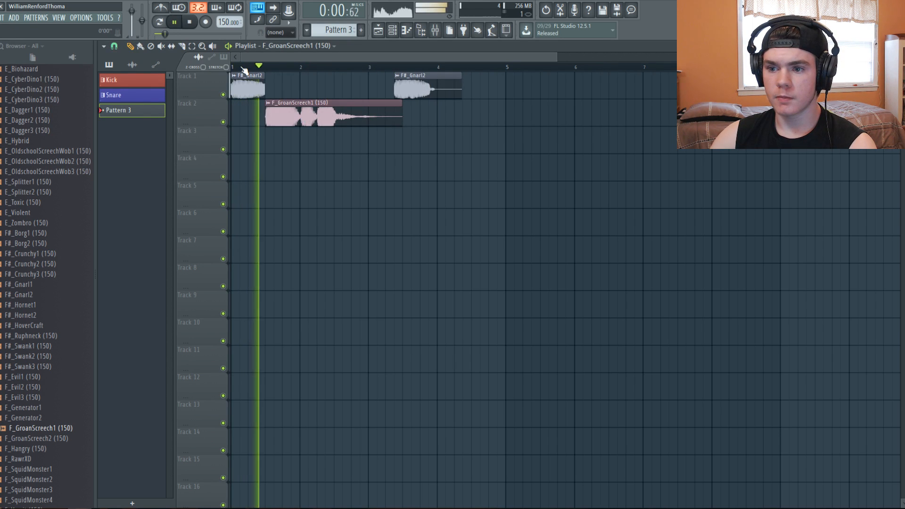
{"action": "key", "text": "space"}
Step: Open the sample settings of the F_GroanScreech1 (150) clip, play the arrangement, and close the settings
{"action": "double_click", "coordinate": [327, 109]}
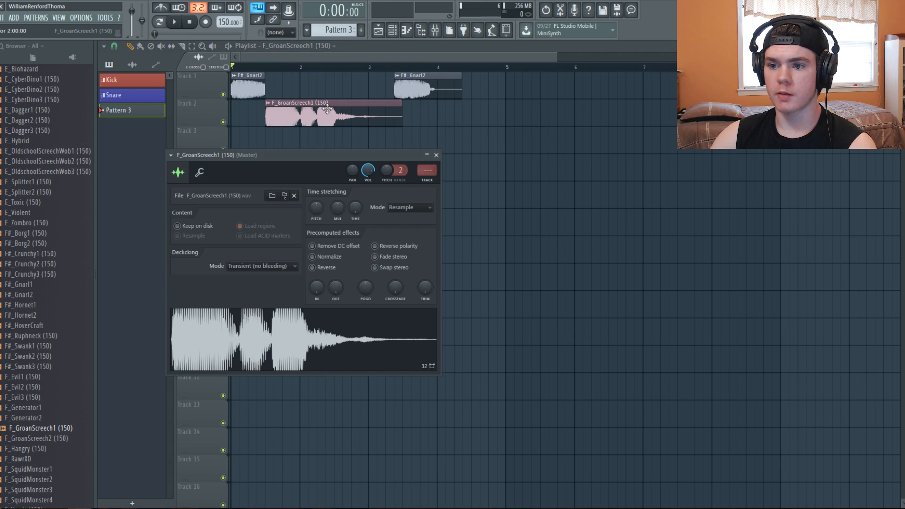
{"action": "key", "text": "space"}
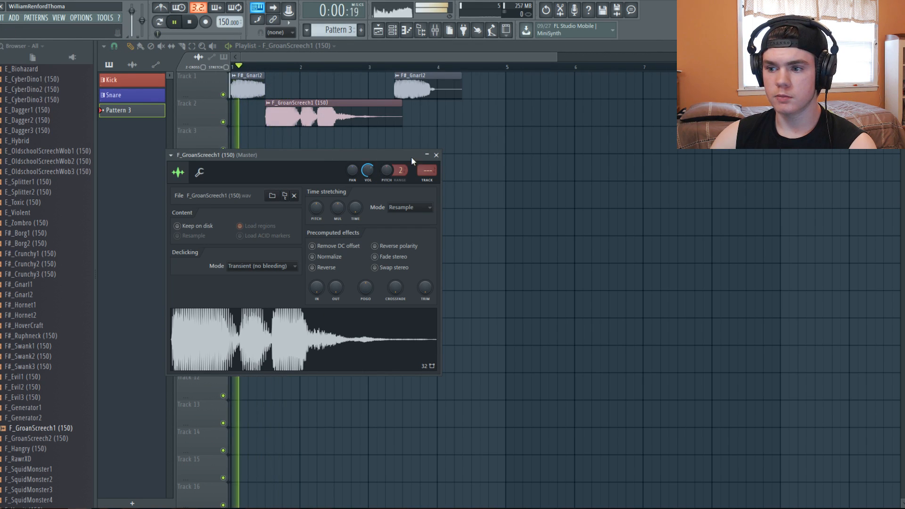
{"action": "left_click", "coordinate": [436, 155]}
{"action": "key", "text": "space"}
Step: Trim half a bar off the start of F_GroanScreech1 (150), keeping it at the end of the first F#_Gnarl2 piece, and play the result
{"action": "left_click_drag", "start_coordinate": [560, 58], "coordinate": [408, 57]}
{"action": "key", "text": "space"}
{"action": "key", "text": "space"}
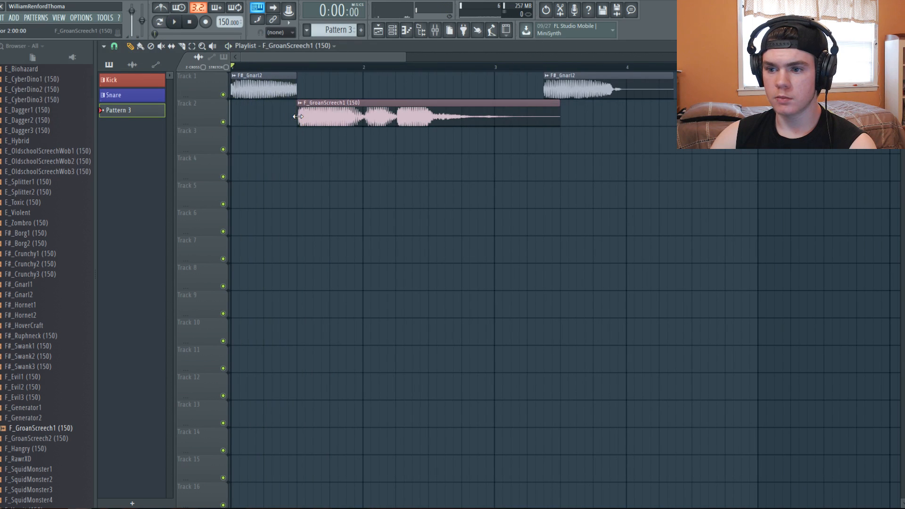
{"action": "left_click_drag", "start_coordinate": [298, 122], "coordinate": [320, 124]}
{"action": "key", "text": "space"}
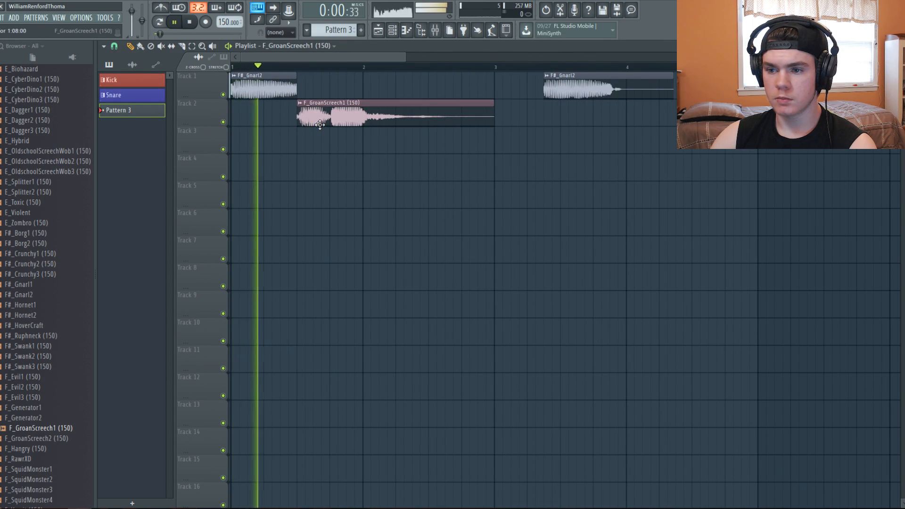
{"action": "key", "text": "space"}
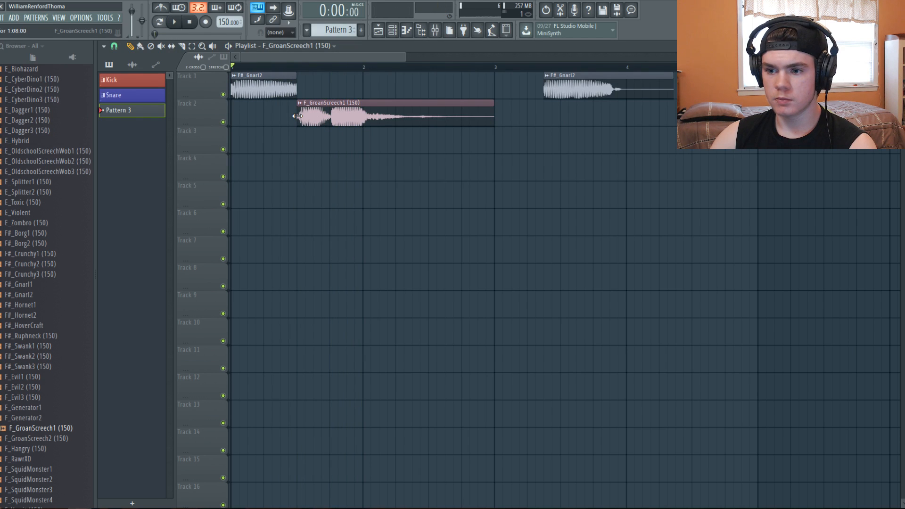
{"action": "key", "text": "space"}
{"action": "key", "text": "space"}
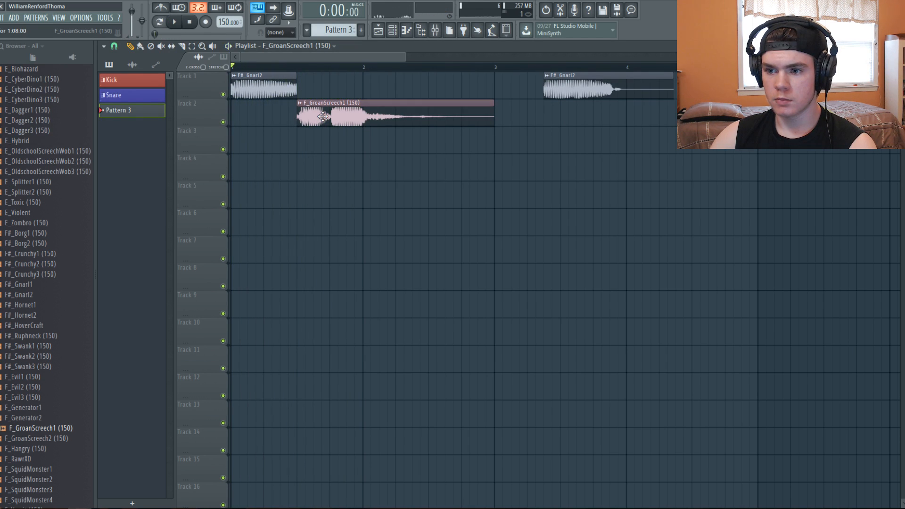
Step: Play the arrangement again and delete the leftover F#_Gnarl2 piece at about bar 3.4 on Track 1
{"action": "double_click", "coordinate": [305, 117]}
{"action": "key", "text": "space"}
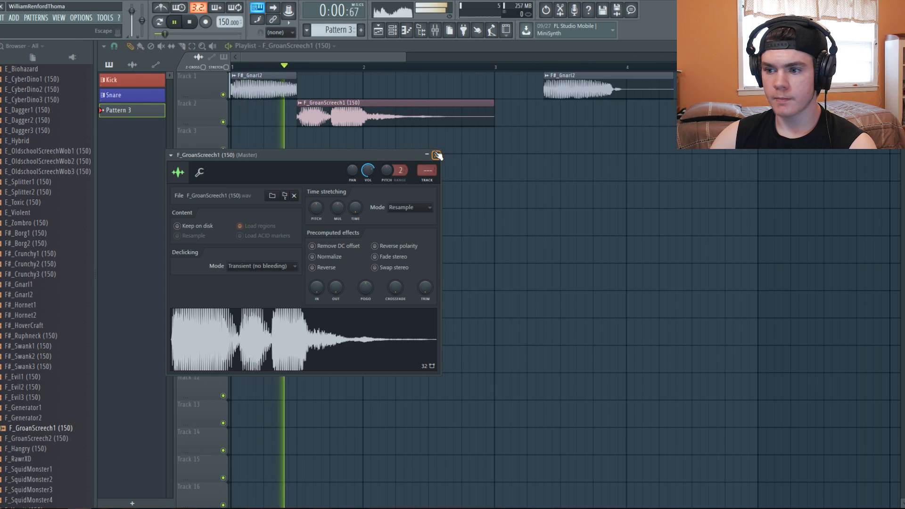
{"action": "key", "text": "Escape"}
{"action": "right_click", "coordinate": [596, 90]}
{"action": "key", "text": "space"}
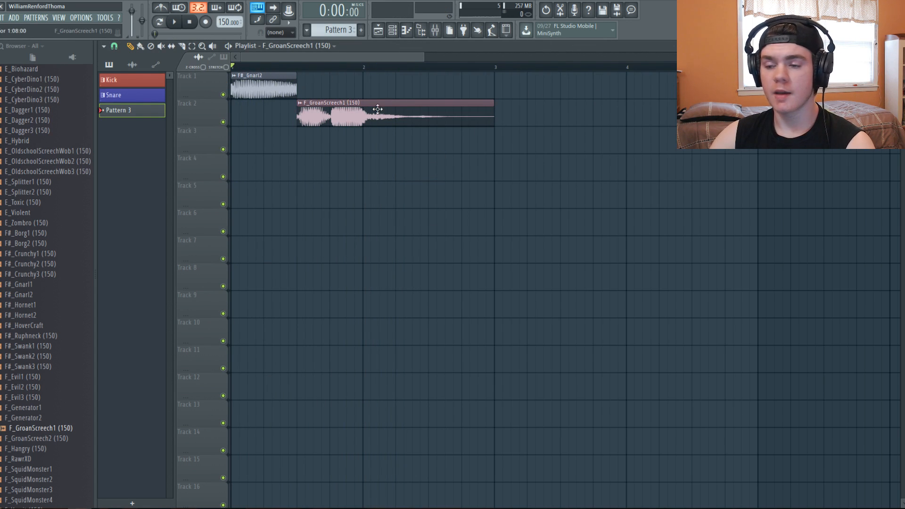
Step: Try to fine-adjust the end of the F#_Gnarl2 clip on Track 1 and play the transition
{"action": "left_click_drag", "start_coordinate": [427, 56], "coordinate": [348, 68]}
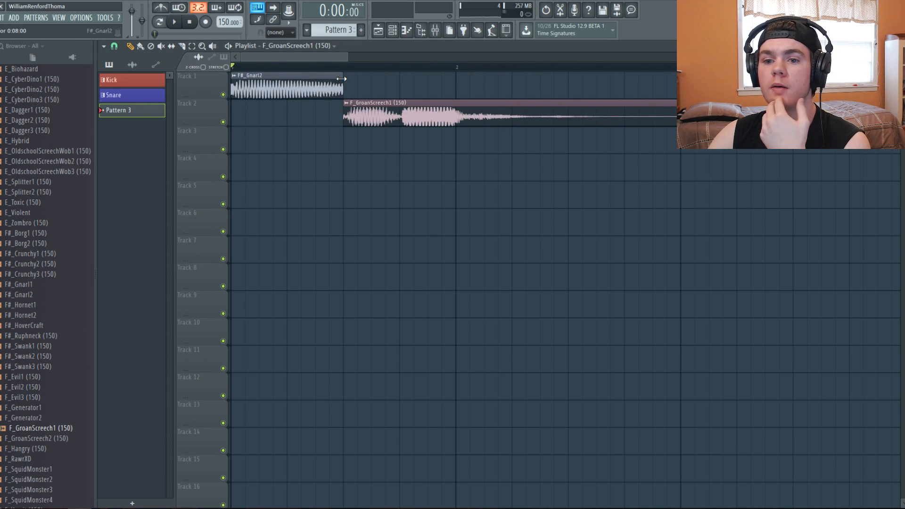
{"action": "mouse_move", "coordinate": [342, 79]}
{"action": "left_mouse_down"}
{"action": "mouse_move", "coordinate": [356, 79]}
{"action": "mouse_move", "coordinate": [343, 79]}
{"action": "left_mouse_up"}
{"action": "key", "text": "space"}
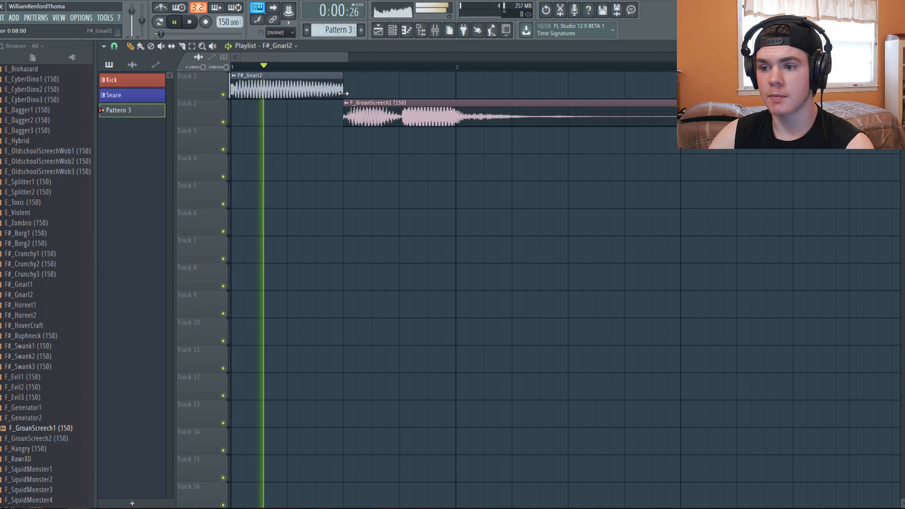
{"action": "key", "text": "space"}
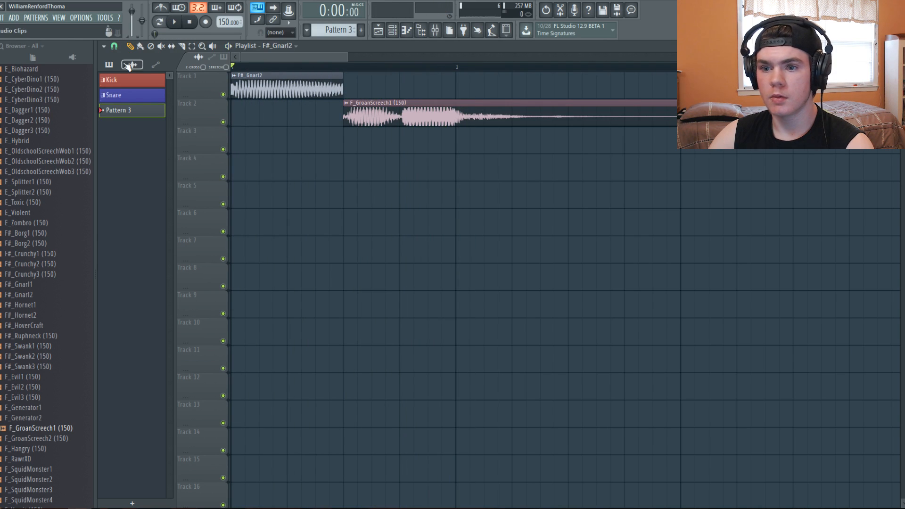
Step: Set the playlist snap to (none), slip the audio inside F_GroanScreech1 (150) slightly earlier, and replay the transition
{"action": "left_click", "coordinate": [104, 46]}
{"action": "mouse_move", "coordinate": [128, 84]}
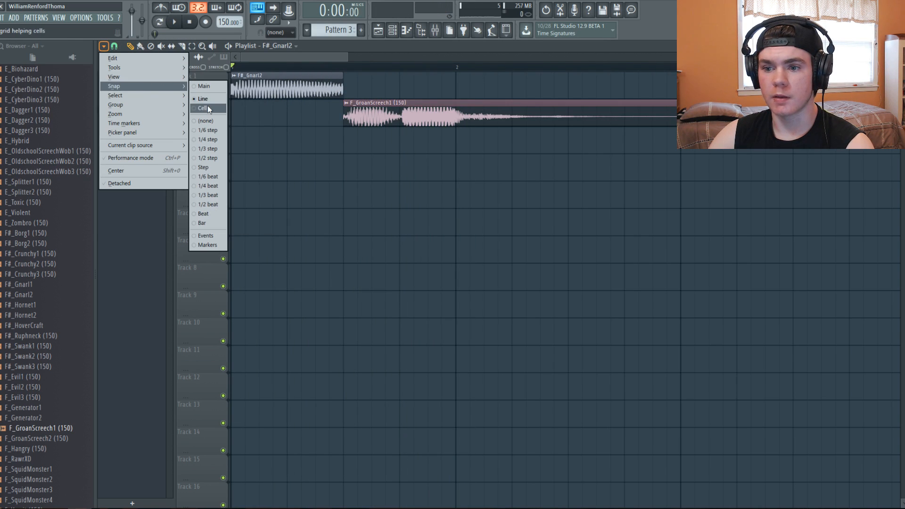
{"action": "left_click", "coordinate": [207, 119]}
{"action": "left_click", "coordinate": [455, 121]}
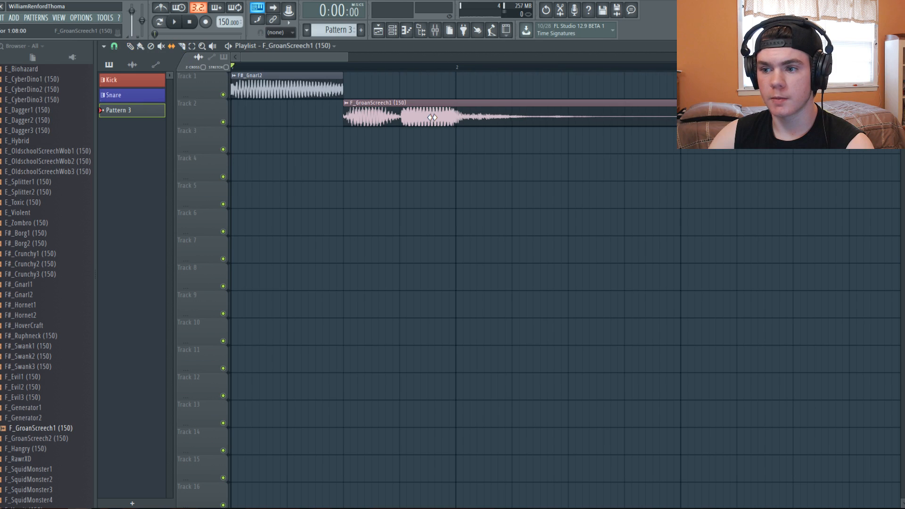
{"action": "key", "text": "space"}
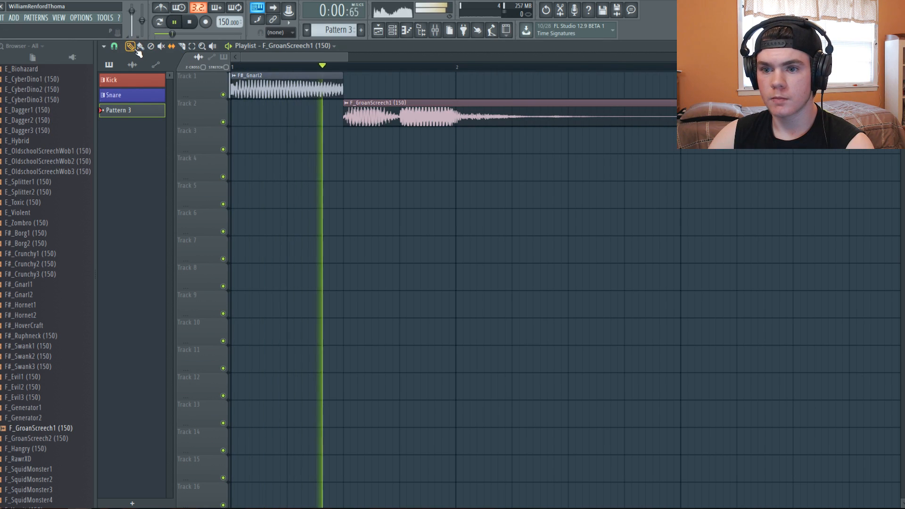
{"action": "left_click", "coordinate": [188, 24]}
{"action": "key", "text": "space"}
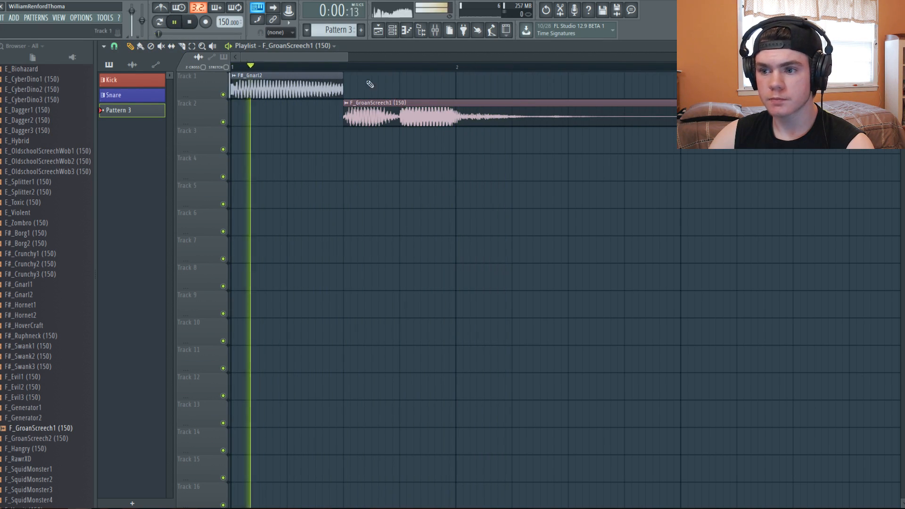
{"action": "key", "text": "space"}
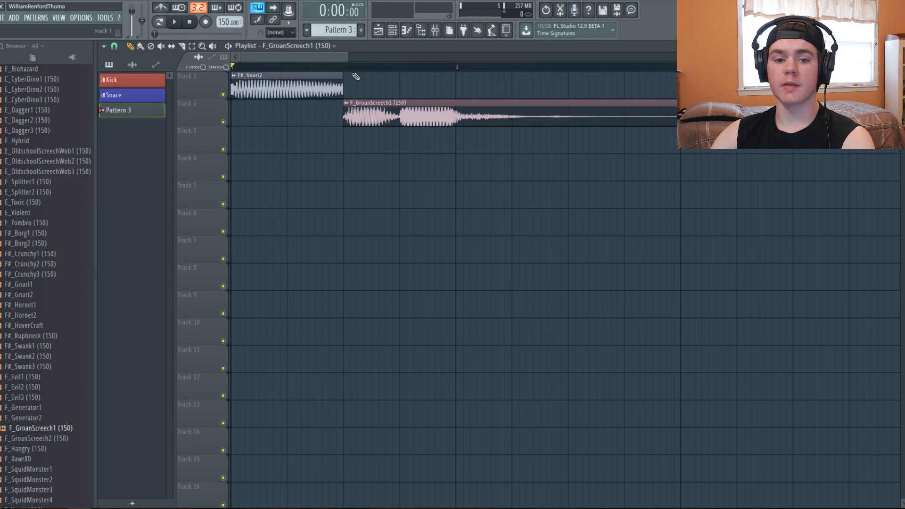
Step: Delete both remaining clips from the playlist and show all channels in the channel rack
{"action": "right_click", "coordinate": [440, 114]}
{"action": "right_click", "coordinate": [333, 92]}
{"action": "left_click", "coordinate": [392, 29]}
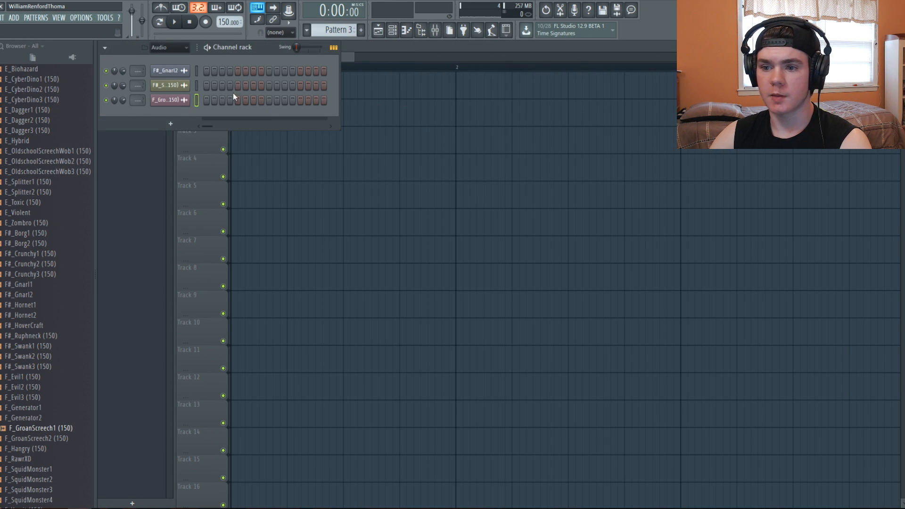
{"action": "left_click", "coordinate": [170, 48]}
{"action": "left_click", "coordinate": [168, 60]}
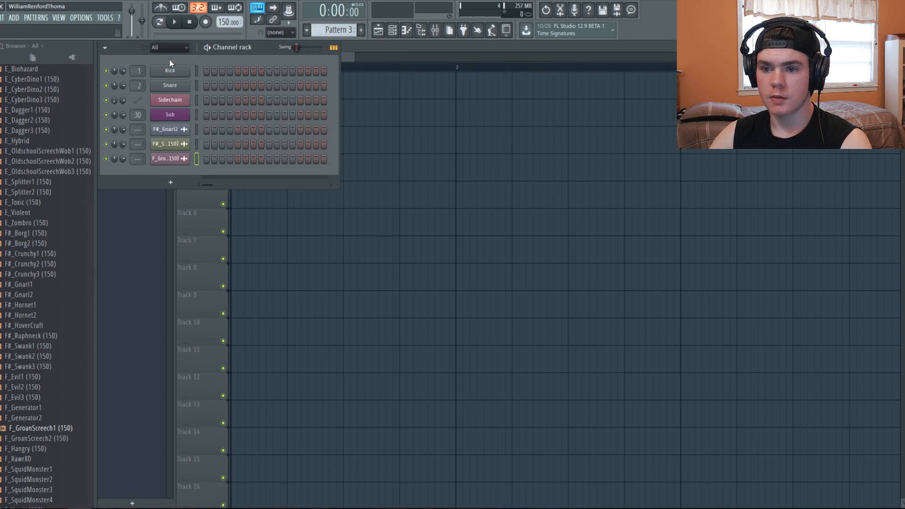
Step: Add a Serum channel and load the user preset BASS - Beast from Ghosthack - Next Gen Presets for Serum
{"action": "left_click", "coordinate": [171, 183]}
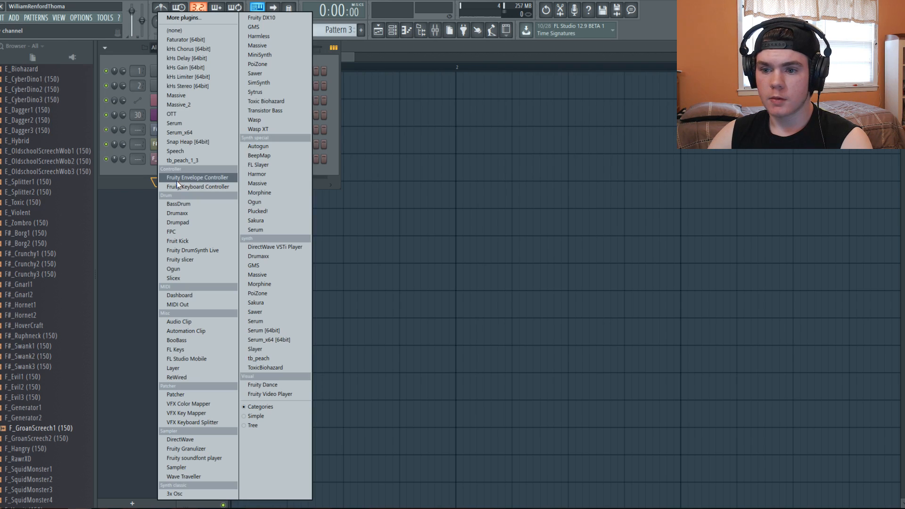
{"action": "left_click", "coordinate": [261, 230]}
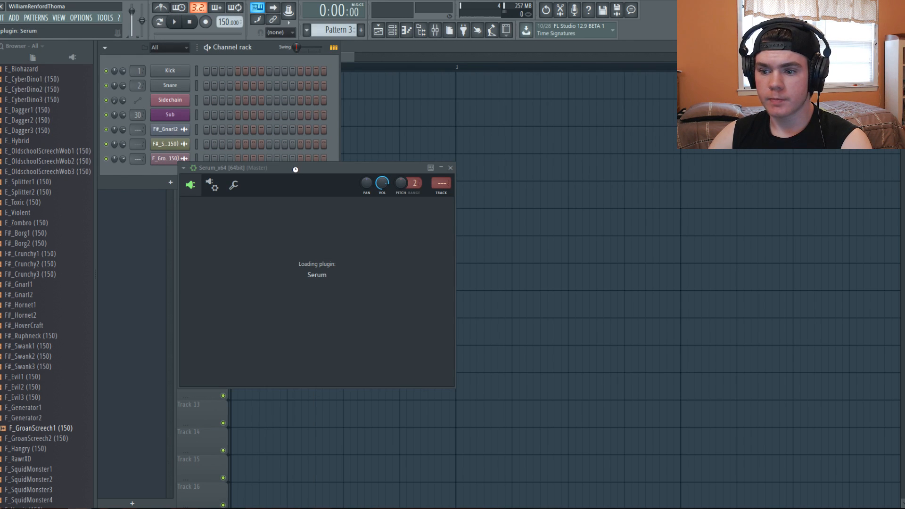
{"action": "left_click_drag", "start_coordinate": [295, 171], "coordinate": [216, 52]}
{"action": "left_click", "coordinate": [352, 85]}
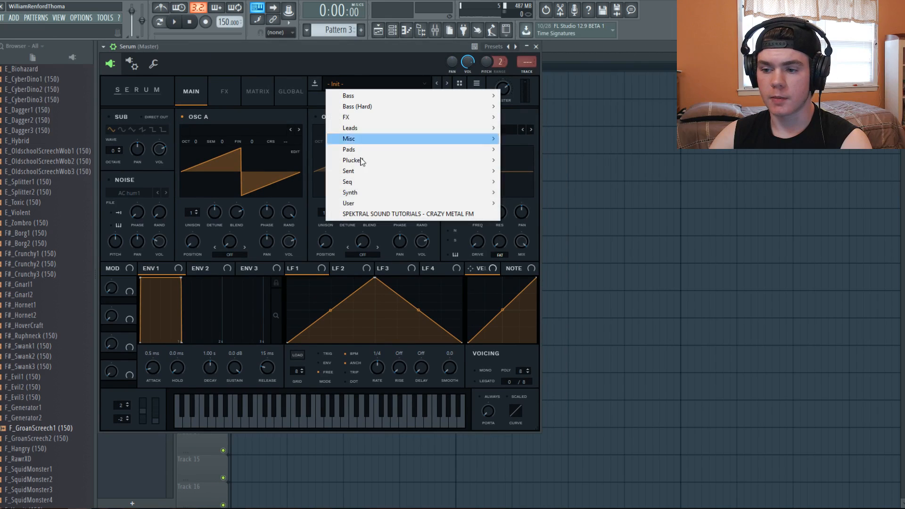
{"action": "mouse_move", "coordinate": [364, 203]}
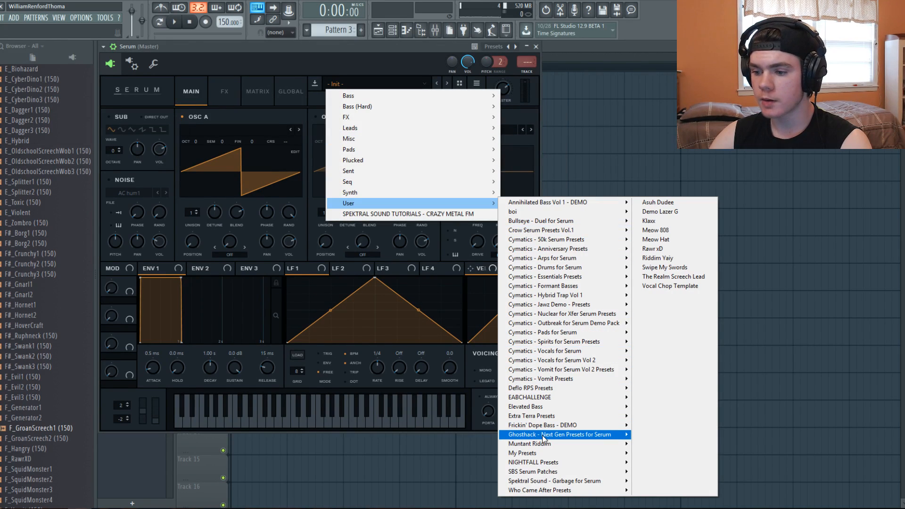
{"action": "mouse_move", "coordinate": [542, 435]}
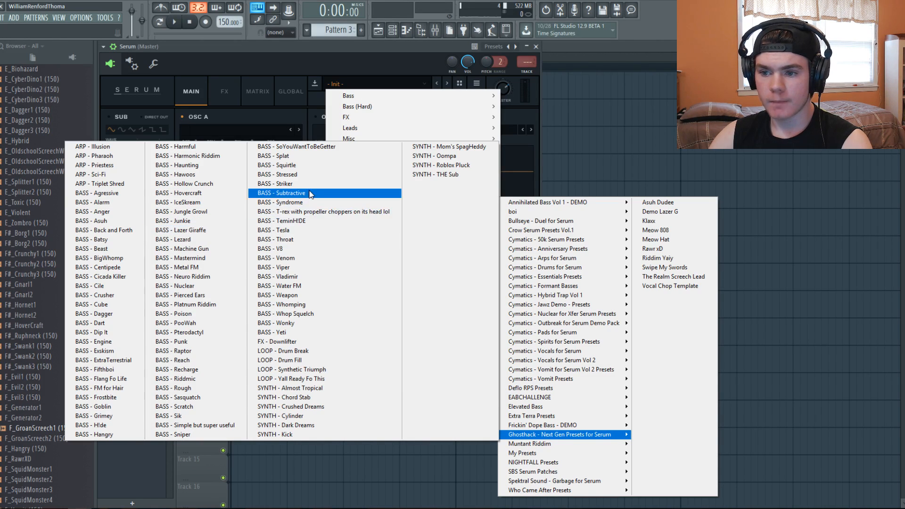
{"action": "key", "text": "Escape"}
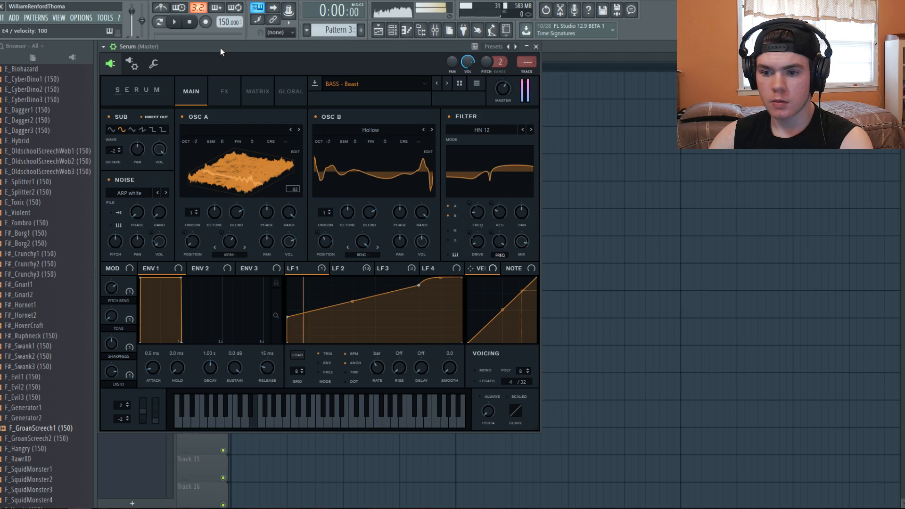
{"action": "left_click", "coordinate": [354, 83]}
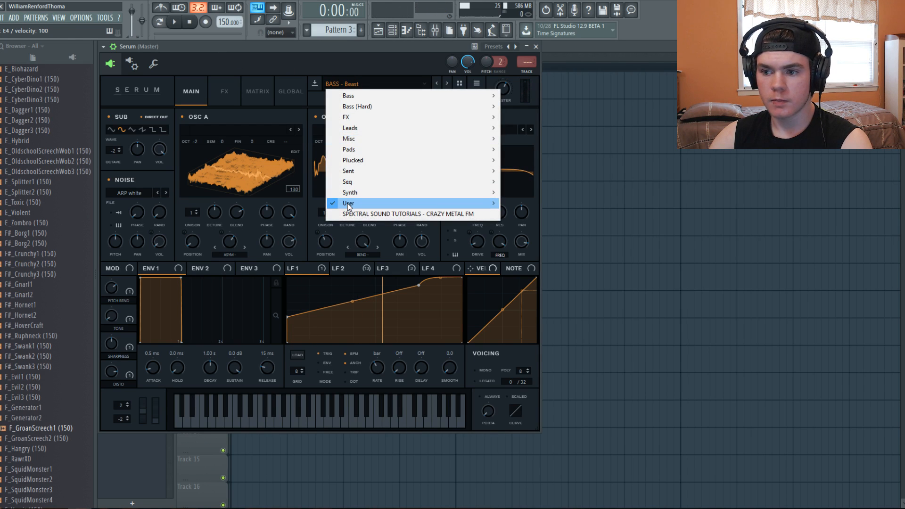
{"action": "mouse_move", "coordinate": [549, 381]}
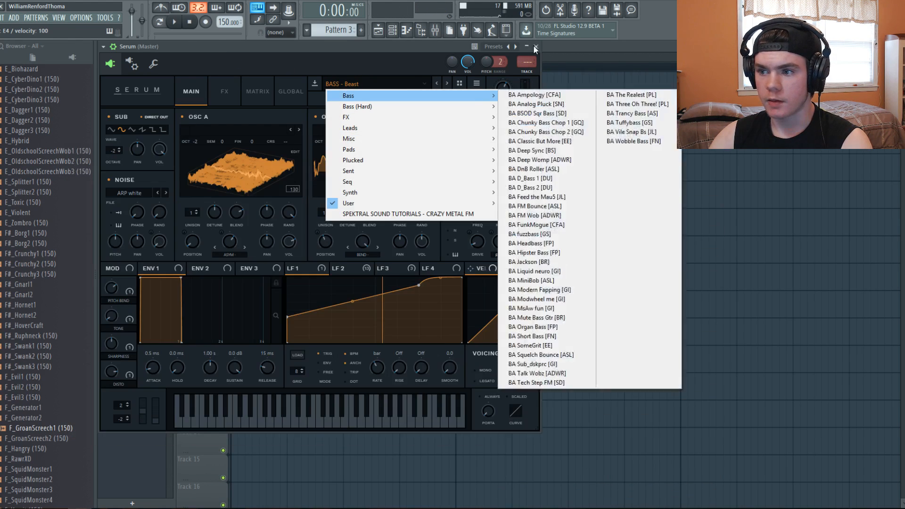
{"action": "left_click", "coordinate": [536, 46]}
Step: Add a second Serum channel and load the user preset BASS - Simple but super useful from Ghosthack - Next Gen Presets for Serum
{"action": "left_click", "coordinate": [536, 46]}
{"action": "left_click", "coordinate": [170, 197]}
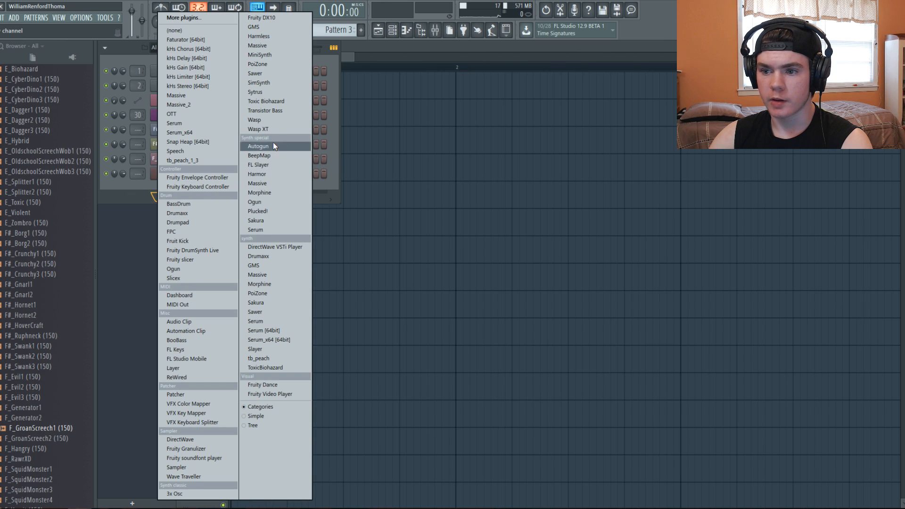
{"action": "left_click", "coordinate": [270, 231]}
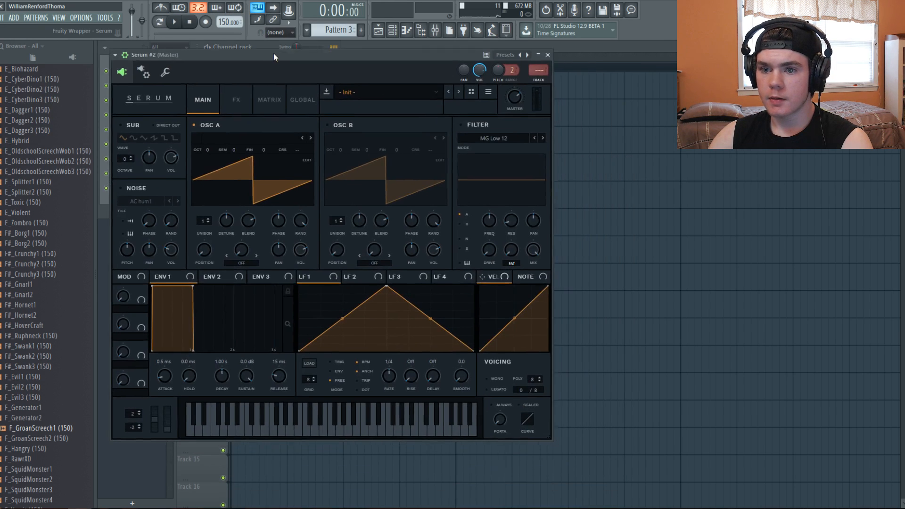
{"action": "left_click_drag", "start_coordinate": [274, 53], "coordinate": [263, 47]}
{"action": "left_click", "coordinate": [348, 84]}
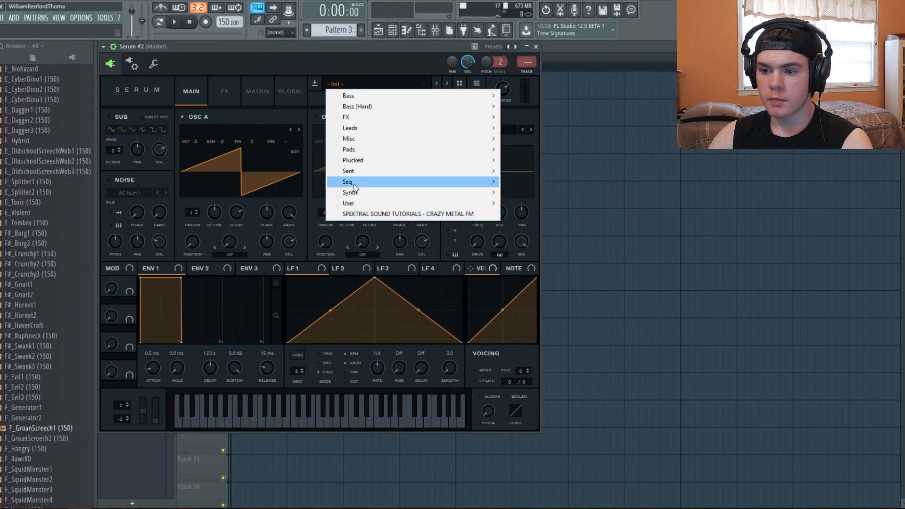
{"action": "mouse_move", "coordinate": [353, 206]}
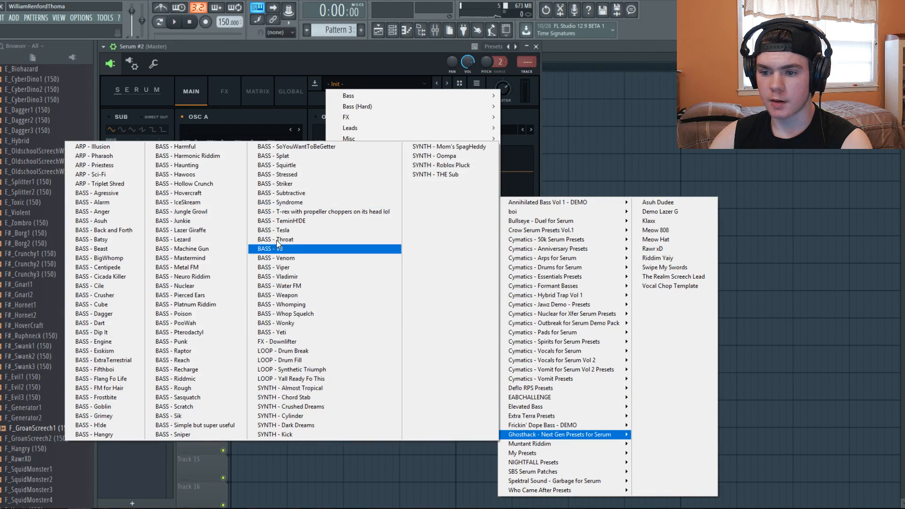
{"action": "left_click", "coordinate": [206, 424]}
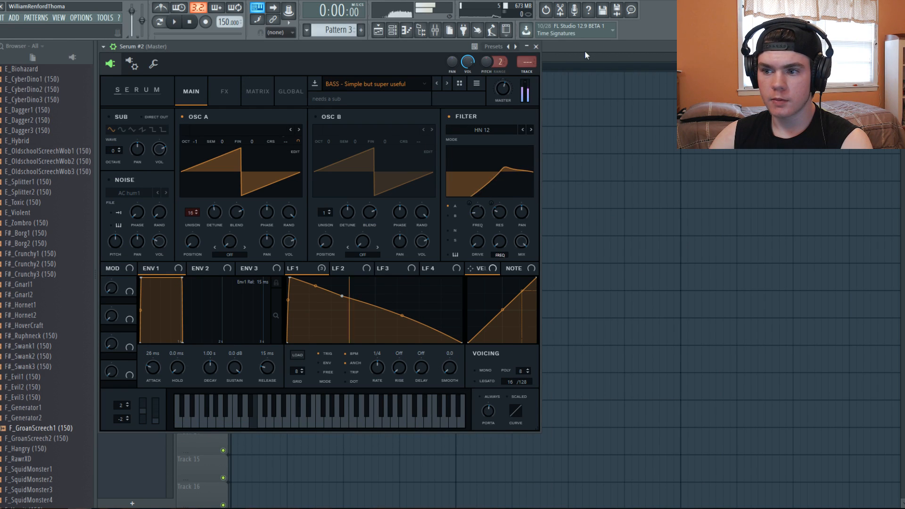
Step: Add a third Serum channel and load the user preset BASS - Stressed from Ghosthack - Next Gen Presets for Serum
{"action": "left_click", "coordinate": [536, 46]}
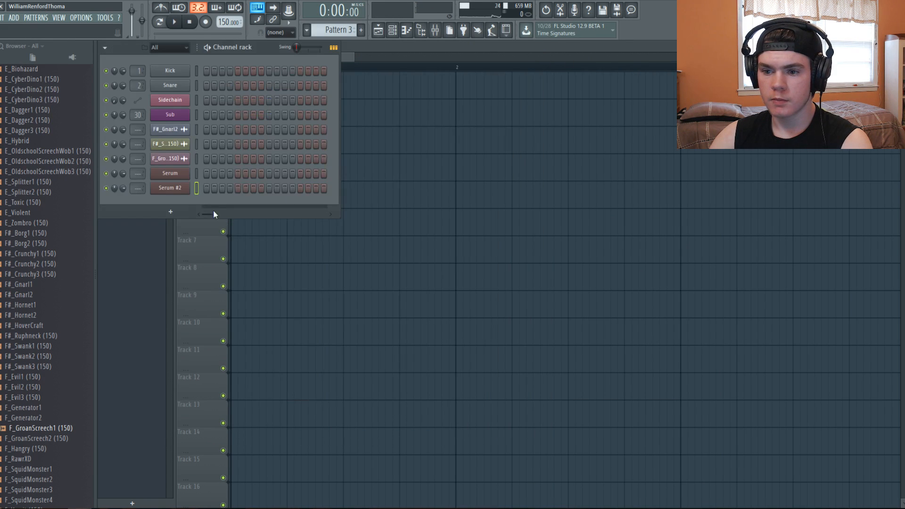
{"action": "left_click", "coordinate": [171, 214]}
{"action": "left_click", "coordinate": [262, 231]}
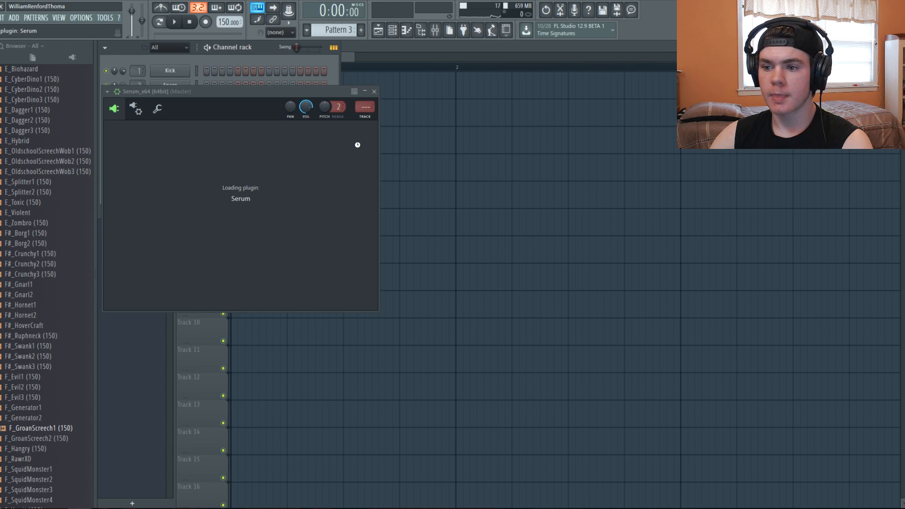
{"action": "left_click", "coordinate": [346, 130]}
{"action": "mouse_move", "coordinate": [357, 251]}
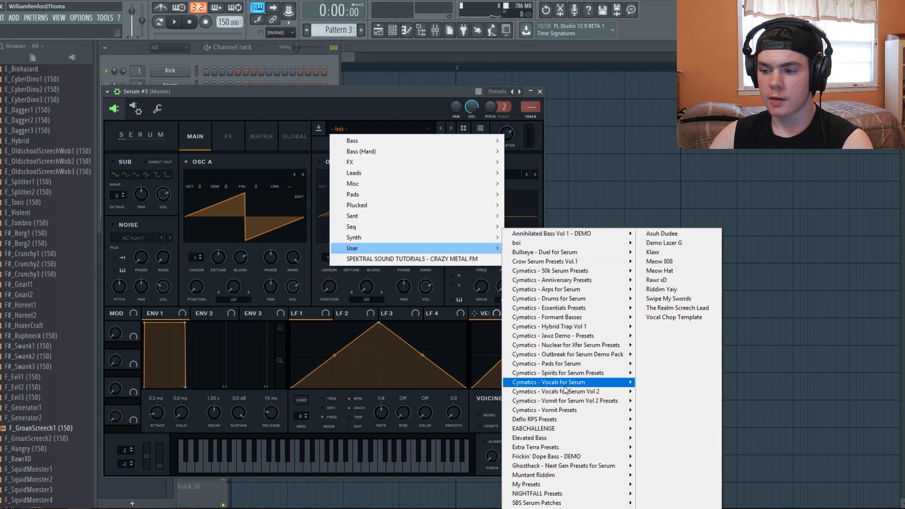
{"action": "mouse_move", "coordinate": [559, 469]}
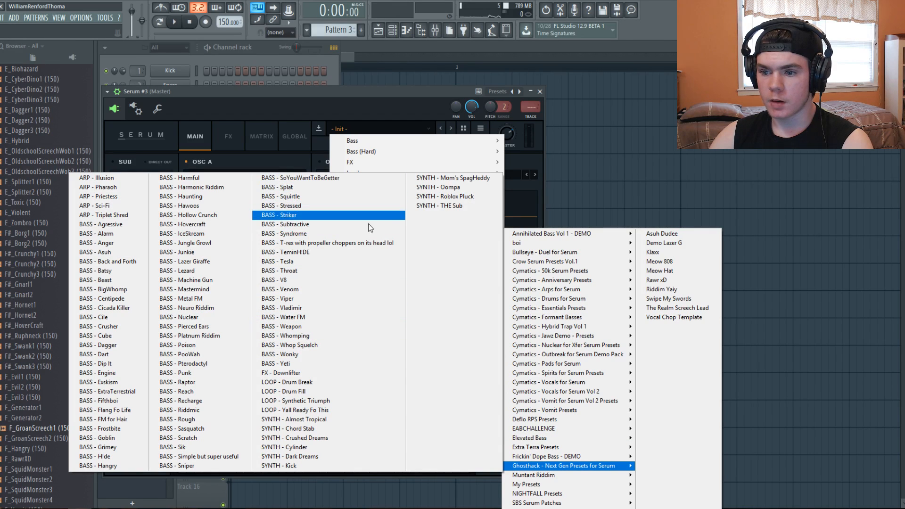
{"action": "left_click", "coordinate": [343, 208]}
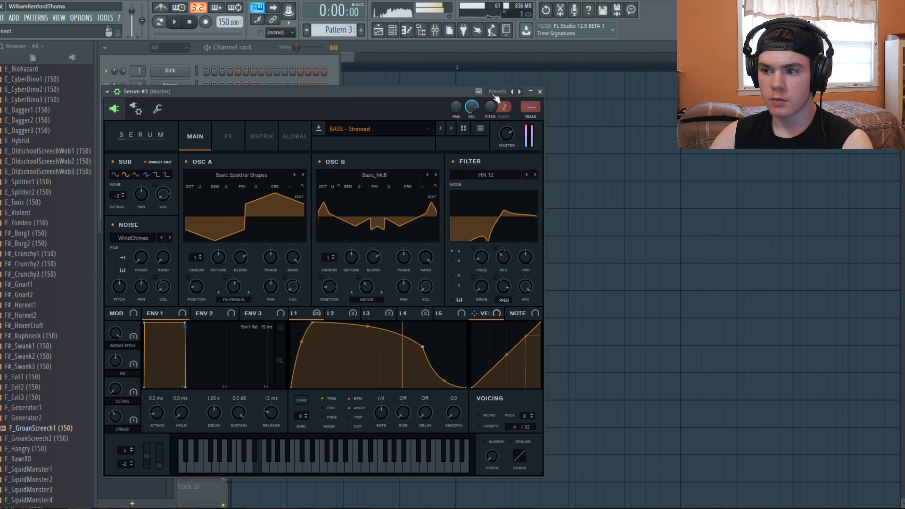
Step: In the first Serum channel's piano roll, place a one-beat E4 note at the start of bar 1 and play it
{"action": "left_click", "coordinate": [540, 92]}
{"action": "right_click", "coordinate": [193, 175]}
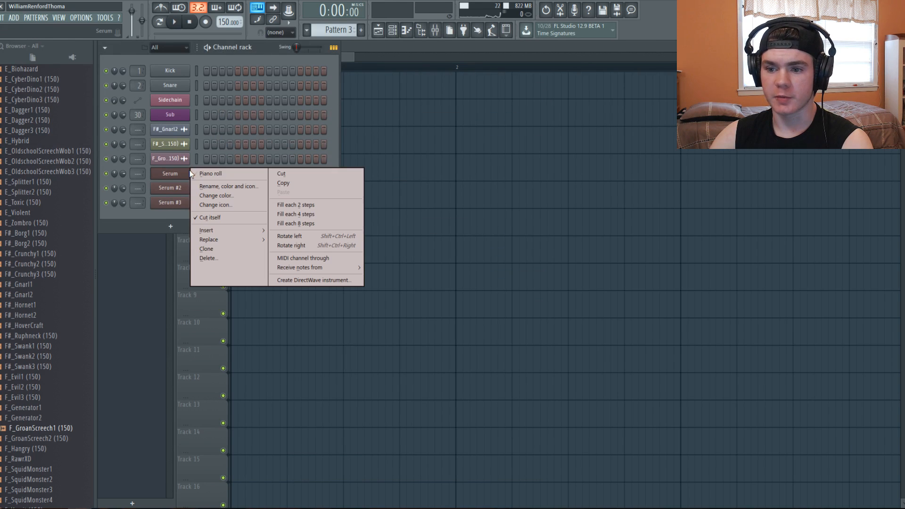
{"action": "left_click", "coordinate": [225, 177]}
{"action": "scroll", "coordinate": [152, 251], "scroll_direction": "down", "scroll_amount": 5}
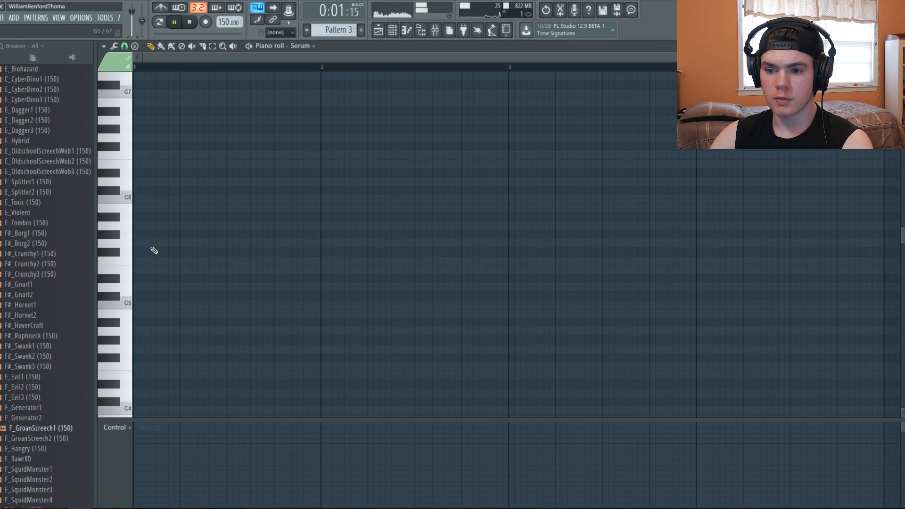
{"action": "left_click", "coordinate": [146, 325]}
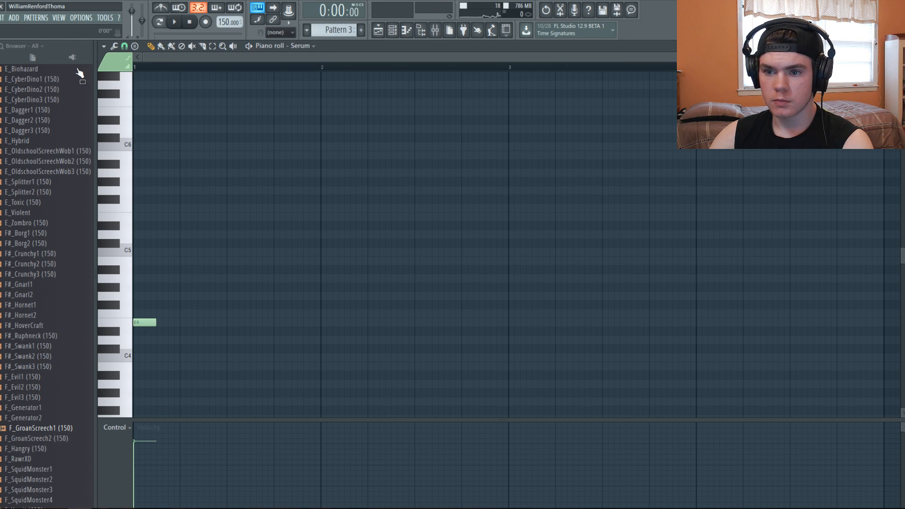
{"action": "key", "text": "space"}
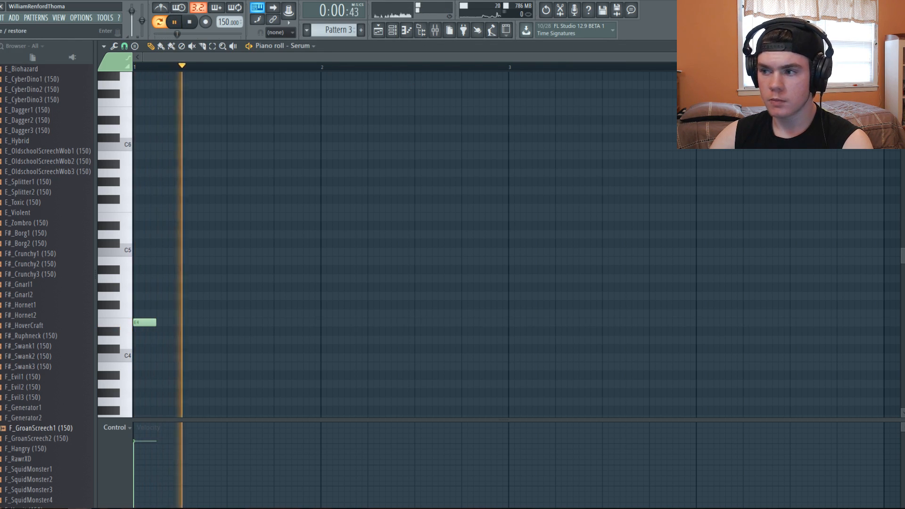
{"action": "key", "text": "space"}
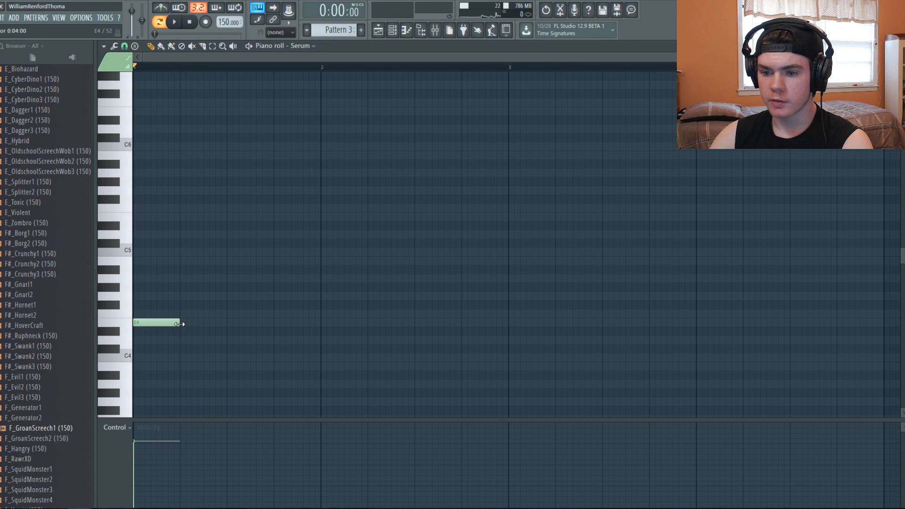
{"action": "key", "text": "space"}
{"action": "key", "text": "space"}
Step: In the Serum #2 piano roll, place a one-beat A#4 note on beat 2 of bar 1 and play the pattern
{"action": "key", "text": "F7"}
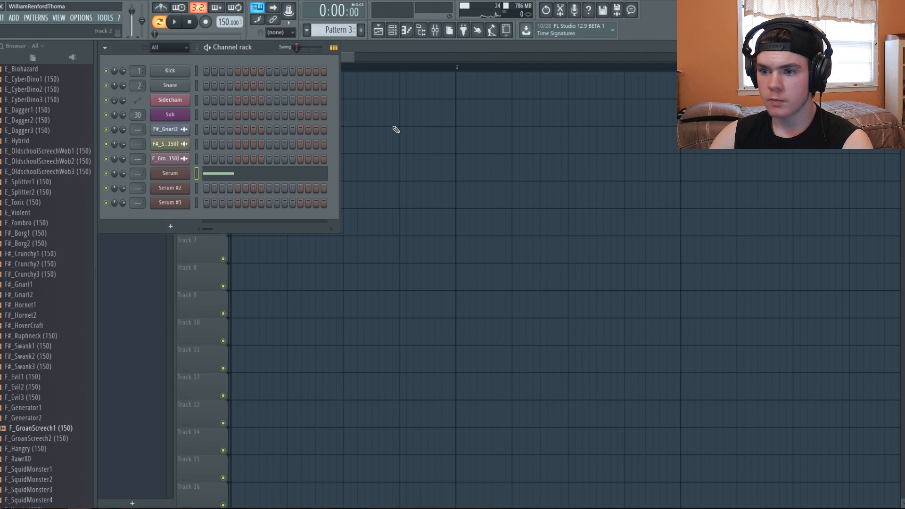
{"action": "right_click", "coordinate": [178, 191]}
{"action": "left_click", "coordinate": [207, 189]}
{"action": "left_click", "coordinate": [183, 304]}
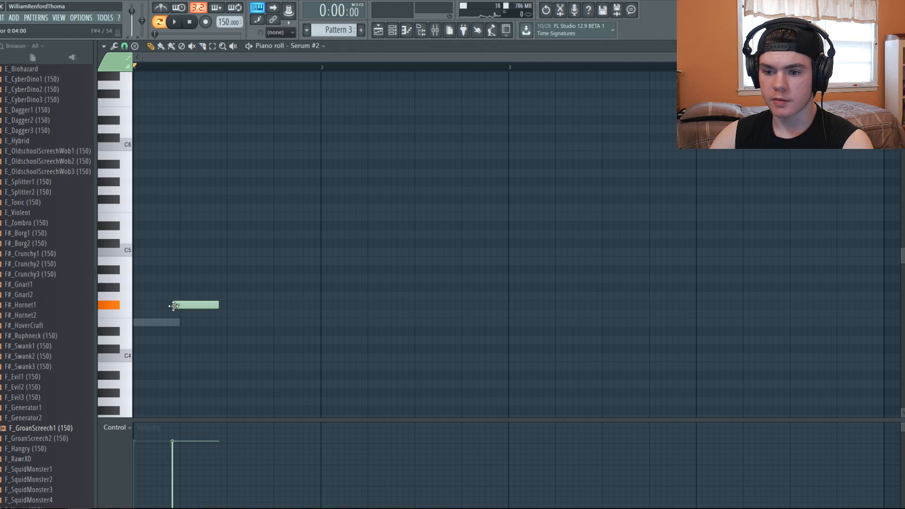
{"action": "left_click_drag", "start_coordinate": [188, 305], "coordinate": [193, 269]}
{"action": "key", "text": "space"}
{"action": "key", "text": "space"}
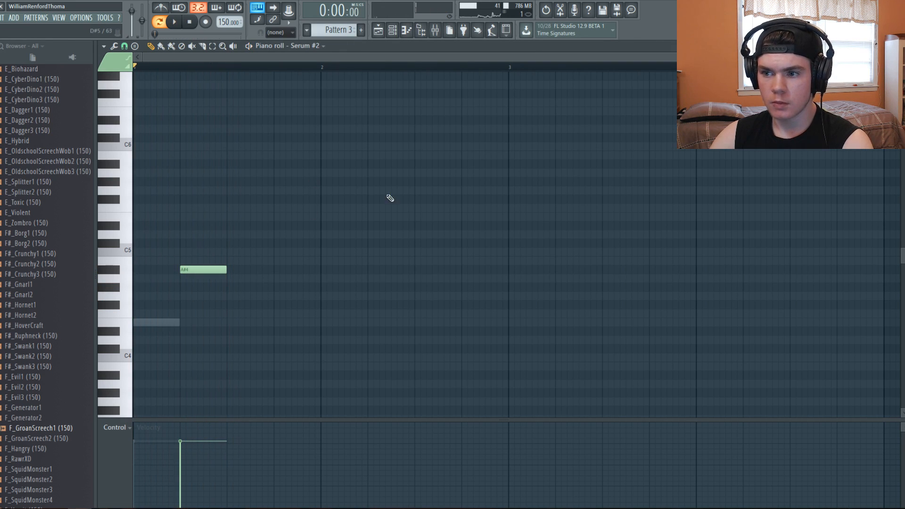
Step: In the Serum #3 piano roll, place an E4 note from beat 3 and extend it to the end of bar 1
{"action": "key", "text": "Escape"}
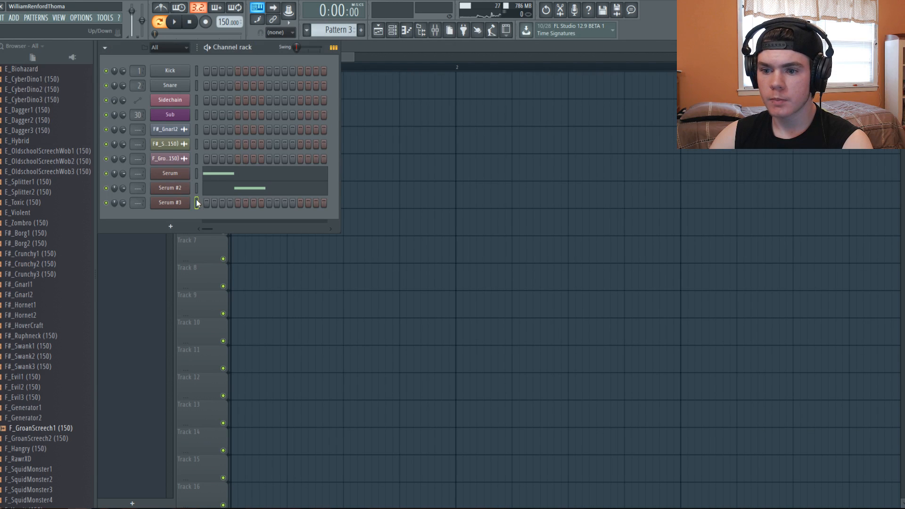
{"action": "key", "text": "space"}
{"action": "right_click", "coordinate": [175, 203]}
{"action": "left_click", "coordinate": [205, 203]}
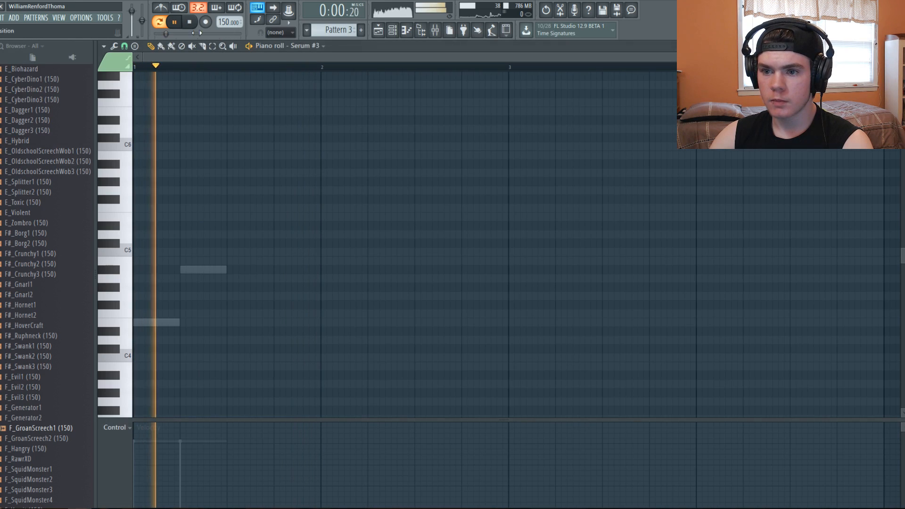
{"action": "key", "text": "space"}
{"action": "left_click", "coordinate": [234, 323]}
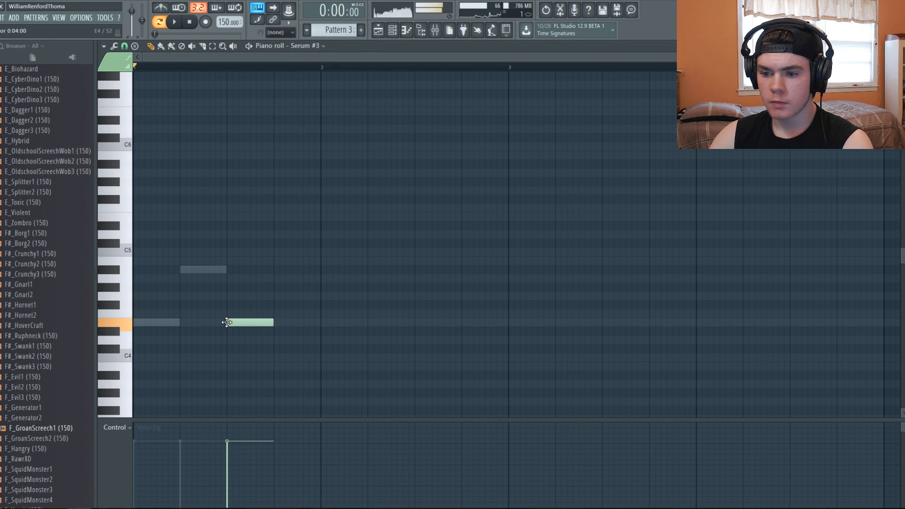
{"action": "left_click", "coordinate": [281, 323]}
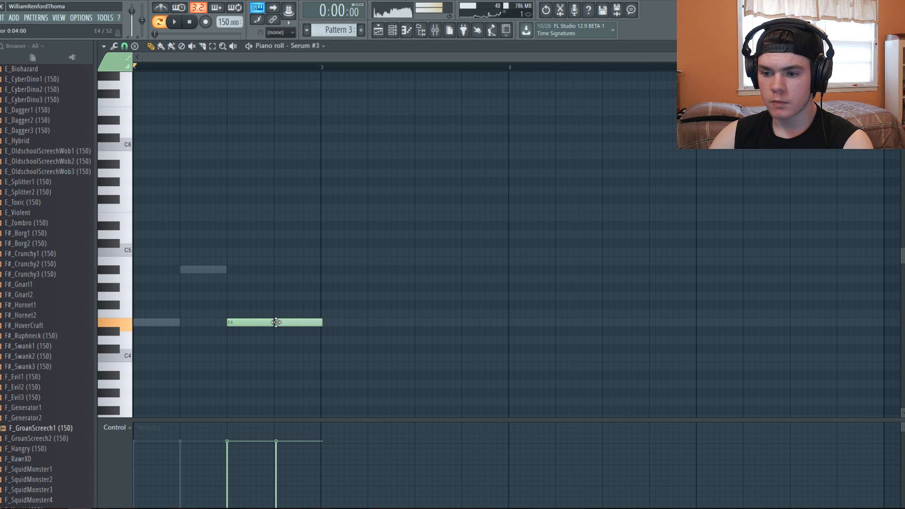
{"action": "key", "text": "space"}
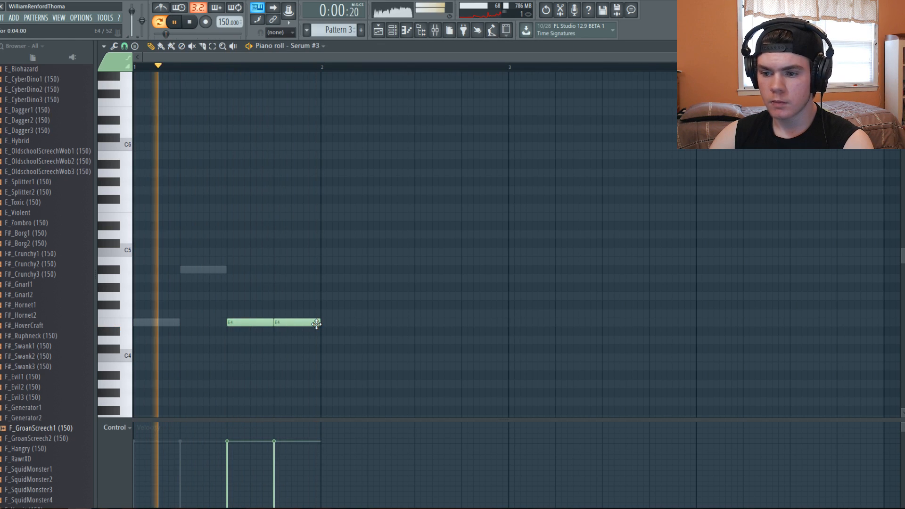
{"action": "key", "text": "space"}
{"action": "right_click", "coordinate": [284, 323]}
{"action": "left_click_drag", "start_coordinate": [272, 324], "coordinate": [313, 328]}
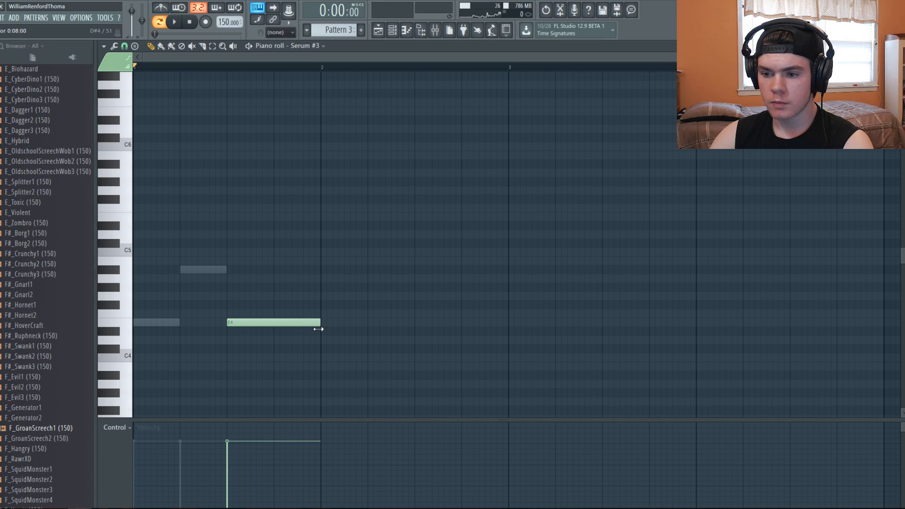
Step: Fill bar 2 of Serum #3 with three consecutive E4 notes of 6, 2 and 8 steps, and play the pattern
{"action": "left_click", "coordinate": [325, 323]}
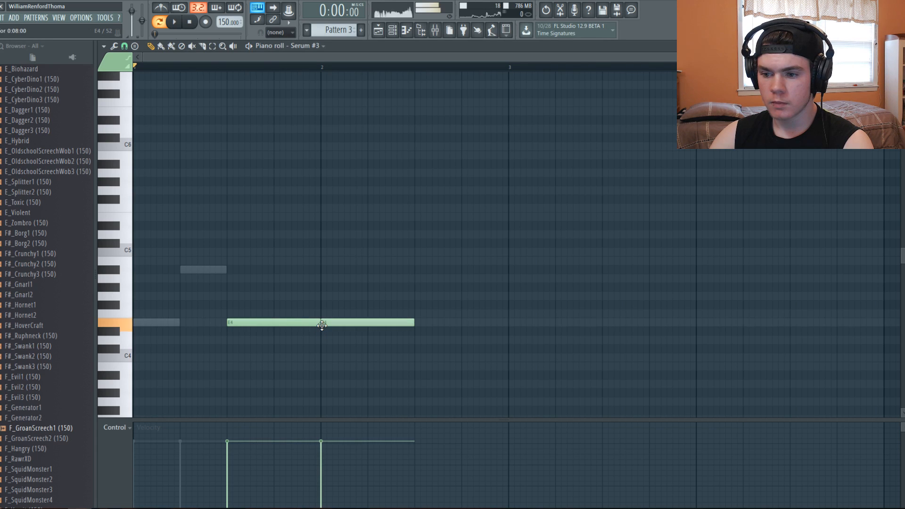
{"action": "left_click_drag", "start_coordinate": [404, 323], "coordinate": [402, 331]}
{"action": "left_click", "coordinate": [396, 321]}
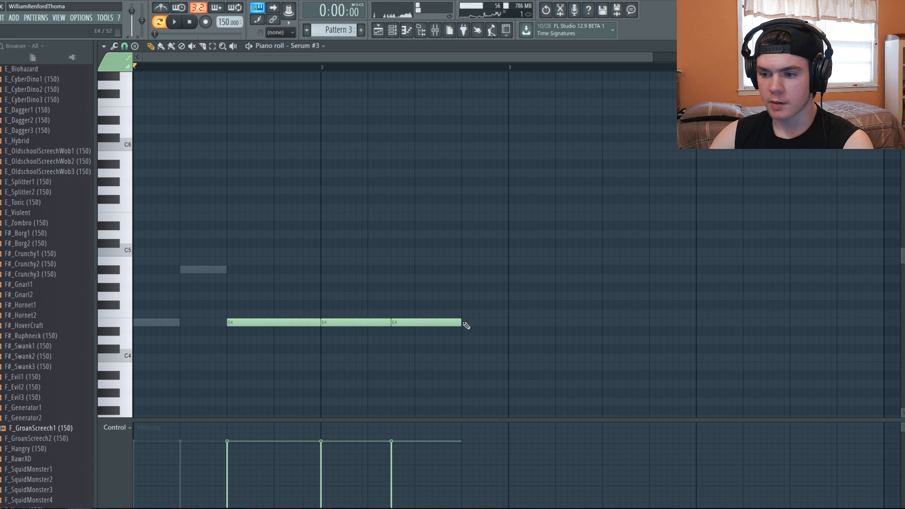
{"action": "left_click_drag", "start_coordinate": [461, 324], "coordinate": [413, 330]}
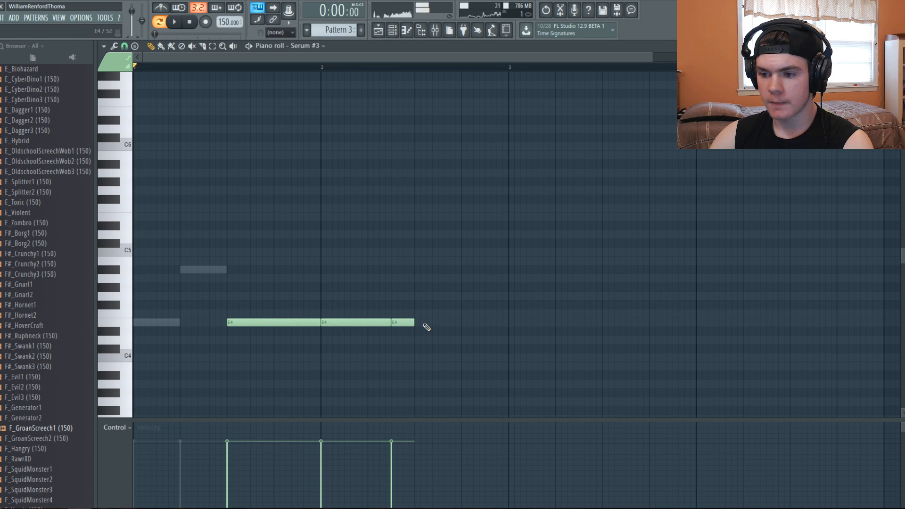
{"action": "left_click", "coordinate": [420, 323]}
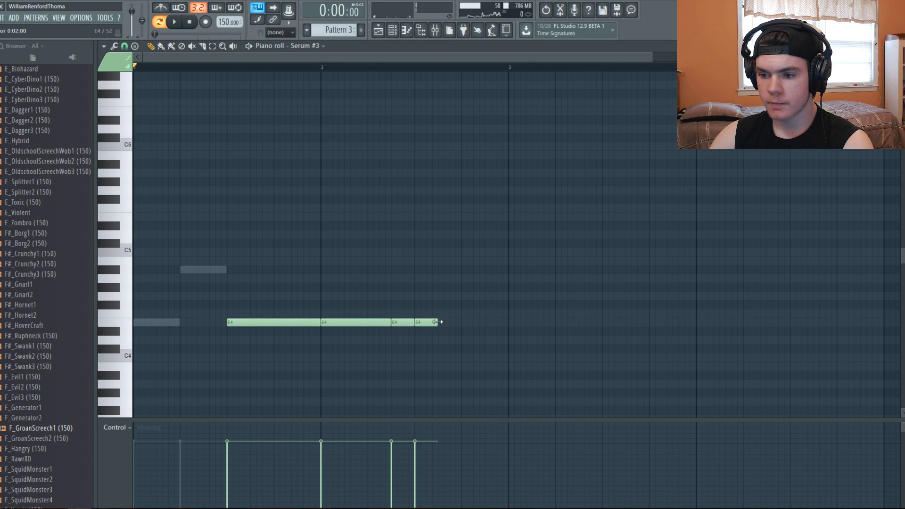
{"action": "left_click_drag", "start_coordinate": [439, 323], "coordinate": [486, 323]}
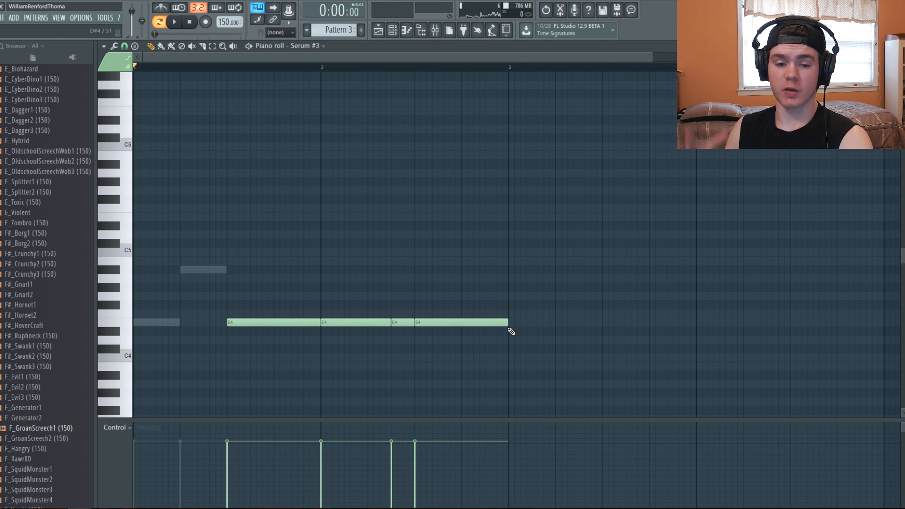
{"action": "key", "text": "space"}
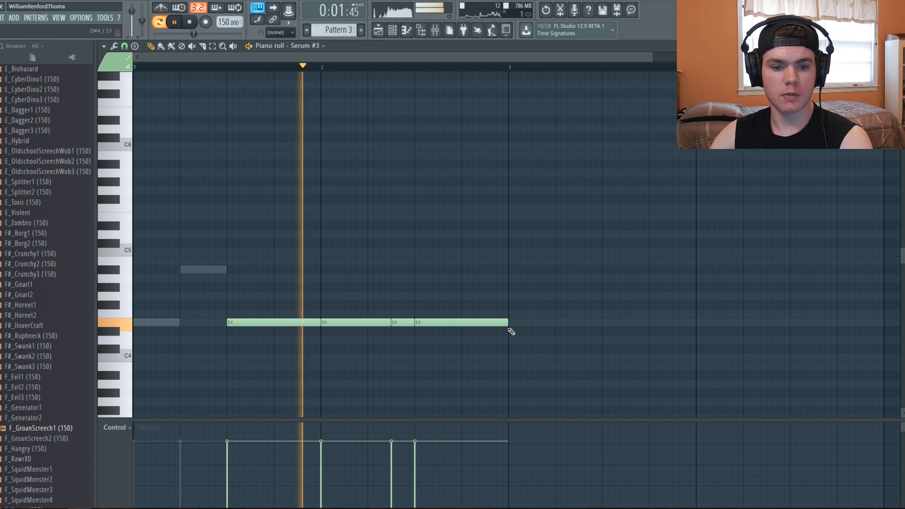
{"action": "key", "text": "space"}
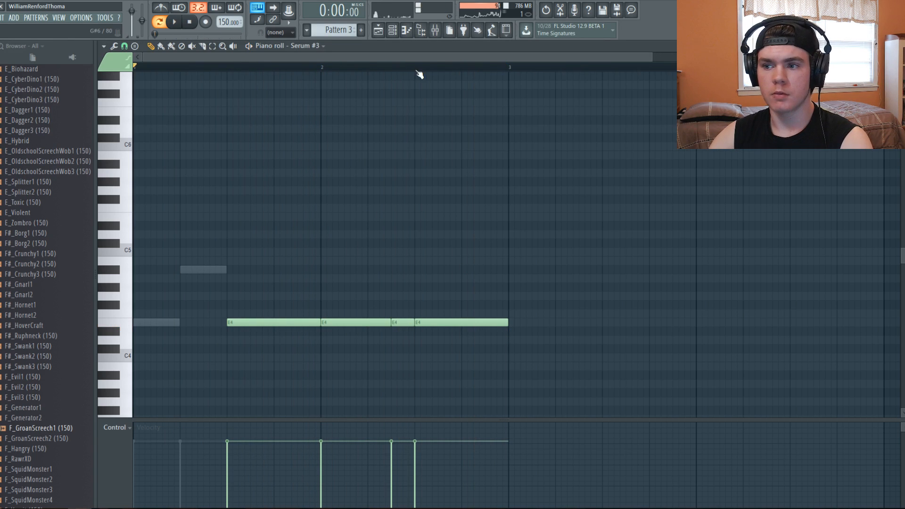
Step: Show the mixer and channel rack, and route Serum, Serum #2 and Serum #3 to mixer tracks 10, 11 and 12
{"action": "left_click", "coordinate": [435, 29]}
{"action": "left_click", "coordinate": [392, 30]}
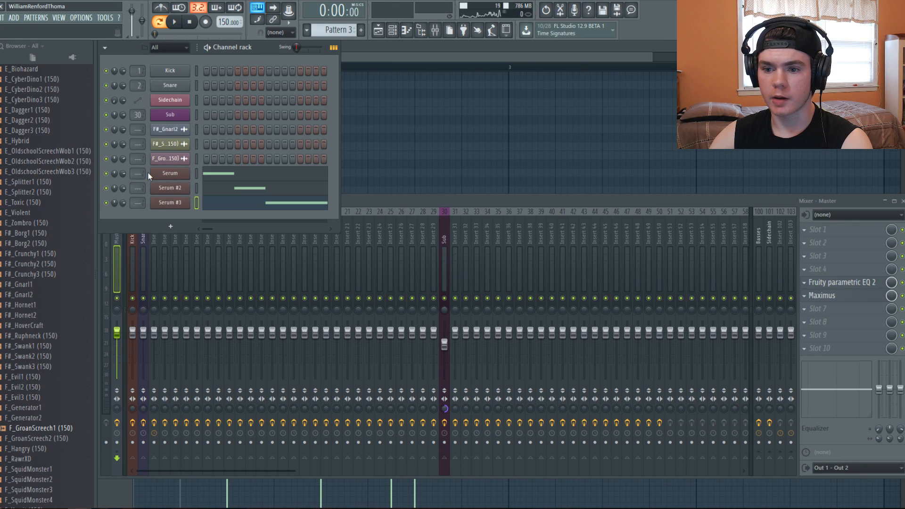
{"action": "mouse_move", "coordinate": [137, 172]}
{"action": "left_mouse_down"}
{"action": "mouse_move", "coordinate": [137, 159]}
{"action": "mouse_move", "coordinate": [137, 175]}
{"action": "left_mouse_up"}
{"action": "mouse_move", "coordinate": [137, 187]}
{"action": "left_mouse_down"}
{"action": "mouse_move", "coordinate": [136, 196]}
{"action": "mouse_move", "coordinate": [137, 186]}
{"action": "left_mouse_up"}
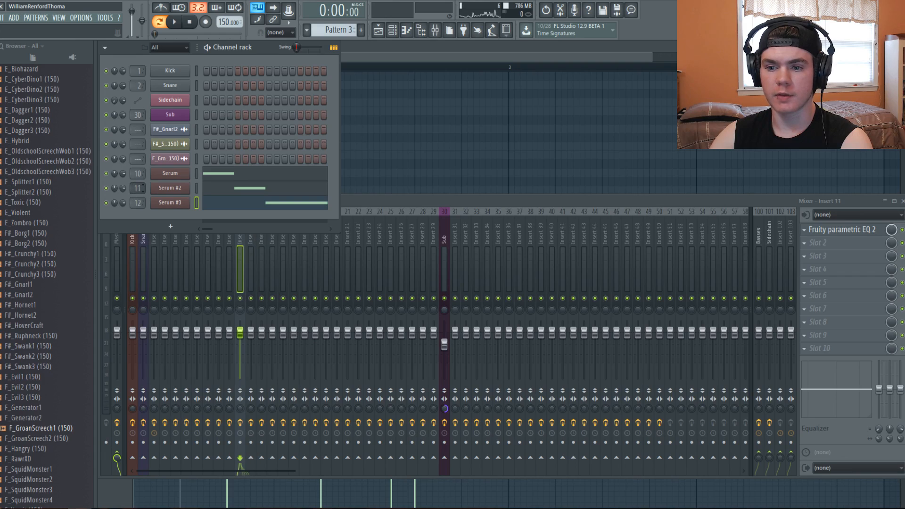
Step: Select mixer tracks 10 to 12 and route them only to the Basses track
{"action": "left_click", "coordinate": [398, 215]}
{"action": "left_click_drag", "start_coordinate": [229, 226], "coordinate": [252, 231]}
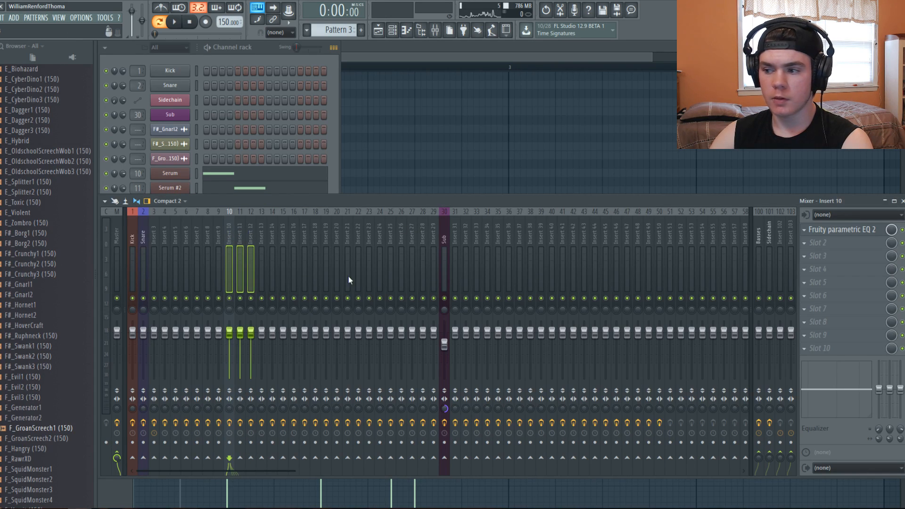
{"action": "right_click", "coordinate": [770, 423]}
{"action": "left_click", "coordinate": [796, 469]}
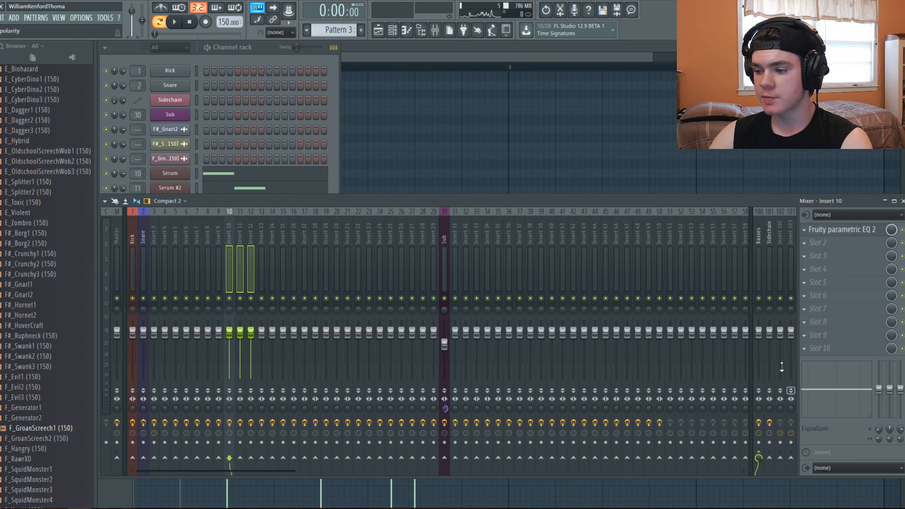
Step: Open Fruity parametric EQ 2 on the Basses track and play the pattern to examine the high-pass cut
{"action": "left_click", "coordinate": [763, 249]}
{"action": "left_click", "coordinate": [835, 229]}
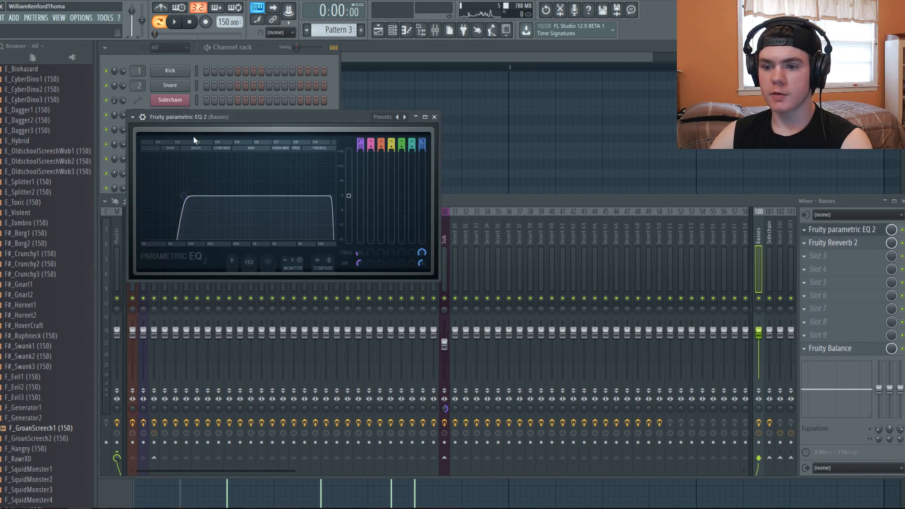
{"action": "key", "text": "space"}
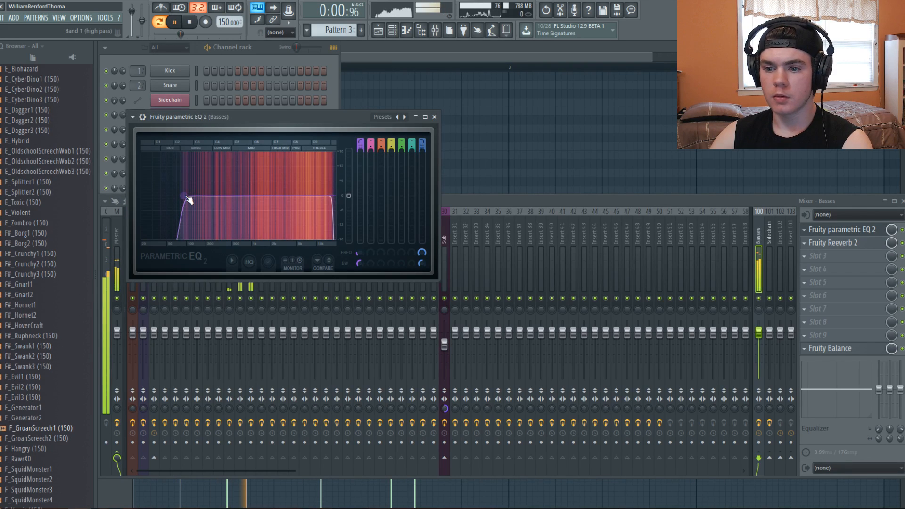
{"action": "key", "text": "space"}
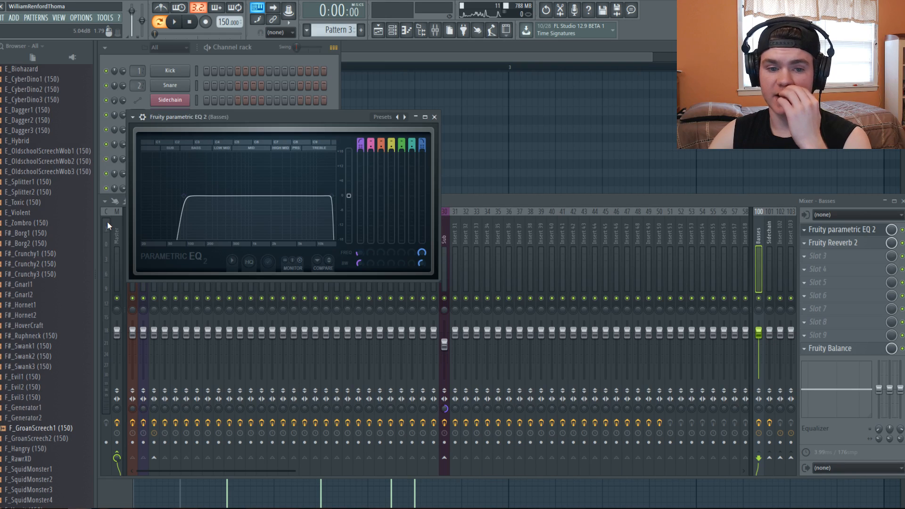
Step: Lower the Dry level of Fruity Reeverb 2 on Basses, play the pattern to hear the reverb alone, and reset Dry
{"action": "left_click", "coordinate": [836, 243]}
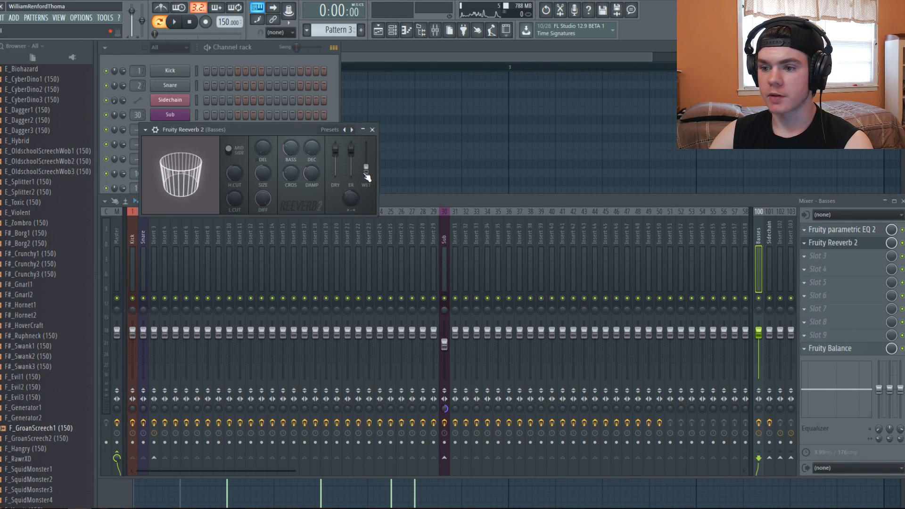
{"action": "left_click_drag", "start_coordinate": [337, 156], "coordinate": [335, 178]}
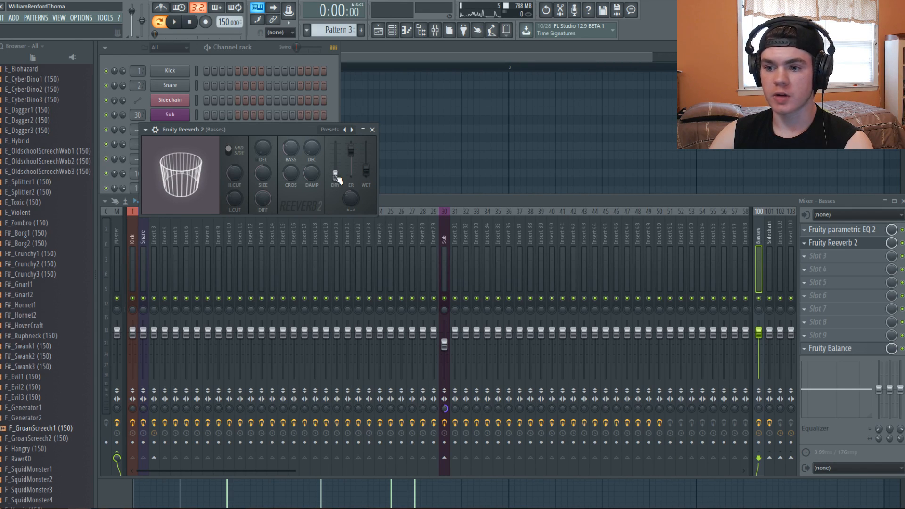
{"action": "key", "text": "space"}
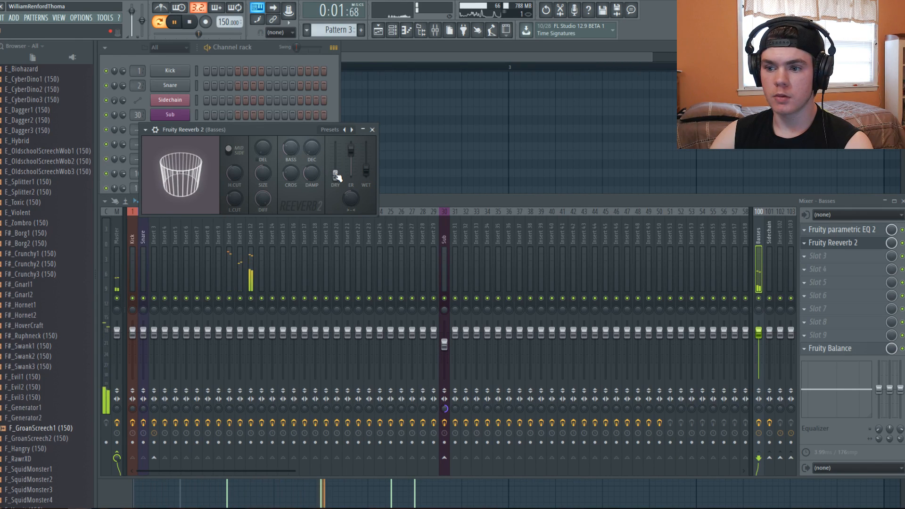
{"action": "key", "text": "space"}
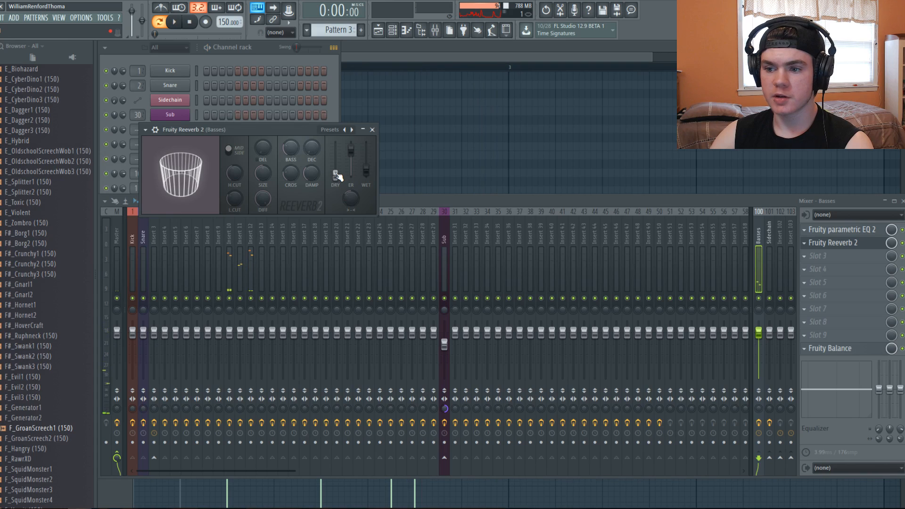
{"action": "right_click", "coordinate": [337, 175]}
{"action": "left_click", "coordinate": [349, 184]}
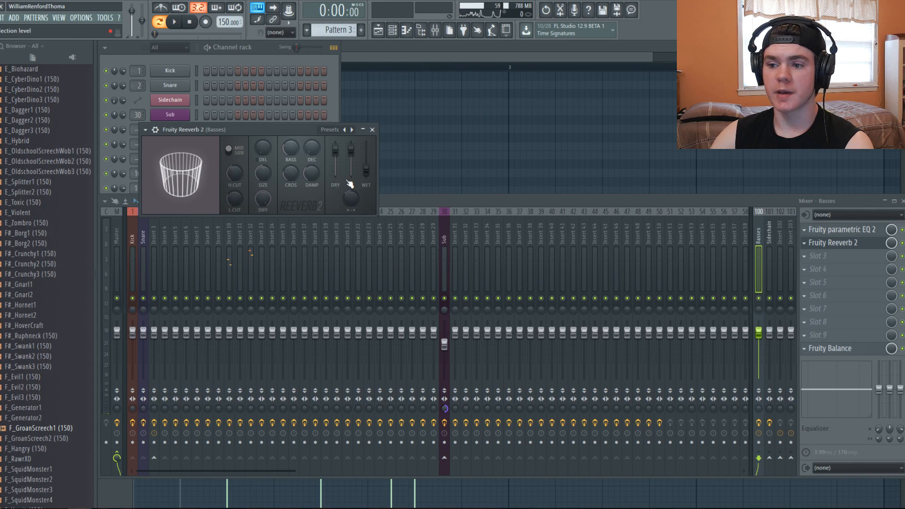
{"action": "left_click", "coordinate": [831, 243]}
Step: Check Fruity Balance on Basses, play the pattern, and slightly lower the volume faders of mixer tracks 10 and 11
{"action": "left_click", "coordinate": [854, 349]}
{"action": "left_click", "coordinate": [855, 350]}
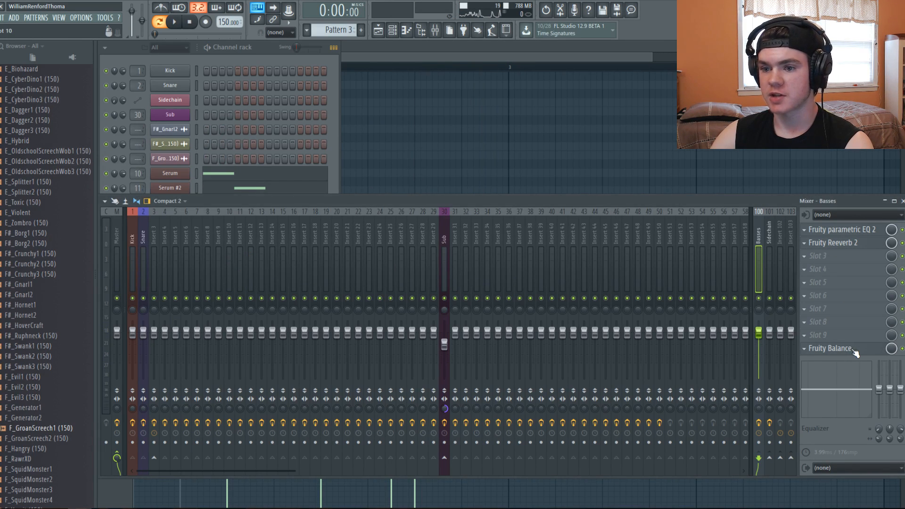
{"action": "key", "text": "space"}
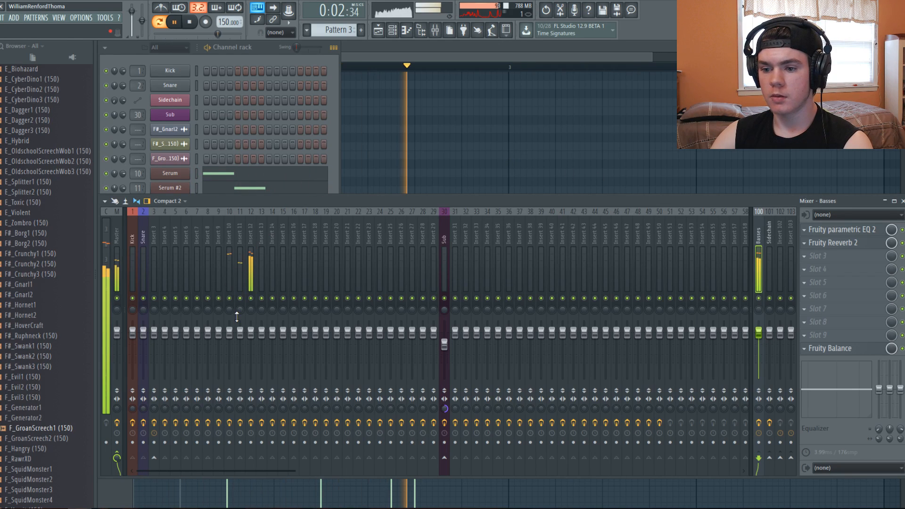
{"action": "key", "text": "space"}
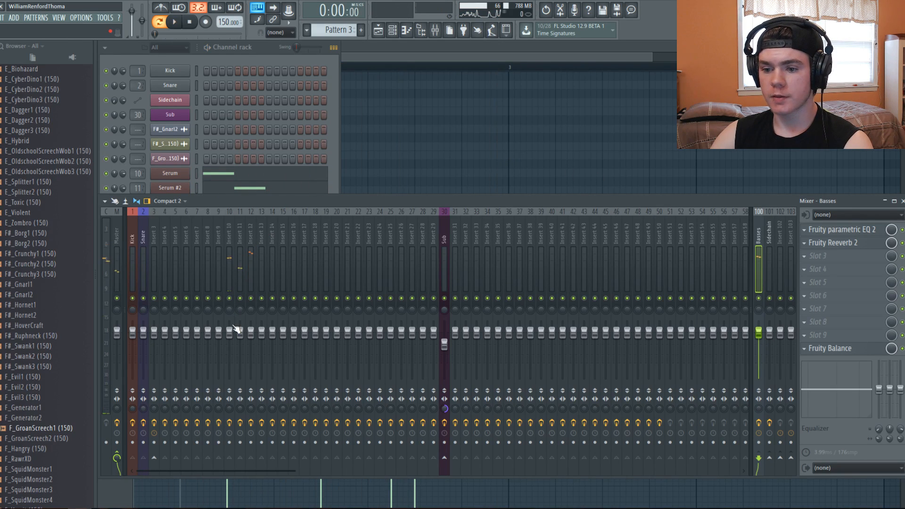
{"action": "left_click", "coordinate": [232, 327]}
{"action": "left_click", "coordinate": [240, 334]}
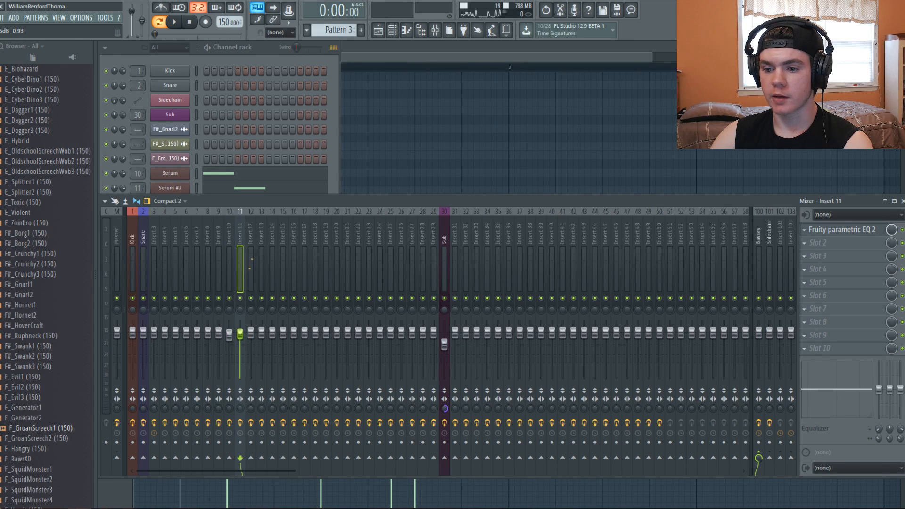
Step: Raise the Serum #2 channel volume slightly in the channel rack while the pattern plays
{"action": "left_click", "coordinate": [258, 52]}
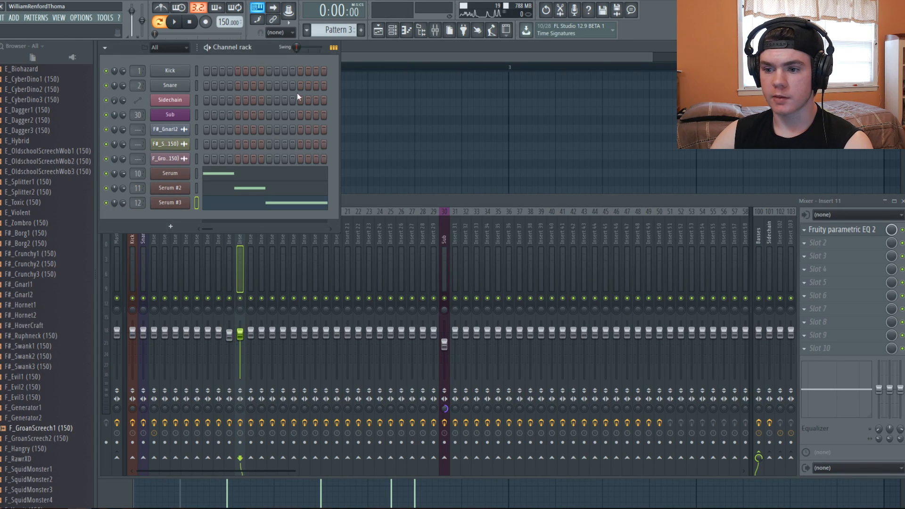
{"action": "left_click_drag", "start_coordinate": [268, 45], "coordinate": [678, 49]}
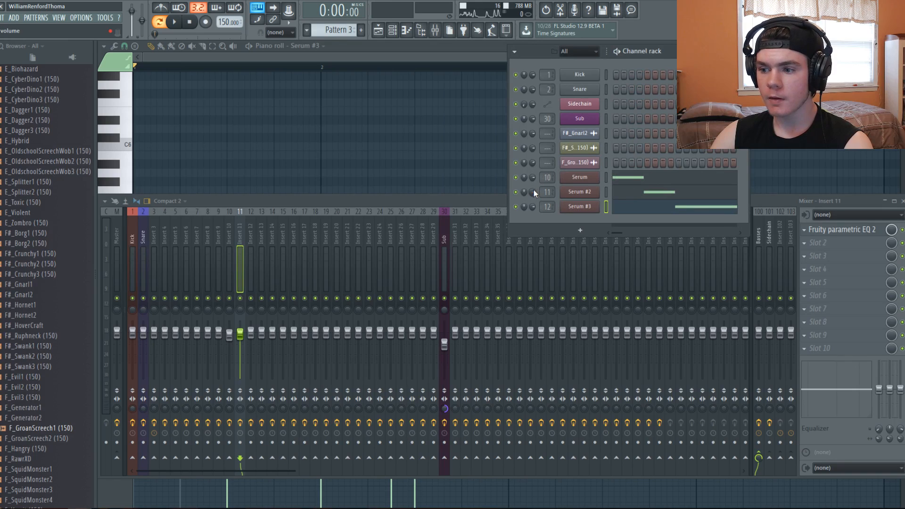
{"action": "key", "text": "space"}
{"action": "left_click_drag", "start_coordinate": [532, 192], "coordinate": [532, 189]}
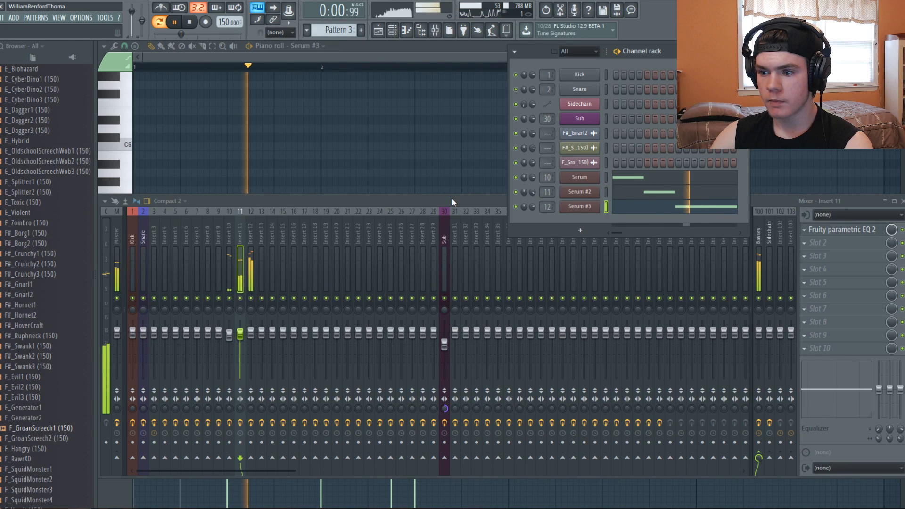
{"action": "key", "text": "space"}
{"action": "left_click_drag", "start_coordinate": [677, 51], "coordinate": [270, 47]}
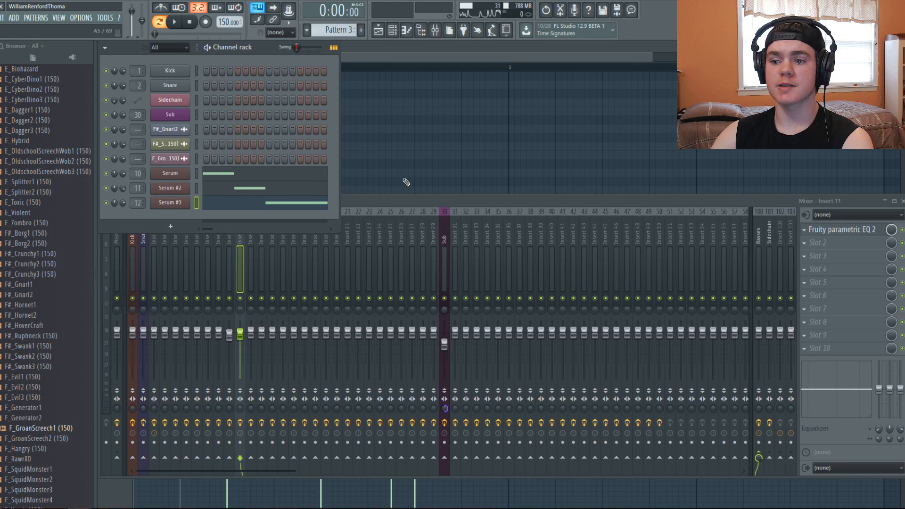
Step: Return to the mixer and play the pattern to compare the levels of mixer tracks 10, 11 and 12
{"action": "left_click", "coordinate": [385, 202]}
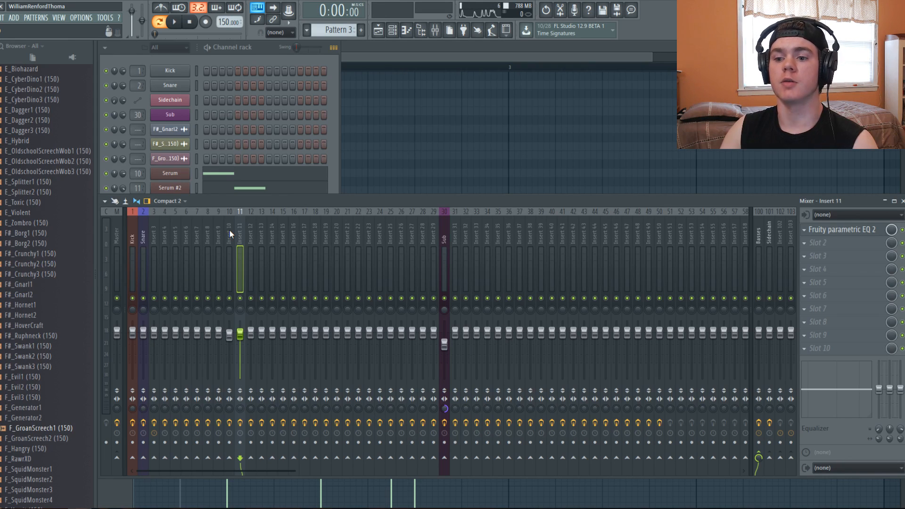
{"action": "key", "text": "space"}
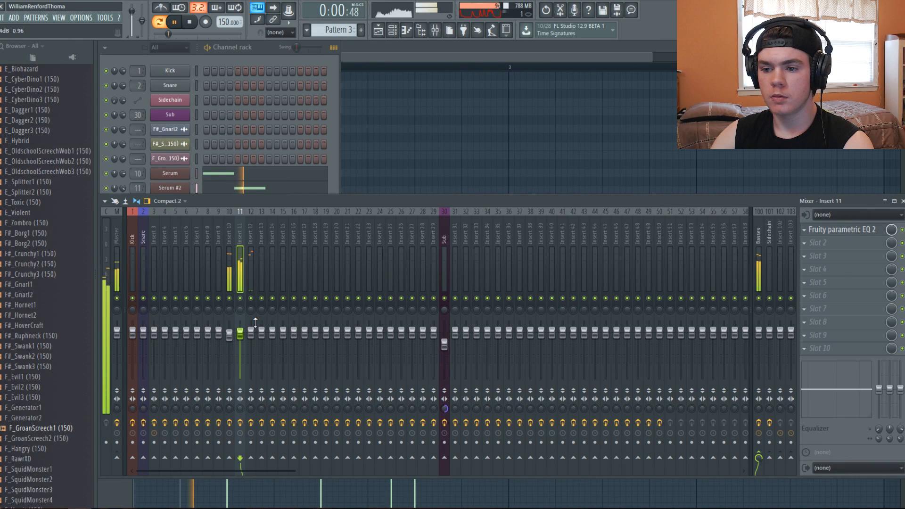
{"action": "key", "text": "space"}
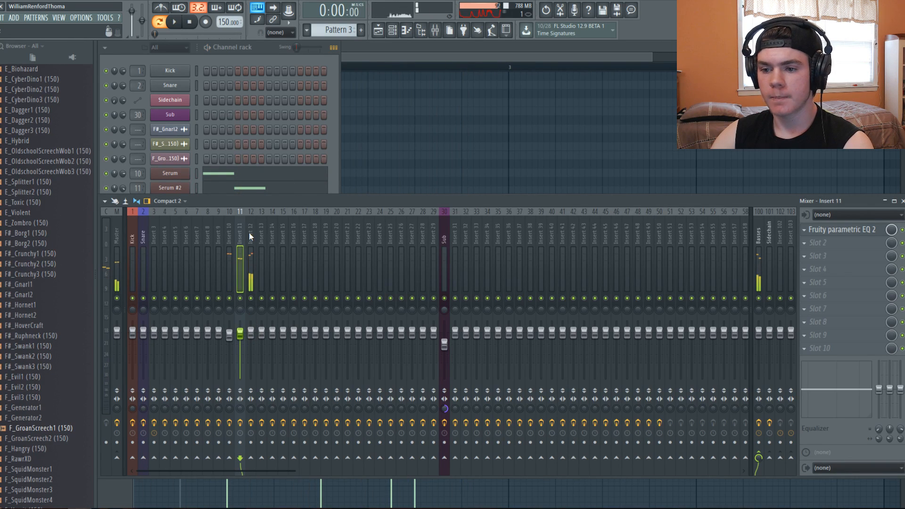
{"action": "left_click", "coordinate": [228, 256]}
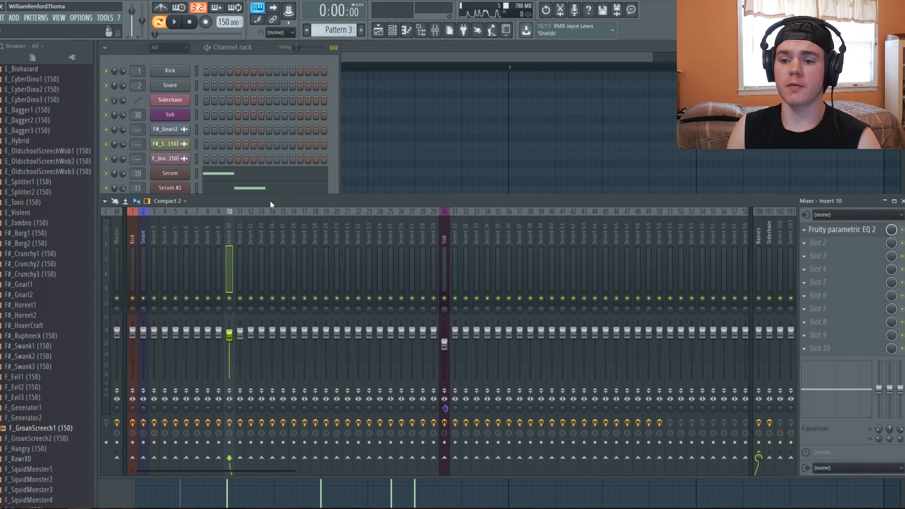
{"action": "key", "text": "space"}
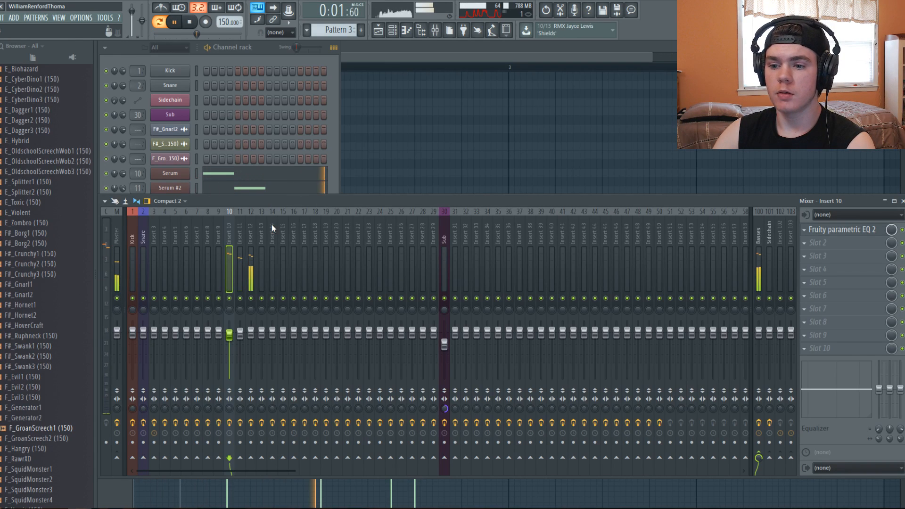
{"action": "key", "text": "space"}
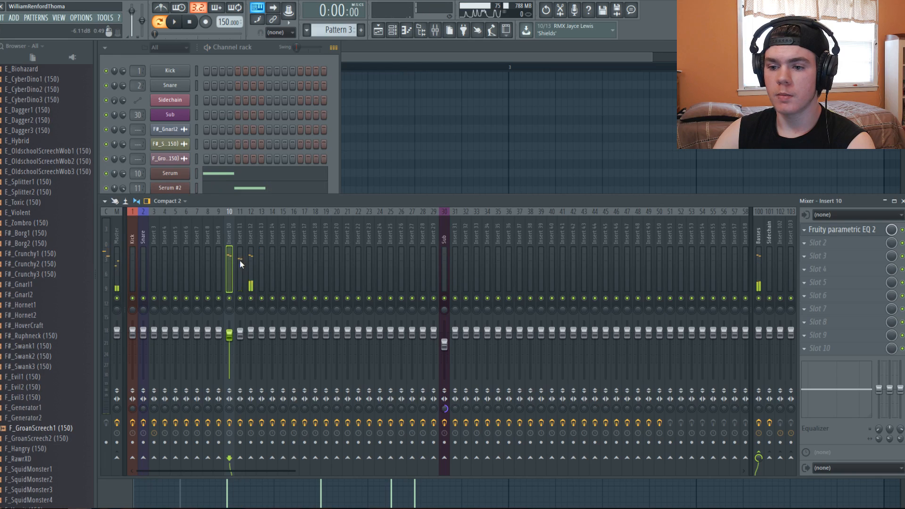
Step: Widen the stereo separation of mixer tracks 11, 10 and 12 while playing the pattern
{"action": "left_click", "coordinate": [240, 259]}
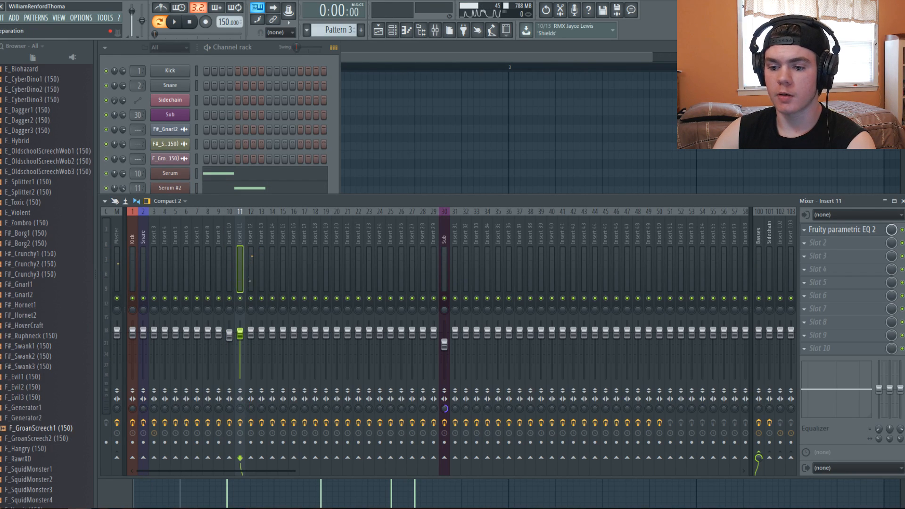
{"action": "key", "text": "space"}
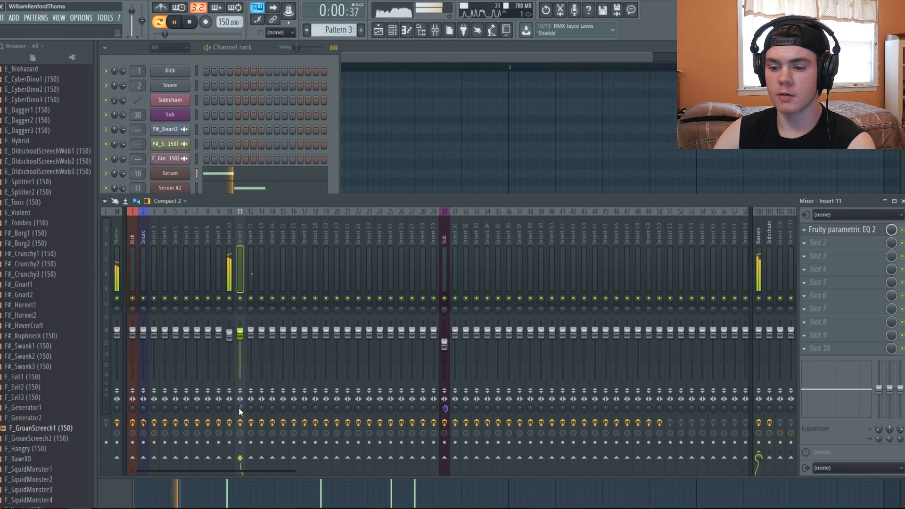
{"action": "left_click", "coordinate": [231, 253]}
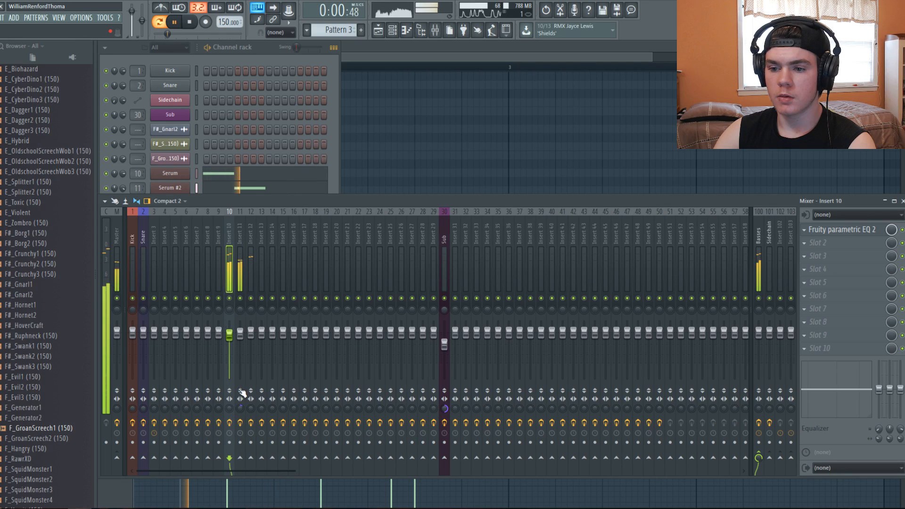
{"action": "key", "text": "space"}
{"action": "key", "text": "space"}
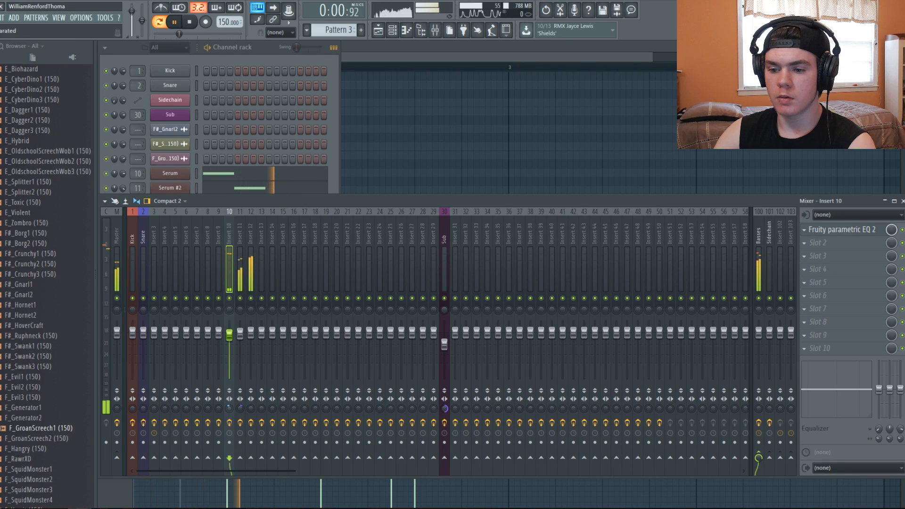
{"action": "left_click", "coordinate": [252, 407]}
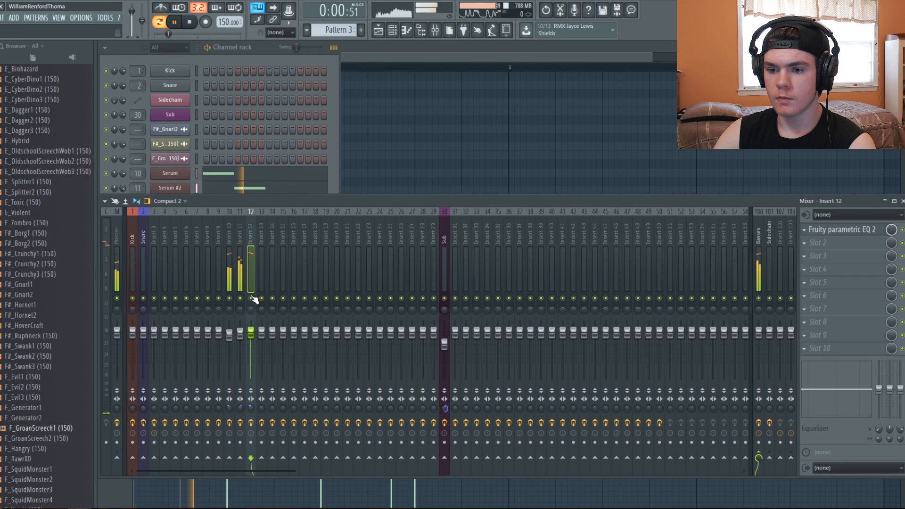
{"action": "left_click", "coordinate": [230, 274]}
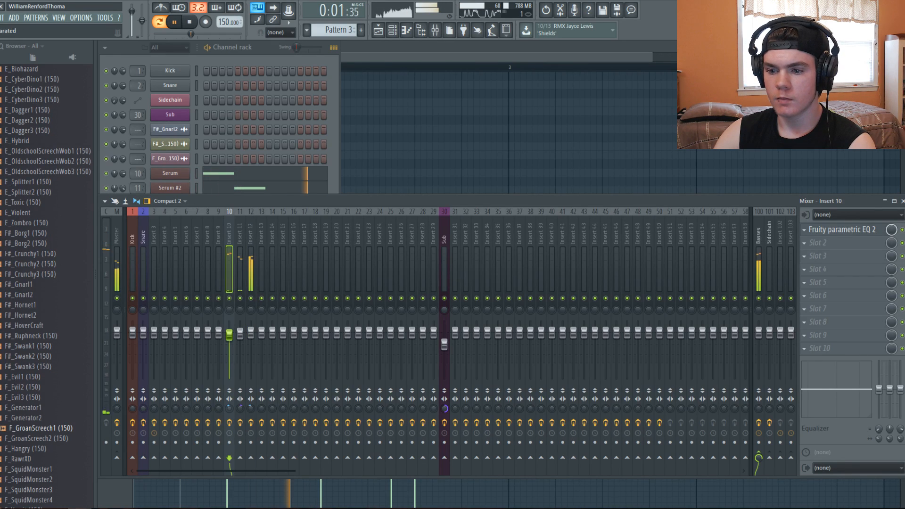
{"action": "key", "text": "space"}
Step: Add the Stereo effect to slot 3 of the Basses mixer track
{"action": "left_click", "coordinate": [756, 234]}
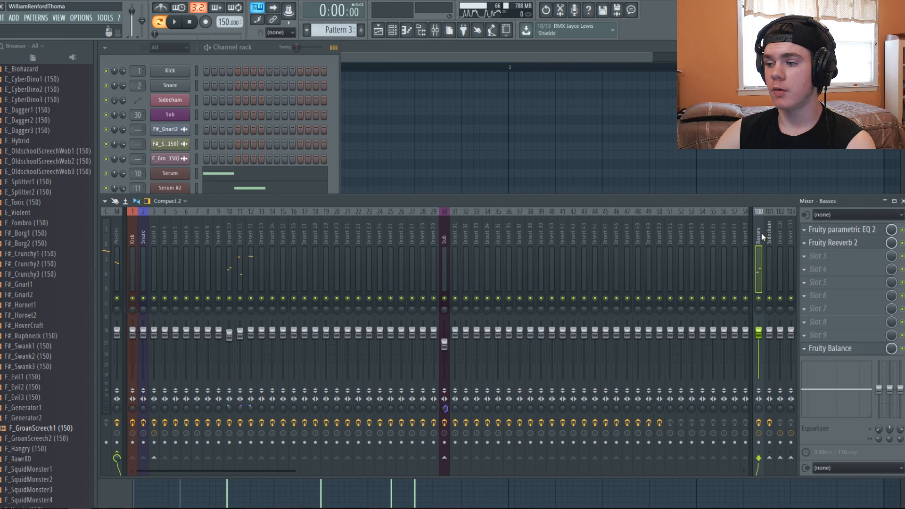
{"action": "left_click", "coordinate": [821, 256]}
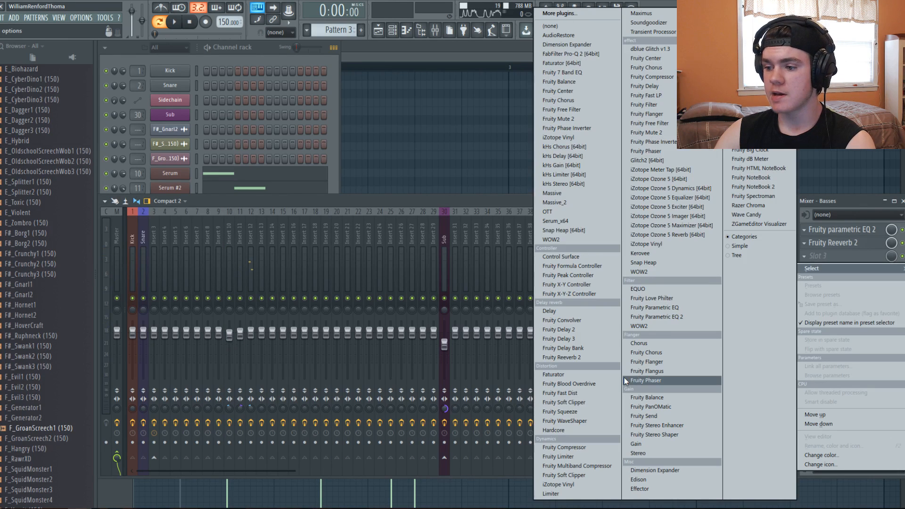
{"action": "left_click", "coordinate": [640, 453]}
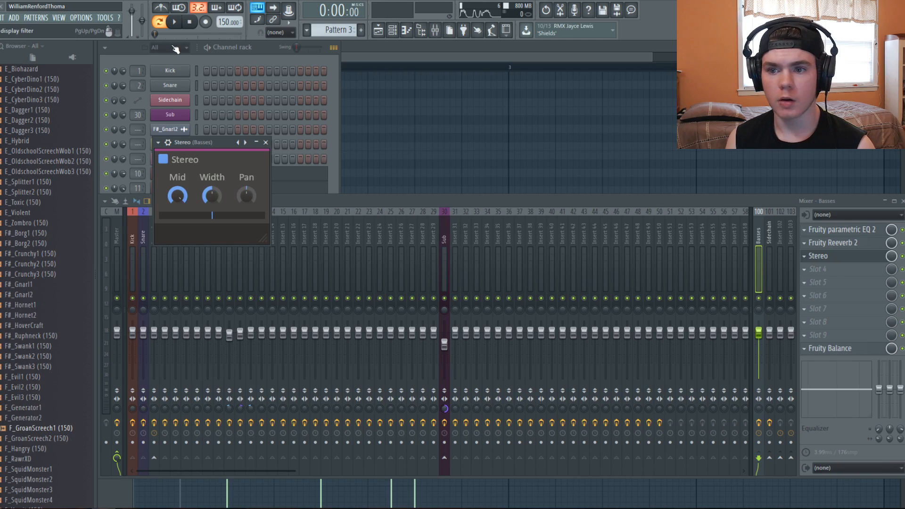
Step: Set the project's timebase to 48 PPQ in the project settings and close the settings window
{"action": "left_click", "coordinate": [103, 18]}
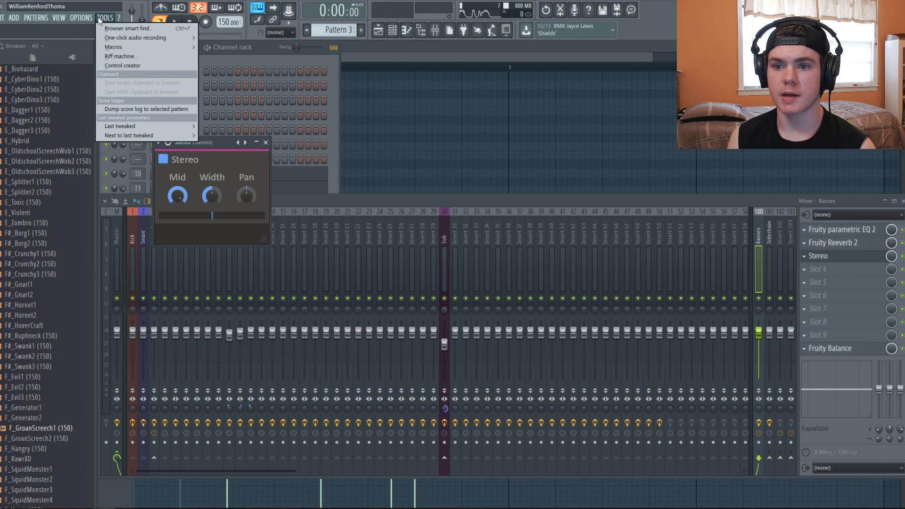
{"action": "mouse_move", "coordinate": [117, 46]}
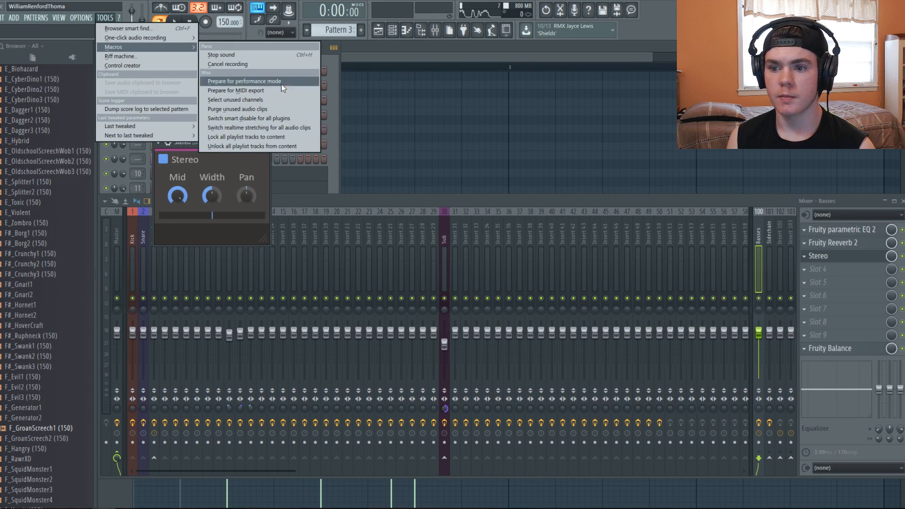
{"action": "mouse_move", "coordinate": [81, 18]}
{"action": "left_click", "coordinate": [81, 49]}
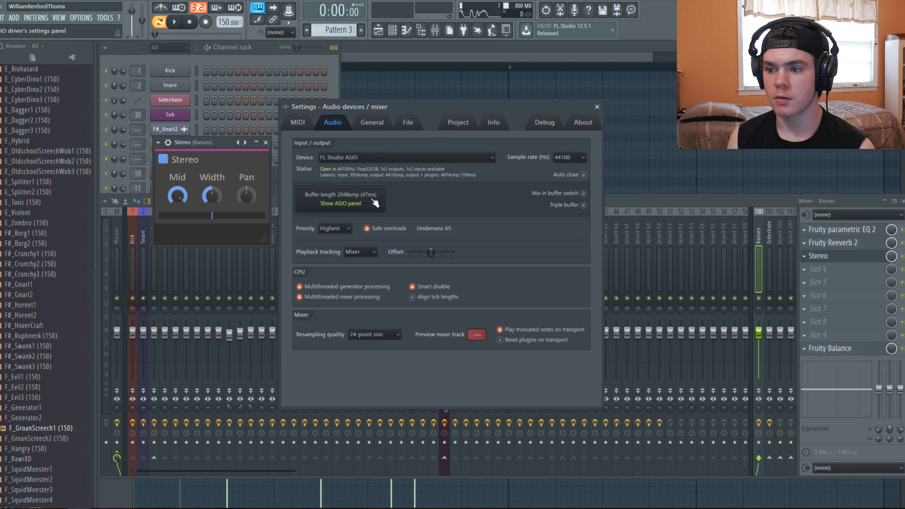
{"action": "left_click", "coordinate": [459, 122]}
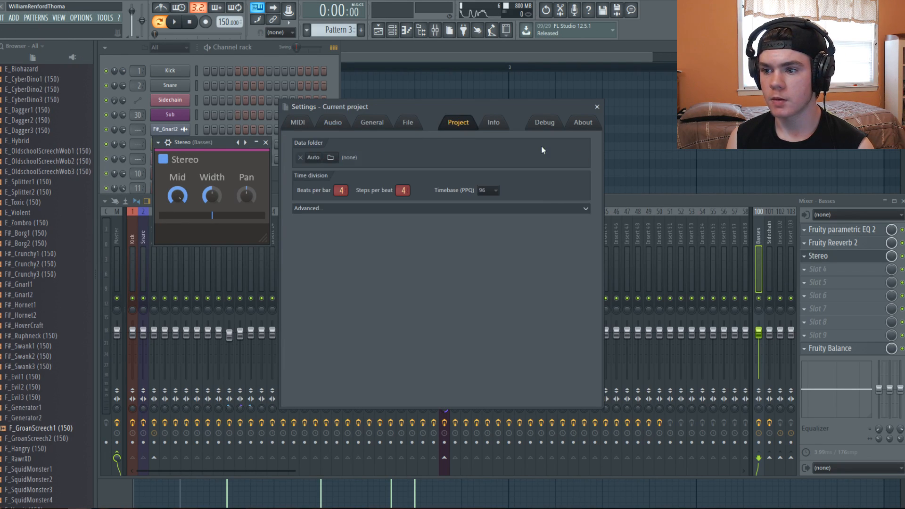
{"action": "left_click", "coordinate": [488, 190]}
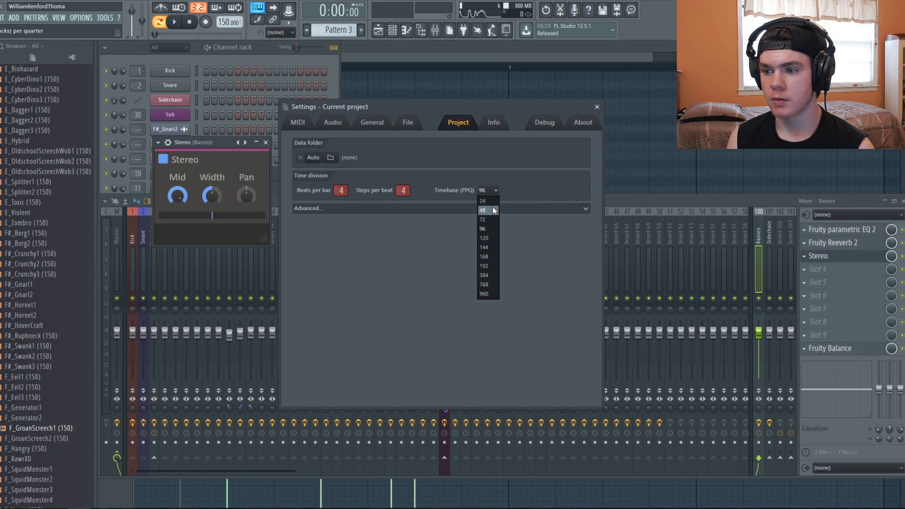
{"action": "left_click", "coordinate": [493, 210]}
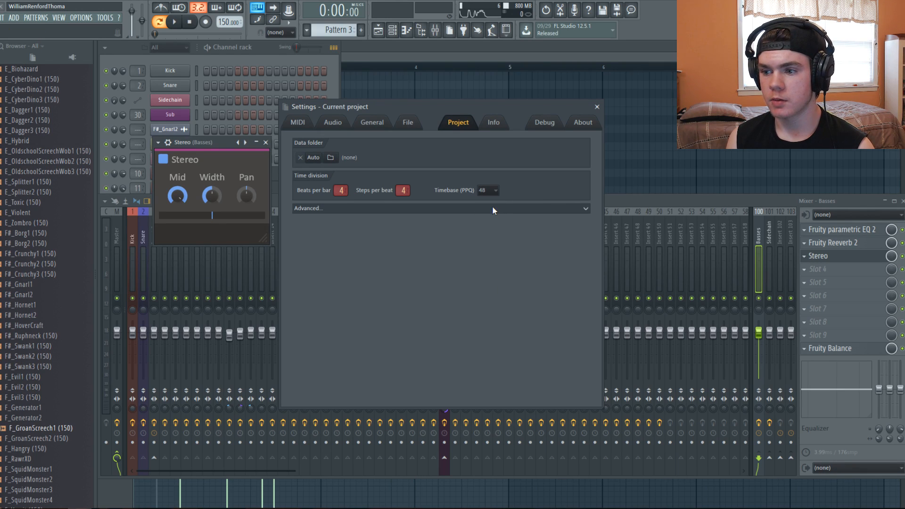
{"action": "left_click", "coordinate": [597, 107]}
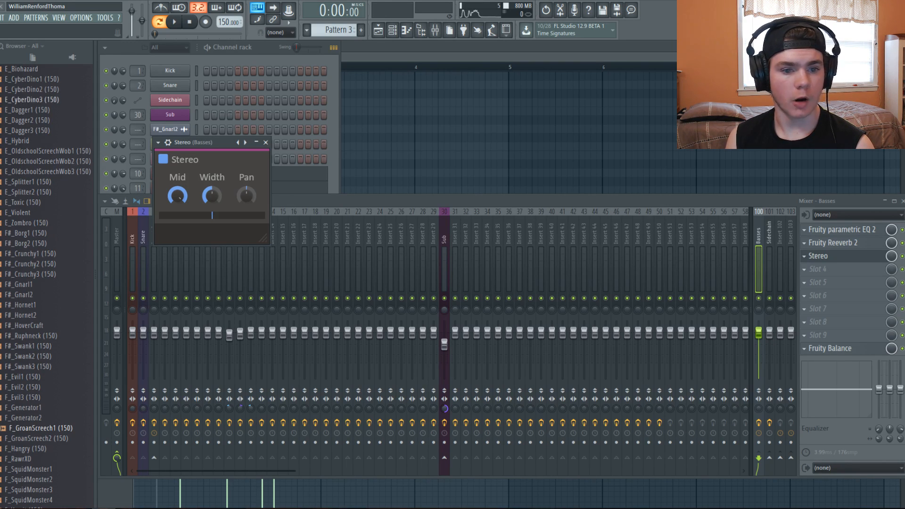
Step: Play the pattern to check playback with the Stereo effect on the Basses track, and bring the channel rack forward
{"action": "key", "text": "space"}
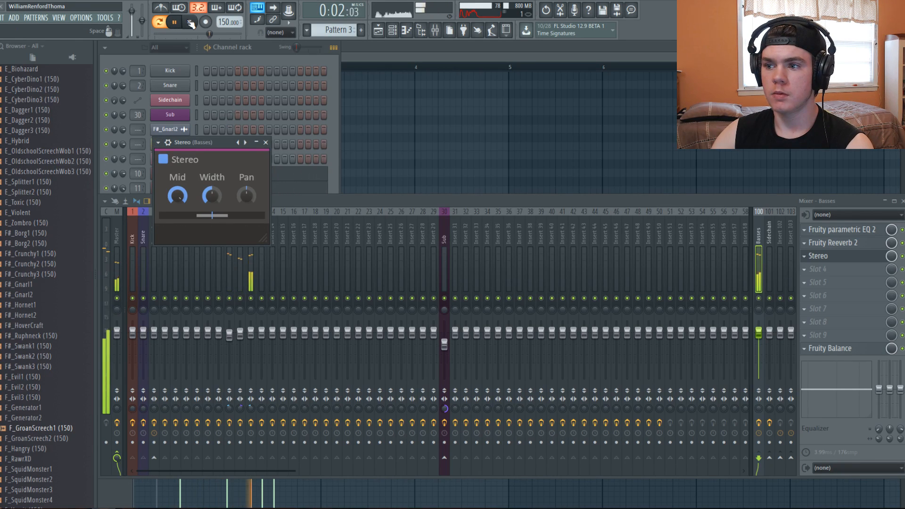
{"action": "left_click", "coordinate": [191, 23]}
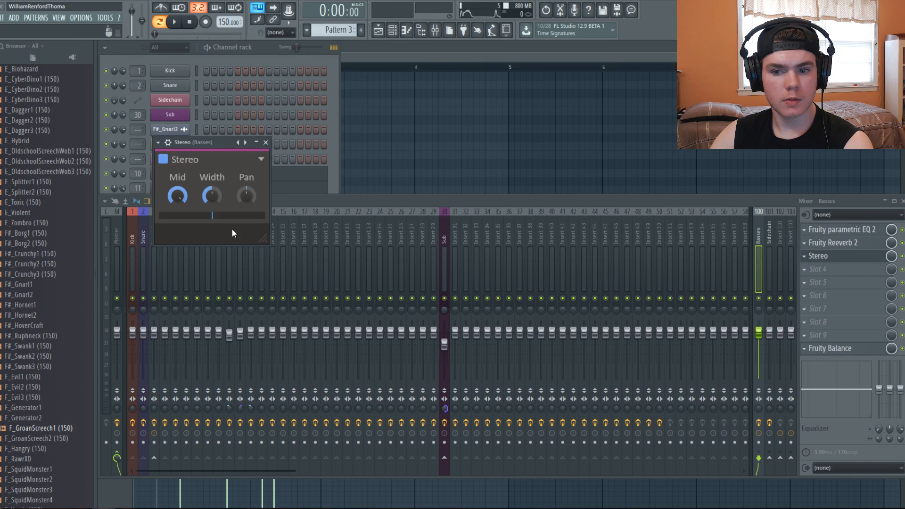
{"action": "left_click", "coordinate": [260, 47]}
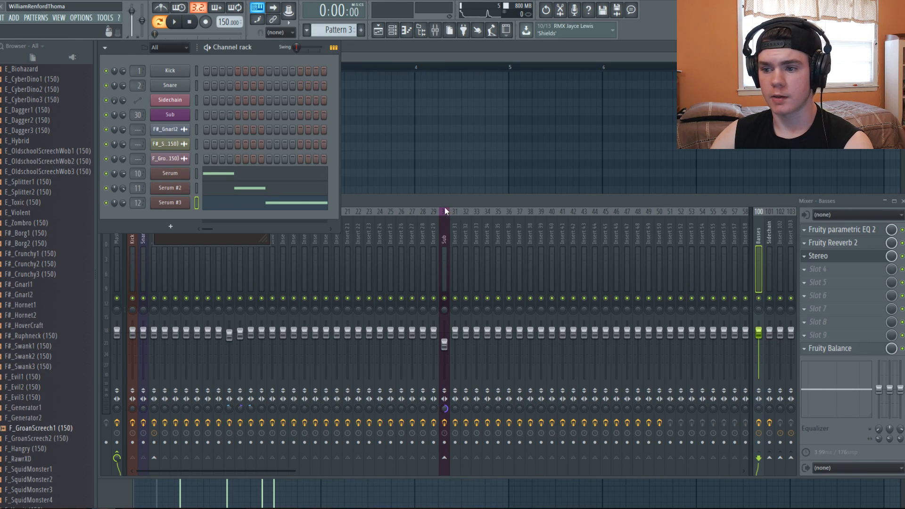
Step: Select the Master mixer track and play the pattern twice to check the playback and CPU load
{"action": "left_click", "coordinate": [121, 254]}
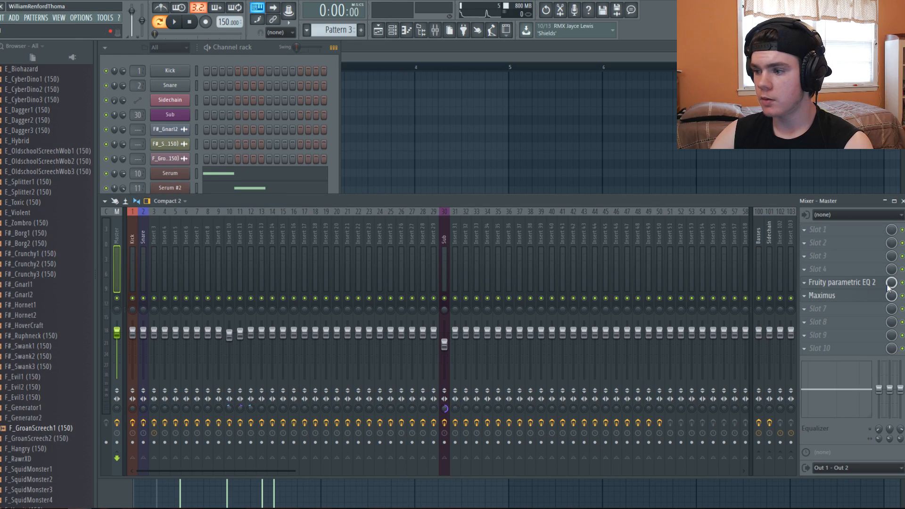
{"action": "key", "text": "space"}
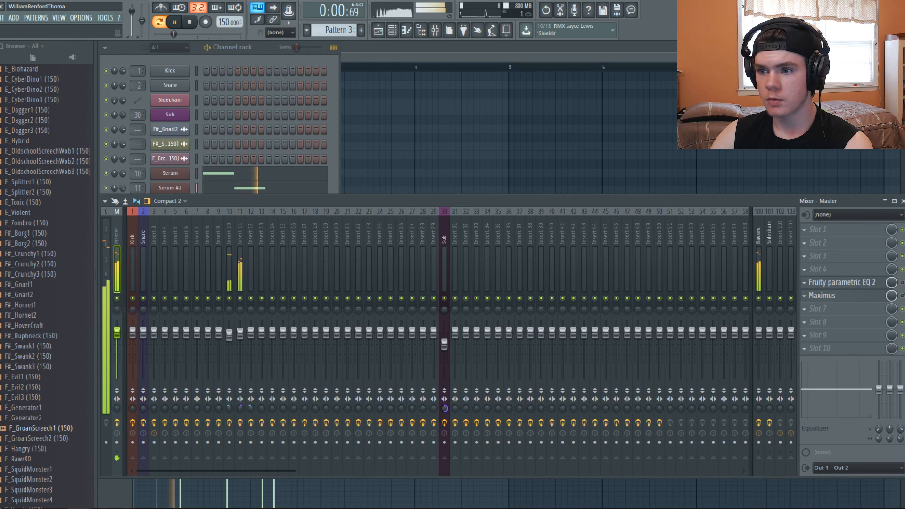
{"action": "key", "text": "space"}
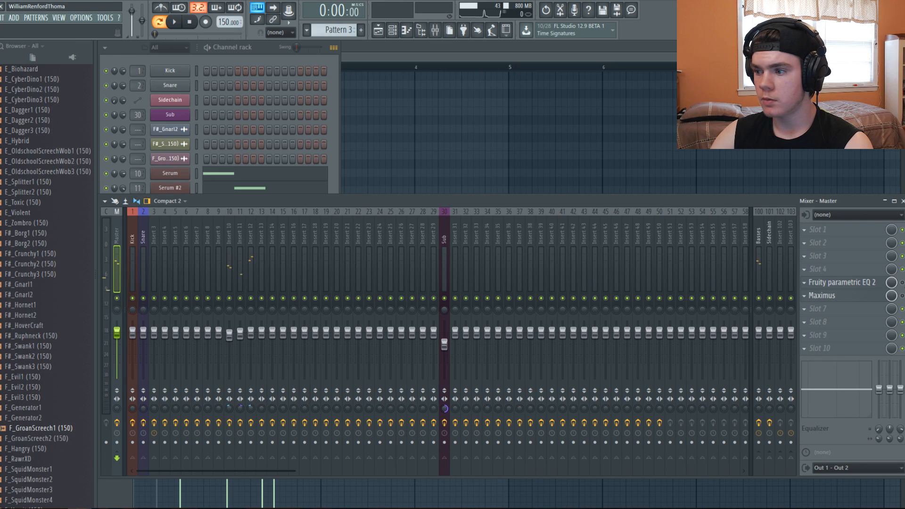
{"action": "key", "text": "space"}
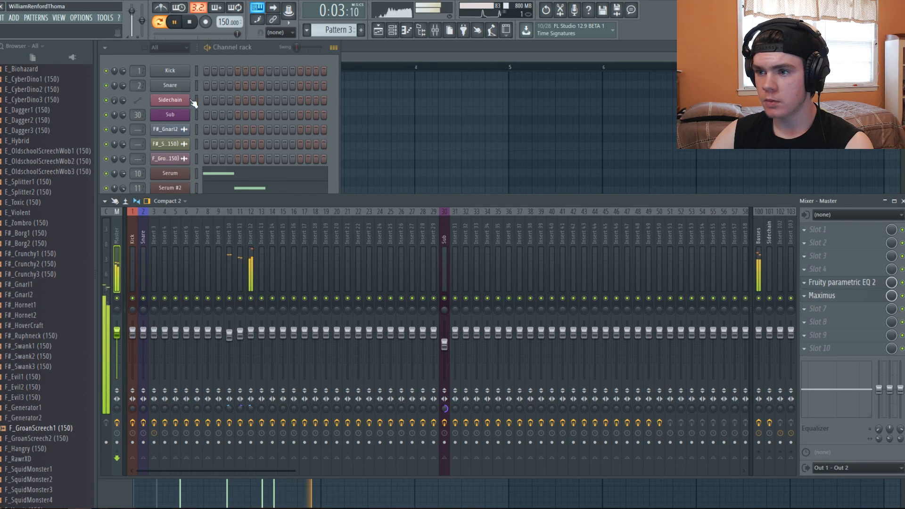
{"action": "key", "text": "space"}
Step: Review the audio device settings and close them without changing anything
{"action": "left_click", "coordinate": [80, 17]}
{"action": "left_click", "coordinate": [87, 46]}
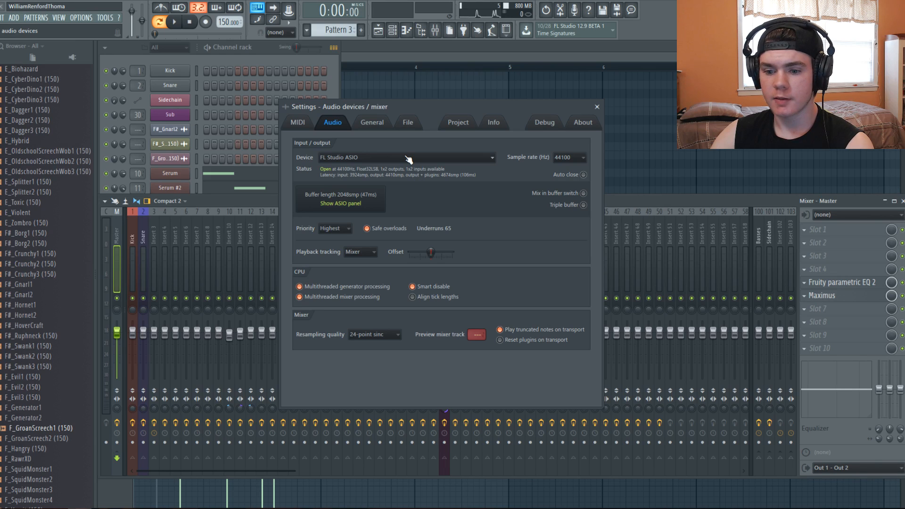
{"action": "left_click", "coordinate": [597, 107]}
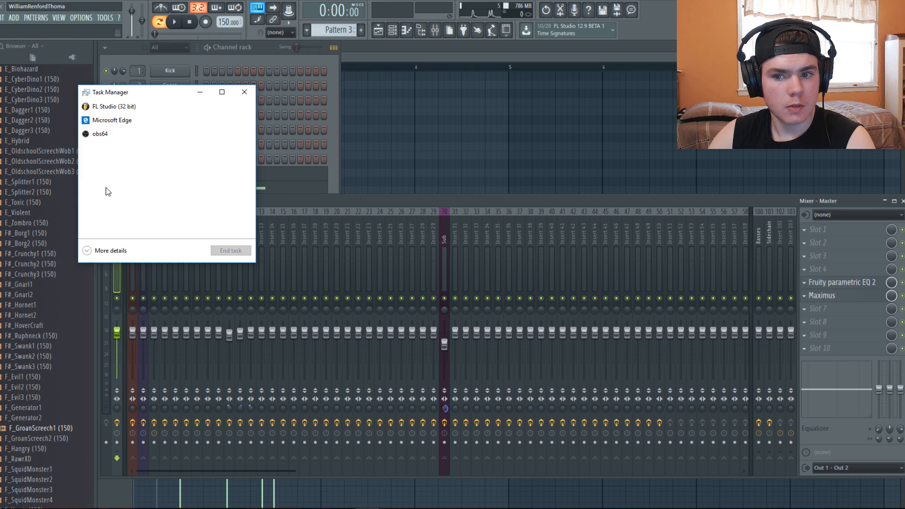
Step: Show the detailed process list in Task Manager and check CPU usage while the pattern plays, closing it at the end
{"action": "left_click", "coordinate": [91, 251]}
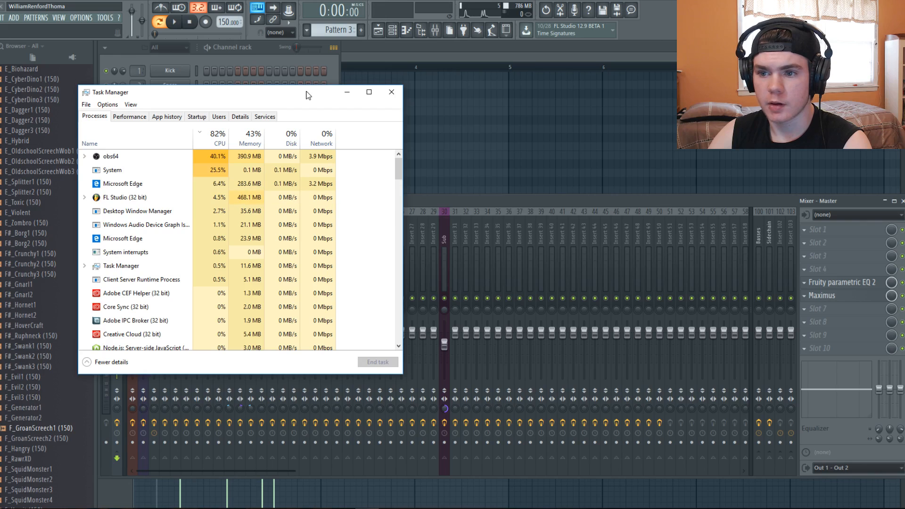
{"action": "left_click", "coordinate": [175, 22]}
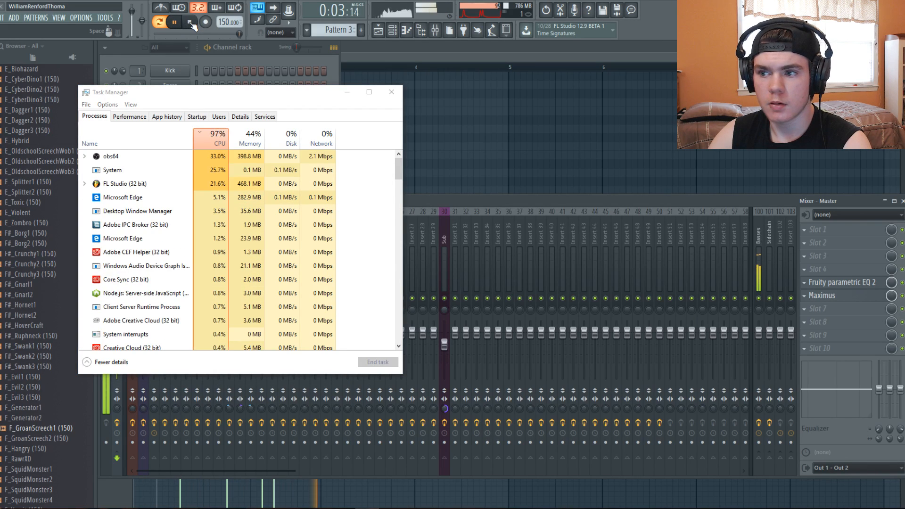
{"action": "left_click", "coordinate": [191, 23]}
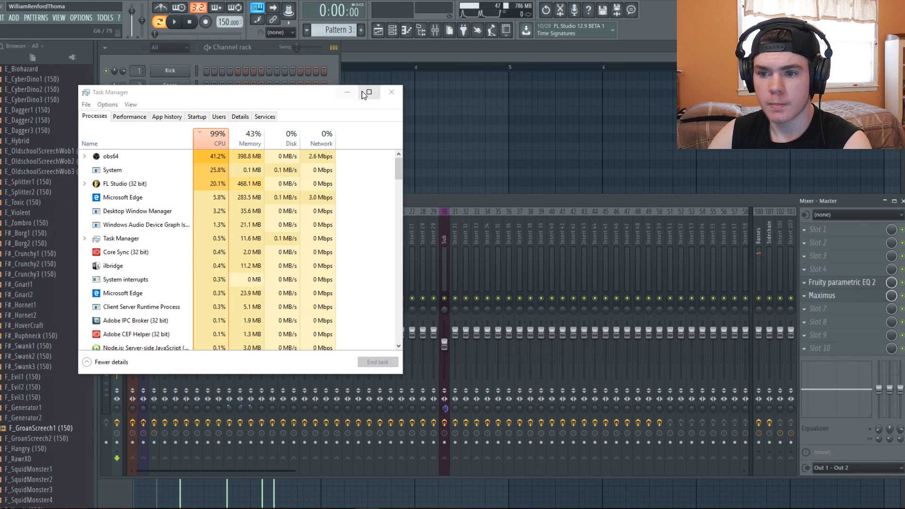
{"action": "left_click", "coordinate": [390, 94]}
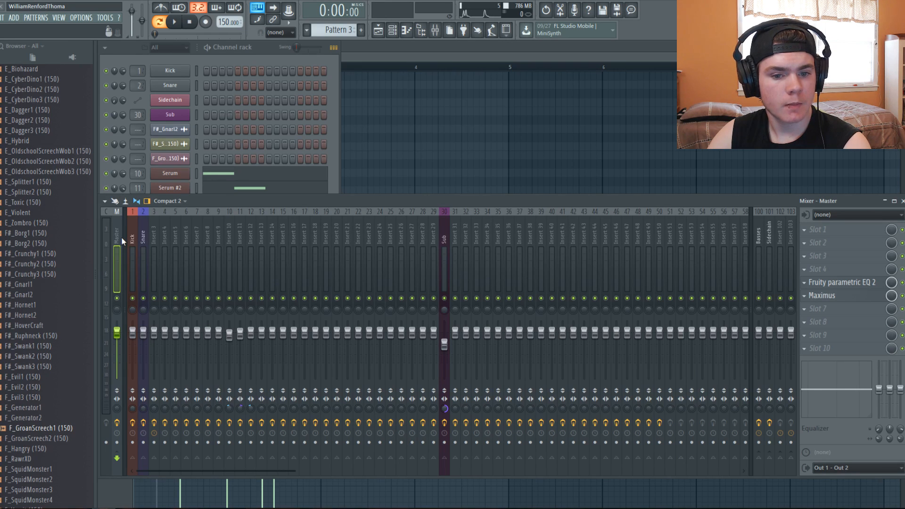
Step: Look up the smart disable macro for all plugins and play the pattern to check the CPU load
{"action": "left_click", "coordinate": [106, 18]}
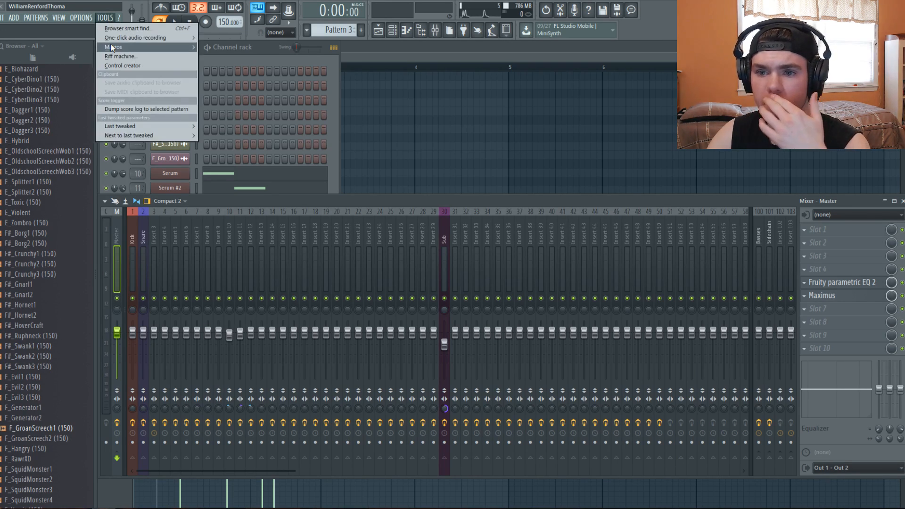
{"action": "mouse_move", "coordinate": [113, 47]}
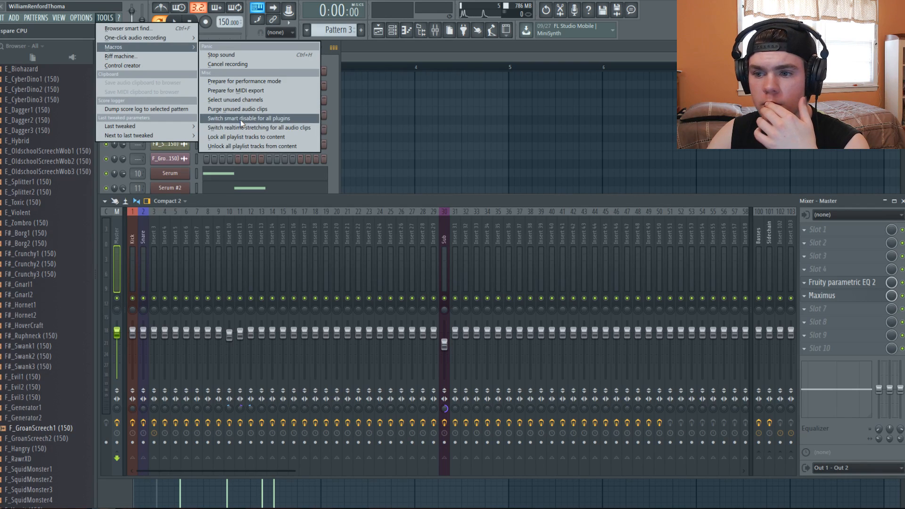
{"action": "left_click", "coordinate": [117, 29]}
{"action": "key", "text": "space"}
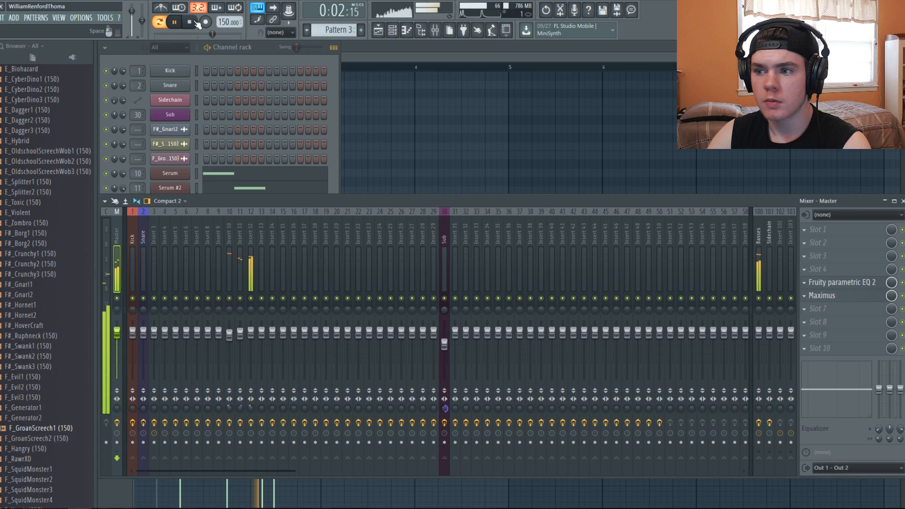
{"action": "key", "text": "space"}
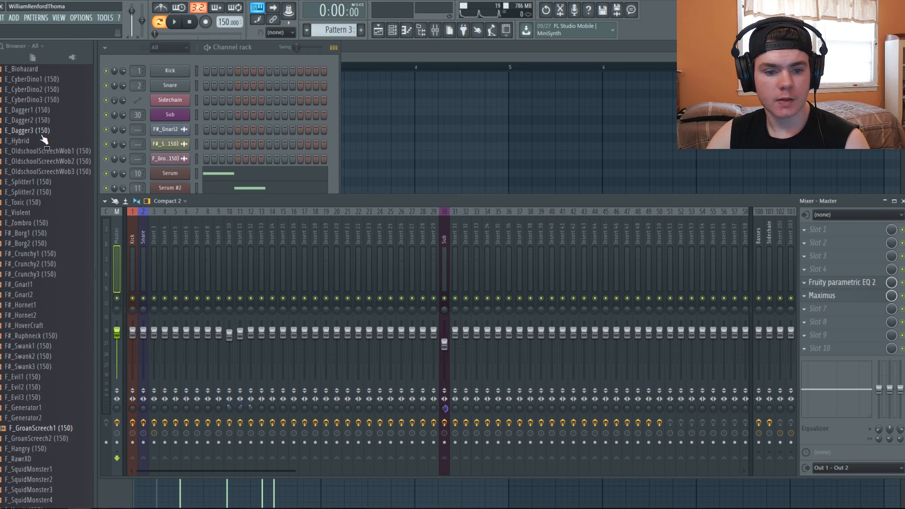
Step: Check the available audio devices in the audio settings, keeping FL Studio ASIO as the device
{"action": "left_click", "coordinate": [81, 17]}
{"action": "left_click", "coordinate": [83, 43]}
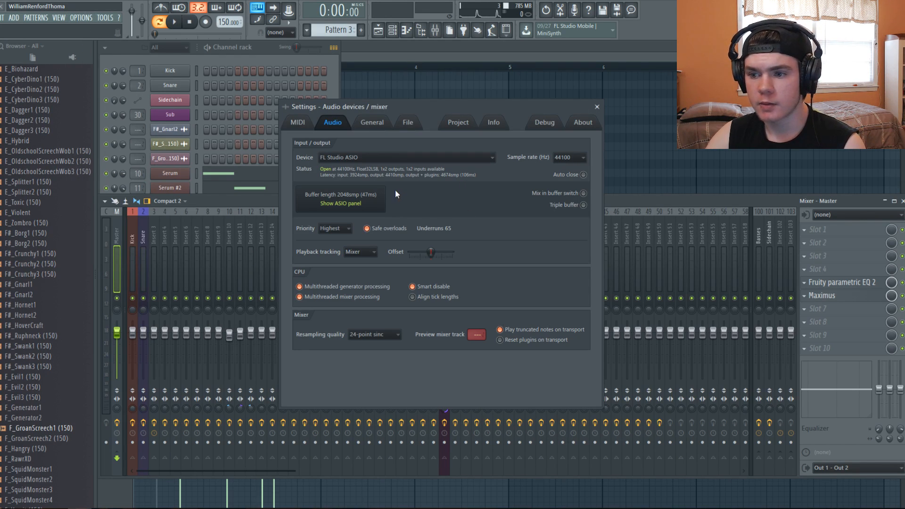
{"action": "left_click", "coordinate": [372, 124]}
{"action": "left_click", "coordinate": [353, 125]}
{"action": "left_click", "coordinate": [359, 158]}
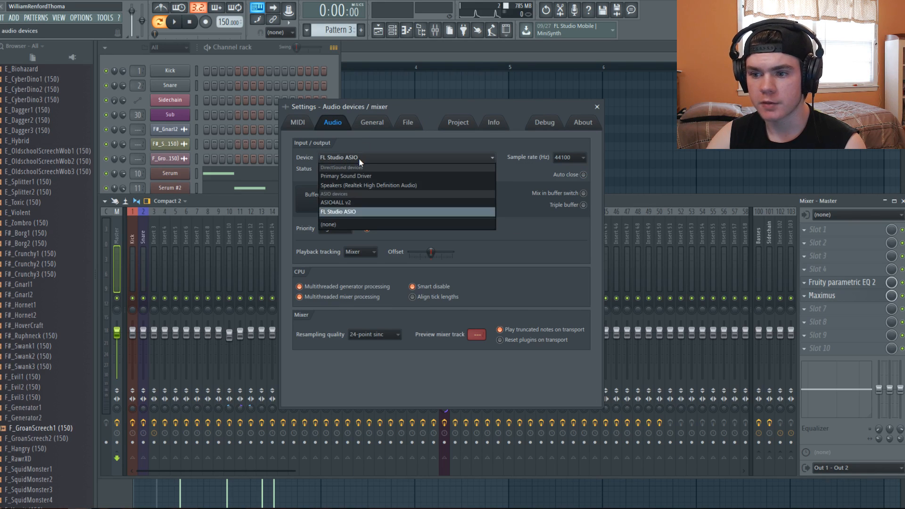
{"action": "left_click", "coordinate": [353, 211]}
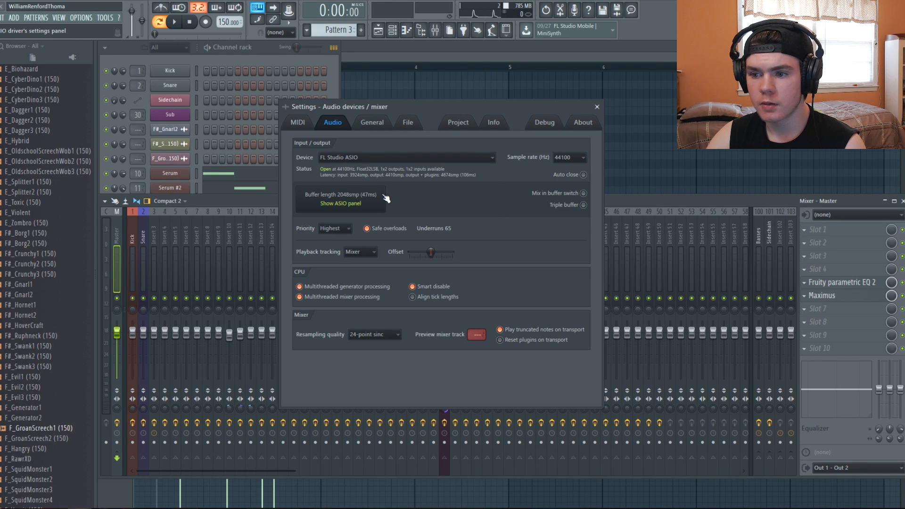
Step: Try a higher playback tracking offset with the pattern playing, and return the offset slider to its centre
{"action": "mouse_move", "coordinate": [432, 252]}
{"action": "left_mouse_down"}
{"action": "mouse_move", "coordinate": [432, 243]}
{"action": "mouse_move", "coordinate": [442, 252]}
{"action": "left_mouse_up"}
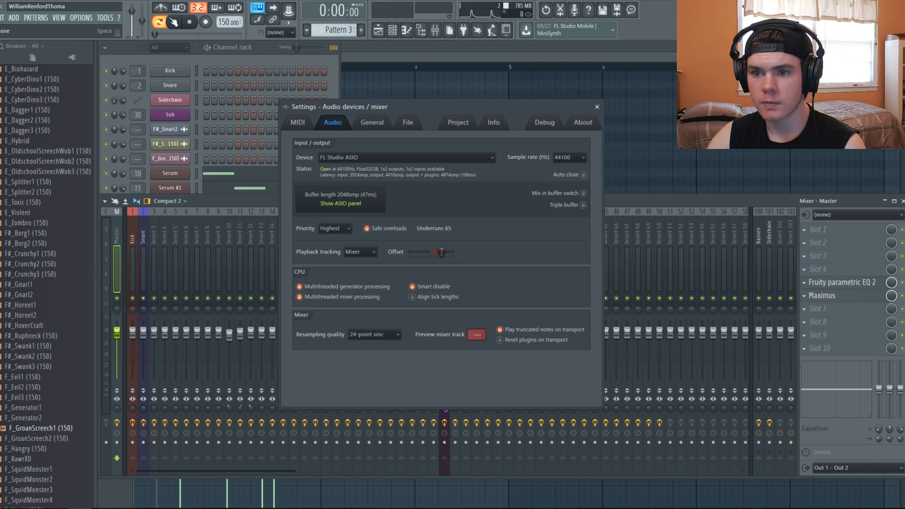
{"action": "left_click", "coordinate": [178, 21]}
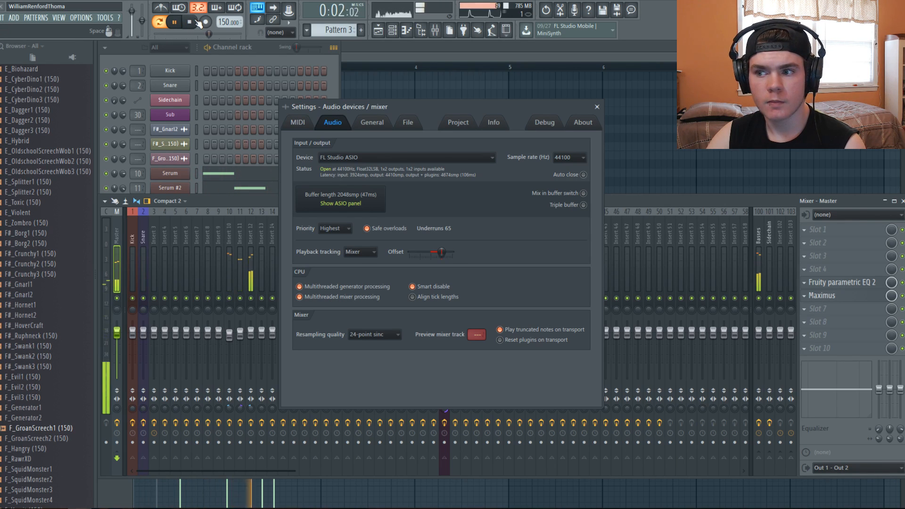
{"action": "left_click", "coordinate": [196, 21]}
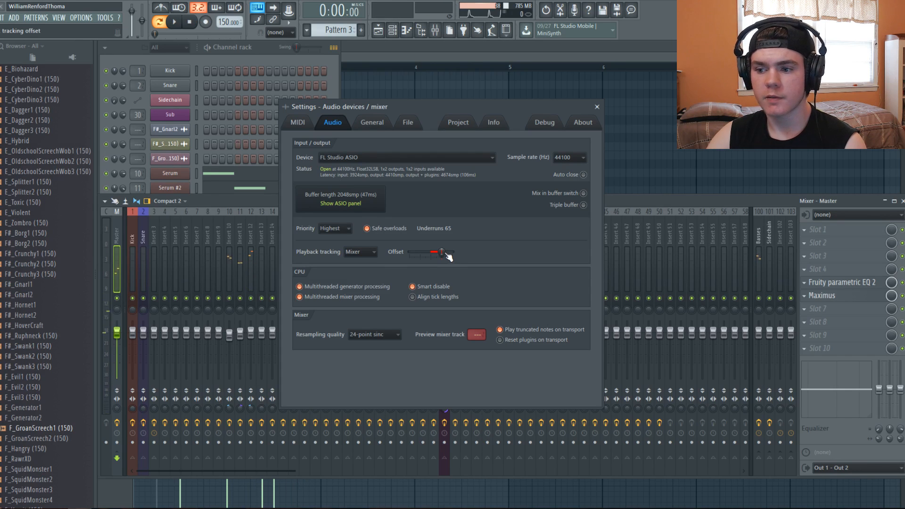
{"action": "left_click_drag", "start_coordinate": [441, 252], "coordinate": [430, 253]}
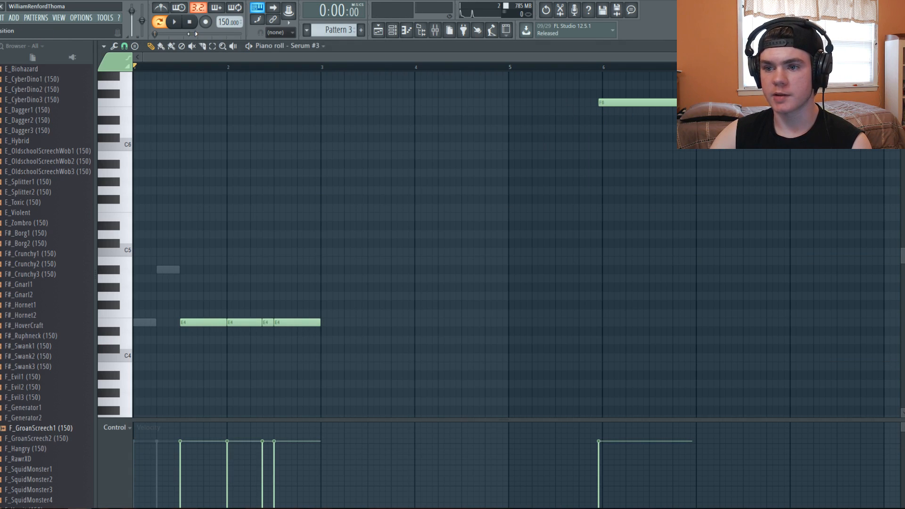
Step: Delete the stray F6 note near bar 6 from the Serum #3 piano roll and play the pattern to check it
{"action": "right_click", "coordinate": [649, 104]}
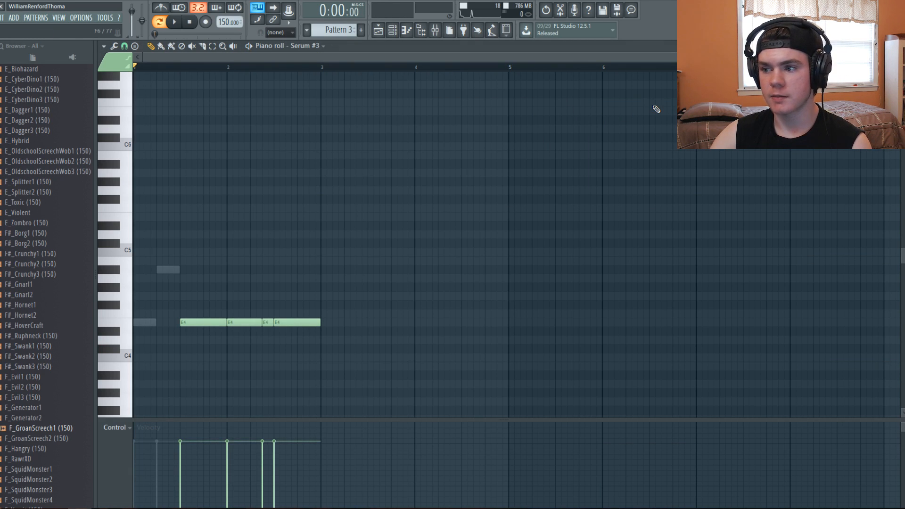
{"action": "left_click", "coordinate": [174, 21]}
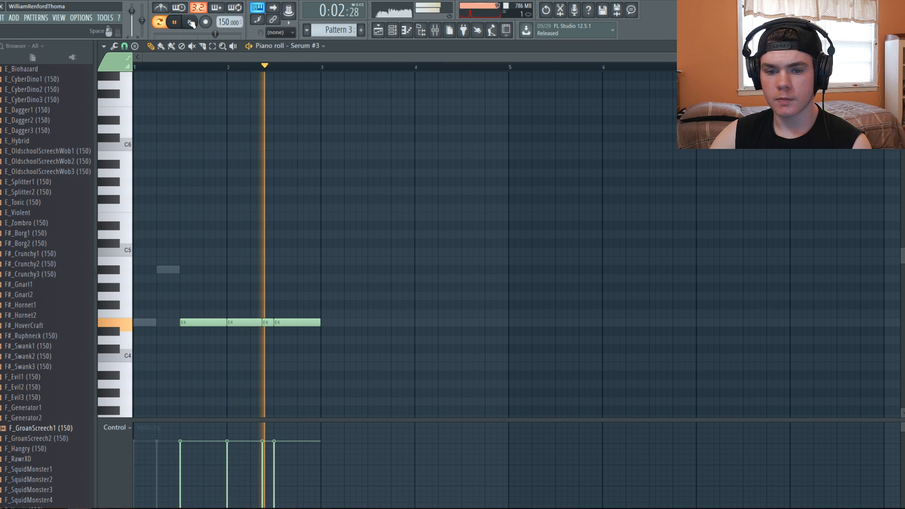
{"action": "left_click", "coordinate": [191, 22]}
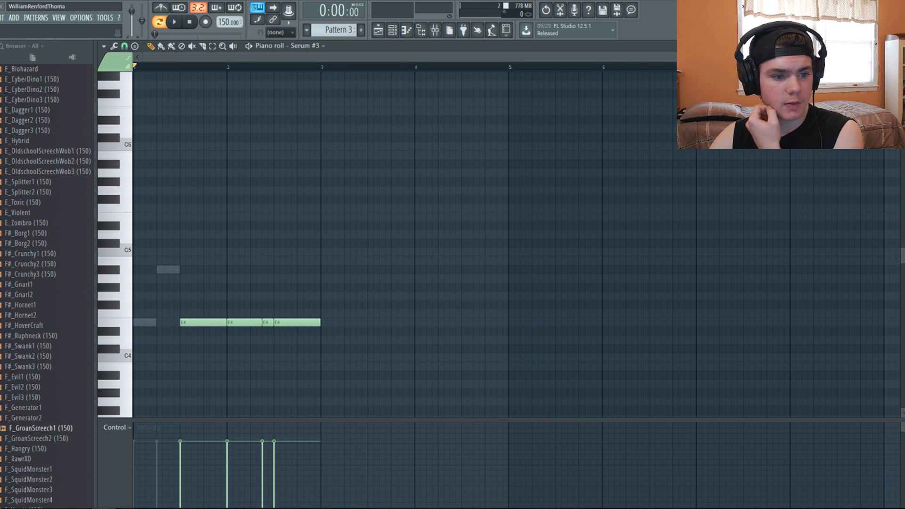
{"action": "left_click", "coordinate": [178, 24]}
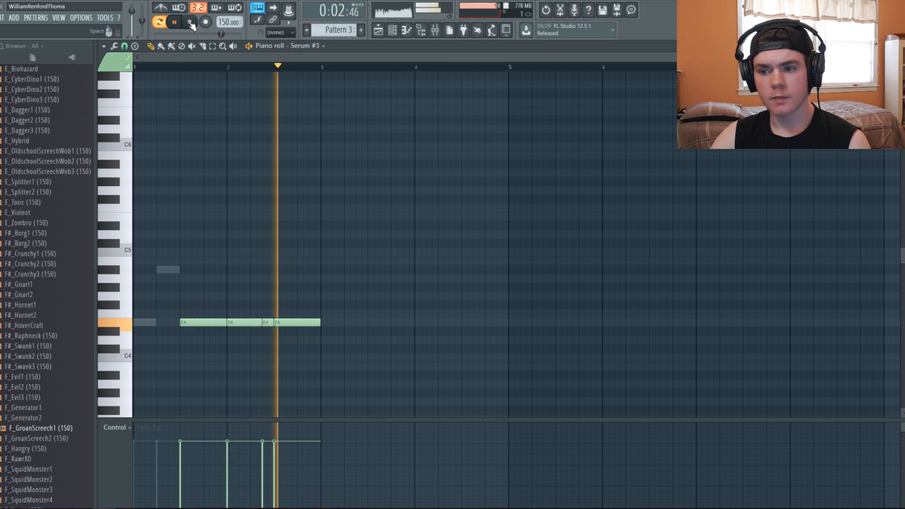
Step: Play Pattern 3 again from the start to check how the Serum #3 notes play back
{"action": "left_click", "coordinate": [190, 22]}
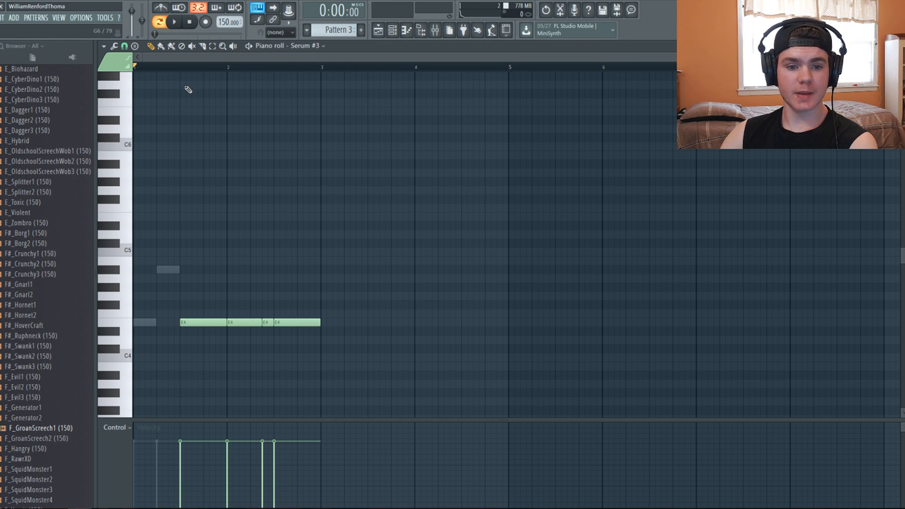
{"action": "left_click", "coordinate": [163, 66]}
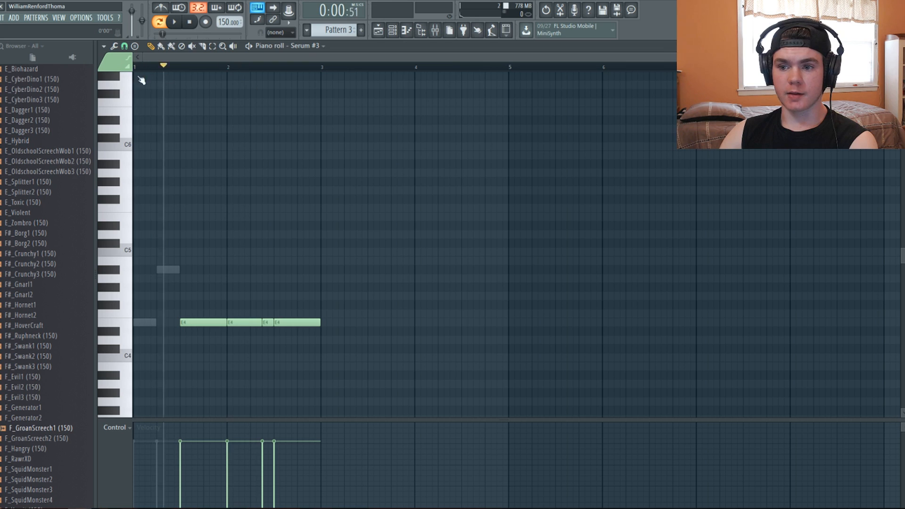
{"action": "left_click_drag", "start_coordinate": [139, 77], "coordinate": [42, 63]}
{"action": "key", "text": "space"}
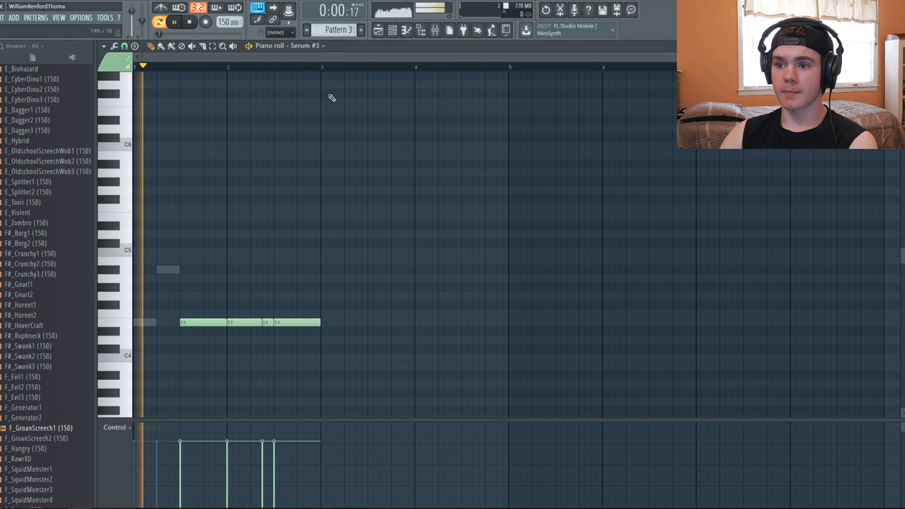
{"action": "key", "text": "space"}
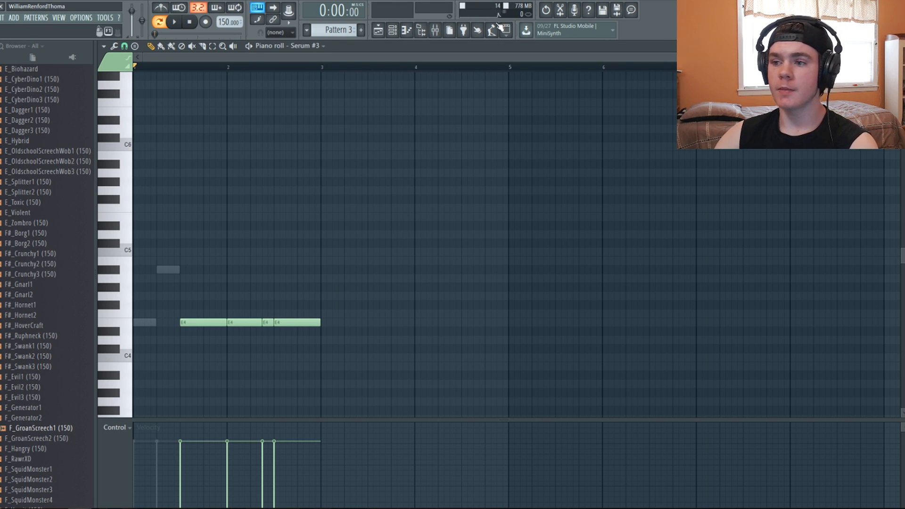
Step: Open the Stereo plugin on the Basses mixer track and examine its meter with the full pattern and with Insert 10 soloed
{"action": "left_click", "coordinate": [443, 31]}
{"action": "key", "text": "space"}
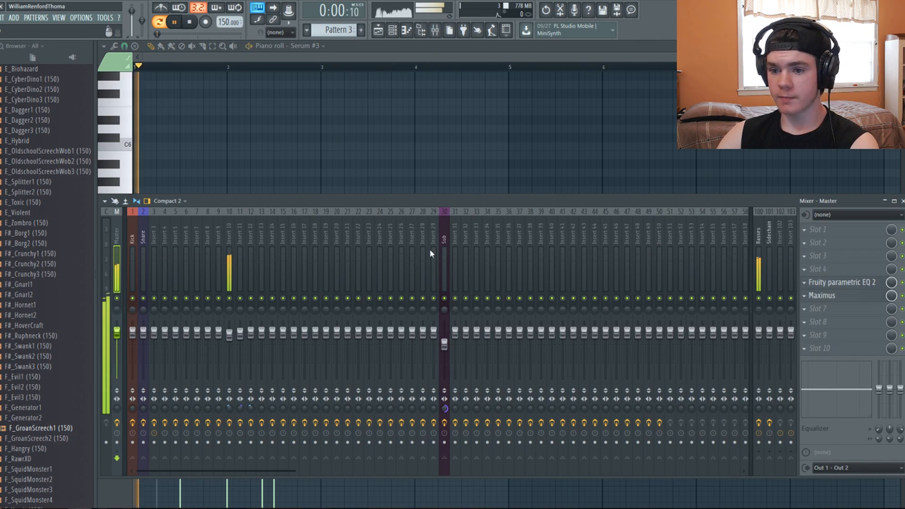
{"action": "left_click", "coordinate": [764, 261]}
{"action": "key", "text": "space"}
{"action": "left_click", "coordinate": [860, 260]}
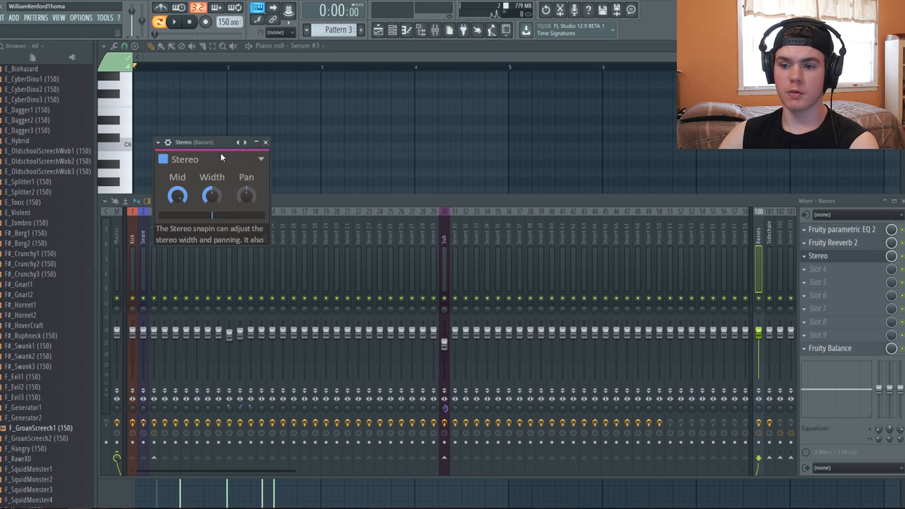
{"action": "key", "text": "space"}
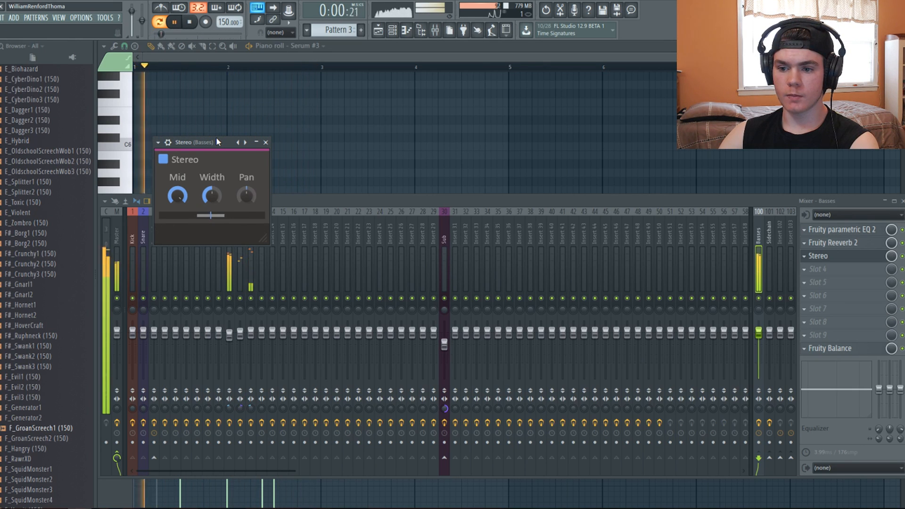
{"action": "key", "text": "space"}
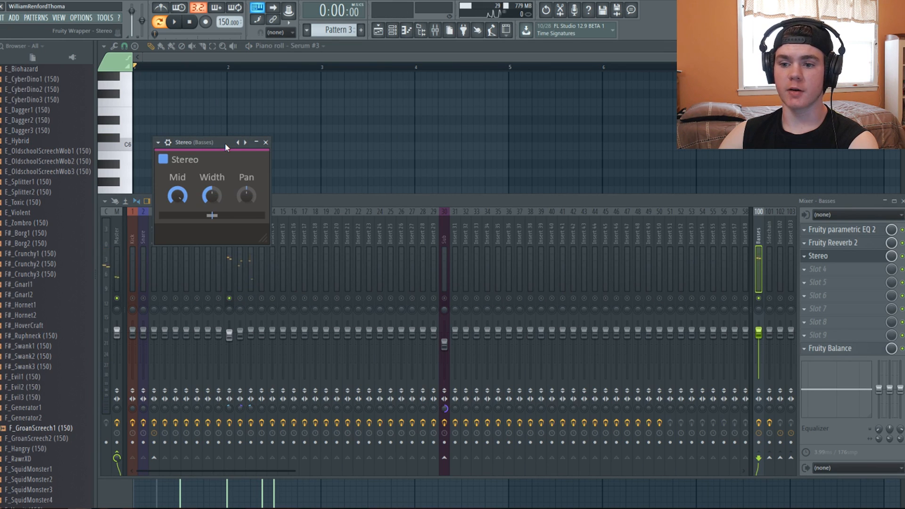
{"action": "key", "text": "space"}
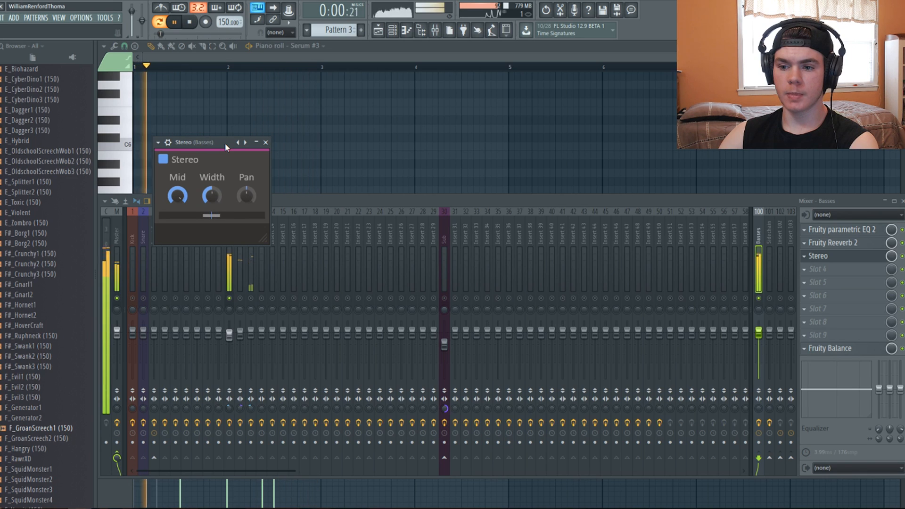
{"action": "key", "text": "space"}
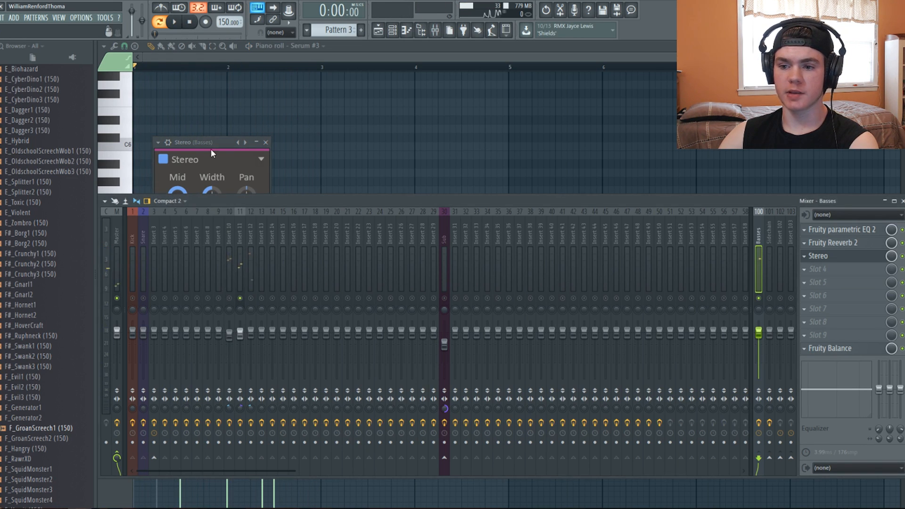
Step: Shift Insert 11's stereo separation toward merged while it plays soloed, checking the Basses stereo meter
{"action": "key", "text": "space"}
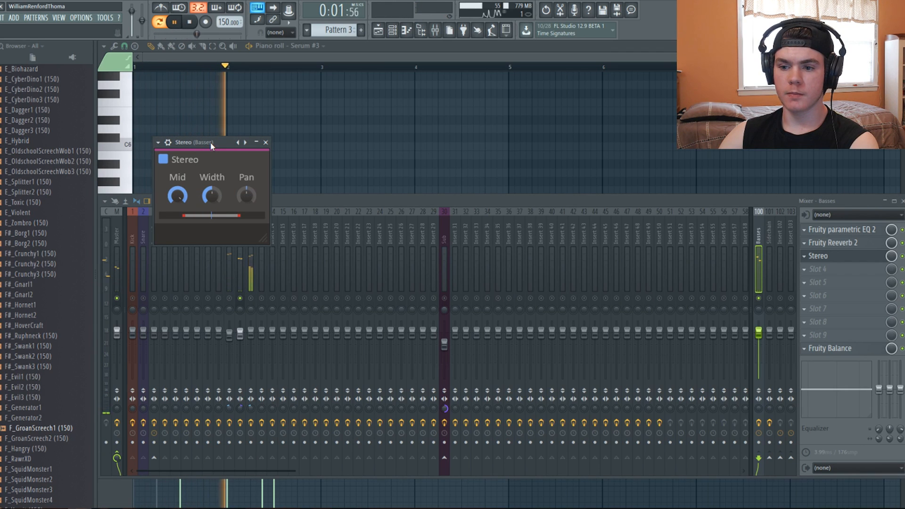
{"action": "left_click", "coordinate": [240, 410]}
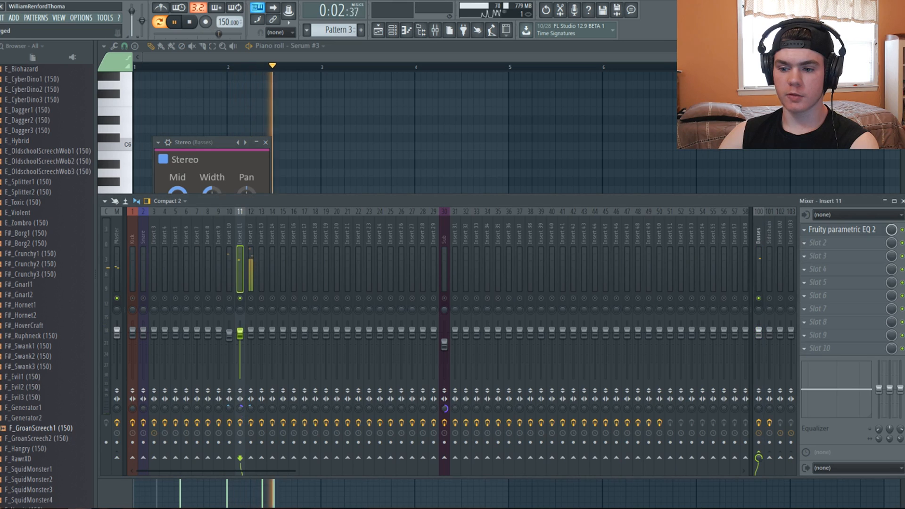
{"action": "left_click", "coordinate": [214, 143]}
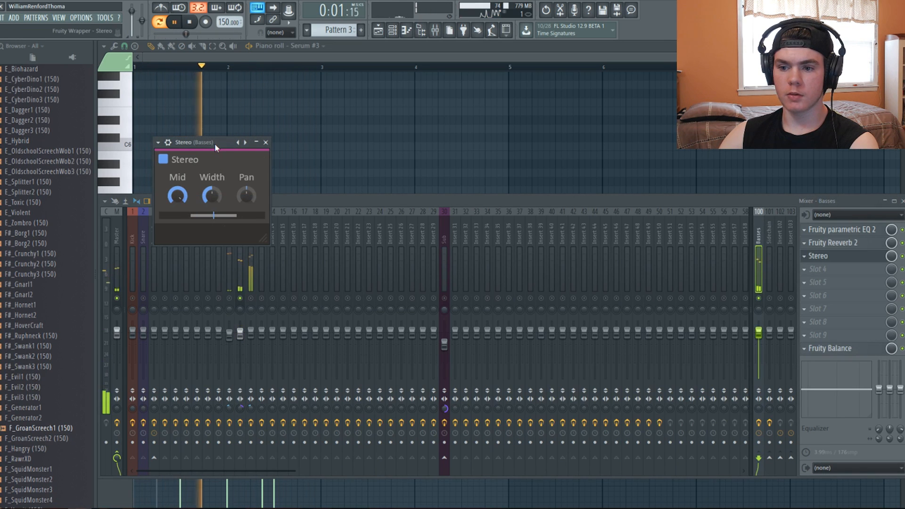
{"action": "left_click", "coordinate": [239, 407]}
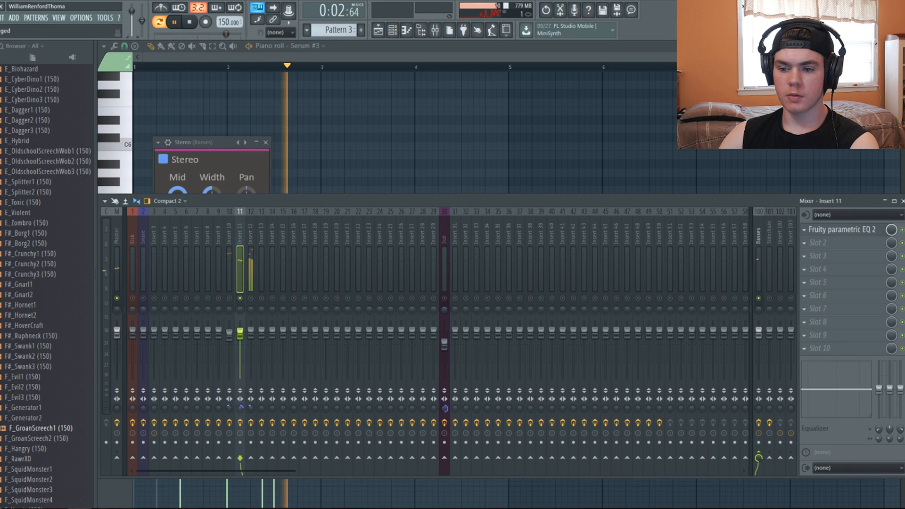
{"action": "left_click", "coordinate": [219, 146]}
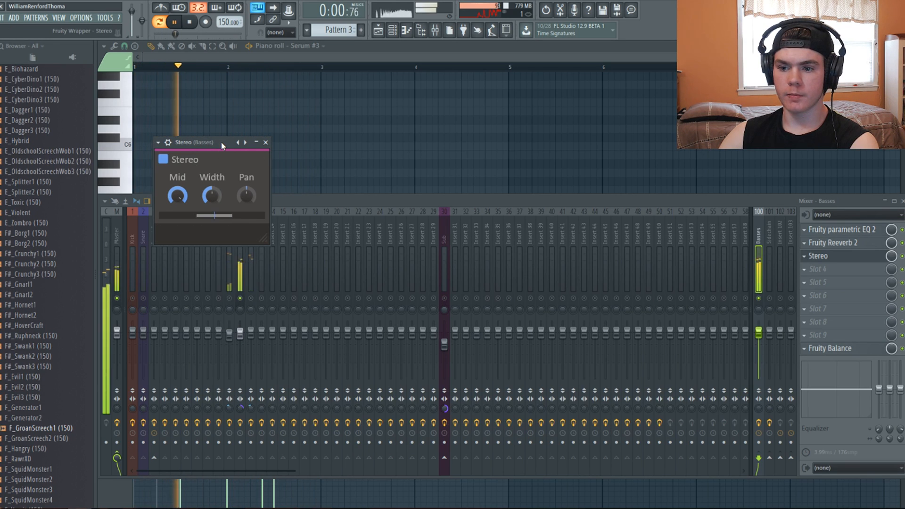
{"action": "key", "text": "space"}
Step: Solo Insert 12 and adjust its stereo separation while checking the Basses stereo meter during playback
{"action": "left_click", "coordinate": [251, 302]}
{"action": "left_click", "coordinate": [251, 302]}
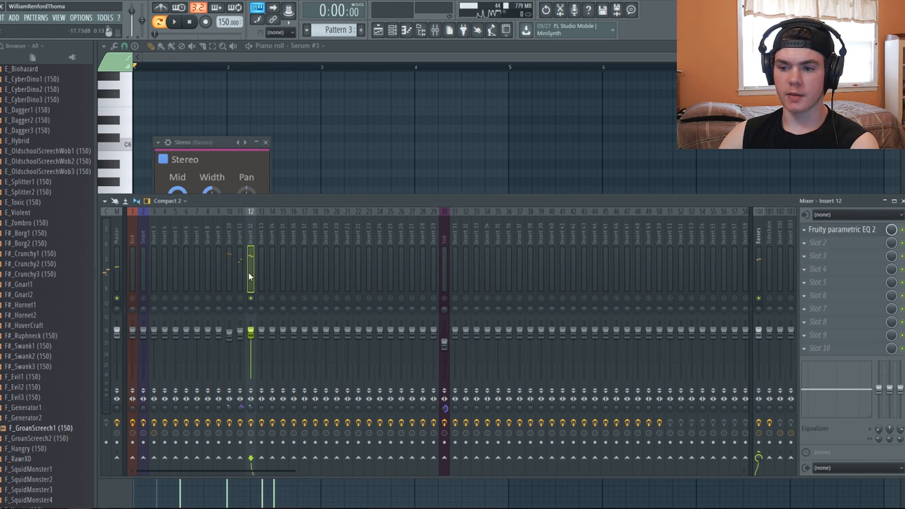
{"action": "left_click", "coordinate": [222, 141]}
{"action": "key", "text": "space"}
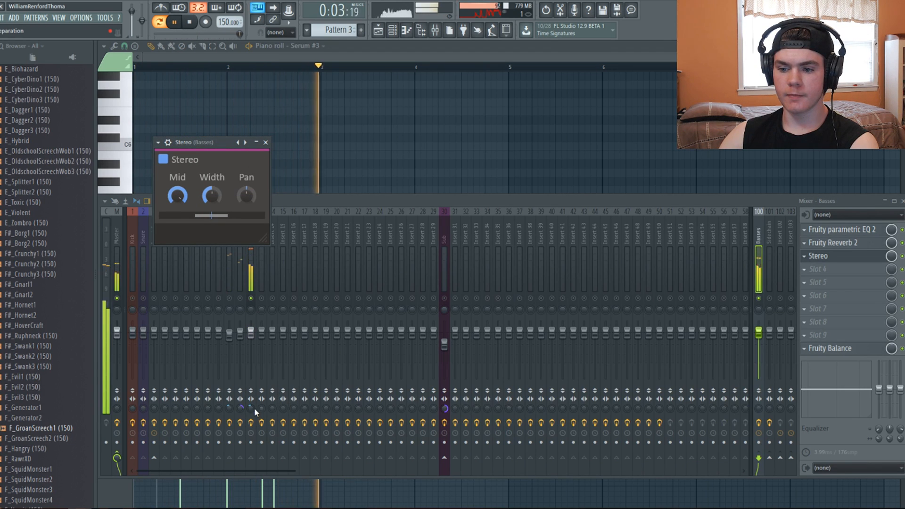
{"action": "left_click", "coordinate": [252, 409]}
{"action": "left_click", "coordinate": [221, 142]}
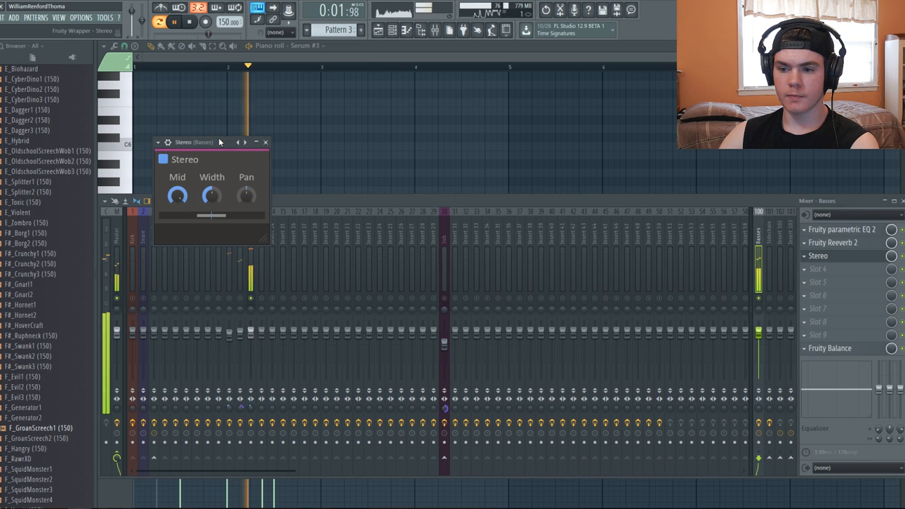
{"action": "key", "text": "space"}
Step: Unsolo Insert 12 and balance the basses during playback by raising Insert 11's fader slightly and lowering Insert 12's slightly
{"action": "left_click", "coordinate": [252, 301]}
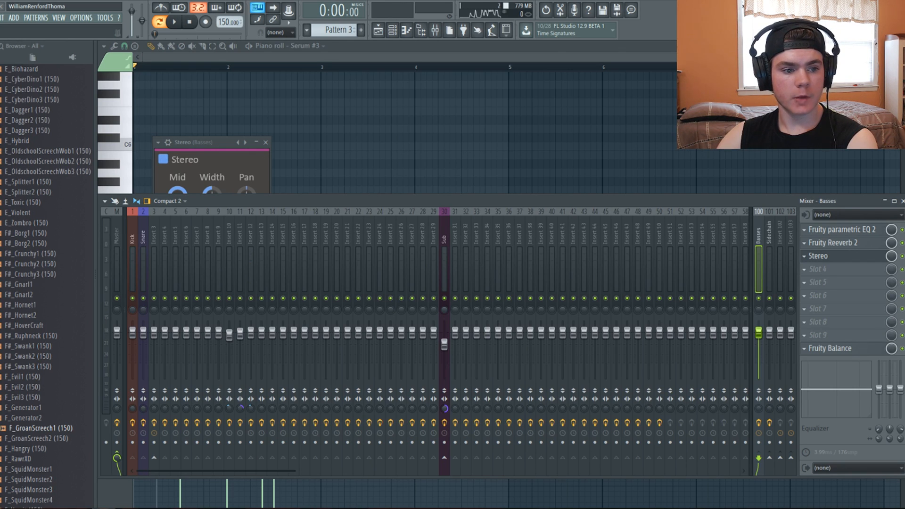
{"action": "left_click", "coordinate": [222, 140]}
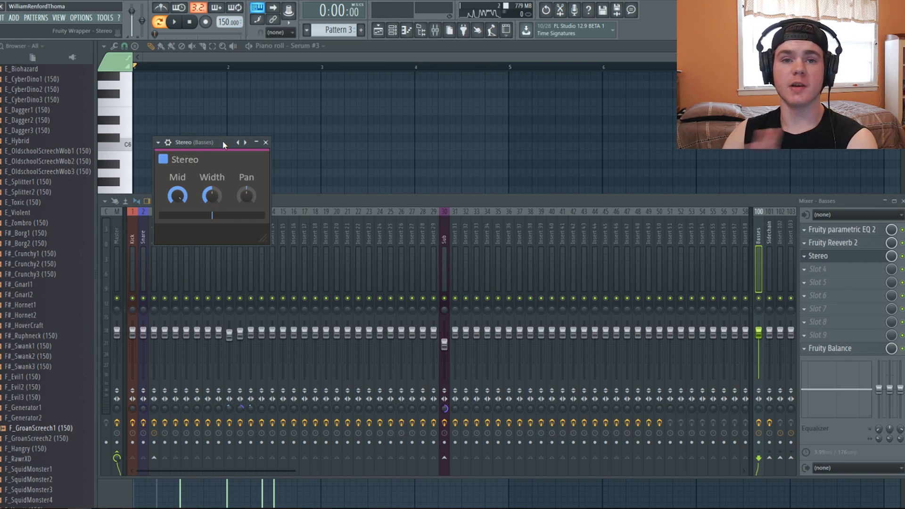
{"action": "key", "text": "space"}
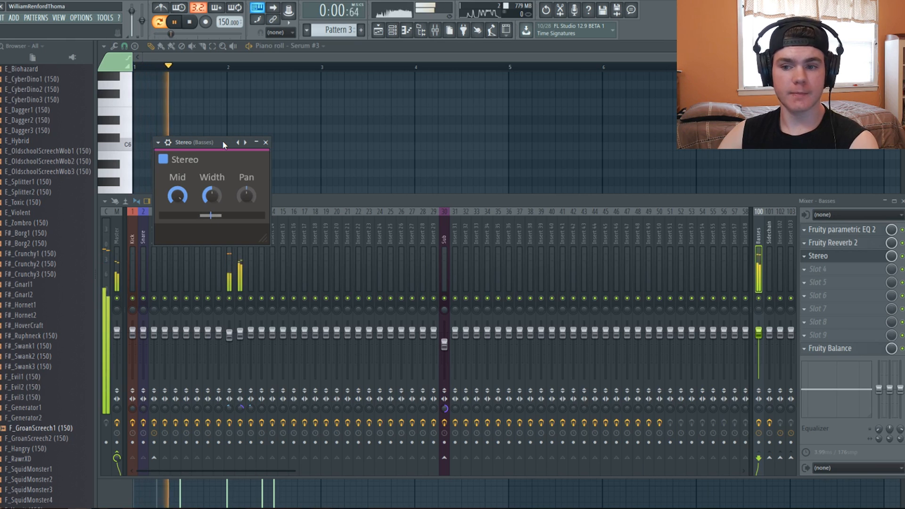
{"action": "left_click", "coordinate": [241, 334]}
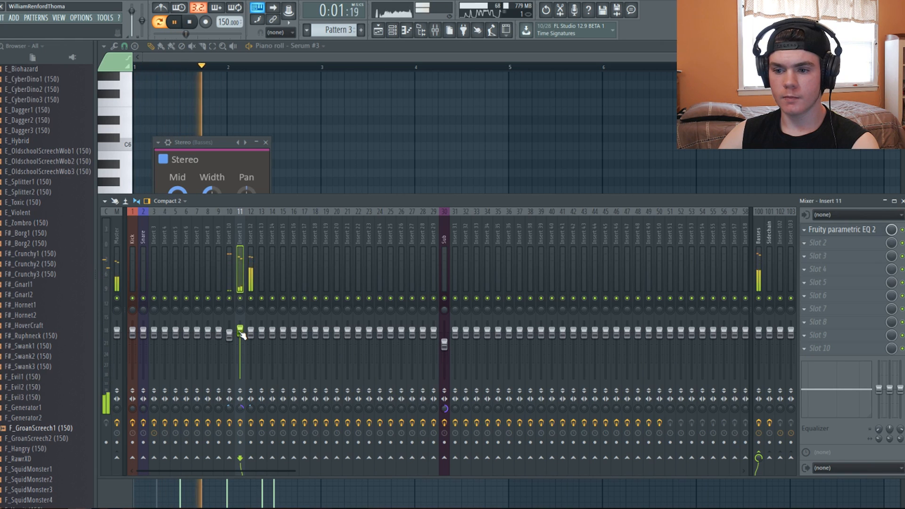
{"action": "key", "text": "space"}
{"action": "key", "text": "space"}
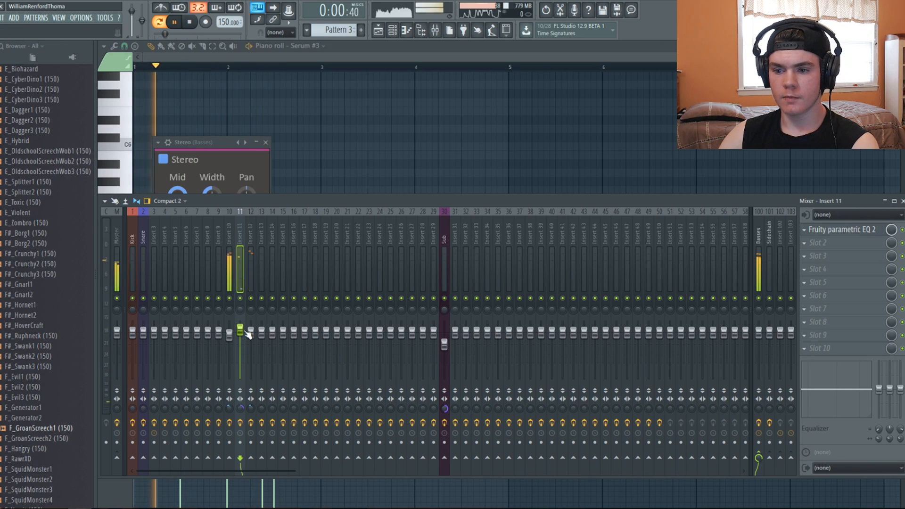
{"action": "key", "text": "Right"}
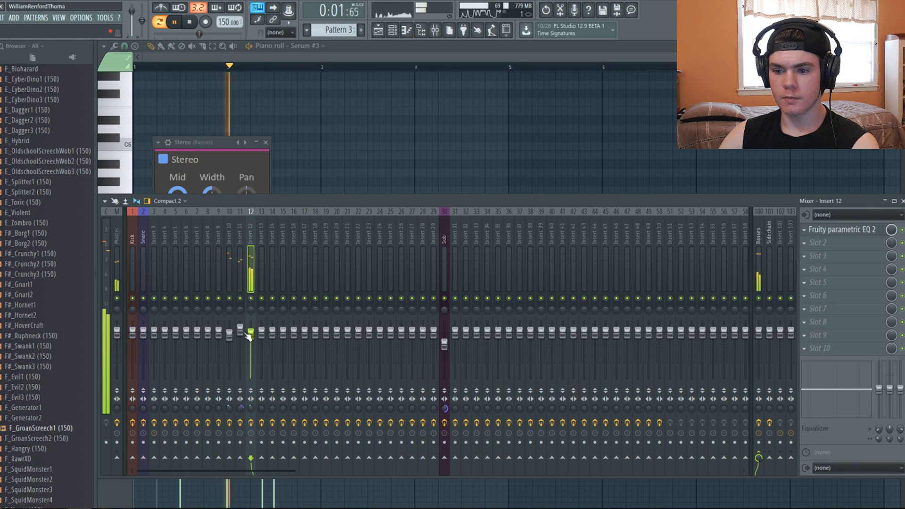
{"action": "left_click", "coordinate": [240, 313]}
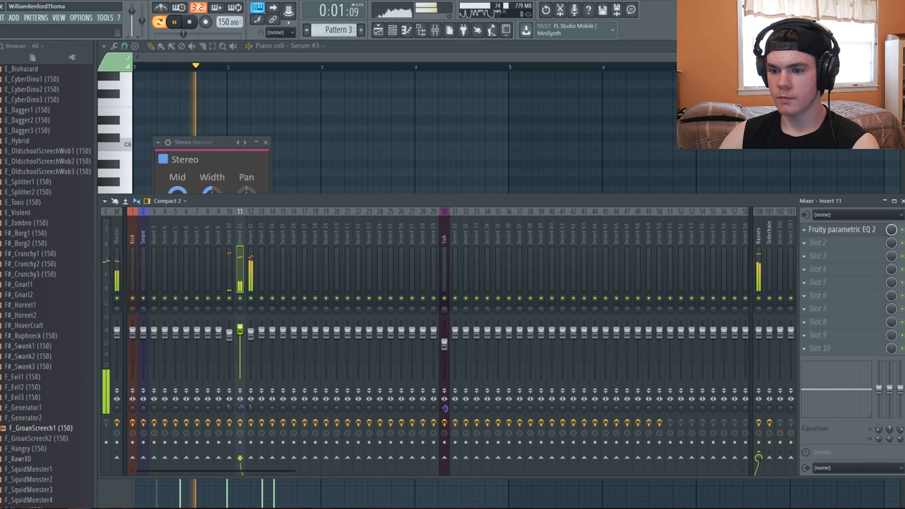
{"action": "key", "text": "space"}
Step: Reopen the Stereo plugin on the Basses track and play the pattern to recheck the stereo width
{"action": "left_click", "coordinate": [759, 248]}
{"action": "left_click", "coordinate": [854, 263]}
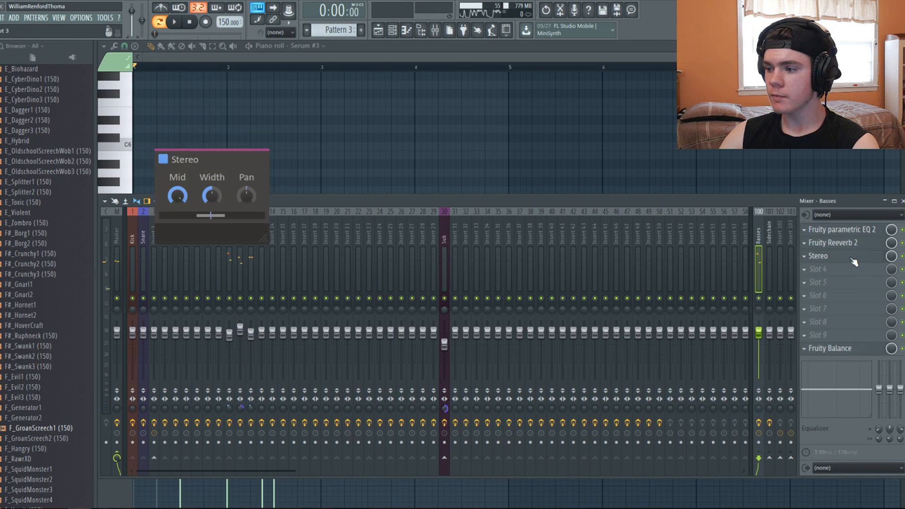
{"action": "key", "text": "space"}
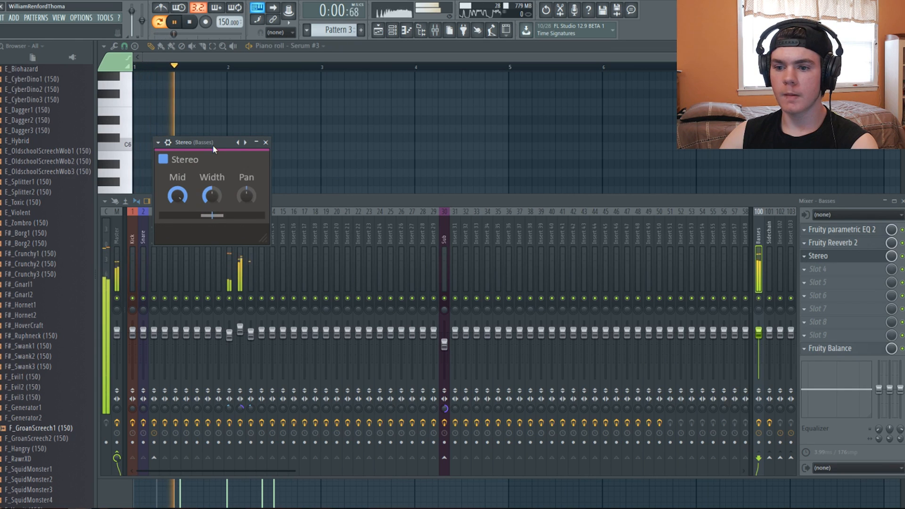
{"action": "key", "text": "space"}
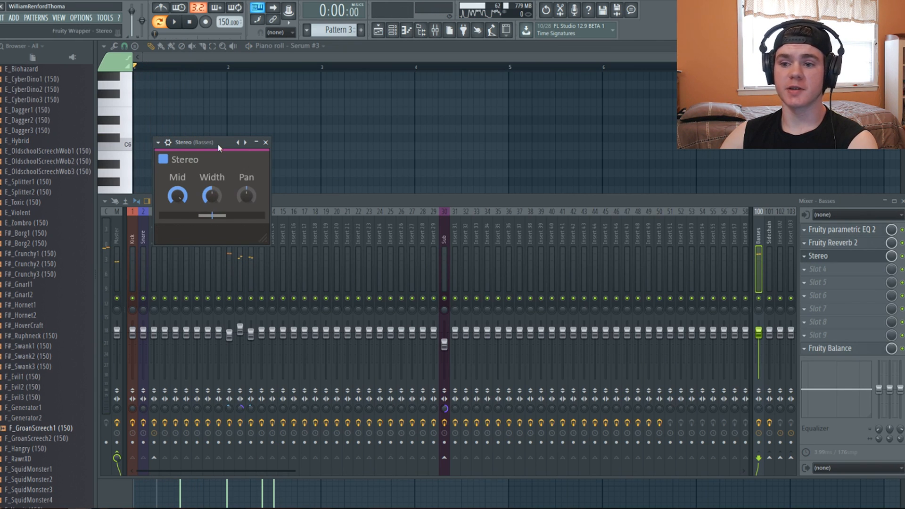
Step: Raise the Basses Stereo plugin's Width to 118%, try a much wider setting, and bring it back to a moderate width
{"action": "key", "text": "space"}
{"action": "left_click_drag", "start_coordinate": [212, 195], "coordinate": [211, 189]}
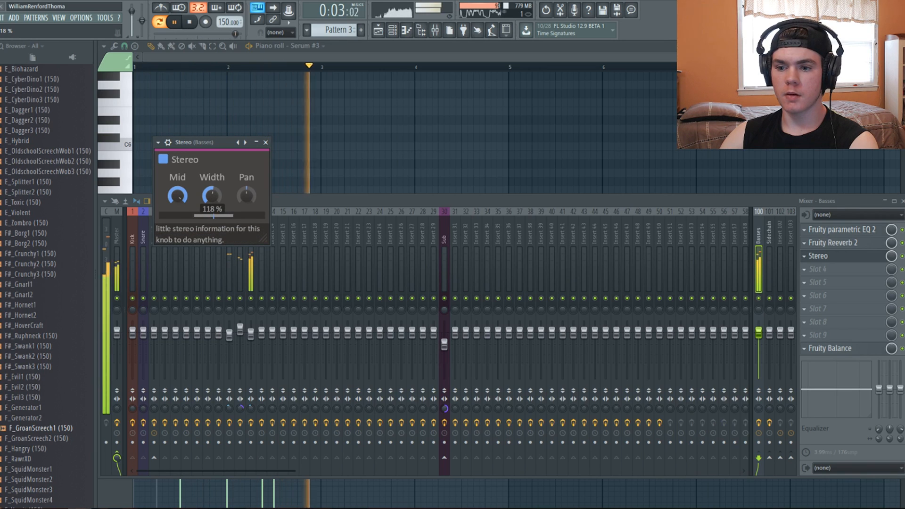
{"action": "mouse_move", "coordinate": [212, 189]}
{"action": "left_mouse_down"}
{"action": "mouse_move", "coordinate": [212, 173]}
{"action": "mouse_move", "coordinate": [212, 182]}
{"action": "left_mouse_up"}
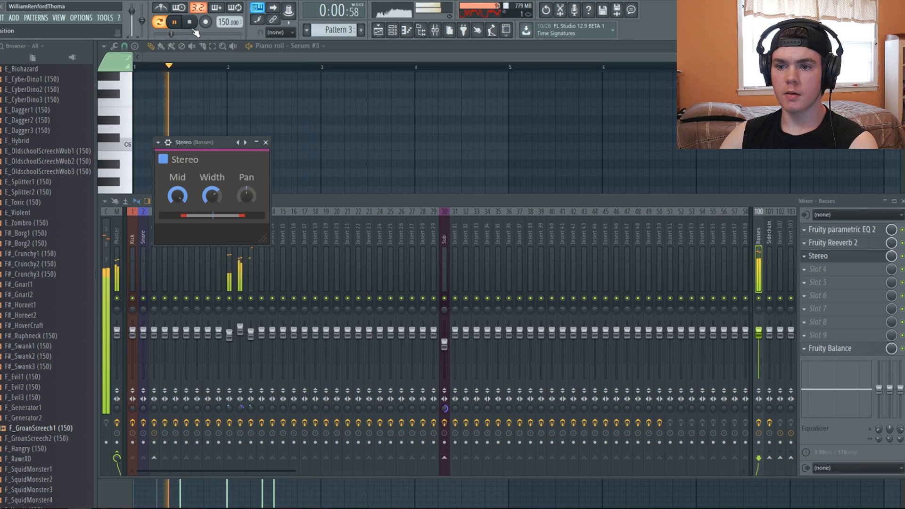
{"action": "key", "text": "space"}
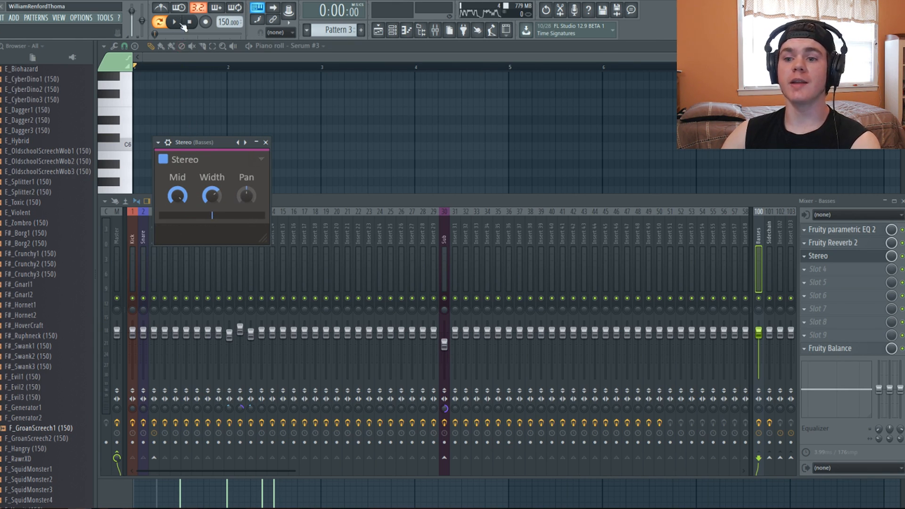
{"action": "key", "text": "space"}
{"action": "mouse_move", "coordinate": [211, 195]}
{"action": "left_mouse_down"}
{"action": "mouse_move", "coordinate": [211, 173]}
{"action": "mouse_move", "coordinate": [211, 194]}
{"action": "left_mouse_up"}
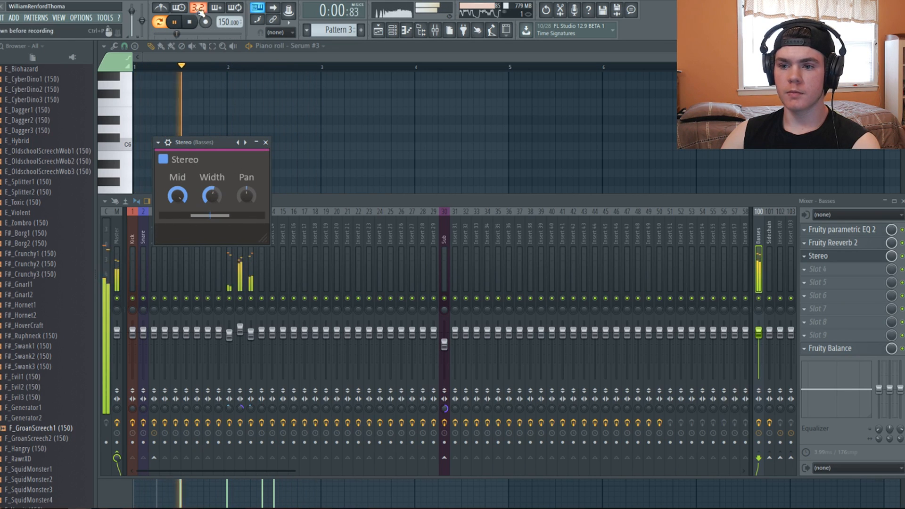
{"action": "left_click", "coordinate": [188, 22]}
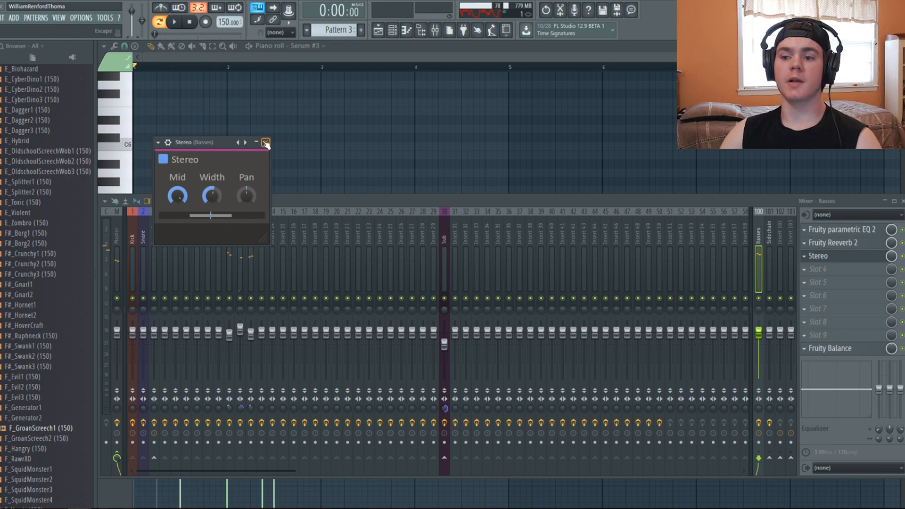
Step: Close the Basses Stereo plugin and briefly check the Fruity Parametric EQ 2 curve on the Basses track
{"action": "left_click", "coordinate": [266, 143]}
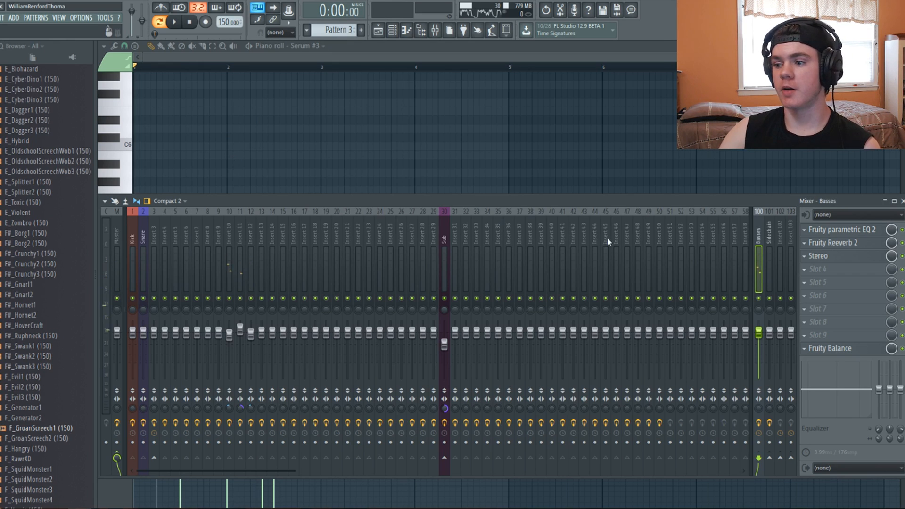
{"action": "left_click", "coordinate": [838, 231]}
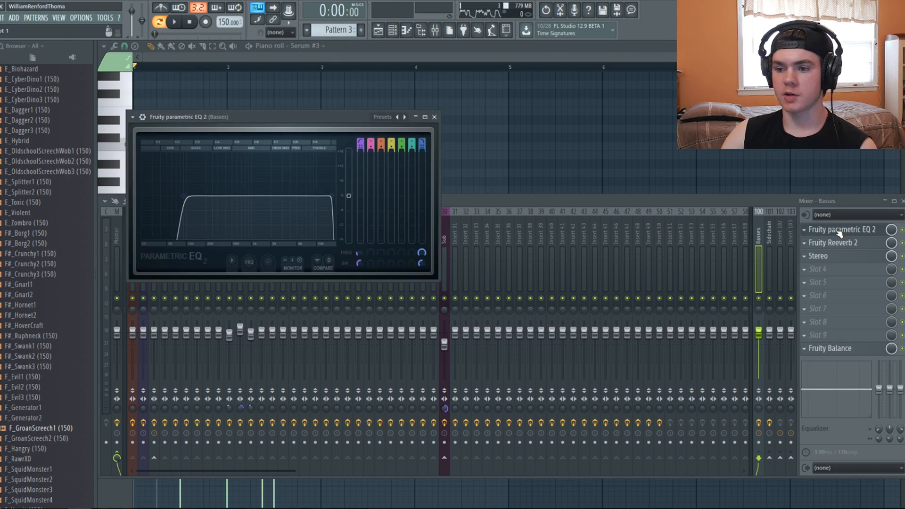
{"action": "left_click", "coordinate": [839, 231]}
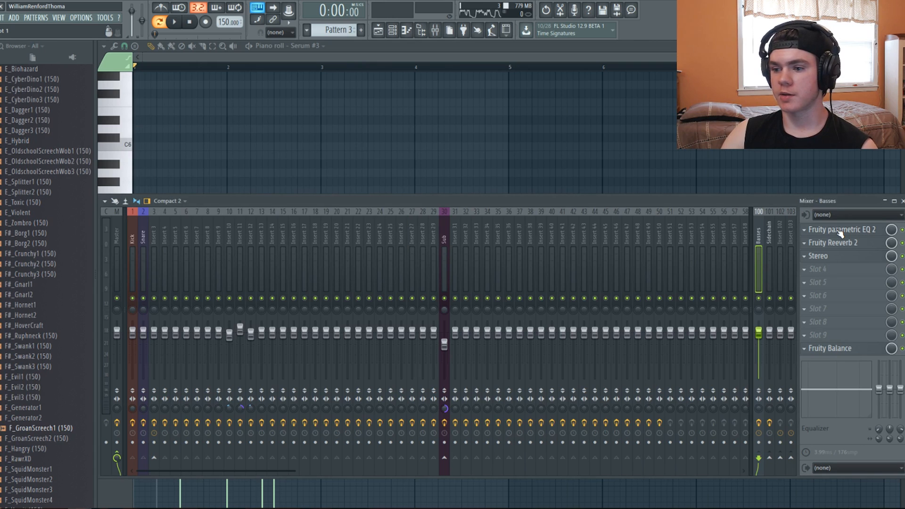
Step: Open the Sub channel's piano roll and add a one-beat E4 note at the start of bar 1
{"action": "left_click", "coordinate": [393, 30]}
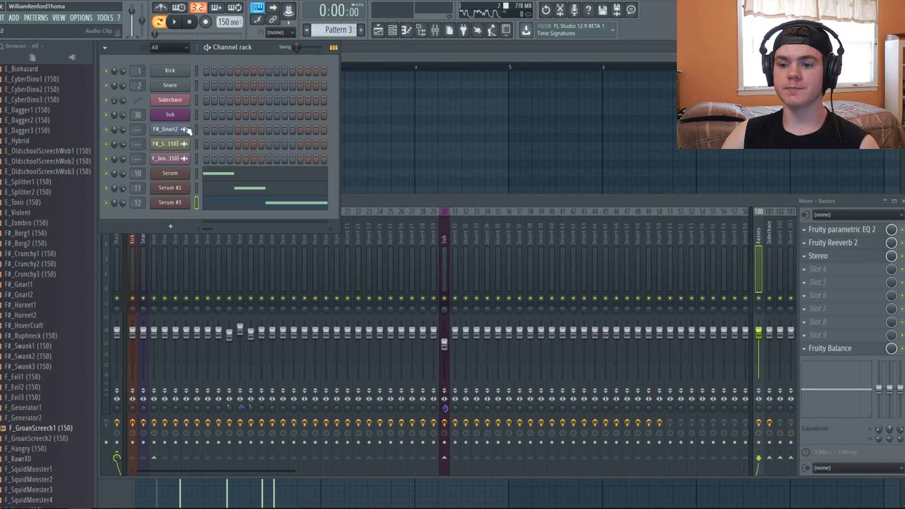
{"action": "right_click", "coordinate": [183, 114]}
{"action": "left_click", "coordinate": [203, 113]}
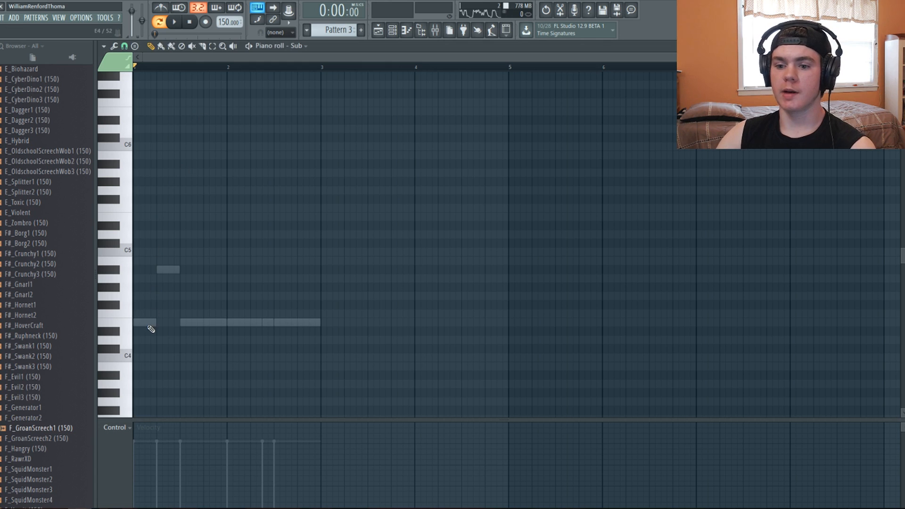
{"action": "left_click", "coordinate": [152, 323]}
{"action": "left_click", "coordinate": [435, 31]}
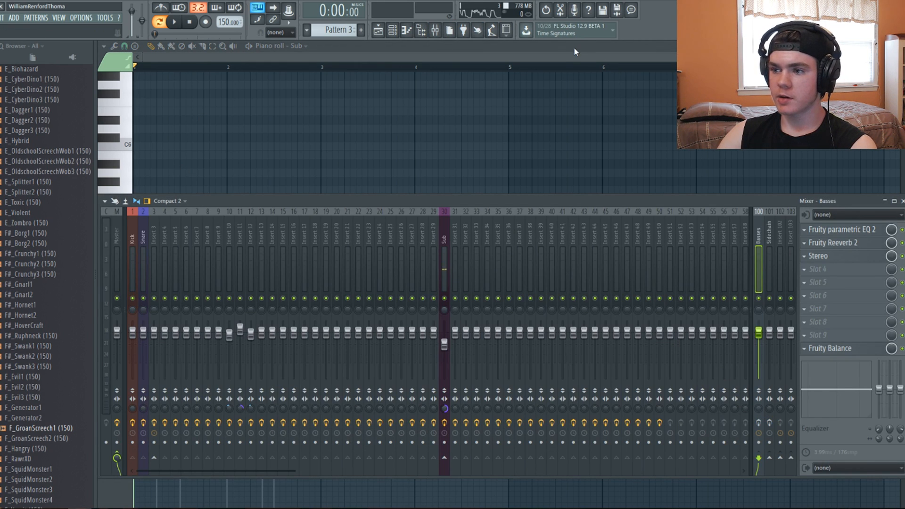
{"action": "key", "text": "F9"}
{"action": "left_click", "coordinate": [156, 323]}
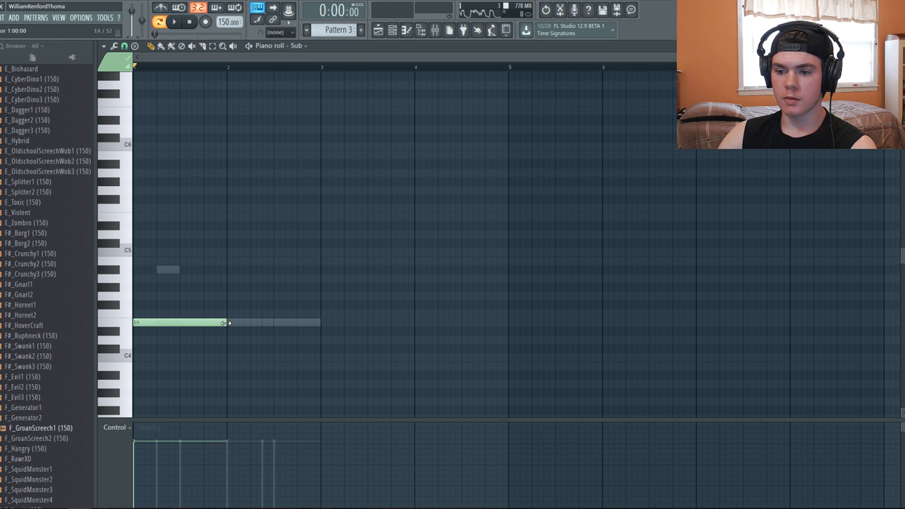
{"action": "left_click_drag", "start_coordinate": [225, 323], "coordinate": [153, 326]}
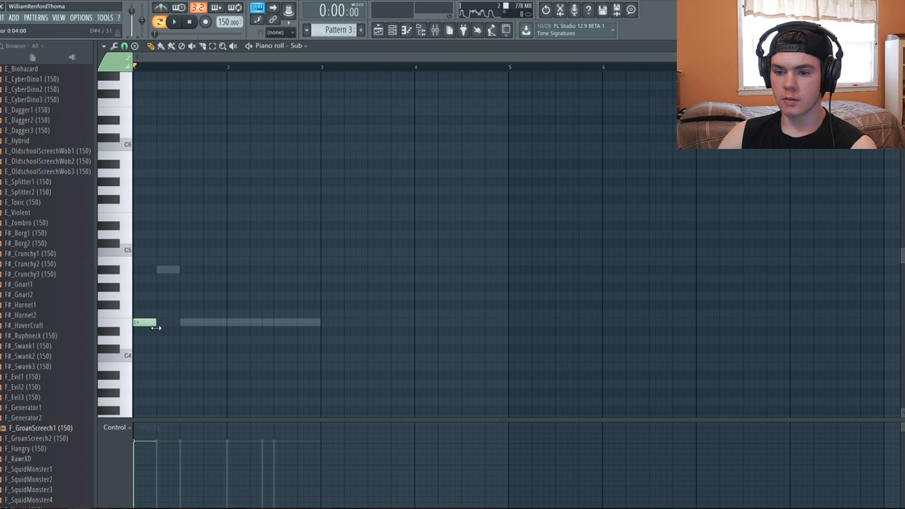
Step: Add a one-beat Sub note right after the first, audition pitches on the keyboard, and set the note to G#4
{"action": "left_click", "coordinate": [158, 303]}
{"action": "left_click_drag", "start_coordinate": [159, 303], "coordinate": [162, 269]}
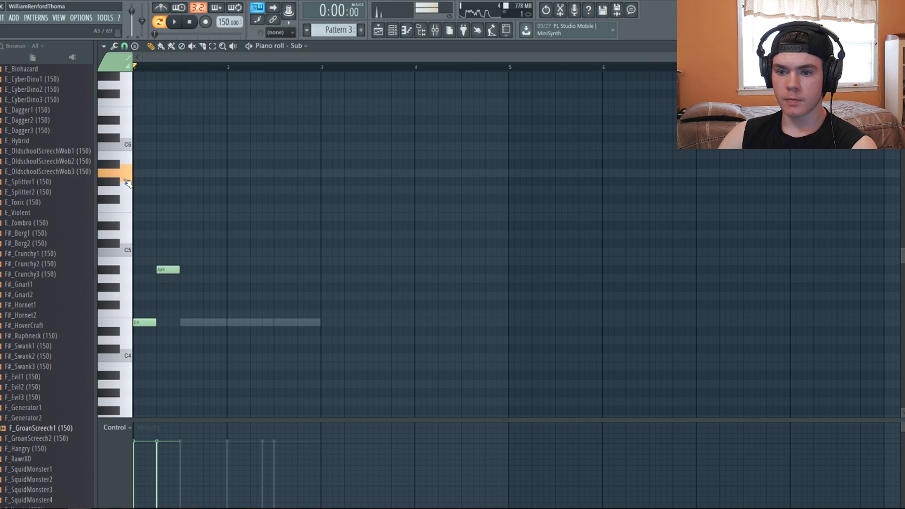
{"action": "scroll", "coordinate": [127, 176], "scroll_direction": "up", "scroll_amount": 3}
{"action": "left_click", "coordinate": [127, 164]}
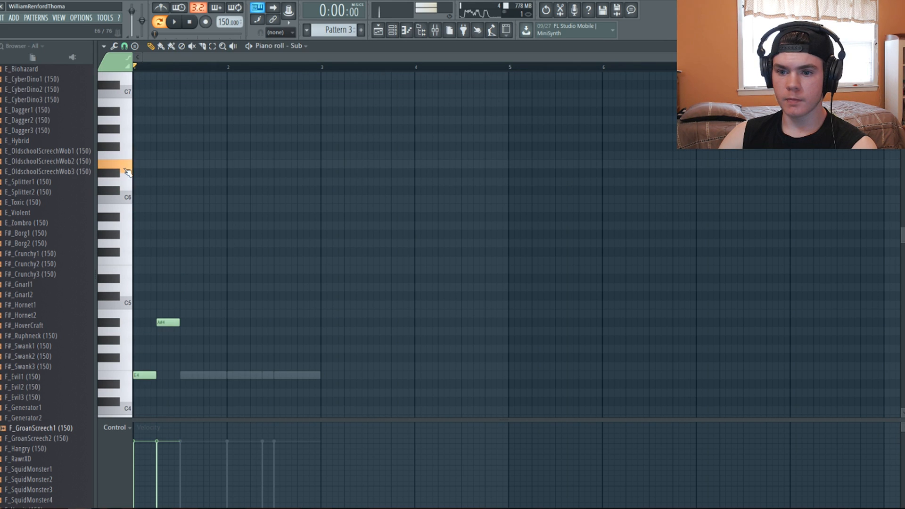
{"action": "left_click", "coordinate": [123, 119]}
{"action": "left_click", "coordinate": [117, 130]}
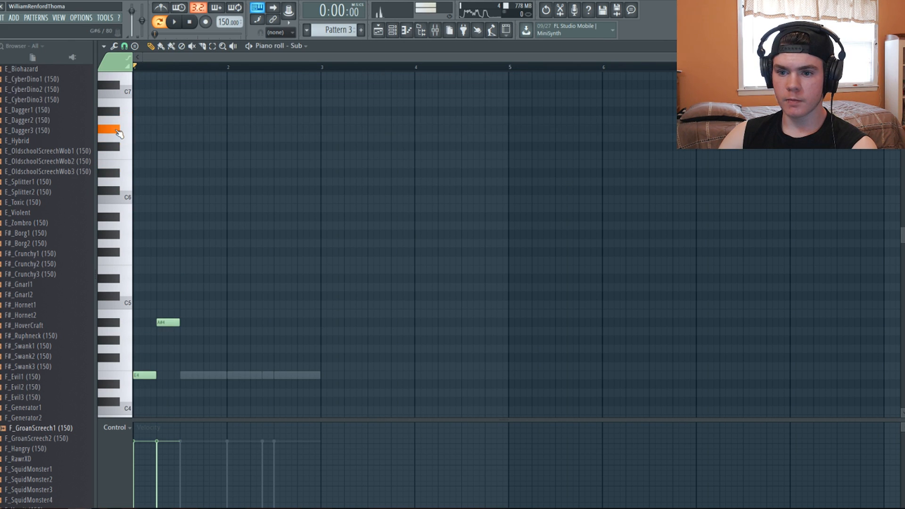
{"action": "scroll", "coordinate": [149, 149], "scroll_direction": "down", "scroll_amount": 4}
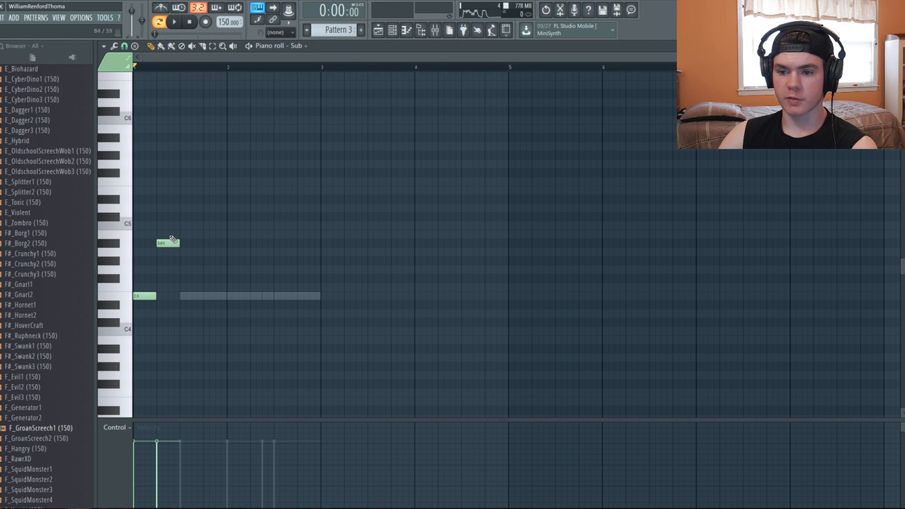
{"action": "left_click_drag", "start_coordinate": [172, 239], "coordinate": [173, 259]}
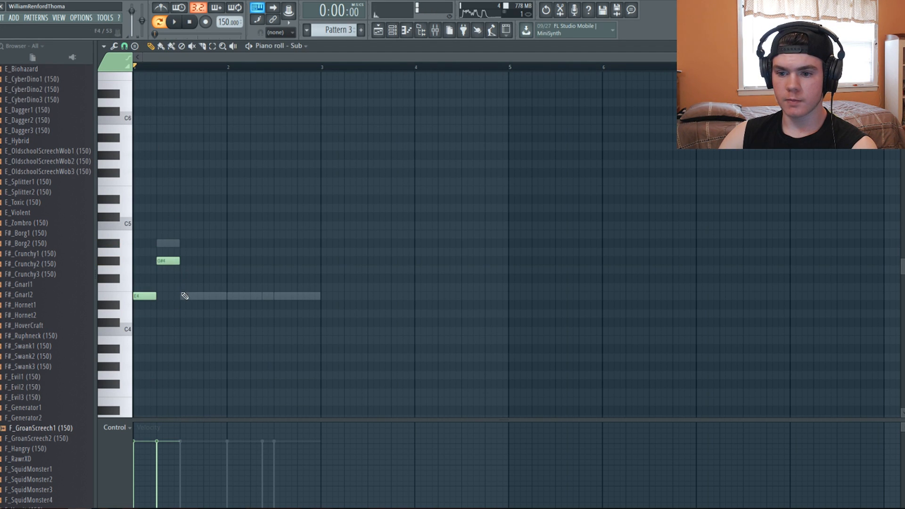
Step: Add a Sub E4 note from beat 3 of bar 1 to the end of bar 2 and play the pattern
{"action": "left_click", "coordinate": [185, 296]}
{"action": "left_click_drag", "start_coordinate": [202, 297], "coordinate": [319, 308]}
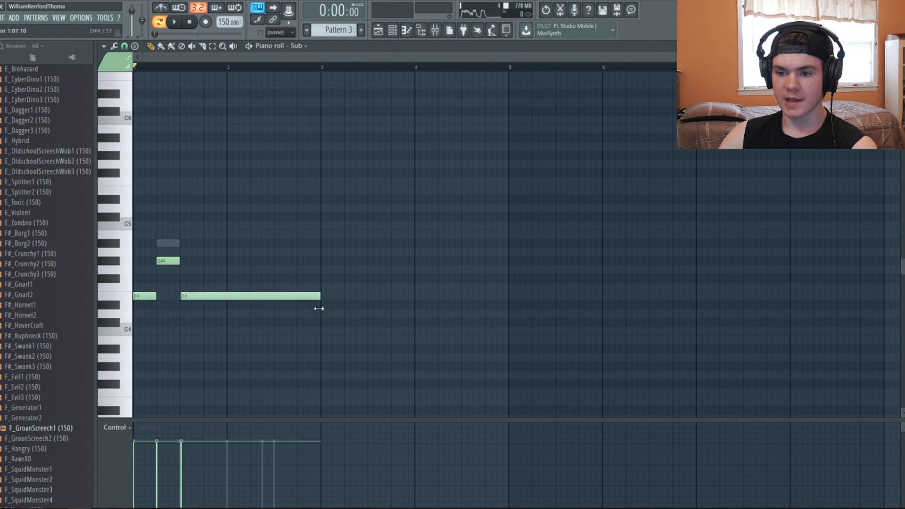
{"action": "key", "text": "space"}
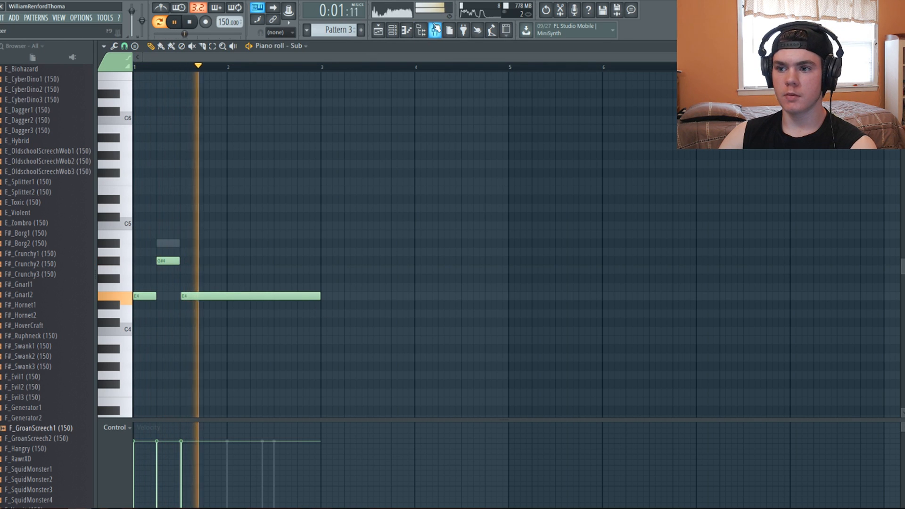
Step: Move the high-pass band of the Basses Fruity Parametric EQ 2 slightly higher in frequency while the pattern plays with the sub
{"action": "key", "text": "F9"}
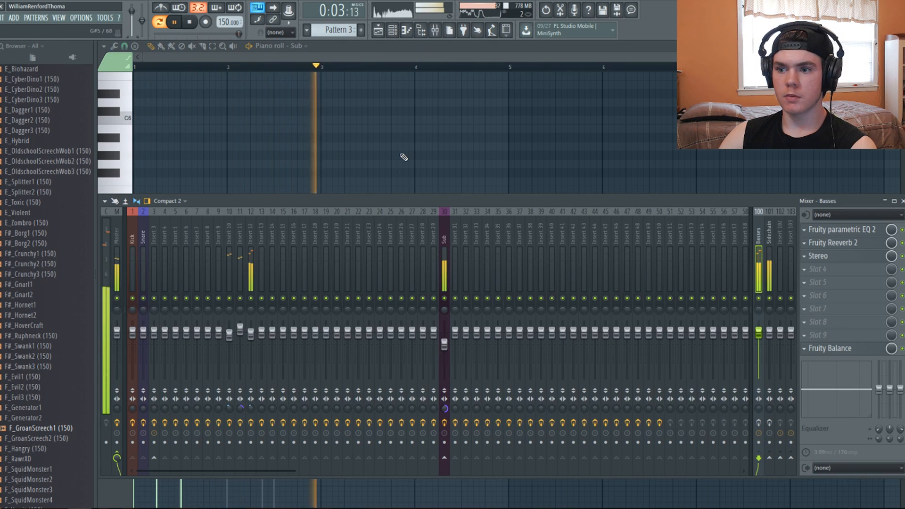
{"action": "left_click", "coordinate": [231, 237]}
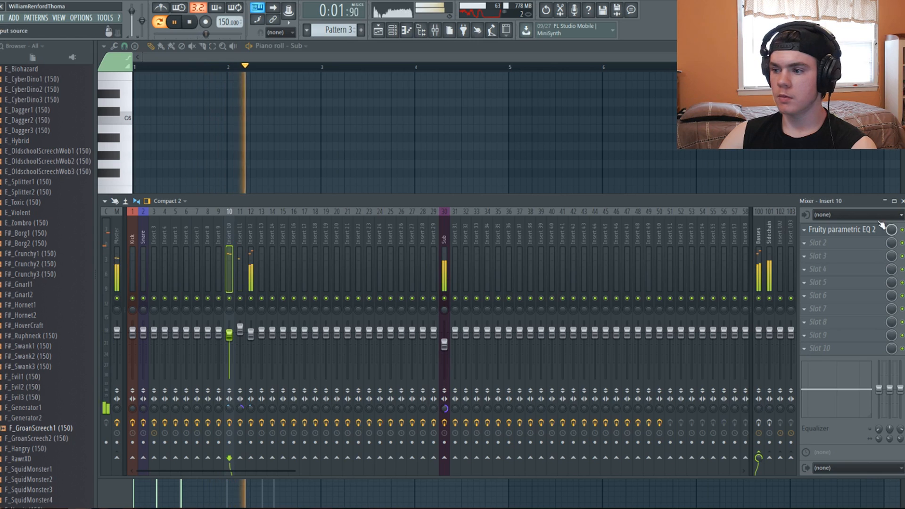
{"action": "key", "text": "space"}
{"action": "left_click", "coordinate": [760, 231]}
{"action": "left_click", "coordinate": [835, 230]}
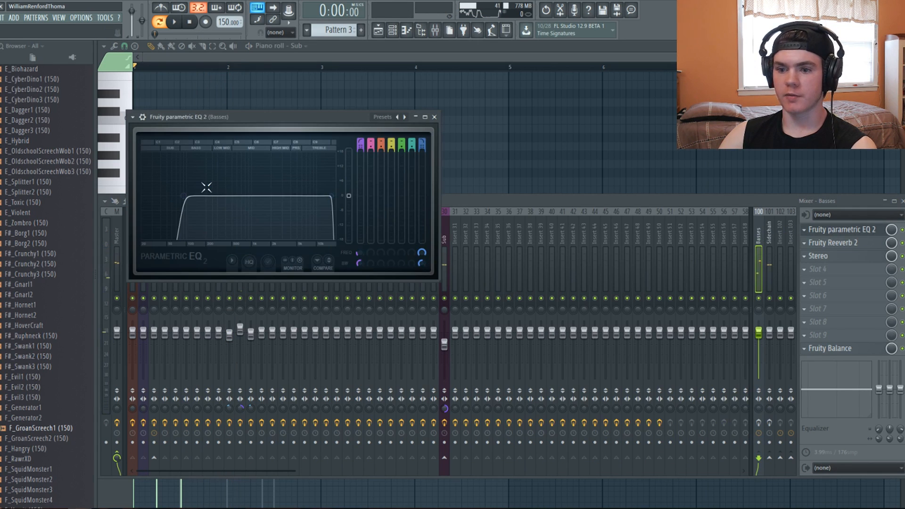
{"action": "key", "text": "space"}
{"action": "key", "text": "space"}
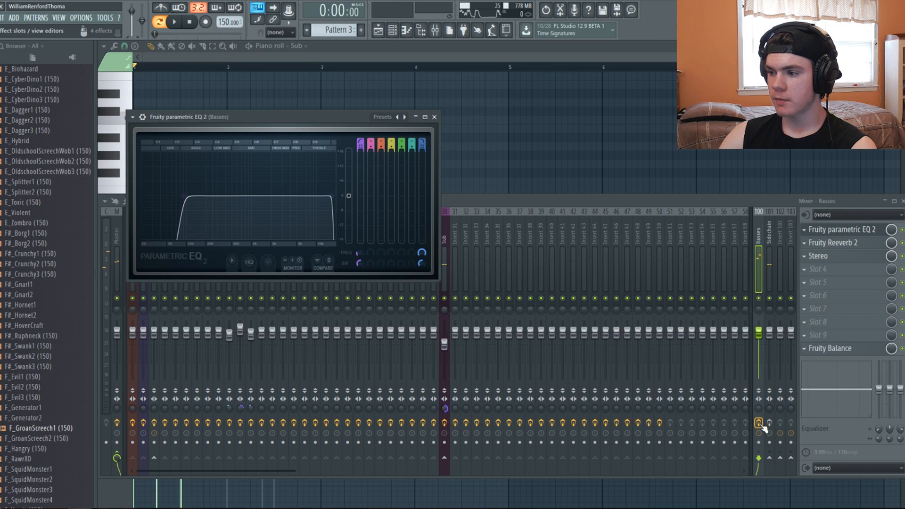
{"action": "key", "text": "space"}
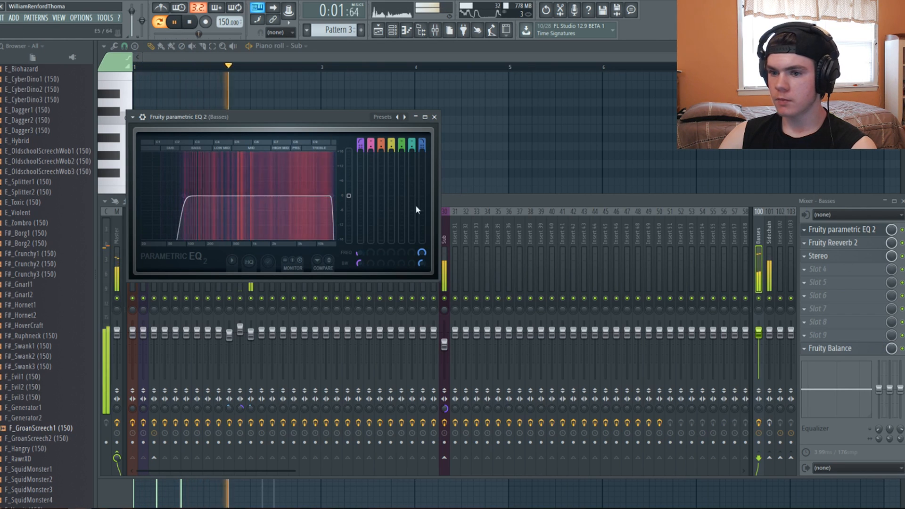
{"action": "left_click_drag", "start_coordinate": [183, 196], "coordinate": [187, 195]}
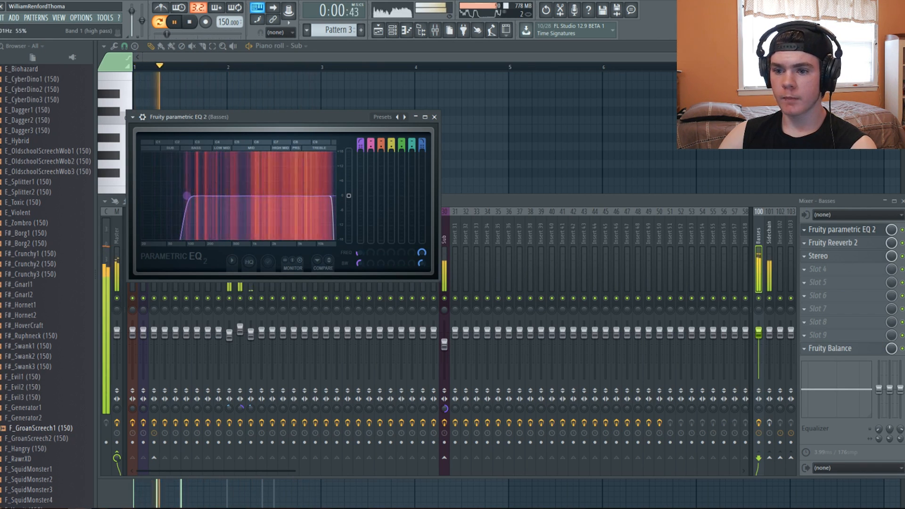
{"action": "left_click", "coordinate": [435, 116]}
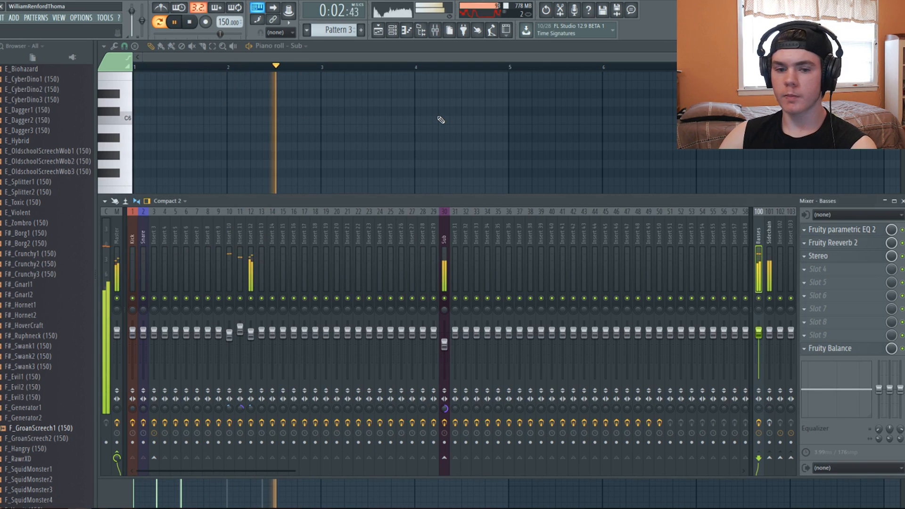
{"action": "key", "text": "space"}
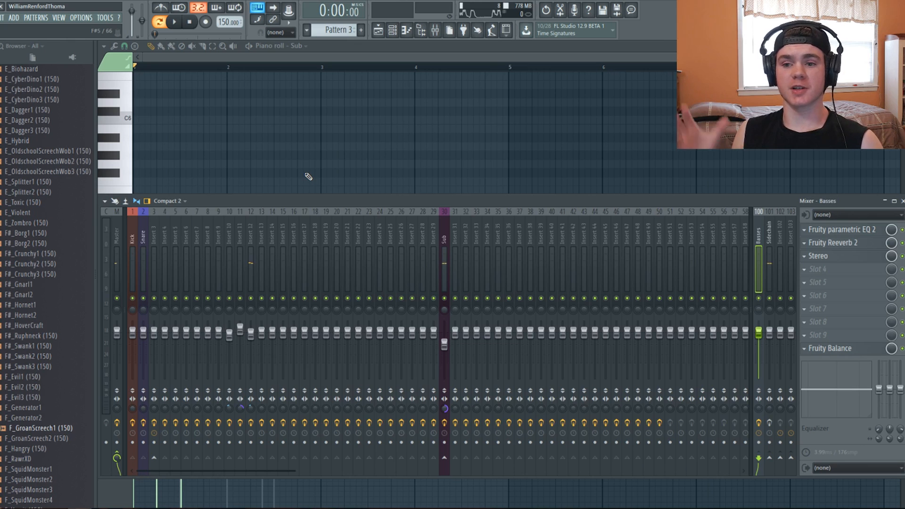
Step: Raise the Env 1 release of the first Serum channel (BASS - Beast) to 76 ms and check it during playback
{"action": "left_click", "coordinate": [393, 30]}
{"action": "key", "text": "space"}
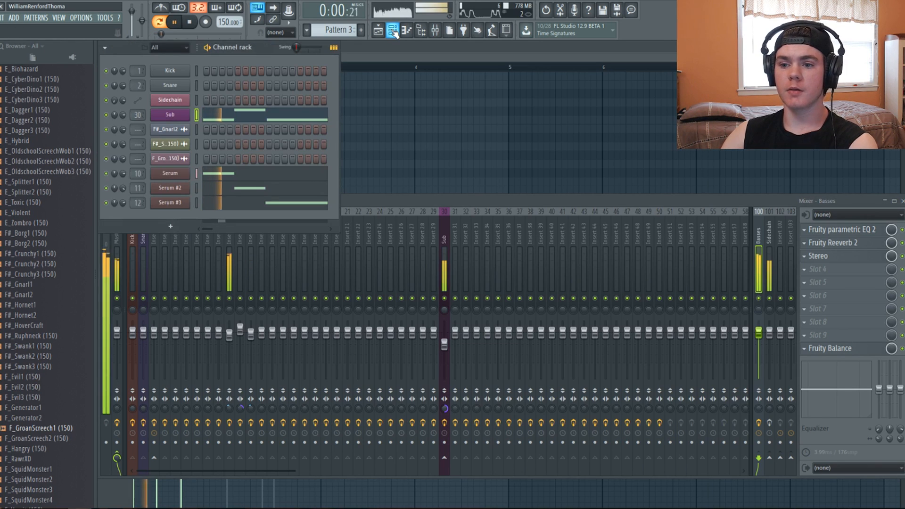
{"action": "left_click", "coordinate": [188, 176]}
{"action": "key", "text": "space"}
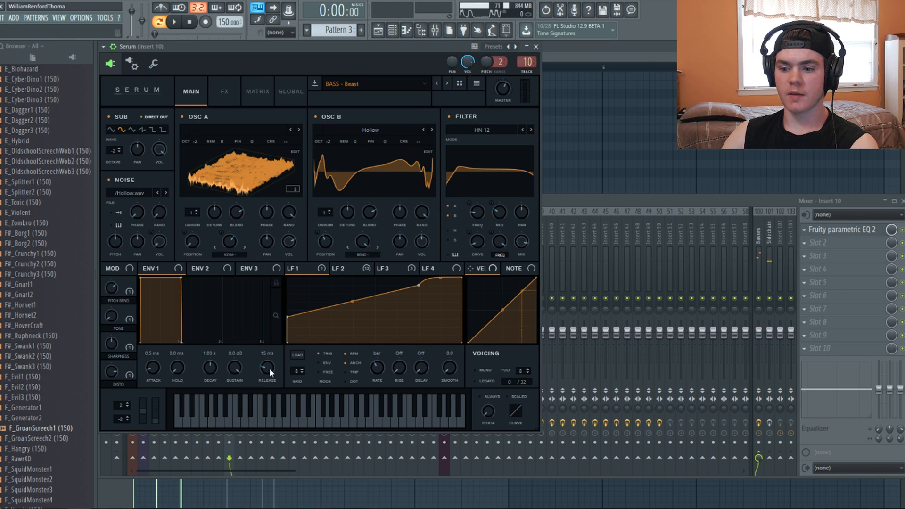
{"action": "left_click_drag", "start_coordinate": [269, 369], "coordinate": [269, 360]}
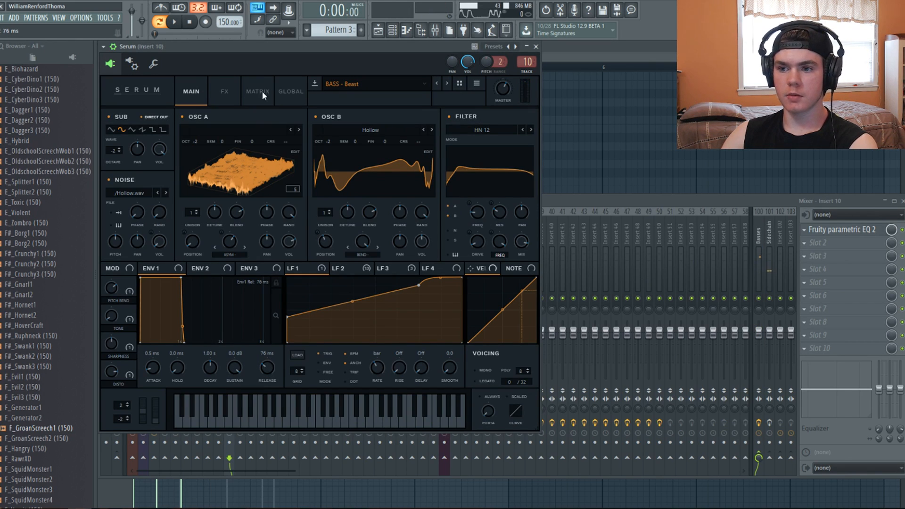
{"action": "key", "text": "space"}
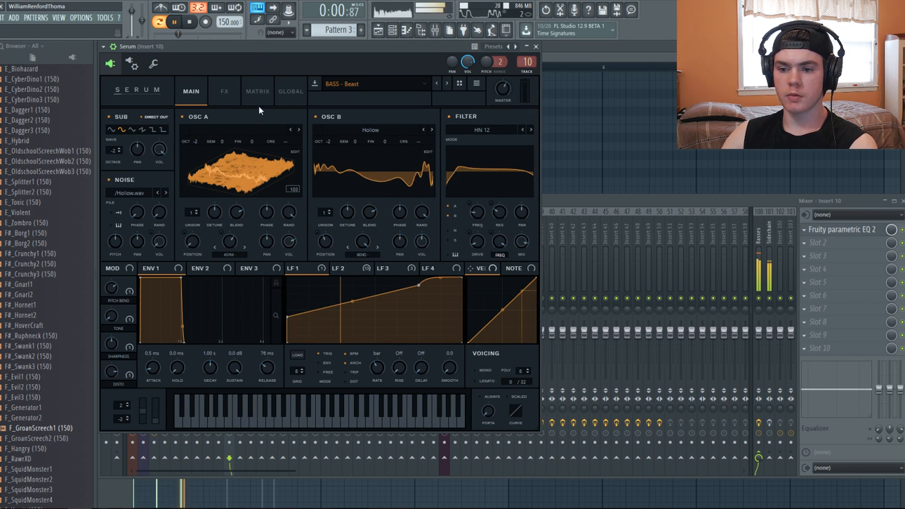
{"action": "left_click", "coordinate": [535, 46]}
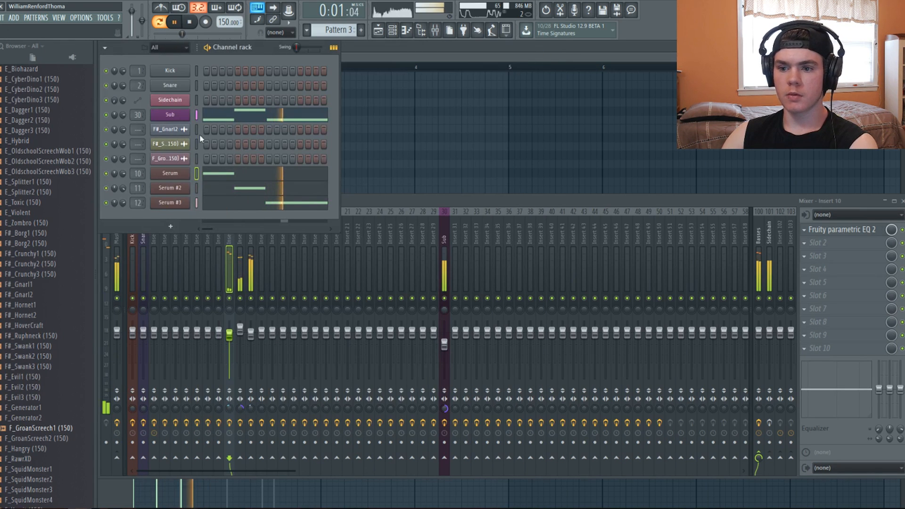
{"action": "left_click", "coordinate": [190, 22]}
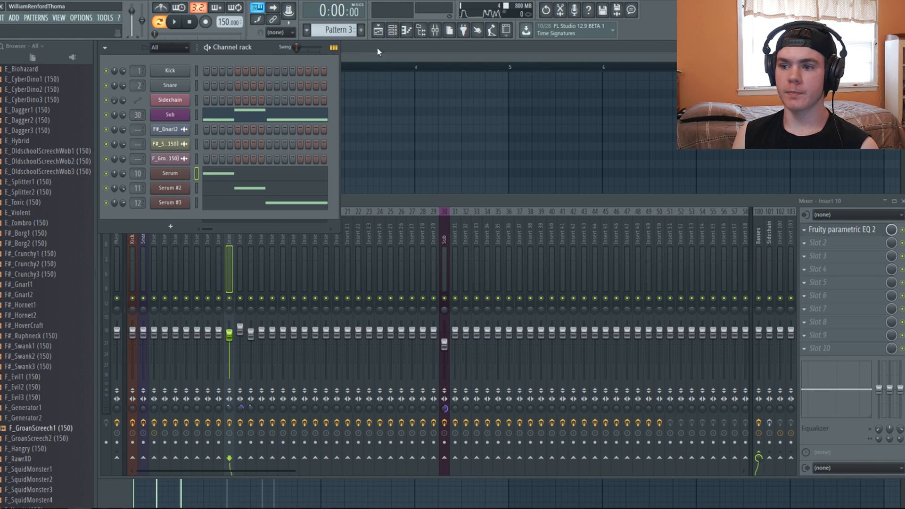
Step: Start a new project and discard the changes to untitled.flp
{"action": "key", "text": "F6"}
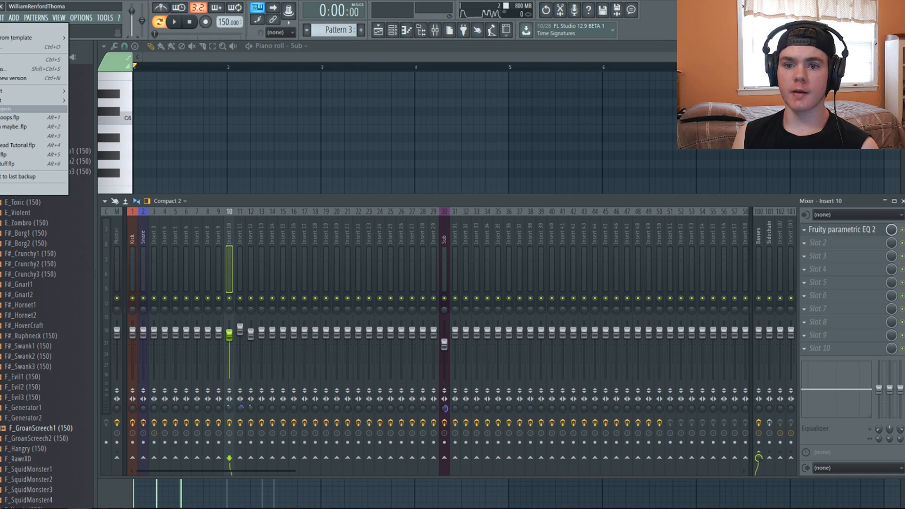
{"action": "left_click", "coordinate": [81, 18]}
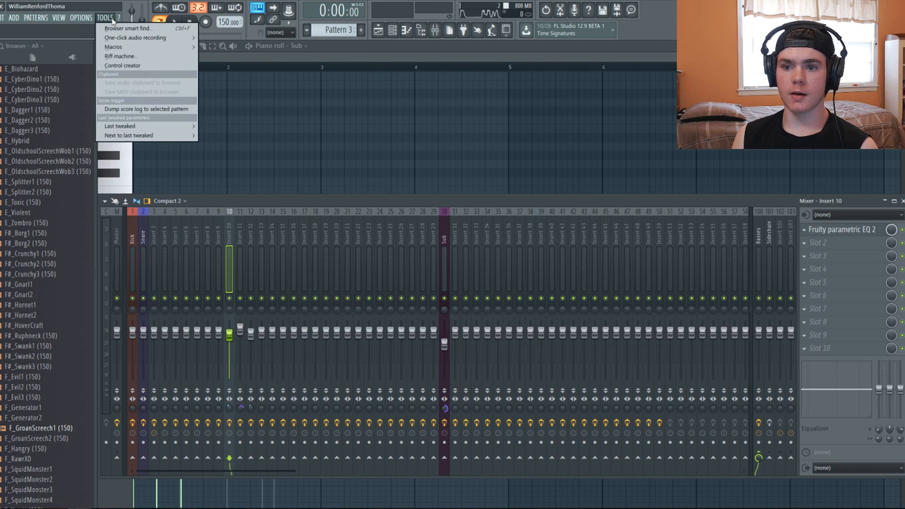
{"action": "left_click", "coordinate": [19, 28]}
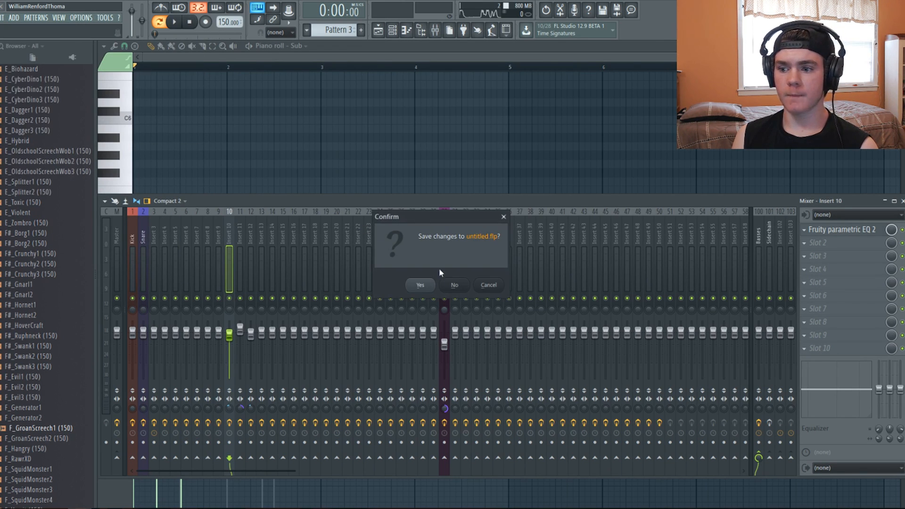
{"action": "left_click", "coordinate": [454, 285]}
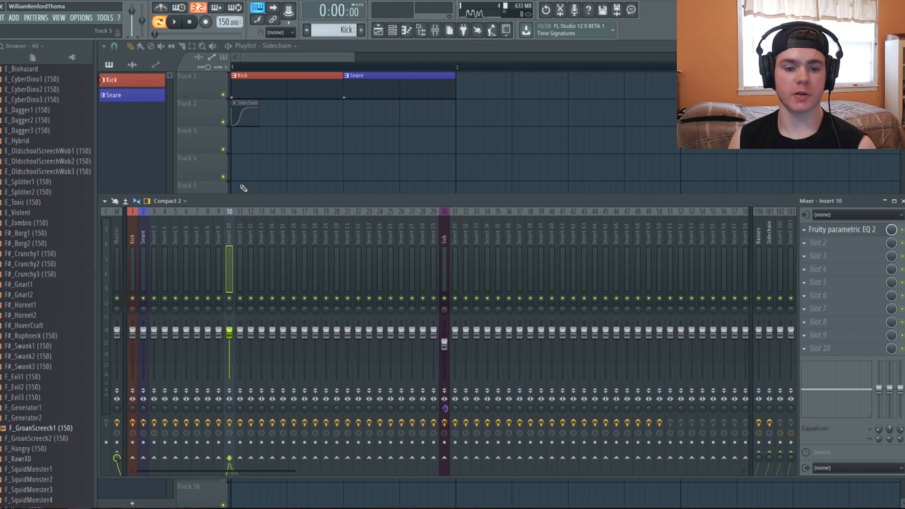
Step: Delete the Kick, Snare and Sidechain clips from the playlist and open the channel rack
{"action": "key", "text": "F9"}
{"action": "right_click", "coordinate": [258, 76]}
{"action": "right_click", "coordinate": [368, 78]}
{"action": "right_click", "coordinate": [251, 113]}
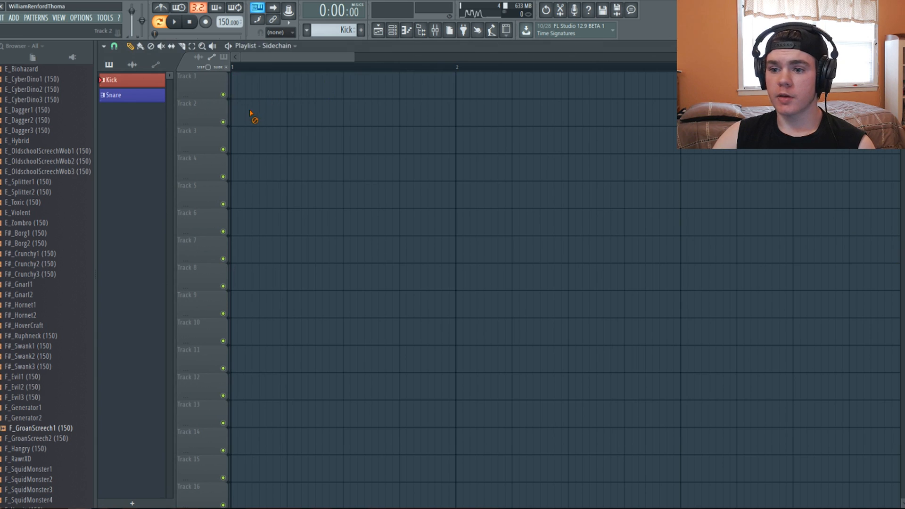
{"action": "left_click", "coordinate": [394, 31]}
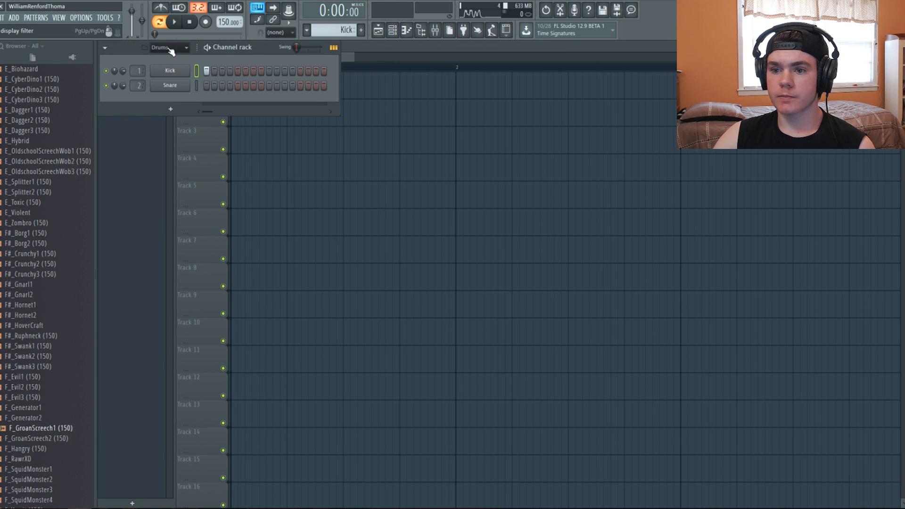
Step: Create a new empty Pattern 3 and add a Fruity Granulizer channel, placing its window over the channel rack
{"action": "left_click", "coordinate": [362, 30]}
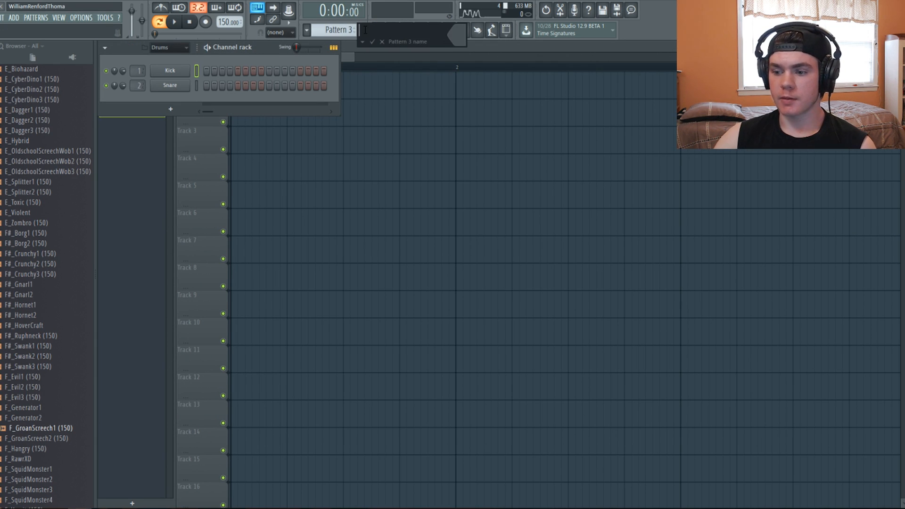
{"action": "left_click", "coordinate": [161, 112]}
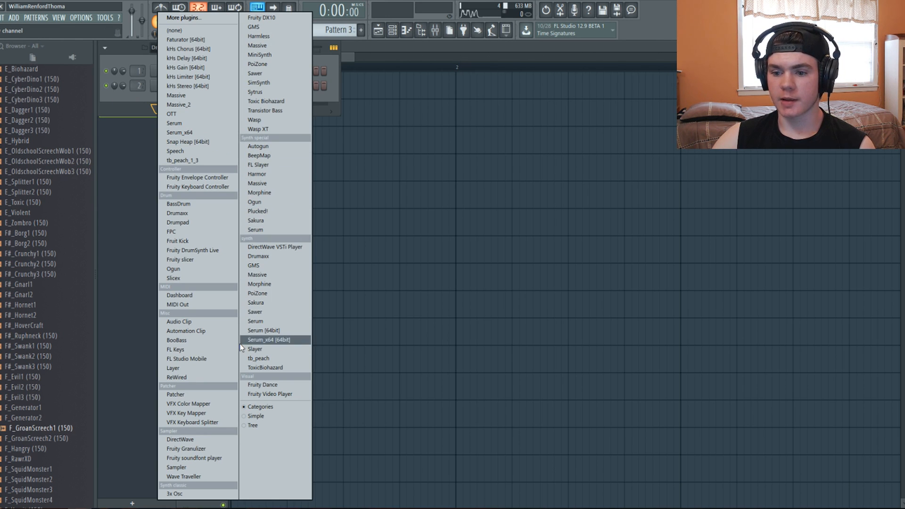
{"action": "left_click", "coordinate": [212, 449]}
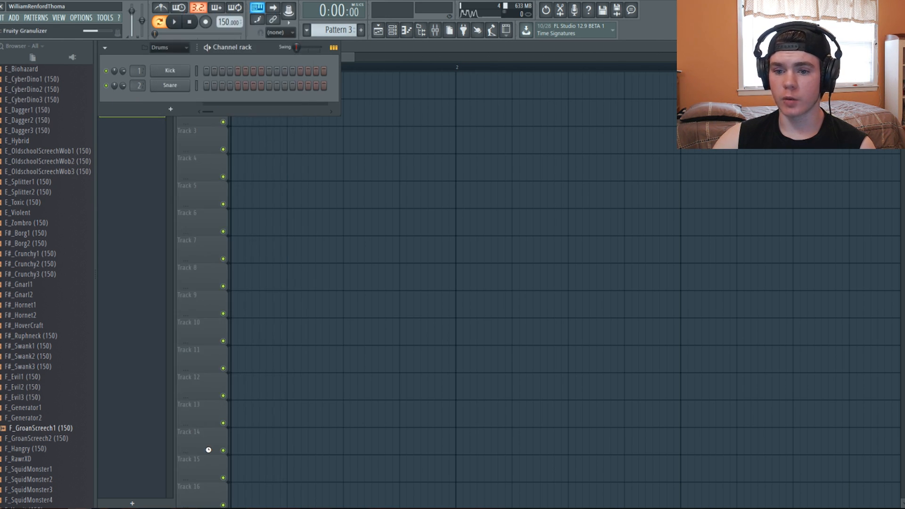
{"action": "left_click_drag", "start_coordinate": [245, 159], "coordinate": [177, 55]}
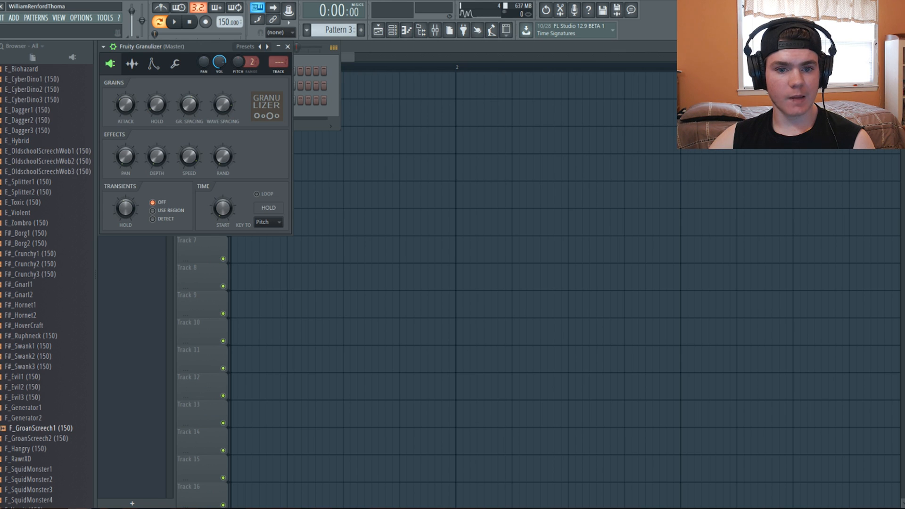
{"action": "scroll", "coordinate": [68, 155], "scroll_direction": "up", "scroll_amount": 4}
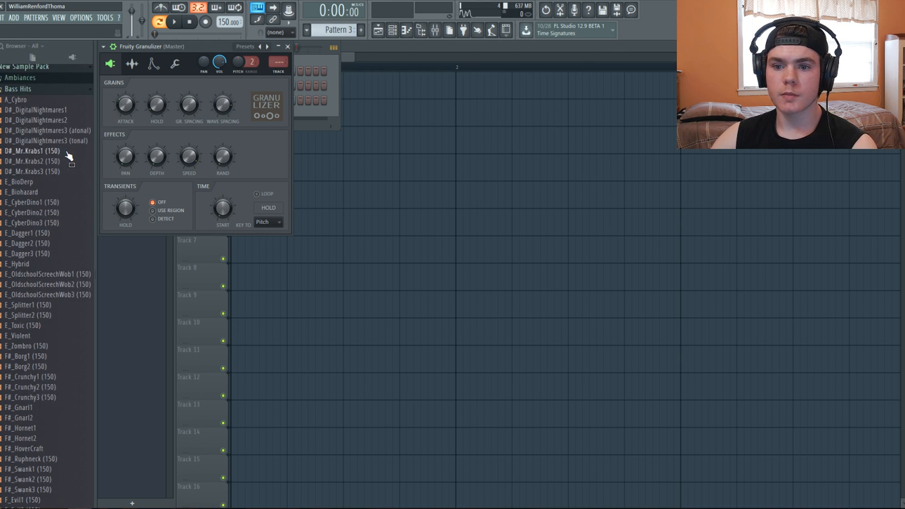
{"action": "scroll", "coordinate": [69, 156], "scroll_direction": "up", "scroll_amount": 4}
{"action": "left_click", "coordinate": [16, 213]}
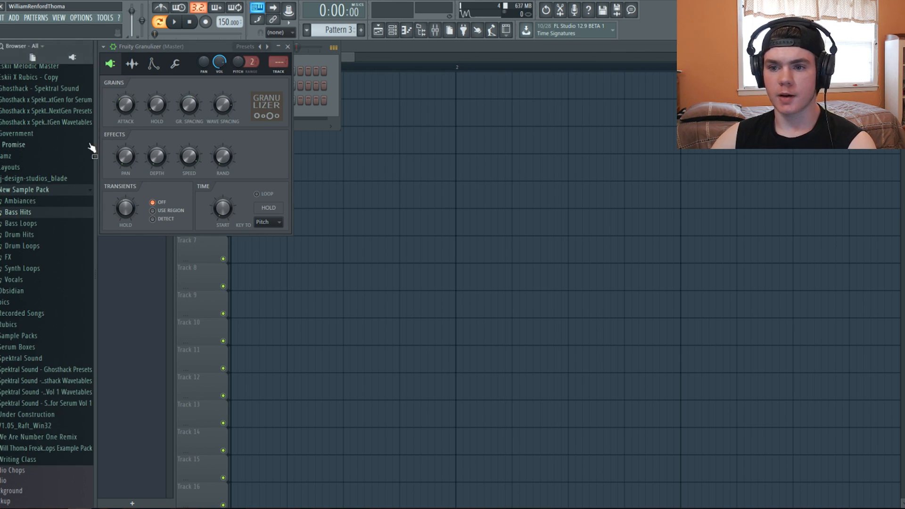
{"action": "left_click_drag", "start_coordinate": [17, 223], "coordinate": [49, 219]}
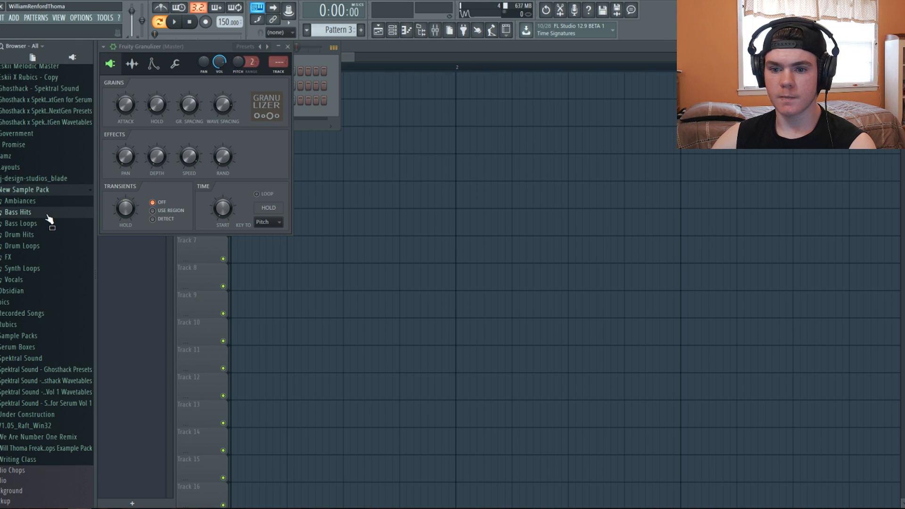
{"action": "left_click", "coordinate": [132, 64]}
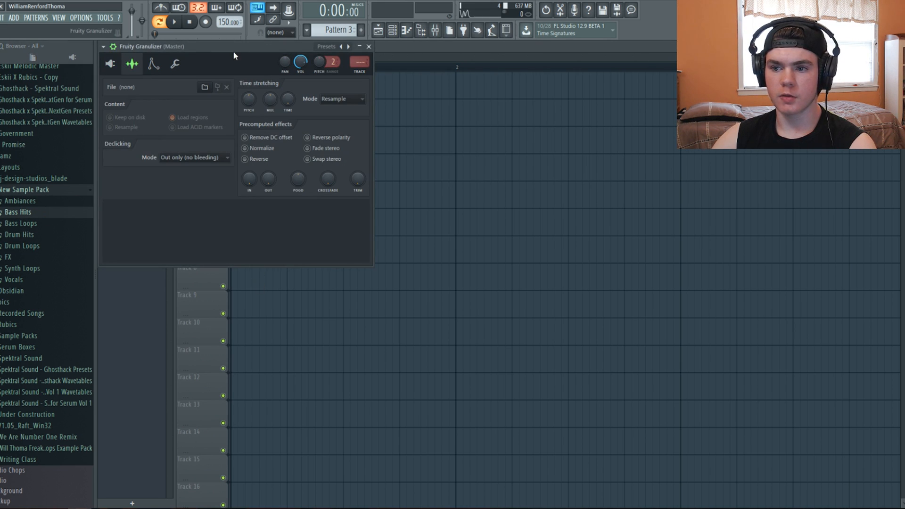
{"action": "left_click", "coordinate": [112, 64]}
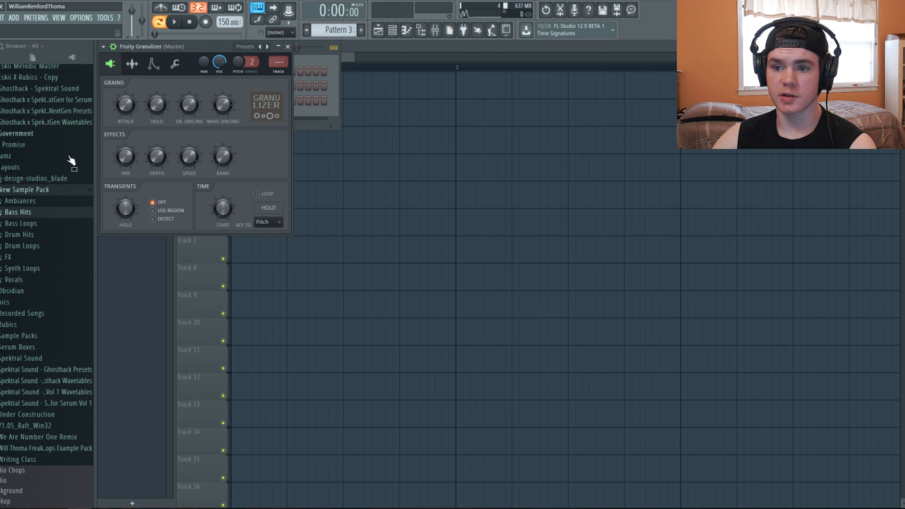
{"action": "left_click", "coordinate": [18, 213]}
Step: Audition the Bass Hits samples from E_OldschoolScreechWob2 to E_Zombro and look through the rest of the folder
{"action": "left_click", "coordinate": [49, 285]}
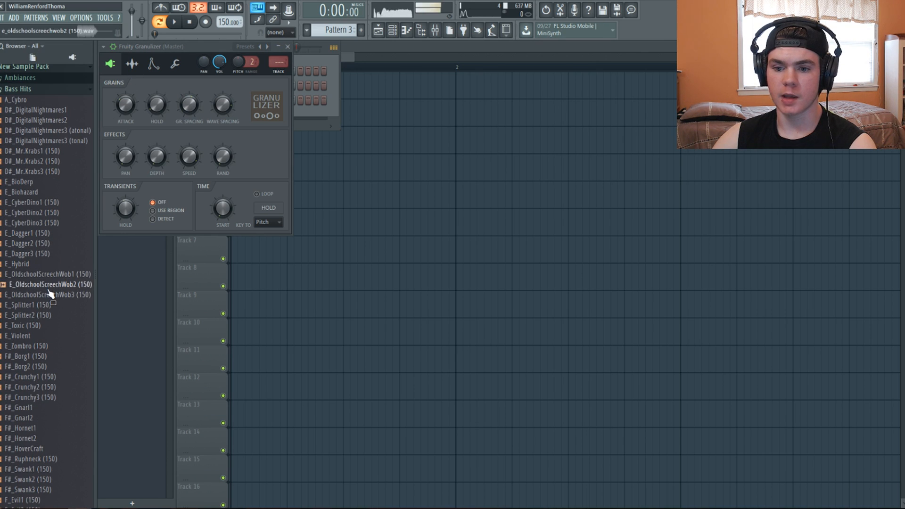
{"action": "left_click", "coordinate": [50, 305]}
{"action": "left_click", "coordinate": [50, 315]}
{"action": "left_click", "coordinate": [48, 325]}
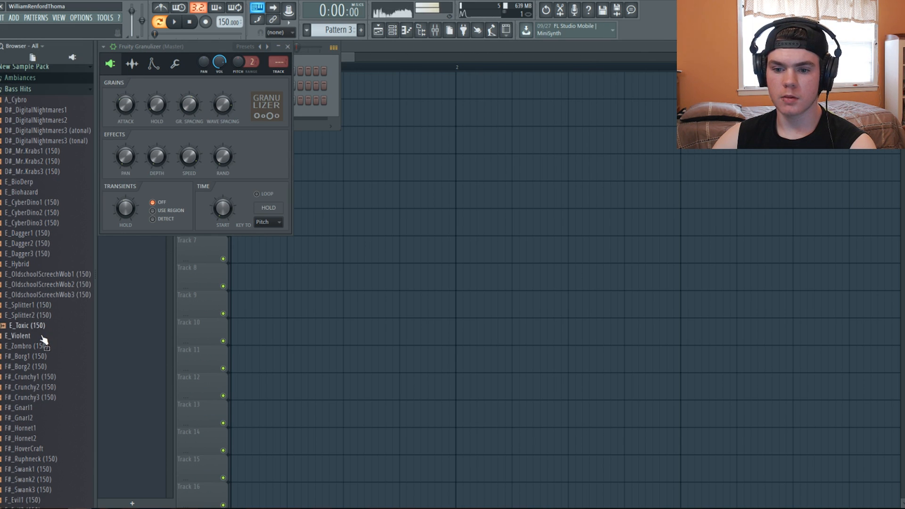
{"action": "left_click", "coordinate": [41, 335]}
{"action": "left_click", "coordinate": [37, 345]}
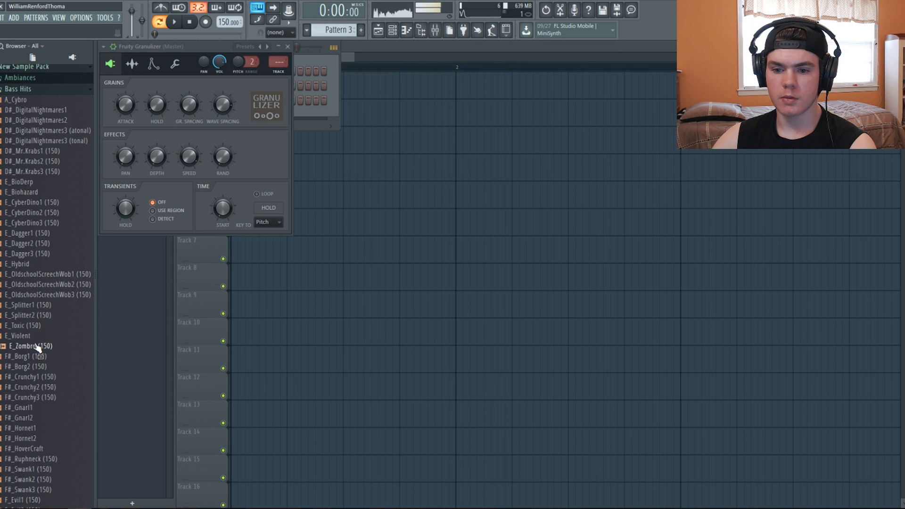
{"action": "scroll", "coordinate": [43, 354], "scroll_direction": "down", "scroll_amount": 4}
{"action": "scroll", "coordinate": [45, 331], "scroll_direction": "down", "scroll_amount": 2}
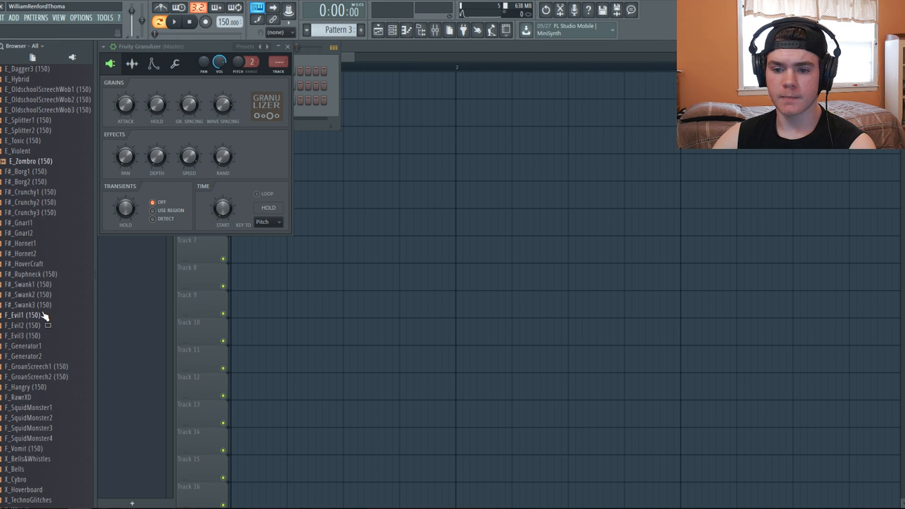
{"action": "scroll", "coordinate": [65, 317], "scroll_direction": "down", "scroll_amount": 2}
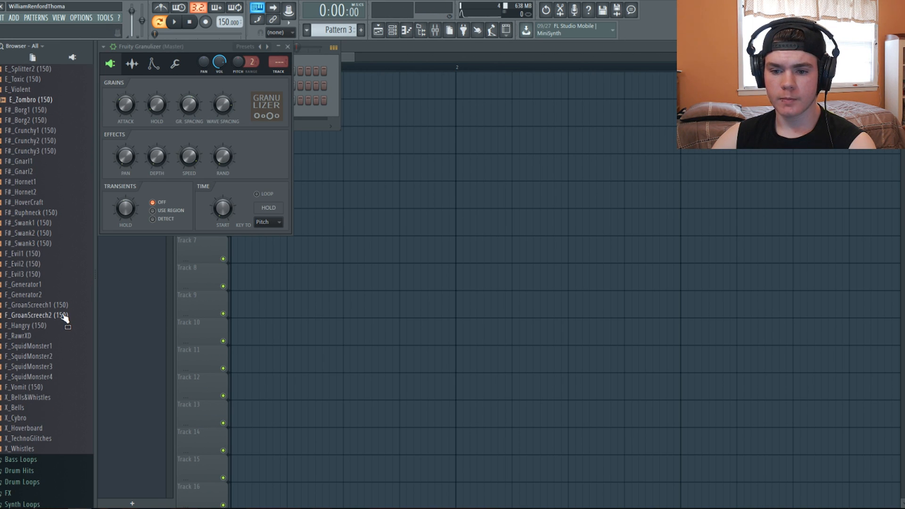
Step: Load X_Bells&Whistles from Bass Hits into the Fruity Granulizer and open the sample for editing in Edison
{"action": "left_click", "coordinate": [43, 397]}
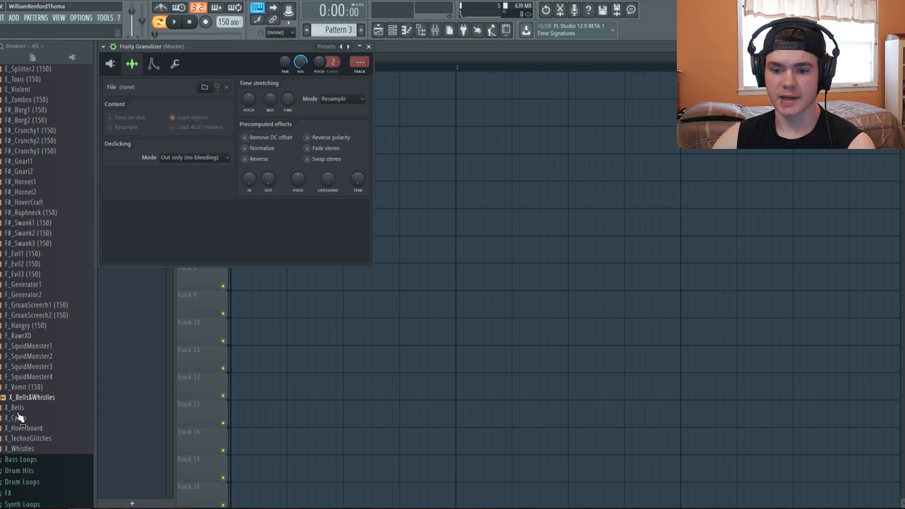
{"action": "left_click_drag", "start_coordinate": [22, 397], "coordinate": [185, 239]}
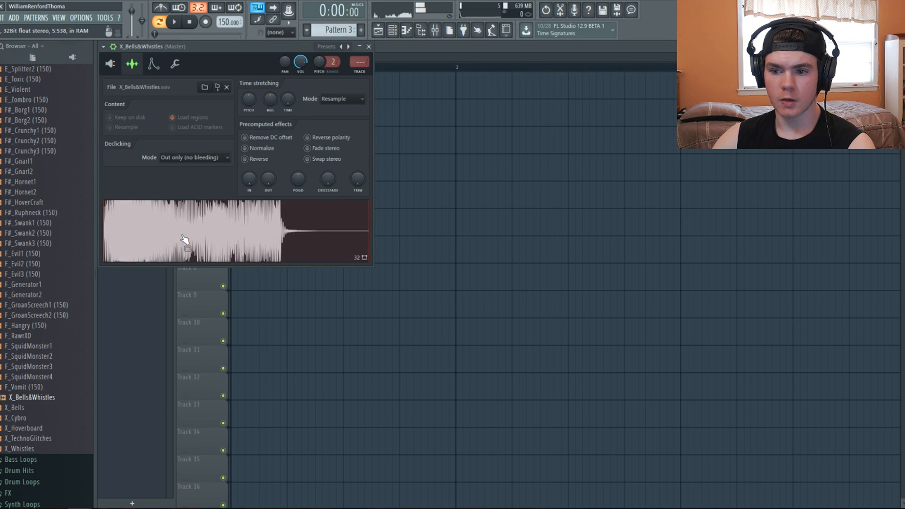
{"action": "right_click", "coordinate": [222, 236]}
{"action": "left_click", "coordinate": [236, 248]}
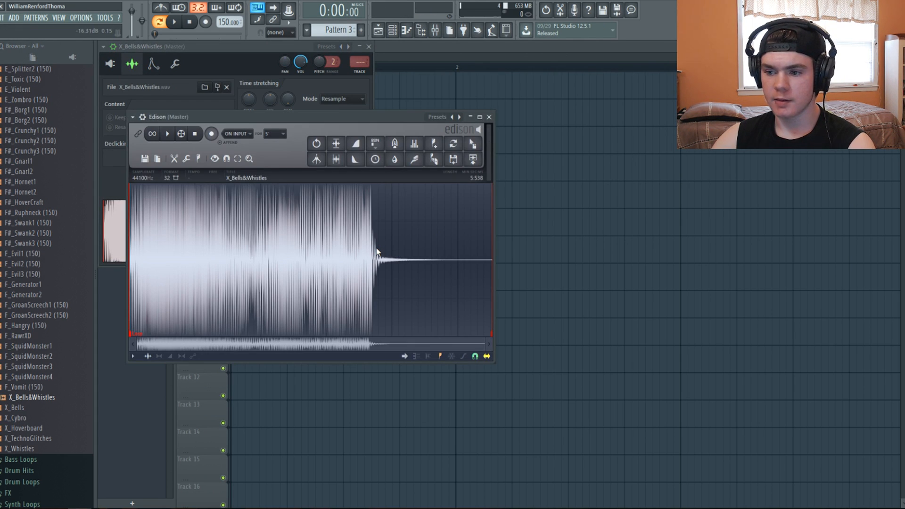
Step: Cut the quiet tail after about 3.7 seconds in Edison, load the trimmed audio back into the Granulizer and close Edison
{"action": "left_click_drag", "start_coordinate": [372, 233], "coordinate": [522, 260]}
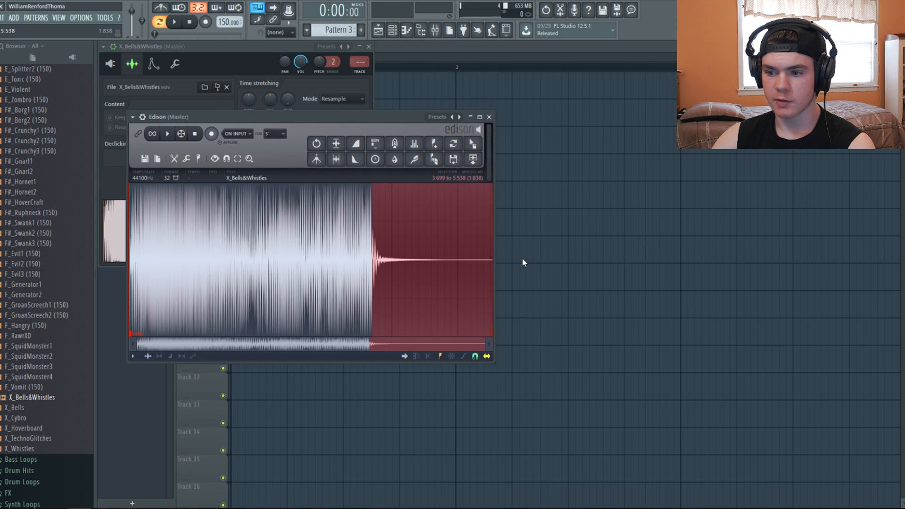
{"action": "key", "text": "Delete"}
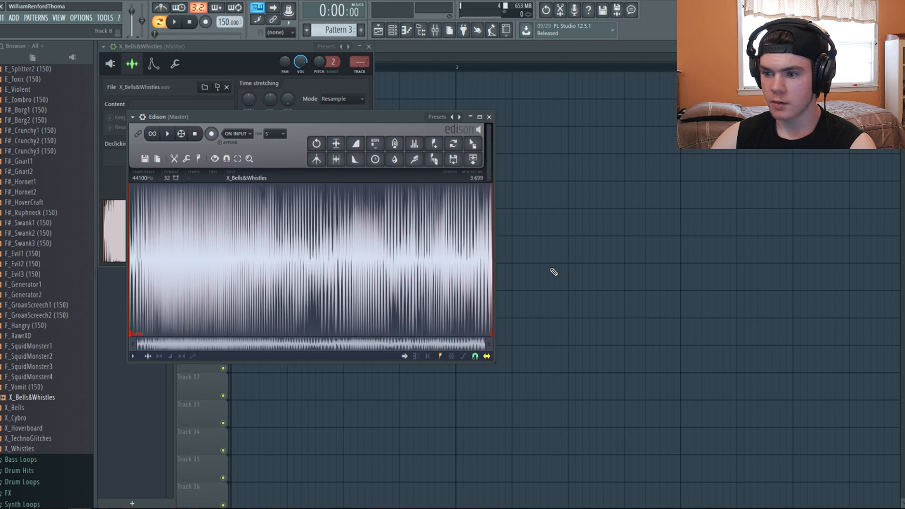
{"action": "double_click", "coordinate": [465, 228]}
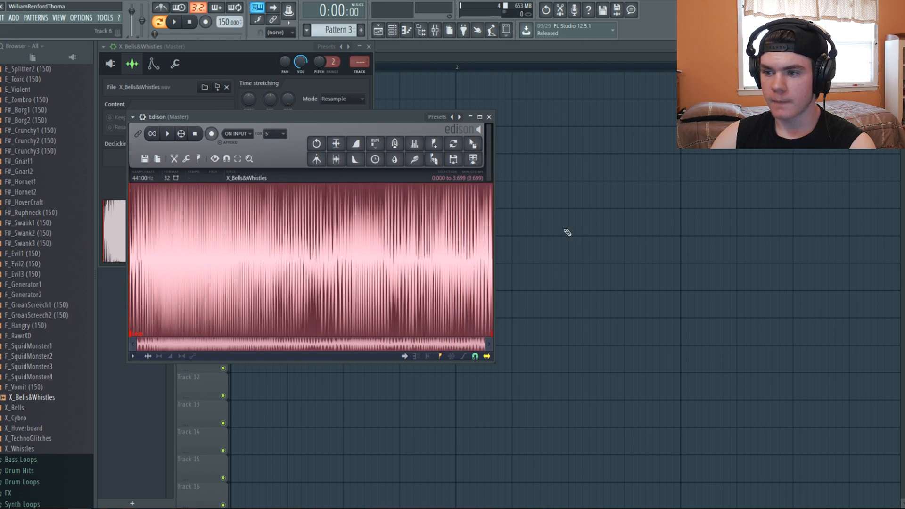
{"action": "left_click_drag", "start_coordinate": [402, 118], "coordinate": [597, 125]}
{"action": "left_click_drag", "start_coordinate": [668, 151], "coordinate": [276, 225]}
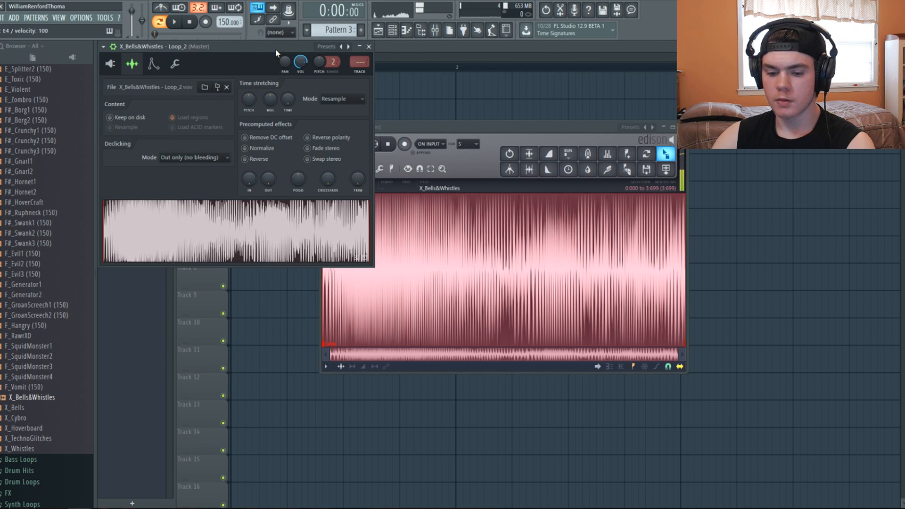
{"action": "left_click", "coordinate": [674, 127]}
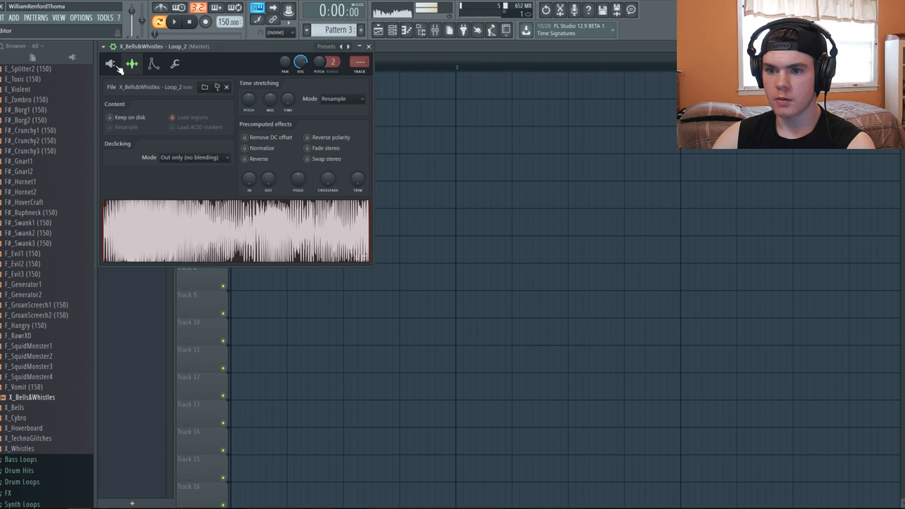
Step: Try different grain wave spacing settings in the Granulizer while playing the trimmed X_Bells&Whistles sample
{"action": "left_click", "coordinate": [119, 69]}
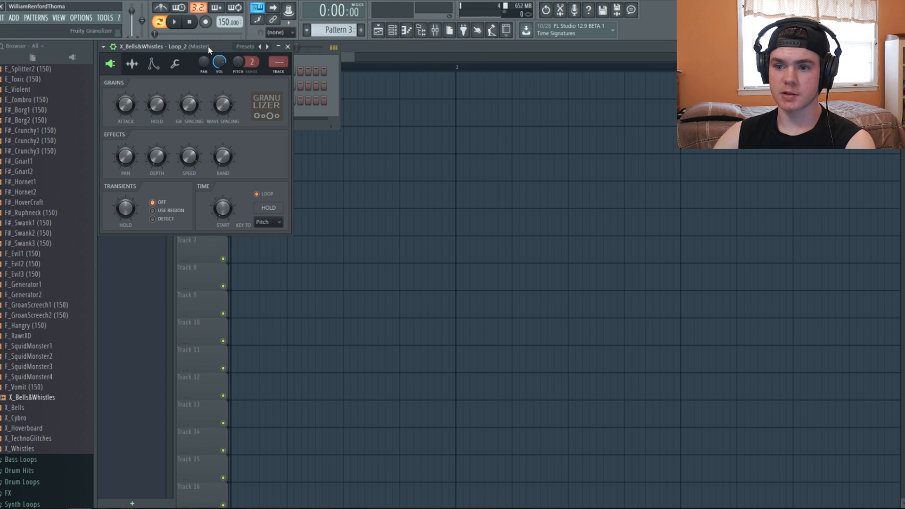
{"action": "left_click_drag", "start_coordinate": [202, 109], "coordinate": [222, 112]}
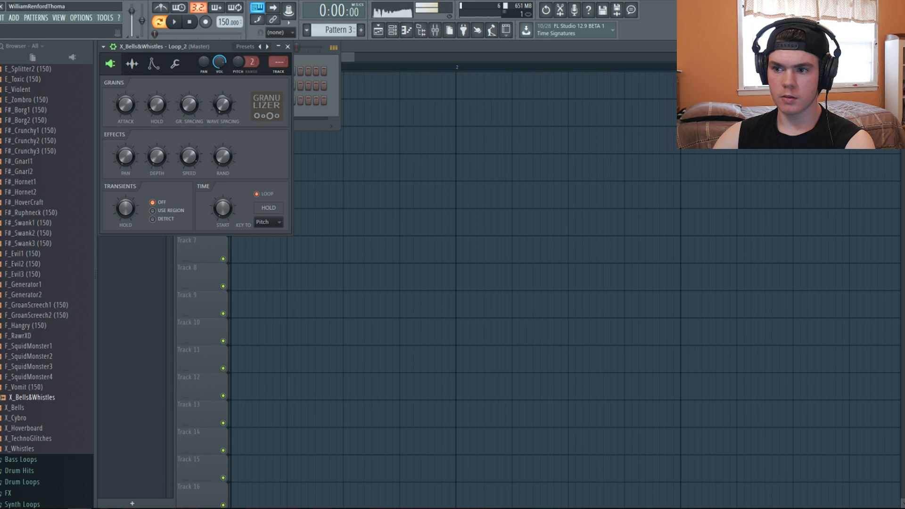
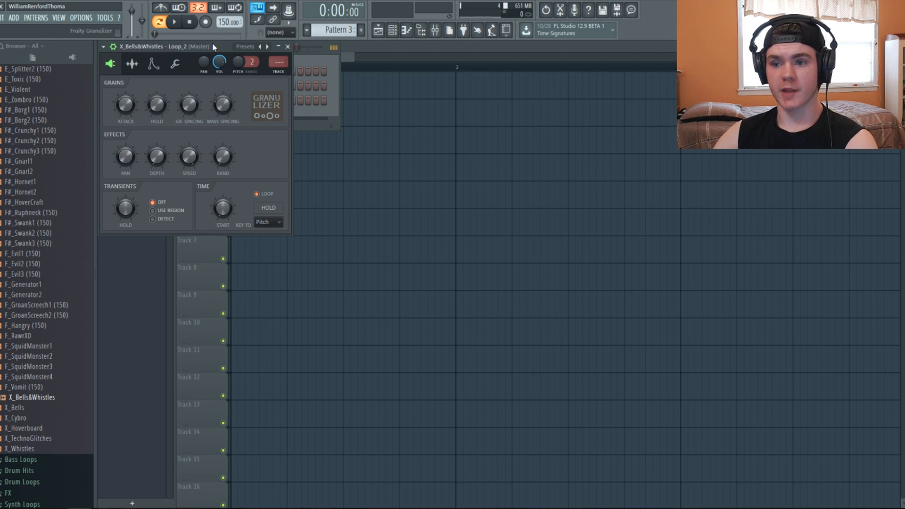
{"action": "left_click_drag", "start_coordinate": [222, 105], "coordinate": [223, 97]}
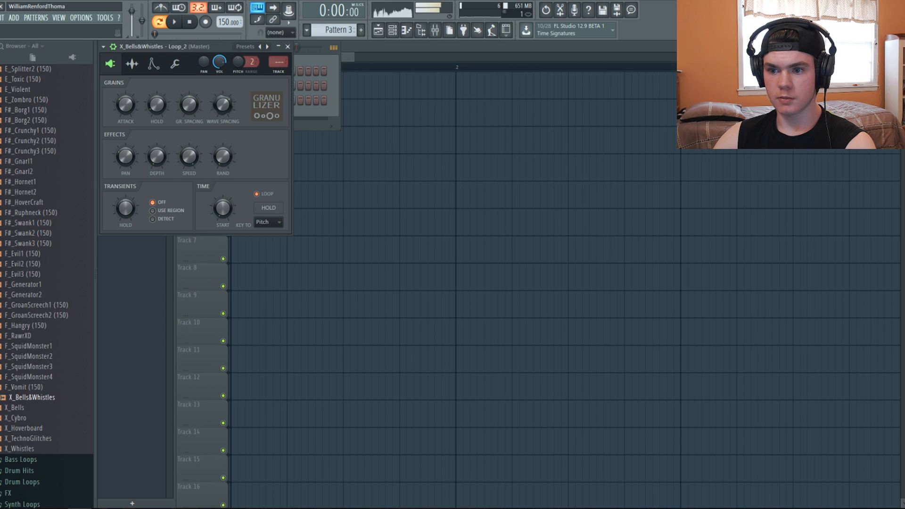
{"action": "left_click_drag", "start_coordinate": [223, 105], "coordinate": [189, 117]}
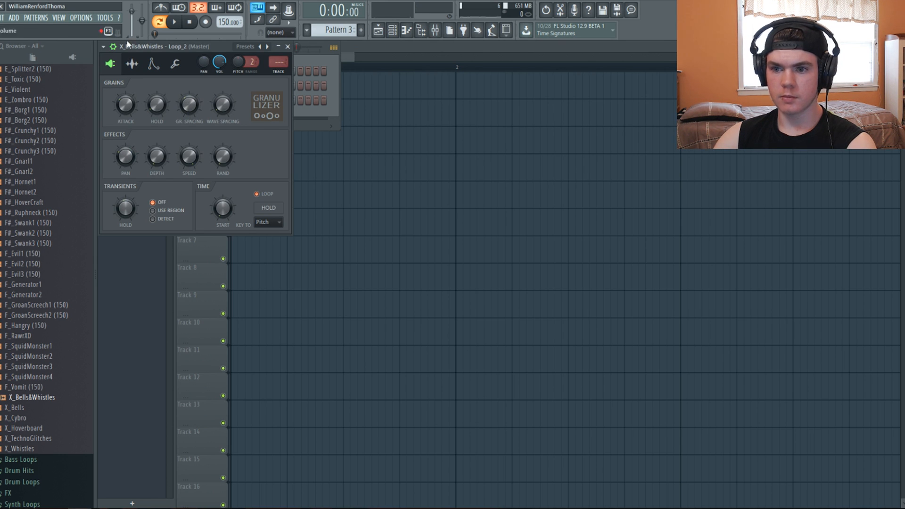
Step: Audition further Bass Hits samples, including DigitalNightmares, E_Biohazard, E_CyberDino, E_Dagger and E_Hybrid
{"action": "scroll", "coordinate": [16, 186], "scroll_direction": "up", "scroll_amount": 6}
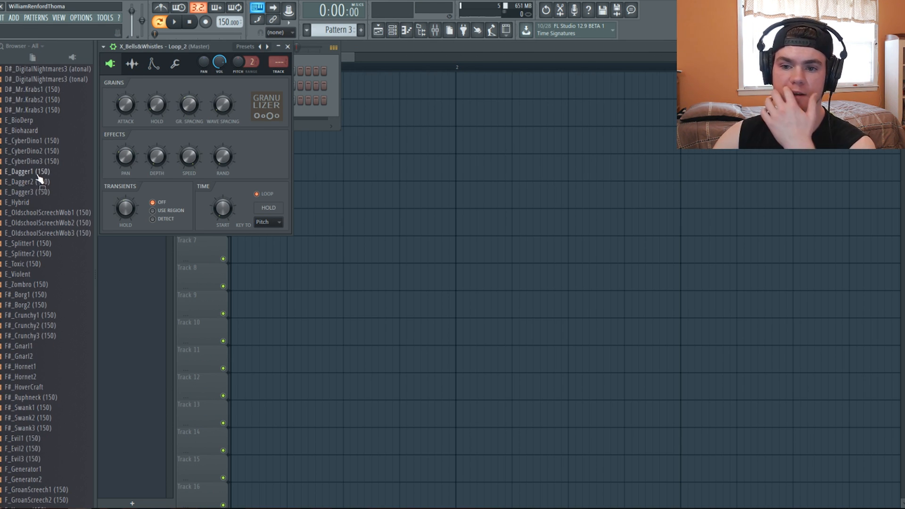
{"action": "scroll", "coordinate": [45, 178], "scroll_direction": "up", "scroll_amount": 2}
{"action": "scroll", "coordinate": [47, 178], "scroll_direction": "up", "scroll_amount": 2}
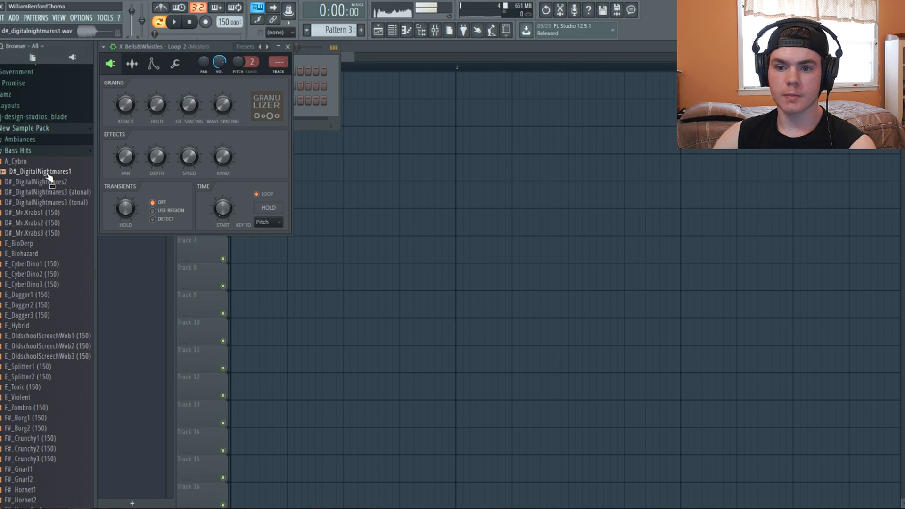
{"action": "left_click", "coordinate": [42, 183]}
{"action": "left_click", "coordinate": [42, 254]}
{"action": "left_click", "coordinate": [44, 264]}
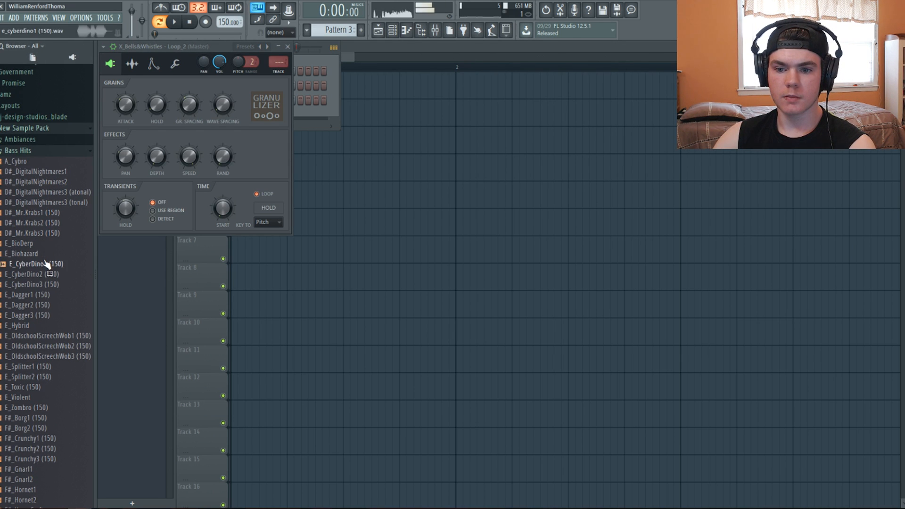
{"action": "left_click", "coordinate": [43, 274]}
{"action": "left_click", "coordinate": [44, 284]}
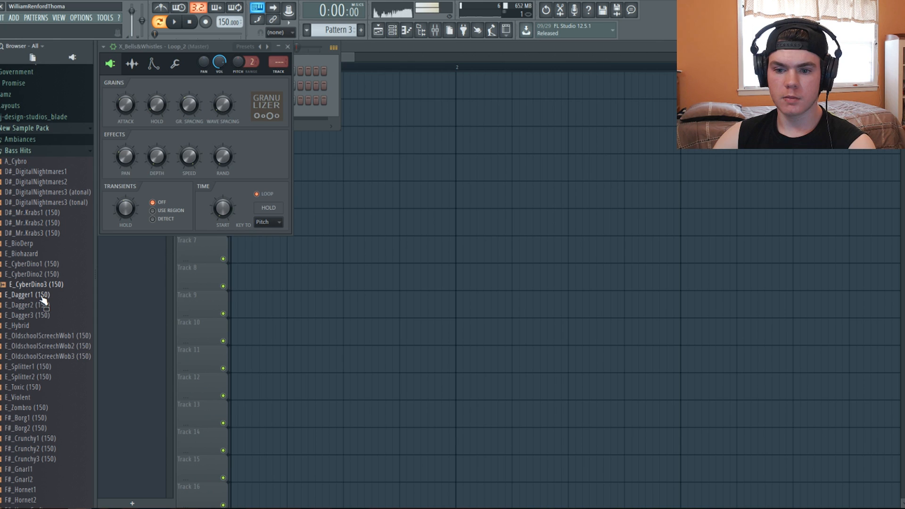
{"action": "left_click", "coordinate": [42, 295]}
{"action": "left_click", "coordinate": [42, 306]}
{"action": "left_click", "coordinate": [40, 315]}
{"action": "left_click", "coordinate": [35, 326]}
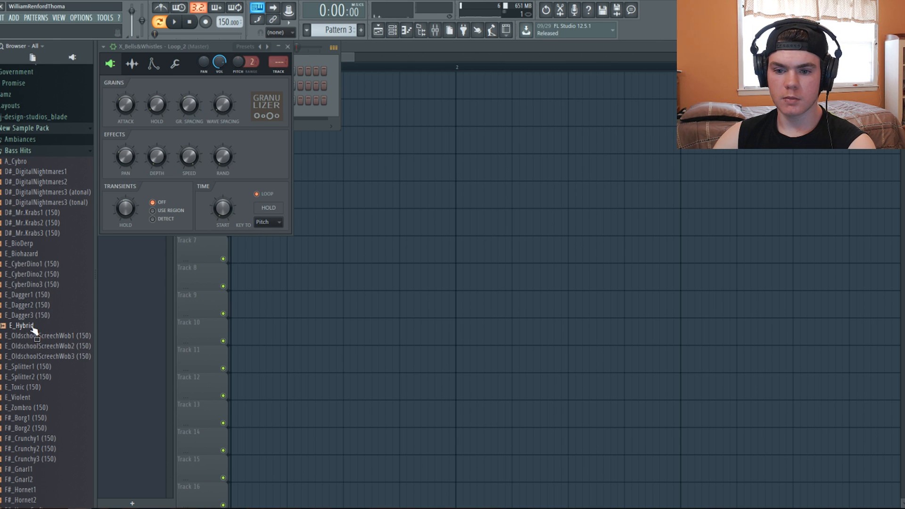
Step: Replace the Granulizer's sample with E_Hybrid from Bass Hits and open it for editing in Edison
{"action": "left_click_drag", "start_coordinate": [34, 330], "coordinate": [136, 66]}
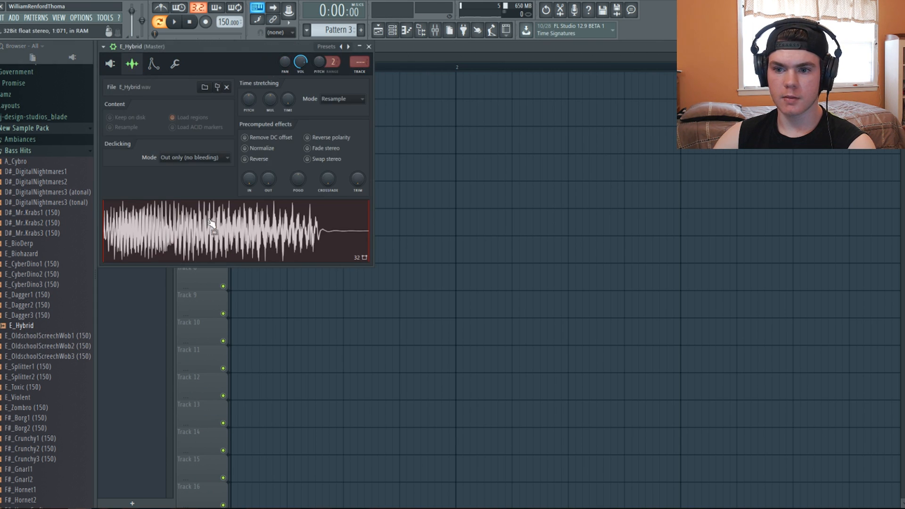
{"action": "left_click", "coordinate": [209, 226]}
{"action": "left_click", "coordinate": [209, 227]}
{"action": "right_click", "coordinate": [209, 227]}
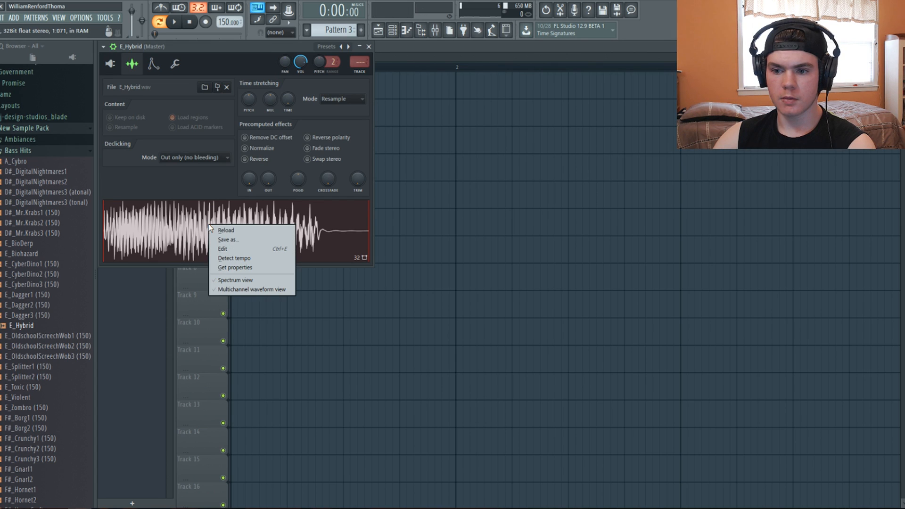
{"action": "left_click", "coordinate": [257, 248]}
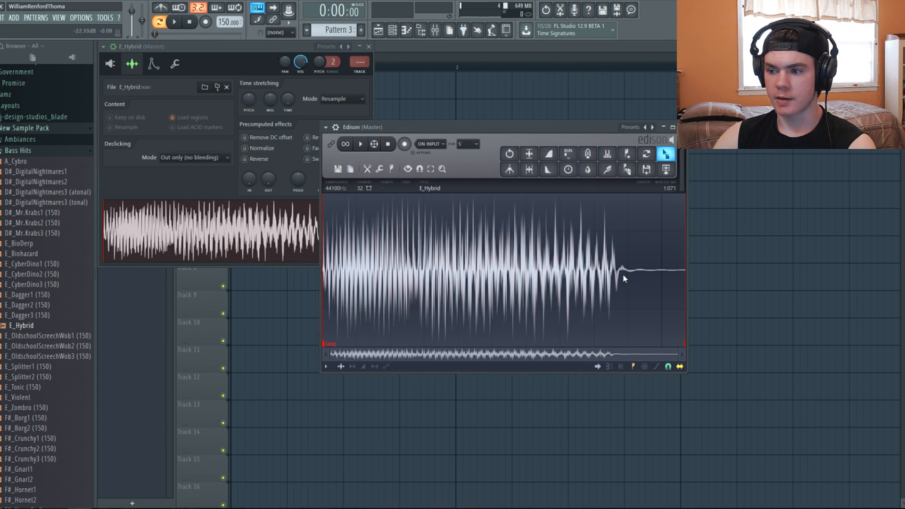
Step: Cut E_Hybrid's quiet tail after about 0.87 seconds in Edison and load the trimmed audio back into the Granulizer for a test play
{"action": "left_click_drag", "start_coordinate": [617, 268], "coordinate": [806, 299]}
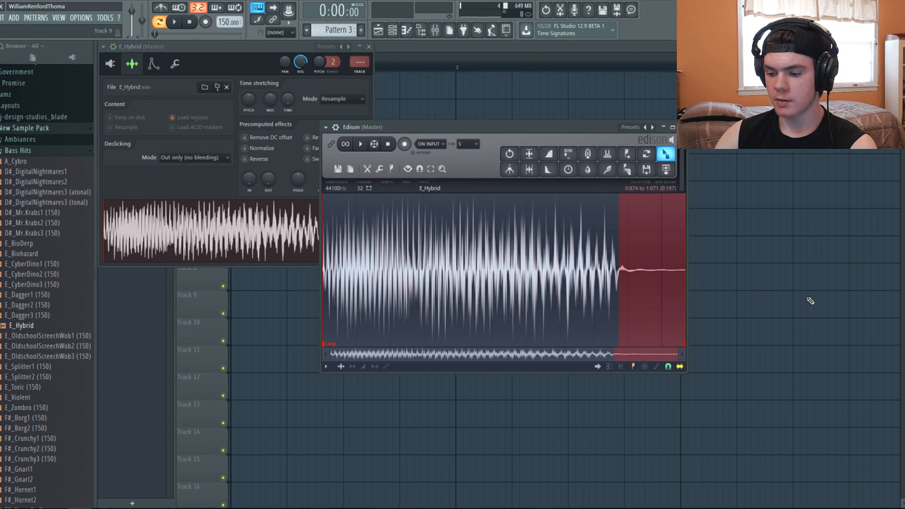
{"action": "key", "text": "Delete"}
{"action": "left_click_drag", "start_coordinate": [501, 246], "coordinate": [686, 239]}
{"action": "key", "text": "ctrl+a"}
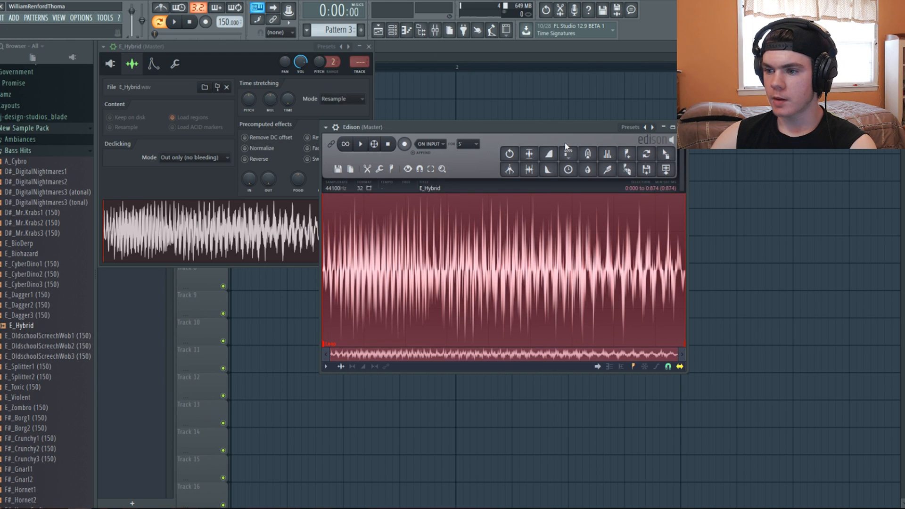
{"action": "left_click", "coordinate": [527, 155]}
{"action": "left_click_drag", "start_coordinate": [666, 153], "coordinate": [245, 225]}
{"action": "left_click", "coordinate": [110, 64]}
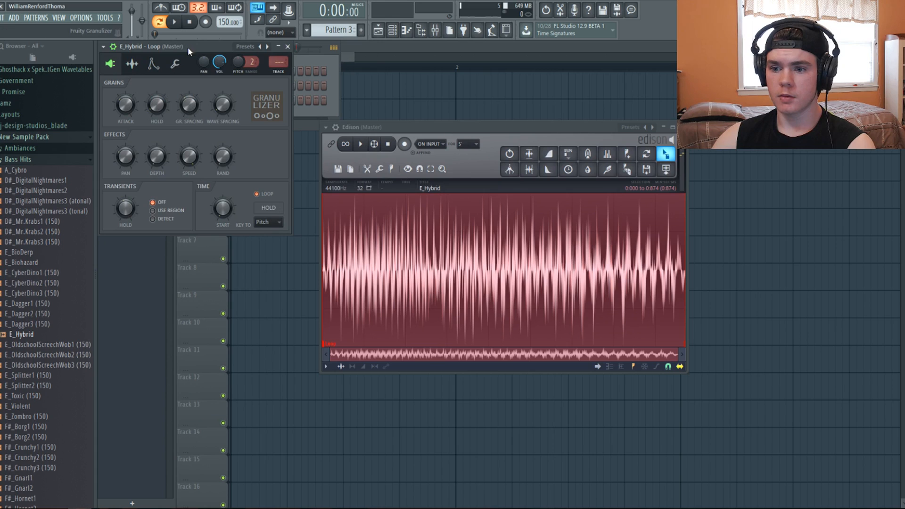
{"action": "key", "text": "z"}
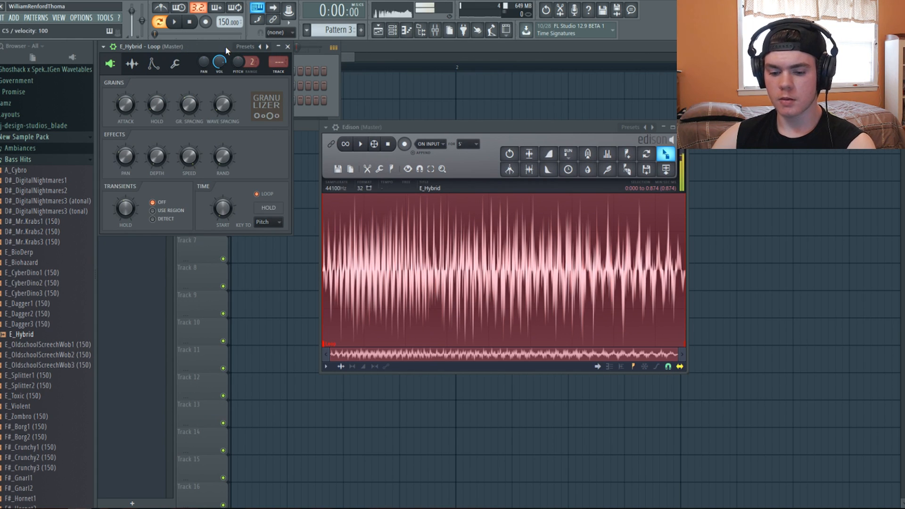
{"action": "key", "text": "Escape"}
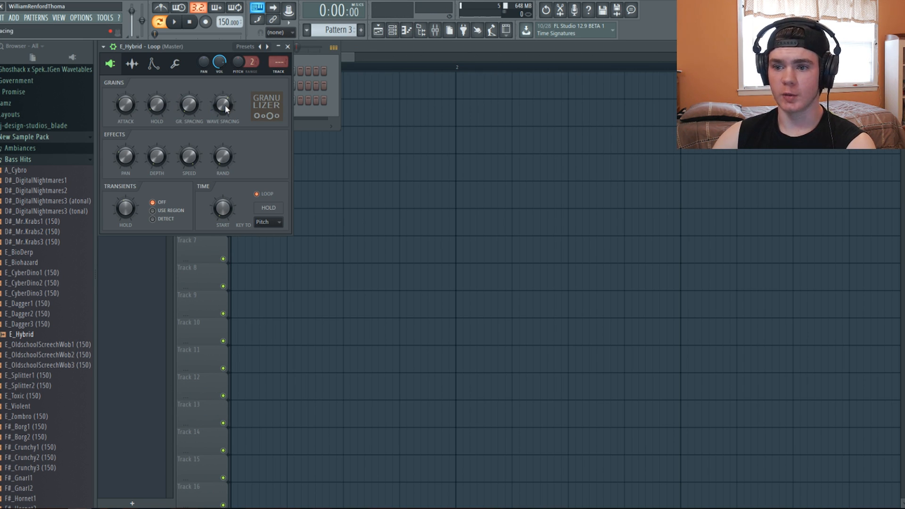
Step: Draw a C5 note about two bars long in the E_Hybrid channel's piano roll and play it back
{"action": "left_click", "coordinate": [329, 57]}
{"action": "right_click", "coordinate": [183, 105]}
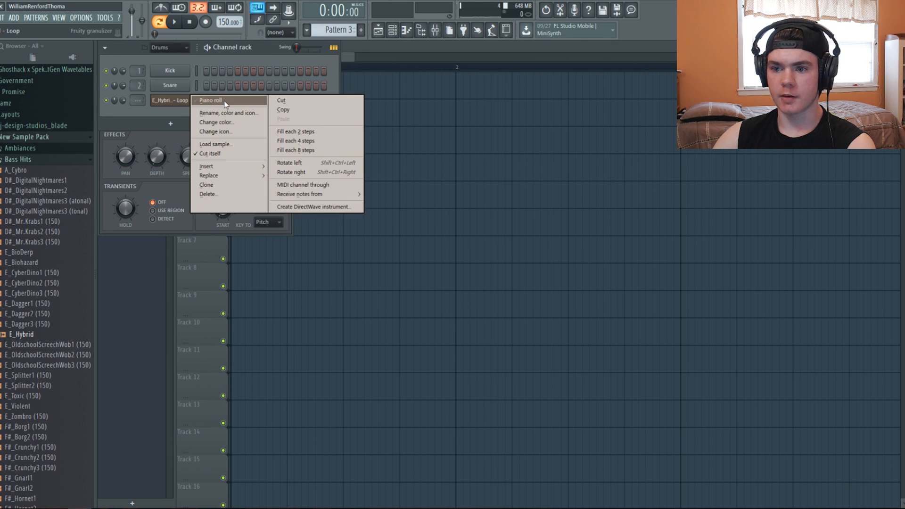
{"action": "left_click", "coordinate": [205, 100]}
{"action": "left_click", "coordinate": [181, 225]}
{"action": "left_click_drag", "start_coordinate": [264, 225], "coordinate": [506, 236]}
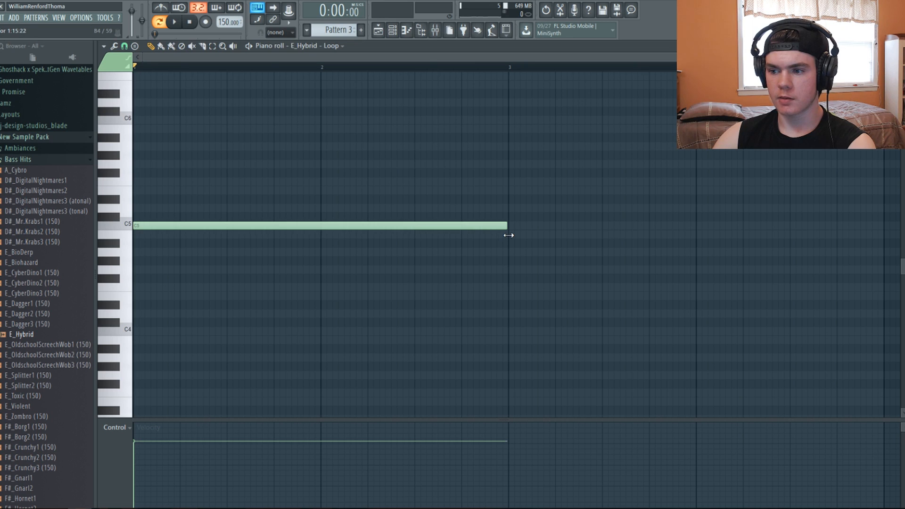
{"action": "key", "text": "space"}
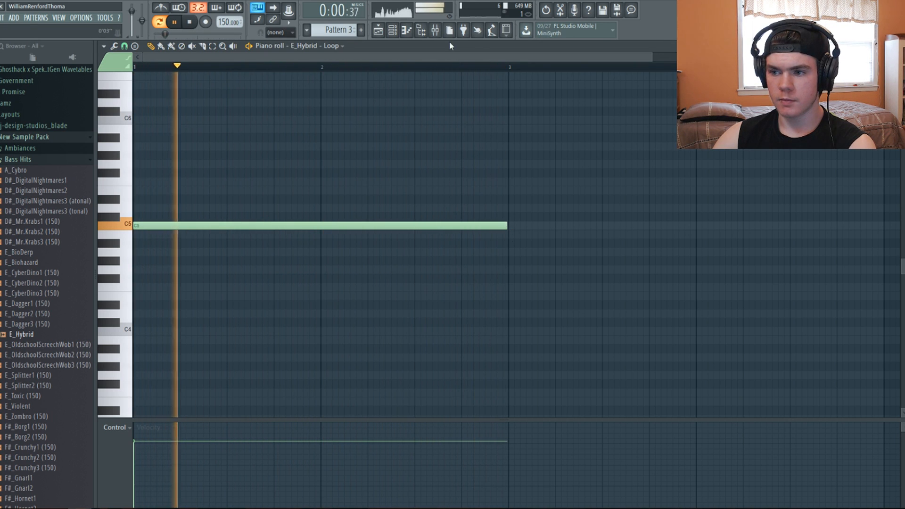
{"action": "key", "text": "space"}
Step: Place Pattern 3 on Track 1 of the playlist and extend its clip to about two and a half bars
{"action": "key", "text": "F5"}
{"action": "left_click_drag", "start_coordinate": [351, 99], "coordinate": [283, 58]}
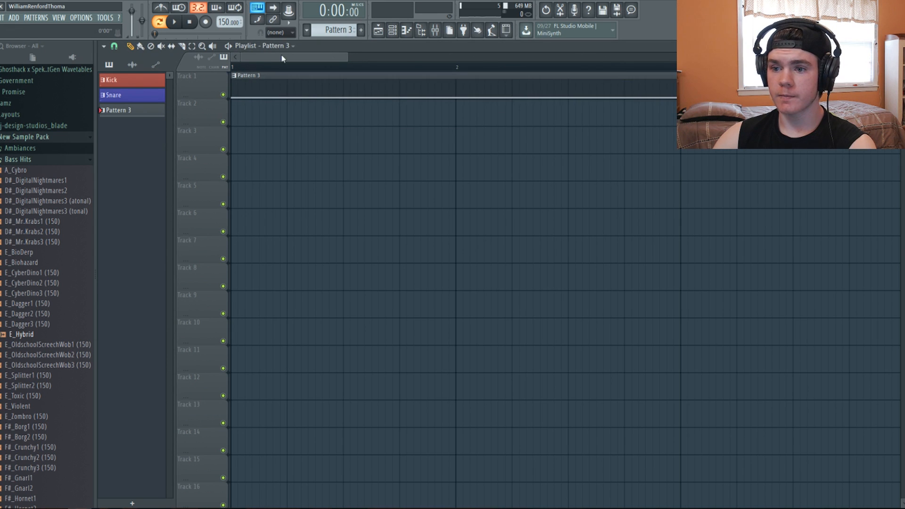
{"action": "left_click_drag", "start_coordinate": [347, 57], "coordinate": [453, 79]}
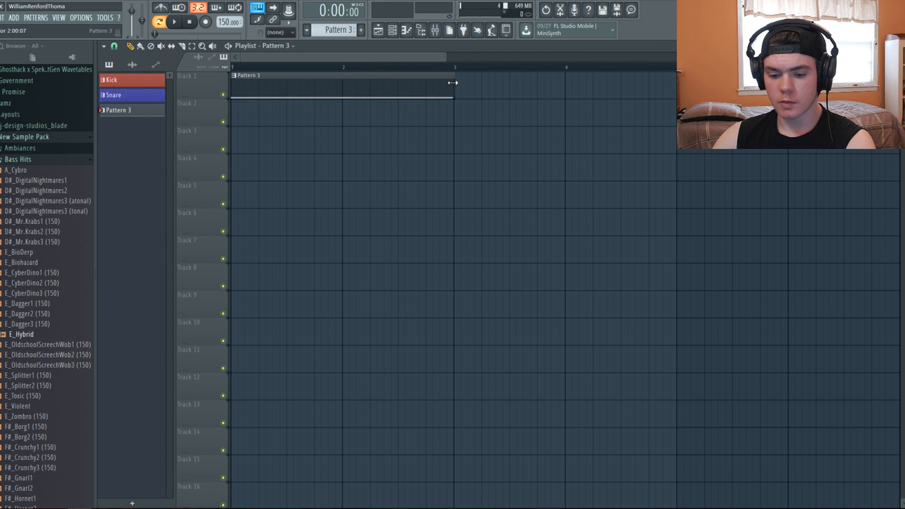
{"action": "left_click", "coordinate": [103, 46]}
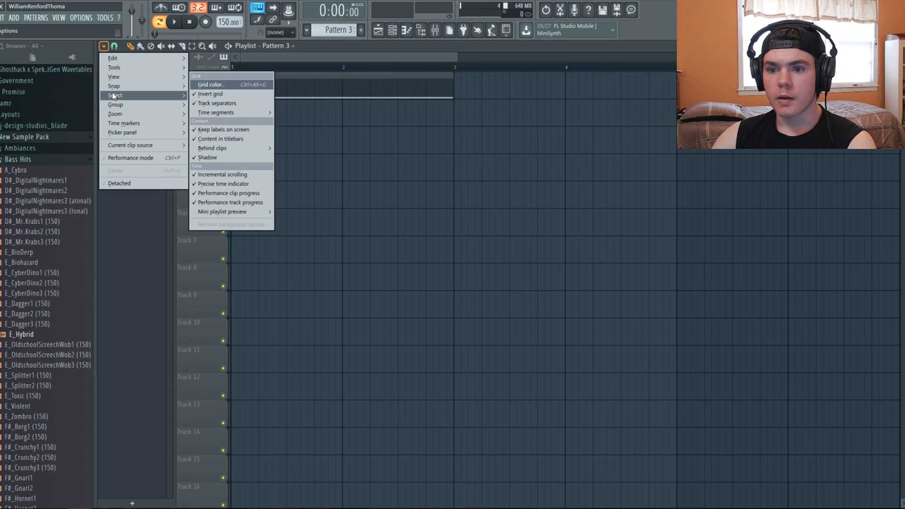
{"action": "mouse_move", "coordinate": [120, 93]}
{"action": "left_click", "coordinate": [198, 94]}
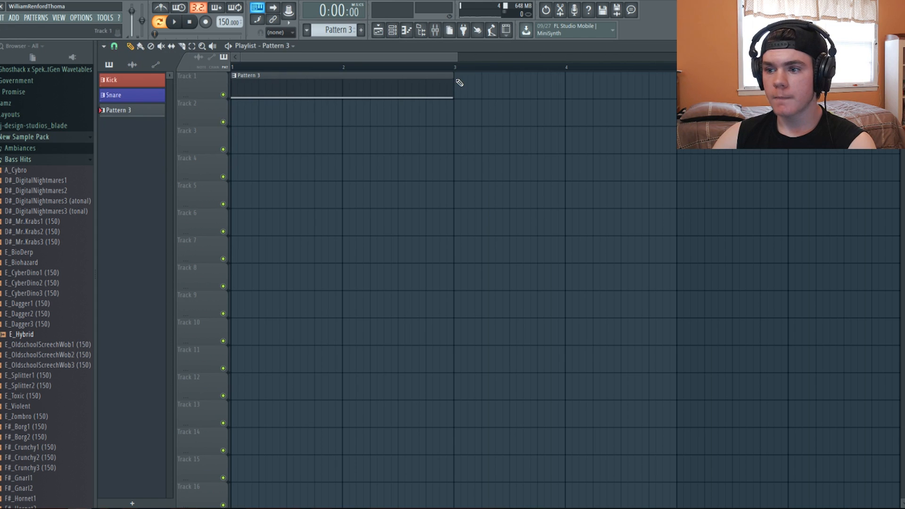
{"action": "left_click_drag", "start_coordinate": [454, 79], "coordinate": [510, 78]}
Step: Create automation clips for the Granulizer's grain spacing and wave spacing
{"action": "left_click", "coordinate": [393, 29]}
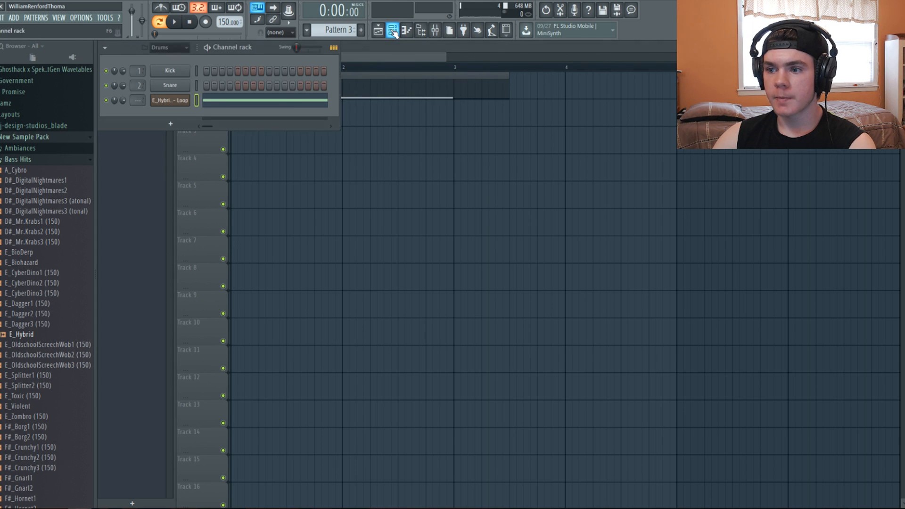
{"action": "left_click", "coordinate": [176, 102]}
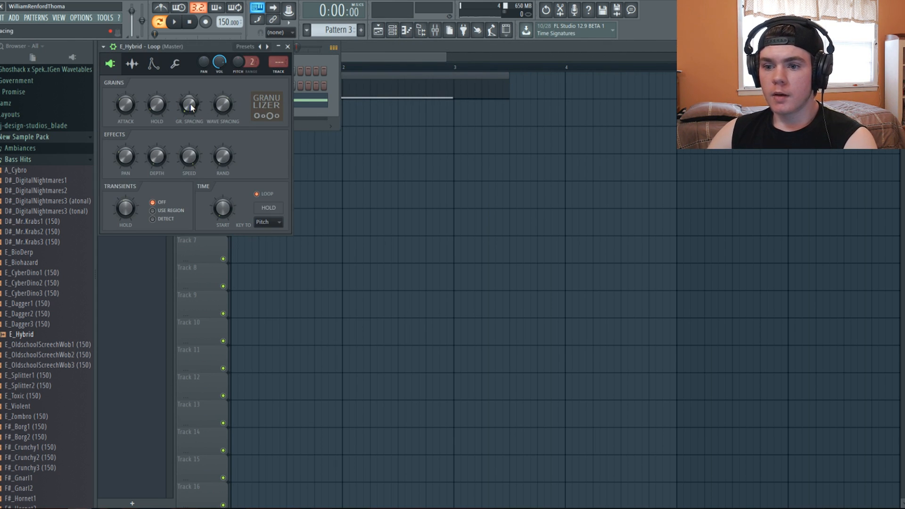
{"action": "right_click", "coordinate": [190, 105]}
{"action": "left_click", "coordinate": [222, 122]}
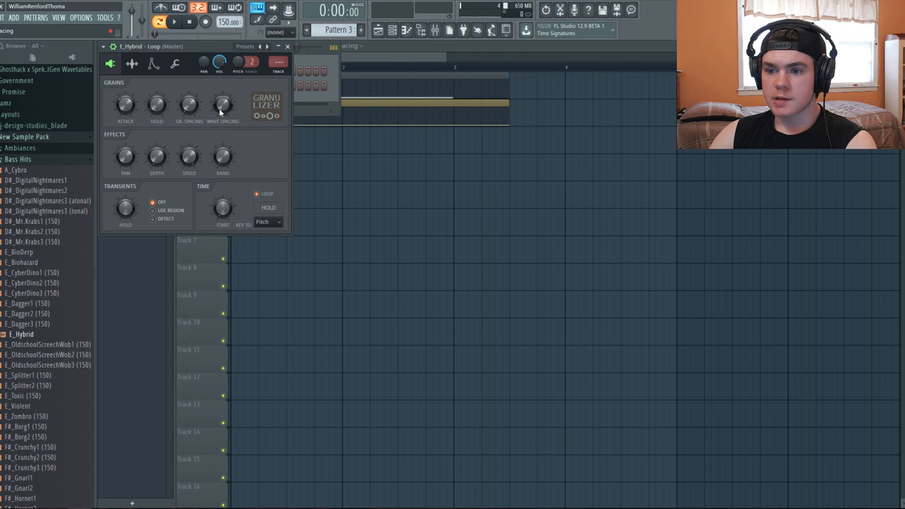
{"action": "right_click", "coordinate": [219, 109]}
{"action": "left_click", "coordinate": [235, 172]}
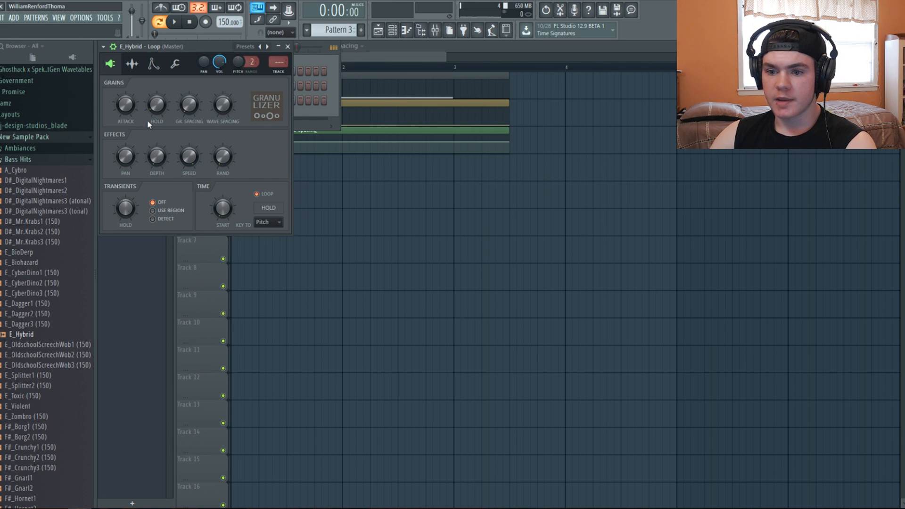
{"action": "left_click", "coordinate": [288, 46]}
{"action": "left_click", "coordinate": [335, 46]}
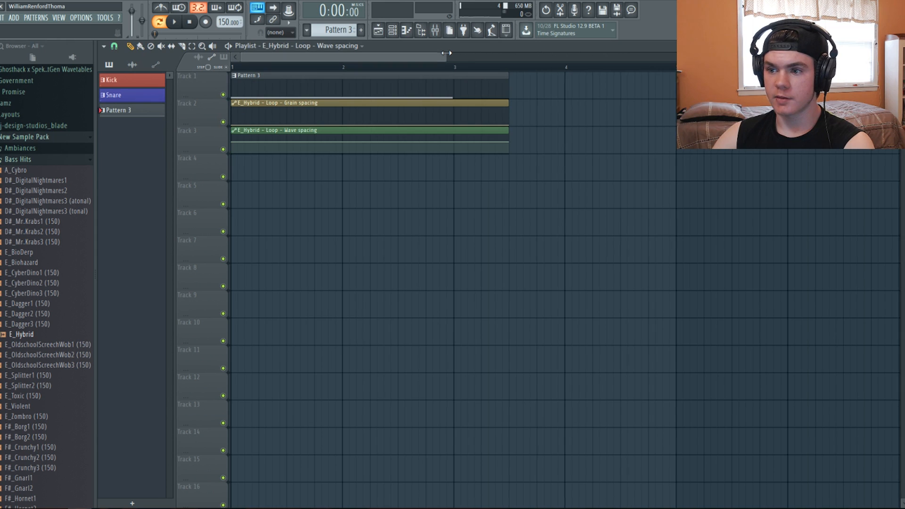
Step: Switch playback to song mode and play the pattern together with the two automation clips
{"action": "left_click_drag", "start_coordinate": [451, 57], "coordinate": [381, 56]}
{"action": "key", "text": "space"}
{"action": "key", "text": "space"}
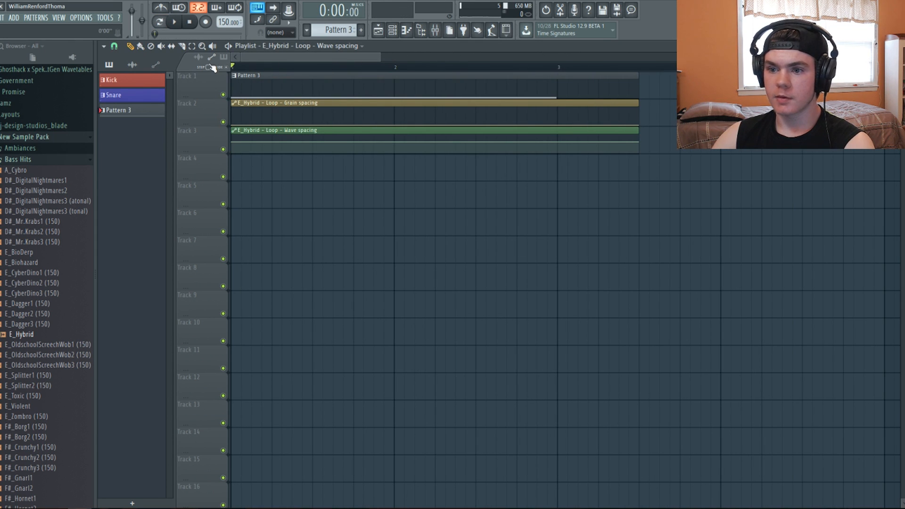
{"action": "key", "text": "space"}
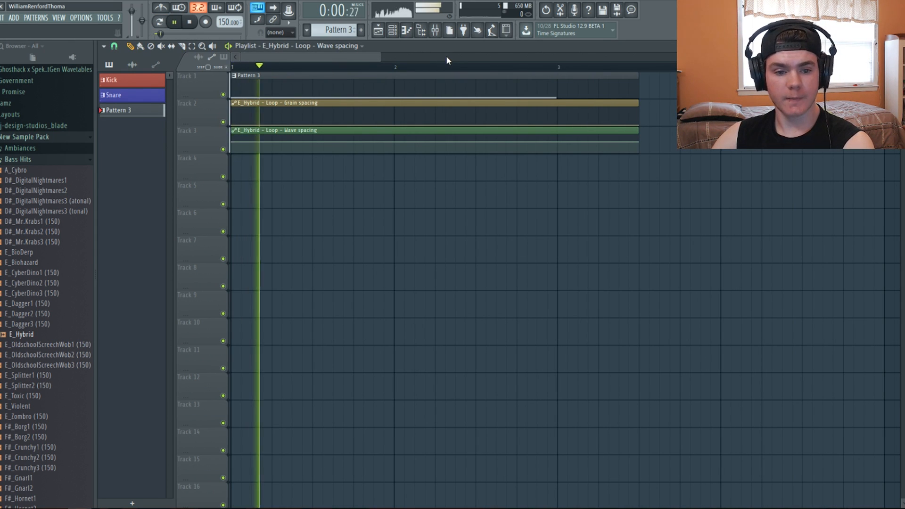
{"action": "key", "text": "space"}
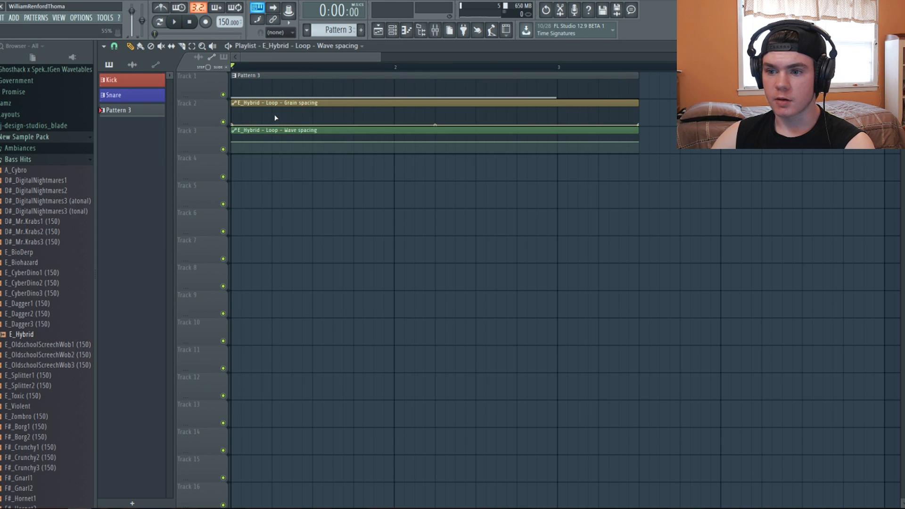
Step: Shape the Grain spacing automation to rise through the first half of bar 1 and drop back before bar 2
{"action": "left_click_drag", "start_coordinate": [276, 117], "coordinate": [273, 114]}
{"action": "key", "text": "space"}
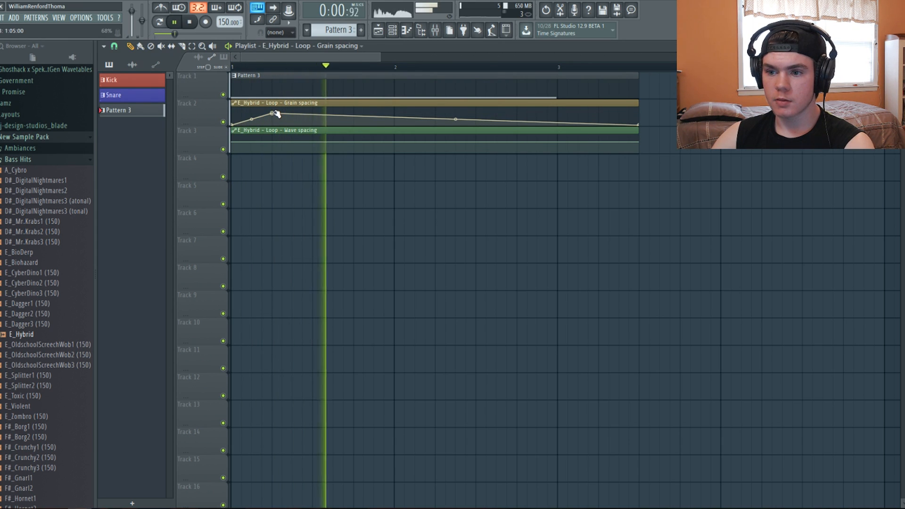
{"action": "right_click", "coordinate": [384, 109]}
{"action": "key", "text": "space"}
{"action": "right_click", "coordinate": [384, 125]}
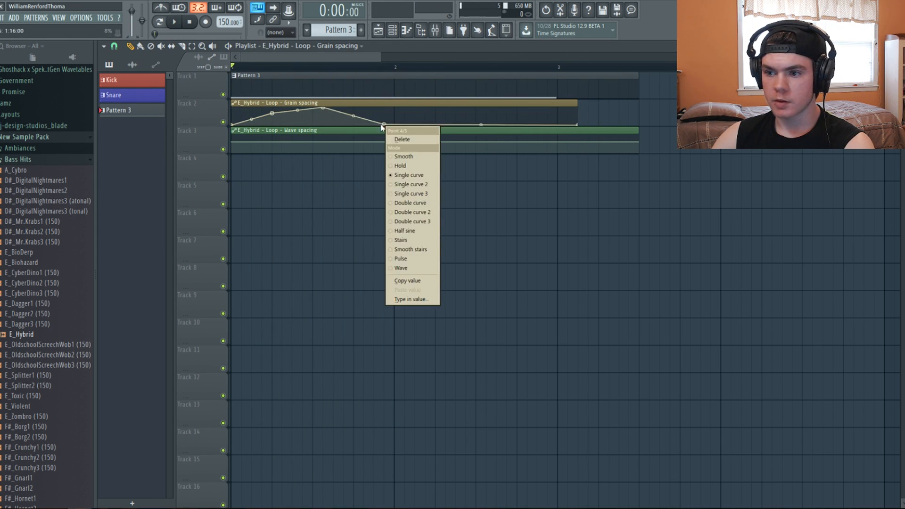
{"action": "key", "text": "Escape"}
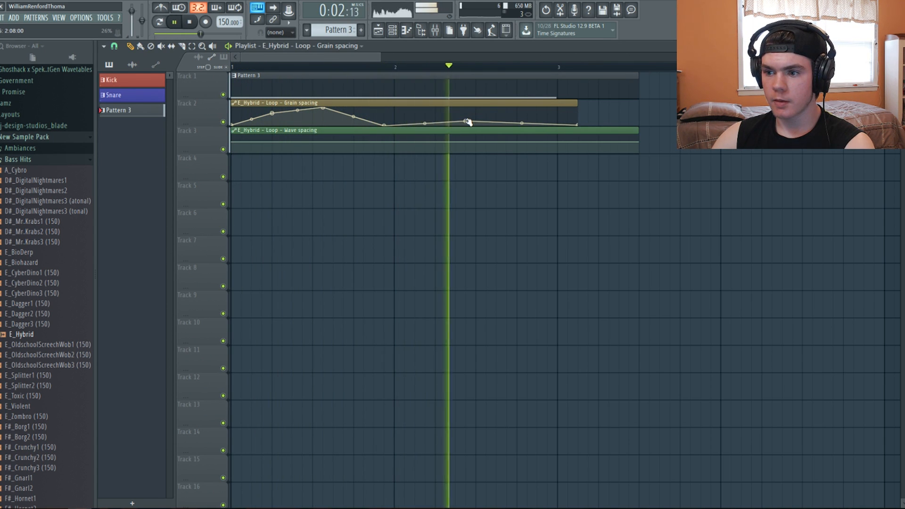
Step: Shorten the Grain spacing automation to end just before bar 3 and lower its control point midway through bar 1
{"action": "left_click_drag", "start_coordinate": [468, 121], "coordinate": [469, 125]}
{"action": "left_click_drag", "start_coordinate": [576, 124], "coordinate": [533, 102]}
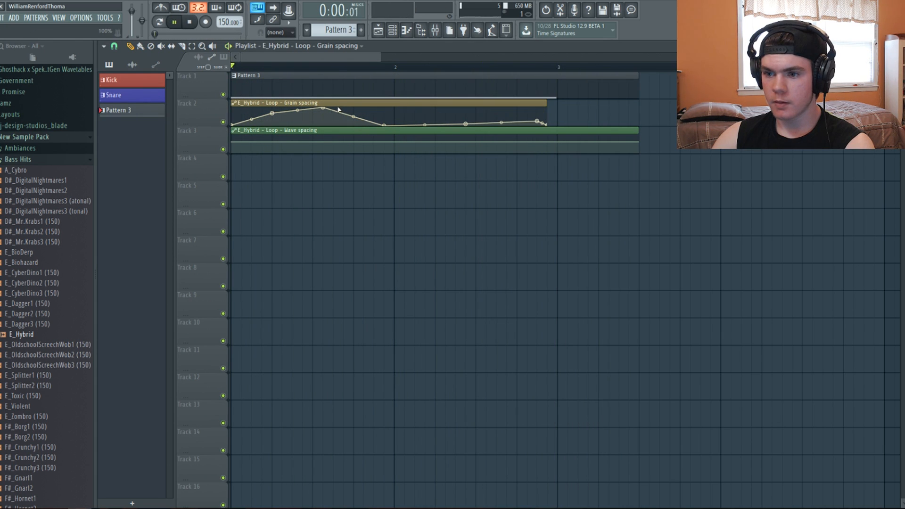
{"action": "left_click_drag", "start_coordinate": [323, 108], "coordinate": [323, 122]}
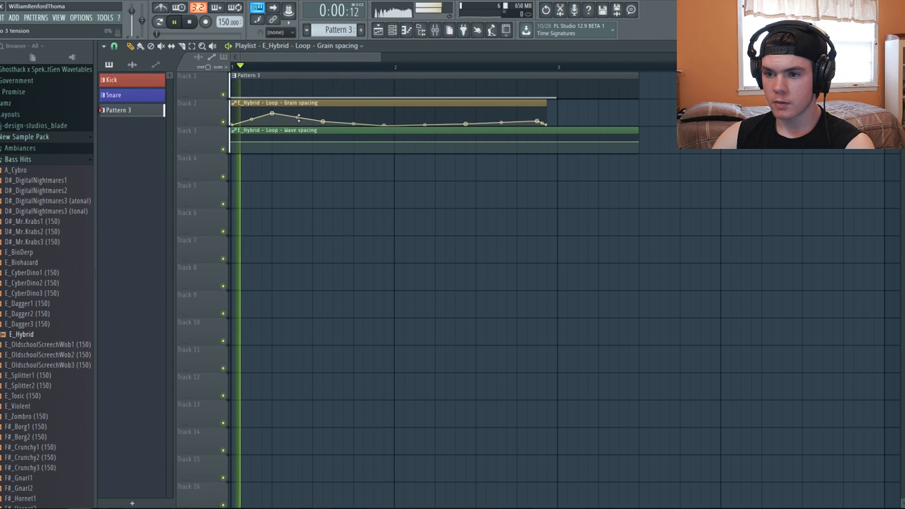
{"action": "key", "text": "space"}
Step: Set the falling Grain spacing segment in bar 1 to Wave mode with fewer, wider cycles and play it
{"action": "right_click", "coordinate": [324, 124]}
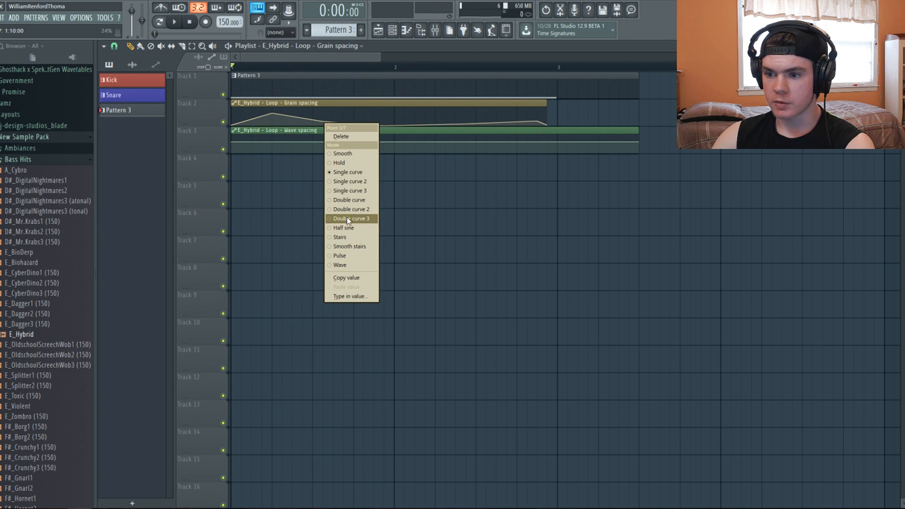
{"action": "left_click", "coordinate": [351, 266]}
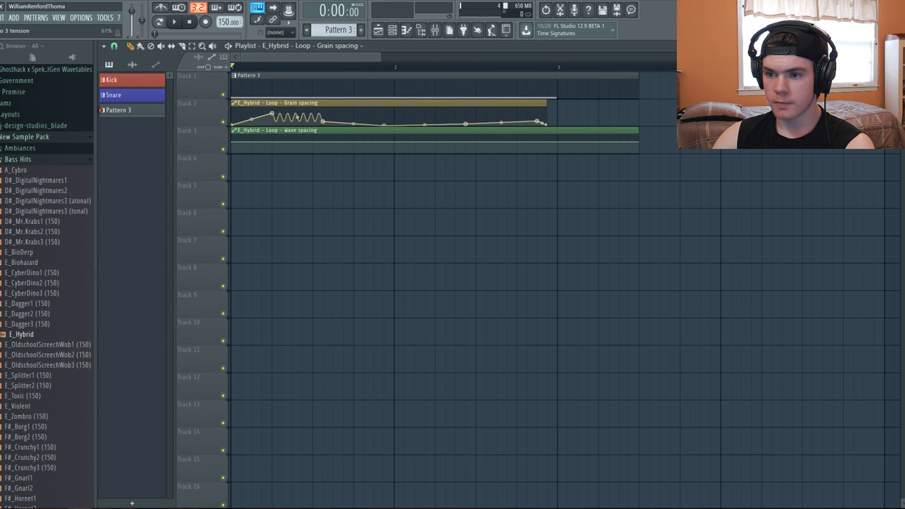
{"action": "key", "text": "space"}
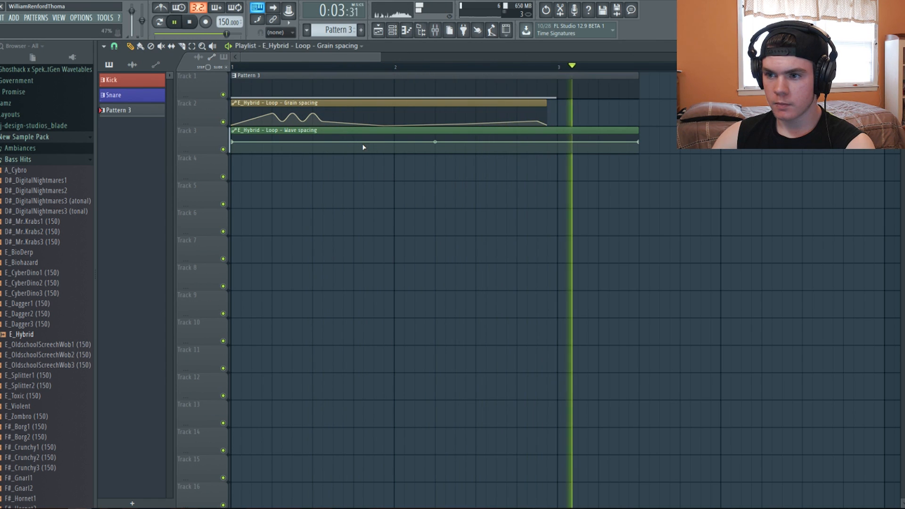
Step: Shape the Wave spacing automation on Track 3 with consecutive wave segments, using tighter cycles just after bar 2, and play it
{"action": "key", "text": "space"}
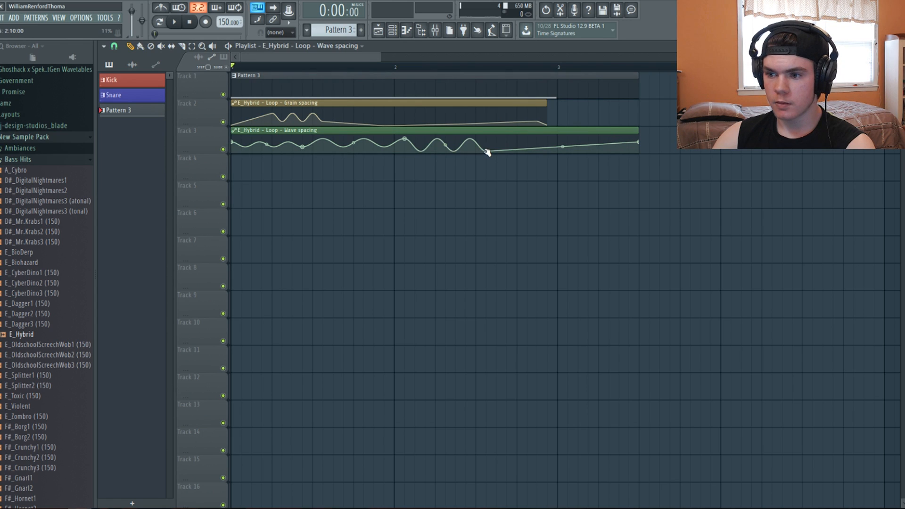
{"action": "left_click_drag", "start_coordinate": [482, 151], "coordinate": [461, 149]}
{"action": "key", "text": "space"}
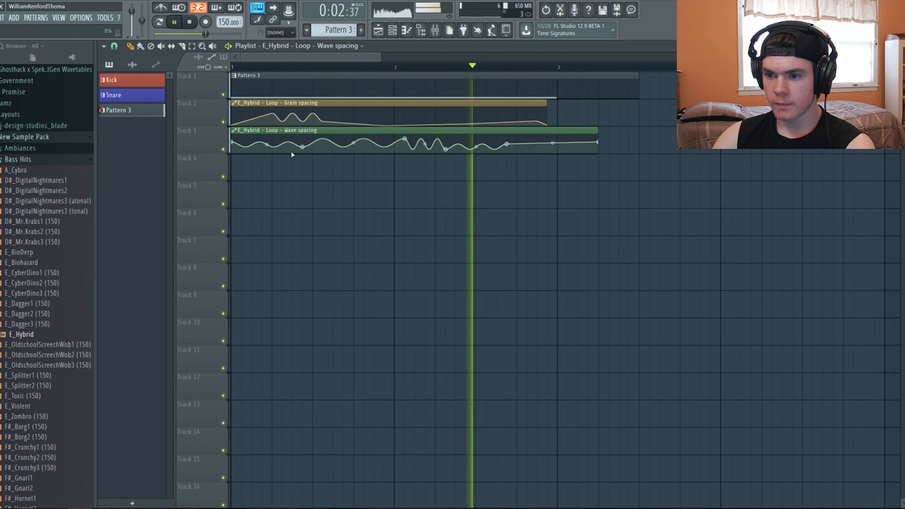
{"action": "key", "text": "space"}
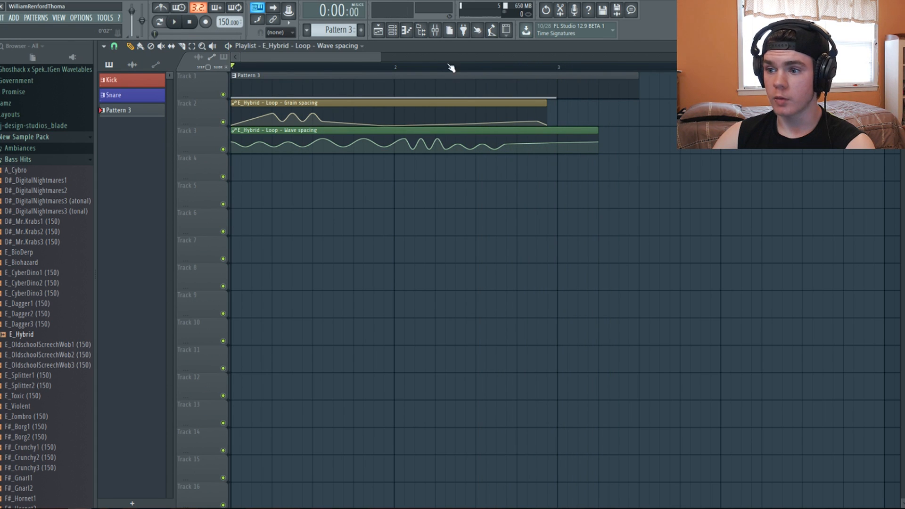
Step: Audition the automated bass from several positions in bar 2 of the playlist
{"action": "key", "text": "space"}
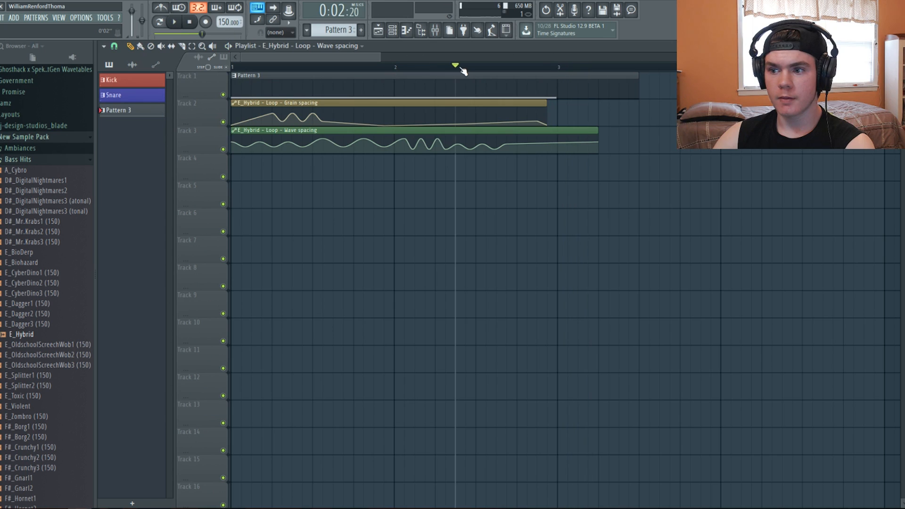
{"action": "key", "text": "space"}
{"action": "left_click", "coordinate": [476, 68]}
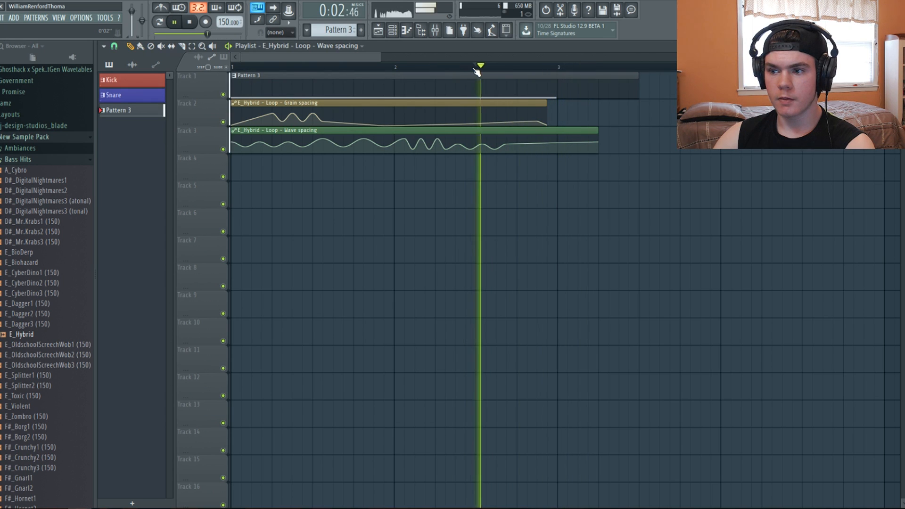
{"action": "left_click", "coordinate": [396, 67]}
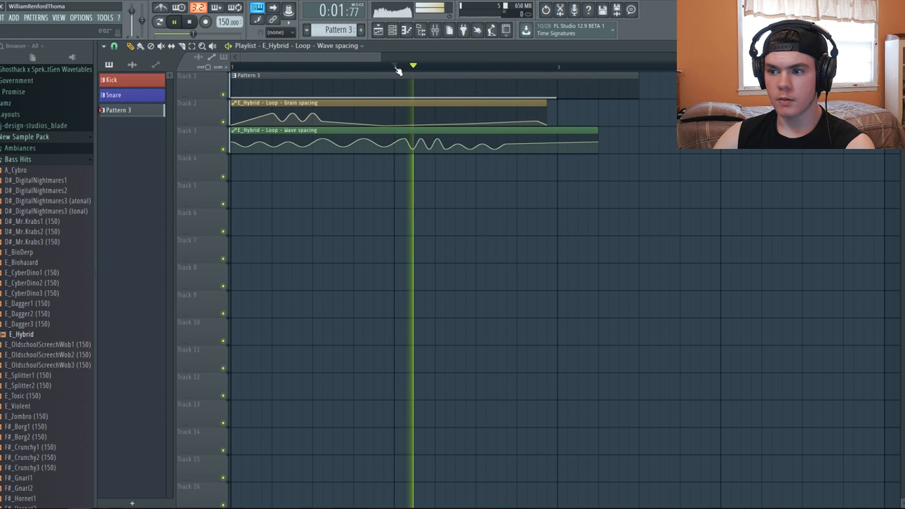
{"action": "key", "text": "space"}
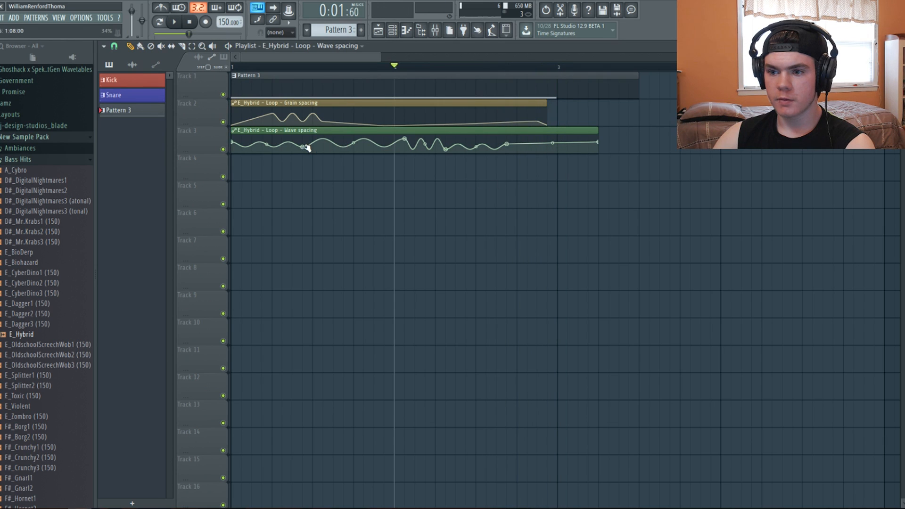
Step: Change the wave segments of the Wave spacing automation on Track 3 to Single curve mode
{"action": "right_click", "coordinate": [305, 147]}
{"action": "left_click", "coordinate": [331, 198]}
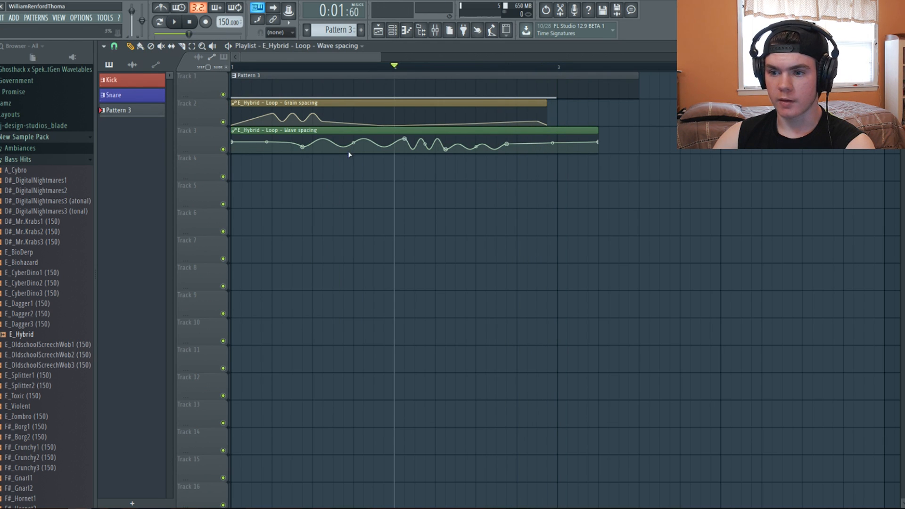
{"action": "right_click", "coordinate": [405, 142]}
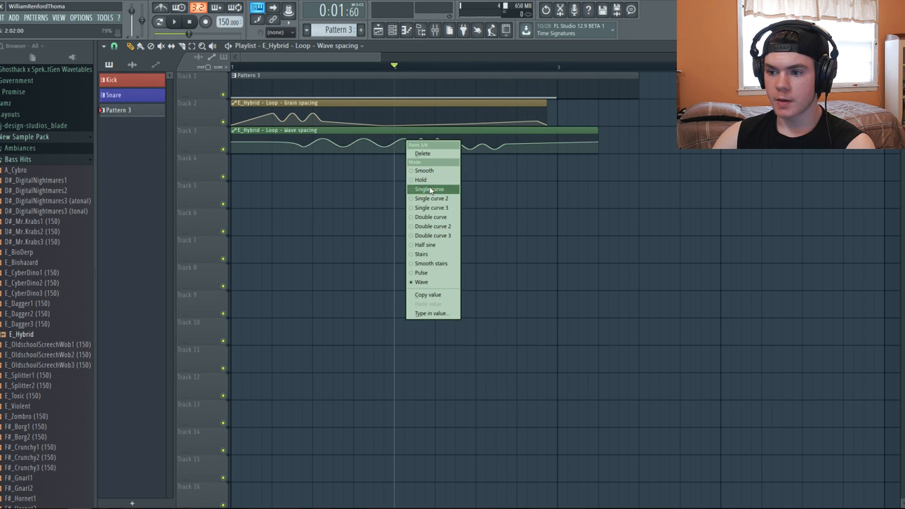
{"action": "left_click", "coordinate": [430, 190]}
{"action": "right_click", "coordinate": [447, 150]}
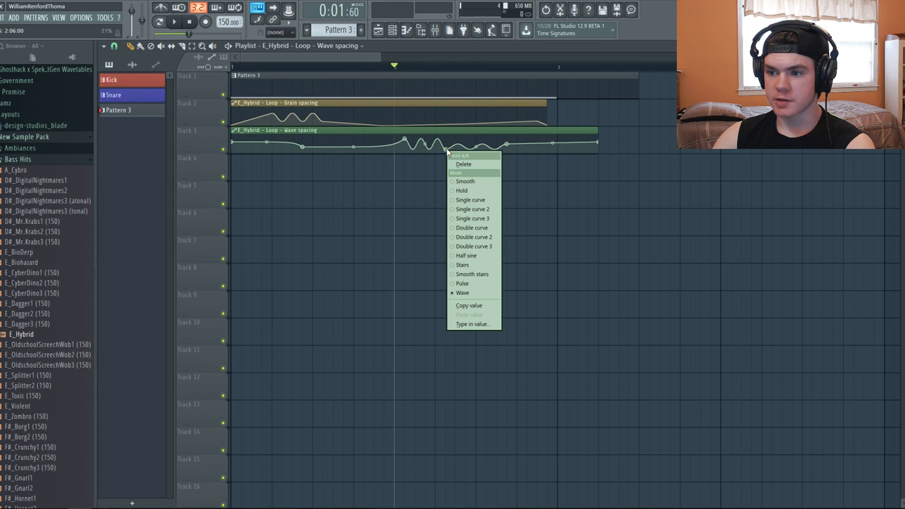
{"action": "left_click", "coordinate": [464, 190]}
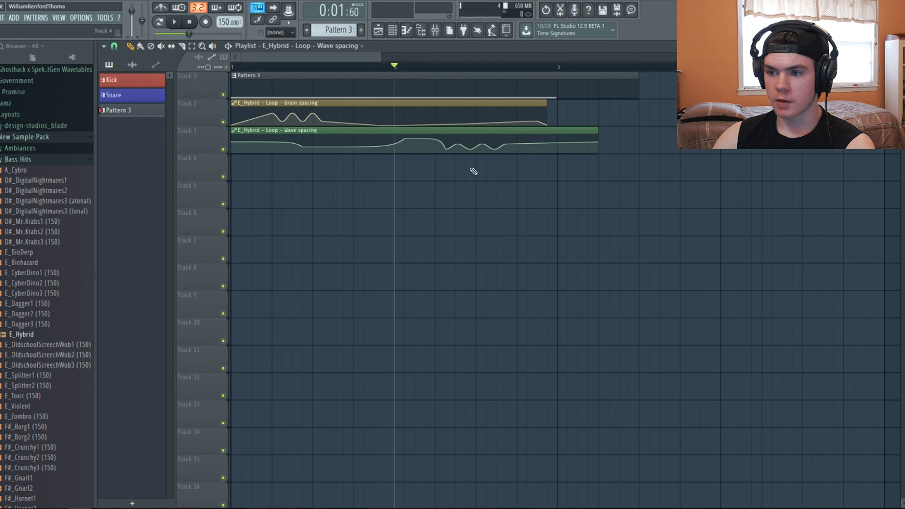
{"action": "right_click", "coordinate": [508, 145]}
{"action": "left_click", "coordinate": [527, 195]}
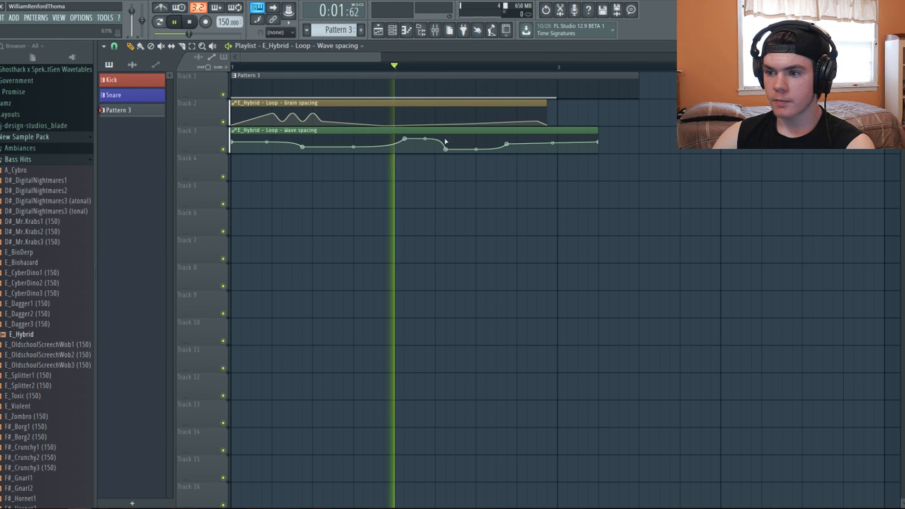
Step: Reset the tension of the Wave spacing automation segments to make them straight lines, and play the bass
{"action": "right_click", "coordinate": [477, 149]}
{"action": "right_click", "coordinate": [425, 139]}
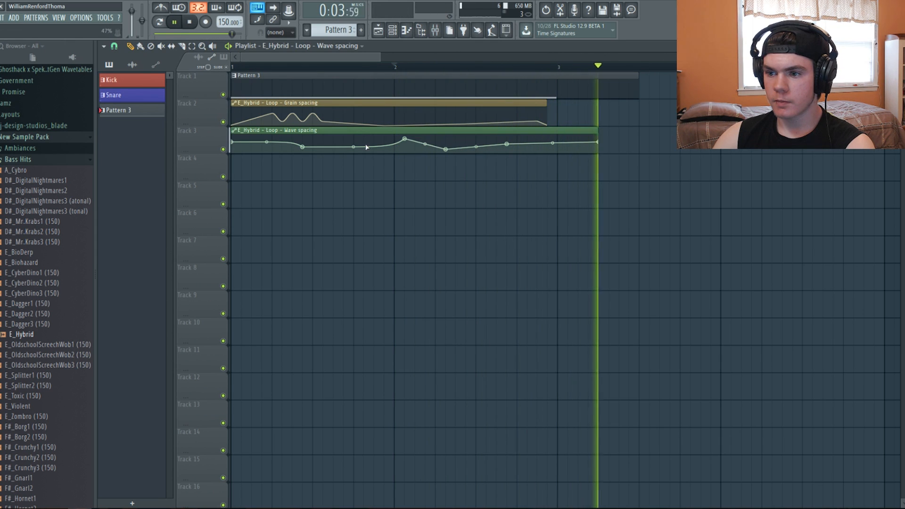
{"action": "key", "text": "space"}
{"action": "right_click", "coordinate": [353, 147]}
{"action": "key", "text": "space"}
{"action": "key", "text": "space"}
{"action": "right_click", "coordinate": [266, 142]}
{"action": "key", "text": "space"}
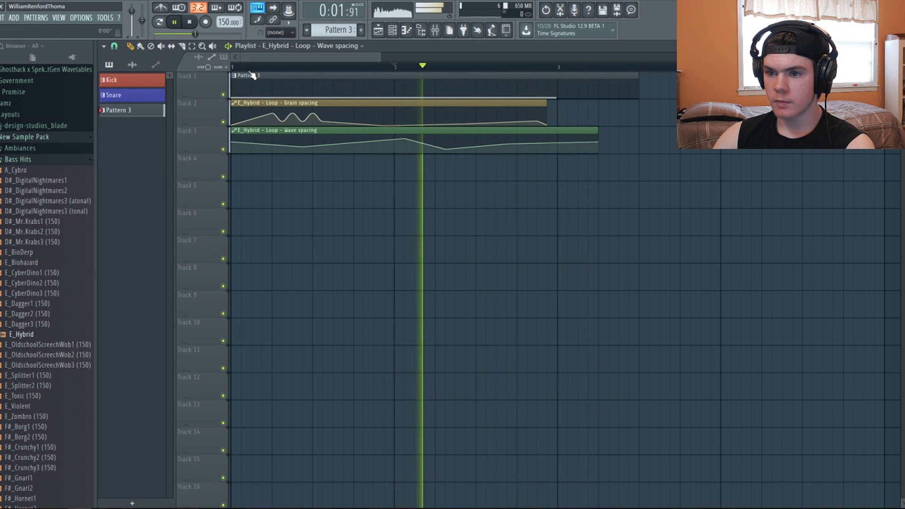
Step: Lower the Wave spacing control point just after bar 2 to 47% and play the result
{"action": "key", "text": "space"}
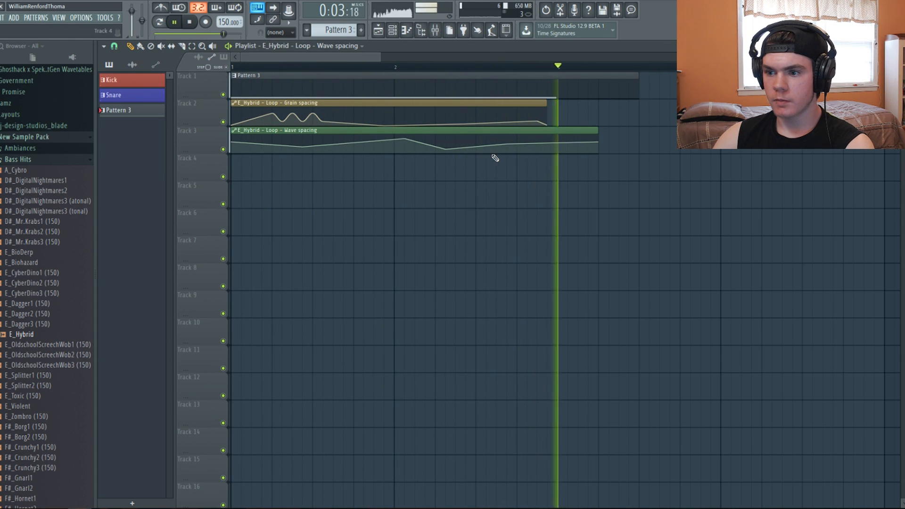
{"action": "key", "text": "space"}
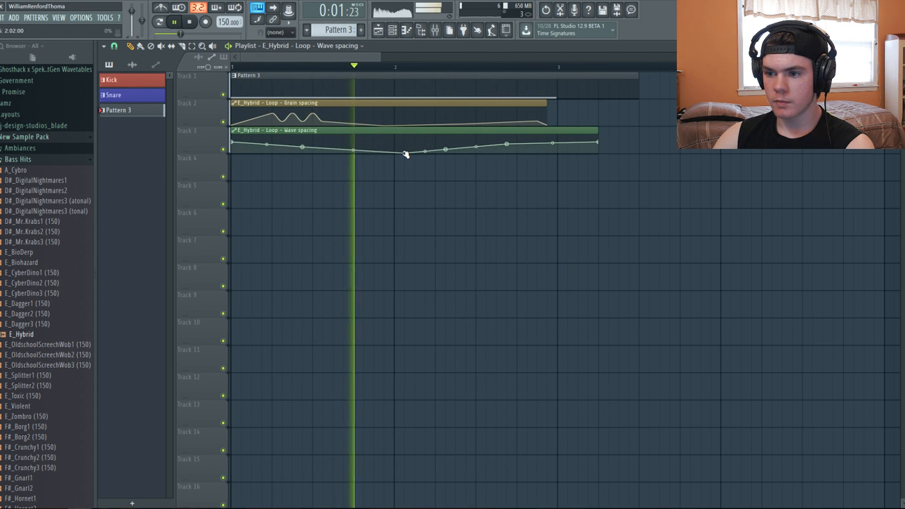
{"action": "left_click_drag", "start_coordinate": [406, 142], "coordinate": [406, 145]}
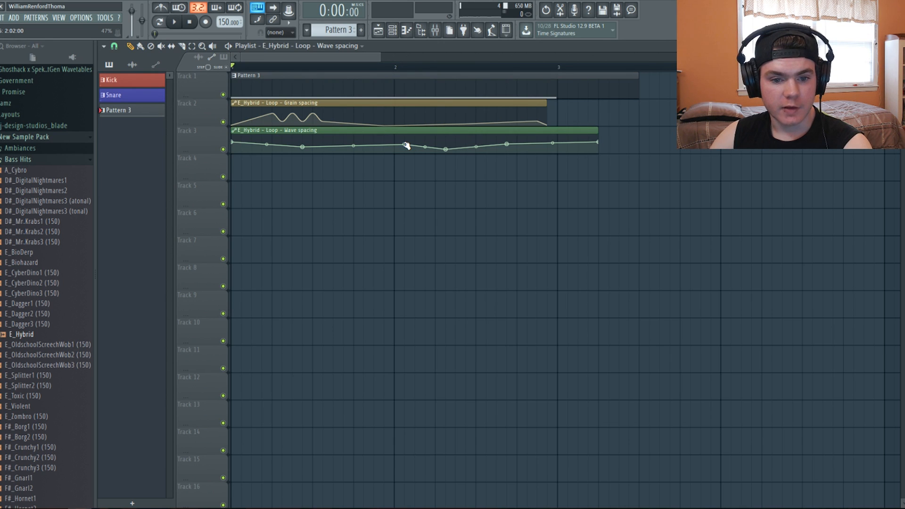
{"action": "key", "text": "space"}
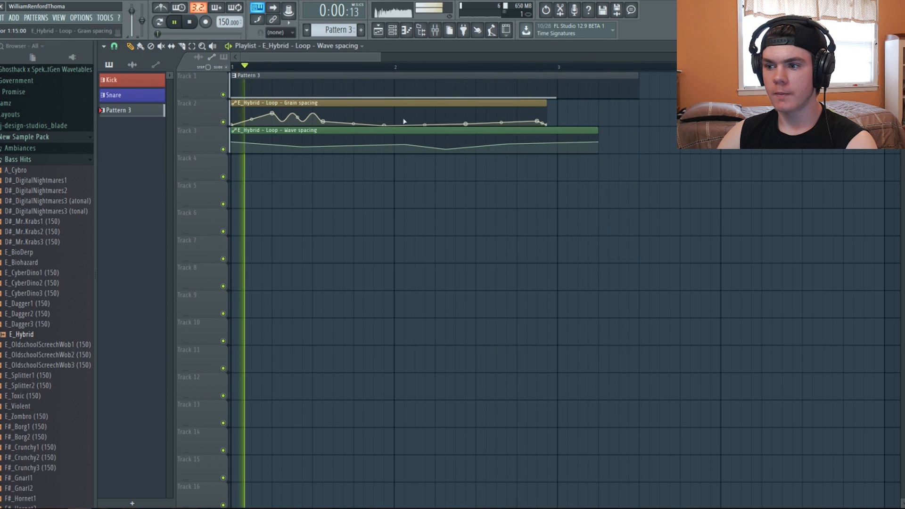
Step: Extend the end of the Grain spacing automation to bar 3 and audition it from positions in bars 1 and 2
{"action": "key", "text": "space"}
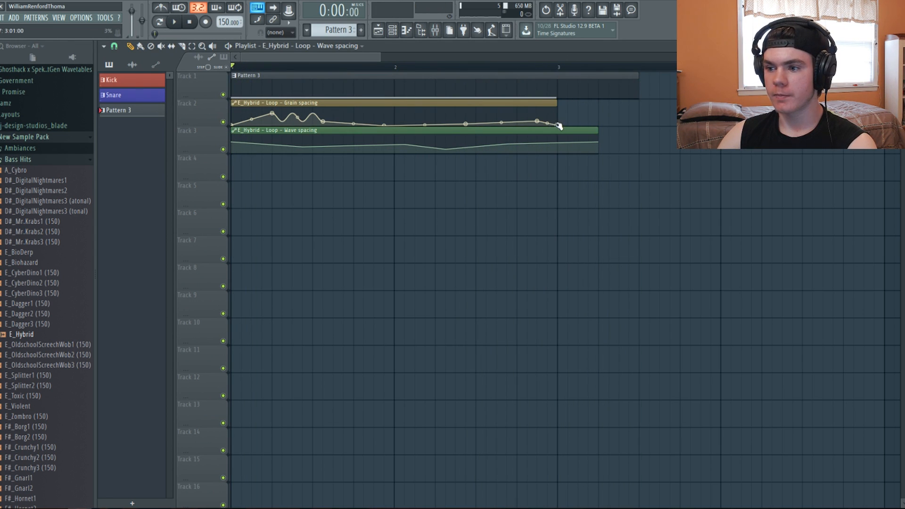
{"action": "key", "text": "space"}
{"action": "left_click", "coordinate": [477, 69]}
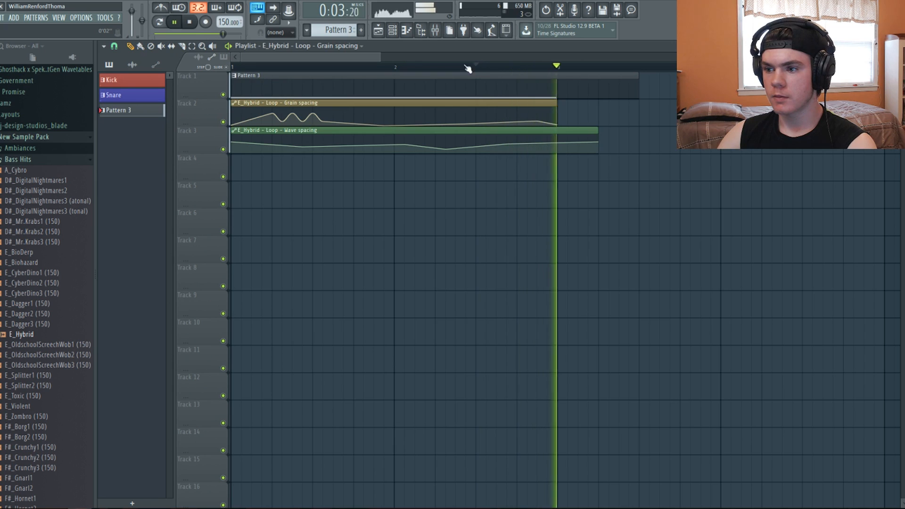
{"action": "key", "text": "space"}
{"action": "left_click", "coordinate": [332, 67]}
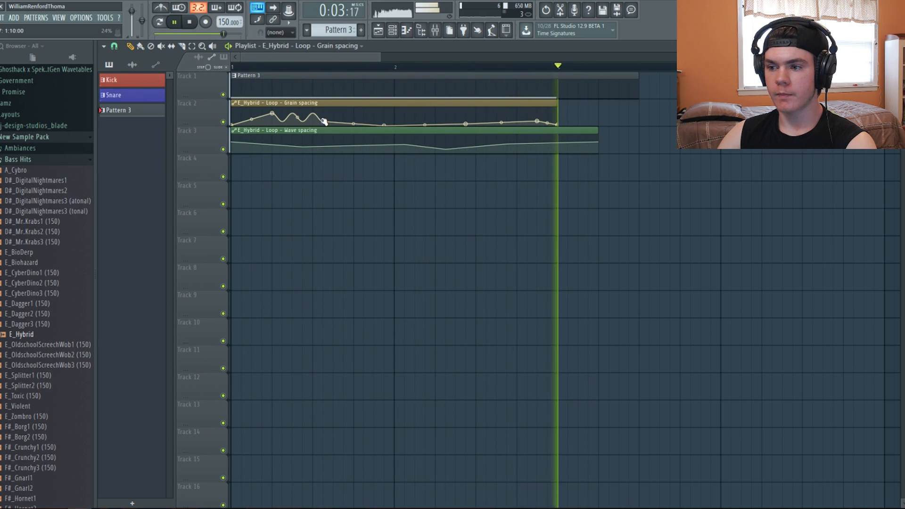
{"action": "key", "text": "space"}
{"action": "key", "text": "space"}
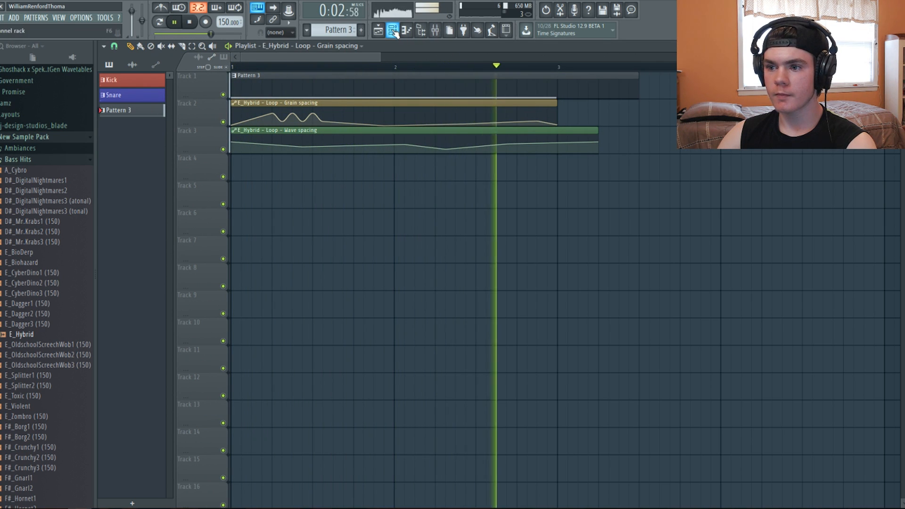
Step: Show all channels in the channel rack and open the Granulizer settings of the E_Hybrid loop
{"action": "left_click", "coordinate": [439, 31]}
{"action": "key", "text": "space"}
{"action": "left_click", "coordinate": [172, 89]}
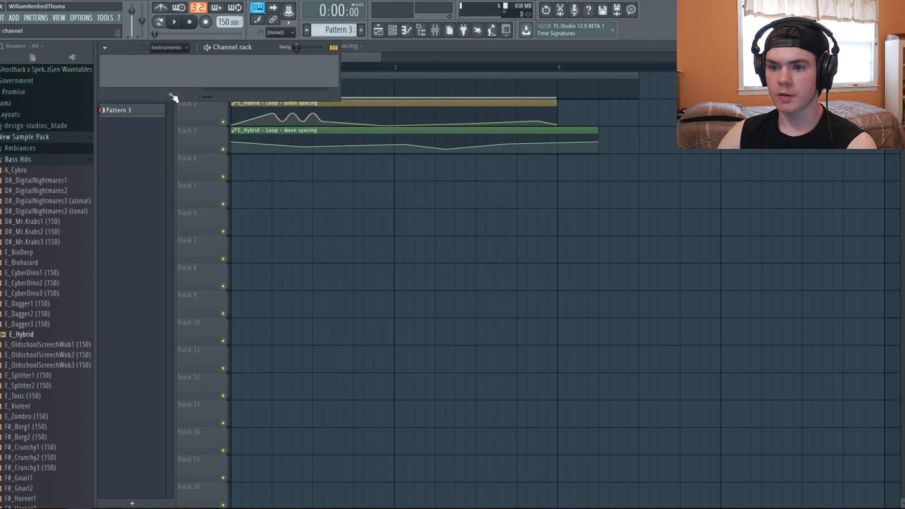
{"action": "left_click", "coordinate": [169, 59]}
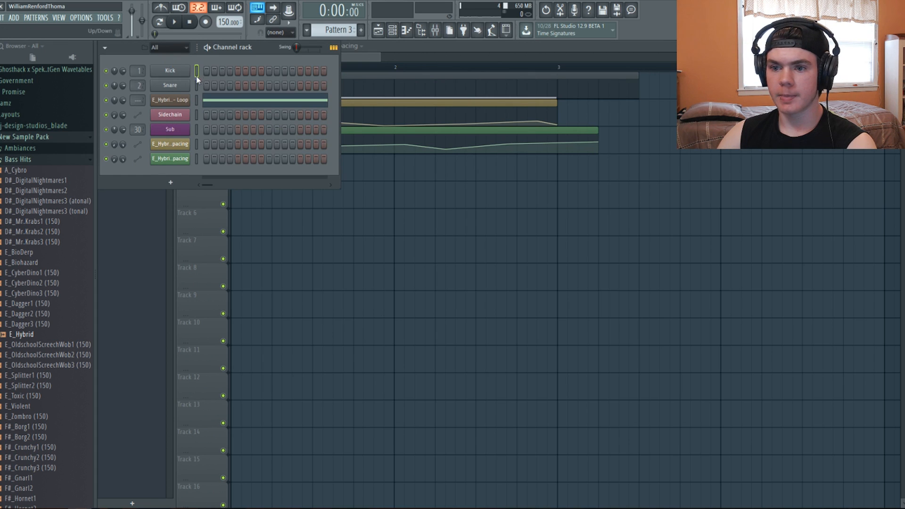
{"action": "left_click", "coordinate": [185, 108]}
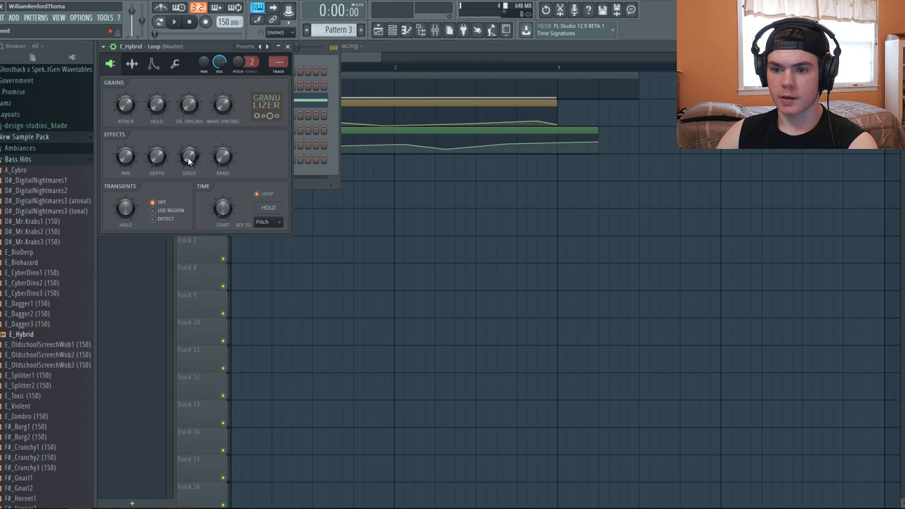
Step: Adjust the Granulizer's grain Attack and play the automated bass
{"action": "key", "text": "space"}
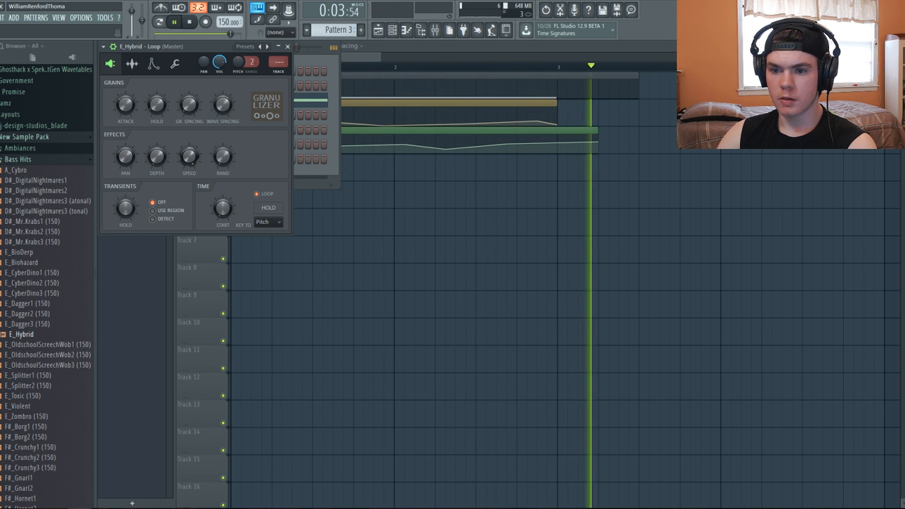
{"action": "key", "text": "space"}
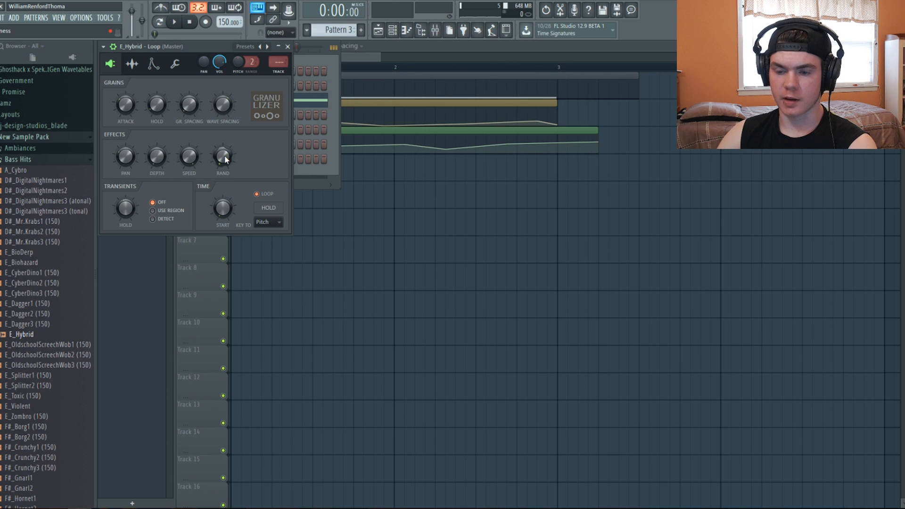
{"action": "key", "text": "space"}
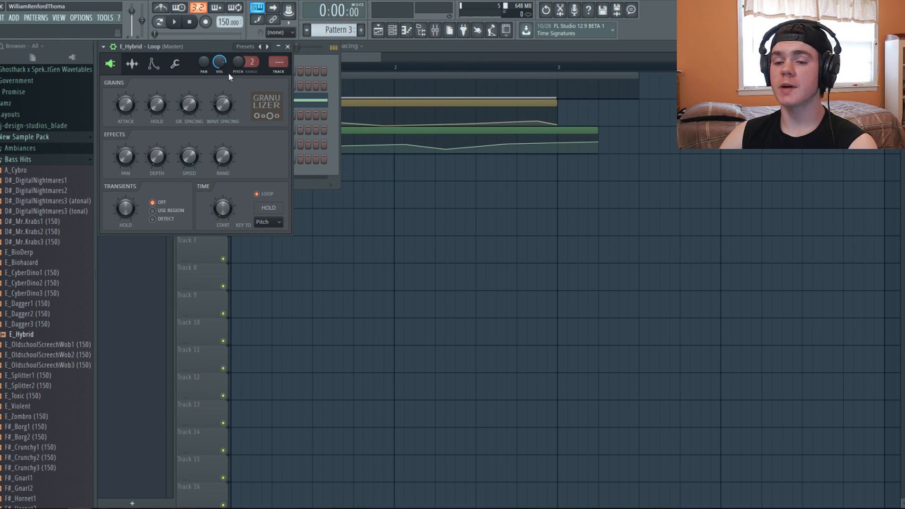
{"action": "left_click_drag", "start_coordinate": [126, 104], "coordinate": [126, 98]}
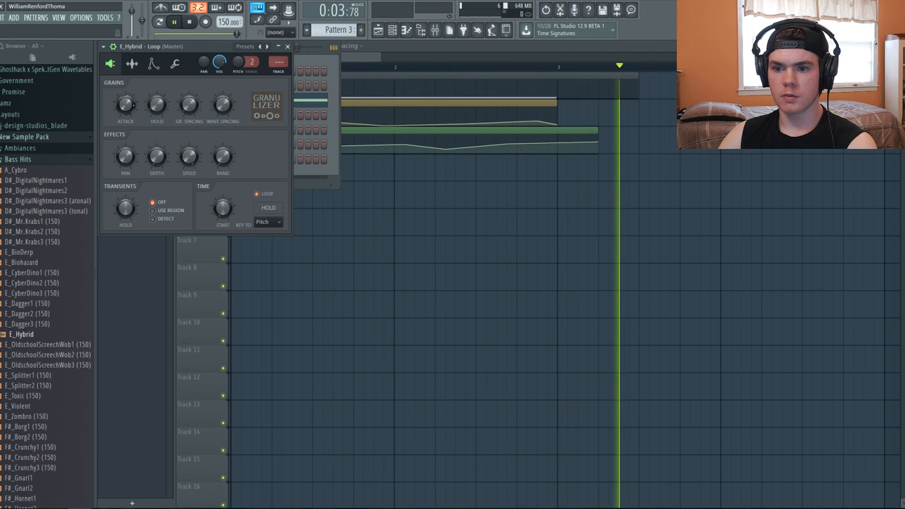
{"action": "key", "text": "space"}
{"action": "key", "text": "space"}
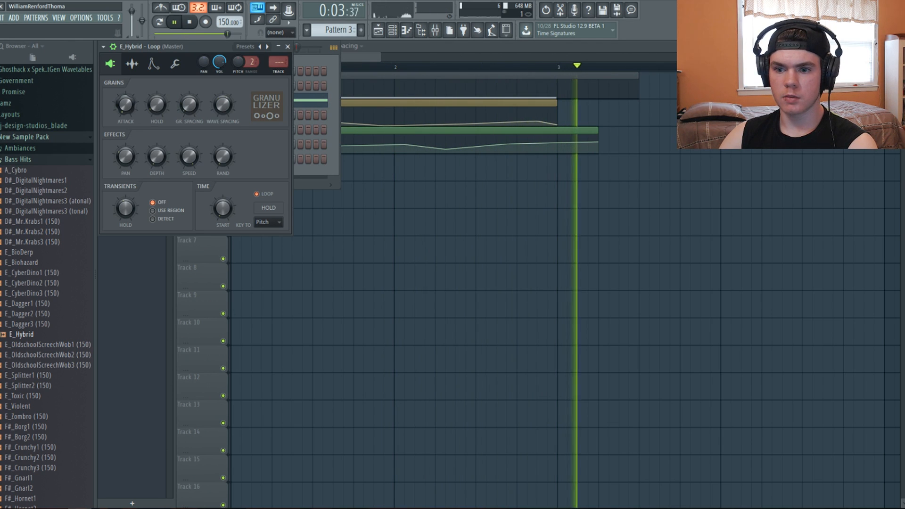
Step: Replay the automated bass several times from the start to past bar 3
{"action": "key", "text": "space"}
{"action": "key", "text": "space"}
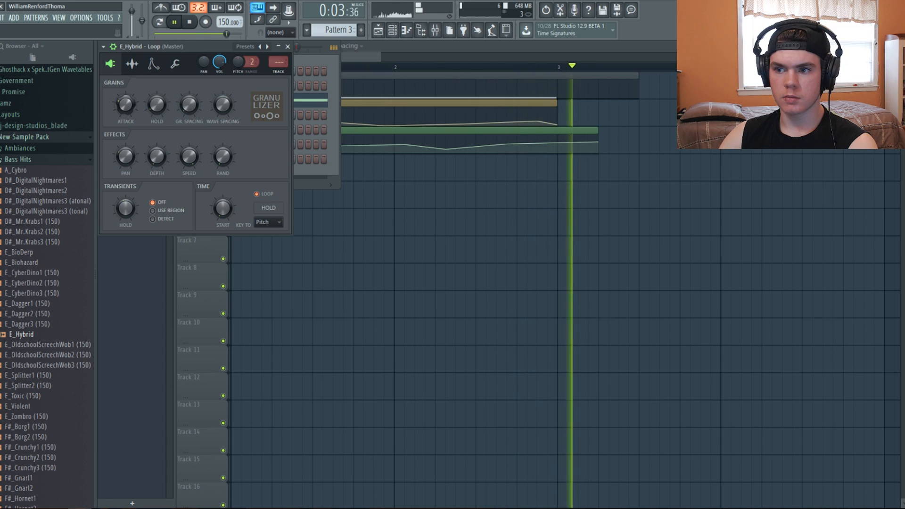
{"action": "key", "text": "space"}
{"action": "key", "text": "space"}
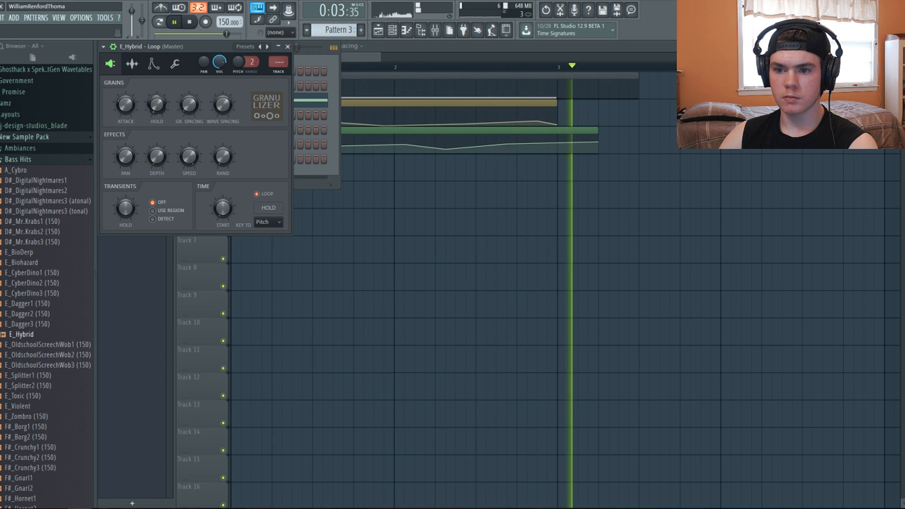
{"action": "key", "text": "space"}
{"action": "key", "text": "space"}
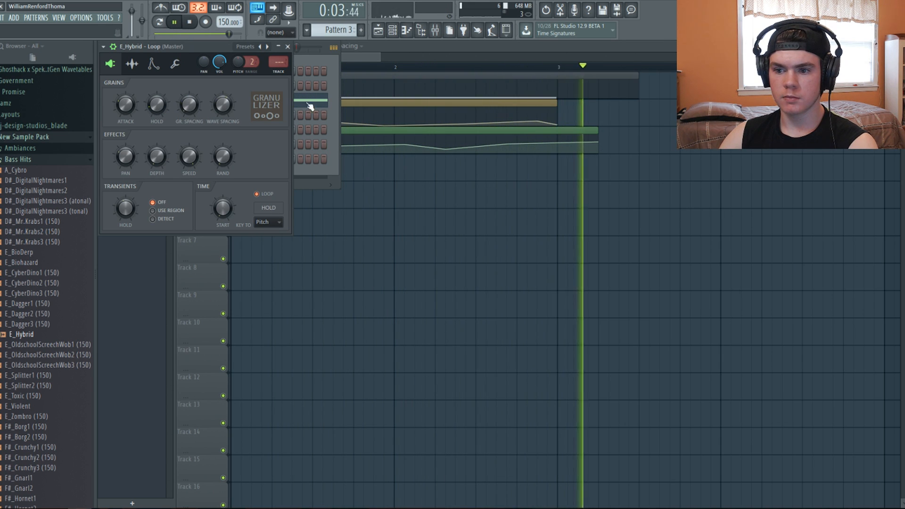
Step: Route the E_Hybrid loop channel to mixer track 10 and add Fruity parametric EQ 2 in its first effect slot
{"action": "key", "text": "space"}
{"action": "left_click", "coordinate": [288, 47]}
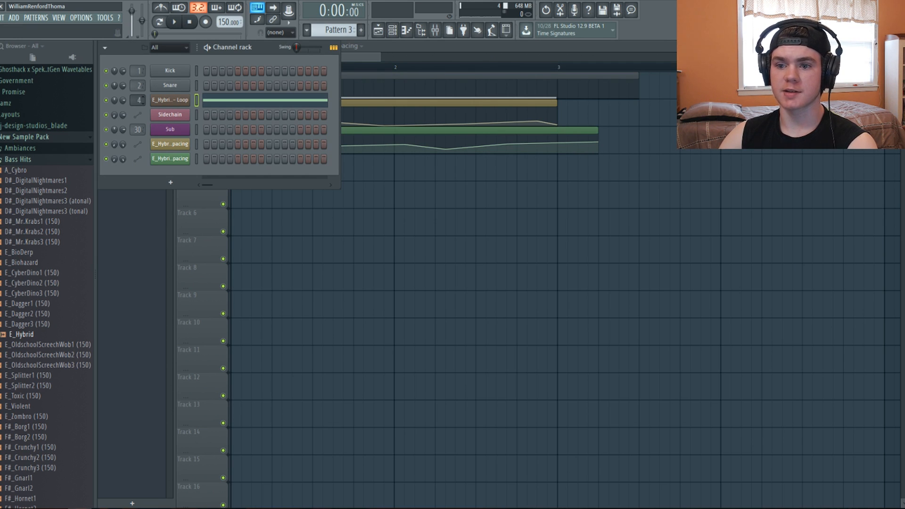
{"action": "left_click", "coordinate": [435, 30]}
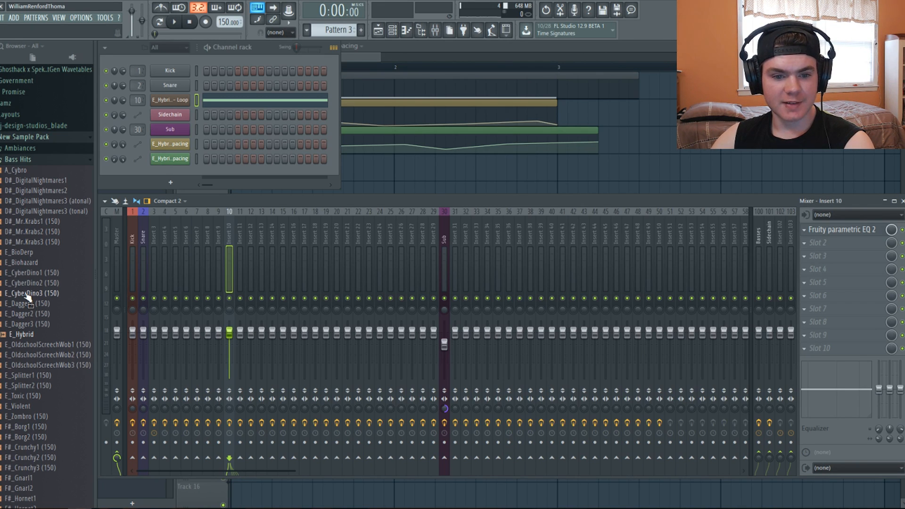
Step: Raise the high-pass band's frequency in the Insert 10 equalizer to cut the sub lows while playing the bass
{"action": "key", "text": "space"}
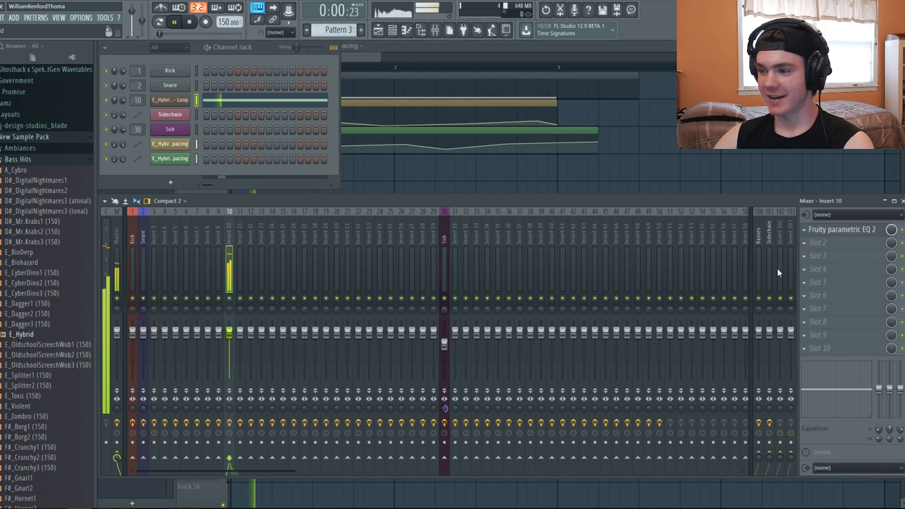
{"action": "left_click", "coordinate": [826, 235]}
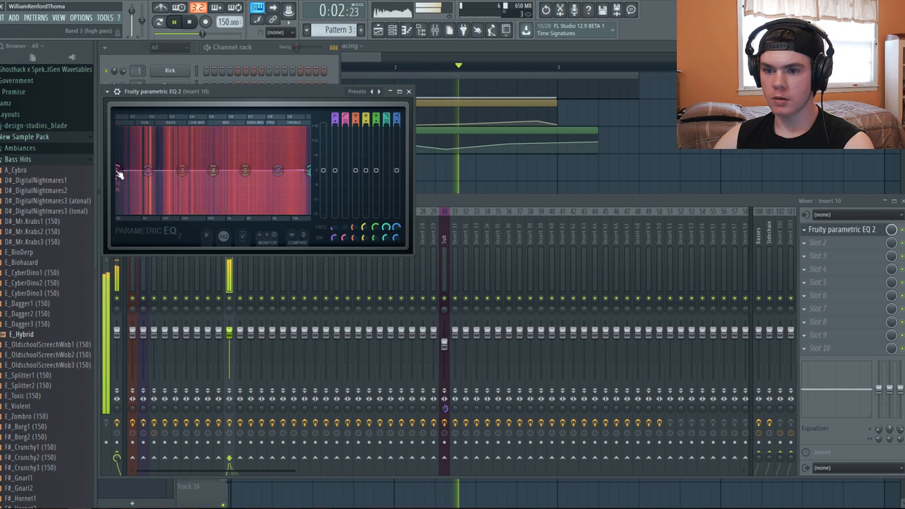
{"action": "key", "text": "space"}
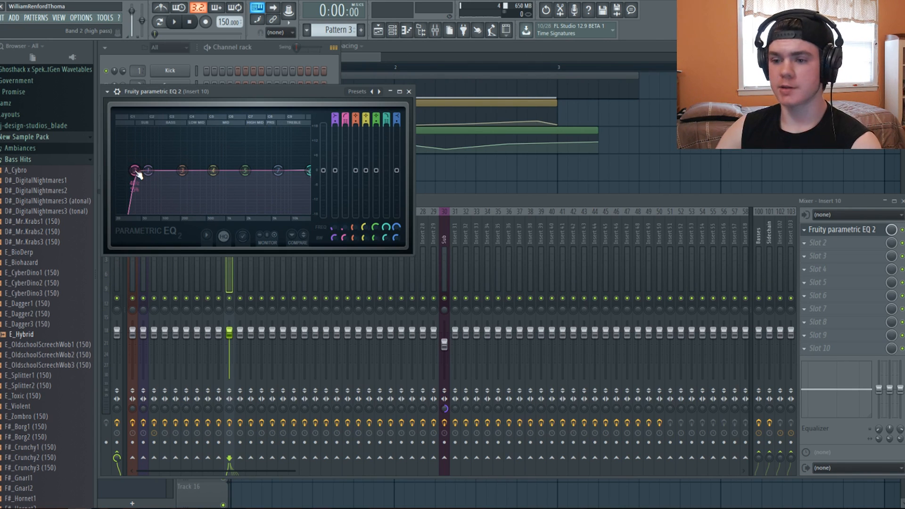
Step: Lower band 5 of Fruity Parametric EQ 2 slightly at about 1754 Hz while playing the pattern
{"action": "key", "text": "space"}
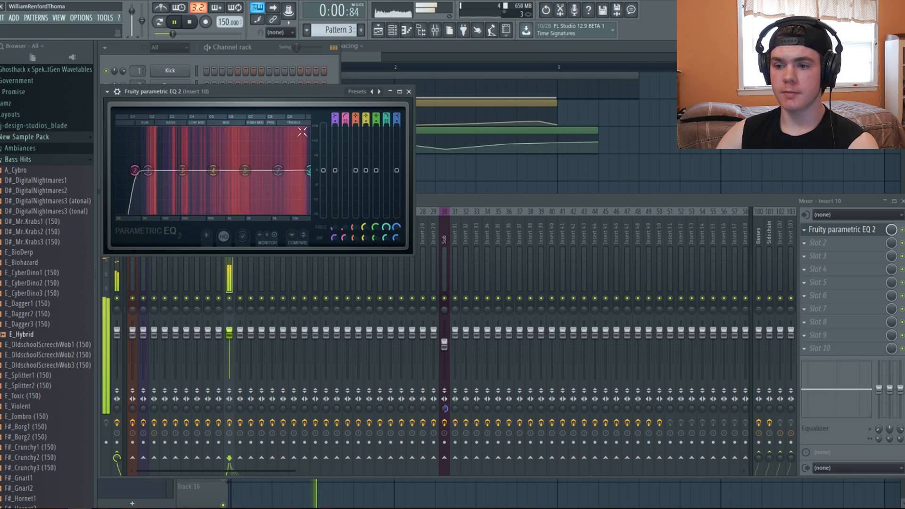
{"action": "left_click_drag", "start_coordinate": [247, 170], "coordinate": [242, 174]}
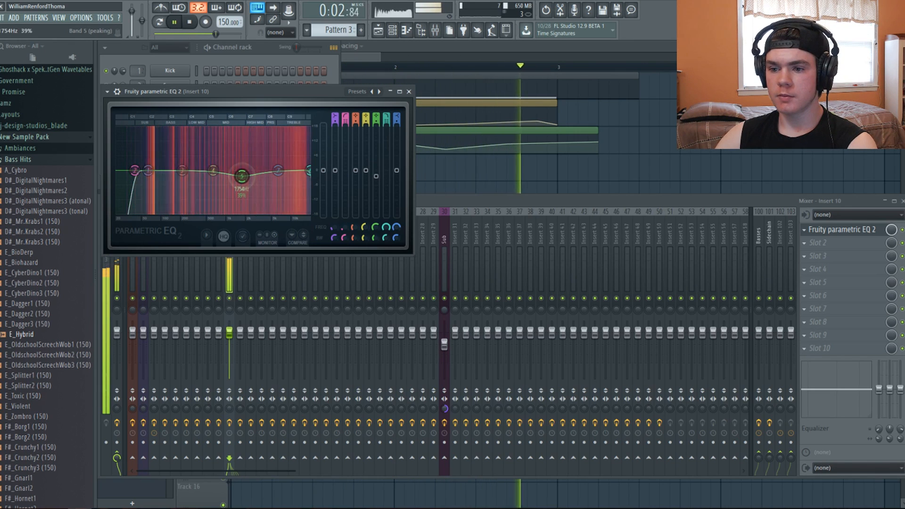
{"action": "key", "text": "space"}
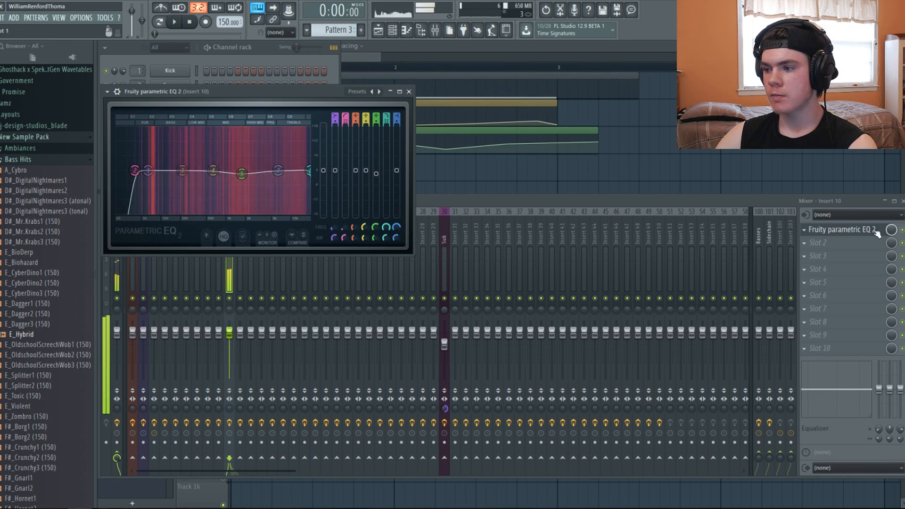
Step: Close the equalizer window, load Vocodex into slot 2 of Insert 10 and move its window higher
{"action": "left_click", "coordinate": [821, 231]}
{"action": "left_click", "coordinate": [817, 244]}
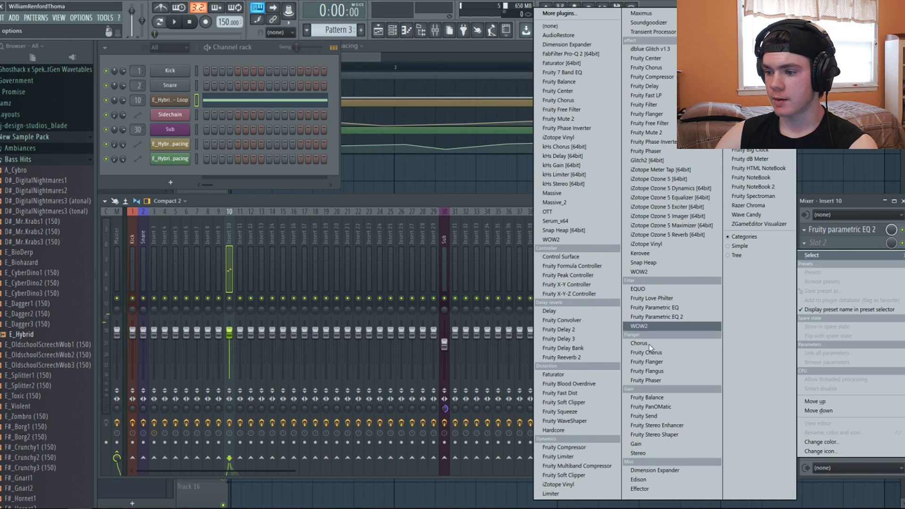
{"action": "key", "text": "Escape"}
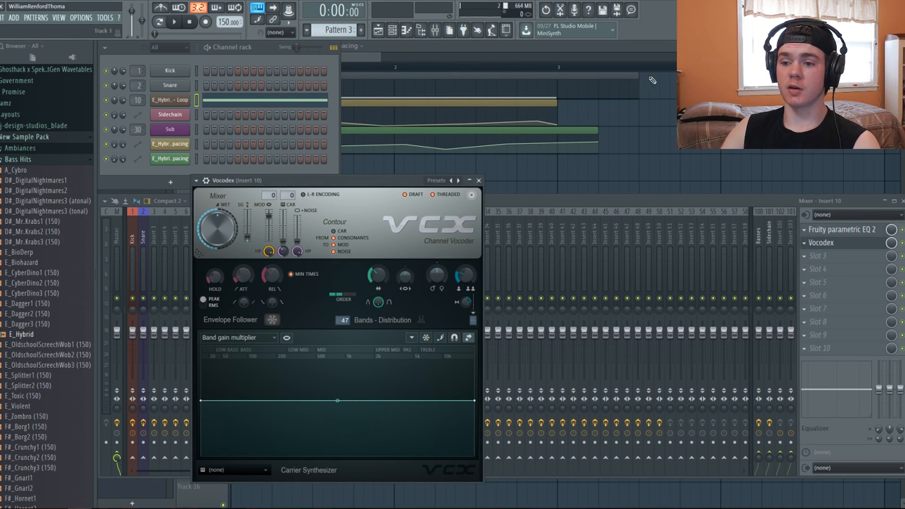
{"action": "left_click_drag", "start_coordinate": [277, 182], "coordinate": [280, 54]}
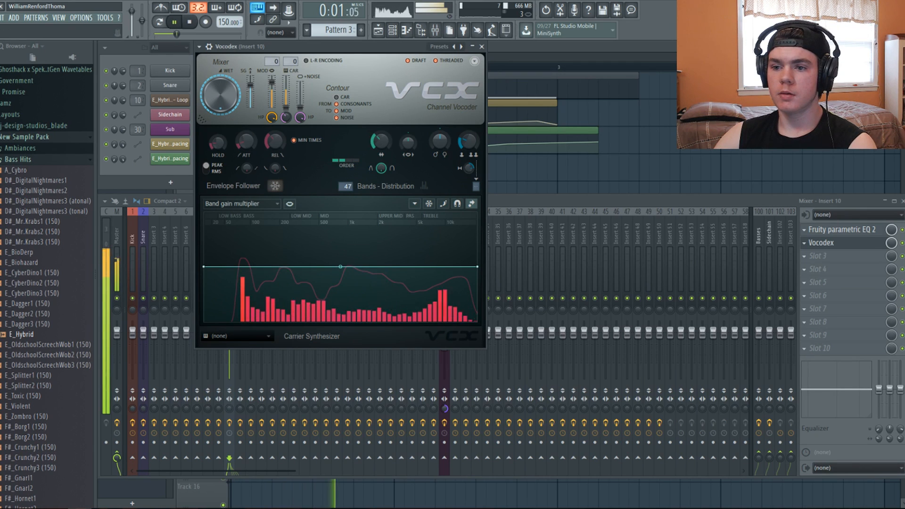
Step: Lower the main level of Fruity Parametric EQ 2 and listen to the result with Vocodex showing
{"action": "left_click", "coordinate": [842, 230]}
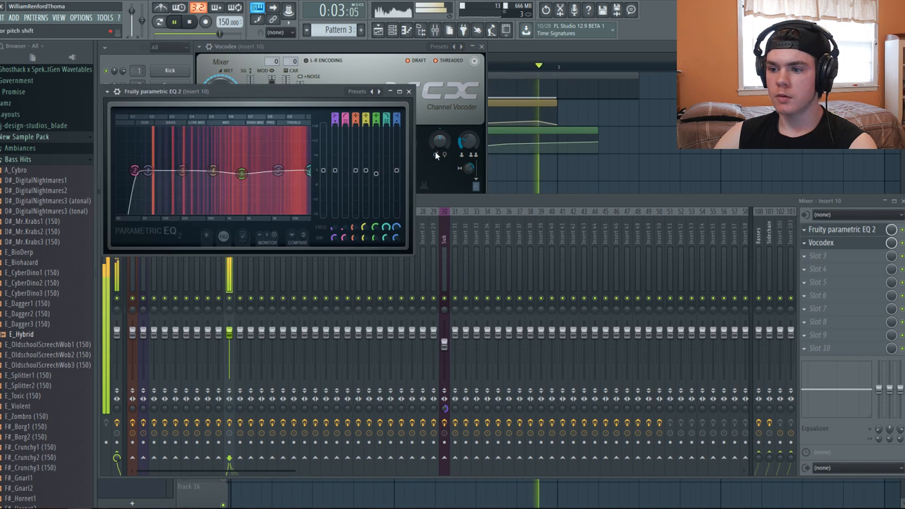
{"action": "left_click_drag", "start_coordinate": [324, 172], "coordinate": [324, 179]}
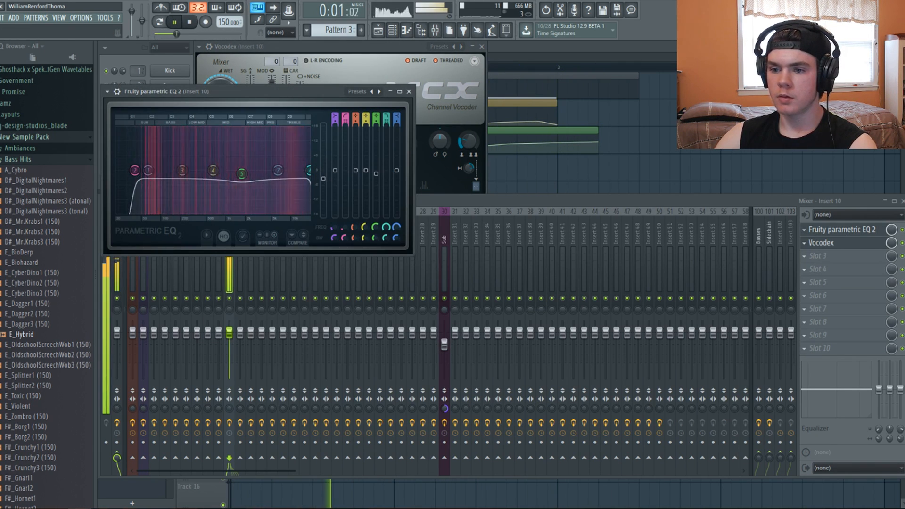
{"action": "left_click", "coordinate": [851, 243]}
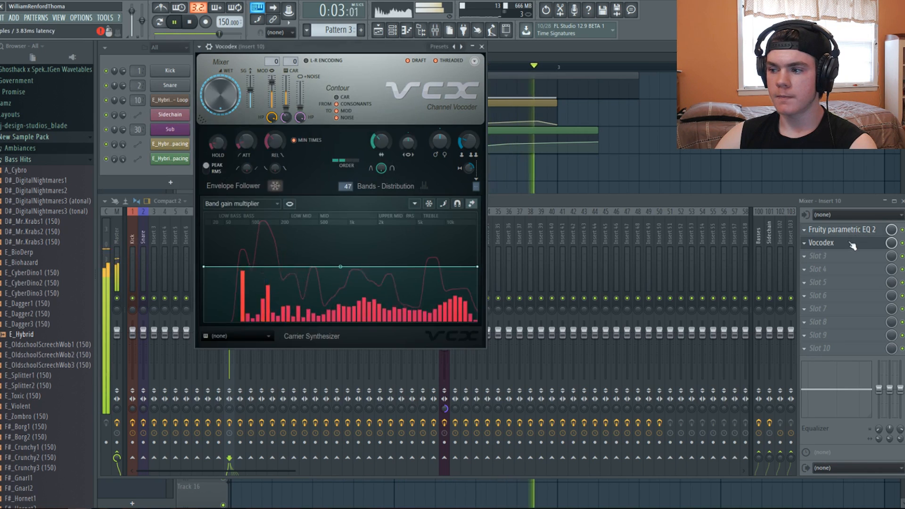
{"action": "key", "text": "space"}
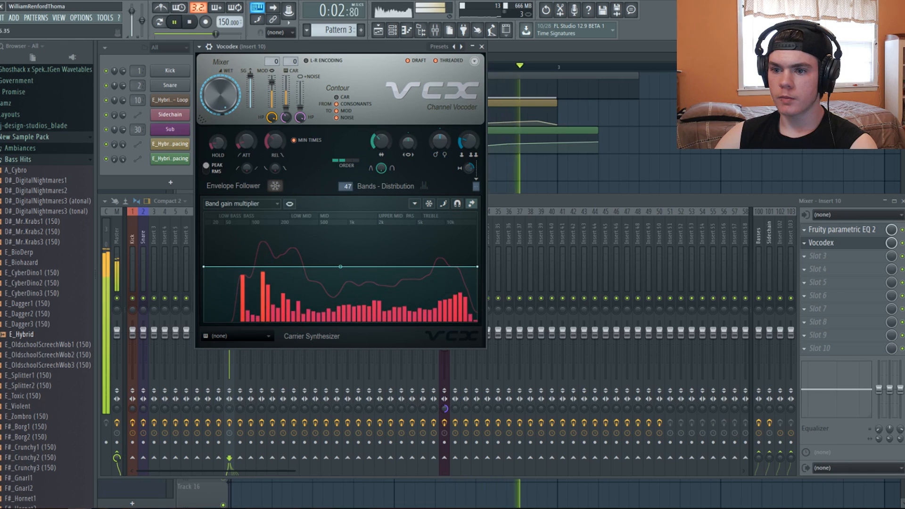
{"action": "key", "text": "space"}
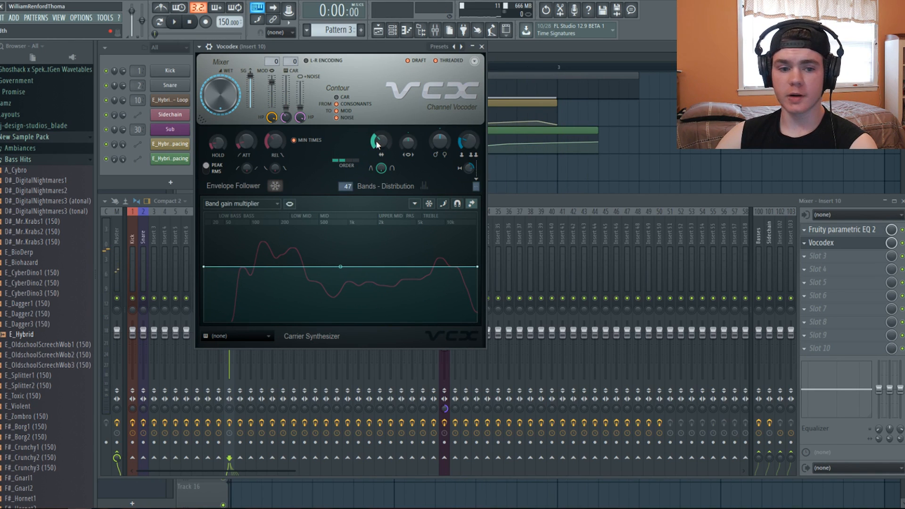
Step: Set the Vocodex filter order to 4 and tune its band width and band width multiplier by ear
{"action": "key", "text": "space"}
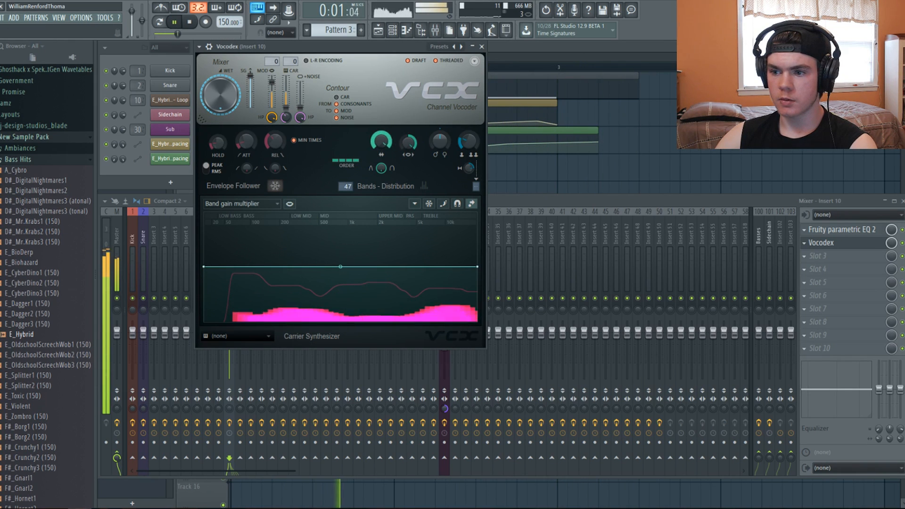
{"action": "left_click_drag", "start_coordinate": [390, 138], "coordinate": [391, 139]}
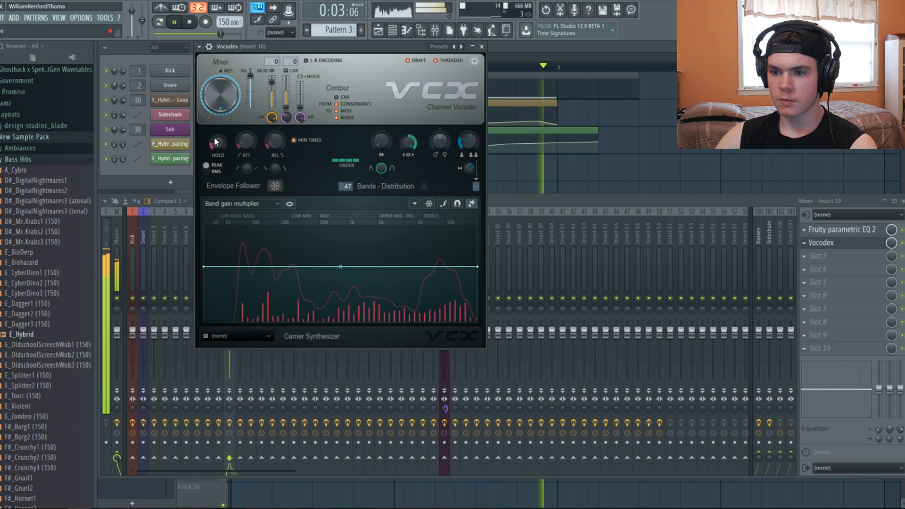
{"action": "key", "text": "space"}
{"action": "left_click_drag", "start_coordinate": [380, 148], "coordinate": [379, 138]}
{"action": "key", "text": "space"}
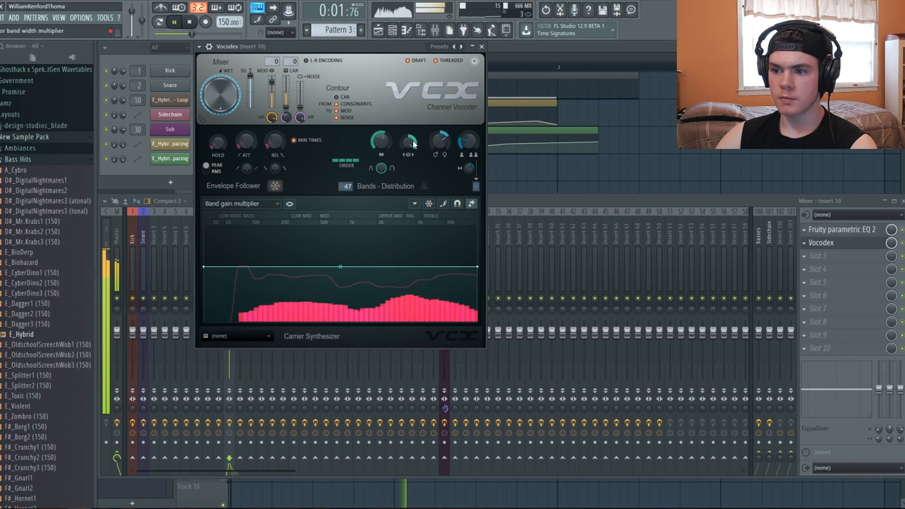
Step: Set Vocodex to 20 bands and audition different band width amounts
{"action": "left_click_drag", "start_coordinate": [345, 185], "coordinate": [345, 176]}
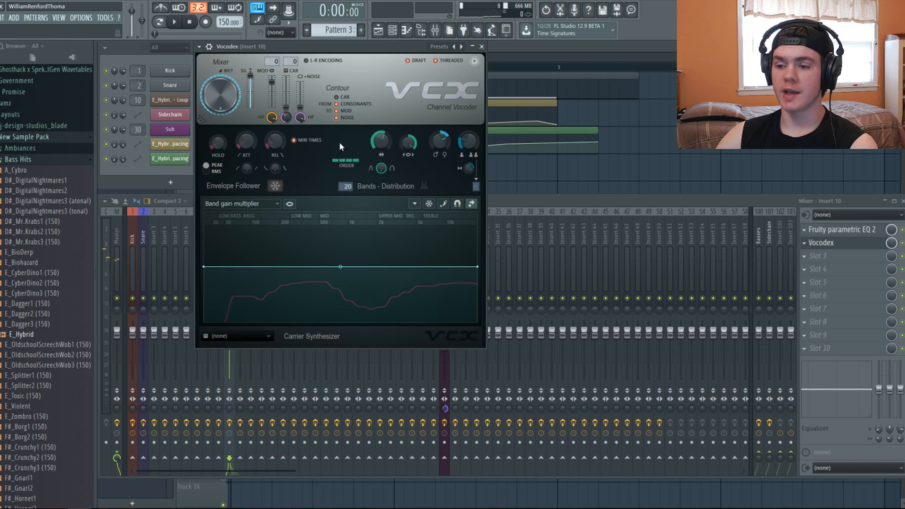
{"action": "key", "text": "space"}
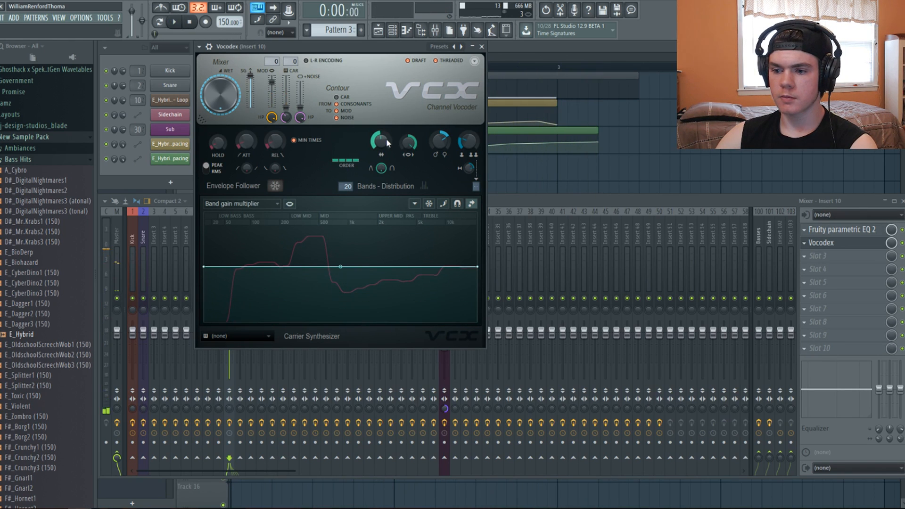
{"action": "left_click_drag", "start_coordinate": [386, 139], "coordinate": [386, 89]}
{"action": "key", "text": "space"}
{"action": "key", "text": "space"}
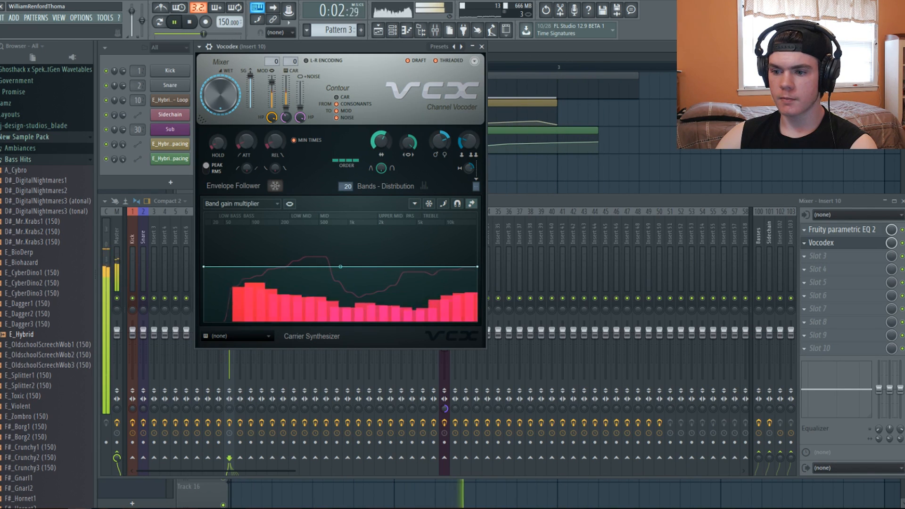
{"action": "key", "text": "space"}
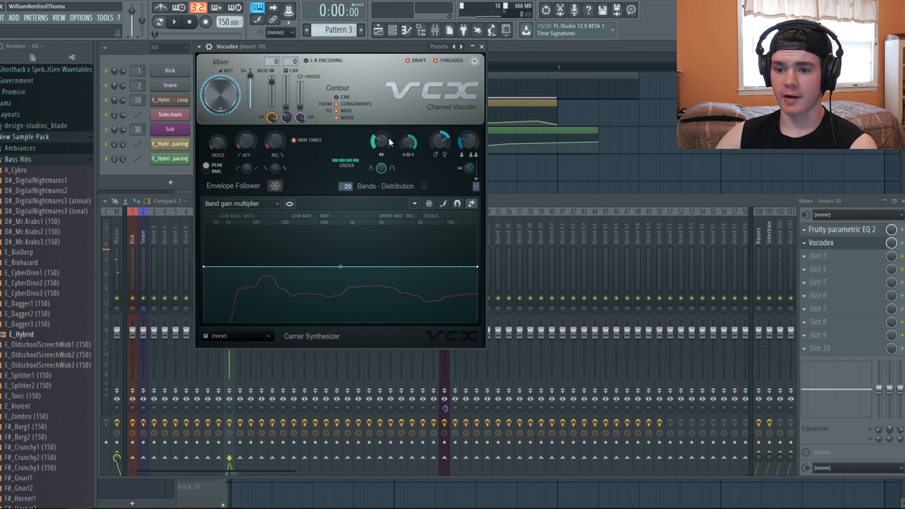
Step: Raise the Vocodex band width to its maximum and reduce the filter order to 2 during playback
{"action": "key", "text": "space"}
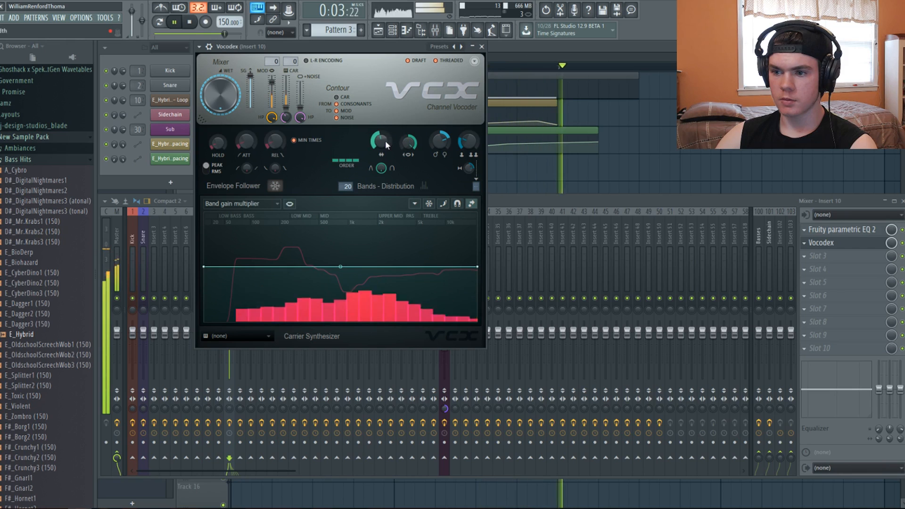
{"action": "left_click_drag", "start_coordinate": [352, 163], "coordinate": [339, 162]}
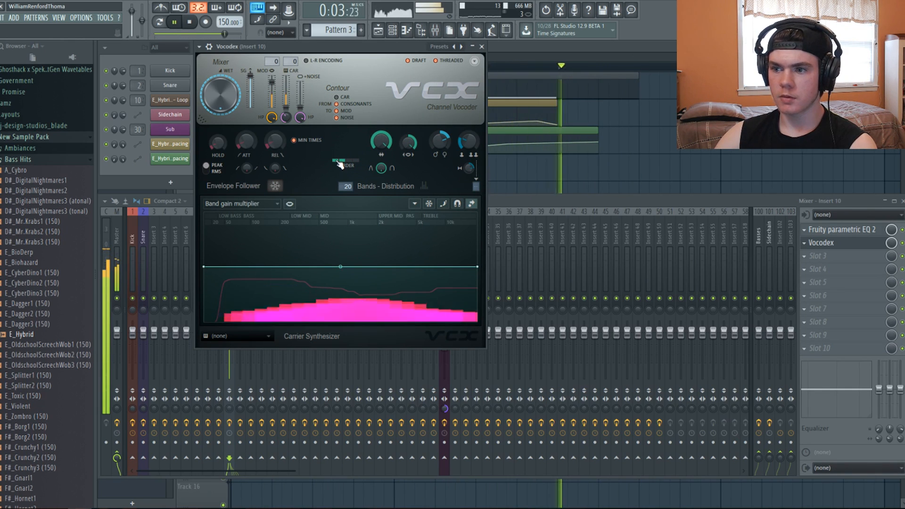
Step: Add a point to the band gain multiplier curve for a shallow upper-mid dip and set the band count to 30
{"action": "right_click", "coordinate": [389, 277]}
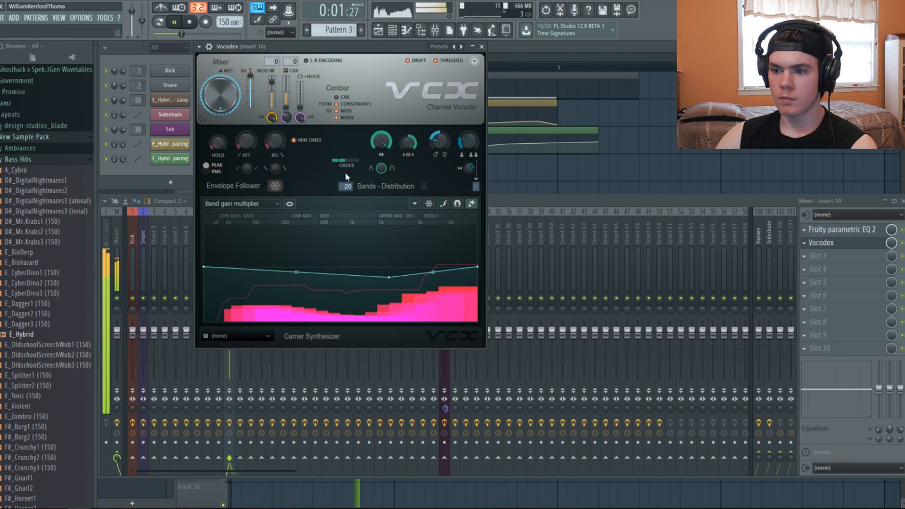
{"action": "mouse_move", "coordinate": [347, 186]}
{"action": "left_mouse_down"}
{"action": "mouse_move", "coordinate": [347, 162]}
{"action": "mouse_move", "coordinate": [347, 172]}
{"action": "left_mouse_up"}
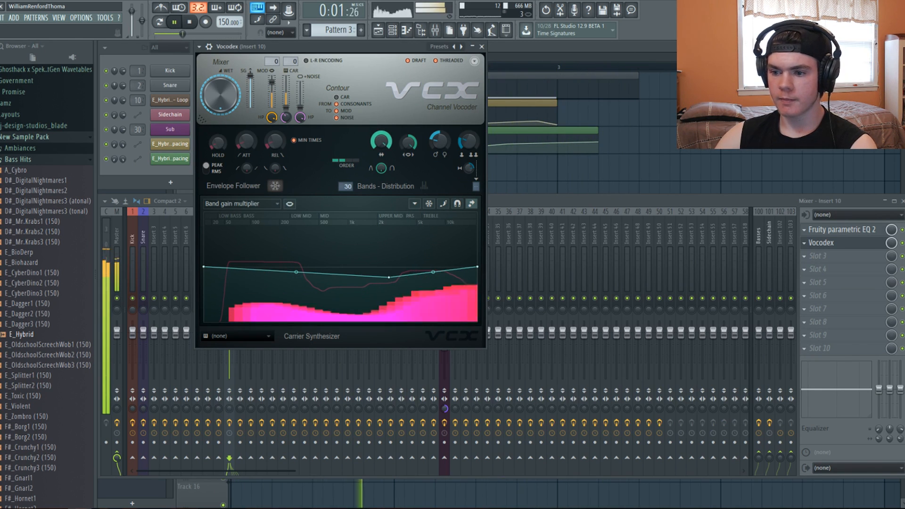
Step: Compare the sound with Vocodex bypassed and enabled, reopen its window and stop playback
{"action": "left_click", "coordinate": [902, 242]}
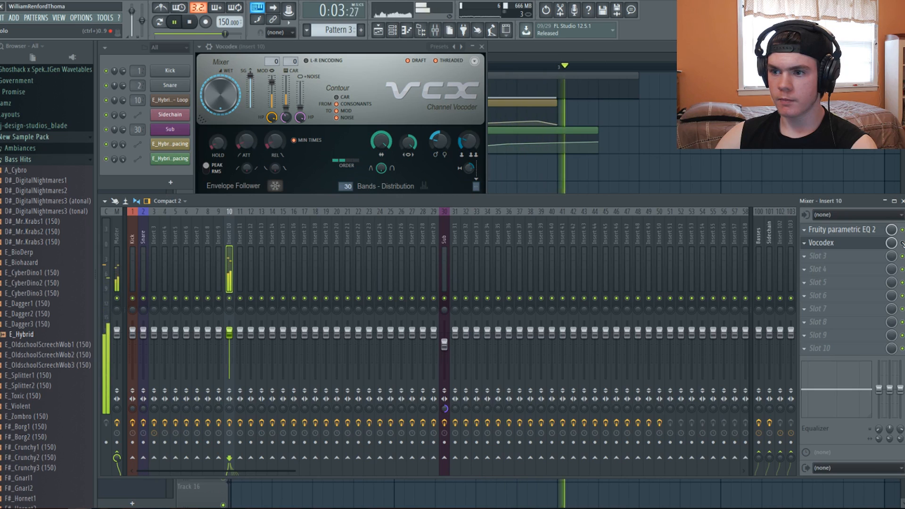
{"action": "left_click", "coordinate": [836, 247]}
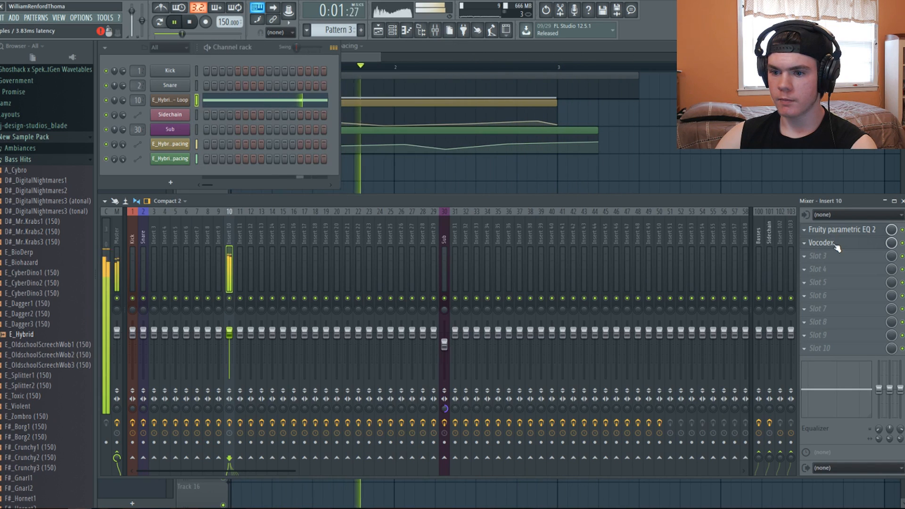
{"action": "left_click", "coordinate": [837, 247]}
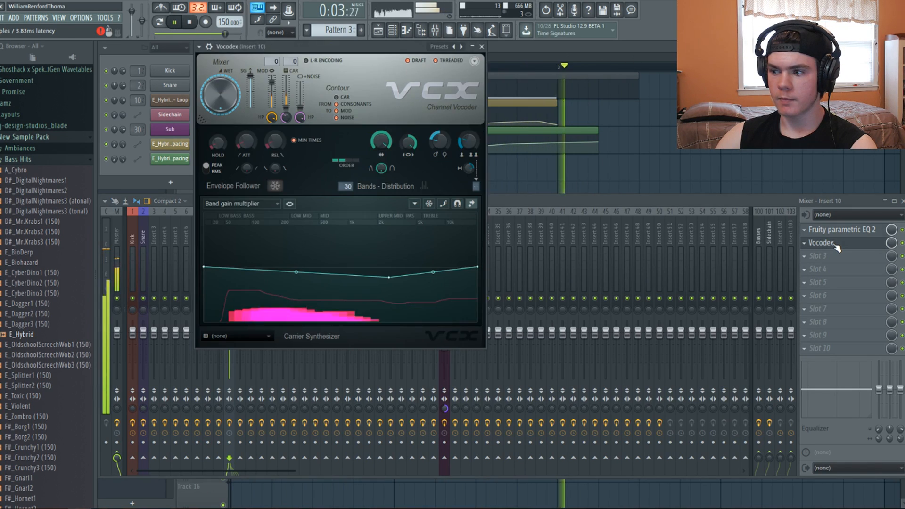
{"action": "key", "text": "space"}
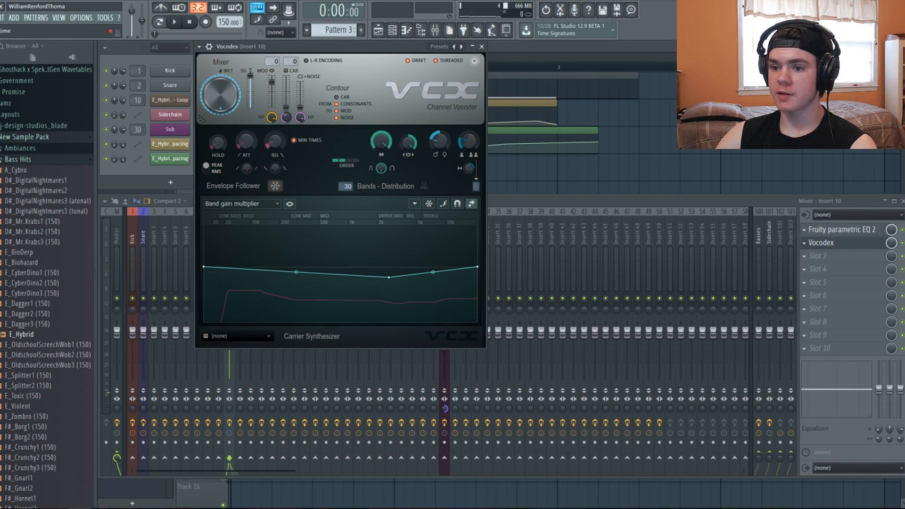
Step: Adjust the envelope follower's release time and turn up the noise high-pass control while listening
{"action": "key", "text": "space"}
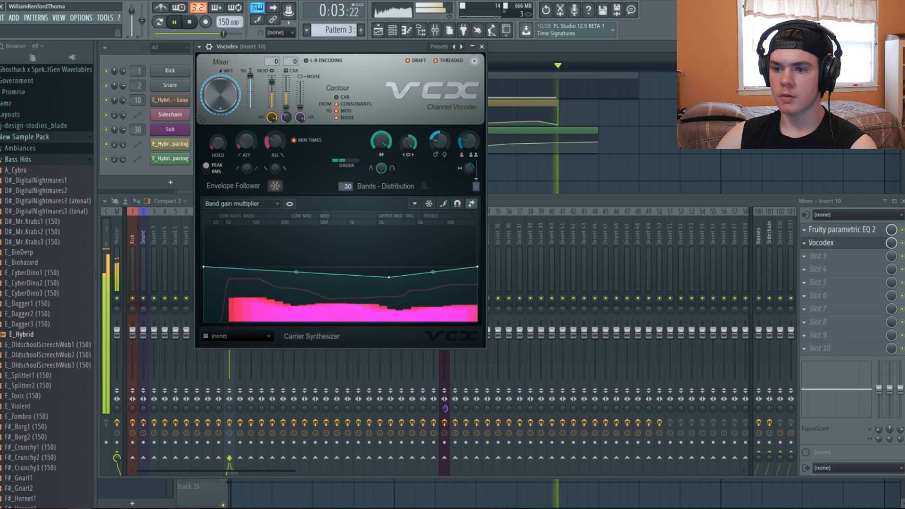
{"action": "mouse_move", "coordinate": [274, 144]}
{"action": "left_mouse_down"}
{"action": "mouse_move", "coordinate": [275, 170]}
{"action": "mouse_move", "coordinate": [275, 128]}
{"action": "left_mouse_up"}
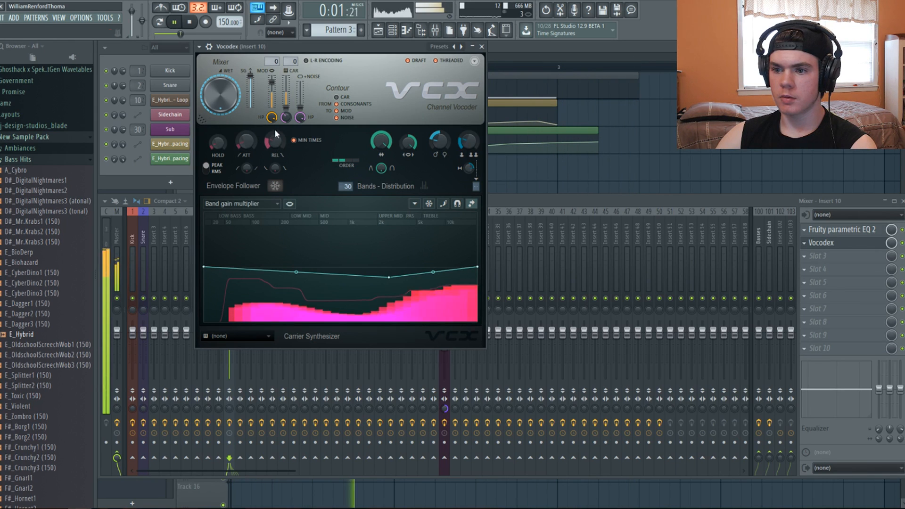
{"action": "key", "text": "space"}
{"action": "key", "text": "space"}
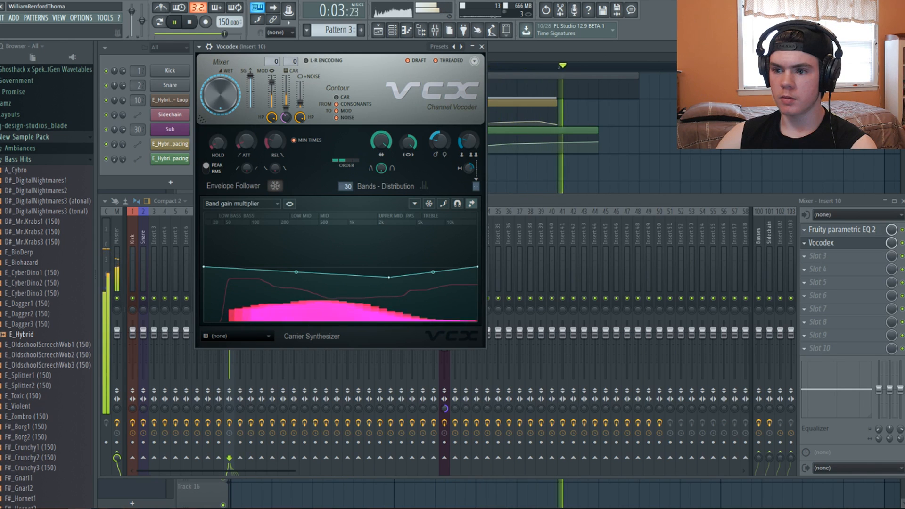
Step: Switch the Vocodex envelope follower from peak to RMS and make the upper-mid band gain dip slightly shallower
{"action": "key", "text": "space"}
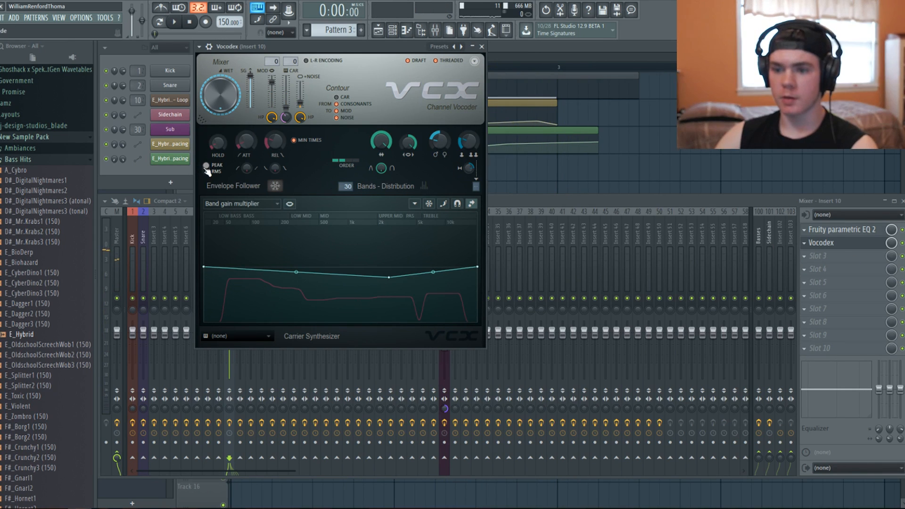
{"action": "key", "text": "space"}
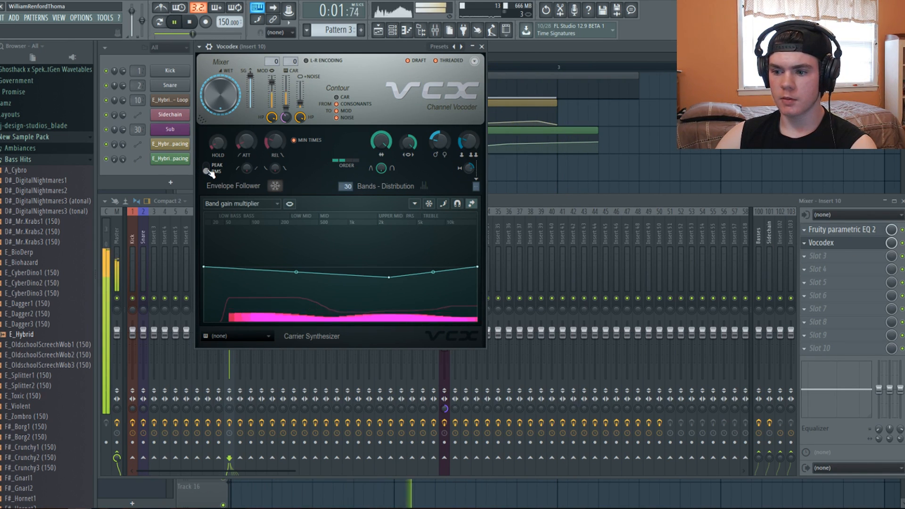
{"action": "key", "text": "space"}
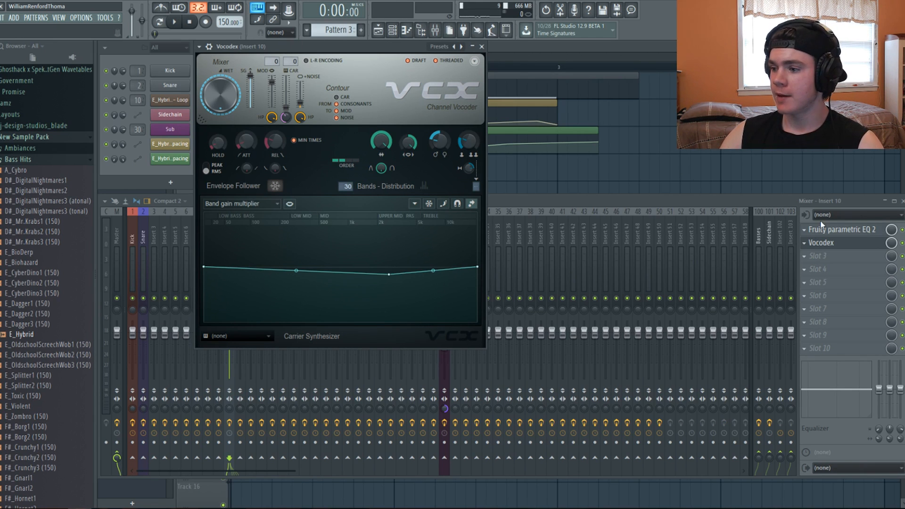
Step: Close the Vocodex window and play the pattern to hear the processed bass
{"action": "left_click", "coordinate": [823, 244]}
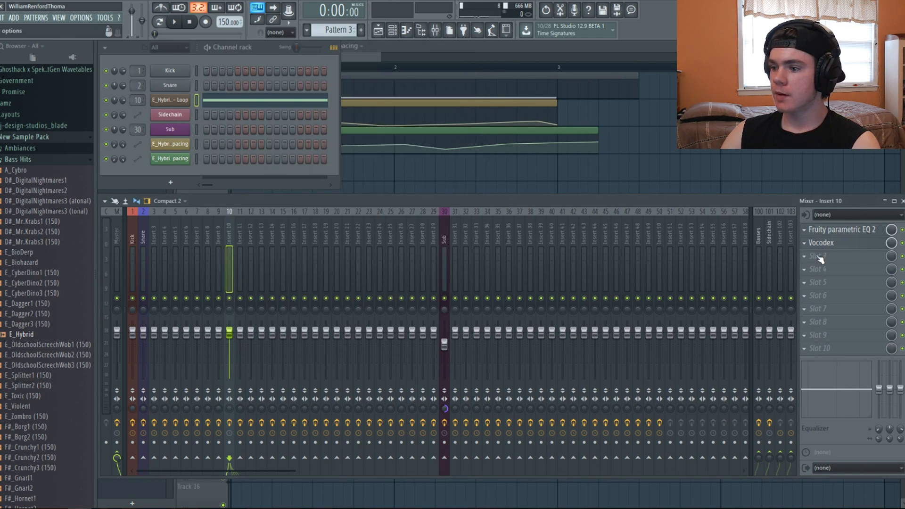
{"action": "left_click", "coordinate": [175, 21]}
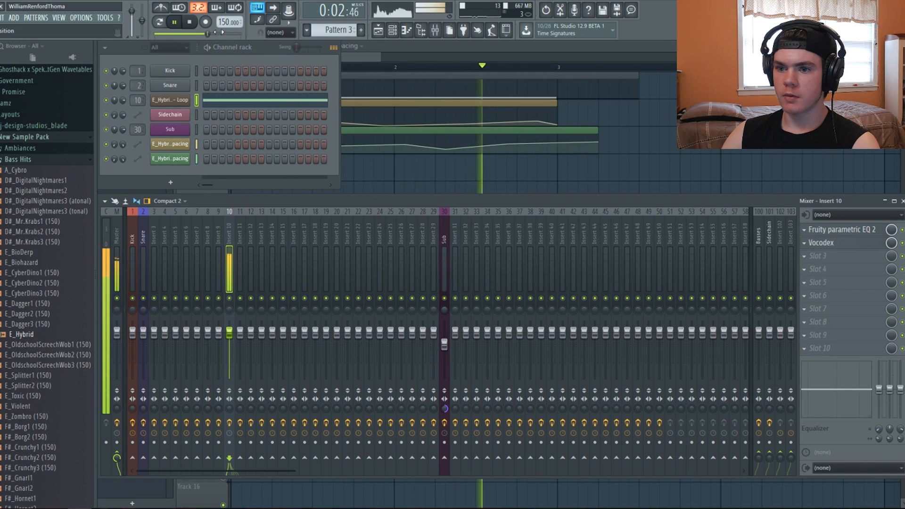
{"action": "key", "text": "space"}
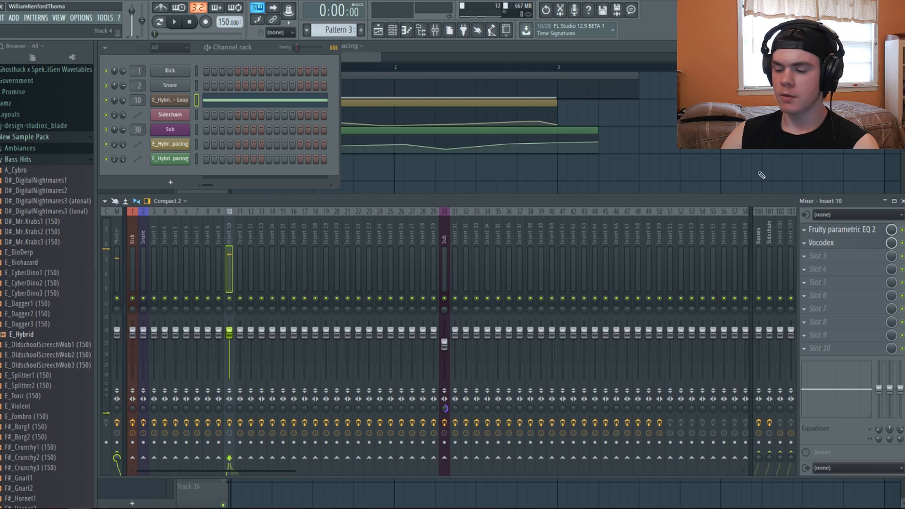
Step: Add Fruity Multiband Compressor and a second Fruity Parametric EQ 2 after Vocodex on Insert 10, with the EQ feeding the compressor
{"action": "left_click", "coordinate": [818, 256]}
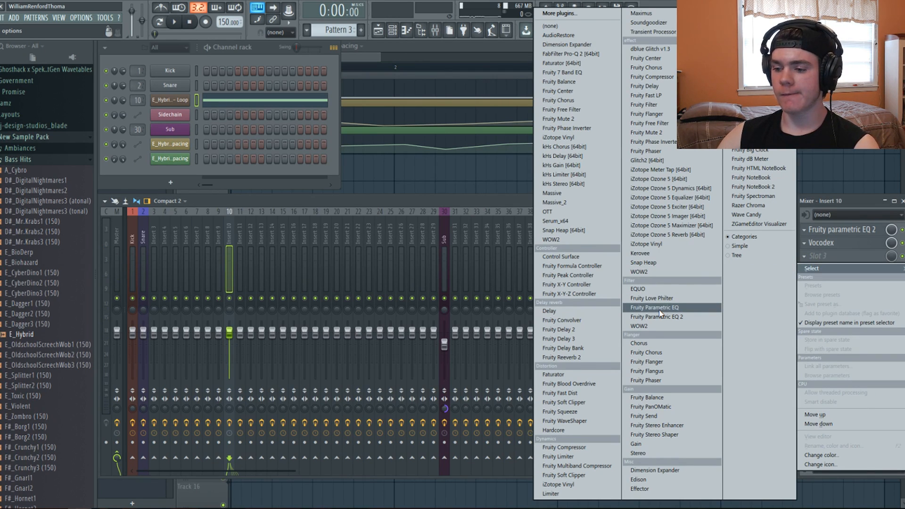
{"action": "left_click", "coordinate": [577, 466]}
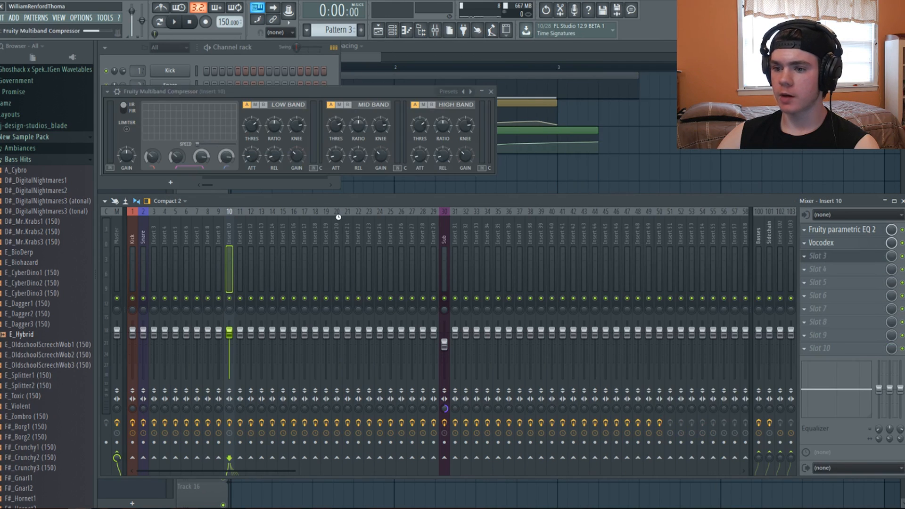
{"action": "left_click", "coordinate": [827, 272]}
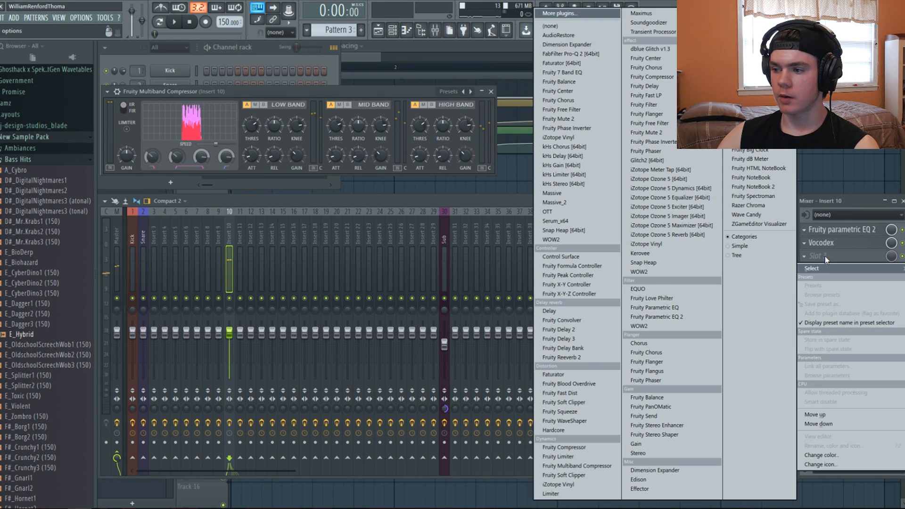
{"action": "left_click", "coordinate": [675, 317]}
Step: In the new EQ, flatten band 6, boost band 4 slightly at about 591 Hz and lower the main level while listening
{"action": "key", "text": "space"}
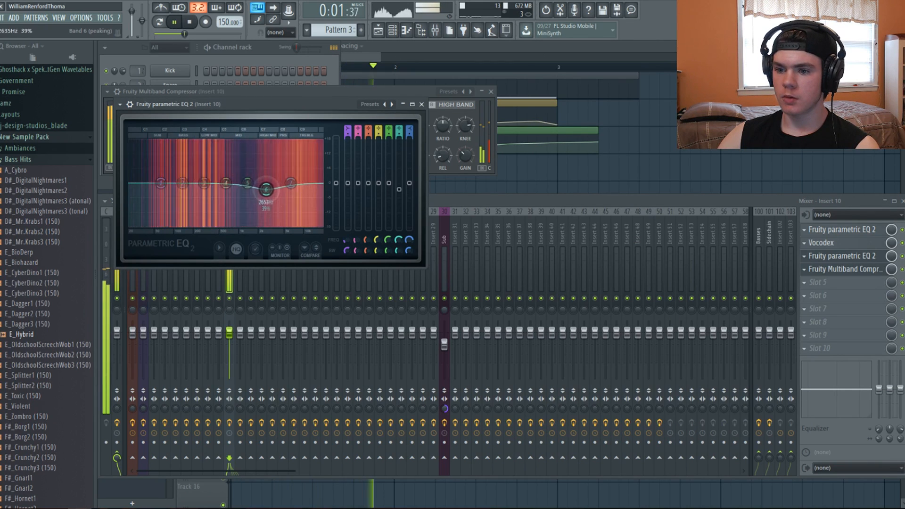
{"action": "left_click_drag", "start_coordinate": [266, 189], "coordinate": [264, 183]}
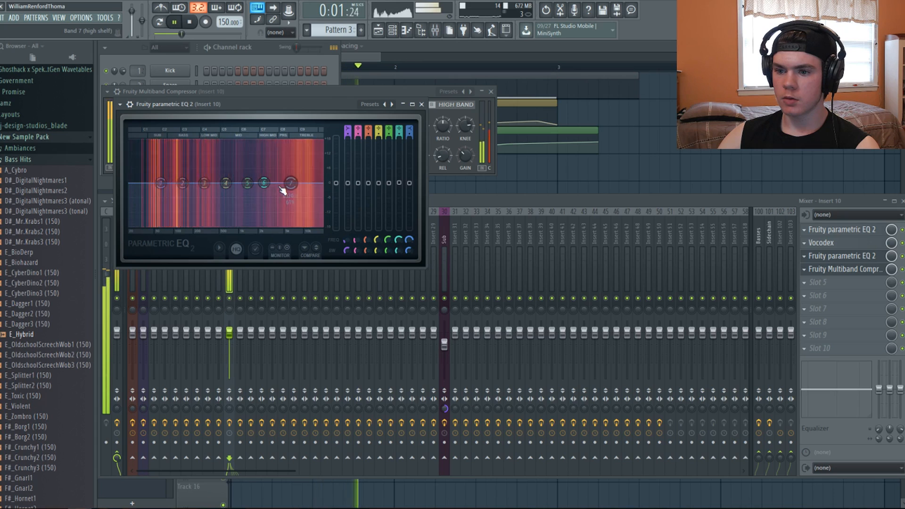
{"action": "mouse_move", "coordinate": [227, 183]}
{"action": "left_mouse_down"}
{"action": "mouse_move", "coordinate": [225, 170]}
{"action": "mouse_move", "coordinate": [223, 180]}
{"action": "left_mouse_up"}
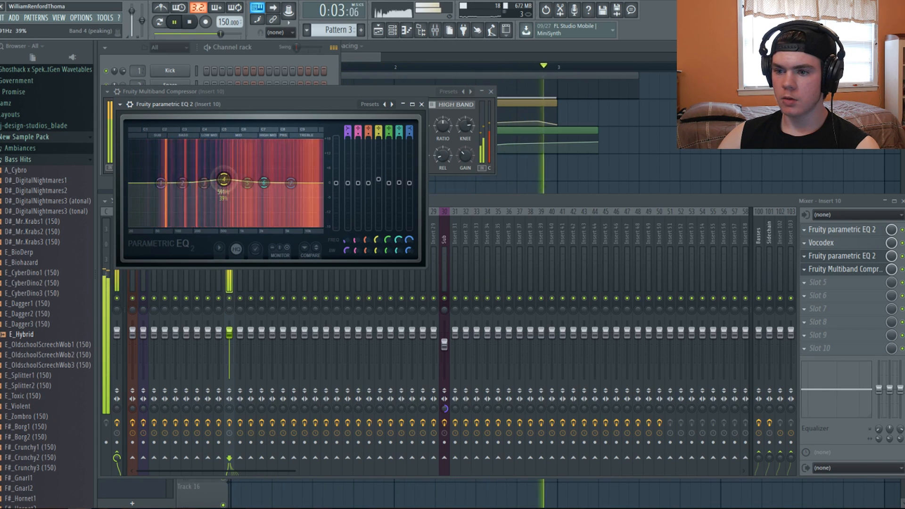
{"action": "key", "text": "space"}
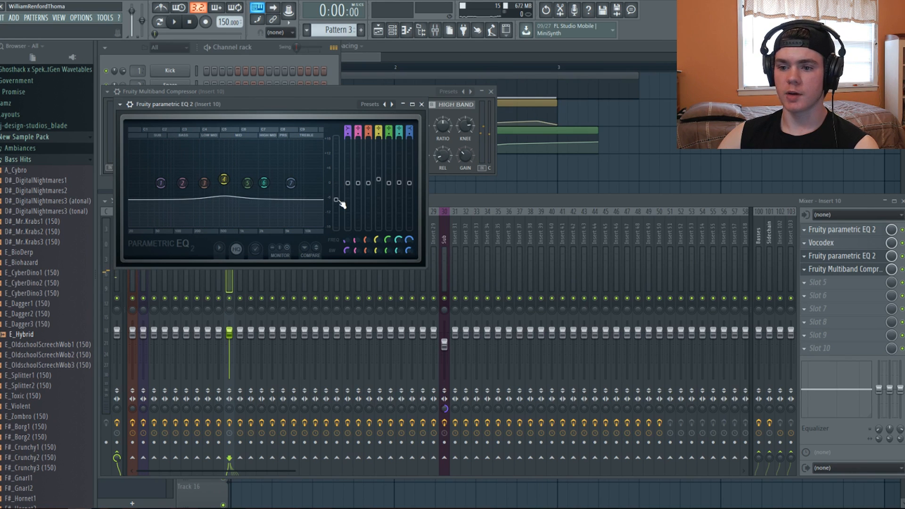
{"action": "key", "text": "space"}
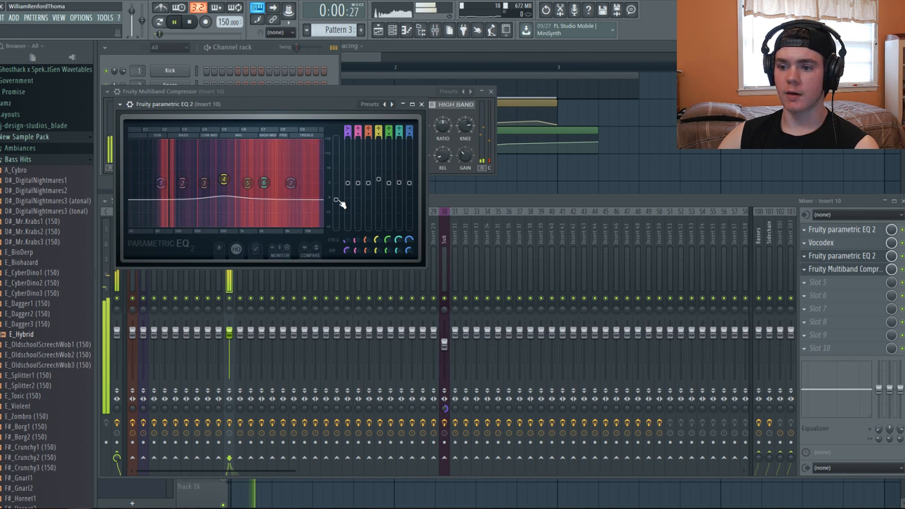
Step: Lower the second EQ's main level slightly further while listening to the bass, and close its window
{"action": "left_click", "coordinate": [843, 269]}
{"action": "left_click", "coordinate": [842, 273]}
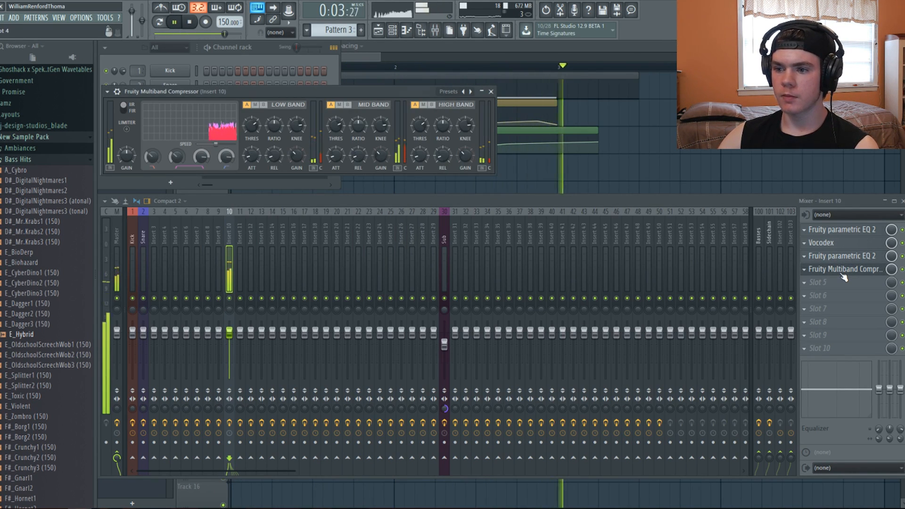
{"action": "key", "text": "space"}
{"action": "key", "text": "space"}
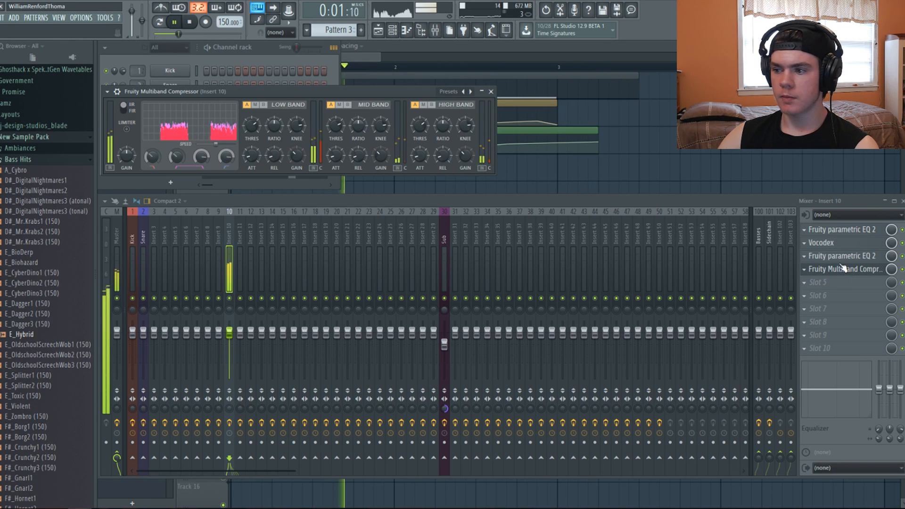
{"action": "left_click", "coordinate": [843, 268]}
{"action": "left_click", "coordinate": [845, 268]}
{"action": "left_click", "coordinate": [842, 256]}
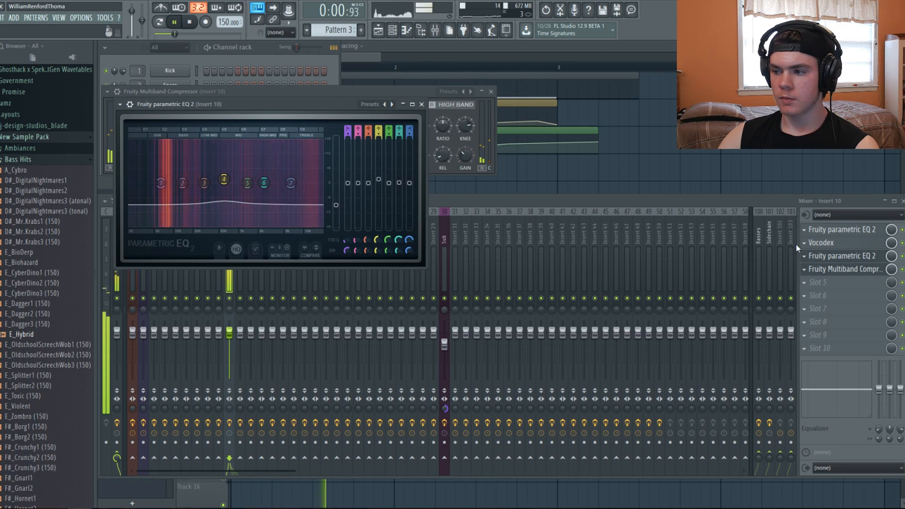
{"action": "left_click", "coordinate": [842, 256]}
Step: Listen to the bass with the multiband compressor open, close its window and stop playback
{"action": "left_click", "coordinate": [843, 269]}
{"action": "left_click", "coordinate": [837, 269]}
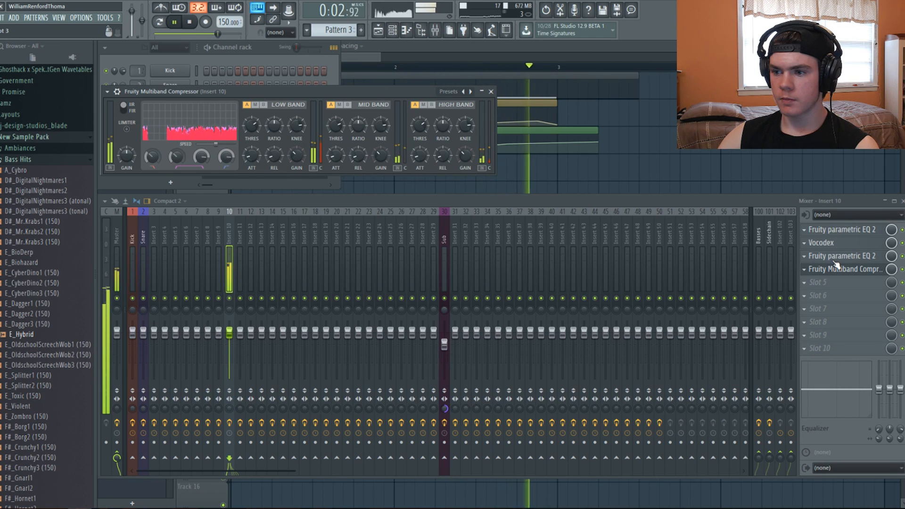
{"action": "key", "text": "space"}
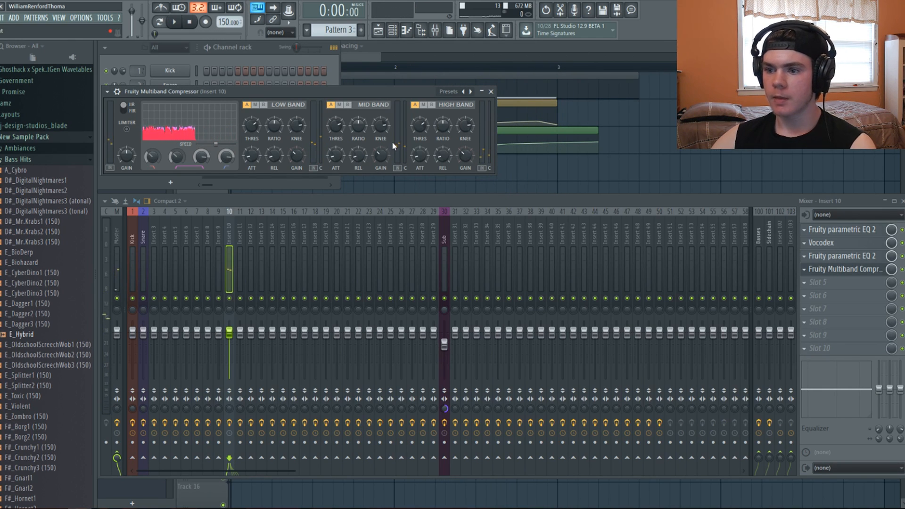
{"action": "key", "text": "space"}
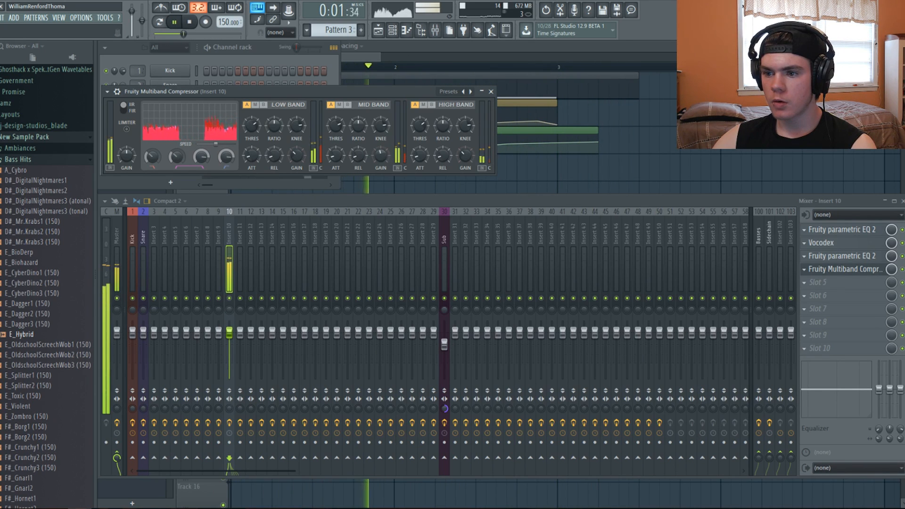
{"action": "left_click", "coordinate": [828, 271]}
{"action": "key", "text": "space"}
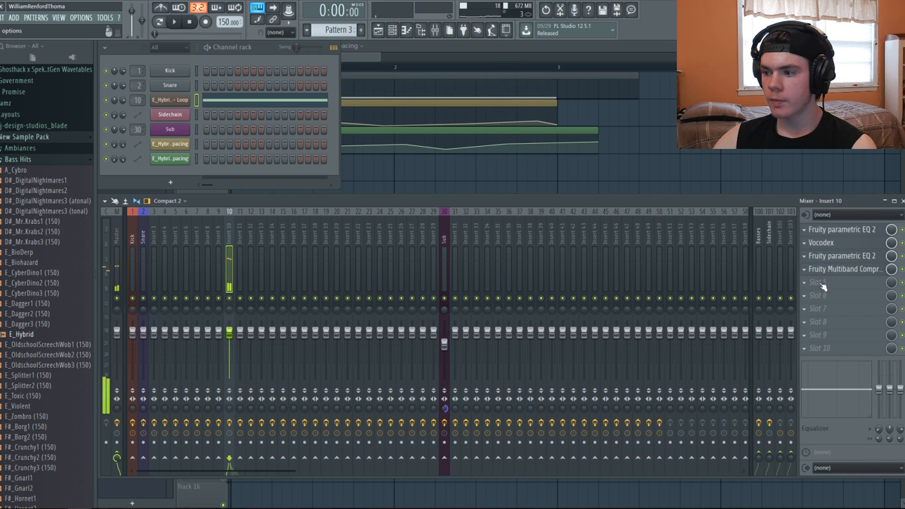
Step: Add Patcher to slot 5 of Insert 10 and load its PHATRACK1 preset
{"action": "left_click", "coordinate": [820, 283]}
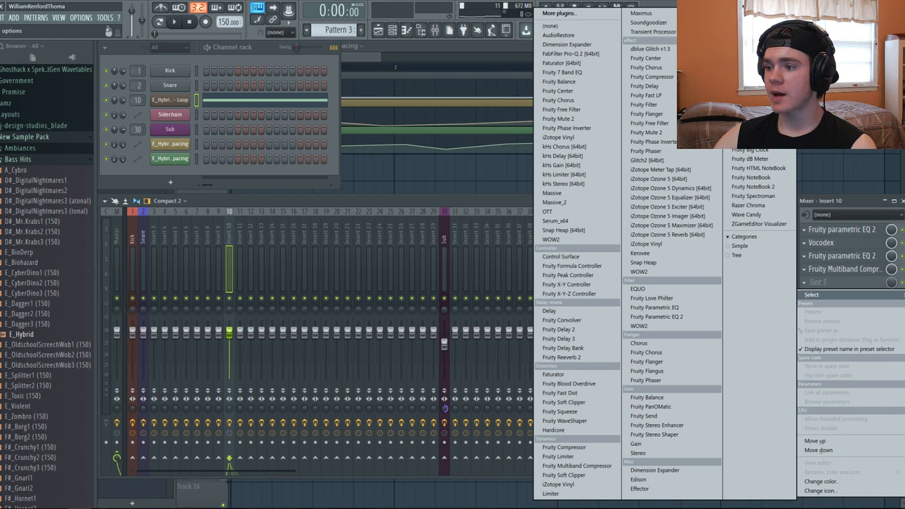
{"action": "key", "text": "Escape"}
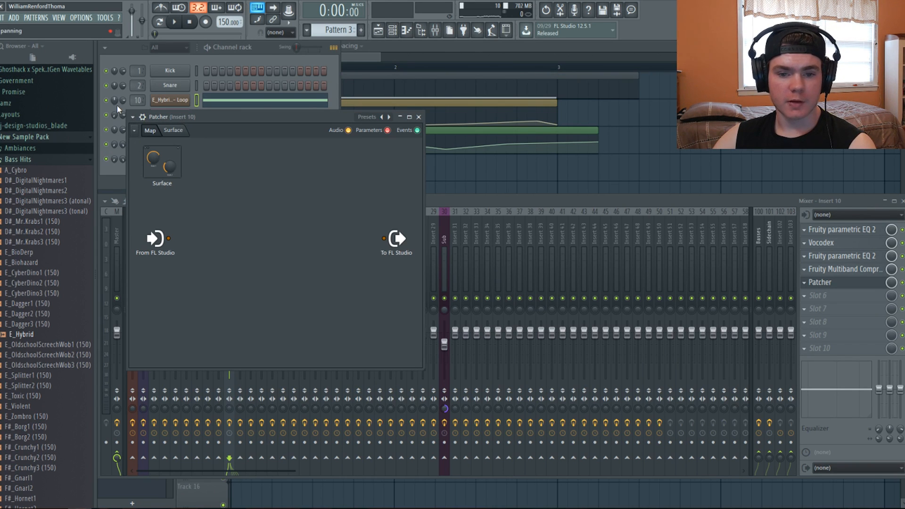
{"action": "left_click", "coordinate": [133, 117]}
{"action": "mouse_move", "coordinate": [153, 145]}
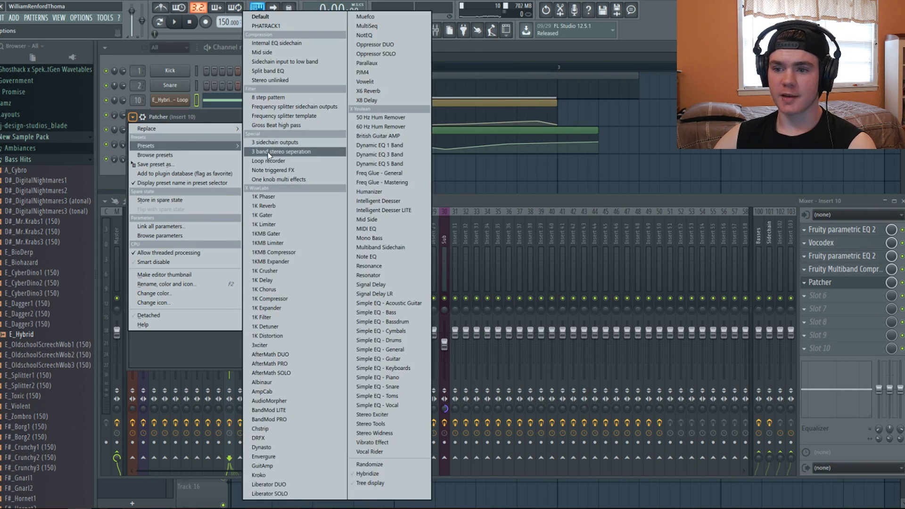
{"action": "left_click", "coordinate": [256, 30]}
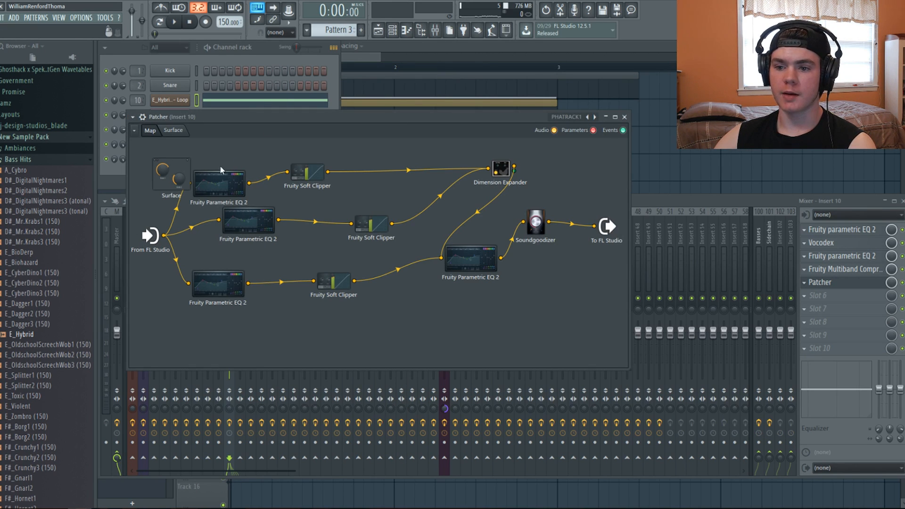
Step: Inspect the upper EQ, final EQ and Soundgoodizer in the Patcher map, and move Dimension Expander closer to the soft clippers
{"action": "double_click", "coordinate": [218, 179]}
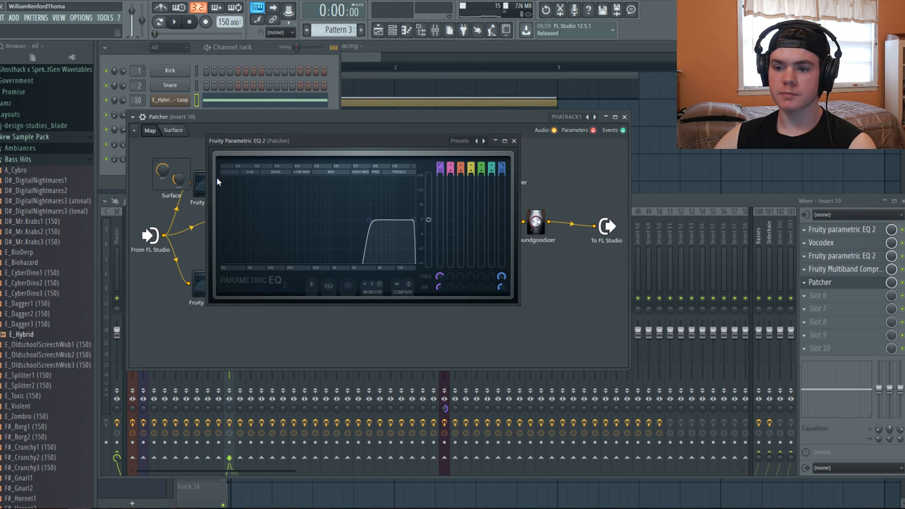
{"action": "left_click", "coordinate": [514, 141]}
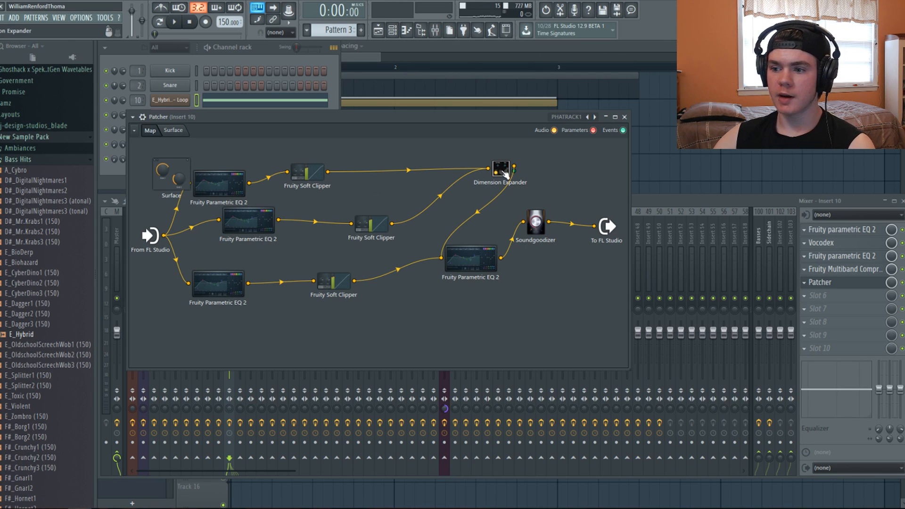
{"action": "left_click_drag", "start_coordinate": [506, 174], "coordinate": [452, 184]}
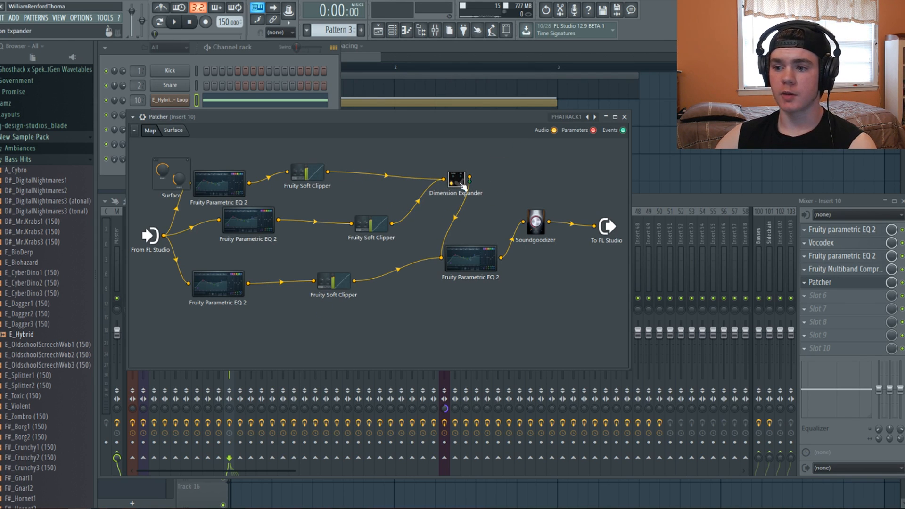
{"action": "double_click", "coordinate": [480, 260]}
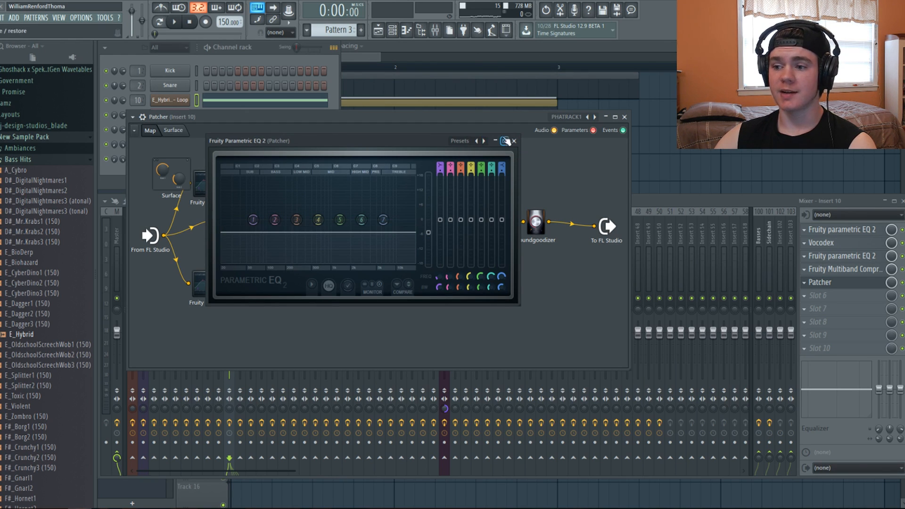
{"action": "left_click", "coordinate": [515, 141]}
{"action": "double_click", "coordinate": [543, 224]}
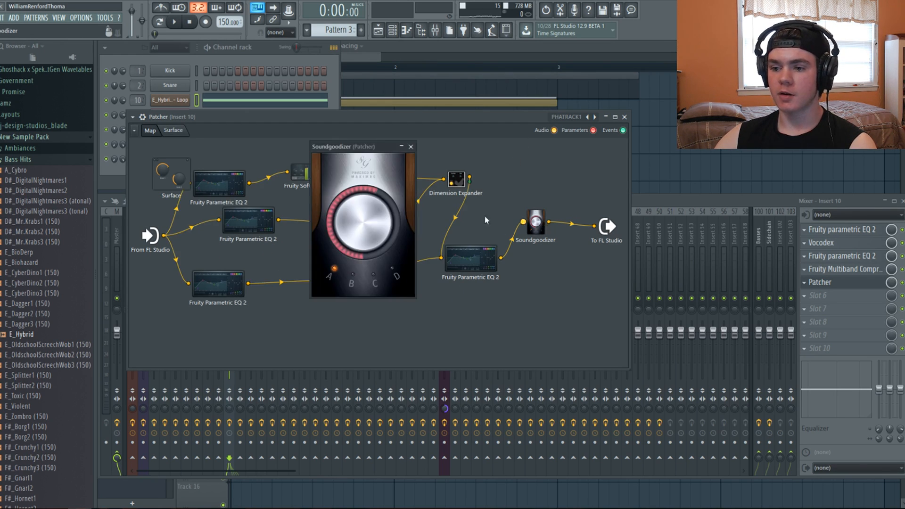
{"action": "left_click", "coordinate": [412, 147]}
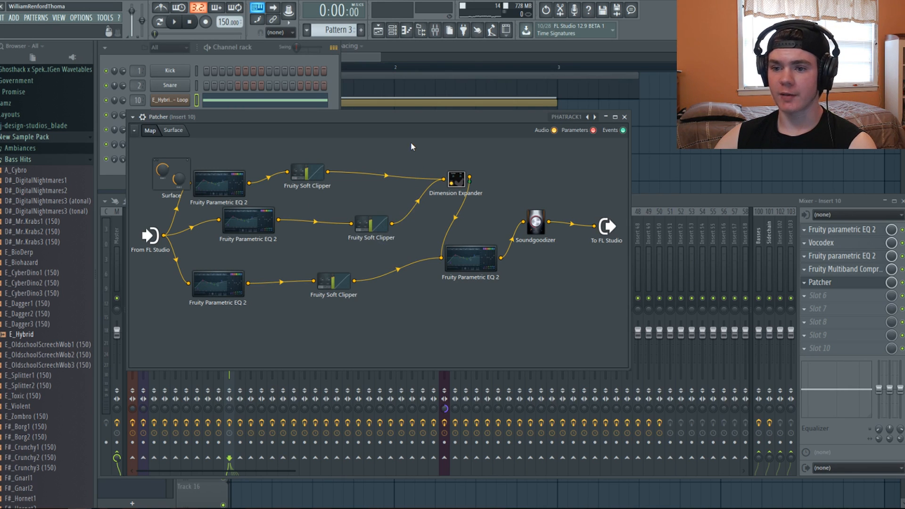
Step: Shape Patcher's final Parametric EQ 2 while listening, with a slight dip on band 2 and small boosts on bands 3 and 4
{"action": "key", "text": "space"}
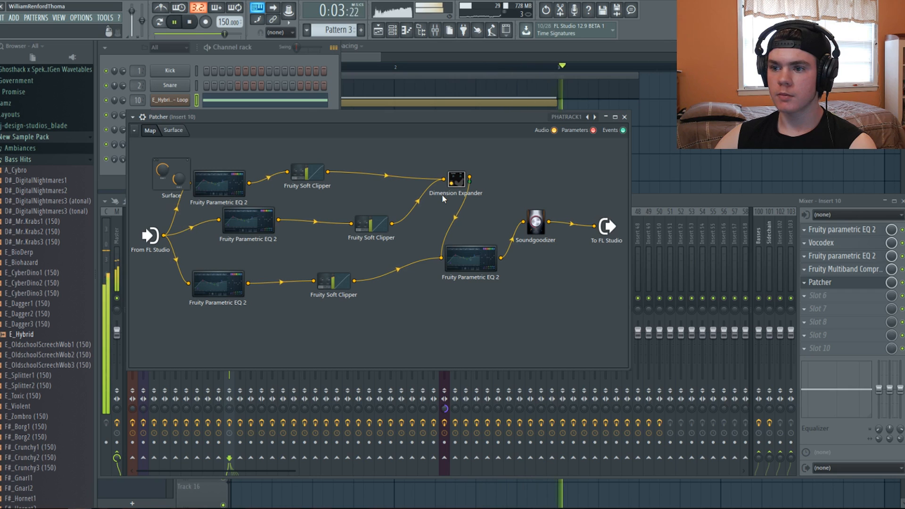
{"action": "key", "text": "space"}
{"action": "left_click", "coordinate": [469, 258]}
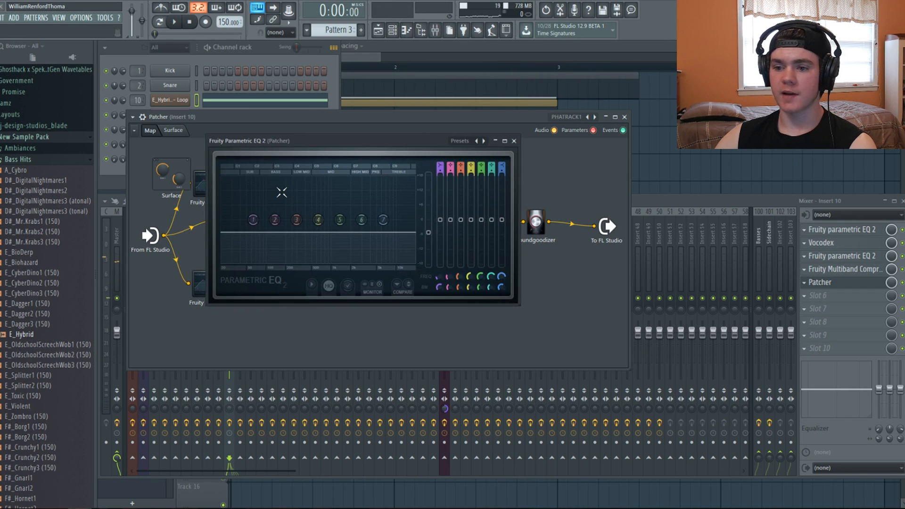
{"action": "key", "text": "space"}
{"action": "left_click_drag", "start_coordinate": [275, 220], "coordinate": [300, 200]}
{"action": "key", "text": "space"}
{"action": "key", "text": "space"}
{"action": "key", "text": "space"}
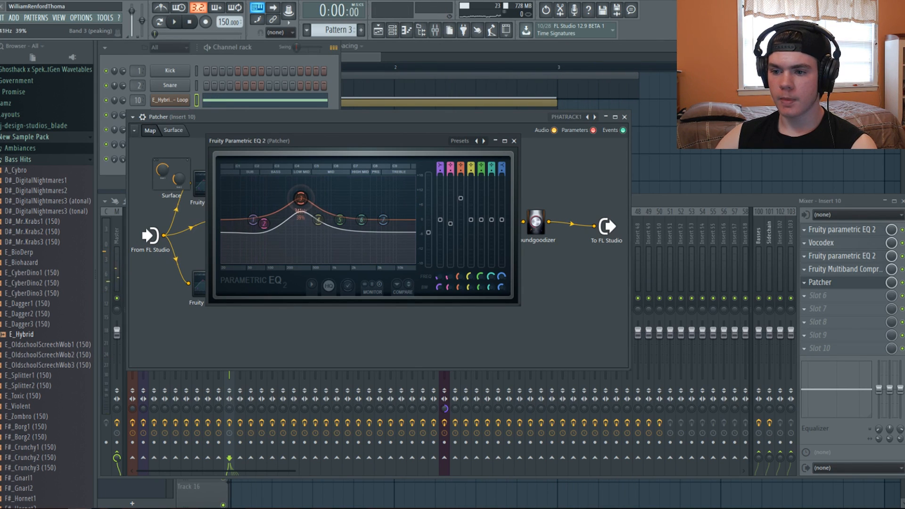
{"action": "key", "text": "space"}
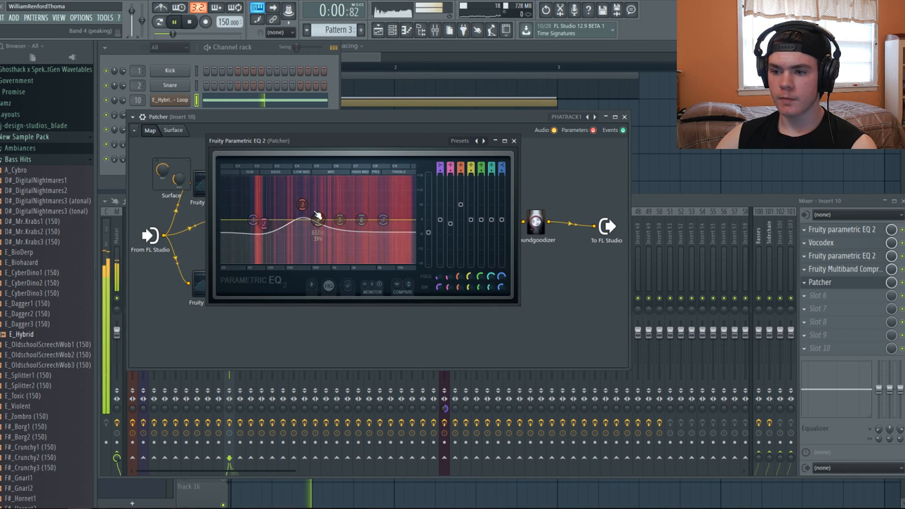
{"action": "left_click_drag", "start_coordinate": [302, 204], "coordinate": [326, 215]}
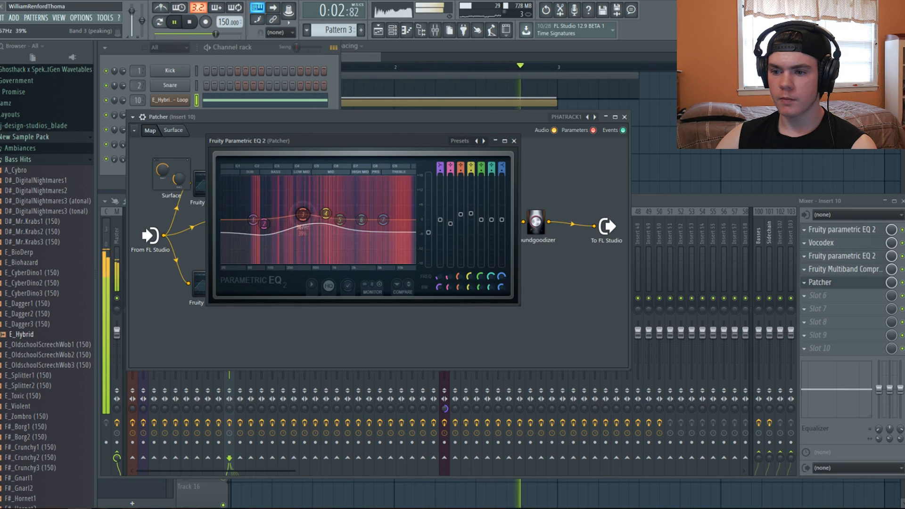
Step: Audition Patcher's Soundgoodizer at full amount, reduce it to well below half and stop playback
{"action": "left_click", "coordinate": [536, 222]}
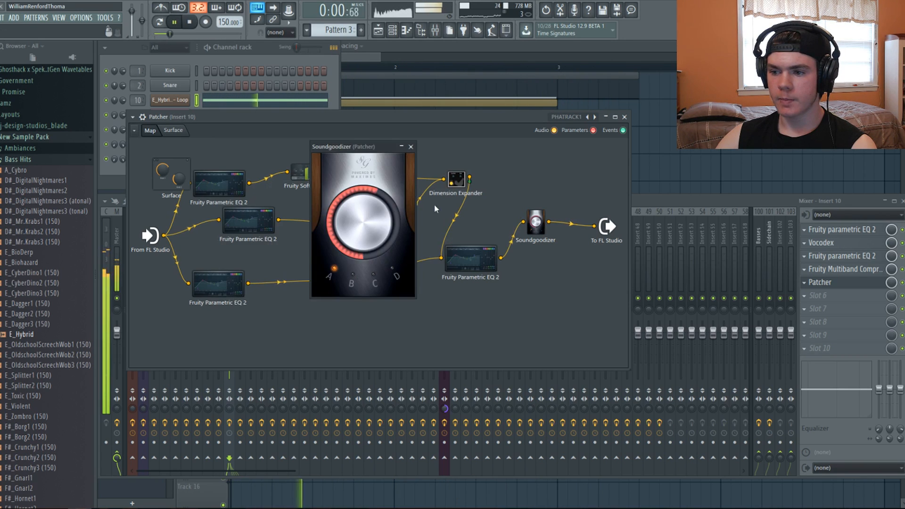
{"action": "left_click_drag", "start_coordinate": [363, 222], "coordinate": [363, 156]}
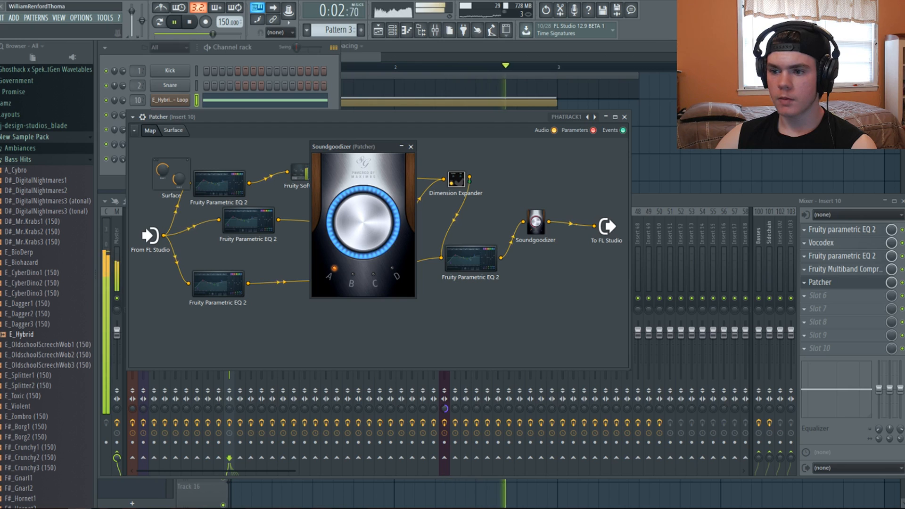
{"action": "left_click_drag", "start_coordinate": [389, 207], "coordinate": [389, 256]}
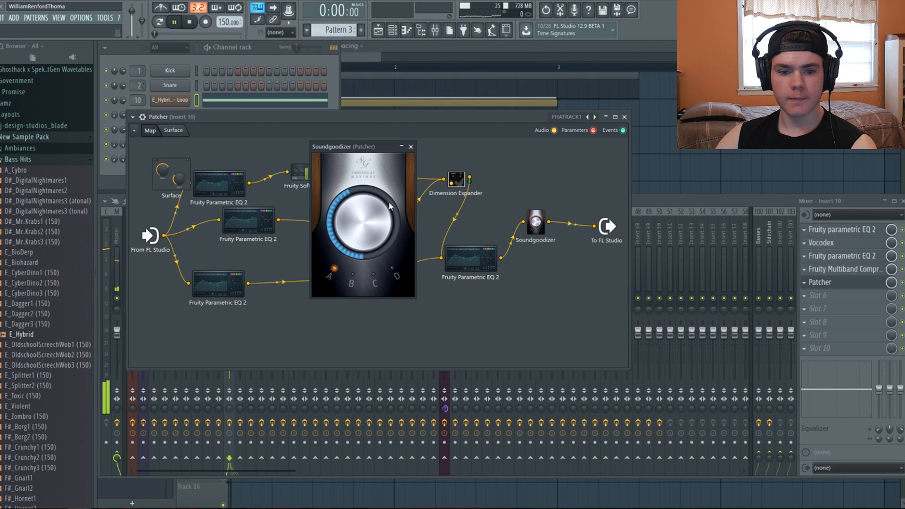
{"action": "key", "text": "space"}
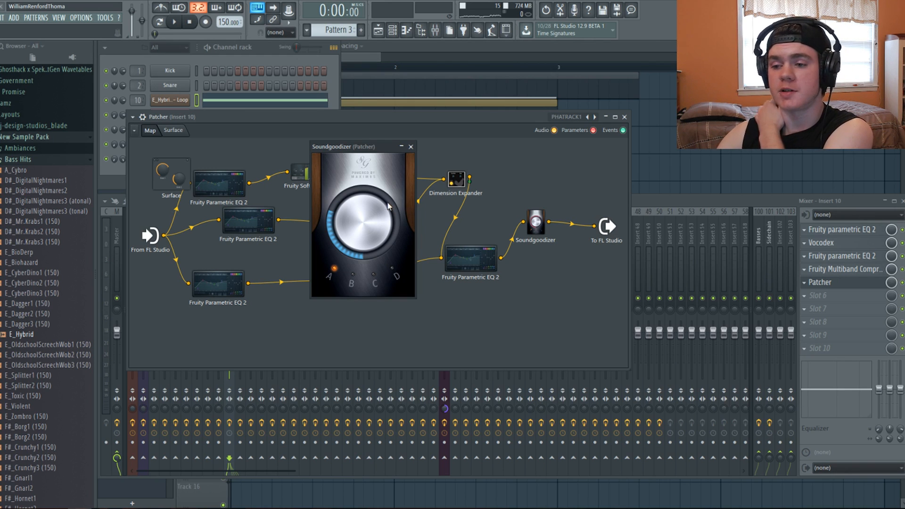
Step: Try OTT in slot 6 of Insert 10 and look through its plugin wrapper settings
{"action": "left_click", "coordinate": [804, 296]}
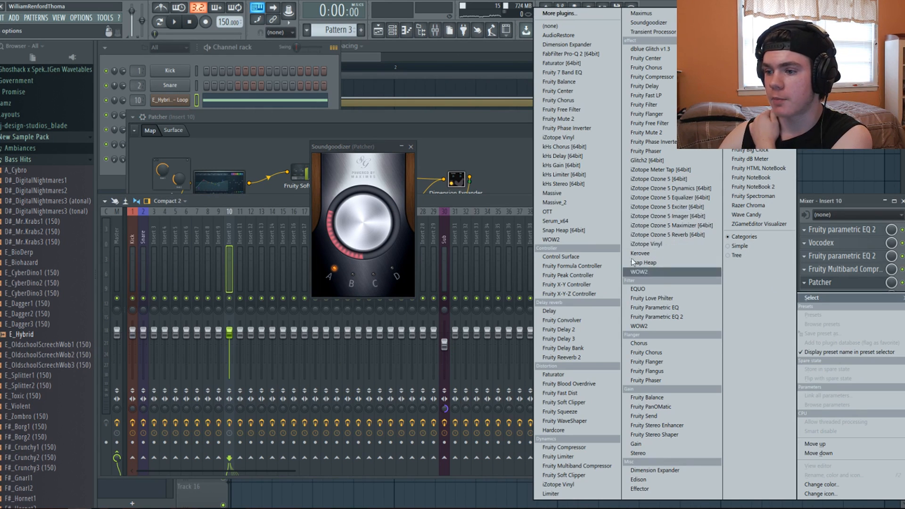
{"action": "left_click", "coordinate": [601, 216]}
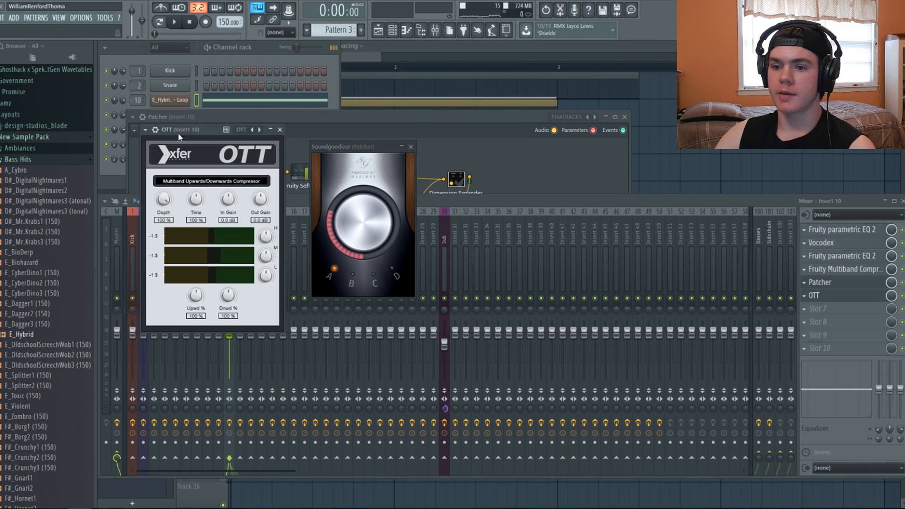
{"action": "left_click", "coordinate": [162, 130]}
{"action": "left_click", "coordinate": [179, 146]}
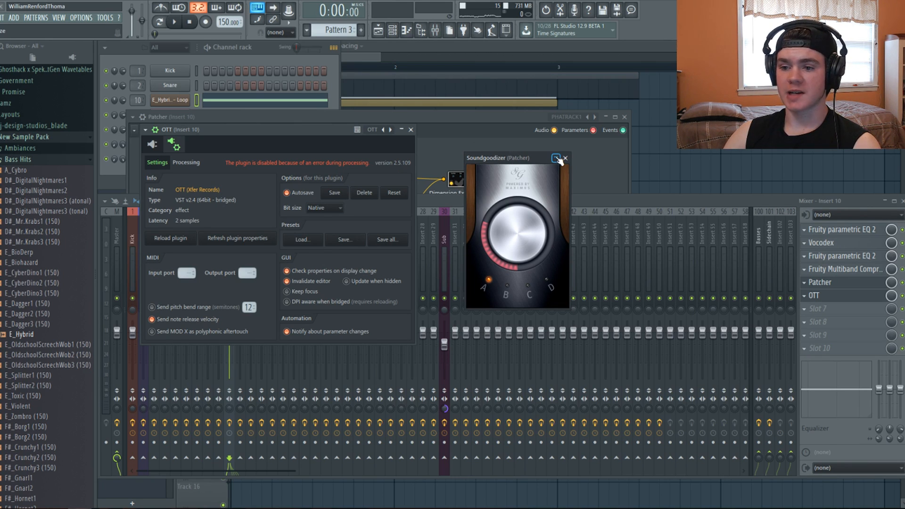
{"action": "left_click", "coordinate": [152, 145]}
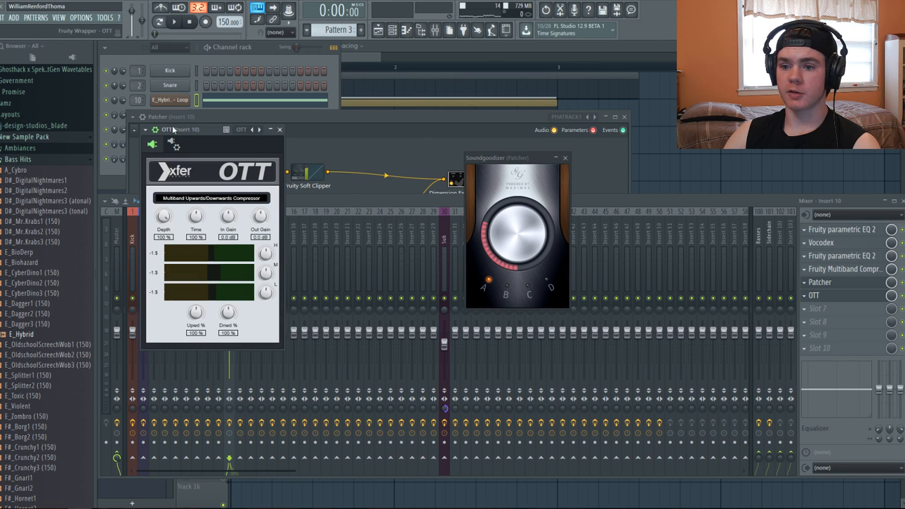
{"action": "left_click", "coordinate": [155, 130]}
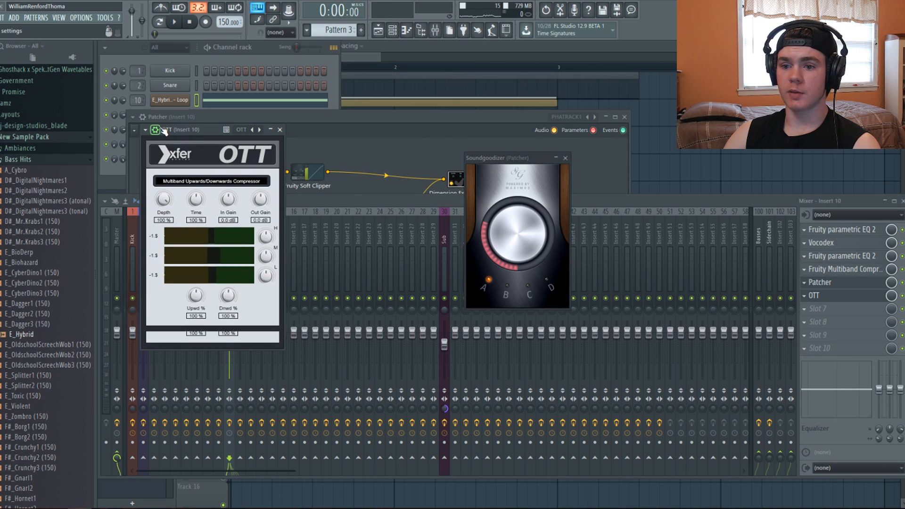
Step: Close OTT and remove it from slot 6 of Insert 10
{"action": "left_click", "coordinate": [280, 130]}
{"action": "left_click", "coordinate": [809, 298]}
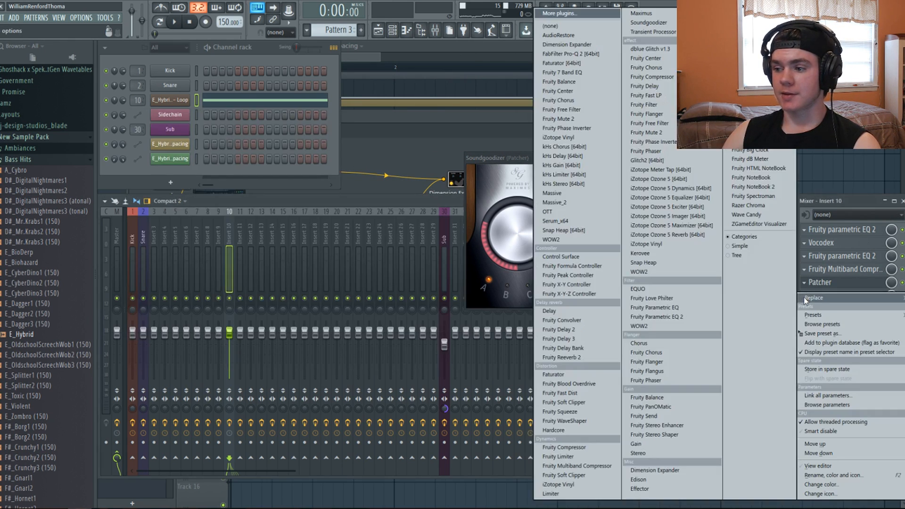
{"action": "left_click", "coordinate": [578, 24]}
Step: Close Soundgoodizer and inspect the threshold and post controls of Patcher's lower Fruity Soft Clipper while listening to the loop
{"action": "key", "text": "space"}
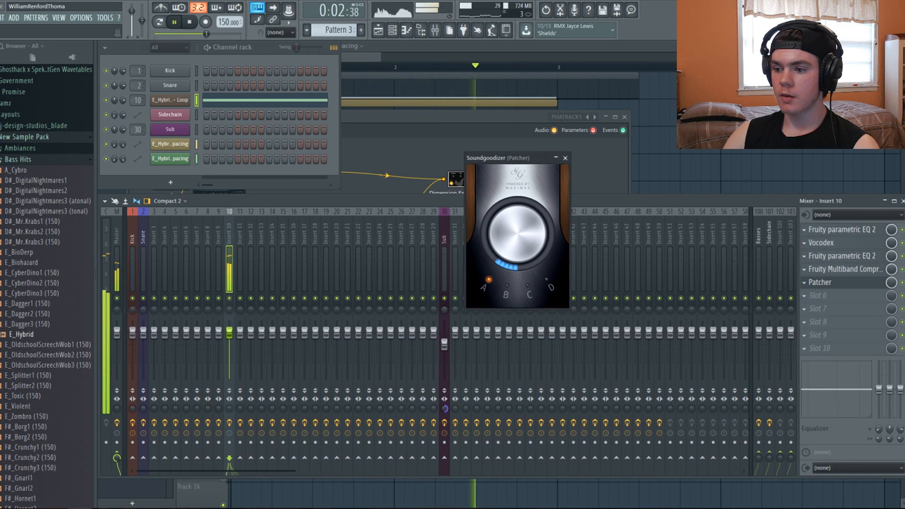
{"action": "left_click", "coordinate": [565, 158]}
{"action": "left_click", "coordinate": [511, 116]}
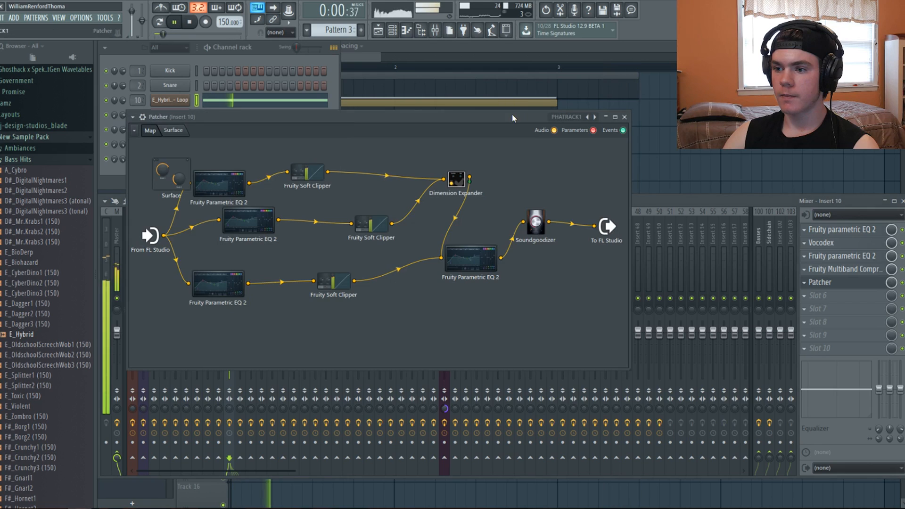
{"action": "double_click", "coordinate": [351, 280]}
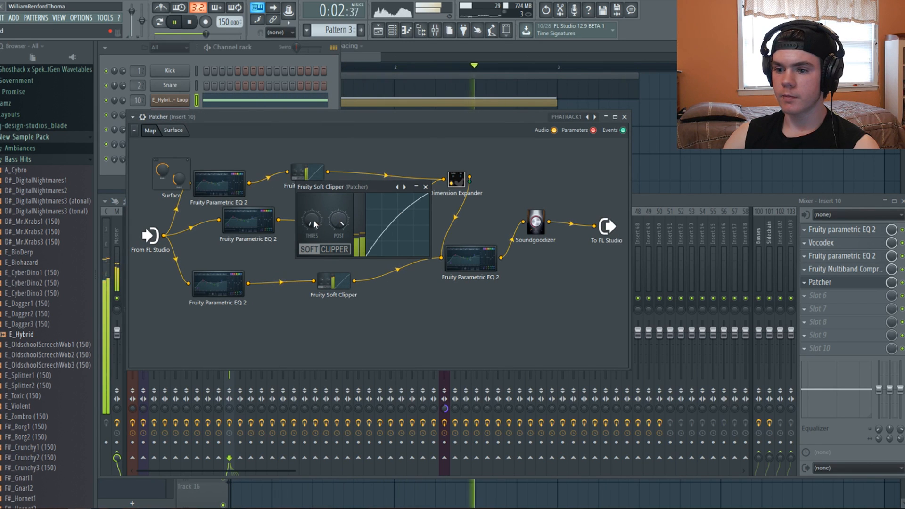
{"action": "left_click_drag", "start_coordinate": [315, 225], "coordinate": [343, 221]}
{"action": "key", "text": "space"}
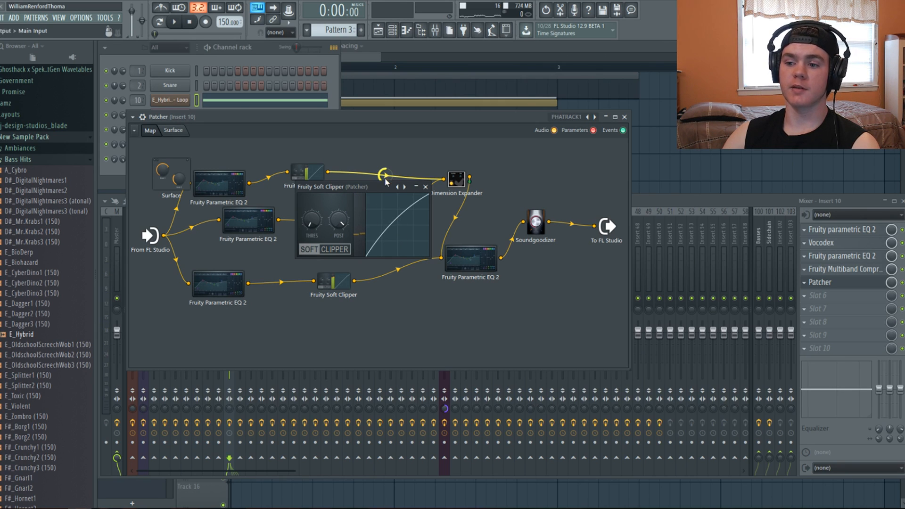
{"action": "key", "text": "space"}
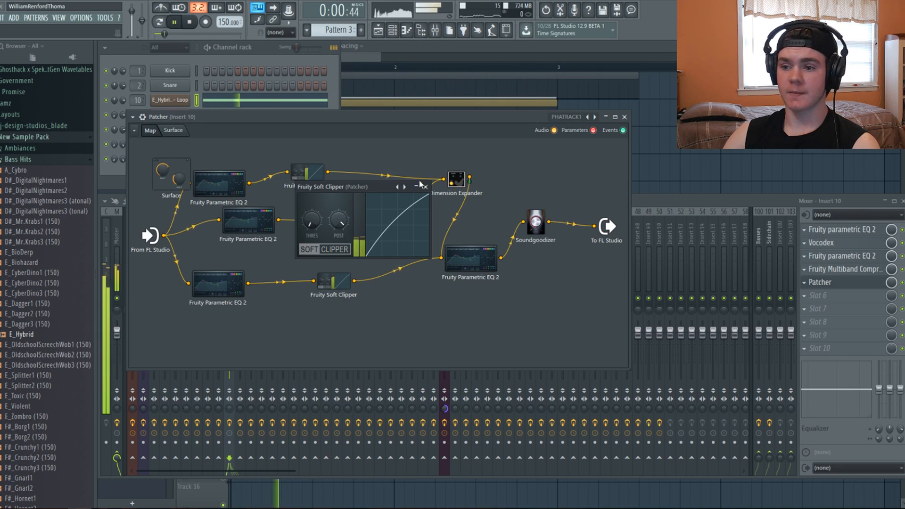
{"action": "left_click", "coordinate": [425, 187]}
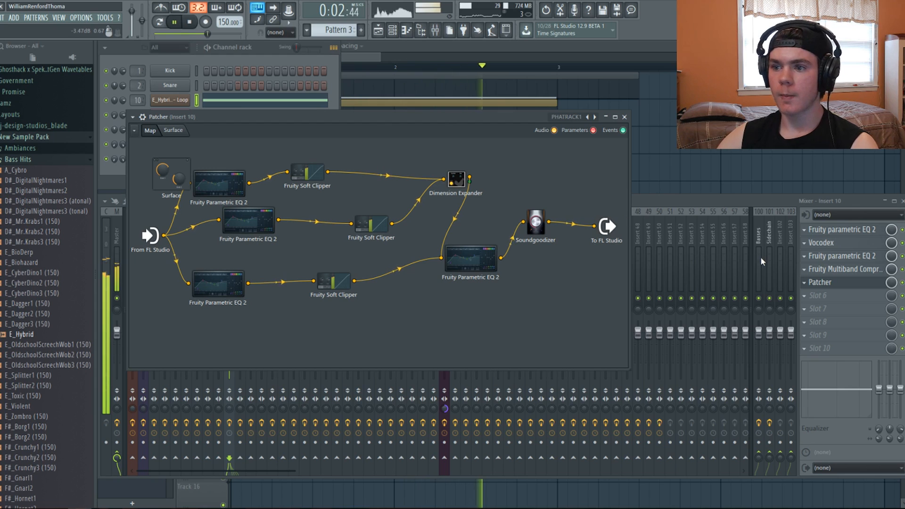
{"action": "key", "text": "space"}
Step: Close Patcher and add Maximus to slot 6 of Insert 10
{"action": "left_click", "coordinate": [831, 283]}
{"action": "left_click", "coordinate": [820, 296]}
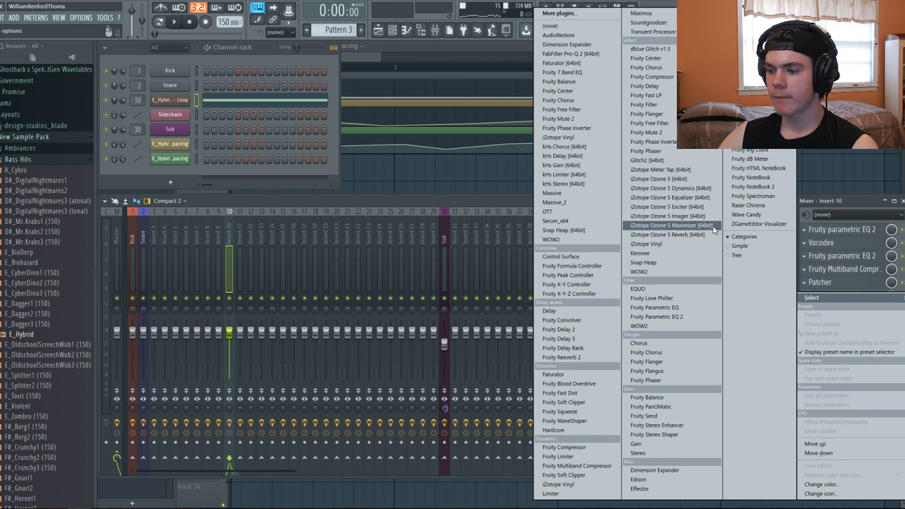
{"action": "left_click", "coordinate": [671, 17]}
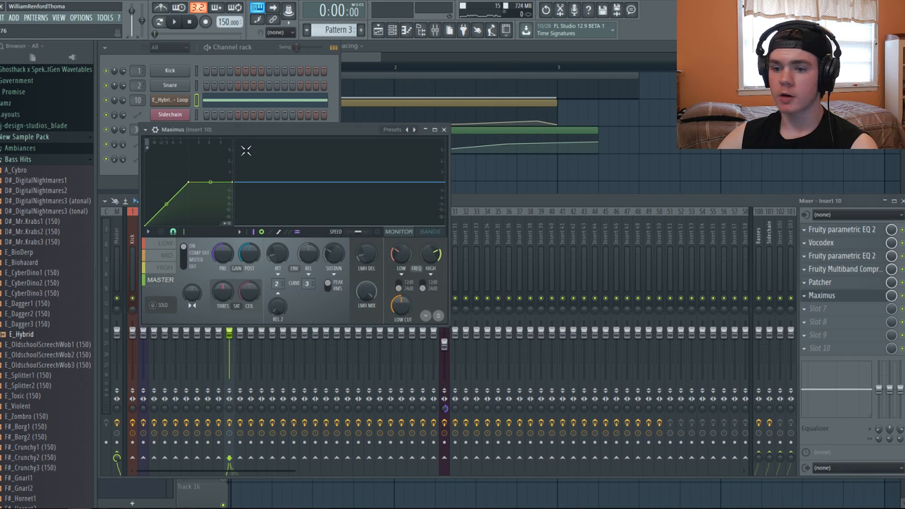
Step: Solo the low band in Maximus during playback and switch its display to the frequency bands view
{"action": "key", "text": "space"}
{"action": "left_click", "coordinate": [163, 243]}
{"action": "left_click", "coordinate": [153, 305]}
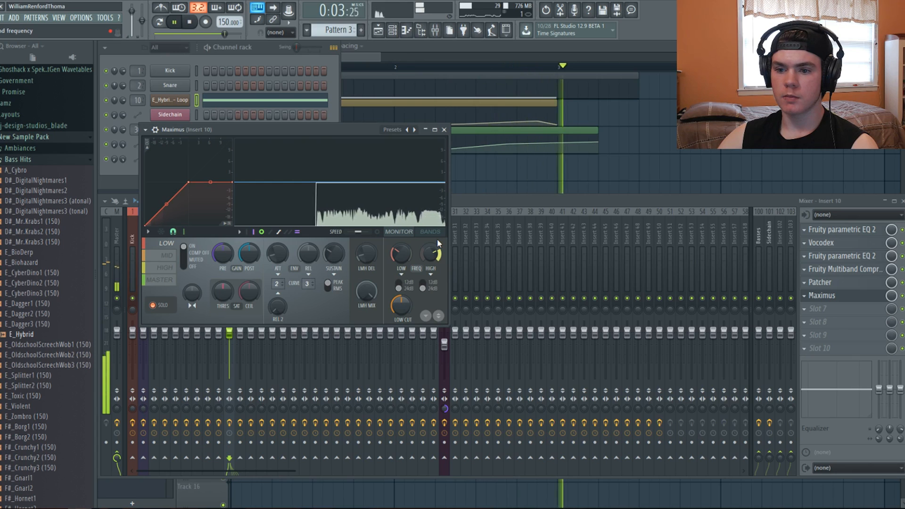
{"action": "left_click", "coordinate": [401, 232]}
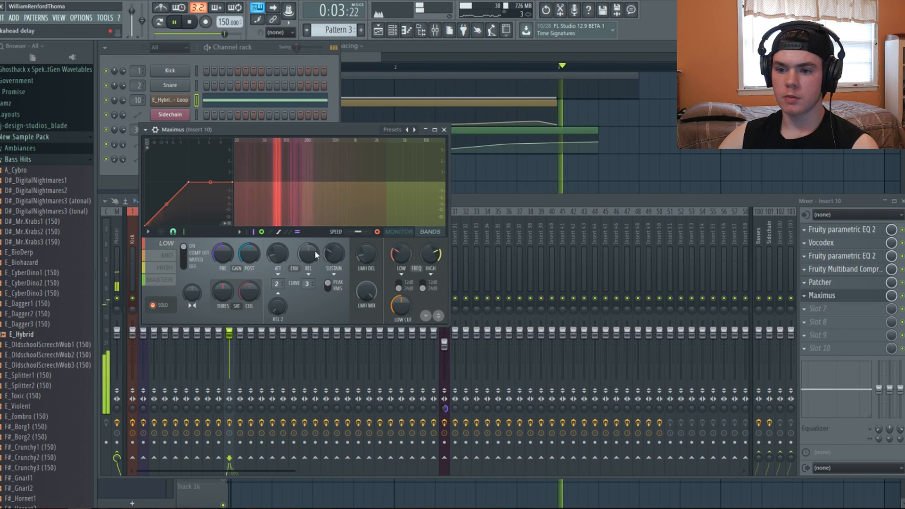
Step: Shape Maximus's mid-band curve with an added point lifting quiet levels and a slightly lowered knee, then audition the high band
{"action": "left_click", "coordinate": [166, 256]}
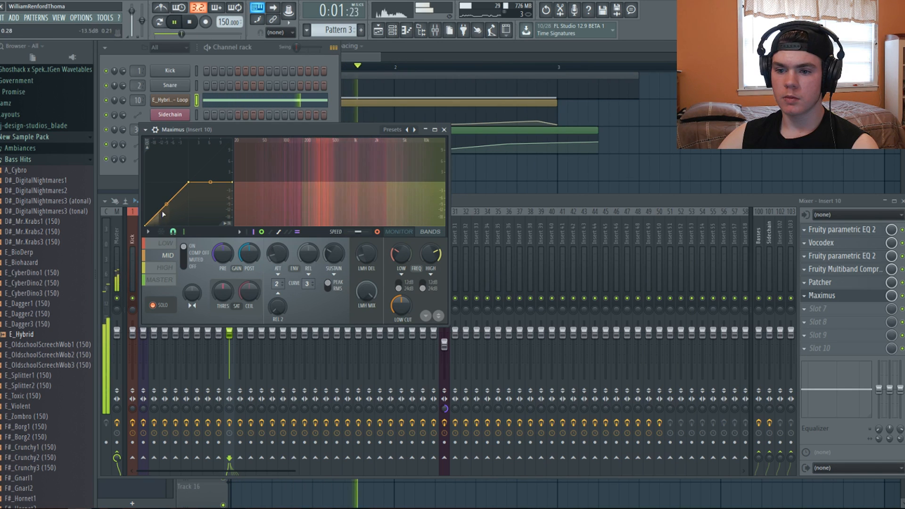
{"action": "right_click", "coordinate": [158, 211]}
{"action": "left_click_drag", "start_coordinate": [157, 211], "coordinate": [158, 203]}
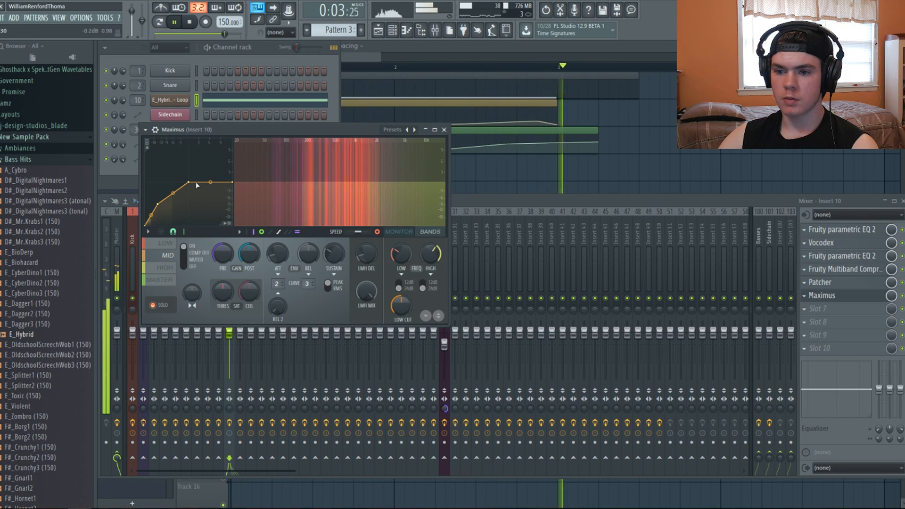
{"action": "left_click_drag", "start_coordinate": [189, 182], "coordinate": [190, 188]}
{"action": "left_click", "coordinate": [168, 268]}
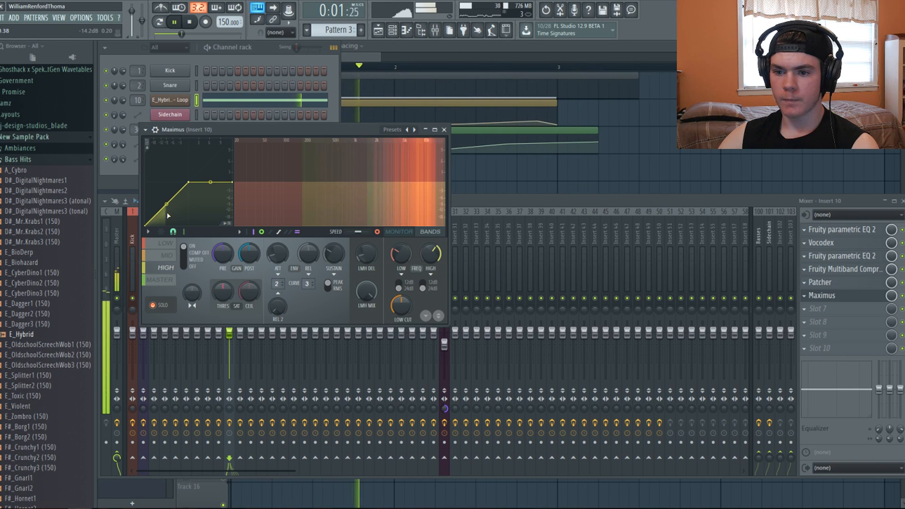
{"action": "key", "text": "space"}
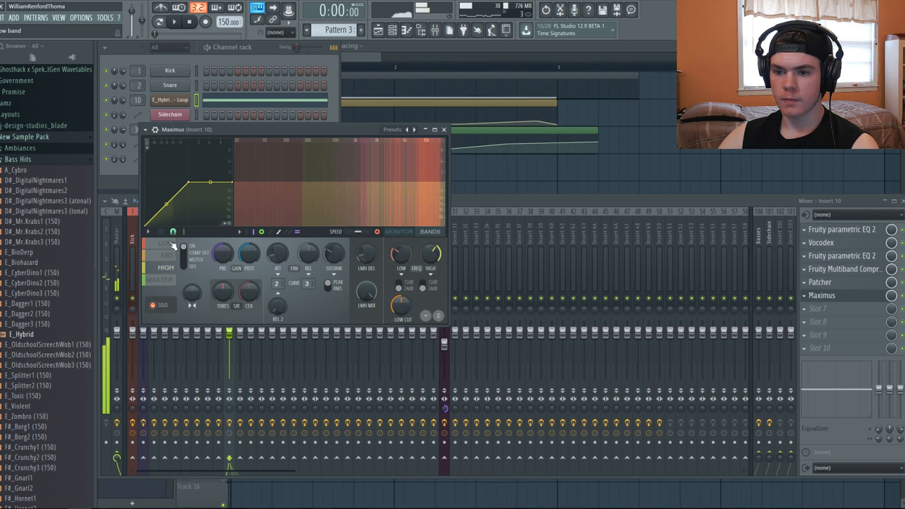
Step: Turn off band solo in Maximus and raise the mid band's post gain while auditioning the loop
{"action": "left_click", "coordinate": [167, 256]}
{"action": "key", "text": "space"}
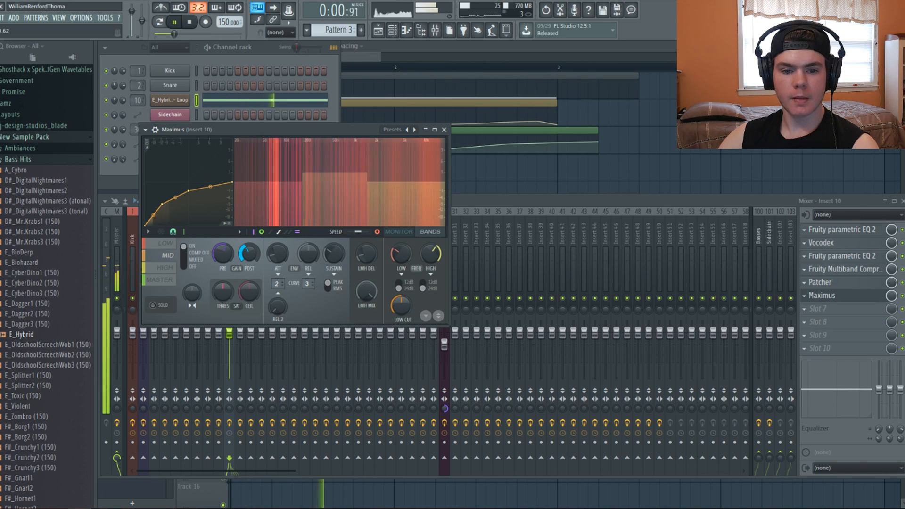
{"action": "key", "text": "space"}
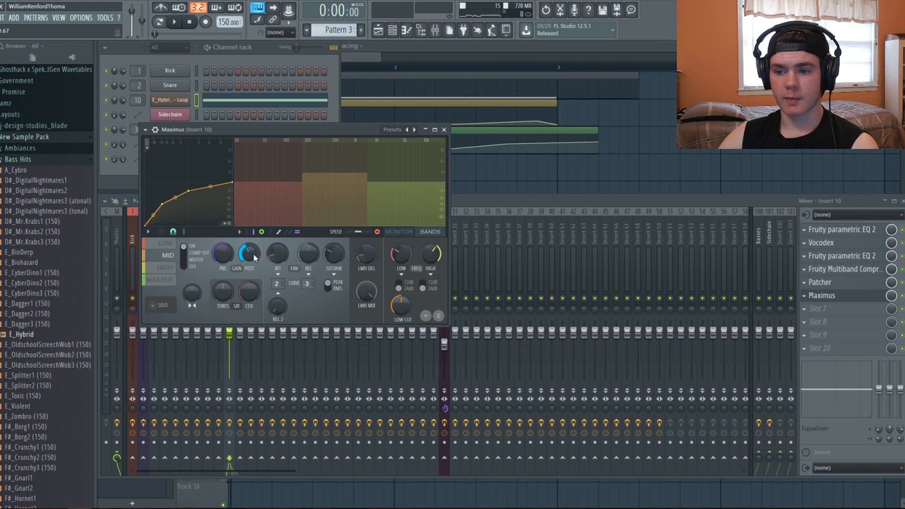
{"action": "key", "text": "space"}
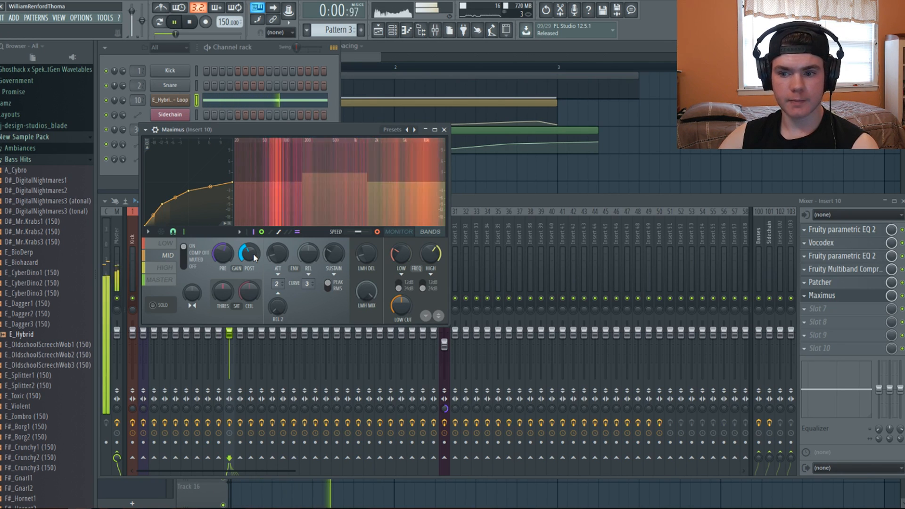
{"action": "left_click_drag", "start_coordinate": [255, 257], "coordinate": [255, 257]}
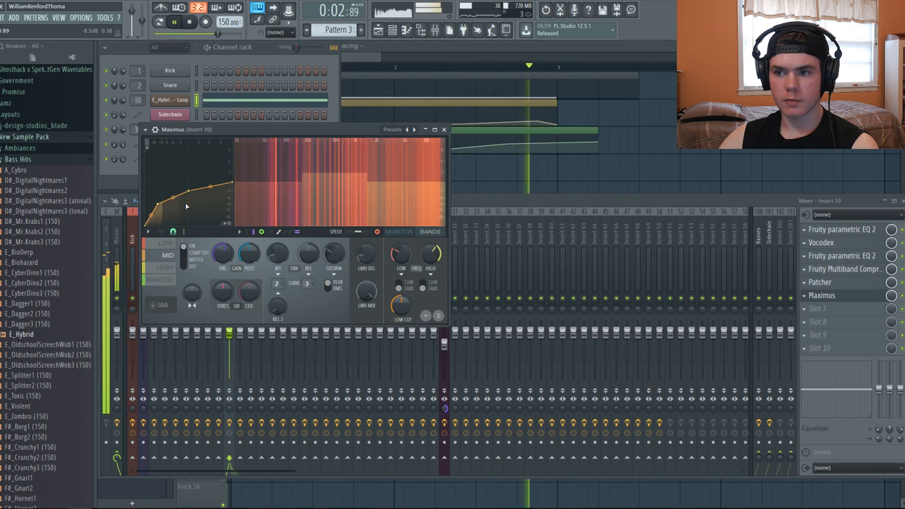
{"action": "key", "text": "space"}
Step: Close Maximus and add Fruity Parametric EQ 2 to slot 7 of Insert 10
{"action": "left_click", "coordinate": [831, 296]}
{"action": "left_click", "coordinate": [824, 309]}
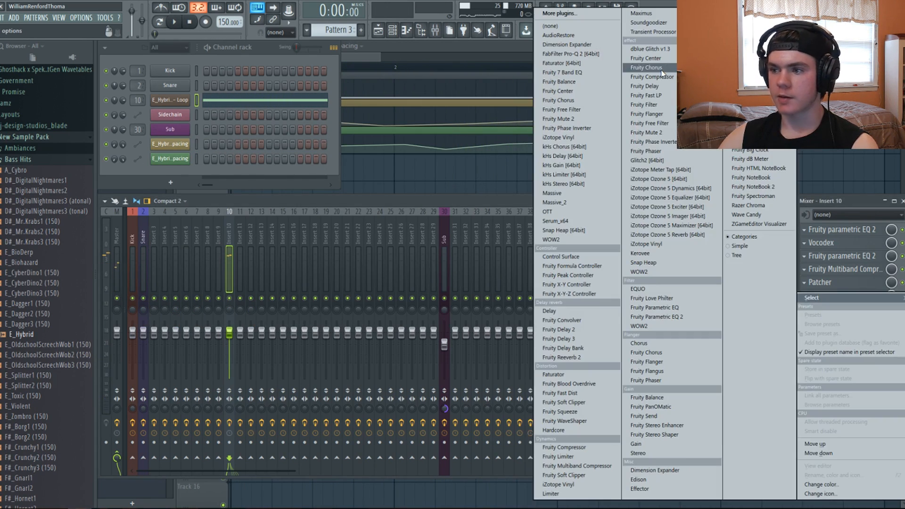
{"action": "left_click", "coordinate": [670, 317]}
Step: Try a slight cut on band 4 of the new EQ while the loop plays
{"action": "key", "text": "space"}
{"action": "mouse_move", "coordinate": [263, 221]}
{"action": "left_mouse_down"}
{"action": "mouse_move", "coordinate": [262, 204]}
{"action": "mouse_move", "coordinate": [262, 228]}
{"action": "left_mouse_up"}
{"action": "key", "text": "space"}
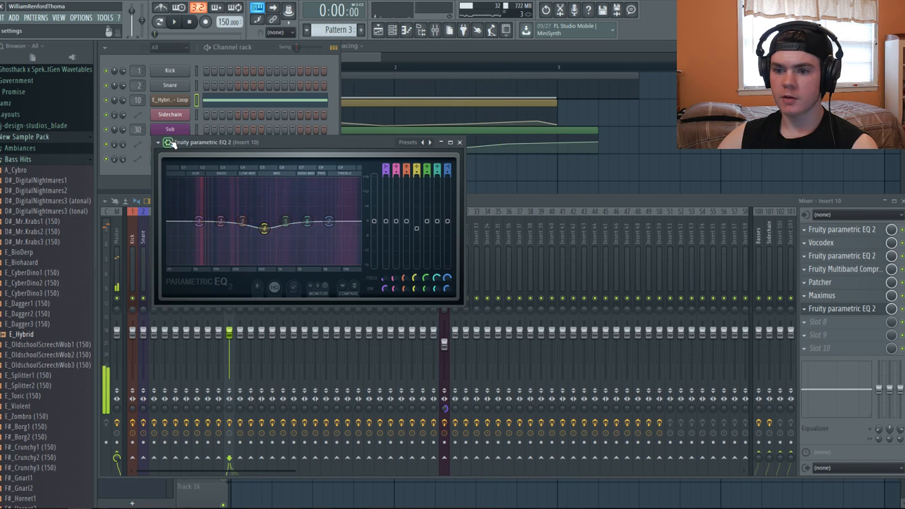
Step: Load the Growls preset in the slot 7 Parametric EQ 2
{"action": "left_click", "coordinate": [158, 142]}
{"action": "mouse_move", "coordinate": [170, 172]}
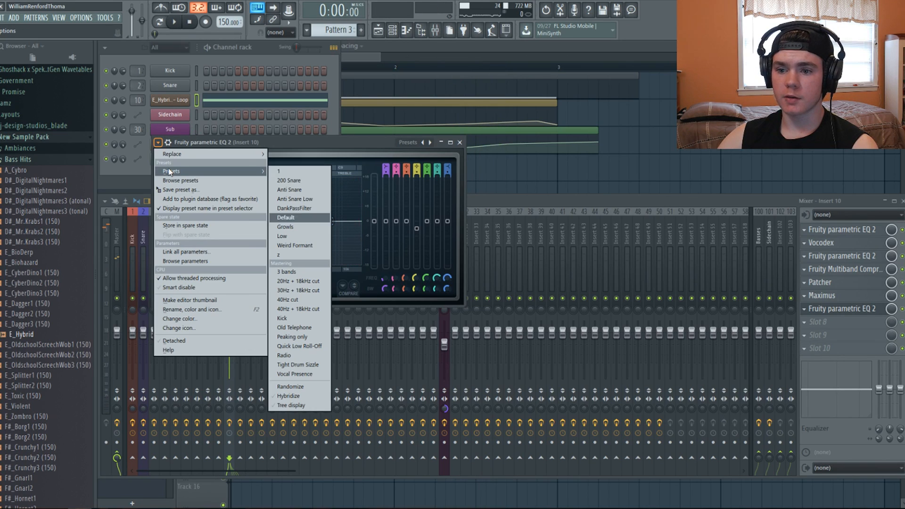
{"action": "left_click", "coordinate": [294, 226]}
{"action": "left_click", "coordinate": [352, 224]}
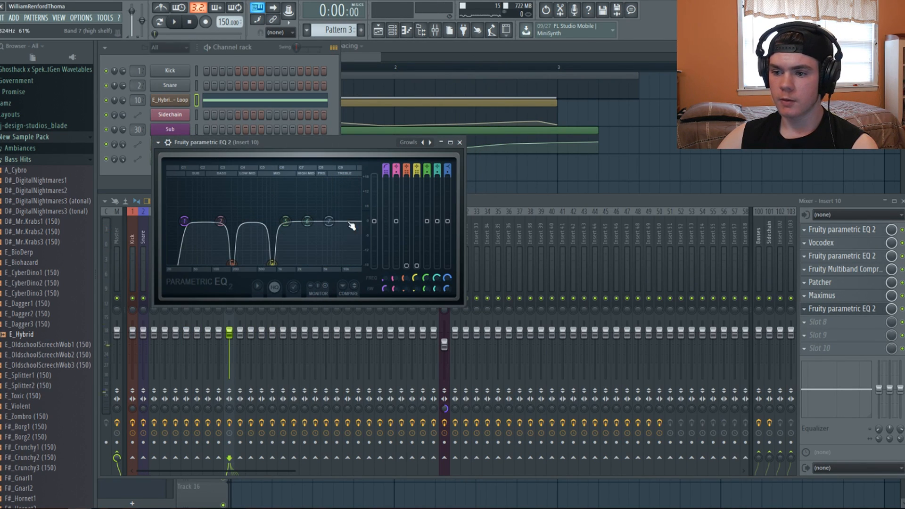
Step: Move the EQ's band 1 low cut to the lowest frequencies and reduce the band 3 and 4 notches to moderate cuts
{"action": "key", "text": "space"}
{"action": "left_click_drag", "start_coordinate": [185, 221], "coordinate": [168, 221]}
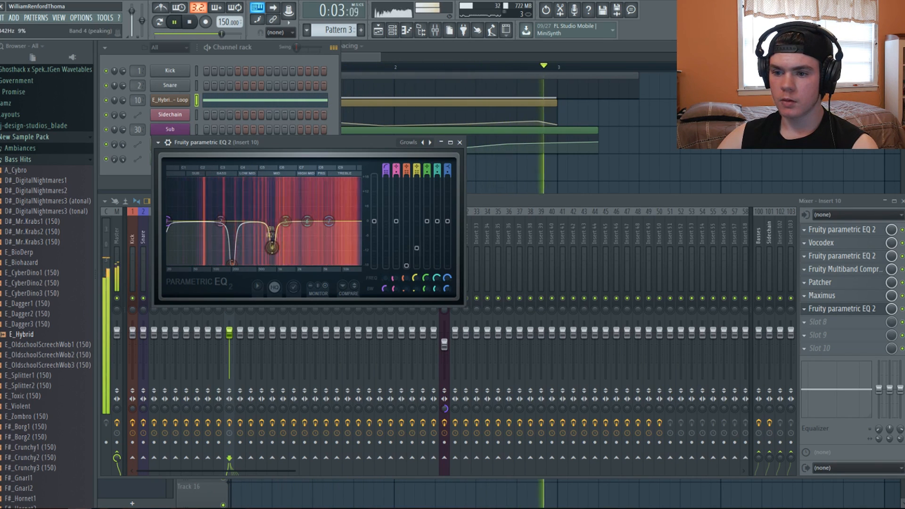
{"action": "left_click_drag", "start_coordinate": [273, 263], "coordinate": [272, 240]}
{"action": "left_click_drag", "start_coordinate": [232, 261], "coordinate": [231, 216]}
{"action": "left_click_drag", "start_coordinate": [232, 234], "coordinate": [232, 239]}
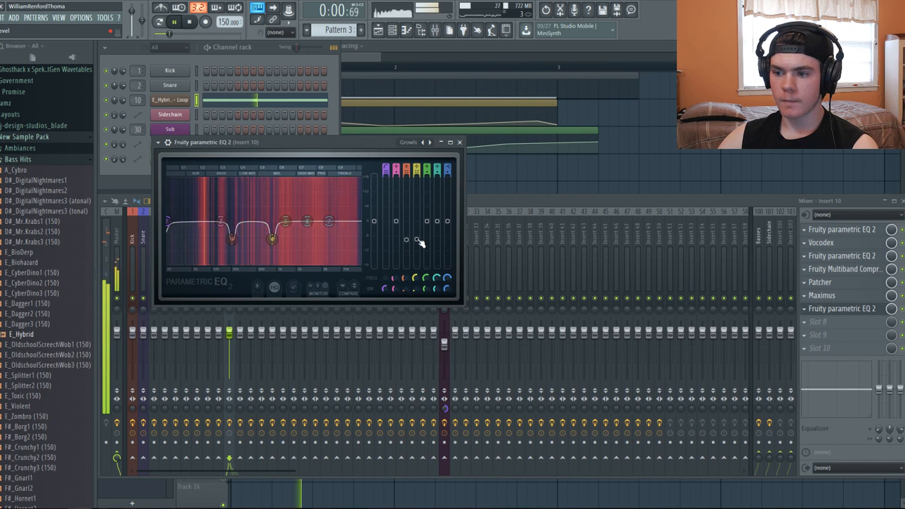
Step: Sweep band 4 by ear and settle on a moderate cut near 665 Hz, then deepen band 3's cut slightly
{"action": "left_click_drag", "start_coordinate": [418, 239], "coordinate": [417, 266]}
{"action": "mouse_move", "coordinate": [265, 261]}
{"action": "left_mouse_down"}
{"action": "mouse_move", "coordinate": [281, 261]}
{"action": "mouse_move", "coordinate": [255, 261]}
{"action": "mouse_move", "coordinate": [288, 261]}
{"action": "mouse_move", "coordinate": [266, 262]}
{"action": "left_mouse_up"}
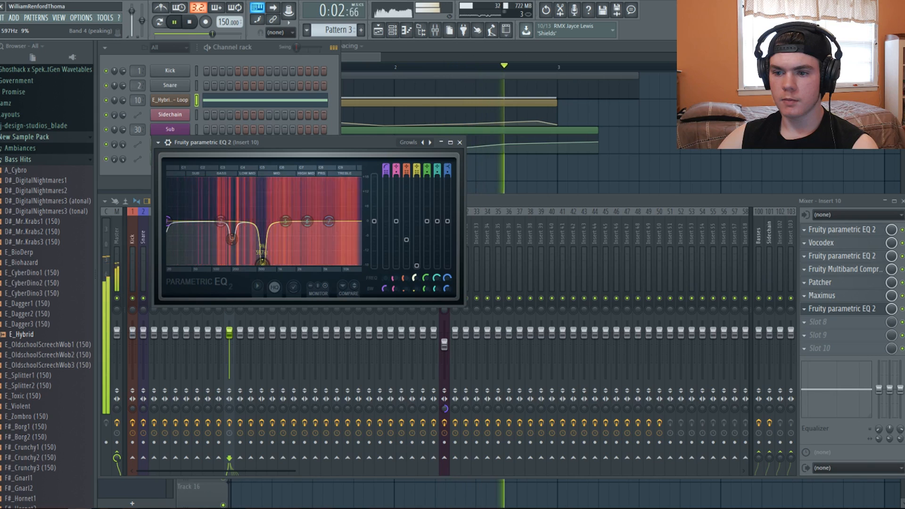
{"action": "left_click_drag", "start_coordinate": [417, 266], "coordinate": [417, 181]}
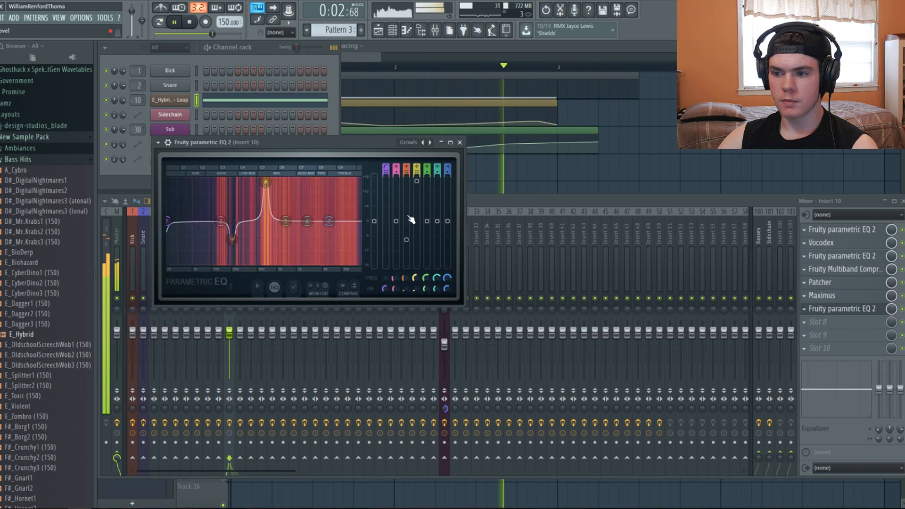
{"action": "left_click_drag", "start_coordinate": [265, 182], "coordinate": [265, 240]}
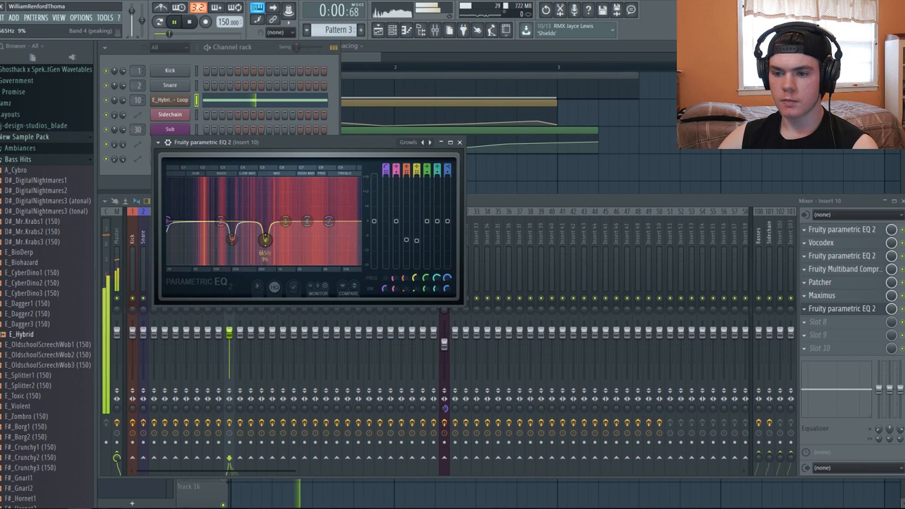
{"action": "mouse_move", "coordinate": [406, 239]}
{"action": "left_mouse_down"}
{"action": "mouse_move", "coordinate": [406, 178]}
{"action": "mouse_move", "coordinate": [407, 265]}
{"action": "mouse_move", "coordinate": [406, 221]}
{"action": "mouse_move", "coordinate": [406, 245]}
{"action": "left_mouse_up"}
{"action": "key", "text": "space"}
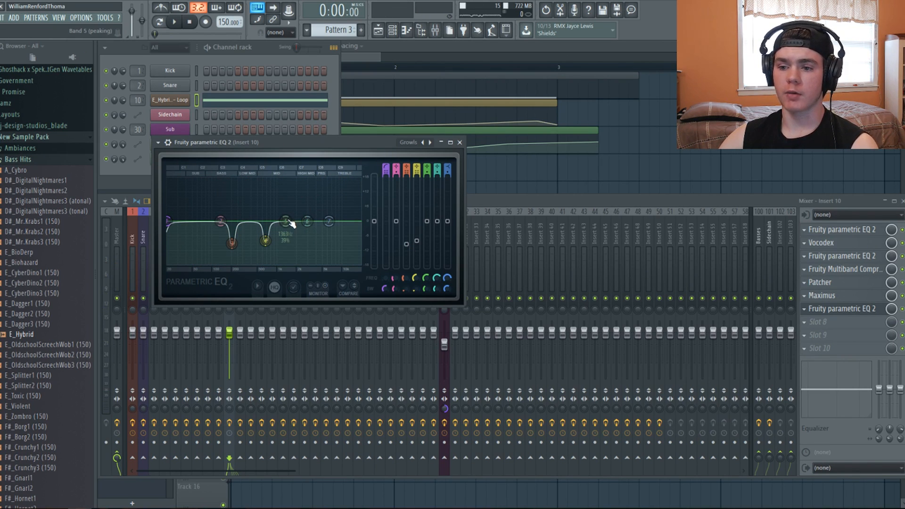
Step: Lower bands 5 and 6 slightly, band 6 near 3594 Hz, and compare the playing loop with the slot 7 EQ bypassed
{"action": "key", "text": "space"}
{"action": "left_click_drag", "start_coordinate": [286, 221], "coordinate": [322, 230]}
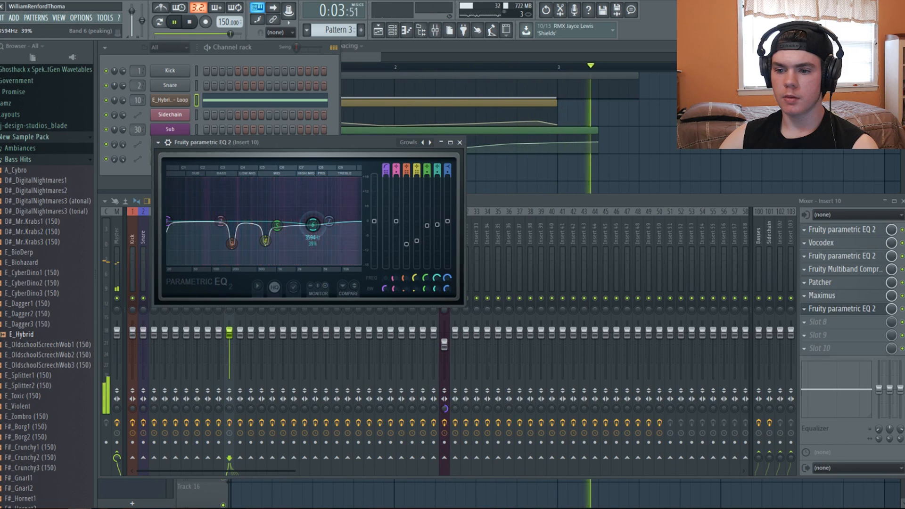
{"action": "key", "text": "space"}
{"action": "left_click", "coordinate": [902, 309]}
{"action": "key", "text": "space"}
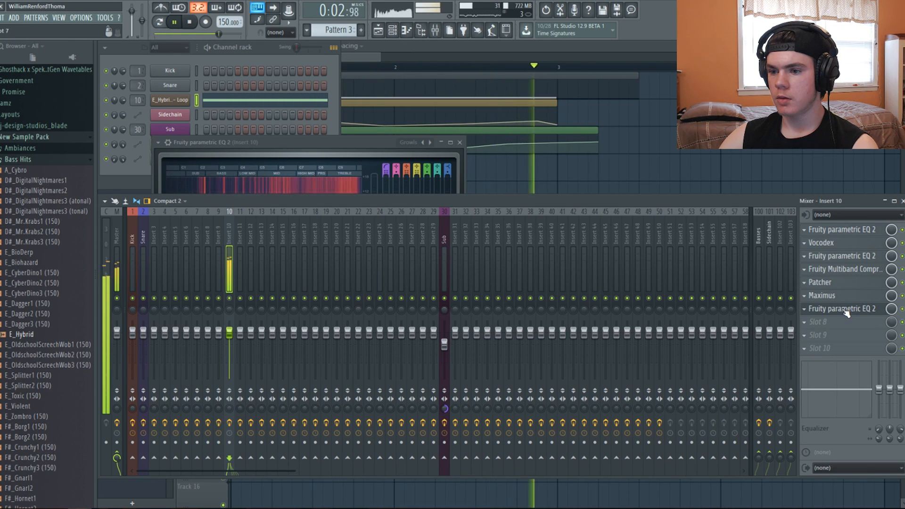
{"action": "key", "text": "space"}
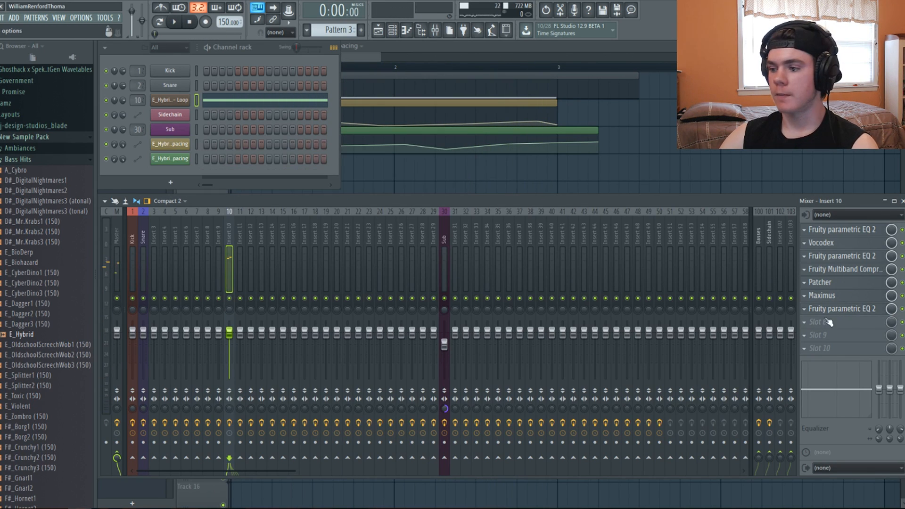
Step: Load the Stereo effect in slot 8 of Insert 10 and try a slightly greater Width while the loop plays
{"action": "left_click", "coordinate": [819, 320]}
{"action": "mouse_move", "coordinate": [817, 297]}
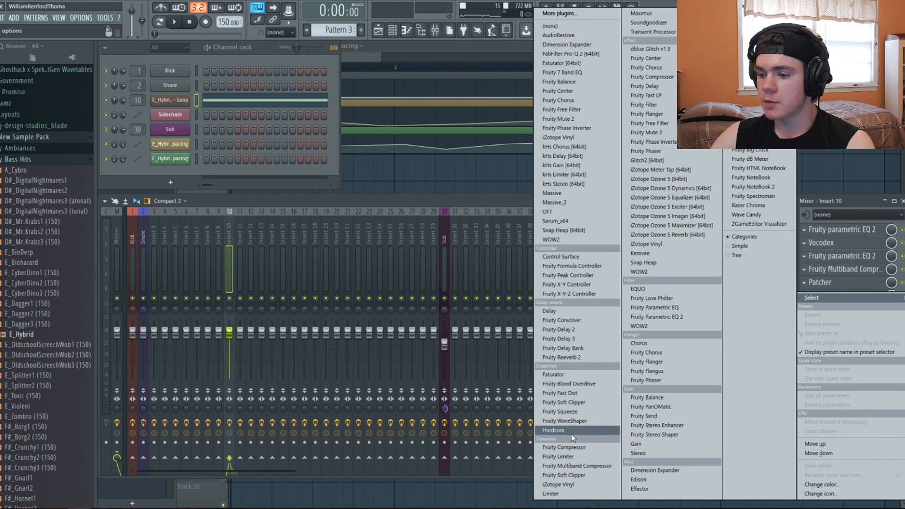
{"action": "left_click", "coordinate": [638, 453]}
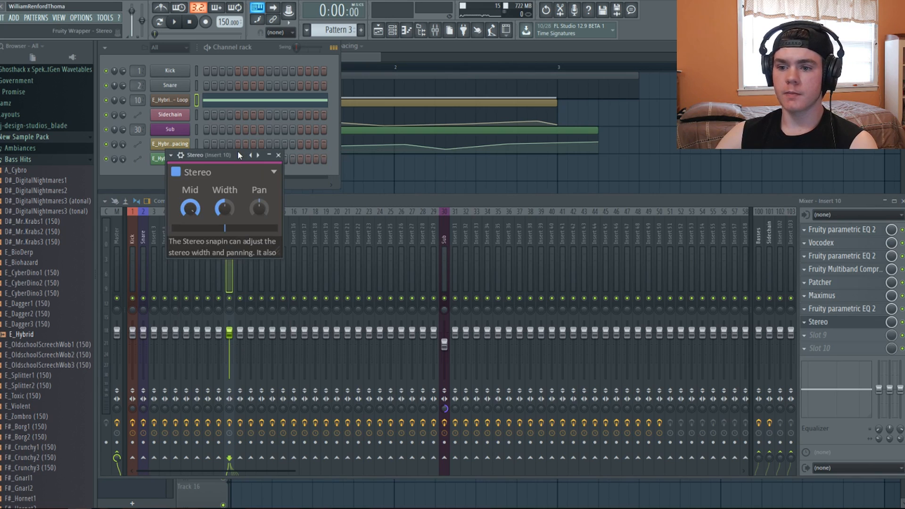
{"action": "key", "text": "space"}
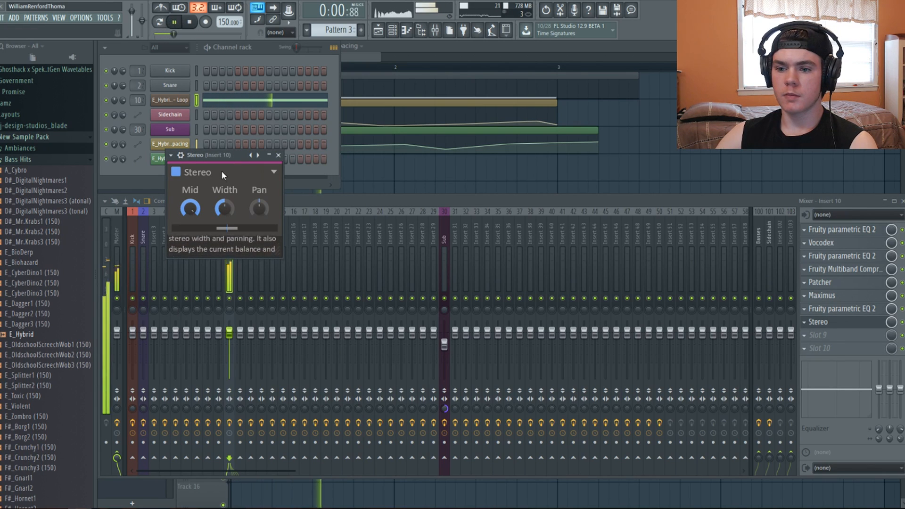
{"action": "left_click_drag", "start_coordinate": [224, 209], "coordinate": [224, 195]}
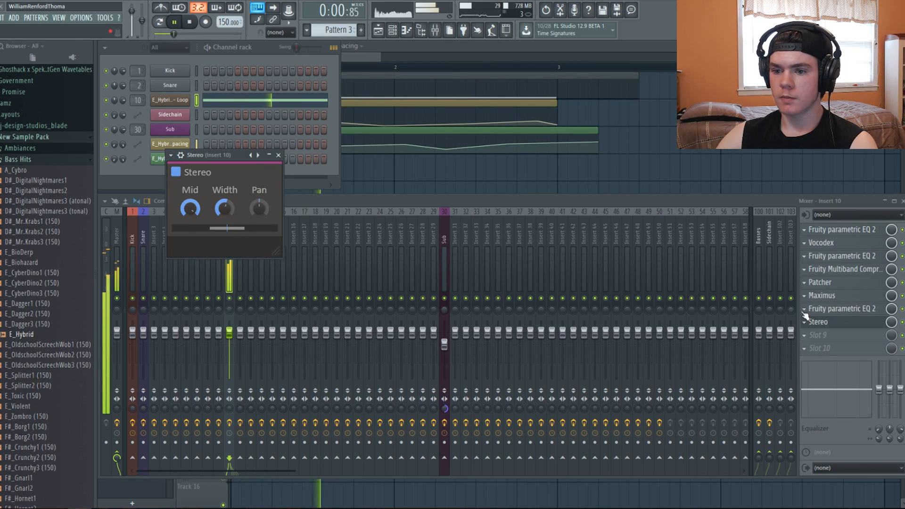
{"action": "key", "text": "space"}
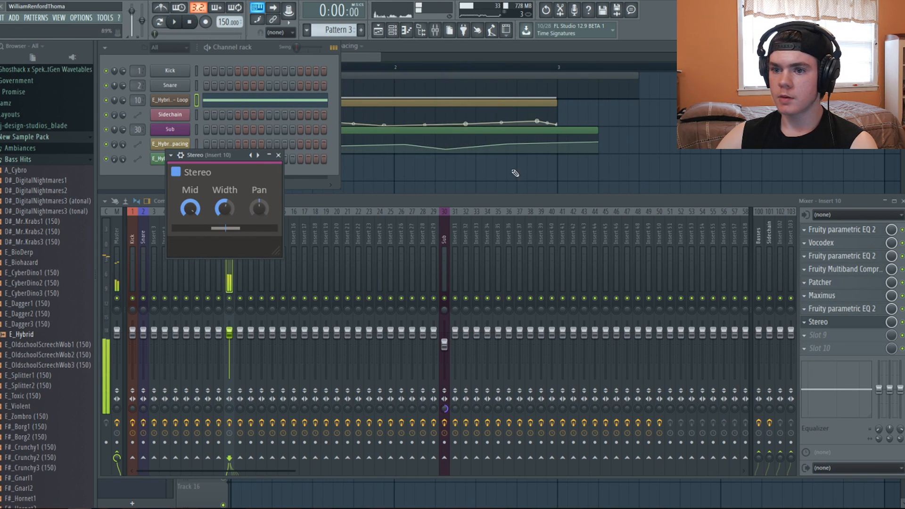
Step: Try Dimension Expander in slot 8 in place of Stereo, adjusting its Dry/Wet and comparing it with the bypassed loop
{"action": "left_click", "coordinate": [806, 325]}
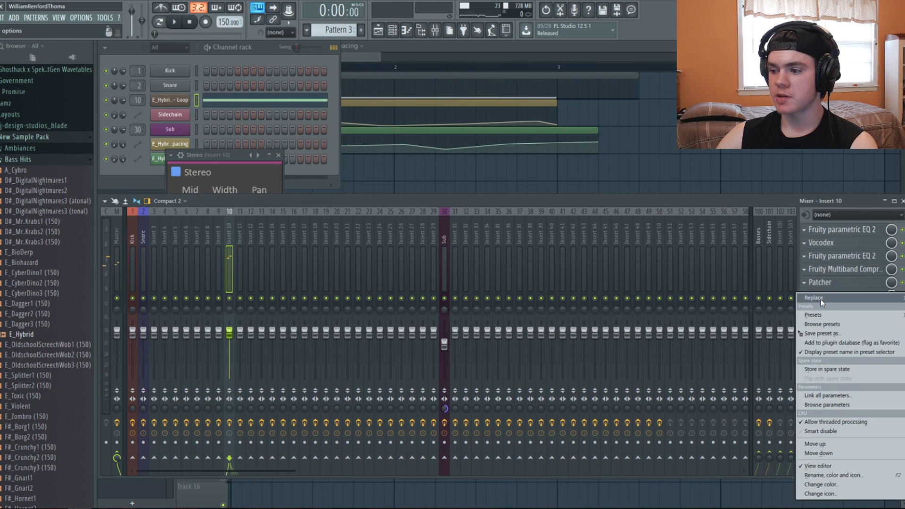
{"action": "left_click", "coordinate": [567, 45]}
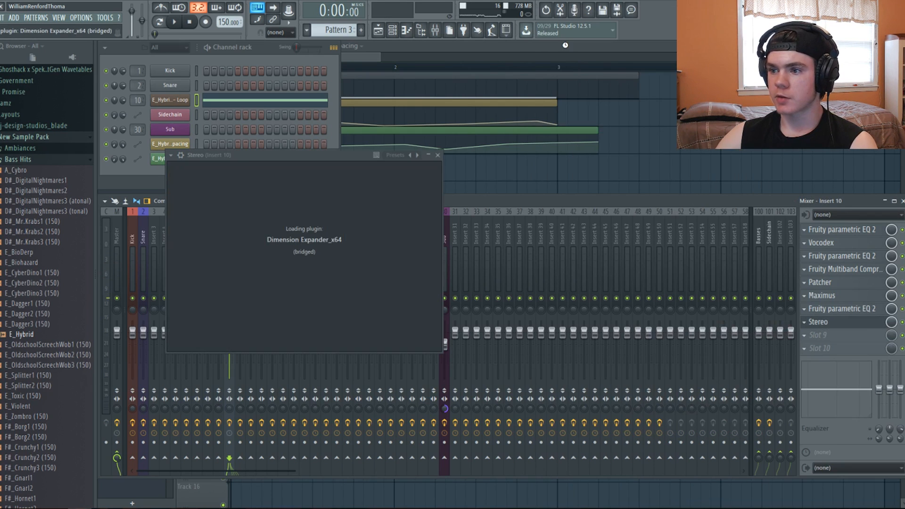
{"action": "left_click", "coordinate": [175, 23]}
{"action": "left_click_drag", "start_coordinate": [225, 173], "coordinate": [215, 278]}
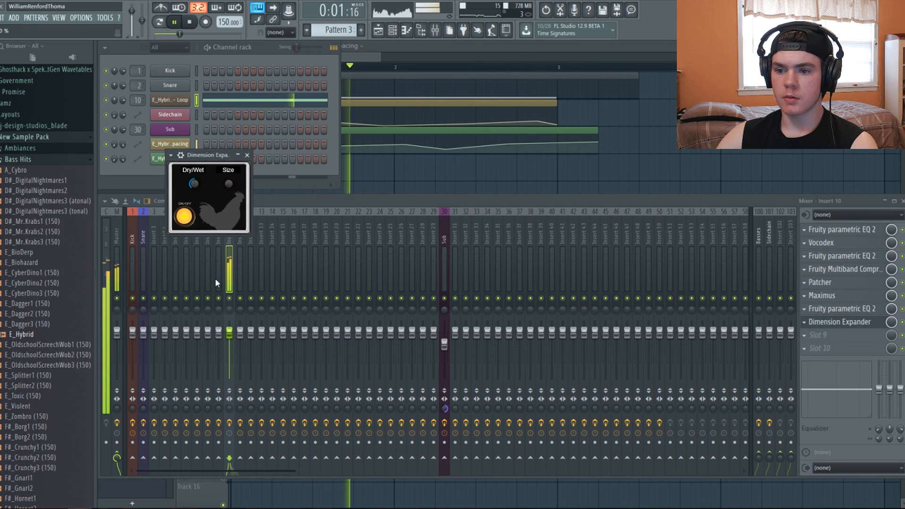
{"action": "left_click_drag", "start_coordinate": [196, 190], "coordinate": [196, 236]}
{"action": "left_click", "coordinate": [902, 324]}
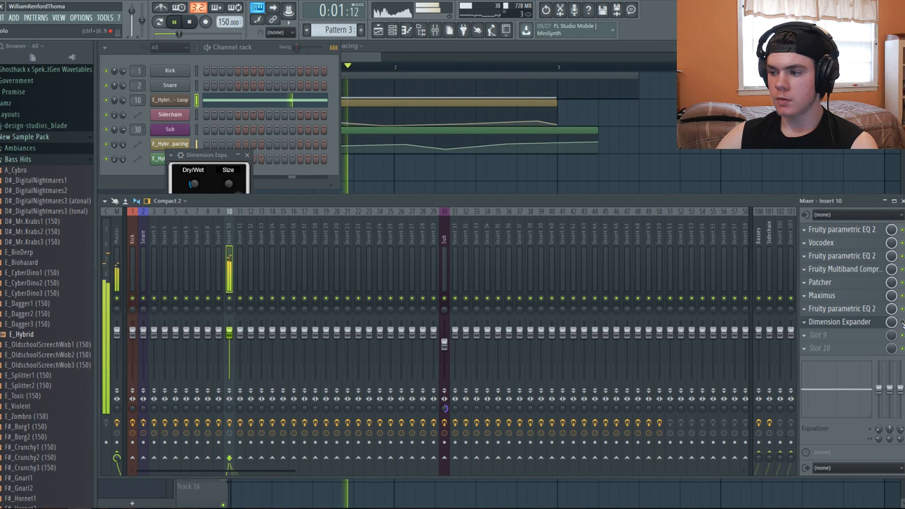
{"action": "key", "text": "space"}
Step: Replace Dimension Expander in slot 8 with Stereo and raise its Width slightly while the loop plays
{"action": "left_click", "coordinate": [809, 321]}
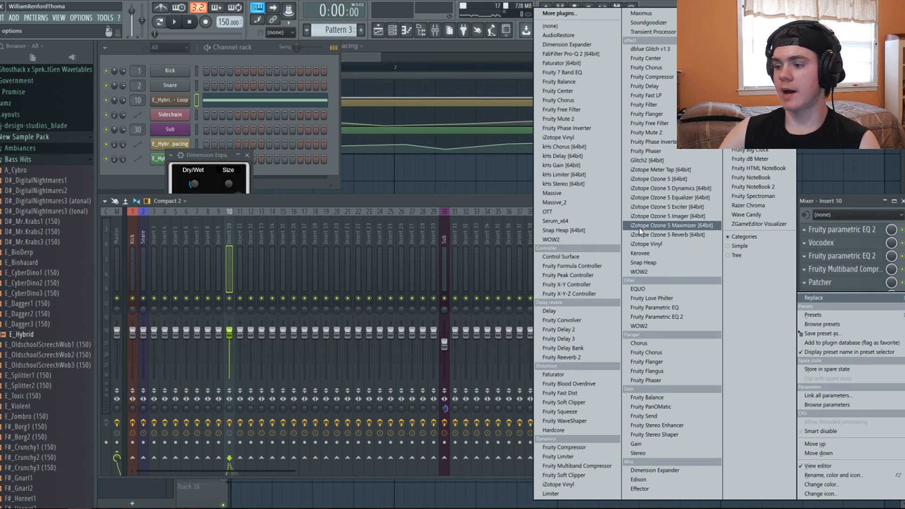
{"action": "left_click", "coordinate": [646, 452]}
{"action": "key", "text": "space"}
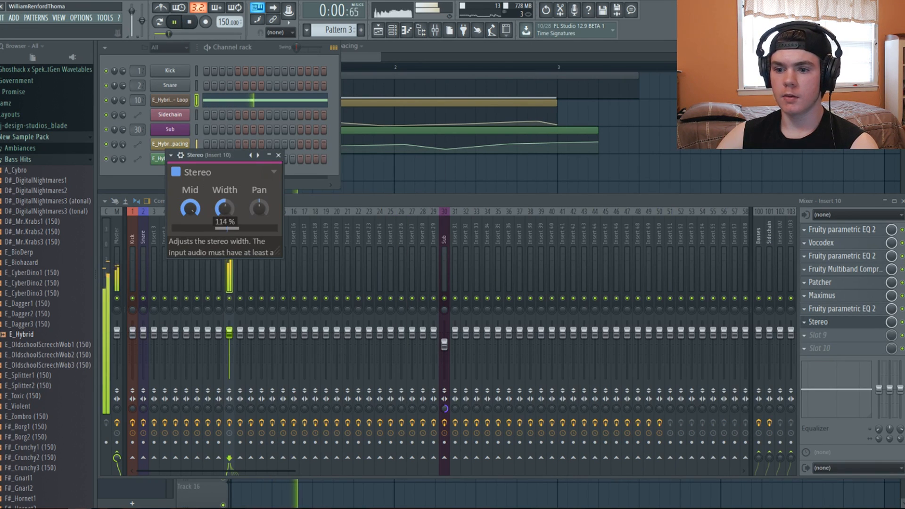
{"action": "left_click_drag", "start_coordinate": [224, 208], "coordinate": [224, 199]}
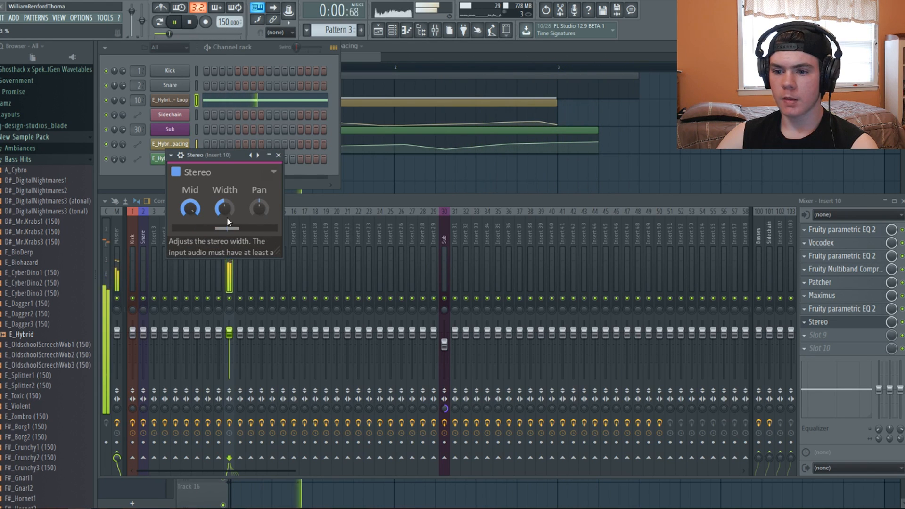
Step: Try a different stereo separation on the Insert 10 mixer track while the loop plays, then stop playback
{"action": "left_click", "coordinate": [229, 408]}
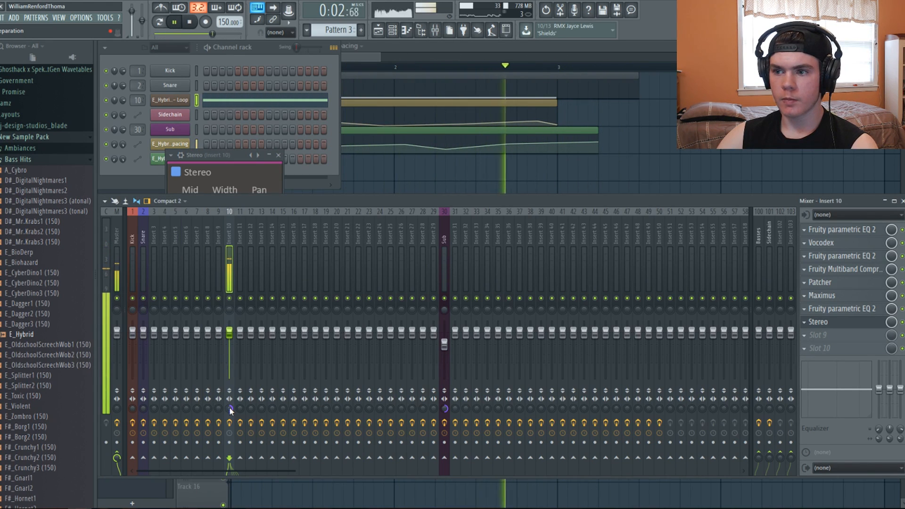
{"action": "left_click_drag", "start_coordinate": [229, 408], "coordinate": [230, 408]}
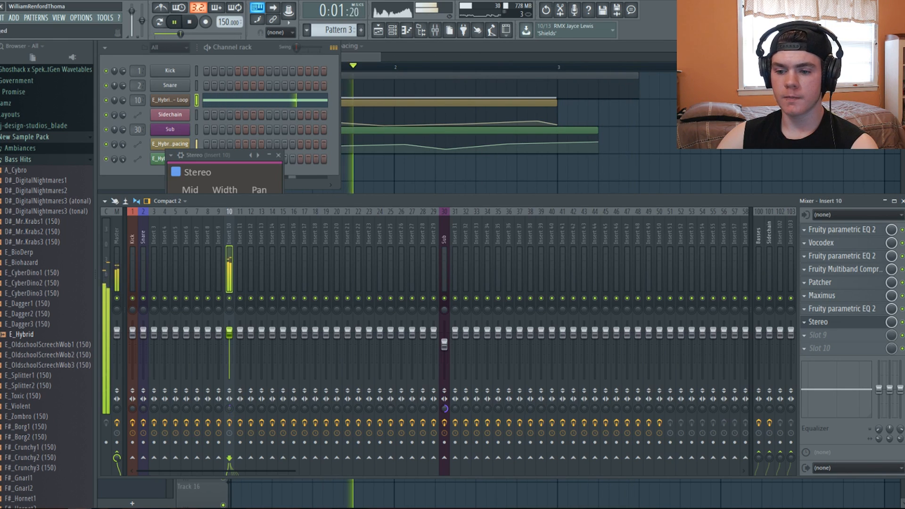
{"action": "left_click", "coordinate": [191, 22]}
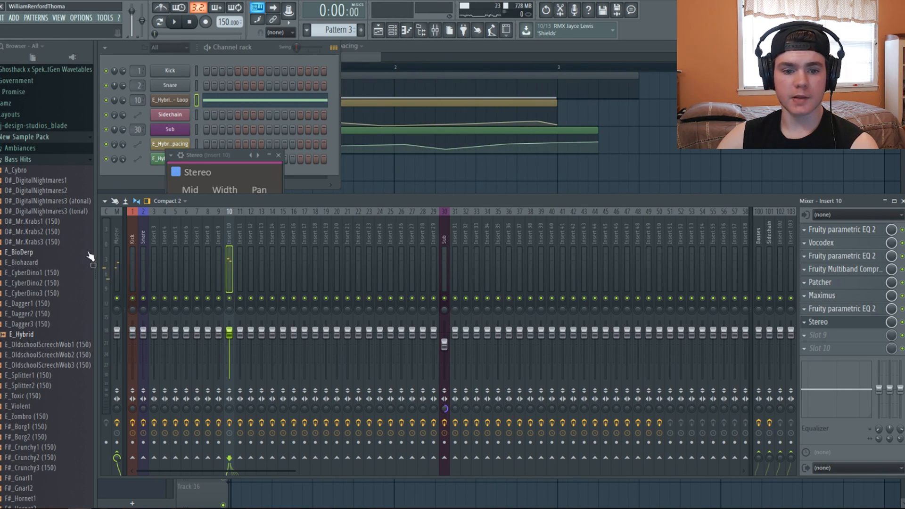
Step: Open Edison on the Master track, audition the old E_Hybrid recording and delete it
{"action": "left_click", "coordinate": [115, 256]}
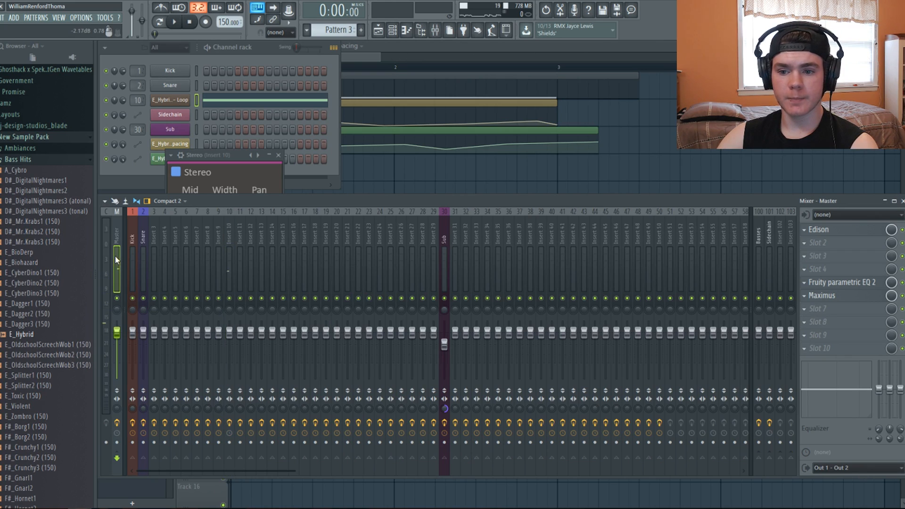
{"action": "left_click", "coordinate": [819, 230]}
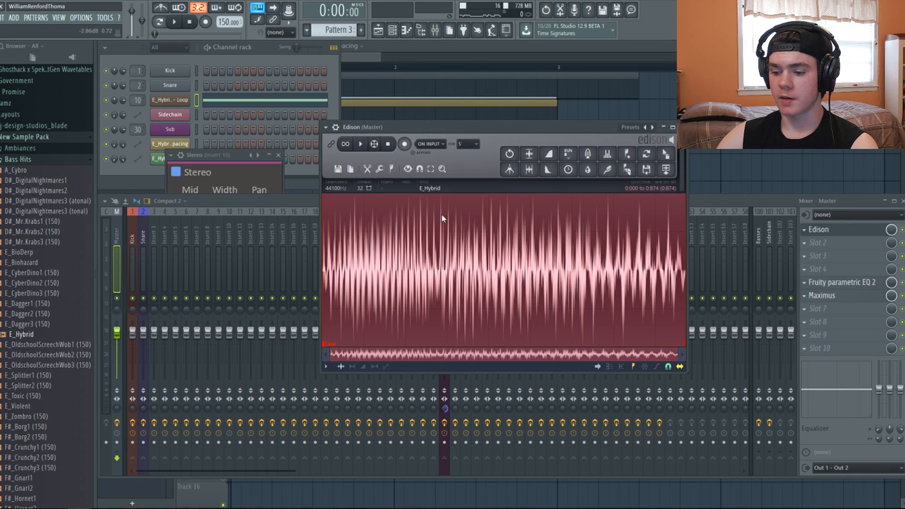
{"action": "left_click", "coordinate": [360, 144]}
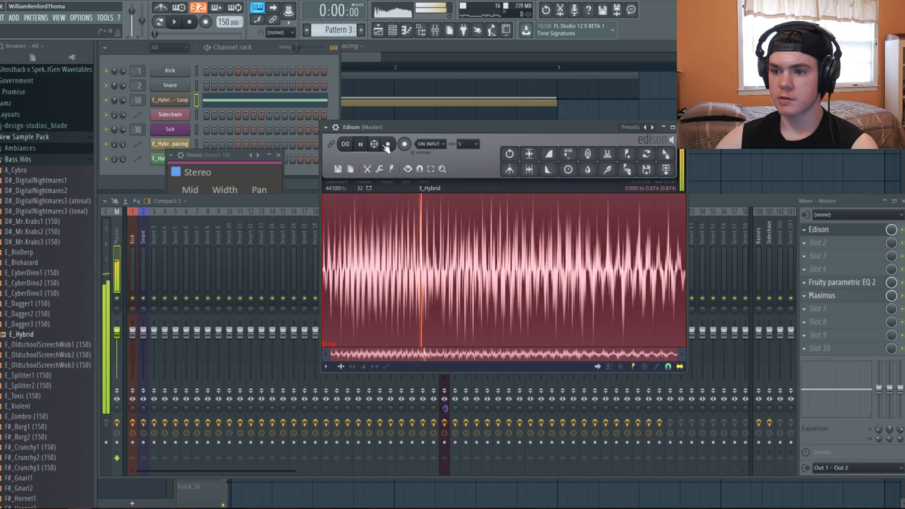
{"action": "key", "text": "Delete"}
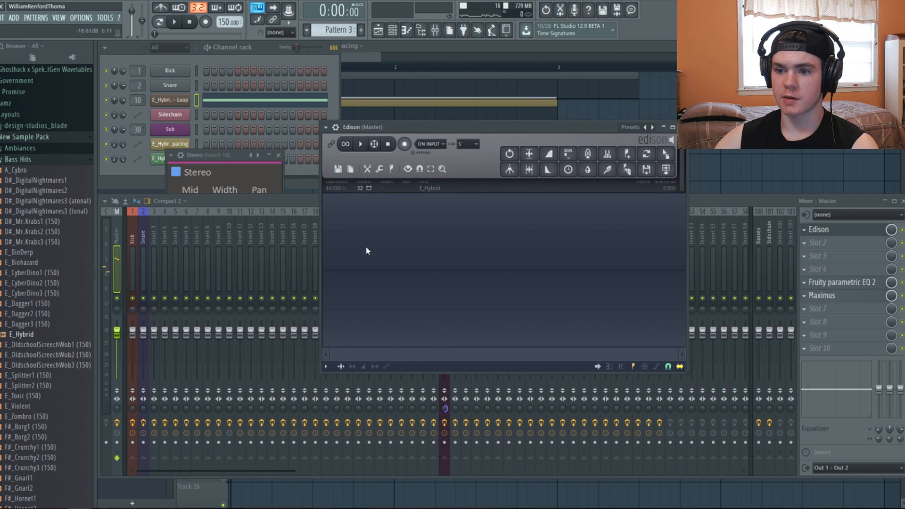
Step: Close the Stereo effect window and set Edison's recording mode to On play
{"action": "left_click", "coordinate": [279, 156]}
{"action": "left_click", "coordinate": [429, 144]}
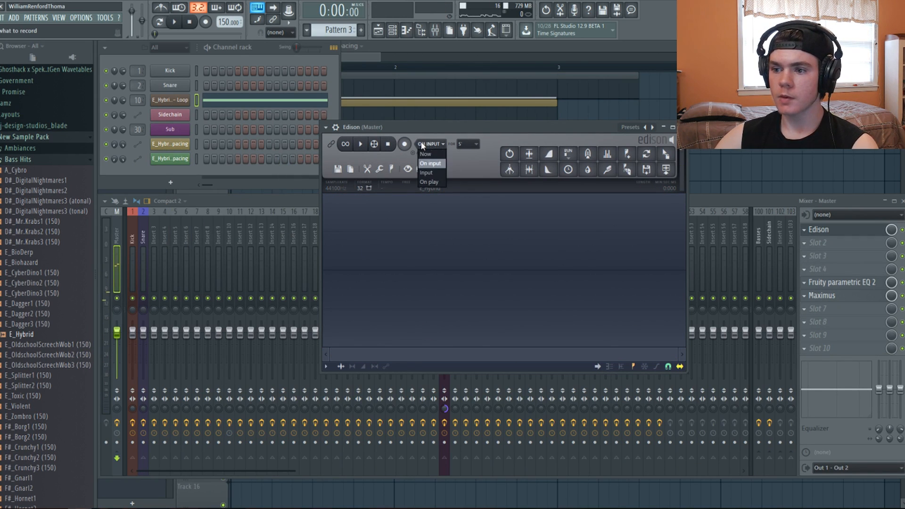
{"action": "left_click", "coordinate": [431, 182]}
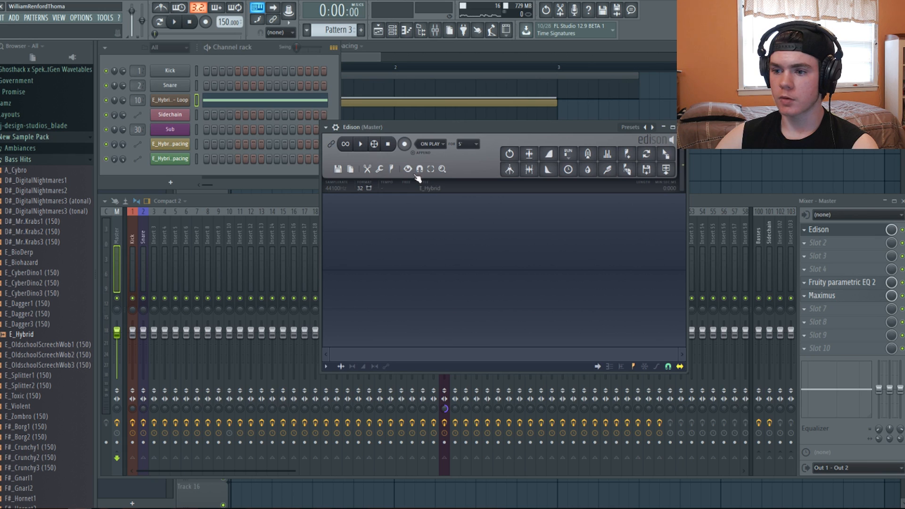
Step: Record a test take of the playing loop in Edison, stop it and clear the take
{"action": "left_click", "coordinate": [174, 22]}
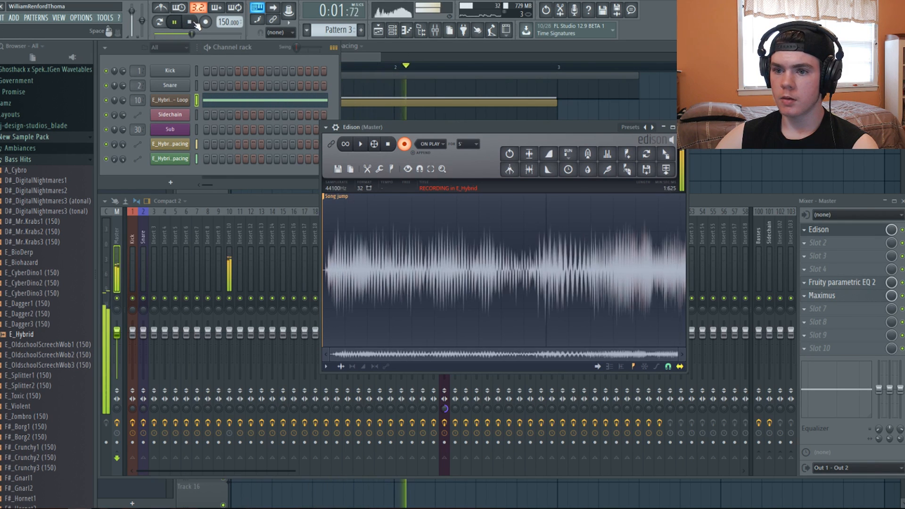
{"action": "left_click", "coordinate": [194, 22]}
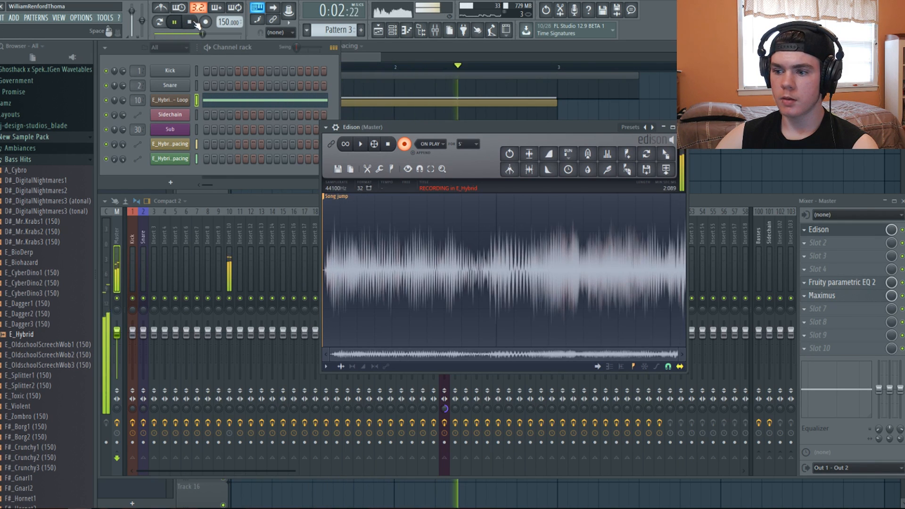
{"action": "left_click", "coordinate": [390, 144]}
{"action": "key", "text": "Delete"}
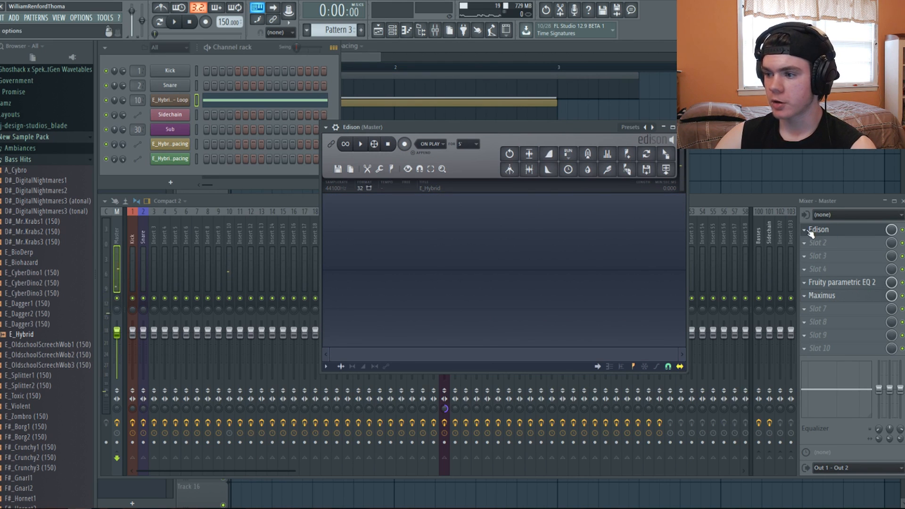
Step: Add Fruity WaveShaper ahead of Edison on the Master track and show its full controls
{"action": "left_click", "coordinate": [832, 232]}
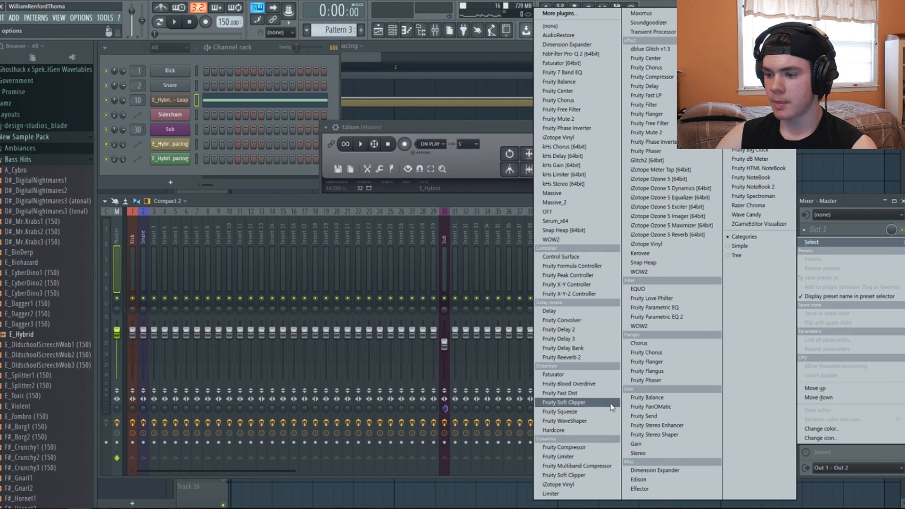
{"action": "left_click", "coordinate": [600, 423]}
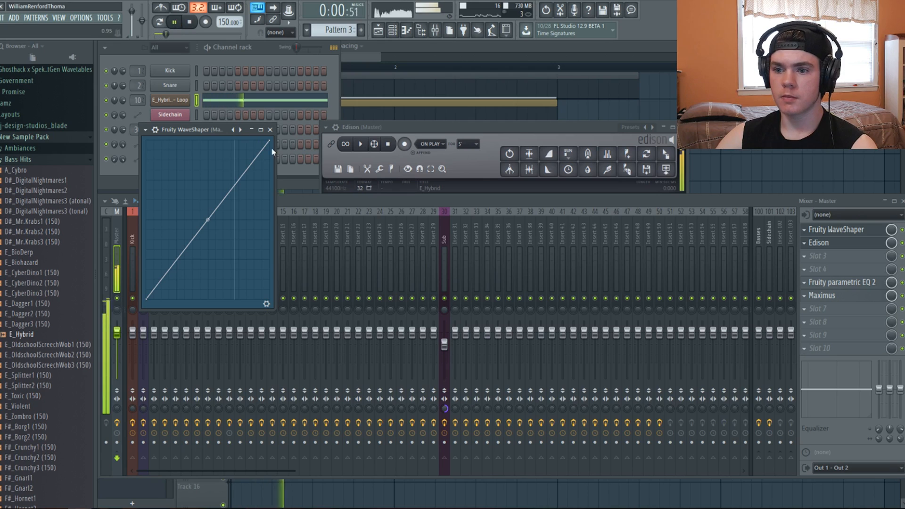
{"action": "left_click", "coordinate": [267, 303]}
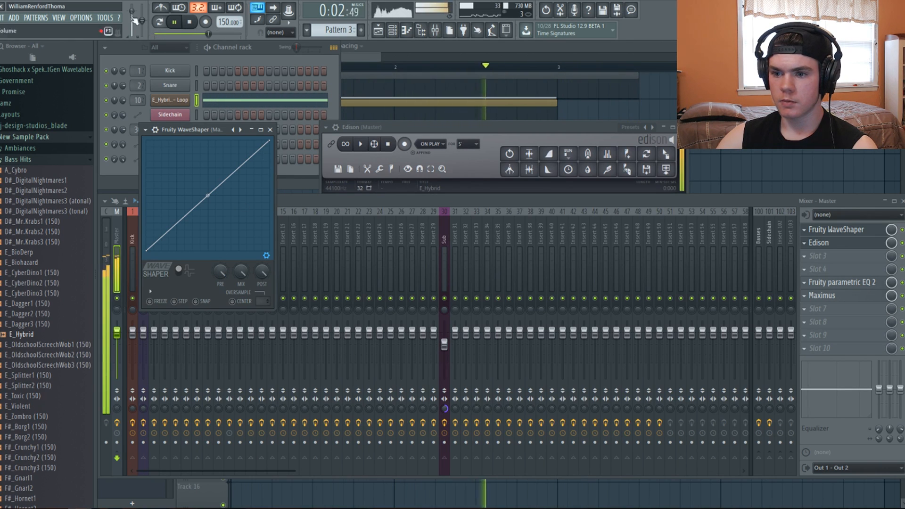
Step: Shift the WaveShaper curve's upper end point inward so the top flattens at full level, then close it and stop playback
{"action": "left_click_drag", "start_coordinate": [220, 34], "coordinate": [176, 34]}
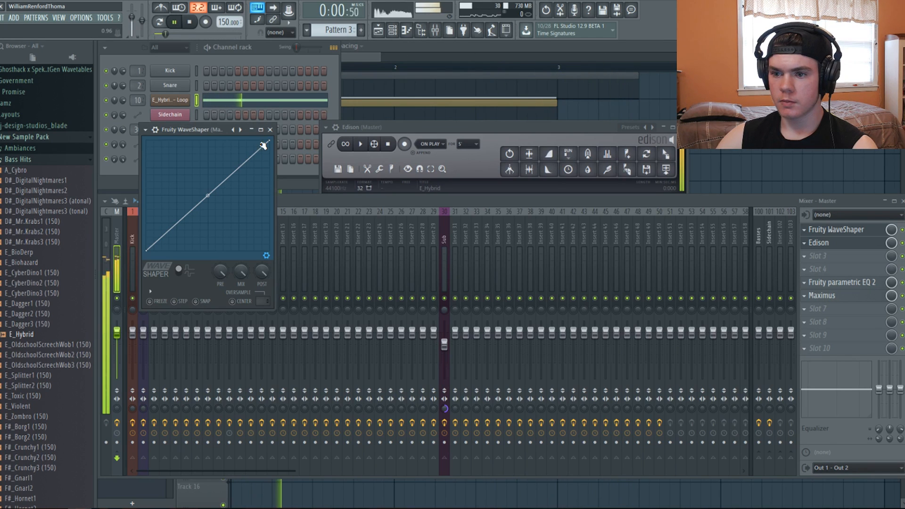
{"action": "mouse_move", "coordinate": [269, 140]}
{"action": "left_mouse_down"}
{"action": "mouse_move", "coordinate": [228, 136]}
{"action": "mouse_move", "coordinate": [251, 140]}
{"action": "left_mouse_up"}
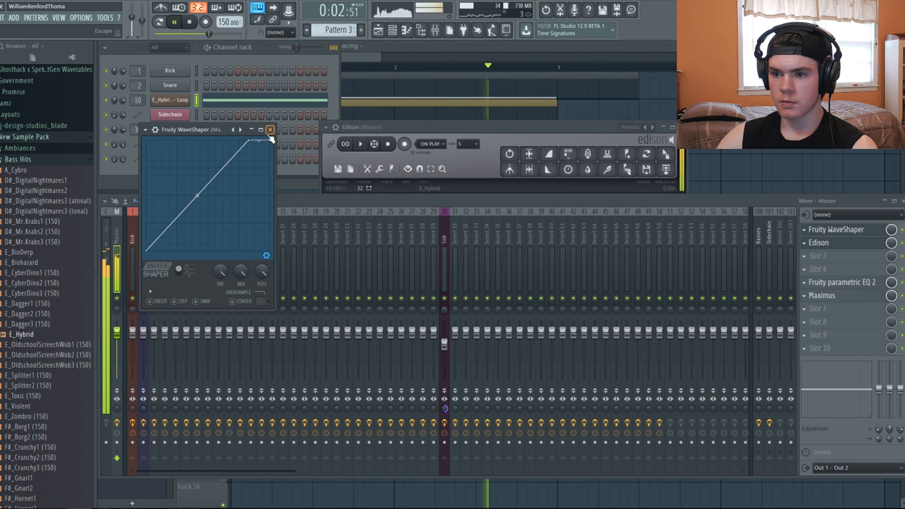
{"action": "left_click", "coordinate": [271, 133]}
{"action": "key", "text": "space"}
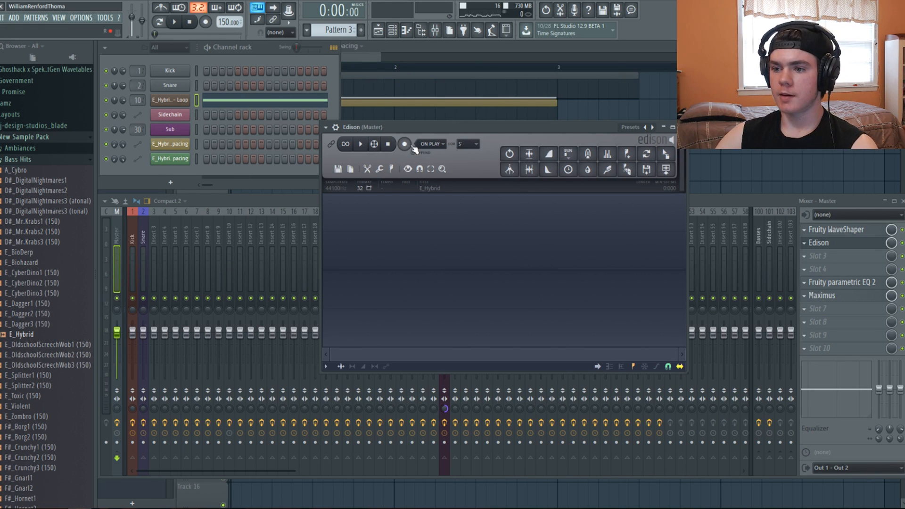
Step: Record the wave-shaped E_Hybrid loop into Edison from the start of playback and stop after one pass
{"action": "left_click", "coordinate": [175, 23]}
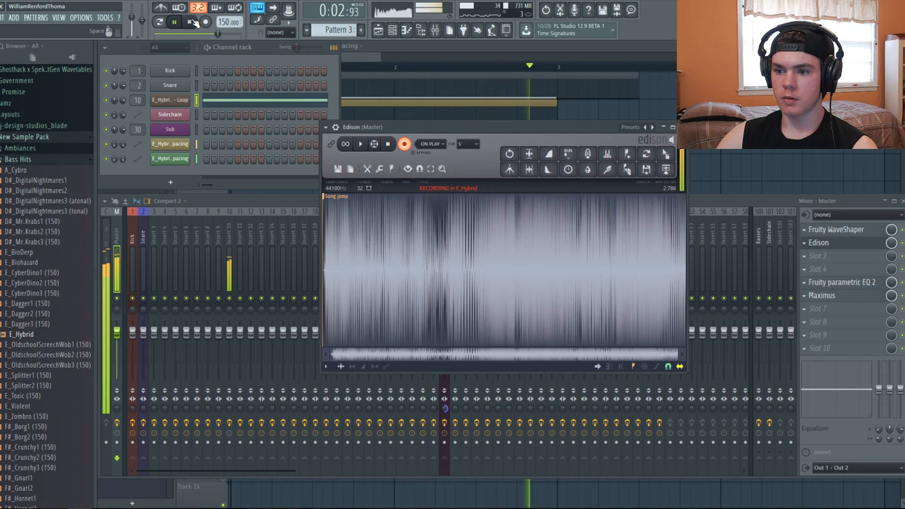
{"action": "left_click", "coordinate": [193, 23]}
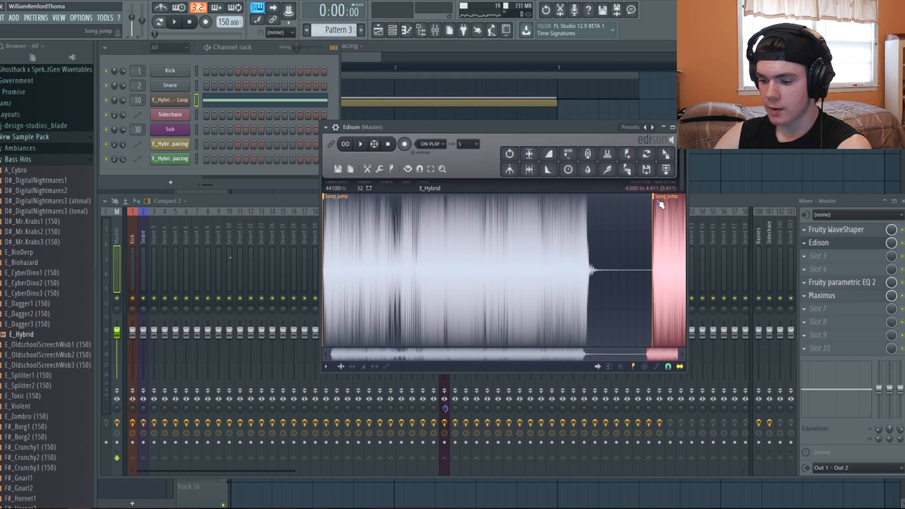
Step: Trim the Edison take by deleting the section after the second Song jump marker and the 0.015 s of leading silence, and audition it
{"action": "key", "text": "Delete"}
{"action": "left_click_drag", "start_coordinate": [680, 356], "coordinate": [332, 322]}
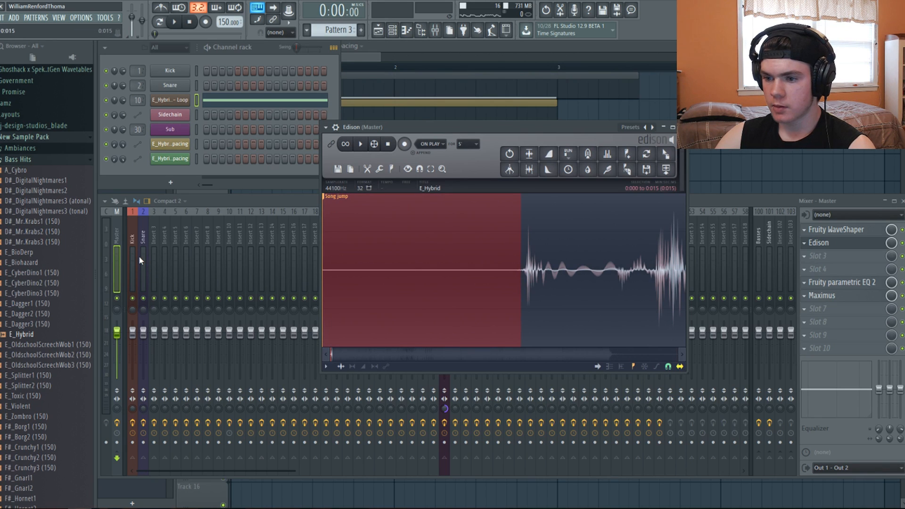
{"action": "key", "text": "Delete"}
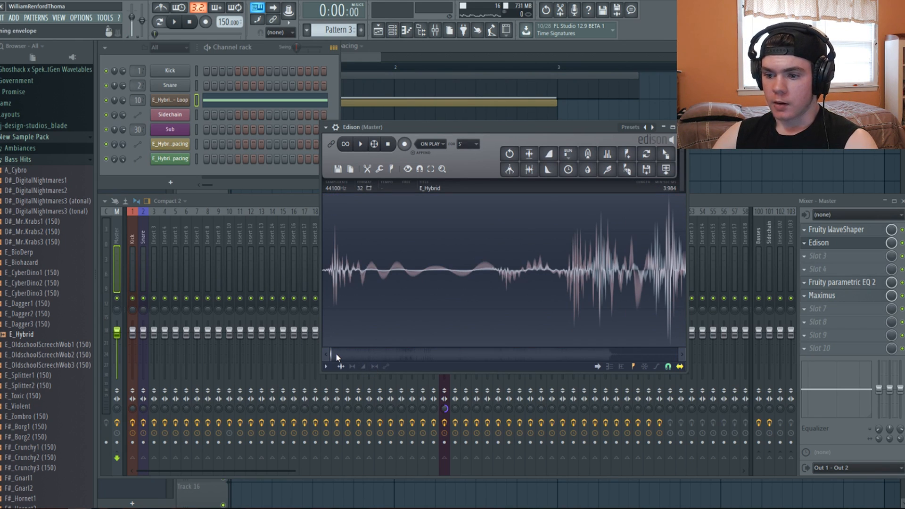
{"action": "left_click_drag", "start_coordinate": [334, 354], "coordinate": [604, 292]}
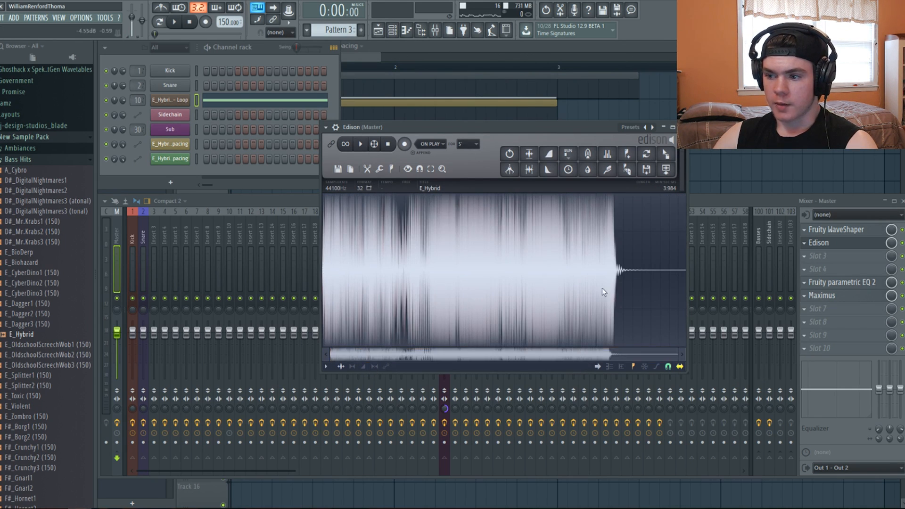
{"action": "left_click", "coordinate": [361, 144]}
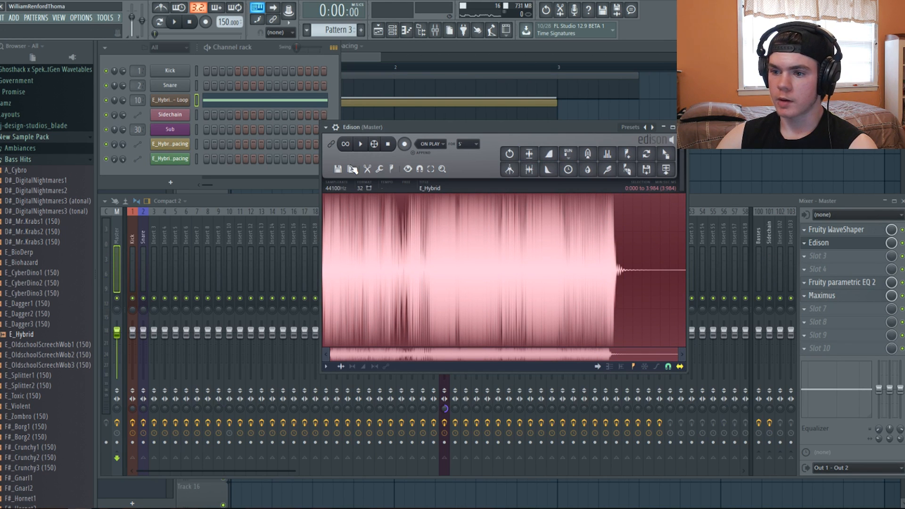
Step: Start saving the trimmed take as a wave file in Bass Hits, replacing the suggested name with the prefix X_
{"action": "left_click", "coordinate": [335, 169]}
{"action": "left_click", "coordinate": [345, 200]}
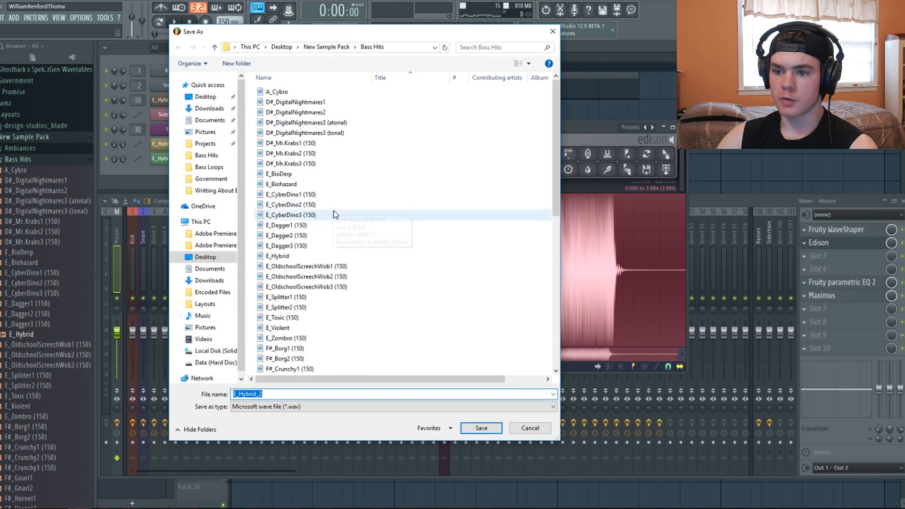
{"action": "scroll", "coordinate": [334, 211], "scroll_direction": "down", "scroll_amount": 6}
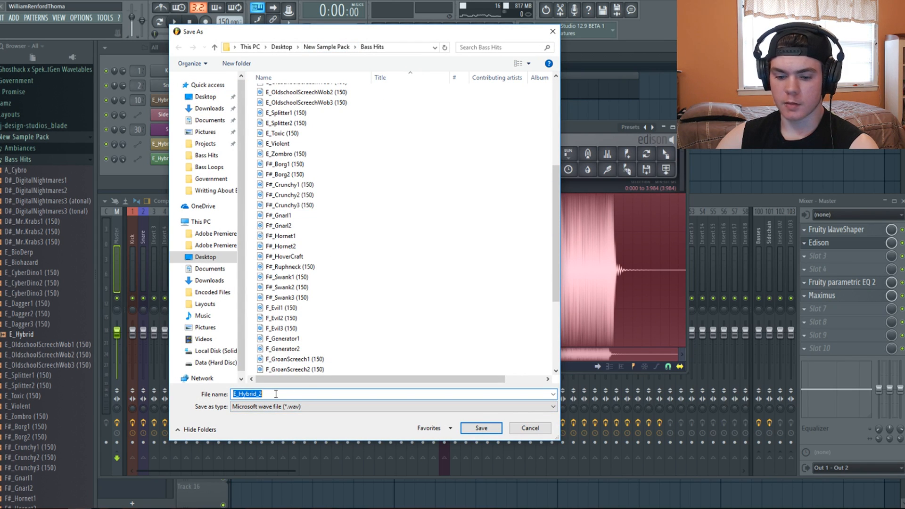
{"action": "key", "text": "BackSpace"}
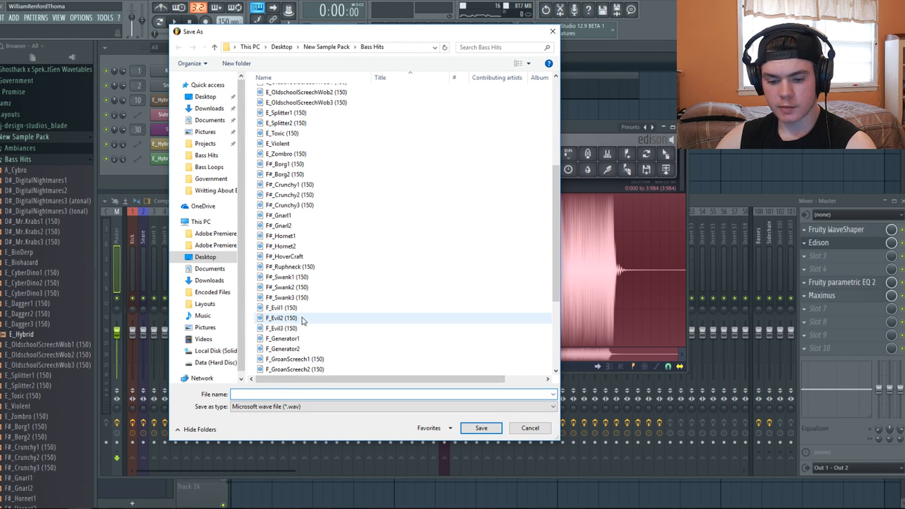
{"action": "type", "text": "X"}
{"action": "scroll", "coordinate": [302, 306], "scroll_direction": "down", "scroll_amount": 5}
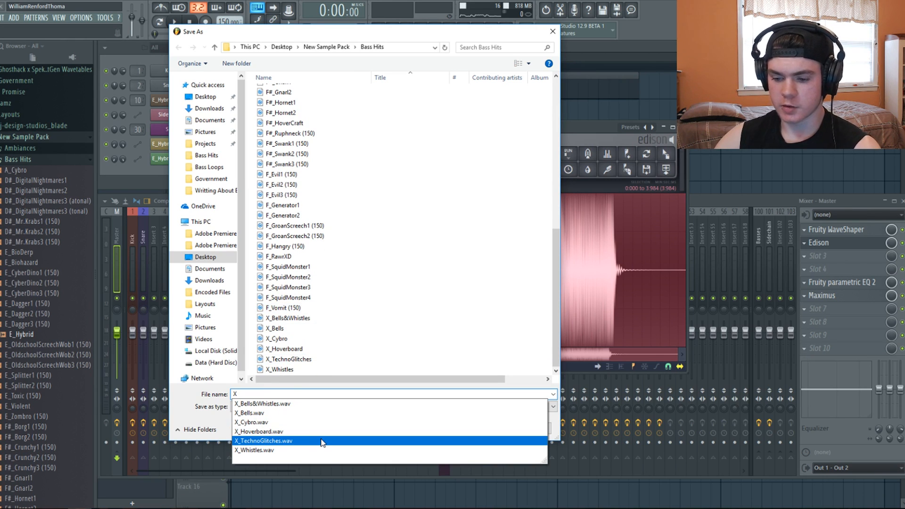
{"action": "type", "text": "_"}
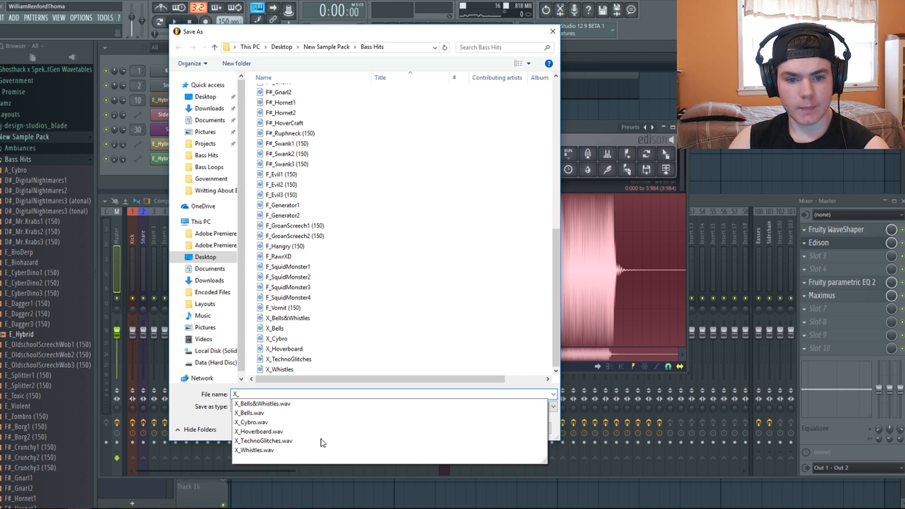
{"action": "type", "text": "Ozone"}
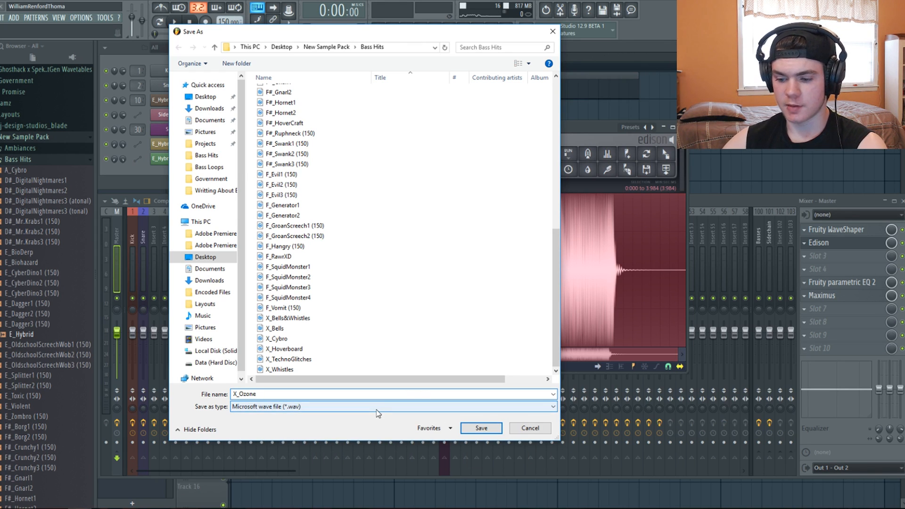
{"action": "key", "text": "BackSpace"}
{"action": "key", "text": "BackSpace"}
{"action": "key", "text": "BackSpace"}
{"action": "key", "text": "BackSpace"}
{"action": "key", "text": "BackSpace"}
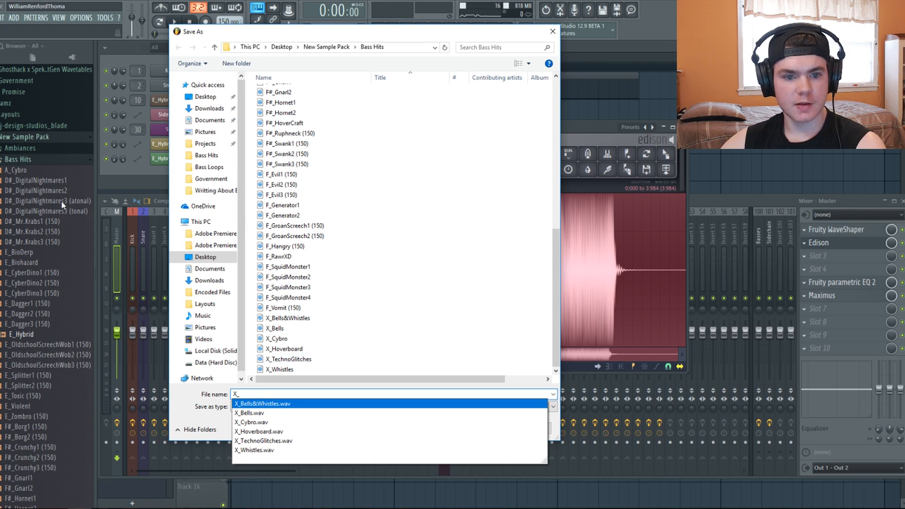
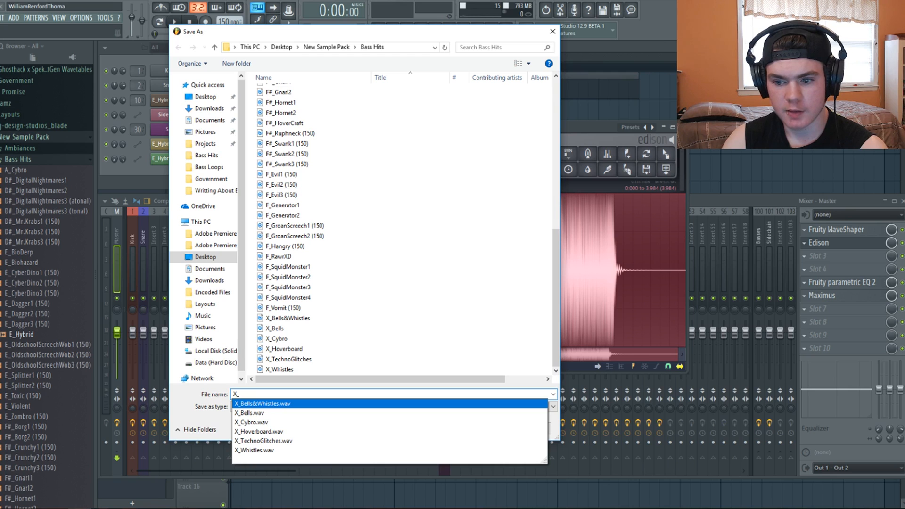
Step: Complete the file name as X_Wonkify1 and save the wave file
{"action": "type", "text": "Wonkify1"}
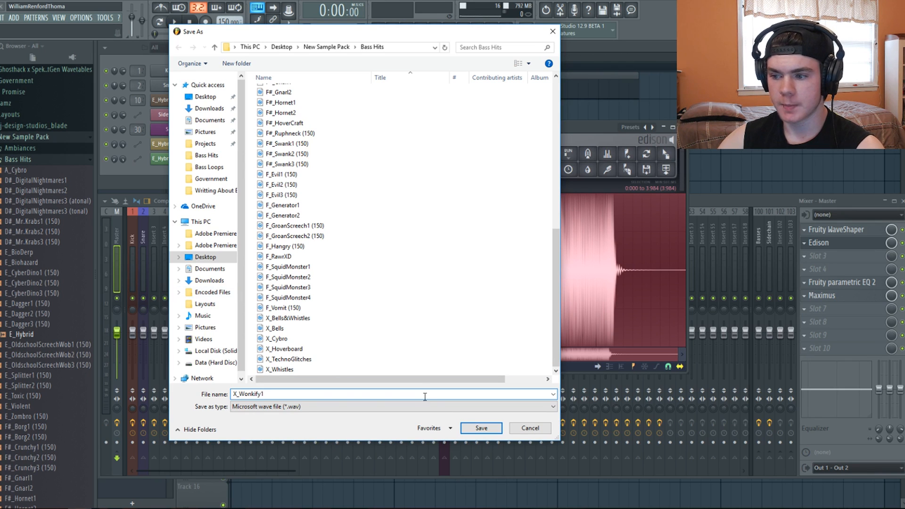
{"action": "left_click", "coordinate": [481, 428]}
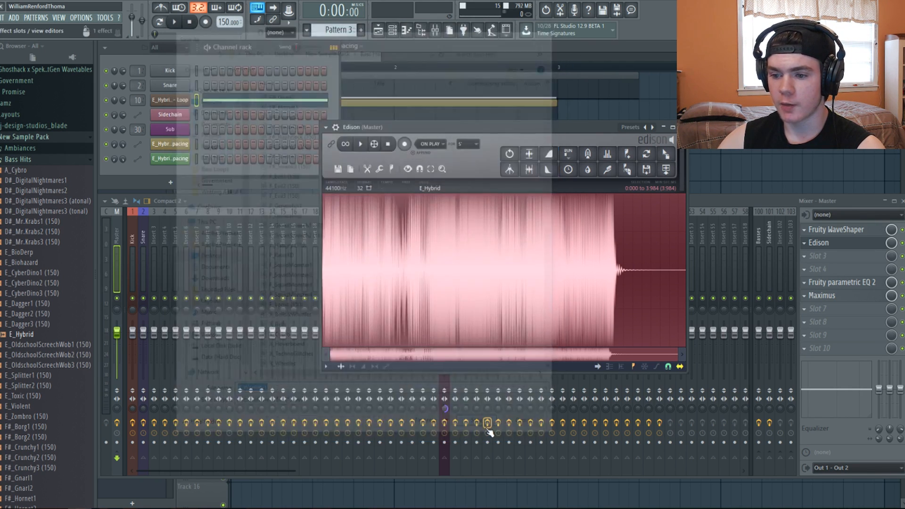
Step: Close Edison, open Vocodex on the Insert 10 track and start the E_Hybrid loop playing
{"action": "left_click", "coordinate": [175, 24]}
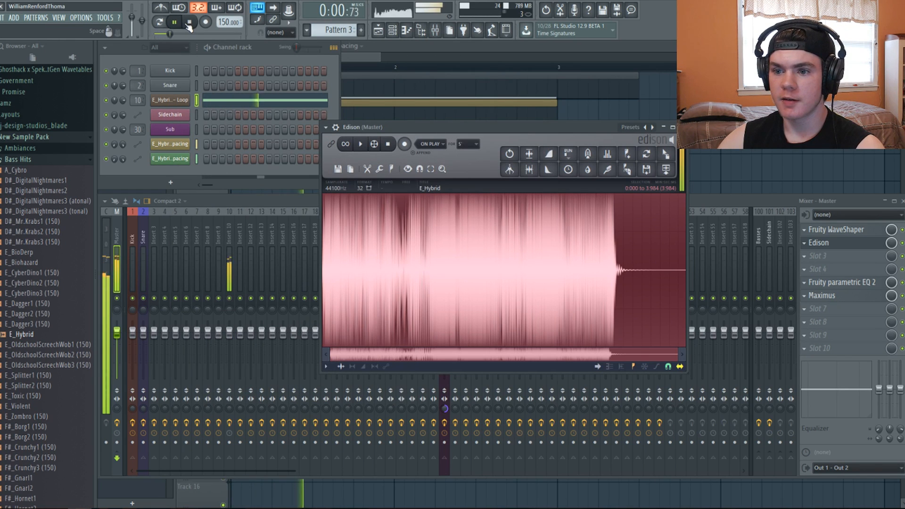
{"action": "key", "text": "Escape"}
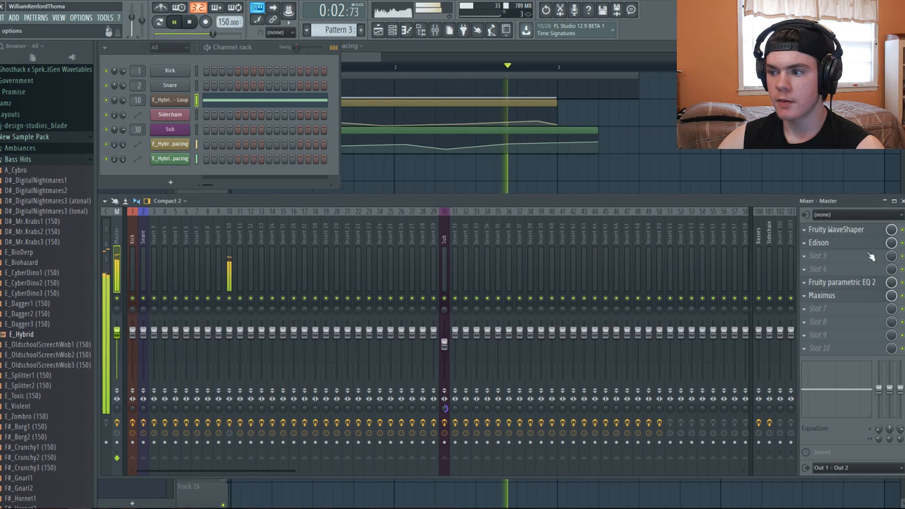
{"action": "key", "text": "space"}
{"action": "left_click", "coordinate": [225, 230]}
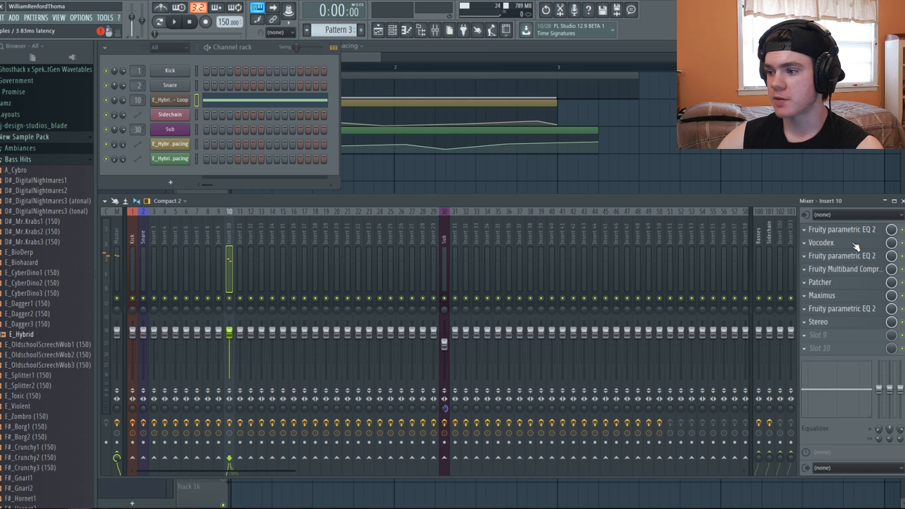
{"action": "left_click", "coordinate": [821, 242]}
{"action": "key", "text": "space"}
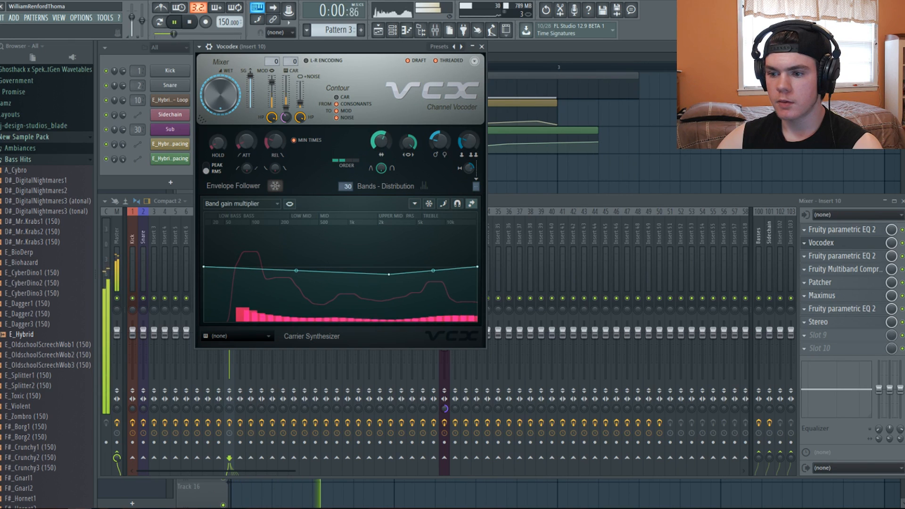
Step: Set Vocodex to 20 bands with a raised filter order, reduced overall bandwidth and centred modulator pitch shift, and stop playback
{"action": "mouse_move", "coordinate": [347, 186]}
{"action": "left_mouse_down"}
{"action": "mouse_move", "coordinate": [347, 165]}
{"action": "mouse_move", "coordinate": [347, 203]}
{"action": "left_mouse_up"}
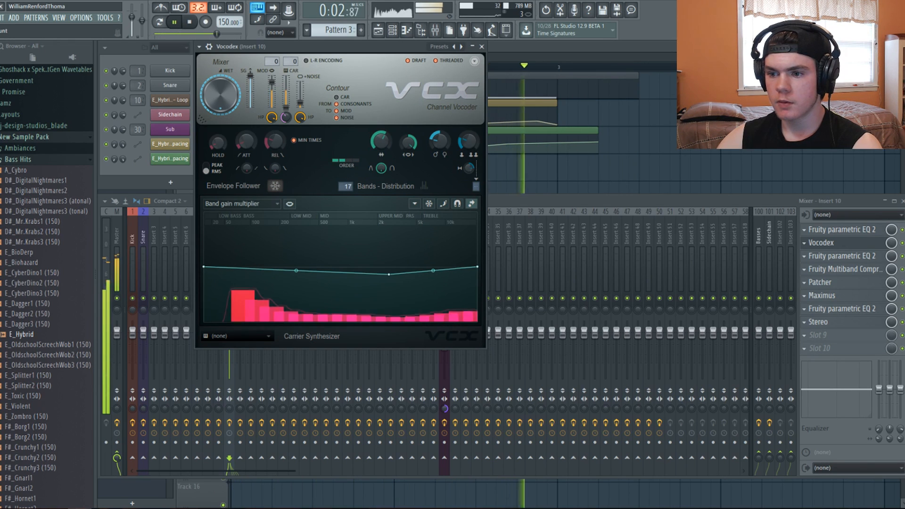
{"action": "left_click_drag", "start_coordinate": [408, 143], "coordinate": [439, 127]}
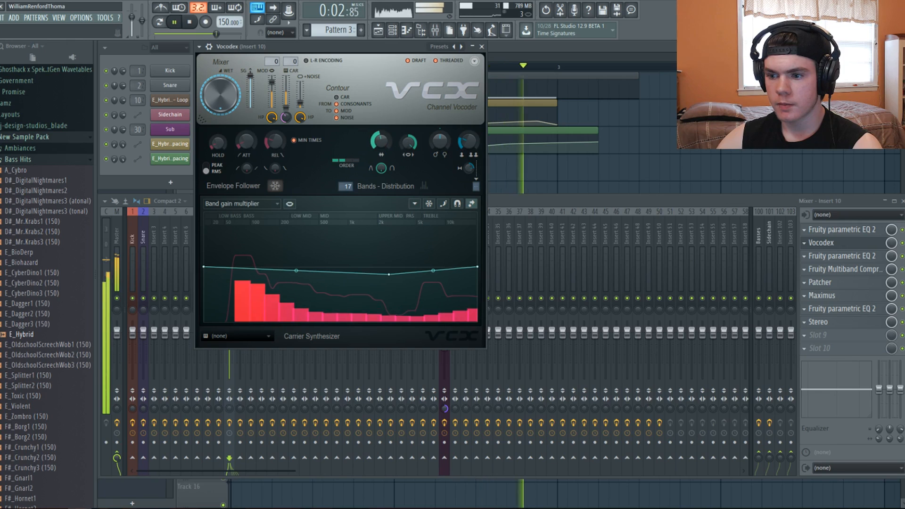
{"action": "left_click_drag", "start_coordinate": [348, 187], "coordinate": [352, 151]}
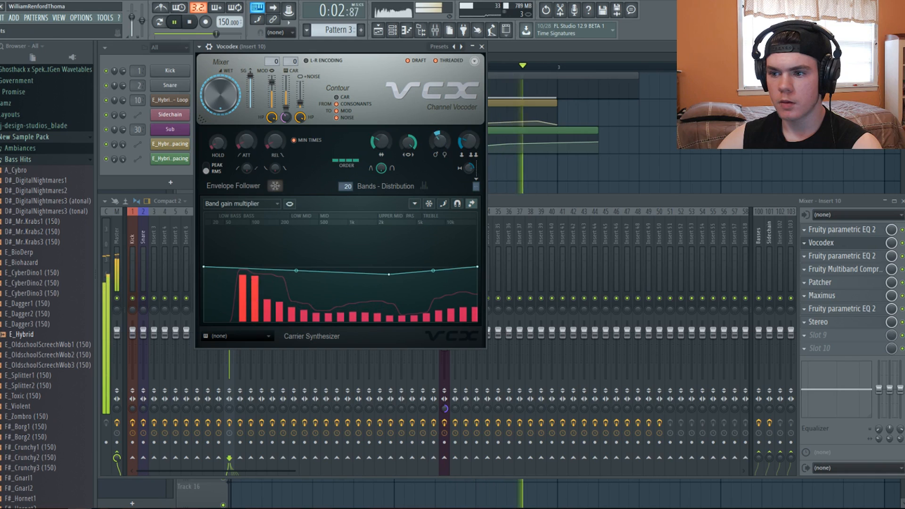
{"action": "mouse_move", "coordinate": [440, 141]}
{"action": "left_mouse_down"}
{"action": "mouse_move", "coordinate": [440, 116]}
{"action": "mouse_move", "coordinate": [439, 144]}
{"action": "left_mouse_up"}
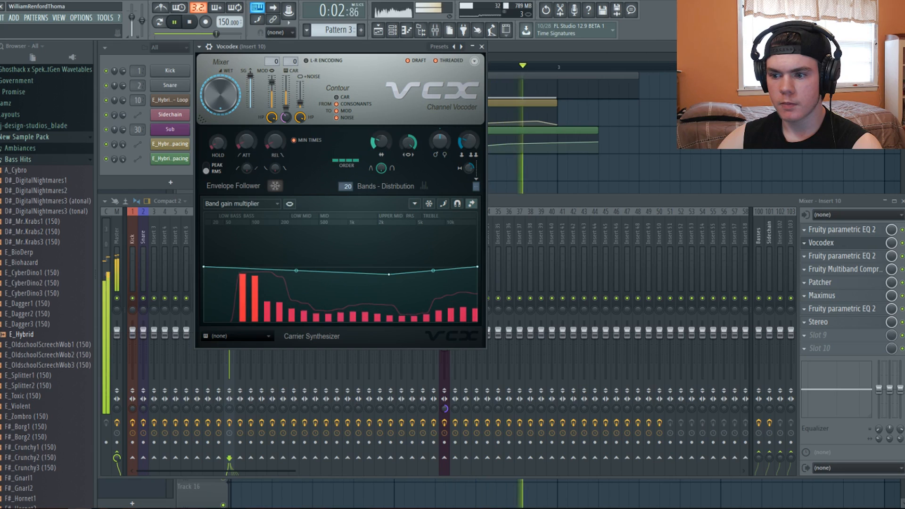
{"action": "key", "text": "space"}
Step: Shape Vocodex's Band width curve during playback, with a bass point near 74 Hz at about x2.154 and highs sloping down
{"action": "left_click", "coordinate": [242, 203]}
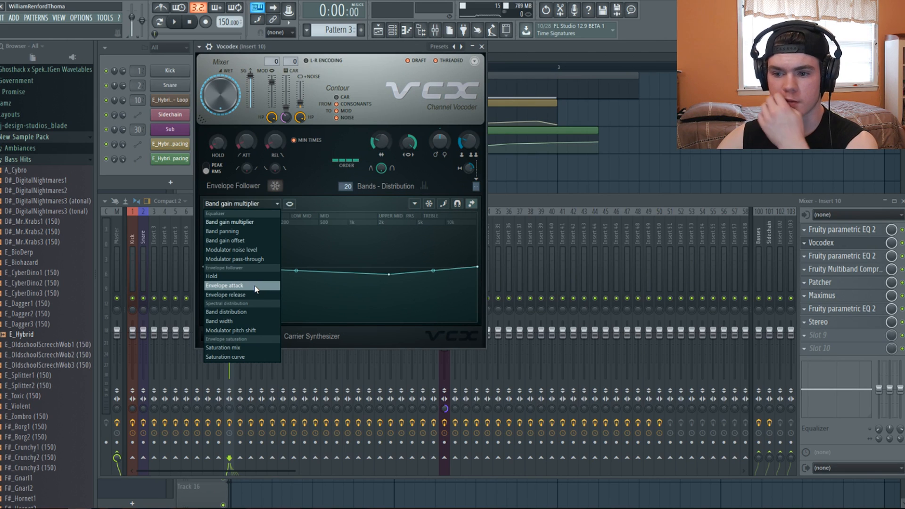
{"action": "left_click", "coordinate": [253, 322]}
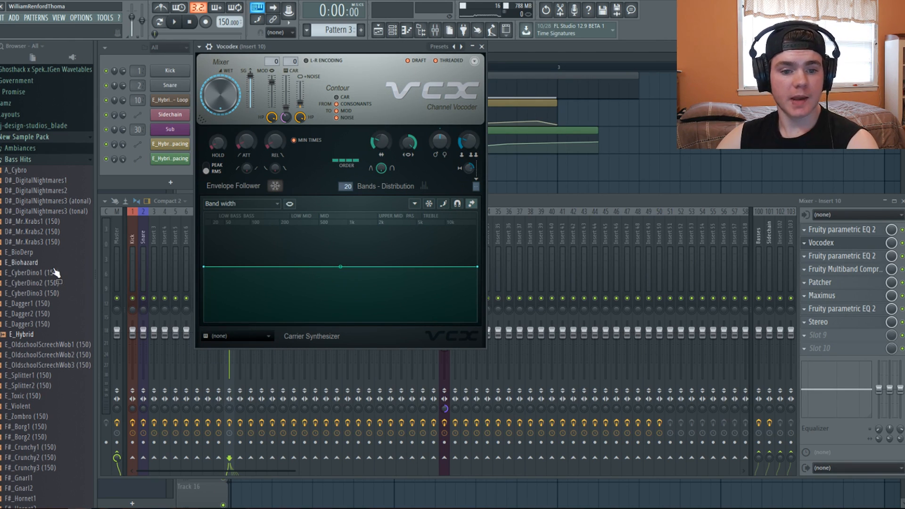
{"action": "key", "text": "space"}
{"action": "mouse_move", "coordinate": [341, 267]}
{"action": "left_mouse_down"}
{"action": "mouse_move", "coordinate": [345, 285]}
{"action": "mouse_move", "coordinate": [299, 255]}
{"action": "left_mouse_up"}
{"action": "left_click_drag", "start_coordinate": [382, 273], "coordinate": [382, 256]}
{"action": "left_click_drag", "start_coordinate": [344, 284], "coordinate": [355, 241]}
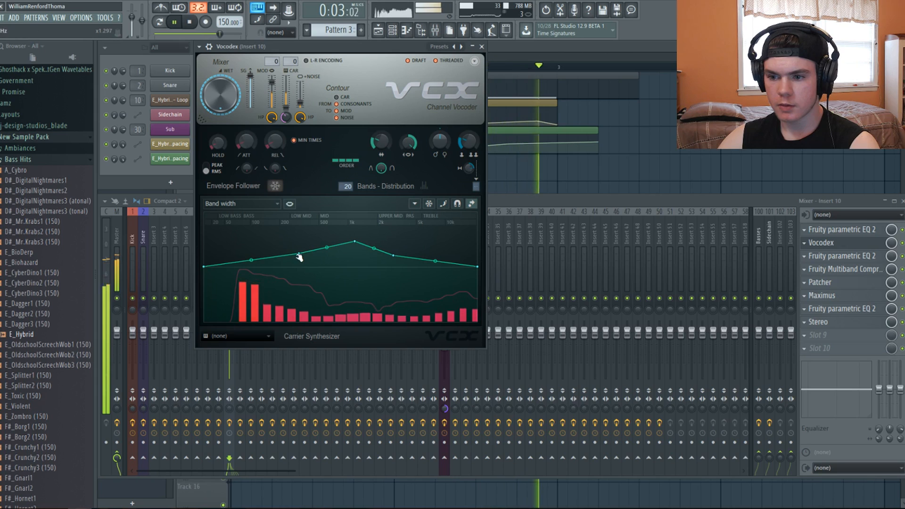
{"action": "left_click_drag", "start_coordinate": [299, 256], "coordinate": [298, 282]}
{"action": "left_click_drag", "start_coordinate": [394, 258], "coordinate": [411, 244]}
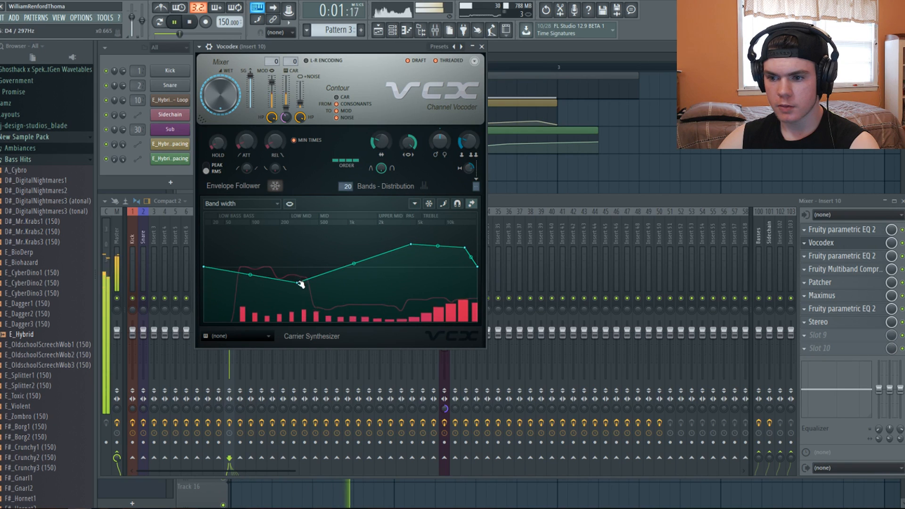
{"action": "left_click_drag", "start_coordinate": [298, 283], "coordinate": [240, 237]}
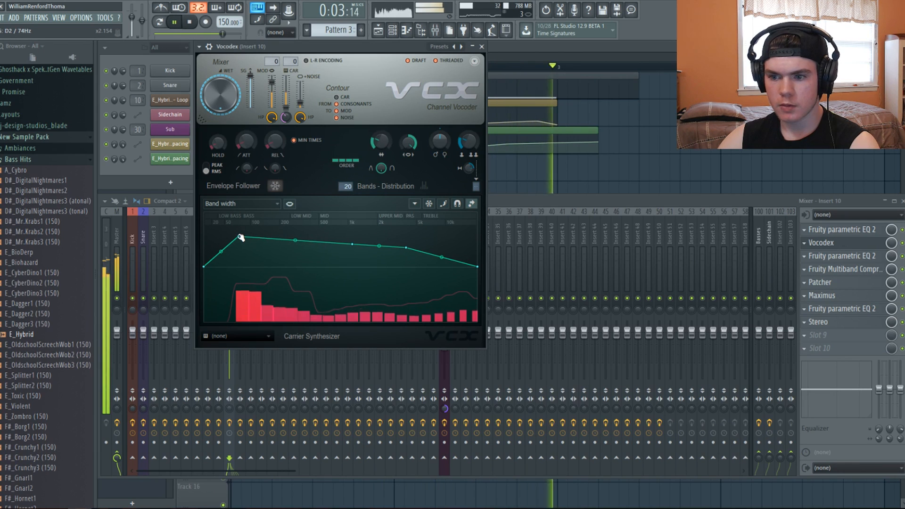
{"action": "key", "text": "space"}
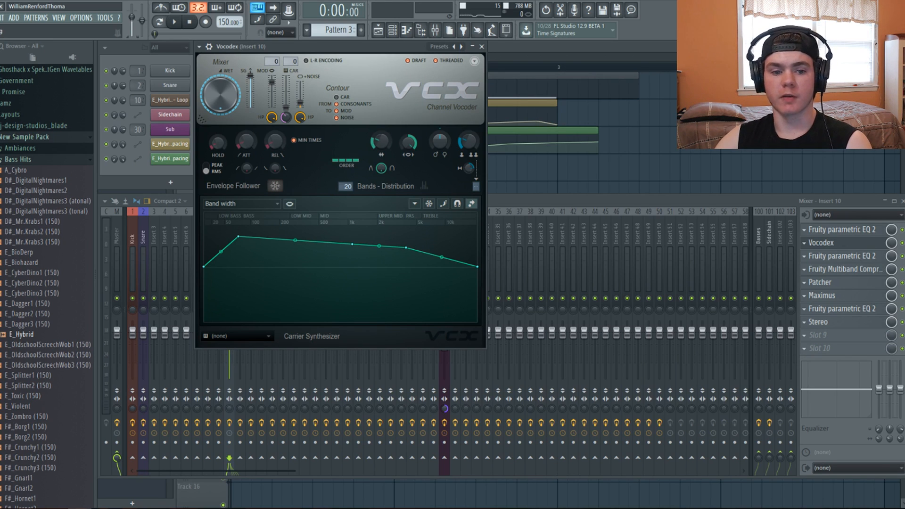
Step: Reshape the Band width curve during playback, dipping it near 1906 Hz to about x0.648 and lowering the bass point to about x0.873
{"action": "left_click", "coordinate": [174, 22]}
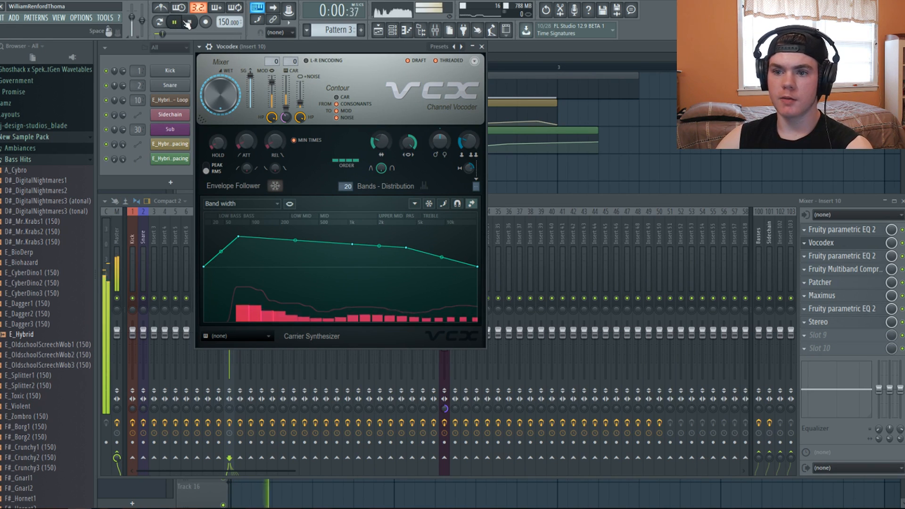
{"action": "mouse_move", "coordinate": [242, 239]}
{"action": "left_mouse_down"}
{"action": "mouse_move", "coordinate": [299, 265]}
{"action": "mouse_move", "coordinate": [297, 317]}
{"action": "mouse_move", "coordinate": [299, 283]}
{"action": "mouse_move", "coordinate": [353, 297]}
{"action": "mouse_move", "coordinate": [322, 270]}
{"action": "left_mouse_up"}
{"action": "left_click_drag", "start_coordinate": [377, 245], "coordinate": [376, 283]}
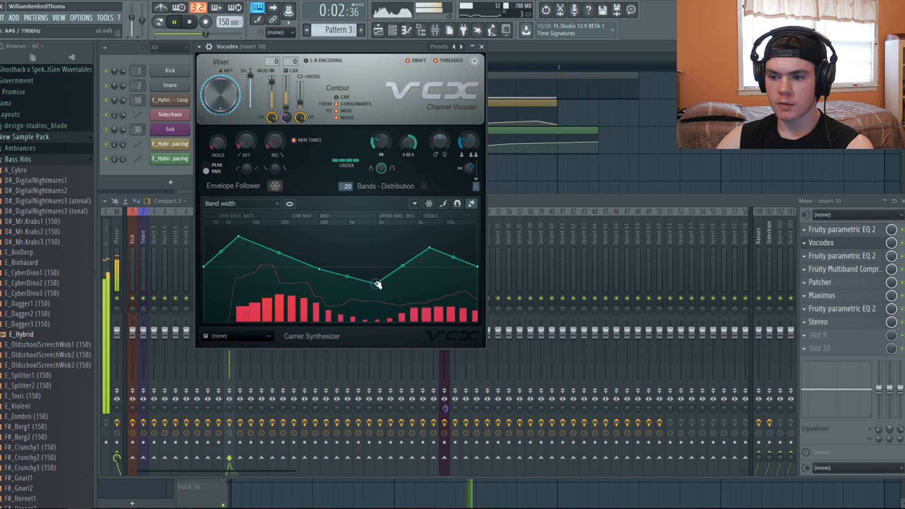
{"action": "mouse_move", "coordinate": [478, 265]}
{"action": "left_mouse_down"}
{"action": "mouse_move", "coordinate": [483, 229]}
{"action": "mouse_move", "coordinate": [479, 307]}
{"action": "mouse_move", "coordinate": [479, 267]}
{"action": "left_mouse_up"}
{"action": "mouse_move", "coordinate": [429, 249]}
{"action": "left_mouse_down"}
{"action": "mouse_move", "coordinate": [433, 280]}
{"action": "mouse_move", "coordinate": [431, 246]}
{"action": "mouse_move", "coordinate": [428, 255]}
{"action": "left_mouse_up"}
{"action": "left_click_drag", "start_coordinate": [240, 238], "coordinate": [242, 269]}
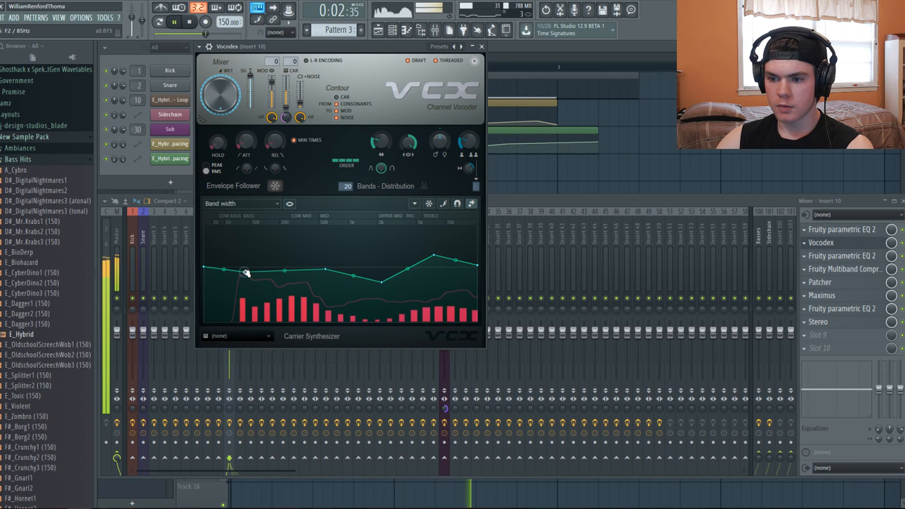
Step: Flatten the upper Band width curve to about x0.851 near 2374 Hz and x0.800 near 7455 Hz, stop playback and close Vocodex
{"action": "left_click_drag", "start_coordinate": [384, 289], "coordinate": [384, 256]}
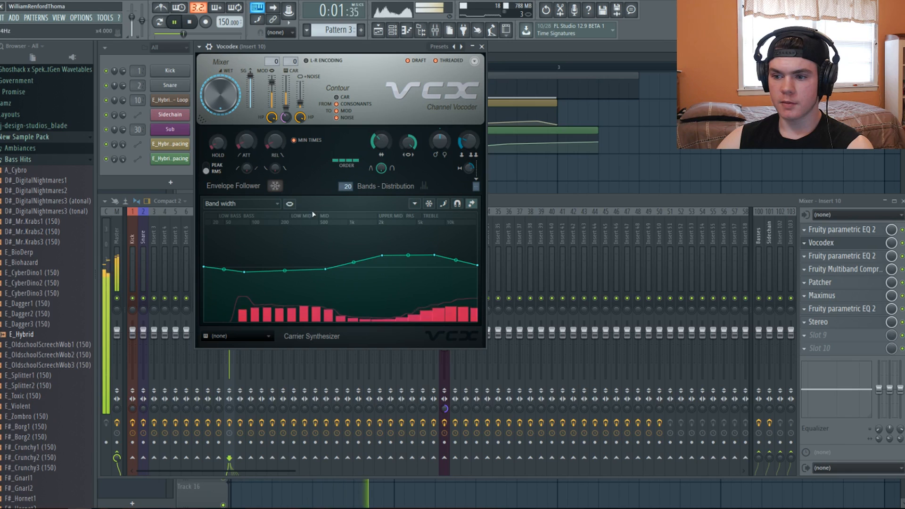
{"action": "left_click_drag", "start_coordinate": [384, 256], "coordinate": [387, 272]}
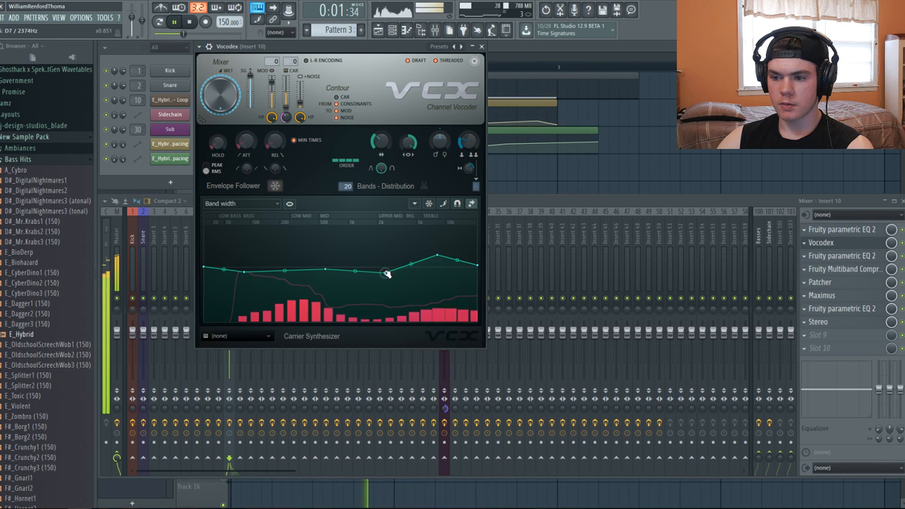
{"action": "mouse_move", "coordinate": [435, 259]}
{"action": "left_mouse_down"}
{"action": "mouse_move", "coordinate": [432, 289]}
{"action": "mouse_move", "coordinate": [435, 277]}
{"action": "left_mouse_up"}
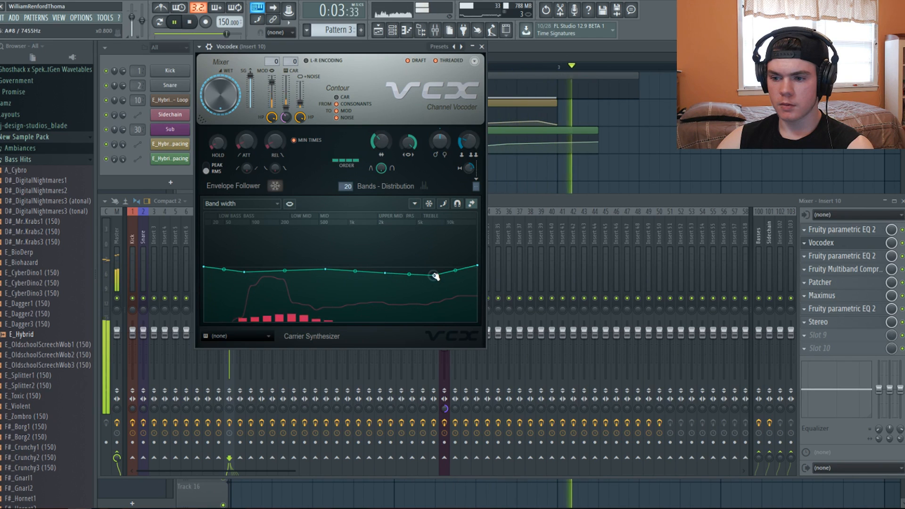
{"action": "key", "text": "space"}
{"action": "left_click", "coordinate": [823, 243]}
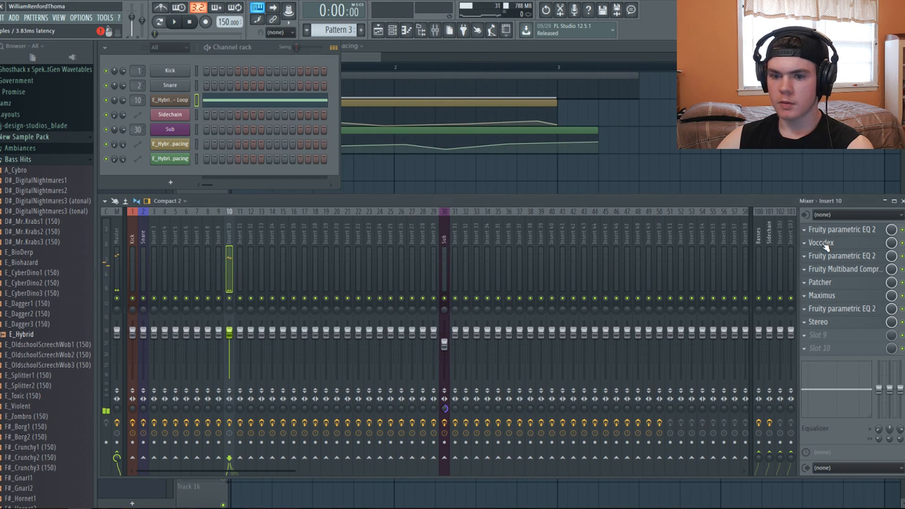
Step: Audition the recorded X_Wonkify1 sample in Edison on the Master track, close Edison and play the current pattern to compare
{"action": "left_click", "coordinate": [114, 250]}
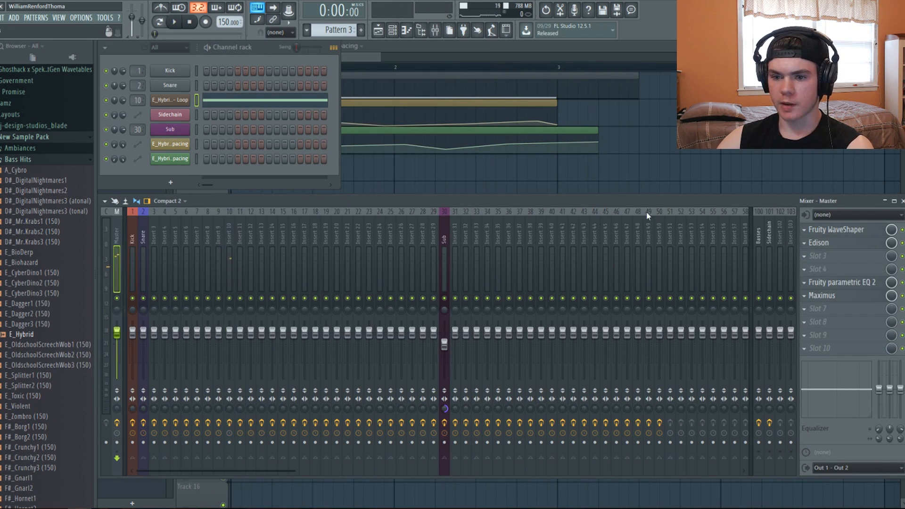
{"action": "left_click", "coordinate": [819, 243]}
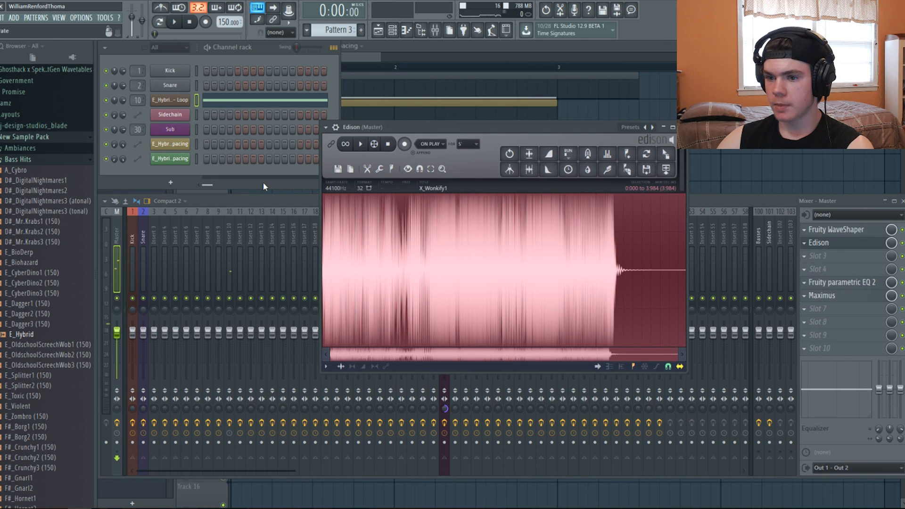
{"action": "left_click", "coordinate": [364, 145]}
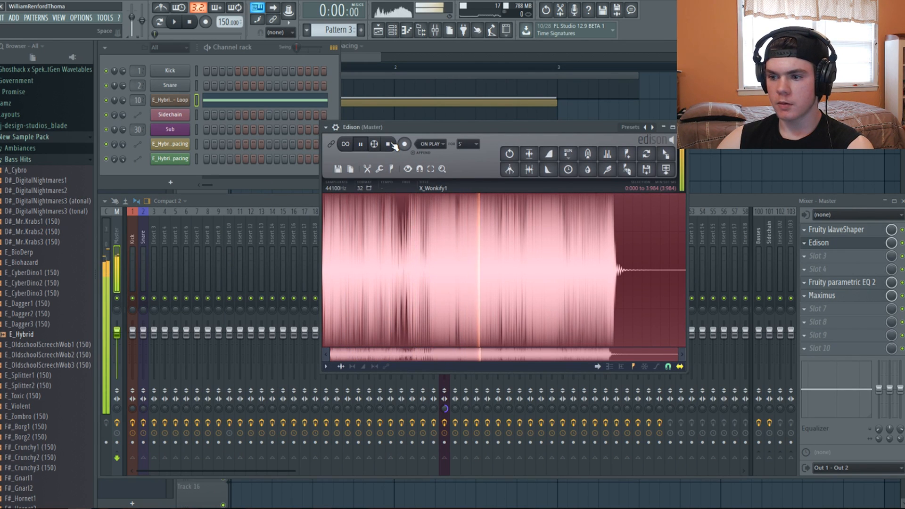
{"action": "left_click", "coordinate": [392, 144]}
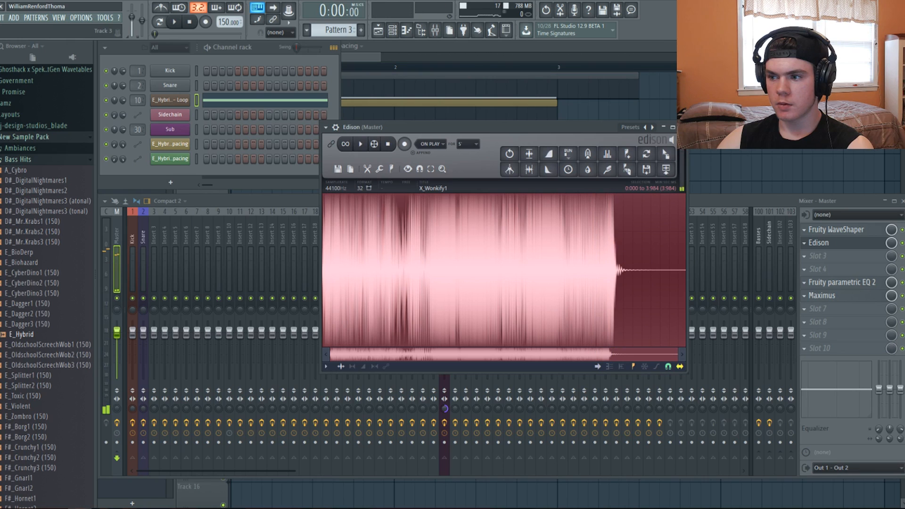
{"action": "key", "text": "Escape"}
{"action": "key", "text": "space"}
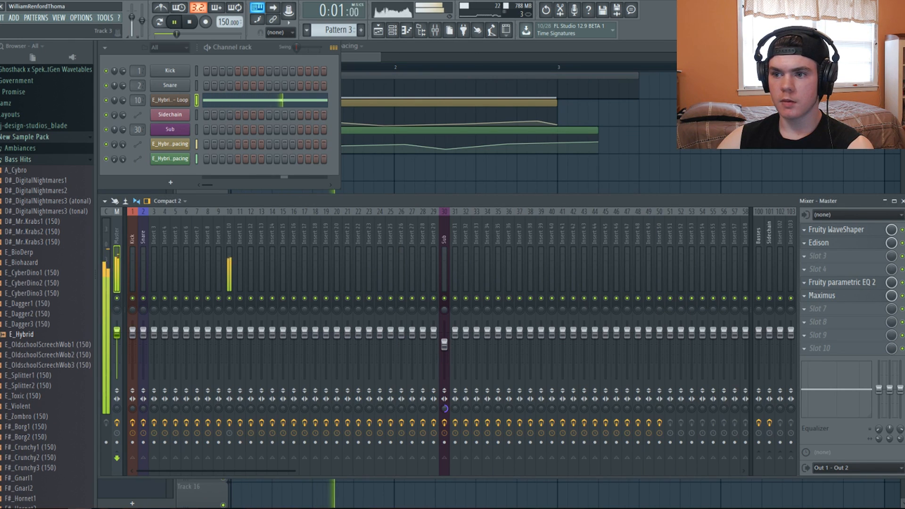
Step: Smooth the wavy stretch of the Grain spacing automation in the playlist and reshape the Wave spacing dips in bar 1 while auditioning
{"action": "double_click", "coordinate": [444, 47]}
{"action": "key", "text": "space"}
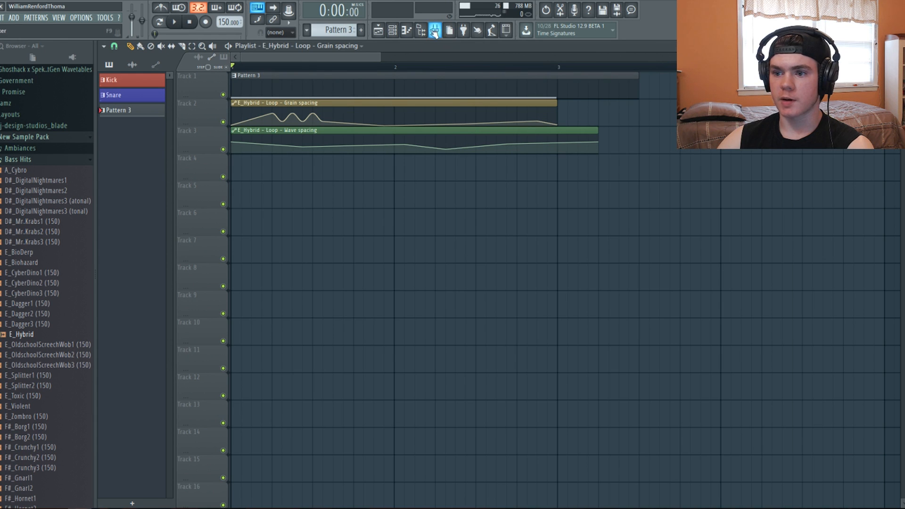
{"action": "left_click_drag", "start_coordinate": [380, 53], "coordinate": [340, 53]}
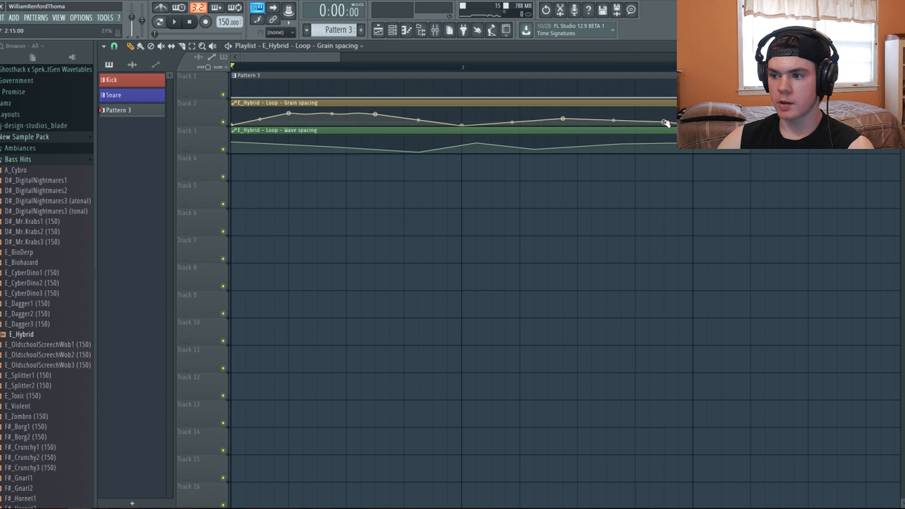
{"action": "key", "text": "space"}
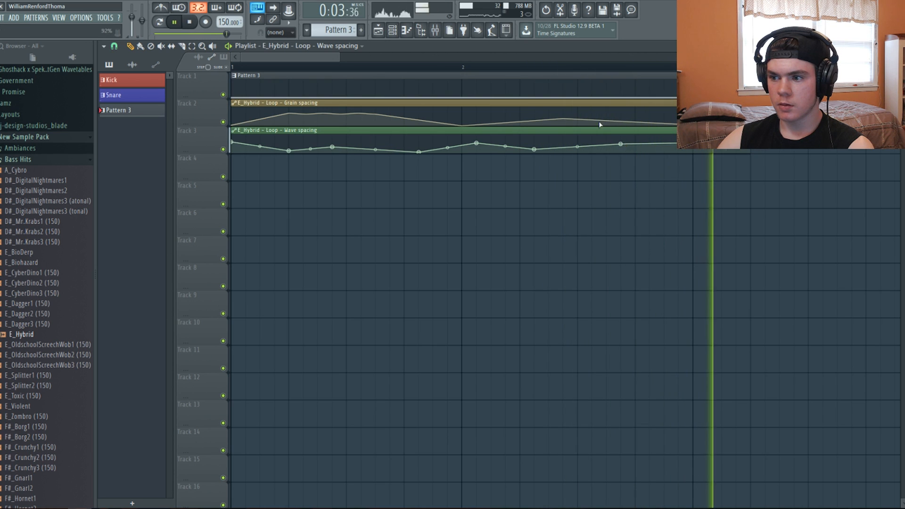
{"action": "left_click_drag", "start_coordinate": [620, 143], "coordinate": [623, 150]}
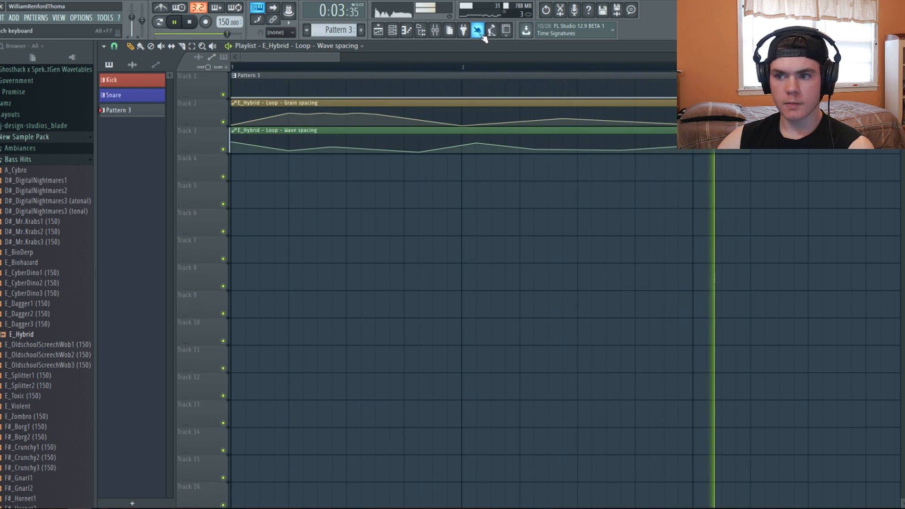
{"action": "left_click_drag", "start_coordinate": [620, 150], "coordinate": [623, 143]}
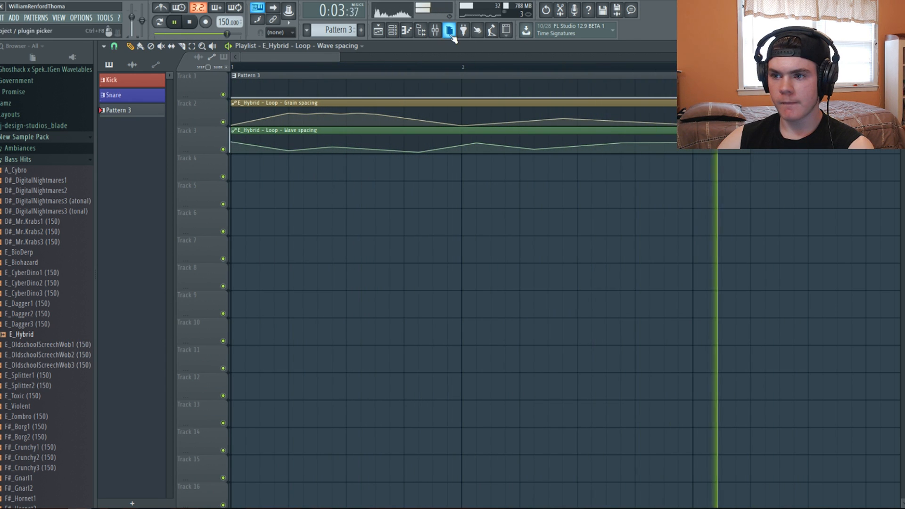
Step: Set Vocodex on Insert 10 to 30 bands with a lower filter order and readjust its overall bandwidth during playback
{"action": "left_click", "coordinate": [435, 31]}
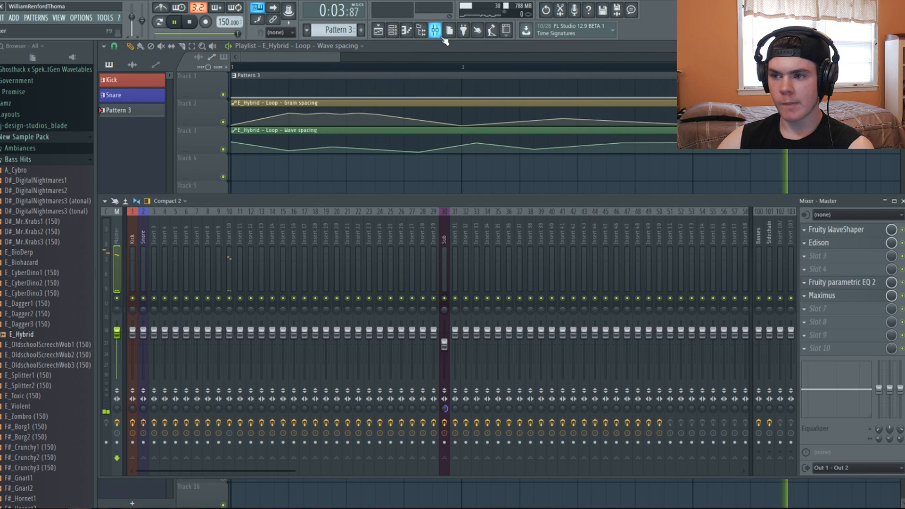
{"action": "left_click", "coordinate": [231, 245]}
{"action": "left_click", "coordinate": [845, 246]}
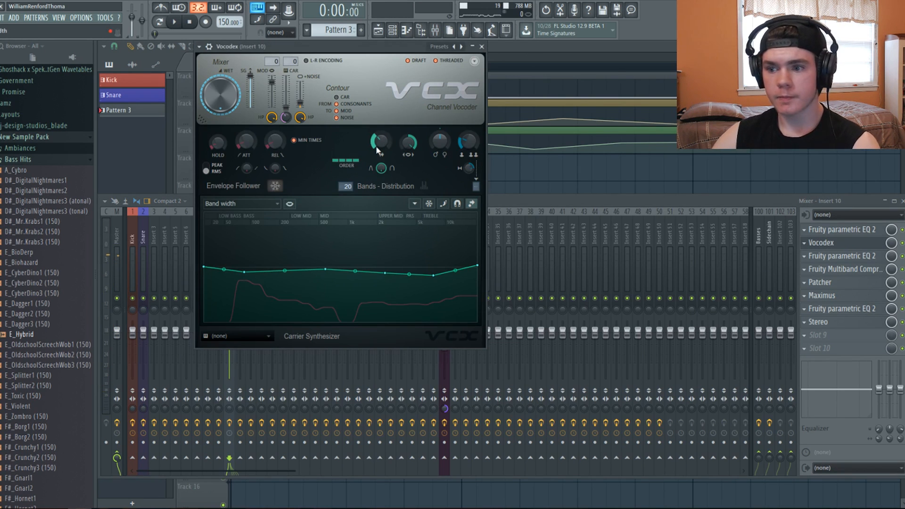
{"action": "key", "text": "space"}
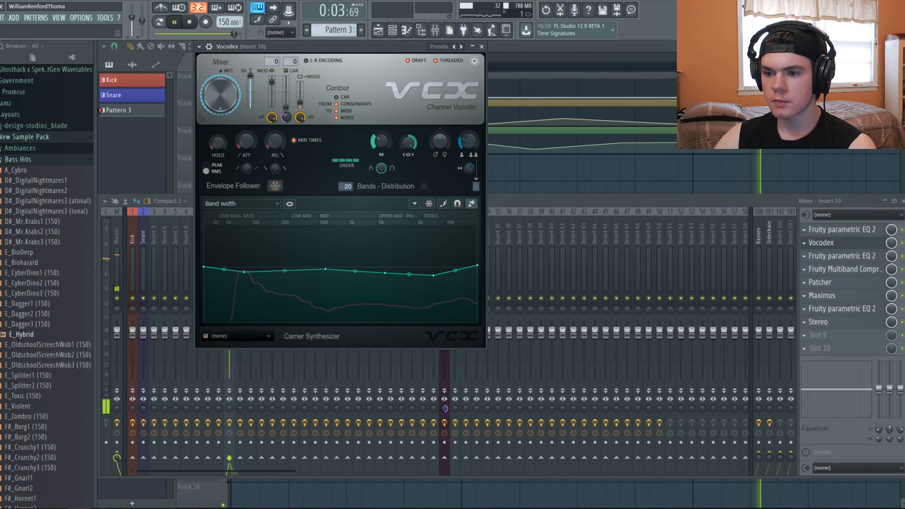
{"action": "scroll", "coordinate": [354, 187], "scroll_direction": "up", "scroll_amount": 3}
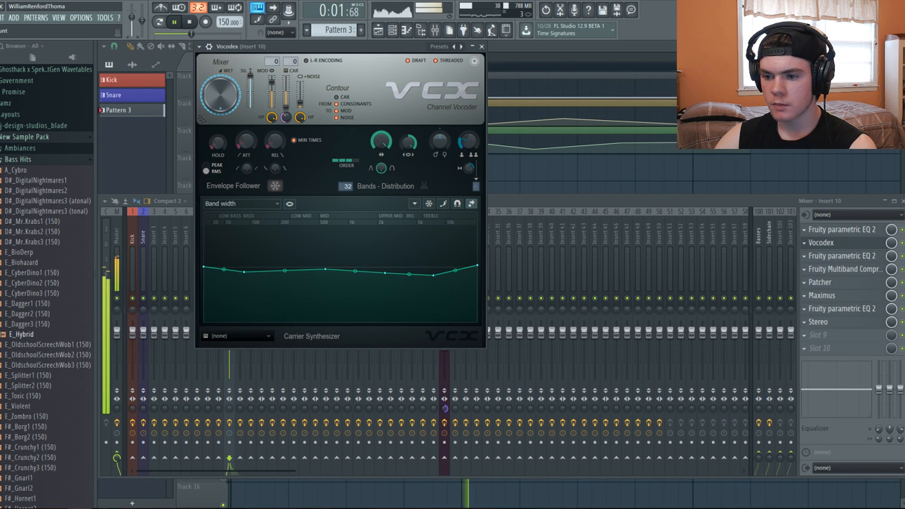
{"action": "left_click_drag", "start_coordinate": [348, 187], "coordinate": [348, 191]}
{"action": "left_click_drag", "start_coordinate": [381, 141], "coordinate": [381, 157]}
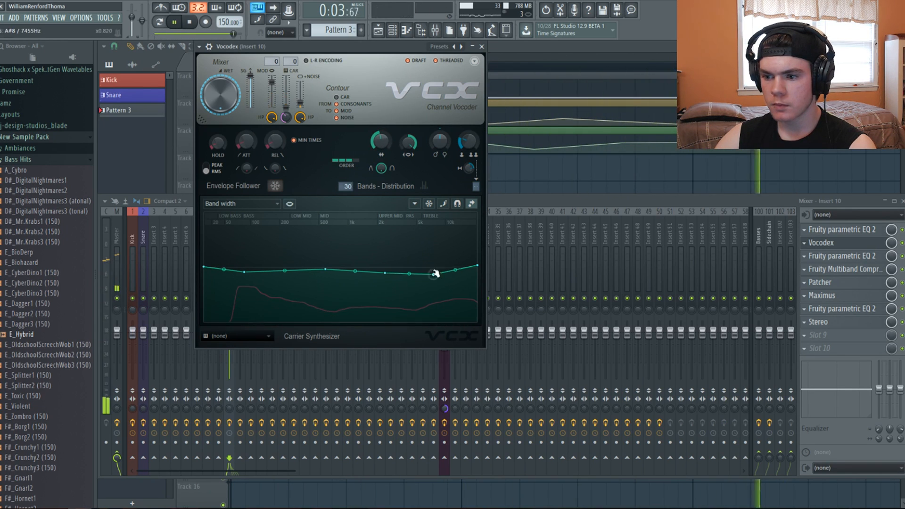
Step: Raise Vocodex's Band width point near 7455 Hz, lower the modulator pitch shift, stop playback and close Vocodex
{"action": "mouse_move", "coordinate": [433, 274]}
{"action": "left_mouse_down"}
{"action": "mouse_move", "coordinate": [441, 243]}
{"action": "mouse_move", "coordinate": [440, 269]}
{"action": "left_mouse_up"}
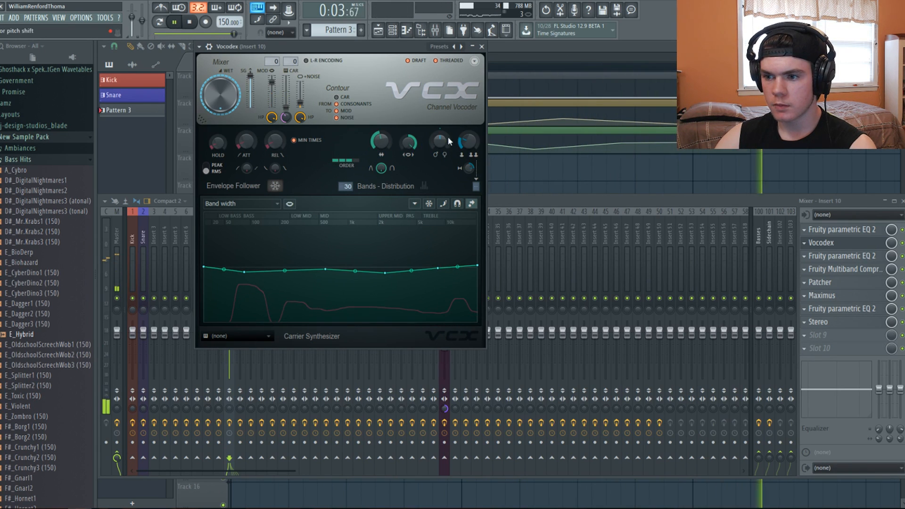
{"action": "left_click_drag", "start_coordinate": [444, 140], "coordinate": [443, 162]}
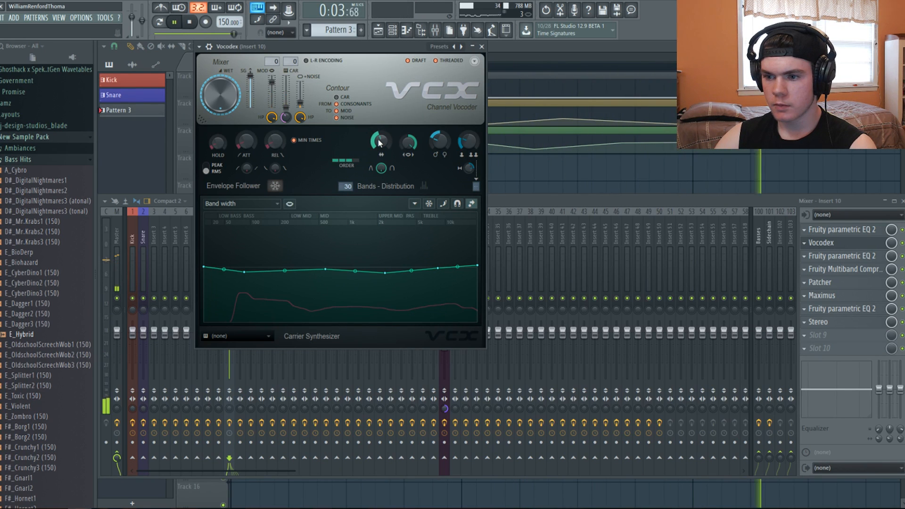
{"action": "key", "text": "Escape"}
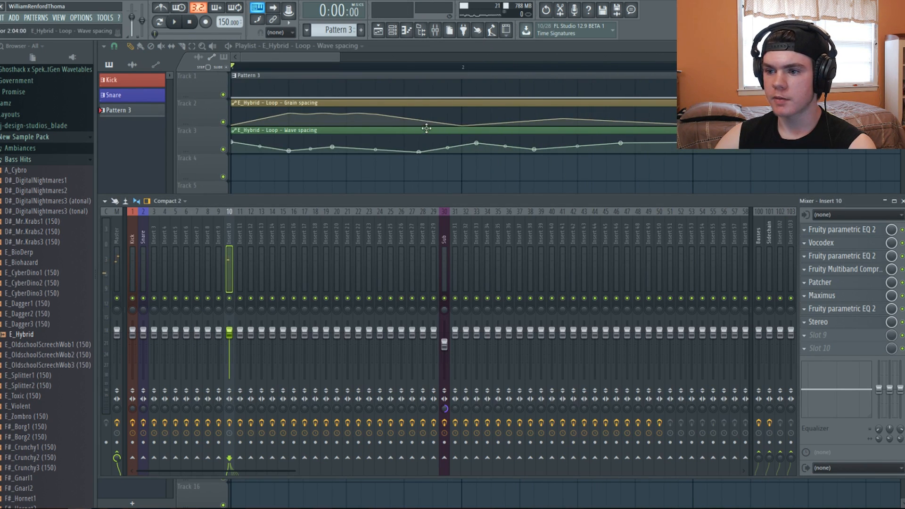
Step: Try an extra point just after bar 2 in the Grain spacing automation, audition it and delete the point
{"action": "key", "text": "F9"}
{"action": "mouse_move", "coordinate": [508, 124]}
{"action": "left_mouse_down"}
{"action": "mouse_move", "coordinate": [494, 107]}
{"action": "mouse_move", "coordinate": [493, 121]}
{"action": "left_mouse_up"}
{"action": "key", "text": "space"}
{"action": "key", "text": "space"}
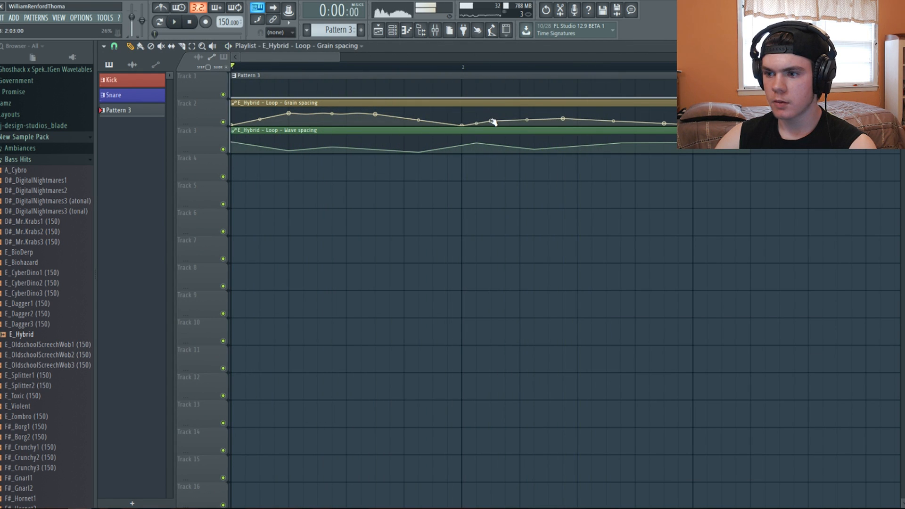
{"action": "right_click", "coordinate": [496, 123]}
{"action": "left_click", "coordinate": [505, 128]}
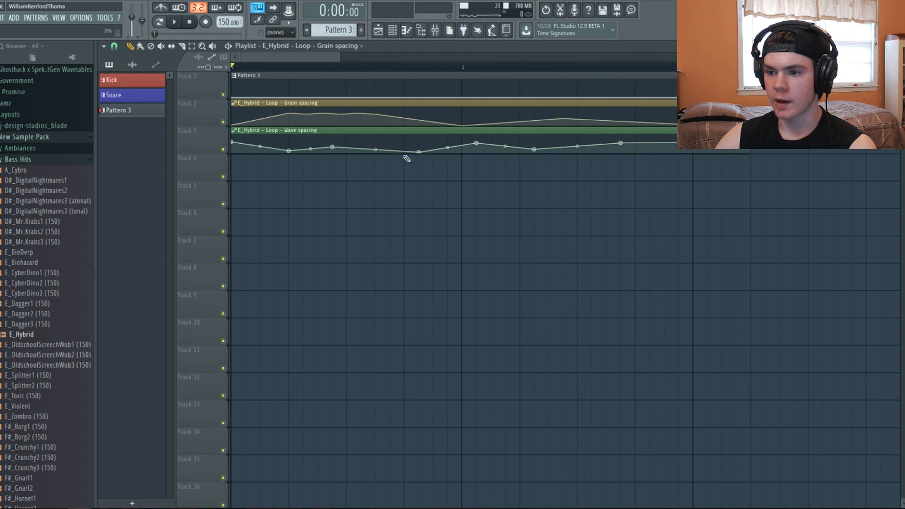
Step: Raise the Wave spacing automation point just before bar 2 and lower the point at 2:06 to the minimum while auditioning
{"action": "left_click", "coordinate": [424, 140]}
{"action": "key", "text": "space"}
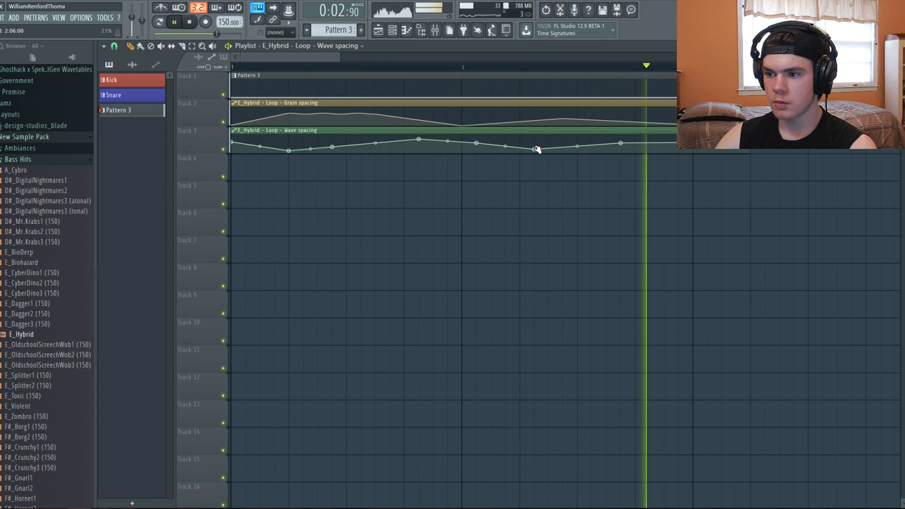
{"action": "key", "text": "space"}
{"action": "key", "text": "space"}
Step: Raise Vocodex's modulator pitch shift above centre and its Band width point near 2402 Hz to about x0.917, and close Vocodex
{"action": "key", "text": "F9"}
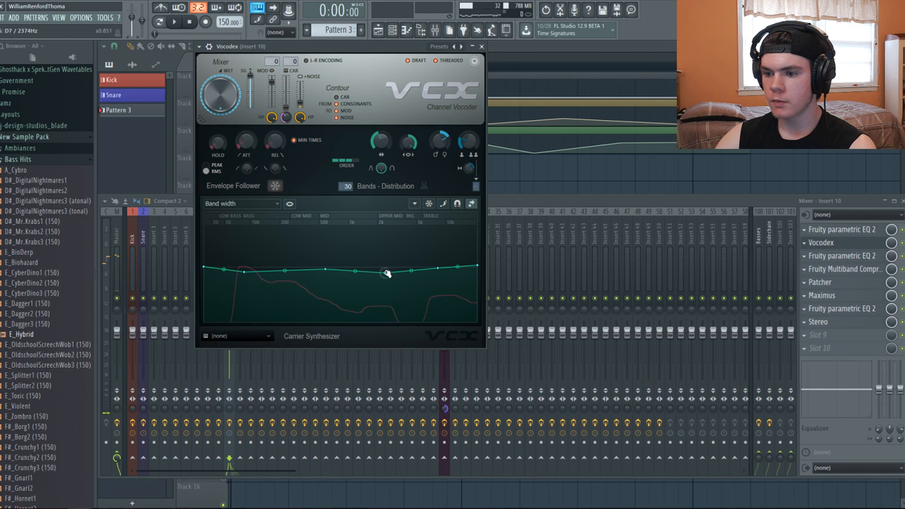
{"action": "key", "text": "space"}
{"action": "mouse_move", "coordinate": [387, 273]}
{"action": "left_mouse_down"}
{"action": "mouse_move", "coordinate": [390, 238]}
{"action": "mouse_move", "coordinate": [385, 269]}
{"action": "left_mouse_up"}
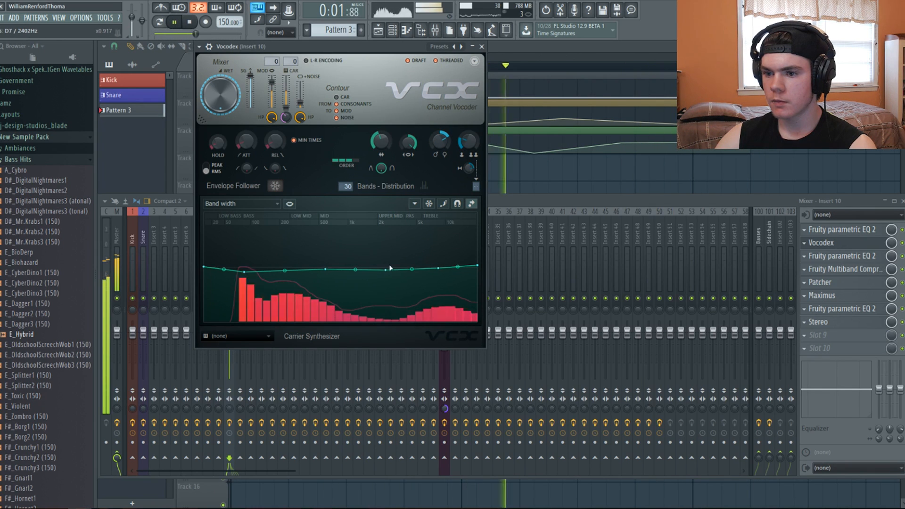
{"action": "left_click", "coordinate": [575, 44]}
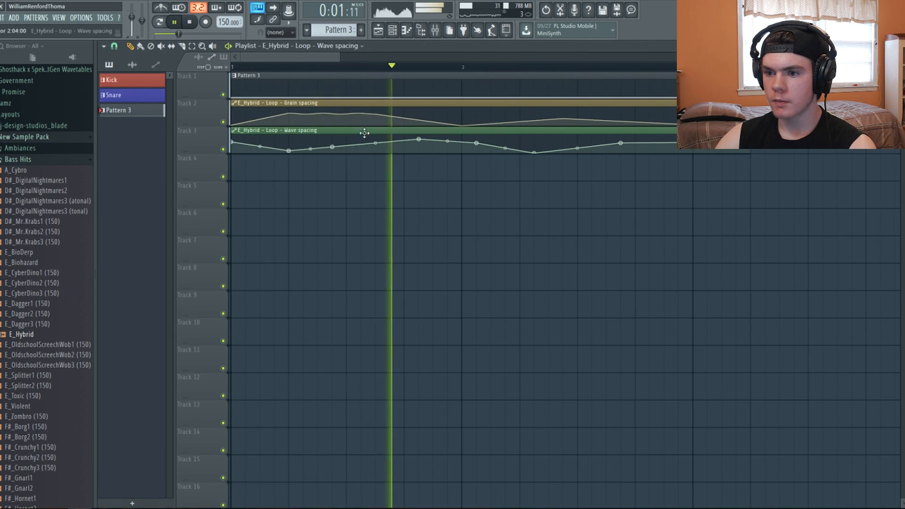
Step: Try the Wave spacing automation point at 1:08 at 100%, lower it to the minimum and replay the loop
{"action": "key", "text": "space"}
{"action": "key", "text": "space"}
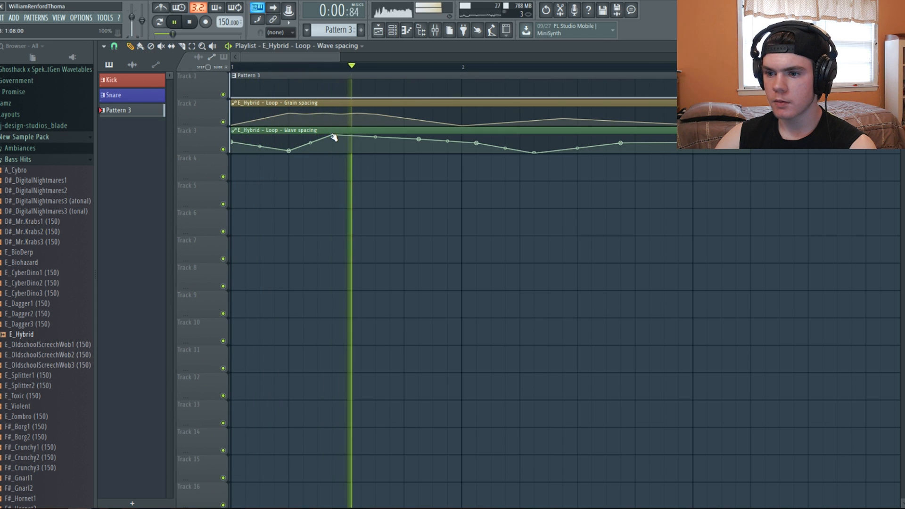
{"action": "left_click_drag", "start_coordinate": [334, 133], "coordinate": [333, 159]}
{"action": "key", "text": "space"}
{"action": "key", "text": "space"}
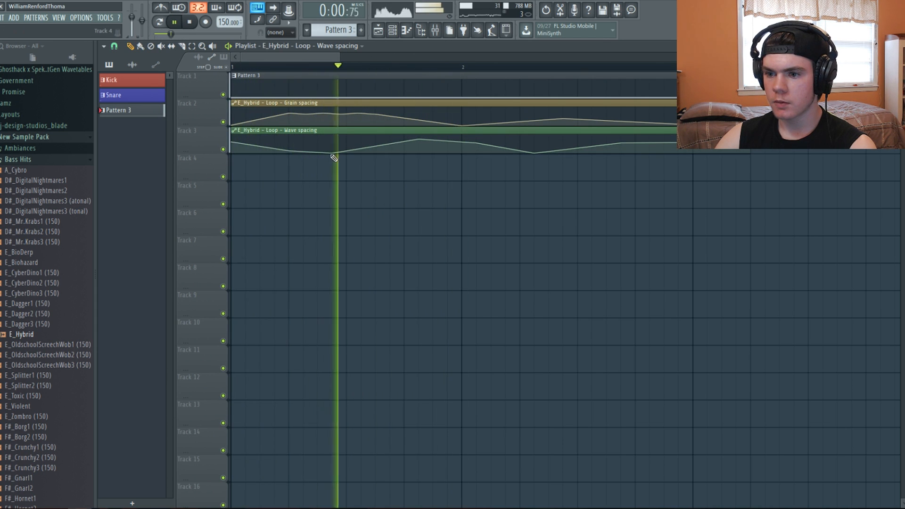
Step: Lower the Grain spacing automation points at 1:11 to 16% and 1:05 to 18%, audition the loop and stop playback
{"action": "key", "text": "space"}
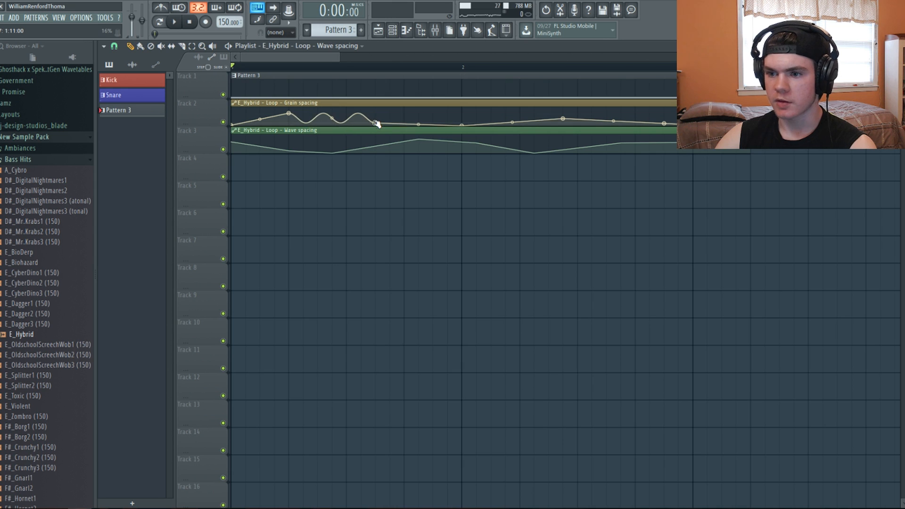
{"action": "key", "text": "space"}
{"action": "left_click_drag", "start_coordinate": [288, 113], "coordinate": [290, 123]}
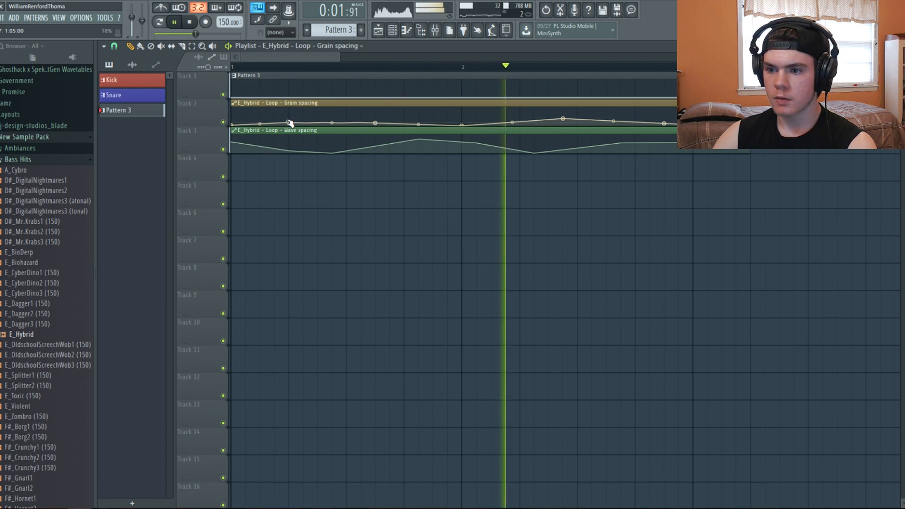
{"action": "key", "text": "space"}
{"action": "key", "text": "space"}
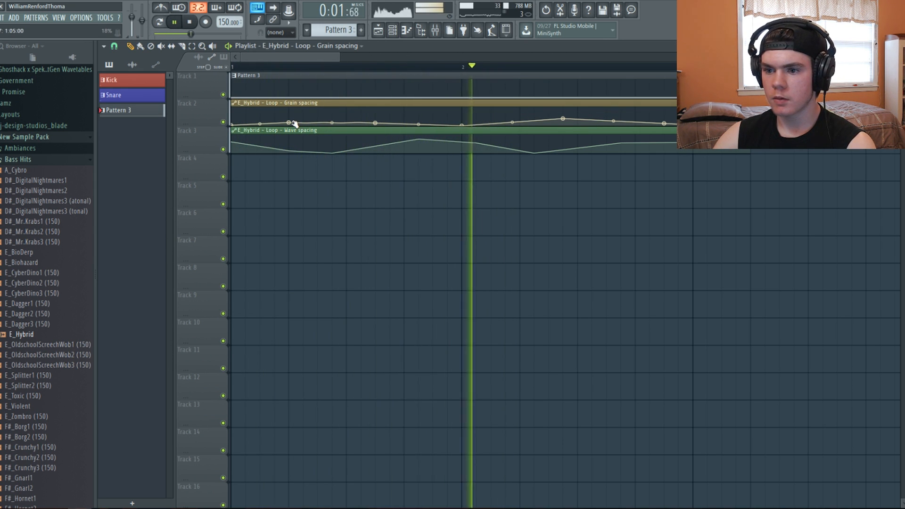
{"action": "key", "text": "space"}
Step: Set Vocodex to 20 bands with a higher filter order and move its middle Band width point to about x0.851 near 600 Hz during playback
{"action": "key", "text": "F9"}
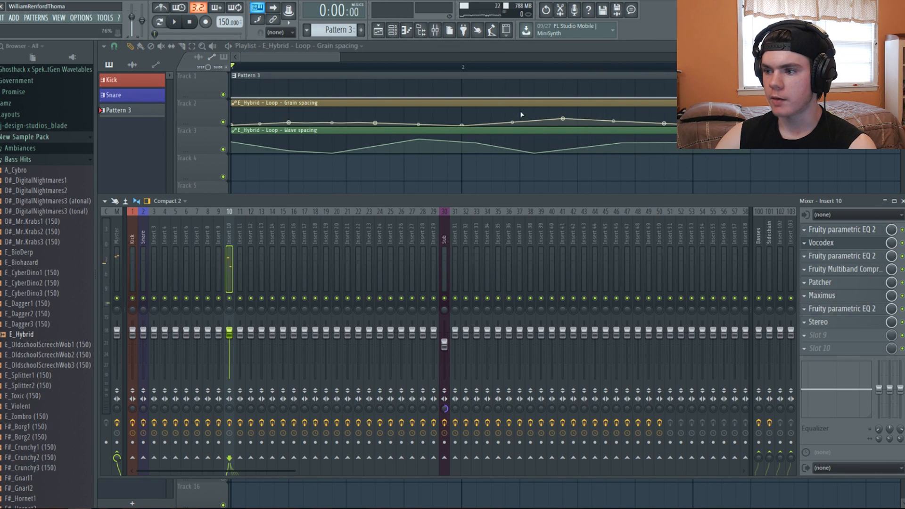
{"action": "left_click", "coordinate": [830, 246]}
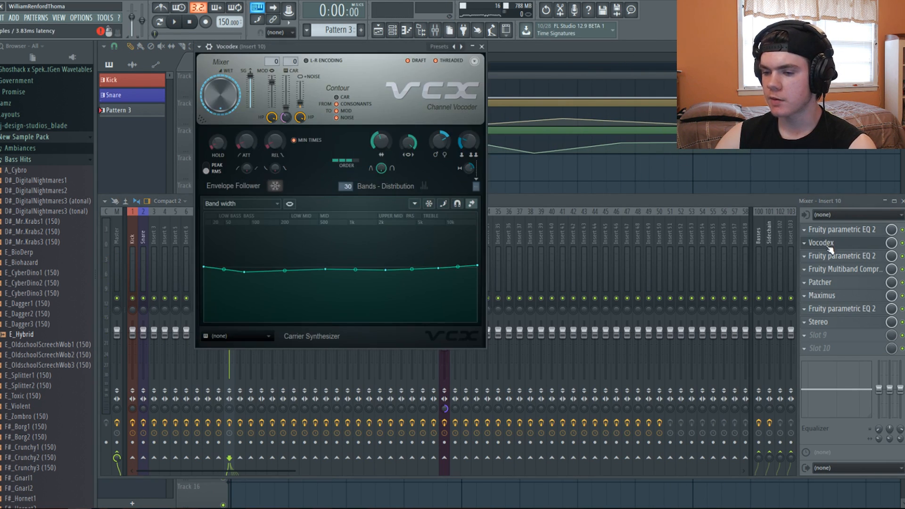
{"action": "key", "text": "space"}
{"action": "left_click_drag", "start_coordinate": [328, 267], "coordinate": [328, 242]}
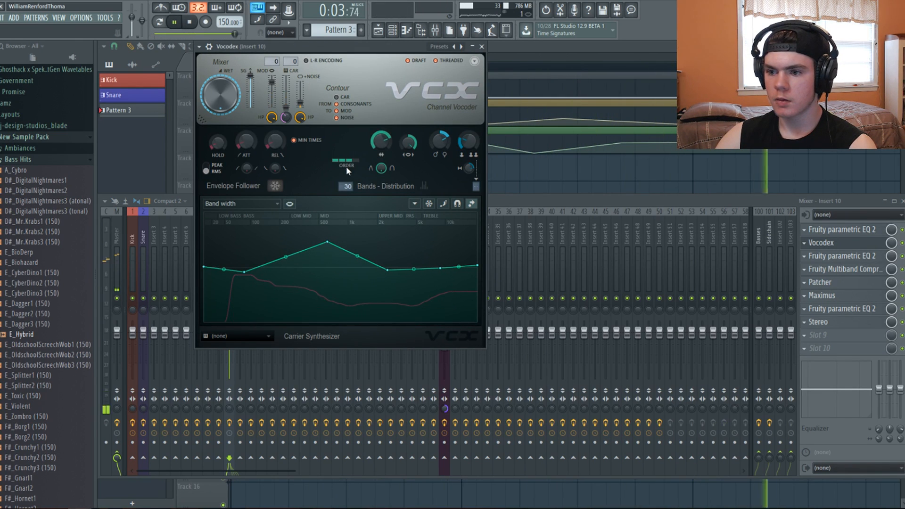
{"action": "left_click_drag", "start_coordinate": [348, 187], "coordinate": [348, 202]}
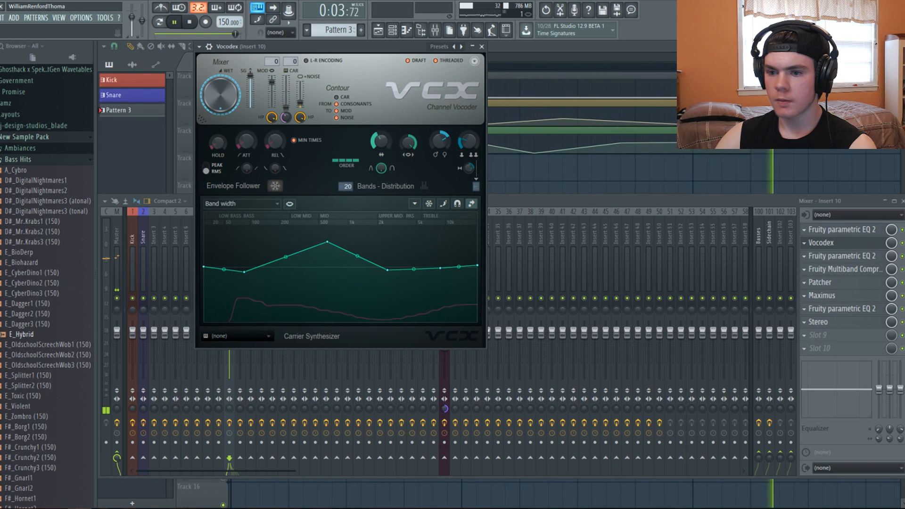
{"action": "key", "text": "space"}
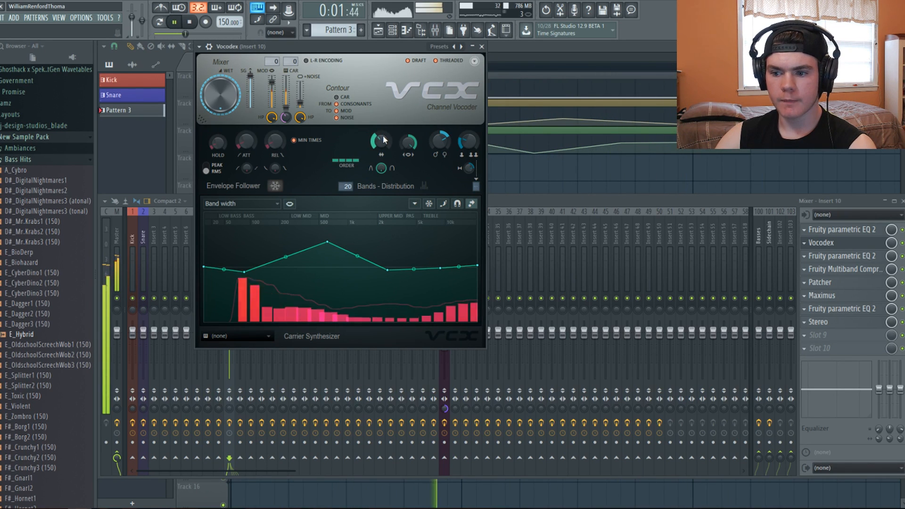
{"action": "left_click_drag", "start_coordinate": [327, 242], "coordinate": [327, 273]}
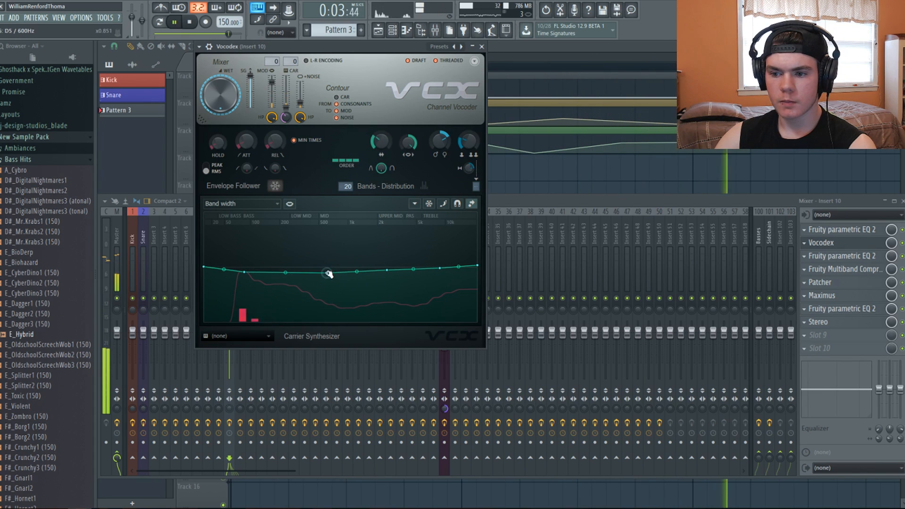
Step: Close Vocodex and open the E_Hybrid - Loop channel's Granulizer settings while replaying the loop
{"action": "left_click", "coordinate": [482, 47]}
{"action": "key", "text": "space"}
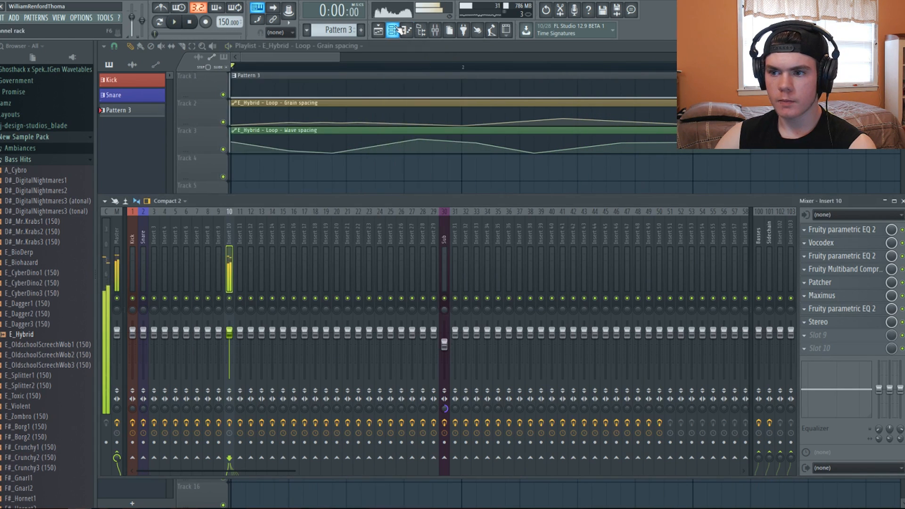
{"action": "left_click", "coordinate": [393, 30]}
{"action": "left_click", "coordinate": [172, 96]}
{"action": "key", "text": "space"}
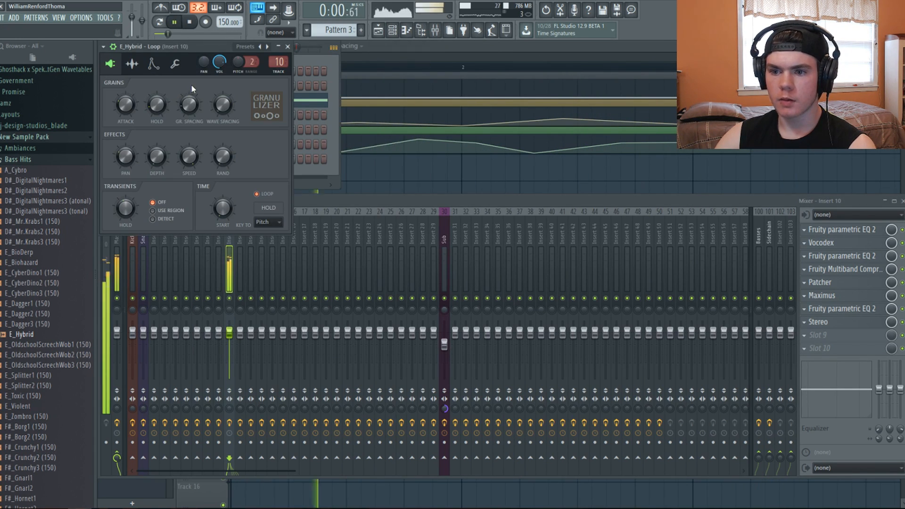
Step: Raise the Grain spacing automation point at 1:11 to 100% and move the 1:05 point near the maximum and slightly earlier
{"action": "double_click", "coordinate": [386, 48]}
{"action": "left_click_drag", "start_coordinate": [377, 123], "coordinate": [378, 109]}
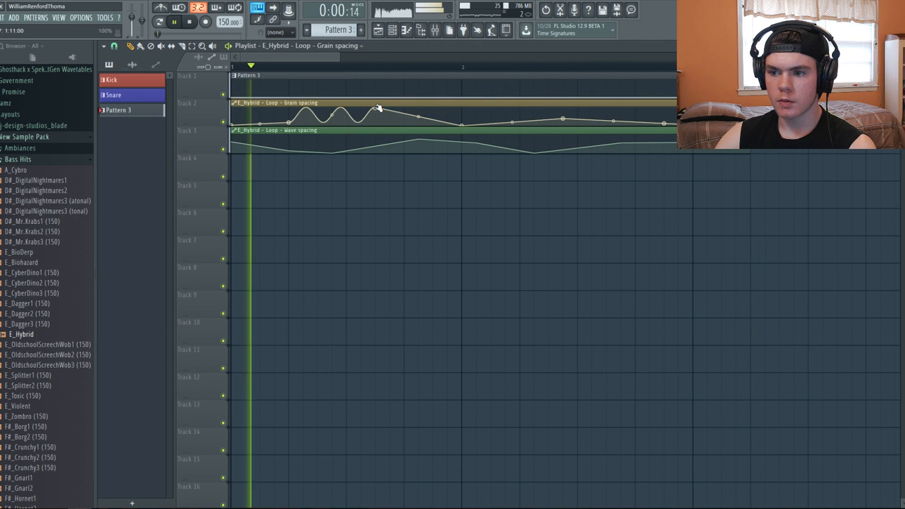
{"action": "left_click_drag", "start_coordinate": [290, 122], "coordinate": [278, 107]}
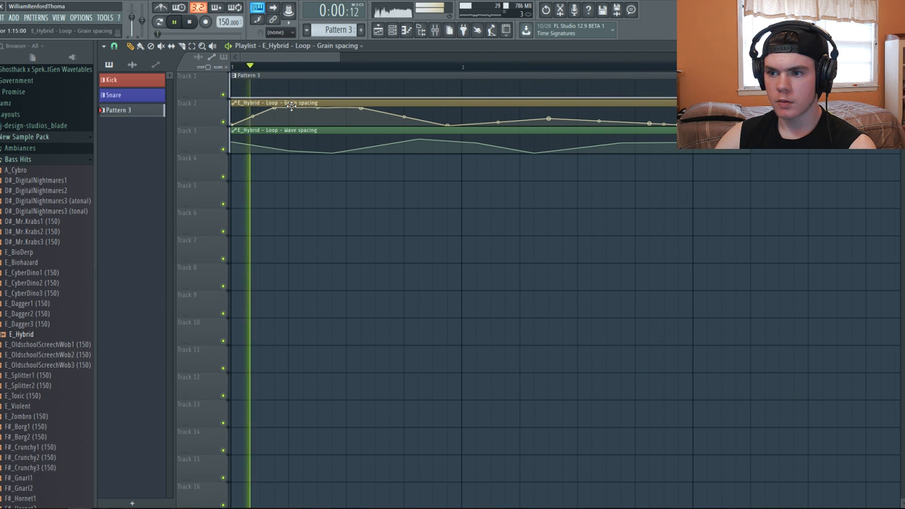
Step: Open Vocodex on Insert 10 and replay the loop with the new Grain spacing shape
{"action": "left_click", "coordinate": [437, 30]}
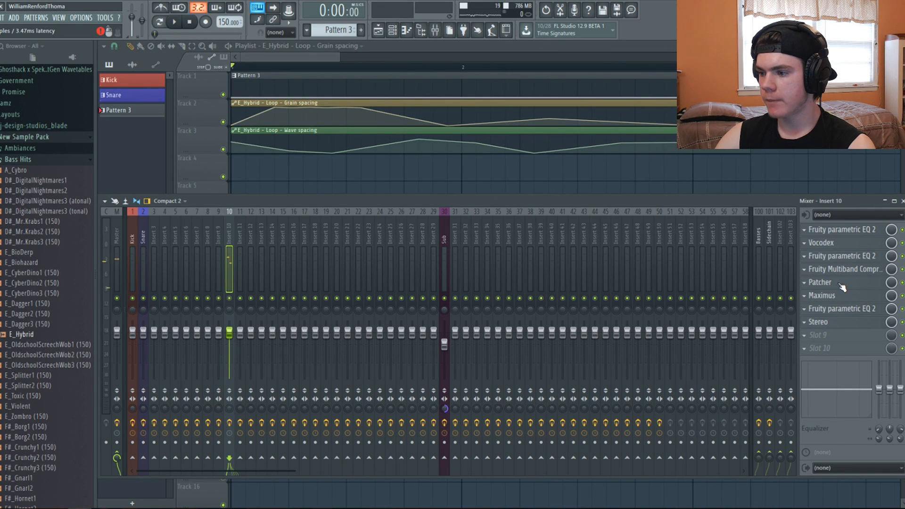
{"action": "left_click", "coordinate": [848, 248]}
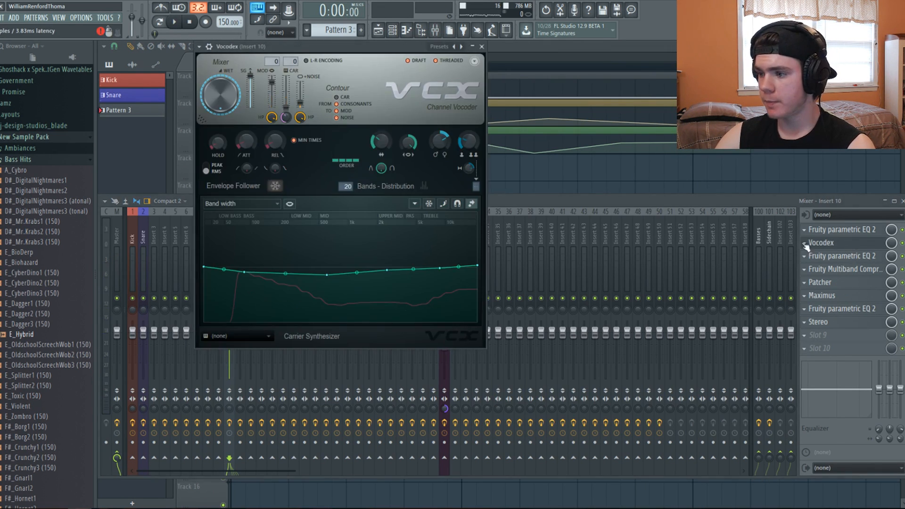
{"action": "key", "text": "space"}
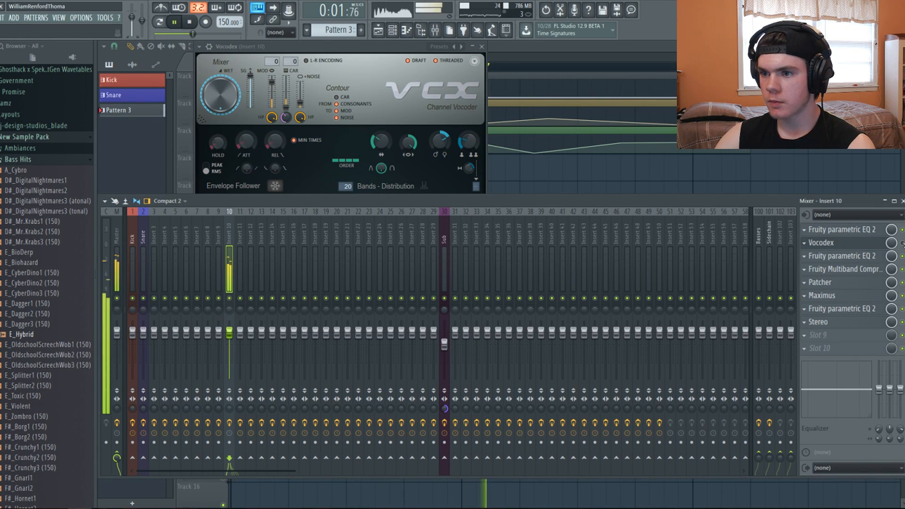
Step: Try Vocodex's Band width end point at 21096 Hz at x0.800 during playback, and stop the loop
{"action": "left_click", "coordinate": [399, 48]}
{"action": "left_click_drag", "start_coordinate": [479, 267], "coordinate": [478, 275]}
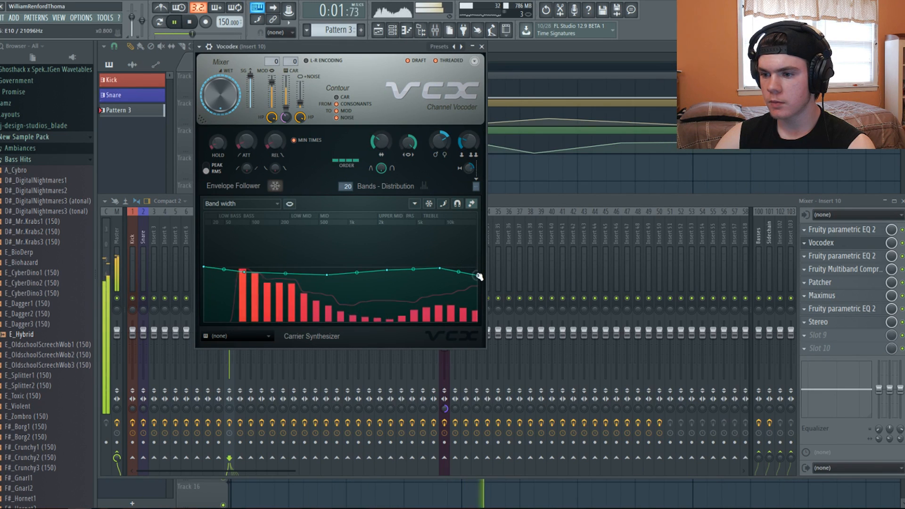
{"action": "key", "text": "space"}
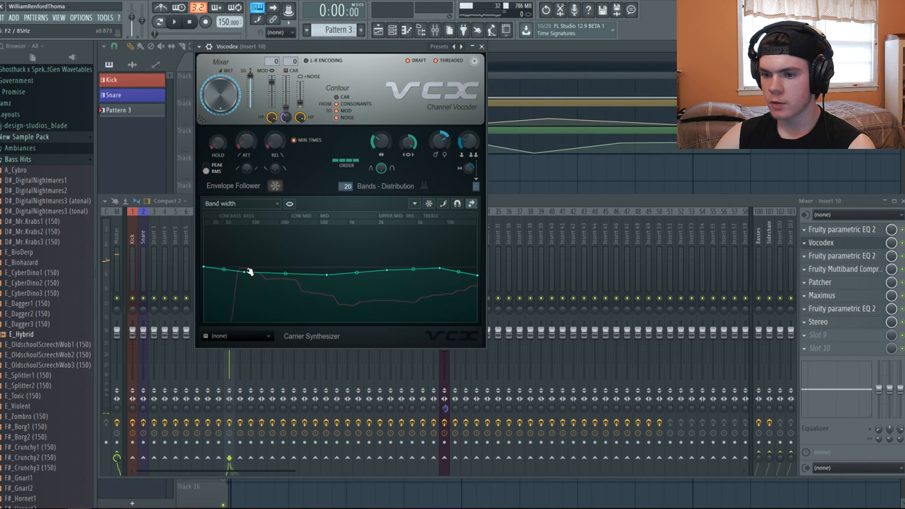
Step: Delete all the intermediate points on Vocodex's Band width curve, keeping only its two end points
{"action": "right_click", "coordinate": [247, 270]}
{"action": "left_click", "coordinate": [261, 286]}
{"action": "right_click", "coordinate": [327, 276]}
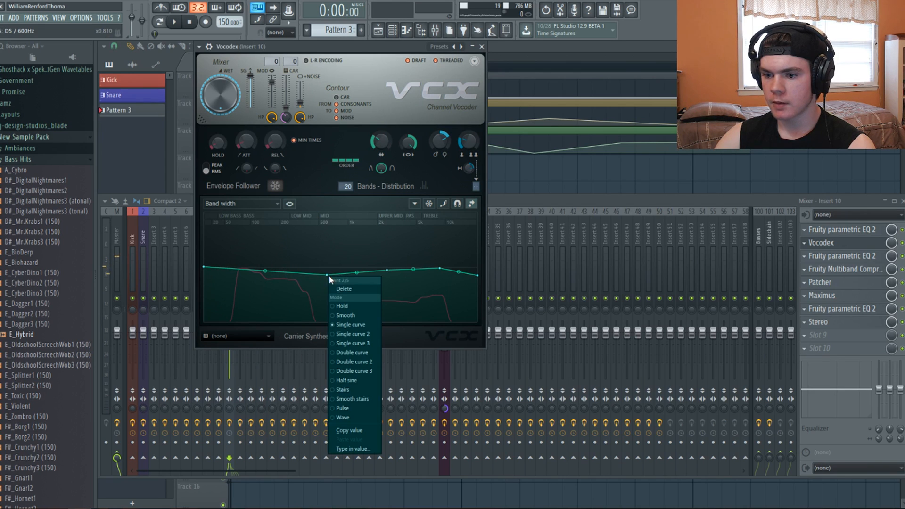
{"action": "left_click", "coordinate": [350, 290]}
{"action": "right_click", "coordinate": [388, 271]}
{"action": "left_click", "coordinate": [404, 285]}
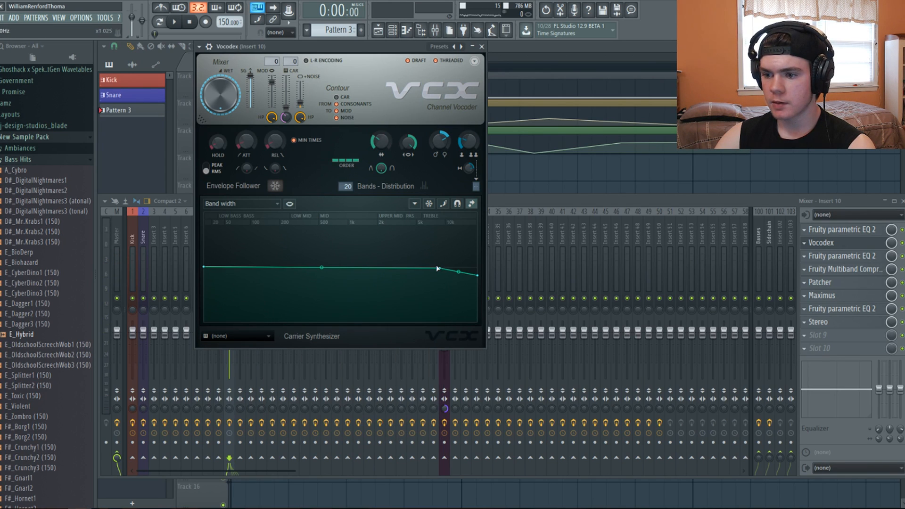
{"action": "right_click", "coordinate": [440, 269]}
{"action": "left_click", "coordinate": [459, 282]}
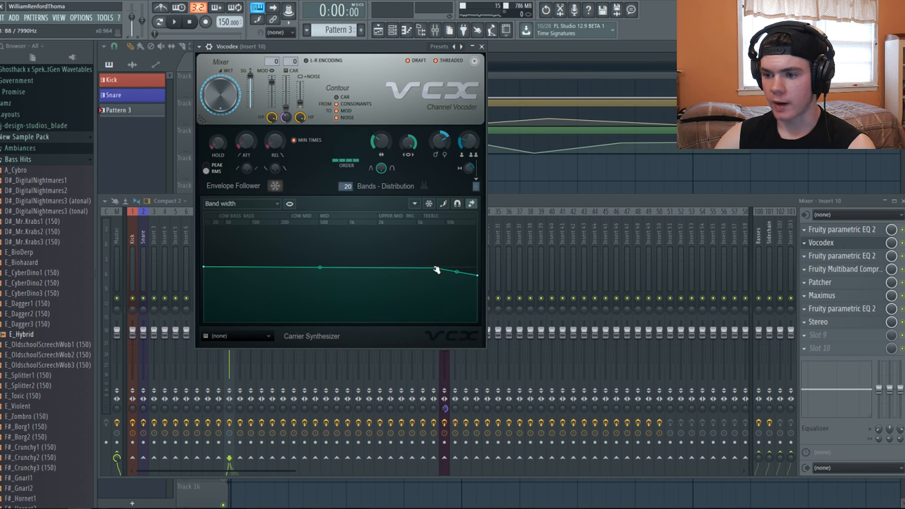
{"action": "right_click", "coordinate": [438, 269]}
{"action": "left_click", "coordinate": [451, 281]}
Step: Set the Band width end point at 21096 Hz to about x0.964 and replay the loop
{"action": "right_click", "coordinate": [476, 275]}
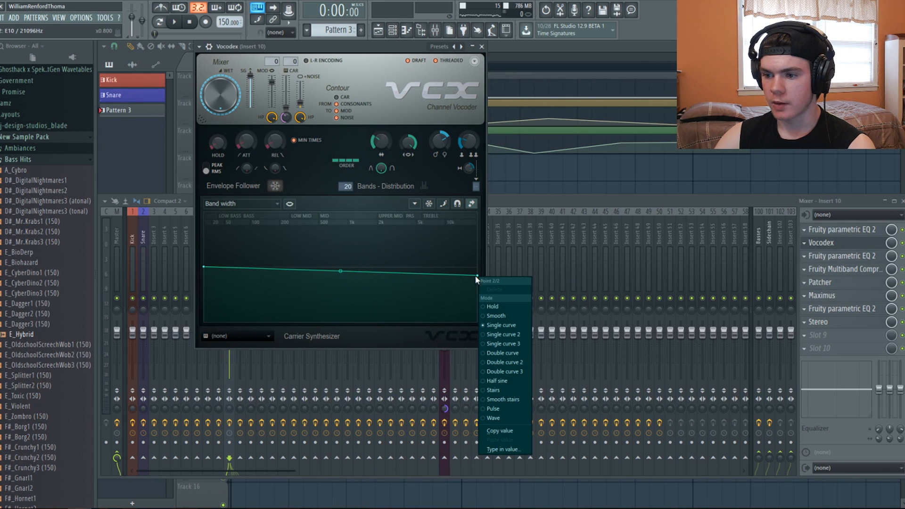
{"action": "left_click", "coordinate": [493, 289]}
{"action": "left_click_drag", "start_coordinate": [477, 276], "coordinate": [480, 269]}
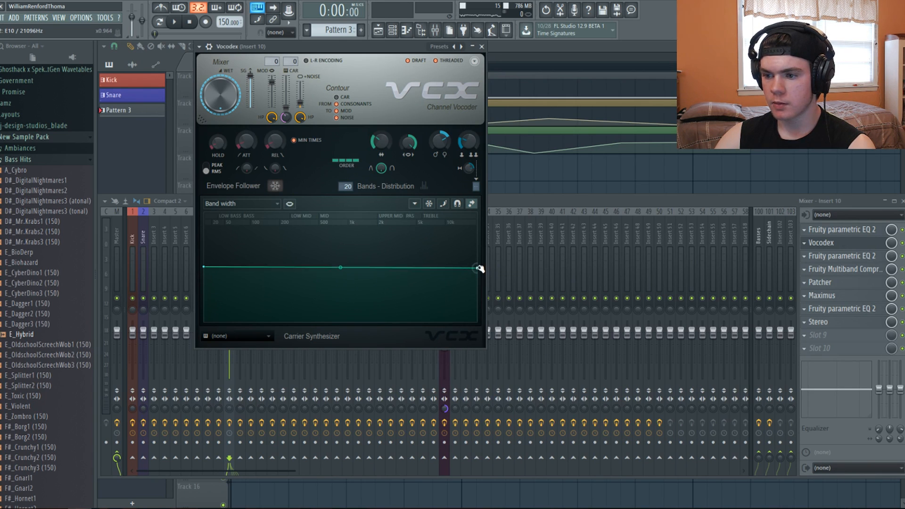
{"action": "key", "text": "space"}
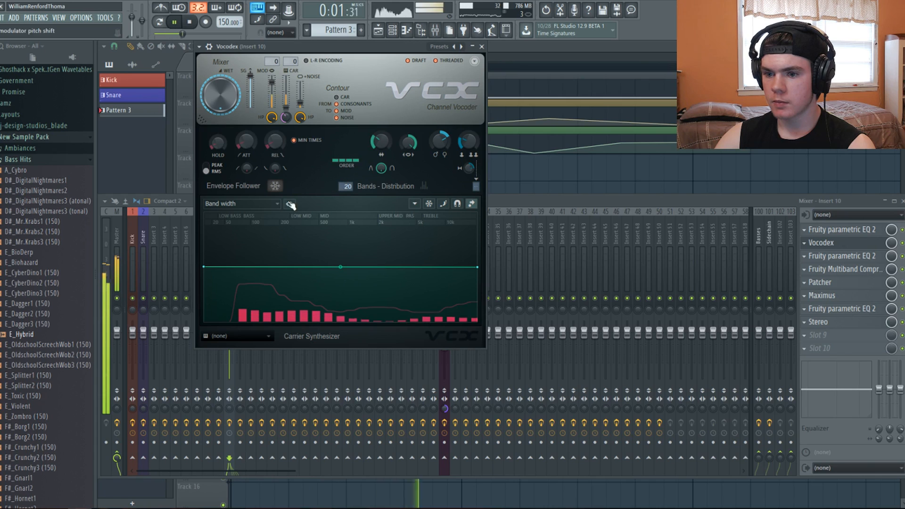
Step: Show Vocodex's Band gain multiplier curve, try raising its point near 2 kHz, and undo the raise
{"action": "left_click", "coordinate": [262, 203]}
{"action": "left_click", "coordinate": [226, 222]}
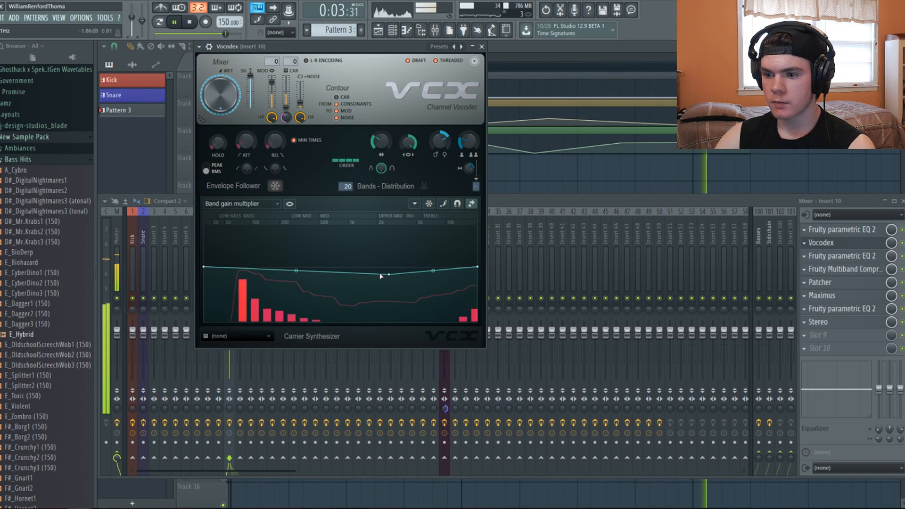
{"action": "left_click_drag", "start_coordinate": [387, 274], "coordinate": [391, 251]}
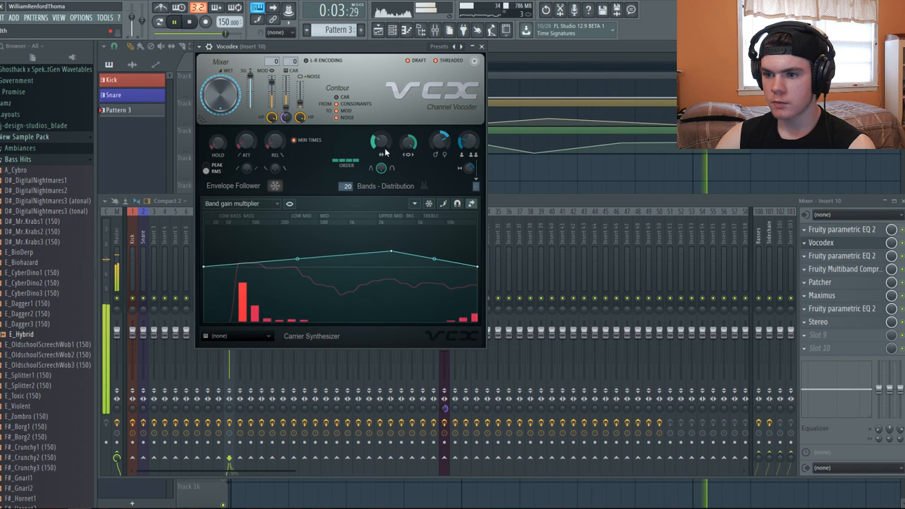
{"action": "key", "text": "ctrl+z"}
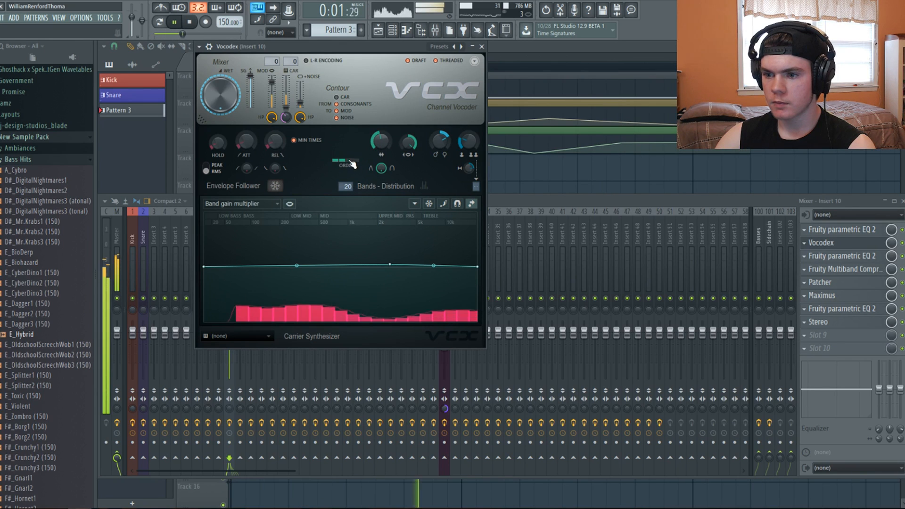
Step: Set Vocodex to 31 bands with a lower filter order and centred modulator pitch shift, flatten the Band gain multiplier point, and close Vocodex
{"action": "left_click_drag", "start_coordinate": [348, 186], "coordinate": [347, 177]}
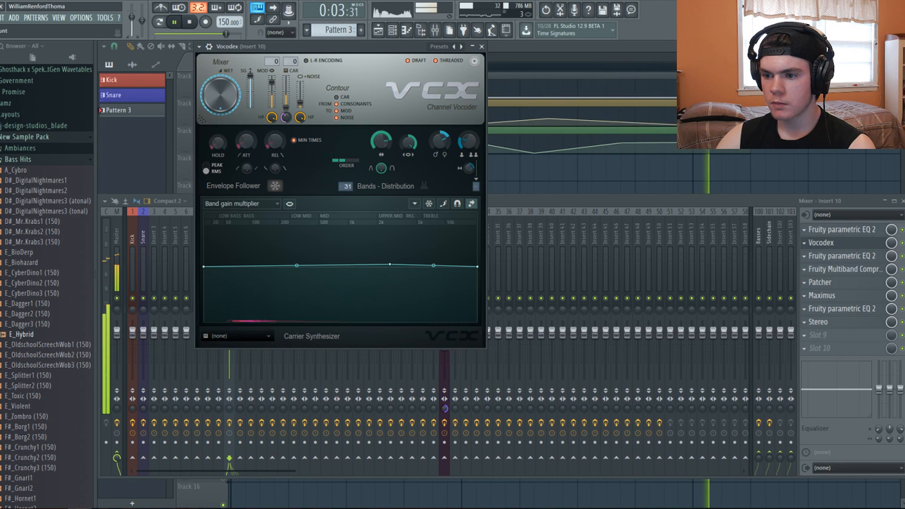
{"action": "mouse_move", "coordinate": [393, 264]}
{"action": "left_mouse_down"}
{"action": "mouse_move", "coordinate": [389, 239]}
{"action": "mouse_move", "coordinate": [386, 267]}
{"action": "left_mouse_up"}
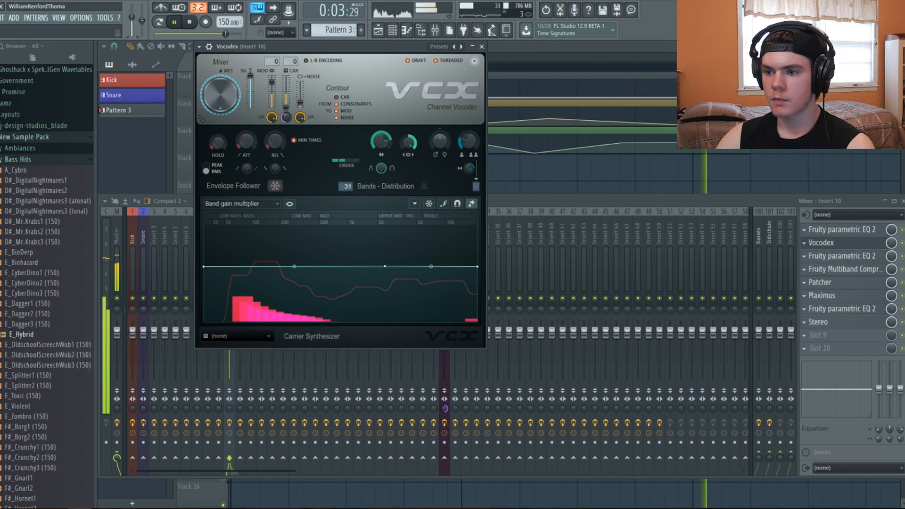
{"action": "left_click", "coordinate": [859, 244]}
Step: Try boosting band 6 and cutting band 5 in the slot 3 Fruity parametric EQ 2, and reset both bands
{"action": "left_click", "coordinate": [861, 256]}
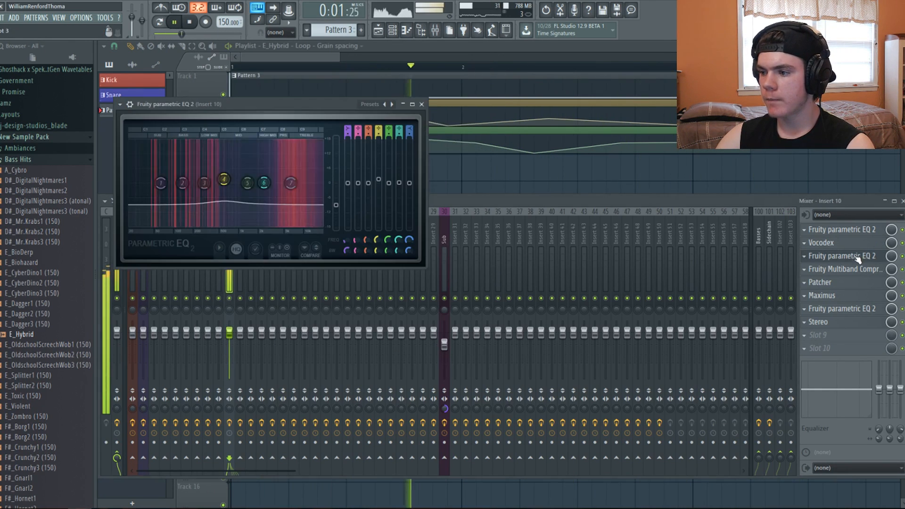
{"action": "left_click_drag", "start_coordinate": [264, 186], "coordinate": [285, 190]}
{"action": "right_click", "coordinate": [284, 190]}
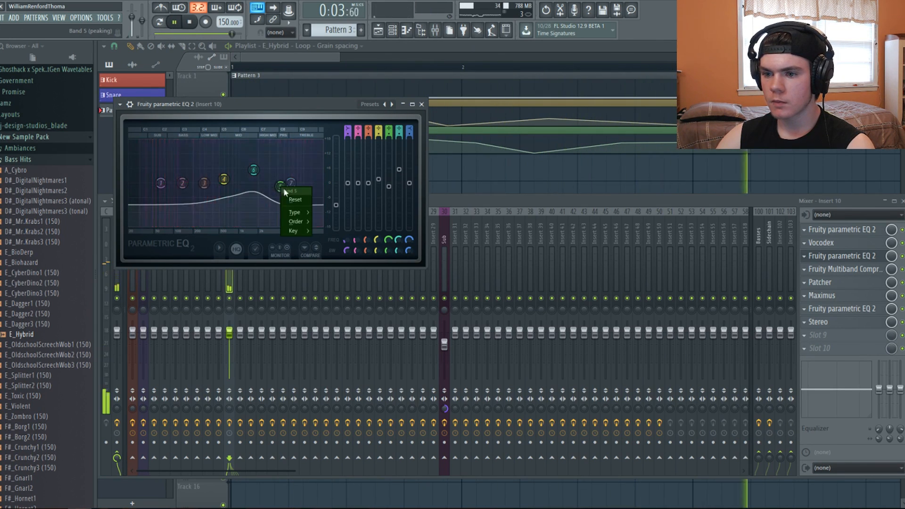
{"action": "left_click", "coordinate": [294, 199]}
{"action": "right_click", "coordinate": [256, 171]}
{"action": "left_click", "coordinate": [268, 183]}
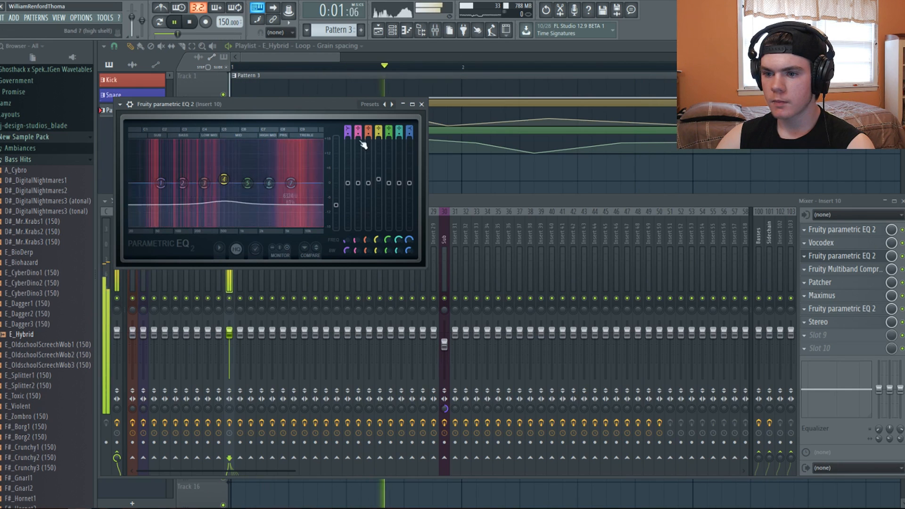
Step: Raise the Grain spacing automation point near 2:07 and lower the Wave spacing point at 2:12 to about 39%
{"action": "left_click", "coordinate": [463, 51]}
{"action": "left_click_drag", "start_coordinate": [552, 118], "coordinate": [551, 113]}
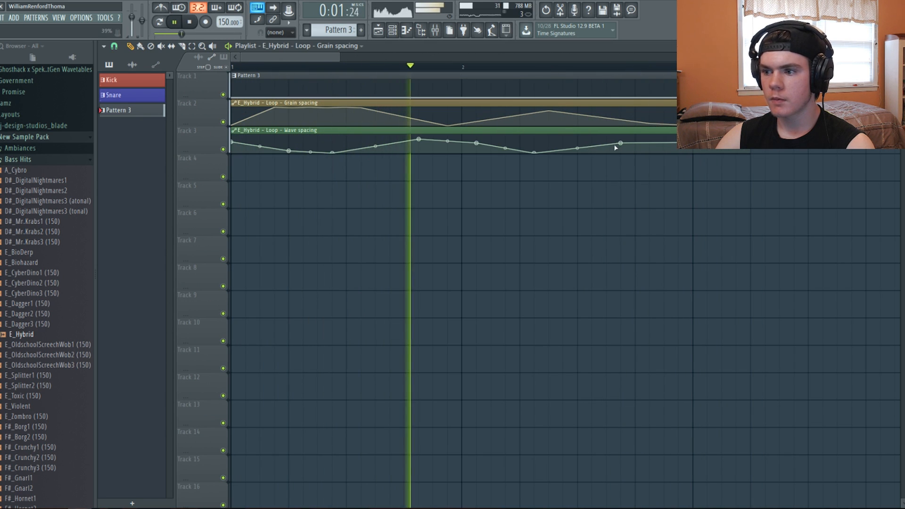
{"action": "left_click_drag", "start_coordinate": [618, 141], "coordinate": [622, 148]}
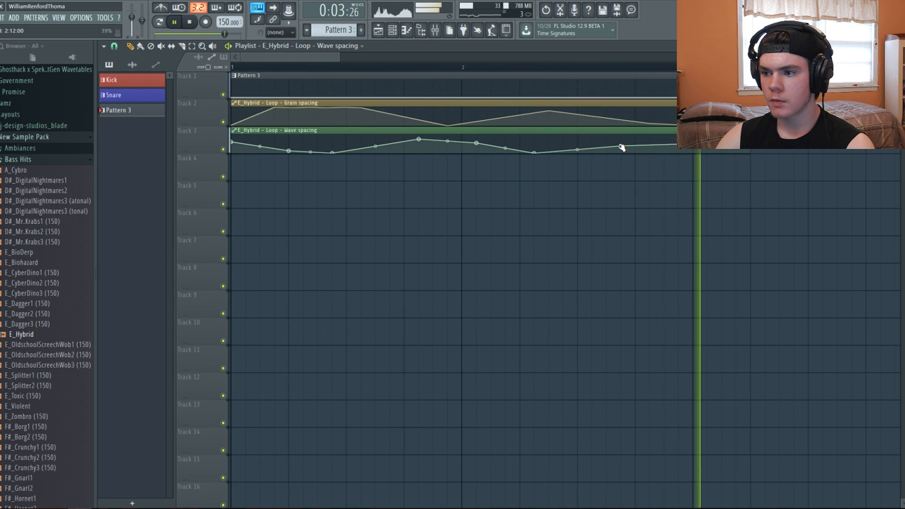
Step: Check the Master track's effect chain, return to Insert 10 and replay the loop
{"action": "key", "text": "F9"}
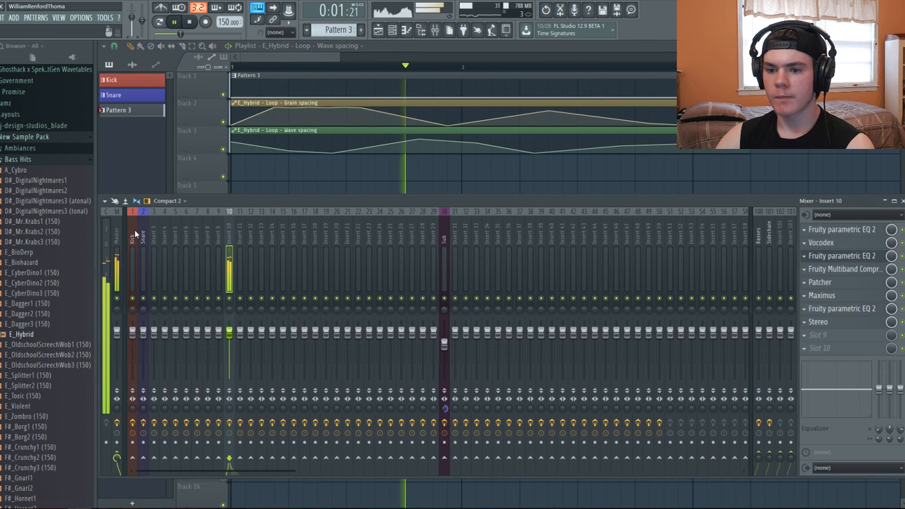
{"action": "left_click", "coordinate": [119, 240]}
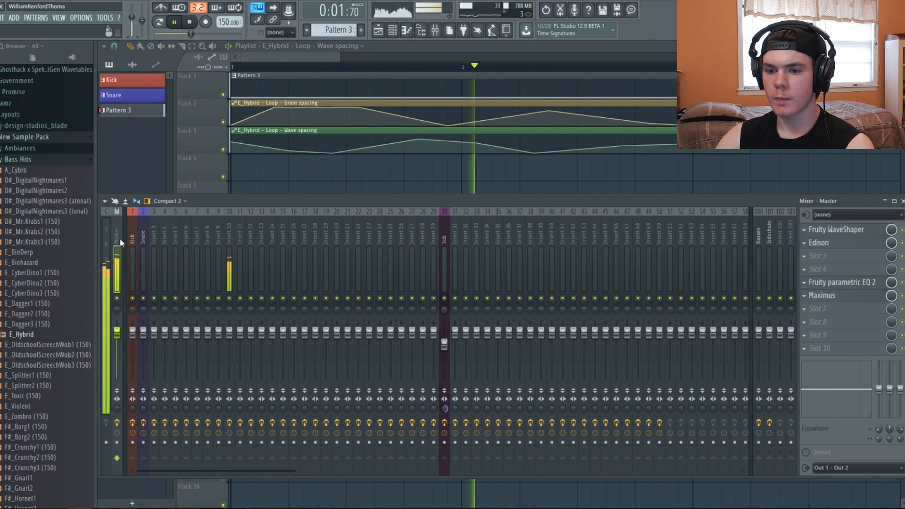
{"action": "key", "text": "space"}
{"action": "left_click", "coordinate": [228, 233]}
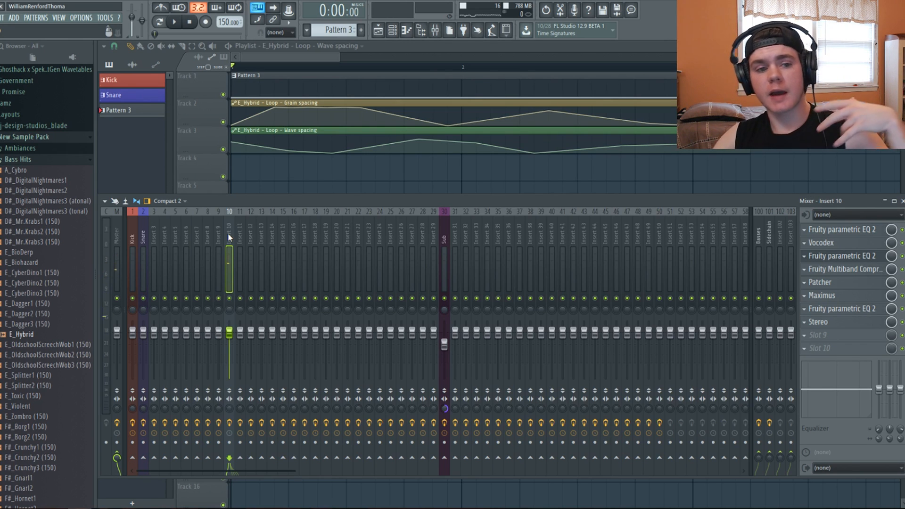
{"action": "key", "text": "space"}
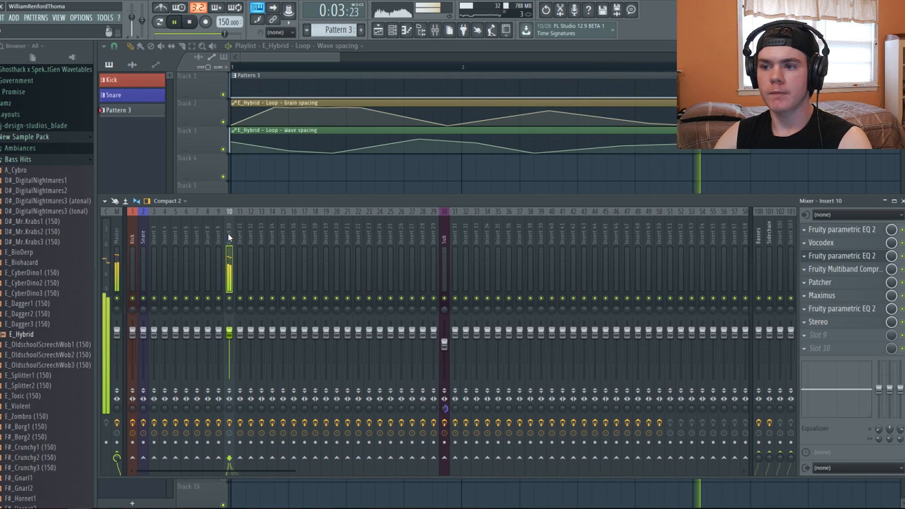
{"action": "key", "text": "space"}
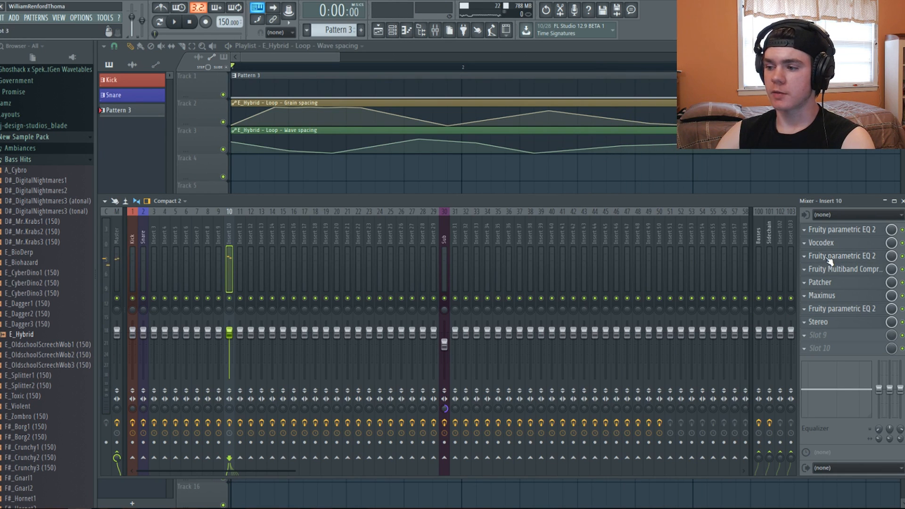
Step: Audition the slot 7 Fruity parametric EQ 2 with the band 3 and 4 notches flattened, restore both cuts, and close the EQ
{"action": "left_click", "coordinate": [841, 309]}
{"action": "left_click", "coordinate": [841, 309]}
{"action": "left_click", "coordinate": [842, 309]}
{"action": "key", "text": "space"}
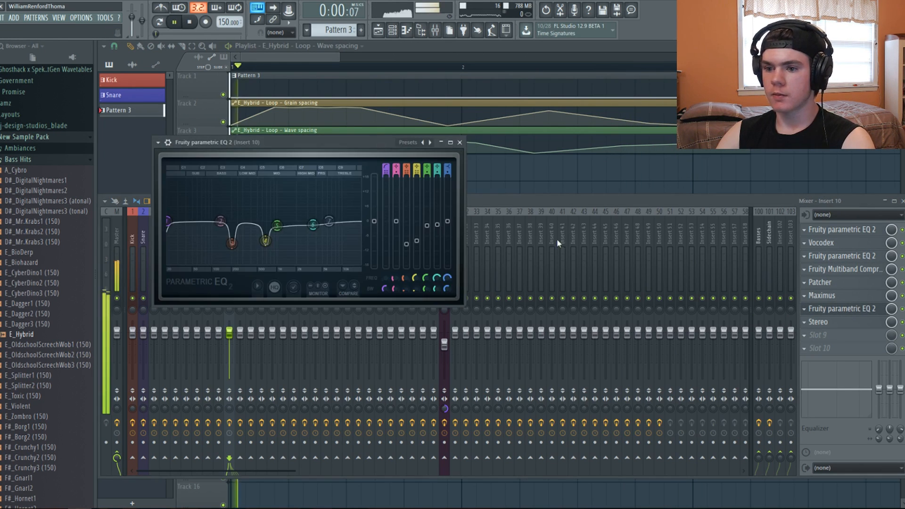
{"action": "left_click_drag", "start_coordinate": [416, 241], "coordinate": [406, 221]}
{"action": "left_click_drag", "start_coordinate": [232, 221], "coordinate": [266, 239]}
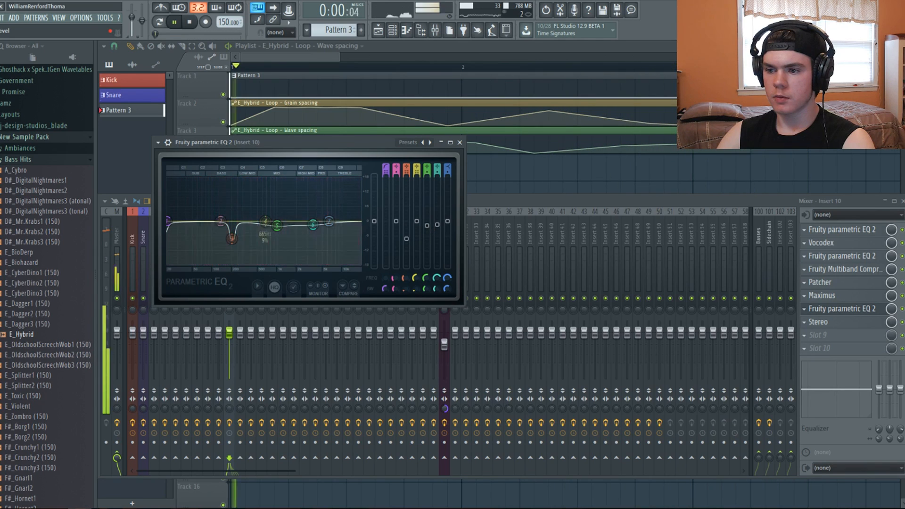
{"action": "key", "text": "space"}
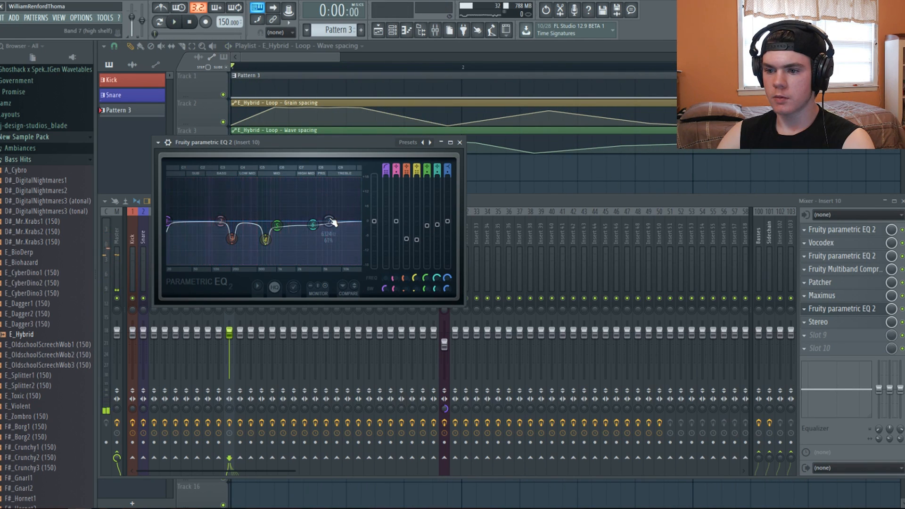
{"action": "left_click", "coordinate": [460, 142]}
Step: Shape Vocodex's band gain multiplier curve with a peak just above 1 kHz and a dip near 4 kHz while auditioning the loop
{"action": "key", "text": "space"}
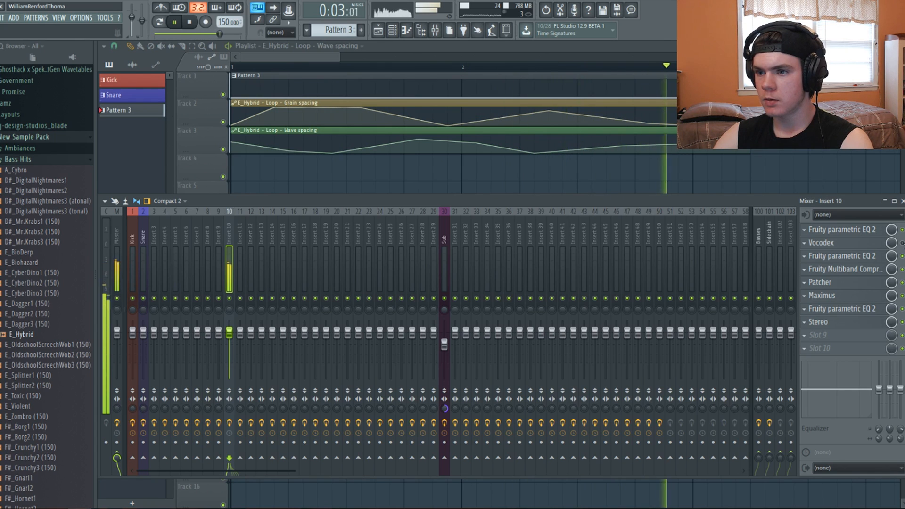
{"action": "left_click", "coordinate": [875, 247]}
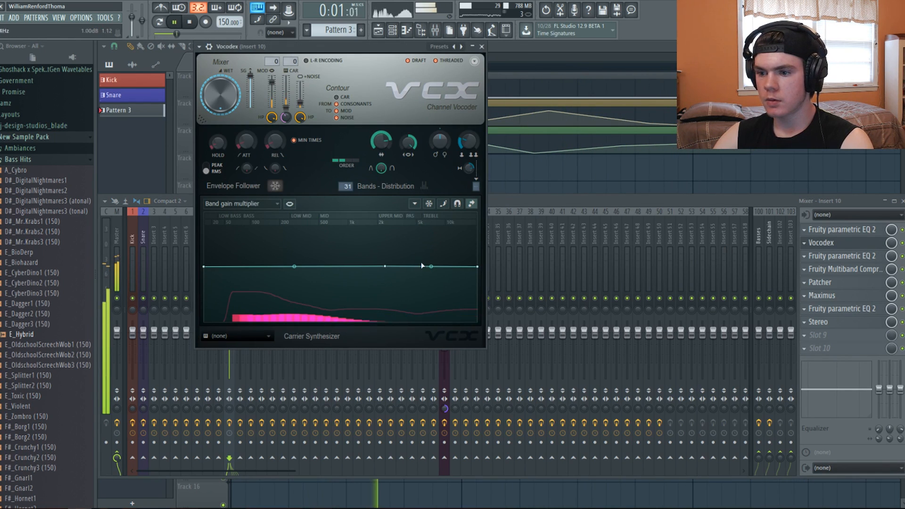
{"action": "mouse_move", "coordinate": [433, 283]}
{"action": "left_mouse_down"}
{"action": "mouse_move", "coordinate": [430, 307]}
{"action": "mouse_move", "coordinate": [441, 299]}
{"action": "mouse_move", "coordinate": [439, 279]}
{"action": "mouse_move", "coordinate": [436, 287]}
{"action": "left_mouse_up"}
{"action": "left_click_drag", "start_coordinate": [386, 267], "coordinate": [353, 269]}
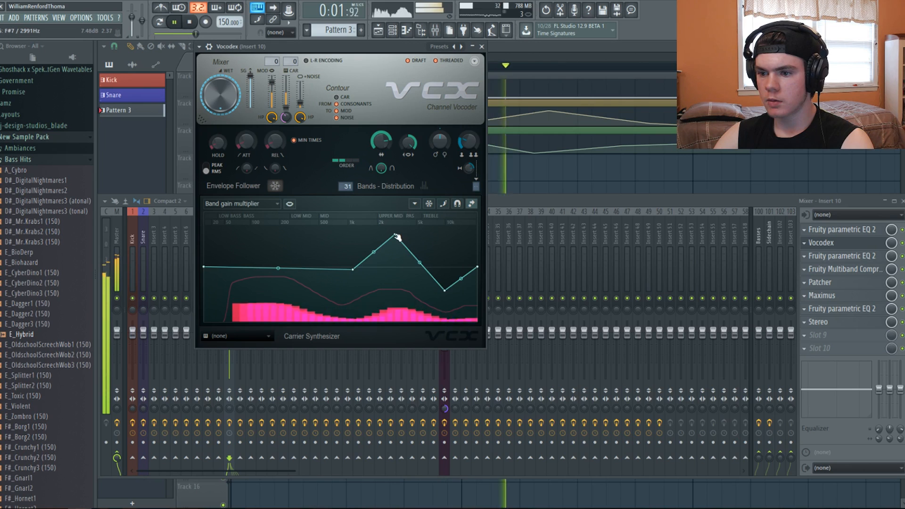
{"action": "left_click_drag", "start_coordinate": [396, 235], "coordinate": [361, 246]}
{"action": "key", "text": "space"}
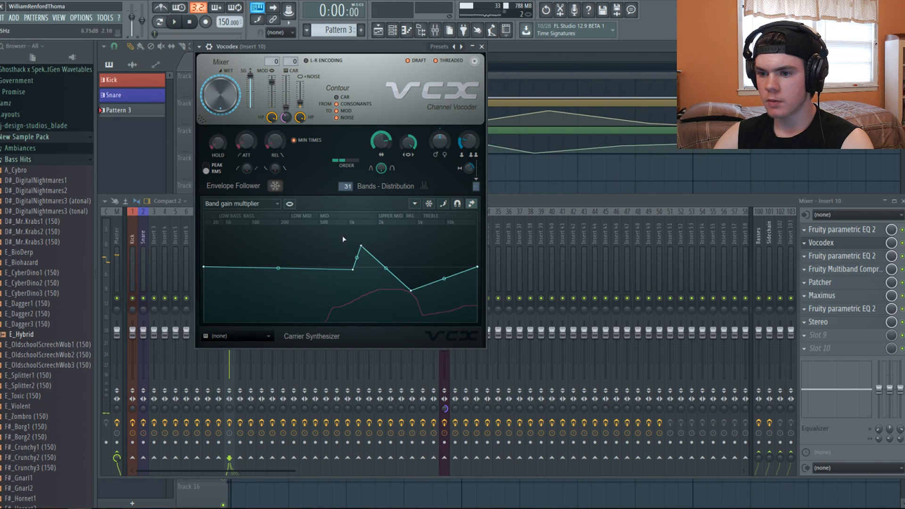
{"action": "key", "text": "space"}
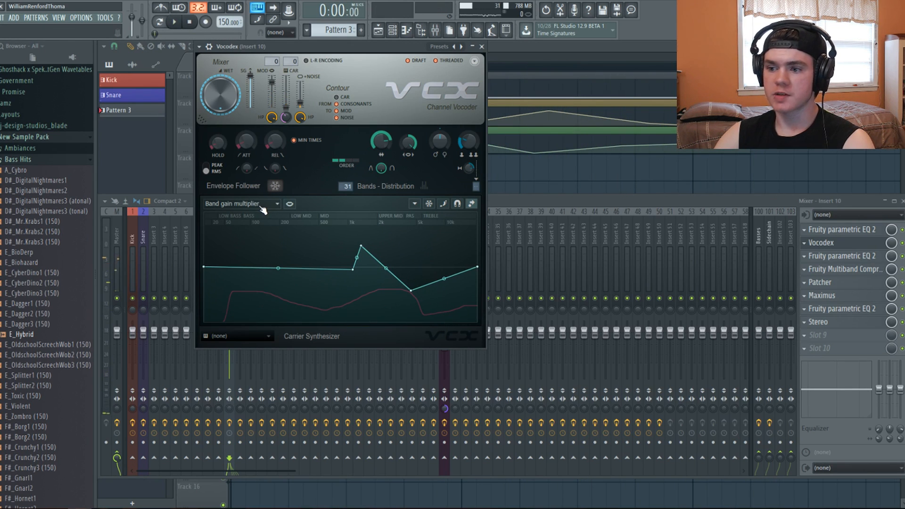
Step: Switch Vocodex to the Band distribution graph and change the curve's end point to Double curve mode during playback
{"action": "left_click", "coordinate": [262, 205]}
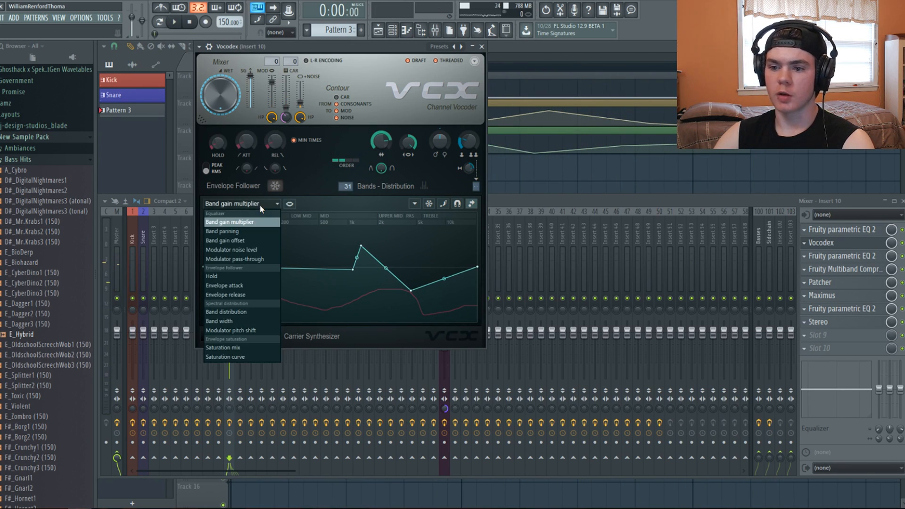
{"action": "left_click", "coordinate": [234, 312]}
{"action": "key", "text": "space"}
{"action": "mouse_move", "coordinate": [332, 259]}
{"action": "left_mouse_down"}
{"action": "mouse_move", "coordinate": [332, 227]}
{"action": "mouse_move", "coordinate": [341, 289]}
{"action": "mouse_move", "coordinate": [340, 244]}
{"action": "left_mouse_up"}
{"action": "right_click", "coordinate": [477, 213]}
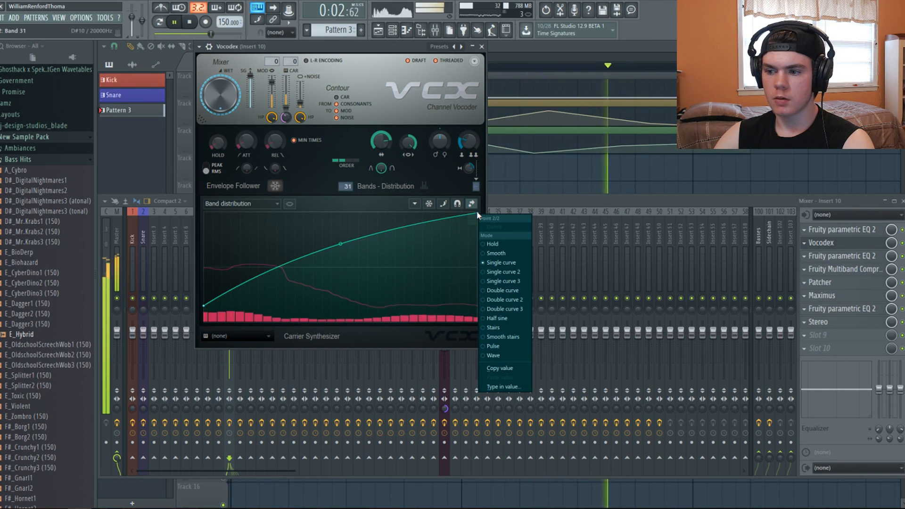
{"action": "left_click", "coordinate": [499, 291]}
Step: Try several S-shaped tensions on the band distribution curve, from 17.50% down to 4.00%, while replaying the loop
{"action": "left_click_drag", "start_coordinate": [344, 263], "coordinate": [343, 243]}
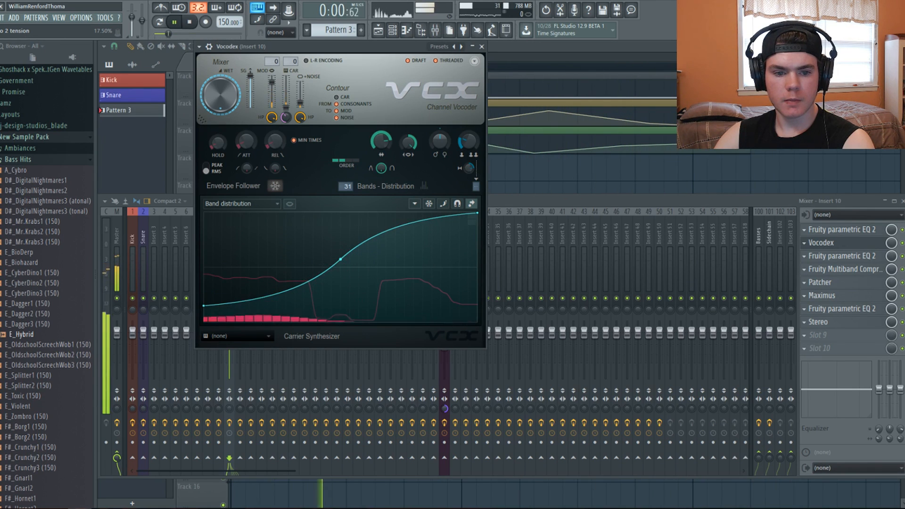
{"action": "left_click_drag", "start_coordinate": [341, 259], "coordinate": [340, 262]}
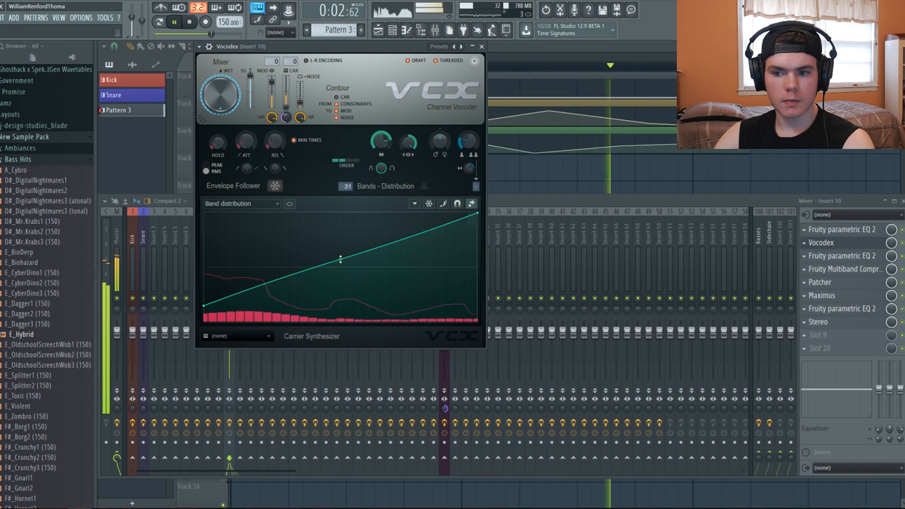
{"action": "key", "text": "space"}
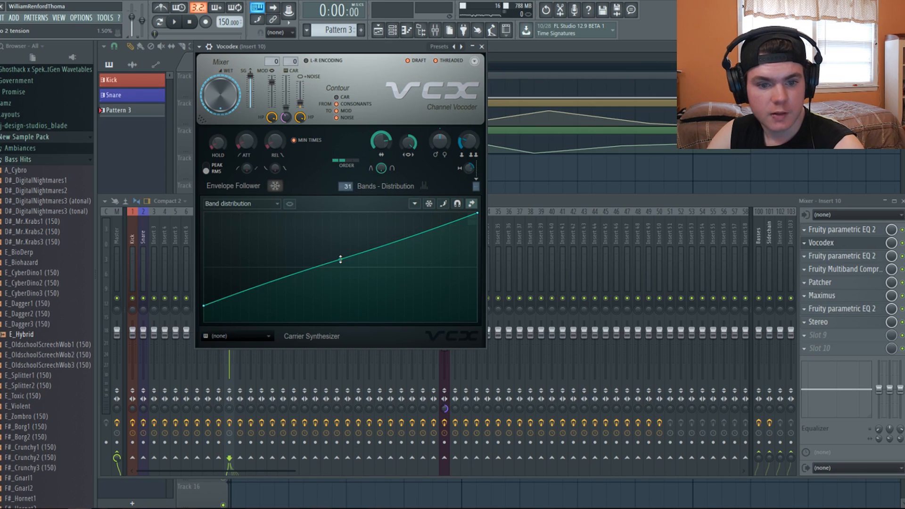
{"action": "key", "text": "space"}
{"action": "mouse_move", "coordinate": [340, 259]}
{"action": "left_mouse_down"}
{"action": "mouse_move", "coordinate": [340, 250]}
{"action": "mouse_move", "coordinate": [340, 268]}
{"action": "left_mouse_up"}
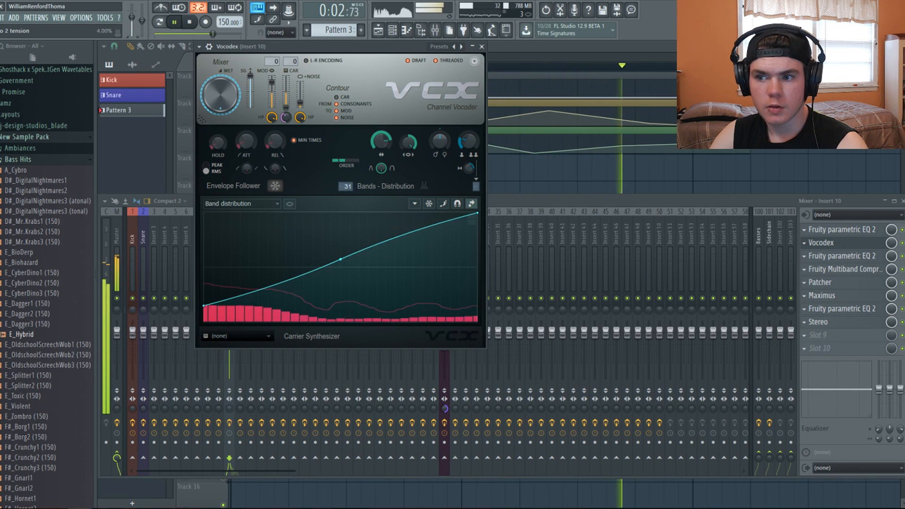
Step: Check the Fruity Multiband Compressor on Insert 10 during playback and close it along with Vocodex
{"action": "left_click", "coordinate": [841, 267]}
{"action": "key", "text": "space"}
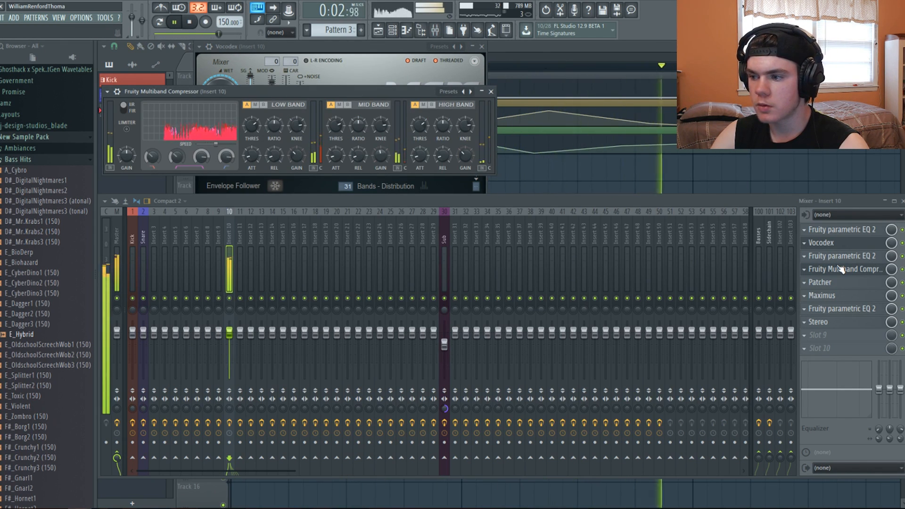
{"action": "left_click", "coordinate": [841, 267]}
{"action": "key", "text": "space"}
{"action": "left_click", "coordinate": [841, 246]}
Step: Sweep band 6 of the slot 3 Fruity parametric EQ 2 from a deep cut at 8409 Hz to a full boost near 6.5 kHz
{"action": "left_click", "coordinate": [840, 255]}
{"action": "key", "text": "space"}
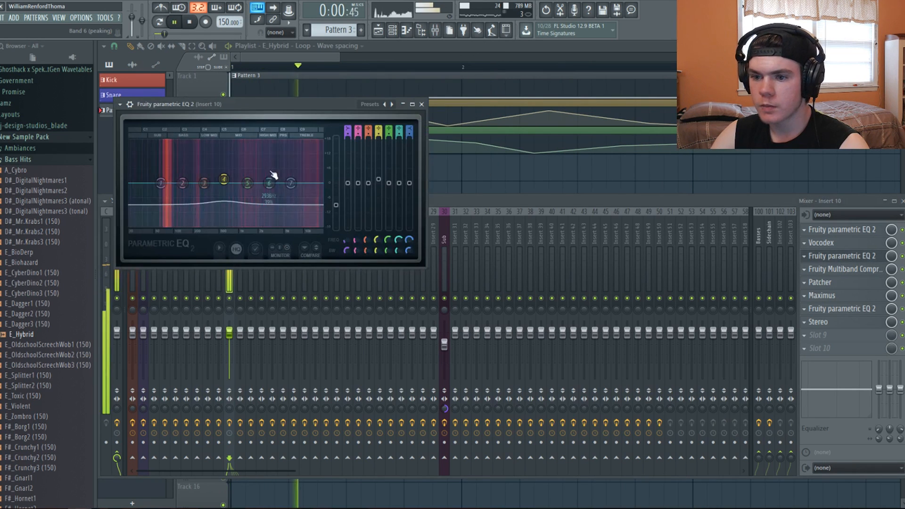
{"action": "left_click_drag", "start_coordinate": [268, 180], "coordinate": [262, 158]}
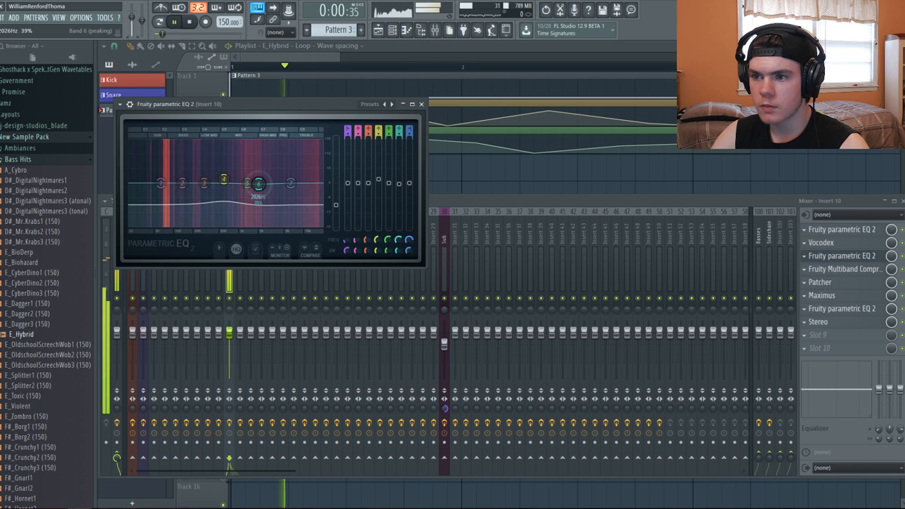
{"action": "left_click_drag", "start_coordinate": [291, 173], "coordinate": [296, 208]}
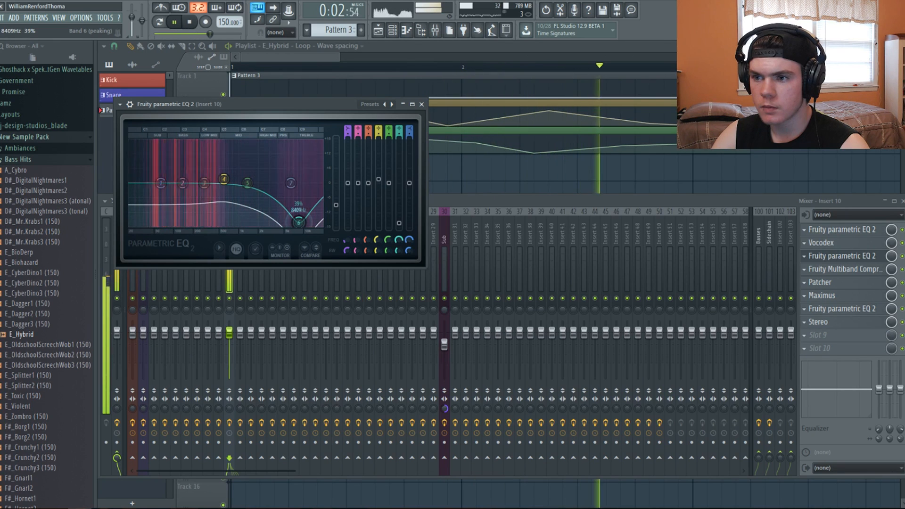
{"action": "left_click_drag", "start_coordinate": [296, 214], "coordinate": [294, 145]}
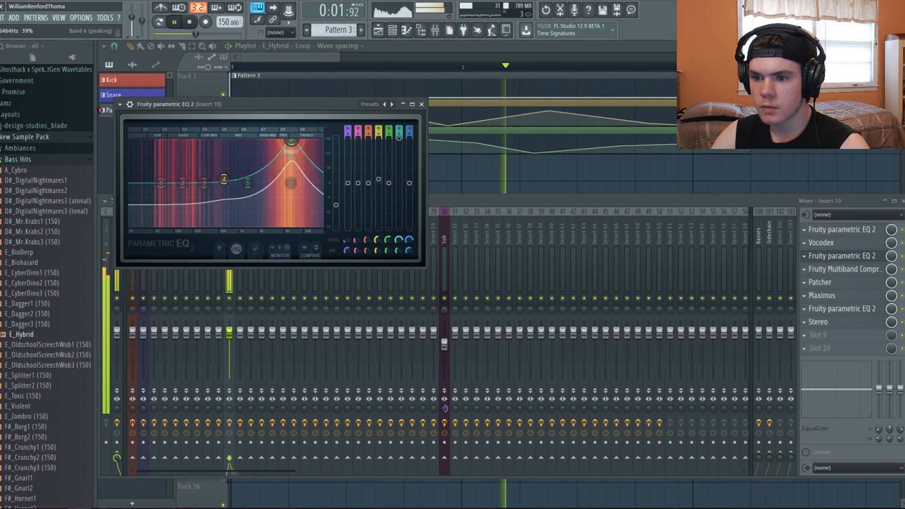
Step: Narrow EQ band 6 to 17%, turn its boost into a cut, slightly raise the band 7 high shelf at 5872 Hz, and close the EQ
{"action": "key", "text": "space"}
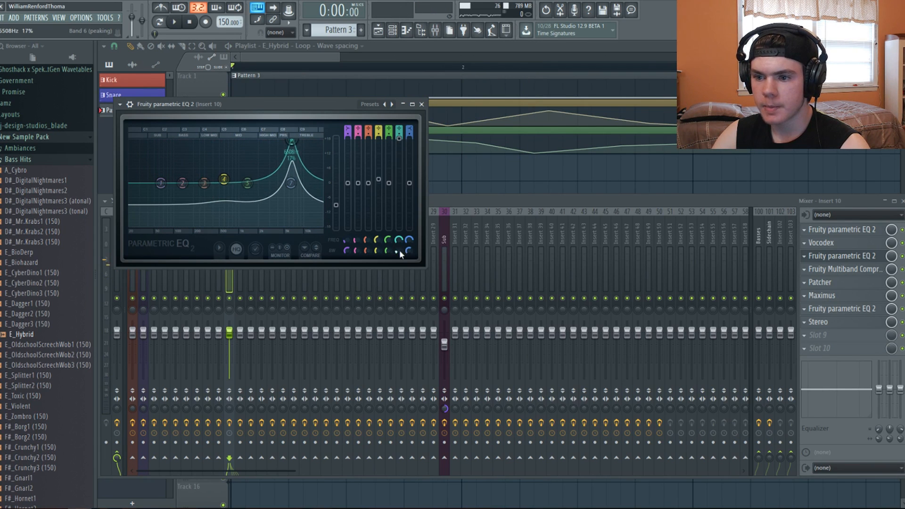
{"action": "key", "text": "space"}
{"action": "left_click_drag", "start_coordinate": [399, 139], "coordinate": [399, 194]}
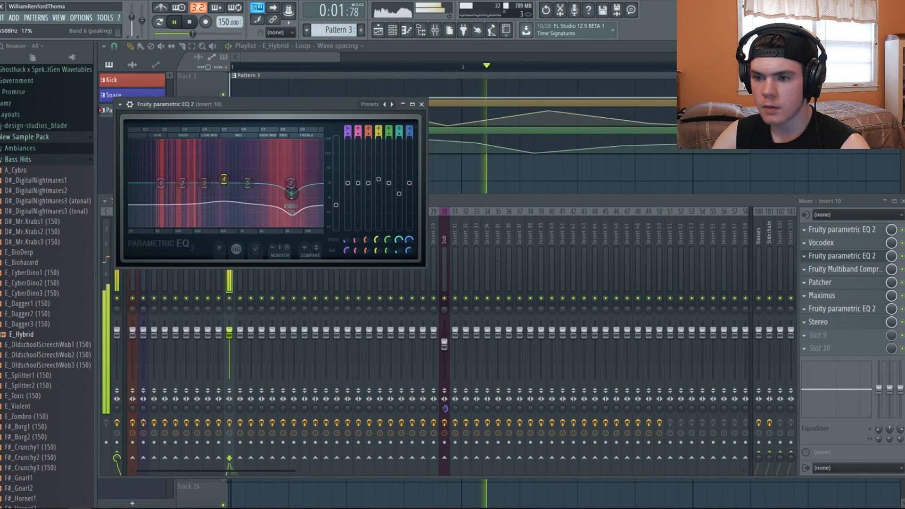
{"action": "mouse_move", "coordinate": [292, 194]}
{"action": "left_mouse_down"}
{"action": "mouse_move", "coordinate": [295, 202]}
{"action": "mouse_move", "coordinate": [293, 162]}
{"action": "mouse_move", "coordinate": [288, 176]}
{"action": "left_mouse_up"}
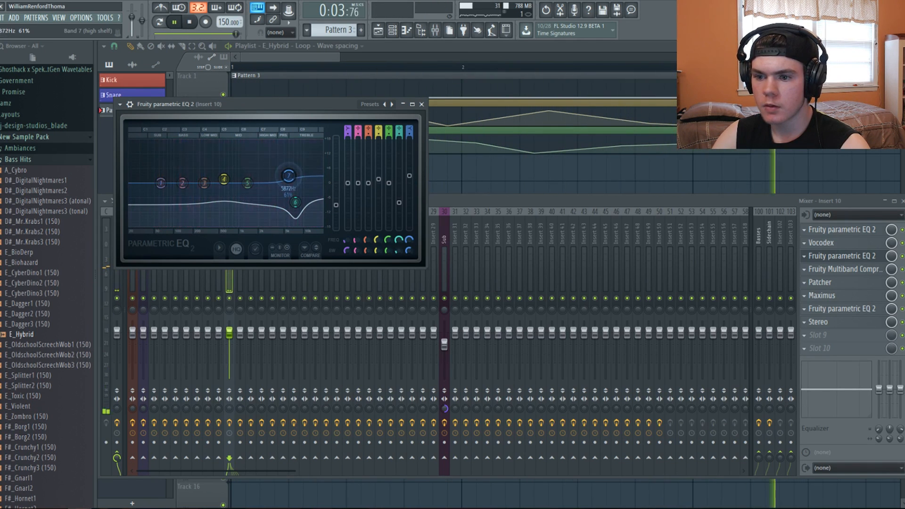
{"action": "left_click", "coordinate": [421, 104]}
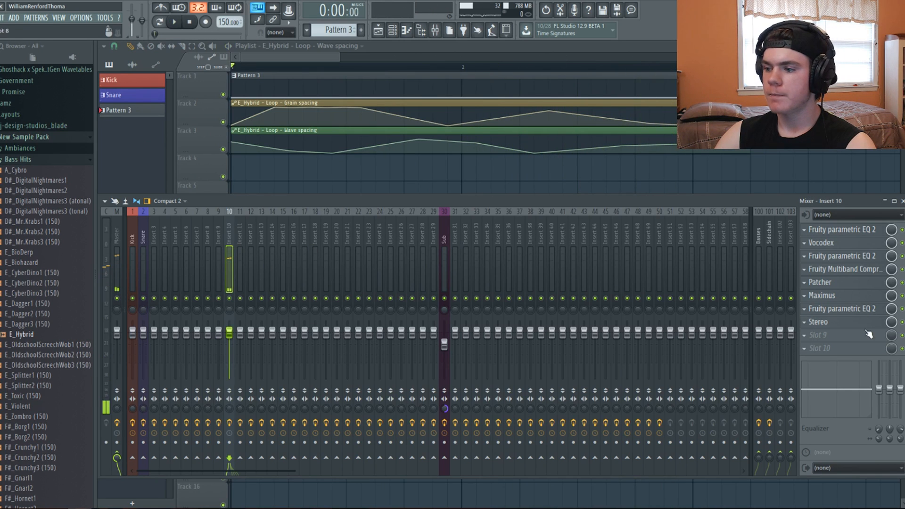
Step: Bend Vocodex's band distribution curve the opposite way to a tension of about 5.50%, and close Vocodex
{"action": "left_click", "coordinate": [842, 244]}
{"action": "key", "text": "space"}
{"action": "left_click_drag", "start_coordinate": [336, 266], "coordinate": [337, 293]}
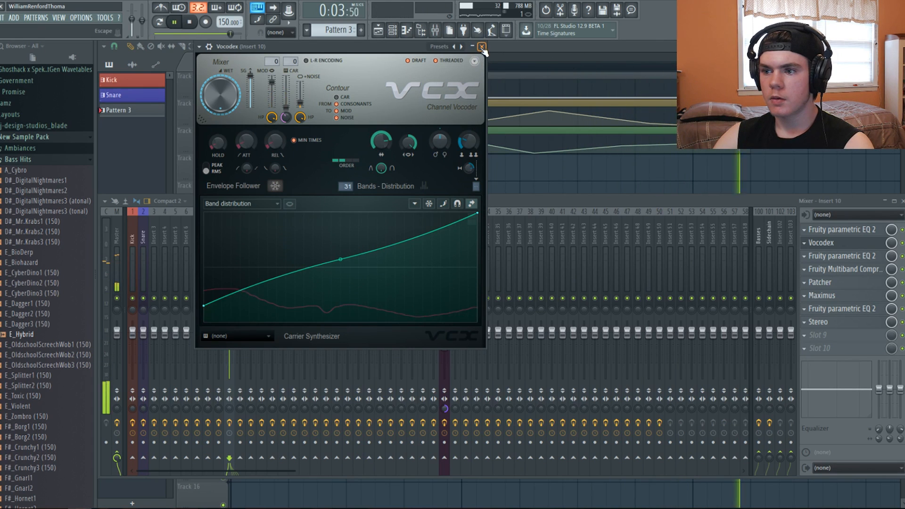
{"action": "key", "text": "Escape"}
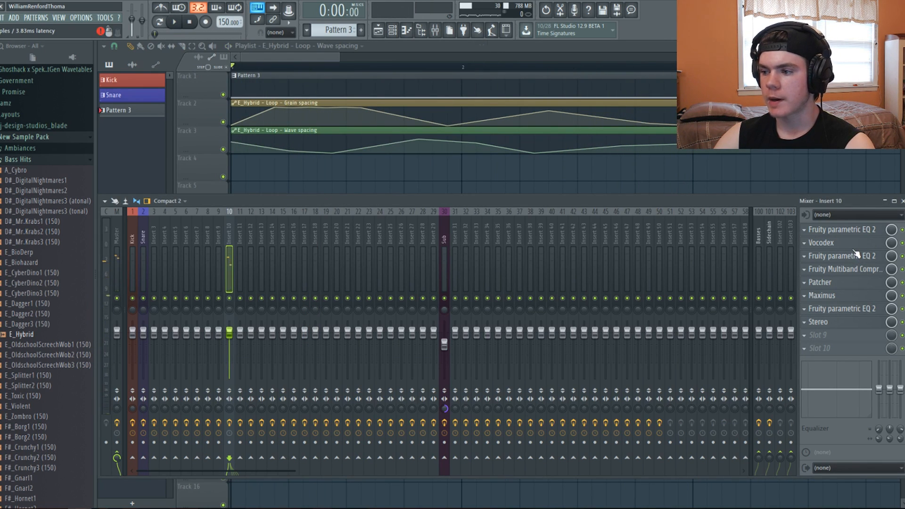
Step: Reopen Vocodex and set its number of bands to 34 while the loop plays, trying 27 first
{"action": "left_click", "coordinate": [844, 243]}
{"action": "key", "text": "space"}
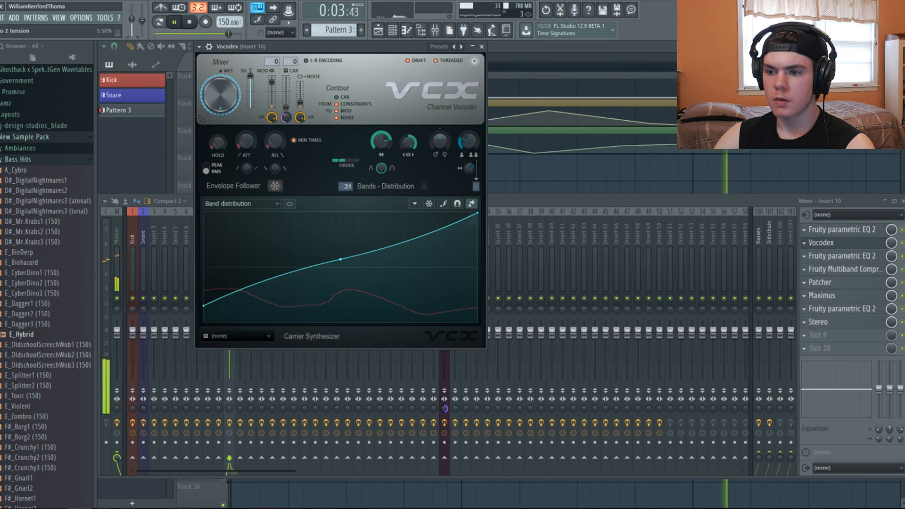
{"action": "scroll", "coordinate": [345, 186], "scroll_direction": "down", "scroll_amount": 1}
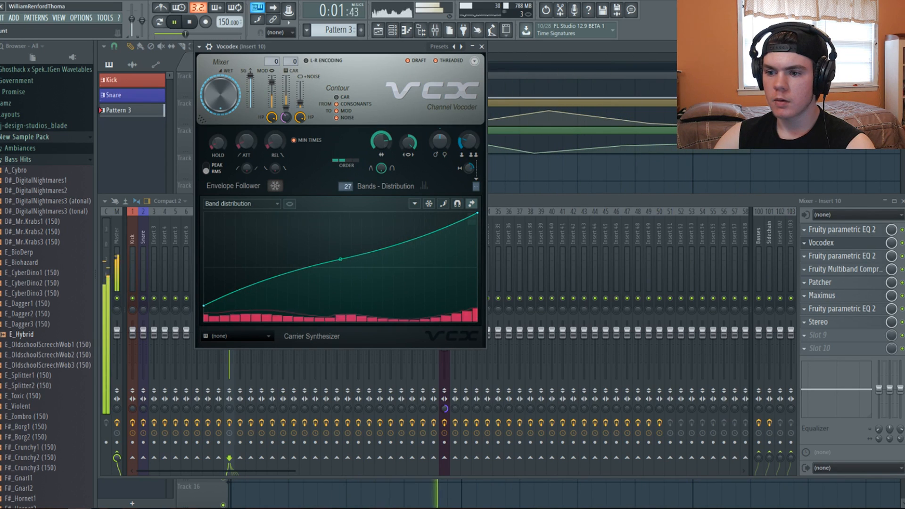
{"action": "scroll", "coordinate": [345, 186], "scroll_direction": "up", "scroll_amount": 15}
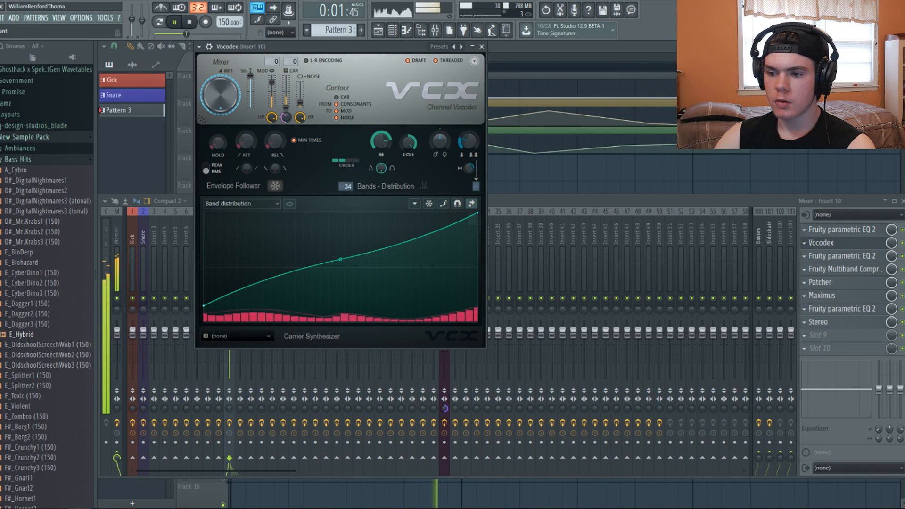
Step: Remove the extra middle point from the band distribution graph and bend the double curve more strongly so its middle flattens
{"action": "left_click_drag", "start_coordinate": [340, 260], "coordinate": [340, 264]}
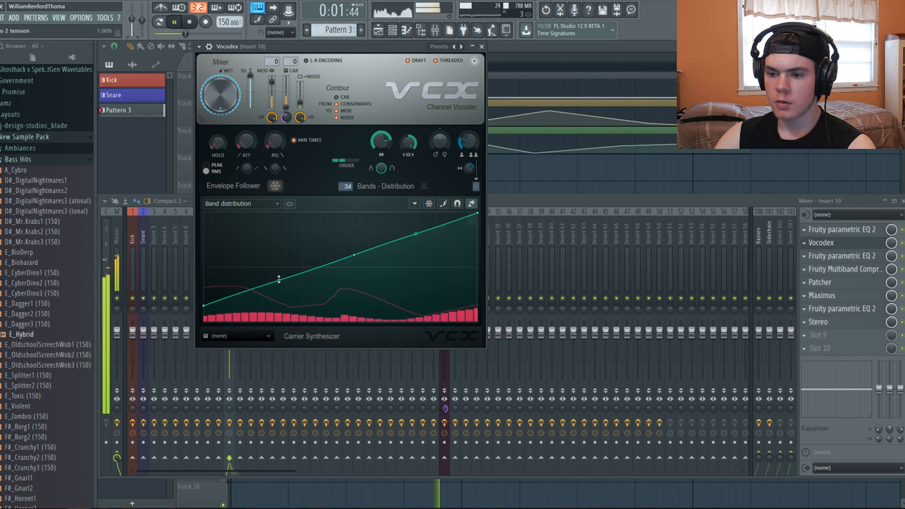
{"action": "right_click", "coordinate": [358, 255]}
{"action": "left_click", "coordinate": [372, 267]}
{"action": "left_click_drag", "start_coordinate": [340, 258], "coordinate": [340, 242]}
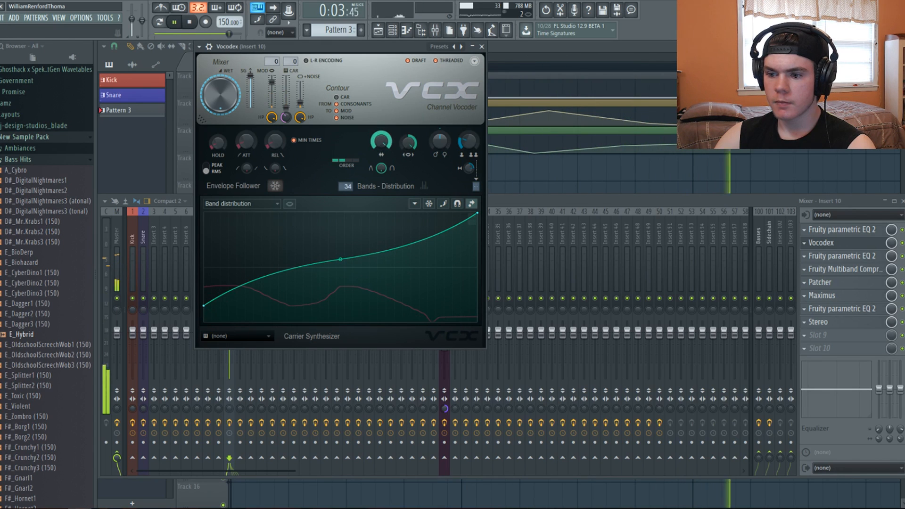
Step: Return Vocodex to the Band gain multiplier graph and replay the loop with a lower bandwidth
{"action": "left_click", "coordinate": [221, 203]}
{"action": "left_click", "coordinate": [228, 222]}
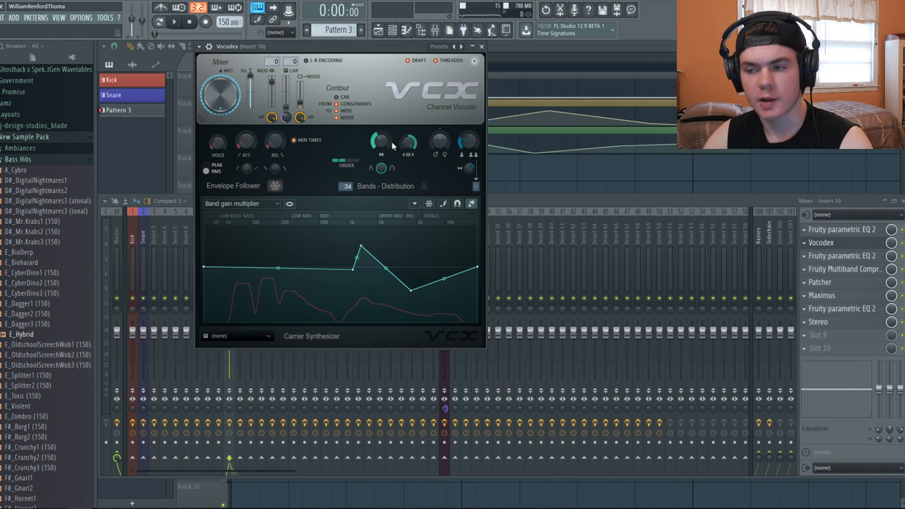
{"action": "key", "text": "space"}
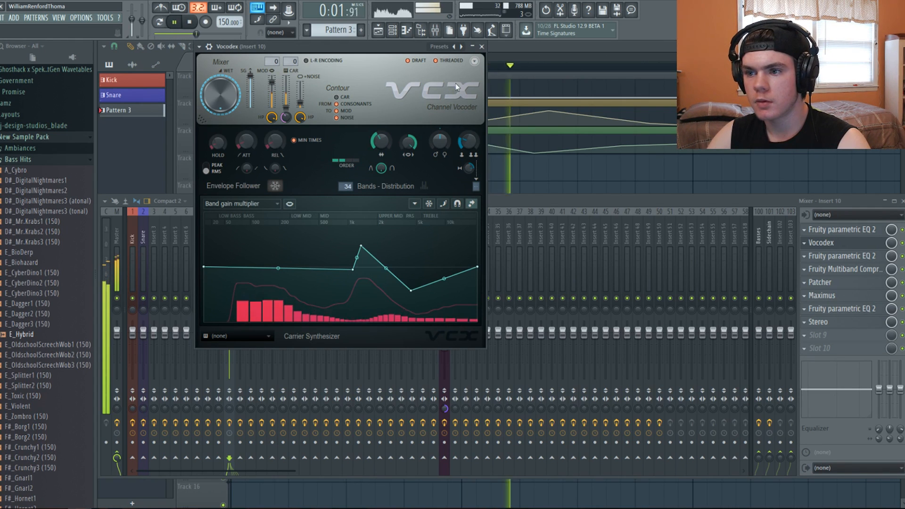
{"action": "key", "text": "space"}
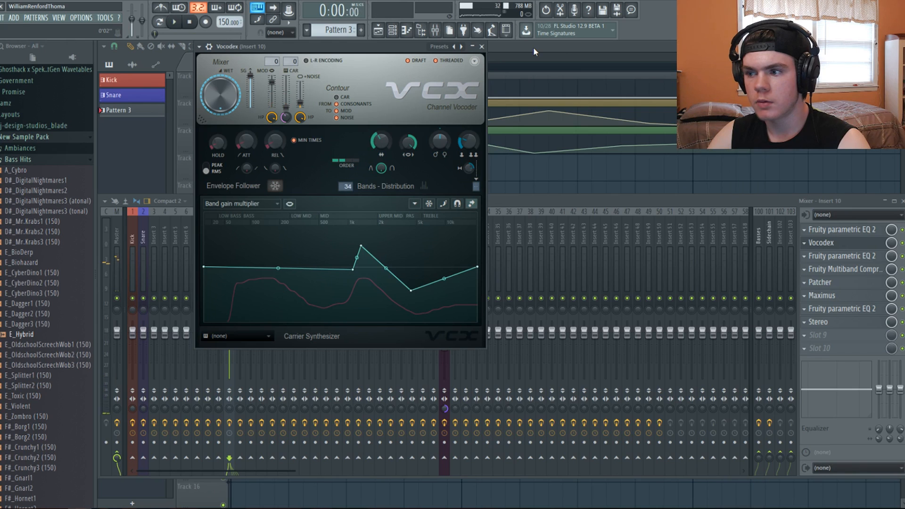
Step: Raise the Wave spacing automation point at 2:12 to 100% and replay the loop from several playlist positions
{"action": "left_click_drag", "start_coordinate": [621, 146], "coordinate": [622, 136]}
{"action": "key", "text": "space"}
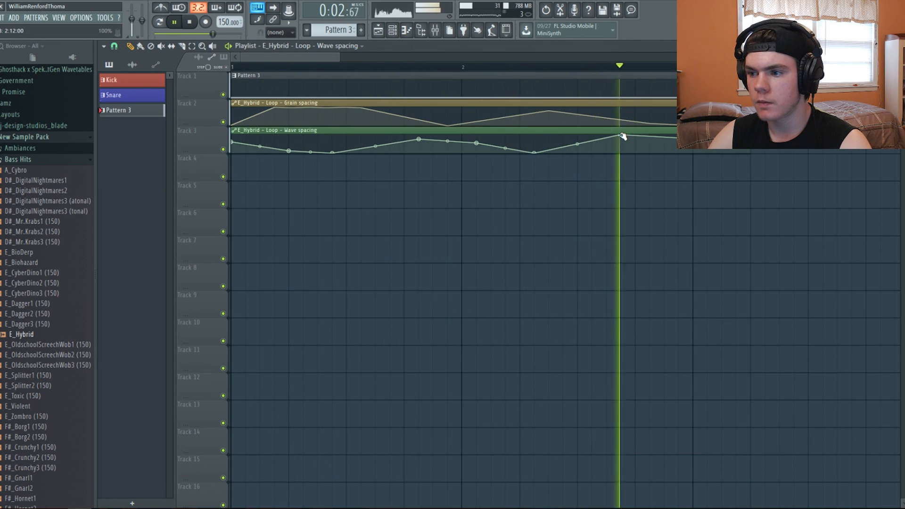
{"action": "left_click", "coordinate": [622, 67]}
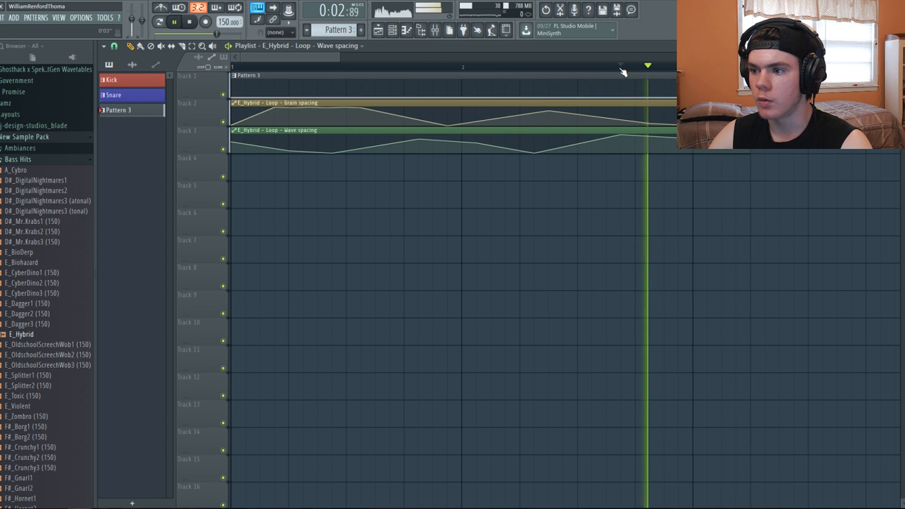
{"action": "key", "text": "space"}
{"action": "left_click", "coordinate": [467, 67]}
{"action": "key", "text": "space"}
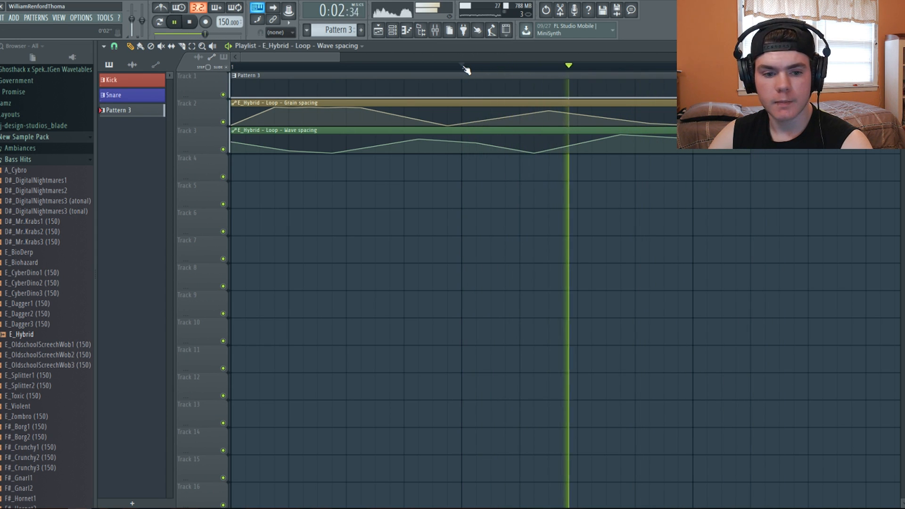
{"action": "key", "text": "space"}
Step: Lower and finally delete the peak point near 1.3 kHz on the Band gain multiplier curve of Insert 10's Vocodex
{"action": "key", "text": "space"}
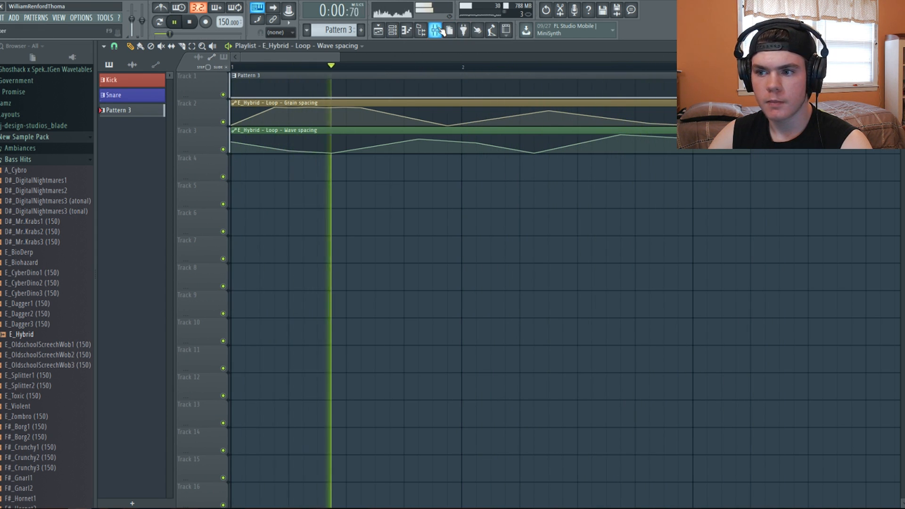
{"action": "key", "text": "F9"}
{"action": "left_click", "coordinate": [831, 243]}
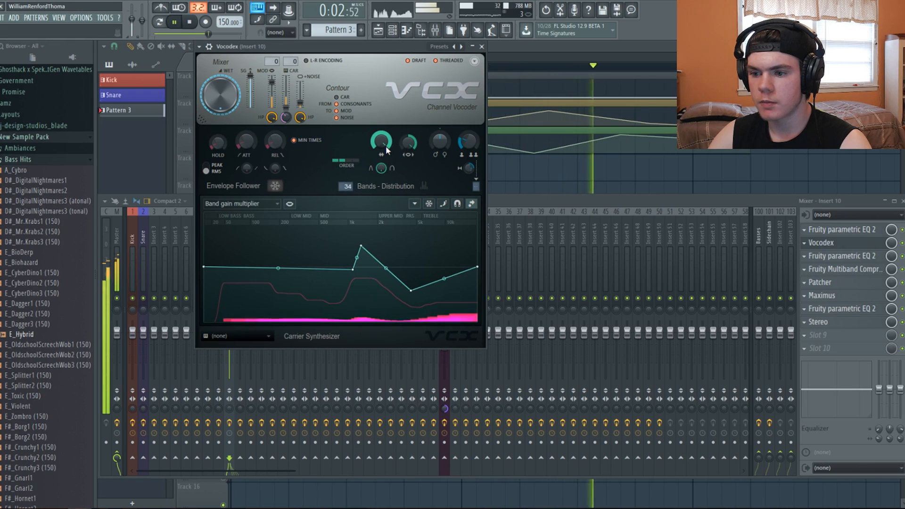
{"action": "left_click_drag", "start_coordinate": [361, 245], "coordinate": [360, 279]}
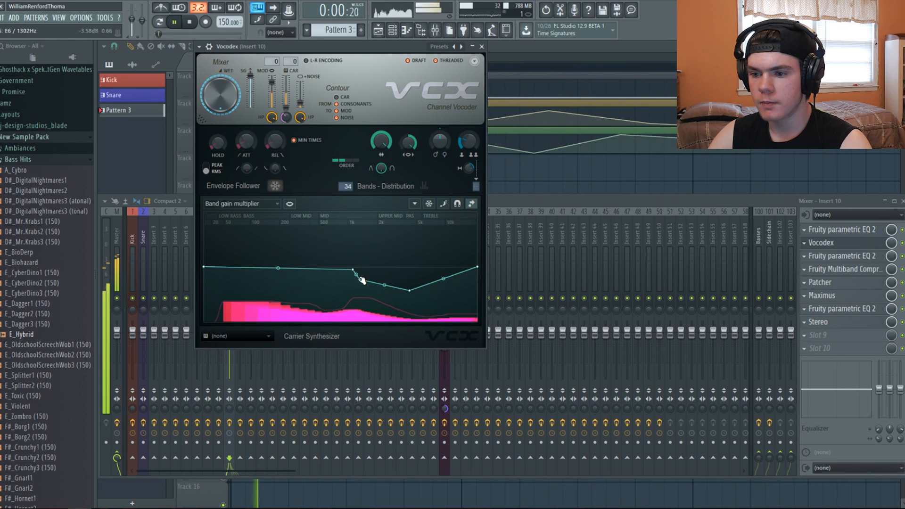
{"action": "key", "text": "space"}
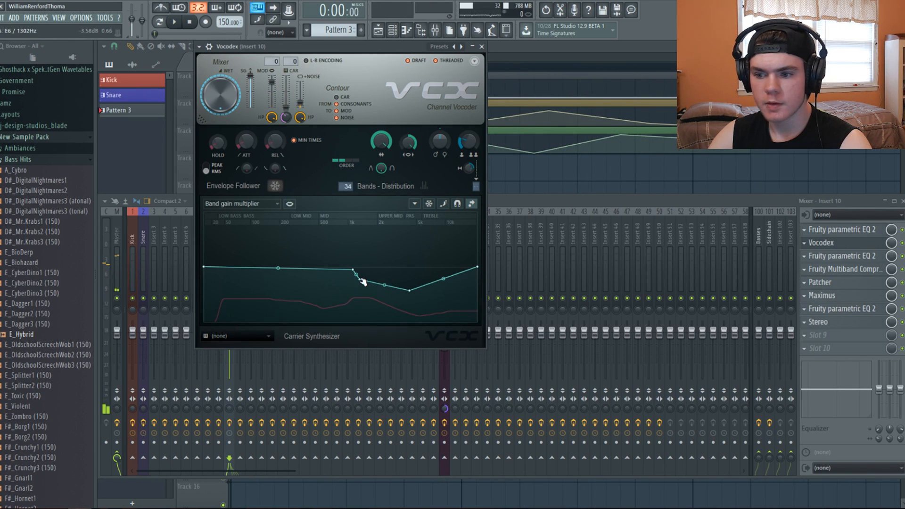
{"action": "right_click", "coordinate": [362, 281]}
{"action": "left_click", "coordinate": [378, 293]}
{"action": "key", "text": "space"}
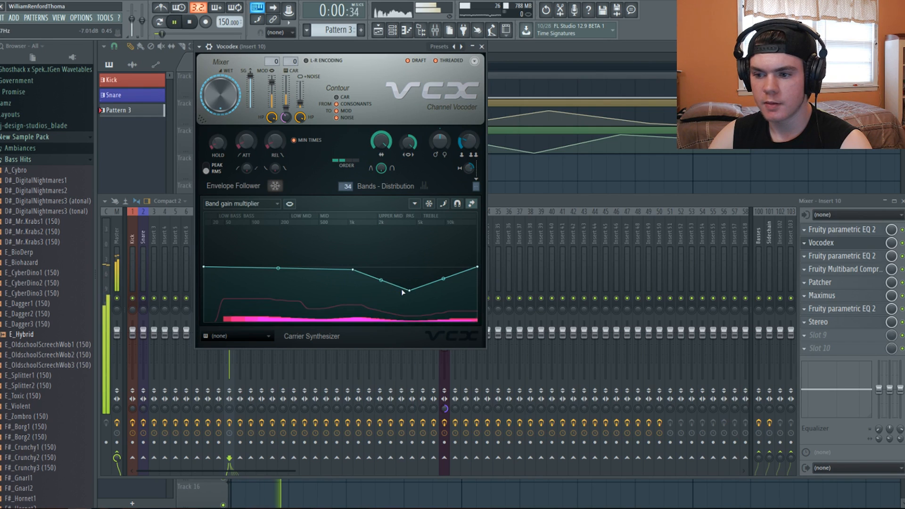
Step: Raise the dip in the upper range of Vocodex's band gain curve to just above the centre line, and close Vocodex
{"action": "left_click_drag", "start_coordinate": [401, 289], "coordinate": [408, 263]}
{"action": "key", "text": "space"}
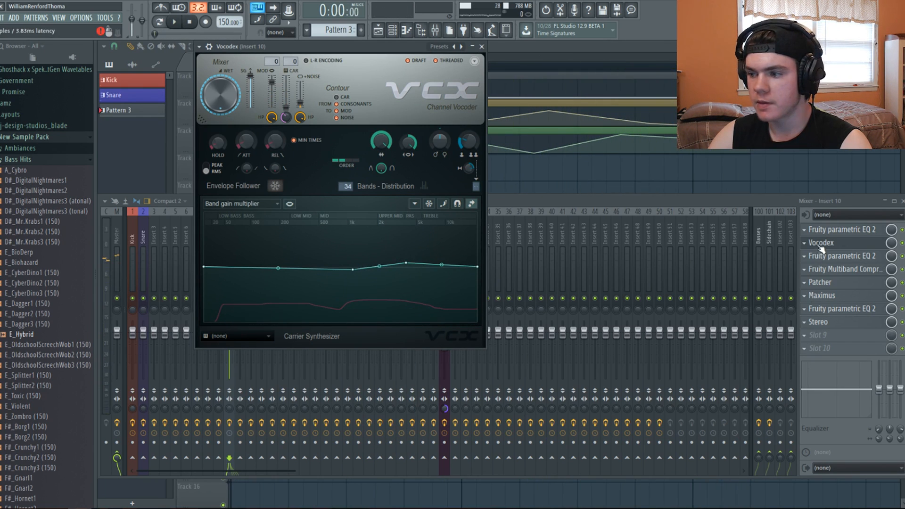
{"action": "left_click", "coordinate": [820, 249]}
Step: Load Faturator into slot 9 of Insert 10 and try different Fuzz and Drive amounts while the loop plays
{"action": "left_click", "coordinate": [819, 336]}
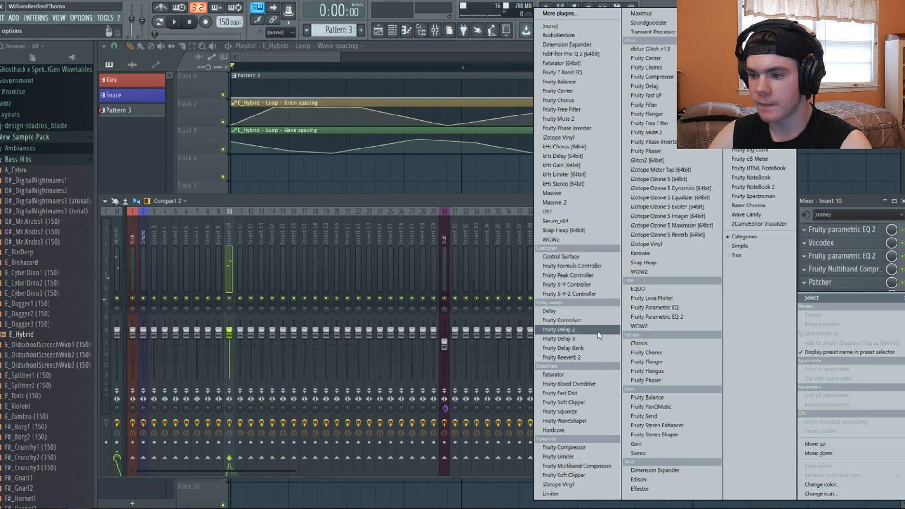
{"action": "left_click", "coordinate": [591, 374]}
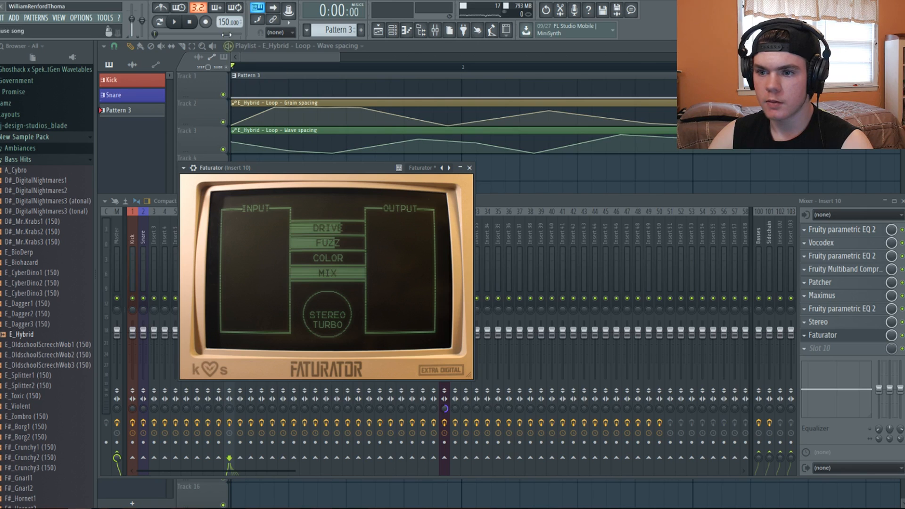
{"action": "key", "text": "space"}
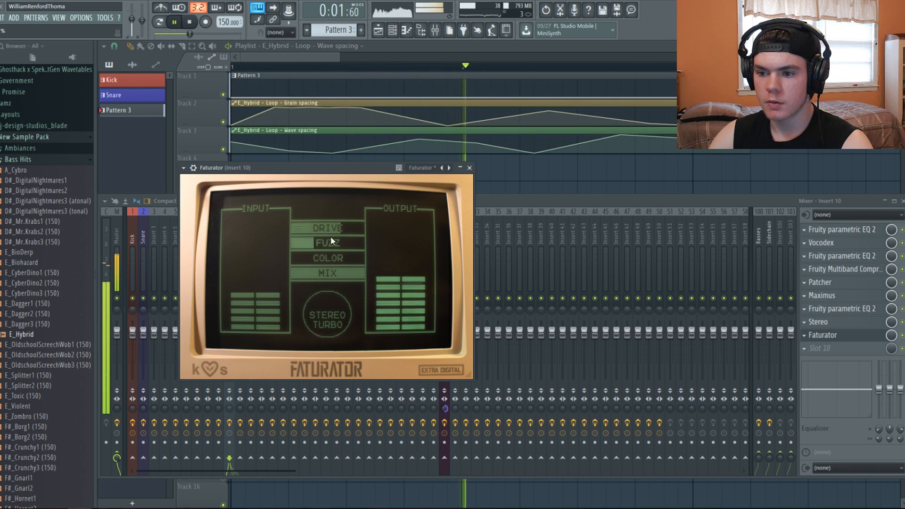
{"action": "left_click", "coordinate": [358, 241]}
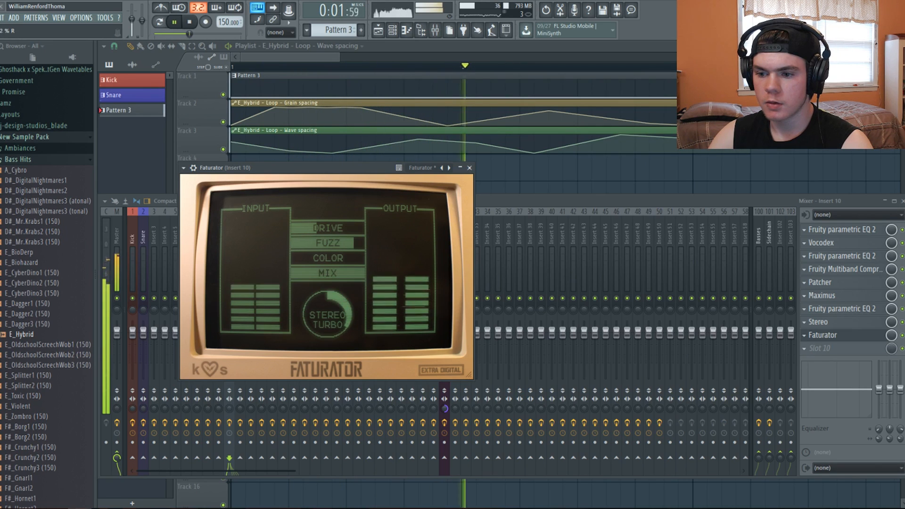
{"action": "left_click", "coordinate": [309, 243]}
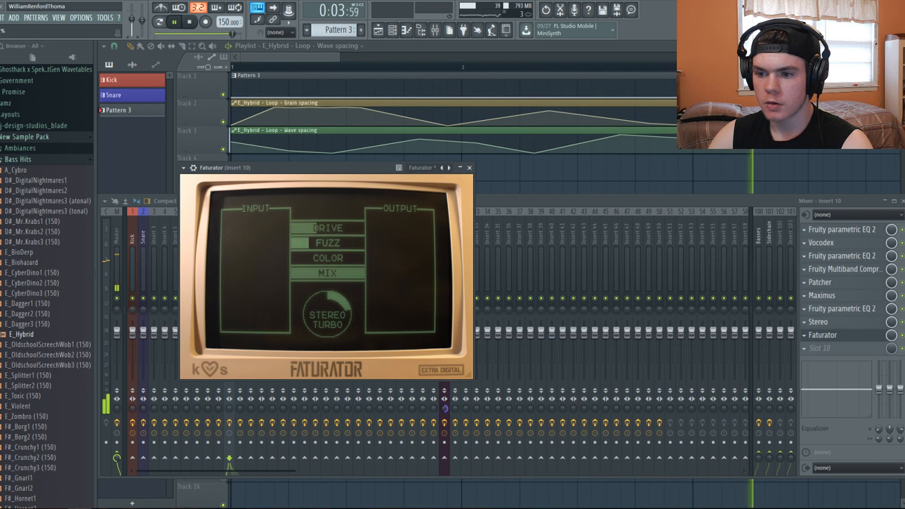
{"action": "left_click_drag", "start_coordinate": [315, 228], "coordinate": [363, 228]}
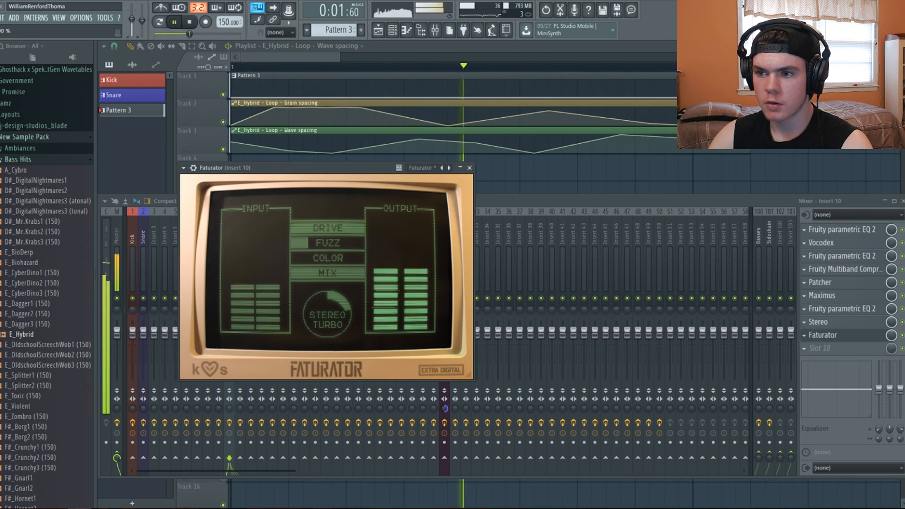
{"action": "left_click", "coordinate": [314, 229]}
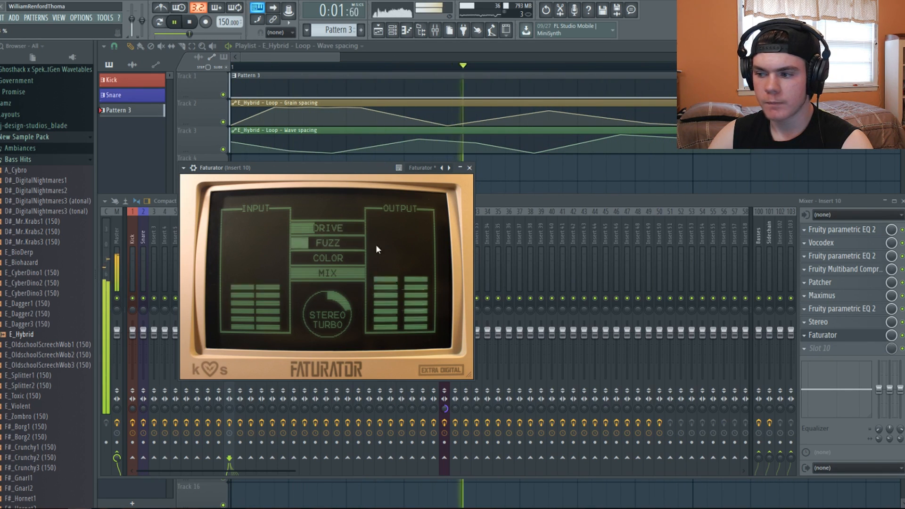
Step: Insert Fruity WaveShaper ahead of Faturator in Insert 10 and bend its curve upward
{"action": "left_click_drag", "start_coordinate": [823, 335], "coordinate": [823, 341]}
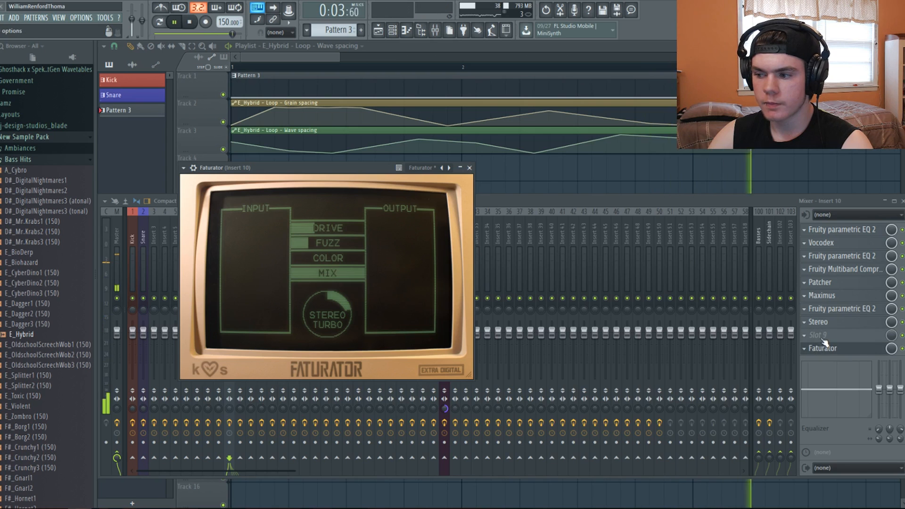
{"action": "left_click", "coordinate": [822, 335]}
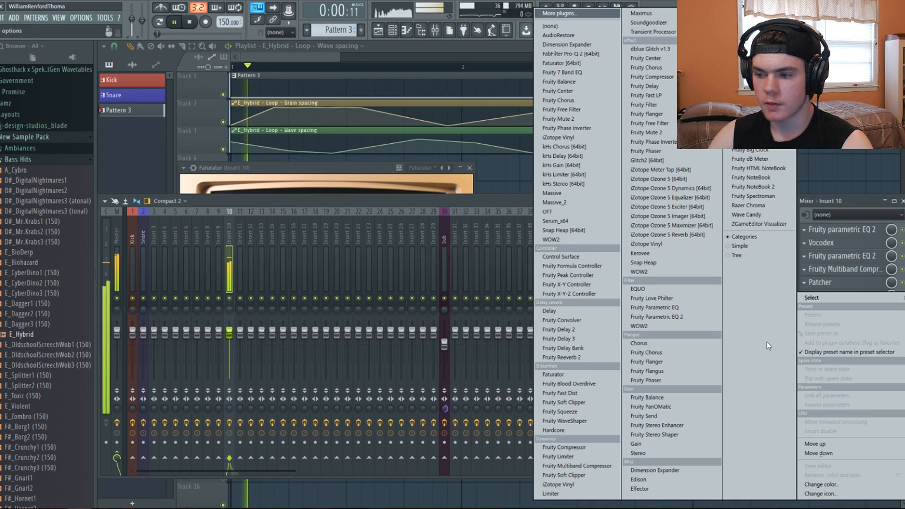
{"action": "left_click", "coordinate": [572, 422]}
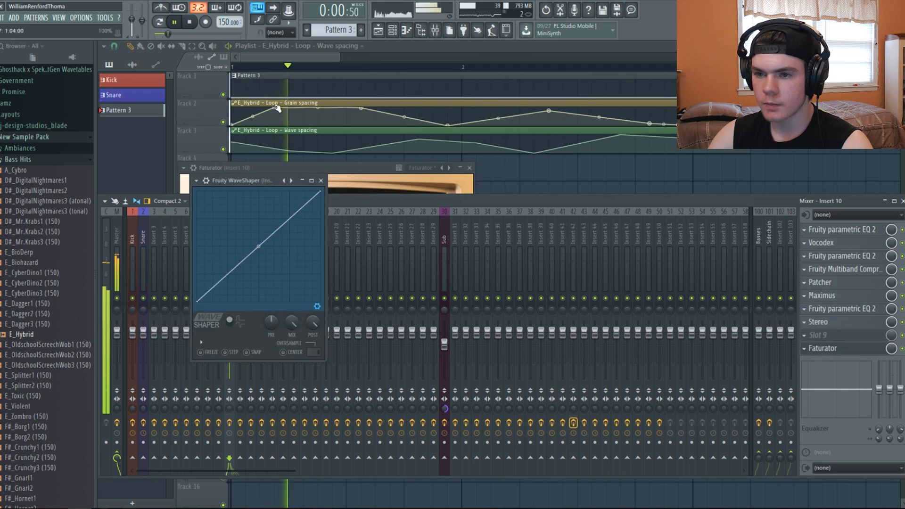
{"action": "left_click", "coordinate": [188, 22]}
{"action": "left_click_drag", "start_coordinate": [258, 270], "coordinate": [258, 230]}
{"action": "key", "text": "space"}
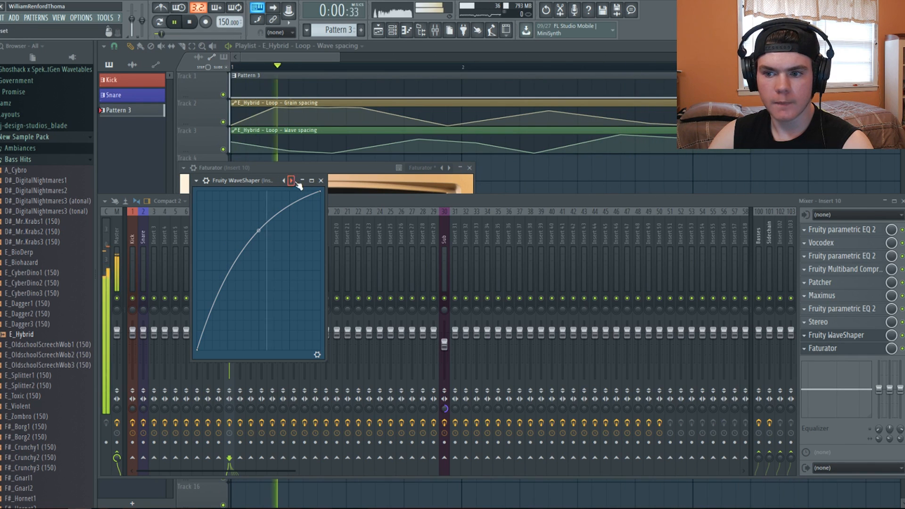
Step: Compare the loop with Faturator bypassed, and re-enable it with more Fuzz and less Drive
{"action": "left_click", "coordinate": [897, 349]}
{"action": "key", "text": "space"}
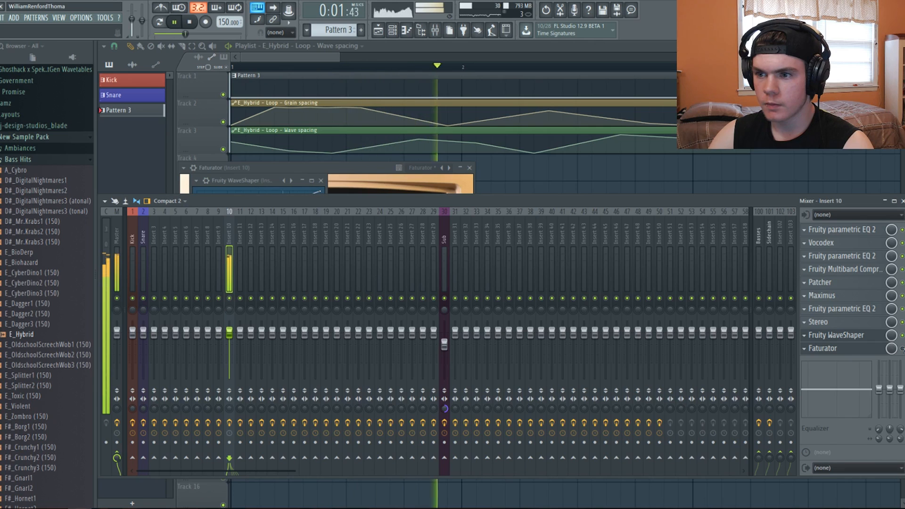
{"action": "left_click", "coordinate": [823, 348]}
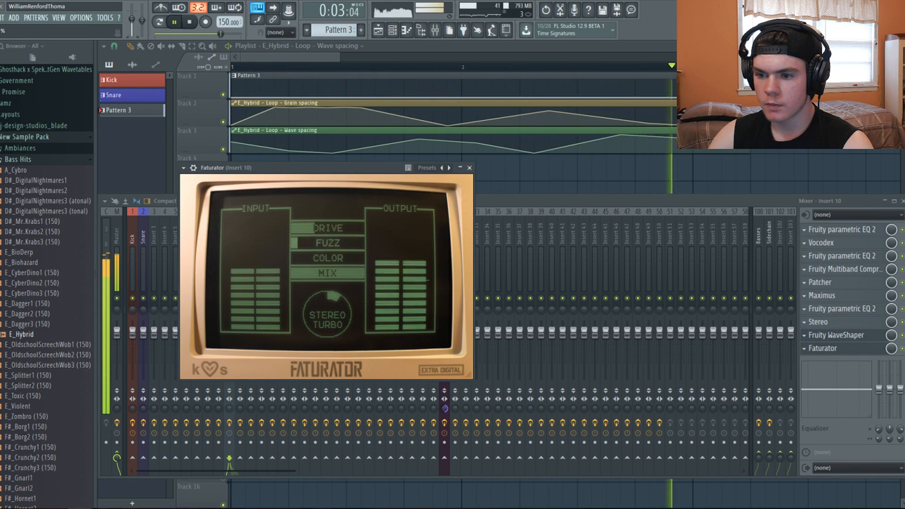
{"action": "left_click_drag", "start_coordinate": [319, 247], "coordinate": [319, 264]}
{"action": "mouse_move", "coordinate": [321, 230]}
{"action": "left_mouse_down"}
{"action": "mouse_move", "coordinate": [321, 210]}
{"action": "mouse_move", "coordinate": [320, 241]}
{"action": "mouse_move", "coordinate": [325, 222]}
{"action": "left_mouse_up"}
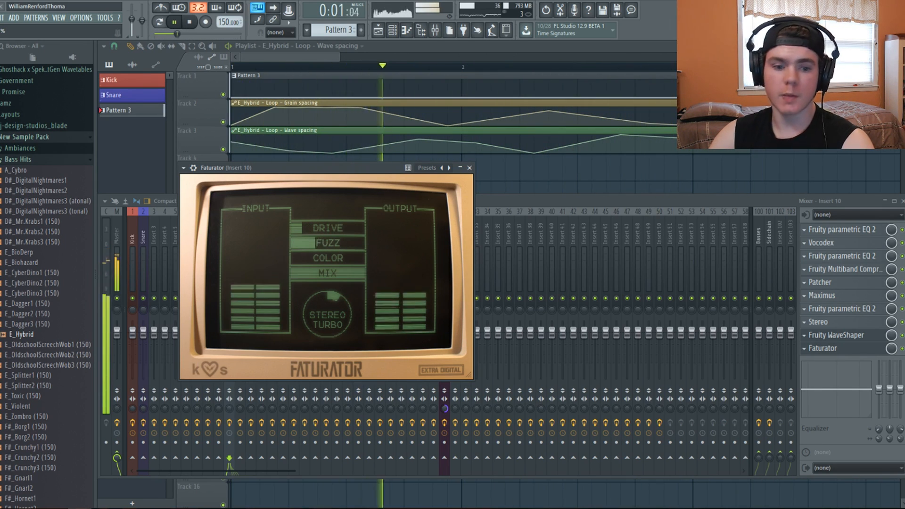
{"action": "key", "text": "space"}
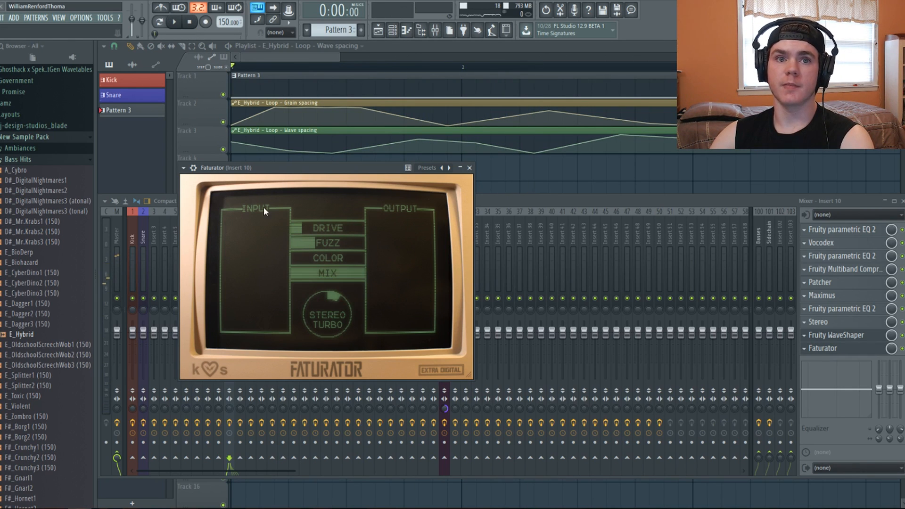
Step: Remove Faturator from slot 10 of Insert 10
{"action": "left_click", "coordinate": [805, 351]}
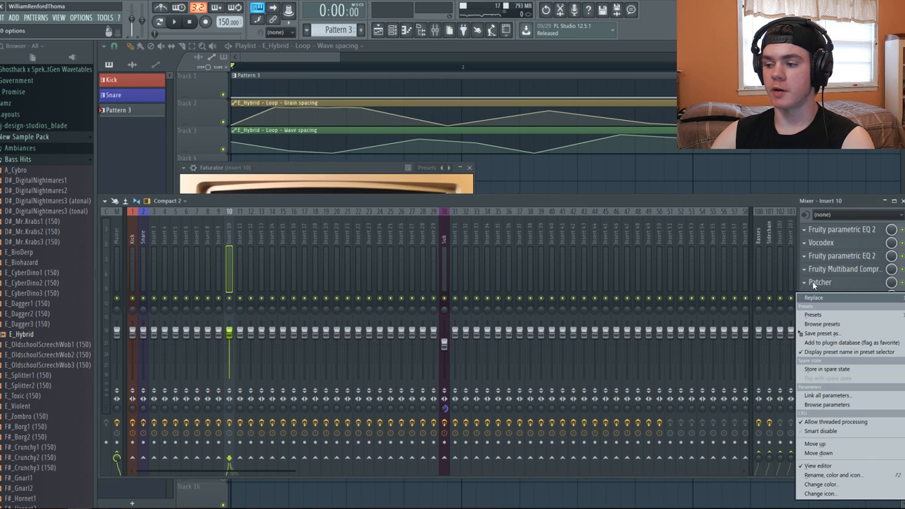
{"action": "mouse_move", "coordinate": [813, 282]}
{"action": "left_click", "coordinate": [650, 171]}
Step: Compare a straight WaveShaper curve with a strongly upward-bent one while the loop plays
{"action": "key", "text": "space"}
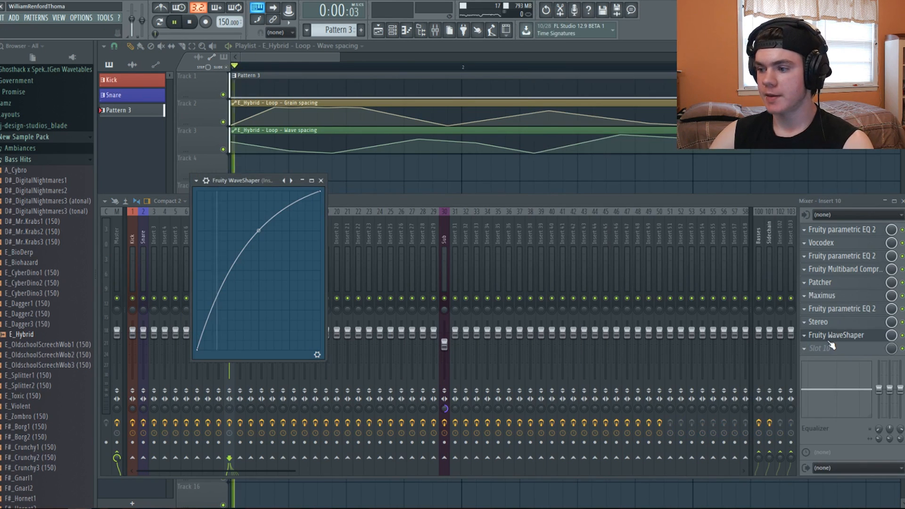
{"action": "left_click_drag", "start_coordinate": [259, 231], "coordinate": [261, 233]}
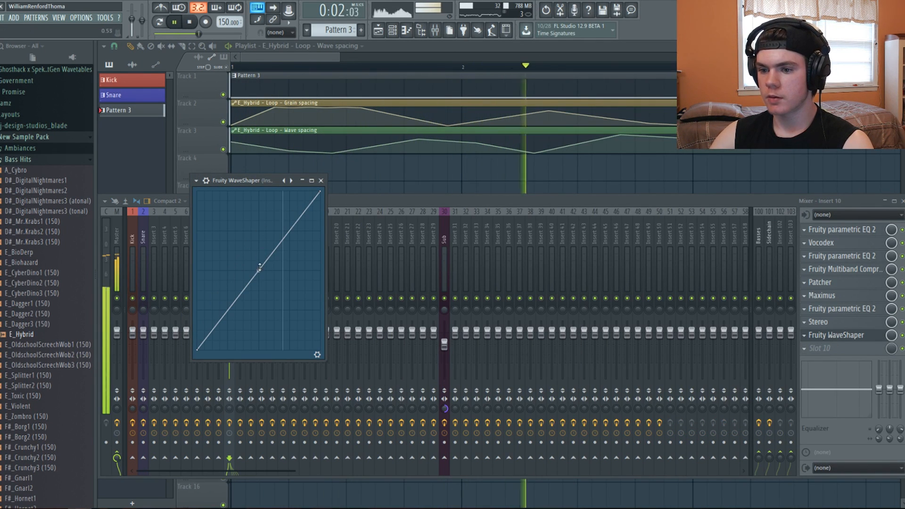
{"action": "left_click_drag", "start_coordinate": [260, 267], "coordinate": [259, 228]}
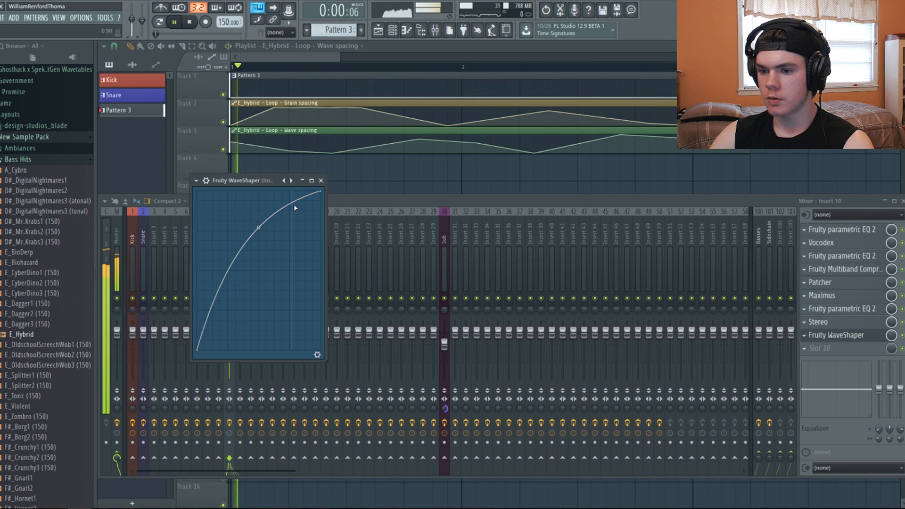
{"action": "key", "text": "space"}
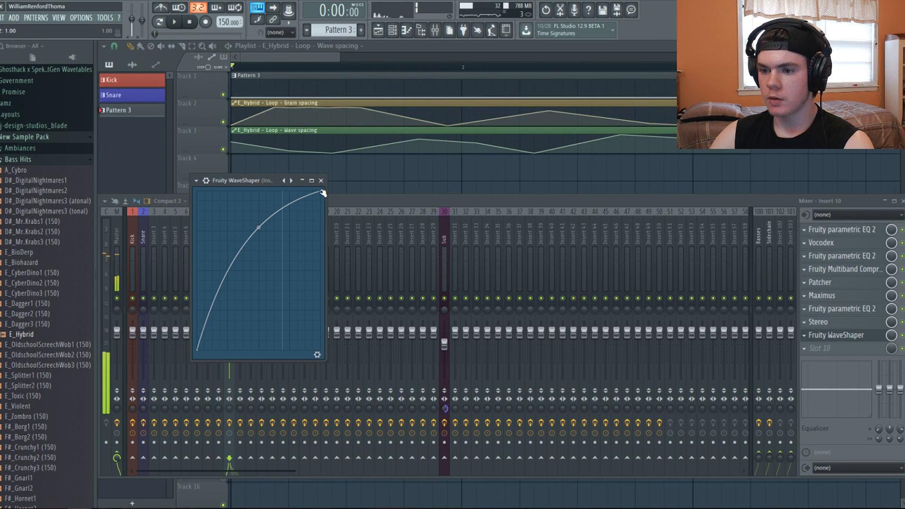
Step: Change the curve type of WaveShaper's upper end point and bend the curve upward
{"action": "right_click", "coordinate": [323, 193]}
{"action": "left_click", "coordinate": [355, 300]}
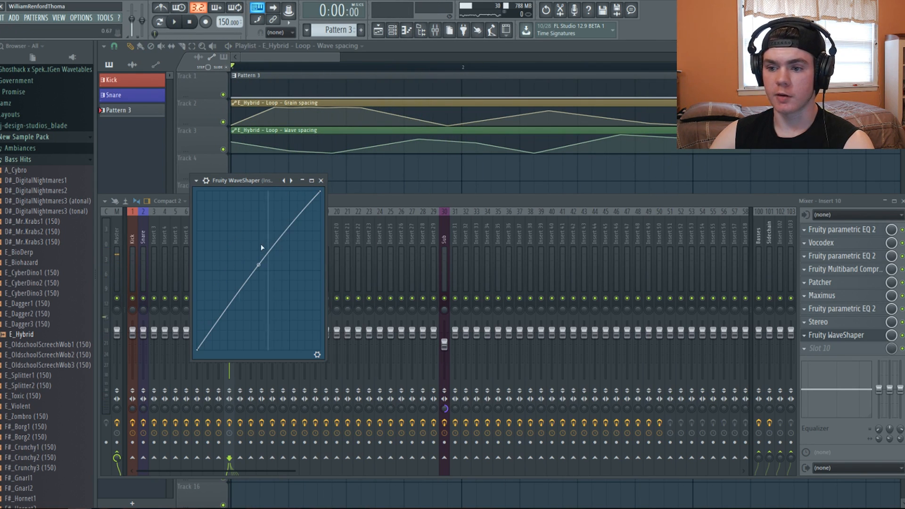
{"action": "left_click_drag", "start_coordinate": [259, 265], "coordinate": [258, 237]}
{"action": "key", "text": "space"}
Step: Show WaveShaper's controls, add a point just before the curve's upper end at maximum level, and replay the loop
{"action": "left_click", "coordinate": [317, 355]}
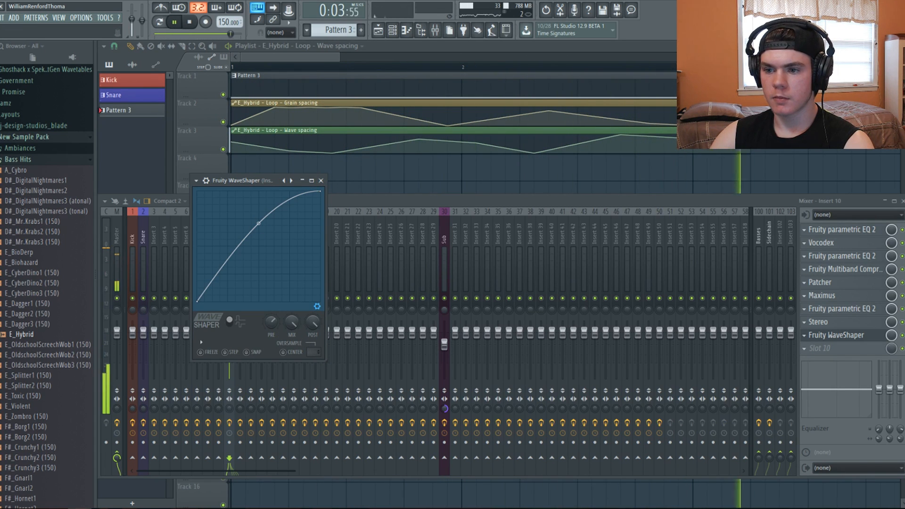
{"action": "right_click", "coordinate": [310, 193]}
{"action": "left_click_drag", "start_coordinate": [309, 193], "coordinate": [312, 191]}
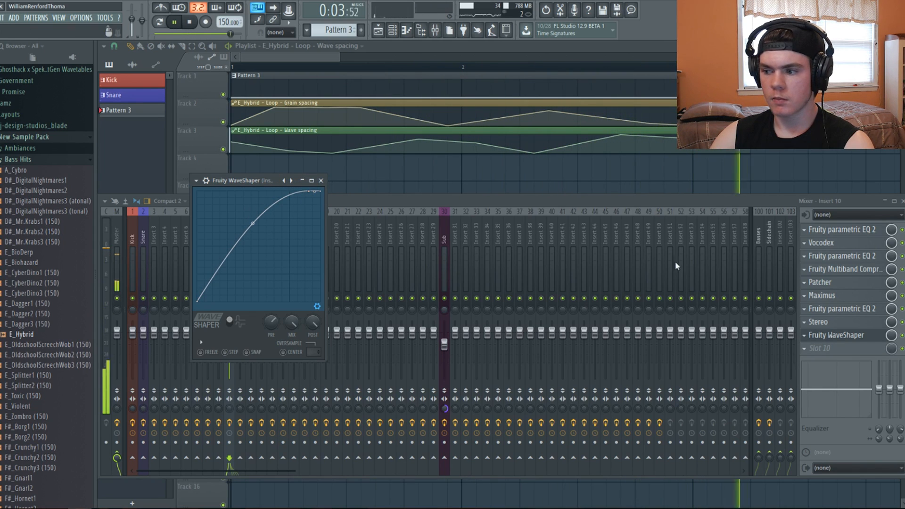
{"action": "left_click", "coordinate": [822, 335]}
{"action": "key", "text": "space"}
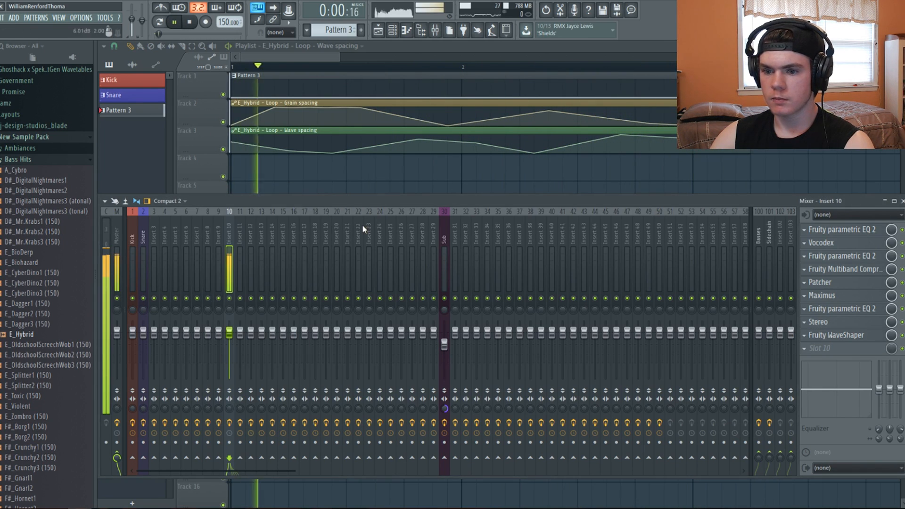
Step: Open Edison on the Master track and compare the X_Wonkify1 recording with the current loop
{"action": "left_click", "coordinate": [117, 242]}
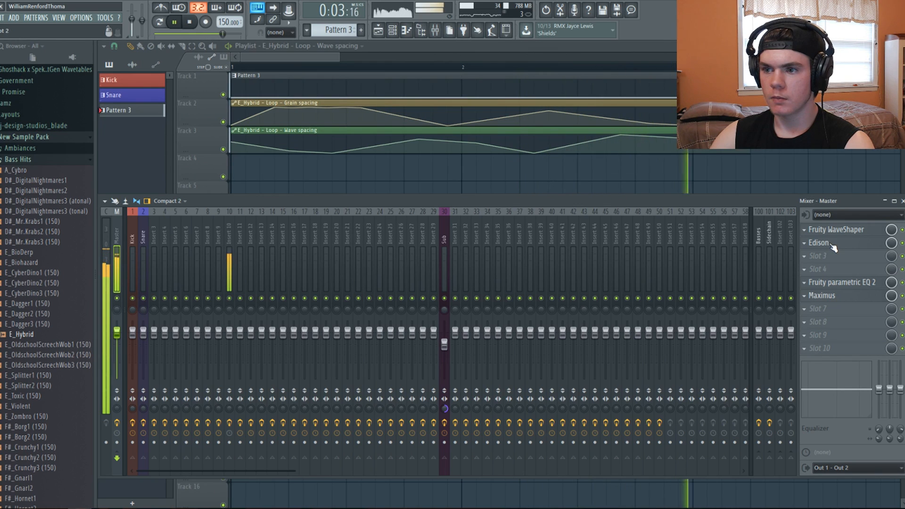
{"action": "key", "text": "space"}
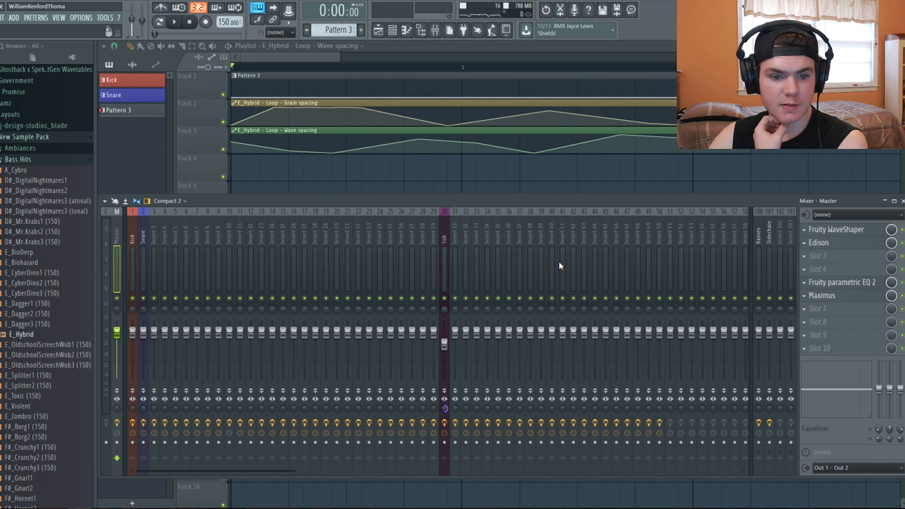
{"action": "left_click", "coordinate": [818, 243]}
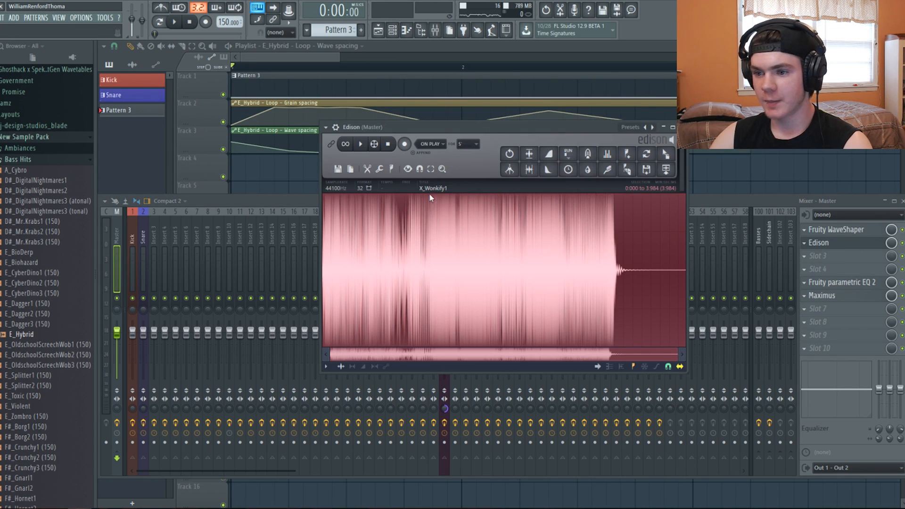
{"action": "left_click", "coordinate": [364, 144]}
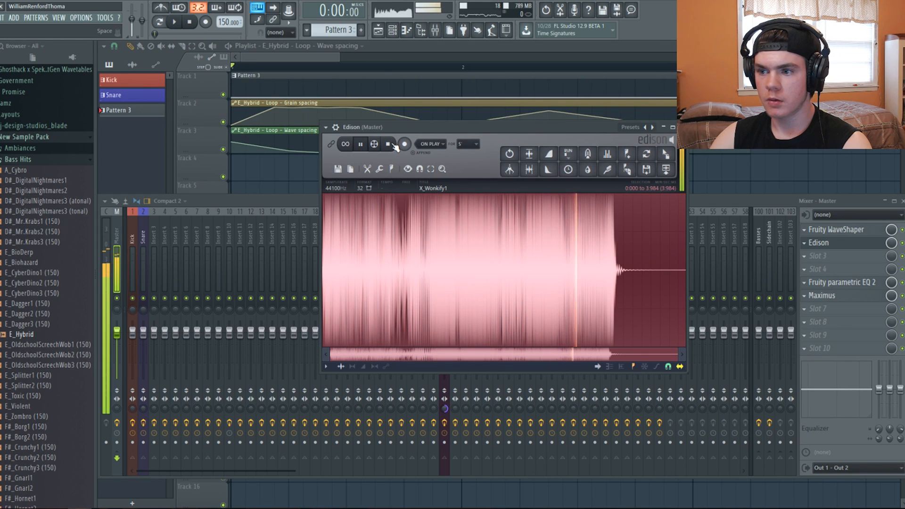
{"action": "left_click", "coordinate": [174, 24]}
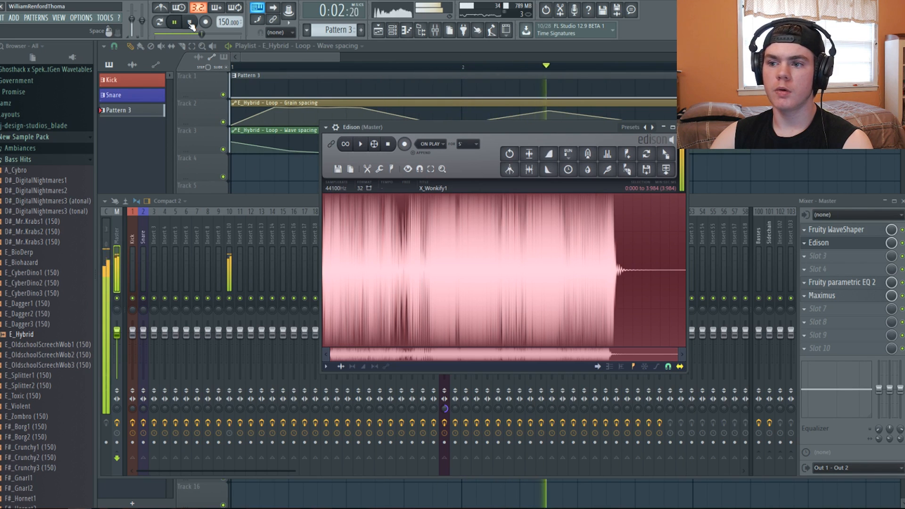
Step: Stop playback, clear the X_Wonkify1 recording from Edison on the Master track, and record a fresh pass of the loop
{"action": "left_click", "coordinate": [190, 23]}
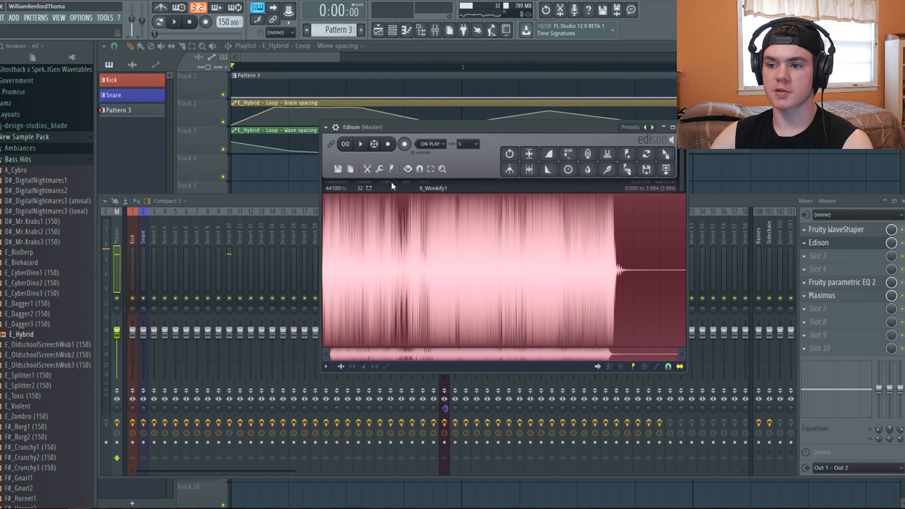
{"action": "key", "text": "Delete"}
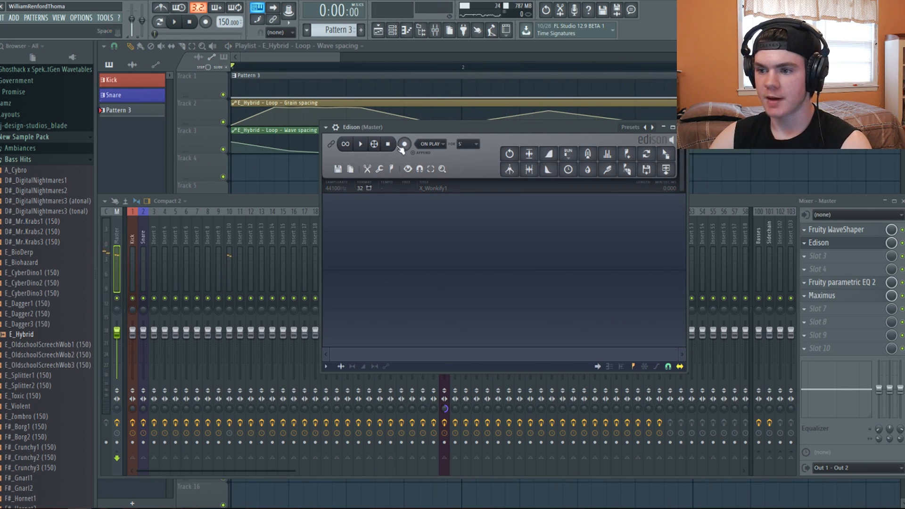
{"action": "left_click", "coordinate": [176, 22]}
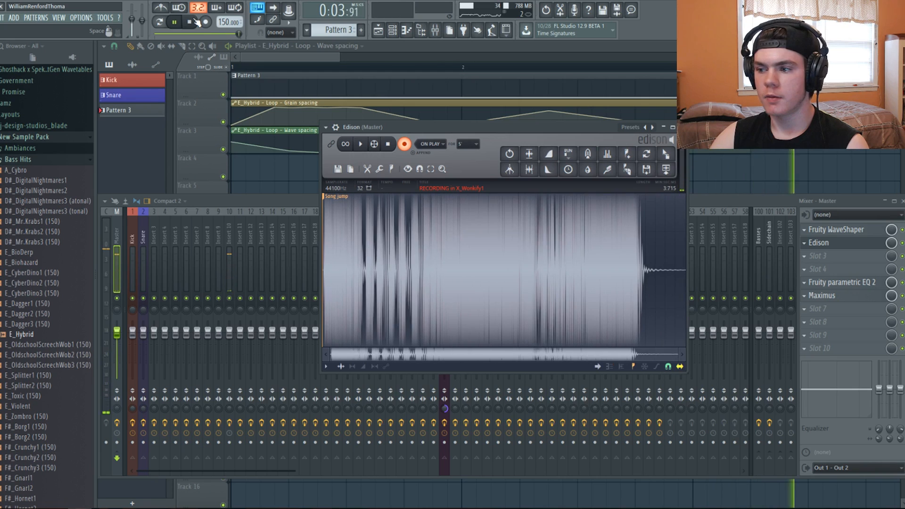
{"action": "left_click", "coordinate": [191, 22]}
{"action": "left_click", "coordinate": [388, 144]}
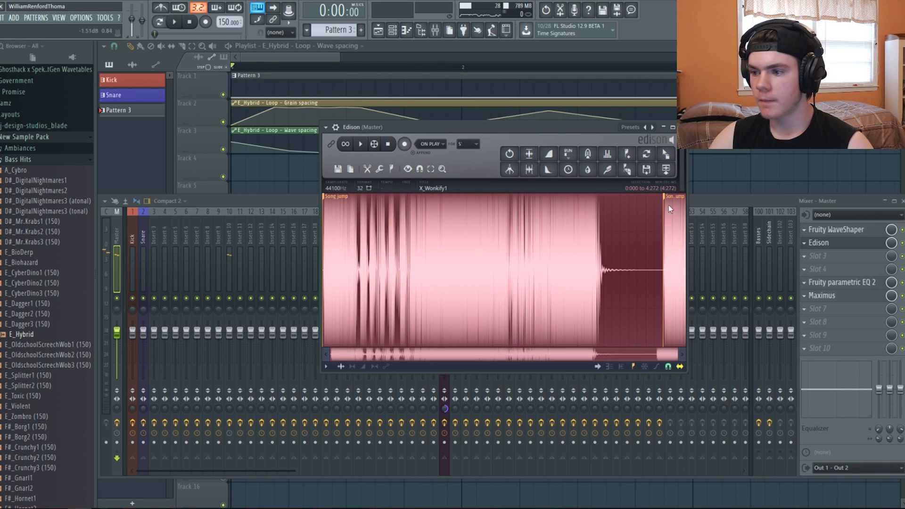
Step: Trim the new Edison recording by deleting the excess after the second song-jump marker and the silence at the start
{"action": "key", "text": "Delete"}
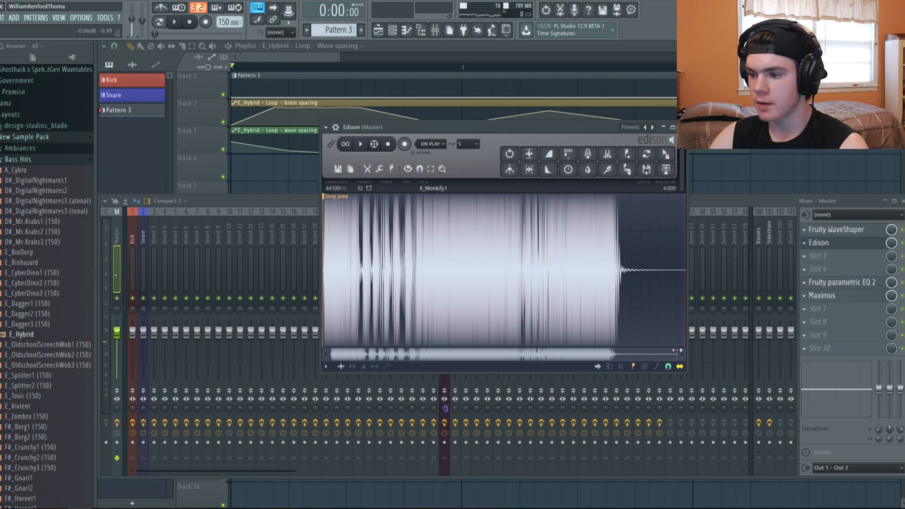
{"action": "left_click_drag", "start_coordinate": [677, 350], "coordinate": [334, 336]}
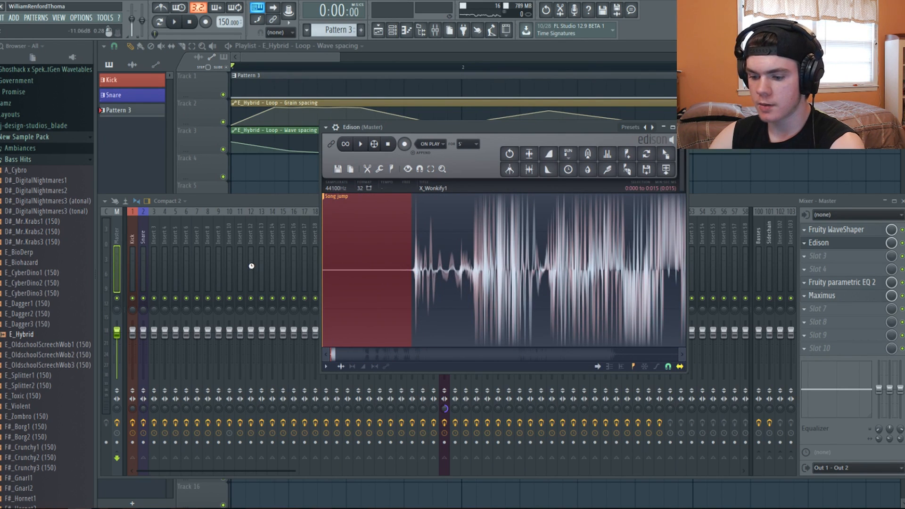
{"action": "key", "text": "Delete"}
{"action": "left_click_drag", "start_coordinate": [335, 355], "coordinate": [682, 354]}
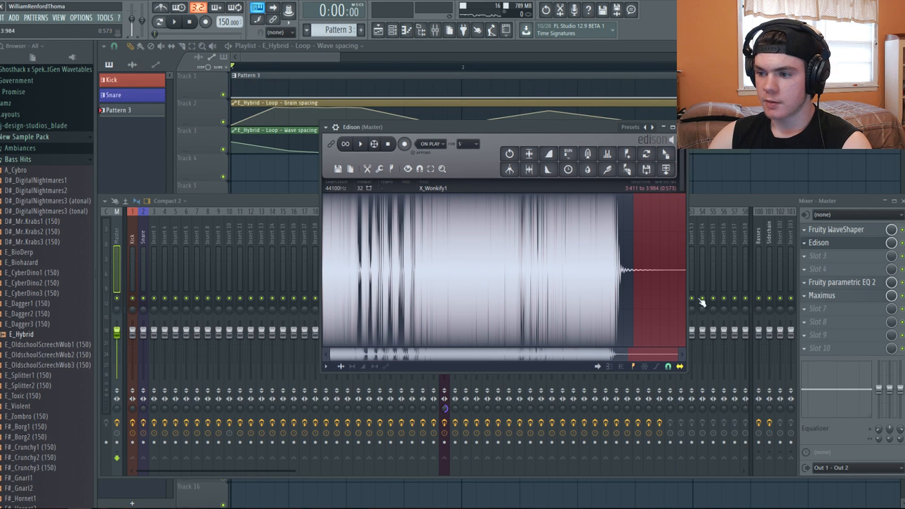
Step: Start saving the trimmed recording into the Bass Hits folder under the file name X_CrispyChicken
{"action": "left_click", "coordinate": [337, 172]}
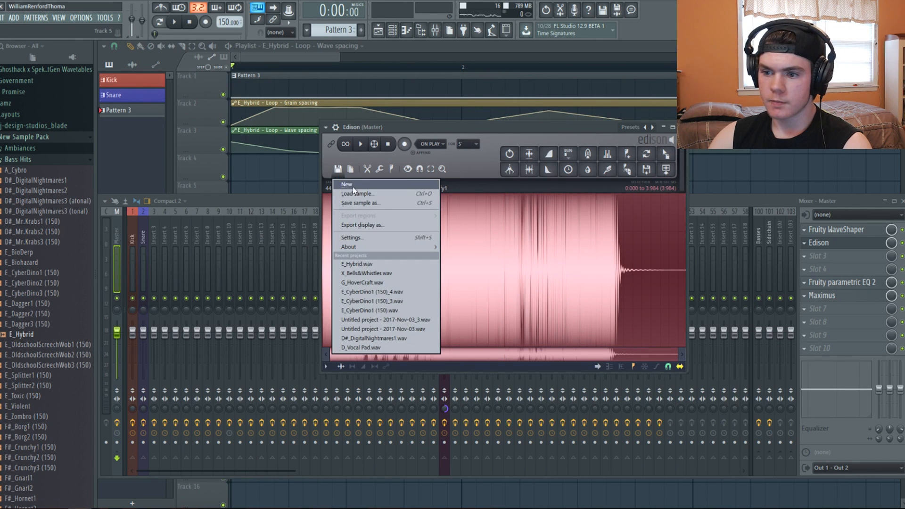
{"action": "left_click", "coordinate": [354, 200]}
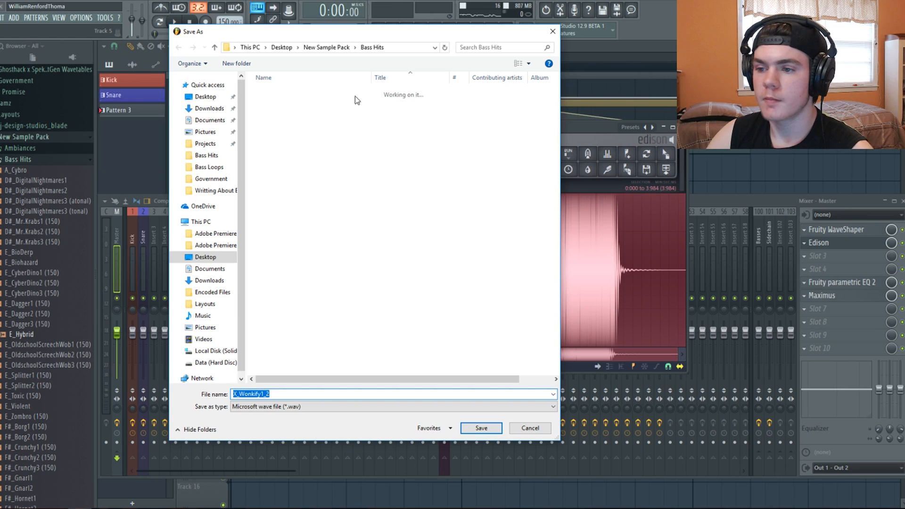
{"action": "scroll", "coordinate": [380, 209], "scroll_direction": "down", "scroll_amount": 7}
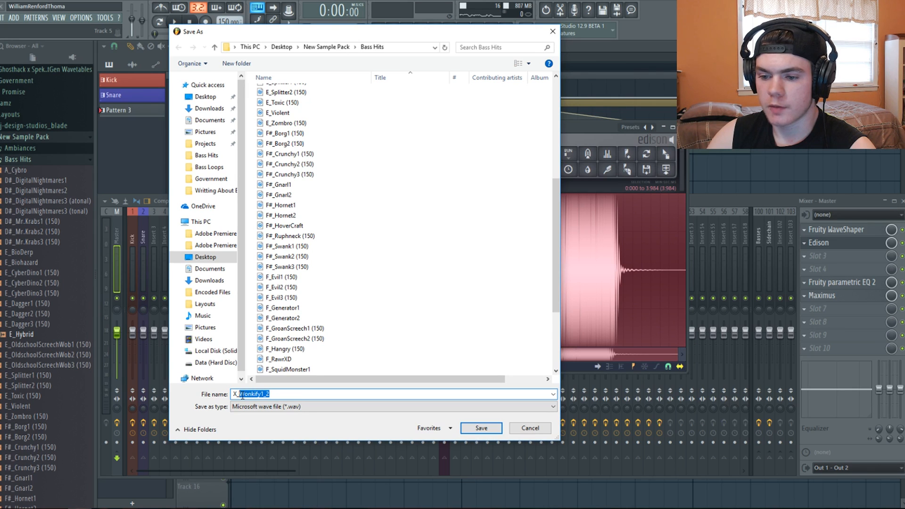
{"action": "type", "text": "is"}
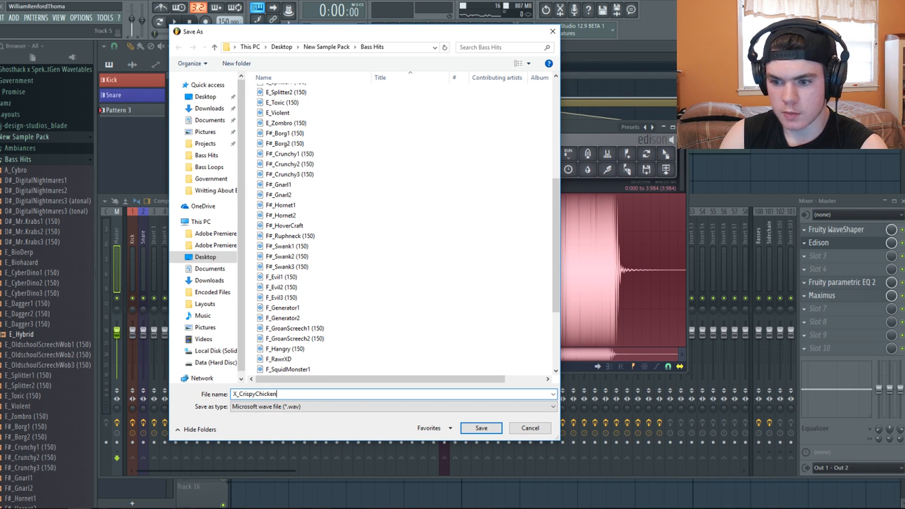
{"action": "type", "text": "pyChicken"}
Step: Rename the existing X_Wonkify1 sample in the Bass Hits folder to X_Wonkify
{"action": "scroll", "coordinate": [333, 302], "scroll_direction": "down", "scroll_amount": 4}
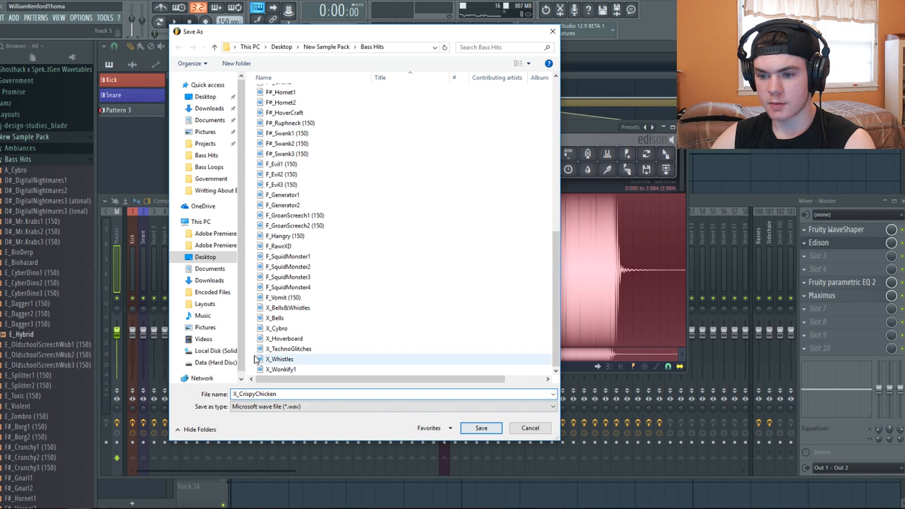
{"action": "right_click", "coordinate": [278, 369]}
{"action": "left_click", "coordinate": [301, 344]}
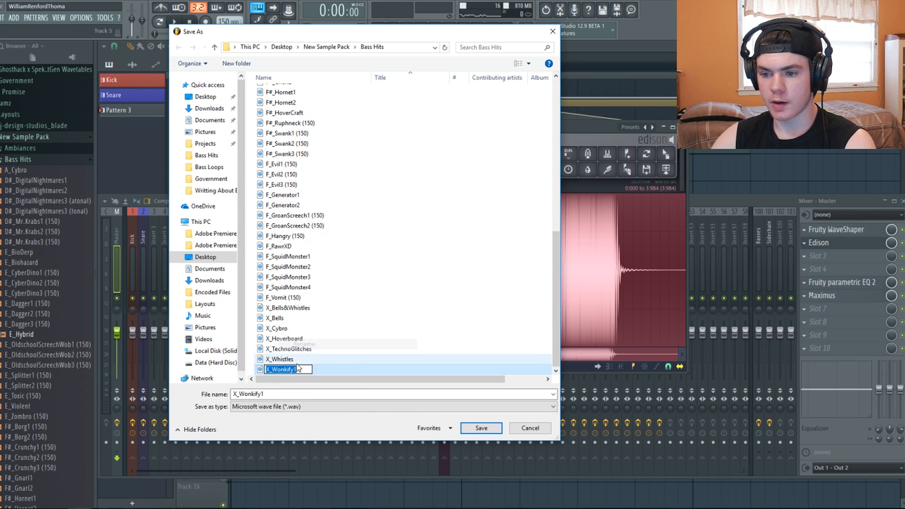
{"action": "left_click", "coordinate": [308, 370]}
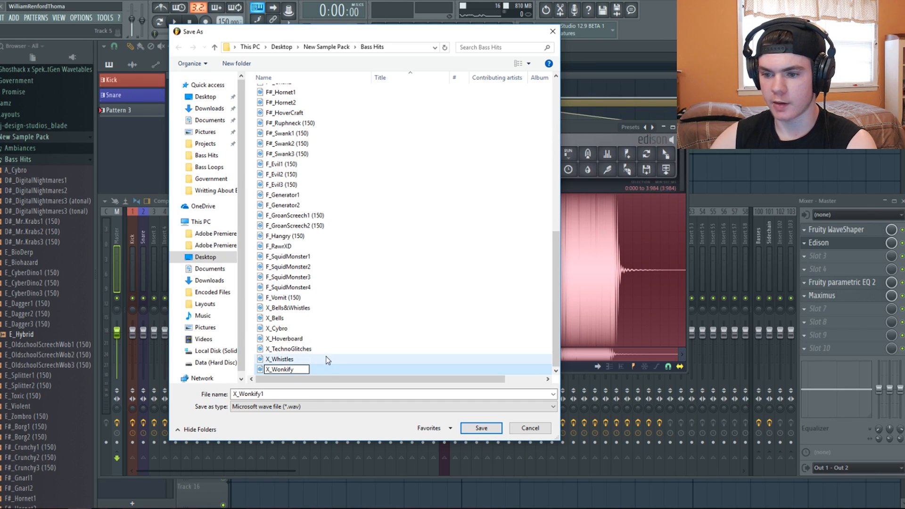
{"action": "key", "text": "Return"}
Step: Save the recording as X_CrispyChicken in the Bass Hits folder and play it back in Edison
{"action": "double_click", "coordinate": [284, 395]}
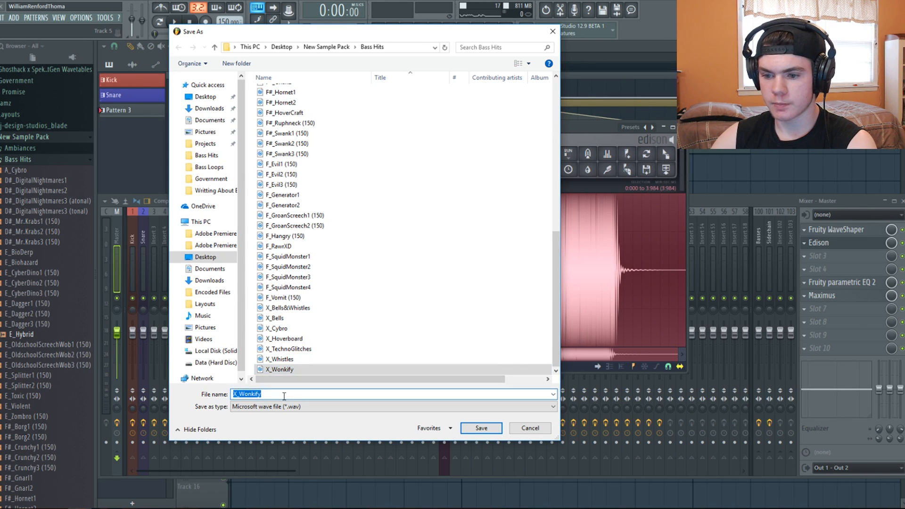
{"action": "left_click_drag", "start_coordinate": [284, 396], "coordinate": [244, 397]}
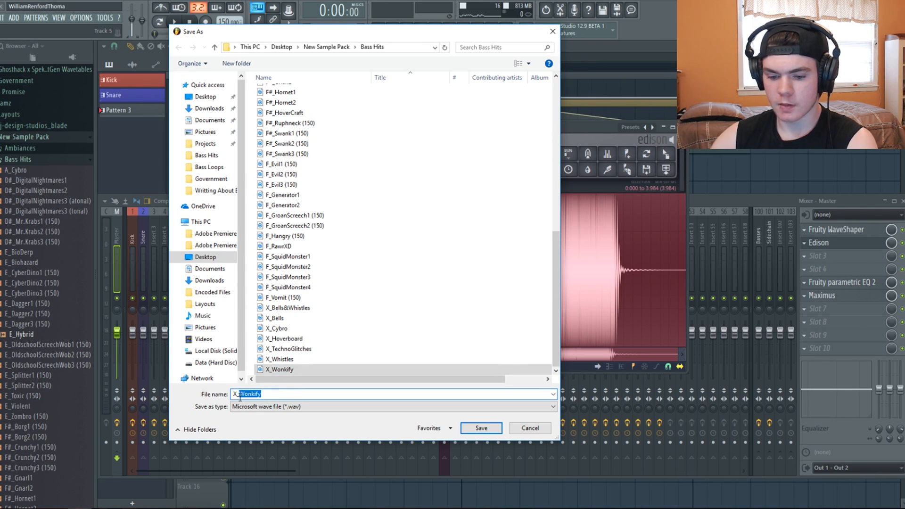
{"action": "type", "text": "Er"}
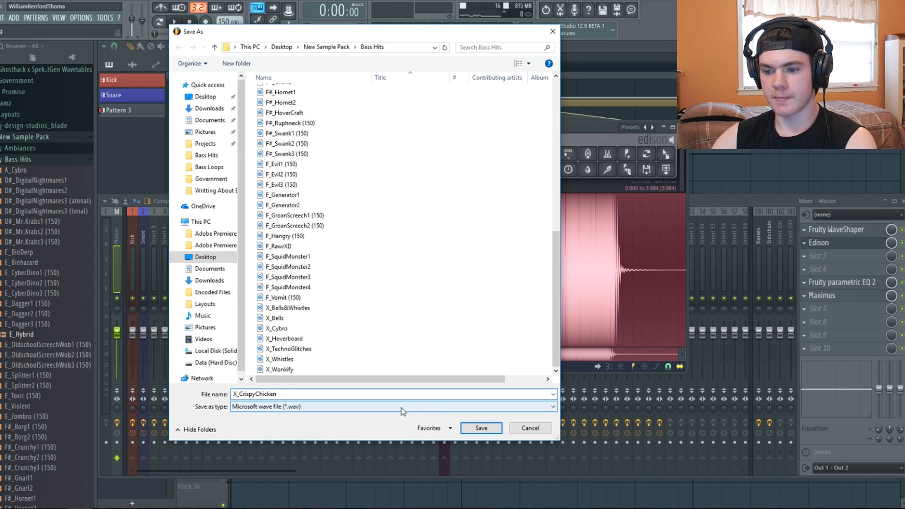
{"action": "left_click", "coordinate": [476, 428]}
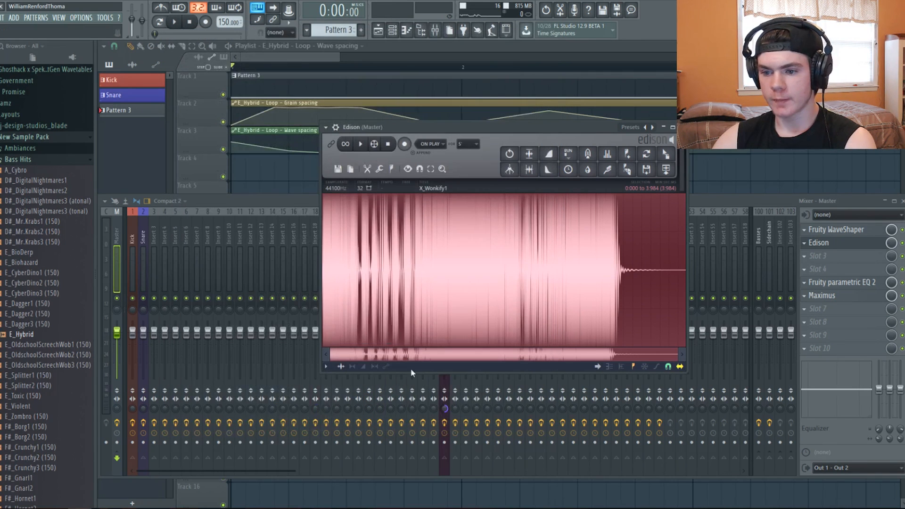
{"action": "left_click", "coordinate": [362, 145]}
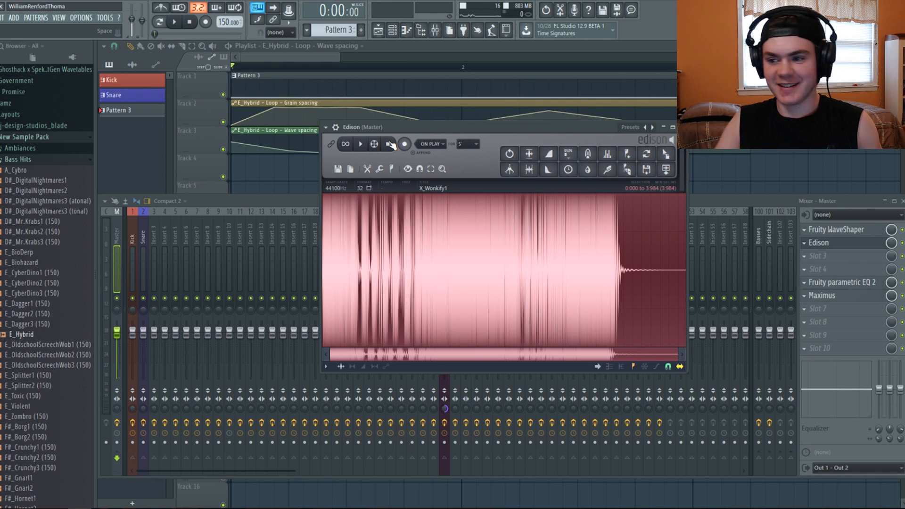
Step: Leave the current project without saving it and start from the default Kick and Snare project
{"action": "key", "text": "alt+f"}
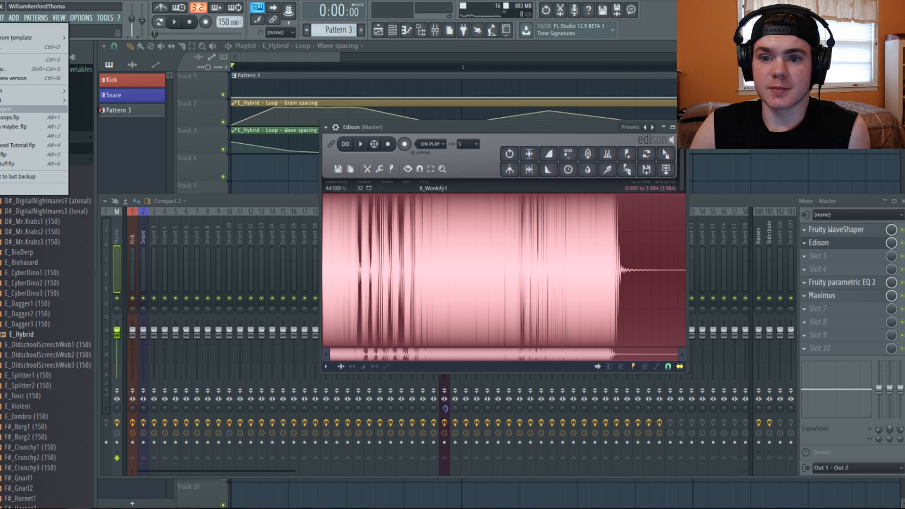
{"action": "key", "text": "Up"}
{"action": "key", "text": "Return"}
{"action": "left_click", "coordinate": [452, 284]}
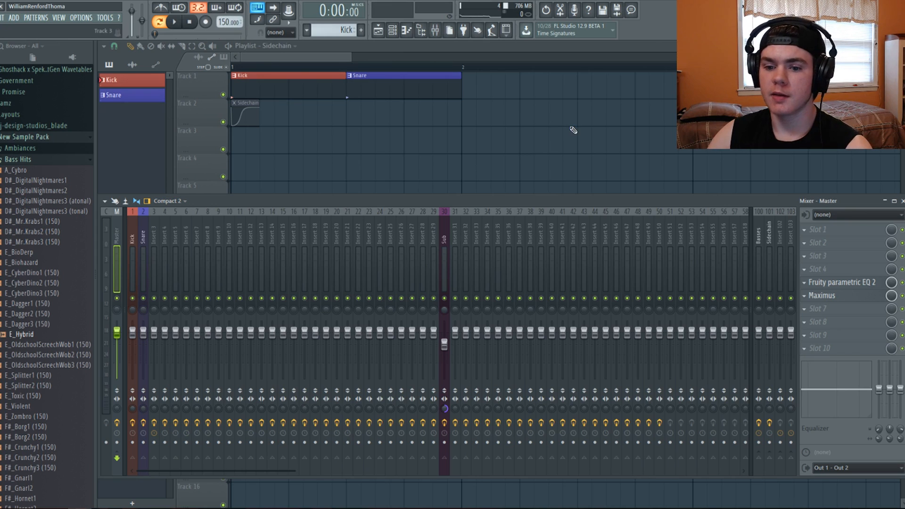
Step: Add a Fruity Granulizer channel, show its sample settings, and look through the Bass Hits samples for a source
{"action": "left_click", "coordinate": [392, 30]}
{"action": "left_click", "coordinate": [171, 109]}
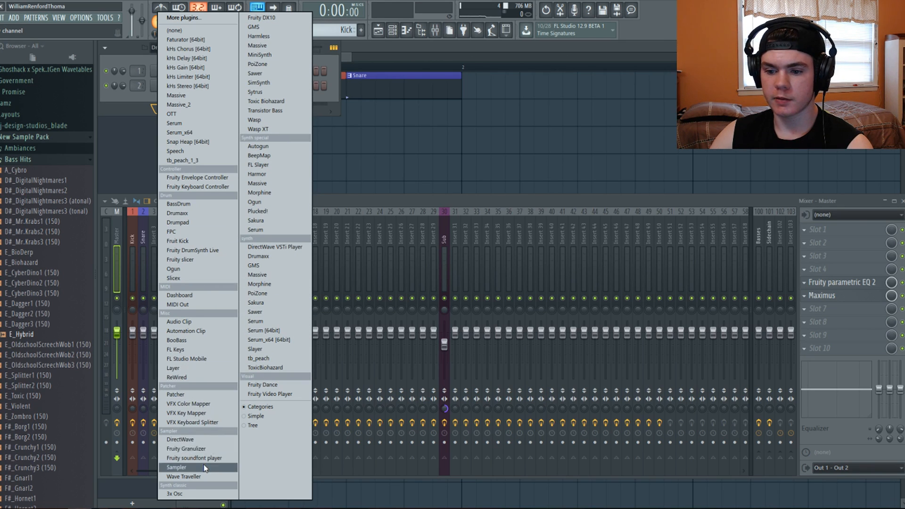
{"action": "left_click", "coordinate": [188, 448]}
{"action": "left_click_drag", "start_coordinate": [212, 142], "coordinate": [249, 82]}
{"action": "left_click", "coordinate": [223, 100]}
{"action": "scroll", "coordinate": [17, 255], "scroll_direction": "down", "scroll_amount": 10}
{"action": "scroll", "coordinate": [17, 255], "scroll_direction": "up", "scroll_amount": 3}
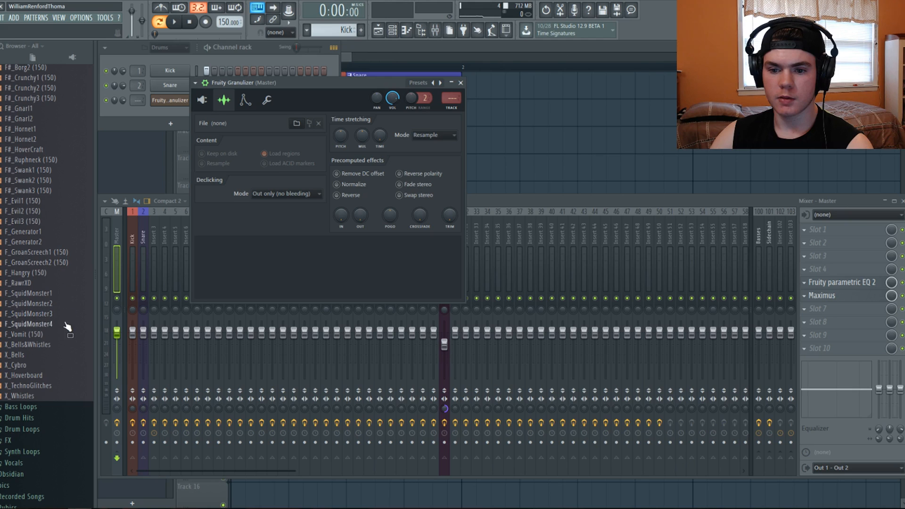
{"action": "scroll", "coordinate": [56, 390], "scroll_direction": "up", "scroll_amount": 6}
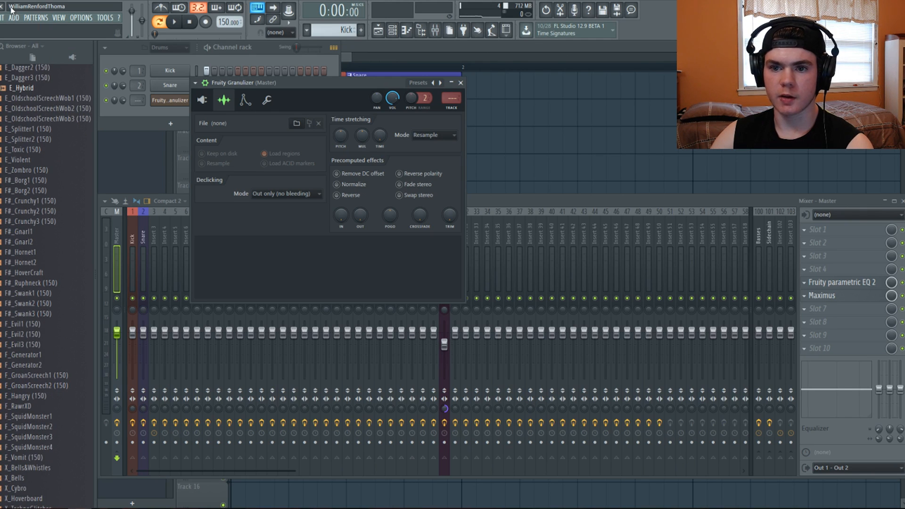
Step: Restart FL Studio without saving the current project
{"action": "key", "text": "ctrl+n"}
{"action": "left_click", "coordinate": [455, 284]}
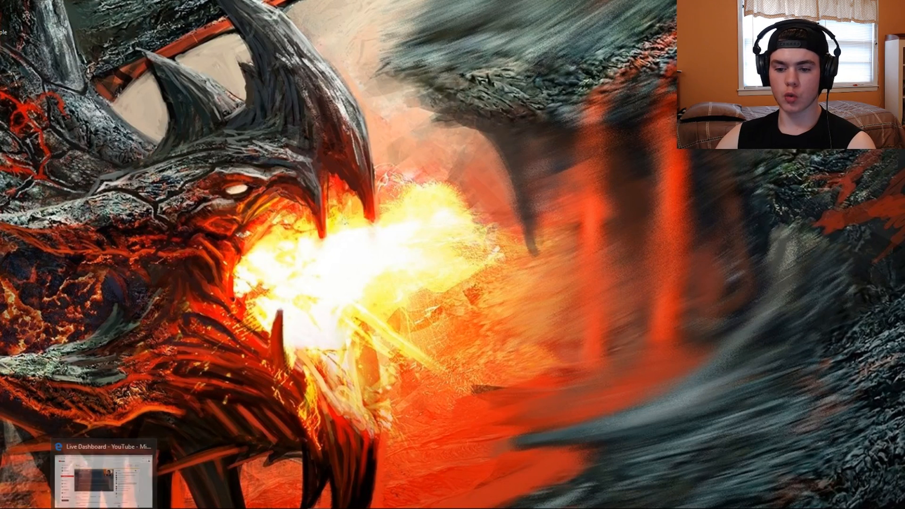
{"action": "key", "text": "alt+Tab"}
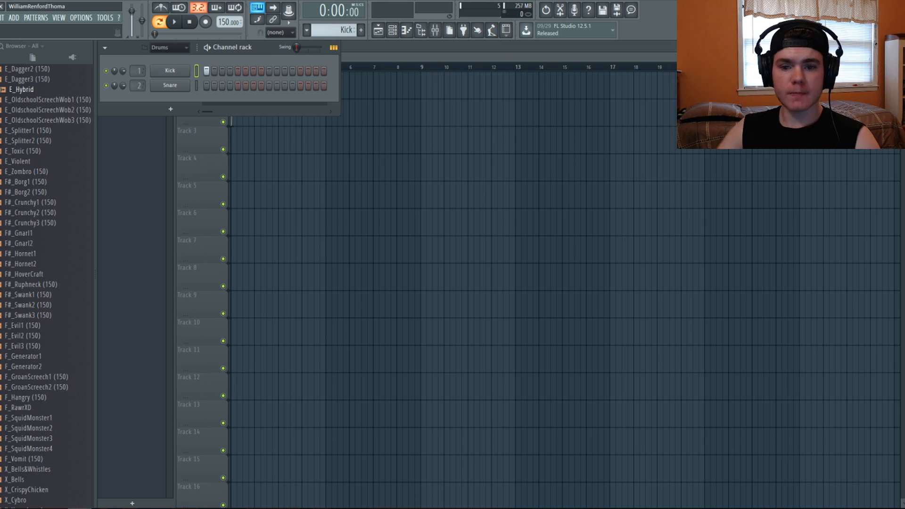
Step: Preview the X_CrispyChicken and X_Wonkify samples from the Bass Hits folder
{"action": "scroll", "coordinate": [28, 409], "scroll_direction": "down", "scroll_amount": 4}
{"action": "scroll", "coordinate": [29, 409], "scroll_direction": "up", "scroll_amount": 2}
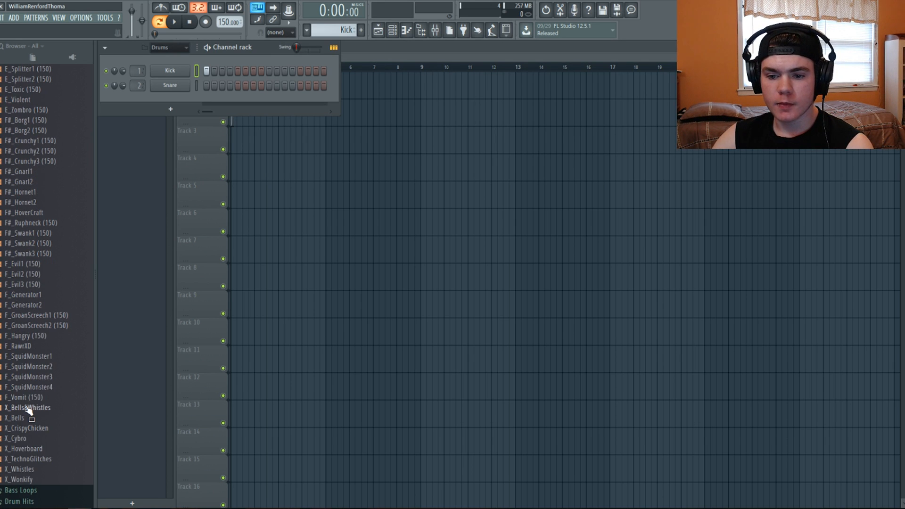
{"action": "left_click", "coordinate": [44, 427]}
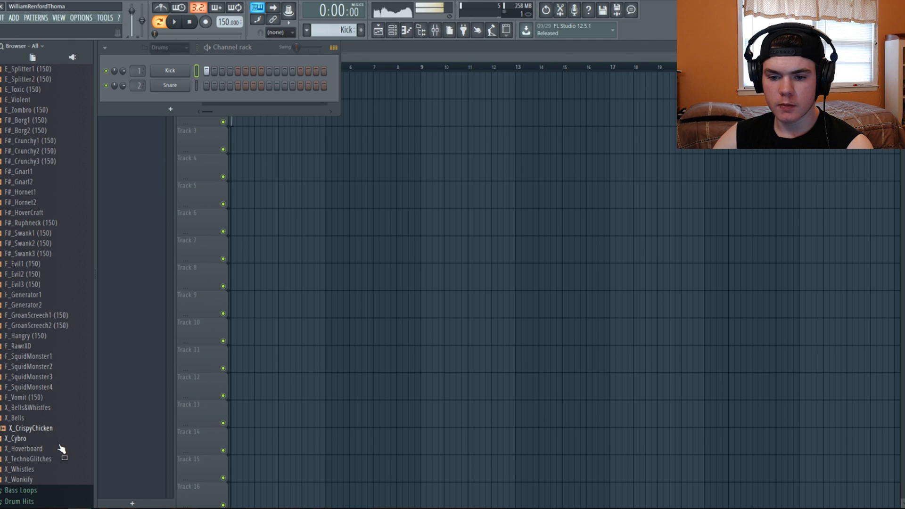
{"action": "left_click", "coordinate": [44, 483]}
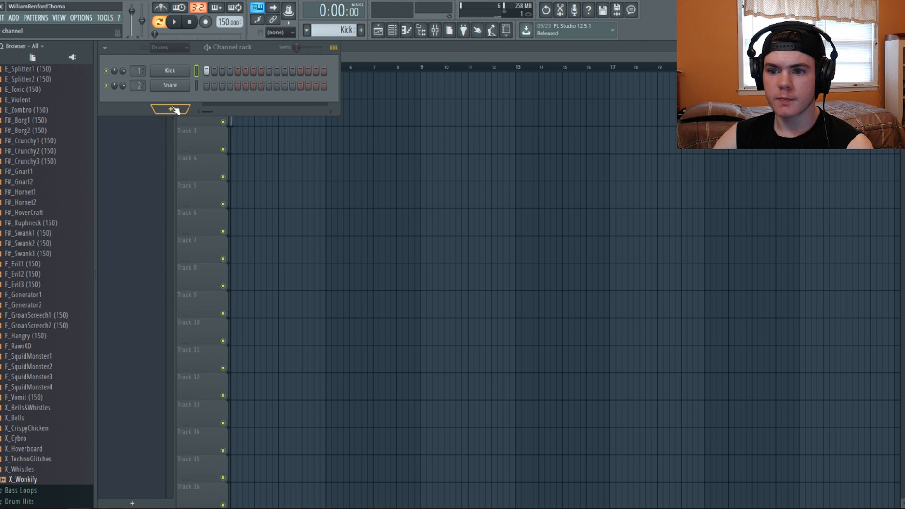
Step: Add a Fruity Granulizer channel below the Snare
{"action": "left_click", "coordinate": [171, 109]}
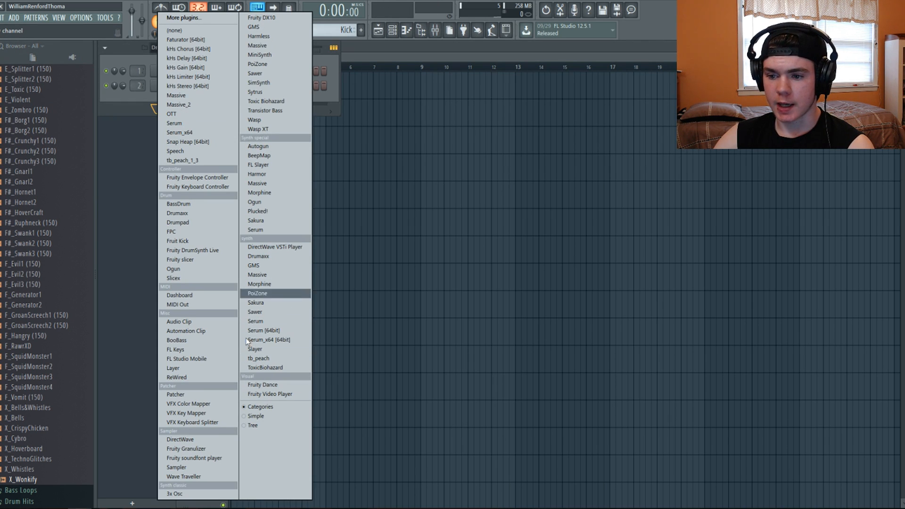
{"action": "left_click", "coordinate": [213, 450]}
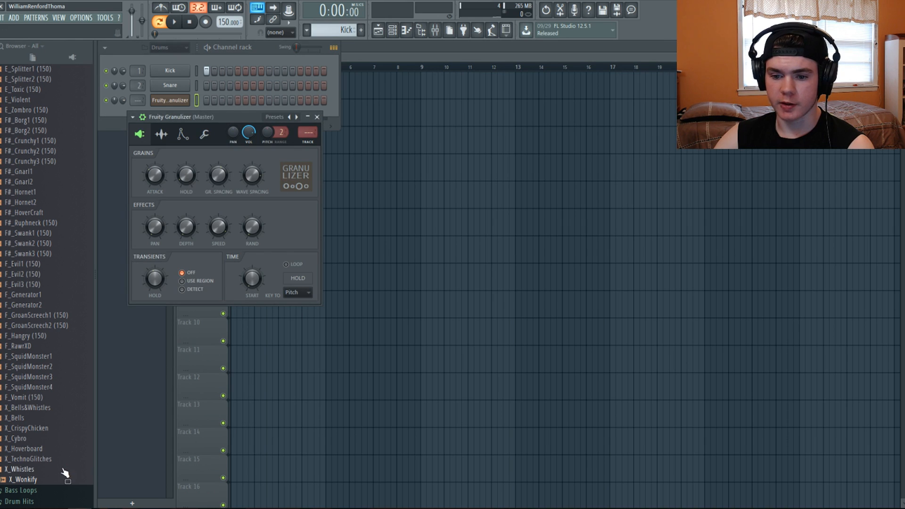
{"action": "left_click_drag", "start_coordinate": [63, 478], "coordinate": [49, 457]}
Step: Audition the X_TechnoGlitches, X_Hoverboard and X_Cybro bass hits as source material for the Granulizer
{"action": "left_click", "coordinate": [45, 449]}
{"action": "left_click", "coordinate": [45, 458]}
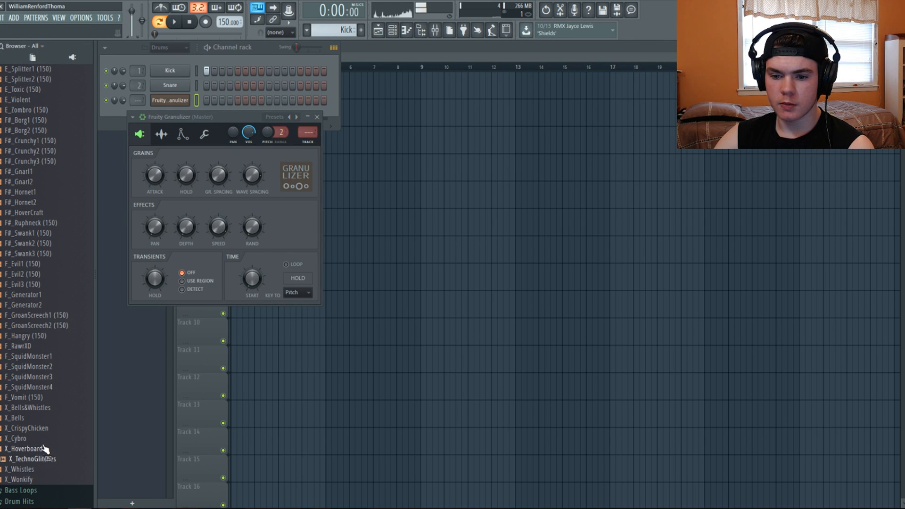
{"action": "left_click", "coordinate": [40, 447]}
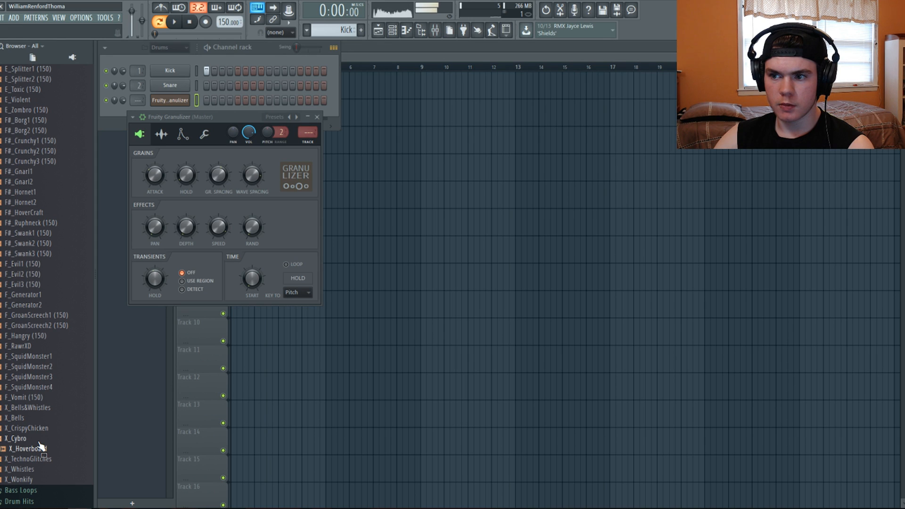
{"action": "left_click", "coordinate": [28, 439]}
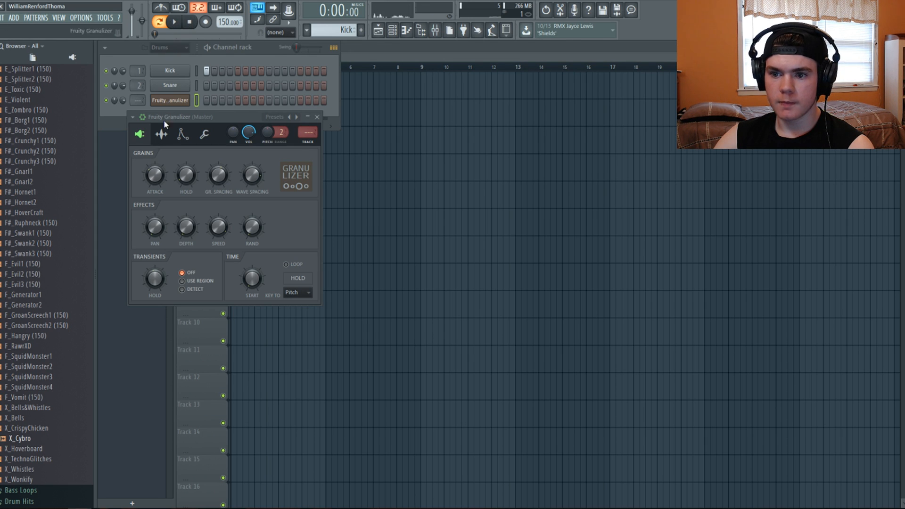
Step: Load the X_CrispyChicken sample into the Fruity Granulizer channel and play a test note
{"action": "left_click", "coordinate": [161, 133]}
{"action": "left_click_drag", "start_coordinate": [31, 428], "coordinate": [222, 302]}
{"action": "left_click", "coordinate": [148, 136]}
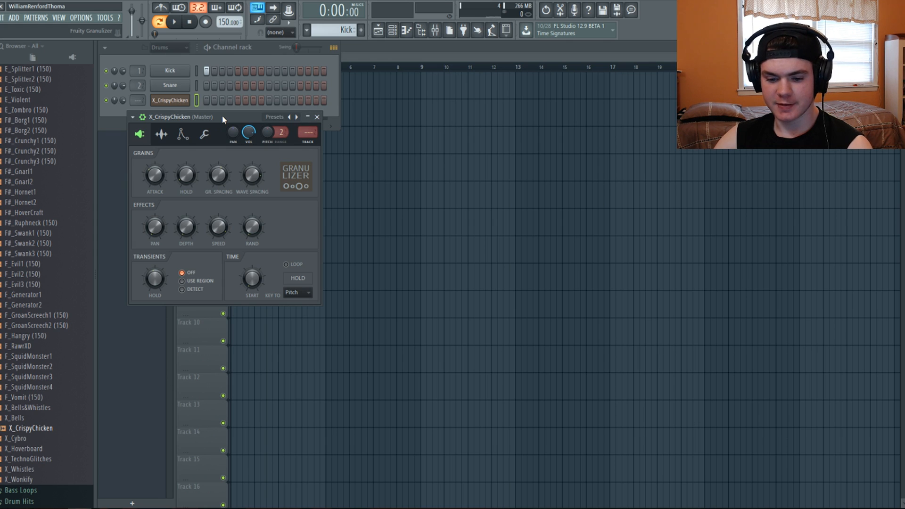
{"action": "key", "text": "q"}
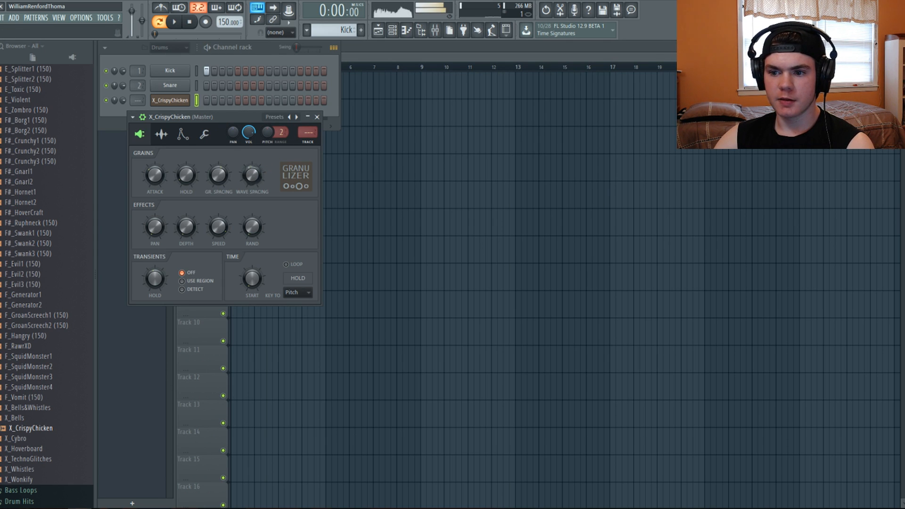
{"action": "left_click_drag", "start_coordinate": [218, 175], "coordinate": [218, 163]}
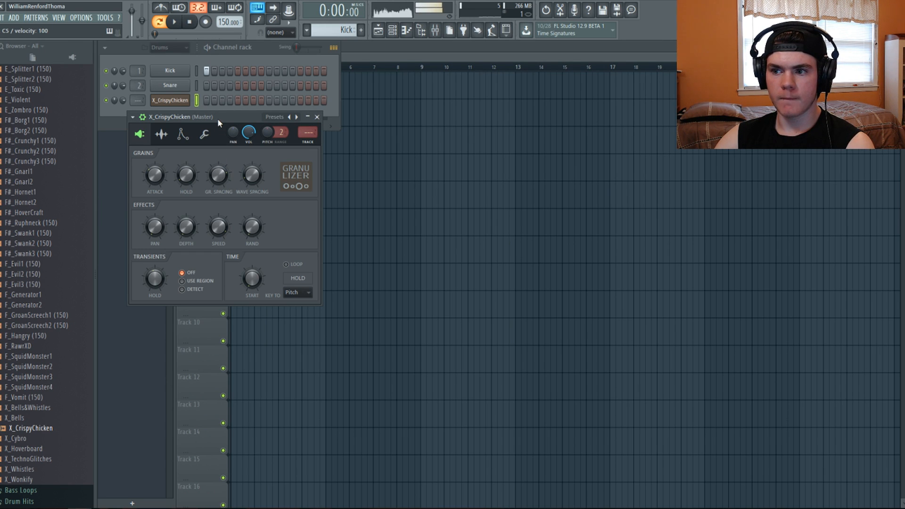
Step: Open the Granulizer's X_CrispyChicken sample for editing in Edison
{"action": "left_click", "coordinate": [163, 135]}
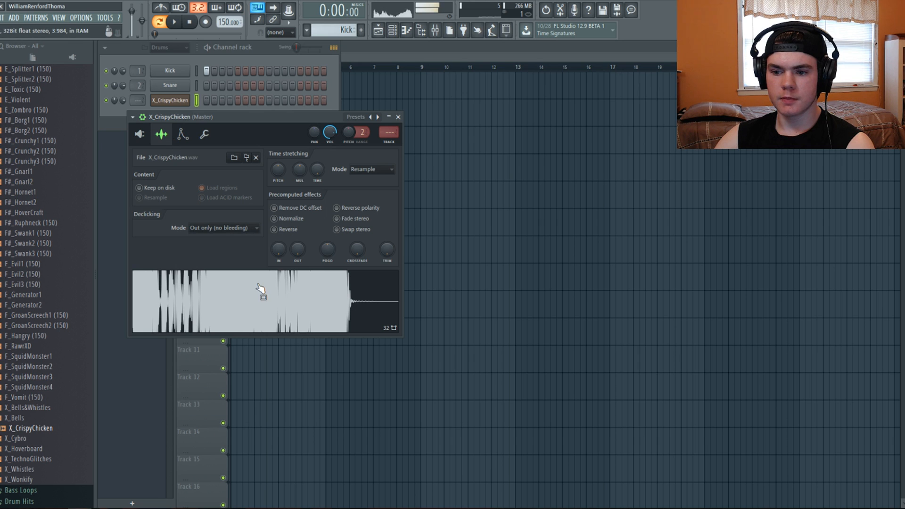
{"action": "left_click", "coordinate": [271, 278]}
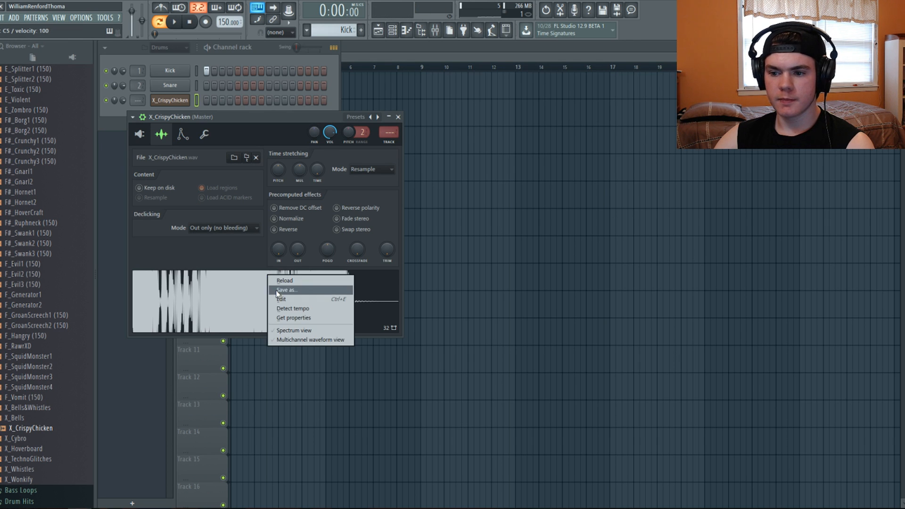
{"action": "left_click", "coordinate": [276, 290]}
{"action": "left_click", "coordinate": [552, 31]}
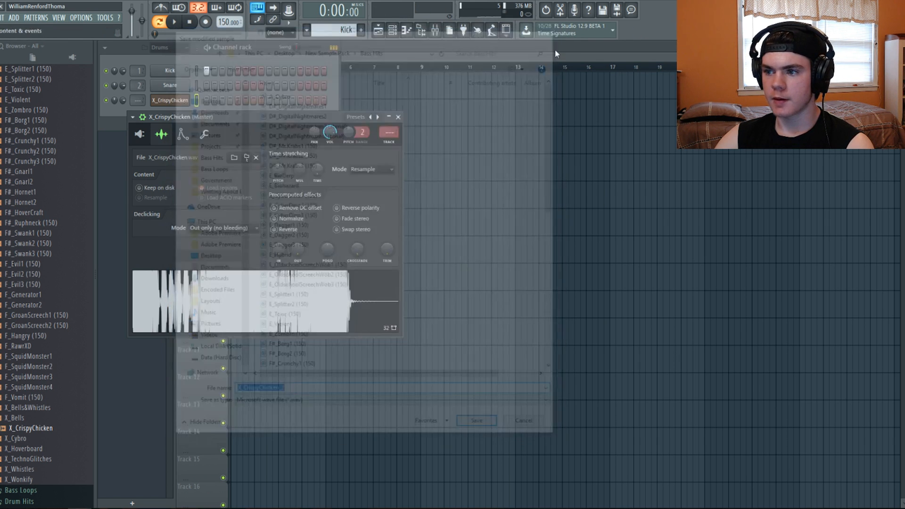
{"action": "left_click", "coordinate": [290, 295]}
{"action": "left_click", "coordinate": [330, 320]}
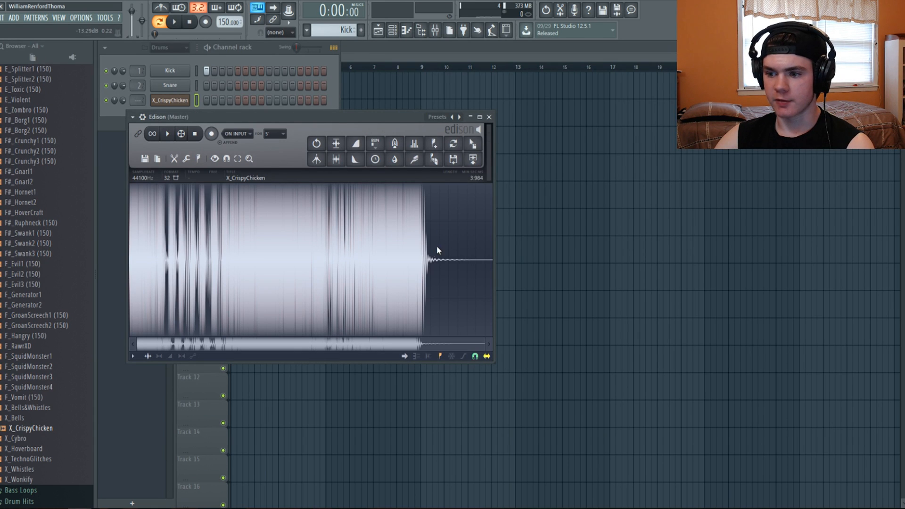
Step: Delete the silent tail and the last decaying waves at the end of the X_CrispyChicken waveform
{"action": "left_click_drag", "start_coordinate": [429, 252], "coordinate": [552, 256]}
{"action": "key", "text": "Delete"}
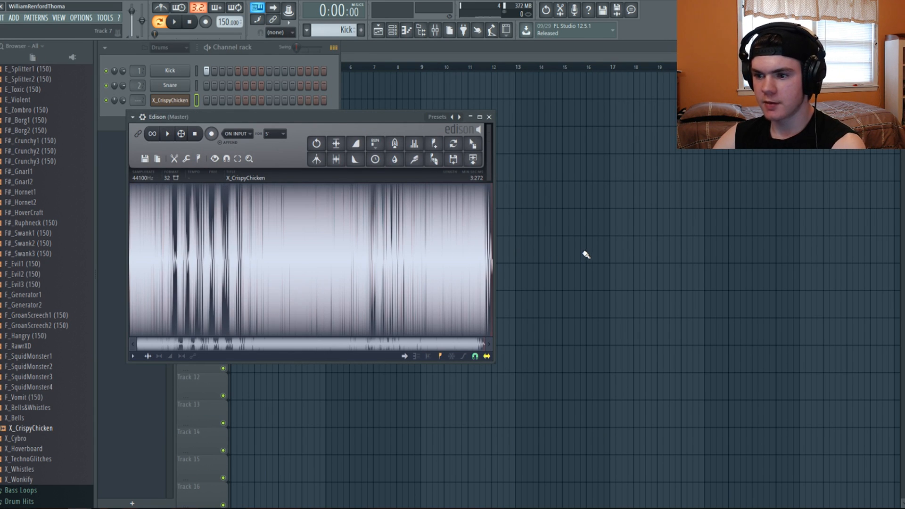
{"action": "left_click_drag", "start_coordinate": [139, 345], "coordinate": [469, 329]}
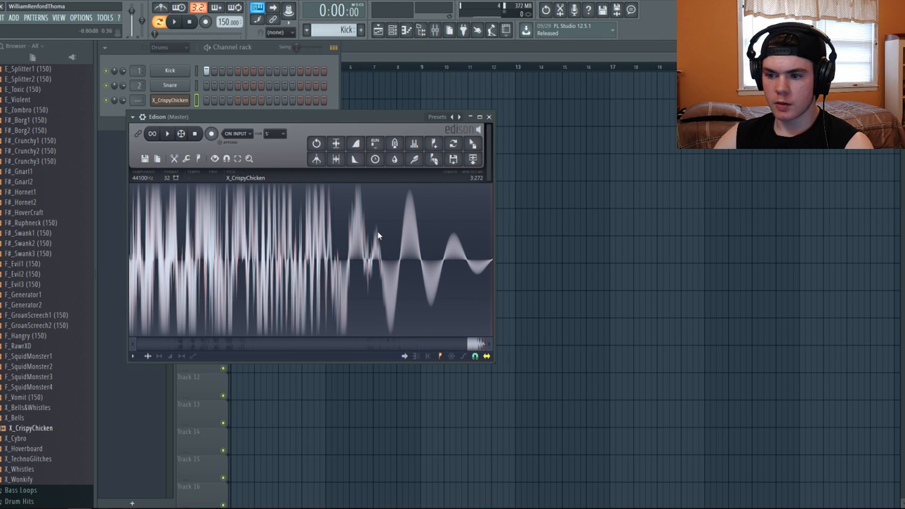
{"action": "left_click_drag", "start_coordinate": [380, 257], "coordinate": [657, 281]}
{"action": "key", "text": "Delete"}
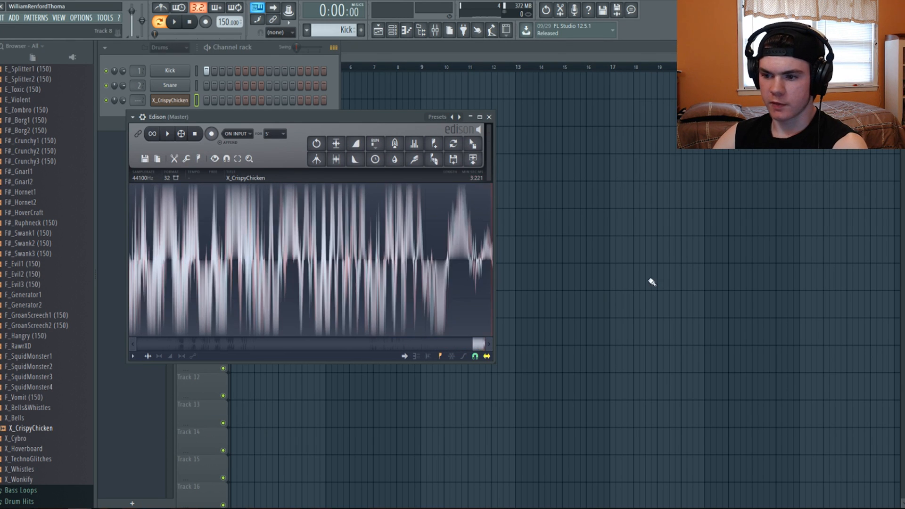
{"action": "left_click_drag", "start_coordinate": [477, 231], "coordinate": [527, 245]}
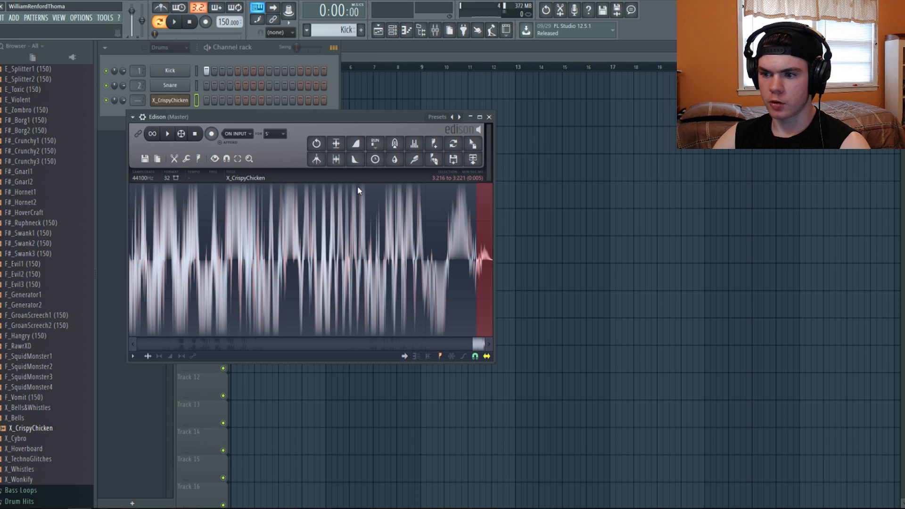
Step: Replace the Granulizer's sample with the entire trimmed X_CrispyChicken waveform and close Edison
{"action": "left_click_drag", "start_coordinate": [473, 342], "coordinate": [65, 329]}
{"action": "key", "text": "ctrl+a"}
{"action": "left_click_drag", "start_coordinate": [313, 118], "coordinate": [472, 117]}
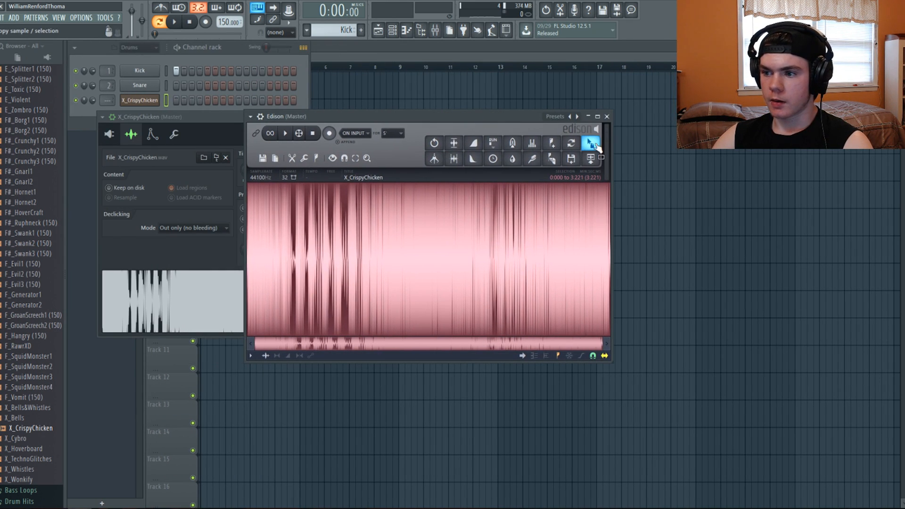
{"action": "left_click", "coordinate": [591, 143]}
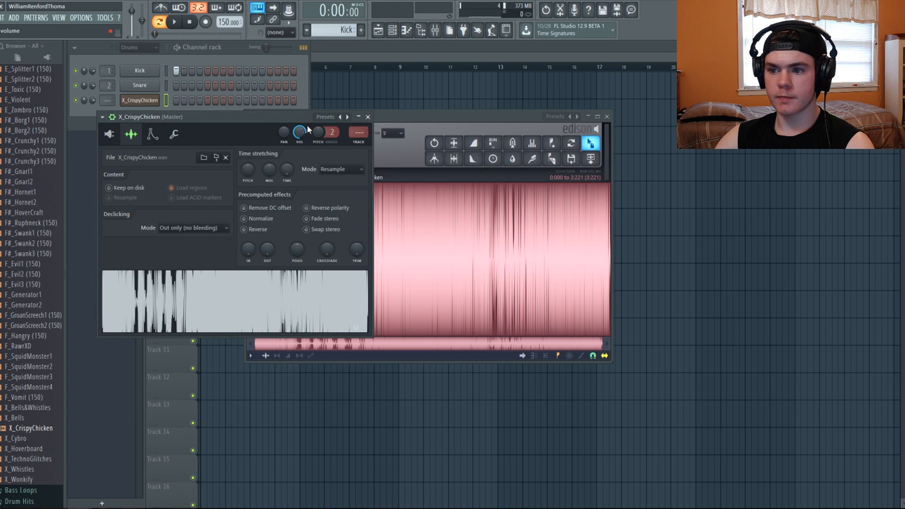
{"action": "left_click", "coordinate": [607, 116]}
Step: Route the X_CrispyChicken Granulizer channel to mixer track 10 and open its piano roll
{"action": "left_click", "coordinate": [115, 132]}
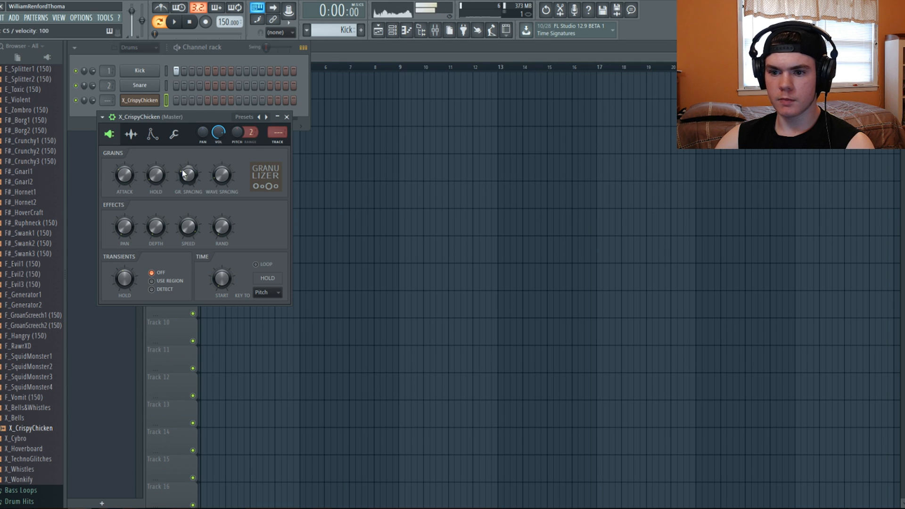
{"action": "scroll", "coordinate": [280, 121], "scroll_direction": "up", "scroll_amount": 9}
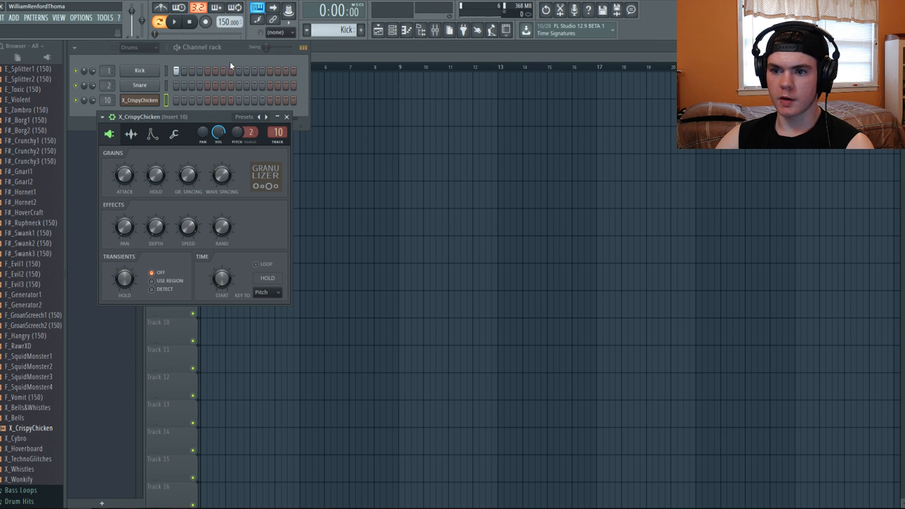
{"action": "right_click", "coordinate": [140, 101]}
{"action": "left_click", "coordinate": [198, 99]}
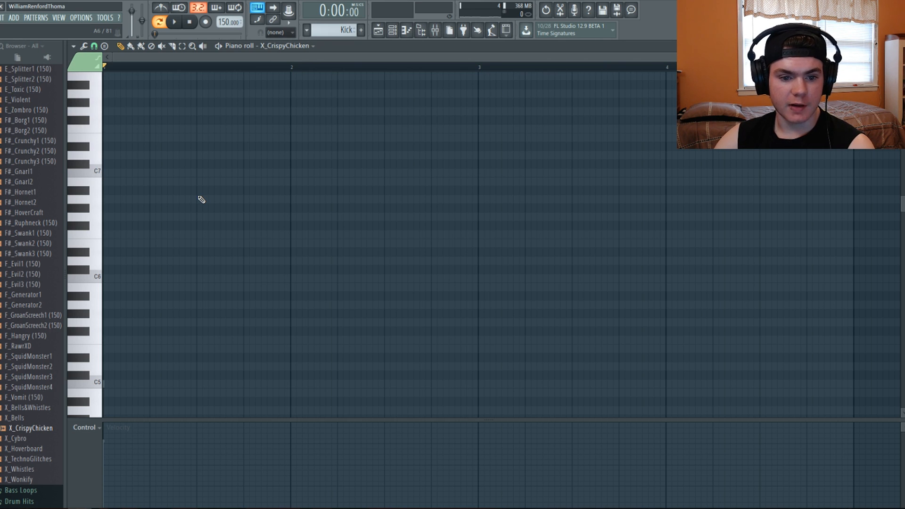
{"action": "scroll", "coordinate": [185, 210], "scroll_direction": "down", "scroll_amount": 4}
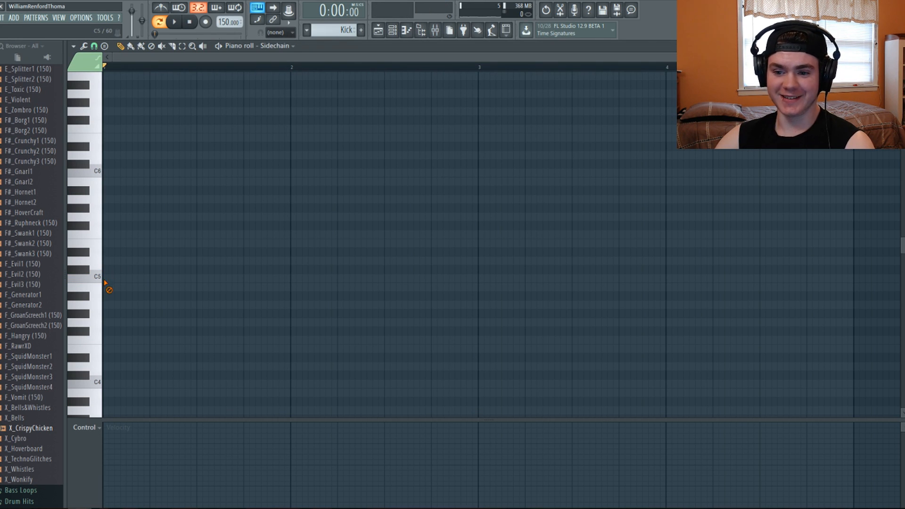
{"action": "left_click", "coordinate": [122, 281]}
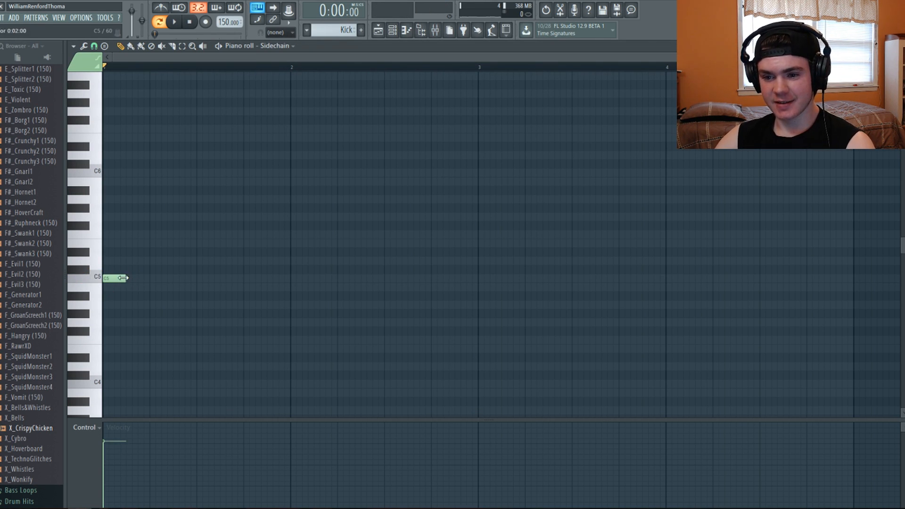
{"action": "left_click_drag", "start_coordinate": [123, 278], "coordinate": [662, 280]}
{"action": "key", "text": "space"}
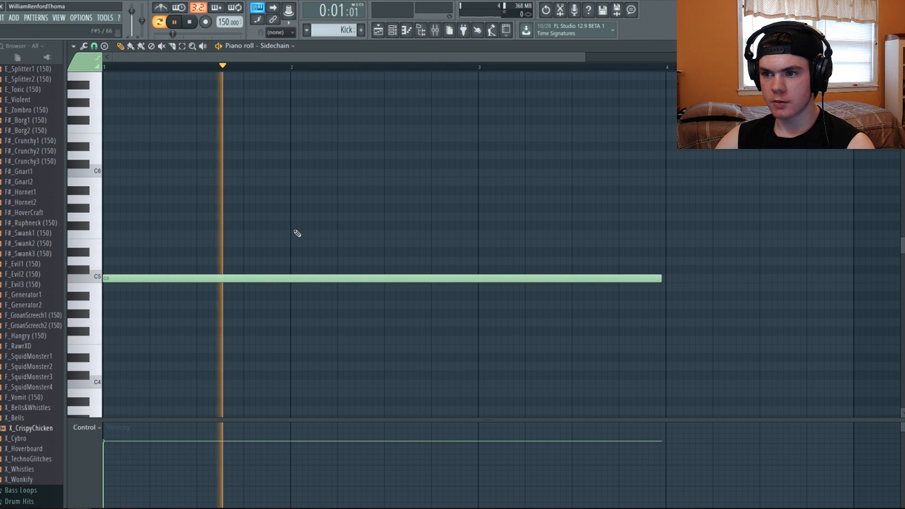
{"action": "key", "text": "space"}
{"action": "left_click", "coordinate": [407, 30]}
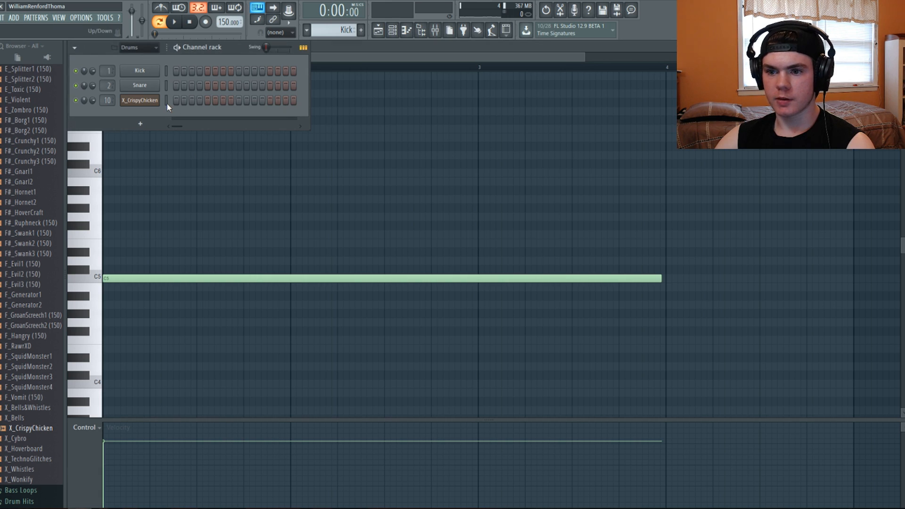
{"action": "right_click", "coordinate": [142, 99]}
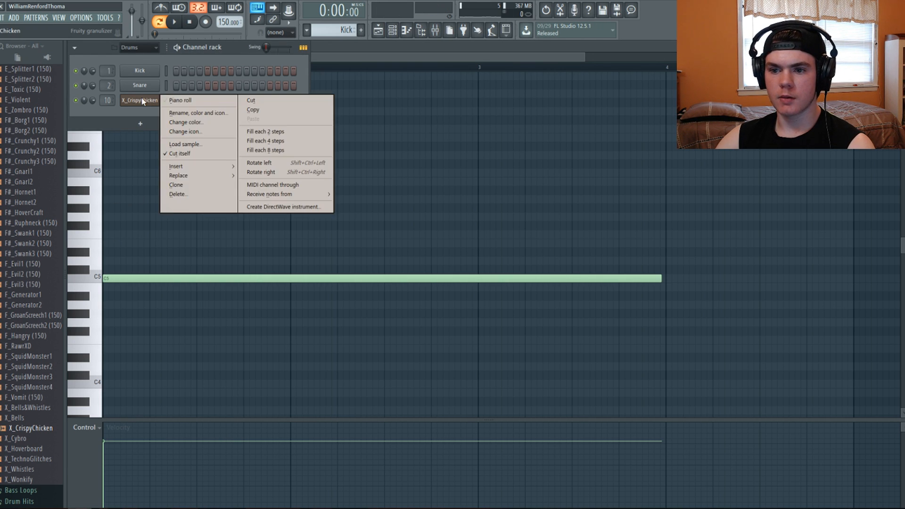
{"action": "left_click", "coordinate": [179, 101]}
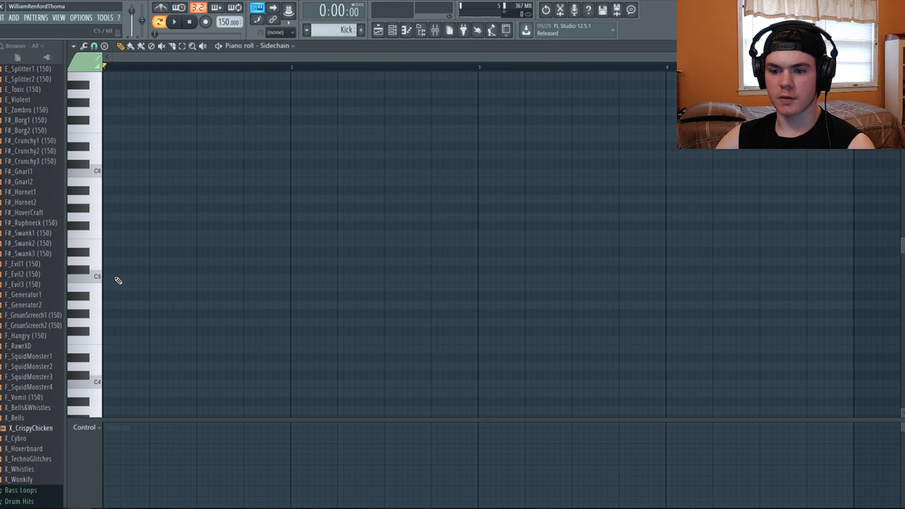
{"action": "key", "text": "Escape"}
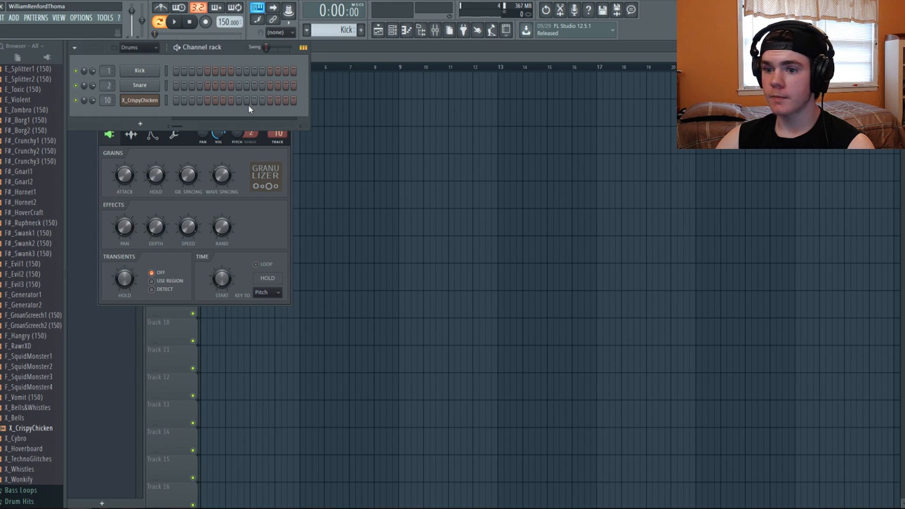
Step: Add a C5 note just under three bars long at the start of the X_CrispyChicken piano roll and play it back
{"action": "right_click", "coordinate": [164, 104]}
{"action": "left_click", "coordinate": [182, 102]}
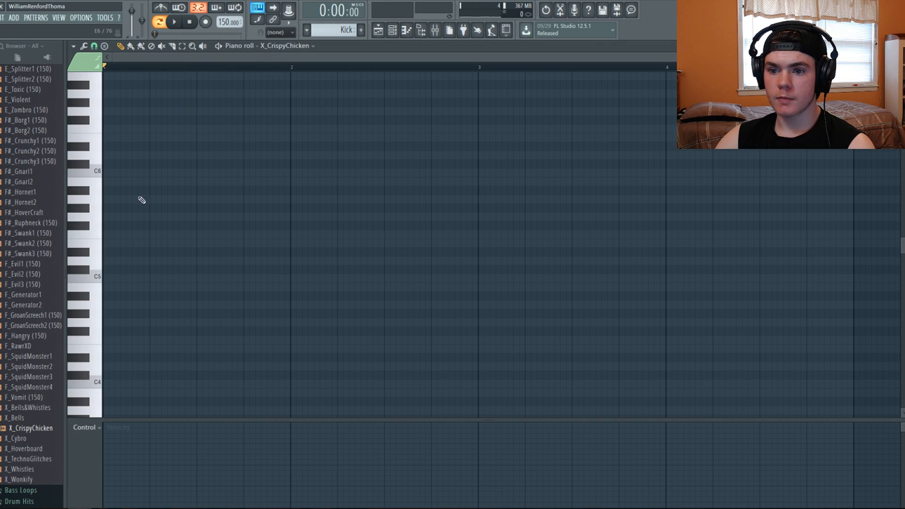
{"action": "left_click", "coordinate": [118, 281]}
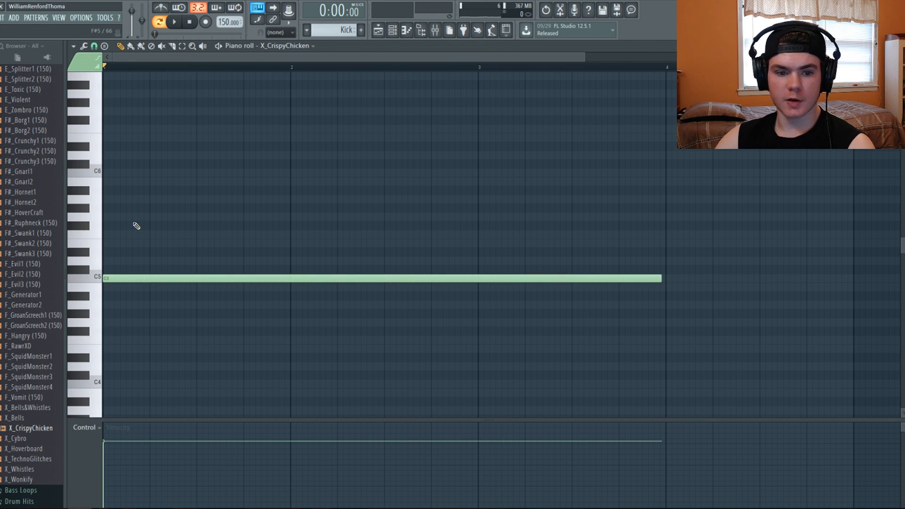
{"action": "key", "text": "space"}
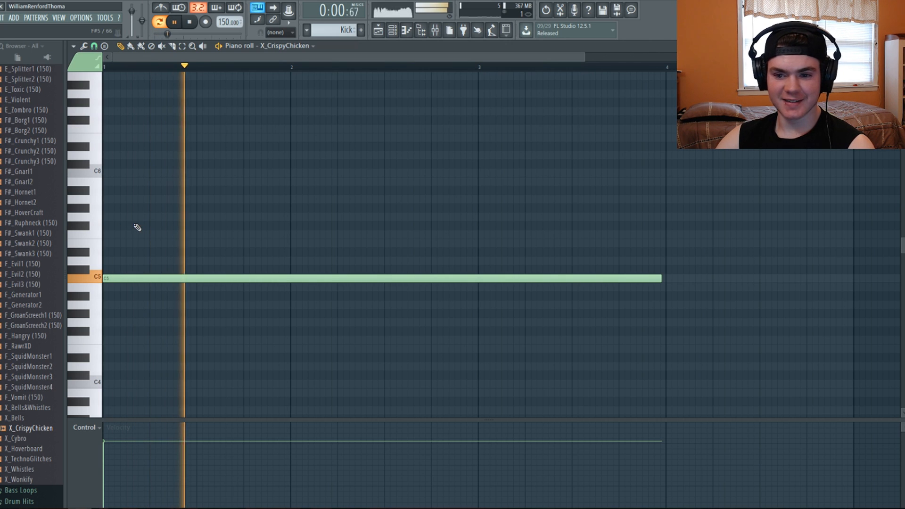
{"action": "key", "text": "space"}
{"action": "key", "text": "space"}
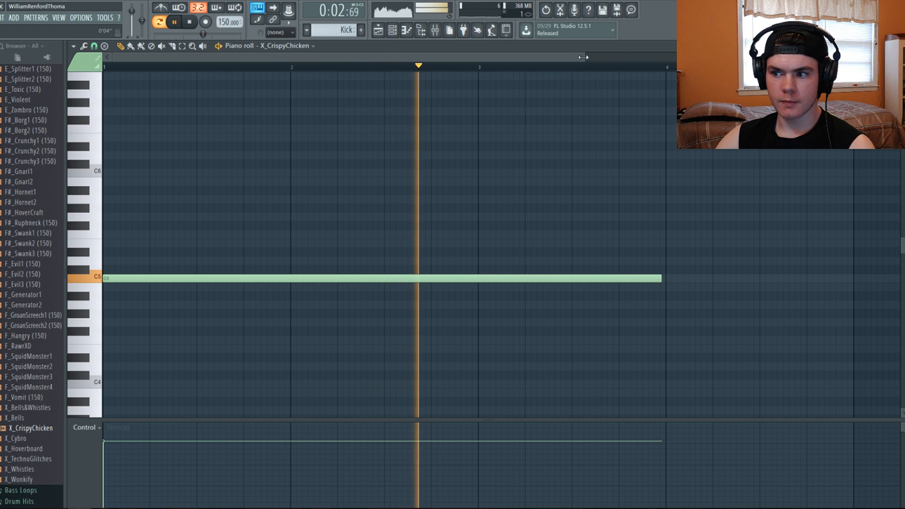
{"action": "scroll", "coordinate": [587, 71], "scroll_direction": "down", "scroll_amount": 2}
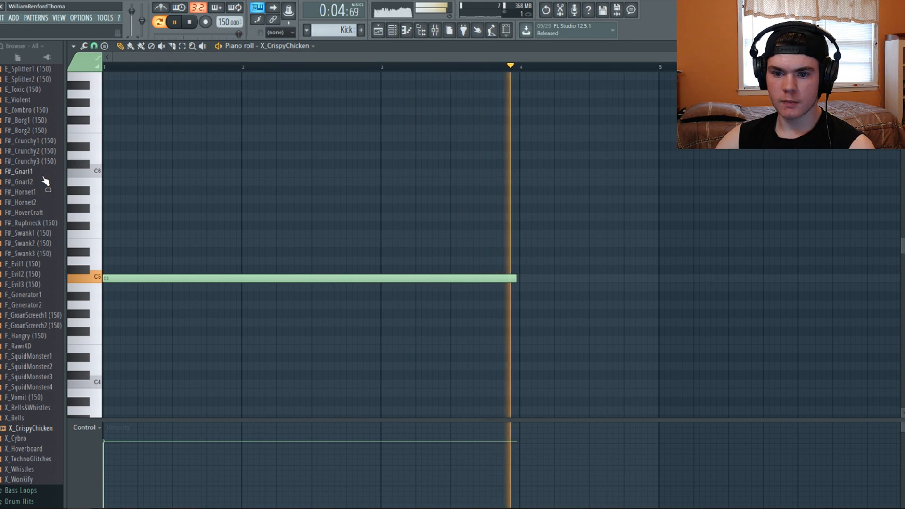
{"action": "key", "text": "space"}
Step: Collapse the New Sample Pack folder, browse Sample Packs > Random Crap and preview the Death sample
{"action": "scroll", "coordinate": [41, 182], "scroll_direction": "up", "scroll_amount": 8}
{"action": "scroll", "coordinate": [41, 182], "scroll_direction": "up", "scroll_amount": 2}
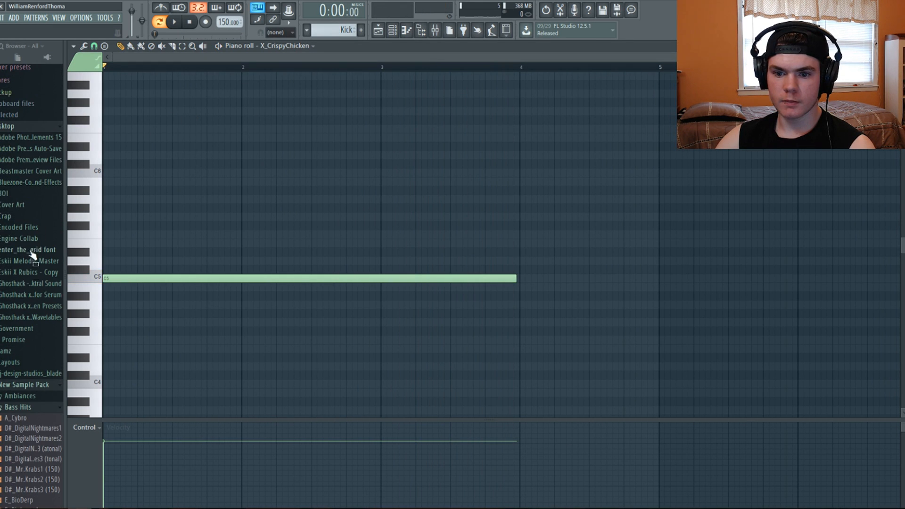
{"action": "left_click", "coordinate": [25, 385]}
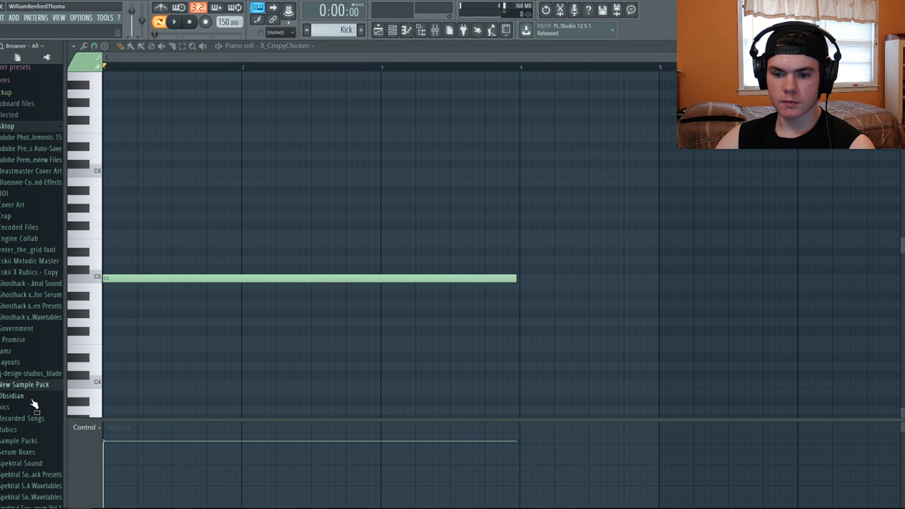
{"action": "left_click", "coordinate": [27, 442]}
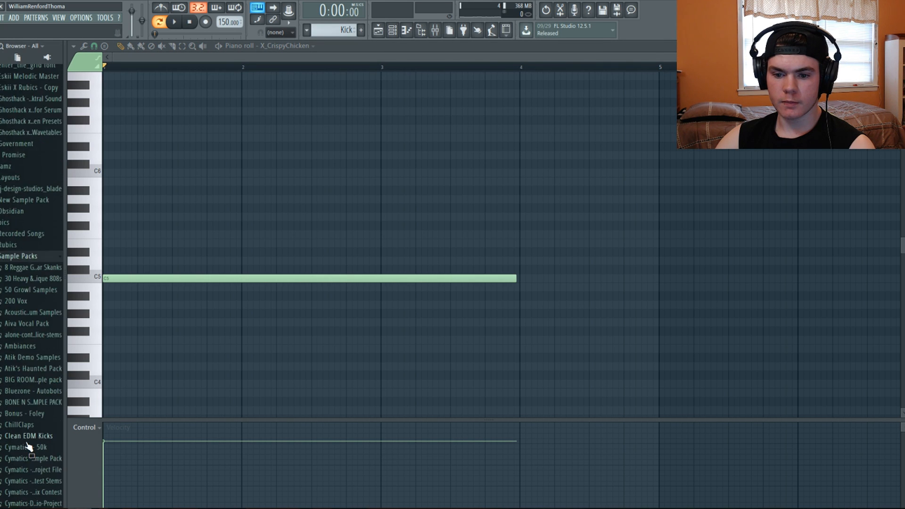
{"action": "scroll", "coordinate": [49, 297], "scroll_direction": "down", "scroll_amount": 4}
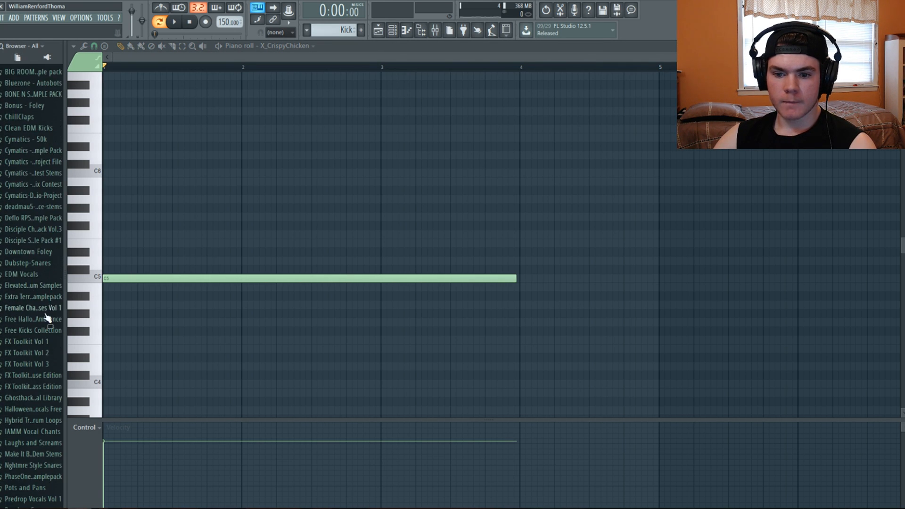
{"action": "scroll", "coordinate": [51, 281], "scroll_direction": "down", "scroll_amount": 8}
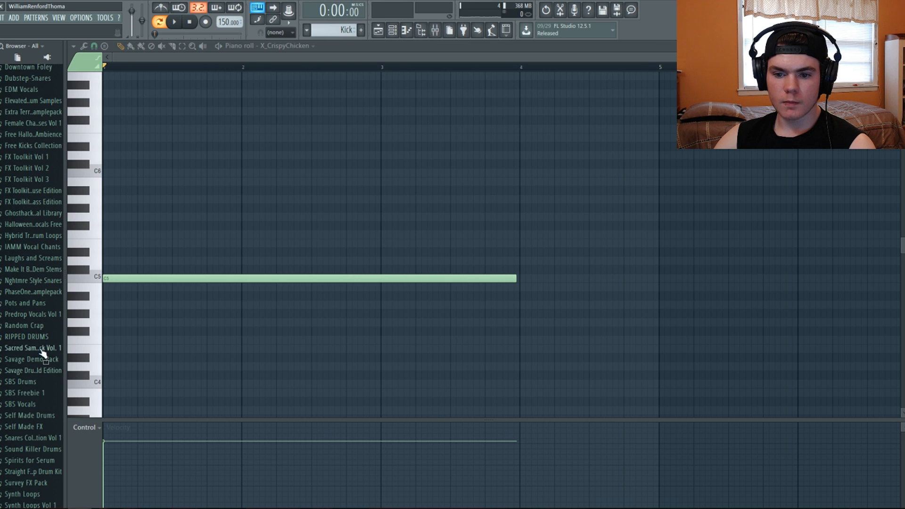
{"action": "left_click", "coordinate": [35, 327]}
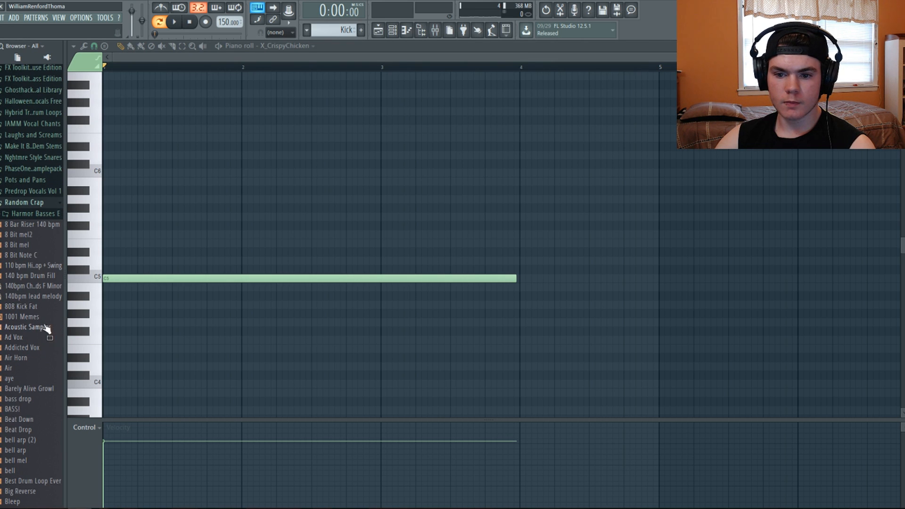
{"action": "scroll", "coordinate": [49, 309], "scroll_direction": "down", "scroll_amount": 2}
{"action": "scroll", "coordinate": [49, 335], "scroll_direction": "down", "scroll_amount": 4}
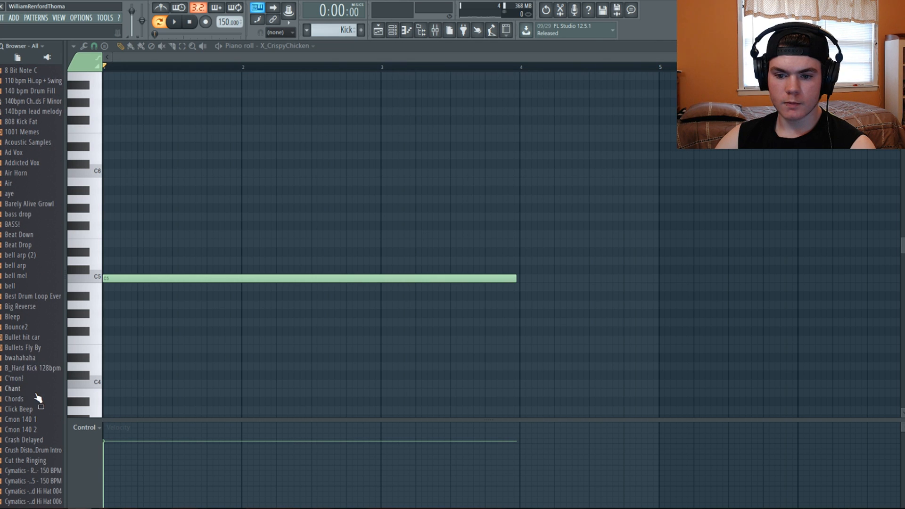
{"action": "scroll", "coordinate": [37, 398], "scroll_direction": "down", "scroll_amount": 6}
{"action": "left_click", "coordinate": [35, 422]}
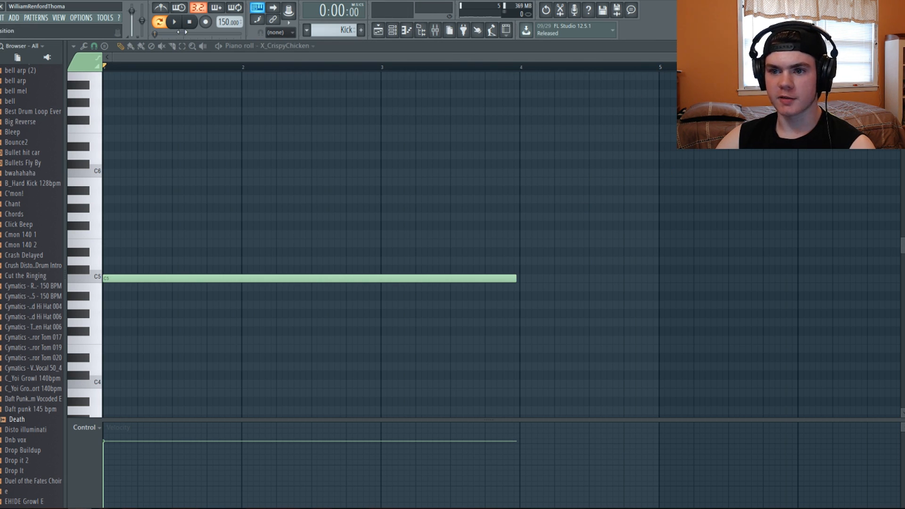
Step: Play back the note, collapse the Random Crap and Sample Packs folders, and reopen New Sample Pack
{"action": "key", "text": "space"}
{"action": "scroll", "coordinate": [3, 243], "scroll_direction": "up", "scroll_amount": 13}
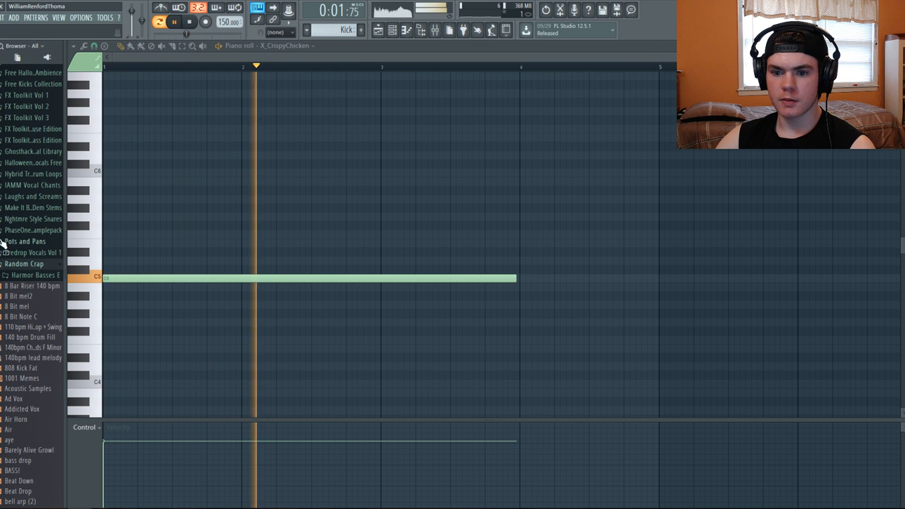
{"action": "scroll", "coordinate": [5, 250], "scroll_direction": "up", "scroll_amount": 5}
{"action": "key", "text": "space"}
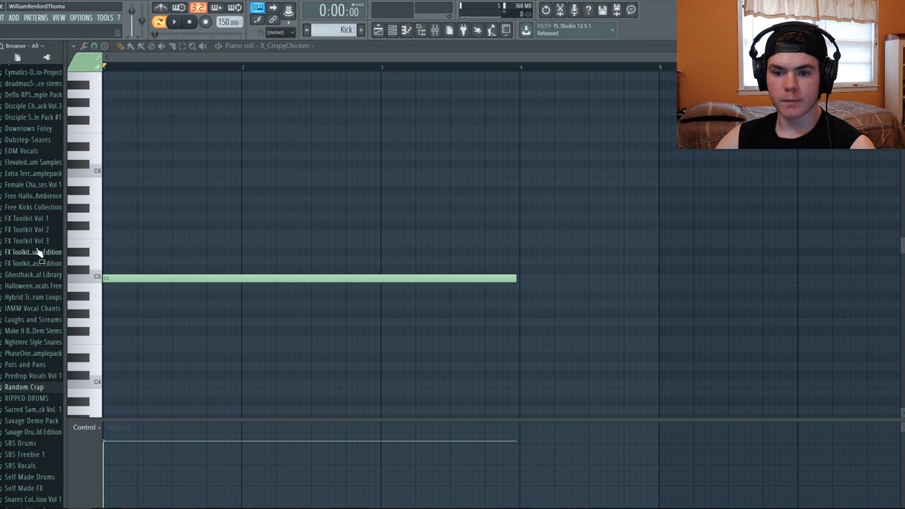
{"action": "scroll", "coordinate": [38, 253], "scroll_direction": "up", "scroll_amount": 9}
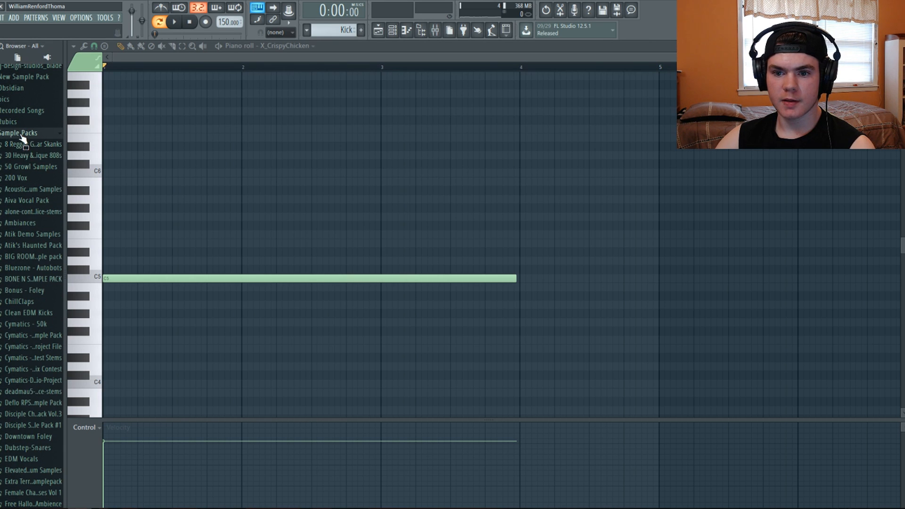
{"action": "left_click", "coordinate": [21, 135]}
{"action": "left_click", "coordinate": [38, 78]}
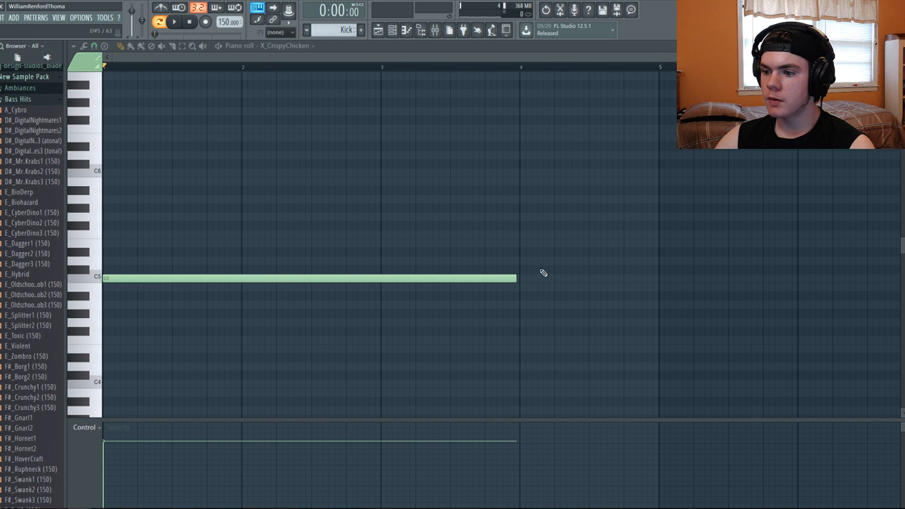
Step: Lengthen the C5 note to exactly three bars, ending at bar 4, play it back and leave the piano roll
{"action": "left_click_drag", "start_coordinate": [513, 279], "coordinate": [517, 281]}
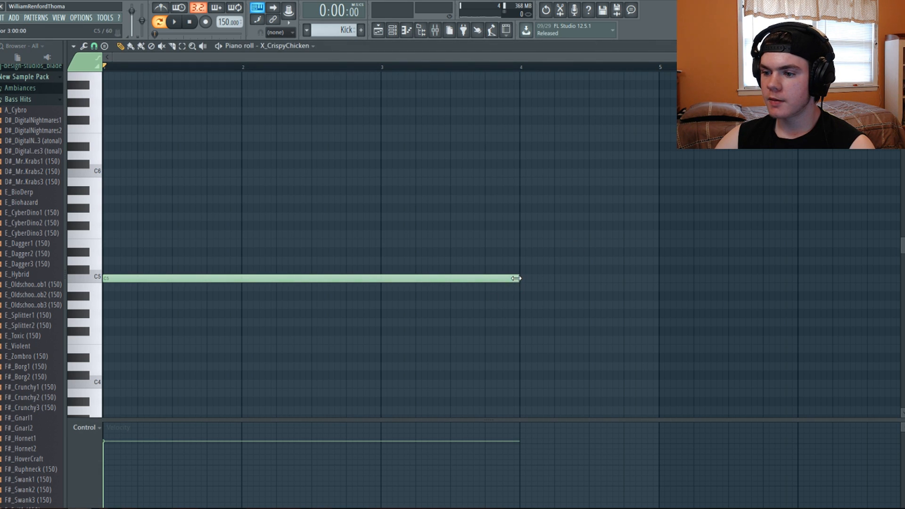
{"action": "key", "text": "space"}
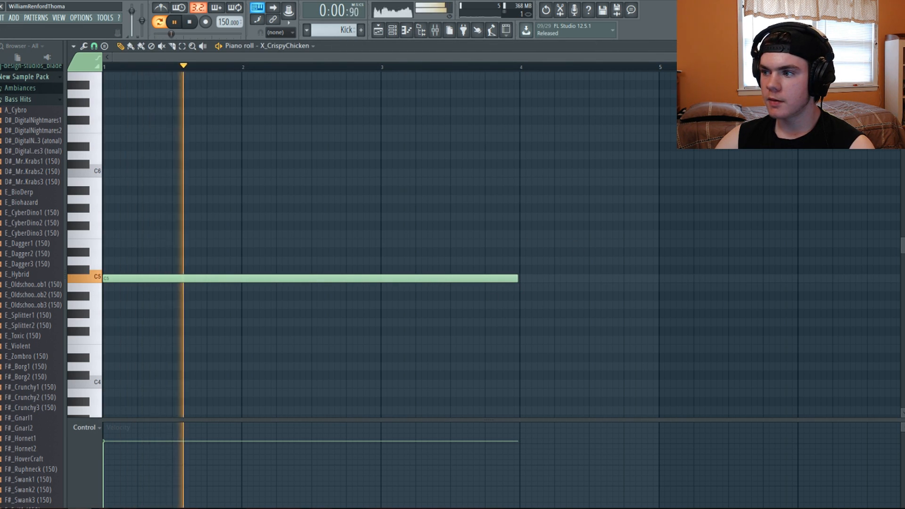
{"action": "left_click", "coordinate": [898, 47]}
Step: Clear every playlist clip except Kick, extend the Kick clip on Track 1 to four bars and play the song
{"action": "left_click", "coordinate": [452, 61]}
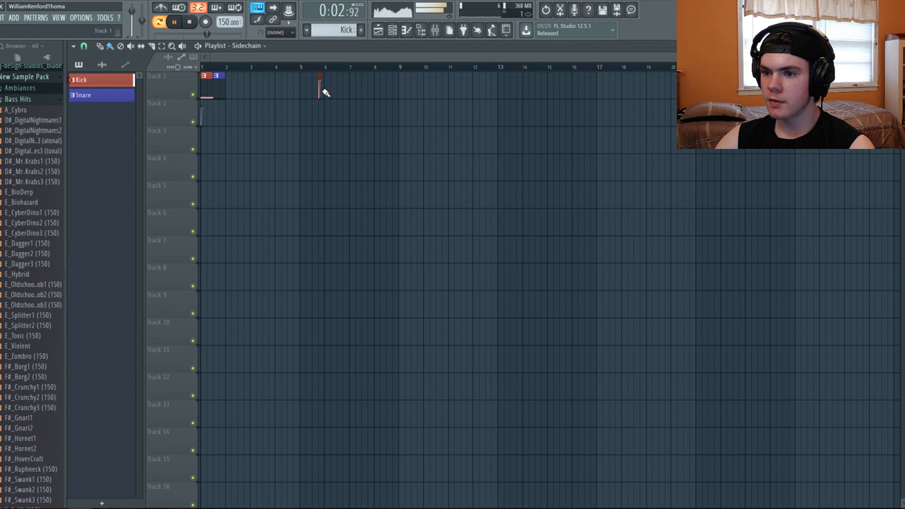
{"action": "key", "text": "space"}
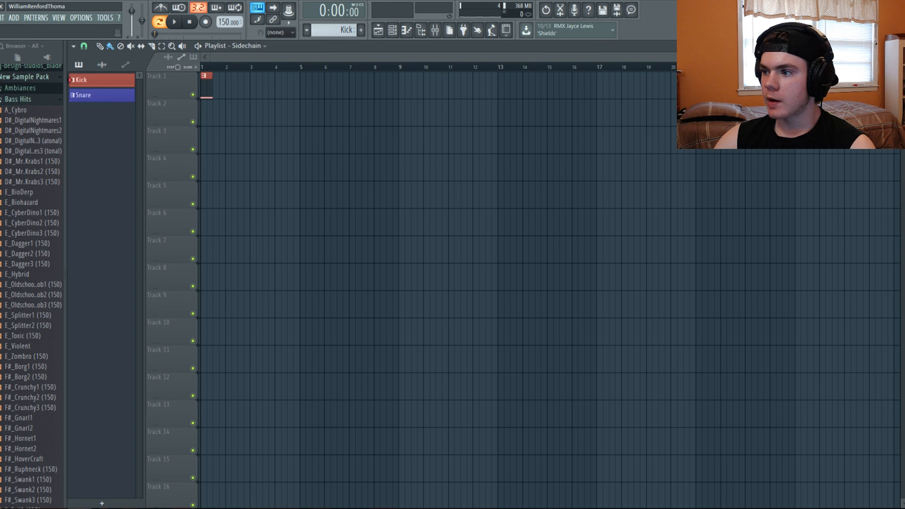
{"action": "scroll", "coordinate": [325, 79], "scroll_direction": "up", "scroll_amount": 4}
{"action": "left_click_drag", "start_coordinate": [285, 80], "coordinate": [679, 80]}
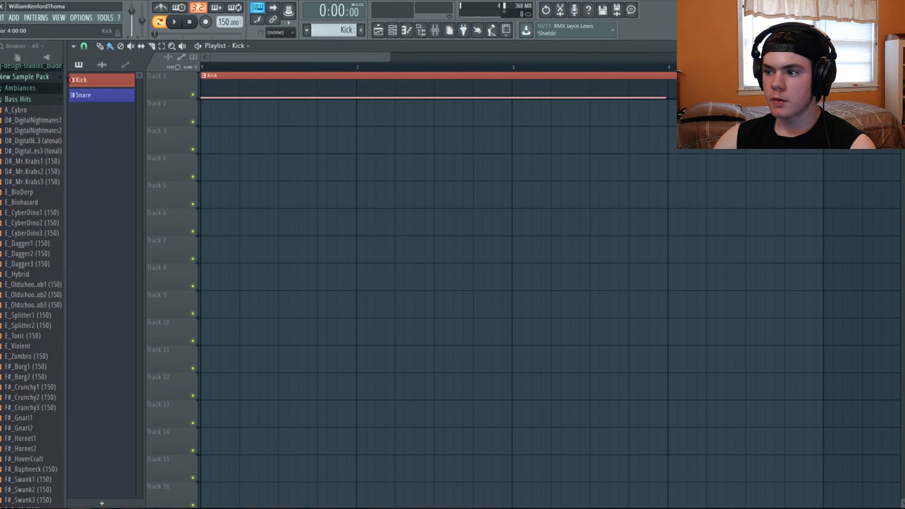
{"action": "key", "text": "space"}
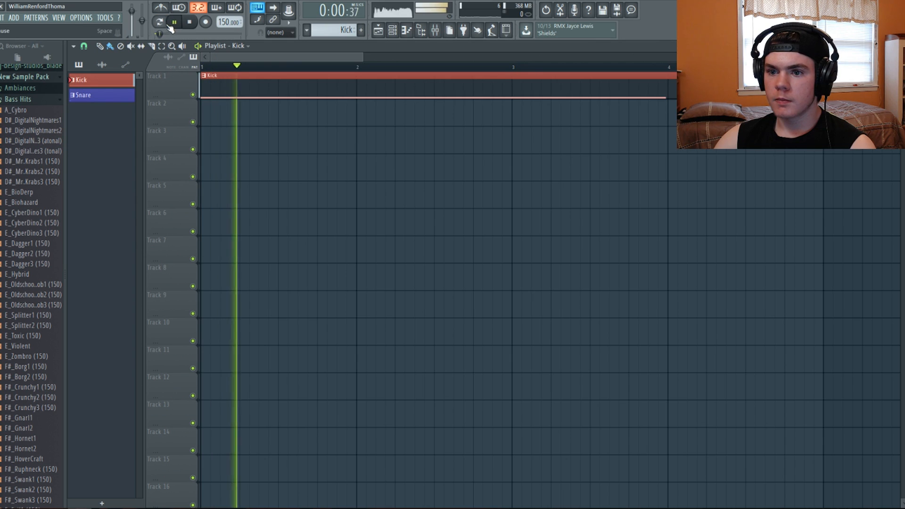
Step: Lower the main level of Fruity parametric EQ 2 on mixer insert 10 and check it during playback
{"action": "left_click", "coordinate": [435, 31]}
{"action": "key", "text": "space"}
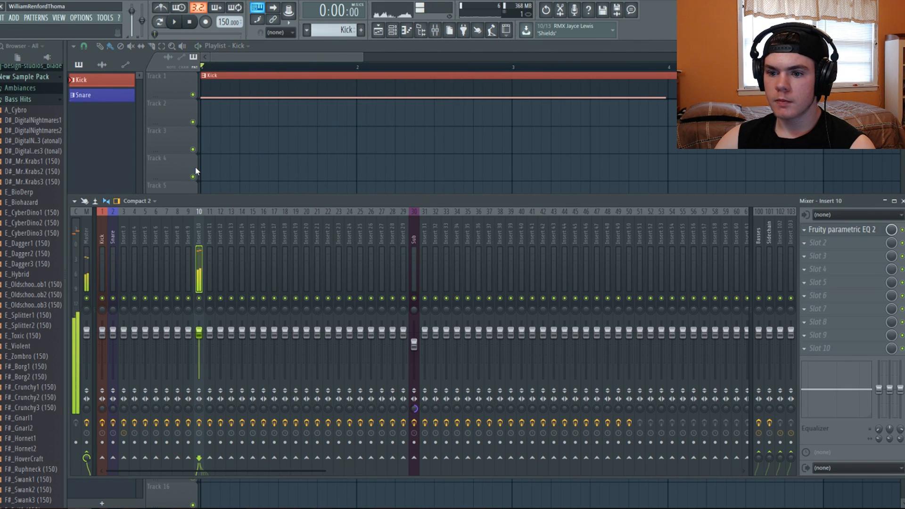
{"action": "left_click", "coordinate": [859, 235]}
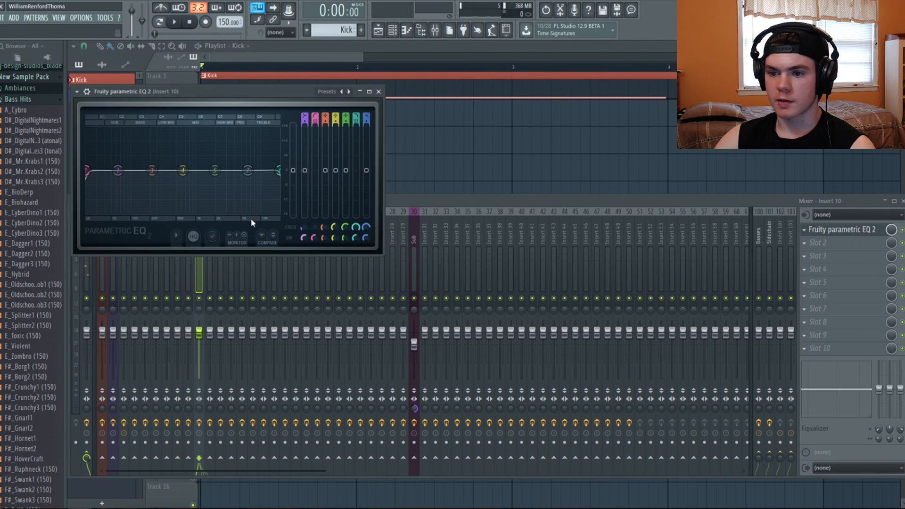
{"action": "key", "text": "space"}
{"action": "left_click_drag", "start_coordinate": [300, 171], "coordinate": [301, 181]}
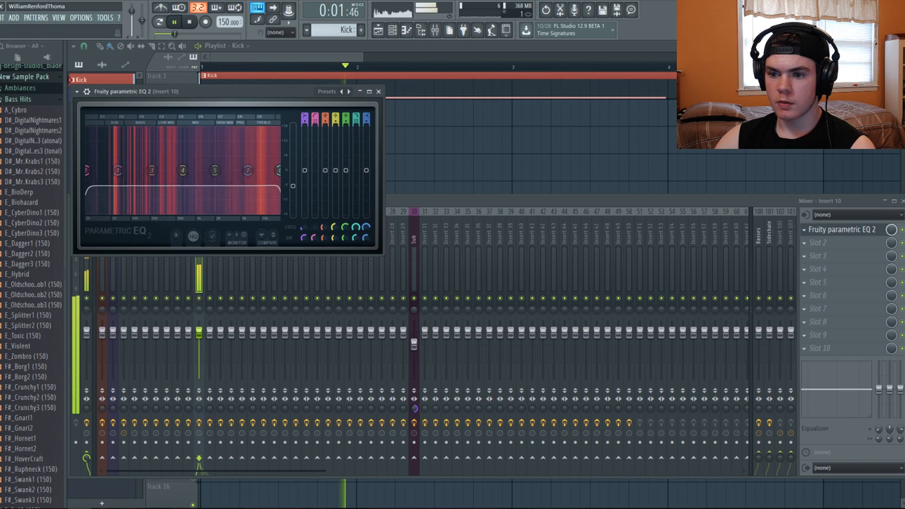
{"action": "key", "text": "space"}
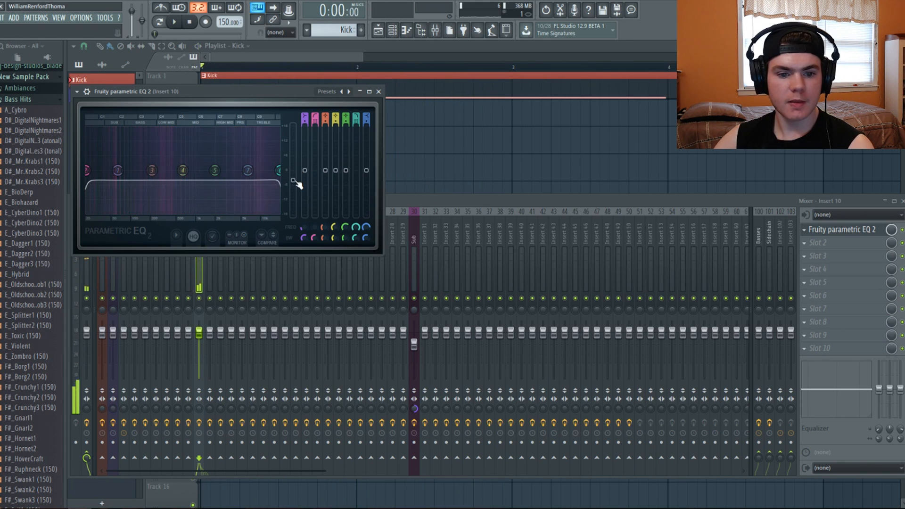
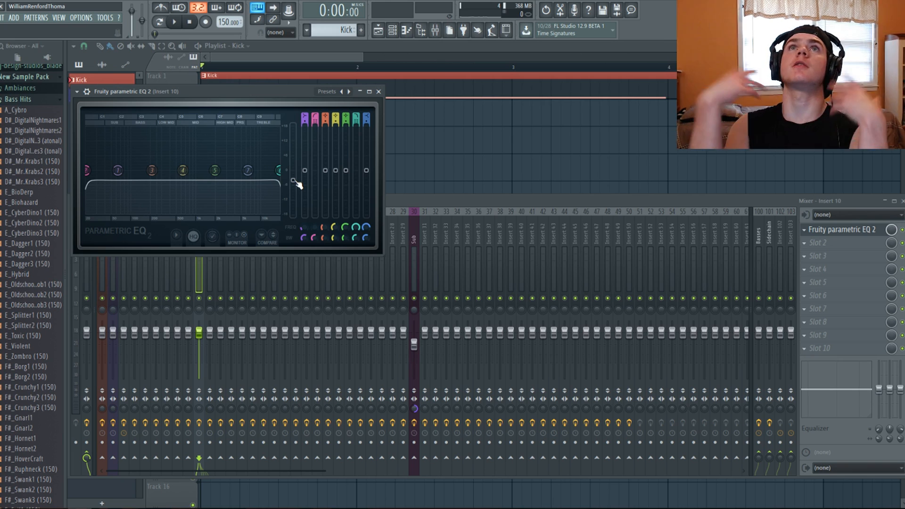
{"action": "key", "text": "space"}
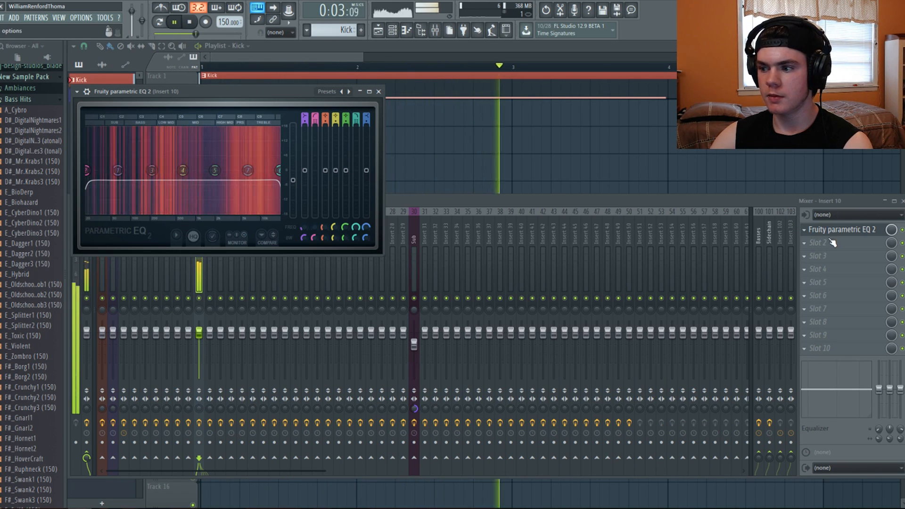
{"action": "key", "text": "space"}
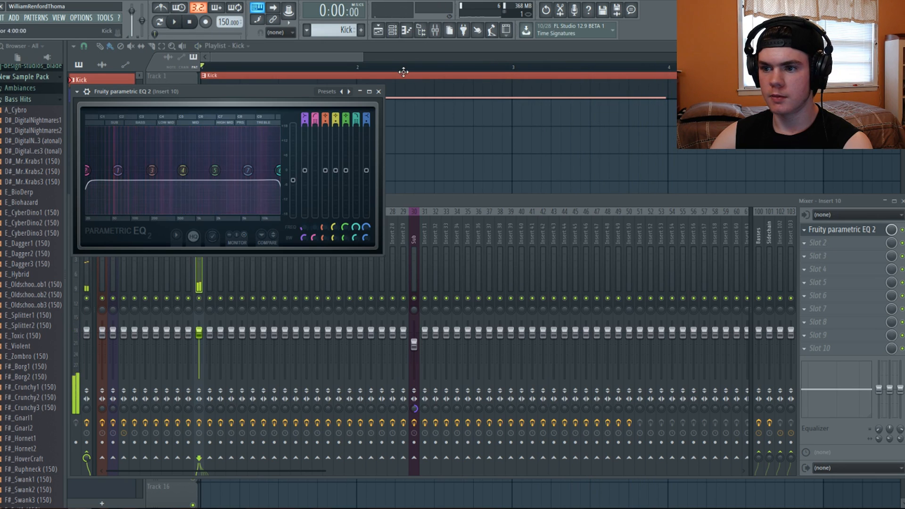
Step: Create an automation clip for the Wave Spacing knob of the X_CrispyChicken Granulizer and return to the playlist
{"action": "left_click", "coordinate": [392, 30]}
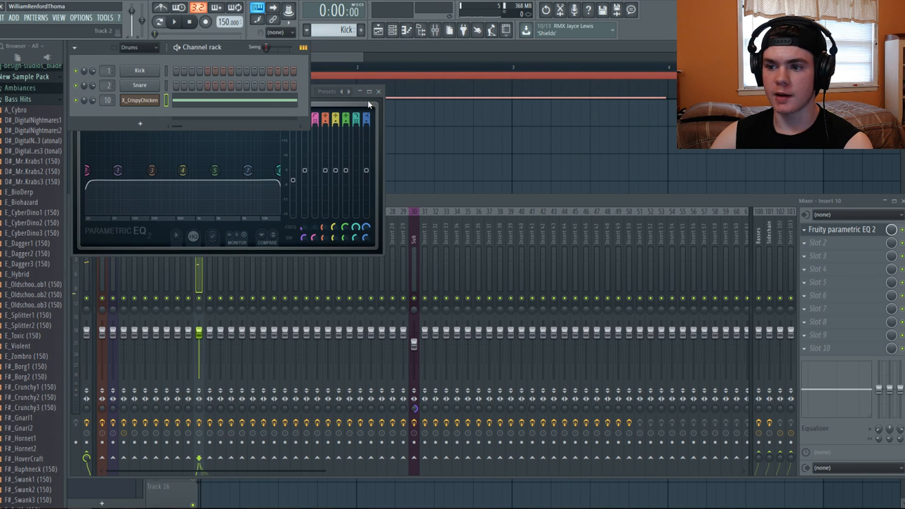
{"action": "left_click", "coordinate": [379, 91]}
{"action": "left_click", "coordinate": [141, 100]}
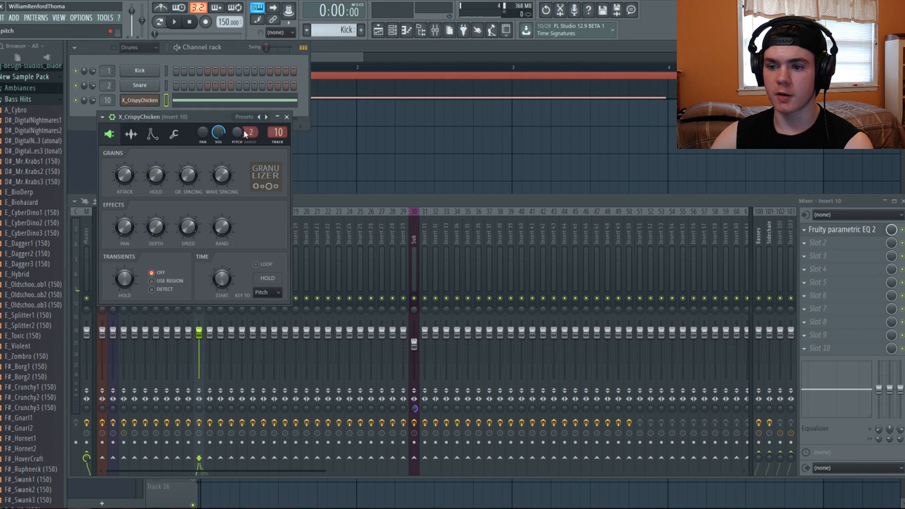
{"action": "right_click", "coordinate": [216, 178]}
{"action": "left_click", "coordinate": [251, 240]}
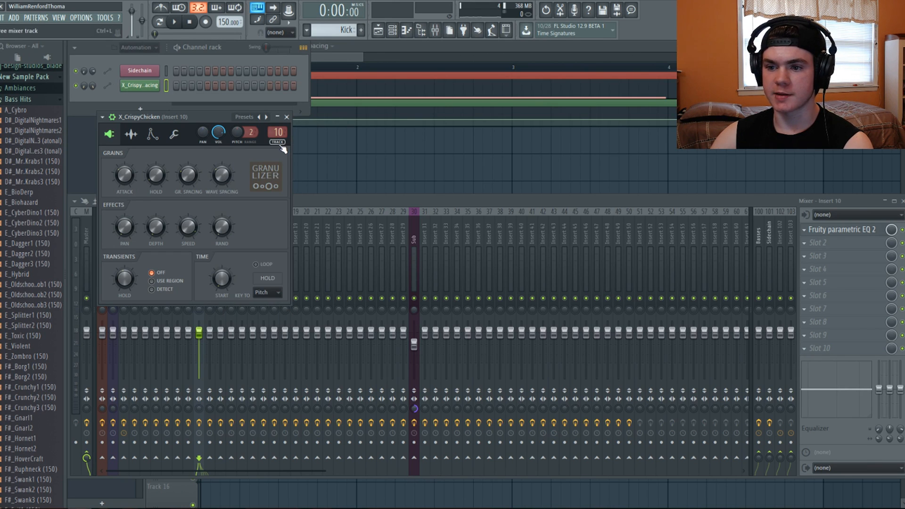
{"action": "left_click", "coordinate": [286, 117]}
{"action": "left_click", "coordinate": [387, 96]}
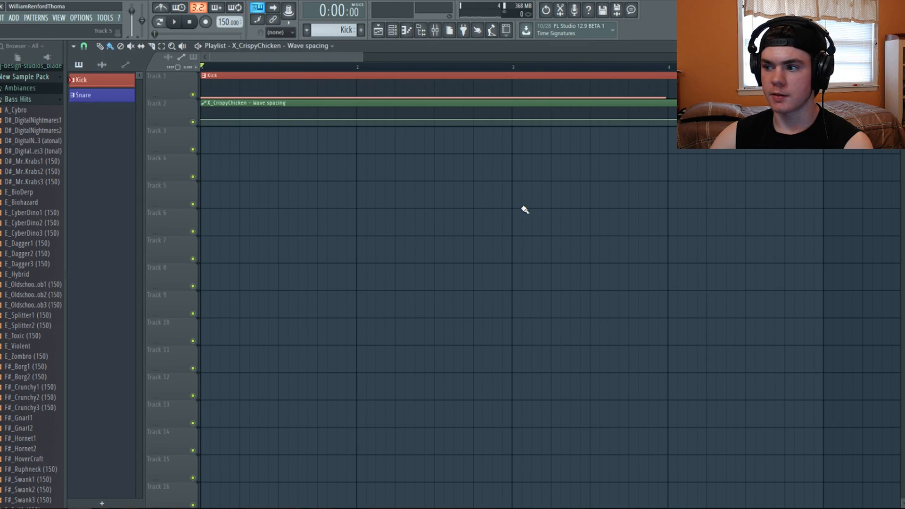
Step: Shape the Wave spacing automation into low points near bars 1.5 and 2.8 and peaks near bars 2.2 and 3.7, and play it
{"action": "scroll", "coordinate": [424, 189], "scroll_direction": "up", "scroll_amount": 4}
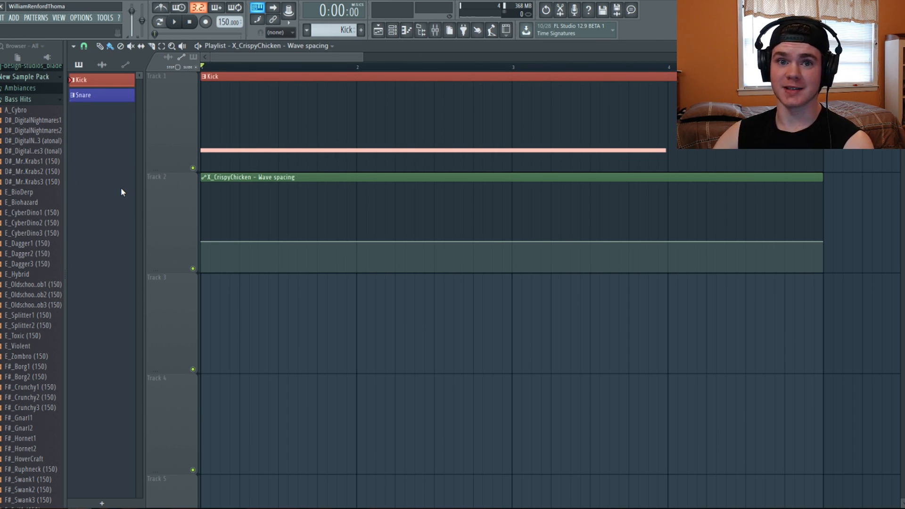
{"action": "mouse_move", "coordinate": [394, 182]}
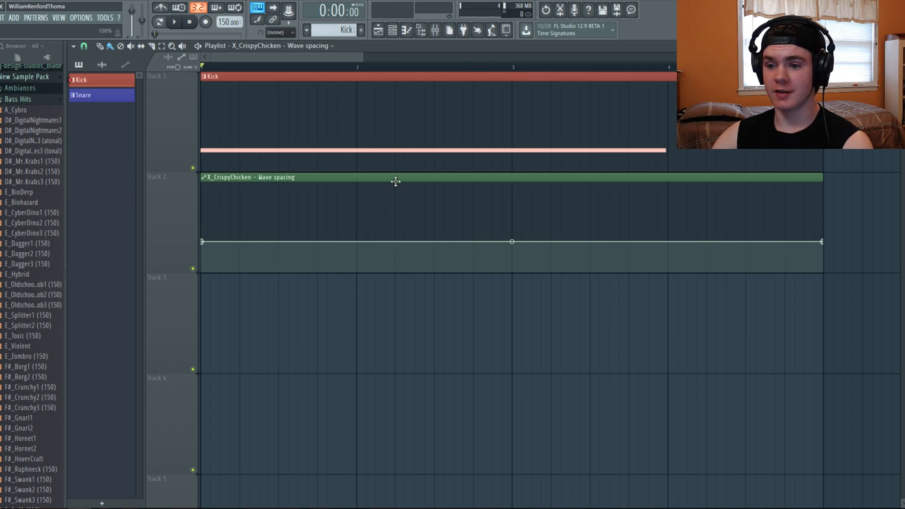
{"action": "right_click", "coordinate": [279, 255]}
{"action": "right_click", "coordinate": [386, 199]}
{"action": "right_click", "coordinate": [445, 226]}
{"action": "right_click", "coordinate": [483, 253]}
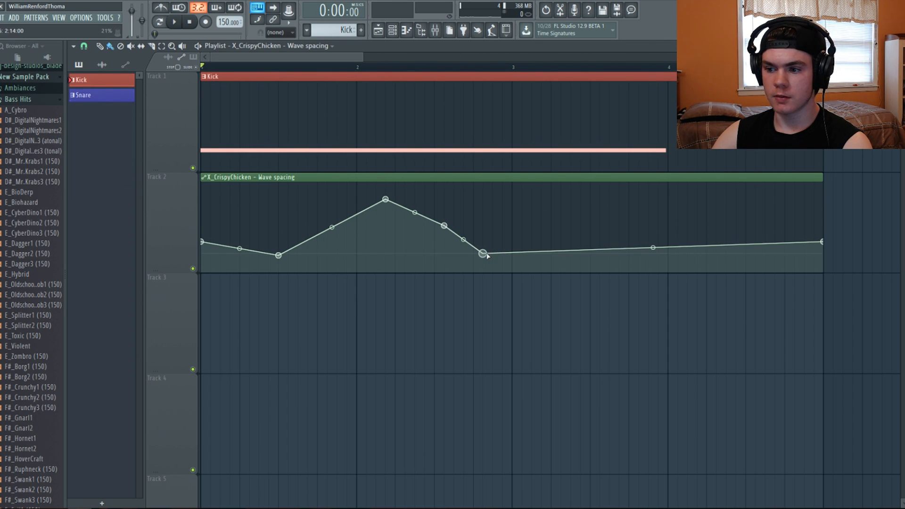
{"action": "right_click", "coordinate": [619, 212]}
{"action": "key", "text": "space"}
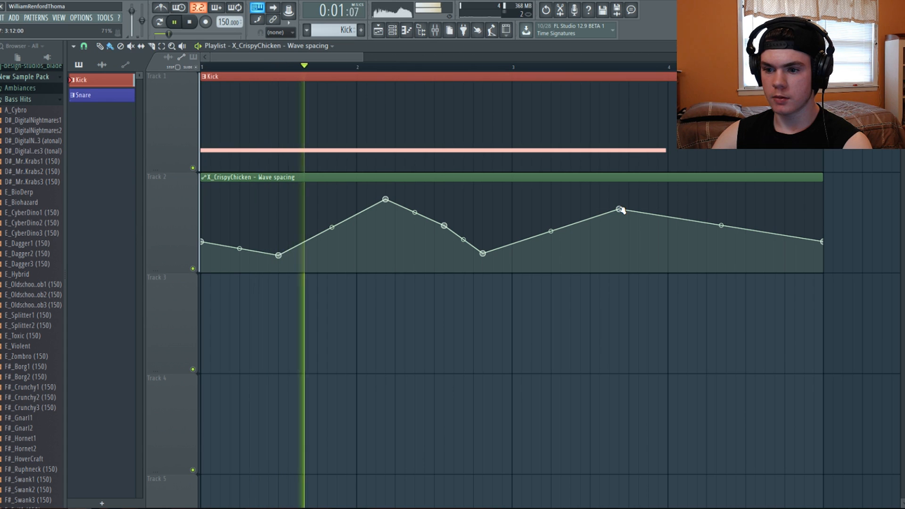
Step: Open the settings of the Wave spacing automation clip, play the song with them open and close them
{"action": "double_click", "coordinate": [387, 178]}
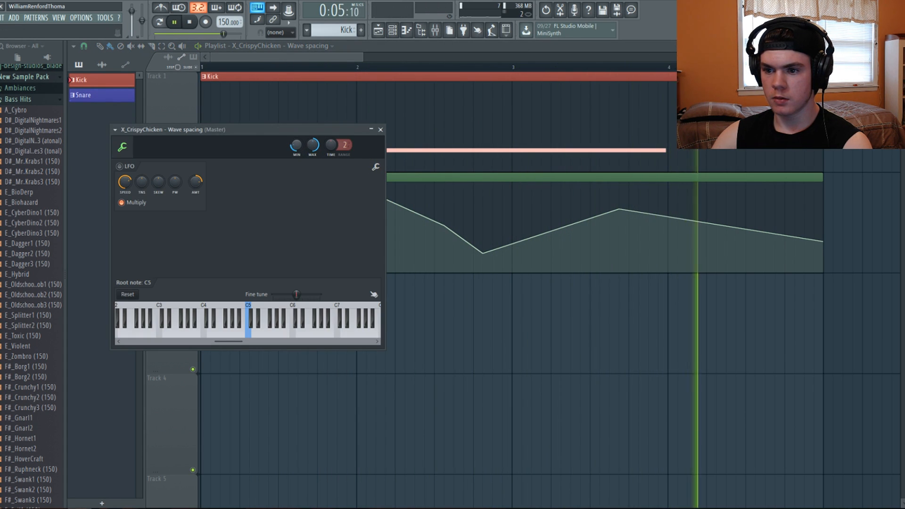
{"action": "key", "text": "space"}
{"action": "key", "text": "space"}
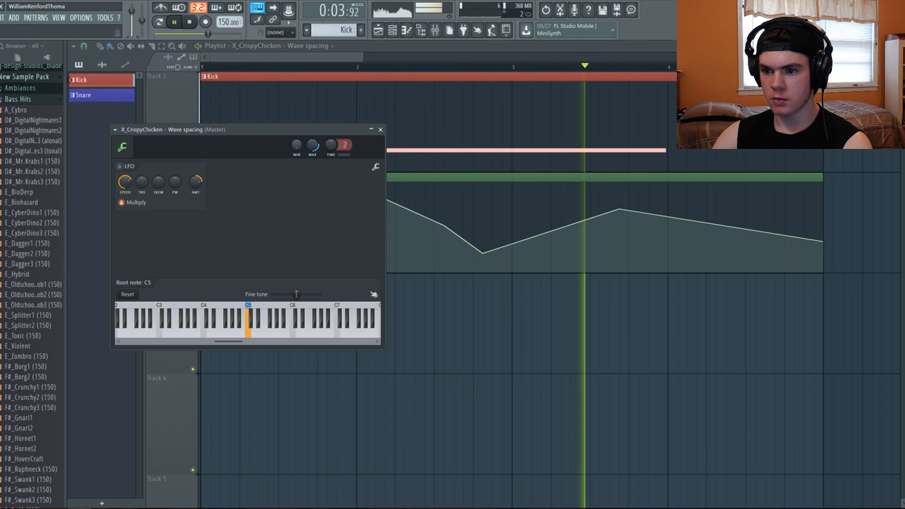
{"action": "left_click", "coordinate": [381, 129]}
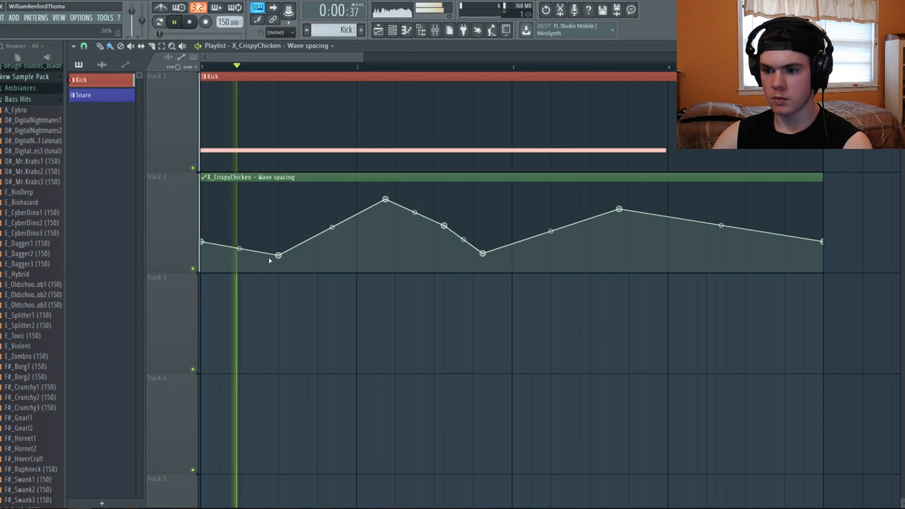
Step: Flatten the Wave spacing curve by lowering the peaks near bars 2.2 and 3.7 and raising the lows near bars 1.5 and 2.8, and play it
{"action": "left_click_drag", "start_coordinate": [386, 199], "coordinate": [385, 225]}
{"action": "key", "text": "space"}
{"action": "left_click_drag", "start_coordinate": [279, 253], "coordinate": [278, 247]}
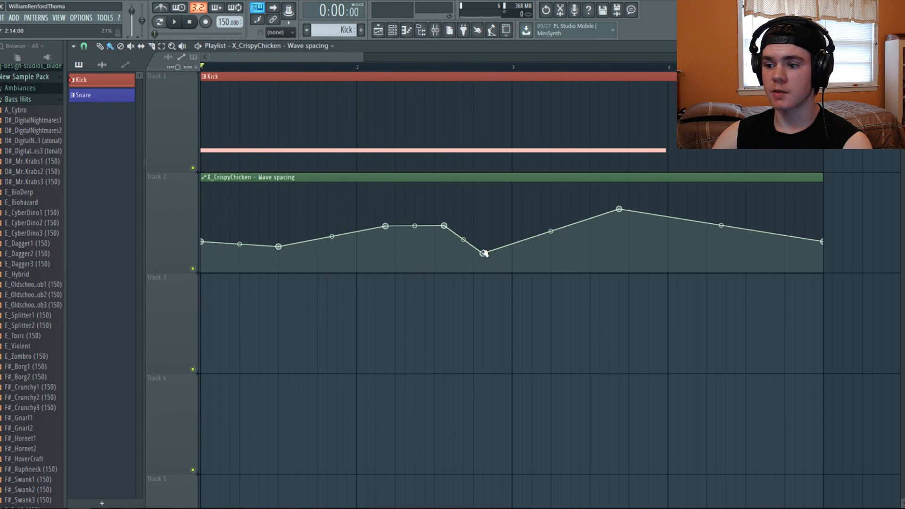
{"action": "left_click_drag", "start_coordinate": [483, 253], "coordinate": [486, 245]}
{"action": "left_click_drag", "start_coordinate": [620, 210], "coordinate": [621, 225]}
{"action": "key", "text": "space"}
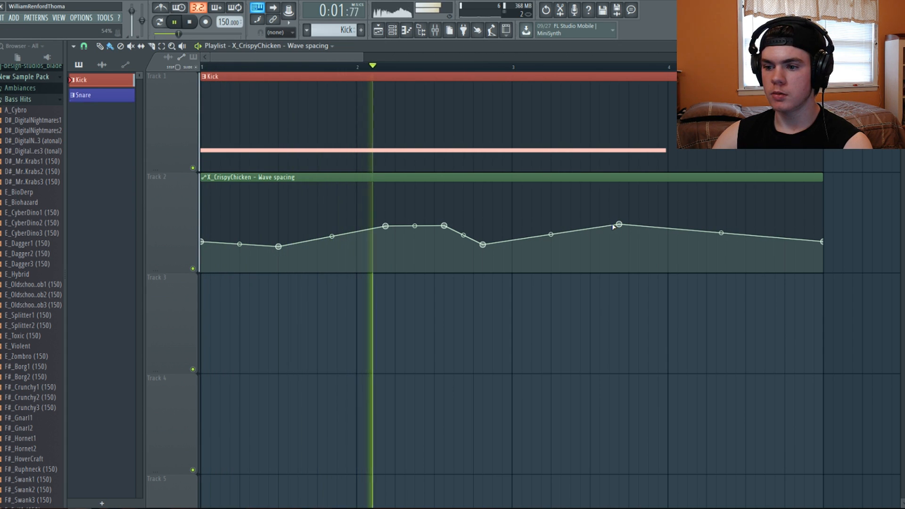
Step: Raise the Wave spacing points near bar 2.6, at the clip start and near bar 1.5 while replaying the song
{"action": "left_click_drag", "start_coordinate": [445, 225], "coordinate": [446, 222]}
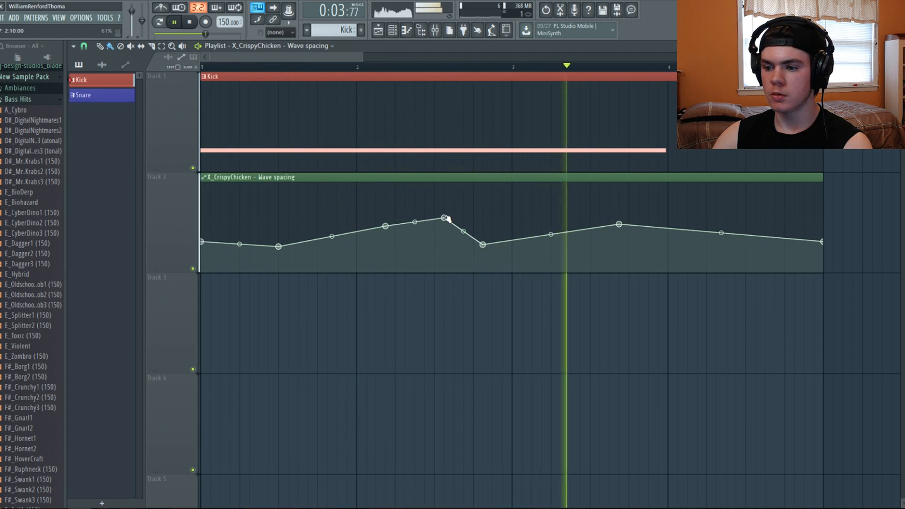
{"action": "key", "text": "space"}
{"action": "key", "text": "space"}
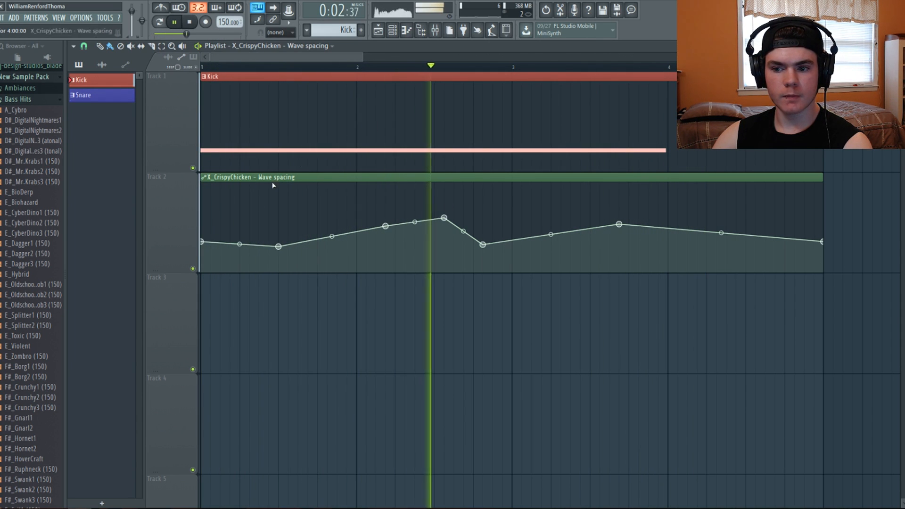
{"action": "key", "text": "space"}
{"action": "key", "text": "space"}
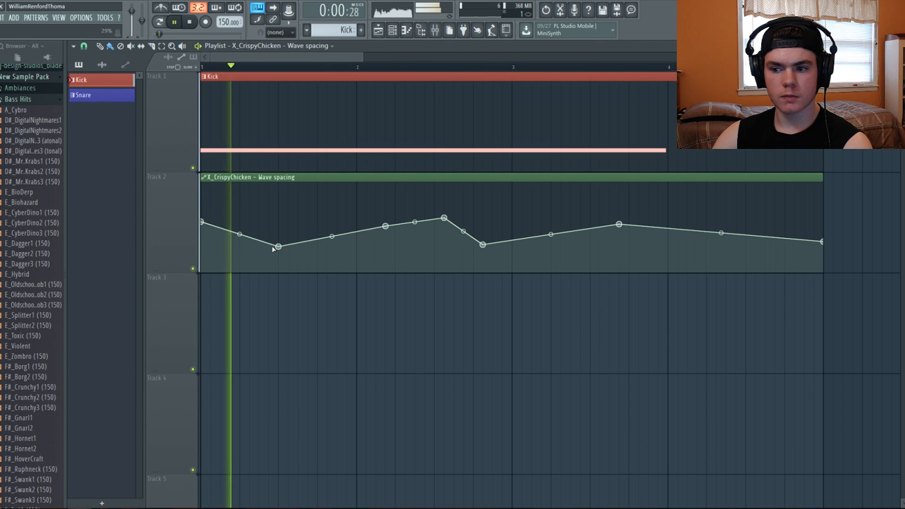
{"action": "left_click_drag", "start_coordinate": [278, 246], "coordinate": [280, 243]}
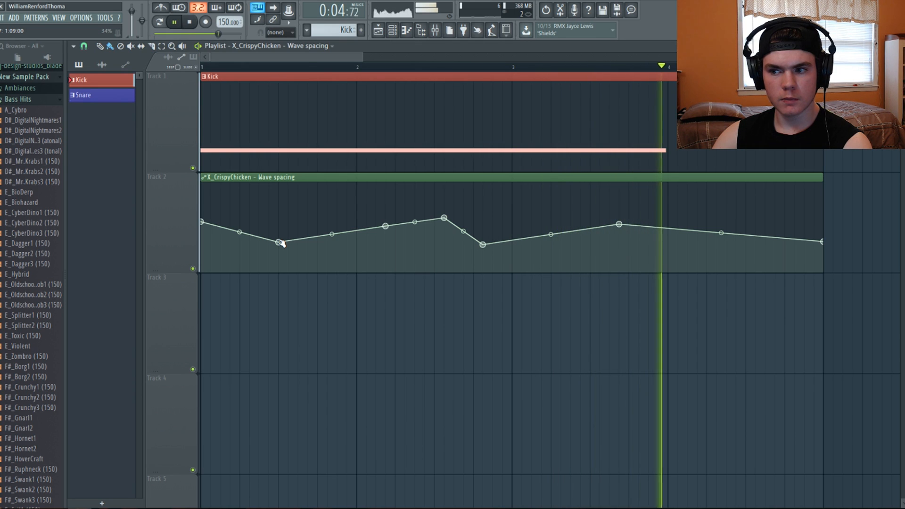
Step: Lower the end point of the Wave spacing automation to the minimum, add a low point at bar 4 and audition it
{"action": "key", "text": "space"}
{"action": "left_click_drag", "start_coordinate": [821, 241], "coordinate": [824, 278]}
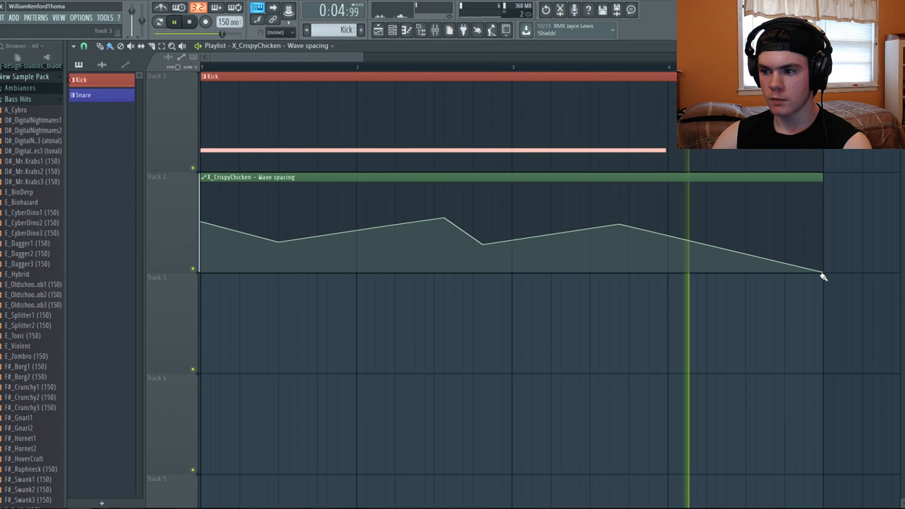
{"action": "right_click", "coordinate": [666, 256]}
{"action": "key", "text": "space"}
{"action": "key", "text": "space"}
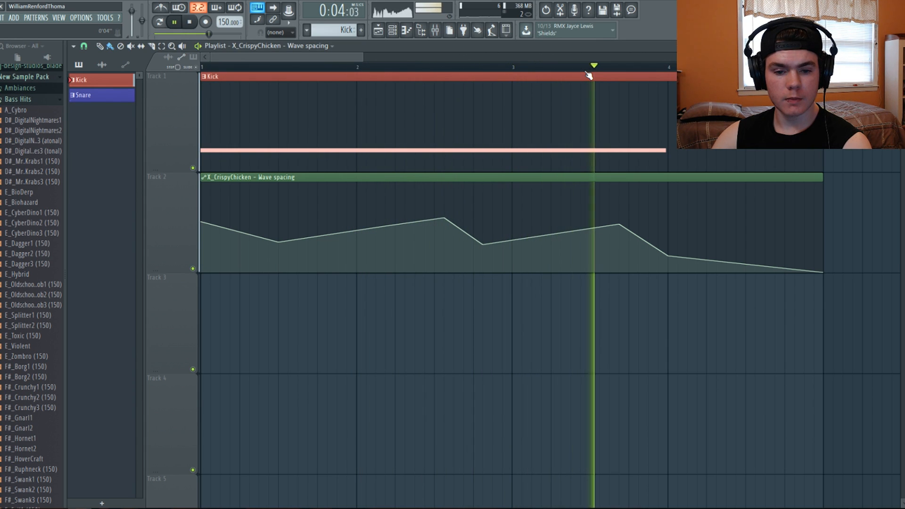
{"action": "key", "text": "space"}
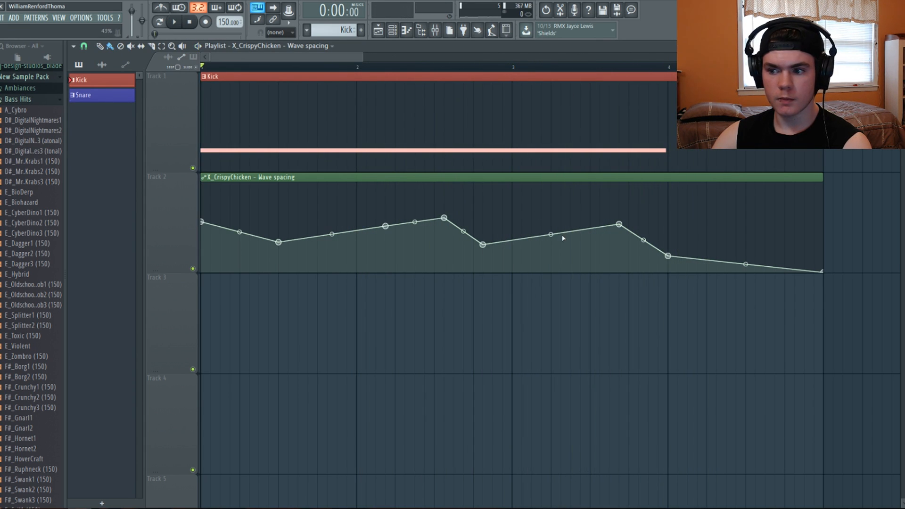
Step: Try the Wave spacing point near bar 3.7 close to the minimum, raise it into the curve's highest peak instead, and audition both shapes
{"action": "key", "text": "space"}
{"action": "left_click_drag", "start_coordinate": [619, 224], "coordinate": [620, 266]}
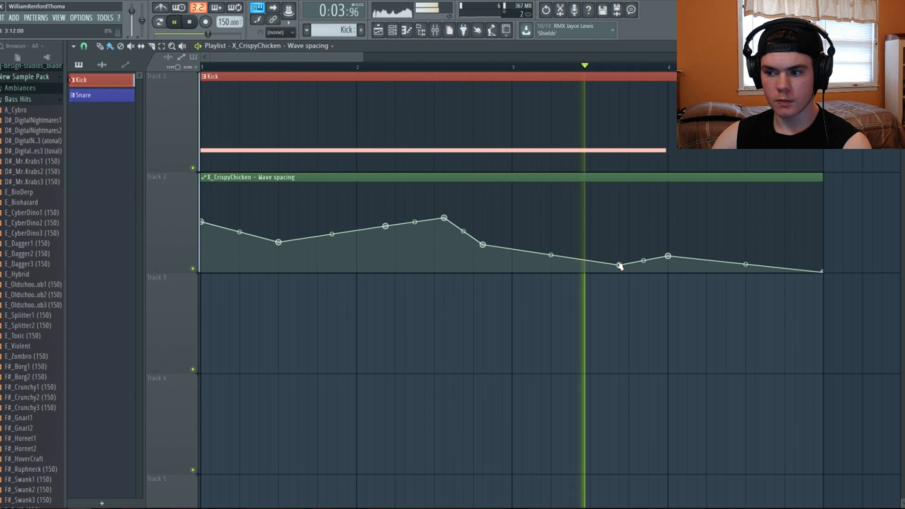
{"action": "key", "text": "space"}
{"action": "left_click_drag", "start_coordinate": [620, 266], "coordinate": [621, 196]}
{"action": "key", "text": "space"}
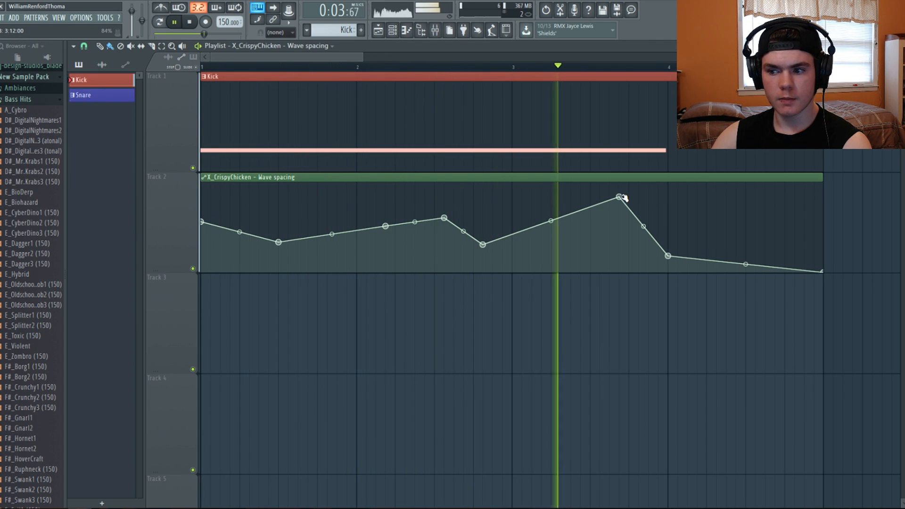
{"action": "key", "text": "space"}
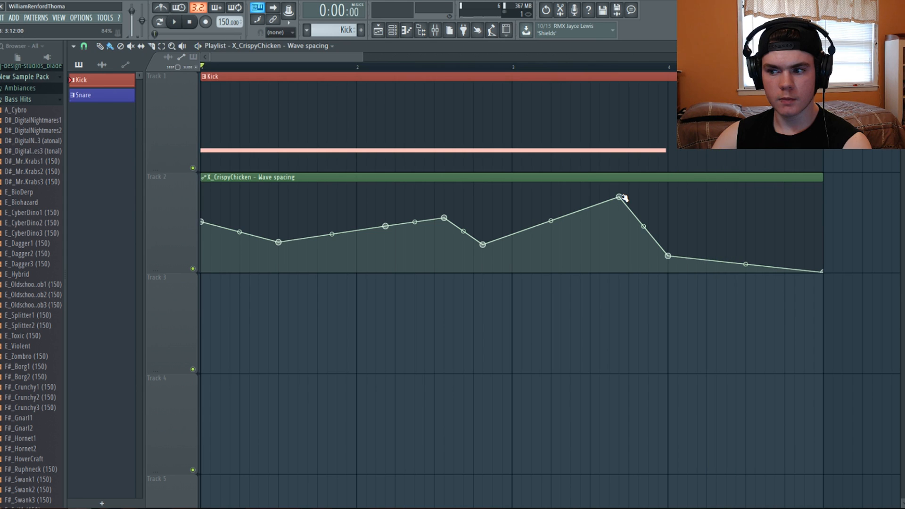
{"action": "key", "text": "space"}
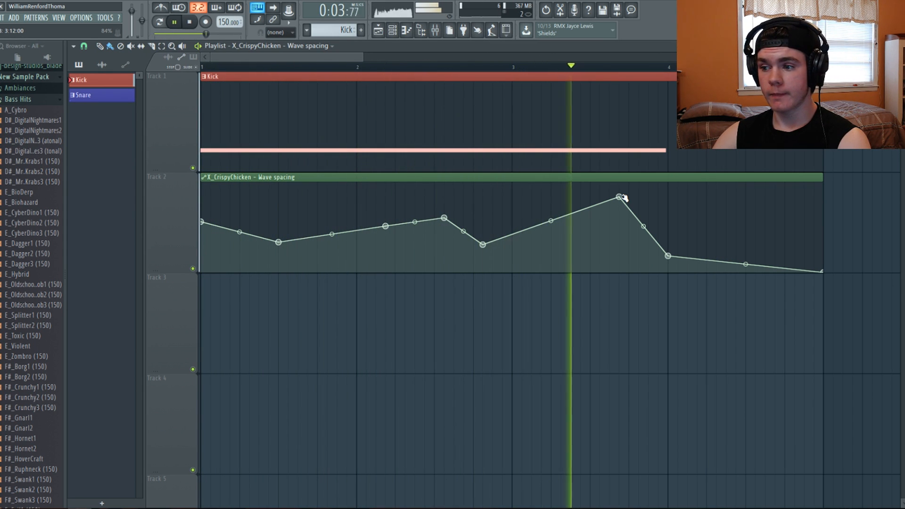
{"action": "key", "text": "space"}
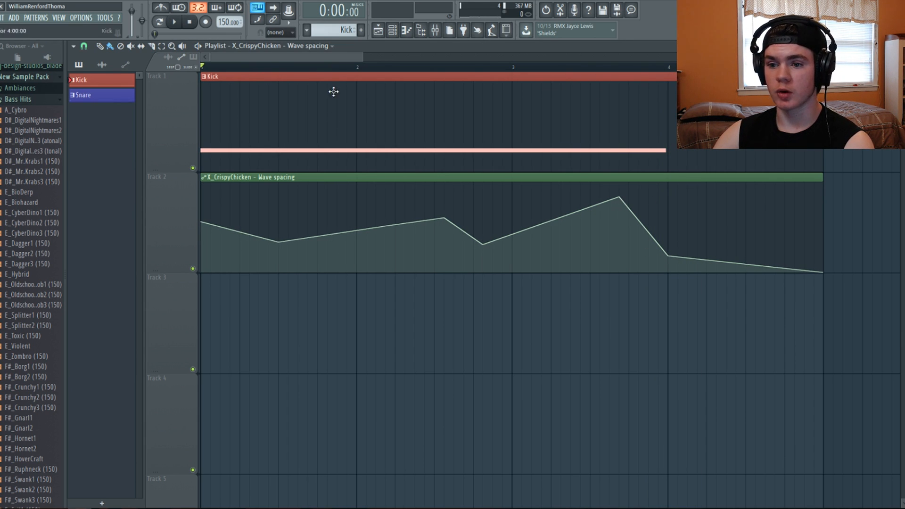
Step: Load a second Fruity parametric EQ 2 into slot 2 of mixer insert 10
{"action": "left_click", "coordinate": [436, 31]}
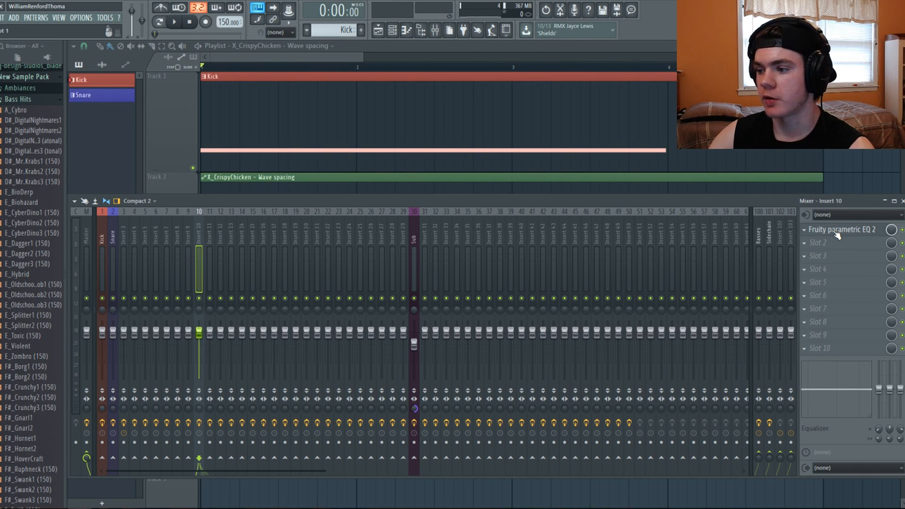
{"action": "left_click", "coordinate": [828, 242]}
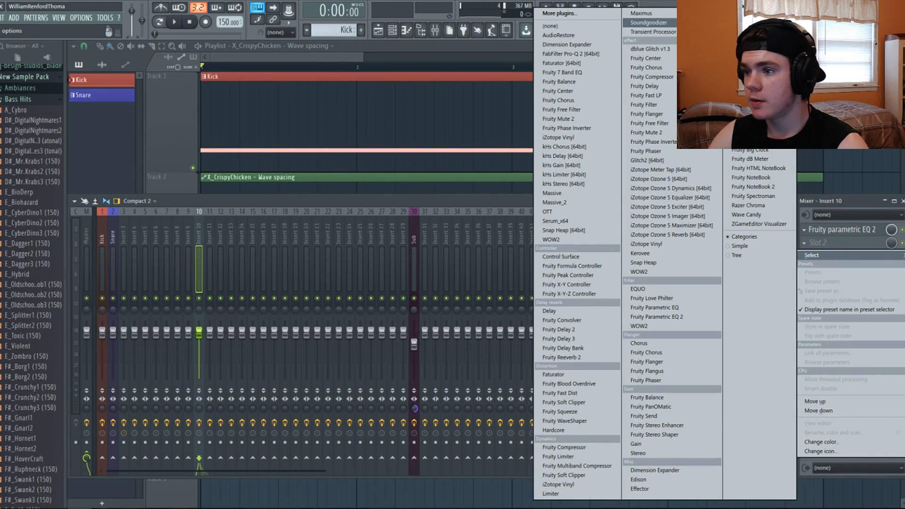
{"action": "left_click", "coordinate": [660, 317]}
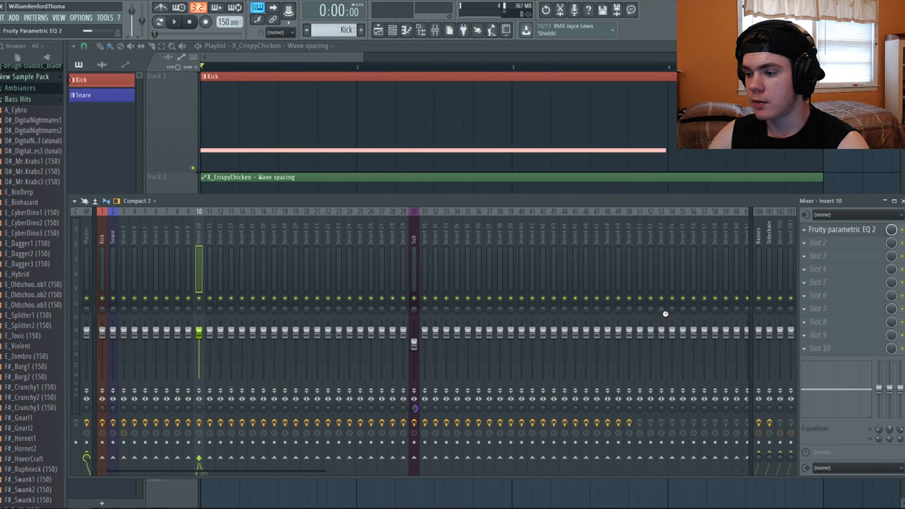
Step: Shift an upper band of the slot 1 Fruity parametric EQ 2 higher in frequency during playback and bring up the slot 2 EQ
{"action": "key", "text": "space"}
{"action": "left_click_drag", "start_coordinate": [220, 170], "coordinate": [247, 171]}
{"action": "key", "text": "space"}
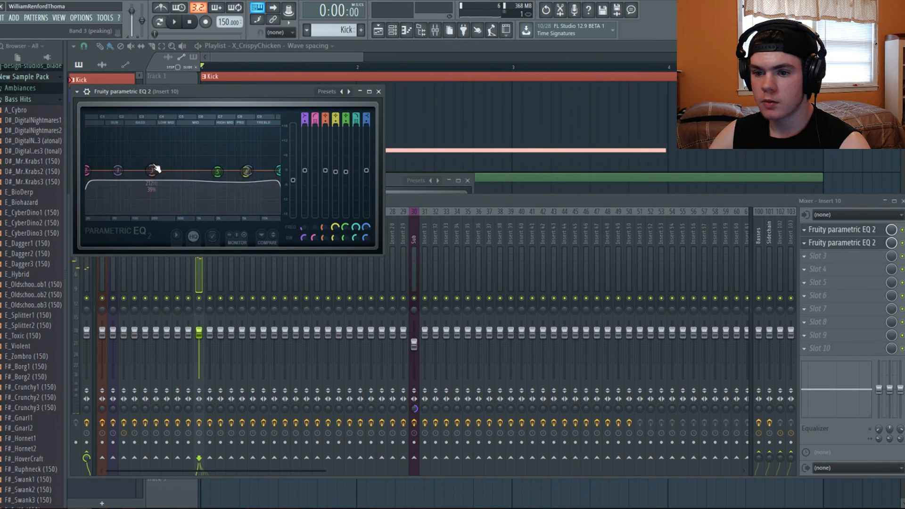
{"action": "left_click", "coordinate": [858, 231]}
{"action": "left_click", "coordinate": [857, 242]}
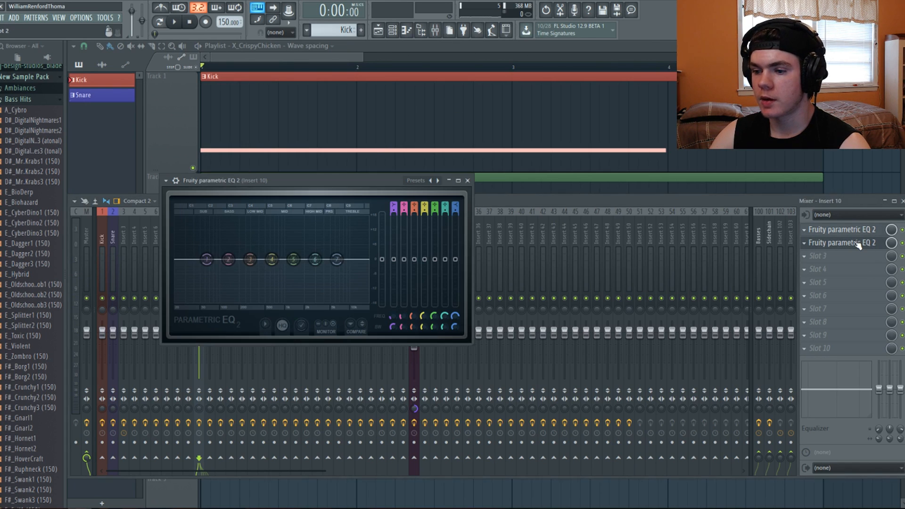
Step: Make band 4 of the slot 2 EQ a band pass with 54% width and sweep it to the lowest frequency during playback
{"action": "scroll", "coordinate": [426, 203], "scroll_direction": "down", "scroll_amount": 4}
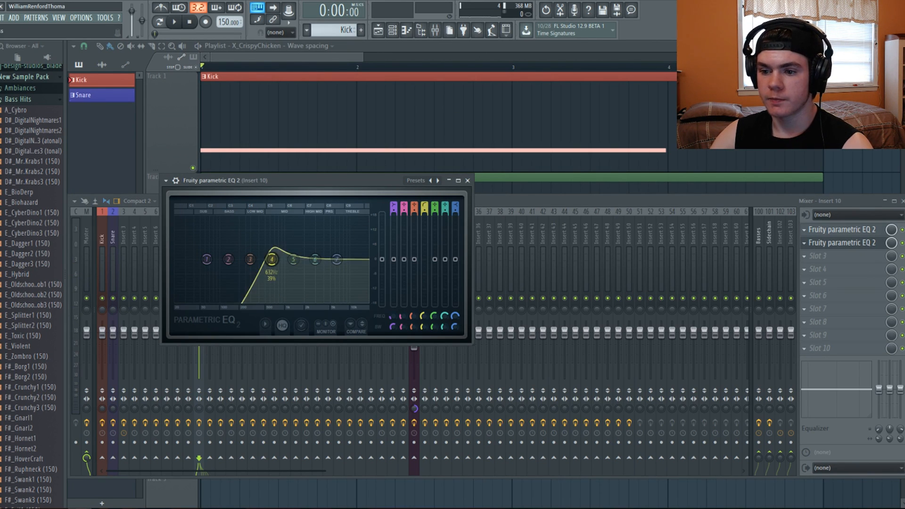
{"action": "key", "text": "space"}
{"action": "mouse_move", "coordinate": [272, 259]}
{"action": "left_mouse_down"}
{"action": "mouse_move", "coordinate": [228, 258]}
{"action": "mouse_move", "coordinate": [307, 259]}
{"action": "mouse_move", "coordinate": [210, 259]}
{"action": "mouse_move", "coordinate": [269, 259]}
{"action": "left_mouse_up"}
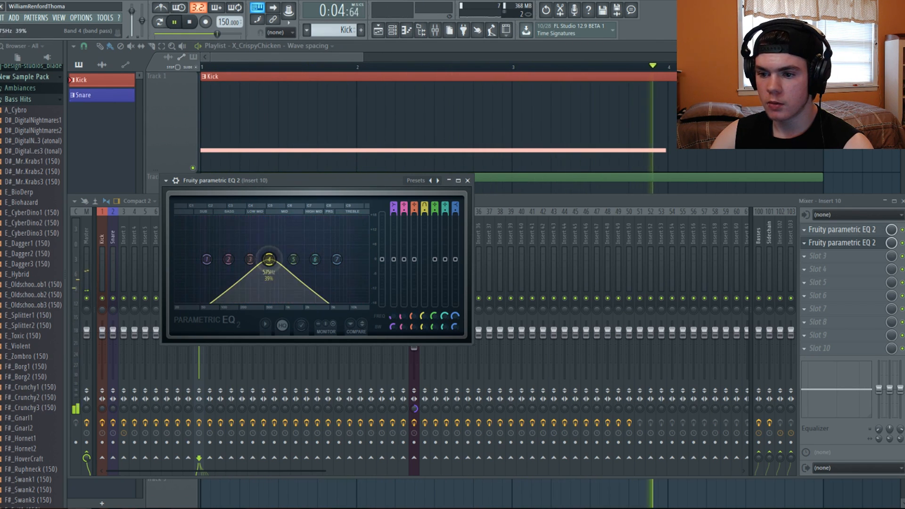
{"action": "left_click_drag", "start_coordinate": [425, 213], "coordinate": [425, 203]}
{"action": "left_click_drag", "start_coordinate": [269, 259], "coordinate": [176, 259]}
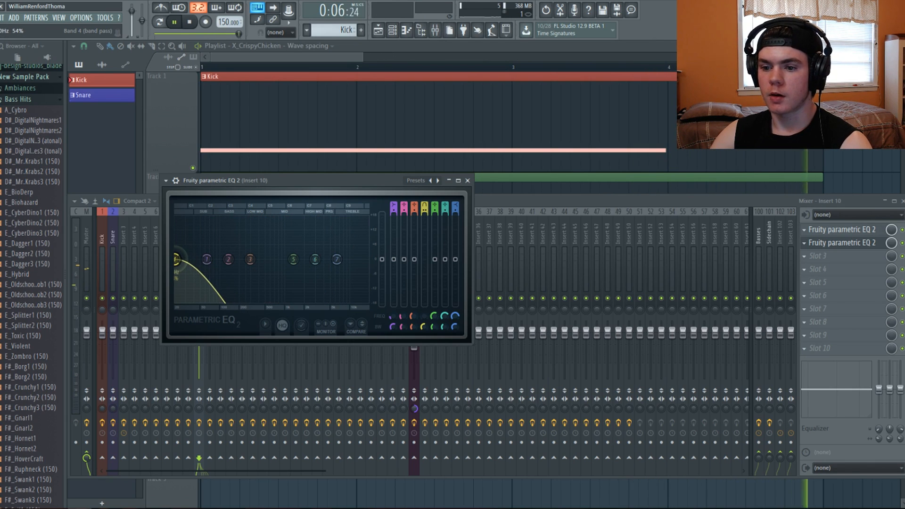
{"action": "key", "text": "space"}
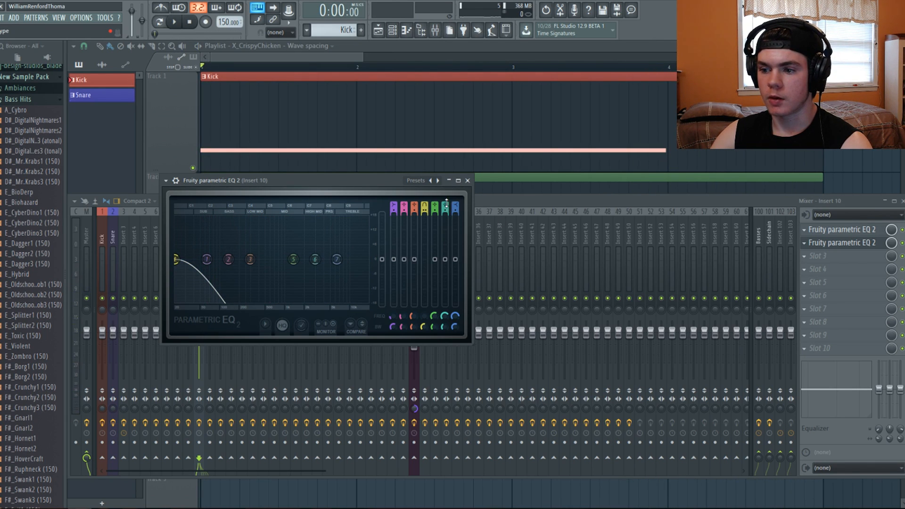
Step: Set bands 5 and 6 of the slot 2 EQ to notch, narrow band 6 to 9% and move both to the highest frequency
{"action": "left_click_drag", "start_coordinate": [447, 203], "coordinate": [447, 210]}
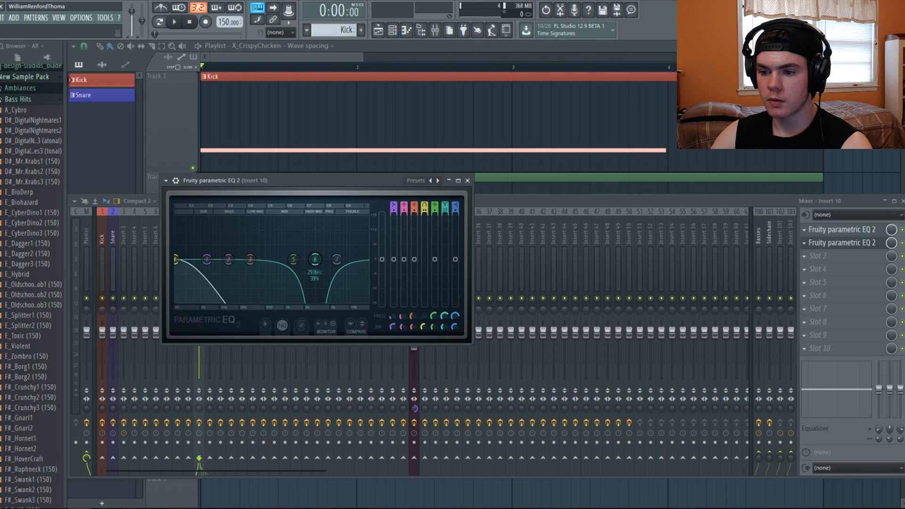
{"action": "scroll", "coordinate": [443, 326], "scroll_direction": "down", "scroll_amount": 3}
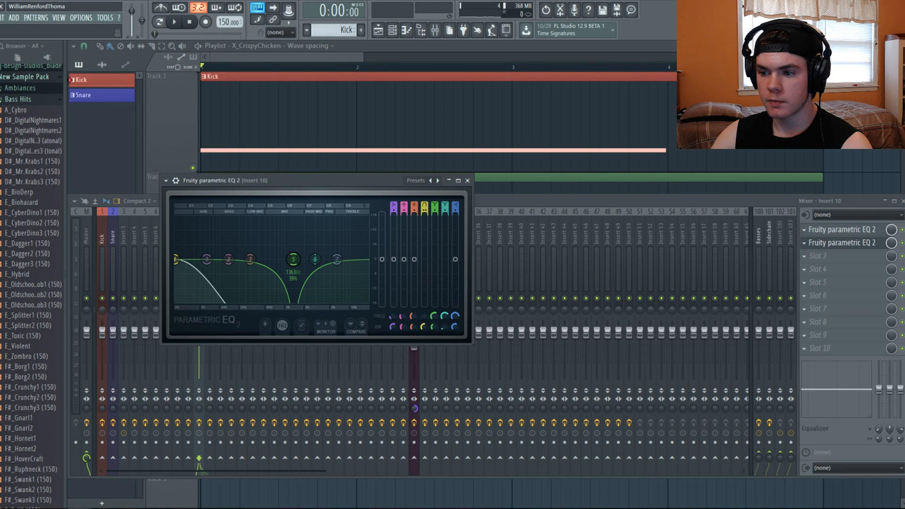
{"action": "left_click_drag", "start_coordinate": [432, 328], "coordinate": [432, 336]}
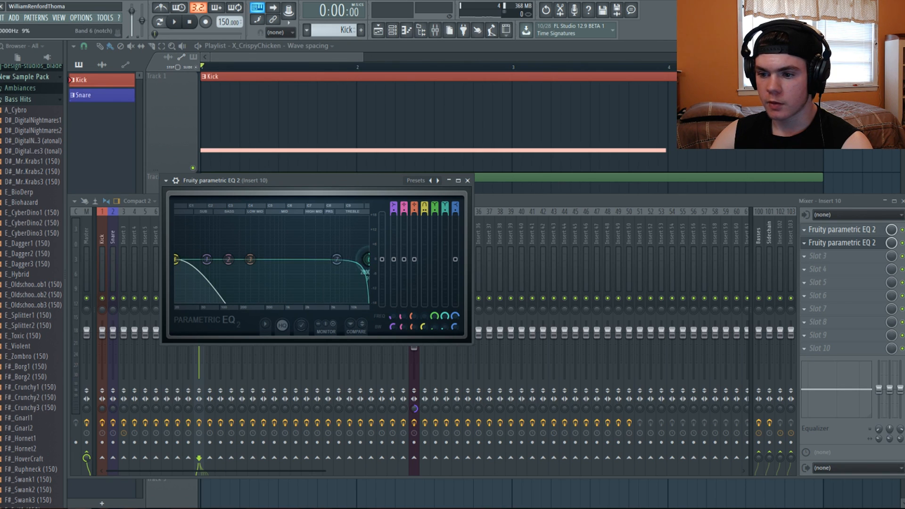
Step: Create an automation clip for the band 4 frequency of the slot 2 EQ and return to the playlist
{"action": "right_click", "coordinate": [424, 318]}
{"action": "left_click", "coordinate": [448, 380]}
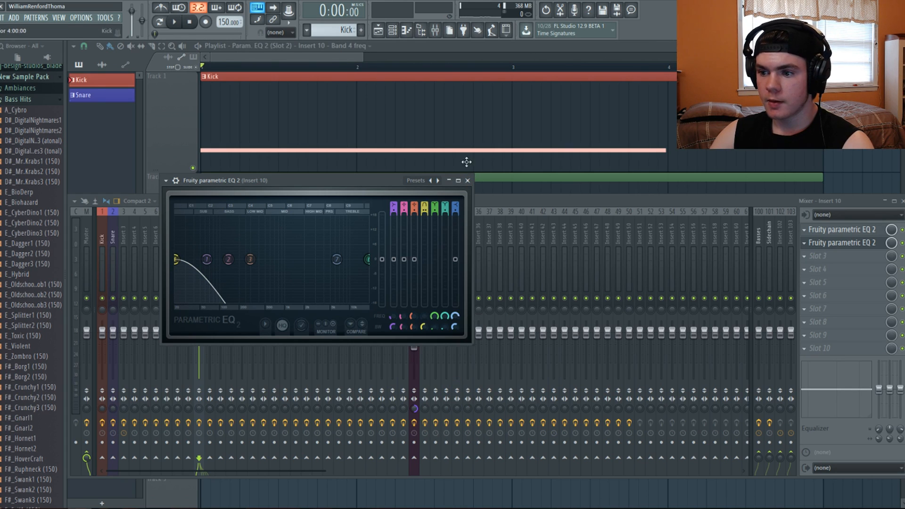
{"action": "left_click", "coordinate": [488, 48]}
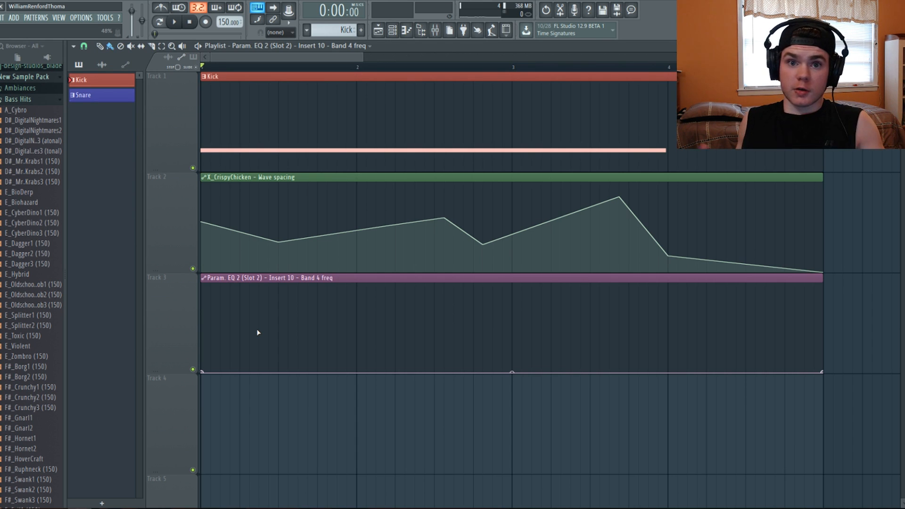
Step: Add three alternating peak and dip points to the start of the band 4 frequency automation clip and audition it briefly
{"action": "right_click", "coordinate": [288, 321]}
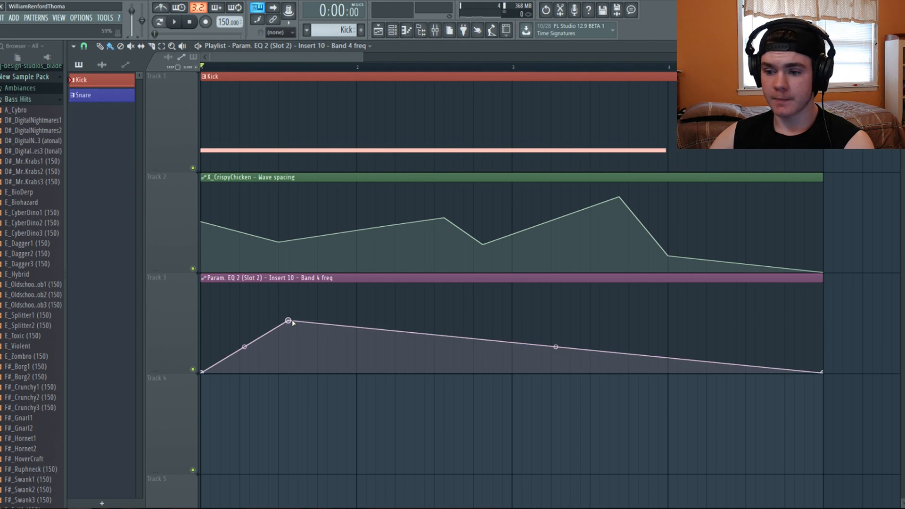
{"action": "right_click", "coordinate": [385, 360]}
{"action": "right_click", "coordinate": [415, 323]}
{"action": "key", "text": "space"}
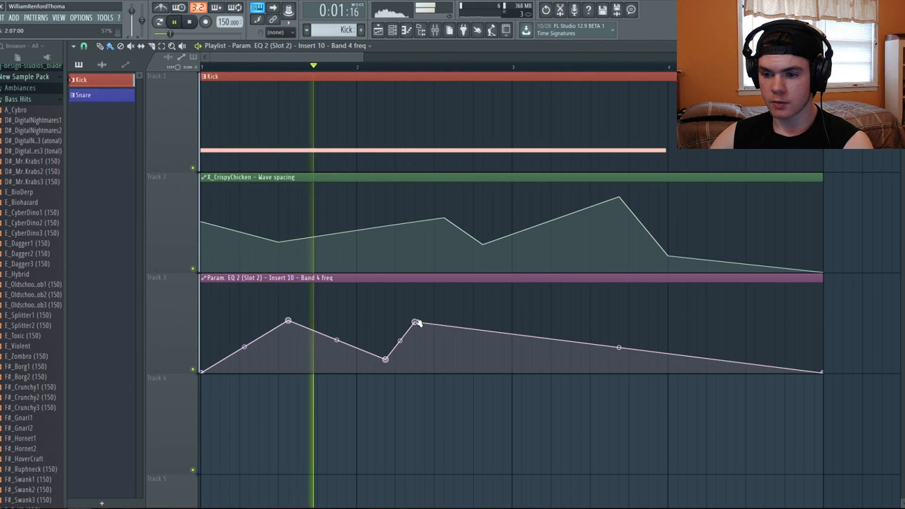
{"action": "key", "text": "space"}
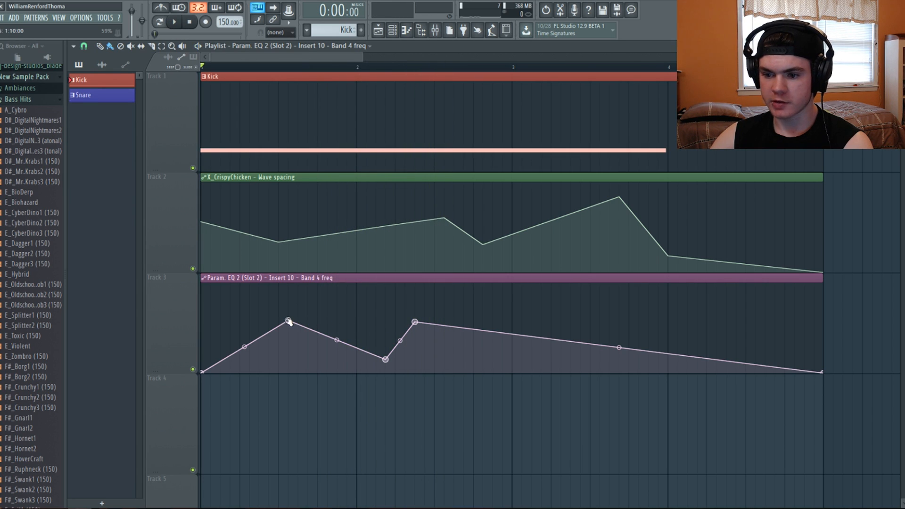
Step: Move the first peak of the band 4 automation close to the clip start and add zigzag points across the rest of the clip
{"action": "left_click_drag", "start_coordinate": [288, 321], "coordinate": [219, 322]}
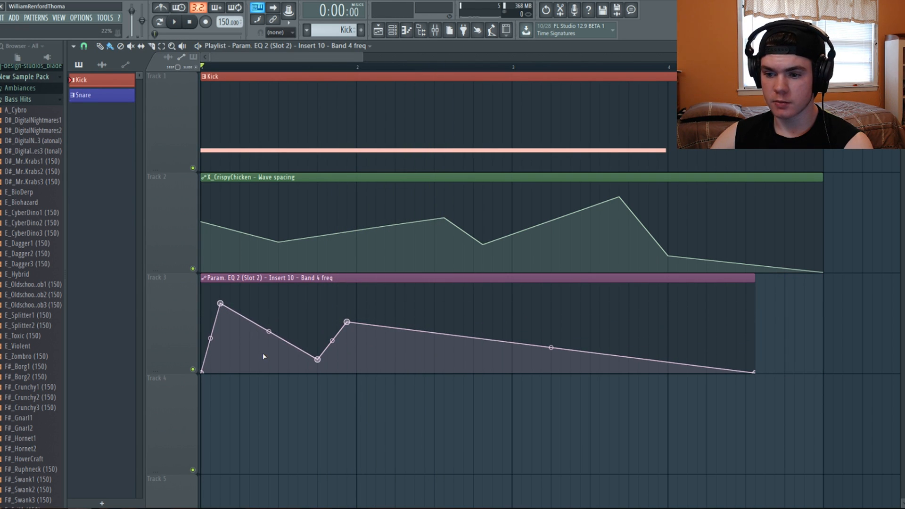
{"action": "right_click", "coordinate": [414, 363]}
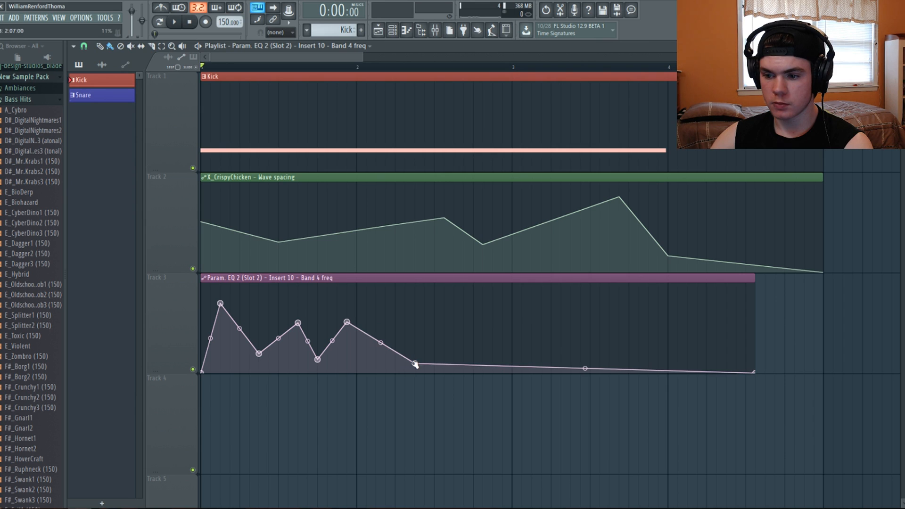
{"action": "right_click", "coordinate": [455, 330]}
{"action": "right_click", "coordinate": [492, 300]}
{"action": "right_click", "coordinate": [513, 346]}
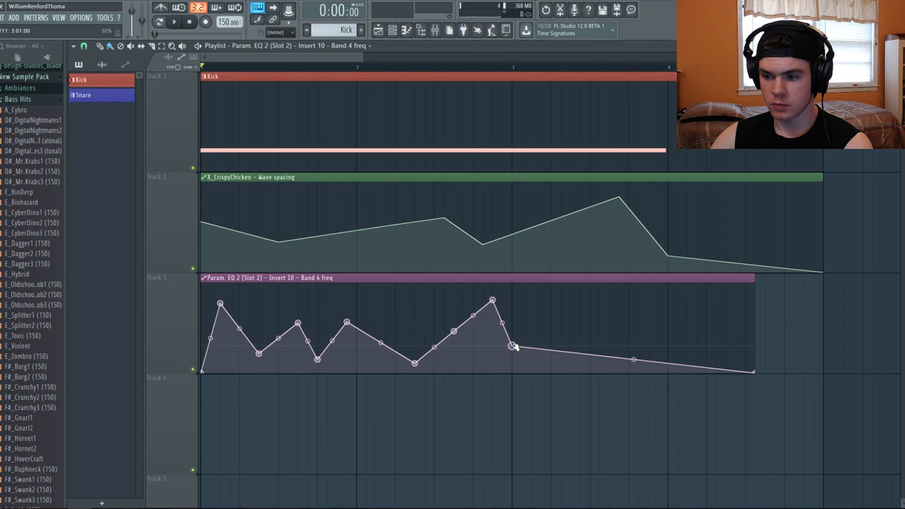
{"action": "right_click", "coordinate": [551, 308]}
{"action": "right_click", "coordinate": [561, 369]}
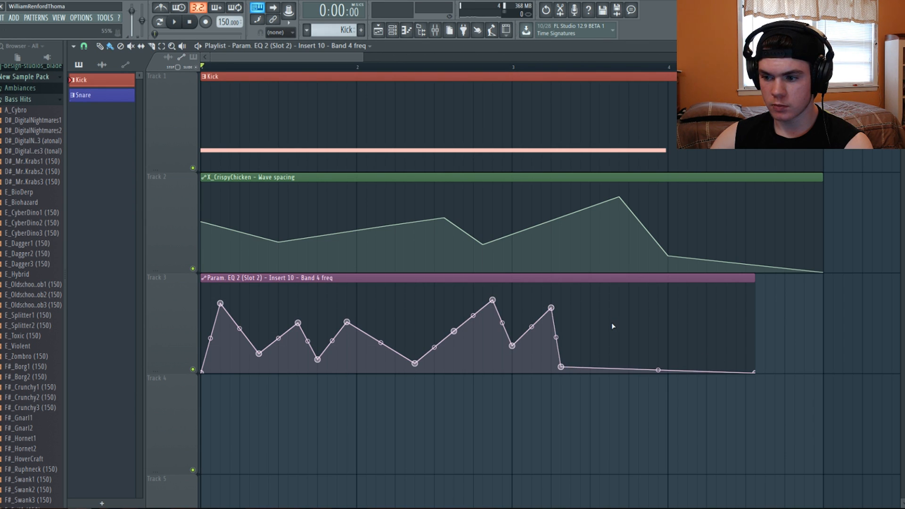
{"action": "right_click", "coordinate": [611, 324]}
{"action": "right_click", "coordinate": [688, 316]}
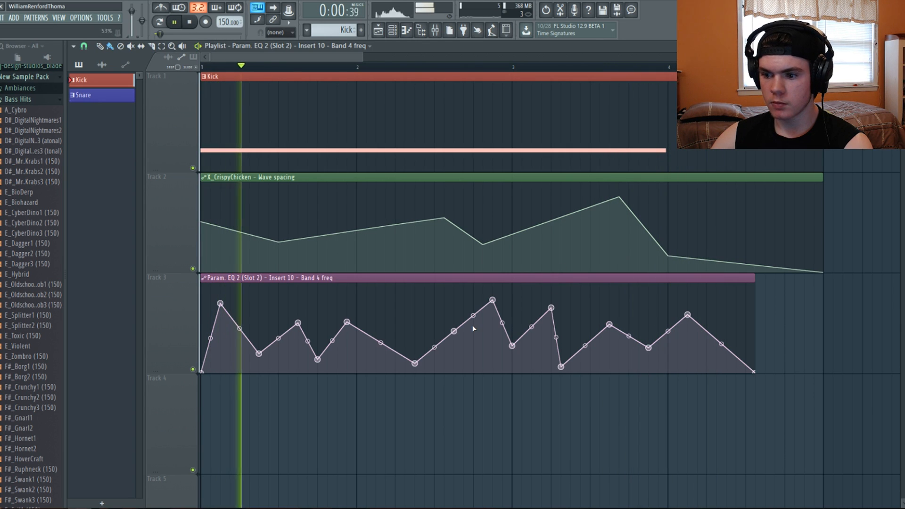
Step: During playback, raise the band 4 automation dip between bars 2 and 3 and shift the peak just before bar 3 slightly earlier
{"action": "left_click_drag", "start_coordinate": [415, 363], "coordinate": [416, 346]}
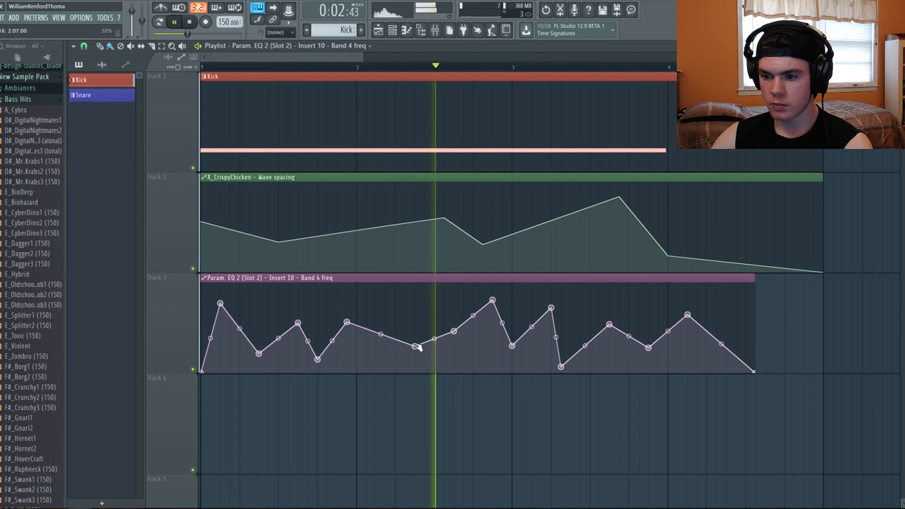
{"action": "left_click_drag", "start_coordinate": [492, 300], "coordinate": [483, 301]}
{"action": "key", "text": "space"}
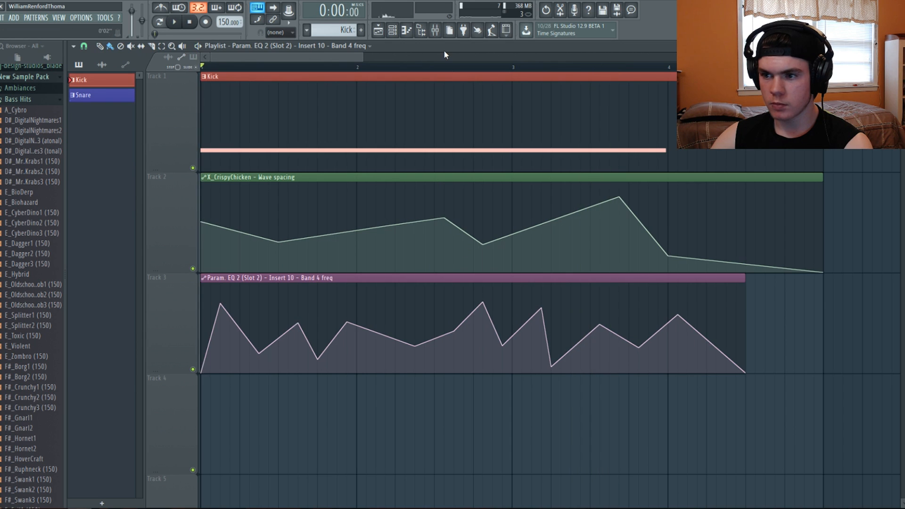
Step: Play the bass and inspect the slot 1 and slot 2 Fruity parametric EQ 2 on Insert 10
{"action": "key", "text": "space"}
{"action": "key", "text": "F9"}
{"action": "left_click", "coordinate": [837, 229]}
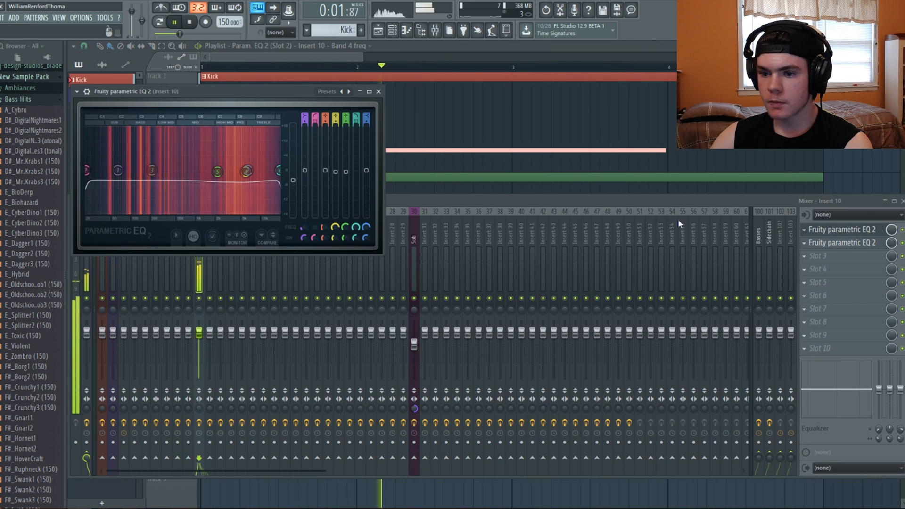
{"action": "left_click", "coordinate": [863, 242]}
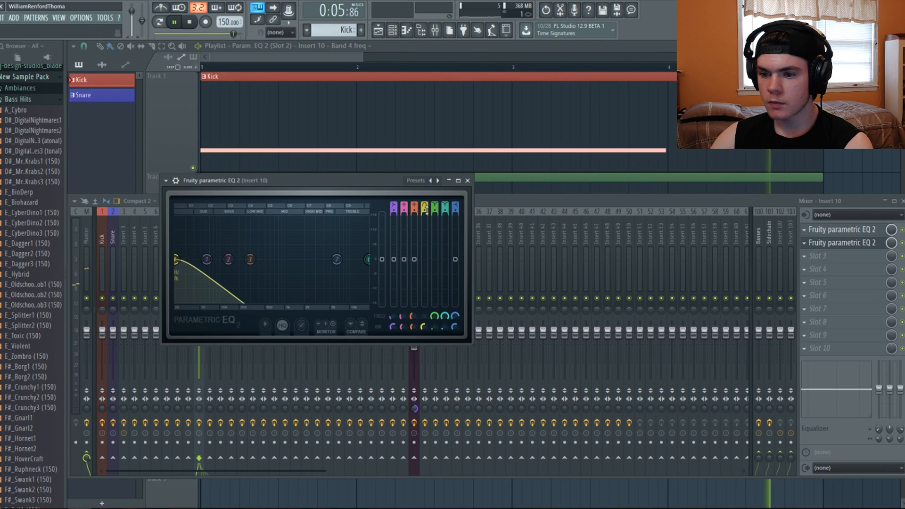
Step: Move band 3 of the slot 2 EQ to a higher frequency with a slight cut and listen to the result
{"action": "key", "text": "space"}
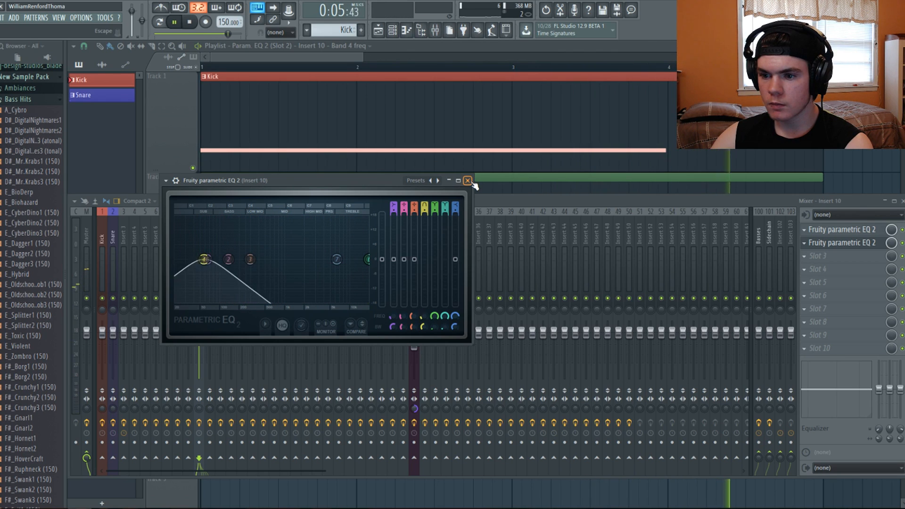
{"action": "left_click_drag", "start_coordinate": [250, 258], "coordinate": [284, 271]}
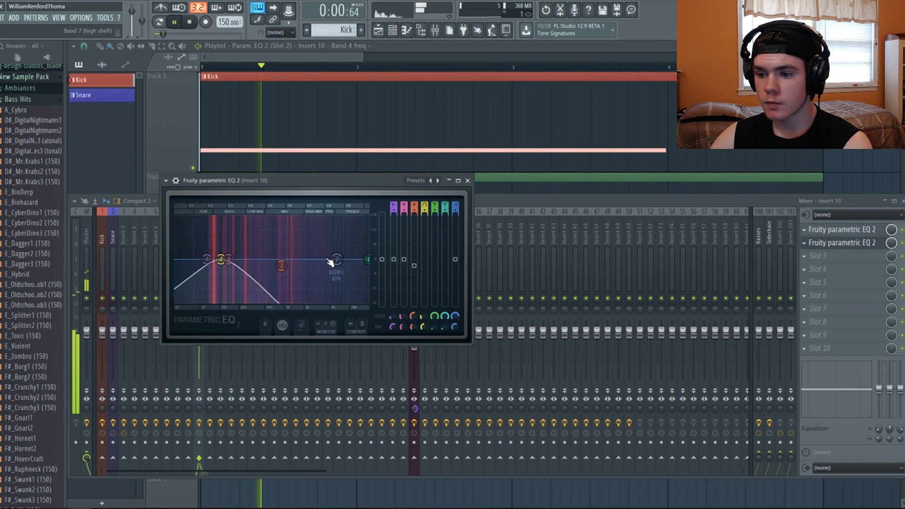
{"action": "key", "text": "space"}
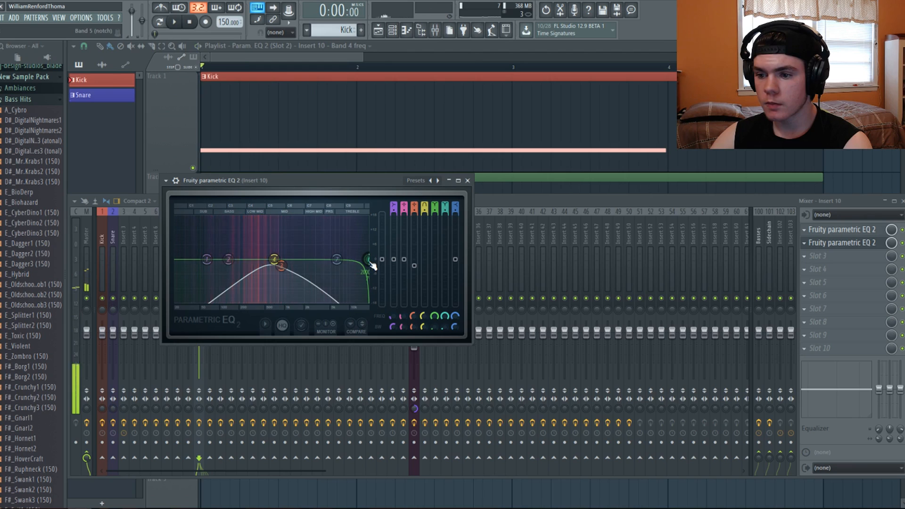
Step: Create automation clips for the band 6 and band 5 frequencies of the slot 2 EQ and return to the playlist
{"action": "right_click", "coordinate": [446, 318]}
{"action": "left_click", "coordinate": [466, 379]}
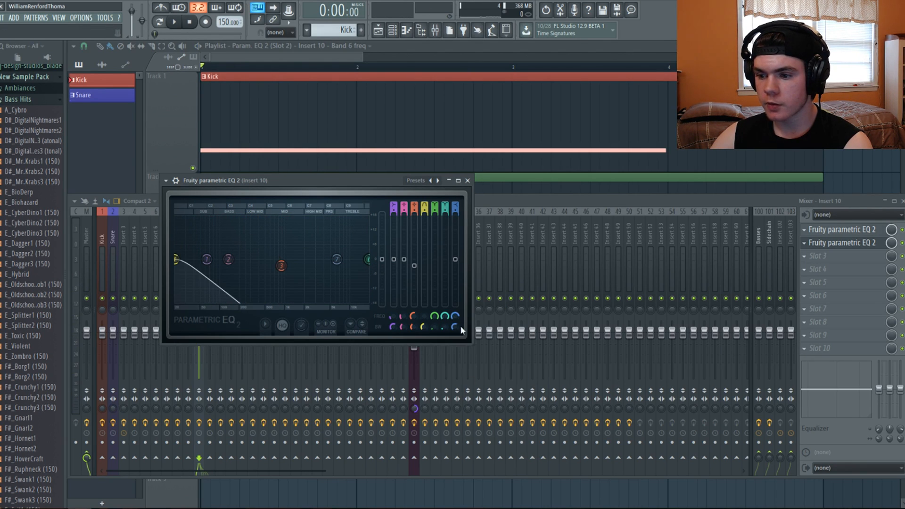
{"action": "right_click", "coordinate": [436, 318]}
{"action": "left_click", "coordinate": [462, 380]}
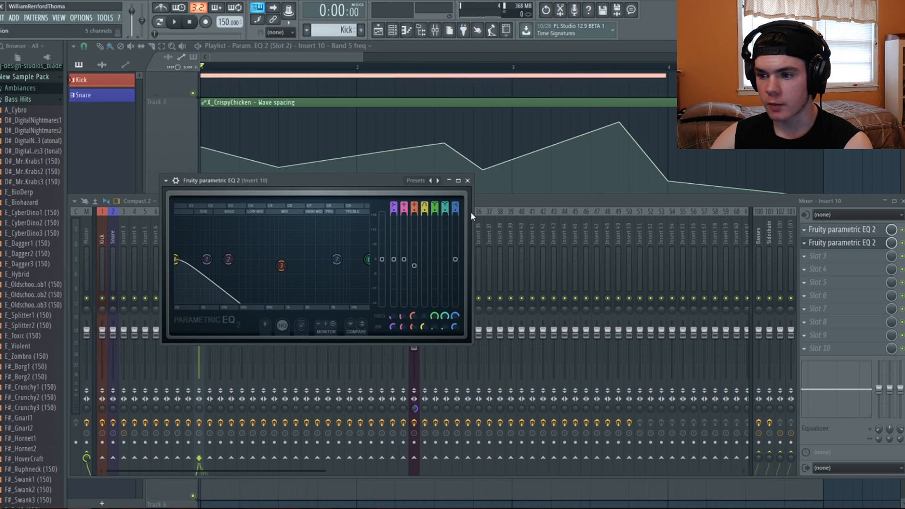
{"action": "left_click", "coordinate": [468, 181]}
{"action": "left_click", "coordinate": [513, 44]}
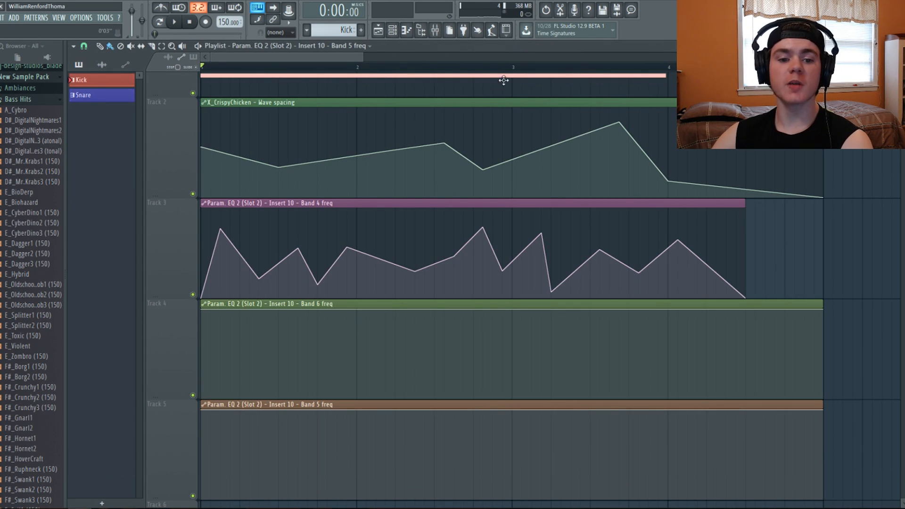
Step: Shape the band 6 frequency automation clip into irregular dips and peaks from its start to past bar 4
{"action": "scroll", "coordinate": [330, 334], "scroll_direction": "down", "scroll_amount": 1}
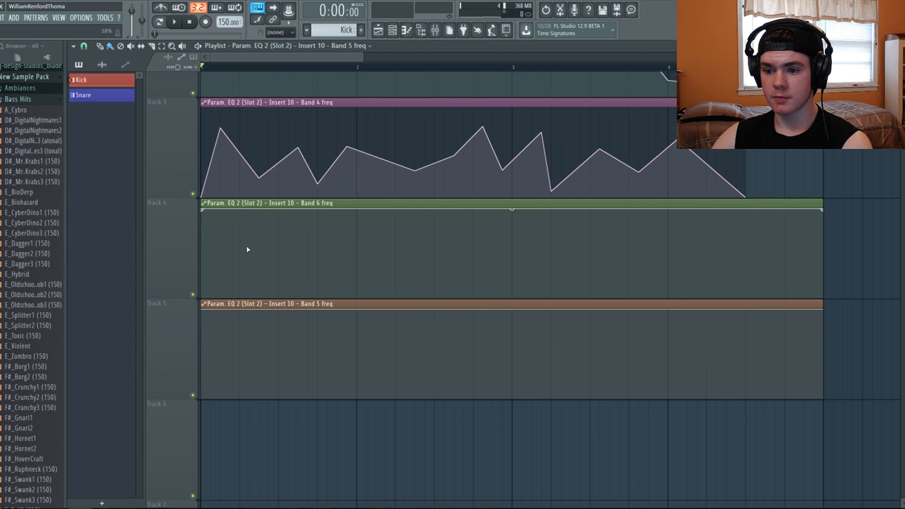
{"action": "right_click", "coordinate": [240, 249]}
{"action": "right_click", "coordinate": [288, 274]}
{"action": "right_click", "coordinate": [337, 211]}
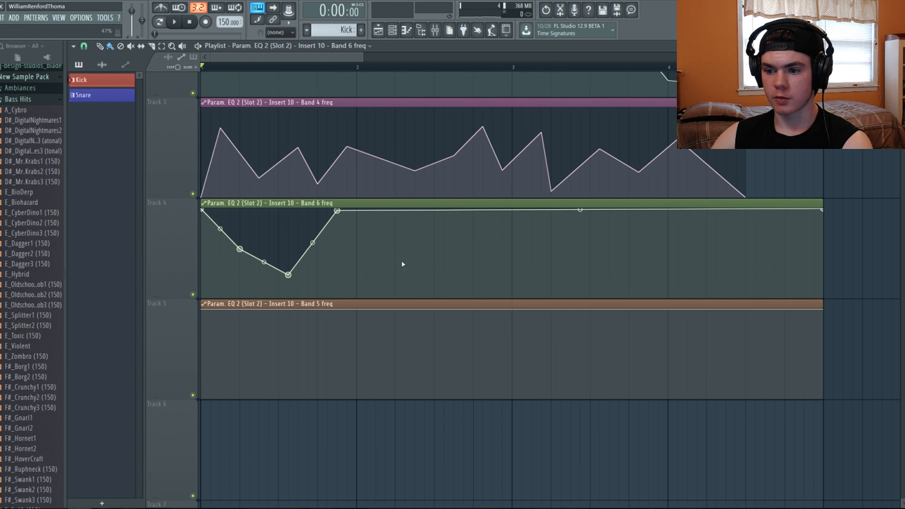
{"action": "right_click", "coordinate": [405, 266]}
{"action": "right_click", "coordinate": [453, 272]}
{"action": "right_click", "coordinate": [503, 221]}
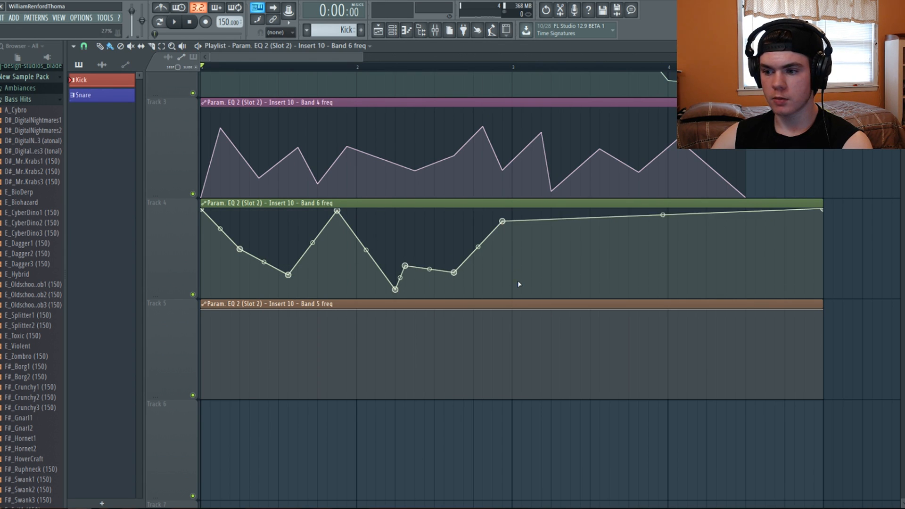
{"action": "right_click", "coordinate": [522, 282]}
{"action": "right_click", "coordinate": [590, 235]}
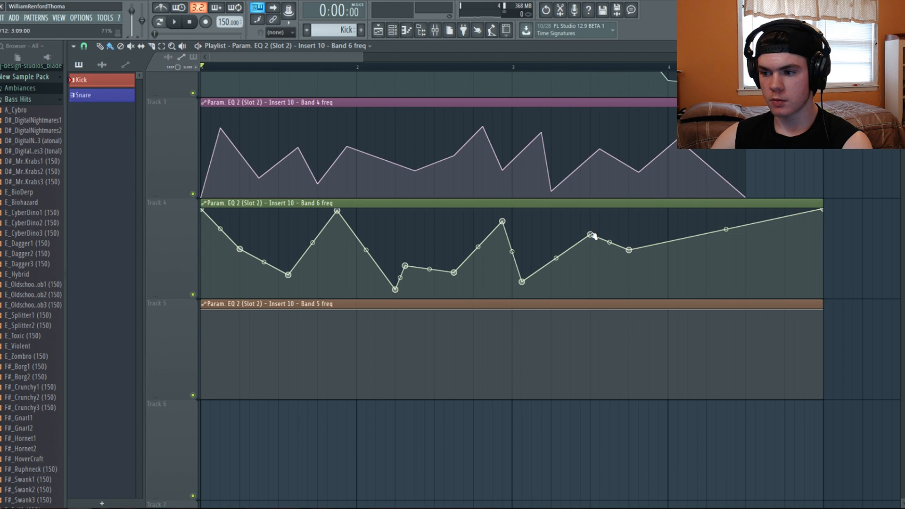
{"action": "right_click", "coordinate": [717, 288]}
{"action": "right_click", "coordinate": [737, 234]}
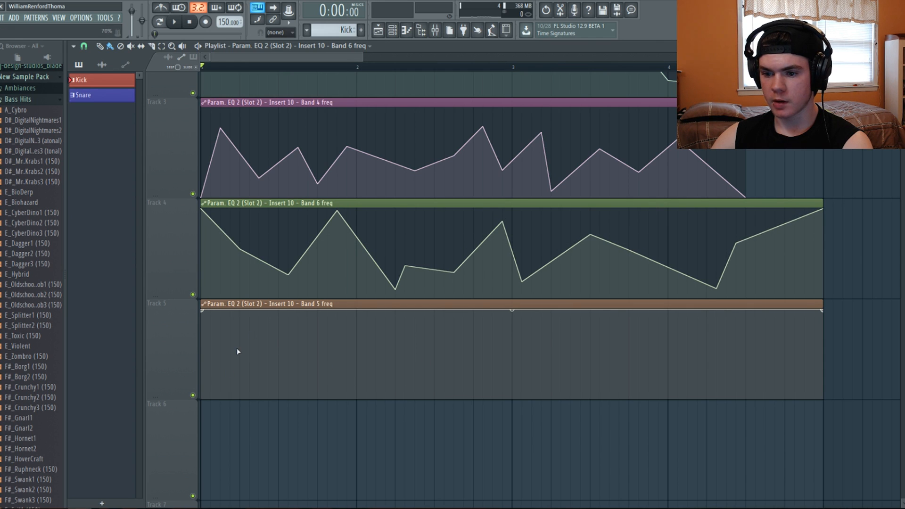
Step: Add alternating dips and peaks to the band 5 frequency automation clip from its start to just past bar 3
{"action": "right_click", "coordinate": [239, 373]}
{"action": "right_click", "coordinate": [278, 332]}
{"action": "right_click", "coordinate": [298, 352]}
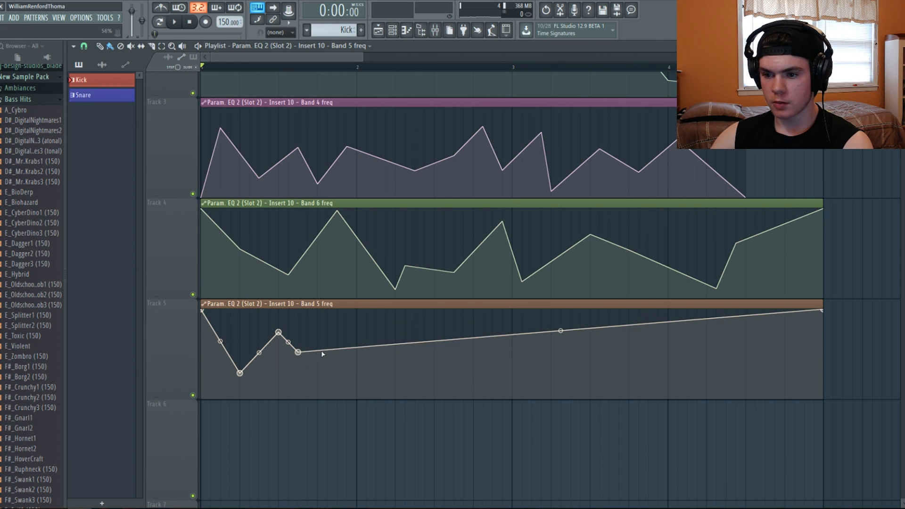
{"action": "right_click", "coordinate": [338, 354]}
{"action": "right_click", "coordinate": [337, 329]}
{"action": "right_click", "coordinate": [366, 370]}
{"action": "right_click", "coordinate": [415, 341]}
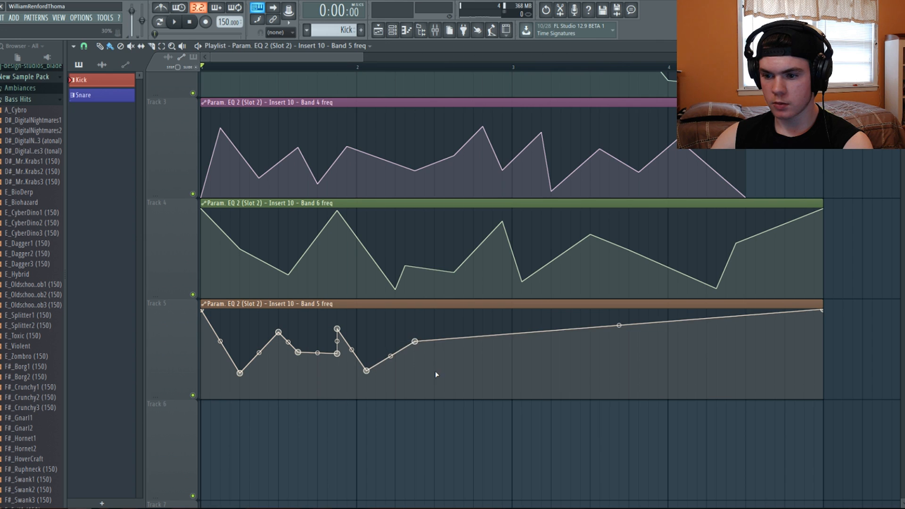
{"action": "right_click", "coordinate": [434, 372]}
{"action": "right_click", "coordinate": [512, 333]}
{"action": "right_click", "coordinate": [542, 363]}
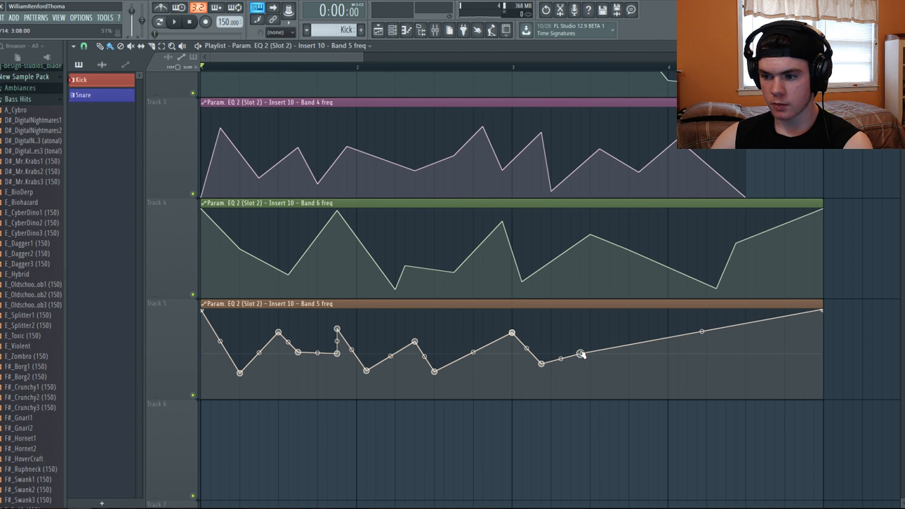
Step: Continue the band 5 automation with a deep dip before bar 4, a peak at bar 4 and two lower points after it
{"action": "right_click", "coordinate": [600, 380]}
{"action": "right_click", "coordinate": [600, 379]}
{"action": "right_click", "coordinate": [669, 332]}
{"action": "right_click", "coordinate": [670, 333]}
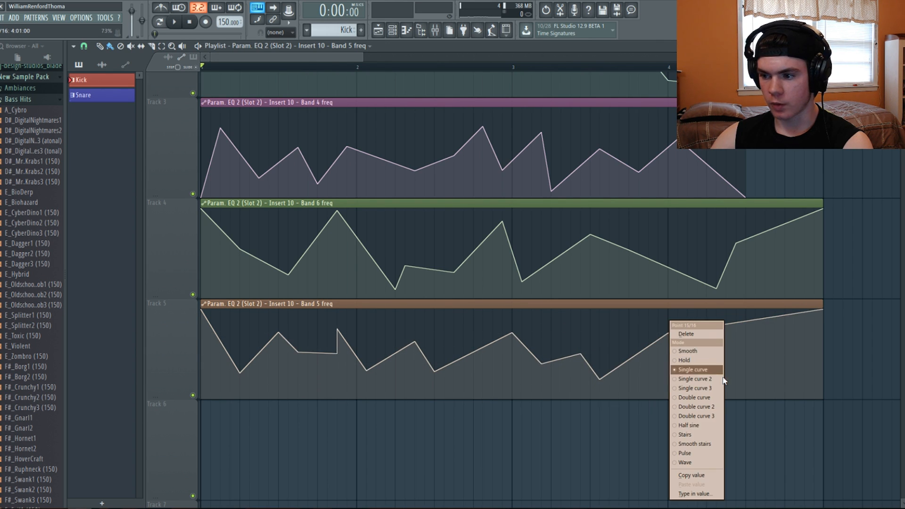
{"action": "right_click", "coordinate": [737, 359]}
{"action": "right_click", "coordinate": [736, 359]}
{"action": "right_click", "coordinate": [776, 353]}
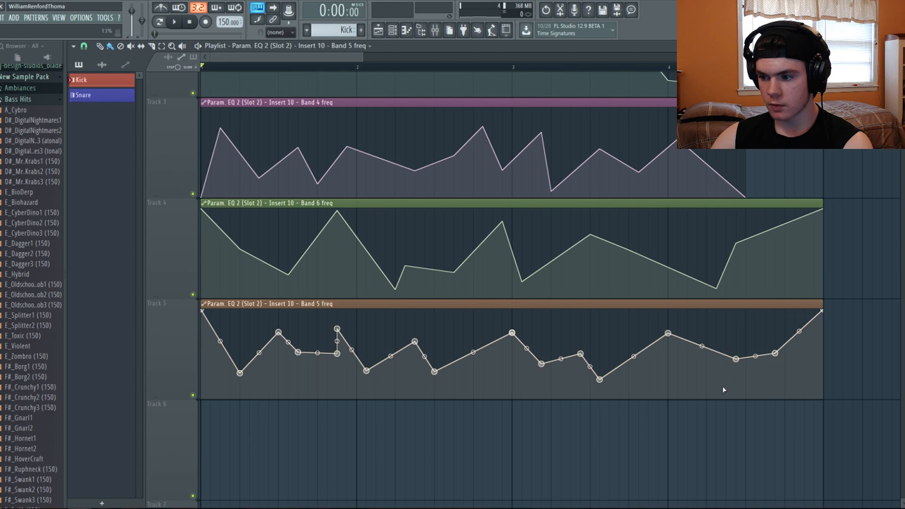
Step: Play back the automated filtering, reopen the slot 2 EQ and slightly boost its band 7 high shelf at about 7.8 kHz
{"action": "key", "text": "space"}
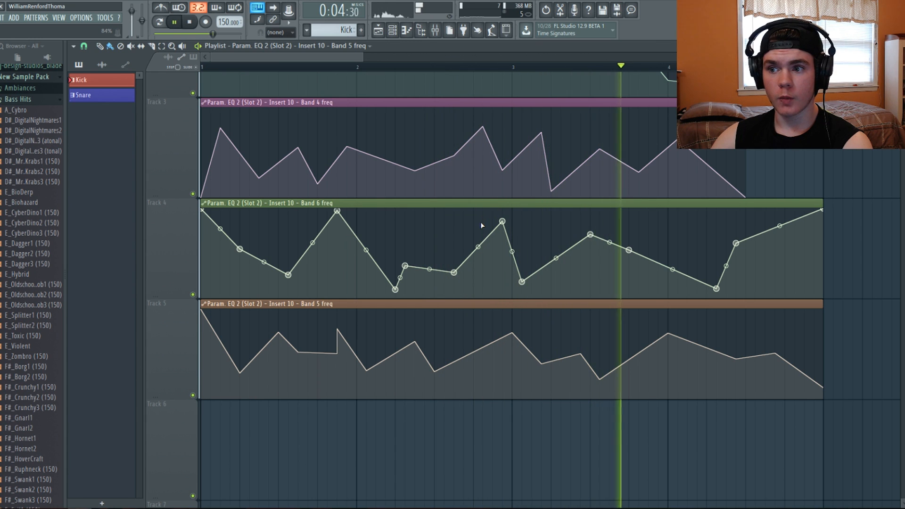
{"action": "left_click", "coordinate": [435, 31]}
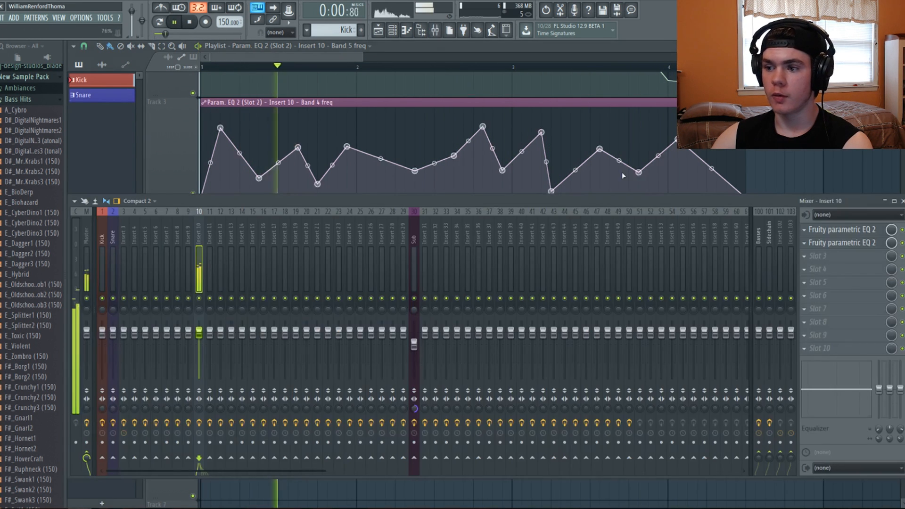
{"action": "left_click", "coordinate": [871, 243]}
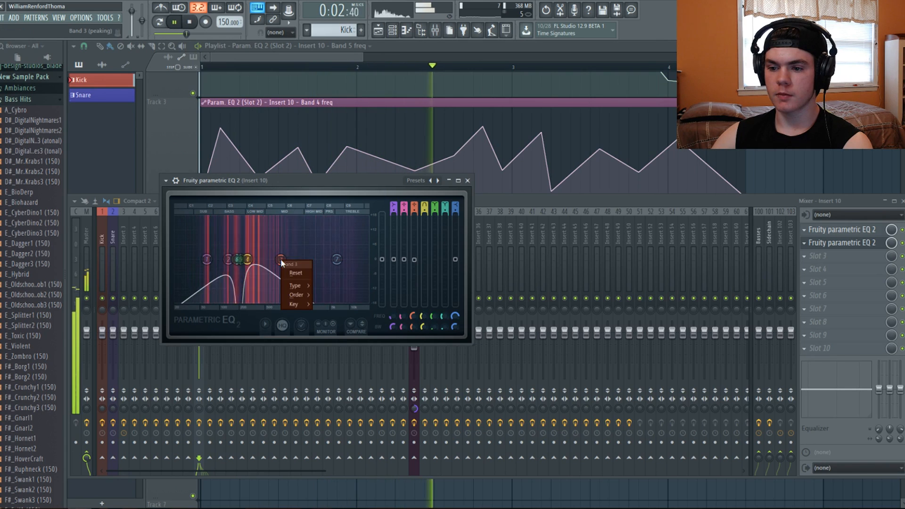
{"action": "left_click_drag", "start_coordinate": [342, 269], "coordinate": [347, 252]}
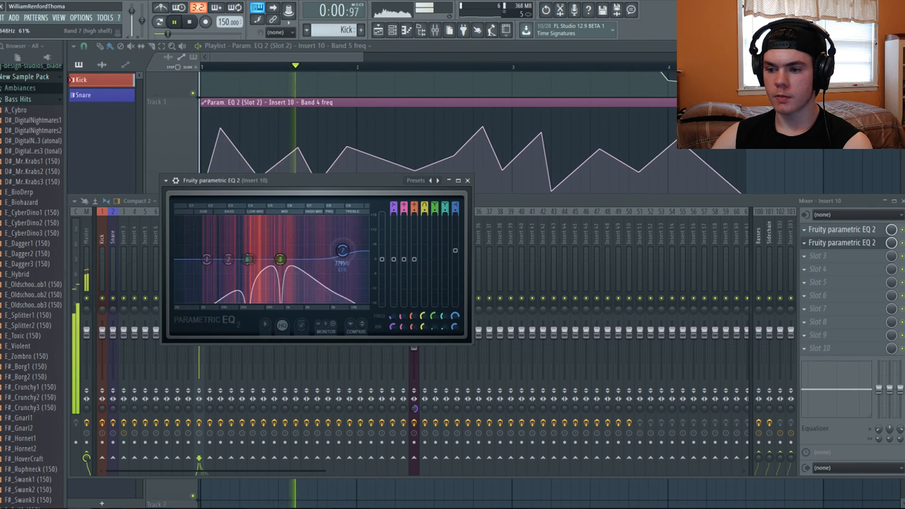
{"action": "key", "text": "space"}
Step: Load Soundgoodizer into slot 3 of Insert 10 and audition the bass through it
{"action": "left_click", "coordinate": [821, 255]}
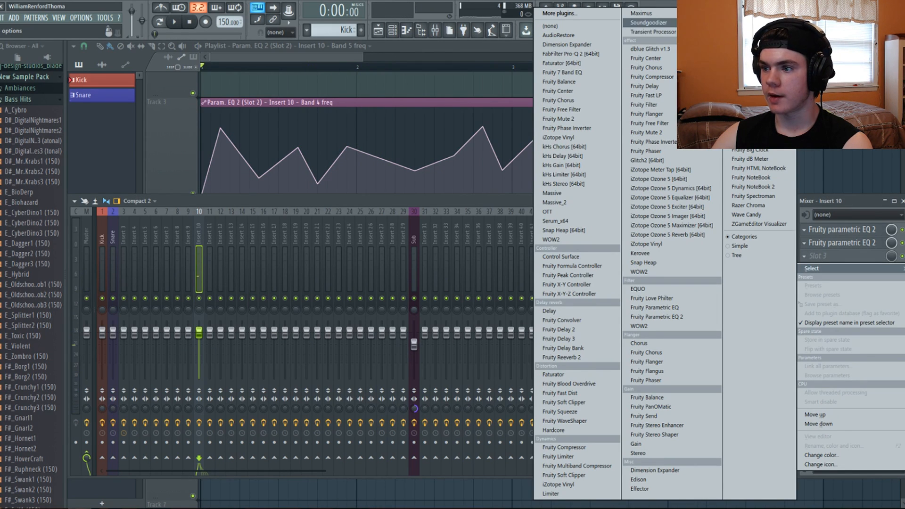
{"action": "left_click", "coordinate": [651, 23]}
{"action": "key", "text": "space"}
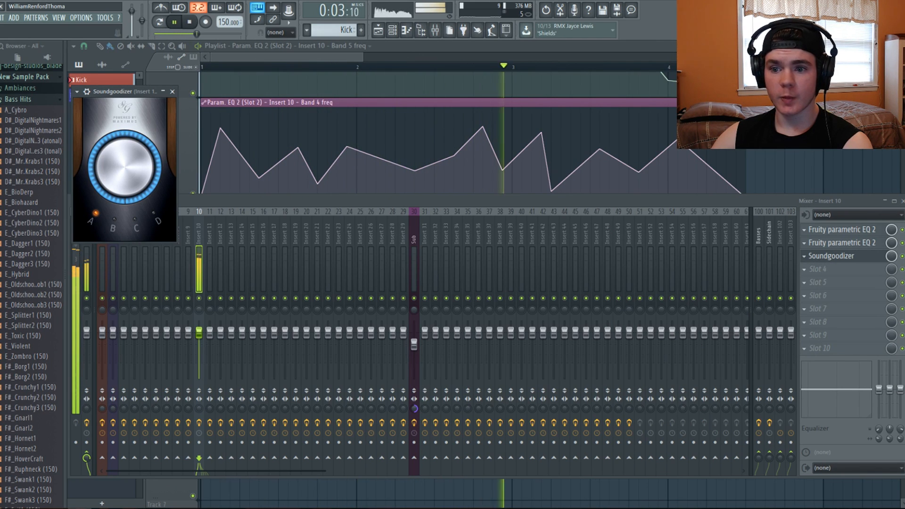
{"action": "key", "text": "space"}
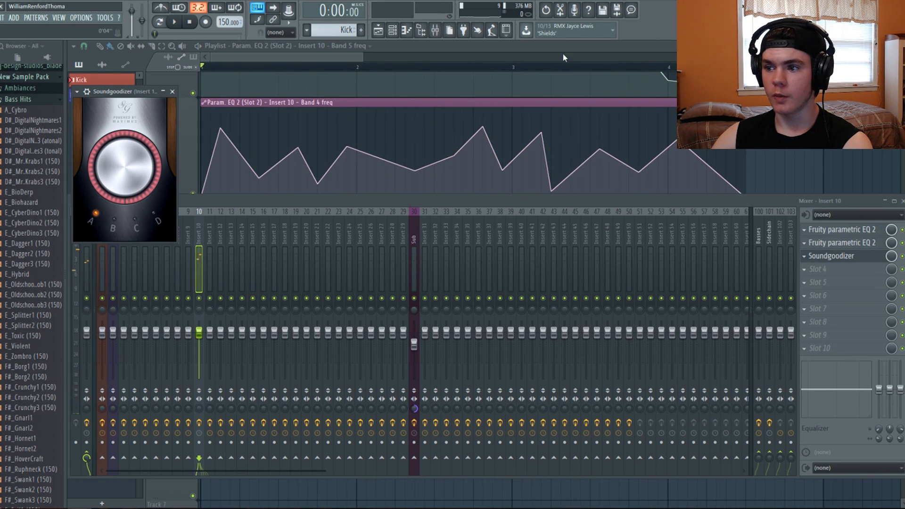
Step: Add a raised point just before bar 3 in the band 5 frequency automation clip and audition it
{"action": "left_click", "coordinate": [556, 61]}
{"action": "mouse_move", "coordinate": [501, 226]}
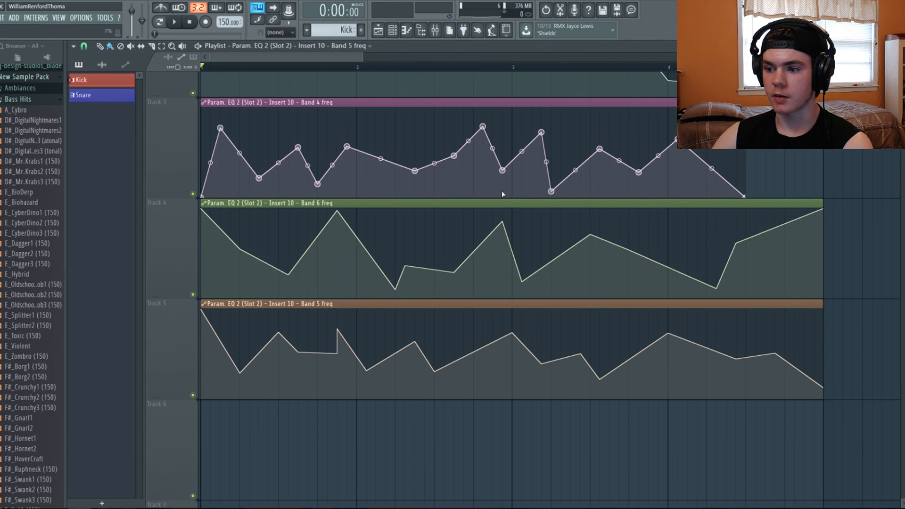
{"action": "scroll", "coordinate": [490, 233], "scroll_direction": "up", "scroll_amount": 1}
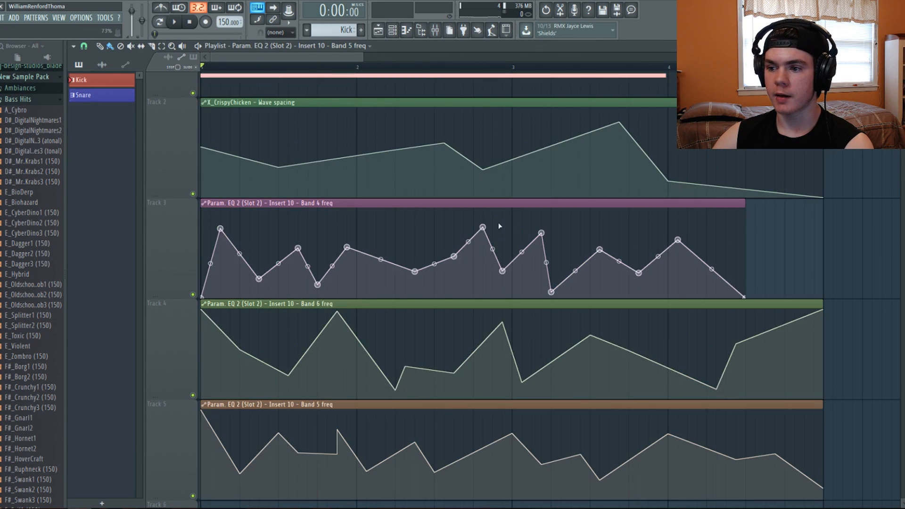
{"action": "scroll", "coordinate": [485, 231], "scroll_direction": "down", "scroll_amount": 1}
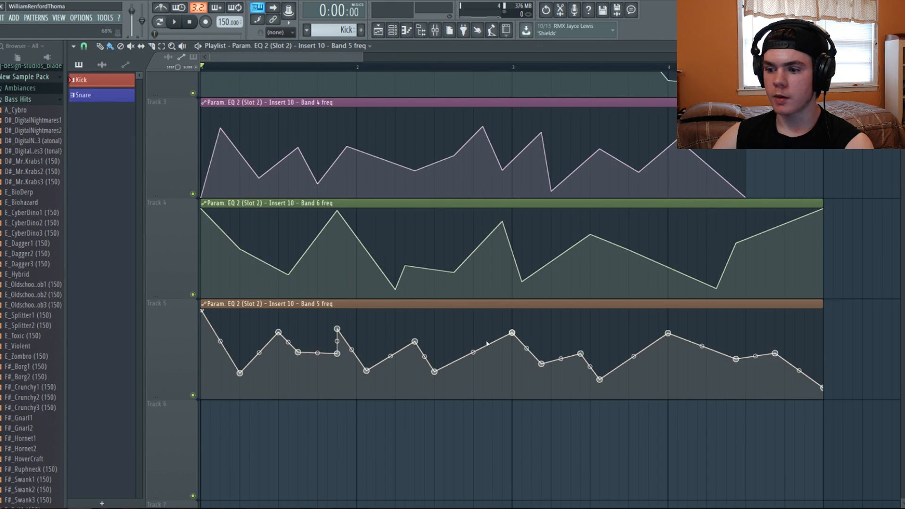
{"action": "key", "text": "space"}
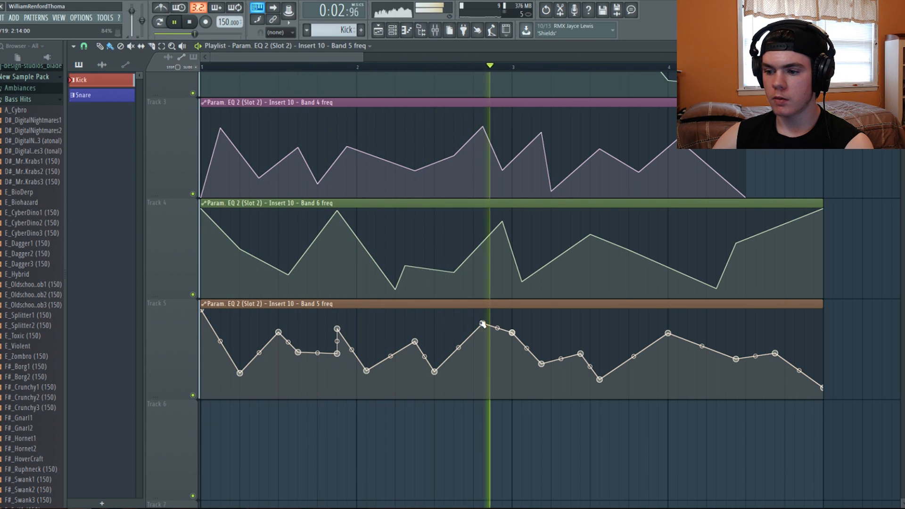
{"action": "key", "text": "space"}
{"action": "left_click_drag", "start_coordinate": [483, 324], "coordinate": [484, 320]}
{"action": "key", "text": "space"}
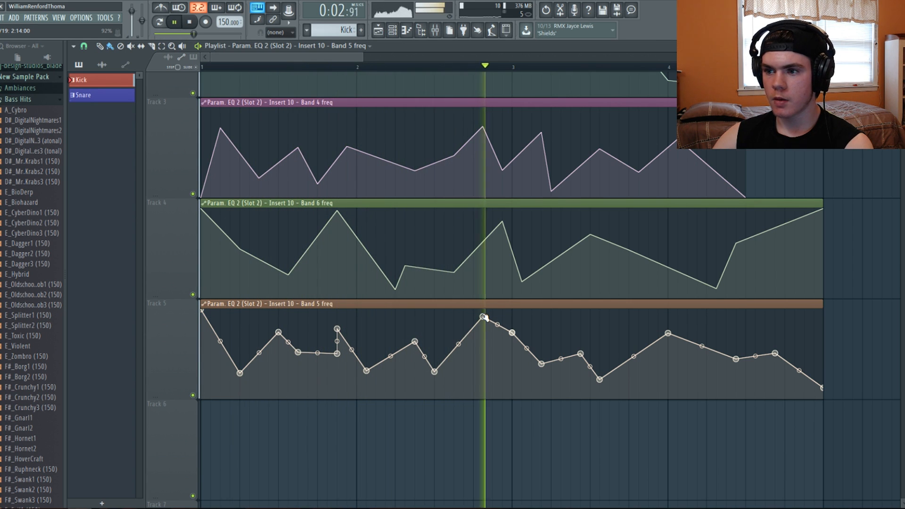
Step: Try lower and higher positions for the new band 5 automation point before bar 3 while replaying the passage
{"action": "key", "text": "space"}
{"action": "left_click_drag", "start_coordinate": [485, 319], "coordinate": [486, 329]}
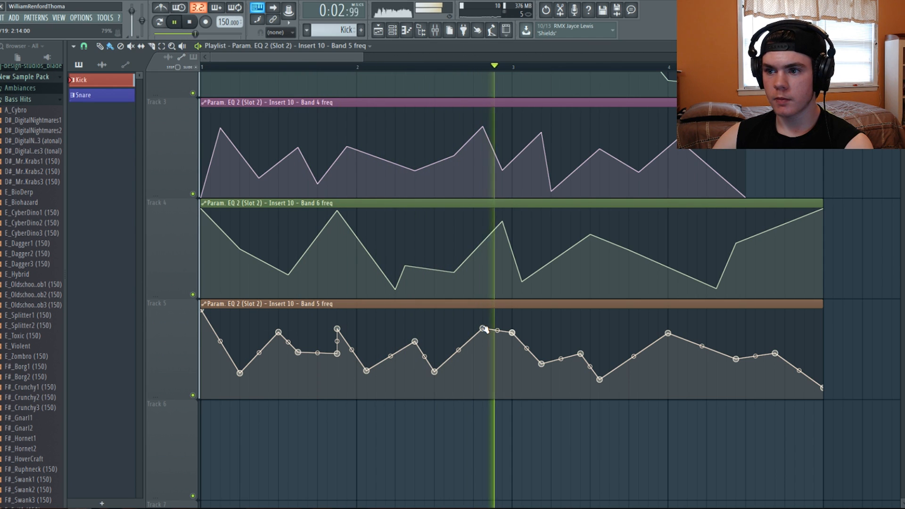
{"action": "key", "text": "space"}
{"action": "key", "text": "space"}
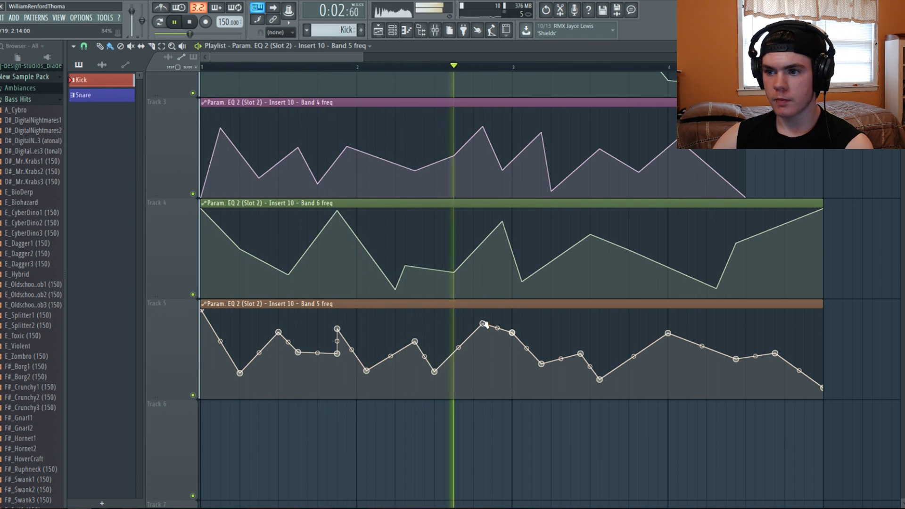
{"action": "key", "text": "space"}
{"action": "left_click_drag", "start_coordinate": [486, 325], "coordinate": [487, 308]}
{"action": "key", "text": "space"}
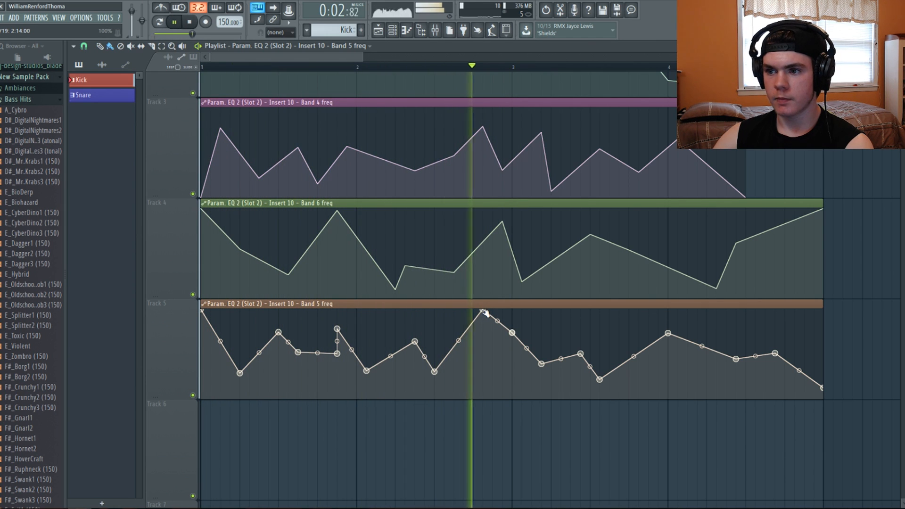
{"action": "key", "text": "space"}
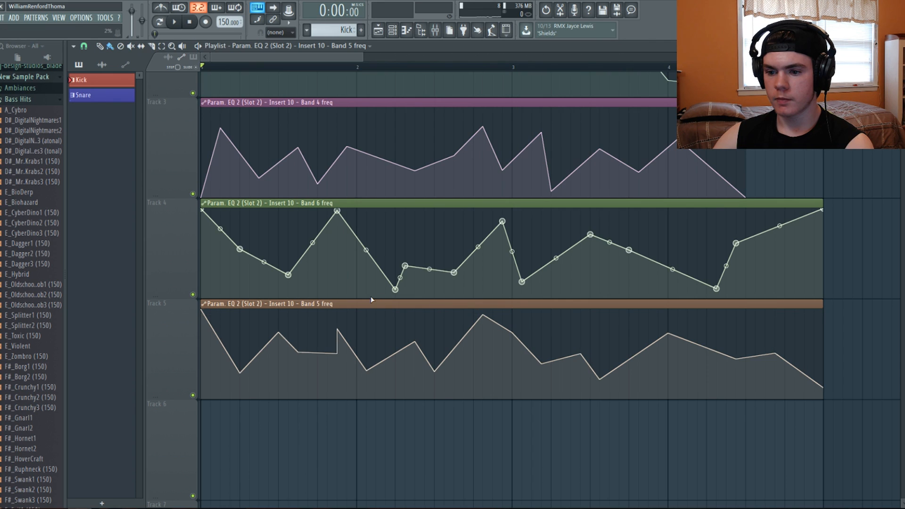
Step: Play the bass and briefly mute the band 5 automation track to compare the sound without it
{"action": "key", "text": "space"}
{"action": "left_click", "coordinate": [193, 396]}
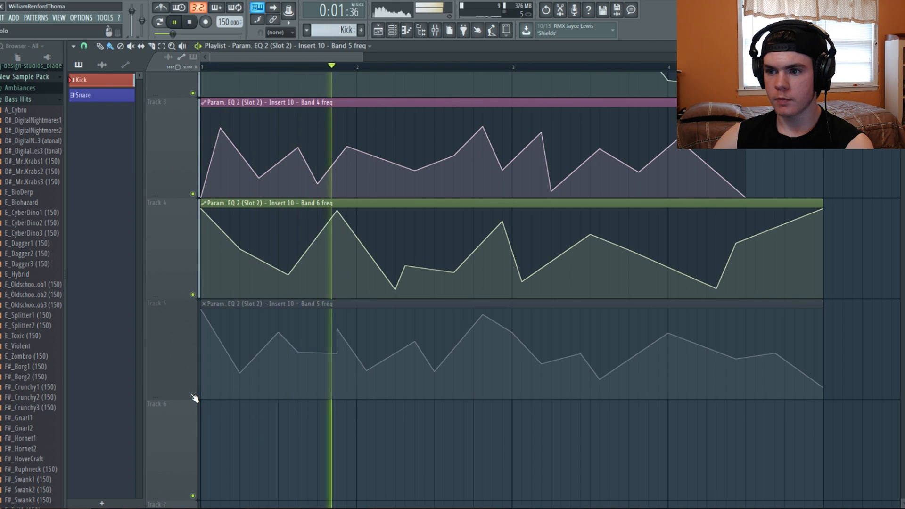
{"action": "left_click", "coordinate": [193, 395]}
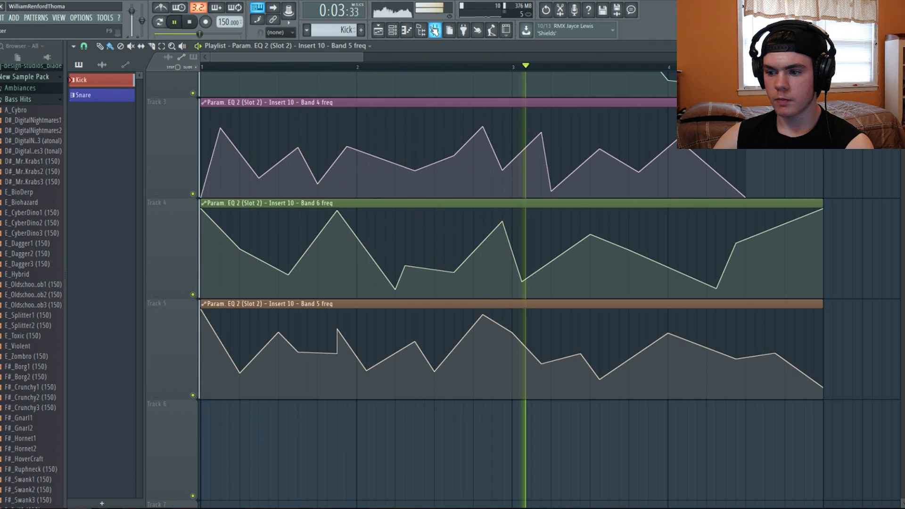
Step: Open both EQs on Insert 10 during playback and copy the slot 2 EQ's band 7 frequency value
{"action": "left_click", "coordinate": [435, 30]}
{"action": "left_click", "coordinate": [853, 244]}
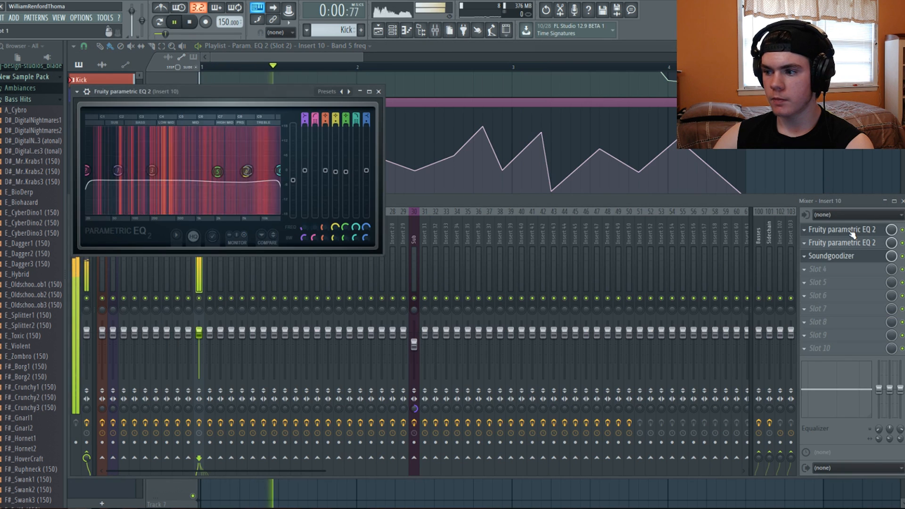
{"action": "left_click", "coordinate": [853, 245]}
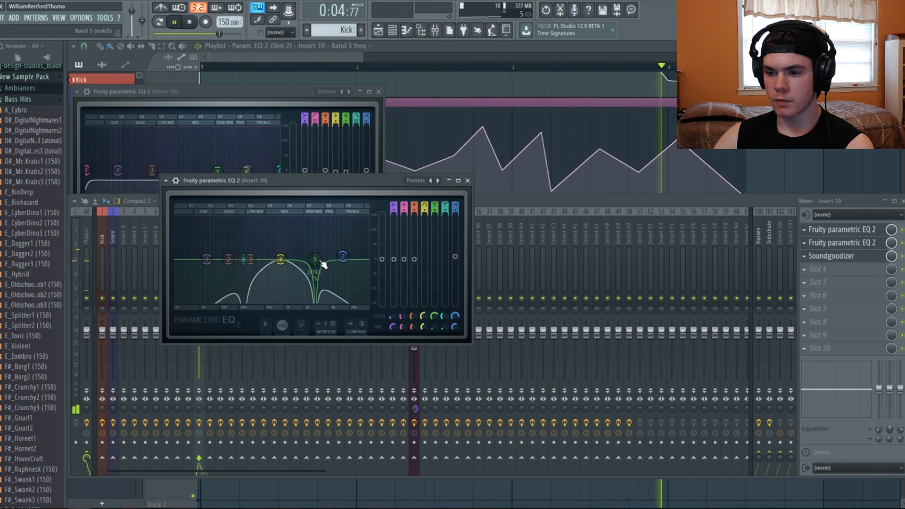
{"action": "key", "text": "space"}
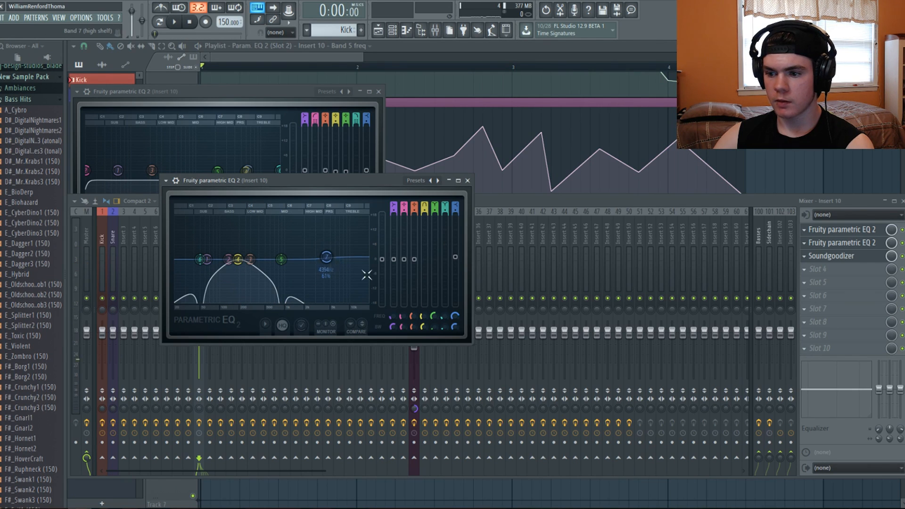
{"action": "right_click", "coordinate": [456, 316]}
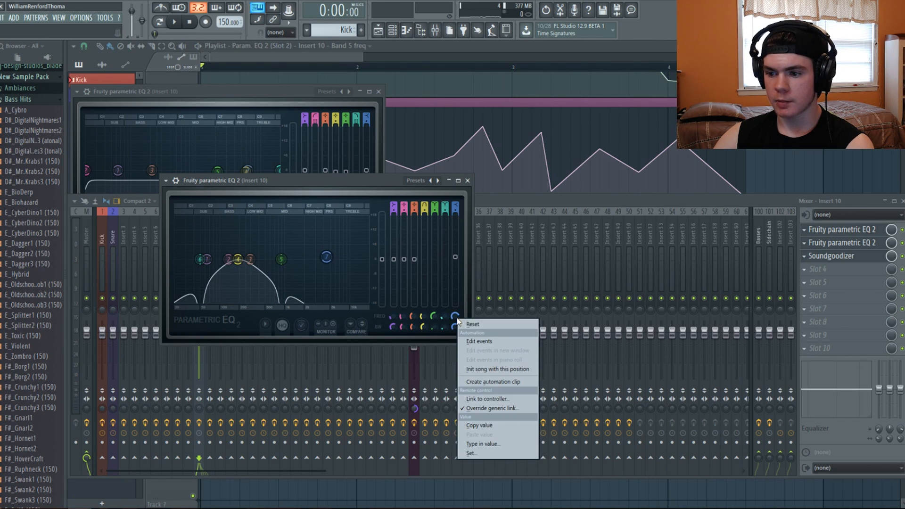
{"action": "left_click", "coordinate": [493, 426]}
{"action": "left_click", "coordinate": [468, 181]}
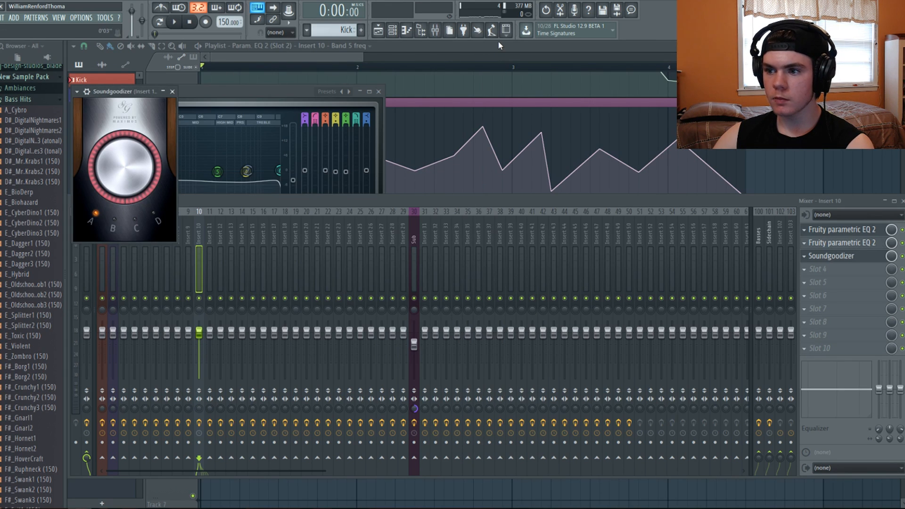
{"action": "key", "text": "F12"}
Step: Paste the copied value (78%) into the band 5 automation point just before bar 3 and audition the result
{"action": "key", "text": "space"}
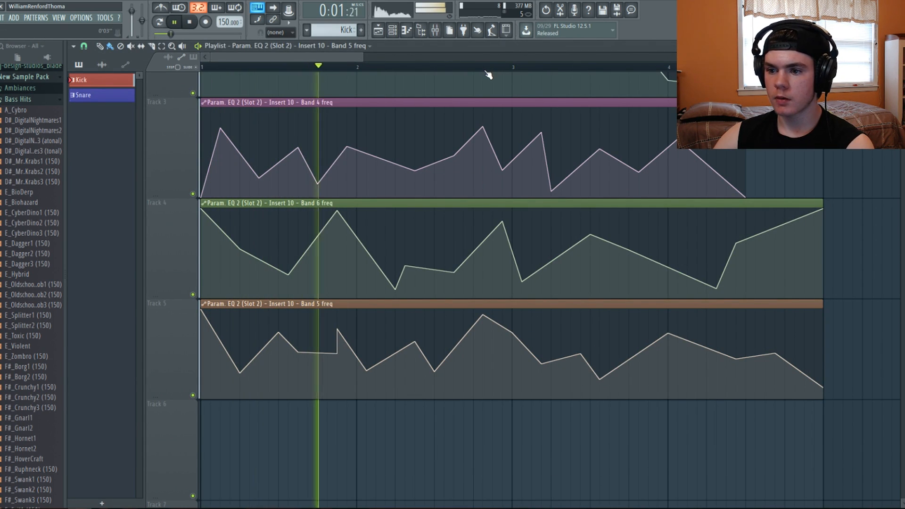
{"action": "key", "text": "space"}
{"action": "right_click", "coordinate": [483, 314]}
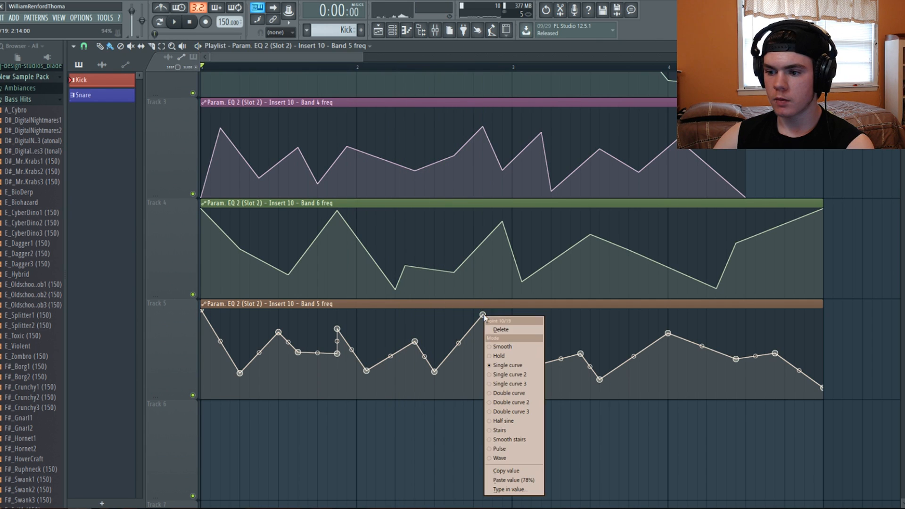
{"action": "left_click", "coordinate": [499, 480]}
{"action": "key", "text": "space"}
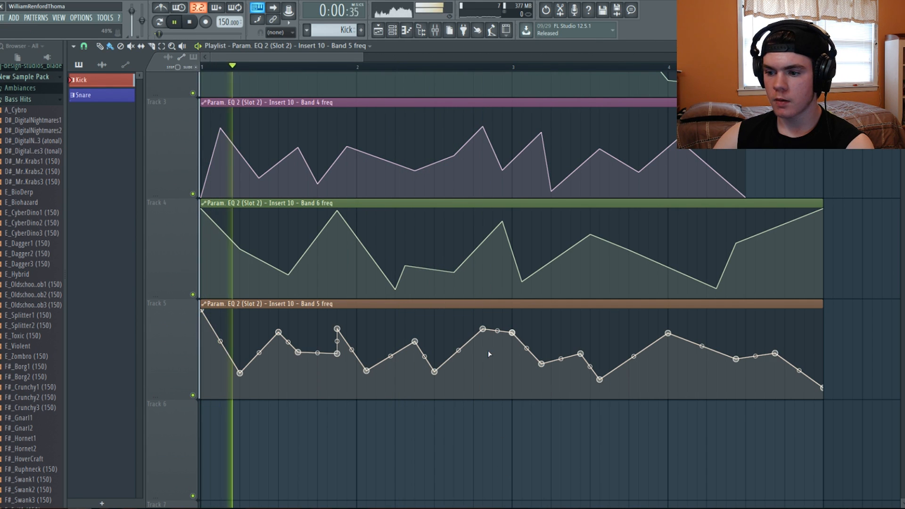
{"action": "key", "text": "space"}
Step: Reopen Soundgoodizer in slot 3 of Insert 10 and check its settings while auditioning the bass
{"action": "left_click", "coordinate": [448, 31]}
{"action": "key", "text": "space"}
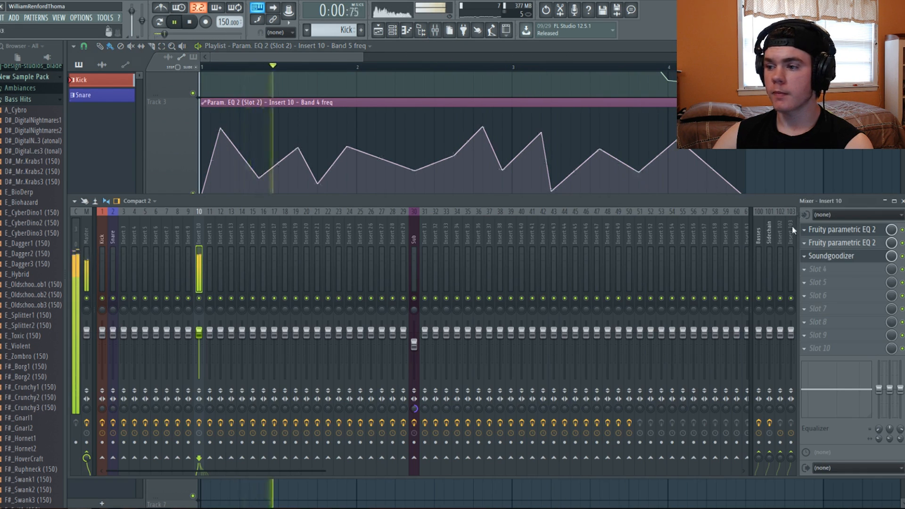
{"action": "left_click", "coordinate": [833, 255]}
{"action": "left_click", "coordinate": [833, 255]}
{"action": "left_click", "coordinate": [833, 256]}
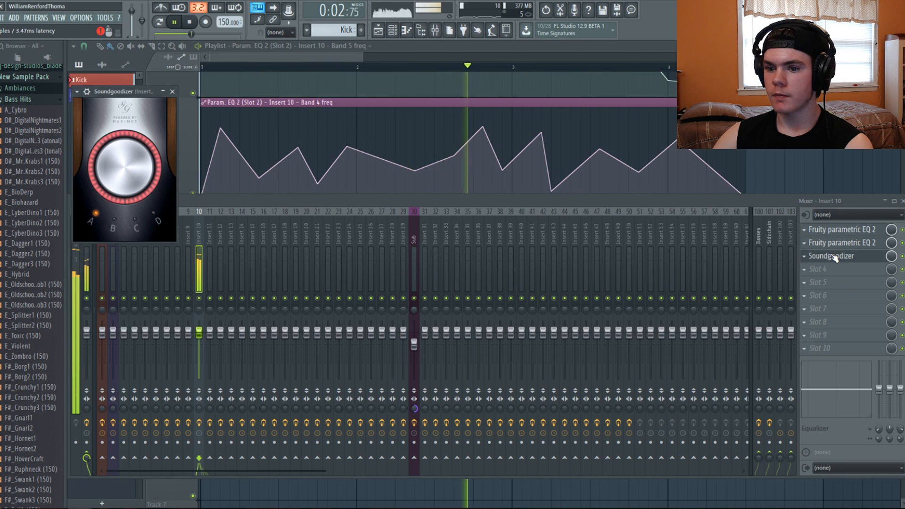
{"action": "key", "text": "space"}
{"action": "left_click", "coordinate": [834, 256]}
{"action": "left_click", "coordinate": [834, 256]}
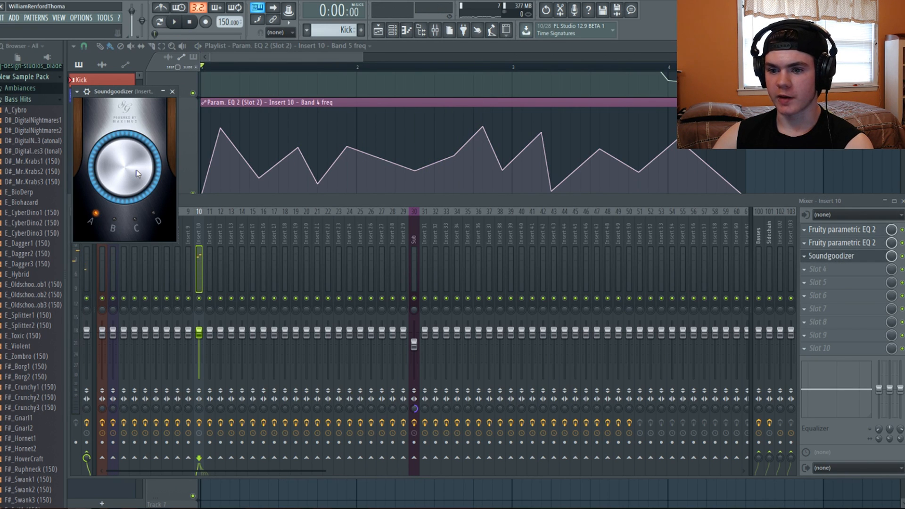
{"action": "key", "text": "space"}
{"action": "left_click", "coordinate": [841, 258]}
Step: Load Fruity Parametric EQ 2 into slot 4 of Insert 10 and slightly cut bands 1 and 2 during playback
{"action": "left_click", "coordinate": [825, 270]}
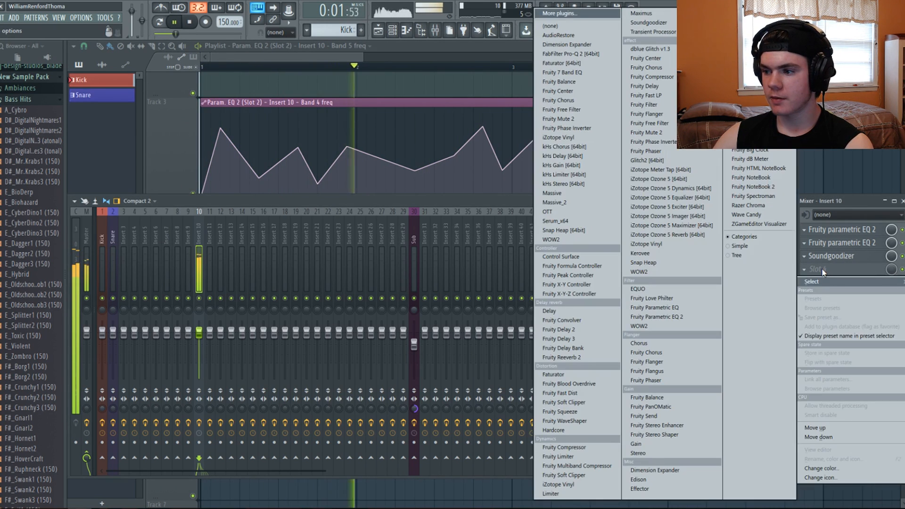
{"action": "left_click", "coordinate": [679, 317]}
{"action": "mouse_move", "coordinate": [129, 184]}
{"action": "left_mouse_down"}
{"action": "mouse_move", "coordinate": [160, 197]}
{"action": "mouse_move", "coordinate": [136, 194]}
{"action": "left_mouse_up"}
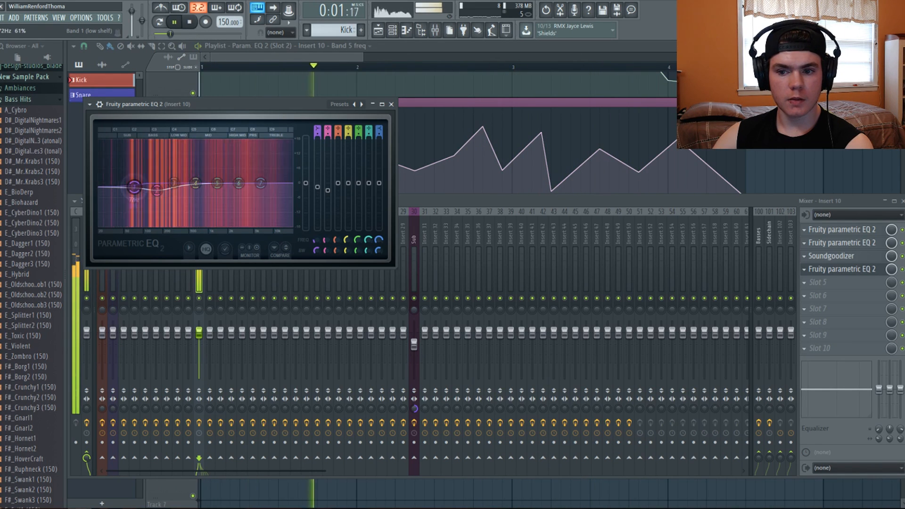
{"action": "key", "text": "space"}
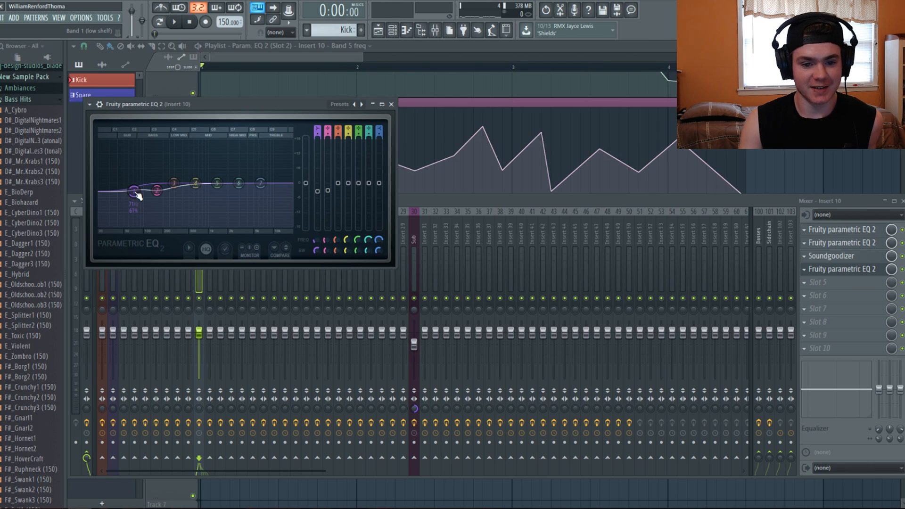
Step: Slightly cut band 3 in the low mids and shift band 2 a little lower in frequency and level
{"action": "left_click", "coordinate": [176, 22]}
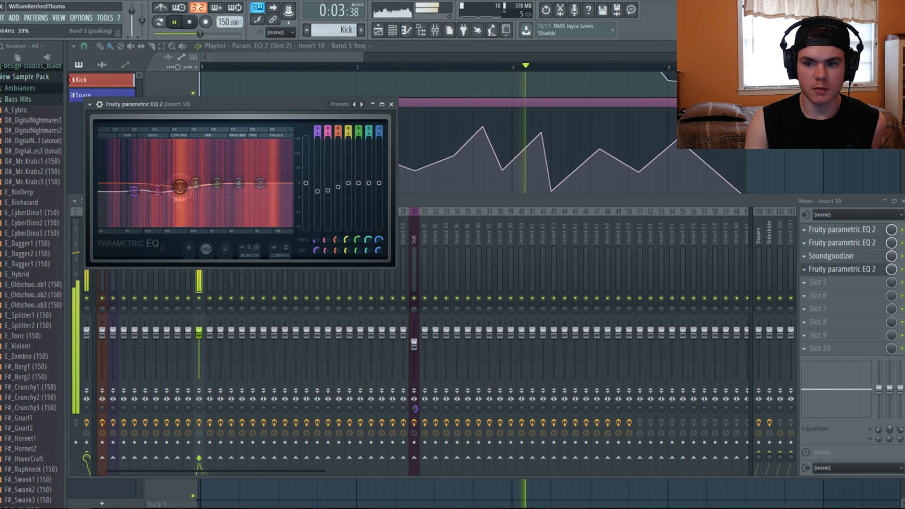
{"action": "left_click_drag", "start_coordinate": [174, 183], "coordinate": [180, 186]}
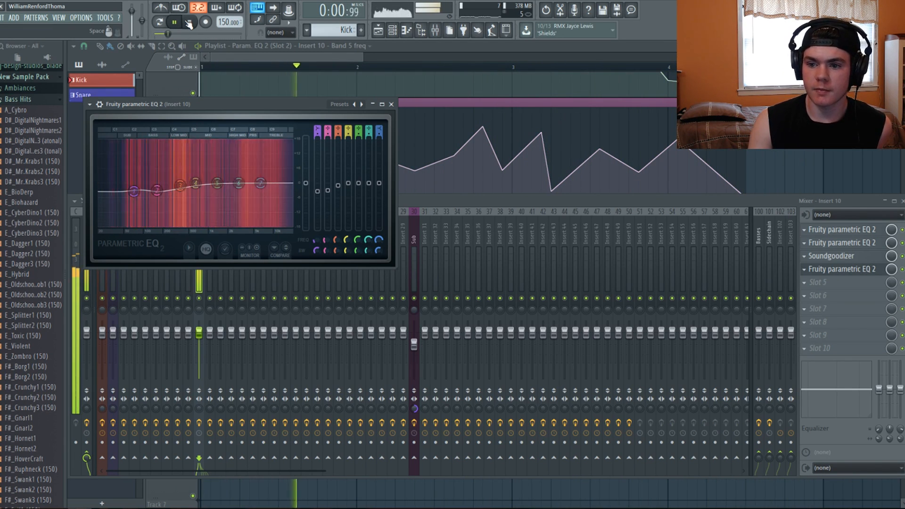
{"action": "left_click_drag", "start_coordinate": [157, 191], "coordinate": [154, 192]}
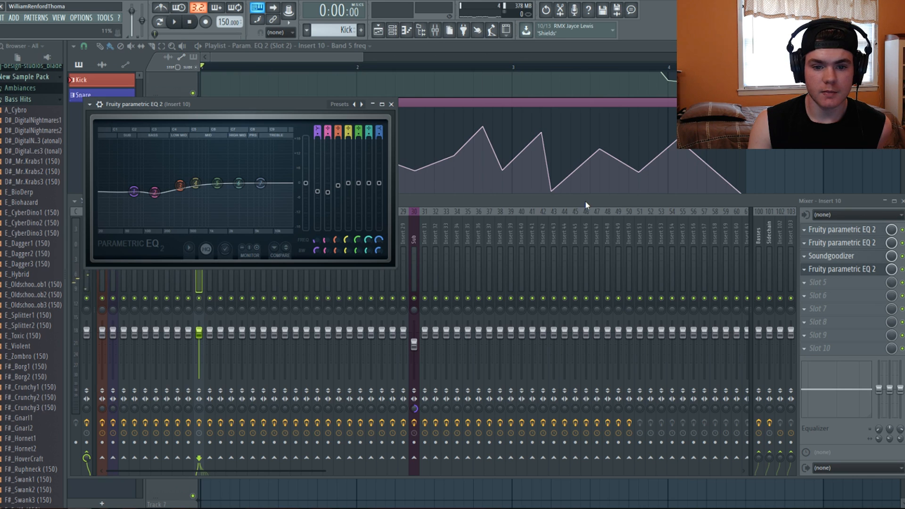
Step: Reopen the slot 4 EQ and slightly cut band 6 while the bass plays
{"action": "left_click", "coordinate": [829, 273]}
{"action": "left_click", "coordinate": [814, 282]}
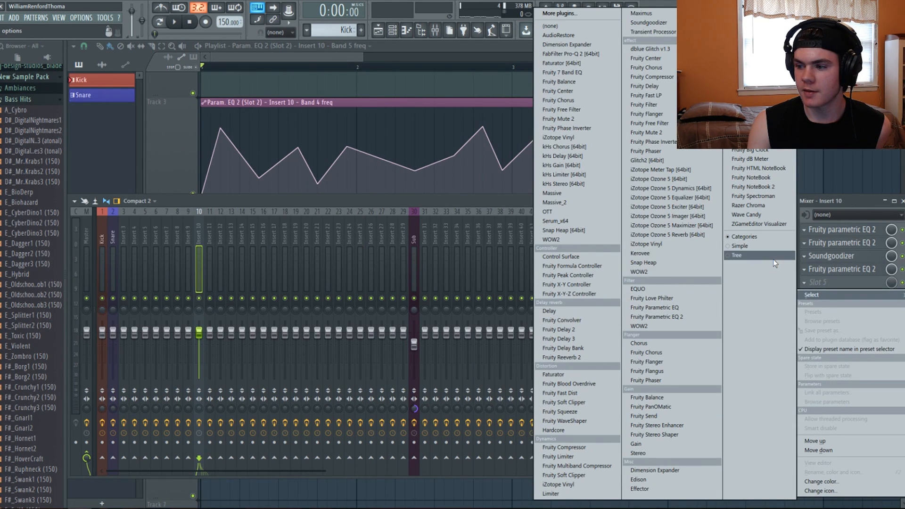
{"action": "left_click", "coordinate": [825, 262]}
{"action": "left_click", "coordinate": [837, 269]}
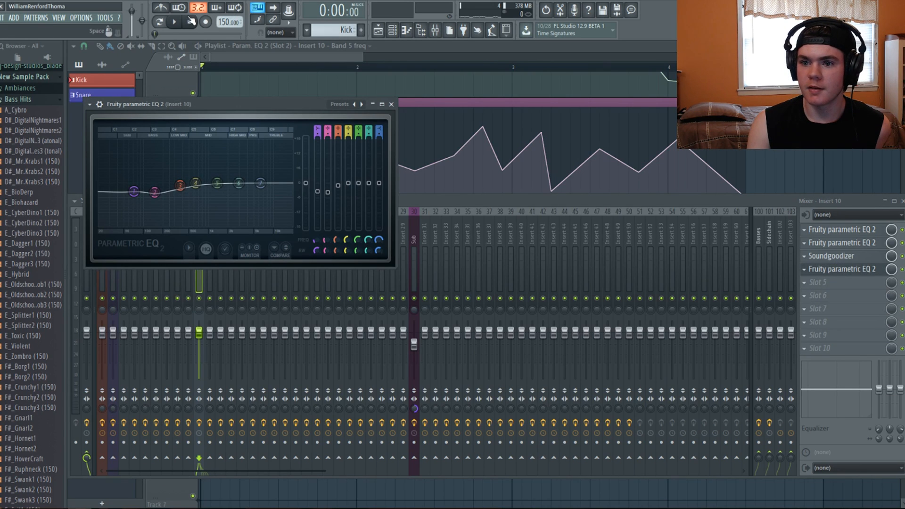
{"action": "key", "text": "space"}
{"action": "mouse_move", "coordinate": [239, 183]}
{"action": "left_mouse_down"}
{"action": "mouse_move", "coordinate": [241, 198]}
{"action": "mouse_move", "coordinate": [242, 190]}
{"action": "left_mouse_up"}
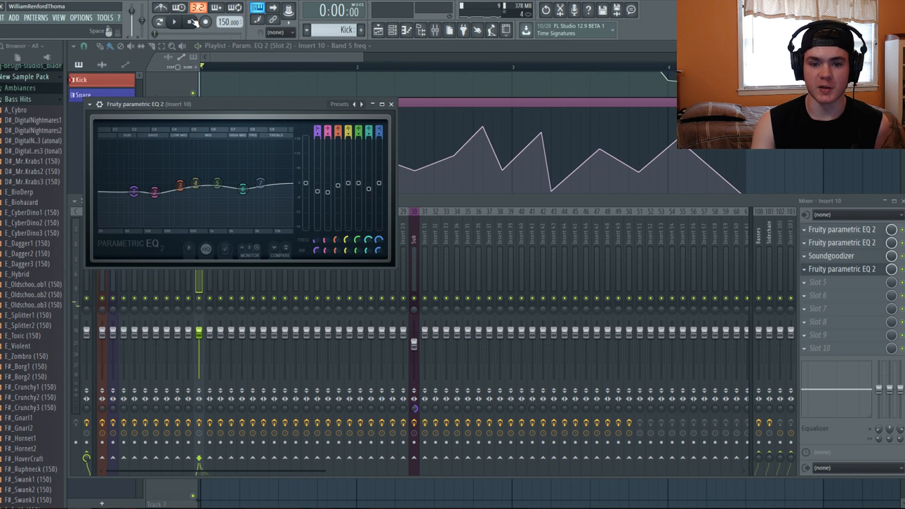
Step: Load Patcher into slot 5 of Insert 10 with the PHATRACK1 preset and play the bass through it
{"action": "left_click", "coordinate": [825, 270]}
{"action": "left_click", "coordinate": [820, 283]}
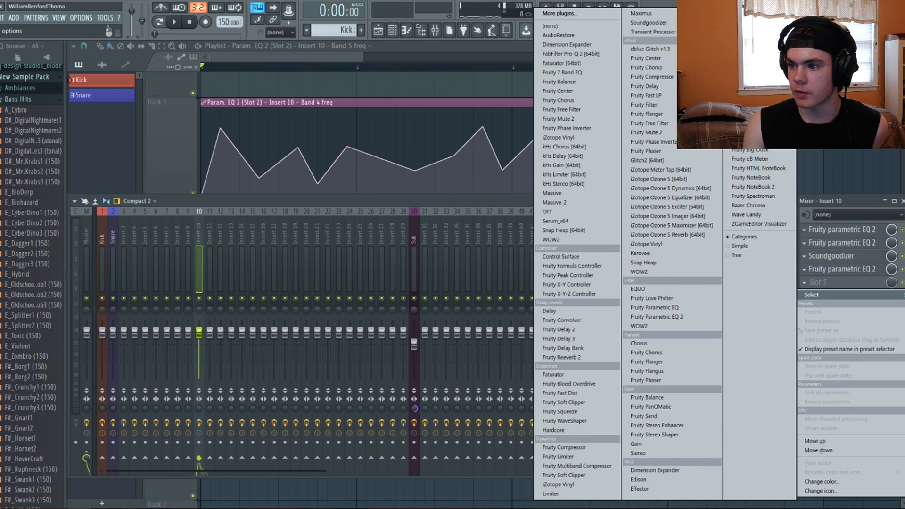
{"action": "left_click", "coordinate": [742, 78]}
{"action": "left_click", "coordinate": [103, 117]}
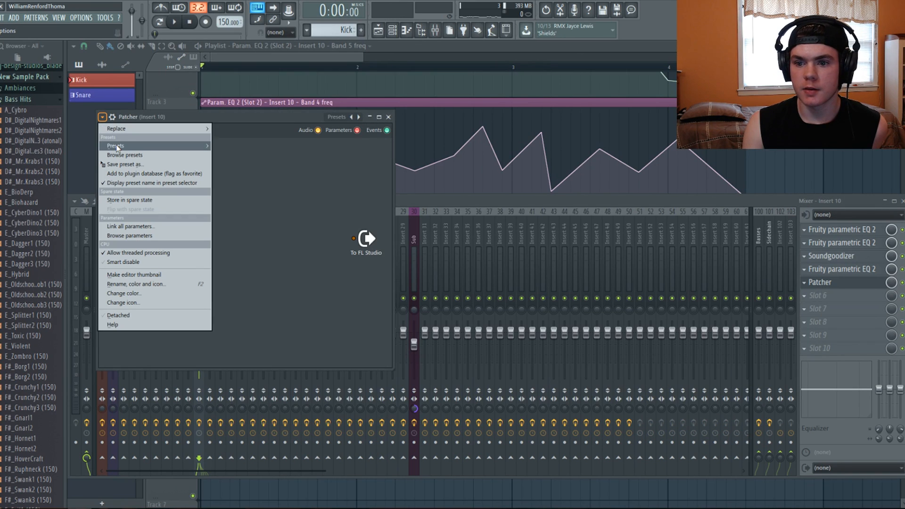
{"action": "mouse_move", "coordinate": [141, 146]}
{"action": "left_click", "coordinate": [254, 25]}
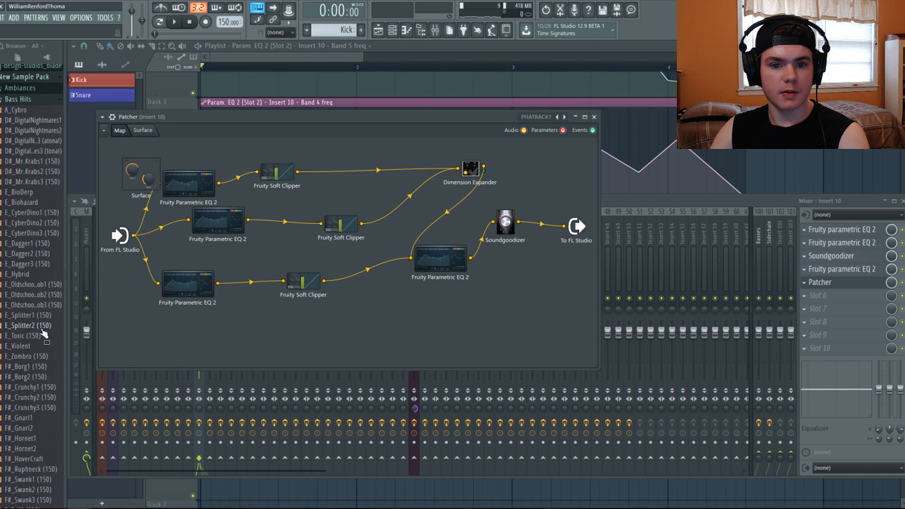
{"action": "left_click", "coordinate": [176, 23]}
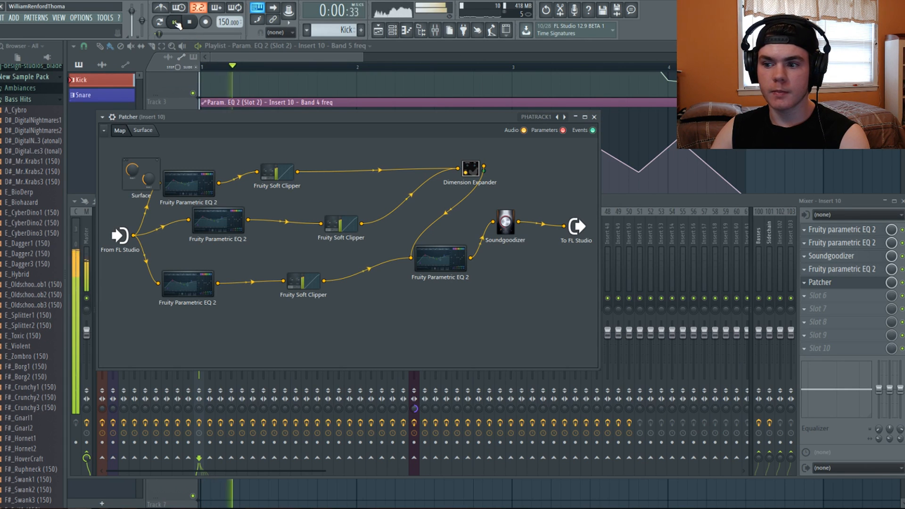
Step: Inspect the Soundgoodizer inside the Patcher chain during playback, close it and restart playback
{"action": "left_click", "coordinate": [503, 224]}
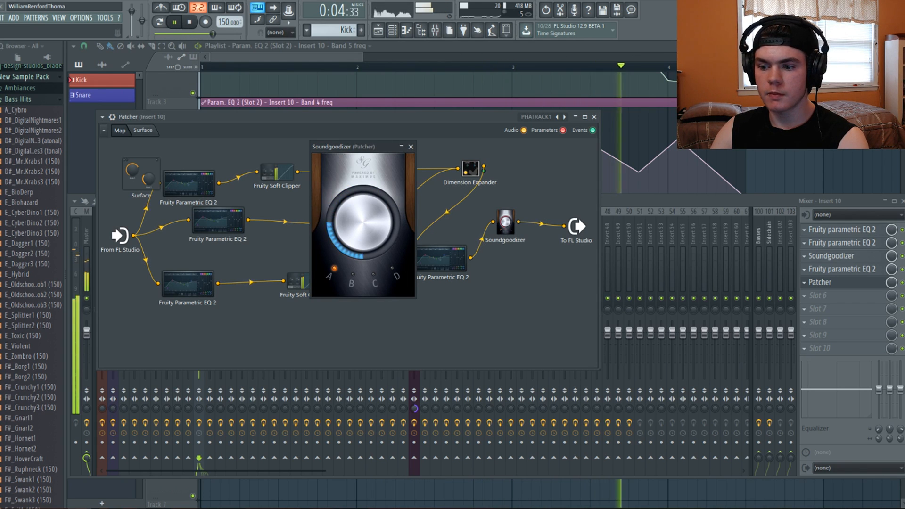
{"action": "left_click", "coordinate": [411, 147]}
{"action": "key", "text": "space"}
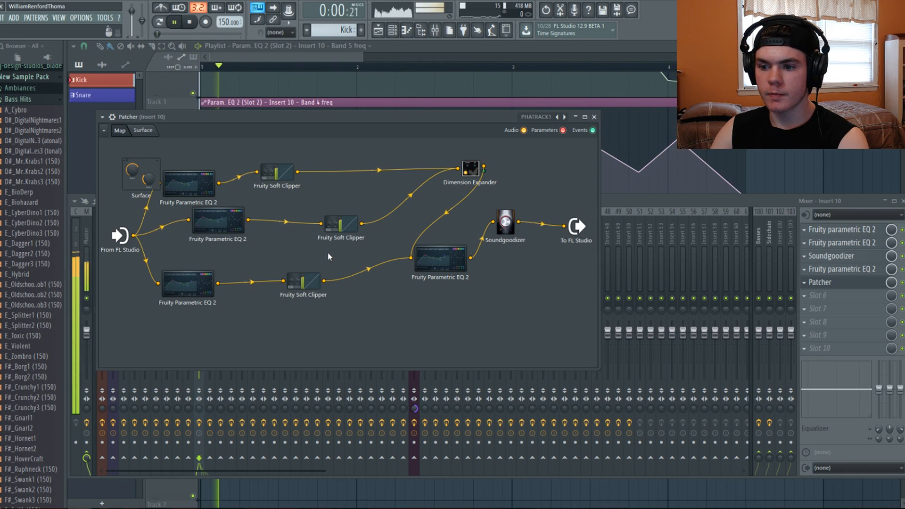
Step: Sweep band 2 of the final Parametric EQ 2 in Patcher during playback, leave it slightly cut in the bass and close the EQ
{"action": "left_click", "coordinate": [445, 274]}
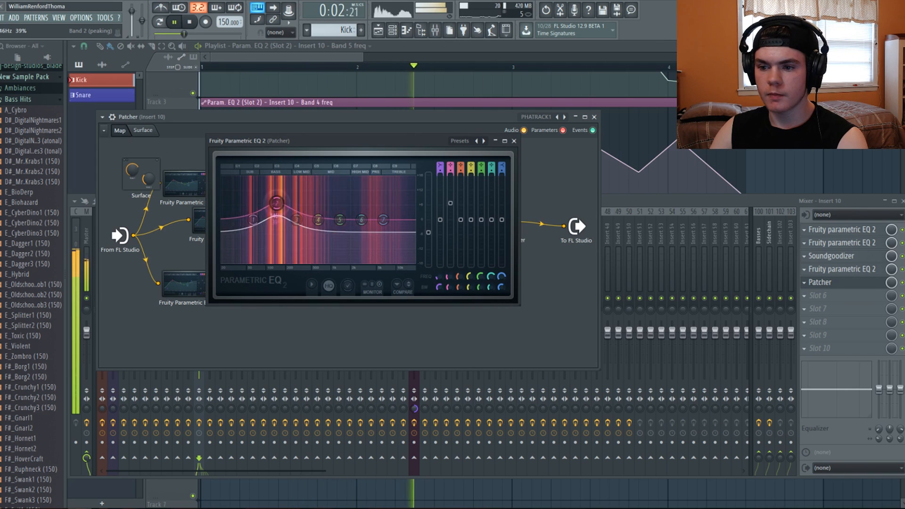
{"action": "left_click_drag", "start_coordinate": [279, 236], "coordinate": [279, 221]}
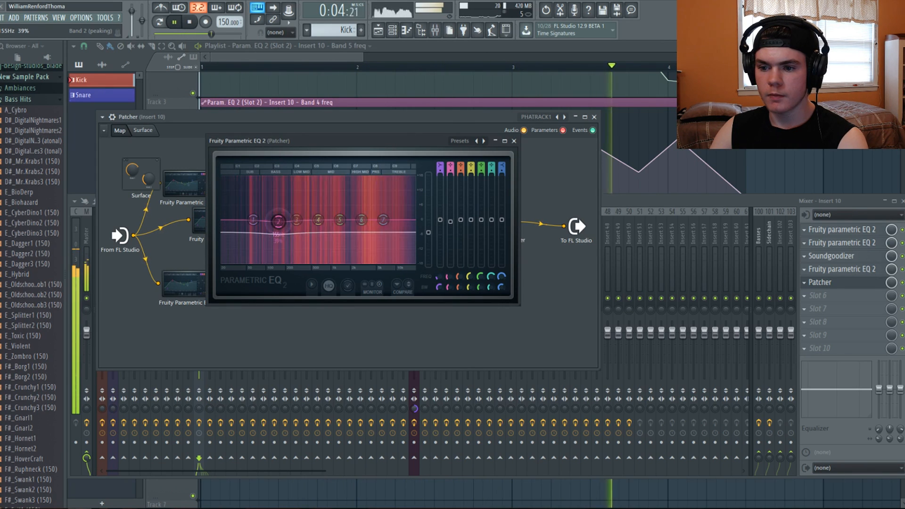
{"action": "key", "text": "space"}
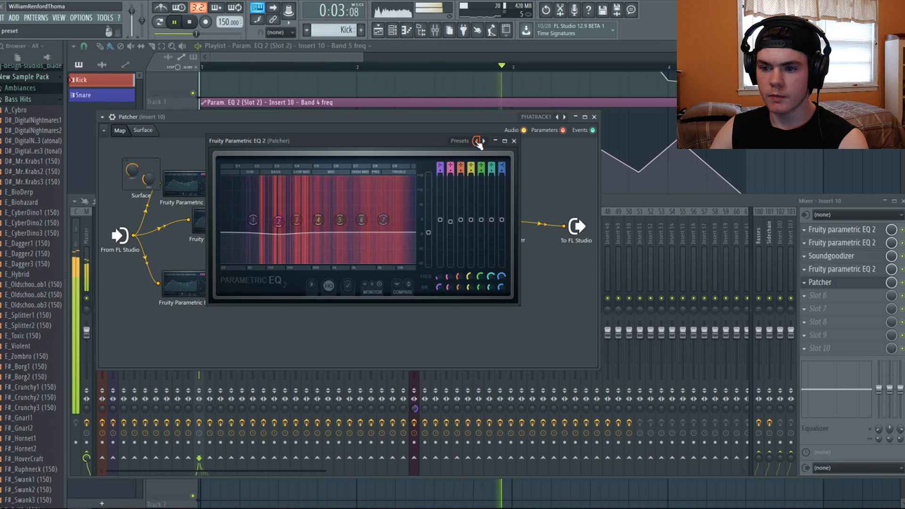
{"action": "key", "text": "space"}
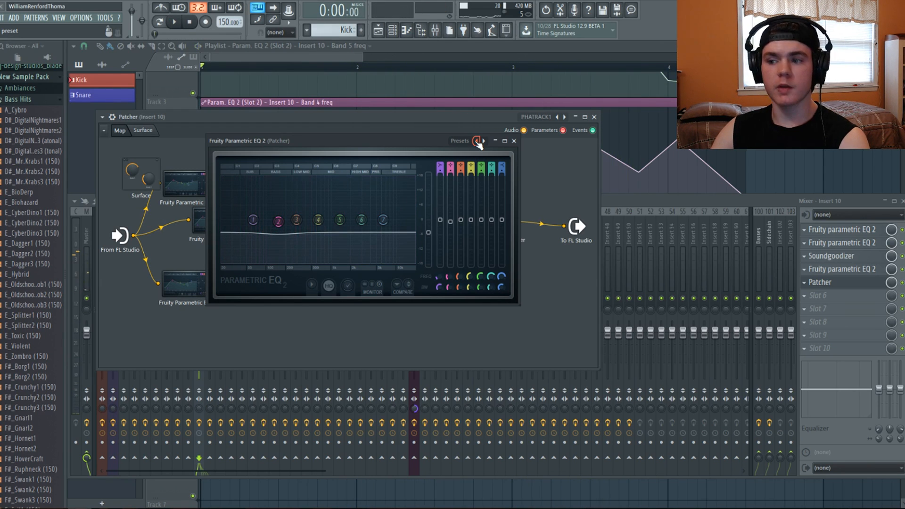
{"action": "left_click", "coordinate": [516, 141]}
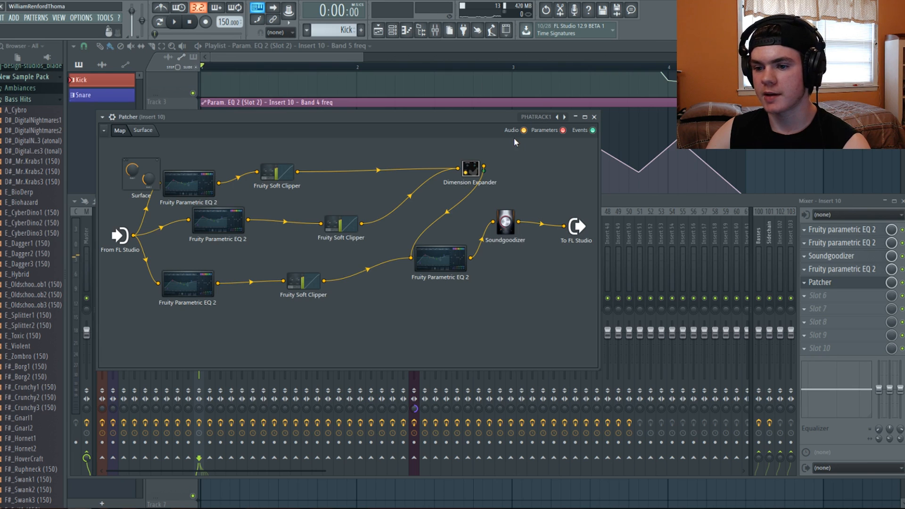
Step: Examine the mid-band and low-band Parametric EQ 2 modules in the Patcher map
{"action": "double_click", "coordinate": [218, 220]}
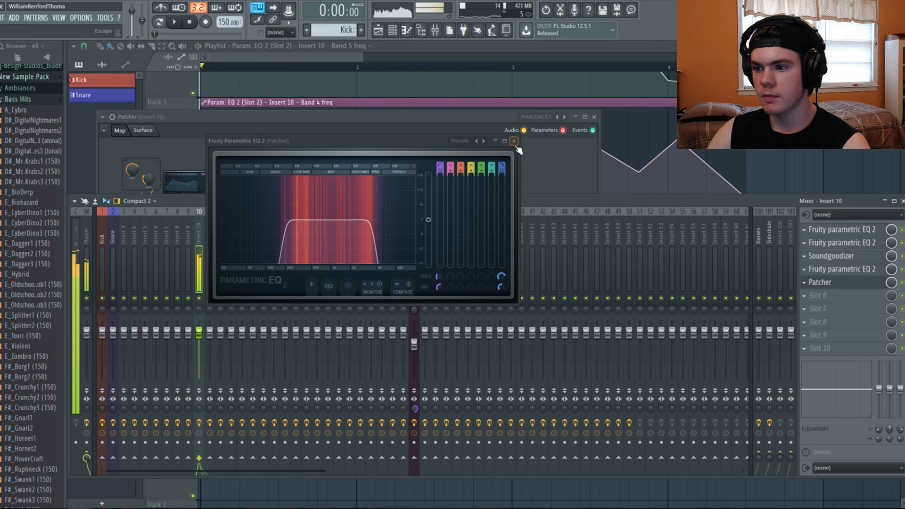
{"action": "left_click", "coordinate": [515, 141]}
{"action": "key", "text": "space"}
{"action": "left_click", "coordinate": [484, 117]}
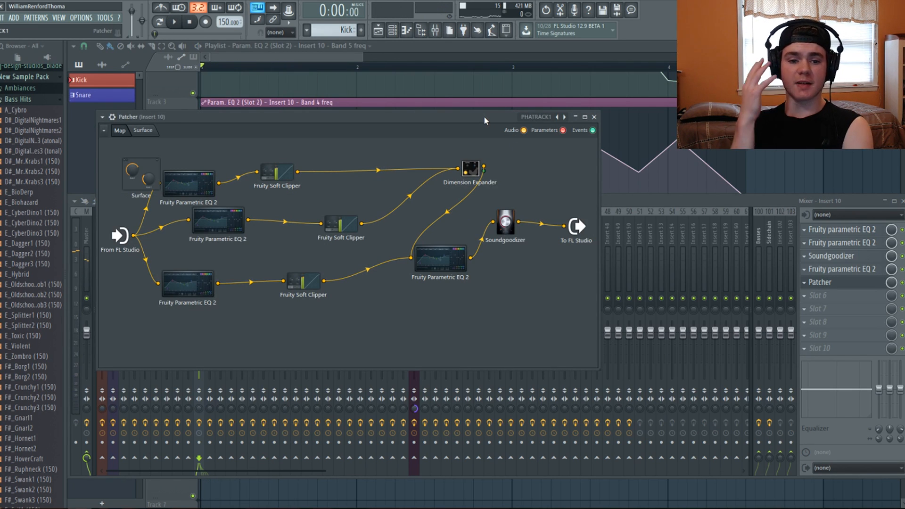
{"action": "double_click", "coordinate": [175, 289]}
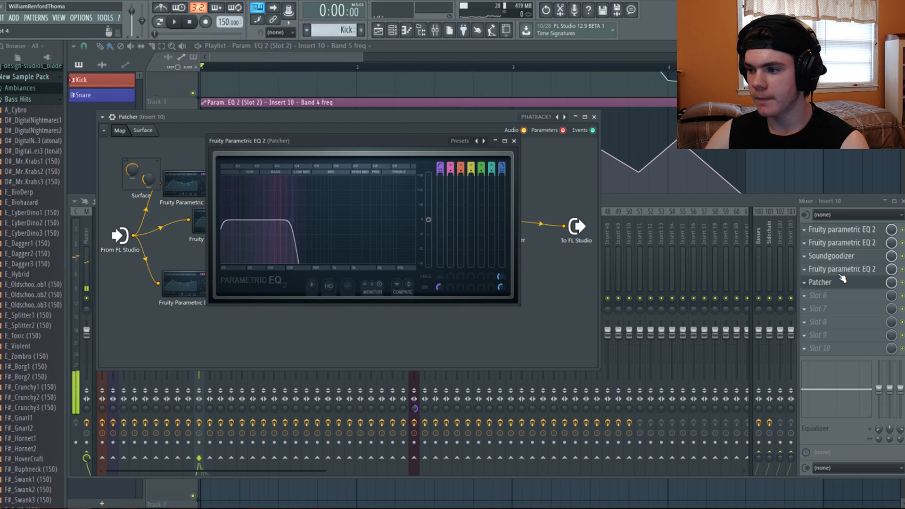
Step: Load Fruity Parametric EQ 2 into slot 6 of Insert 10 and close the Patcher windows
{"action": "left_click", "coordinate": [838, 284]}
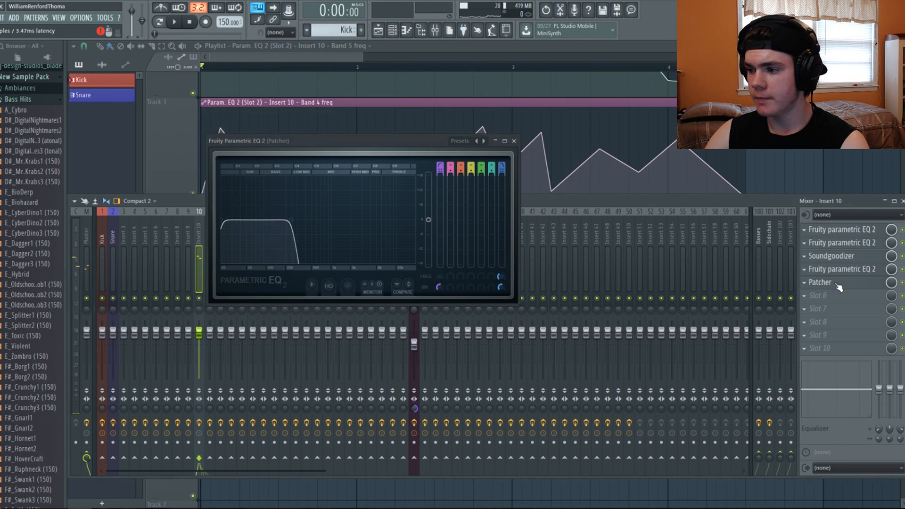
{"action": "left_click", "coordinate": [827, 296]}
{"action": "left_click", "coordinate": [631, 325]}
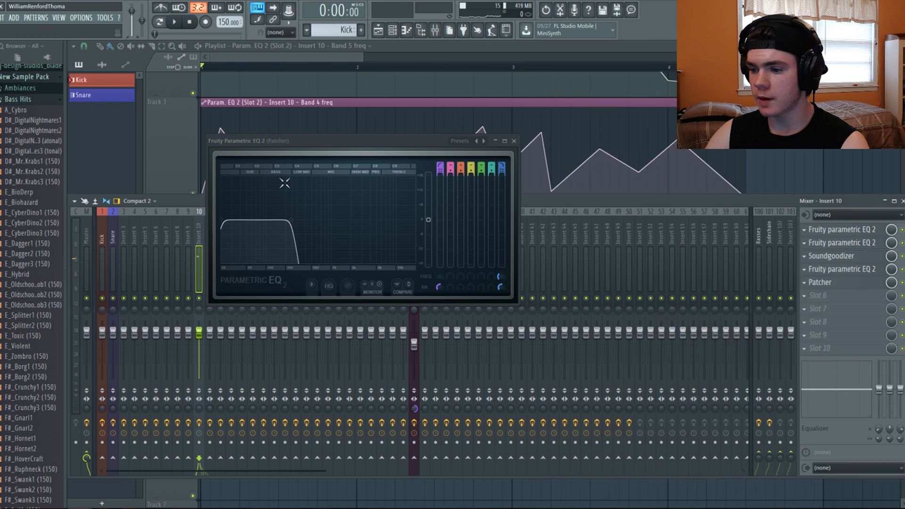
{"action": "left_click", "coordinate": [514, 141]}
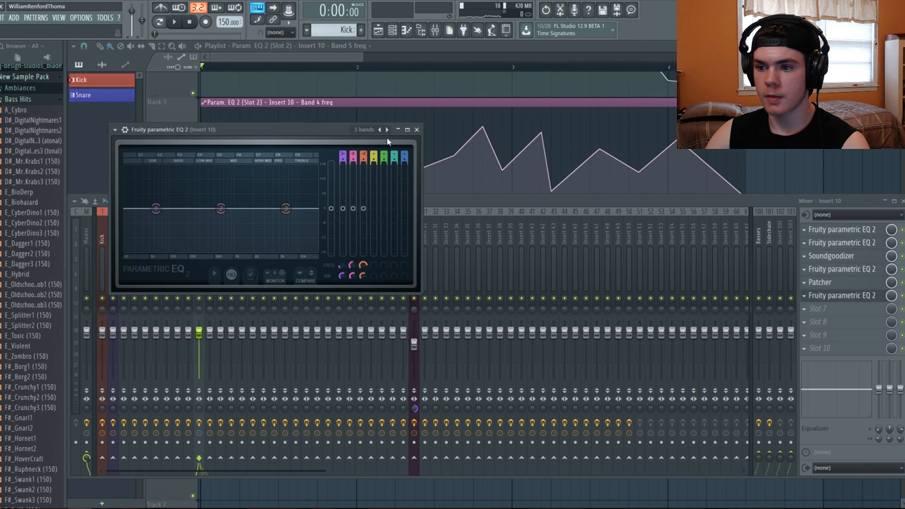
Step: Switch the slot 6 EQ to the 20Hz - 18kHz cut preset, sweep its high pass into the bass and back, and replay the bass
{"action": "key", "text": "space"}
{"action": "left_click_drag", "start_coordinate": [126, 206], "coordinate": [171, 208]}
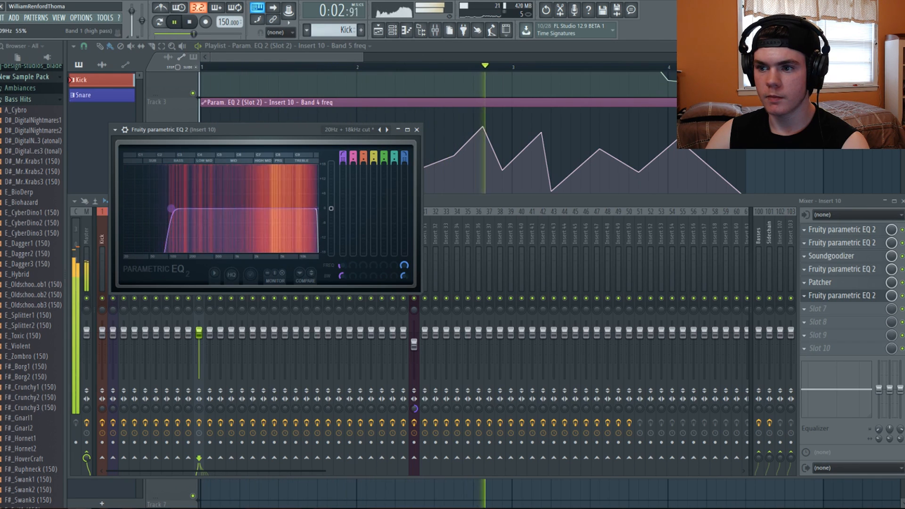
{"action": "key", "text": "space"}
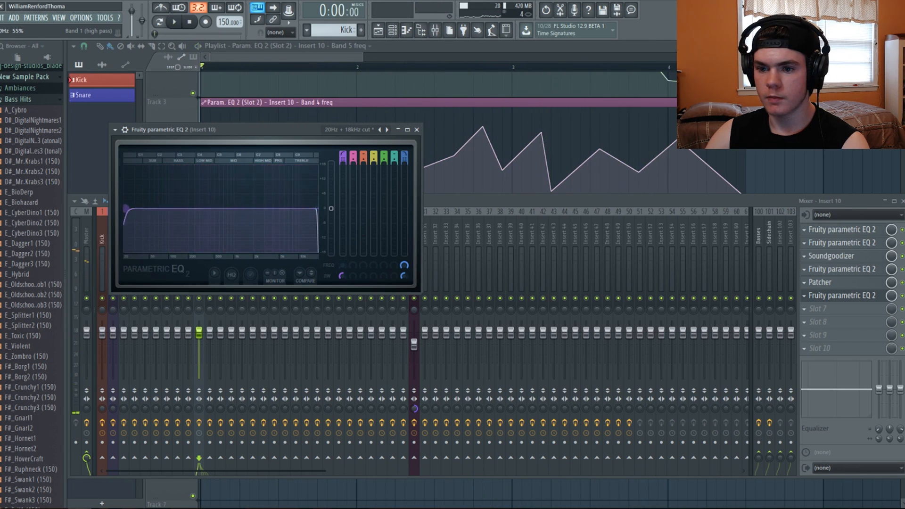
{"action": "left_click_drag", "start_coordinate": [171, 208], "coordinate": [125, 210]}
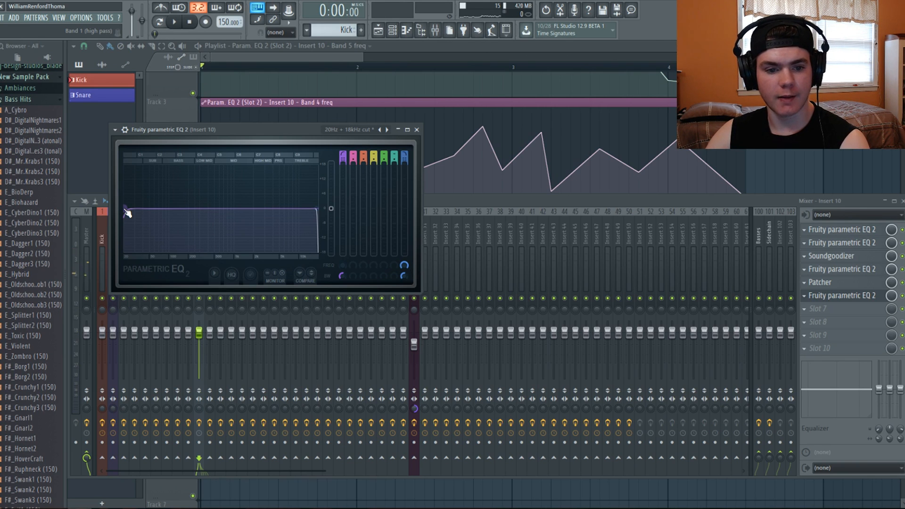
{"action": "key", "text": "space"}
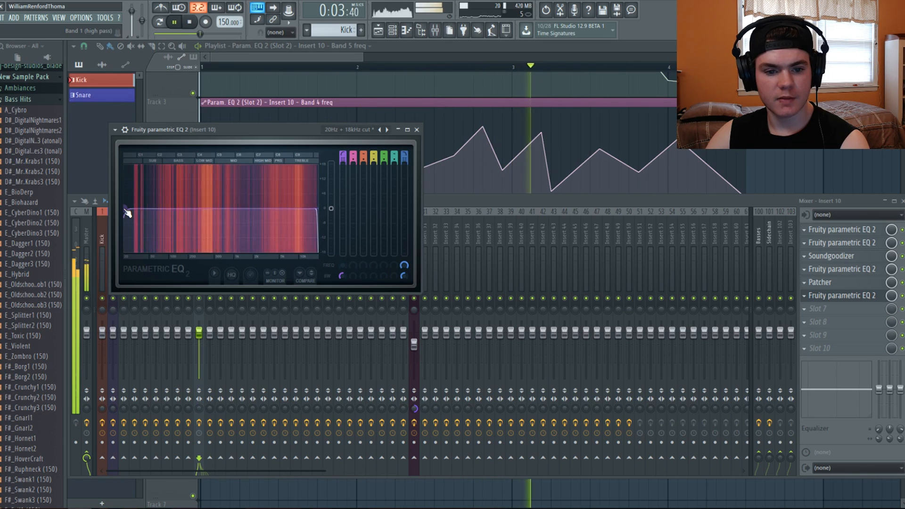
{"action": "key", "text": "space"}
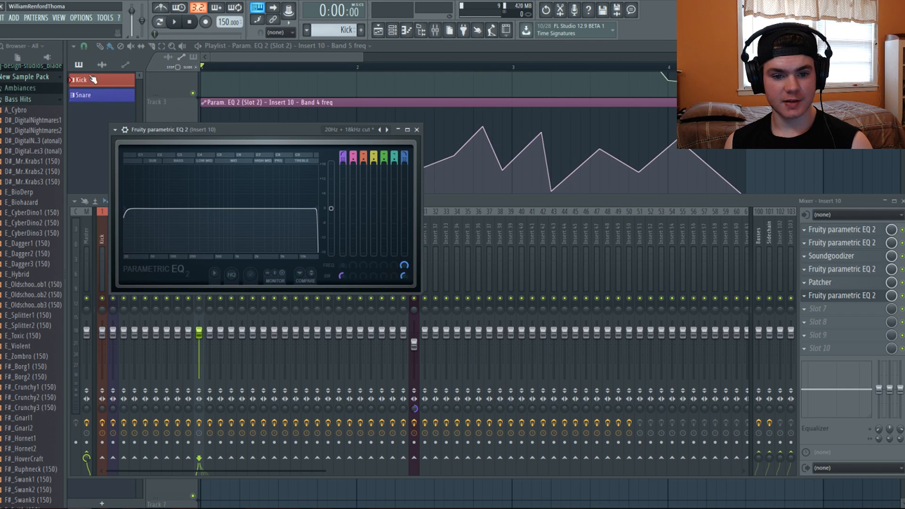
Step: Close the slot 6 EQ and compare the playing bass with Patcher bypassed and enabled, opening the Patcher map
{"action": "left_click", "coordinate": [175, 22]}
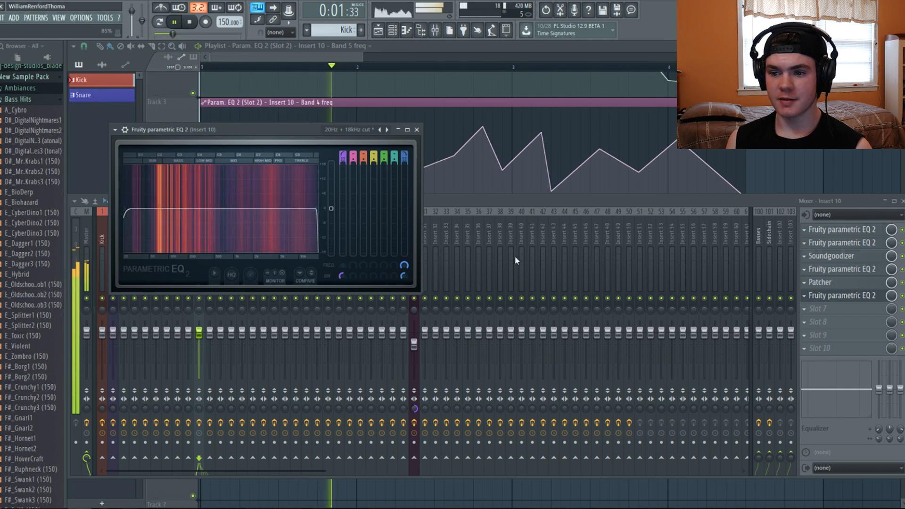
{"action": "left_click", "coordinate": [840, 295]}
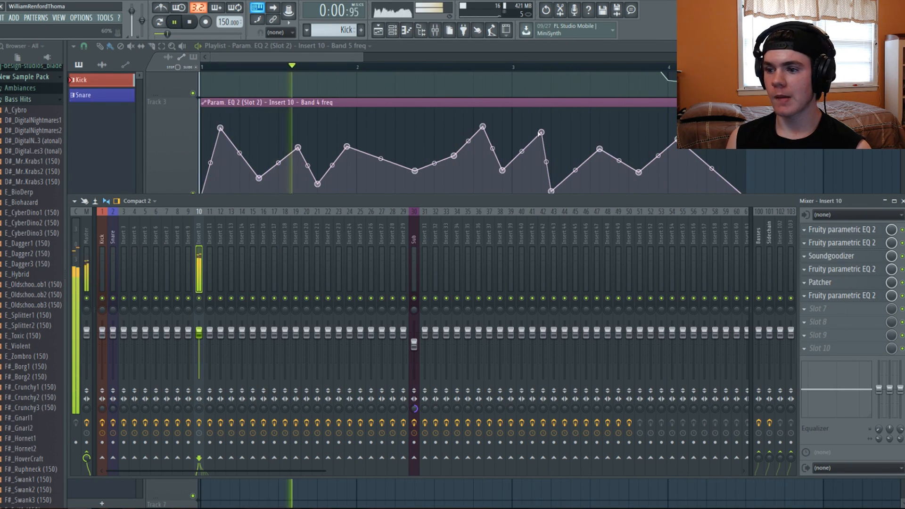
{"action": "left_click", "coordinate": [190, 22]}
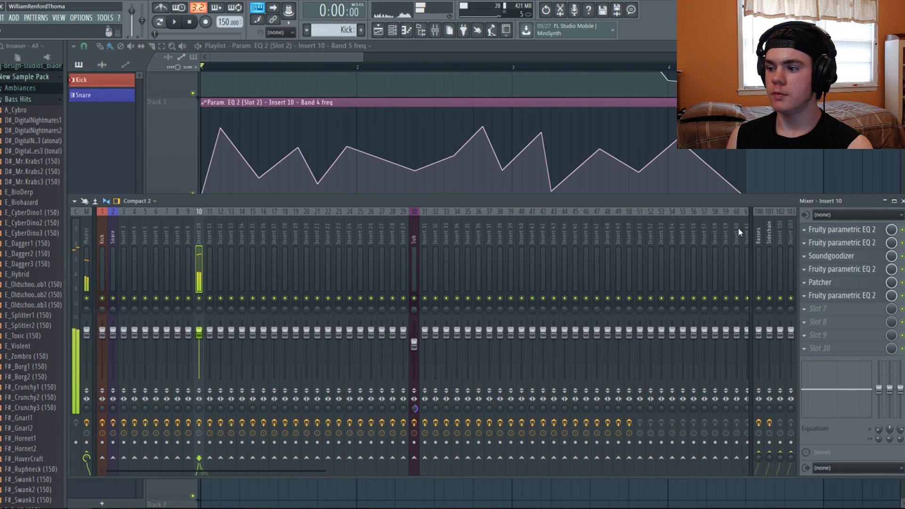
{"action": "key", "text": "space"}
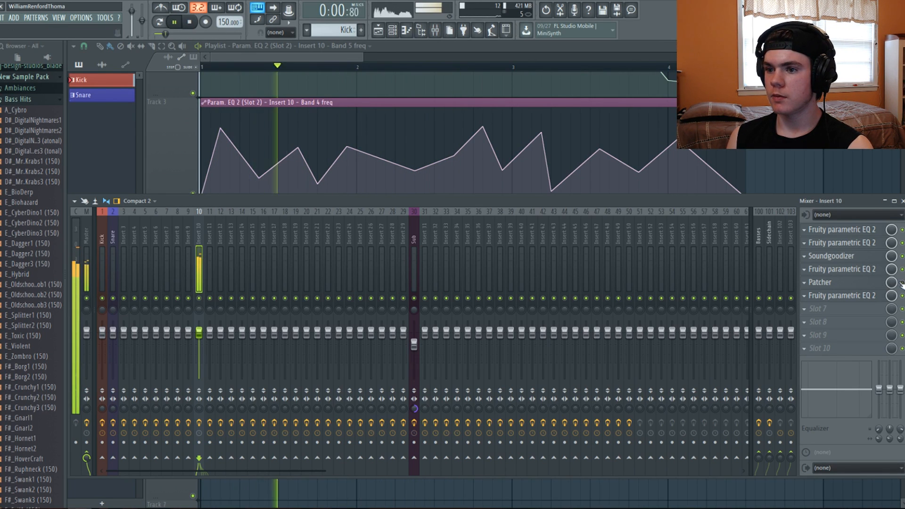
{"action": "left_click", "coordinate": [838, 283]}
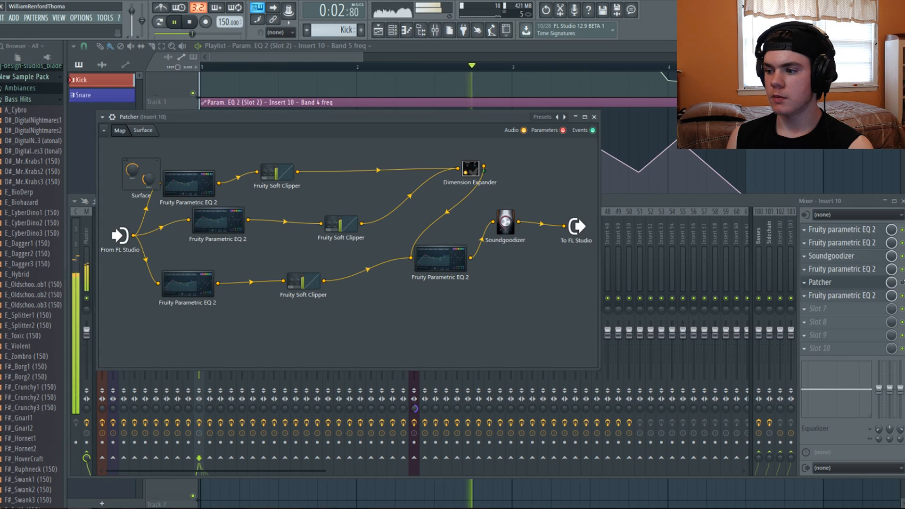
{"action": "left_click", "coordinate": [838, 283]}
Step: Open the high-band Parametric EQ 2 in Patcher and raise its high-pass cutoff slightly while playing the bass
{"action": "left_click", "coordinate": [423, 123]}
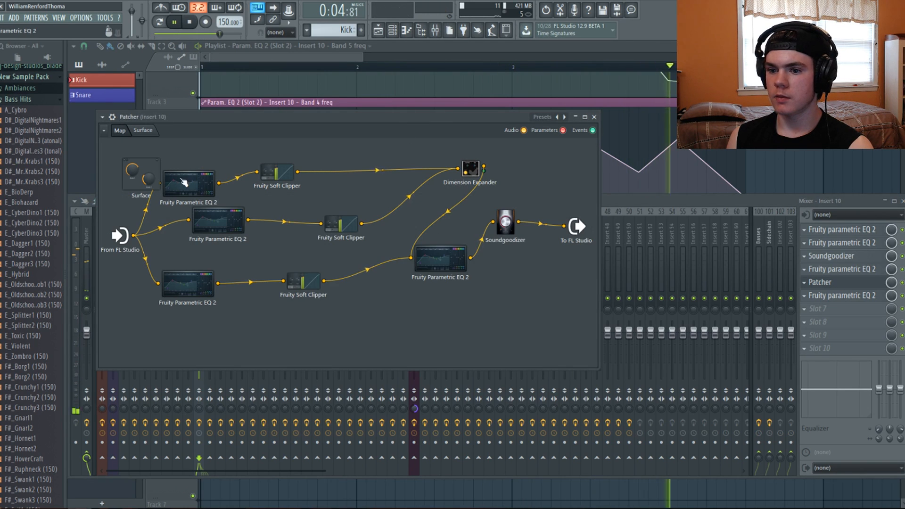
{"action": "double_click", "coordinate": [439, 258]}
{"action": "key", "text": "space"}
{"action": "key", "text": "space"}
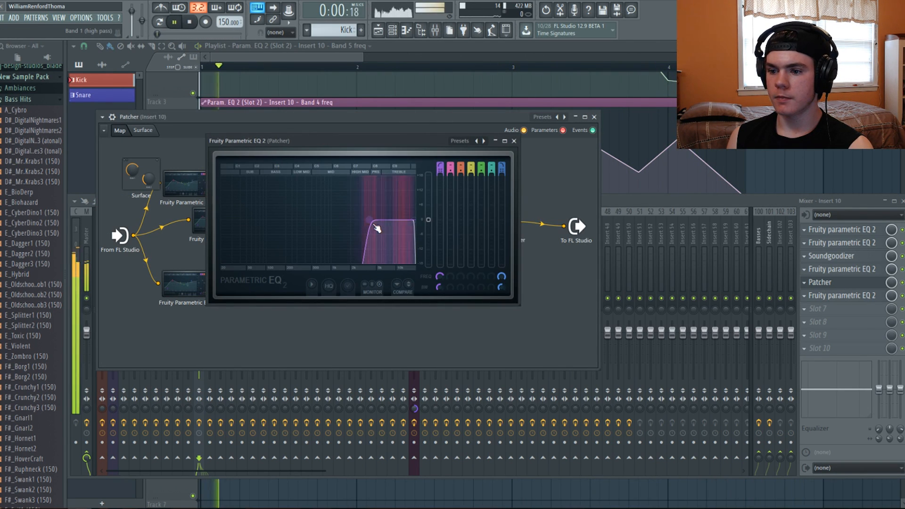
{"action": "mouse_move", "coordinate": [377, 228]}
{"action": "left_mouse_down"}
{"action": "mouse_move", "coordinate": [330, 220]}
{"action": "mouse_move", "coordinate": [374, 220]}
{"action": "left_mouse_up"}
{"action": "key", "text": "space"}
{"action": "key", "text": "space"}
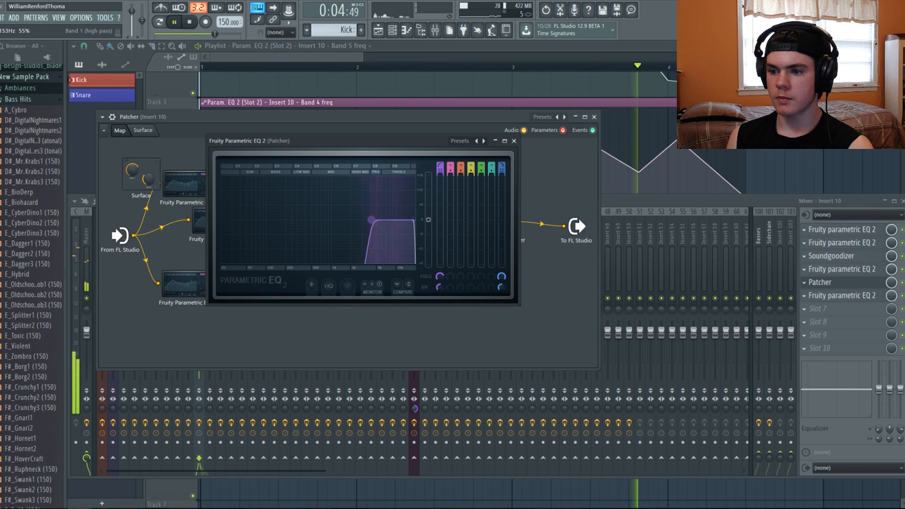
{"action": "key", "text": "space"}
Step: Replace Patcher in slot 5 of Insert 10 with Vocodex and play the bass through it
{"action": "left_click", "coordinate": [879, 283]}
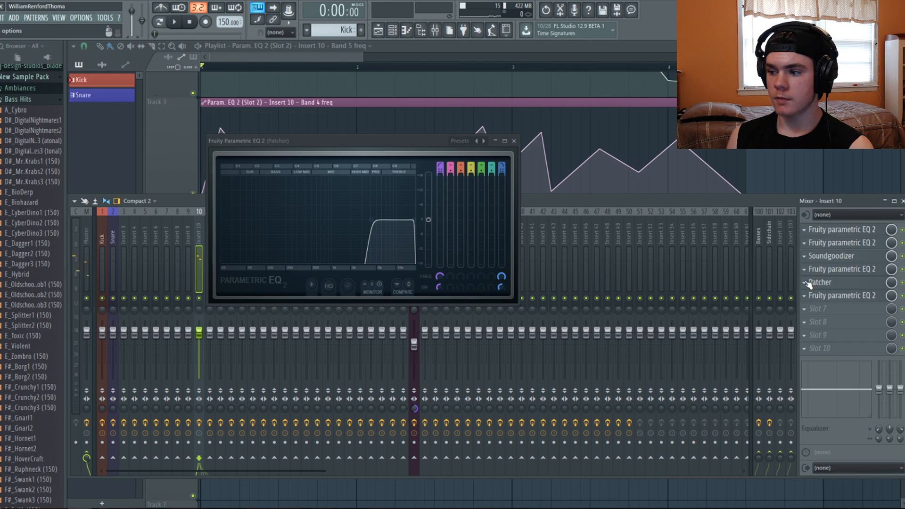
{"action": "right_click", "coordinate": [826, 283]}
{"action": "mouse_move", "coordinate": [819, 286]}
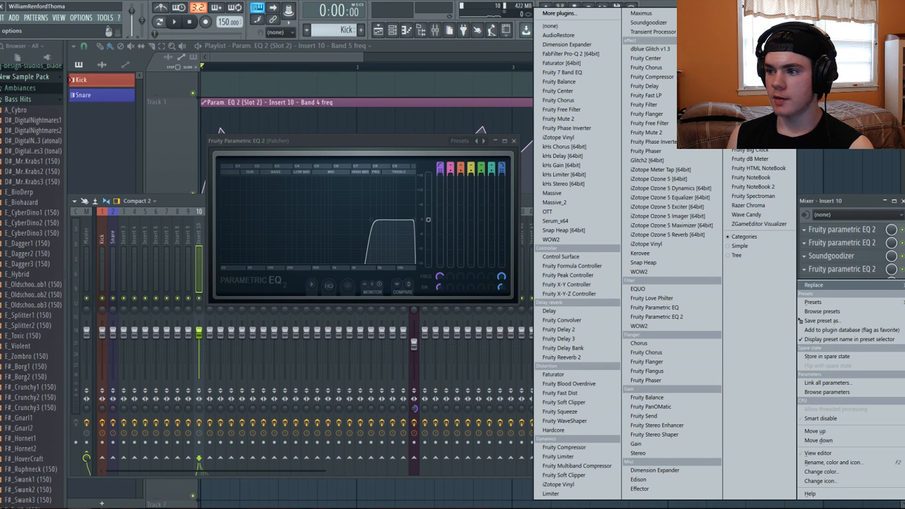
{"action": "left_click", "coordinate": [743, 132]}
{"action": "key", "text": "space"}
{"action": "left_click_drag", "start_coordinate": [127, 150], "coordinate": [127, 137]}
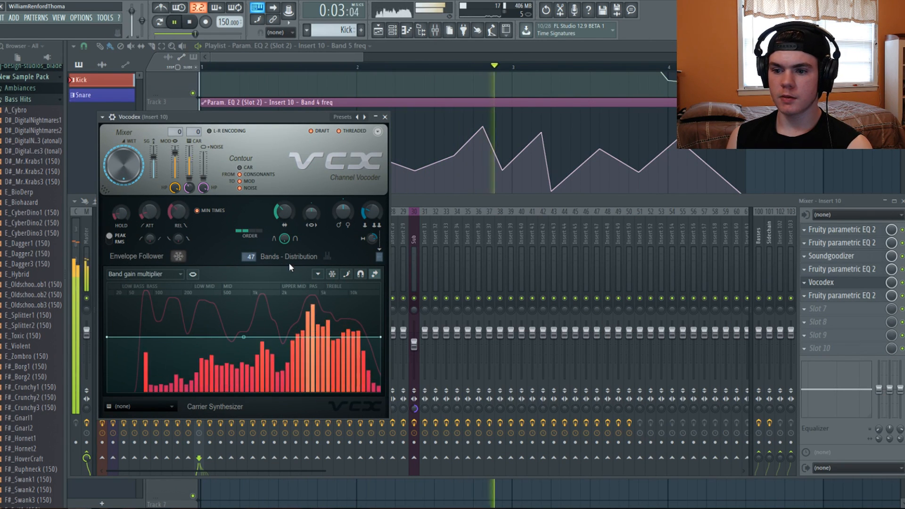
Step: Lower the main level of the slot 4 EQ during playback and reopen Vocodex in slot 5
{"action": "left_click", "coordinate": [802, 270]}
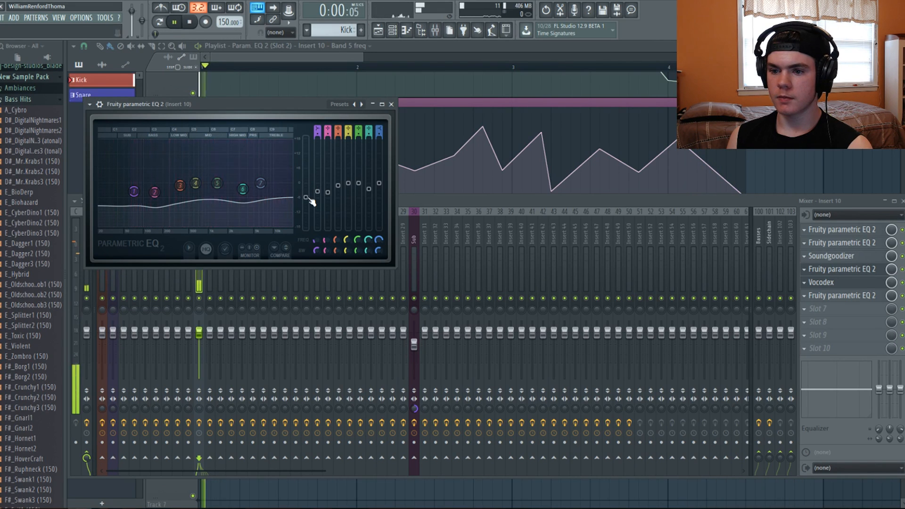
{"action": "left_click", "coordinate": [849, 282]}
{"action": "left_click", "coordinate": [853, 282]}
{"action": "left_click", "coordinate": [853, 282]}
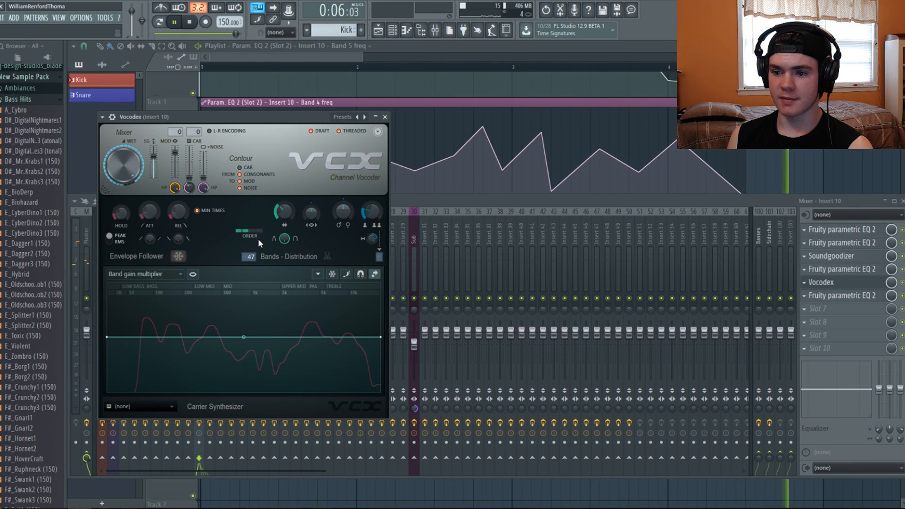
Step: Set Vocodex to 20 bands at order 3, widen the bandwidth, turn up the knob beside it and replay the bass
{"action": "left_click_drag", "start_coordinate": [250, 256], "coordinate": [250, 294]}
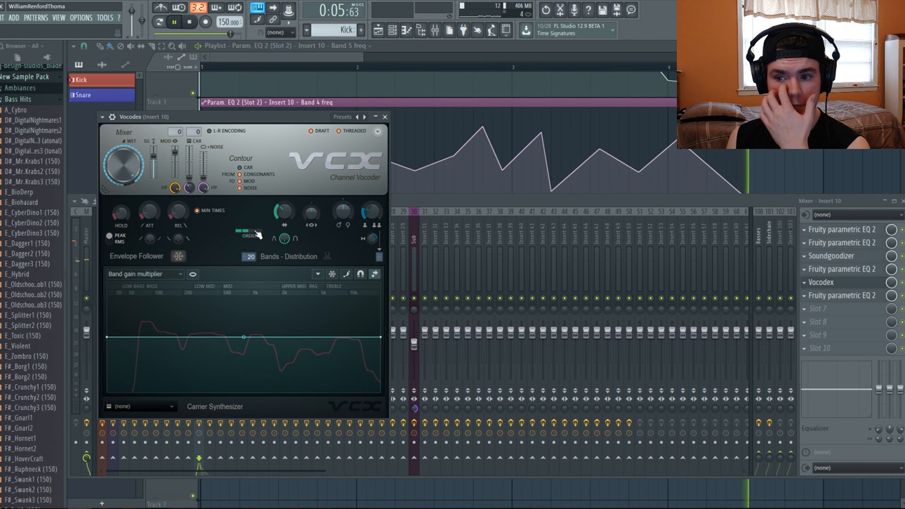
{"action": "left_click", "coordinate": [258, 231]}
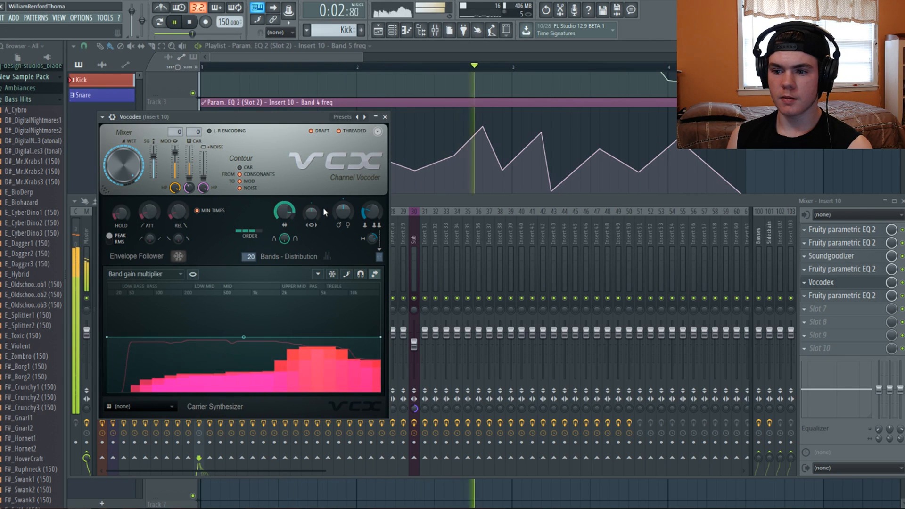
{"action": "key", "text": "space"}
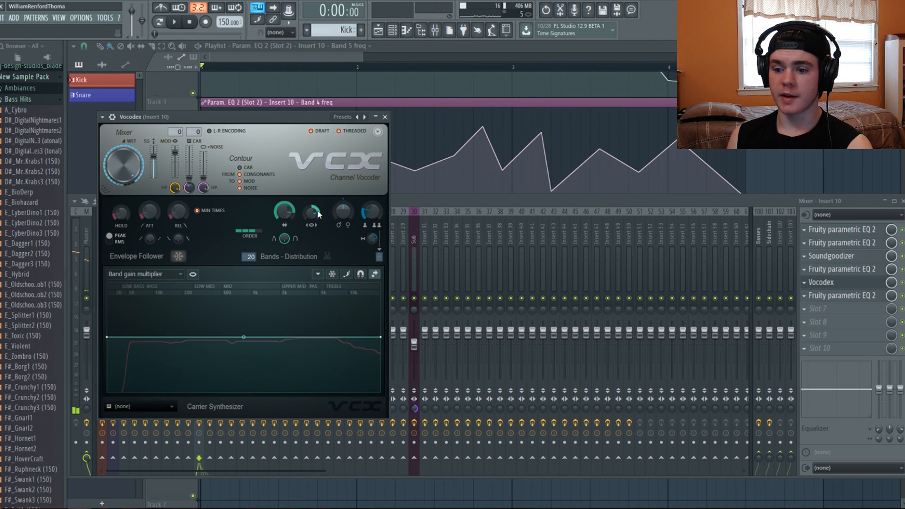
{"action": "scroll", "coordinate": [316, 210], "scroll_direction": "up", "scroll_amount": 5}
{"action": "key", "text": "space"}
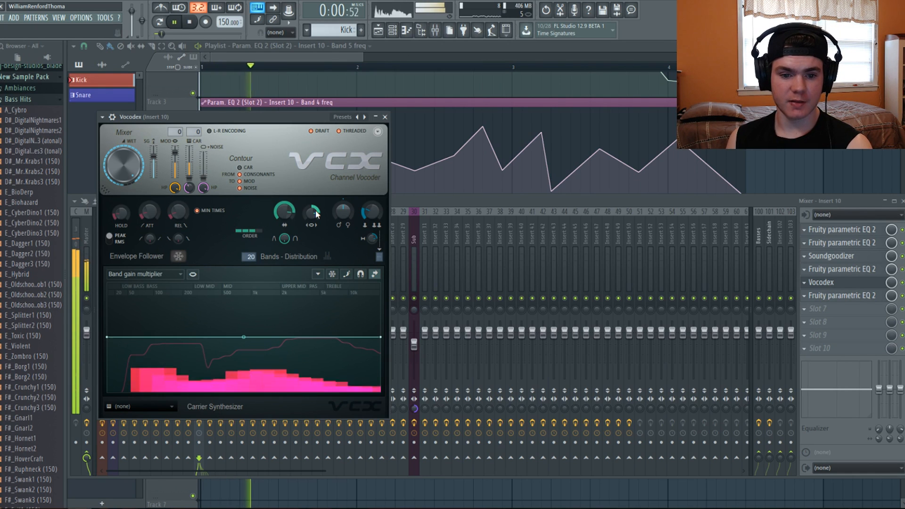
Step: Replay the bass from the start and reduce Vocodex's band count to 19 during playback
{"action": "key", "text": "space"}
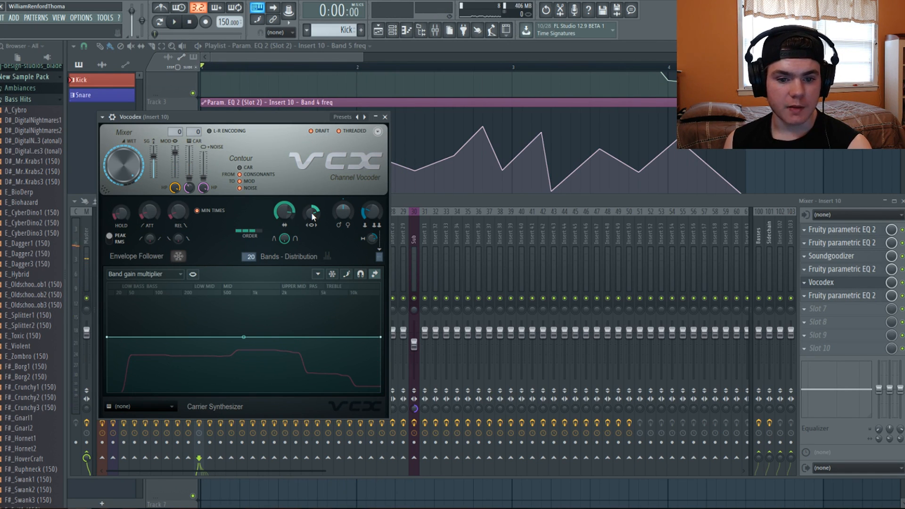
{"action": "scroll", "coordinate": [312, 212], "scroll_direction": "up", "scroll_amount": 3}
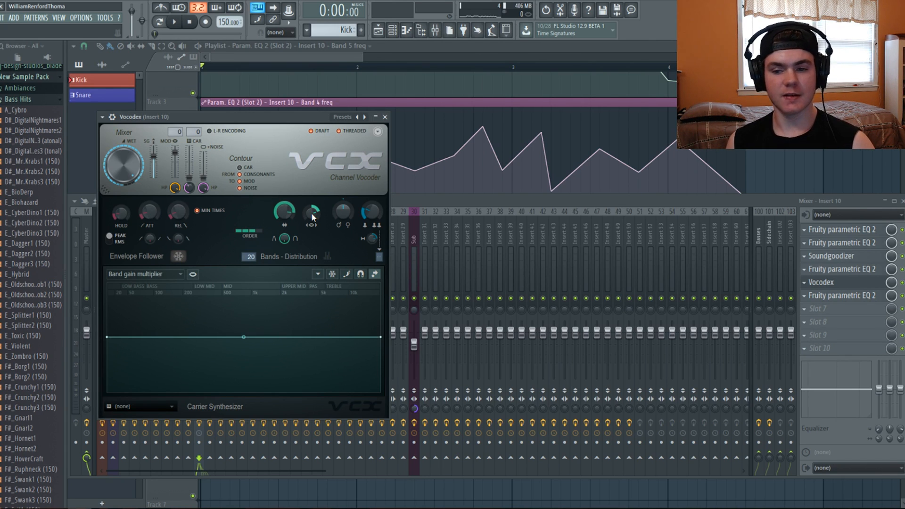
{"action": "left_click", "coordinate": [178, 22]}
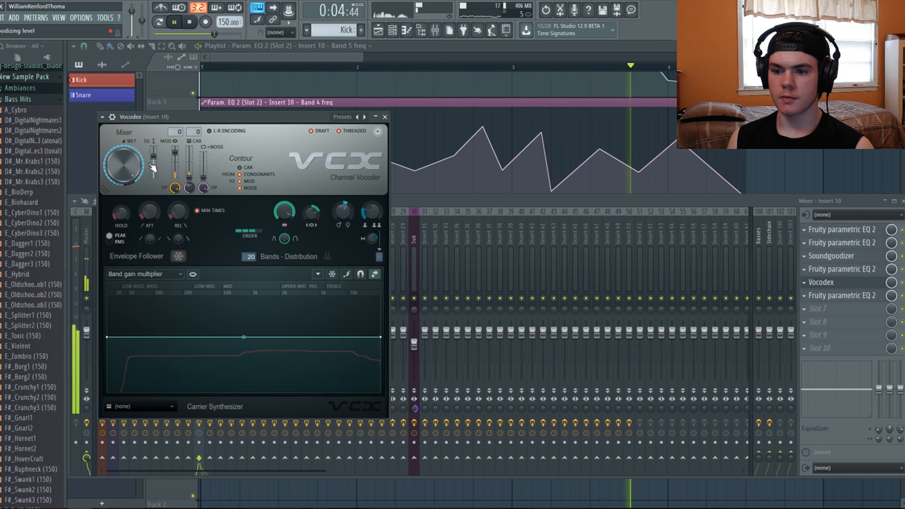
{"action": "left_click", "coordinate": [110, 239]}
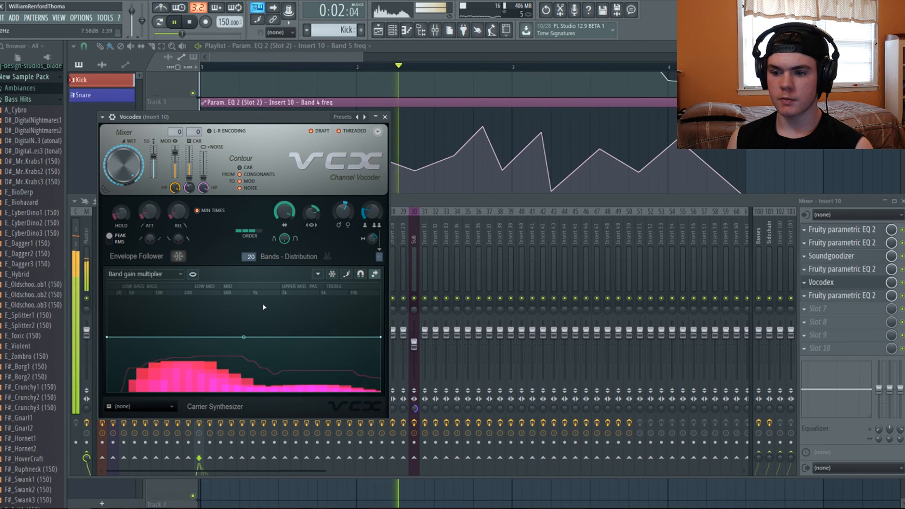
{"action": "left_click_drag", "start_coordinate": [250, 256], "coordinate": [250, 255]}
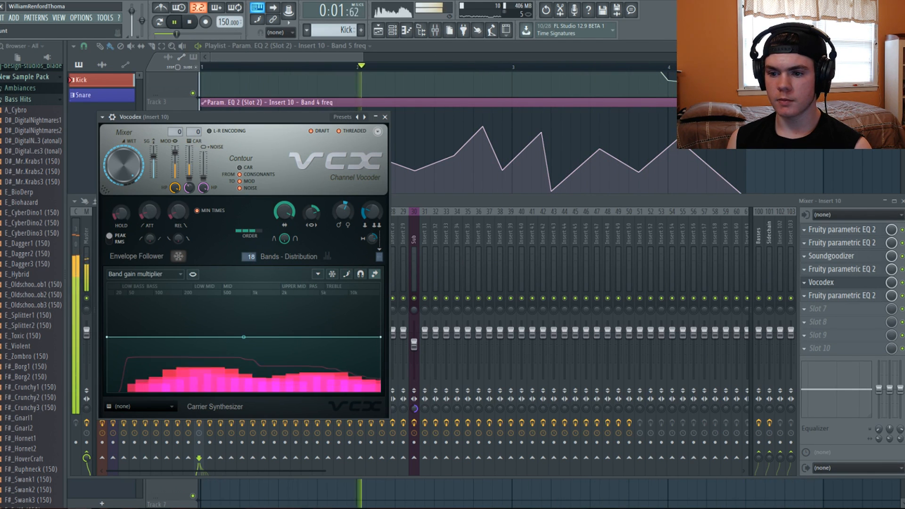
{"action": "left_click_drag", "start_coordinate": [250, 257], "coordinate": [250, 255]}
Step: Examine the playing bass in the slot 6 EQ spectrum and recheck Vocodex's band count, closing both plugins
{"action": "left_click", "coordinate": [874, 283]}
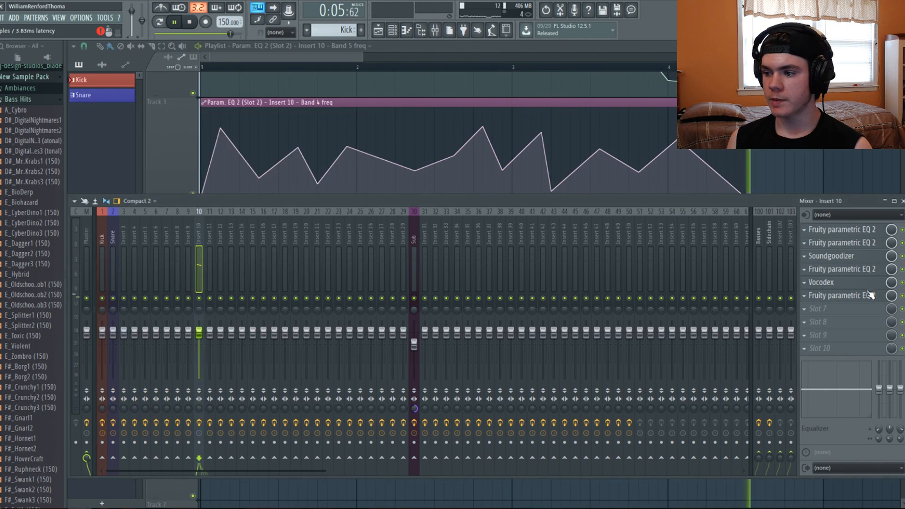
{"action": "left_click", "coordinate": [866, 295]}
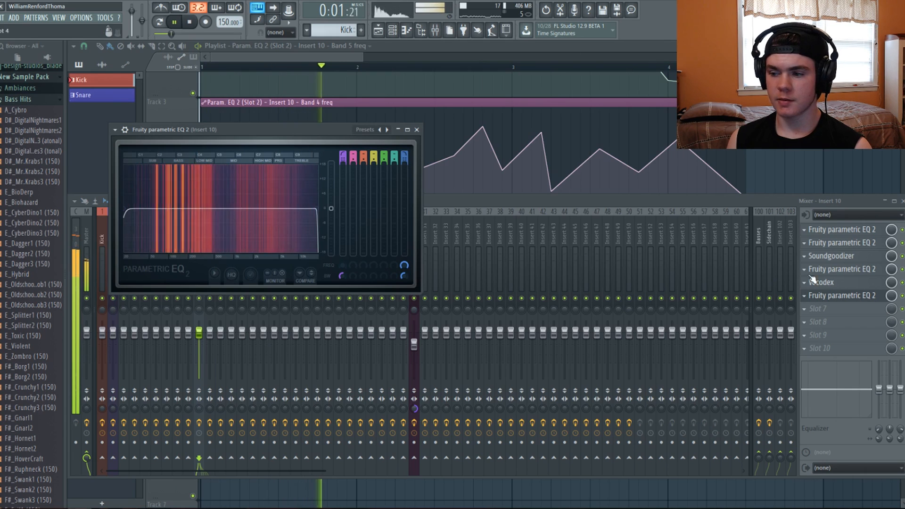
{"action": "left_click", "coordinate": [901, 283]}
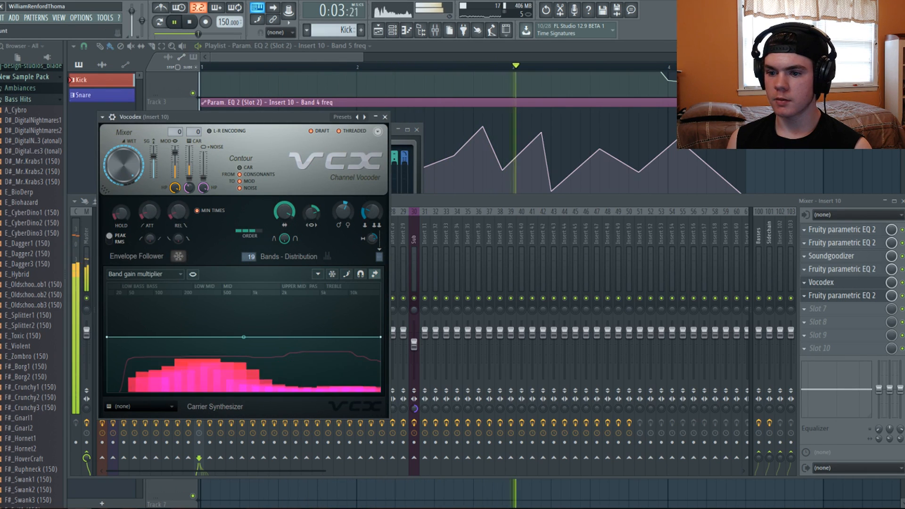
{"action": "left_click_drag", "start_coordinate": [251, 256], "coordinate": [251, 256]}
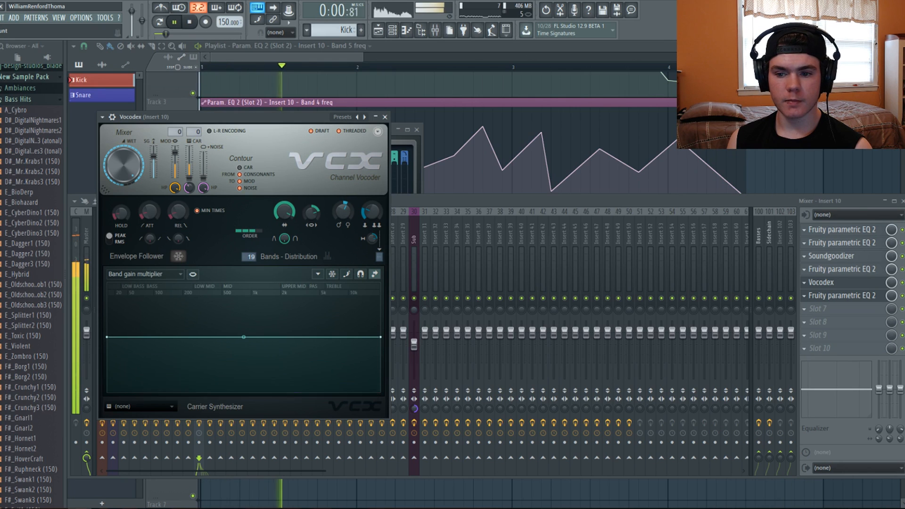
{"action": "left_click", "coordinate": [820, 283]}
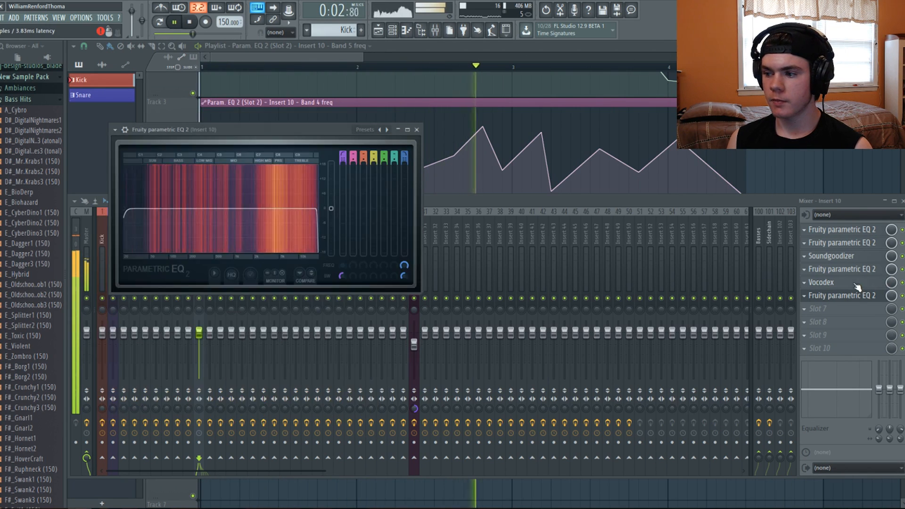
{"action": "left_click", "coordinate": [818, 296]}
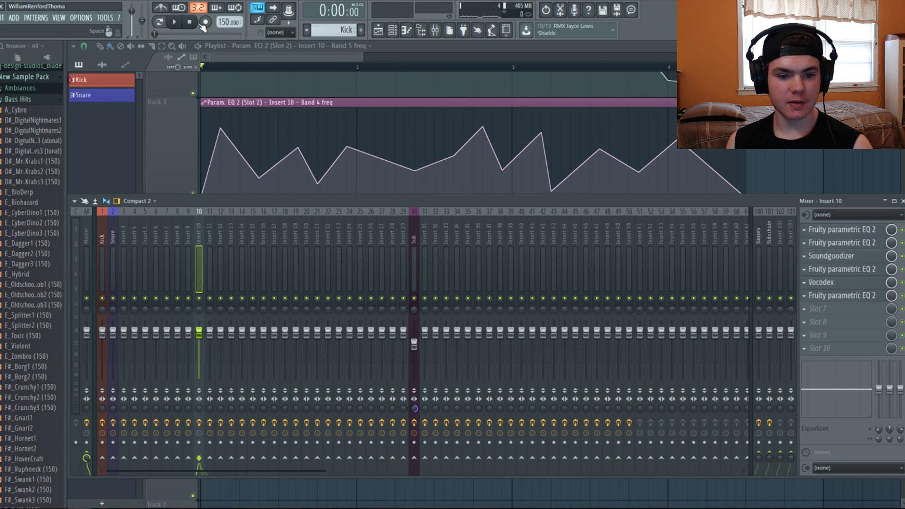
Step: Add Fruity Soft Clipper in slot 7 of Insert 10 and lower its threshold while playing the bass
{"action": "left_click", "coordinate": [175, 21]}
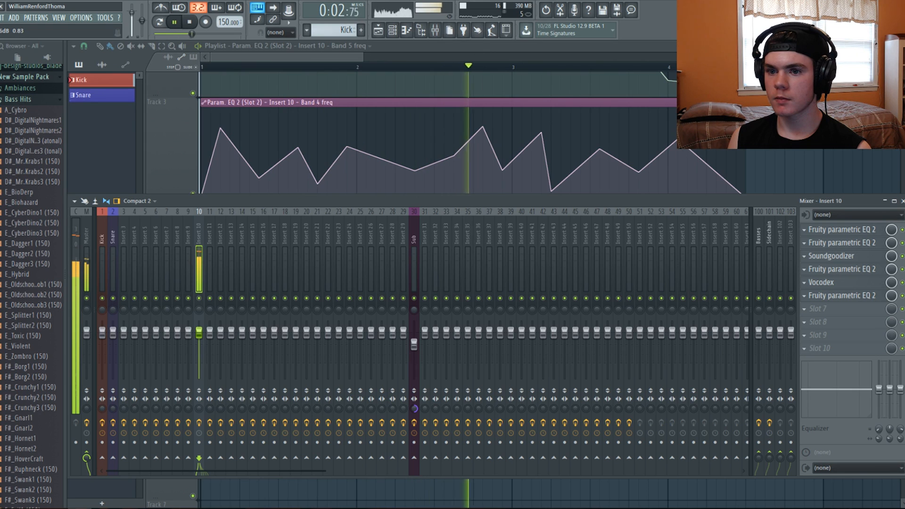
{"action": "left_click", "coordinate": [818, 308]}
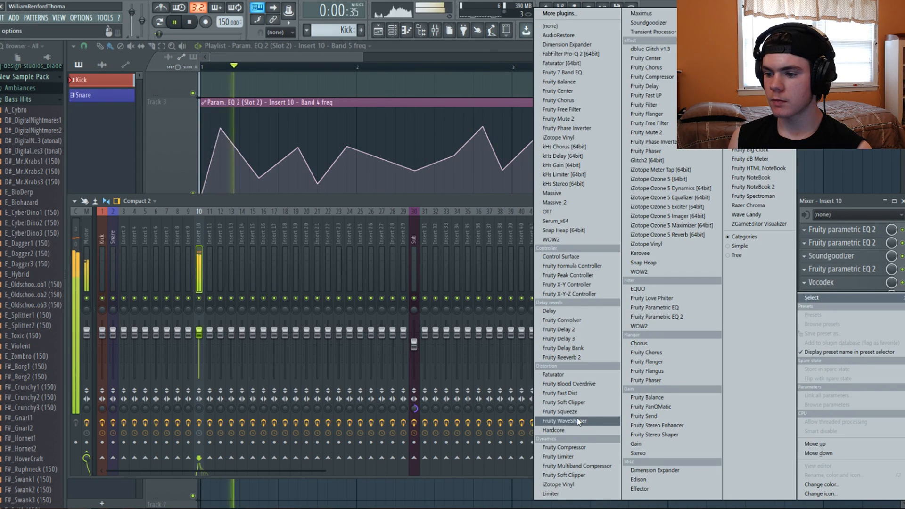
{"action": "left_click", "coordinate": [576, 404]}
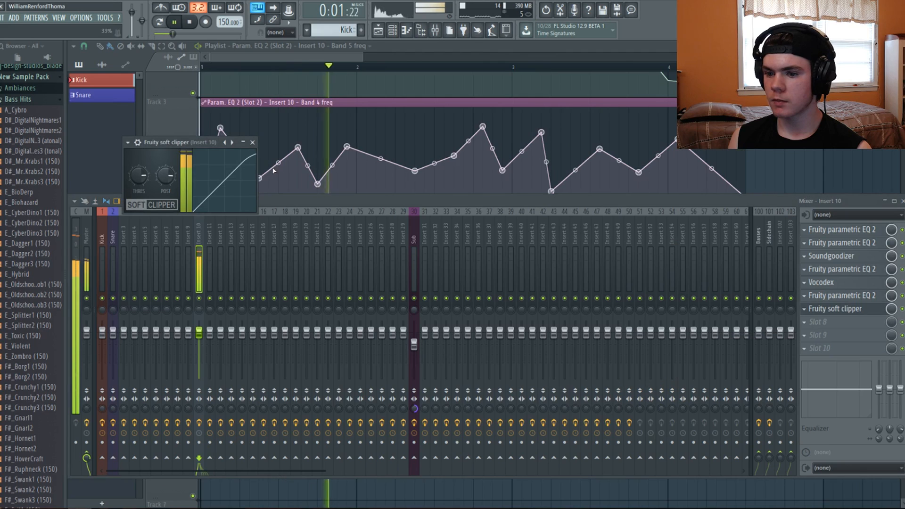
{"action": "left_click", "coordinate": [232, 143]}
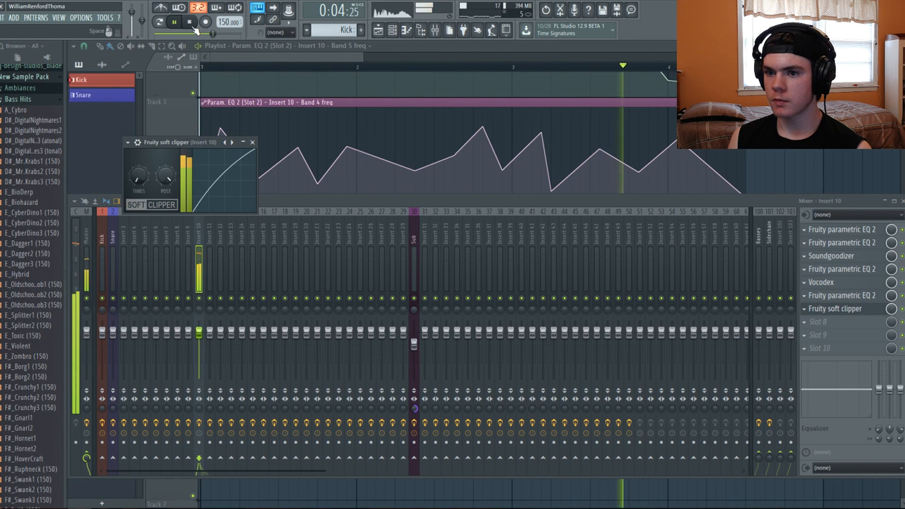
{"action": "key", "text": "space"}
Step: In the slot 6 EQ, raise and steepen the low-end high-pass and dip band 4 around 124 Hz during playback
{"action": "left_click", "coordinate": [844, 295]}
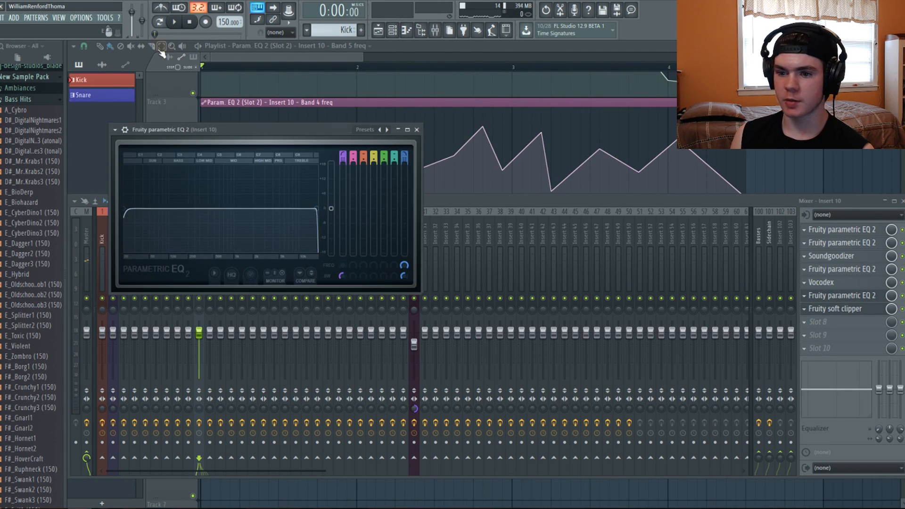
{"action": "left_click", "coordinate": [174, 22]}
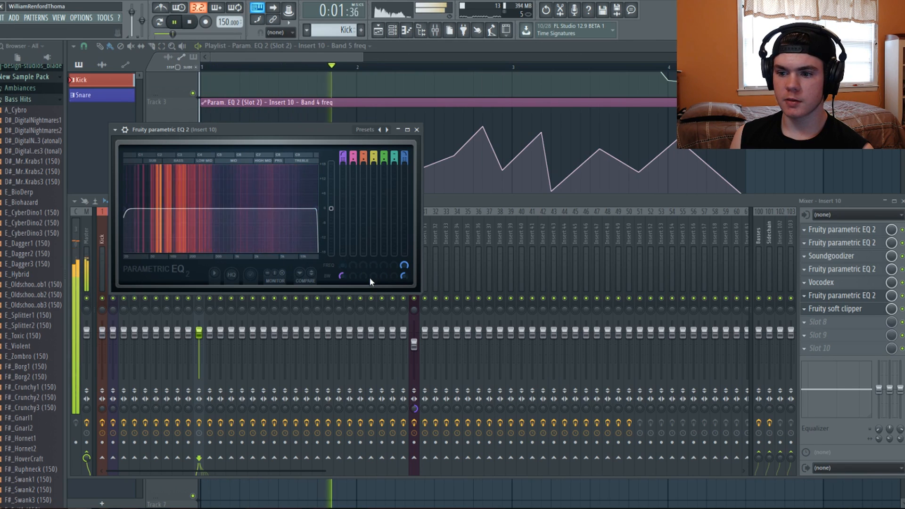
{"action": "left_click_drag", "start_coordinate": [342, 276], "coordinate": [342, 267]}
{"action": "left_click_drag", "start_coordinate": [125, 208], "coordinate": [143, 208]}
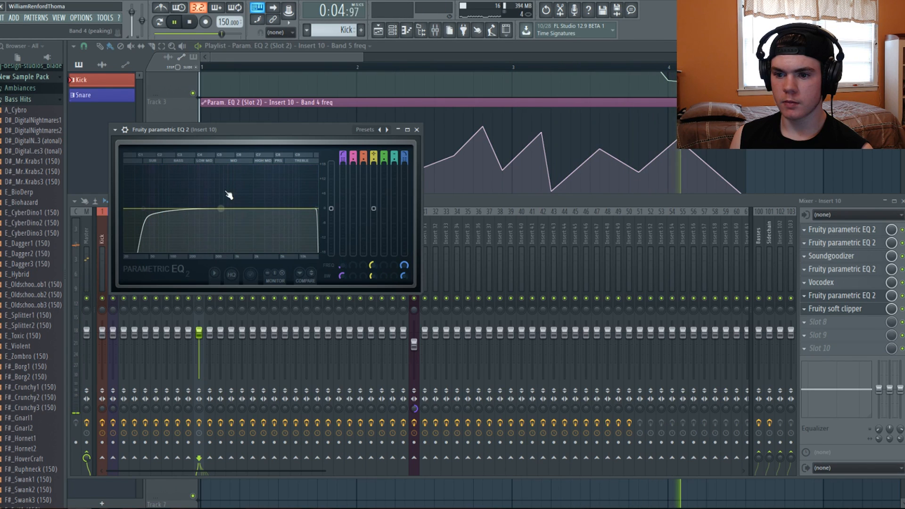
{"action": "left_click_drag", "start_coordinate": [228, 197], "coordinate": [168, 194]}
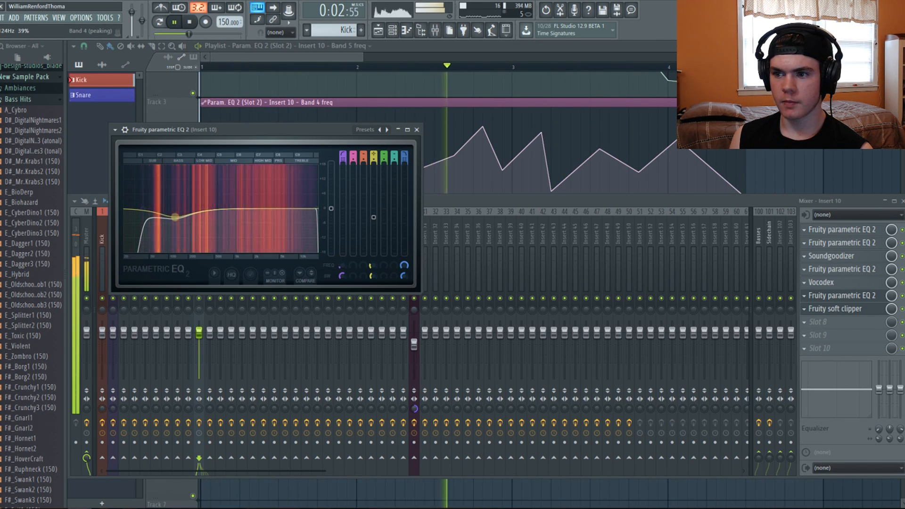
{"action": "left_click", "coordinate": [867, 297]}
{"action": "key", "text": "space"}
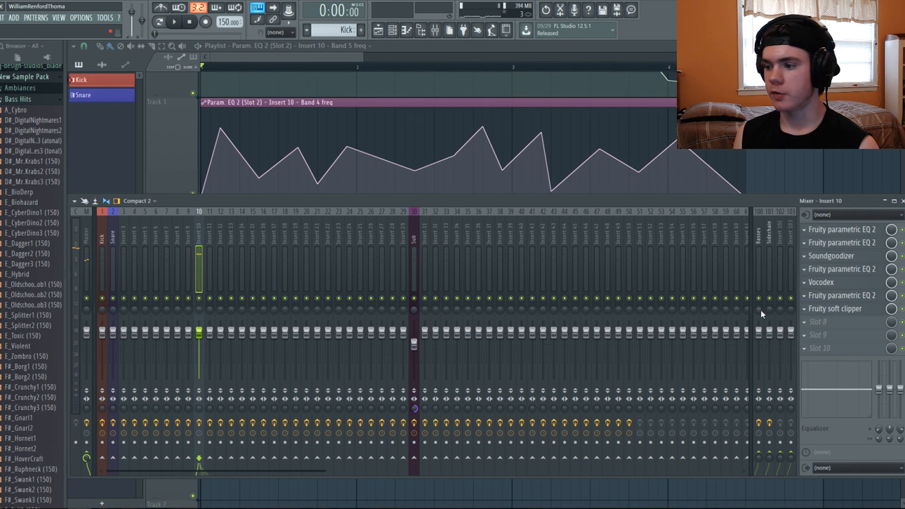
Step: Add Patcher in slot 8 of Insert 10 and move its window clear of the mixer's lower half
{"action": "left_click", "coordinate": [816, 325]}
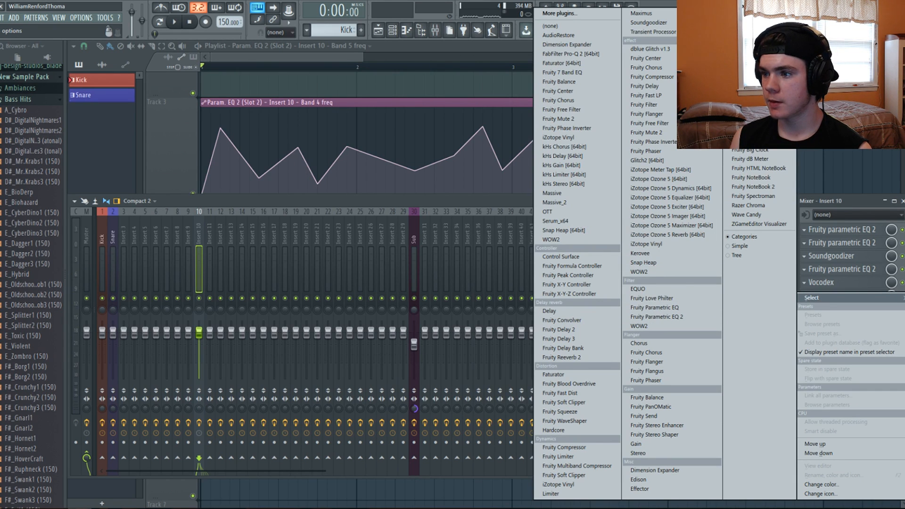
{"action": "left_click", "coordinate": [749, 120]}
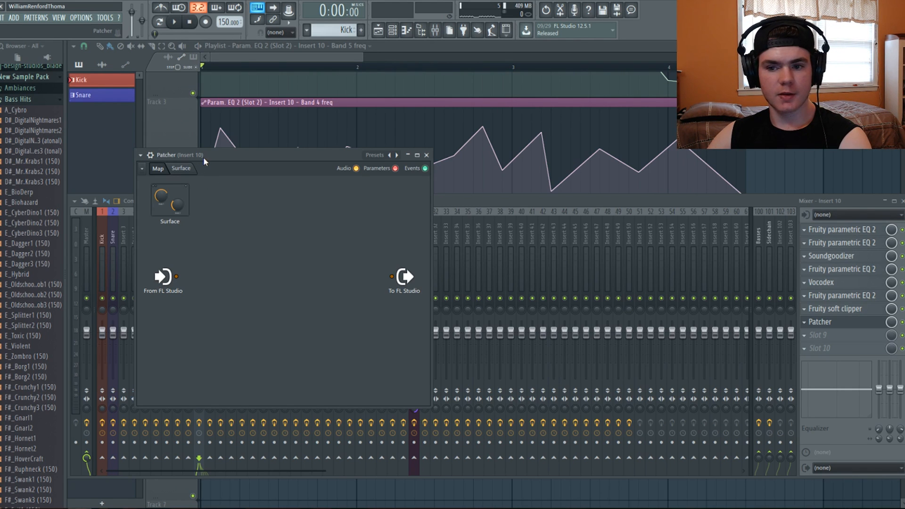
{"action": "left_click_drag", "start_coordinate": [203, 157], "coordinate": [271, 58]}
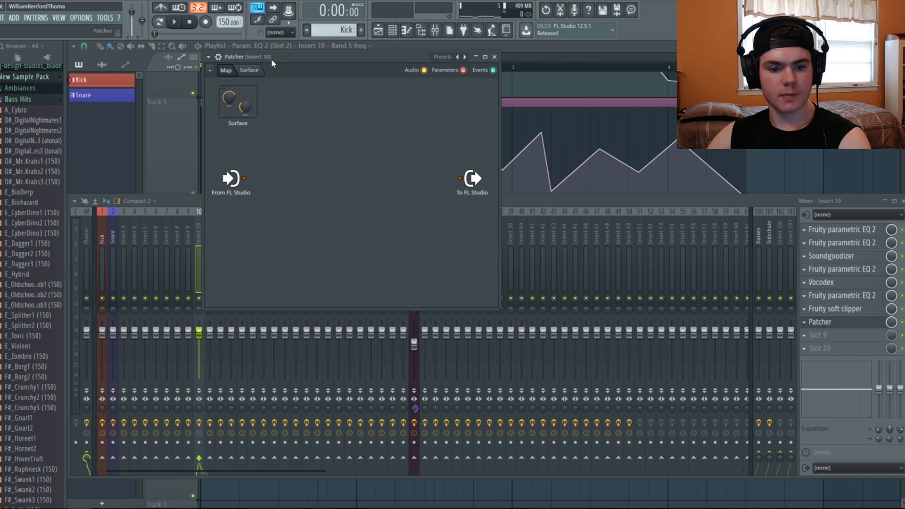
Step: Try Patcher's Split band EQ preset on the playing bass and restore the Default preset
{"action": "left_click", "coordinate": [208, 57]}
{"action": "mouse_move", "coordinate": [230, 85]}
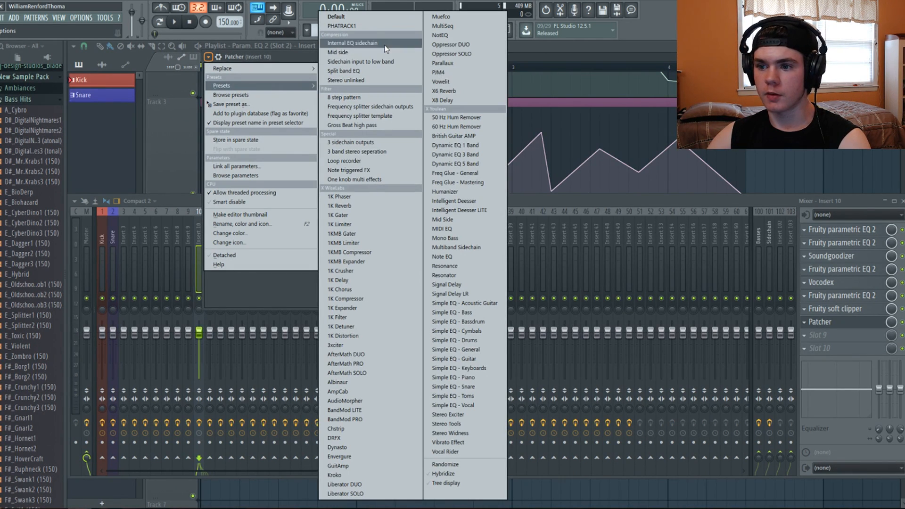
{"action": "left_click", "coordinate": [376, 69]}
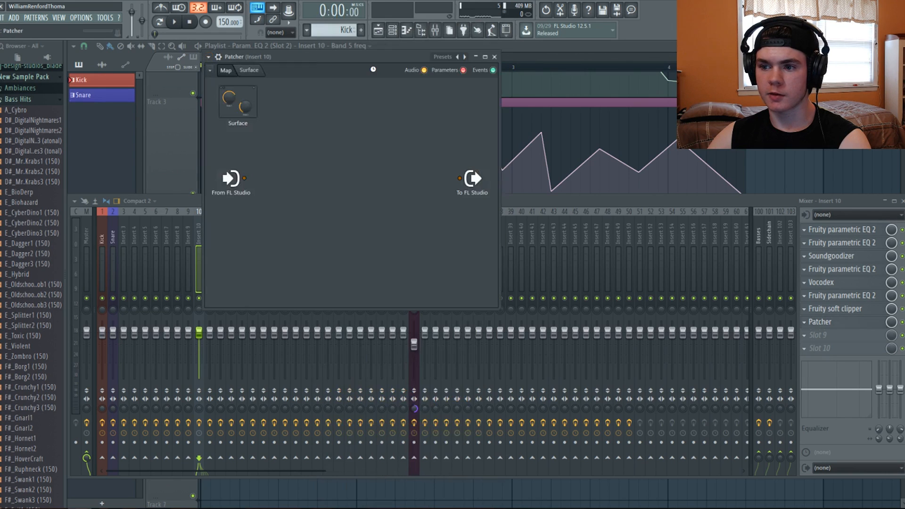
{"action": "key", "text": "space"}
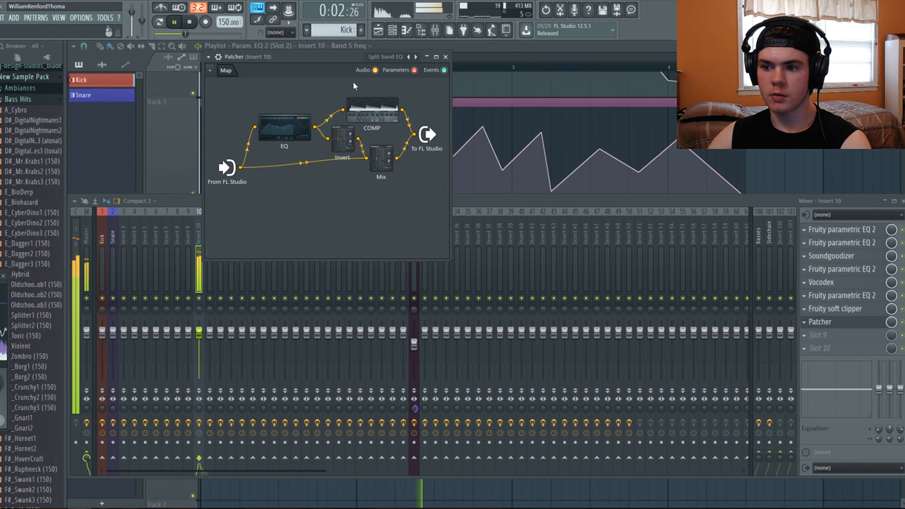
{"action": "key", "text": "space"}
{"action": "left_click", "coordinate": [208, 57]}
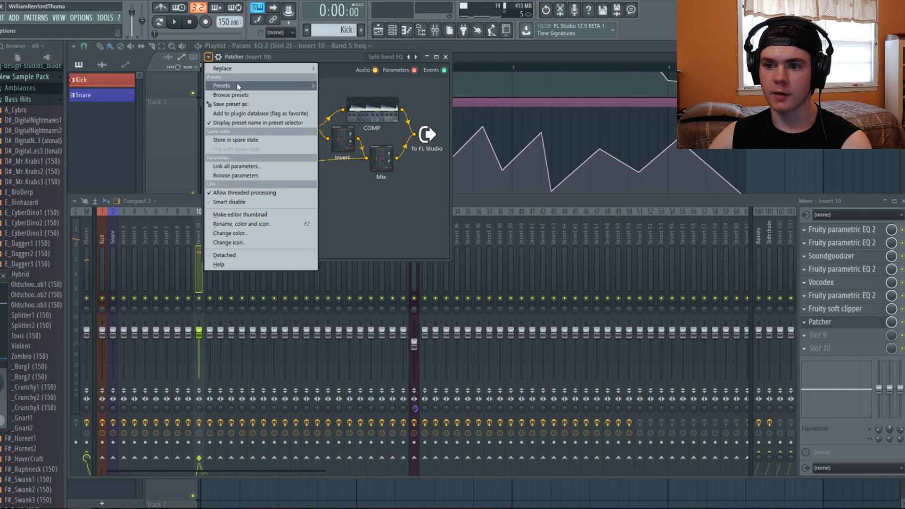
{"action": "mouse_move", "coordinate": [289, 96]}
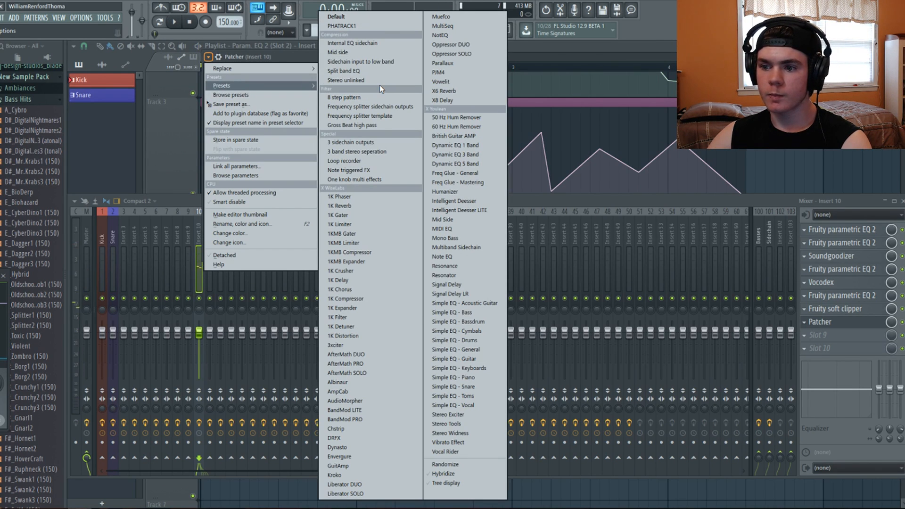
{"action": "left_click", "coordinate": [338, 16]}
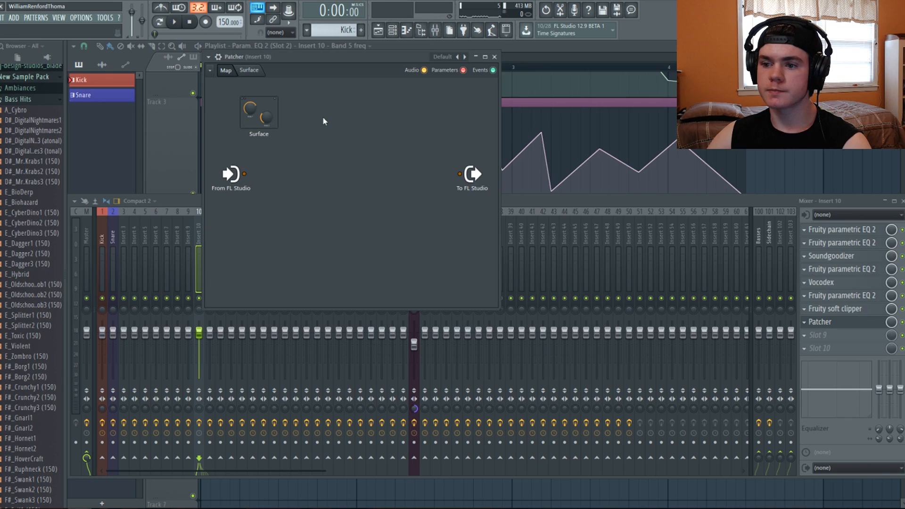
Step: Add two parallel Fruity Parametric EQ 2 modules to the Patcher map, fed from the FL Studio input
{"action": "right_click", "coordinate": [320, 151]}
{"action": "mouse_move", "coordinate": [344, 168]}
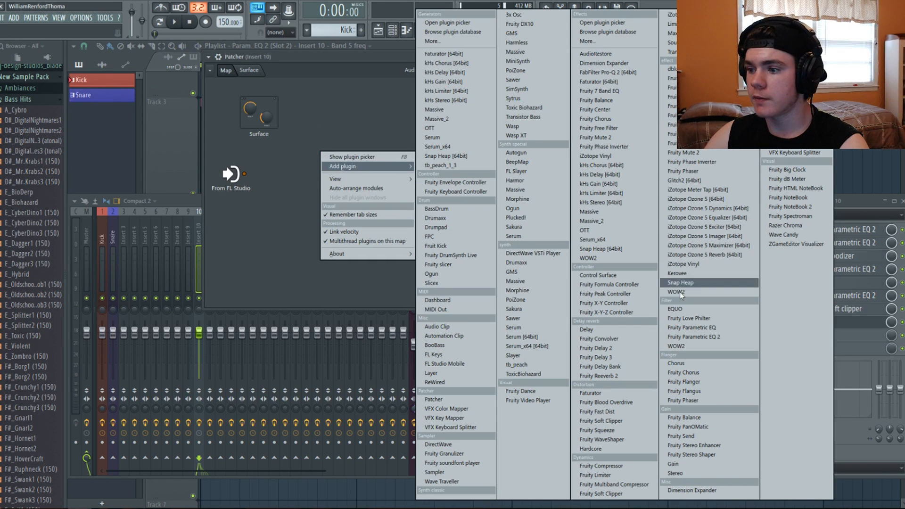
{"action": "left_click", "coordinate": [698, 338]}
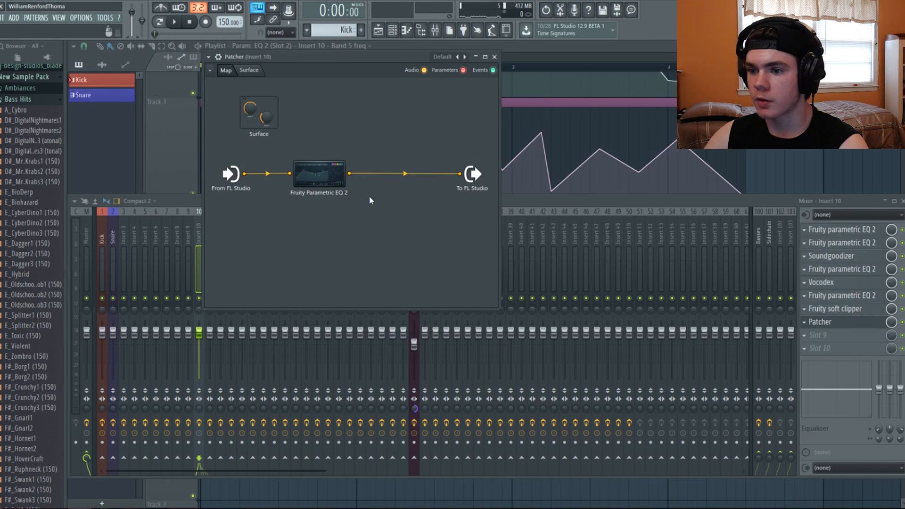
{"action": "right_click", "coordinate": [344, 197]}
{"action": "mouse_move", "coordinate": [372, 212]}
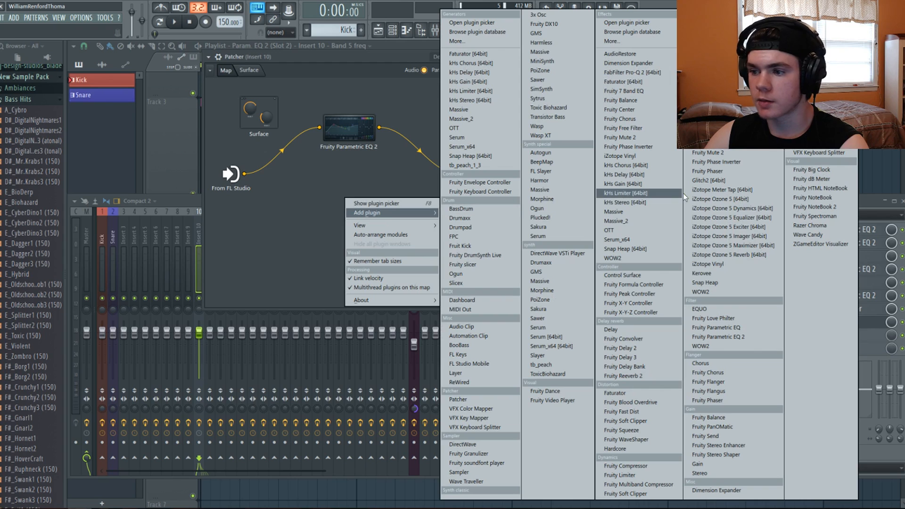
{"action": "left_click", "coordinate": [740, 337]}
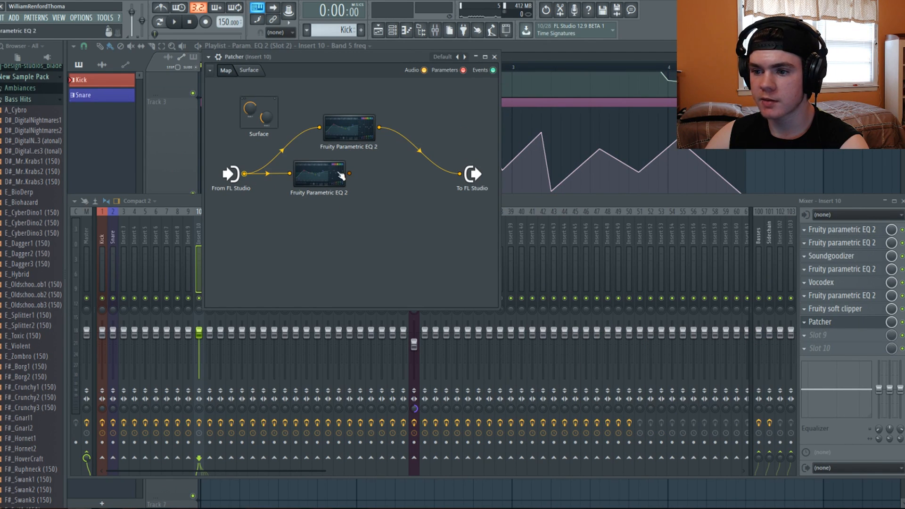
Step: In the upper Patcher EQ, use the Mastering 20Hz + 18kHz cut preset and raise the band 1 high-pass into the mids during playback
{"action": "left_click", "coordinate": [358, 128]}
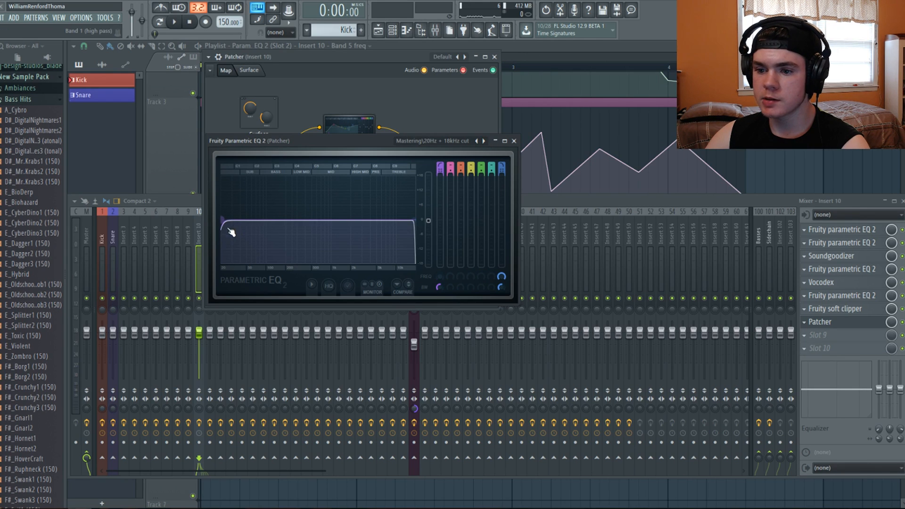
{"action": "left_click_drag", "start_coordinate": [230, 230], "coordinate": [275, 219]}
{"action": "right_click", "coordinate": [430, 225]}
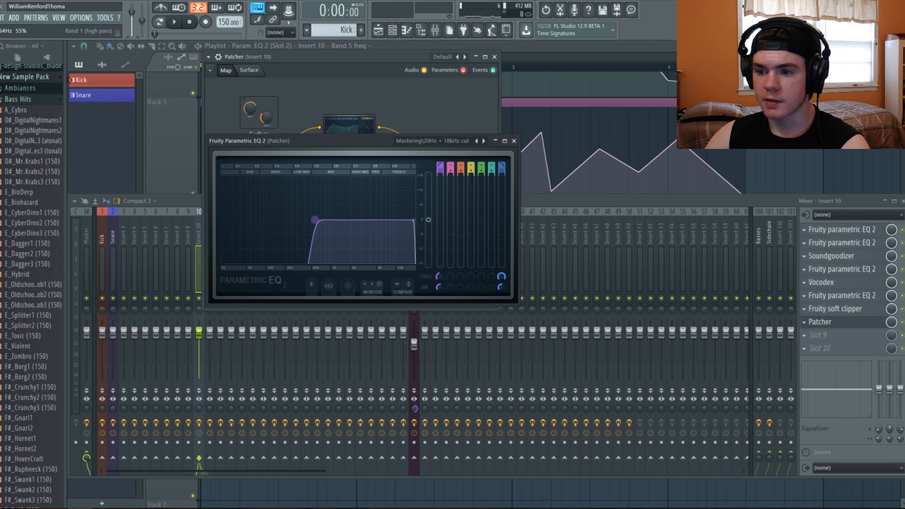
{"action": "key", "text": "space"}
{"action": "left_click_drag", "start_coordinate": [318, 224], "coordinate": [330, 219]}
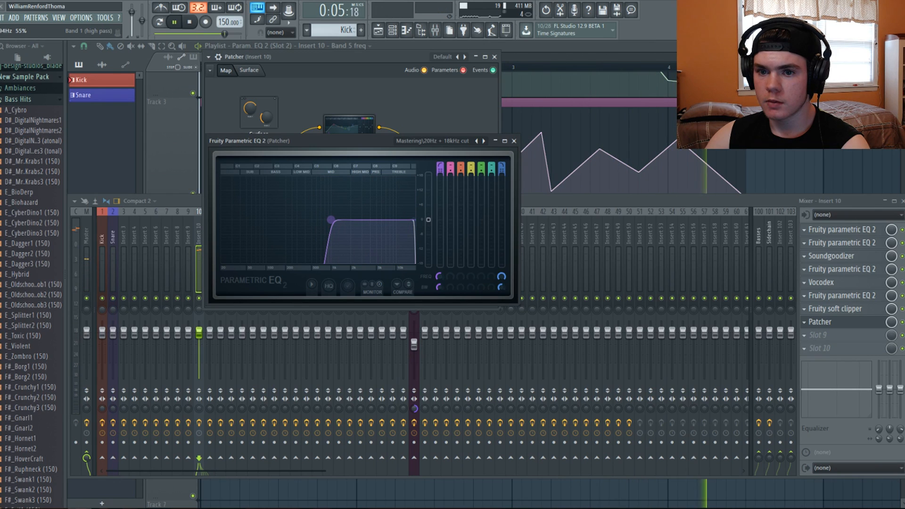
{"action": "key", "text": "space"}
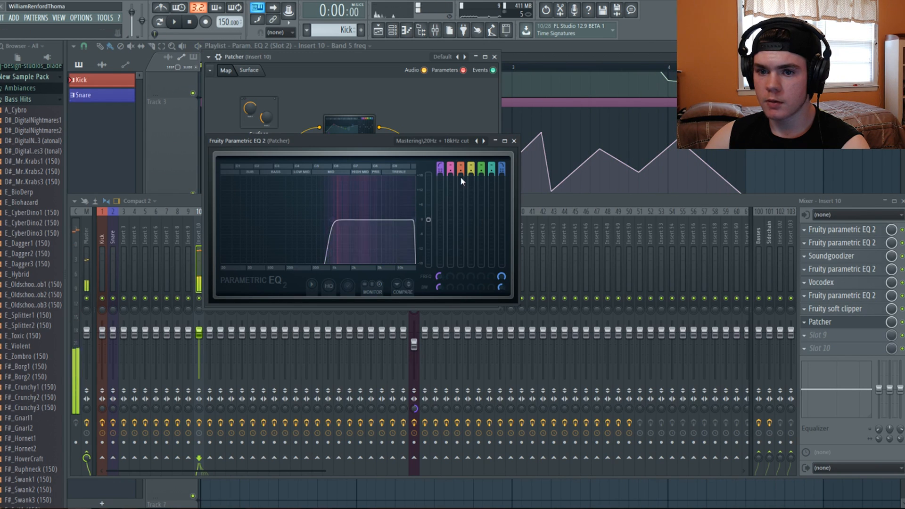
{"action": "left_click", "coordinate": [514, 141]}
Step: In the lower Patcher EQ, use the Mastering 20Hz + 18kHz cut preset and pull the band 7 low-pass down to meet the upper EQ's cutoff
{"action": "left_click", "coordinate": [317, 174]}
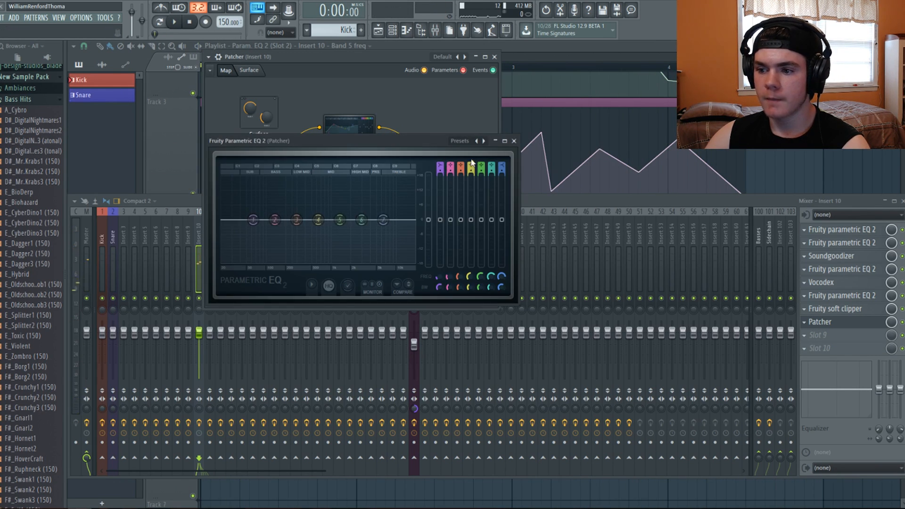
{"action": "left_click_drag", "start_coordinate": [415, 220], "coordinate": [339, 220]}
{"action": "key", "text": "space"}
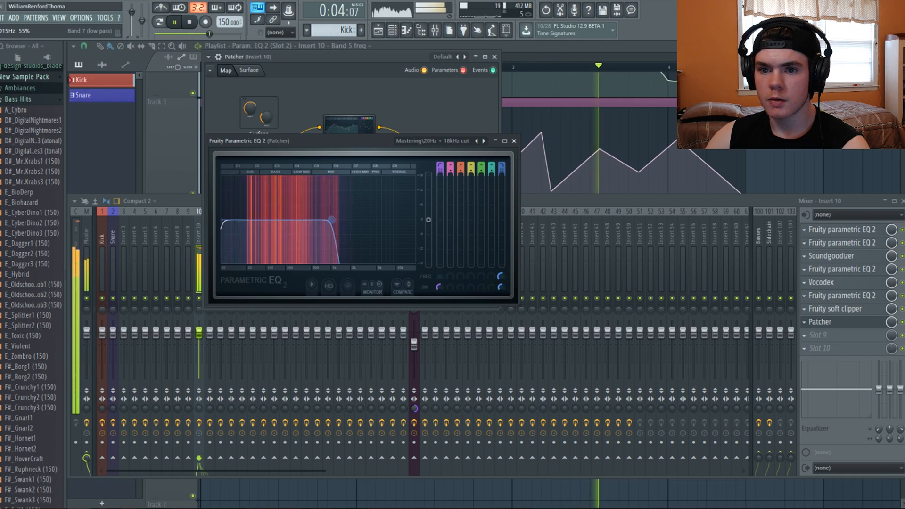
{"action": "key", "text": "space"}
{"action": "left_click_drag", "start_coordinate": [335, 221], "coordinate": [340, 220]}
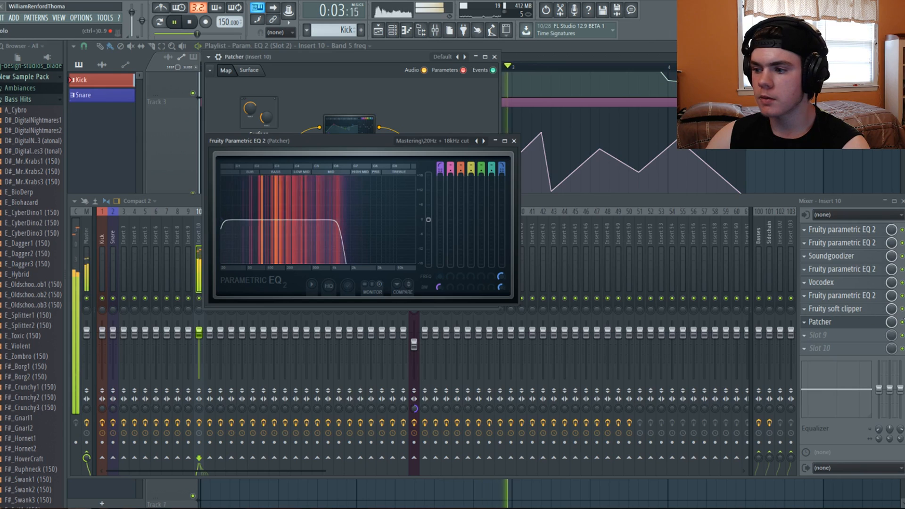
{"action": "key", "text": "space"}
{"action": "key", "text": "space"}
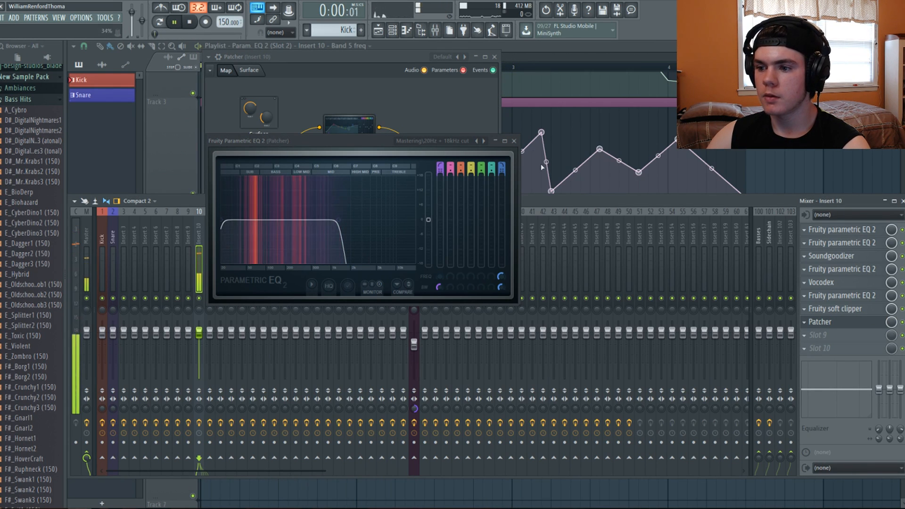
Step: Connect the lower EQ's output to the To FL Studio node so both bands play in parallel
{"action": "left_click", "coordinate": [514, 140]}
{"action": "left_click", "coordinate": [396, 167]}
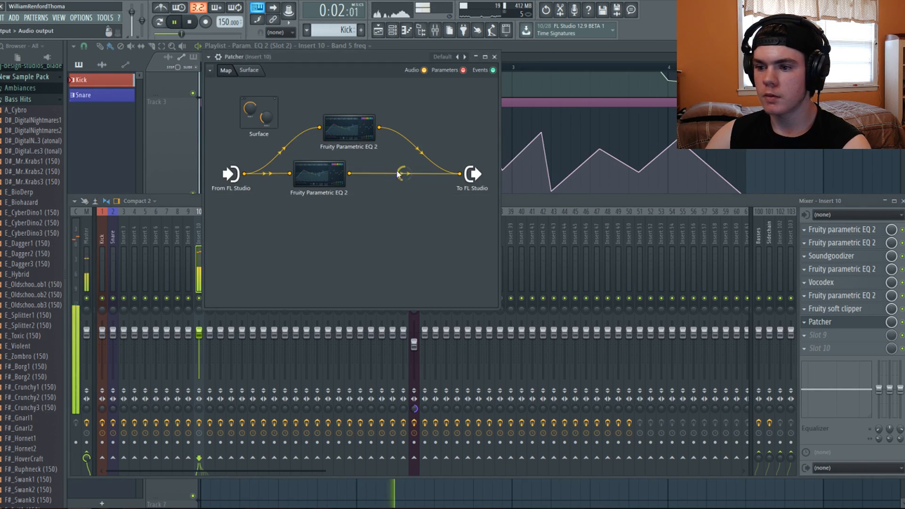
{"action": "right_click", "coordinate": [428, 130]}
{"action": "mouse_move", "coordinate": [445, 143]}
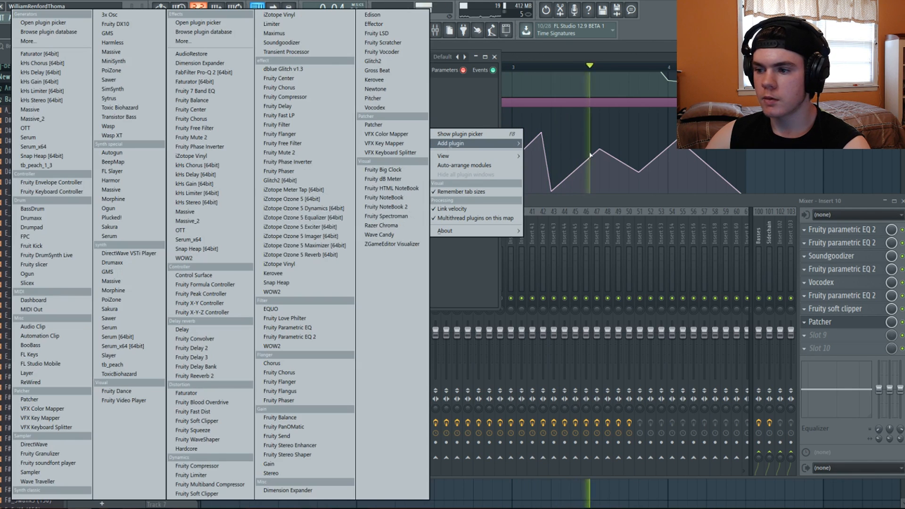
{"action": "left_click", "coordinate": [316, 337]}
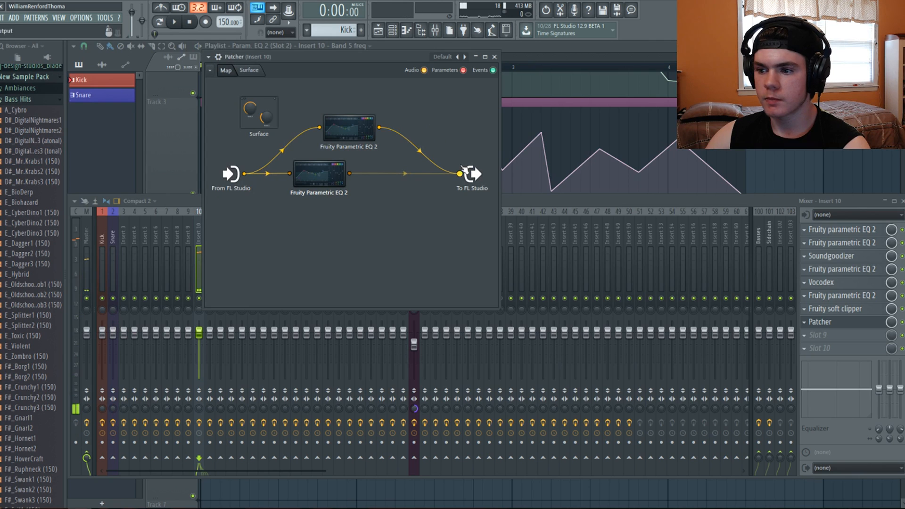
Step: Dip band 5 slightly in the high mids of the upper Patcher EQ while the bass plays
{"action": "key", "text": "space"}
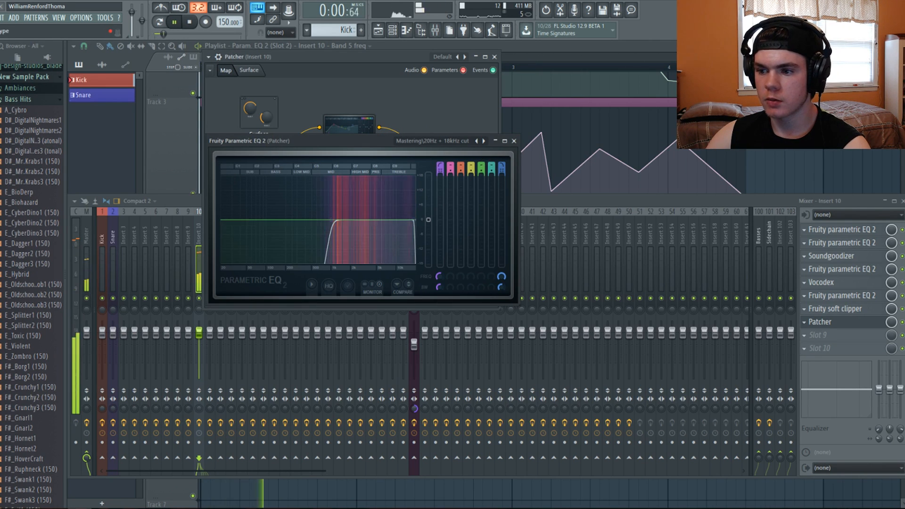
{"action": "left_click_drag", "start_coordinate": [412, 219], "coordinate": [366, 228]}
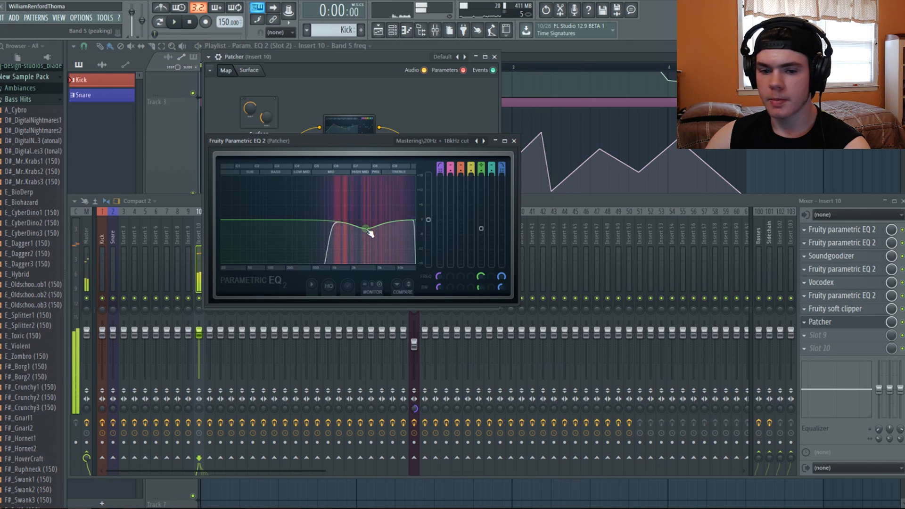
{"action": "key", "text": "space"}
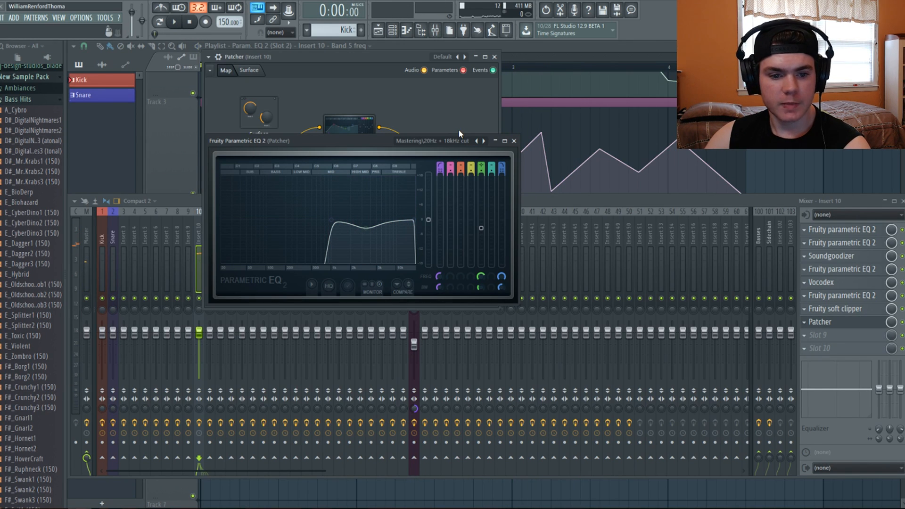
{"action": "left_click", "coordinate": [514, 141]}
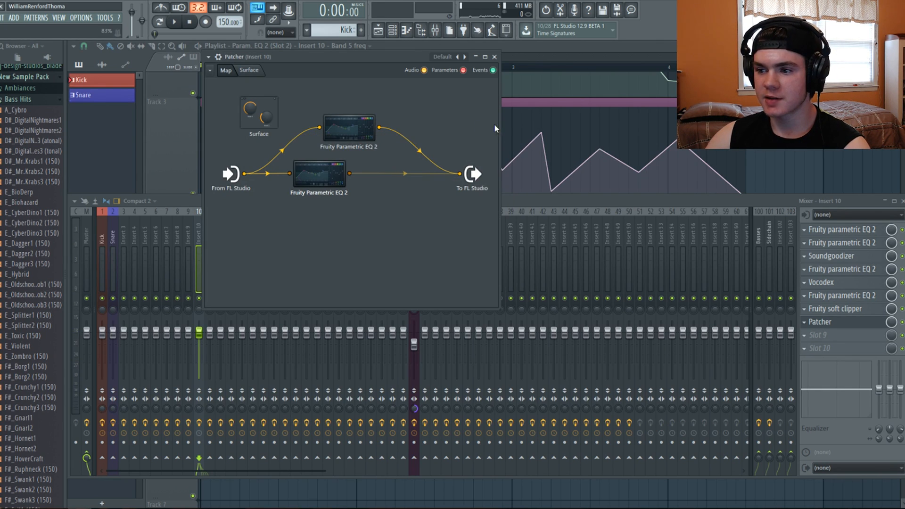
Step: Widen the Patcher window and insert Faturator between the upper EQ and the To FL Studio node
{"action": "left_click_drag", "start_coordinate": [500, 123], "coordinate": [682, 136]}
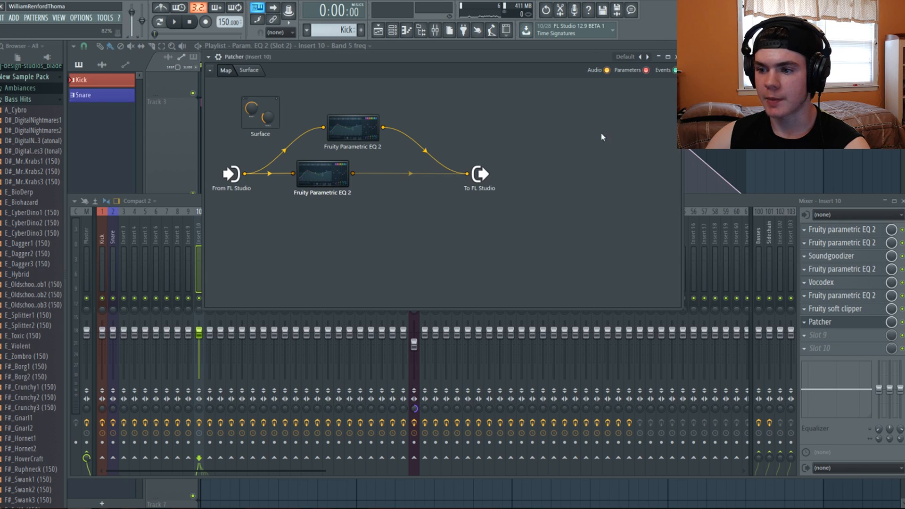
{"action": "right_click", "coordinate": [452, 126]}
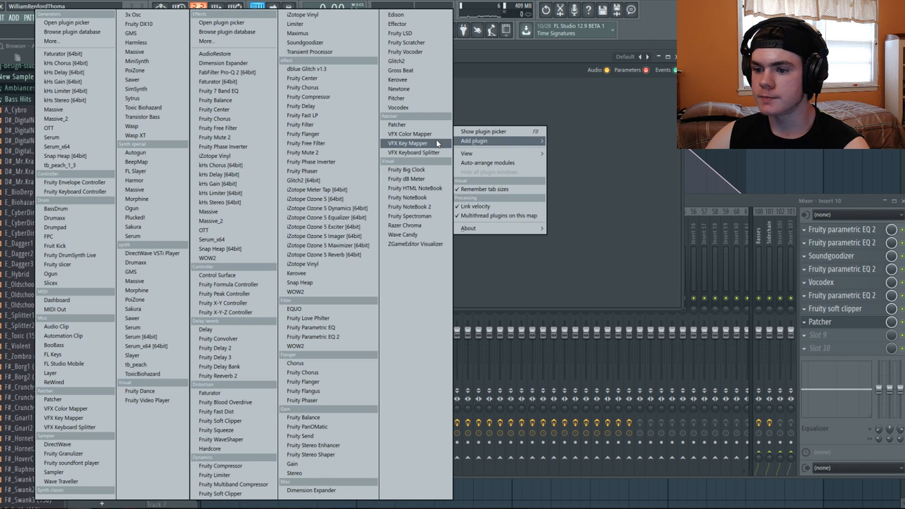
{"action": "left_click", "coordinate": [246, 394]}
{"action": "left_click_drag", "start_coordinate": [415, 162], "coordinate": [462, 137]}
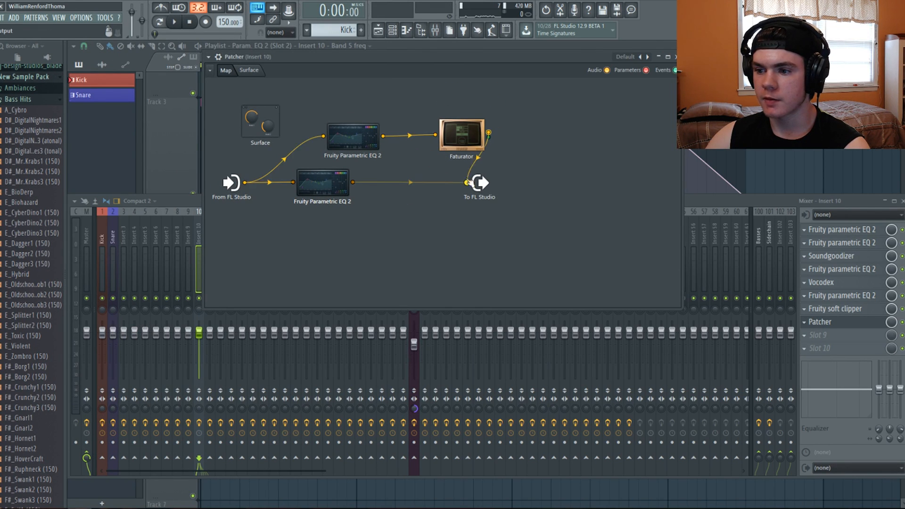
Step: During playback, lower Faturator's Drive, return Stereo Turbo to nearly zero, and reduce Mix to below half
{"action": "double_click", "coordinate": [450, 139]}
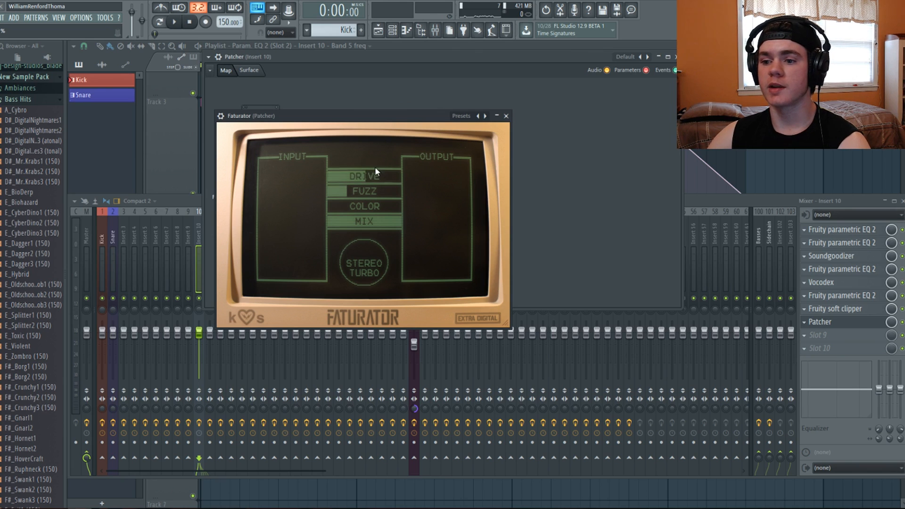
{"action": "key", "text": "space"}
{"action": "mouse_move", "coordinate": [374, 176]}
{"action": "left_mouse_down"}
{"action": "mouse_move", "coordinate": [396, 185]}
{"action": "mouse_move", "coordinate": [395, 174]}
{"action": "mouse_move", "coordinate": [374, 182]}
{"action": "left_mouse_up"}
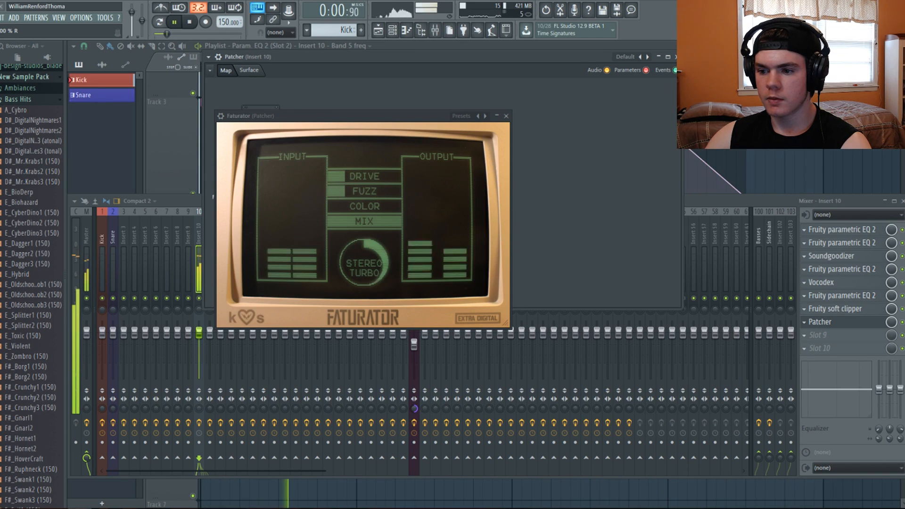
{"action": "left_click_drag", "start_coordinate": [378, 264], "coordinate": [377, 293]}
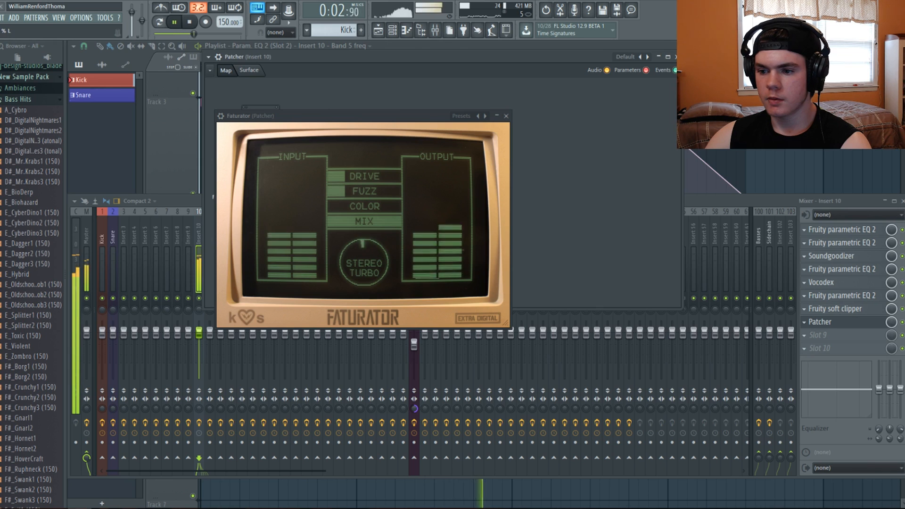
{"action": "left_click_drag", "start_coordinate": [380, 222], "coordinate": [380, 233]}
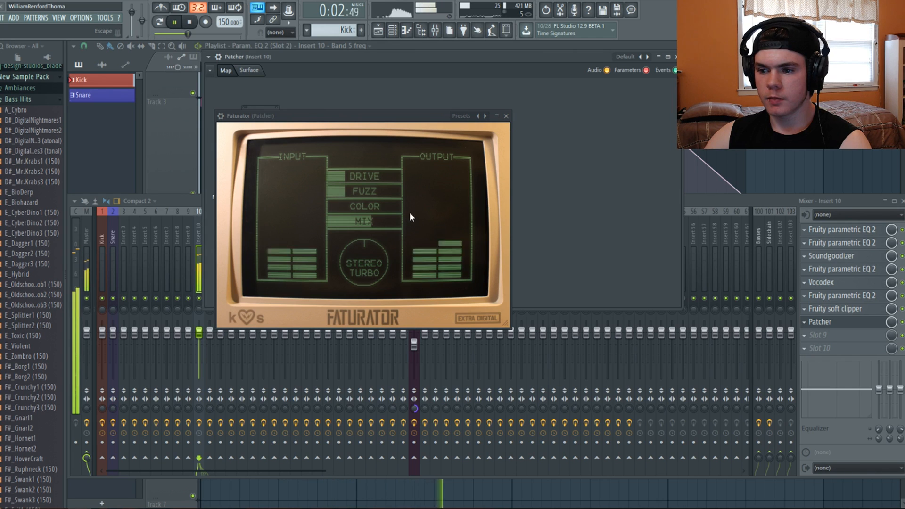
{"action": "left_click_drag", "start_coordinate": [371, 221], "coordinate": [371, 233]}
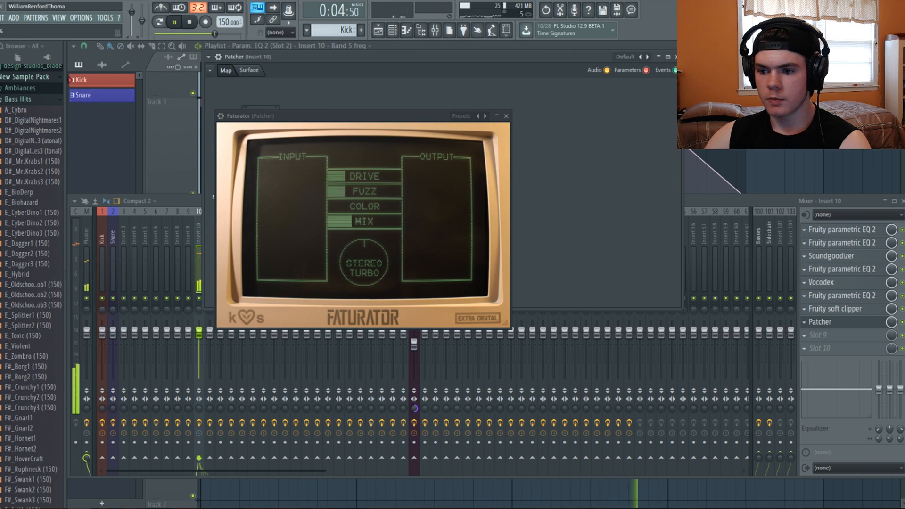
{"action": "left_click_drag", "start_coordinate": [391, 217], "coordinate": [391, 223]}
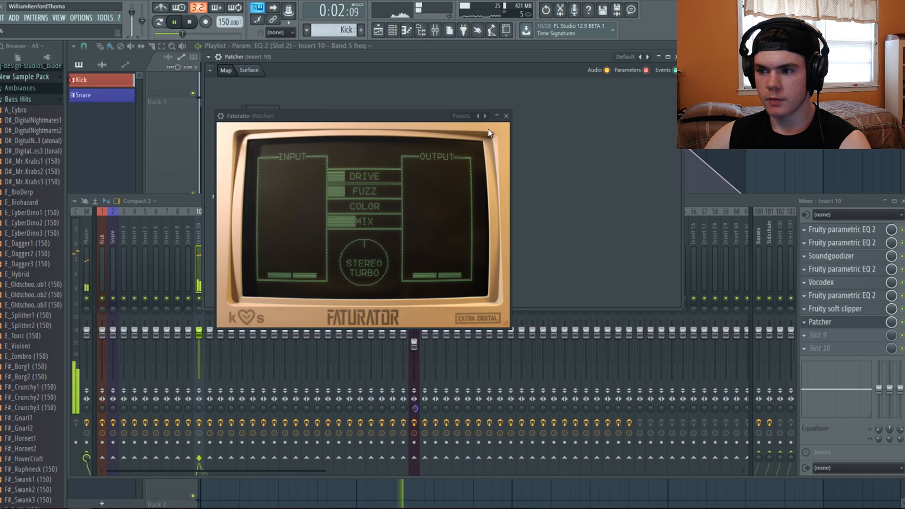
{"action": "key", "text": "Escape"}
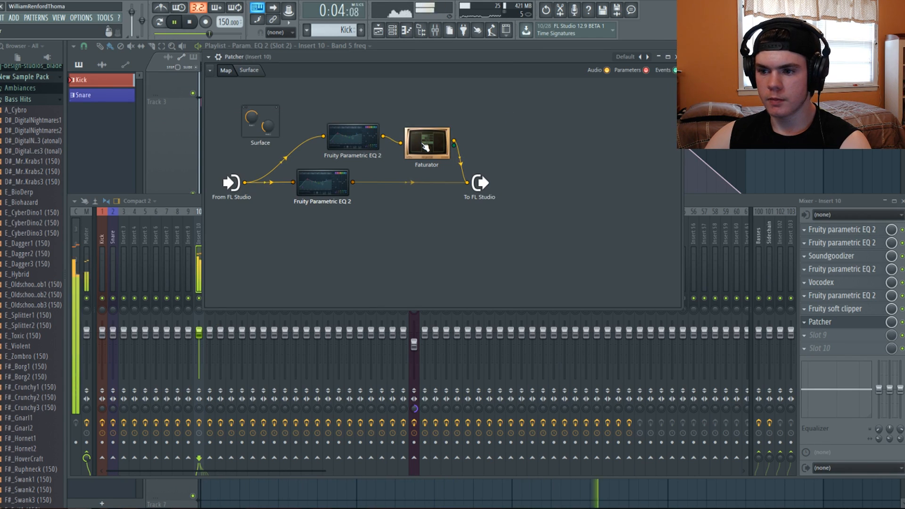
Step: Move the To FL Studio node away from Faturator and audition the bass with the slot 8 Patcher toggled
{"action": "left_click_drag", "start_coordinate": [478, 181], "coordinate": [502, 185]}
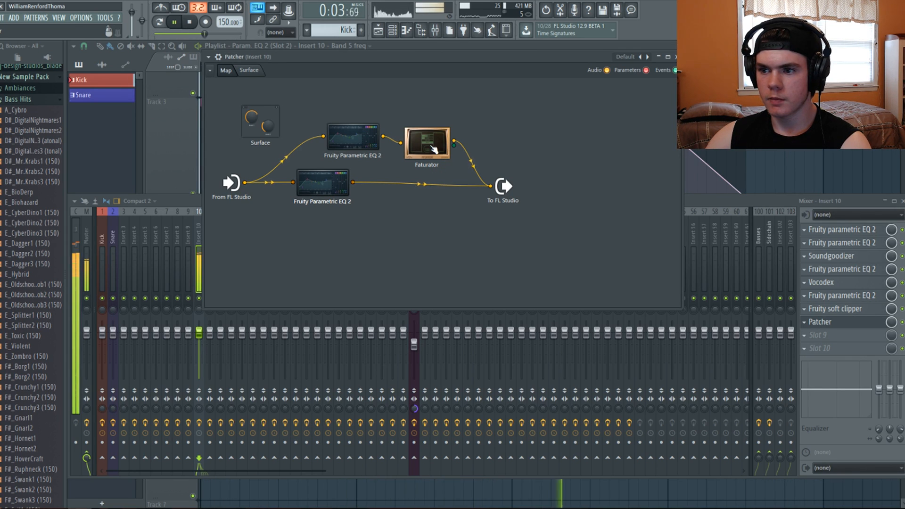
{"action": "left_click", "coordinate": [902, 323]}
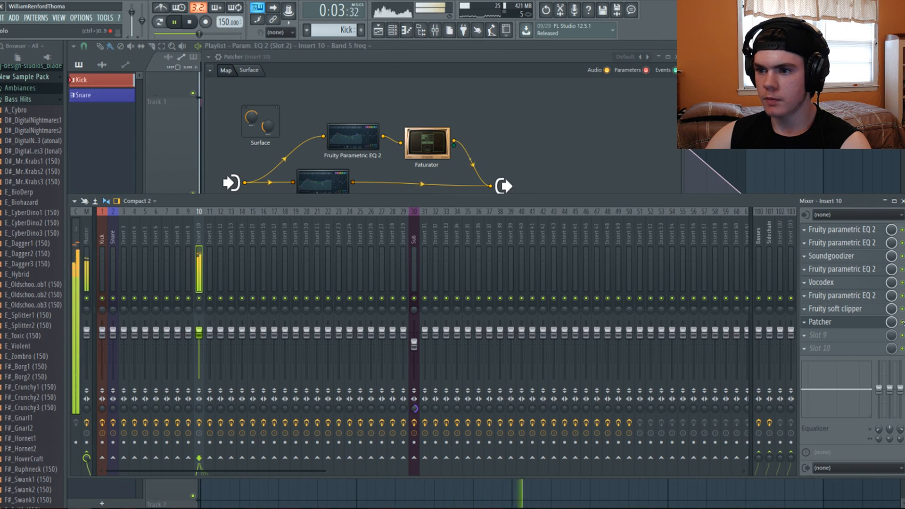
{"action": "key", "text": "space"}
{"action": "left_click", "coordinate": [871, 323]}
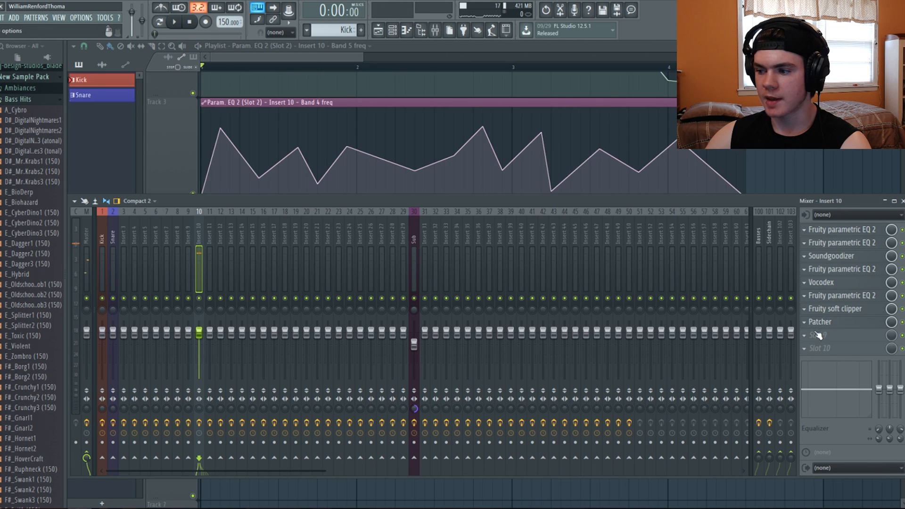
{"action": "left_click", "coordinate": [813, 336]}
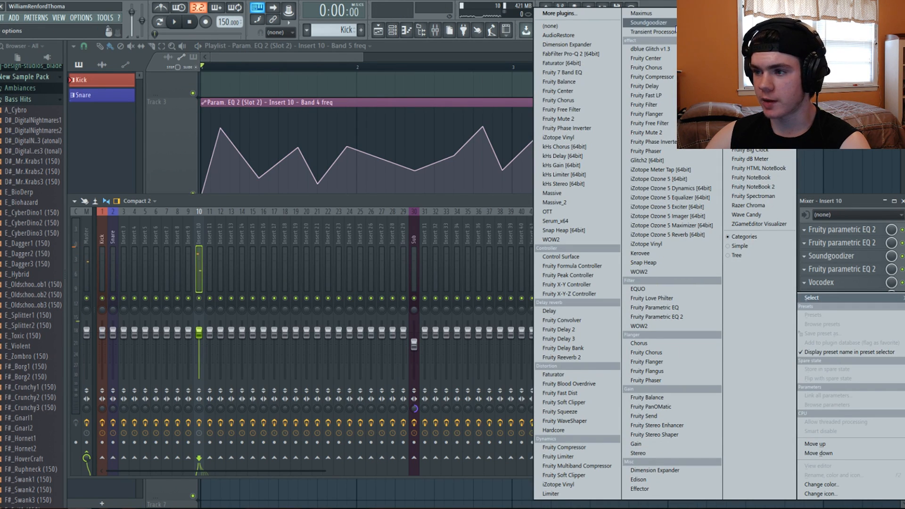
{"action": "left_click", "coordinate": [837, 267]}
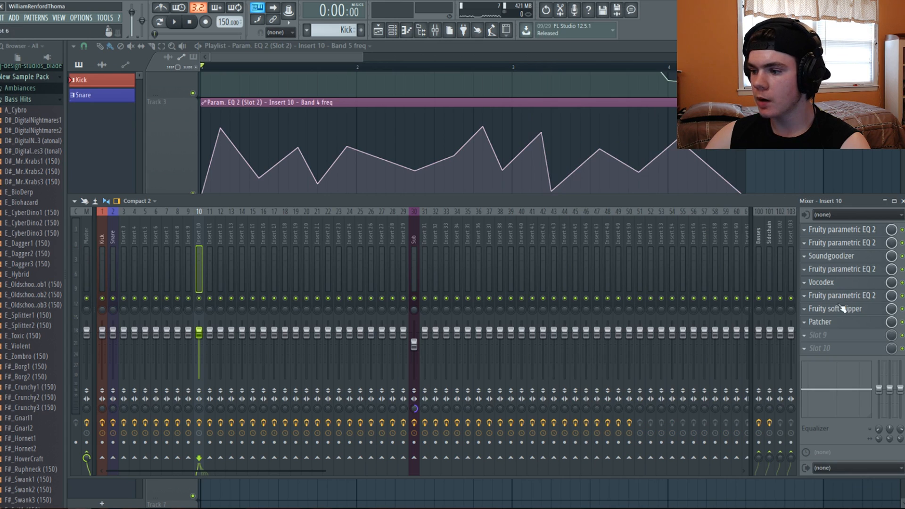
Step: Move the To FL Studio node farther out and add Maximus before it, fed by both Faturator and the lower EQ
{"action": "left_click_drag", "start_coordinate": [513, 186], "coordinate": [656, 218]}
{"action": "right_click", "coordinate": [513, 108]}
{"action": "left_click", "coordinate": [484, 167]}
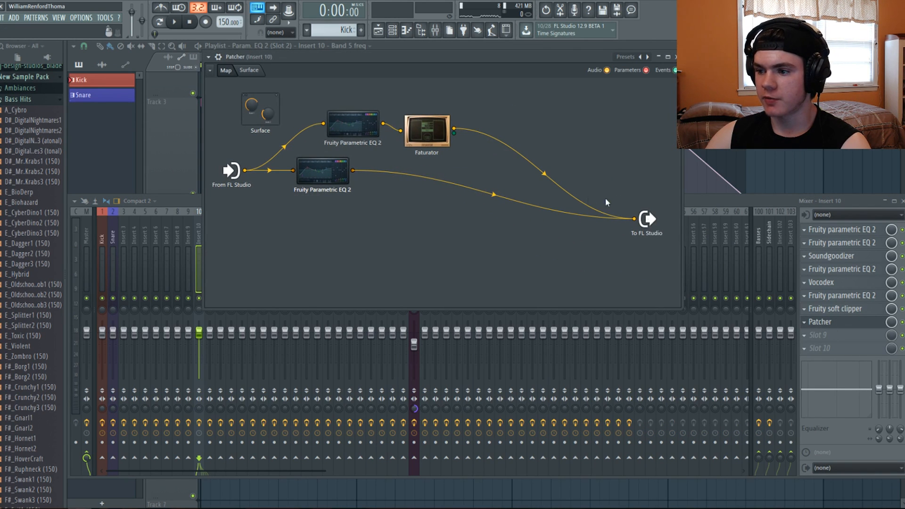
{"action": "right_click", "coordinate": [593, 141]}
{"action": "mouse_move", "coordinate": [618, 157]}
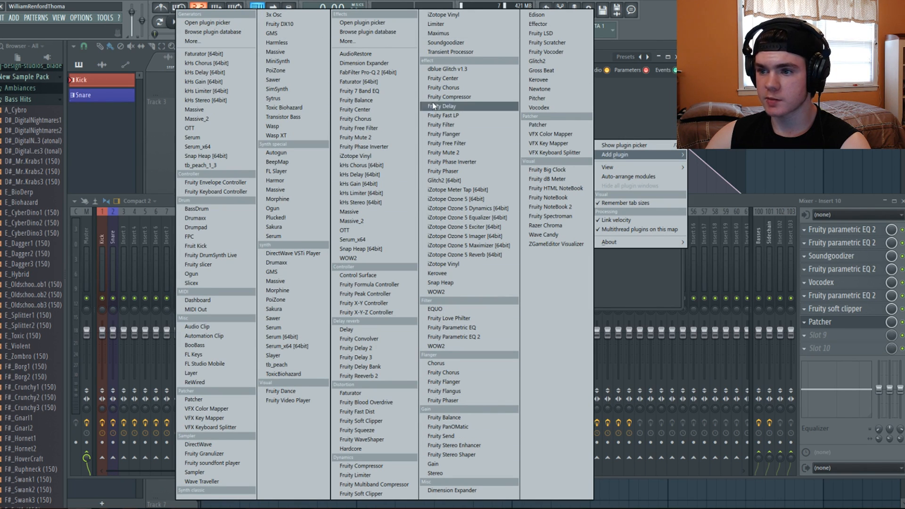
{"action": "left_click", "coordinate": [437, 33]}
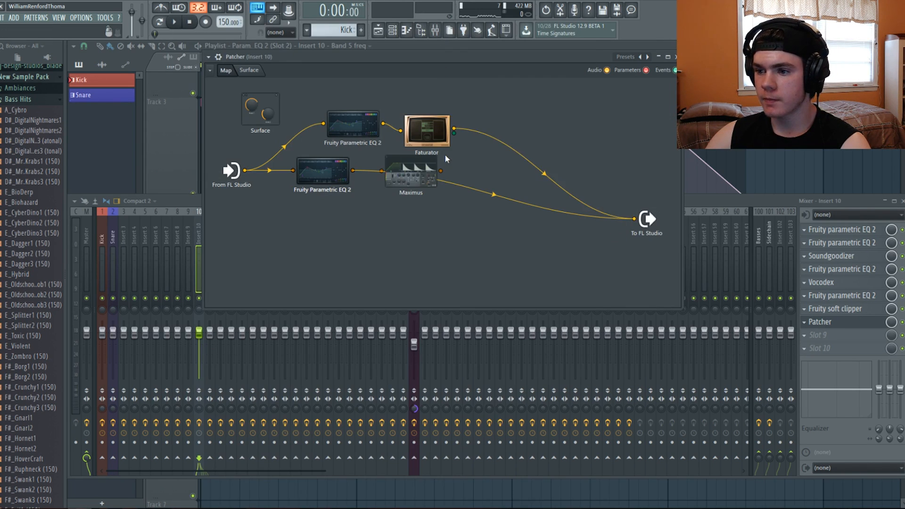
{"action": "left_click_drag", "start_coordinate": [431, 162], "coordinate": [481, 223]}
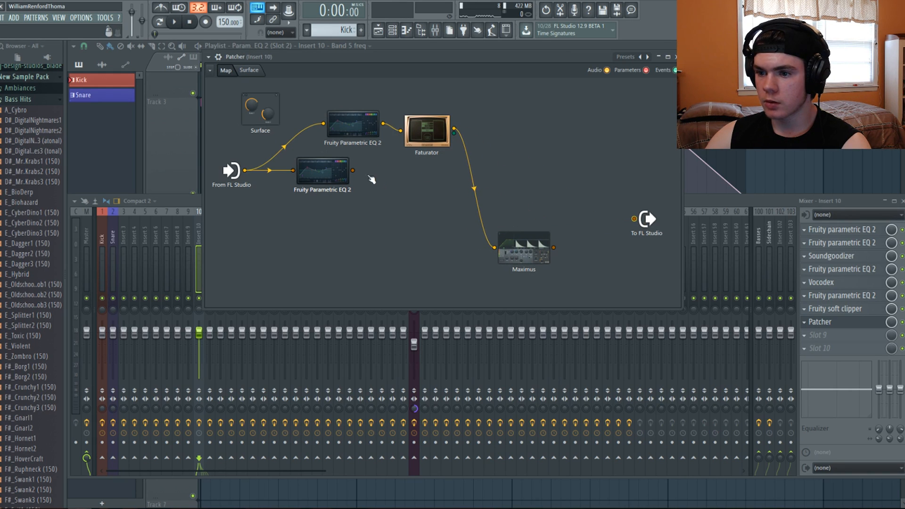
{"action": "left_click_drag", "start_coordinate": [500, 251], "coordinate": [452, 203]}
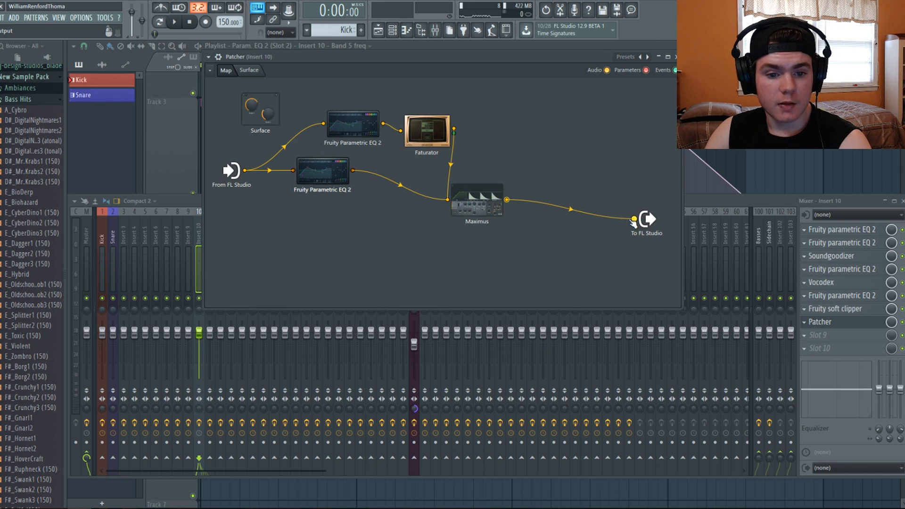
Step: Open Maximus in the Patcher, solo its Low band in the Bands view, and reshape the band's curve with an earlier, softer knee during playback
{"action": "double_click", "coordinate": [428, 135]}
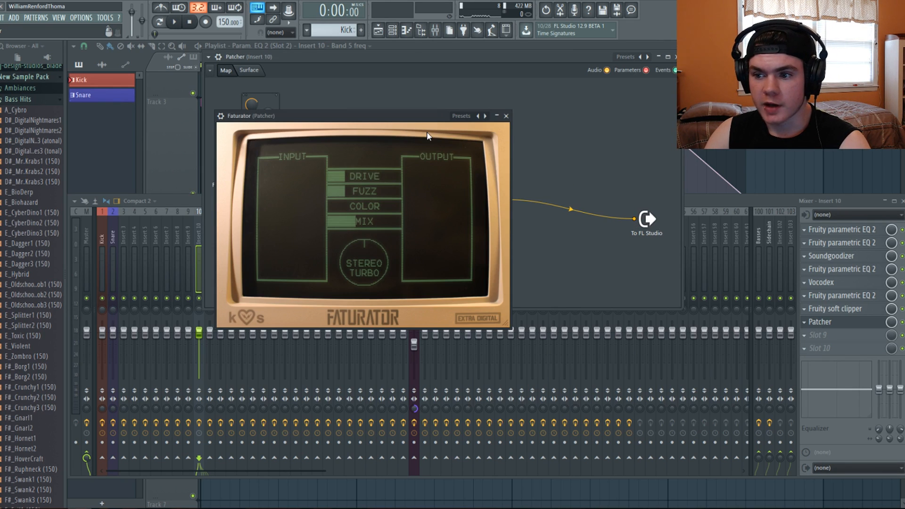
{"action": "left_click", "coordinate": [507, 116]}
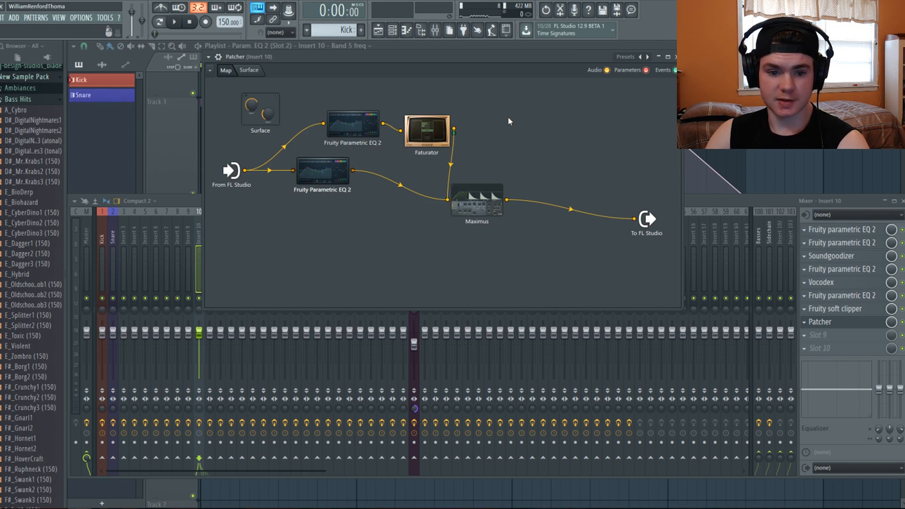
{"action": "double_click", "coordinate": [500, 196]}
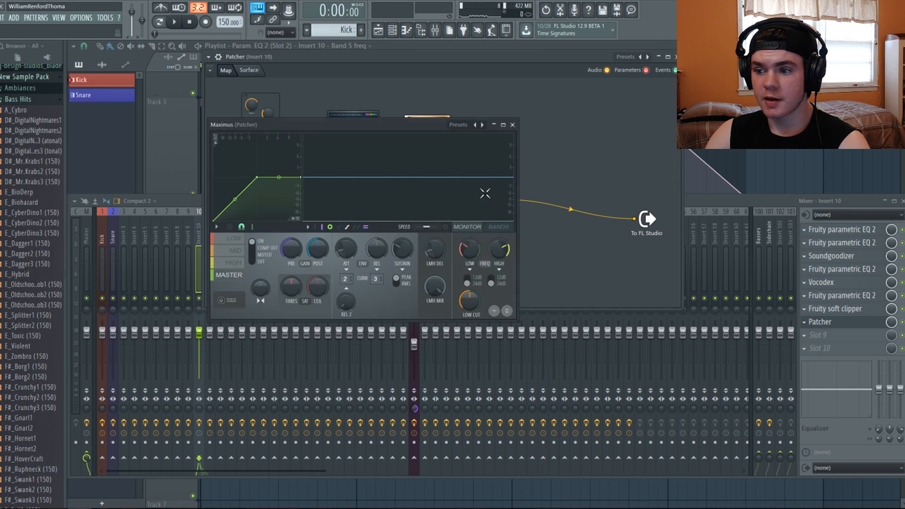
{"action": "key", "text": "space"}
{"action": "left_click", "coordinate": [235, 238]}
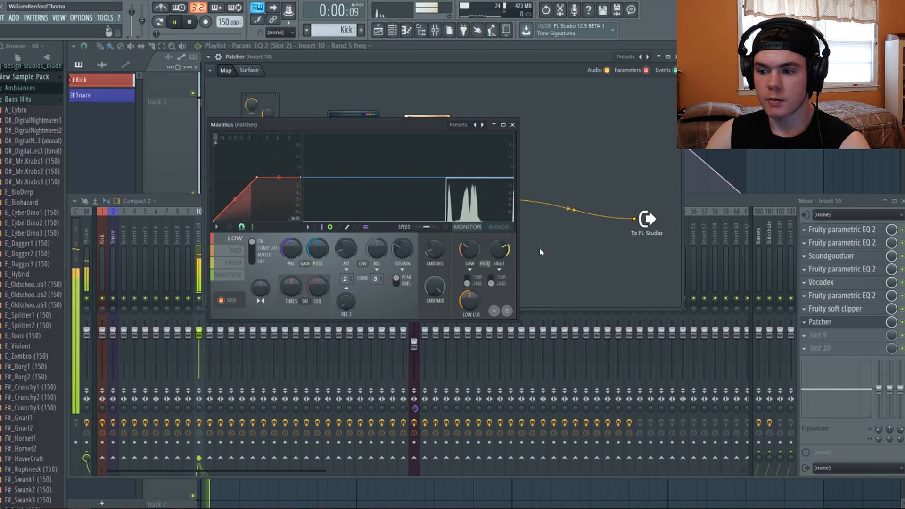
{"action": "left_click", "coordinate": [490, 228]}
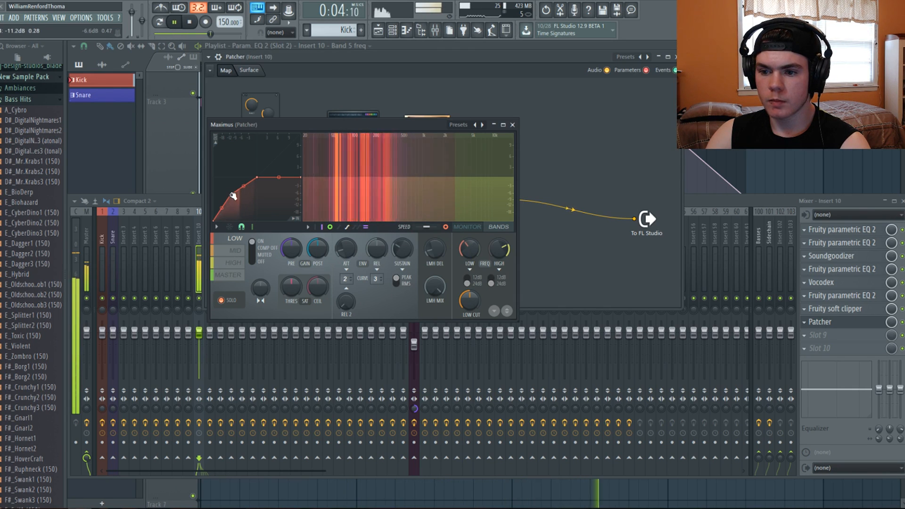
{"action": "left_click_drag", "start_coordinate": [234, 199], "coordinate": [233, 195]}
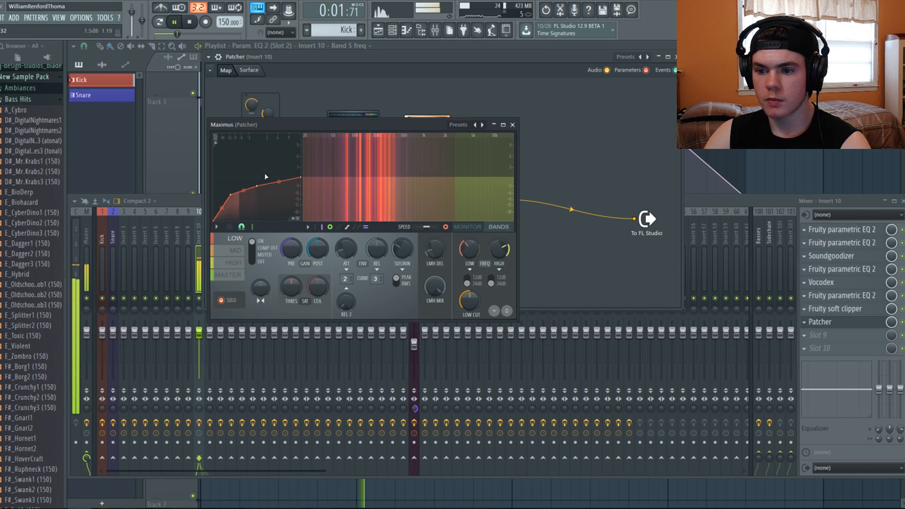
Step: Reshape the Mid band's compression curve in Maximus with one lower knee, deleting the extra upper point
{"action": "left_click", "coordinate": [236, 251]}
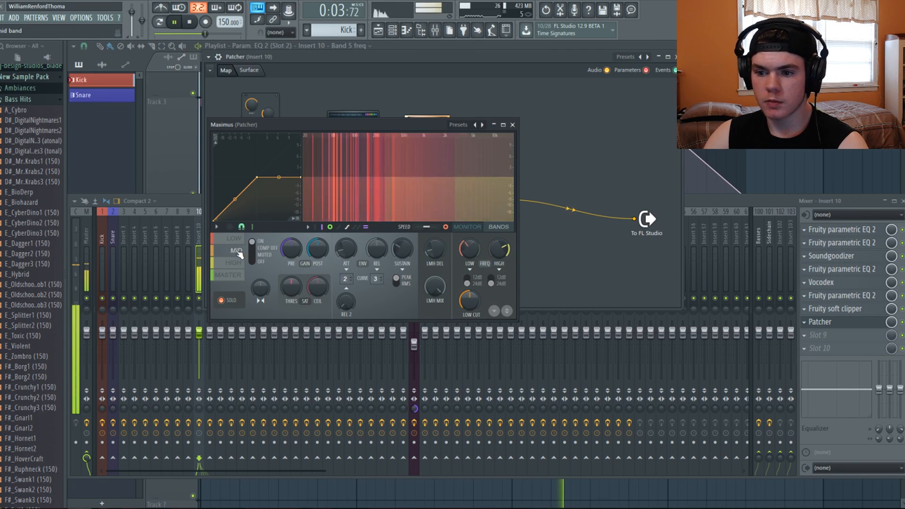
{"action": "right_click", "coordinate": [240, 195]}
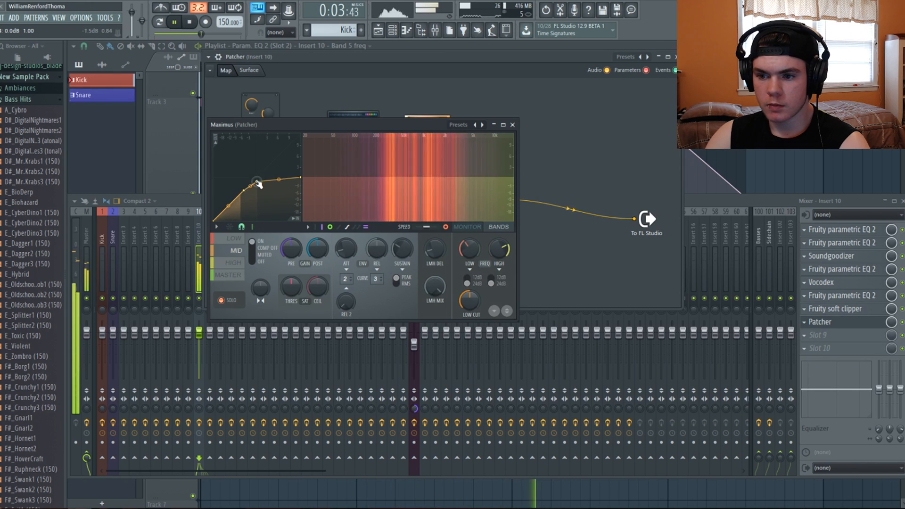
{"action": "right_click", "coordinate": [257, 182]}
{"action": "left_click", "coordinate": [238, 199]}
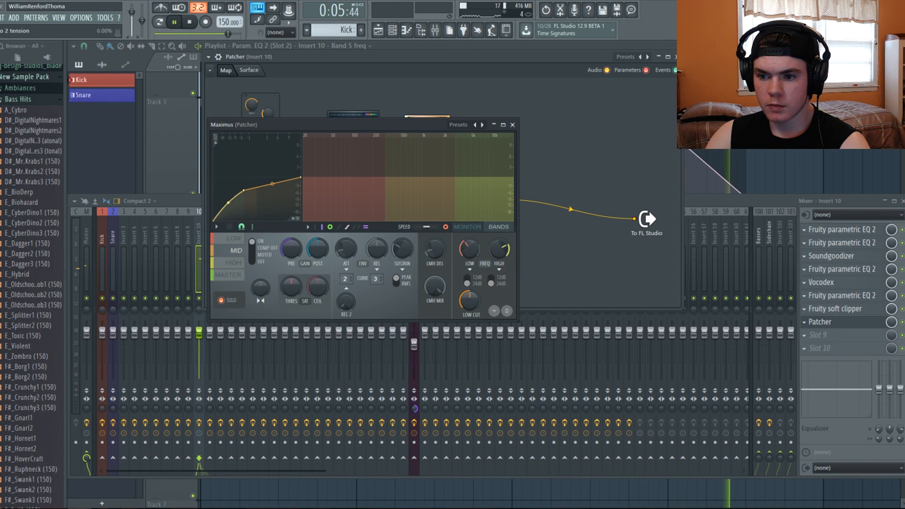
{"action": "key", "text": "space"}
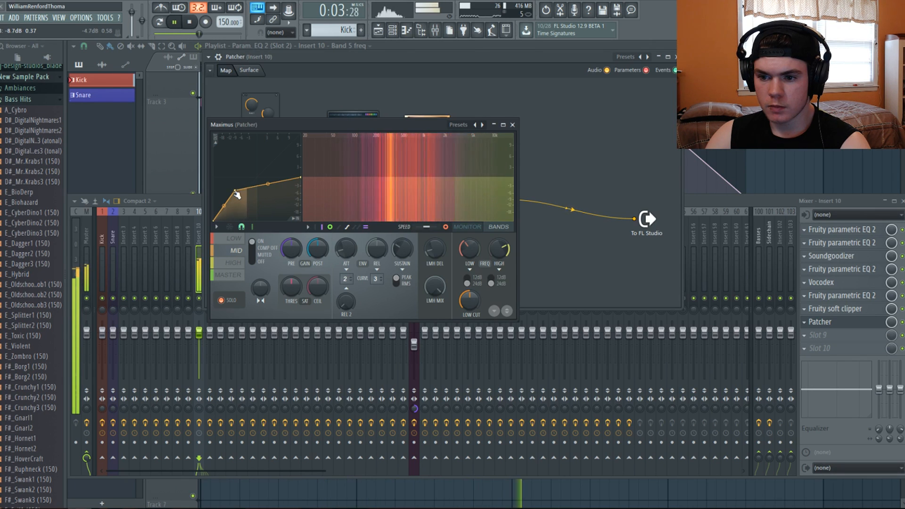
Step: Add a low knee point to the High band's compression curve in Maximus and delete the next point above it
{"action": "left_click", "coordinate": [233, 263]}
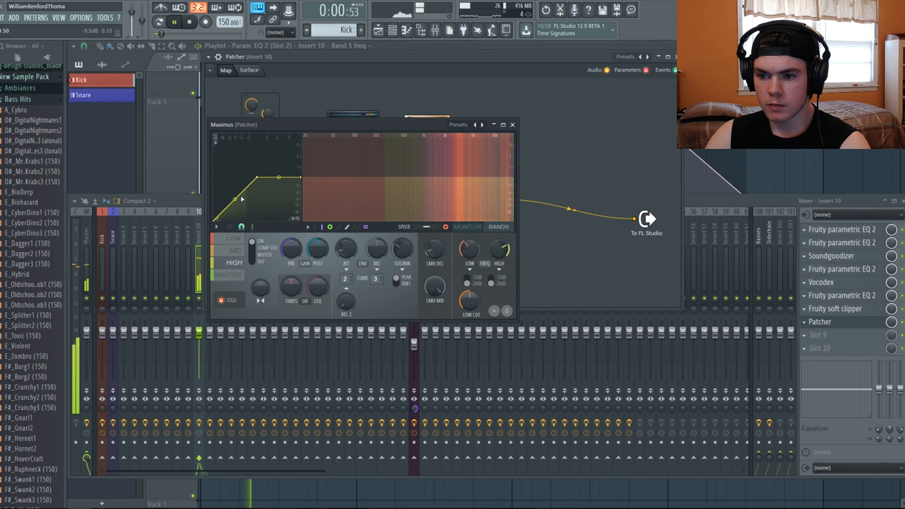
{"action": "left_click_drag", "start_coordinate": [240, 195], "coordinate": [259, 184]}
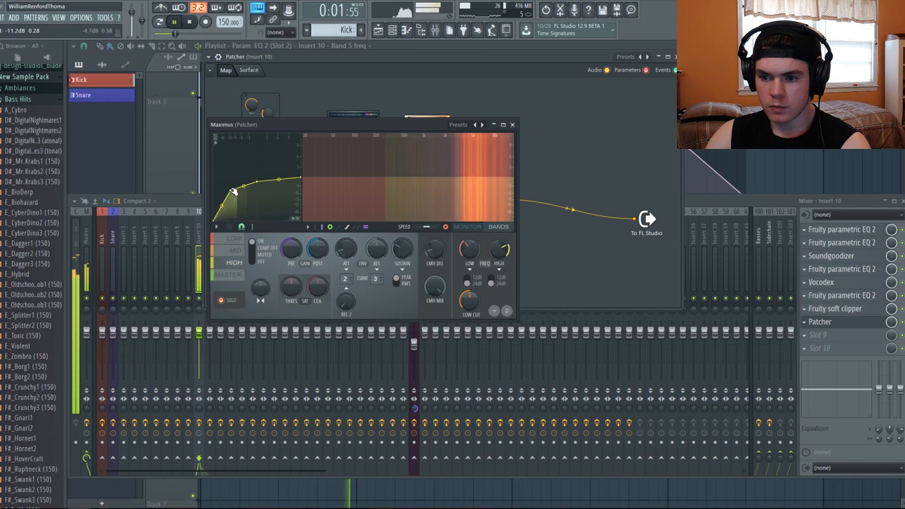
{"action": "left_click_drag", "start_coordinate": [235, 191], "coordinate": [232, 190]}
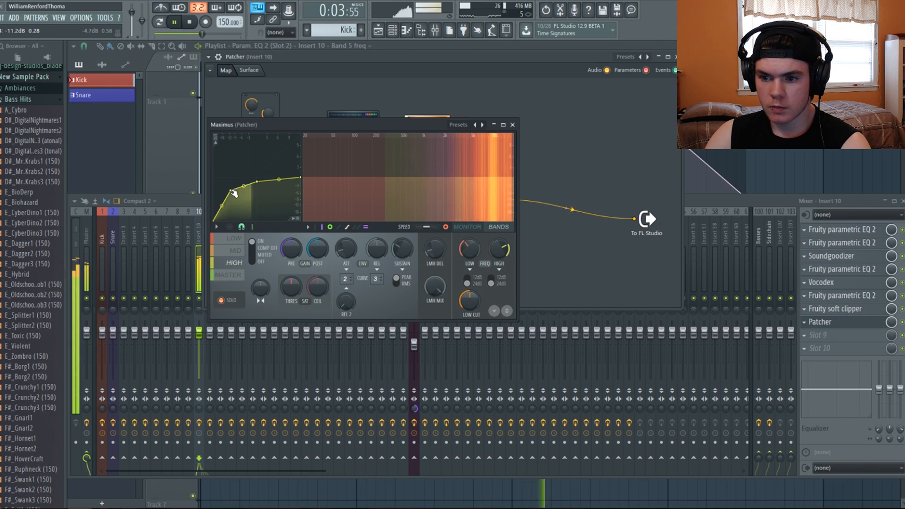
{"action": "right_click", "coordinate": [259, 182]}
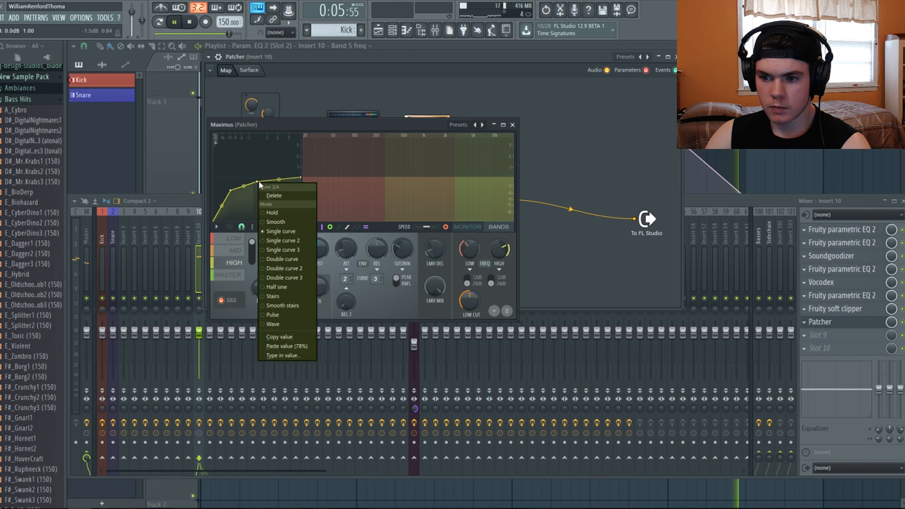
{"action": "left_click", "coordinate": [268, 192]}
Step: Turn off Solo in Maximus, raise the High band's Post gain, and move the Mid curve's knee slightly toward higher input levels
{"action": "left_click", "coordinate": [231, 300]}
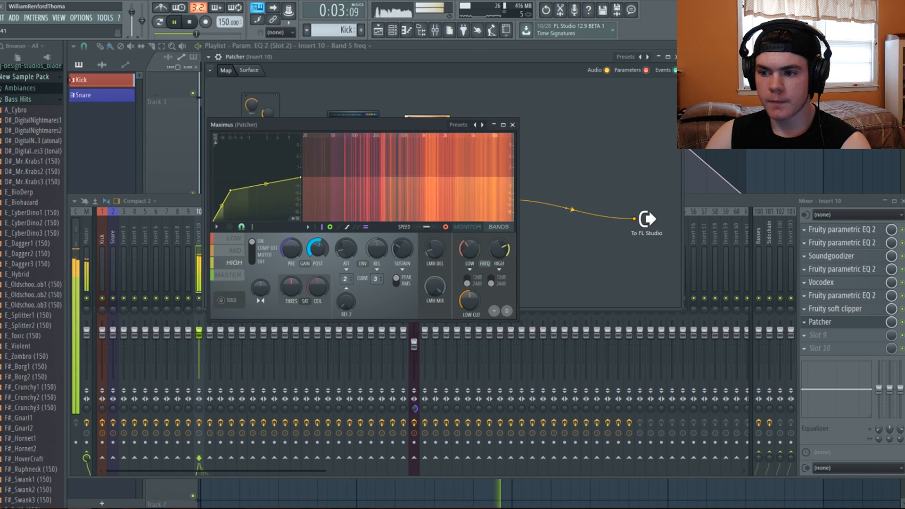
{"action": "left_click", "coordinate": [235, 250]}
{"action": "key", "text": "space"}
{"action": "key", "text": "space"}
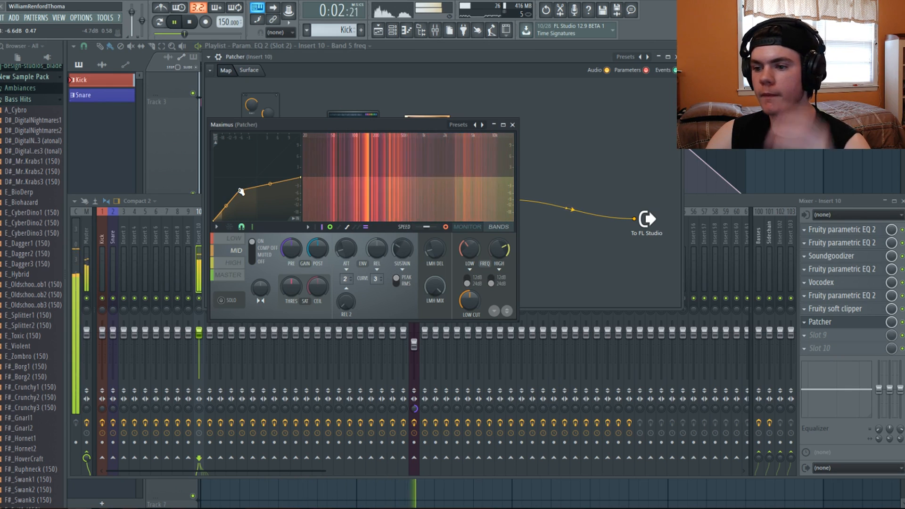
{"action": "left_click", "coordinate": [513, 125]}
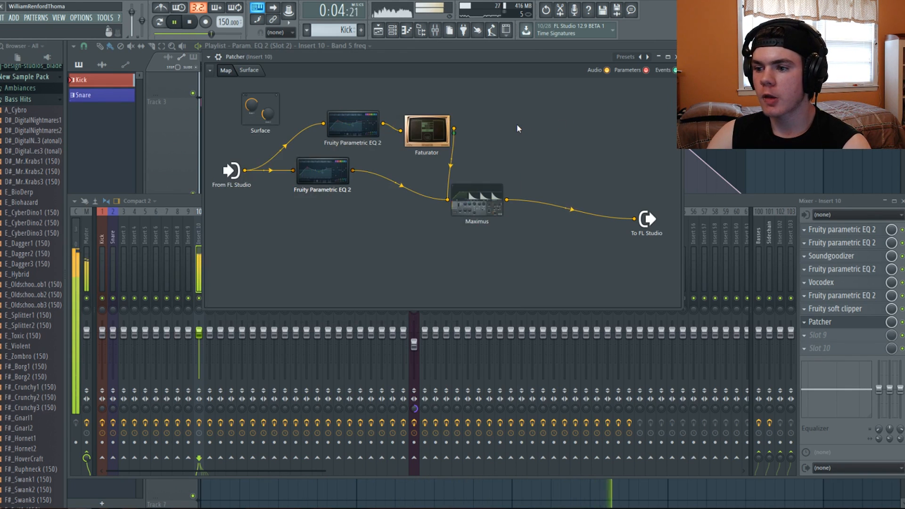
{"action": "key", "text": "space"}
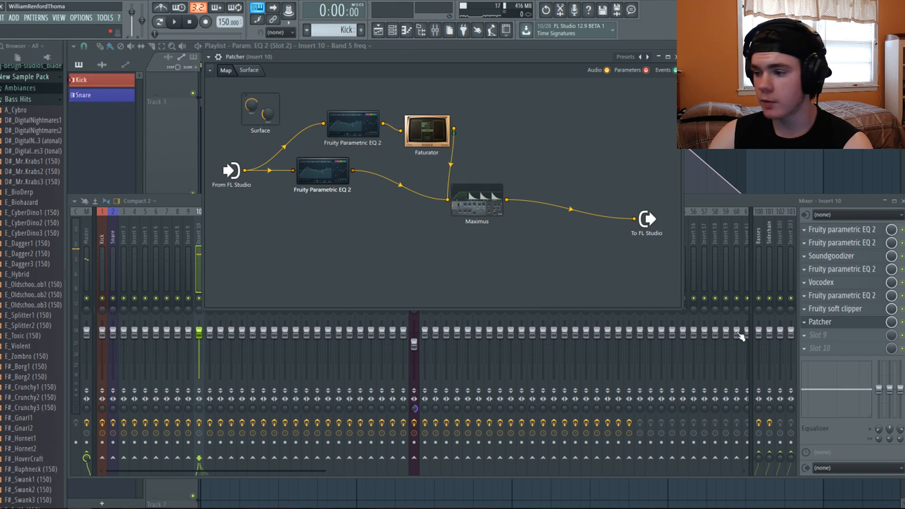
Step: Insert the Stereo effect in slot 9 of Insert 10 and set its Width to 122%
{"action": "left_click", "coordinate": [821, 321]}
{"action": "left_click", "coordinate": [818, 335]}
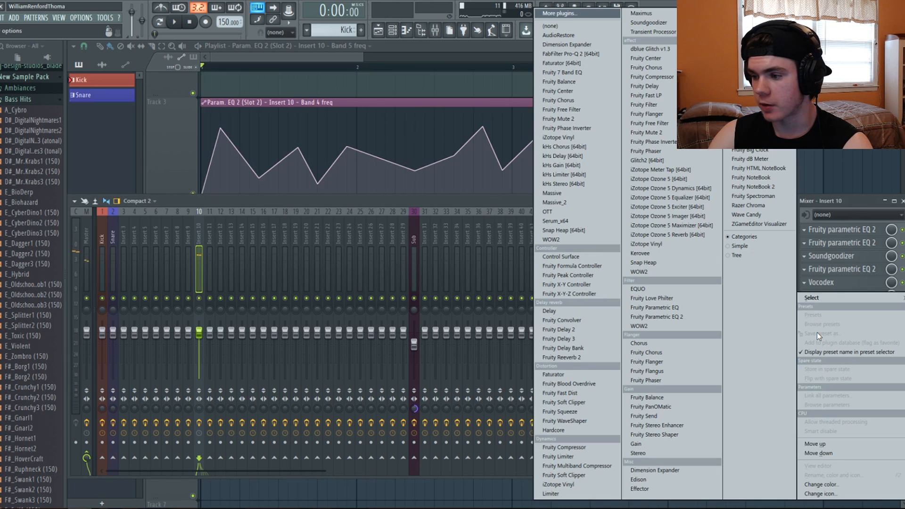
{"action": "left_click", "coordinate": [688, 454]}
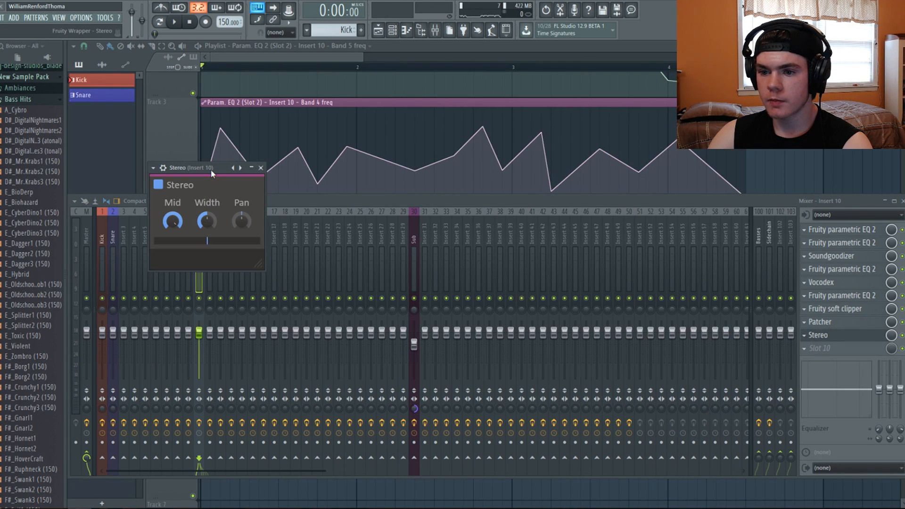
{"action": "key", "text": "space"}
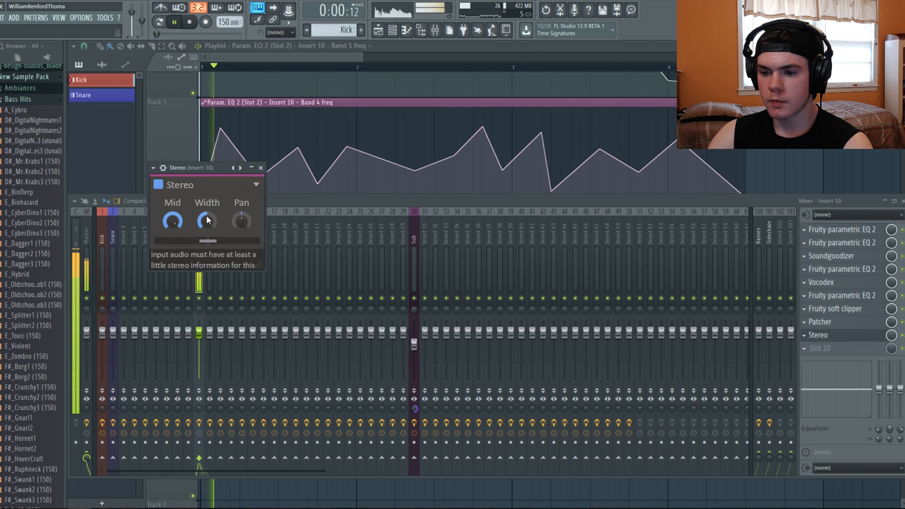
{"action": "left_click_drag", "start_coordinate": [207, 220], "coordinate": [206, 211]}
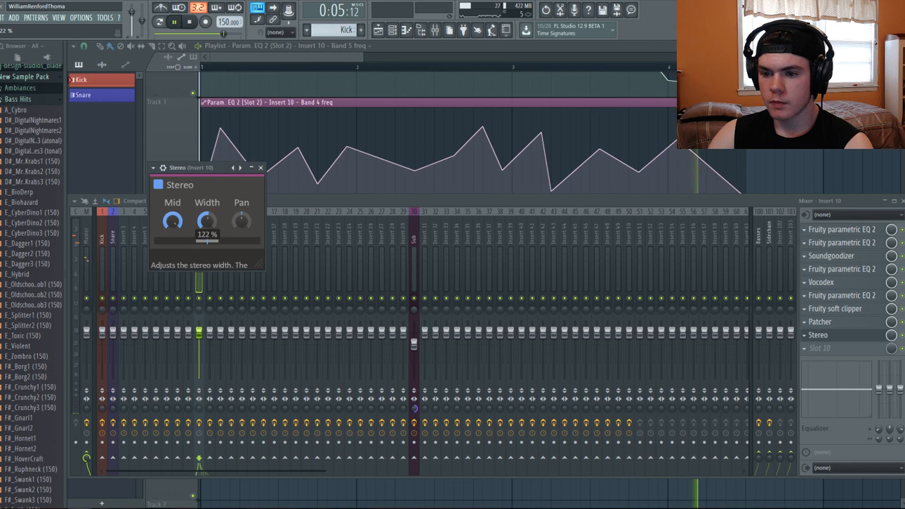
{"action": "left_click", "coordinate": [260, 167]}
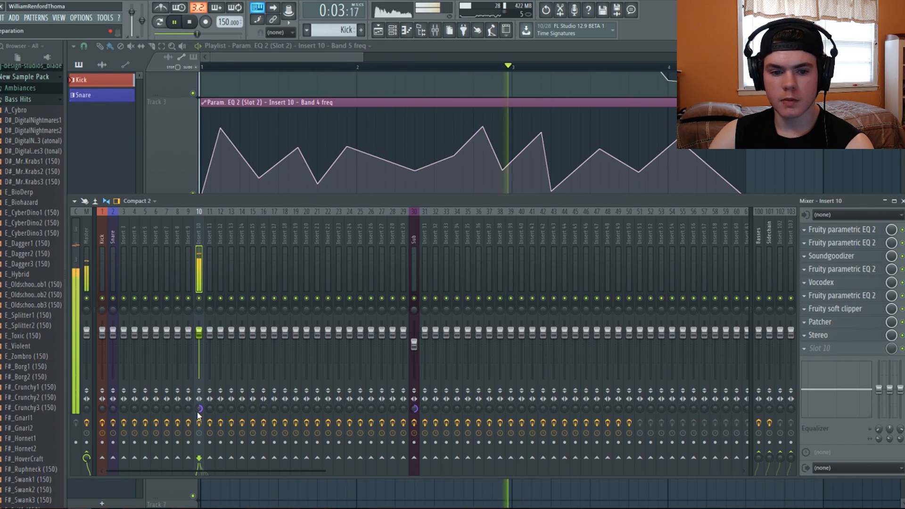
Step: Reset Insert 10's stereo separation to its default and play the bass again
{"action": "key", "text": "space"}
{"action": "right_click", "coordinate": [199, 409]}
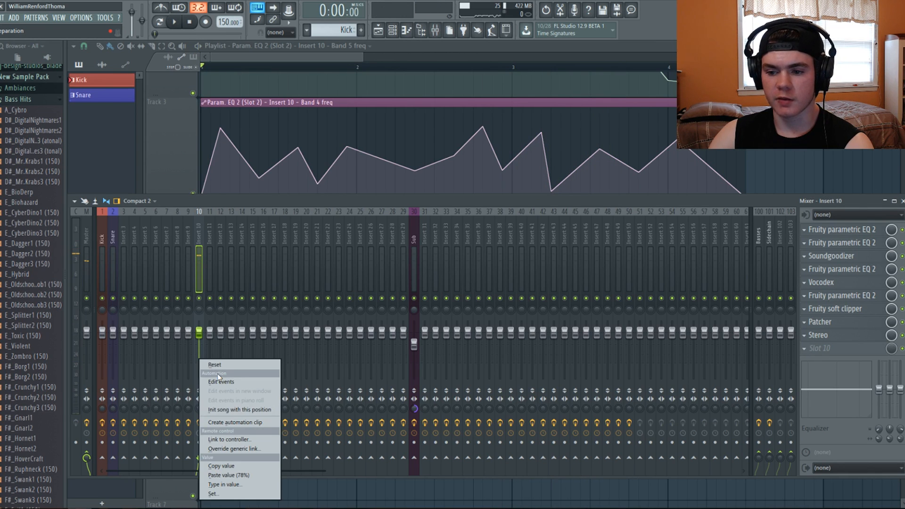
{"action": "left_click", "coordinate": [215, 365]}
{"action": "key", "text": "space"}
Step: Move Edison down one slot on the Master track, insert Fruity WaveShaper in slot 1, and audition the bass through it
{"action": "left_click", "coordinate": [87, 249]}
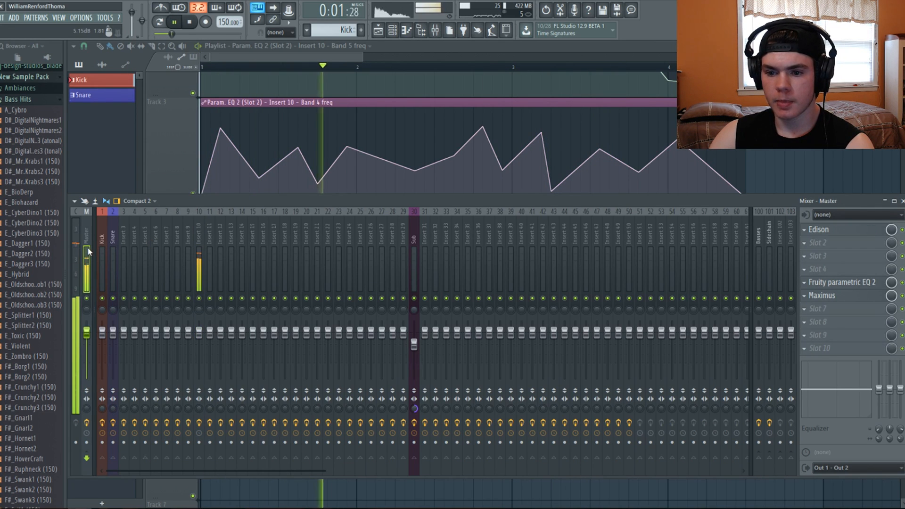
{"action": "key", "text": "space"}
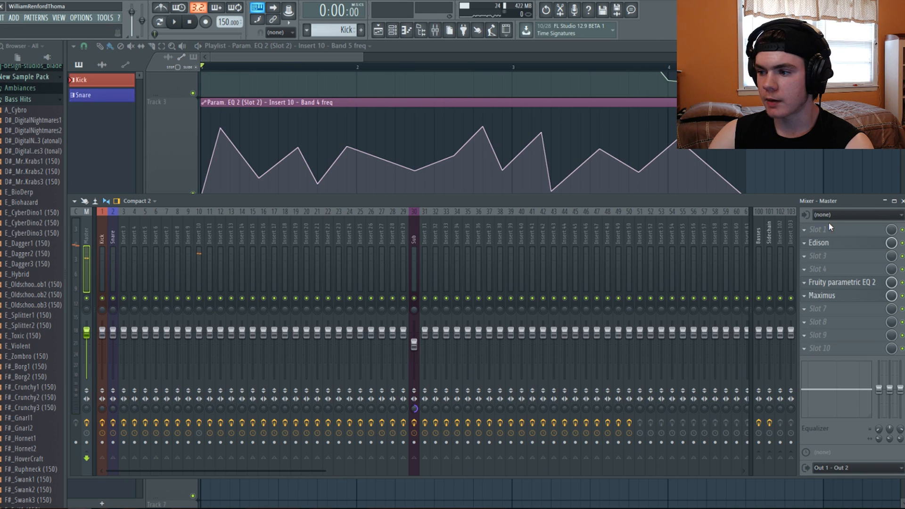
{"action": "left_click", "coordinate": [829, 227]}
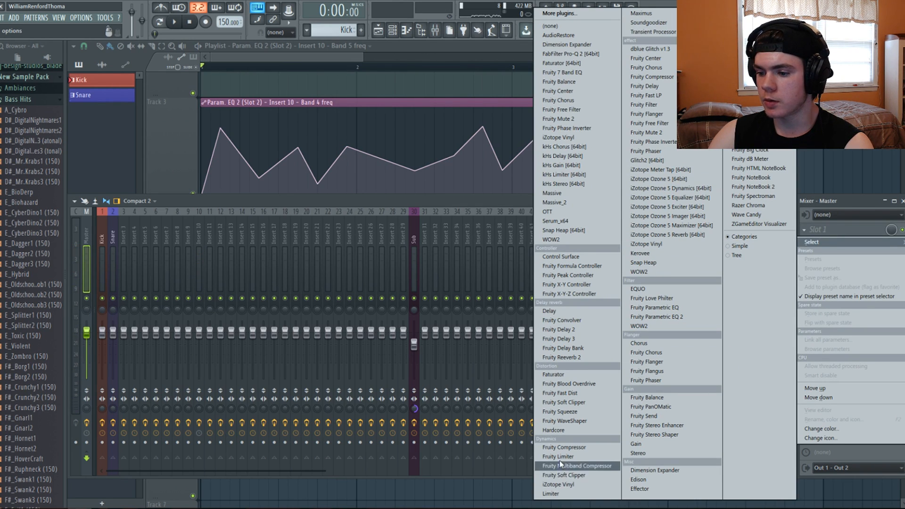
{"action": "left_click", "coordinate": [568, 423]}
{"action": "key", "text": "space"}
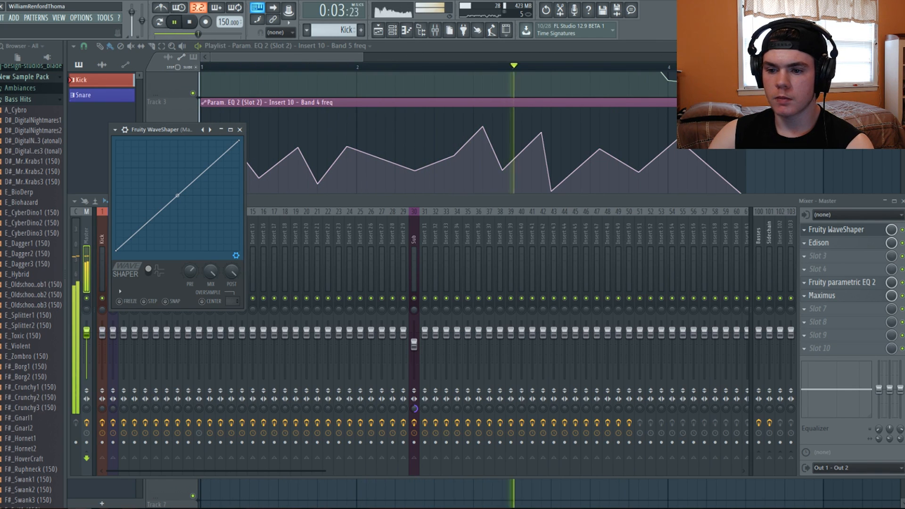
{"action": "key", "text": "space"}
{"action": "left_click", "coordinate": [844, 229]}
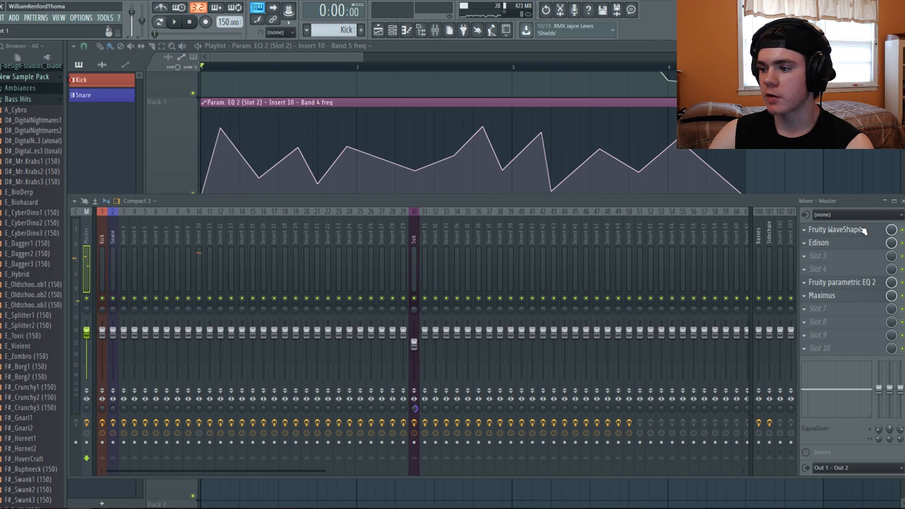
Step: Clear the old audio from the Master track's Edison and set its recording mode to On play
{"action": "left_click", "coordinate": [856, 244]}
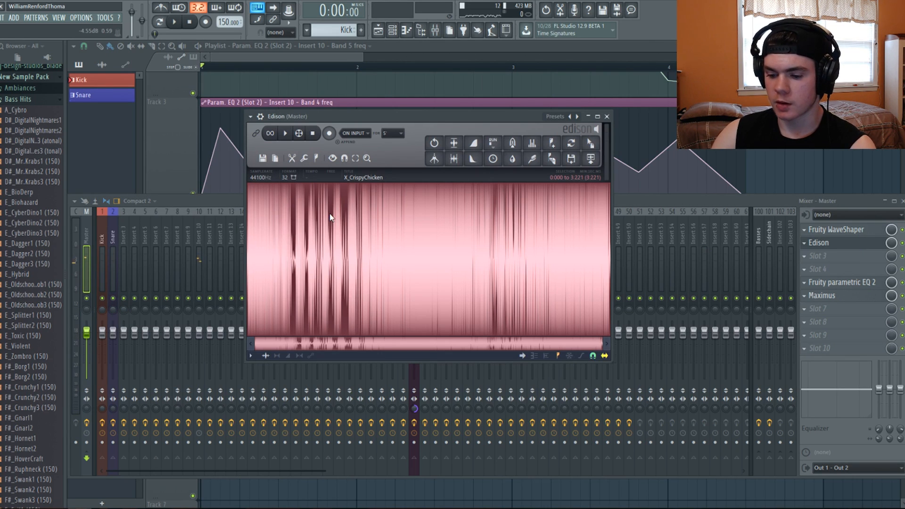
{"action": "key", "text": "Delete"}
{"action": "left_click", "coordinate": [349, 134]}
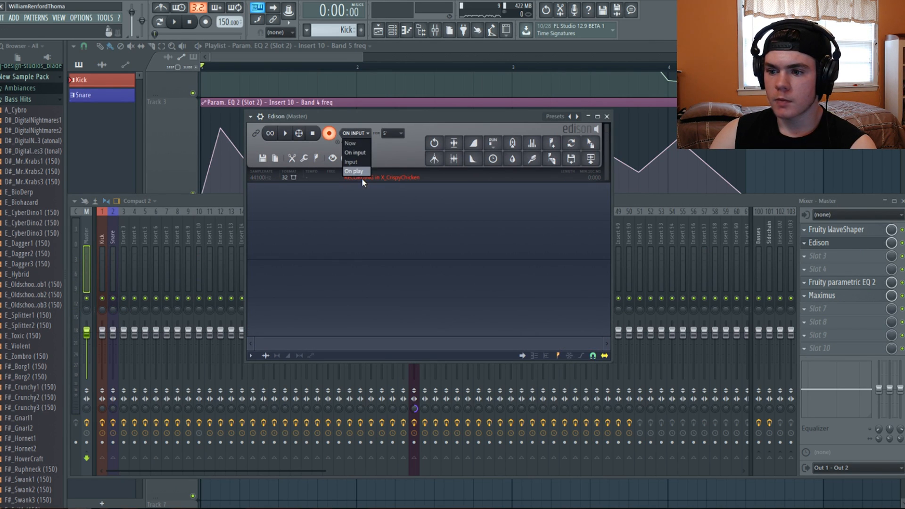
{"action": "left_click", "coordinate": [362, 175]}
{"action": "key", "text": "Delete"}
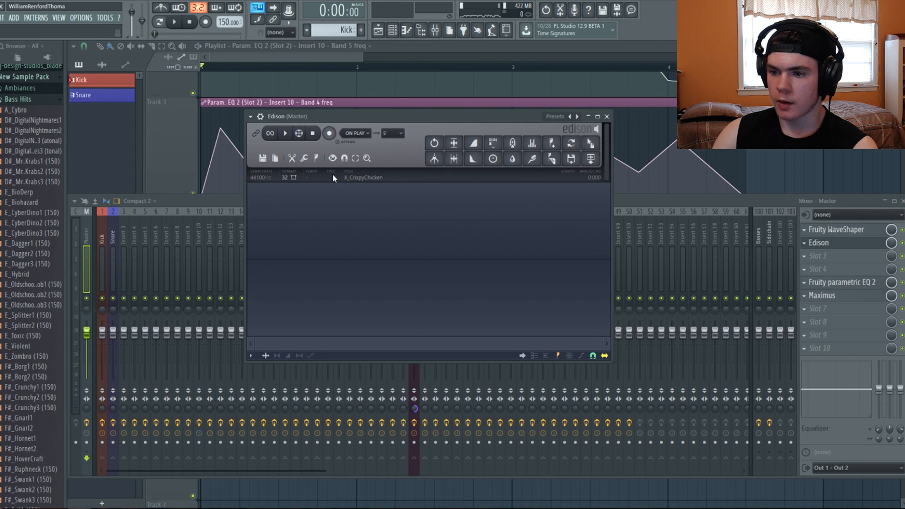
Step: Record a full playback of the bass pattern into Edison, including its silent tail, and stop recording
{"action": "left_click", "coordinate": [172, 23]}
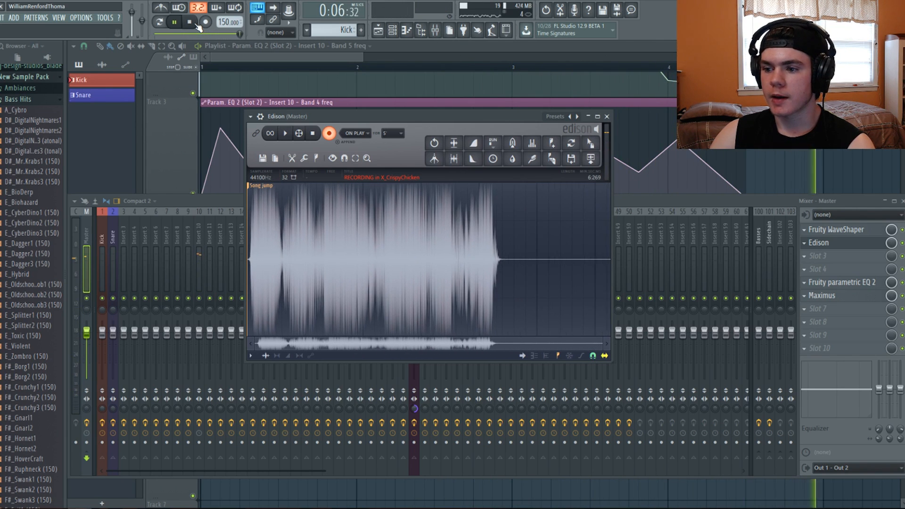
{"action": "left_click", "coordinate": [190, 22]}
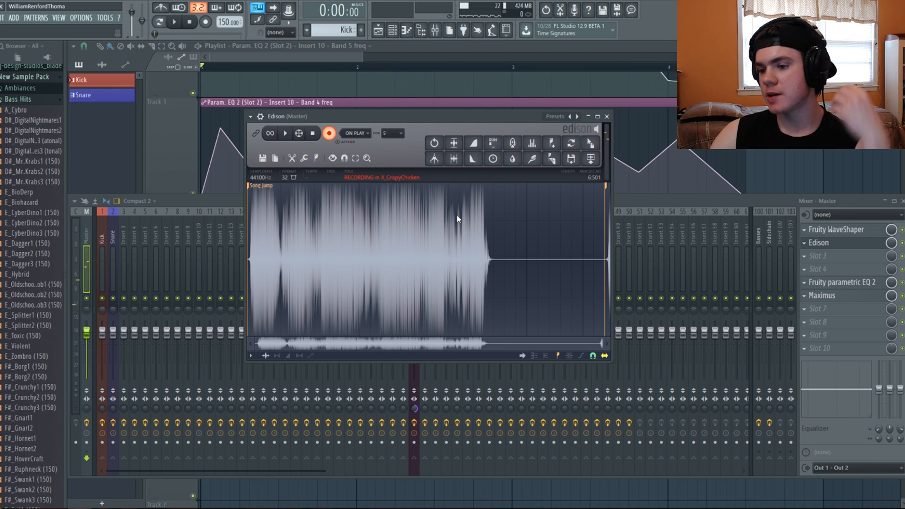
{"action": "left_click", "coordinate": [313, 134]}
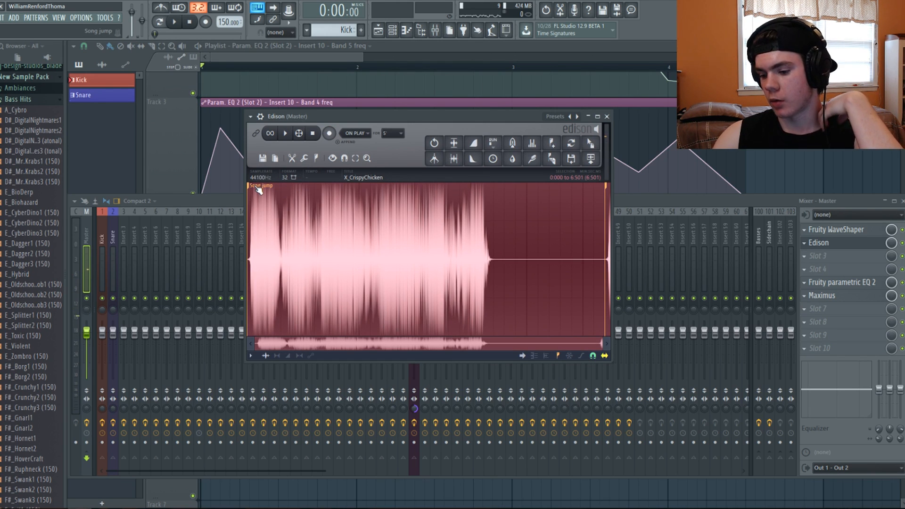
Step: Clear Edison's recording and shorten the Kick clip and the automation clips in the playlist to end midway through bar 4
{"action": "key", "text": "Delete"}
{"action": "scroll", "coordinate": [803, 175], "scroll_direction": "up", "scroll_amount": 3}
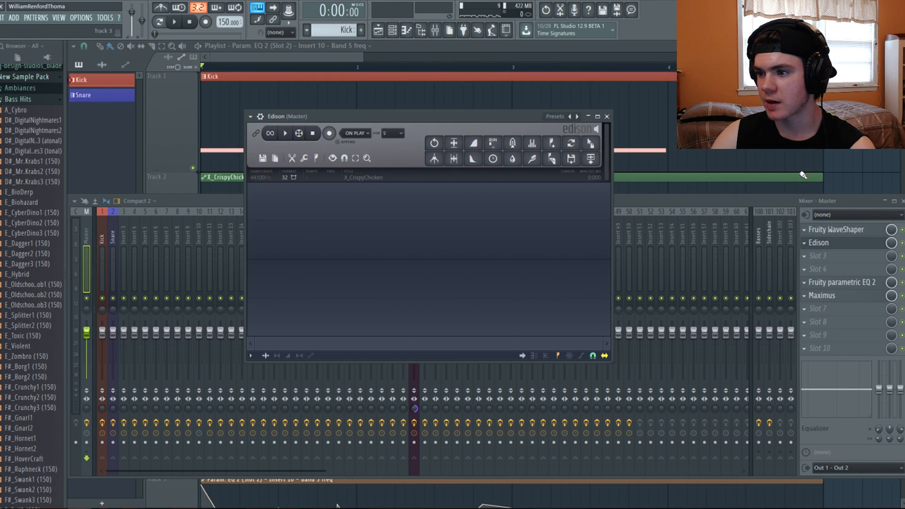
{"action": "scroll", "coordinate": [803, 176], "scroll_direction": "down", "scroll_amount": 1}
{"action": "scroll", "coordinate": [803, 175], "scroll_direction": "up", "scroll_amount": 1}
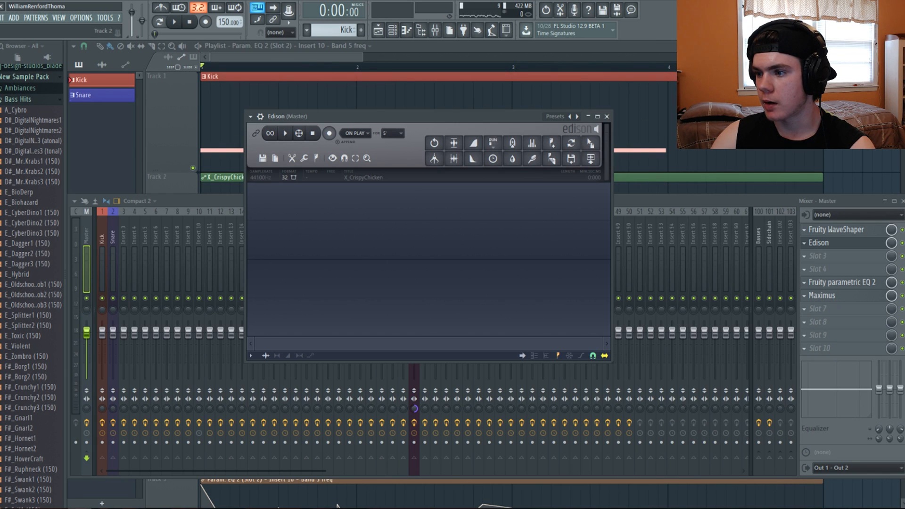
{"action": "left_click_drag", "start_coordinate": [821, 118], "coordinate": [744, 118]}
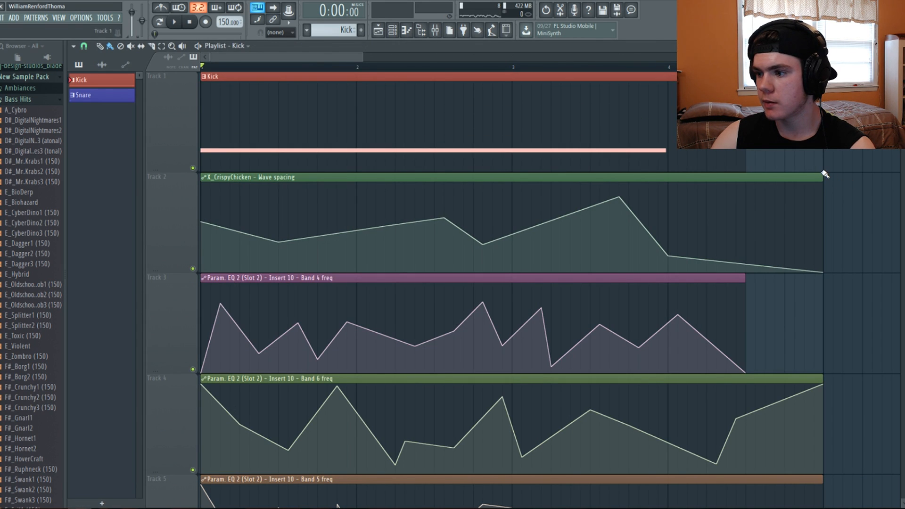
{"action": "left_click_drag", "start_coordinate": [825, 175], "coordinate": [745, 175]}
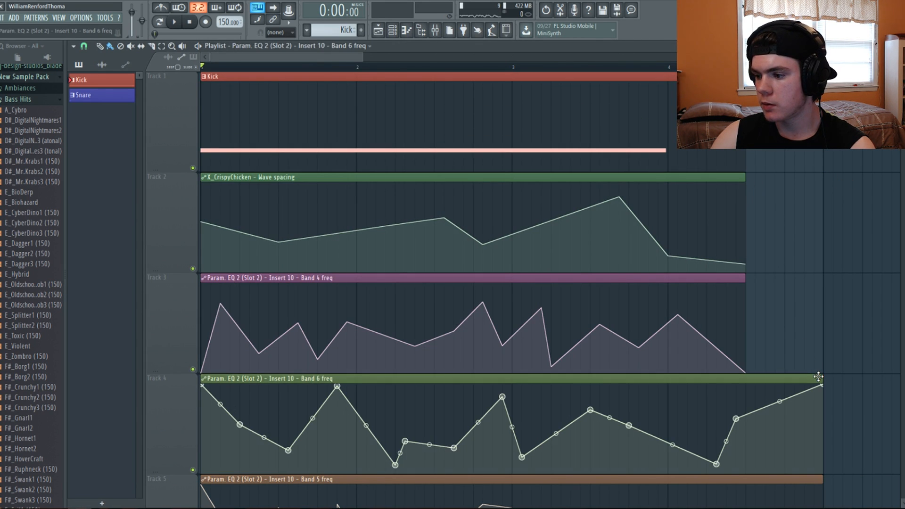
{"action": "left_click_drag", "start_coordinate": [819, 376], "coordinate": [750, 378]}
{"action": "scroll", "coordinate": [773, 344], "scroll_direction": "down", "scroll_amount": 4}
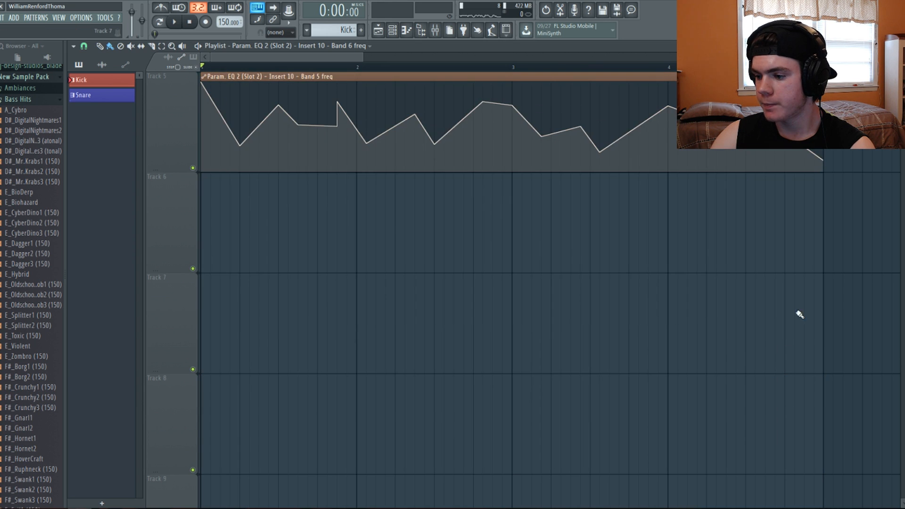
{"action": "scroll", "coordinate": [807, 264], "scroll_direction": "up", "scroll_amount": 1}
{"action": "left_click_drag", "start_coordinate": [825, 175], "coordinate": [745, 183]}
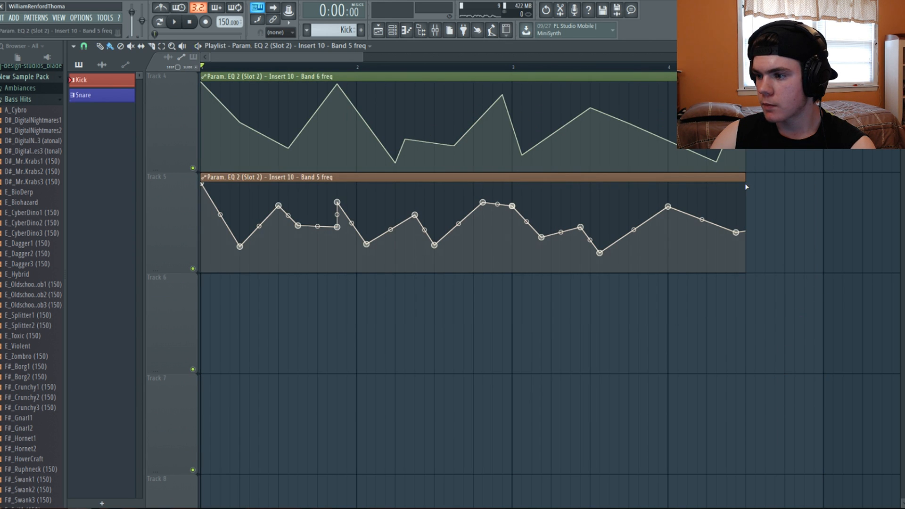
Step: Audition the shortened pattern and record a full pass of it into the Master track's Edison
{"action": "key", "text": "space"}
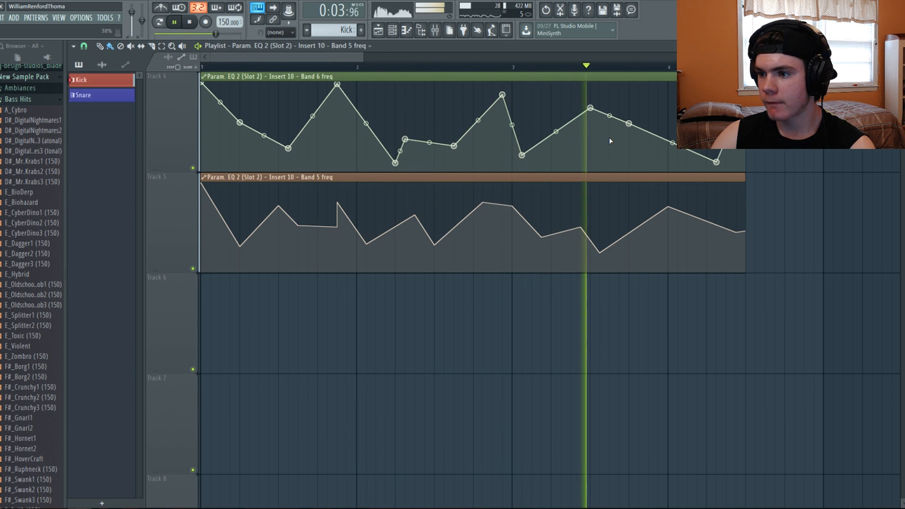
{"action": "key", "text": "space"}
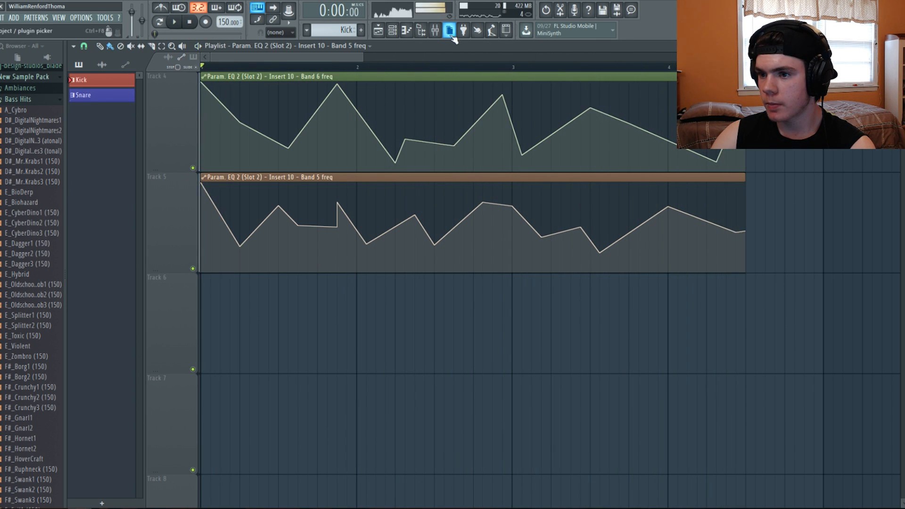
{"action": "key", "text": "F9"}
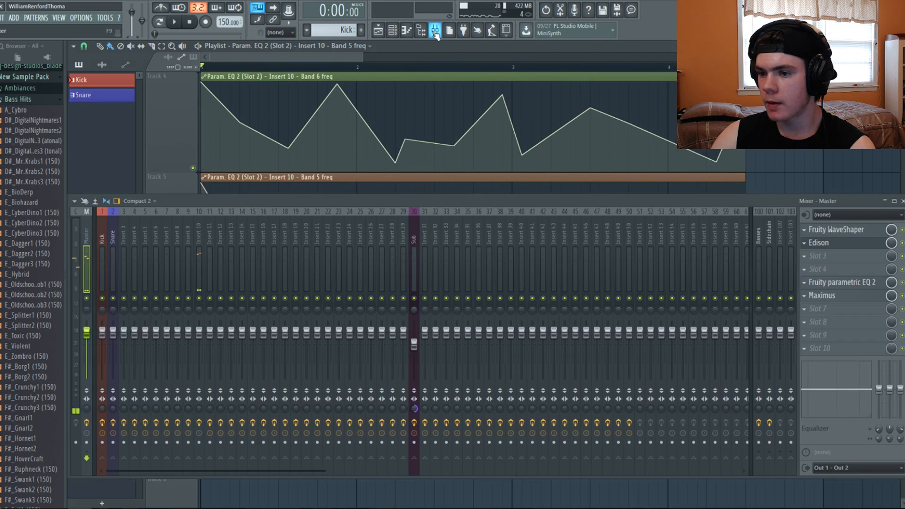
{"action": "left_click", "coordinate": [823, 246]}
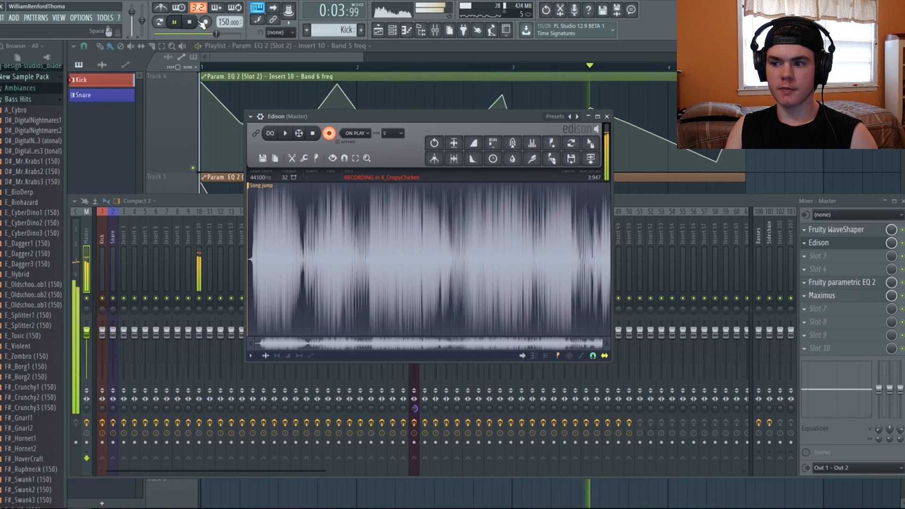
{"action": "key", "text": "space"}
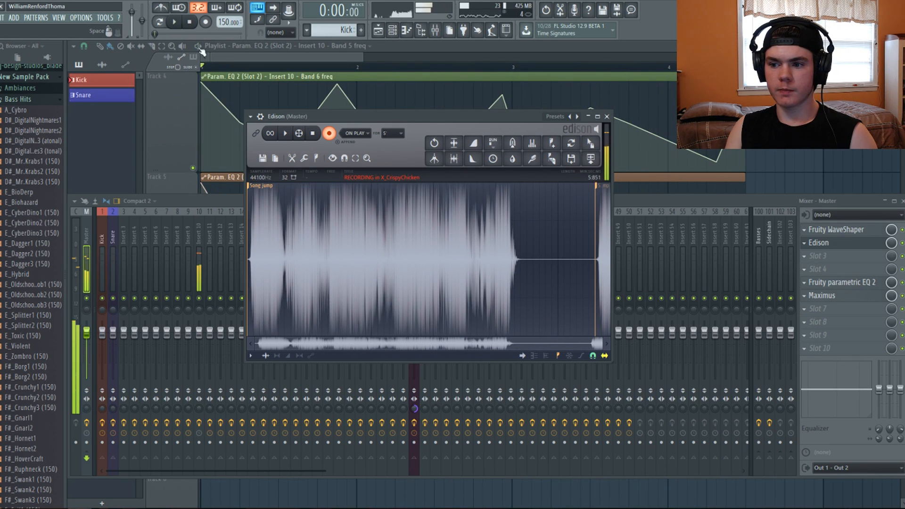
{"action": "left_click", "coordinate": [313, 135]}
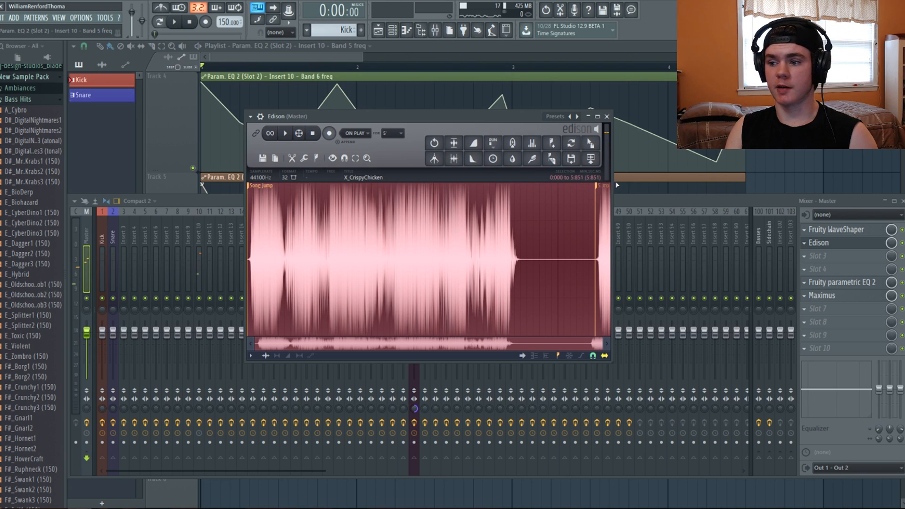
Step: Trim the repeated start off the recording's end and the silence before its first sound, and play back the whole sample
{"action": "key", "text": "Delete"}
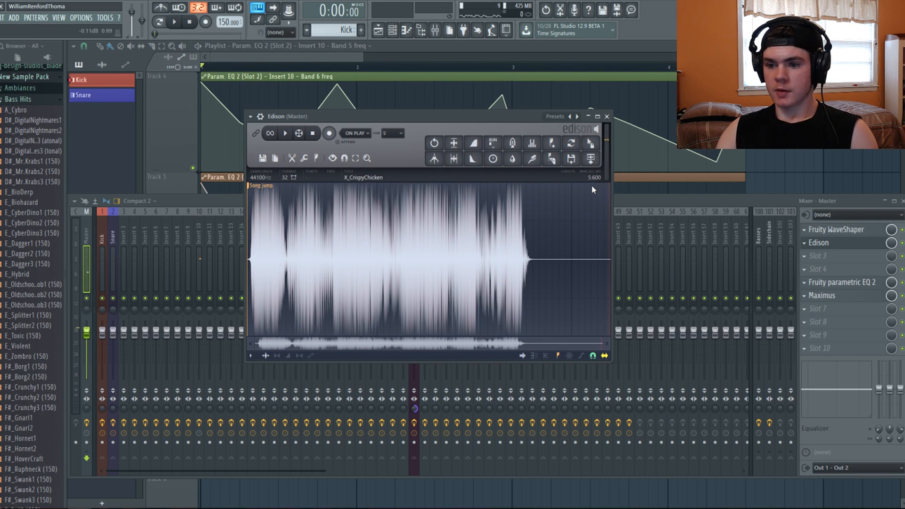
{"action": "scroll", "coordinate": [338, 339], "scroll_direction": "up", "scroll_amount": 4}
{"action": "scroll", "coordinate": [338, 339], "scroll_direction": "up", "scroll_amount": 4}
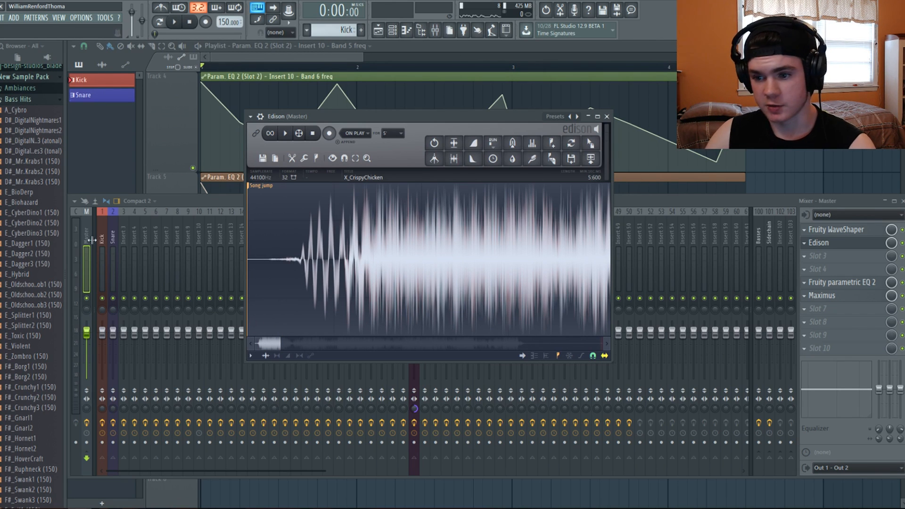
{"action": "key", "text": "space"}
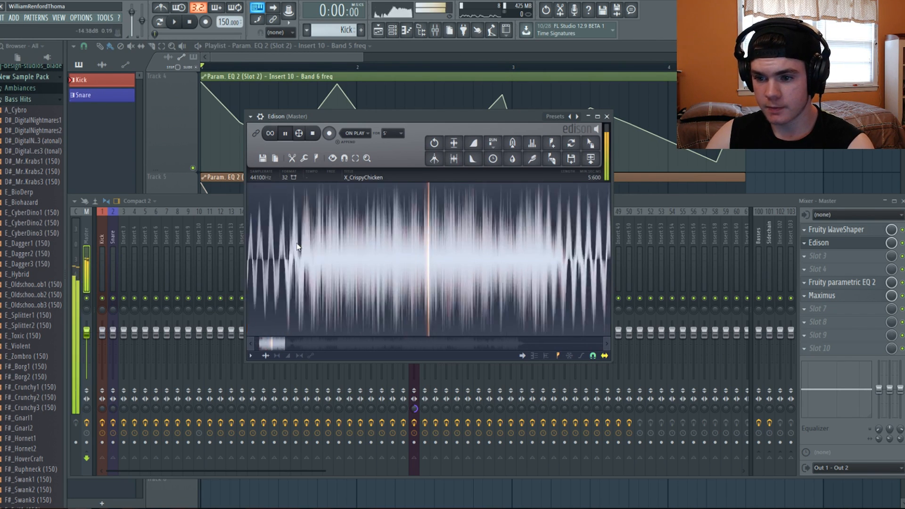
{"action": "key", "text": "space"}
{"action": "left_click_drag", "start_coordinate": [299, 344], "coordinate": [240, 311]}
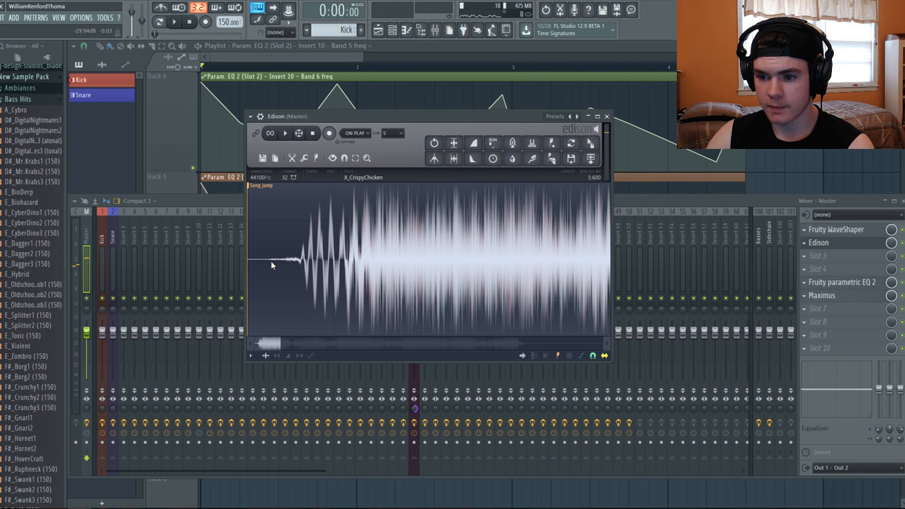
{"action": "left_click_drag", "start_coordinate": [270, 258], "coordinate": [155, 265]}
{"action": "key", "text": "Delete"}
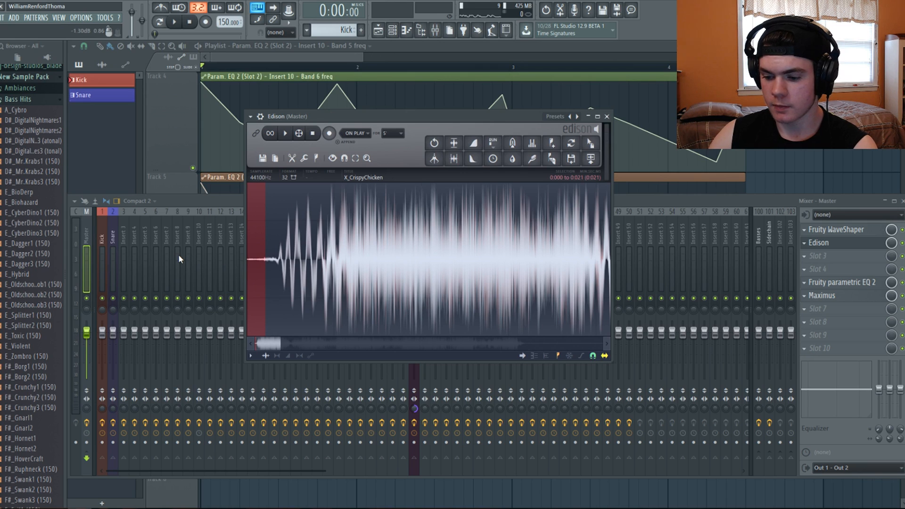
{"action": "key", "text": "Delete"}
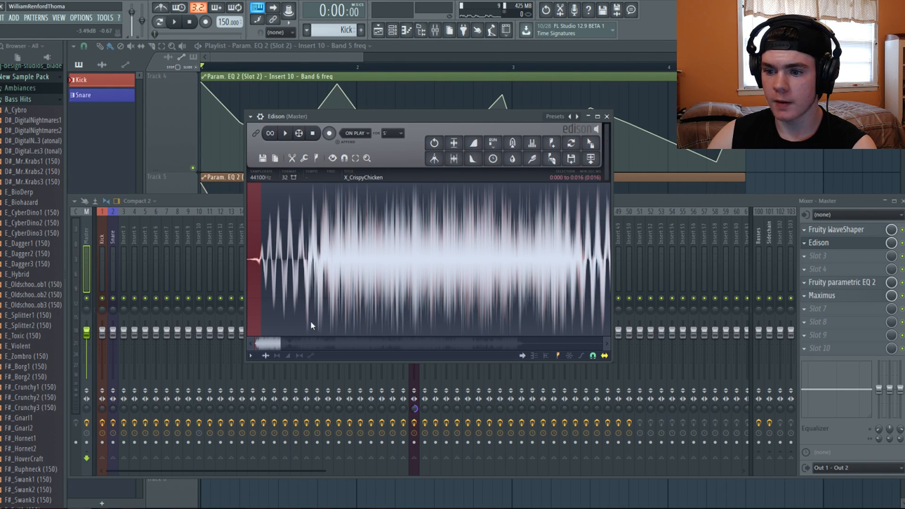
{"action": "double_click", "coordinate": [283, 343]}
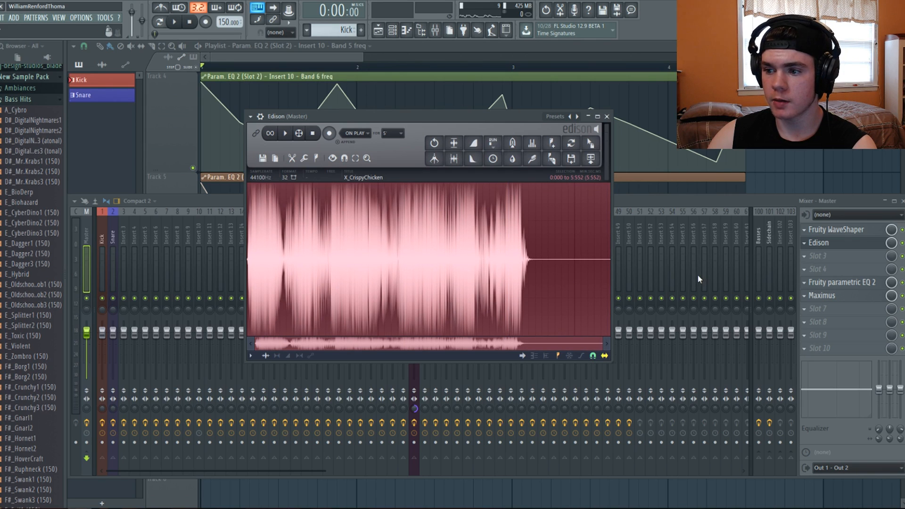
{"action": "left_click", "coordinate": [288, 134]}
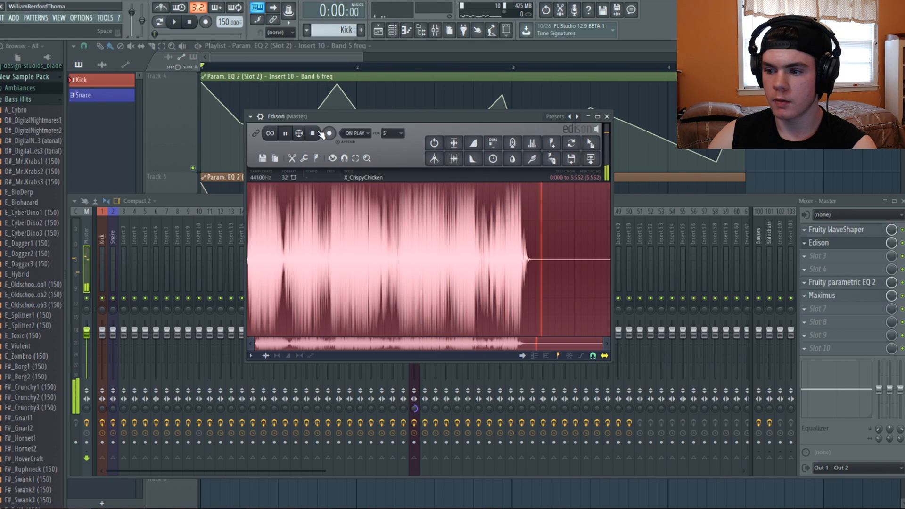
Step: Save the trimmed recording as the wave file X_fRESHbASS in the Bass Hits folder and play it again in Edison
{"action": "left_click", "coordinate": [263, 159]}
{"action": "left_click", "coordinate": [262, 161]}
{"action": "left_click", "coordinate": [263, 159]}
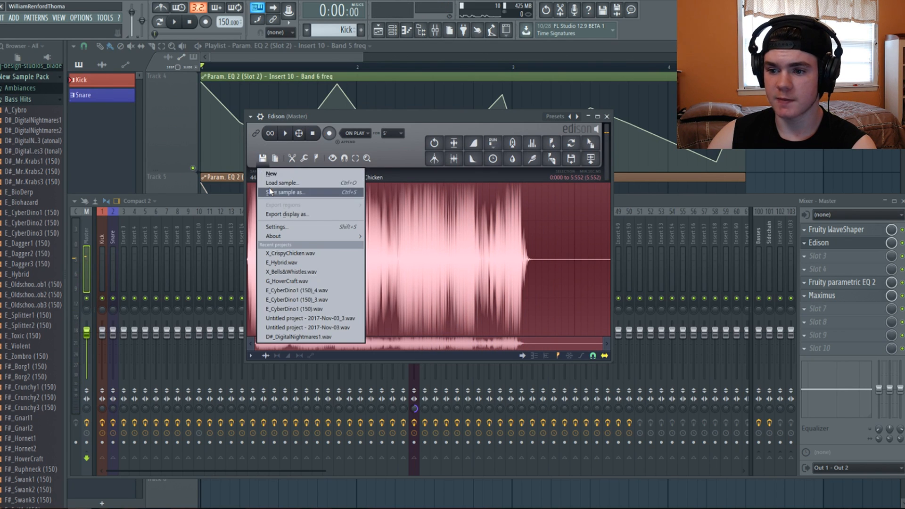
{"action": "left_click", "coordinate": [268, 193]}
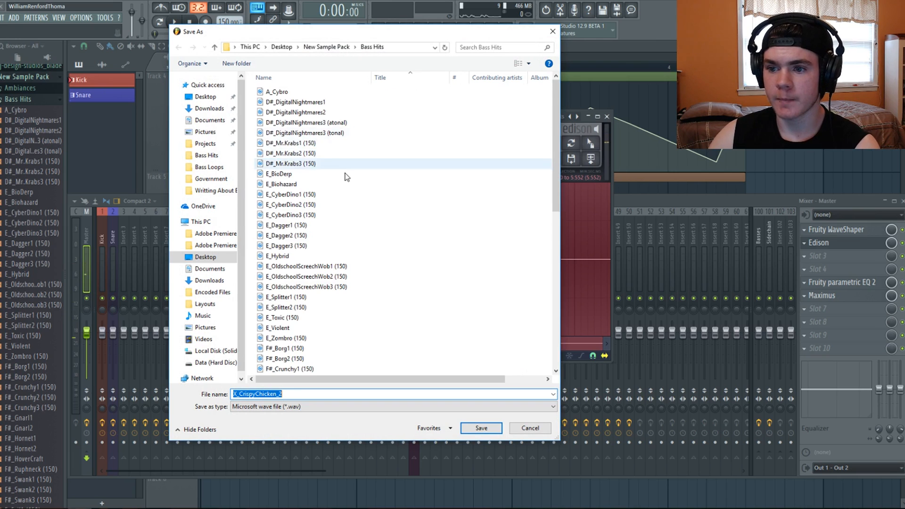
{"action": "scroll", "coordinate": [344, 176], "scroll_direction": "down", "scroll_amount": 10}
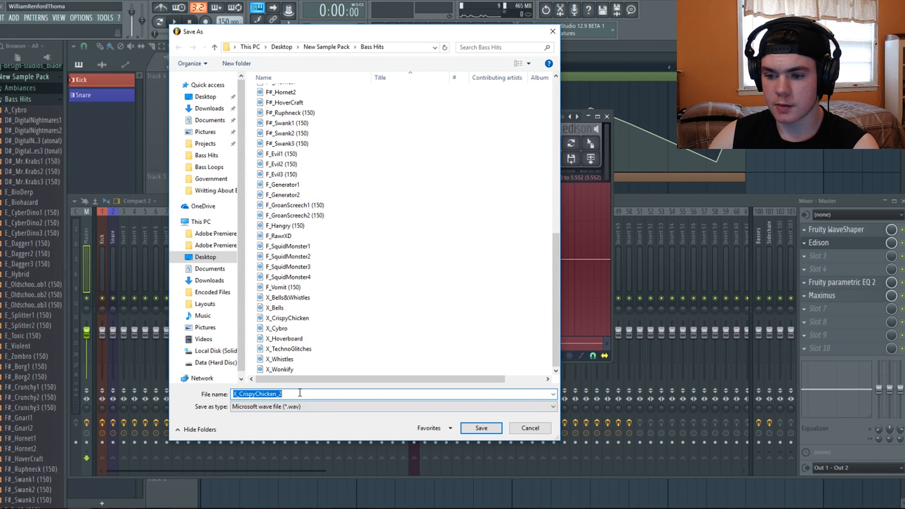
{"action": "left_click_drag", "start_coordinate": [299, 393], "coordinate": [249, 397]}
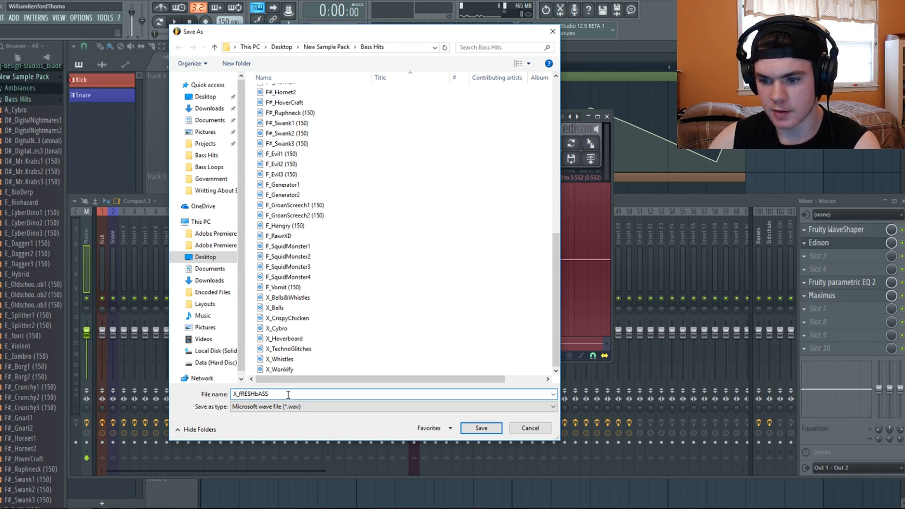
{"action": "left_click", "coordinate": [471, 429]}
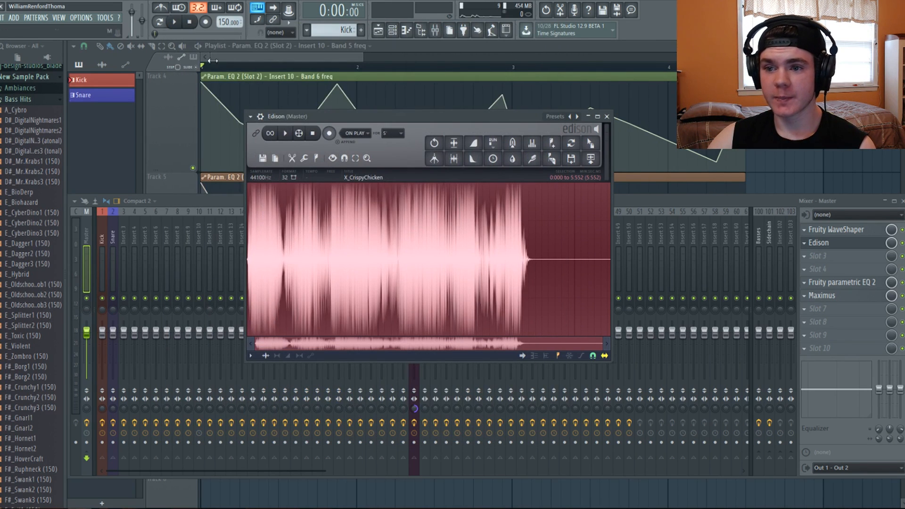
{"action": "left_click", "coordinate": [284, 133]}
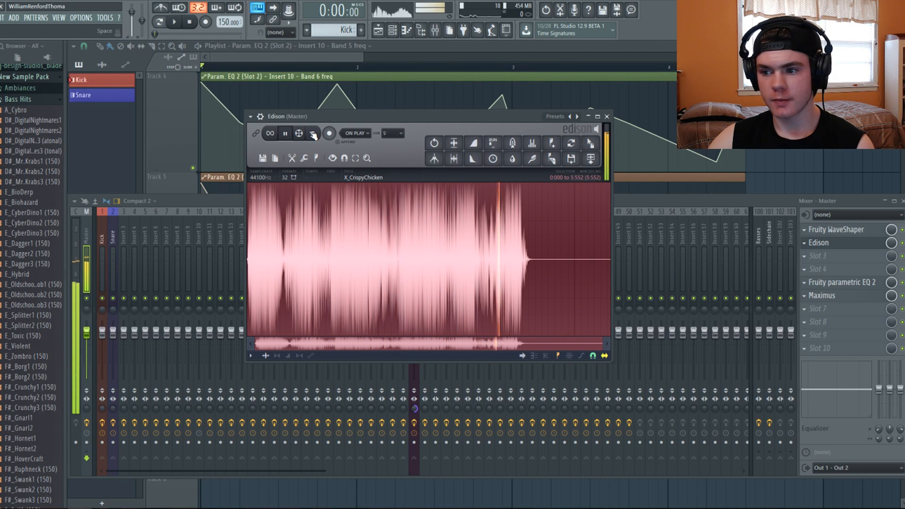
{"action": "left_click", "coordinate": [312, 133]}
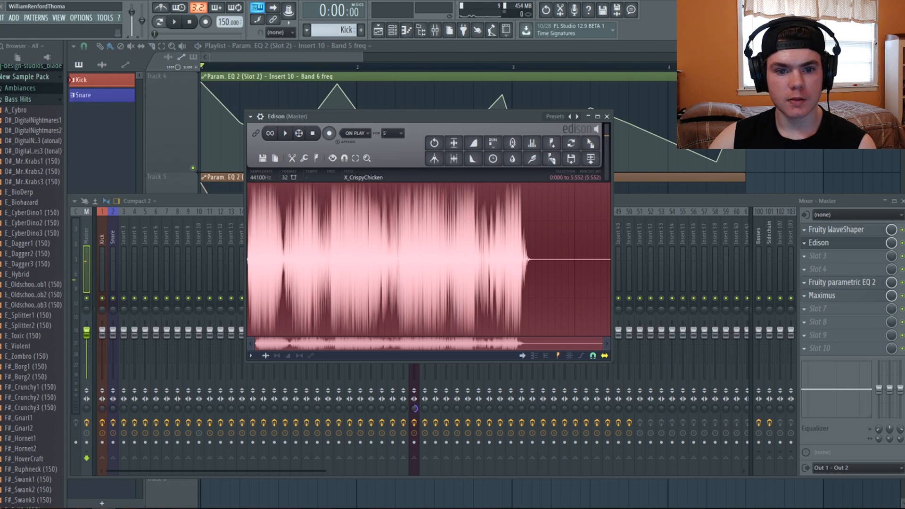
Step: Close Edison and start a new project without saving the changes to untitled.flp
{"action": "left_click", "coordinate": [607, 117]}
{"action": "left_click", "coordinate": [1, 18]}
{"action": "left_click", "coordinate": [7, 28]}
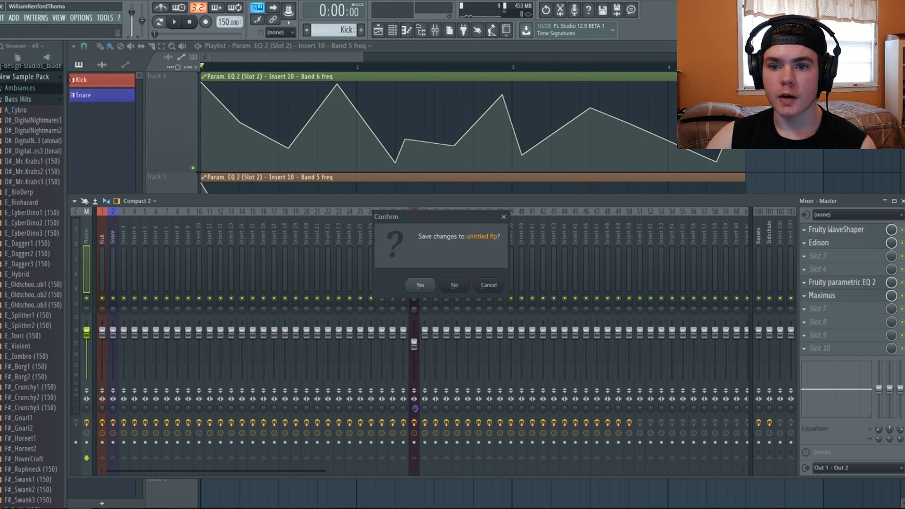
{"action": "left_click", "coordinate": [455, 286]}
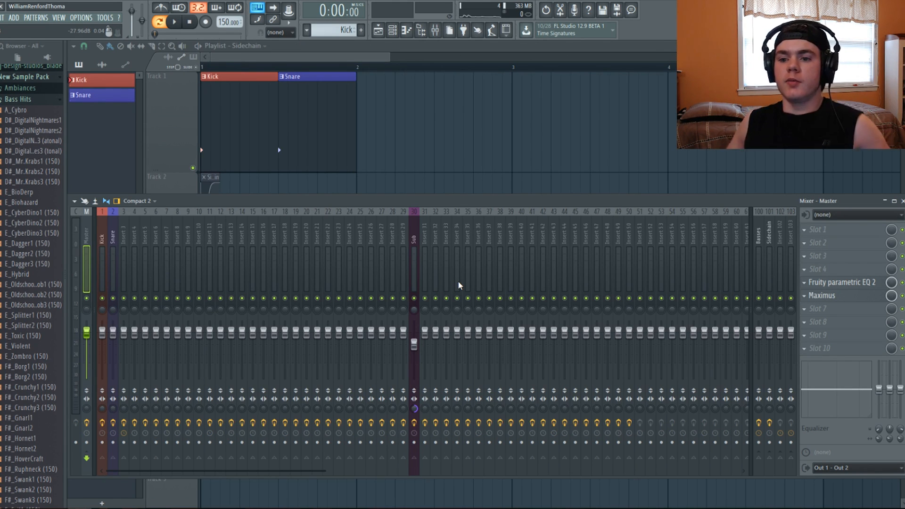
Step: Remove the Snare, Sidechain and Kick clips from the new project's playlist
{"action": "right_click", "coordinate": [308, 132]}
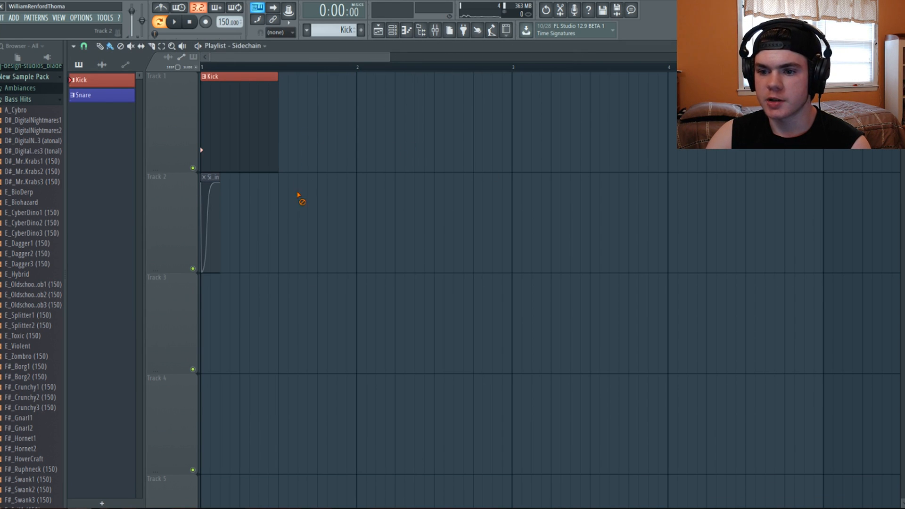
{"action": "right_click", "coordinate": [217, 212]}
{"action": "right_click", "coordinate": [267, 126]}
Step: Add a Serum instrument channel to the drum project and move its window so the whole synth interface is in view
{"action": "left_click", "coordinate": [392, 30]}
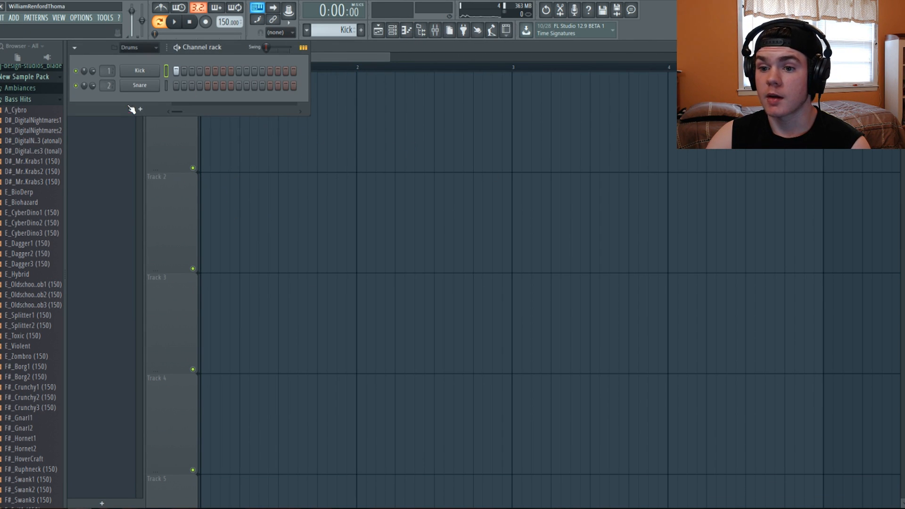
{"action": "left_click", "coordinate": [140, 109]}
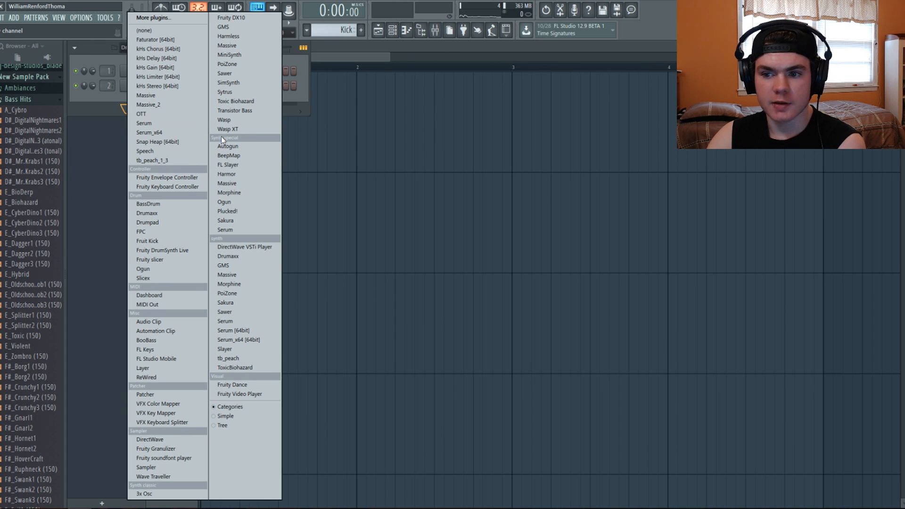
{"action": "left_click", "coordinate": [240, 230]}
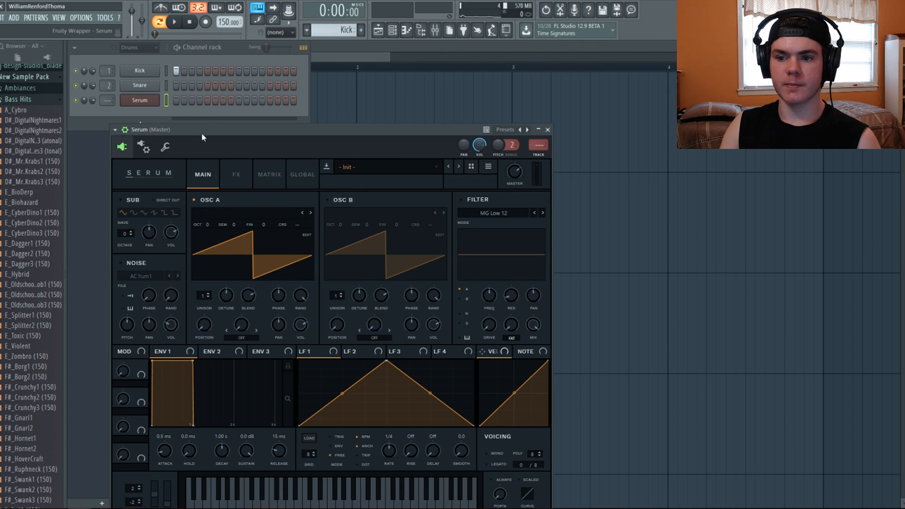
{"action": "left_click_drag", "start_coordinate": [202, 132], "coordinate": [157, 52]}
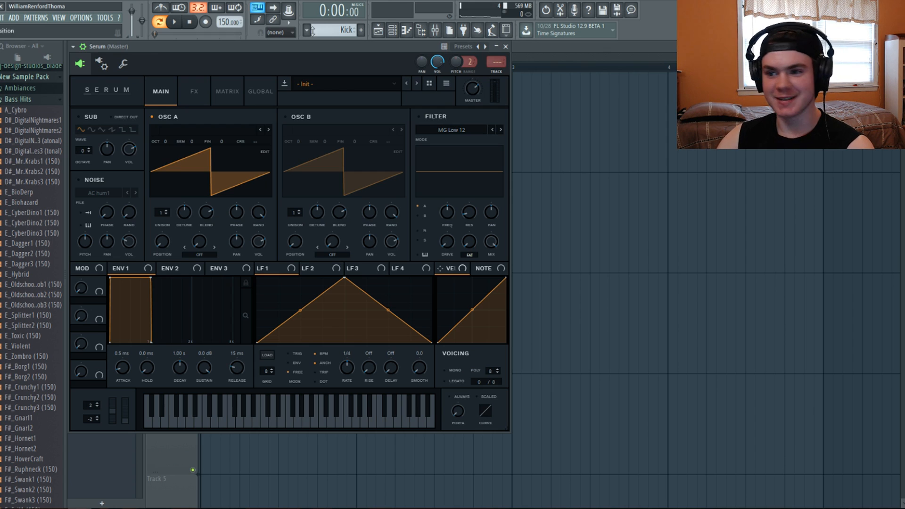
Step: Load the preset 1 Roar from the EABCHALLENGE folder of Serum's user presets
{"action": "left_click", "coordinate": [326, 83]}
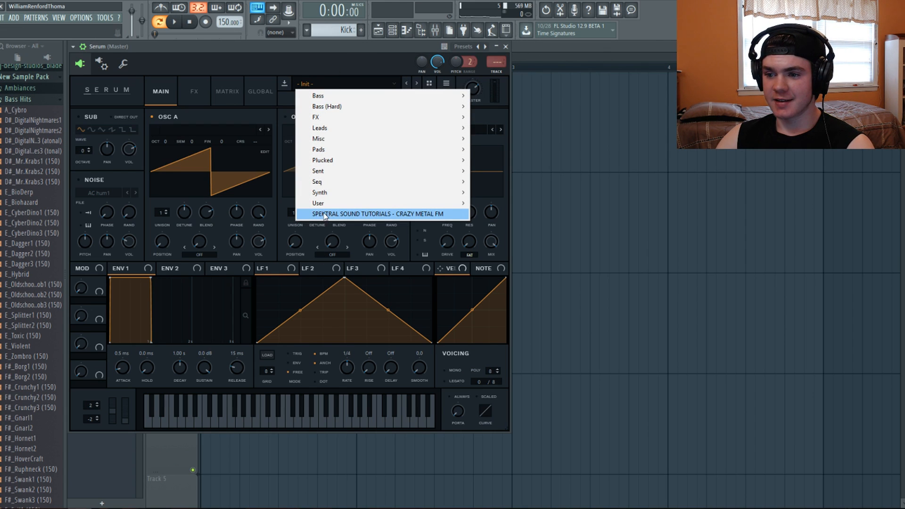
{"action": "mouse_move", "coordinate": [324, 204]}
{"action": "mouse_move", "coordinate": [539, 427]}
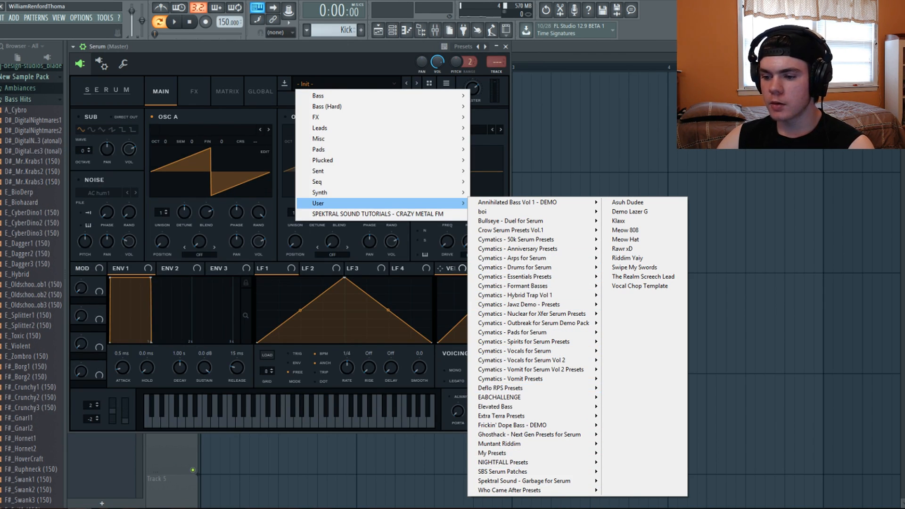
{"action": "mouse_move", "coordinate": [505, 397]}
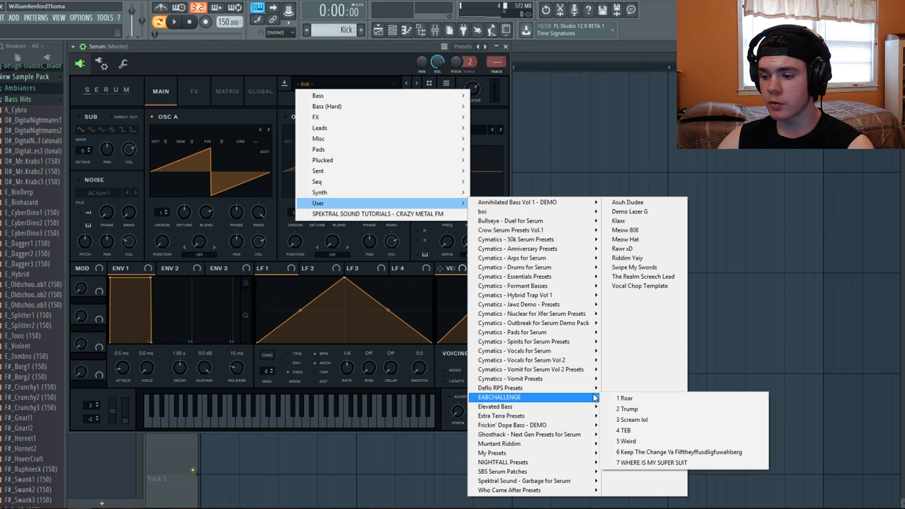
{"action": "left_click", "coordinate": [630, 402]}
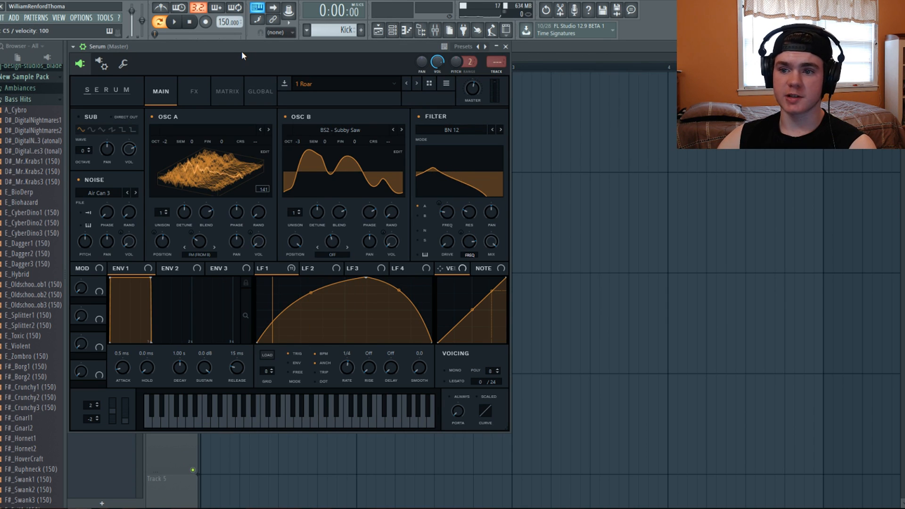
Step: Advance through the presets to 6 Keep The Change Ya Filftheyff and sweep its Macro 1 and Macro 2 while auditioning it
{"action": "left_click", "coordinate": [417, 83]}
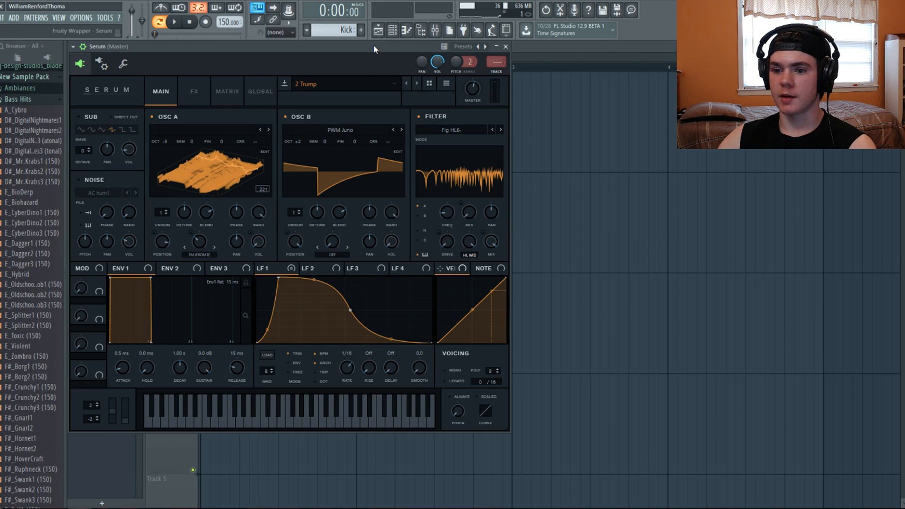
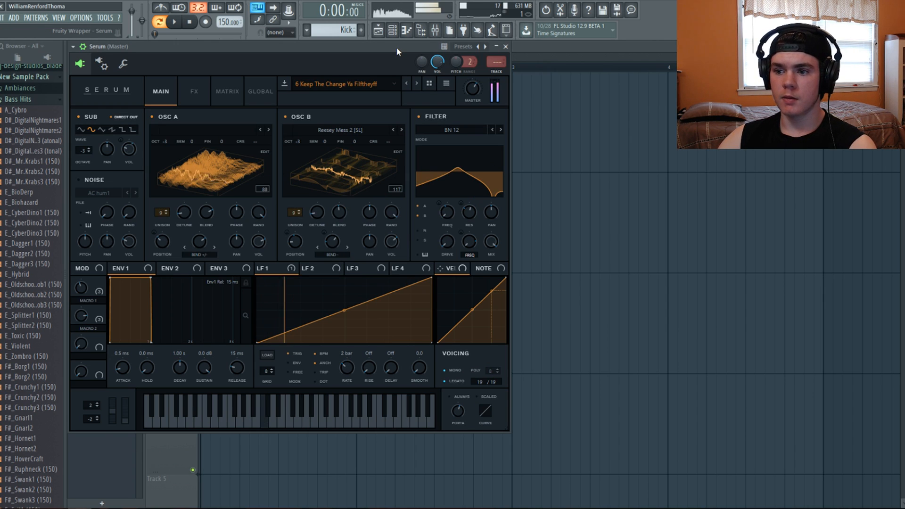
{"action": "mouse_move", "coordinate": [84, 315]}
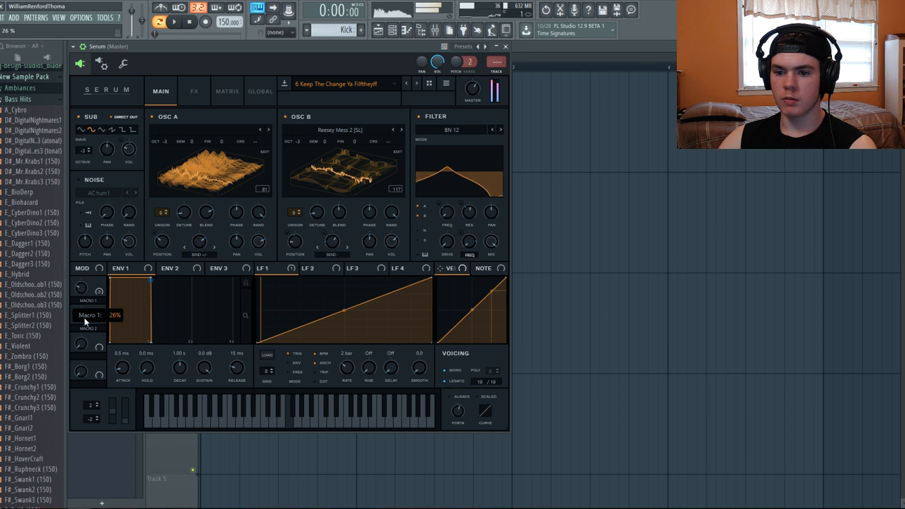
{"action": "left_click_drag", "start_coordinate": [84, 318], "coordinate": [92, 293]}
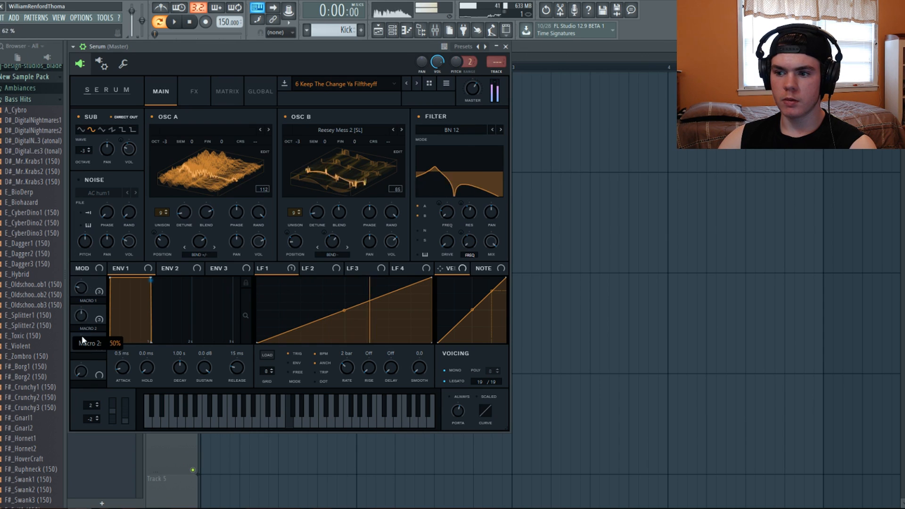
Step: Adjust Macro 1 on the 6 Keep The Change Ya Filftheyff preset and play test notes to audition it
{"action": "left_click_drag", "start_coordinate": [78, 290], "coordinate": [84, 271]}
{"action": "key", "text": "b"}
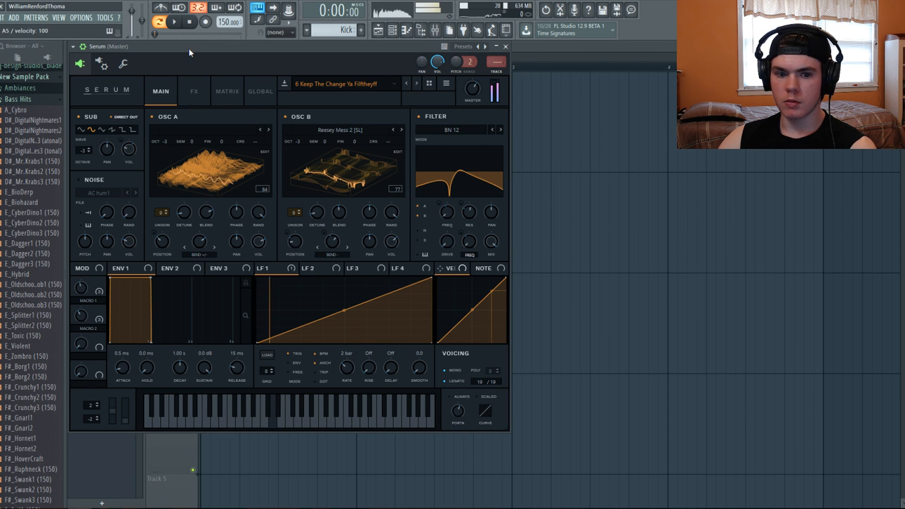
{"action": "key", "text": "w"}
{"action": "key", "text": "n"}
{"action": "key", "text": "b"}
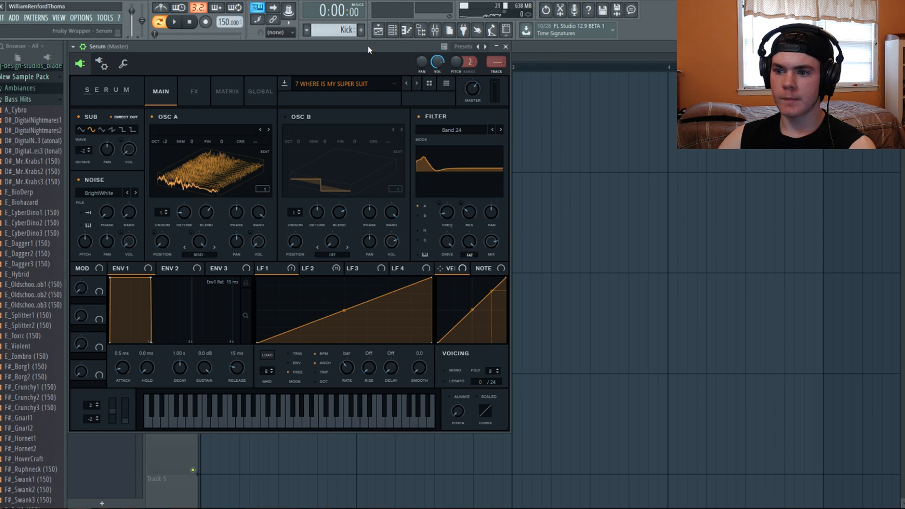
Step: Audition the 7 WHERE IS MY SUPER SUIT preset with test notes while varying the LFO 2 rate
{"action": "key", "text": "c"}
{"action": "key", "text": "b"}
{"action": "key", "text": "c"}
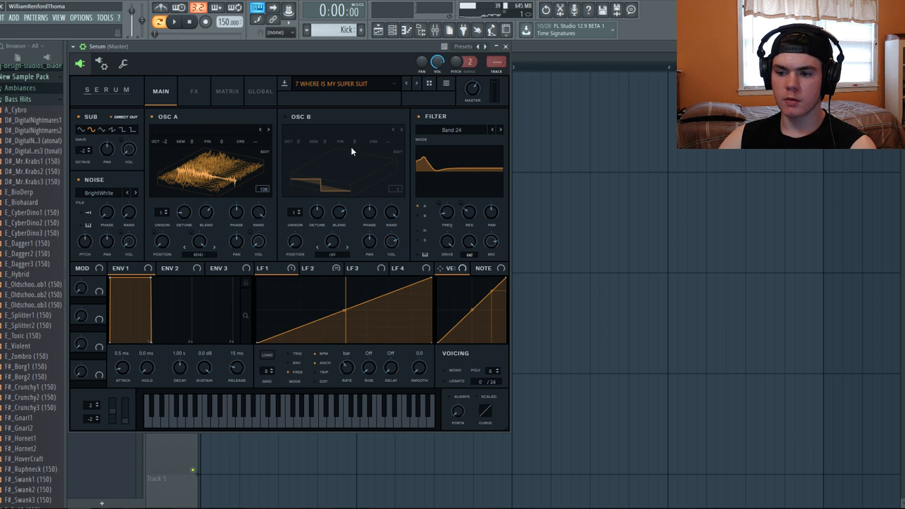
{"action": "left_click", "coordinate": [311, 269]}
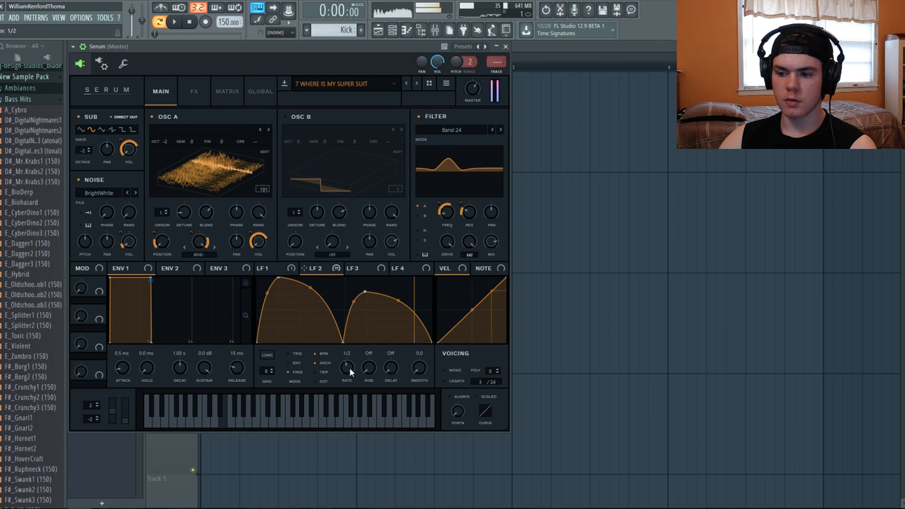
{"action": "left_click_drag", "start_coordinate": [350, 368], "coordinate": [350, 359]}
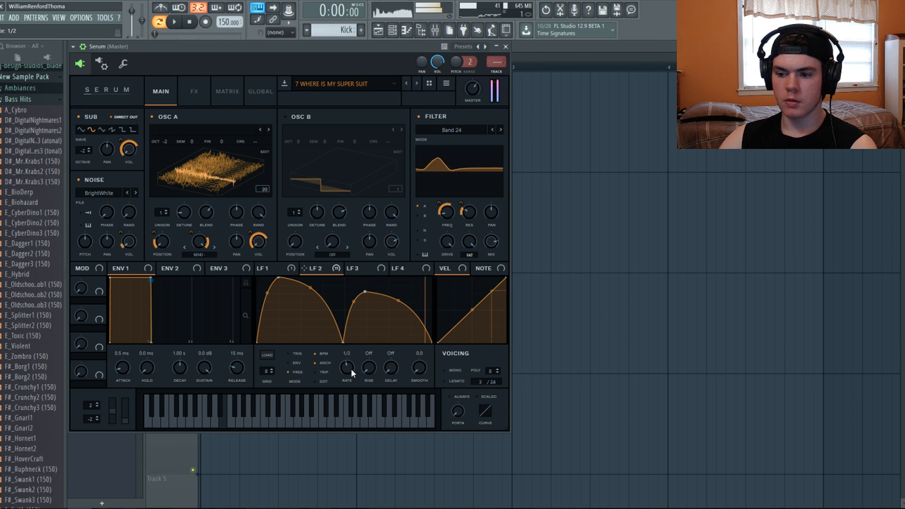
{"action": "mouse_move", "coordinate": [350, 369]}
{"action": "left_mouse_down"}
{"action": "mouse_move", "coordinate": [352, 349]}
{"action": "mouse_move", "coordinate": [350, 367]}
{"action": "left_mouse_up"}
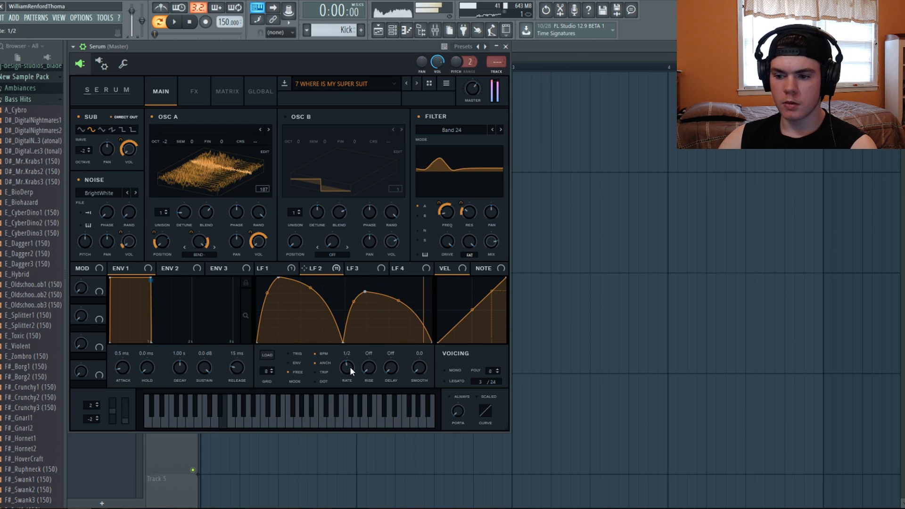
Step: Reset the synth to a blank patch with Init Preset
{"action": "left_click", "coordinate": [341, 83]}
{"action": "mouse_move", "coordinate": [337, 203]}
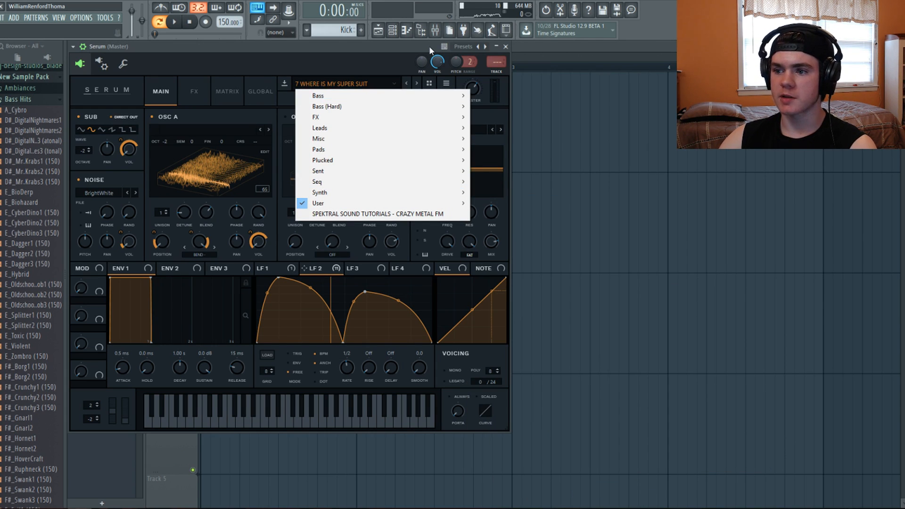
{"action": "left_click", "coordinate": [429, 47]}
{"action": "left_click", "coordinate": [449, 84]}
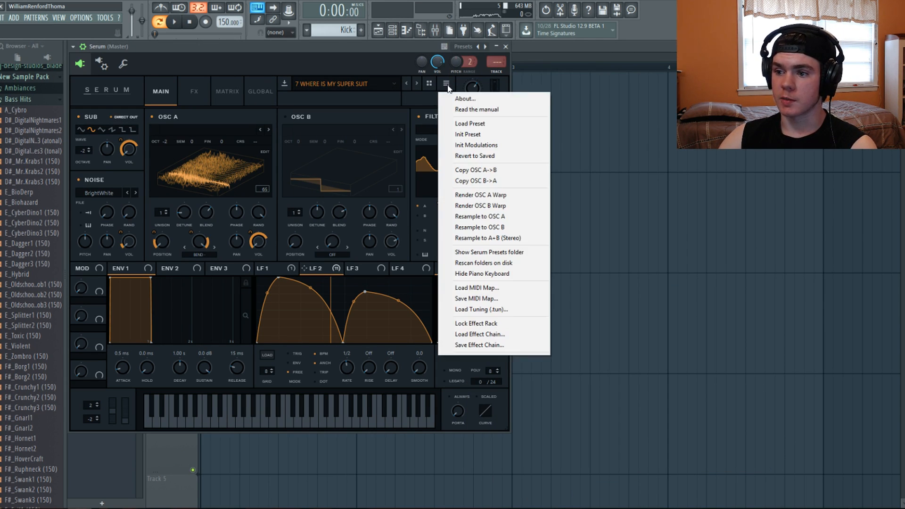
{"action": "left_click", "coordinate": [450, 134]}
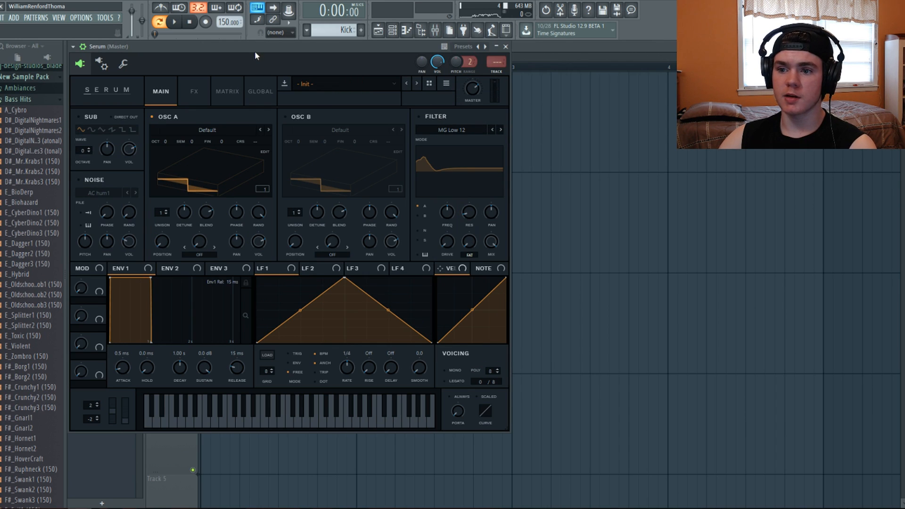
Step: Play several test notes to hear the initialized patch
{"action": "key", "text": "c"}
{"action": "key", "text": "z"}
{"action": "key", "text": "x"}
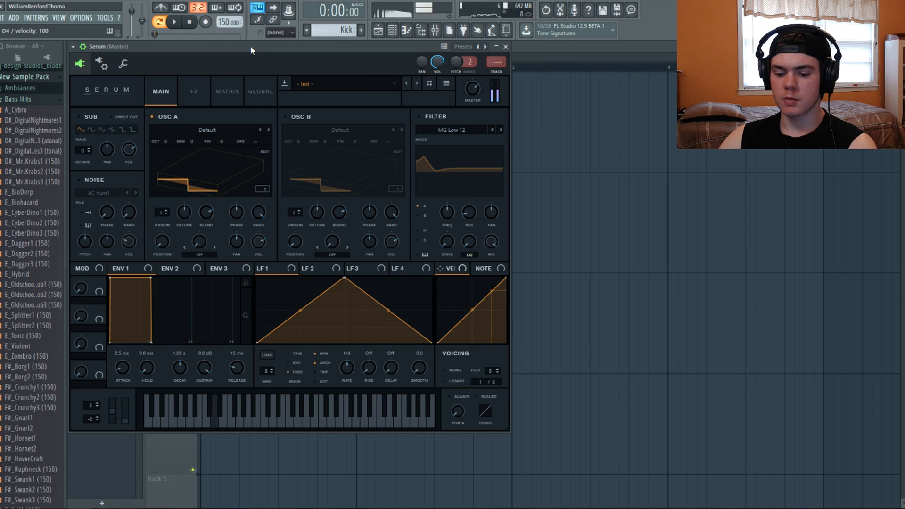
{"action": "key", "text": "y"}
{"action": "key", "text": "r"}
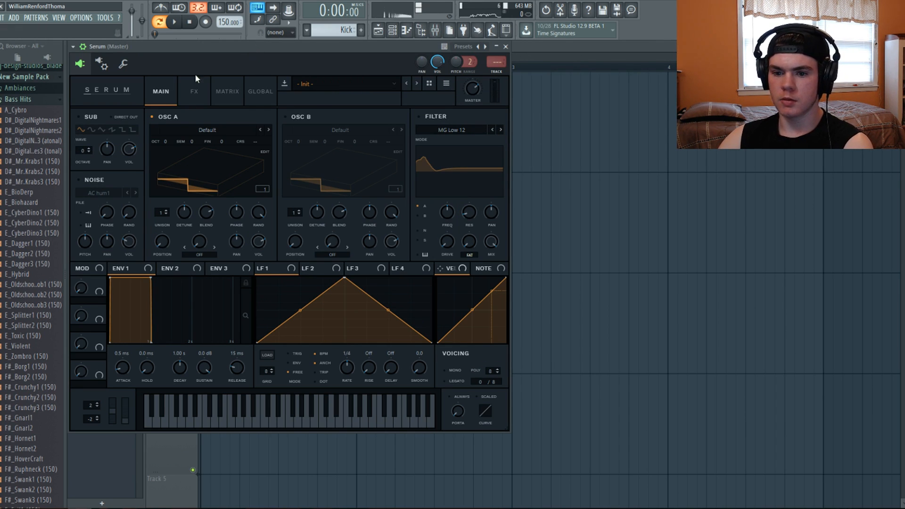
Step: Load the Wonky wavetable from the user Audio folder into OSC A, set its octave to -2 and sweep the wavetable position
{"action": "left_click", "coordinate": [174, 130]}
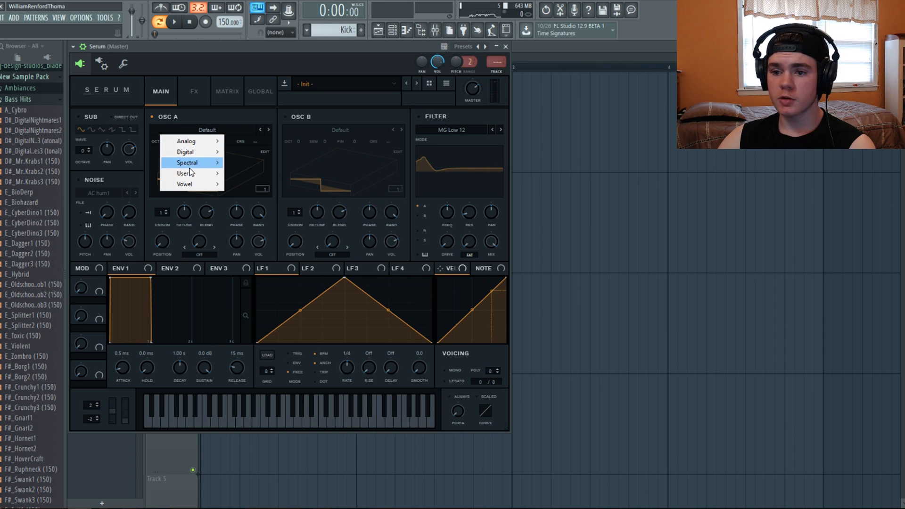
{"action": "mouse_move", "coordinate": [190, 171]}
{"action": "mouse_move", "coordinate": [235, 184]}
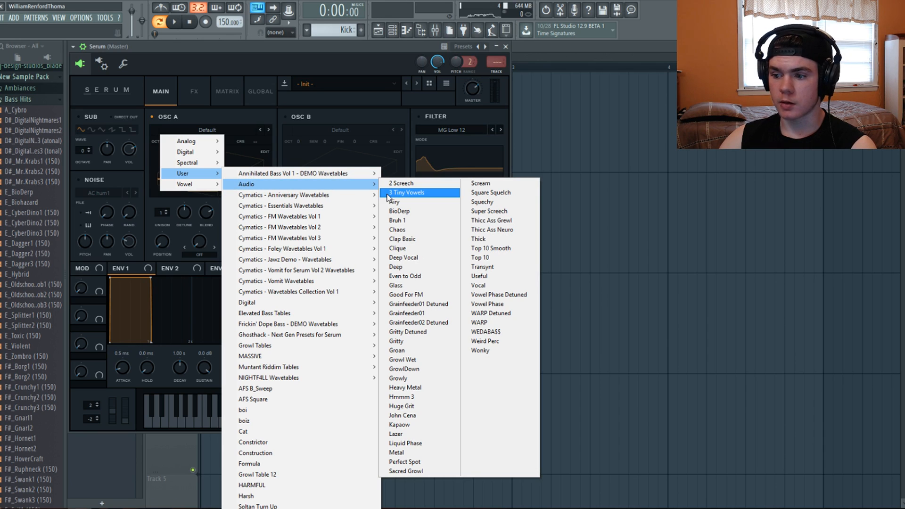
{"action": "left_click", "coordinate": [485, 351]}
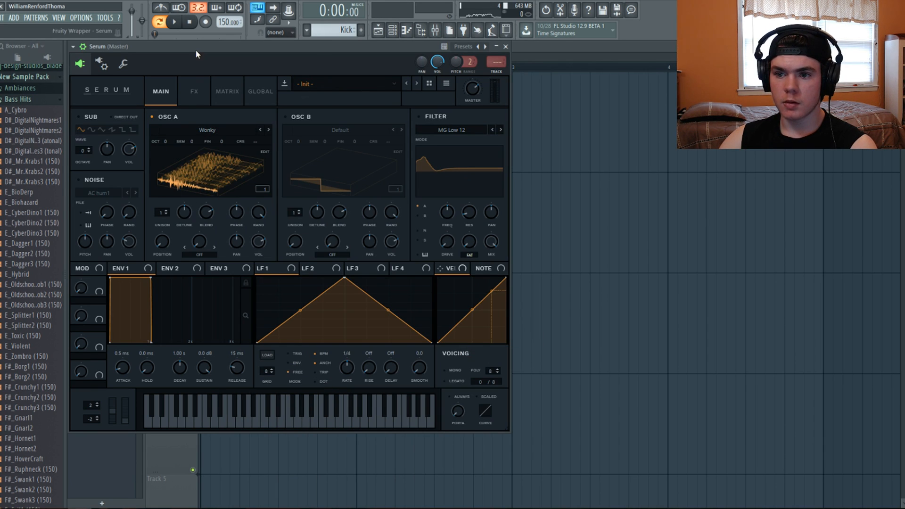
{"action": "left_click_drag", "start_coordinate": [162, 241], "coordinate": [154, 364]}
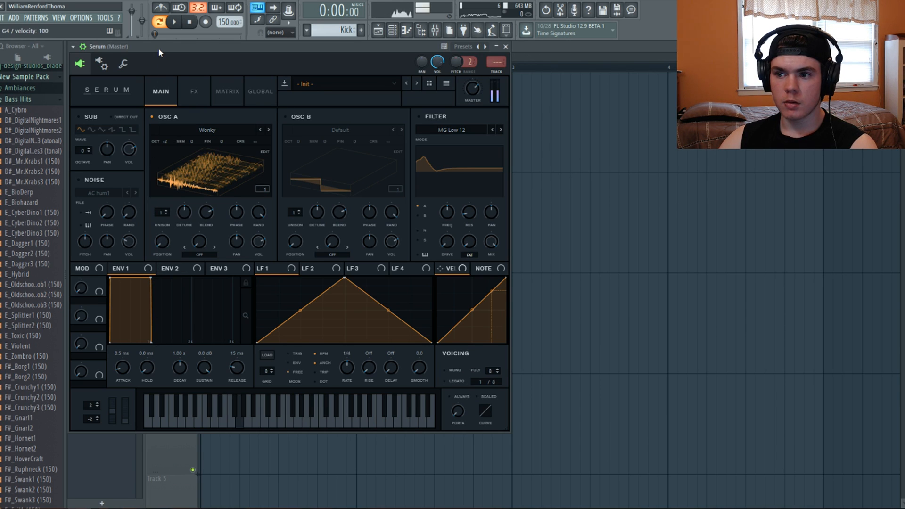
Step: Go back through the wavetables to WEDABA$$ in OSC A and sweep its position to audition it
{"action": "left_click", "coordinate": [260, 129]}
{"action": "left_click_drag", "start_coordinate": [169, 237], "coordinate": [159, 254]}
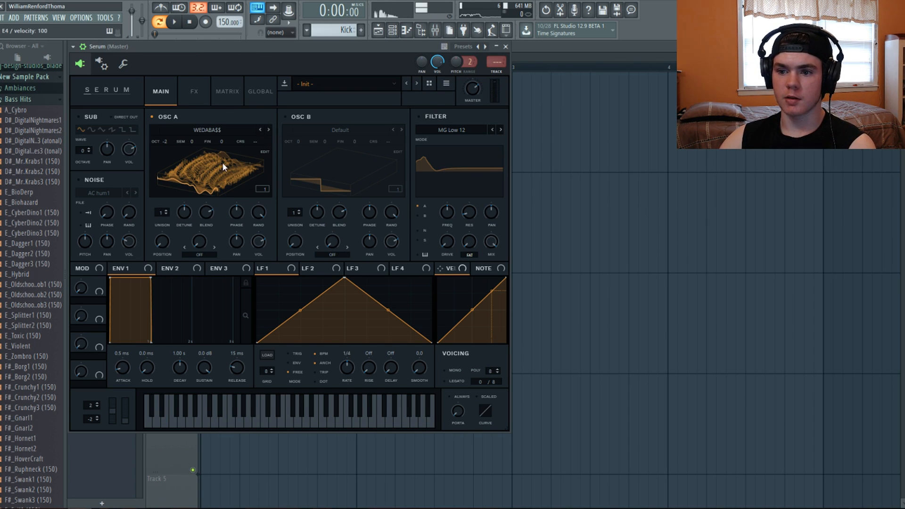
{"action": "left_click_drag", "start_coordinate": [222, 162], "coordinate": [173, 162]}
{"action": "left_click_drag", "start_coordinate": [162, 242], "coordinate": [159, 259]}
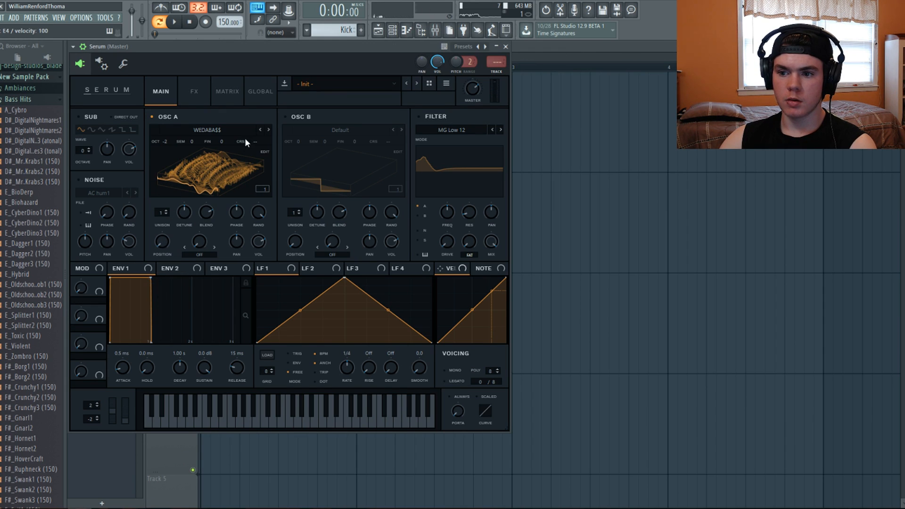
Step: Audition the WARP and WARP Detuned wavetables in OSC A by sweeping the wavetable position
{"action": "left_click", "coordinate": [261, 129]}
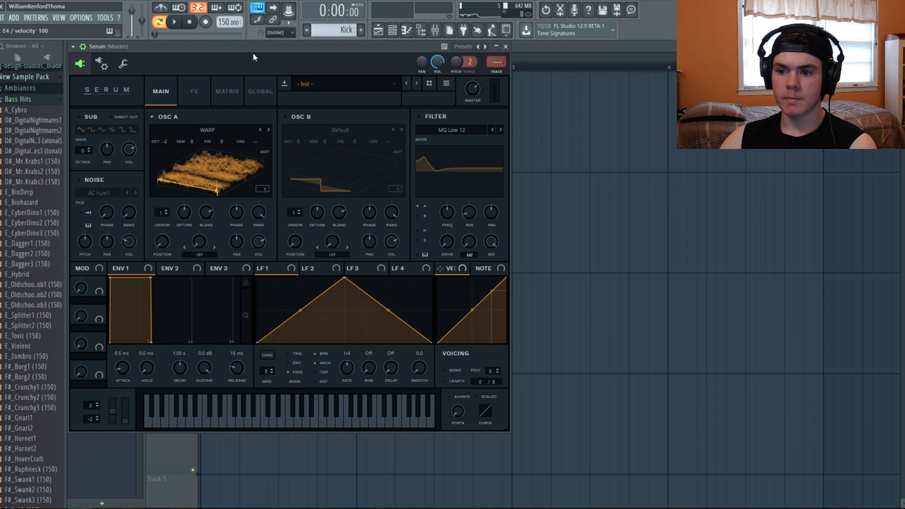
{"action": "left_click_drag", "start_coordinate": [162, 241], "coordinate": [164, 213]}
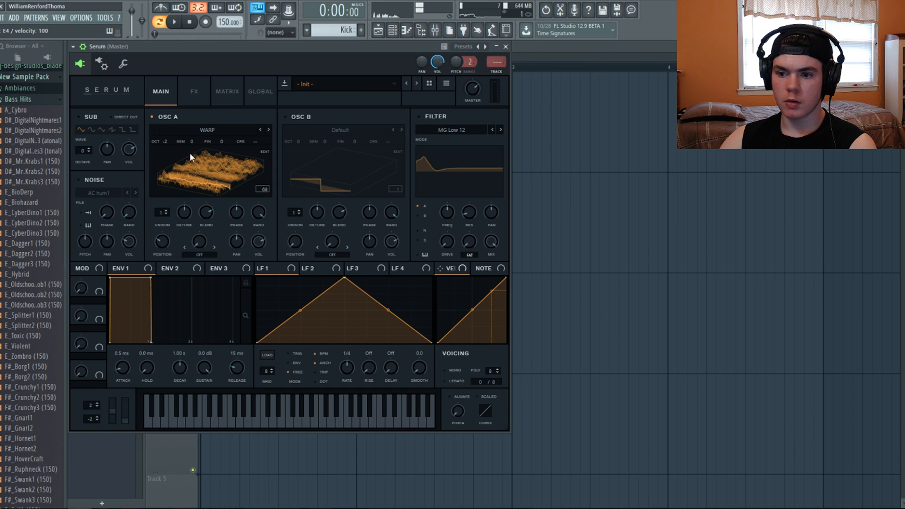
{"action": "left_click", "coordinate": [260, 129]}
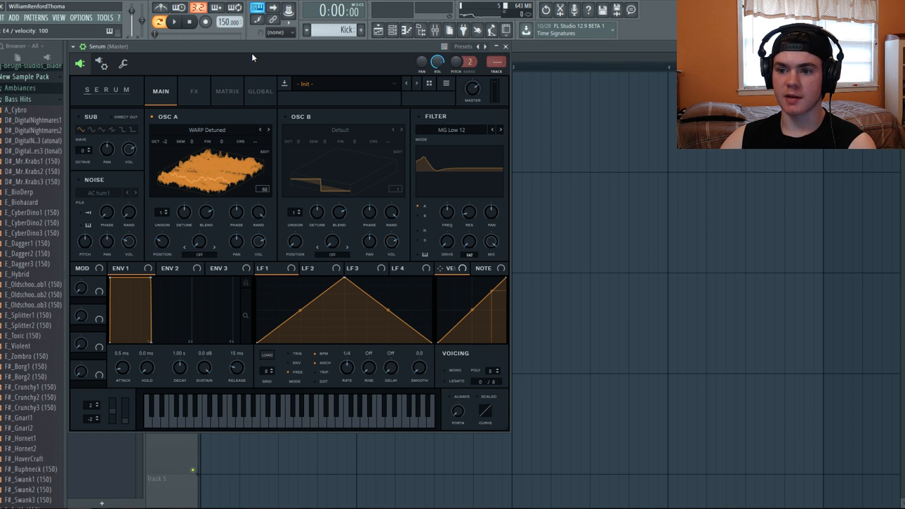
{"action": "left_click_drag", "start_coordinate": [168, 245], "coordinate": [172, 130]}
Step: Step OSC A back through Vowel Phase Detuned to the Vocal wavetable and sweep its position
{"action": "left_click", "coordinate": [258, 130]}
{"action": "left_click", "coordinate": [260, 129]}
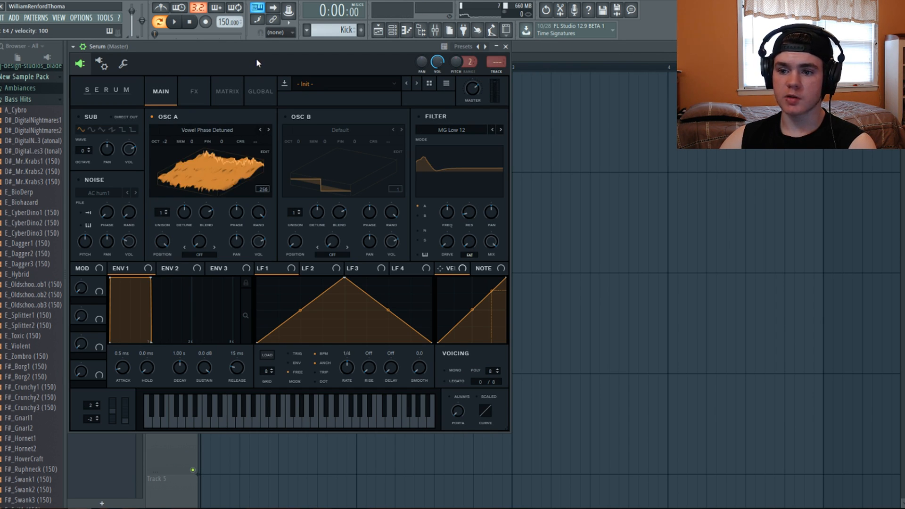
{"action": "left_click", "coordinate": [259, 129]}
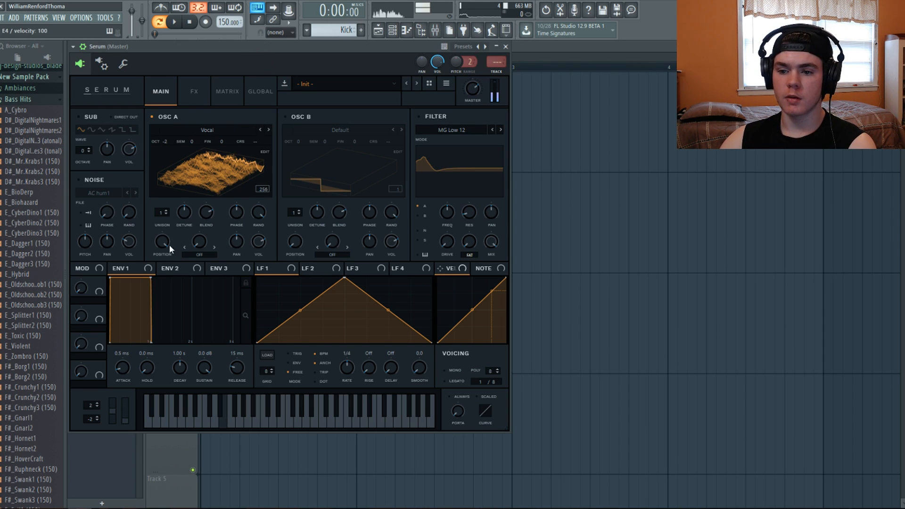
{"action": "left_click_drag", "start_coordinate": [167, 245], "coordinate": [145, 343]}
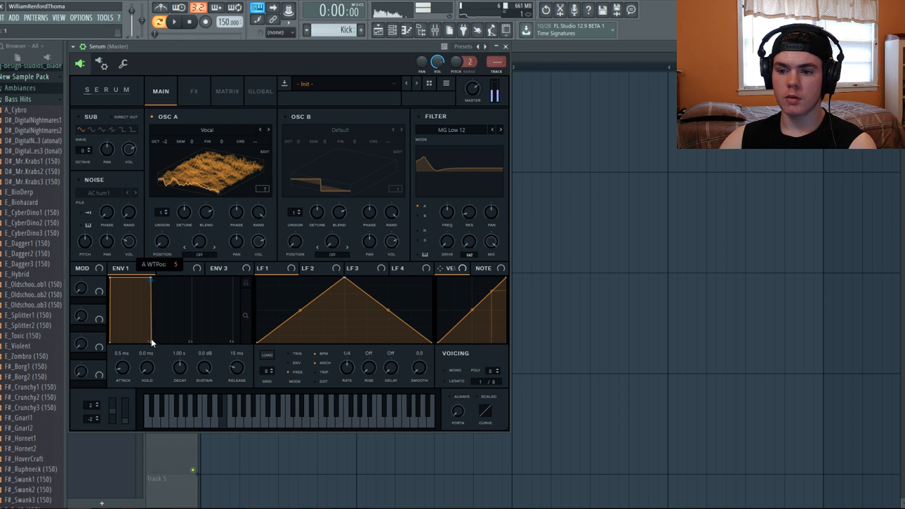
Step: Load the Useful wavetable into OSC A, modulate its position with LFO 1 and play a test note
{"action": "left_click", "coordinate": [260, 130]}
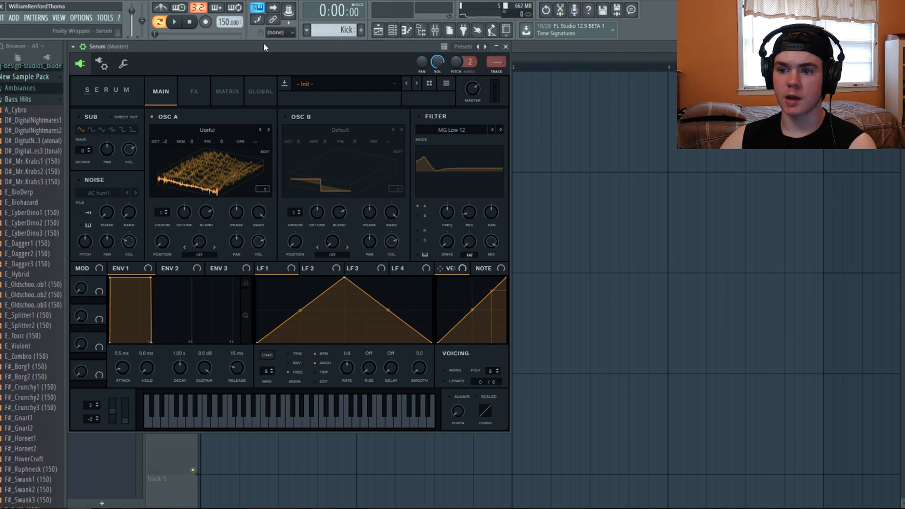
{"action": "left_click_drag", "start_coordinate": [171, 222], "coordinate": [173, 242]}
{"action": "key", "text": "c"}
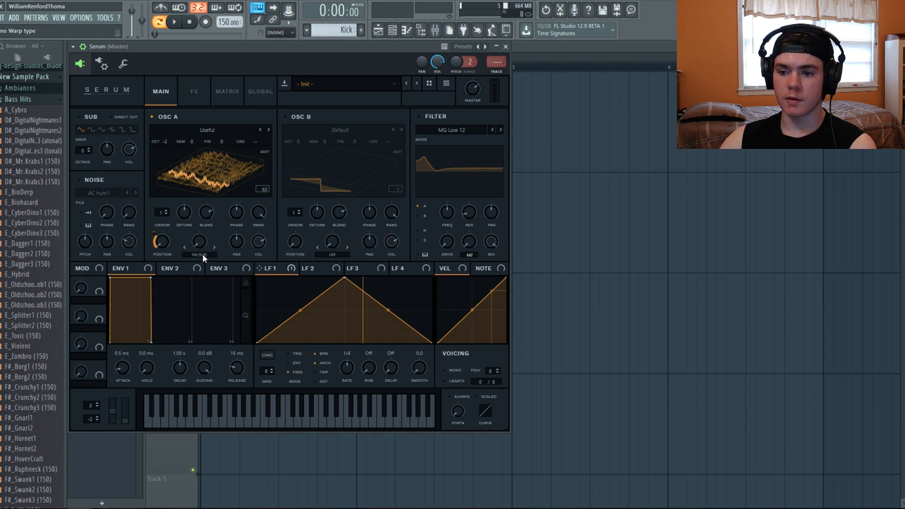
Step: Set the OSC A warp mode to Quantize and vary the warp amount
{"action": "left_click", "coordinate": [202, 254]}
{"action": "left_click", "coordinate": [209, 198]}
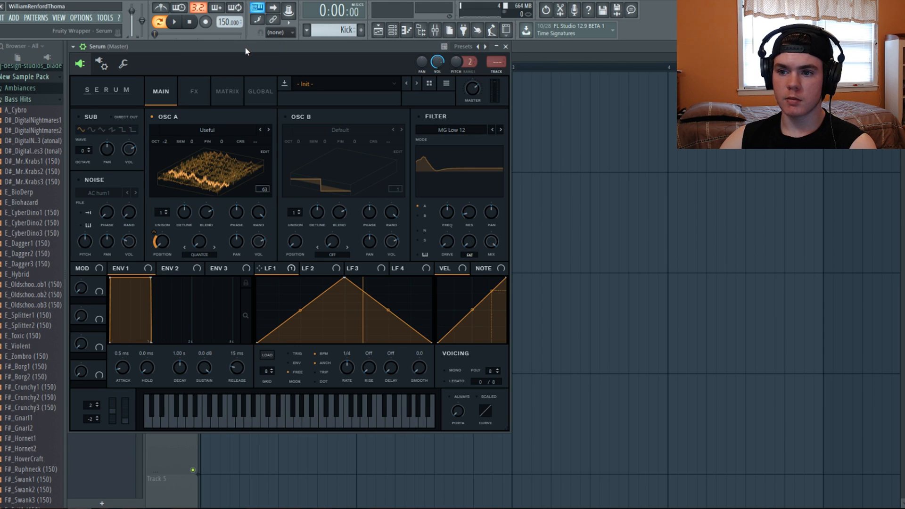
{"action": "left_click_drag", "start_coordinate": [200, 242], "coordinate": [164, 228]}
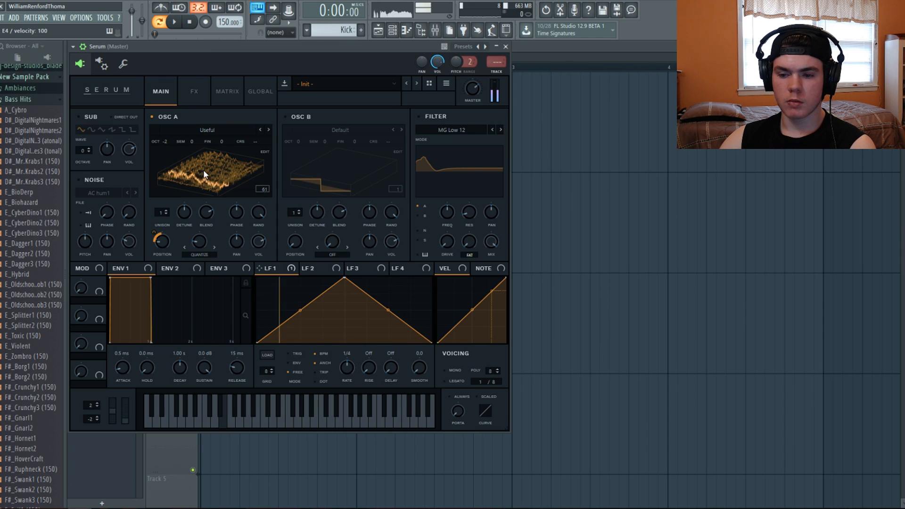
Step: Remove the LFO 1 modulation from the OSC A wavetable position and turn its warp mode off
{"action": "right_click", "coordinate": [155, 235]}
{"action": "left_click", "coordinate": [179, 256]}
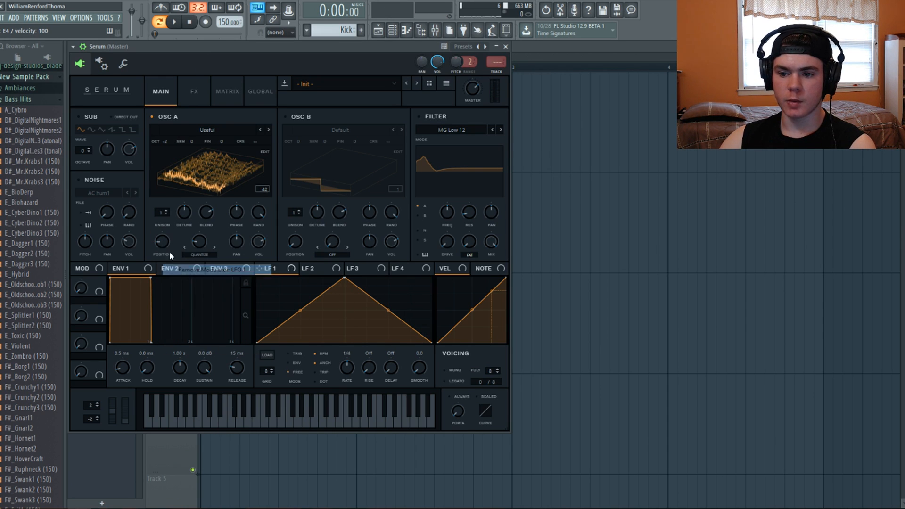
{"action": "left_click", "coordinate": [201, 254]}
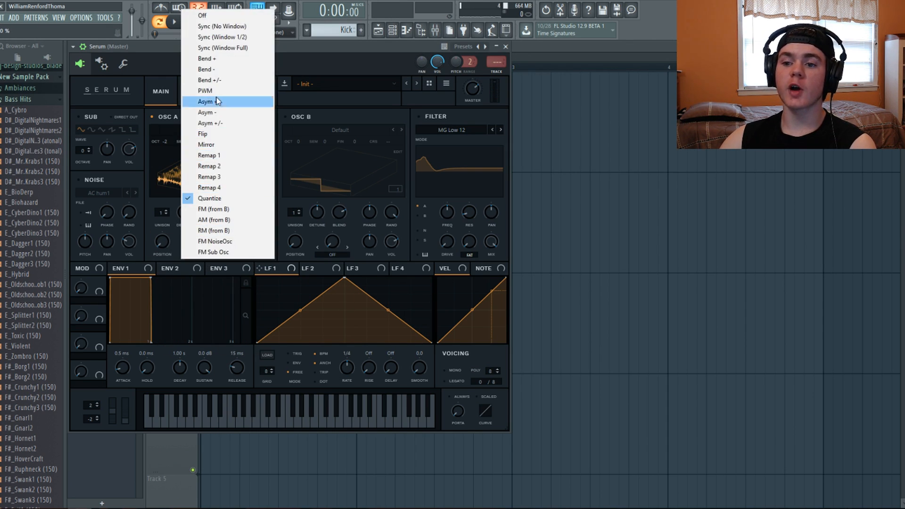
{"action": "left_click", "coordinate": [203, 15]}
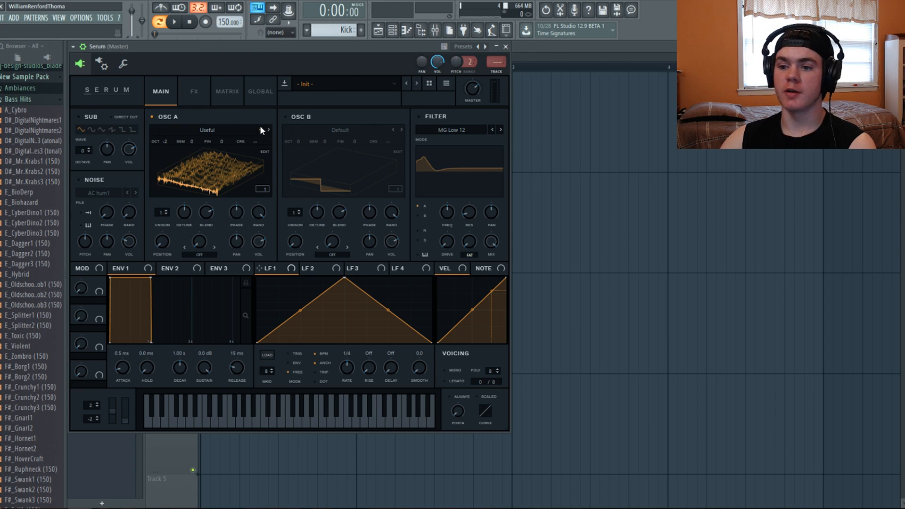
Step: Audition the Transynt and Top 10 wavetables in OSC A by sweeping the wavetable position
{"action": "left_click_drag", "start_coordinate": [162, 242], "coordinate": [157, 294]}
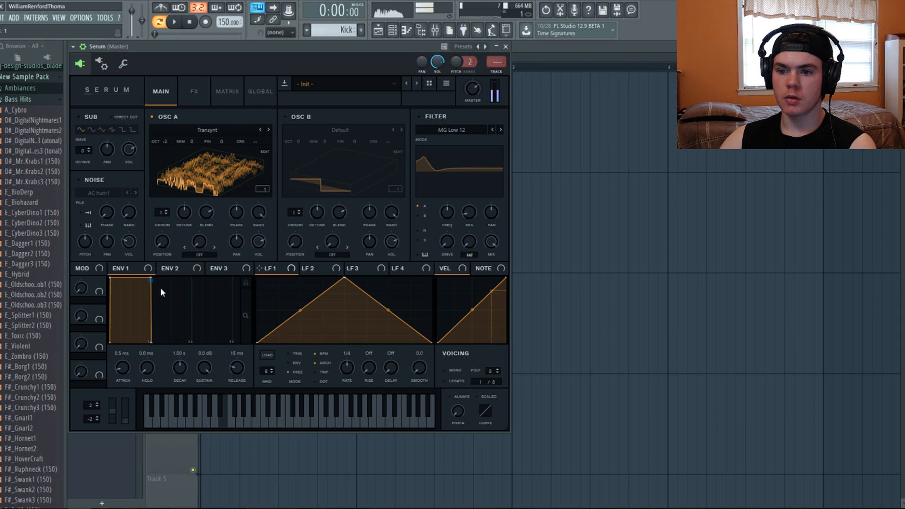
{"action": "left_click", "coordinate": [260, 131]}
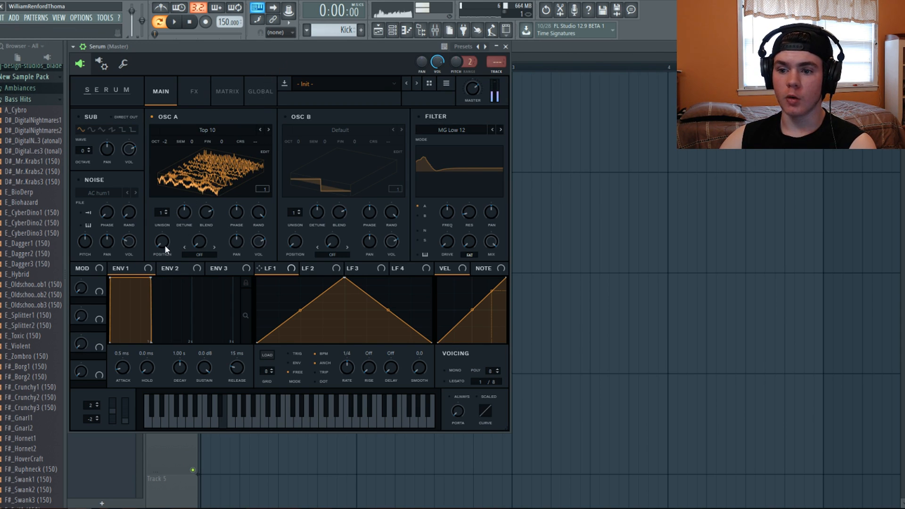
{"action": "mouse_move", "coordinate": [163, 241]}
{"action": "left_mouse_down"}
{"action": "mouse_move", "coordinate": [171, 152]}
{"action": "mouse_move", "coordinate": [165, 250]}
{"action": "left_mouse_up"}
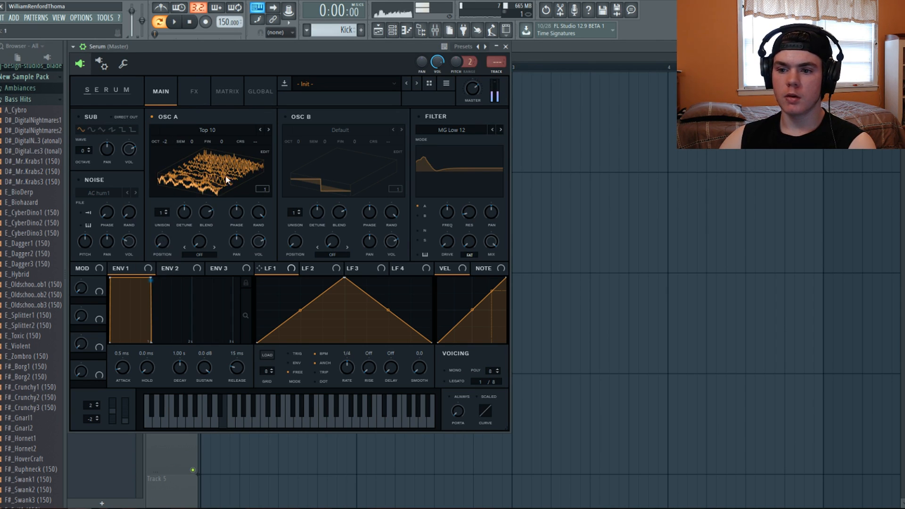
Step: Load the Top 10 Smooth wavetable into OSC A, set its warp mode to Bend + and vary the warp amount and wavetable position
{"action": "left_click", "coordinate": [260, 128]}
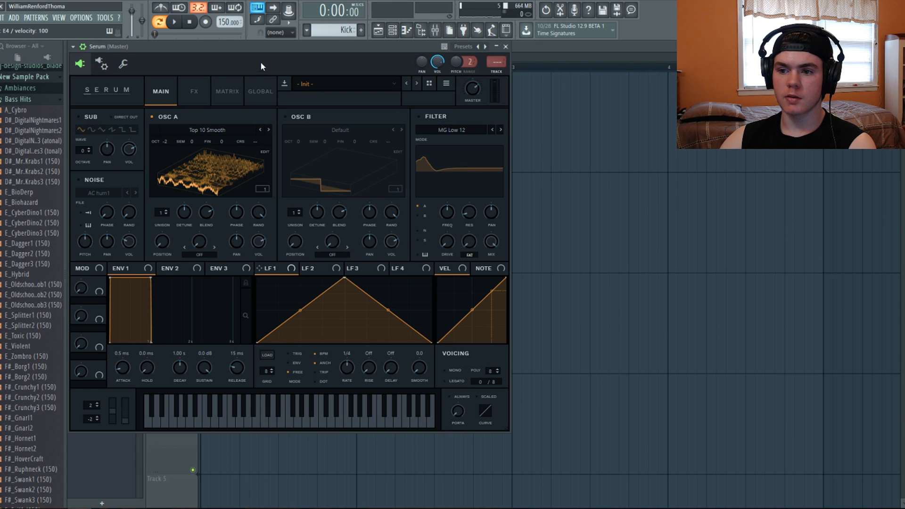
{"action": "left_click_drag", "start_coordinate": [164, 241], "coordinate": [194, 231]}
{"action": "left_click", "coordinate": [194, 255]}
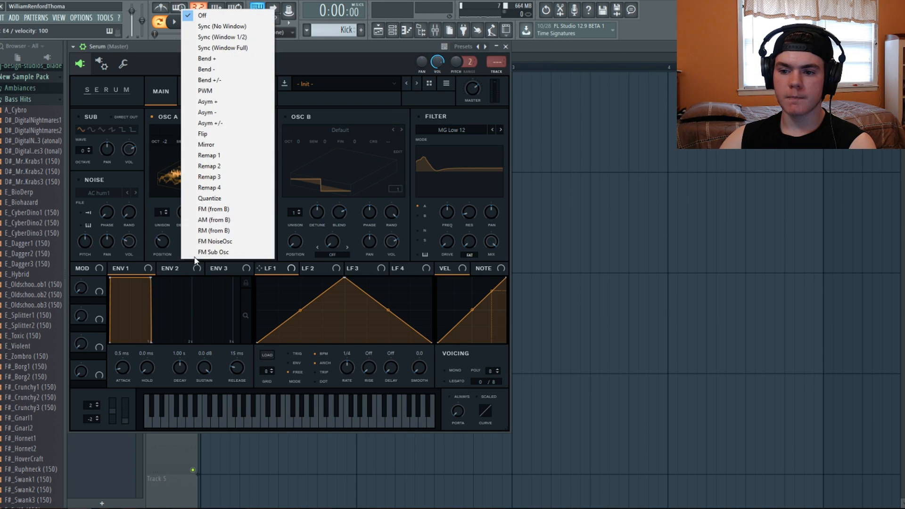
{"action": "left_click", "coordinate": [212, 62]}
{"action": "left_click", "coordinate": [202, 172]}
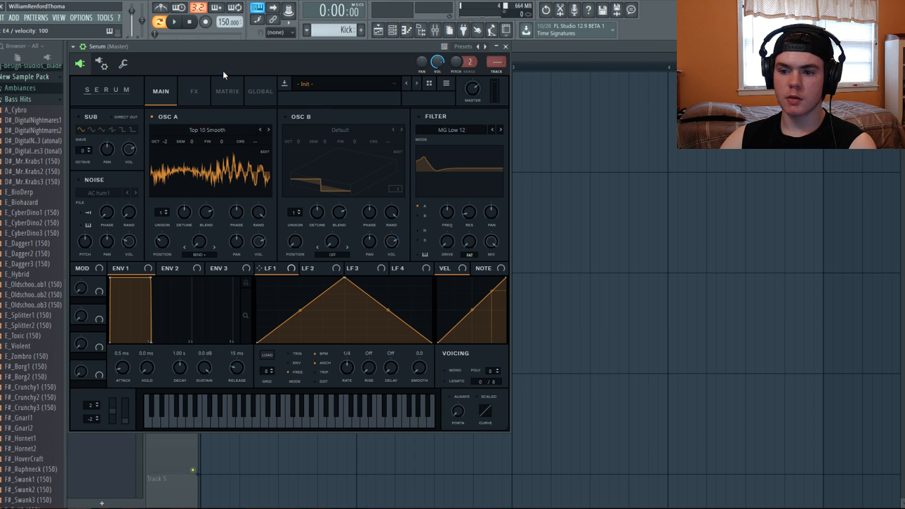
{"action": "left_click_drag", "start_coordinate": [199, 242], "coordinate": [205, 191]}
{"action": "mouse_move", "coordinate": [165, 232]}
{"action": "left_mouse_down"}
{"action": "mouse_move", "coordinate": [165, 276]}
{"action": "mouse_move", "coordinate": [179, 168]}
{"action": "mouse_move", "coordinate": [169, 284]}
{"action": "mouse_move", "coordinate": [182, 211]}
{"action": "mouse_move", "coordinate": [179, 250]}
{"action": "mouse_move", "coordinate": [182, 215]}
{"action": "mouse_move", "coordinate": [166, 260]}
{"action": "mouse_move", "coordinate": [165, 302]}
{"action": "mouse_move", "coordinate": [169, 216]}
{"action": "mouse_move", "coordinate": [166, 258]}
{"action": "mouse_move", "coordinate": [169, 228]}
{"action": "left_mouse_up"}
Step: Load the user shape 100 into LFO 1
{"action": "left_click", "coordinate": [272, 357]}
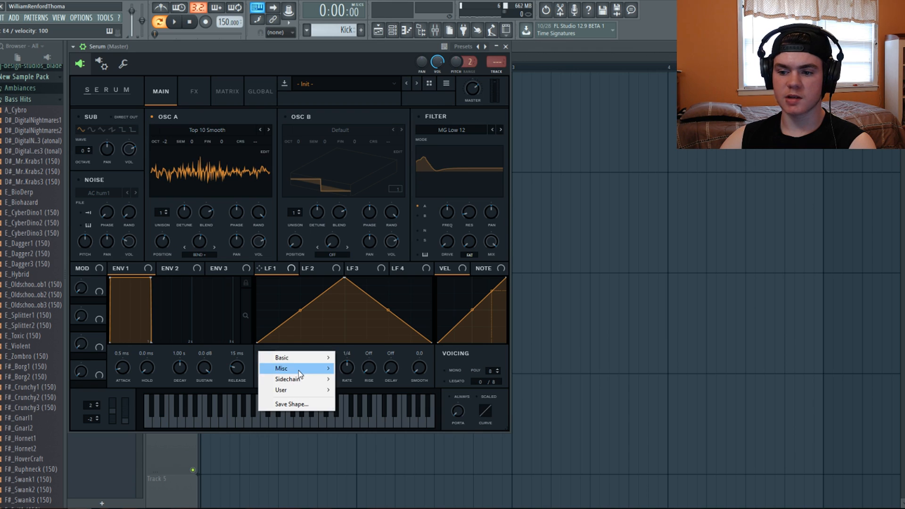
{"action": "mouse_move", "coordinate": [318, 384]}
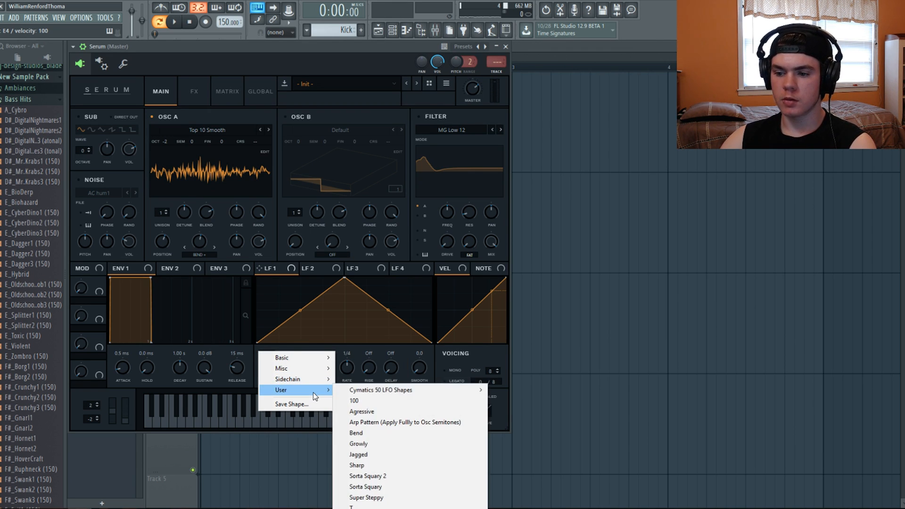
{"action": "left_click", "coordinate": [354, 400]}
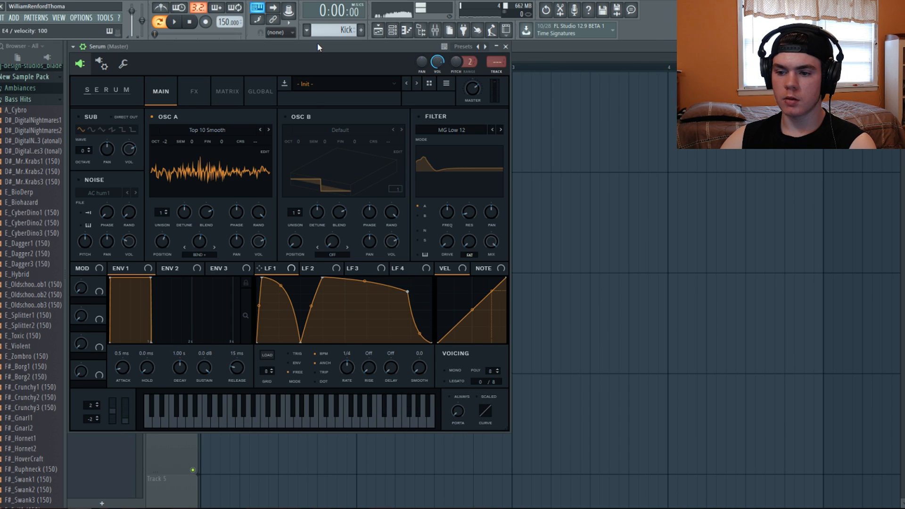
Step: Modulate the OSC A wavetable position with LFO 1 at an amount of about 12, and set the LFO rate to bar
{"action": "key", "text": "c"}
{"action": "left_click_drag", "start_coordinate": [162, 241], "coordinate": [159, 284]}
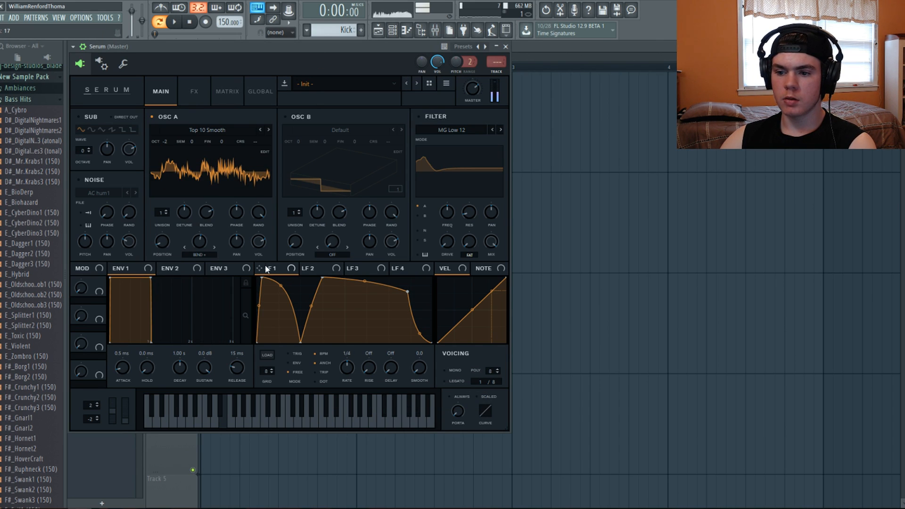
{"action": "left_click_drag", "start_coordinate": [260, 269], "coordinate": [162, 241]}
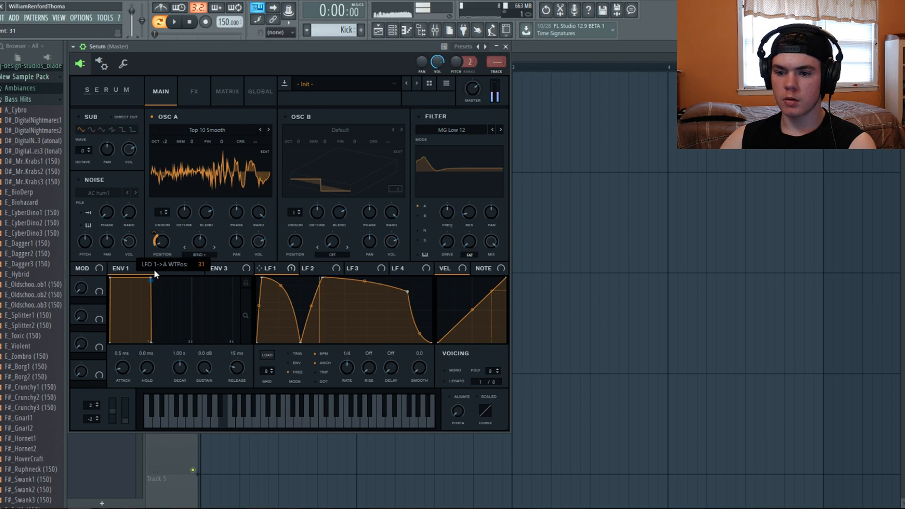
{"action": "left_click_drag", "start_coordinate": [338, 365], "coordinate": [346, 383]}
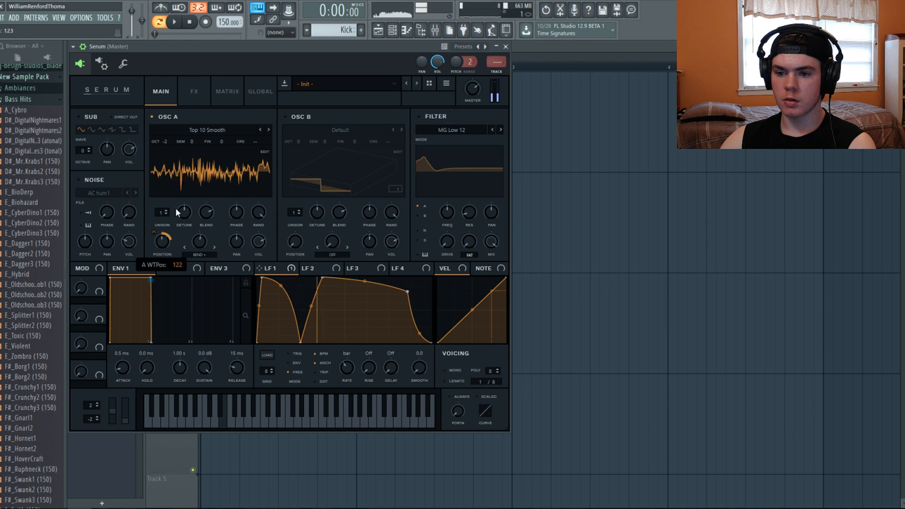
{"action": "mouse_move", "coordinate": [161, 236]}
{"action": "left_mouse_down"}
{"action": "mouse_move", "coordinate": [160, 268]}
{"action": "mouse_move", "coordinate": [170, 199]}
{"action": "mouse_move", "coordinate": [157, 248]}
{"action": "left_mouse_up"}
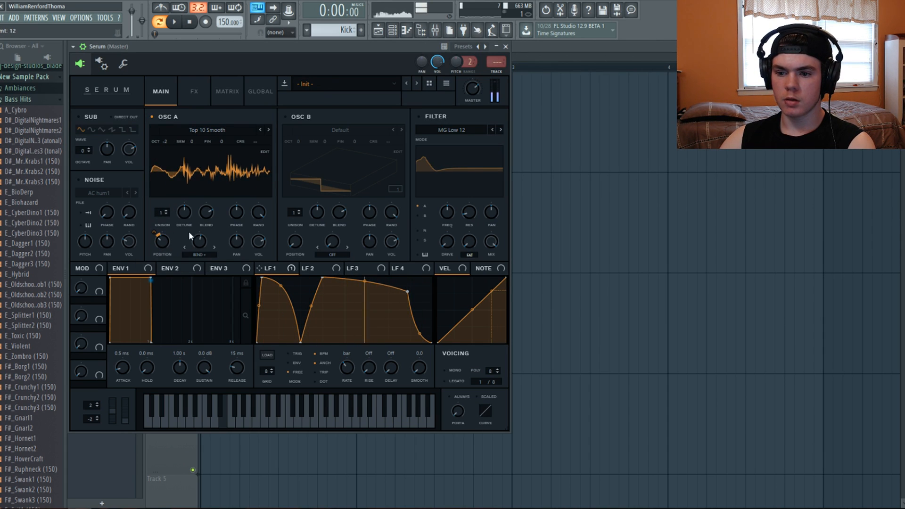
Step: Modulate the OSC A warp amount with LFO 1 and readjust the wavetable position setting
{"action": "left_click_drag", "start_coordinate": [260, 268], "coordinate": [190, 279]}
{"action": "left_click_drag", "start_coordinate": [190, 279], "coordinate": [196, 200]}
{"action": "left_click_drag", "start_coordinate": [152, 240], "coordinate": [163, 238]}
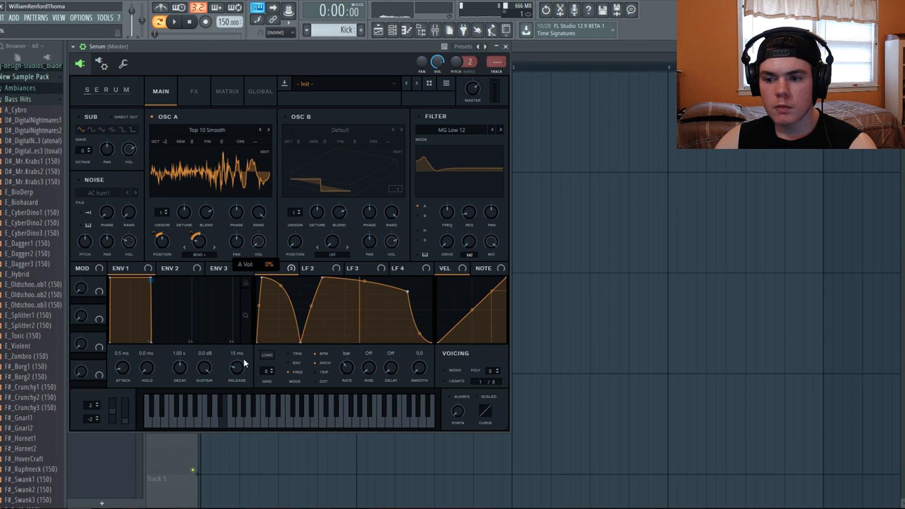
Step: Modulate the OSC A volume with LFO 1, and set LFO 1 to Trig mode with a 1/2 rate
{"action": "left_click_drag", "start_coordinate": [275, 273], "coordinate": [258, 241]}
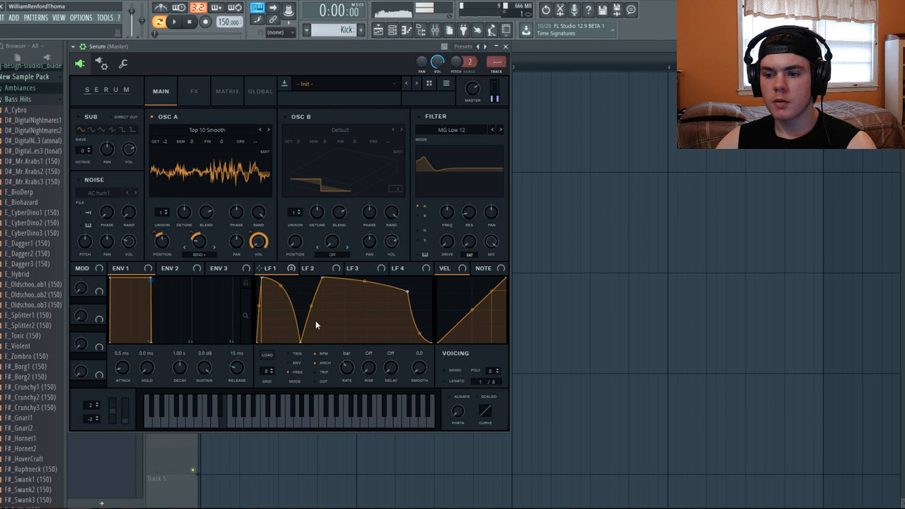
{"action": "left_click", "coordinate": [297, 354]}
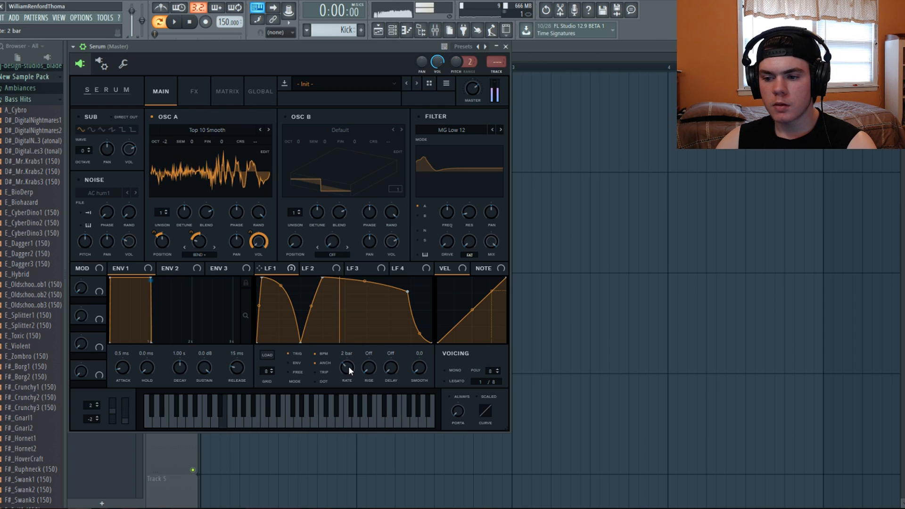
{"action": "left_click_drag", "start_coordinate": [349, 366], "coordinate": [349, 357]}
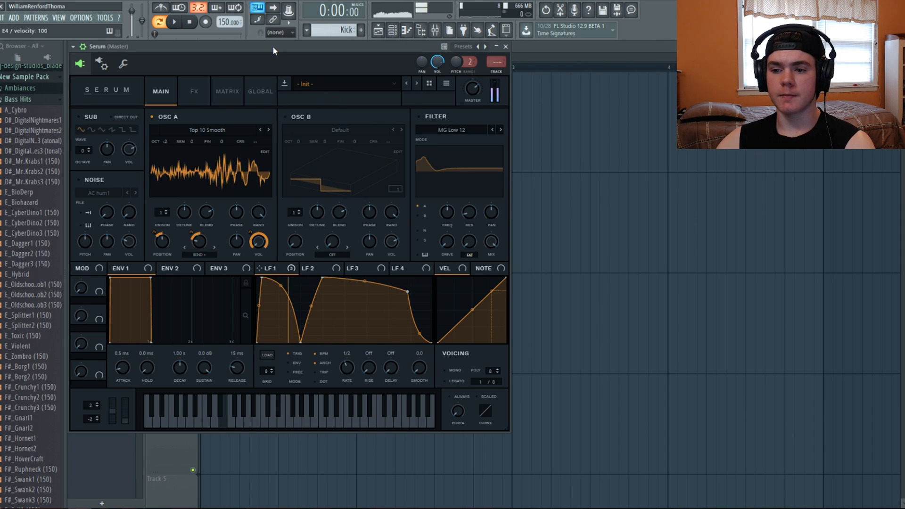
Step: Turn on OSC B and load the analog Basic Shapes 2 wavetable into it
{"action": "left_click", "coordinate": [289, 116]}
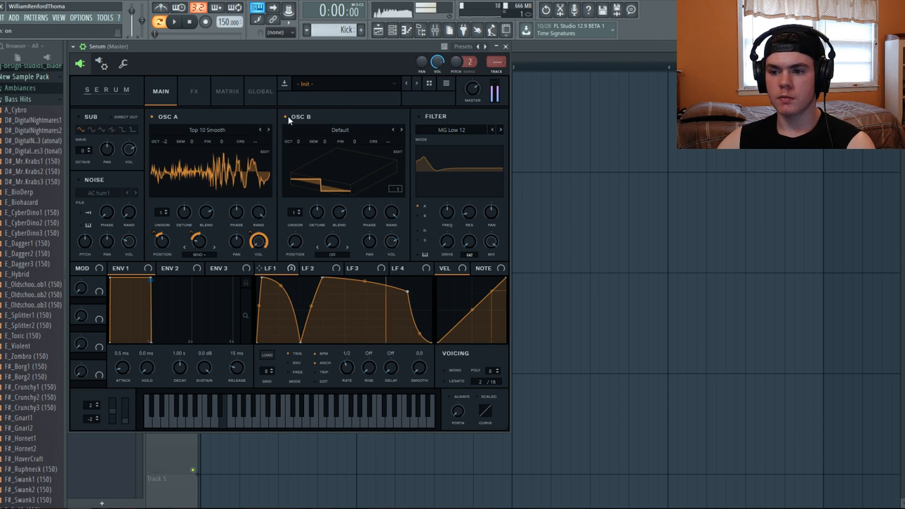
{"action": "left_click", "coordinate": [329, 131]}
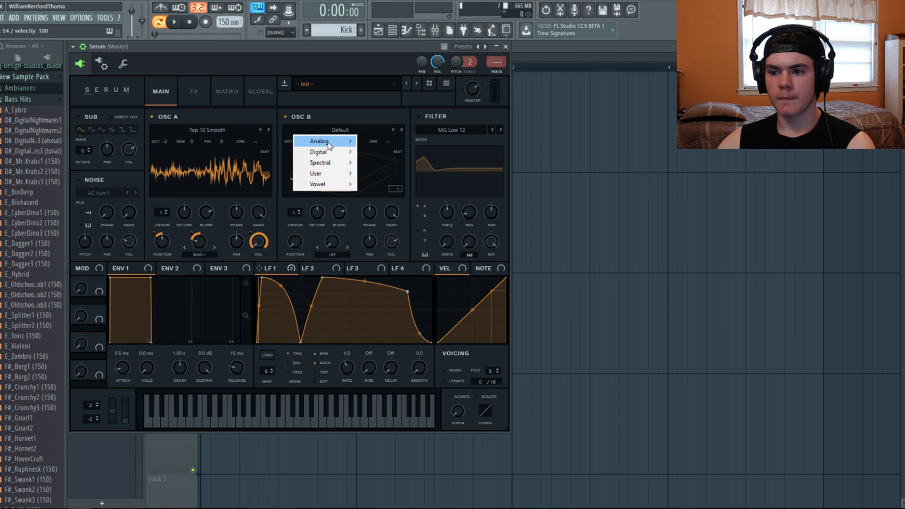
{"action": "mouse_move", "coordinate": [327, 142]}
{"action": "left_click", "coordinate": [382, 187]}
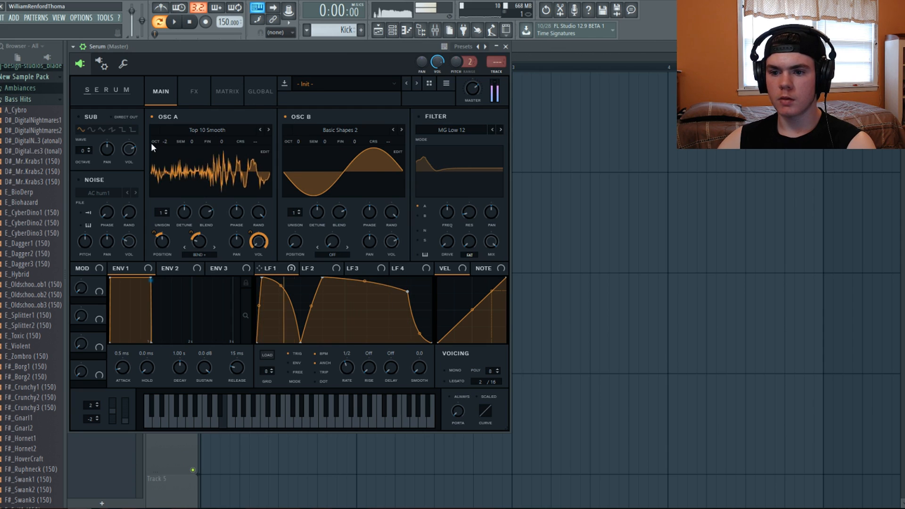
Step: Bypass the LFO 1 modulation on the OSC A volume
{"action": "right_click", "coordinate": [259, 245]}
{"action": "left_click", "coordinate": [302, 268]}
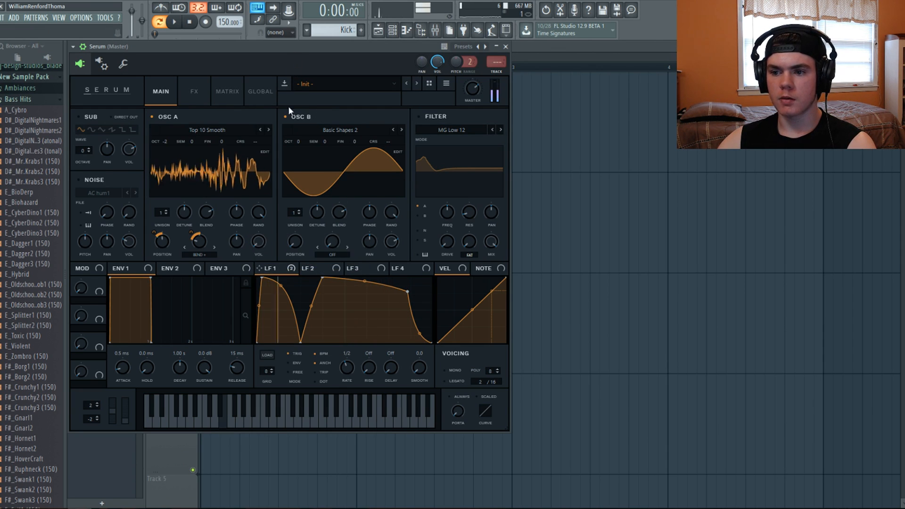
{"action": "right_click", "coordinate": [256, 239]}
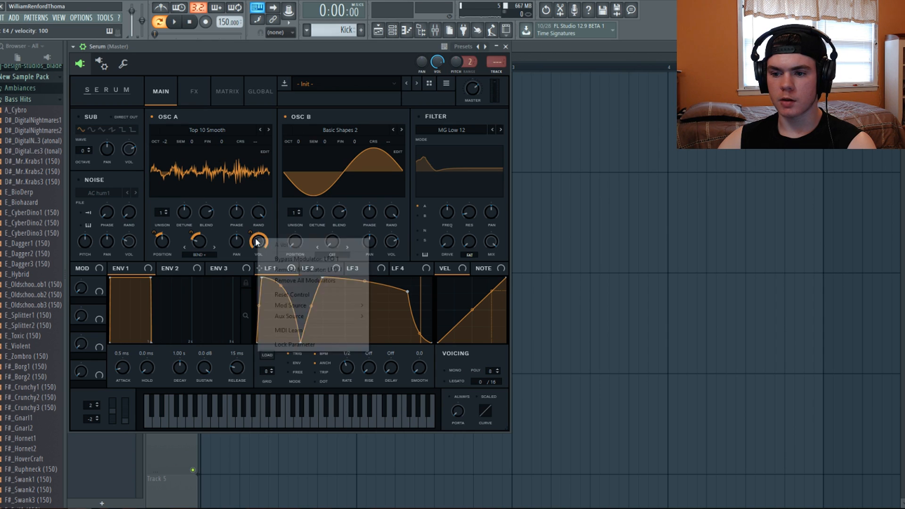
{"action": "right_click", "coordinate": [256, 239]}
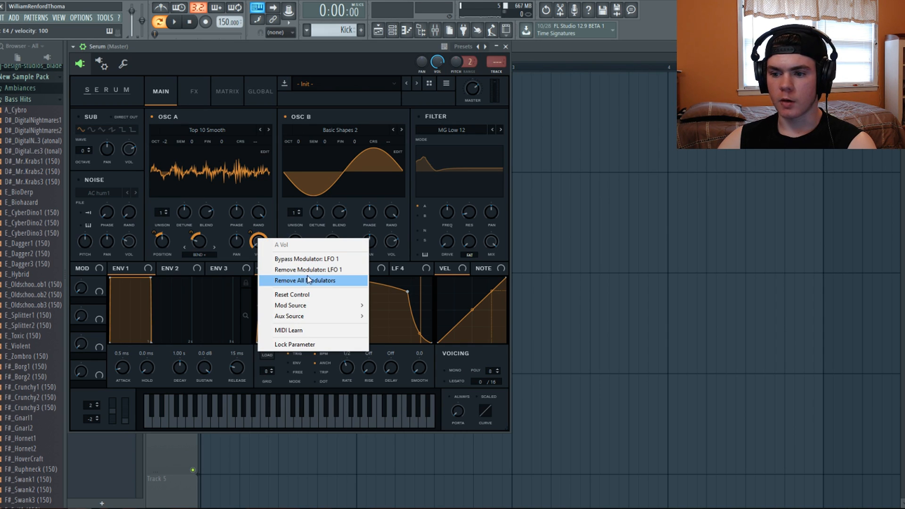
{"action": "left_click", "coordinate": [294, 259]}
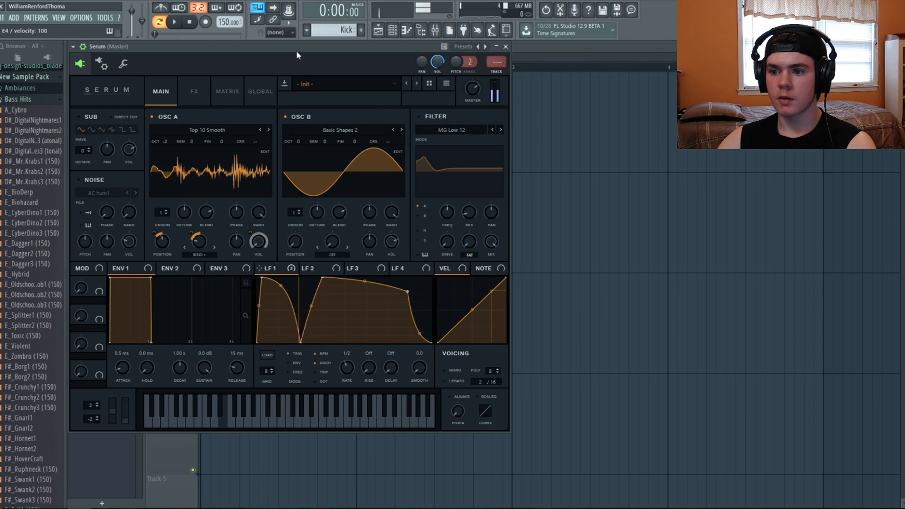
Step: Set the OSC B warp mode to FM (from A) and raise the warp amount to about 51%
{"action": "left_click", "coordinate": [332, 253]}
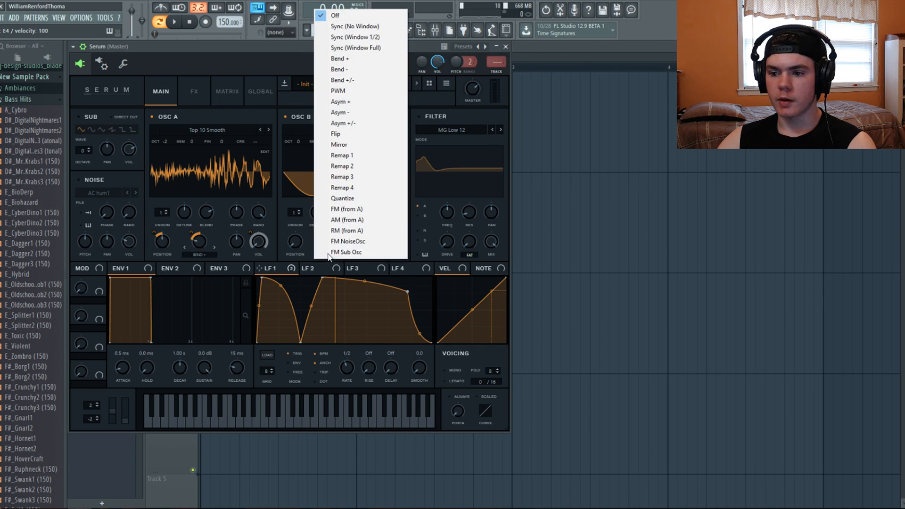
{"action": "left_click", "coordinate": [345, 206]}
{"action": "left_click_drag", "start_coordinate": [332, 240], "coordinate": [336, 182]}
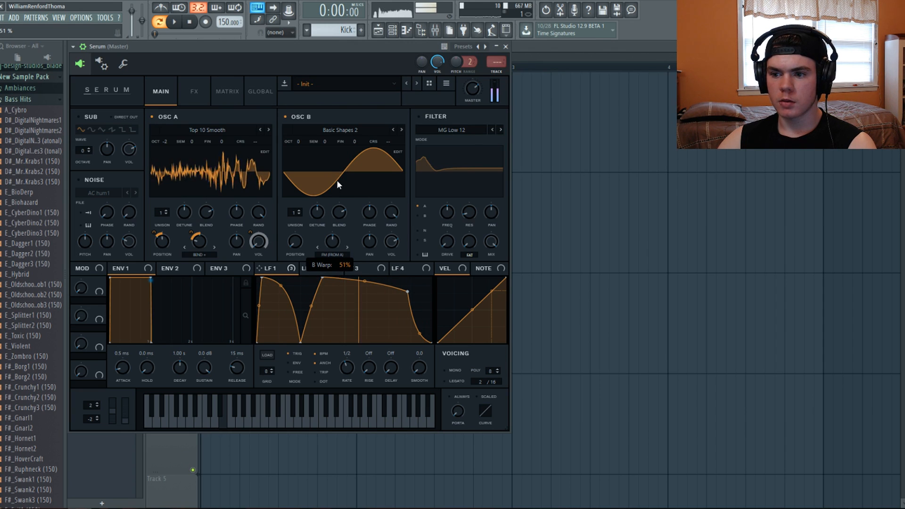
Step: Set the OSC B octave to -2 and modulate its FM warp amount with LFO 1
{"action": "left_click_drag", "start_coordinate": [298, 141], "coordinate": [293, 165]}
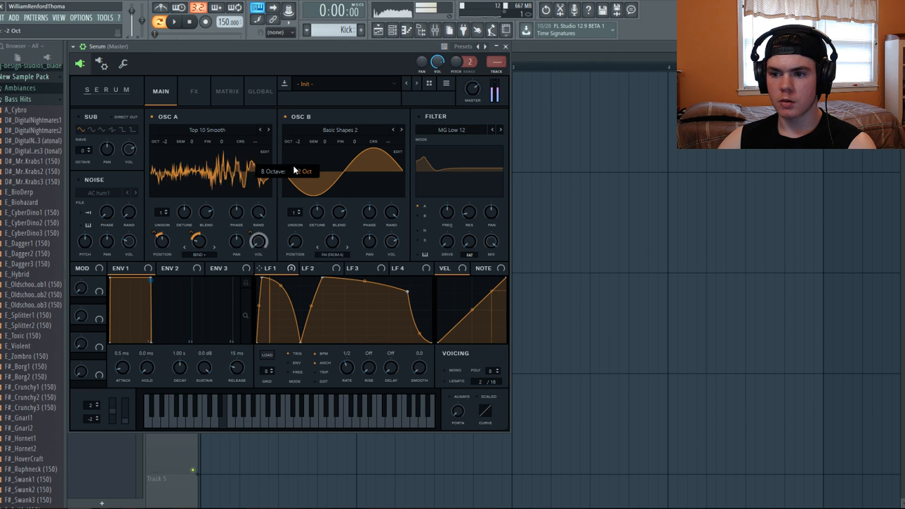
{"action": "left_click_drag", "start_coordinate": [332, 241], "coordinate": [331, 223]}
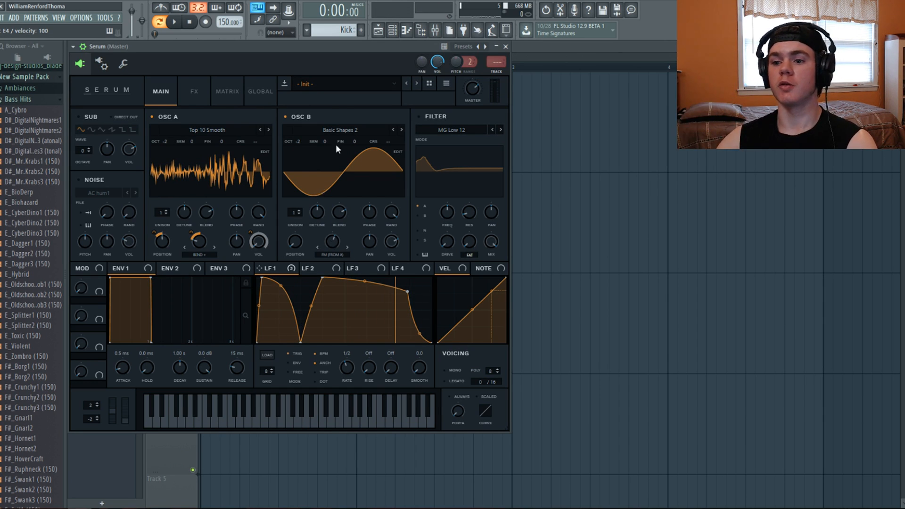
{"action": "left_click_drag", "start_coordinate": [339, 237], "coordinate": [326, 252]}
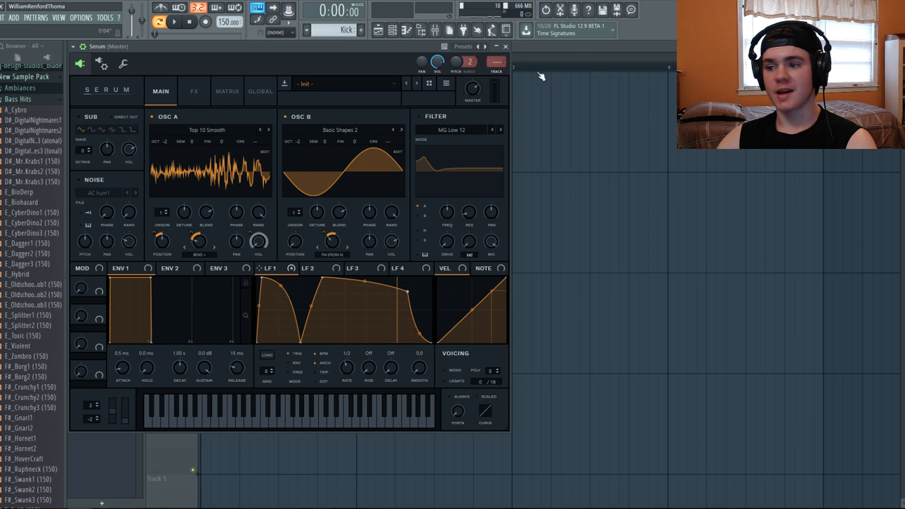
Step: Turn on the filter with the HN 12 type, route OSC B through it and modulate the cutoff with LFO 1
{"action": "left_click", "coordinate": [418, 117]}
{"action": "left_click", "coordinate": [440, 129]}
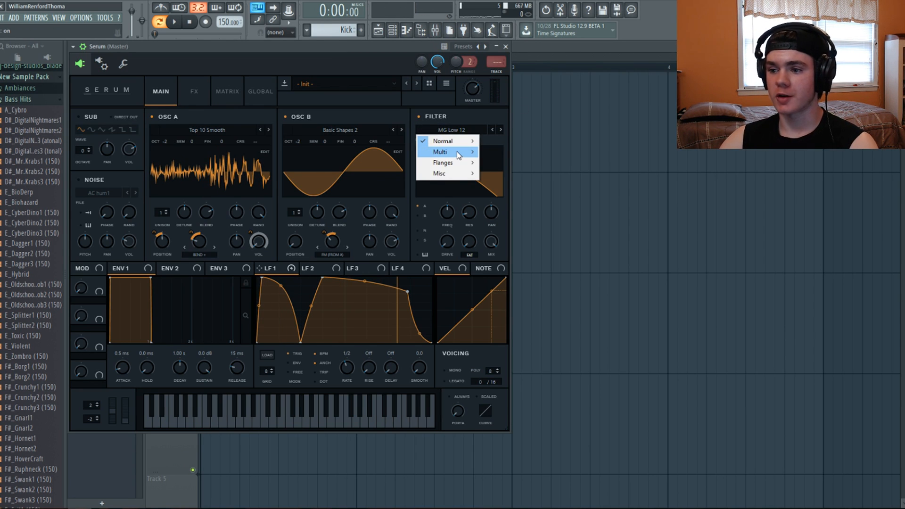
{"action": "mouse_move", "coordinate": [457, 151]}
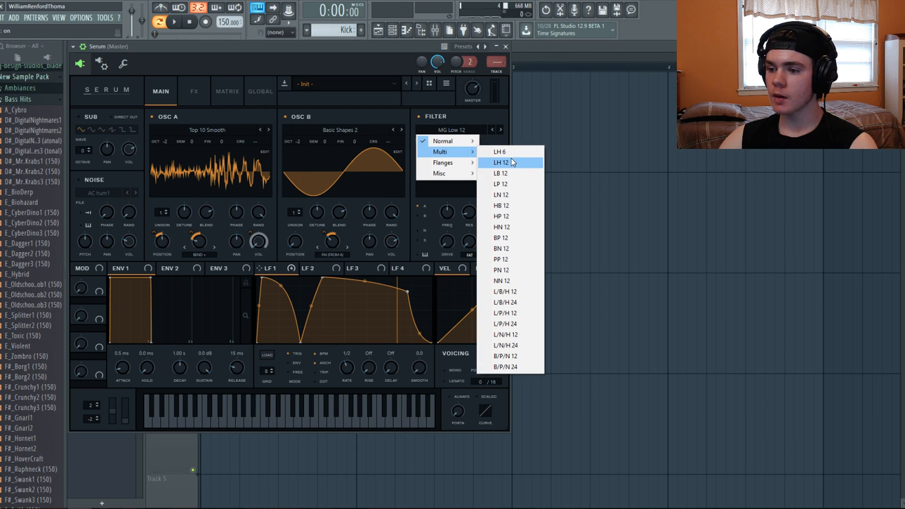
{"action": "left_click", "coordinate": [516, 226]}
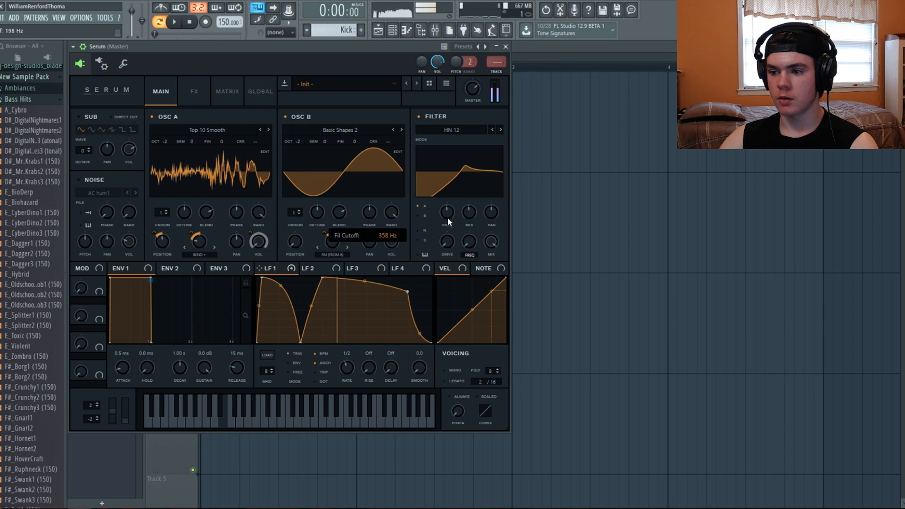
{"action": "left_click", "coordinate": [418, 216]}
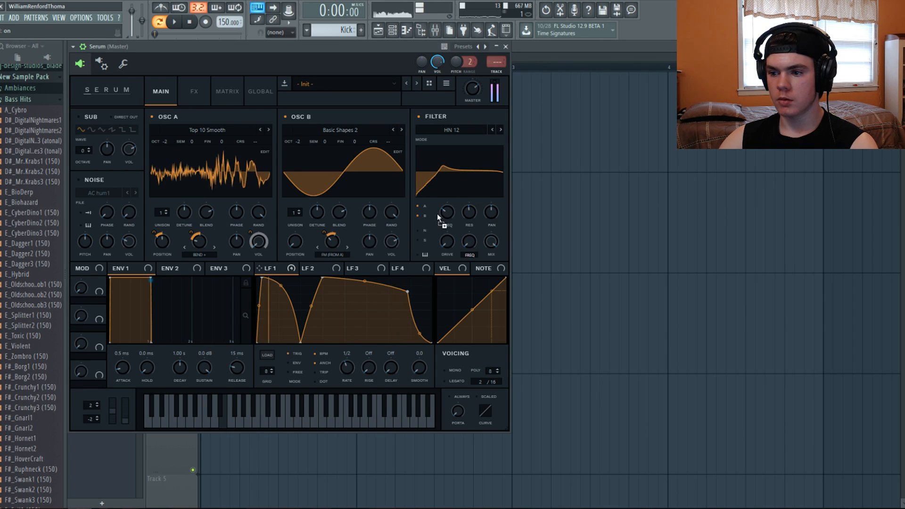
{"action": "mouse_move", "coordinate": [443, 212]}
{"action": "left_mouse_down"}
{"action": "mouse_move", "coordinate": [442, 203]}
{"action": "mouse_move", "coordinate": [443, 225]}
{"action": "mouse_move", "coordinate": [450, 208]}
{"action": "left_mouse_up"}
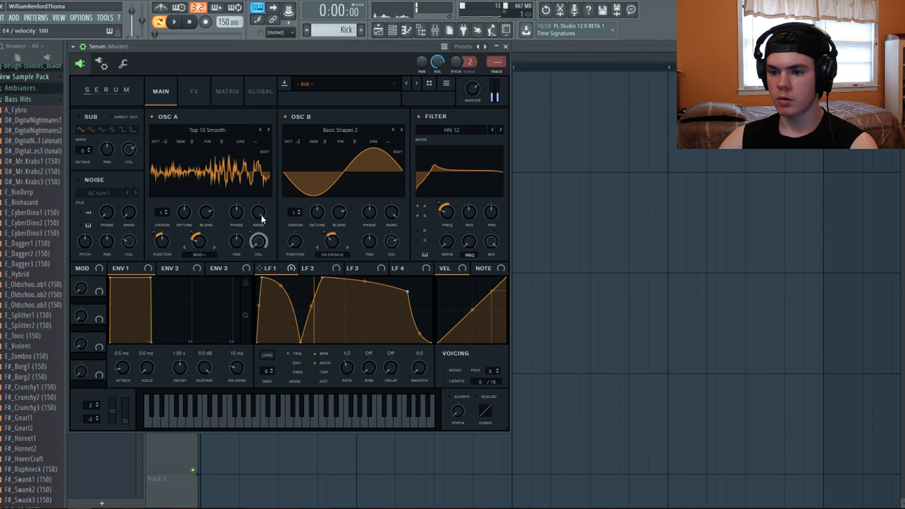
Step: Remove the bypassed LFO 1 modulation from the OSC A volume and set the volume to 100%
{"action": "right_click", "coordinate": [250, 234]}
{"action": "left_click", "coordinate": [250, 232]}
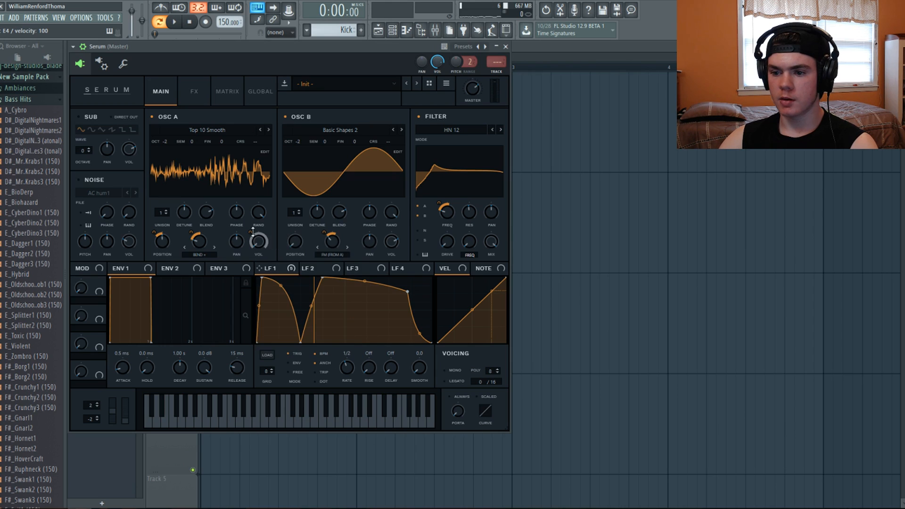
{"action": "right_click", "coordinate": [250, 232]}
{"action": "left_click", "coordinate": [293, 269]}
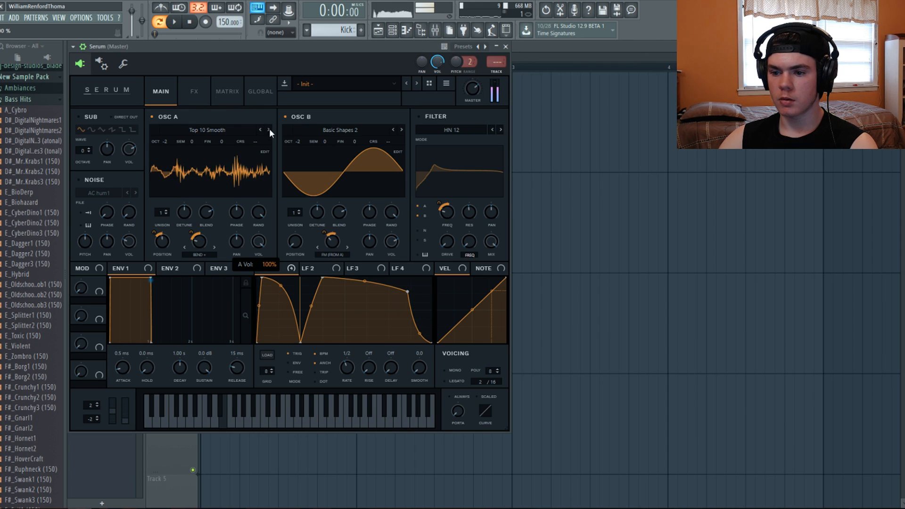
Step: Modulate the OSC A volume with LFO 1 at partial depth and turn OSC B off
{"action": "mouse_move", "coordinate": [292, 268]}
{"action": "left_mouse_down"}
{"action": "mouse_move", "coordinate": [258, 241]}
{"action": "mouse_move", "coordinate": [303, 213]}
{"action": "mouse_move", "coordinate": [309, 137]}
{"action": "mouse_move", "coordinate": [298, 270]}
{"action": "left_mouse_up"}
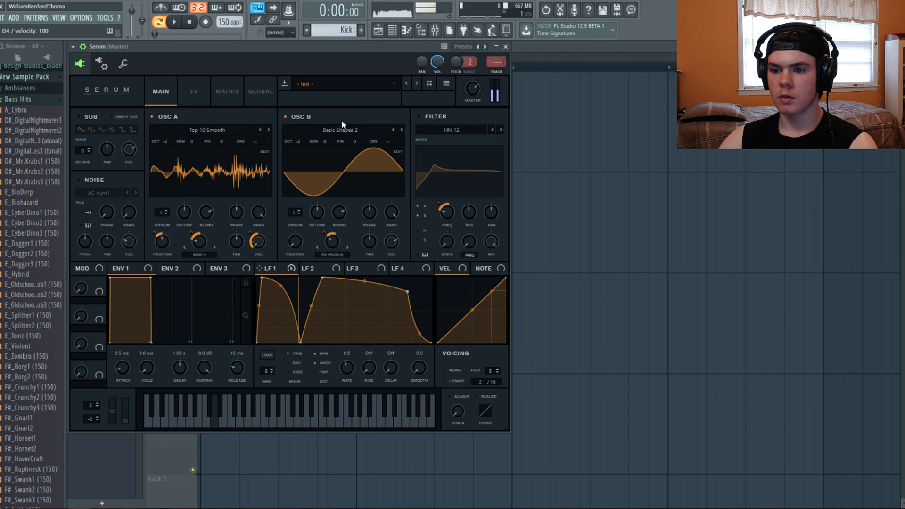
{"action": "left_click", "coordinate": [288, 118]}
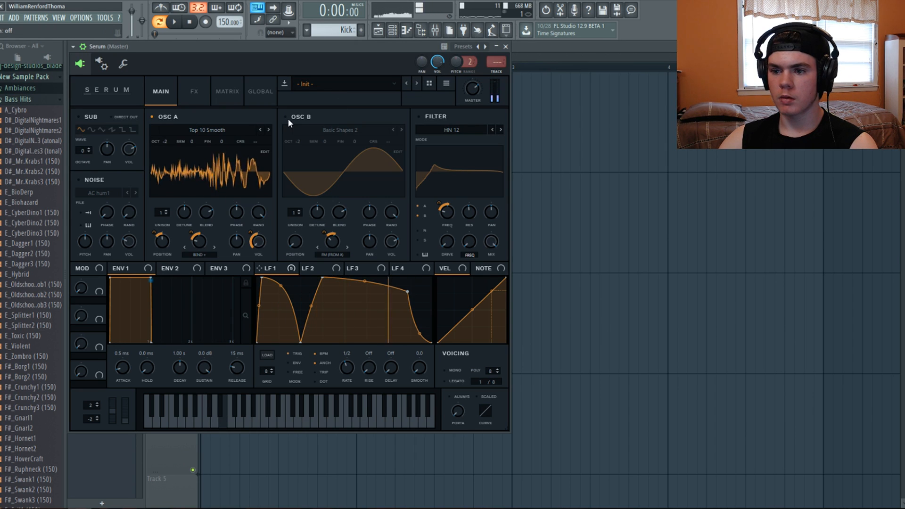
Step: Turn OSC B and the filter back on alongside OSC A and set the cutoff's LFO 1 modulation amount to 49
{"action": "left_click", "coordinate": [288, 118]}
{"action": "left_click", "coordinate": [157, 115]}
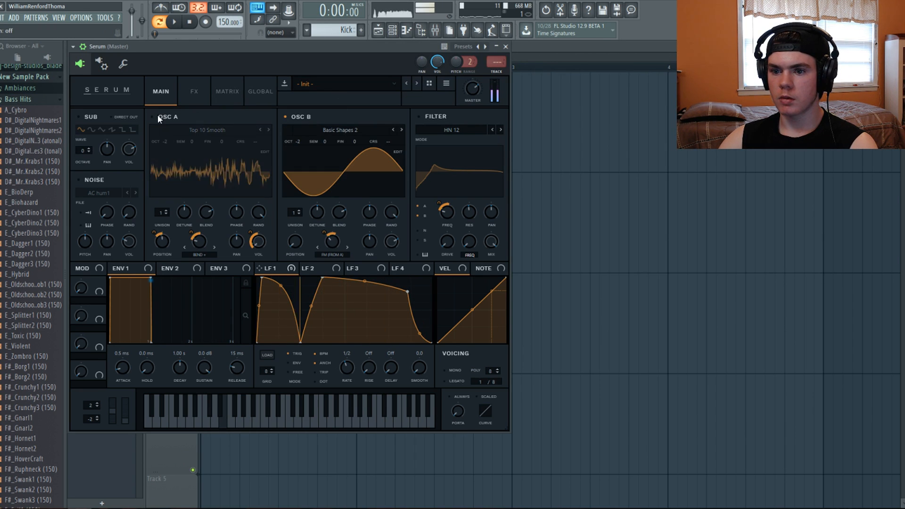
{"action": "left_click", "coordinate": [157, 115]}
{"action": "left_click", "coordinate": [419, 116]}
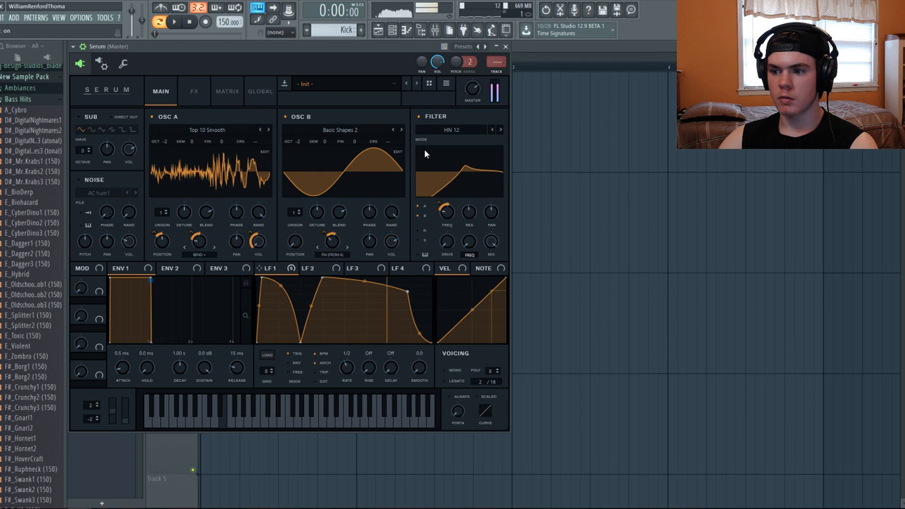
{"action": "mouse_move", "coordinate": [445, 211]}
{"action": "left_mouse_down"}
{"action": "mouse_move", "coordinate": [445, 226]}
{"action": "mouse_move", "coordinate": [442, 197]}
{"action": "mouse_move", "coordinate": [446, 229]}
{"action": "mouse_move", "coordinate": [441, 199]}
{"action": "left_mouse_up"}
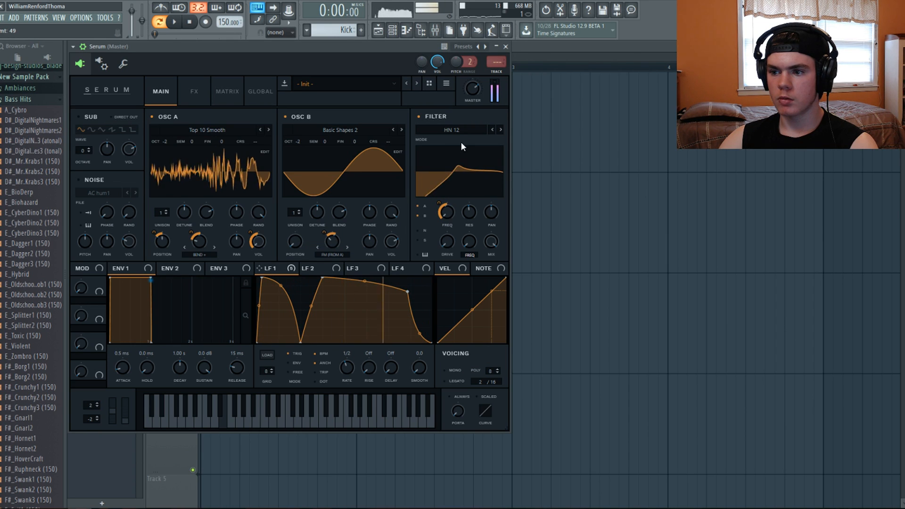
Step: Change the filter type to Combs and remove the LFO 1 modulation from its cutoff
{"action": "left_click", "coordinate": [461, 136]}
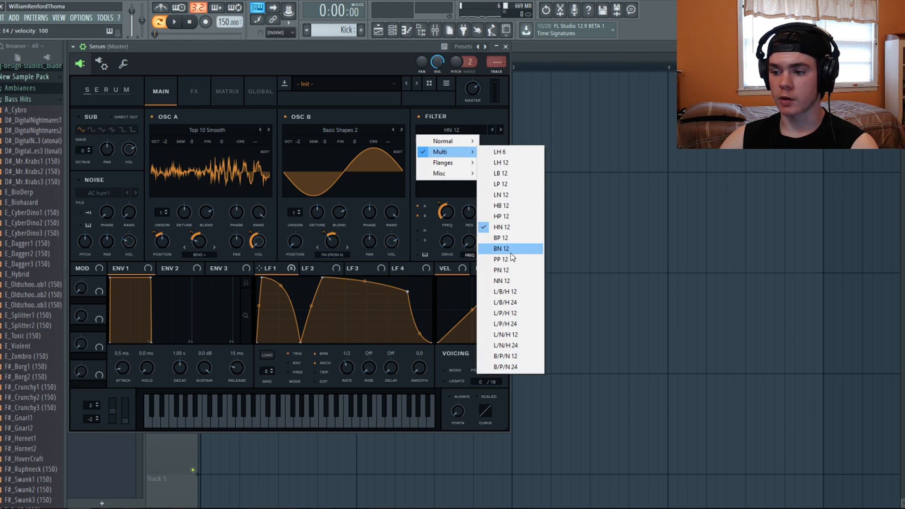
{"action": "mouse_move", "coordinate": [450, 164]}
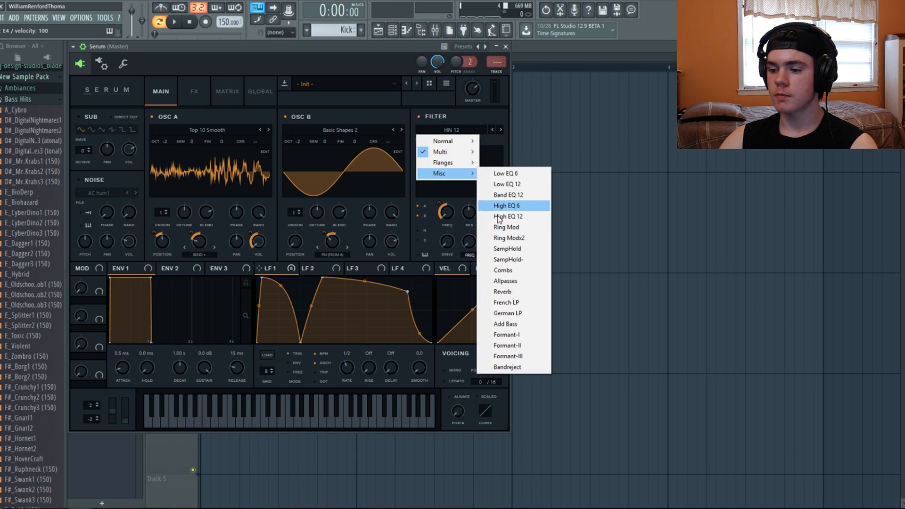
{"action": "left_click", "coordinate": [502, 270]}
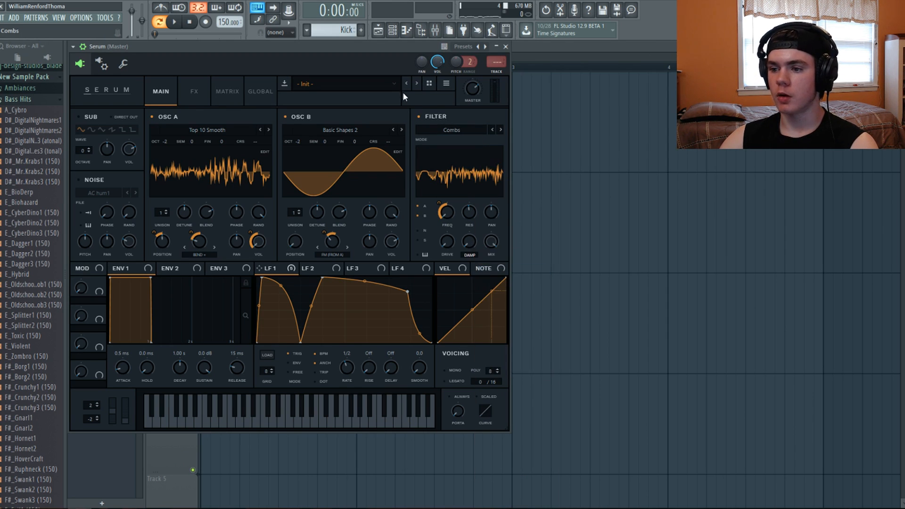
{"action": "right_click", "coordinate": [443, 211]}
{"action": "left_click", "coordinate": [472, 228]}
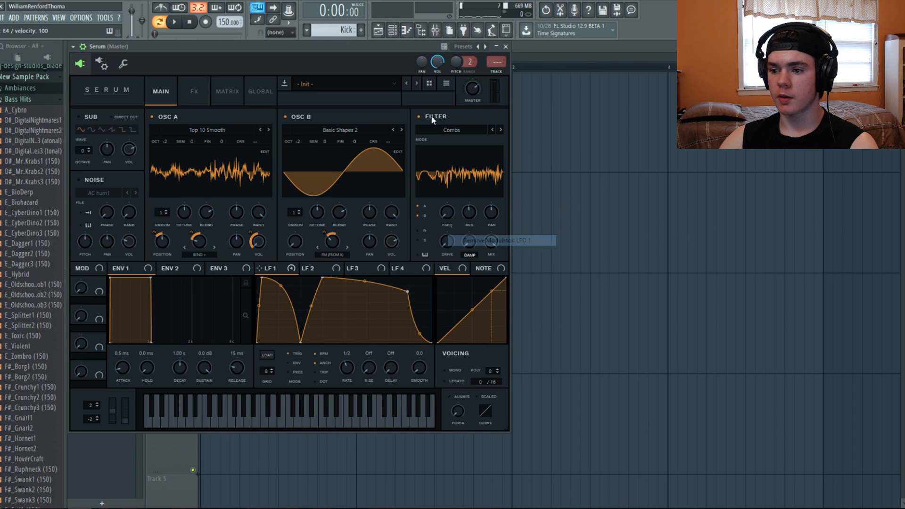
Step: Lower the Combs filter cutoff and apply a slight LFO 1 modulation to it
{"action": "mouse_move", "coordinate": [448, 179]}
{"action": "left_mouse_down"}
{"action": "mouse_move", "coordinate": [458, 168]}
{"action": "mouse_move", "coordinate": [448, 186]}
{"action": "mouse_move", "coordinate": [451, 179]}
{"action": "left_mouse_up"}
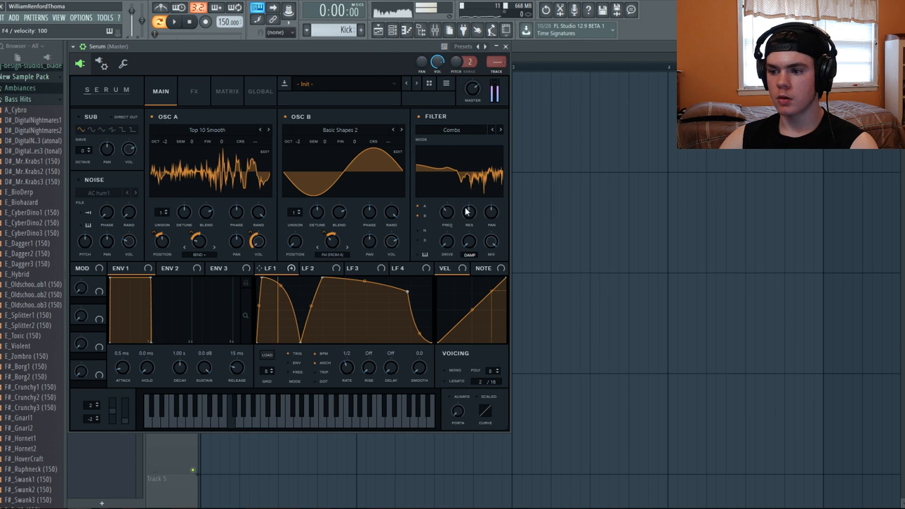
{"action": "left_click_drag", "start_coordinate": [448, 196], "coordinate": [443, 242]}
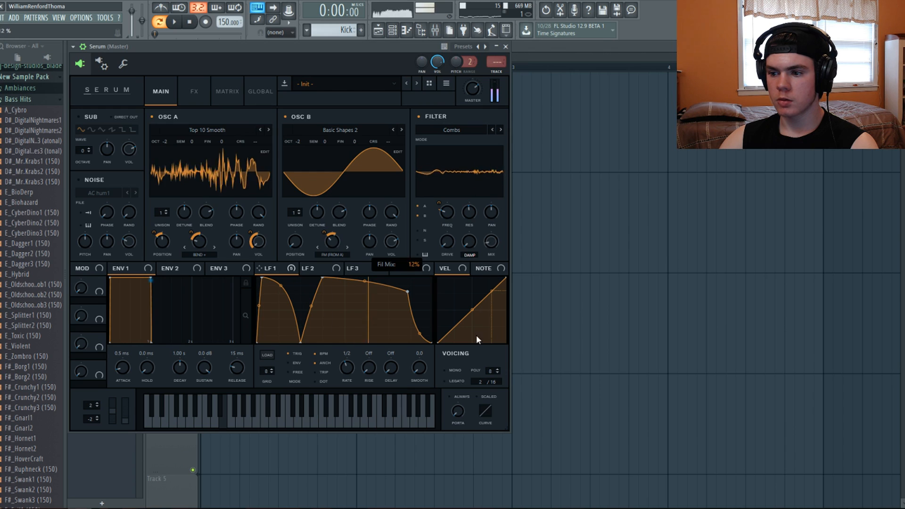
Step: Try a low filter mix modulated by LFO 1, remove that modulation and return the mix to 100%
{"action": "left_click_drag", "start_coordinate": [485, 245], "coordinate": [472, 179]}
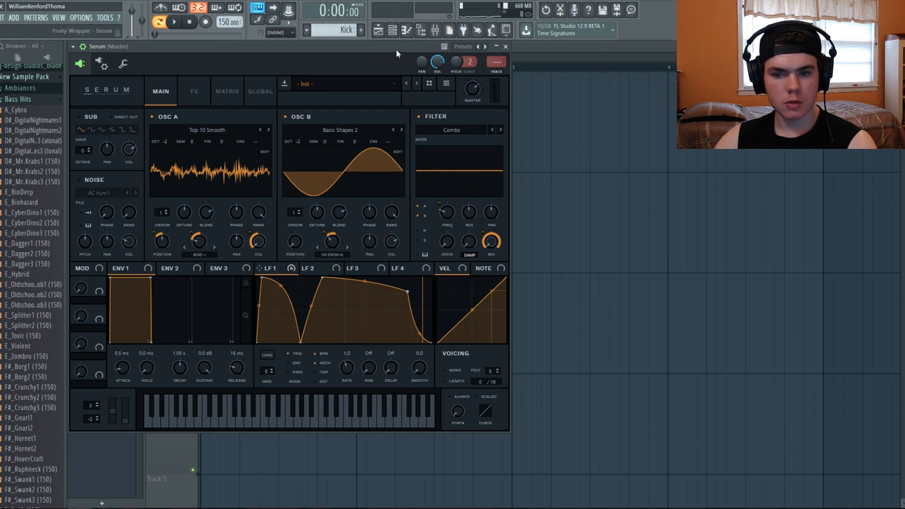
{"action": "right_click", "coordinate": [490, 236]}
{"action": "left_click", "coordinate": [518, 270]}
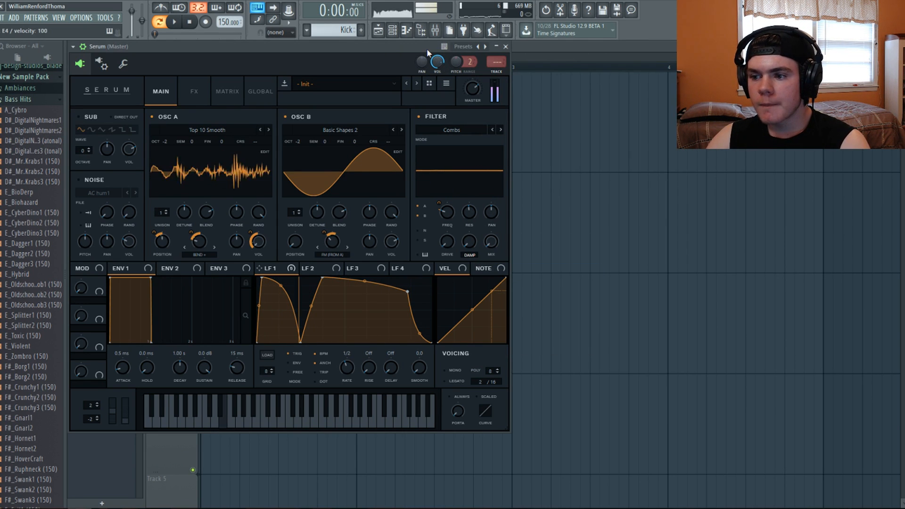
{"action": "left_click_drag", "start_coordinate": [495, 237], "coordinate": [504, 135]}
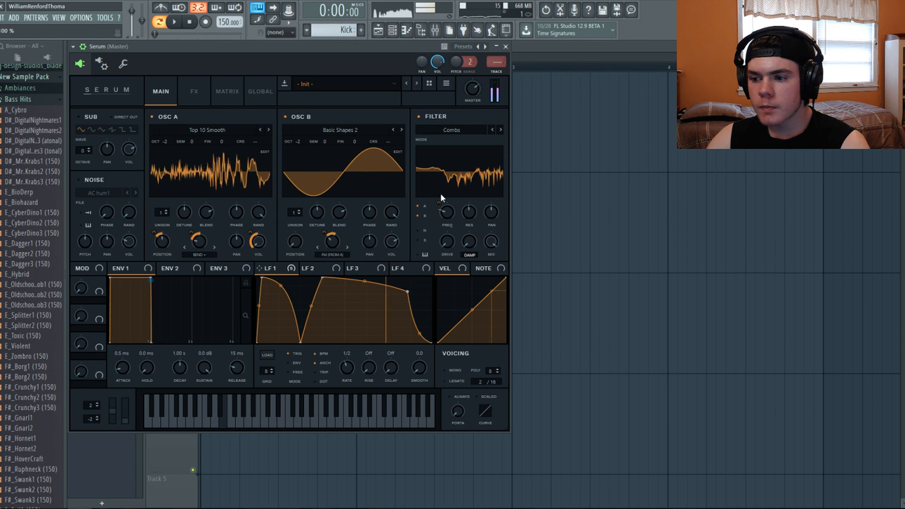
Step: Set the Combs filter cutoff to about 38 Hz and adjust the filter resonance
{"action": "left_click_drag", "start_coordinate": [458, 213], "coordinate": [483, 278]}
{"action": "mouse_move", "coordinate": [448, 211]}
{"action": "left_mouse_down"}
{"action": "mouse_move", "coordinate": [448, 231]}
{"action": "mouse_move", "coordinate": [448, 220]}
{"action": "left_mouse_up"}
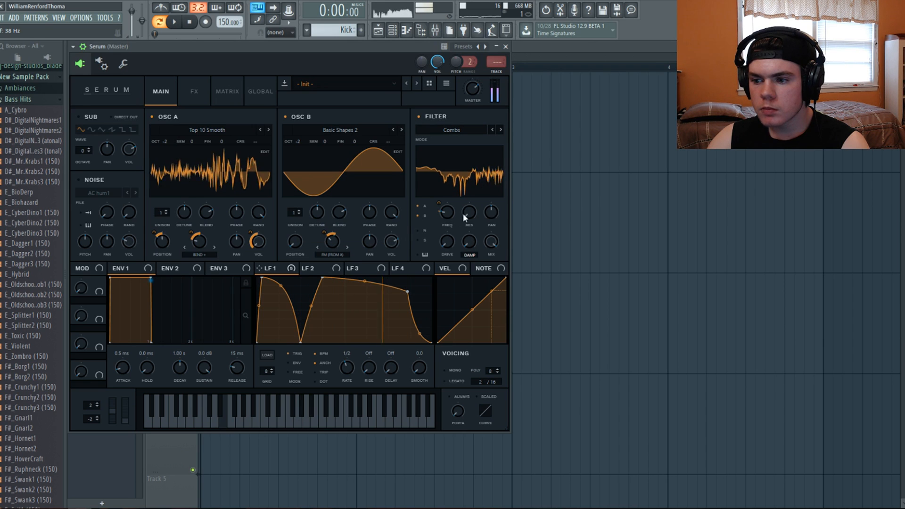
{"action": "left_click_drag", "start_coordinate": [464, 188], "coordinate": [451, 310]}
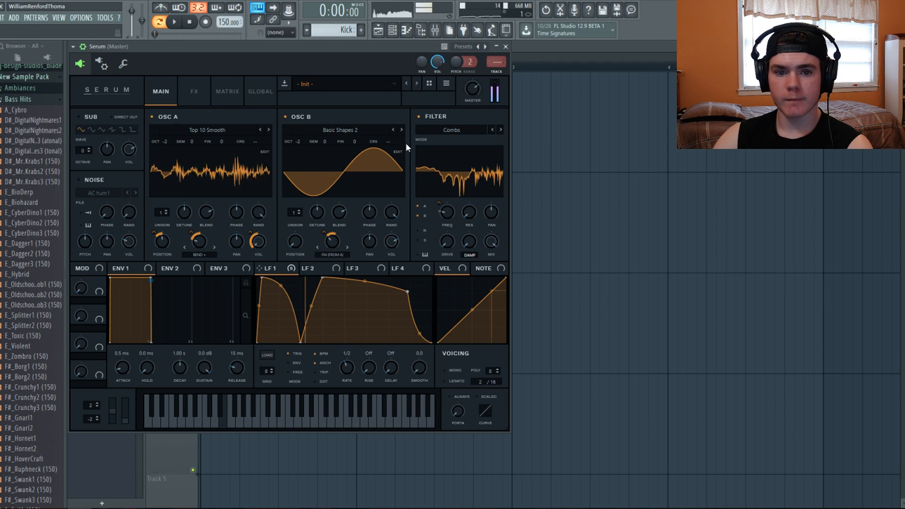
Step: Lower the filter mix, set the filter drive to about 19% and modulate both with LFO 1
{"action": "left_click_drag", "start_coordinate": [446, 235], "coordinate": [454, 208]}
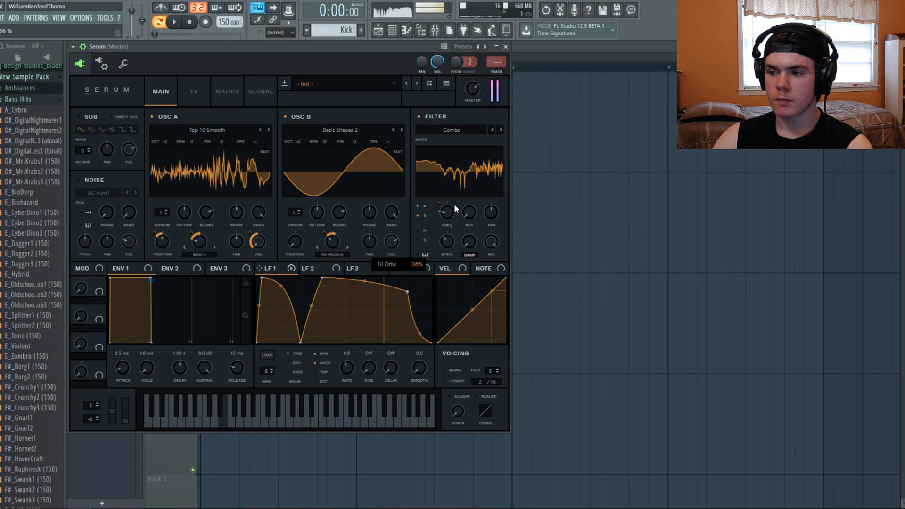
{"action": "left_click_drag", "start_coordinate": [499, 230], "coordinate": [496, 194]}
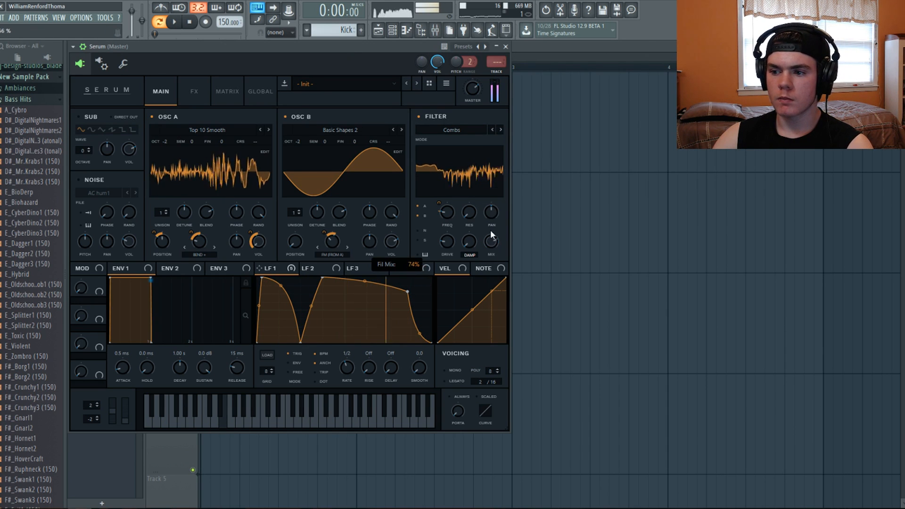
{"action": "left_click_drag", "start_coordinate": [490, 271], "coordinate": [490, 242]}
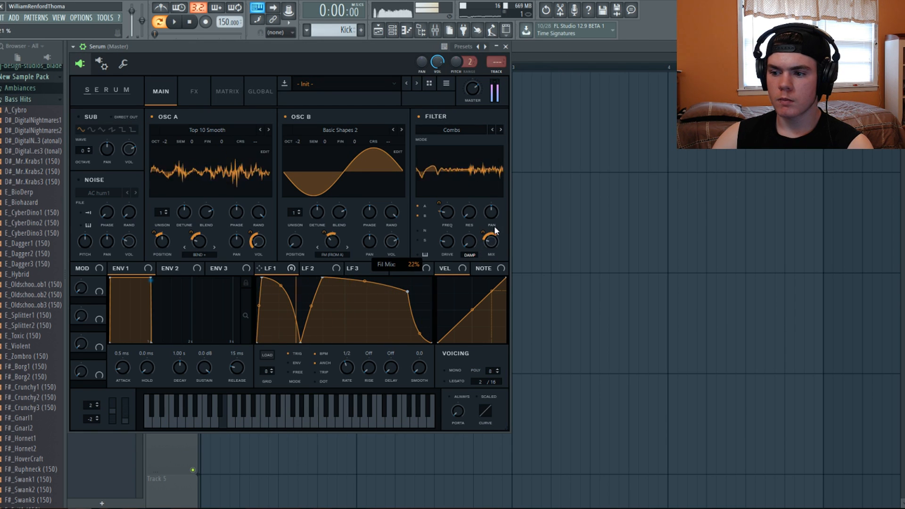
{"action": "left_click_drag", "start_coordinate": [494, 238], "coordinate": [492, 256]}
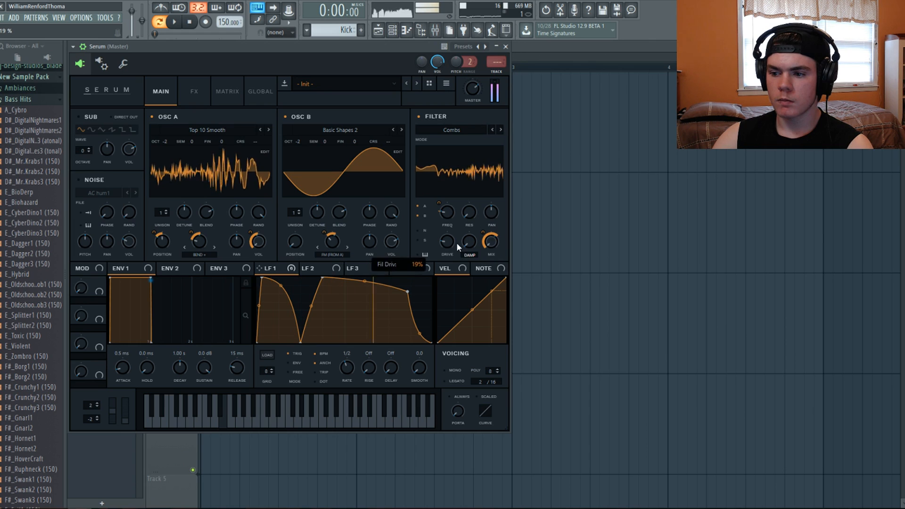
{"action": "left_click_drag", "start_coordinate": [259, 268], "coordinate": [441, 239]}
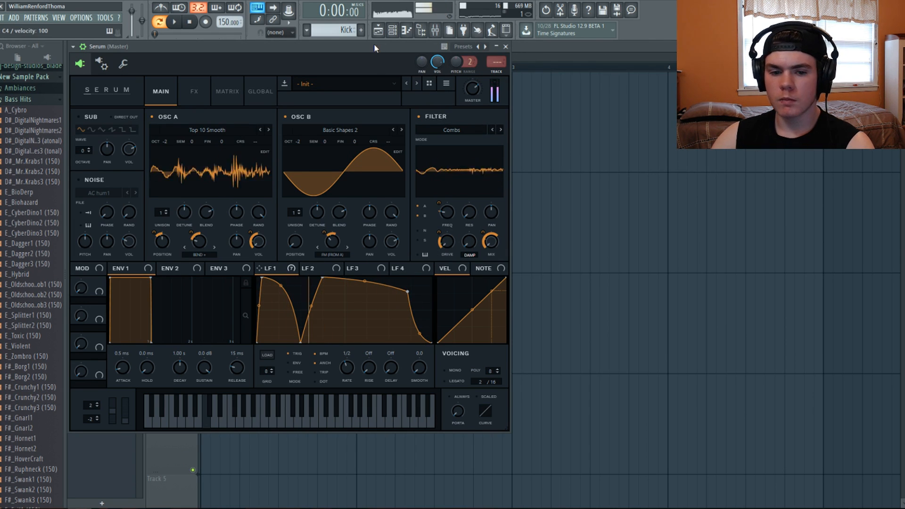
Step: Enable the Hyper/Dimension and Distortion effects, raising the distortion drive to 80%
{"action": "left_click", "coordinate": [196, 88]}
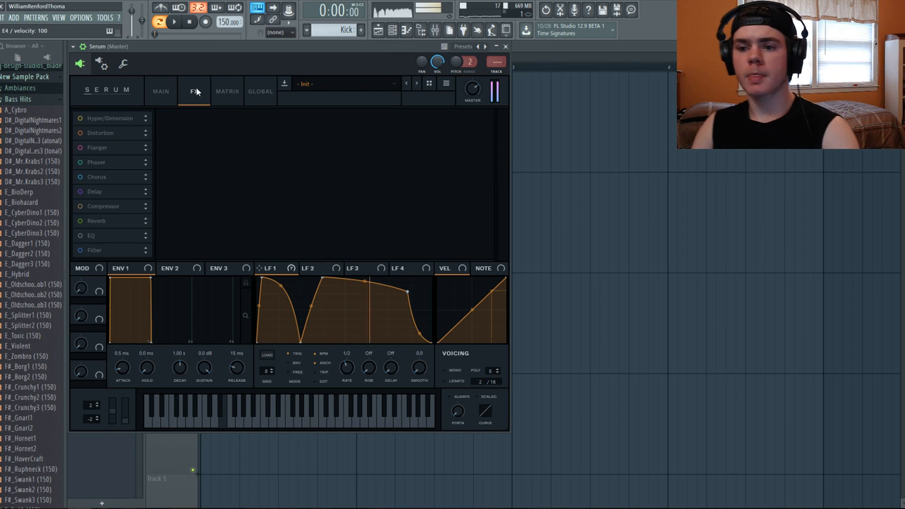
{"action": "left_click", "coordinate": [111, 118]}
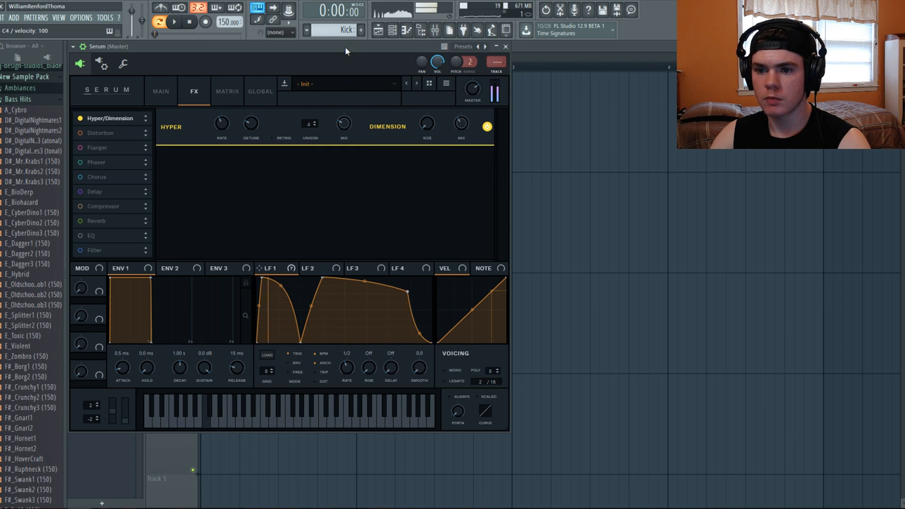
{"action": "left_click", "coordinate": [81, 133]}
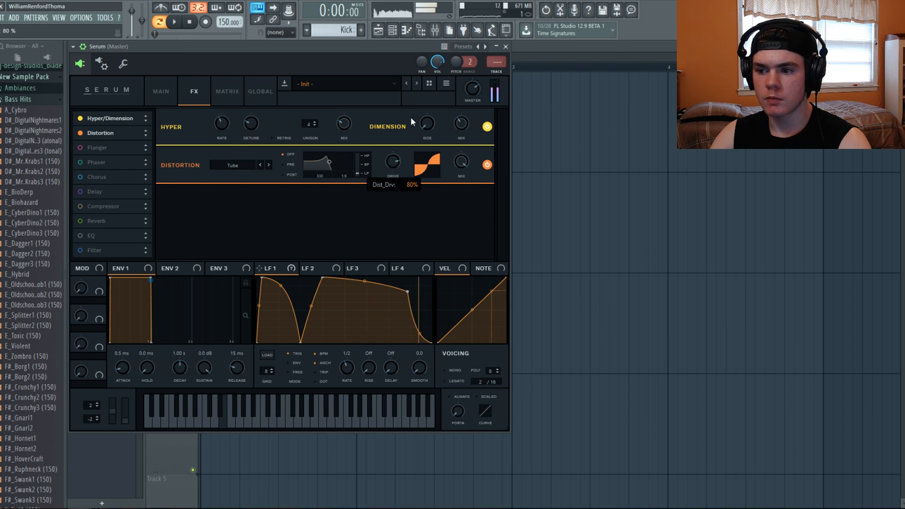
Step: Try the SoftClip and HardClip distortion types, settle on Downsample and set its drive to 12%
{"action": "left_click", "coordinate": [232, 165]}
{"action": "left_click", "coordinate": [242, 188]}
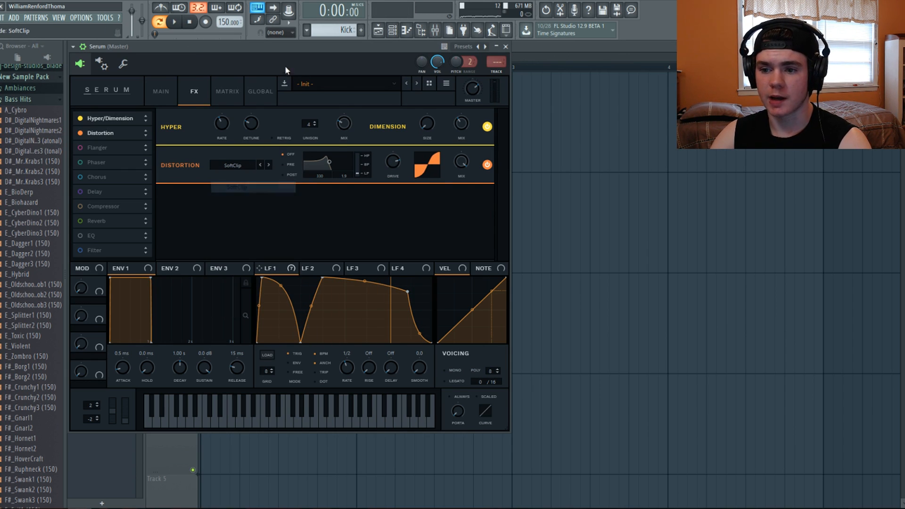
{"action": "left_click", "coordinate": [269, 165]}
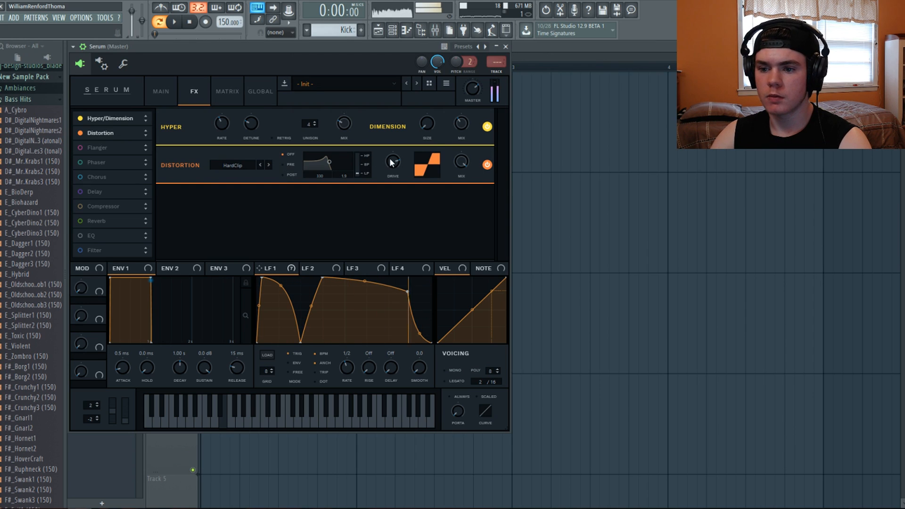
{"action": "left_click", "coordinate": [241, 164]}
{"action": "left_click", "coordinate": [249, 253]}
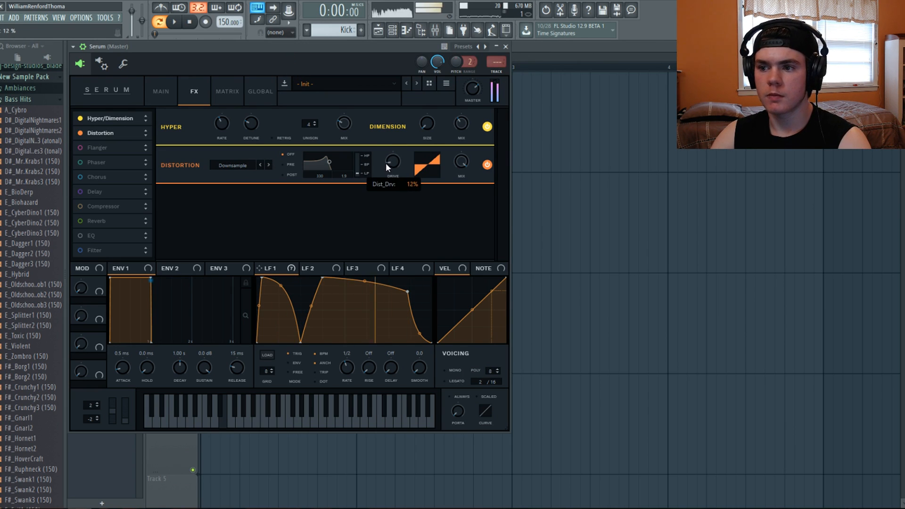
Step: Compare the bass sound with and without the Downsample distortion while playing notes
{"action": "left_click", "coordinate": [80, 133]}
{"action": "left_click", "coordinate": [80, 133]}
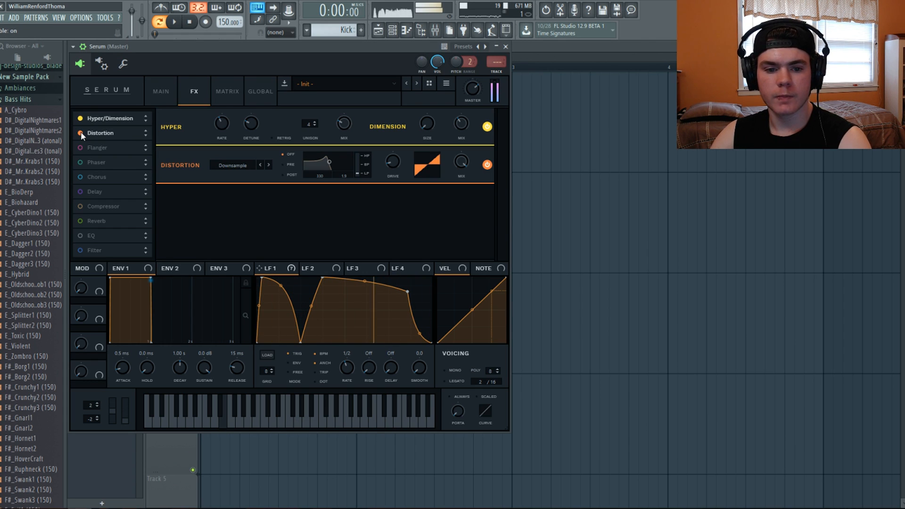
{"action": "left_click", "coordinate": [80, 133]}
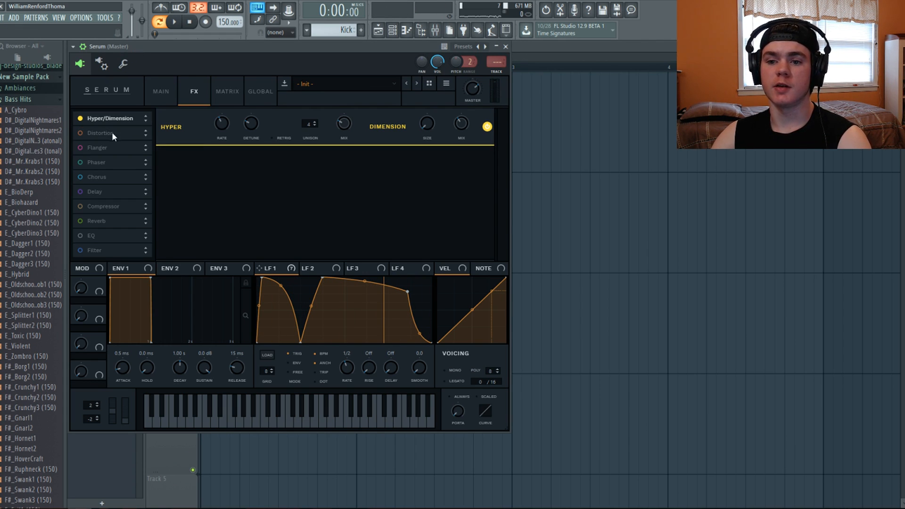
{"action": "left_click", "coordinate": [81, 132]}
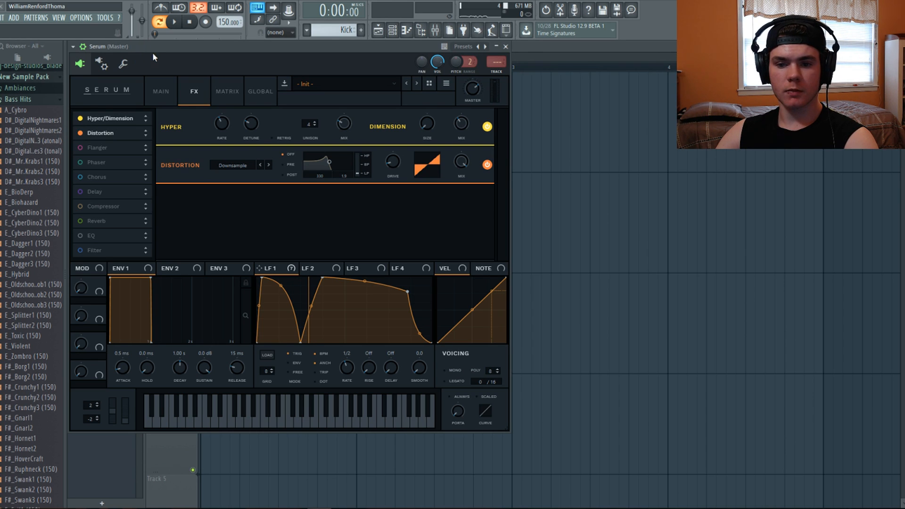
{"action": "key", "text": "w"}
{"action": "key", "text": "w"}
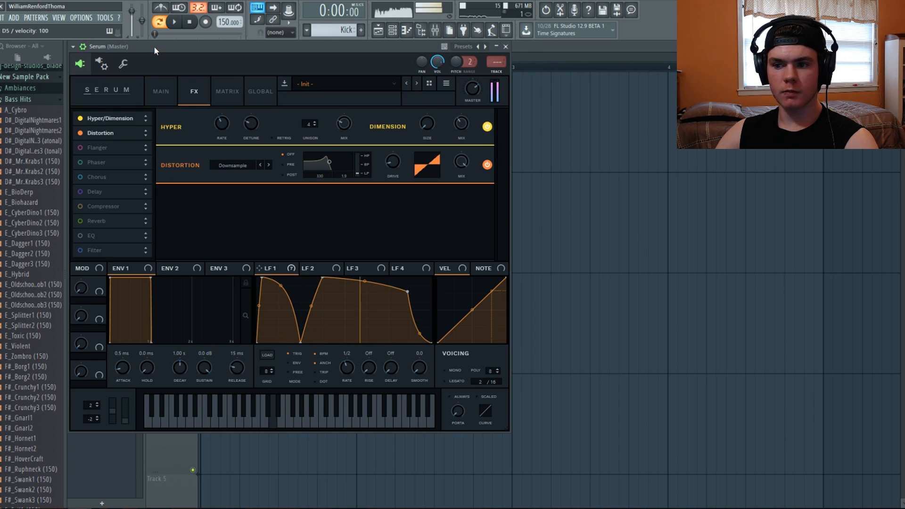
{"action": "left_click", "coordinate": [83, 133]}
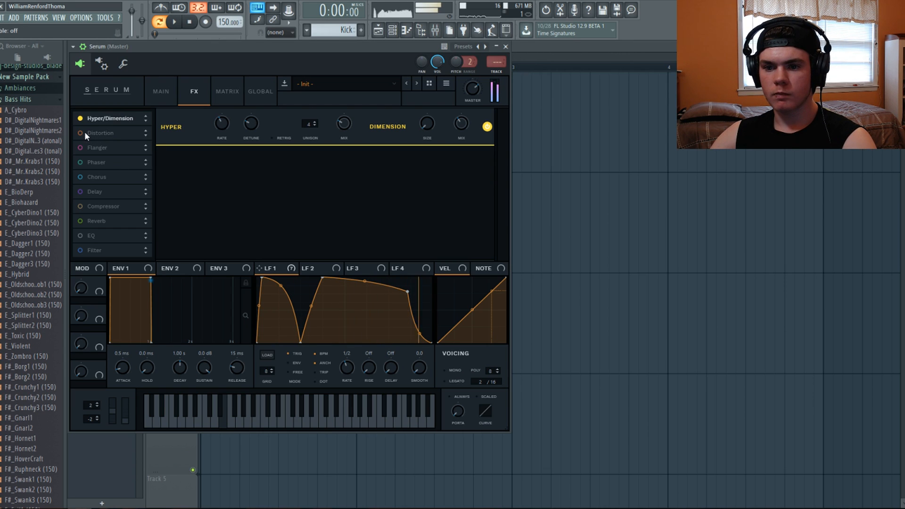
{"action": "left_click", "coordinate": [84, 132]}
{"action": "left_click", "coordinate": [84, 133]}
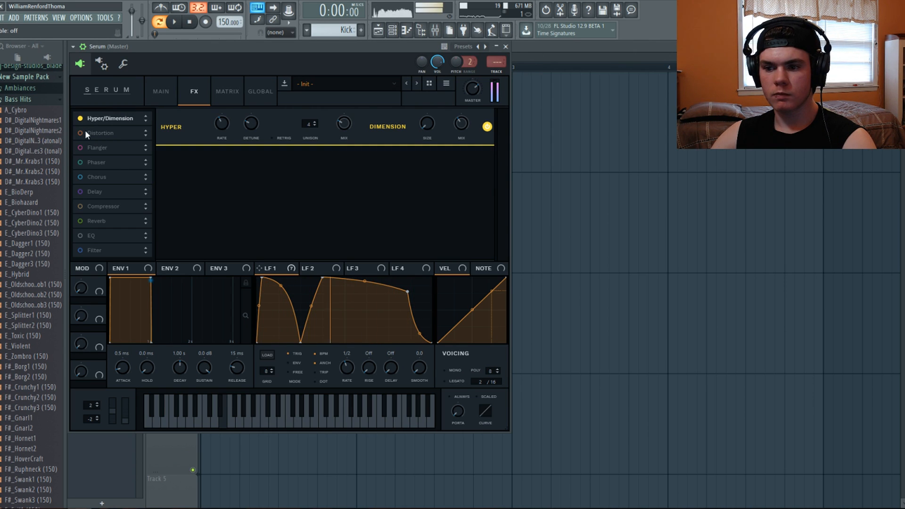
Step: Turn the distortion back on, set its mix to 0% and modulate the mix with LFO 1
{"action": "left_click", "coordinate": [85, 133]}
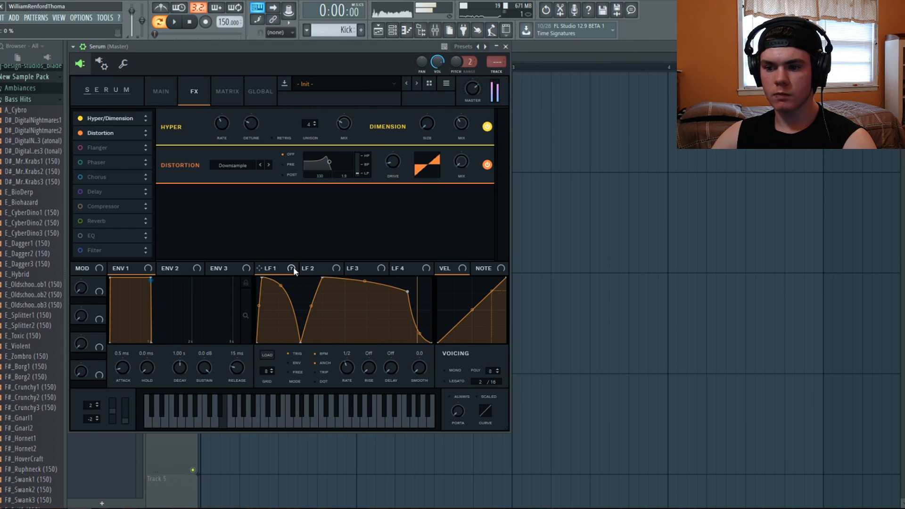
{"action": "left_click_drag", "start_coordinate": [293, 266], "coordinate": [459, 159]}
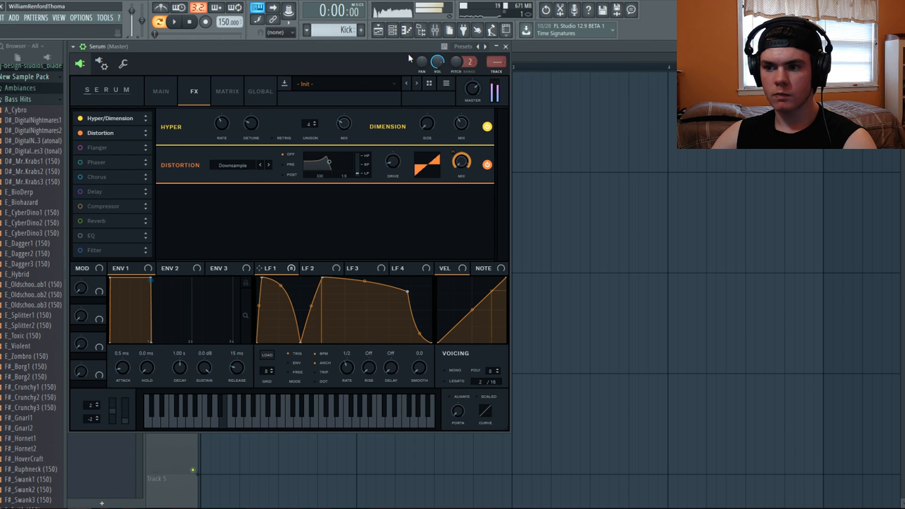
Step: Enable the Flanger with its mix at 49% and the Phaser with its rate at 0.00 Hz
{"action": "left_click", "coordinate": [85, 148]}
{"action": "left_click_drag", "start_coordinate": [461, 200], "coordinate": [440, 338]}
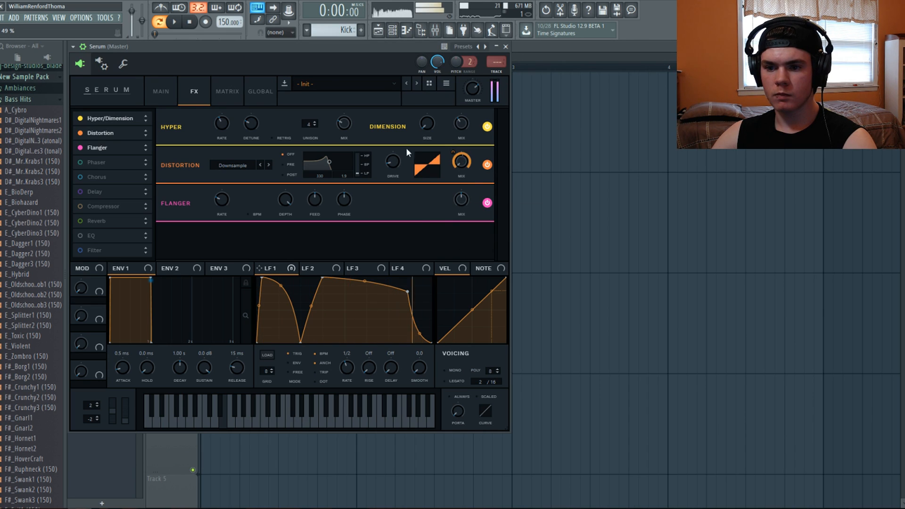
{"action": "left_click", "coordinate": [97, 162]}
{"action": "left_click_drag", "start_coordinate": [222, 237], "coordinate": [211, 319]}
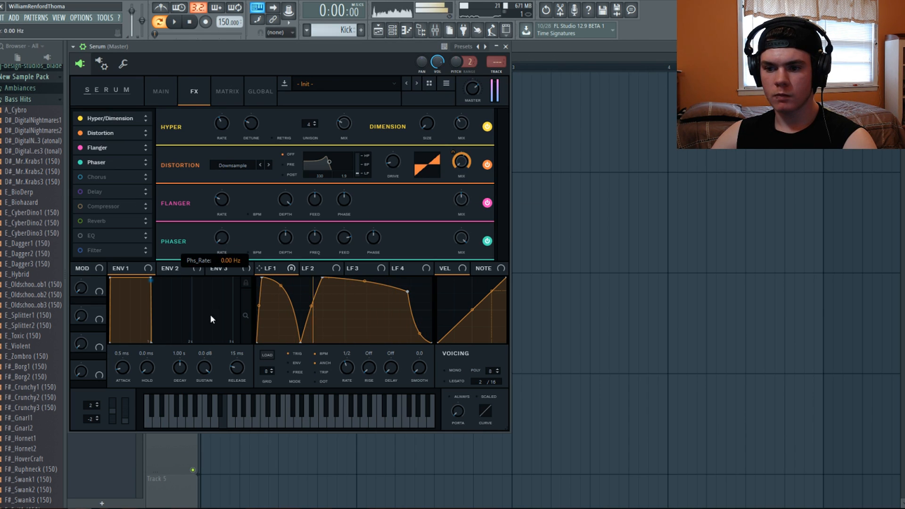
Step: Modulate the Phaser frequency with LFO 1, reduce the modulation depth and set the base frequency to 36 Hz
{"action": "left_click_drag", "start_coordinate": [314, 238], "coordinate": [296, 320]}
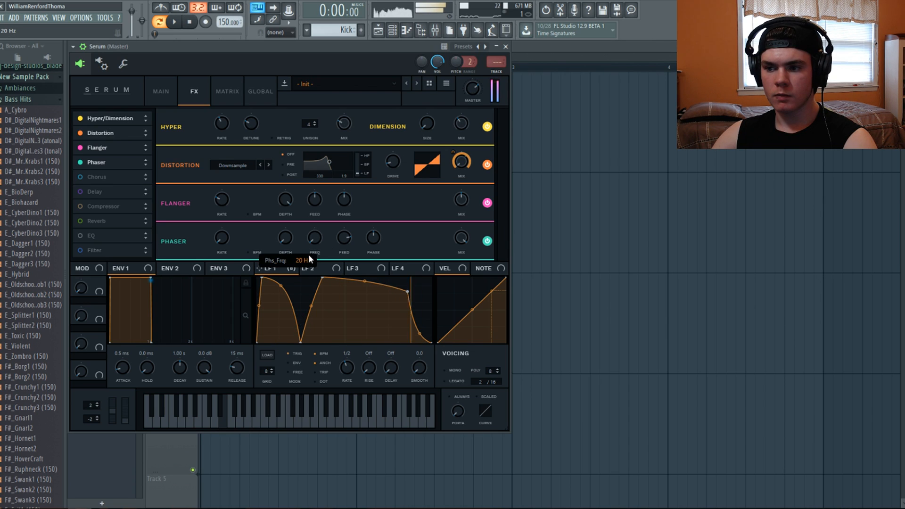
{"action": "left_click_drag", "start_coordinate": [462, 238], "coordinate": [451, 270]}
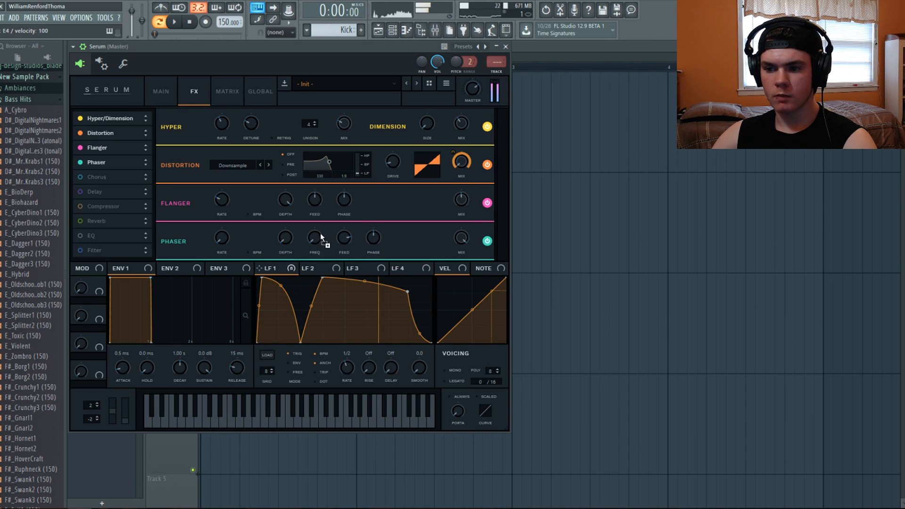
{"action": "left_click_drag", "start_coordinate": [320, 233], "coordinate": [326, 62]}
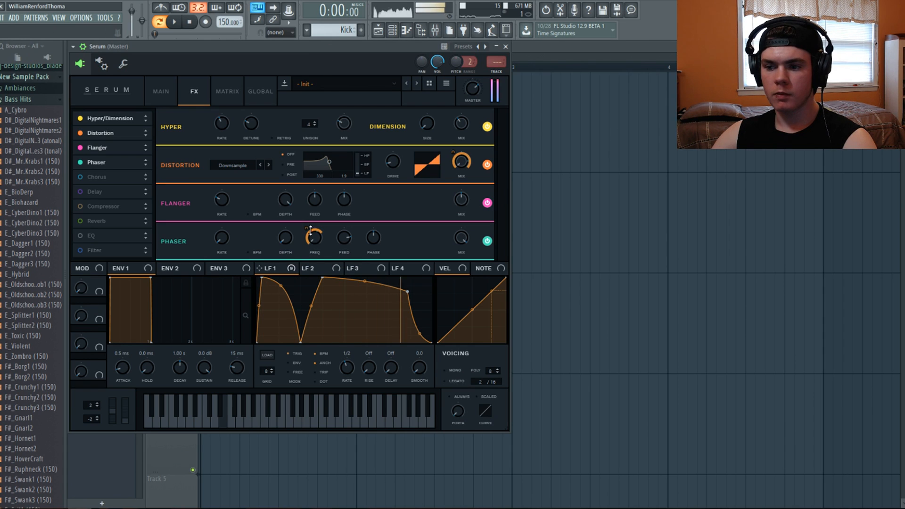
{"action": "mouse_move", "coordinate": [311, 229]}
{"action": "left_mouse_down"}
{"action": "mouse_move", "coordinate": [313, 255]}
{"action": "mouse_move", "coordinate": [321, 228]}
{"action": "left_mouse_up"}
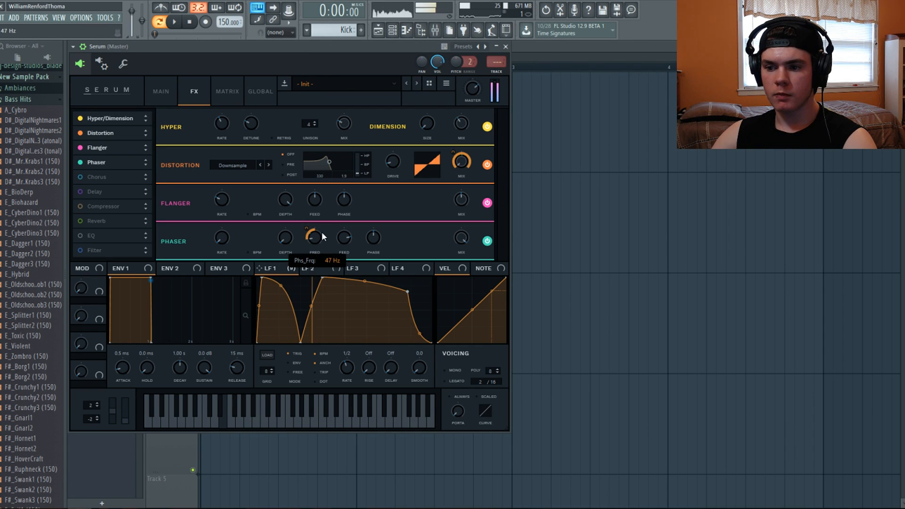
{"action": "scroll", "coordinate": [316, 236], "scroll_direction": "up", "scroll_amount": 2}
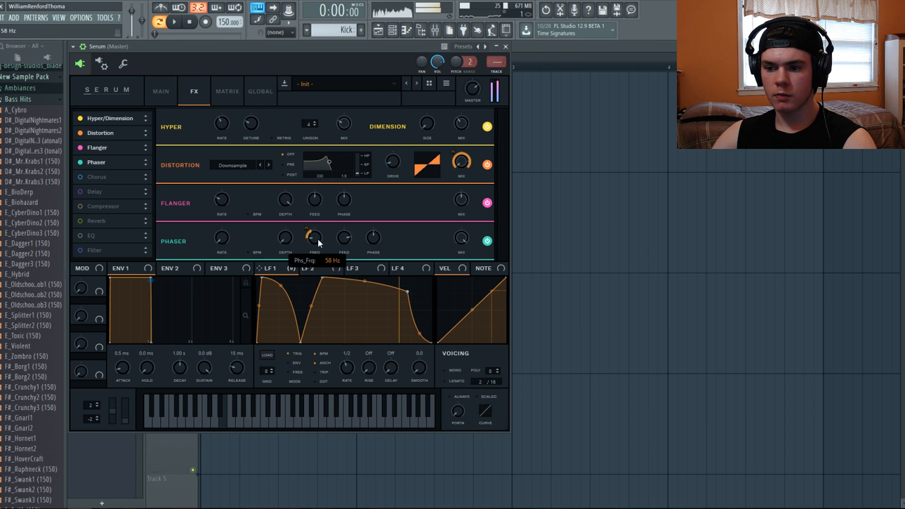
{"action": "scroll", "coordinate": [318, 238], "scroll_direction": "down", "scroll_amount": 1}
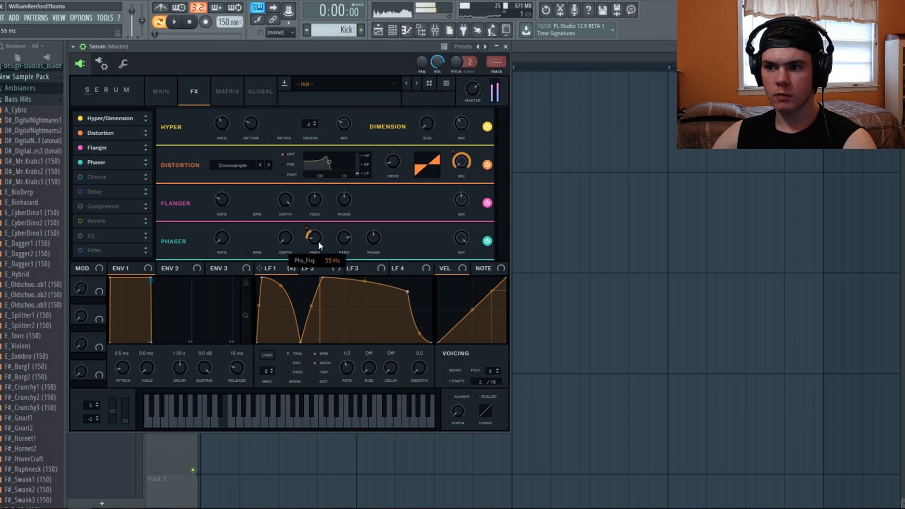
{"action": "left_click_drag", "start_coordinate": [318, 242], "coordinate": [318, 248]}
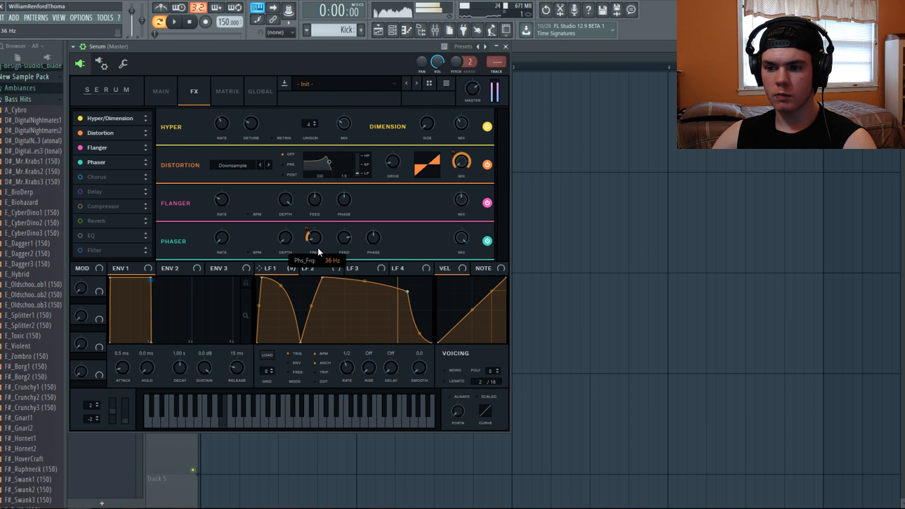
{"action": "left_click_drag", "start_coordinate": [305, 236], "coordinate": [306, 226]}
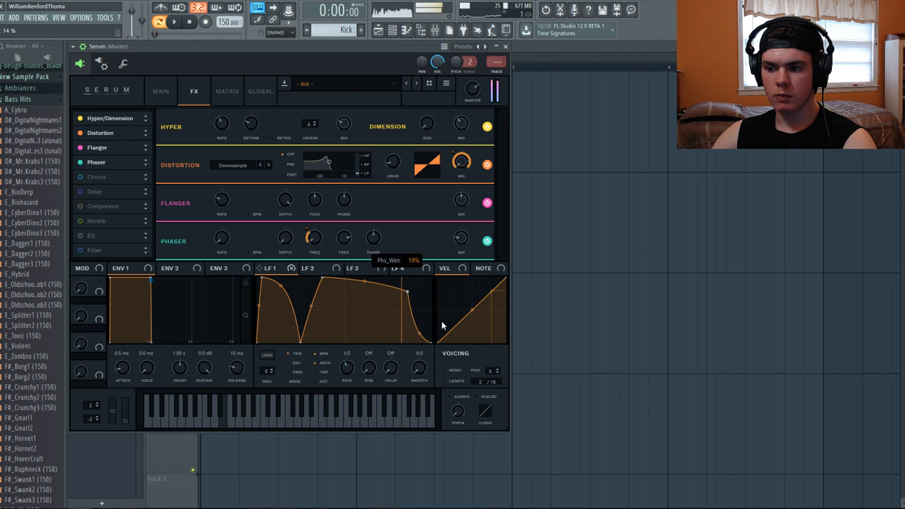
Step: Set the Phaser mix to 100% and adjust its feedback
{"action": "left_click_drag", "start_coordinate": [441, 321], "coordinate": [446, 276]}
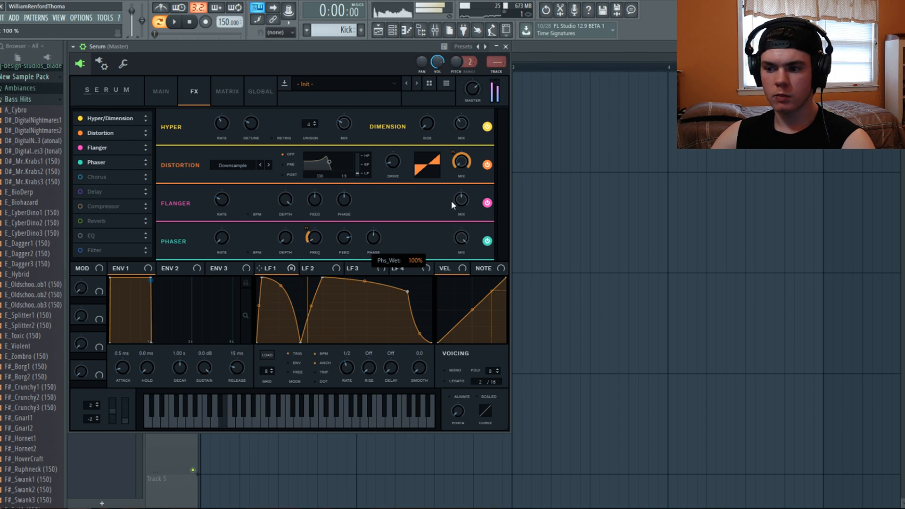
{"action": "left_click_drag", "start_coordinate": [344, 244], "coordinate": [342, 240]}
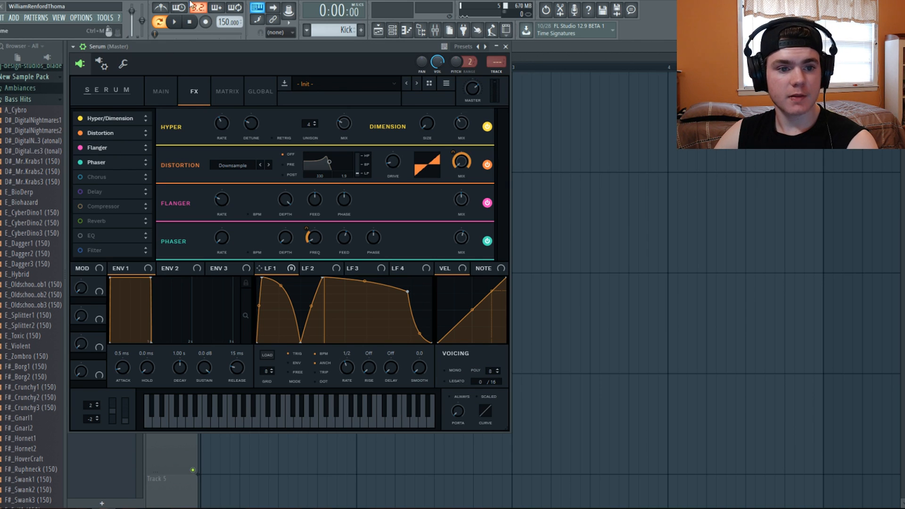
Step: Start and stop playback briefly and play a few notes to audition the bass with the Phaser
{"action": "left_click", "coordinate": [175, 22]}
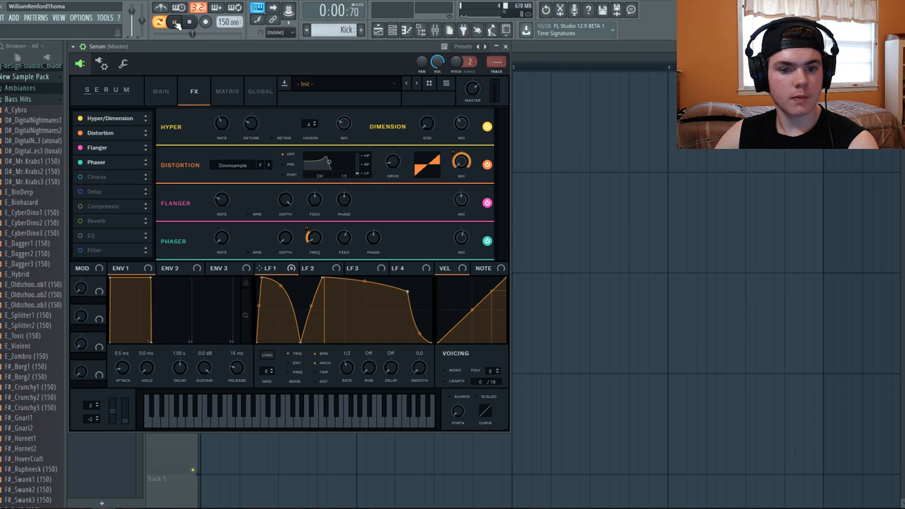
{"action": "key", "text": "space"}
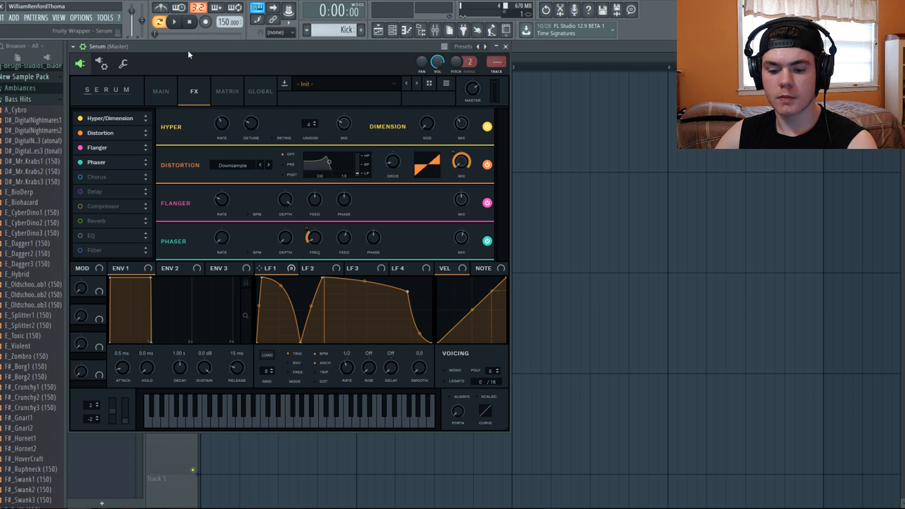
{"action": "key", "text": "c"}
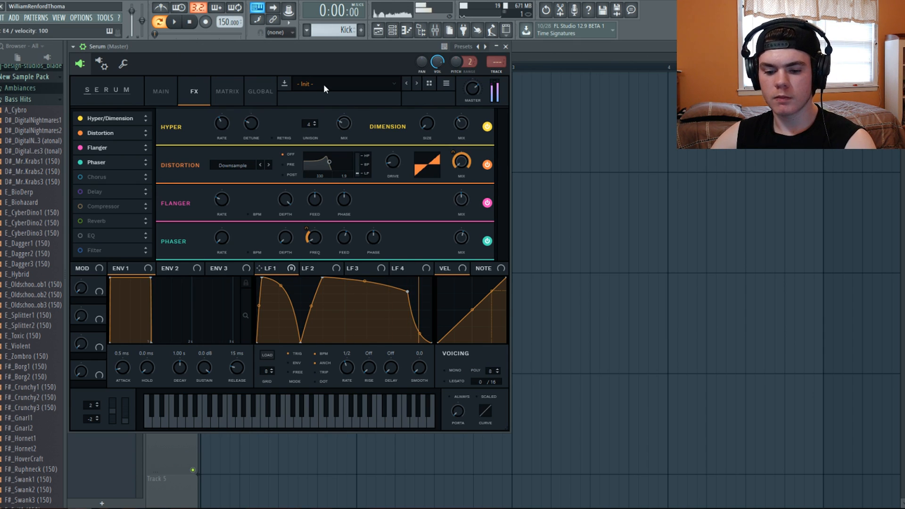
{"action": "key", "text": "e"}
{"action": "key", "text": "c"}
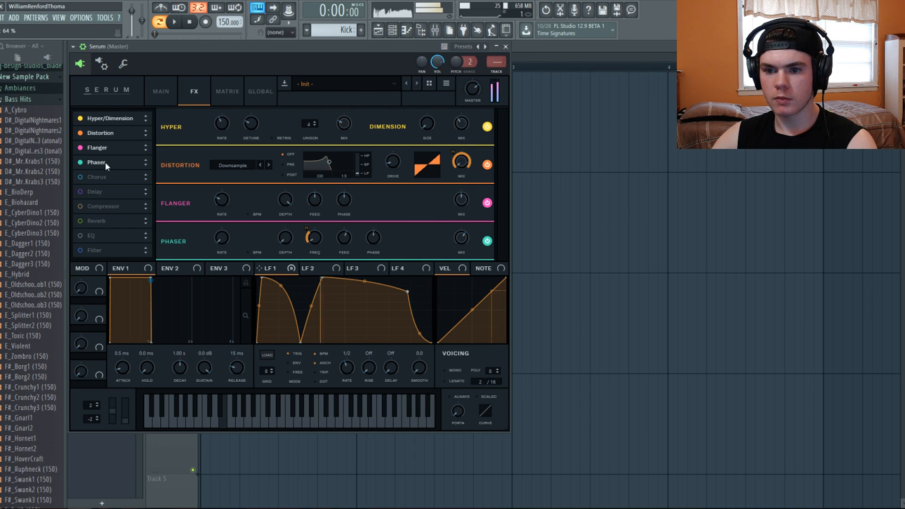
Step: Enable the Compressor, place it directly after the Phaser in the effects chain and turn on multiband mode
{"action": "left_click", "coordinate": [84, 208]}
{"action": "left_click_drag", "start_coordinate": [84, 207], "coordinate": [115, 177]}
{"action": "left_click", "coordinate": [371, 248]}
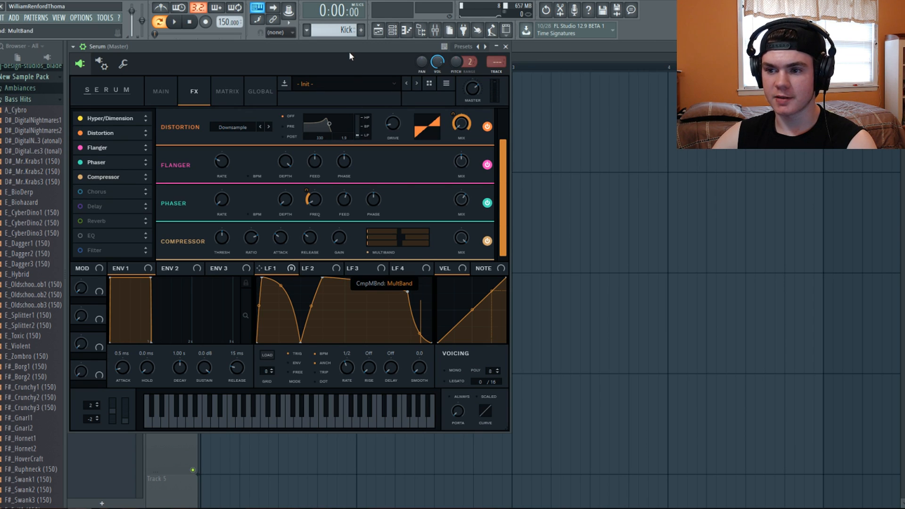
Step: Lower the Compressor threshold, adjust its gain and set the multiband's mid band to 195%
{"action": "mouse_move", "coordinate": [218, 250]}
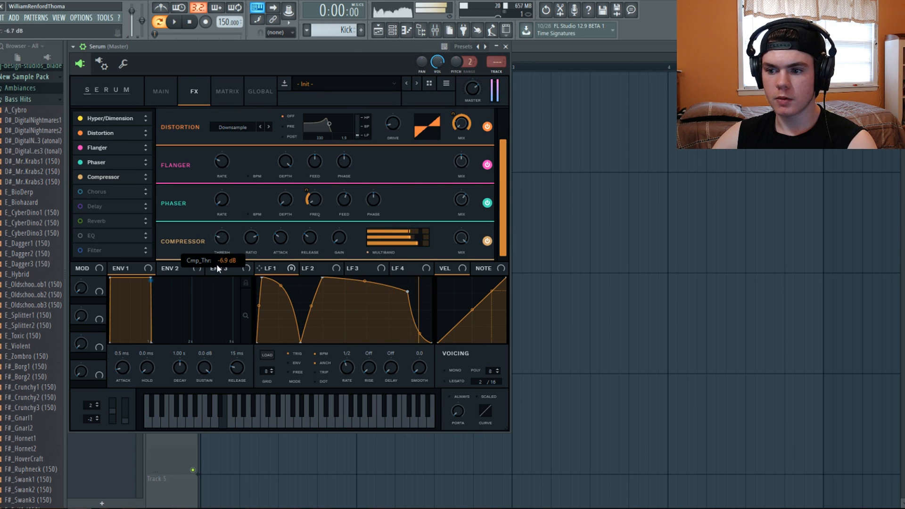
{"action": "mouse_move", "coordinate": [339, 231]}
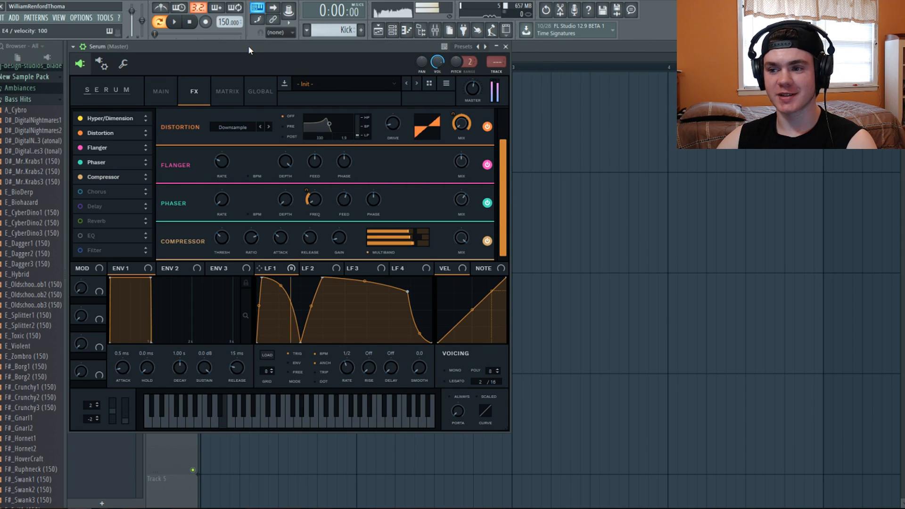
{"action": "left_click_drag", "start_coordinate": [222, 238], "coordinate": [224, 254]}
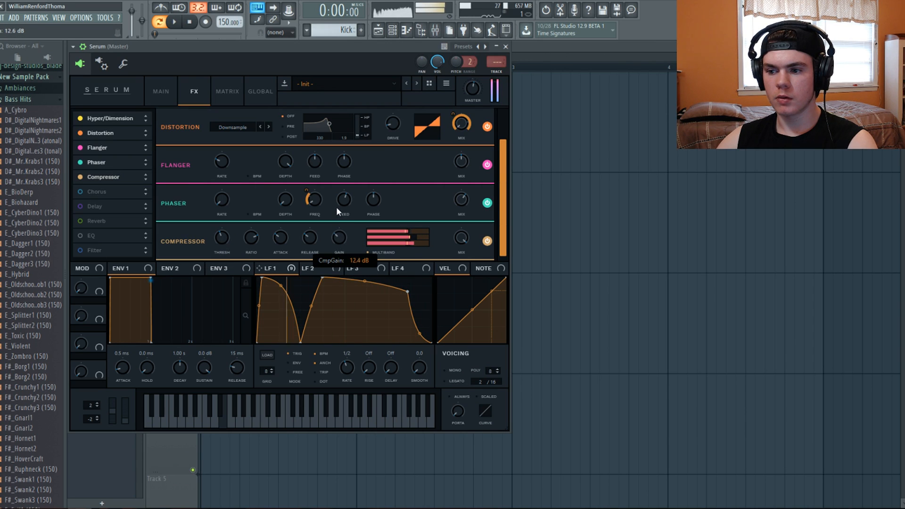
{"action": "scroll", "coordinate": [335, 230], "scroll_direction": "down", "scroll_amount": 3}
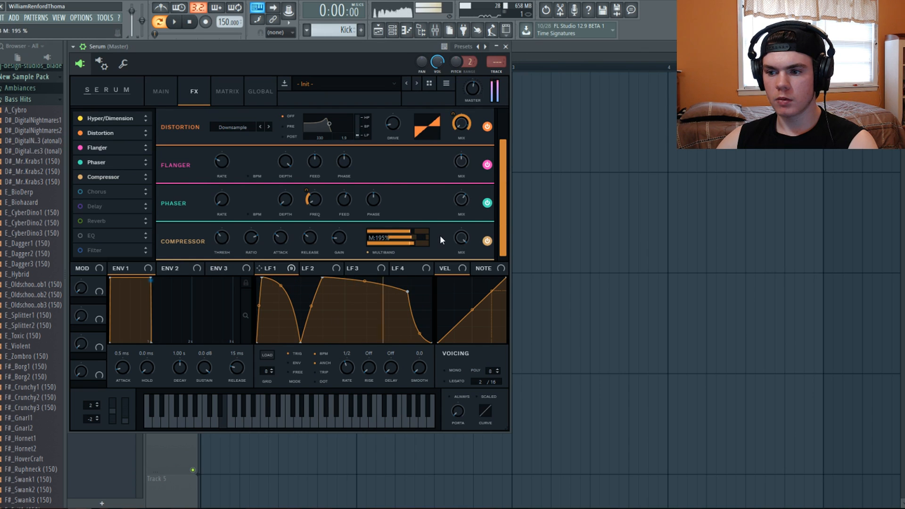
{"action": "scroll", "coordinate": [434, 234], "scroll_direction": "up", "scroll_amount": 3}
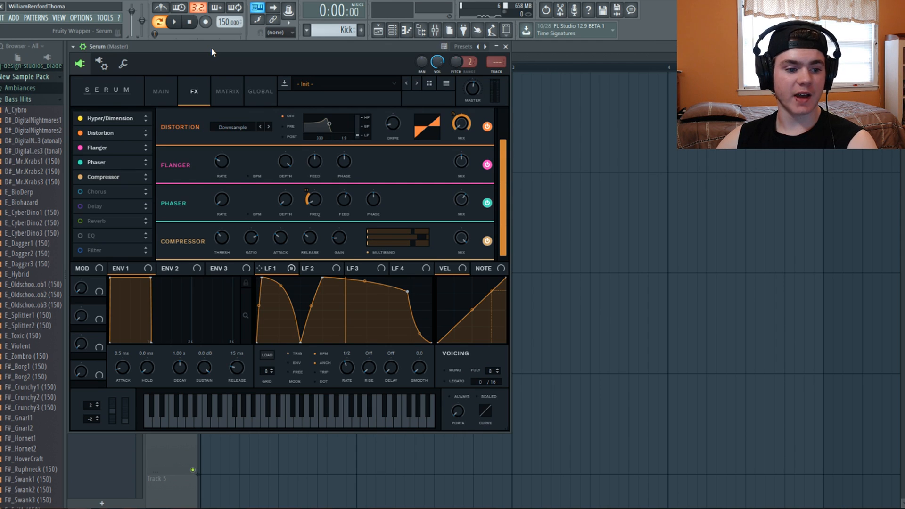
{"action": "key", "text": "z"}
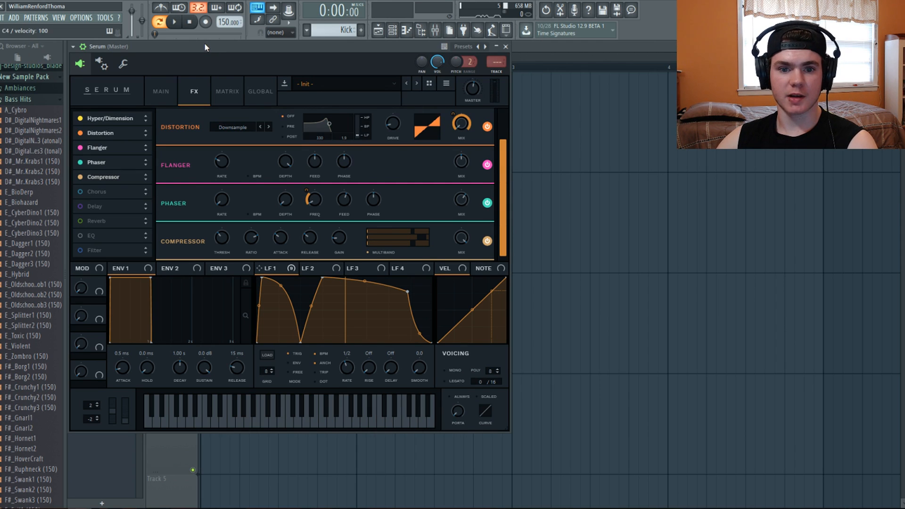
Step: Enable the Chorus with its filter as a high-pass at 125 Hz and its depth at 12.3 ms
{"action": "left_click", "coordinate": [80, 191]}
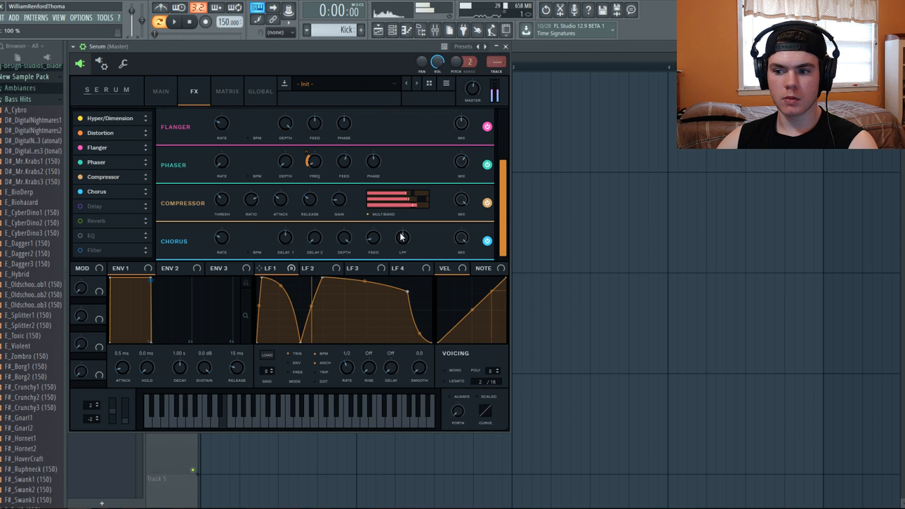
{"action": "left_click_drag", "start_coordinate": [406, 239], "coordinate": [400, 272]}
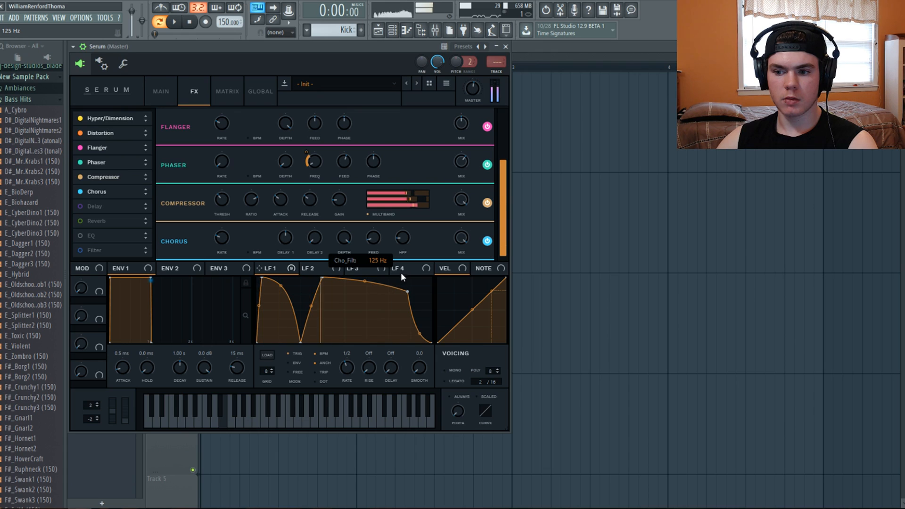
{"action": "left_click_drag", "start_coordinate": [344, 238], "coordinate": [351, 277]}
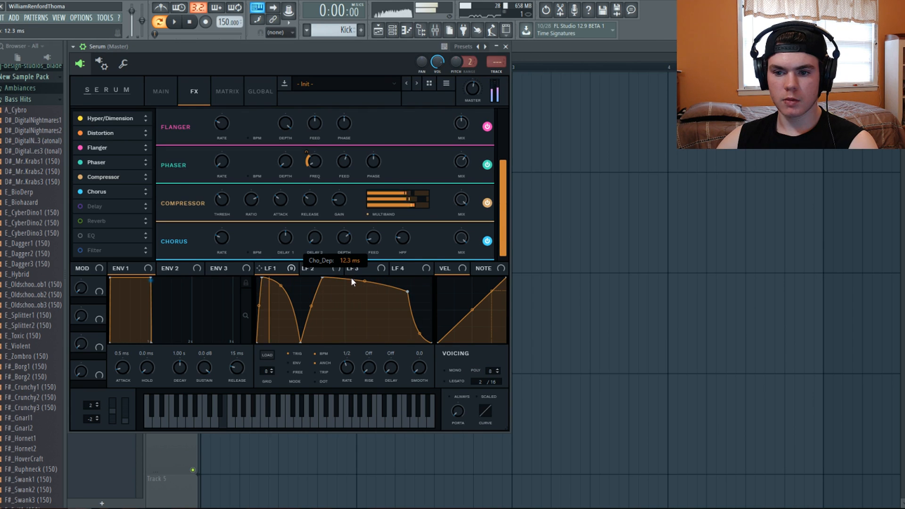
Step: Enable the Delay, set its mix to 100% and load the Big Metal effect settings
{"action": "left_click", "coordinate": [80, 206]}
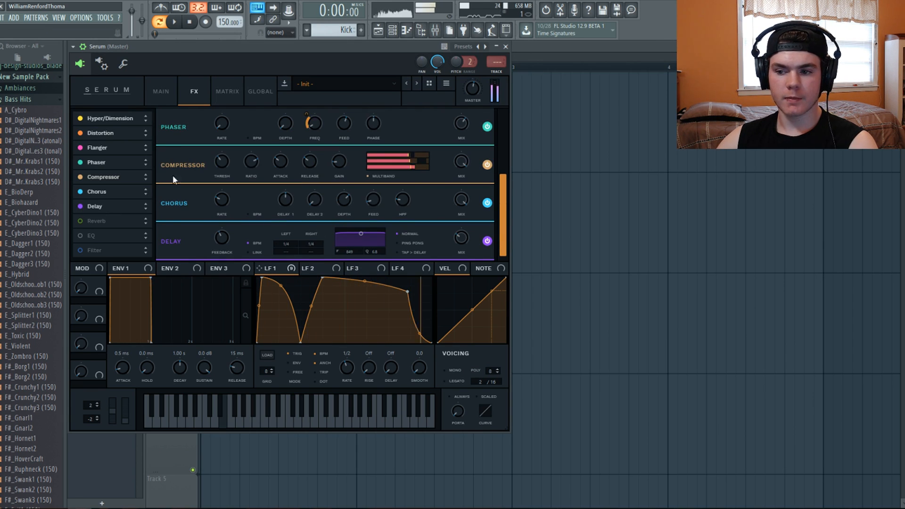
{"action": "left_click", "coordinate": [462, 239]}
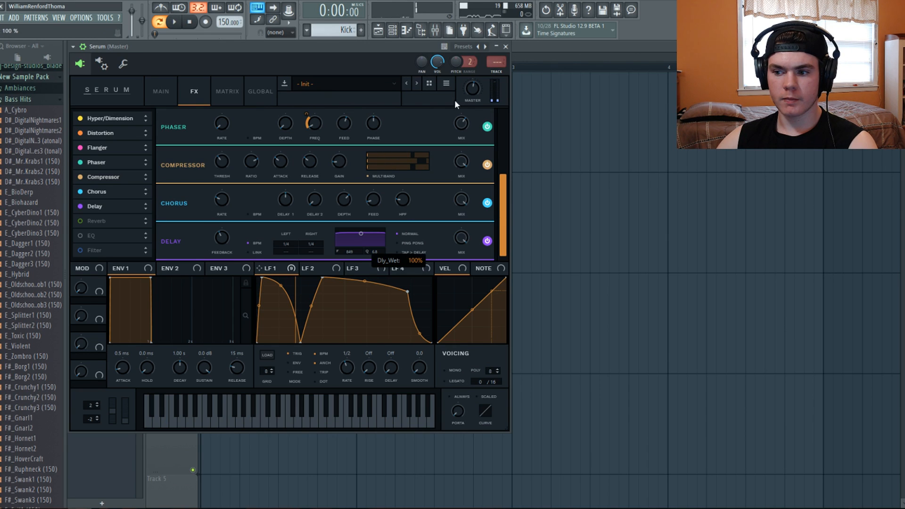
{"action": "key", "text": "c"}
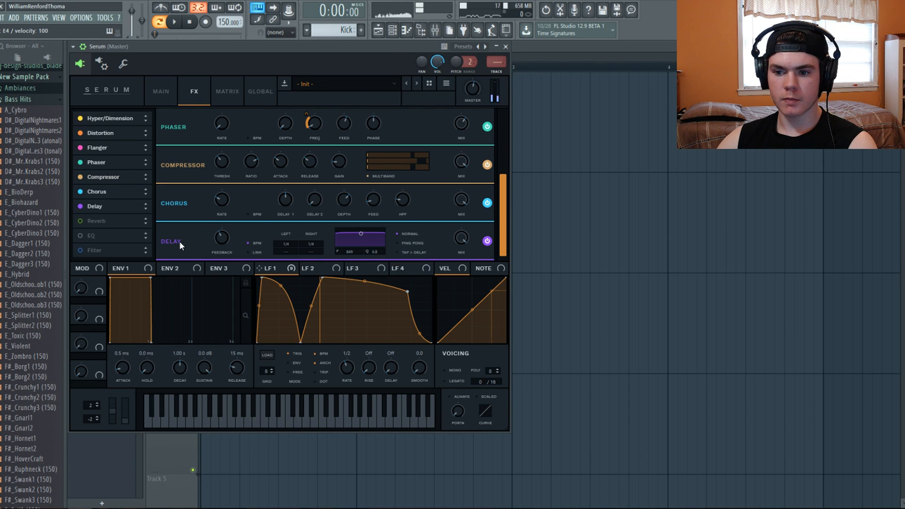
{"action": "right_click", "coordinate": [197, 239]}
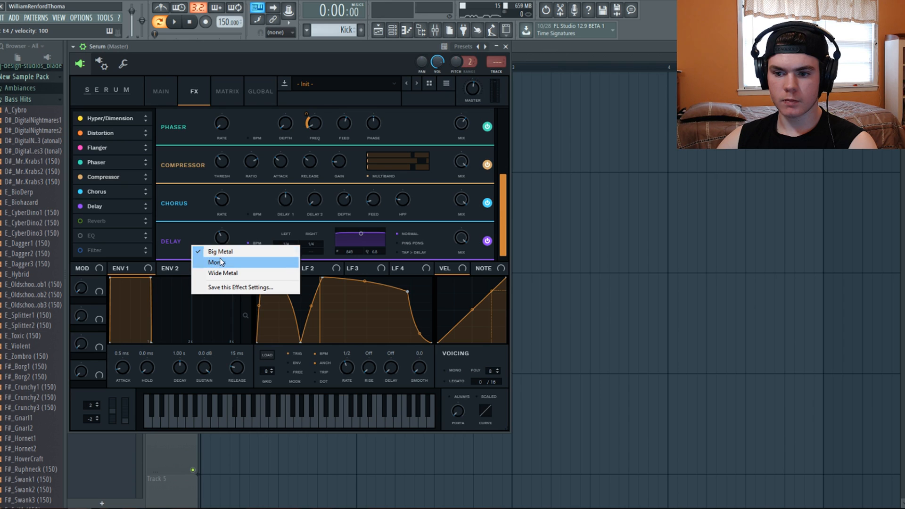
{"action": "left_click", "coordinate": [221, 252]}
{"action": "key", "text": "c"}
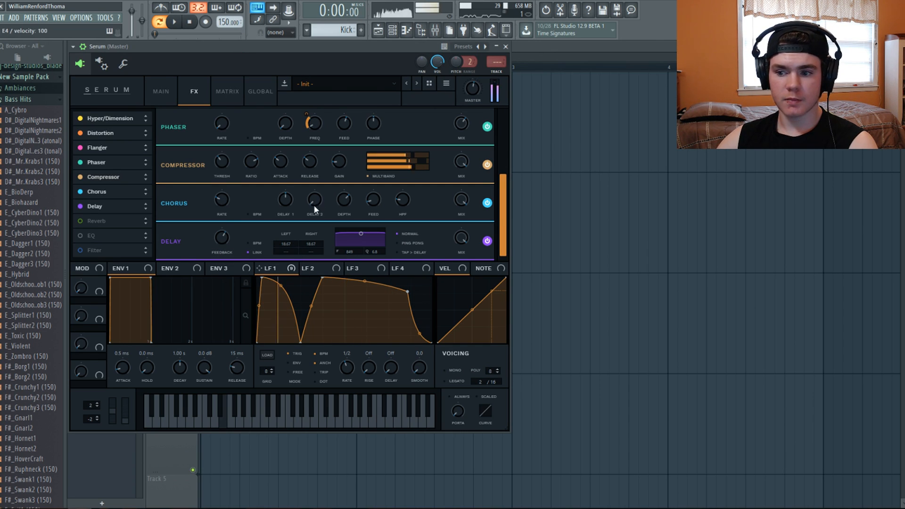
Step: Reduce the Delay mix and set the Chorus mix to 39%
{"action": "left_click_drag", "start_coordinate": [471, 234], "coordinate": [462, 312]}
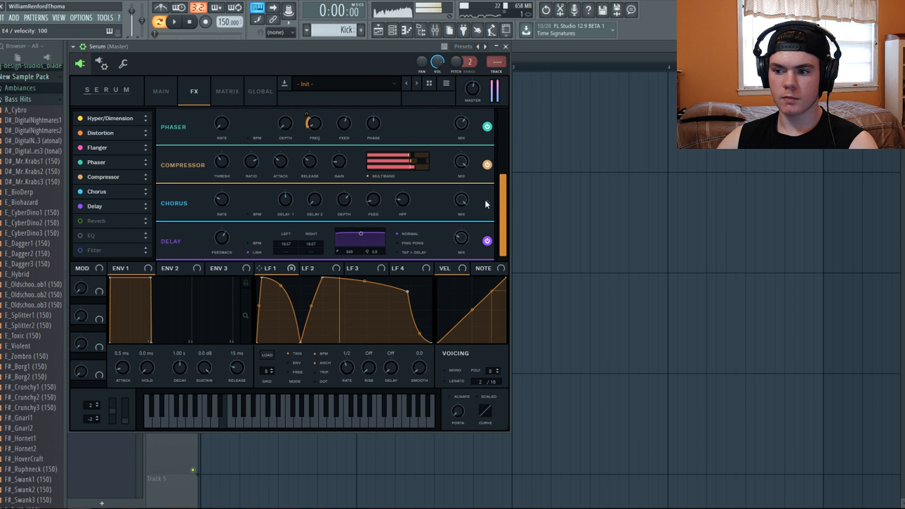
{"action": "left_click_drag", "start_coordinate": [466, 199], "coordinate": [461, 261]}
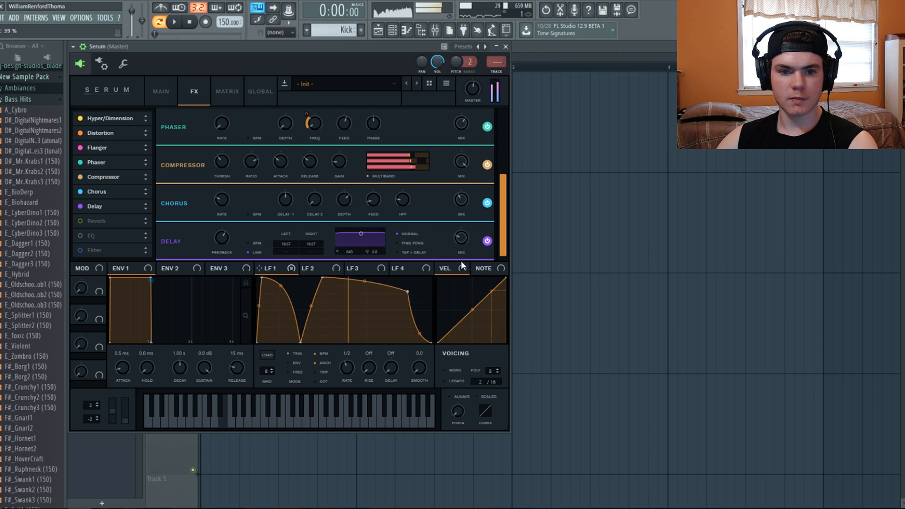
Step: Play notes across the low keys and compare the bass with and without the Delay
{"action": "key", "text": "z"}
{"action": "key", "text": "x"}
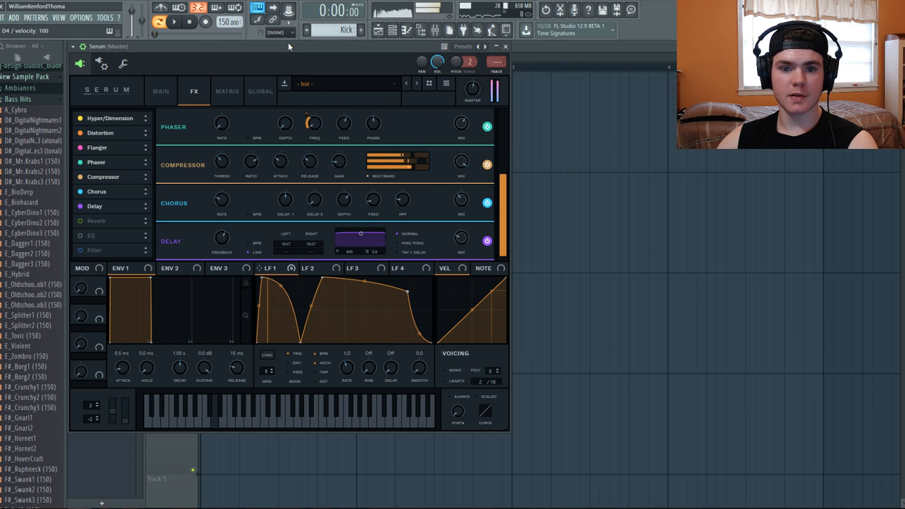
{"action": "key", "text": "c"}
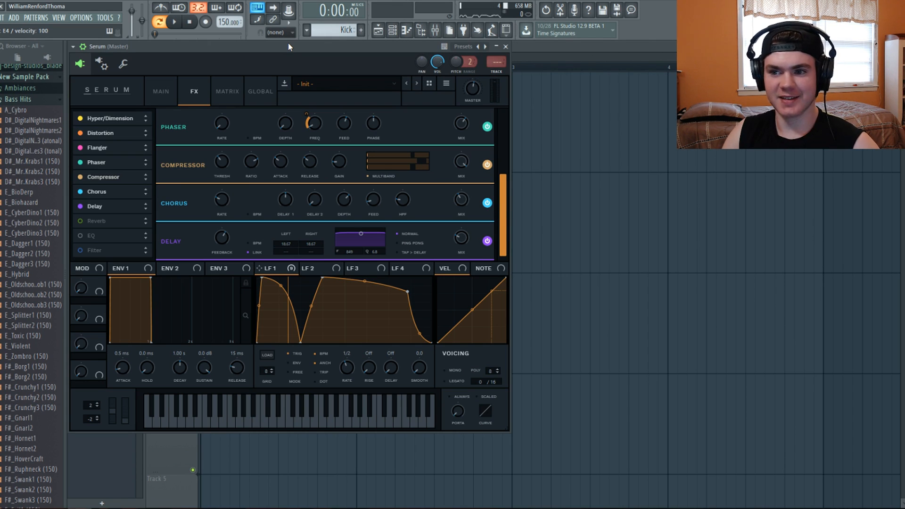
{"action": "key", "text": "c"}
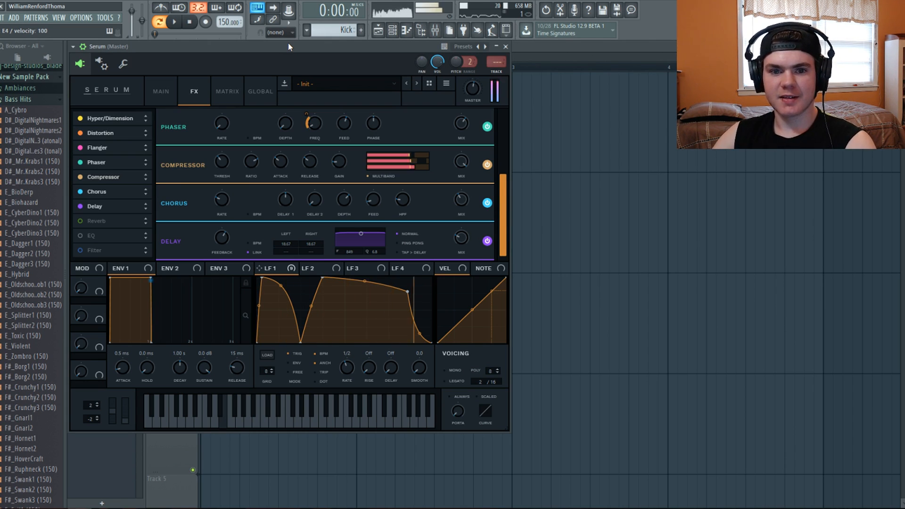
{"action": "left_click", "coordinate": [80, 206]}
{"action": "left_click", "coordinate": [81, 206]}
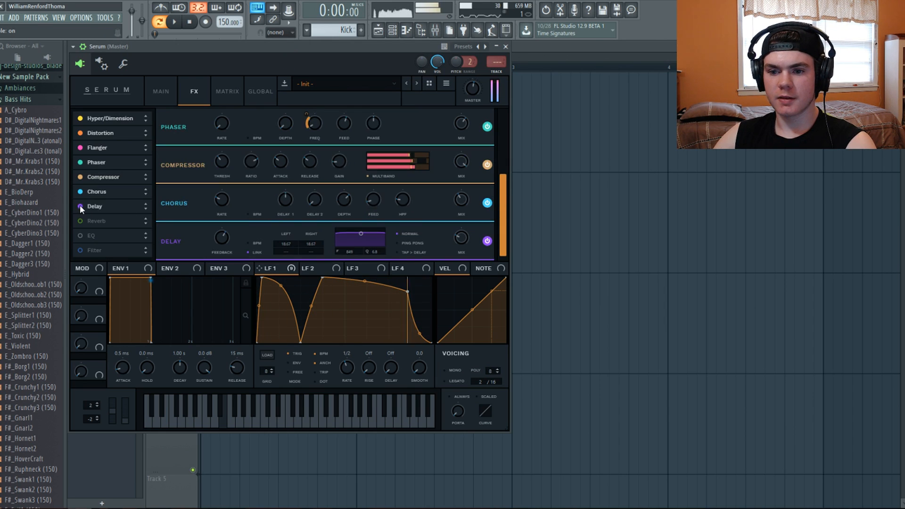
Step: Compare the bass with and without the Chorus, then set its mix to 0% and modulate the mix with LFO 1
{"action": "left_click", "coordinate": [81, 192]}
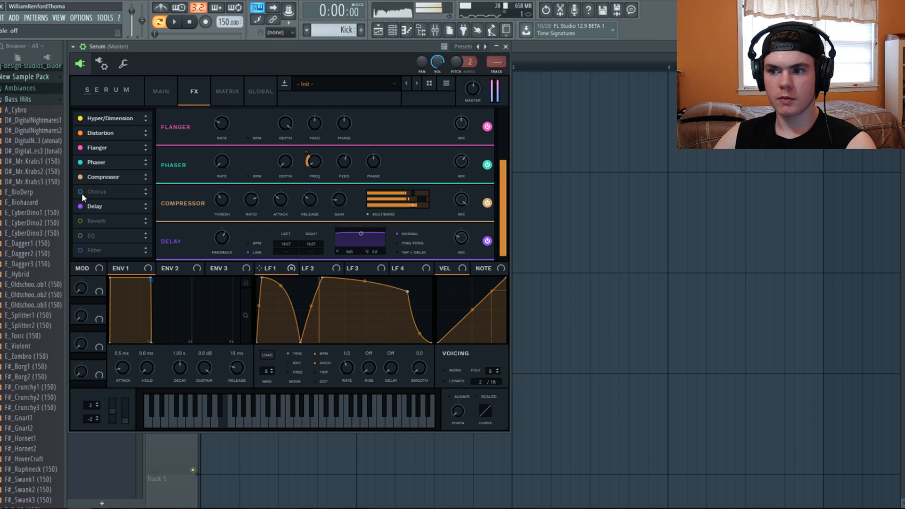
{"action": "left_click", "coordinate": [81, 193]}
{"action": "left_click_drag", "start_coordinate": [465, 203], "coordinate": [465, 240]}
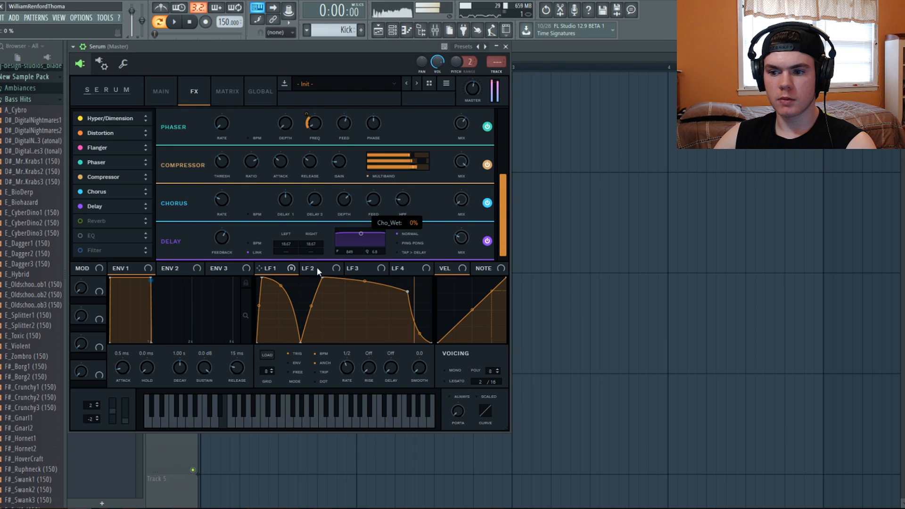
{"action": "left_click_drag", "start_coordinate": [270, 268], "coordinate": [459, 198]}
{"action": "left_click_drag", "start_coordinate": [453, 190], "coordinate": [452, 230]}
Step: Play several low notes to audition the bass with the modulated Chorus mix
{"action": "key", "text": "z"}
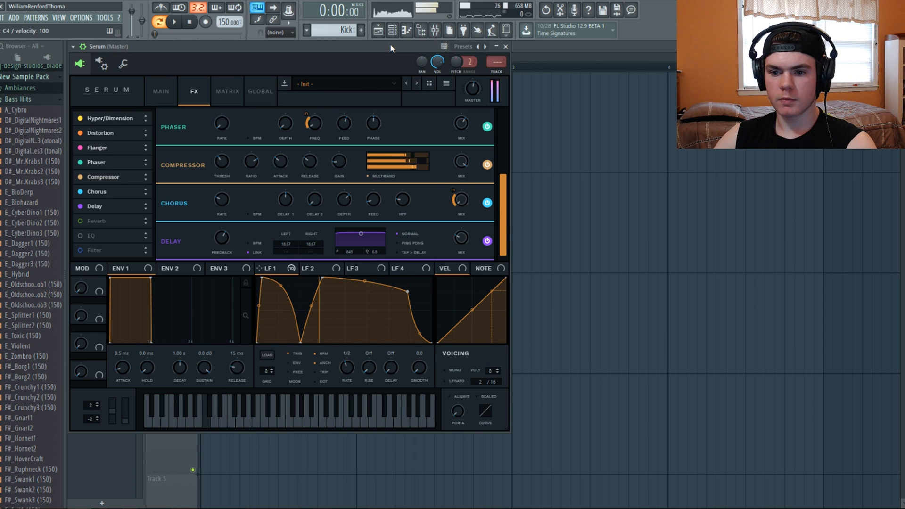
{"action": "key", "text": "v"}
{"action": "key", "text": "x"}
{"action": "key", "text": "c"}
{"action": "key", "text": "c"}
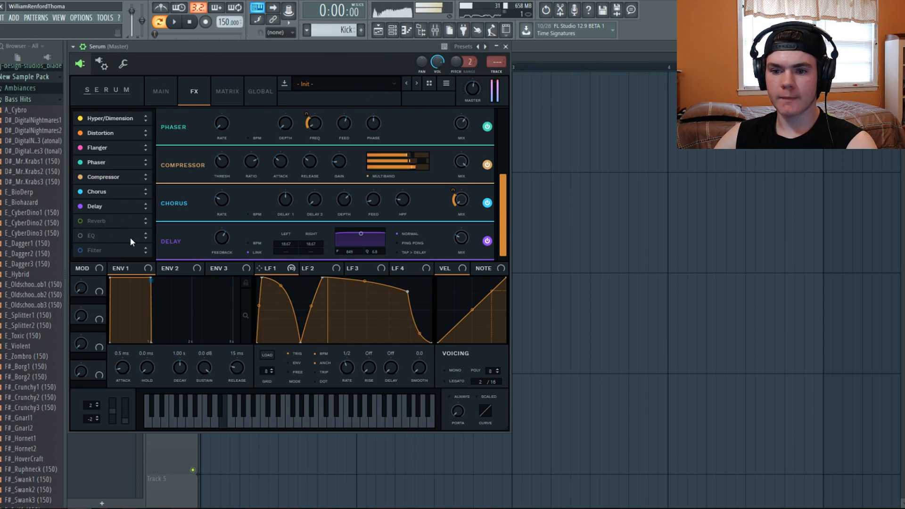
Step: Enable the EQ with its low band as a high-pass and modulate that band's frequency with LFO 1
{"action": "left_click", "coordinate": [82, 235]}
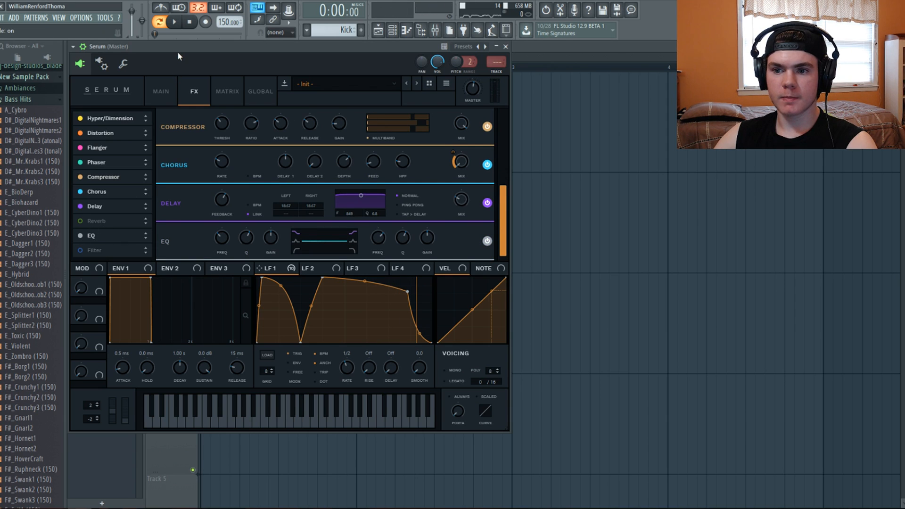
{"action": "key", "text": "c"}
{"action": "mouse_move", "coordinate": [222, 238]}
{"action": "left_mouse_down"}
{"action": "mouse_move", "coordinate": [223, 252]}
{"action": "mouse_move", "coordinate": [220, 240]}
{"action": "left_mouse_up"}
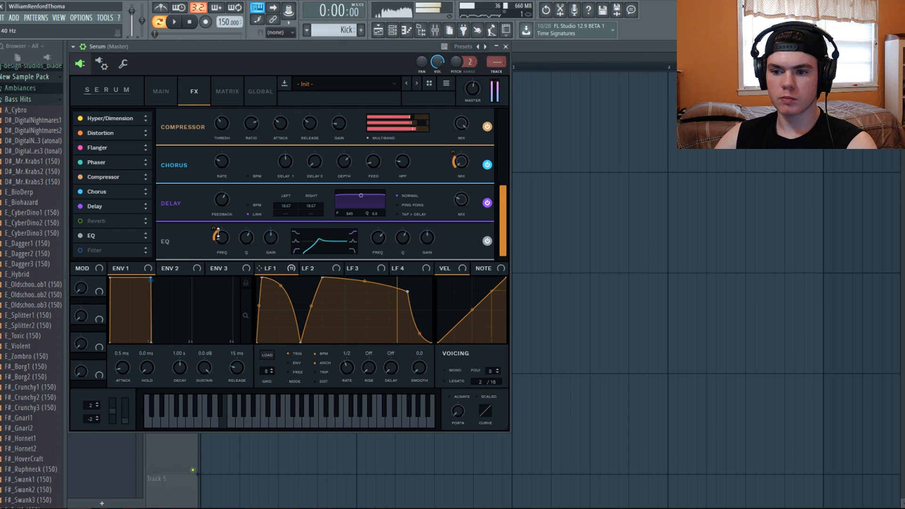
{"action": "left_click_drag", "start_coordinate": [218, 232], "coordinate": [220, 237]}
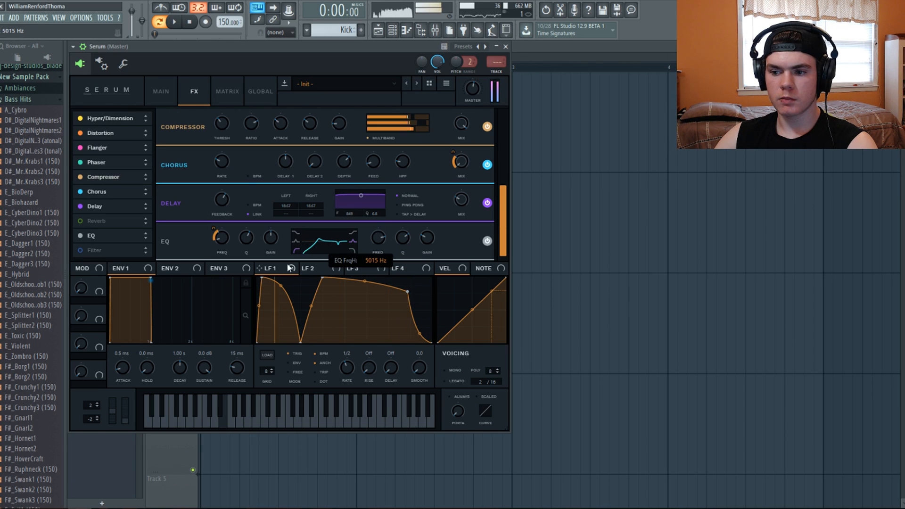
Step: Modulate the frequency of the EQ's high band with LFO 1 at an amount of -28
{"action": "left_click_drag", "start_coordinate": [288, 268], "coordinate": [368, 250]}
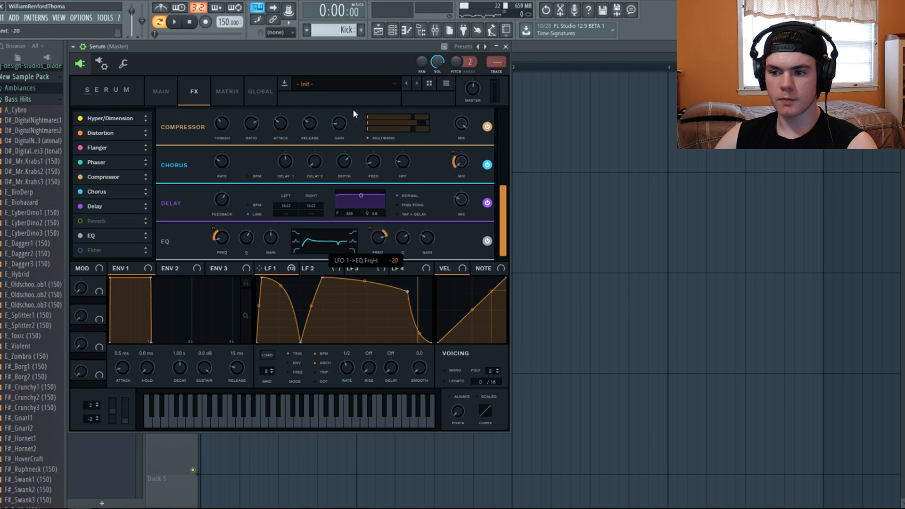
{"action": "key", "text": "c"}
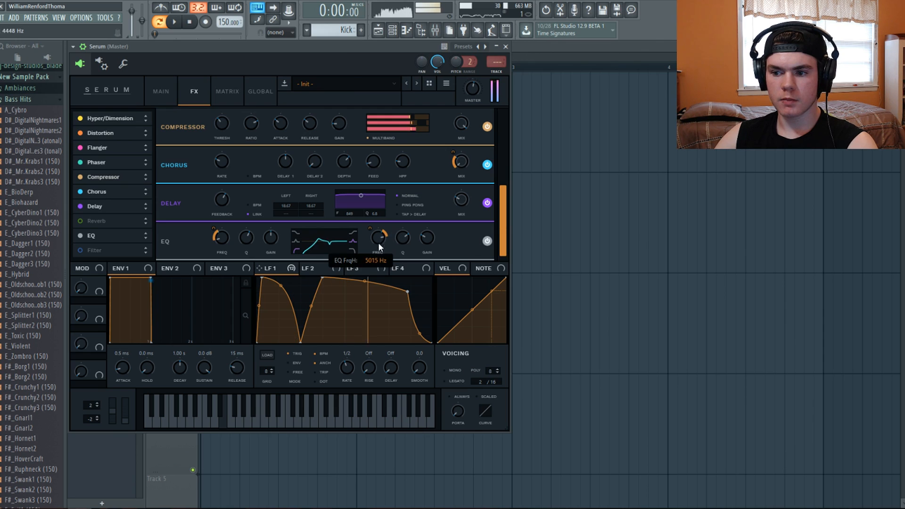
{"action": "left_click_drag", "start_coordinate": [373, 233], "coordinate": [373, 231]}
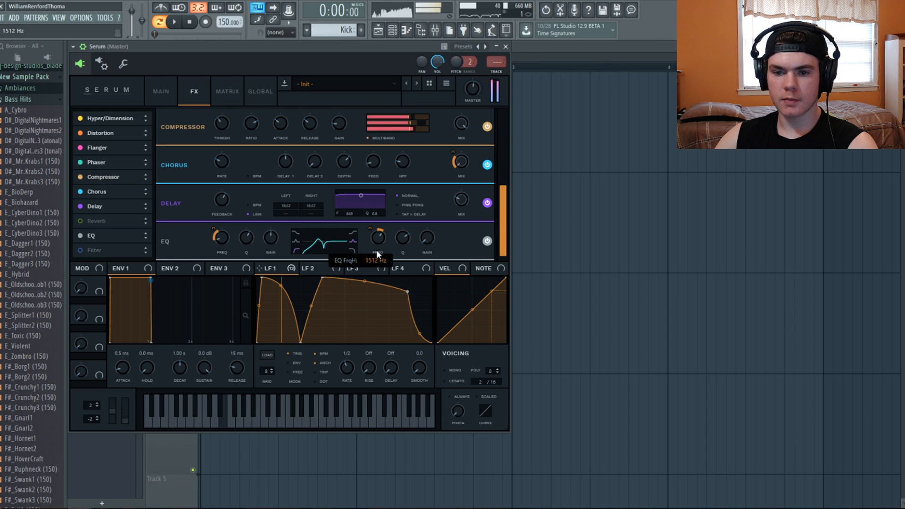
{"action": "left_click_drag", "start_coordinate": [374, 233], "coordinate": [374, 238]}
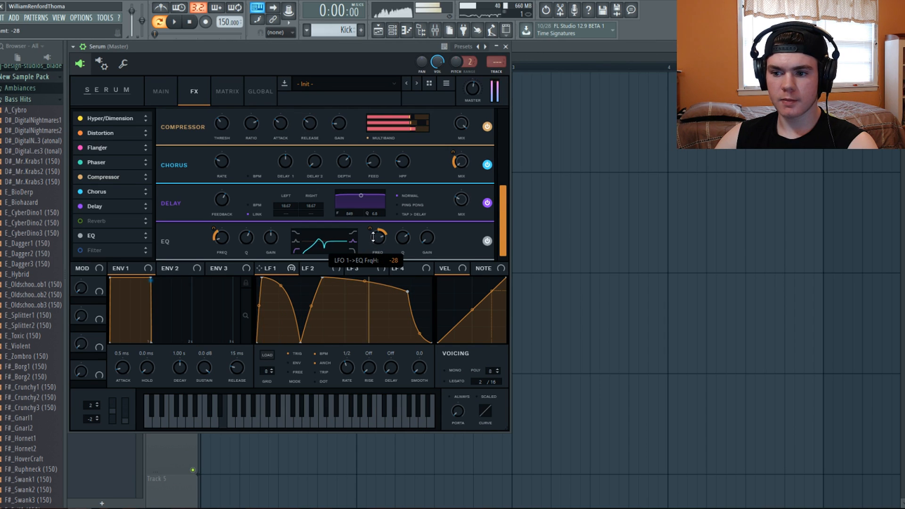
Step: Adjust the EQ's high-band gain and fine-tune its frequency while playing notes
{"action": "left_click_drag", "start_coordinate": [429, 225], "coordinate": [430, 202]}
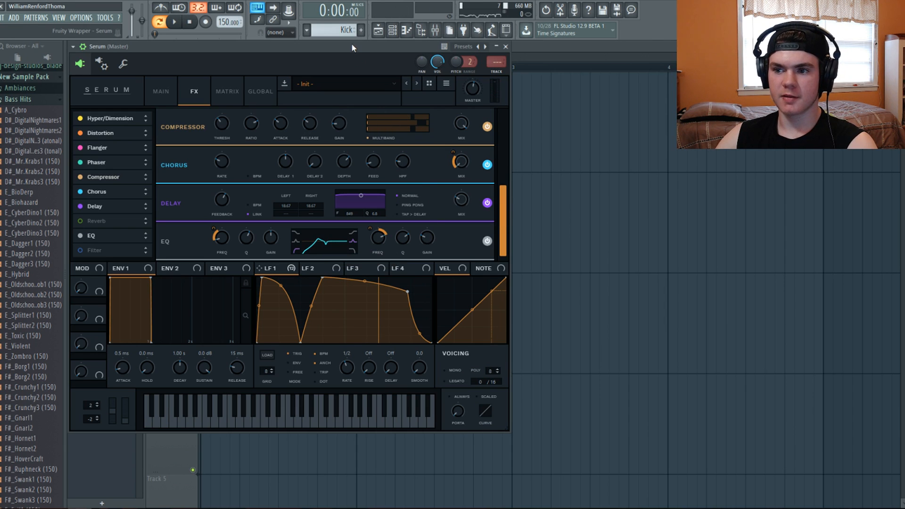
{"action": "key", "text": "z"}
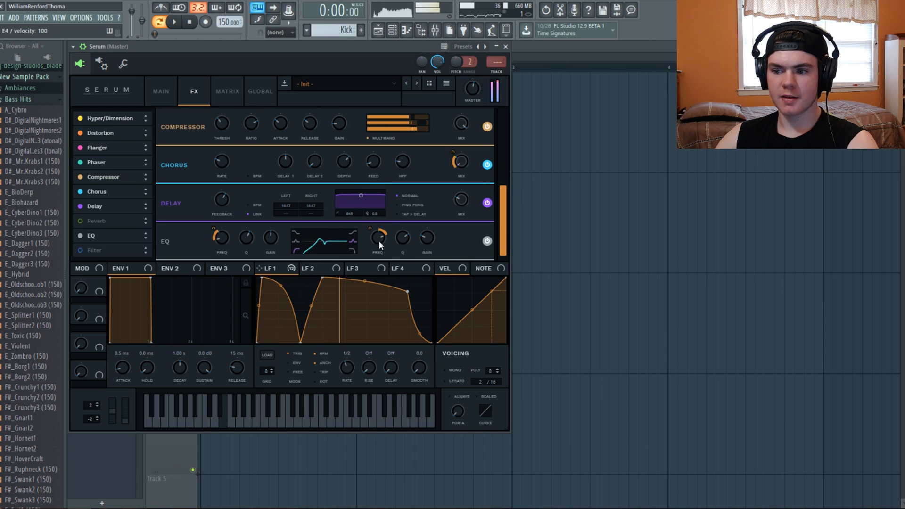
{"action": "left_click_drag", "start_coordinate": [380, 238], "coordinate": [380, 249]}
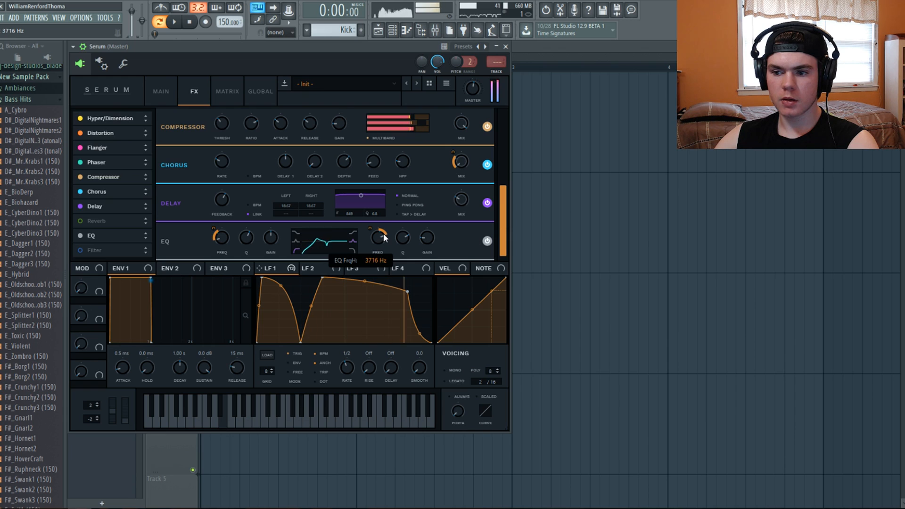
{"action": "left_click_drag", "start_coordinate": [385, 231], "coordinate": [432, 238]}
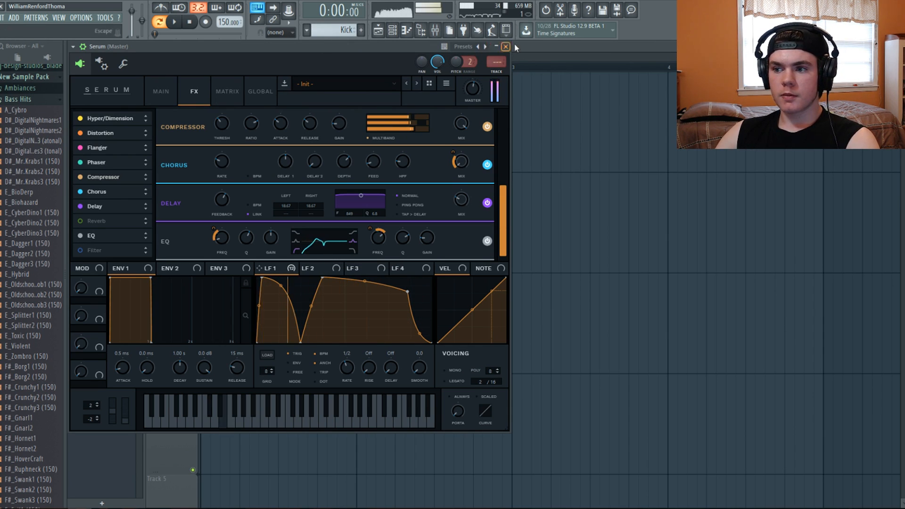
Step: Give the sub oscillator its second waveform, octave -2, direct output and a 100% level
{"action": "left_click", "coordinate": [161, 84]}
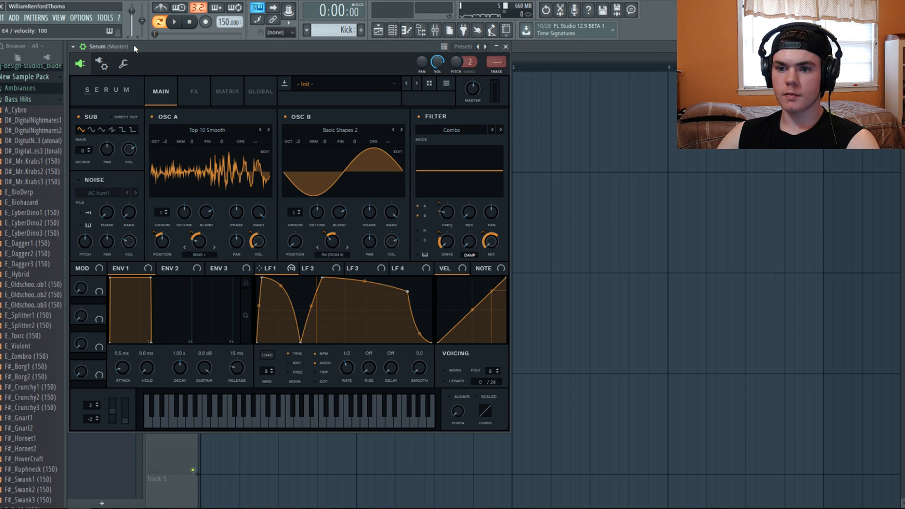
{"action": "left_click", "coordinate": [91, 130]}
{"action": "left_click", "coordinate": [89, 152]}
{"action": "left_click", "coordinate": [89, 151]}
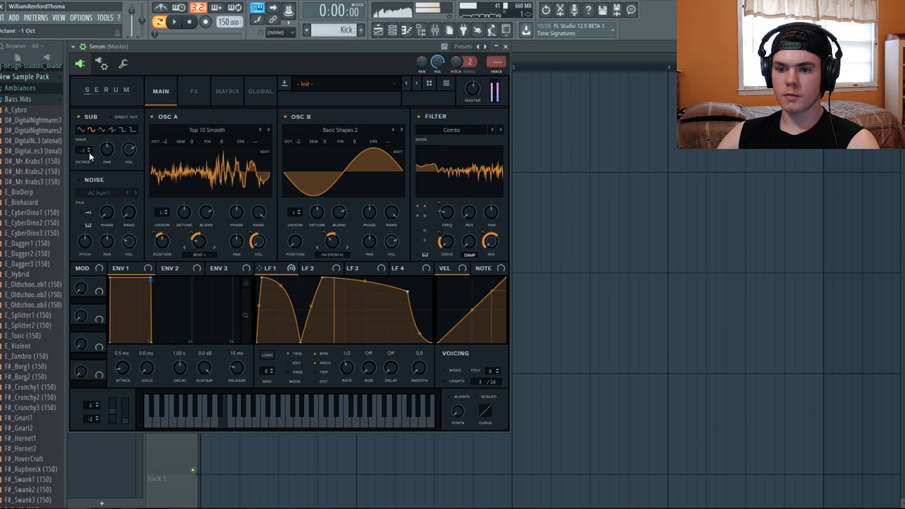
{"action": "left_click", "coordinate": [117, 120]}
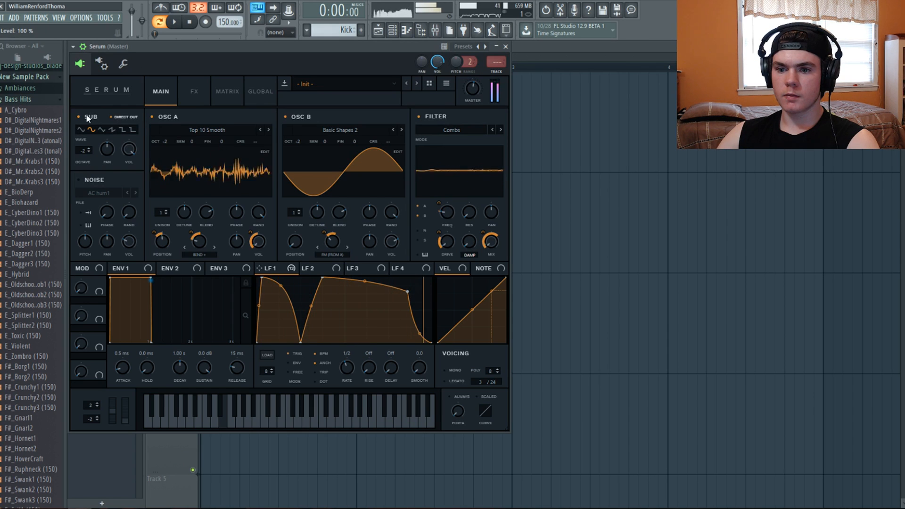
Step: Close the Serum editor and look through the Bass Hits samples in New Sample Pack
{"action": "left_click", "coordinate": [505, 46]}
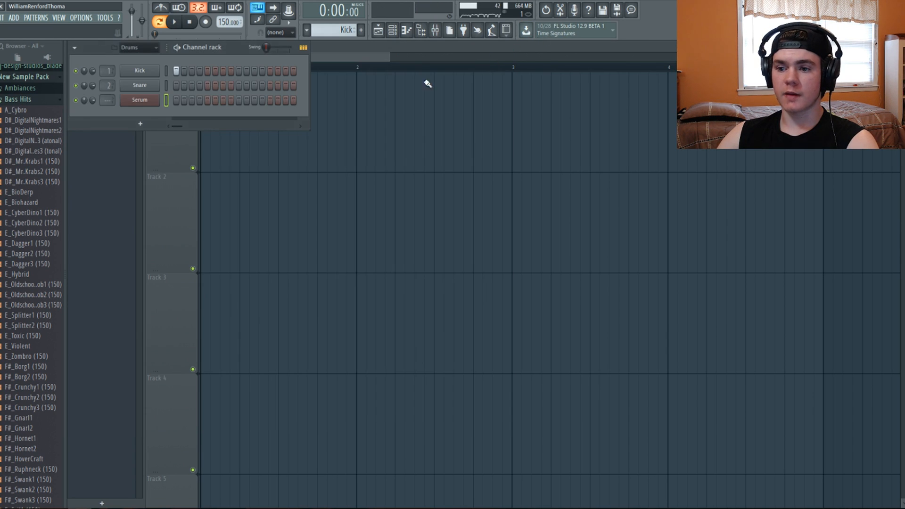
{"action": "right_click", "coordinate": [155, 104]}
{"action": "left_click", "coordinate": [171, 101]}
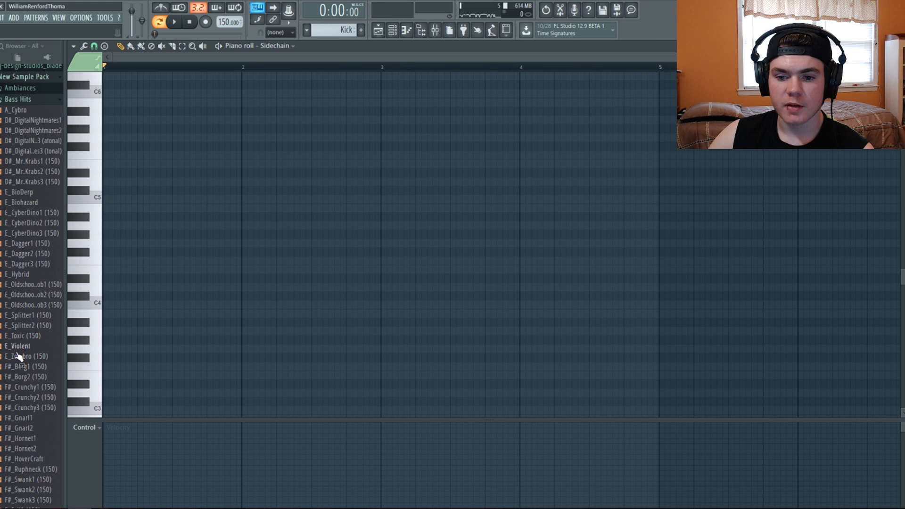
{"action": "scroll", "coordinate": [17, 359], "scroll_direction": "down", "scroll_amount": 6}
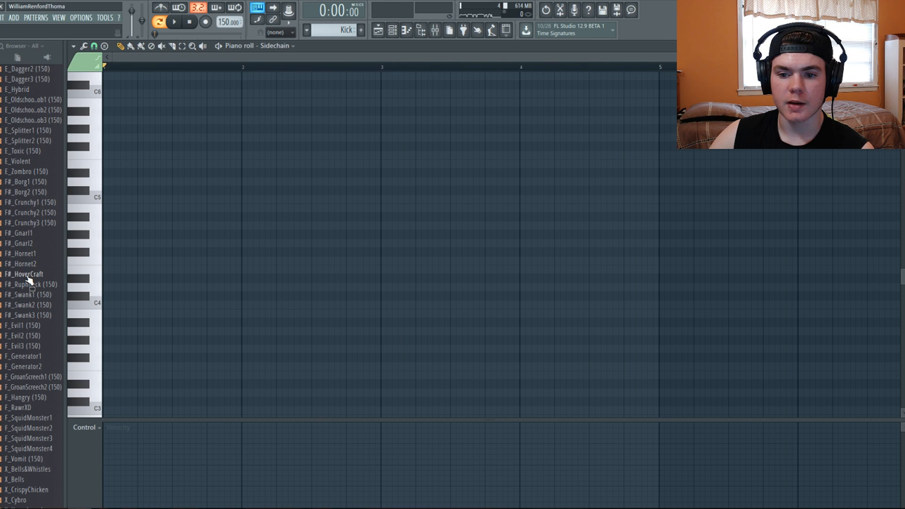
{"action": "scroll", "coordinate": [85, 320], "scroll_direction": "down", "scroll_amount": 1}
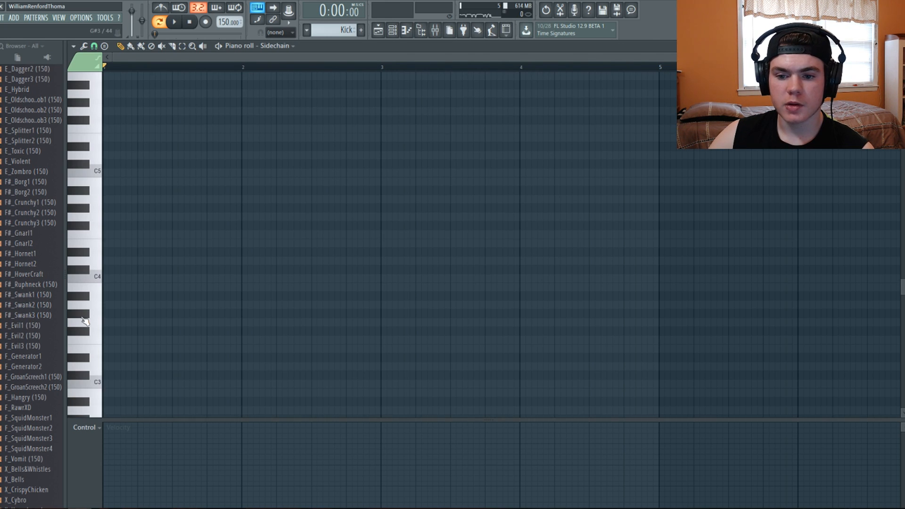
{"action": "scroll", "coordinate": [33, 316], "scroll_direction": "down", "scroll_amount": 2}
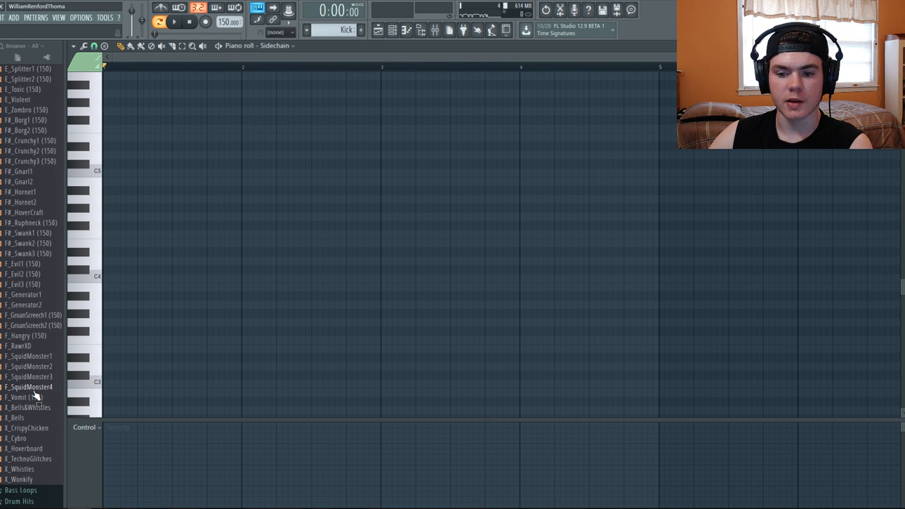
{"action": "scroll", "coordinate": [36, 396], "scroll_direction": "up", "scroll_amount": 8}
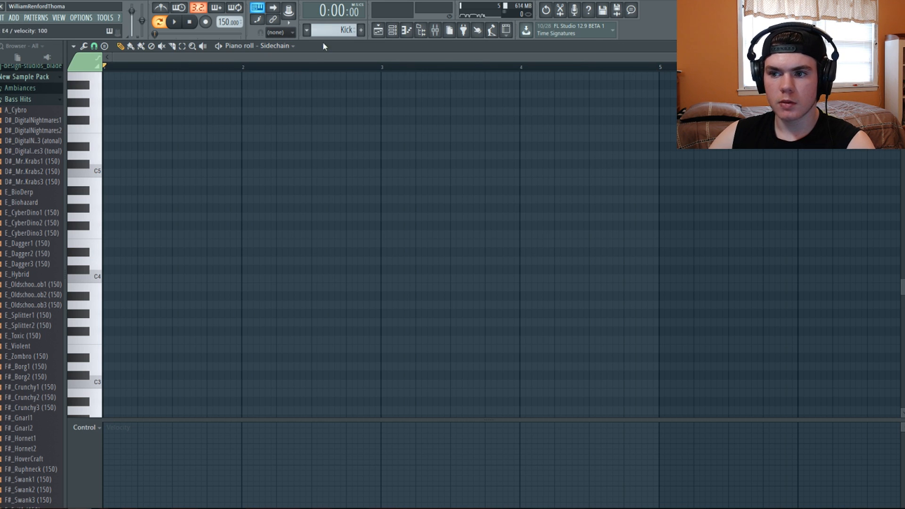
{"action": "left_click", "coordinate": [392, 31]}
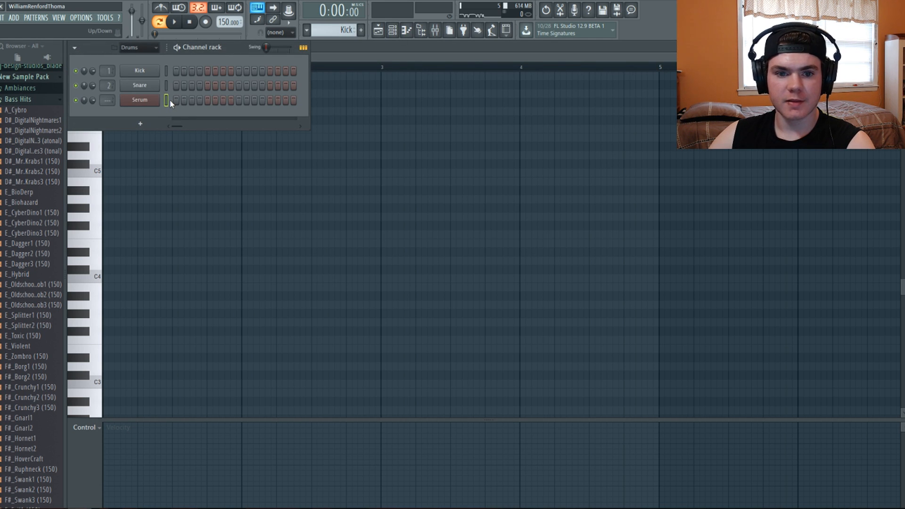
{"action": "left_click", "coordinate": [389, 49]}
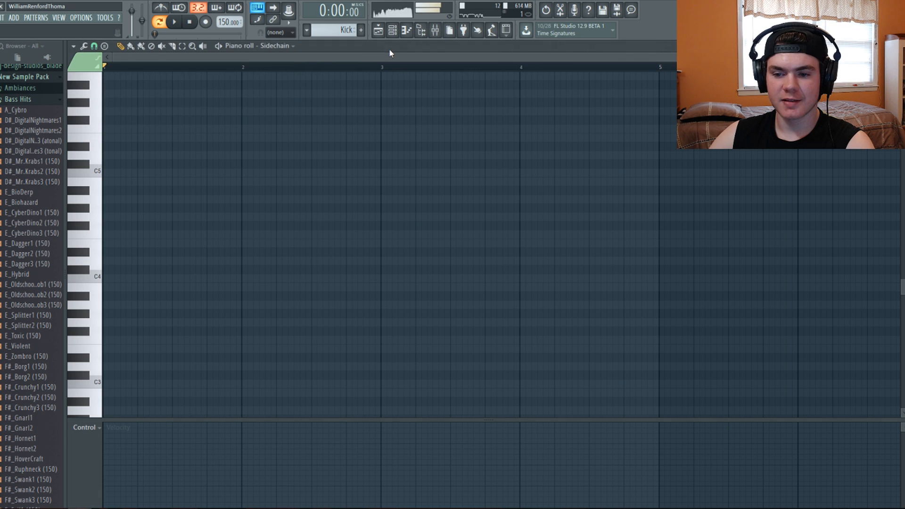
{"action": "scroll", "coordinate": [132, 245], "scroll_direction": "up", "scroll_amount": 8}
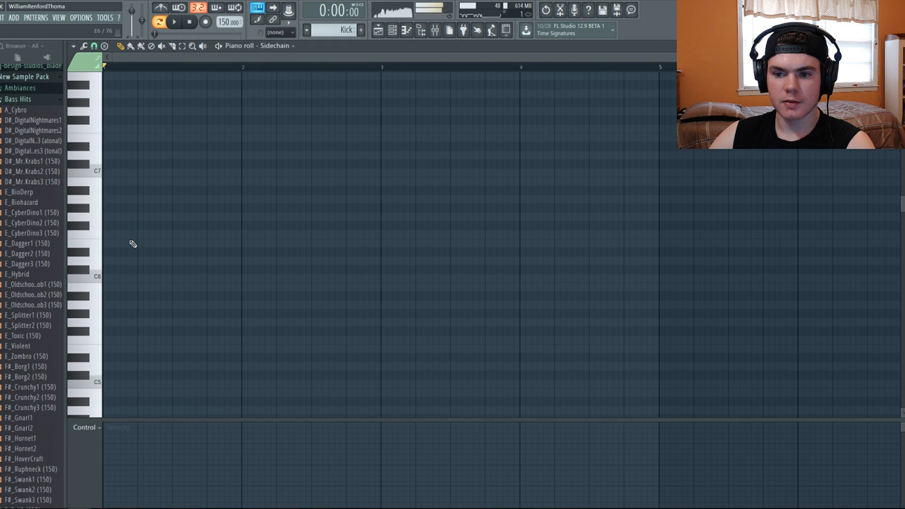
{"action": "scroll", "coordinate": [132, 243], "scroll_direction": "down", "scroll_amount": 15}
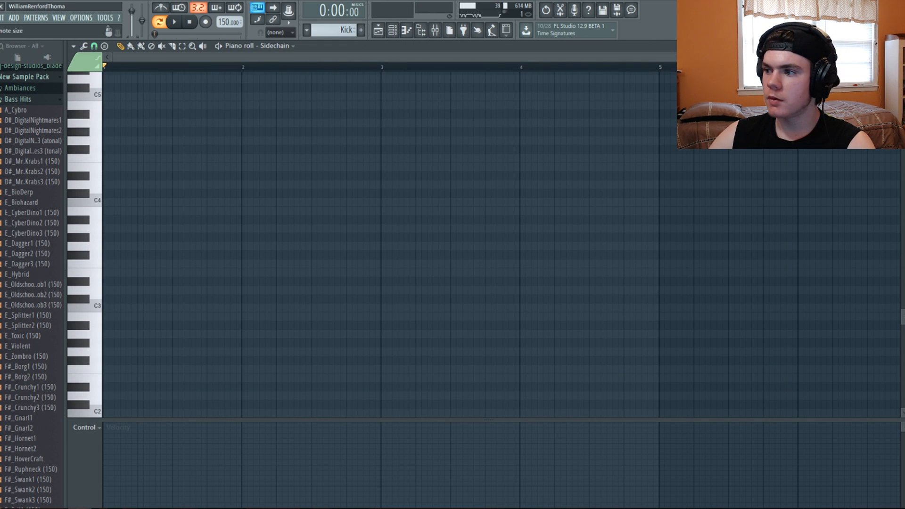
{"action": "key", "text": "Escape"}
Step: Open the piano roll of the Serum channel and place a D#4 note about three bars long from bar 1
{"action": "right_click", "coordinate": [140, 108]}
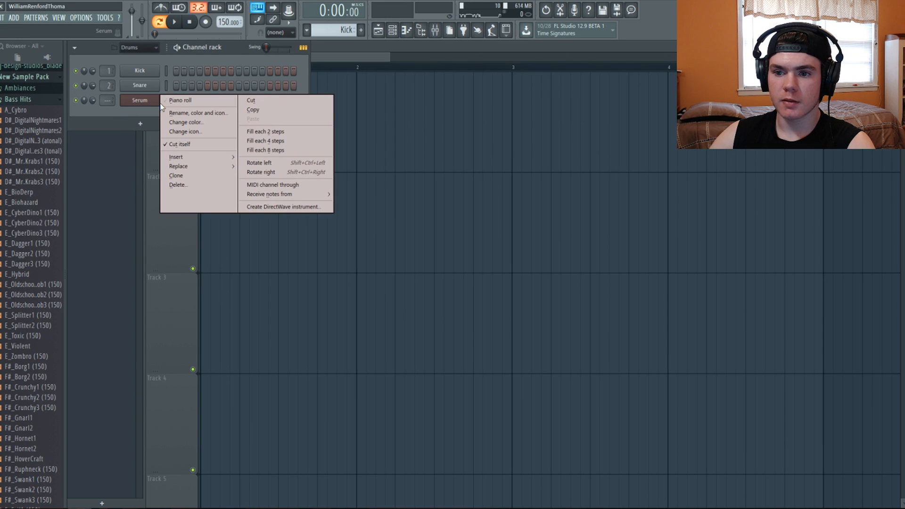
{"action": "left_click", "coordinate": [165, 98]}
{"action": "left_click", "coordinate": [91, 176]}
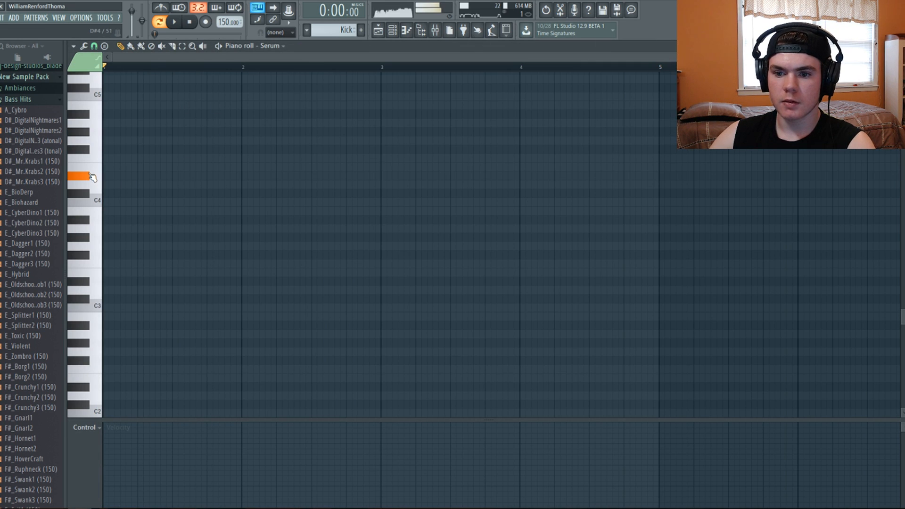
{"action": "left_click", "coordinate": [117, 176]}
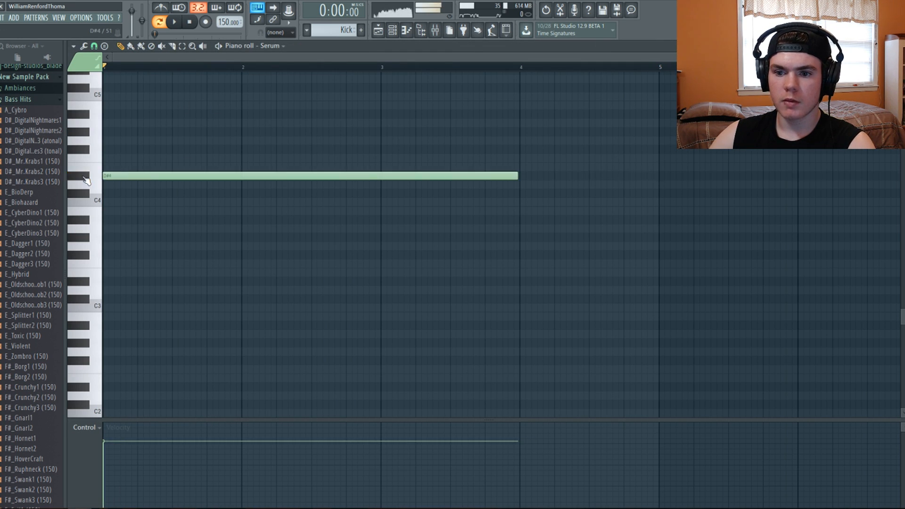
Step: Play the pattern, shorten the D#4 note to about one bar and restart playback
{"action": "key", "text": "space"}
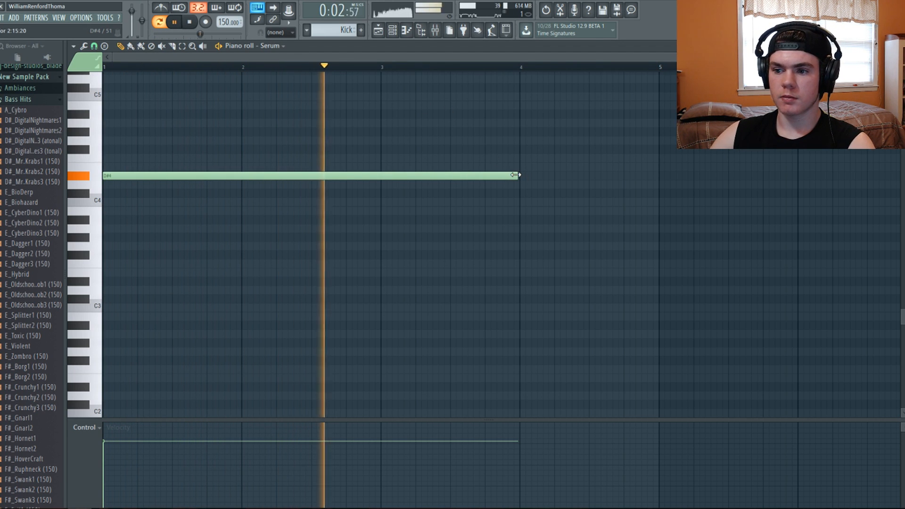
{"action": "key", "text": "space"}
{"action": "left_click_drag", "start_coordinate": [519, 175], "coordinate": [239, 179]}
{"action": "key", "text": "space"}
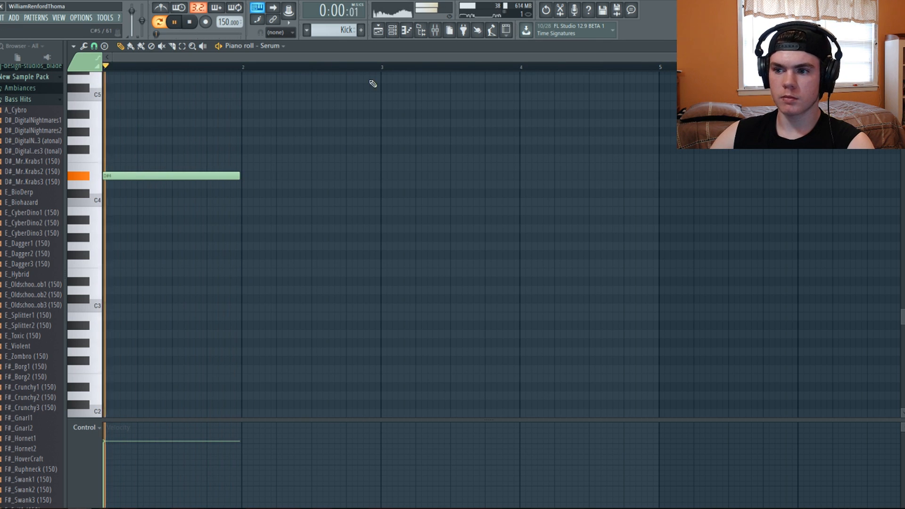
Step: Reopen the Serum editor and listen to the bass on the looping D#4 note
{"action": "key", "text": "F6"}
{"action": "left_click", "coordinate": [141, 97]}
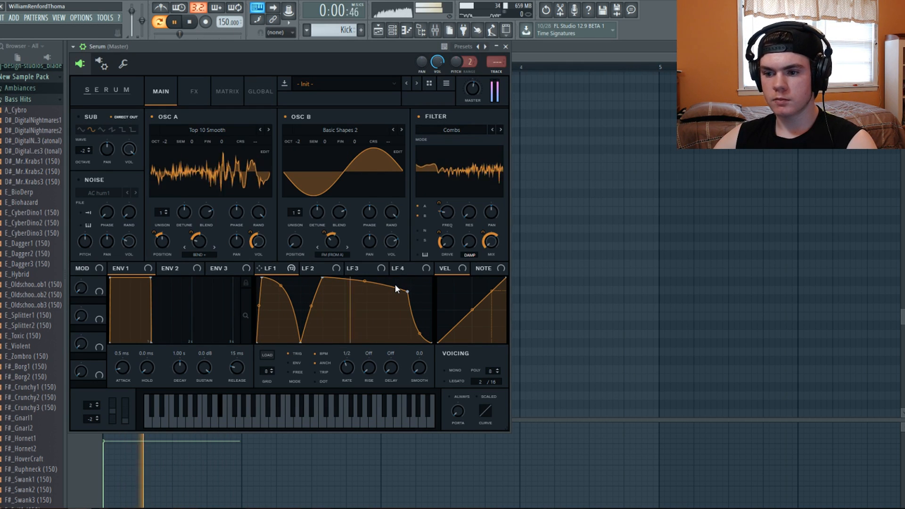
{"action": "key", "text": "space"}
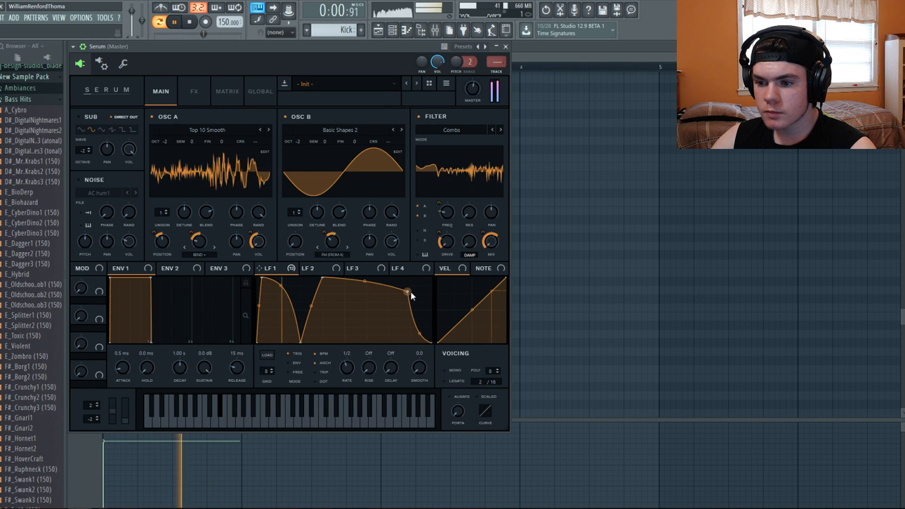
Step: Play the looping D#4 note while examining the LFO 1 curve and rate, and view the LFO 2 shape
{"action": "key", "text": "space"}
{"action": "left_click", "coordinate": [327, 267]}
{"action": "left_click", "coordinate": [286, 269]}
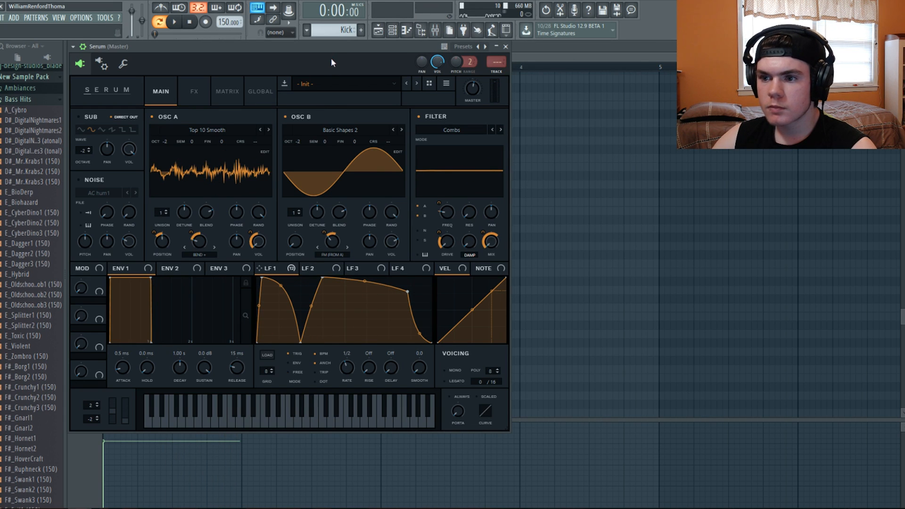
{"action": "key", "text": "space"}
{"action": "mouse_move", "coordinate": [344, 356]}
{"action": "left_mouse_down"}
{"action": "mouse_move", "coordinate": [350, 343]}
{"action": "mouse_move", "coordinate": [349, 362]}
{"action": "left_mouse_up"}
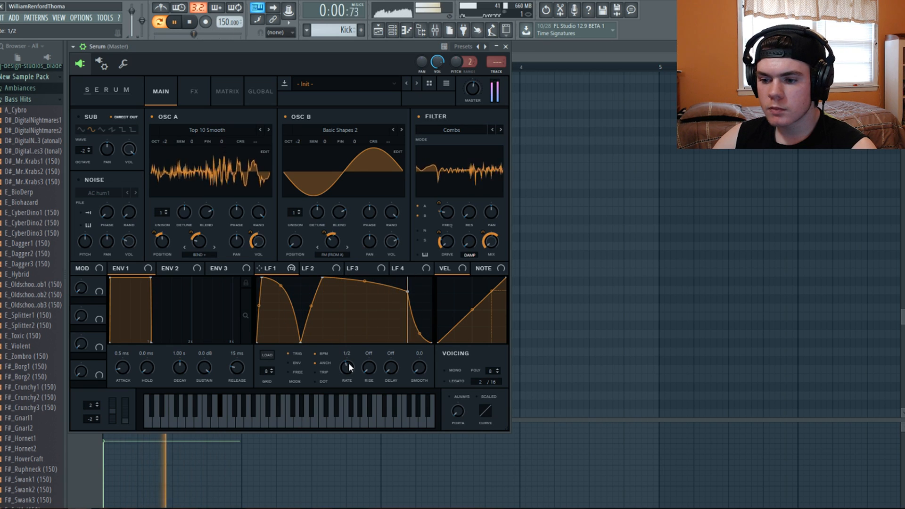
{"action": "left_click", "coordinate": [330, 267]}
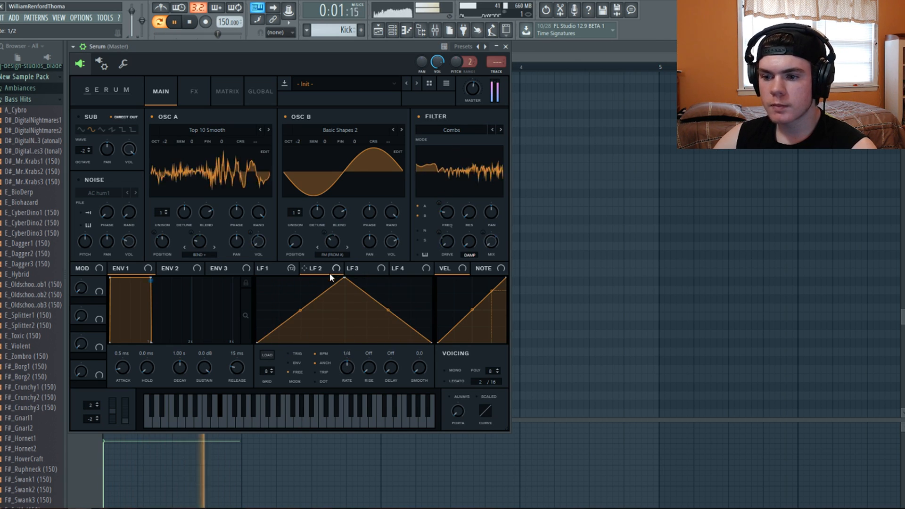
{"action": "left_click", "coordinate": [190, 22]}
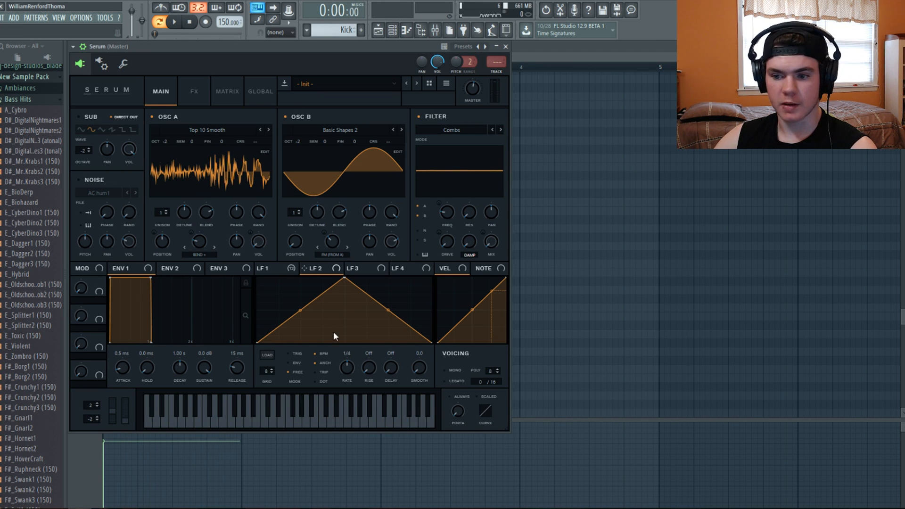
Step: Reshape LFO 2 into a square that is low in the first half and high in the second, using Trig mode
{"action": "right_click", "coordinate": [317, 298]}
{"action": "left_click", "coordinate": [307, 301]}
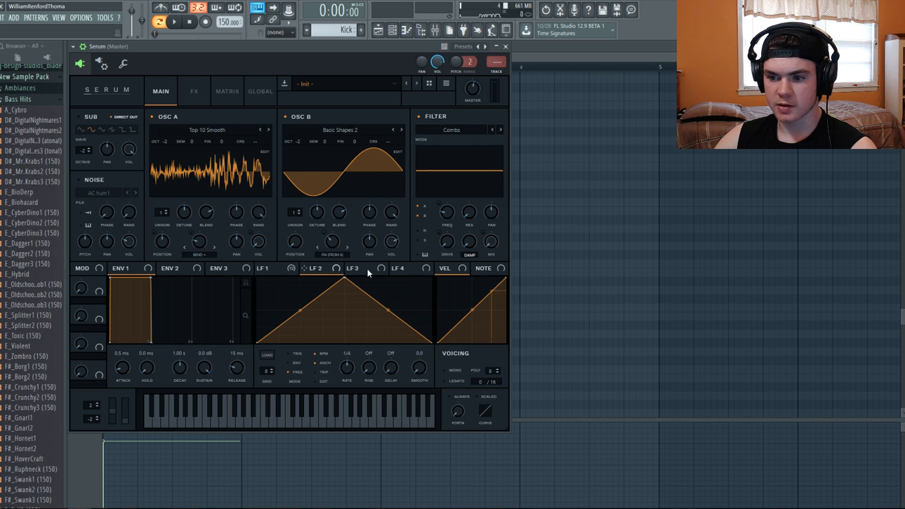
{"action": "mouse_move", "coordinate": [343, 279]}
{"action": "left_mouse_down"}
{"action": "mouse_move", "coordinate": [339, 344]}
{"action": "mouse_move", "coordinate": [345, 278]}
{"action": "left_mouse_up"}
{"action": "left_click_drag", "start_coordinate": [431, 341], "coordinate": [431, 265]}
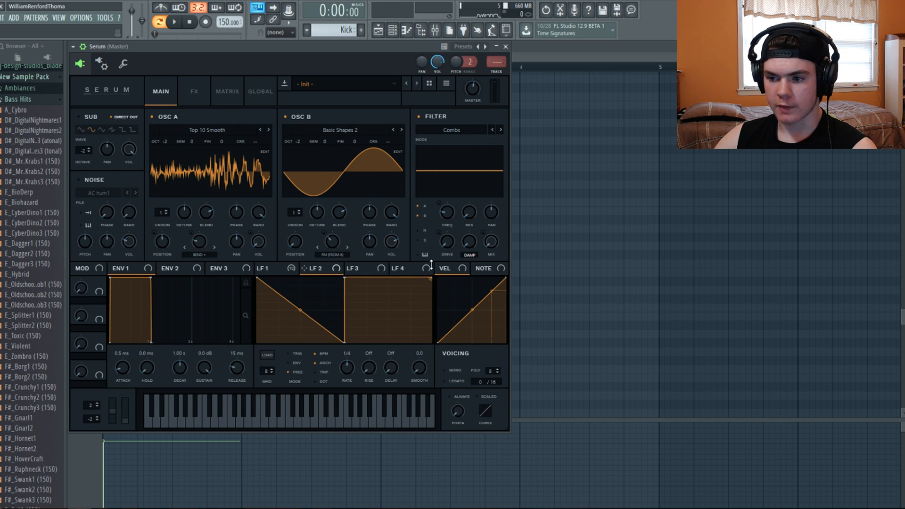
{"action": "left_click_drag", "start_coordinate": [273, 312], "coordinate": [256, 367]}
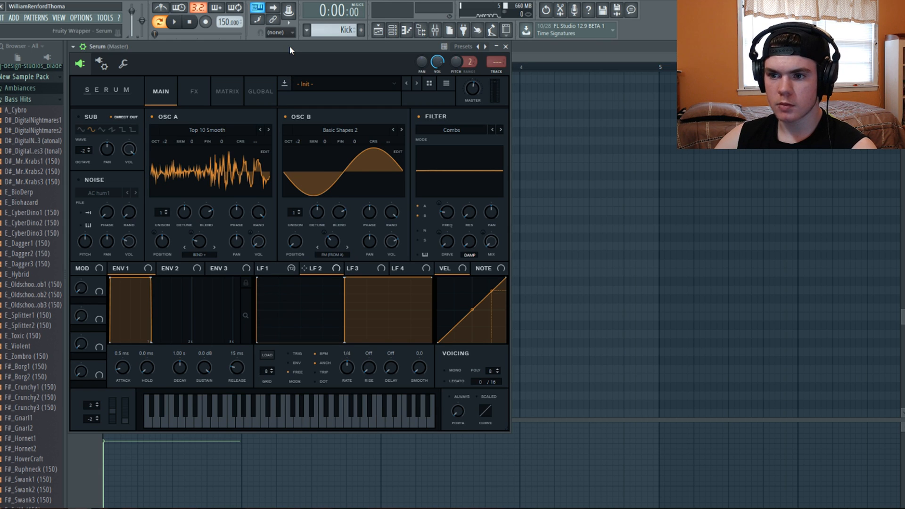
{"action": "left_click", "coordinate": [289, 353]}
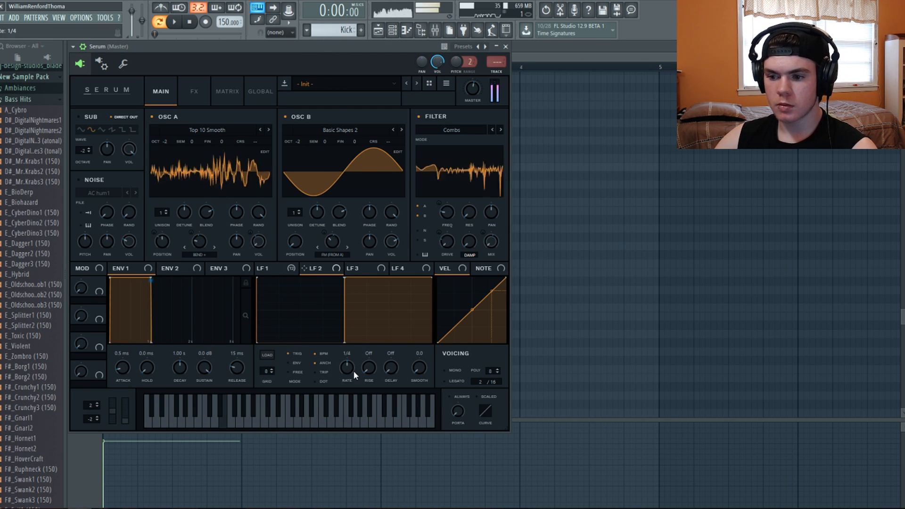
Step: Set the LFO 1 start point at the low dip of its curve and audition the bass
{"action": "left_click", "coordinate": [295, 267]}
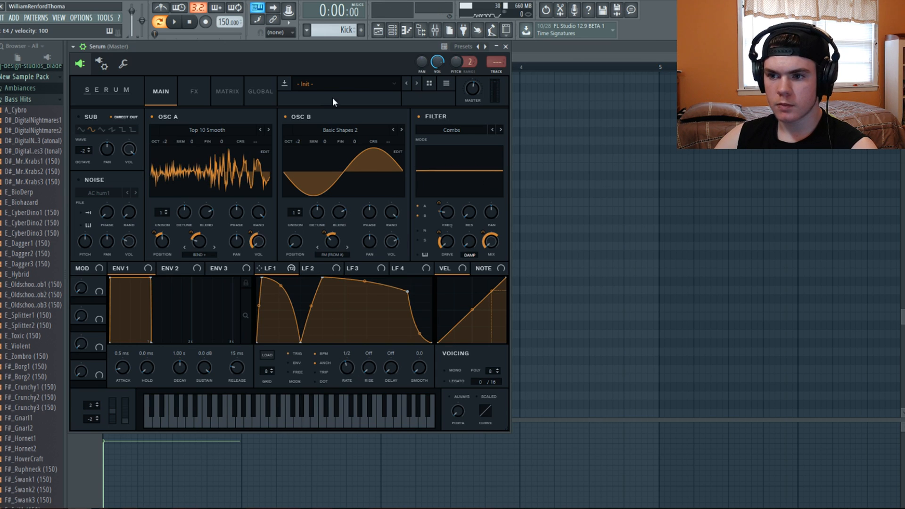
{"action": "right_click", "coordinate": [299, 338]}
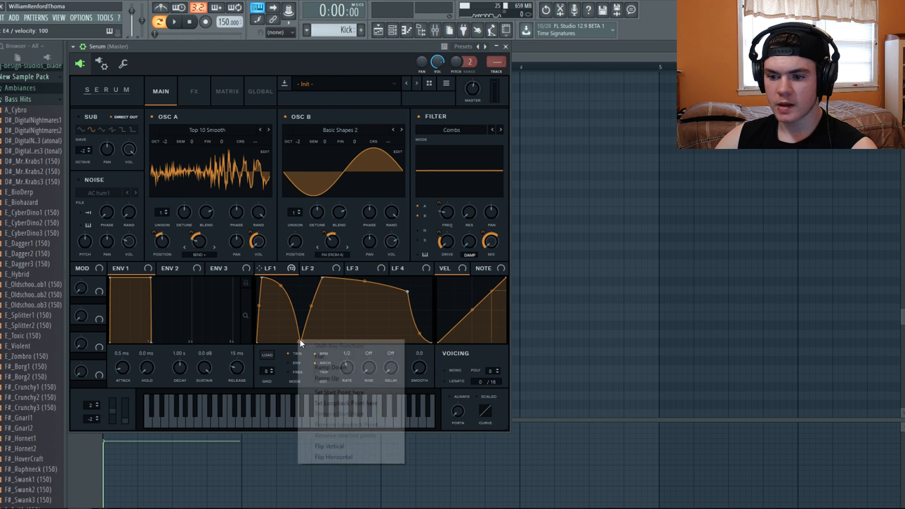
{"action": "left_click", "coordinate": [339, 392]}
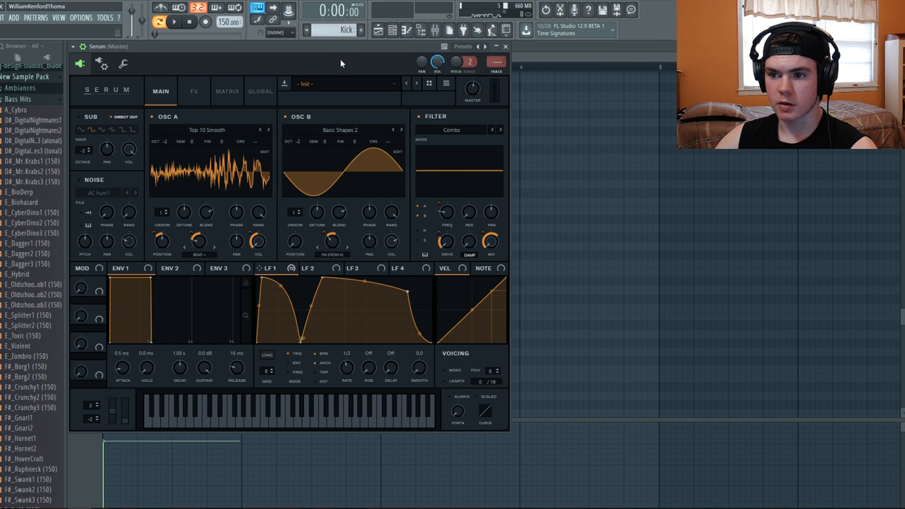
{"action": "key", "text": "c"}
{"action": "key", "text": "c"}
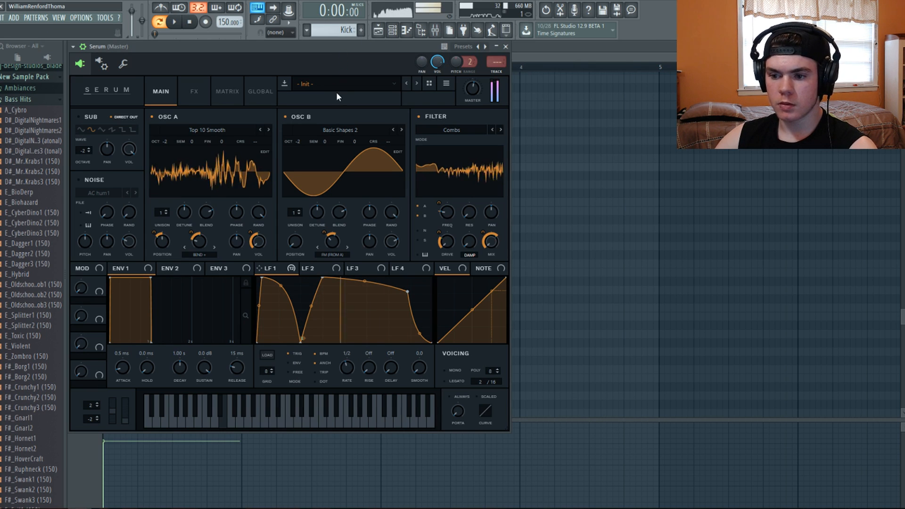
Step: Modulate oscillator B's wavetable position with LFO 2 at a bar rate, with the modulation amount raised to nearly full
{"action": "left_click", "coordinate": [320, 267]}
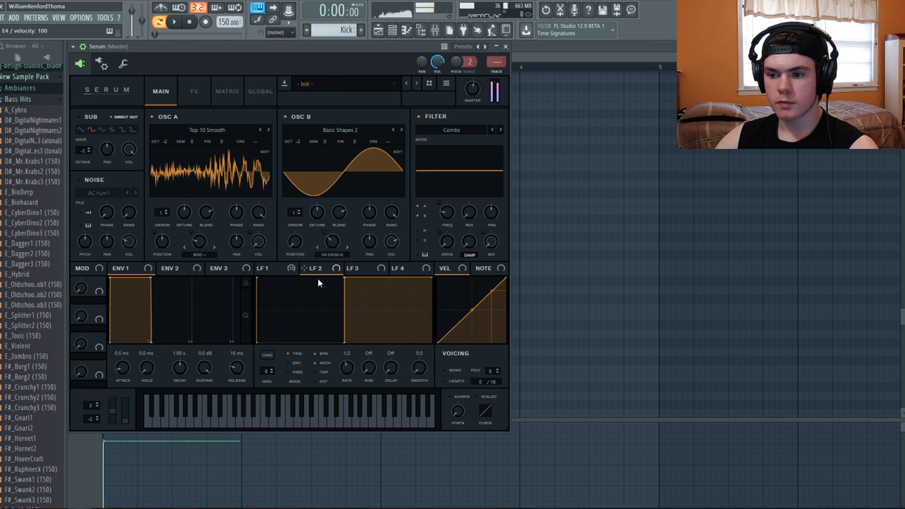
{"action": "left_click", "coordinate": [299, 269]}
{"action": "left_click", "coordinate": [306, 267]}
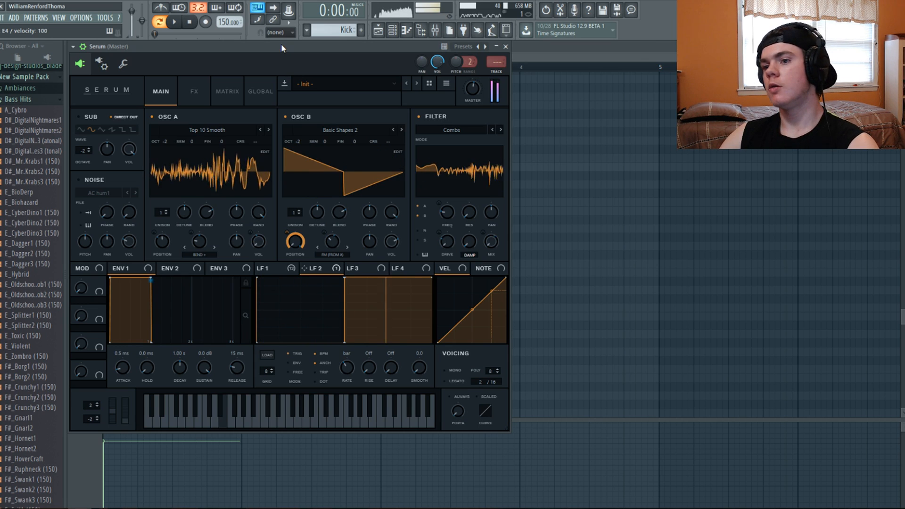
{"action": "mouse_move", "coordinate": [291, 255]}
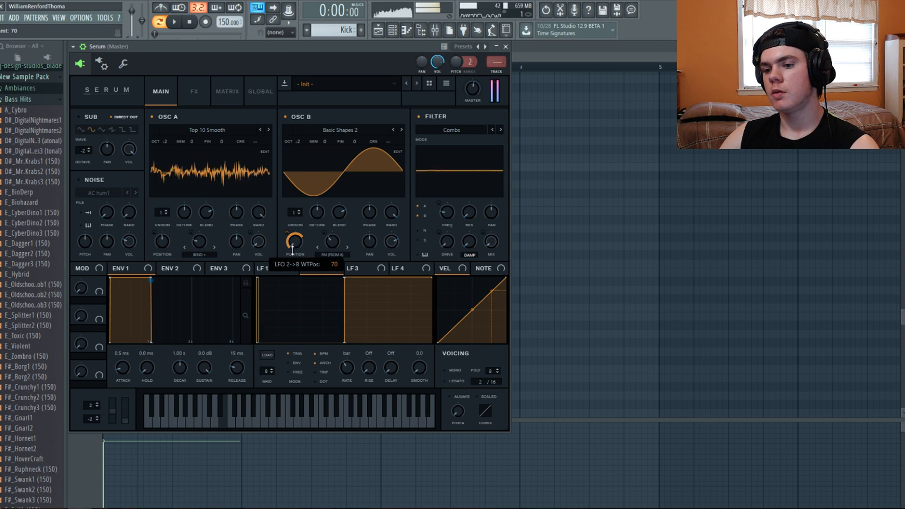
{"action": "left_click_drag", "start_coordinate": [292, 257], "coordinate": [294, 225]}
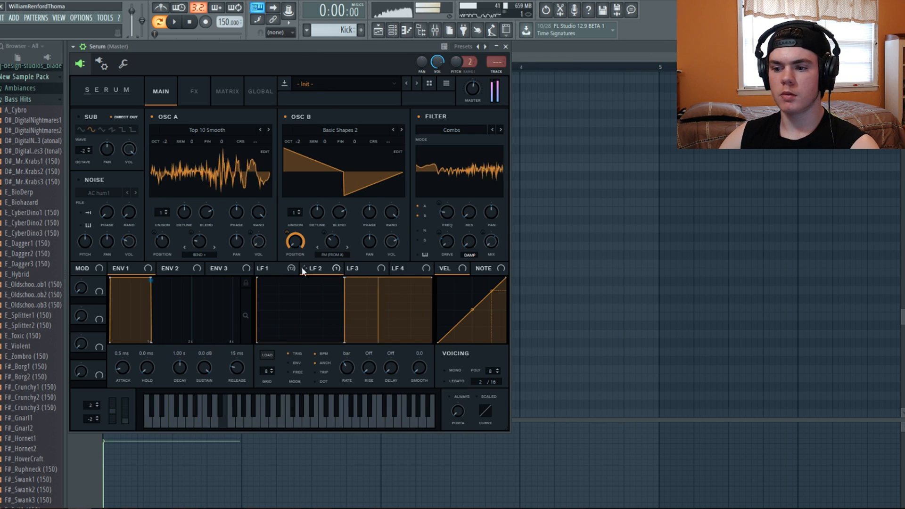
Step: Set oscillator B's volume to 50%, modulate it with LFO 1 at an amount of 24 and audition the bass
{"action": "left_click", "coordinate": [283, 268]}
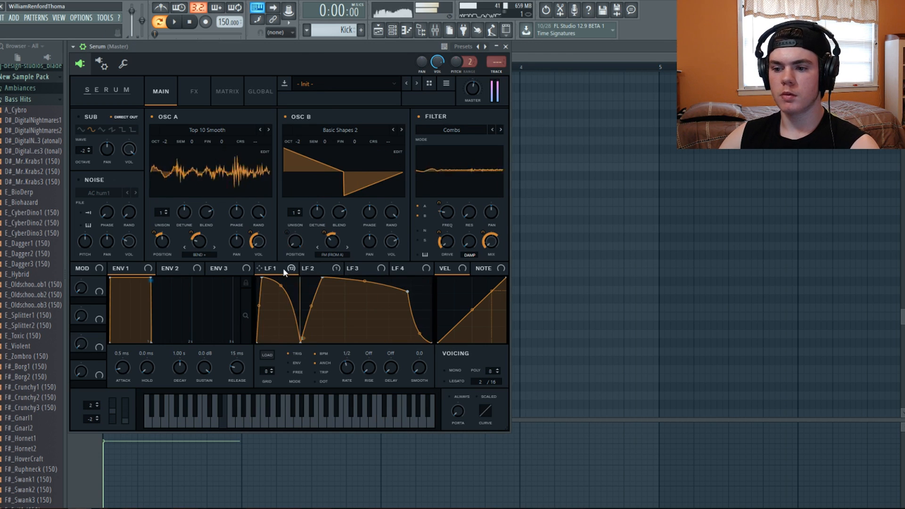
{"action": "left_click", "coordinate": [392, 241]}
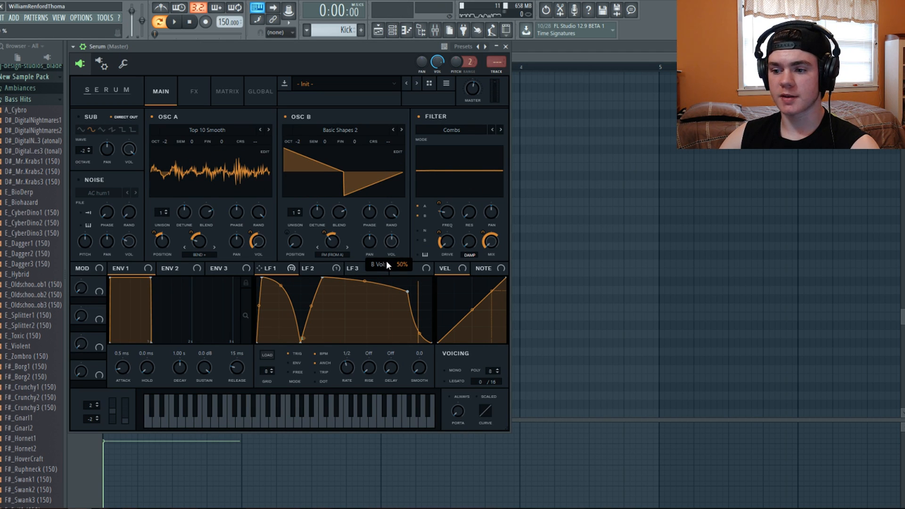
{"action": "left_click_drag", "start_coordinate": [260, 268], "coordinate": [387, 241]}
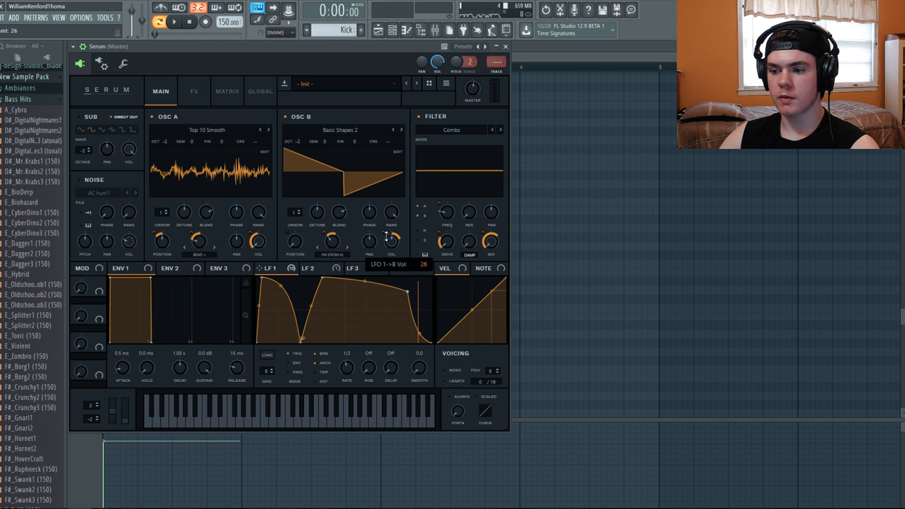
{"action": "left_click", "coordinate": [387, 238]}
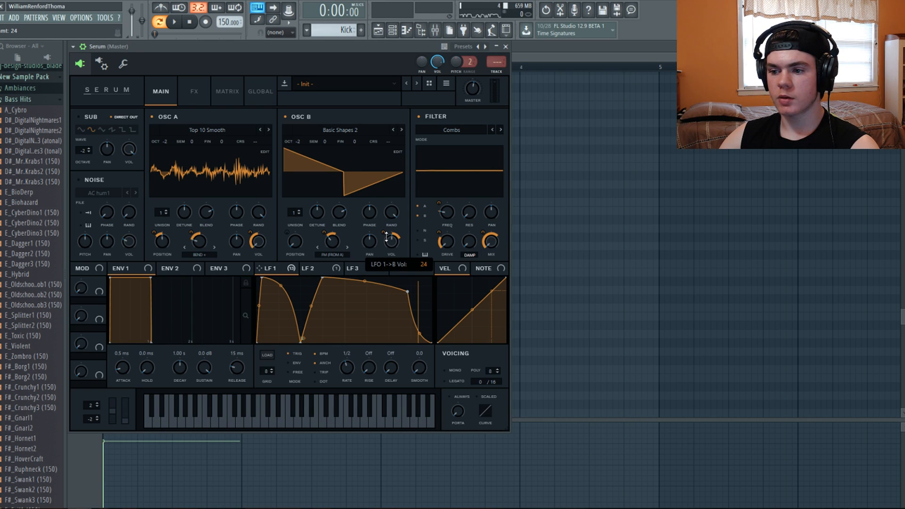
{"action": "key", "text": "c"}
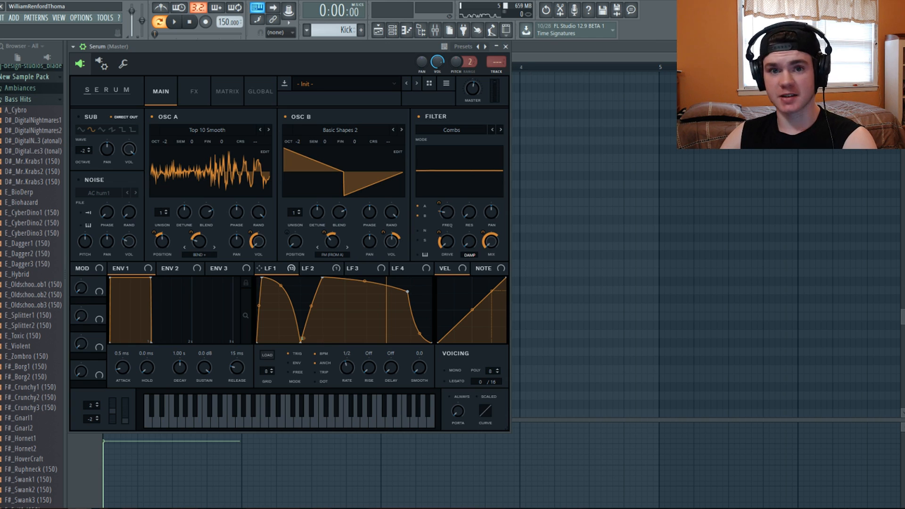
{"action": "key", "text": "c"}
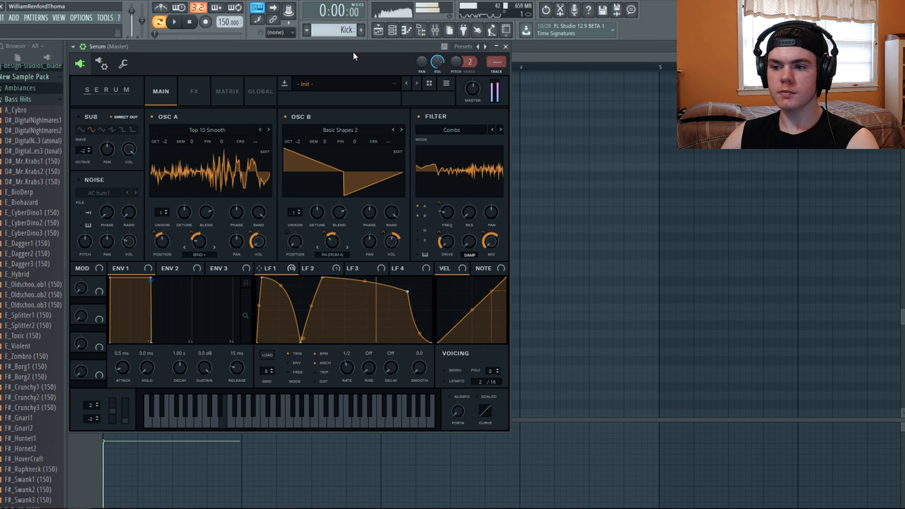
Step: Close the Serum editor, play the D#4 note from the piano roll and open the playlist
{"action": "left_click", "coordinate": [506, 46]}
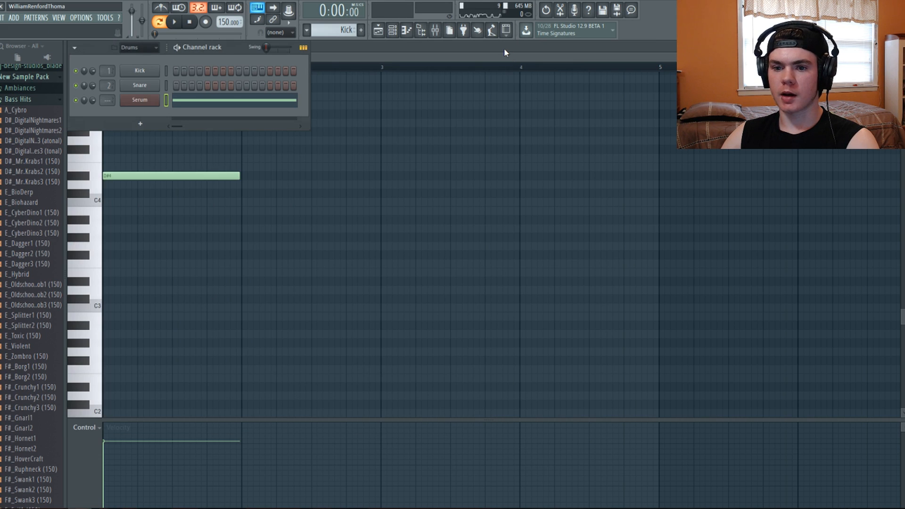
{"action": "left_click", "coordinate": [593, 55]}
{"action": "key", "text": "space"}
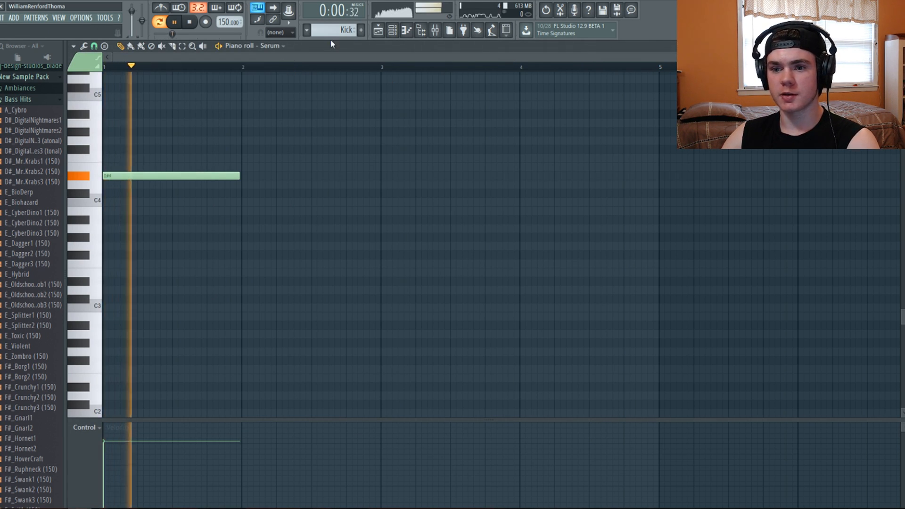
{"action": "left_click", "coordinate": [393, 32]}
{"action": "left_click", "coordinate": [376, 35]}
{"action": "key", "text": "space"}
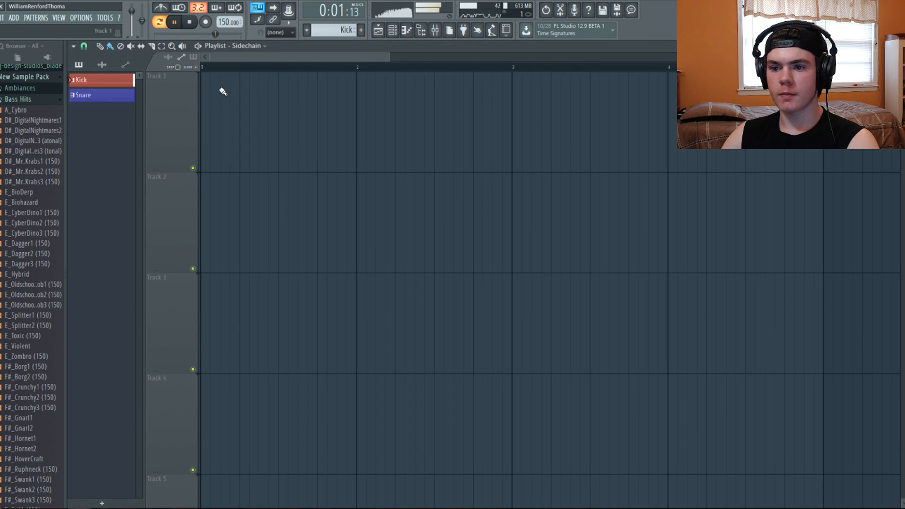
Step: Place the Kick pattern on Track 1 from bar 1 as a clip about one and a half bars long
{"action": "left_click", "coordinate": [223, 91]}
{"action": "right_click", "coordinate": [225, 90]}
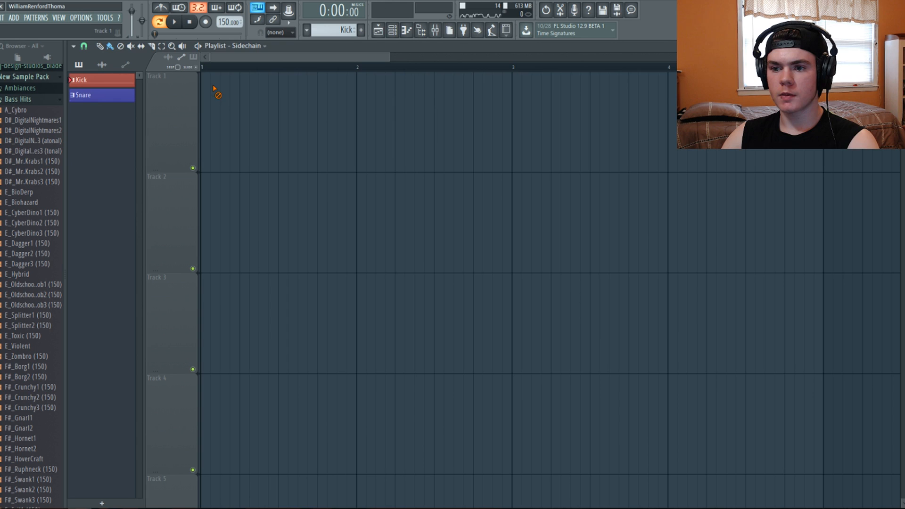
{"action": "left_click", "coordinate": [257, 46]}
{"action": "left_click", "coordinate": [267, 83]}
{"action": "left_click", "coordinate": [248, 90]}
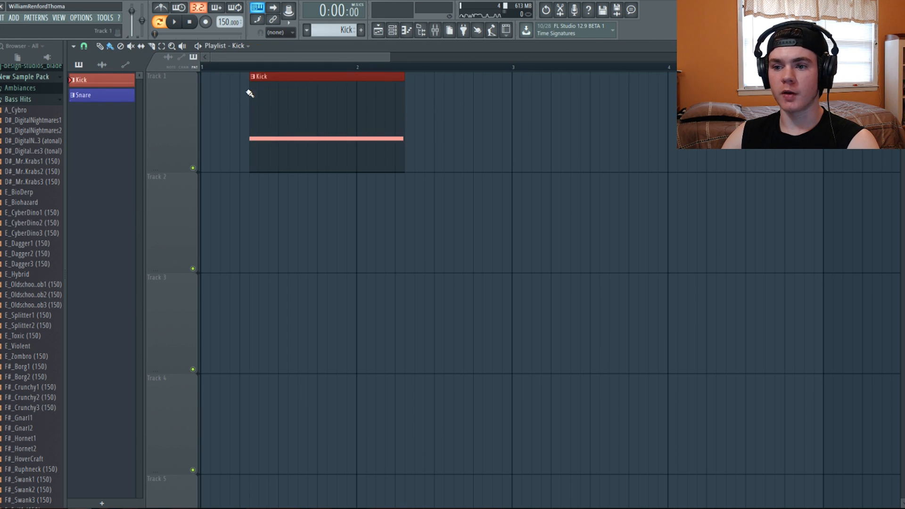
{"action": "left_click_drag", "start_coordinate": [355, 83], "coordinate": [434, 87]}
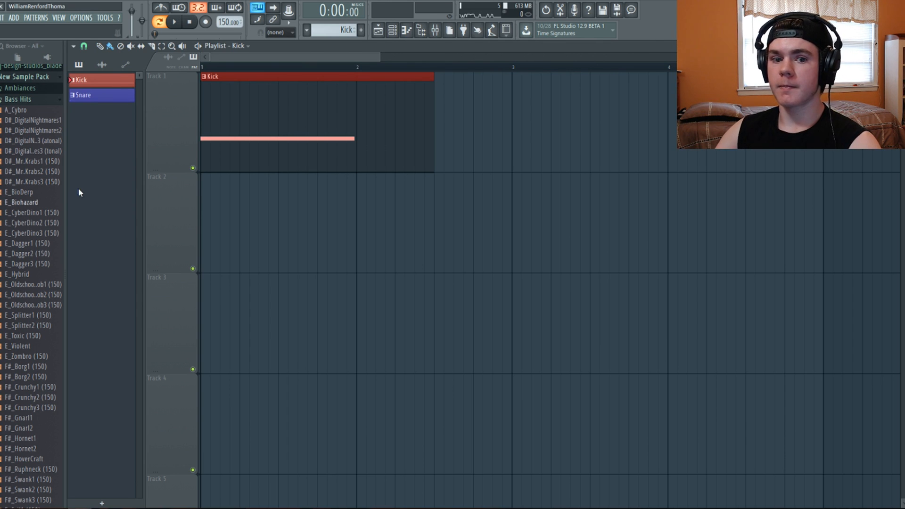
Step: Listen to the Kick pattern from the playlist, stop it and put the song position at bar 1
{"action": "left_click", "coordinate": [175, 23]}
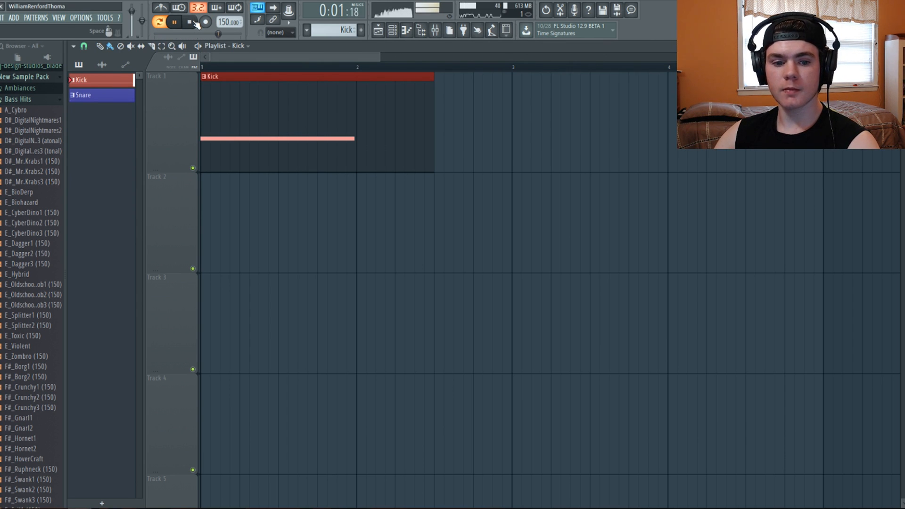
{"action": "left_click", "coordinate": [196, 22]}
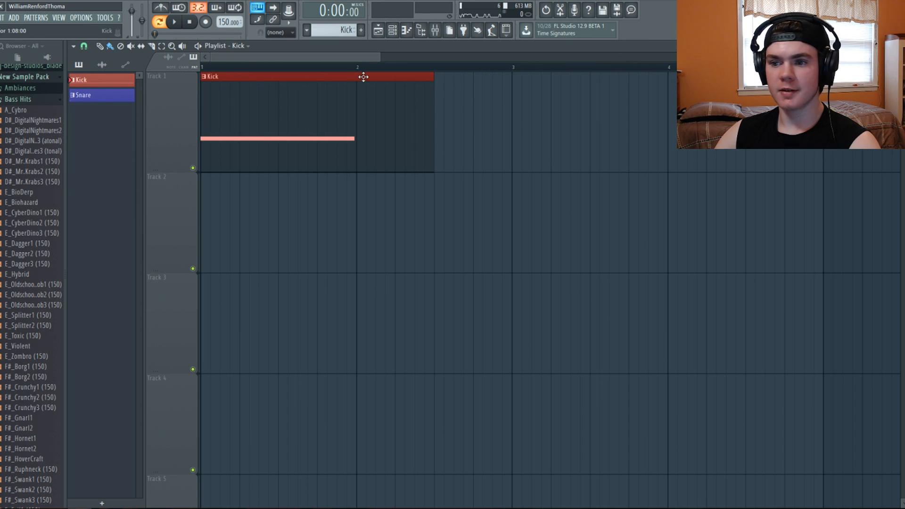
{"action": "left_click", "coordinate": [207, 67]}
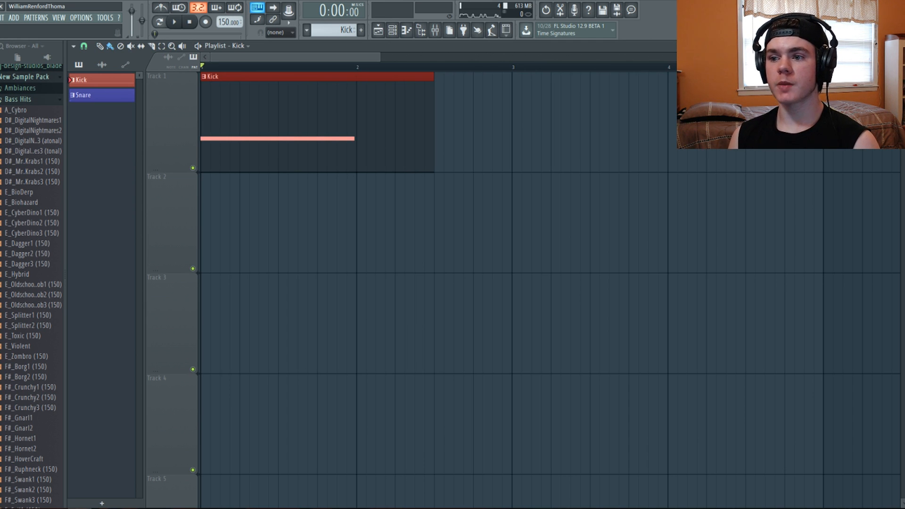
Step: Add a Fruity slicer channel to the channel rack and load the Ellie Goulding D Minor preset
{"action": "left_click", "coordinate": [392, 31]}
{"action": "left_click", "coordinate": [141, 119]}
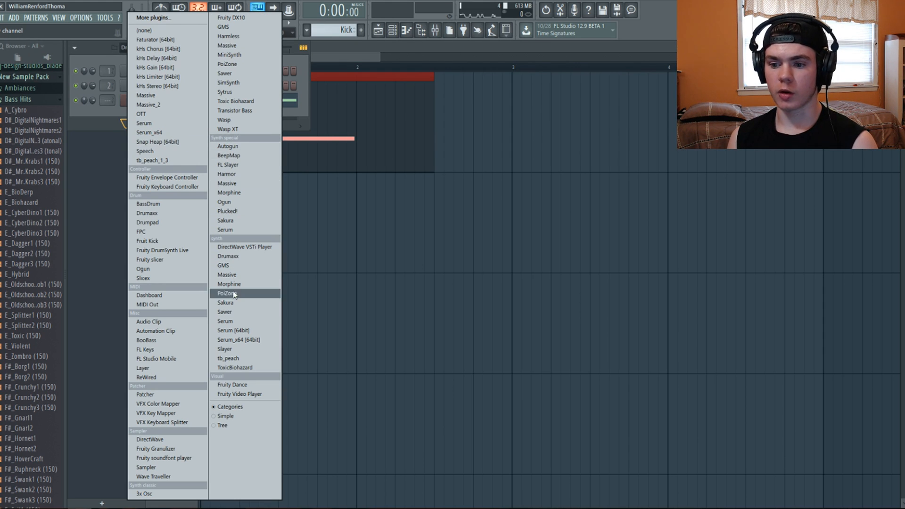
{"action": "left_click", "coordinate": [177, 260]}
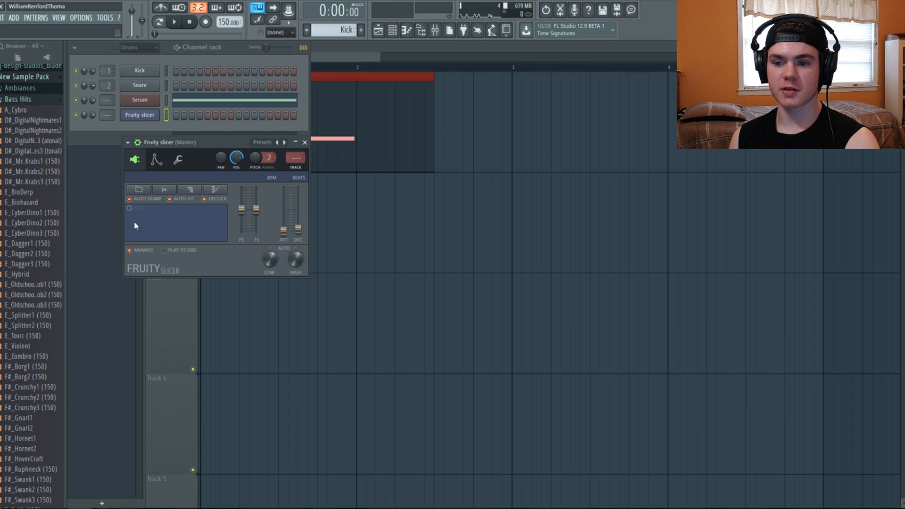
{"action": "left_click", "coordinate": [127, 142]}
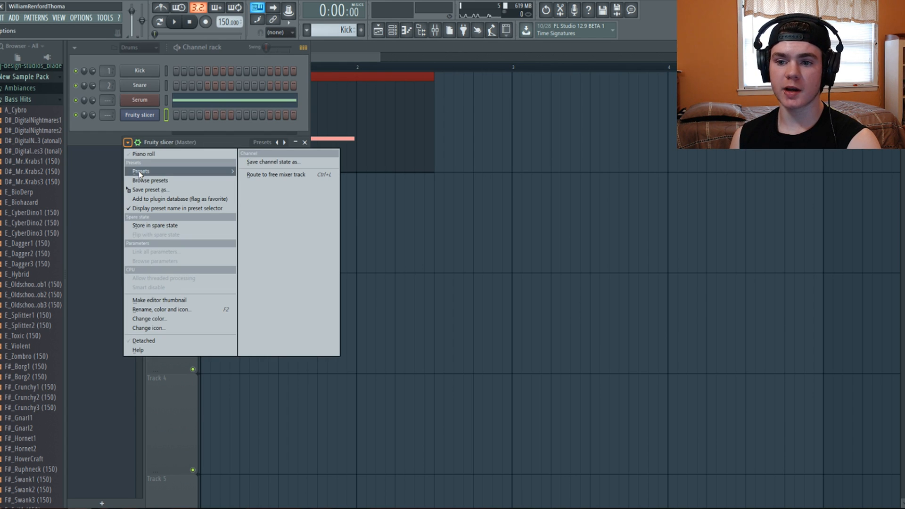
{"action": "mouse_move", "coordinate": [147, 172]}
{"action": "left_click", "coordinate": [257, 172]}
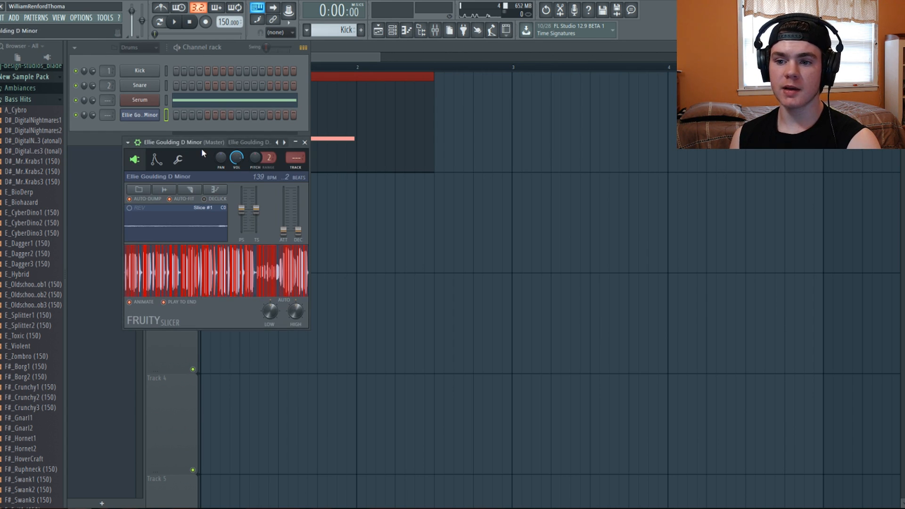
Step: Audition different vocal slices of the Ellie Goulding D Minor slicer by playing notes across its range
{"action": "key", "text": "q"}
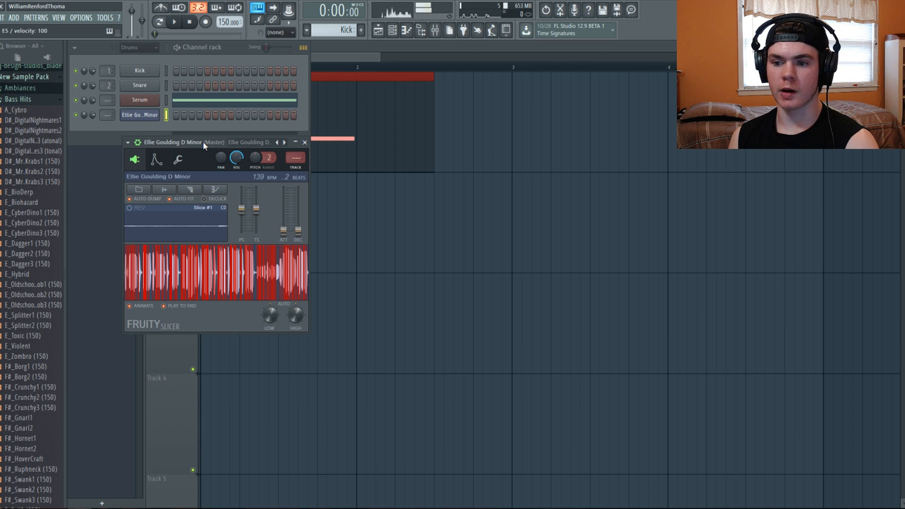
{"action": "key", "text": "w"}
{"action": "key", "text": "e"}
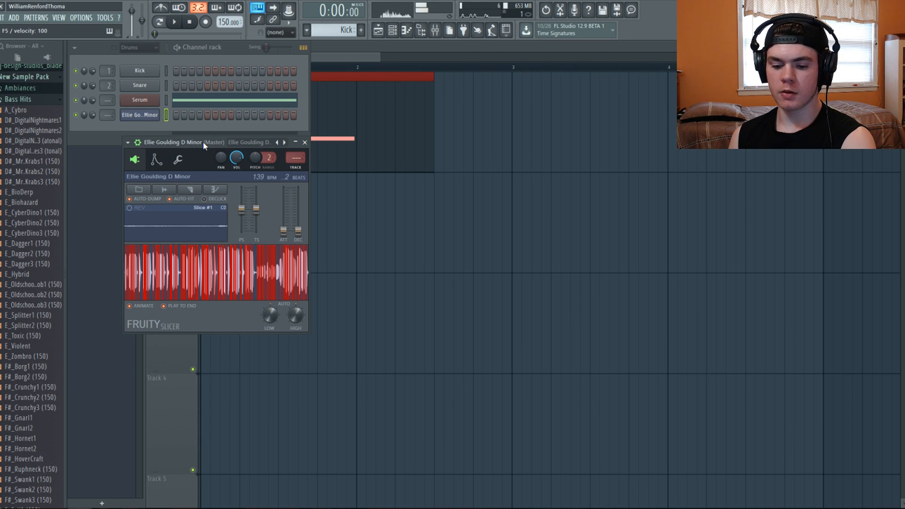
{"action": "key", "text": "c"}
{"action": "key", "text": "v"}
{"action": "key", "text": "b"}
{"action": "key", "text": "r"}
{"action": "key", "text": "e"}
{"action": "key", "text": "w"}
{"action": "key", "text": "q"}
{"action": "key", "text": "g"}
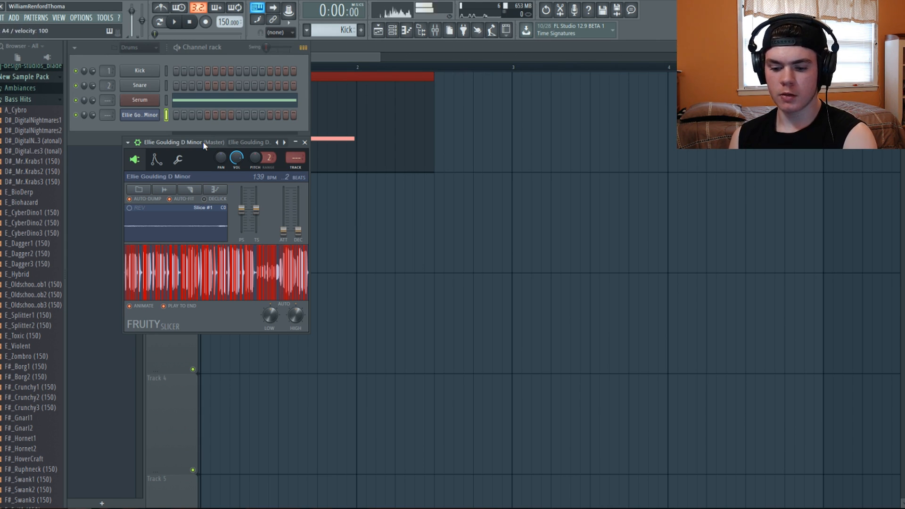
{"action": "key", "text": "w"}
{"action": "key", "text": "e"}
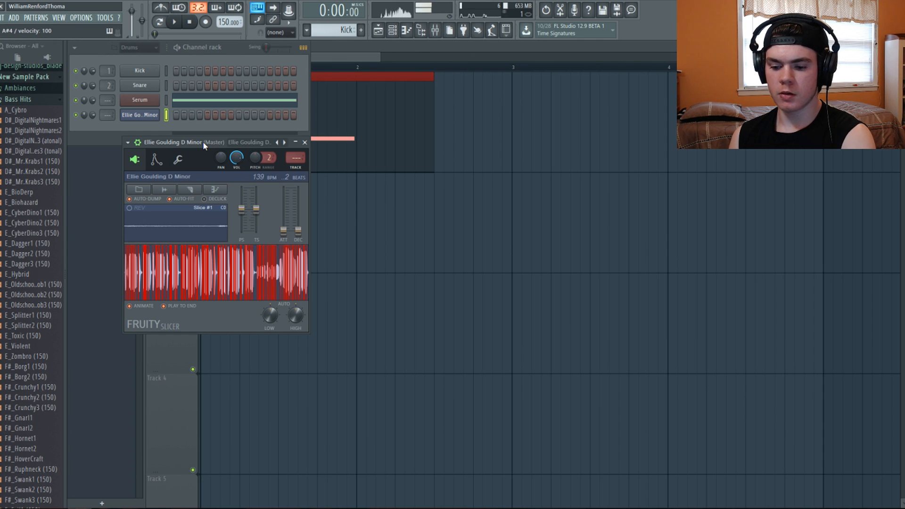
{"action": "key", "text": "q"}
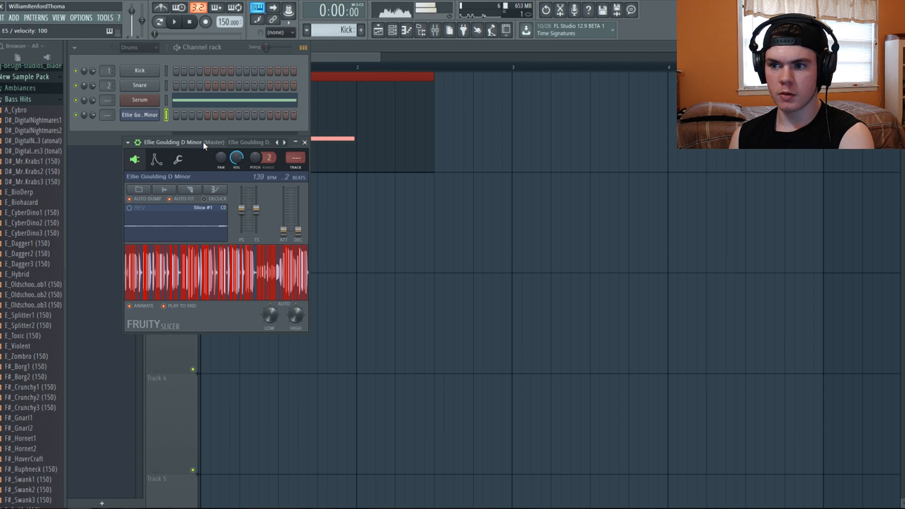
{"action": "key", "text": "x"}
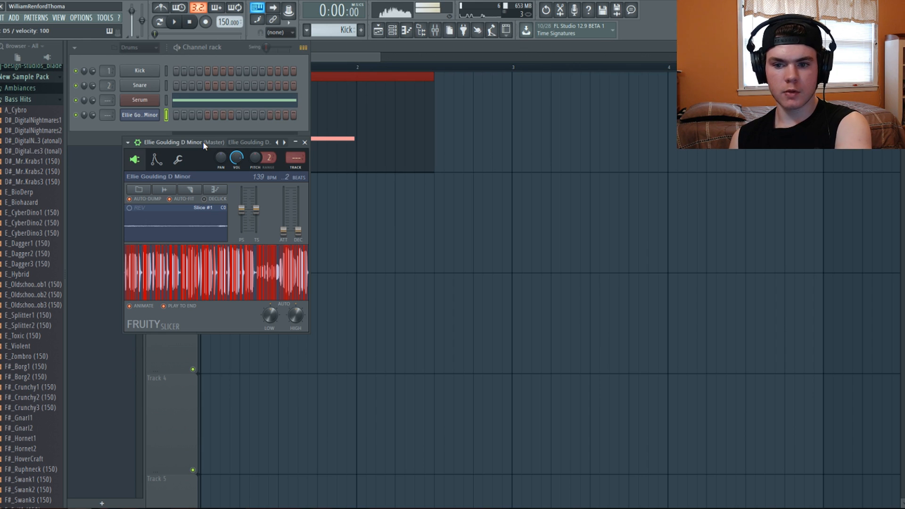
{"action": "key", "text": "m"}
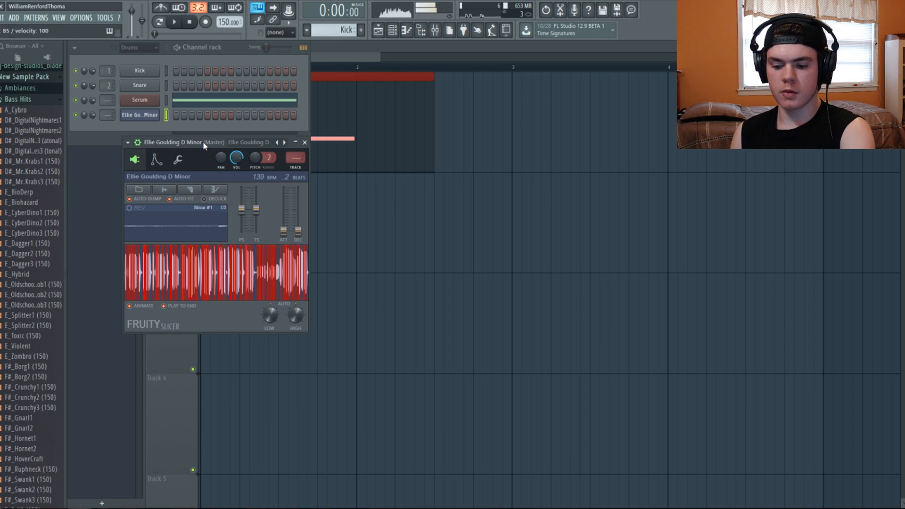
{"action": "key", "text": "v"}
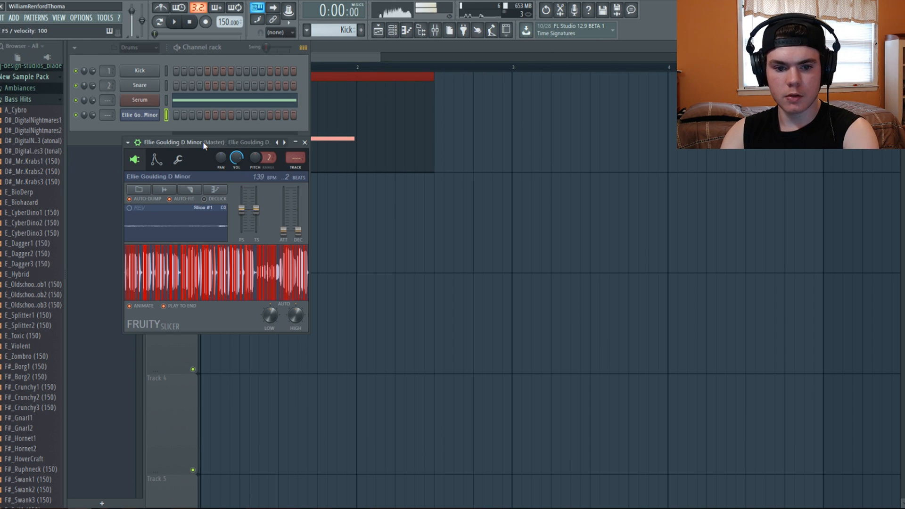
Step: Close the slicer editor, open the Ellie Goulding D Minor piano roll and place a one-step Slice #49 note at the start of bar 1
{"action": "left_click", "coordinate": [305, 142]}
{"action": "right_click", "coordinate": [84, 115]}
{"action": "key", "text": "Escape"}
{"action": "right_click", "coordinate": [137, 115]}
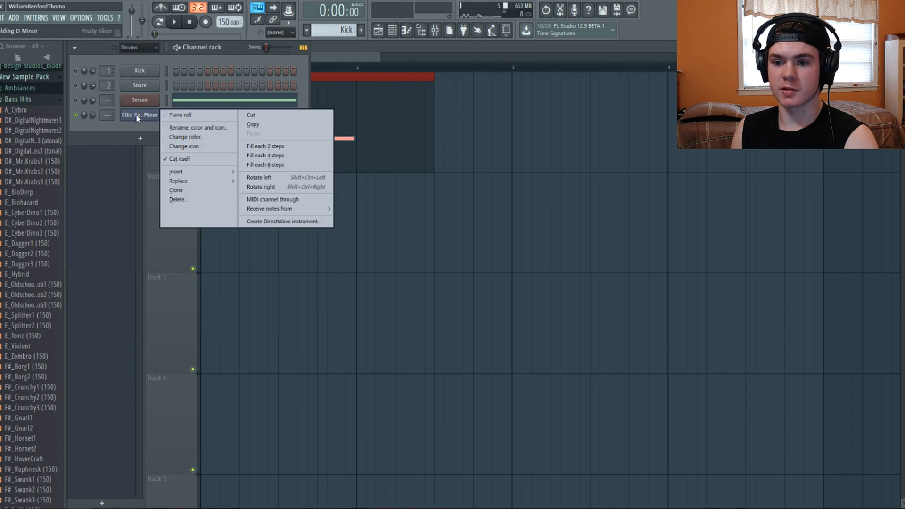
{"action": "left_click", "coordinate": [175, 115]}
{"action": "left_click", "coordinate": [148, 202]}
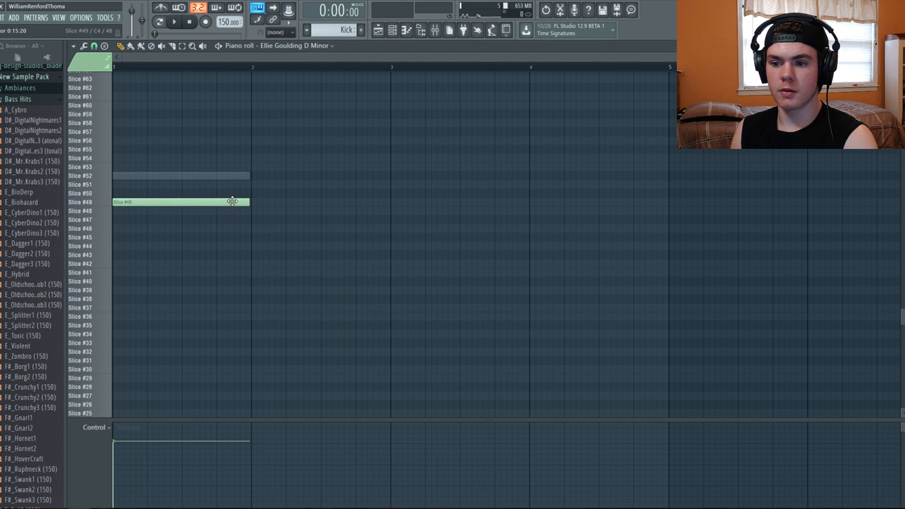
{"action": "left_click_drag", "start_coordinate": [249, 201], "coordinate": [124, 209]}
Step: Add one-step notes on Slices #45, #43, #45, #46 and #48 in the first half of bar 1 and listen to them
{"action": "left_click", "coordinate": [140, 237]}
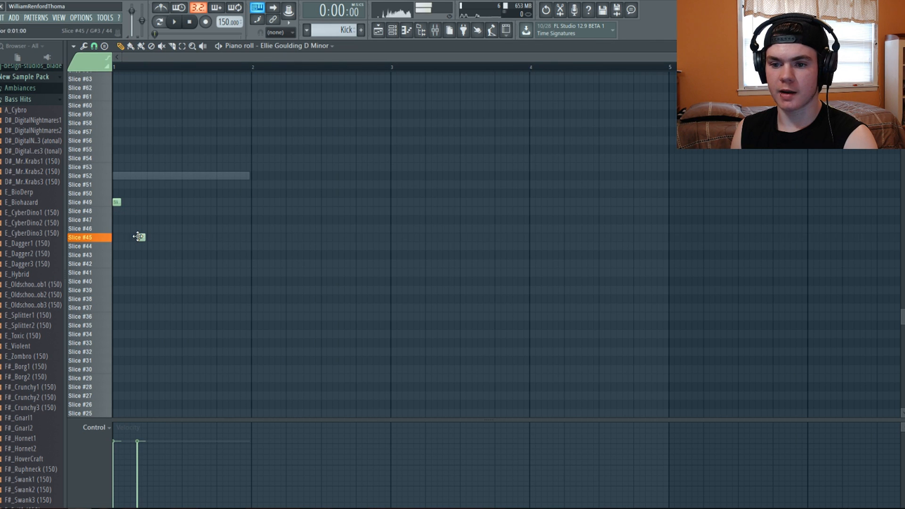
{"action": "left_click", "coordinate": [154, 254]}
{"action": "left_click", "coordinate": [159, 237]}
{"action": "left_click", "coordinate": [177, 229]}
{"action": "left_click", "coordinate": [193, 211]}
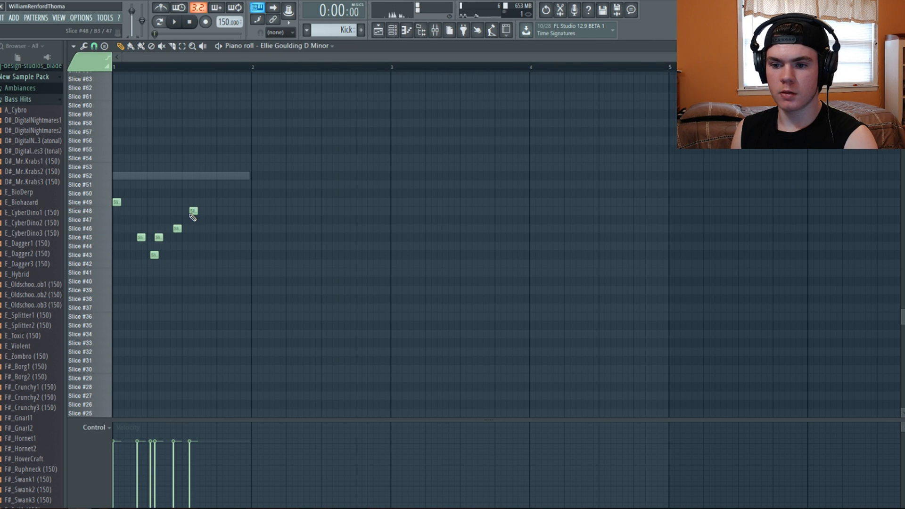
{"action": "key", "text": "space"}
{"action": "key", "text": "space"}
{"action": "key", "text": "space"}
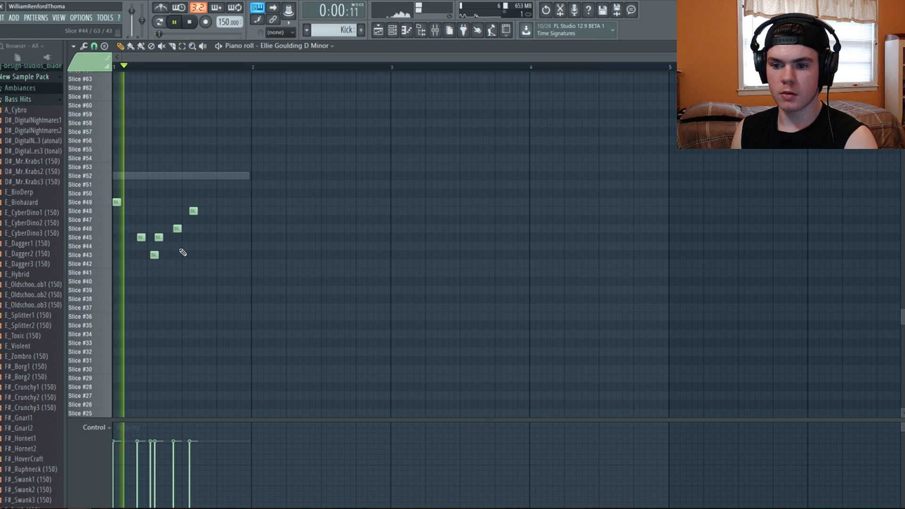
{"action": "key", "text": "space"}
Step: Delete the five notes following the first one and lengthen the Slice #49 note to one full bar
{"action": "right_click", "coordinate": [140, 237]}
{"action": "right_click", "coordinate": [159, 237]}
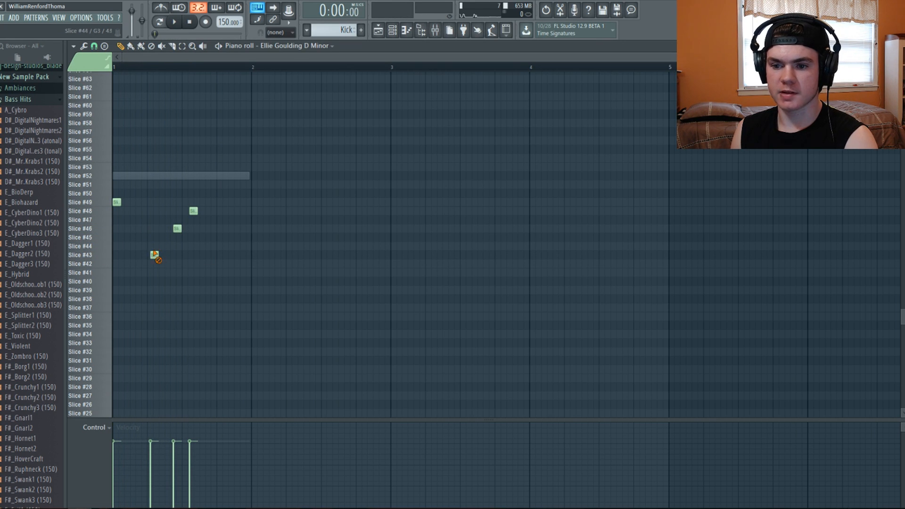
{"action": "right_click", "coordinate": [154, 255]}
{"action": "right_click", "coordinate": [176, 228]}
{"action": "right_click", "coordinate": [193, 211]}
{"action": "left_click_drag", "start_coordinate": [122, 203], "coordinate": [238, 207]}
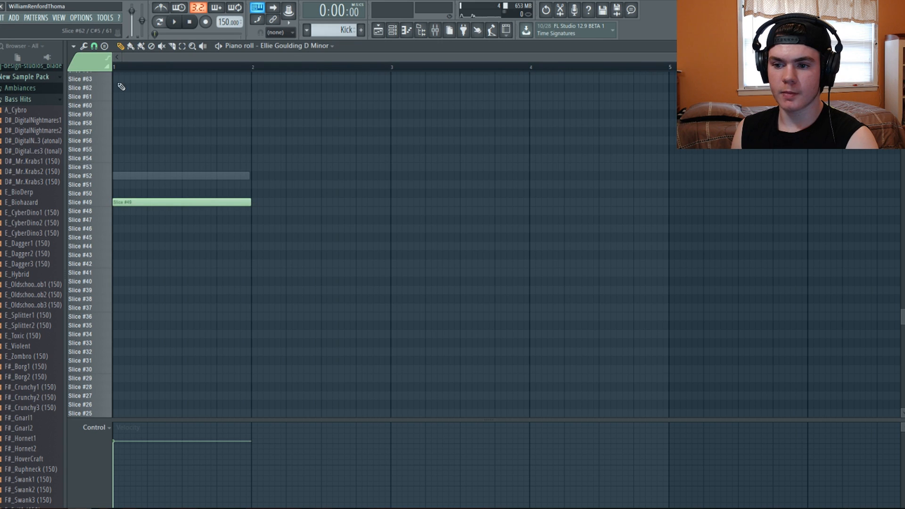
Step: Set the piano roll snap to Cell and shorten the Slice #49 note to two steps
{"action": "left_click", "coordinate": [73, 45]}
{"action": "mouse_move", "coordinate": [89, 103]}
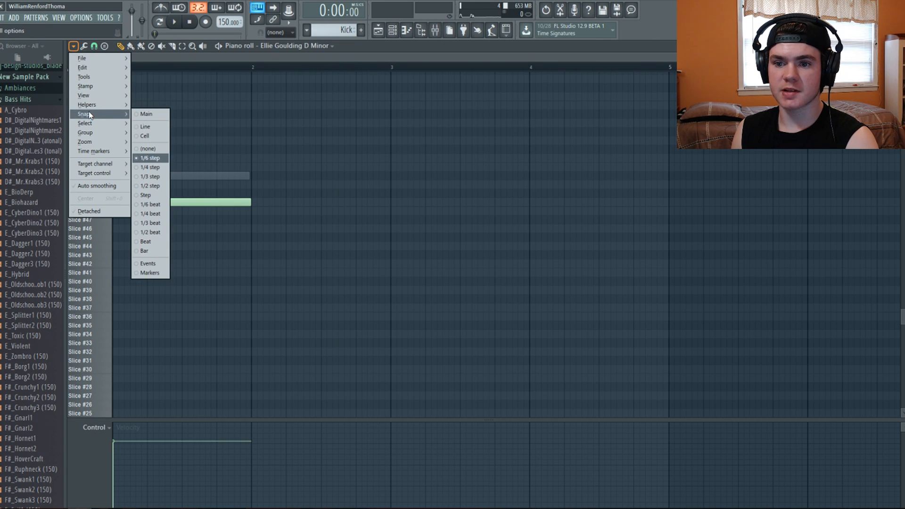
{"action": "left_click", "coordinate": [157, 135]}
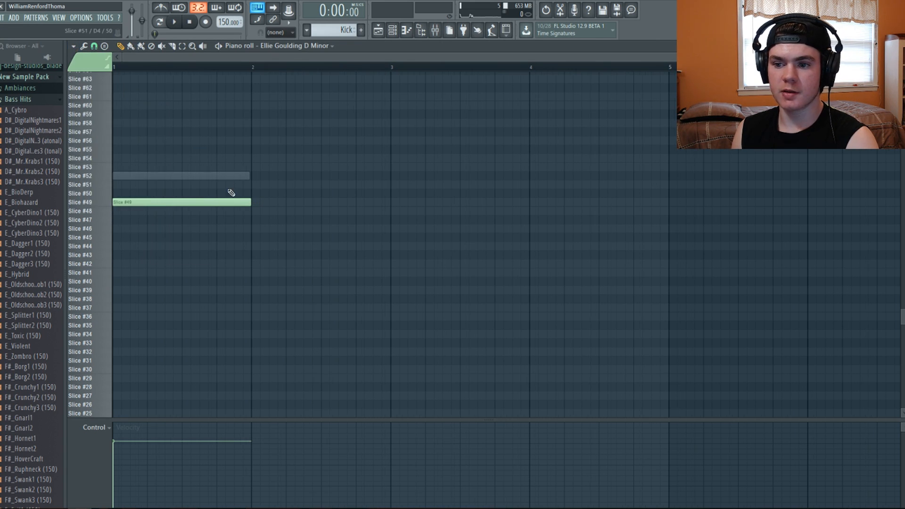
{"action": "left_click_drag", "start_coordinate": [250, 203], "coordinate": [134, 281]}
Step: Place consecutive two-step notes on Slices #40, #38, #37, #35, #32 and #36 following the first note, and listen to the sequence
{"action": "left_click", "coordinate": [134, 228]}
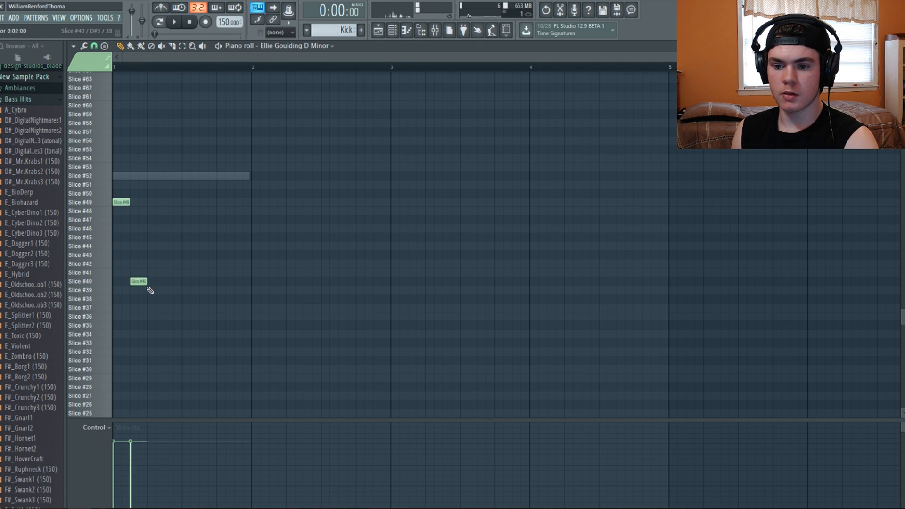
{"action": "left_click", "coordinate": [155, 299]}
{"action": "left_click", "coordinate": [177, 307]}
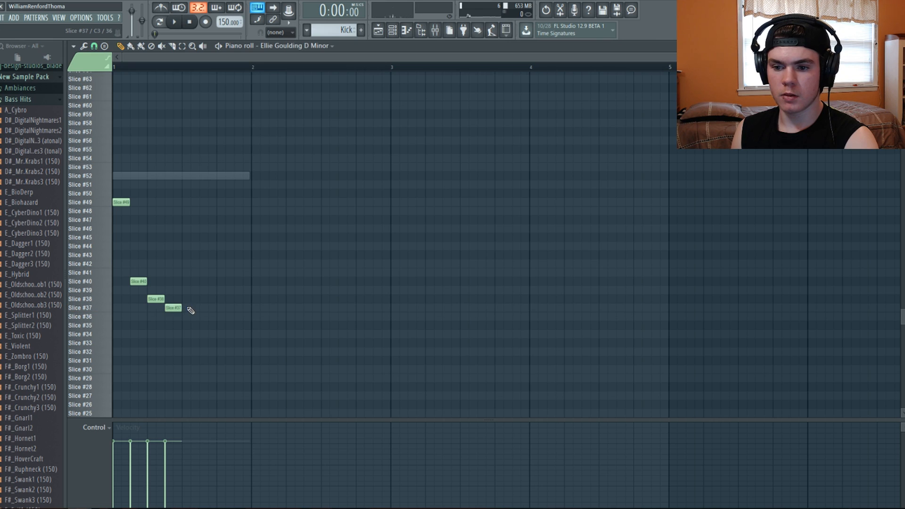
{"action": "left_click", "coordinate": [198, 325]}
{"action": "left_click_drag", "start_coordinate": [198, 325], "coordinate": [224, 312]}
{"action": "left_click", "coordinate": [213, 342]}
{"action": "key", "text": "space"}
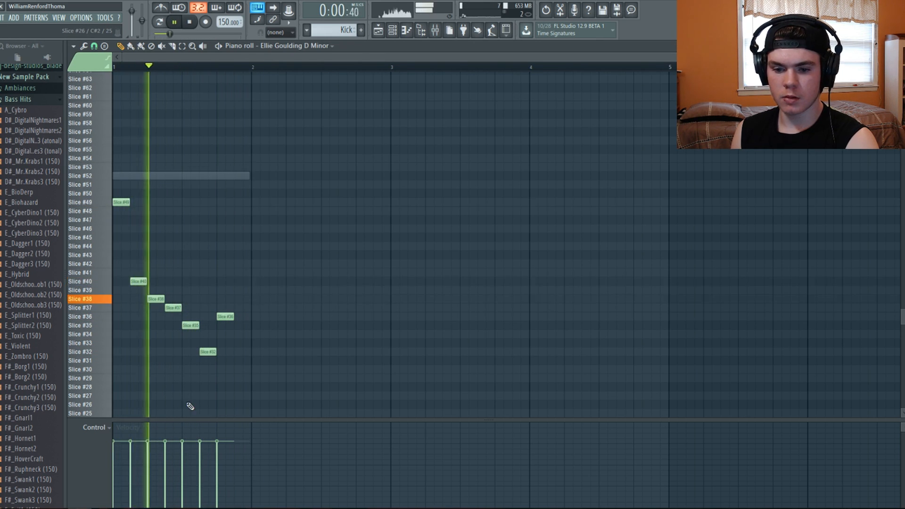
{"action": "key", "text": "space"}
Step: Show the note fine pitch control, raise the Slice #36 note's pitch and slightly lower the Slice #35 note's pitch while listening
{"action": "left_click", "coordinate": [102, 427]}
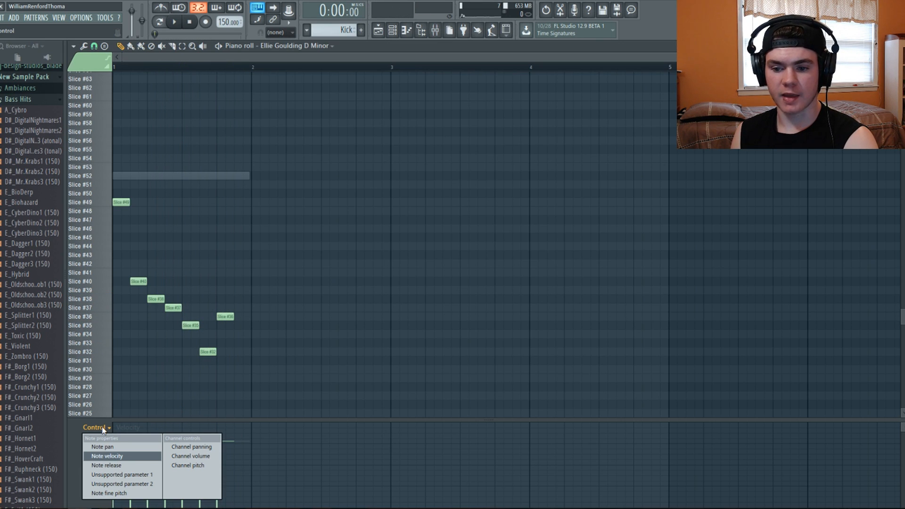
{"action": "left_click", "coordinate": [115, 493]}
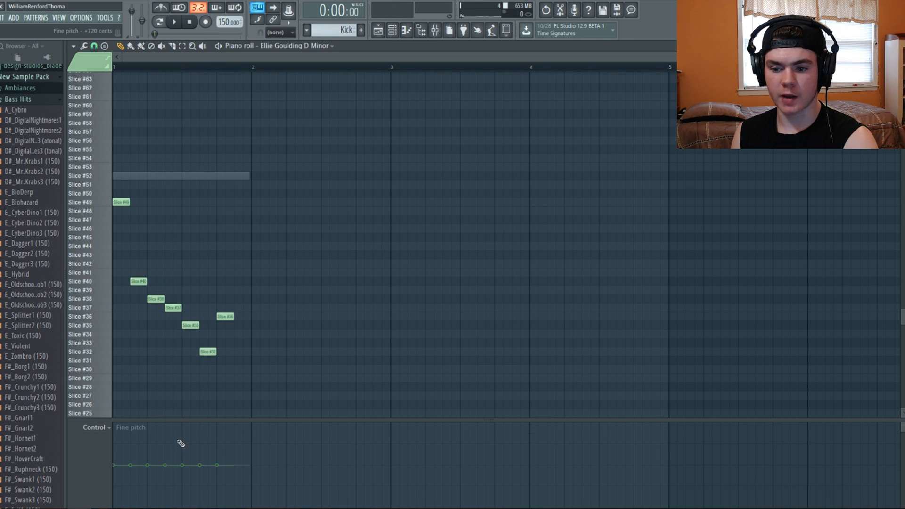
{"action": "key", "text": "space"}
{"action": "left_click", "coordinate": [221, 442]}
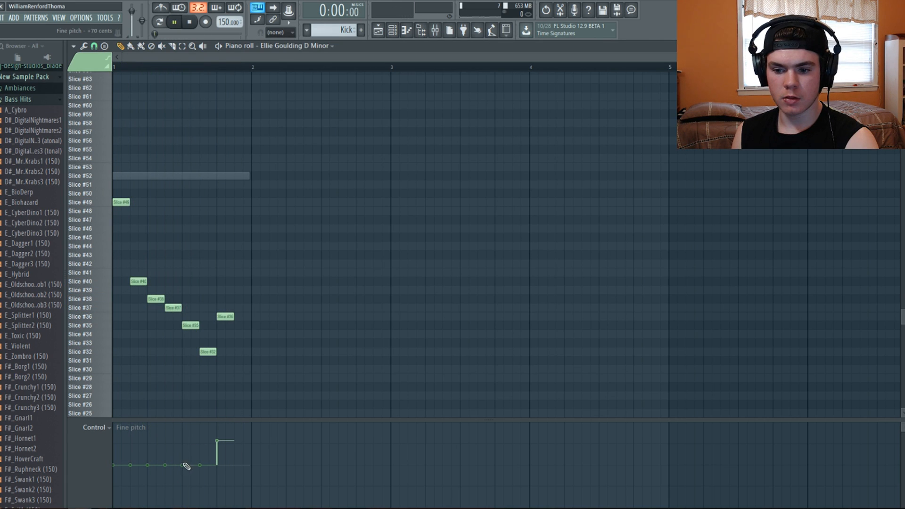
{"action": "left_click", "coordinate": [182, 481]}
{"action": "left_click", "coordinate": [184, 473]}
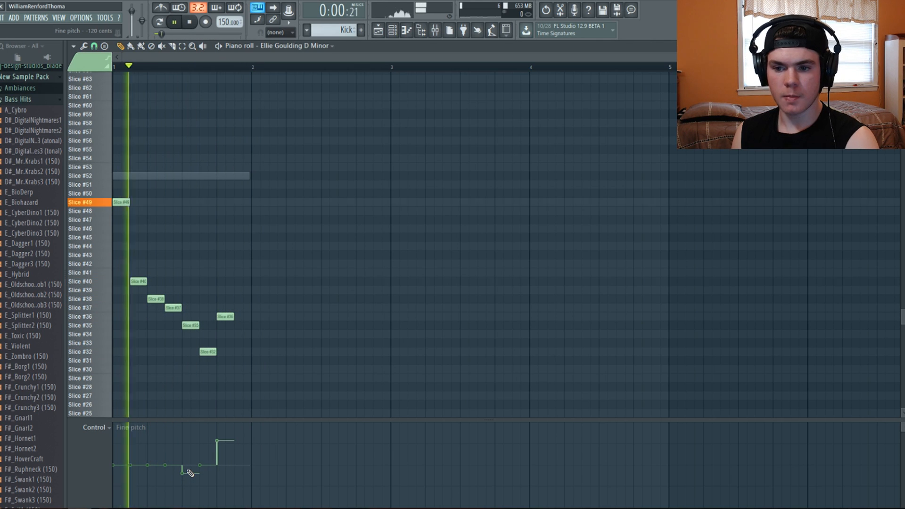
{"action": "key", "text": "space"}
Step: Move the first note down to Slice #45, listen to the sequence and select bar 1 on the timeline
{"action": "left_click_drag", "start_coordinate": [118, 203], "coordinate": [116, 242]}
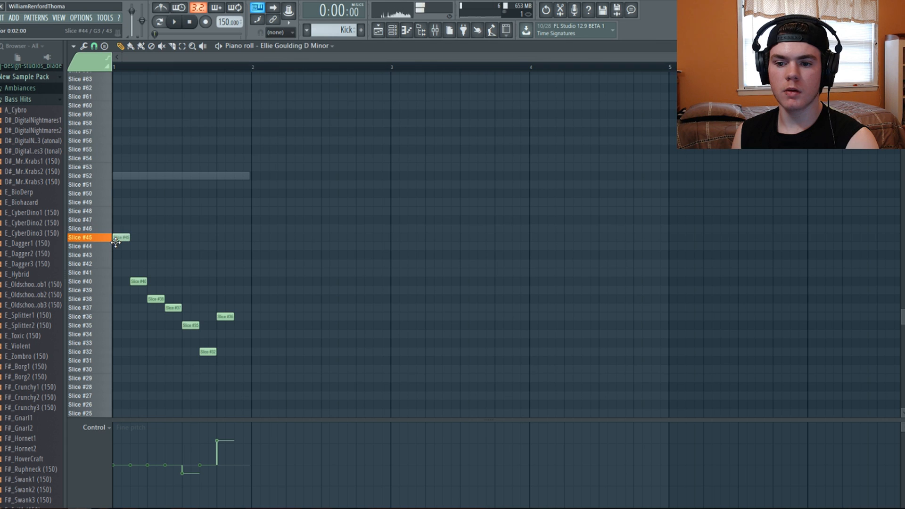
{"action": "key", "text": "space"}
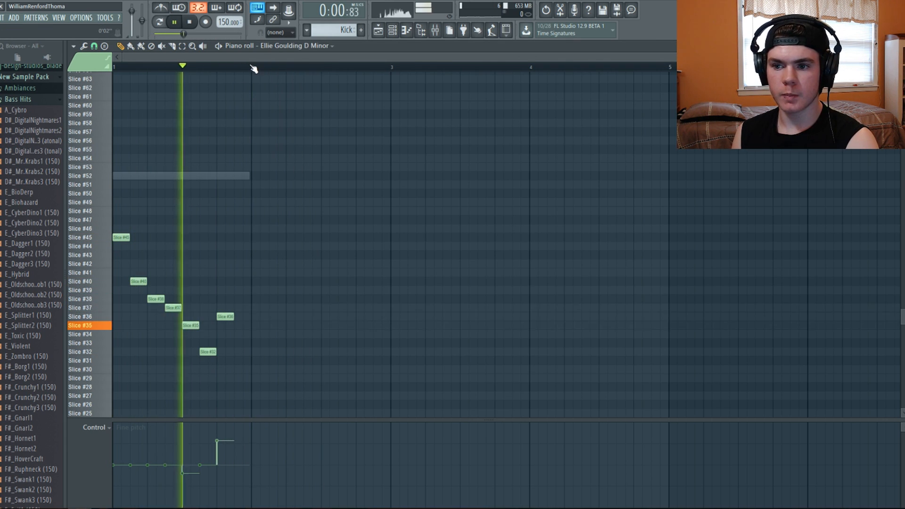
{"action": "left_click_drag", "start_coordinate": [253, 67], "coordinate": [96, 58]}
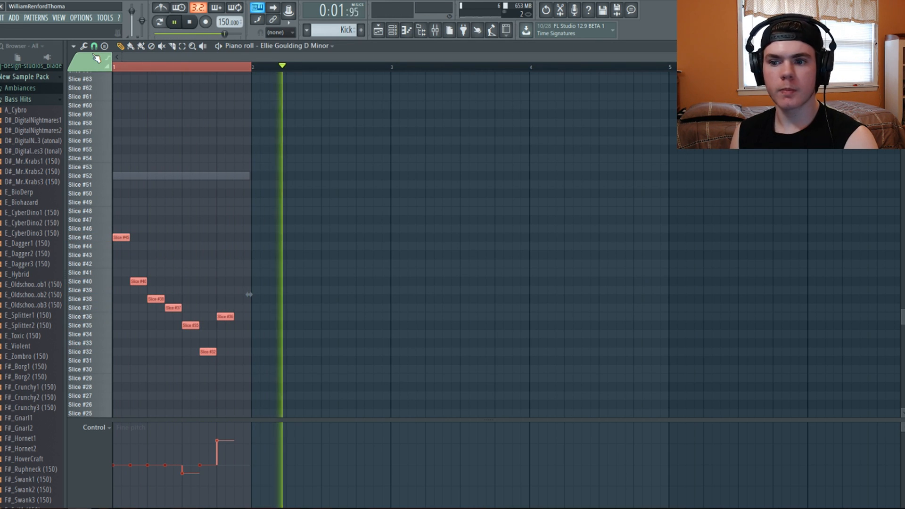
{"action": "key", "text": "space"}
Step: Play in song mode, clear the bar 1 time selection and stop playback
{"action": "left_click", "coordinate": [175, 22]}
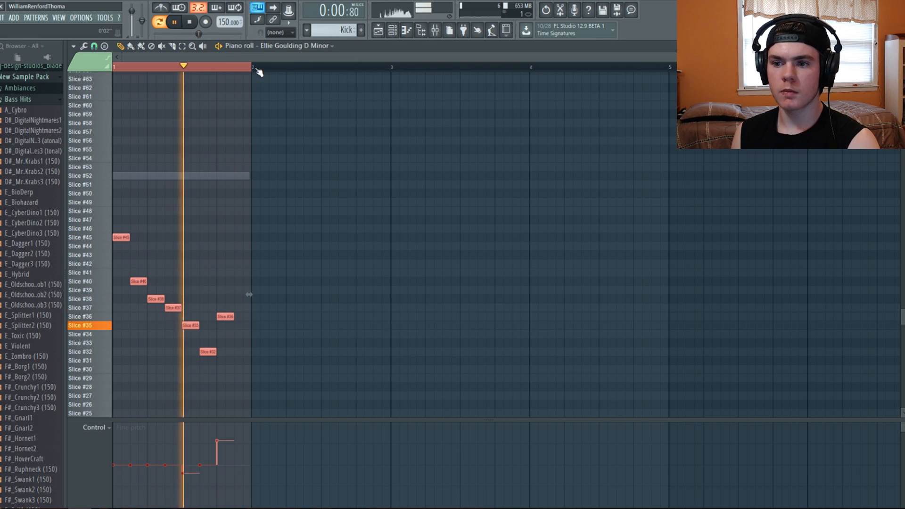
{"action": "left_click", "coordinate": [257, 69]}
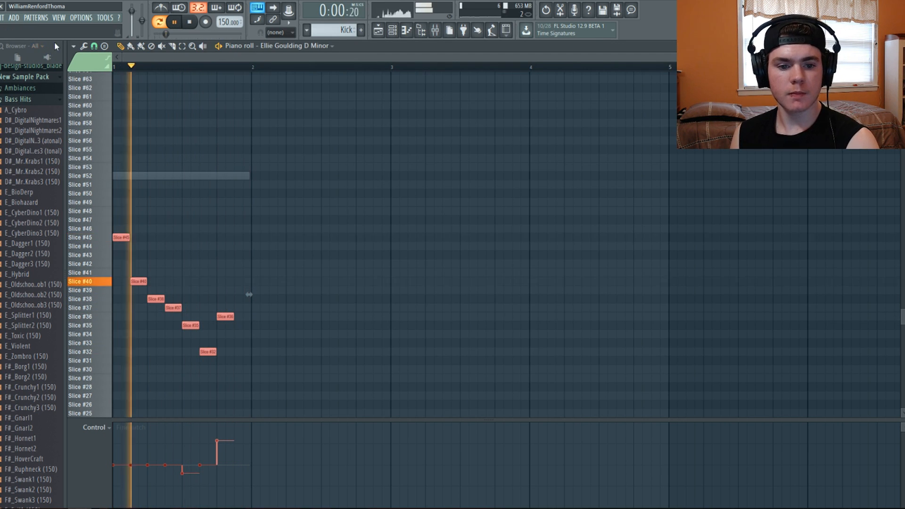
{"action": "key", "text": "space"}
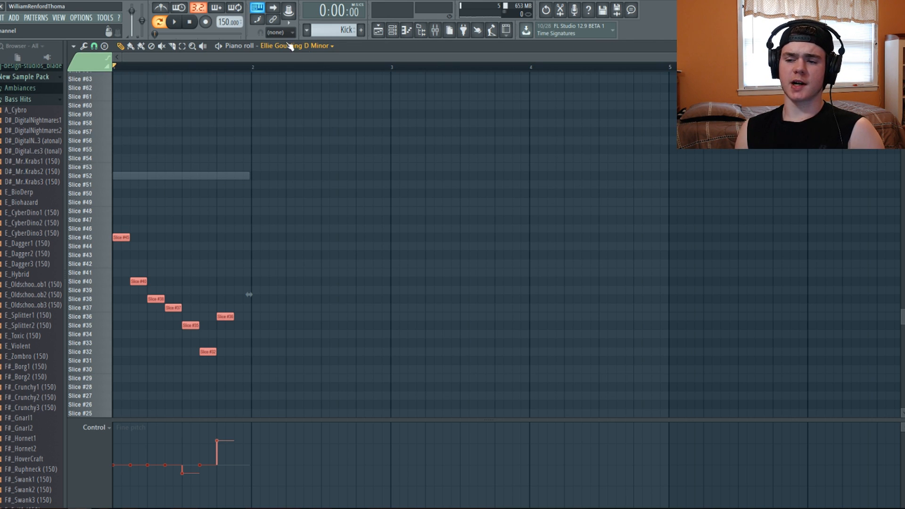
Step: Delete all the slice notes from the Ellie Goulding D Minor piano roll and return to the channel rack and playlist
{"action": "key", "text": "F7"}
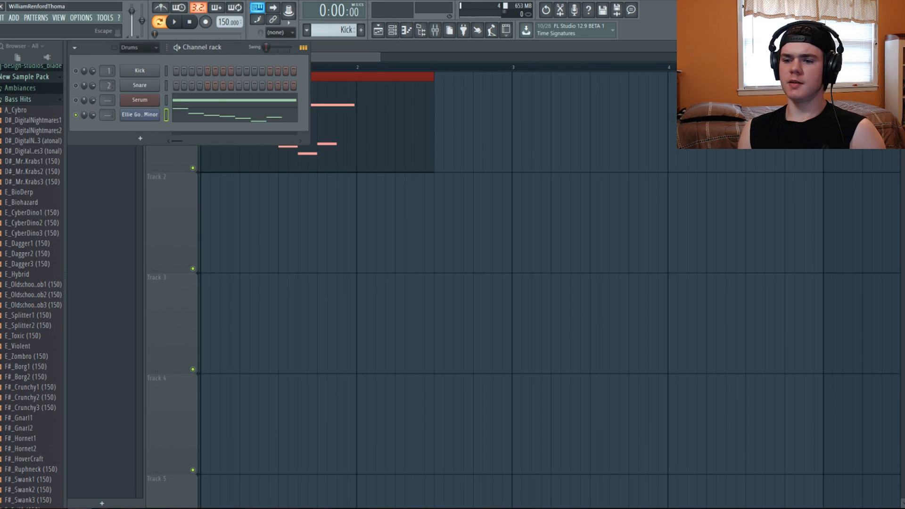
{"action": "right_click", "coordinate": [179, 121]}
{"action": "left_click", "coordinate": [184, 118]}
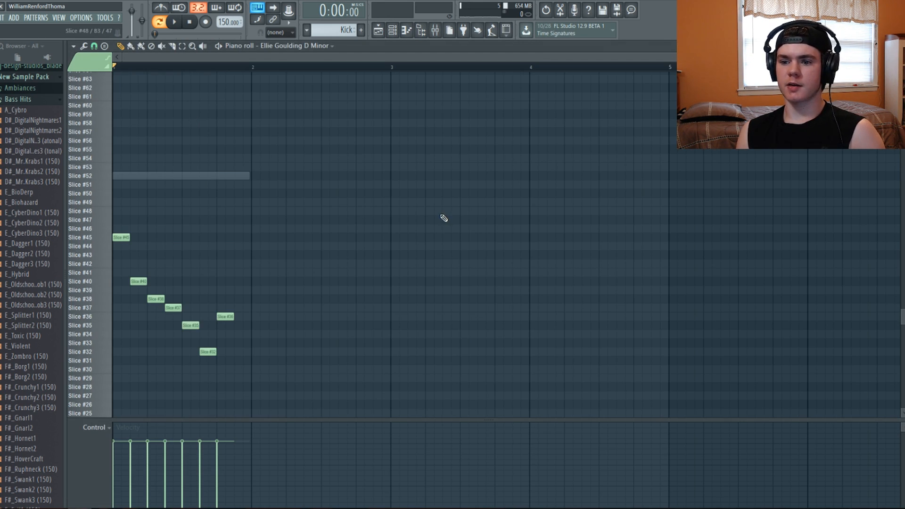
{"action": "right_click", "coordinate": [122, 237]}
{"action": "right_click", "coordinate": [138, 281]}
{"action": "right_click", "coordinate": [155, 299]}
{"action": "right_click", "coordinate": [173, 308]}
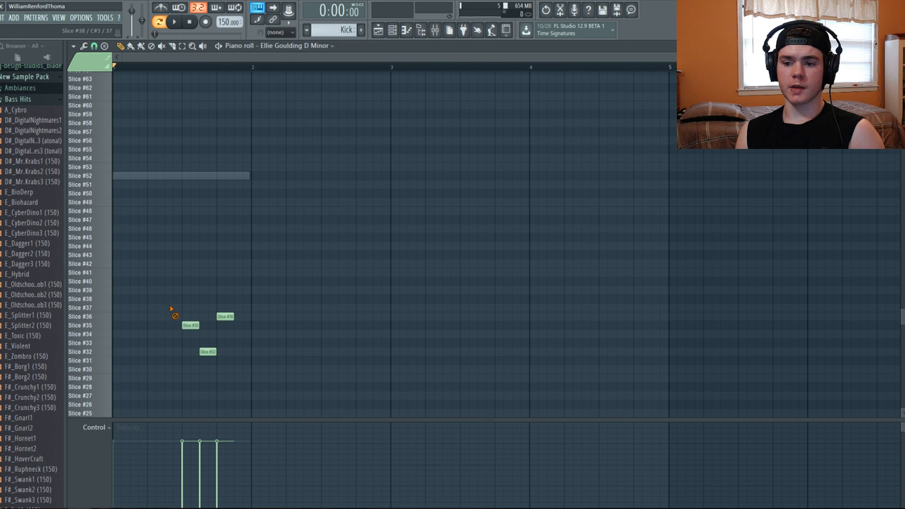
{"action": "right_click", "coordinate": [190, 325]}
{"action": "right_click", "coordinate": [208, 352]}
{"action": "right_click", "coordinate": [225, 317]}
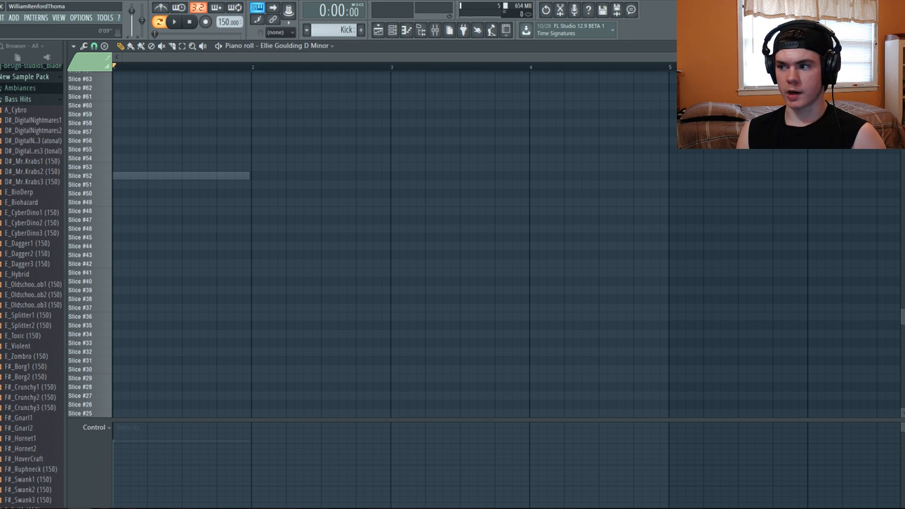
{"action": "key", "text": "F7"}
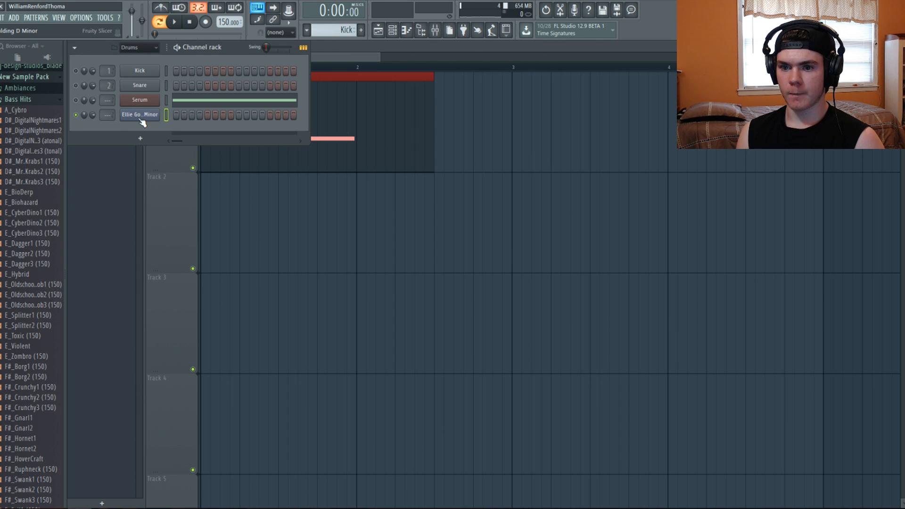
Step: Open the Ellie Goulding D Minor slicer channel and audition several of its vocal slices
{"action": "left_click", "coordinate": [141, 115]}
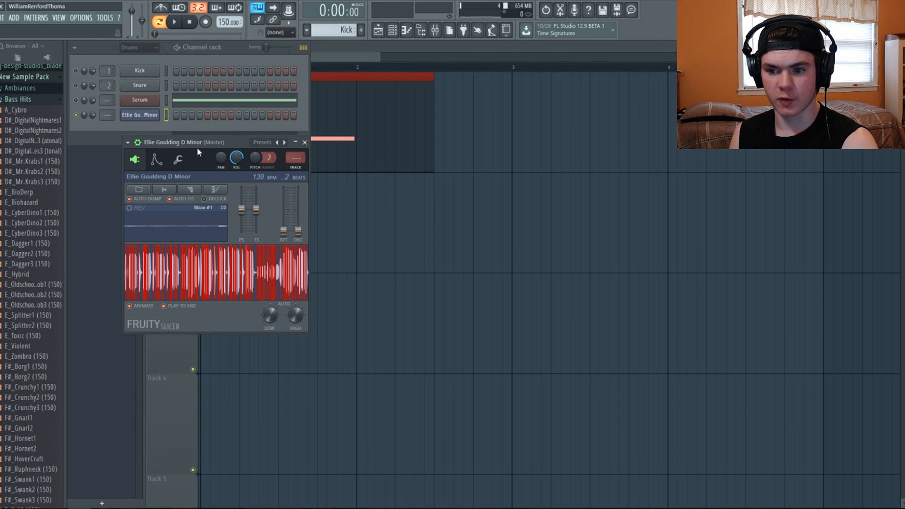
{"action": "key", "text": "z"}
{"action": "key", "text": "z"}
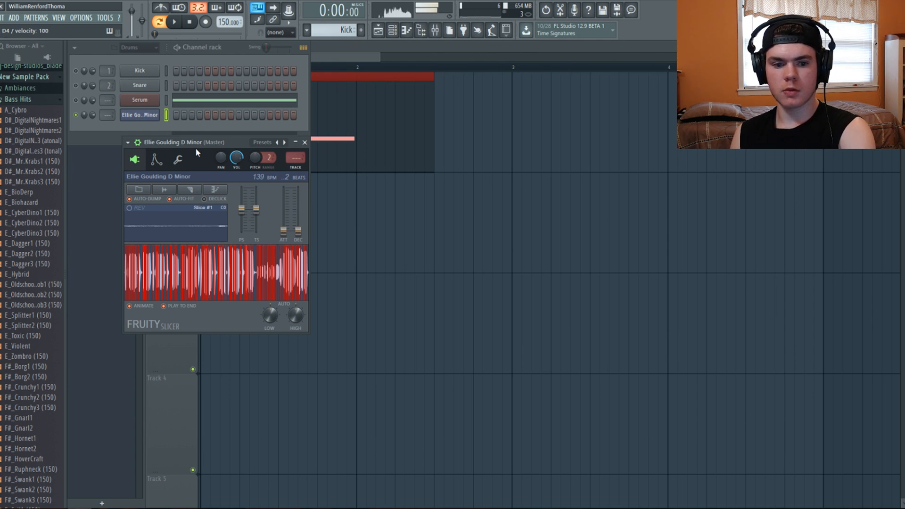
{"action": "key", "text": "g"}
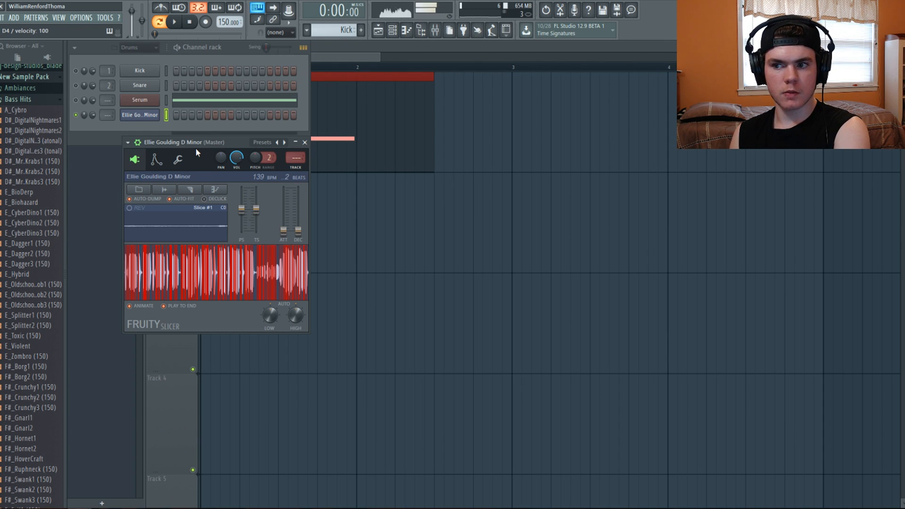
{"action": "key", "text": "u"}
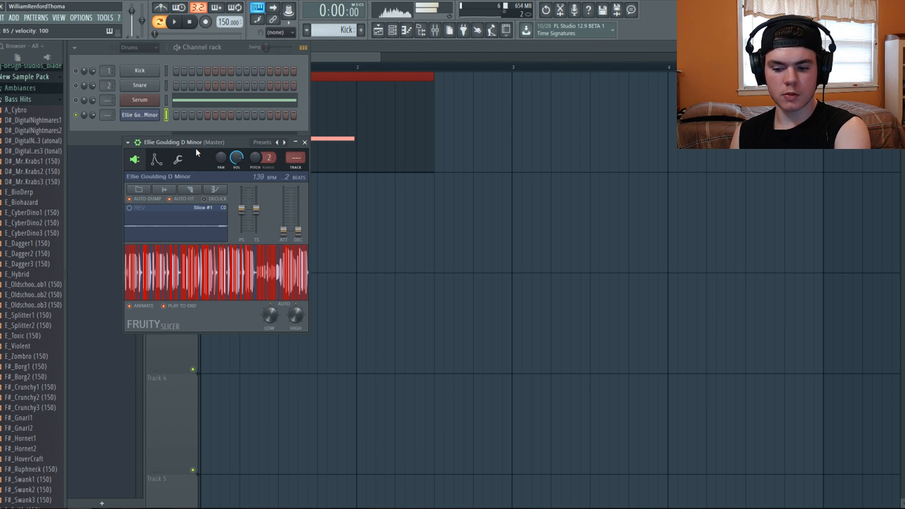
{"action": "key", "text": "o"}
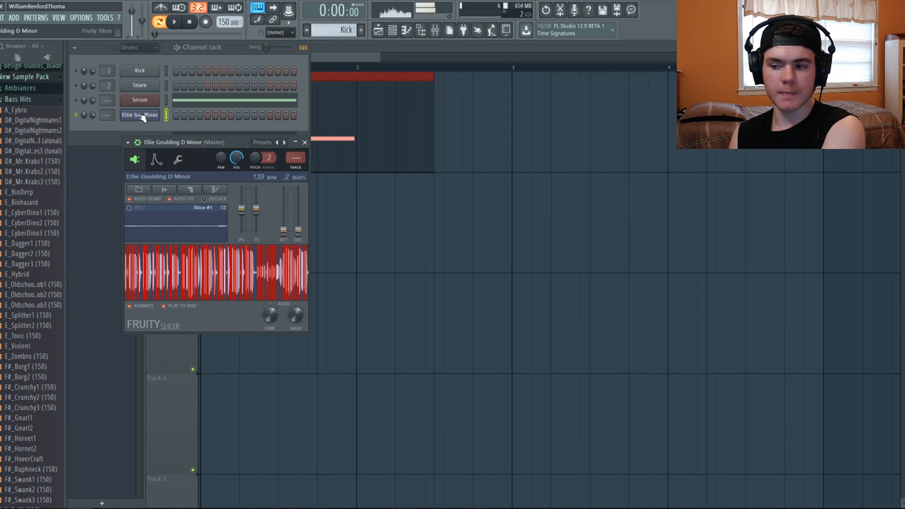
{"action": "key", "text": "o"}
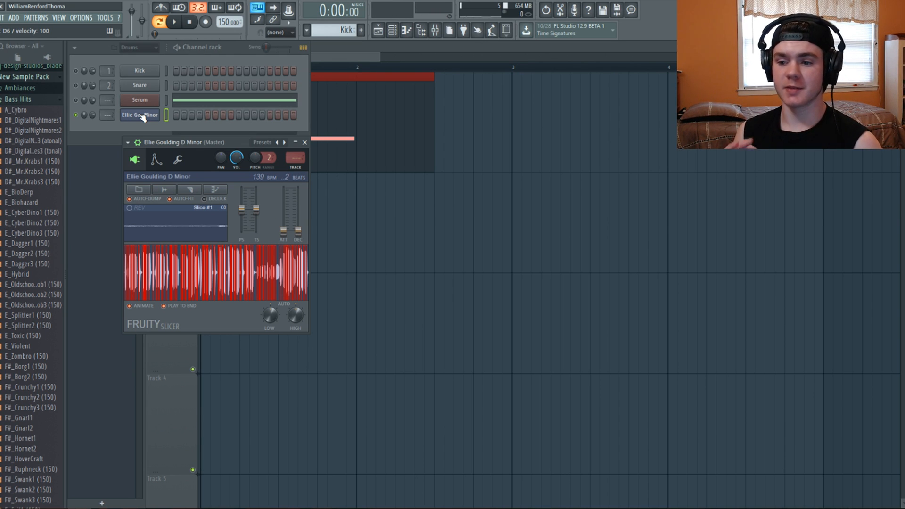
Step: Delete the Ellie Goulding D Minor channel from the channel rack
{"action": "right_click", "coordinate": [143, 118]}
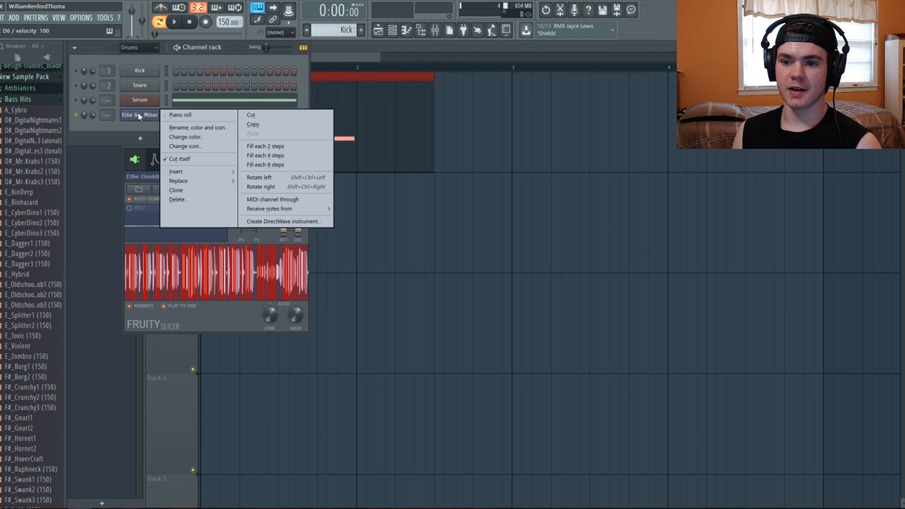
{"action": "left_click", "coordinate": [168, 199]}
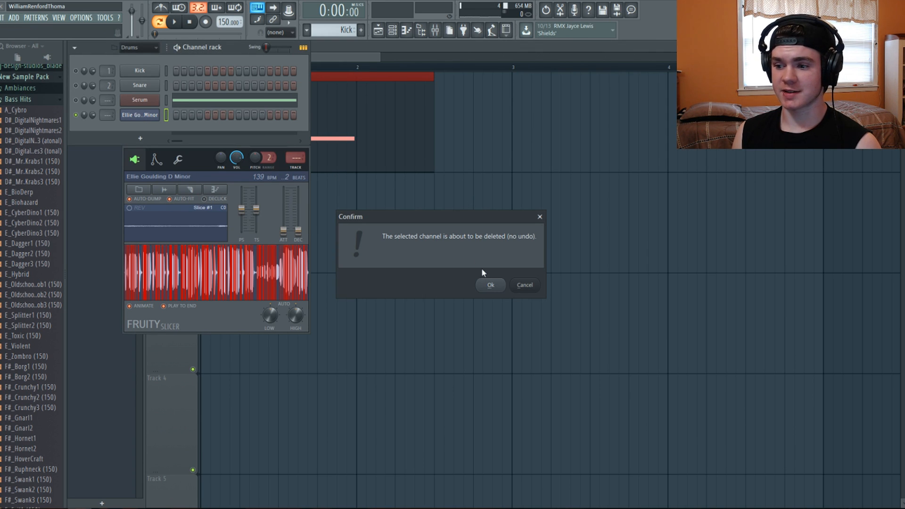
{"action": "left_click", "coordinate": [490, 284]}
Step: Unsolo the Serum channel during playback, switch to song mode and play the arrangement with all channels
{"action": "key", "text": "space"}
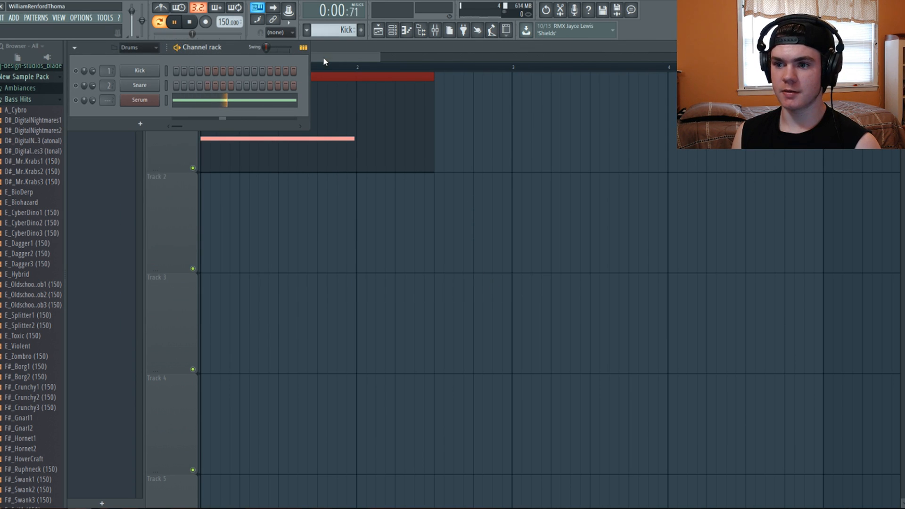
{"action": "right_click", "coordinate": [82, 99]}
{"action": "right_click", "coordinate": [75, 99]}
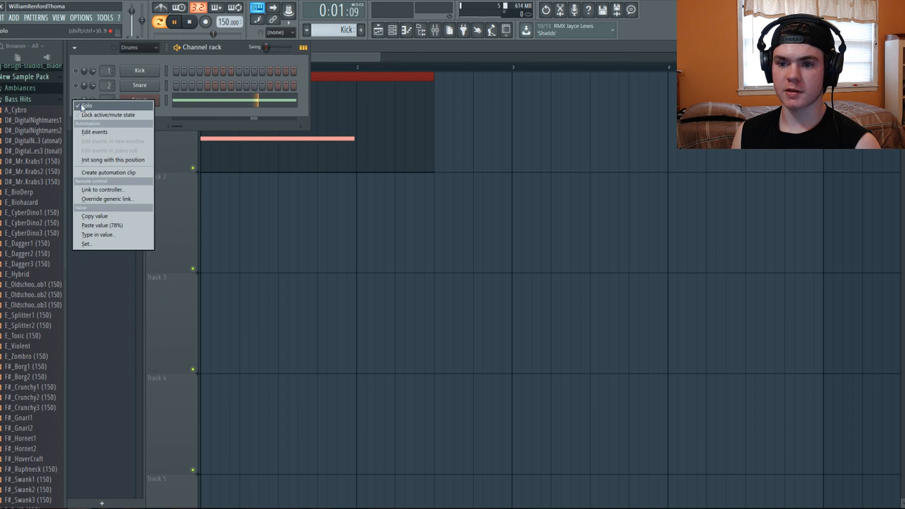
{"action": "left_click", "coordinate": [79, 105]}
{"action": "left_click", "coordinate": [340, 41]}
{"action": "key", "text": "l"}
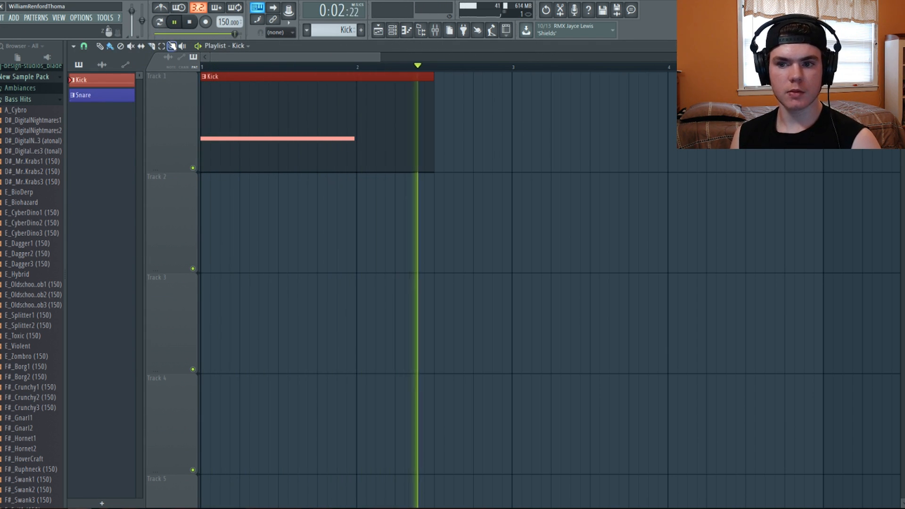
{"action": "left_click", "coordinate": [193, 21]}
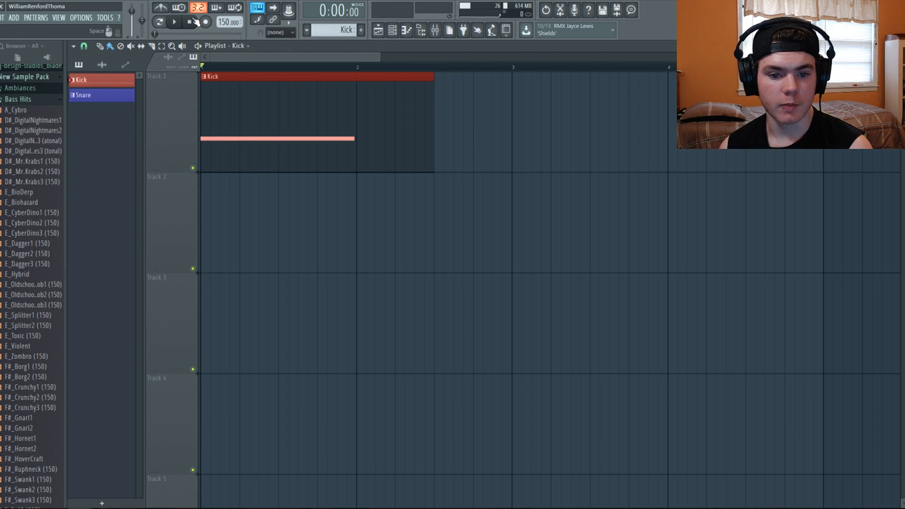
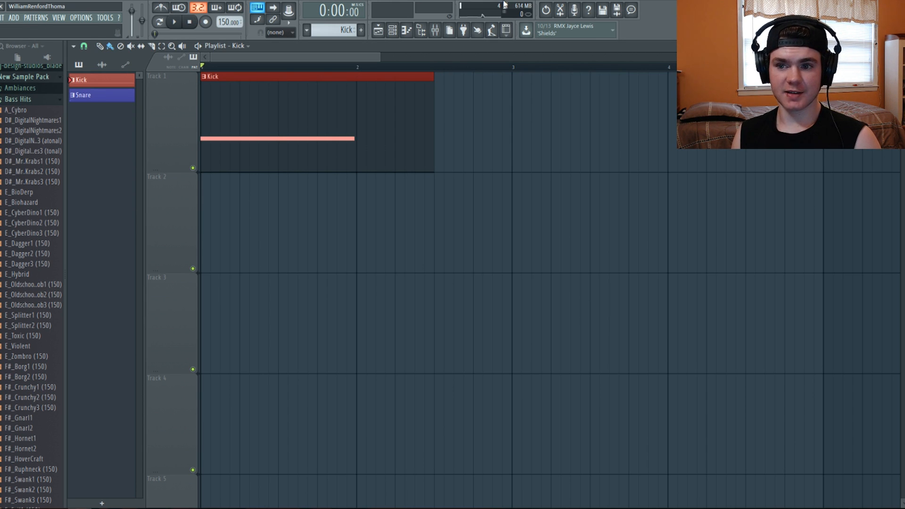
{"action": "key", "text": "space"}
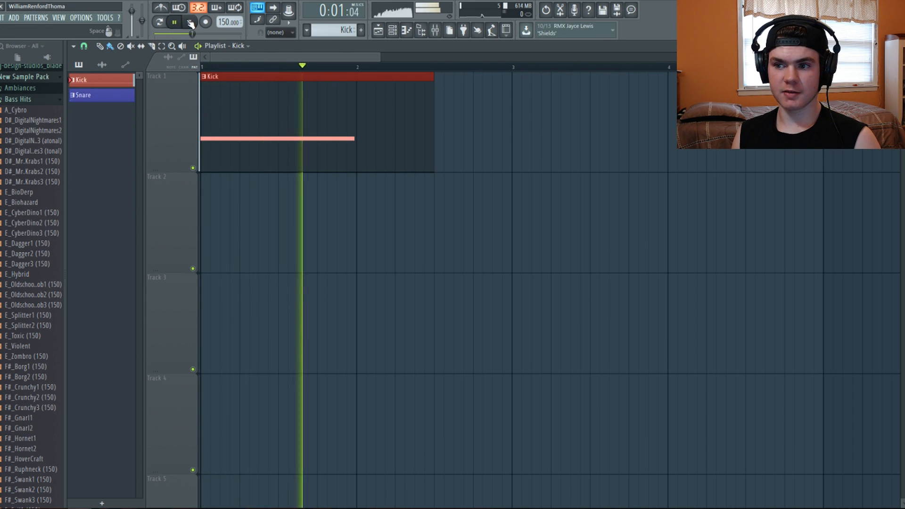
{"action": "left_click", "coordinate": [190, 22]}
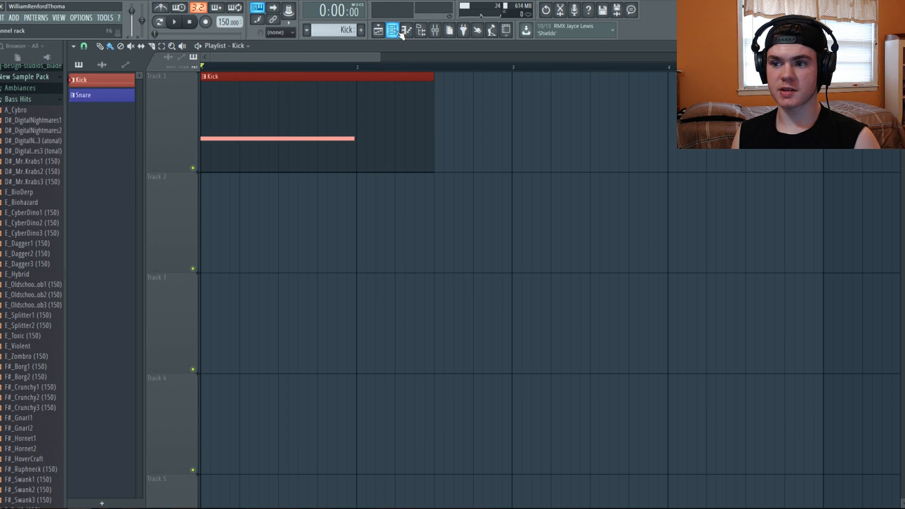
Step: Open Serum's effects page, tweak the master level and route the Serum channel to mixer track 10
{"action": "left_click", "coordinate": [393, 30]}
{"action": "left_click", "coordinate": [140, 100]}
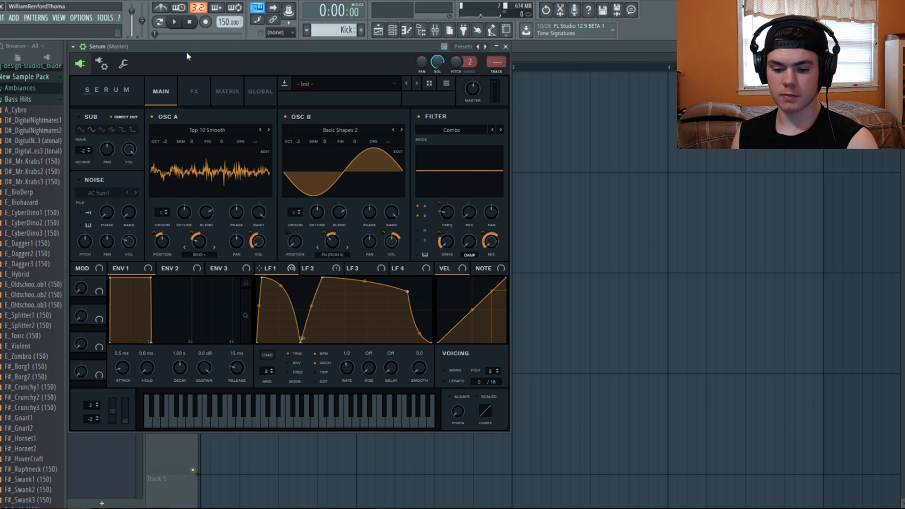
{"action": "left_click", "coordinate": [190, 90]}
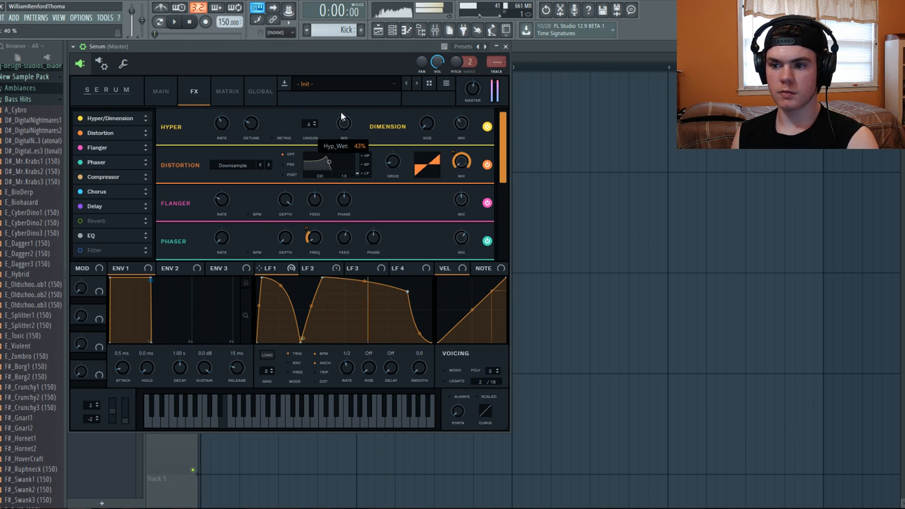
{"action": "left_click_drag", "start_coordinate": [473, 88], "coordinate": [463, 99]}
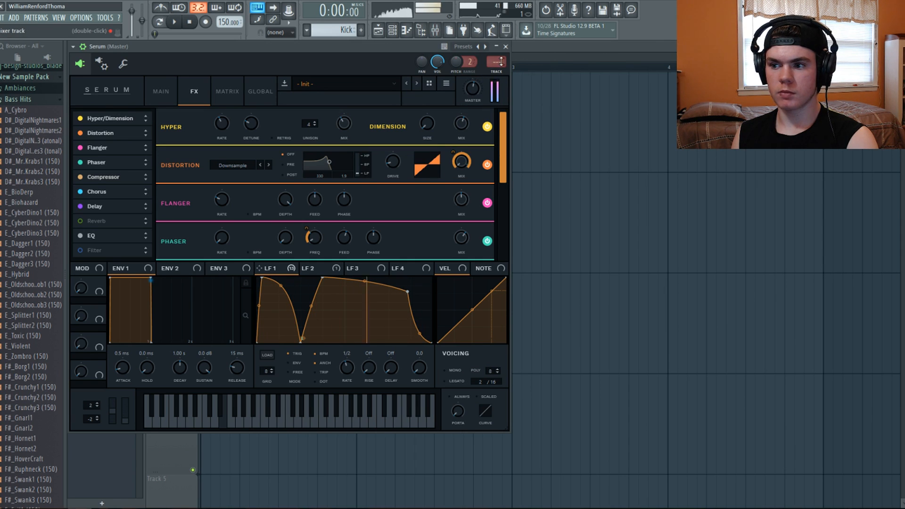
{"action": "left_click_drag", "start_coordinate": [497, 62], "coordinate": [497, 52]}
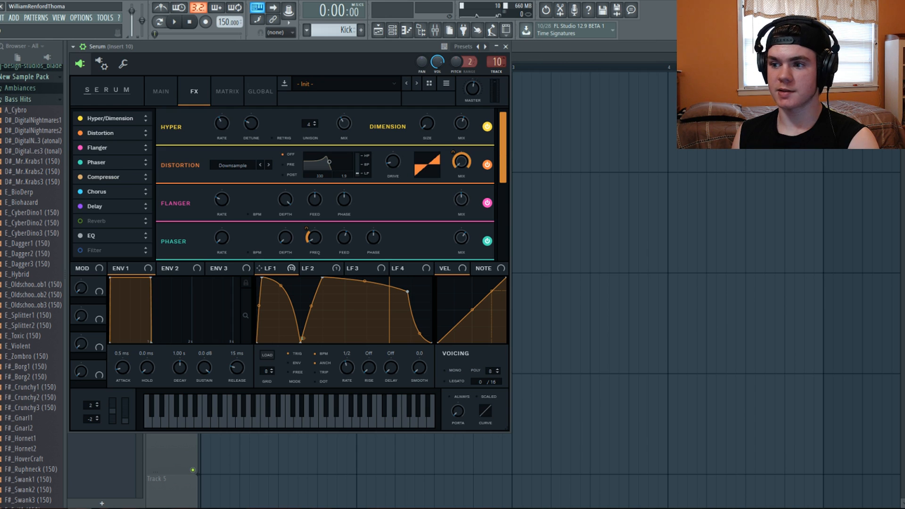
{"action": "left_click", "coordinate": [505, 46]}
Step: During playback, open Fruity Parametric EQ 2 on Insert 10 and raise band 2's high-pass cutoff to remove the low end
{"action": "key", "text": "space"}
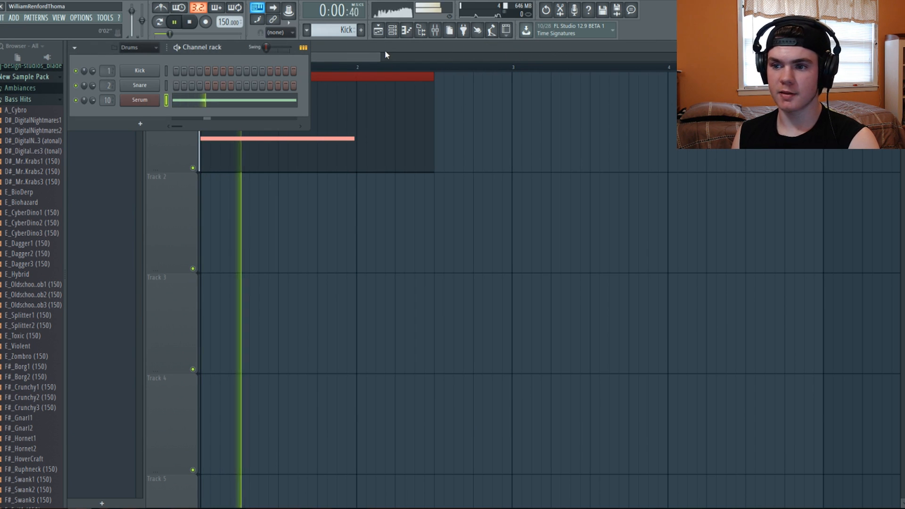
{"action": "left_click", "coordinate": [421, 30]}
{"action": "left_click", "coordinate": [435, 30]}
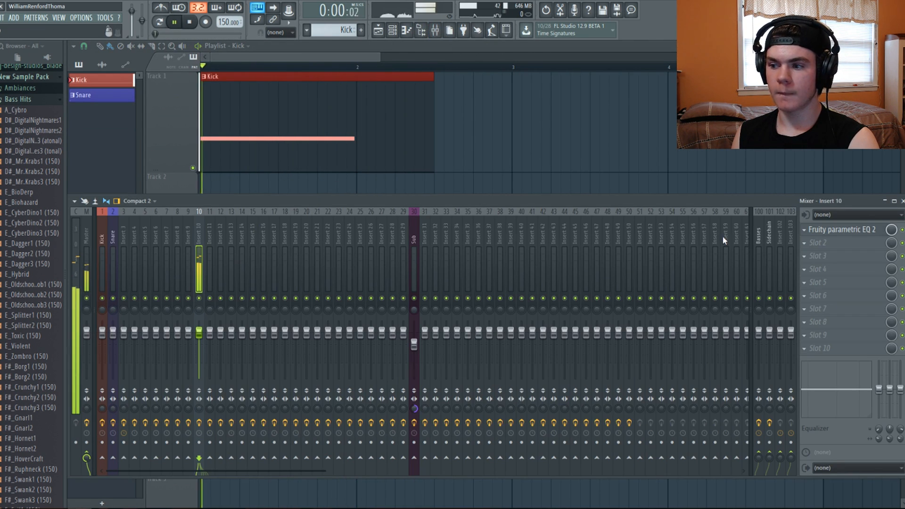
{"action": "left_click", "coordinate": [823, 229]}
{"action": "left_click_drag", "start_coordinate": [94, 184], "coordinate": [130, 175]}
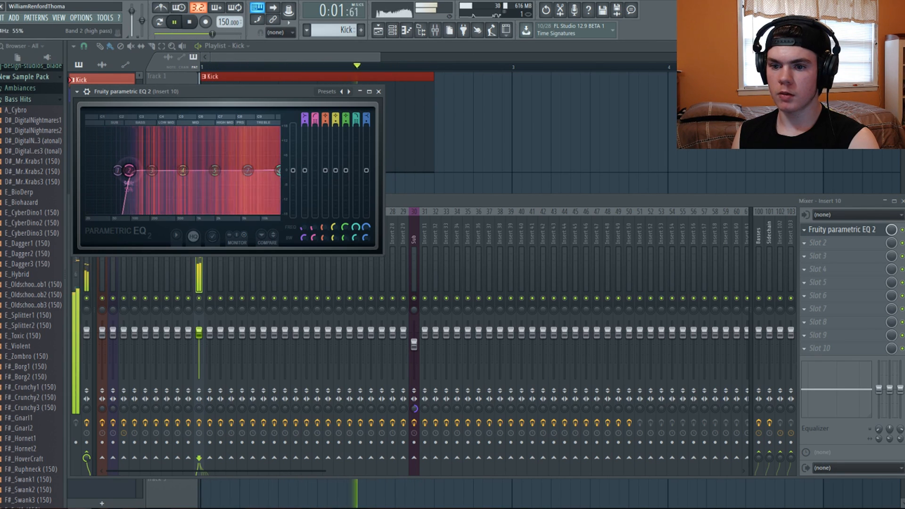
Step: Try a band 4 boost, reset that band, leave band 5 at a slight cut and stop playback
{"action": "left_click_drag", "start_coordinate": [222, 170], "coordinate": [165, 154]}
{"action": "right_click", "coordinate": [171, 157]}
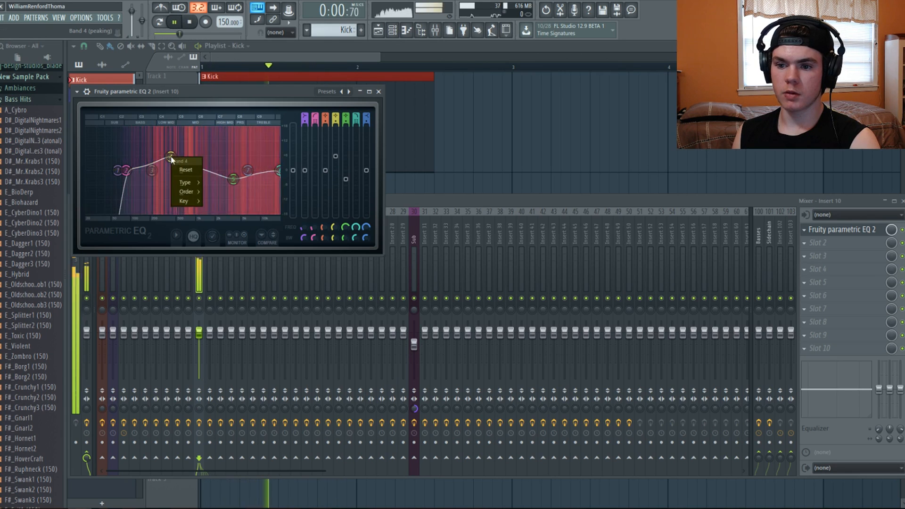
{"action": "left_click", "coordinate": [184, 170]}
{"action": "left_click_drag", "start_coordinate": [233, 179], "coordinate": [234, 173]}
{"action": "key", "text": "space"}
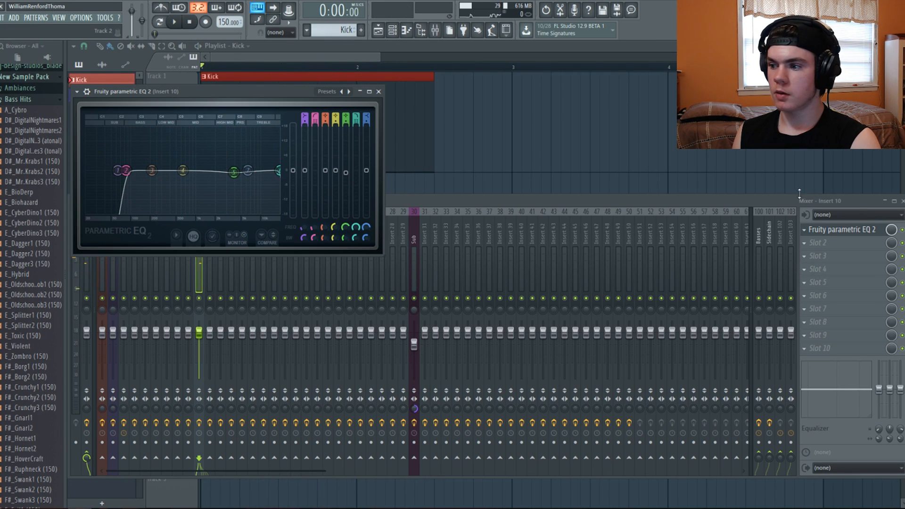
Step: Load Patcher in slot 2 of Insert 10, enlarge its window and move the output node farther from the input
{"action": "left_click", "coordinate": [812, 240]}
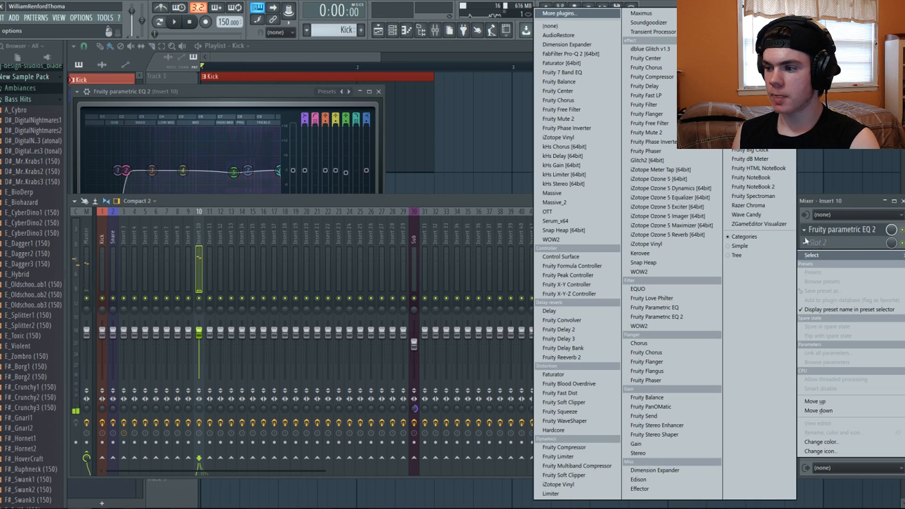
{"action": "left_click", "coordinate": [748, 103]}
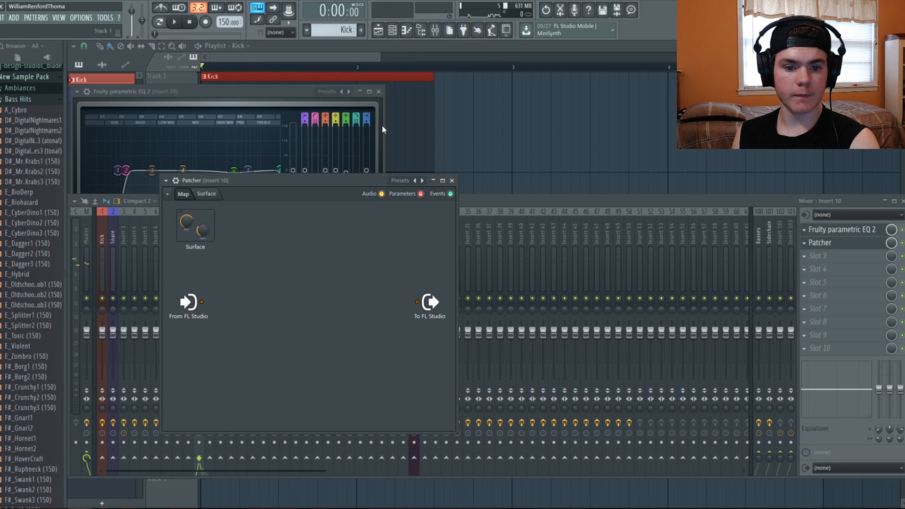
{"action": "left_click_drag", "start_coordinate": [237, 184], "coordinate": [148, 50]}
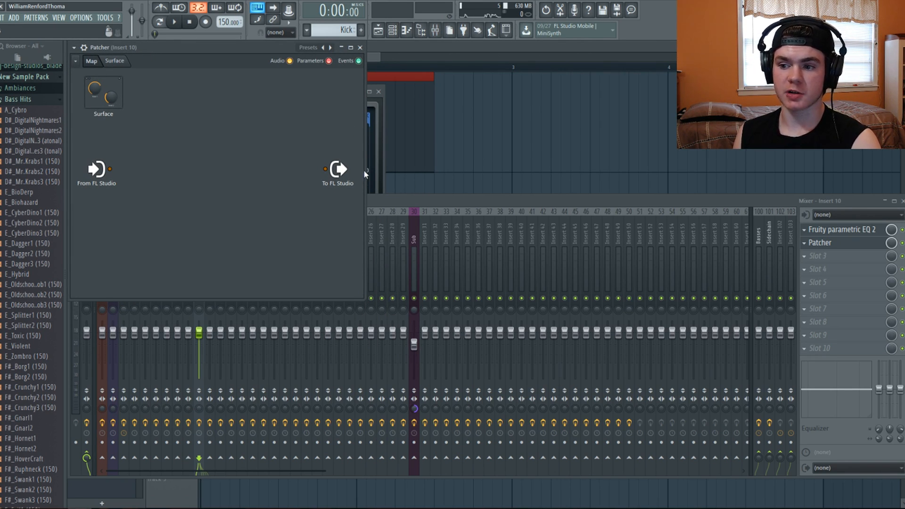
{"action": "left_click_drag", "start_coordinate": [367, 168], "coordinate": [671, 169]}
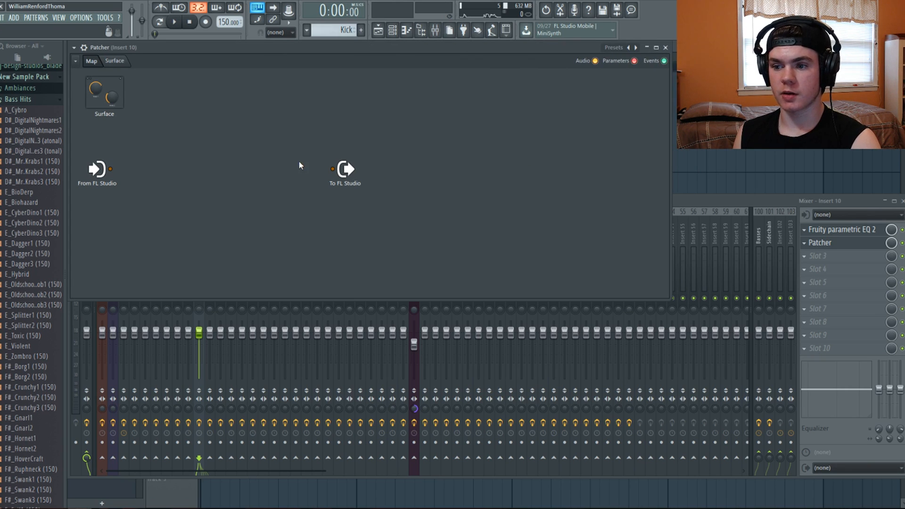
{"action": "left_click_drag", "start_coordinate": [338, 169], "coordinate": [537, 163]}
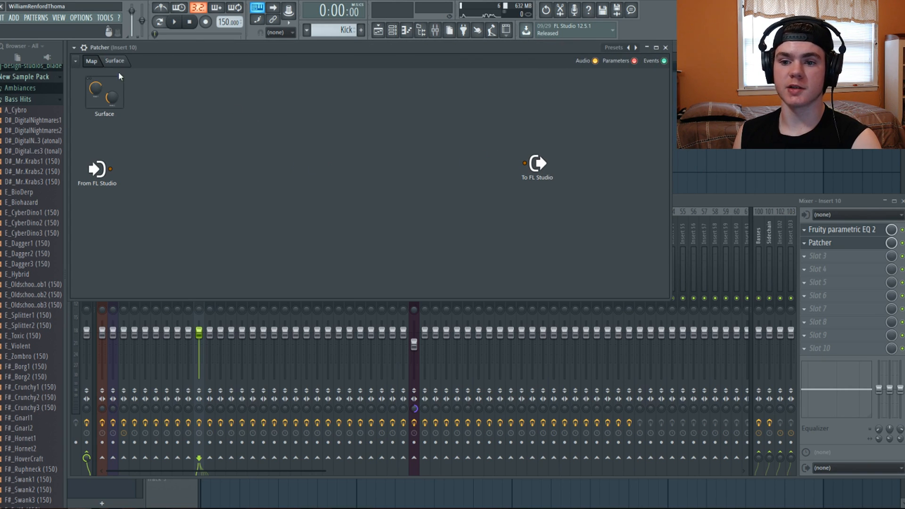
Step: Load the PHATRACK1 preset in Patcher and listen to the bass through it
{"action": "left_click", "coordinate": [74, 47]}
{"action": "mouse_move", "coordinate": [84, 77]}
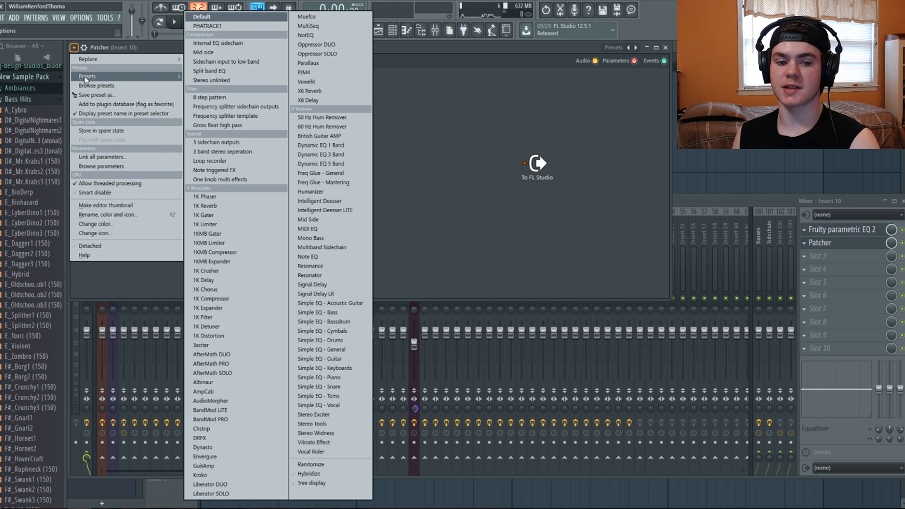
{"action": "left_click", "coordinate": [220, 26]}
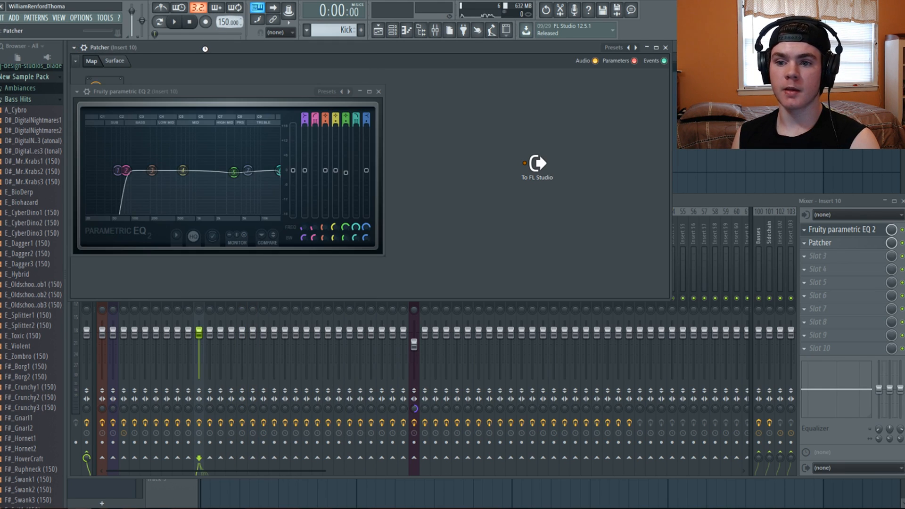
{"action": "key", "text": "space"}
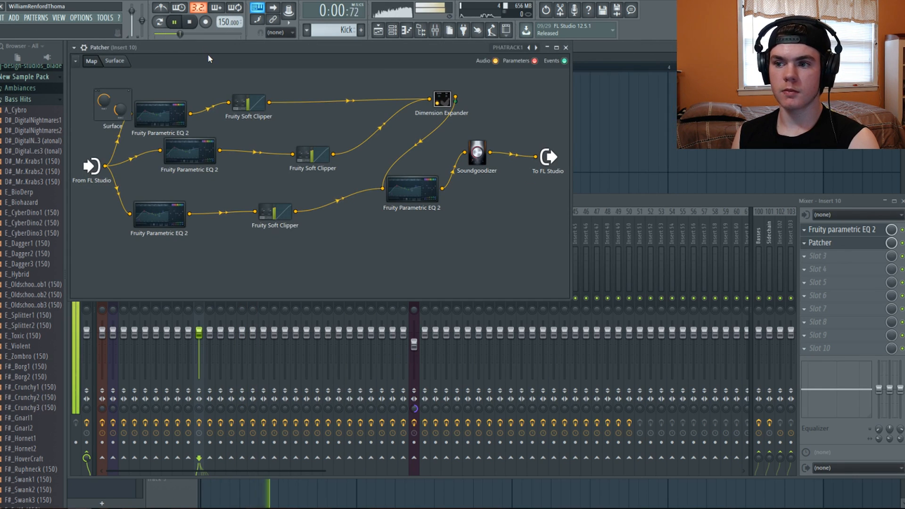
{"action": "key", "text": "space"}
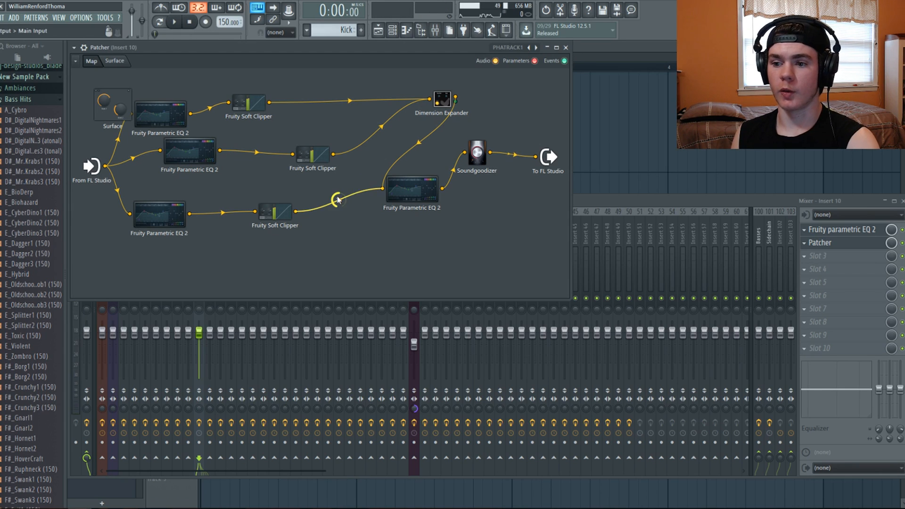
Step: During playback, open Soundgoodizer in the Patcher chain, lower its amount, audition the result and close it
{"action": "key", "text": "space"}
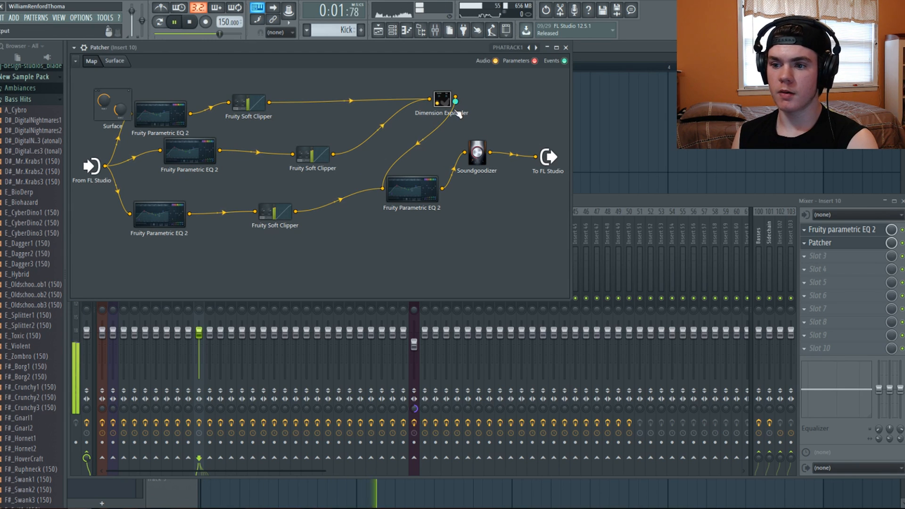
{"action": "left_click", "coordinate": [477, 152]}
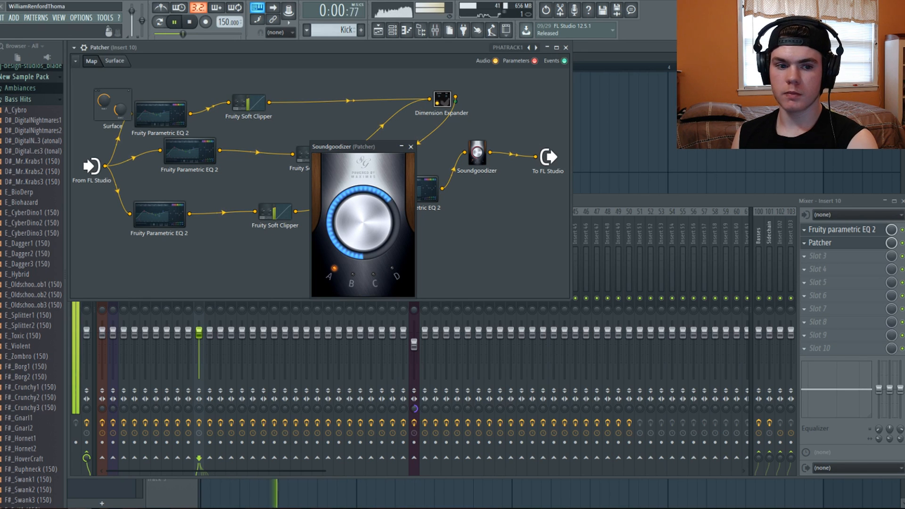
{"action": "left_click_drag", "start_coordinate": [355, 209], "coordinate": [355, 231]}
{"action": "key", "text": "space"}
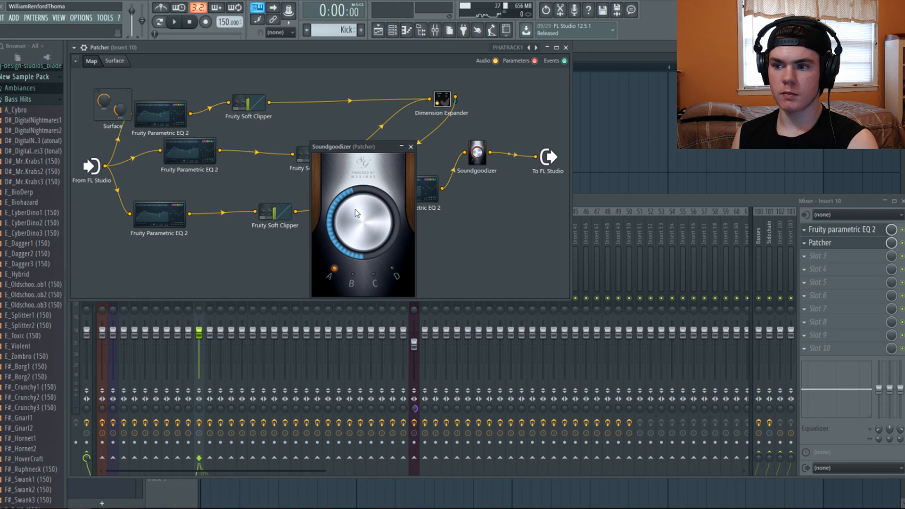
{"action": "key", "text": "space"}
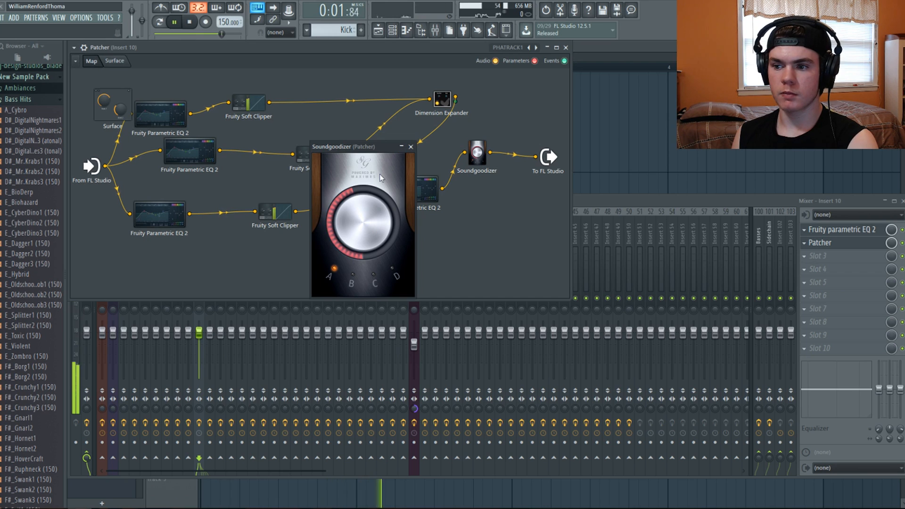
{"action": "left_click", "coordinate": [410, 146]}
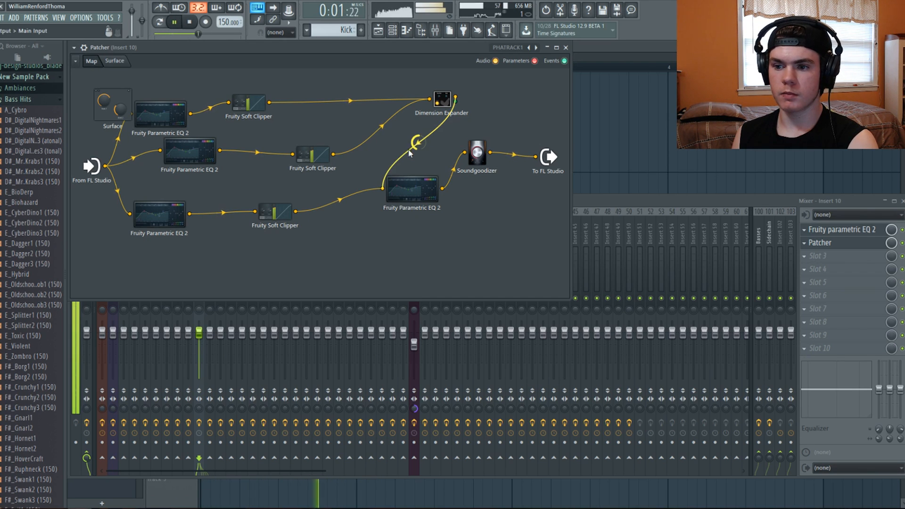
Step: In Patcher's last Parametric EQ 2, shift band 6 slightly higher and give band 3 a gentle boost with 89% bandwidth
{"action": "double_click", "coordinate": [411, 187]}
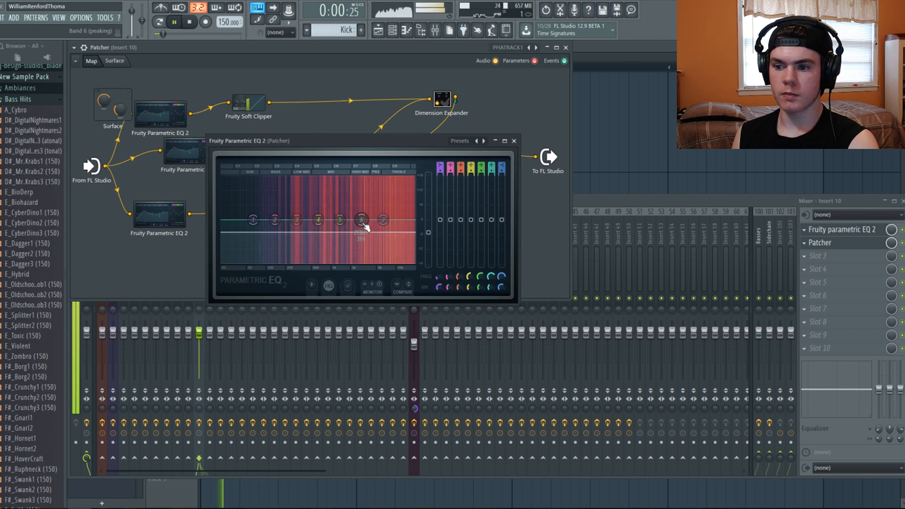
{"action": "left_click_drag", "start_coordinate": [366, 228], "coordinate": [374, 228]}
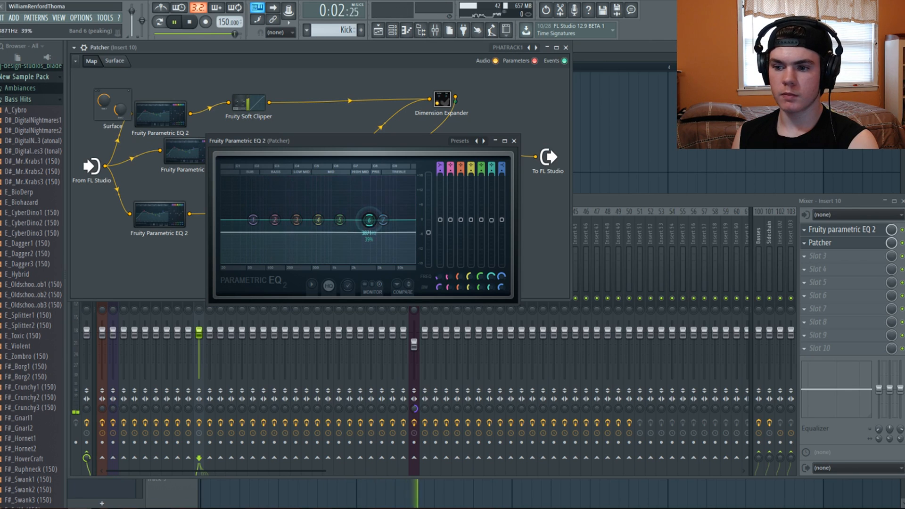
{"action": "left_click_drag", "start_coordinate": [297, 220], "coordinate": [301, 205]}
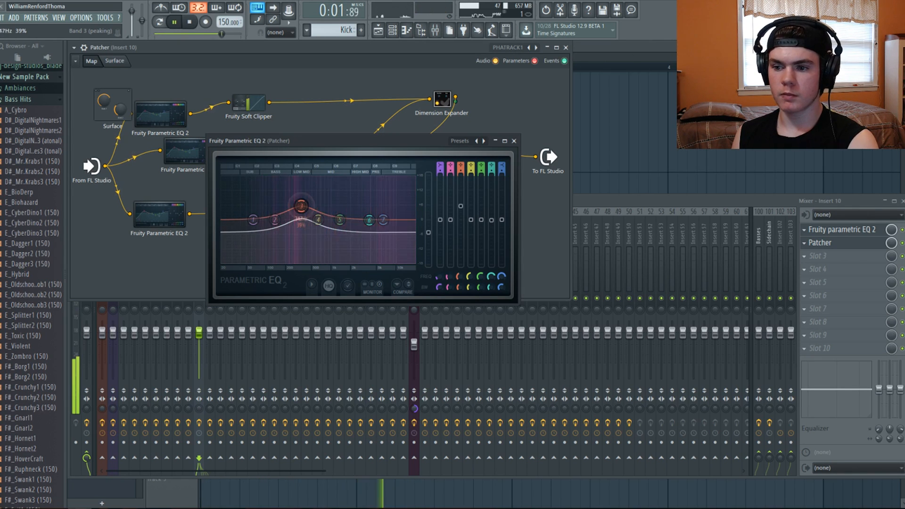
{"action": "left_click_drag", "start_coordinate": [461, 287], "coordinate": [460, 288]}
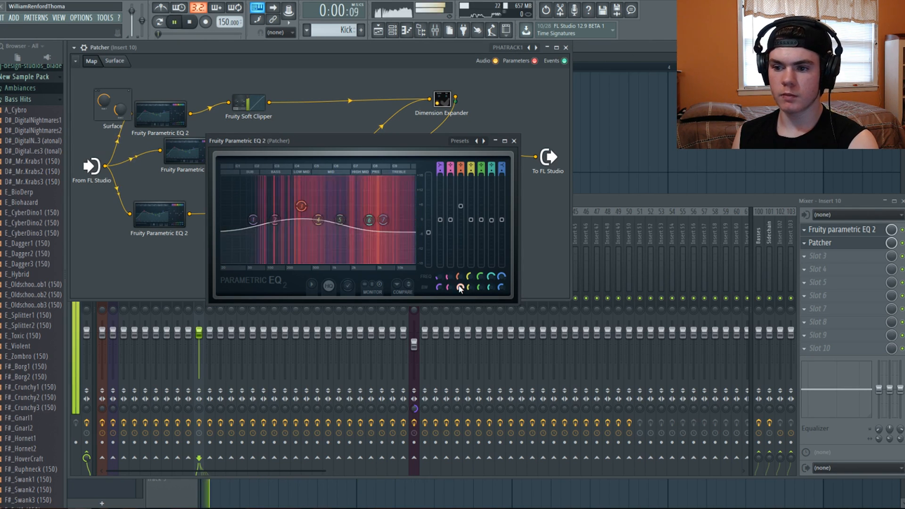
{"action": "left_click_drag", "start_coordinate": [302, 206], "coordinate": [311, 213]}
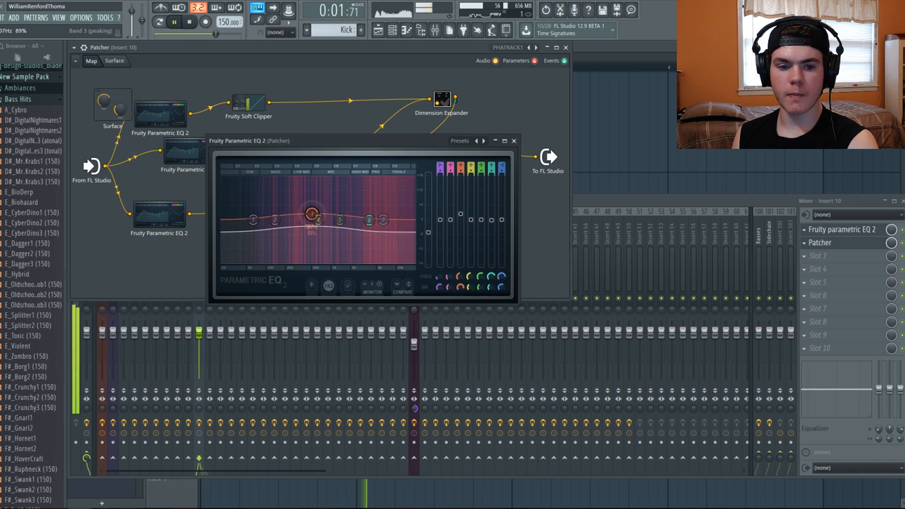
{"action": "key", "text": "space"}
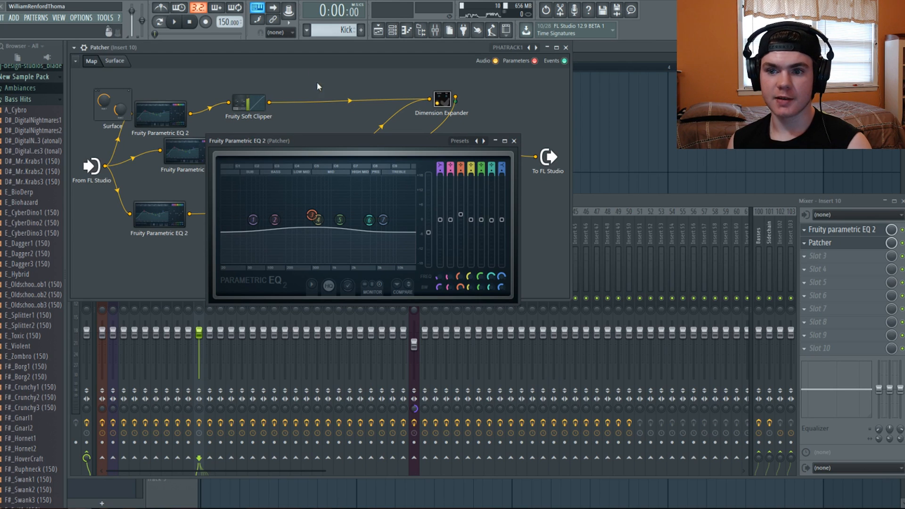
Step: Boost band 2 of the same EQ and shift it slightly higher in frequency, then audition it and bring up the playlist
{"action": "left_click", "coordinate": [174, 22]}
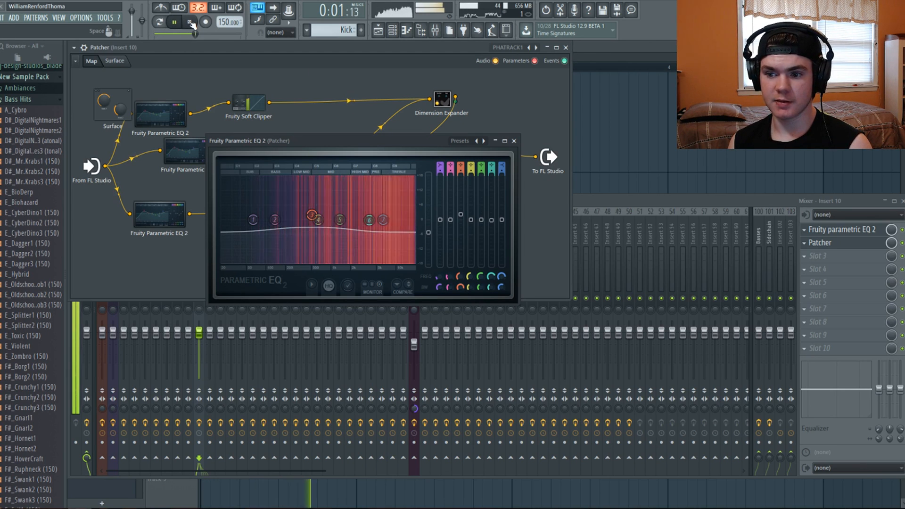
{"action": "left_click", "coordinate": [190, 22]}
{"action": "mouse_move", "coordinate": [275, 220]}
{"action": "left_mouse_down"}
{"action": "mouse_move", "coordinate": [278, 205]}
{"action": "mouse_move", "coordinate": [287, 217]}
{"action": "left_mouse_up"}
{"action": "key", "text": "space"}
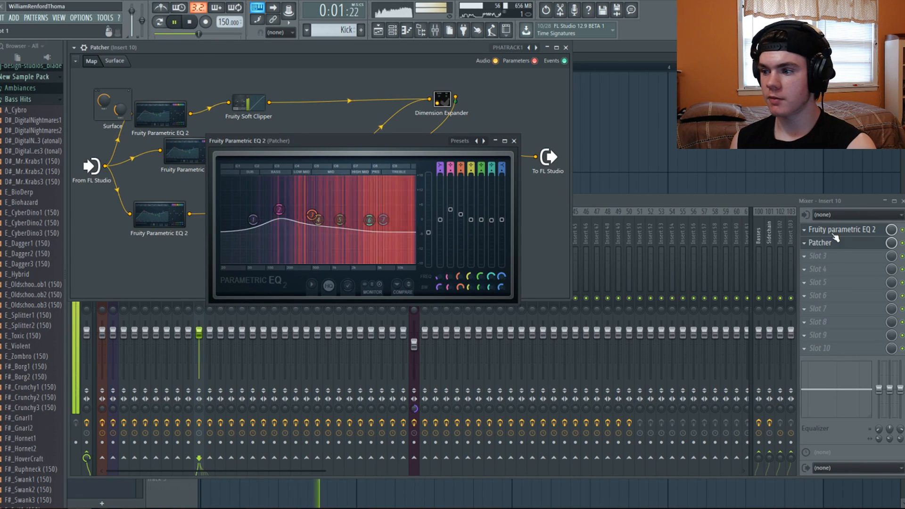
{"action": "key", "text": "F5"}
{"action": "key", "text": "space"}
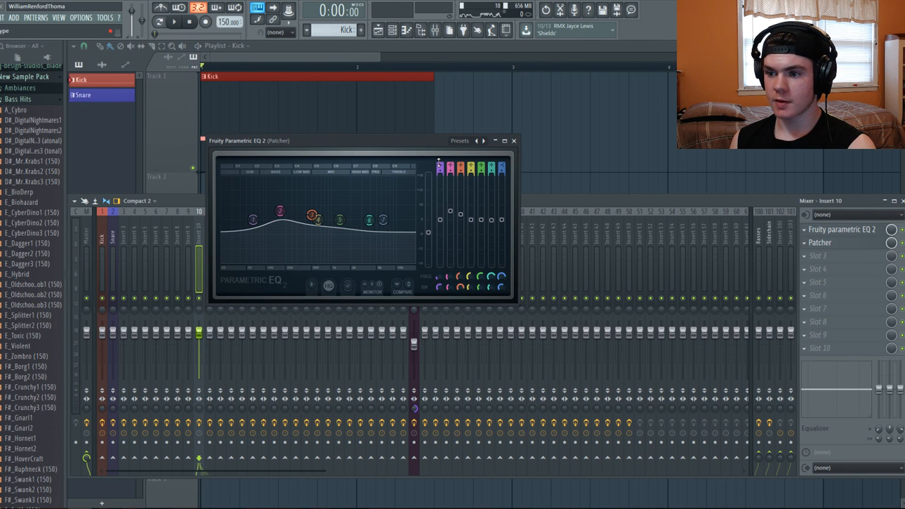
Step: Turn band 1 of the EQ into a steep high-pass, adjust its bandwidth and raise its cutoff while listening
{"action": "scroll", "coordinate": [439, 166], "scroll_direction": "up", "scroll_amount": 2}
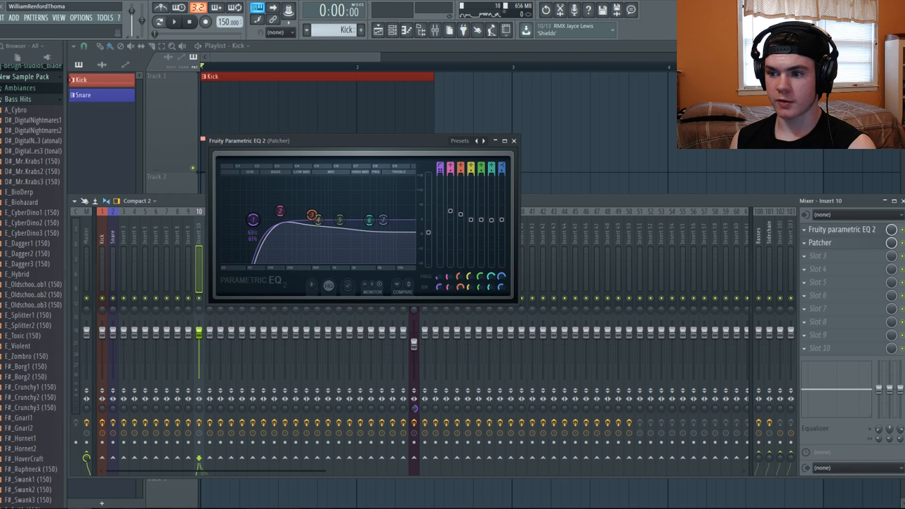
{"action": "scroll", "coordinate": [438, 173], "scroll_direction": "up", "scroll_amount": 1}
{"action": "left_click_drag", "start_coordinate": [441, 287], "coordinate": [441, 294]}
{"action": "key", "text": "space"}
{"action": "left_click_drag", "start_coordinate": [252, 216], "coordinate": [268, 220]}
{"action": "key", "text": "space"}
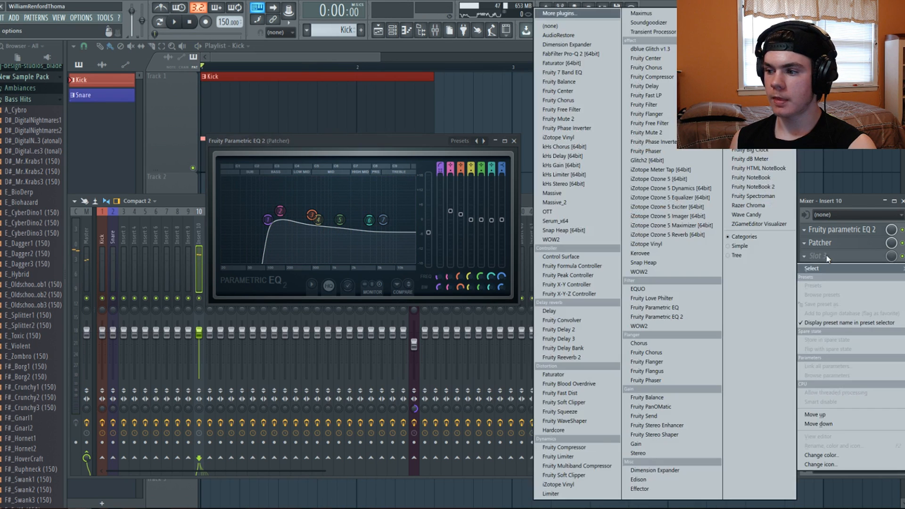
Step: Load Vocodex in slot 3 of Insert 10, close the EQ, listen to the bass and raise Vocodex's SG slider
{"action": "left_click", "coordinate": [827, 256]}
{"action": "left_click", "coordinate": [743, 89]}
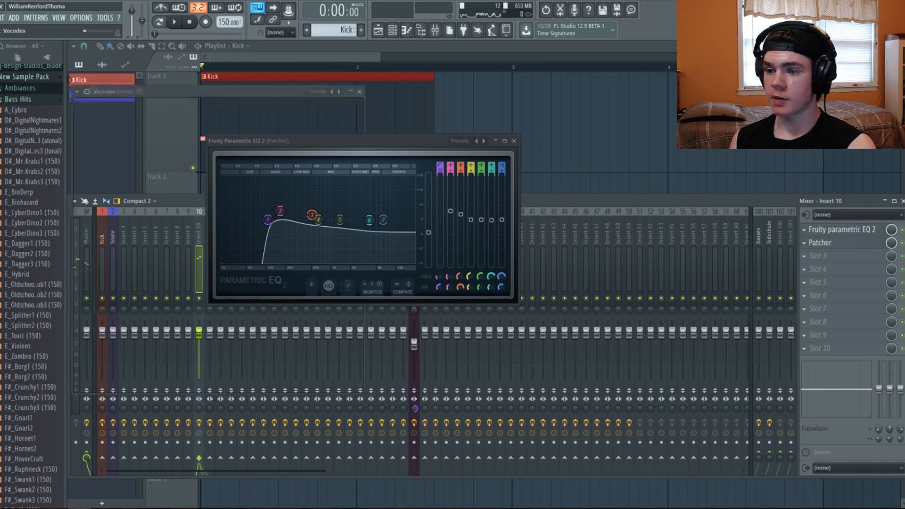
{"action": "key", "text": "space"}
{"action": "left_click", "coordinate": [515, 141]}
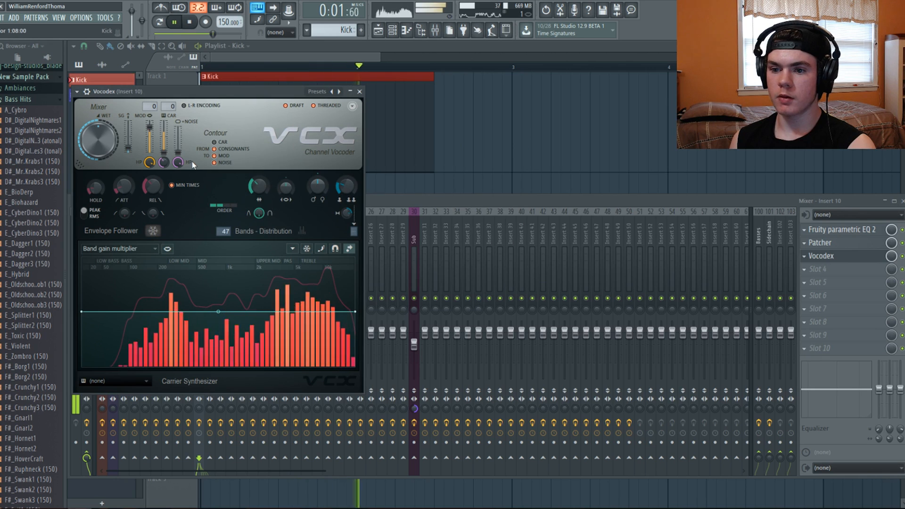
{"action": "key", "text": "space"}
{"action": "left_click_drag", "start_coordinate": [127, 151], "coordinate": [127, 140]}
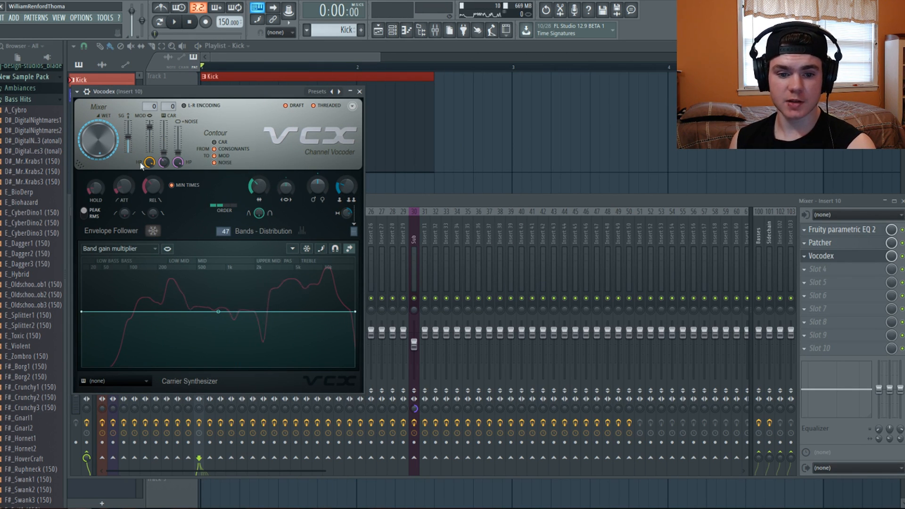
Step: Reopen Patcher on Insert 10, move the Surface node away from the upper EQ and open its control surface
{"action": "left_click", "coordinate": [821, 243]}
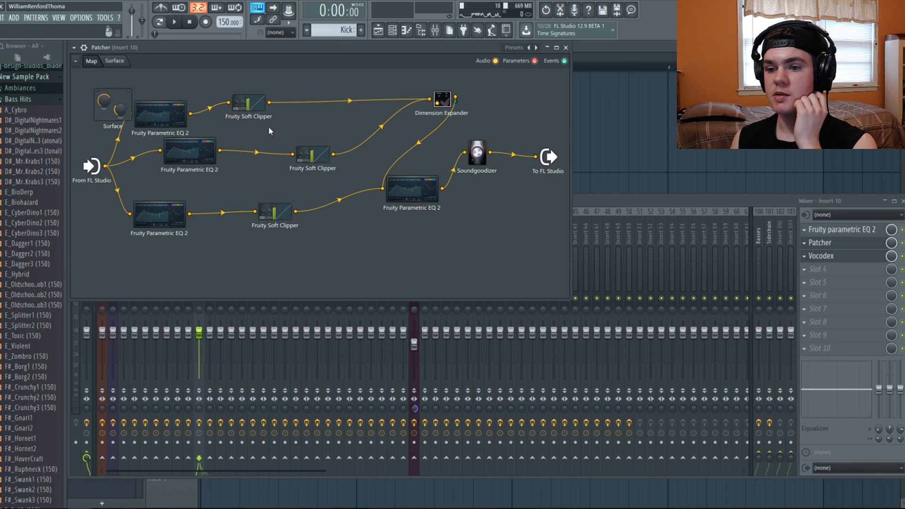
{"action": "left_click_drag", "start_coordinate": [108, 110], "coordinate": [95, 101]}
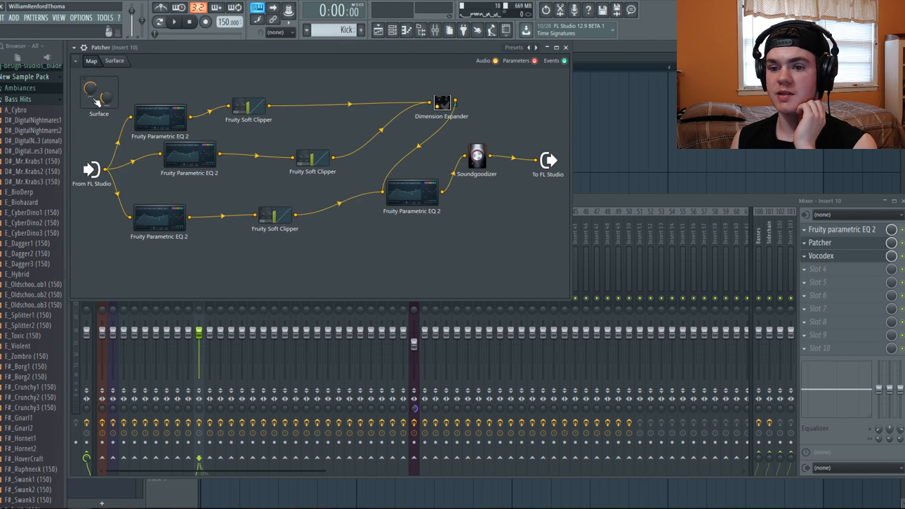
{"action": "double_click", "coordinate": [94, 93]}
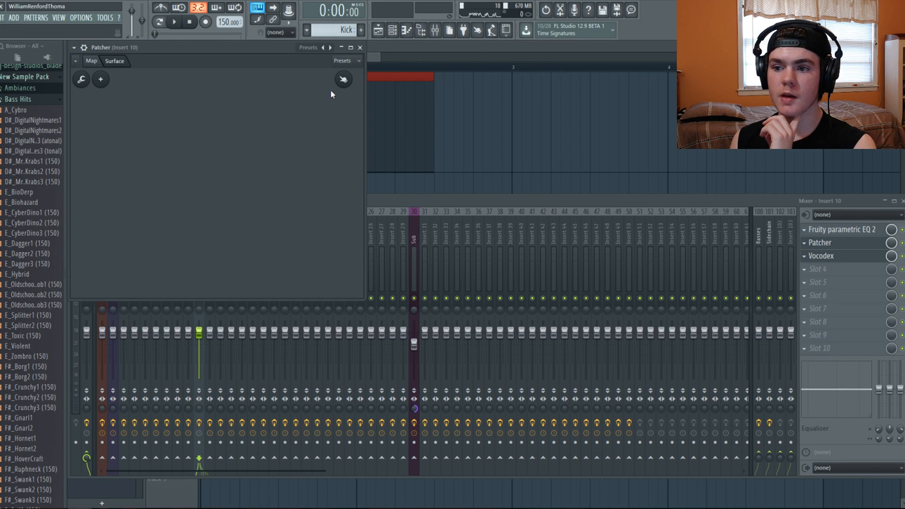
{"action": "left_click", "coordinate": [343, 60]}
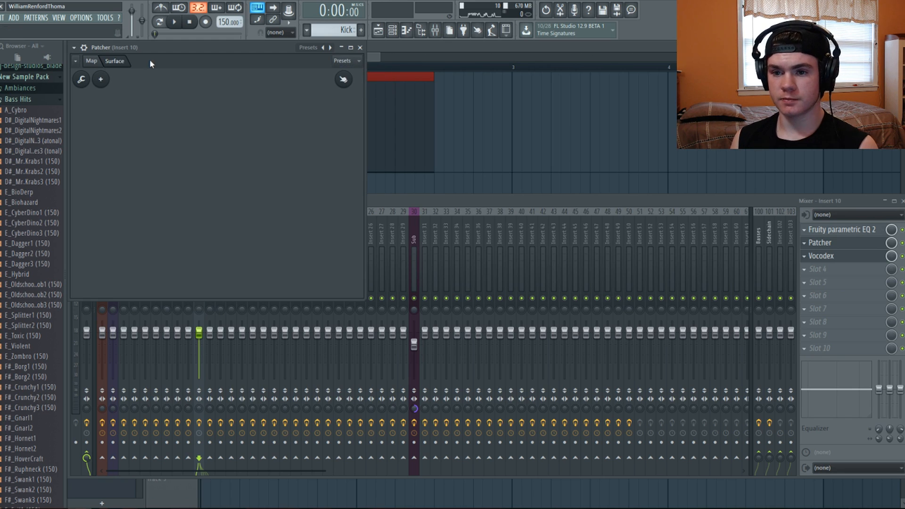
{"action": "left_click", "coordinate": [92, 61]}
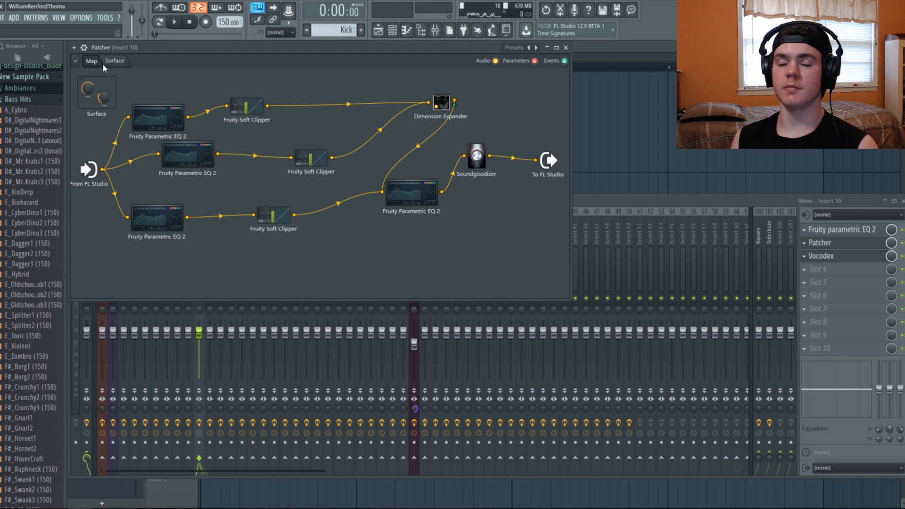
{"action": "left_click", "coordinate": [103, 63]}
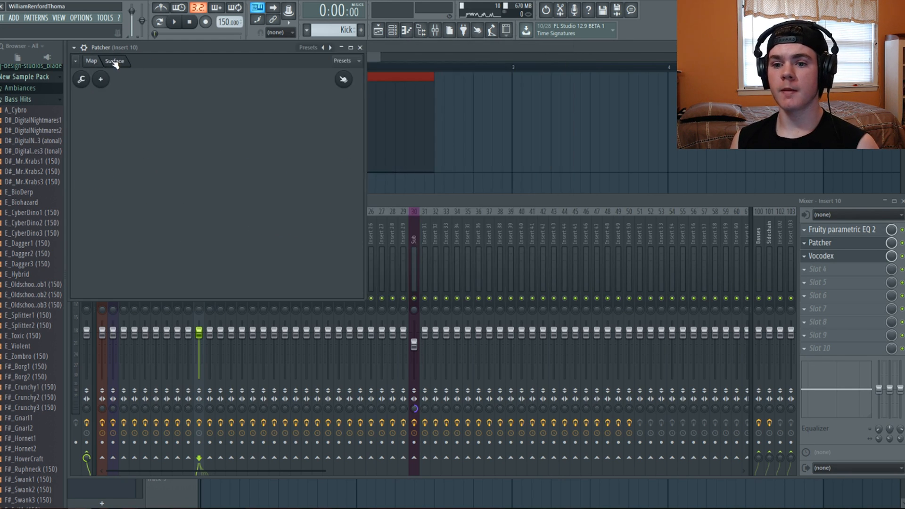
{"action": "left_click", "coordinate": [97, 60]}
{"action": "left_click", "coordinate": [113, 62]}
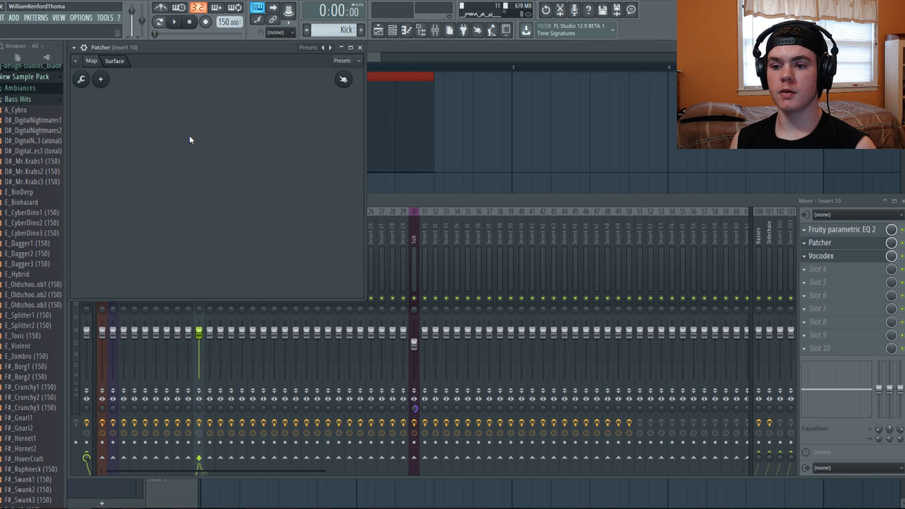
Step: Add a Knob control to Patcher's surface, place it in the upper middle and leave edit mode
{"action": "right_click", "coordinate": [151, 135]}
{"action": "left_click", "coordinate": [101, 79]}
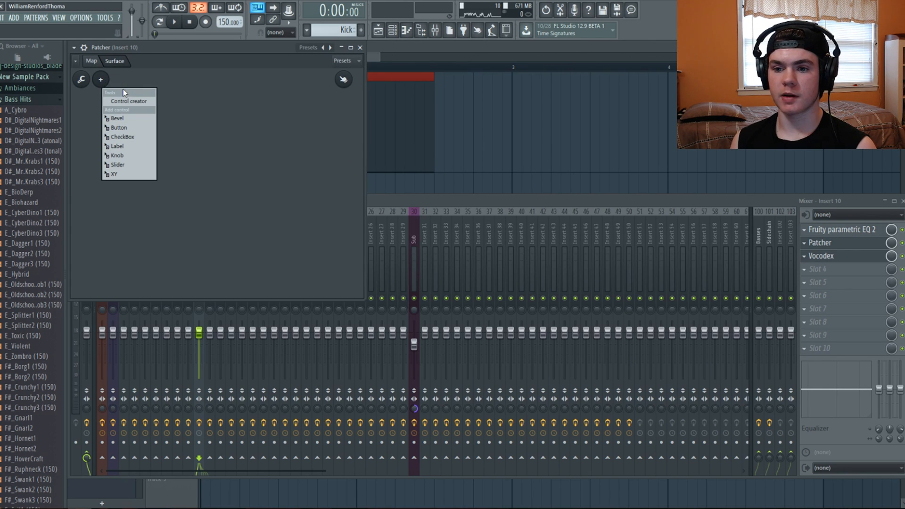
{"action": "left_click", "coordinate": [117, 155]}
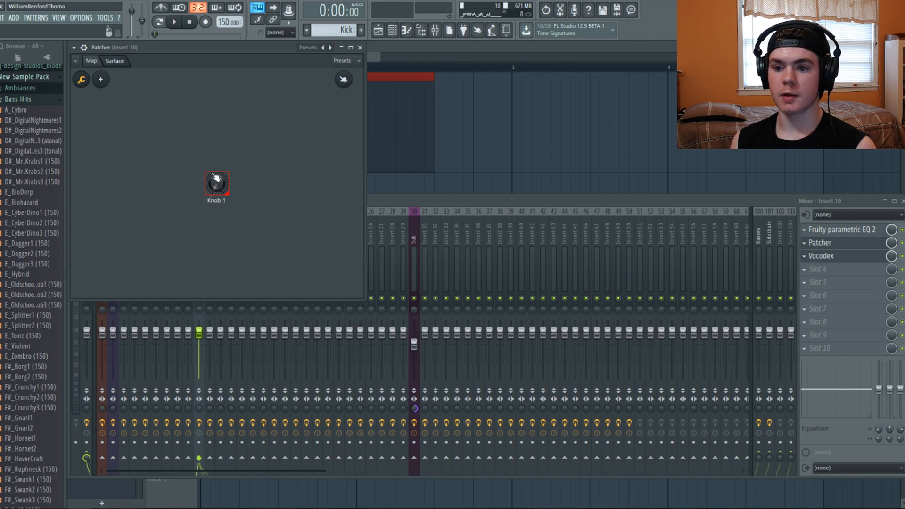
{"action": "left_click_drag", "start_coordinate": [217, 183], "coordinate": [198, 132]}
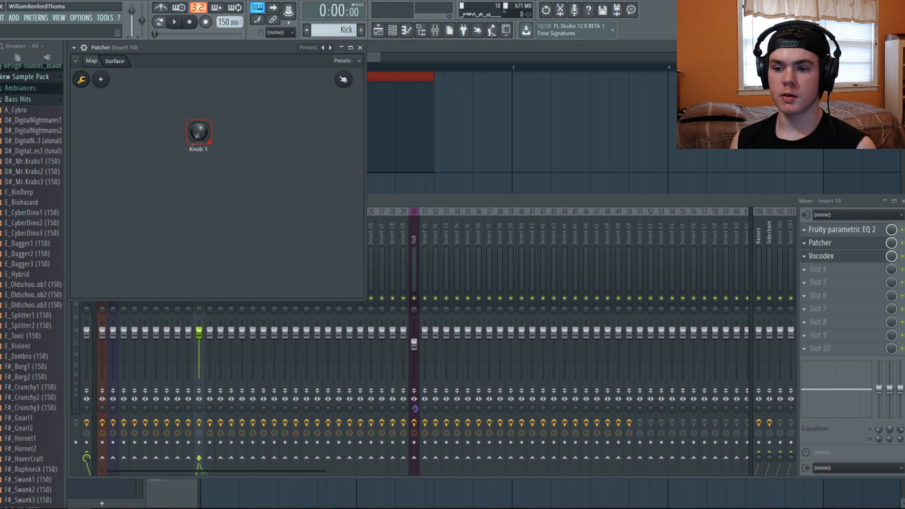
{"action": "left_click", "coordinate": [89, 83]}
{"action": "left_click", "coordinate": [82, 82]}
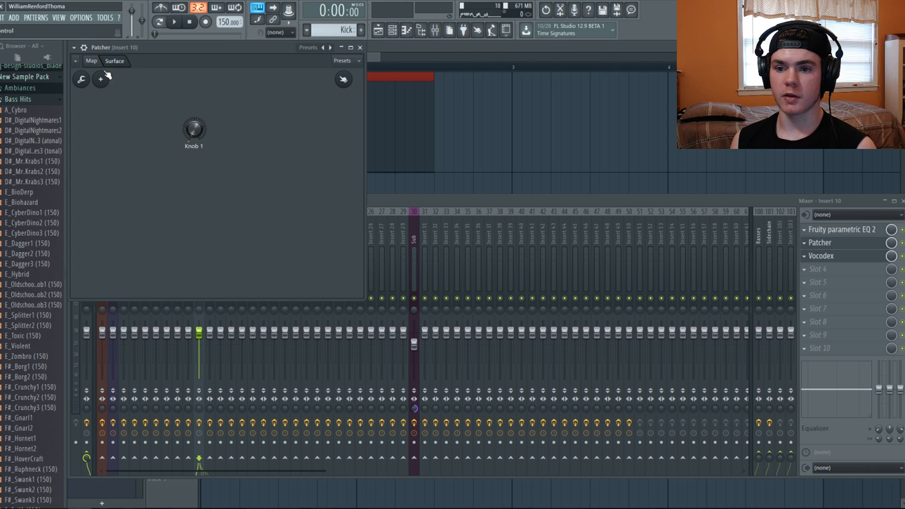
Step: Inspect the upper EQ, Dimension Expander and middle EQ in Patcher's map for parameters the surface knob could control
{"action": "left_click", "coordinate": [91, 61]}
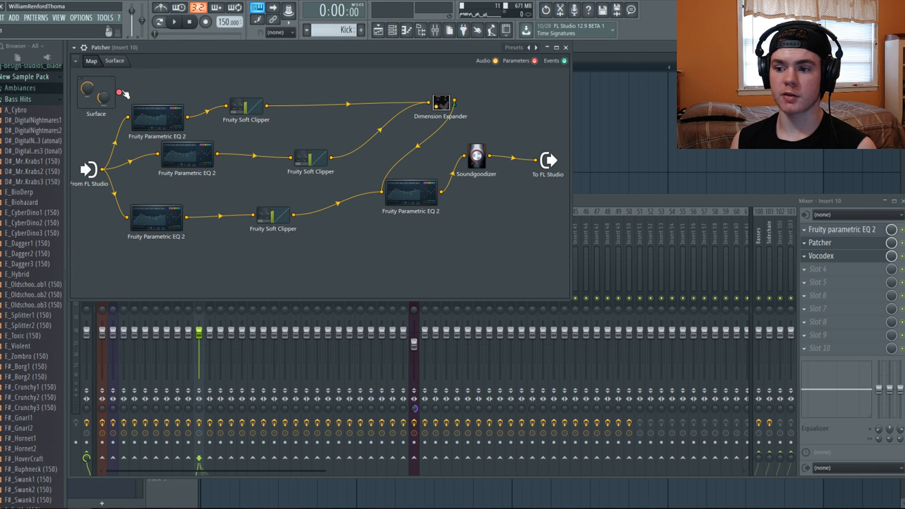
{"action": "double_click", "coordinate": [161, 119]}
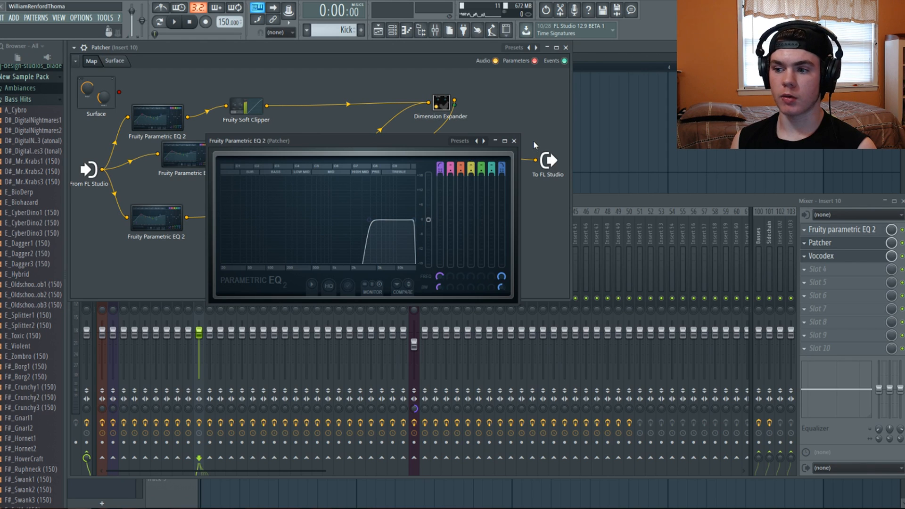
{"action": "left_click", "coordinate": [515, 141]}
{"action": "double_click", "coordinate": [440, 105]}
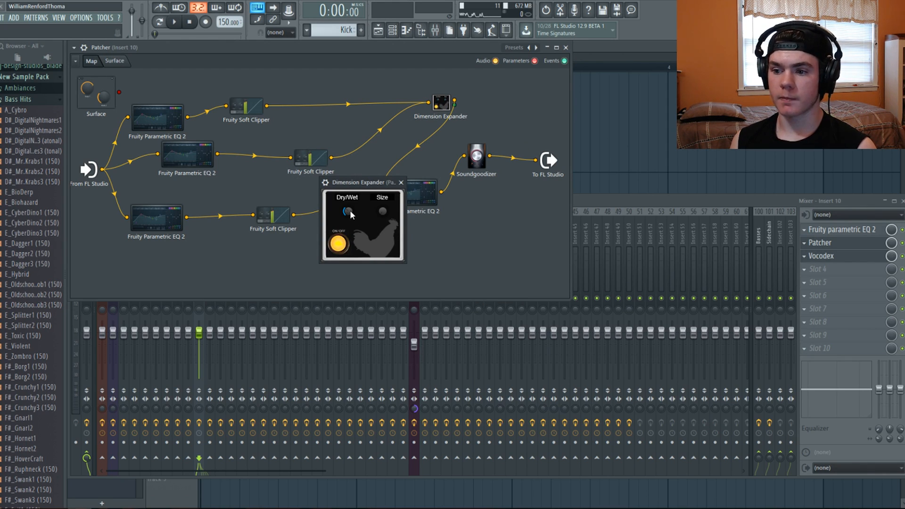
{"action": "left_click", "coordinate": [401, 182]}
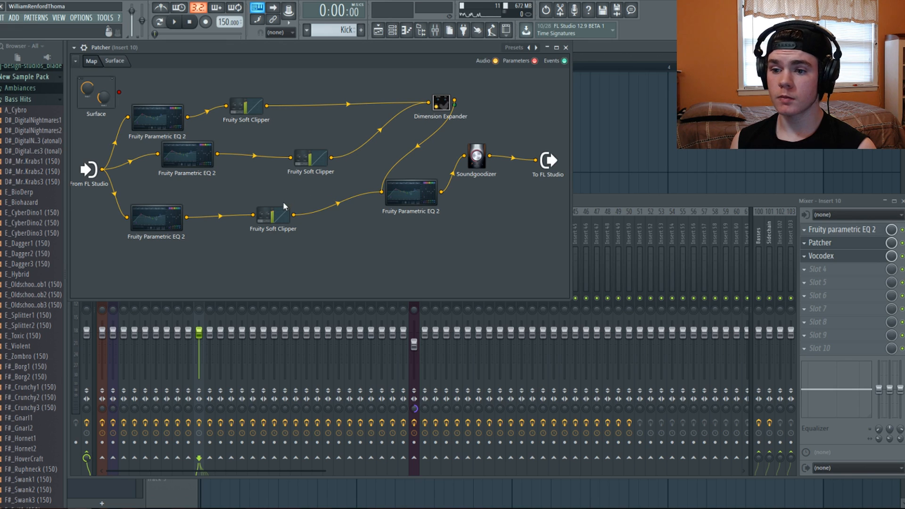
{"action": "left_click", "coordinate": [177, 154]}
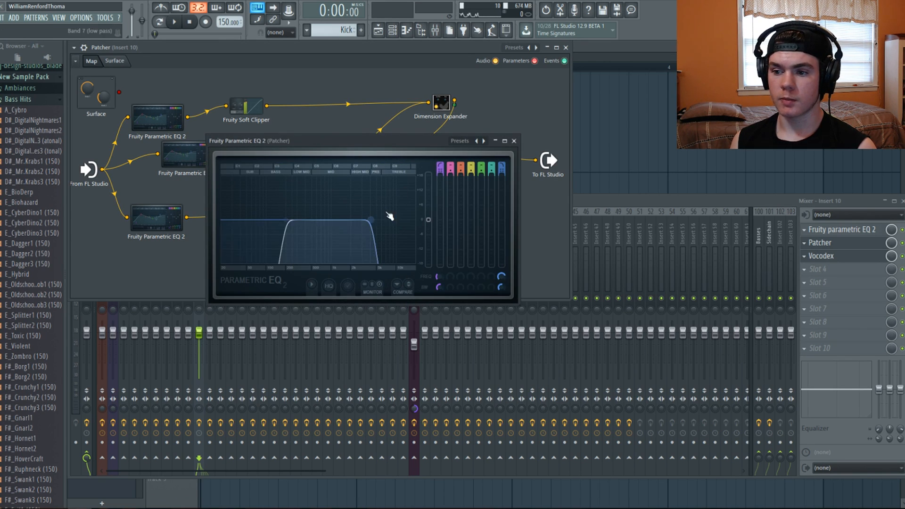
Step: Activate the band 2 level as a controllable parameter on the EQ feeding Soundgoodizer and link the Surface node to it
{"action": "left_click", "coordinate": [515, 141]}
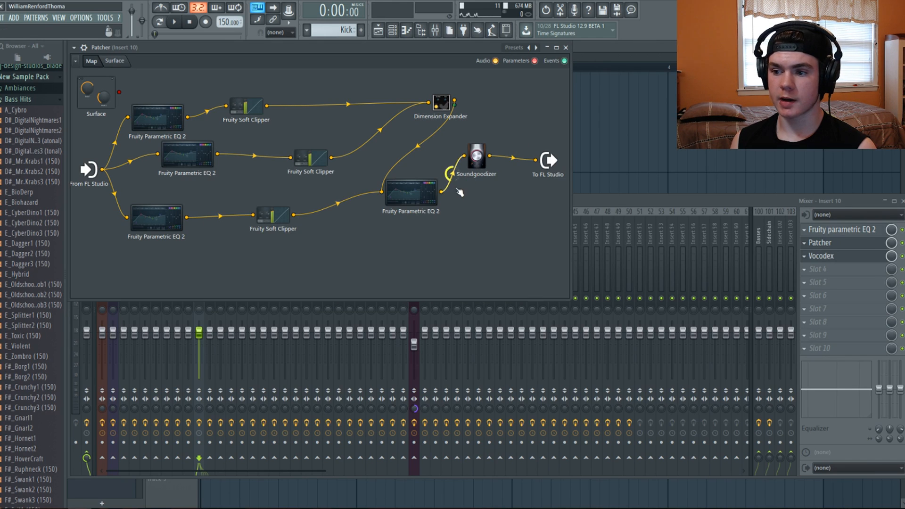
{"action": "left_click", "coordinate": [412, 192]}
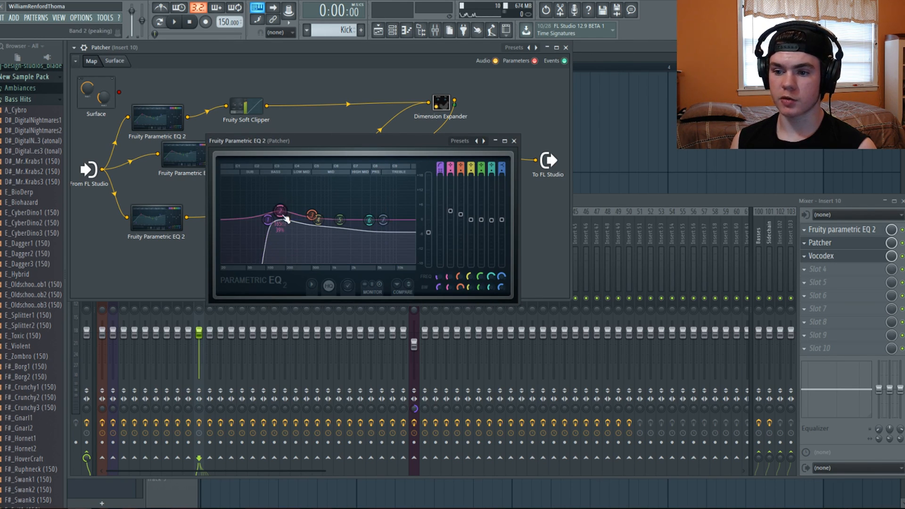
{"action": "right_click", "coordinate": [454, 209]}
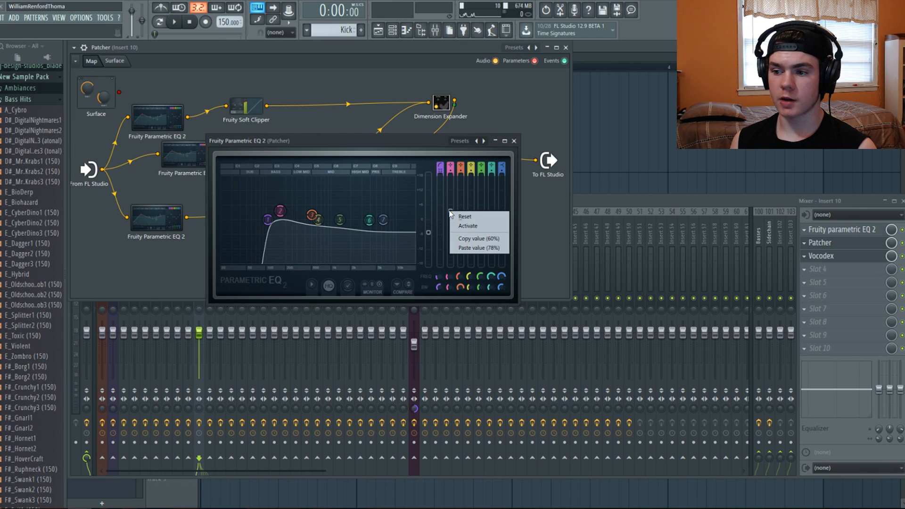
{"action": "left_click", "coordinate": [466, 226]}
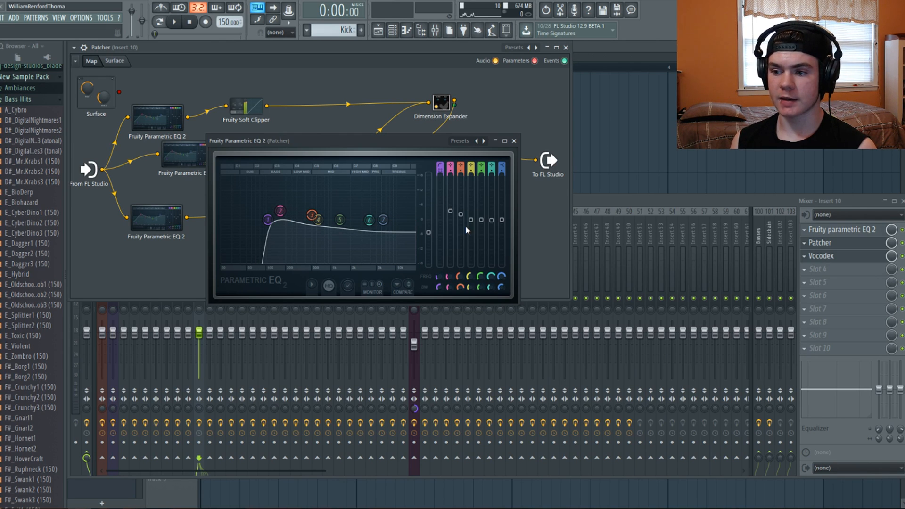
{"action": "left_click", "coordinate": [514, 141]}
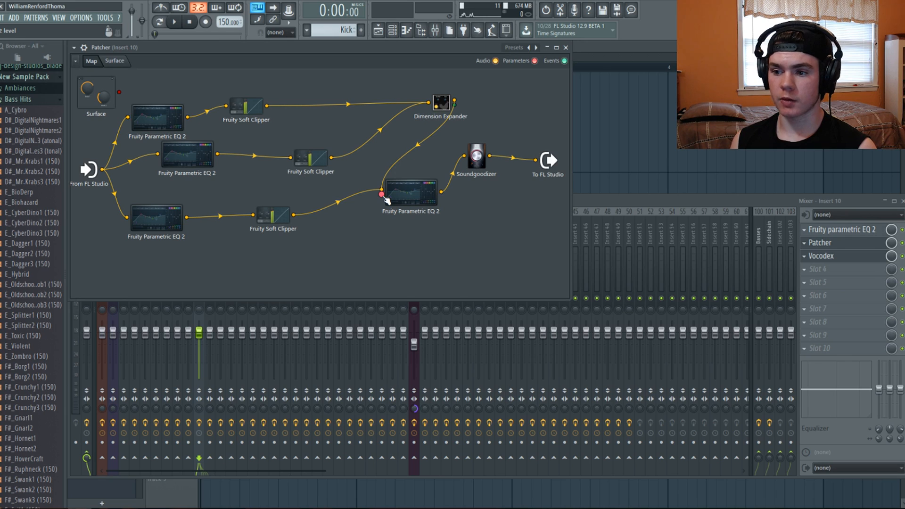
{"action": "left_click_drag", "start_coordinate": [381, 194], "coordinate": [247, 155]}
{"action": "left_click_drag", "start_coordinate": [130, 94], "coordinate": [131, 96]}
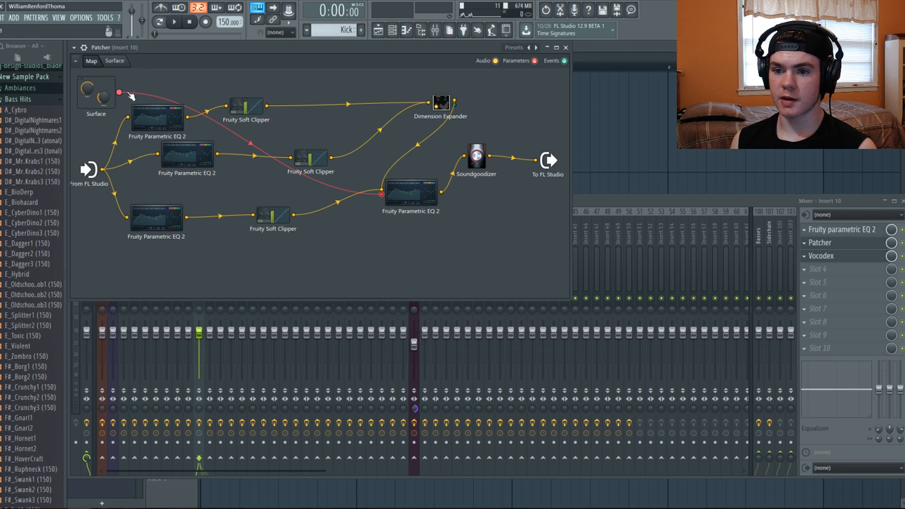
Step: Open Patcher's control surface and play the bass with Vocodex bypassed to test Knob 1
{"action": "double_click", "coordinate": [105, 96]}
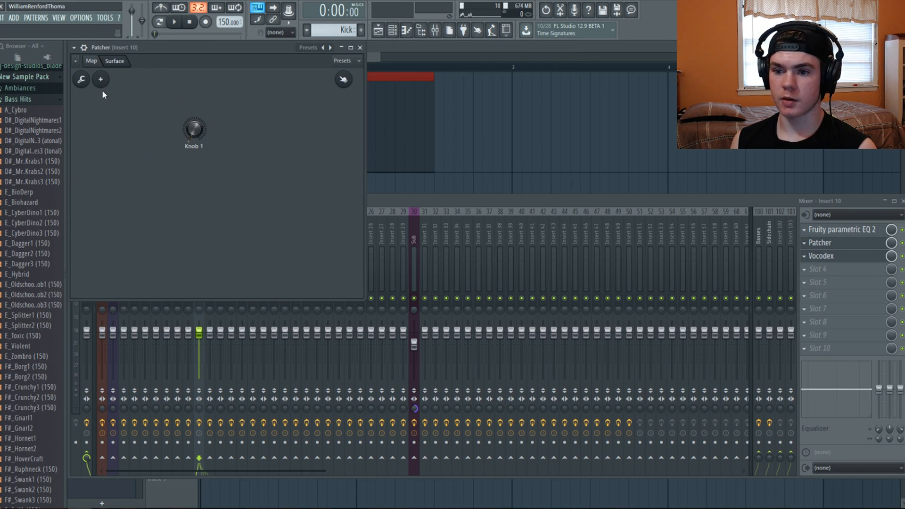
{"action": "left_click", "coordinate": [174, 23]}
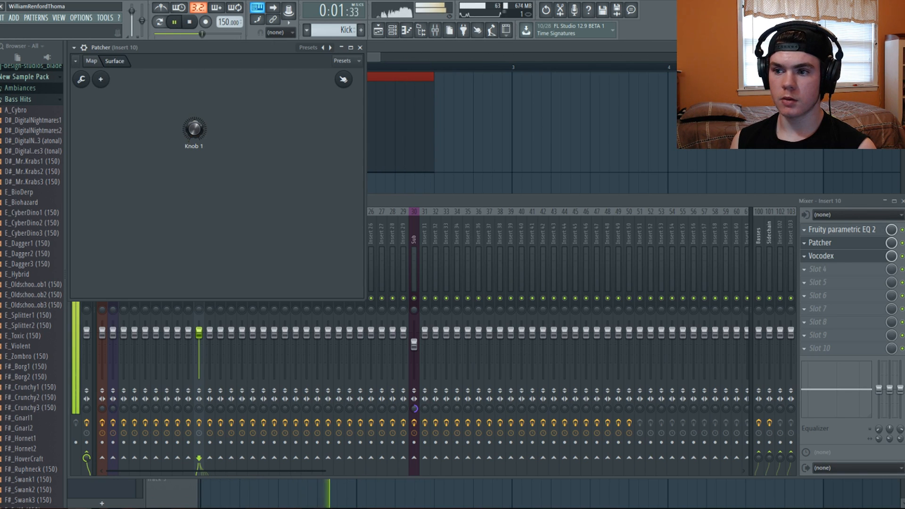
{"action": "left_click", "coordinate": [807, 242]}
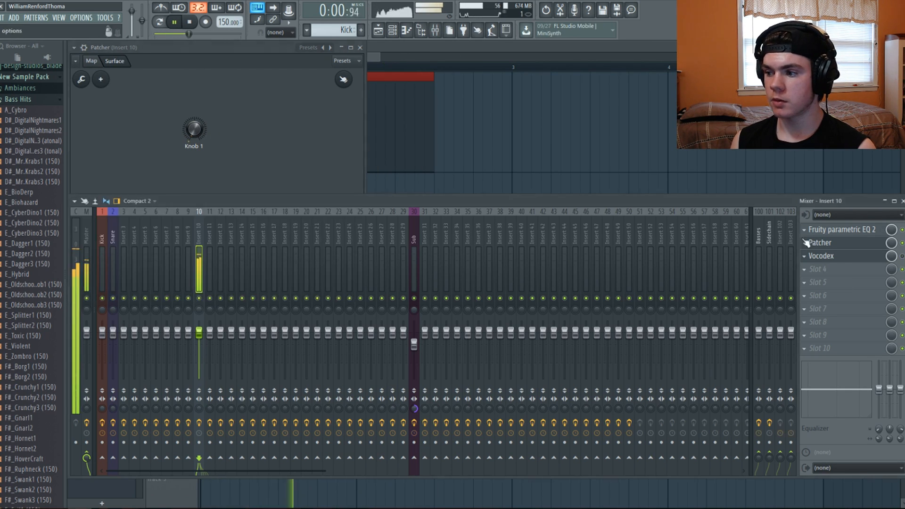
{"action": "left_click", "coordinate": [217, 123]}
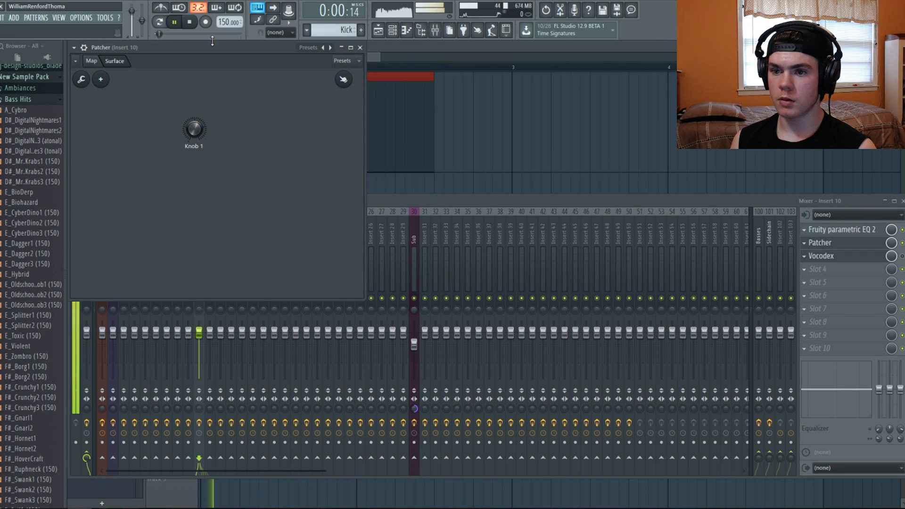
{"action": "left_click", "coordinate": [191, 23]}
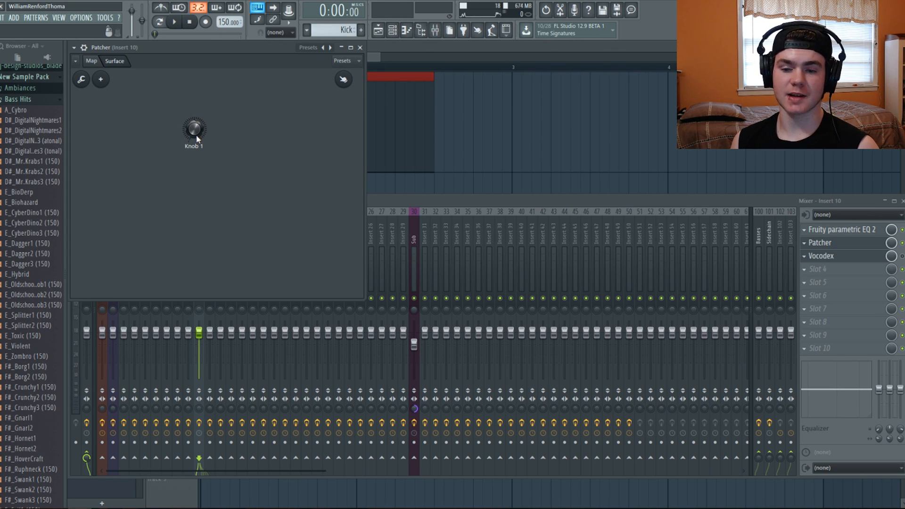
Step: Replay the bass while checking the Surface link and the final EQ in Patcher's map, and return to the surface
{"action": "left_click", "coordinate": [179, 22]}
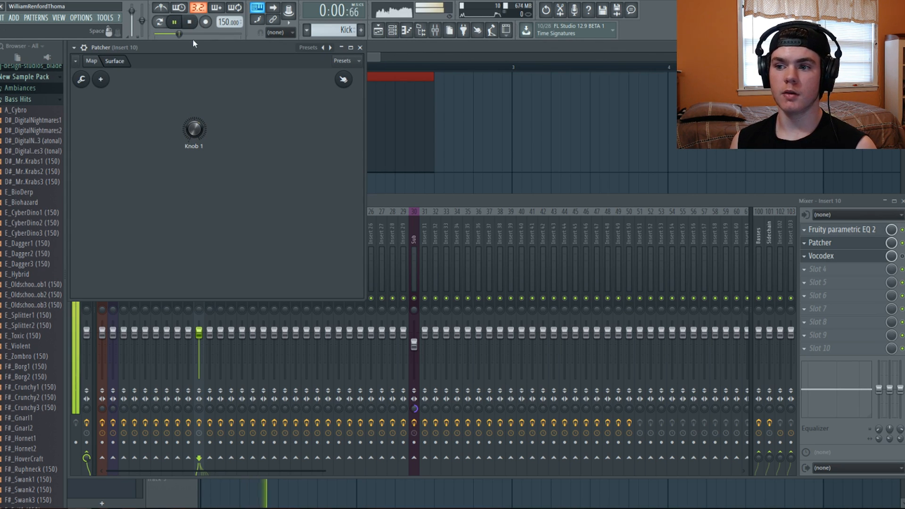
{"action": "left_click", "coordinate": [91, 60]}
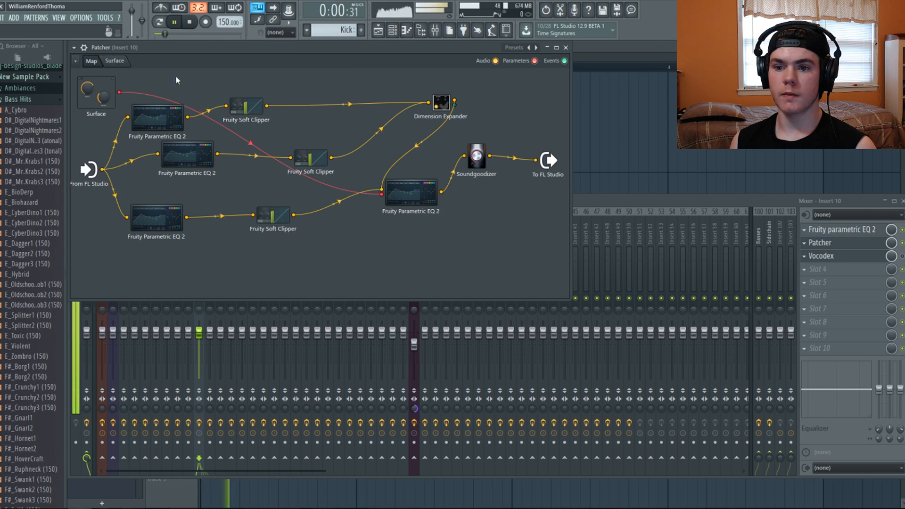
{"action": "double_click", "coordinate": [401, 194]}
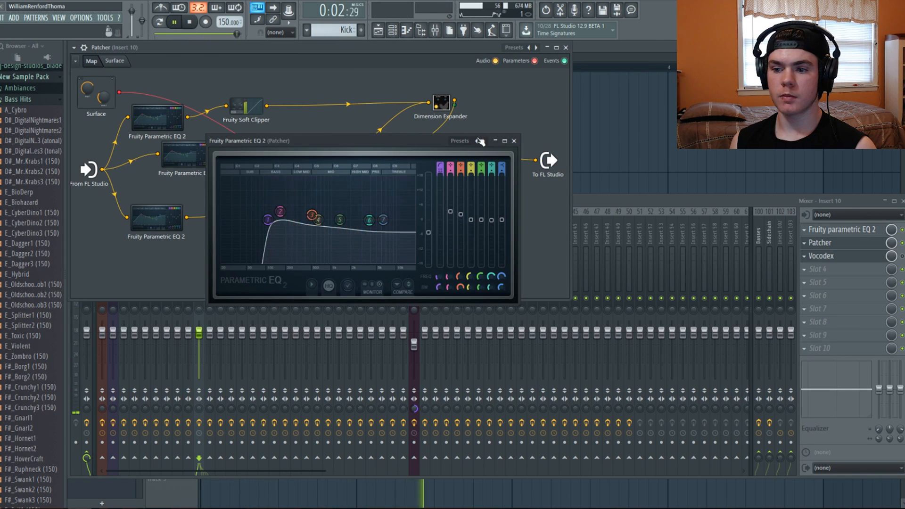
{"action": "left_click", "coordinate": [514, 140]}
{"action": "left_click", "coordinate": [115, 61]}
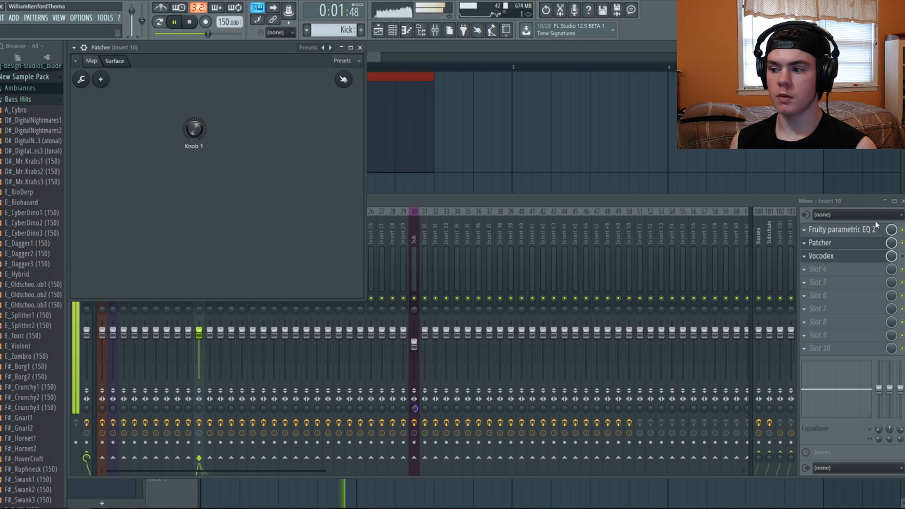
Step: Open Vocodex on Insert 10, set it to 20 bands with filter order 4, and raise the bandwidth knob and the knob beside it
{"action": "left_click", "coordinate": [865, 243]}
{"action": "left_click", "coordinate": [861, 257]}
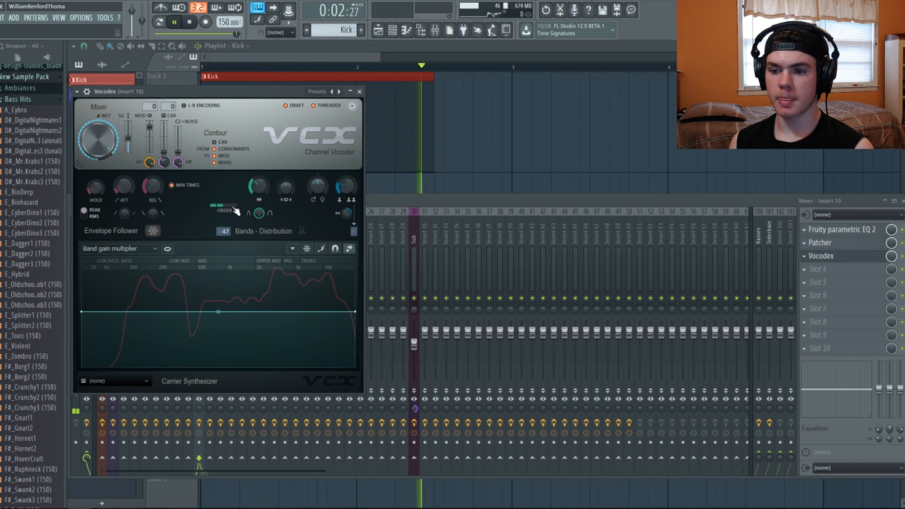
{"action": "mouse_move", "coordinate": [236, 212]}
{"action": "left_mouse_down"}
{"action": "mouse_move", "coordinate": [236, 203]}
{"action": "mouse_move", "coordinate": [222, 240]}
{"action": "mouse_move", "coordinate": [229, 200]}
{"action": "left_mouse_up"}
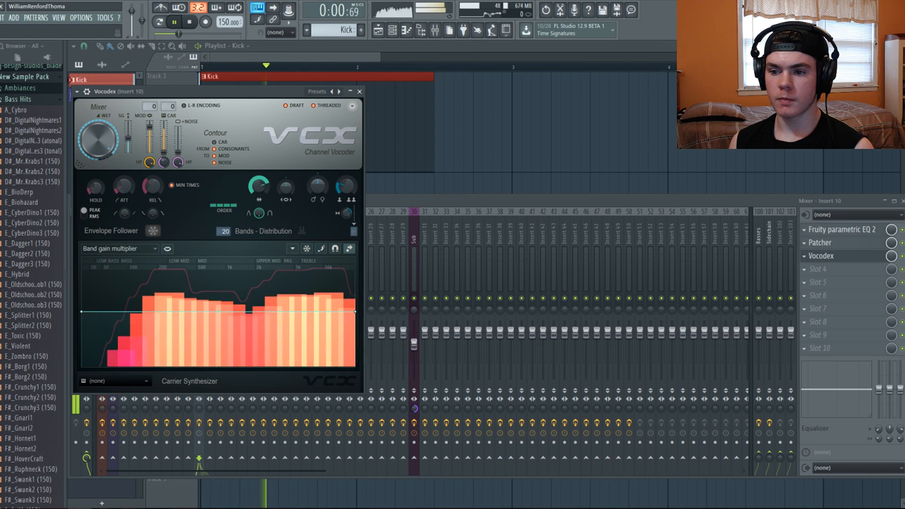
{"action": "left_click_drag", "start_coordinate": [292, 191], "coordinate": [292, 192]}
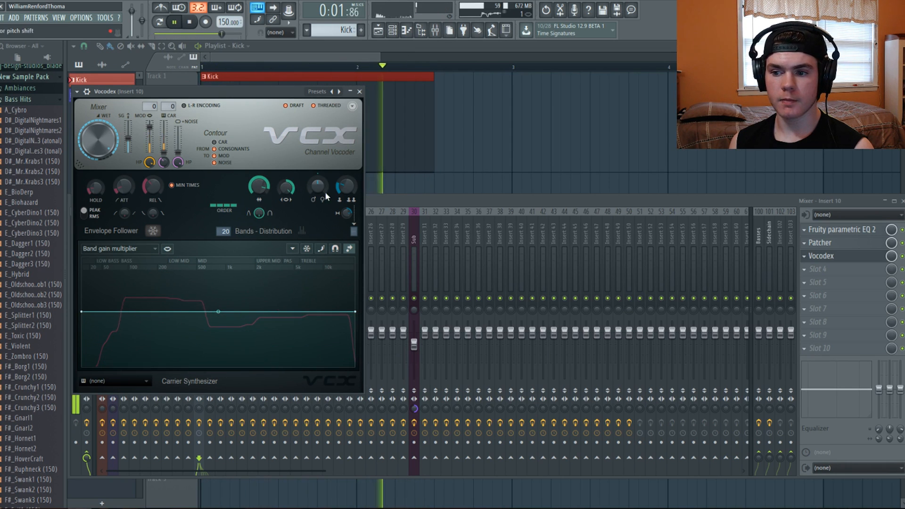
Step: Try Vocodex filter orders between 1 and 4 against lower and maximum bandwidths while the bass plays, ending on order 2
{"action": "left_click", "coordinate": [218, 207]}
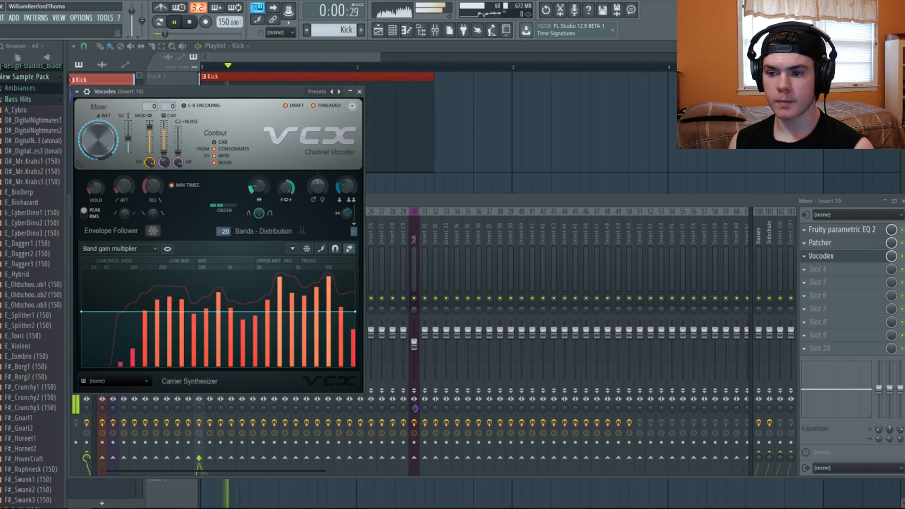
{"action": "left_click_drag", "start_coordinate": [265, 181], "coordinate": [238, 209]}
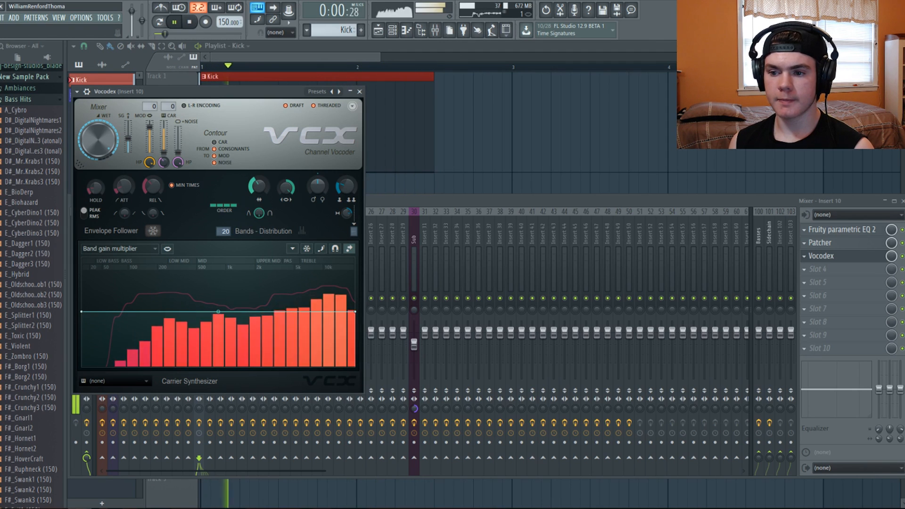
{"action": "left_click", "coordinate": [213, 206]}
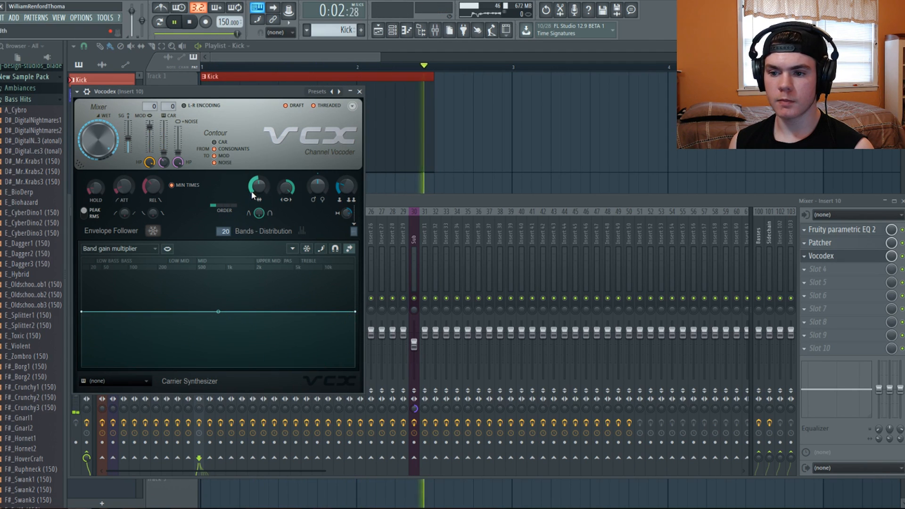
{"action": "left_click_drag", "start_coordinate": [258, 187], "coordinate": [258, 178]}
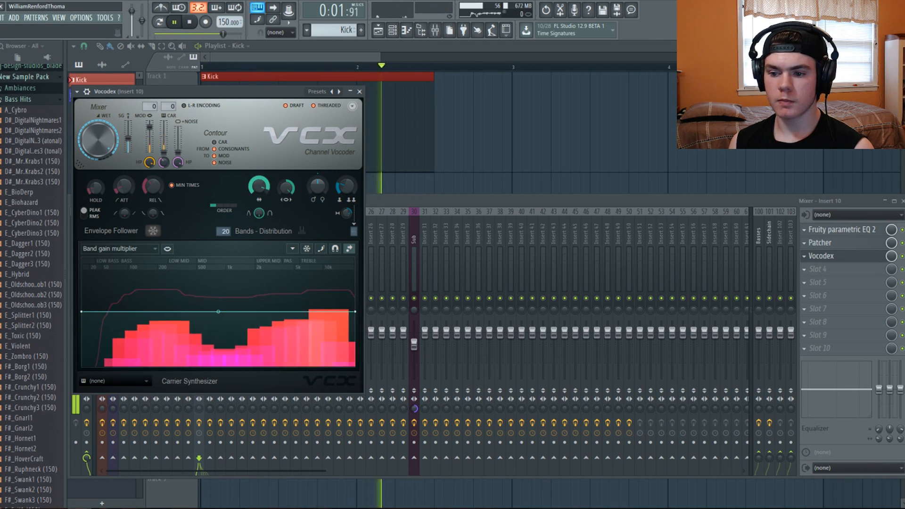
{"action": "left_click", "coordinate": [229, 205]}
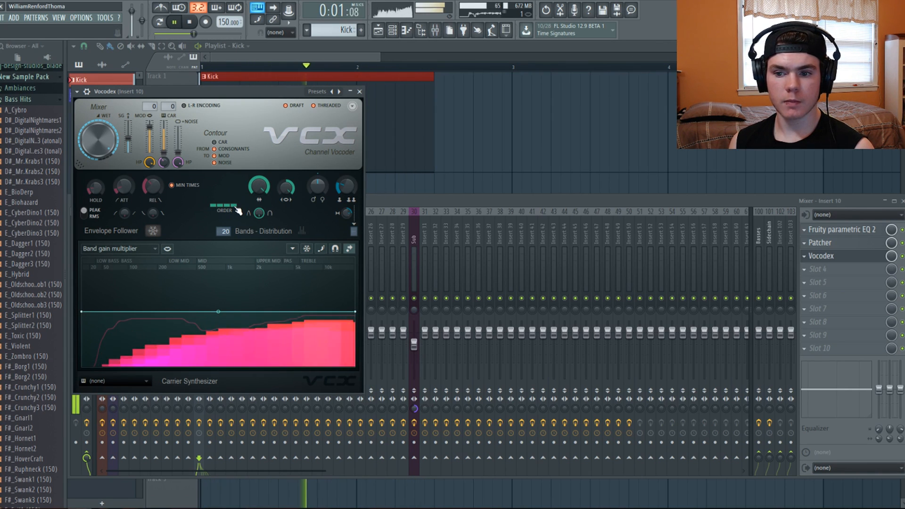
{"action": "left_click", "coordinate": [220, 206]}
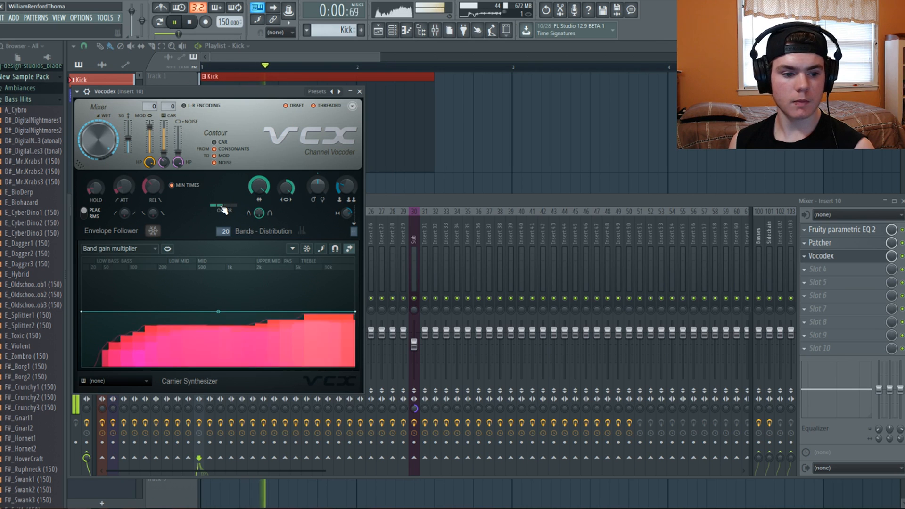
Step: Audition the bass through Vocodex repeatedly, lowering the bandwidth to around the middle and setting the filter order to 4
{"action": "left_click", "coordinate": [190, 22]}
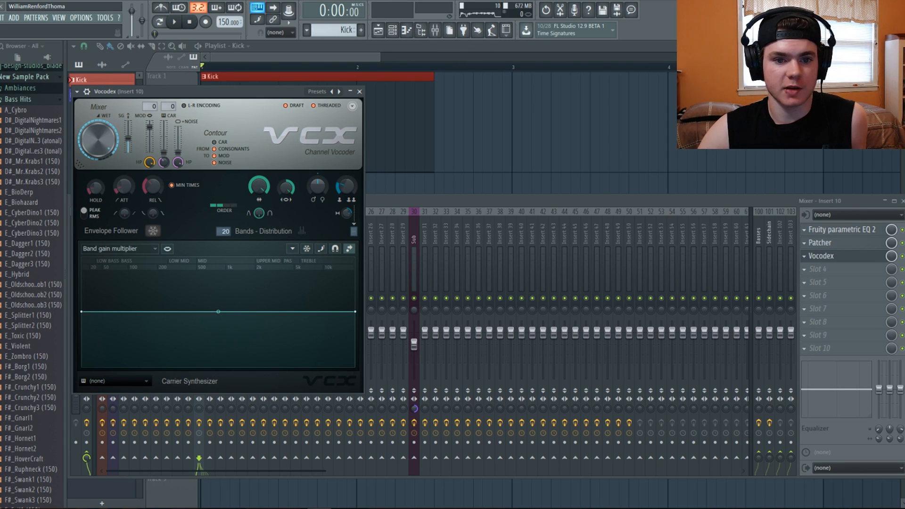
{"action": "left_click", "coordinate": [175, 22]}
{"action": "left_click", "coordinate": [191, 23]}
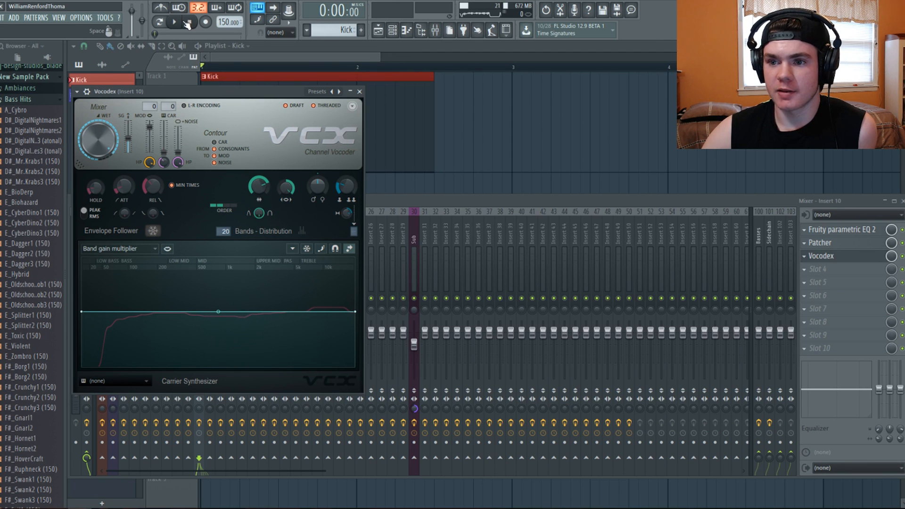
{"action": "key", "text": "space"}
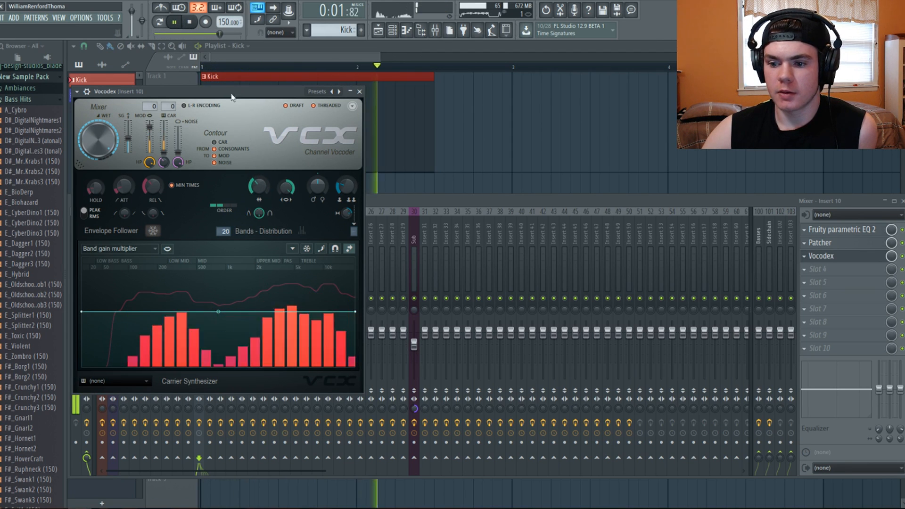
{"action": "left_click", "coordinate": [191, 22]}
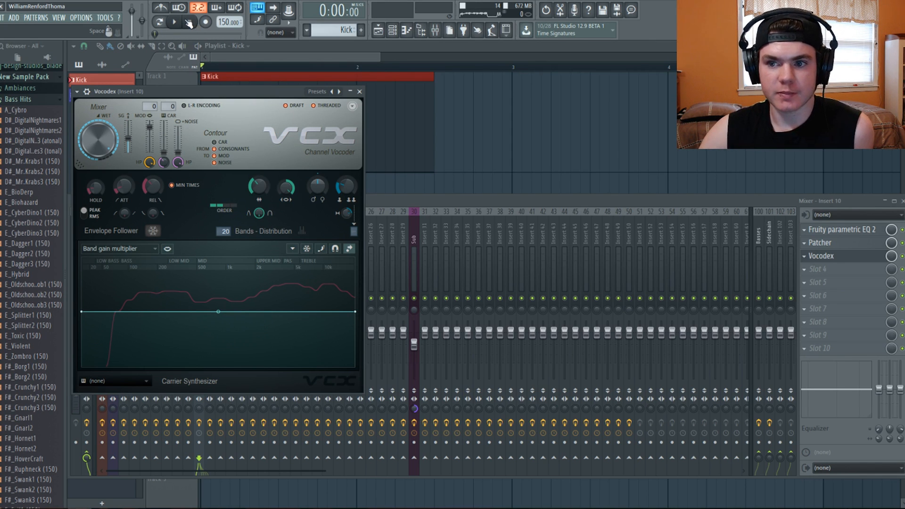
{"action": "key", "text": "space"}
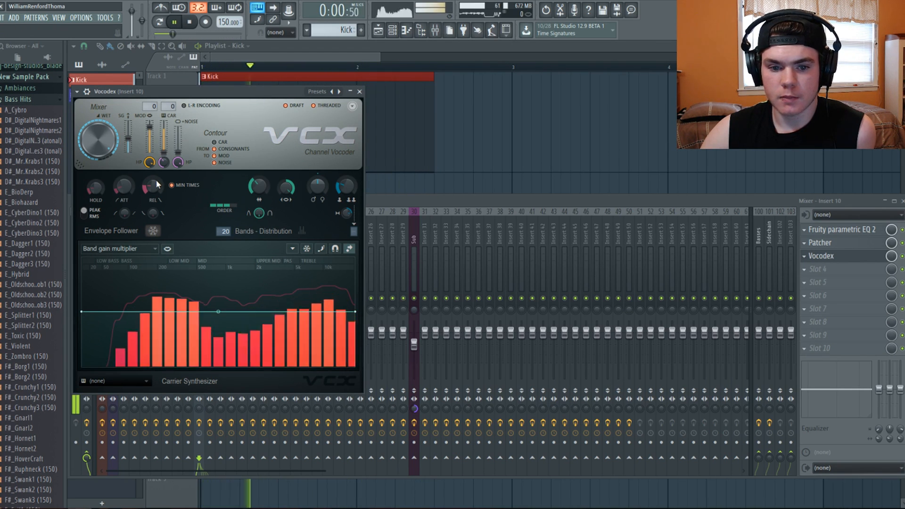
{"action": "left_click", "coordinate": [189, 22]}
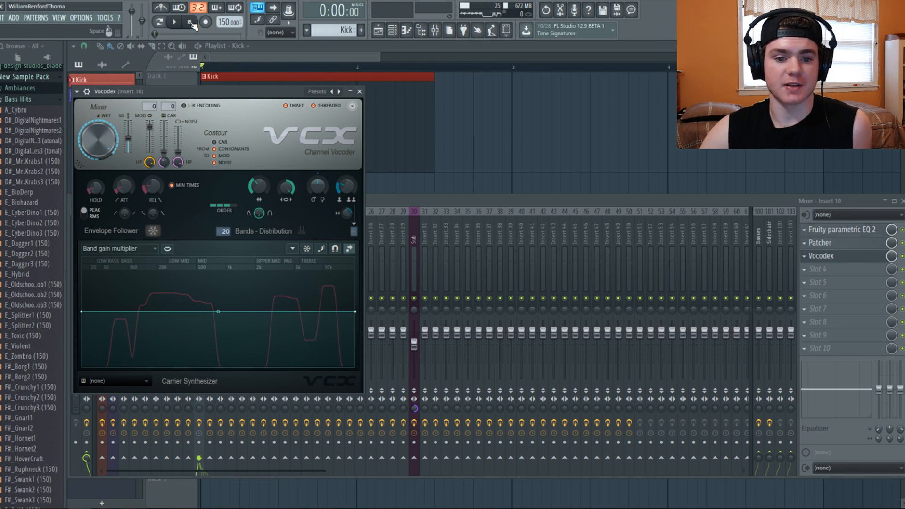
Step: Raise Vocodex's pitch shift during playback and toggle the effect's bypass on Insert 10 to compare the sound
{"action": "left_click", "coordinate": [176, 22]}
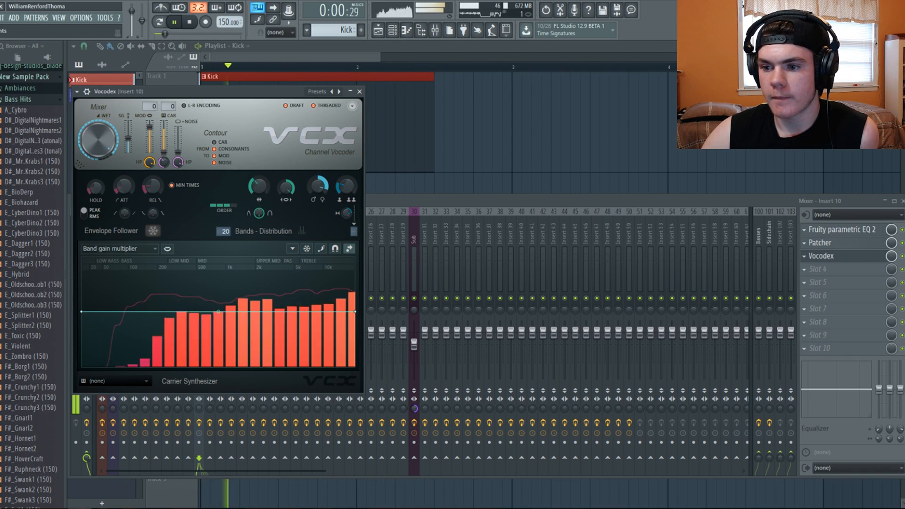
{"action": "left_click", "coordinate": [901, 257]}
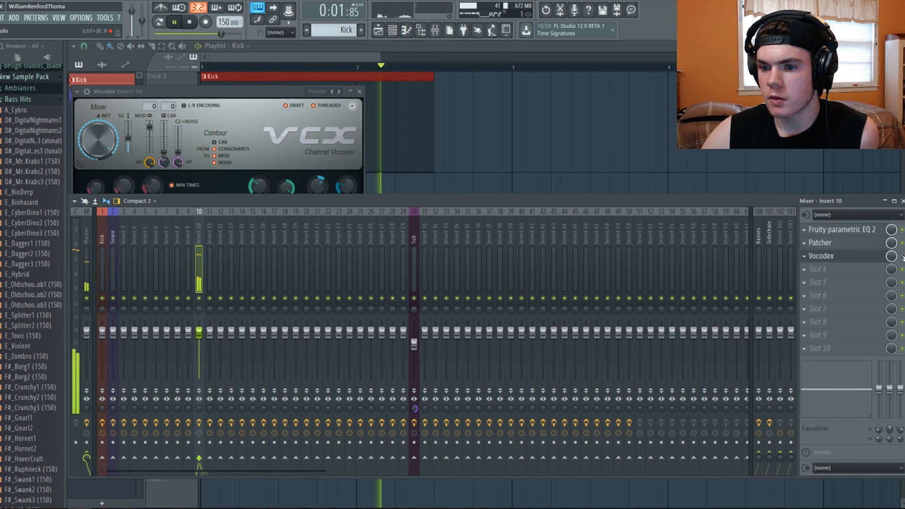
Step: Play the bass pattern with Vocodex open on Insert 10 and compare how the effect changes the sound
{"action": "left_click", "coordinate": [189, 22]}
{"action": "left_click", "coordinate": [195, 91]}
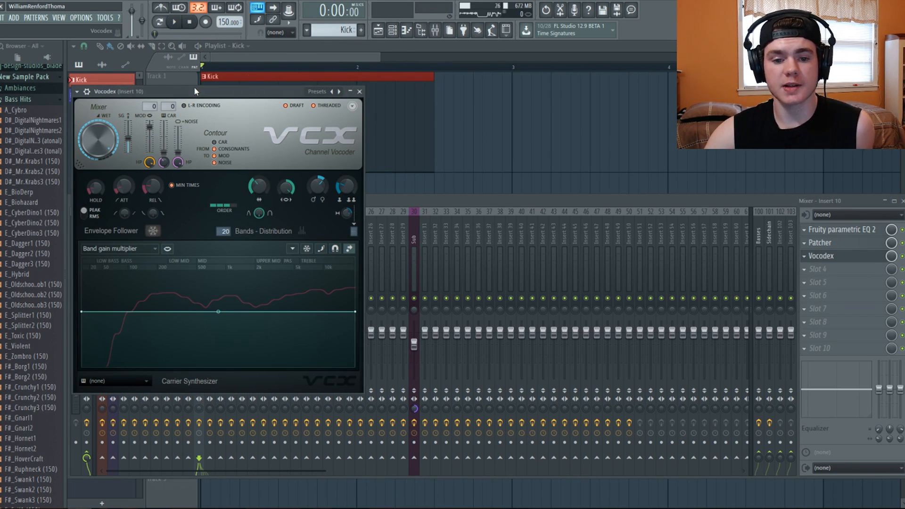
{"action": "key", "text": "space"}
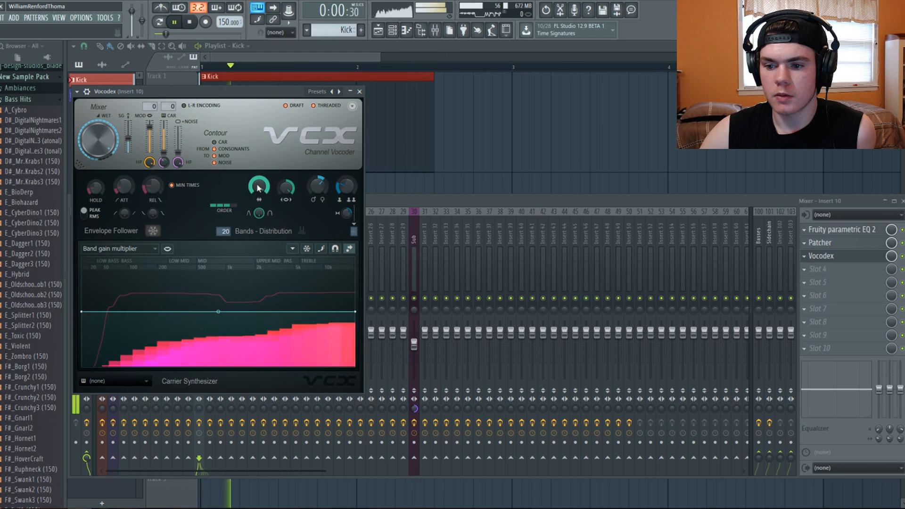
{"action": "left_click", "coordinate": [191, 22]}
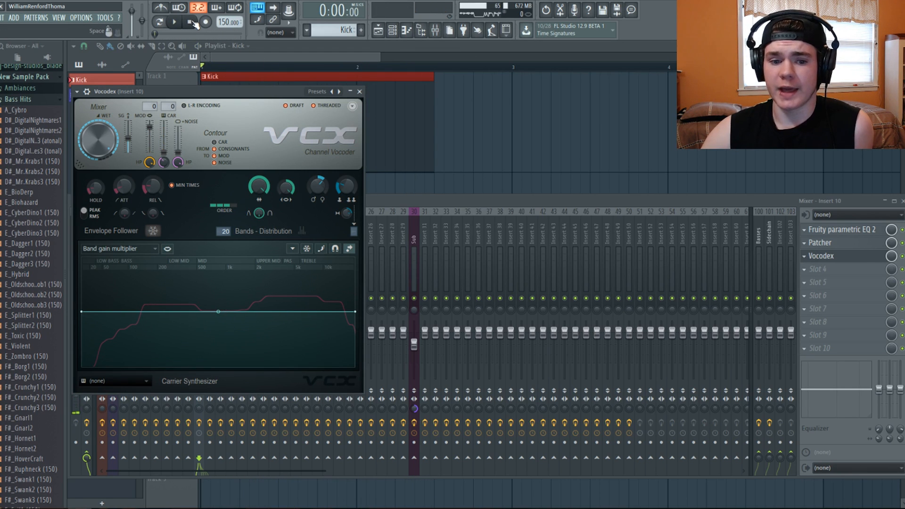
{"action": "key", "text": "space"}
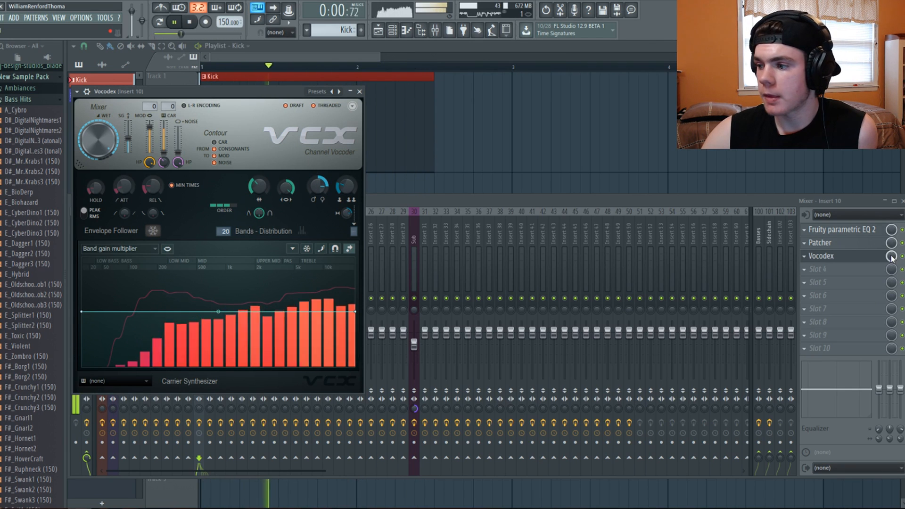
{"action": "left_click", "coordinate": [652, 216]}
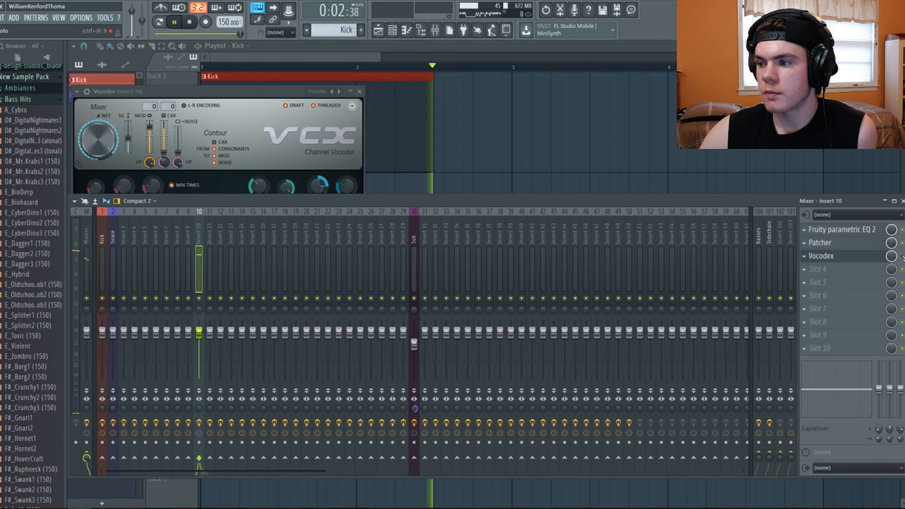
{"action": "left_click", "coordinate": [86, 231]}
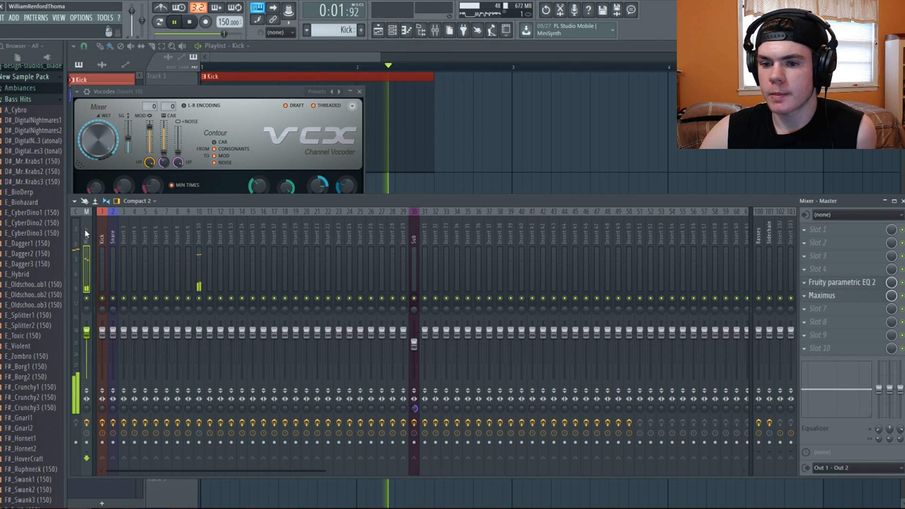
{"action": "key", "text": "space"}
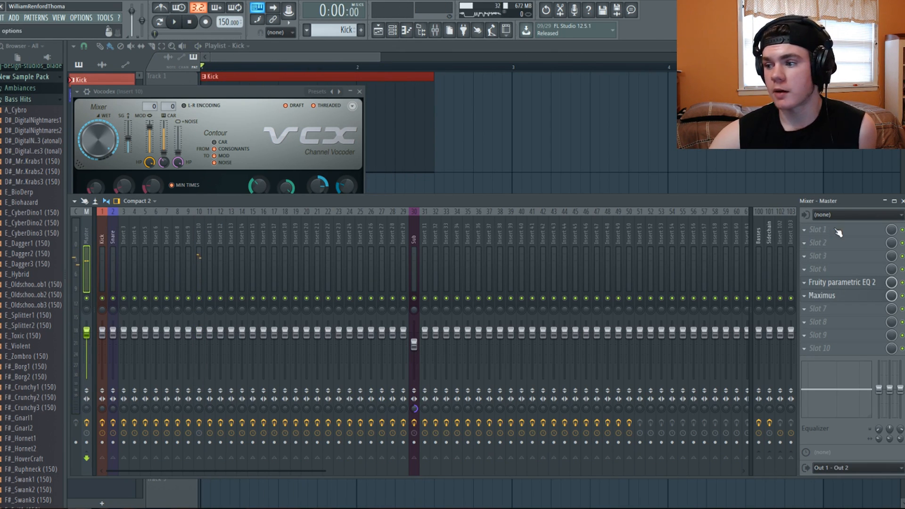
Step: Bypass Vocodex on Insert 10 and close its window
{"action": "left_click", "coordinate": [838, 232]}
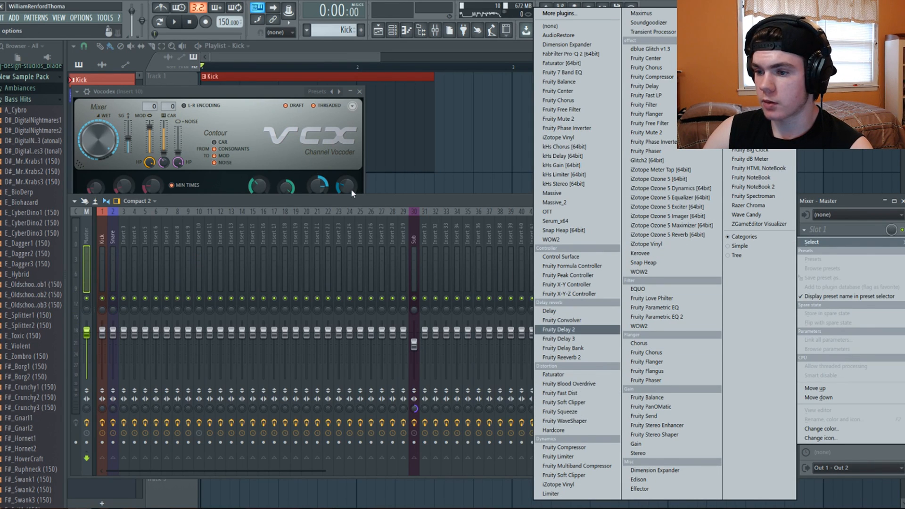
{"action": "left_click", "coordinate": [343, 205]}
{"action": "left_click", "coordinate": [359, 92]}
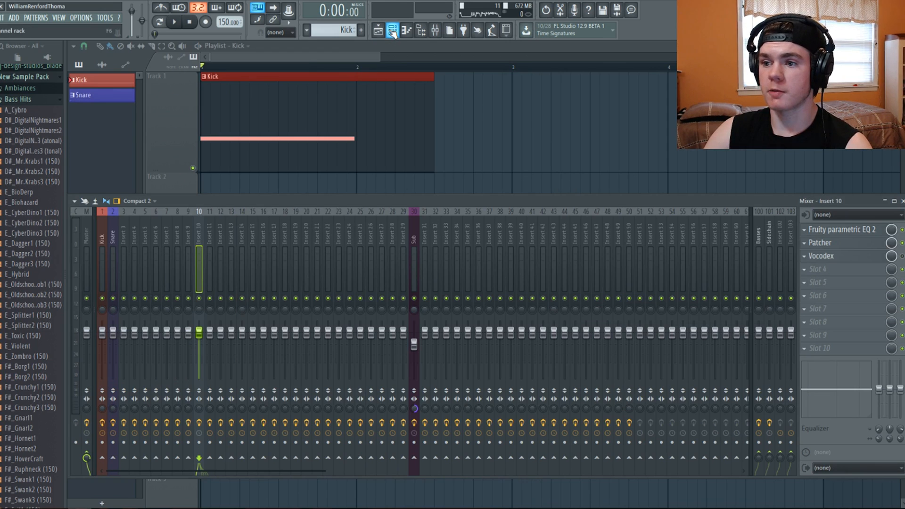
Step: Draw a one-bar D#4 note in the Sub channel's piano roll and play it back
{"action": "key", "text": "F6"}
{"action": "left_click", "coordinate": [150, 50]}
{"action": "left_click", "coordinate": [139, 78]}
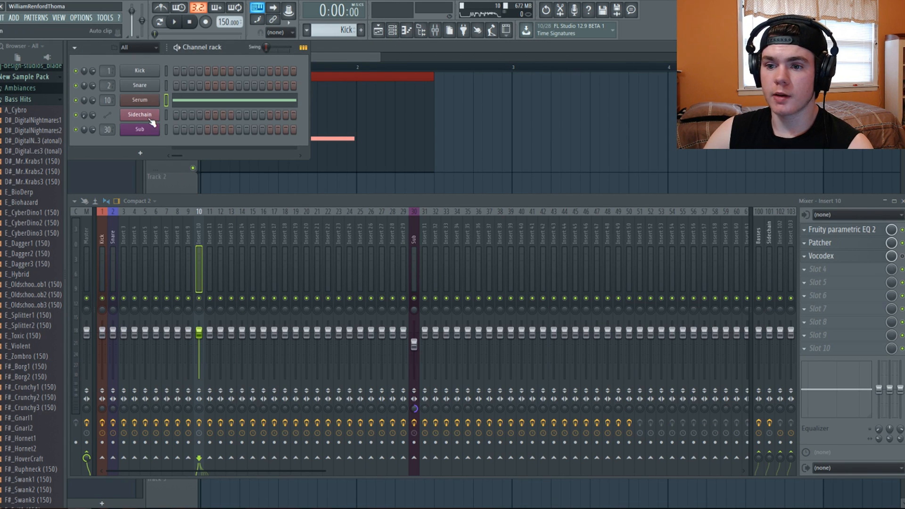
{"action": "right_click", "coordinate": [146, 124]}
{"action": "left_click", "coordinate": [174, 131]}
{"action": "left_click_drag", "start_coordinate": [137, 179], "coordinate": [241, 182]}
{"action": "key", "text": "space"}
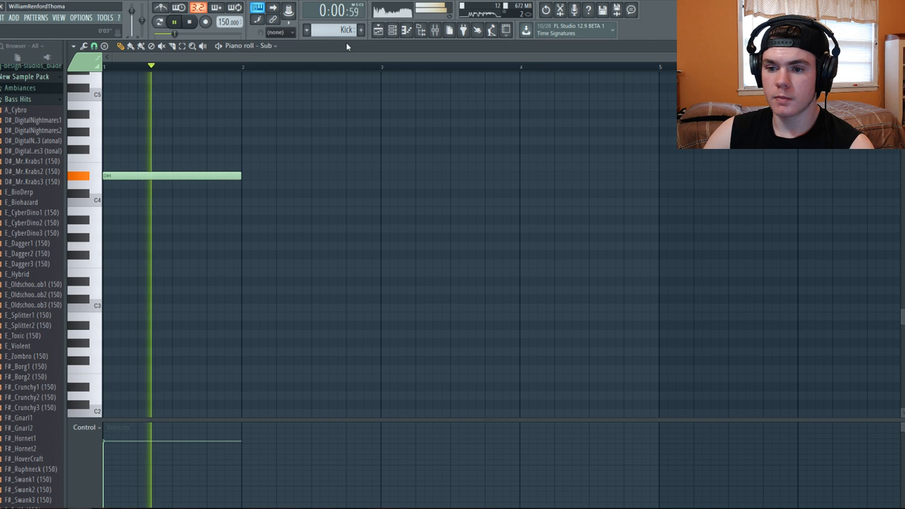
{"action": "left_click", "coordinate": [427, 30]}
{"action": "key", "text": "space"}
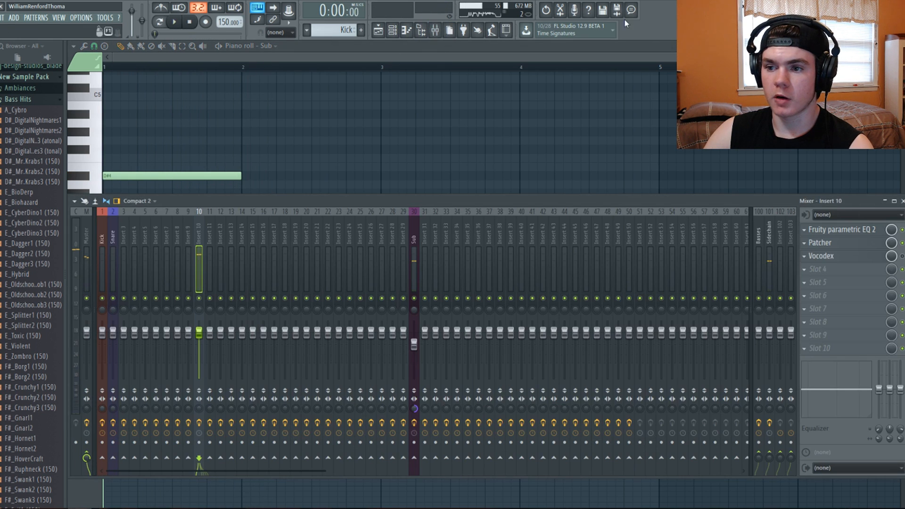
Step: Select the playlist time range spanning the whole Kick pattern clip
{"action": "left_click", "coordinate": [378, 30]}
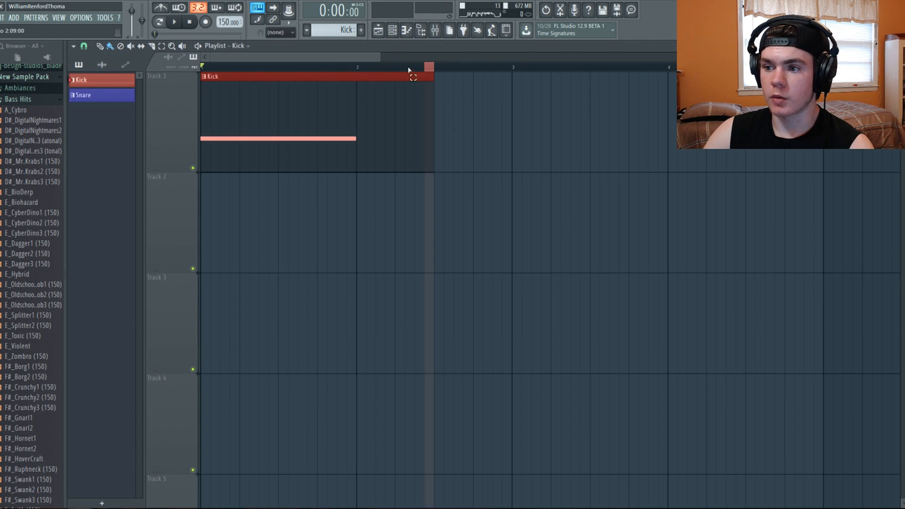
{"action": "key", "text": "alt+p"}
{"action": "key", "text": "Escape"}
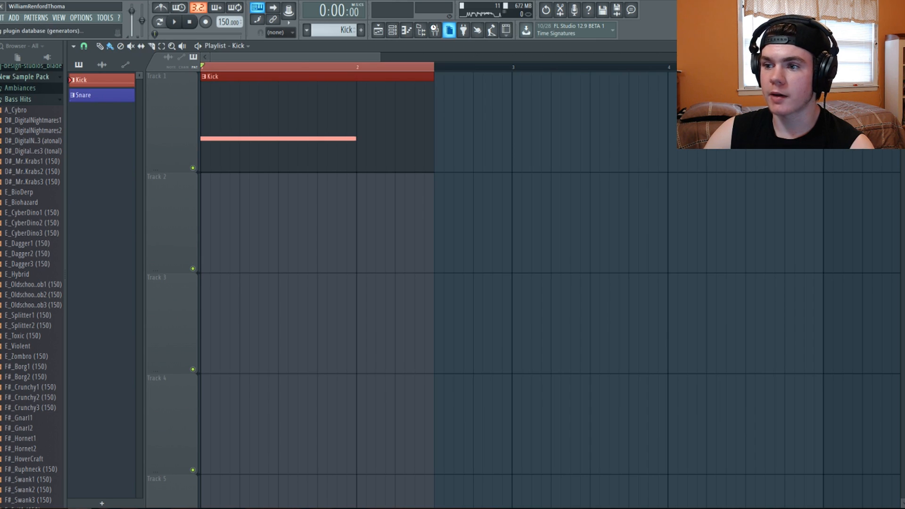
Step: On the Sub mixer track, move Maximus ahead of Fruity parametric EQ 2 in the effect chain
{"action": "left_click", "coordinate": [436, 29]}
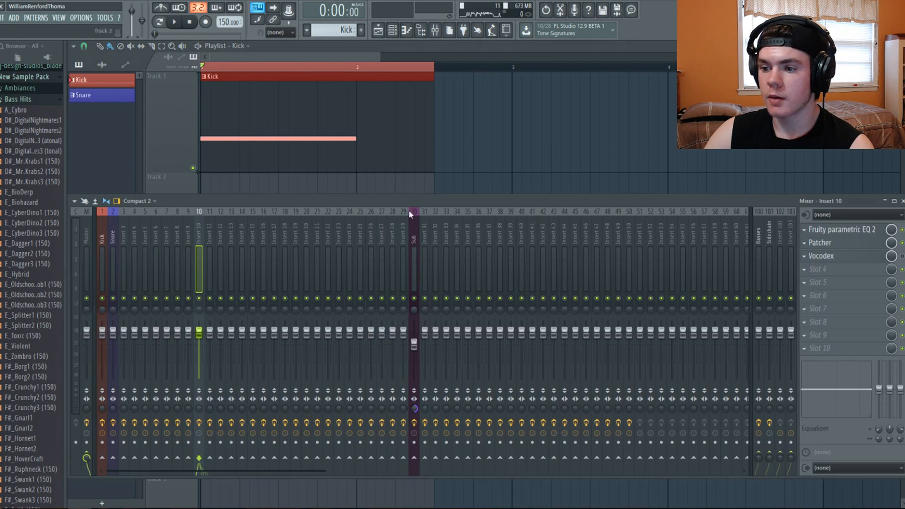
{"action": "left_click", "coordinate": [413, 246]}
{"action": "left_click", "coordinate": [830, 255]}
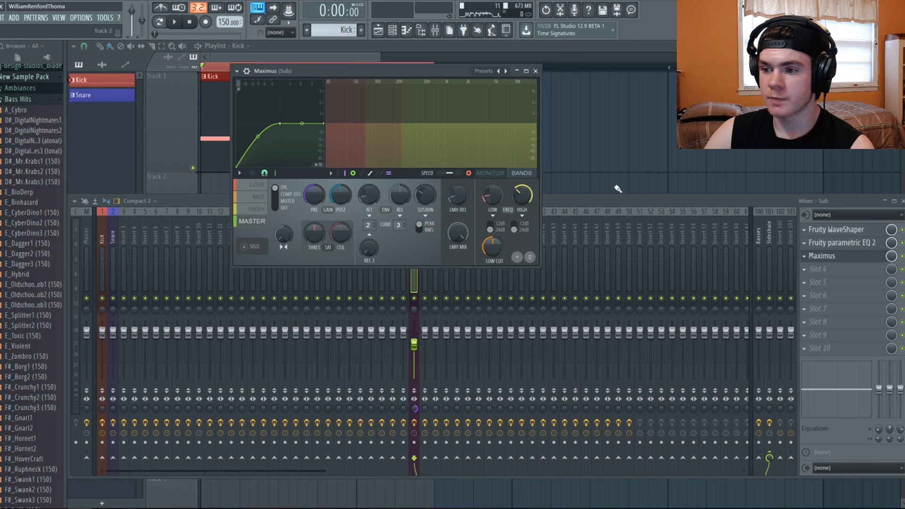
{"action": "left_click_drag", "start_coordinate": [830, 255], "coordinate": [841, 247]}
Step: Adjust the low-cut band's width in the Sub track's Fruity parametric EQ 2, check it in playback and close the effect windows
{"action": "left_click", "coordinate": [845, 255]}
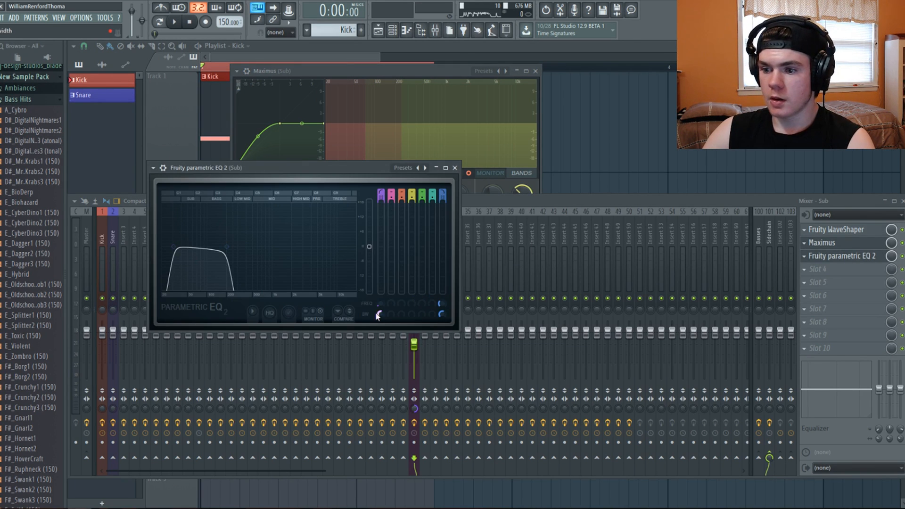
{"action": "left_click_drag", "start_coordinate": [379, 314], "coordinate": [379, 302]}
{"action": "key", "text": "space"}
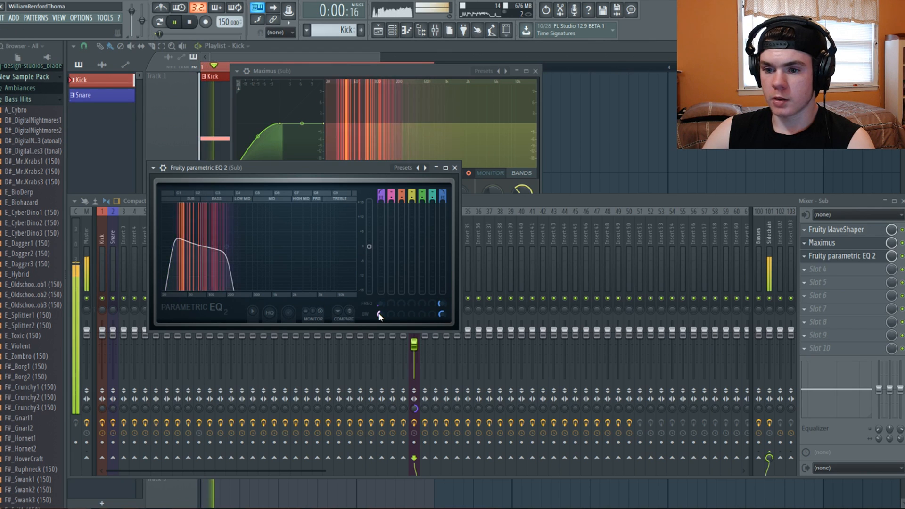
{"action": "left_click", "coordinate": [847, 258]}
{"action": "left_click", "coordinate": [821, 243]}
{"action": "key", "text": "space"}
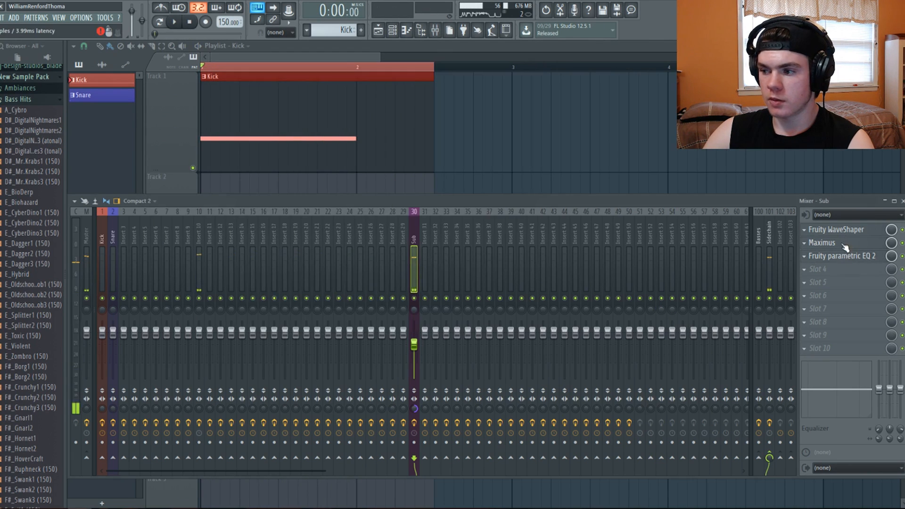
Step: Create an automation clip for the master post gain of Maximus on the Sub track, then close the plugin and mixer
{"action": "left_click", "coordinate": [822, 243]}
{"action": "right_click", "coordinate": [340, 192]}
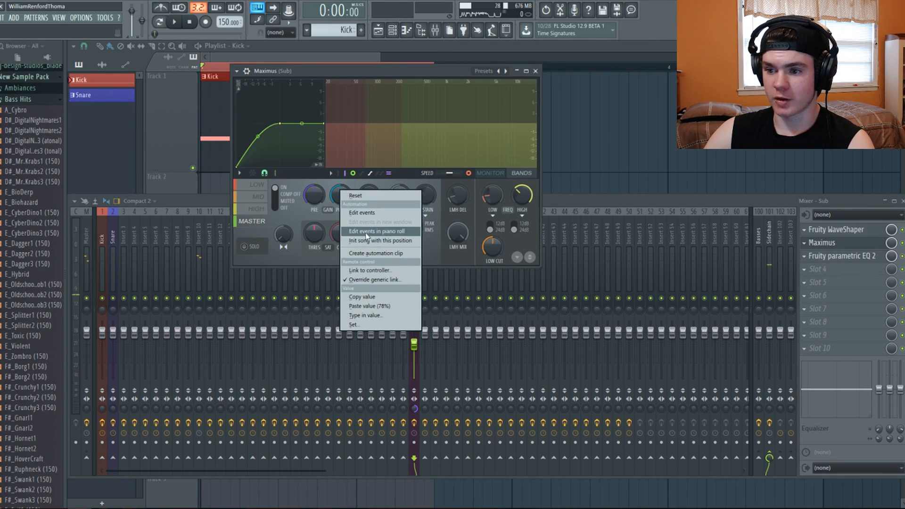
{"action": "left_click", "coordinate": [364, 254]}
{"action": "left_click", "coordinate": [536, 71]}
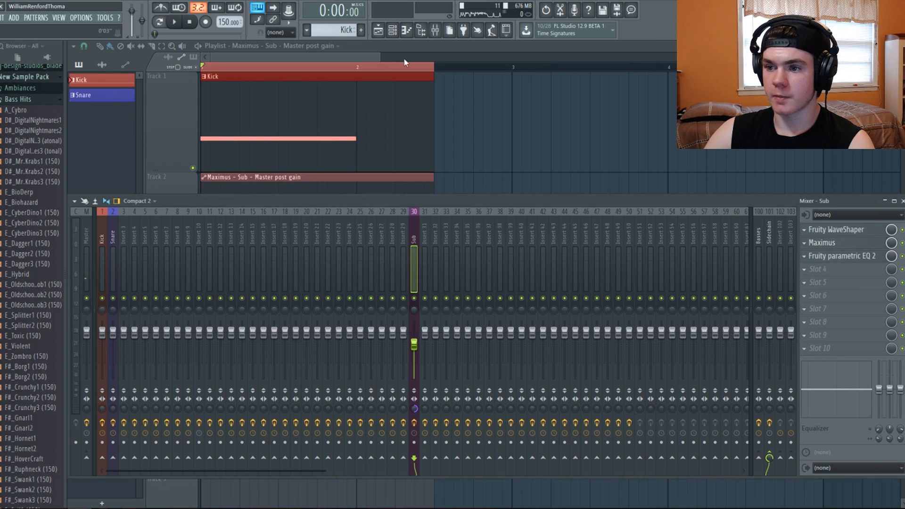
{"action": "key", "text": "F9"}
Step: Copy the first automation point's value and paste it as the post gain clip's maximum level, 50%
{"action": "right_click", "coordinate": [204, 227]}
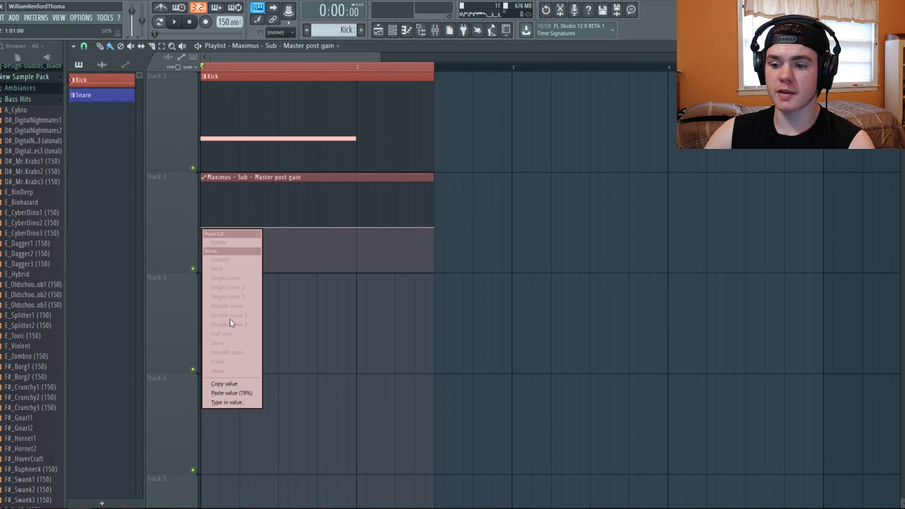
{"action": "left_click", "coordinate": [228, 384]}
{"action": "double_click", "coordinate": [228, 185]}
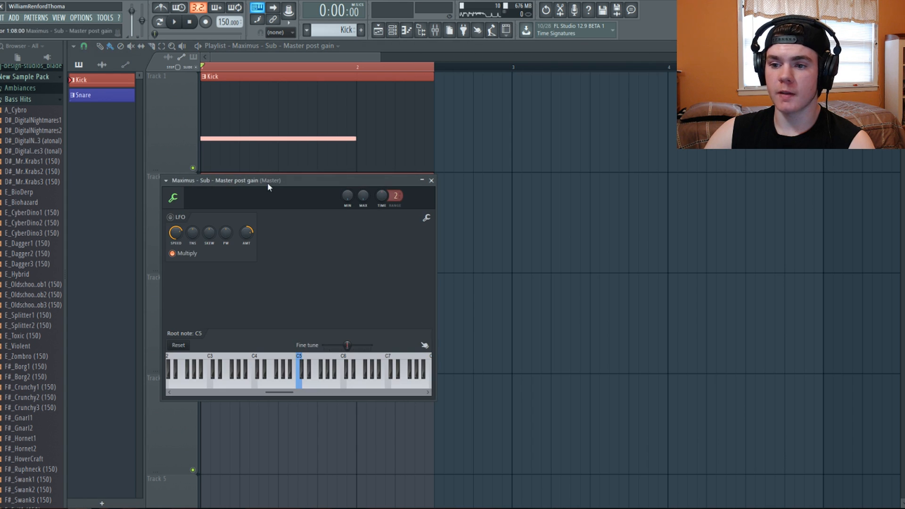
{"action": "right_click", "coordinate": [363, 200]}
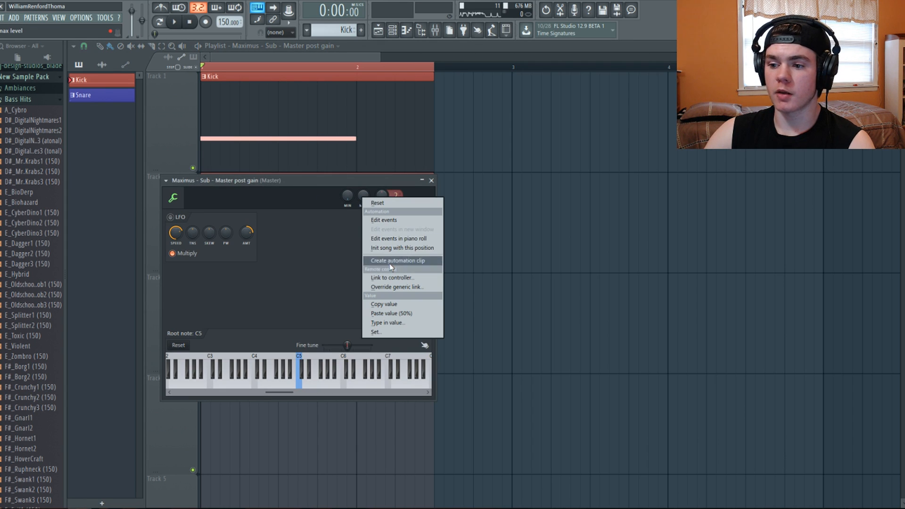
{"action": "left_click", "coordinate": [389, 313]}
{"action": "left_click", "coordinate": [431, 181]}
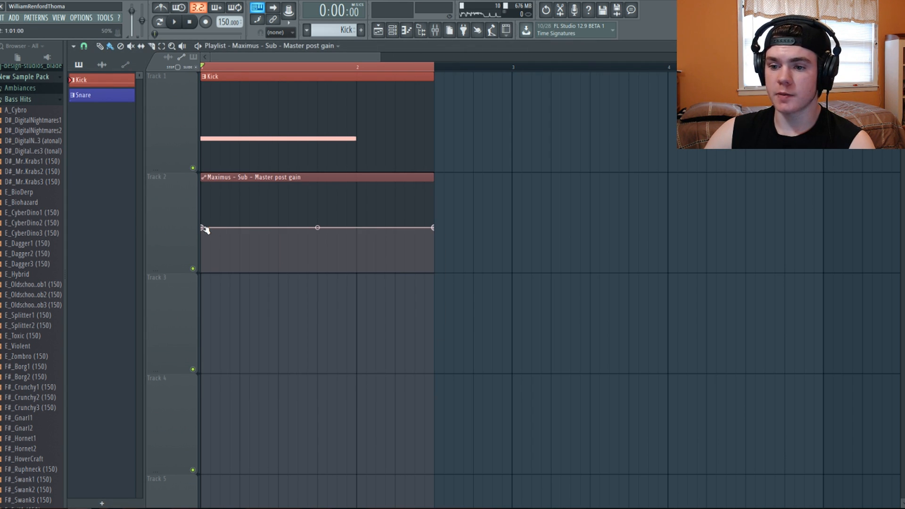
Step: Raise the start and end points of the post gain automation to the top of the clip and play it back
{"action": "left_click_drag", "start_coordinate": [206, 230], "coordinate": [206, 184]}
{"action": "left_click_drag", "start_coordinate": [435, 228], "coordinate": [434, 171]}
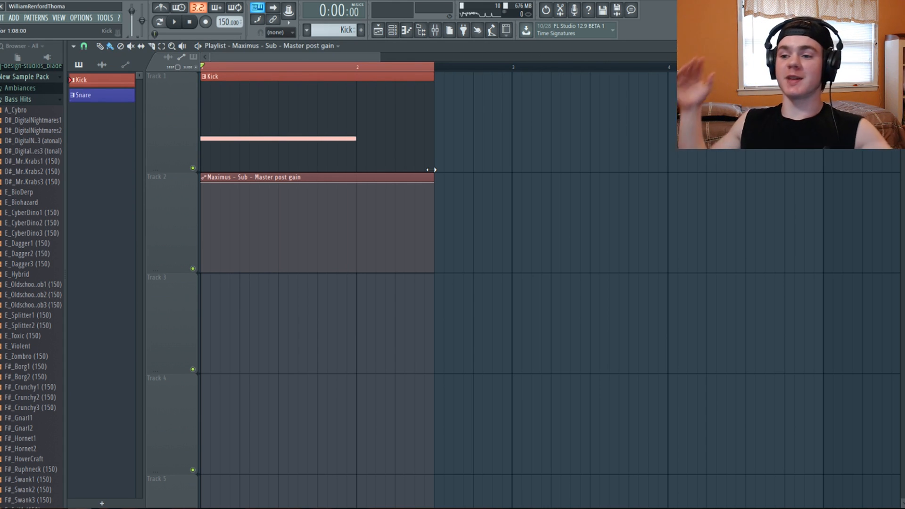
{"action": "left_click_drag", "start_coordinate": [380, 56], "coordinate": [304, 52]}
{"action": "key", "text": "space"}
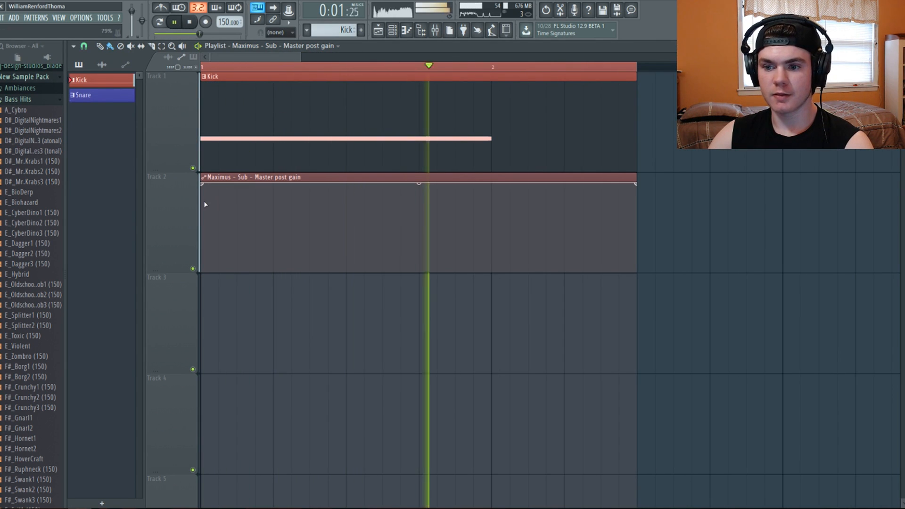
{"action": "key", "text": "space"}
{"action": "key", "text": "space"}
{"action": "key", "text": "space"}
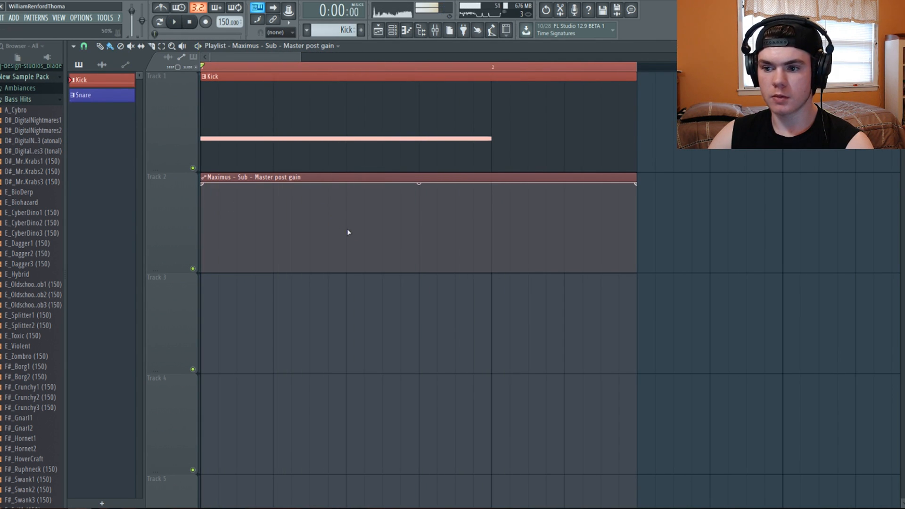
Step: Shape the post gain automation to rise quickly from zero at the clip start and fall back to zero at beat 3
{"action": "left_click_drag", "start_coordinate": [347, 242], "coordinate": [346, 282]}
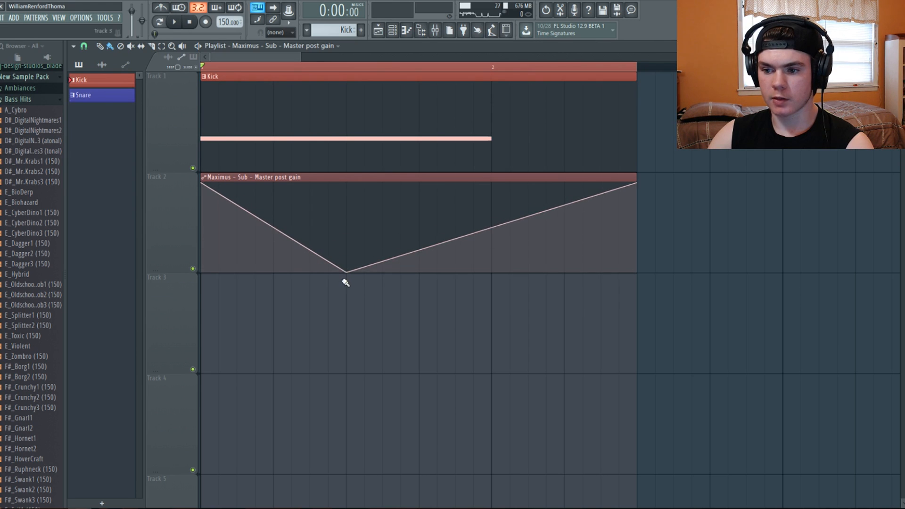
{"action": "left_click_drag", "start_coordinate": [203, 189], "coordinate": [200, 289]}
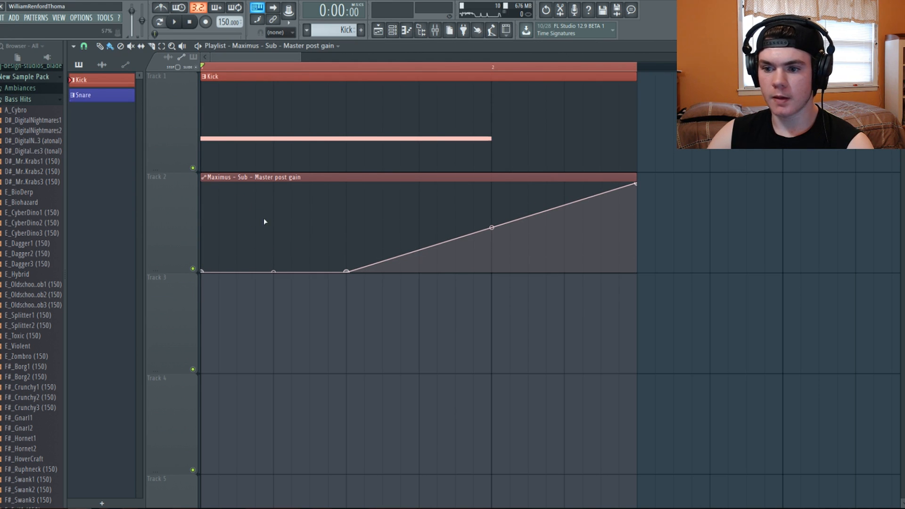
{"action": "left_click_drag", "start_coordinate": [273, 272], "coordinate": [274, 202]}
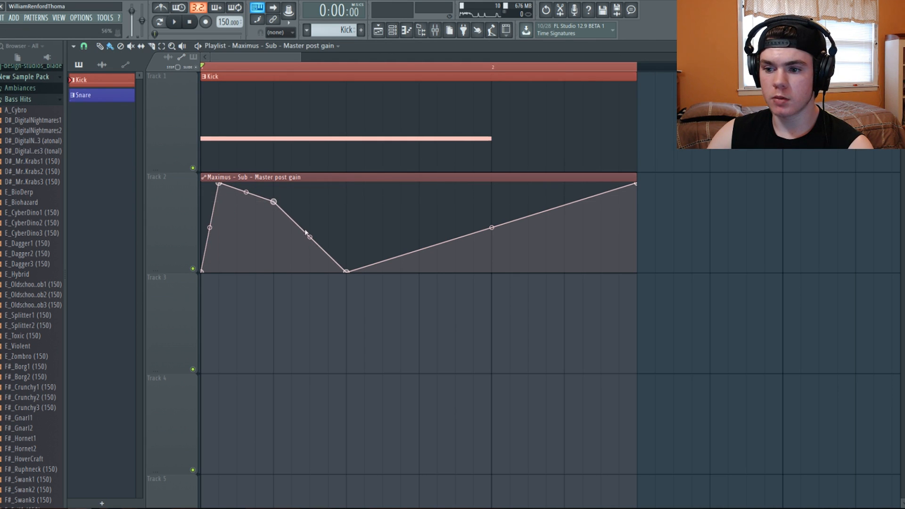
Step: Add a short rounded second hump just before beat 3, and flatten the first hump's top at maximum with a curved fall
{"action": "left_click", "coordinate": [311, 269]}
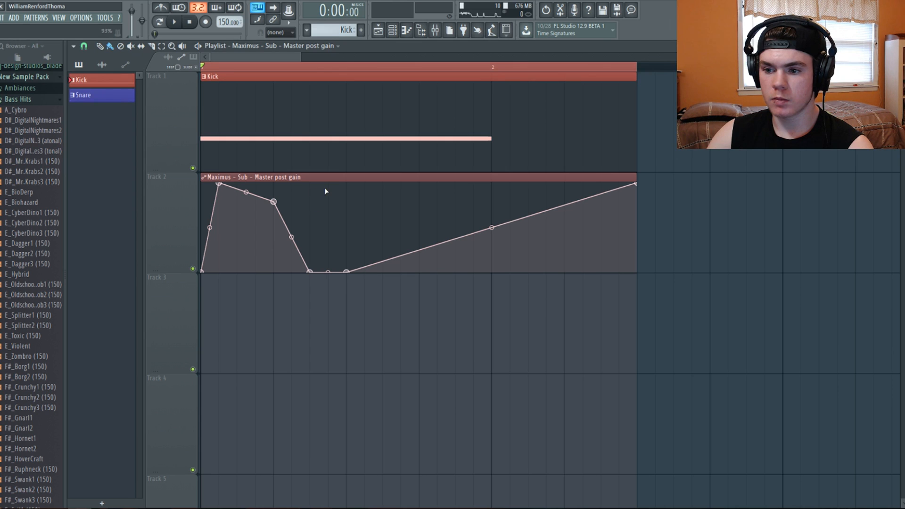
{"action": "left_click_drag", "start_coordinate": [328, 272], "coordinate": [330, 183]}
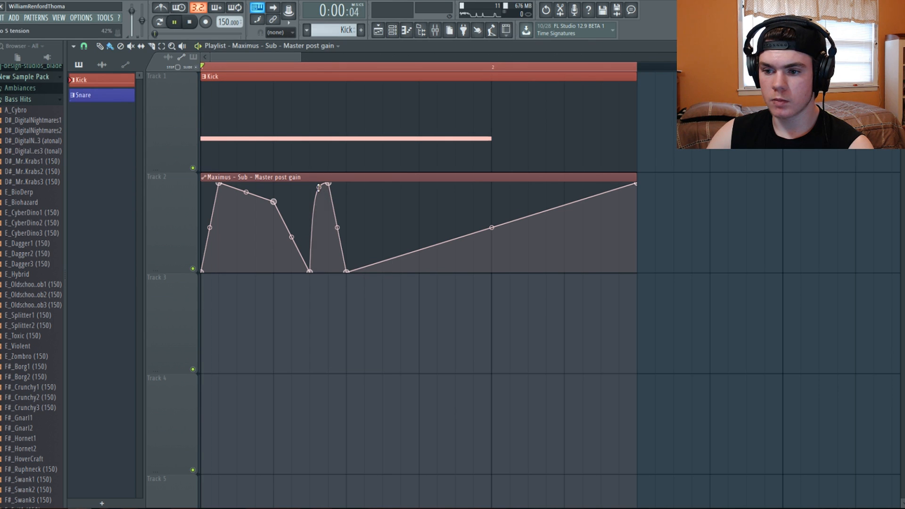
{"action": "left_click_drag", "start_coordinate": [337, 227], "coordinate": [337, 192]}
{"action": "key", "text": "space"}
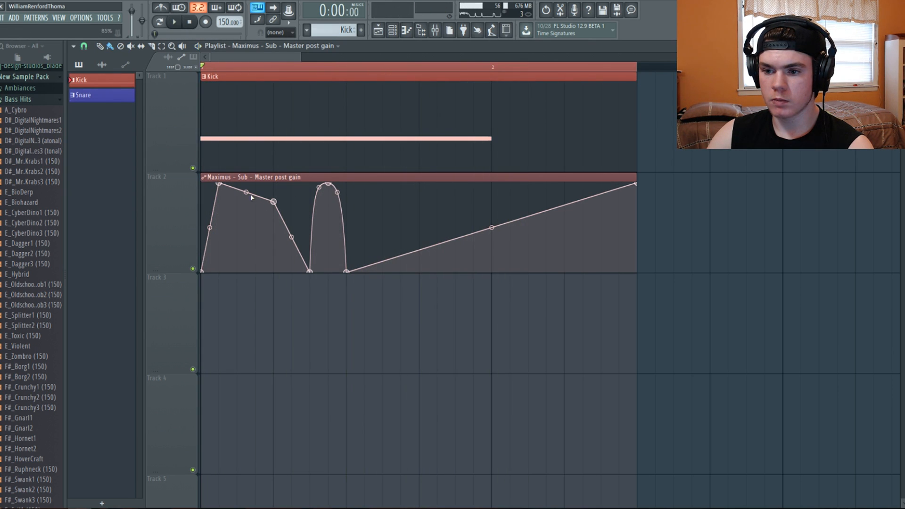
{"action": "left_click_drag", "start_coordinate": [274, 201], "coordinate": [274, 189]}
{"action": "key", "text": "space"}
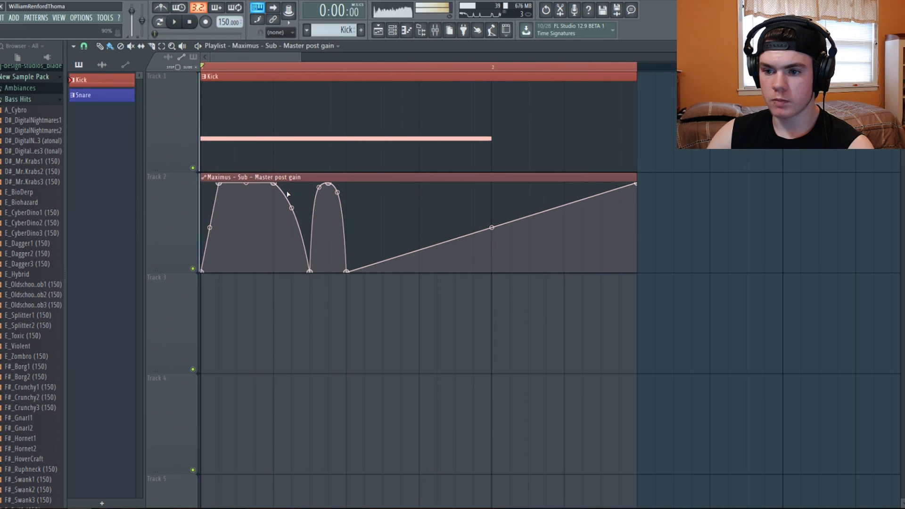
Step: Curve the first hump's rise outward, flatten the second hump's rise into a fuller curve, and play the automation back
{"action": "left_click_drag", "start_coordinate": [209, 227], "coordinate": [210, 193]}
{"action": "key", "text": "space"}
{"action": "key", "text": "space"}
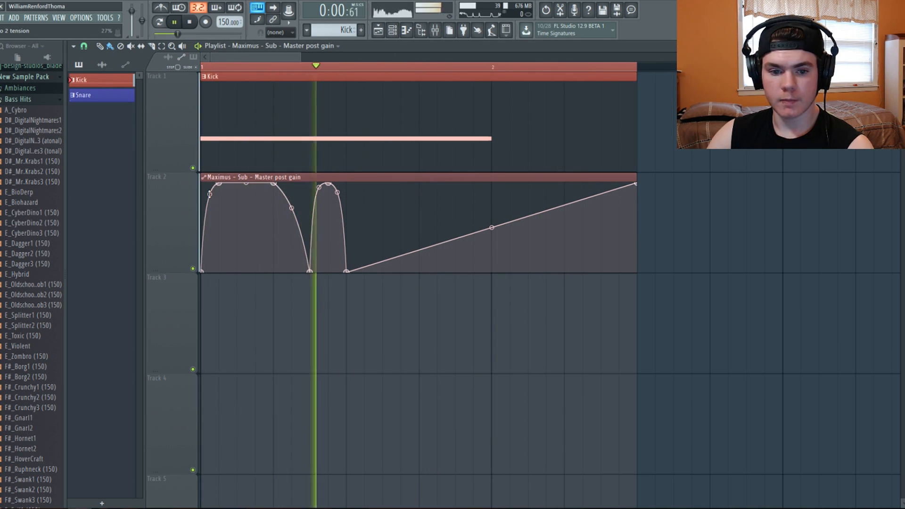
{"action": "key", "text": "space"}
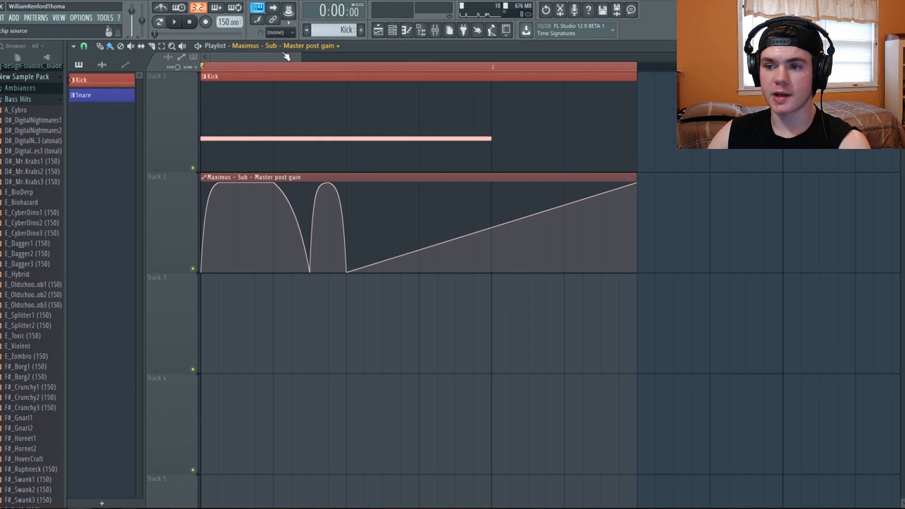
{"action": "key", "text": "space"}
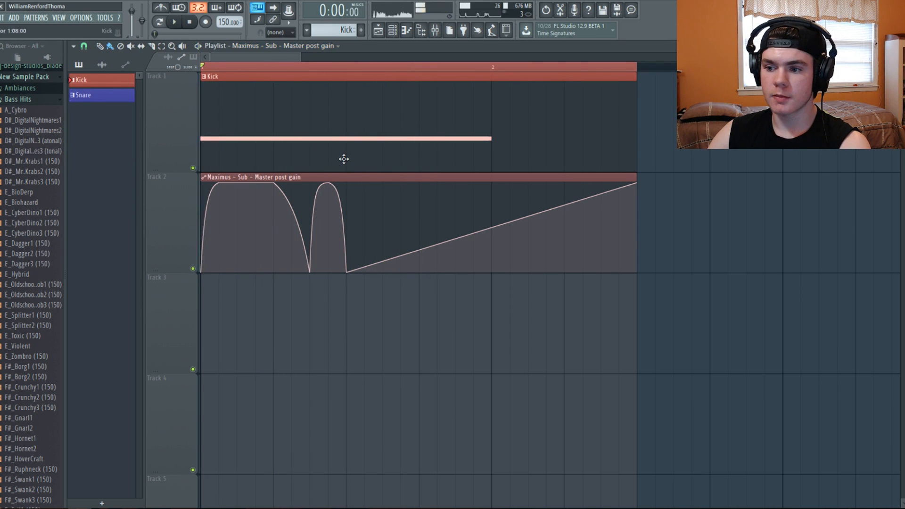
{"action": "key", "text": "space"}
{"action": "key", "text": "space"}
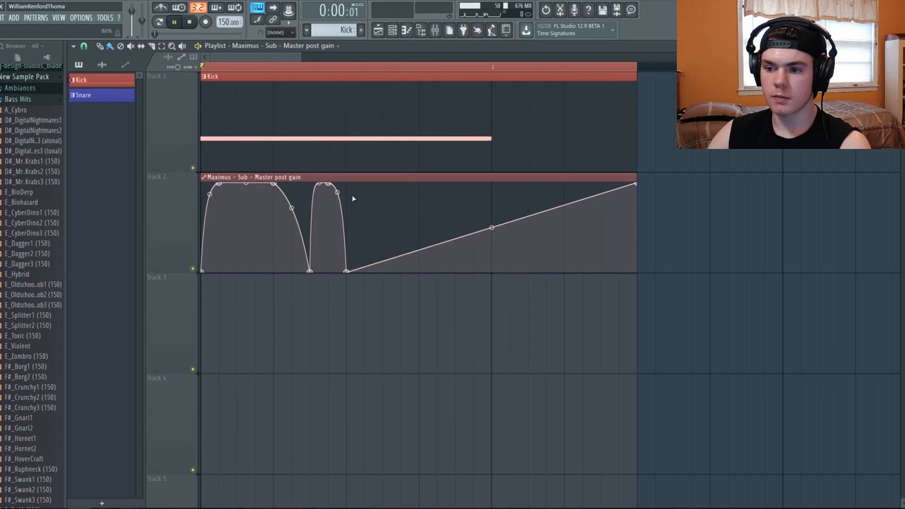
Step: Raise the dip between the two humps of the post gain automation to about 52% and play it back
{"action": "key", "text": "space"}
{"action": "key", "text": "space"}
{"action": "left_click_drag", "start_coordinate": [310, 272], "coordinate": [312, 227]}
{"action": "key", "text": "space"}
{"action": "key", "text": "space"}
{"action": "key", "text": "space"}
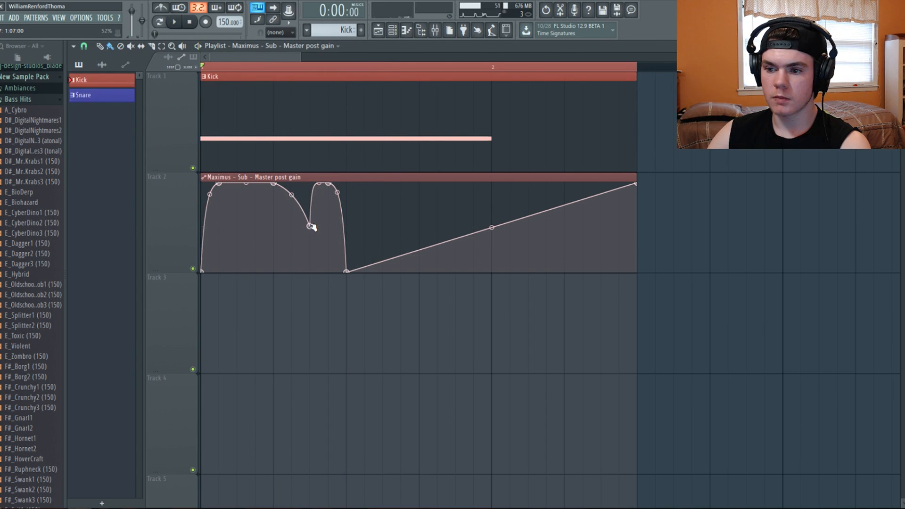
{"action": "key", "text": "space"}
{"action": "key", "text": "space"}
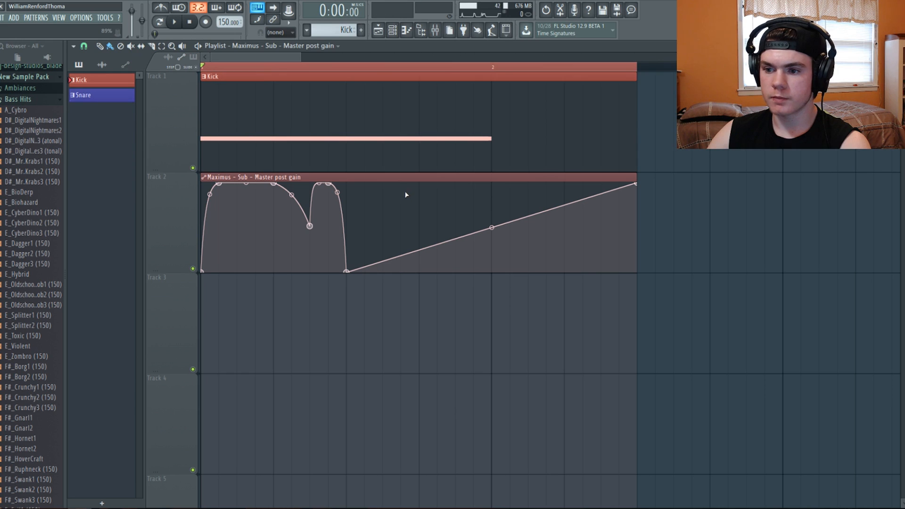
Step: Add a flat-topped hump after beat 3 with curved sides falling to a dip at about 53%, and a rounded rise back to maximum
{"action": "left_click", "coordinate": [364, 183]}
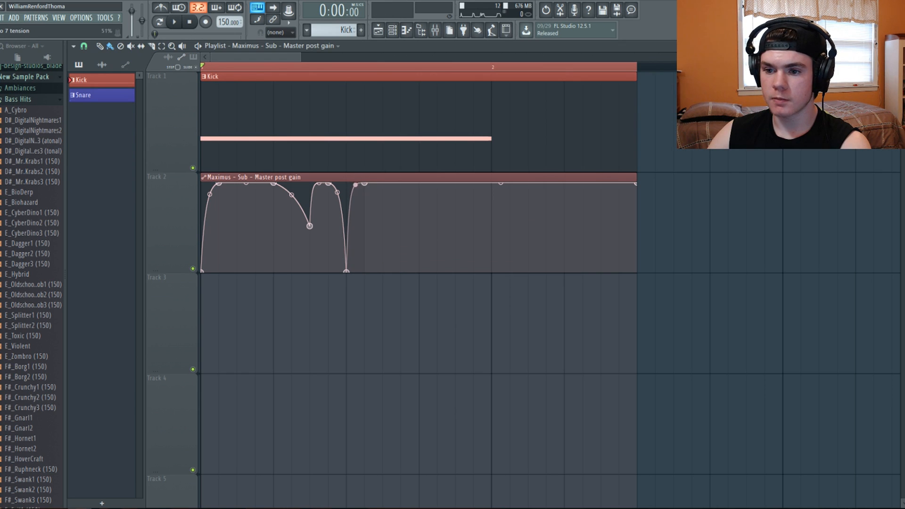
{"action": "left_click", "coordinate": [419, 184]}
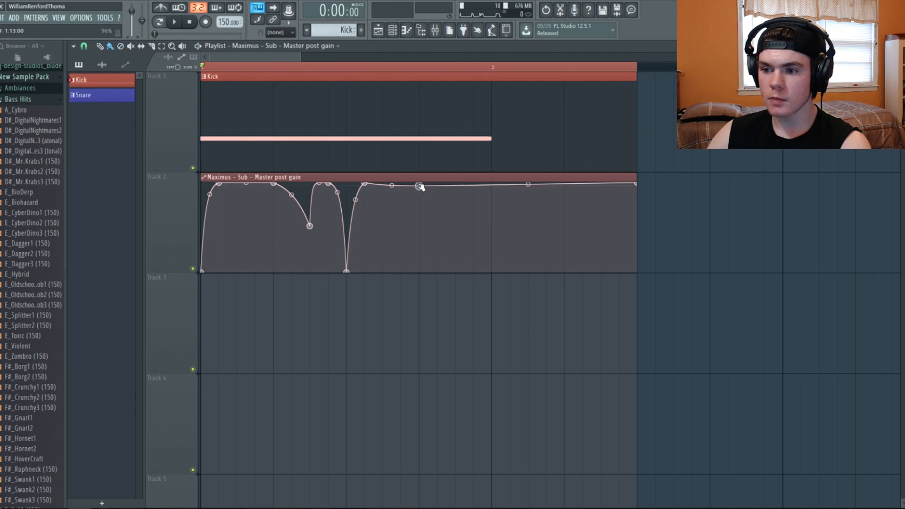
{"action": "left_click", "coordinate": [456, 226]}
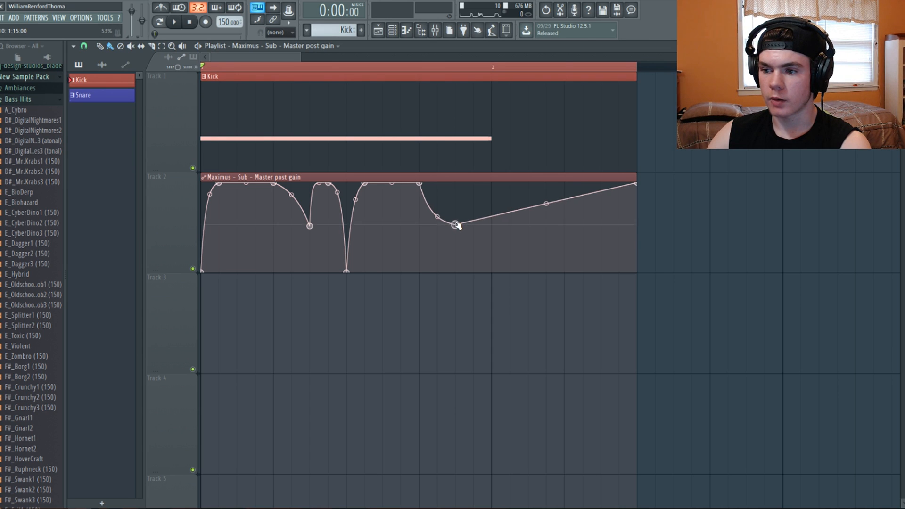
{"action": "left_click", "coordinate": [474, 183]}
{"action": "left_click_drag", "start_coordinate": [464, 205], "coordinate": [467, 216]}
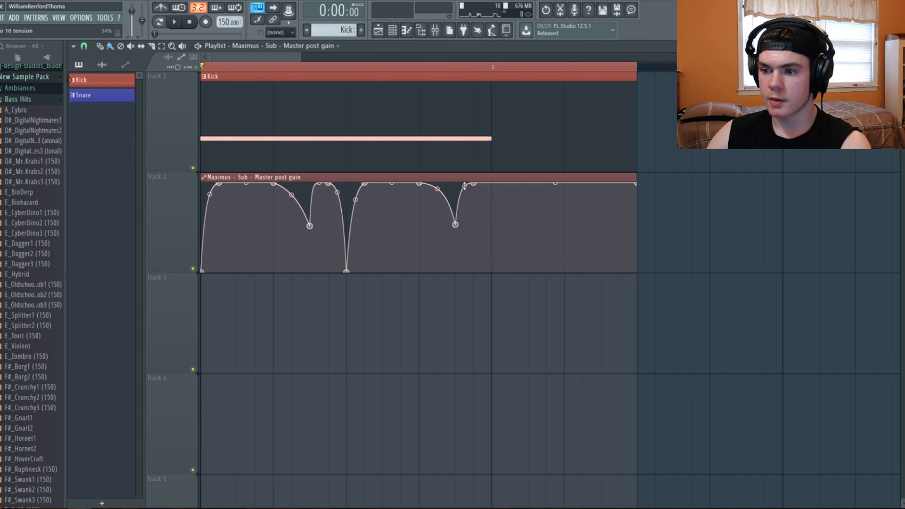
Step: Close the last hump with a rounded fall to zero at bar 2, hold zero to the clip's end, and play it back
{"action": "left_click", "coordinate": [492, 271]}
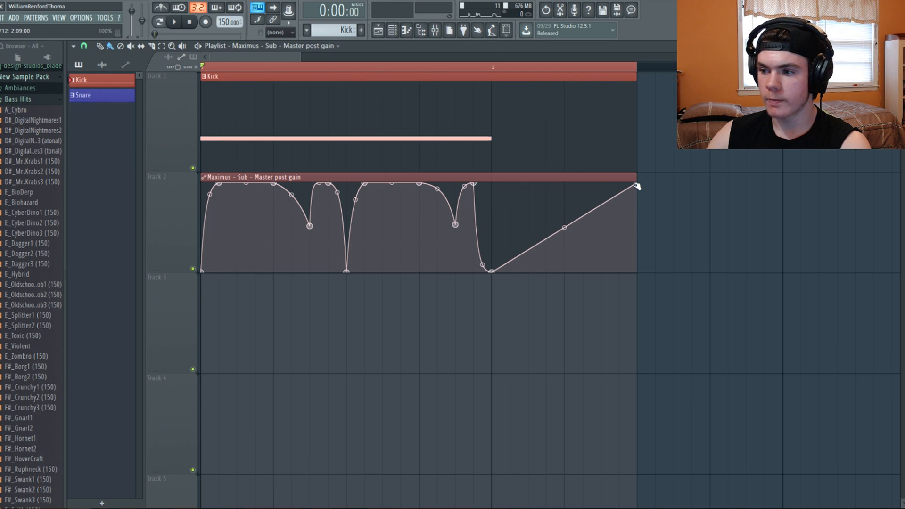
{"action": "left_click_drag", "start_coordinate": [635, 183], "coordinate": [634, 299]}
{"action": "left_click_drag", "start_coordinate": [482, 266], "coordinate": [481, 203]}
{"action": "key", "text": "space"}
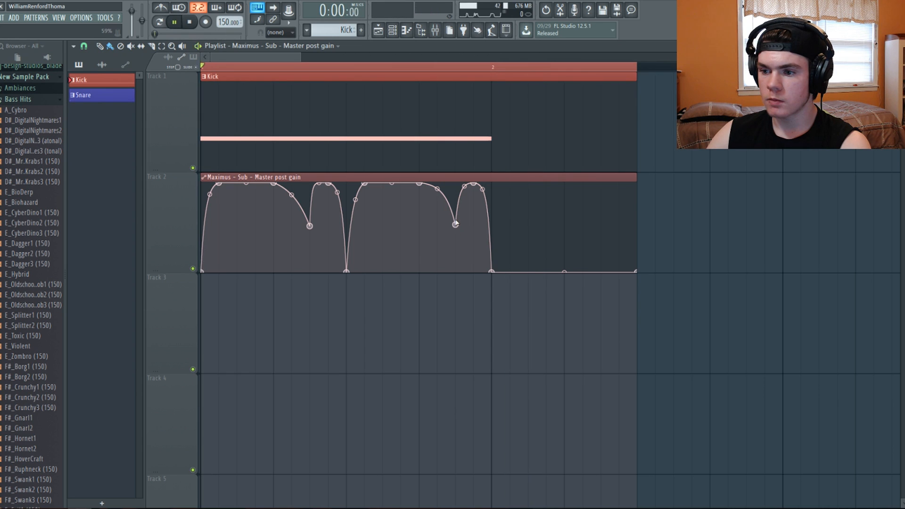
Step: Check the track levels in the mixer during playback and slightly lower both mid-level dips of the post gain automation
{"action": "left_click", "coordinate": [435, 29]}
{"action": "key", "text": "space"}
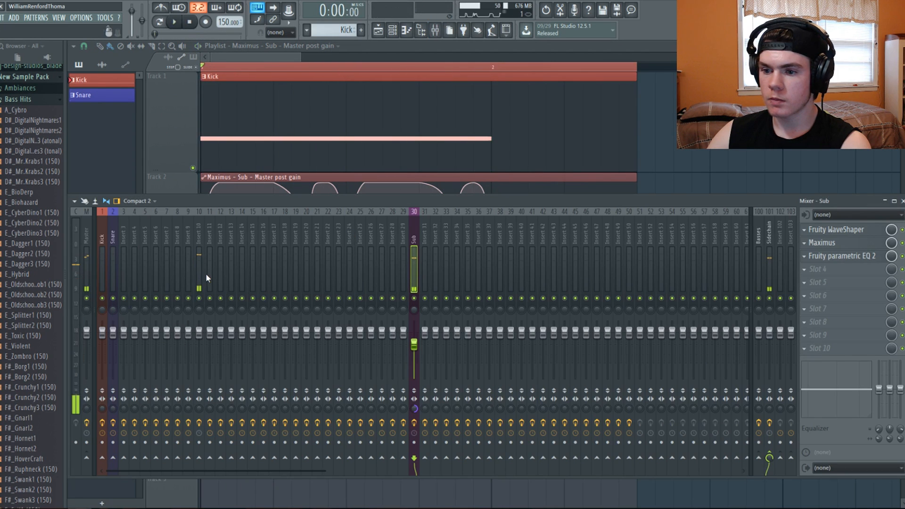
{"action": "key", "text": "space"}
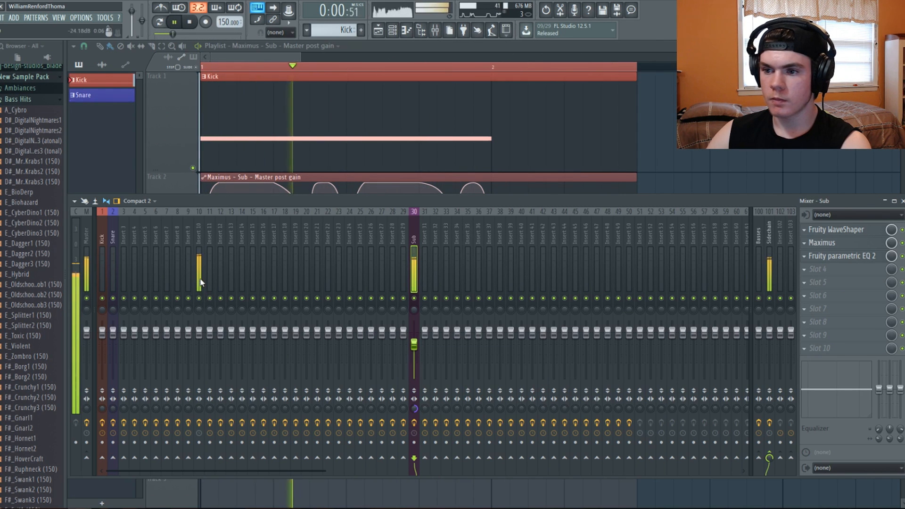
{"action": "key", "text": "F9"}
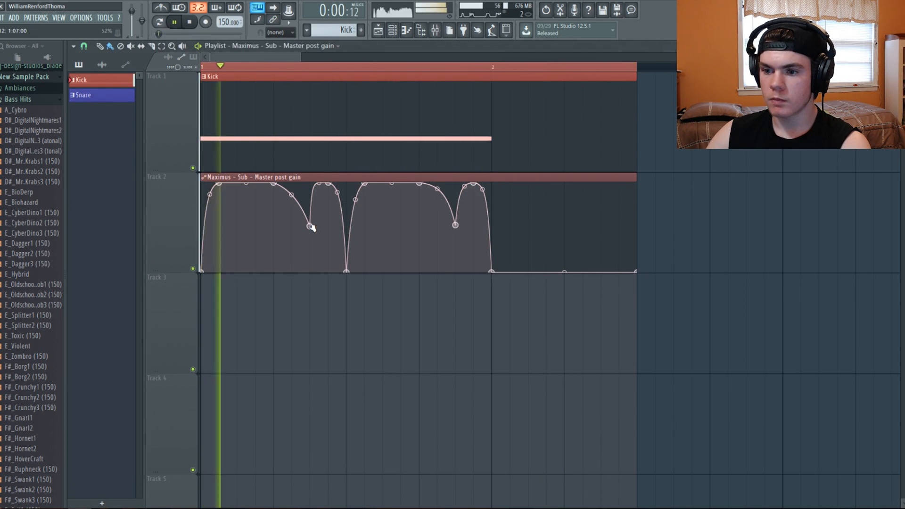
{"action": "key", "text": "space"}
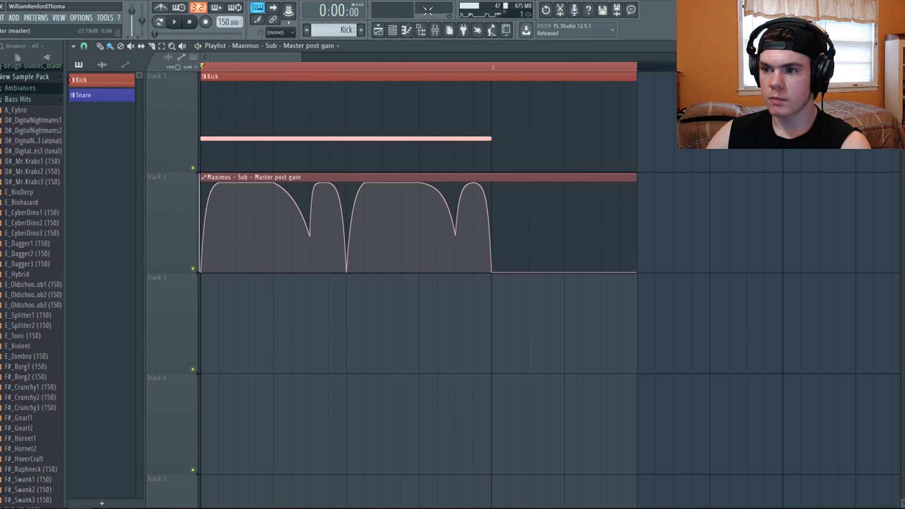
Step: Load Fruity WaveShaper into the first effect slot of the Master mixer track
{"action": "key", "text": "F9"}
{"action": "left_click", "coordinate": [85, 237]}
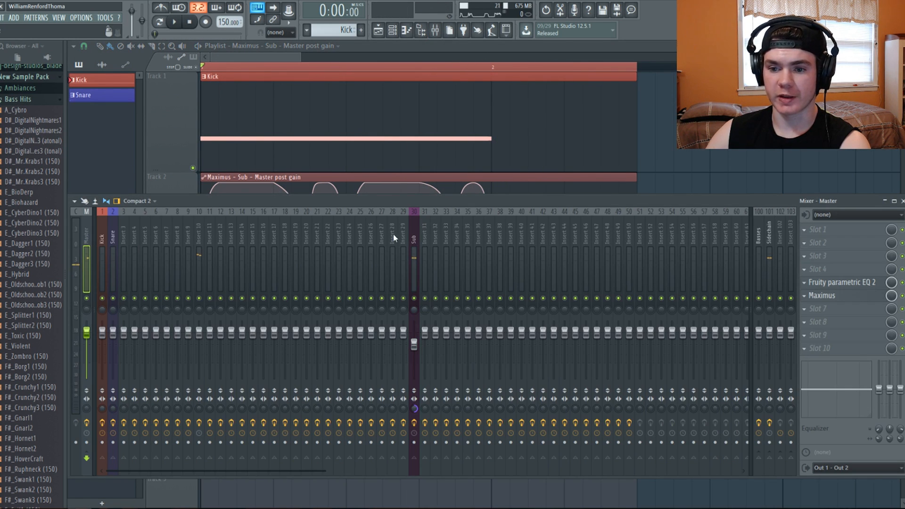
{"action": "left_click", "coordinate": [849, 229]}
{"action": "key", "text": "Escape"}
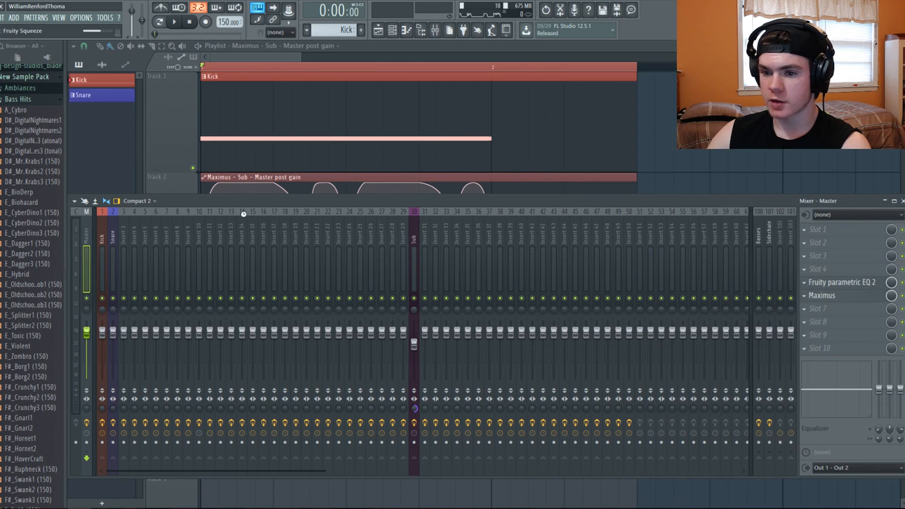
{"action": "left_click", "coordinate": [805, 230]}
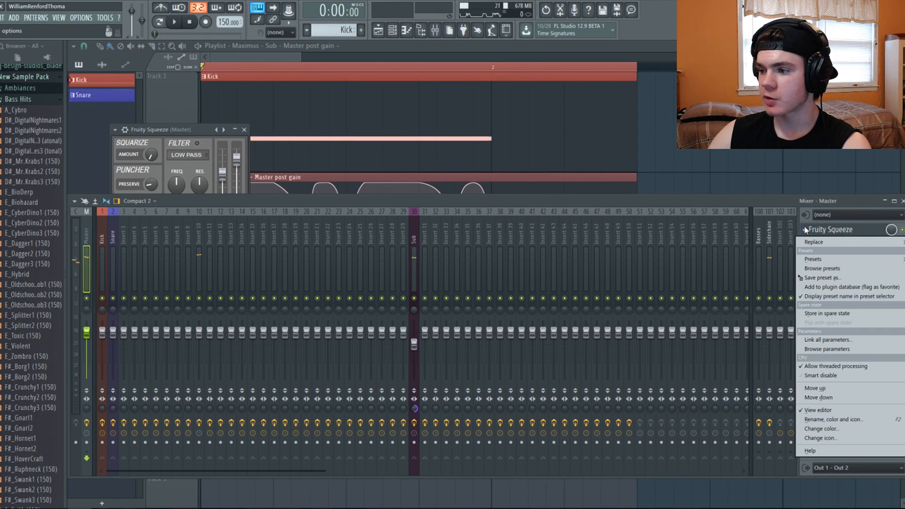
{"action": "mouse_move", "coordinate": [816, 242]}
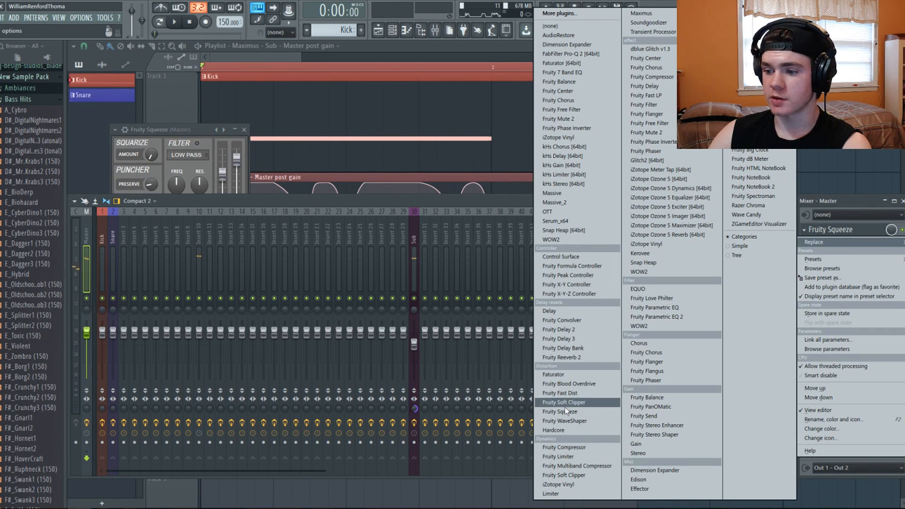
{"action": "left_click", "coordinate": [568, 421]}
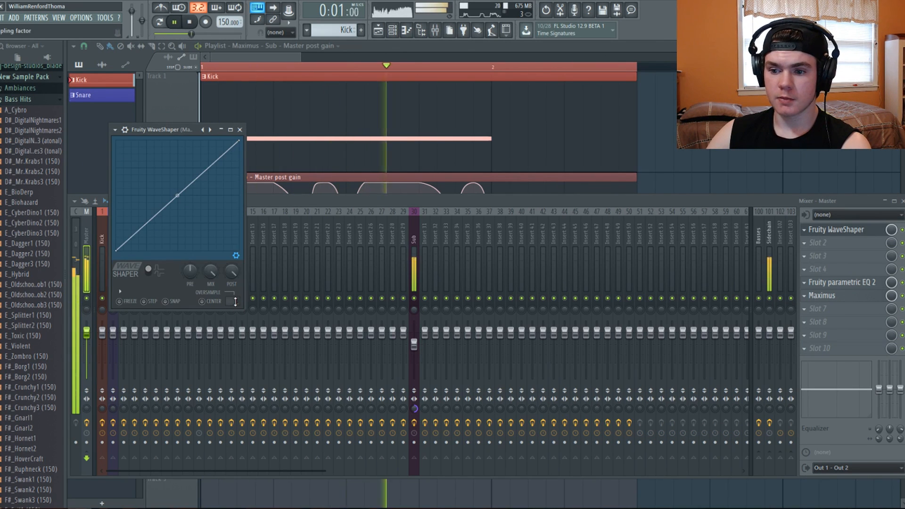
Step: Raise the Master WaveShaper's pre gain slightly while auditioning the bass, and close the plugin window
{"action": "left_click", "coordinate": [235, 304]}
{"action": "key", "text": "space"}
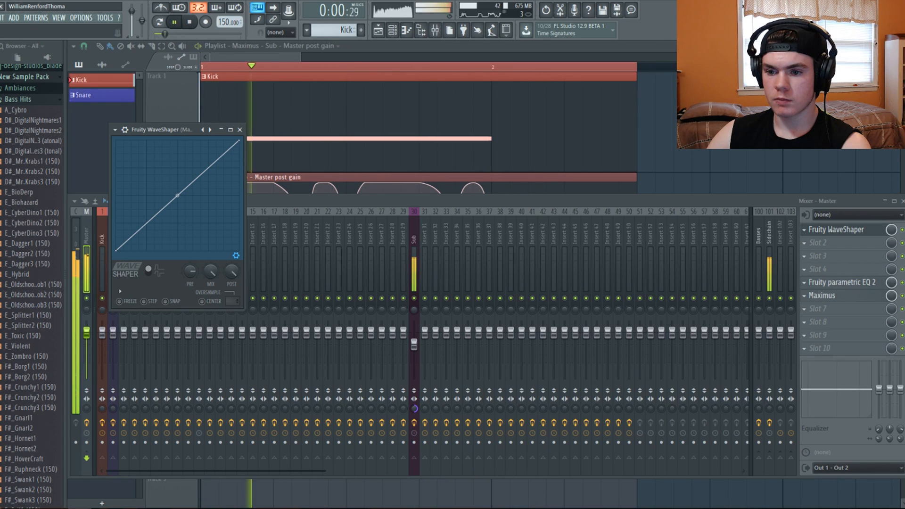
{"action": "key", "text": "space"}
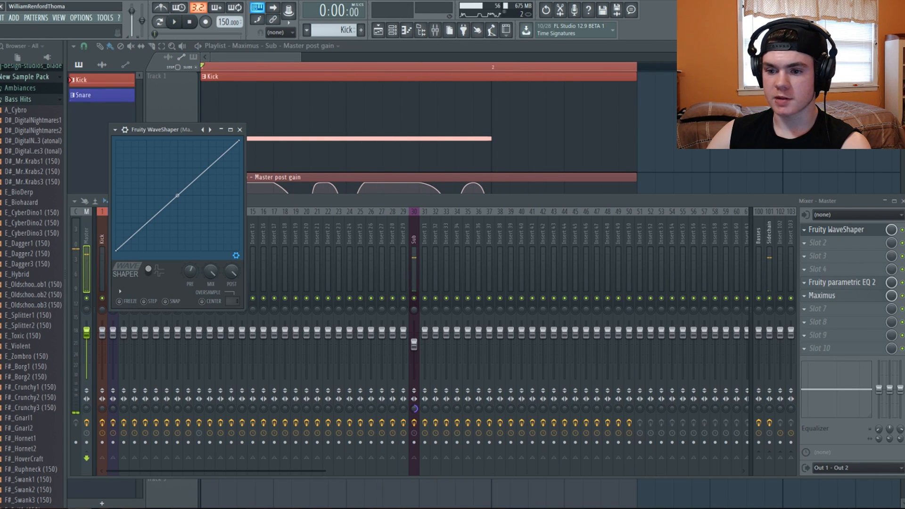
{"action": "key", "text": "space"}
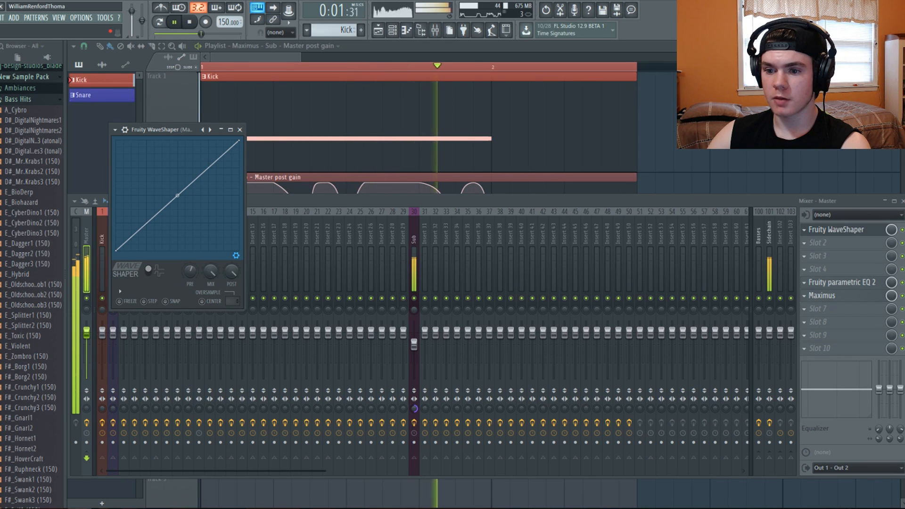
{"action": "key", "text": "space"}
{"action": "key", "text": "space"}
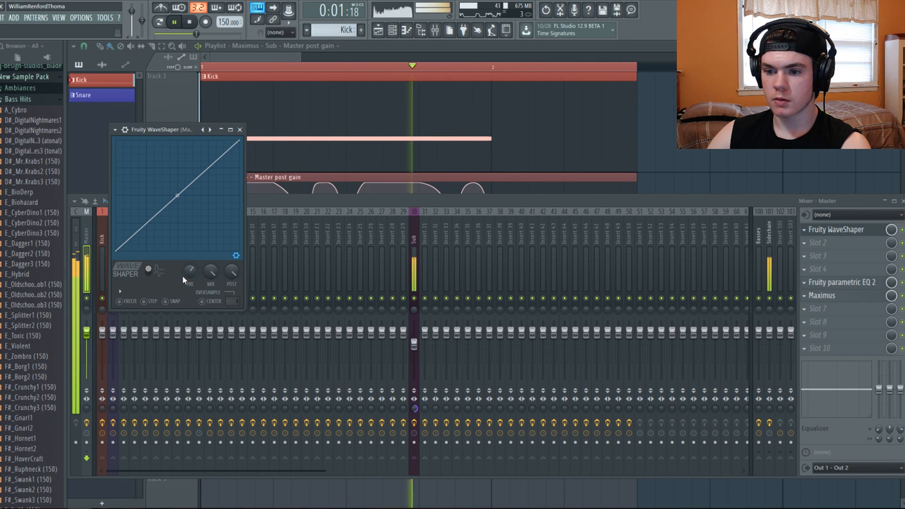
{"action": "key", "text": "space"}
{"action": "left_click", "coordinate": [851, 232]}
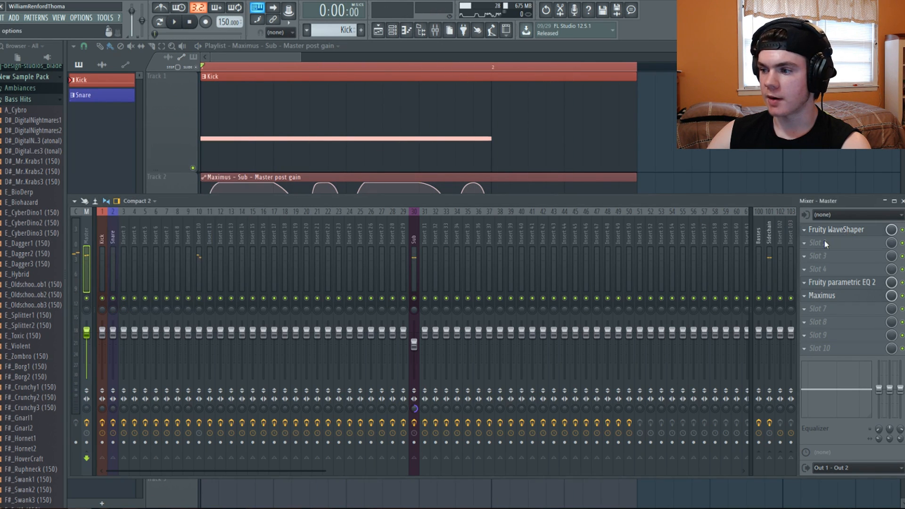
Step: Load Edison into the Master track's second effect slot and record the bass with it set to On Play
{"action": "left_click", "coordinate": [825, 242]}
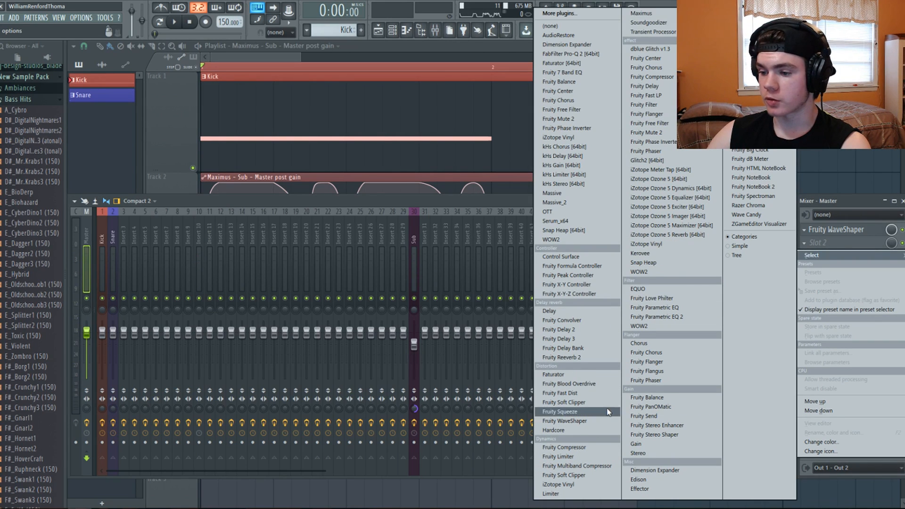
{"action": "left_click", "coordinate": [660, 480]}
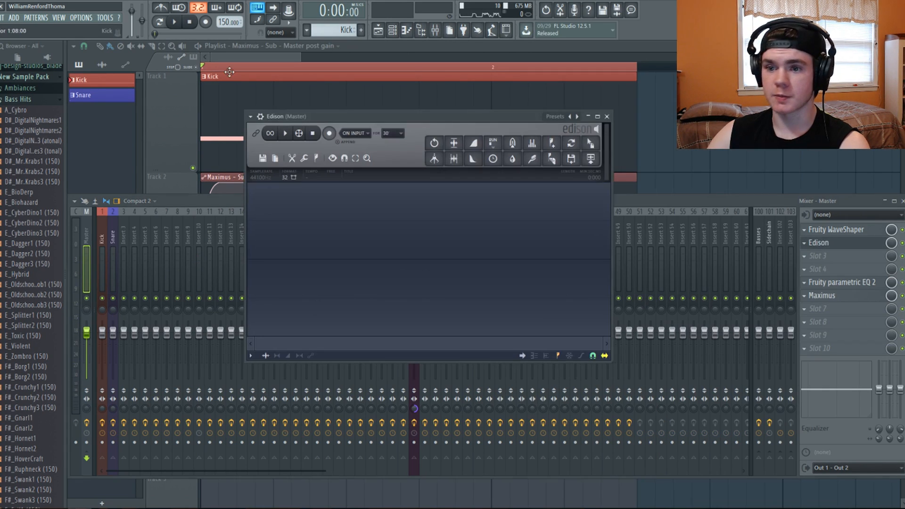
{"action": "left_click", "coordinate": [355, 133]}
{"action": "left_click", "coordinate": [356, 172]}
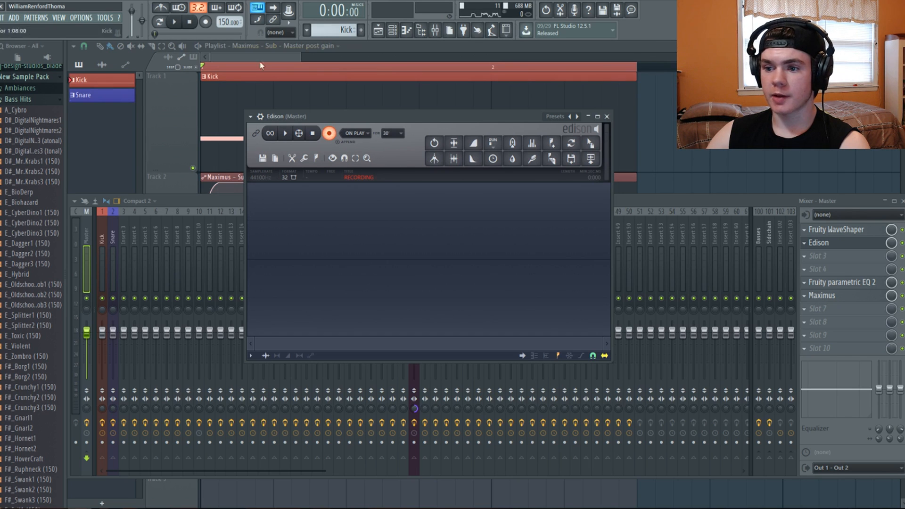
{"action": "left_click", "coordinate": [174, 22]}
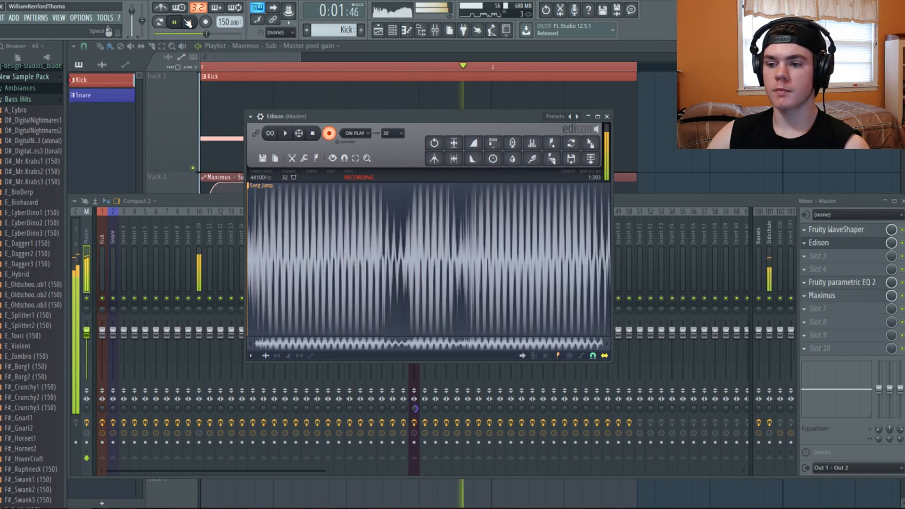
{"action": "left_click", "coordinate": [329, 134]}
Step: Delete the repeated section after the second song jump marker in Edison and play back the recording
{"action": "left_click", "coordinate": [573, 188]}
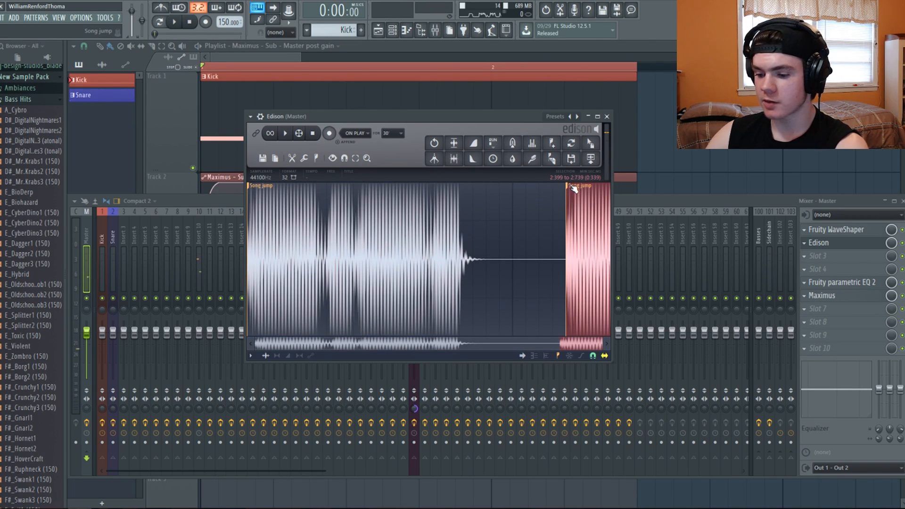
{"action": "key", "text": "Delete"}
{"action": "left_click", "coordinate": [287, 133]}
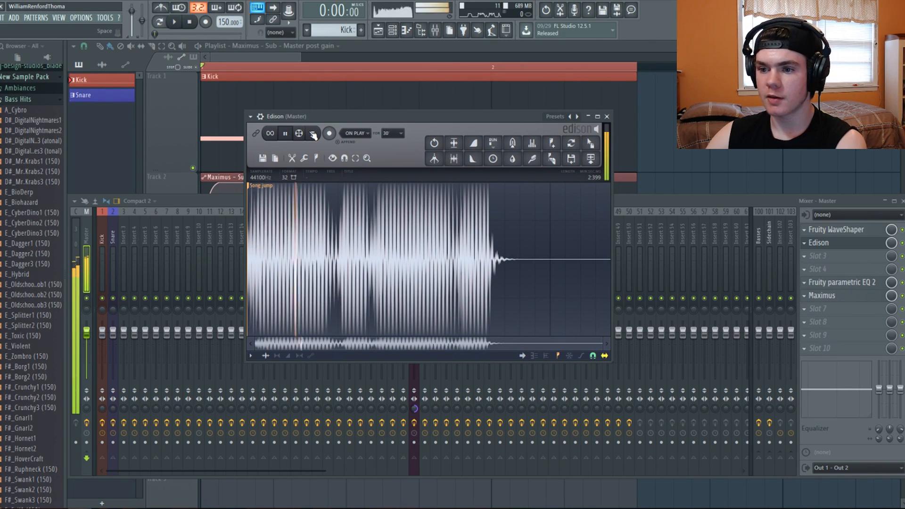
{"action": "left_click", "coordinate": [312, 133]}
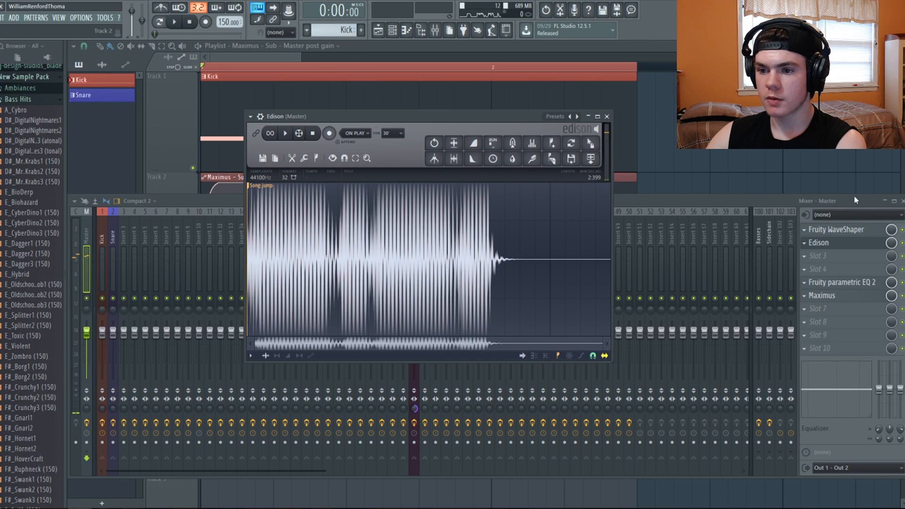
Step: Review the Master track's Fruity WaveShaper settings and bring the Edison recording back to the front
{"action": "left_click", "coordinate": [834, 230]}
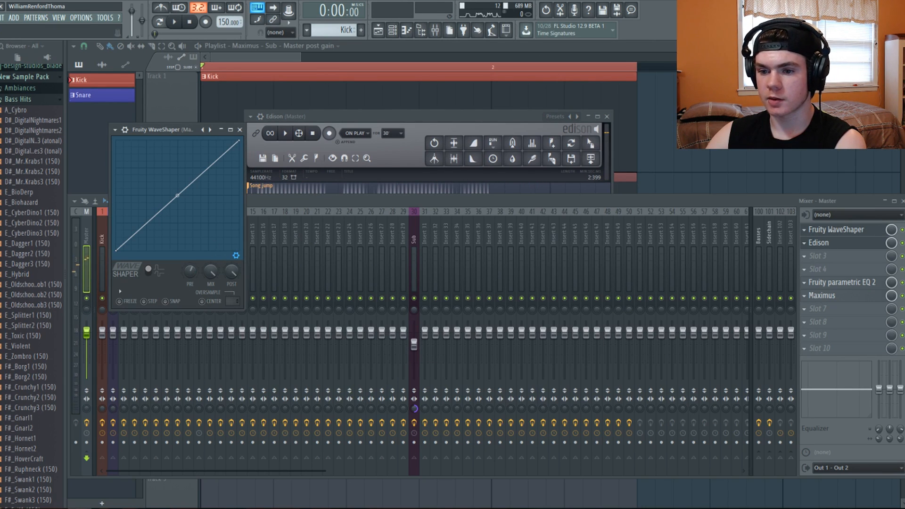
{"action": "left_click", "coordinate": [829, 244]}
{"action": "left_click", "coordinate": [829, 244]}
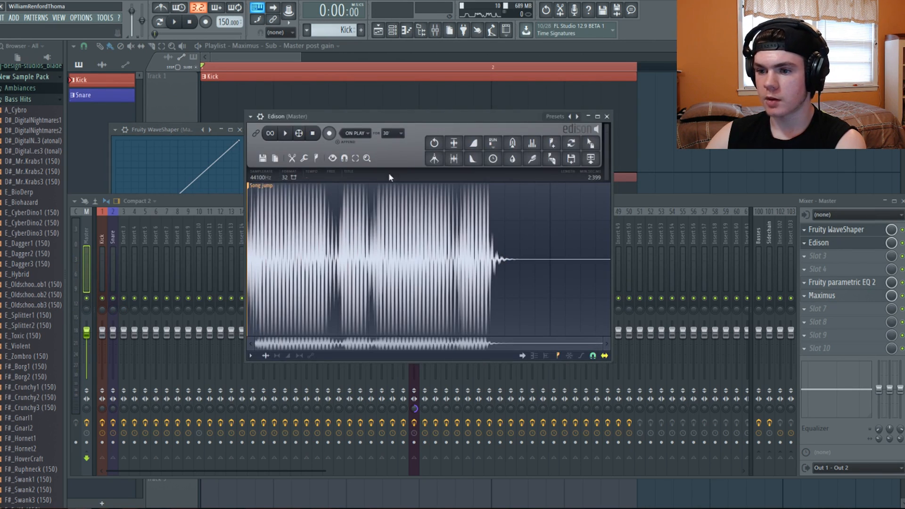
Step: Clear the existing recording from Edison and record the bass again from the start of the playlist
{"action": "left_click_drag", "start_coordinate": [608, 259], "coordinate": [138, 229]}
{"action": "key", "text": "Delete"}
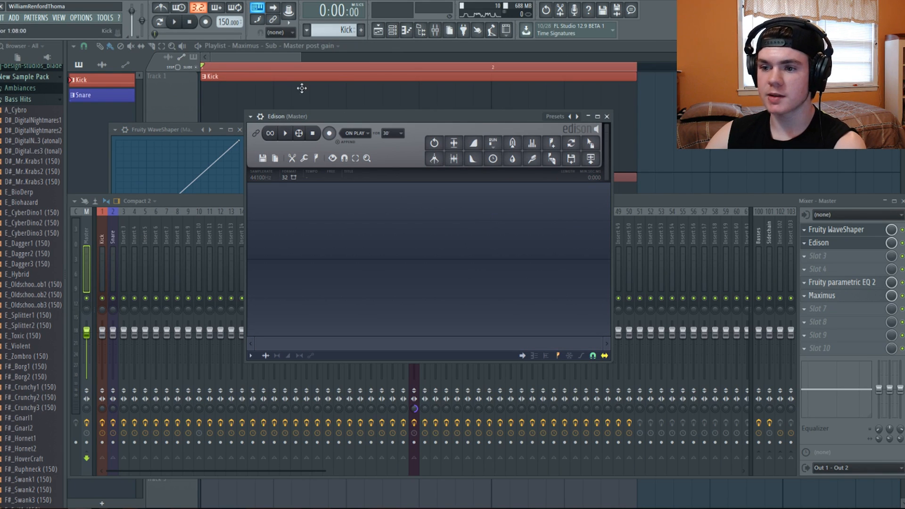
{"action": "left_click", "coordinate": [329, 133]}
{"action": "left_click", "coordinate": [176, 22]}
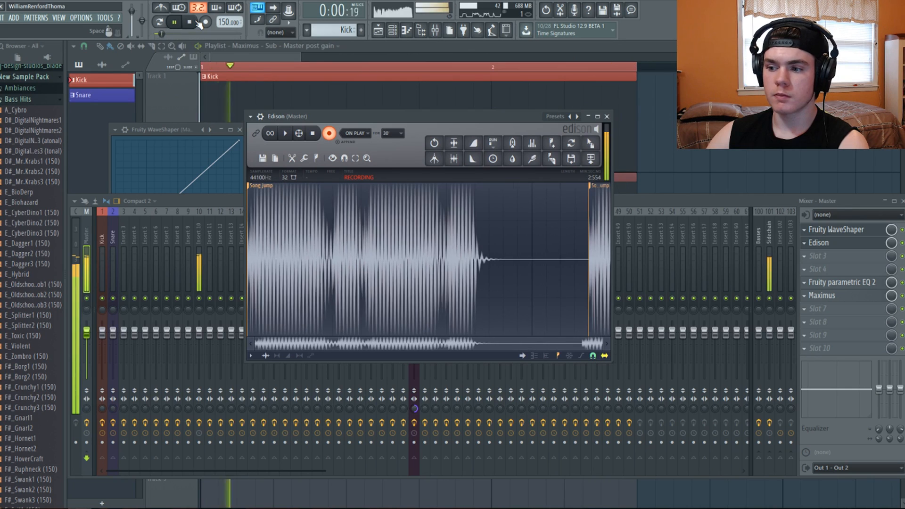
{"action": "left_click", "coordinate": [190, 21]}
{"action": "left_click", "coordinate": [312, 134]}
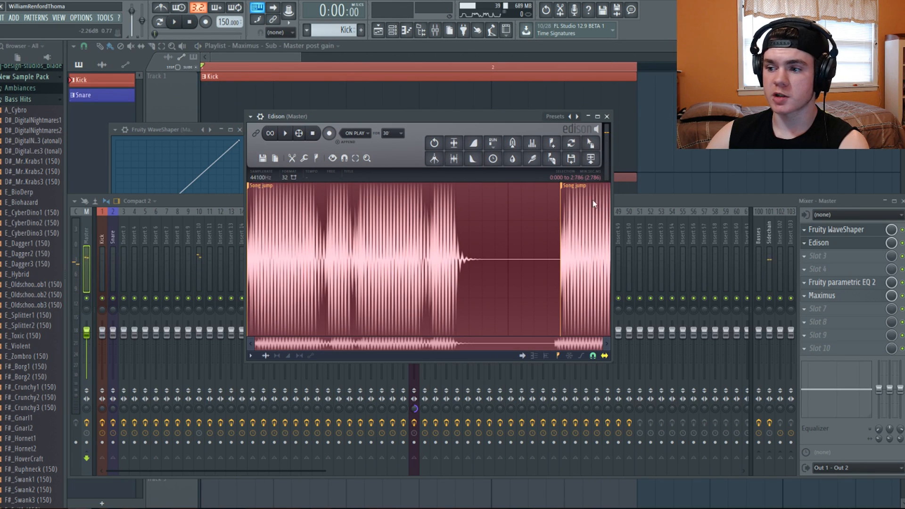
Step: Delete the repeated section after the second song jump marker, remove the remaining marker, and select the whole recording
{"action": "left_click", "coordinate": [568, 186]}
{"action": "key", "text": "Delete"}
{"action": "right_click", "coordinate": [244, 183]}
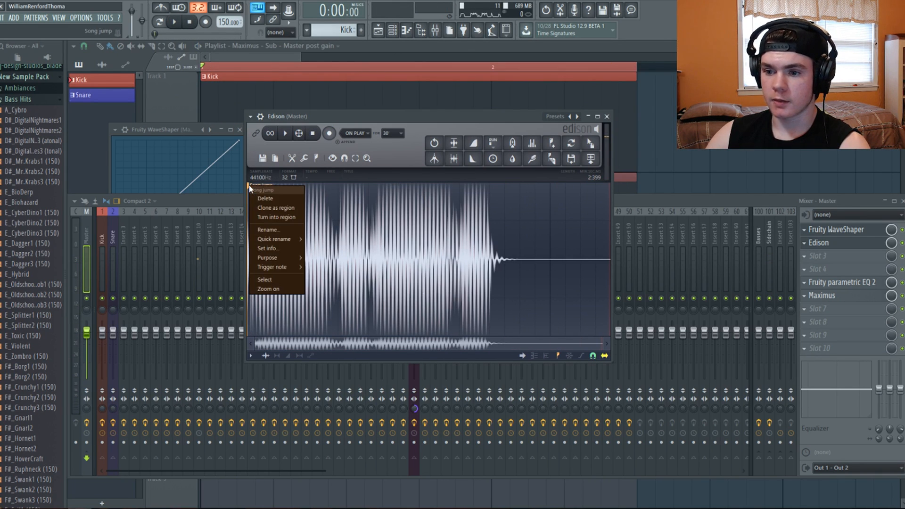
{"action": "left_click", "coordinate": [264, 194]}
{"action": "mouse_move", "coordinate": [606, 259]}
{"action": "left_mouse_down"}
{"action": "mouse_move", "coordinate": [344, 260]}
{"action": "mouse_move", "coordinate": [171, 201]}
{"action": "left_mouse_up"}
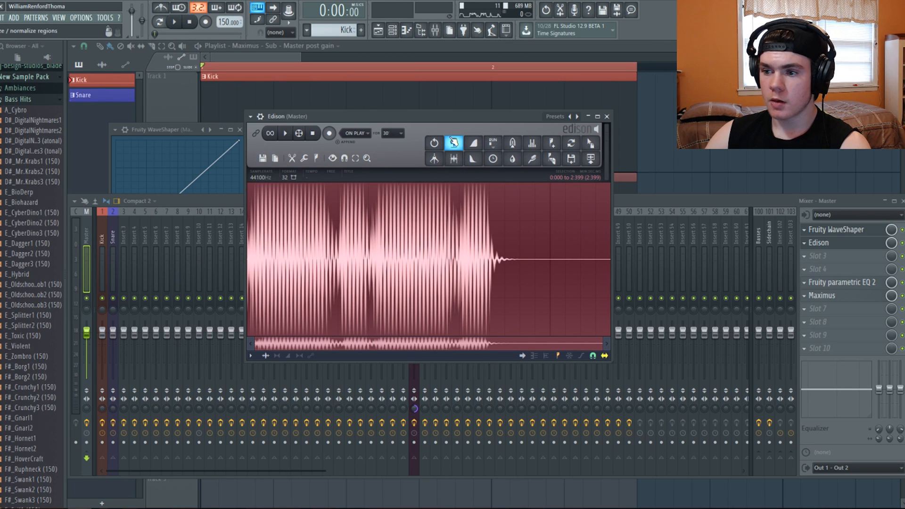
Step: Start saving the Edison recording as a WAV sample and go to the Bass Hits folder of New Sample Pack
{"action": "left_click", "coordinate": [262, 158]}
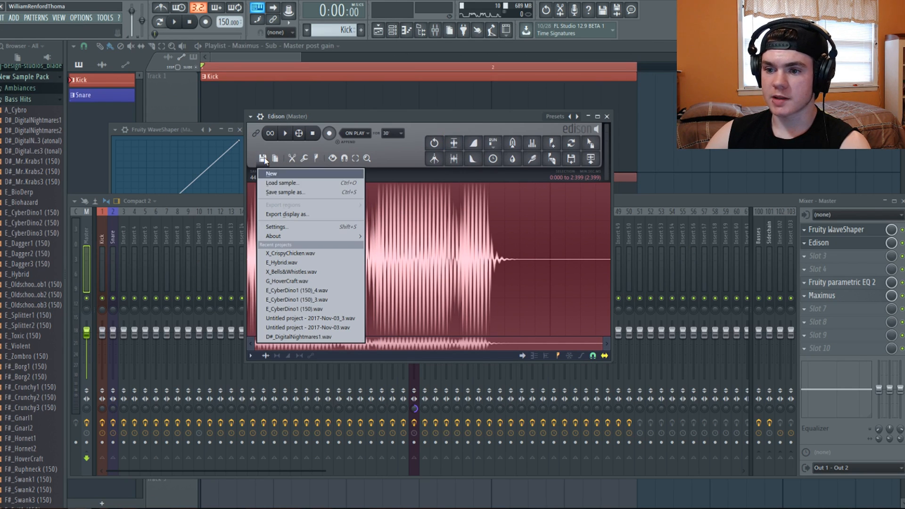
{"action": "left_click", "coordinate": [280, 193]}
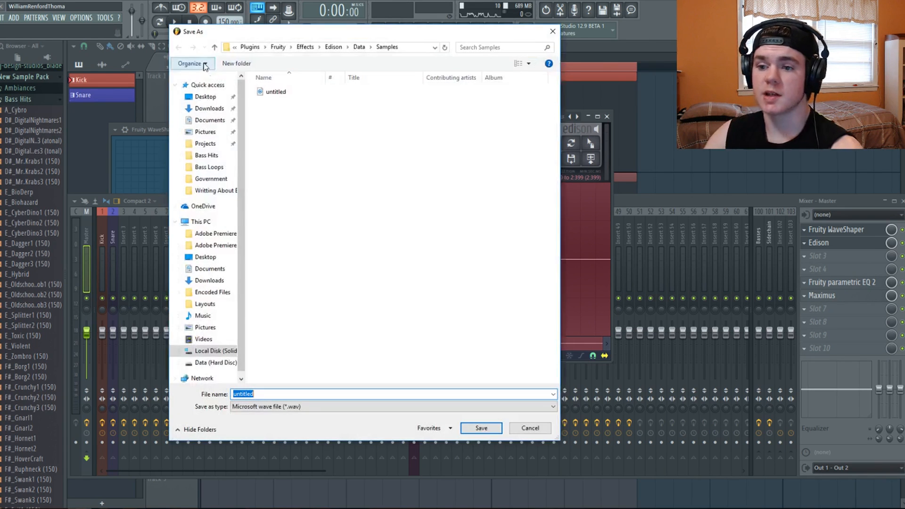
{"action": "left_click", "coordinate": [209, 167]}
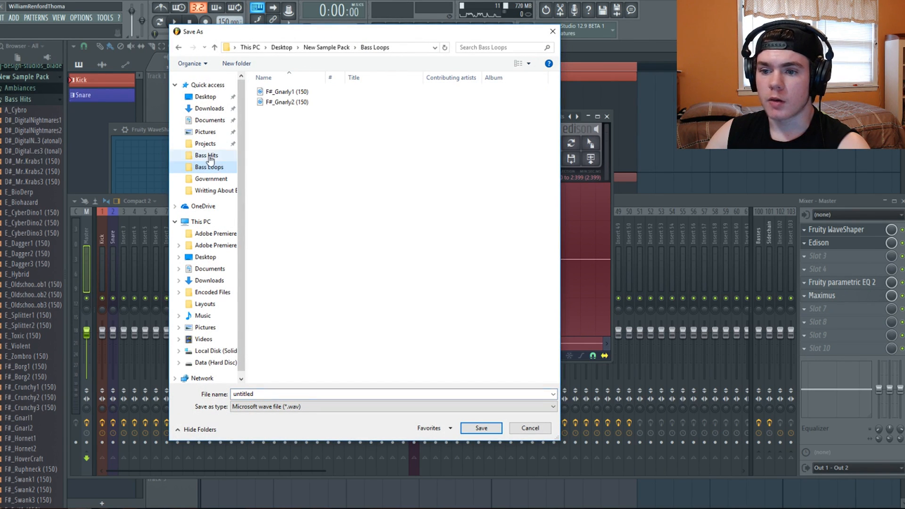
{"action": "left_click", "coordinate": [207, 155]}
{"action": "scroll", "coordinate": [369, 222], "scroll_direction": "down", "scroll_amount": 12}
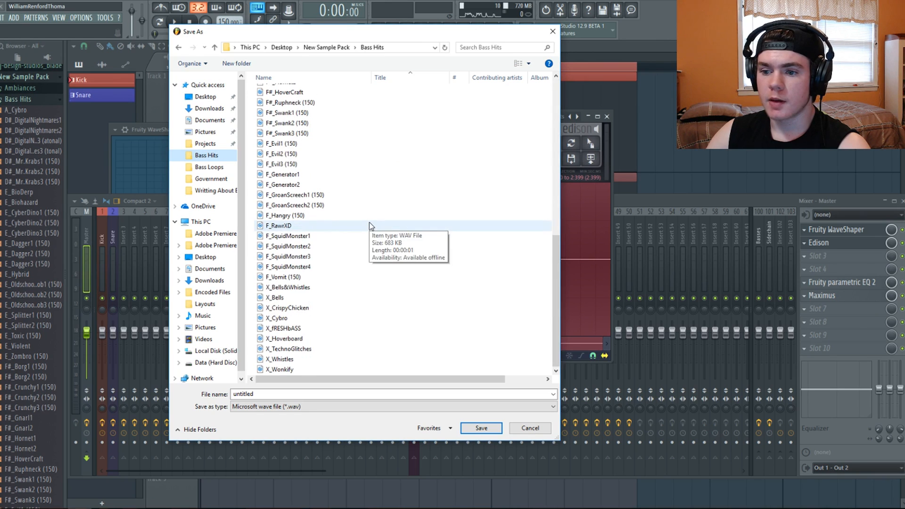
{"action": "scroll", "coordinate": [323, 302], "scroll_direction": "up", "scroll_amount": 12}
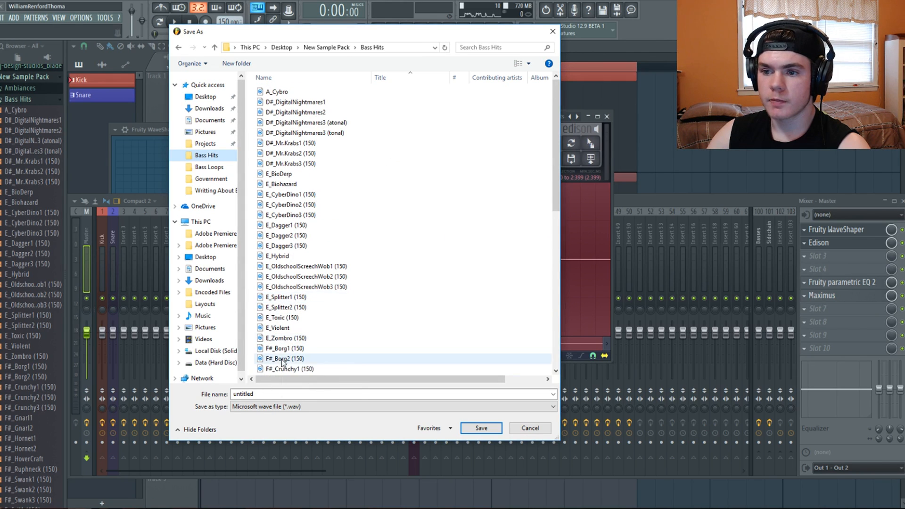
Step: Name the sample file "D#_Menacing1 (150)", following the key and tempo naming of the other bass hits
{"action": "left_click", "coordinate": [277, 395]}
{"action": "type", "text": "D"}
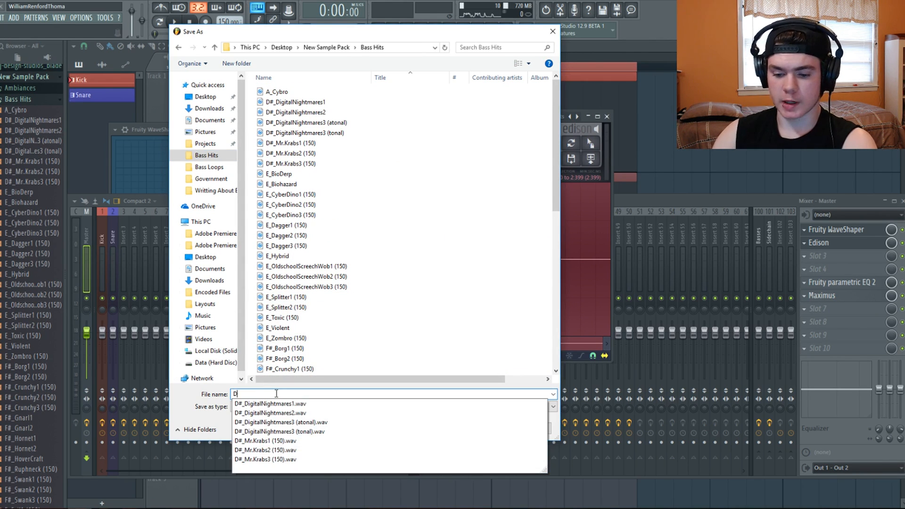
{"action": "type", "text": "#_"}
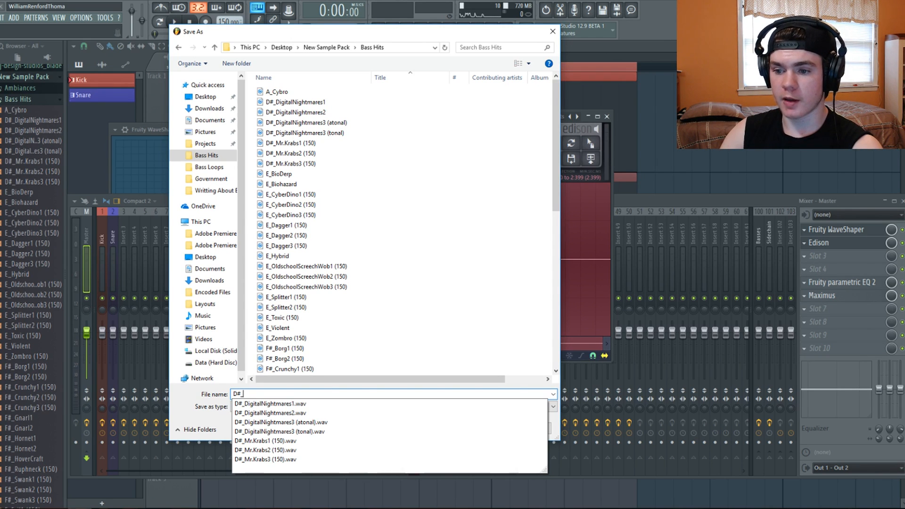
{"action": "scroll", "coordinate": [405, 316], "scroll_direction": "down", "scroll_amount": 9}
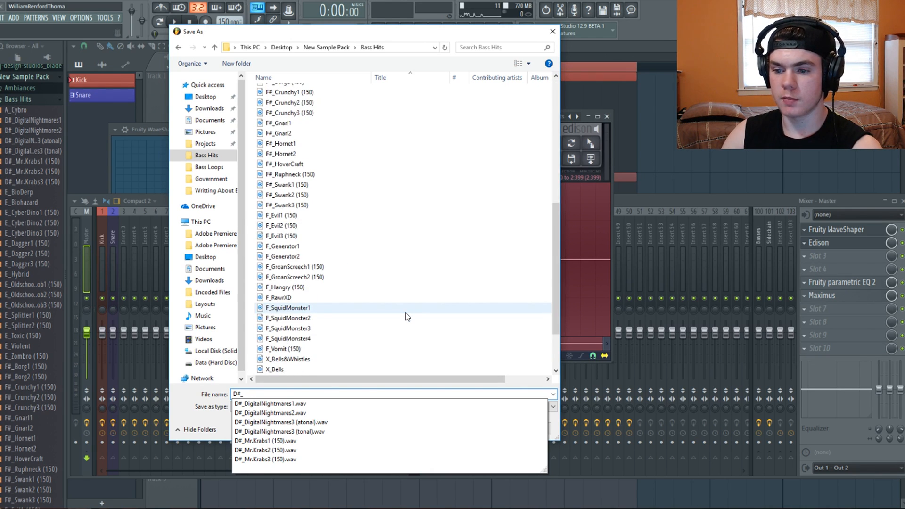
{"action": "scroll", "coordinate": [407, 317], "scroll_direction": "down", "scroll_amount": 3}
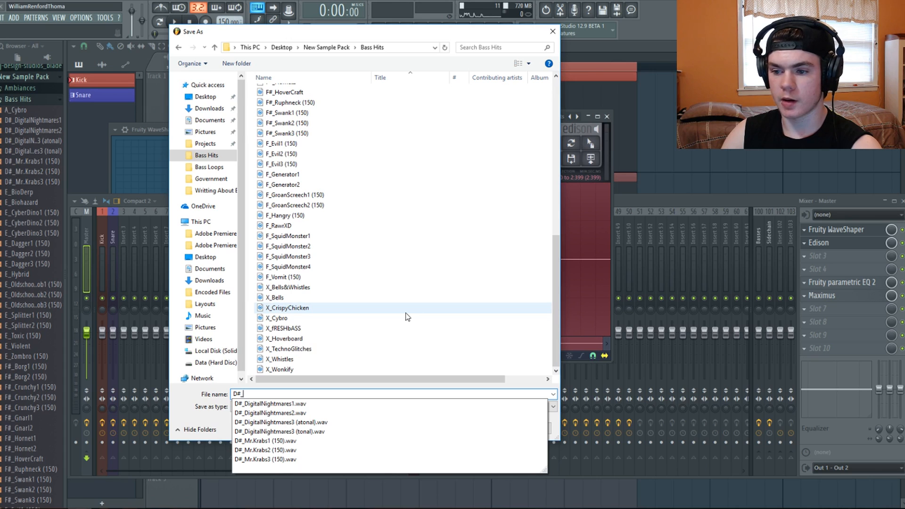
{"action": "left_click", "coordinate": [243, 394]}
{"action": "type", "text": "D#_"}
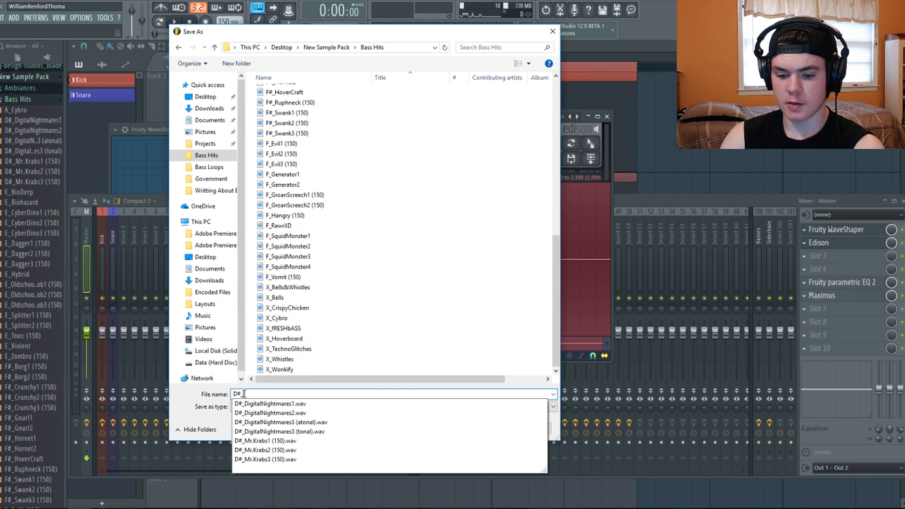
{"action": "type", "text": "Menacing"}
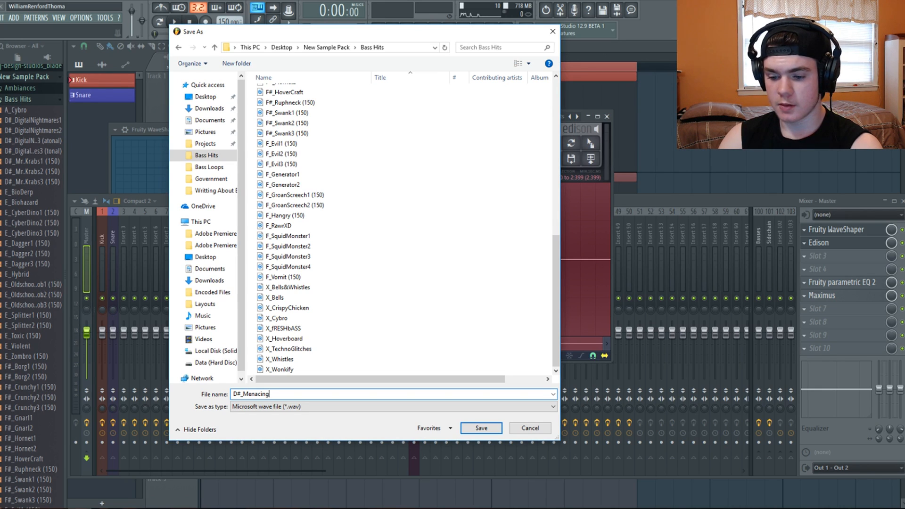
{"action": "type", "text": " (150"}
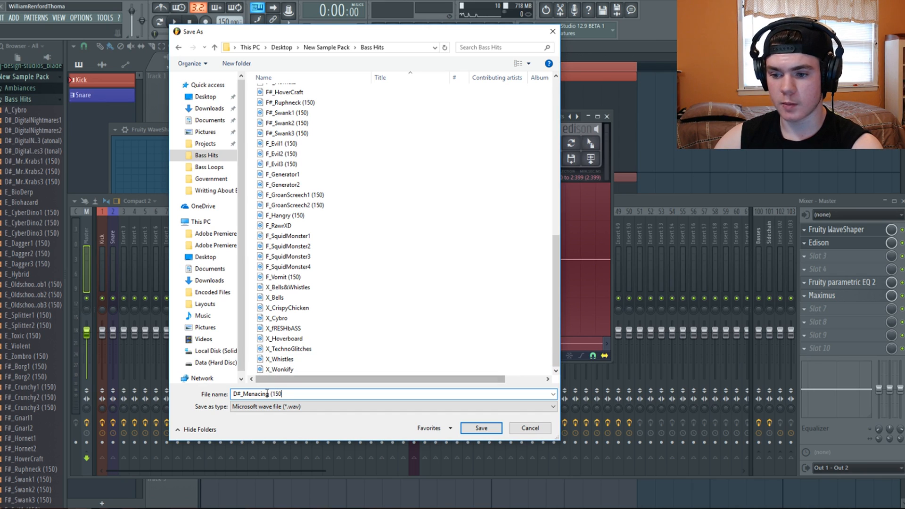
{"action": "left_click", "coordinate": [267, 394]}
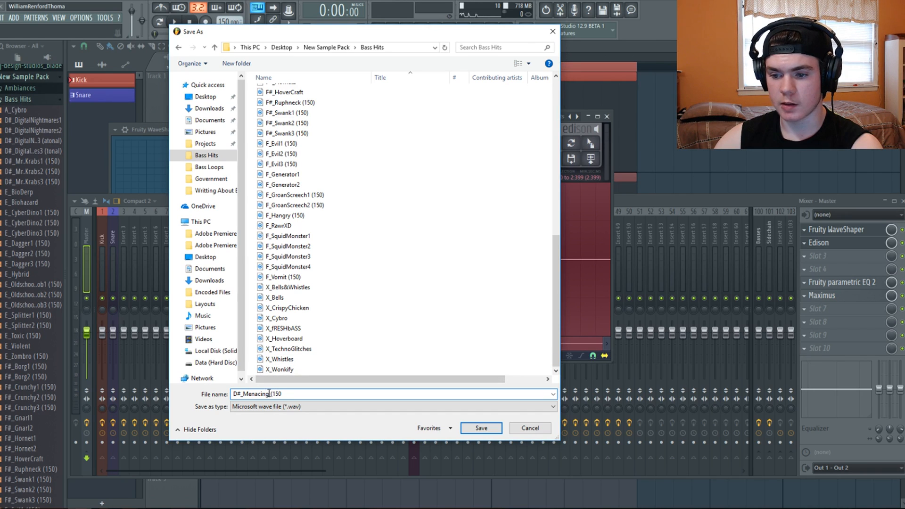
{"action": "type", "text": "1"}
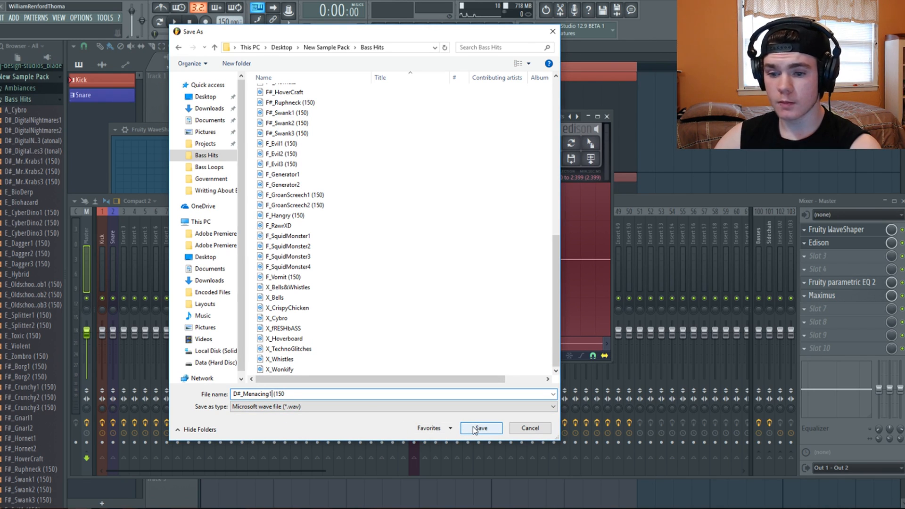
{"action": "left_click", "coordinate": [361, 393]}
{"action": "type", "text": ")"}
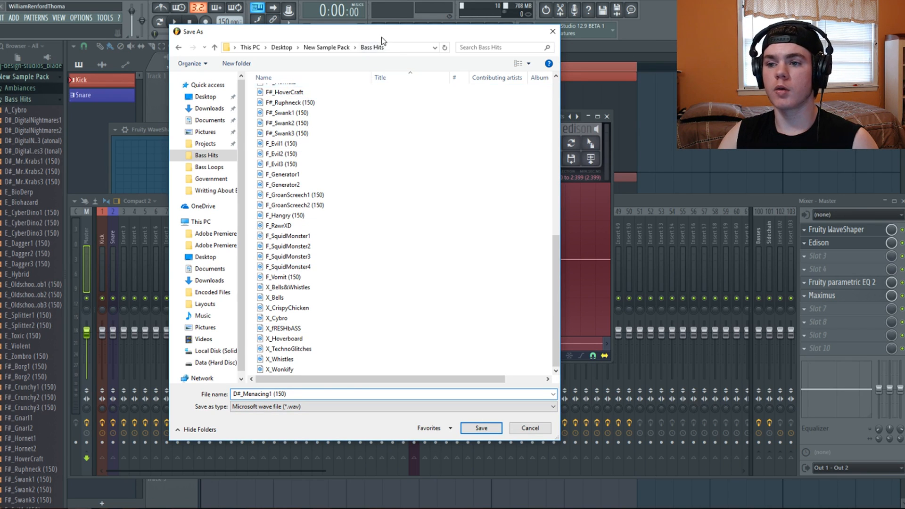
Step: Save the named sample to the Bass Hits folder and play back the recording in Edison
{"action": "left_click_drag", "start_coordinate": [383, 36], "coordinate": [401, 204]}
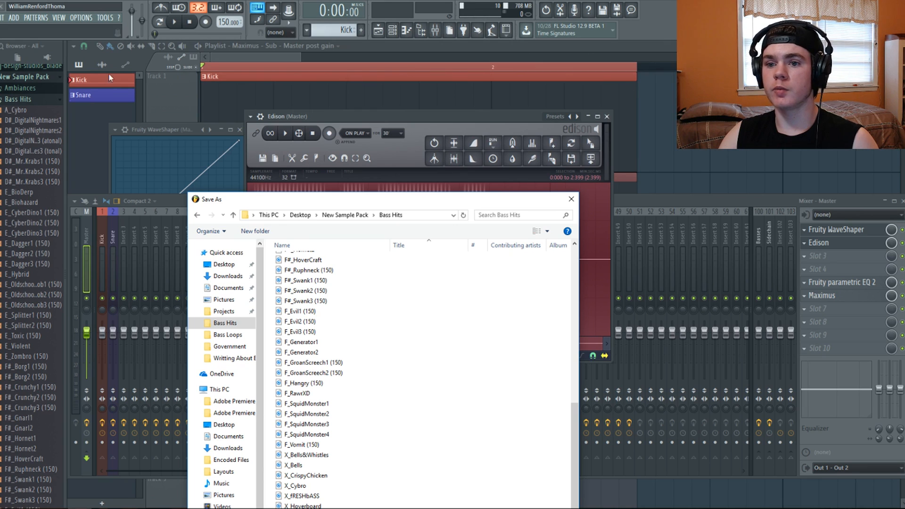
{"action": "left_click_drag", "start_coordinate": [293, 199], "coordinate": [293, 93]}
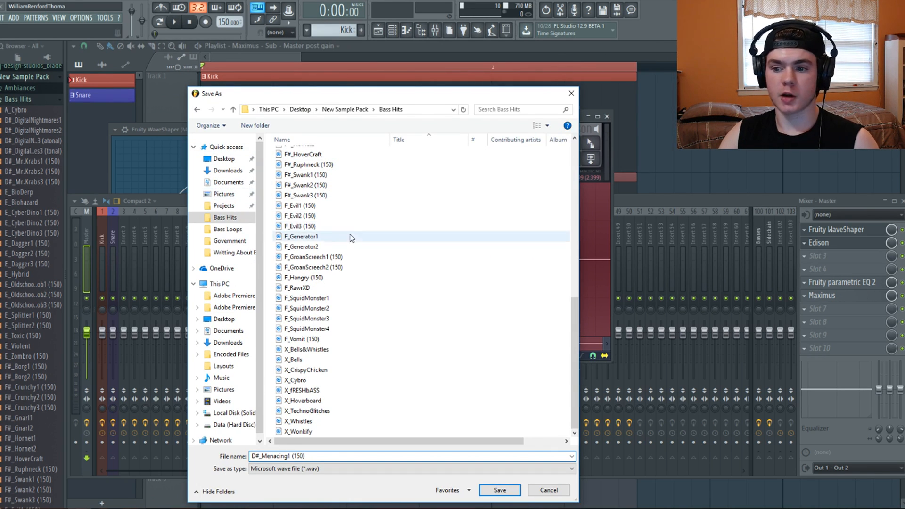
{"action": "left_click", "coordinate": [492, 489]}
{"action": "left_click", "coordinate": [285, 133]}
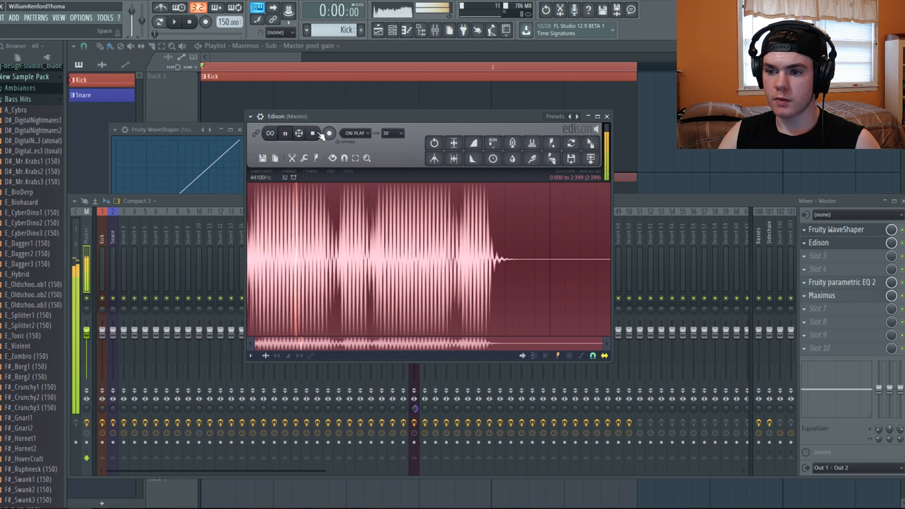
Step: Close the Edison and Fruity WaveShaper windows and open Vocodex on Insert 10 while the bass plays
{"action": "left_click", "coordinate": [607, 116]}
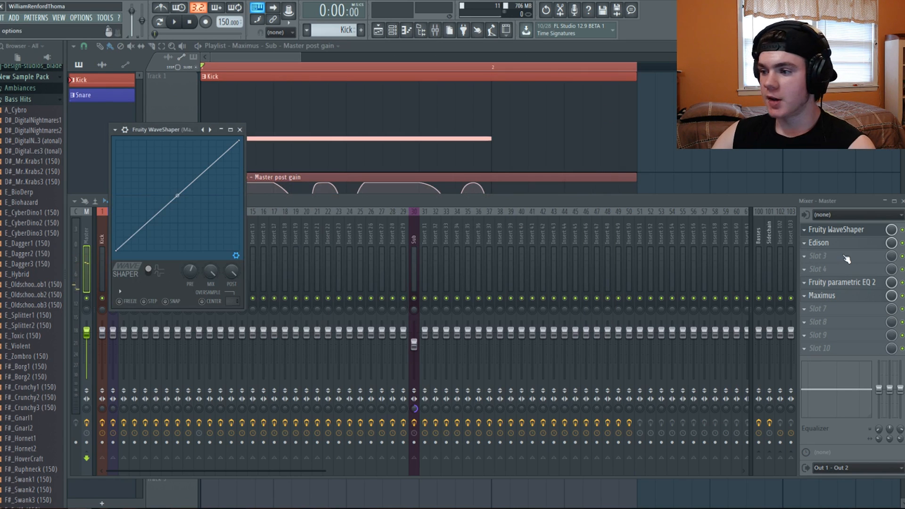
{"action": "left_click", "coordinate": [240, 130]}
{"action": "key", "text": "space"}
{"action": "left_click", "coordinate": [199, 232]}
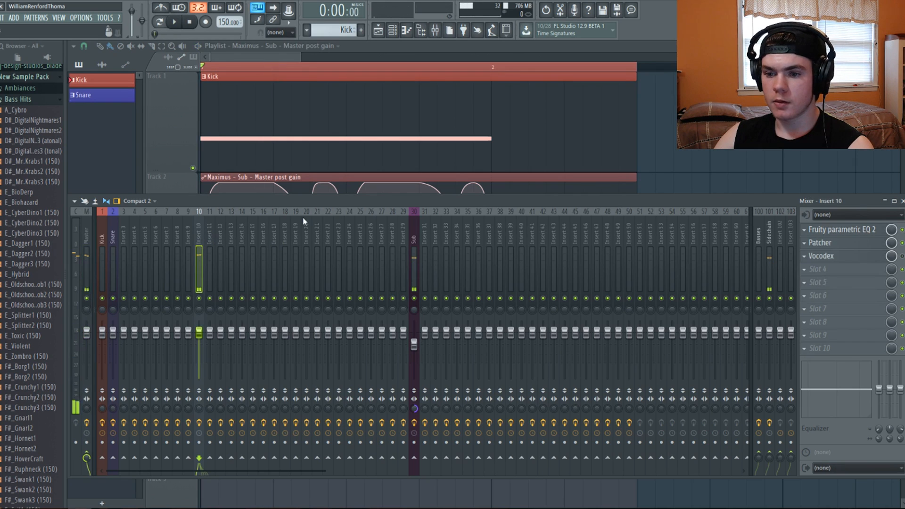
{"action": "left_click", "coordinate": [862, 261]}
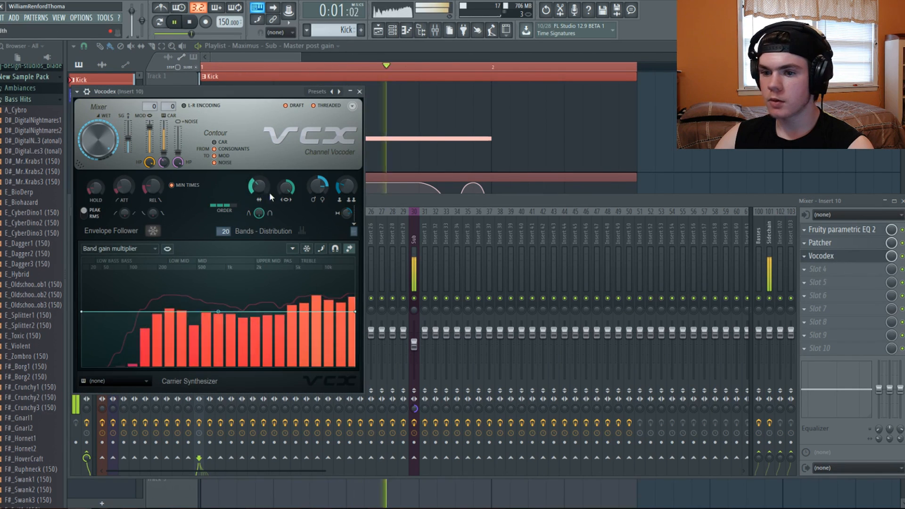
Step: Close Vocodex and audition the bass with the Master track selected in the mixer
{"action": "left_click", "coordinate": [362, 86]}
{"action": "key", "text": "space"}
{"action": "left_click", "coordinate": [86, 238]}
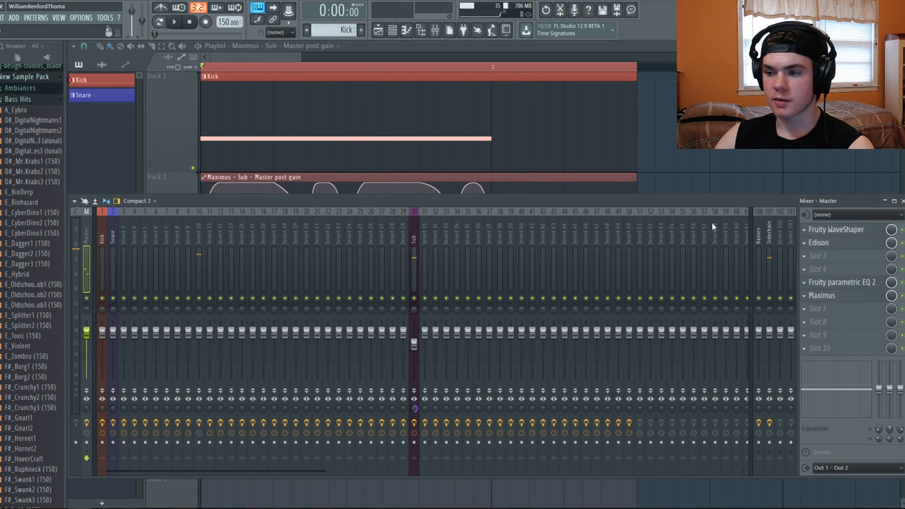
{"action": "key", "text": "space"}
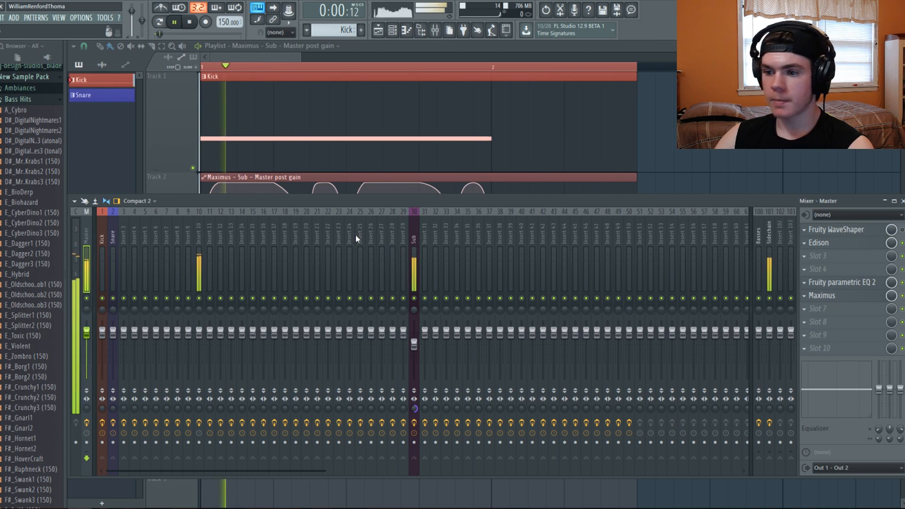
Step: Raise the bandwidth of Vocodex on Insert 10 to its maximum while auditioning the bass, and close the plugin window
{"action": "left_click", "coordinate": [199, 235]}
{"action": "left_click", "coordinate": [866, 255]}
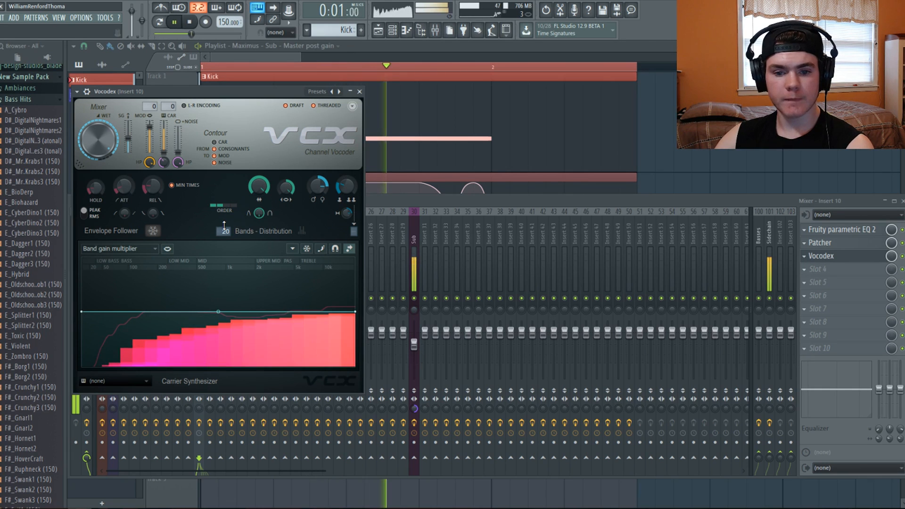
{"action": "key", "text": "space"}
{"action": "left_click", "coordinate": [821, 257]}
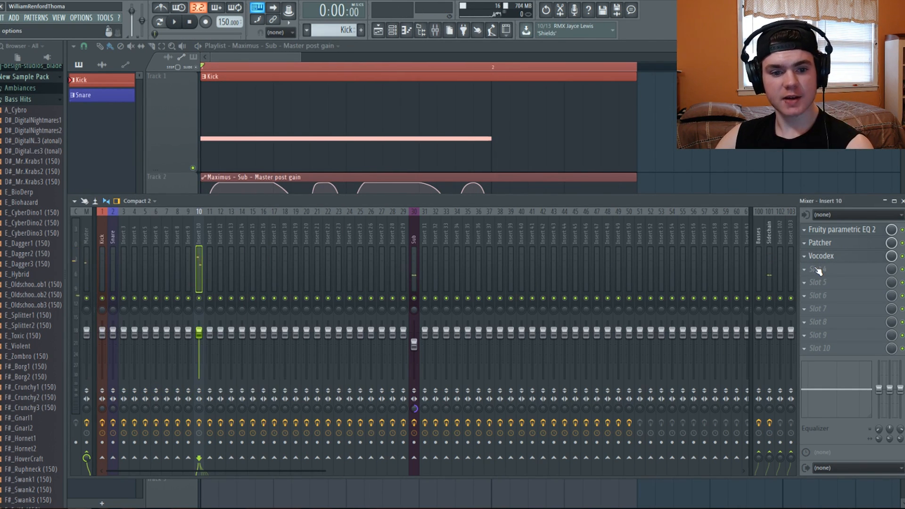
Step: Load the Stereo effect into Insert 10's fourth slot and audition the bass
{"action": "left_click", "coordinate": [821, 271]}
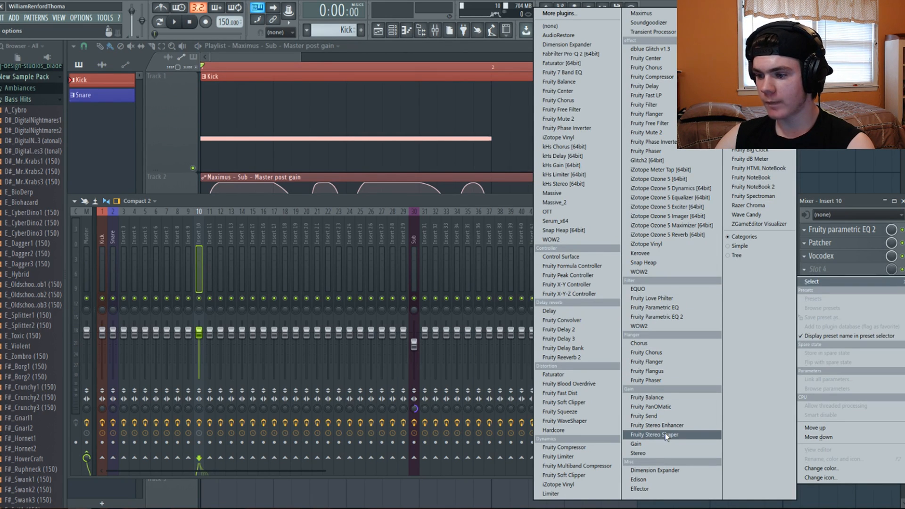
{"action": "left_click", "coordinate": [651, 452]}
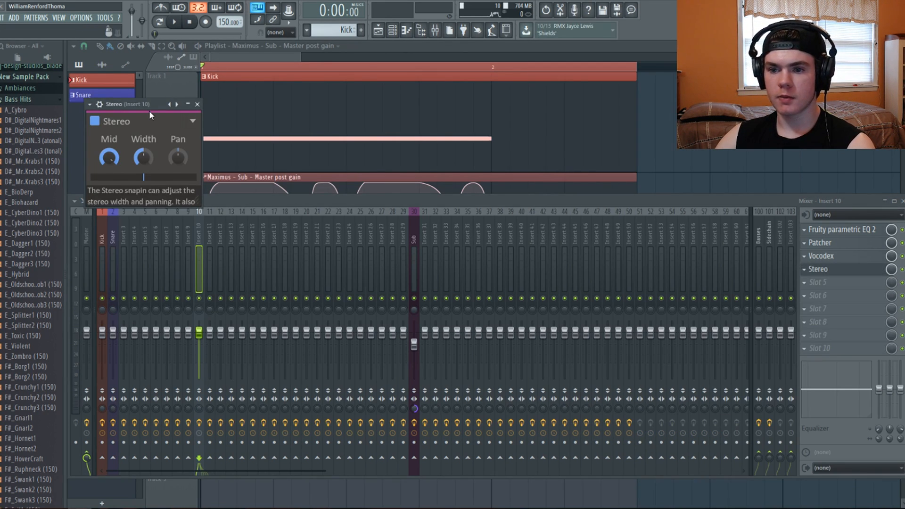
{"action": "key", "text": "space"}
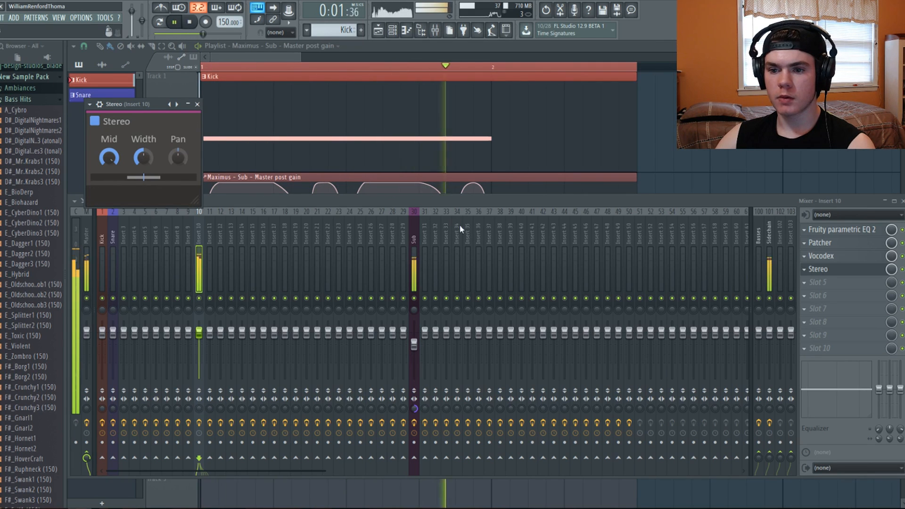
{"action": "key", "text": "space"}
Step: Open Vocodex on Insert 10 and audition the bass, and play it again from the playlist
{"action": "left_click", "coordinate": [821, 256]}
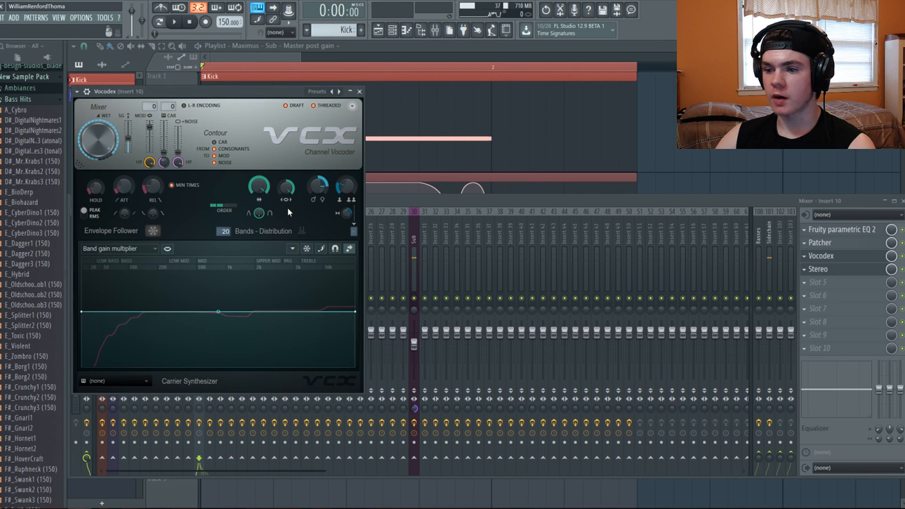
{"action": "key", "text": "space"}
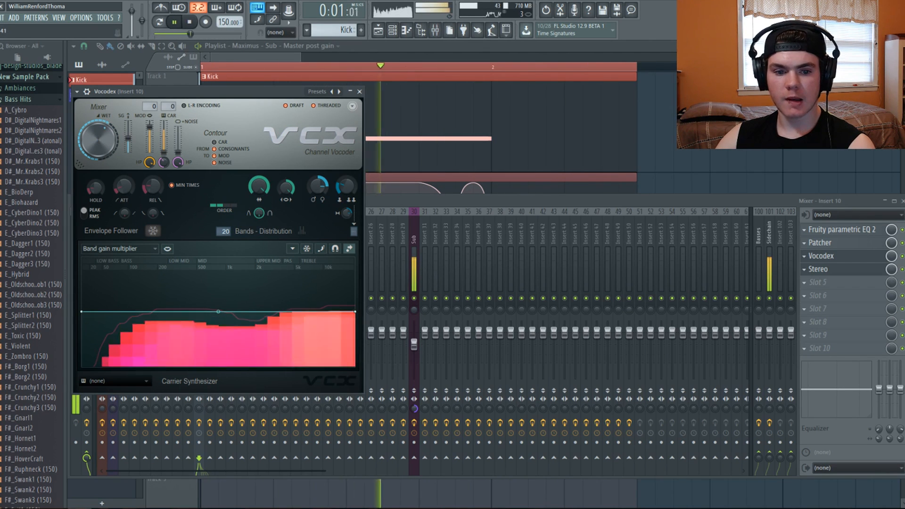
{"action": "key", "text": "space"}
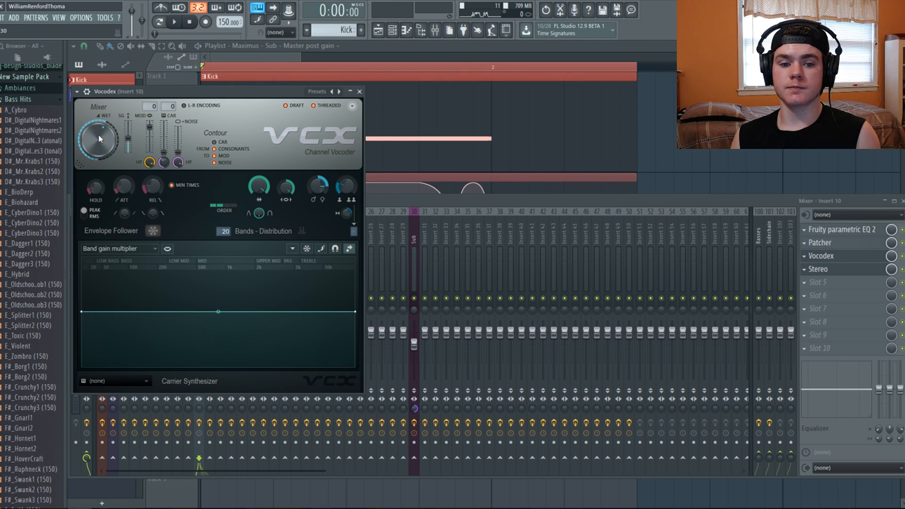
{"action": "left_click", "coordinate": [394, 48]}
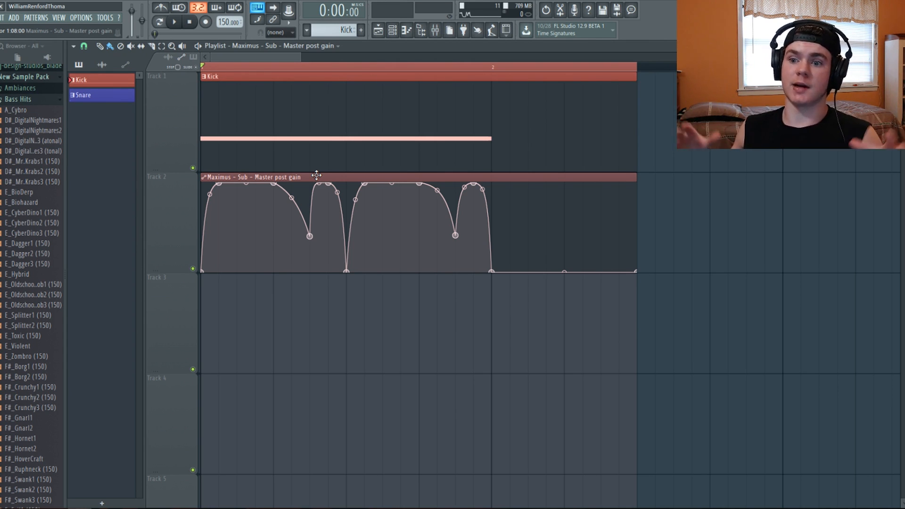
{"action": "key", "text": "space"}
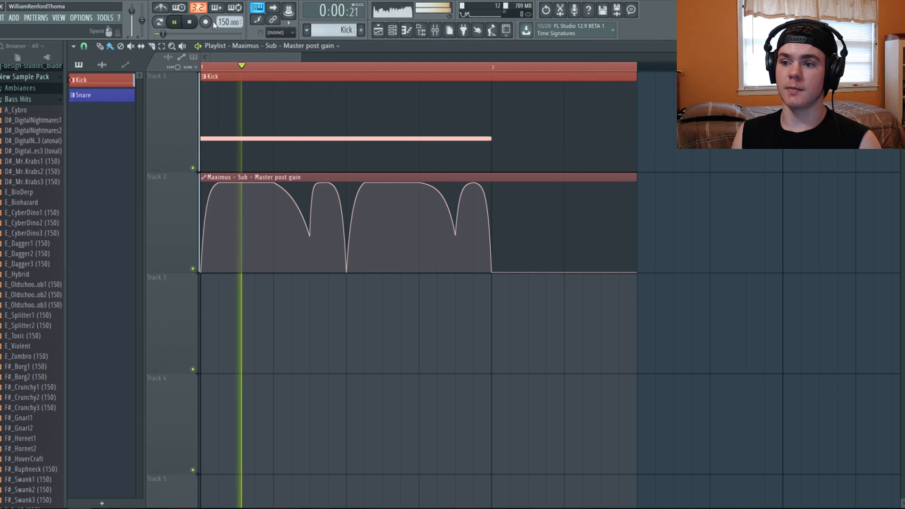
{"action": "left_click", "coordinate": [191, 22]}
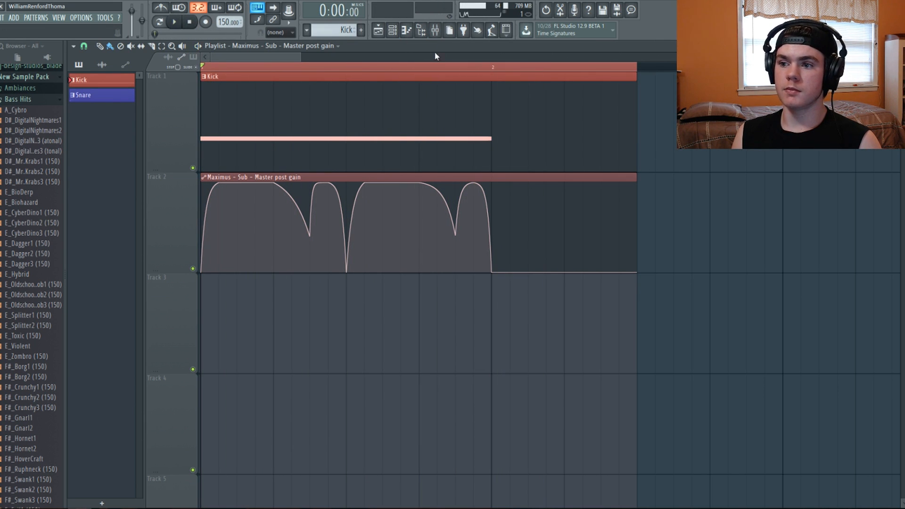
Step: Reopen the mixer and the Stereo effect on Insert 10, and vary its width while auditioning the bass
{"action": "left_click", "coordinate": [435, 30]}
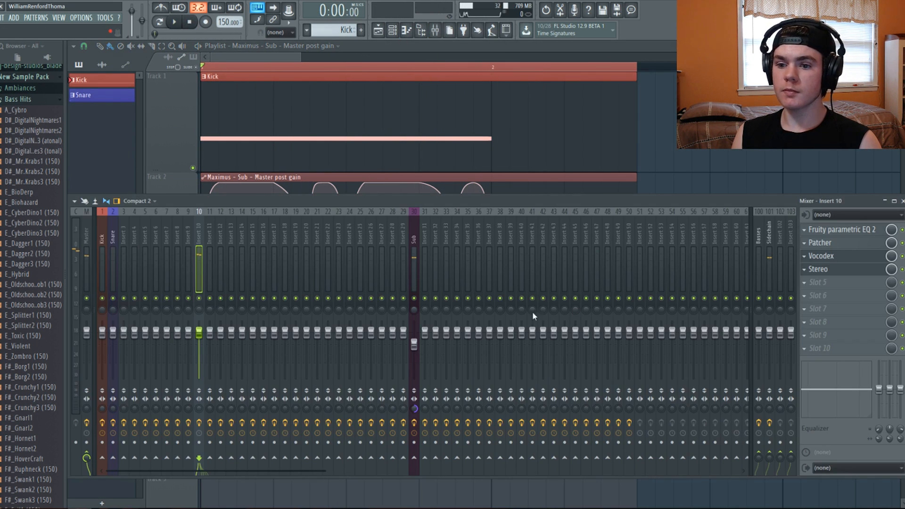
{"action": "left_click", "coordinate": [824, 273]}
{"action": "key", "text": "space"}
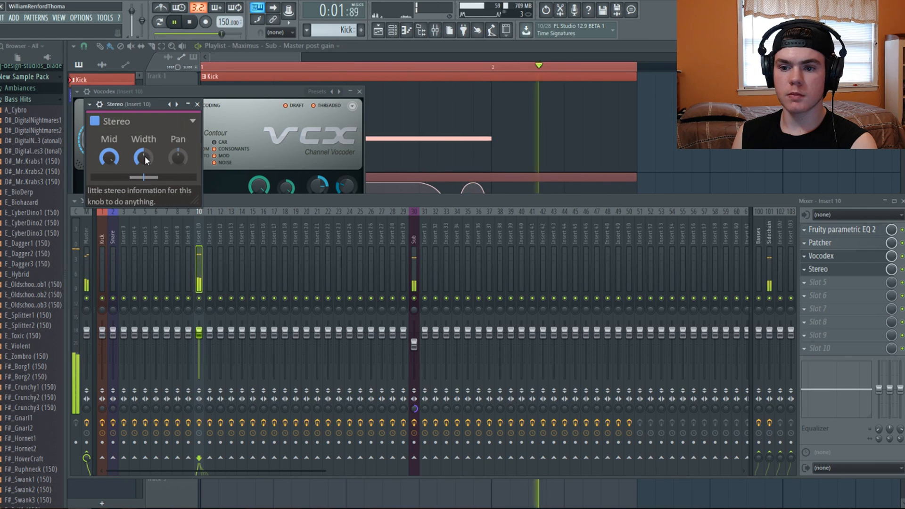
{"action": "key", "text": "space"}
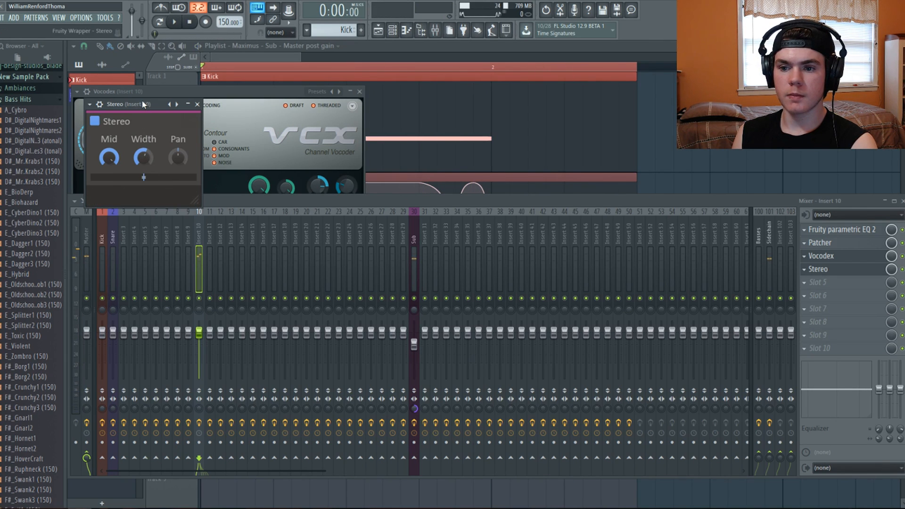
{"action": "key", "text": "space"}
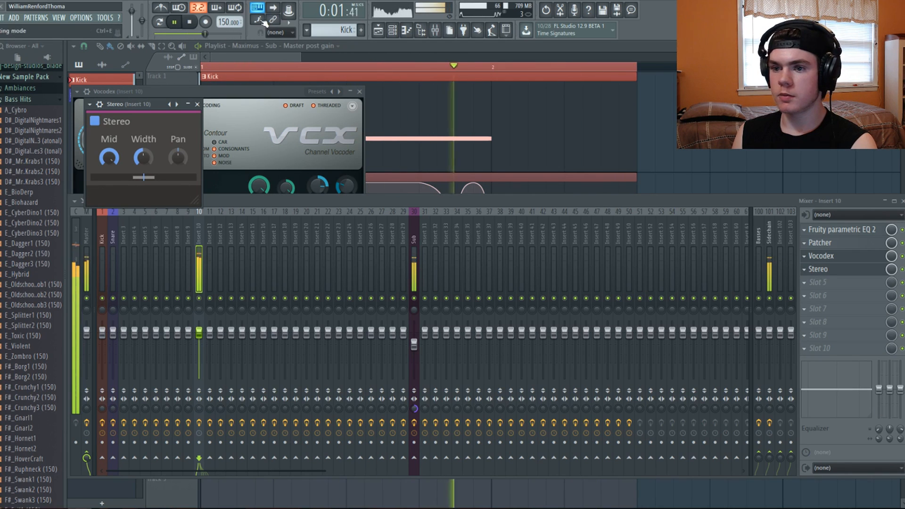
{"action": "key", "text": "space"}
Step: Replace the Stereo effect in Insert 10's fourth slot with Maximus
{"action": "left_click", "coordinate": [820, 256]}
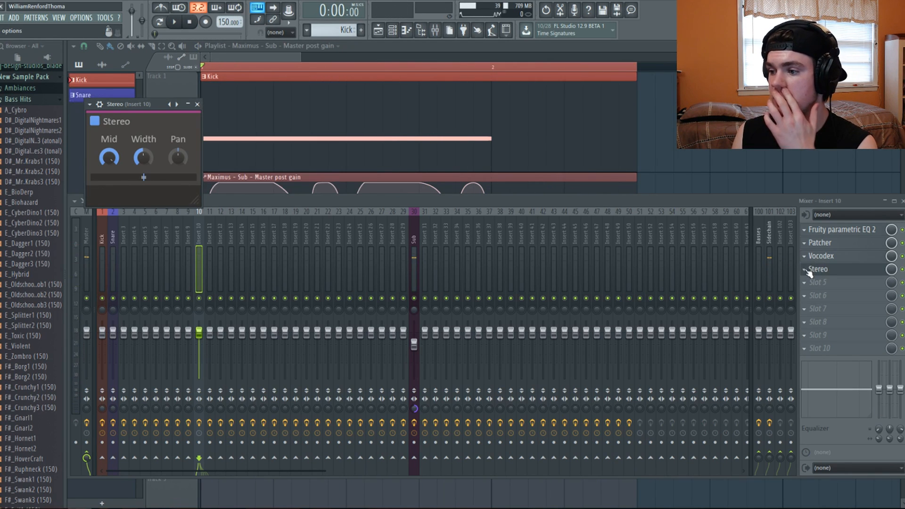
{"action": "left_click", "coordinate": [805, 269]}
{"action": "mouse_move", "coordinate": [813, 281]}
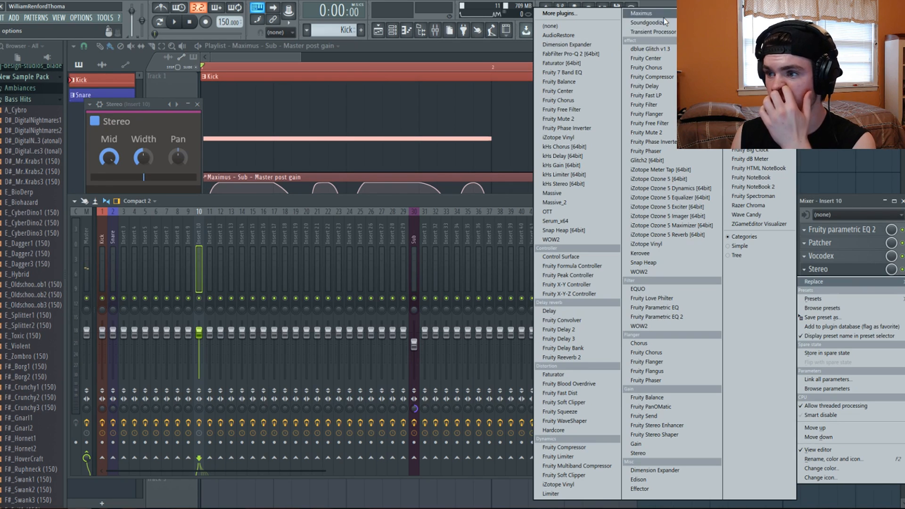
{"action": "left_click", "coordinate": [642, 13]}
Step: Solo the Low band in Maximus and bend its compression curve down at the knee while the bass plays
{"action": "left_click", "coordinate": [112, 225]}
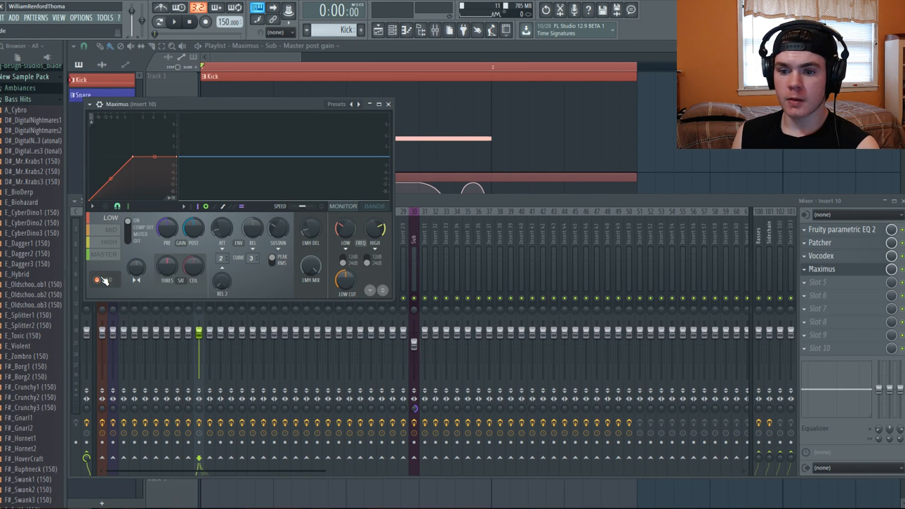
{"action": "key", "text": "space"}
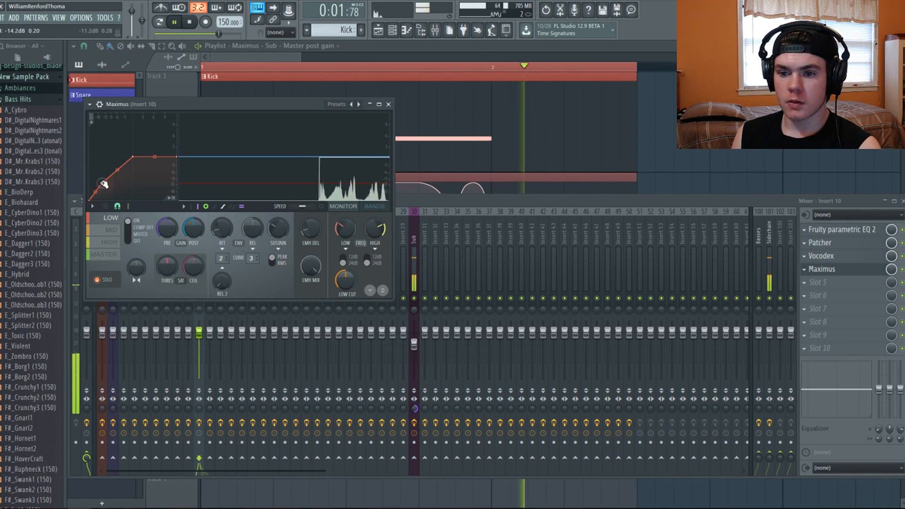
{"action": "left_click_drag", "start_coordinate": [133, 157], "coordinate": [134, 181]}
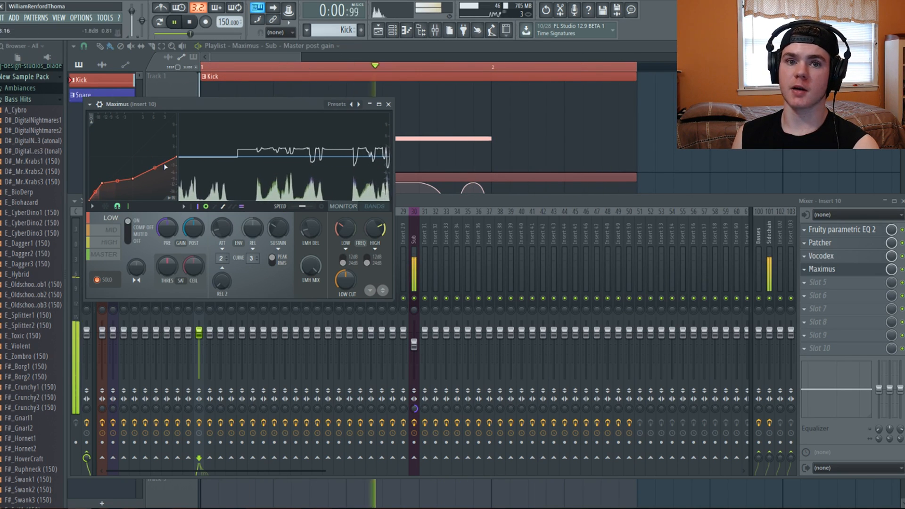
Step: Shape the Mid band's compression curve in Maximus with a lower knee and a gentle slope up to the endpoint during playback
{"action": "left_click", "coordinate": [112, 230]}
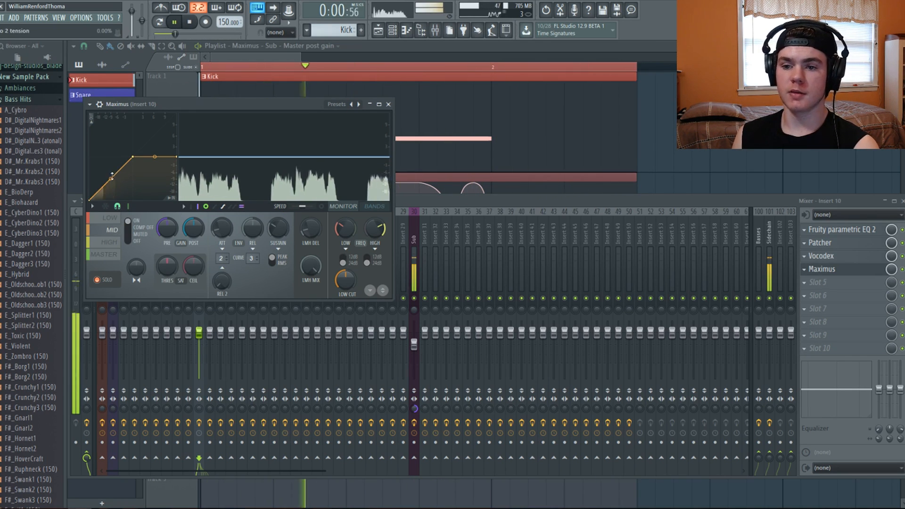
{"action": "right_click", "coordinate": [115, 174]}
{"action": "left_click", "coordinate": [119, 181]}
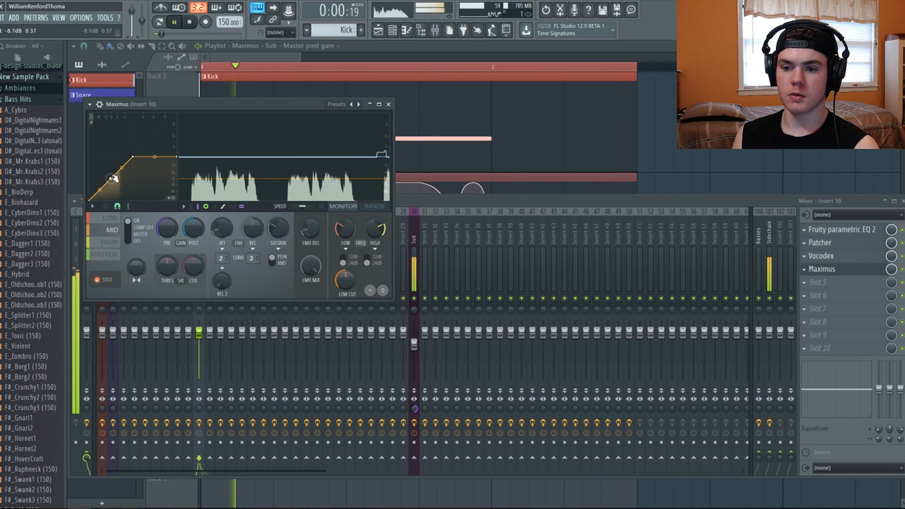
{"action": "right_click", "coordinate": [135, 170]}
{"action": "left_click", "coordinate": [146, 180]}
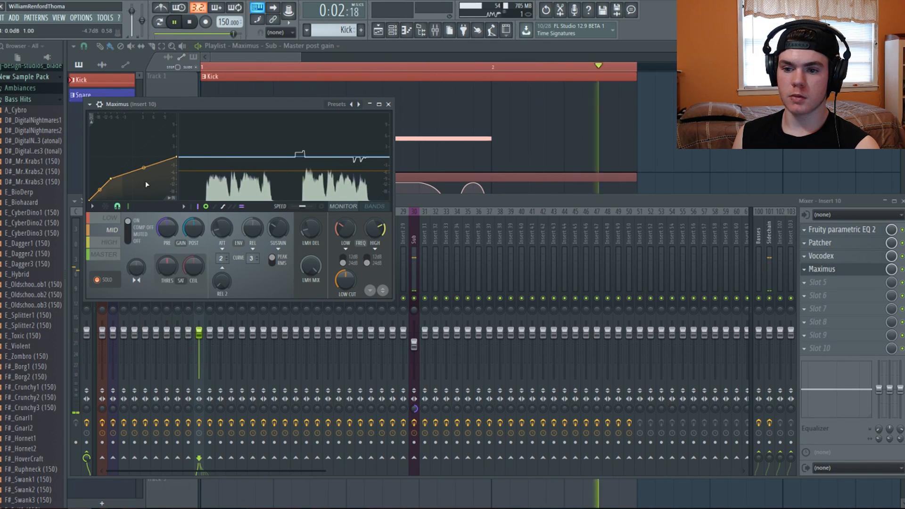
{"action": "left_click_drag", "start_coordinate": [112, 178], "coordinate": [117, 176]}
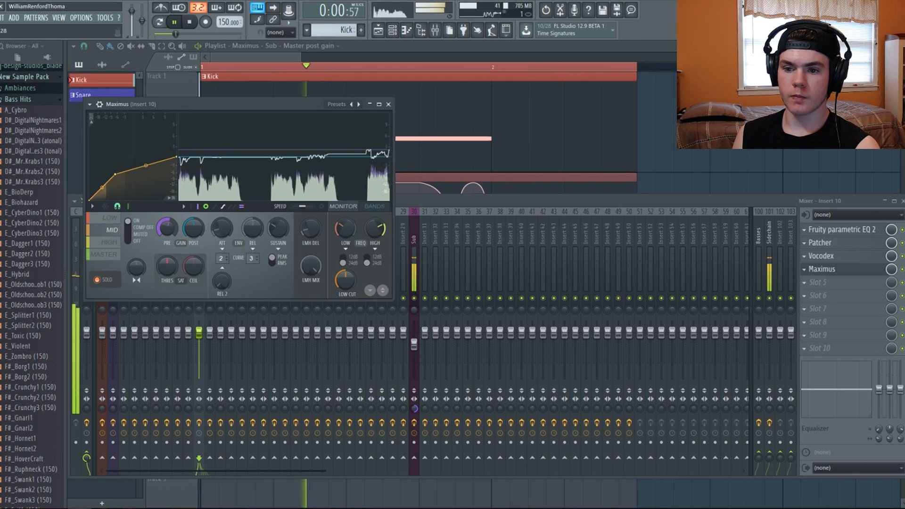
{"action": "key", "text": "space"}
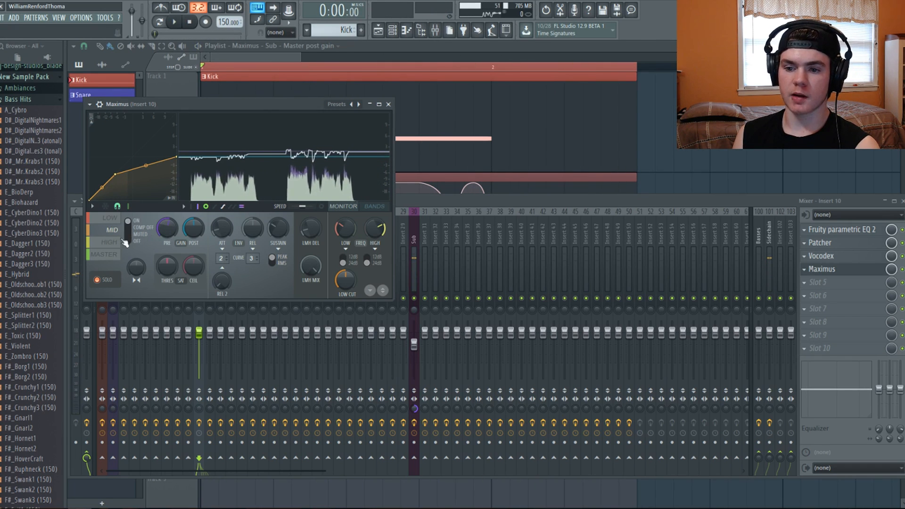
Step: Lower the knee of the High band's compression curve in Maximus slightly and audition the soloed band
{"action": "key", "text": "space"}
{"action": "left_click", "coordinate": [114, 242]}
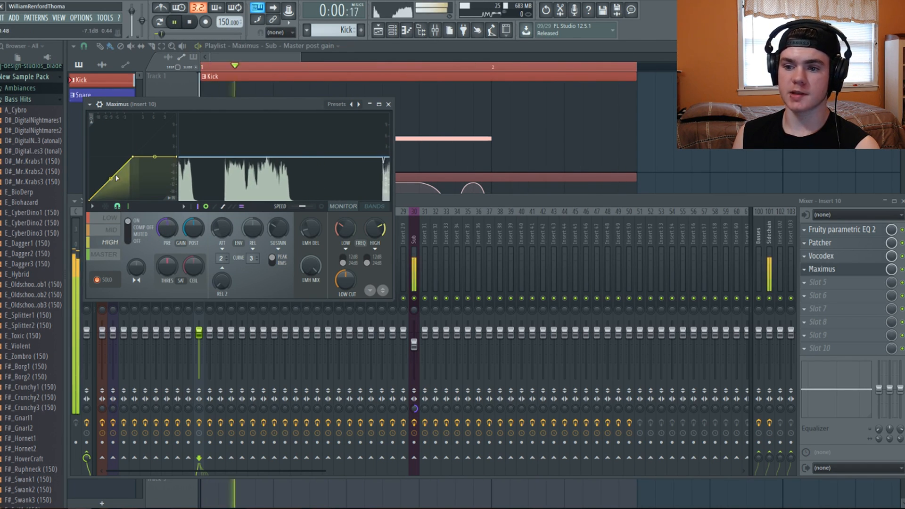
{"action": "key", "text": "space"}
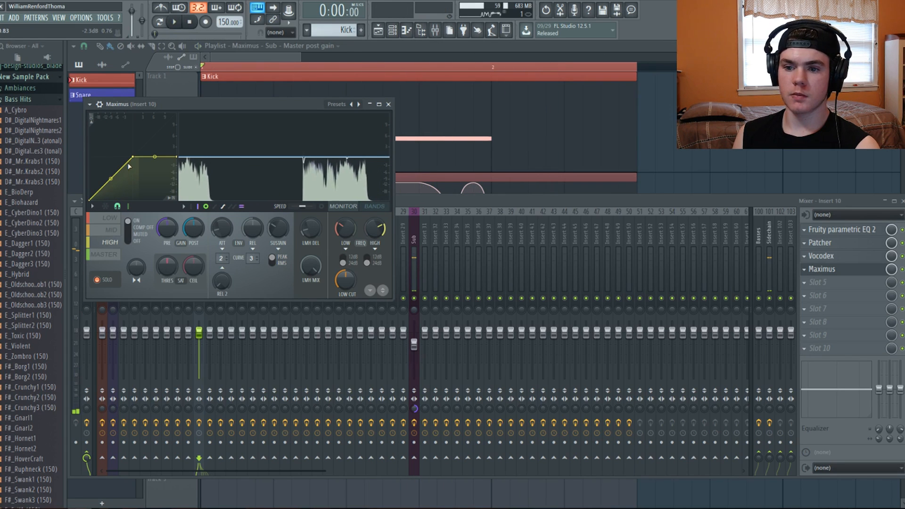
{"action": "left_click_drag", "start_coordinate": [133, 157], "coordinate": [126, 167]}
{"action": "key", "text": "space"}
{"action": "key", "text": "space"}
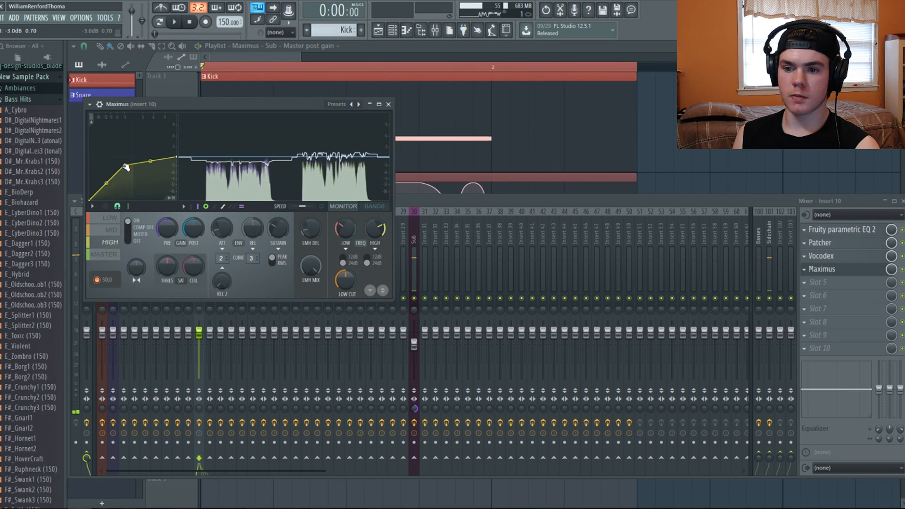
{"action": "key", "text": "space"}
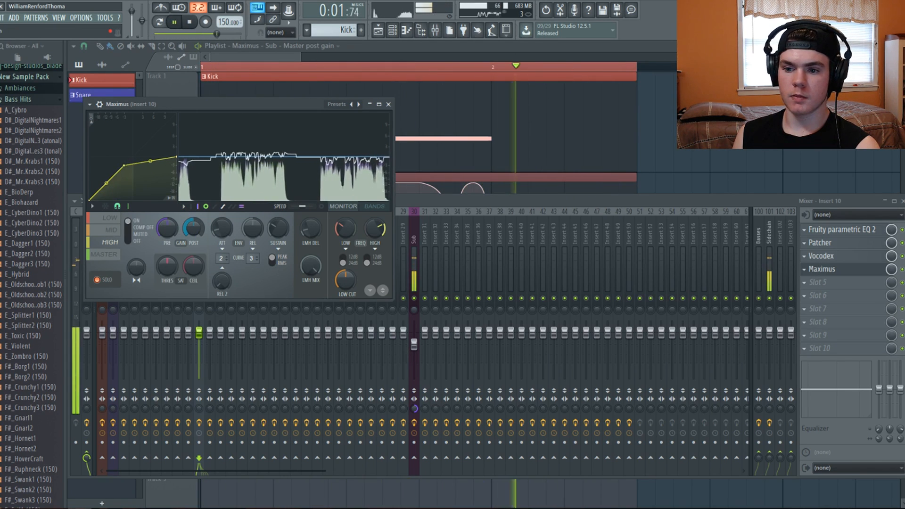
Step: Turn off band solo in Maximus, compare the bass with the effect bypassed and enabled, and close its window
{"action": "left_click", "coordinate": [115, 279]}
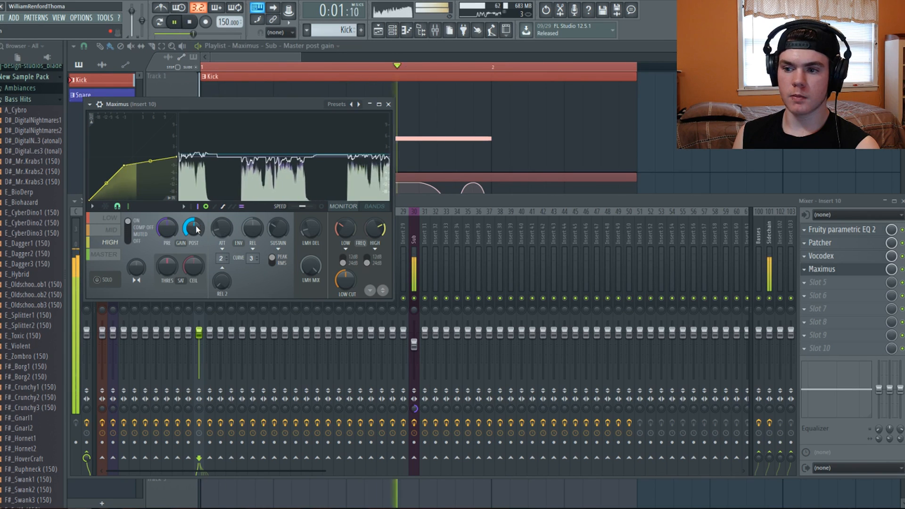
{"action": "left_click", "coordinate": [902, 269]}
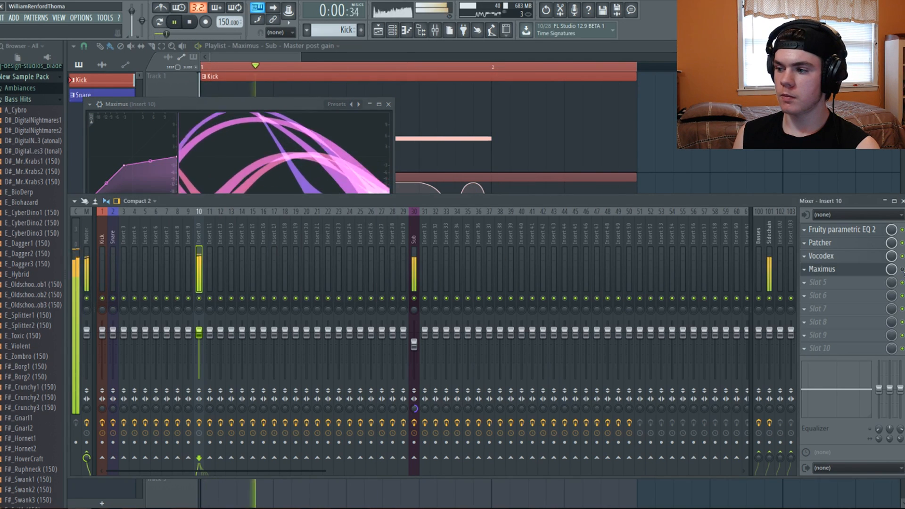
{"action": "left_click", "coordinate": [874, 271]}
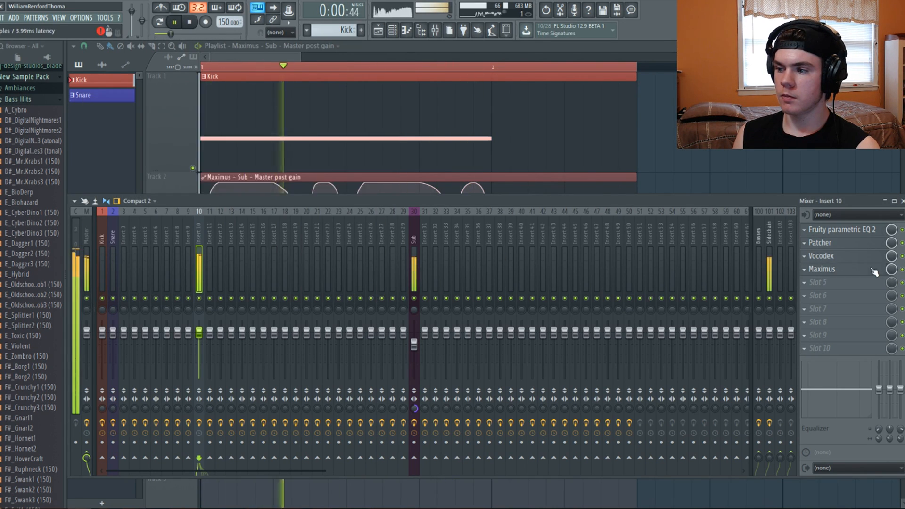
{"action": "left_click", "coordinate": [875, 271]}
{"action": "key", "text": "space"}
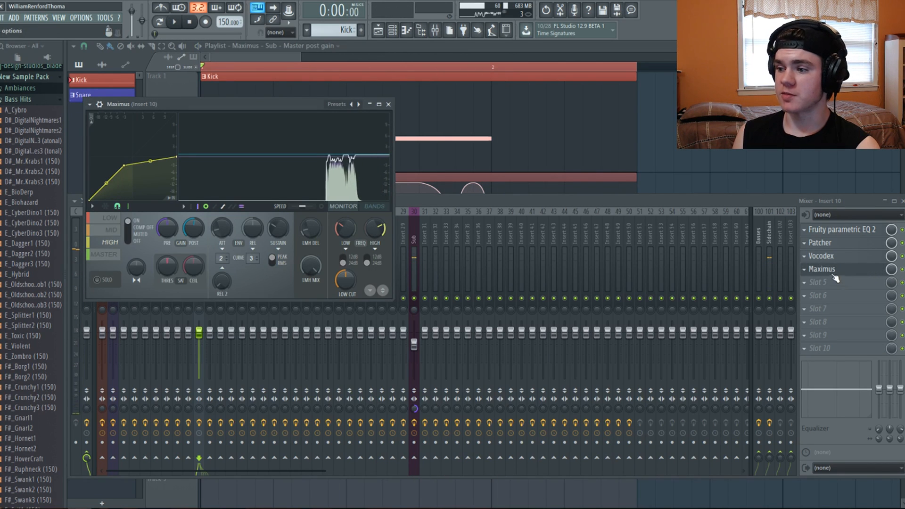
{"action": "left_click", "coordinate": [833, 273]}
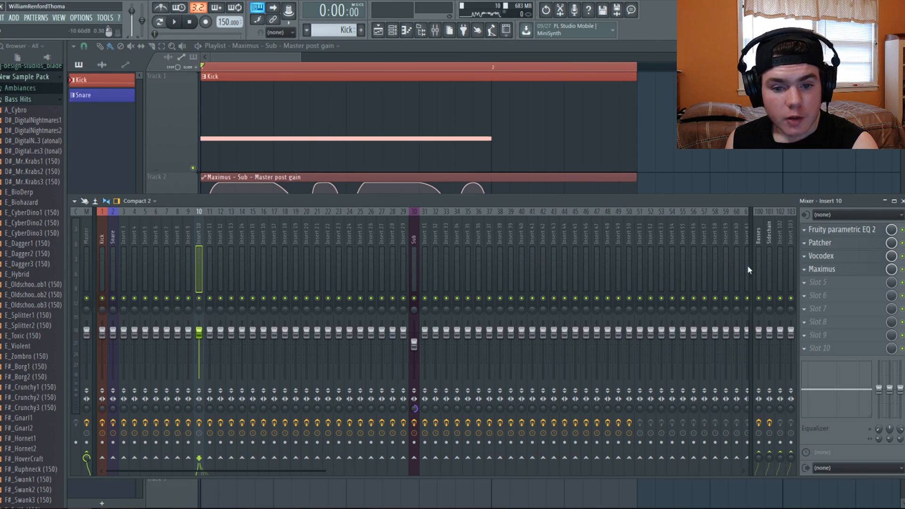
Step: Load iZotope Ozone 5 Equalizer into Insert 10's fifth slot and audition the bass through it
{"action": "left_click", "coordinate": [818, 282]}
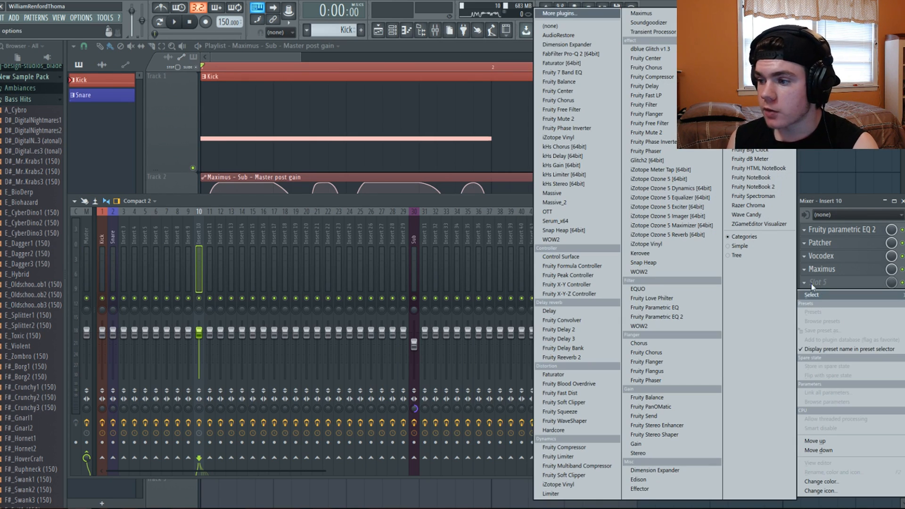
{"action": "left_click", "coordinate": [650, 198]}
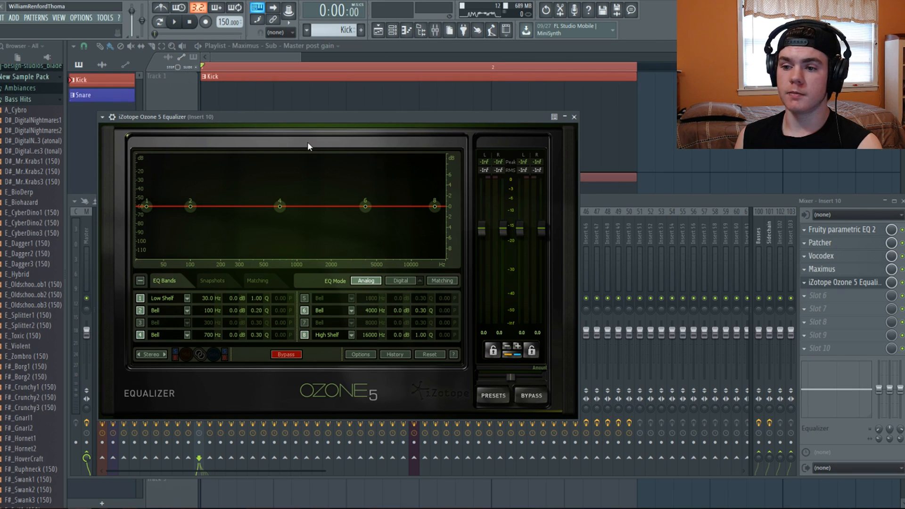
{"action": "key", "text": "space"}
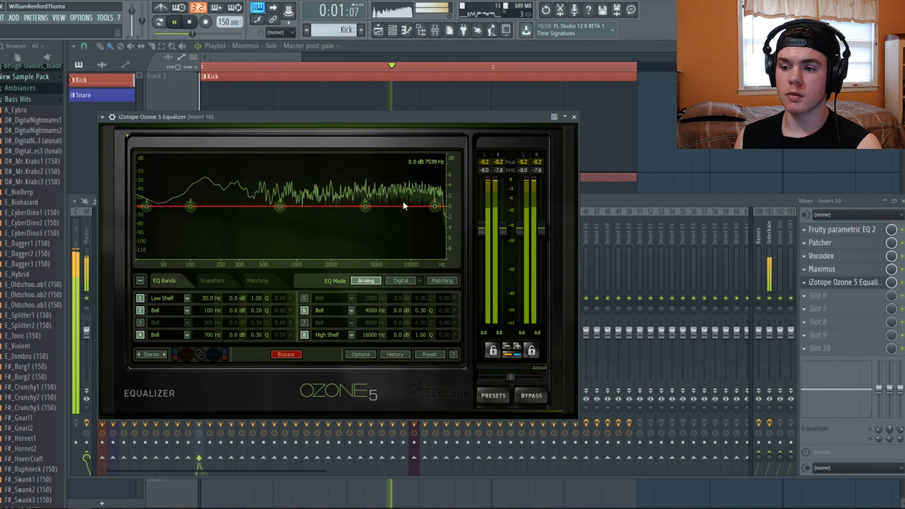
{"action": "key", "text": "space"}
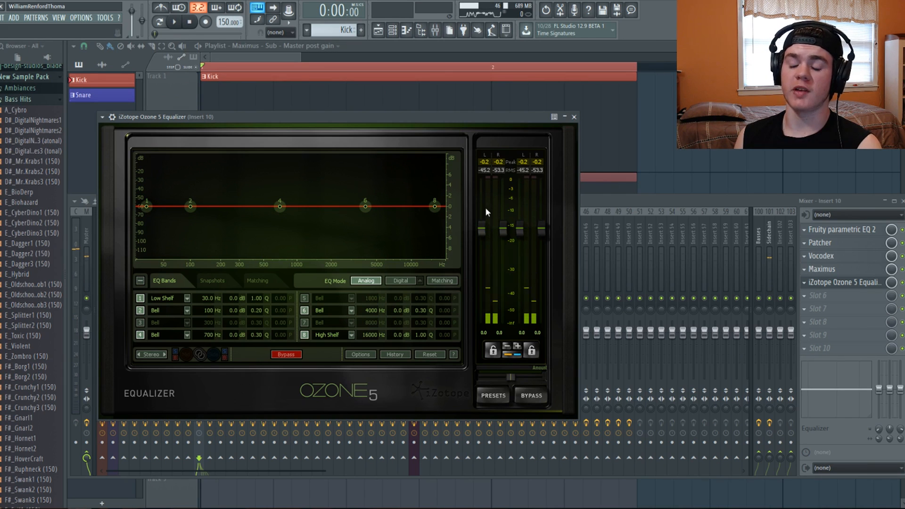
Step: Set equalizer band 6 to about -1.1 dB at 4182 Hz while the bass plays
{"action": "left_click_drag", "start_coordinate": [364, 207], "coordinate": [365, 211]}
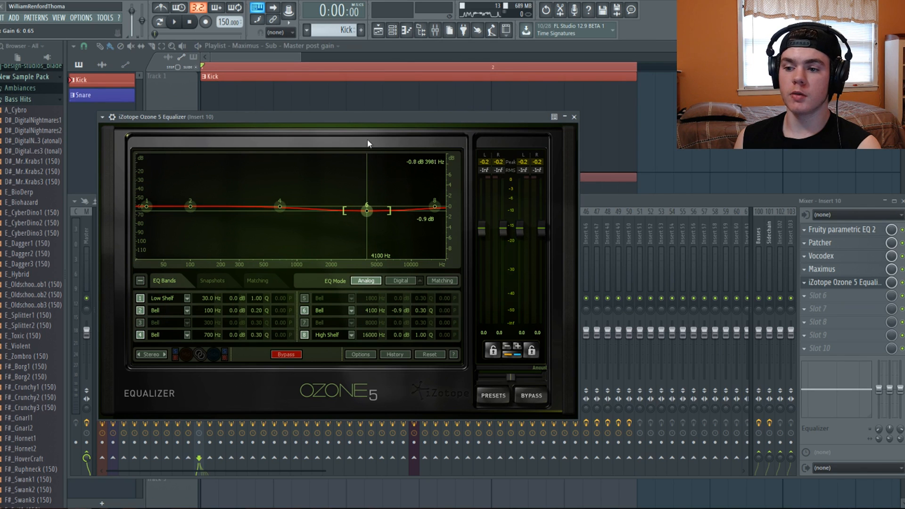
{"action": "key", "text": "space"}
{"action": "left_click_drag", "start_coordinate": [369, 209], "coordinate": [370, 211]}
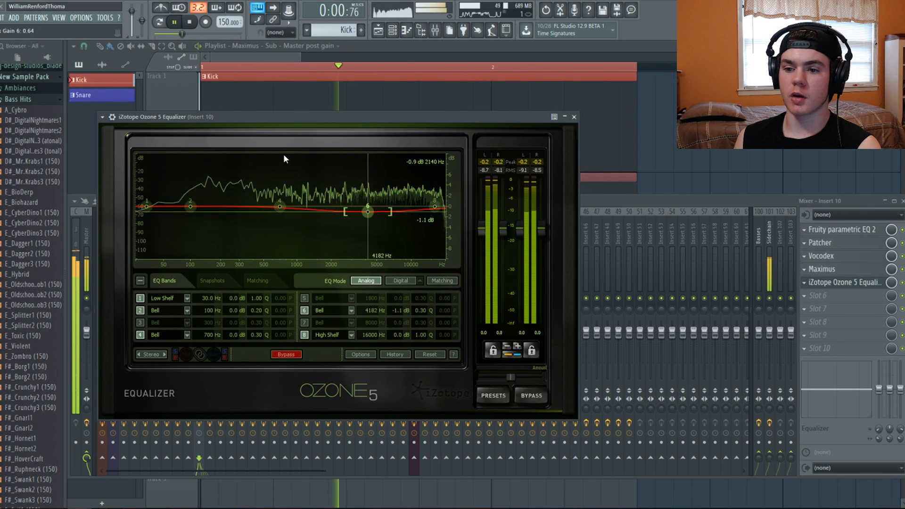
Step: Audition the bass again through the Ozone 5 Equalizer's band 6 cut
{"action": "key", "text": "space"}
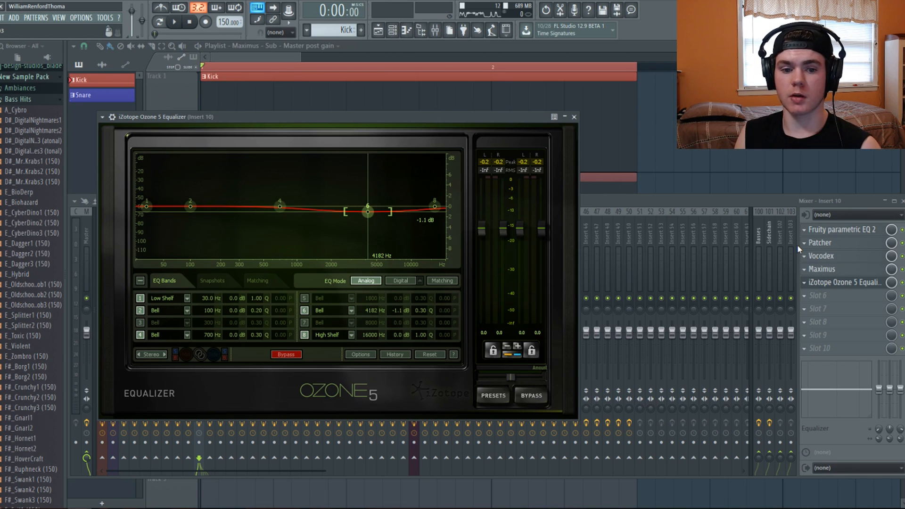
{"action": "key", "text": "space"}
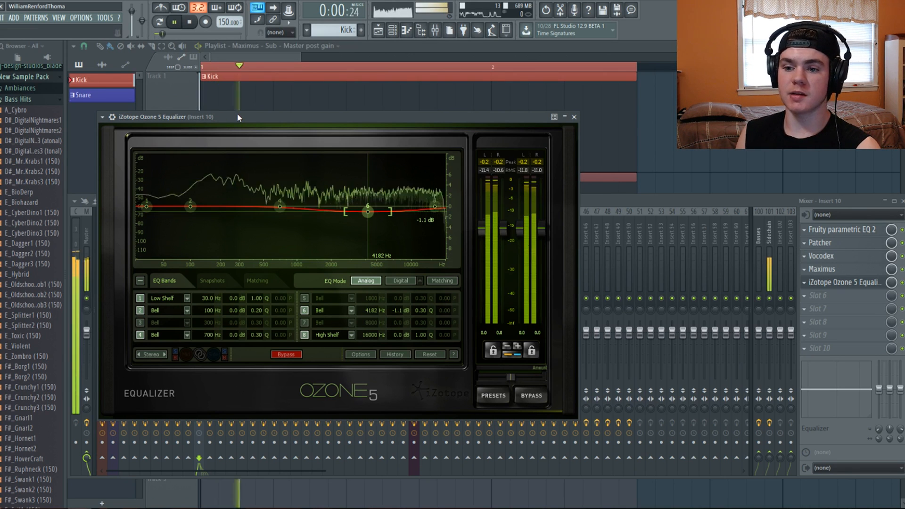
{"action": "key", "text": "space"}
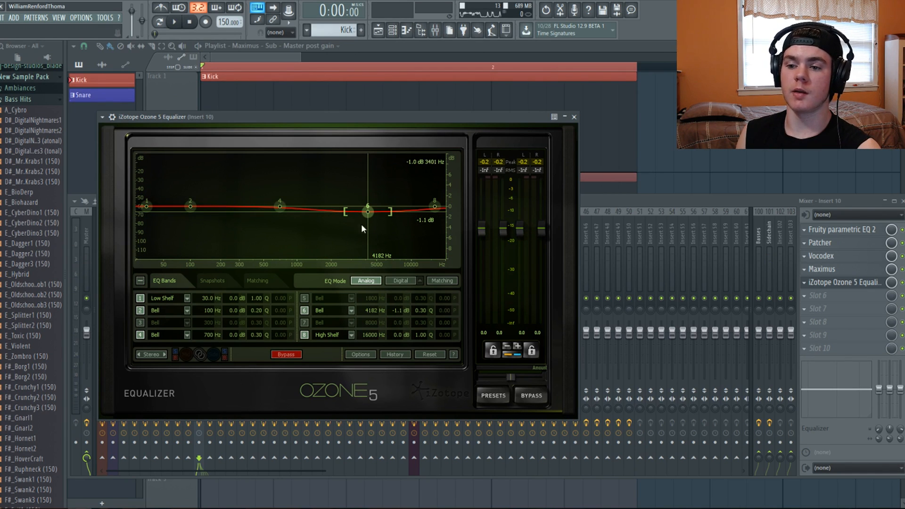
Step: Replace Insert 10's Ozone 5 Equalizer with Fruity parametric EQ 2 and load its Growls preset
{"action": "left_click", "coordinate": [812, 282]}
{"action": "mouse_move", "coordinate": [813, 295]}
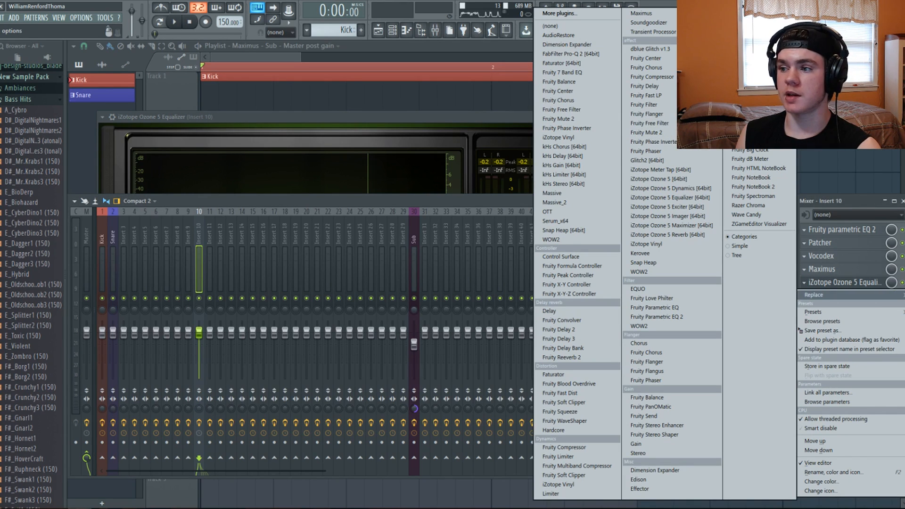
{"action": "left_click", "coordinate": [657, 317]}
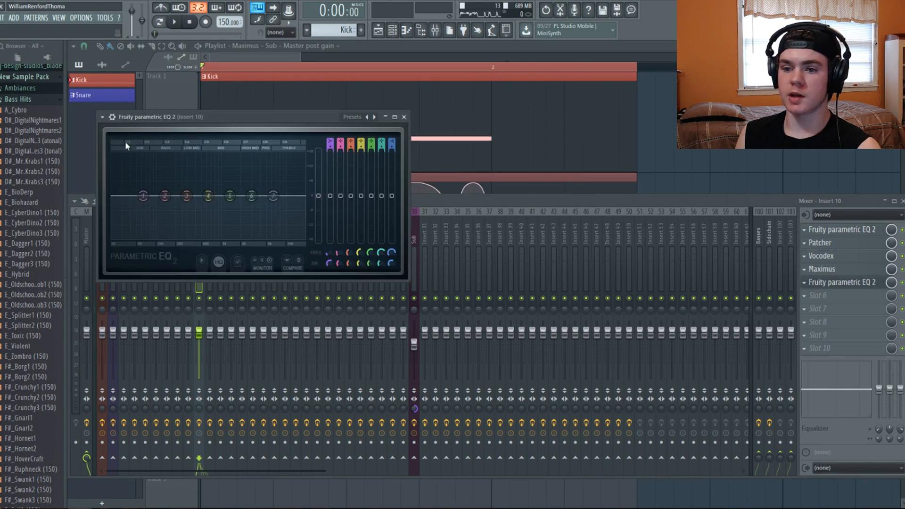
{"action": "left_click", "coordinate": [103, 118]}
{"action": "mouse_move", "coordinate": [112, 148]}
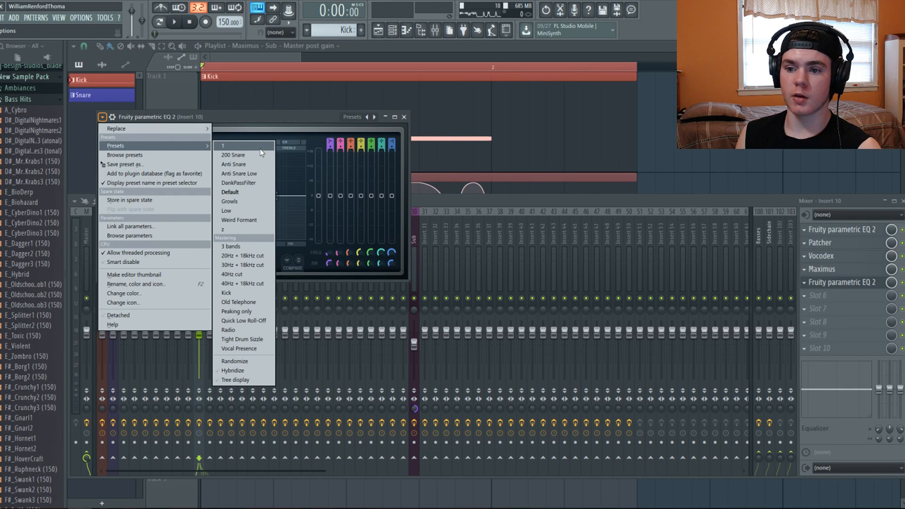
{"action": "left_click", "coordinate": [245, 202]}
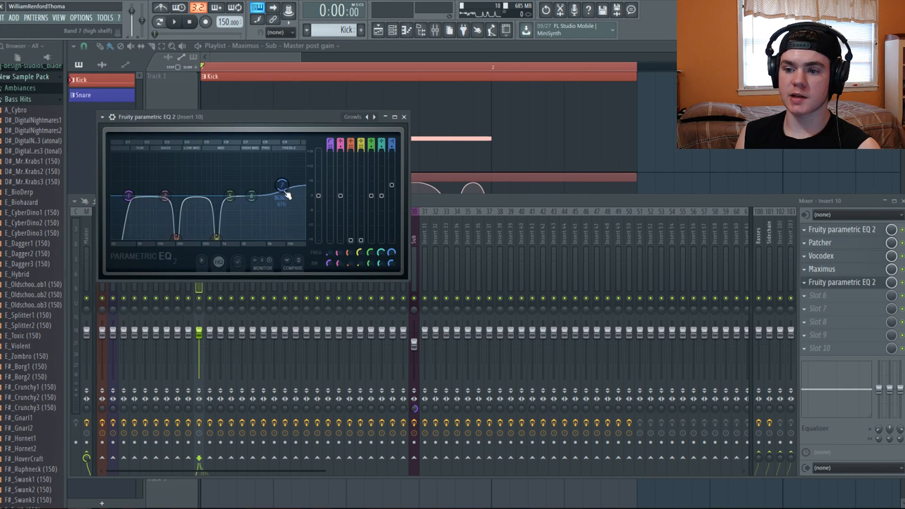
Step: Reset band 7 of Fruity parametric EQ 2, flatten band 3's notch and audition the bass
{"action": "right_click", "coordinate": [282, 185]}
{"action": "left_click", "coordinate": [293, 202]}
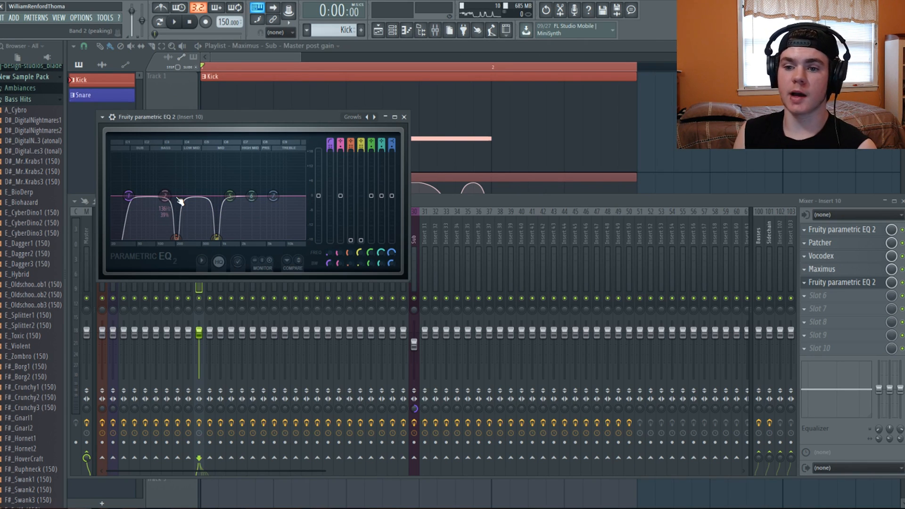
{"action": "key", "text": "space"}
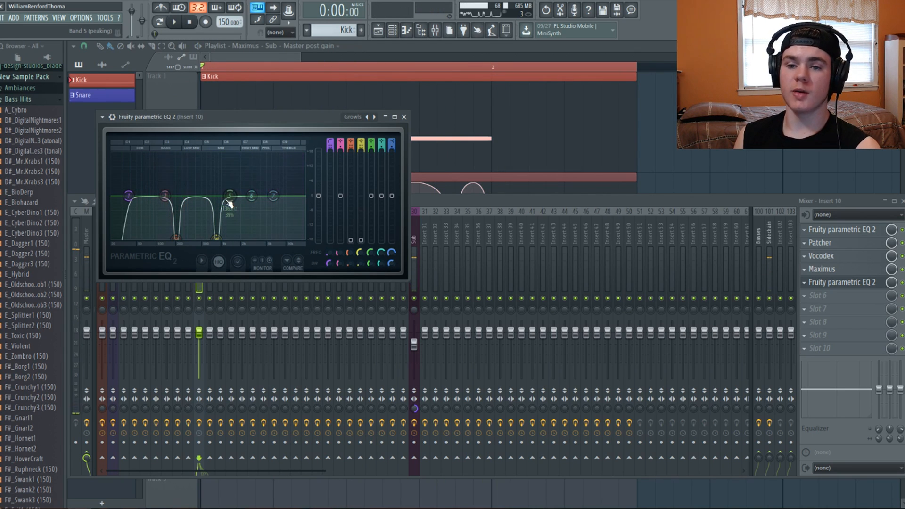
{"action": "key", "text": "space"}
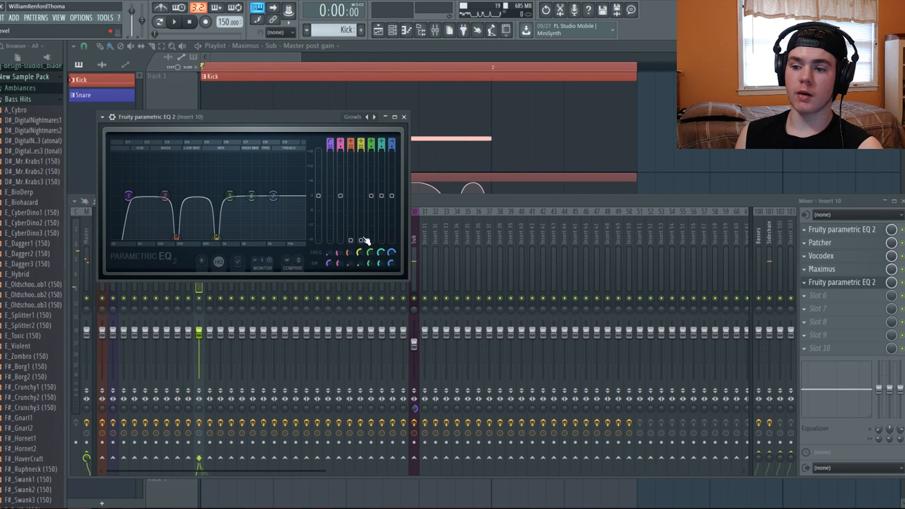
{"action": "left_click_drag", "start_coordinate": [352, 241], "coordinate": [351, 196]}
{"action": "key", "text": "space"}
{"action": "key", "text": "space"}
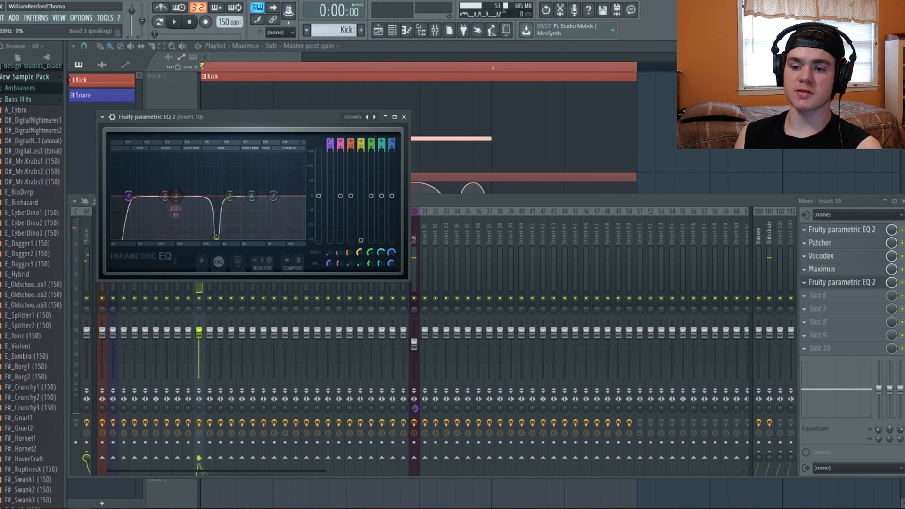
Step: Try band 4 as a boost, then set it to a moderate cut and audition the bass
{"action": "key", "text": "space"}
{"action": "left_click_drag", "start_coordinate": [363, 241], "coordinate": [362, 180]}
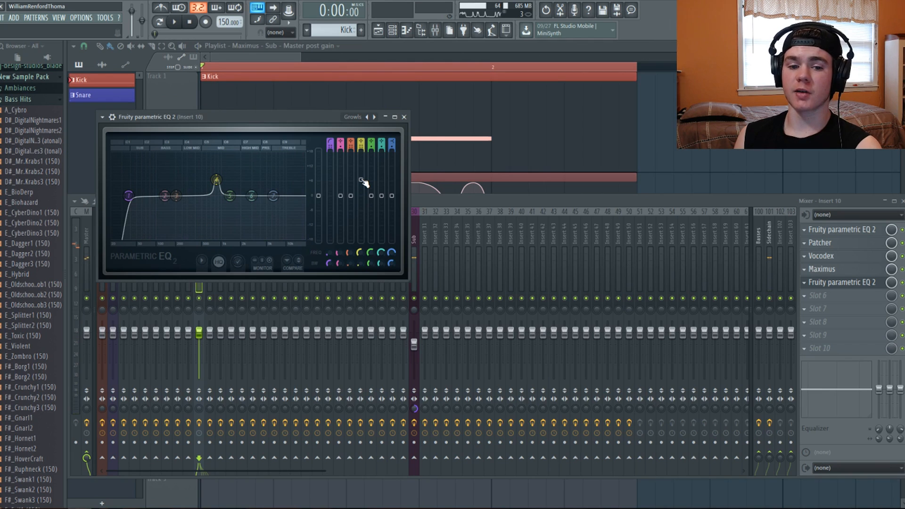
{"action": "left_click_drag", "start_coordinate": [363, 182], "coordinate": [363, 223]}
{"action": "key", "text": "space"}
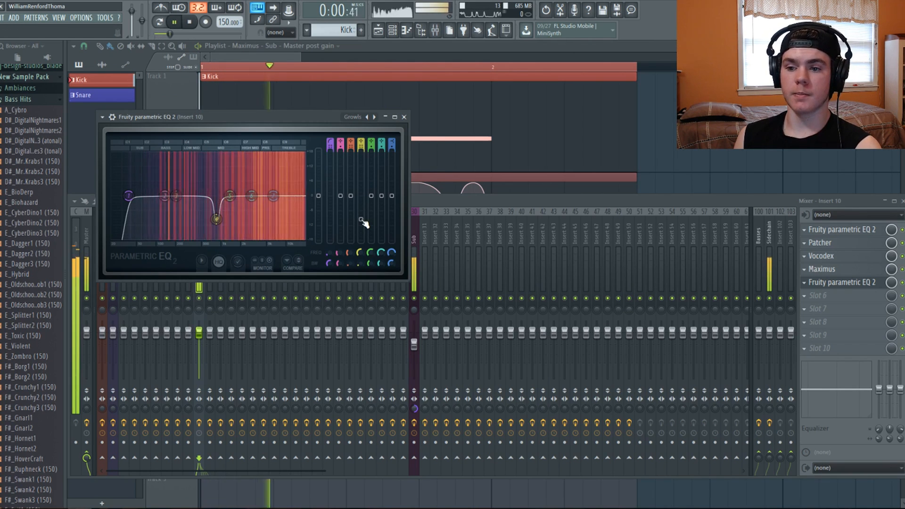
{"action": "key", "text": "space"}
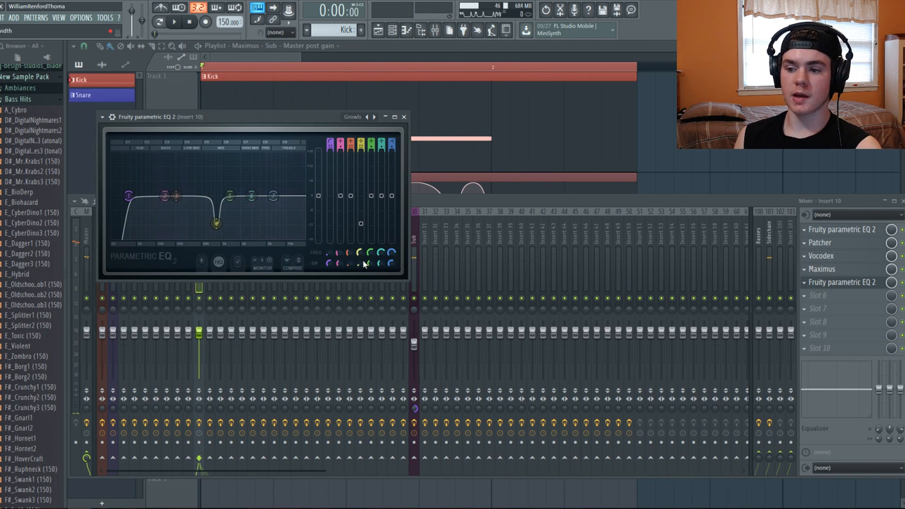
Step: Sweep band 4's frequency up and down in the mids with a deep cut while auditioning the bass
{"action": "key", "text": "space"}
{"action": "scroll", "coordinate": [361, 253], "scroll_direction": "down", "scroll_amount": 3}
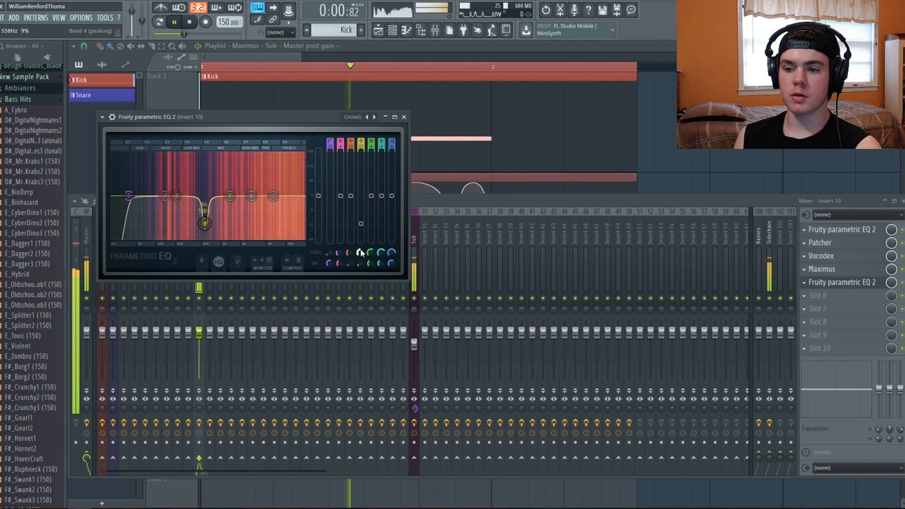
{"action": "scroll", "coordinate": [361, 253], "scroll_direction": "up", "scroll_amount": 5}
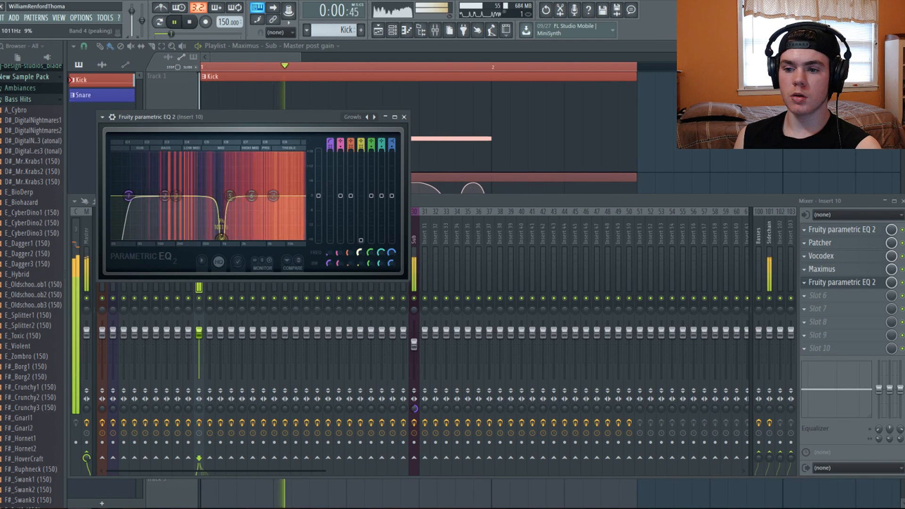
{"action": "scroll", "coordinate": [359, 253], "scroll_direction": "down", "scroll_amount": 3}
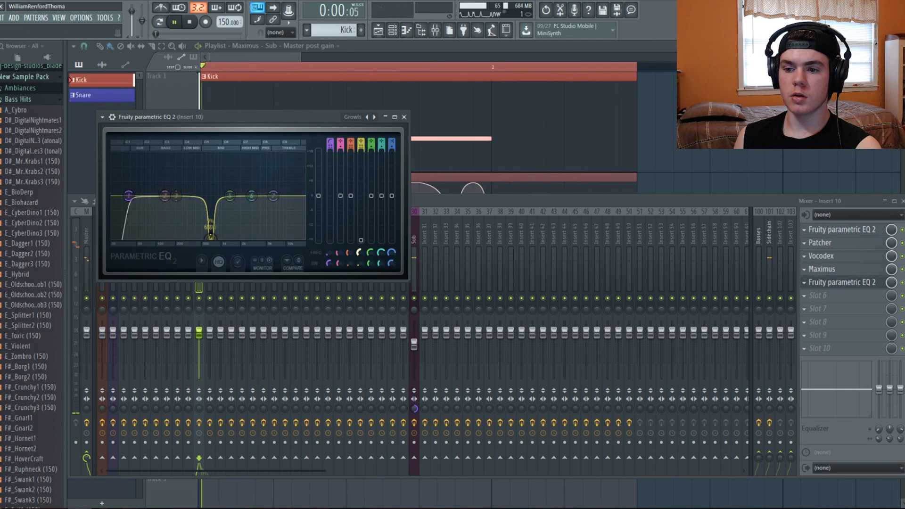
{"action": "scroll", "coordinate": [360, 253], "scroll_direction": "down", "scroll_amount": 1}
{"action": "key", "text": "space"}
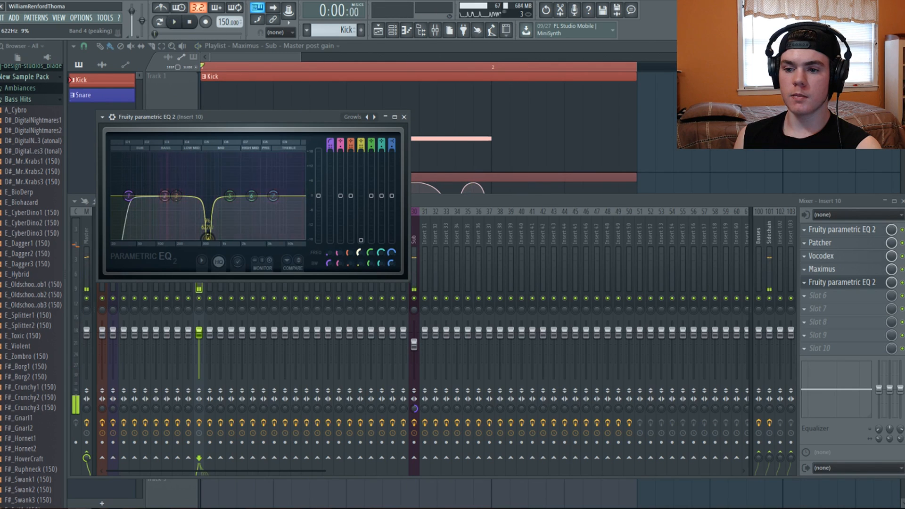
{"action": "scroll", "coordinate": [359, 253], "scroll_direction": "down", "scroll_amount": 1}
{"action": "key", "text": "space"}
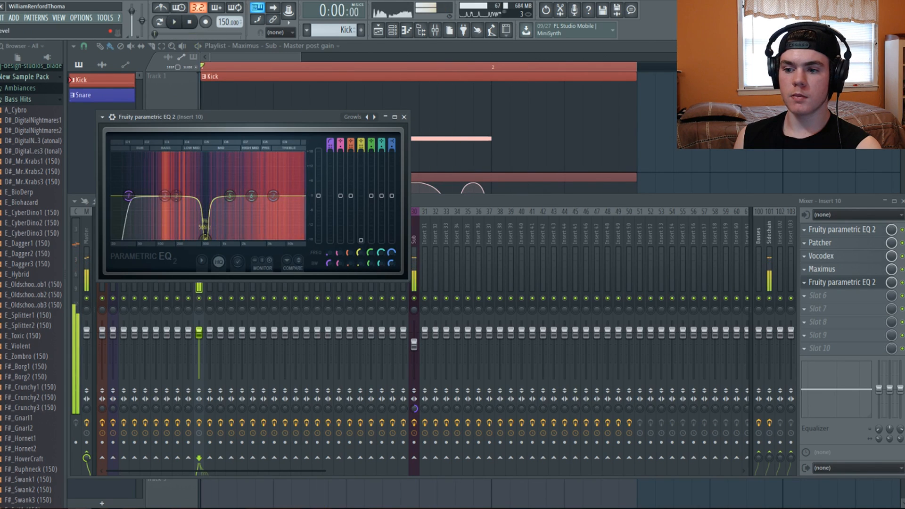
Step: Reduce band 4 to a moderate cut, lower band 3 to a similar depth and audition the bass
{"action": "left_click_drag", "start_coordinate": [205, 236], "coordinate": [205, 216]}
{"action": "key", "text": "space"}
{"action": "key", "text": "space"}
{"action": "key", "text": "space"}
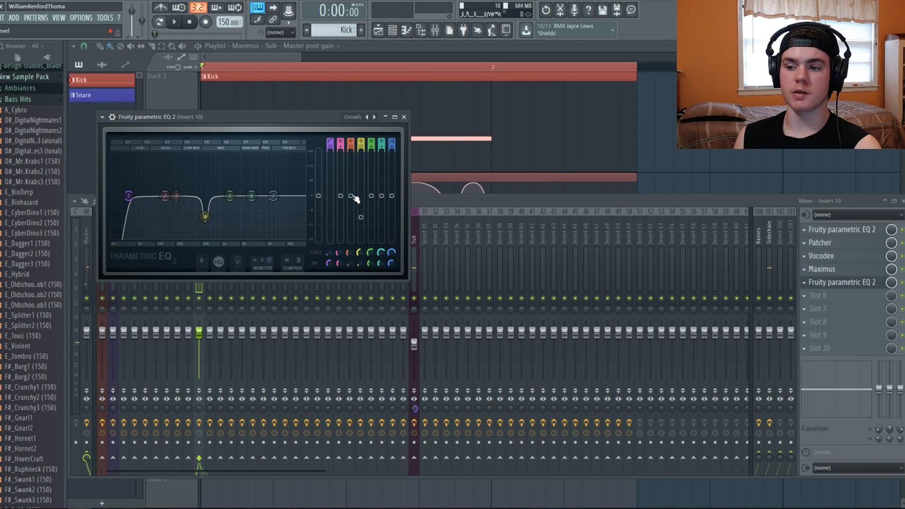
{"action": "left_click_drag", "start_coordinate": [354, 199], "coordinate": [355, 217]}
{"action": "key", "text": "space"}
{"action": "key", "text": "space"}
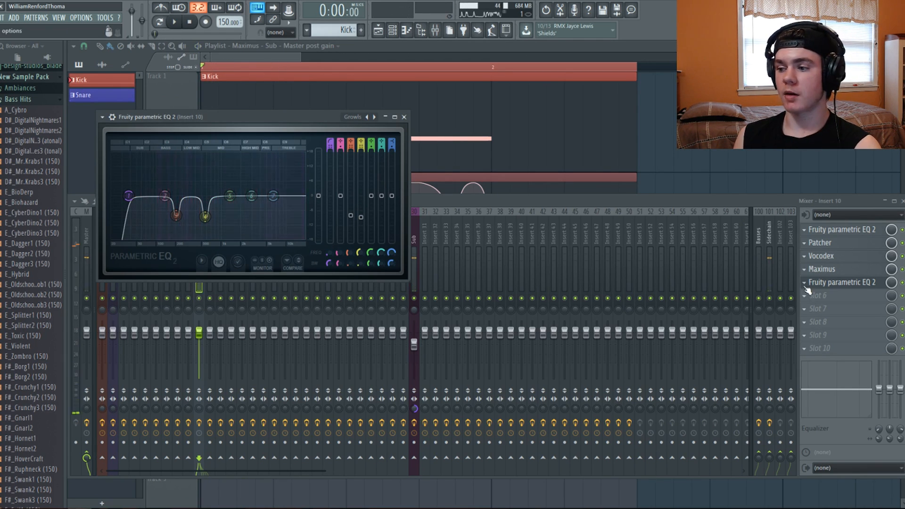
Step: Remove Fruity parametric EQ 2 from Insert 10's fifth effect slot and audition the bass
{"action": "left_click", "coordinate": [804, 283]}
{"action": "mouse_move", "coordinate": [813, 285]}
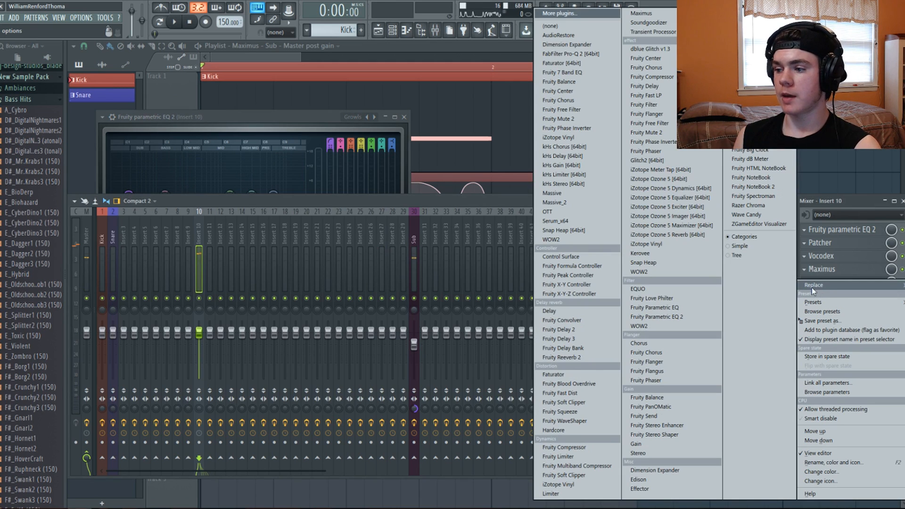
{"action": "left_click", "coordinate": [588, 28]}
{"action": "key", "text": "space"}
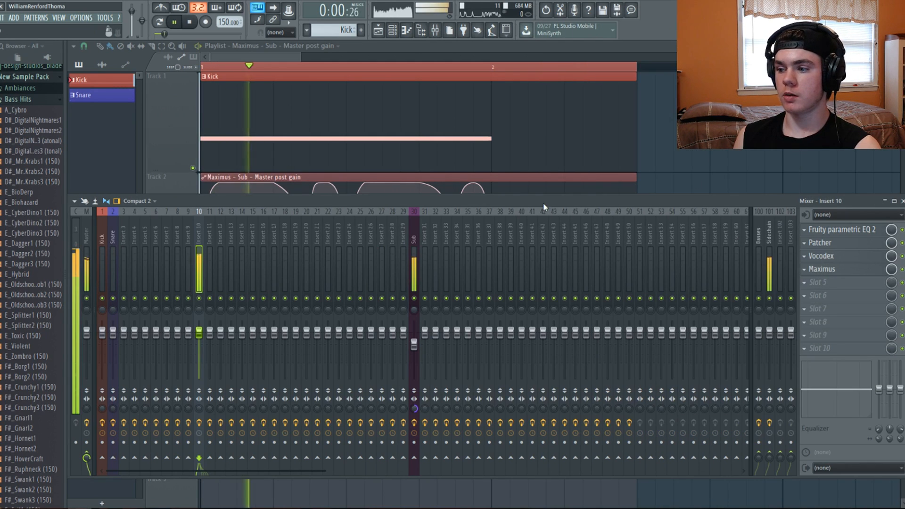
Step: Open Fruity WaveShaper on the Master track and listen to the bass through it
{"action": "left_click", "coordinate": [90, 236]}
{"action": "key", "text": "space"}
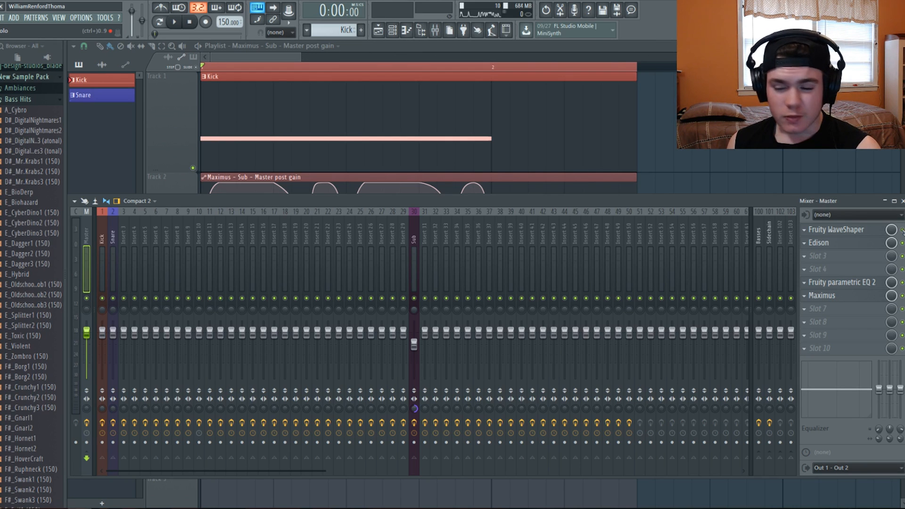
{"action": "left_click", "coordinate": [839, 229]}
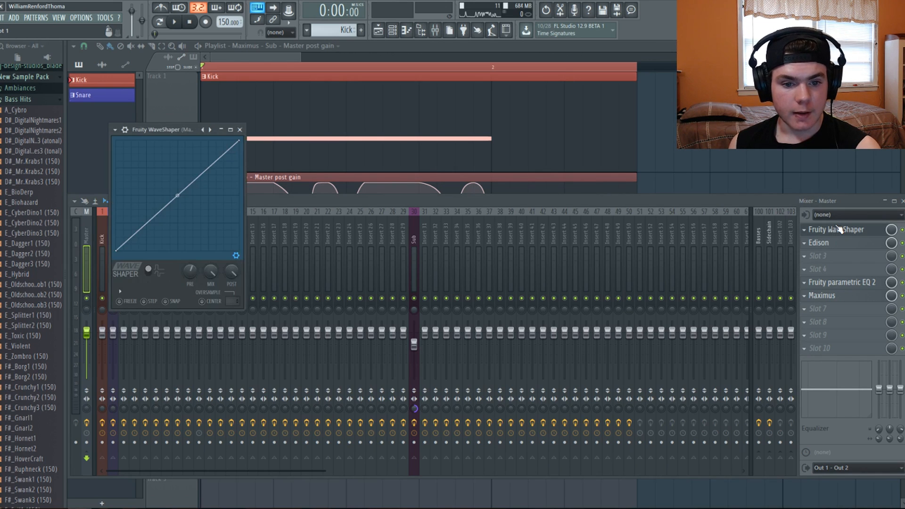
{"action": "key", "text": "space"}
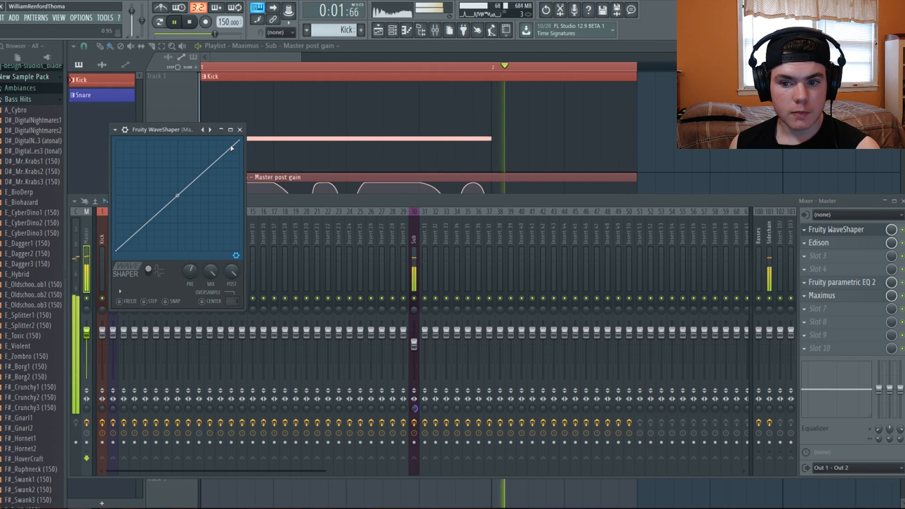
{"action": "key", "text": "space"}
{"action": "key", "text": "space"}
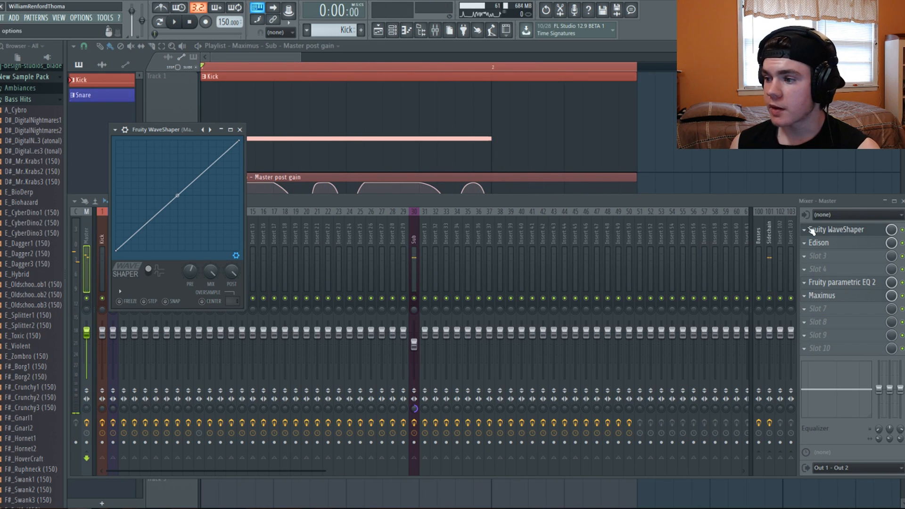
Step: Open Edison on the Master track and play back the existing D#_Menacing1 (150) recording
{"action": "left_click", "coordinate": [823, 243]}
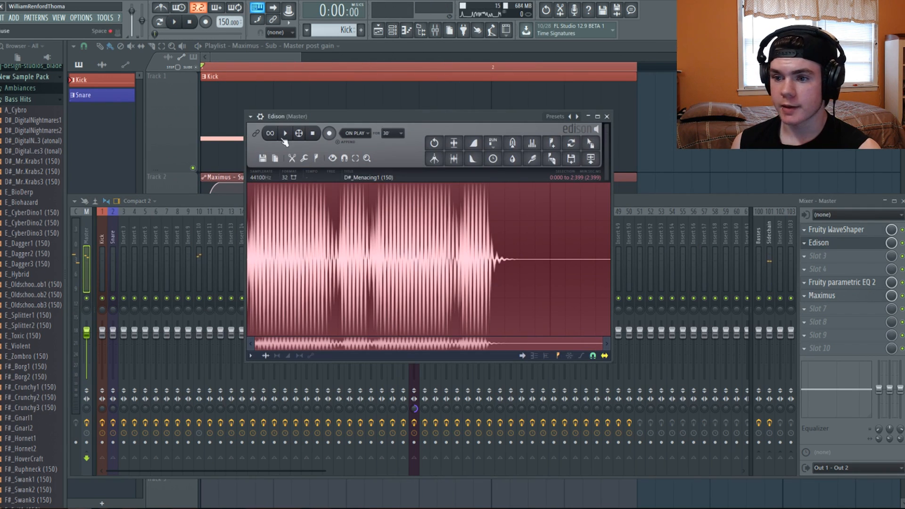
{"action": "left_click", "coordinate": [285, 133]}
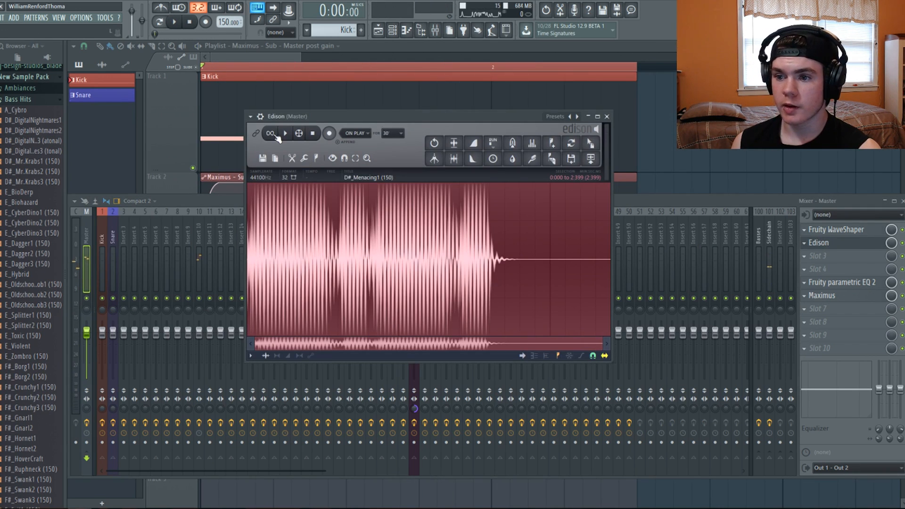
{"action": "left_click", "coordinate": [314, 135]}
{"action": "left_click", "coordinate": [314, 134]}
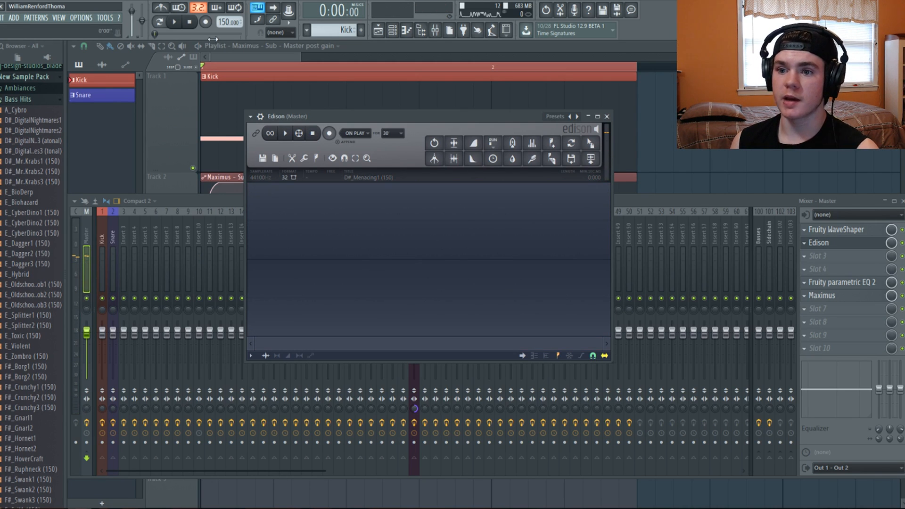
Step: Record a new take of the bass loop into Edison on the Master track
{"action": "left_click", "coordinate": [329, 133]}
{"action": "left_click", "coordinate": [174, 22]}
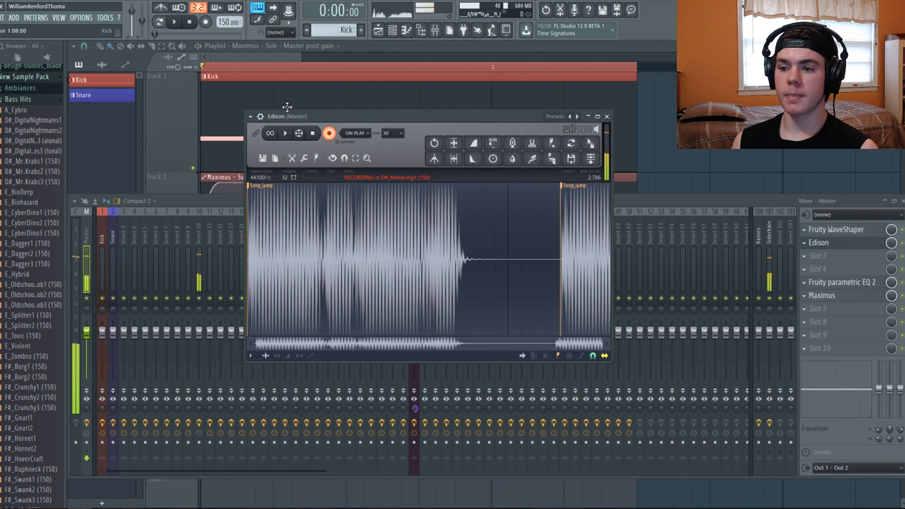
{"action": "left_click", "coordinate": [190, 22]}
Step: Trim the repeated loop from the end of the take, delete the Song jump marker and inspect the waveform's start
{"action": "left_click_drag", "start_coordinate": [609, 189], "coordinate": [565, 186]}
{"action": "key", "text": "Delete"}
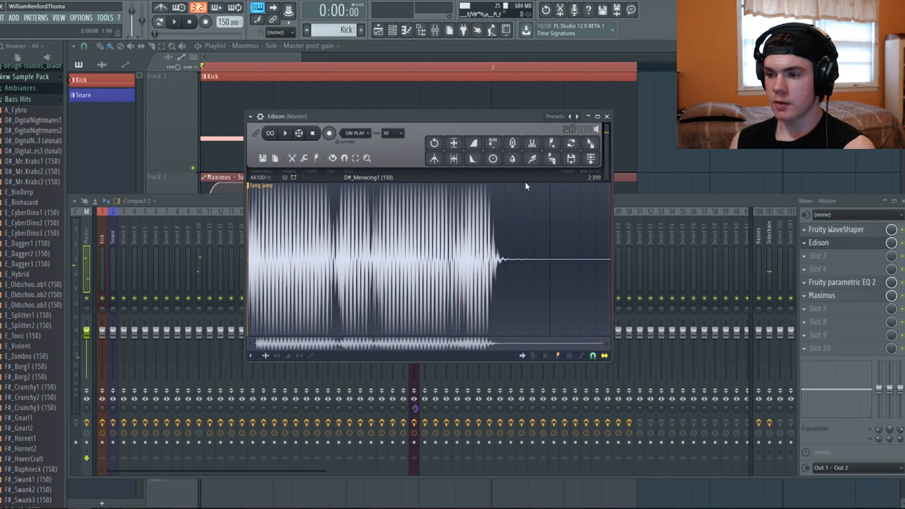
{"action": "right_click", "coordinate": [250, 188]}
{"action": "left_click", "coordinate": [264, 199]}
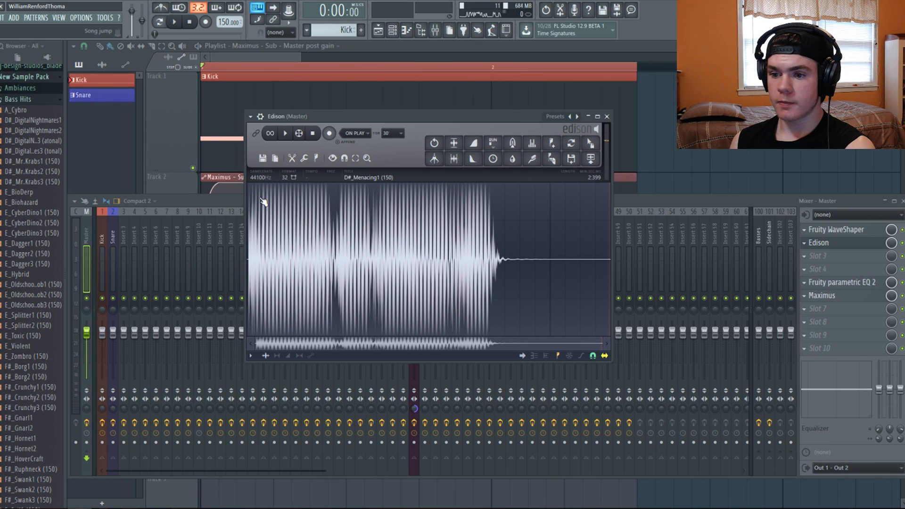
{"action": "left_click_drag", "start_coordinate": [602, 340], "coordinate": [268, 340]}
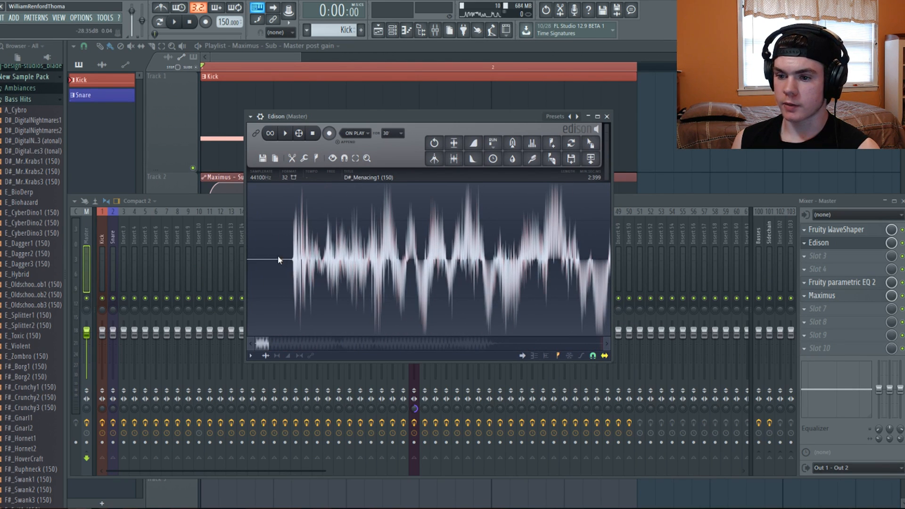
{"action": "scroll", "coordinate": [283, 333], "scroll_direction": "down", "scroll_amount": 5}
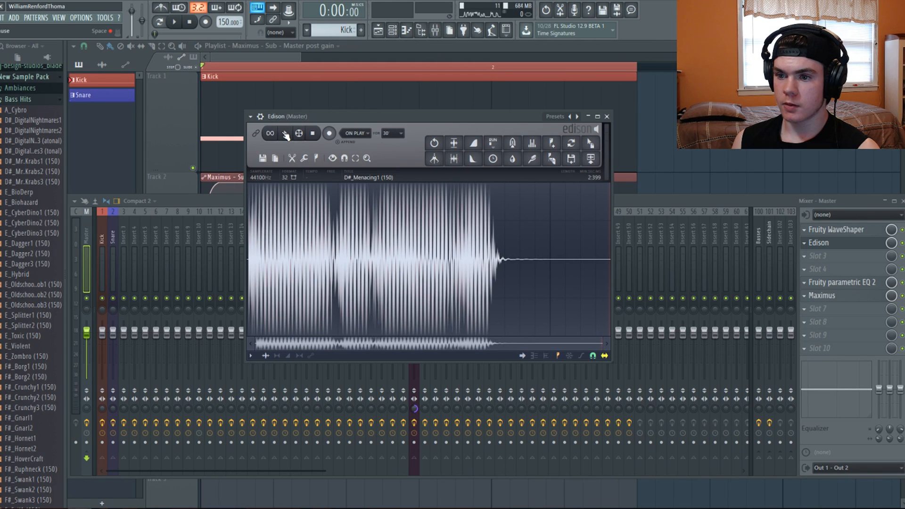
Step: Play back the recorded take in Edison and delete the silent gap before the bass starts
{"action": "left_click", "coordinate": [285, 133]}
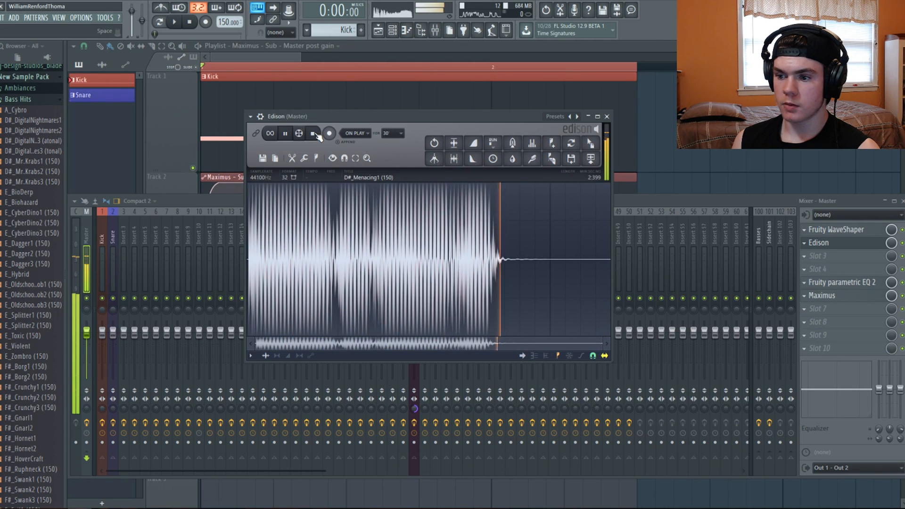
{"action": "left_click_drag", "start_coordinate": [604, 343], "coordinate": [263, 350]}
{"action": "left_click_drag", "start_coordinate": [327, 264], "coordinate": [162, 275]}
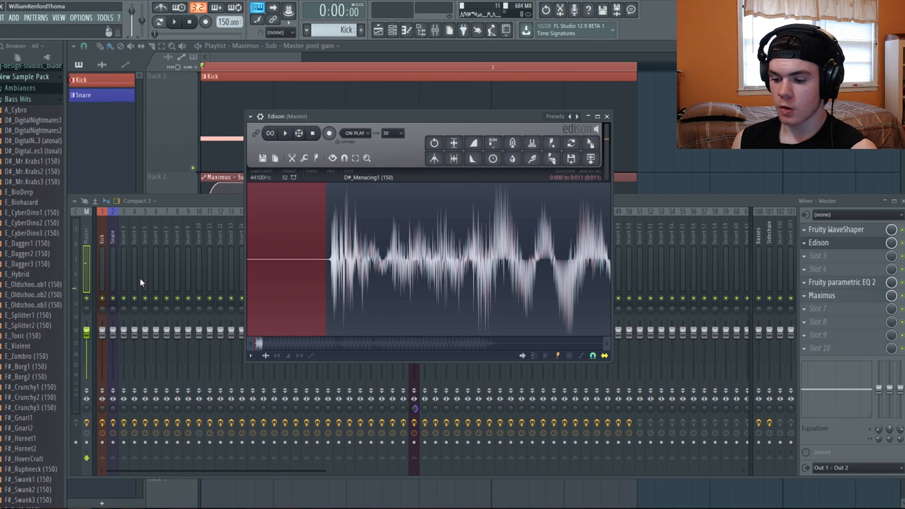
{"action": "key", "text": "Delete"}
{"action": "left_click_drag", "start_coordinate": [262, 344], "coordinate": [603, 345]}
Step: Save the whole trimmed take as D#_Menacing2 (150) in wave format in the Bass Hits folder
{"action": "left_click_drag", "start_coordinate": [554, 238], "coordinate": [248, 245]}
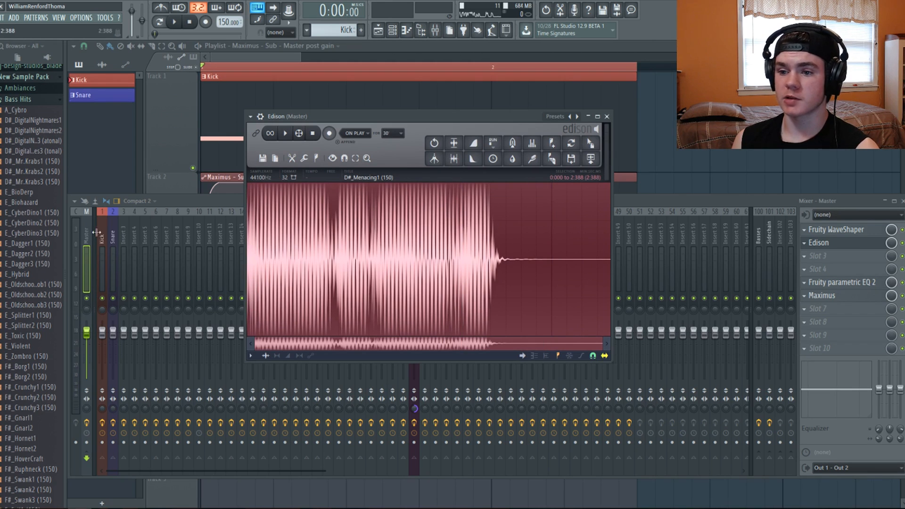
{"action": "left_click", "coordinate": [275, 159]}
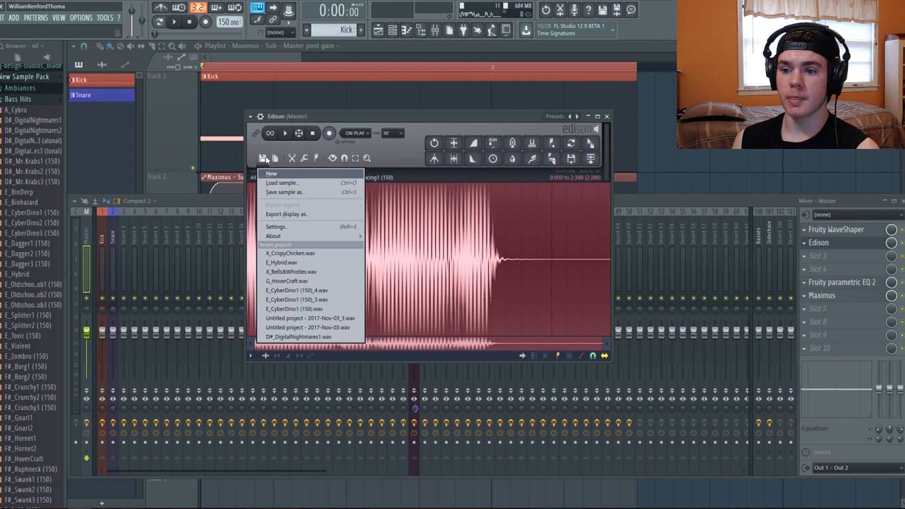
{"action": "left_click", "coordinate": [281, 192]}
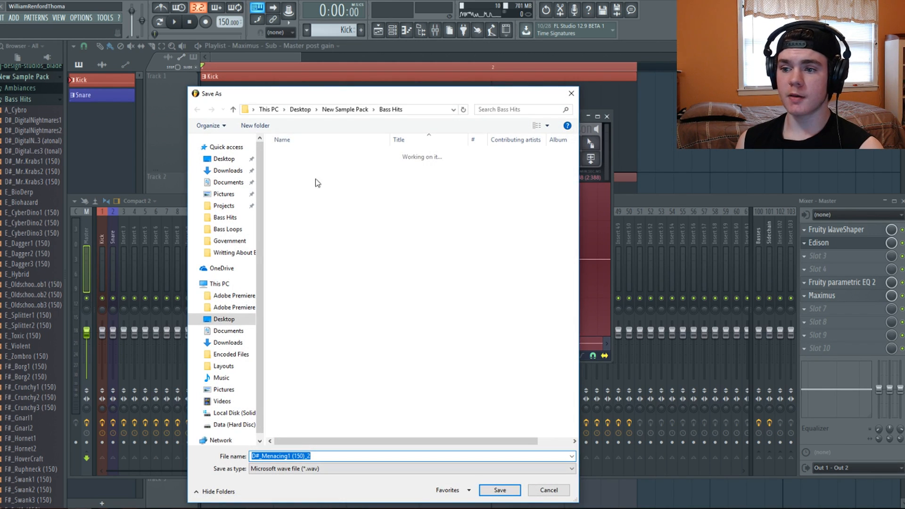
{"action": "scroll", "coordinate": [319, 330], "scroll_direction": "down", "scroll_amount": 10}
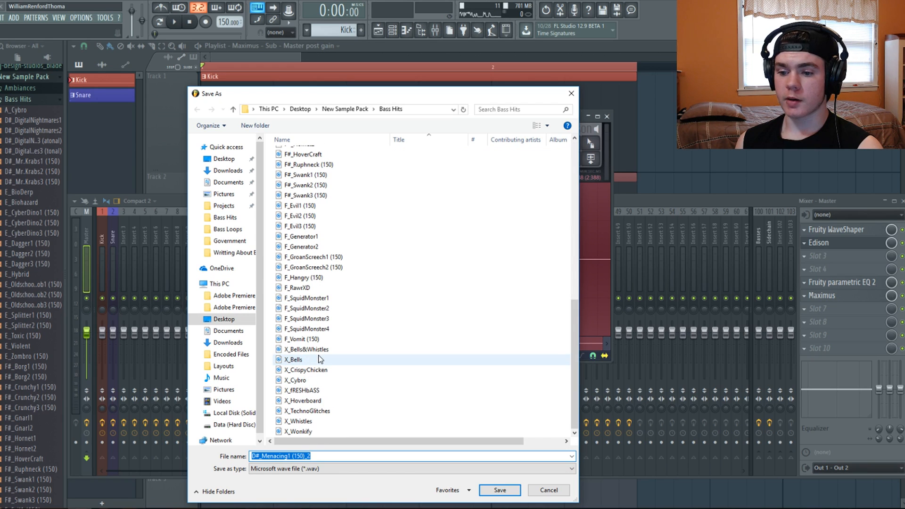
{"action": "left_click", "coordinate": [320, 456]}
{"action": "key", "text": "BackSpace"}
{"action": "key", "text": "BackSpace"}
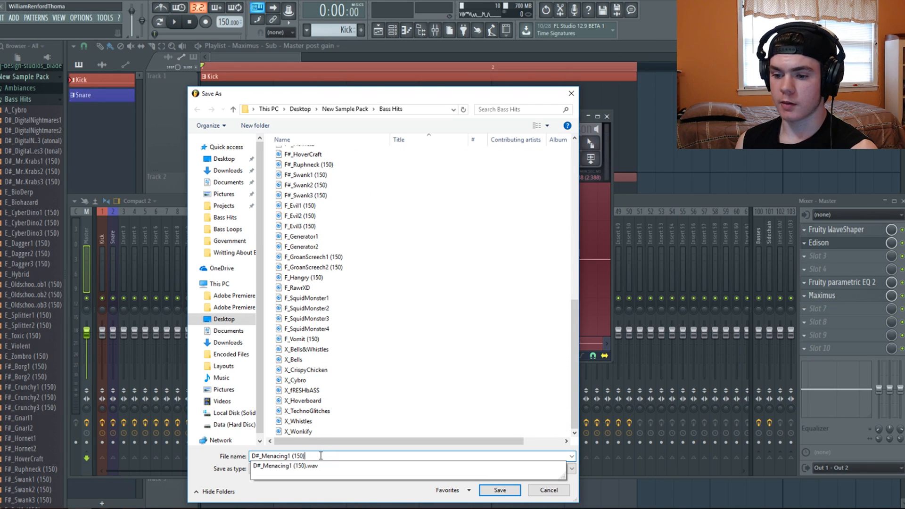
{"action": "left_click", "coordinate": [289, 455]}
{"action": "key", "text": "BackSpace"}
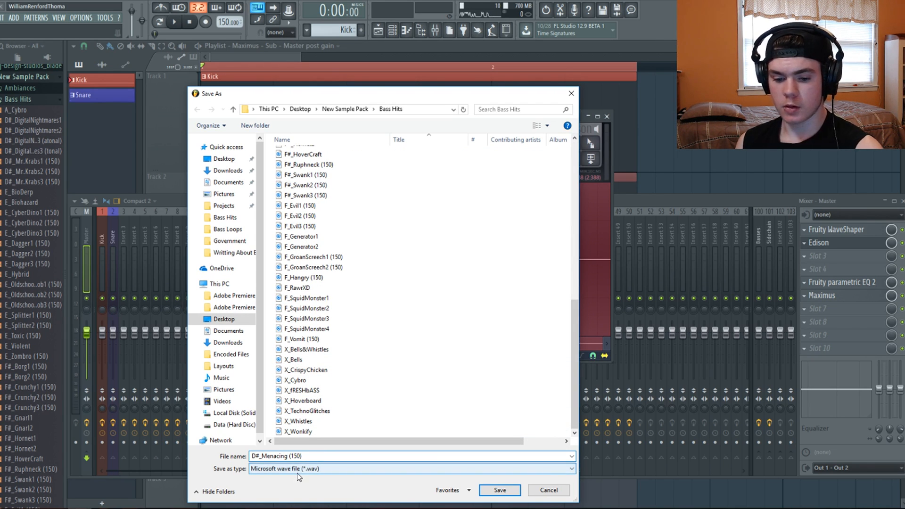
{"action": "type", "text": "2"}
{"action": "left_click", "coordinate": [499, 490]}
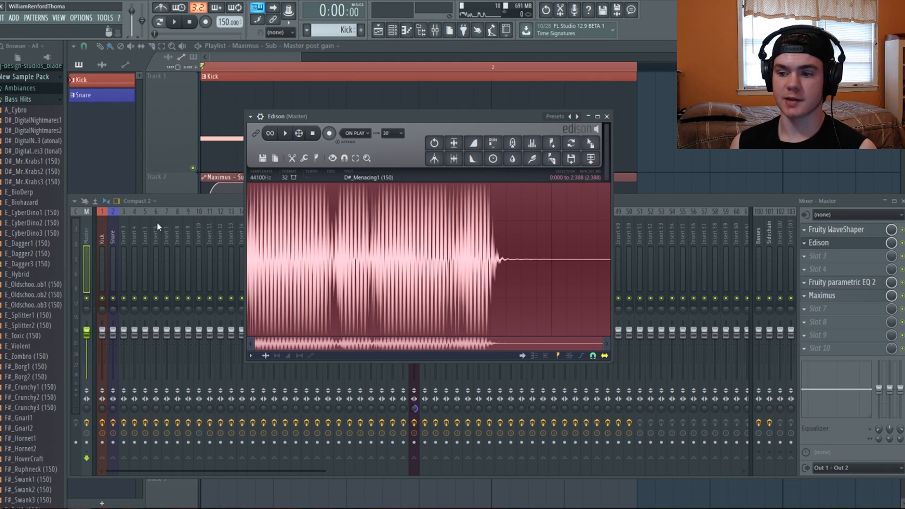
Step: Listen to the saved take in Edison and start a new project without saving the current one
{"action": "left_click", "coordinate": [285, 133]}
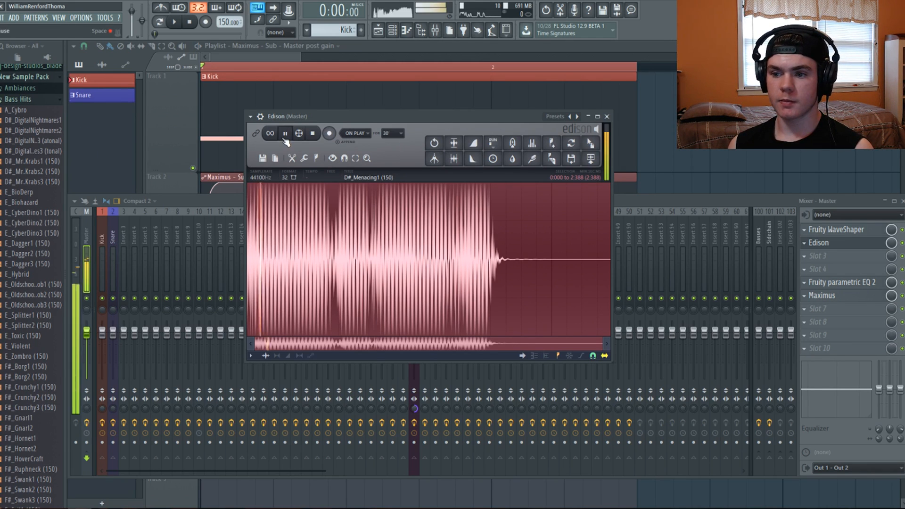
{"action": "left_click", "coordinate": [3, 17]}
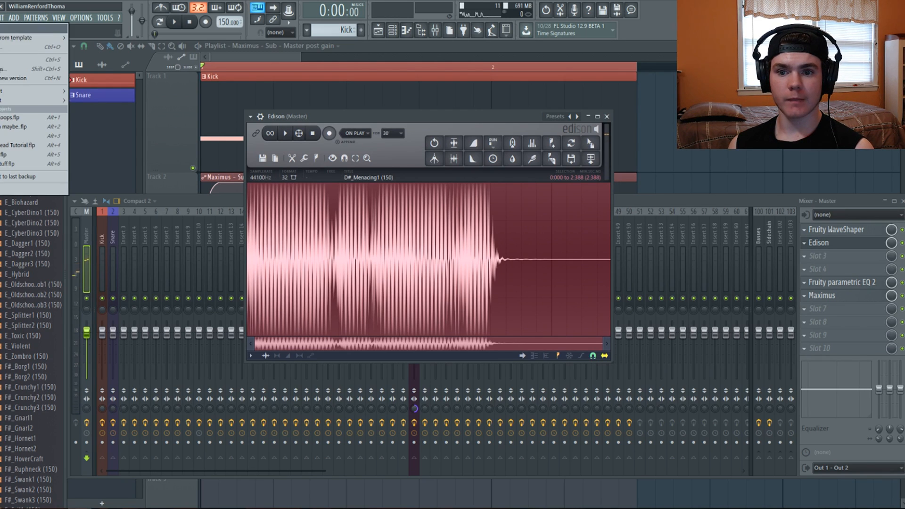
{"action": "left_click", "coordinate": [9, 28]}
{"action": "left_click", "coordinate": [454, 285]}
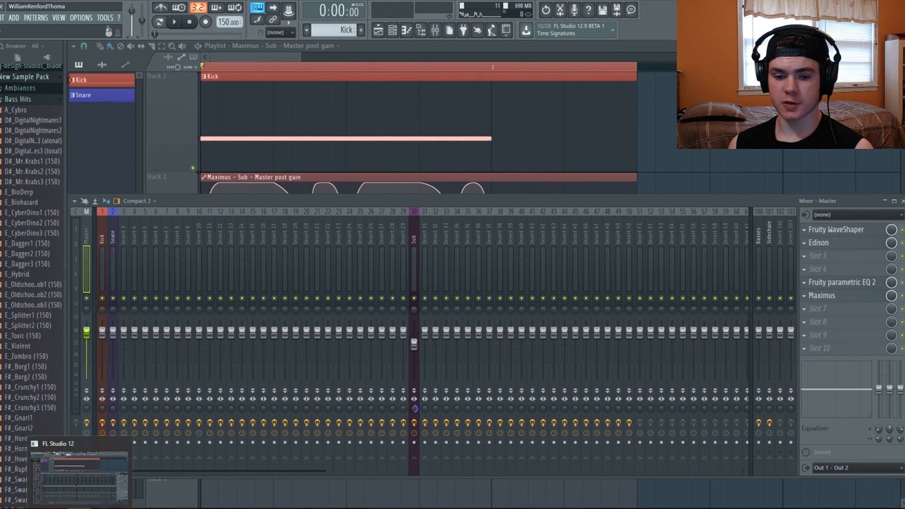
{"action": "left_click", "coordinate": [80, 508]}
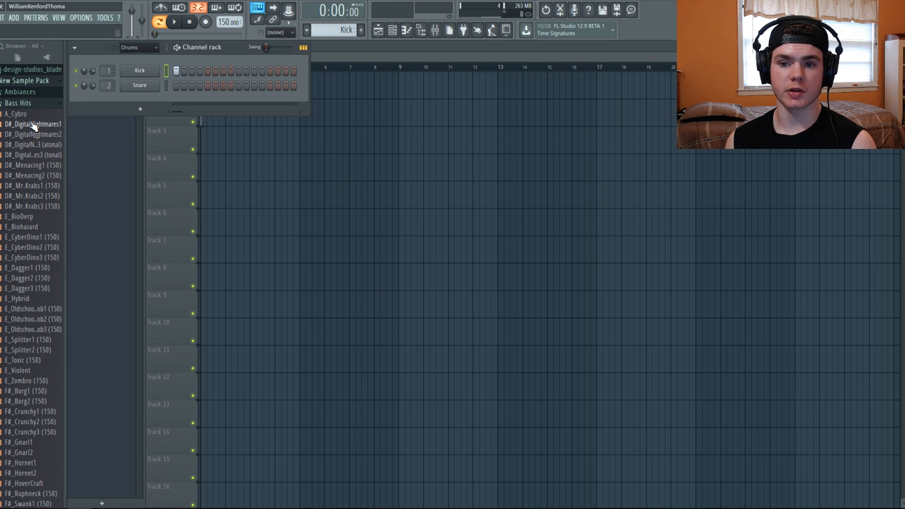
Step: Look through the Bass Hits samples and audition F#_Gnarly1 (150) and F#_Gnarly2 (150) in Bass Loops
{"action": "scroll", "coordinate": [33, 133], "scroll_direction": "down", "scroll_amount": 10}
{"action": "scroll", "coordinate": [17, 263], "scroll_direction": "up", "scroll_amount": 10}
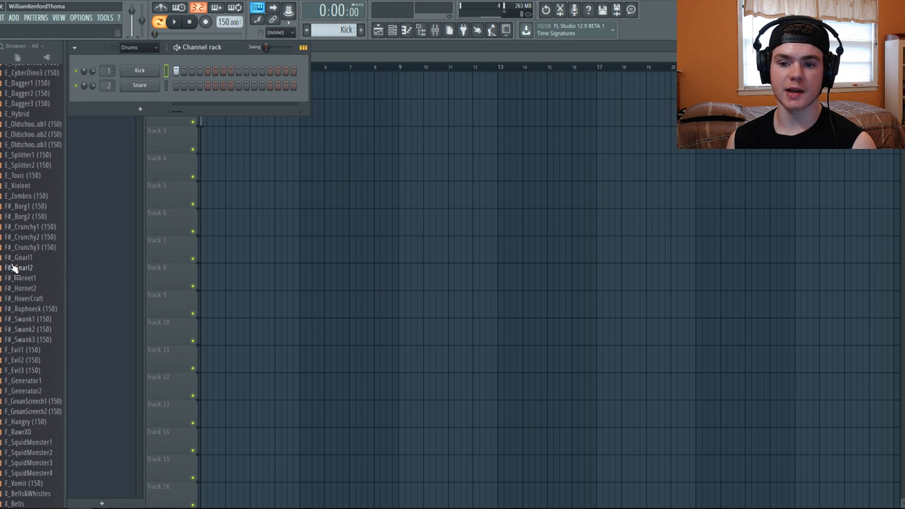
{"action": "scroll", "coordinate": [29, 212], "scroll_direction": "up", "scroll_amount": 3}
{"action": "left_click", "coordinate": [29, 229]}
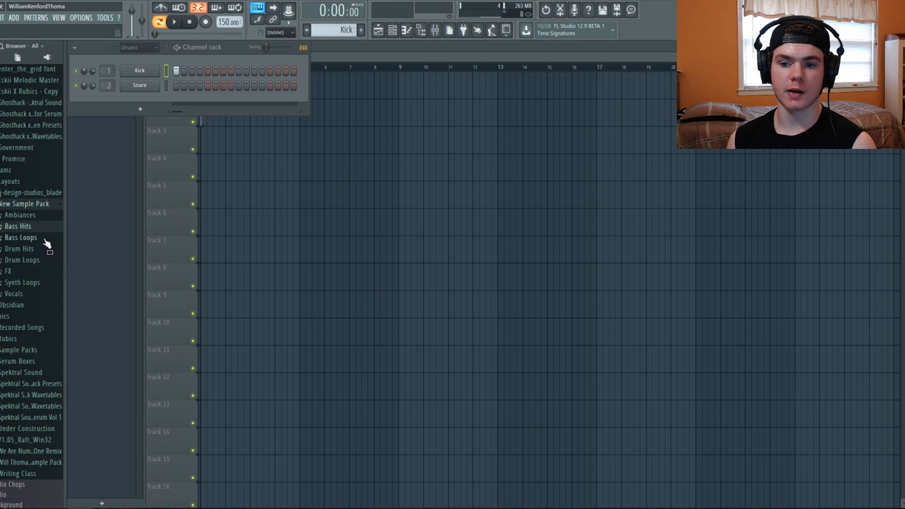
{"action": "left_click", "coordinate": [45, 240]}
{"action": "left_click", "coordinate": [44, 248]}
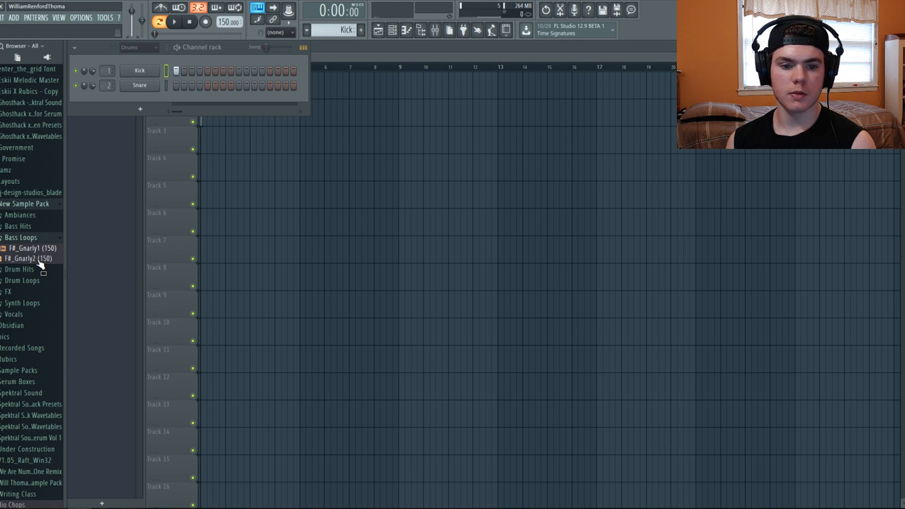
{"action": "left_click", "coordinate": [29, 259]}
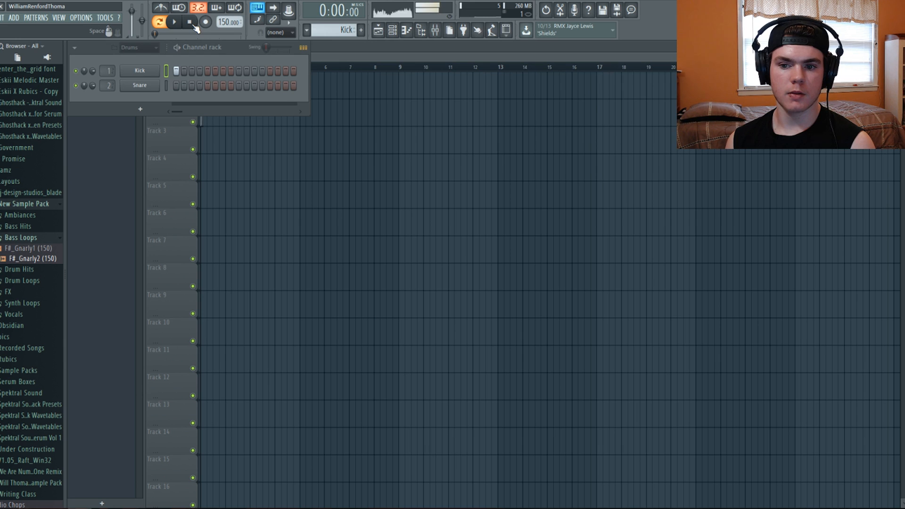
{"action": "left_click", "coordinate": [32, 237]}
{"action": "left_click", "coordinate": [24, 226]}
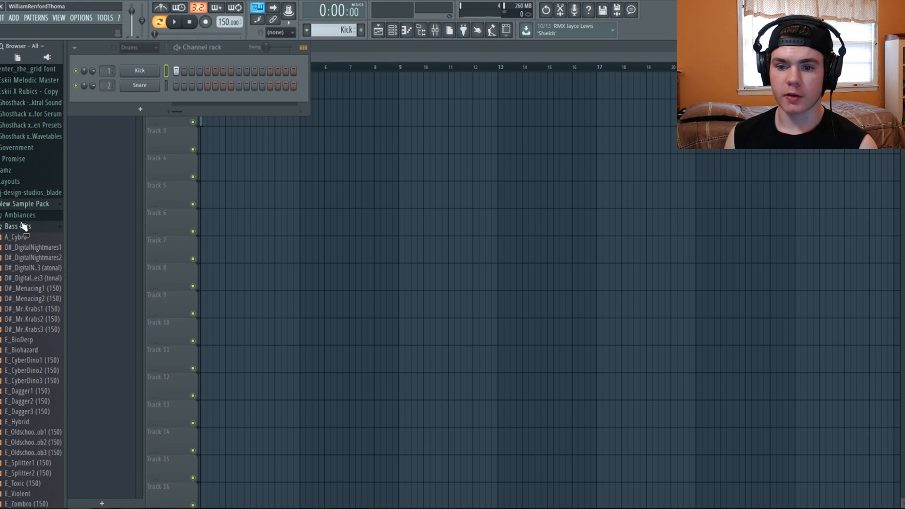
Step: Place F#_Gnarly1 (150) from Bass Loops at the start of Track 1 and clear the template's clips from the playlist
{"action": "left_click", "coordinate": [22, 226]}
{"action": "left_click", "coordinate": [24, 238]}
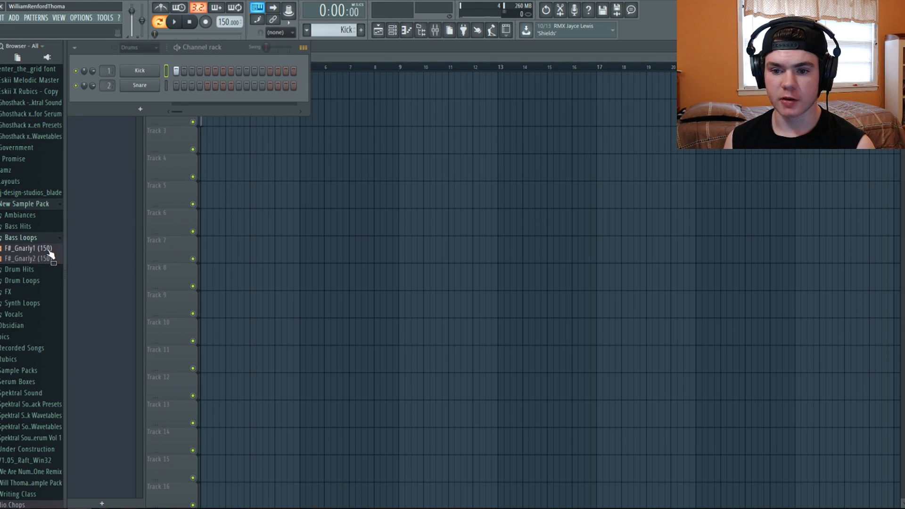
{"action": "left_click_drag", "start_coordinate": [49, 250], "coordinate": [225, 95]}
{"action": "right_click", "coordinate": [218, 89]}
{"action": "right_click", "coordinate": [206, 90]}
{"action": "right_click", "coordinate": [202, 115]}
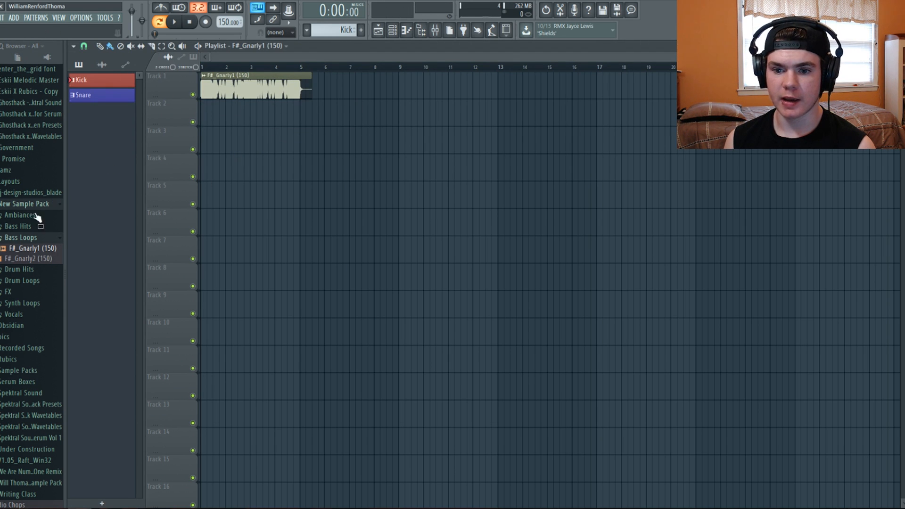
Step: Place 150_Dubstep Classic1 from Drum Loops at the start of Track 2 and play both loops together in song mode
{"action": "left_click", "coordinate": [25, 239]}
{"action": "left_click", "coordinate": [34, 248]}
{"action": "left_click", "coordinate": [34, 249]}
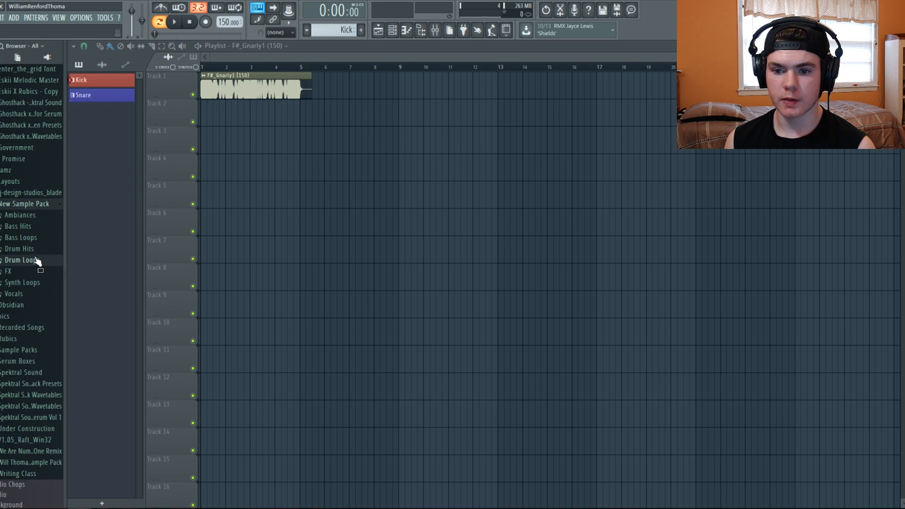
{"action": "left_click", "coordinate": [37, 260]}
{"action": "left_click_drag", "start_coordinate": [52, 282], "coordinate": [205, 114]}
{"action": "left_click", "coordinate": [159, 21]}
{"action": "key", "text": "space"}
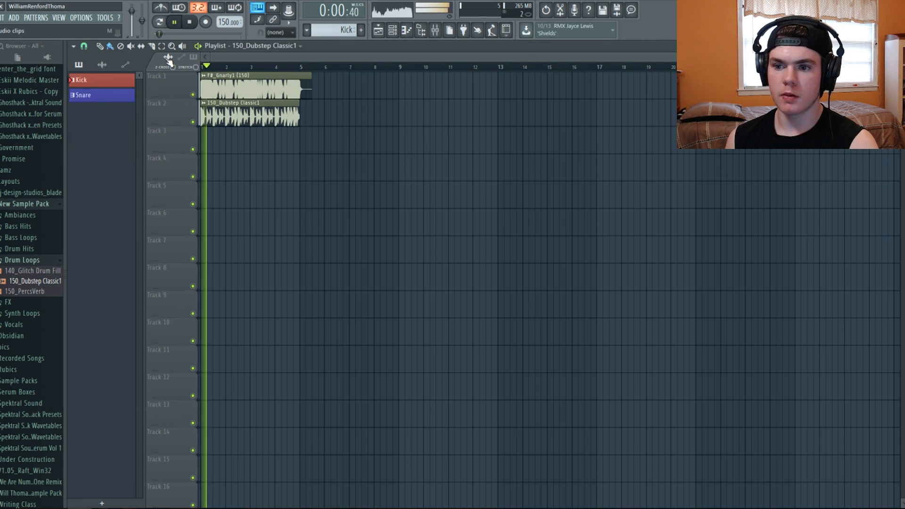
{"action": "left_click", "coordinate": [190, 22]}
Step: Delete both loops from the playlist and start a new project without saving changes
{"action": "right_click", "coordinate": [241, 103]}
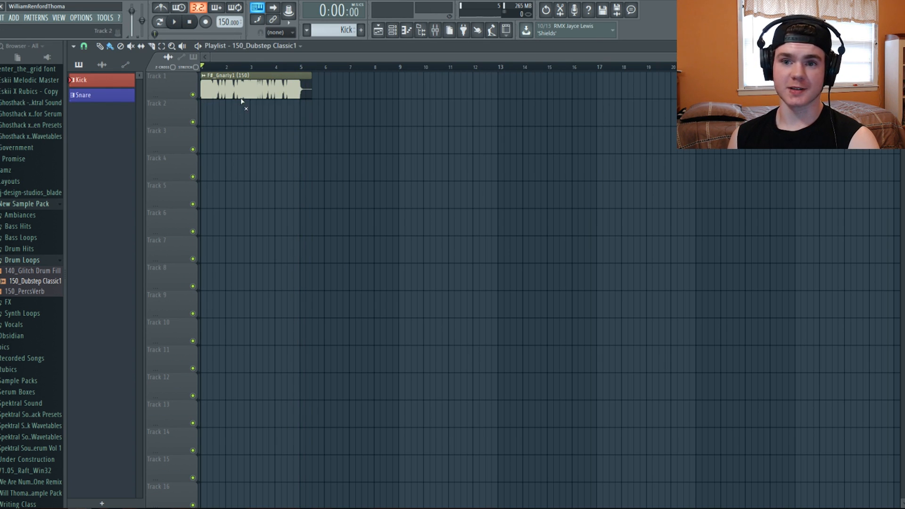
{"action": "right_click", "coordinate": [246, 94]}
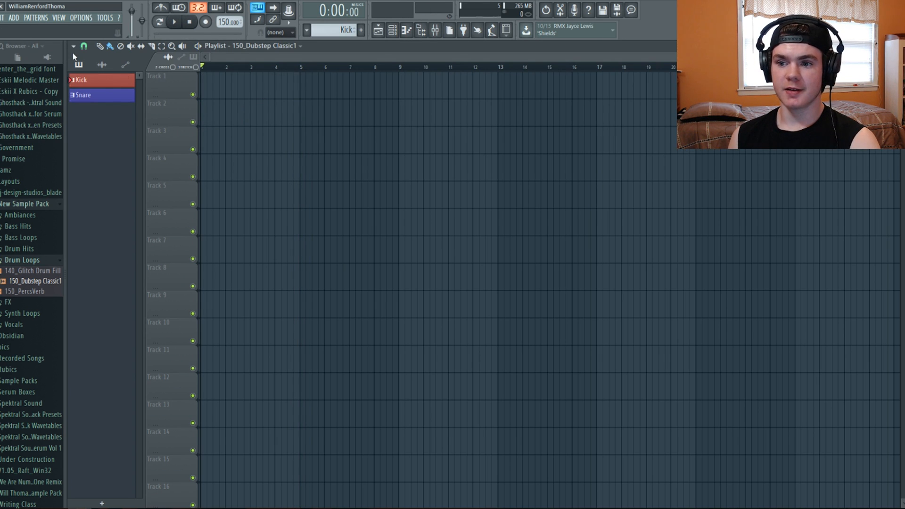
{"action": "left_click", "coordinate": [1, 20]}
{"action": "left_click", "coordinate": [18, 29]}
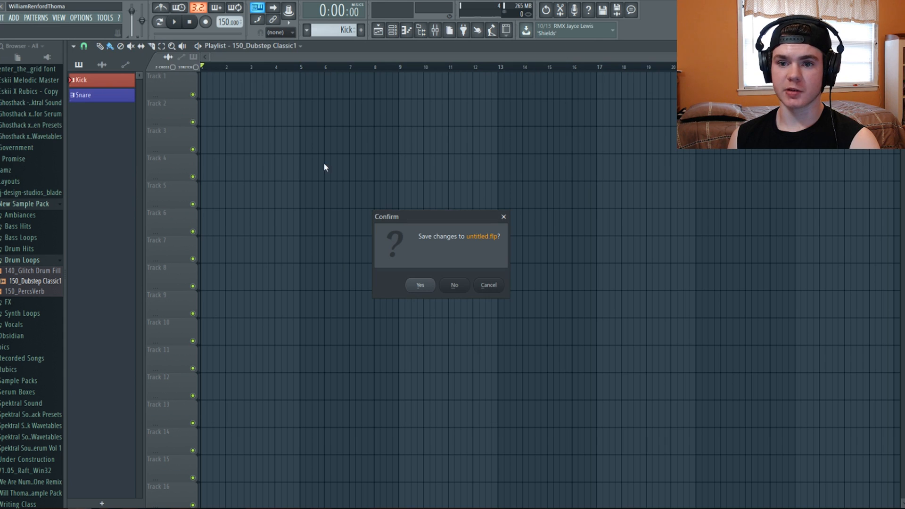
{"action": "left_click", "coordinate": [466, 285]}
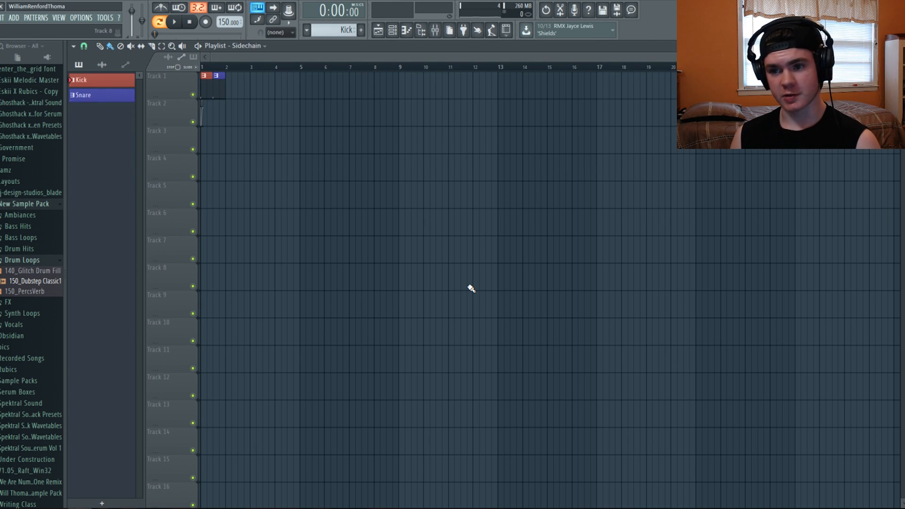
Step: Clear the template's Kick and Snare clips from the playlist and collapse the New Sample Pack folder
{"action": "right_click", "coordinate": [220, 87]}
{"action": "right_click", "coordinate": [206, 88]}
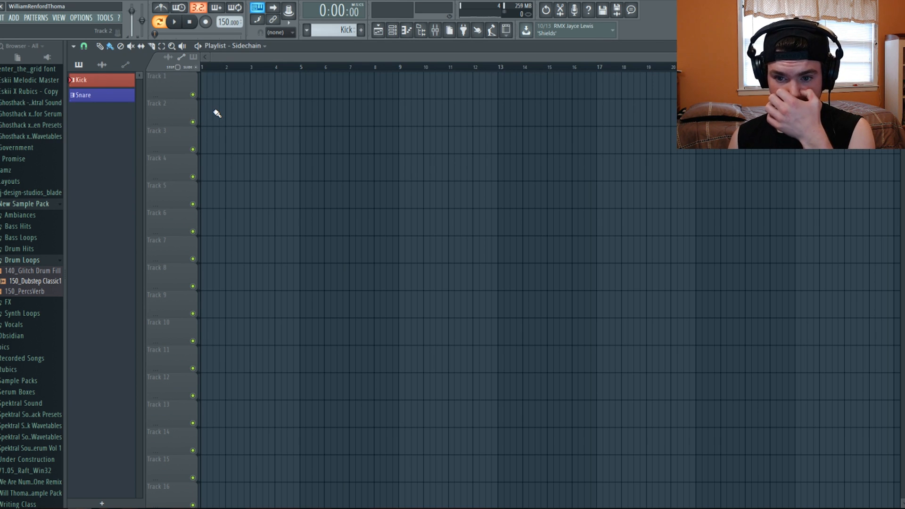
{"action": "left_click", "coordinate": [47, 261]}
{"action": "left_click", "coordinate": [39, 206]}
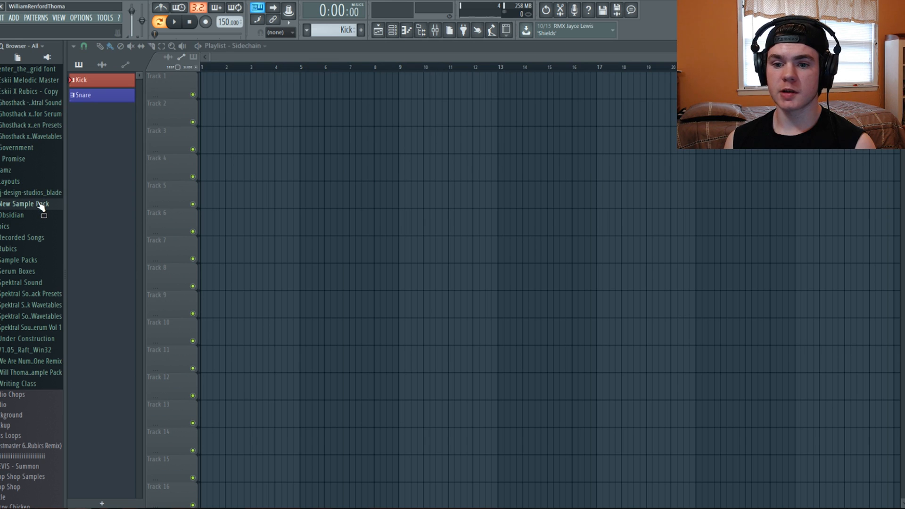
Step: Show the channel rack and open the Bass Hits folder of the New Sample Pack in the browser
{"action": "left_click", "coordinate": [393, 31]}
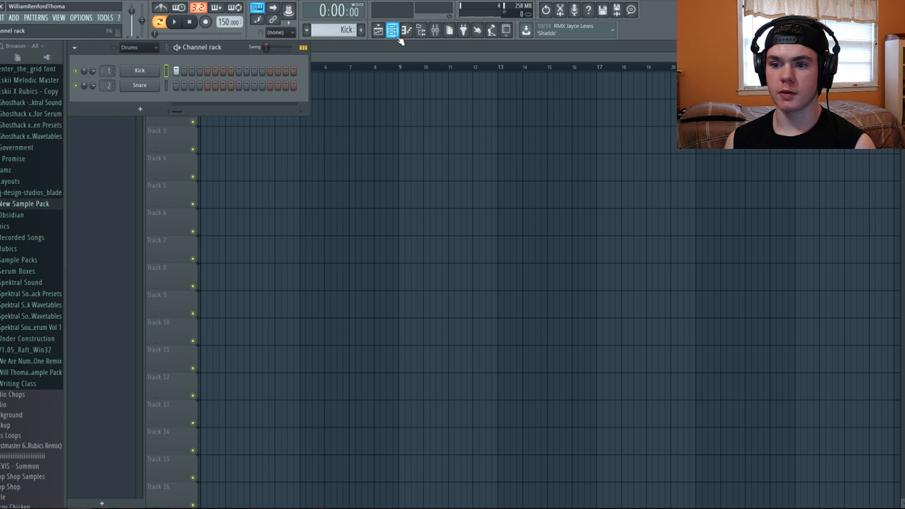
{"action": "left_click", "coordinate": [35, 203]}
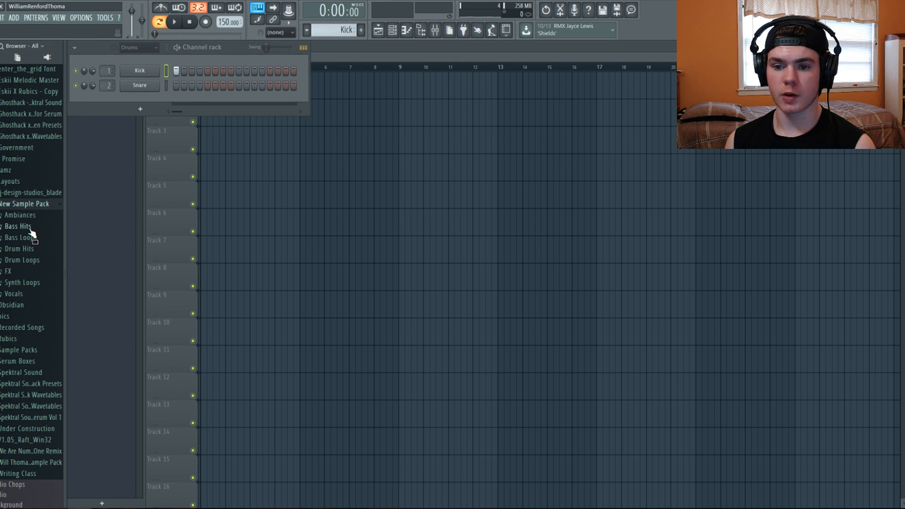
{"action": "left_click", "coordinate": [19, 227]}
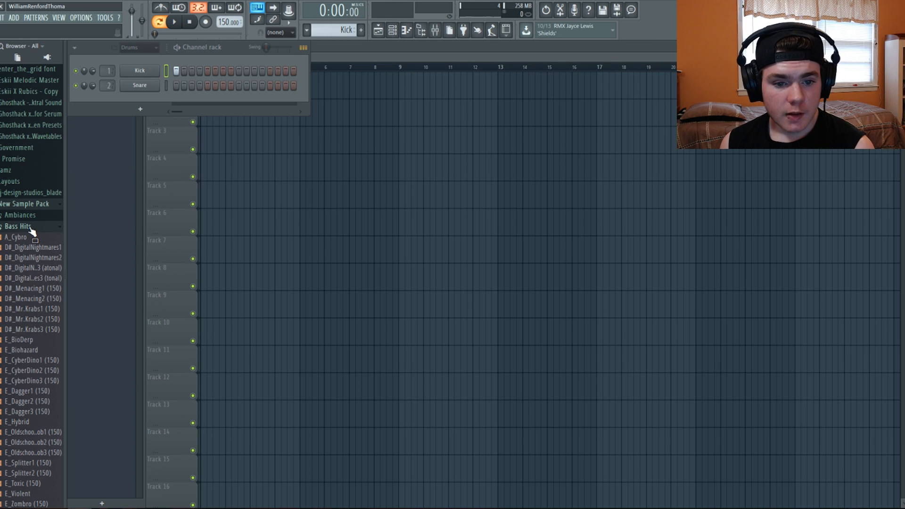
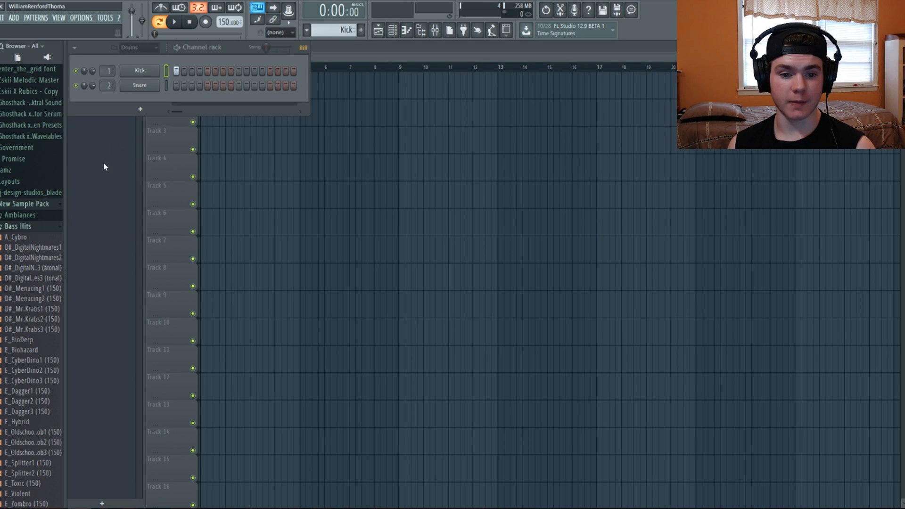
Step: Add a Serum channel to the channel rack and move its window up to the playlist's upper edge
{"action": "left_click", "coordinate": [140, 109]}
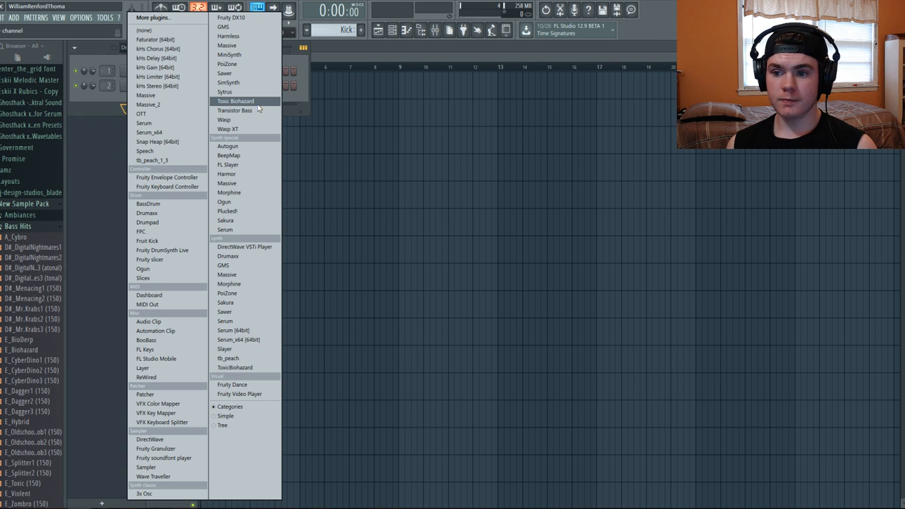
{"action": "left_click", "coordinate": [235, 230]}
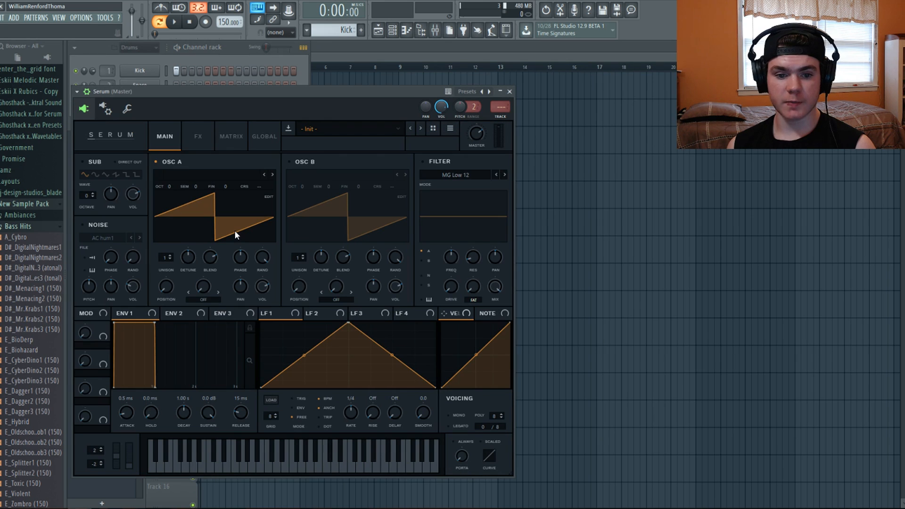
{"action": "left_click_drag", "start_coordinate": [205, 90], "coordinate": [202, 46]}
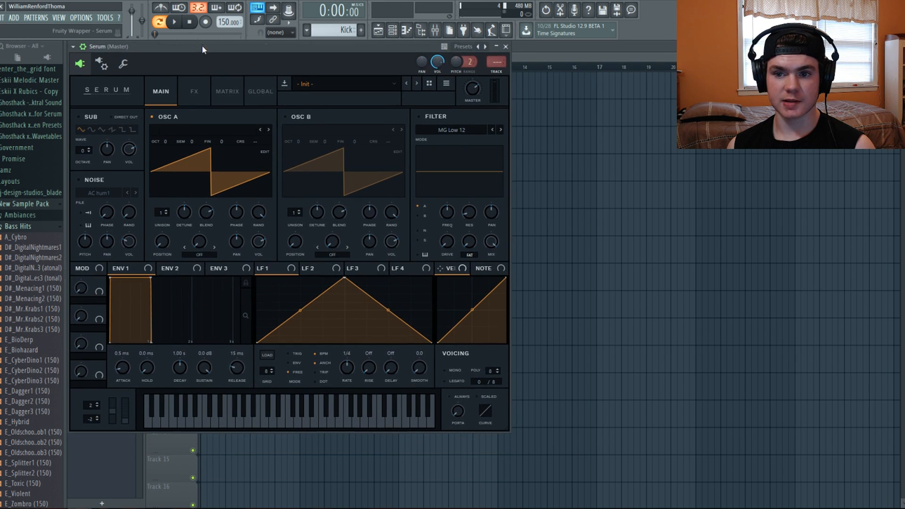
Step: Load the Analog wavetable Basic Shapes into oscillator A, and enable oscillator B with the same Basic Shapes wavetable
{"action": "left_click", "coordinate": [209, 133]}
{"action": "mouse_move", "coordinate": [206, 142]}
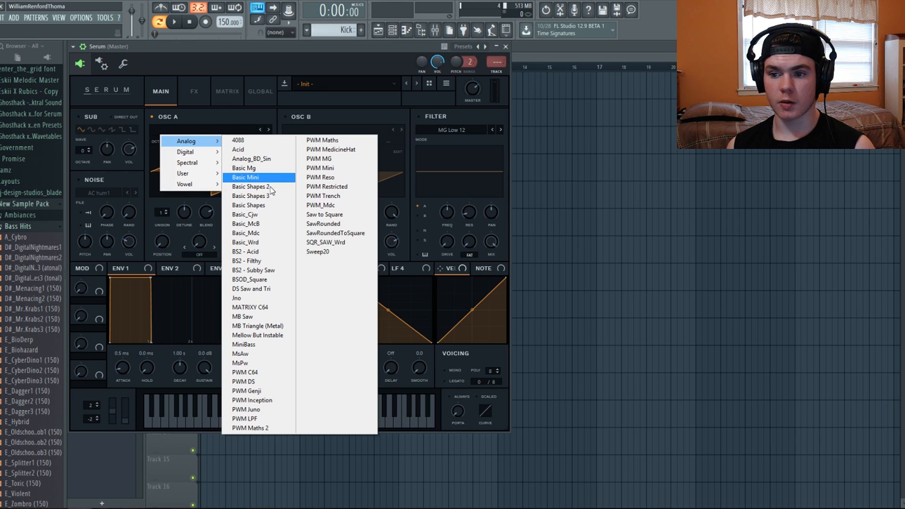
{"action": "left_click", "coordinate": [254, 205]}
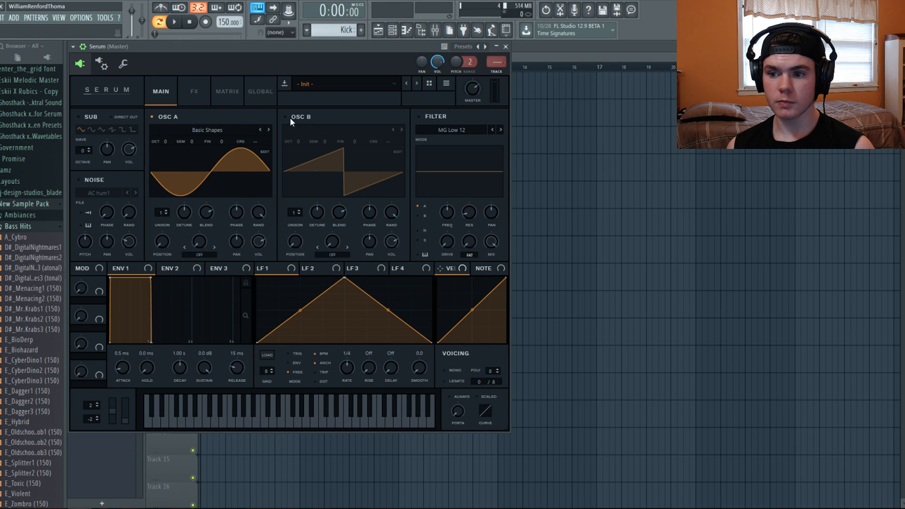
{"action": "left_click", "coordinate": [293, 133]}
{"action": "mouse_move", "coordinate": [321, 141]}
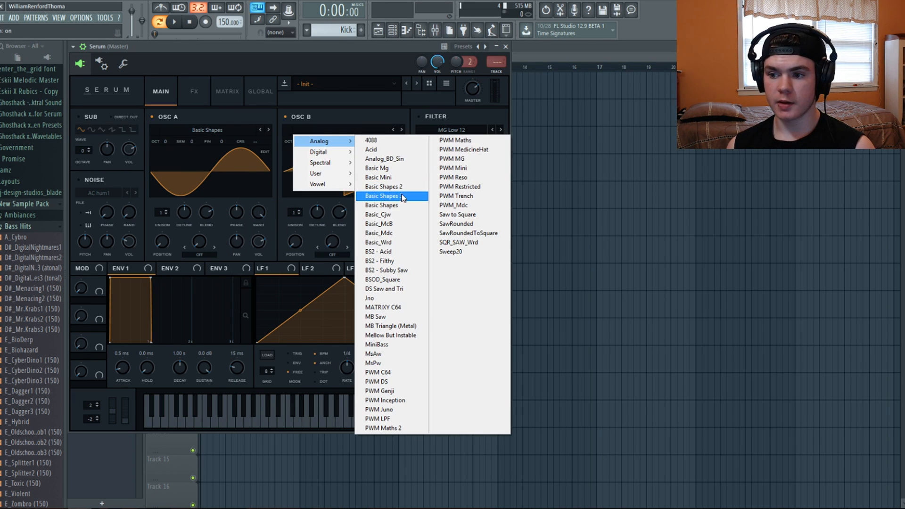
{"action": "left_click", "coordinate": [387, 206]}
Step: Set oscillator A to -2 octaves with a square shape and oscillator B to +1 octave with a falling saw shape, and play test notes
{"action": "left_click_drag", "start_coordinate": [299, 139], "coordinate": [301, 114]}
{"action": "left_click_drag", "start_coordinate": [163, 148], "coordinate": [176, 185]}
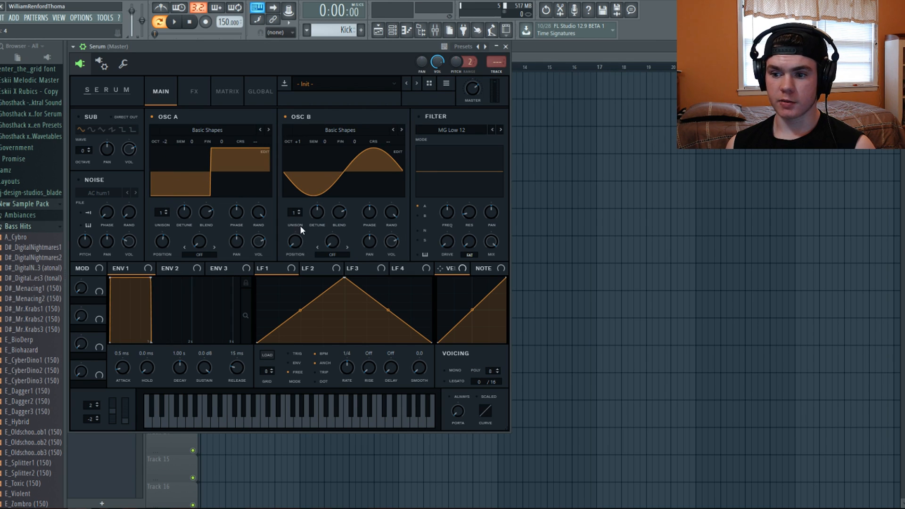
{"action": "mouse_move", "coordinate": [300, 225]}
{"action": "left_mouse_down"}
{"action": "mouse_move", "coordinate": [310, 158]}
{"action": "mouse_move", "coordinate": [298, 225]}
{"action": "left_mouse_up"}
{"action": "key", "text": "v"}
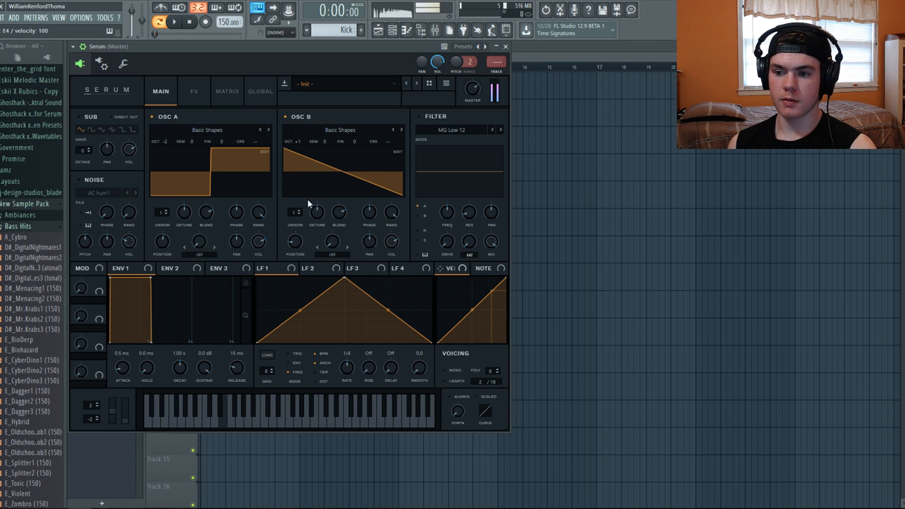
{"action": "key", "text": "c"}
Step: Set oscillator A's warp mode to FM (from B) and play a couple of test notes
{"action": "left_click", "coordinate": [206, 255]}
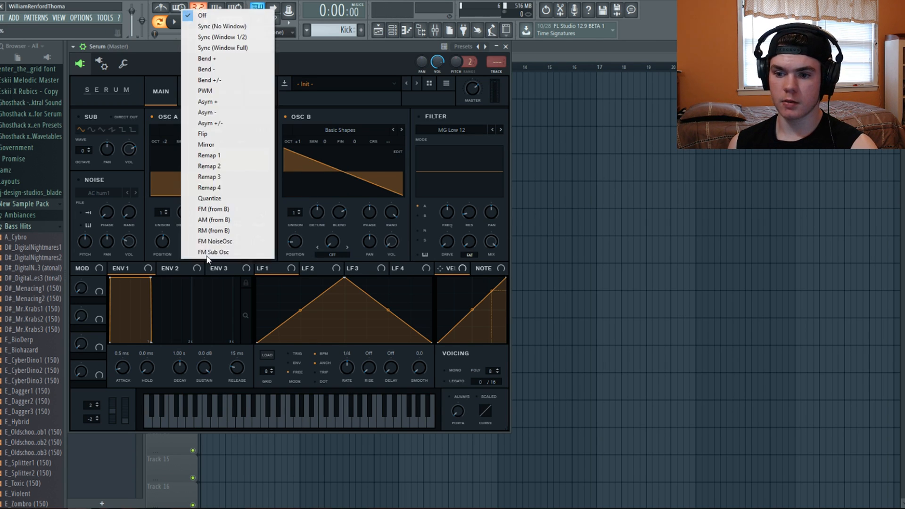
{"action": "left_click", "coordinate": [221, 208]}
{"action": "key", "text": "v"}
{"action": "key", "text": "c"}
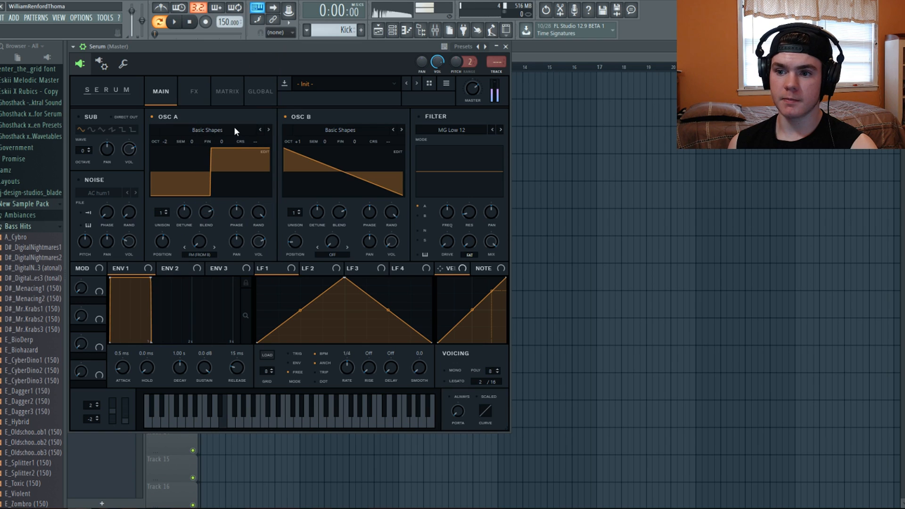
Step: Adjust the FM warp amount on oscillator A and set oscillator B to +2 octaves
{"action": "left_click_drag", "start_coordinate": [199, 247], "coordinate": [200, 191]}
{"action": "left_click_drag", "start_coordinate": [297, 142], "coordinate": [296, 128]}
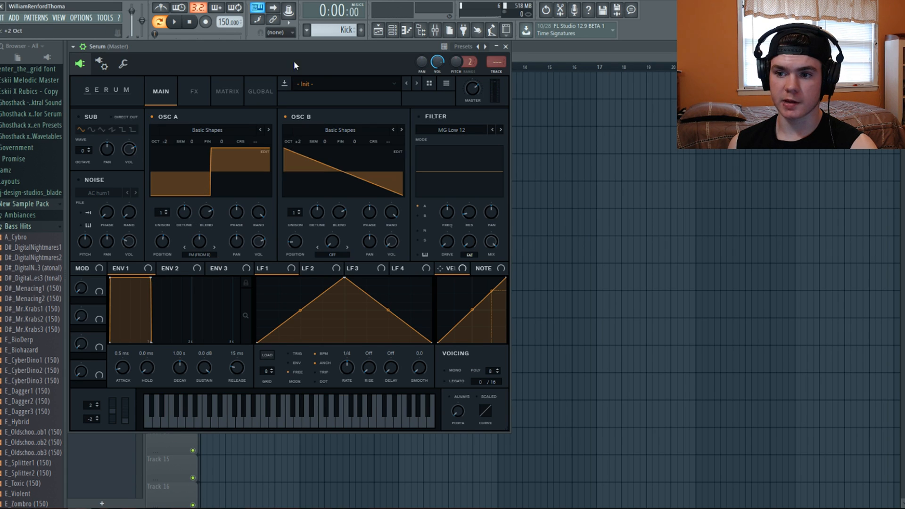
{"action": "mouse_move", "coordinate": [199, 241]}
{"action": "left_mouse_down"}
{"action": "mouse_move", "coordinate": [199, 280]}
{"action": "mouse_move", "coordinate": [200, 250]}
{"action": "left_mouse_up"}
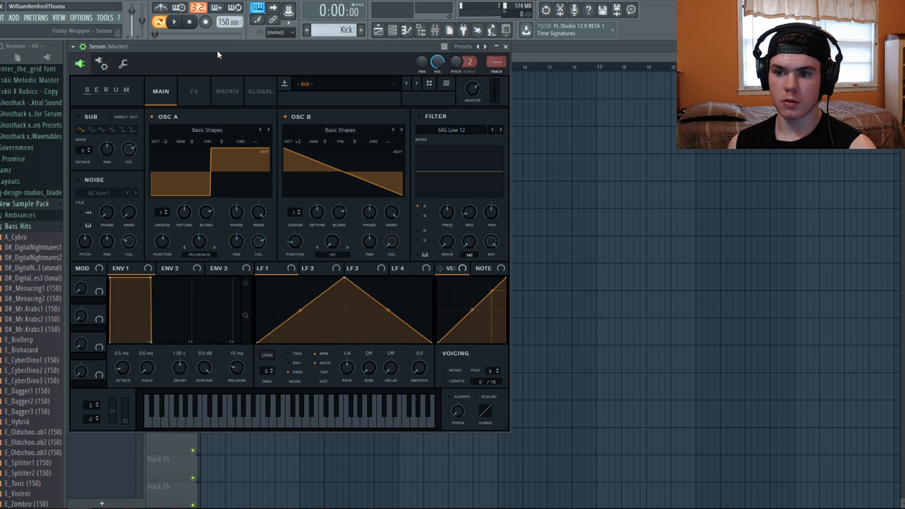
Step: Audition the FM patch by playing a series of notes in different pitches
{"action": "key", "text": "r"}
{"action": "key", "text": "y"}
{"action": "key", "text": "u"}
{"action": "key", "text": "v"}
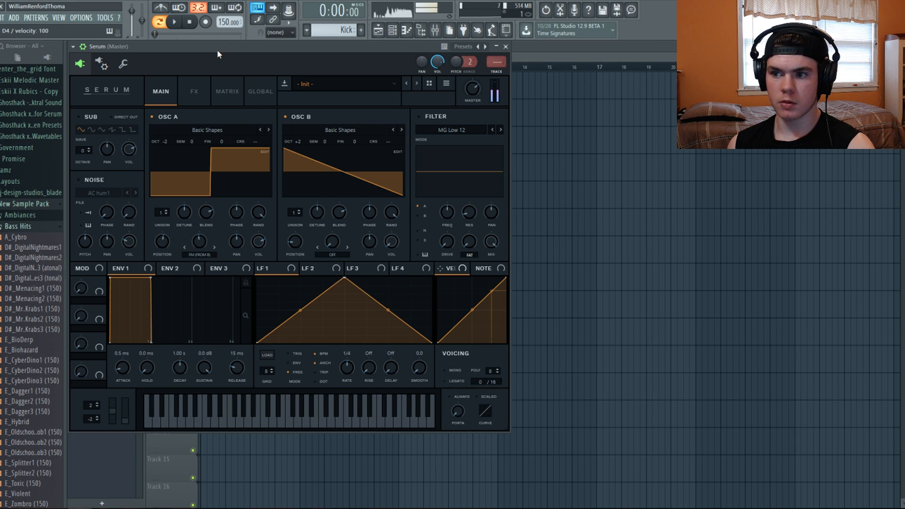
{"action": "key", "text": "z"}
{"action": "key", "text": "c"}
{"action": "key", "text": "b"}
{"action": "key", "text": "v"}
{"action": "key", "text": "x"}
{"action": "key", "text": "b"}
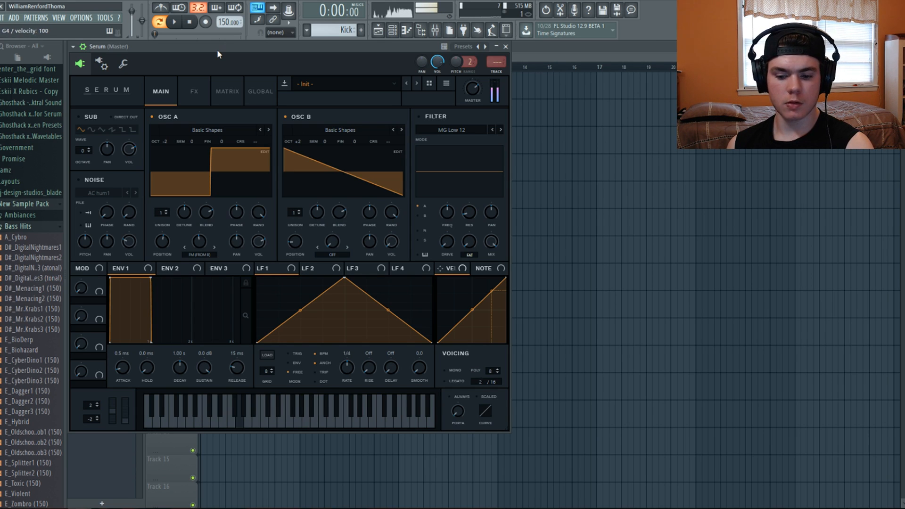
{"action": "key", "text": "c"}
{"action": "key", "text": "b"}
{"action": "key", "text": "b"}
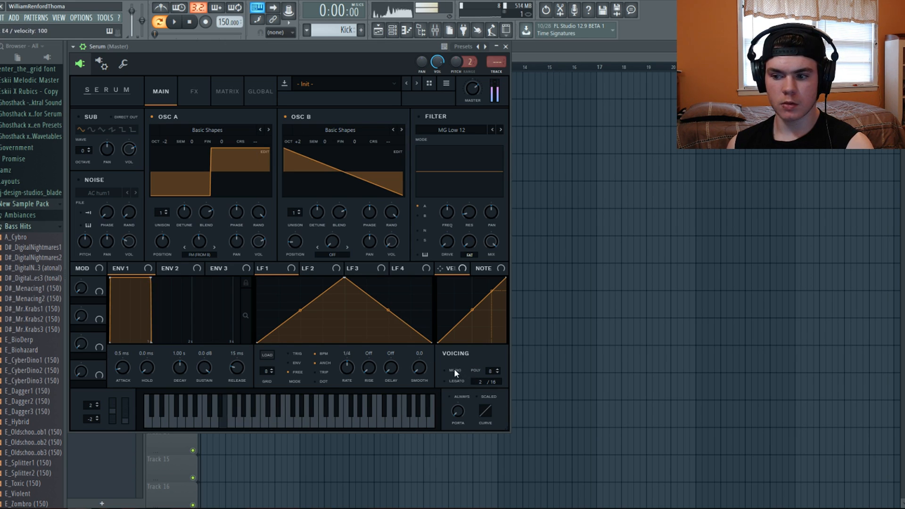
Step: Switch Serum's voicing to Mono with Legato and play a run of notes to try the gliding bass
{"action": "left_click", "coordinate": [454, 370]}
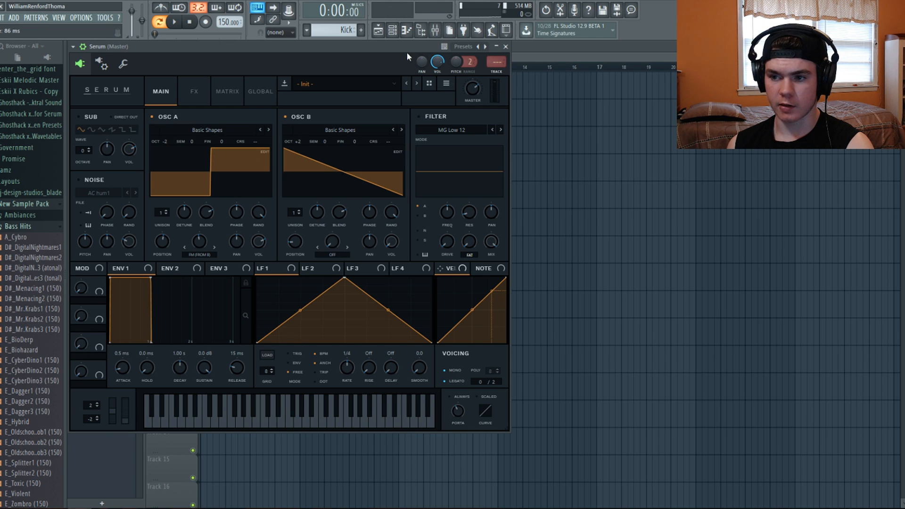
{"action": "key", "text": "b"}
{"action": "key", "text": "x"}
{"action": "key", "text": "c"}
{"action": "key", "text": "m"}
{"action": "key", "text": "b"}
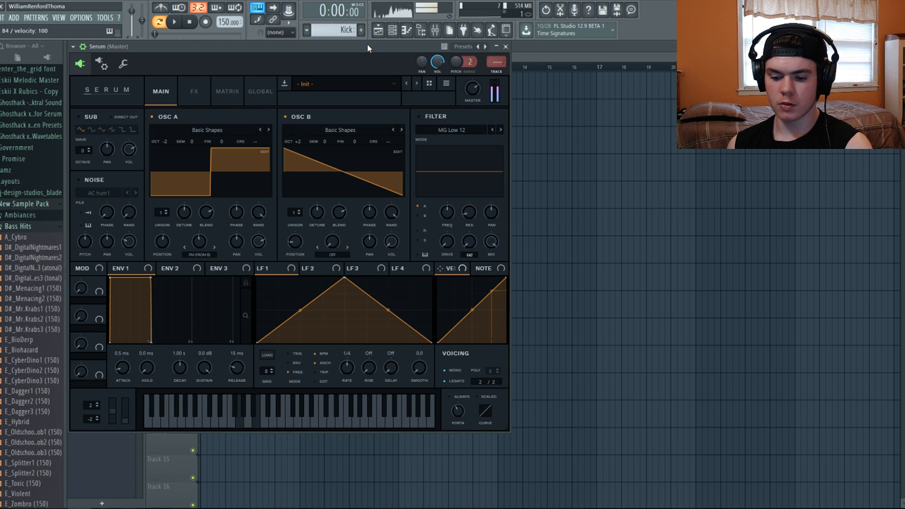
{"action": "key", "text": "c"}
{"action": "key", "text": "v"}
{"action": "key", "text": "b"}
{"action": "key", "text": "n"}
{"action": "key", "text": "c"}
{"action": "key", "text": "b"}
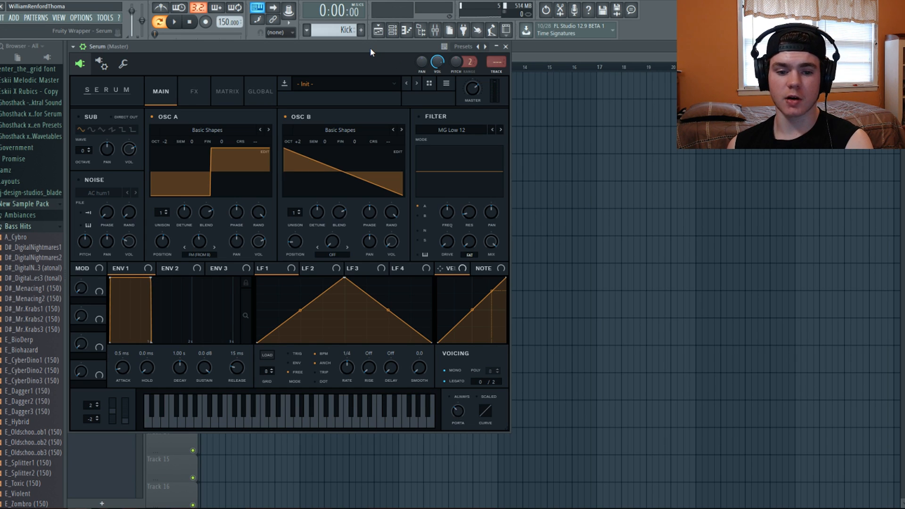
Step: Audition the mono legato FM bass with several more melodic note runs
{"action": "key", "text": "c"}
{"action": "key", "text": "b"}
{"action": "key", "text": "x"}
{"action": "key", "text": "n"}
{"action": "key", "text": "b"}
{"action": "key", "text": "n"}
{"action": "key", "text": "m"}
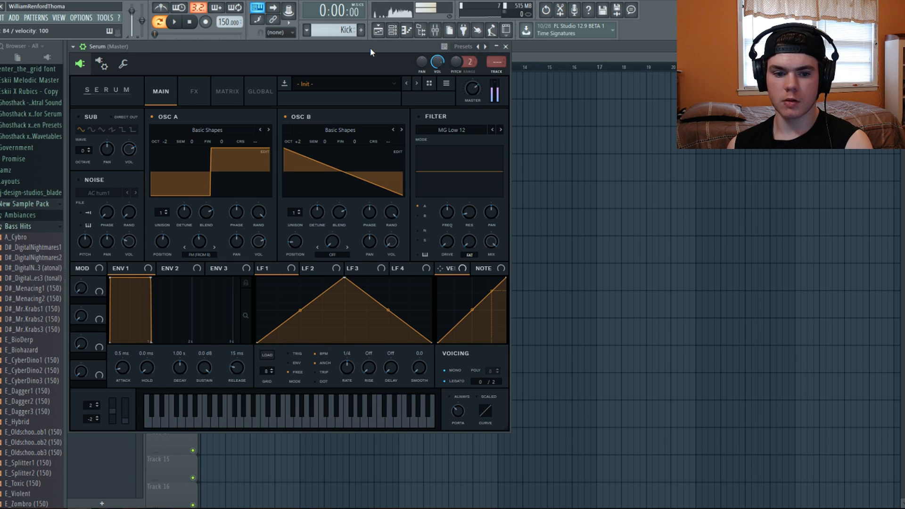
{"action": "key", "text": "x"}
{"action": "key", "text": "b"}
{"action": "key", "text": "n"}
{"action": "key", "text": "v"}
{"action": "key", "text": "c"}
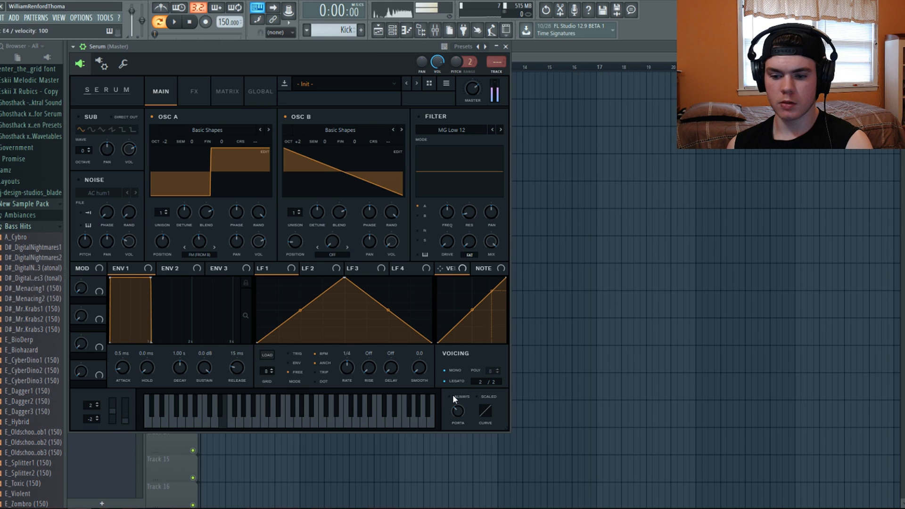
{"action": "key", "text": "z"}
{"action": "key", "text": "t"}
{"action": "key", "text": "e"}
{"action": "key", "text": "n"}
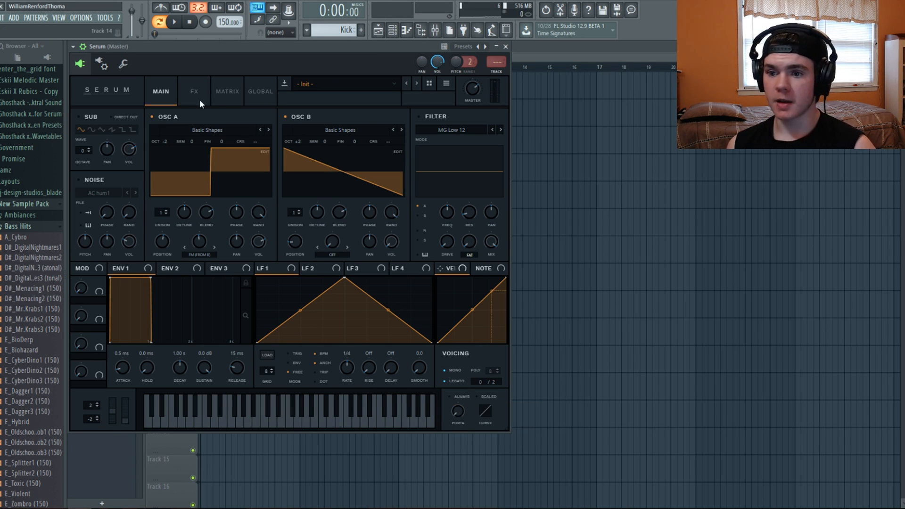
Step: Reset Serum to its initial state with Init Preset
{"action": "left_click", "coordinate": [446, 84]}
{"action": "left_click", "coordinate": [472, 122]}
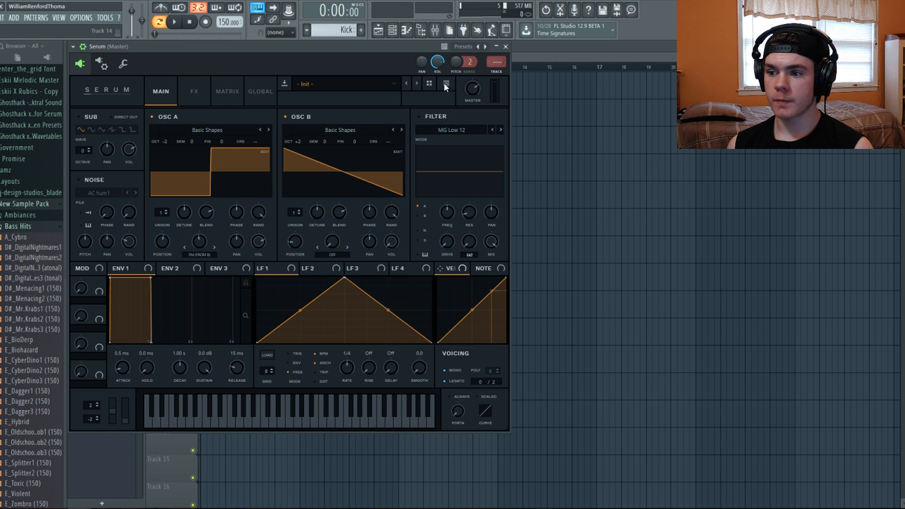
{"action": "left_click", "coordinate": [572, 93]}
{"action": "left_click", "coordinate": [446, 83]}
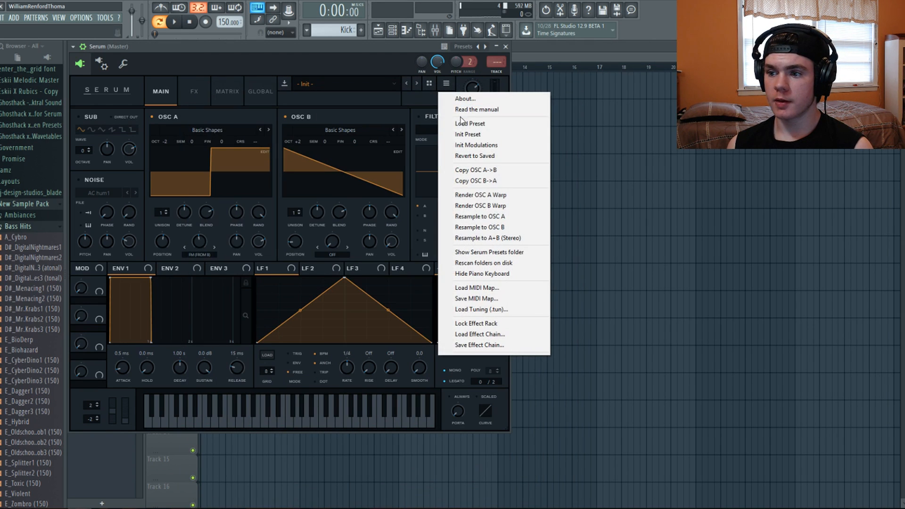
{"action": "left_click", "coordinate": [459, 136]}
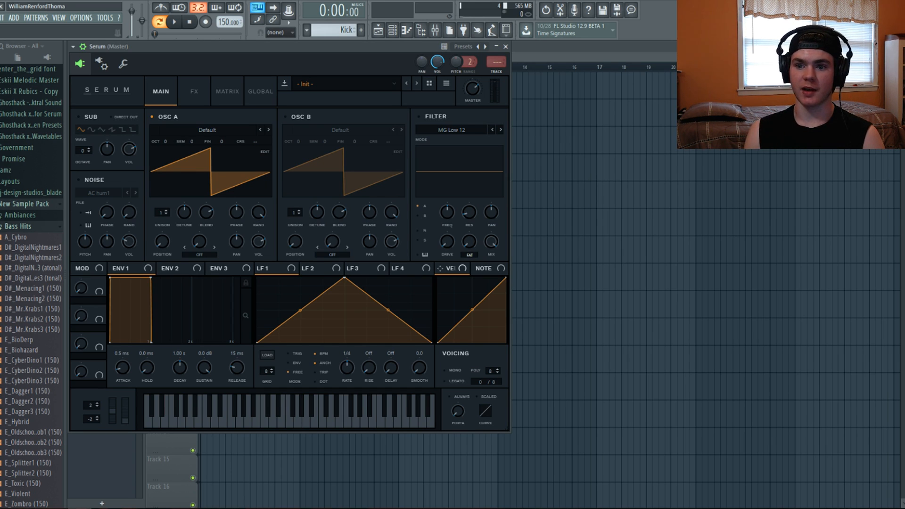
{"action": "left_click", "coordinate": [195, 129]}
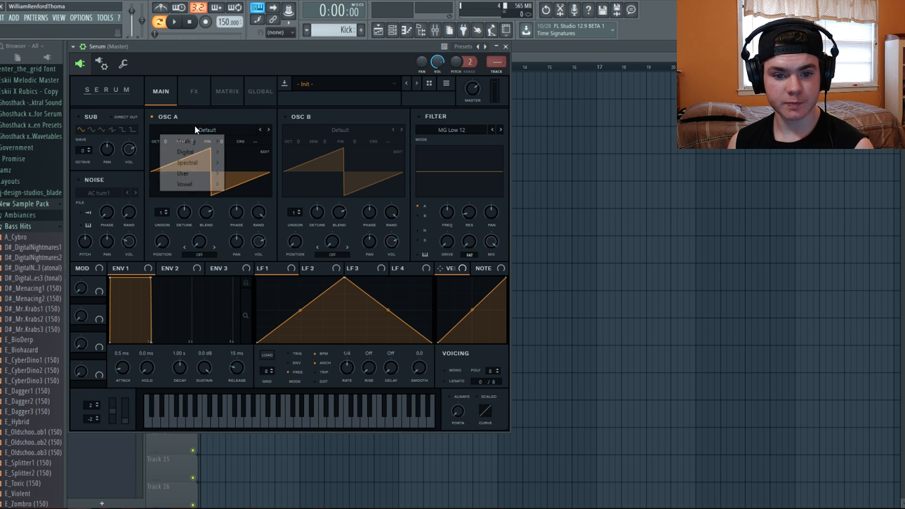
{"action": "mouse_move", "coordinate": [190, 152]}
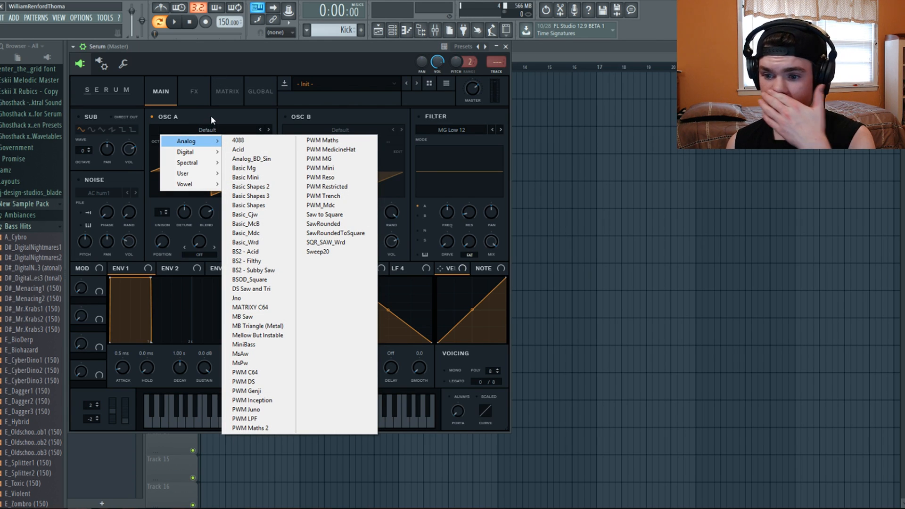
{"action": "left_click", "coordinate": [216, 112]}
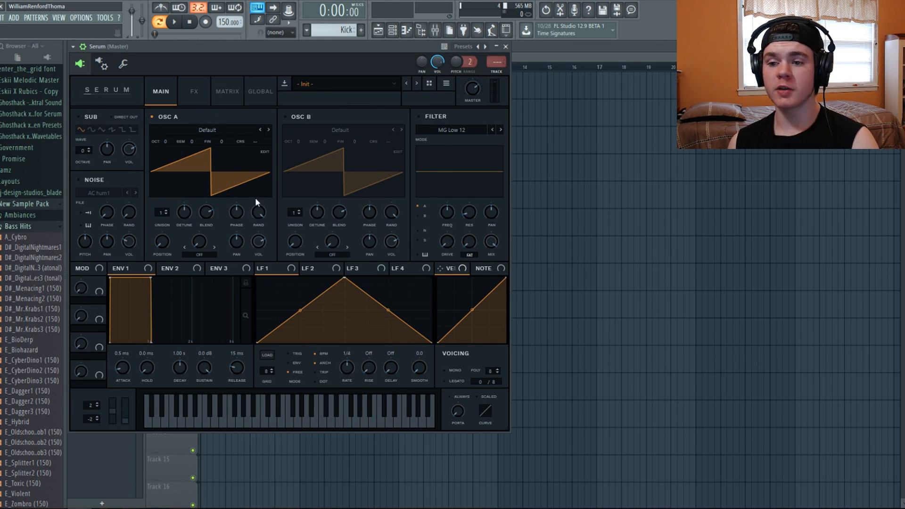
Step: Open oscillator A's wavetable editor, draw falling ramps alternating above and below the centre line over the first seven segments, and play test notes
{"action": "left_click", "coordinate": [262, 153]}
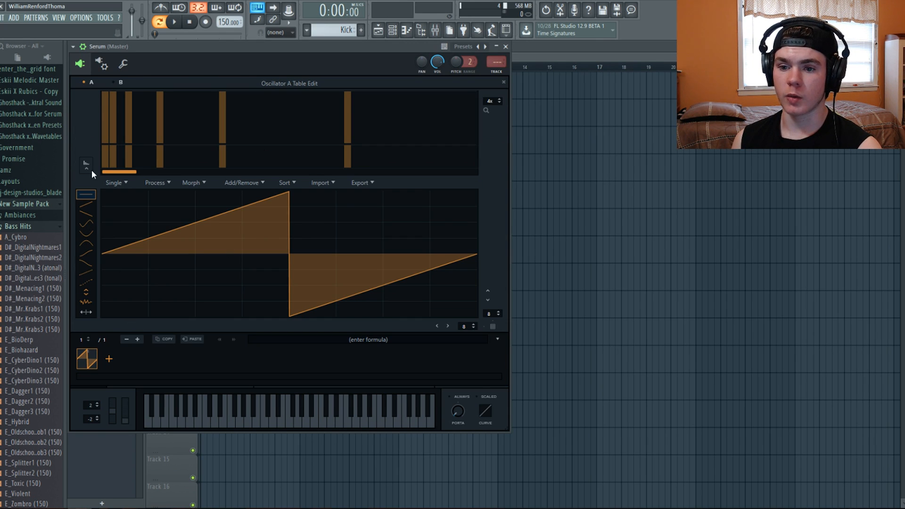
{"action": "left_click", "coordinate": [88, 214]}
{"action": "left_click", "coordinate": [113, 250]}
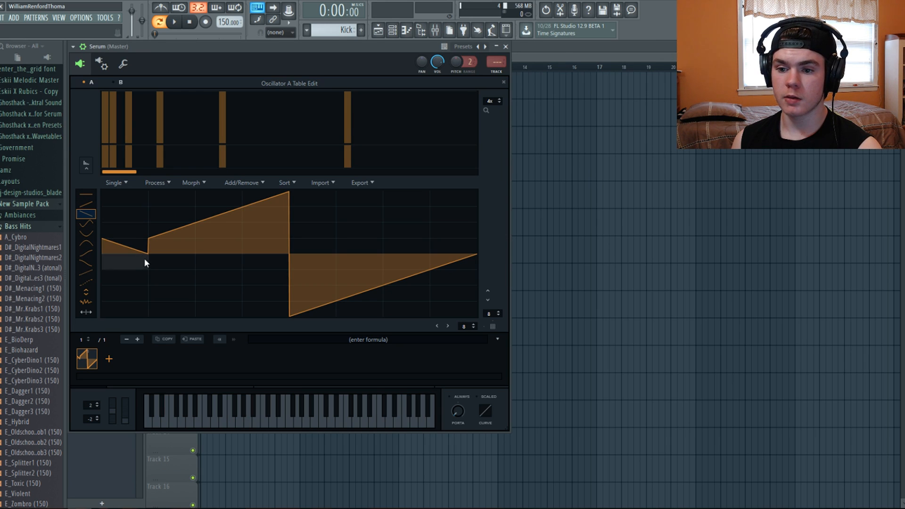
{"action": "left_click", "coordinate": [155, 275]}
{"action": "left_click", "coordinate": [198, 226]}
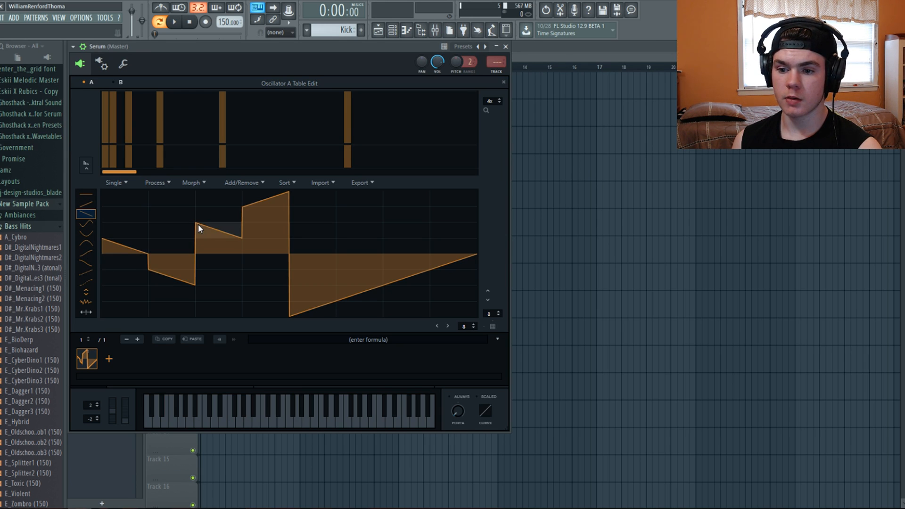
{"action": "left_click", "coordinate": [246, 296]}
{"action": "left_click", "coordinate": [293, 215]}
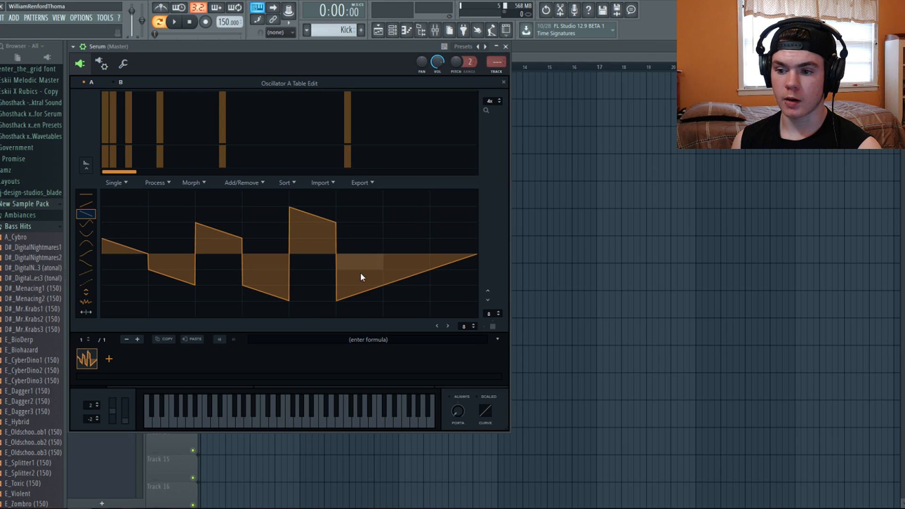
{"action": "left_click", "coordinate": [390, 207]}
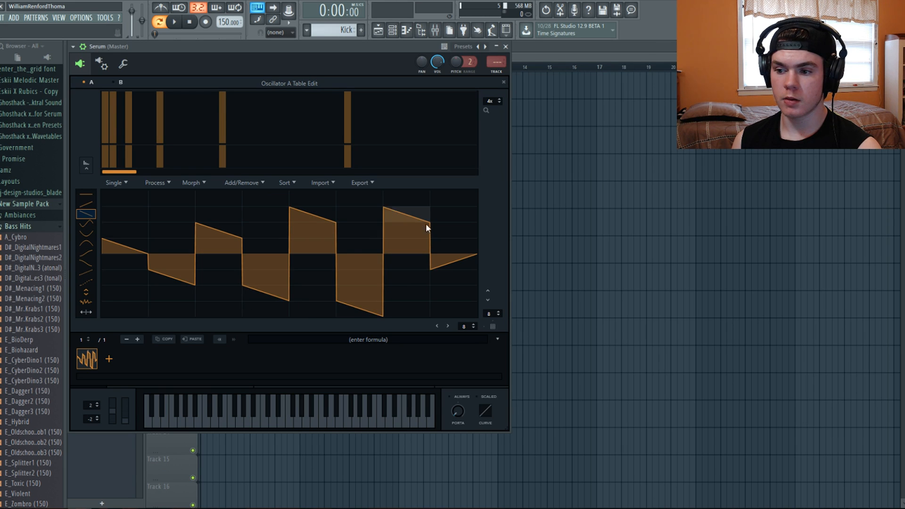
{"action": "key", "text": "x"}
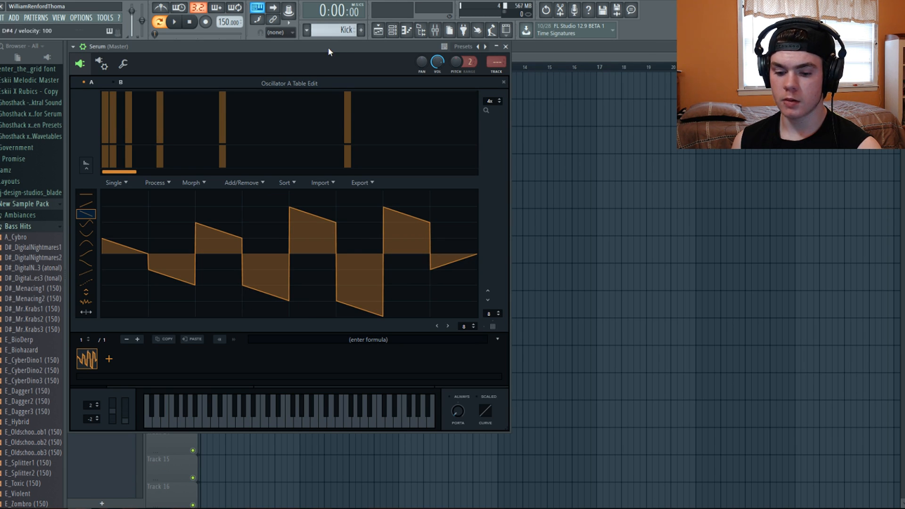
{"action": "key", "text": "c"}
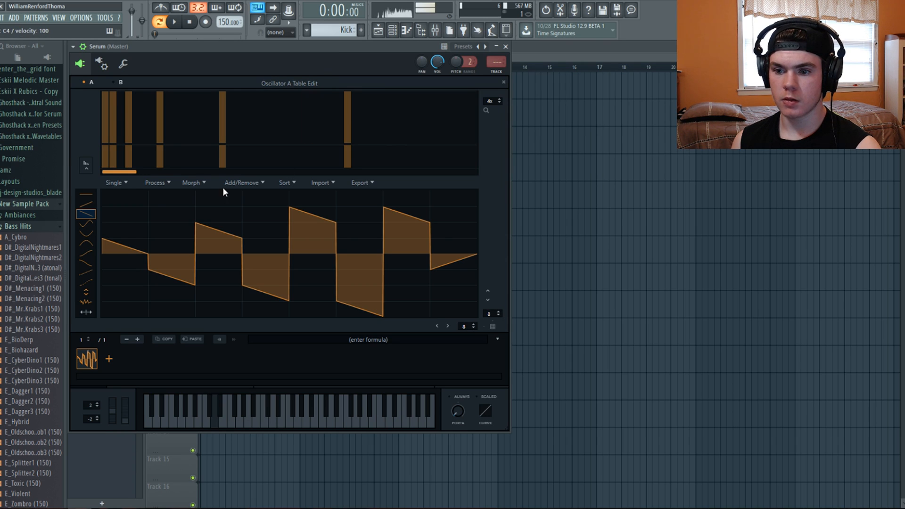
Step: Draw dome-shaped curves over the second and the fourth to eighth segments of oscillator A's waveform, playing notes to check the sound
{"action": "left_click", "coordinate": [86, 244]}
{"action": "left_click", "coordinate": [166, 228]}
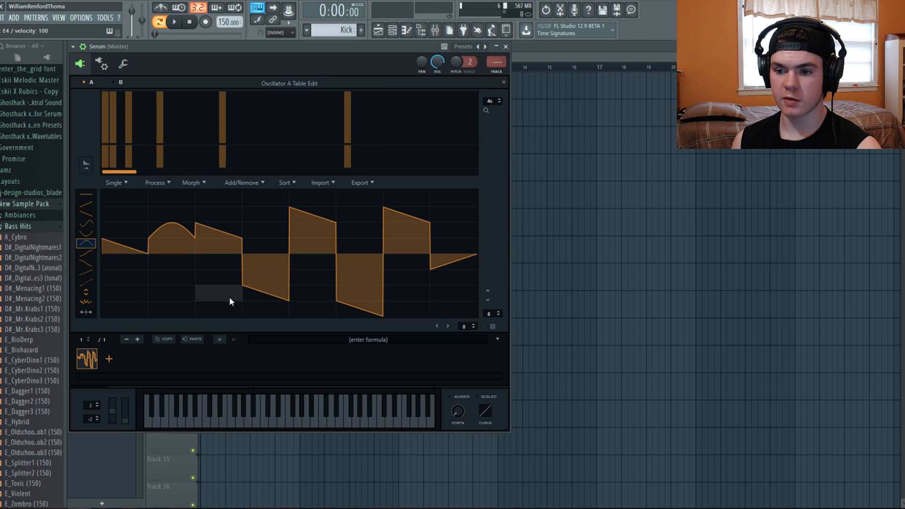
{"action": "left_click", "coordinate": [266, 280]}
{"action": "left_click", "coordinate": [315, 238]}
{"action": "left_click", "coordinate": [363, 227]}
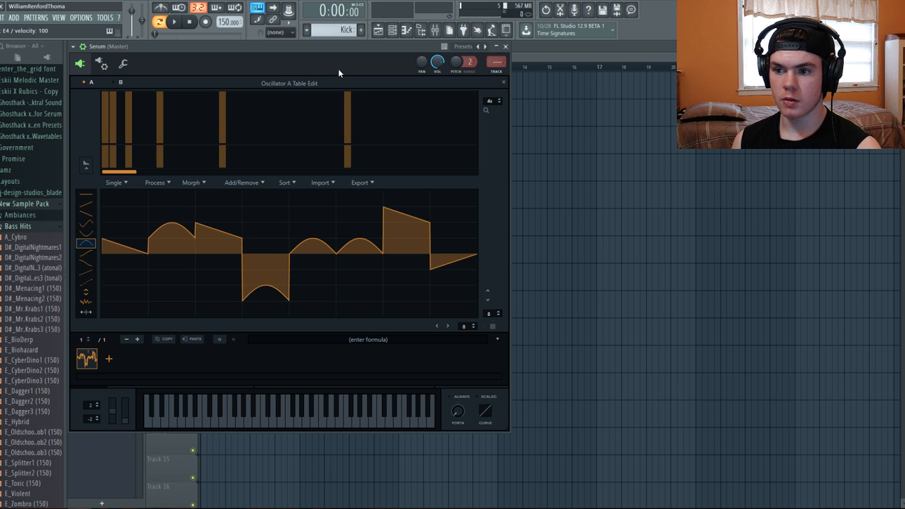
{"action": "key", "text": "z"}
{"action": "key", "text": "x"}
{"action": "left_click", "coordinate": [278, 275]}
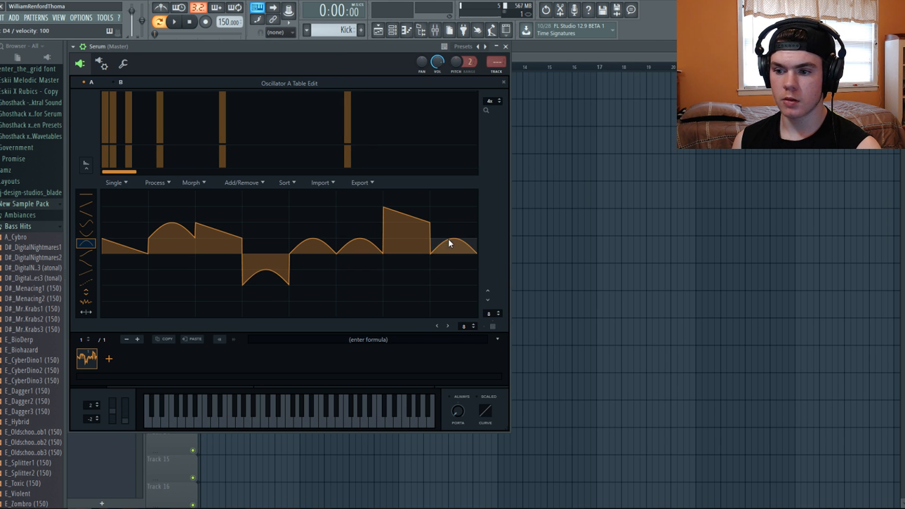
{"action": "left_click", "coordinate": [448, 239]}
{"action": "left_click", "coordinate": [394, 205]}
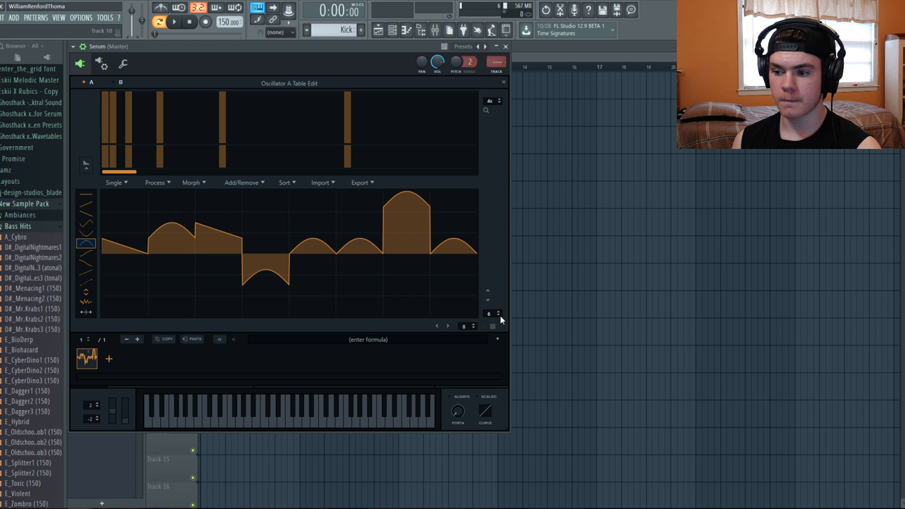
Step: Set both waveform drawing grids to 0 and redraw oscillator A's waveform freehand as one tall hump followed by a long, deep trough
{"action": "left_click_drag", "start_coordinate": [500, 316], "coordinate": [493, 379]}
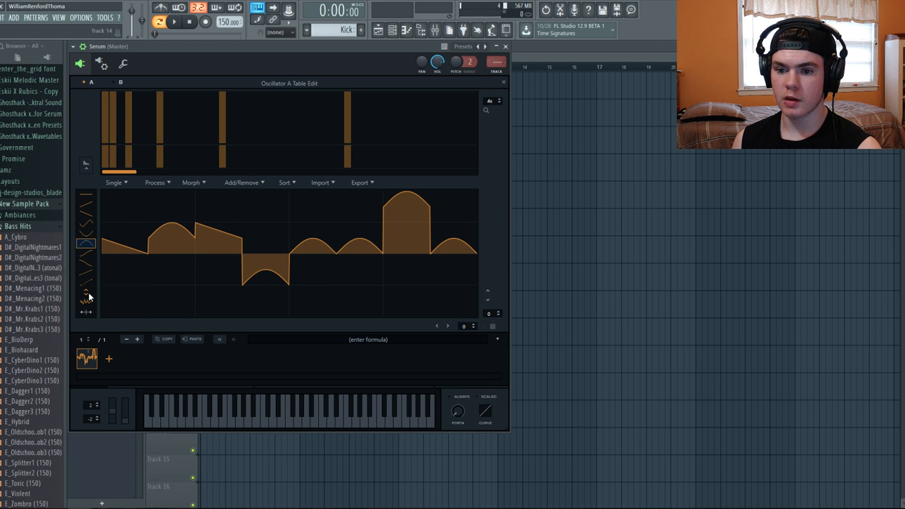
{"action": "mouse_move", "coordinate": [137, 250]}
{"action": "left_mouse_down"}
{"action": "mouse_move", "coordinate": [214, 229]}
{"action": "mouse_move", "coordinate": [363, 262]}
{"action": "mouse_move", "coordinate": [479, 208]}
{"action": "left_mouse_up"}
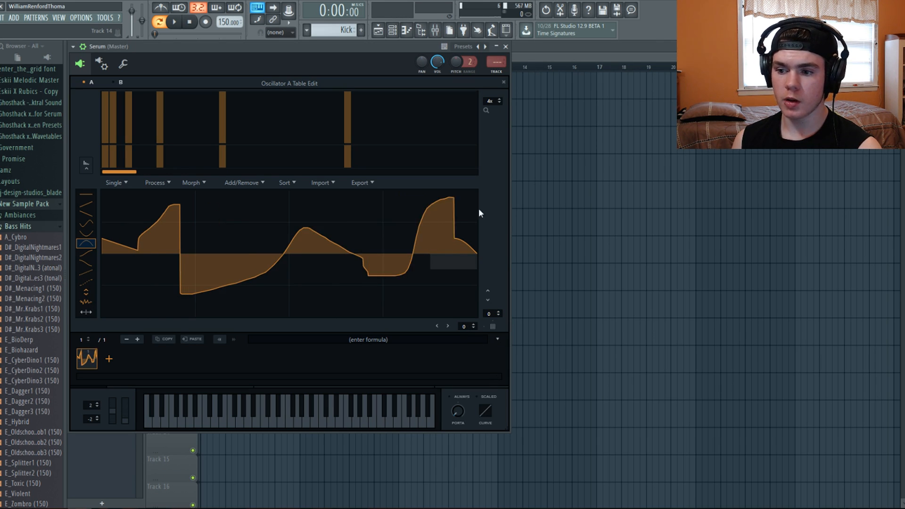
{"action": "mouse_move", "coordinate": [134, 246]}
{"action": "left_mouse_down"}
{"action": "mouse_move", "coordinate": [81, 277]}
{"action": "mouse_move", "coordinate": [202, 210]}
{"action": "mouse_move", "coordinate": [320, 290]}
{"action": "mouse_move", "coordinate": [479, 209]}
{"action": "left_mouse_up"}
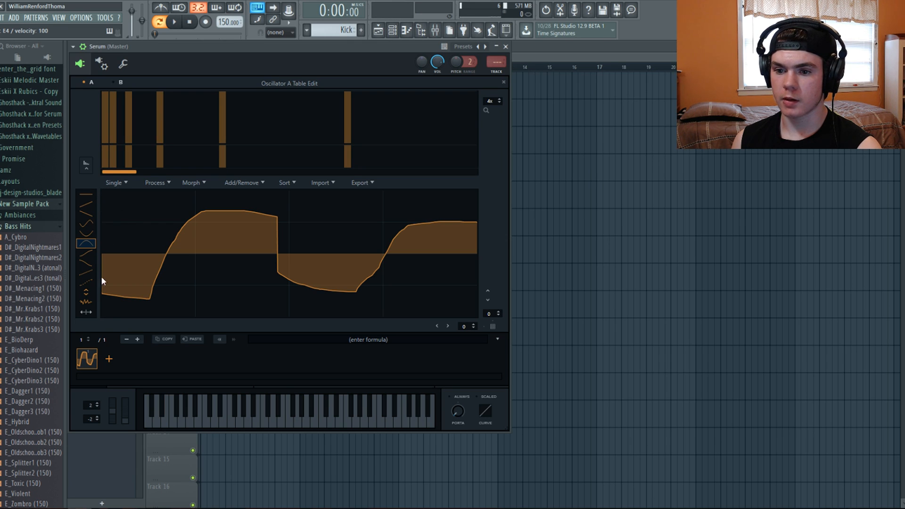
{"action": "mouse_move", "coordinate": [101, 313]}
{"action": "left_mouse_down"}
{"action": "mouse_move", "coordinate": [166, 210]}
{"action": "mouse_move", "coordinate": [227, 205]}
{"action": "mouse_move", "coordinate": [287, 293]}
{"action": "mouse_move", "coordinate": [376, 313]}
{"action": "mouse_move", "coordinate": [478, 273]}
{"action": "left_mouse_up"}
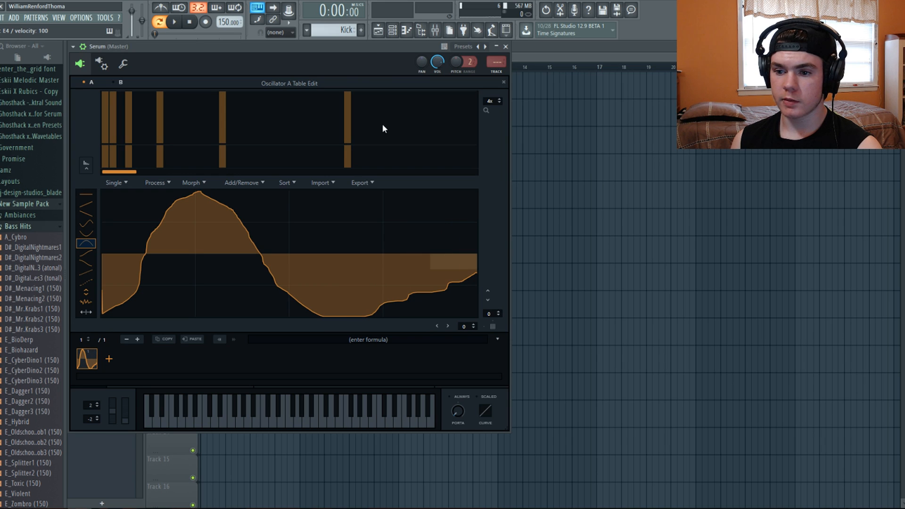
Step: Play a run of low and high notes to audition the freehand hump-and-trough waveform
{"action": "key", "text": "c"}
{"action": "key", "text": "x"}
{"action": "key", "text": "z"}
{"action": "key", "text": "x"}
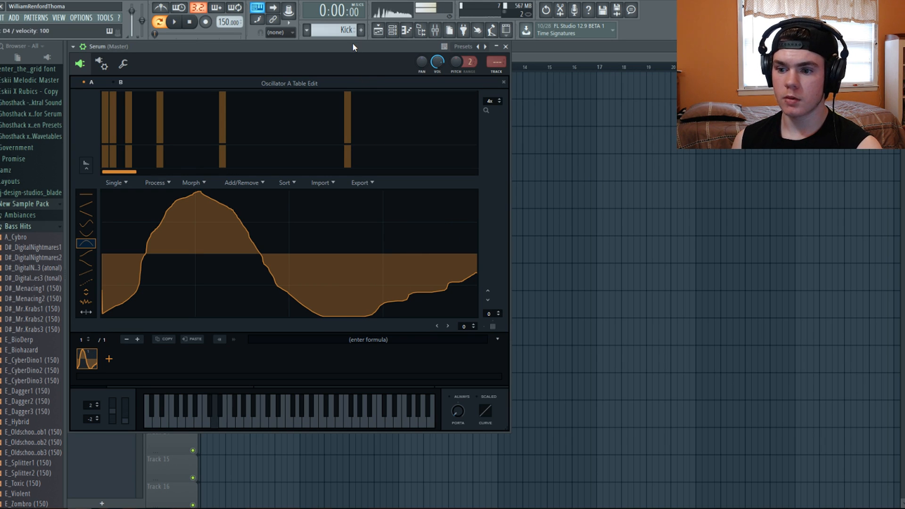
{"action": "key", "text": "e"}
{"action": "key", "text": "t"}
{"action": "key", "text": "y"}
{"action": "key", "text": "r"}
{"action": "key", "text": "w"}
{"action": "key", "text": "e"}
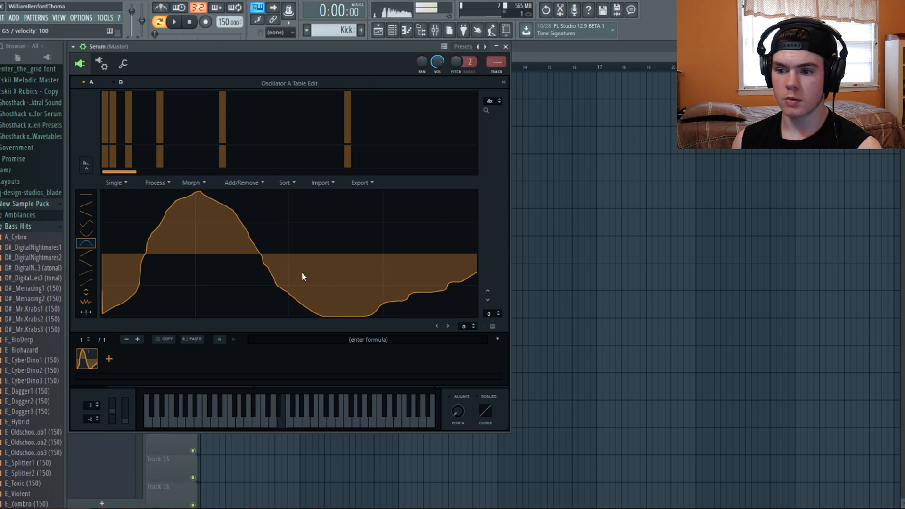
Step: Redraw the second half of oscillator A's waveform as a jump to a high peak with a long falling slope, and play test notes
{"action": "mouse_move", "coordinate": [285, 195]}
{"action": "left_mouse_down"}
{"action": "mouse_move", "coordinate": [423, 312]}
{"action": "mouse_move", "coordinate": [471, 275]}
{"action": "left_mouse_up"}
{"action": "key", "text": "c"}
{"action": "key", "text": "x"}
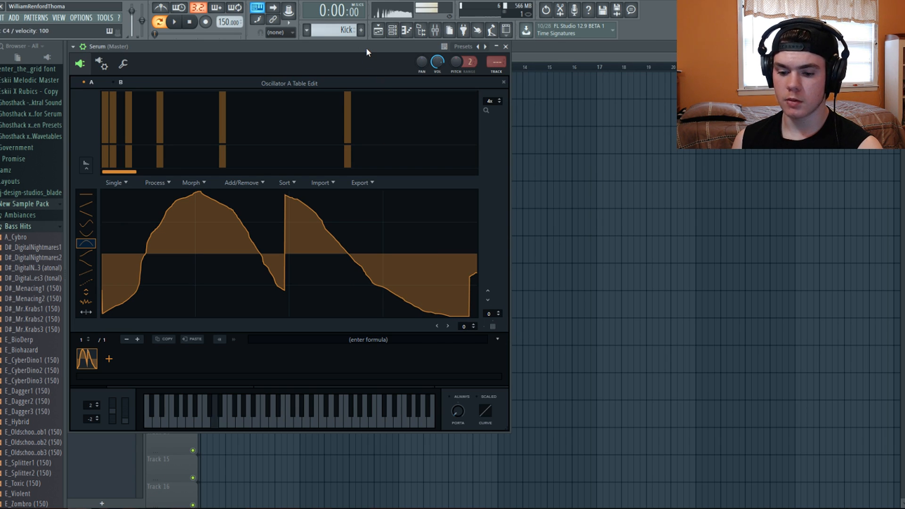
{"action": "key", "text": "e"}
{"action": "key", "text": "t"}
{"action": "key", "text": "m"}
{"action": "key", "text": "n"}
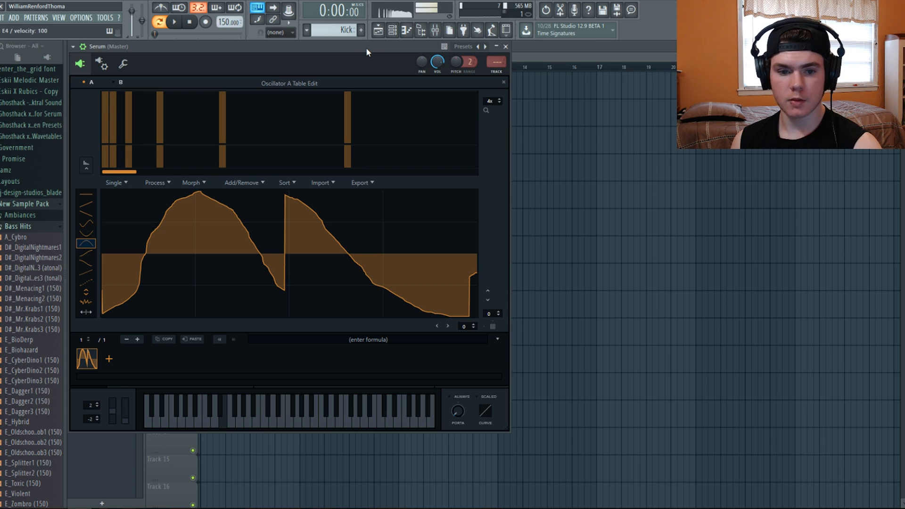
{"action": "key", "text": "x"}
{"action": "key", "text": "z"}
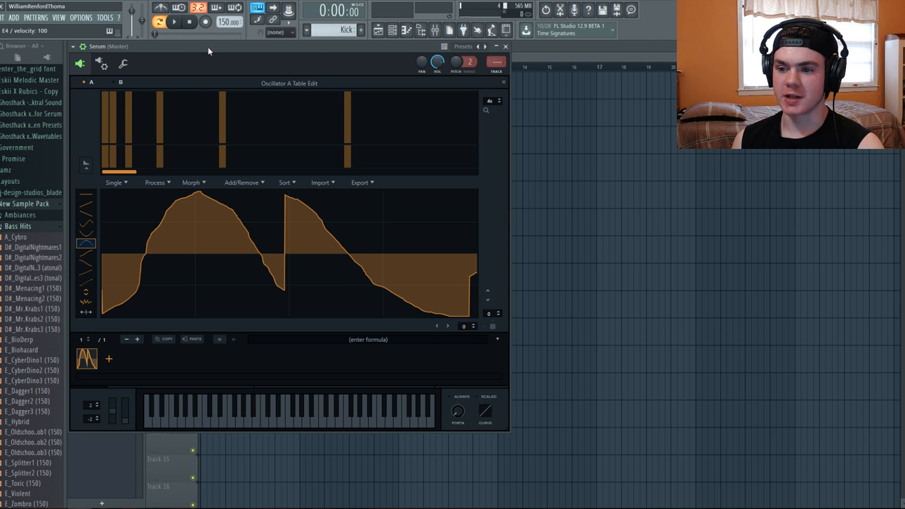
Step: Close the wavetable editor, set oscillator A's octave to -2, and play notes to check the sound
{"action": "left_click", "coordinate": [300, 97]}
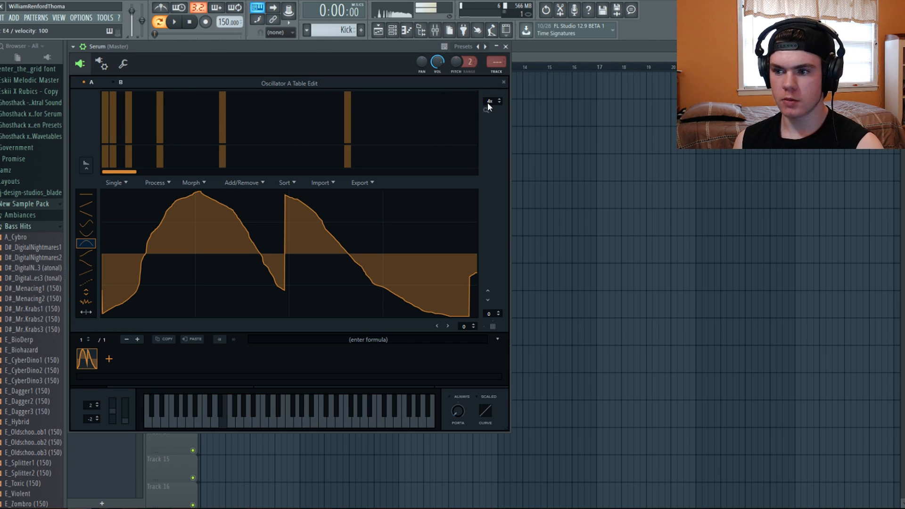
{"action": "left_click", "coordinate": [503, 82]}
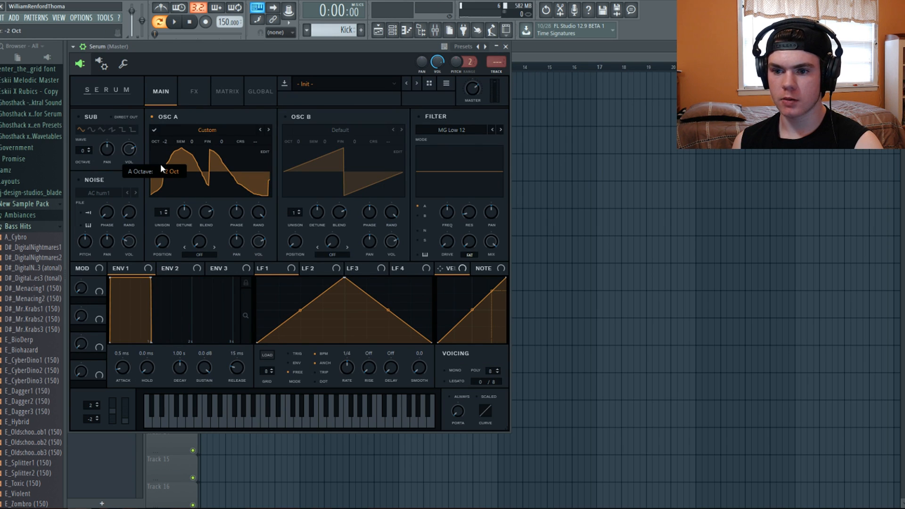
{"action": "key", "text": "c"}
{"action": "key", "text": "x"}
{"action": "key", "text": "z"}
{"action": "key", "text": "c"}
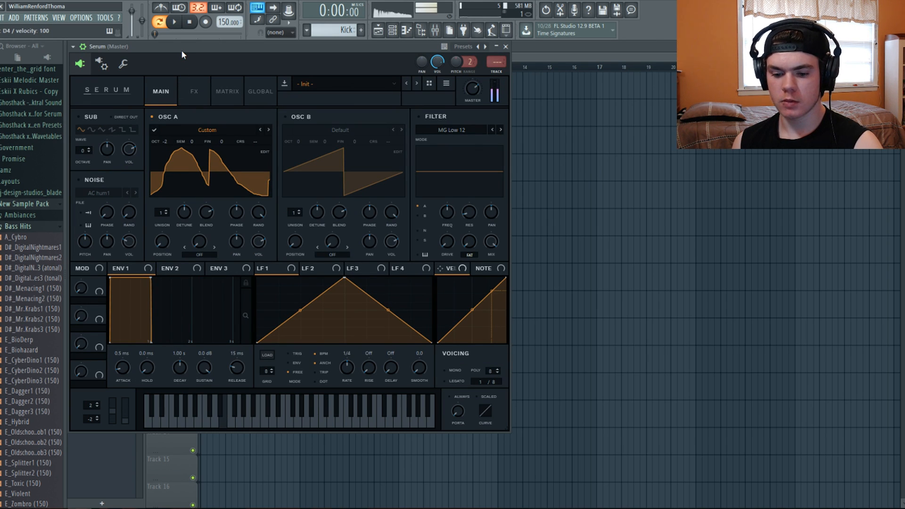
{"action": "key", "text": "w"}
{"action": "key", "text": "t"}
{"action": "key", "text": "e"}
{"action": "key", "text": "c"}
{"action": "key", "text": "c"}
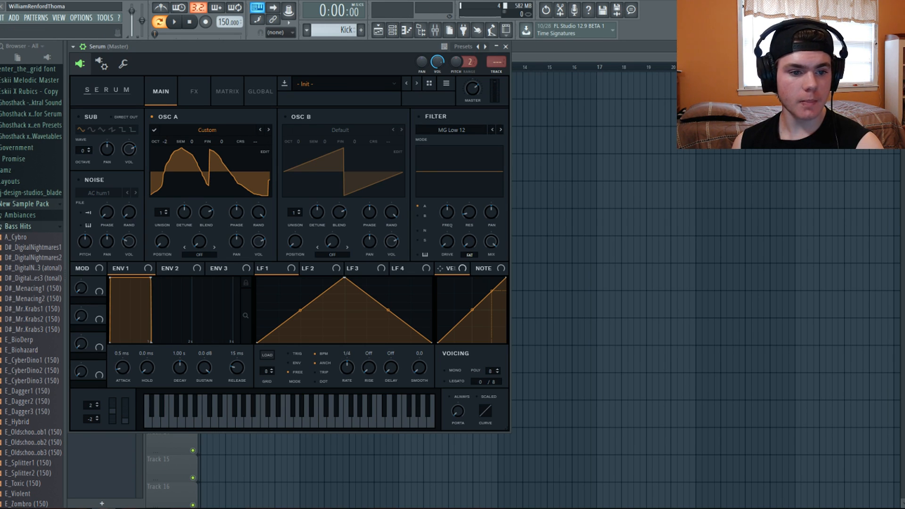
Step: Set oscillator A's warp mode to Remap 1 and play a test note
{"action": "left_click", "coordinate": [264, 153]}
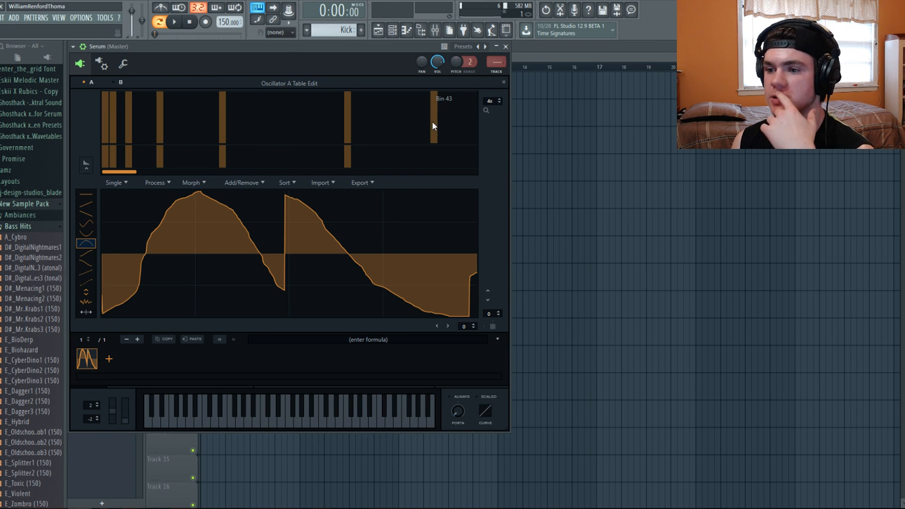
{"action": "left_click", "coordinate": [504, 83]}
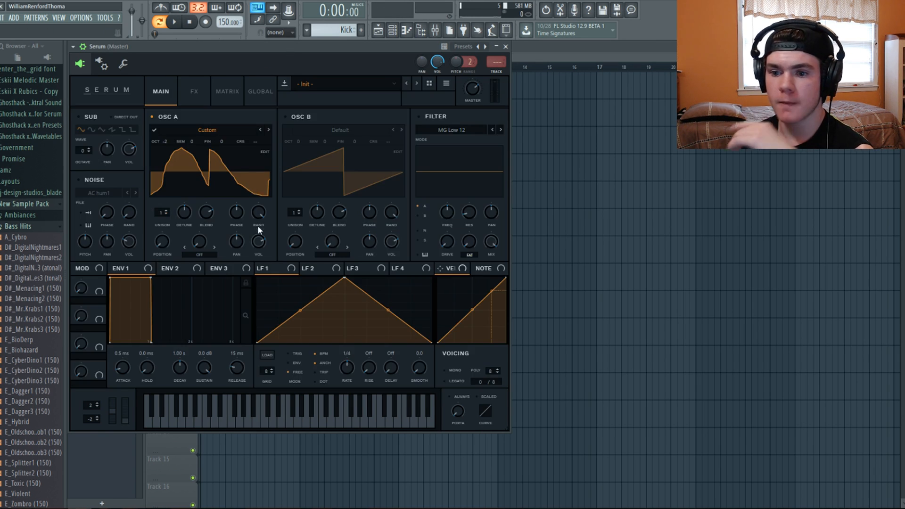
{"action": "left_click", "coordinate": [209, 251]}
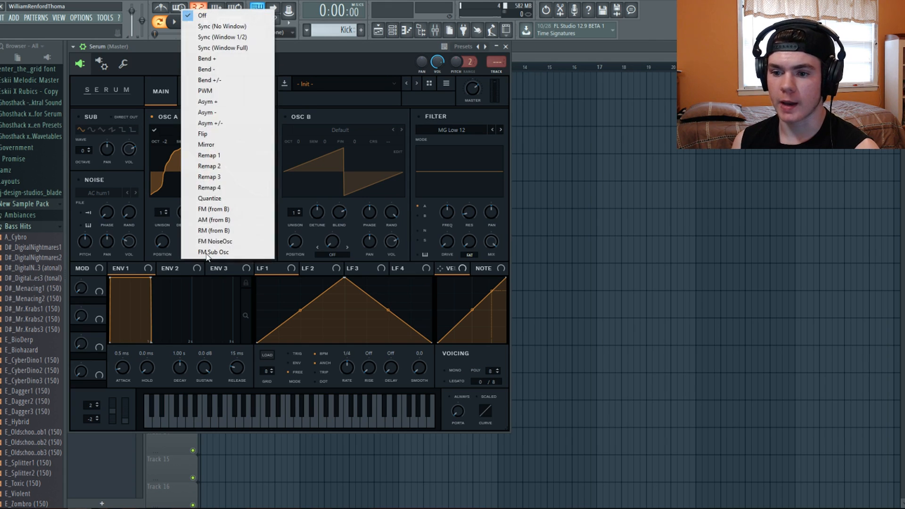
{"action": "left_click", "coordinate": [228, 156]}
{"action": "key", "text": "c"}
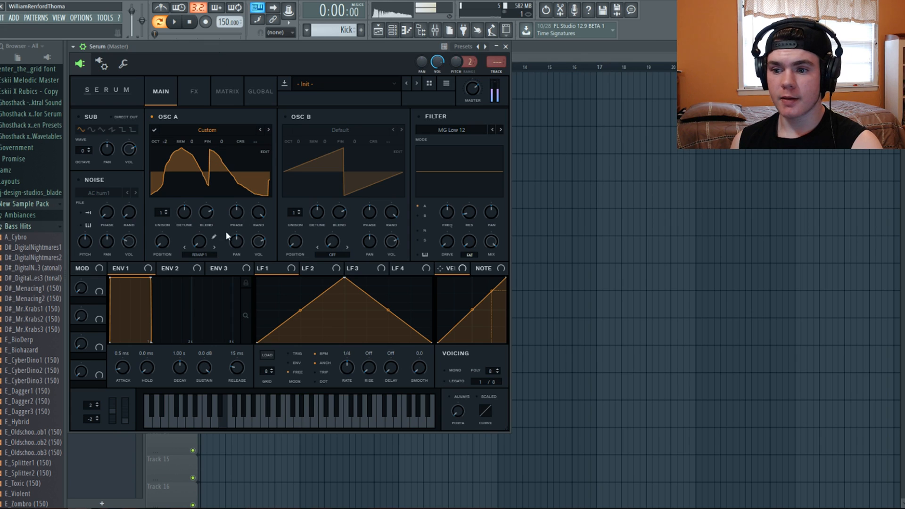
Step: Shape the Remap 1 curve into a zigzag: full peaks at about 1/8 and 5/8, a bottom valley at 3/8, a shallower one at 7/8
{"action": "left_click", "coordinate": [214, 238]}
{"action": "right_click", "coordinate": [311, 113]}
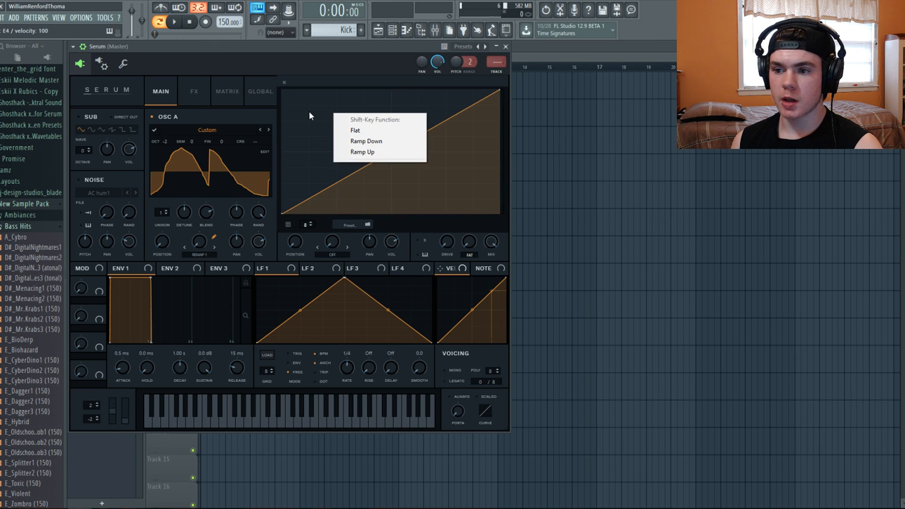
{"action": "left_click", "coordinate": [309, 101]}
{"action": "double_click", "coordinate": [313, 110]}
{"action": "left_click_drag", "start_coordinate": [313, 111], "coordinate": [308, 91]}
{"action": "double_click", "coordinate": [349, 128]}
{"action": "left_click_drag", "start_coordinate": [350, 127], "coordinate": [366, 221]}
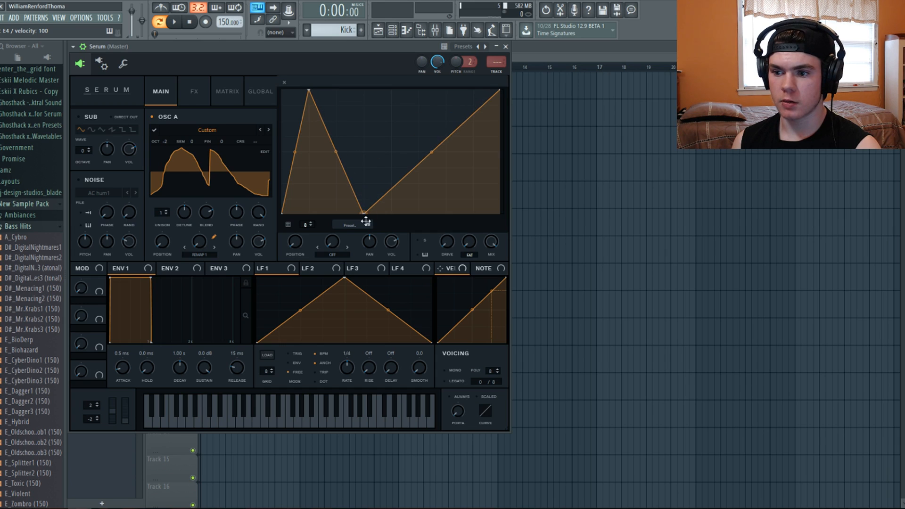
{"action": "double_click", "coordinate": [409, 118]}
{"action": "left_click_drag", "start_coordinate": [410, 118], "coordinate": [419, 88]}
{"action": "double_click", "coordinate": [453, 149]}
{"action": "left_click_drag", "start_coordinate": [454, 149], "coordinate": [469, 188]}
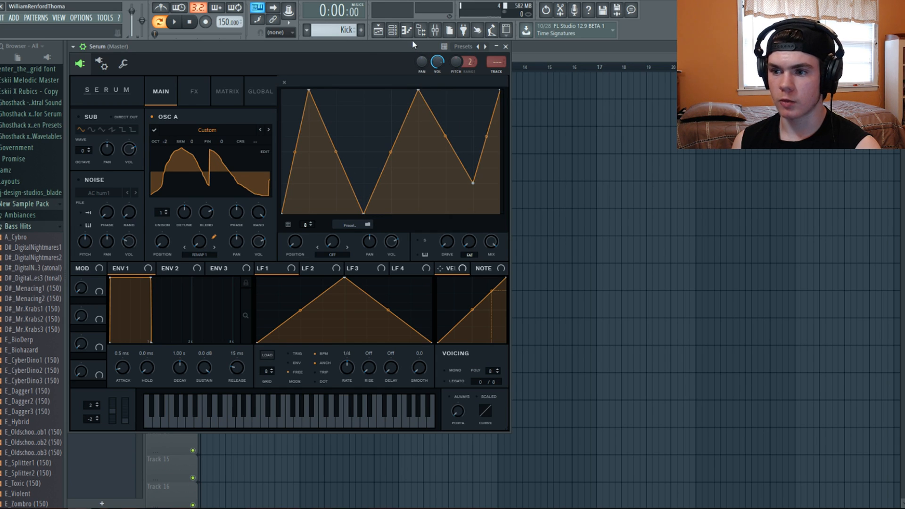
Step: Play test notes with the remap curve and raise oscillator A's warp amount to 100%
{"action": "key", "text": "v"}
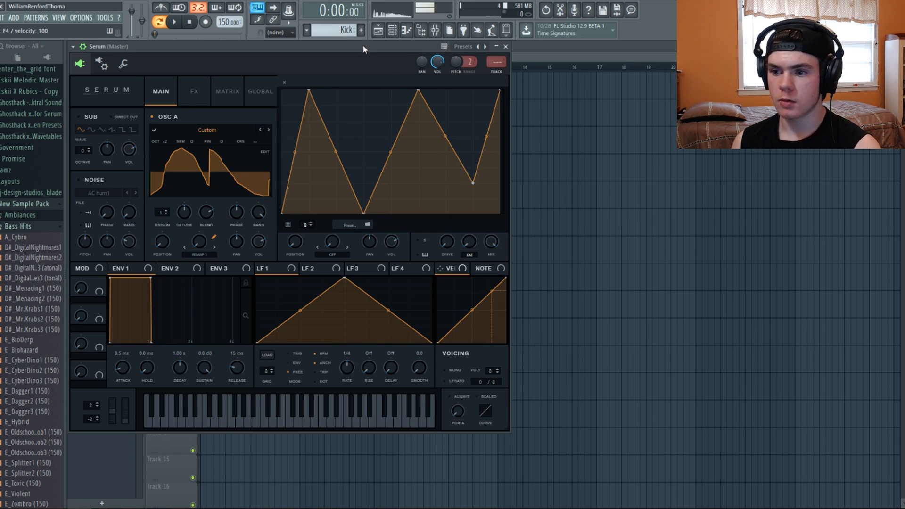
{"action": "key", "text": "c"}
{"action": "key", "text": "c"}
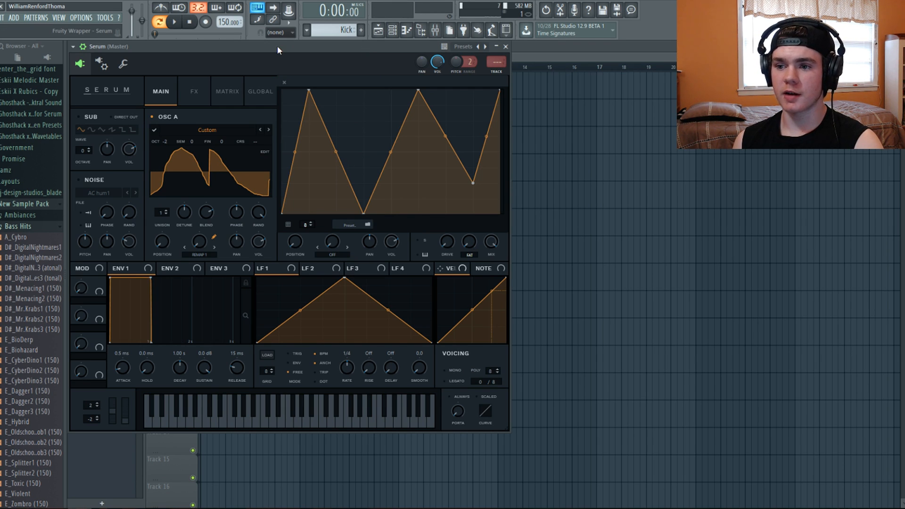
{"action": "key", "text": "c"}
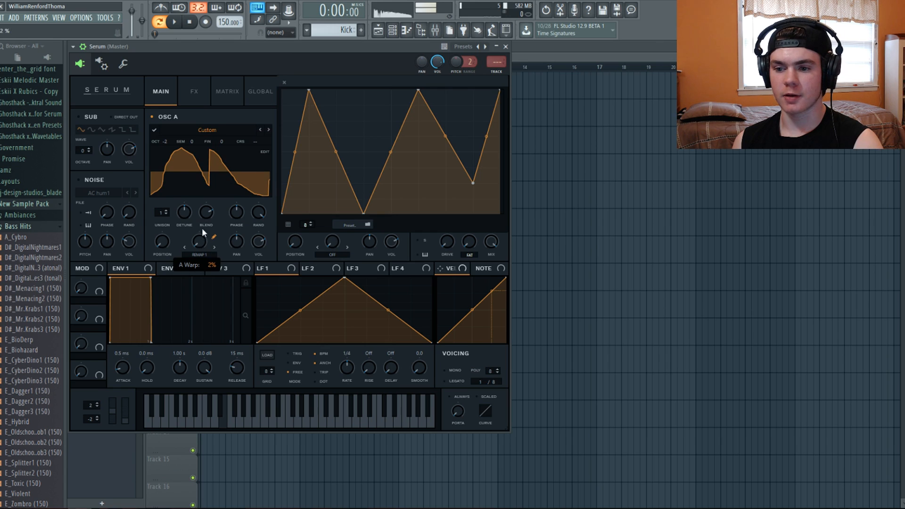
{"action": "left_click_drag", "start_coordinate": [202, 227], "coordinate": [227, 79]}
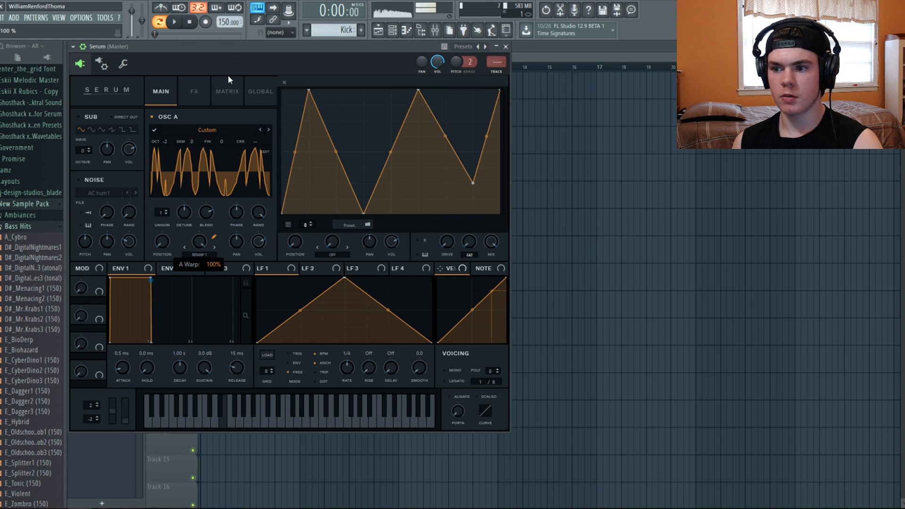
Step: Move the remap curve's second peak beside the first valley, add a deep valley and a high peak after it, and sweep the warp amount
{"action": "left_click_drag", "start_coordinate": [418, 90], "coordinate": [372, 85]}
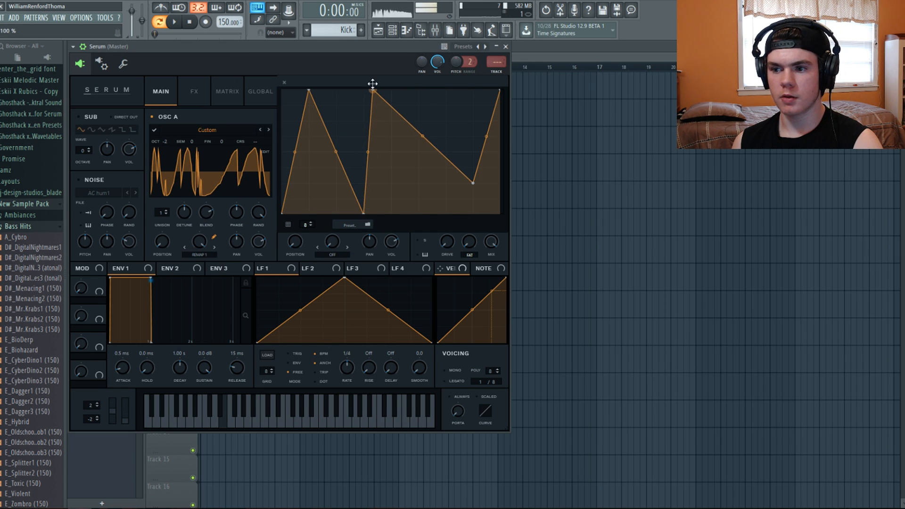
{"action": "double_click", "coordinate": [426, 139]}
{"action": "left_click_drag", "start_coordinate": [426, 139], "coordinate": [423, 207]}
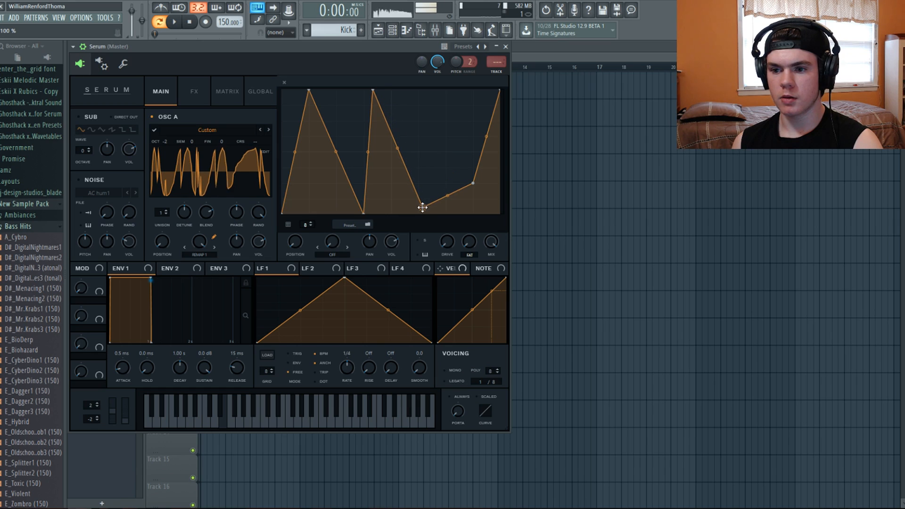
{"action": "right_click", "coordinate": [457, 112]}
{"action": "double_click", "coordinate": [438, 105]}
{"action": "left_click_drag", "start_coordinate": [436, 106], "coordinate": [457, 99]}
{"action": "left_click_drag", "start_coordinate": [199, 241], "coordinate": [232, 88]}
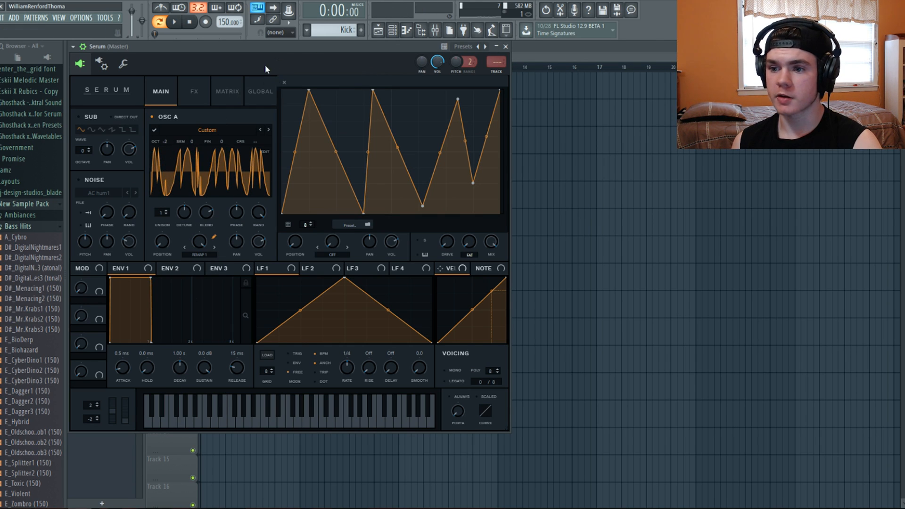
Step: Close the remap graph, switch on oscillator B, and reset oscillator A's warp amount to its default
{"action": "left_click", "coordinate": [285, 83]}
{"action": "left_click", "coordinate": [285, 117]}
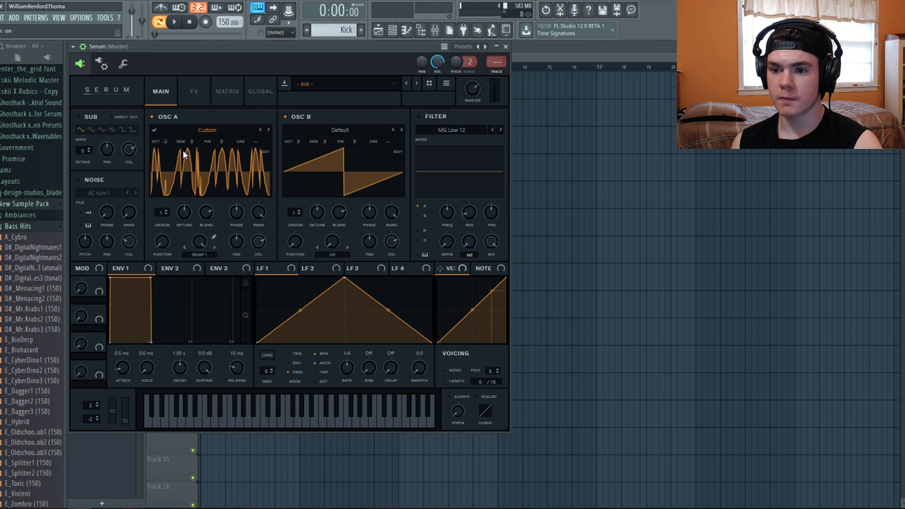
{"action": "double_click", "coordinate": [199, 241]}
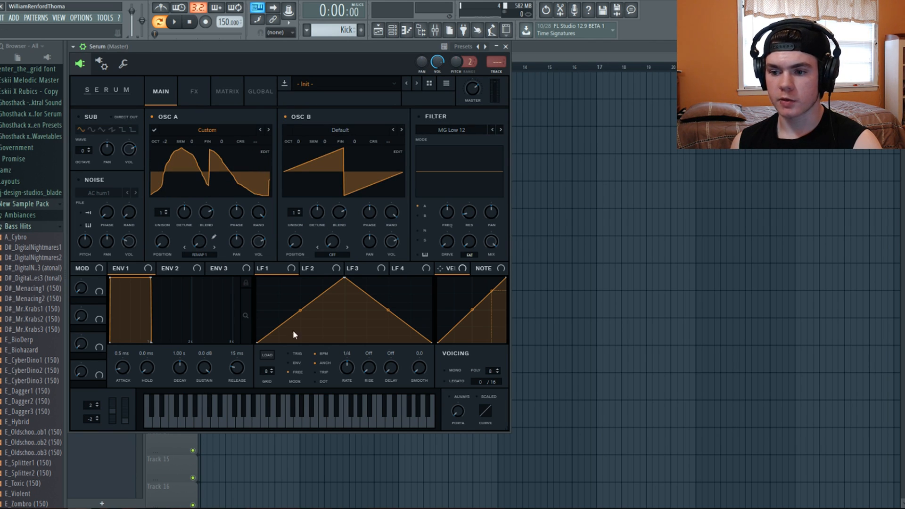
Step: Shape LFO 1 into a single rising ramp, assign it to oscillator A's warp amount, and play a test note
{"action": "left_click_drag", "start_coordinate": [345, 278], "coordinate": [433, 278]}
{"action": "left_click_drag", "start_coordinate": [268, 272], "coordinate": [198, 243]}
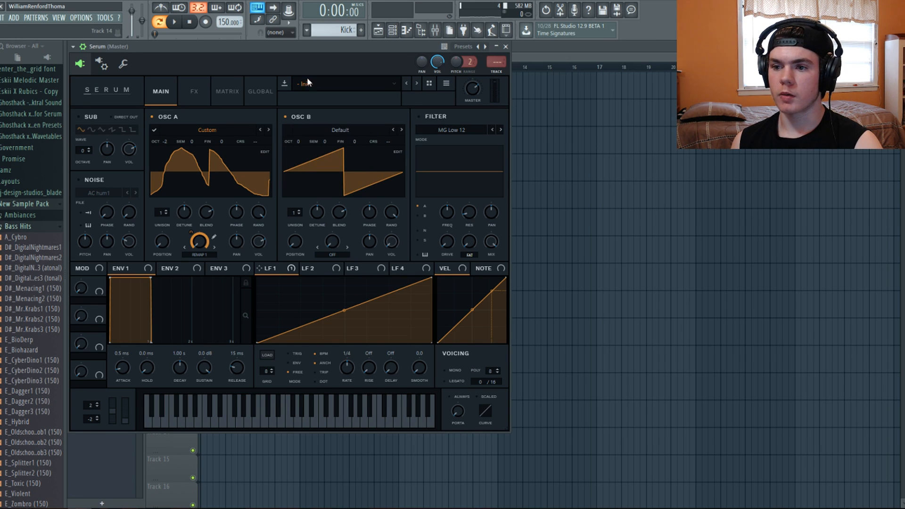
{"action": "key", "text": "c"}
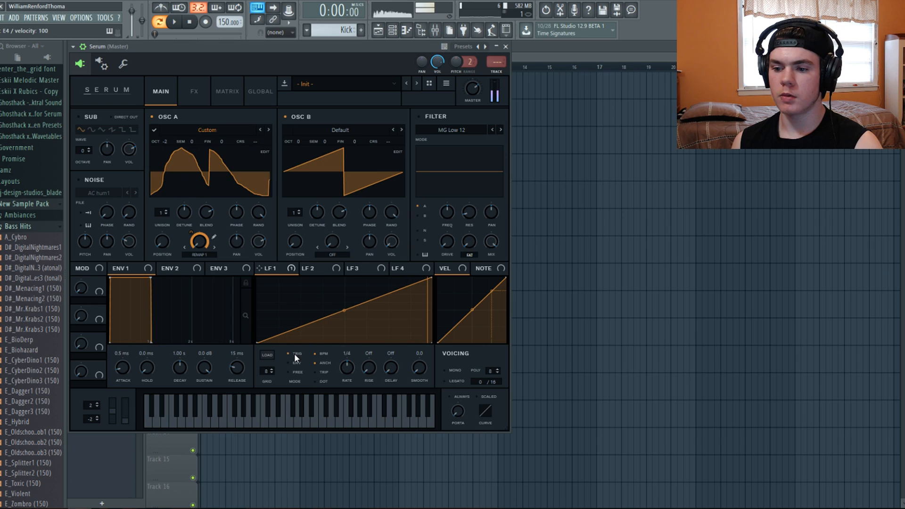
Step: Set LFO 1 to Env mode with a rate of one bar
{"action": "left_click", "coordinate": [295, 353]}
{"action": "left_click", "coordinate": [296, 363]}
{"action": "left_click_drag", "start_coordinate": [348, 369], "coordinate": [347, 378]}
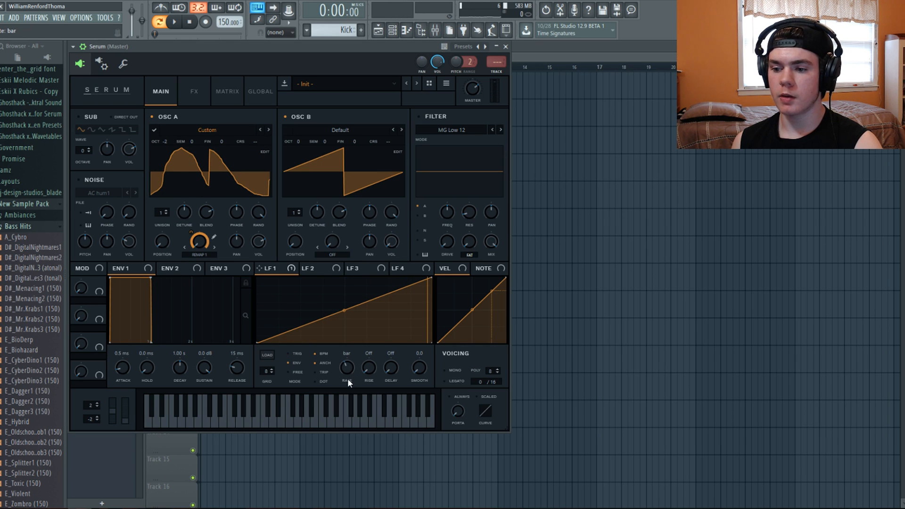
Step: Switch off oscillator B and render oscillator A's warp into its wavetable
{"action": "left_click", "coordinate": [446, 83]}
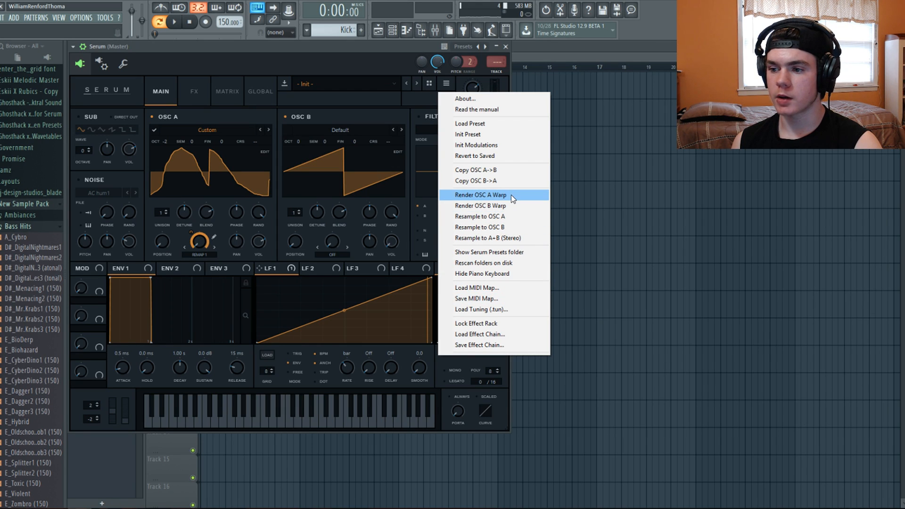
{"action": "left_click", "coordinate": [287, 115]}
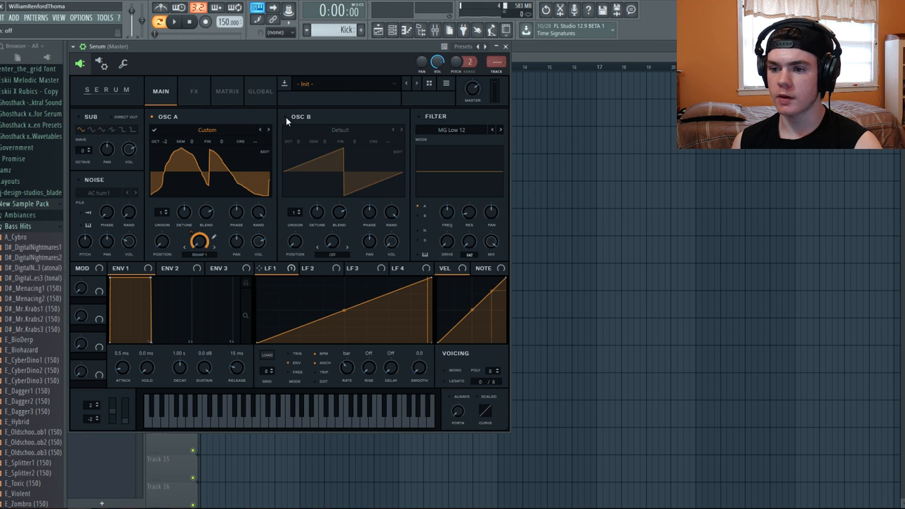
{"action": "left_click", "coordinate": [284, 117]}
{"action": "left_click", "coordinate": [446, 84]}
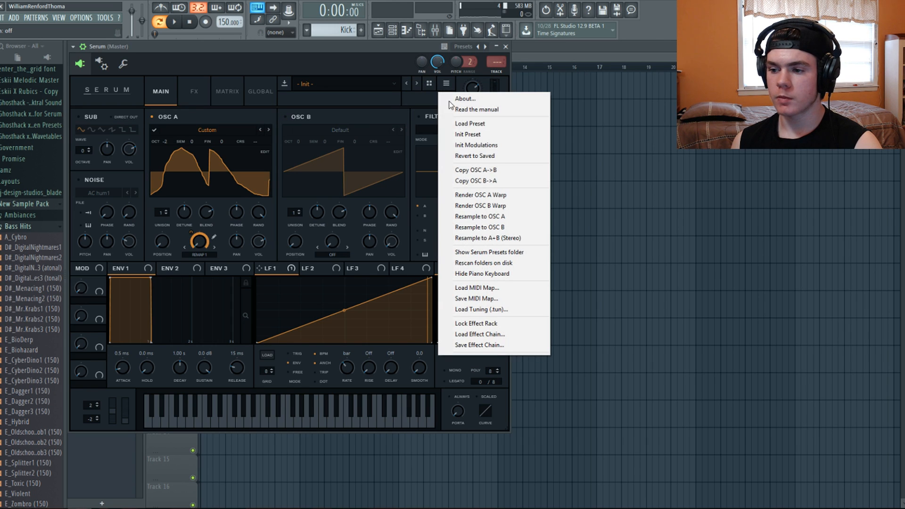
{"action": "left_click", "coordinate": [479, 195]}
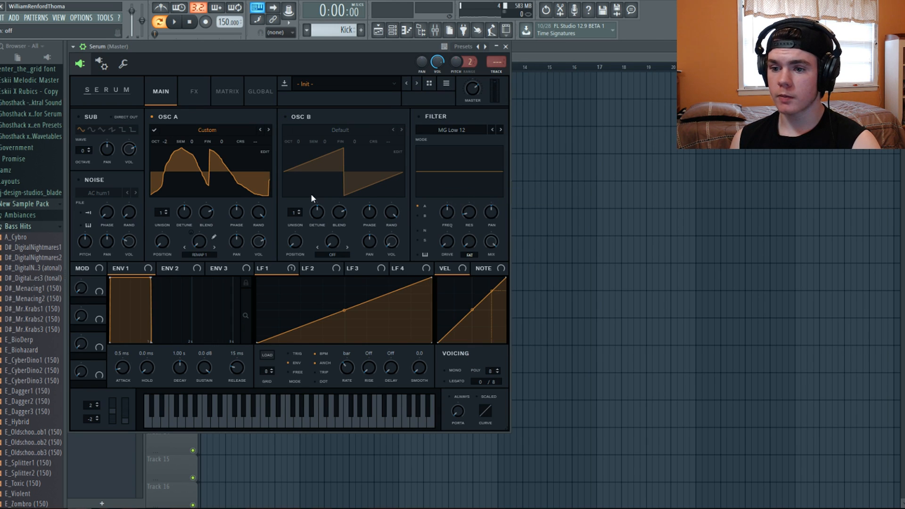
Step: Flatten LFO 1 to zero and sweep oscillator A's wavetable position while playing test notes
{"action": "left_click_drag", "start_coordinate": [164, 242], "coordinate": [158, 333]}
{"action": "key", "text": "c"}
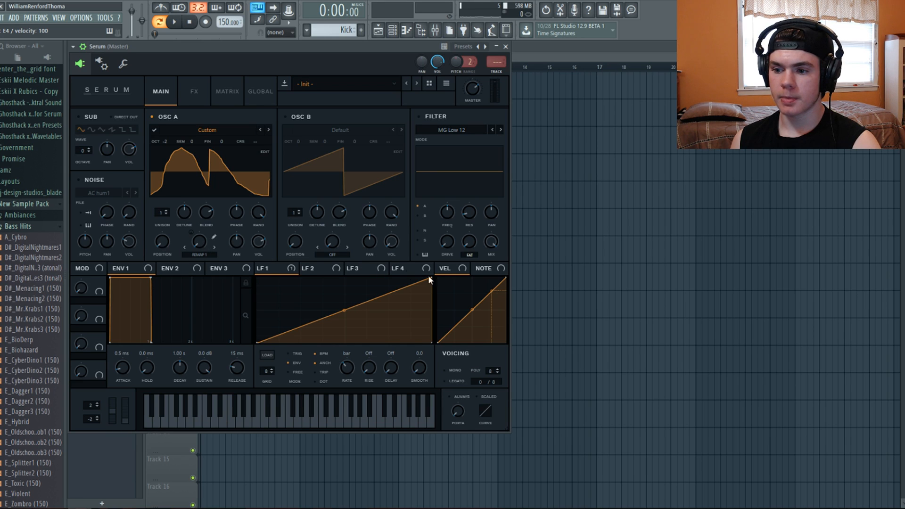
{"action": "left_click_drag", "start_coordinate": [429, 279], "coordinate": [431, 343]}
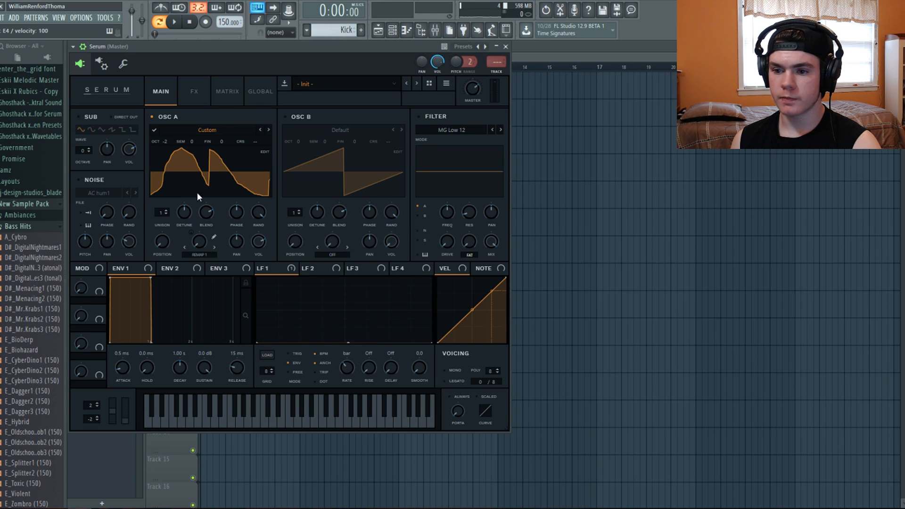
{"action": "key", "text": "c"}
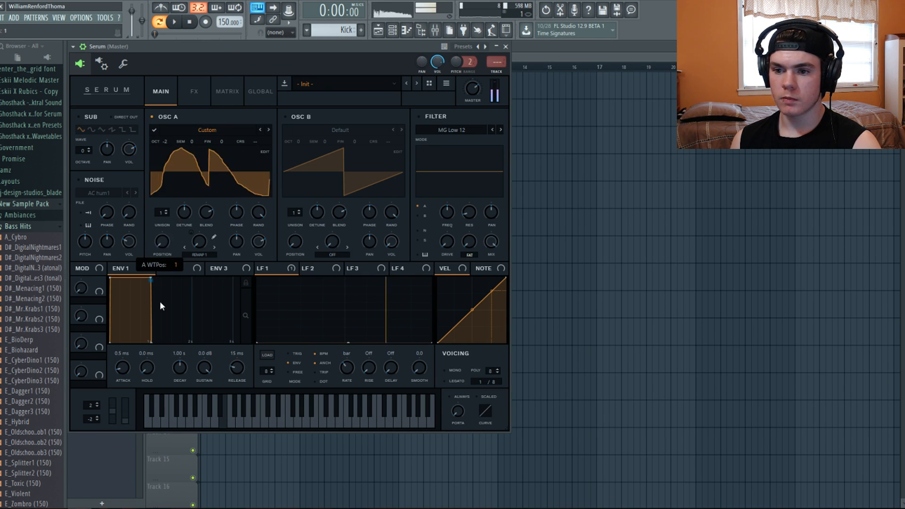
Step: Cycle oscillator A's warp mode through Remap 2 up to Remap 4 and back to Remap 1
{"action": "mouse_move", "coordinate": [80, 508]}
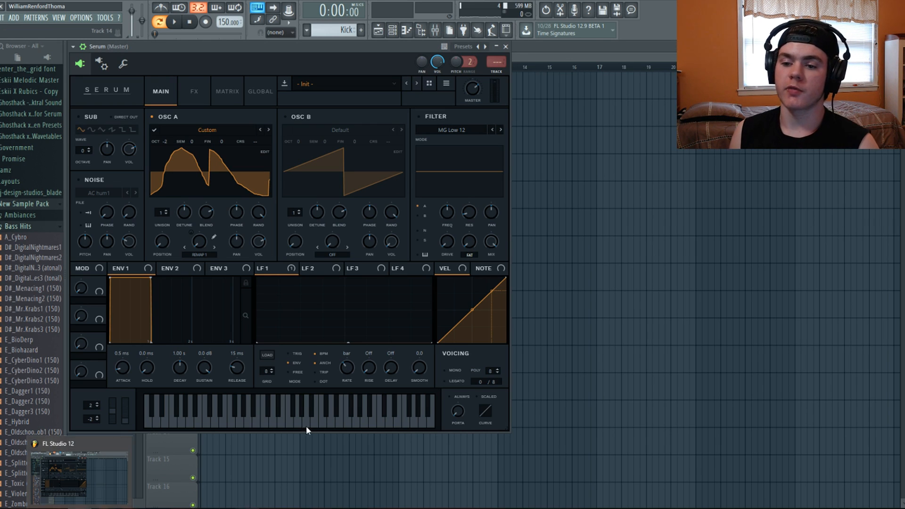
{"action": "left_click", "coordinate": [213, 248]}
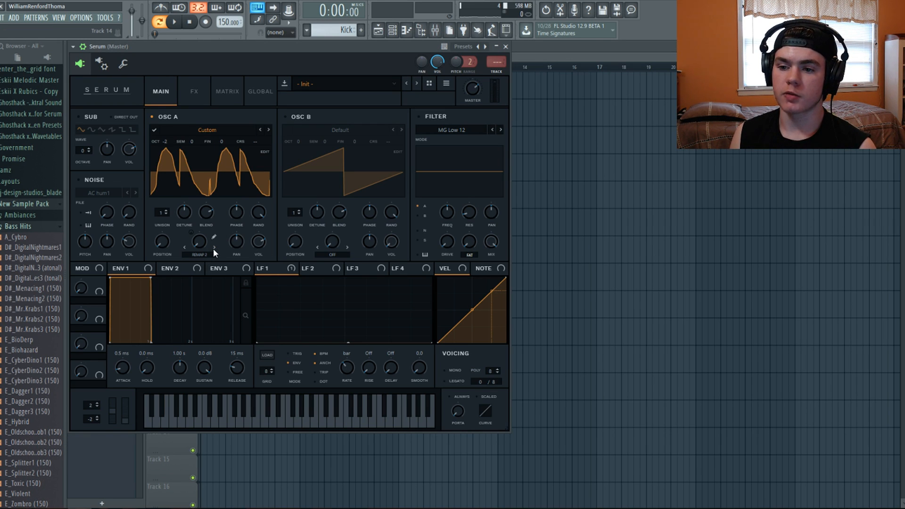
{"action": "left_click", "coordinate": [213, 248]}
{"action": "left_click", "coordinate": [213, 248]}
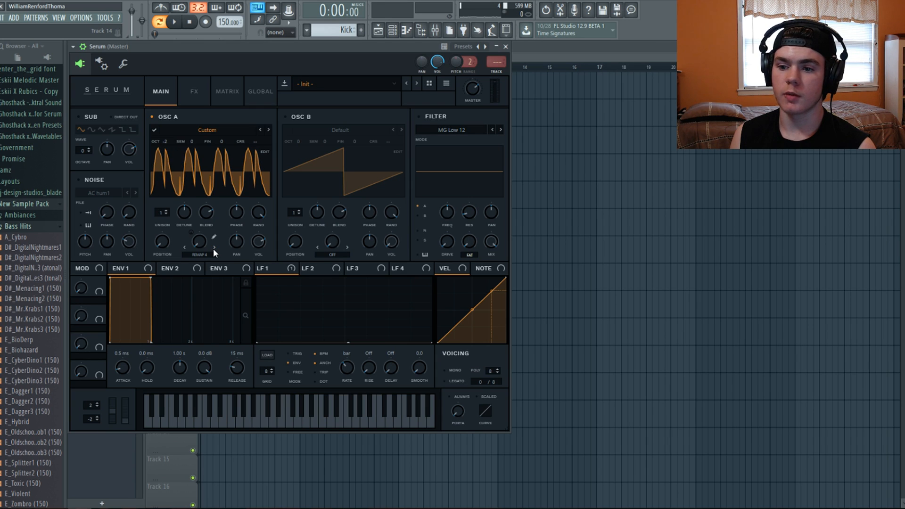
{"action": "left_click", "coordinate": [183, 246]}
{"action": "left_click", "coordinate": [183, 247]}
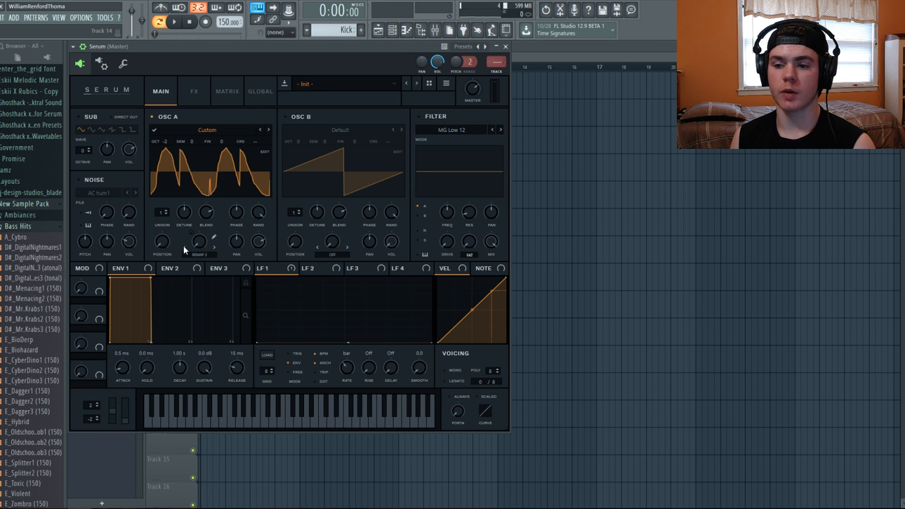
{"action": "left_click", "coordinate": [182, 246]}
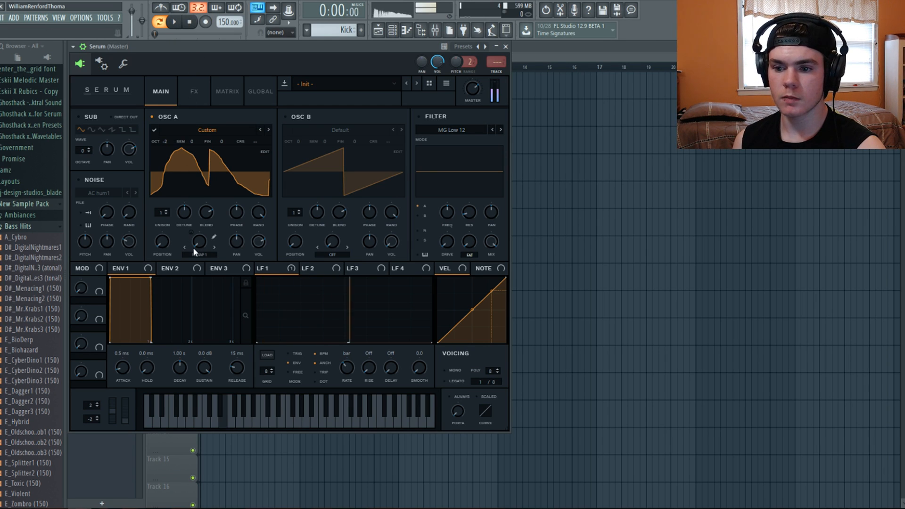
Step: Restore LFO 1's single rising ramp with oscillator A's wavetable position at maximum, and play a test note
{"action": "left_click_drag", "start_coordinate": [195, 246], "coordinate": [195, 47]}
{"action": "left_click_drag", "start_coordinate": [349, 338], "coordinate": [431, 291]}
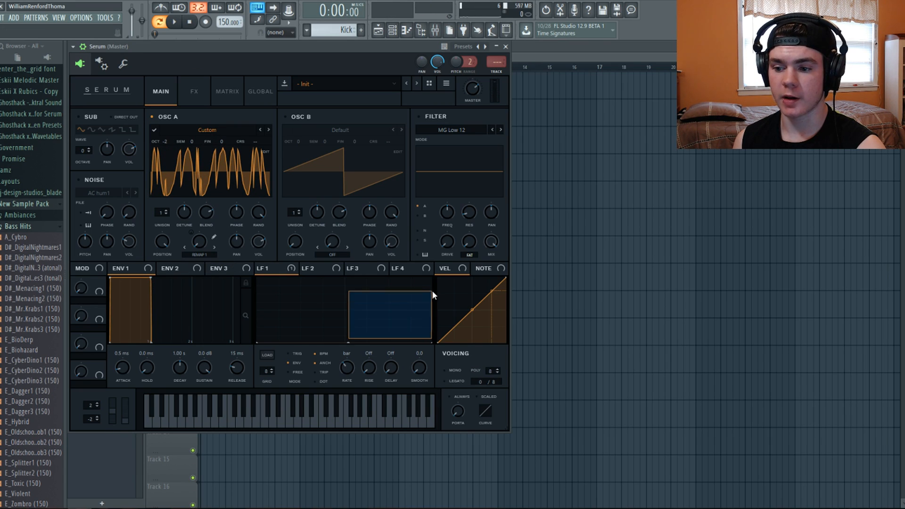
{"action": "left_click_drag", "start_coordinate": [347, 341], "coordinate": [352, 292]}
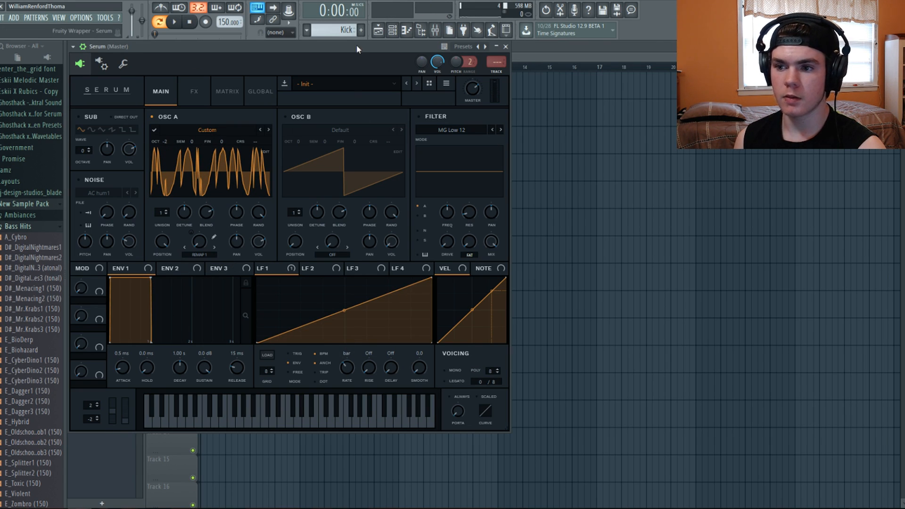
{"action": "key", "text": "c"}
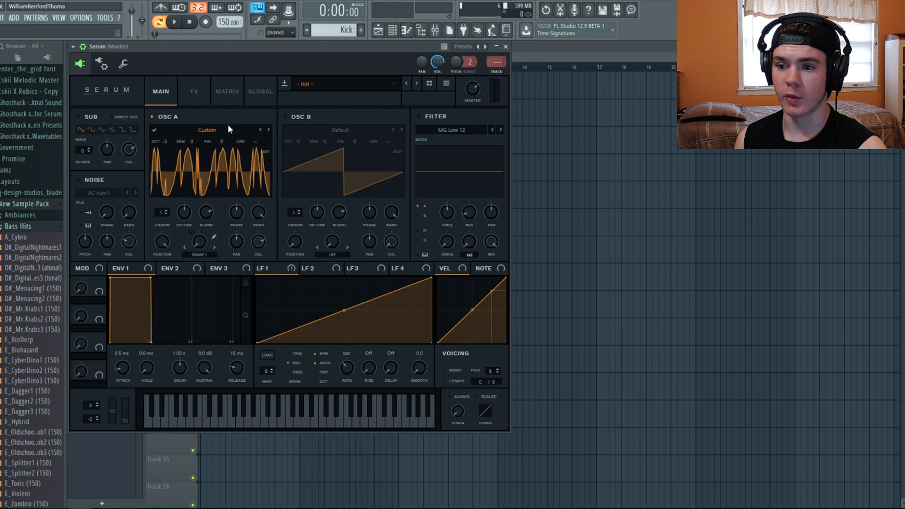
Step: Save oscillator A's wavetable as THICC in the Digital folder of the User tables
{"action": "left_click", "coordinate": [156, 129]}
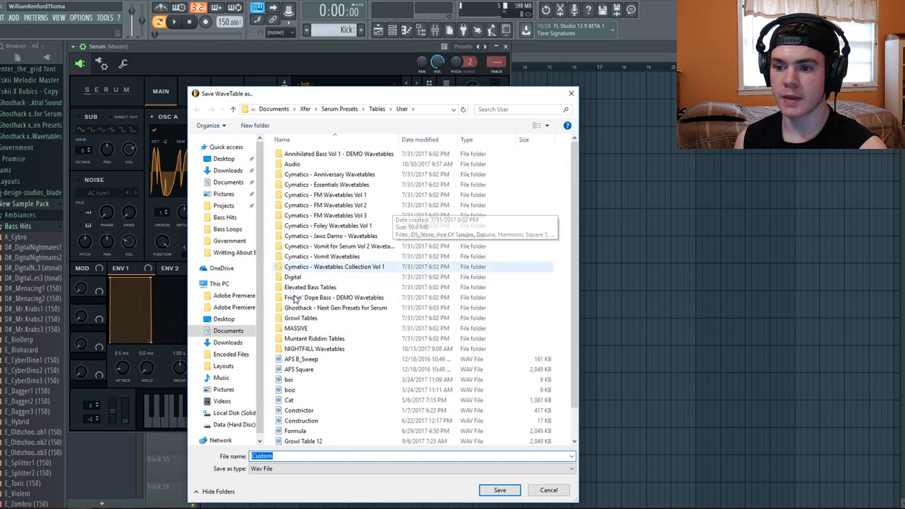
{"action": "double_click", "coordinate": [302, 277]}
{"action": "double_click", "coordinate": [289, 456]}
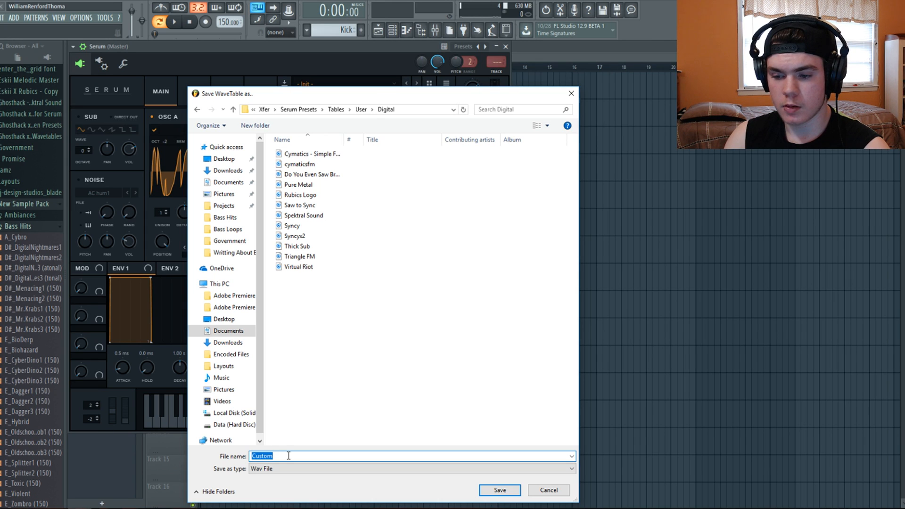
{"action": "type", "text": "THICC"}
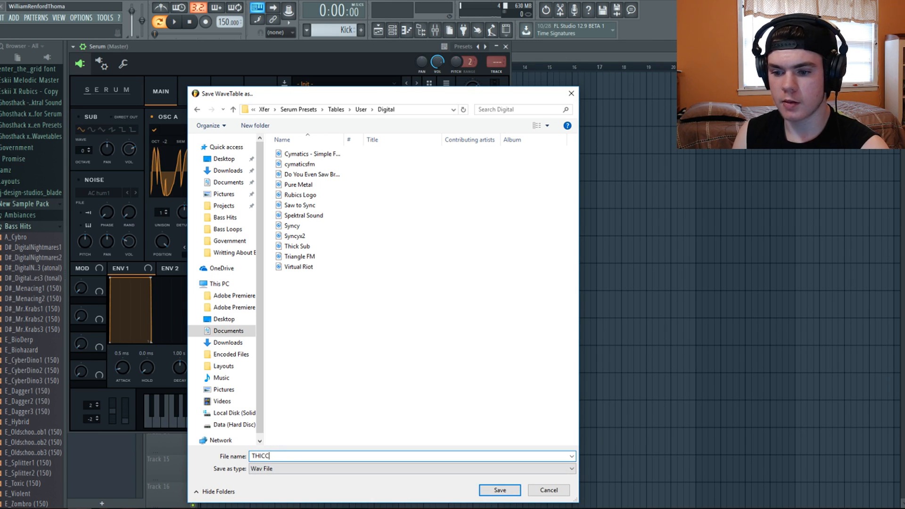
{"action": "left_click", "coordinate": [500, 491]}
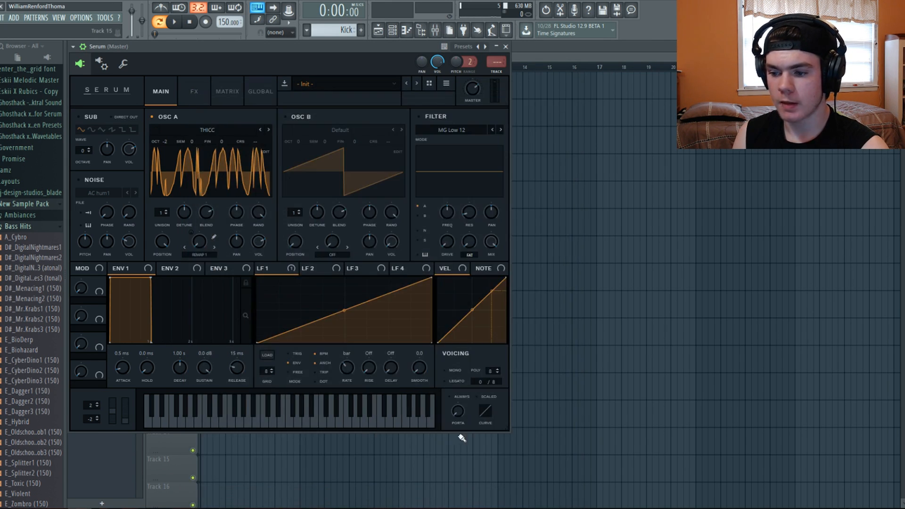
Step: Test and render oscillator A's LFO-driven warp into the THICC wavetable, and flatten LFO 1 to zero
{"action": "left_click_drag", "start_coordinate": [201, 245], "coordinate": [200, 294]}
{"action": "key", "text": "c"}
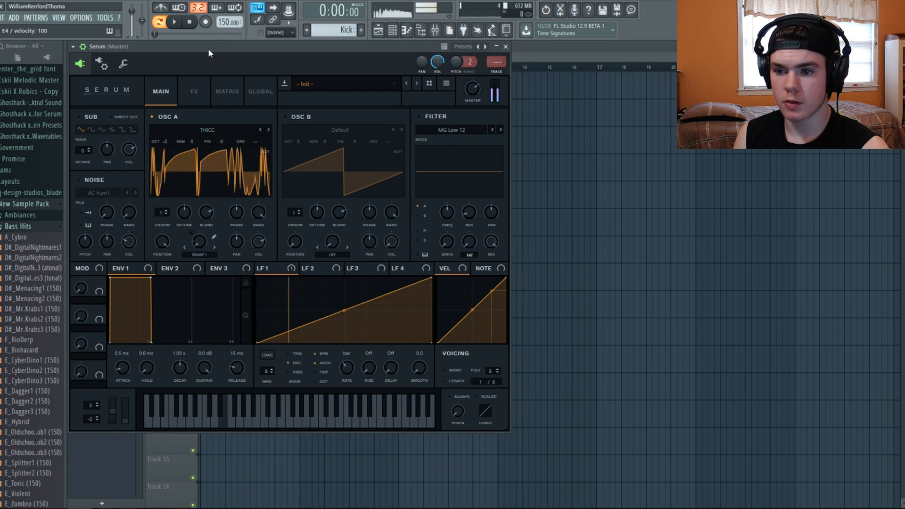
{"action": "left_click", "coordinate": [446, 85]}
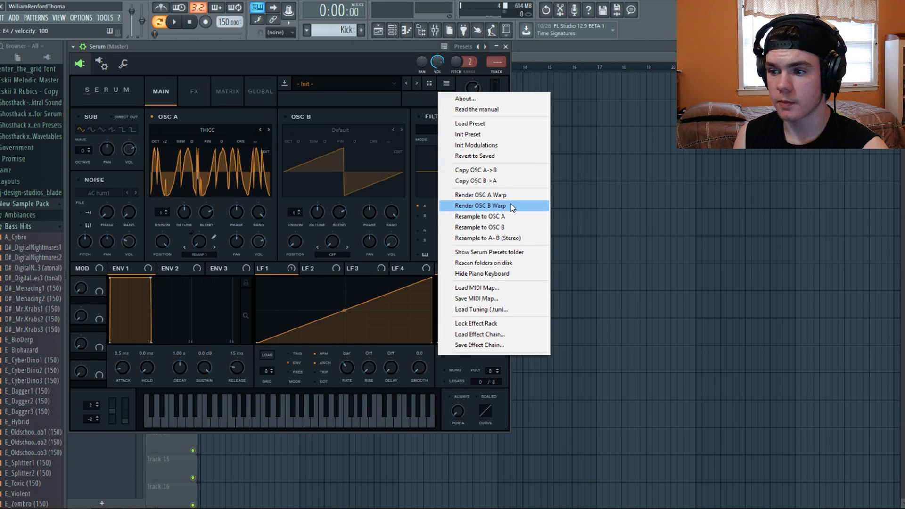
{"action": "left_click", "coordinate": [503, 198]}
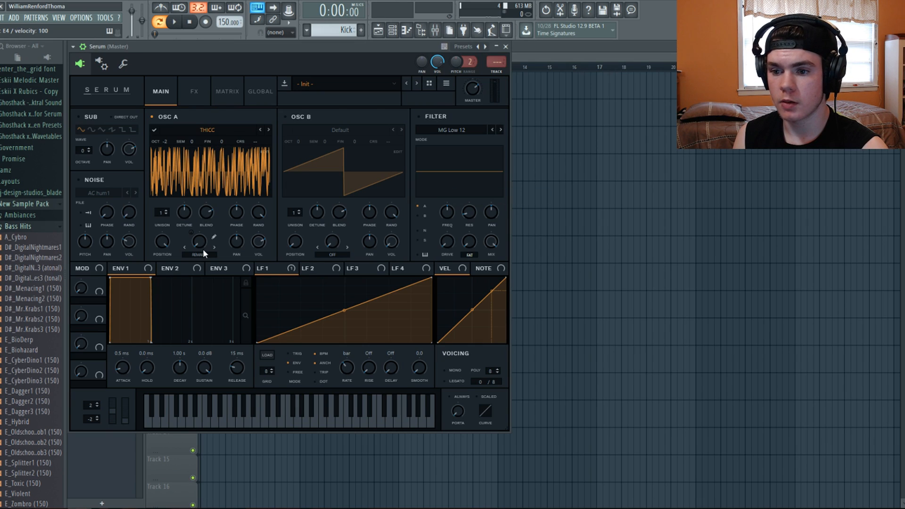
{"action": "left_click_drag", "start_coordinate": [432, 282], "coordinate": [432, 342]}
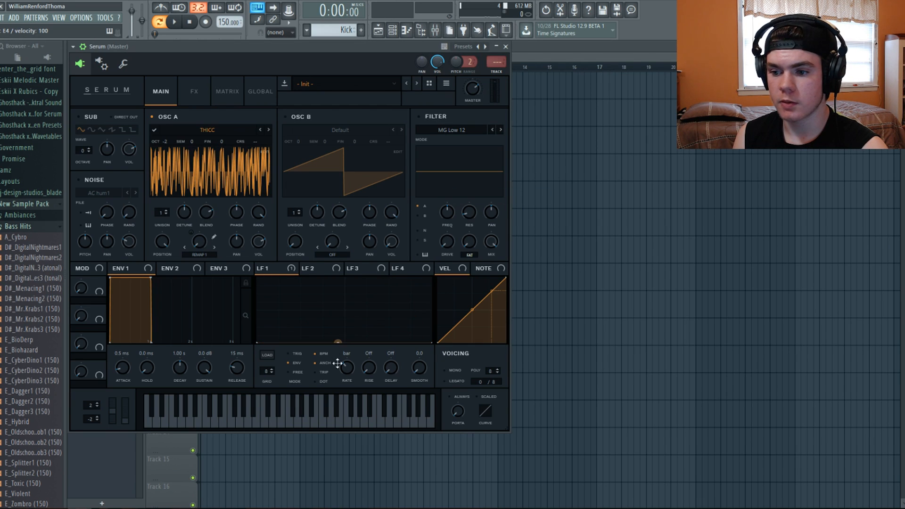
{"action": "left_click_drag", "start_coordinate": [159, 247], "coordinate": [125, 488]}
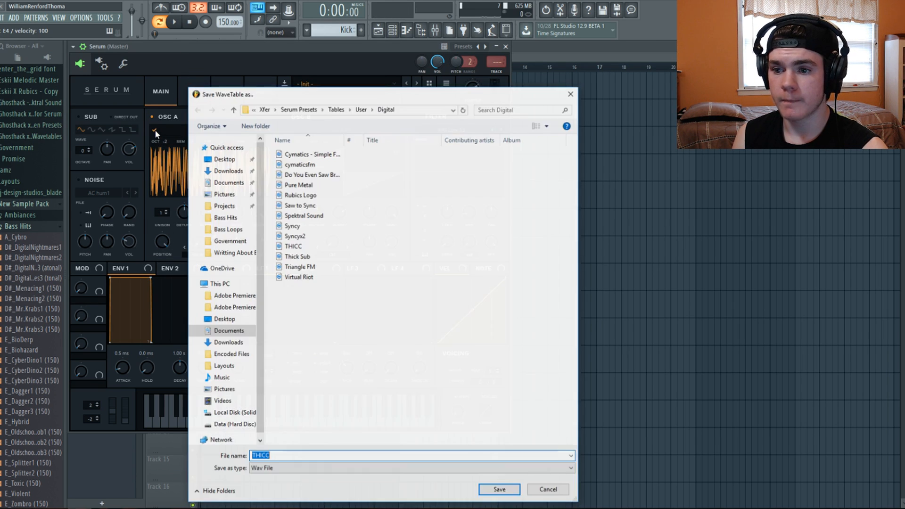
Step: Save the re-rendered wavetable as THICCx2 in the Digital folder
{"action": "left_click", "coordinate": [154, 129]}
{"action": "type", "text": "THI"}
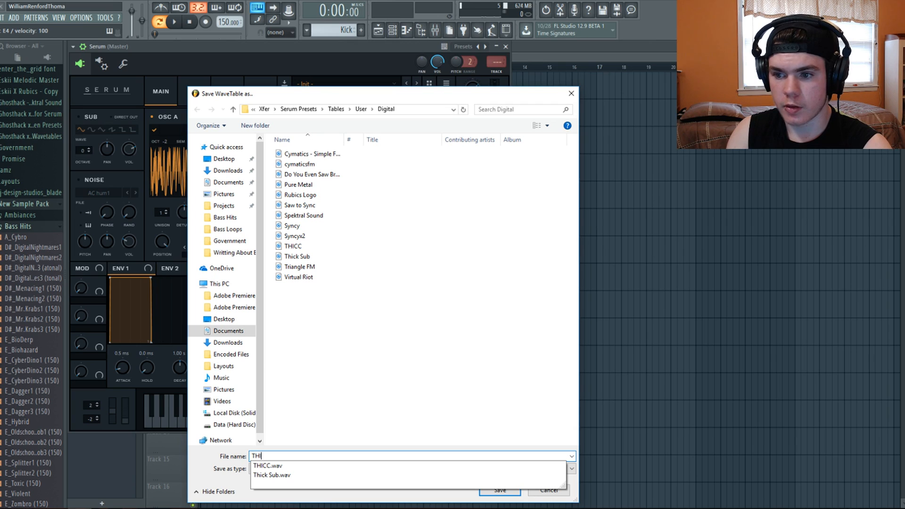
{"action": "type", "text": "CC"}
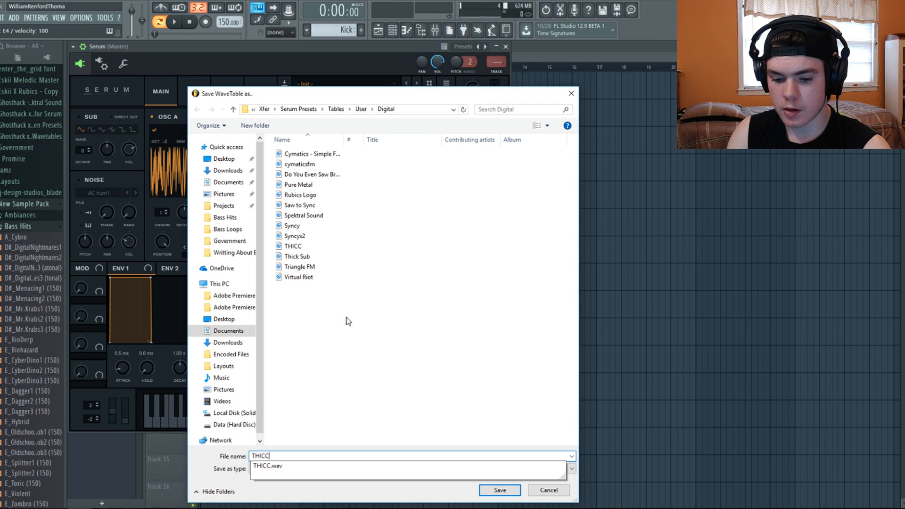
{"action": "type", "text": "x2"}
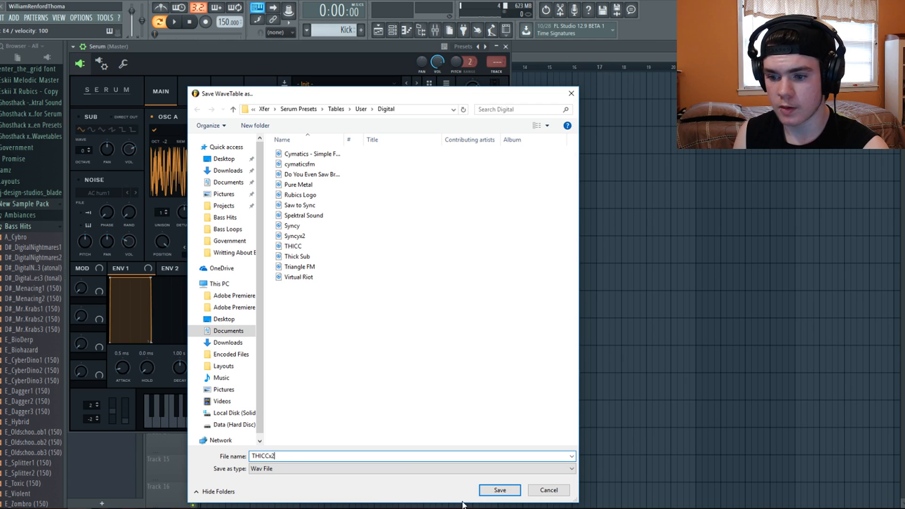
{"action": "left_click", "coordinate": [500, 491]}
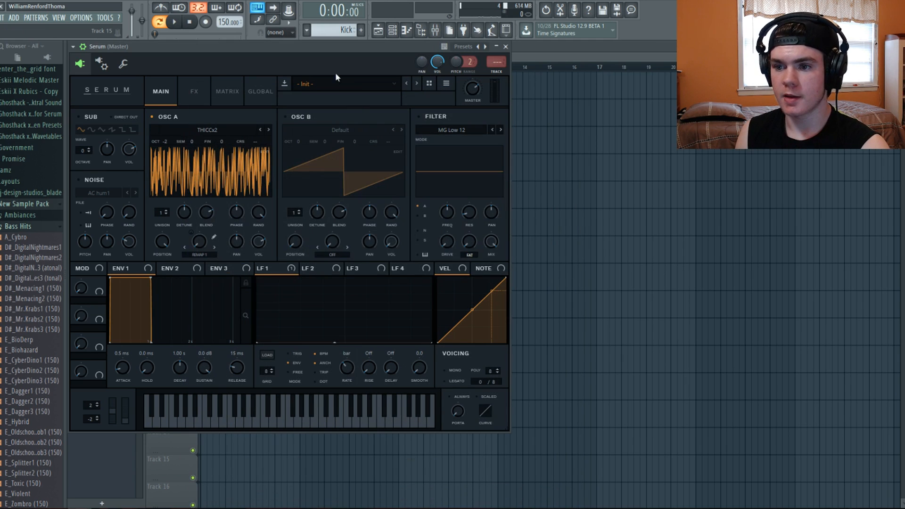
Step: Show oscillator A's wavetable in the 3D view and change Serum's skin to Default
{"action": "left_click", "coordinate": [203, 168]}
{"action": "left_click_drag", "start_coordinate": [160, 238], "coordinate": [141, 400]}
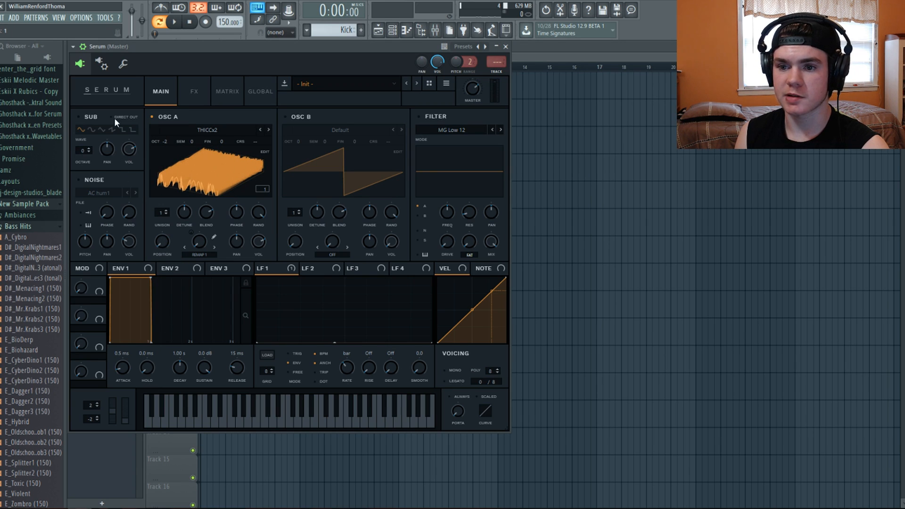
{"action": "left_click", "coordinate": [113, 90]}
{"action": "mouse_move", "coordinate": [116, 105]}
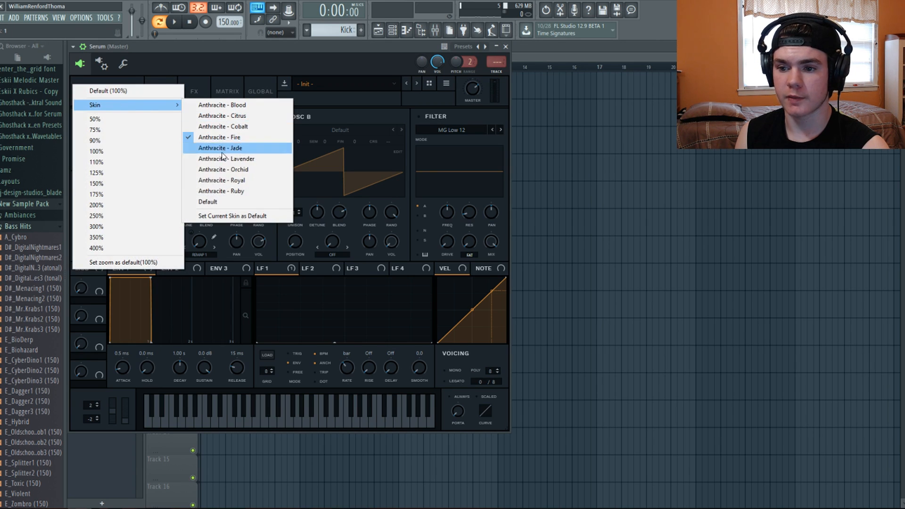
{"action": "left_click", "coordinate": [215, 202]}
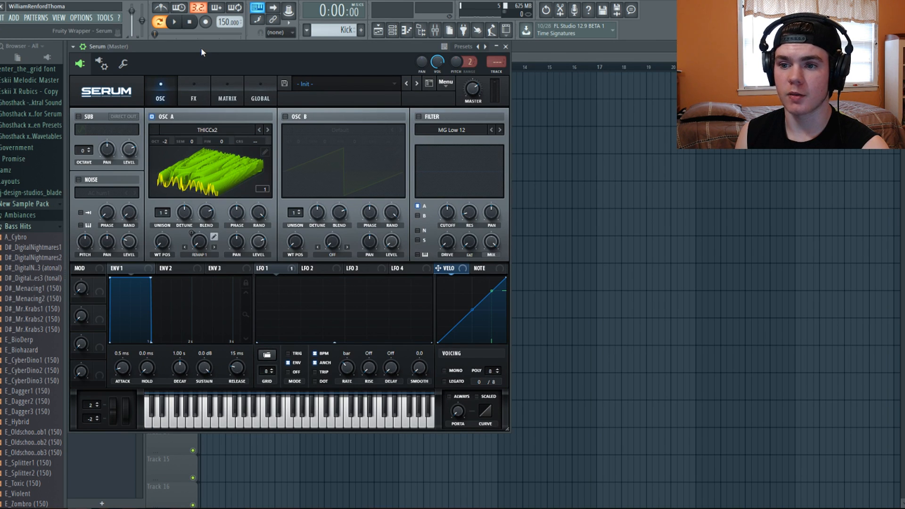
Step: Play a test note while sweeping oscillator A's wavetable position from frame 1 to frame 256
{"action": "key", "text": "c"}
{"action": "left_click_drag", "start_coordinate": [165, 245], "coordinate": [169, 324]}
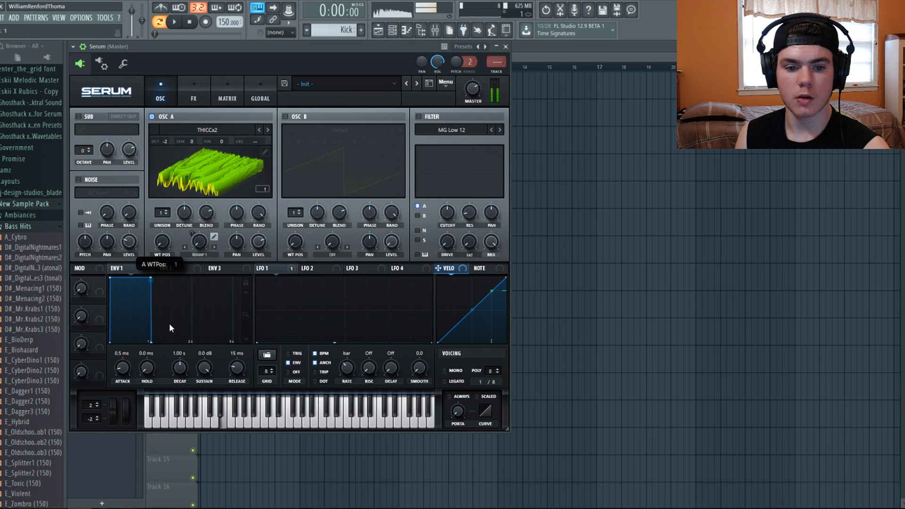
{"action": "left_click_drag", "start_coordinate": [182, 267], "coordinate": [211, 134]}
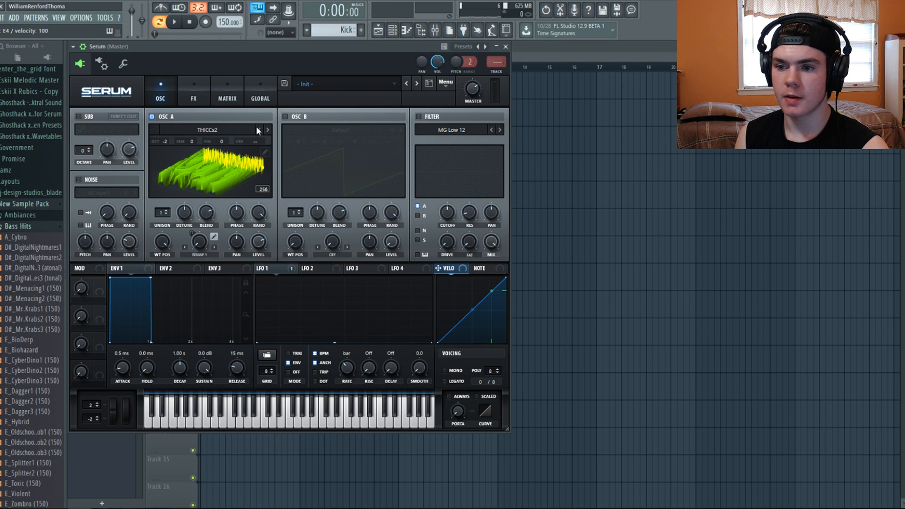
Step: Load the THICC wavetable from the user Digital folder into oscillator A
{"action": "left_click", "coordinate": [231, 129]}
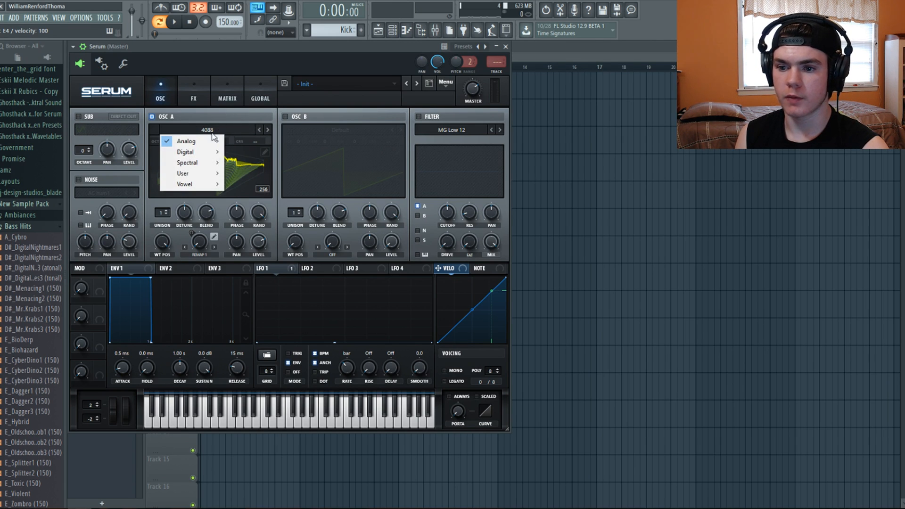
{"action": "mouse_move", "coordinate": [202, 174]}
{"action": "mouse_move", "coordinate": [298, 379]}
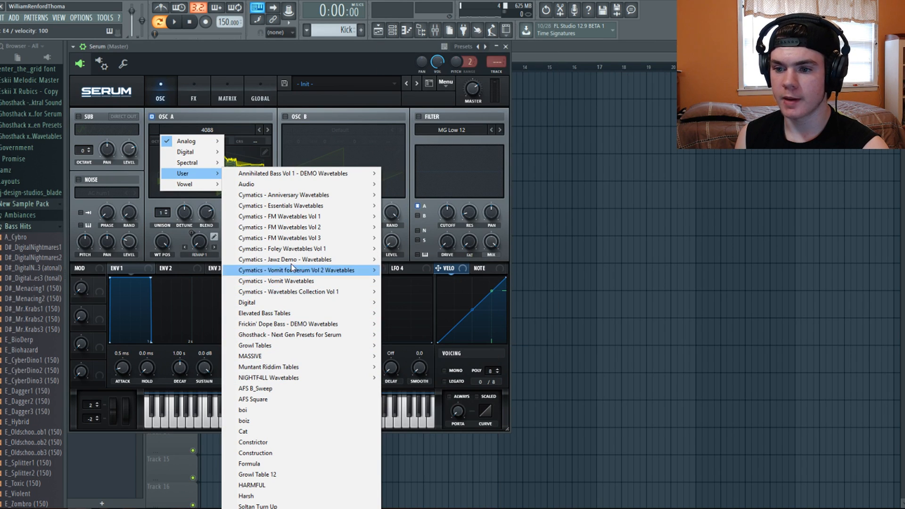
{"action": "mouse_move", "coordinate": [287, 302]}
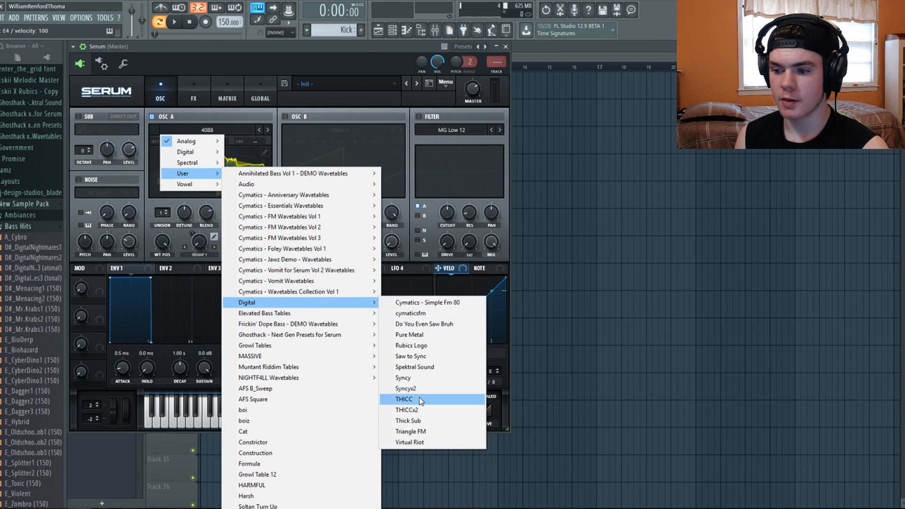
{"action": "left_click", "coordinate": [404, 399]}
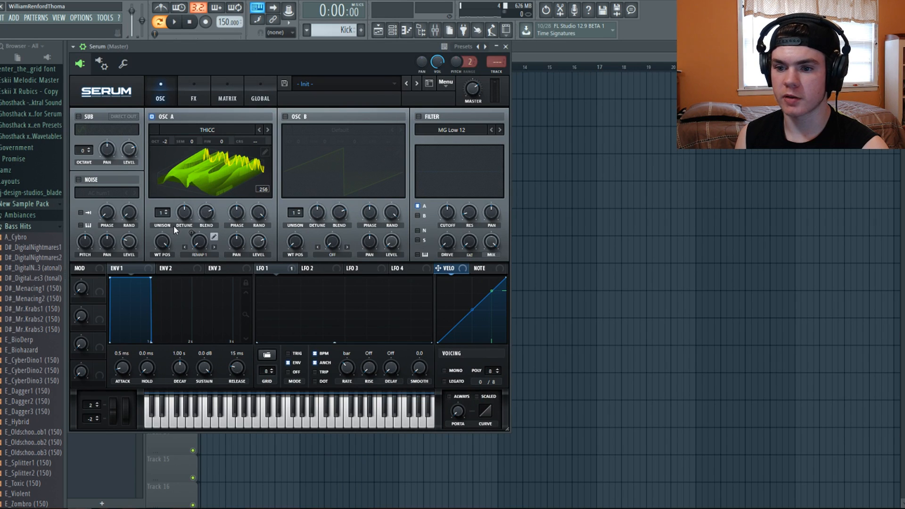
Step: Play a test note while sweeping the THICC wavetable's position in oscillator A from frame 1 to frame 256
{"action": "left_click_drag", "start_coordinate": [162, 241], "coordinate": [141, 435]}
{"action": "key", "text": "c"}
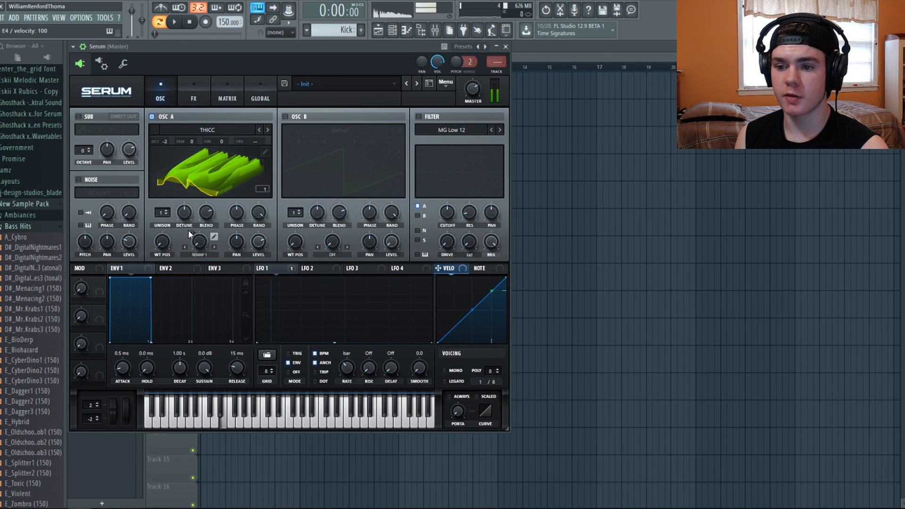
{"action": "left_click_drag", "start_coordinate": [162, 242], "coordinate": [214, 138]}
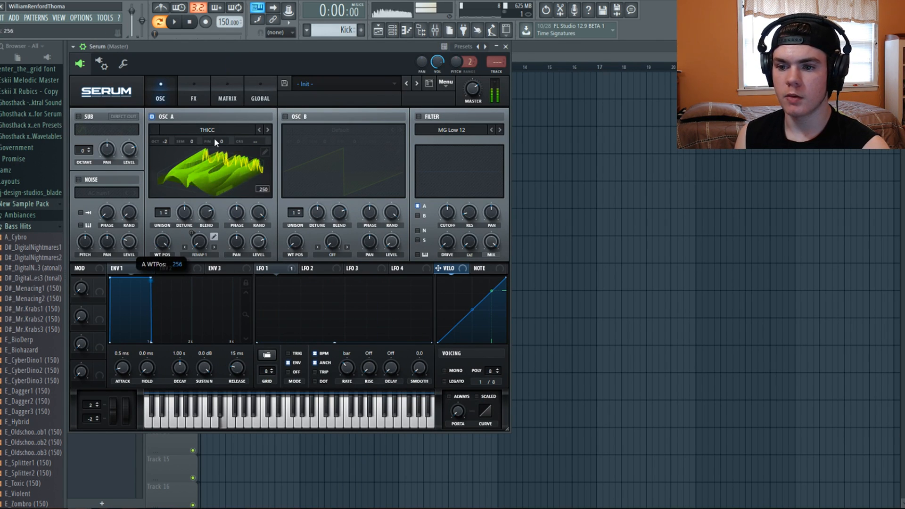
Step: Try the Anthracite - Jade skin on Serum, play a test note and reset oscillator A's wavetable position to frame 1
{"action": "left_click", "coordinate": [118, 92]}
{"action": "mouse_move", "coordinate": [126, 105]}
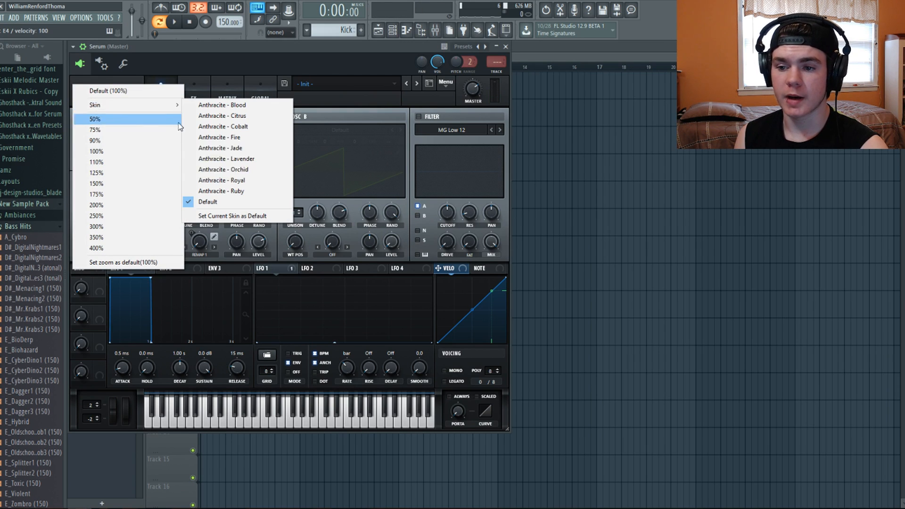
{"action": "left_click", "coordinate": [222, 148]}
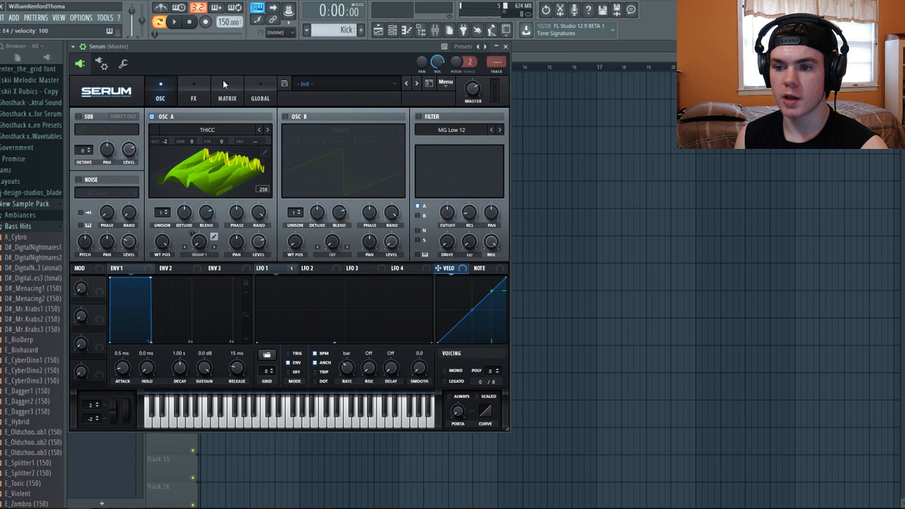
{"action": "key", "text": "c"}
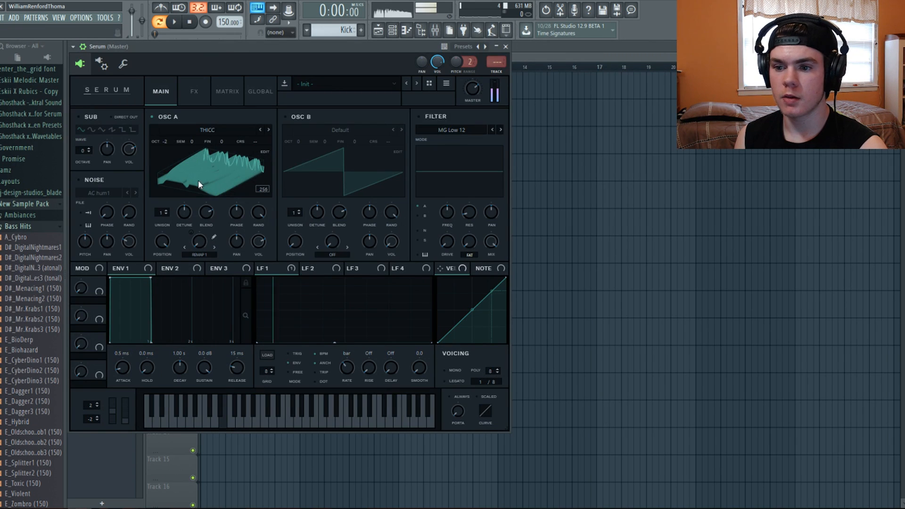
{"action": "double_click", "coordinate": [165, 240]}
Step: Try the Anthracite - Blood and Anthracite - Ruby skins on Serum
{"action": "left_click", "coordinate": [106, 99]}
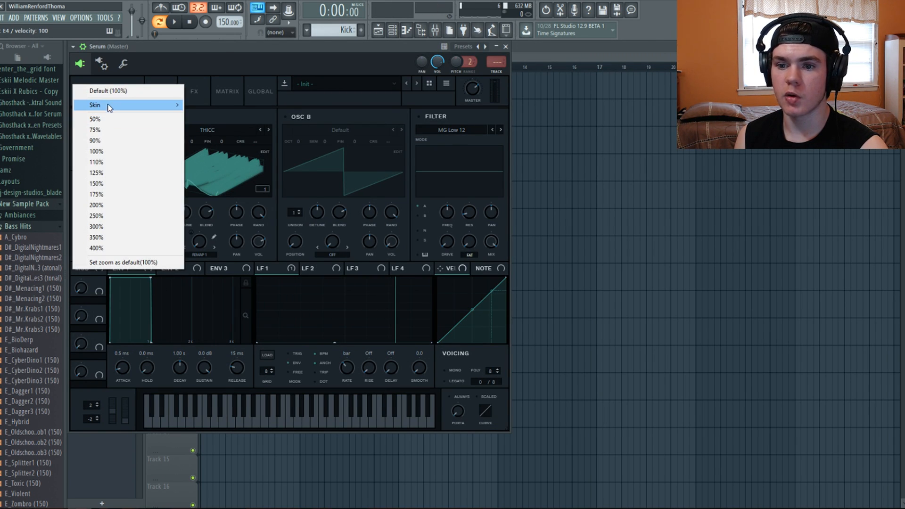
{"action": "mouse_move", "coordinate": [120, 104]}
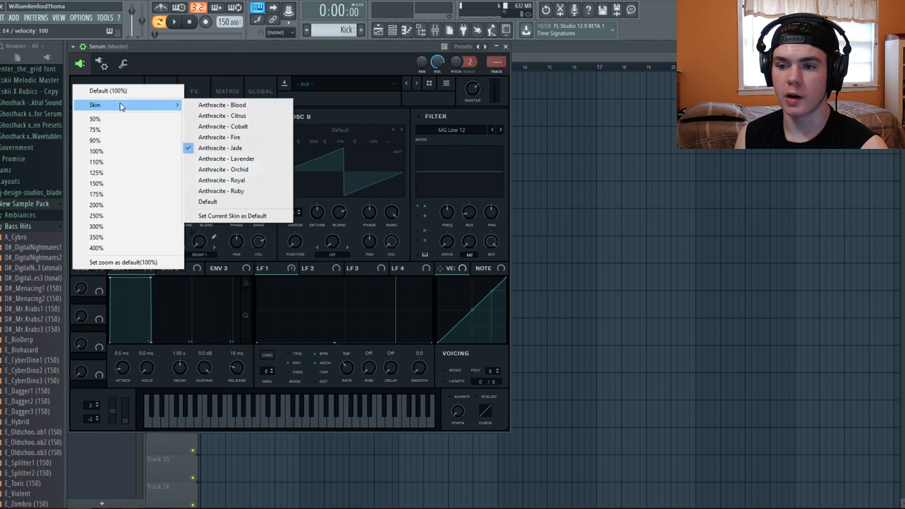
{"action": "left_click", "coordinate": [256, 105]}
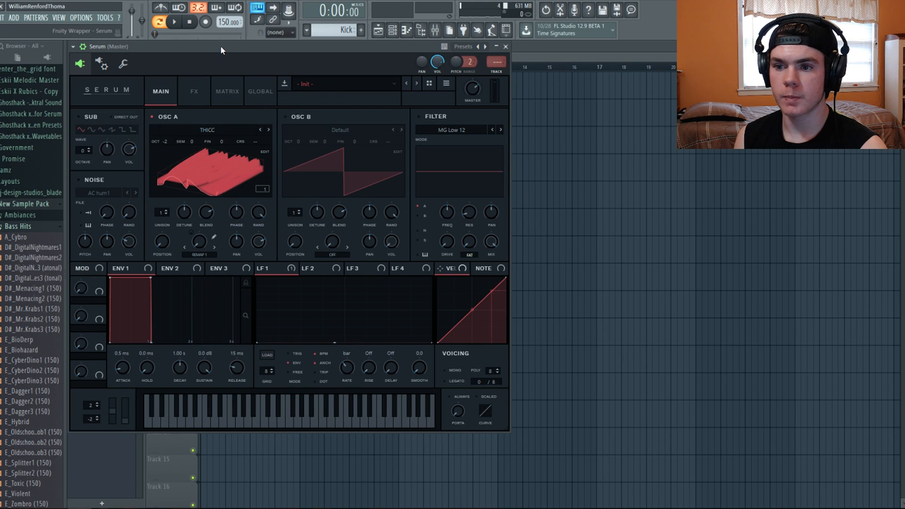
{"action": "left_click", "coordinate": [107, 92]}
{"action": "mouse_move", "coordinate": [118, 105]}
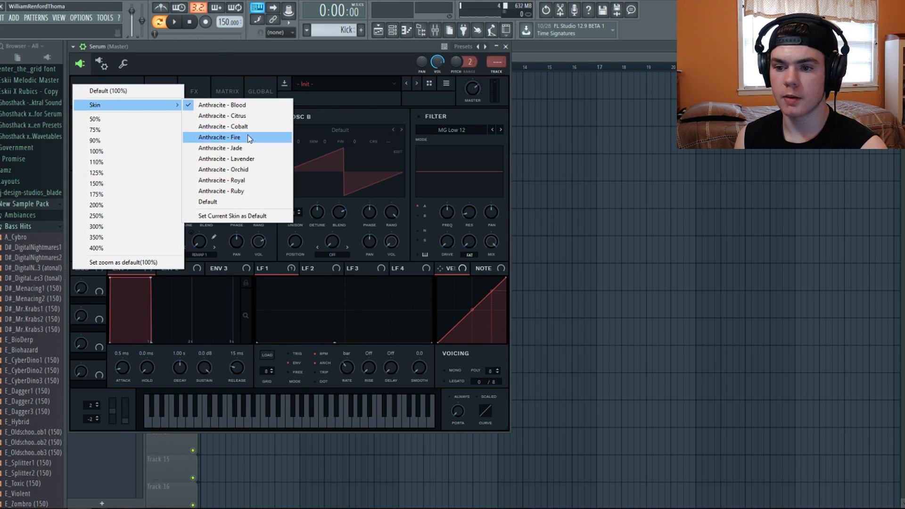
{"action": "left_click", "coordinate": [239, 188]}
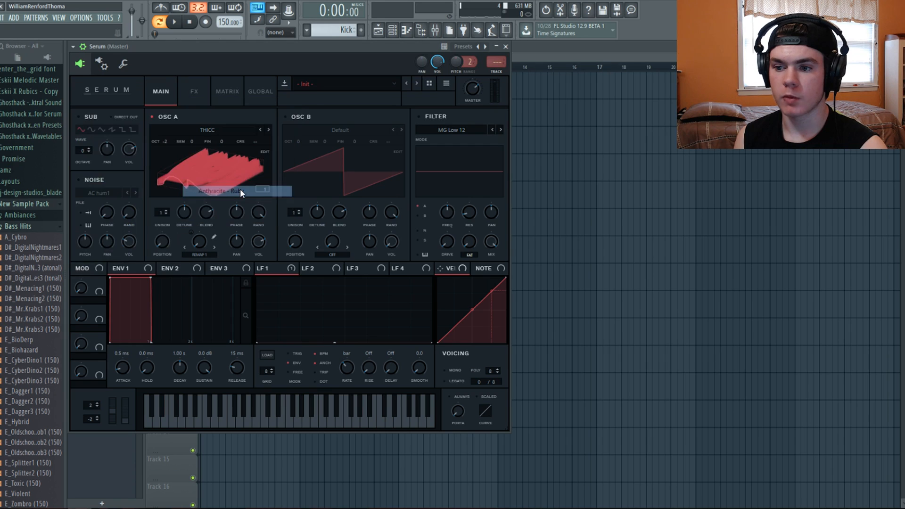
Step: Set Serum's skin to Anthracite - Fire and audition a note, leaving oscillator A's wavetable position at frame 1
{"action": "left_click", "coordinate": [94, 90]}
{"action": "mouse_move", "coordinate": [113, 105]}
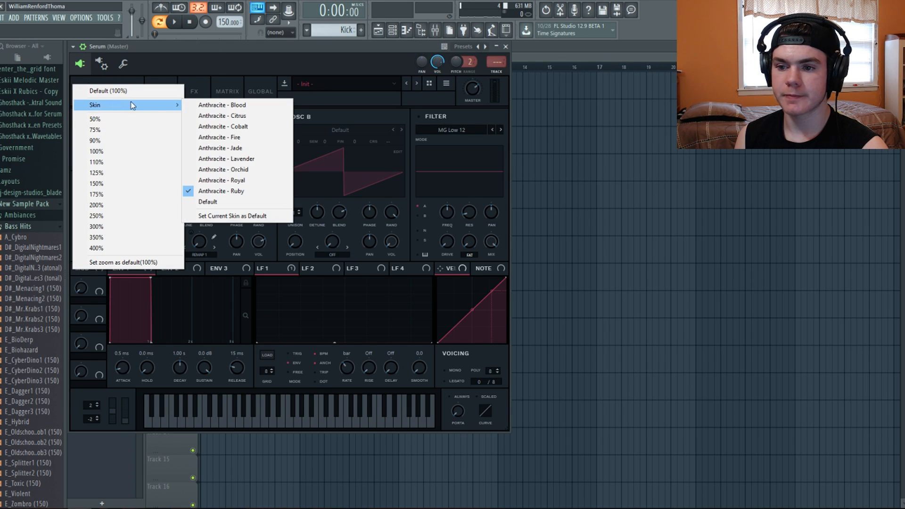
{"action": "left_click", "coordinate": [225, 137]}
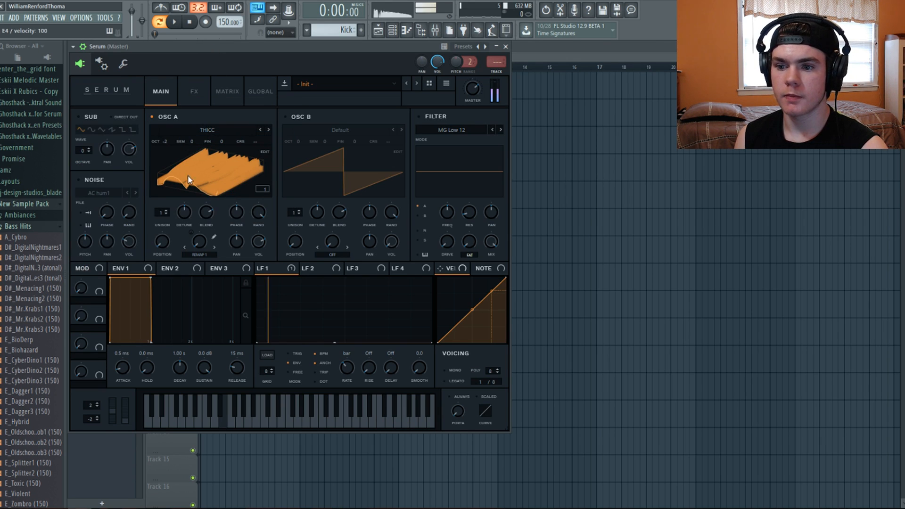
{"action": "left_click_drag", "start_coordinate": [162, 241], "coordinate": [169, 311]}
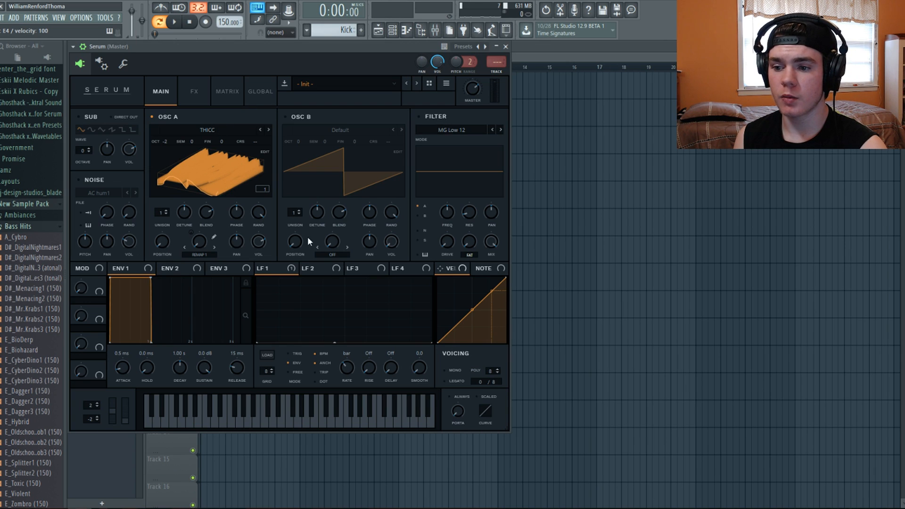
Step: Initialize the Serum preset and load the THICCx2 wavetable from the user Digital folder into oscillator A
{"action": "left_click", "coordinate": [446, 83]}
{"action": "left_click", "coordinate": [451, 133]}
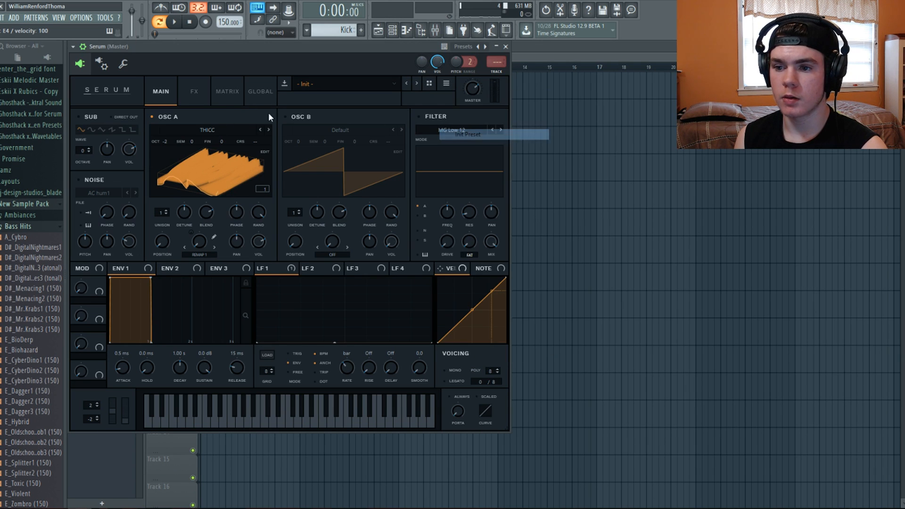
{"action": "left_click", "coordinate": [213, 131]}
{"action": "mouse_move", "coordinate": [198, 174]}
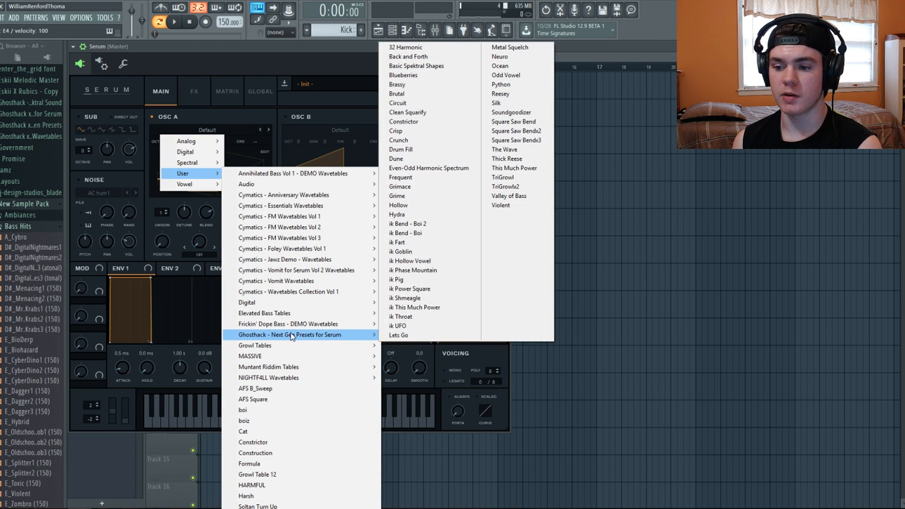
{"action": "mouse_move", "coordinate": [285, 305]}
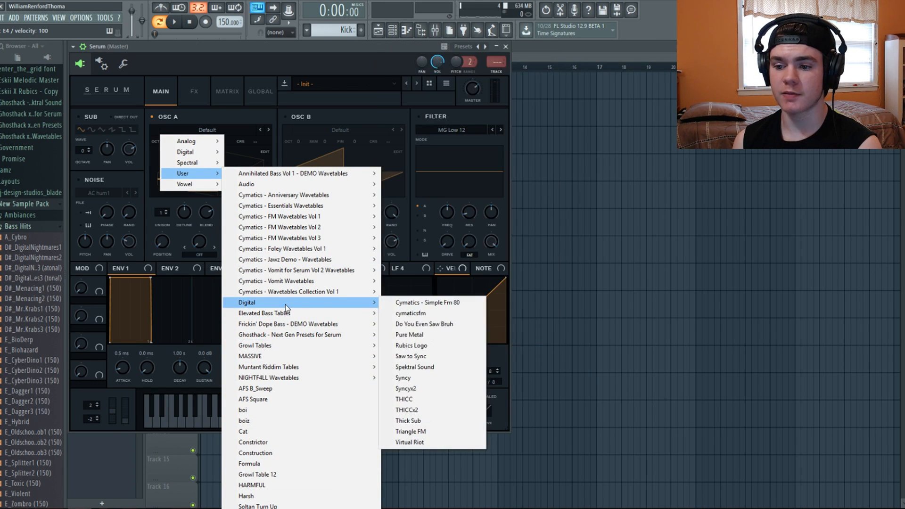
{"action": "left_click", "coordinate": [422, 411]}
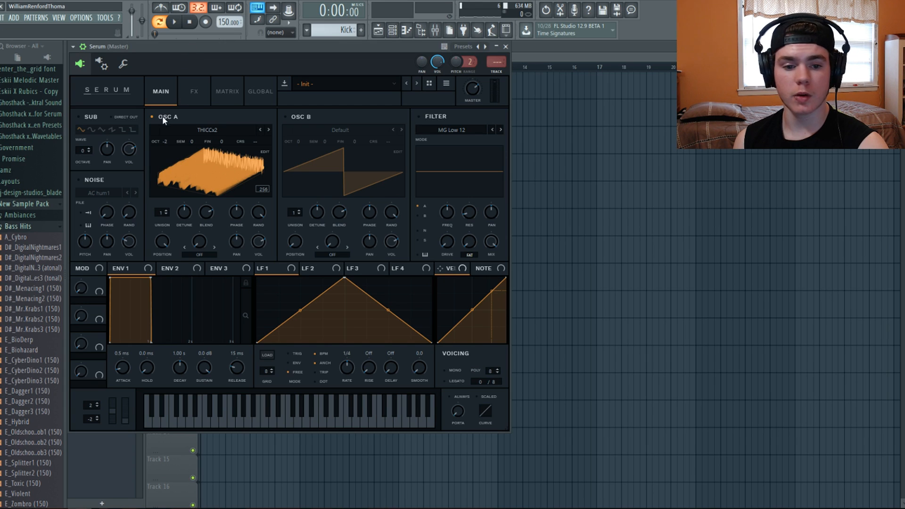
Step: Set oscillator A's wavetable position to frame 1 and play test notes while moving the position
{"action": "left_click_drag", "start_coordinate": [163, 244], "coordinate": [139, 469]}
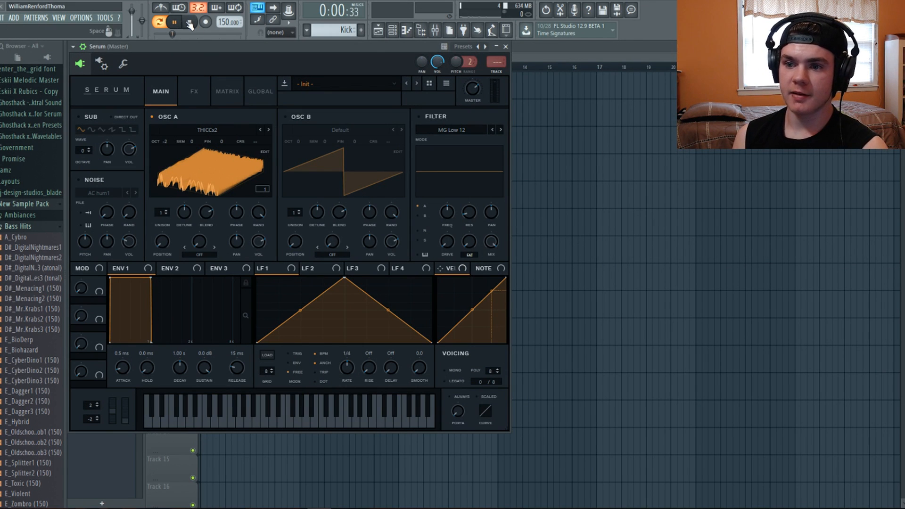
{"action": "key", "text": "v"}
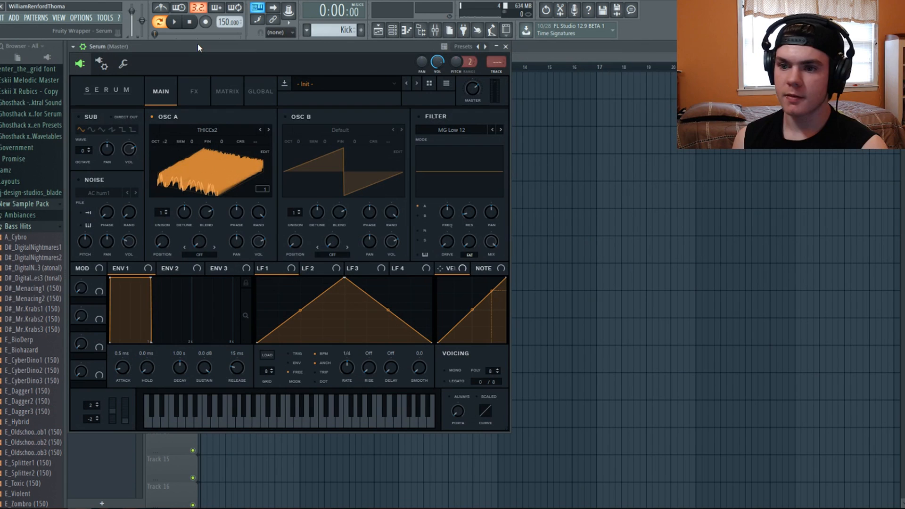
{"action": "key", "text": "c"}
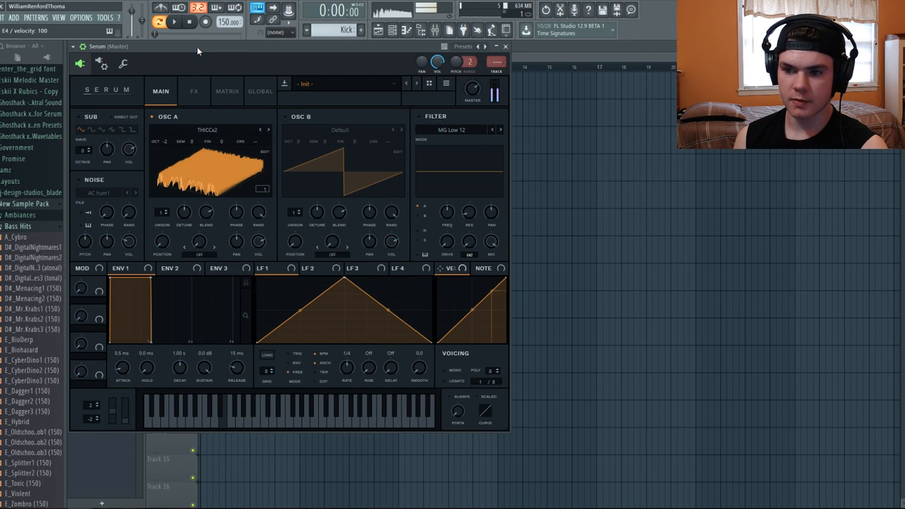
{"action": "left_click_drag", "start_coordinate": [169, 243], "coordinate": [154, 305]}
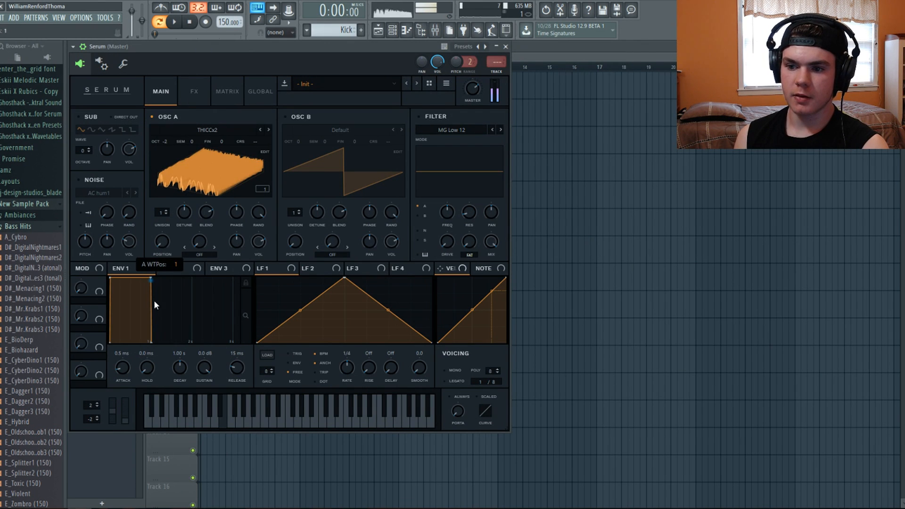
Step: Apply the multi-frame formula z=((q%2)==1)?in:0 to oscillator A's wavetable and normalize each frame separately
{"action": "left_click", "coordinate": [266, 151]}
{"action": "left_click", "coordinate": [498, 339]}
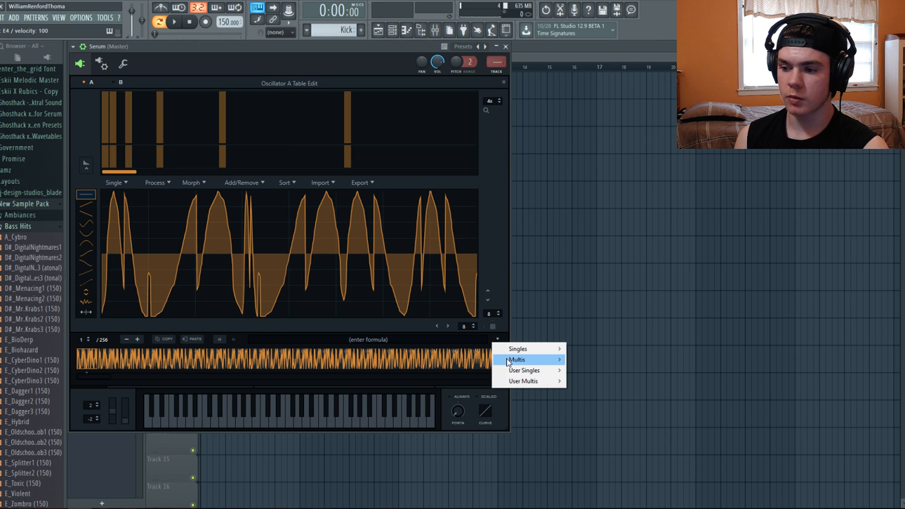
{"action": "mouse_move", "coordinate": [519, 358]}
{"action": "left_click", "coordinate": [660, 83]}
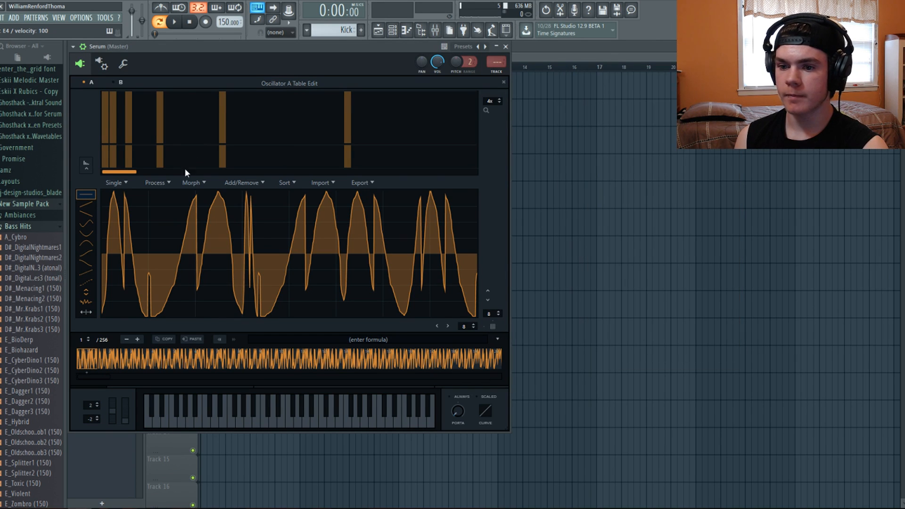
{"action": "left_click", "coordinate": [162, 182]}
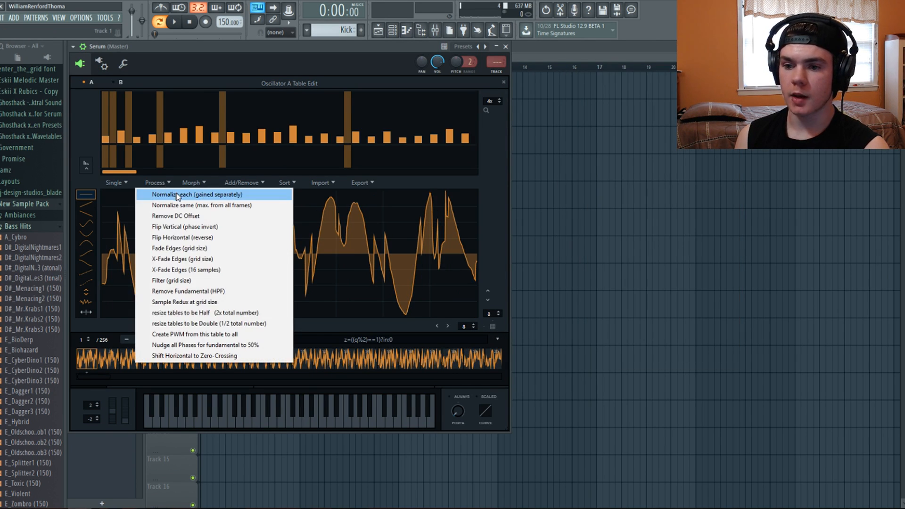
{"action": "left_click", "coordinate": [163, 183]}
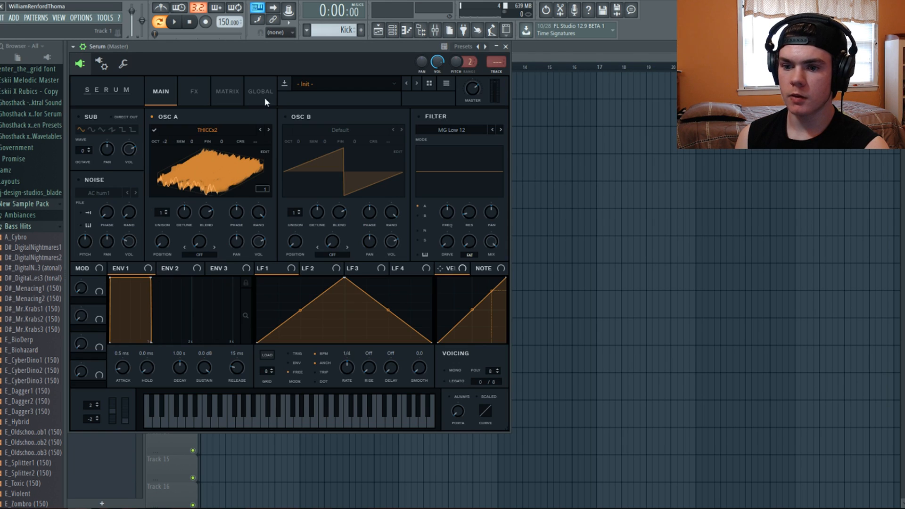
Step: Assign LFO 1 to oscillator A's wavetable position and play a test note
{"action": "left_click_drag", "start_coordinate": [283, 272], "coordinate": [161, 244]}
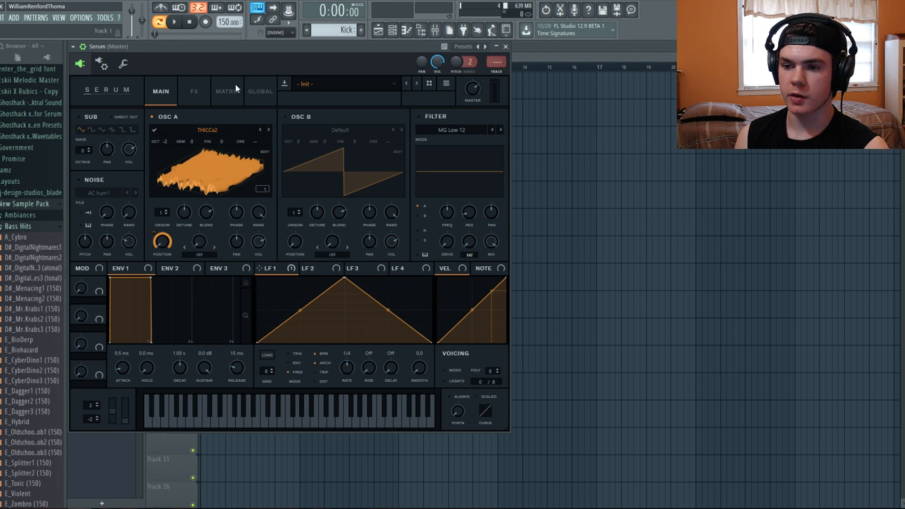
{"action": "key", "text": "v"}
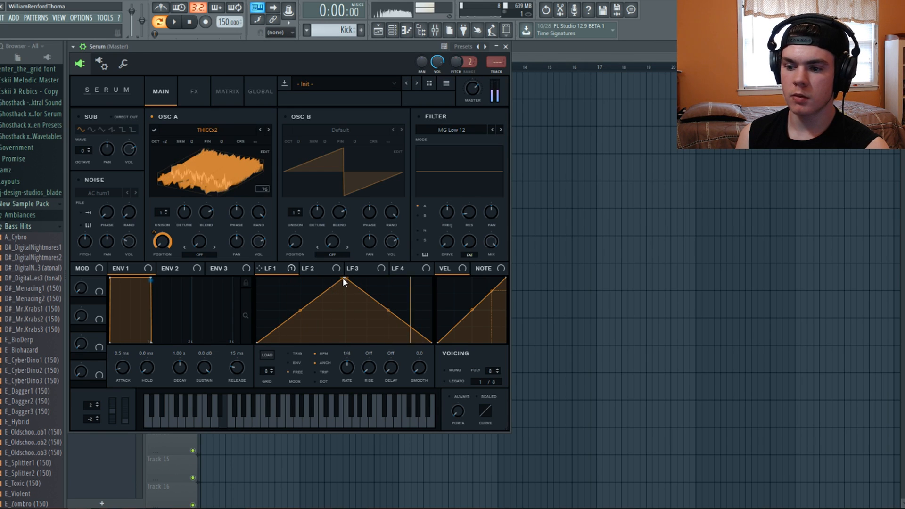
Step: Test LFO 1 as a rising ramp bent into a fast-rising curve, and flatten its shape to zero
{"action": "left_click_drag", "start_coordinate": [343, 279], "coordinate": [432, 278]}
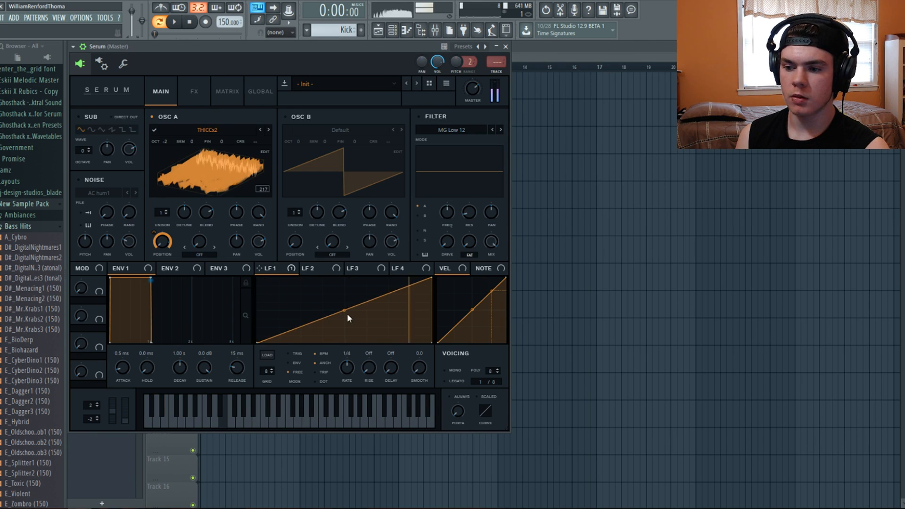
{"action": "left_click_drag", "start_coordinate": [347, 313], "coordinate": [353, 281]}
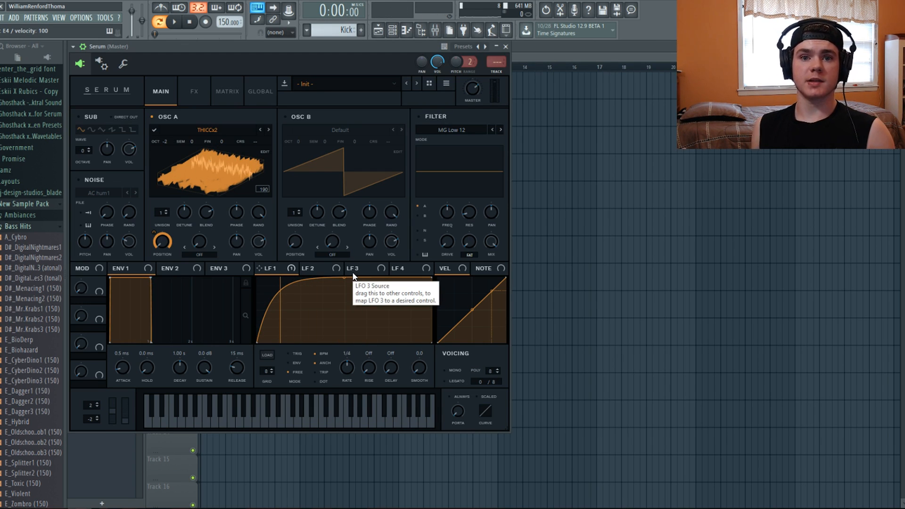
{"action": "double_click", "coordinate": [430, 277]}
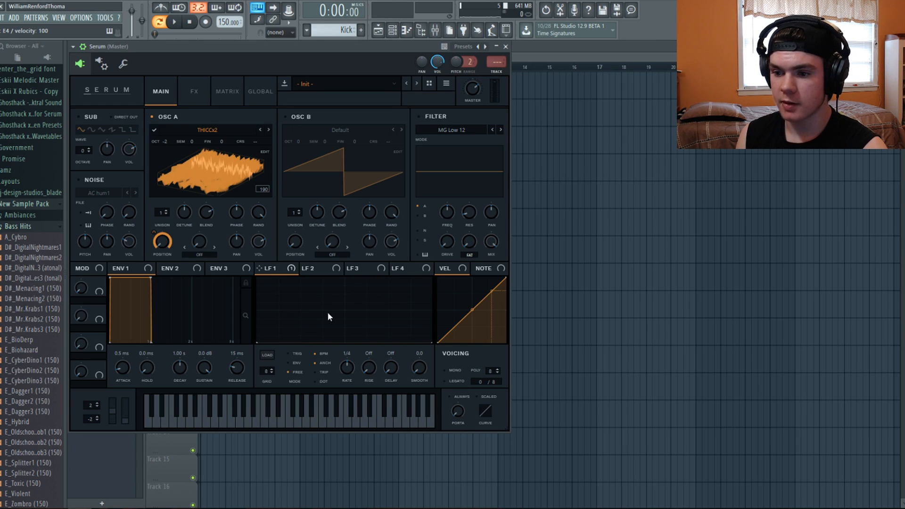
Step: Shape LFO 1 into a central full-height peak with an outward-bowed rise and an inward-bowed fall, and audition the note
{"action": "right_click", "coordinate": [344, 285]}
{"action": "left_click", "coordinate": [349, 291]}
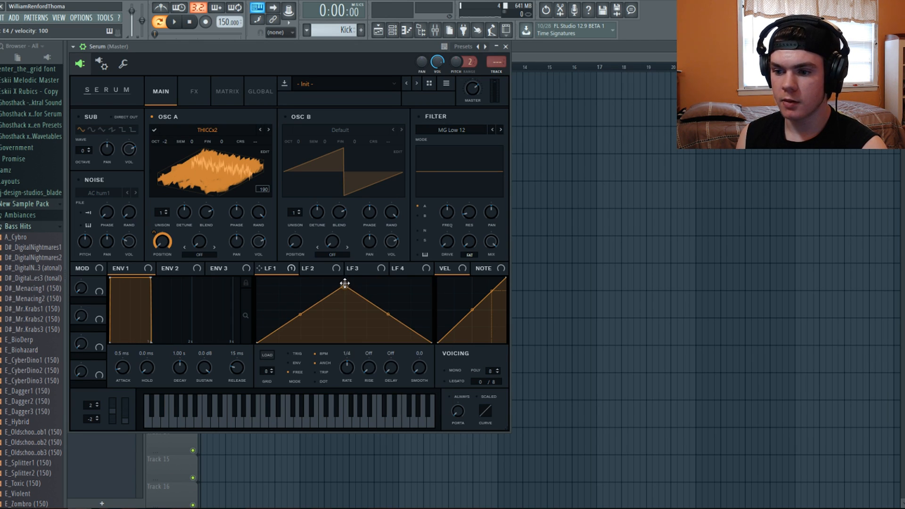
{"action": "left_click_drag", "start_coordinate": [300, 305], "coordinate": [301, 282]}
{"action": "left_click_drag", "start_coordinate": [388, 310], "coordinate": [386, 333]}
{"action": "key", "text": "c"}
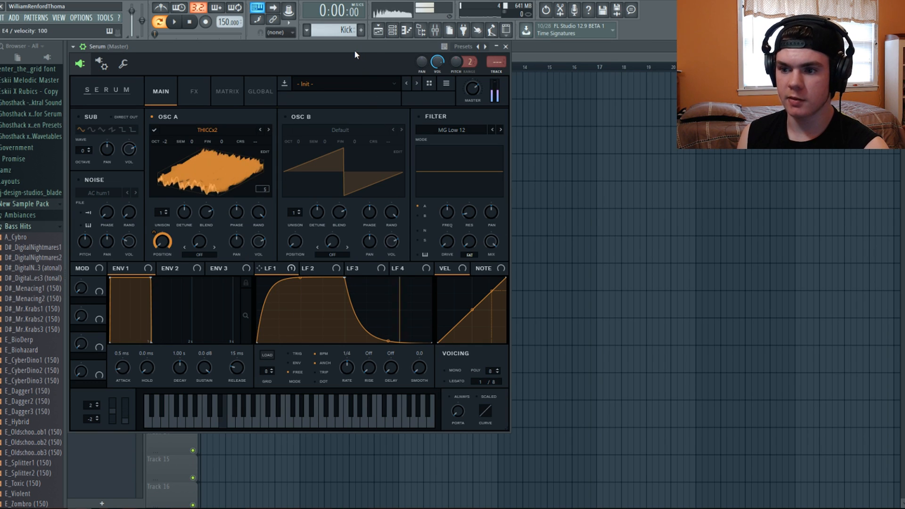
Step: Move the LFO 1 peak to a quarter of the cycle, add a high point near three quarters, soften the curves, and audition
{"action": "left_click_drag", "start_coordinate": [348, 277], "coordinate": [310, 274]}
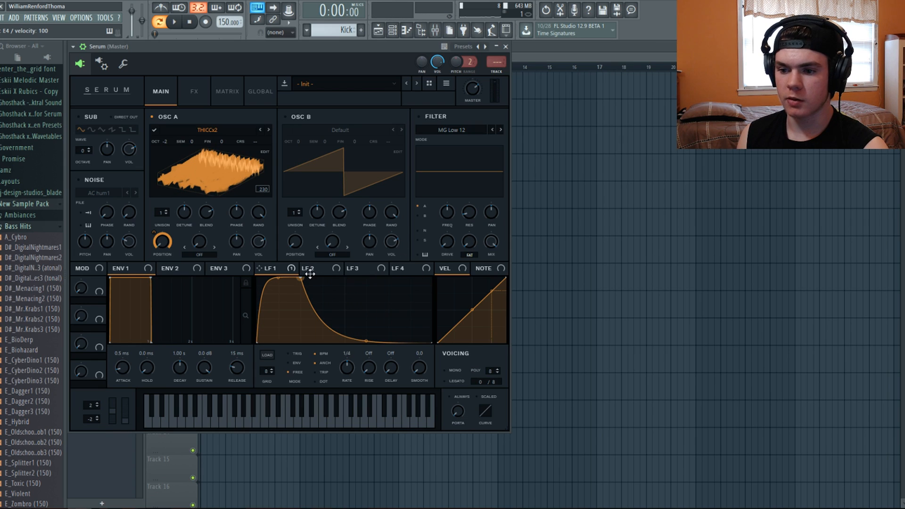
{"action": "left_click_drag", "start_coordinate": [373, 314], "coordinate": [394, 289]}
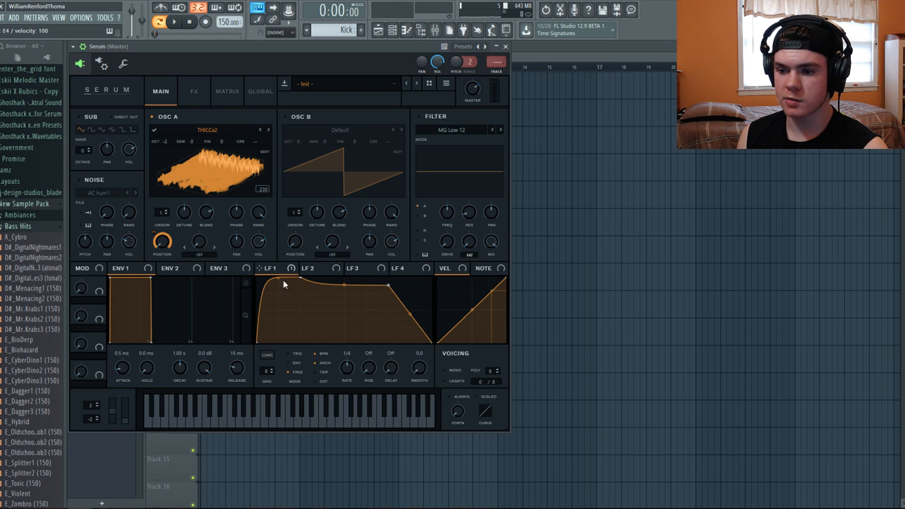
{"action": "left_click_drag", "start_coordinate": [281, 279], "coordinate": [281, 307]}
{"action": "key", "text": "ctrl+z"}
{"action": "key", "text": "ctrl+y"}
{"action": "key", "text": "ctrl+z"}
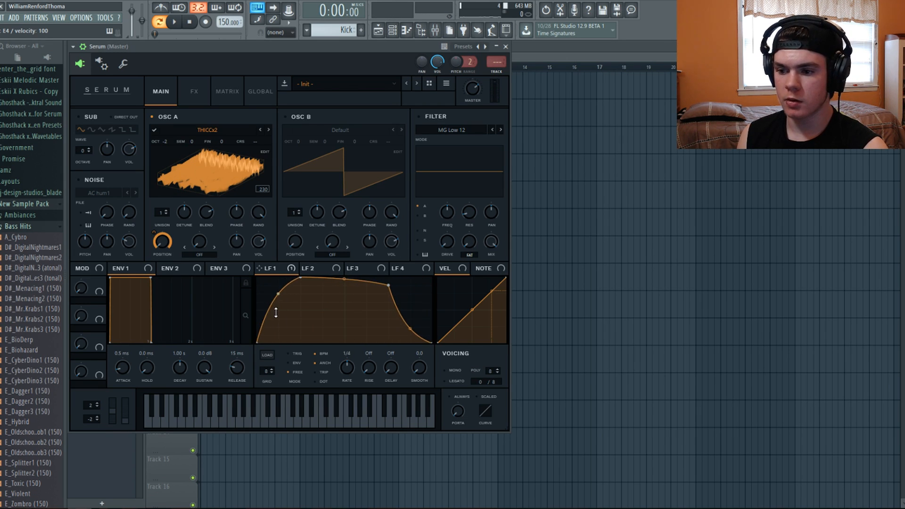
{"action": "key", "text": "c"}
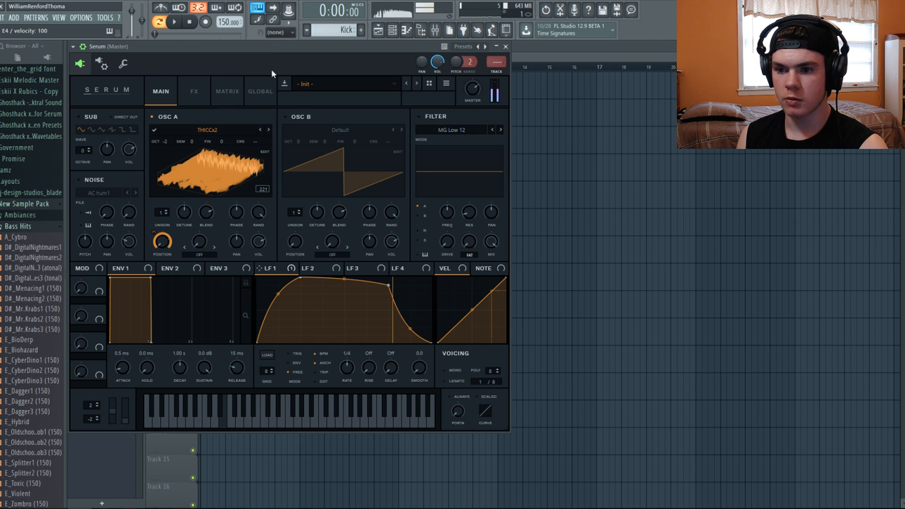
Step: Flatten the LFO 1 plateau to full height with an added point, bend the final fall inward, and round the rise slightly more
{"action": "left_click_drag", "start_coordinate": [389, 283], "coordinate": [389, 274]}
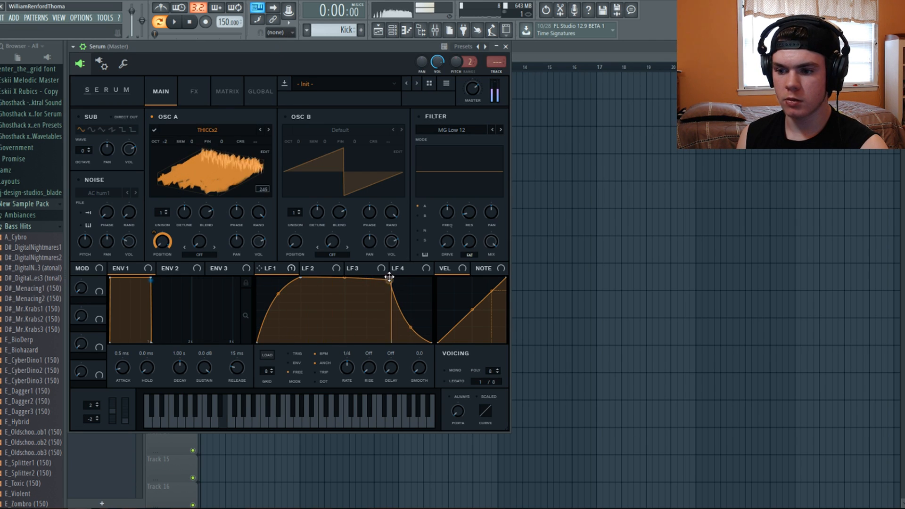
{"action": "double_click", "coordinate": [407, 288]}
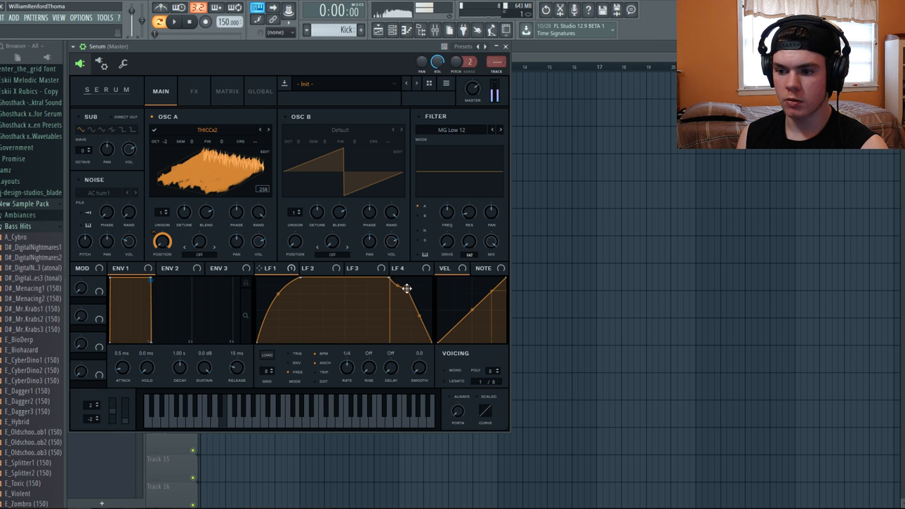
{"action": "left_click_drag", "start_coordinate": [390, 280], "coordinate": [347, 275]}
{"action": "left_click_drag", "start_coordinate": [406, 288], "coordinate": [366, 277]}
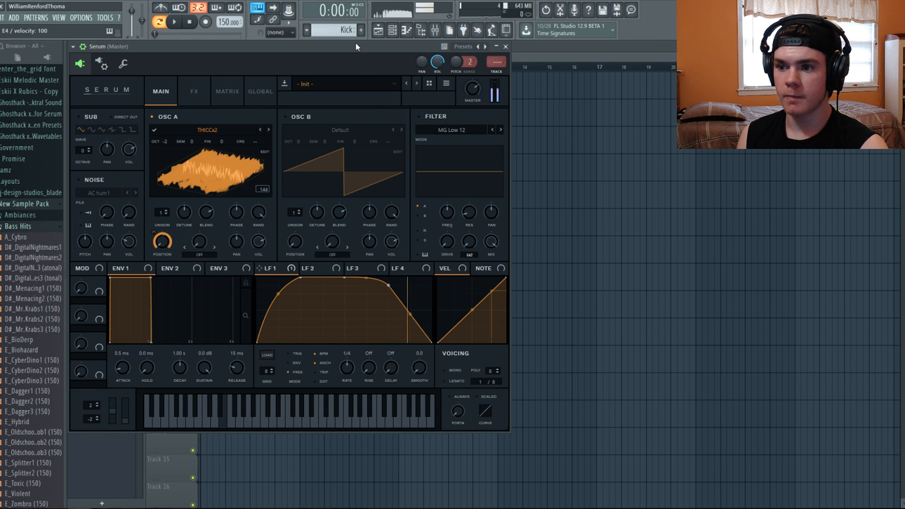
{"action": "left_click_drag", "start_coordinate": [409, 317], "coordinate": [410, 338]}
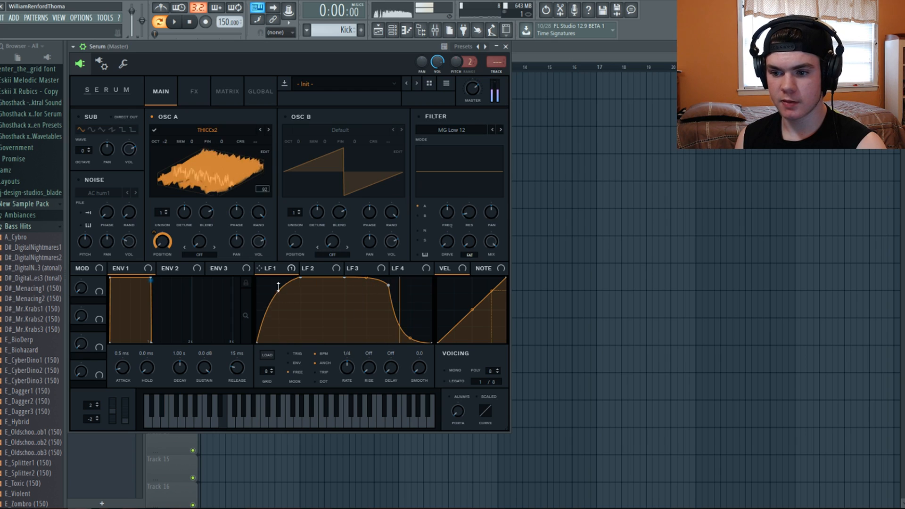
{"action": "left_click_drag", "start_coordinate": [278, 294], "coordinate": [277, 289]}
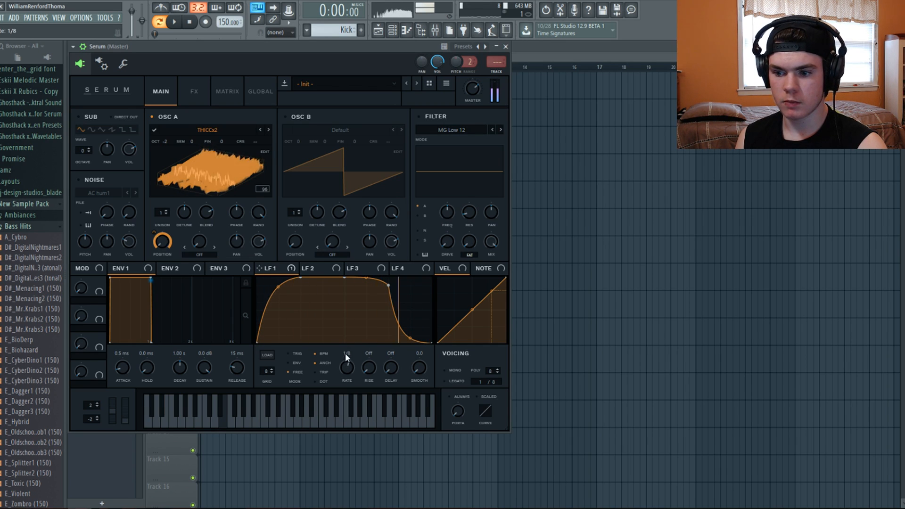
Step: Modulate OSC A's volume with LFO 1 at an amount of 75 and set the LFO rate to 1/8
{"action": "mouse_move", "coordinate": [346, 349]}
{"action": "left_mouse_down"}
{"action": "mouse_move", "coordinate": [362, 333]}
{"action": "mouse_move", "coordinate": [359, 362]}
{"action": "left_mouse_up"}
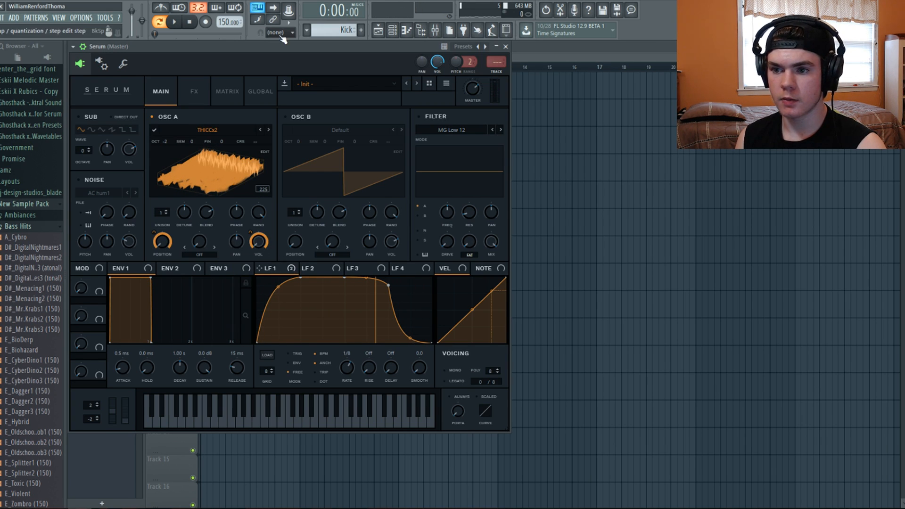
{"action": "left_click_drag", "start_coordinate": [263, 241], "coordinate": [251, 245]}
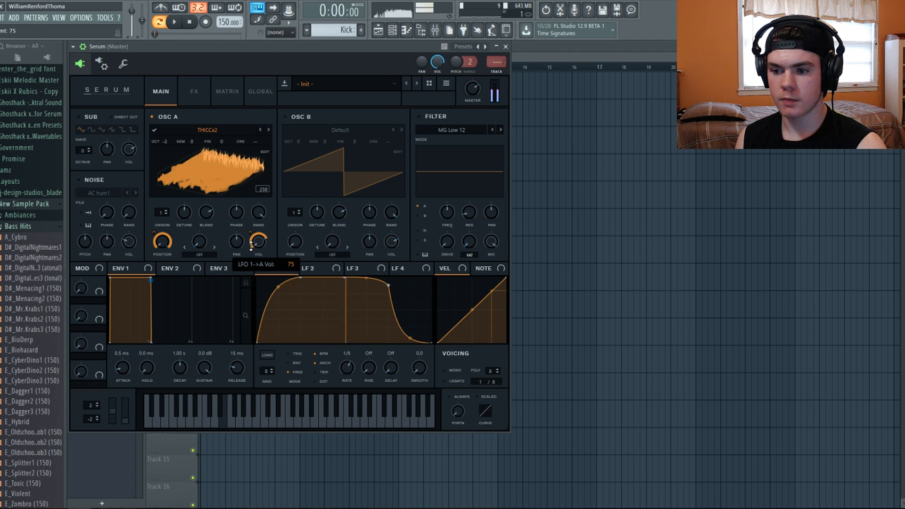
{"action": "mouse_move", "coordinate": [295, 277]}
{"action": "left_mouse_down"}
{"action": "mouse_move", "coordinate": [317, 276]}
{"action": "mouse_move", "coordinate": [301, 278]}
{"action": "left_mouse_up"}
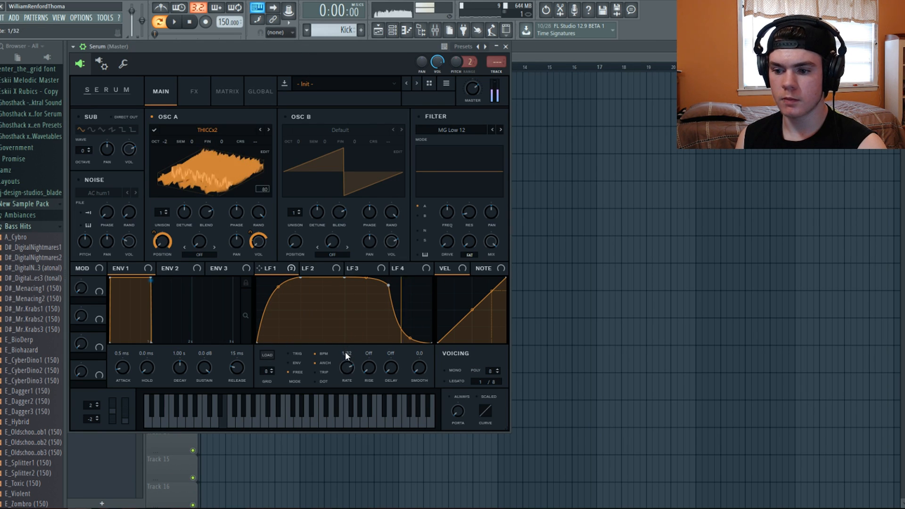
{"action": "scroll", "coordinate": [343, 353], "scroll_direction": "up", "scroll_amount": 2}
{"action": "left_click_drag", "start_coordinate": [344, 353], "coordinate": [342, 371]}
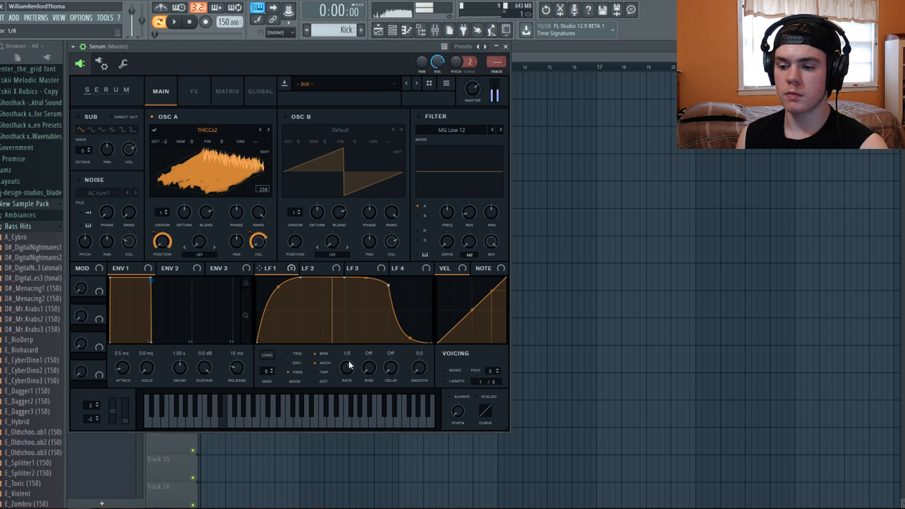
{"action": "mouse_move", "coordinate": [348, 363]}
{"action": "left_mouse_down"}
{"action": "mouse_move", "coordinate": [348, 372]}
{"action": "mouse_move", "coordinate": [350, 360]}
{"action": "left_mouse_up"}
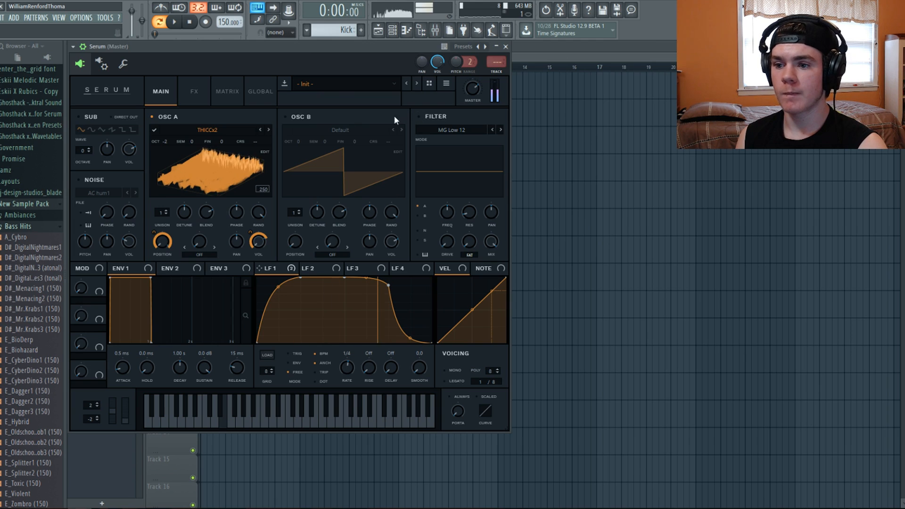
Step: Switch OSC A to the 2D waveform view and set its warp mode to Mirror
{"action": "left_click", "coordinate": [237, 153]}
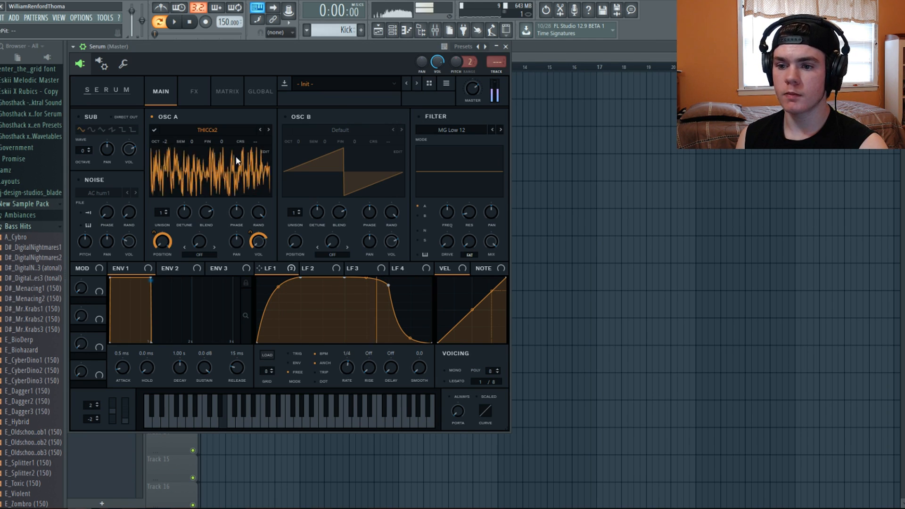
{"action": "left_click", "coordinate": [203, 253]}
{"action": "left_click", "coordinate": [213, 252]}
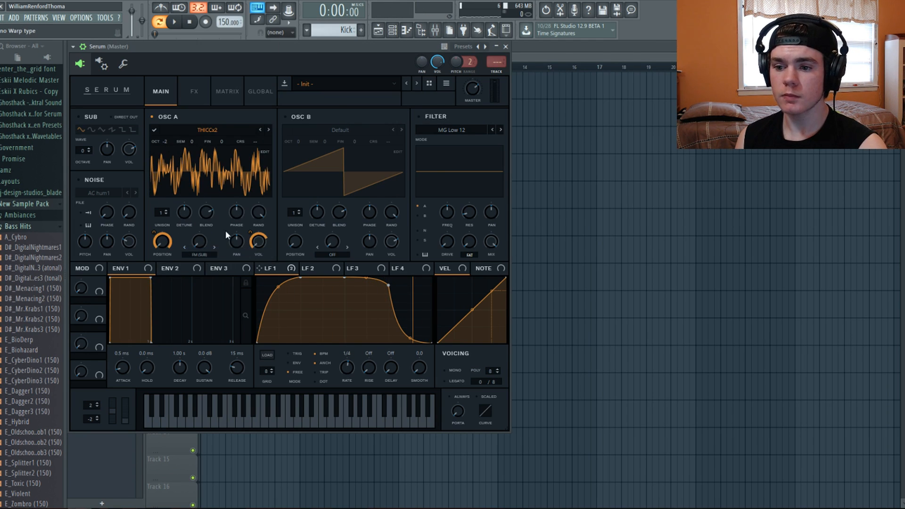
{"action": "left_click", "coordinate": [209, 255]}
{"action": "left_click", "coordinate": [215, 134]}
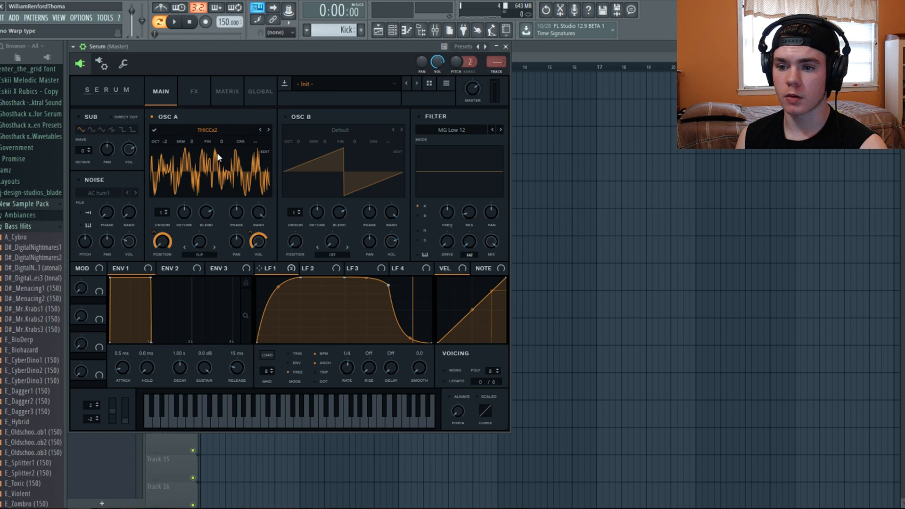
{"action": "left_click", "coordinate": [215, 248]}
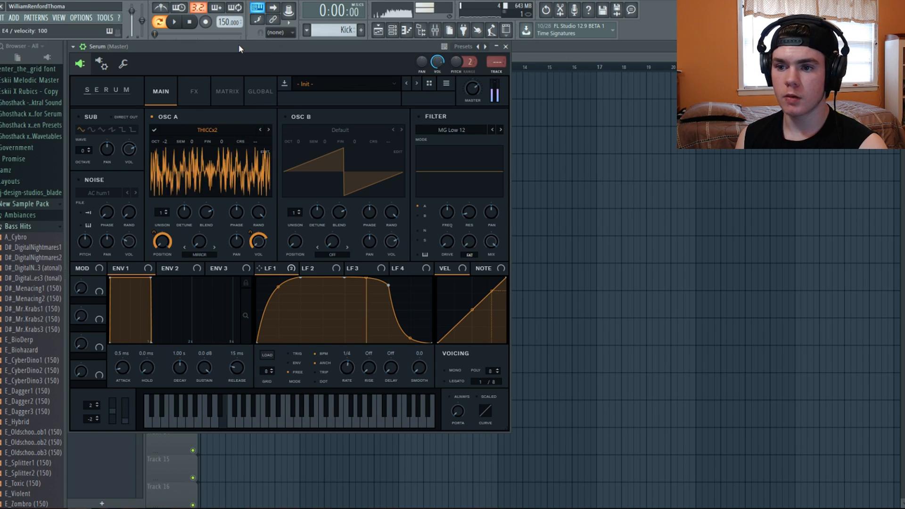
Step: Raise OSC A's warp amount to 85% and audition it on a few neighbouring notes
{"action": "left_click_drag", "start_coordinate": [197, 244], "coordinate": [218, 171]}
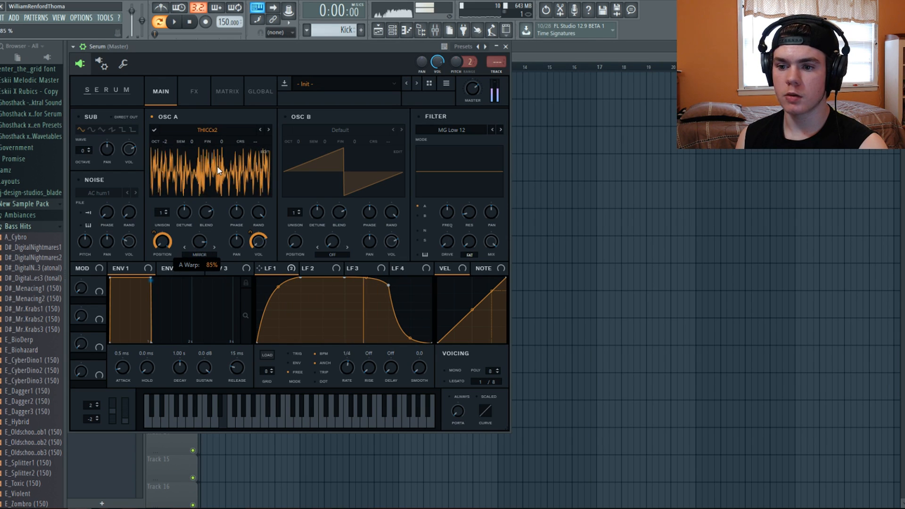
{"action": "key", "text": "z"}
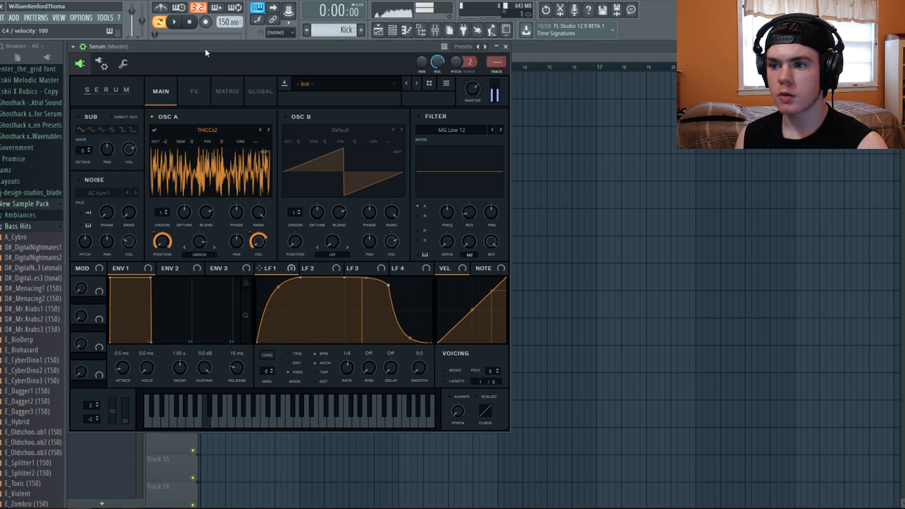
{"action": "key", "text": "x"}
{"action": "key", "text": "c"}
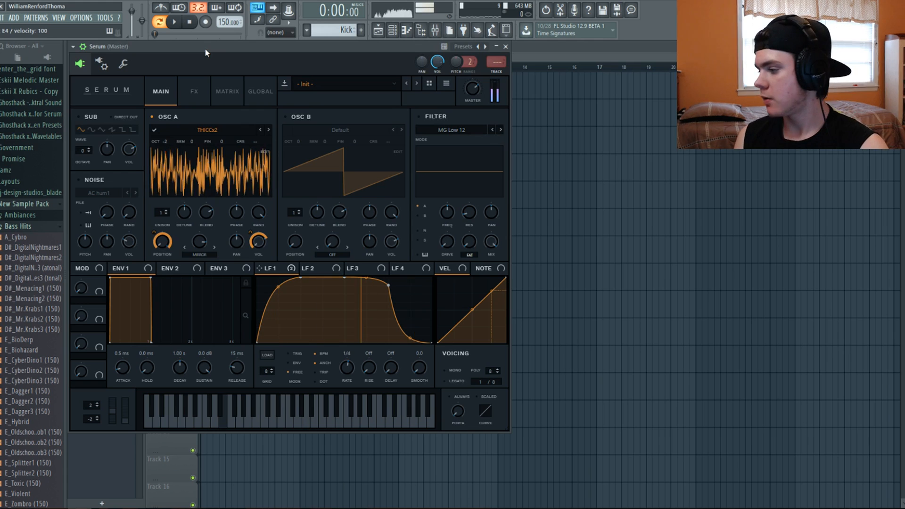
Step: Set LFO 1 to TRIG mode with a rate of 1/2
{"action": "left_click_drag", "start_coordinate": [345, 379], "coordinate": [347, 366]}
{"action": "double_click", "coordinate": [348, 365]}
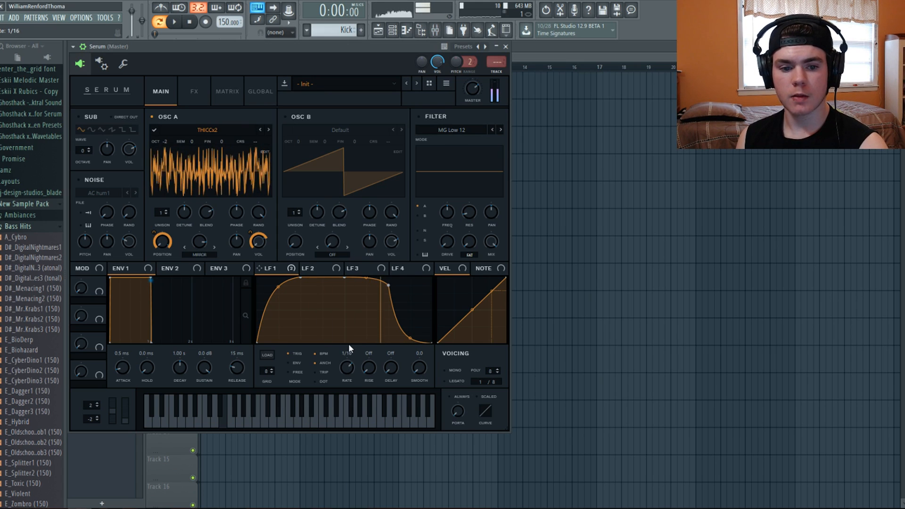
{"action": "mouse_move", "coordinate": [348, 360]}
{"action": "left_mouse_down"}
{"action": "mouse_move", "coordinate": [348, 350]}
{"action": "mouse_move", "coordinate": [347, 364]}
{"action": "left_mouse_up"}
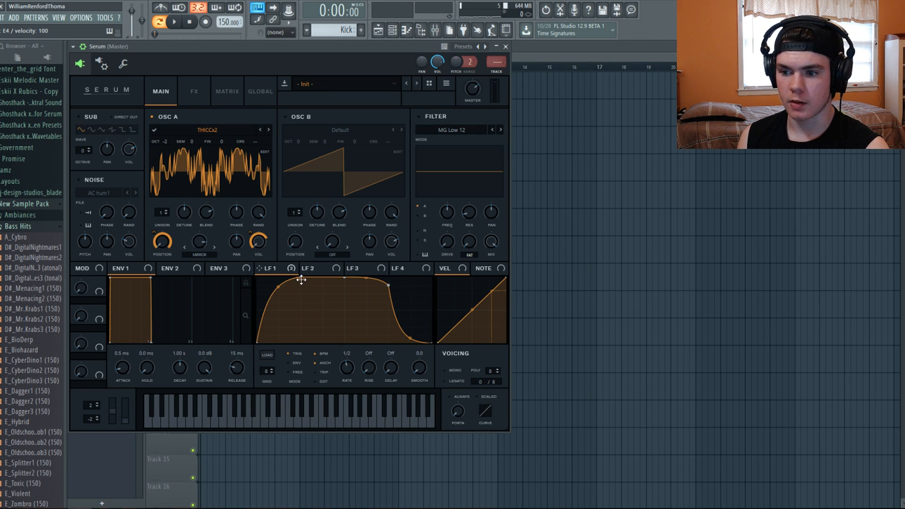
Step: Compress the LFO 1 hump into the first half of the cycle, with its fall reaching zero at the midpoint
{"action": "left_click_drag", "start_coordinate": [301, 279], "coordinate": [278, 278]}
{"action": "left_click_drag", "start_coordinate": [346, 278], "coordinate": [307, 275]}
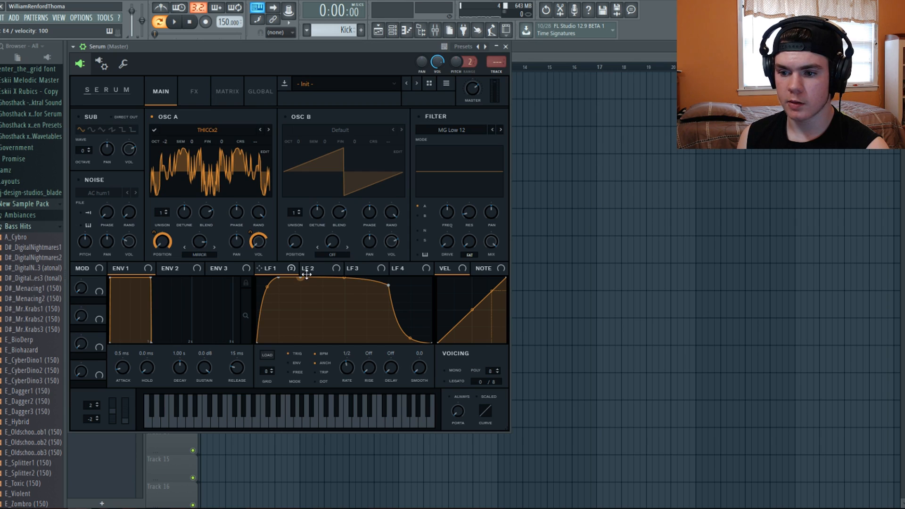
{"action": "left_click_drag", "start_coordinate": [376, 285], "coordinate": [329, 285]}
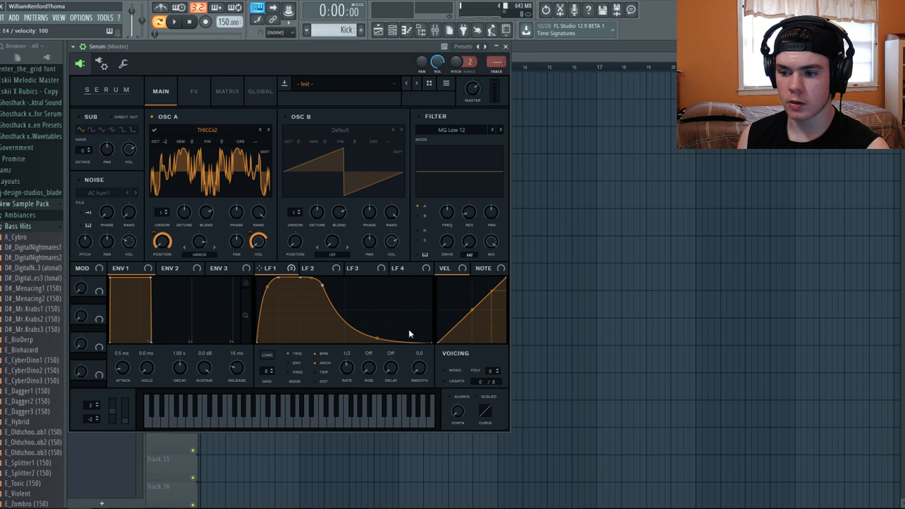
{"action": "left_click_drag", "start_coordinate": [377, 337], "coordinate": [347, 346]}
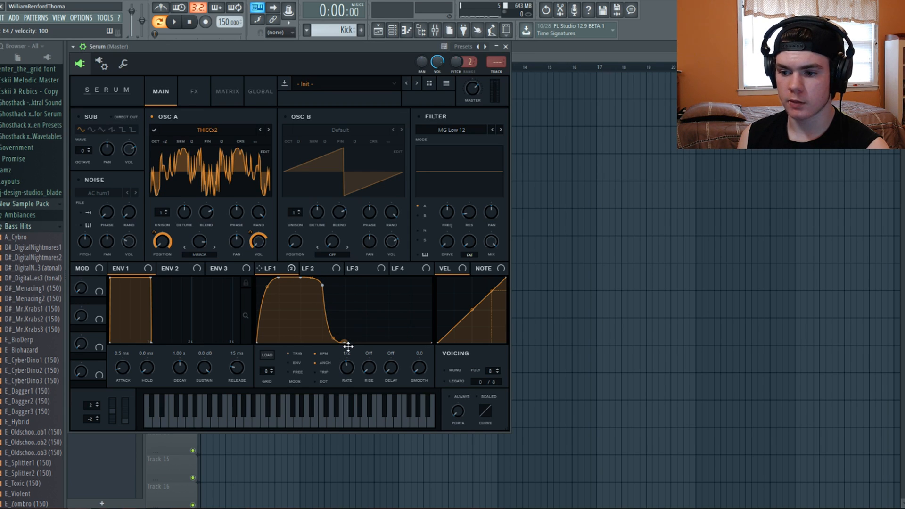
Step: Build a matching rounded hump in the second half of the LFO 1 cycle and audition the note
{"action": "double_click", "coordinate": [370, 287]}
{"action": "left_click_drag", "start_coordinate": [368, 289], "coordinate": [396, 277]}
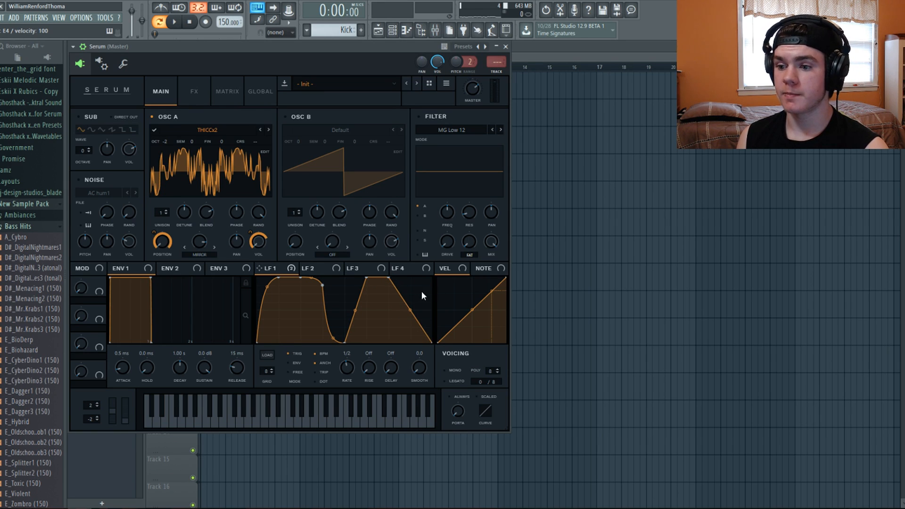
{"action": "double_click", "coordinate": [415, 288]}
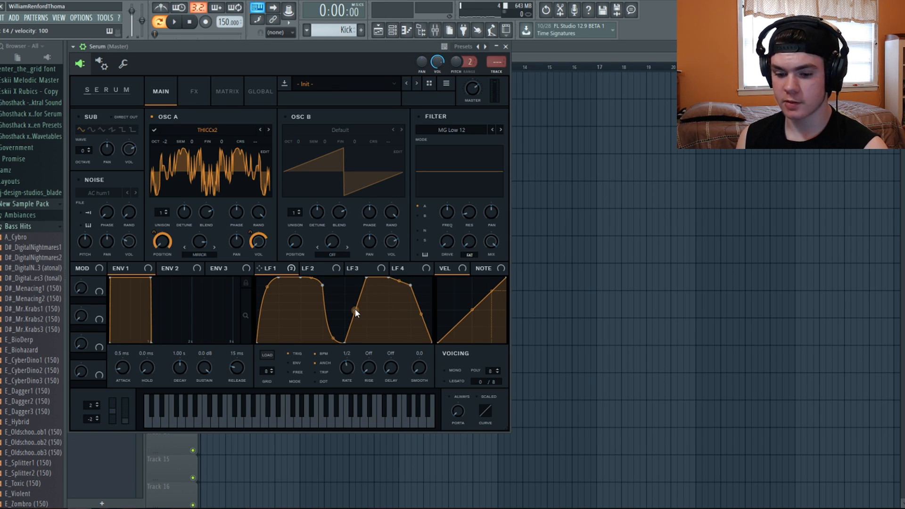
{"action": "left_click_drag", "start_coordinate": [355, 310], "coordinate": [355, 321]}
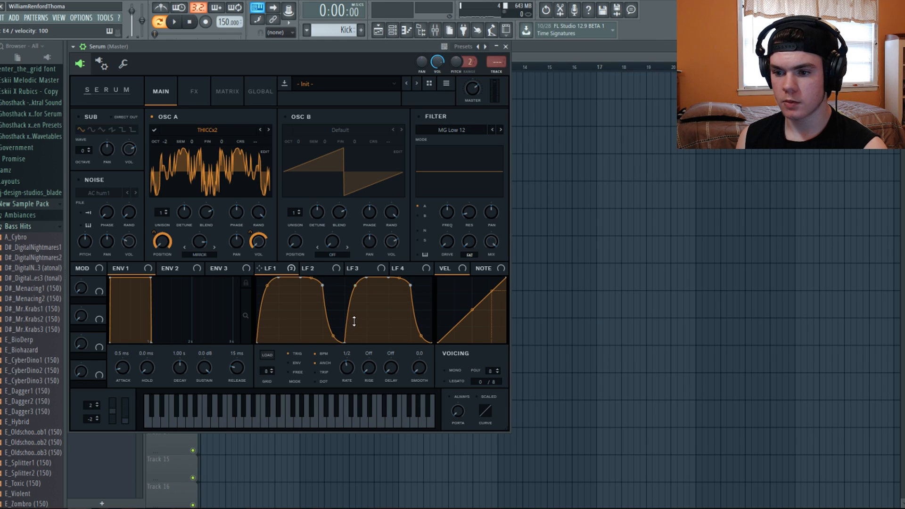
{"action": "key", "text": "c"}
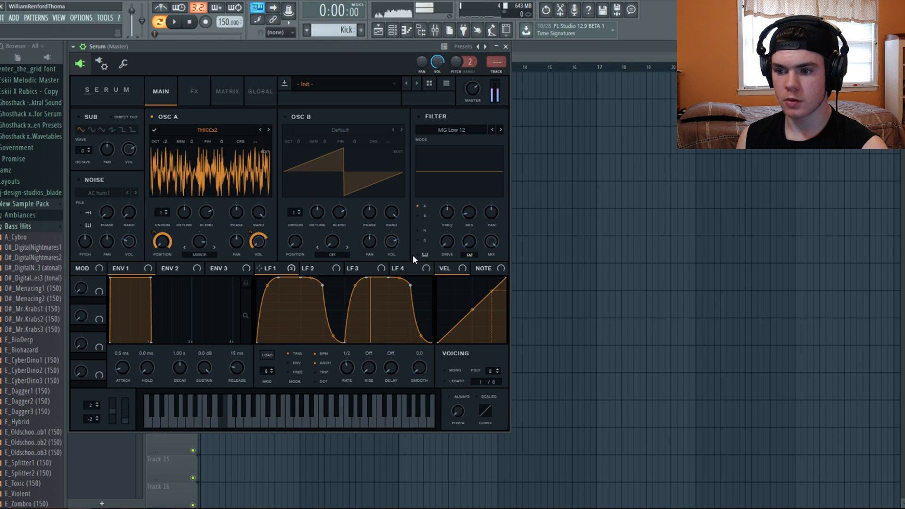
Step: Lower the second LFO 1 hump's plateau slightly below the first and try neighbouring LFO rates, settling on 1/2
{"action": "left_click_drag", "start_coordinate": [367, 278], "coordinate": [408, 292]}
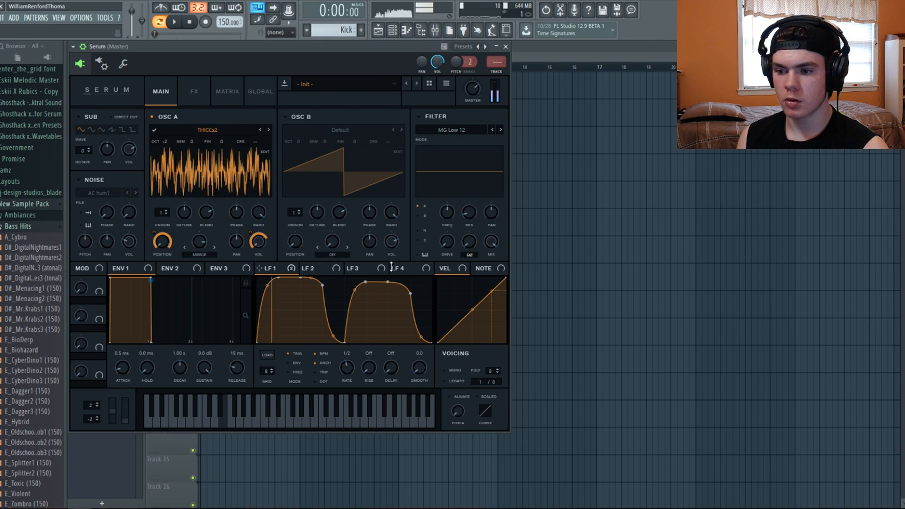
{"action": "scroll", "coordinate": [347, 367], "scroll_direction": "up", "scroll_amount": 1}
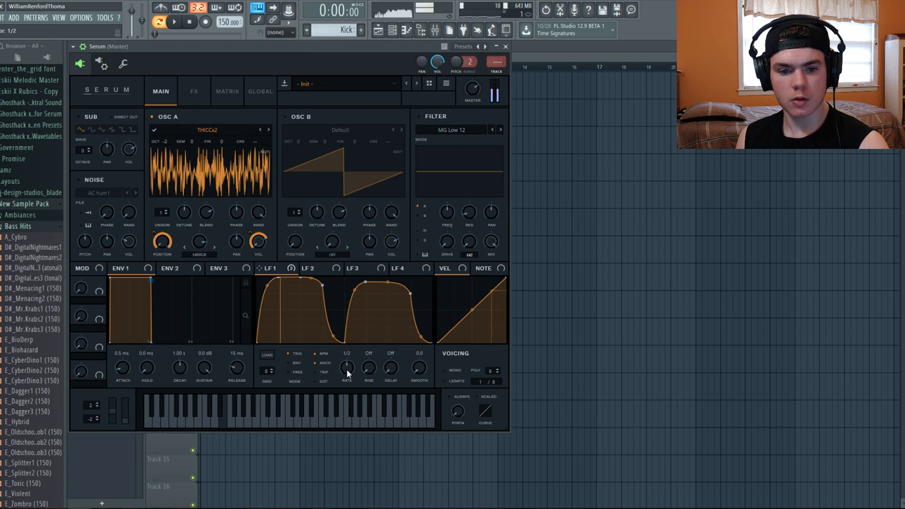
{"action": "scroll", "coordinate": [348, 369], "scroll_direction": "down", "scroll_amount": 1}
{"action": "scroll", "coordinate": [349, 368], "scroll_direction": "up", "scroll_amount": 1}
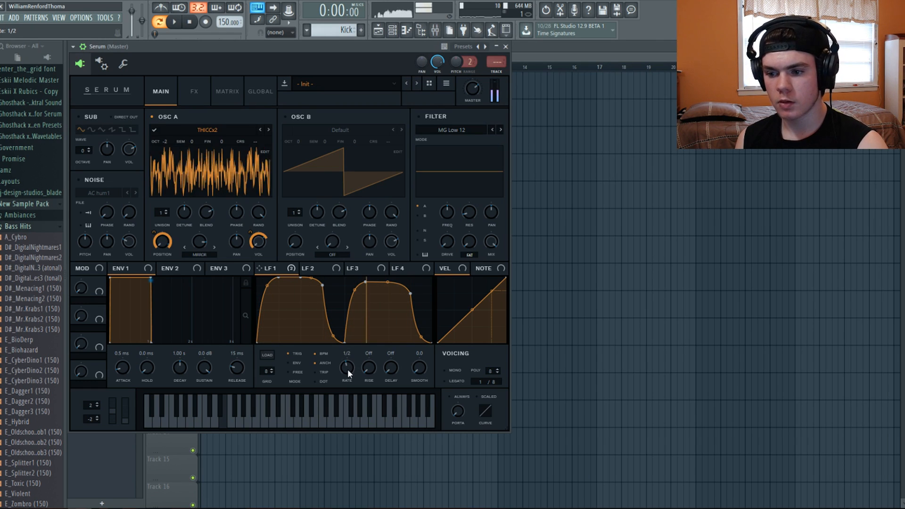
Step: Assign Macro 1 to the LFO 1 rate, adjust the modulation amount, and audition it by sweeping the macro, ending at 0%
{"action": "scroll", "coordinate": [347, 369], "scroll_direction": "down", "scroll_amount": 1}
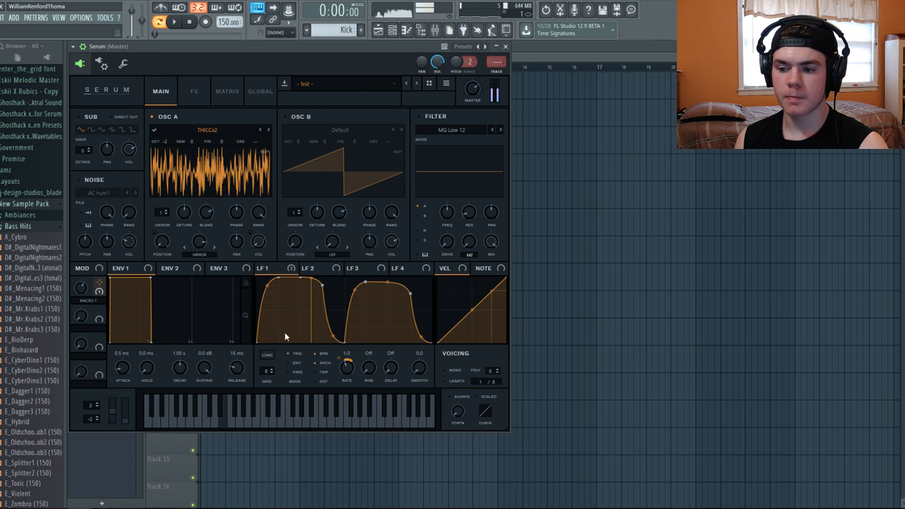
{"action": "mouse_move", "coordinate": [341, 360]}
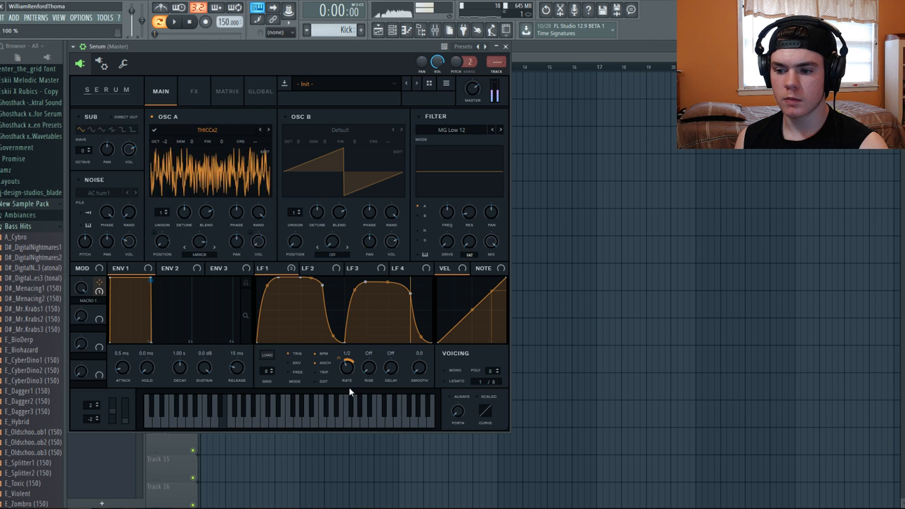
{"action": "left_click_drag", "start_coordinate": [341, 360], "coordinate": [341, 363]}
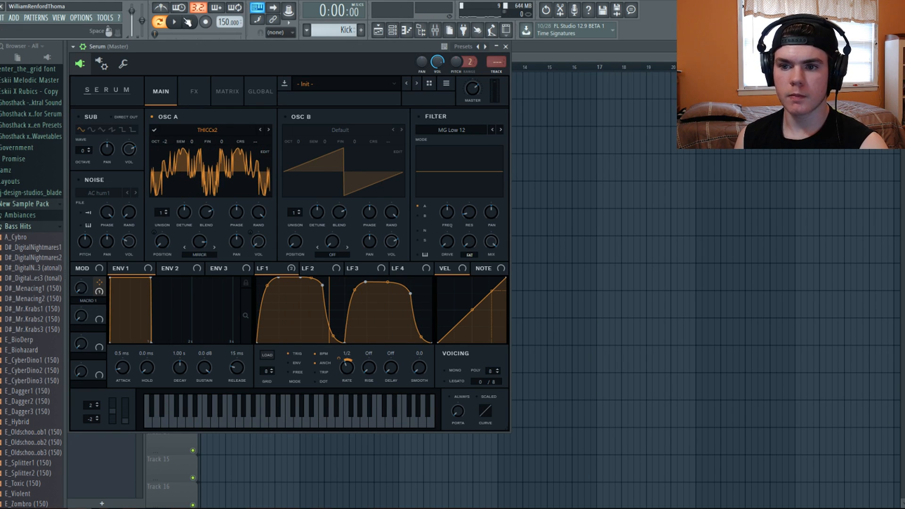
{"action": "mouse_move", "coordinate": [80, 287]}
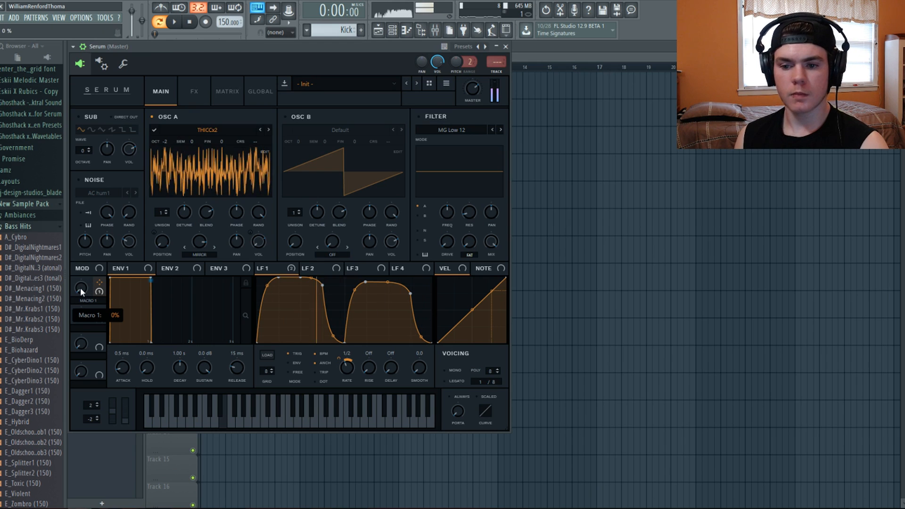
{"action": "left_click_drag", "start_coordinate": [81, 287], "coordinate": [89, 339]}
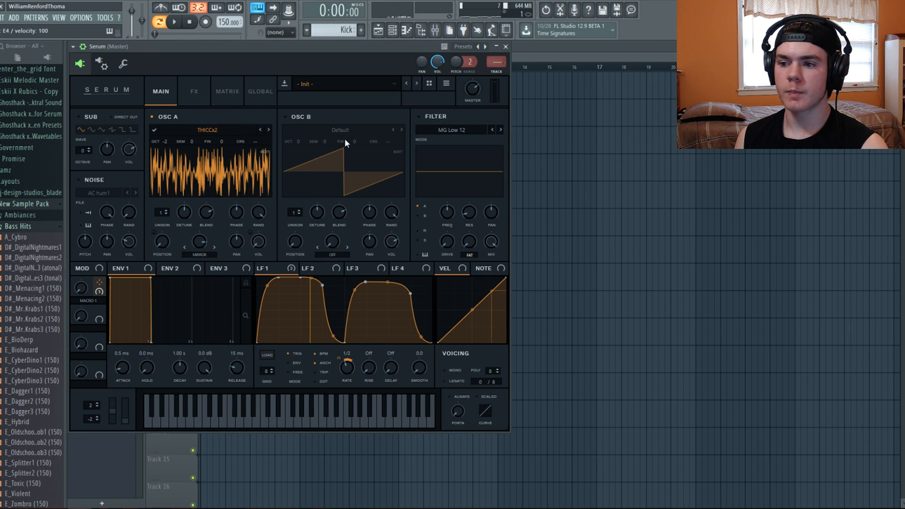
{"action": "left_click", "coordinate": [225, 145]}
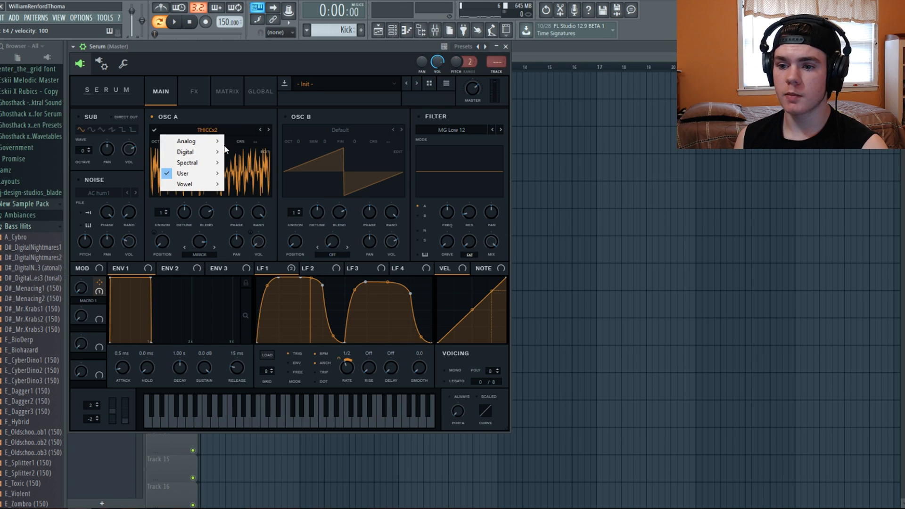
{"action": "left_click", "coordinate": [245, 166]}
{"action": "left_click", "coordinate": [245, 166]}
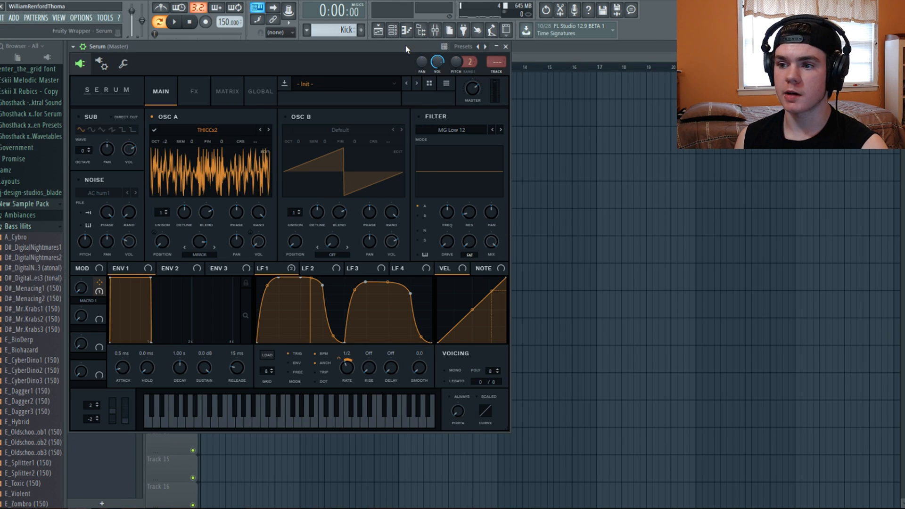
Step: Enable the filter with the HN 12 type and lower its cutoff to about 38 Hz
{"action": "left_click", "coordinate": [420, 120]}
{"action": "left_click", "coordinate": [441, 130]}
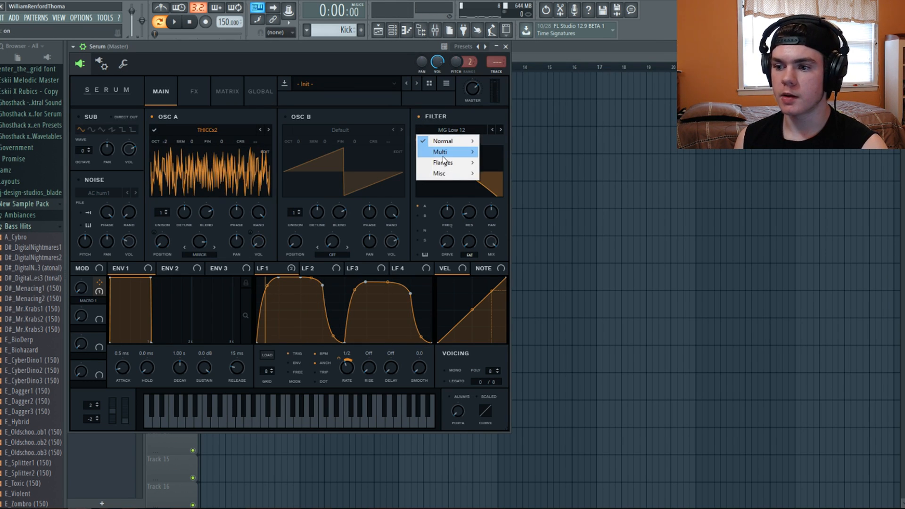
{"action": "mouse_move", "coordinate": [443, 152]}
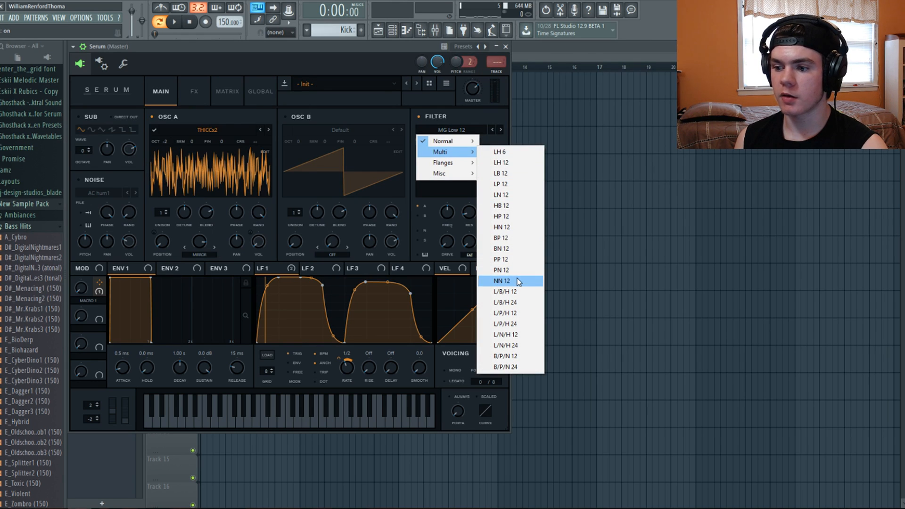
{"action": "left_click", "coordinate": [514, 227]}
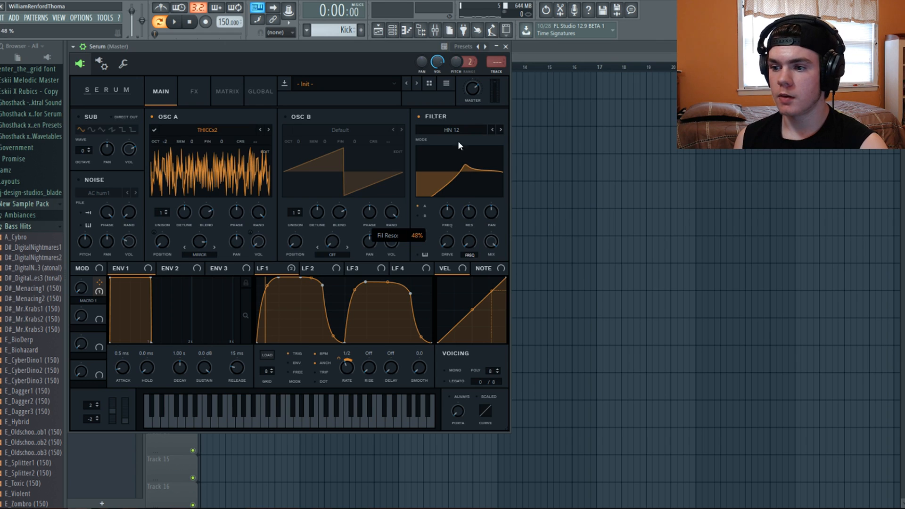
{"action": "left_click_drag", "start_coordinate": [447, 213], "coordinate": [445, 254]}
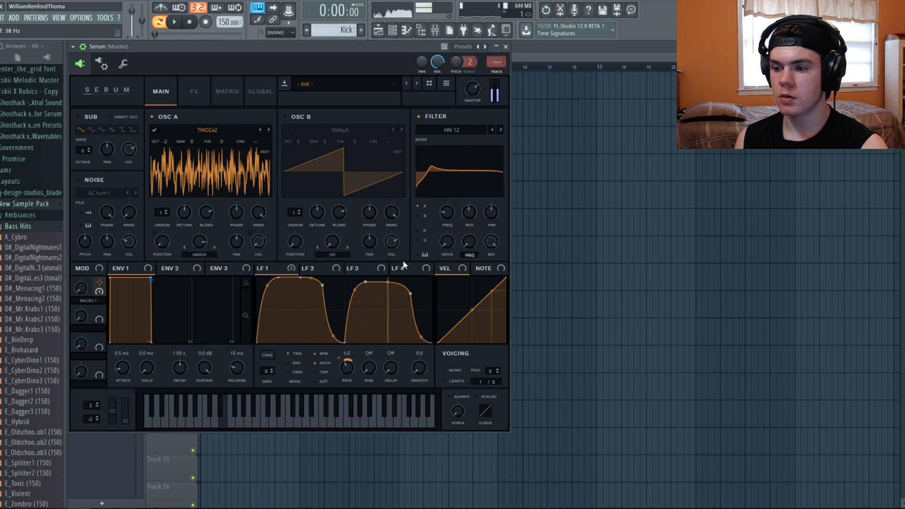
Step: Modulate the filter cutoff with LFO 1 and change the filter type to Band 24
{"action": "left_click_drag", "start_coordinate": [296, 267], "coordinate": [444, 226]}
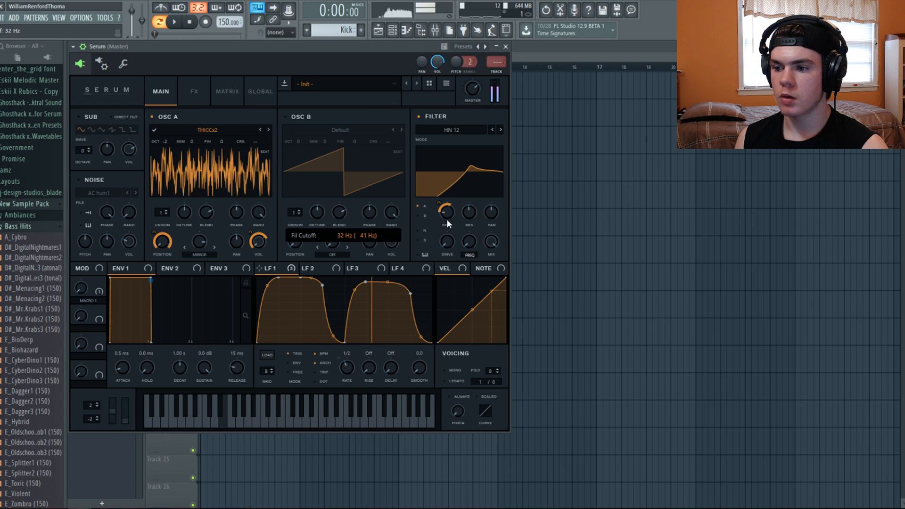
{"action": "left_click", "coordinate": [454, 131]}
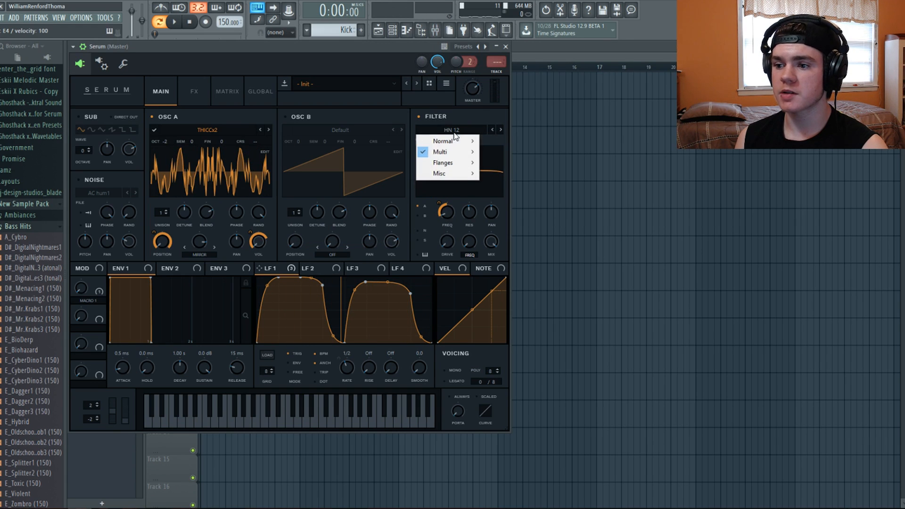
{"action": "mouse_move", "coordinate": [455, 153]}
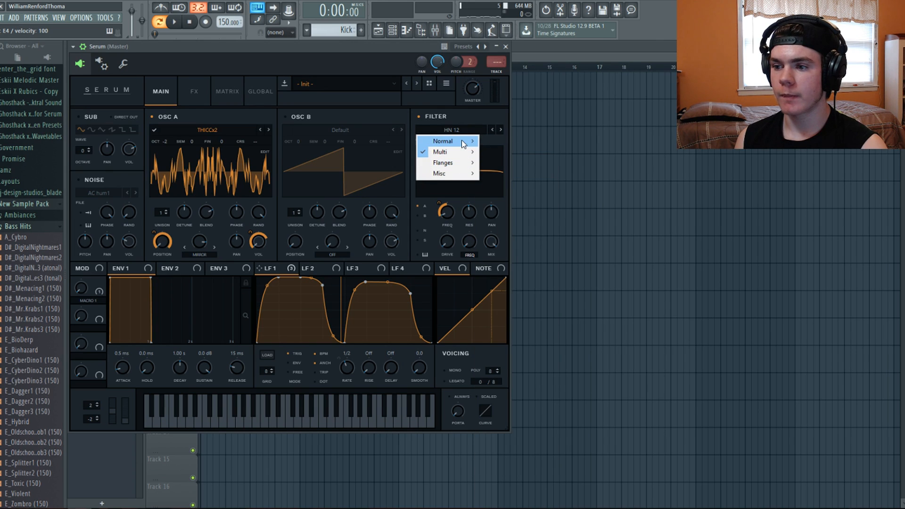
{"action": "left_click", "coordinate": [514, 281]}
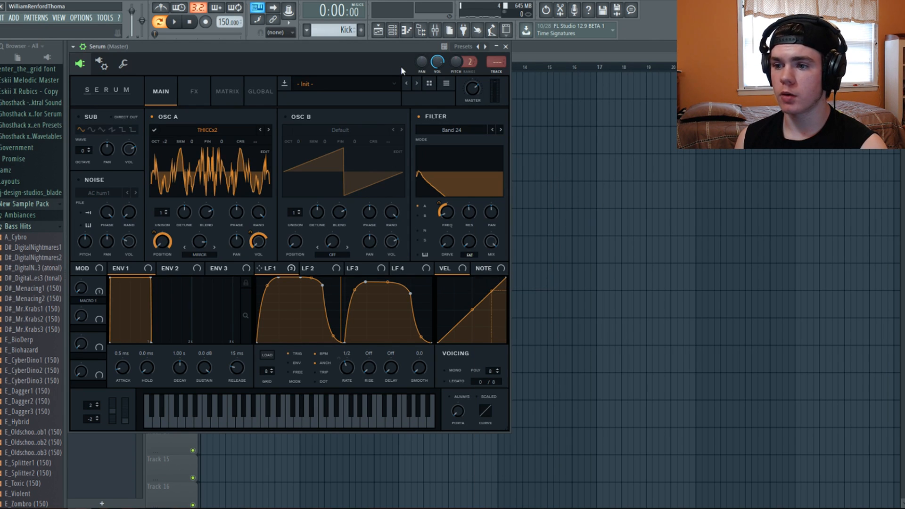
Step: Audition the note while setting the Band 24 filter's cutoff to about 40 Hz and lowering the filter mix
{"action": "mouse_move", "coordinate": [454, 206]}
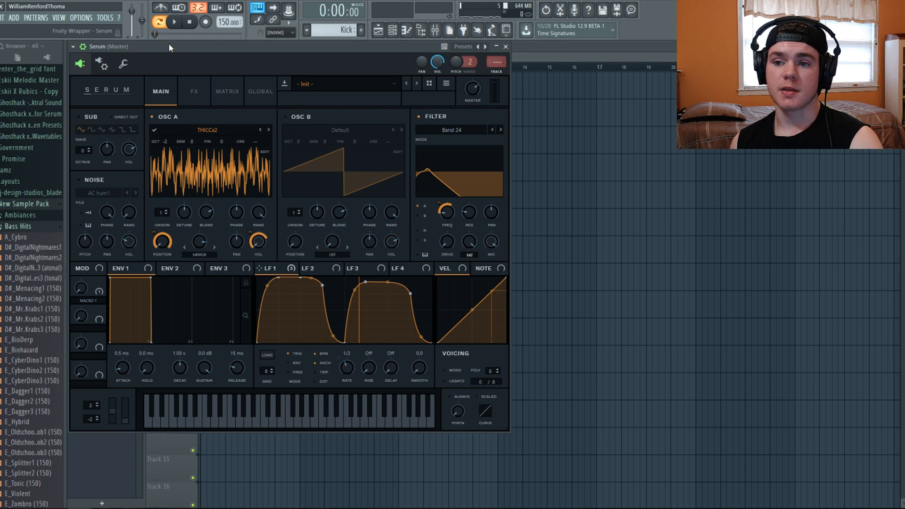
{"action": "key", "text": "c"}
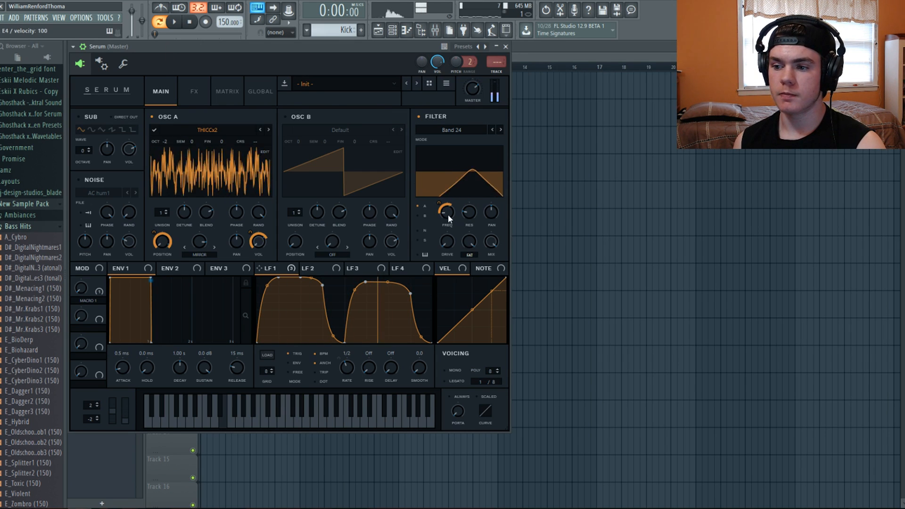
{"action": "scroll", "coordinate": [443, 213], "scroll_direction": "down", "scroll_amount": 3}
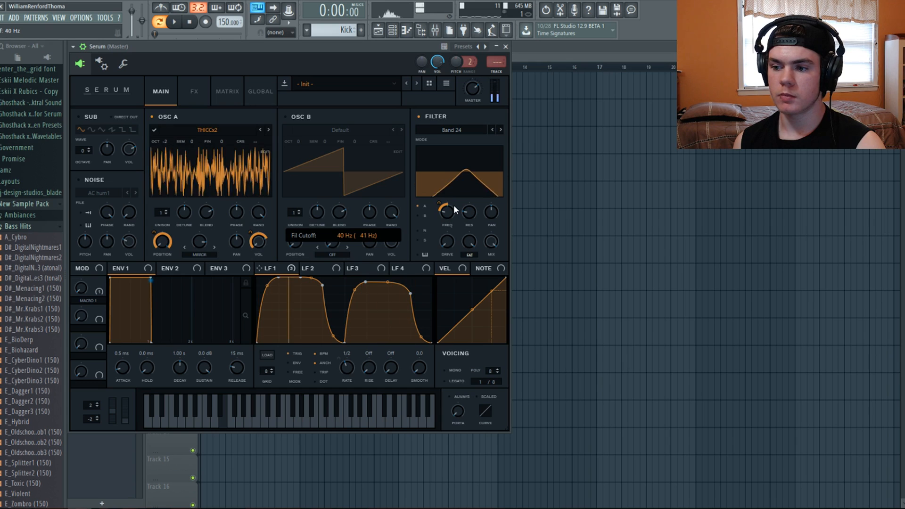
{"action": "left_click_drag", "start_coordinate": [445, 244], "coordinate": [452, 208]}
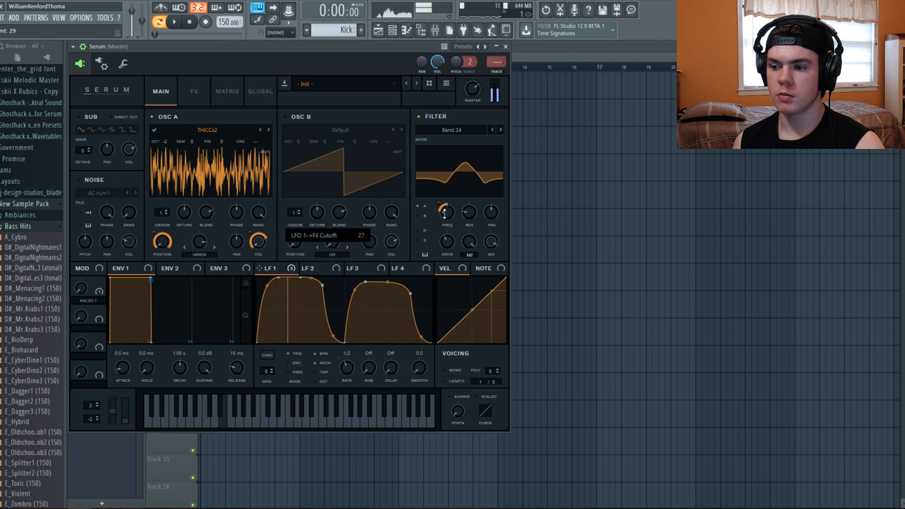
Step: Fine-tune the LFO 1 modulation amount on the filter cutoff and assign LFO 1 to the filter resonance
{"action": "left_click_drag", "start_coordinate": [444, 212], "coordinate": [443, 198]}
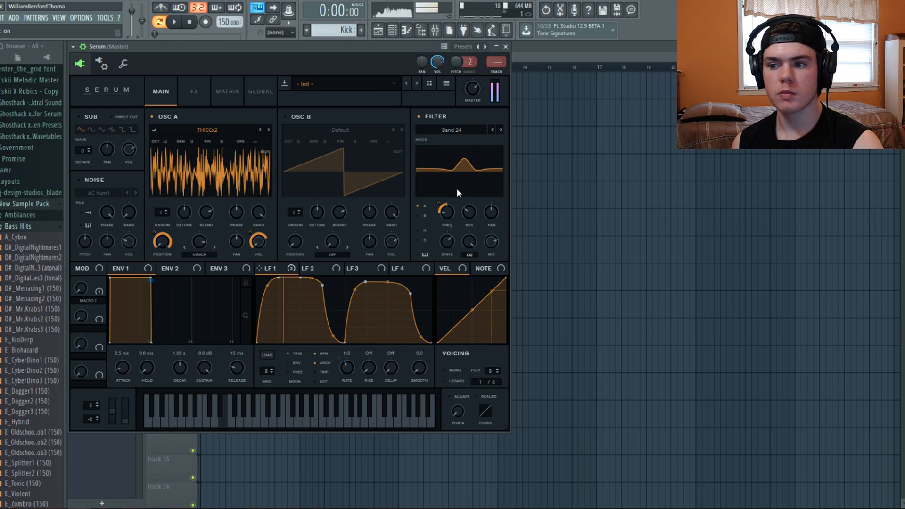
{"action": "left_click_drag", "start_coordinate": [445, 215], "coordinate": [440, 209]}
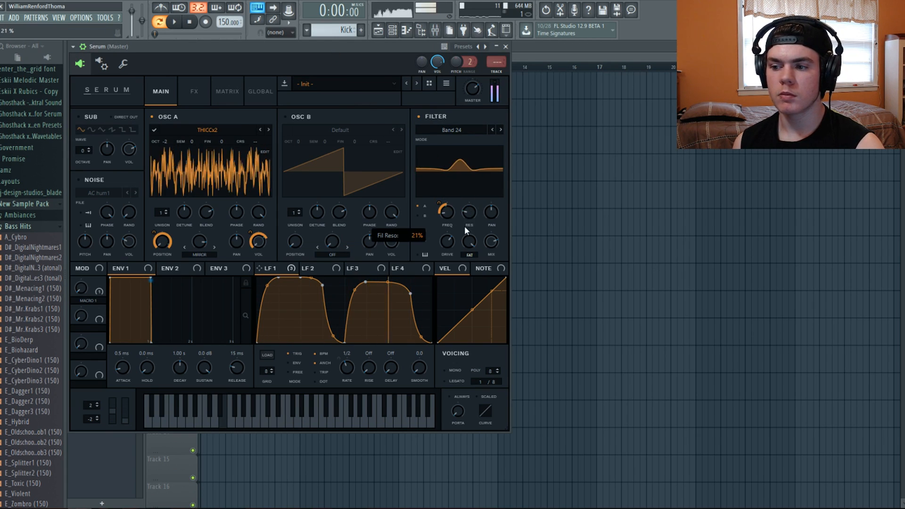
{"action": "left_click_drag", "start_coordinate": [259, 269], "coordinate": [461, 231]}
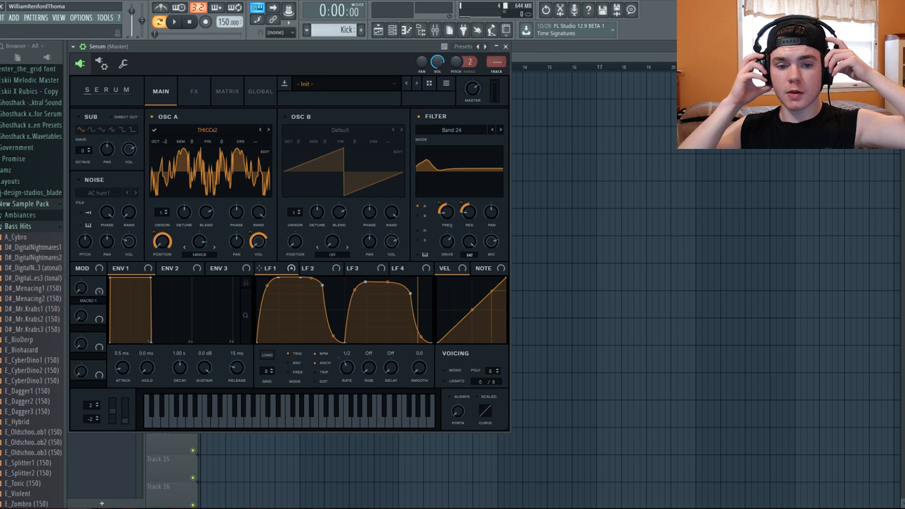
Step: Audition the samples in the Bass Hits folder of the browser one after another, from A_Cybro through the X_ sounds
{"action": "scroll", "coordinate": [33, 297], "scroll_direction": "down", "scroll_amount": 12}
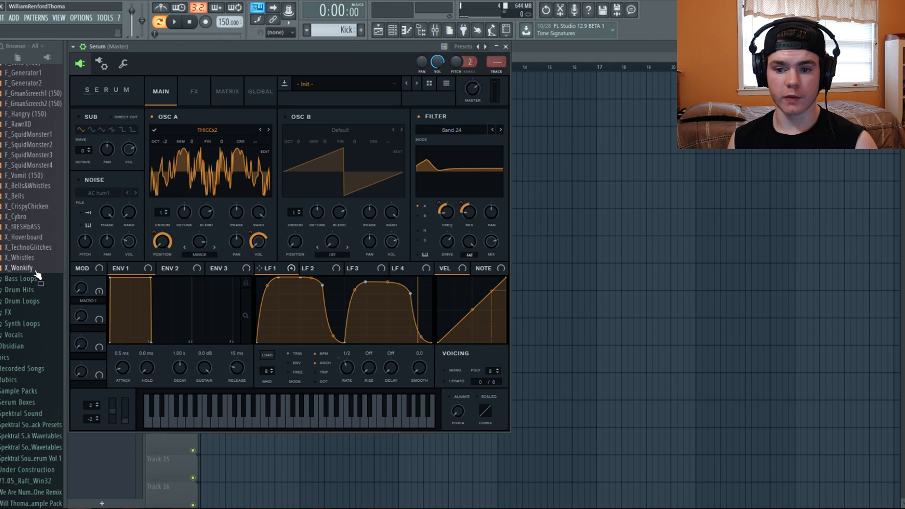
{"action": "scroll", "coordinate": [38, 278], "scroll_direction": "up", "scroll_amount": 10}
{"action": "scroll", "coordinate": [40, 267], "scroll_direction": "up", "scroll_amount": 5}
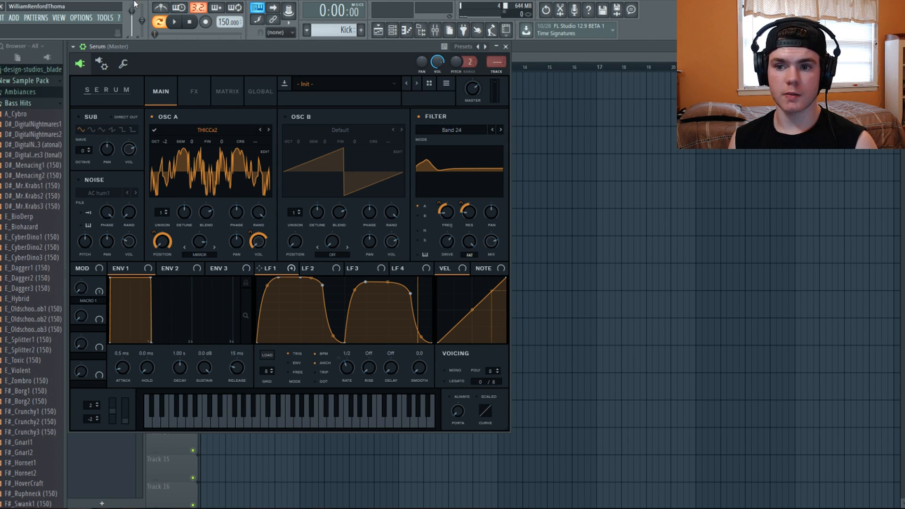
{"action": "left_click", "coordinate": [40, 115]}
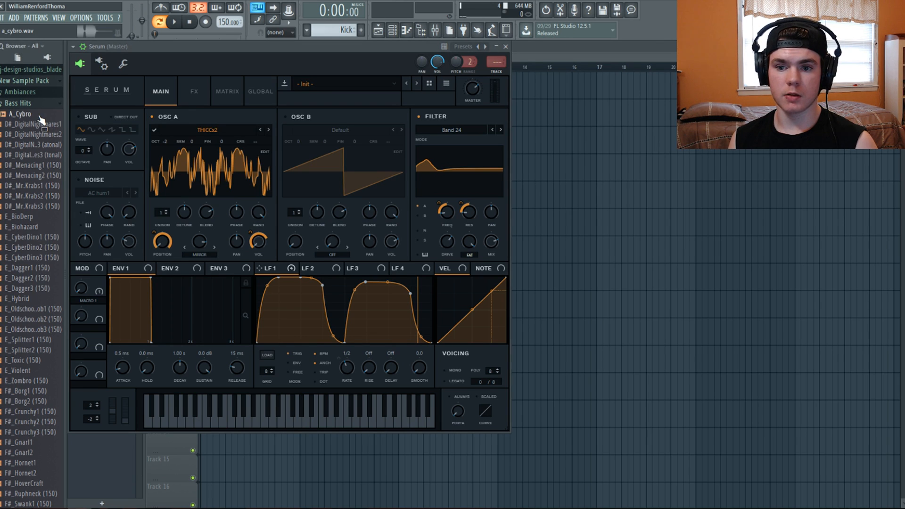
{"action": "key", "text": "Down"}
{"action": "key", "text": "Down"}
{"action": "key", "text": "Down"}
{"action": "key", "text": "Down"}
{"action": "key", "text": "Down"}
{"action": "key", "text": "Down"}
{"action": "key", "text": "Down"}
{"action": "key", "text": "Down"}
{"action": "key", "text": "Down"}
{"action": "key", "text": "Down"}
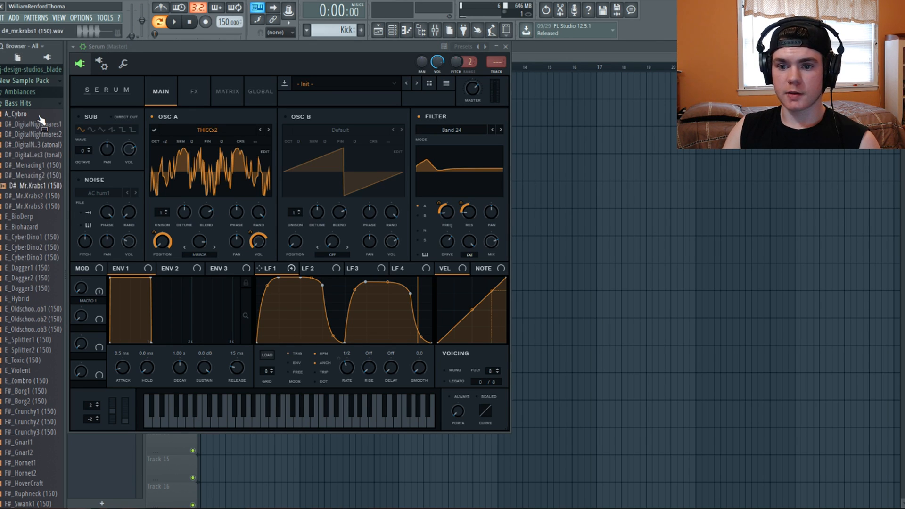
{"action": "key", "text": "Down"}
{"action": "key", "text": "Down"}
{"action": "key", "text": "Down"}
{"action": "key", "text": "Down"}
{"action": "key", "text": "Down"}
{"action": "key", "text": "Down"}
{"action": "key", "text": "Down"}
{"action": "key", "text": "Down"}
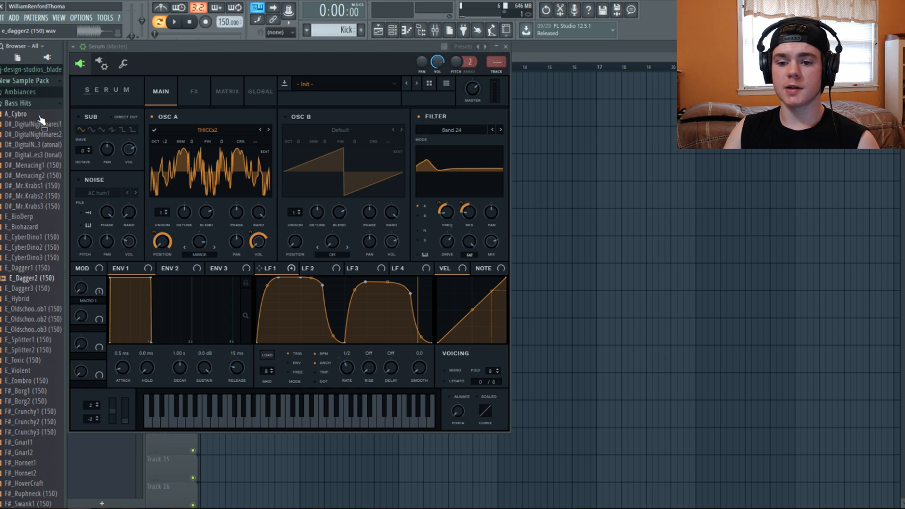
{"action": "key", "text": "Down"}
{"action": "key", "text": "Down"}
{"action": "key", "text": "Down"}
{"action": "key", "text": "Down"}
{"action": "key", "text": "Down"}
{"action": "key", "text": "Down"}
{"action": "key", "text": "Down"}
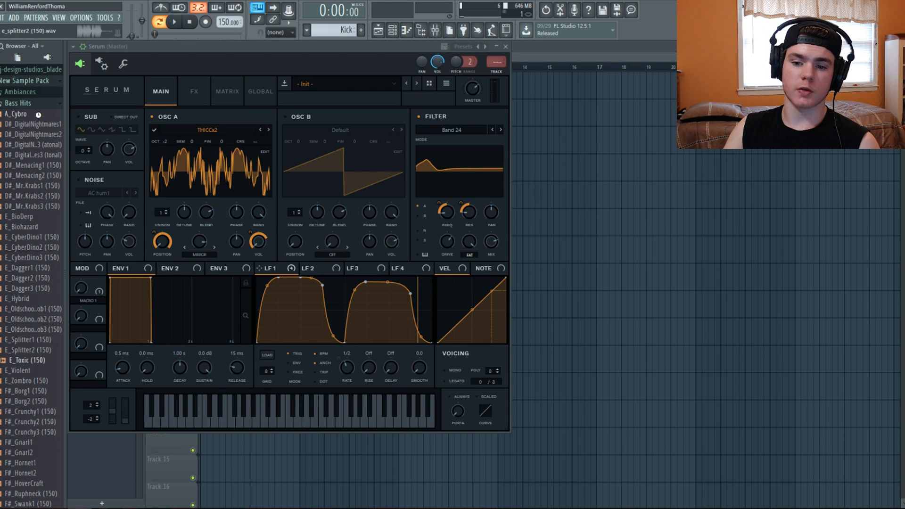
{"action": "key", "text": "Down"}
{"action": "key", "text": "Down"}
{"action": "key", "text": "Down"}
{"action": "key", "text": "Down"}
{"action": "key", "text": "Down"}
{"action": "key", "text": "Down"}
{"action": "key", "text": "Down"}
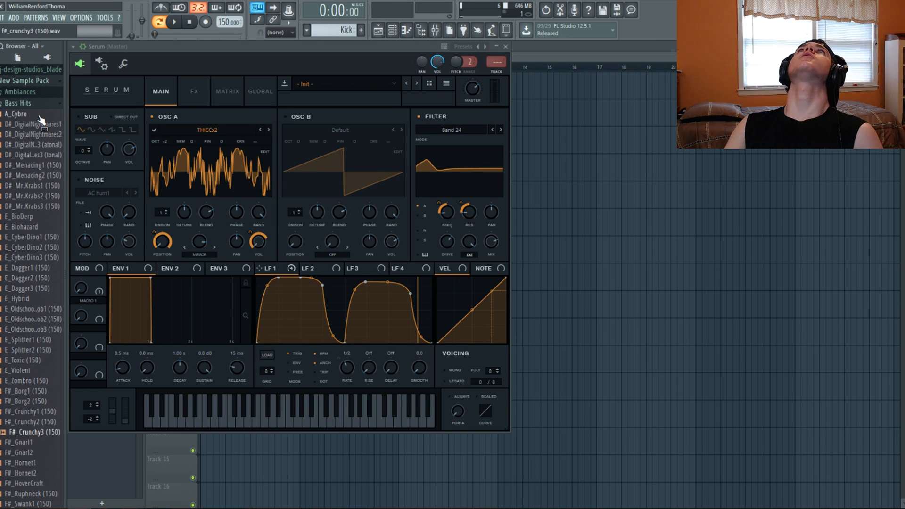
{"action": "key", "text": "Down"}
{"action": "key", "text": "Down"}
{"action": "key", "text": "Down"}
{"action": "key", "text": "Down"}
{"action": "key", "text": "Down"}
{"action": "key", "text": "Down"}
{"action": "key", "text": "Down"}
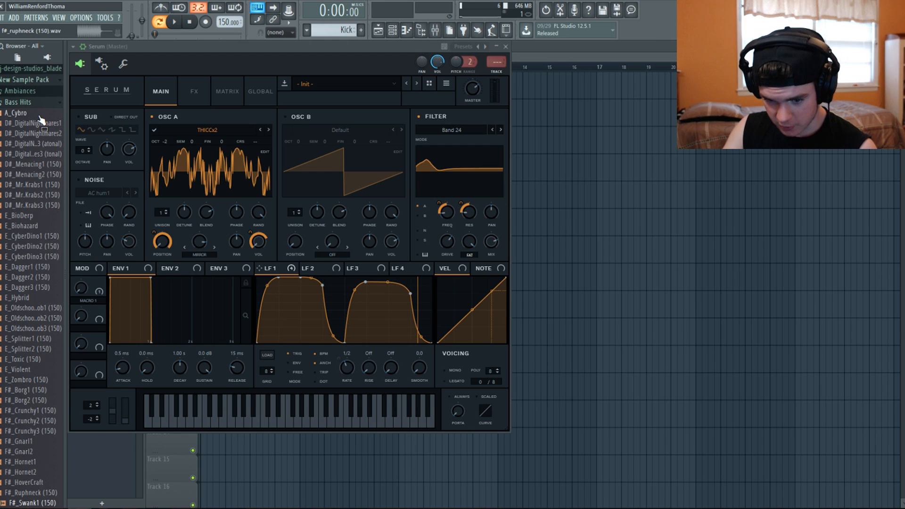
{"action": "key", "text": "Down"}
{"action": "key", "text": "Down"}
{"action": "key", "text": "Down"}
{"action": "key", "text": "Down"}
{"action": "key", "text": "Down"}
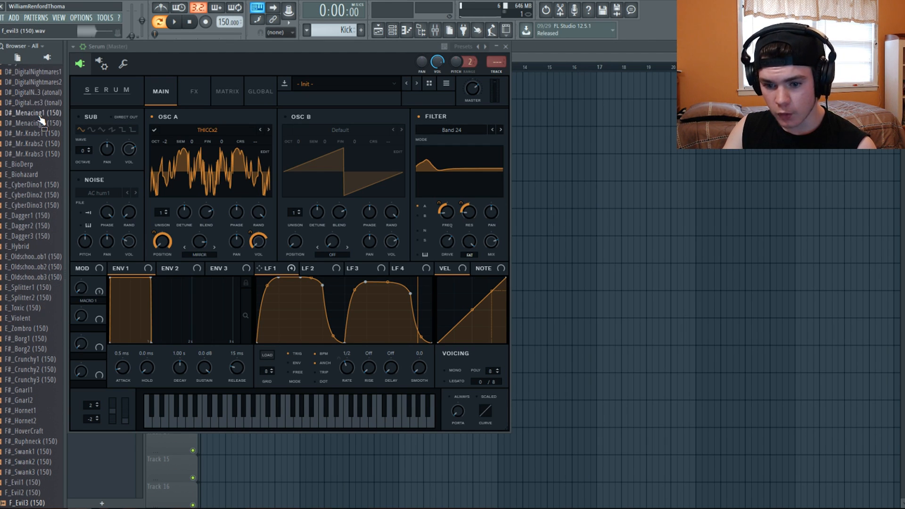
{"action": "key", "text": "Down"}
{"action": "key", "text": "Down"}
{"action": "key", "text": "Down"}
{"action": "key", "text": "Down"}
{"action": "key", "text": "Down"}
{"action": "key", "text": "Down"}
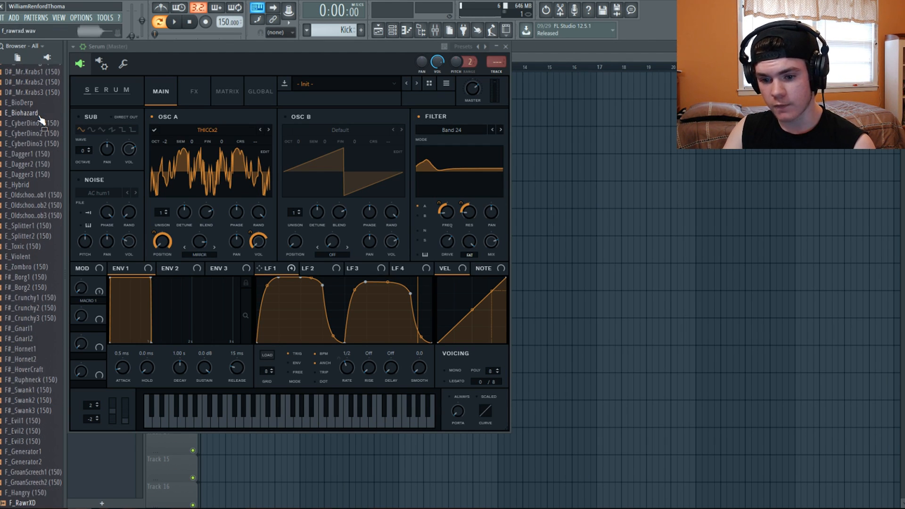
{"action": "key", "text": "Down"}
{"action": "key", "text": "Down"}
{"action": "key", "text": "Down"}
{"action": "key", "text": "Down"}
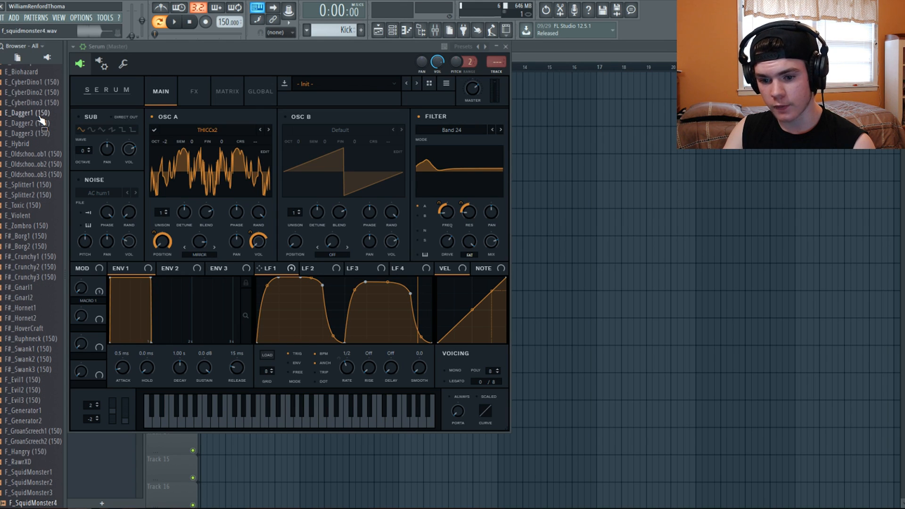
{"action": "key", "text": "Down"}
{"action": "key", "text": "Down"}
{"action": "key", "text": "Down"}
{"action": "key", "text": "Down"}
{"action": "key", "text": "Down"}
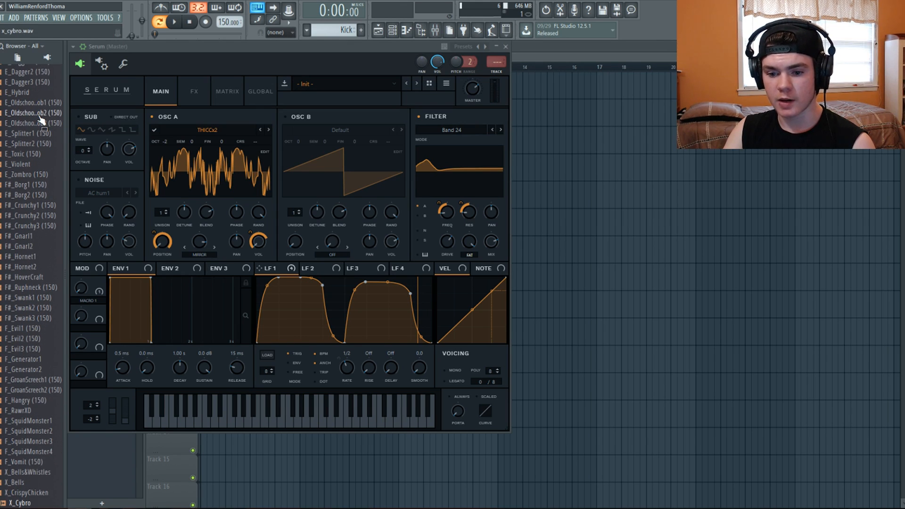
{"action": "key", "text": "Down"}
{"action": "key", "text": "Down"}
{"action": "key", "text": "Down"}
{"action": "key", "text": "Down"}
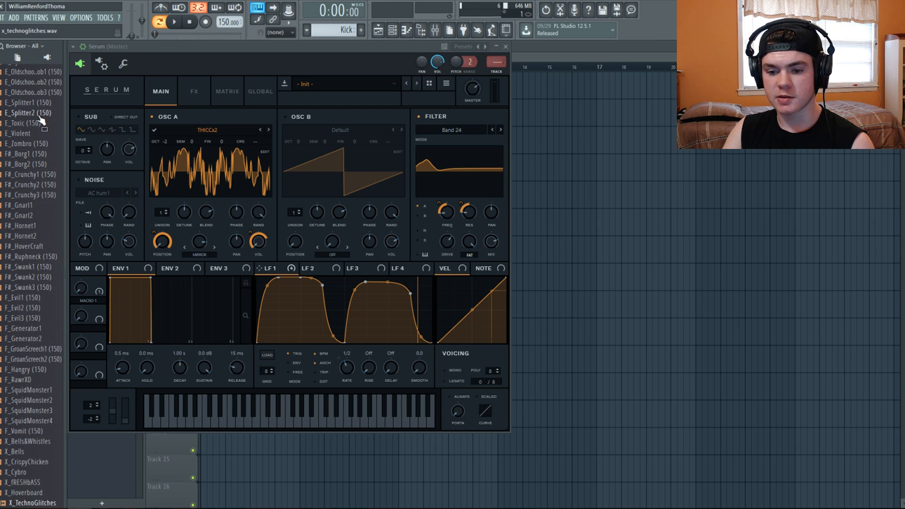
{"action": "key", "text": "Down"}
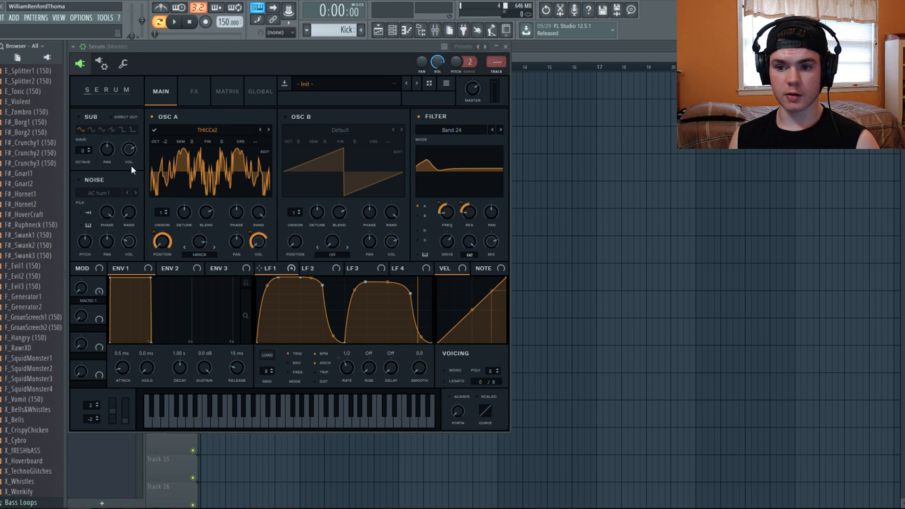
Step: Switch to File Explorer, look over the sample pack's Bass Hits folder, and close the window
{"action": "key", "text": "super+e"}
{"action": "left_click", "coordinate": [221, 175]}
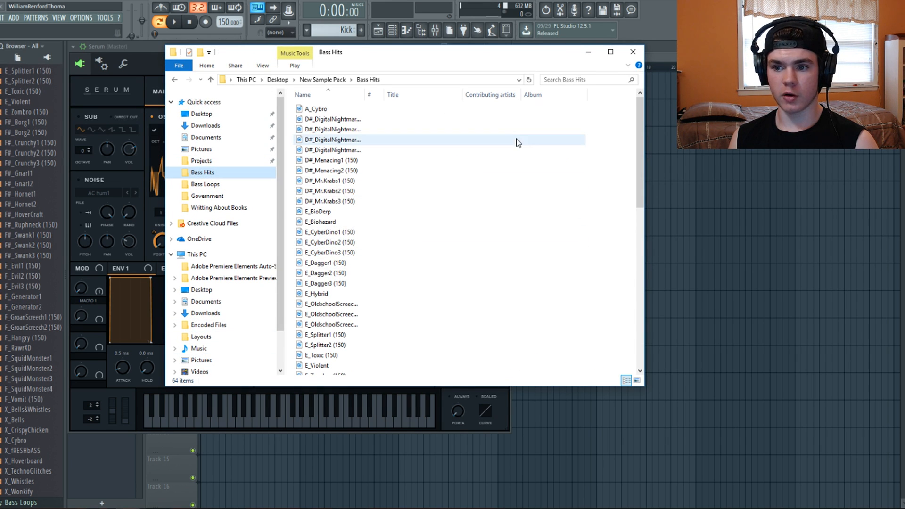
{"action": "left_click", "coordinate": [632, 53]}
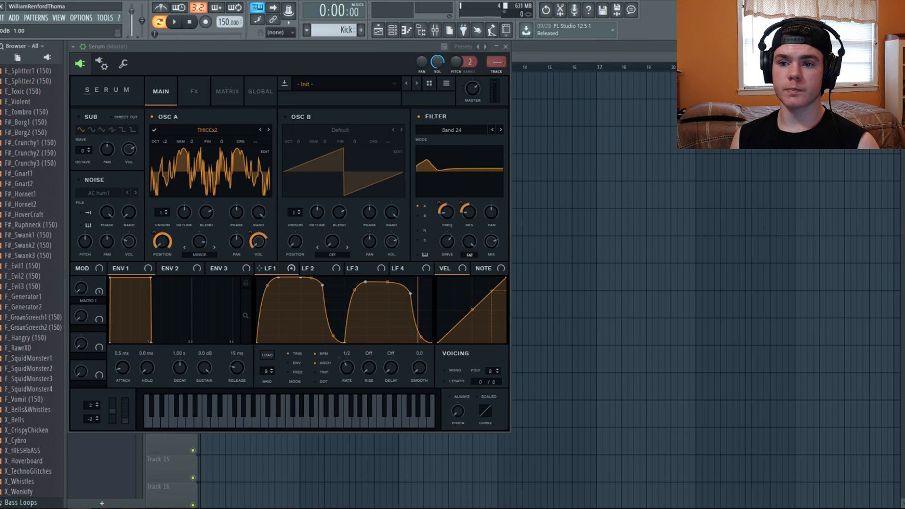
Step: Audition the bass note while setting the Band 24 filter's cutoff to about 25 Hz
{"action": "left_click", "coordinate": [174, 52]}
{"action": "key", "text": "c"}
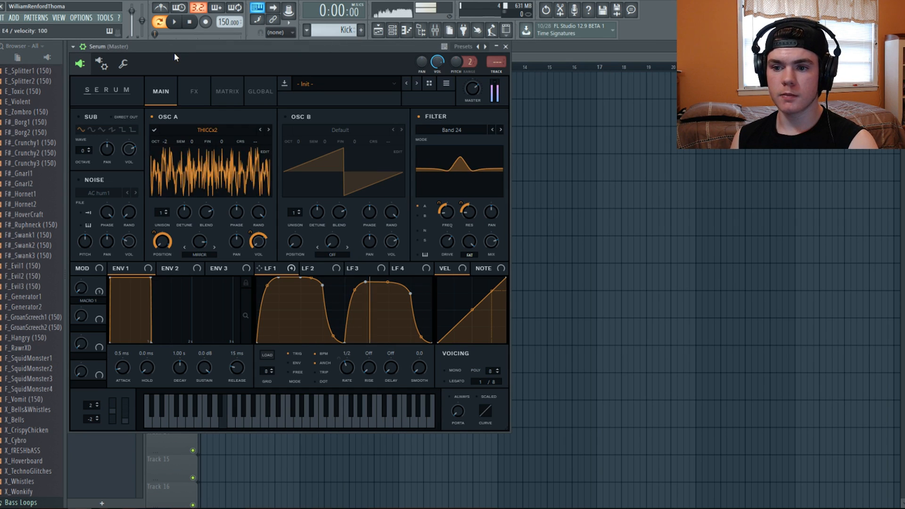
{"action": "mouse_move", "coordinate": [449, 211]}
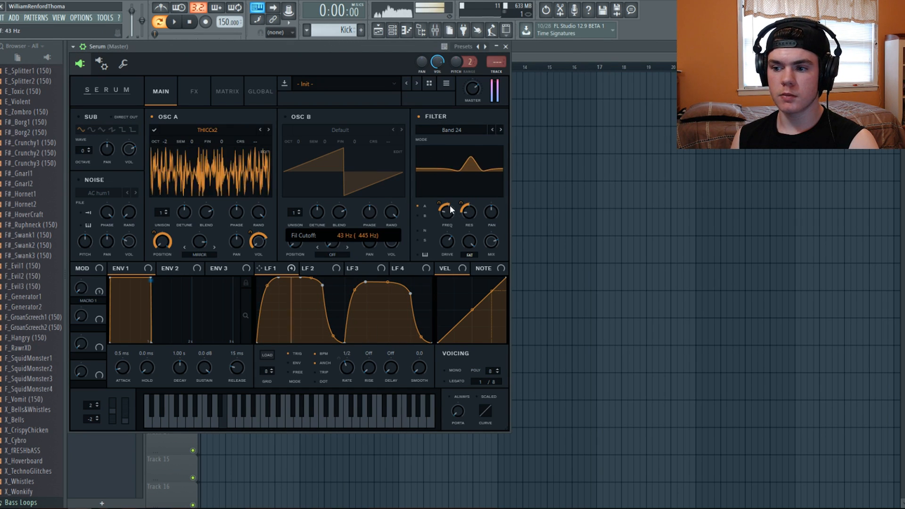
{"action": "left_click_drag", "start_coordinate": [450, 211], "coordinate": [450, 213]}
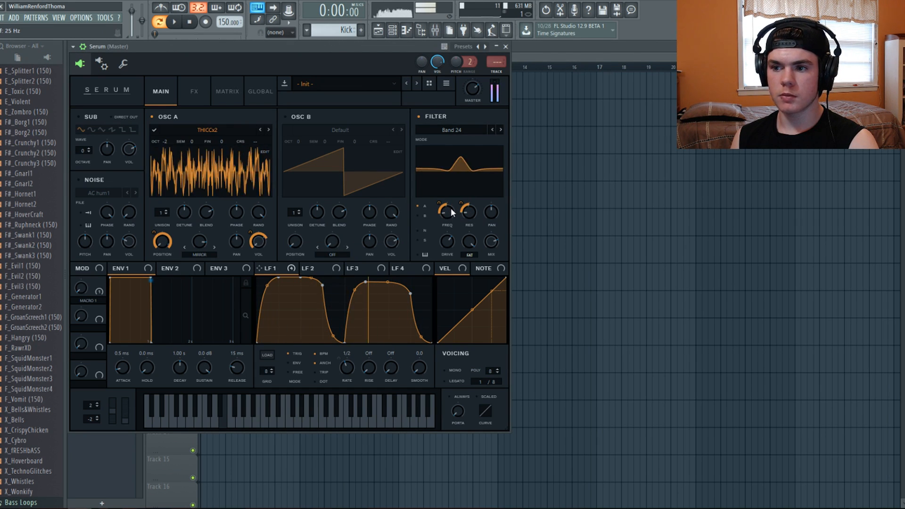
{"action": "key", "text": "c"}
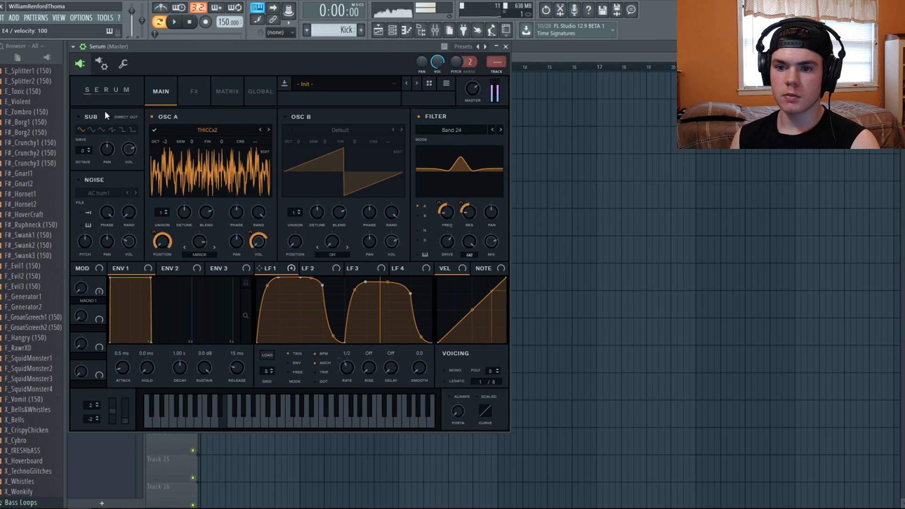
Step: Enable the noise oscillator with the WindChimes sample from Organics, adjust its level and modulate it with LFO 1
{"action": "left_click", "coordinate": [79, 179]}
{"action": "left_click", "coordinate": [98, 193]}
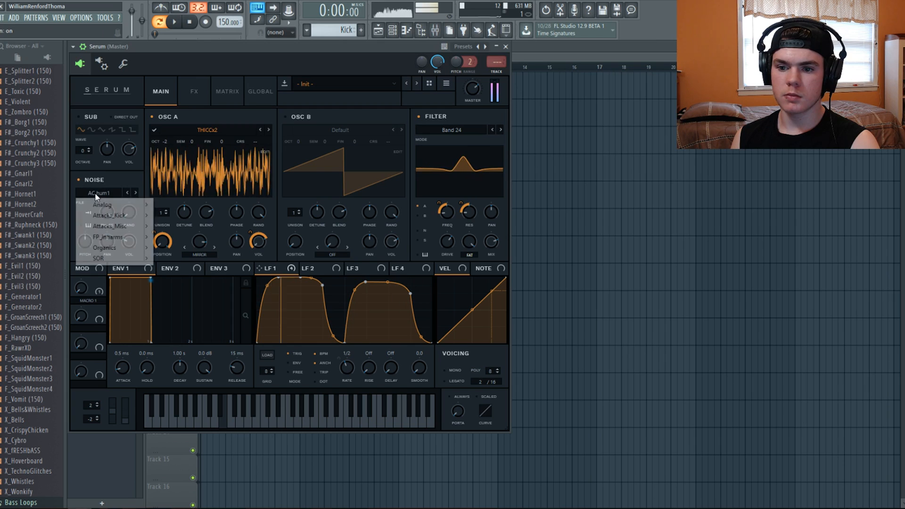
{"action": "mouse_move", "coordinate": [104, 248]}
{"action": "left_click", "coordinate": [185, 409]}
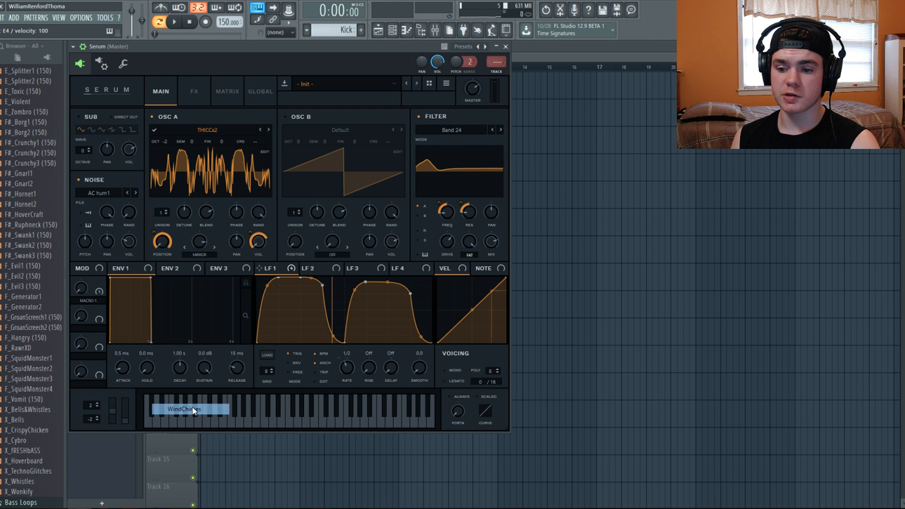
{"action": "left_click_drag", "start_coordinate": [131, 241], "coordinate": [133, 209]}
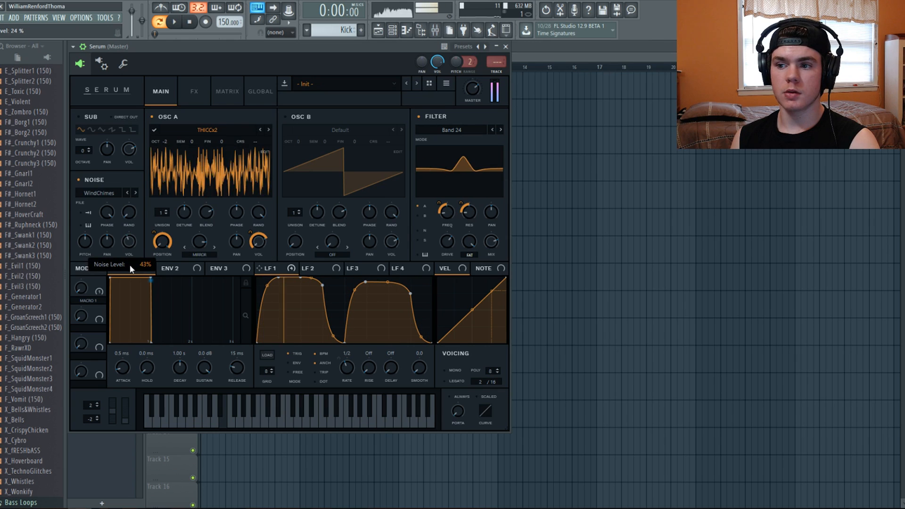
{"action": "left_click_drag", "start_coordinate": [128, 232], "coordinate": [128, 229]}
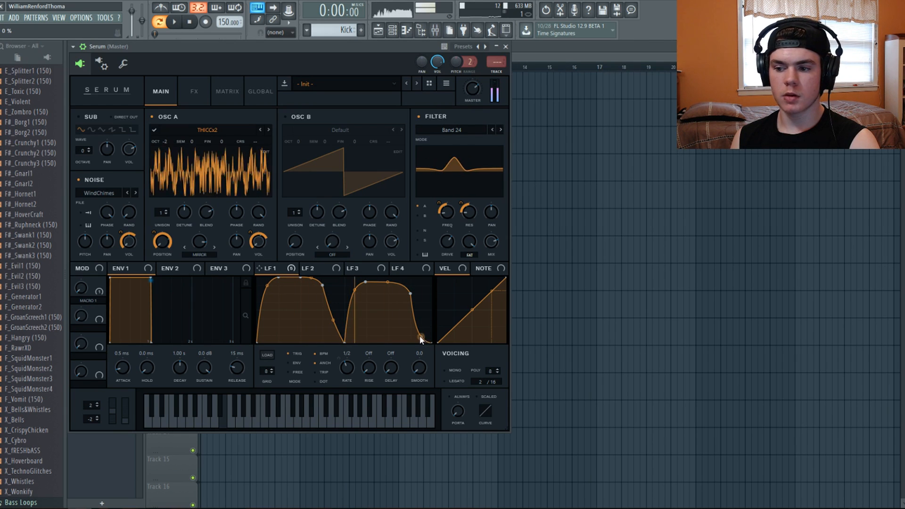
Step: Assign LFO 1 to OSC A's Mirror warp and set the warp amount to about 80%
{"action": "left_click", "coordinate": [192, 91]}
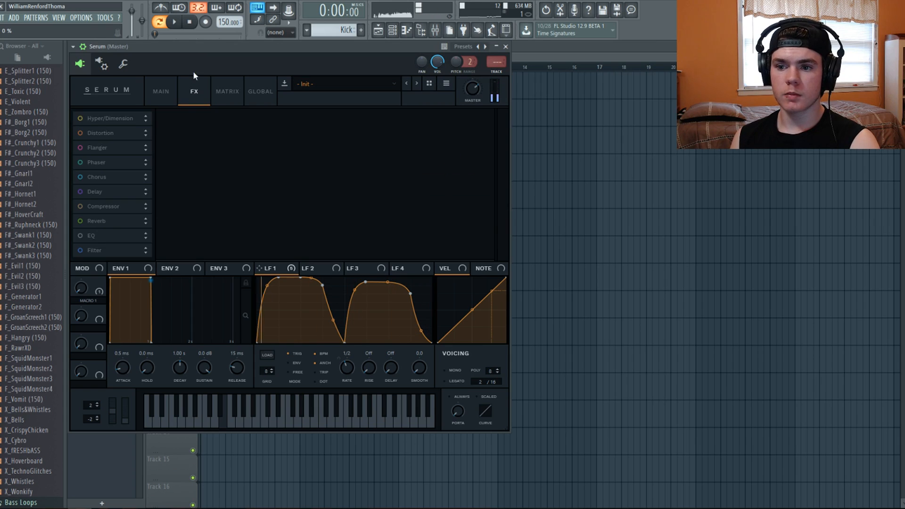
{"action": "left_click", "coordinate": [165, 91]}
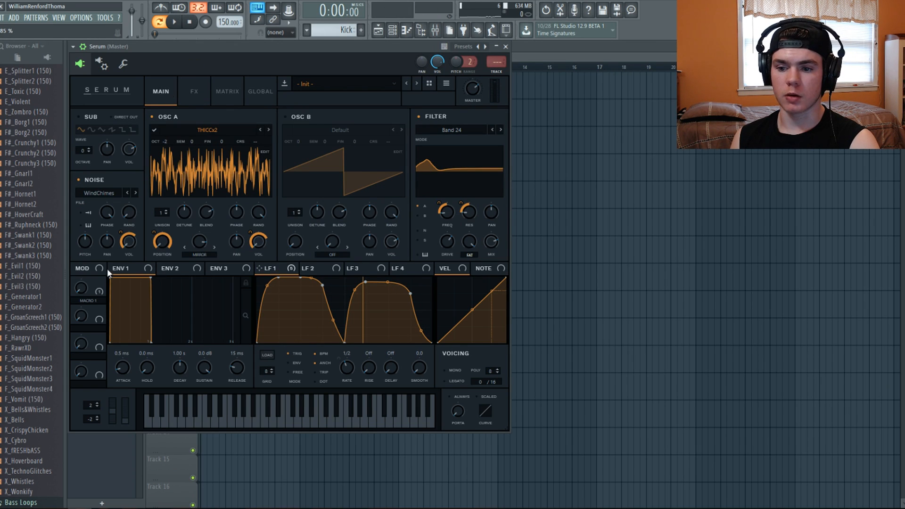
{"action": "left_click_drag", "start_coordinate": [285, 272], "coordinate": [211, 245]}
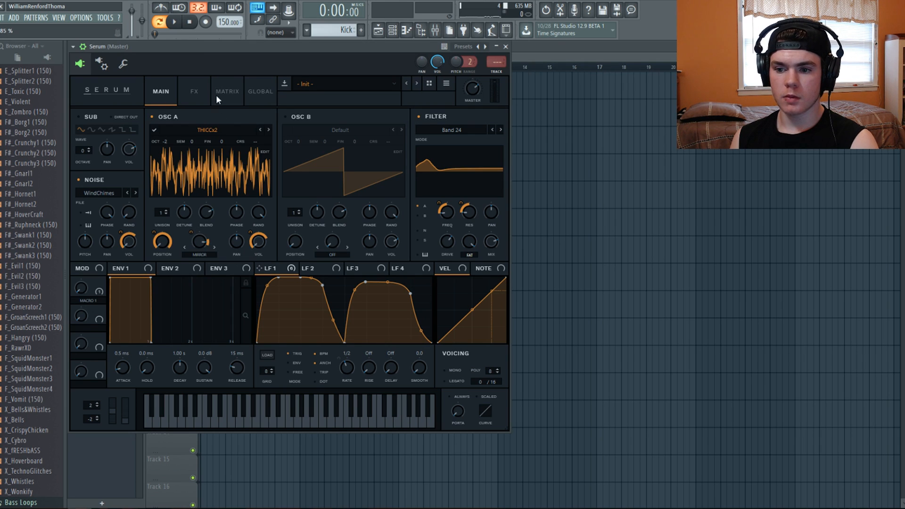
{"action": "left_click_drag", "start_coordinate": [191, 245], "coordinate": [196, 239]}
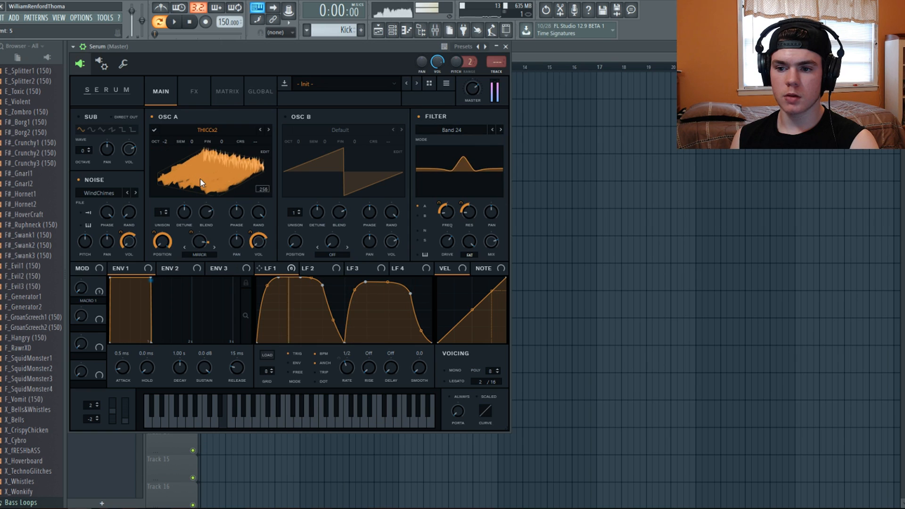
{"action": "mouse_move", "coordinate": [197, 247]}
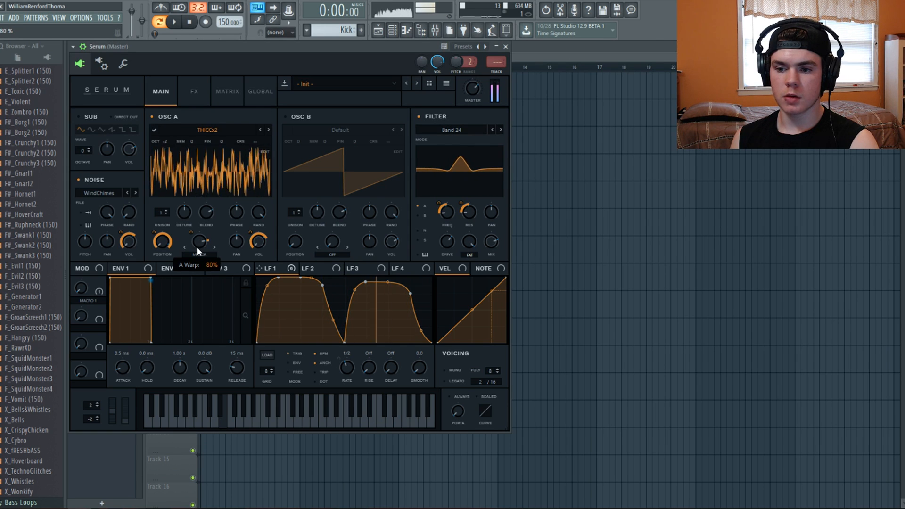
{"action": "mouse_move", "coordinate": [194, 236]}
{"action": "left_mouse_down"}
{"action": "mouse_move", "coordinate": [194, 320]}
{"action": "mouse_move", "coordinate": [202, 223]}
{"action": "mouse_move", "coordinate": [201, 245]}
{"action": "mouse_move", "coordinate": [202, 236]}
{"action": "left_mouse_up"}
{"action": "mouse_move", "coordinate": [201, 237]}
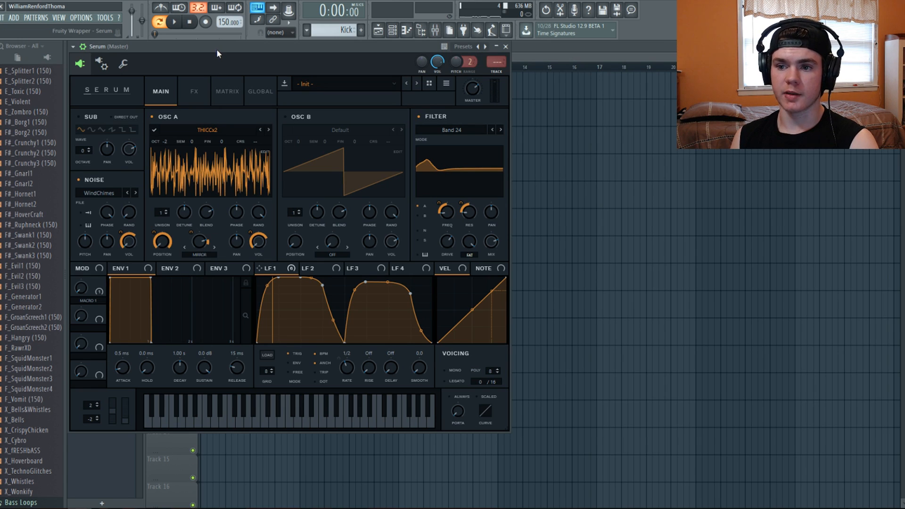
Step: Audition the note while setting OSC A's Mirror warp to about 66%
{"action": "key", "text": "c"}
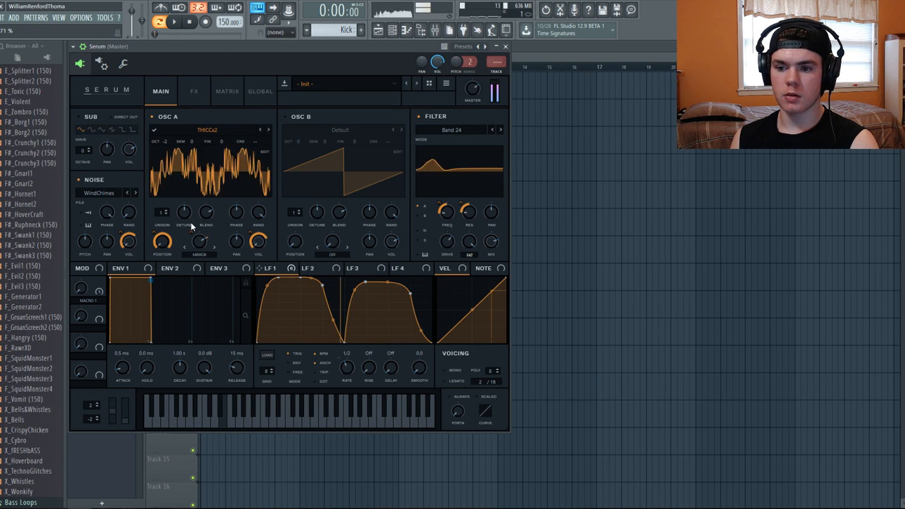
{"action": "mouse_move", "coordinate": [197, 242]}
{"action": "left_mouse_down"}
{"action": "mouse_move", "coordinate": [197, 261]}
{"action": "mouse_move", "coordinate": [202, 229]}
{"action": "left_mouse_up"}
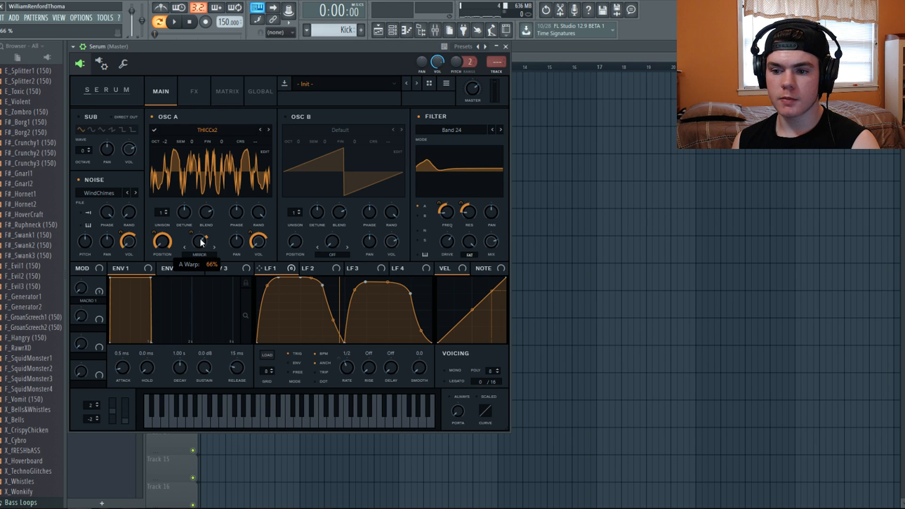
{"action": "scroll", "coordinate": [201, 239], "scroll_direction": "up", "scroll_amount": 1}
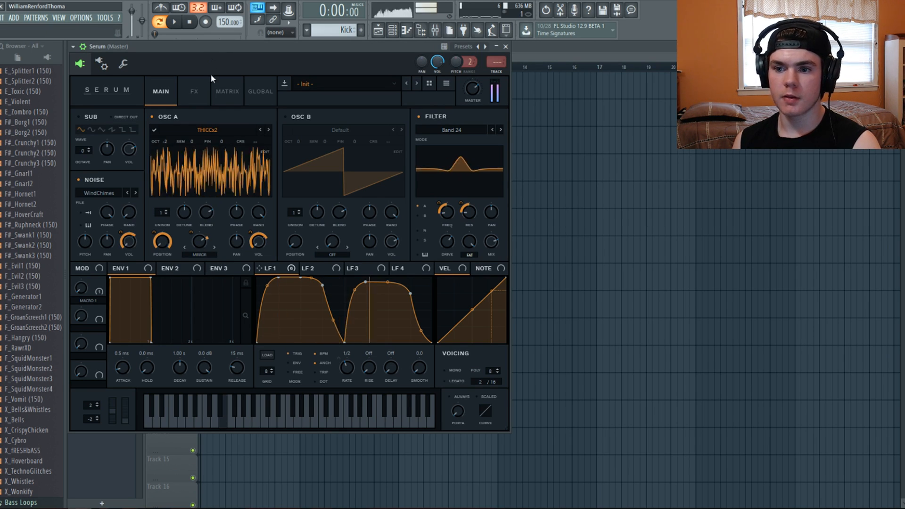
Step: Enable the Hyper/Dimension effect and set the Hyper mix to about 27%
{"action": "left_click", "coordinate": [203, 88]}
{"action": "left_click", "coordinate": [83, 118]}
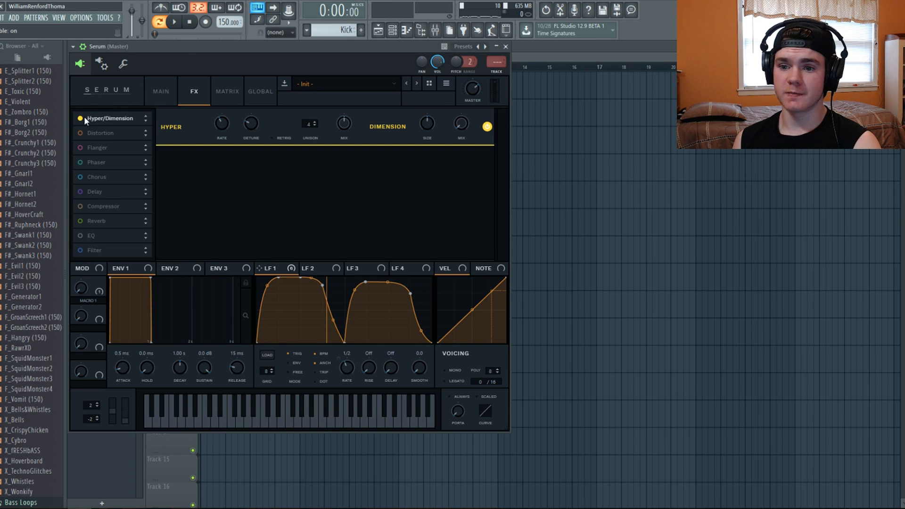
{"action": "left_click_drag", "start_coordinate": [352, 121], "coordinate": [350, 142]}
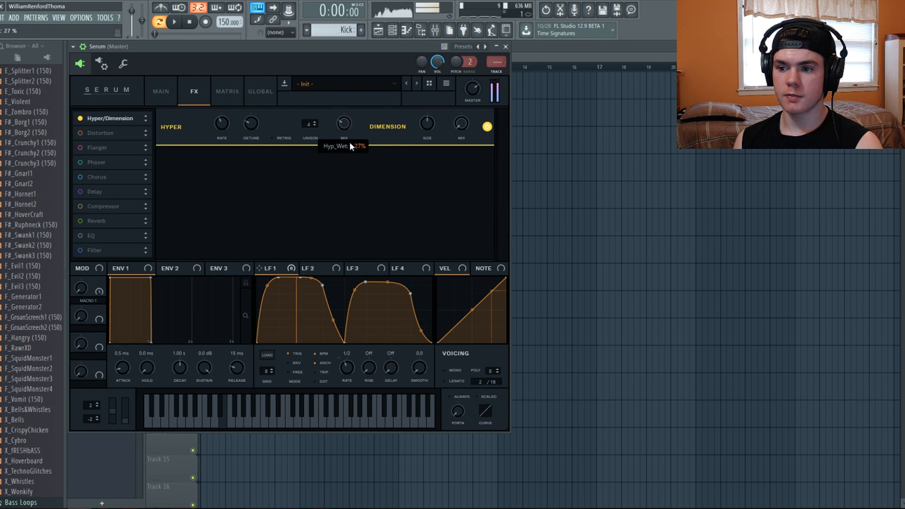
Step: Set the Dimension mix to about 41% and enable the Distortion effect in HardClip mode
{"action": "left_click_drag", "start_coordinate": [462, 123], "coordinate": [469, 77]}
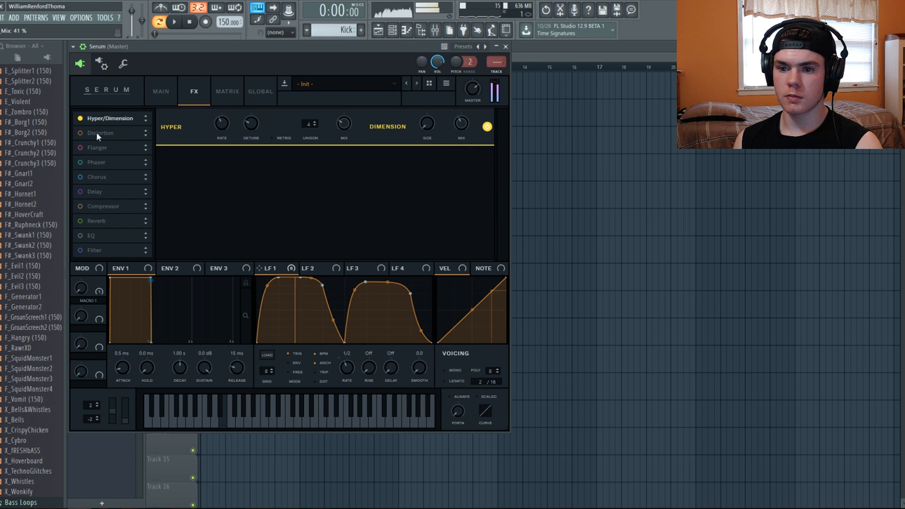
{"action": "left_click", "coordinate": [80, 133]}
{"action": "left_click", "coordinate": [241, 165]}
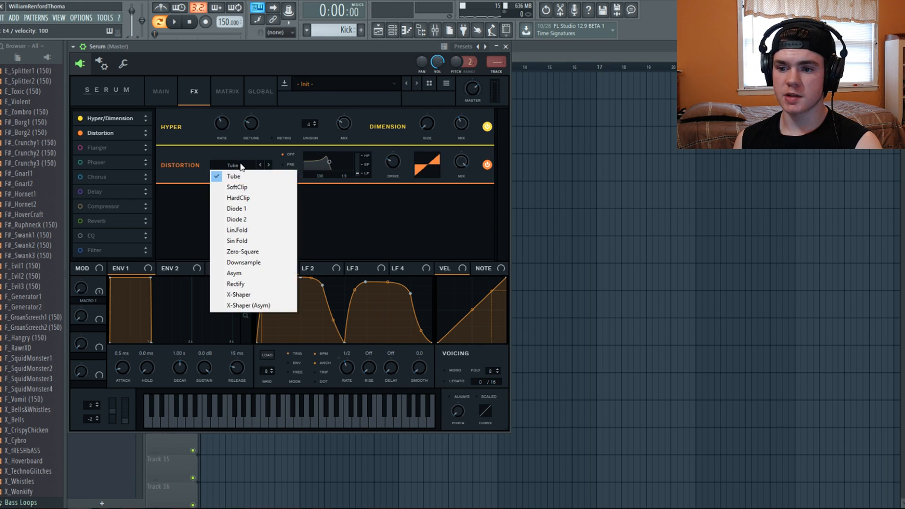
{"action": "left_click", "coordinate": [237, 187]}
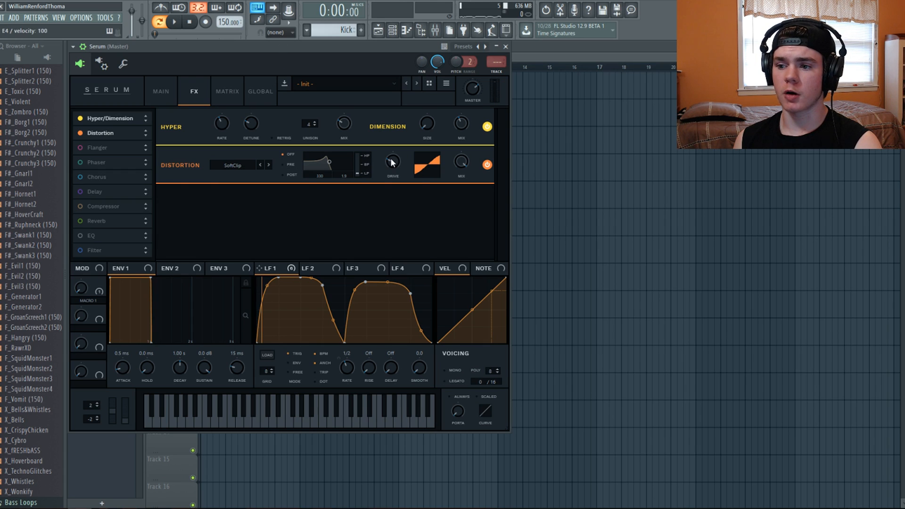
{"action": "left_click", "coordinate": [269, 165]}
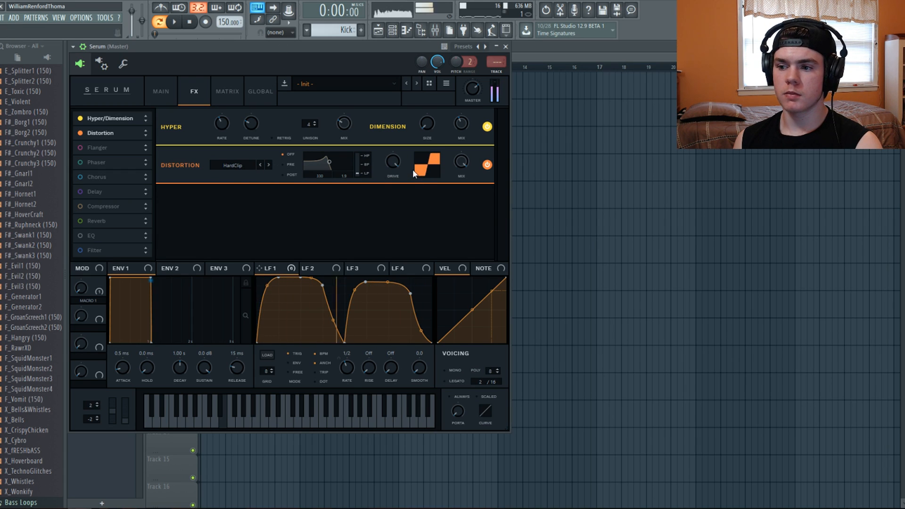
Step: Assign LFO 1 to the Distortion mix and enable the Flanger effect
{"action": "left_click_drag", "start_coordinate": [414, 173], "coordinate": [420, 169]}
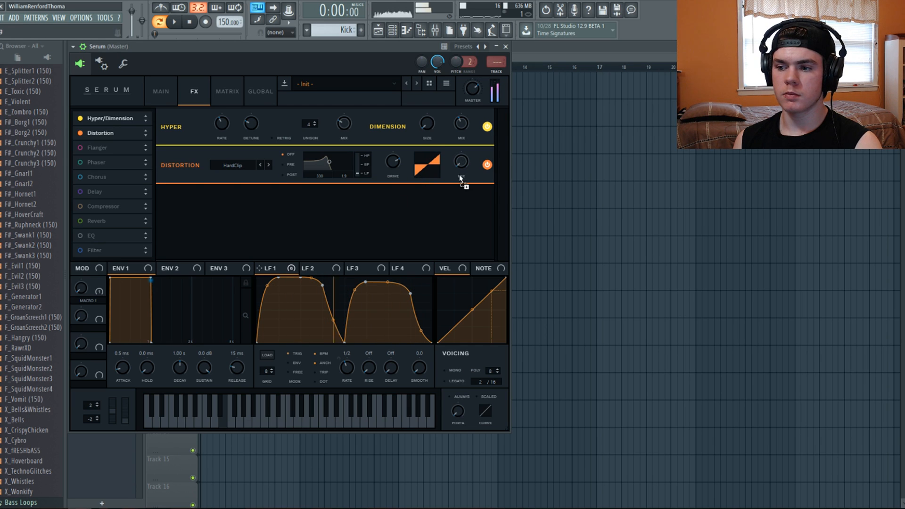
{"action": "left_click", "coordinate": [464, 161]}
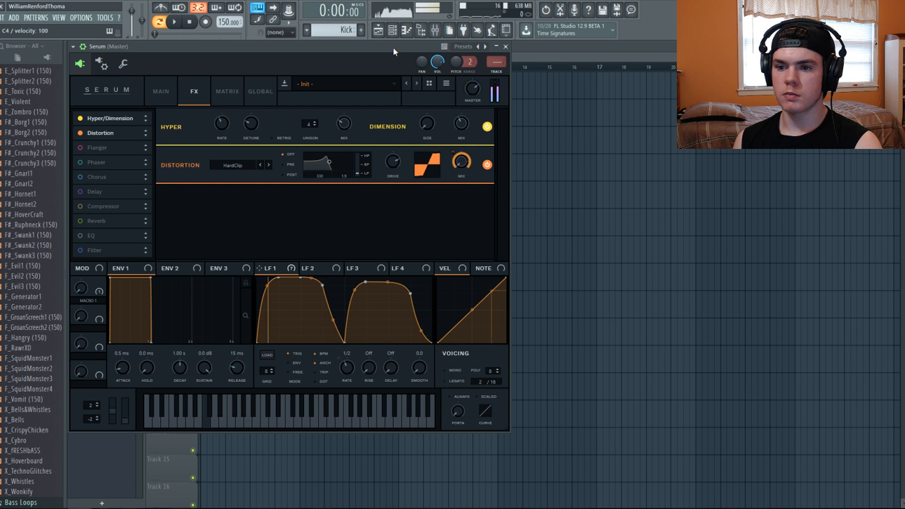
{"action": "left_click", "coordinate": [81, 147]}
{"action": "left_click", "coordinate": [80, 147]}
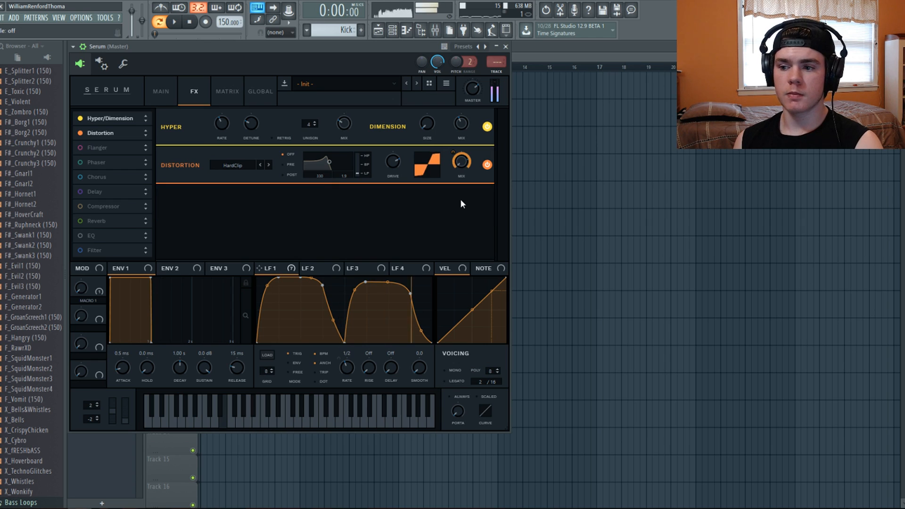
{"action": "left_click", "coordinate": [87, 147]}
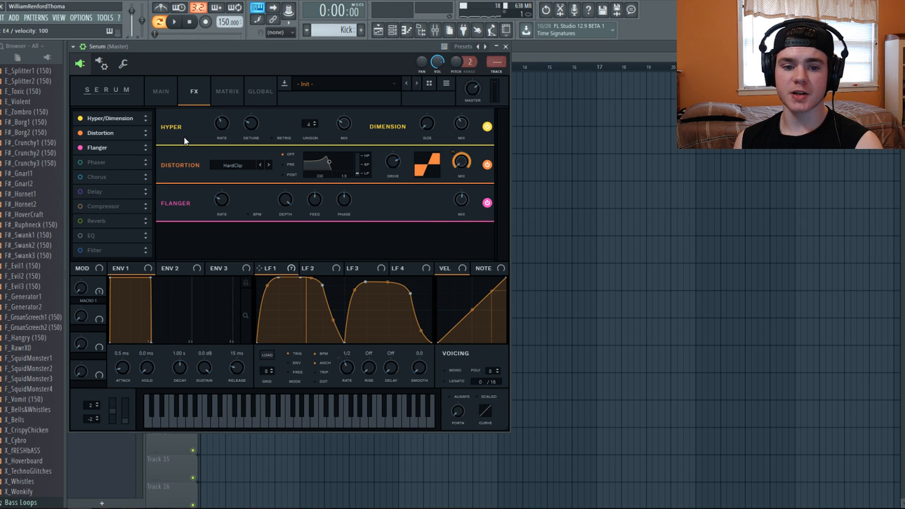
Step: Enable the Phaser effect with LFO 1 modulating its frequency, set to about 38 Hz, and lower its mix
{"action": "left_click", "coordinate": [89, 162]}
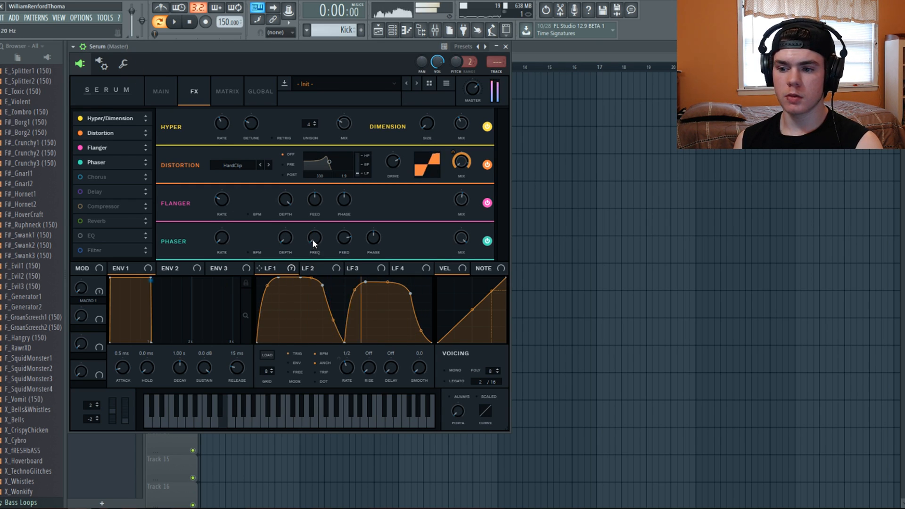
{"action": "left_click_drag", "start_coordinate": [313, 242], "coordinate": [313, 223]}
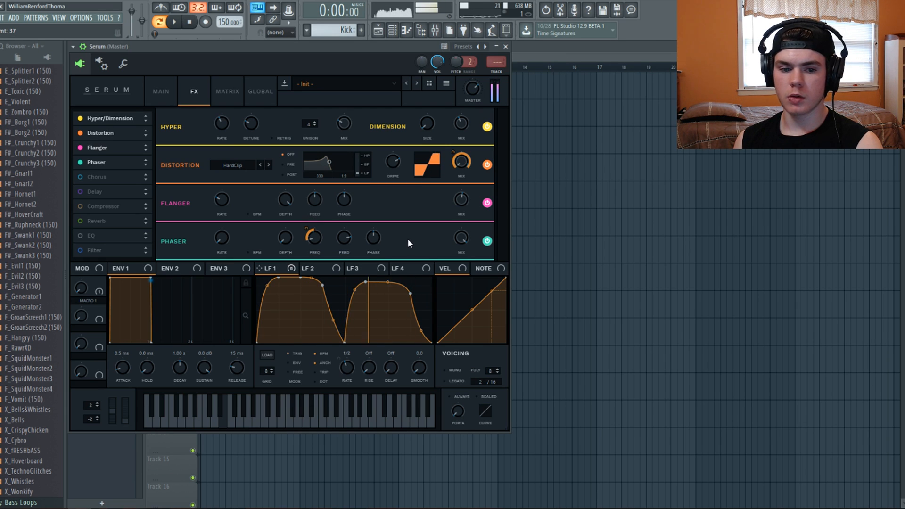
{"action": "mouse_move", "coordinate": [316, 234]}
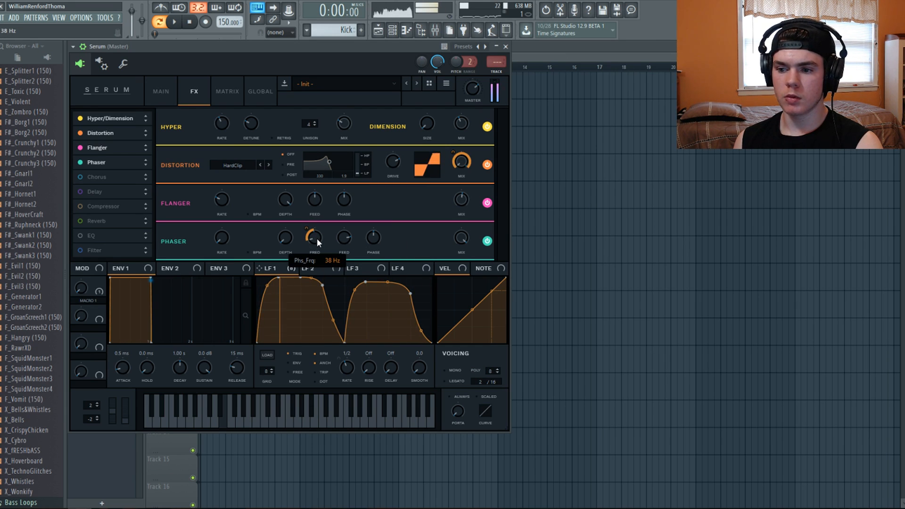
{"action": "left_click_drag", "start_coordinate": [314, 229], "coordinate": [313, 230]}
{"action": "left_click_drag", "start_coordinate": [450, 245], "coordinate": [452, 266]}
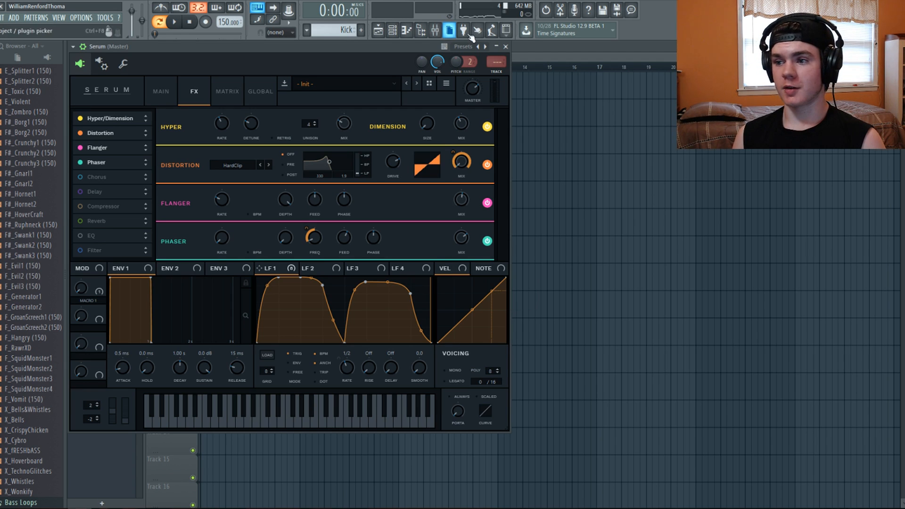
Step: Close the Serum window and add an FPC drum machine channel to the project
{"action": "left_click", "coordinate": [496, 46]}
{"action": "left_click", "coordinate": [150, 121]}
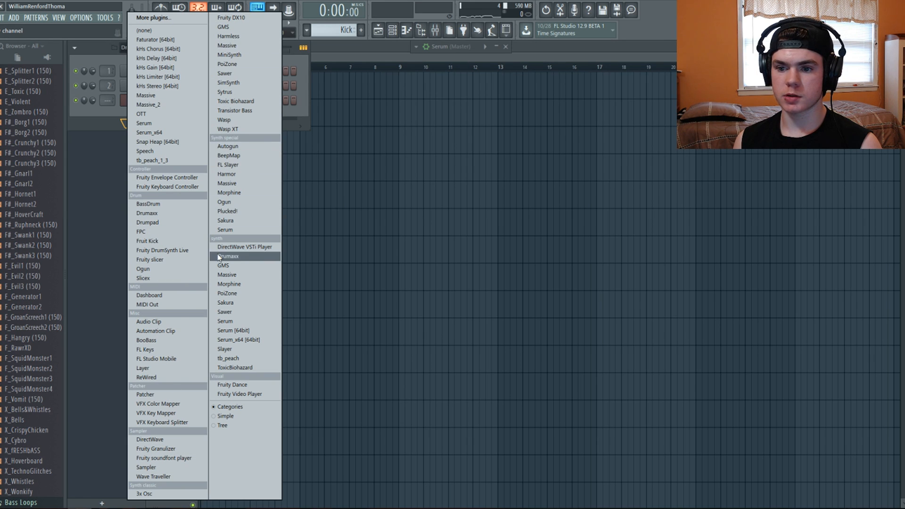
{"action": "left_click", "coordinate": [175, 233]}
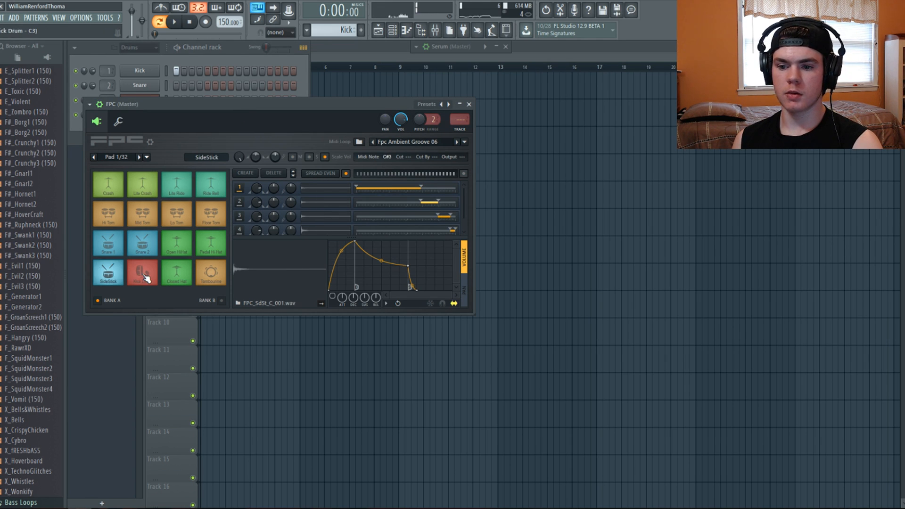
Step: Audition the default FPC kit's drum pads, from hats, snares and toms to cymbals, tambourine, kick and sidestick
{"action": "left_click", "coordinate": [175, 273]}
{"action": "left_click", "coordinate": [211, 245]}
{"action": "left_click", "coordinate": [179, 244]}
{"action": "left_click", "coordinate": [145, 244]}
{"action": "left_click", "coordinate": [112, 243]}
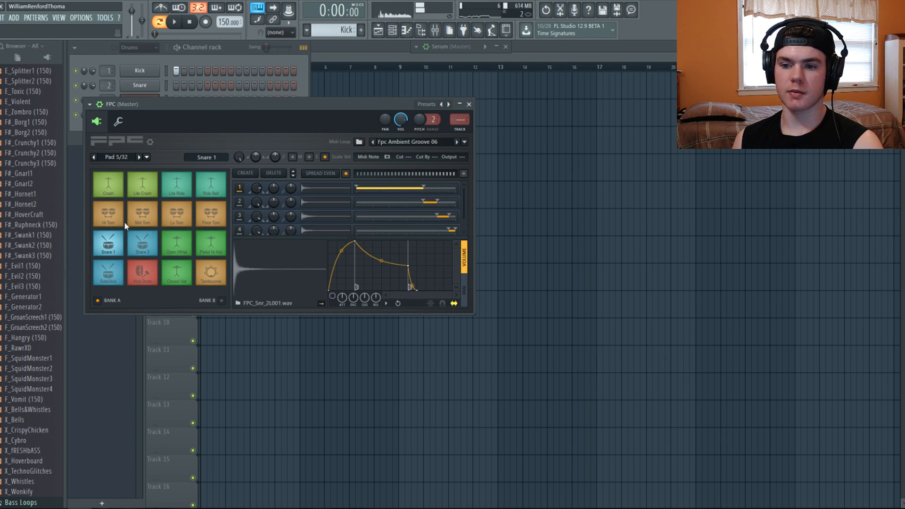
{"action": "left_click", "coordinate": [143, 214]}
{"action": "left_click", "coordinate": [178, 212]}
{"action": "left_click", "coordinate": [177, 185]}
{"action": "left_click", "coordinate": [142, 185]}
{"action": "left_click", "coordinate": [108, 184]}
{"action": "left_click", "coordinate": [206, 185]}
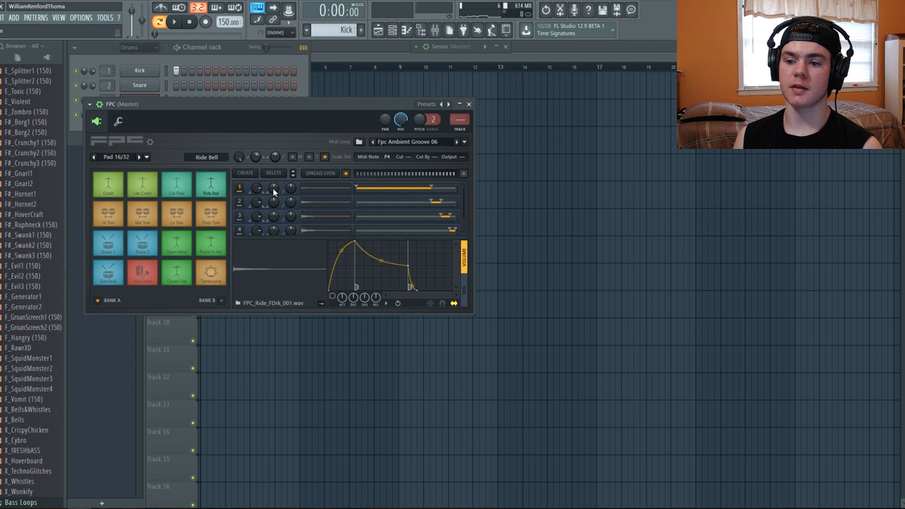
{"action": "left_click", "coordinate": [211, 273]}
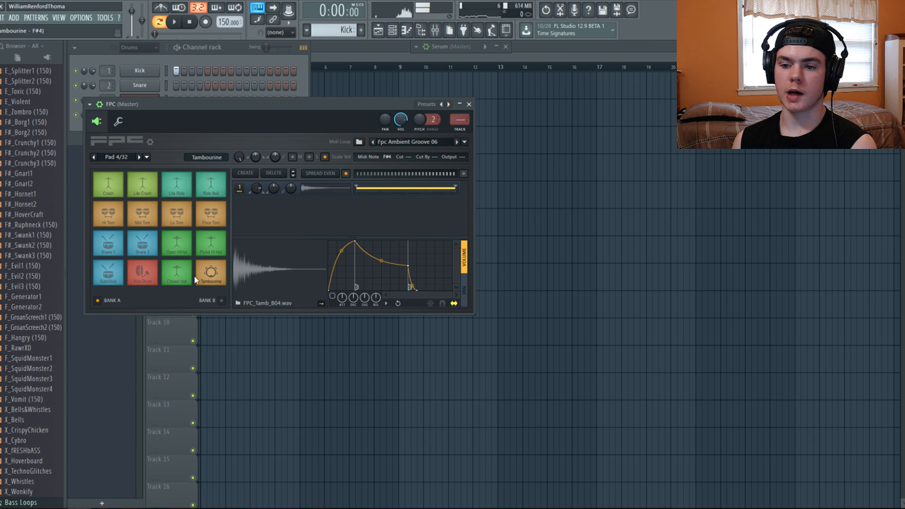
{"action": "left_click", "coordinate": [177, 272]}
{"action": "left_click", "coordinate": [142, 273]}
{"action": "left_click", "coordinate": [118, 272]}
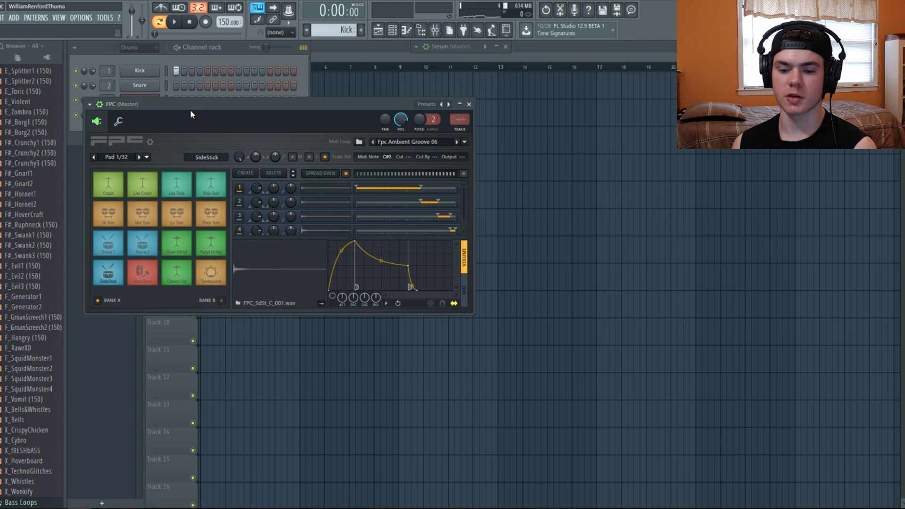
Step: Try FPC's acoustic Breakbeat preset and audition its Crash pad
{"action": "left_click", "coordinate": [89, 104]}
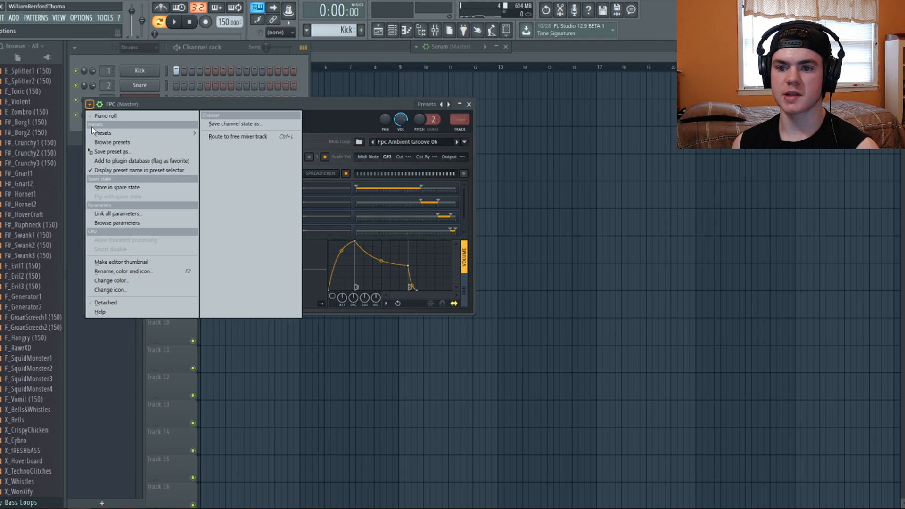
{"action": "mouse_move", "coordinate": [101, 133]}
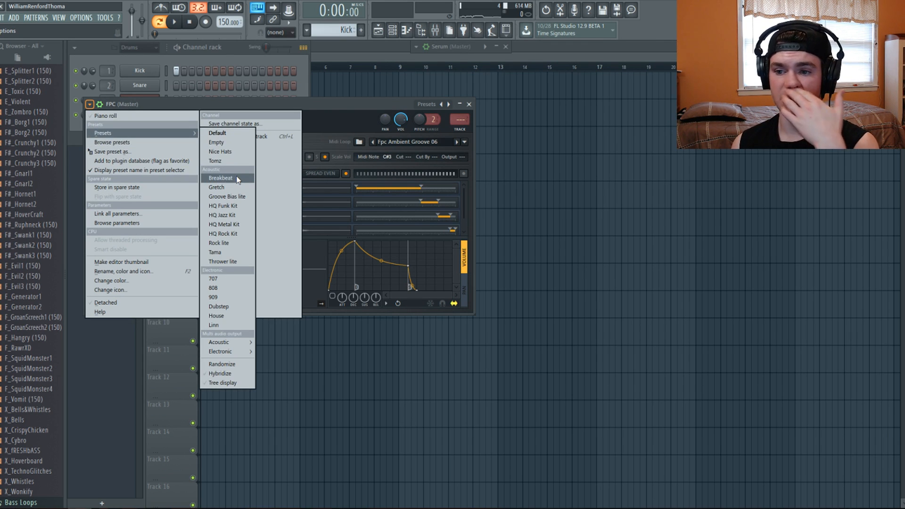
{"action": "left_click", "coordinate": [221, 179]}
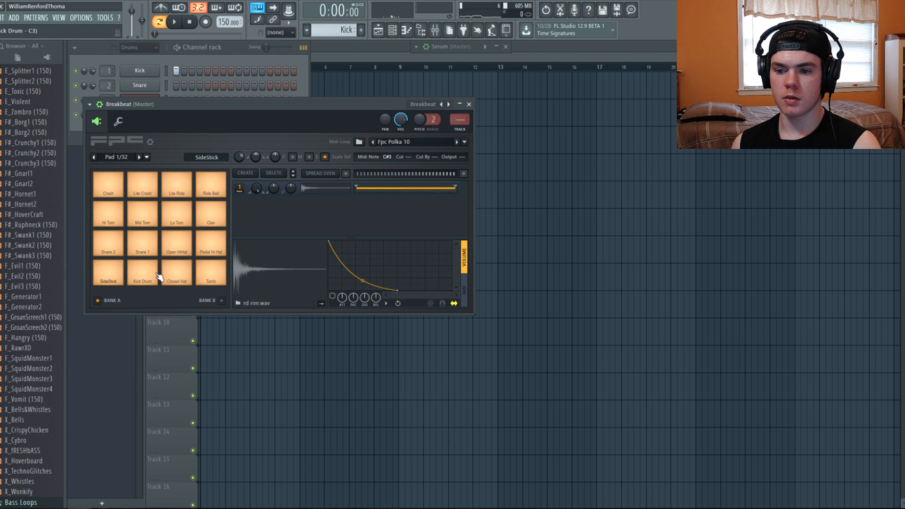
{"action": "left_click", "coordinate": [108, 185]}
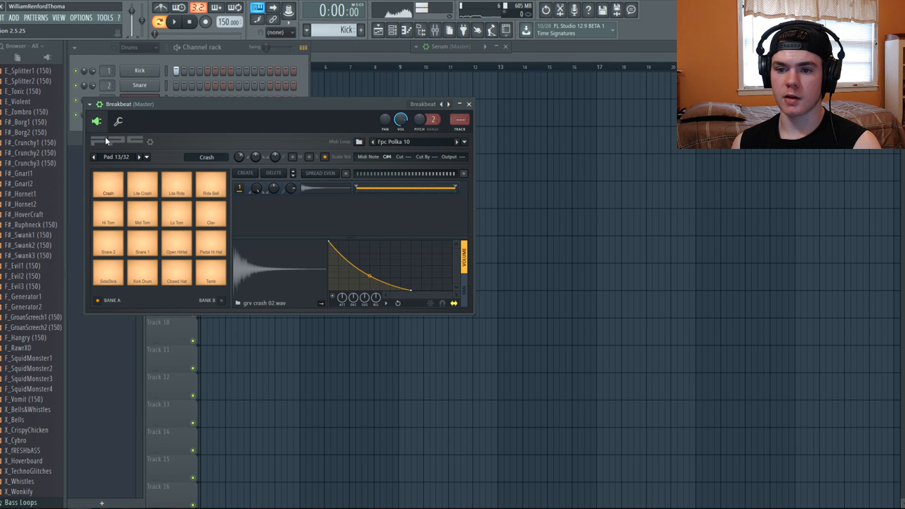
Step: Load the electronic Dubstep preset into FPC
{"action": "left_click", "coordinate": [89, 104]}
{"action": "mouse_move", "coordinate": [142, 133]}
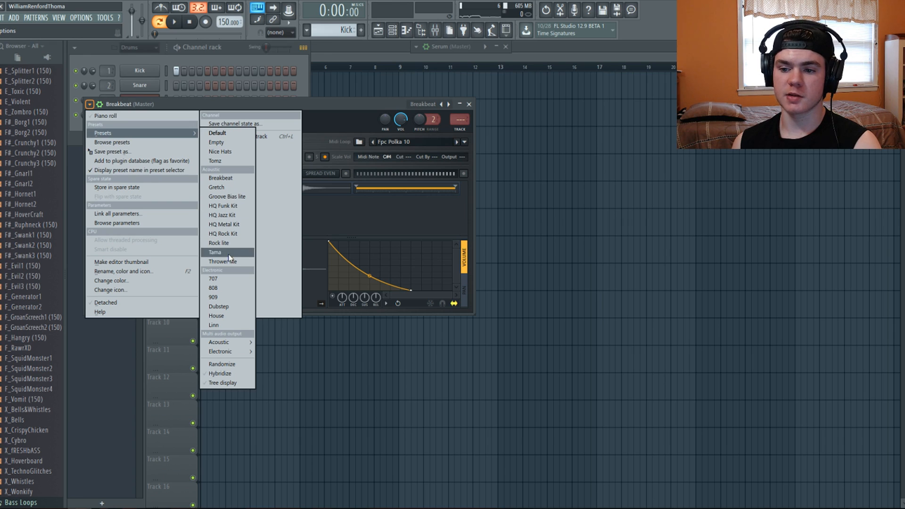
{"action": "left_click", "coordinate": [223, 307]}
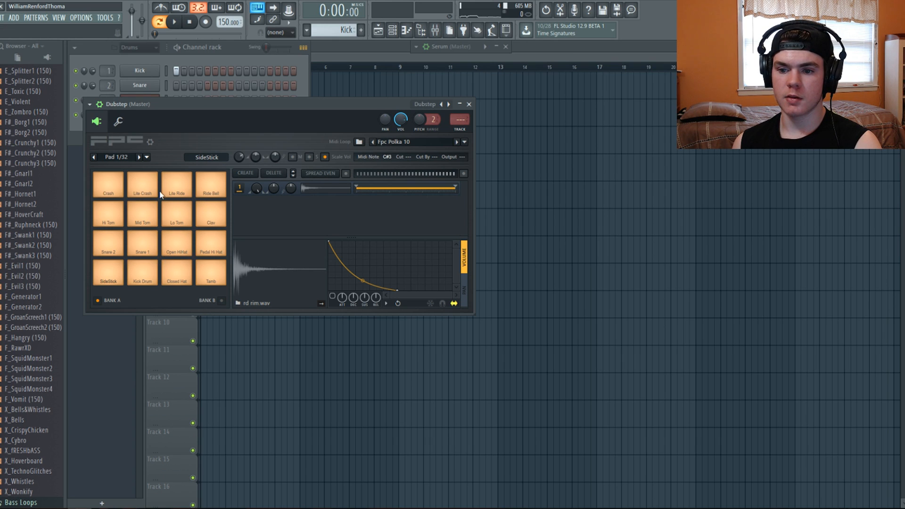
Step: Audition the Kick Drum, Snare 1 and Snare 2 pads of the Dubstep kit in a rough beat
{"action": "left_click", "coordinate": [143, 279]}
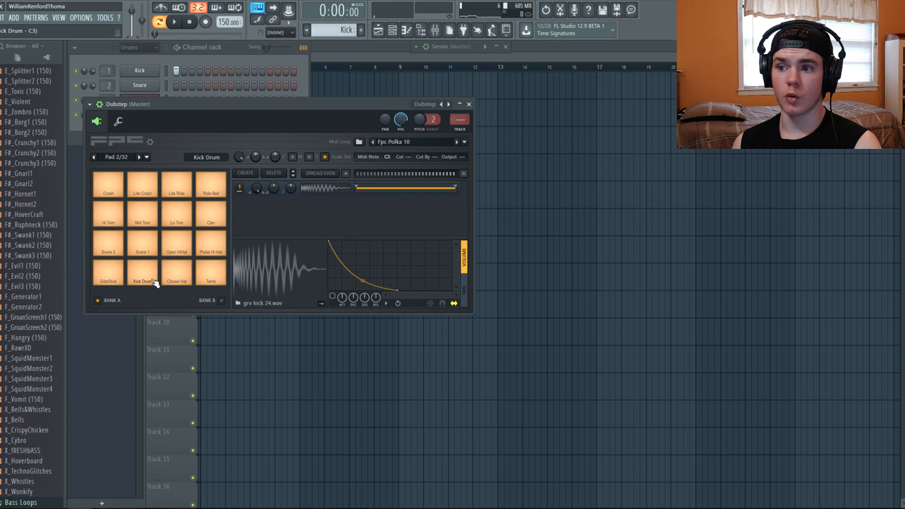
{"action": "left_click", "coordinate": [155, 282]}
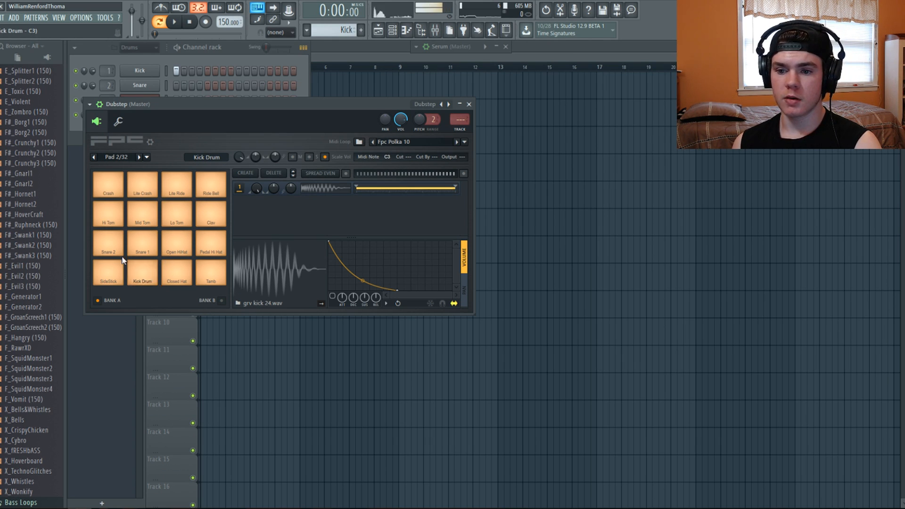
{"action": "left_click", "coordinate": [107, 243]}
{"action": "left_click", "coordinate": [108, 243]}
{"action": "left_click", "coordinate": [135, 244]}
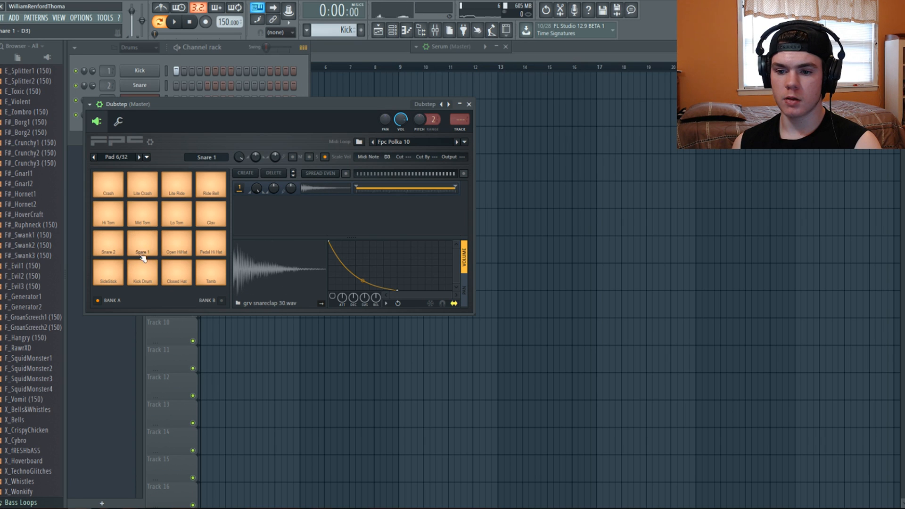
{"action": "left_click", "coordinate": [143, 266]}
{"action": "left_click", "coordinate": [117, 251]}
{"action": "left_click", "coordinate": [136, 251]}
{"action": "left_click", "coordinate": [144, 275]}
{"action": "left_click", "coordinate": [146, 282]}
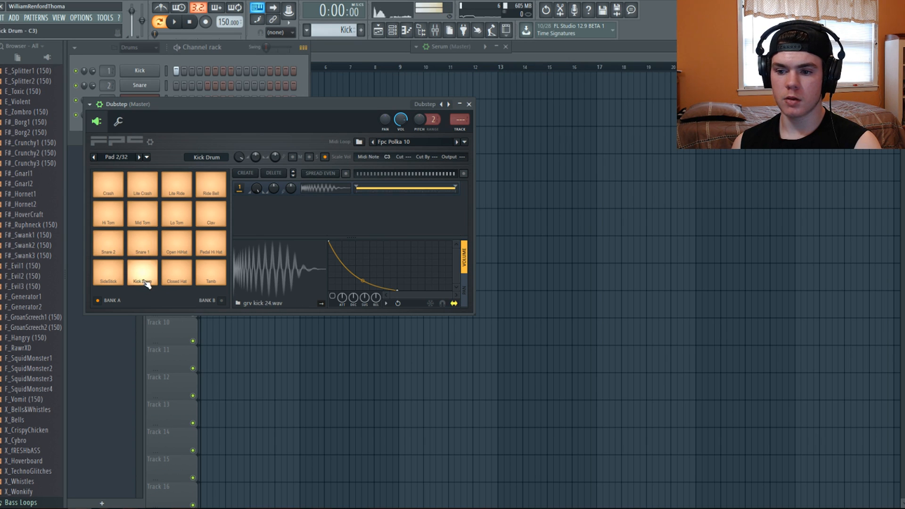
Step: Audition the Dubstep kit's tom, crash, ride, clav, hi-hat and snare pads
{"action": "left_click", "coordinate": [143, 215]}
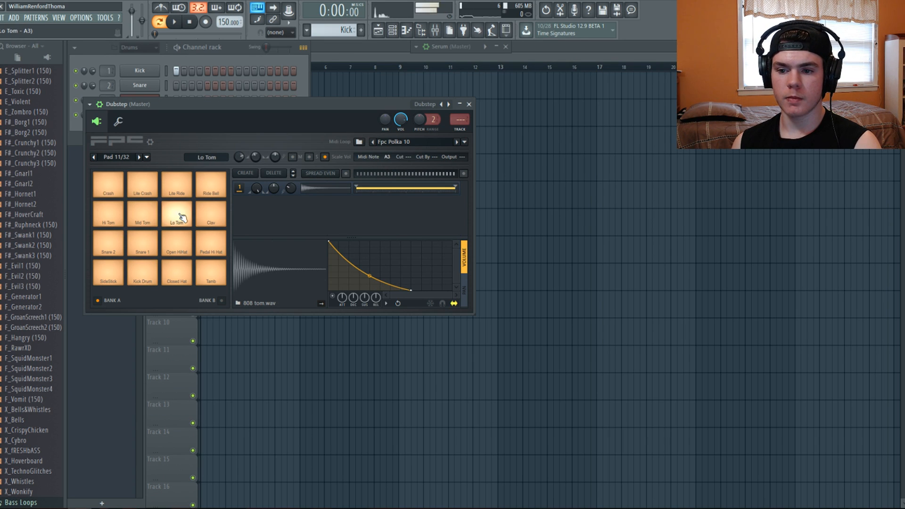
{"action": "left_click", "coordinate": [125, 215]}
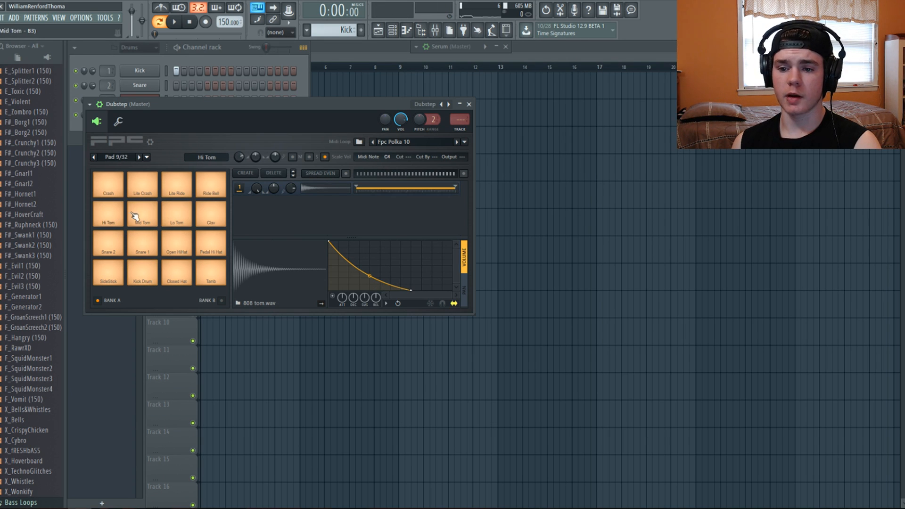
{"action": "left_click", "coordinate": [118, 184]}
{"action": "left_click", "coordinate": [140, 182]}
{"action": "left_click", "coordinate": [204, 182]}
{"action": "left_click", "coordinate": [211, 219]}
{"action": "left_click", "coordinate": [189, 221]}
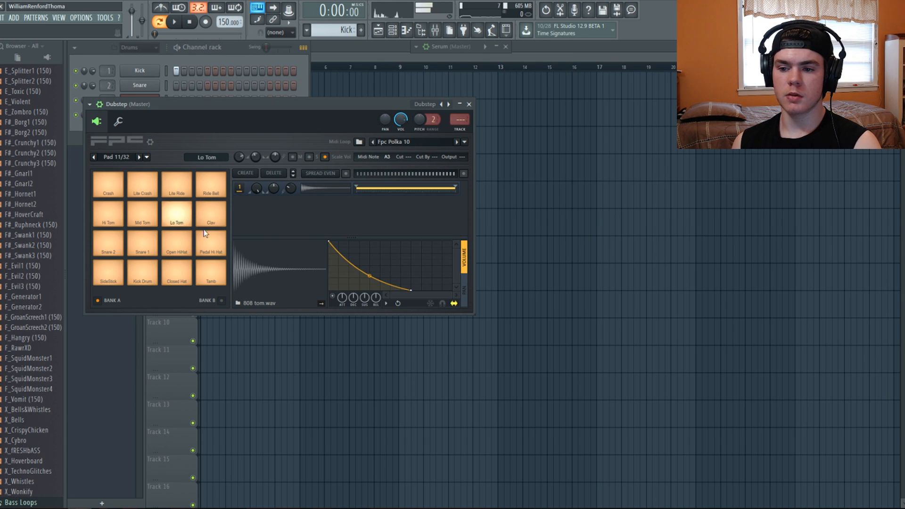
{"action": "left_click", "coordinate": [205, 234]}
{"action": "left_click", "coordinate": [183, 245]}
{"action": "left_click", "coordinate": [144, 245]}
{"action": "left_click", "coordinate": [185, 273]}
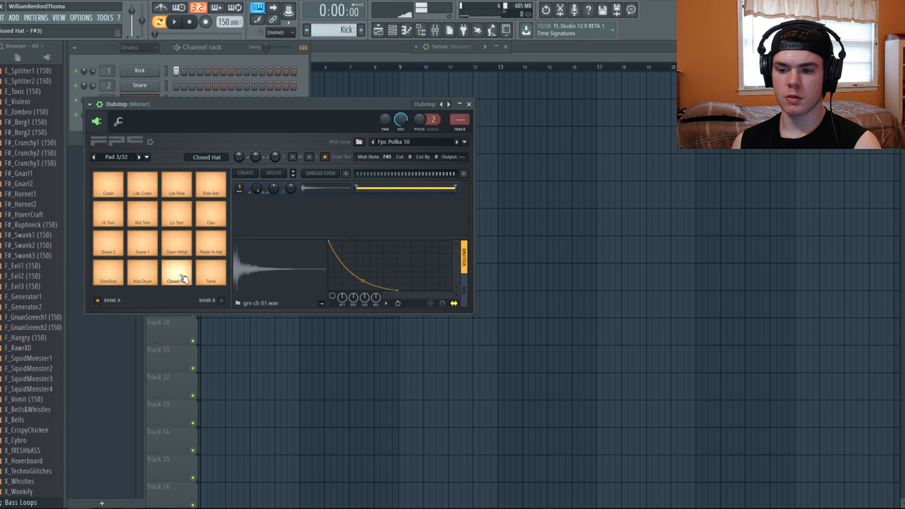
Step: Play the Dubstep kit's kick and snare pads again and close the FPC window
{"action": "left_click", "coordinate": [154, 276]}
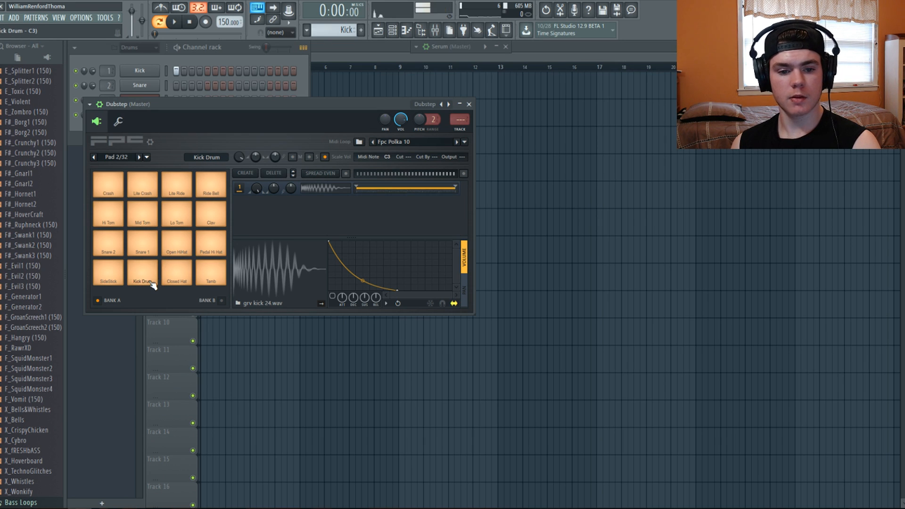
{"action": "left_click", "coordinate": [150, 273]}
{"action": "left_click", "coordinate": [149, 257]}
{"action": "left_click", "coordinate": [107, 245]}
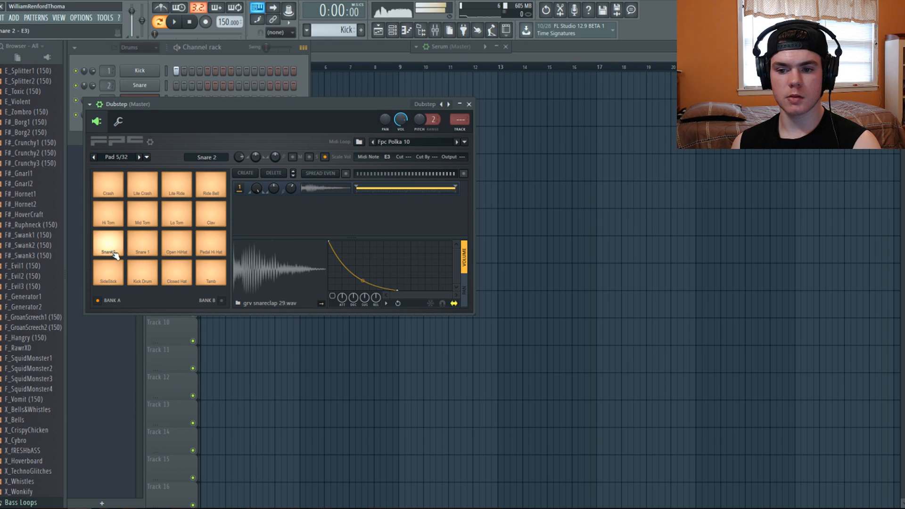
{"action": "left_click", "coordinate": [469, 104]}
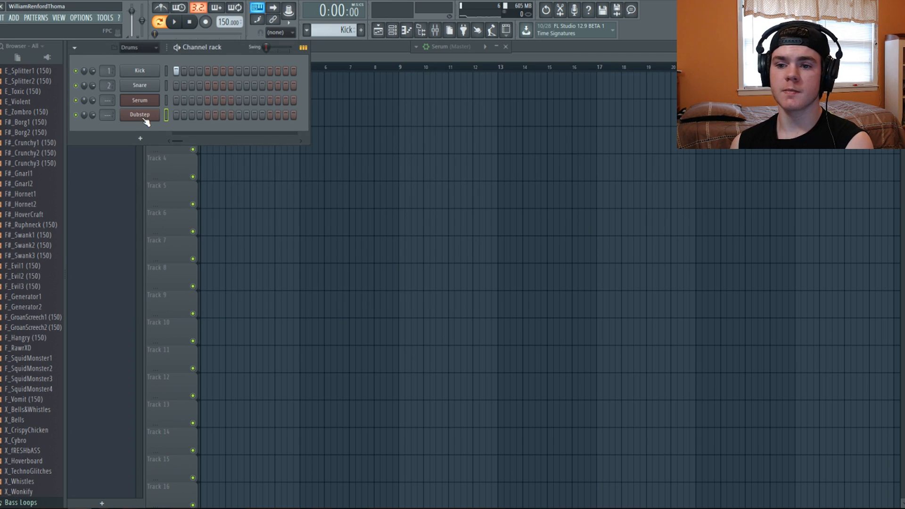
Step: Delete the Dubstep channel from the channel rack and accept the confirmation
{"action": "right_click", "coordinate": [142, 117]}
{"action": "left_click", "coordinate": [181, 200]}
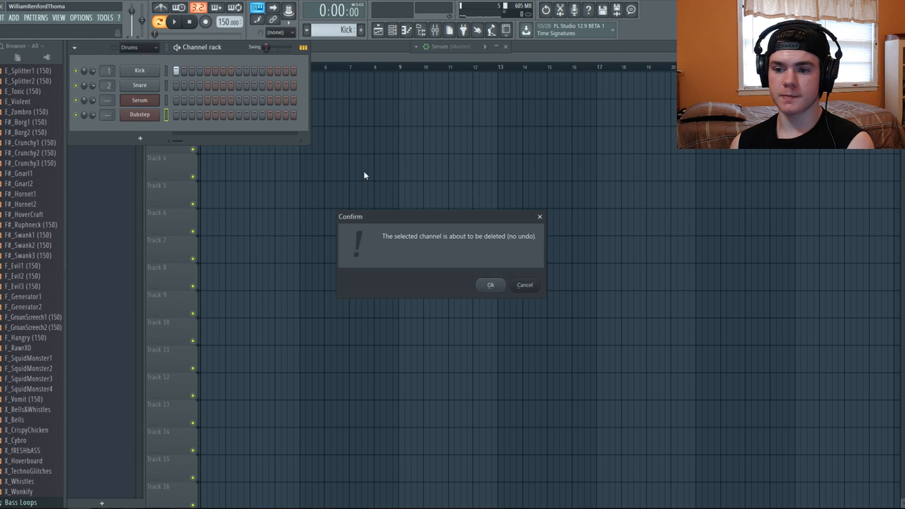
{"action": "left_click", "coordinate": [486, 284]}
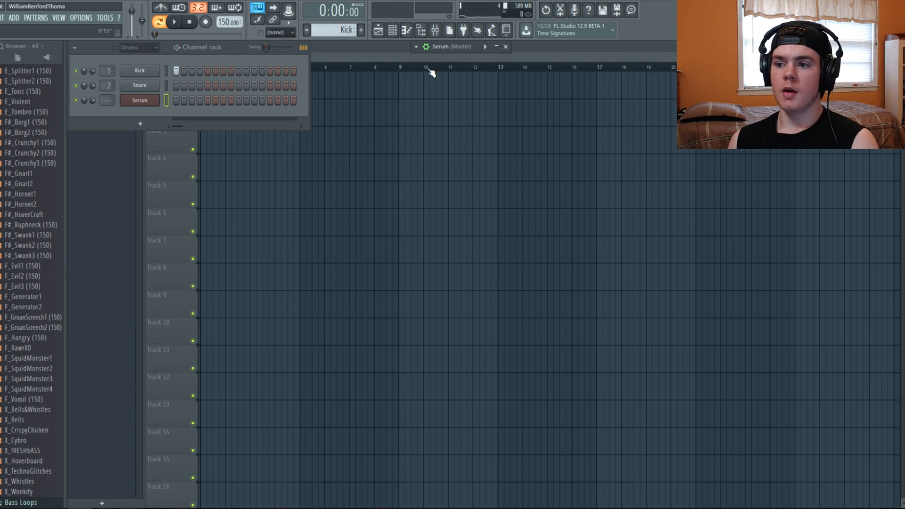
Step: Restore the Serum window and rework oscillator A's mirror warp with its LFO modulation, setting the base warp to about 5%, and adjust the filter resonance
{"action": "left_click", "coordinate": [440, 47]}
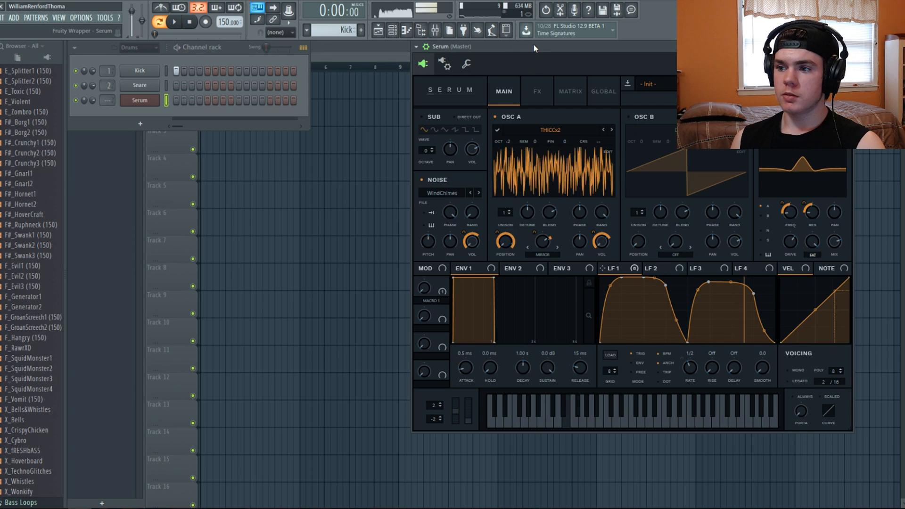
{"action": "left_click_drag", "start_coordinate": [534, 47], "coordinate": [288, 51]}
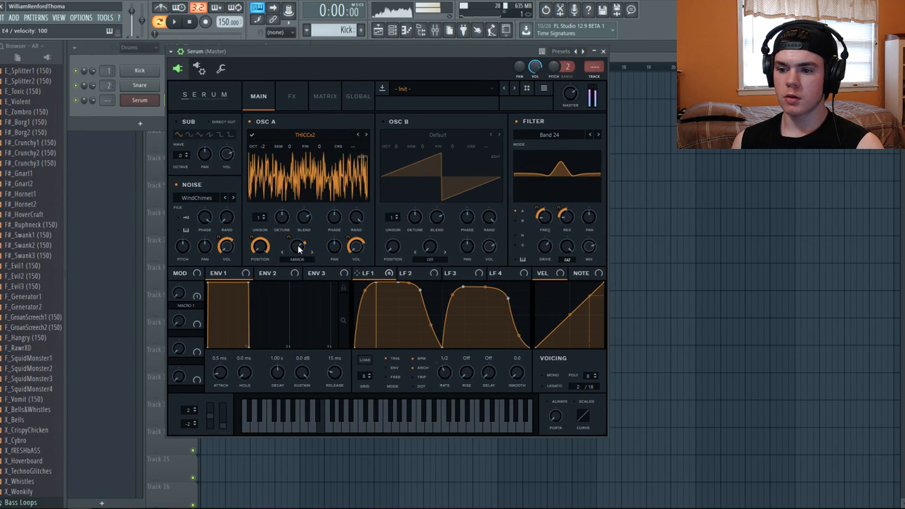
{"action": "mouse_move", "coordinate": [299, 250]}
{"action": "left_mouse_down"}
{"action": "mouse_move", "coordinate": [297, 268]}
{"action": "mouse_move", "coordinate": [302, 225]}
{"action": "mouse_move", "coordinate": [301, 233]}
{"action": "left_mouse_up"}
{"action": "mouse_move", "coordinate": [559, 209]}
{"action": "left_mouse_down"}
{"action": "mouse_move", "coordinate": [556, 229]}
{"action": "mouse_move", "coordinate": [564, 217]}
{"action": "left_mouse_up"}
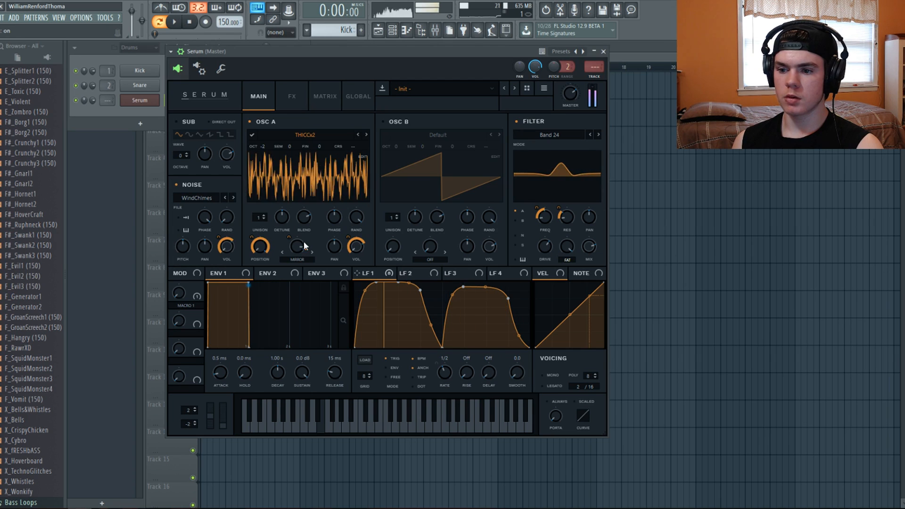
{"action": "left_click_drag", "start_coordinate": [304, 246], "coordinate": [294, 277]}
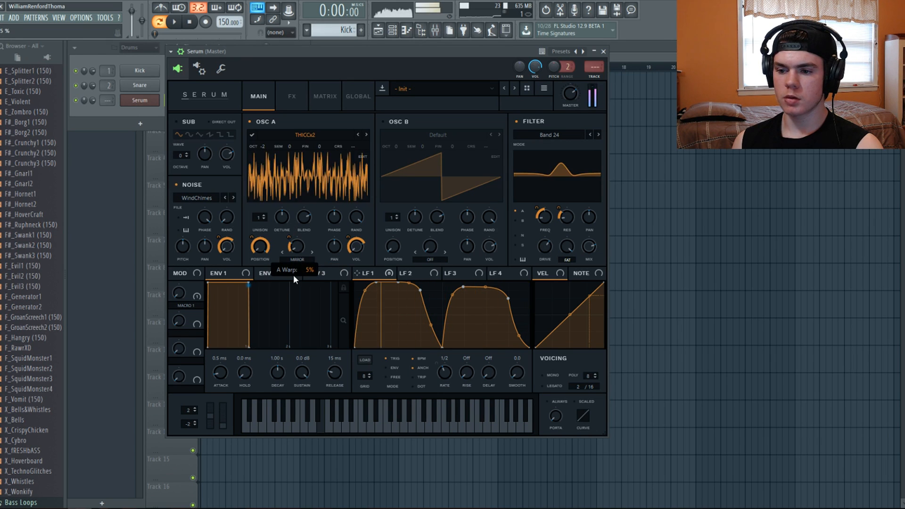
{"action": "mouse_move", "coordinate": [570, 217]}
{"action": "left_mouse_down"}
{"action": "mouse_move", "coordinate": [550, 248]}
{"action": "mouse_move", "coordinate": [577, 169]}
{"action": "mouse_move", "coordinate": [568, 201]}
{"action": "left_mouse_up"}
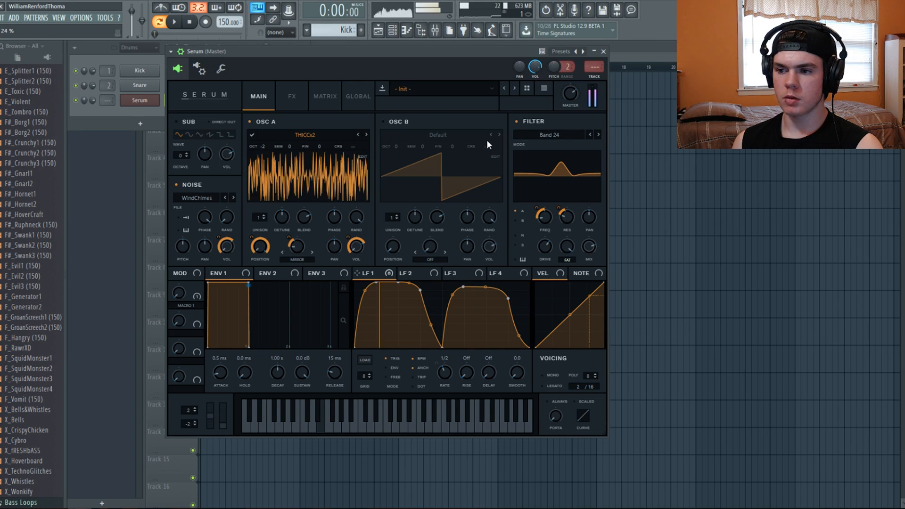
Step: Set the phaser's mix to 0% and modulate it with LFO 1
{"action": "left_click", "coordinate": [291, 94]}
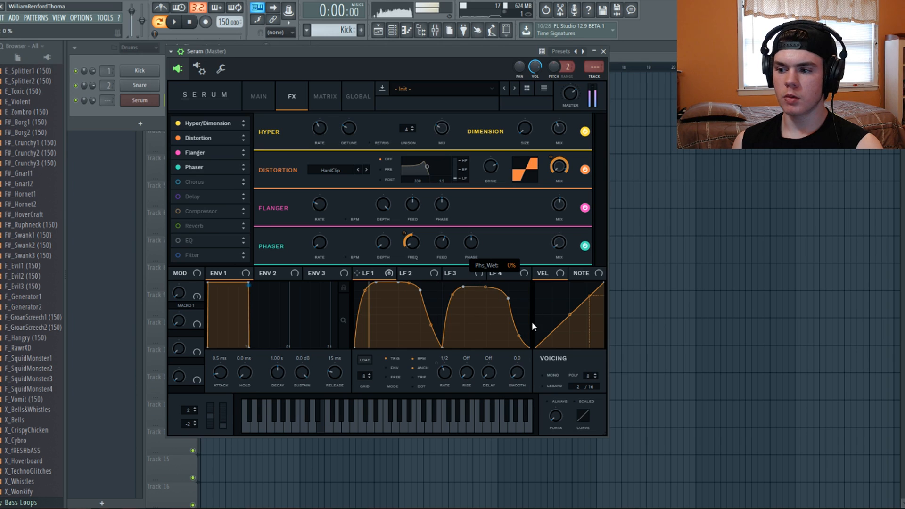
{"action": "left_click_drag", "start_coordinate": [357, 273], "coordinate": [565, 241]}
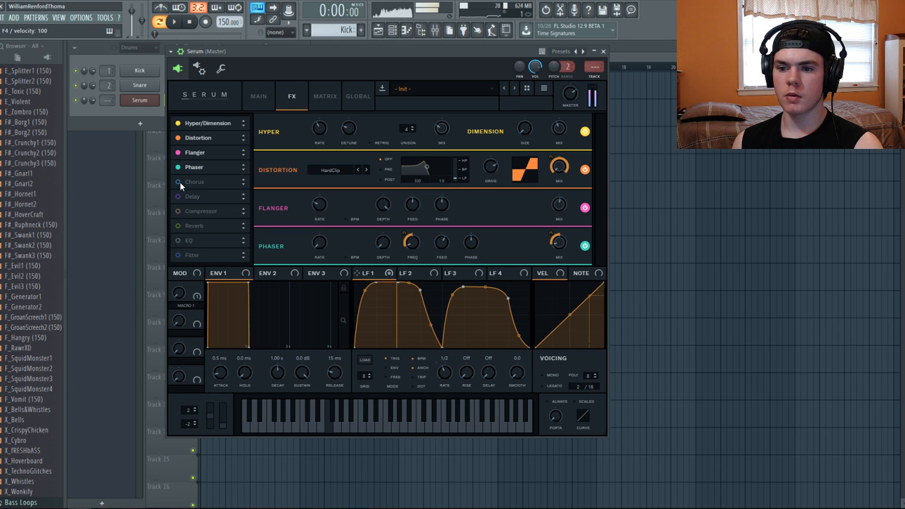
Step: Enable the Delay effect and load its Big Metal preset, adjusting the feedback
{"action": "left_click", "coordinate": [178, 196]}
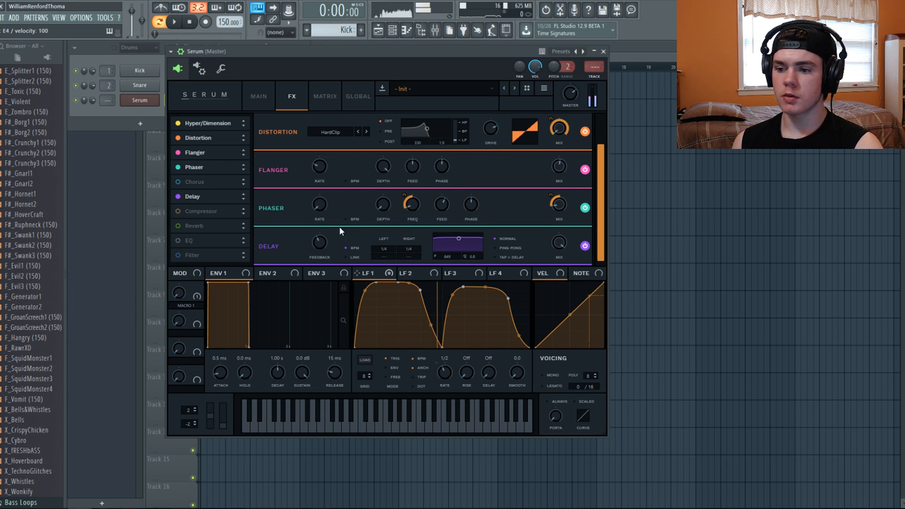
{"action": "right_click", "coordinate": [289, 244]}
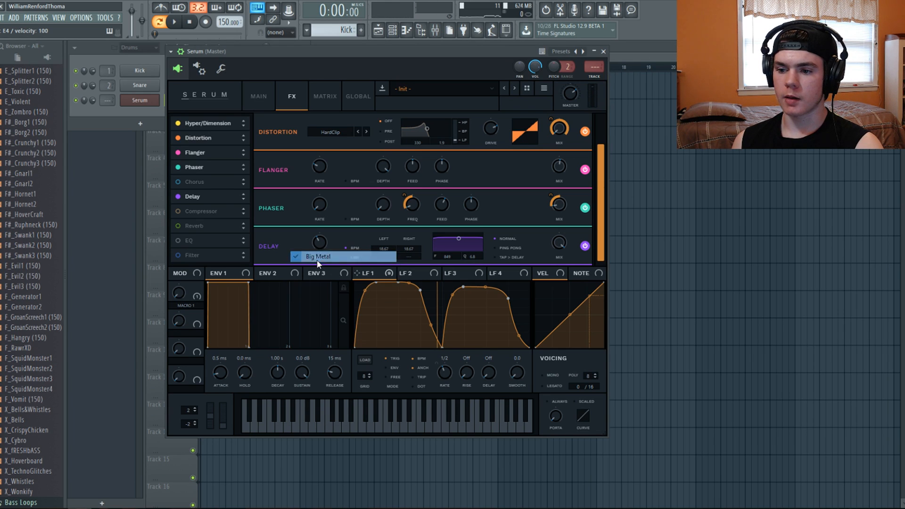
{"action": "left_click", "coordinate": [317, 258]}
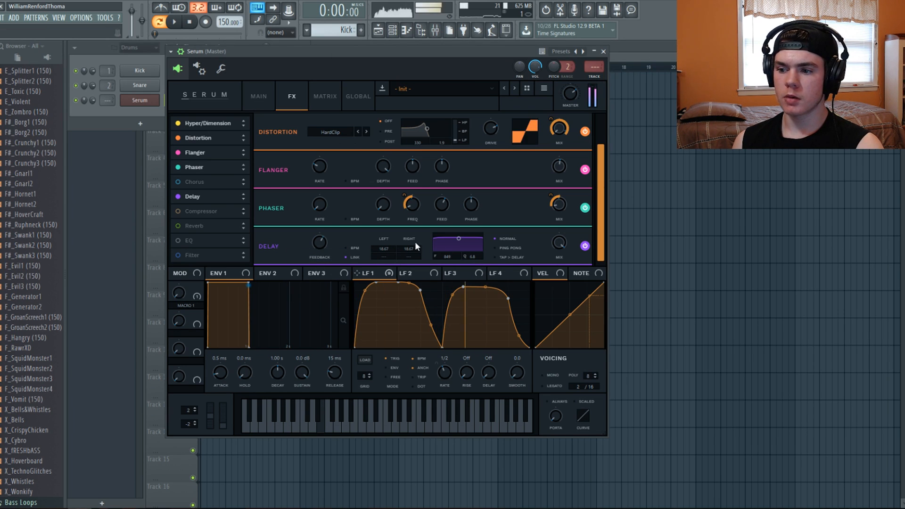
{"action": "left_click", "coordinate": [317, 246]}
Step: Set the delay's filter frequency to 7870, keep Normal mode, lower its mix to about 39%, and place Delay directly after Phaser
{"action": "left_click_drag", "start_coordinate": [459, 239], "coordinate": [477, 234]}
{"action": "left_click", "coordinate": [503, 247]}
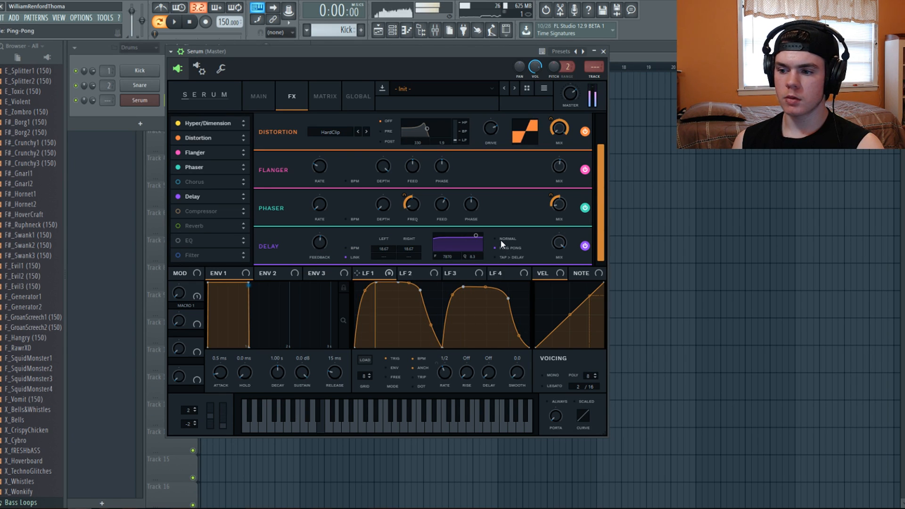
{"action": "left_click", "coordinate": [500, 239]}
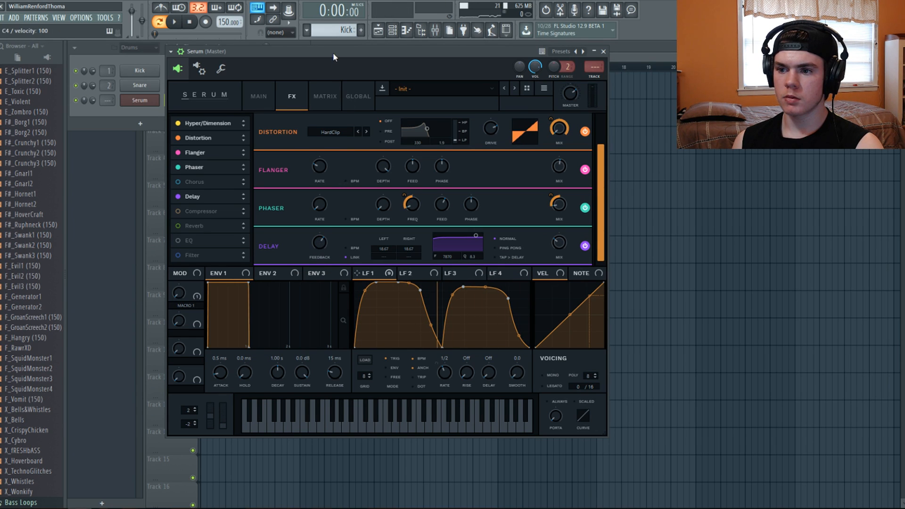
{"action": "left_click_drag", "start_coordinate": [568, 242], "coordinate": [560, 230]}
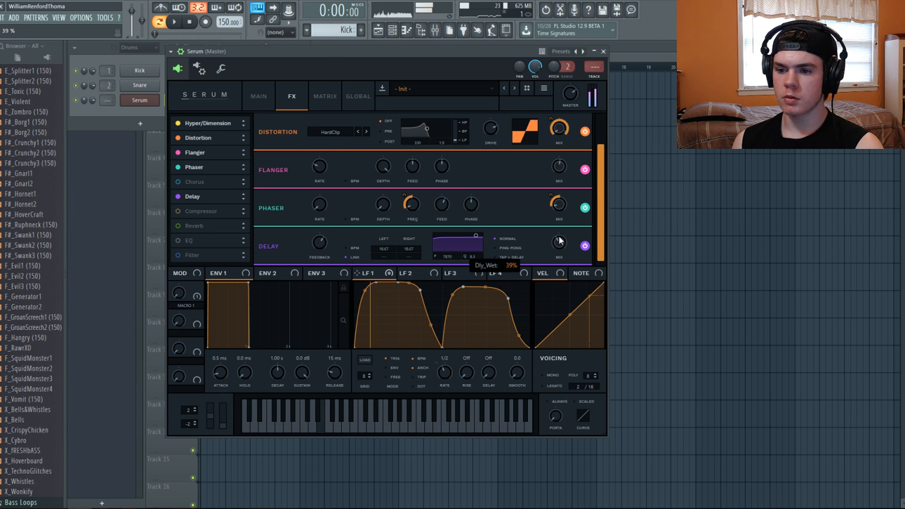
{"action": "left_click_drag", "start_coordinate": [243, 203], "coordinate": [211, 183]}
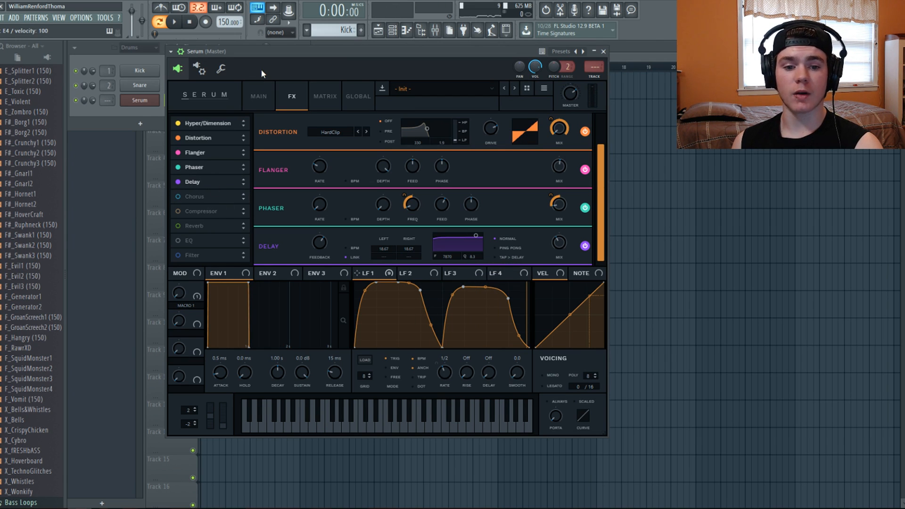
{"action": "key", "text": "c"}
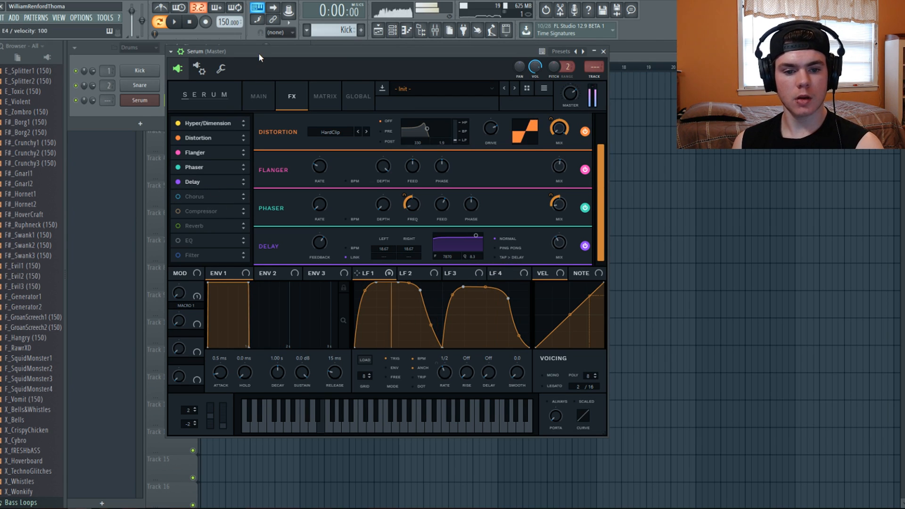
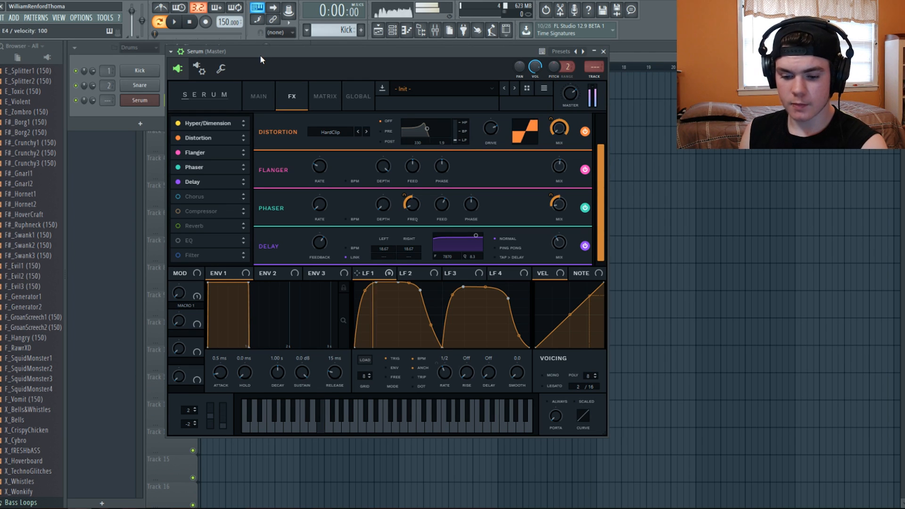
Step: Enable a multiband Compressor between Phaser and Delay and lower its threshold
{"action": "mouse_move", "coordinate": [556, 250]}
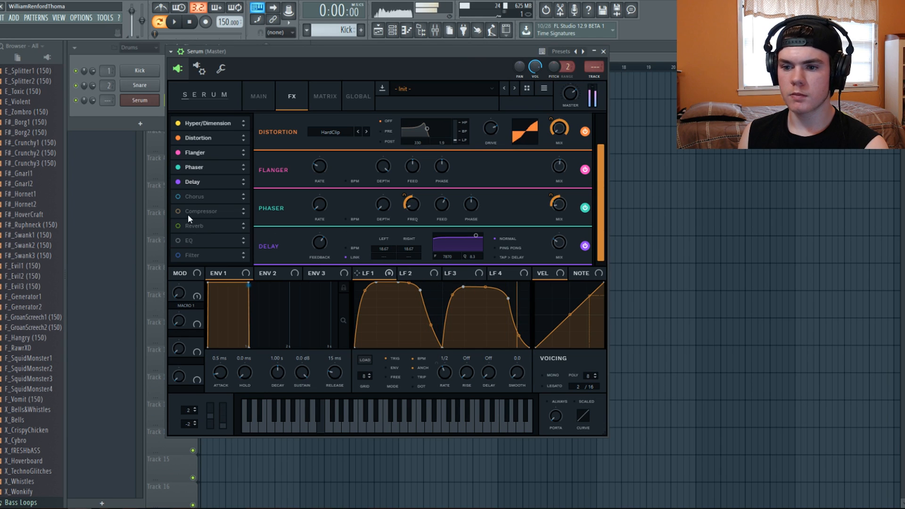
{"action": "left_click", "coordinate": [200, 213]}
{"action": "left_click_drag", "start_coordinate": [200, 214], "coordinate": [201, 177]}
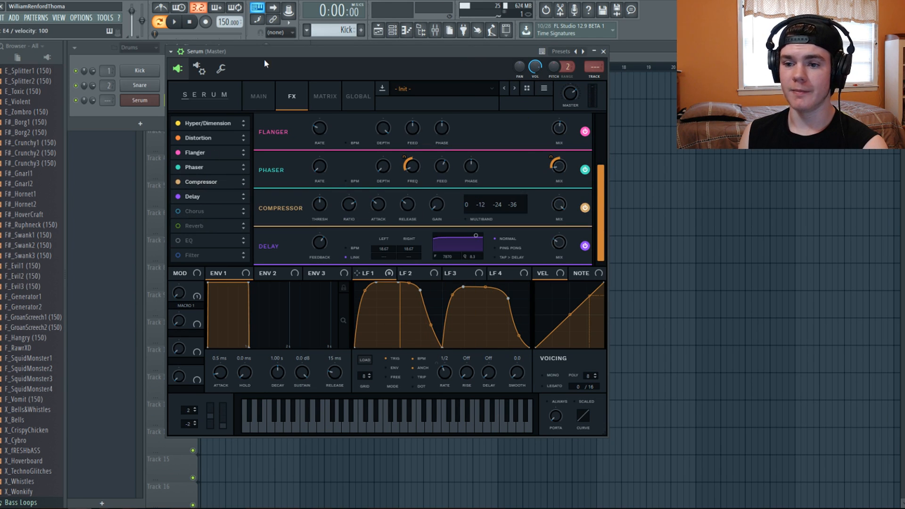
{"action": "left_click", "coordinate": [466, 215]}
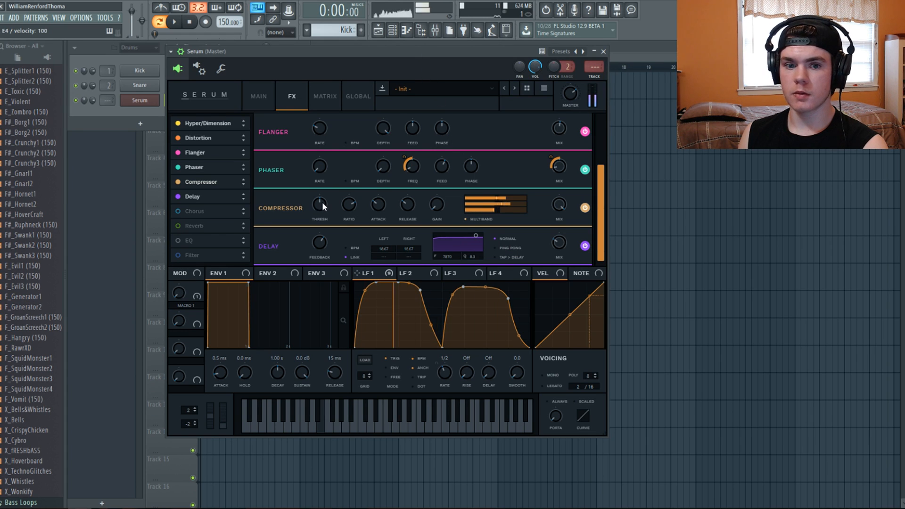
{"action": "left_click_drag", "start_coordinate": [322, 202], "coordinate": [320, 227]}
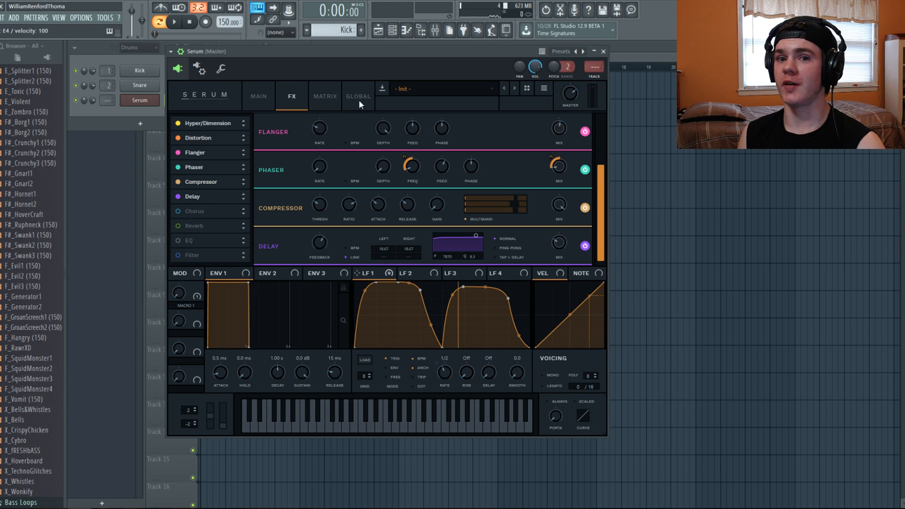
Step: Adjust the compressor's multiband levels and raise its gain while auditioning the bass
{"action": "key", "text": "c"}
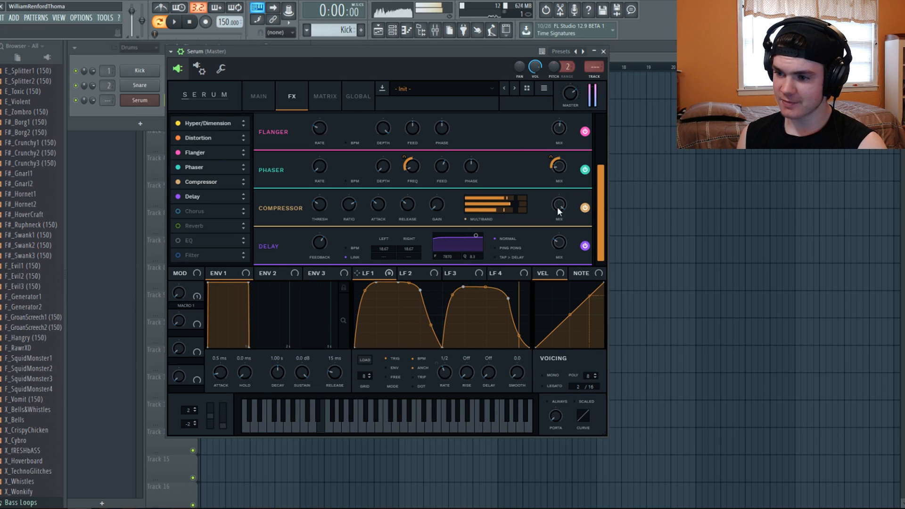
{"action": "left_click_drag", "start_coordinate": [516, 205], "coordinate": [530, 203]}
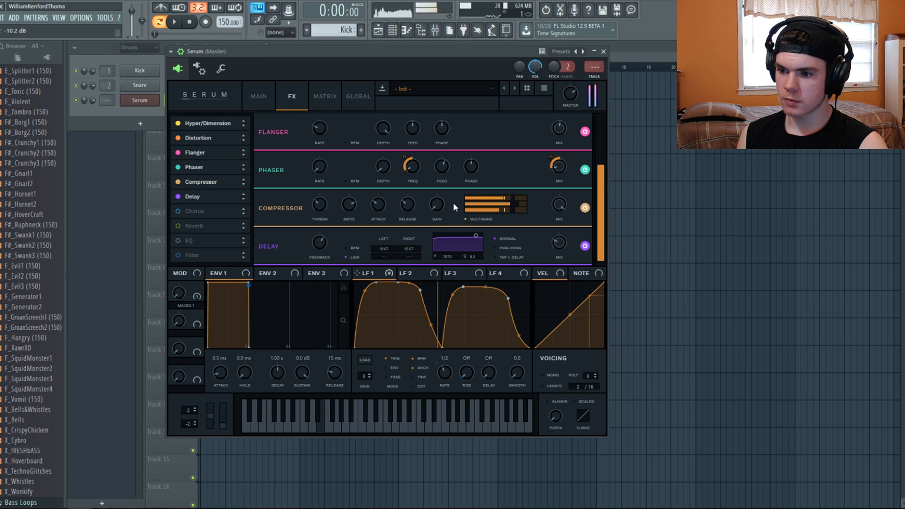
{"action": "mouse_move", "coordinate": [437, 203]}
{"action": "left_mouse_down"}
{"action": "mouse_move", "coordinate": [441, 182]}
{"action": "mouse_move", "coordinate": [442, 190]}
{"action": "left_mouse_up"}
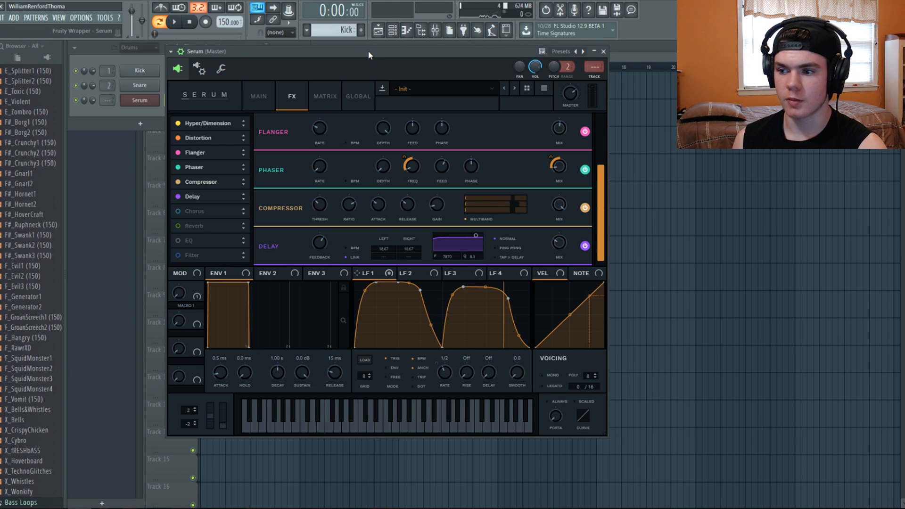
{"action": "key", "text": "c"}
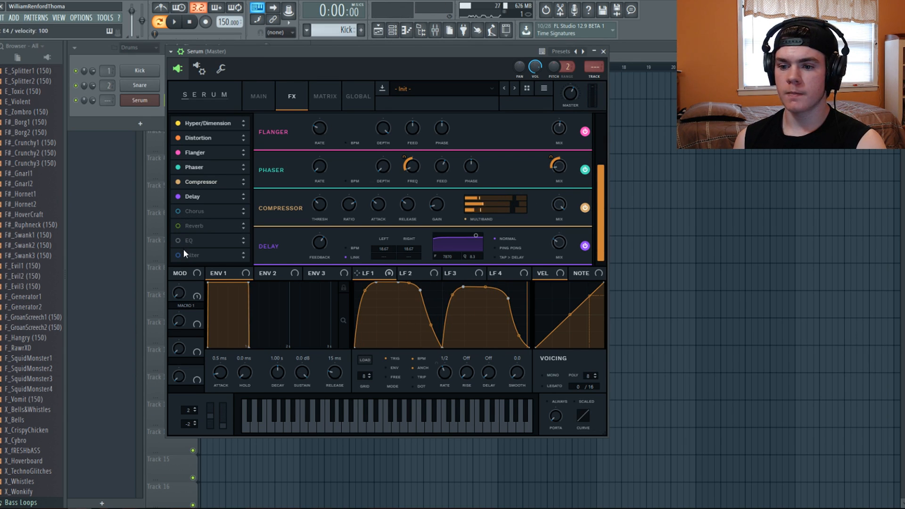
Step: Enable the Filter effect, place it directly after Delay, and set its type to the Flanges mode Flg -
{"action": "left_click", "coordinate": [201, 254]}
{"action": "left_click_drag", "start_coordinate": [201, 255], "coordinate": [212, 208]}
{"action": "left_click", "coordinate": [328, 248]}
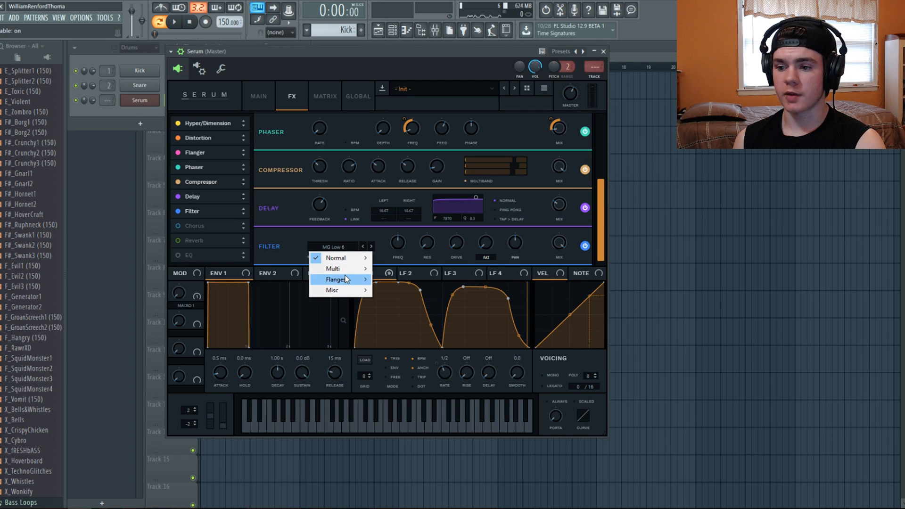
{"action": "mouse_move", "coordinate": [349, 279]}
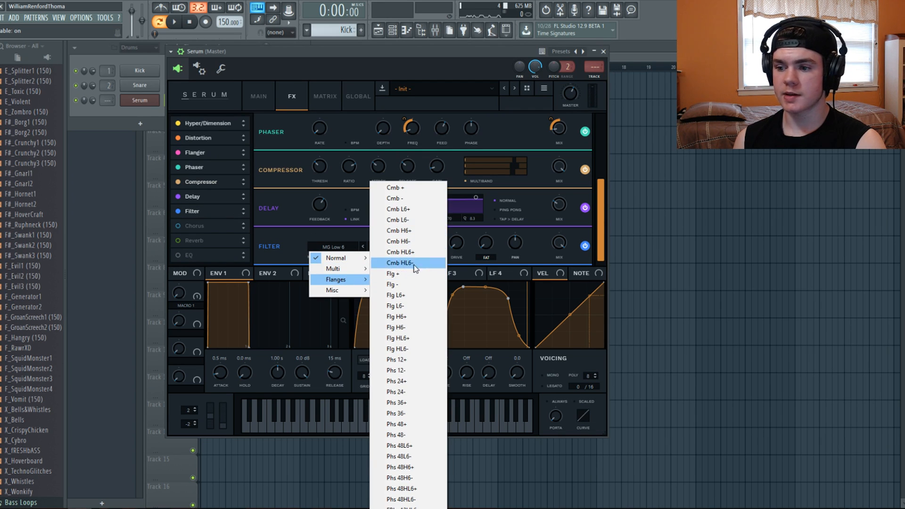
{"action": "left_click", "coordinate": [409, 285]}
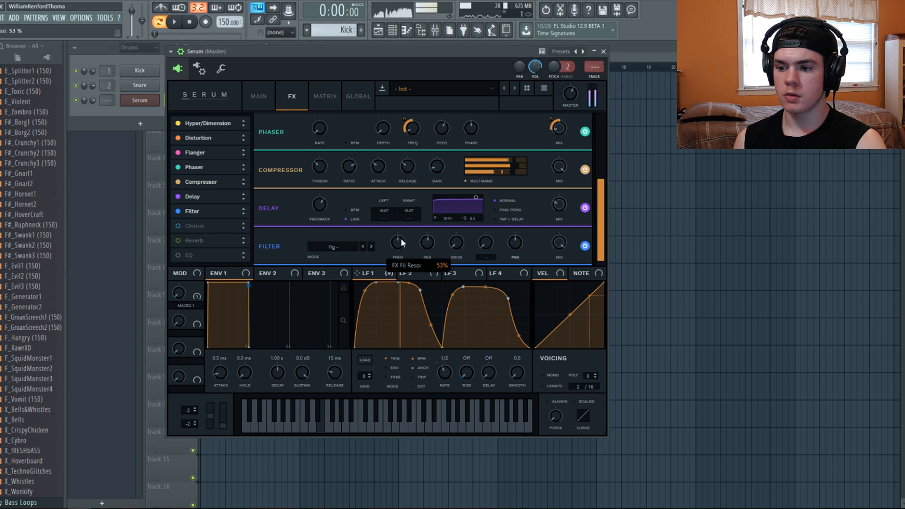
Step: Tune the effect filter, modulate its mix with LFO 1 from a 0% base, and move Filter directly after Phaser
{"action": "mouse_move", "coordinate": [397, 256]}
{"action": "left_mouse_down"}
{"action": "mouse_move", "coordinate": [398, 268]}
{"action": "mouse_move", "coordinate": [398, 259]}
{"action": "left_mouse_up"}
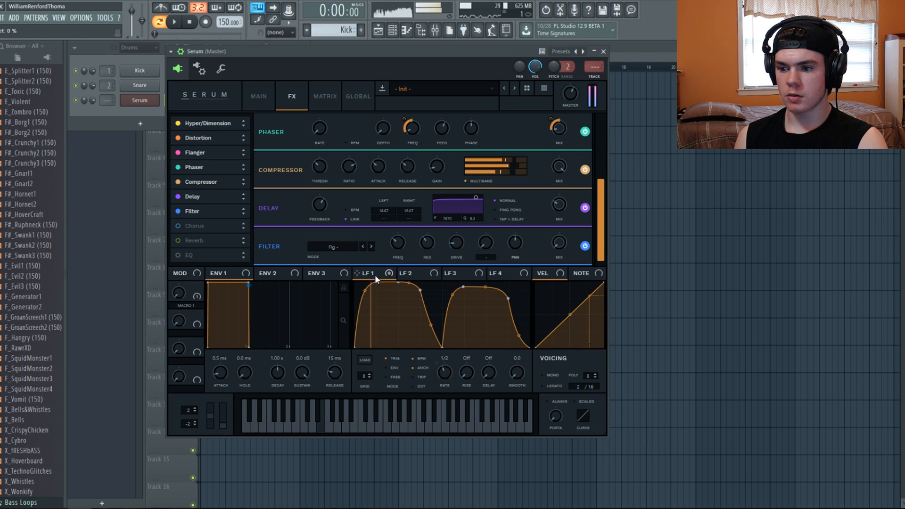
{"action": "left_click_drag", "start_coordinate": [373, 274], "coordinate": [559, 243]}
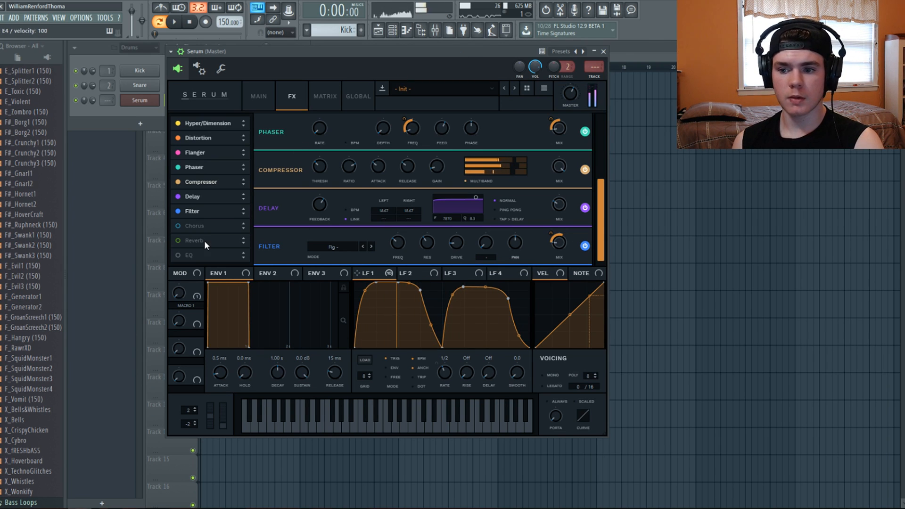
{"action": "left_click_drag", "start_coordinate": [204, 211], "coordinate": [210, 174]}
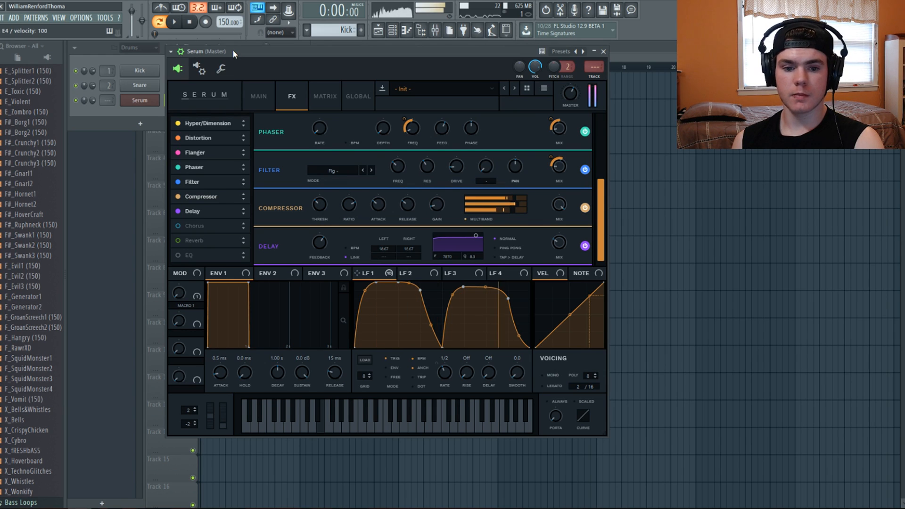
Step: Fine-tune the compressor's multiband levels, and switch Filter off and back on to compare the sound
{"action": "left_click_drag", "start_coordinate": [534, 196], "coordinate": [520, 199]}
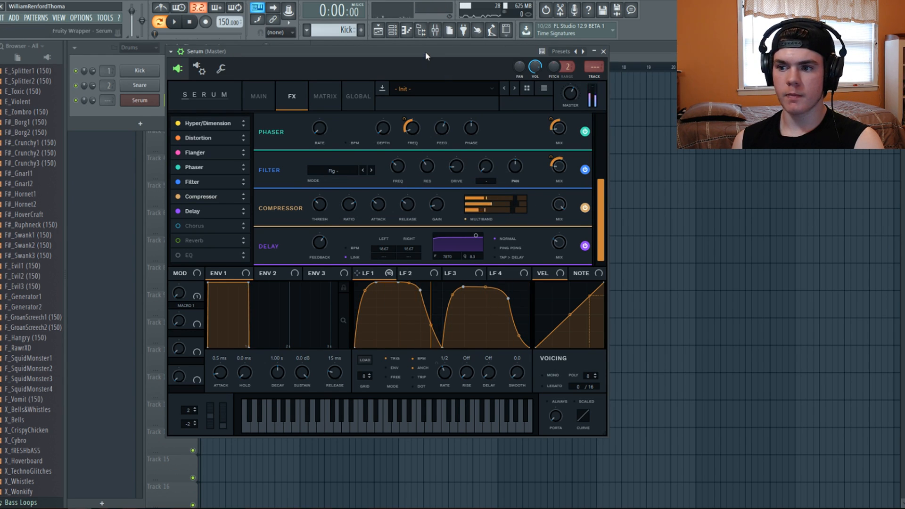
{"action": "left_click", "coordinate": [179, 182]}
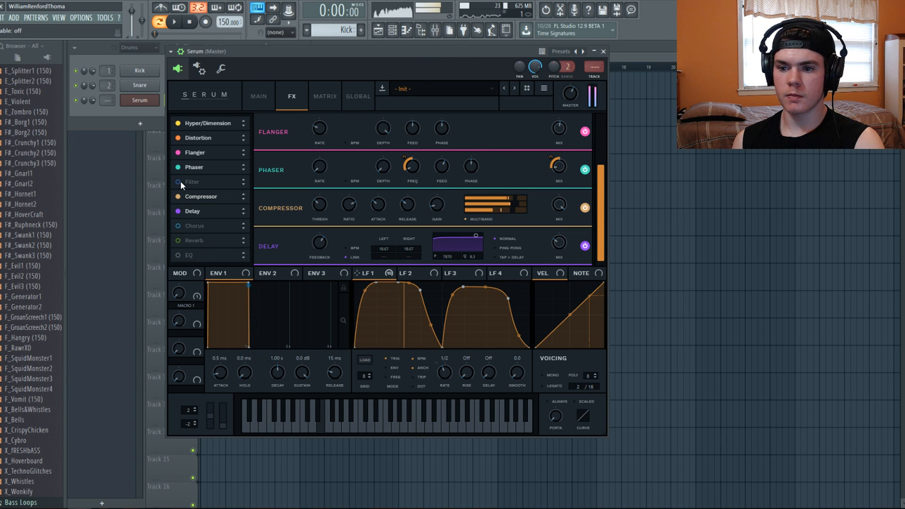
{"action": "left_click", "coordinate": [180, 181]}
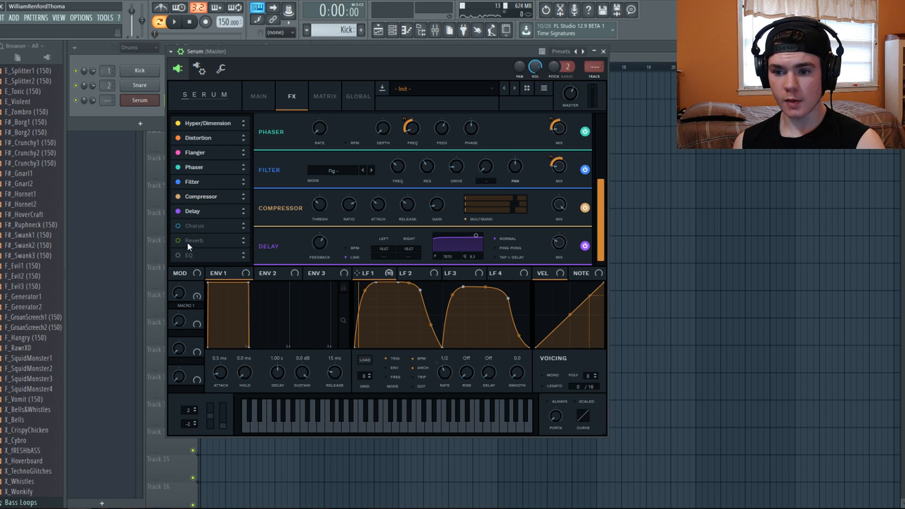
Step: Enable the EQ effect, raise its high band to about 8 kHz, and adjust that band's gain while auditioning the bass
{"action": "left_click", "coordinate": [179, 255]}
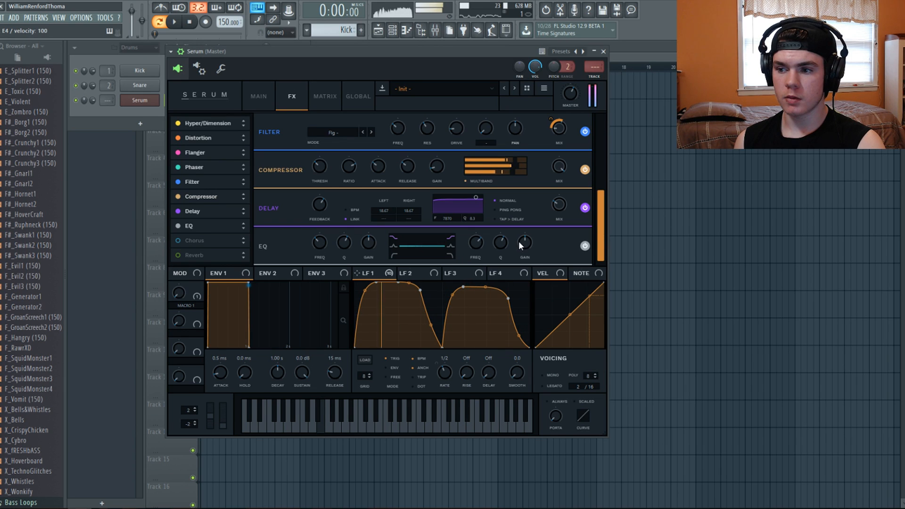
{"action": "left_click_drag", "start_coordinate": [476, 242], "coordinate": [479, 222]}
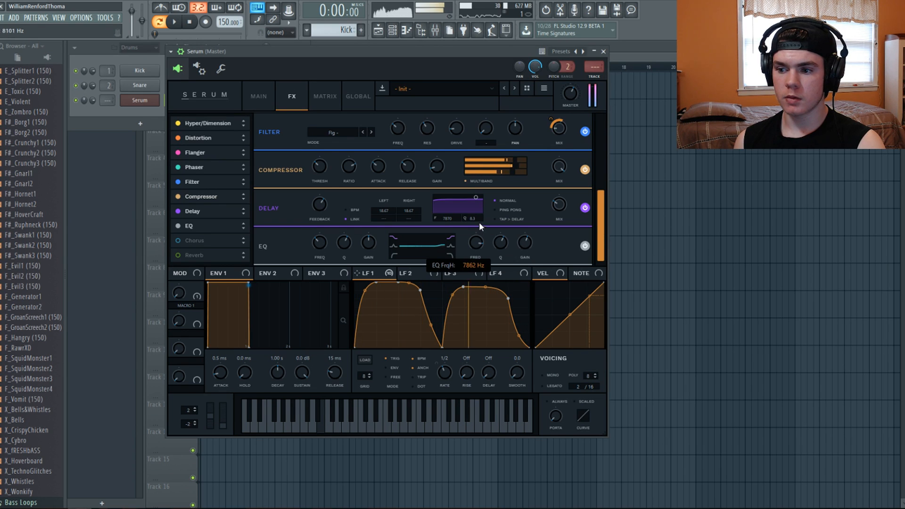
{"action": "mouse_move", "coordinate": [522, 242]}
{"action": "left_mouse_down"}
{"action": "mouse_move", "coordinate": [528, 227]}
{"action": "mouse_move", "coordinate": [526, 244]}
{"action": "left_mouse_up"}
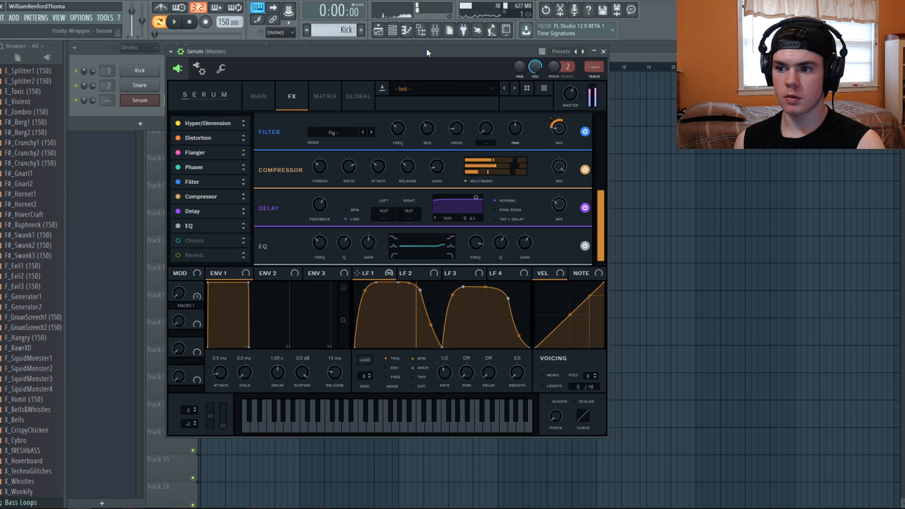
{"action": "key", "text": "z"}
{"action": "key", "text": "x"}
{"action": "key", "text": "c"}
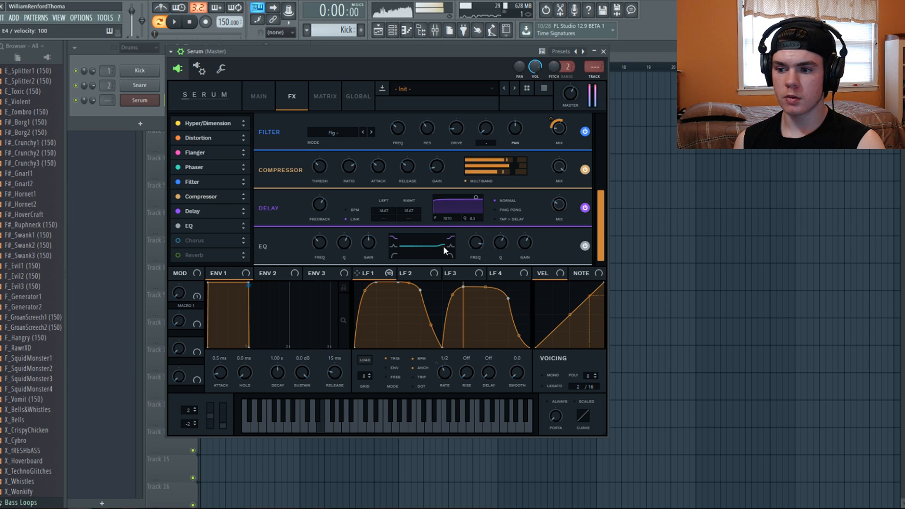
Step: Shape the EQ's low band as a dip and modulate its frequency with LFO 1, keeping EQ directly after Delay
{"action": "left_click", "coordinate": [395, 255]}
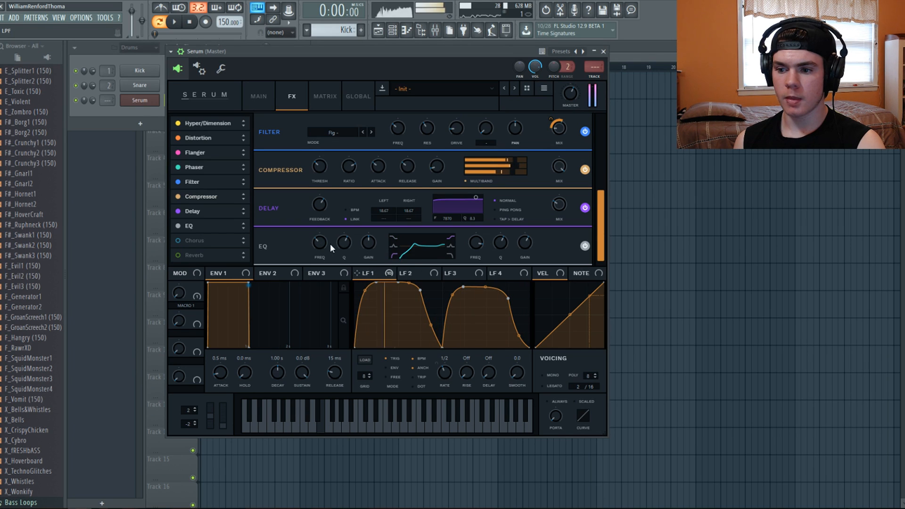
{"action": "left_click_drag", "start_coordinate": [321, 243], "coordinate": [331, 202]}
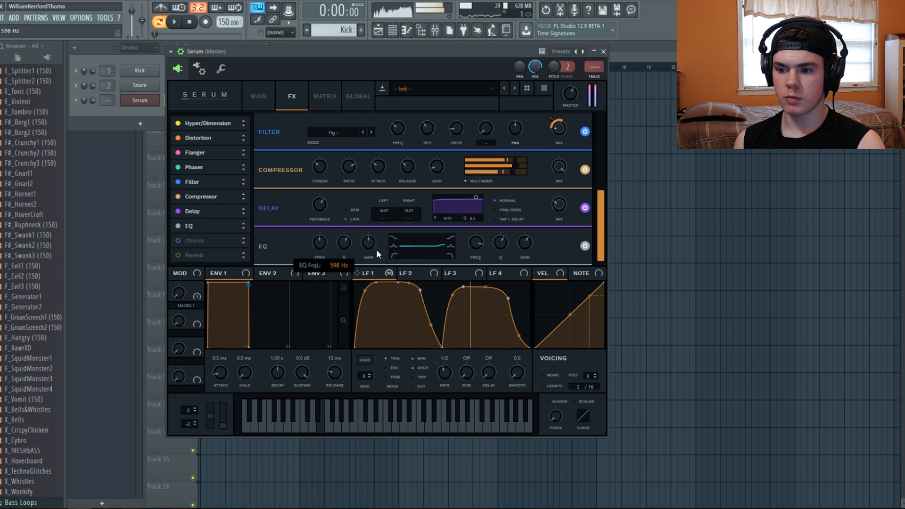
{"action": "mouse_move", "coordinate": [328, 238]}
{"action": "left_mouse_down"}
{"action": "mouse_move", "coordinate": [318, 275]}
{"action": "mouse_move", "coordinate": [319, 243]}
{"action": "left_mouse_up"}
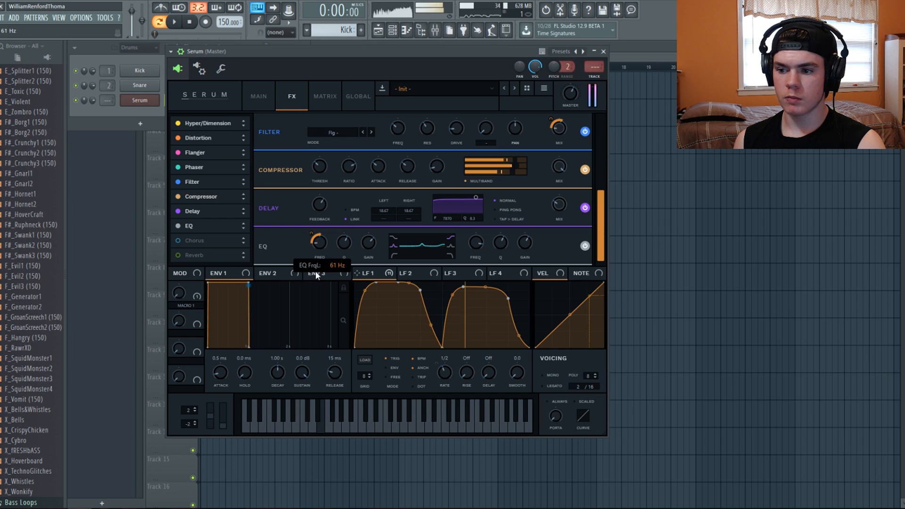
{"action": "right_click", "coordinate": [312, 241]}
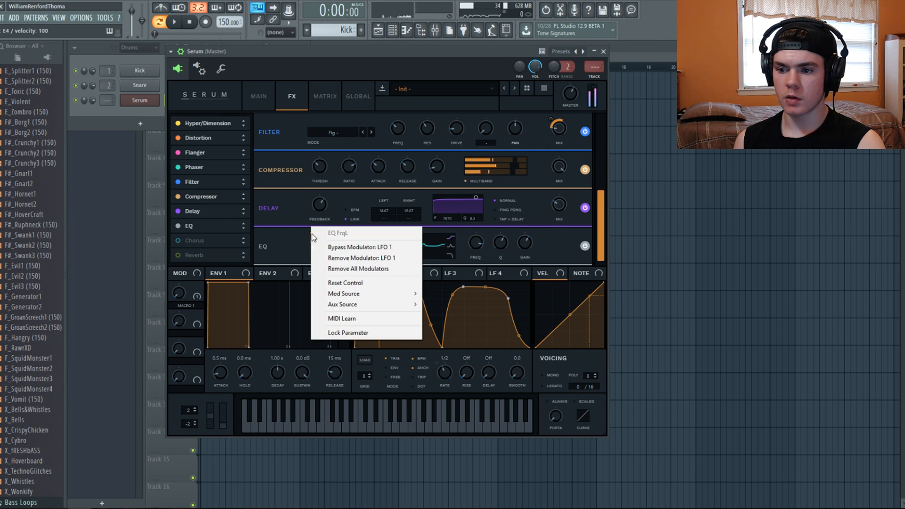
{"action": "left_click", "coordinate": [333, 259]}
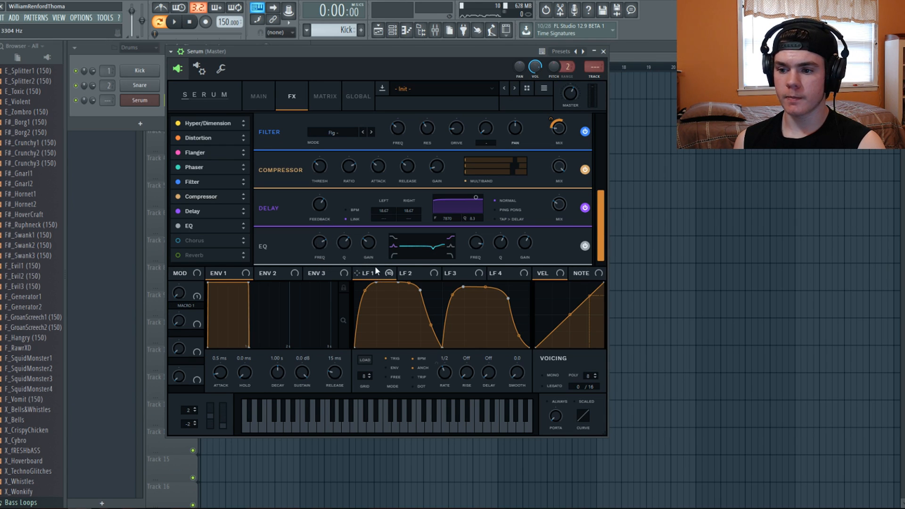
{"action": "left_click_drag", "start_coordinate": [330, 245], "coordinate": [315, 236]}
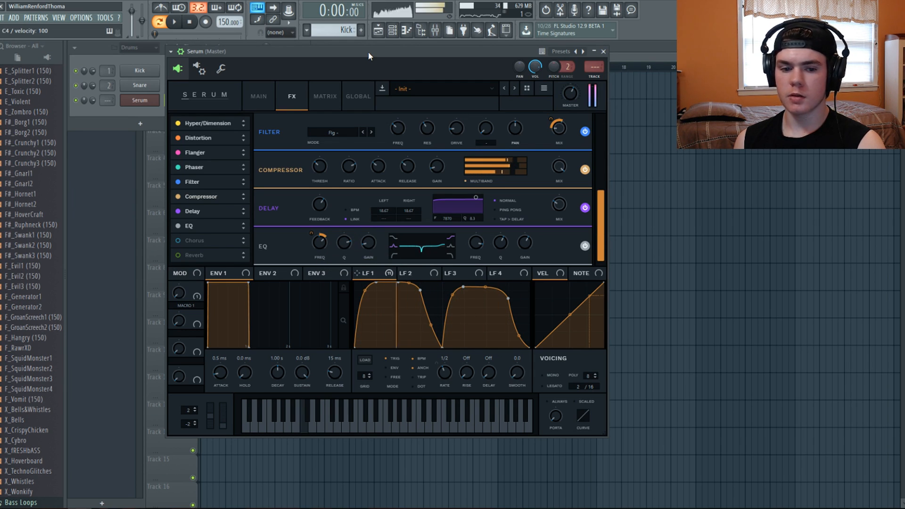
{"action": "mouse_move", "coordinate": [198, 229]}
{"action": "left_mouse_down"}
{"action": "mouse_move", "coordinate": [202, 191]}
{"action": "mouse_move", "coordinate": [200, 234]}
{"action": "left_mouse_up"}
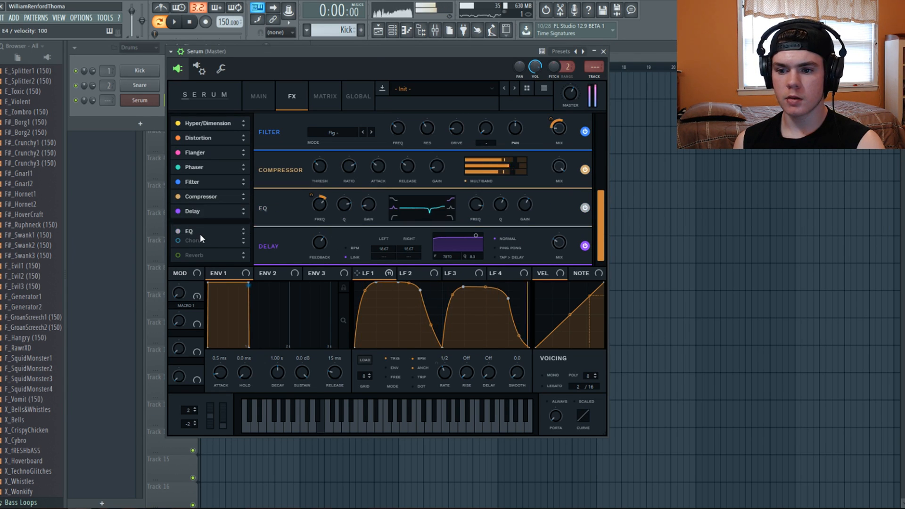
Step: Try Delay ahead of Compressor, audition the bass, and restore the original order for comparison
{"action": "left_click", "coordinate": [259, 96]}
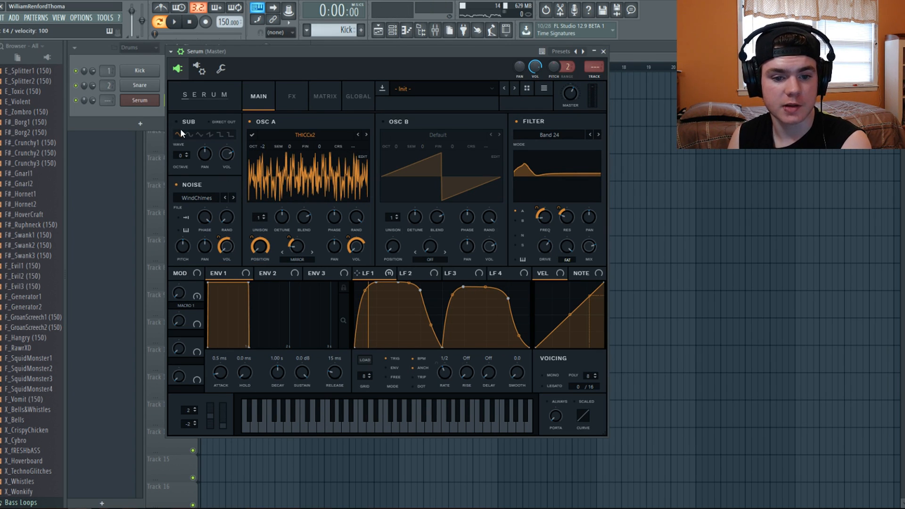
{"action": "left_click", "coordinate": [276, 95]}
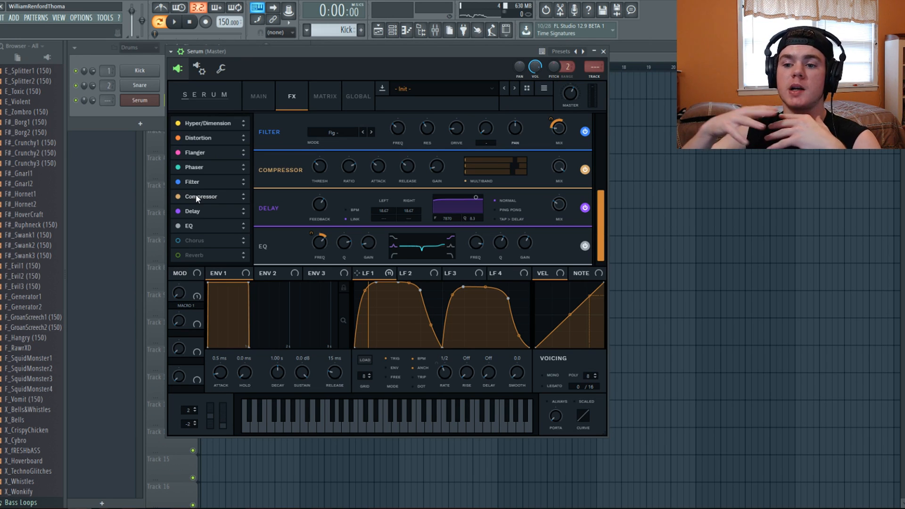
{"action": "left_click_drag", "start_coordinate": [195, 208], "coordinate": [196, 190]}
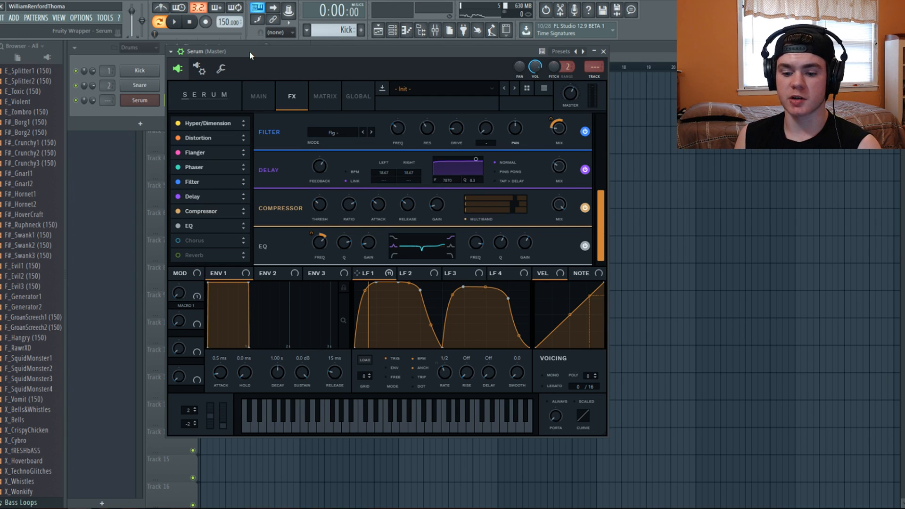
{"action": "key", "text": "c"}
{"action": "key", "text": "c"}
{"action": "key", "text": "c"}
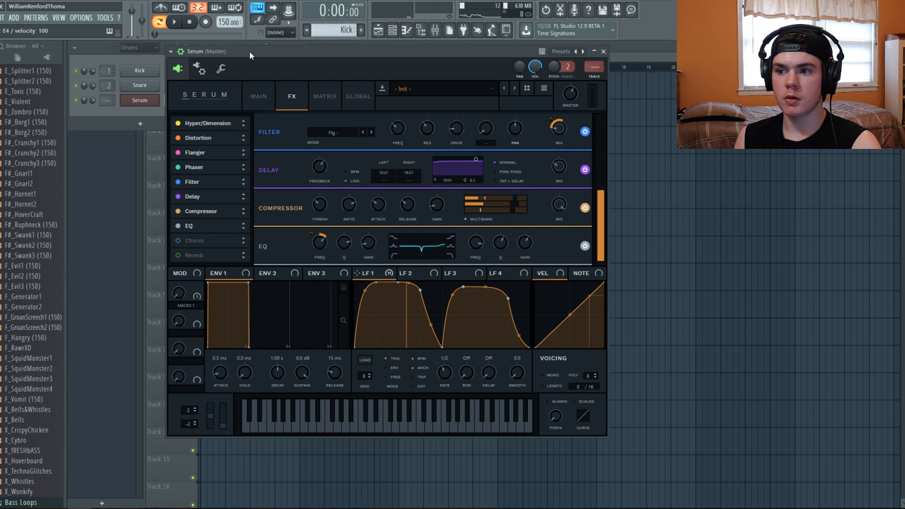
{"action": "left_click_drag", "start_coordinate": [192, 196], "coordinate": [191, 210]}
{"action": "key", "text": "c"}
{"action": "key", "text": "c"}
{"action": "key", "text": "c"}
{"action": "key", "text": "c"}
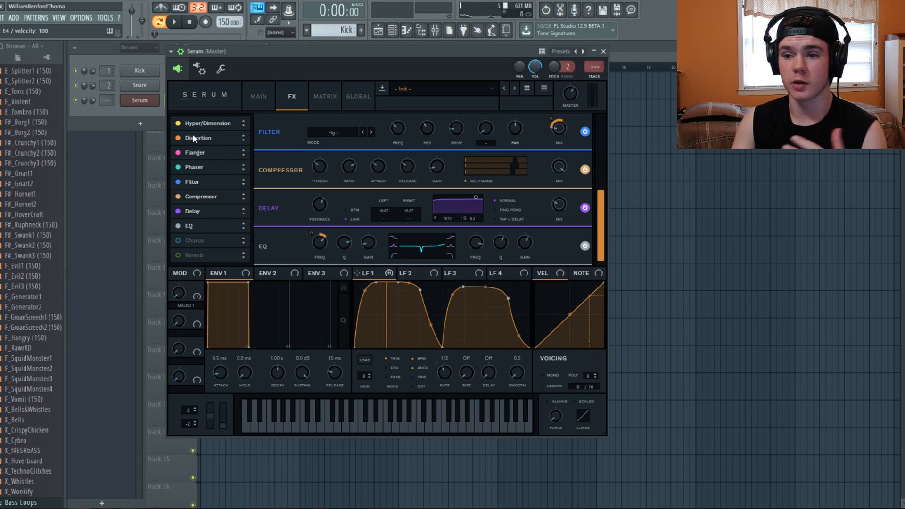
Step: Try Distortion ahead of Hyper/Dimension in the effects chain and return it to its place before Flanger
{"action": "left_click_drag", "start_coordinate": [196, 140], "coordinate": [197, 124]}
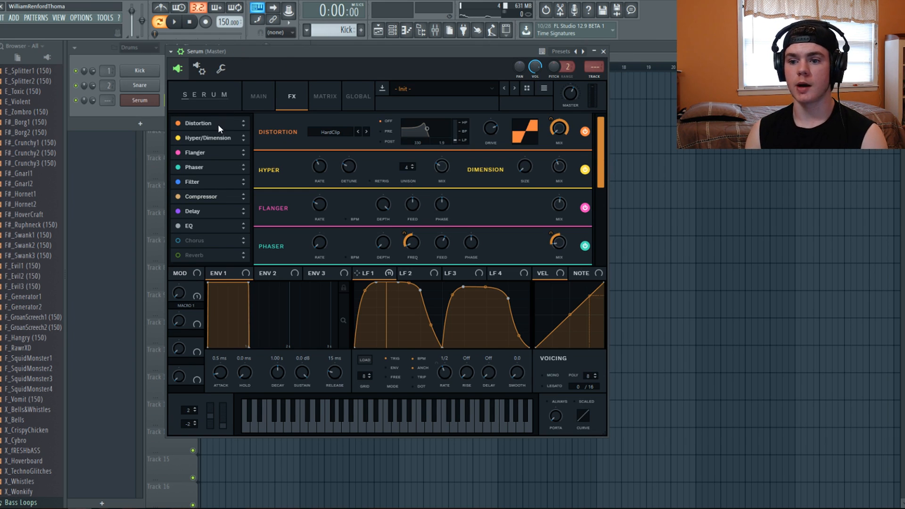
{"action": "left_click_drag", "start_coordinate": [218, 123], "coordinate": [215, 144]}
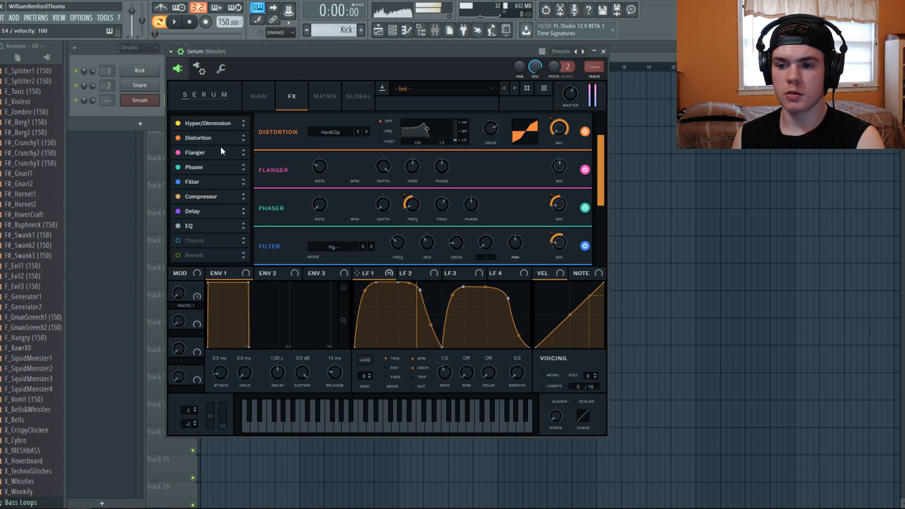
{"action": "scroll", "coordinate": [259, 118], "scroll_direction": "up", "scroll_amount": 1}
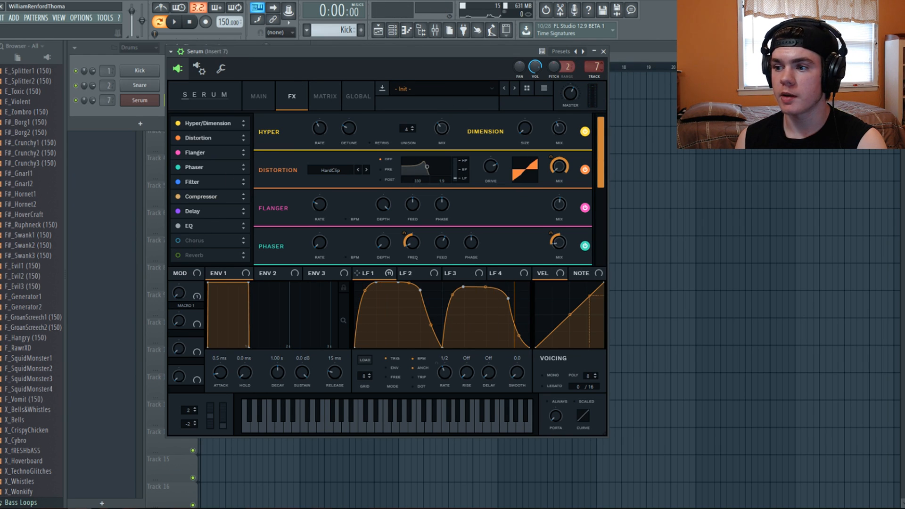
Step: Route Serum to mixer track 10 and set the LFO 1 modulation amount on the main filter's cutoff to 36
{"action": "left_click", "coordinate": [257, 96]}
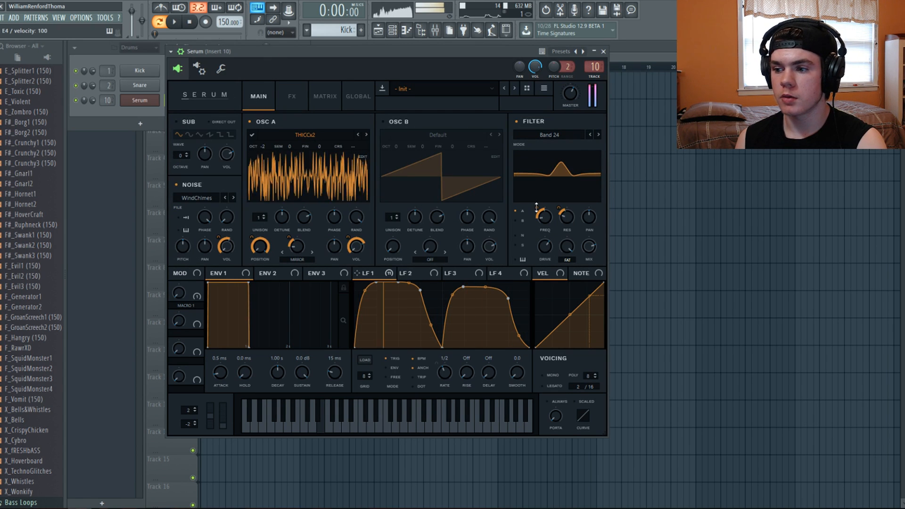
{"action": "mouse_move", "coordinate": [537, 207]}
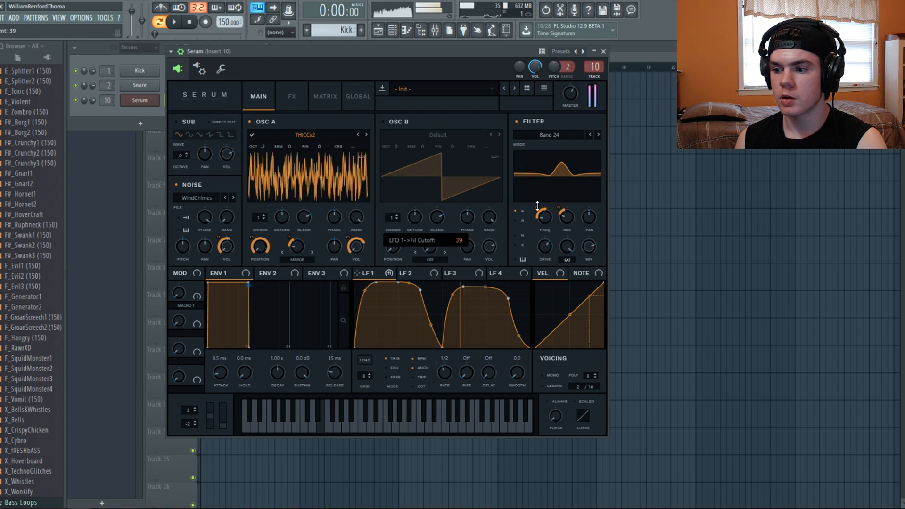
{"action": "left_click_drag", "start_coordinate": [537, 207], "coordinate": [538, 202]}
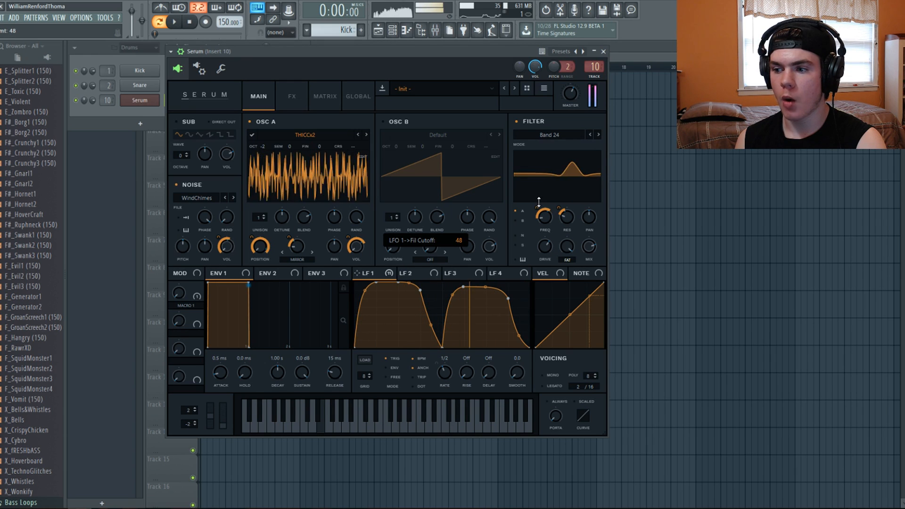
{"action": "left_click_drag", "start_coordinate": [539, 202], "coordinate": [539, 207]}
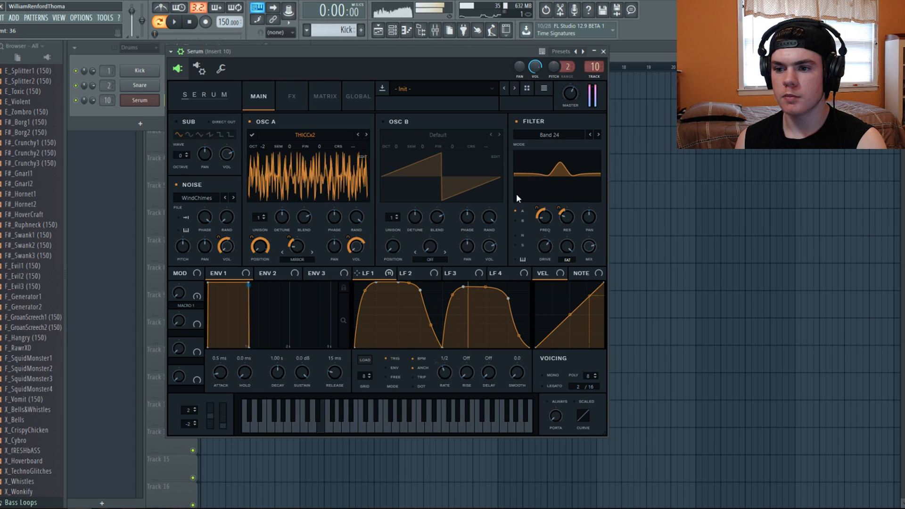
Step: Show the mixer in place of the Serum window and open the Serum channel's piano roll
{"action": "left_click", "coordinate": [442, 33]}
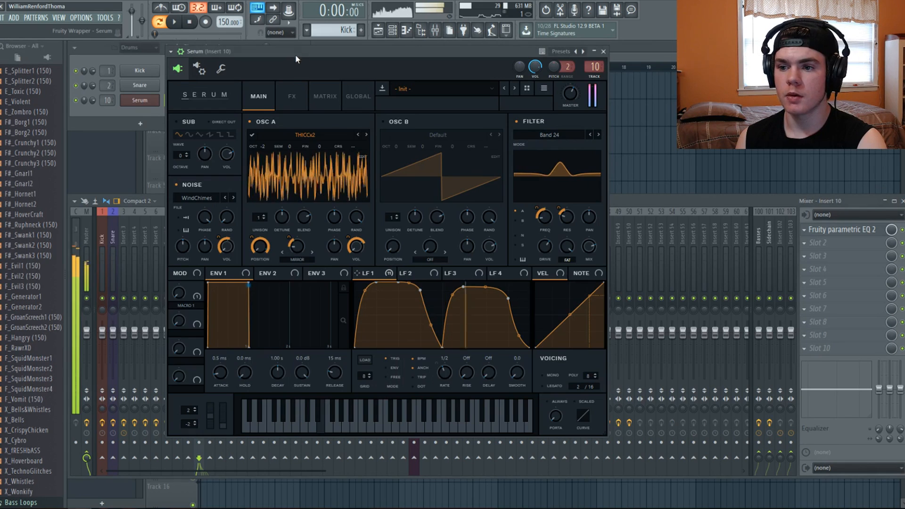
{"action": "left_click", "coordinate": [603, 51]}
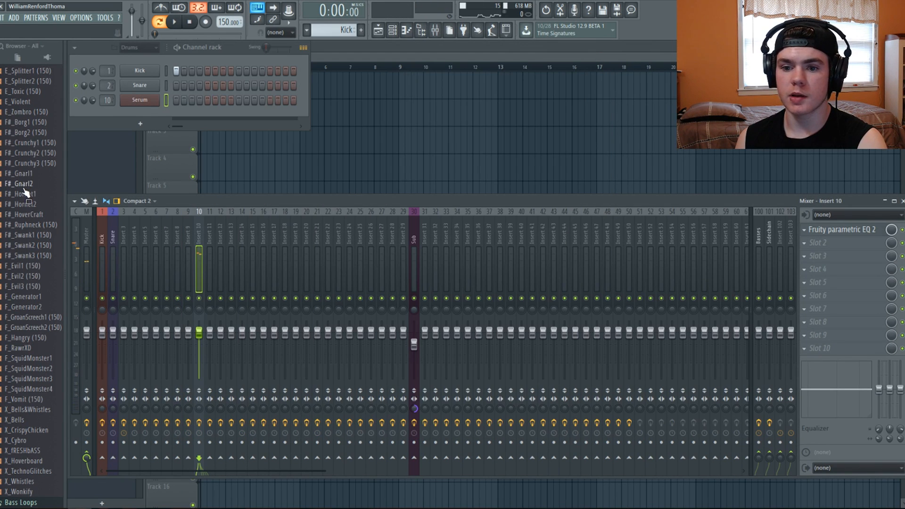
{"action": "scroll", "coordinate": [26, 192], "scroll_direction": "down", "scroll_amount": 2}
{"action": "scroll", "coordinate": [26, 211], "scroll_direction": "up", "scroll_amount": 10}
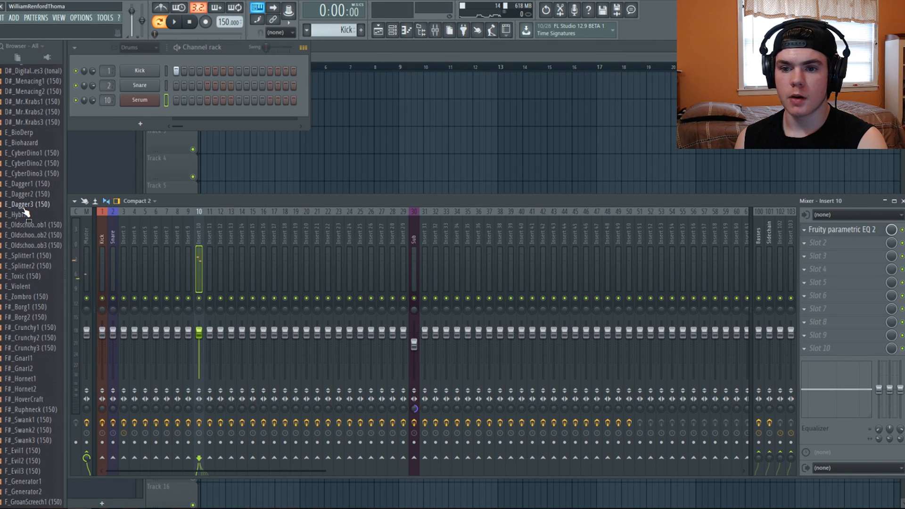
{"action": "right_click", "coordinate": [146, 105]}
{"action": "left_click", "coordinate": [180, 100]}
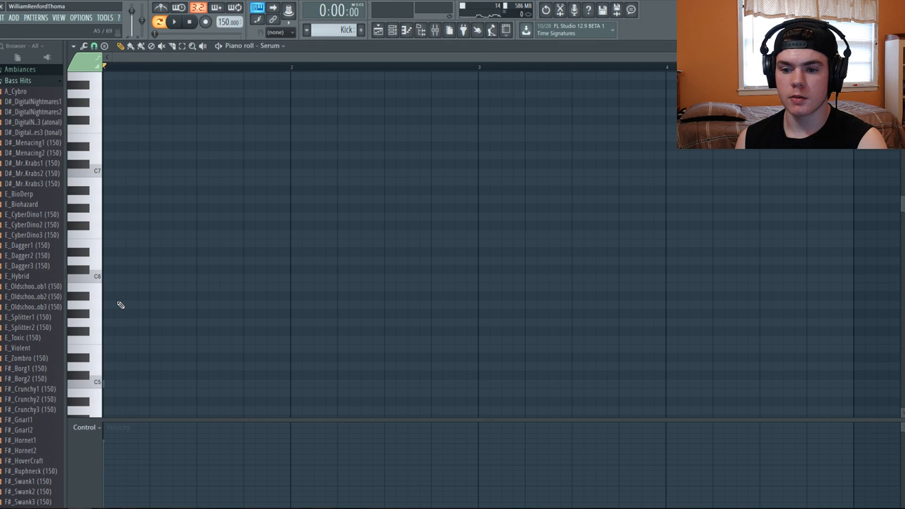
Step: Preview the D#4 and E4 pitches and draw a one-bar E4 note at the start of the Serum pattern
{"action": "left_click", "coordinate": [88, 352]}
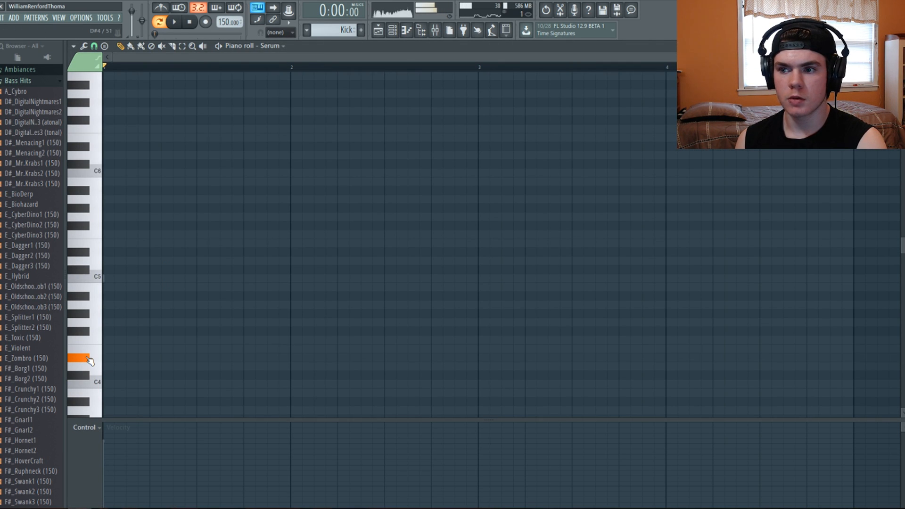
{"action": "left_click", "coordinate": [94, 351]}
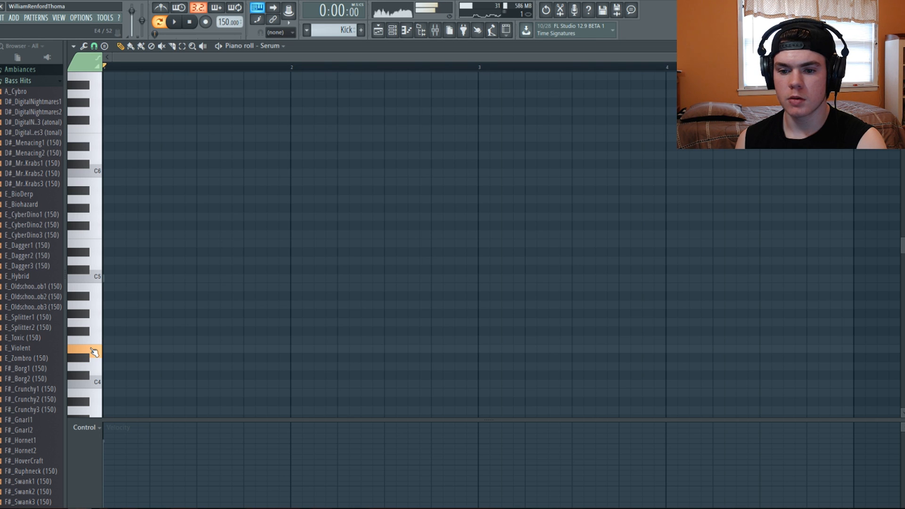
{"action": "scroll", "coordinate": [29, 322], "scroll_direction": "down", "scroll_amount": 10}
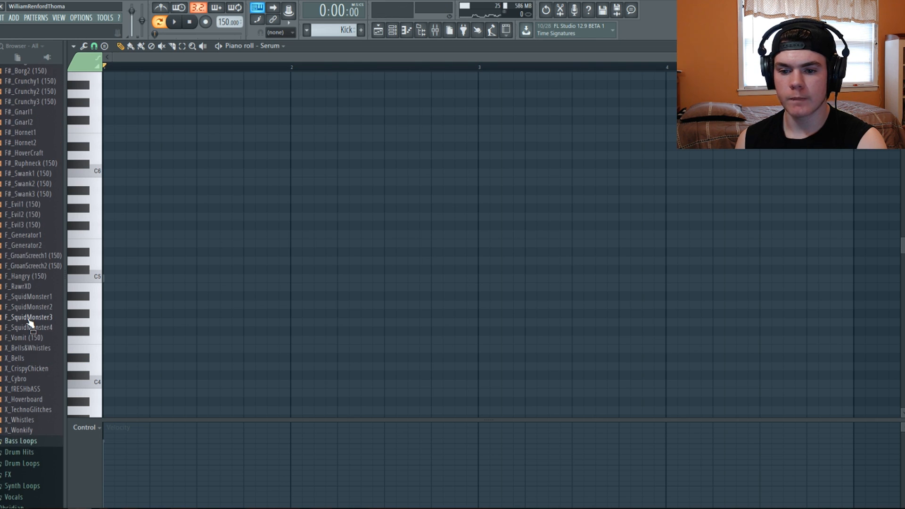
{"action": "scroll", "coordinate": [29, 322], "scroll_direction": "up", "scroll_amount": 10}
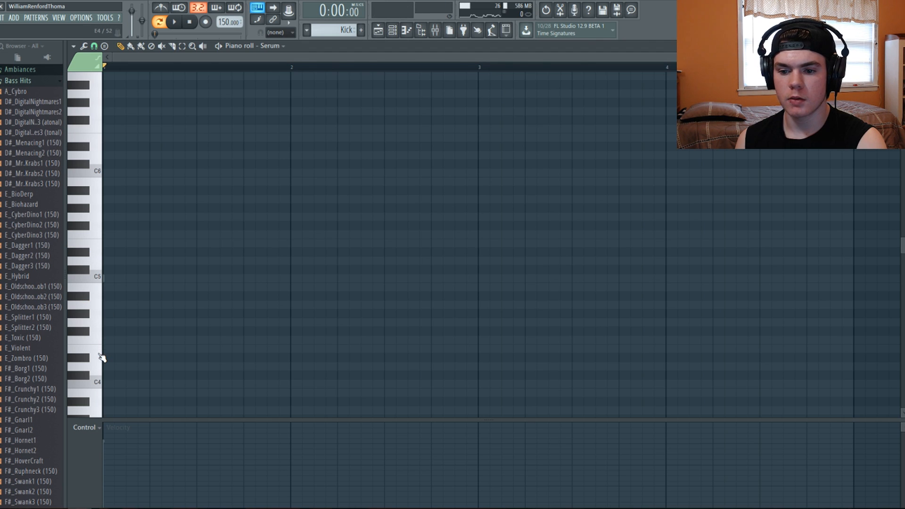
{"action": "left_click", "coordinate": [80, 348]}
{"action": "left_click_drag", "start_coordinate": [126, 349], "coordinate": [300, 351]}
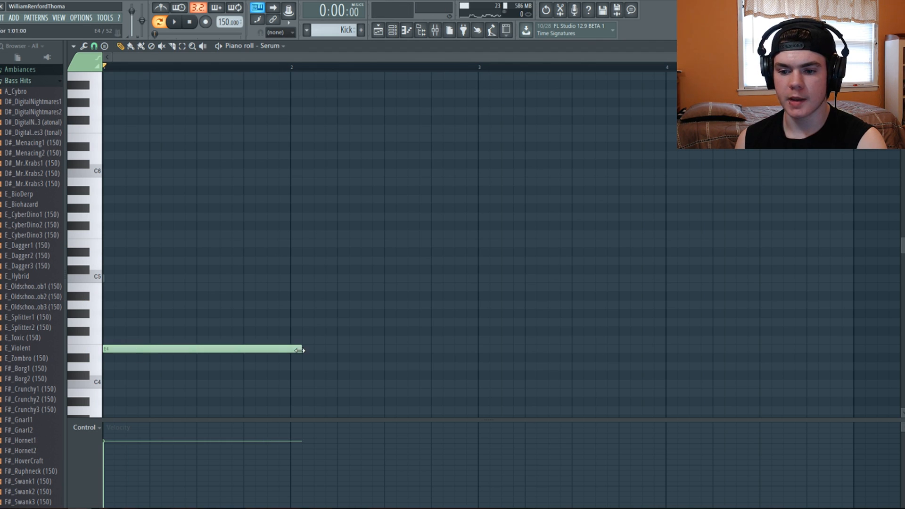
Step: Clear the kick's first step and show all channels in the channel rack while playing back the Serum note
{"action": "key", "text": "space"}
{"action": "key", "text": "F6"}
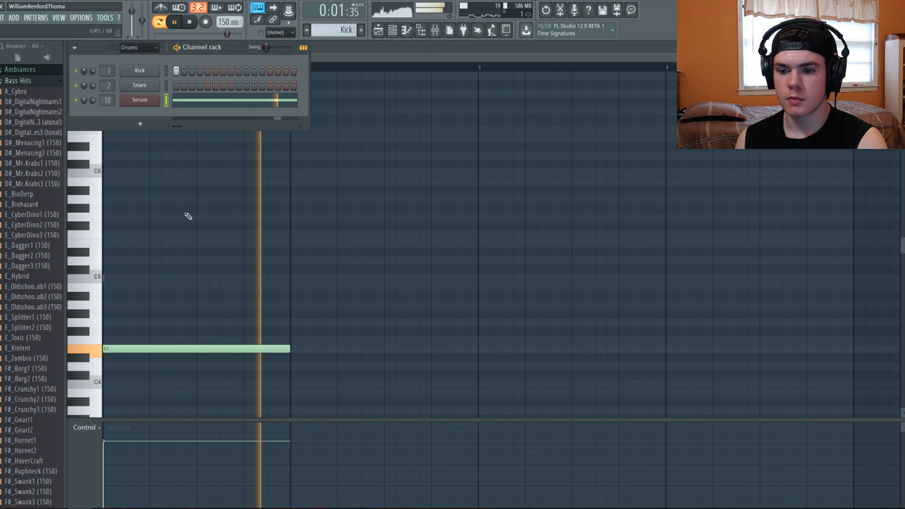
{"action": "key", "text": "space"}
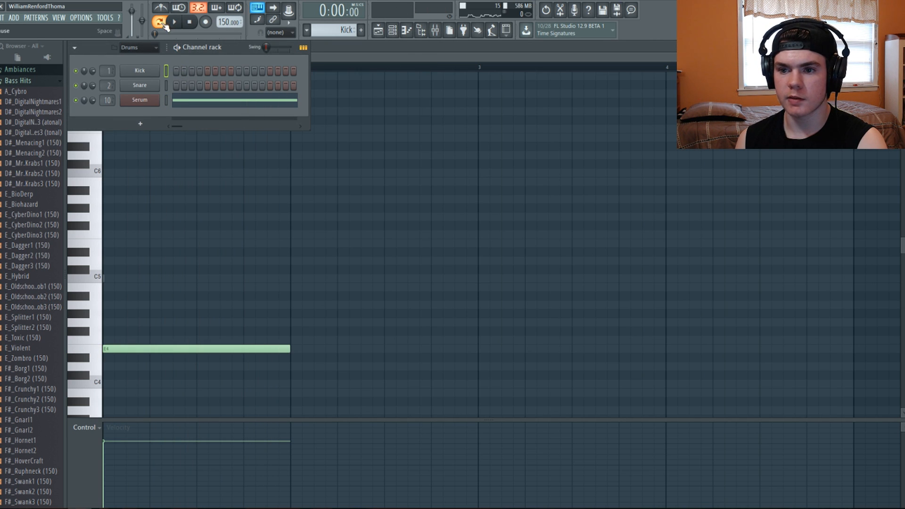
{"action": "left_click", "coordinate": [137, 48]}
{"action": "left_click", "coordinate": [135, 56]}
{"action": "key", "text": "space"}
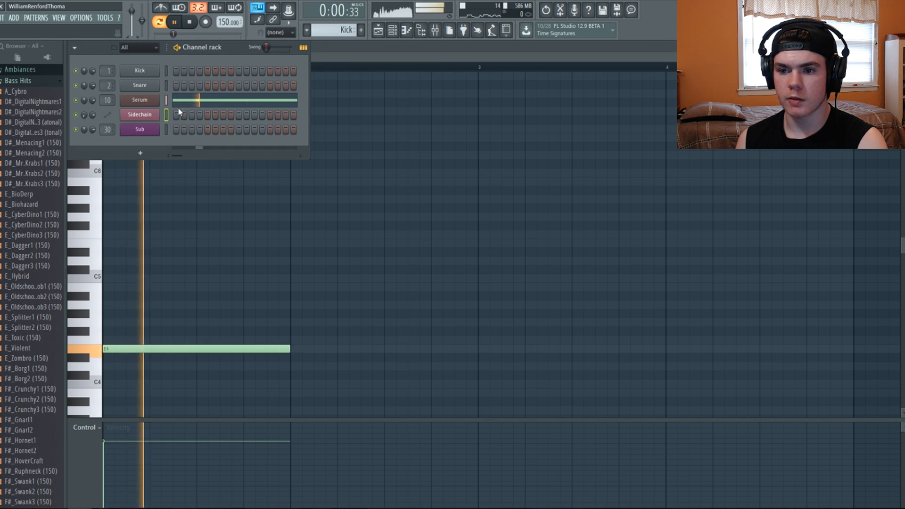
Step: Hide the channel rack and play back the one-bar Serum note in the piano roll
{"action": "key", "text": "F6"}
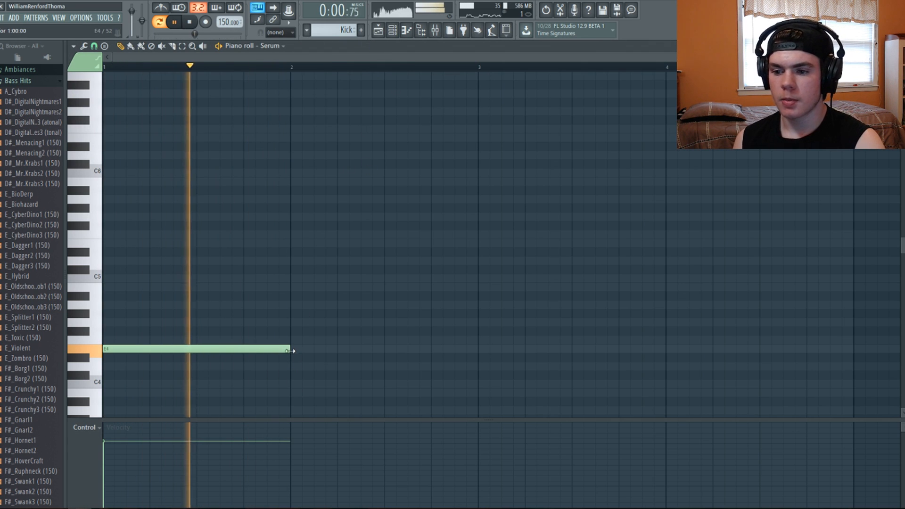
{"action": "mouse_move", "coordinate": [291, 349]}
{"action": "left_mouse_down"}
{"action": "mouse_move", "coordinate": [471, 364]}
{"action": "mouse_move", "coordinate": [295, 357]}
{"action": "left_mouse_up"}
{"action": "key", "text": "space"}
{"action": "key", "text": "space"}
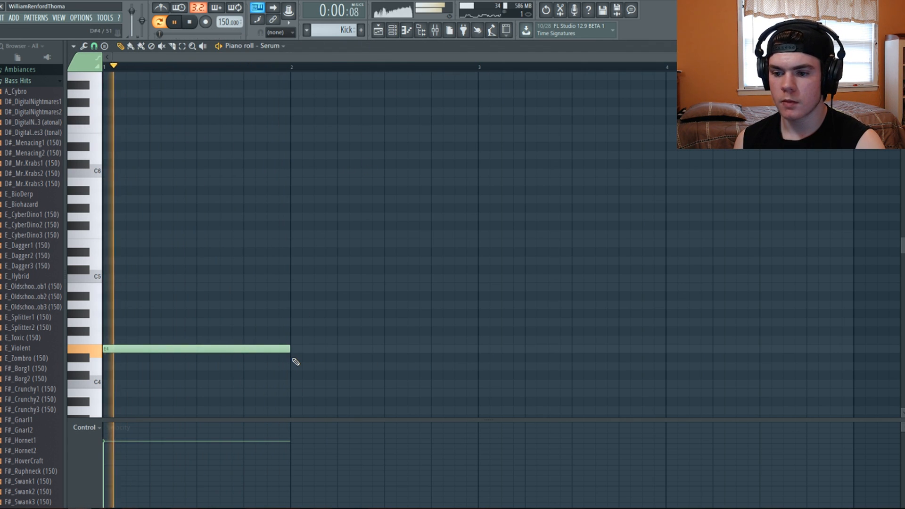
{"action": "key", "text": "space"}
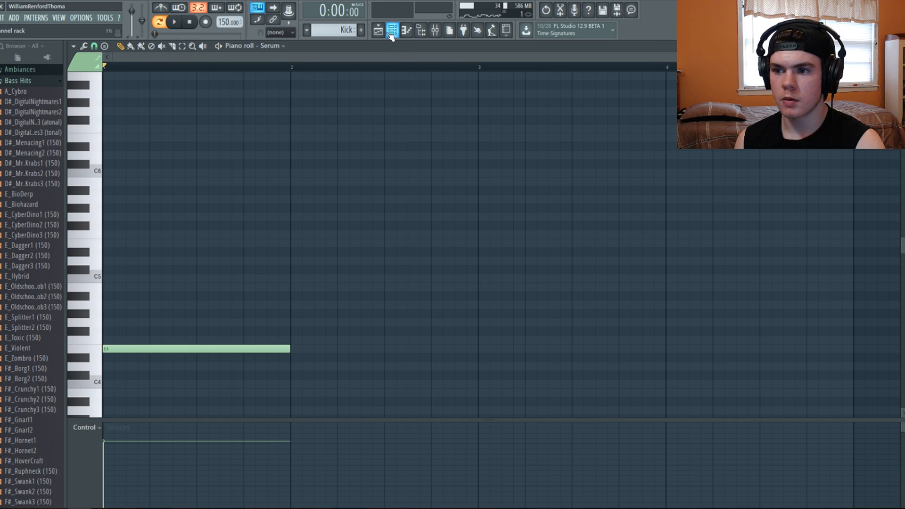
Step: Remove the Sidechain automation clip from the playlist and place the Kick pattern at bar 1 on Track 1
{"action": "left_click", "coordinate": [386, 33]}
{"action": "right_click", "coordinate": [333, 89]}
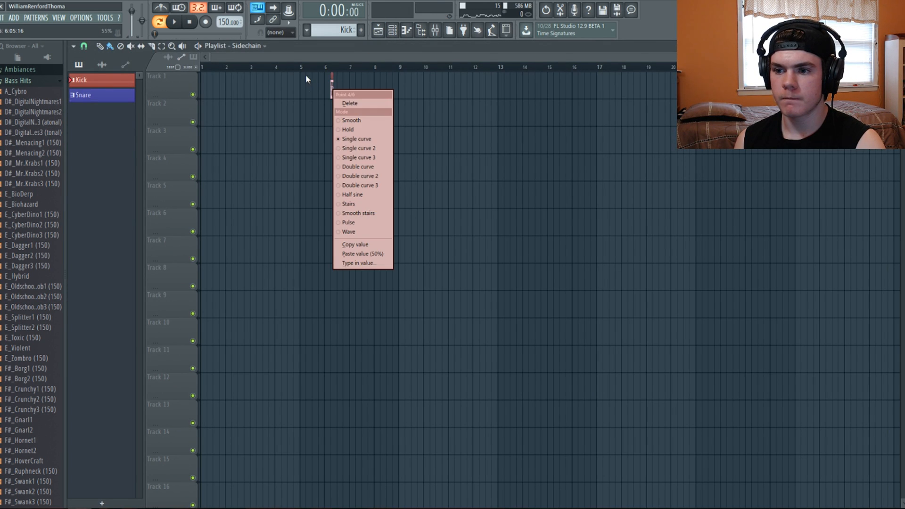
{"action": "right_click", "coordinate": [331, 79]}
{"action": "left_click", "coordinate": [262, 49]}
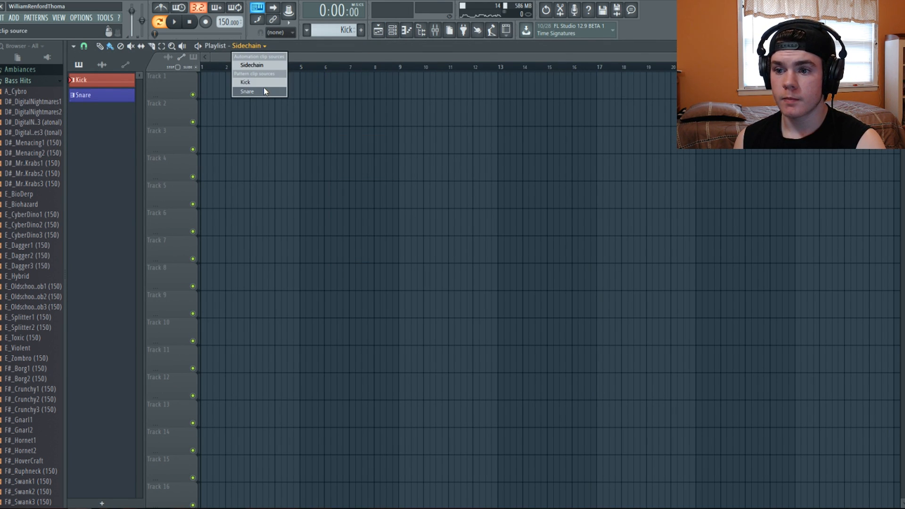
{"action": "left_click", "coordinate": [265, 86]}
{"action": "left_click_drag", "start_coordinate": [262, 82], "coordinate": [207, 82]}
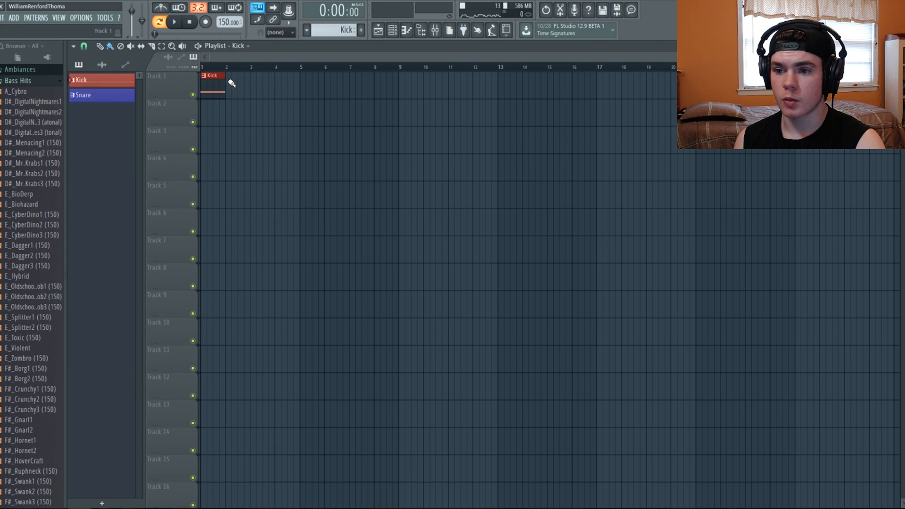
Step: Extend the Kick clip, select bars 1 and 2 in the playlist timeline, and create an automation clip for Serum's Macro 1
{"action": "key", "text": "space"}
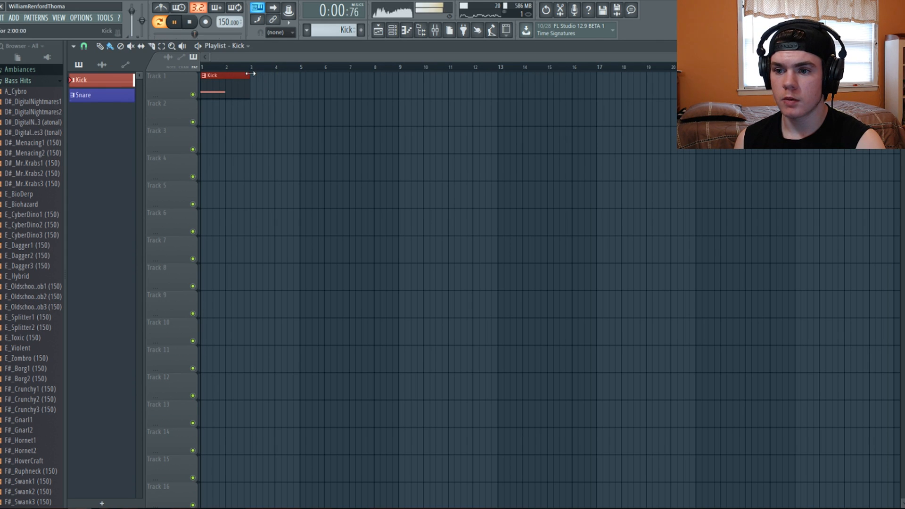
{"action": "left_click_drag", "start_coordinate": [251, 68], "coordinate": [203, 68]}
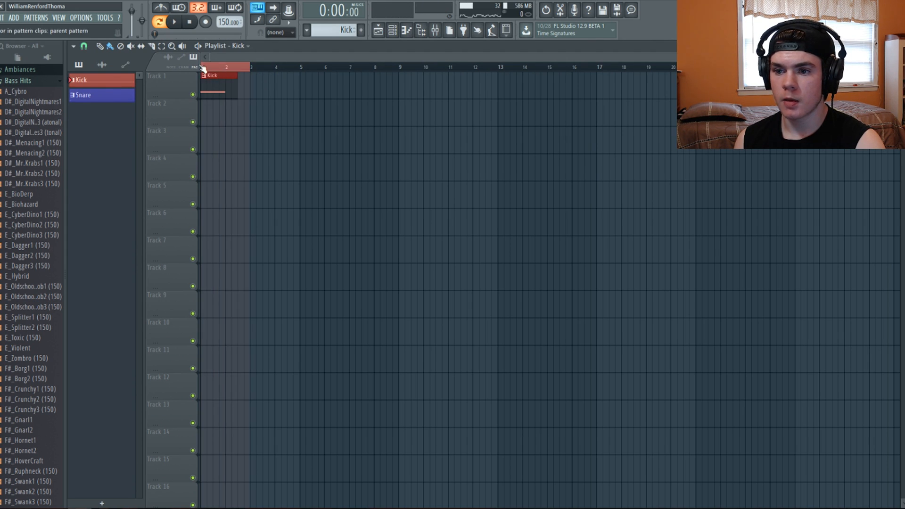
{"action": "left_click", "coordinate": [393, 32]}
{"action": "left_click", "coordinate": [130, 101]}
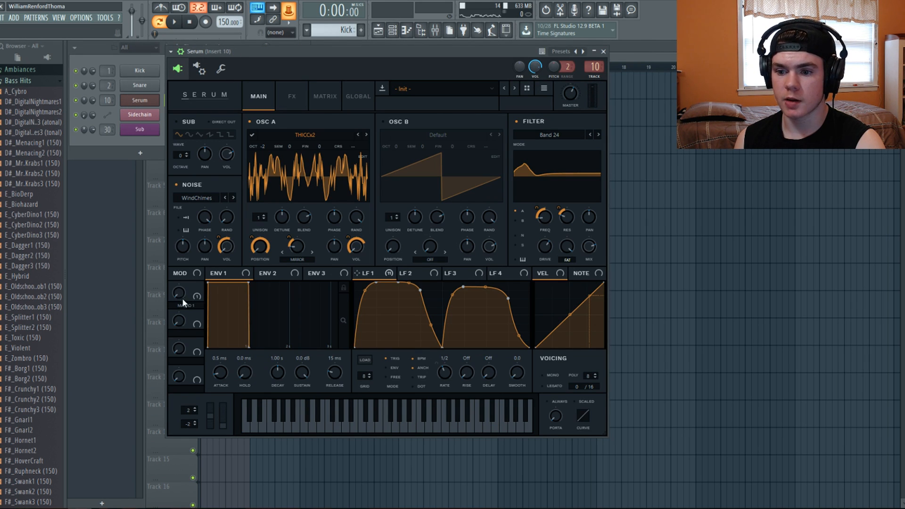
{"action": "left_click", "coordinate": [289, 10]}
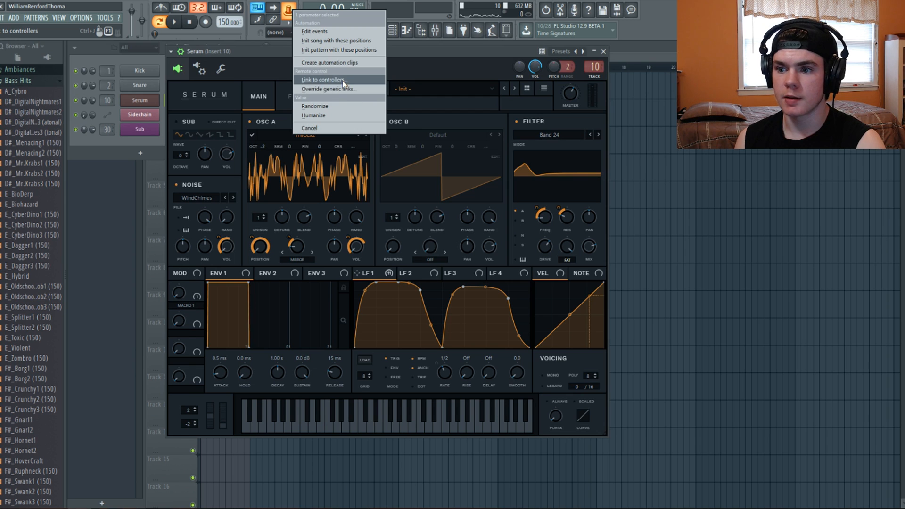
{"action": "left_click", "coordinate": [343, 62]}
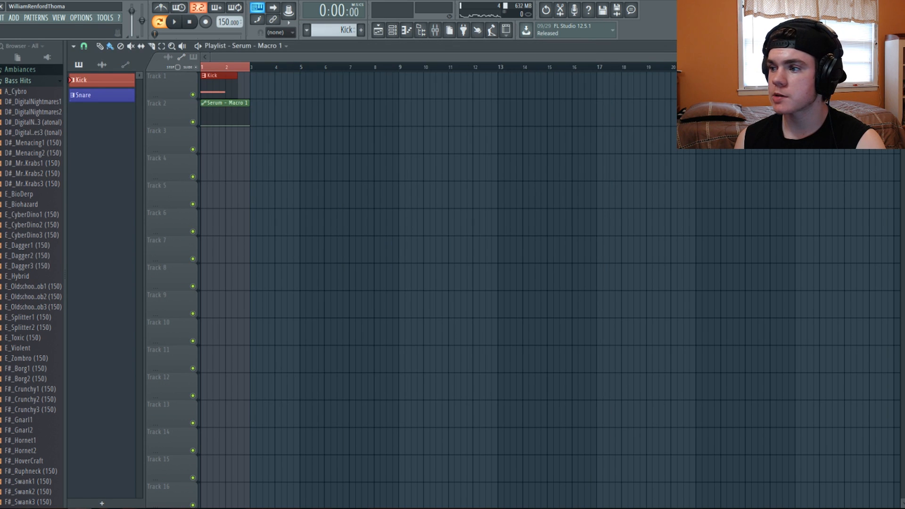
Step: Shorten the Macro 1 automation clip and the playlist time selection to one and a half bars, matching the Kick clip
{"action": "scroll", "coordinate": [417, 111], "scroll_direction": "up", "scroll_amount": 5}
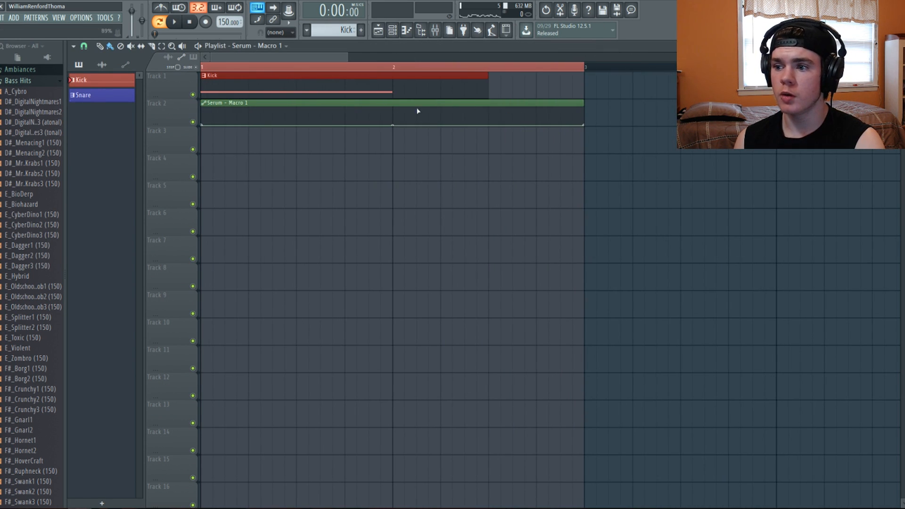
{"action": "key", "text": "space"}
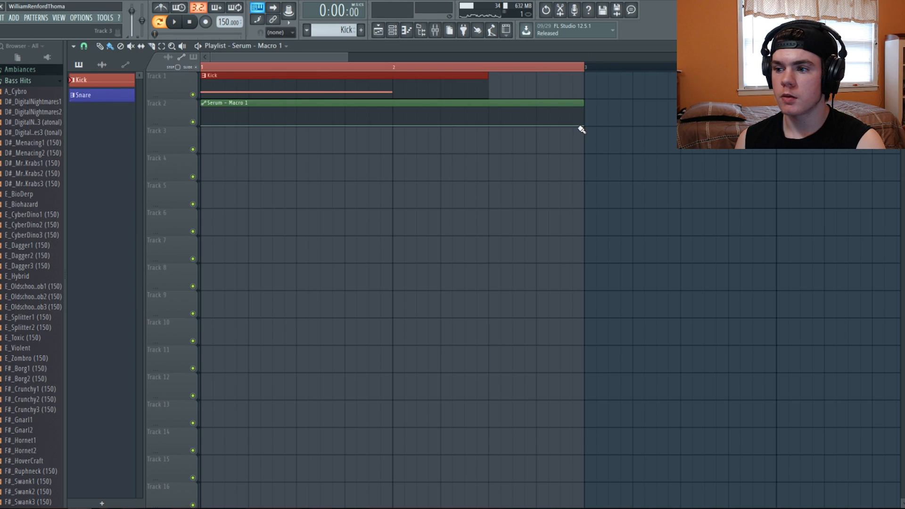
{"action": "left_click_drag", "start_coordinate": [584, 125], "coordinate": [489, 125]}
{"action": "left_click_drag", "start_coordinate": [563, 74], "coordinate": [489, 70]}
{"action": "key", "text": "space"}
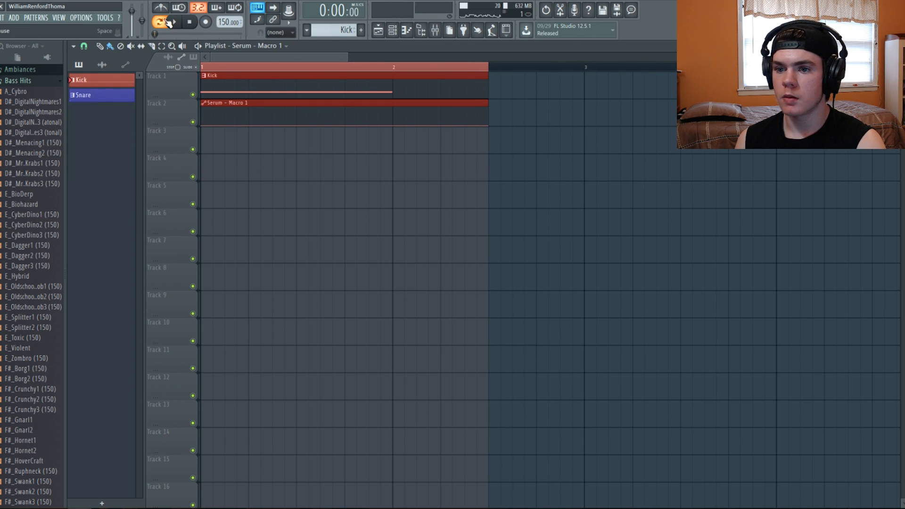
Step: Switch playback from pattern to song mode and preview the playlist arrangement
{"action": "left_click", "coordinate": [159, 21]}
{"action": "key", "text": "space"}
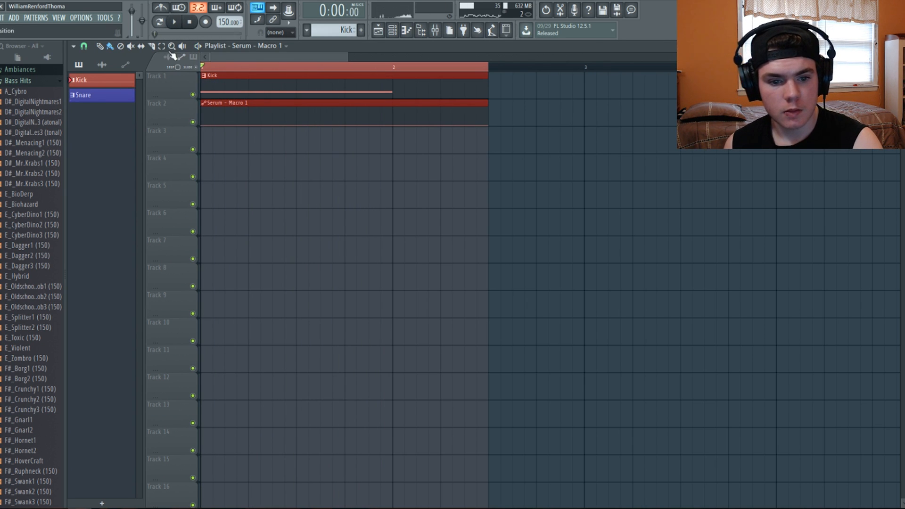
{"action": "key", "text": "space"}
{"action": "key", "text": "space"}
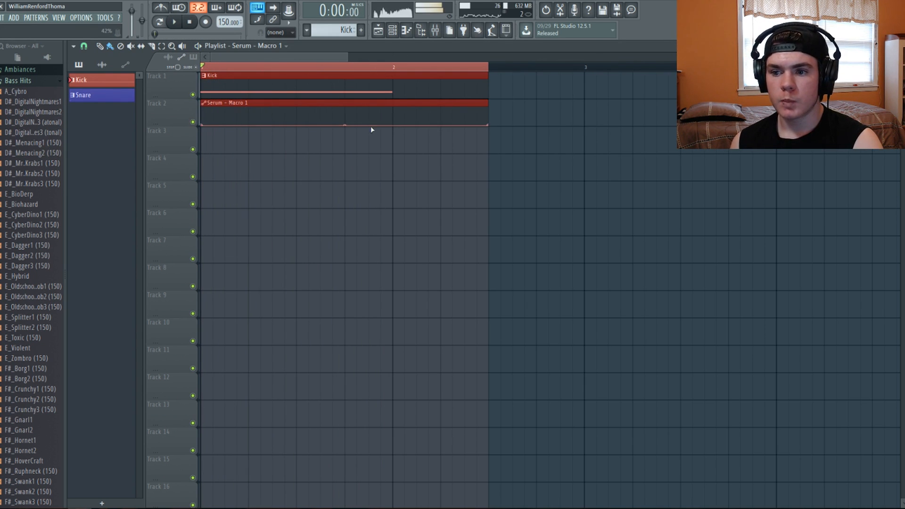
Step: Raise a point at bar 2 in the Macro 1 automation and set its curve mode to Hold
{"action": "left_click", "coordinate": [394, 120]}
{"action": "right_click", "coordinate": [394, 119]}
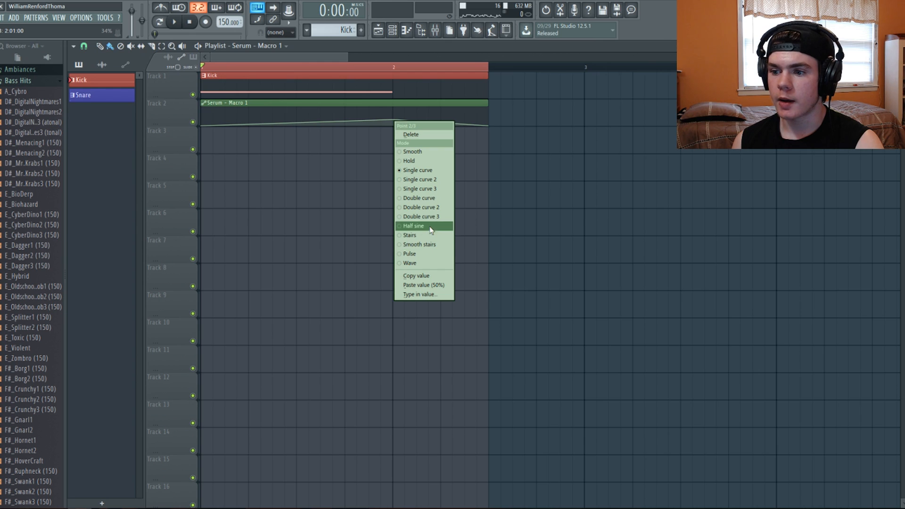
{"action": "left_click", "coordinate": [415, 161]}
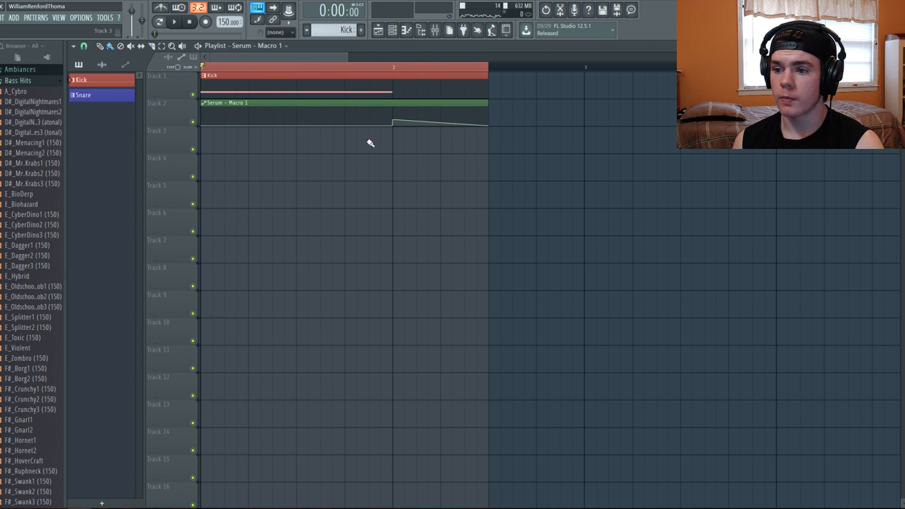
Step: Raise the Macro 1 automation as a held step from beat 2, lower that step slightly, and preview it
{"action": "left_click", "coordinate": [247, 114]}
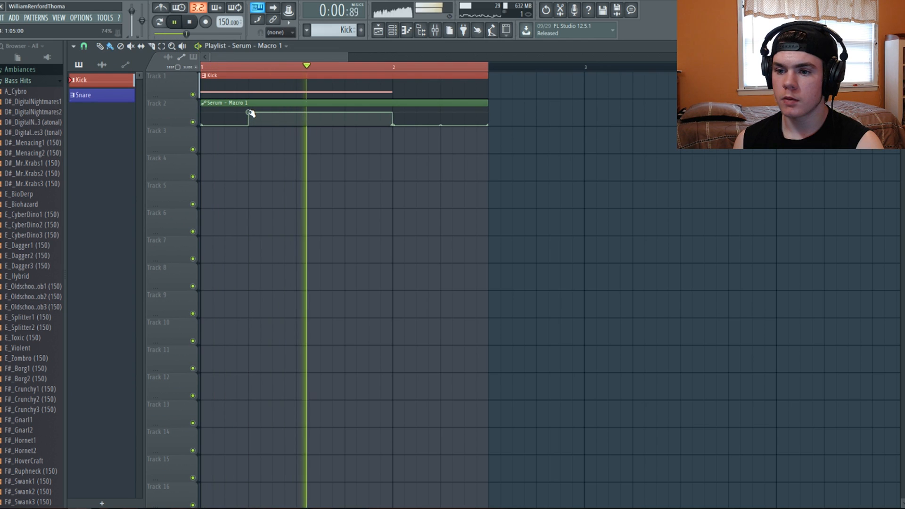
{"action": "left_click_drag", "start_coordinate": [250, 113], "coordinate": [251, 116]}
{"action": "key", "text": "space"}
{"action": "key", "text": "space"}
{"action": "key", "text": "space"}
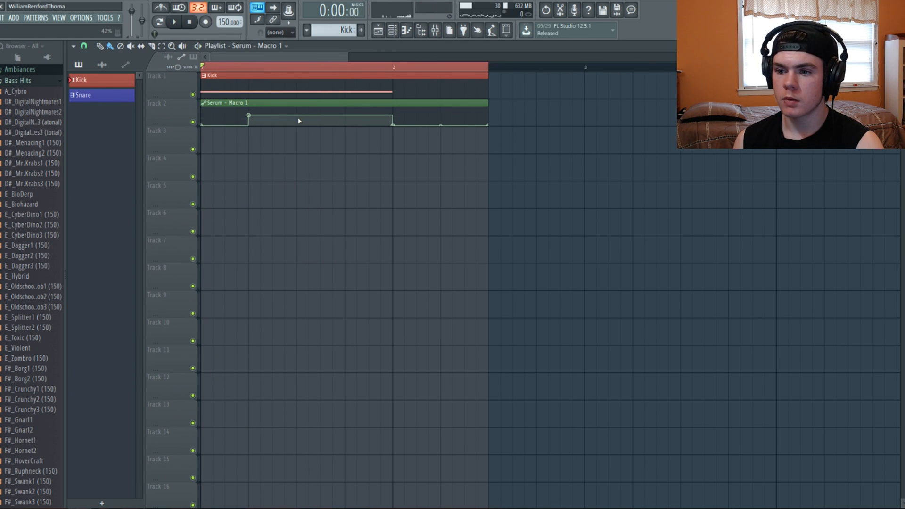
Step: Add a higher Macro 1 automation step midway through beat 3 and a lower one from beat 4, previewing the changes
{"action": "key", "text": "space"}
{"action": "left_click", "coordinate": [321, 109]}
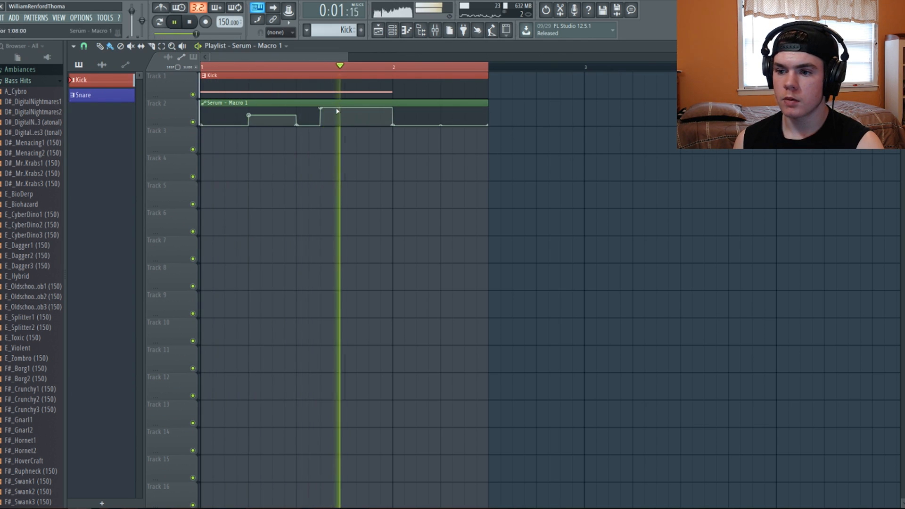
{"action": "key", "text": "space"}
{"action": "left_click", "coordinate": [343, 116]}
{"action": "left_click_drag", "start_coordinate": [343, 116], "coordinate": [346, 119]}
{"action": "key", "text": "space"}
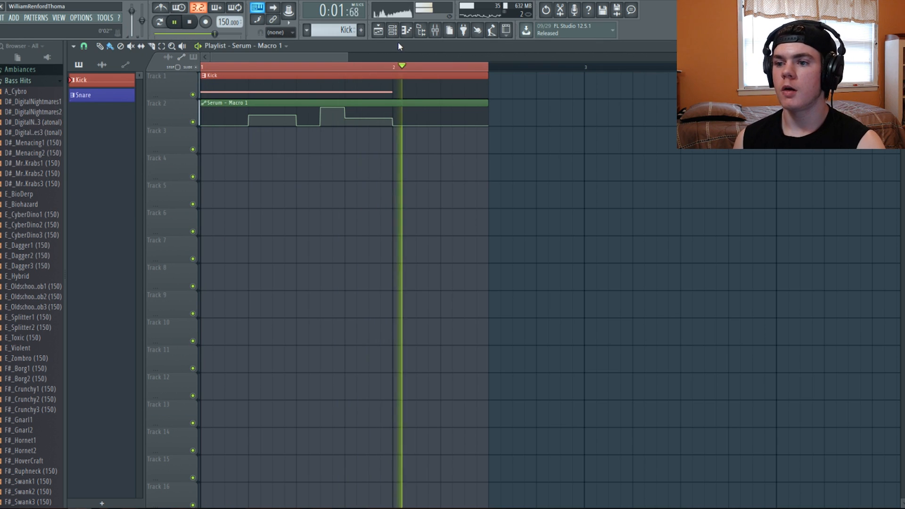
Step: Listen to the Macro 1 automation, looping bar 1 alone and the full one-and-a-half-bar range
{"action": "key", "text": "space"}
{"action": "key", "text": "space"}
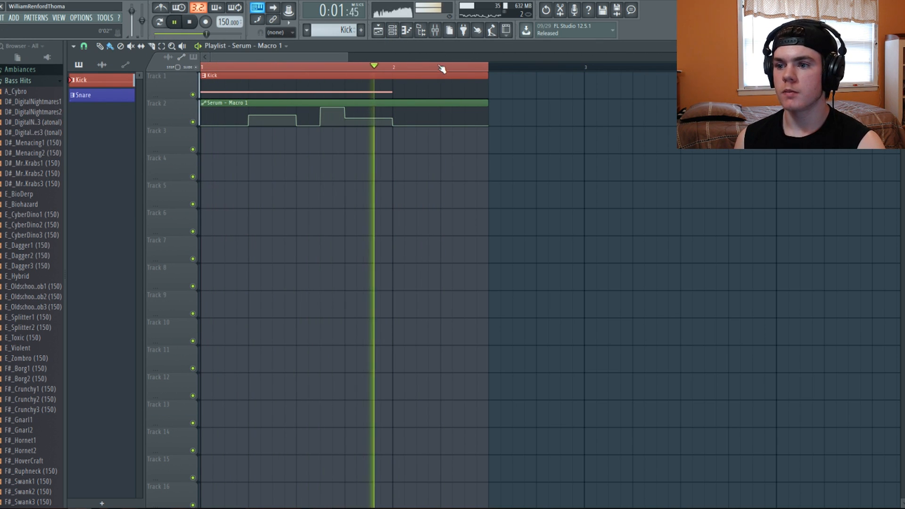
{"action": "left_click_drag", "start_coordinate": [480, 70], "coordinate": [396, 70]}
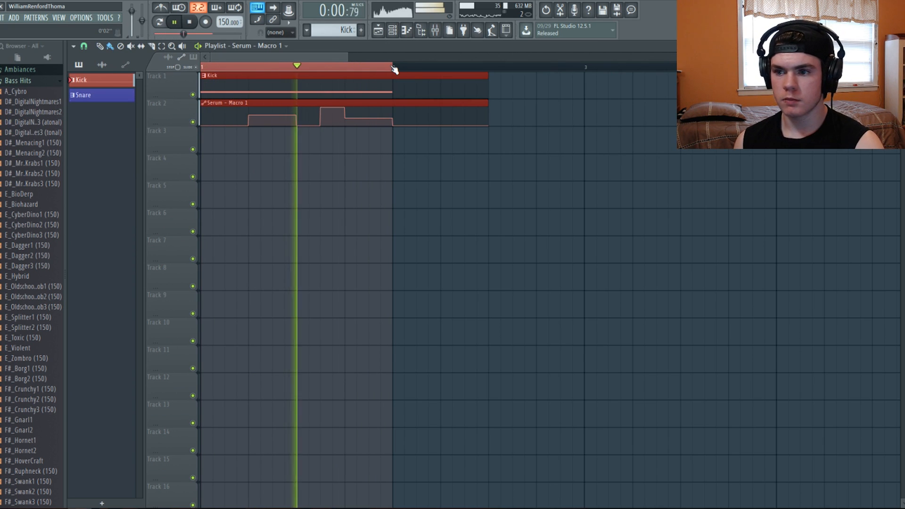
{"action": "left_click_drag", "start_coordinate": [395, 70], "coordinate": [489, 70]}
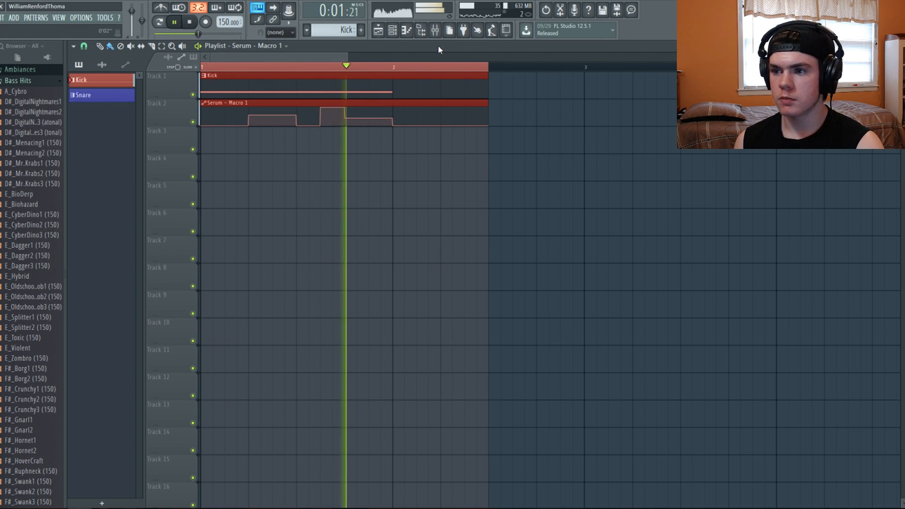
Step: Show the mixer, check Fruity parametric EQ 2 on insert 10 during playback, and reopen the Serum window
{"action": "left_click", "coordinate": [436, 31]}
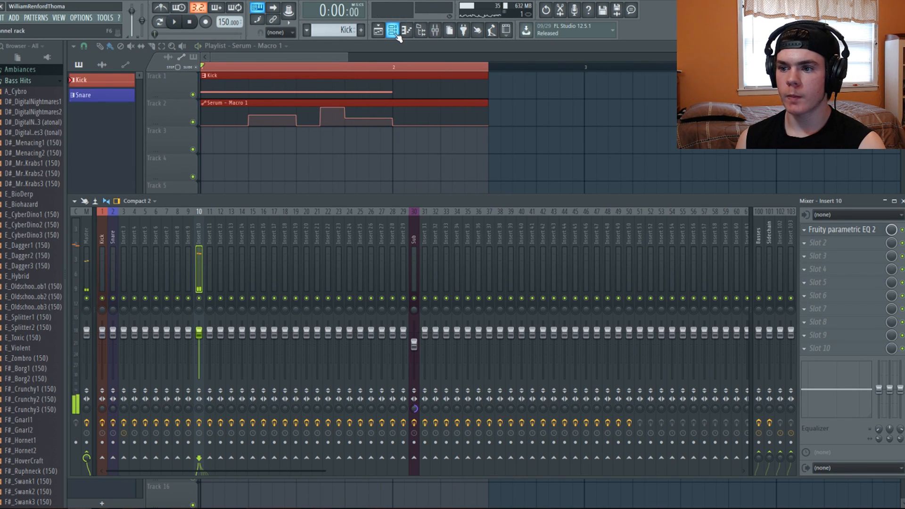
{"action": "left_click", "coordinate": [837, 231]}
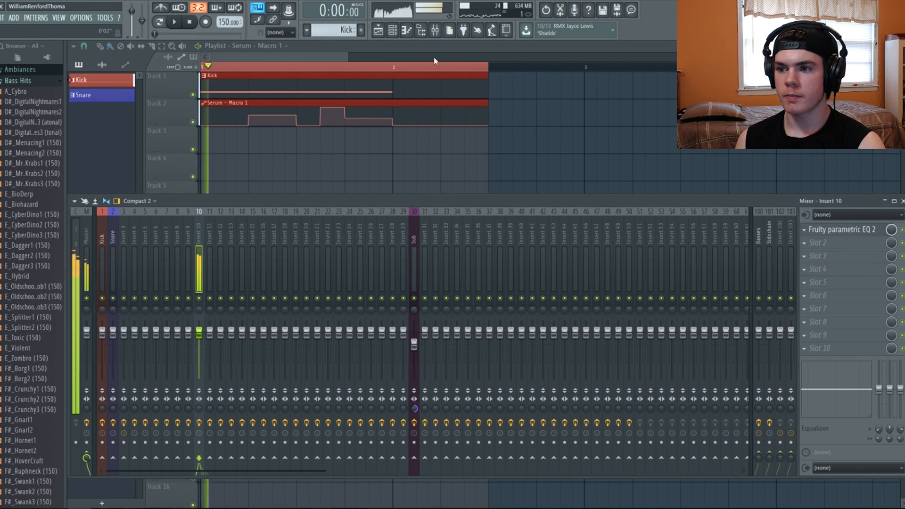
{"action": "key", "text": "space"}
{"action": "left_click", "coordinate": [392, 30]}
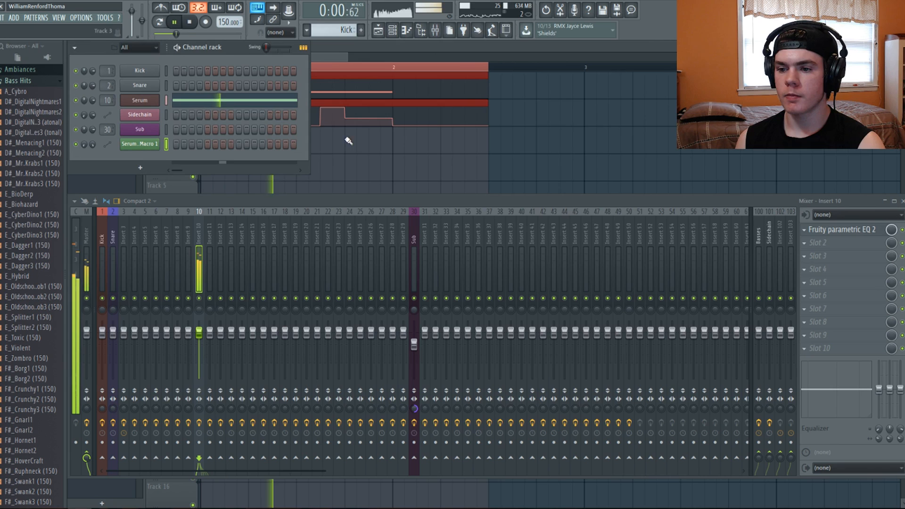
{"action": "left_click", "coordinate": [143, 98]}
{"action": "key", "text": "space"}
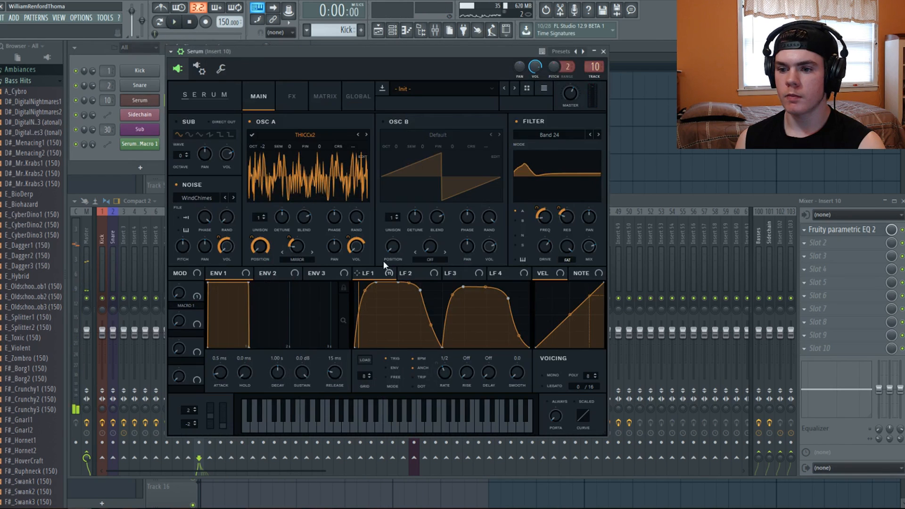
Step: Reshape LFO 2 into a single straight ramp falling from maximum to zero and set its mode to Env
{"action": "left_click", "coordinate": [419, 274]}
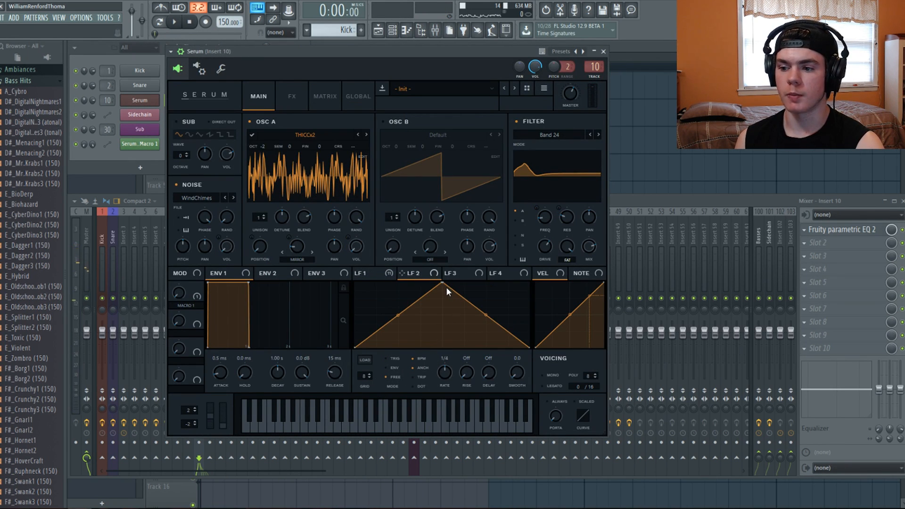
{"action": "left_click_drag", "start_coordinate": [441, 284], "coordinate": [440, 351]}
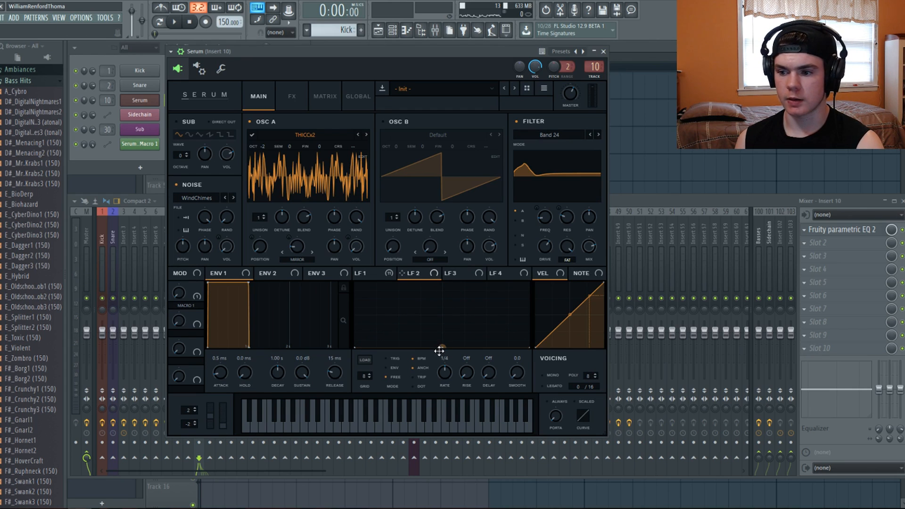
{"action": "left_click_drag", "start_coordinate": [356, 346], "coordinate": [352, 266]}
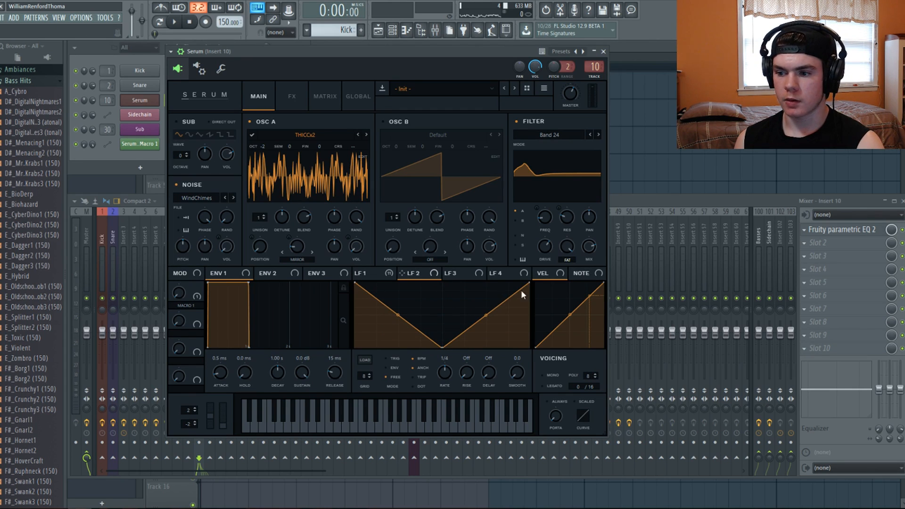
{"action": "left_click_drag", "start_coordinate": [520, 302], "coordinate": [519, 340]}
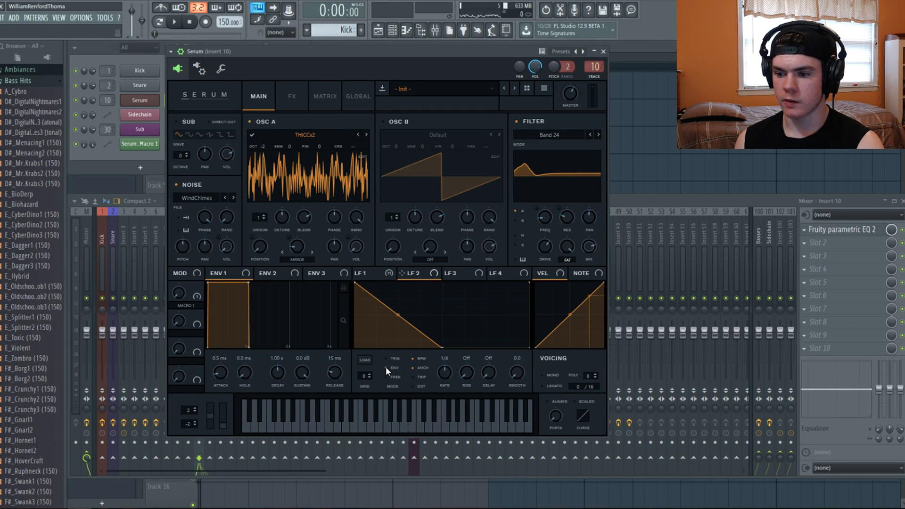
{"action": "left_click_drag", "start_coordinate": [527, 285], "coordinate": [532, 401]}
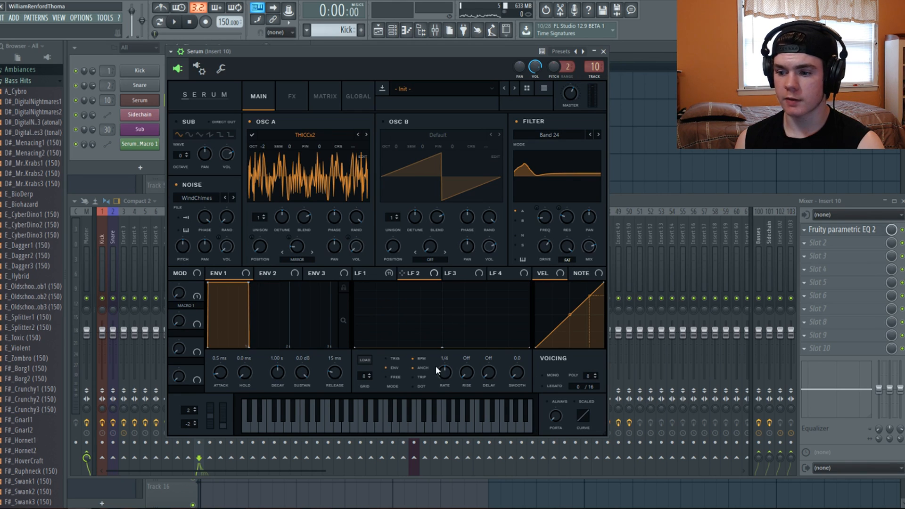
{"action": "double_click", "coordinate": [399, 325]}
{"action": "left_click_drag", "start_coordinate": [399, 324], "coordinate": [327, 257]}
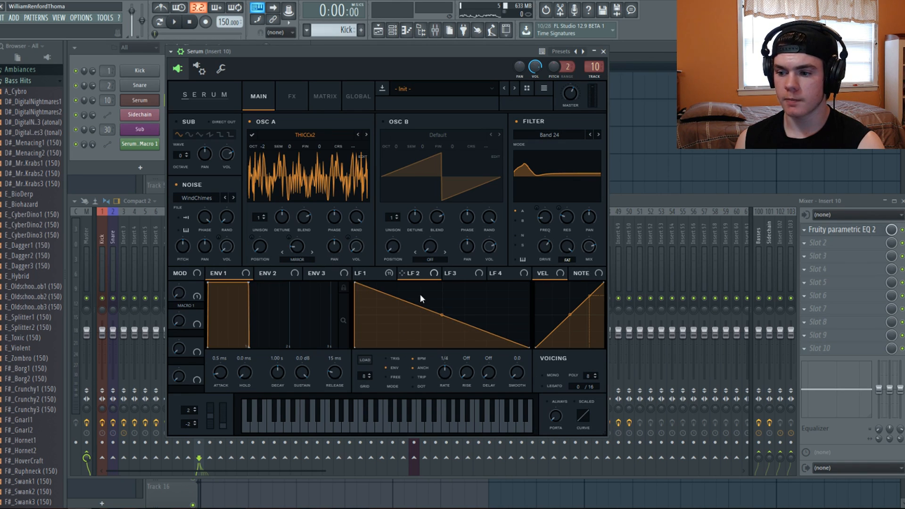
Step: Make LFO 2 fall in a steep concave curve to zero by its midpoint, assign it to OSC A coarse pitch, and audition
{"action": "double_click", "coordinate": [468, 324]}
{"action": "left_click_drag", "start_coordinate": [469, 325], "coordinate": [438, 350]}
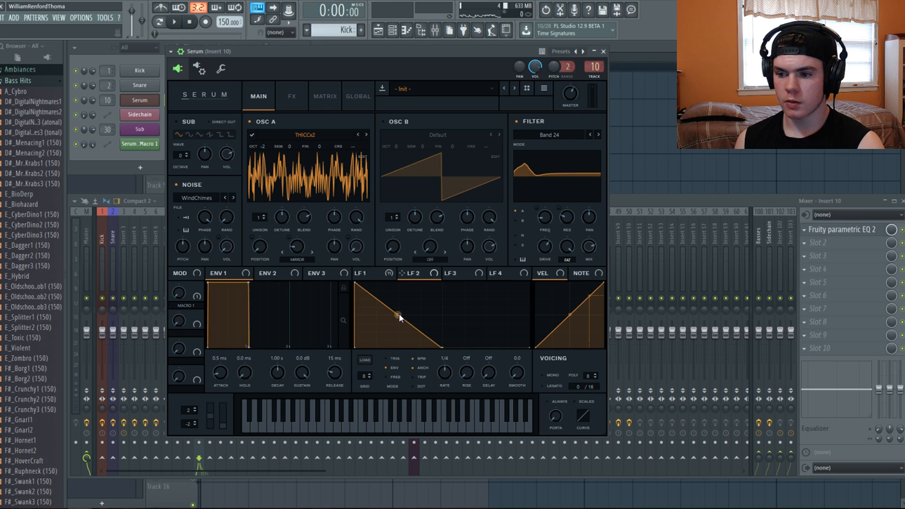
{"action": "left_click_drag", "start_coordinate": [399, 314], "coordinate": [398, 333]}
{"action": "key", "text": "F12"}
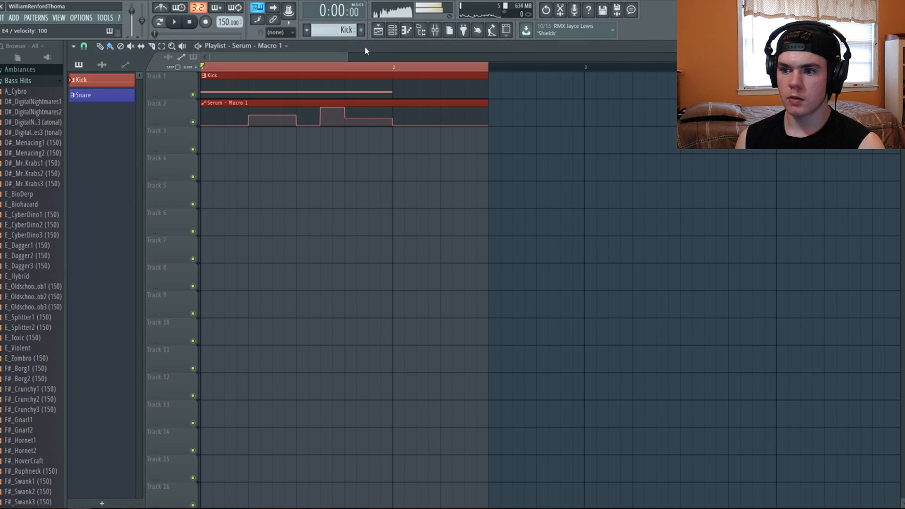
{"action": "left_click", "coordinate": [392, 31]}
{"action": "left_click", "coordinate": [139, 100]}
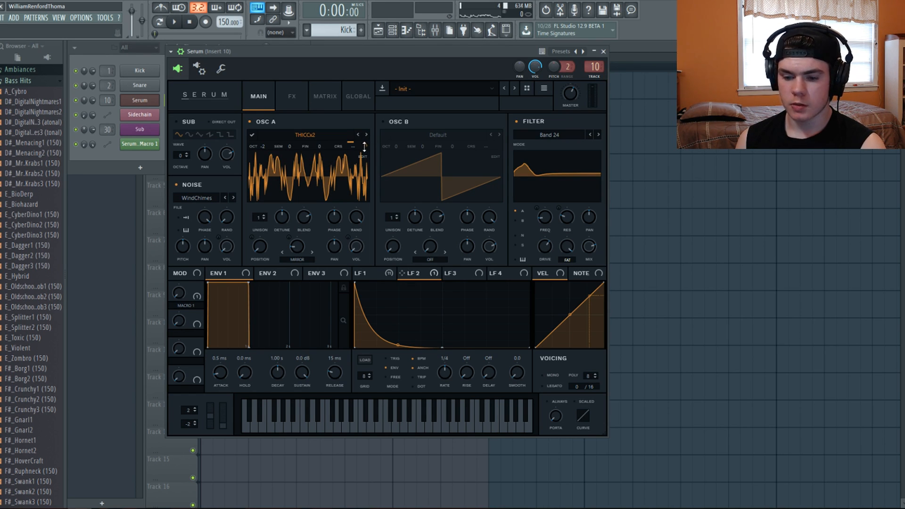
{"action": "key", "text": "c"}
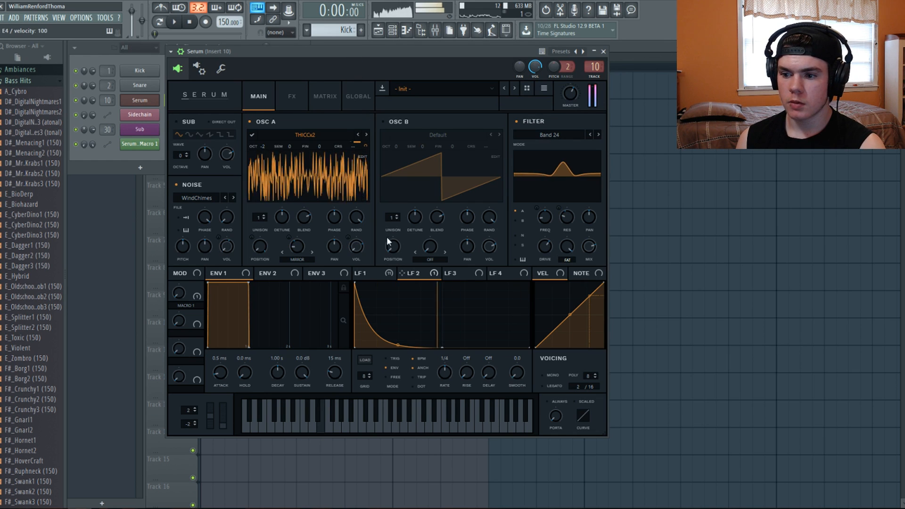
Step: Try LFO 2's fall as a straight ramp and as a softer concave curve, with its coarse pitch amount around 10
{"action": "left_click_drag", "start_coordinate": [398, 345], "coordinate": [398, 333]}
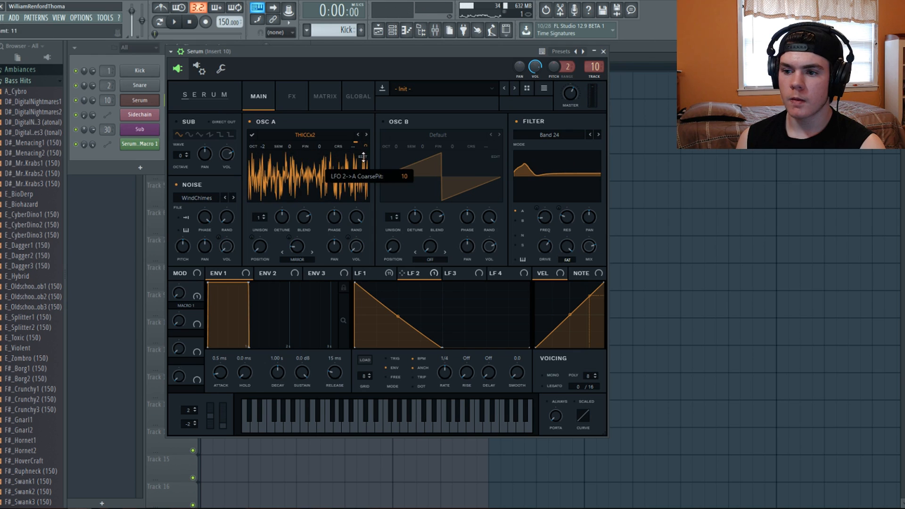
{"action": "key", "text": "c"}
{"action": "left_click_drag", "start_coordinate": [398, 315], "coordinate": [399, 331]}
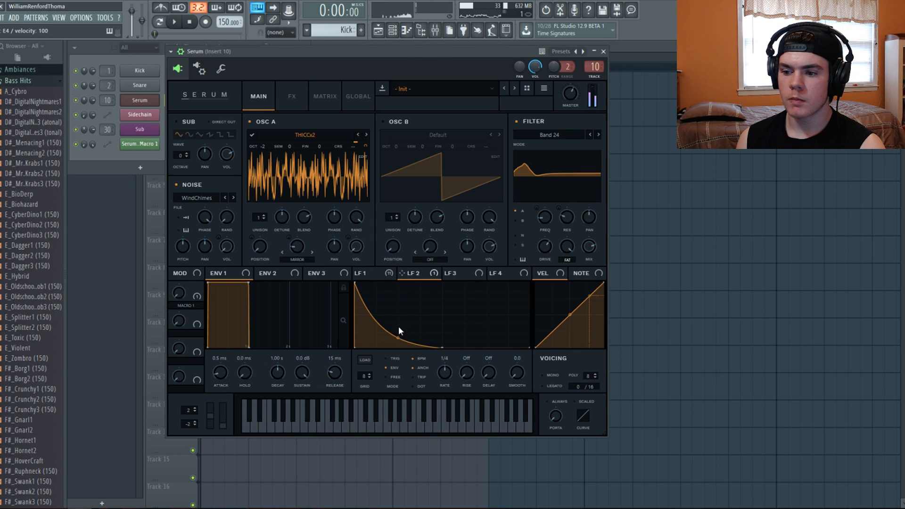
{"action": "key", "text": "c"}
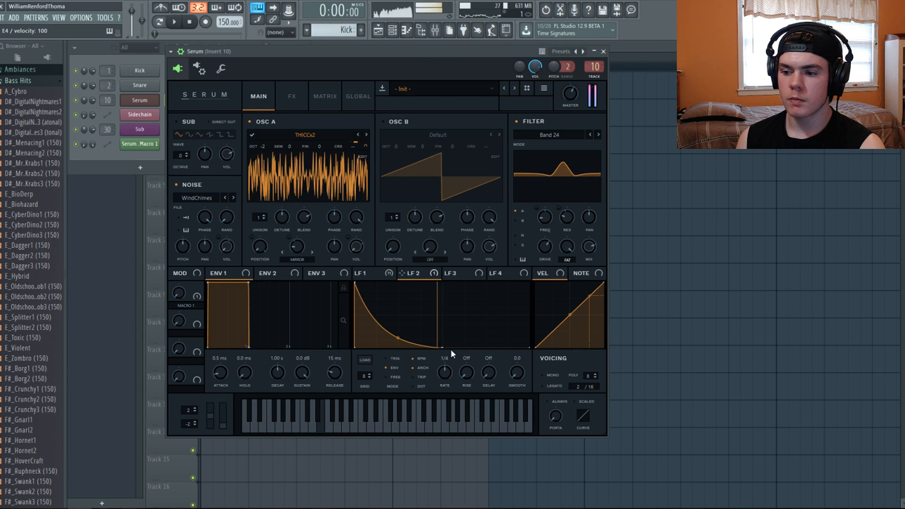
Step: Remove LFO 2's midpoint node, audition the full-length ramp straight and concave, and try a coarse pitch amount around 21
{"action": "double_click", "coordinate": [441, 347]}
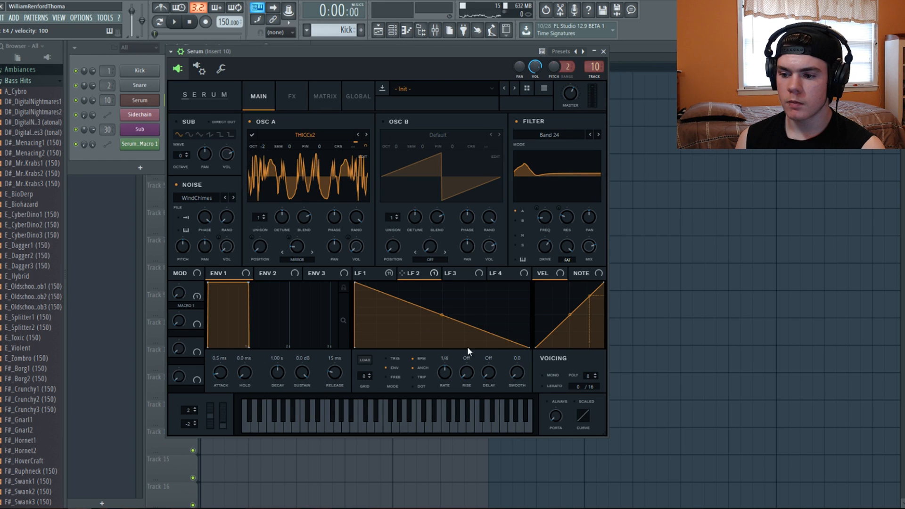
{"action": "key", "text": "c"}
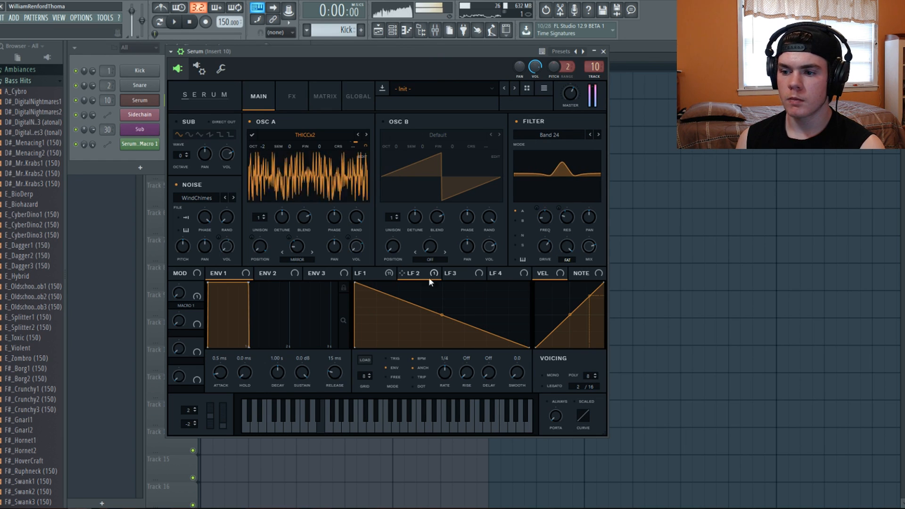
{"action": "left_click_drag", "start_coordinate": [437, 315], "coordinate": [442, 333]}
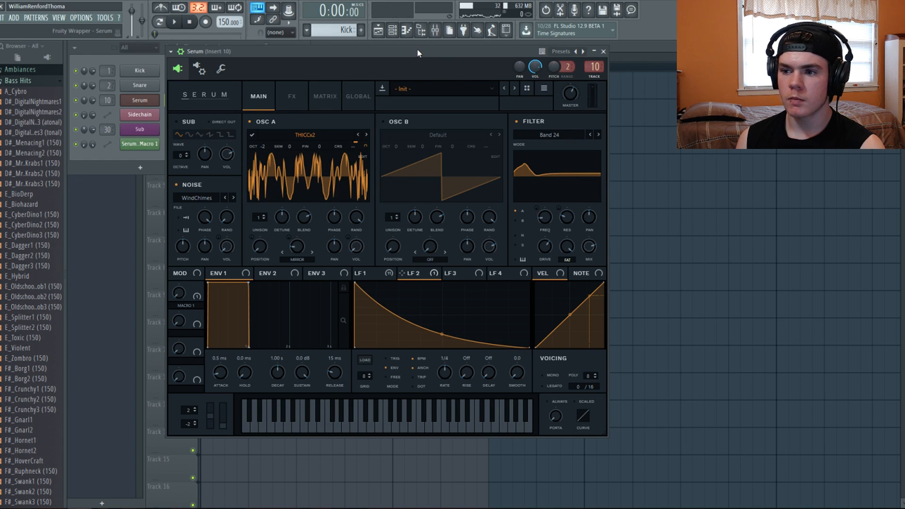
{"action": "key", "text": "c"}
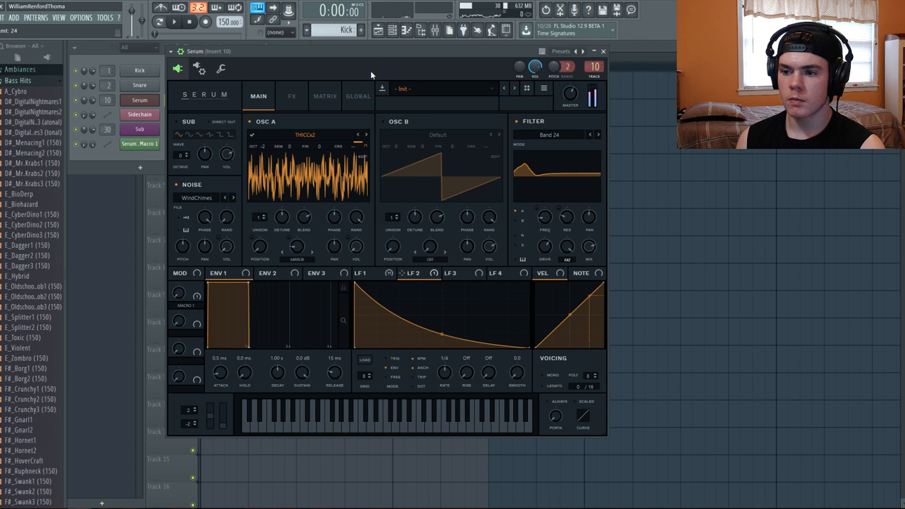
{"action": "mouse_move", "coordinate": [365, 153]}
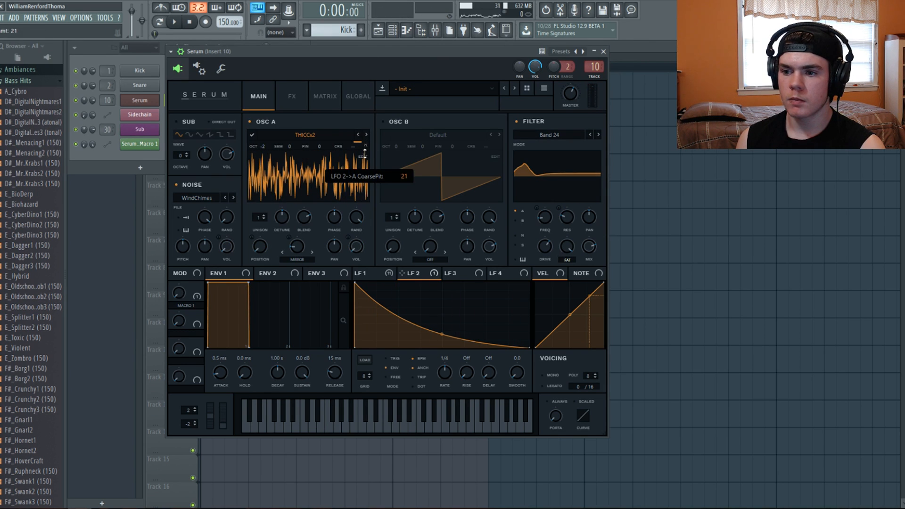
{"action": "key", "text": "c"}
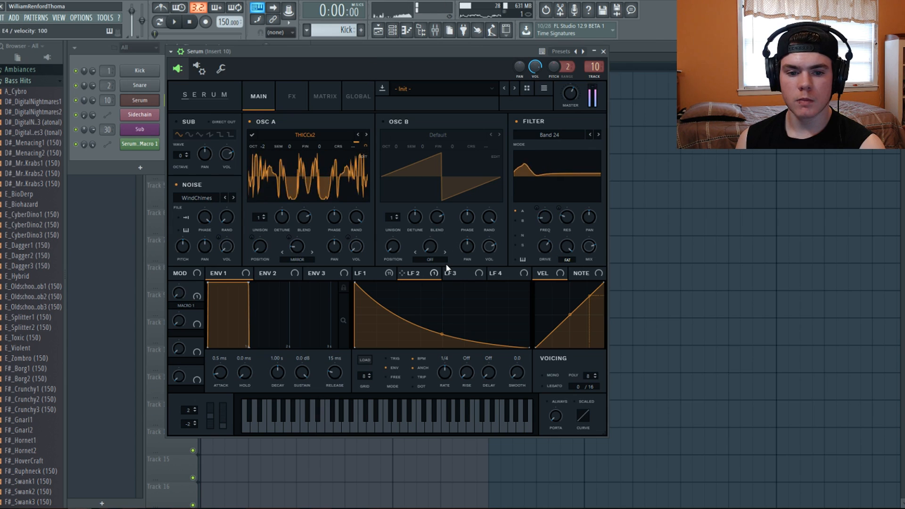
Step: Straighten LFO 2's curve, lower its starting point to about half height, and audition the sound
{"action": "double_click", "coordinate": [443, 336]}
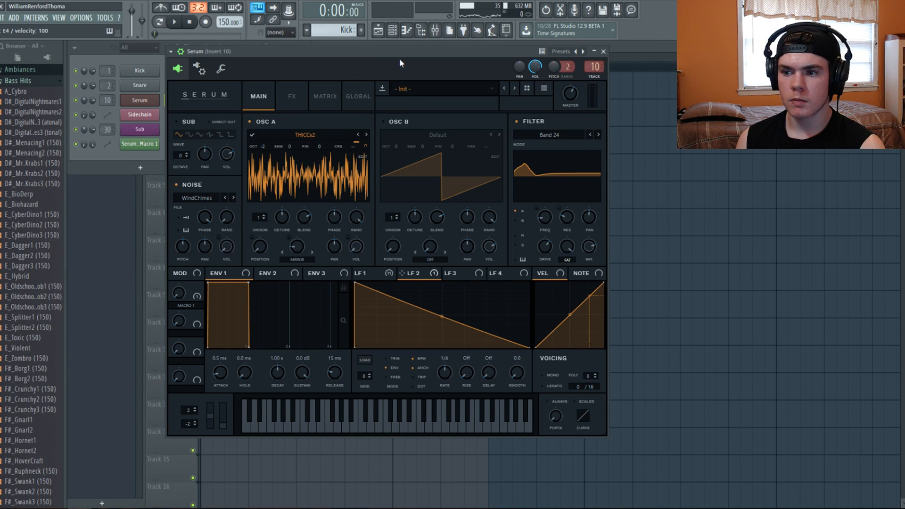
{"action": "left_click_drag", "start_coordinate": [353, 291], "coordinate": [355, 311]}
{"action": "key", "text": "c"}
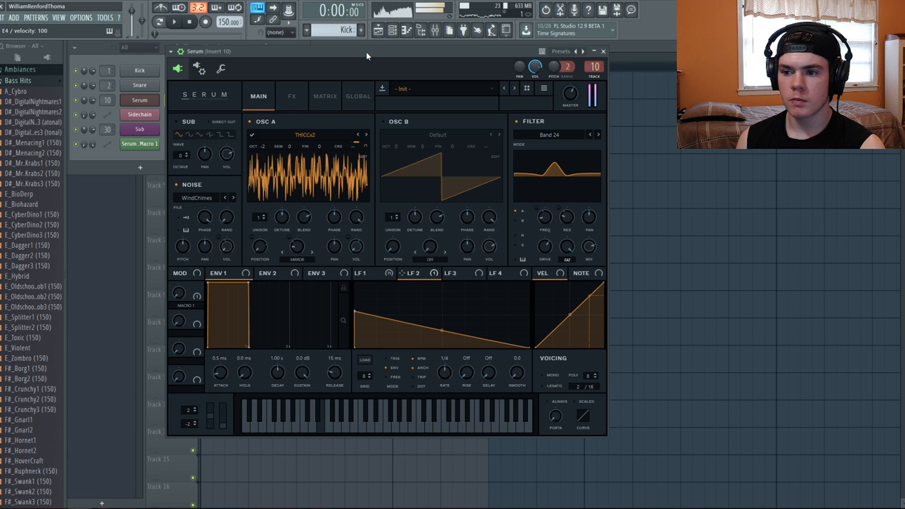
{"action": "left_click_drag", "start_coordinate": [359, 311], "coordinate": [356, 315]}
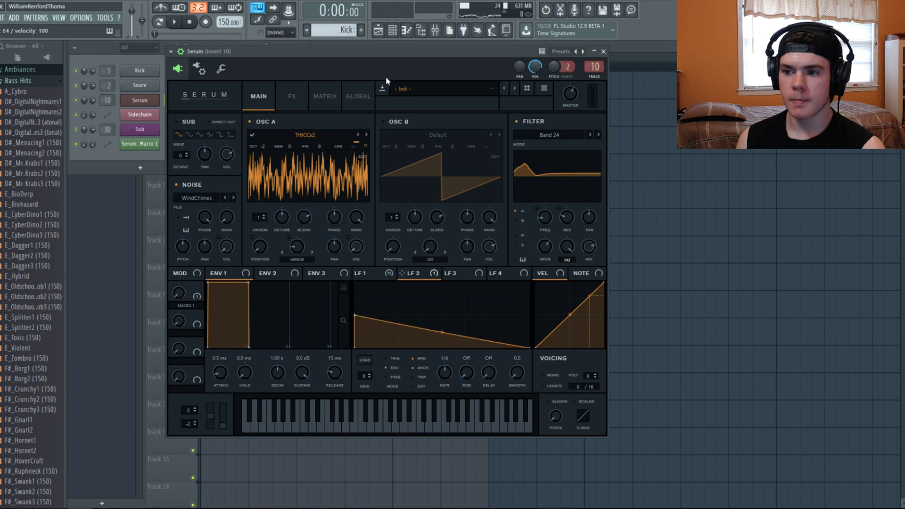
{"action": "key", "text": "c"}
Step: Shape LFO 2 into a concave fall from maximum to zero just past its midpoint, listening to the looped playlist
{"action": "double_click", "coordinate": [482, 333]}
{"action": "left_click_drag", "start_coordinate": [483, 332], "coordinate": [488, 351]}
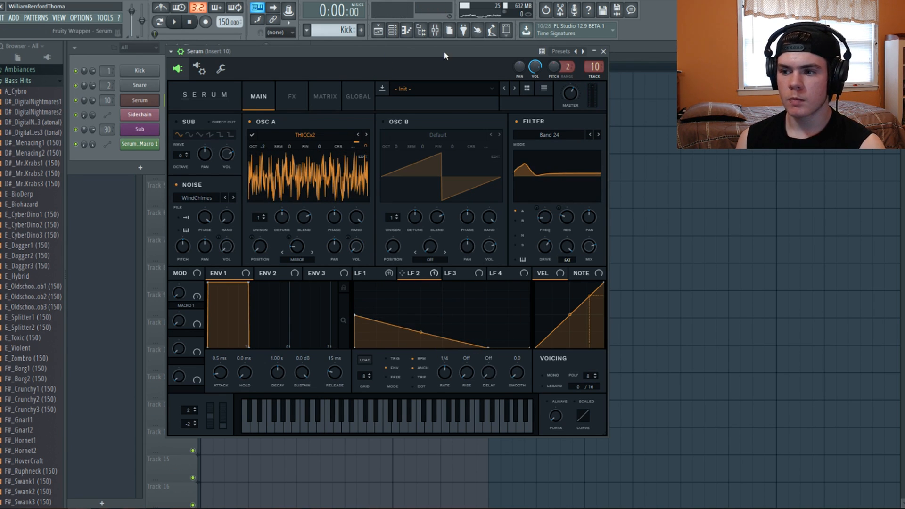
{"action": "key", "text": "c"}
{"action": "key", "text": "space"}
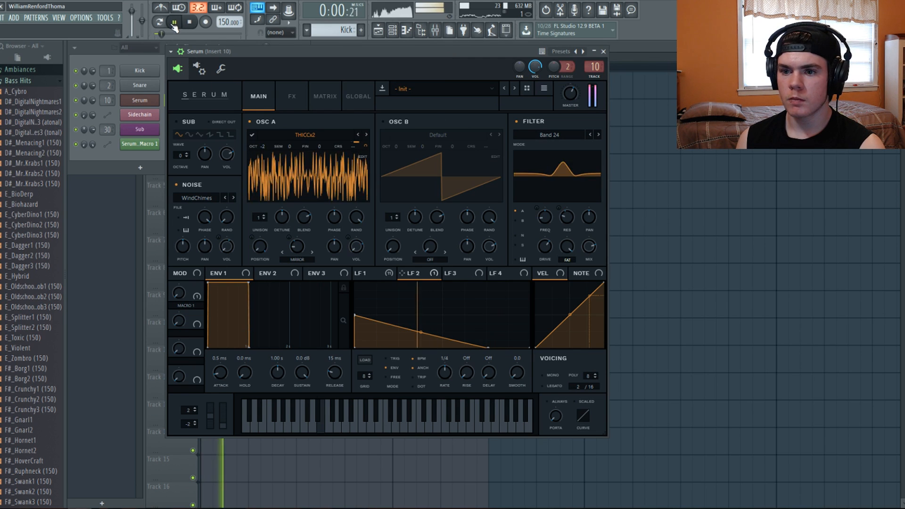
{"action": "left_click_drag", "start_coordinate": [488, 348], "coordinate": [453, 351]}
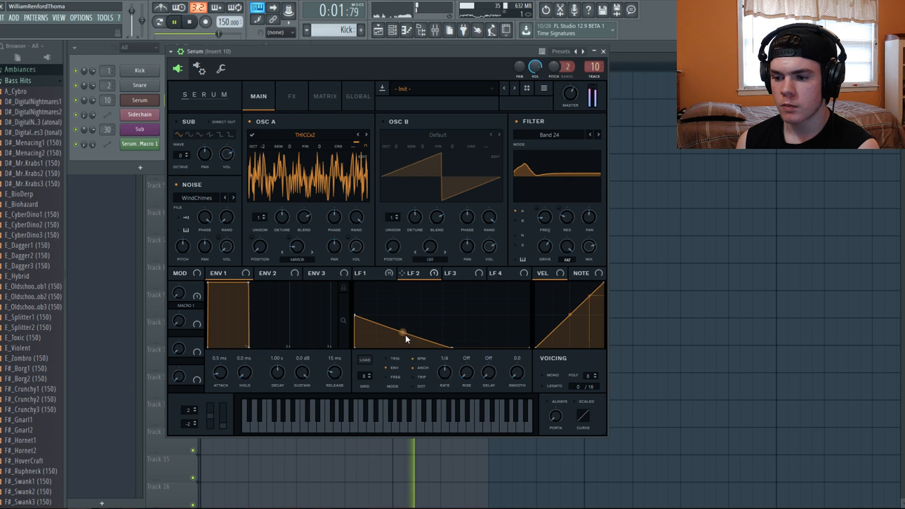
{"action": "left_click_drag", "start_coordinate": [406, 334], "coordinate": [405, 341]}
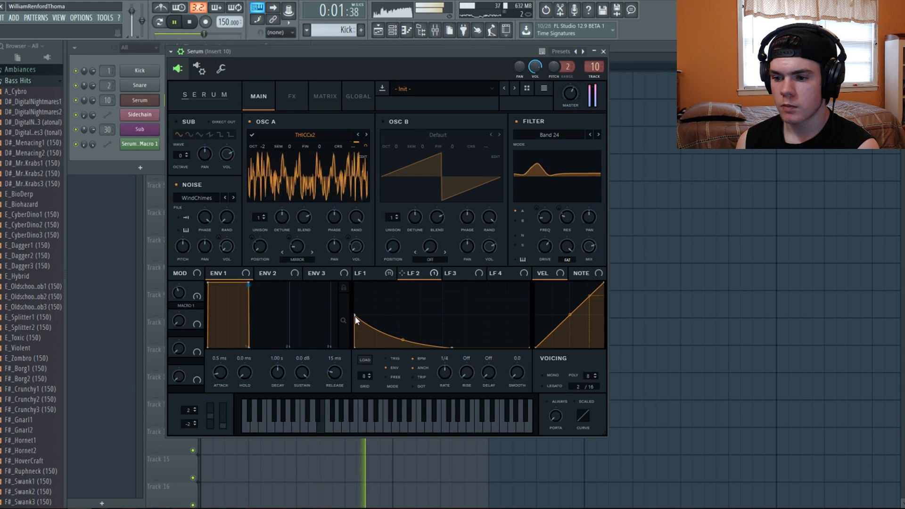
{"action": "left_click_drag", "start_coordinate": [355, 315], "coordinate": [348, 273]}
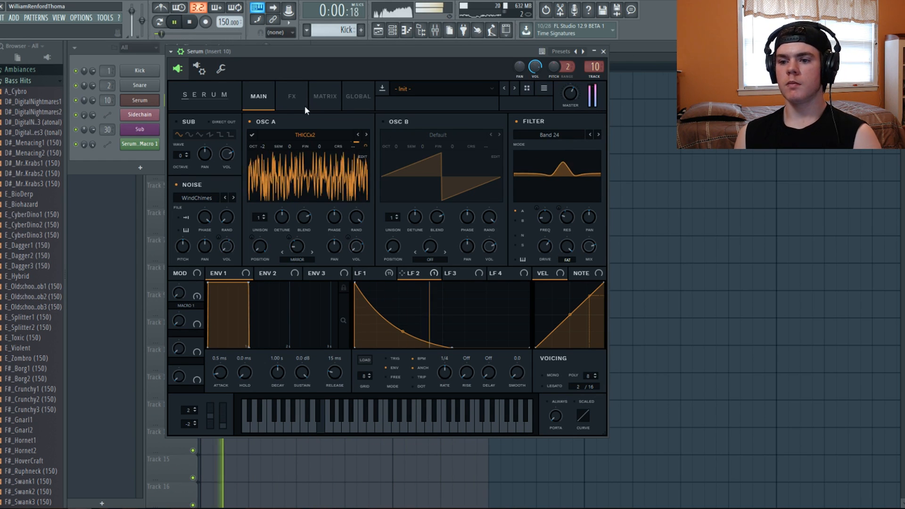
Step: Compare the looping bass with the Noise oscillator and then the Distortion effect switched off and on, and stop playback
{"action": "left_click", "coordinate": [176, 185]}
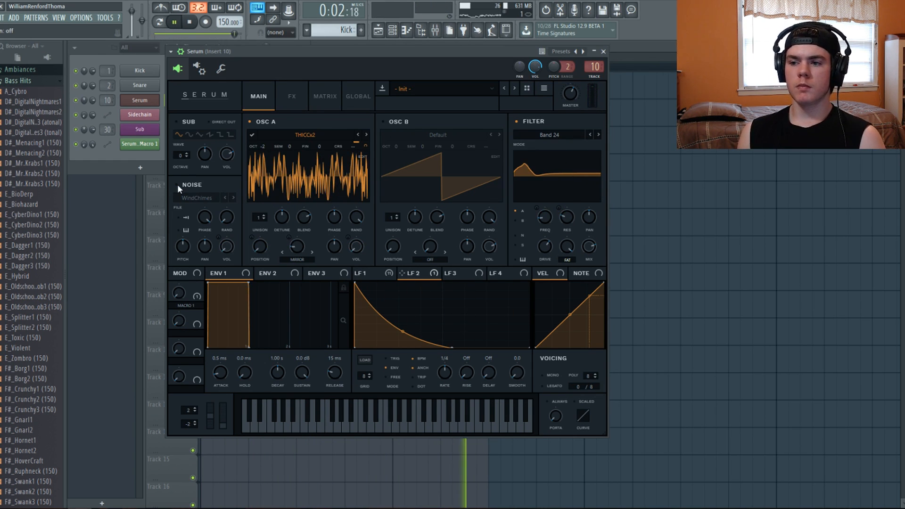
{"action": "left_click", "coordinate": [177, 185]}
{"action": "left_click", "coordinate": [289, 98]}
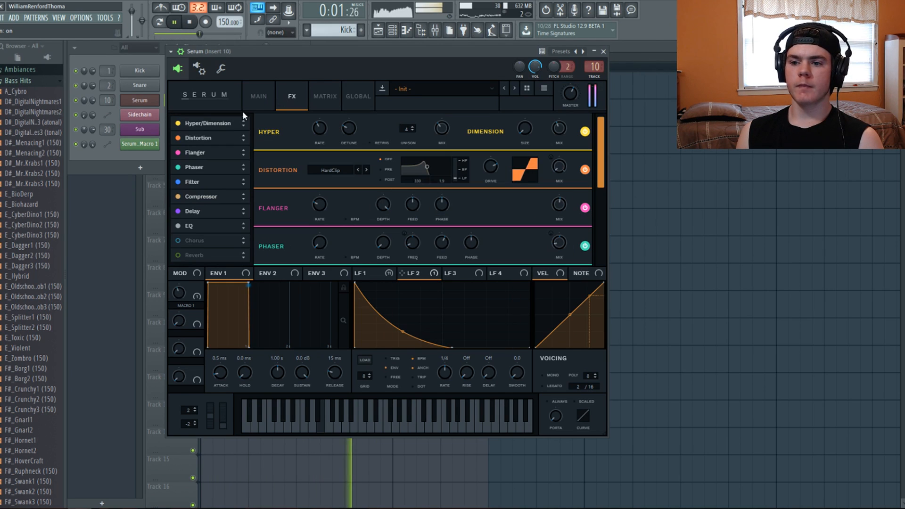
{"action": "left_click", "coordinate": [179, 137]}
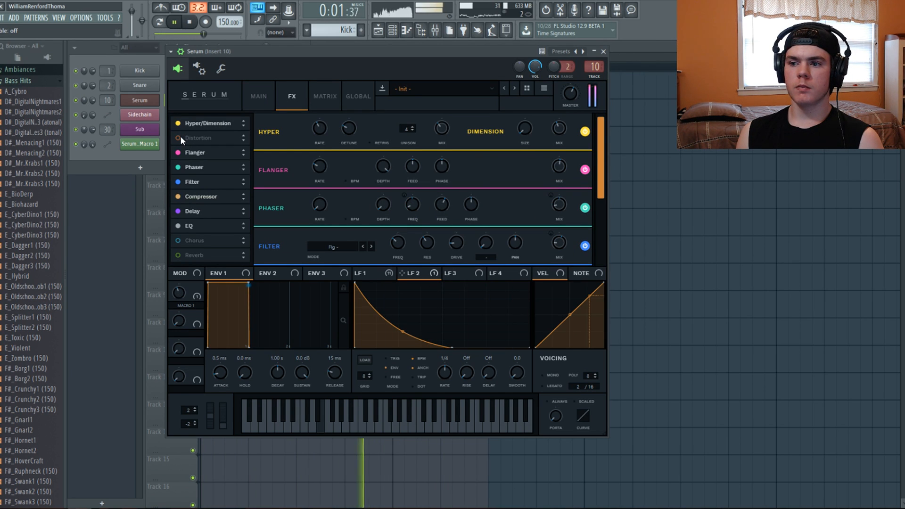
{"action": "left_click", "coordinate": [181, 136]}
{"action": "left_click", "coordinate": [254, 93]}
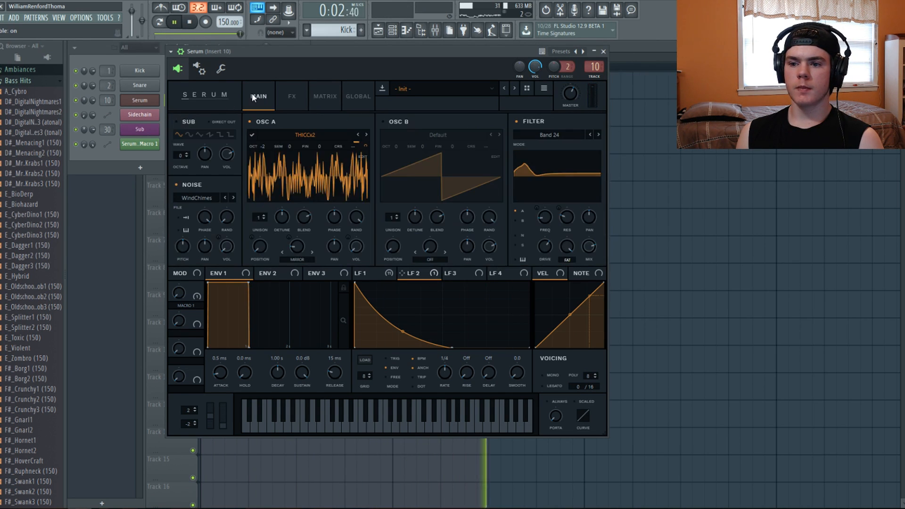
{"action": "left_click", "coordinate": [190, 21]}
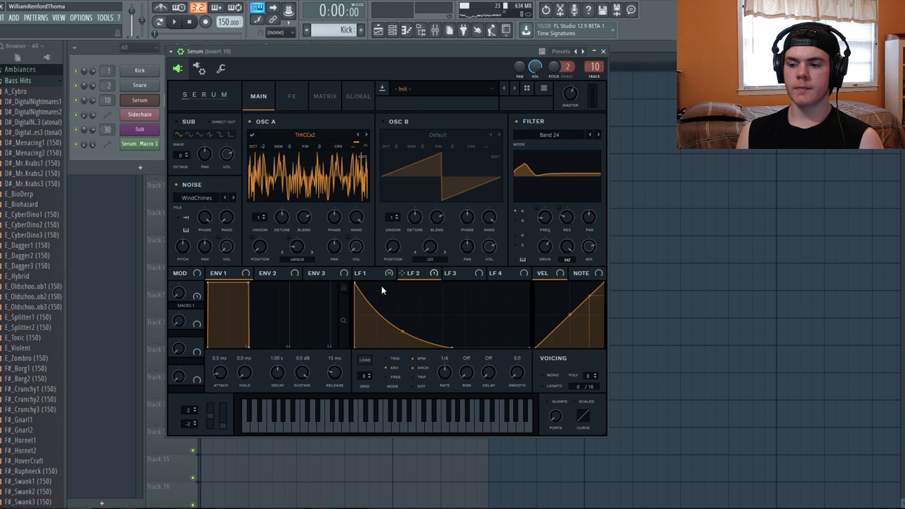
Step: Flatten LFO 2 by deleting its starting point, and bend Serum's pitch upward during playback
{"action": "double_click", "coordinate": [355, 283]}
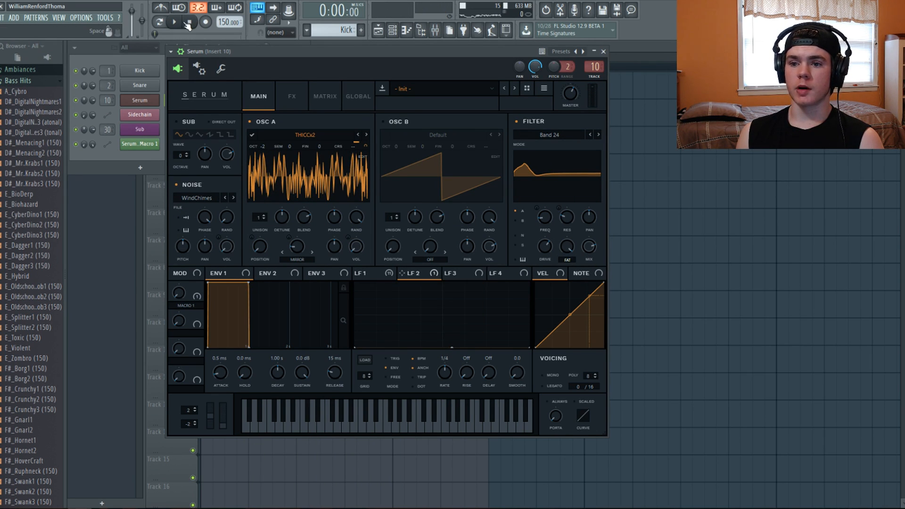
{"action": "key", "text": "space"}
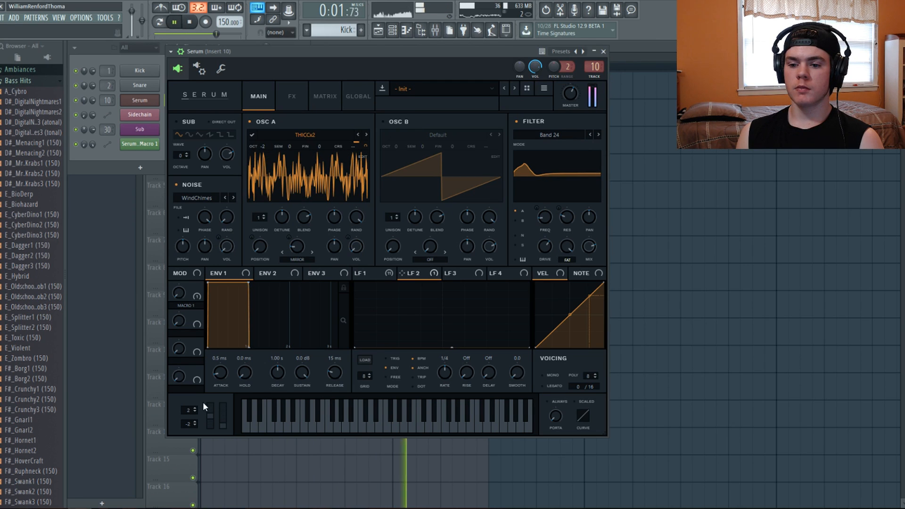
{"action": "left_click_drag", "start_coordinate": [212, 417], "coordinate": [217, 399]}
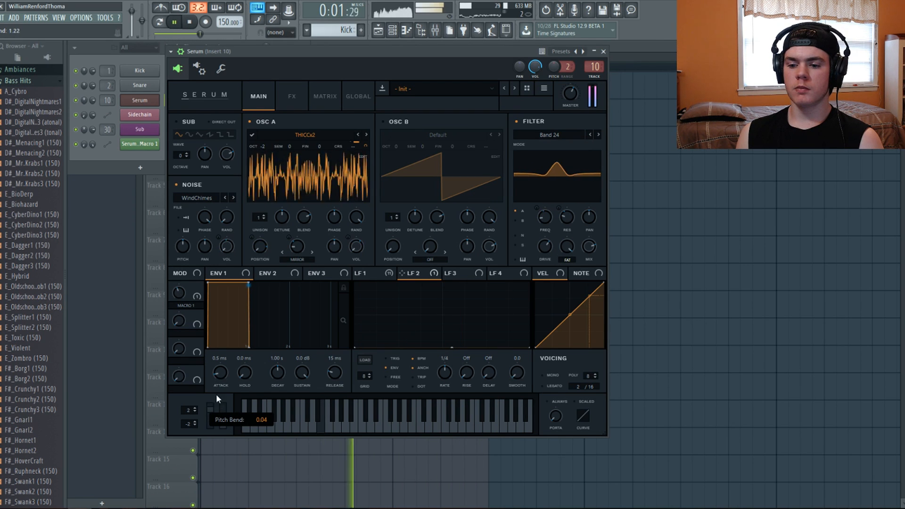
{"action": "key", "text": "space"}
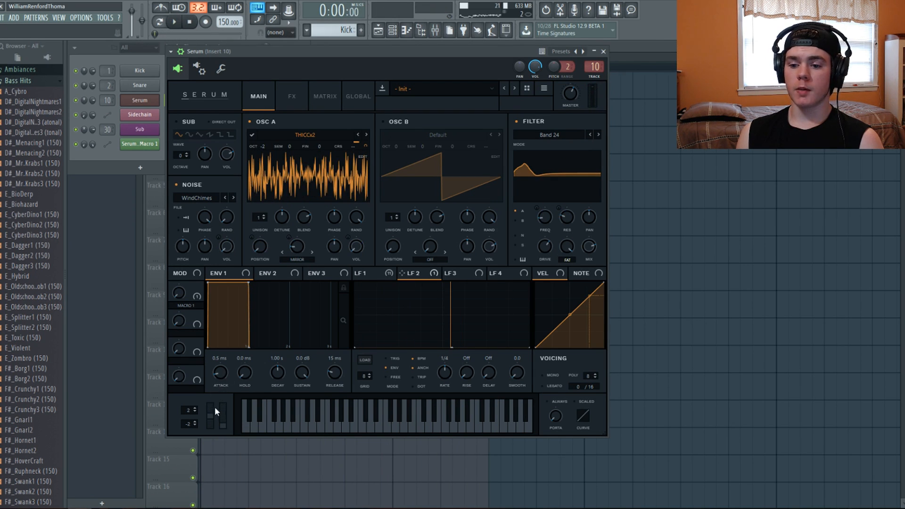
Step: Try to link Serum's pitch bend wheel to a controller, and close the remote control settings
{"action": "left_click", "coordinate": [289, 11]}
{"action": "left_click_drag", "start_coordinate": [213, 416], "coordinate": [214, 393]}
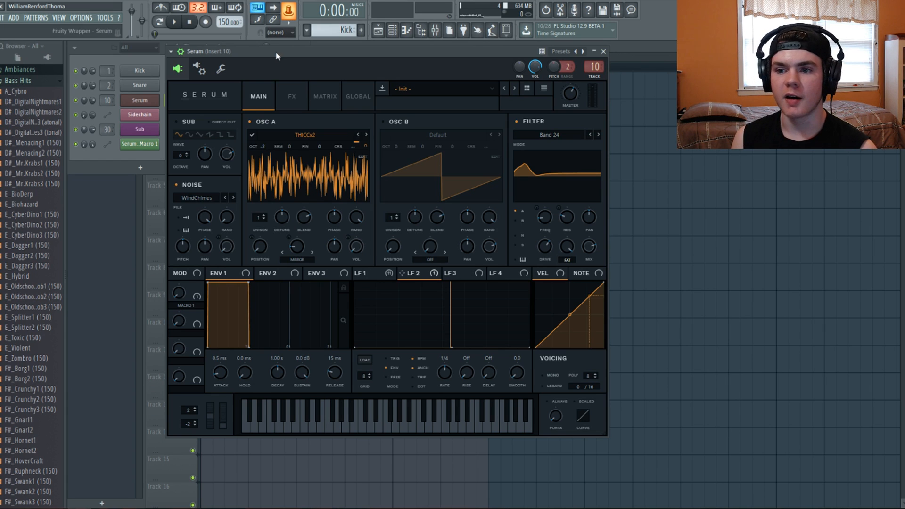
{"action": "left_click", "coordinate": [287, 10]}
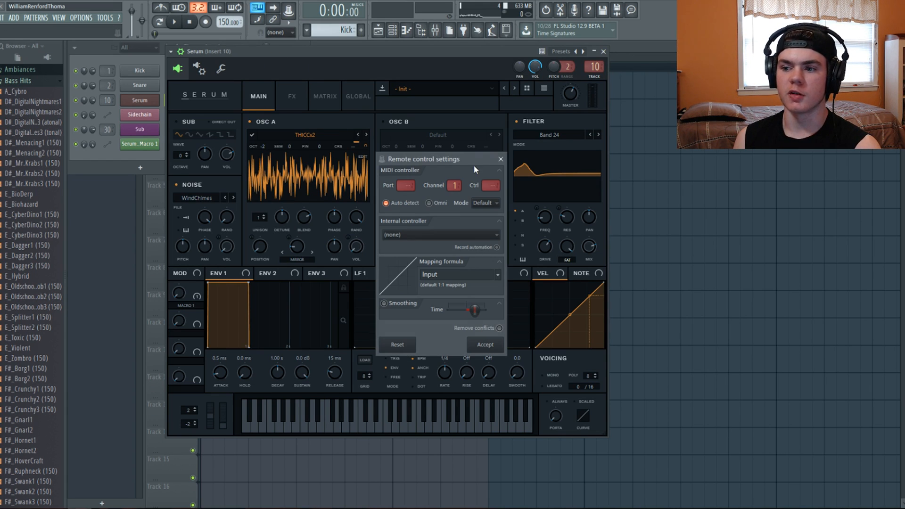
{"action": "left_click", "coordinate": [501, 159]}
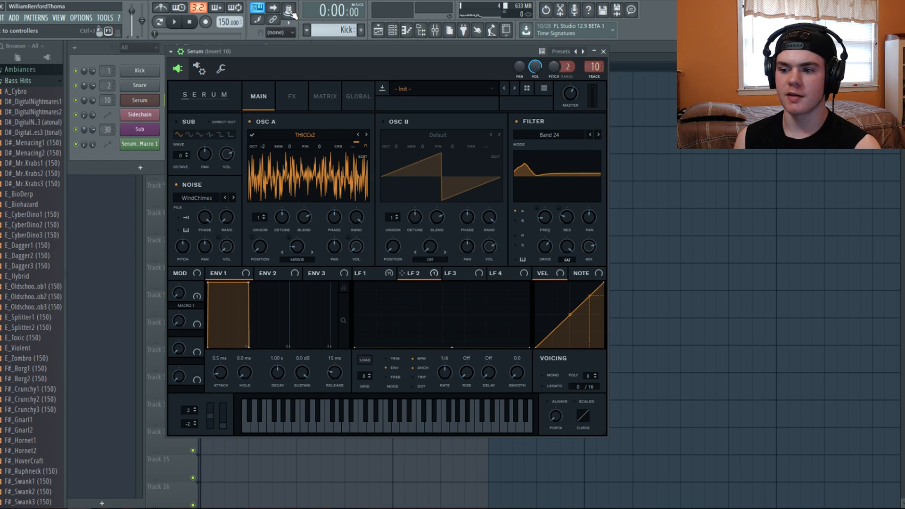
Step: Add a second Serum channel and load the user preset BASS - Stressed into it
{"action": "key", "text": "c"}
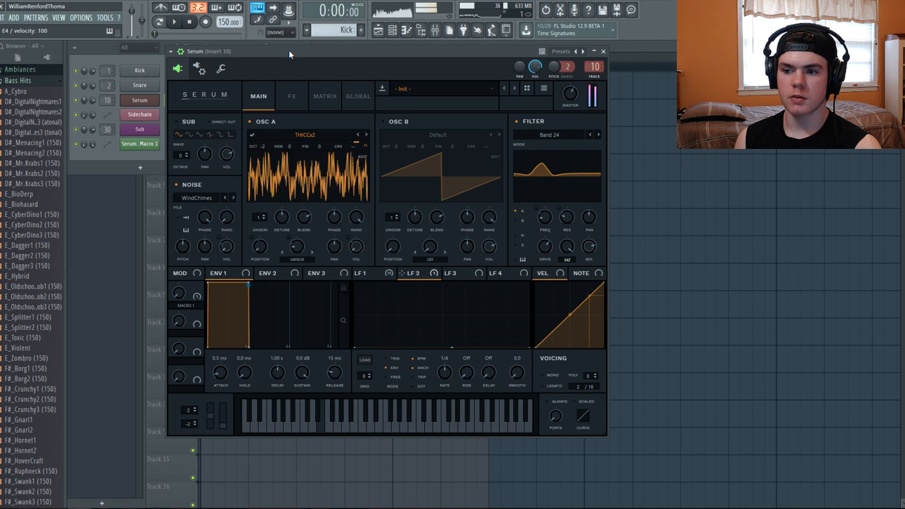
{"action": "left_click", "coordinate": [139, 165]}
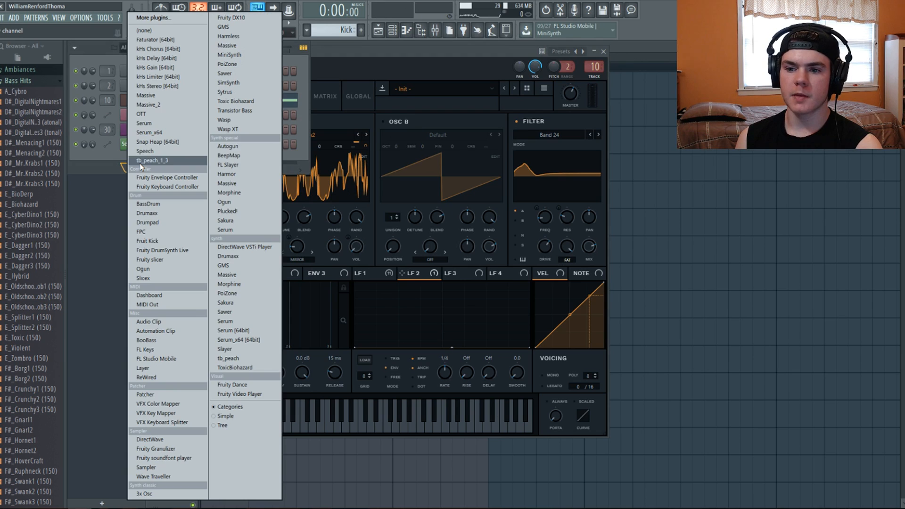
{"action": "left_click", "coordinate": [248, 228]}
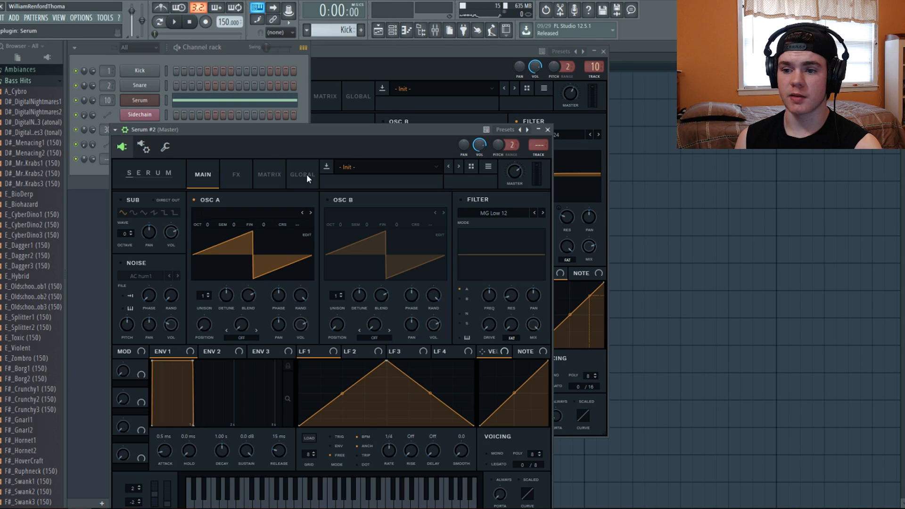
{"action": "left_click", "coordinate": [352, 170]}
{"action": "mouse_move", "coordinate": [424, 286]}
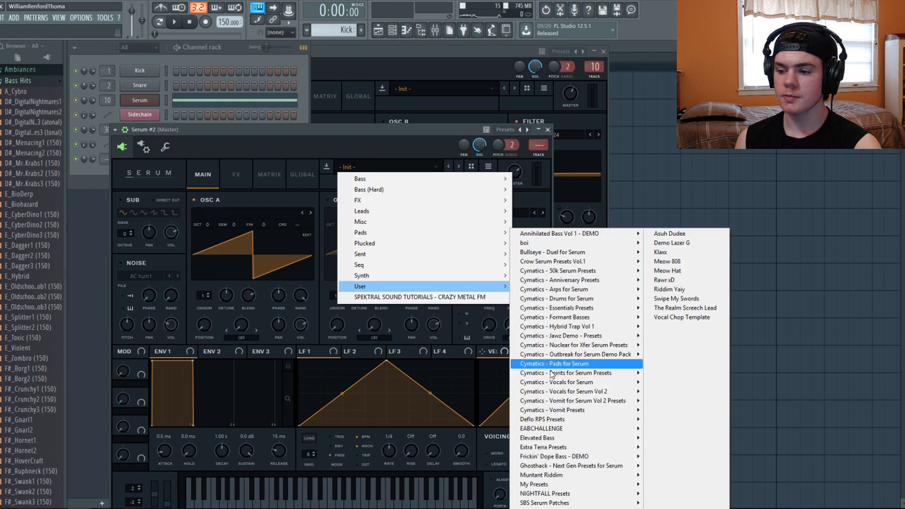
{"action": "mouse_move", "coordinate": [584, 471]}
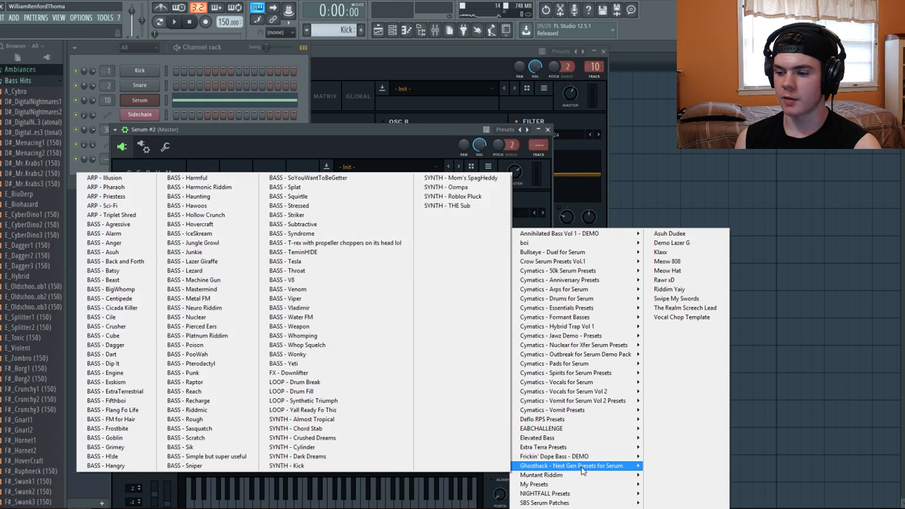
{"action": "left_click", "coordinate": [313, 206]}
Step: Audition the BASS - Stressed preset in the second Serum and examine its LFO 3 and LFO 4 shapes
{"action": "left_click_drag", "start_coordinate": [288, 126], "coordinate": [279, 74]}
{"action": "key", "text": "c"}
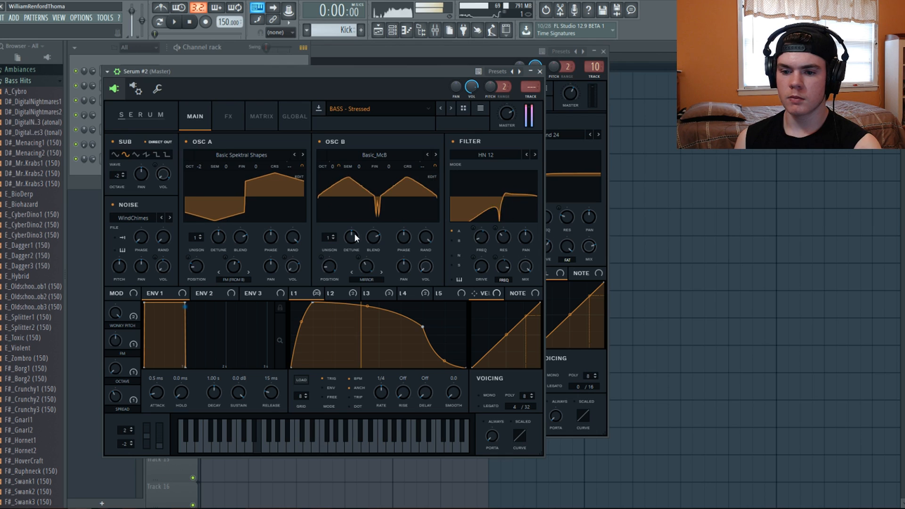
{"action": "left_click", "coordinate": [378, 293]}
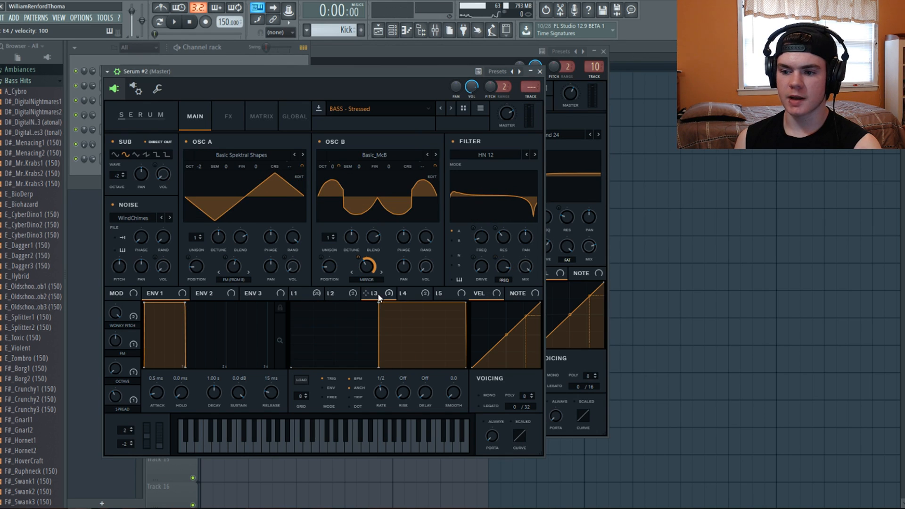
{"action": "left_click", "coordinate": [420, 293]}
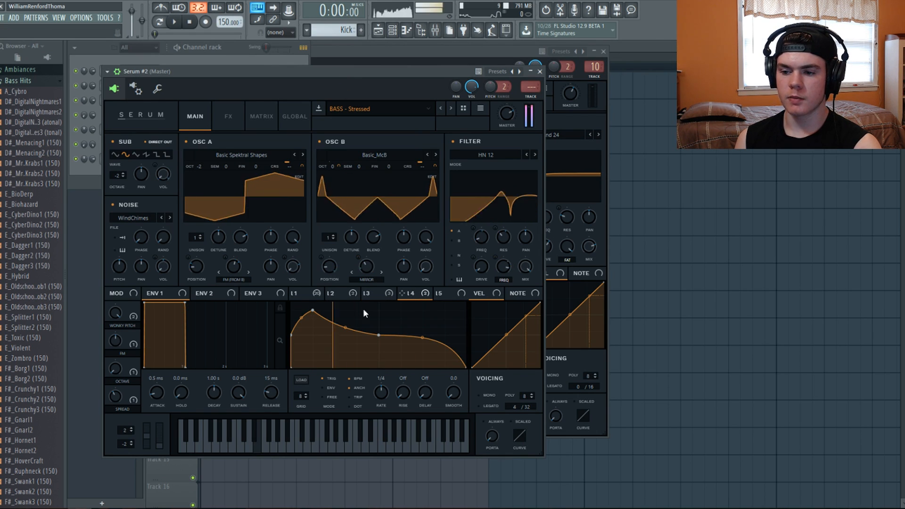
{"action": "mouse_move", "coordinate": [117, 313]}
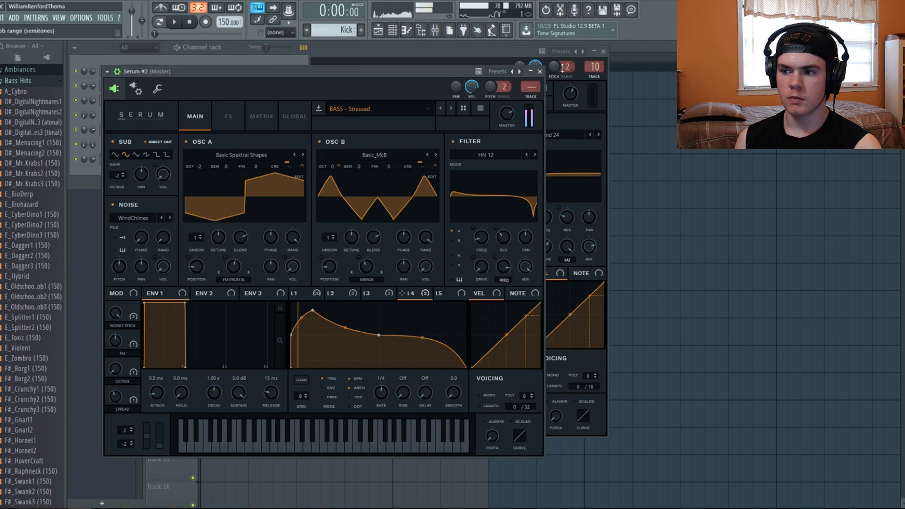
Step: Close the second Serum and delete its channel from the channel rack
{"action": "left_click", "coordinate": [540, 71]}
{"action": "right_click", "coordinate": [149, 161]}
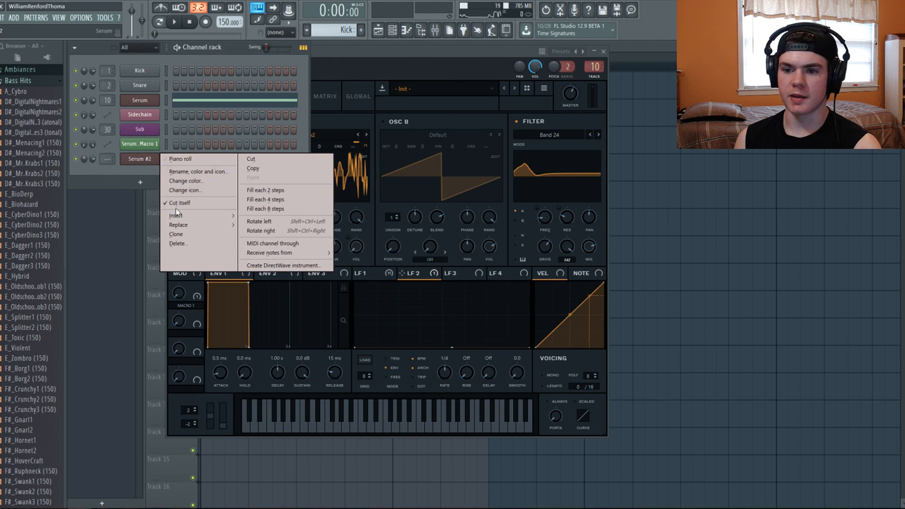
{"action": "left_click", "coordinate": [198, 239]}
{"action": "left_click", "coordinate": [494, 286]}
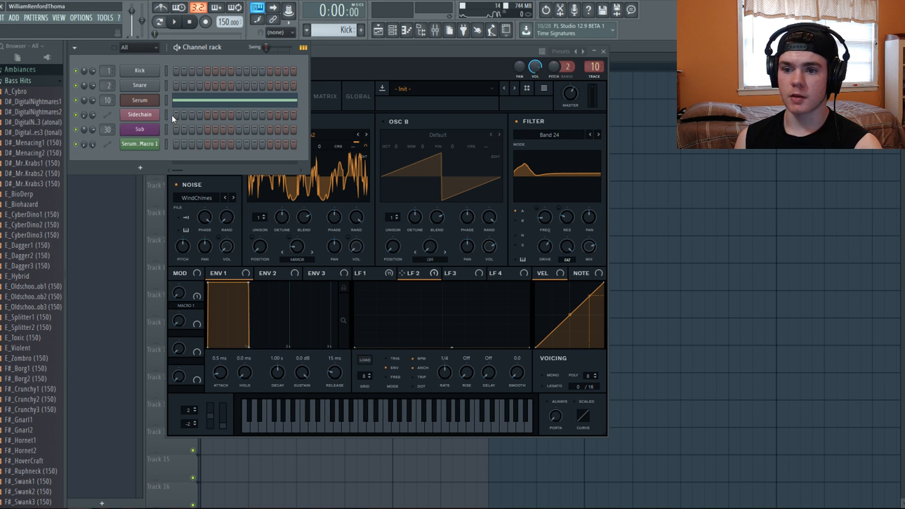
Step: Raise the high-pass band 2 cutoff in Insert 10's Fruity parametric EQ 2 during playback, and close the EQ
{"action": "left_click", "coordinate": [166, 99]}
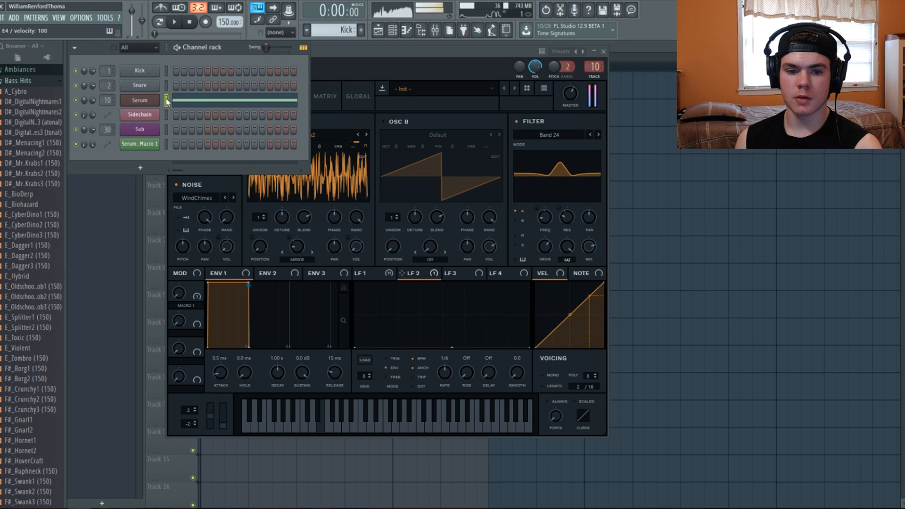
{"action": "left_click", "coordinate": [595, 52]}
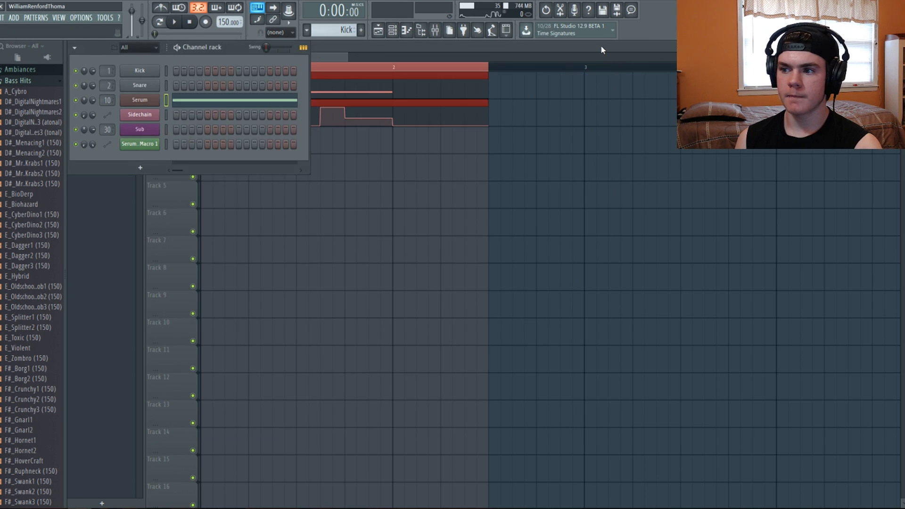
{"action": "left_click", "coordinate": [305, 71]}
{"action": "key", "text": "space"}
{"action": "left_click", "coordinate": [436, 30]}
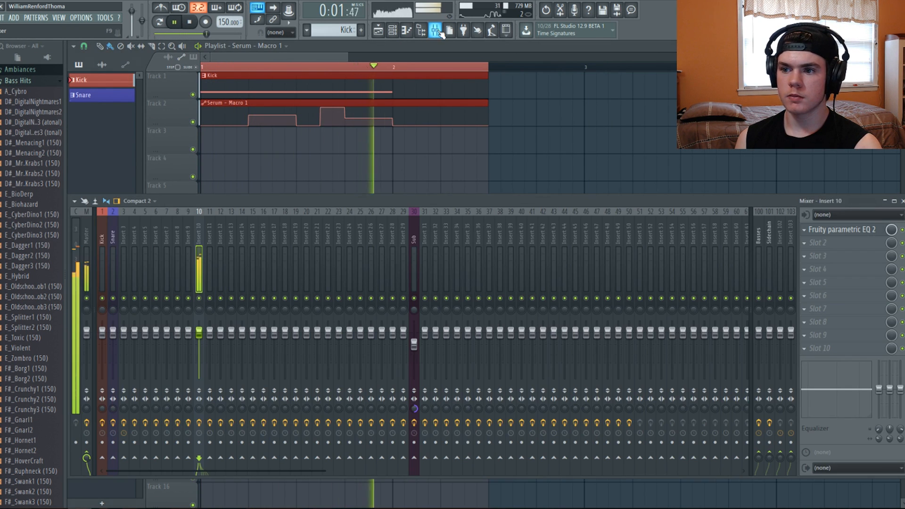
{"action": "left_click", "coordinate": [842, 229]}
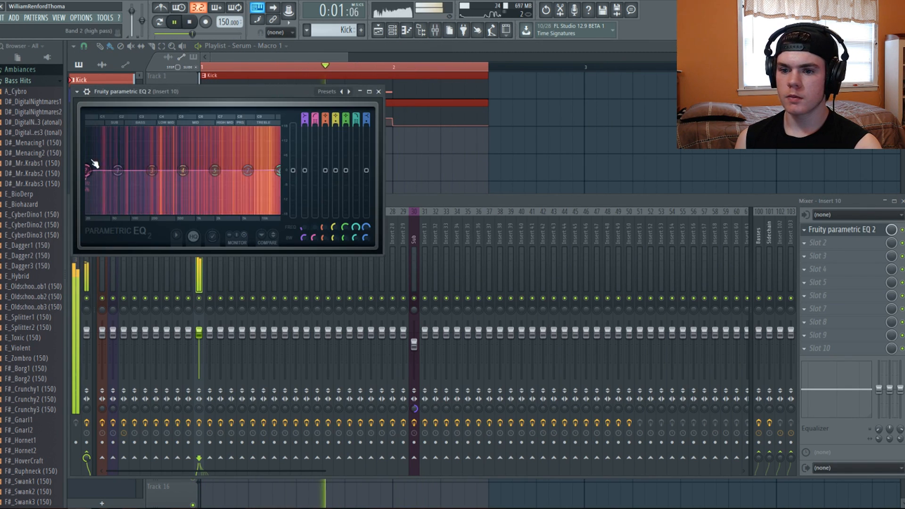
{"action": "left_click_drag", "start_coordinate": [88, 171], "coordinate": [132, 171]}
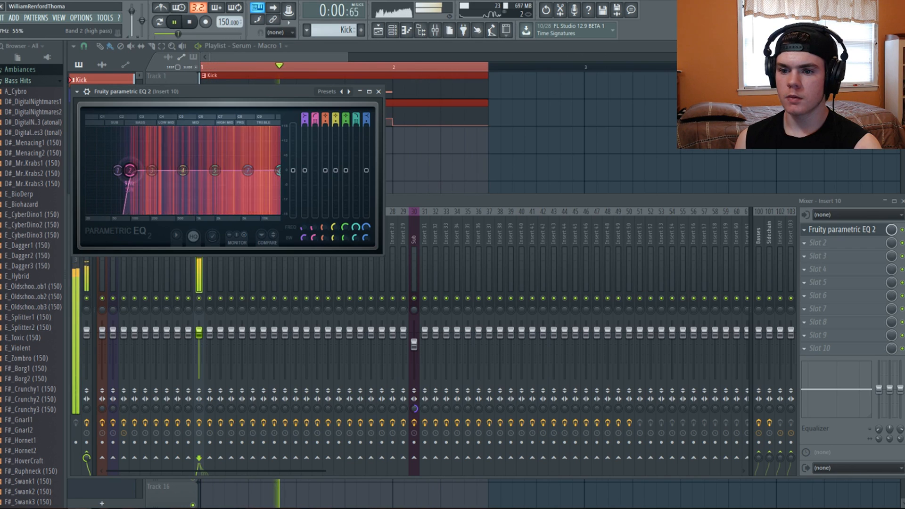
{"action": "key", "text": "space"}
{"action": "left_click", "coordinate": [842, 230]}
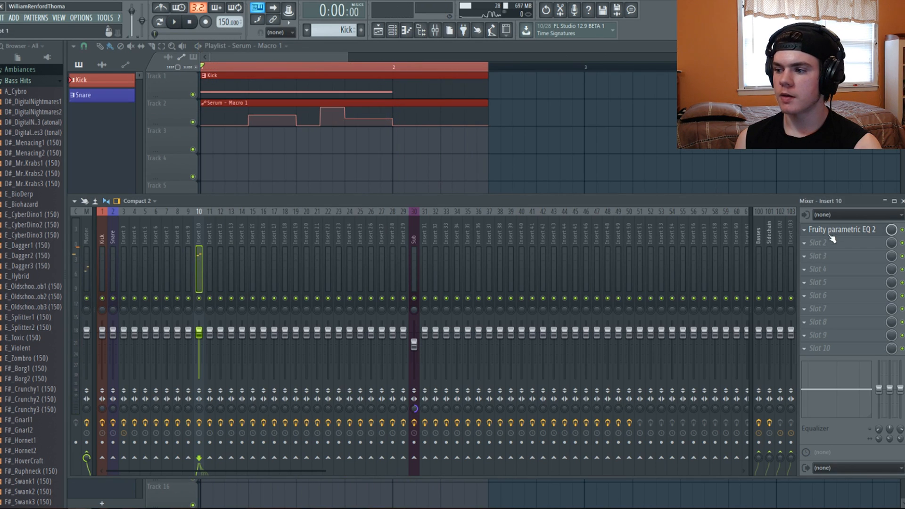
Step: Add Patcher to slot 2 of Insert 10 and load its PHATRACK1 preset
{"action": "left_click", "coordinate": [818, 242]}
{"action": "mouse_move", "coordinate": [811, 255]}
{"action": "left_click", "coordinate": [742, 123]}
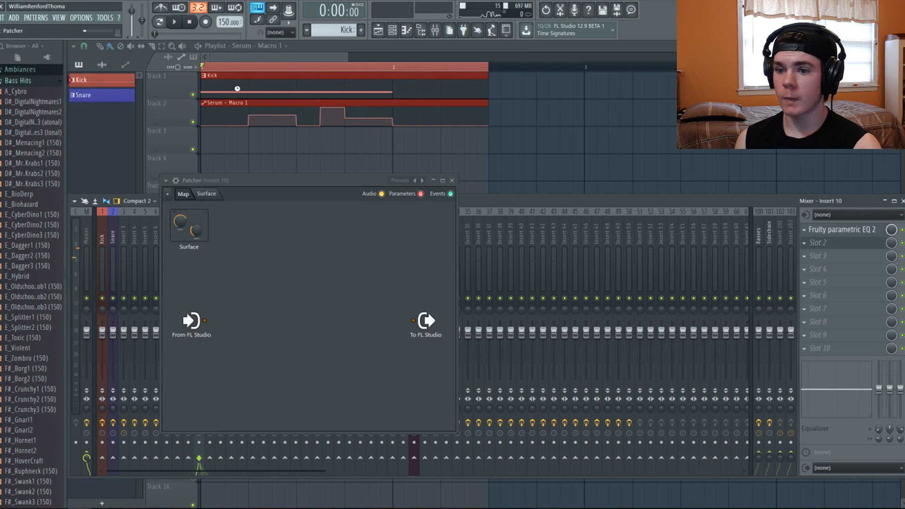
{"action": "left_click", "coordinate": [166, 181]}
{"action": "mouse_move", "coordinate": [197, 209]}
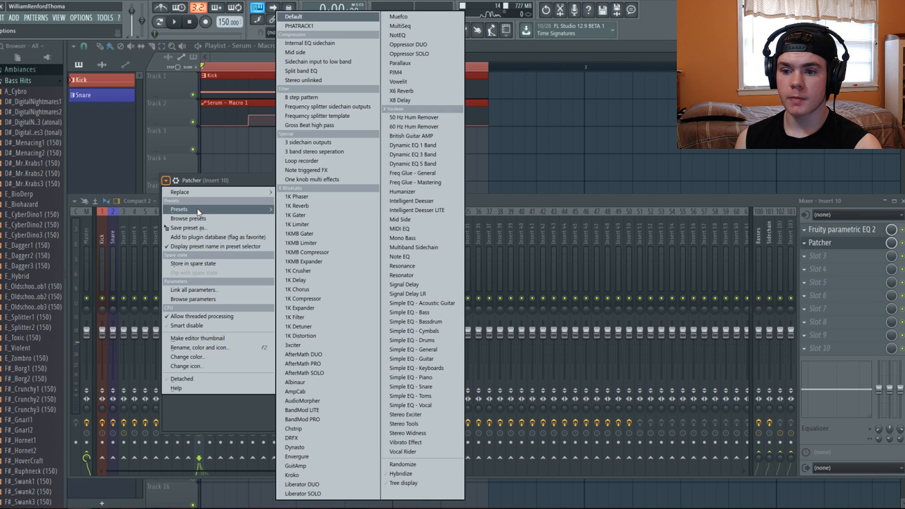
{"action": "left_click", "coordinate": [290, 28]}
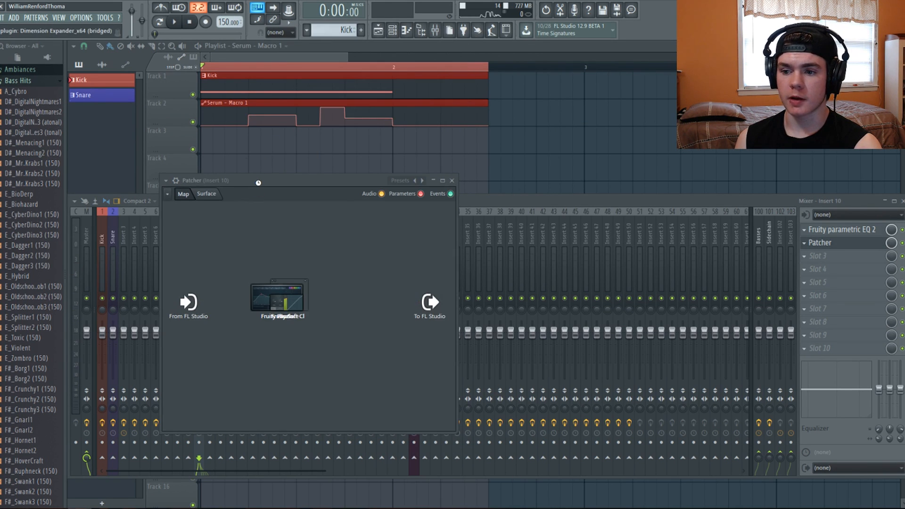
Step: Listen to the bass through the Patcher chain and inspect the Soundgoodizer settings
{"action": "key", "text": "space"}
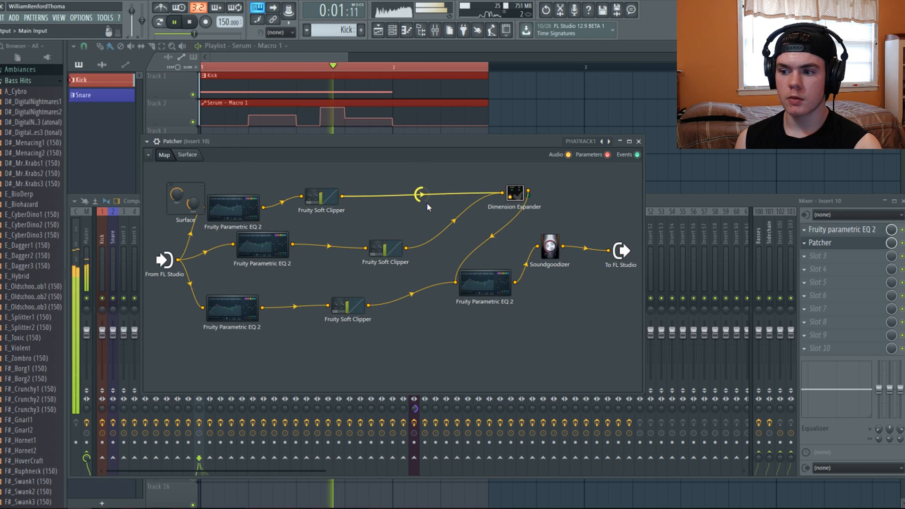
{"action": "key", "text": "space"}
{"action": "left_click", "coordinate": [550, 248]}
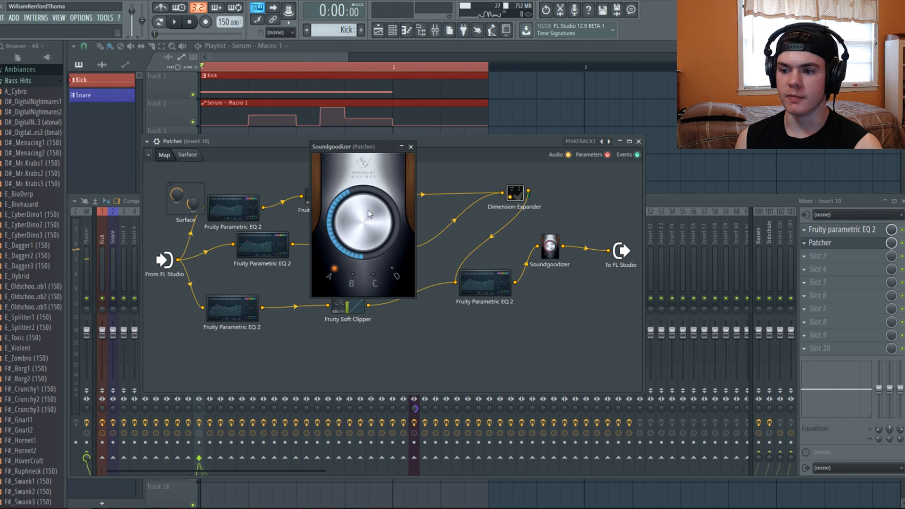
{"action": "key", "text": "space"}
{"action": "left_click", "coordinate": [411, 147]}
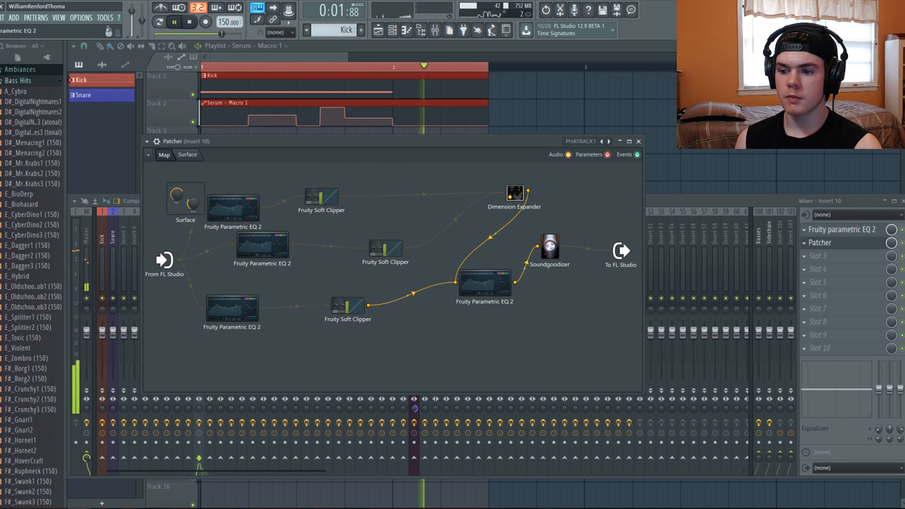
Step: In the Parametric EQ 2 feeding Soundgoodizer, cut a narrow notch near 300 Hz with band 2 and slightly boost the bass with band 3
{"action": "left_click", "coordinate": [465, 278]}
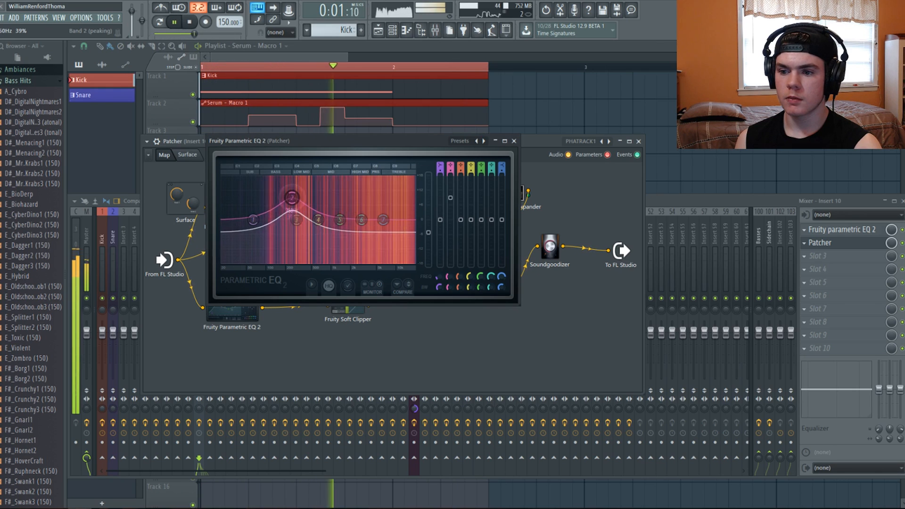
{"action": "key", "text": "space"}
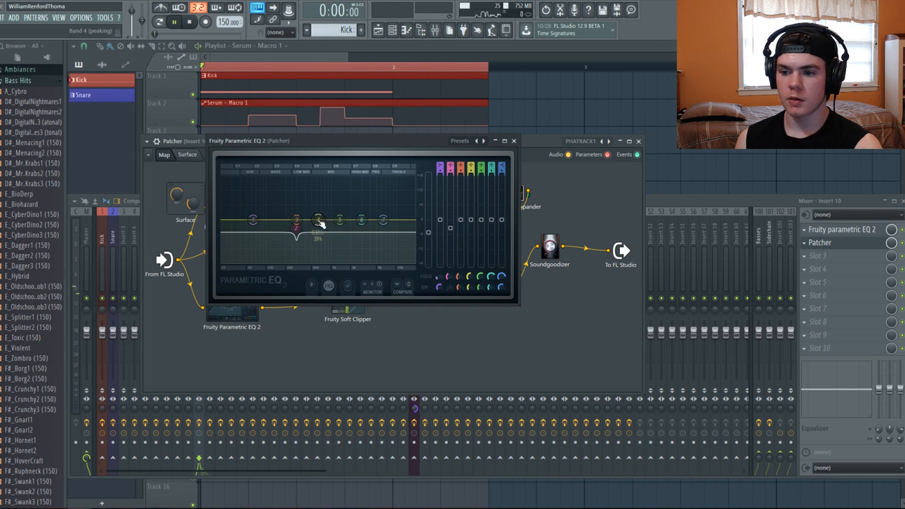
{"action": "key", "text": "space"}
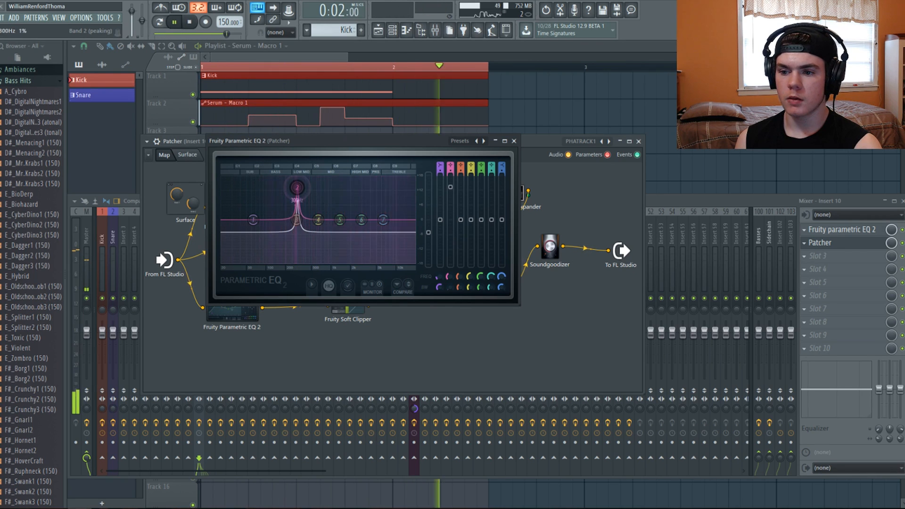
{"action": "left_click_drag", "start_coordinate": [296, 231], "coordinate": [274, 220]}
{"action": "key", "text": "space"}
{"action": "key", "text": "space"}
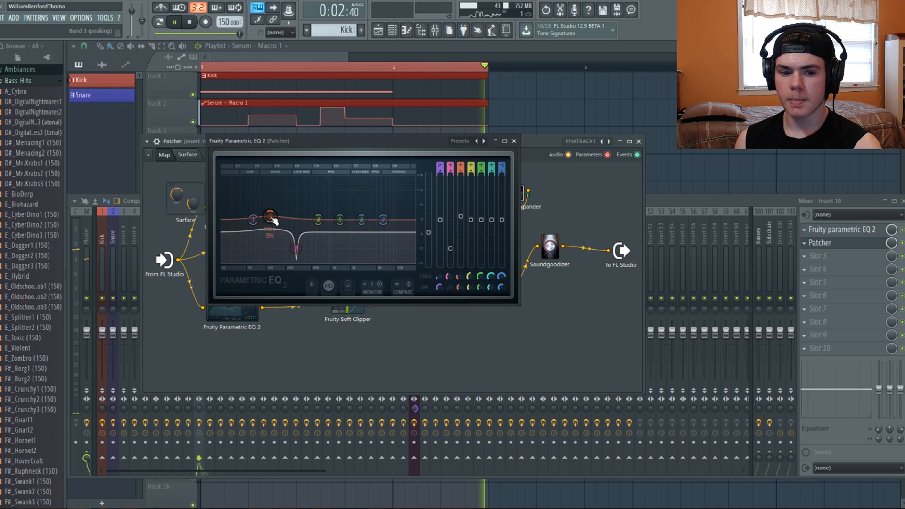
{"action": "key", "text": "space"}
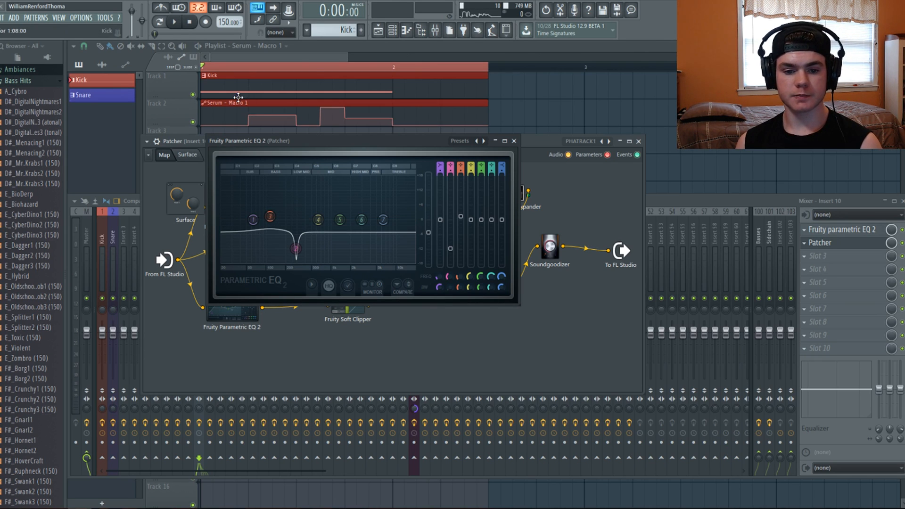
Step: Raise band 3's frequency and cut deeply with band 4 at about 785 Hz, trying a band-stop shape during playback
{"action": "key", "text": "space"}
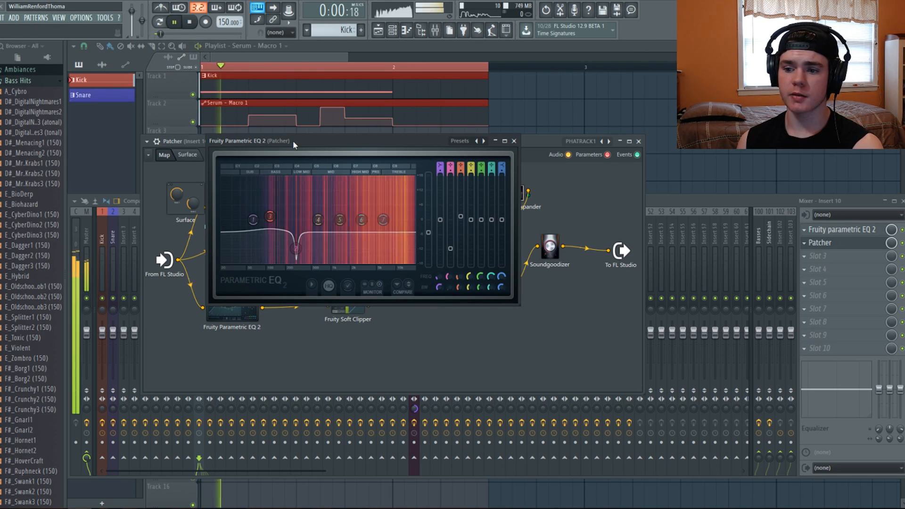
{"action": "left_click_drag", "start_coordinate": [269, 217], "coordinate": [324, 222]}
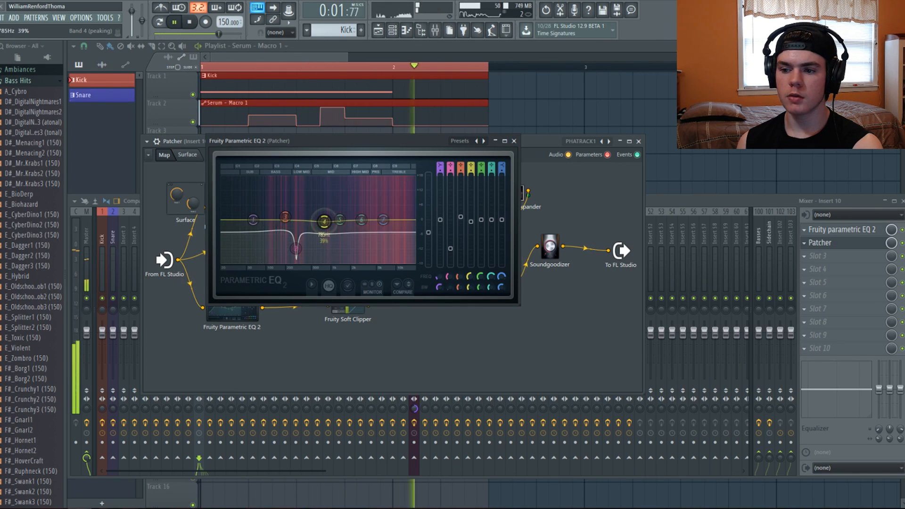
{"action": "left_click", "coordinate": [471, 168]}
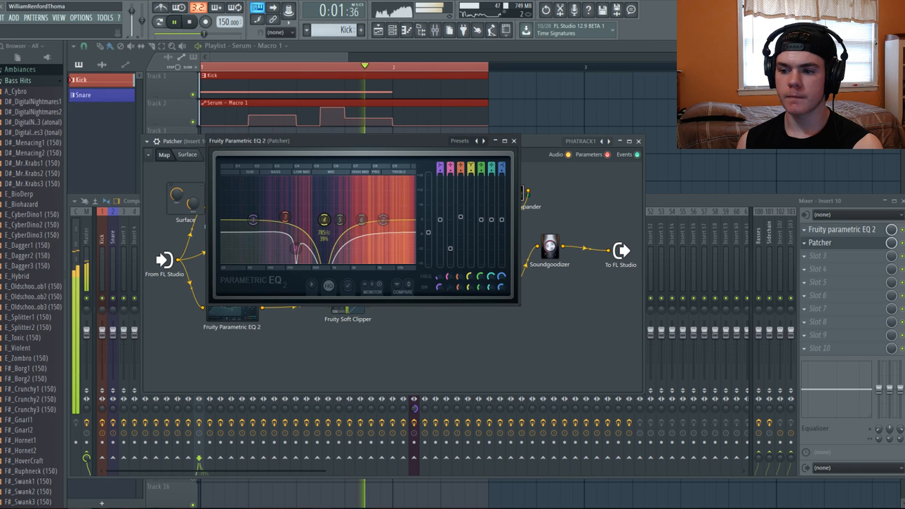
{"action": "left_click", "coordinate": [471, 169]}
{"action": "left_click_drag", "start_coordinate": [471, 220], "coordinate": [471, 264]}
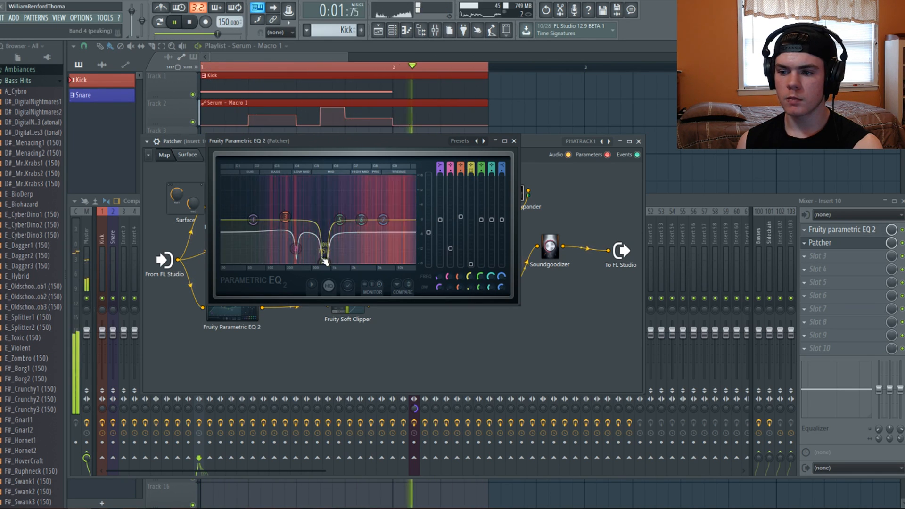
Step: Sweep band 4 boosted and settle it as a narrow cut at about 637 Hz with 10% width, checking it in playback
{"action": "left_click_drag", "start_coordinate": [324, 261], "coordinate": [313, 195]}
{"action": "left_click_drag", "start_coordinate": [471, 195], "coordinate": [469, 276]}
{"action": "left_click_drag", "start_coordinate": [470, 279], "coordinate": [471, 247]}
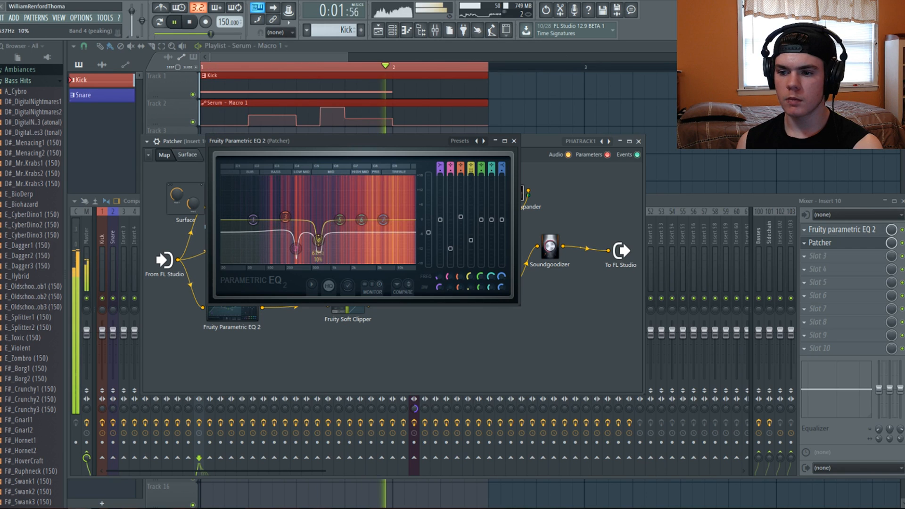
{"action": "key", "text": "space"}
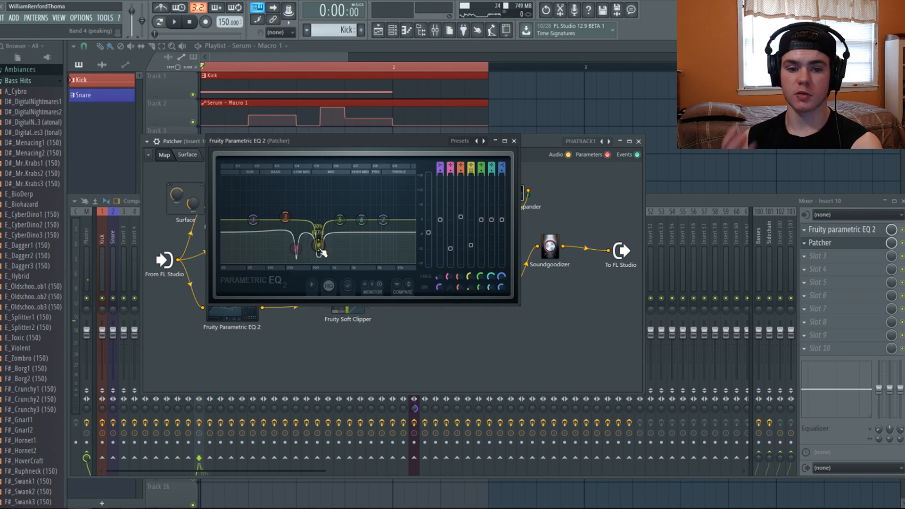
{"action": "key", "text": "space"}
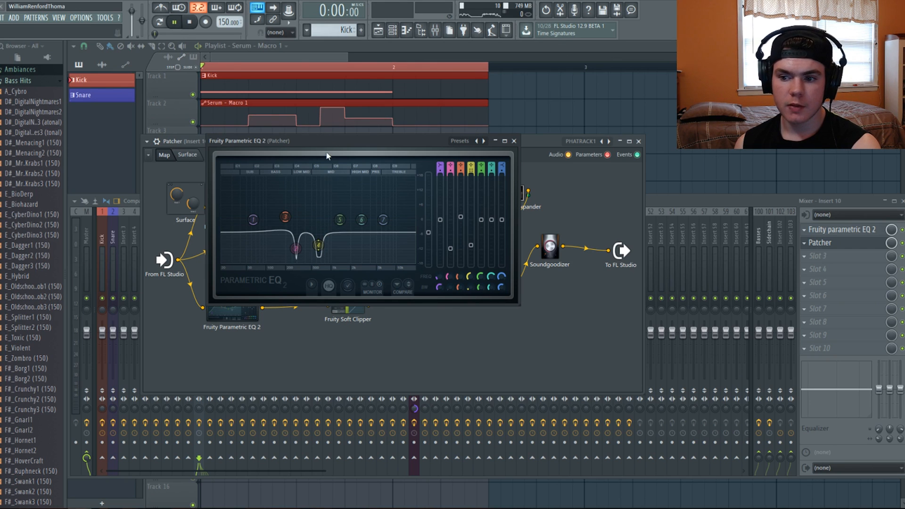
Step: Try a slight cut with band 6 at about 3036 Hz in the Parametric EQ 2, then reset it during playback
{"action": "key", "text": "space"}
{"action": "left_click_drag", "start_coordinate": [362, 220], "coordinate": [362, 227]}
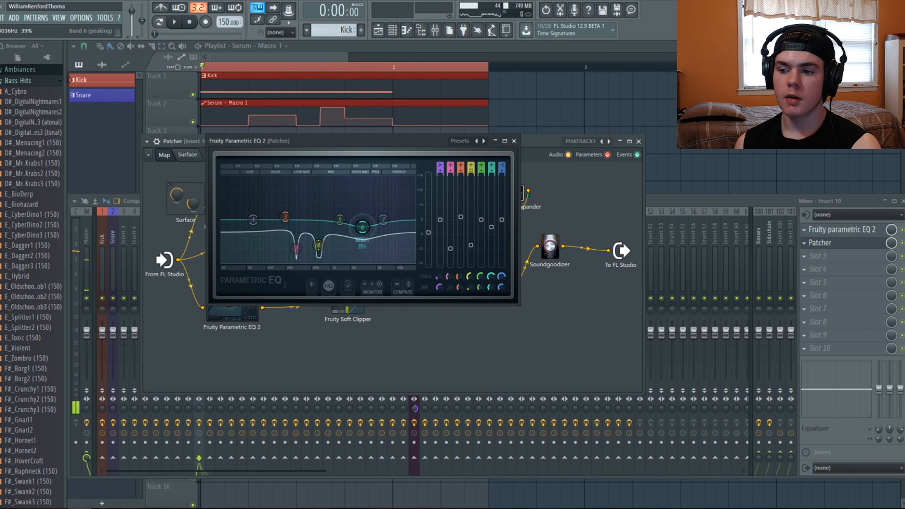
{"action": "key", "text": "space"}
{"action": "right_click", "coordinate": [366, 222]}
{"action": "left_click", "coordinate": [377, 235]}
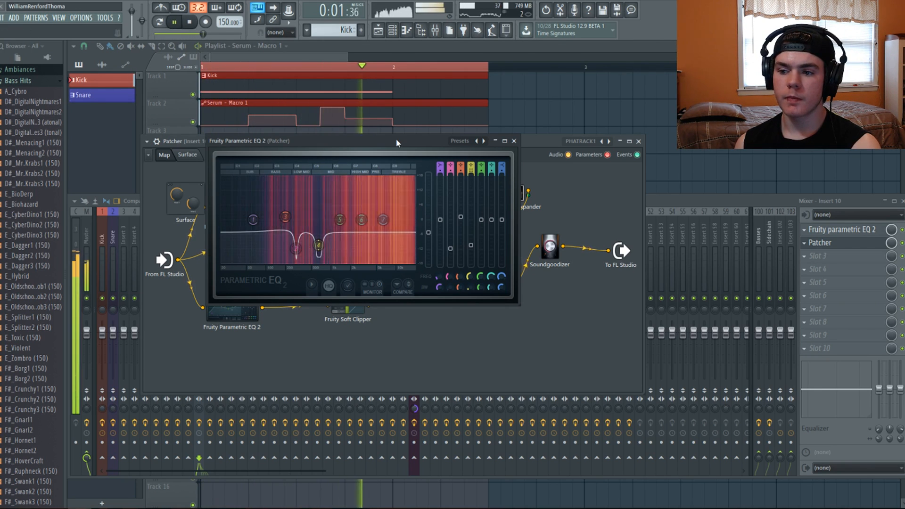
Step: Slightly lower the band 7 high shelf and give band 5 a small boost at a lower frequency, checking the bass in playback
{"action": "key", "text": "space"}
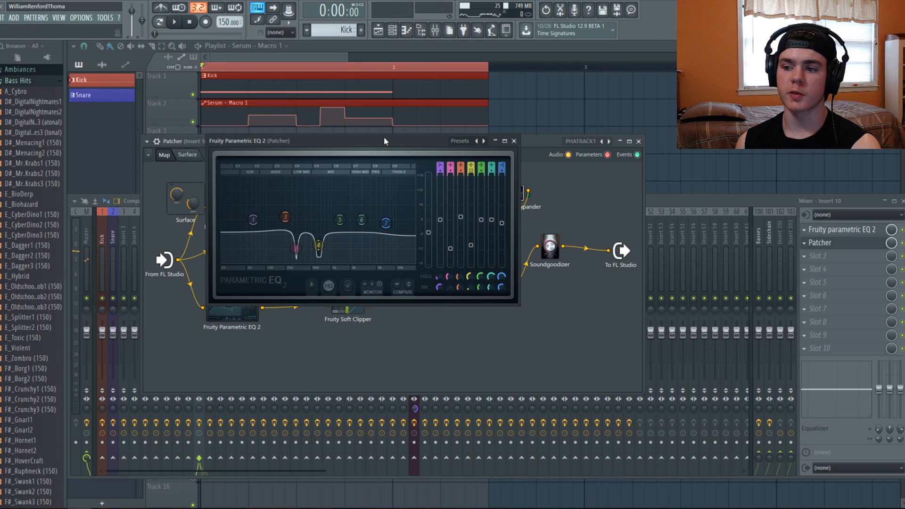
{"action": "key", "text": "space"}
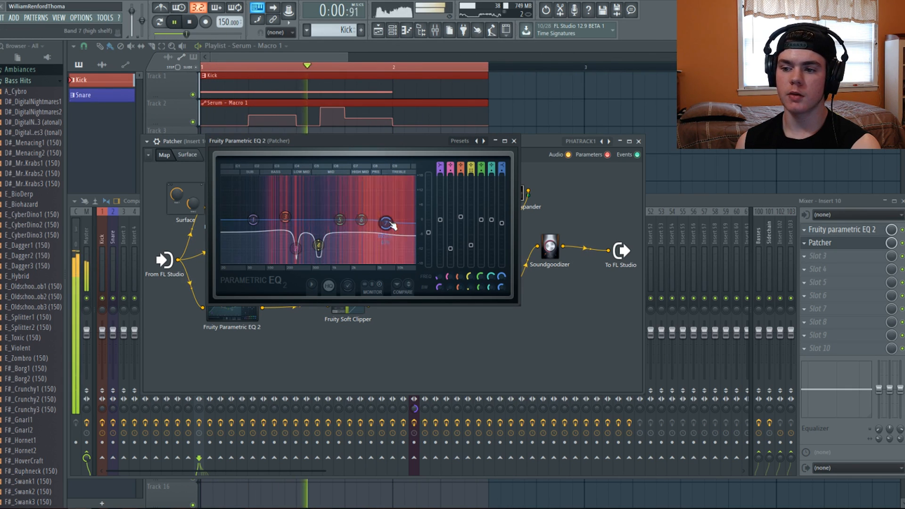
{"action": "left_click_drag", "start_coordinate": [392, 224], "coordinate": [329, 217]}
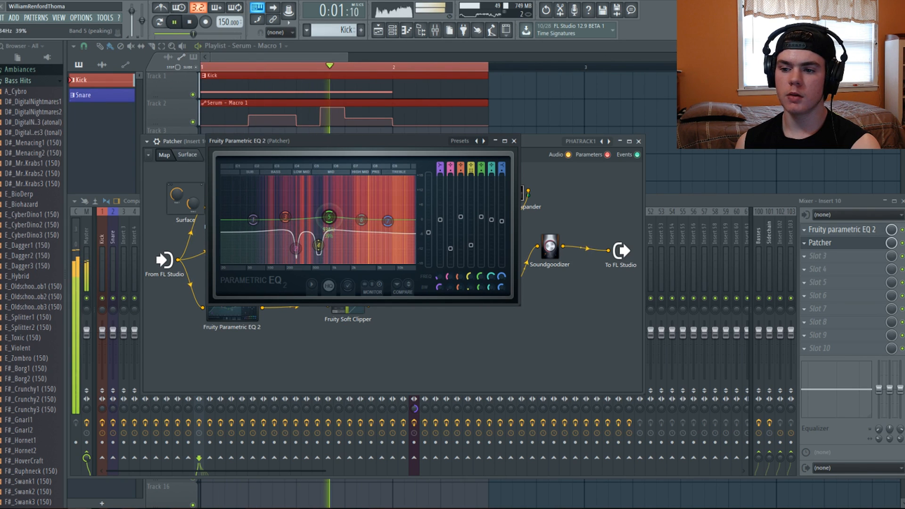
{"action": "key", "text": "space"}
Step: Sweep the Soundgoodizer amount in Patcher from near zero to full in playback and settle it at about three quarters
{"action": "left_click", "coordinate": [829, 247]}
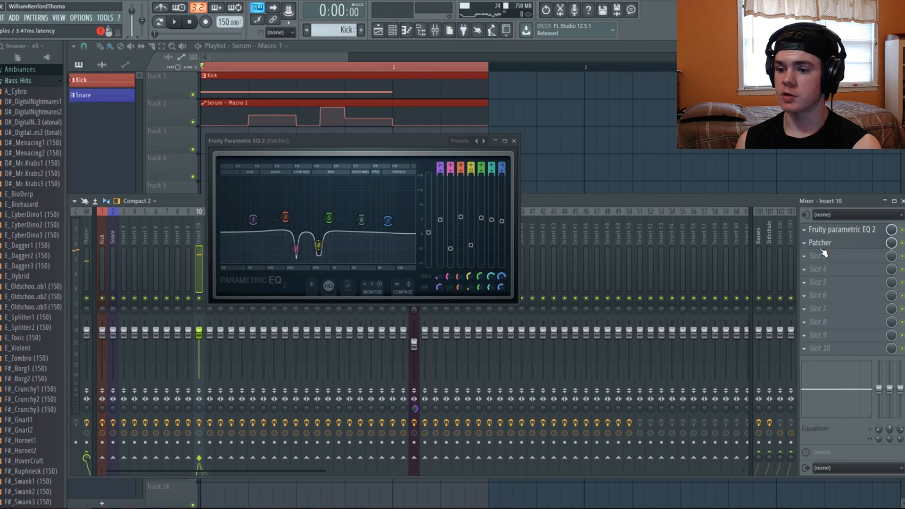
{"action": "left_click", "coordinate": [514, 141]}
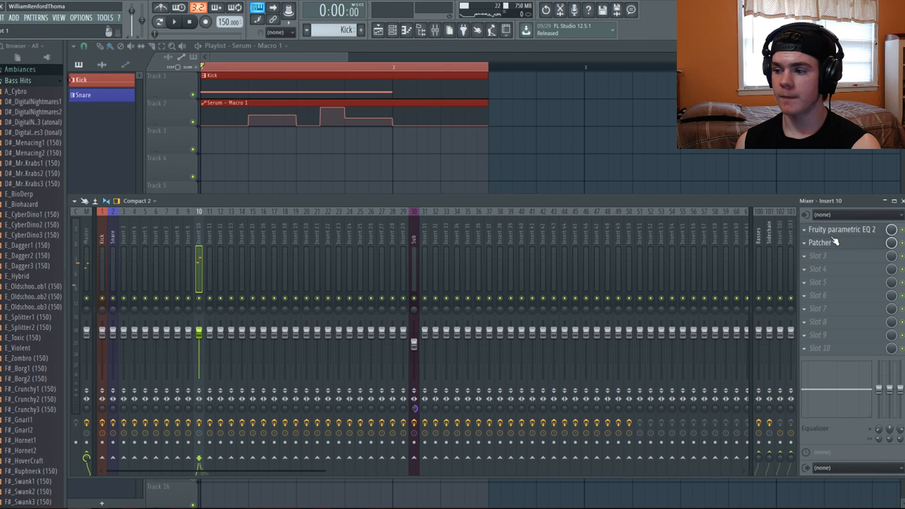
{"action": "left_click", "coordinate": [856, 250]}
{"action": "key", "text": "space"}
{"action": "left_click", "coordinate": [550, 246]}
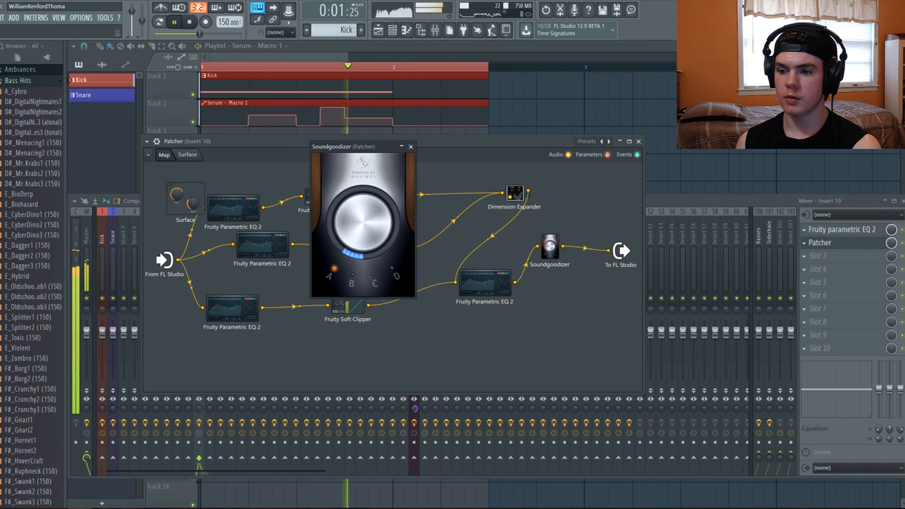
{"action": "left_click_drag", "start_coordinate": [387, 255], "coordinate": [389, 226]}
{"action": "key", "text": "space"}
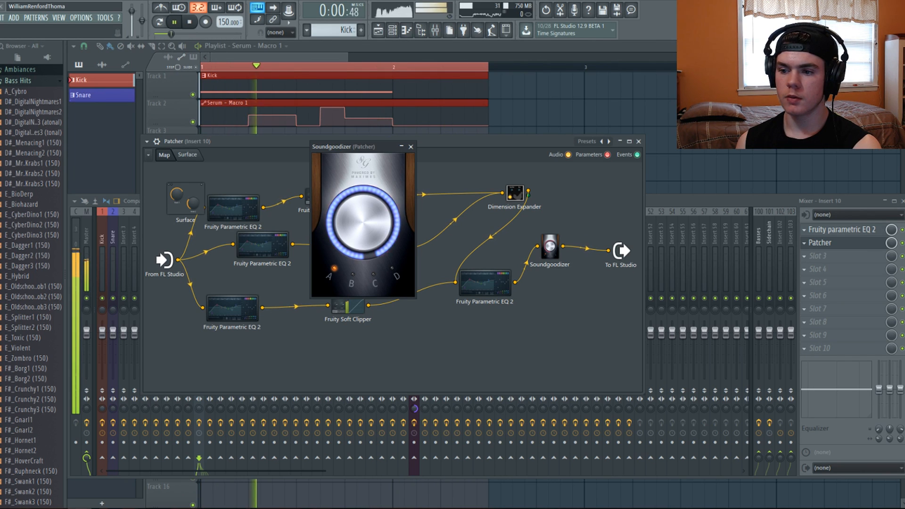
{"action": "key", "text": "space"}
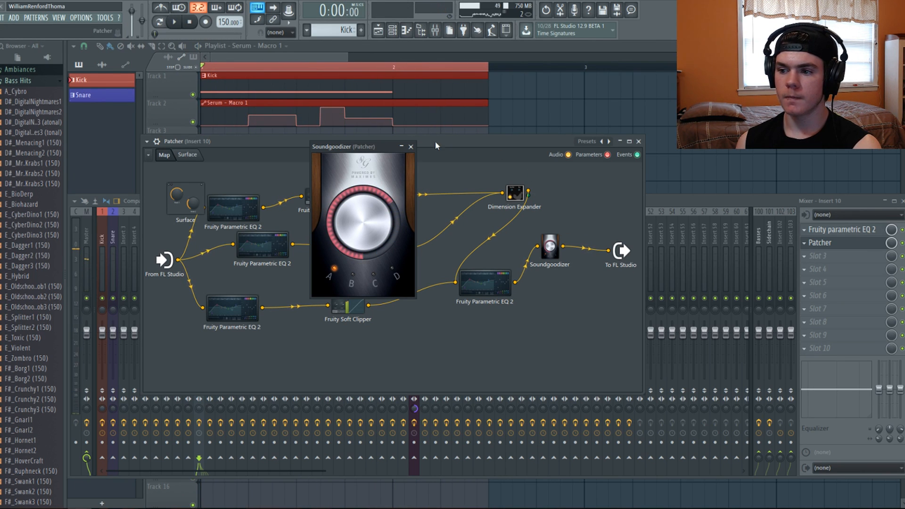
{"action": "left_click", "coordinate": [411, 147]}
Step: Check the Dimension Expander and the middle branch's Fruity Soft Clipper settings in Patcher while the bass plays
{"action": "key", "text": "space"}
{"action": "left_click", "coordinate": [515, 192]}
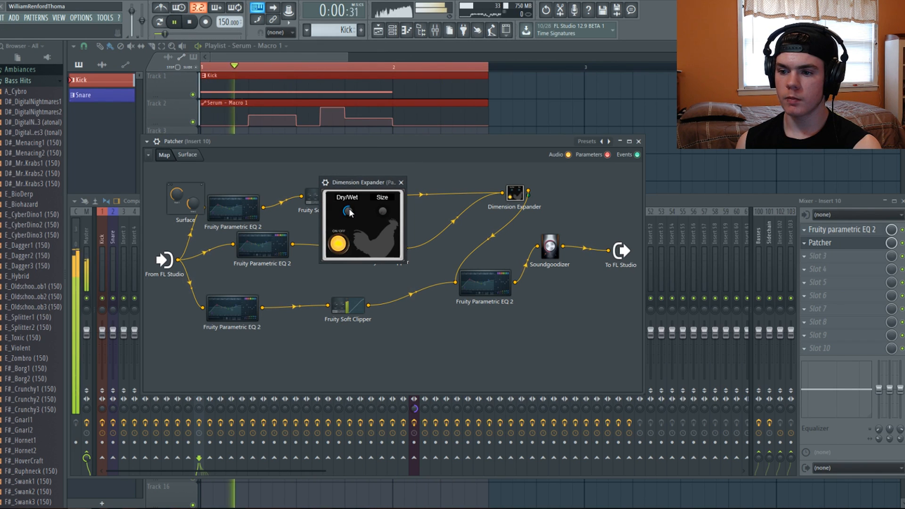
{"action": "left_click", "coordinate": [401, 183]}
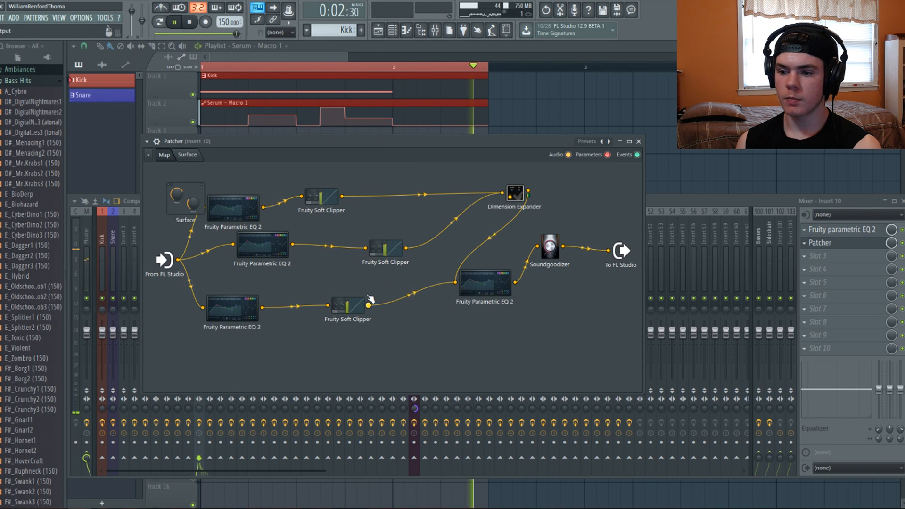
{"action": "left_click", "coordinate": [385, 248]}
{"action": "key", "text": "space"}
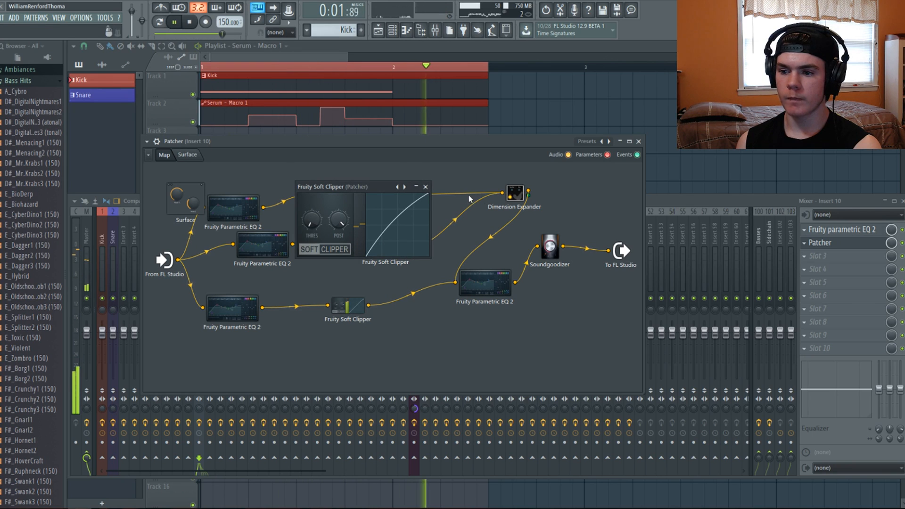
{"action": "left_click", "coordinate": [427, 188]}
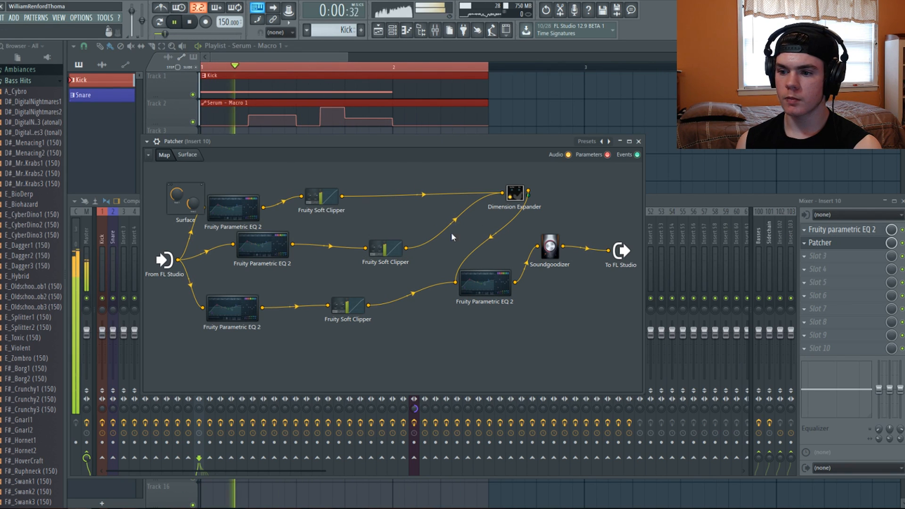
Step: Close Patcher and load Maximus into slot 3 of mixer Insert 10
{"action": "left_click", "coordinate": [820, 243]}
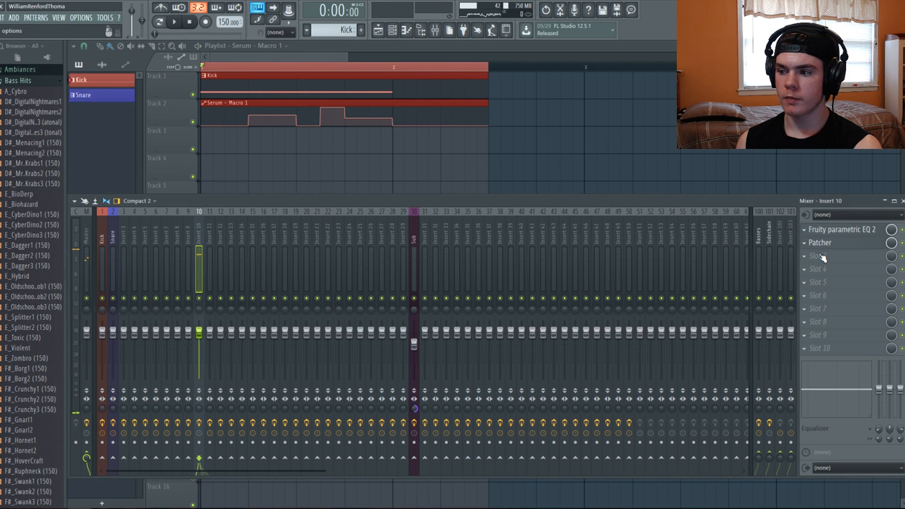
{"action": "left_click", "coordinate": [820, 256]}
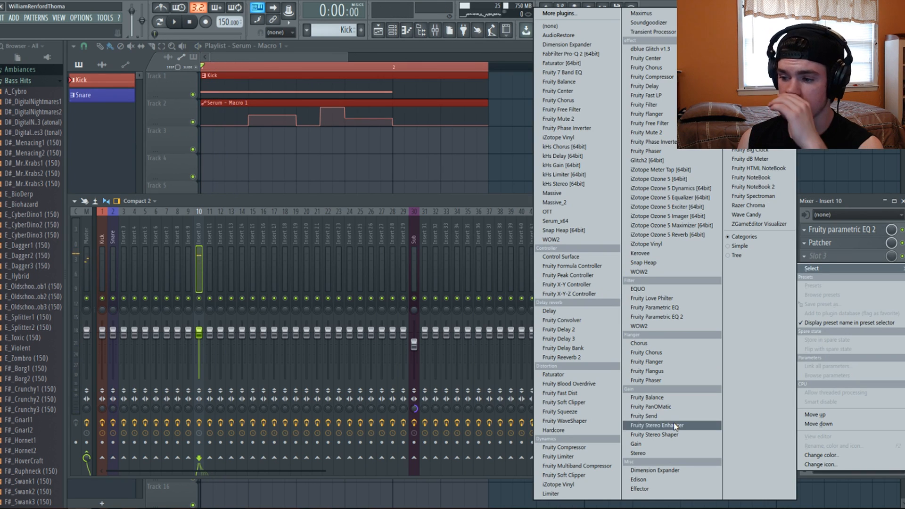
{"action": "left_click", "coordinate": [656, 15]}
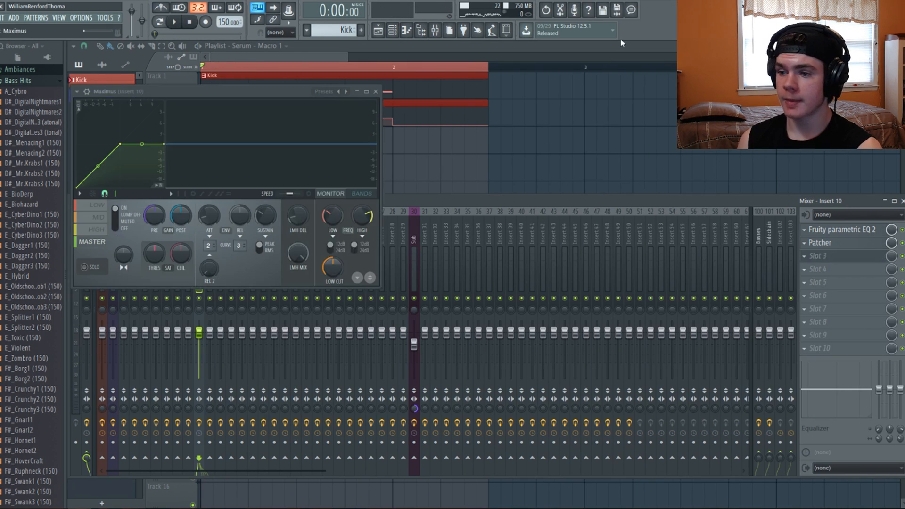
Step: Solo the Low band in Maximus, flatten its compression curve above a low knee, delete the extra point and slightly raise its gain
{"action": "left_click", "coordinate": [85, 267]}
{"action": "key", "text": "space"}
{"action": "left_click", "coordinate": [363, 194]}
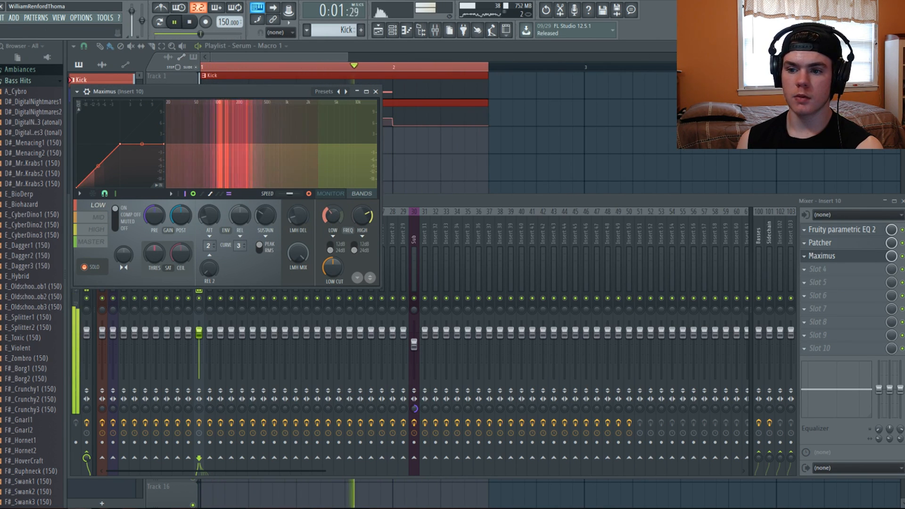
{"action": "key", "text": "space"}
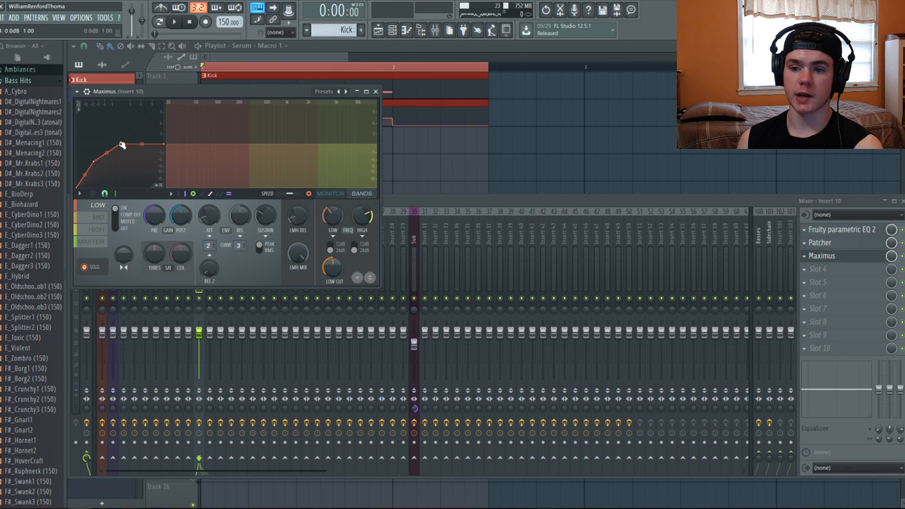
{"action": "key", "text": "space"}
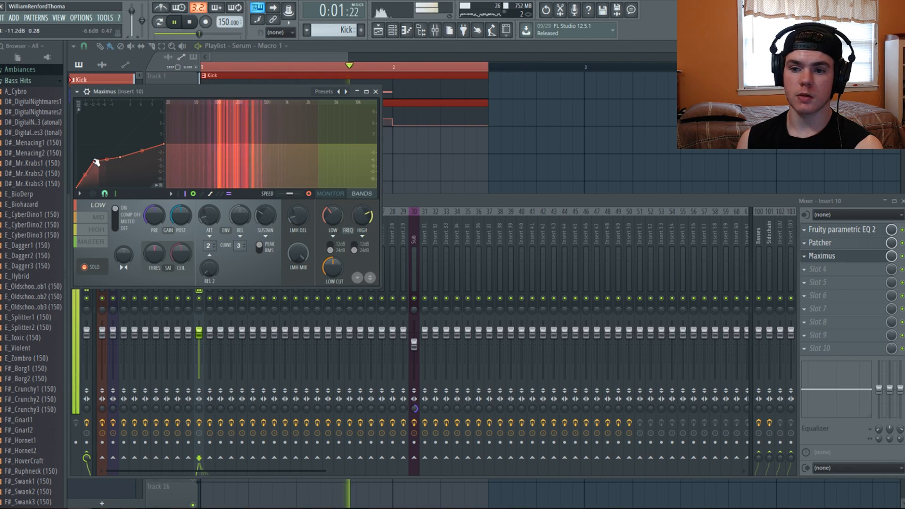
{"action": "right_click", "coordinate": [121, 157]}
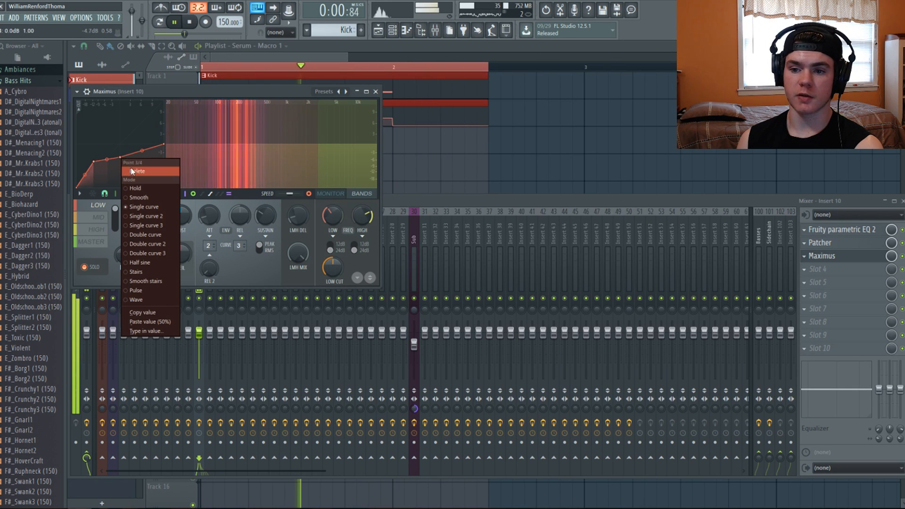
{"action": "left_click", "coordinate": [144, 184]}
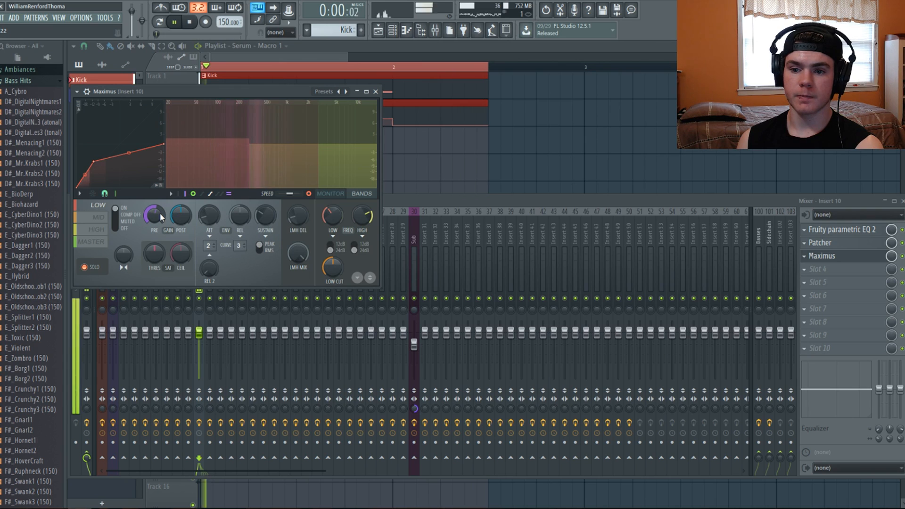
{"action": "key", "text": "space"}
Step: Shape the Mid band's compression curve in Maximus with a knee near -8.7 dB and a lowered upper point
{"action": "left_click", "coordinate": [100, 217]}
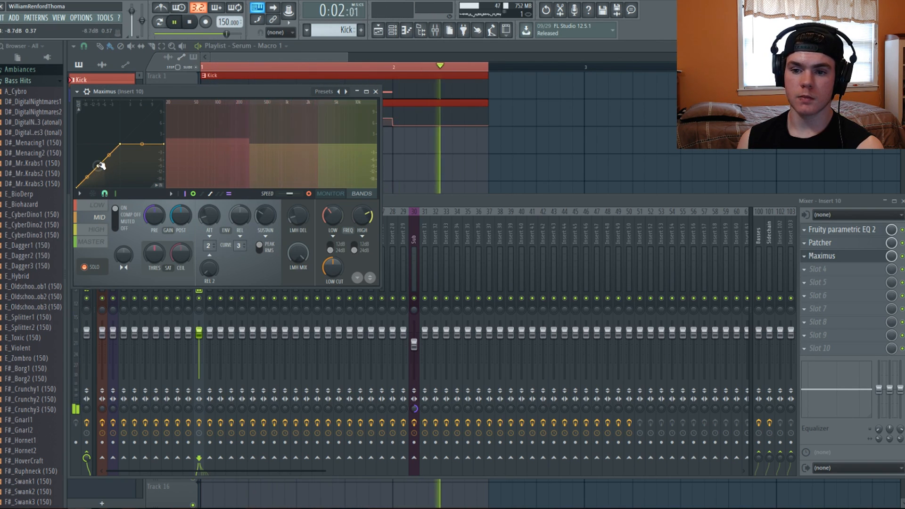
{"action": "left_click_drag", "start_coordinate": [121, 143], "coordinate": [122, 162]}
{"action": "right_click", "coordinate": [122, 162]}
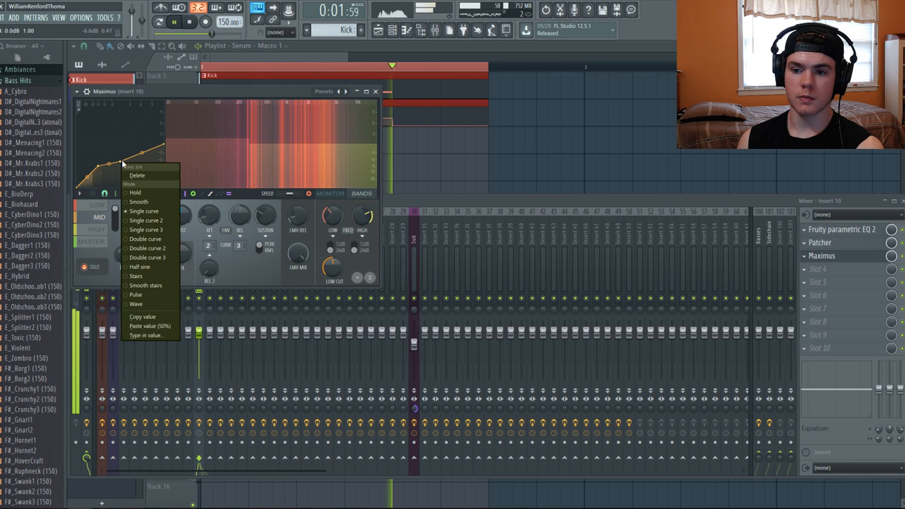
{"action": "key", "text": "Escape"}
{"action": "key", "text": "space"}
Step: Lower the High band's compression knee in Maximus to -3.0 dB and check it in playback
{"action": "left_click", "coordinate": [105, 230]}
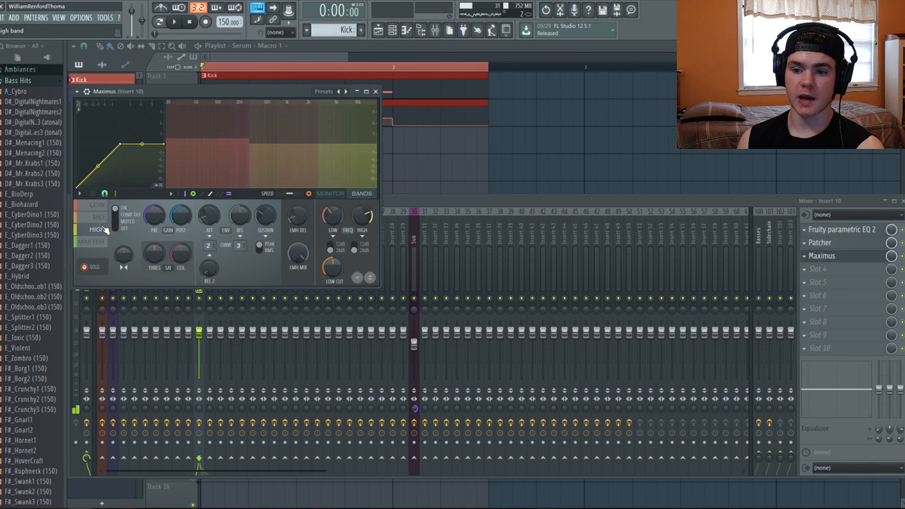
{"action": "key", "text": "space"}
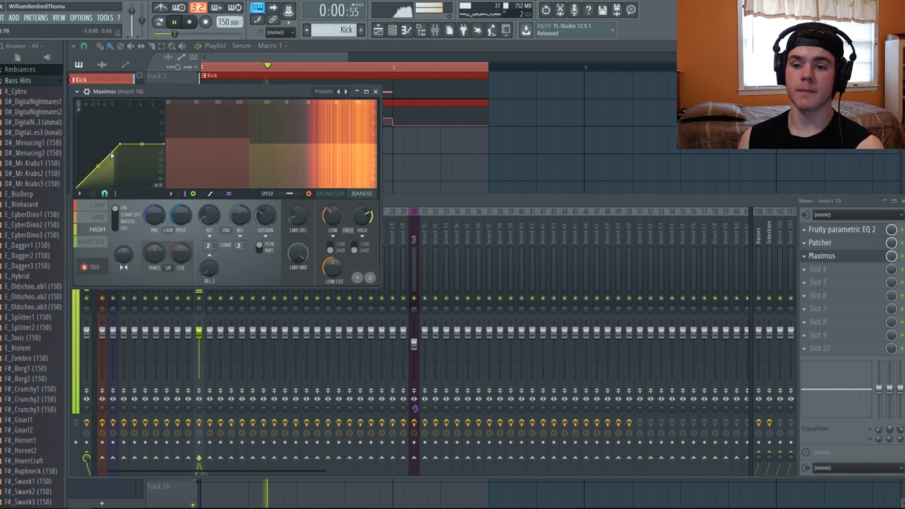
{"action": "left_click_drag", "start_coordinate": [122, 147], "coordinate": [115, 153]}
{"action": "key", "text": "space"}
{"action": "key", "text": "space"}
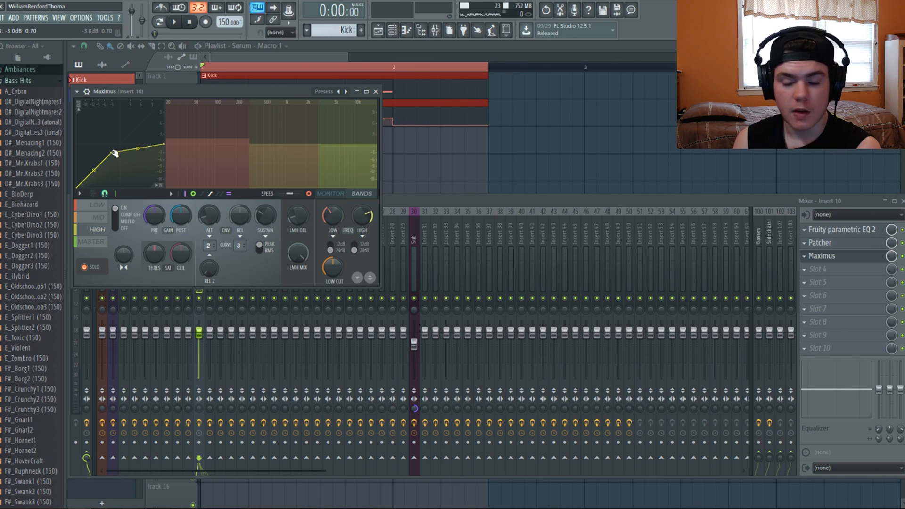
Step: Review the Patcher chain: the three band-splitting Parametric EQ 2 curves, the upper branch's Soft Clipper and the Dimension Expander
{"action": "left_click", "coordinate": [821, 244]}
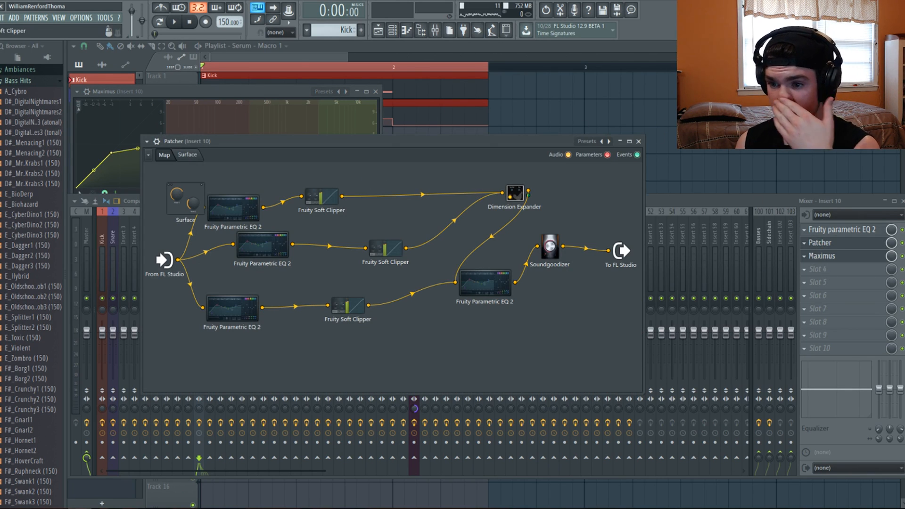
{"action": "left_click", "coordinate": [237, 201]}
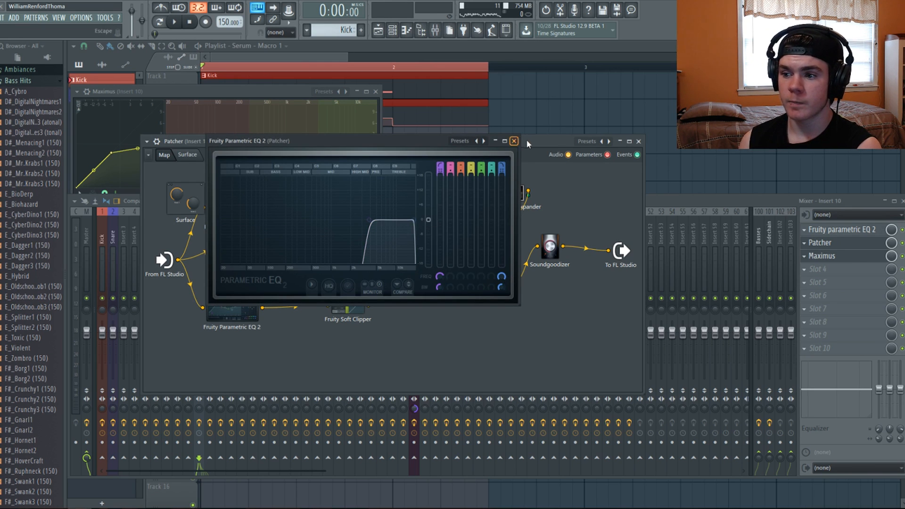
{"action": "left_click", "coordinate": [514, 141]}
{"action": "left_click", "coordinate": [266, 252]}
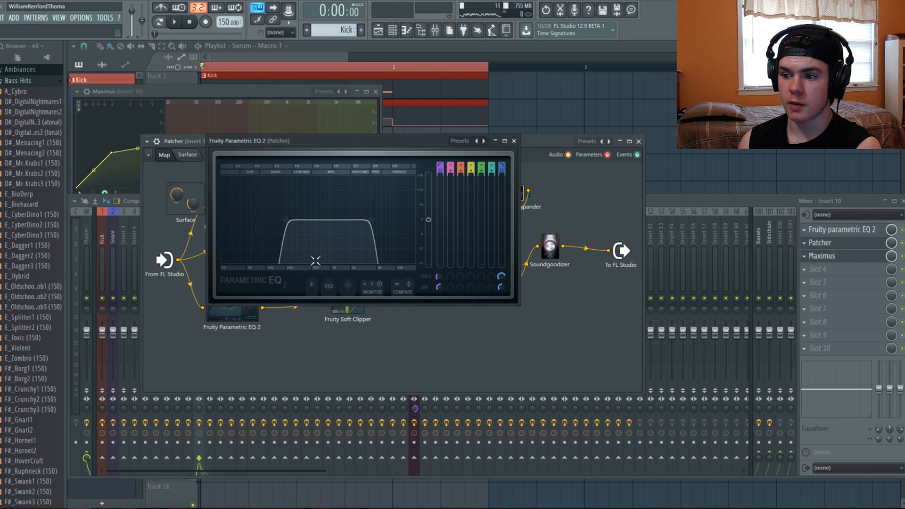
{"action": "left_click", "coordinate": [513, 141]}
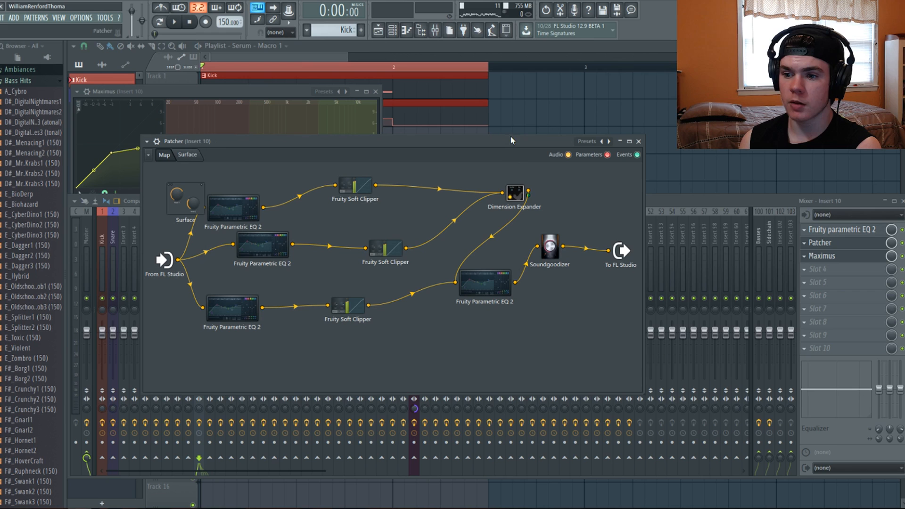
{"action": "left_click", "coordinate": [232, 311]}
{"action": "left_click", "coordinate": [515, 141]}
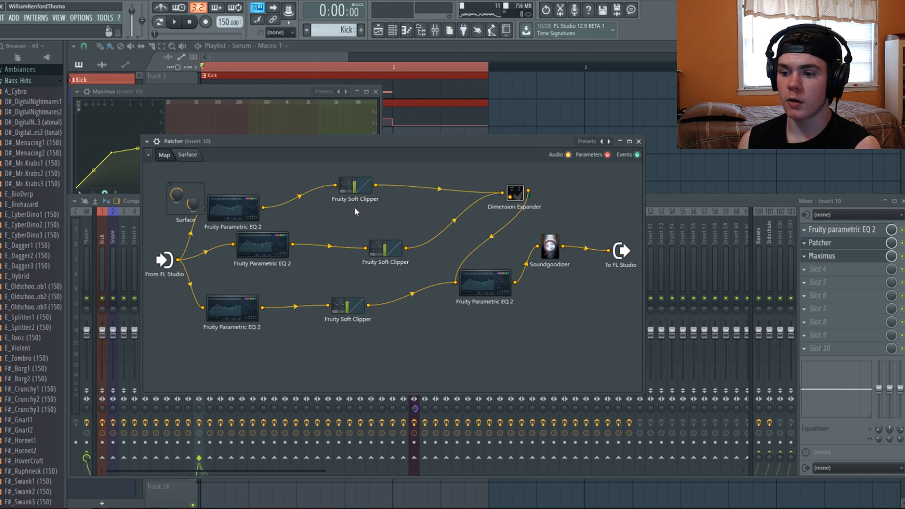
{"action": "left_click", "coordinate": [358, 183]}
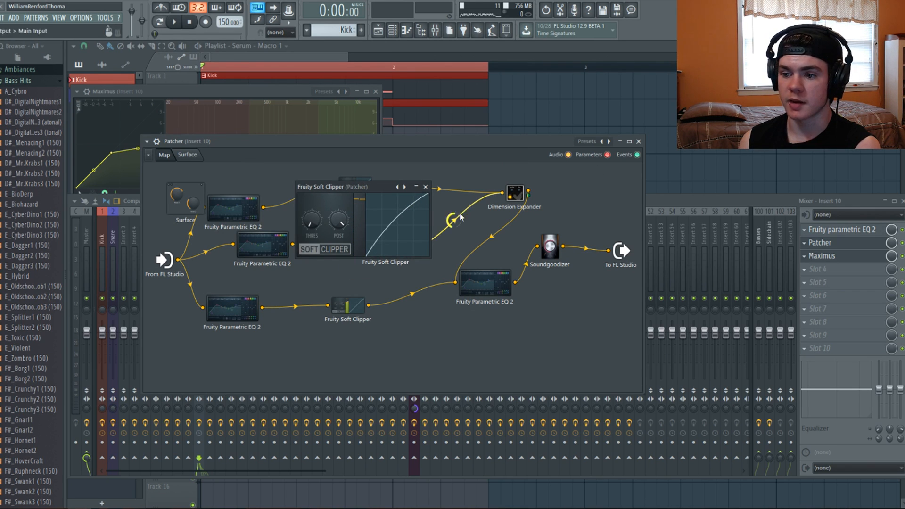
{"action": "left_click", "coordinate": [427, 186]}
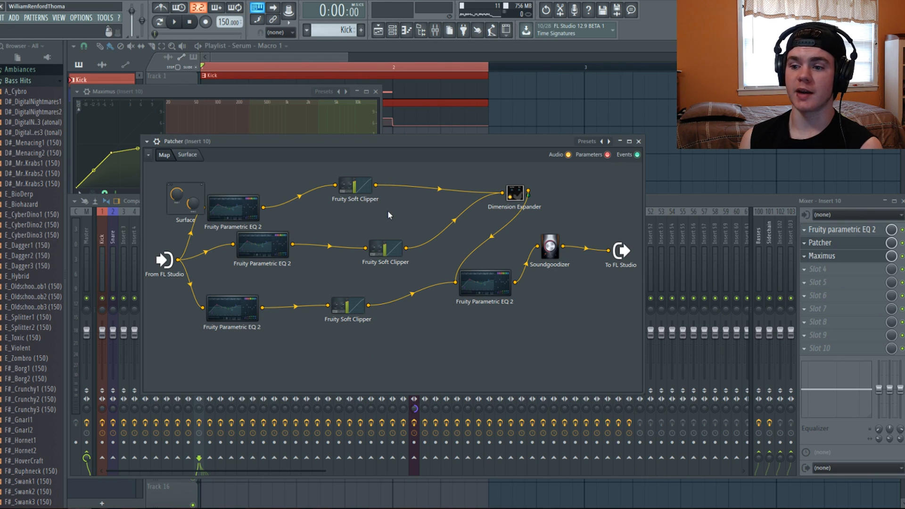
{"action": "left_click", "coordinate": [515, 198]}
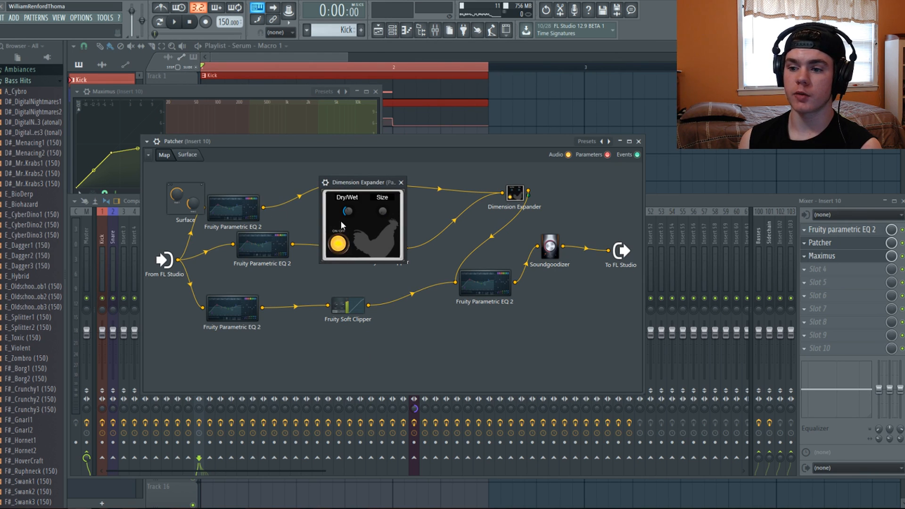
Step: Review the rest of the Patcher chain: the final Parametric EQ 2 curve and the Soundgoodizer's mode and amount
{"action": "left_click", "coordinate": [401, 182]}
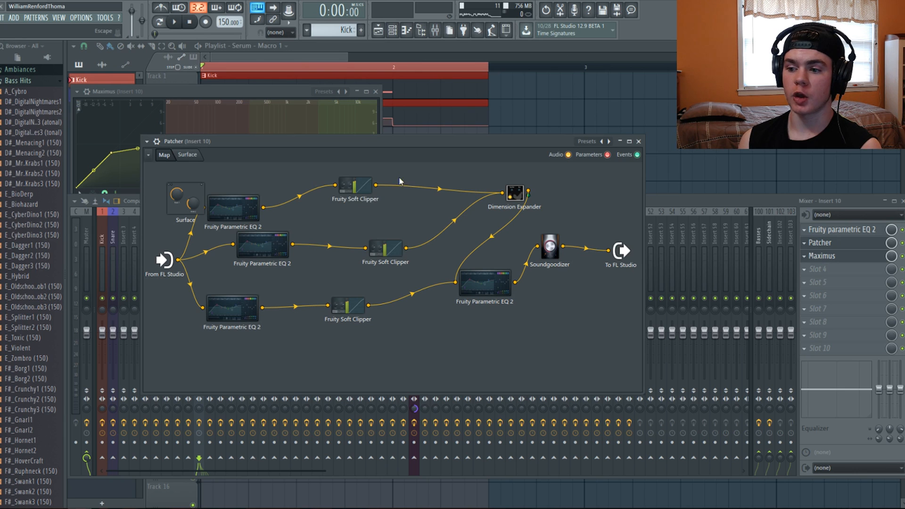
{"action": "left_click", "coordinate": [485, 283]}
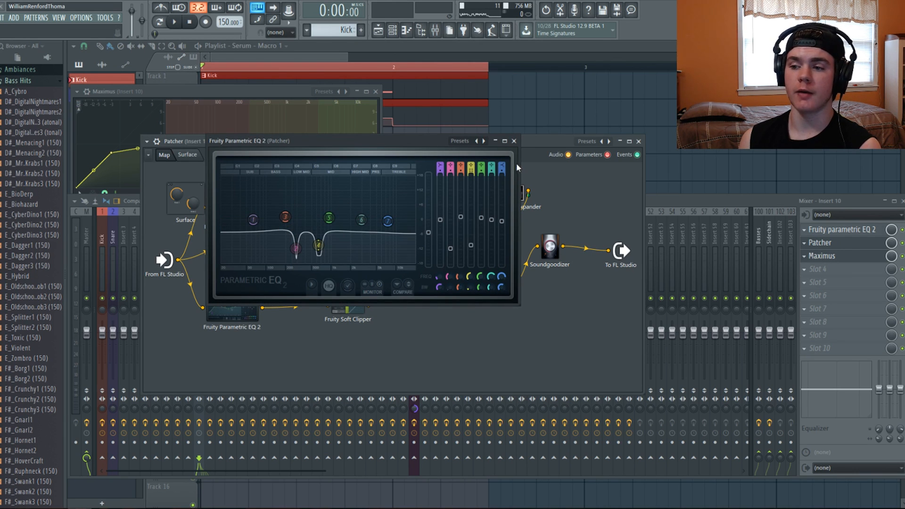
{"action": "left_click", "coordinate": [514, 141]}
{"action": "left_click", "coordinate": [550, 246]}
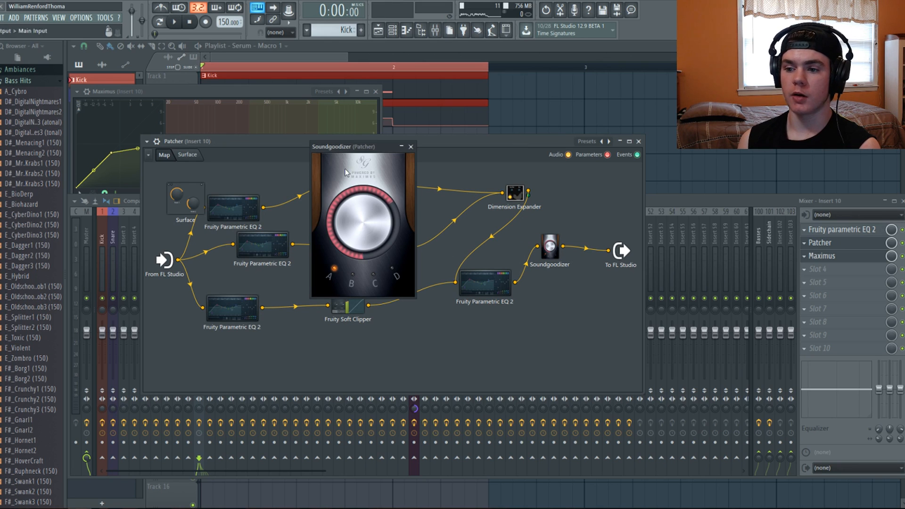
{"action": "left_click", "coordinate": [410, 148]}
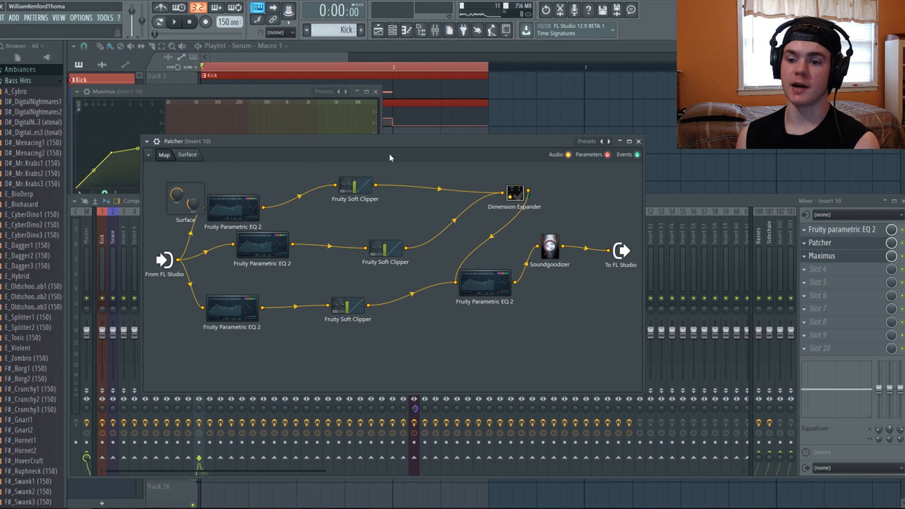
Step: Move the Surface module clear of the upper Parametric EQ 2 in the Patcher map and play back the bass
{"action": "left_click_drag", "start_coordinate": [195, 208], "coordinate": [179, 197]}
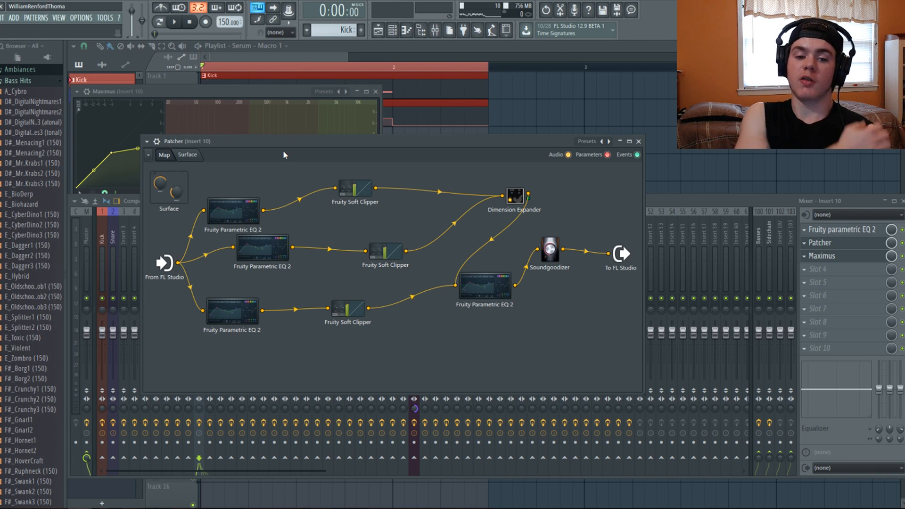
{"action": "key", "text": "space"}
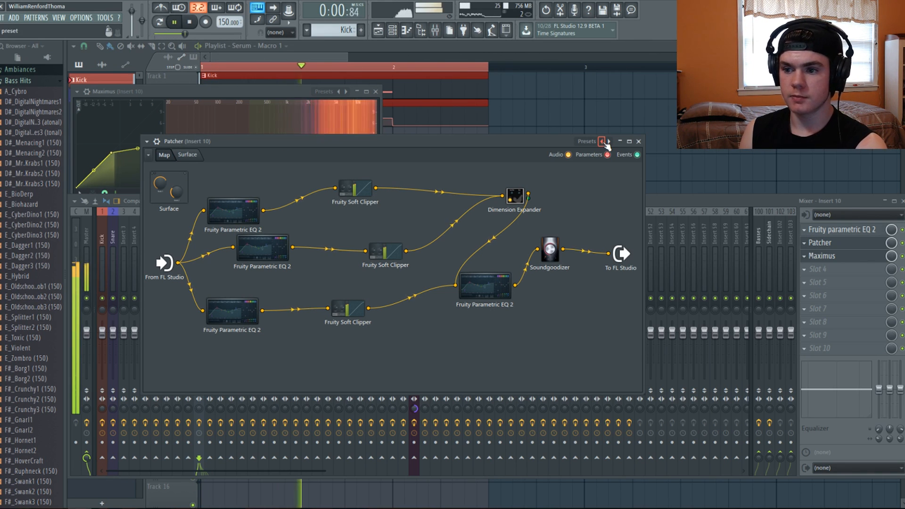
Step: Close Patcher and turn off the High band's solo in Maximus to hear all bands together
{"action": "left_click", "coordinate": [638, 141]}
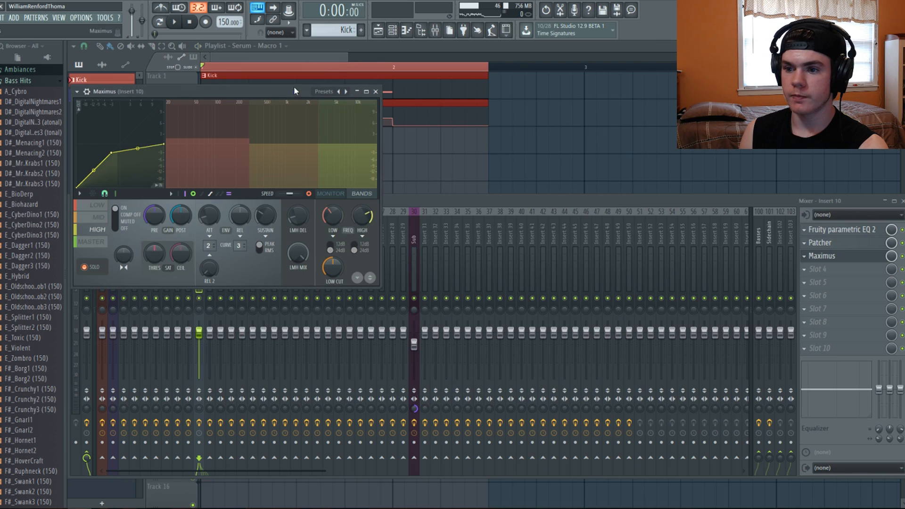
{"action": "left_click", "coordinate": [90, 267]}
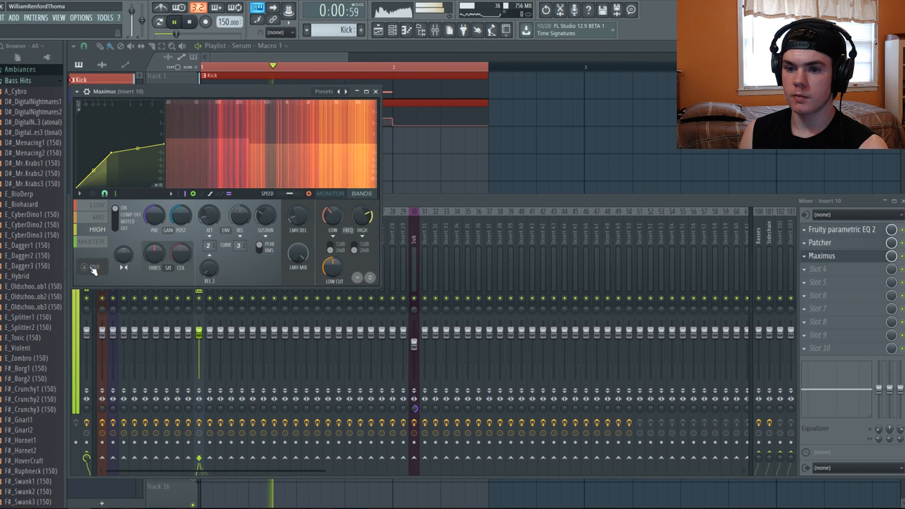
Step: Play the loop to audition the bass through insert 10's Maximus multiband processing
{"action": "key", "text": "space"}
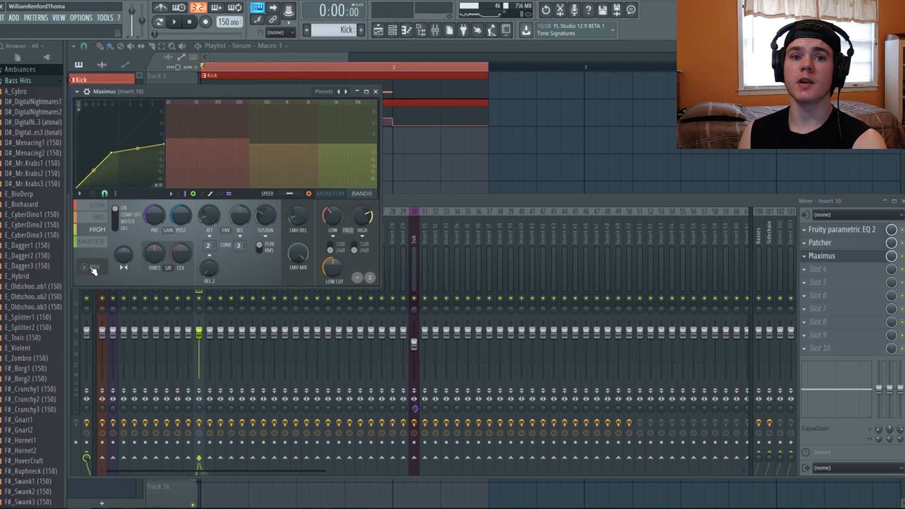
{"action": "key", "text": "space"}
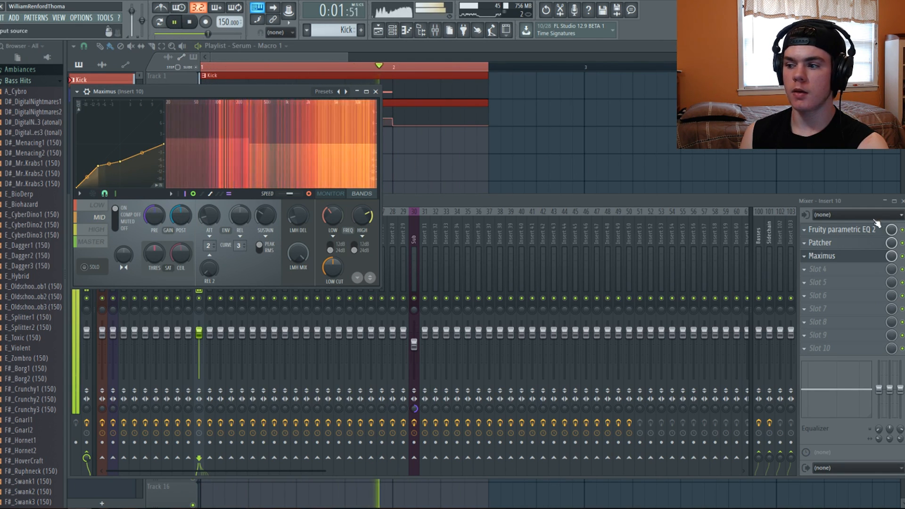
{"action": "key", "text": "space"}
Step: Close Maximus and load the Stereo effect into slot 4 of insert 10
{"action": "left_click", "coordinate": [851, 257]}
{"action": "left_click", "coordinate": [821, 270]}
{"action": "left_click", "coordinate": [820, 270]}
{"action": "left_click", "coordinate": [820, 270]}
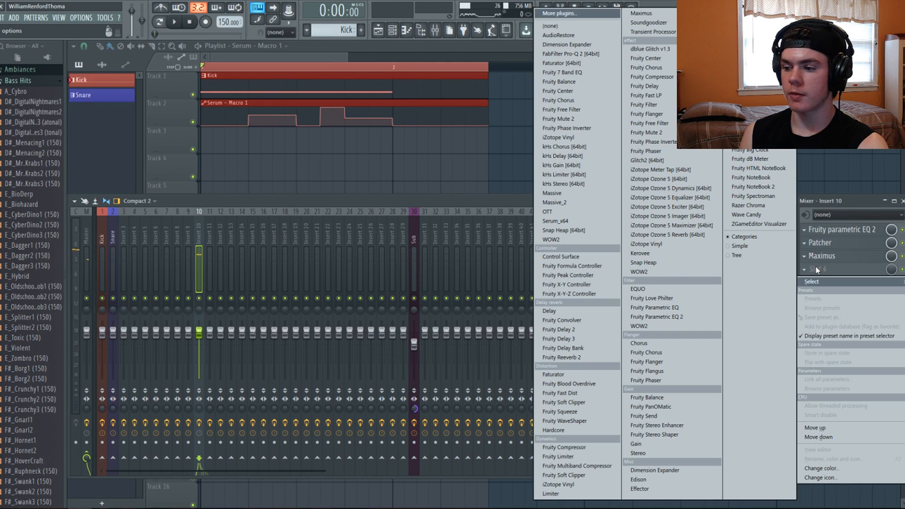
{"action": "left_click", "coordinate": [660, 454]}
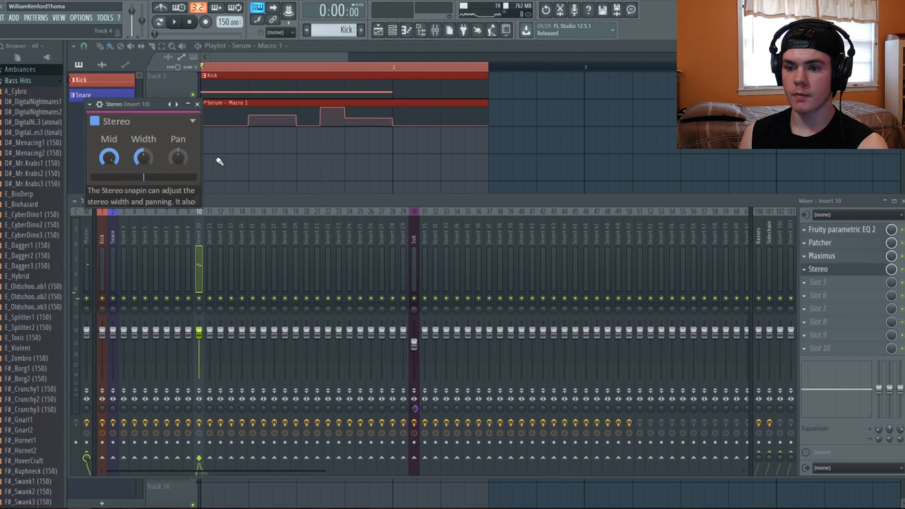
Step: Try adjusting the Width of the Stereo effect on insert 10 while the loop plays
{"action": "key", "text": "space"}
{"action": "mouse_move", "coordinate": [144, 156]}
{"action": "left_mouse_down"}
{"action": "mouse_move", "coordinate": [144, 144]}
{"action": "mouse_move", "coordinate": [145, 167]}
{"action": "left_mouse_up"}
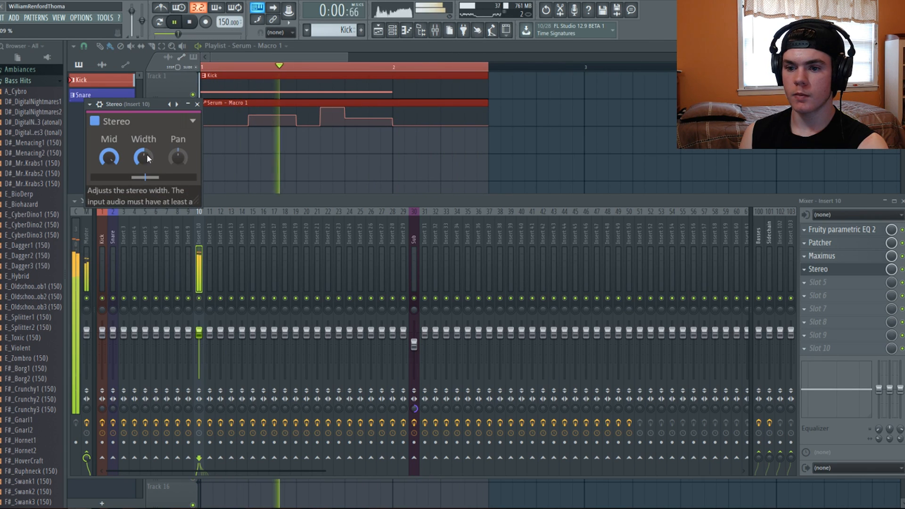
{"action": "key", "text": "space"}
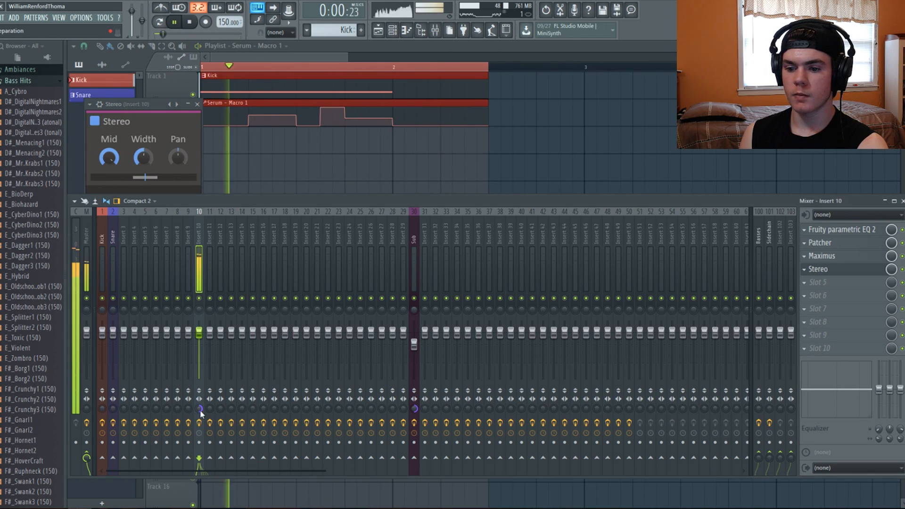
Step: Try changing insert 10's stereo separation, reset it, and compare the loop with the Stereo effect bypassed
{"action": "key", "text": "space"}
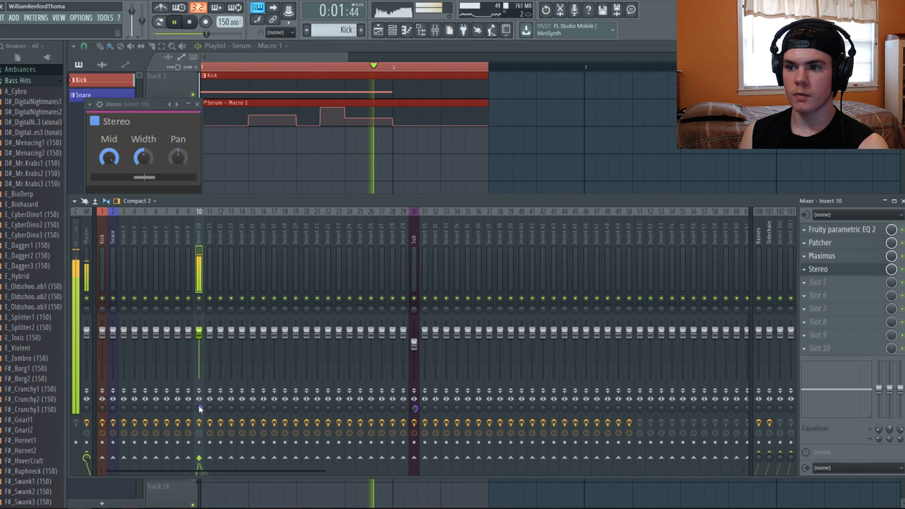
{"action": "key", "text": "space"}
{"action": "left_click_drag", "start_coordinate": [199, 406], "coordinate": [199, 405]}
{"action": "key", "text": "space"}
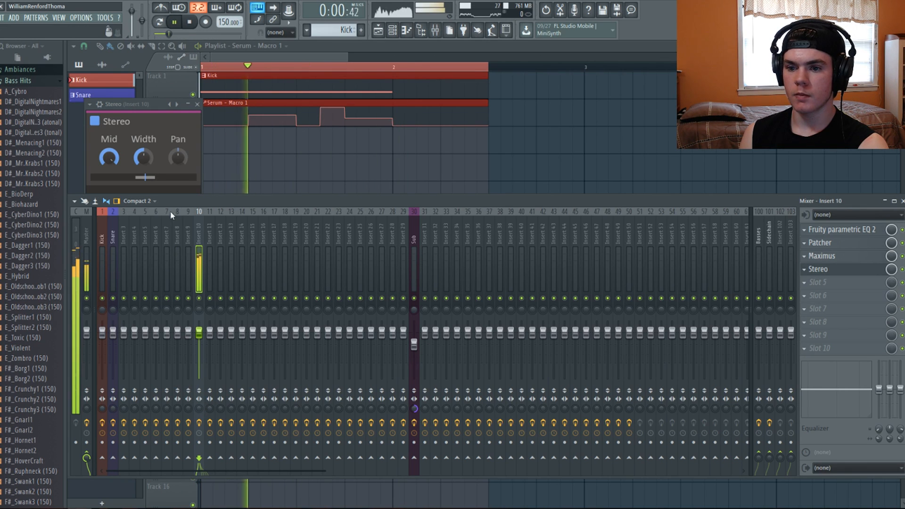
{"action": "key", "text": "space"}
{"action": "key", "text": "space"}
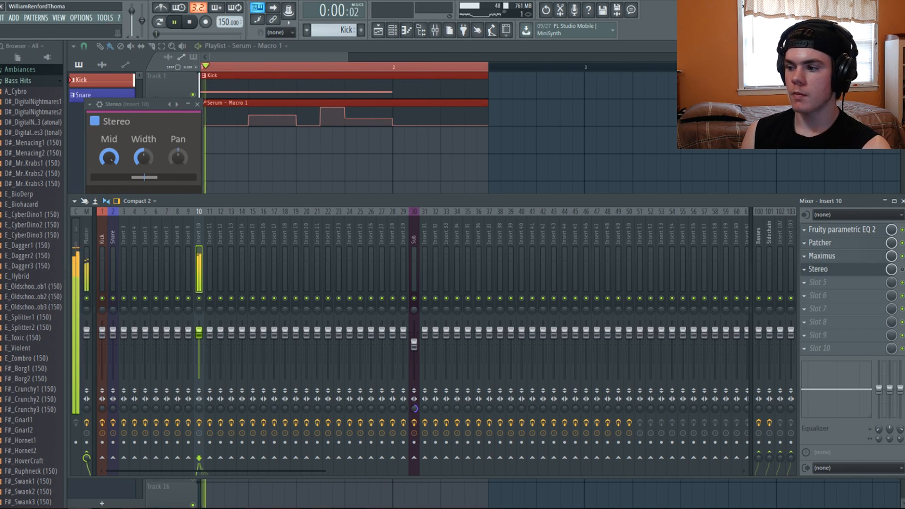
{"action": "key", "text": "space"}
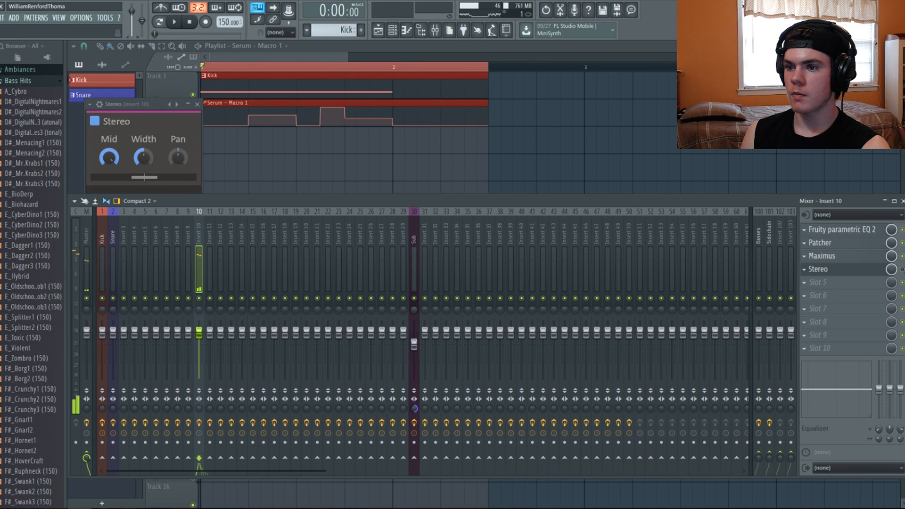
Step: Remove the Stereo effect from slot 4 of insert 10 and play the loop without it
{"action": "left_click", "coordinate": [814, 272]}
{"action": "mouse_move", "coordinate": [810, 281]}
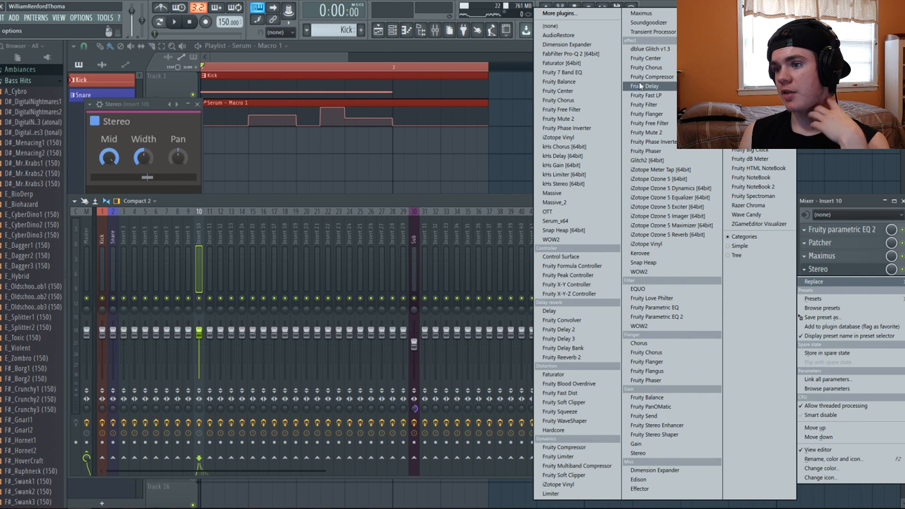
{"action": "left_click", "coordinate": [579, 28]}
{"action": "key", "text": "space"}
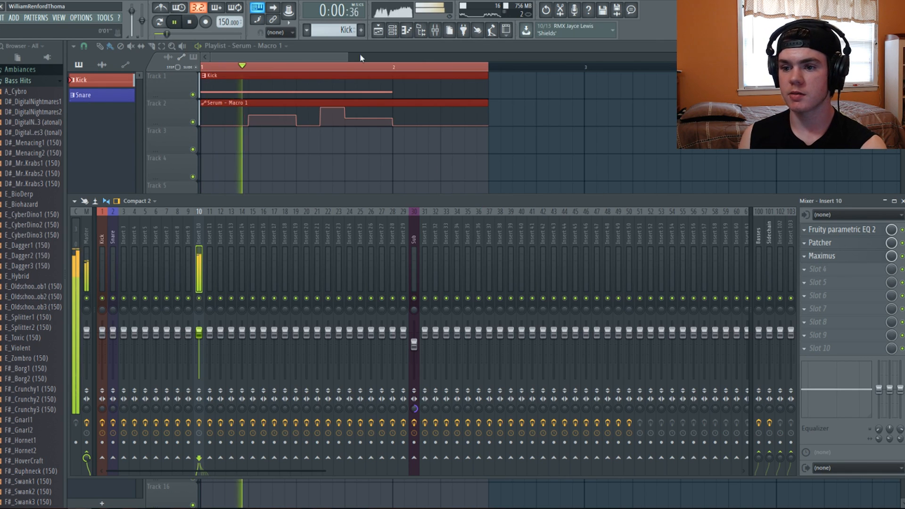
Step: Load Fruity Parametric EQ 2 into slot 4 of insert 10 with the 20Hz + 18kHz cut preset
{"action": "key", "text": "F6"}
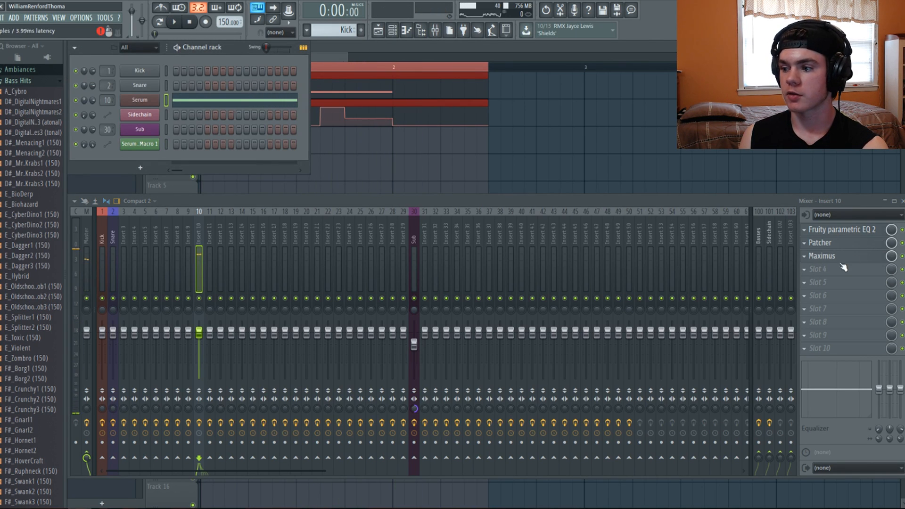
{"action": "left_click", "coordinate": [832, 270]}
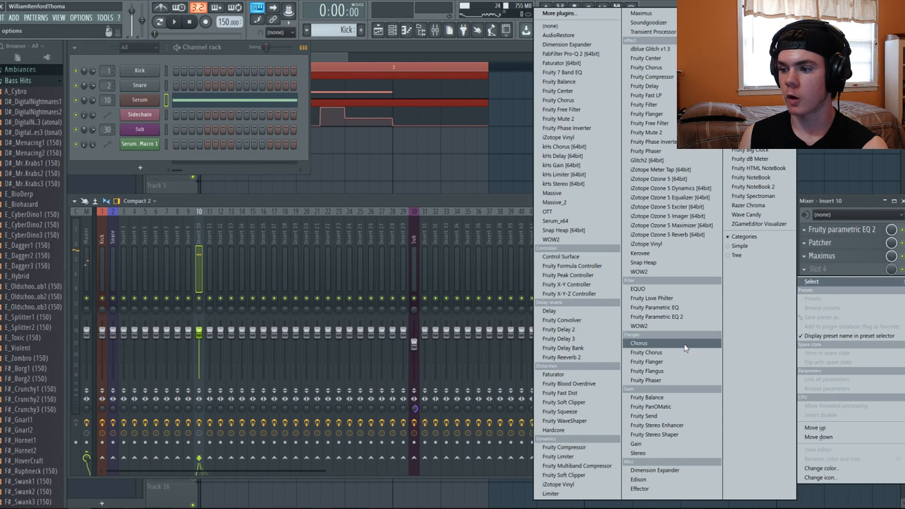
{"action": "left_click", "coordinate": [655, 317]}
{"action": "left_click", "coordinate": [362, 104]}
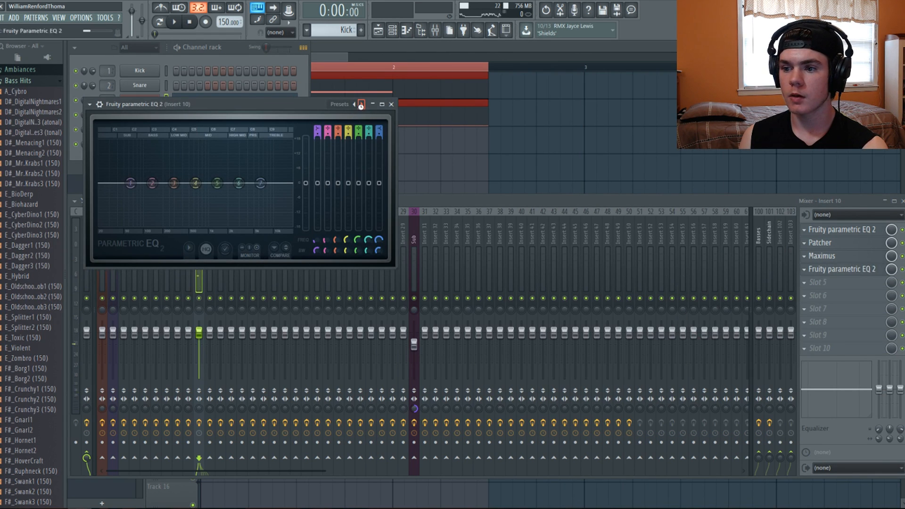
Step: Raise the new EQ's low-cut frequency into the bass range while the loop plays, and close the EQ
{"action": "key", "text": "space"}
{"action": "left_click_drag", "start_coordinate": [115, 188], "coordinate": [145, 183]}
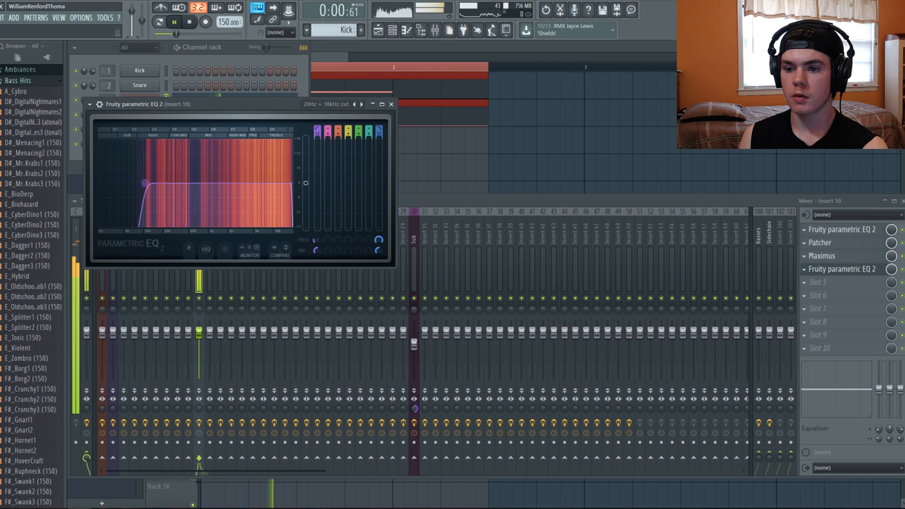
{"action": "key", "text": "space"}
{"action": "left_click", "coordinate": [390, 104]}
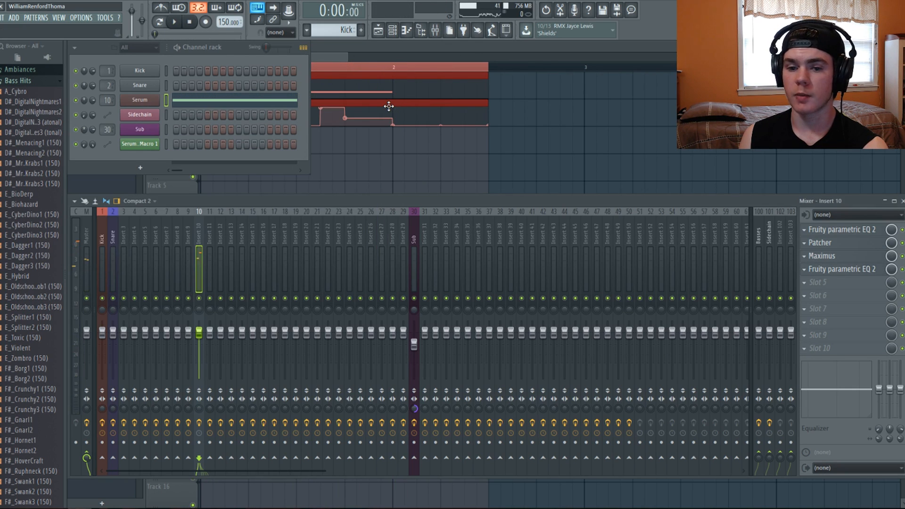
Step: Add a one-bar E4 note at the start of the Sub channel's piano roll, and play it in the playlist
{"action": "right_click", "coordinate": [156, 127]}
{"action": "left_click", "coordinate": [180, 130]}
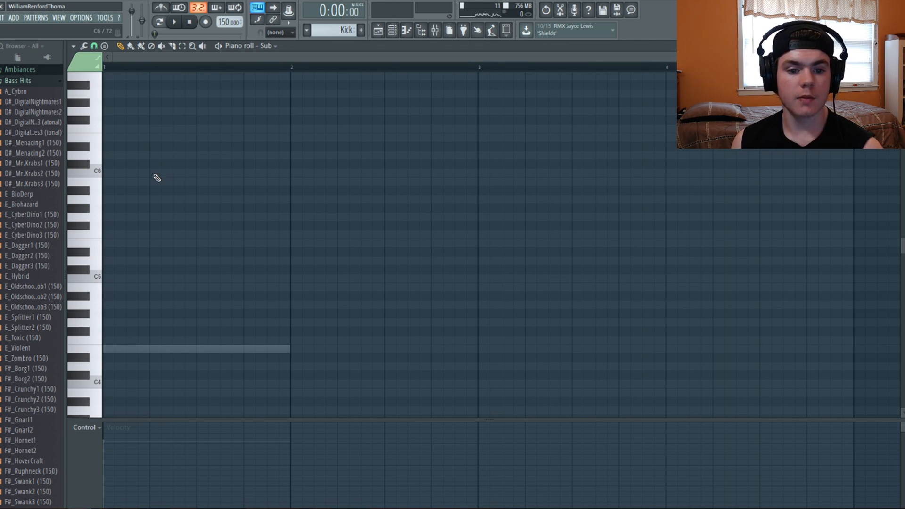
{"action": "key", "text": "space"}
{"action": "key", "text": "ctrl+z"}
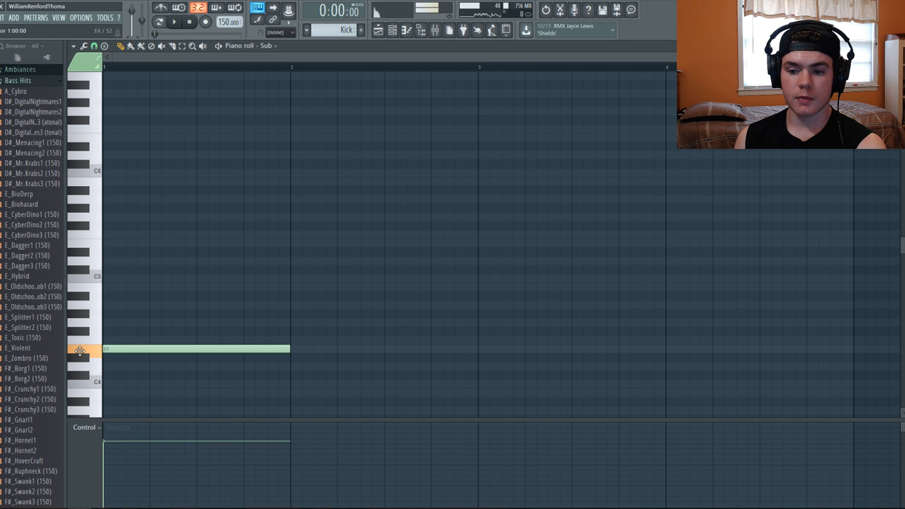
{"action": "key", "text": "F5"}
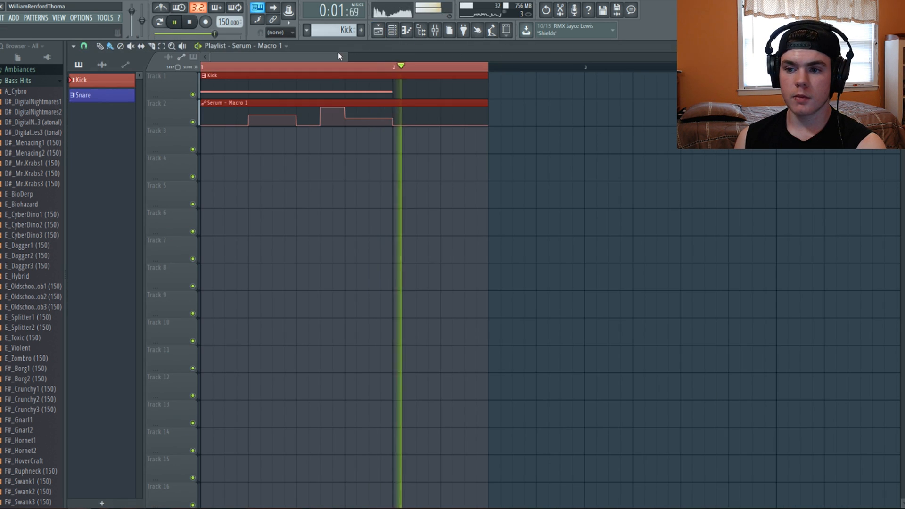
{"action": "key", "text": "space"}
Step: Move the Sub mixer track's Fruity Parametric EQ 2 below Maximus in its effect chain and open the EQ
{"action": "left_click", "coordinate": [435, 30]}
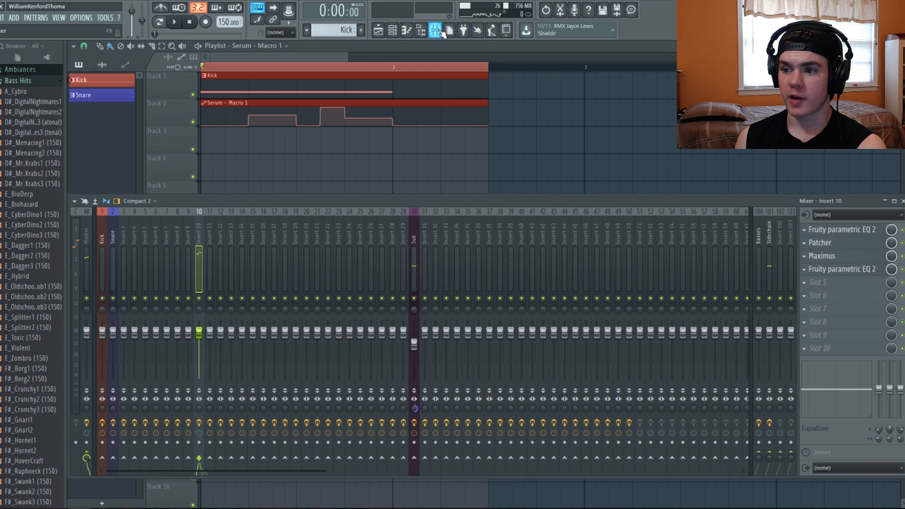
{"action": "key", "text": "space"}
{"action": "left_click", "coordinate": [412, 247]}
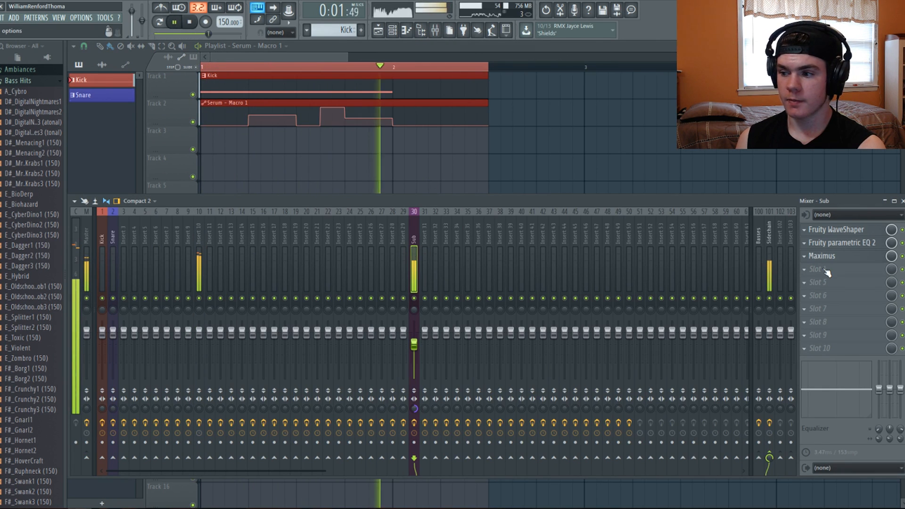
{"action": "key", "text": "space"}
{"action": "left_click_drag", "start_coordinate": [831, 243], "coordinate": [831, 256]}
{"action": "left_click", "coordinate": [831, 256]}
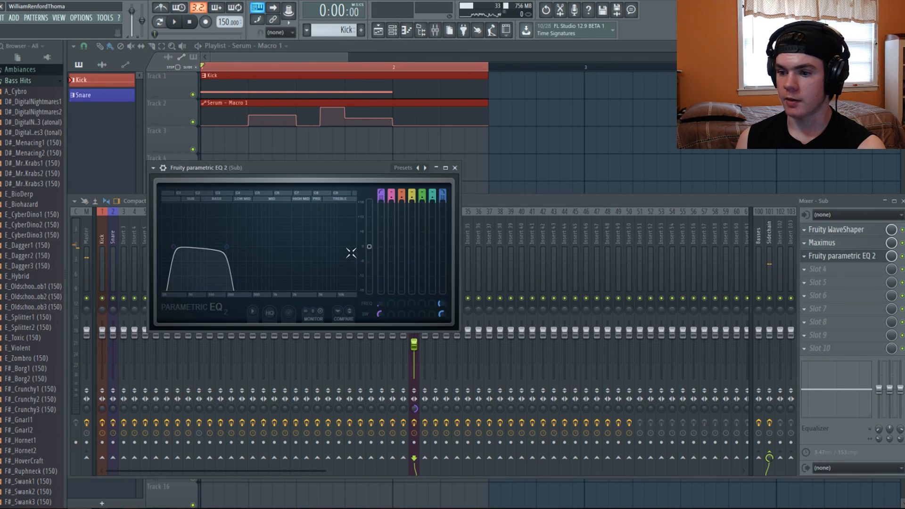
Step: Adjust the bandwidth of the Sub EQ's low-cut band to add a resonant low-end boost while the loop plays
{"action": "key", "text": "space"}
{"action": "left_click_drag", "start_coordinate": [385, 312], "coordinate": [386, 306]}
{"action": "key", "text": "space"}
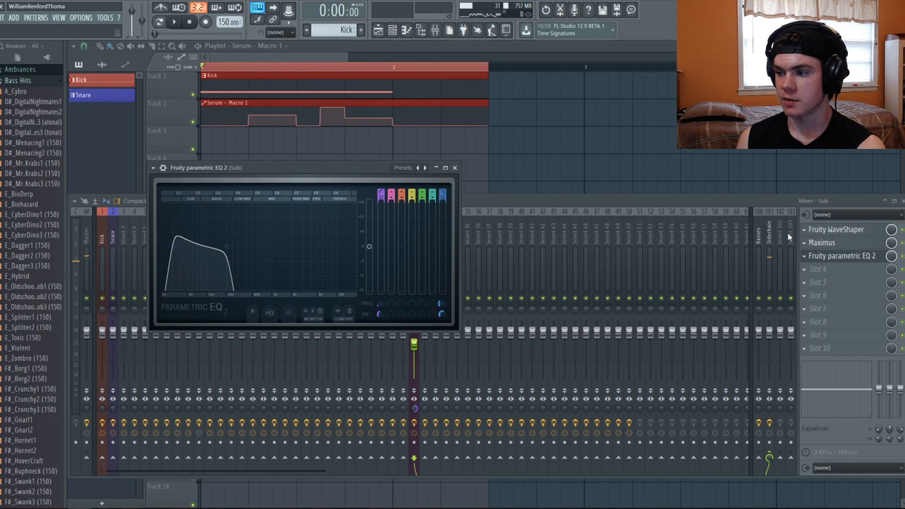
Step: Lower the Sub mixer track's volume fader slightly while the loop plays
{"action": "left_click", "coordinate": [770, 199]}
{"action": "key", "text": "space"}
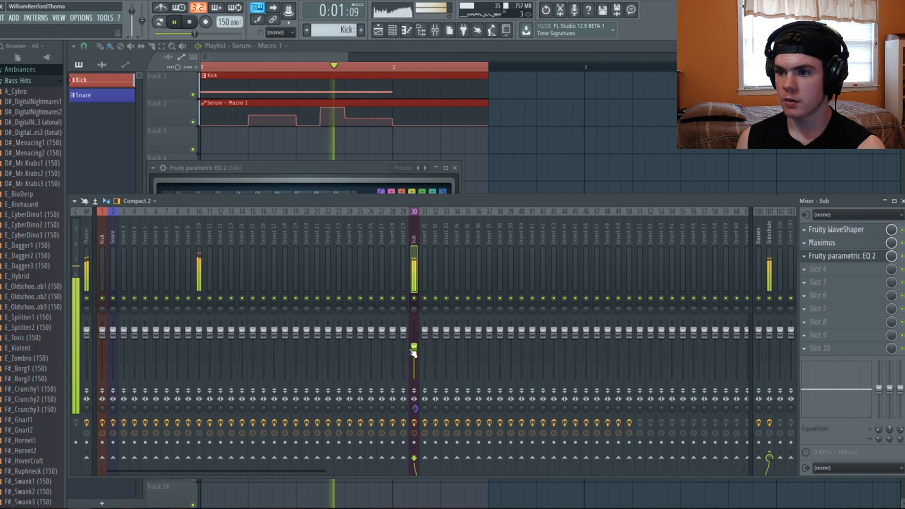
{"action": "key", "text": "space"}
Step: Create an automation clip for the Master band's post gain in the Sub track's Maximus
{"action": "left_click", "coordinate": [845, 243]}
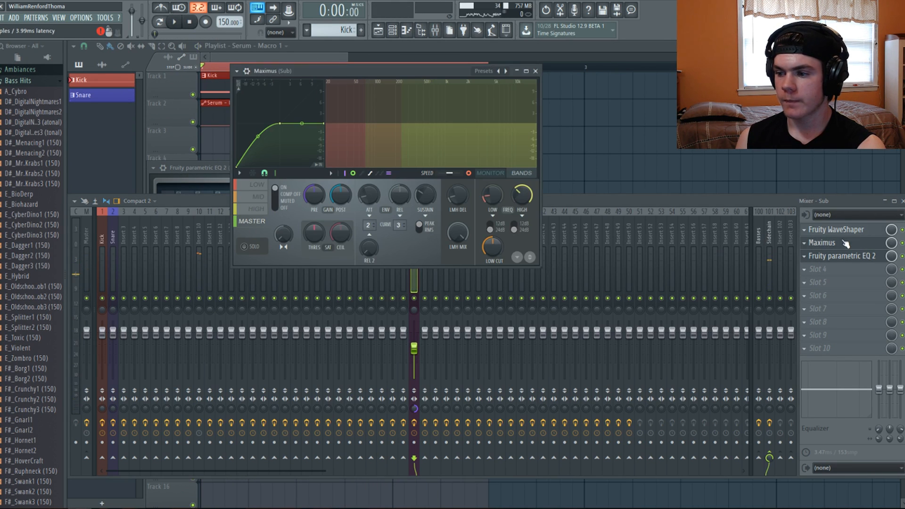
{"action": "right_click", "coordinate": [341, 194]}
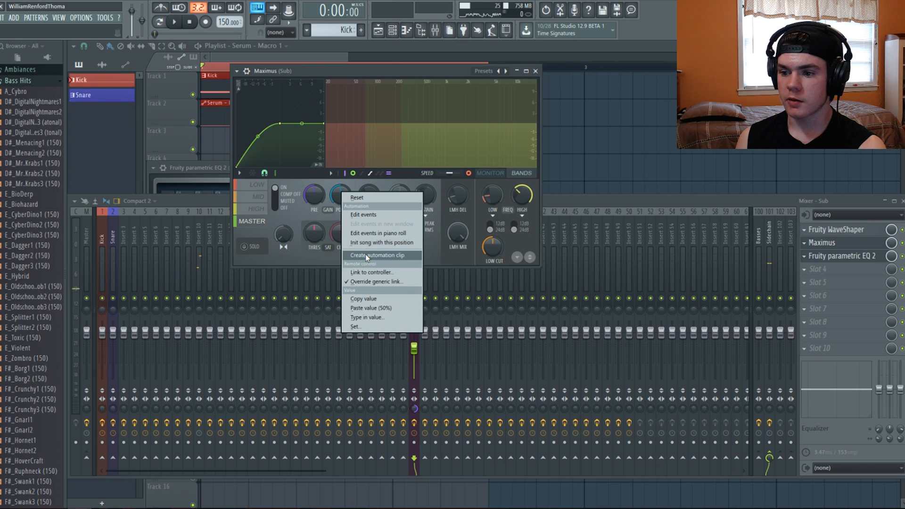
{"action": "left_click", "coordinate": [366, 256]}
{"action": "left_click", "coordinate": [537, 71]}
{"action": "left_click", "coordinate": [398, 52]}
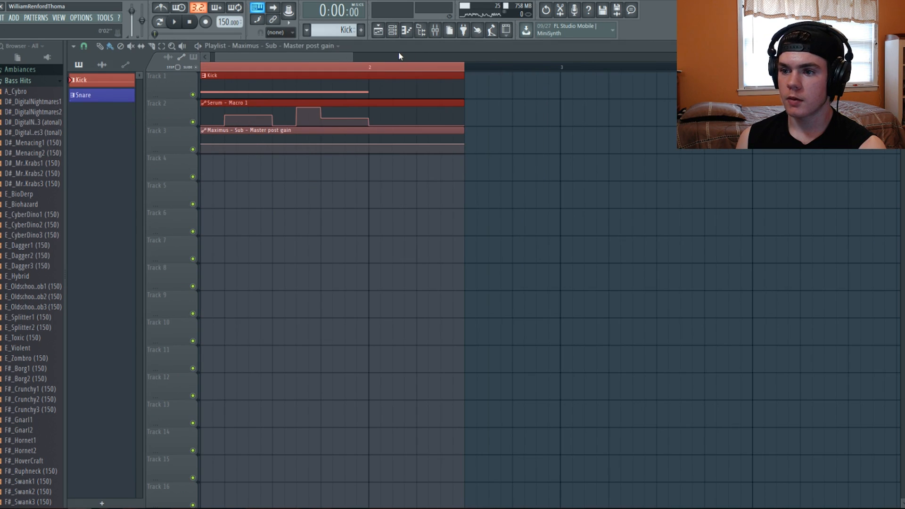
{"action": "scroll", "coordinate": [234, 71], "scroll_direction": "up", "scroll_amount": 1}
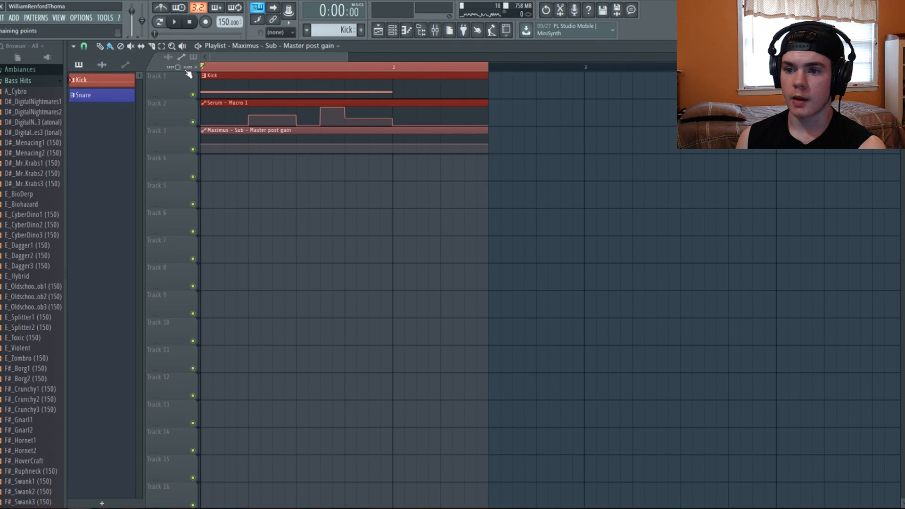
Step: Paste the post gain clip's copied 50% point value as its maximum level, and raise its automation line to the top
{"action": "right_click", "coordinate": [204, 144]}
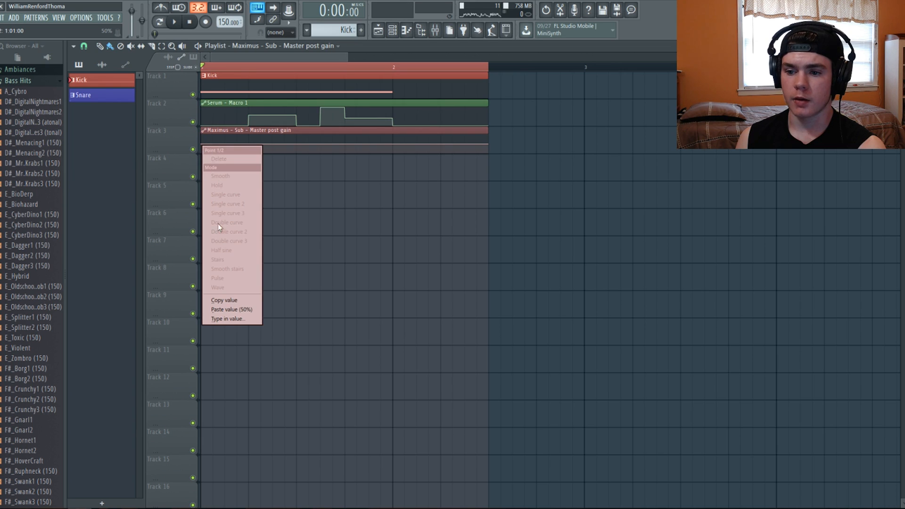
{"action": "left_click", "coordinate": [218, 300]}
{"action": "double_click", "coordinate": [267, 140]}
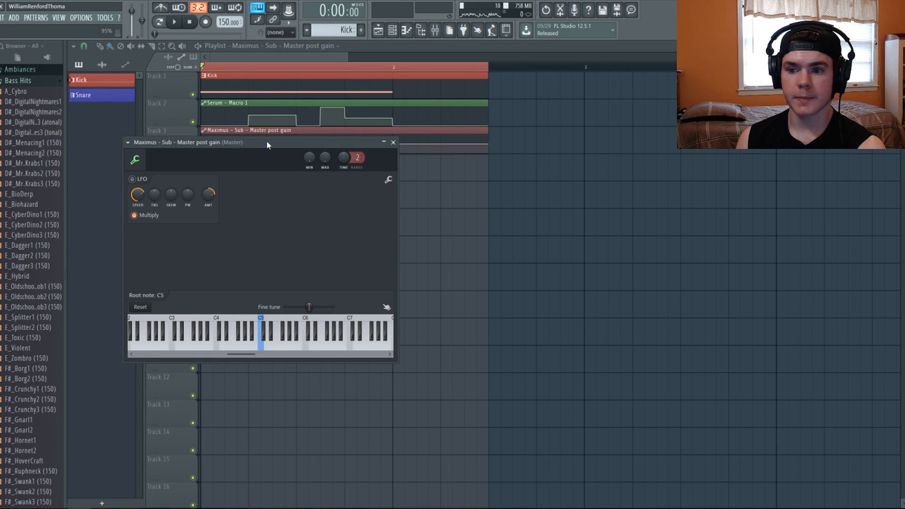
{"action": "right_click", "coordinate": [325, 157]}
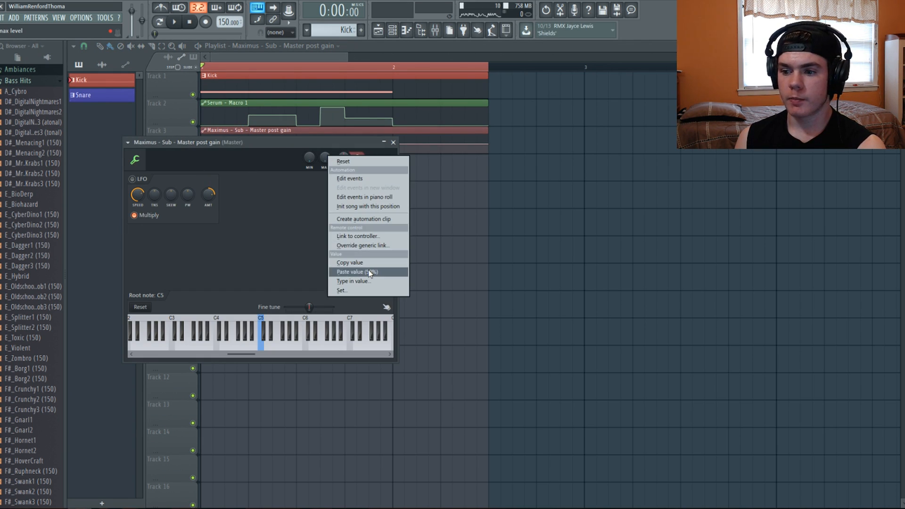
{"action": "left_click", "coordinate": [371, 273]}
{"action": "left_click", "coordinate": [393, 142]}
{"action": "left_click_drag", "start_coordinate": [206, 144], "coordinate": [490, 127]}
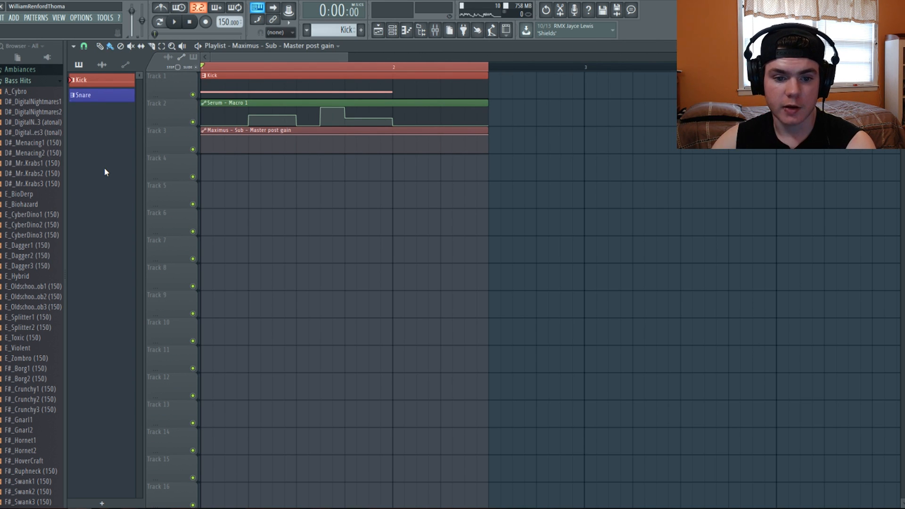
Step: Open the Serum synth from the channel rack
{"action": "left_click", "coordinate": [394, 31]}
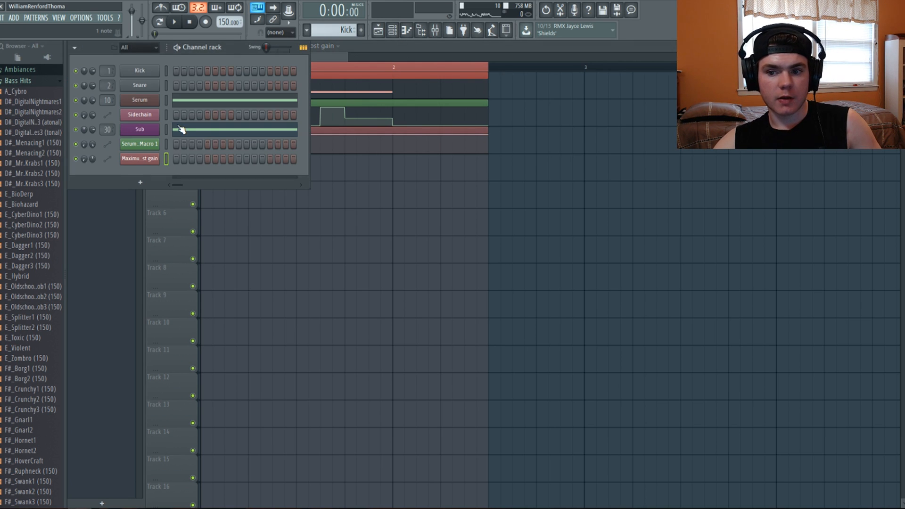
{"action": "left_click", "coordinate": [139, 100]}
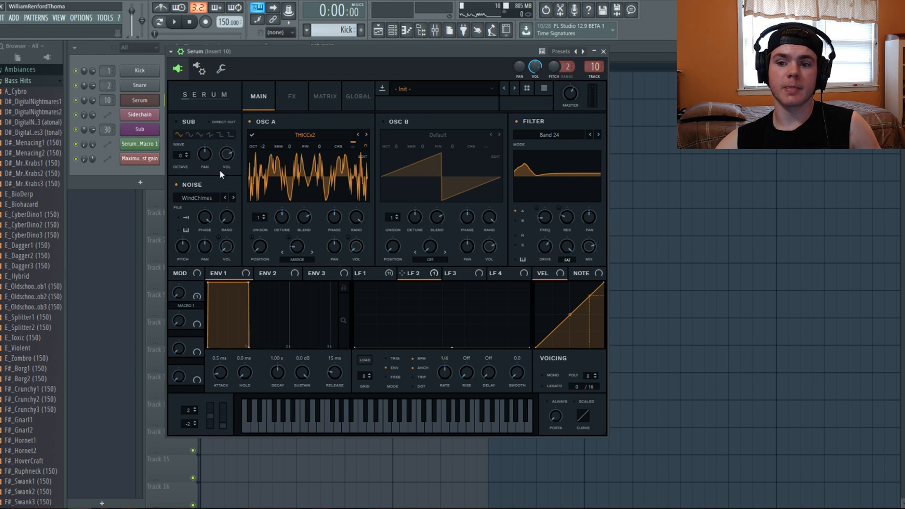
Step: Add a 3x Osc channel and audition notes while raising oscillator 1's coarse pitch to 48
{"action": "left_click", "coordinate": [140, 182]}
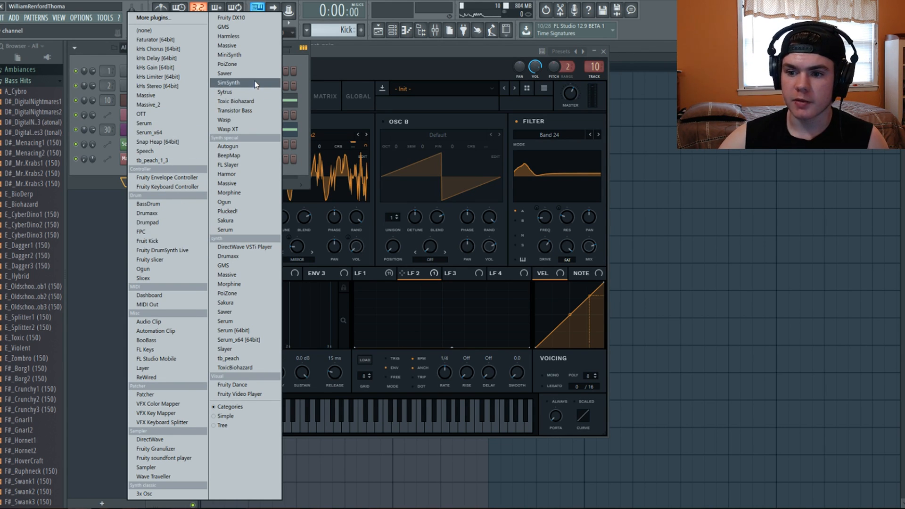
{"action": "left_click", "coordinate": [143, 494]}
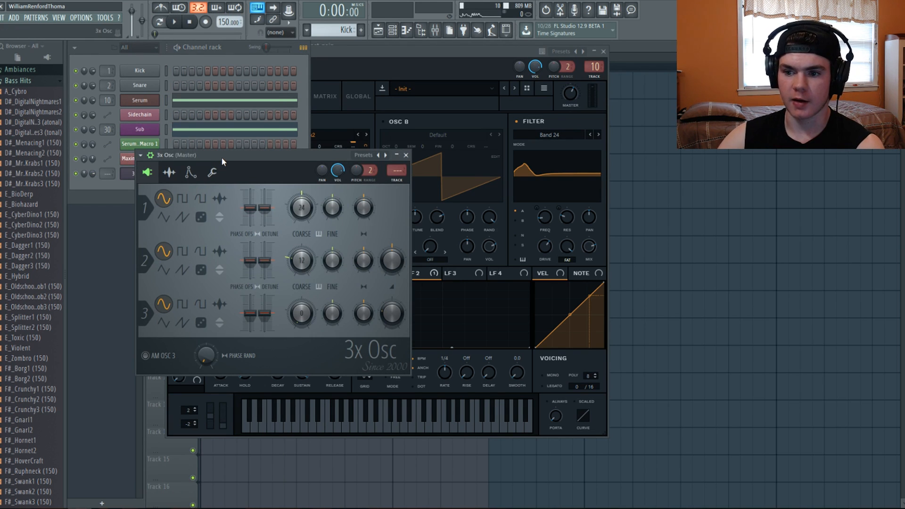
{"action": "key", "text": "c"}
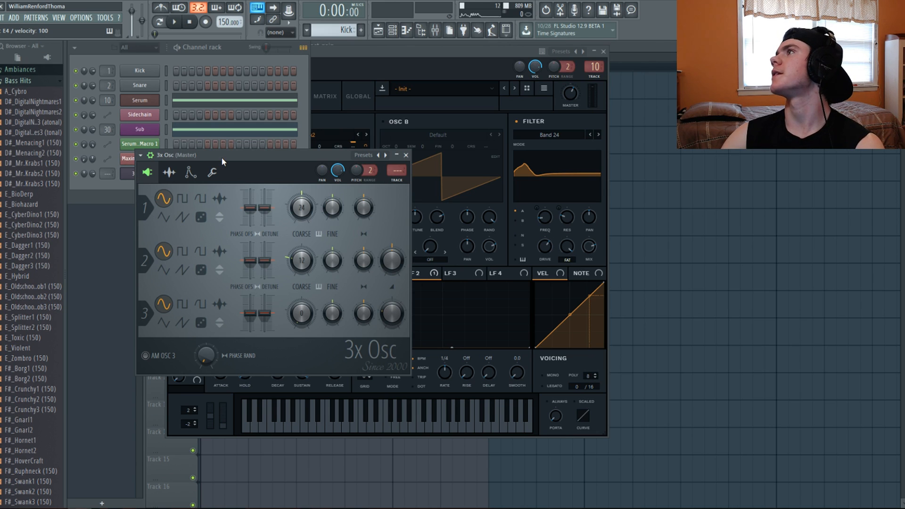
{"action": "key", "text": "r"}
{"action": "key", "text": "e"}
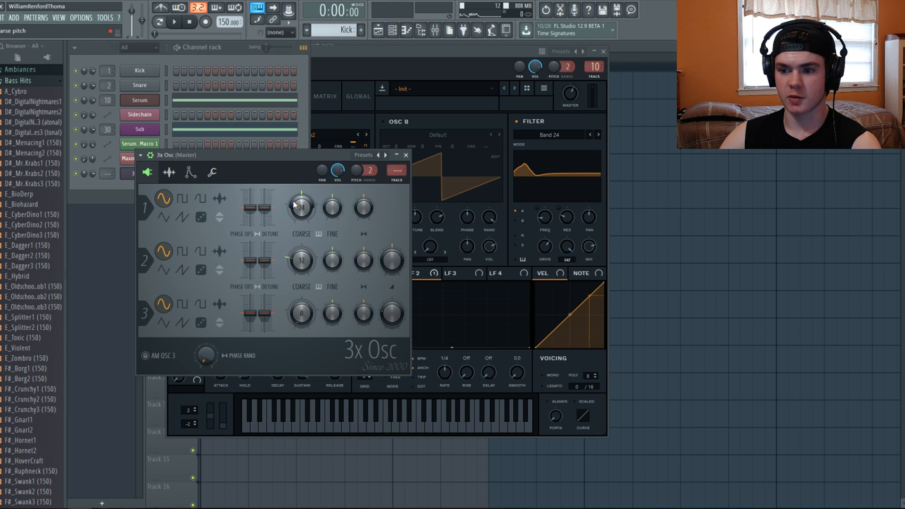
{"action": "key", "text": "e"}
{"action": "left_click_drag", "start_coordinate": [301, 207], "coordinate": [302, 204]}
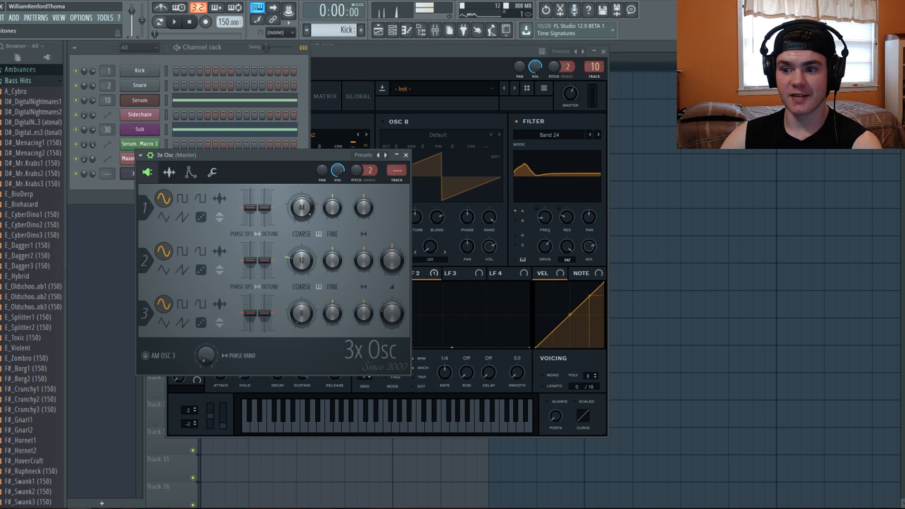
{"action": "key", "text": "e"}
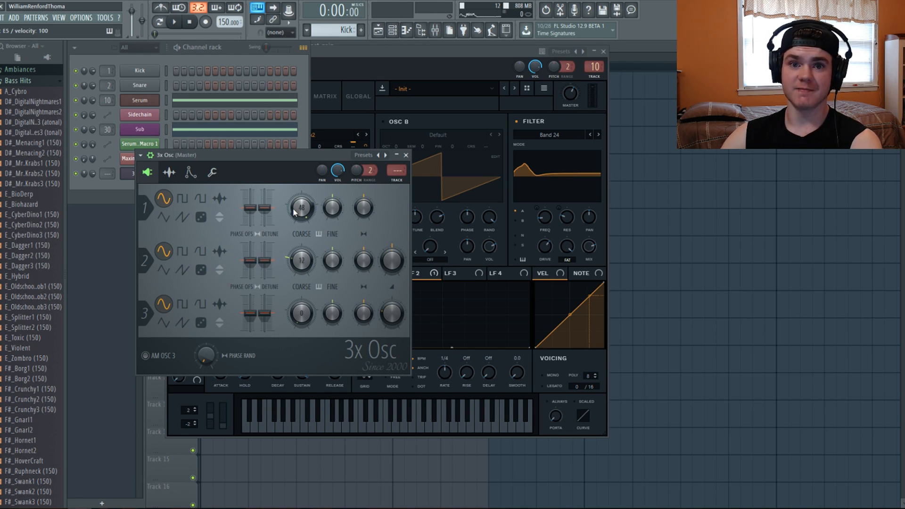
{"action": "key", "text": "w"}
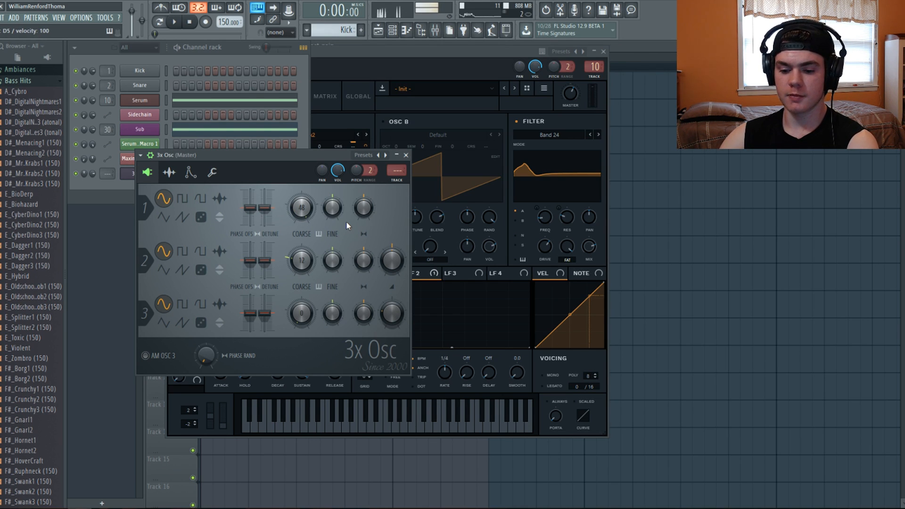
{"action": "key", "text": "i"}
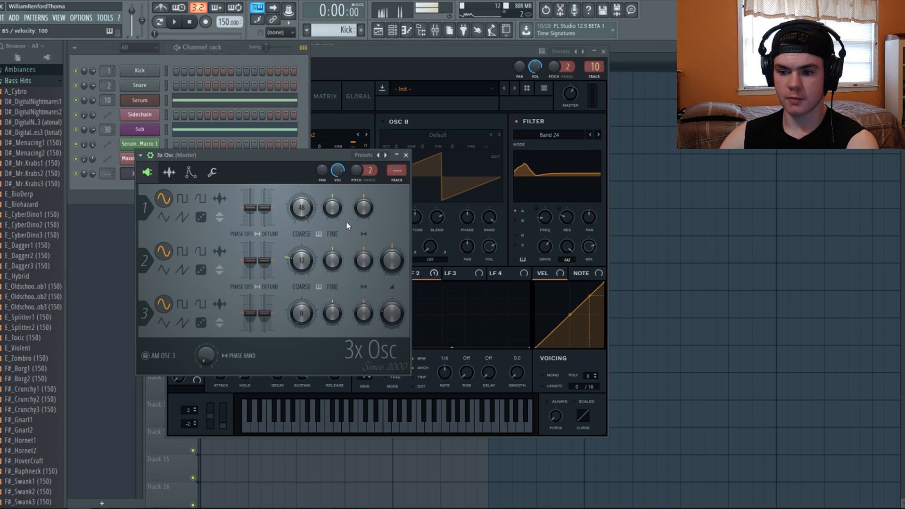
Step: Clone the 3x Osc channel, and delete both the clone and the original
{"action": "left_click", "coordinate": [126, 172]}
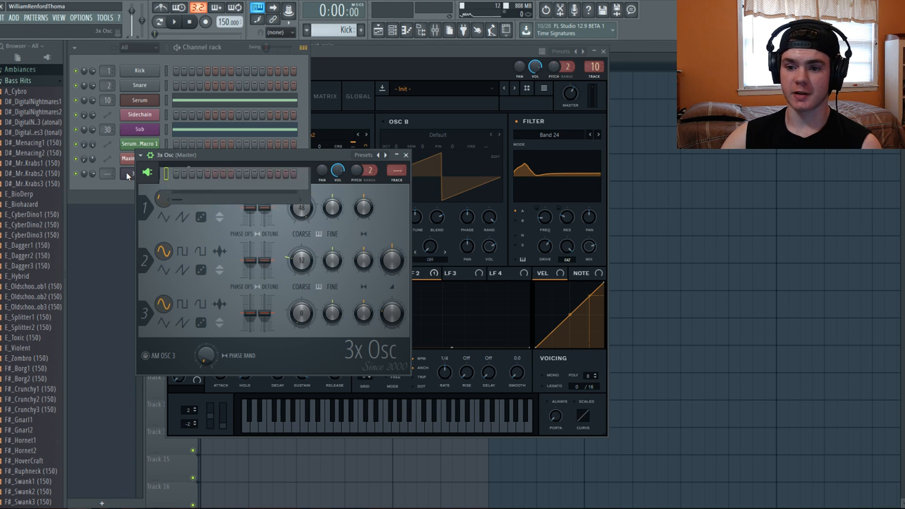
{"action": "right_click", "coordinate": [126, 172]}
{"action": "left_click", "coordinate": [176, 259]}
{"action": "right_click", "coordinate": [142, 190]}
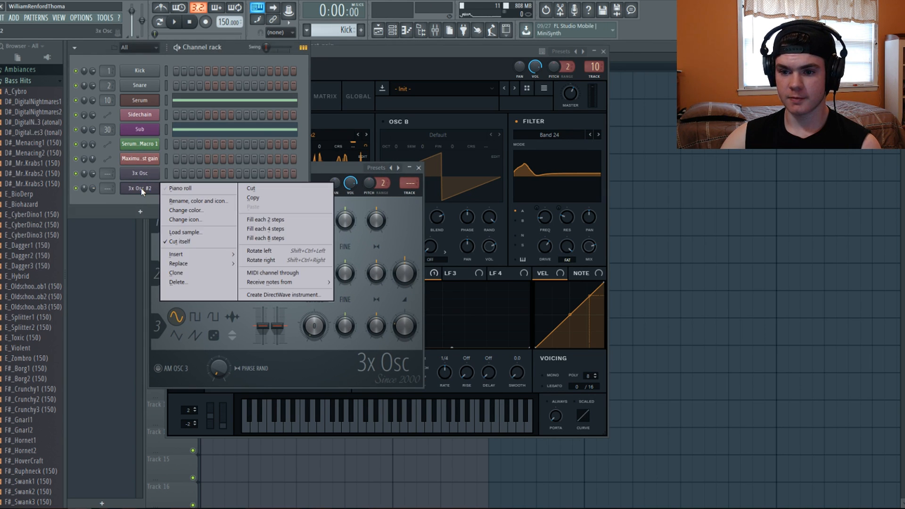
{"action": "left_click", "coordinate": [184, 282]}
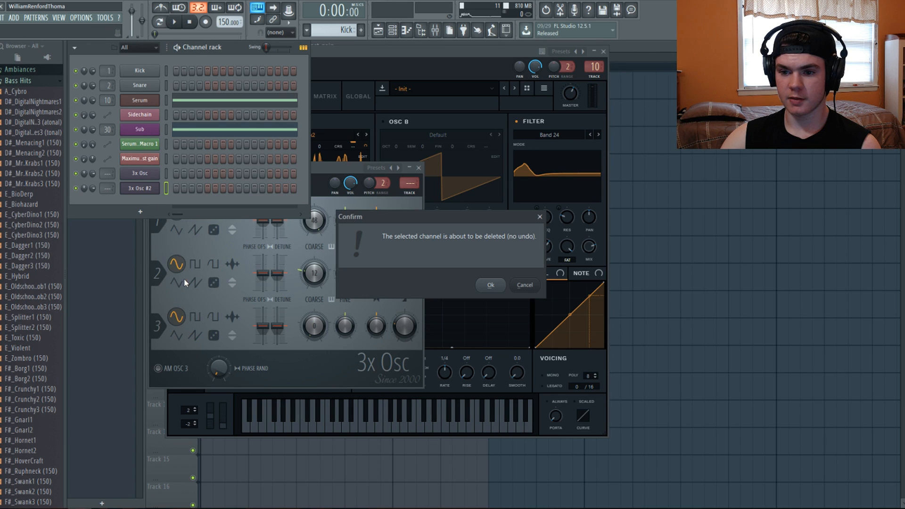
{"action": "left_click", "coordinate": [503, 285]}
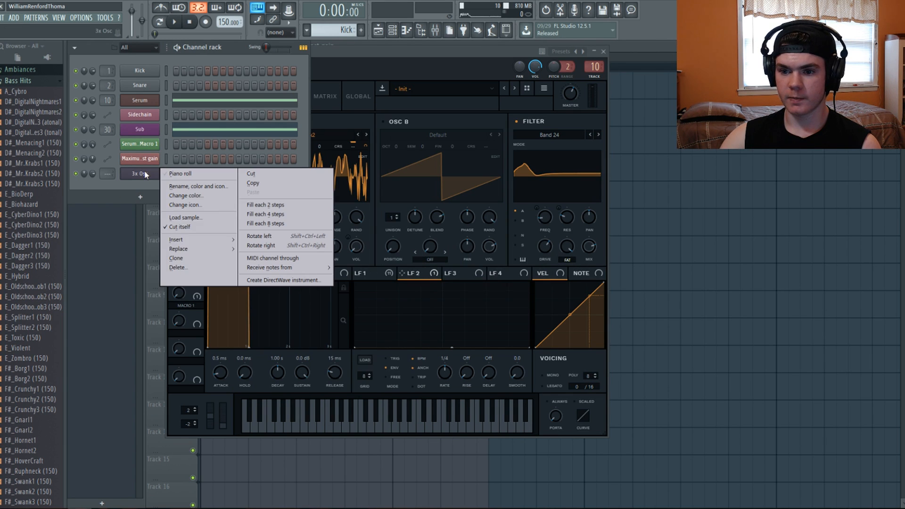
{"action": "right_click", "coordinate": [158, 171]}
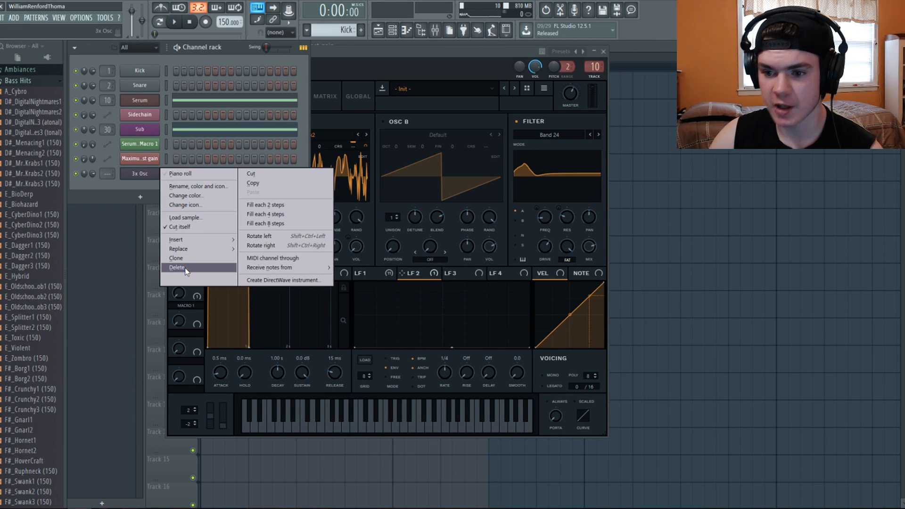
{"action": "left_click", "coordinate": [184, 268]}
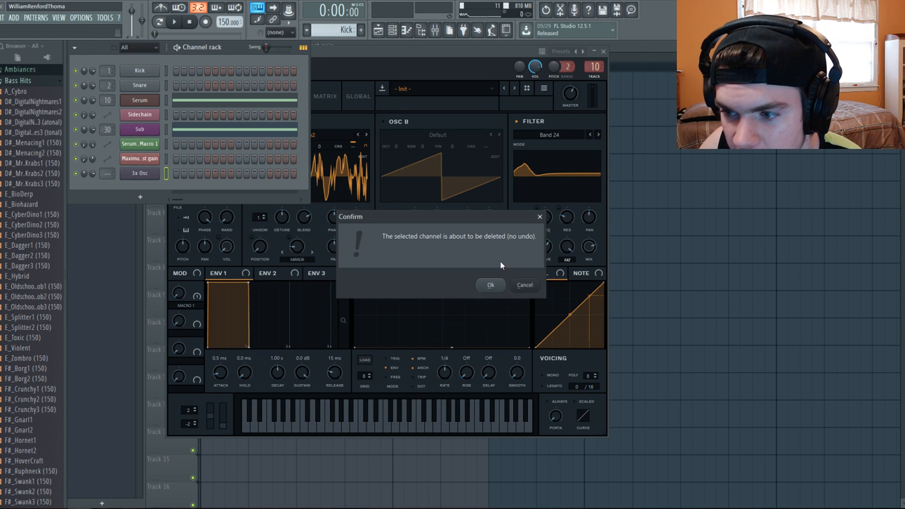
{"action": "left_click", "coordinate": [490, 284]}
Step: Listen to the loop and select the Master track in the mixer
{"action": "left_click", "coordinate": [175, 22]}
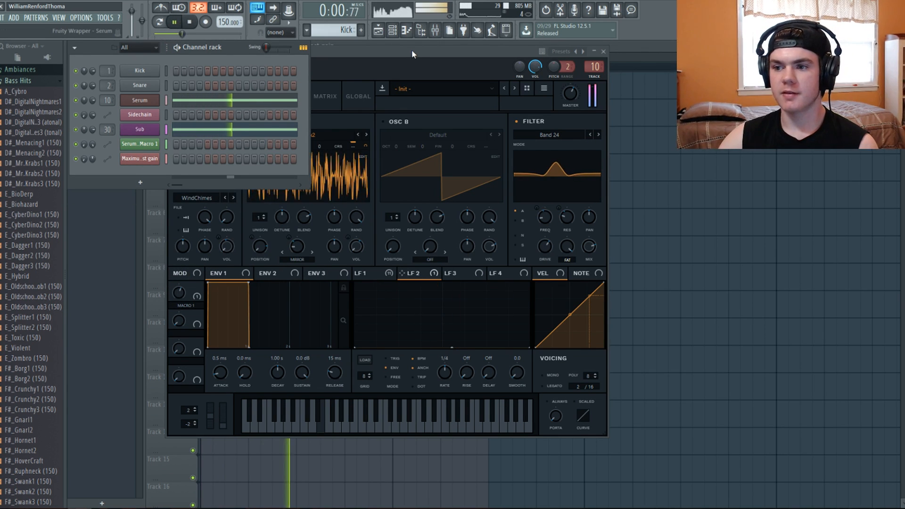
{"action": "left_click", "coordinate": [190, 22]}
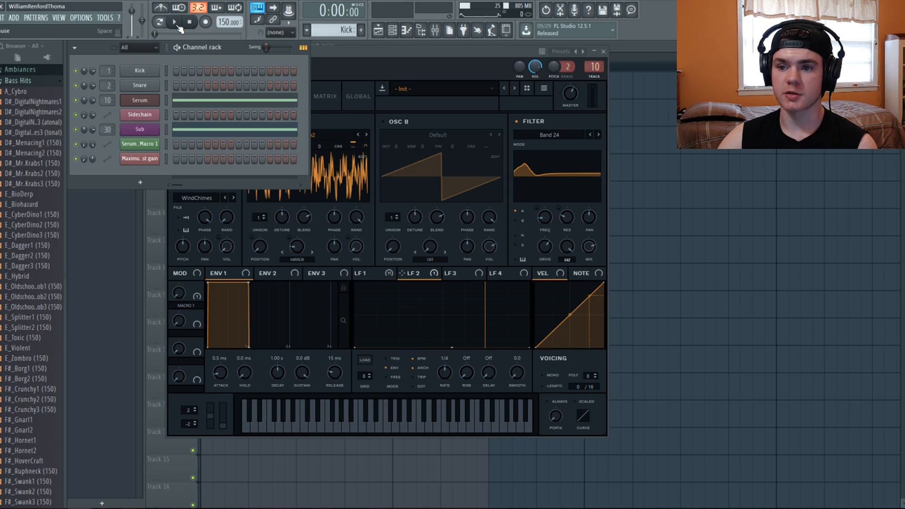
{"action": "key", "text": "space"}
{"action": "left_click", "coordinate": [335, 53]}
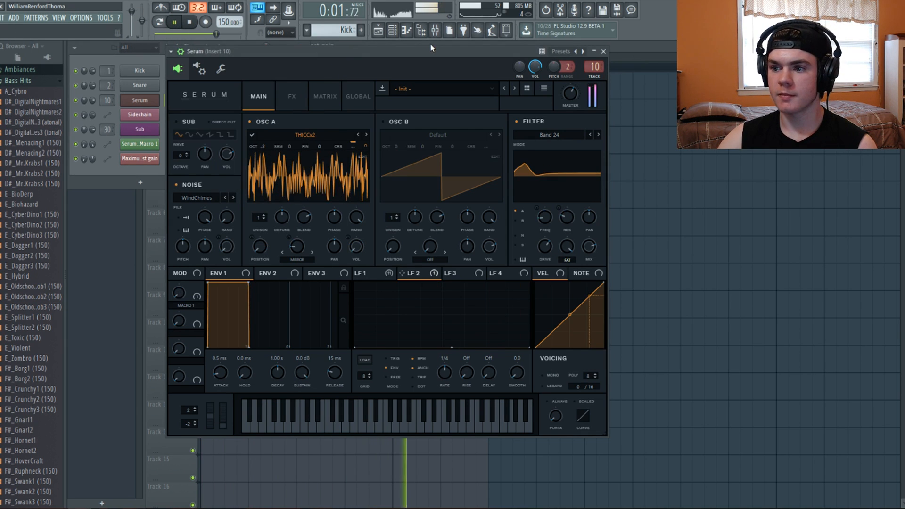
{"action": "left_click", "coordinate": [435, 30]}
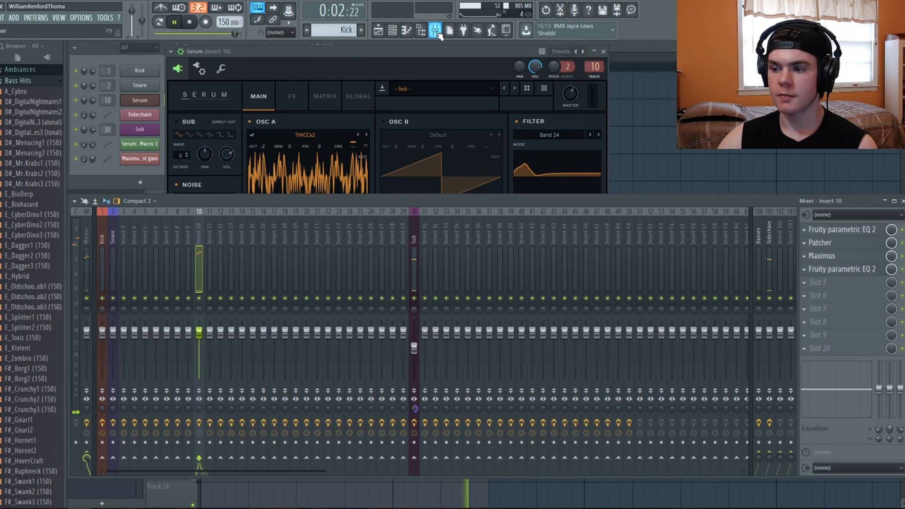
{"action": "left_click", "coordinate": [86, 239]}
Step: Try iZotope Ozone 5 Equalizer in the Master track's first effect slot, lowering the 4000 Hz bell band to -1.3 dB at 4846 Hz
{"action": "left_click", "coordinate": [821, 230]}
{"action": "mouse_move", "coordinate": [812, 242]}
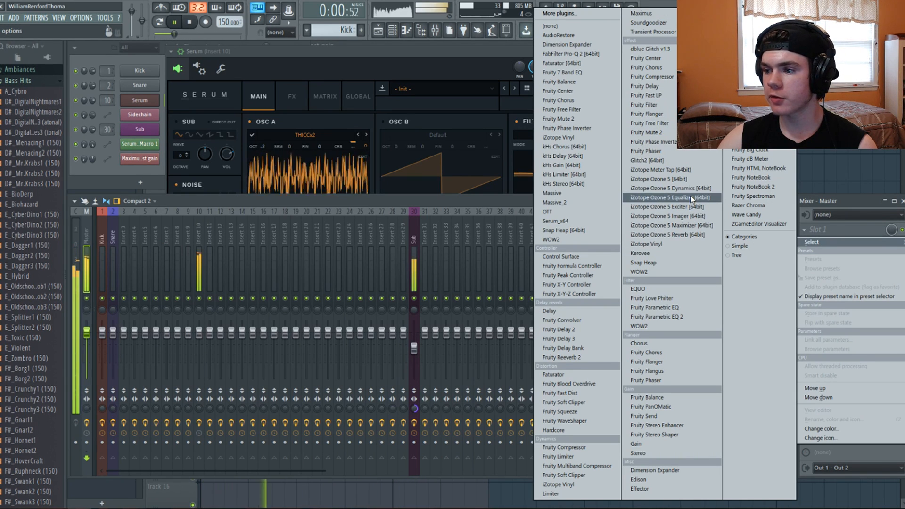
{"action": "left_click", "coordinate": [670, 197]}
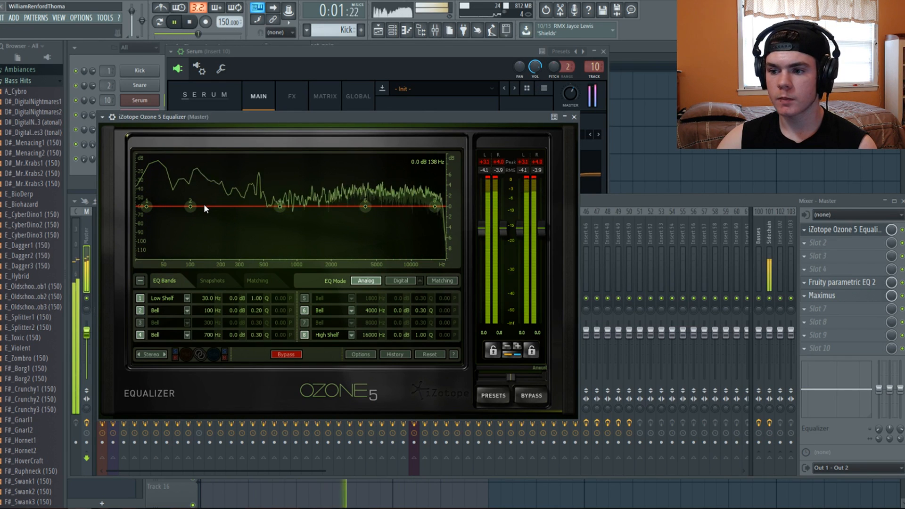
{"action": "left_click_drag", "start_coordinate": [368, 205], "coordinate": [375, 212]}
Step: Replace the Master track's Ozone 5 Equalizer with Fruity WaveShaper and reveal its full controls while listening to the loop
{"action": "left_click", "coordinate": [805, 229]}
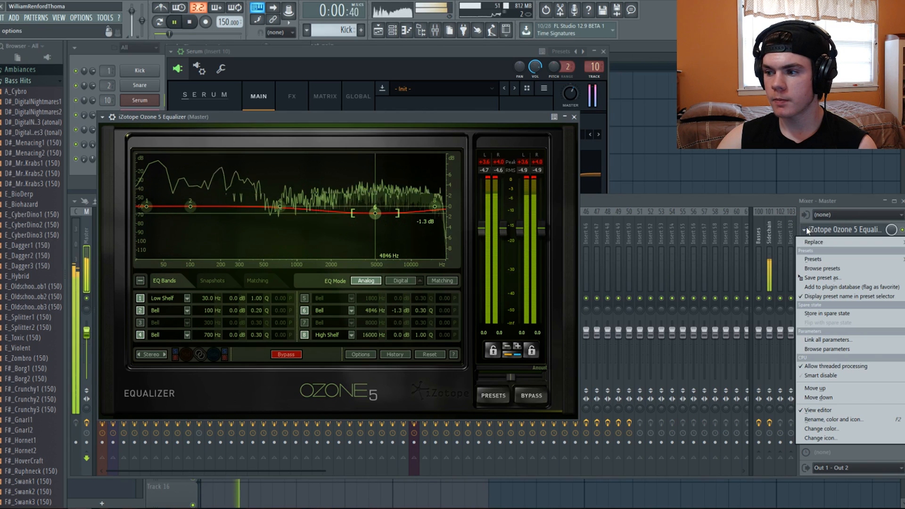
{"action": "mouse_move", "coordinate": [813, 242]}
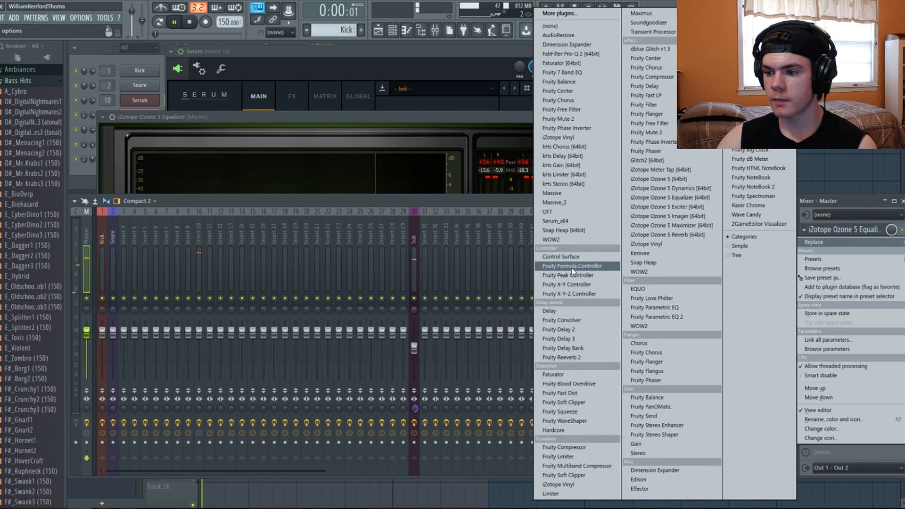
{"action": "left_click", "coordinate": [586, 421]}
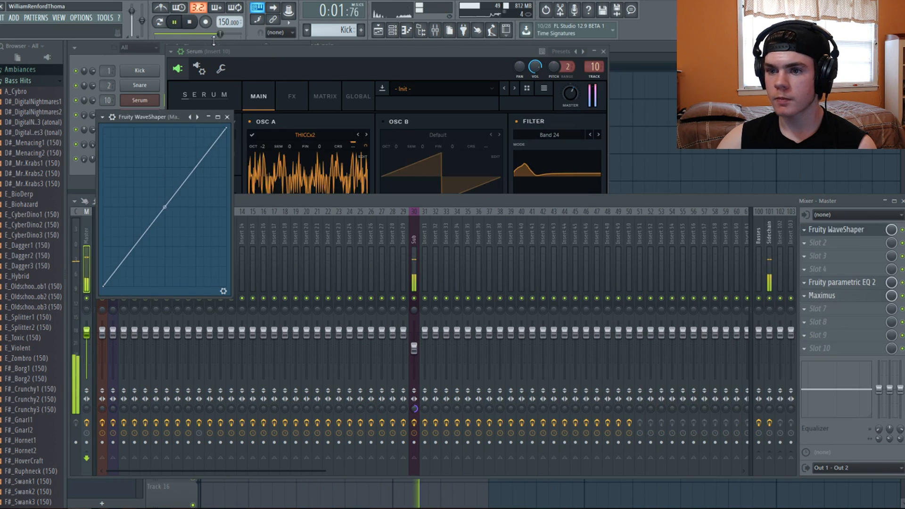
{"action": "left_click", "coordinate": [190, 26]}
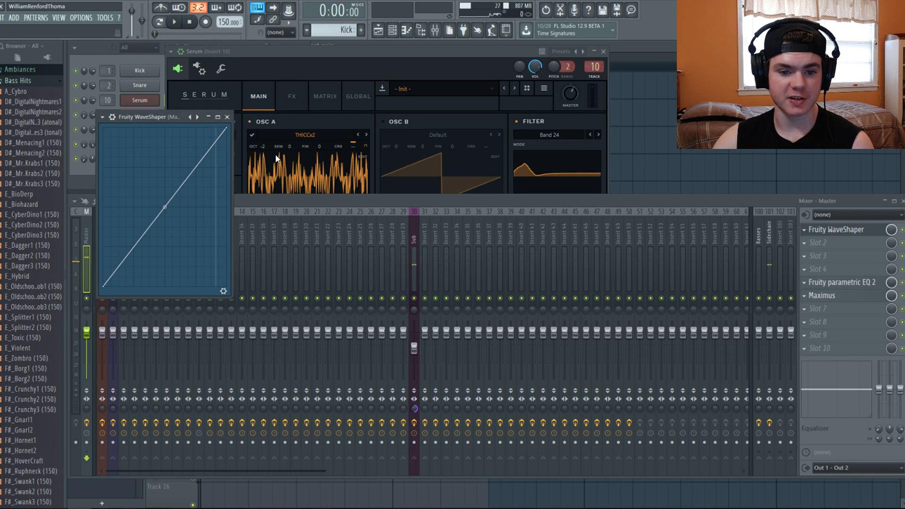
{"action": "key", "text": "space"}
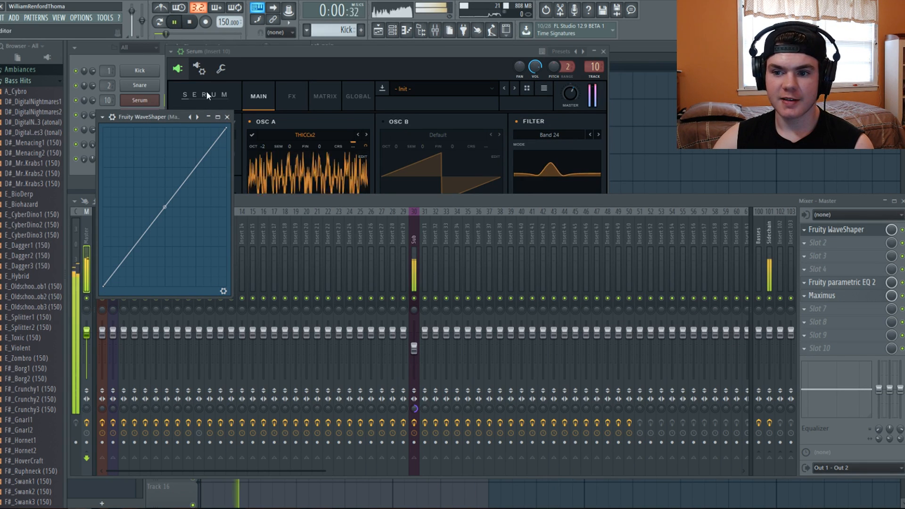
{"action": "left_click", "coordinate": [223, 291]}
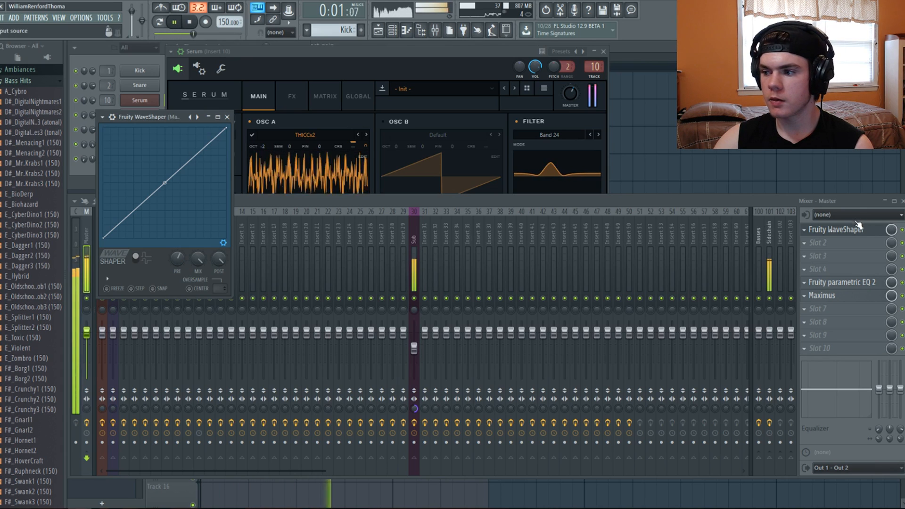
{"action": "left_click", "coordinate": [836, 229]}
{"action": "left_click", "coordinate": [190, 22]}
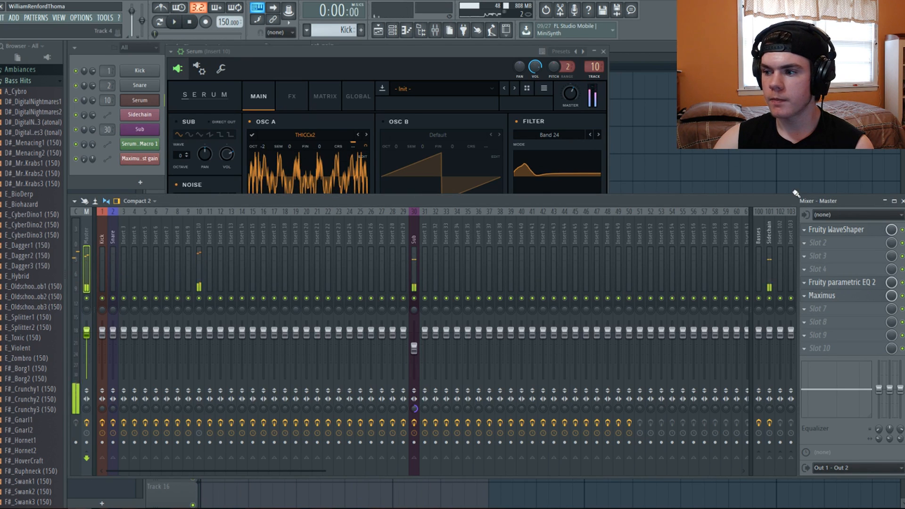
Step: Load Edison in the Master track's second effect slot and briefly play the loop through it
{"action": "left_click", "coordinate": [818, 243]}
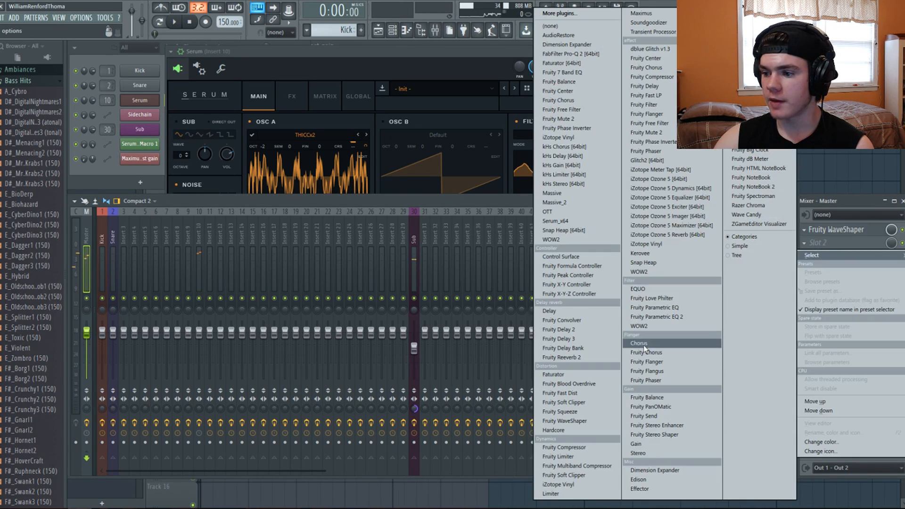
{"action": "left_click", "coordinate": [639, 480]}
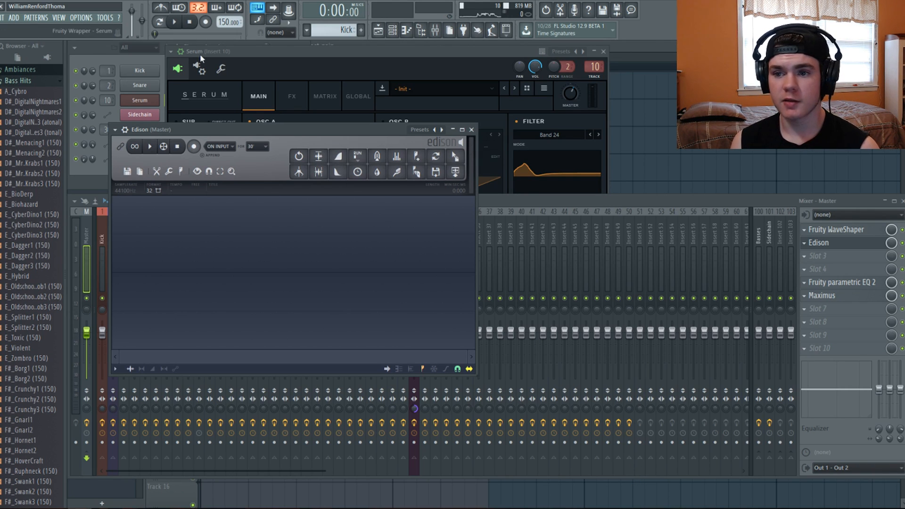
{"action": "left_click", "coordinate": [174, 23]}
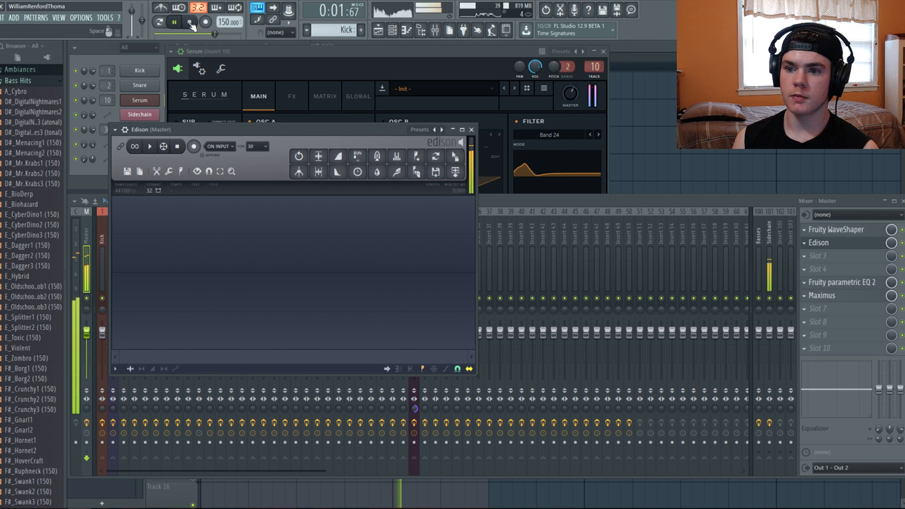
{"action": "left_click", "coordinate": [189, 22]}
Step: Set Edison's recording mode to On Play and arm it for recording
{"action": "left_click", "coordinate": [212, 147]}
{"action": "left_click", "coordinate": [222, 163]}
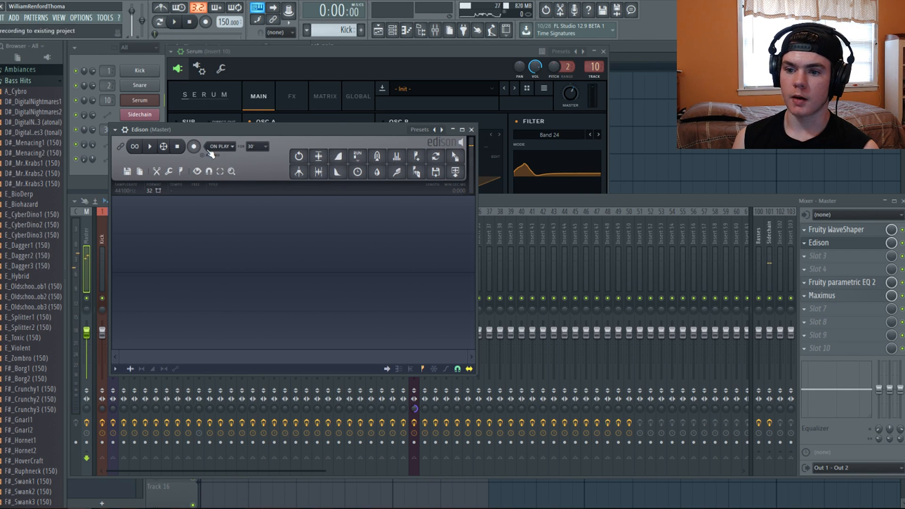
{"action": "left_click", "coordinate": [212, 147]}
{"action": "left_click", "coordinate": [215, 159]}
{"action": "left_click", "coordinate": [193, 147]}
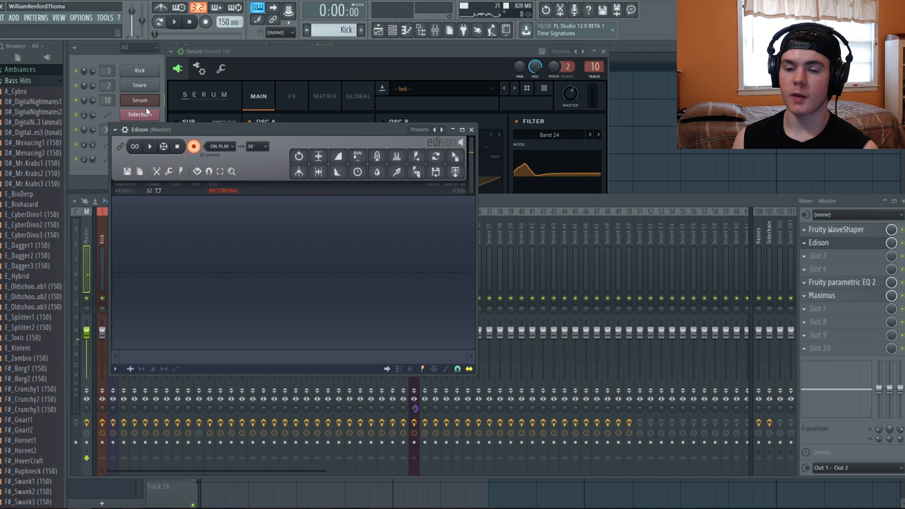
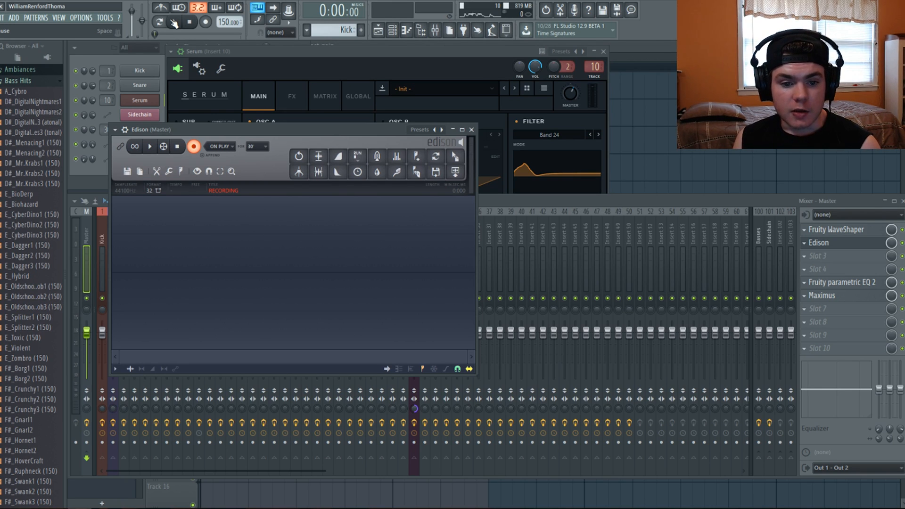
Step: Add a Toxic Biohazard instrument channel and replace it with Sytrus
{"action": "left_click", "coordinate": [118, 174]}
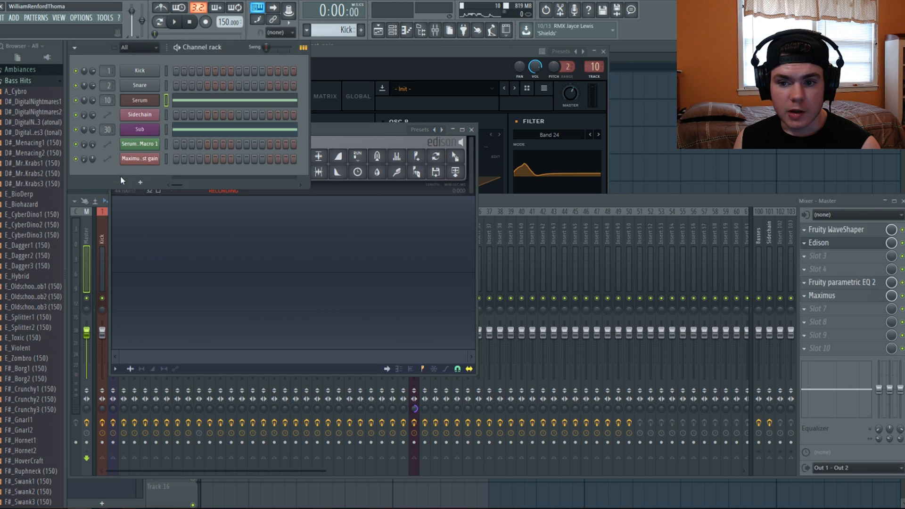
{"action": "left_click", "coordinate": [147, 174]}
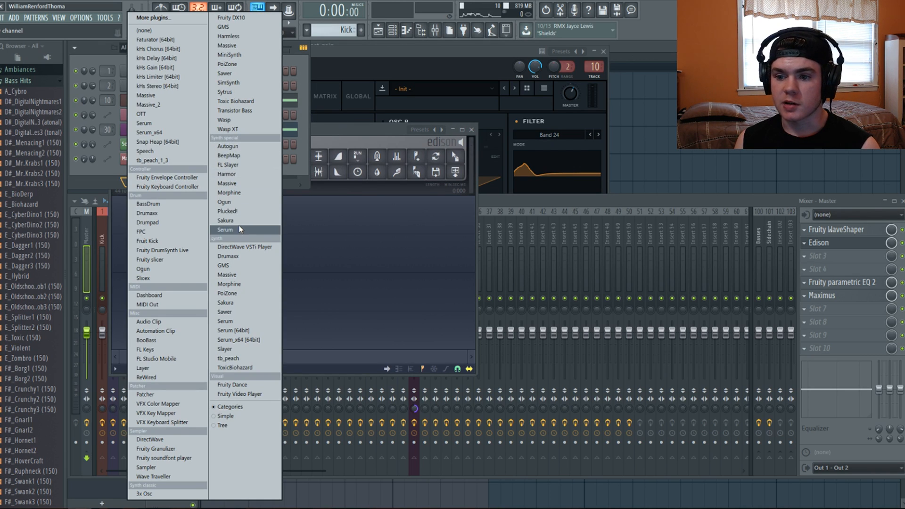
{"action": "left_click", "coordinate": [240, 101]}
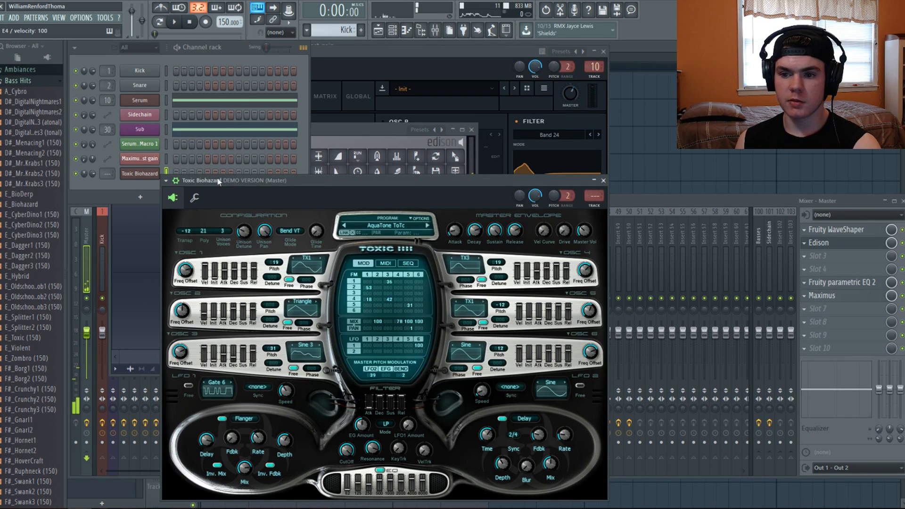
{"action": "right_click", "coordinate": [137, 173]}
{"action": "mouse_move", "coordinate": [189, 240]}
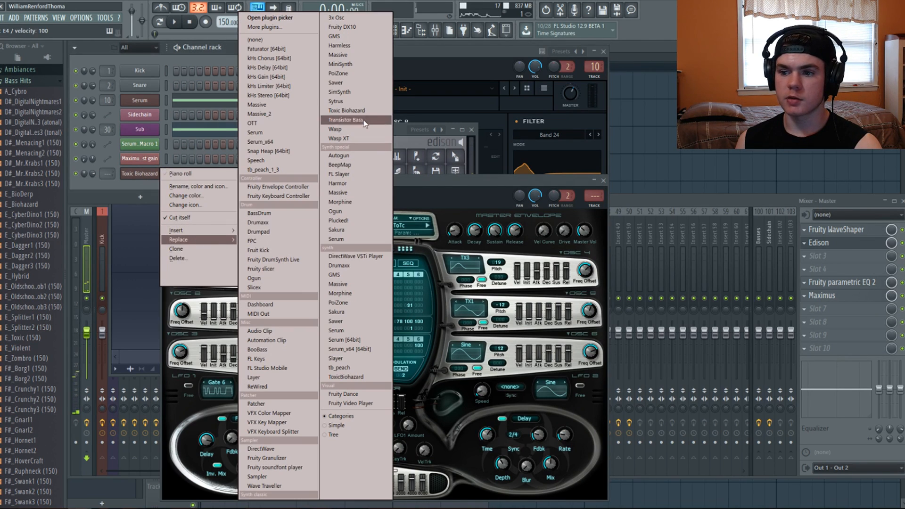
{"action": "left_click", "coordinate": [365, 102]}
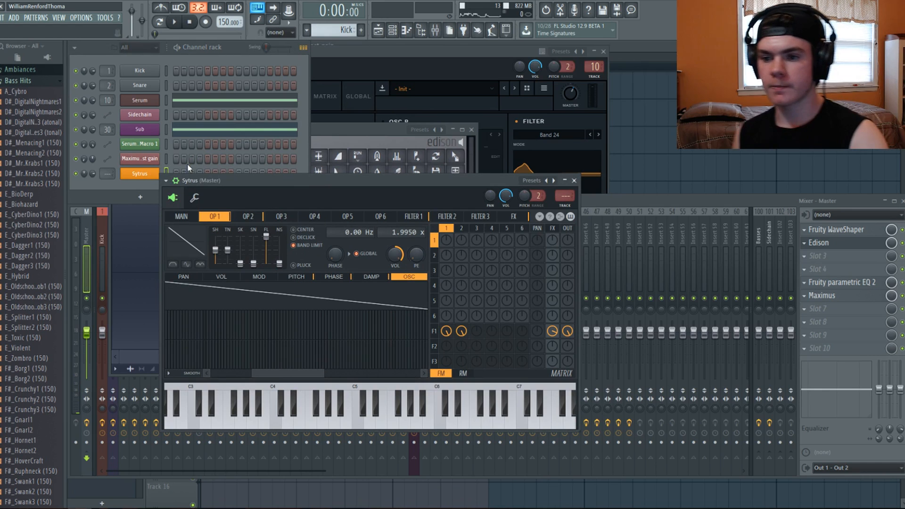
Step: Load the Default preset in Sytrus and play a few notes to audition its plain sine tone
{"action": "left_click", "coordinate": [166, 181]}
{"action": "mouse_move", "coordinate": [171, 208]}
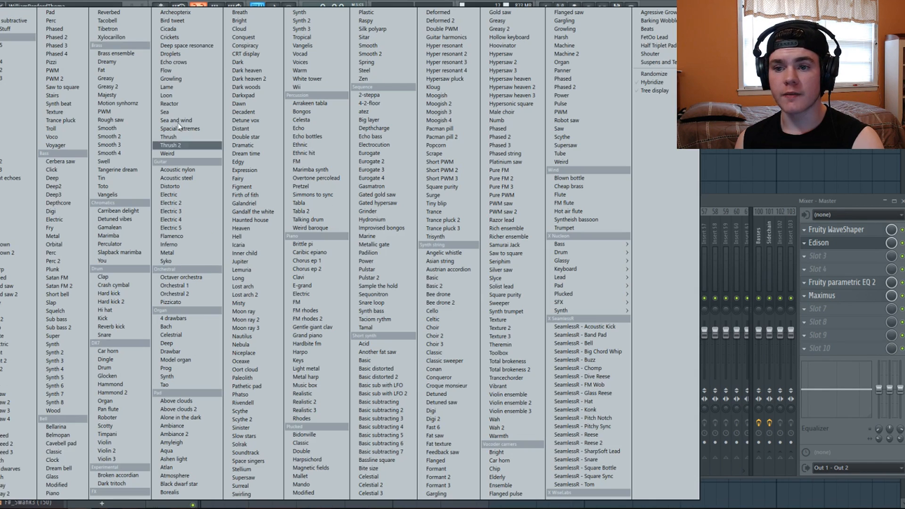
{"action": "left_click", "coordinate": [38, 21]}
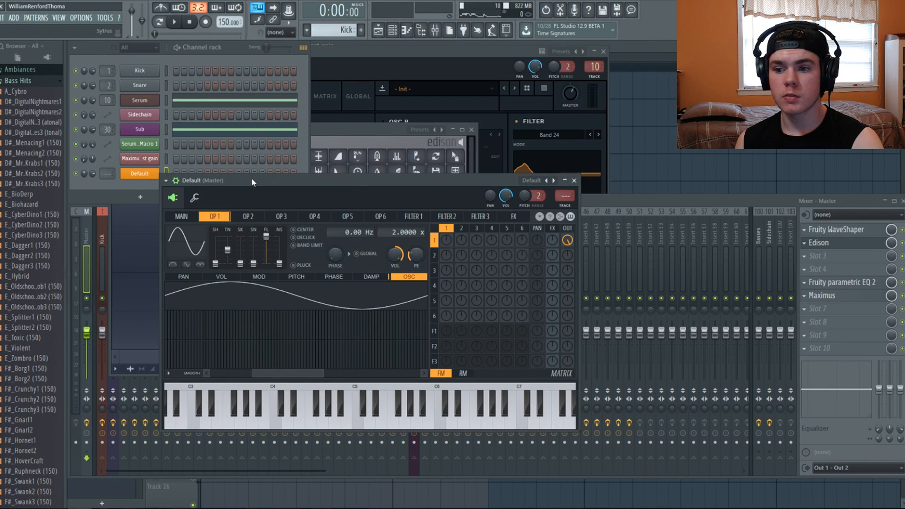
{"action": "key", "text": "c"}
{"action": "key", "text": "c"}
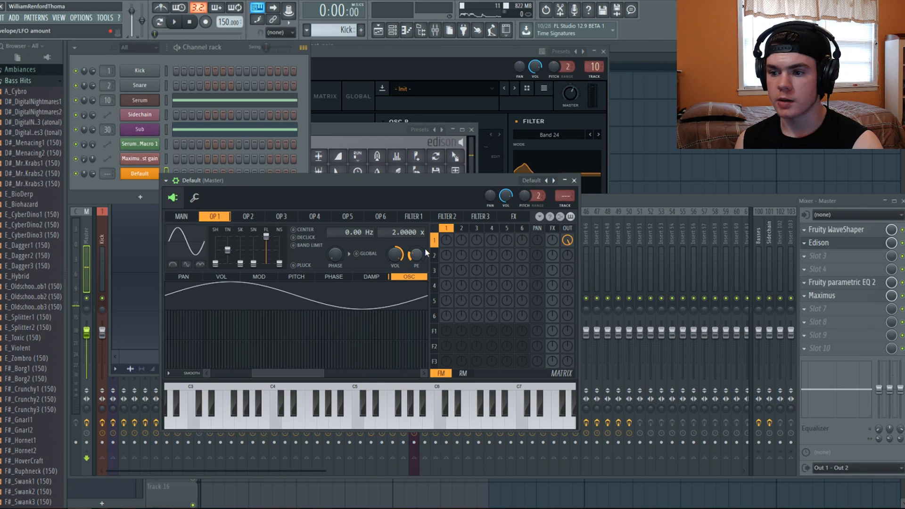
{"action": "key", "text": "c"}
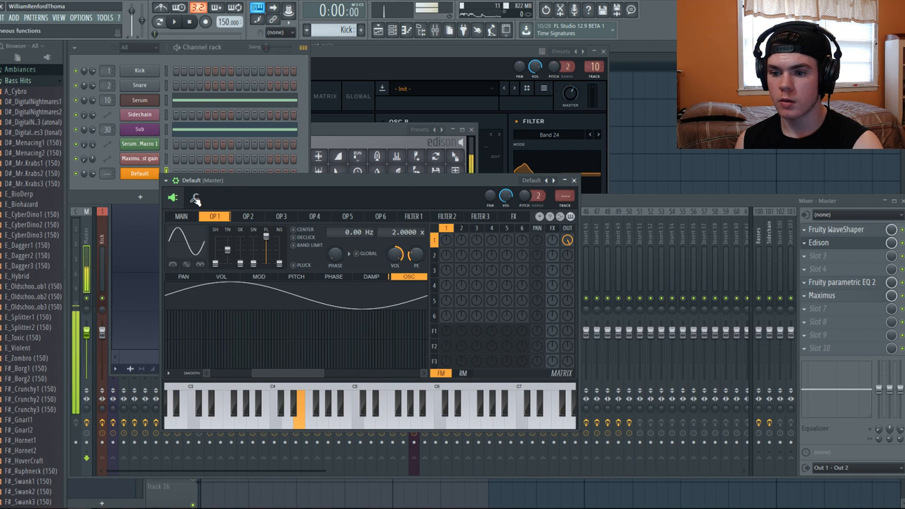
Step: Set the Sytrus channel's root note to C6 and audition the transposed sound
{"action": "left_click", "coordinate": [196, 199]}
{"action": "left_click", "coordinate": [172, 197]}
{"action": "left_click", "coordinate": [181, 216]}
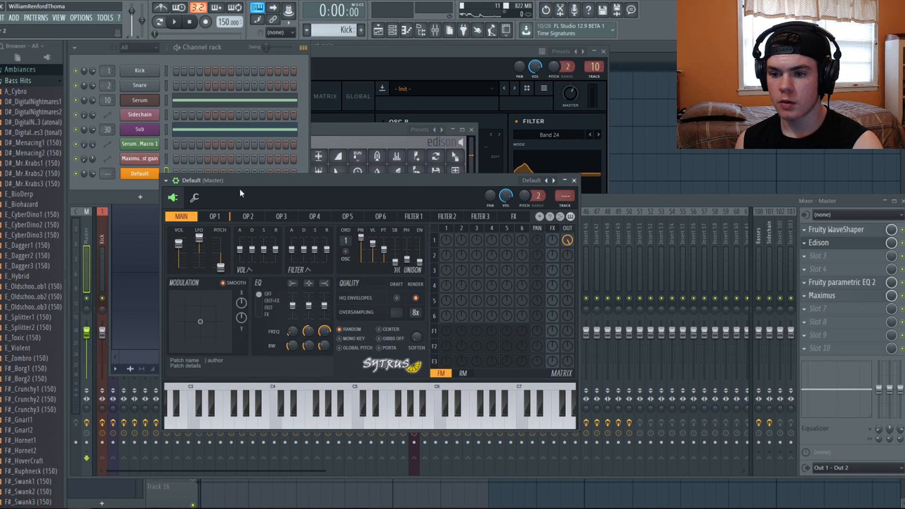
{"action": "key", "text": "c"}
{"action": "left_click", "coordinate": [205, 199]}
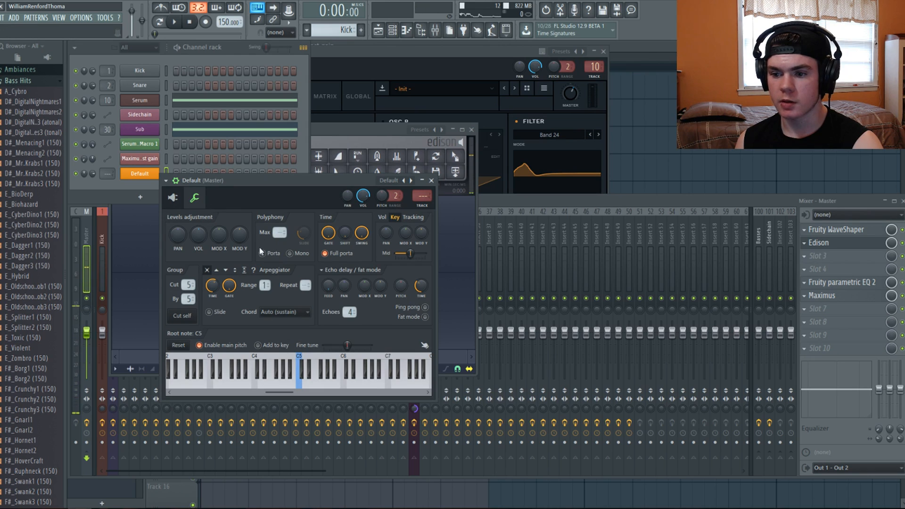
{"action": "right_click", "coordinate": [344, 363]}
{"action": "key", "text": "c"}
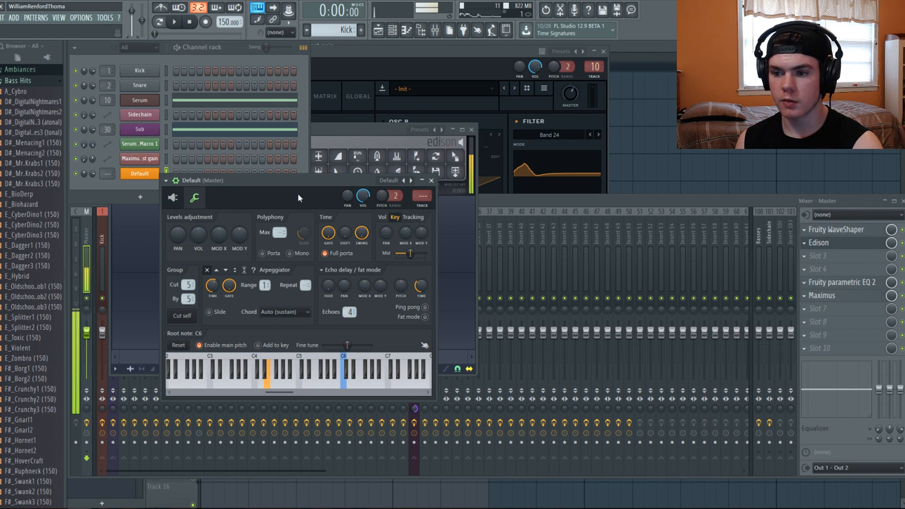
{"action": "left_click", "coordinate": [176, 198]}
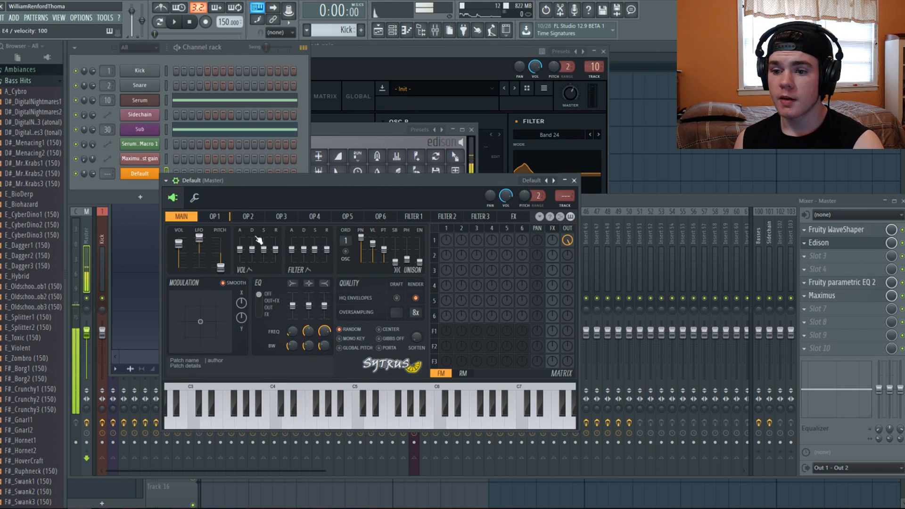
Step: Show the first harmonics of the Sytrus operators, change OP 2's waveform to Triangle and play a note
{"action": "left_click", "coordinate": [215, 216]}
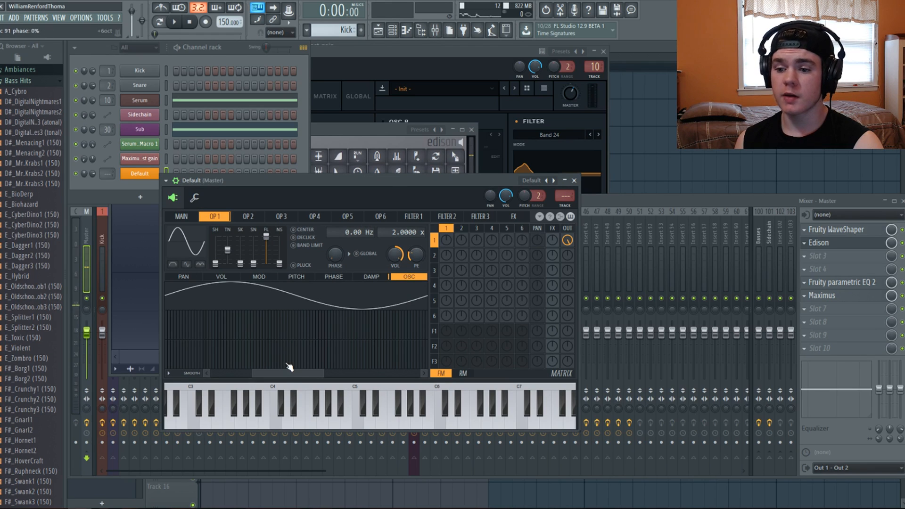
{"action": "left_click_drag", "start_coordinate": [289, 373], "coordinate": [247, 373]}
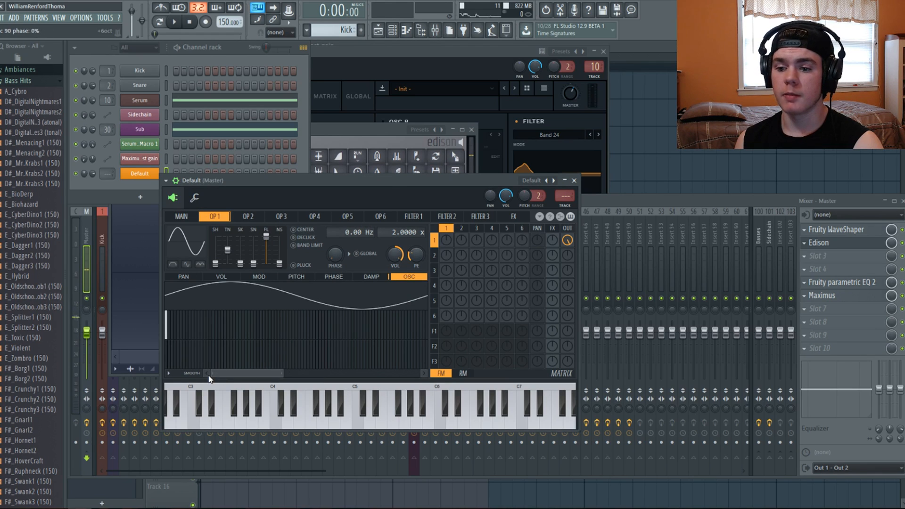
{"action": "left_click", "coordinate": [253, 216]}
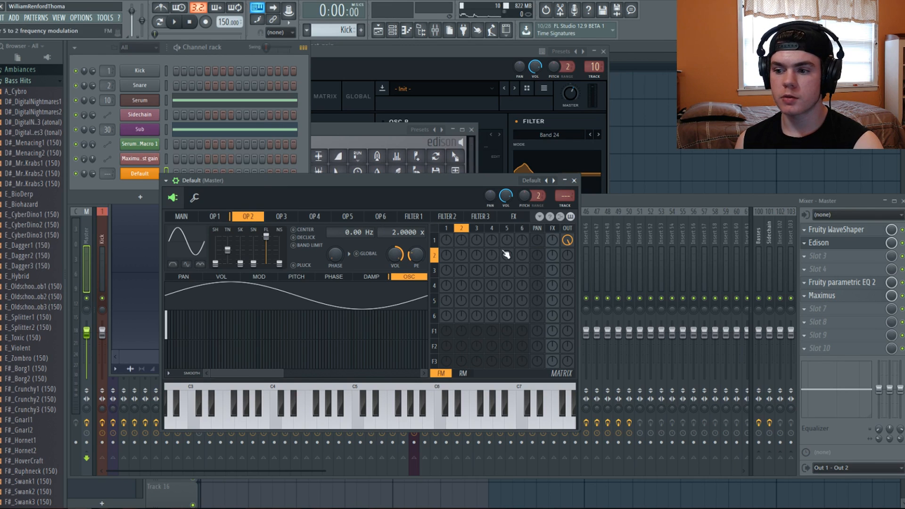
{"action": "left_click", "coordinate": [215, 216]}
{"action": "left_click", "coordinate": [243, 218]}
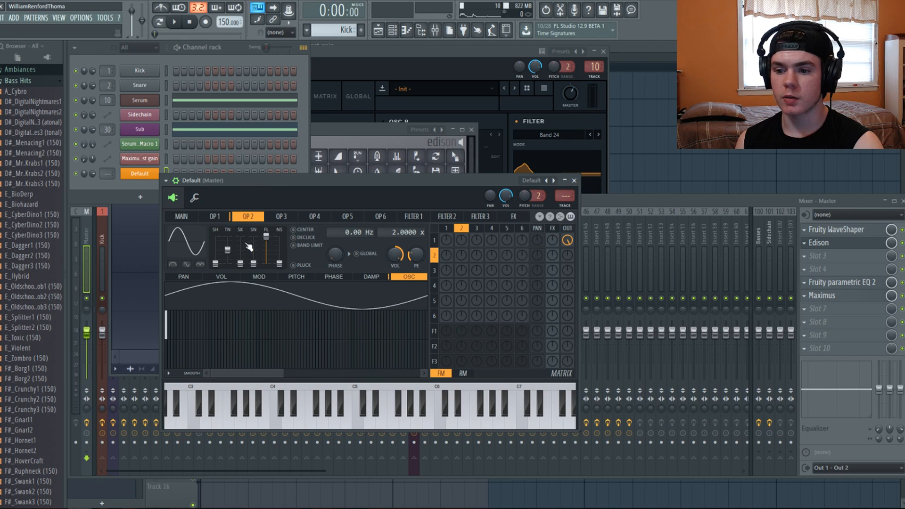
{"action": "right_click", "coordinate": [195, 246]}
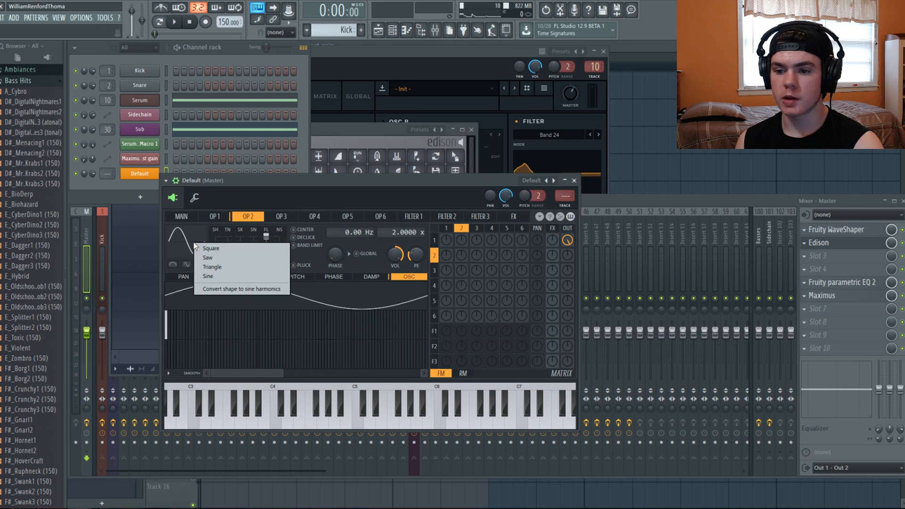
{"action": "left_click", "coordinate": [225, 267]}
{"action": "key", "text": "c"}
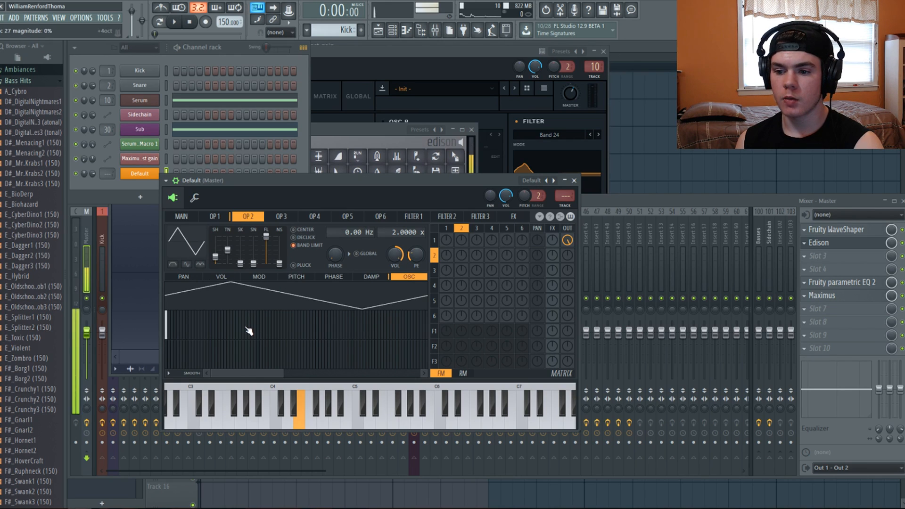
Step: Try single upper harmonics on OP 2's triangle wave while it frequency-modulates OP 1 on held notes
{"action": "left_click", "coordinate": [244, 328]}
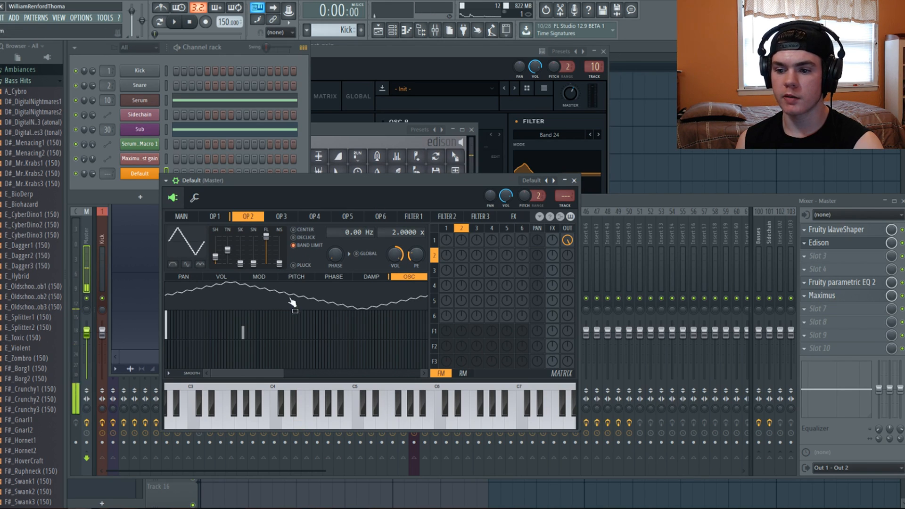
{"action": "key", "text": "c"}
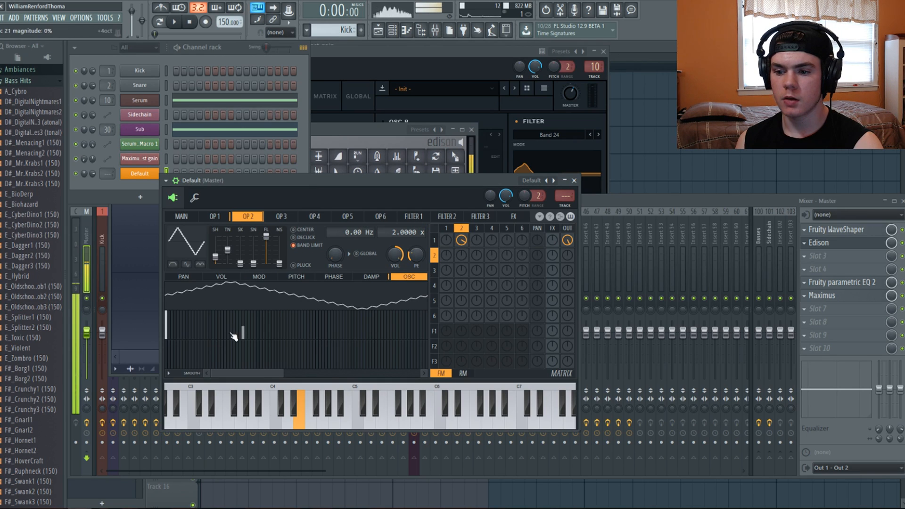
{"action": "left_click", "coordinate": [255, 320]}
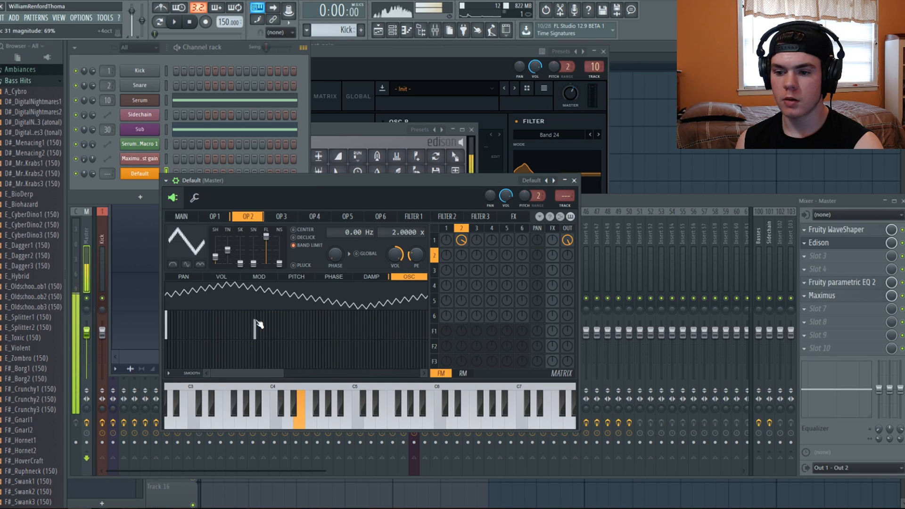
{"action": "right_click", "coordinate": [255, 335]}
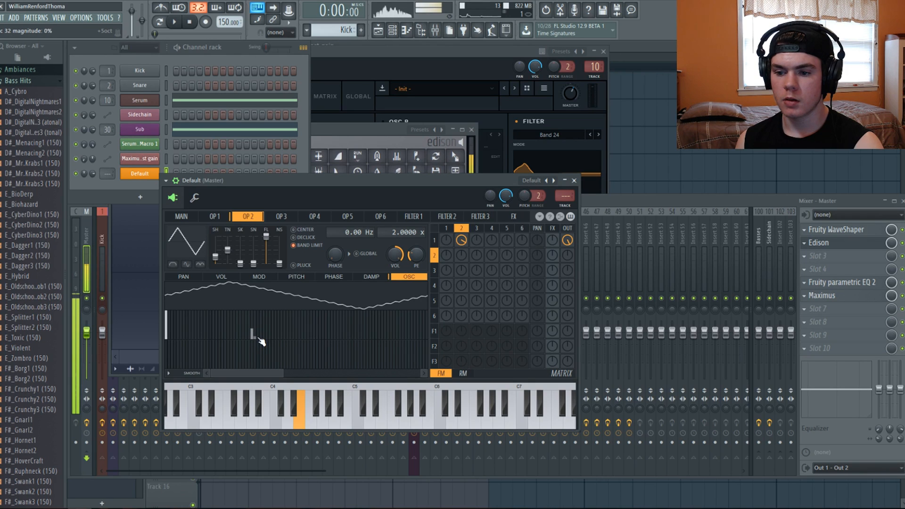
Step: Sweep the amount of OP 2's frequency modulation of OP 1 while playing notes
{"action": "left_click_drag", "start_coordinate": [468, 241], "coordinate": [467, 235]}
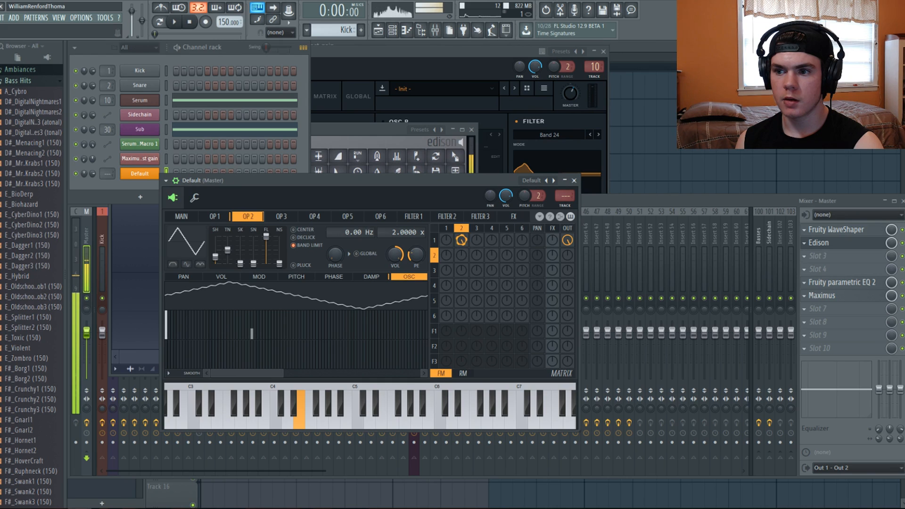
{"action": "key", "text": "e"}
{"action": "left_click_drag", "start_coordinate": [466, 241], "coordinate": [467, 237]}
{"action": "key", "text": "e"}
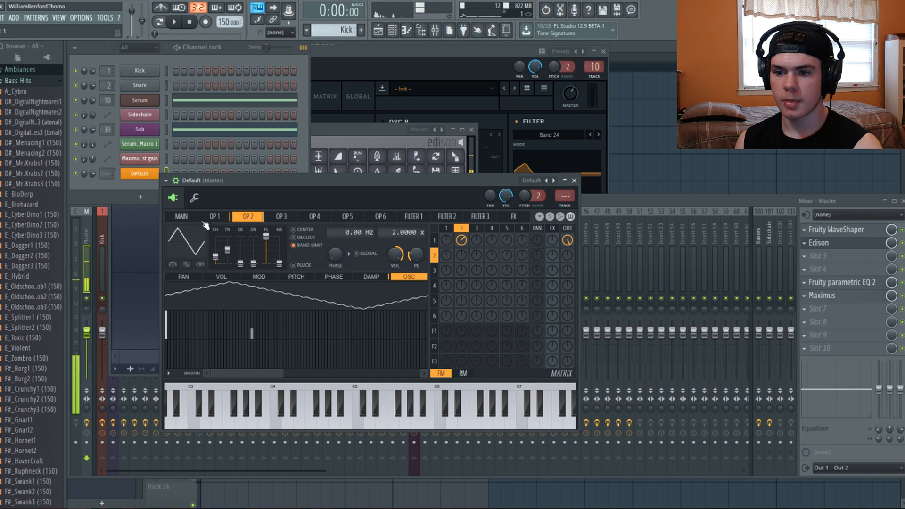
{"action": "left_click", "coordinate": [181, 216]}
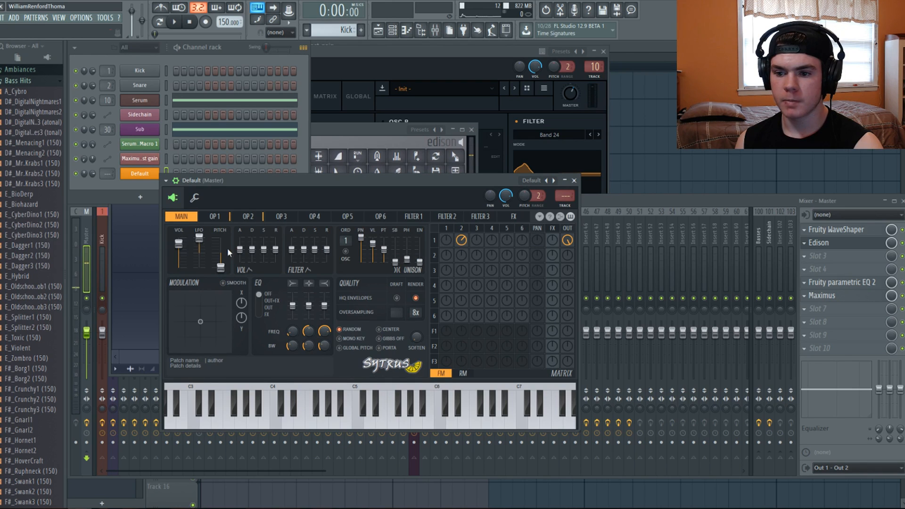
{"action": "left_click", "coordinate": [247, 216]}
{"action": "key", "text": "c"}
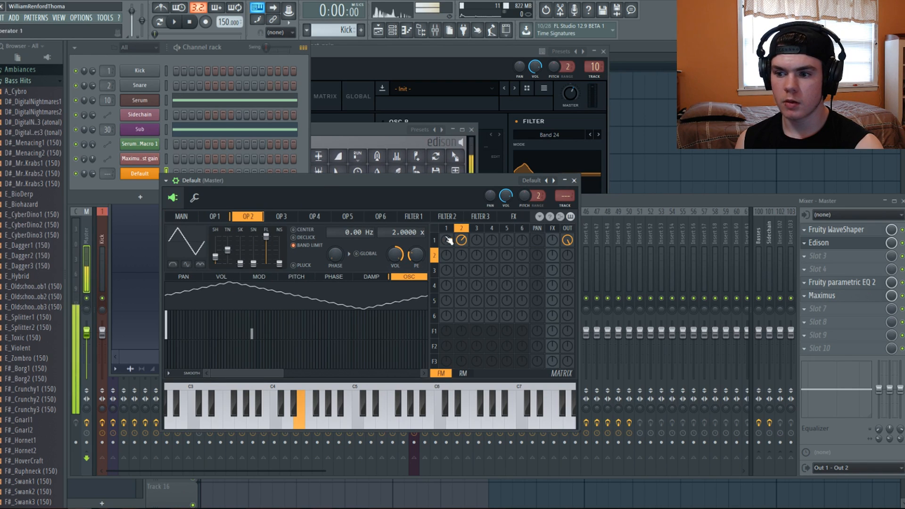
{"action": "left_click_drag", "start_coordinate": [463, 241], "coordinate": [462, 238]}
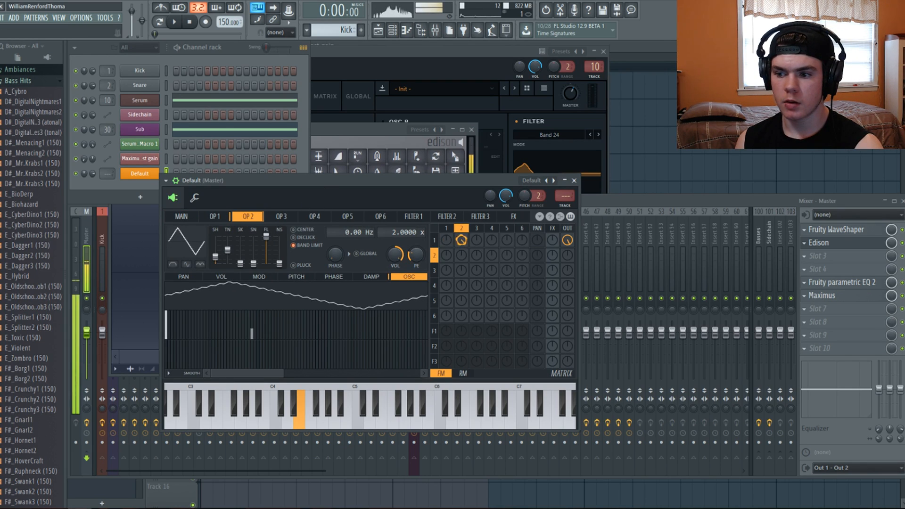
Step: Replace OP 2's added harmonic with a single higher one, trying two positions while playing notes
{"action": "left_click_drag", "start_coordinate": [253, 334], "coordinate": [259, 344]}
{"action": "left_click", "coordinate": [258, 332]}
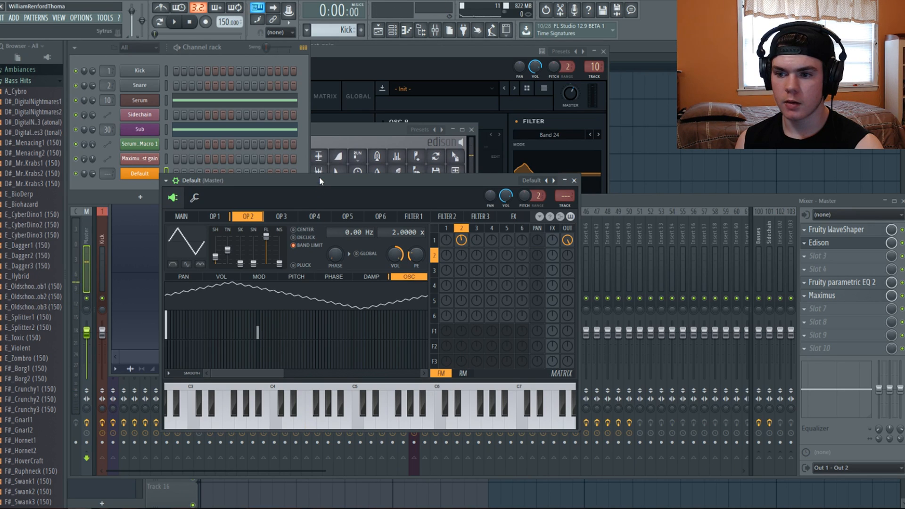
{"action": "key", "text": "c"}
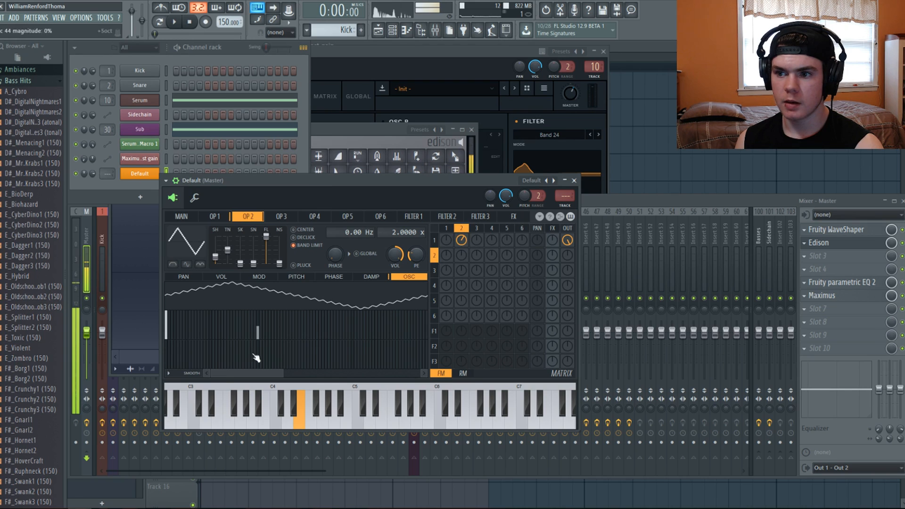
{"action": "left_click_drag", "start_coordinate": [256, 330], "coordinate": [259, 343]}
{"action": "left_click", "coordinate": [276, 326]}
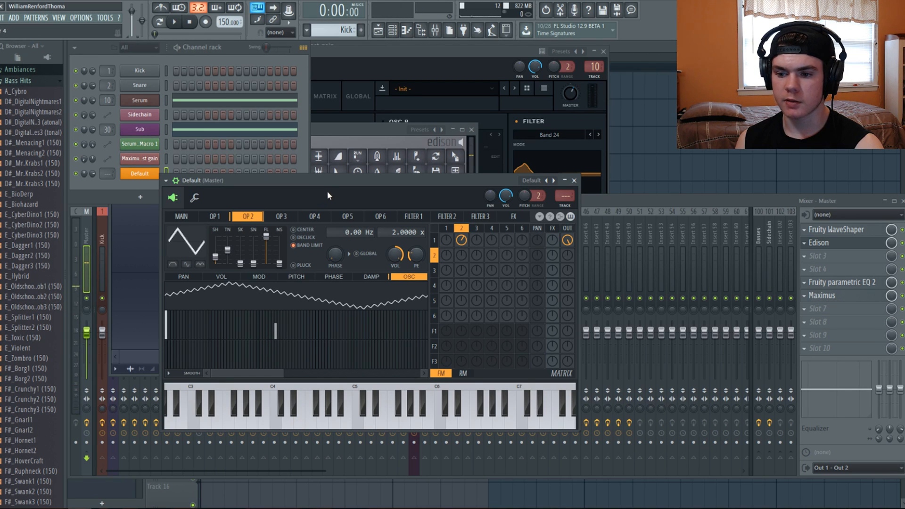
{"action": "key", "text": "c"}
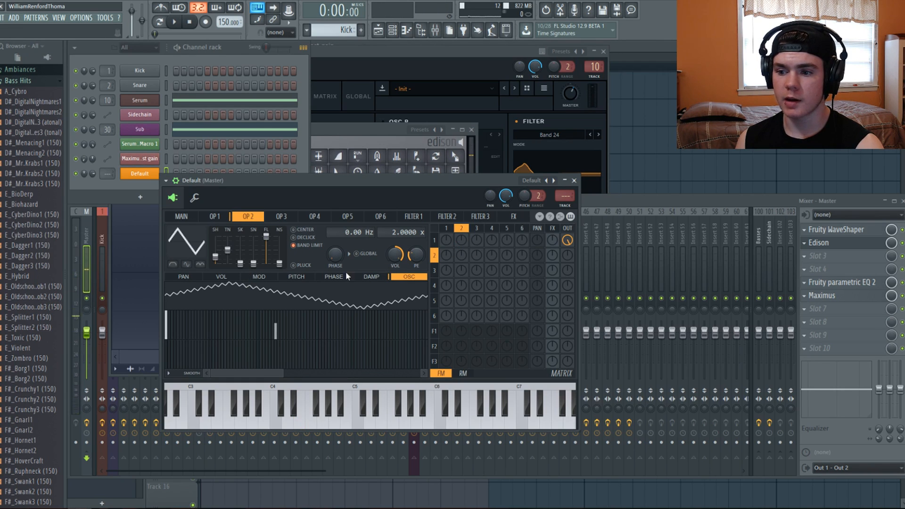
Step: Set OP 2's Mod X modulation to a straight ramp rising from zero and move the X modulation on a held note
{"action": "left_click", "coordinate": [259, 277]}
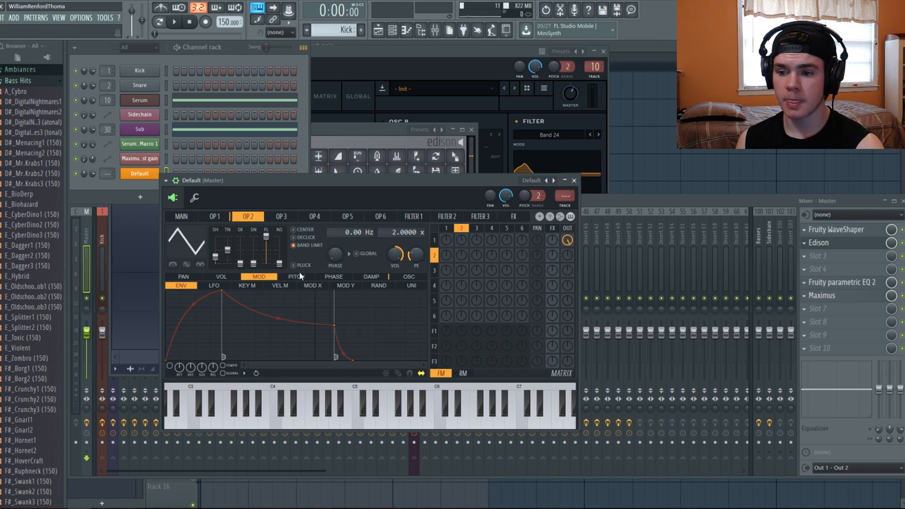
{"action": "left_click", "coordinate": [312, 285]}
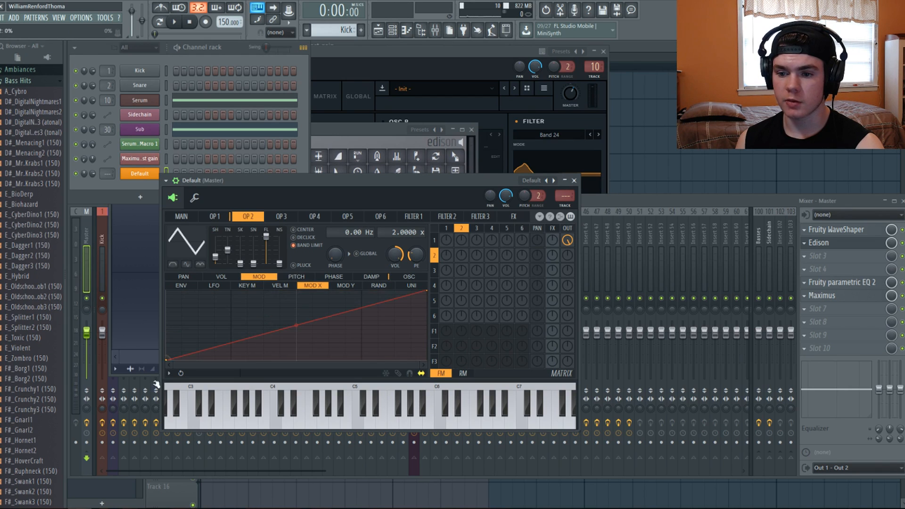
{"action": "left_click", "coordinate": [190, 218]}
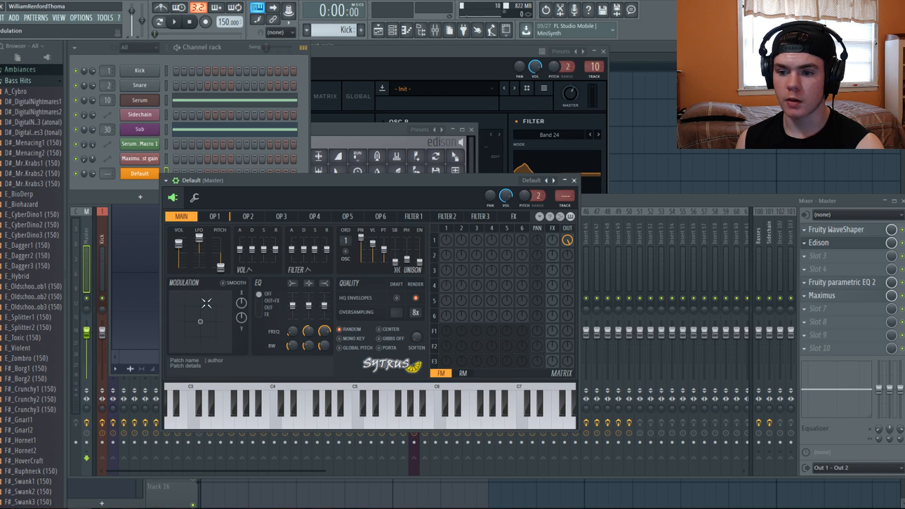
{"action": "left_click_drag", "start_coordinate": [206, 304], "coordinate": [213, 303]}
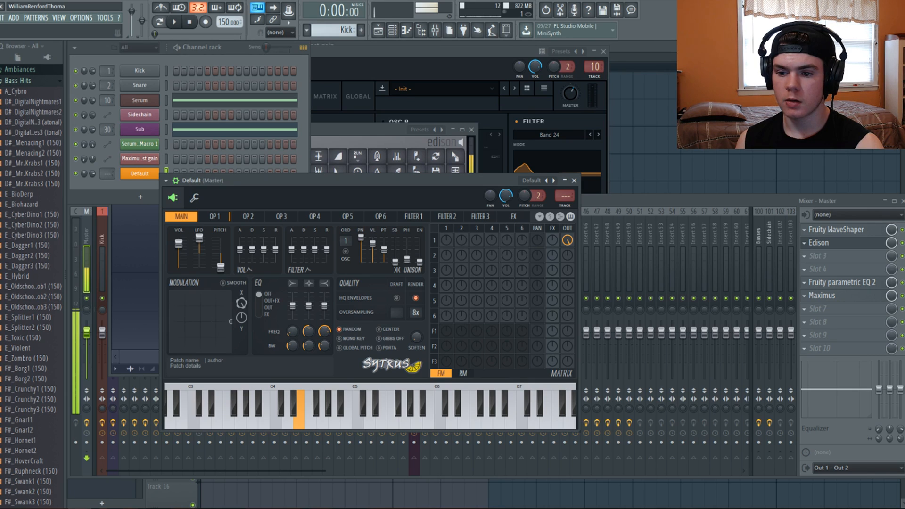
Step: Raise OP 2's frequency modulation of OP 1 and sweep the main X and Y modulation while holding a note
{"action": "left_click", "coordinate": [247, 218]}
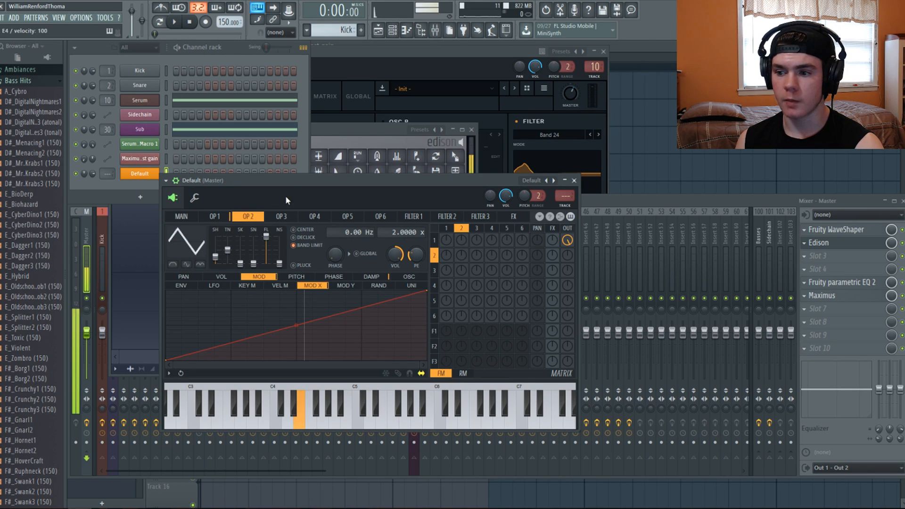
{"action": "left_click_drag", "start_coordinate": [466, 236], "coordinate": [466, 222]}
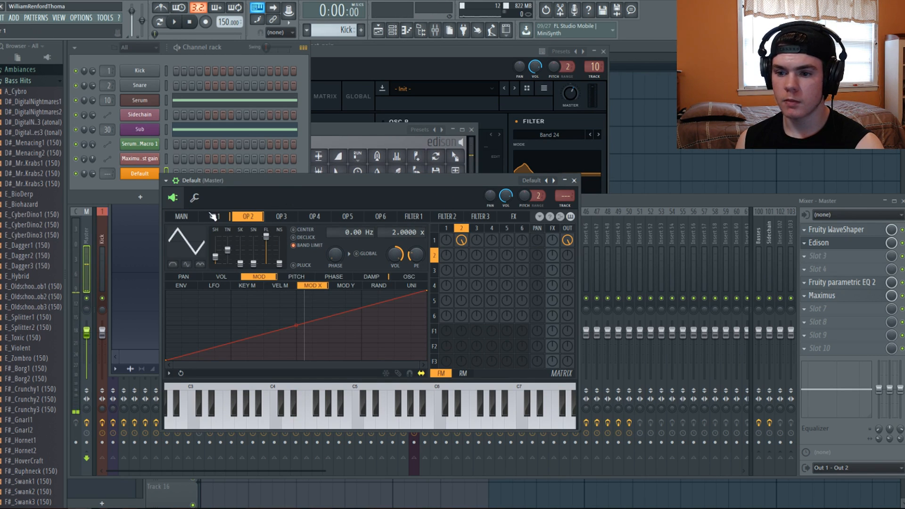
{"action": "left_click", "coordinate": [190, 217]}
{"action": "left_click_drag", "start_coordinate": [244, 302], "coordinate": [247, 288]}
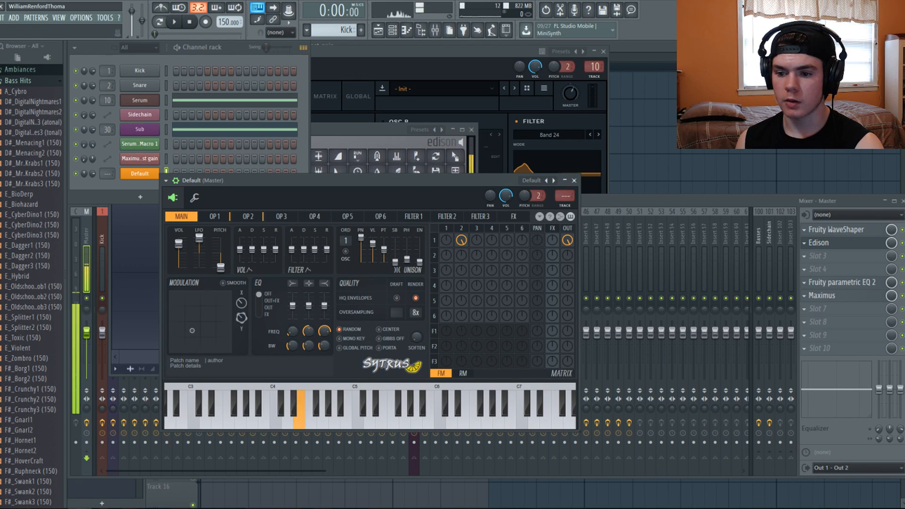
Step: Lower the Sytrus channel's volume and sweep the X and Y modulation with smoothing enabled while holding a note
{"action": "left_click", "coordinate": [248, 217]}
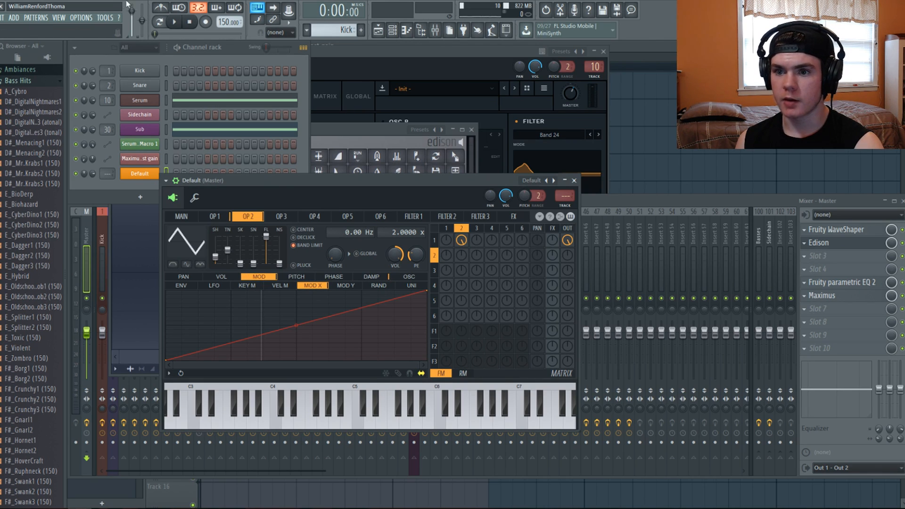
{"action": "scroll", "coordinate": [132, 11], "scroll_direction": "down", "scroll_amount": 2}
{"action": "left_click_drag", "start_coordinate": [505, 196], "coordinate": [505, 235]}
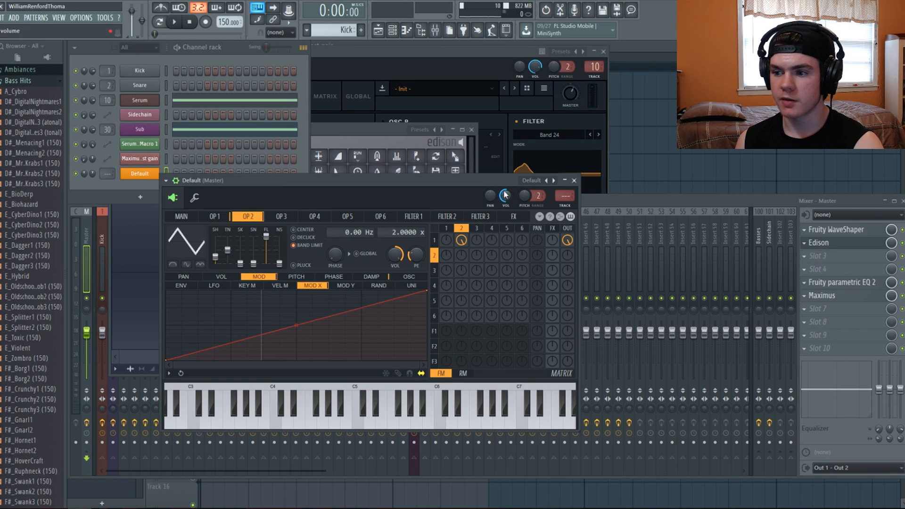
{"action": "left_click", "coordinate": [300, 415]}
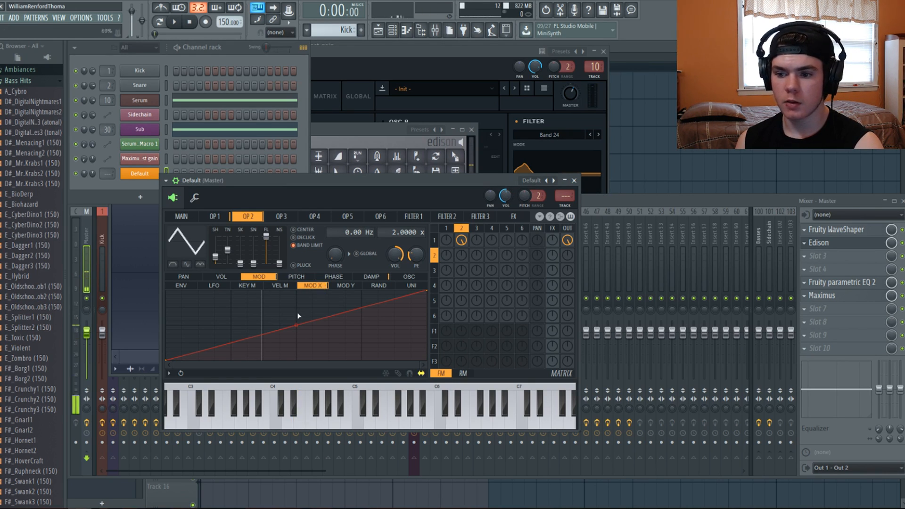
{"action": "left_click", "coordinate": [181, 216]}
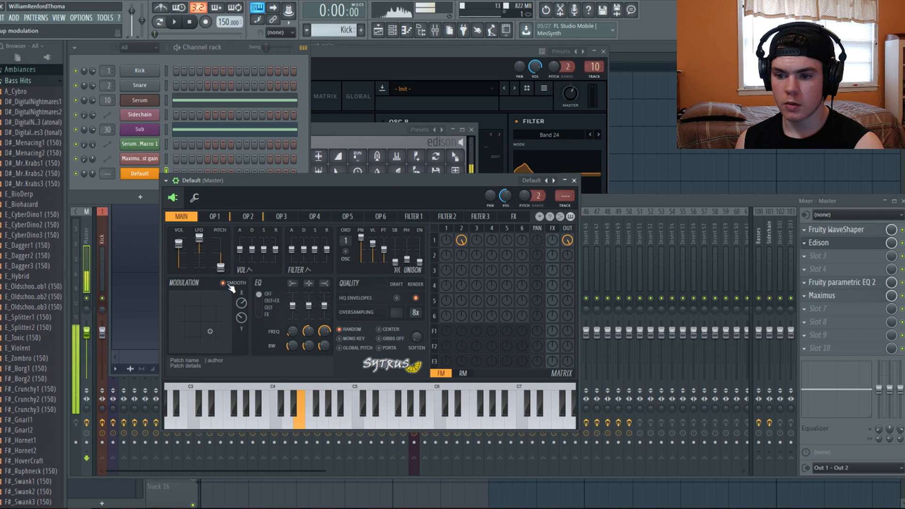
Step: Try bending OP 2's Mod X curve upward while varying its frequency modulation of OP 1 on held notes
{"action": "left_click", "coordinate": [250, 217]}
{"action": "mouse_move", "coordinate": [295, 319]}
{"action": "left_mouse_down"}
{"action": "mouse_move", "coordinate": [296, 339]}
{"action": "mouse_move", "coordinate": [296, 305]}
{"action": "left_mouse_up"}
{"action": "left_click_drag", "start_coordinate": [461, 240], "coordinate": [461, 235]}
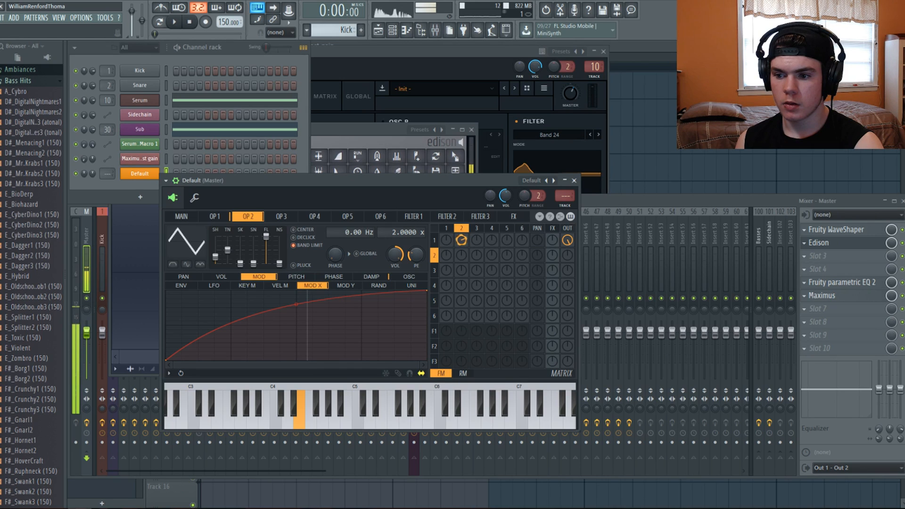
{"action": "left_click_drag", "start_coordinate": [461, 240], "coordinate": [469, 242]}
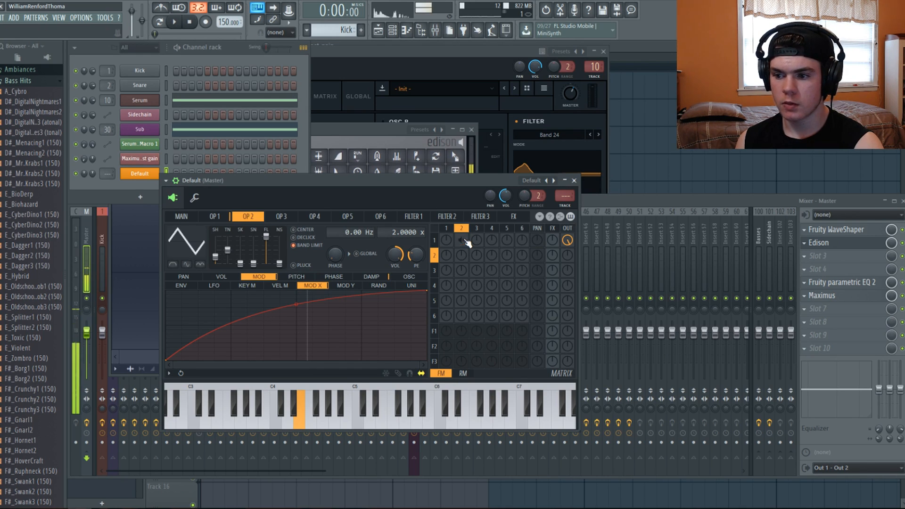
{"action": "left_click_drag", "start_coordinate": [466, 242], "coordinate": [467, 232]}
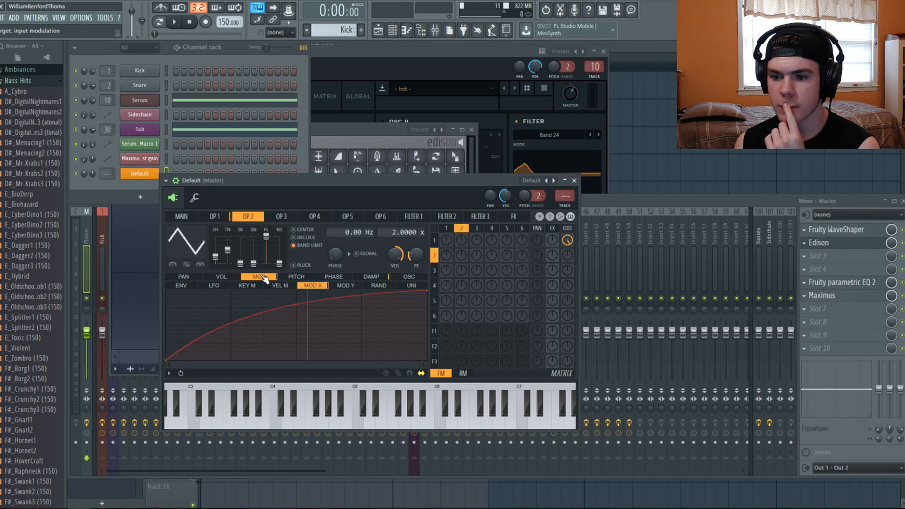
Step: Straighten OP 2's Mod X curve, raise its frequency modulation of OP 1 briefly and take it back to zero
{"action": "left_click_drag", "start_coordinate": [296, 305], "coordinate": [203, 351]}
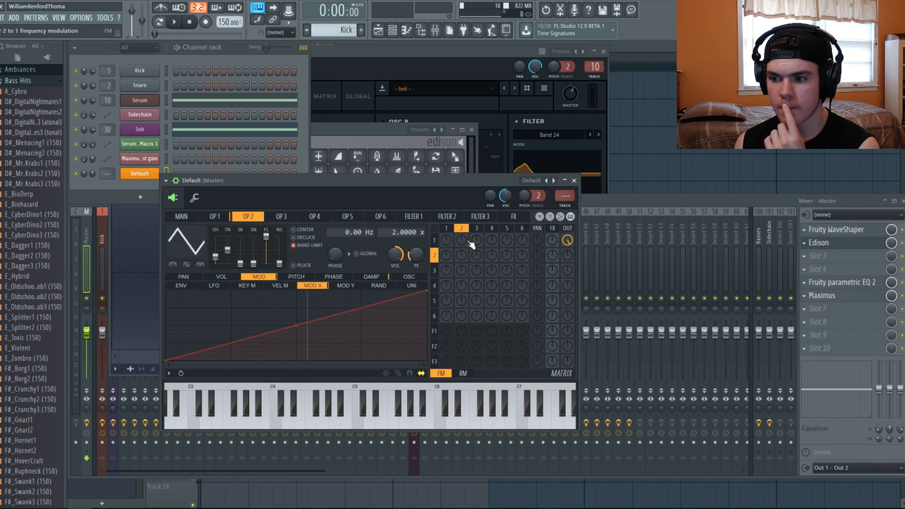
{"action": "left_click_drag", "start_coordinate": [465, 241], "coordinate": [465, 233]}
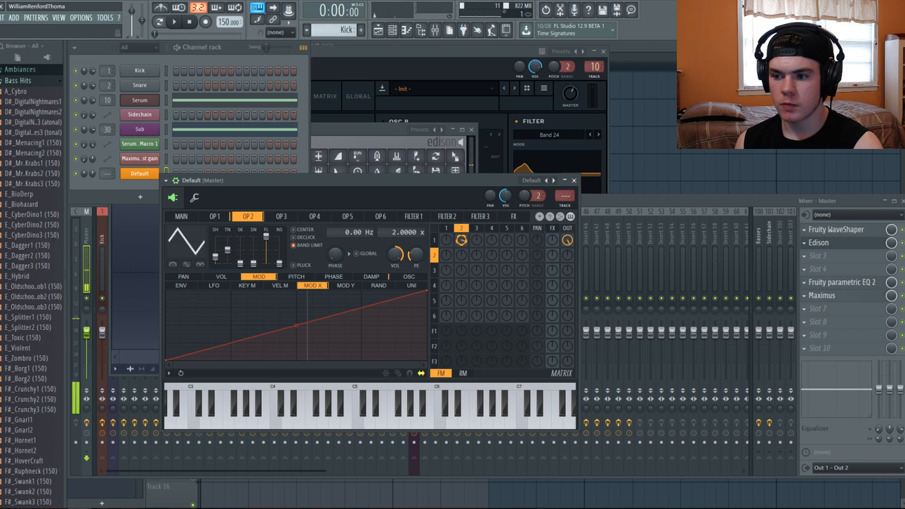
{"action": "left_click_drag", "start_coordinate": [461, 240], "coordinate": [461, 250]}
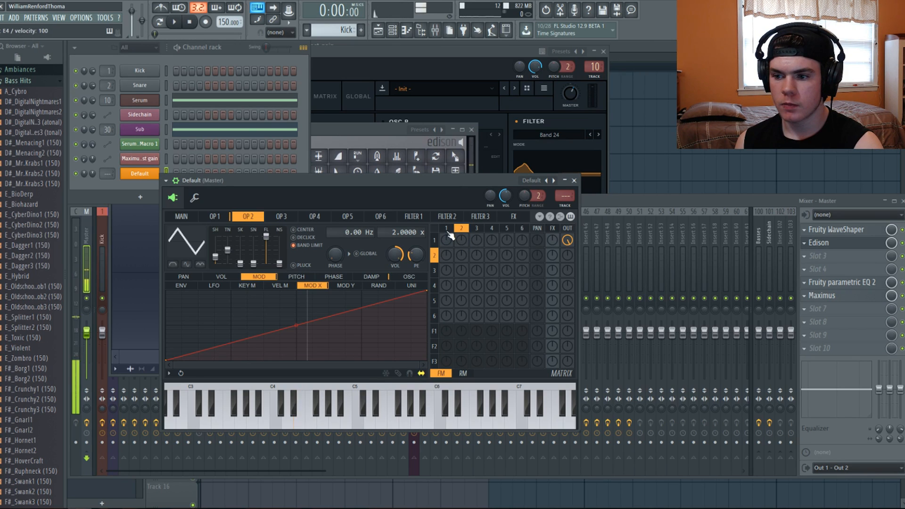
Step: Set OP 1's Mod X modulation to a straight ramp rising from zero and return to the main modulation controls
{"action": "left_click", "coordinate": [446, 228]}
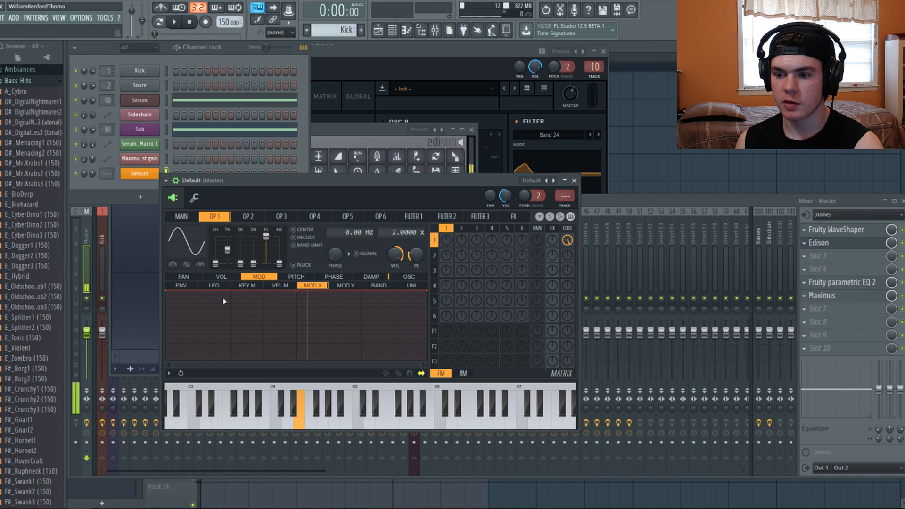
{"action": "left_click_drag", "start_coordinate": [166, 291], "coordinate": [166, 361]}
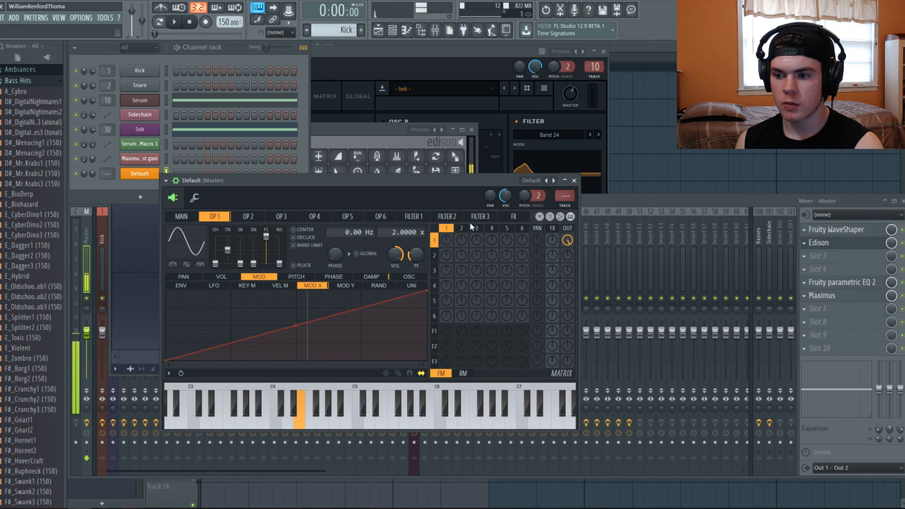
{"action": "left_click", "coordinate": [187, 216]}
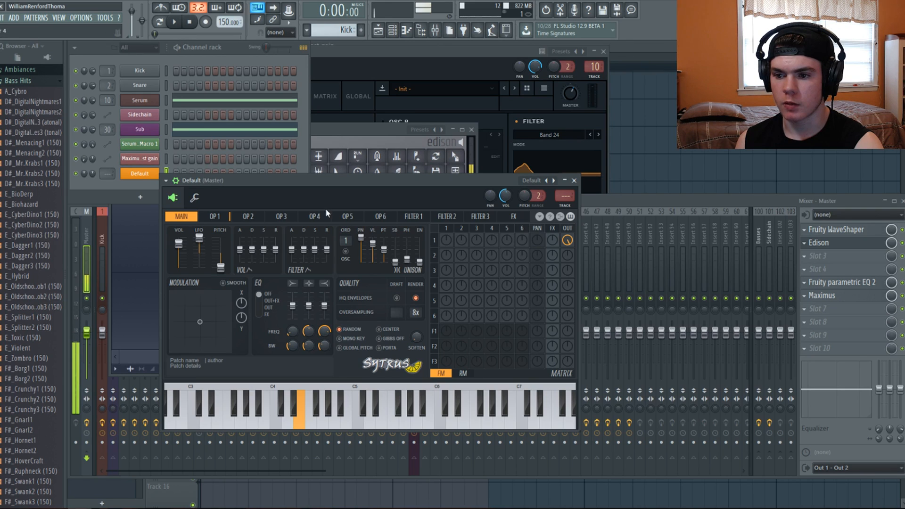
Step: Raise OP 2's frequency modulation of OP 1 and turn the smoothed X modulation down to its minimum while playing a note
{"action": "left_click", "coordinate": [249, 216]}
{"action": "left_click_drag", "start_coordinate": [462, 240], "coordinate": [462, 231]}
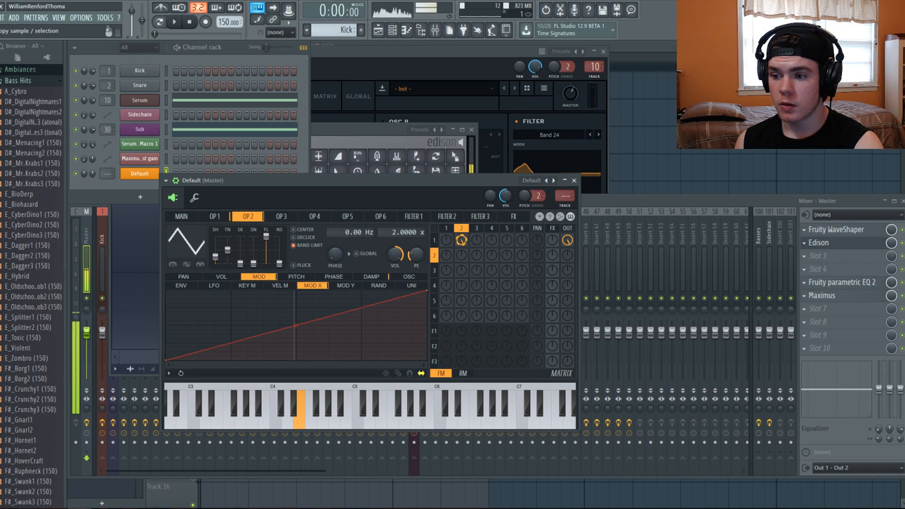
{"action": "left_click", "coordinate": [181, 217]}
{"action": "left_click_drag", "start_coordinate": [241, 303], "coordinate": [241, 330]}
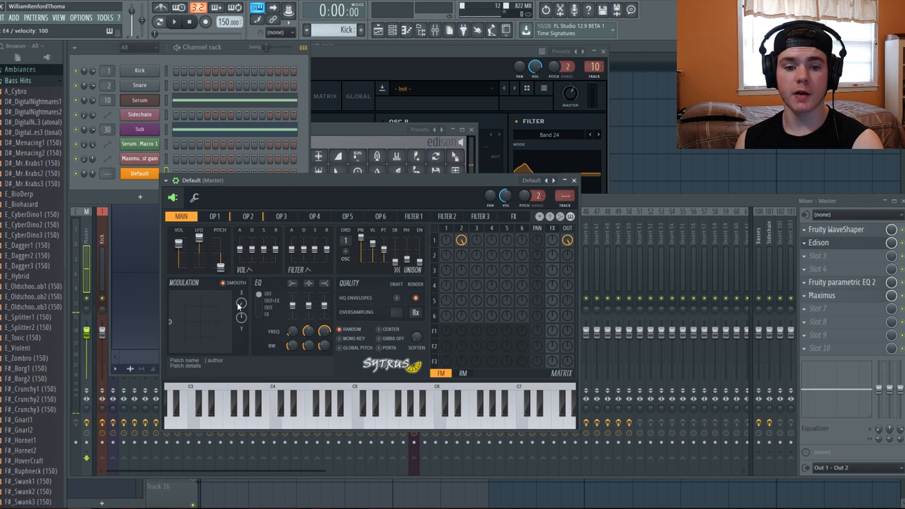
Step: Inspect OP 2's added harmonic and sweep the main X modulation while holding a note
{"action": "left_click", "coordinate": [257, 219]}
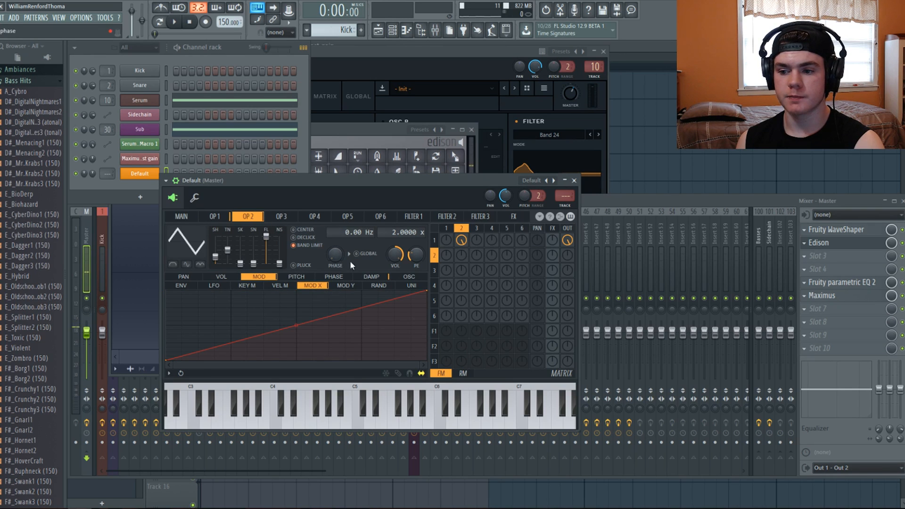
{"action": "left_click", "coordinate": [401, 277]}
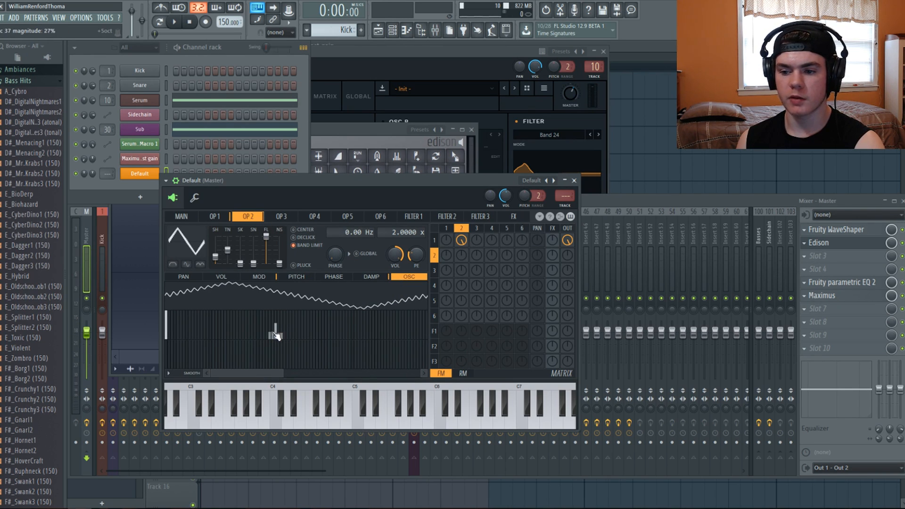
{"action": "left_click", "coordinate": [181, 216]}
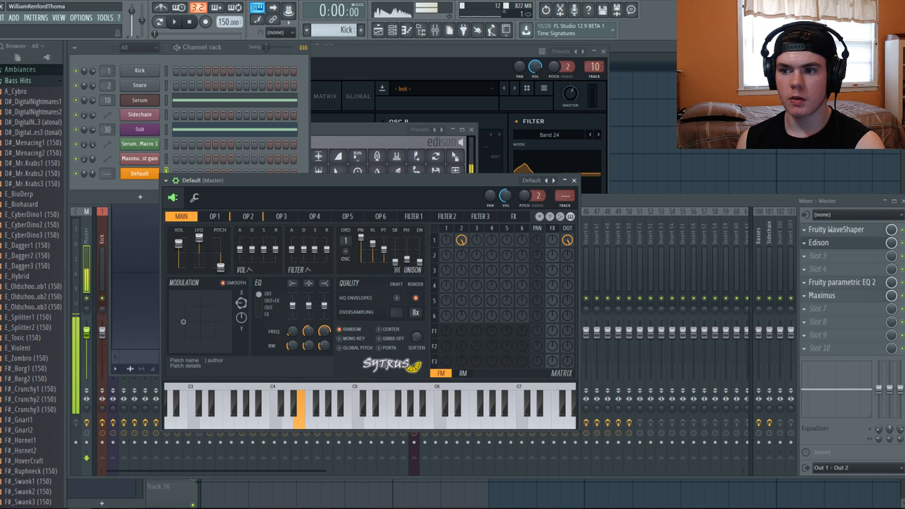
{"action": "mouse_move", "coordinate": [241, 303]}
{"action": "left_mouse_down"}
{"action": "mouse_move", "coordinate": [241, 295]}
{"action": "mouse_move", "coordinate": [246, 307]}
{"action": "left_mouse_up"}
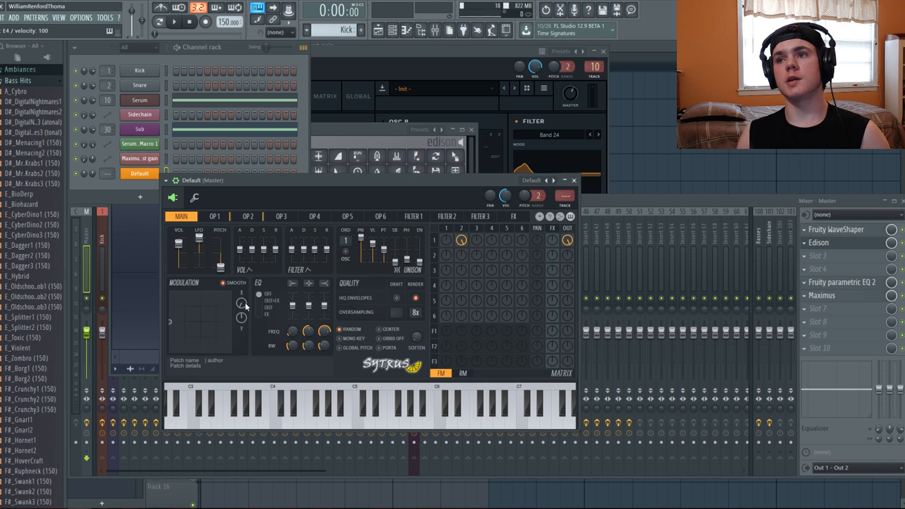
Step: Replace the Sytrus channel with a new Serum instance and move its window so the whole interface fits on screen
{"action": "right_click", "coordinate": [139, 174]}
{"action": "mouse_move", "coordinate": [205, 241]}
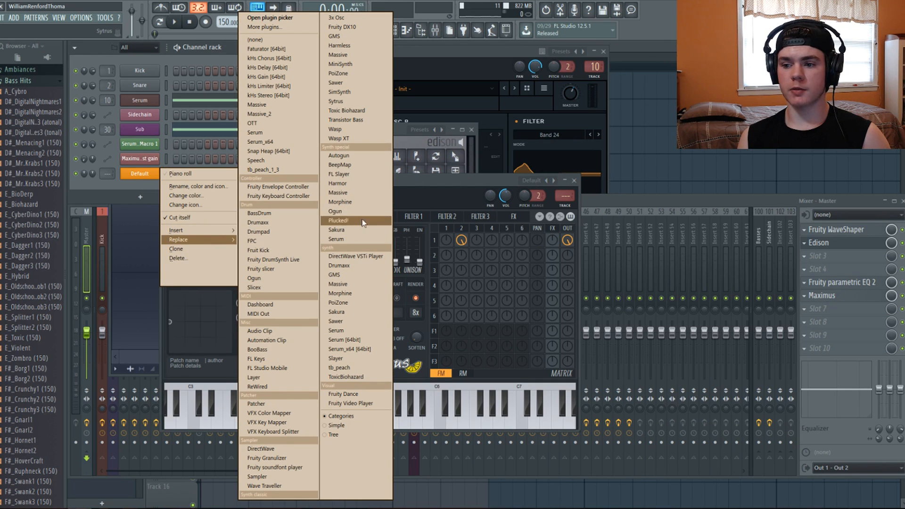
{"action": "left_click", "coordinate": [361, 239]}
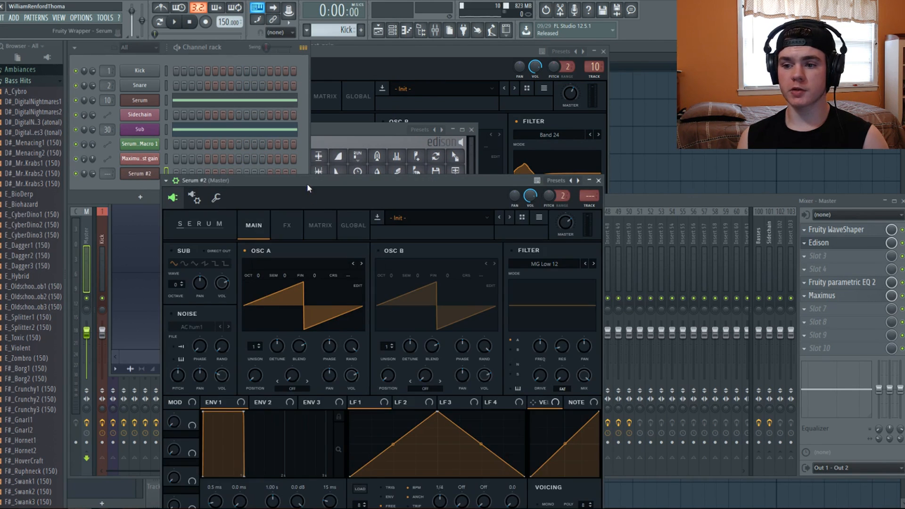
{"action": "left_click_drag", "start_coordinate": [307, 187], "coordinate": [214, 53]}
Step: Load the spectral wavetable Squelchy FM 1 [SL] into OSC A after trying Squelchy 2 [SL], and show it in 3D
{"action": "left_click", "coordinate": [215, 131]}
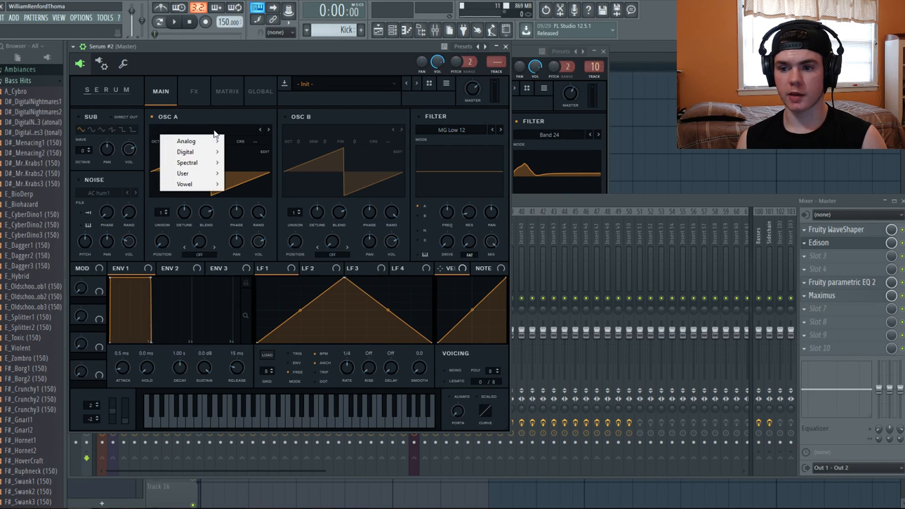
{"action": "mouse_move", "coordinate": [198, 165]}
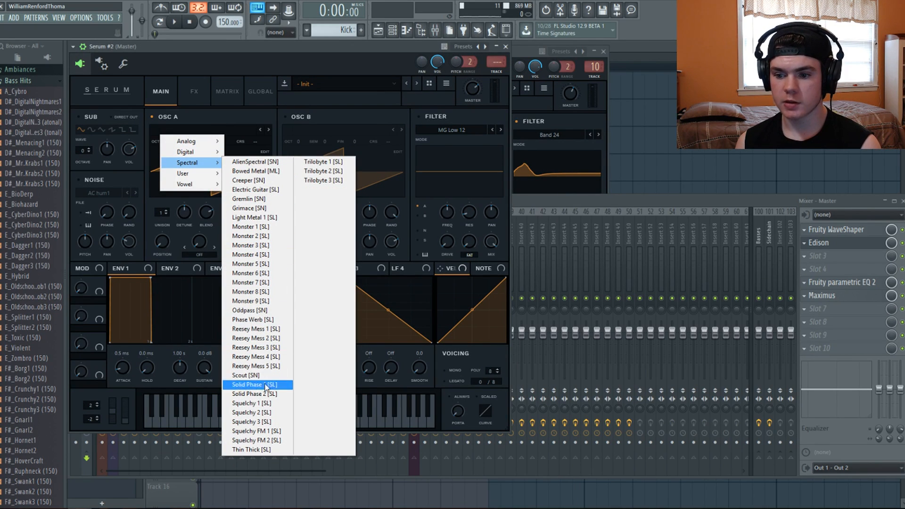
{"action": "left_click", "coordinate": [264, 413]}
{"action": "left_click", "coordinate": [214, 130]}
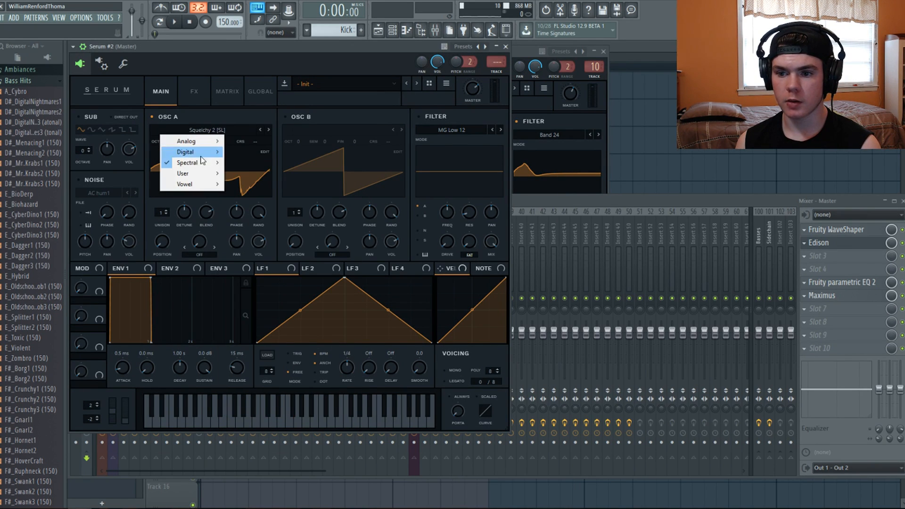
{"action": "mouse_move", "coordinate": [198, 165]}
{"action": "left_click", "coordinate": [252, 421]}
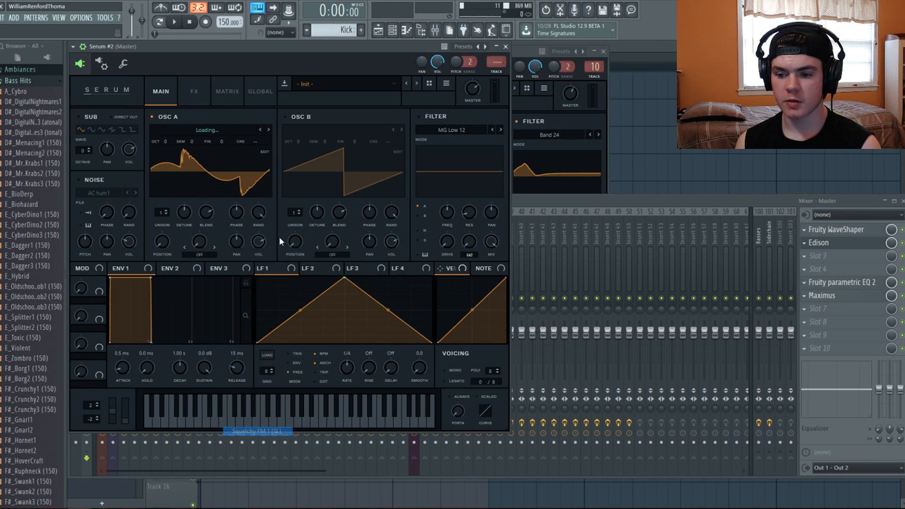
{"action": "left_click", "coordinate": [216, 163]}
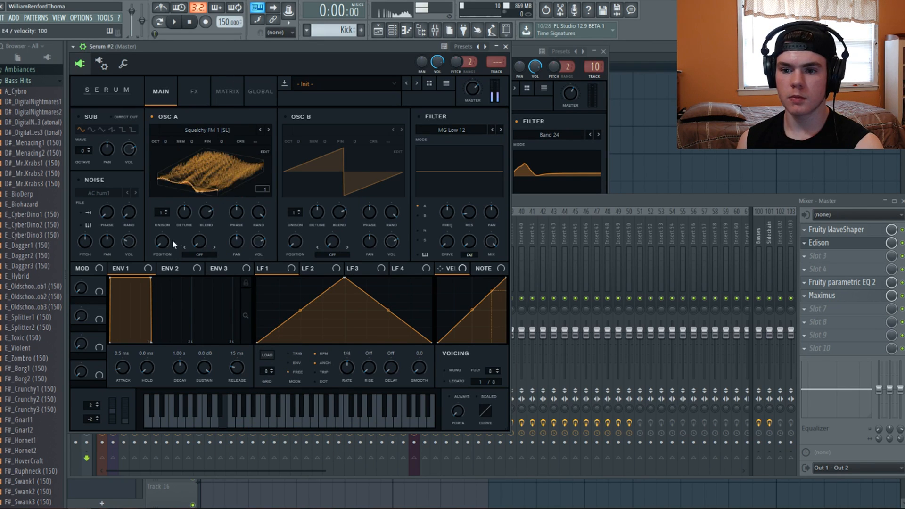
Step: Lower OSC A by two octaves to -2 and sweep its wavetable position while playing notes
{"action": "left_click_drag", "start_coordinate": [165, 141], "coordinate": [163, 165]}
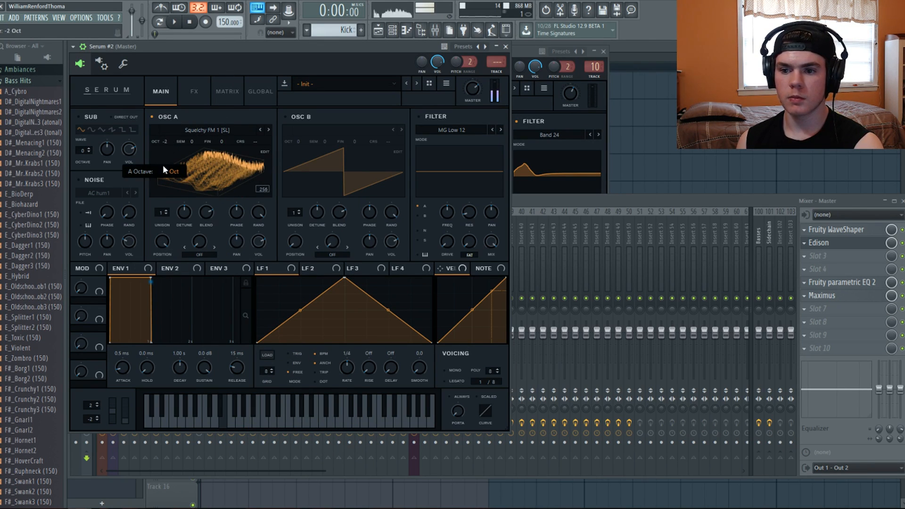
{"action": "left_click_drag", "start_coordinate": [163, 240], "coordinate": [133, 417]}
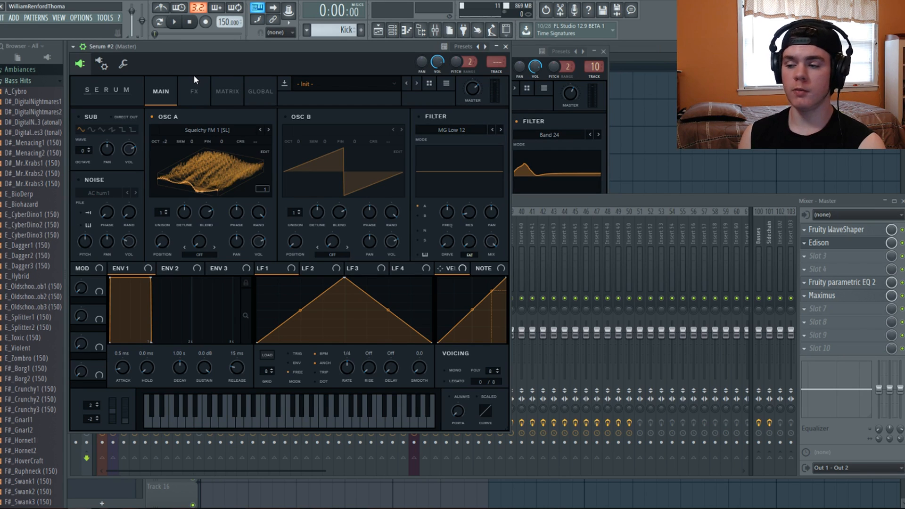
Step: Reset the second Serum instance to its init preset
{"action": "left_click", "coordinate": [202, 127]}
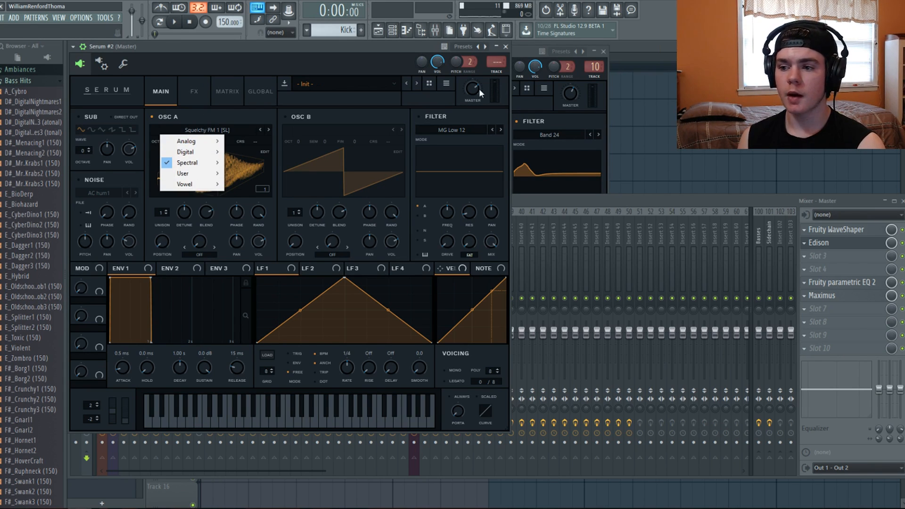
{"action": "left_click", "coordinate": [446, 83]}
{"action": "left_click", "coordinate": [457, 130]}
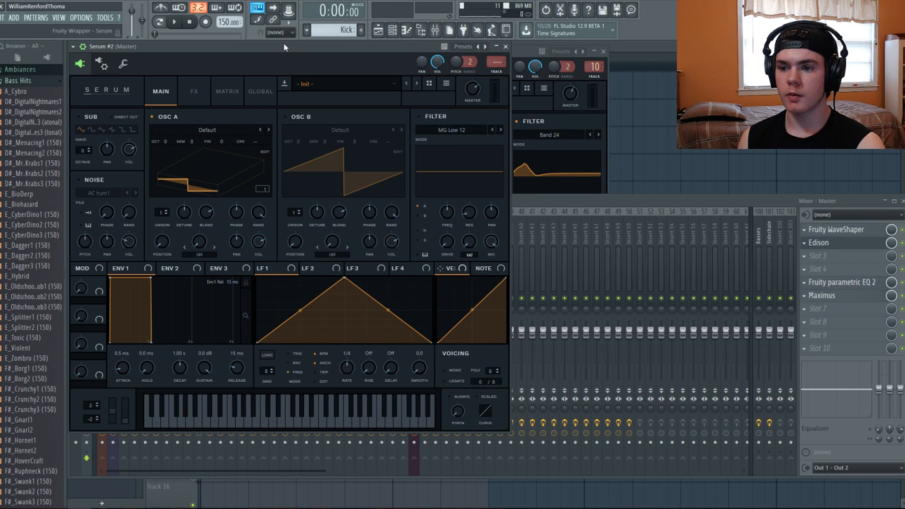
Step: Redraw OSC A's single wavetable frame as one sine cycle, using a 1 by 1 grid in the table editor
{"action": "left_click", "coordinate": [263, 152]}
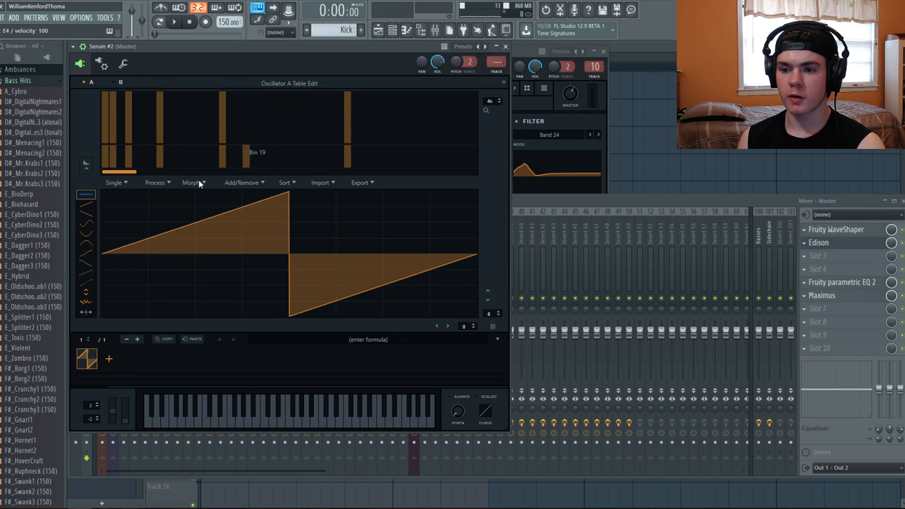
{"action": "left_click", "coordinate": [155, 183]}
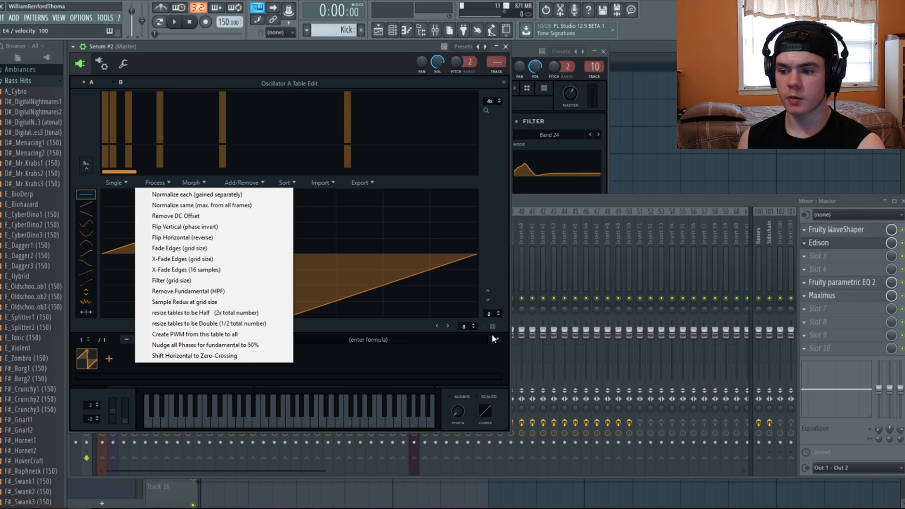
{"action": "left_click", "coordinate": [88, 224]}
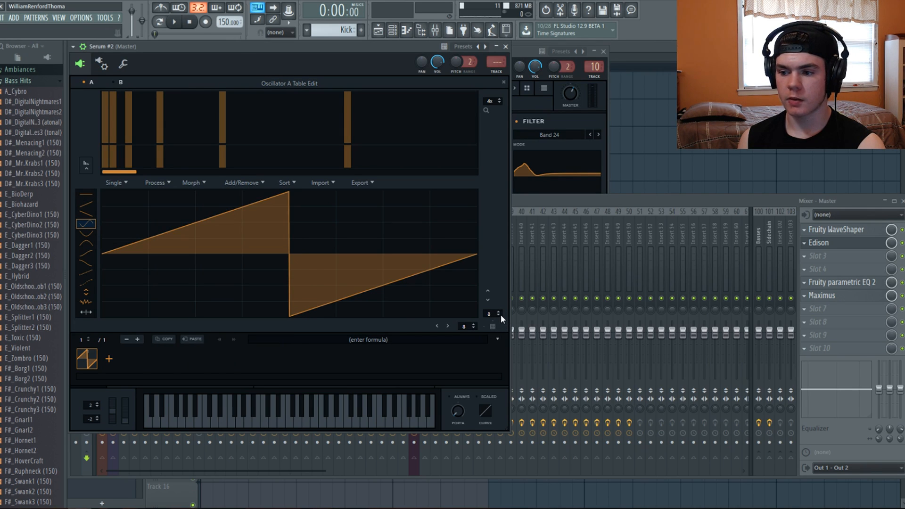
{"action": "left_click", "coordinate": [475, 328]}
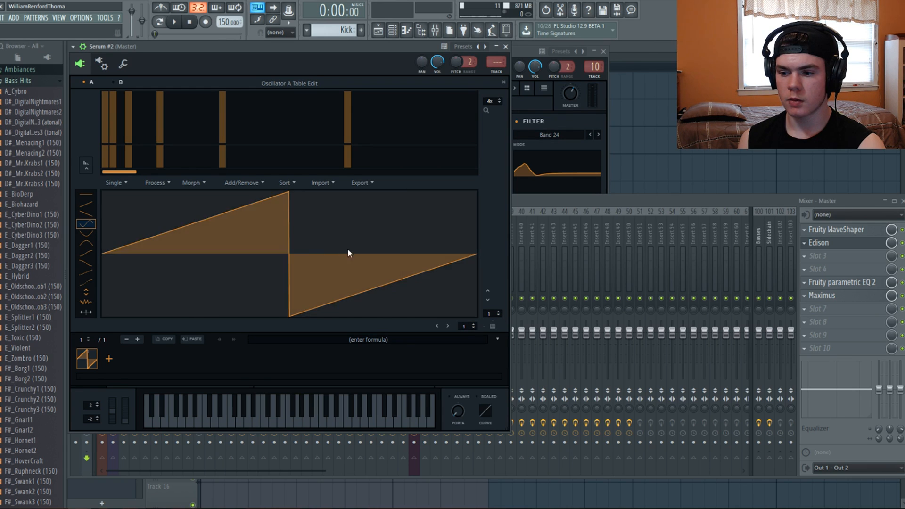
{"action": "left_click", "coordinate": [349, 254]}
{"action": "left_click", "coordinate": [503, 81]}
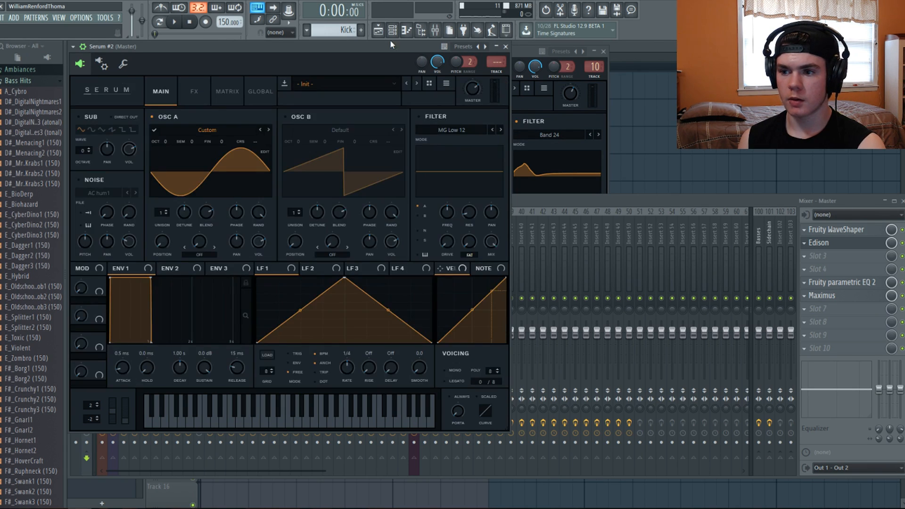
Step: Enable OSC B, load the analog wavetable Basic Shapes 2, and set its wavetable position to 3 for the triangle
{"action": "left_click", "coordinate": [287, 116]}
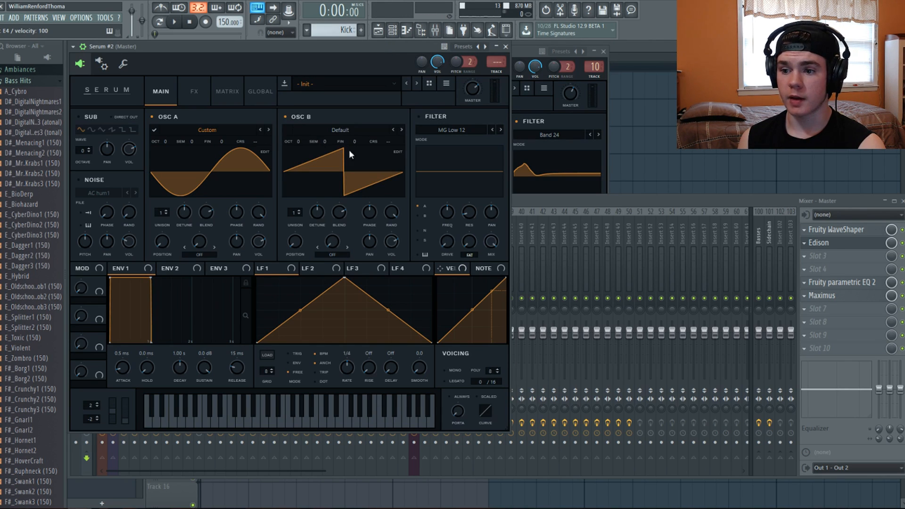
{"action": "left_click", "coordinate": [331, 131]}
{"action": "mouse_move", "coordinate": [327, 142]}
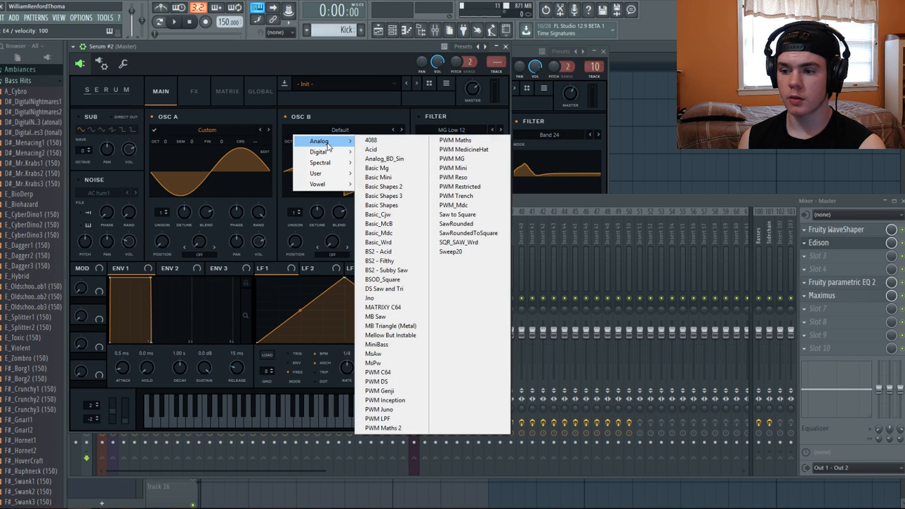
{"action": "left_click", "coordinate": [398, 187]}
{"action": "left_click_drag", "start_coordinate": [296, 240], "coordinate": [298, 208]}
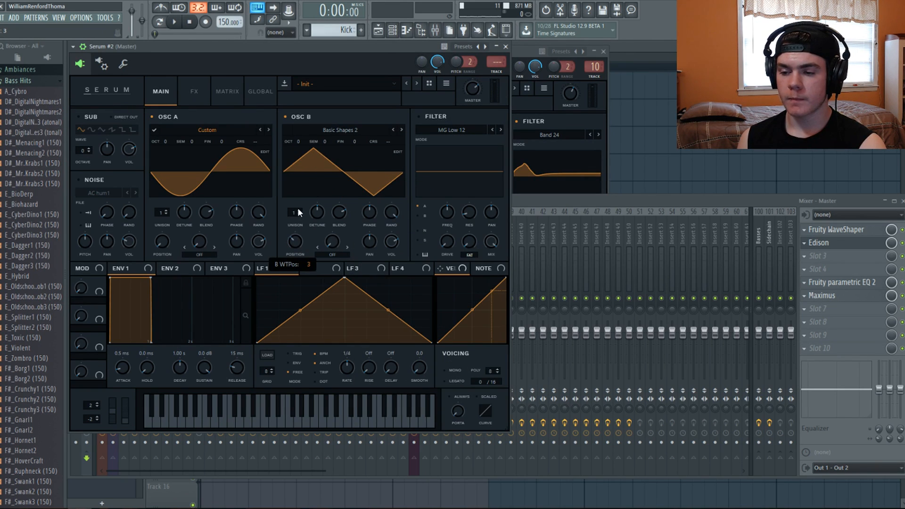
Step: Add a strong harmonic at bin 27 to OSC B's triangle frame in the table editor
{"action": "left_click", "coordinate": [396, 156]}
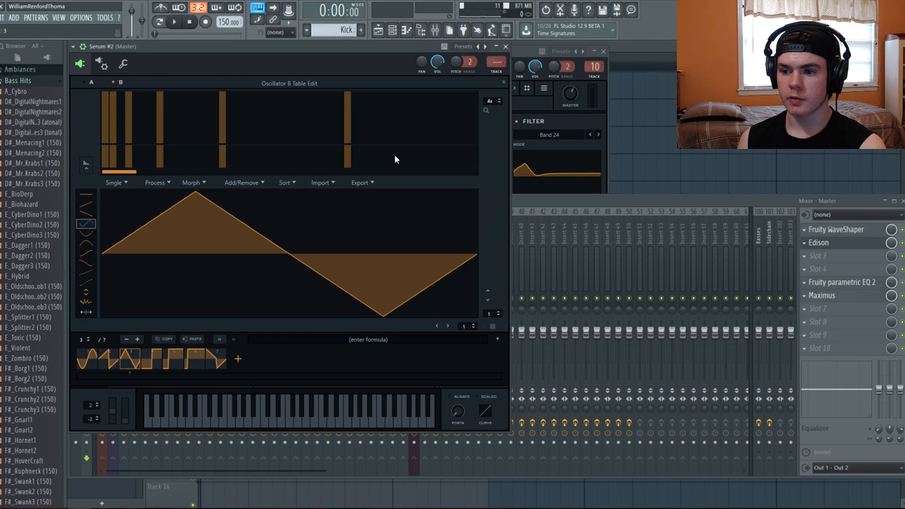
{"action": "left_click", "coordinate": [87, 163]}
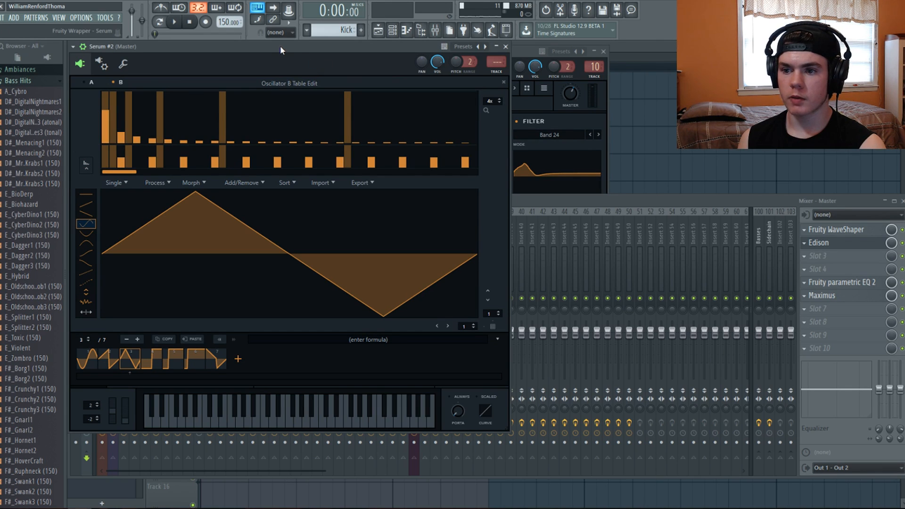
{"action": "left_click", "coordinate": [341, 123]}
{"action": "left_click_drag", "start_coordinate": [346, 121], "coordinate": [340, 144]}
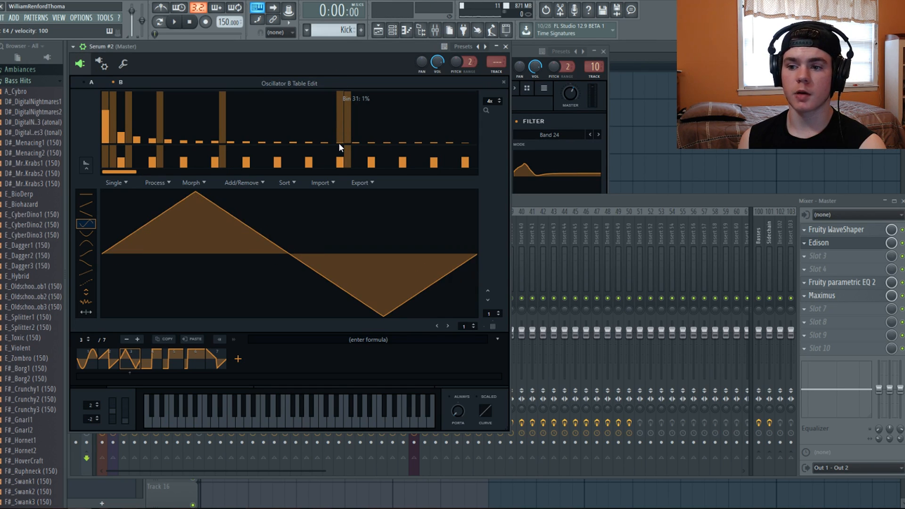
{"action": "left_click", "coordinate": [308, 111]}
{"action": "left_click", "coordinate": [311, 128]}
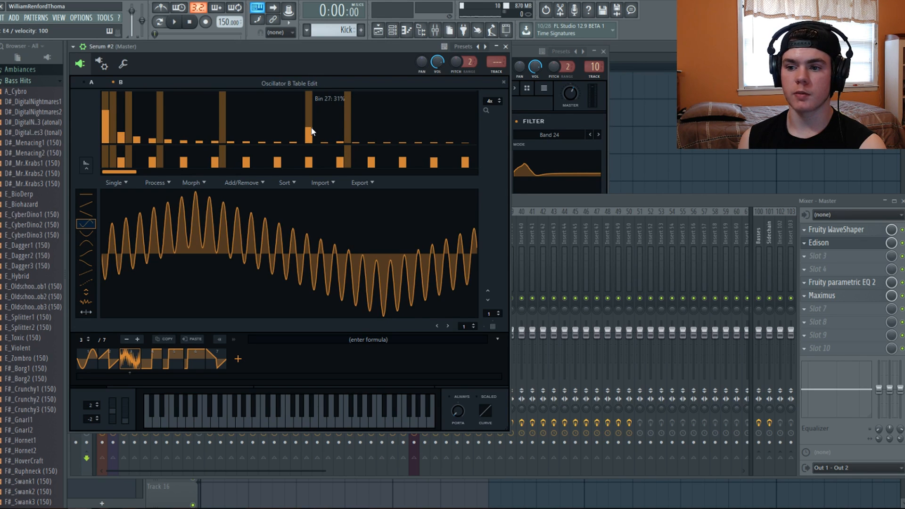
{"action": "left_click", "coordinate": [504, 81]}
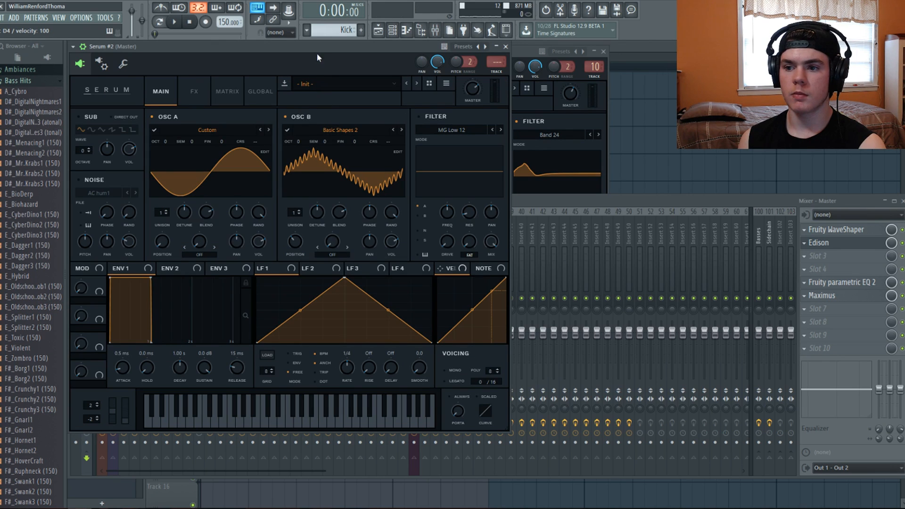
Step: Turn OSC B's level all the way down and set OSC A's warp mode to FM (from B)
{"action": "key", "text": "c"}
{"action": "left_click_drag", "start_coordinate": [394, 236], "coordinate": [361, 370]}
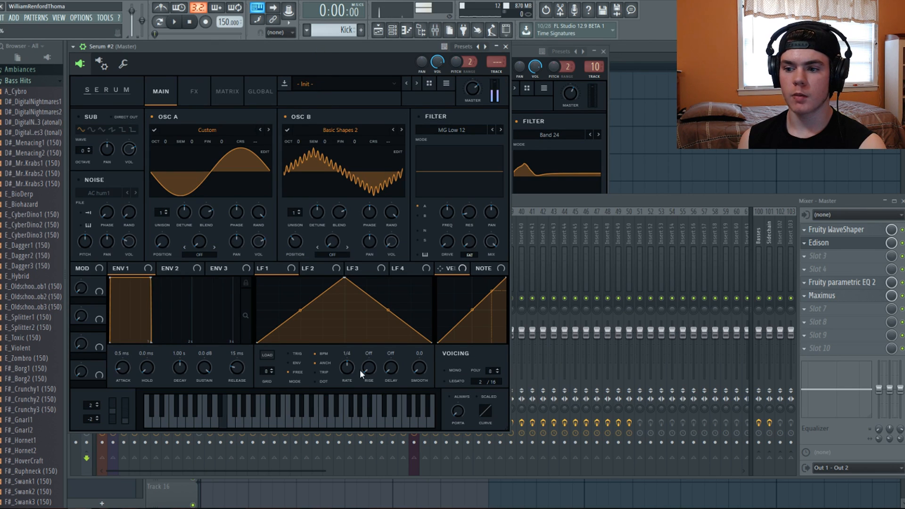
{"action": "left_click", "coordinate": [203, 254]}
{"action": "left_click", "coordinate": [235, 209]}
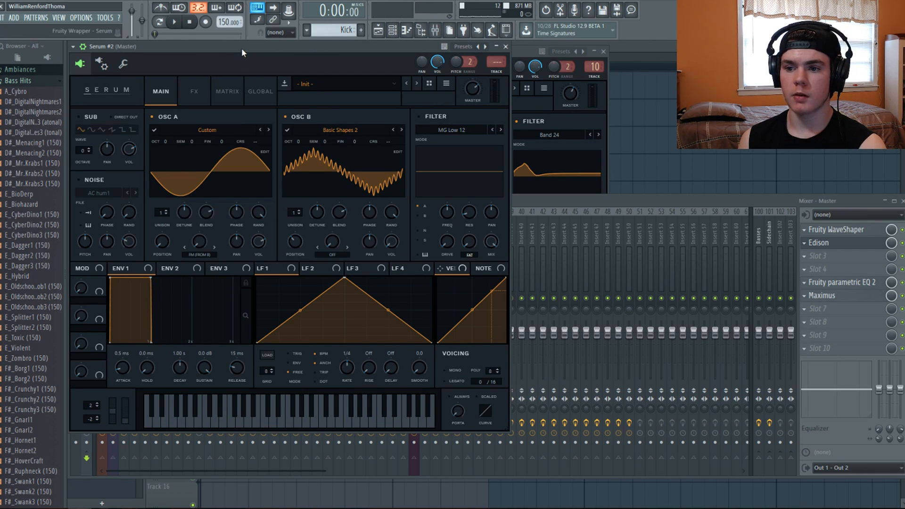
Step: Lower OSC B by one octave to -1 while sweeping OSC A's FM warp amount on held notes
{"action": "left_click_drag", "start_coordinate": [200, 232], "coordinate": [199, 206]}
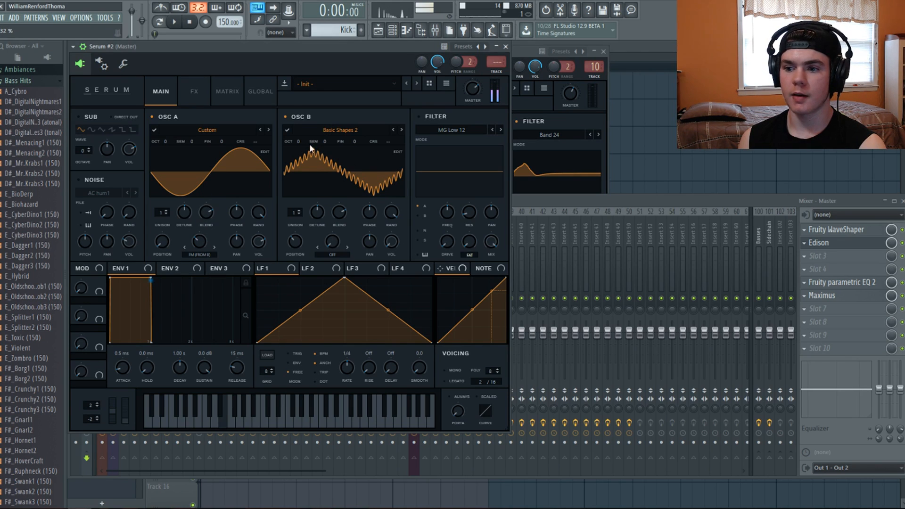
{"action": "left_click_drag", "start_coordinate": [298, 140], "coordinate": [296, 163]}
{"action": "mouse_move", "coordinate": [200, 241]}
{"action": "left_mouse_down"}
{"action": "mouse_move", "coordinate": [213, 198]}
{"action": "mouse_move", "coordinate": [208, 226]}
{"action": "left_mouse_up"}
{"action": "left_click_drag", "start_coordinate": [302, 139], "coordinate": [301, 132]}
{"action": "mouse_move", "coordinate": [198, 240]}
{"action": "left_mouse_down"}
{"action": "mouse_move", "coordinate": [201, 219]}
{"action": "mouse_move", "coordinate": [199, 254]}
{"action": "mouse_move", "coordinate": [208, 216]}
{"action": "mouse_move", "coordinate": [204, 236]}
{"action": "left_mouse_up"}
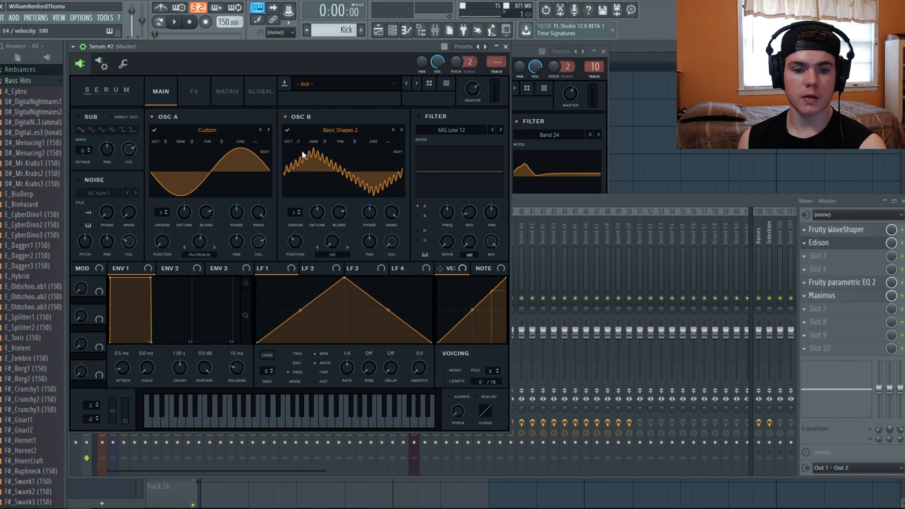
Step: Remove the boosted bin 27 harmonic from OSC B's triangle frame and boost bin 23 instead
{"action": "left_click", "coordinate": [399, 151]}
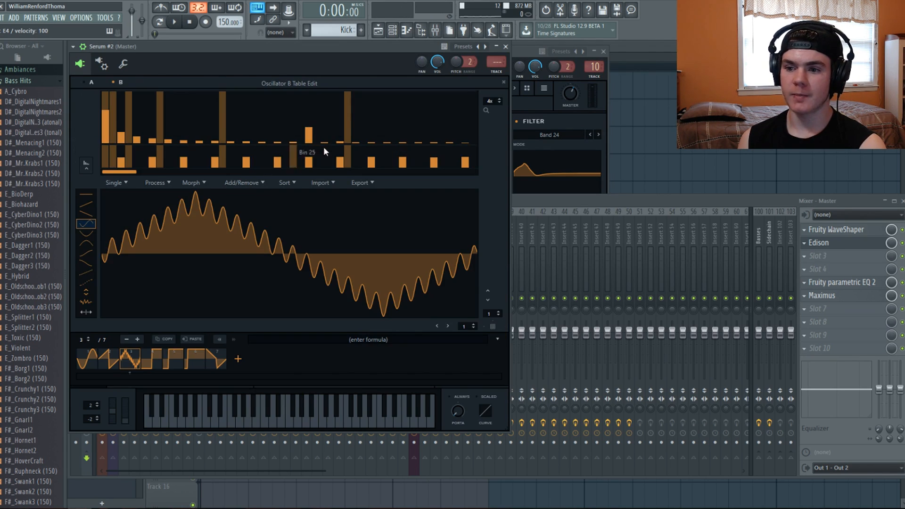
{"action": "left_click", "coordinate": [309, 142]}
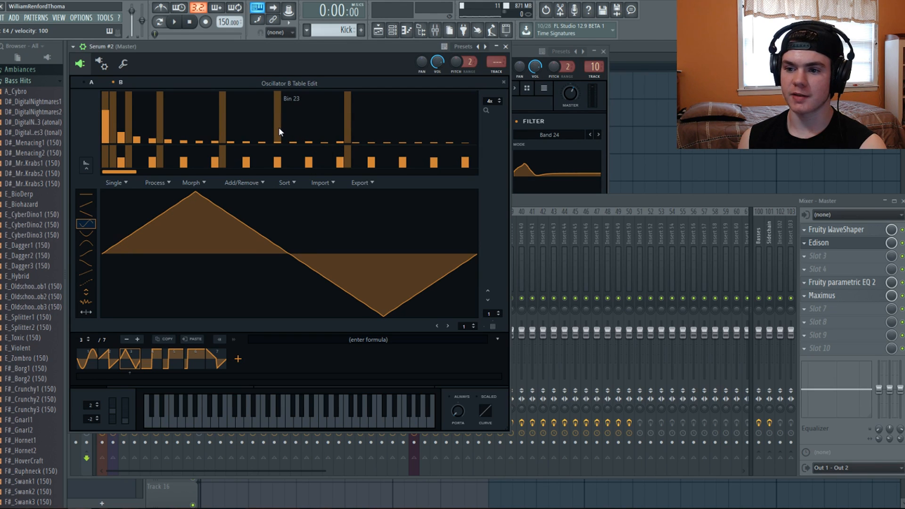
{"action": "left_click", "coordinate": [279, 127]}
{"action": "left_click", "coordinate": [503, 81]}
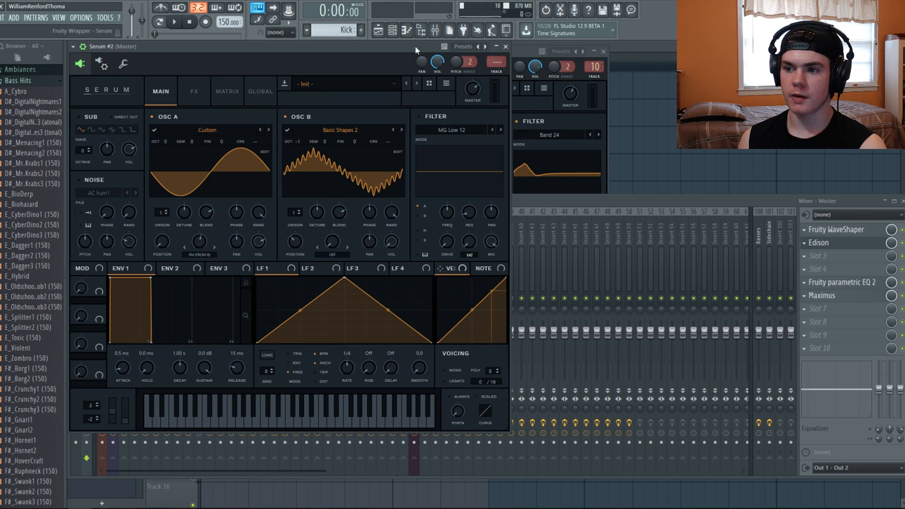
Step: Lower OSC B to octave -2 and sweep OSC A's FM warp amount before and after the change
{"action": "left_click_drag", "start_coordinate": [200, 243], "coordinate": [216, 257]}
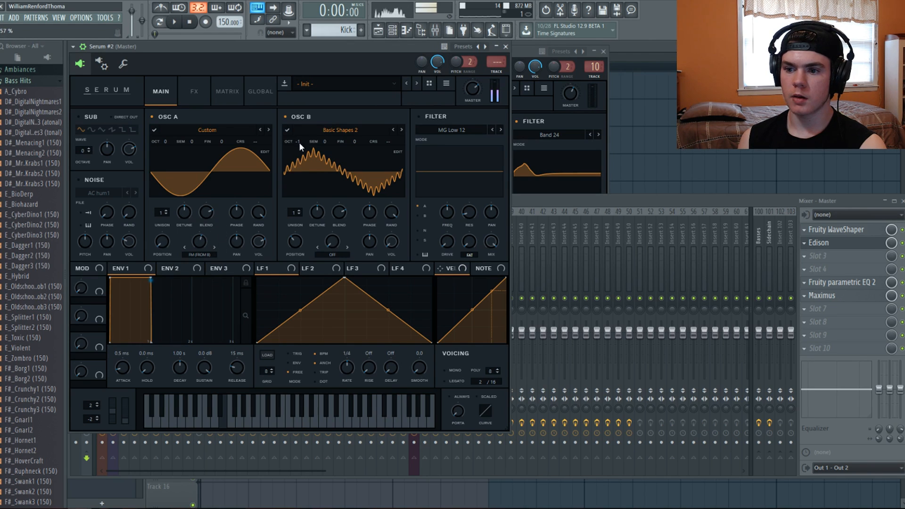
{"action": "left_click_drag", "start_coordinate": [299, 142], "coordinate": [300, 155]}
{"action": "left_click_drag", "start_coordinate": [205, 237], "coordinate": [205, 266]}
Step: Replace OSC B's boosted bin 23 harmonic with a much higher one and sweep OSC A's FM warp amount
{"action": "left_click", "coordinate": [397, 153]}
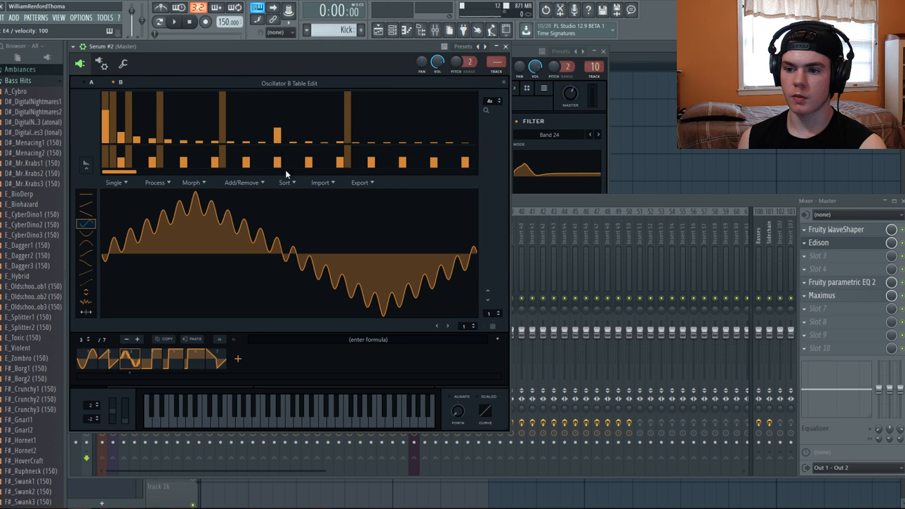
{"action": "left_click", "coordinate": [279, 140]}
{"action": "left_click", "coordinate": [403, 127]}
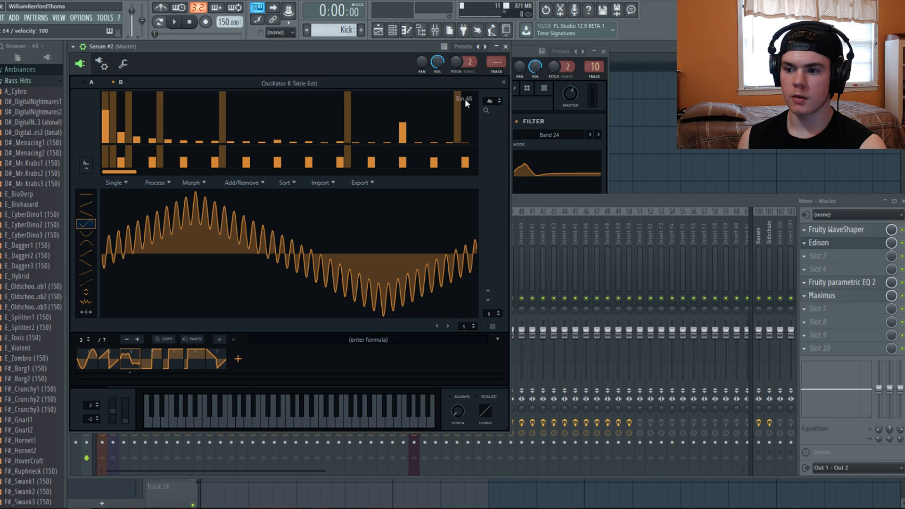
{"action": "left_click", "coordinate": [503, 82]}
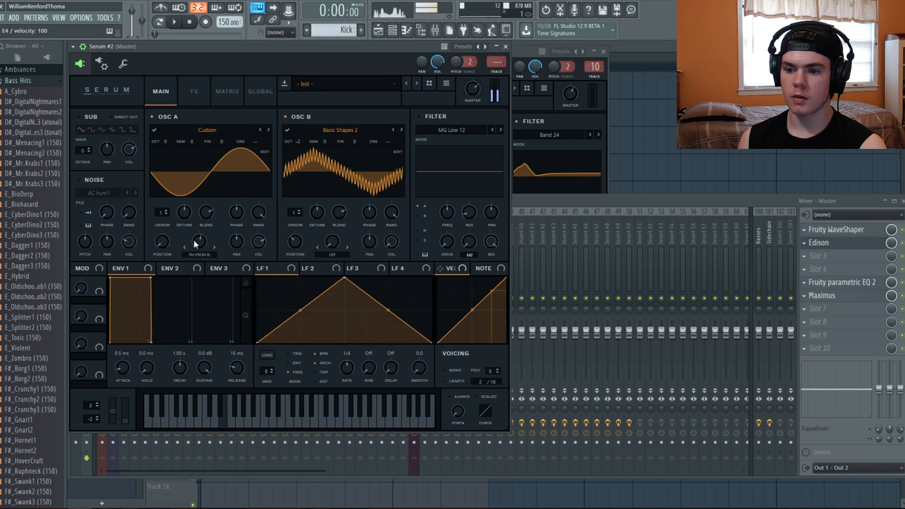
{"action": "left_click_drag", "start_coordinate": [198, 244], "coordinate": [191, 267]}
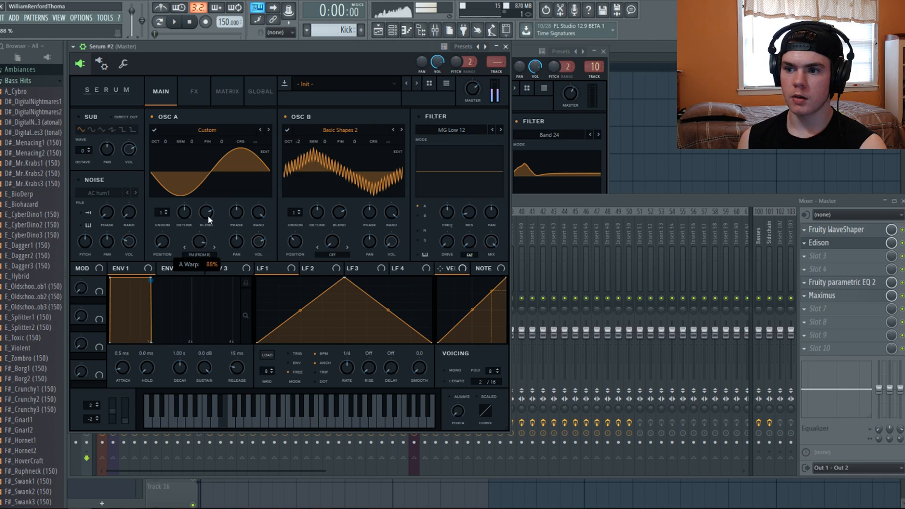
{"action": "mouse_move", "coordinate": [208, 226]}
{"action": "left_mouse_down"}
{"action": "mouse_move", "coordinate": [205, 233]}
{"action": "mouse_move", "coordinate": [207, 187]}
{"action": "mouse_move", "coordinate": [198, 266]}
{"action": "mouse_move", "coordinate": [202, 241]}
{"action": "left_mouse_up"}
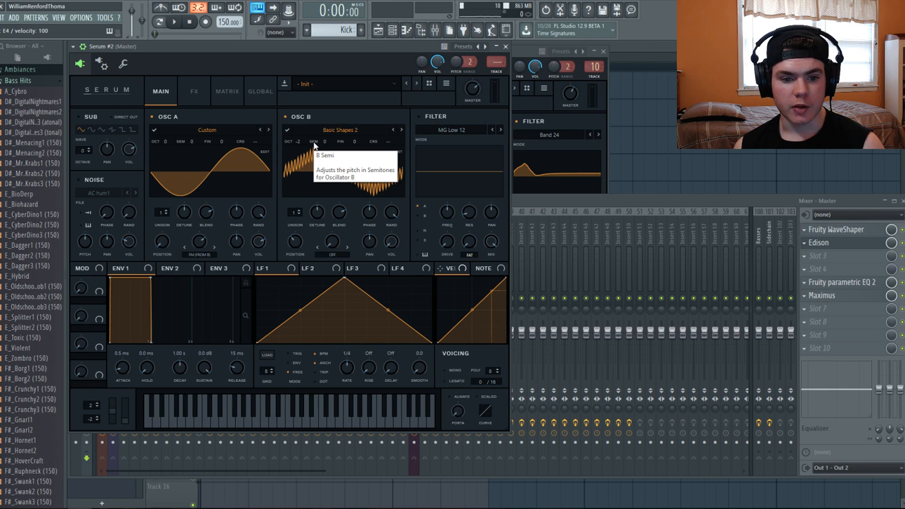
Step: Reset the second Serum to its init preset, close its window, and delete the Serum #2 channel
{"action": "left_click", "coordinate": [447, 84]}
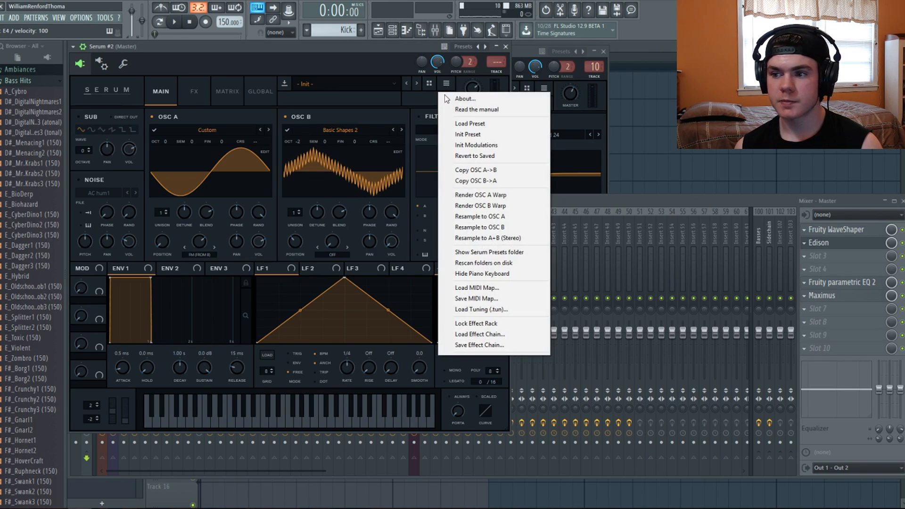
{"action": "left_click", "coordinate": [464, 137]}
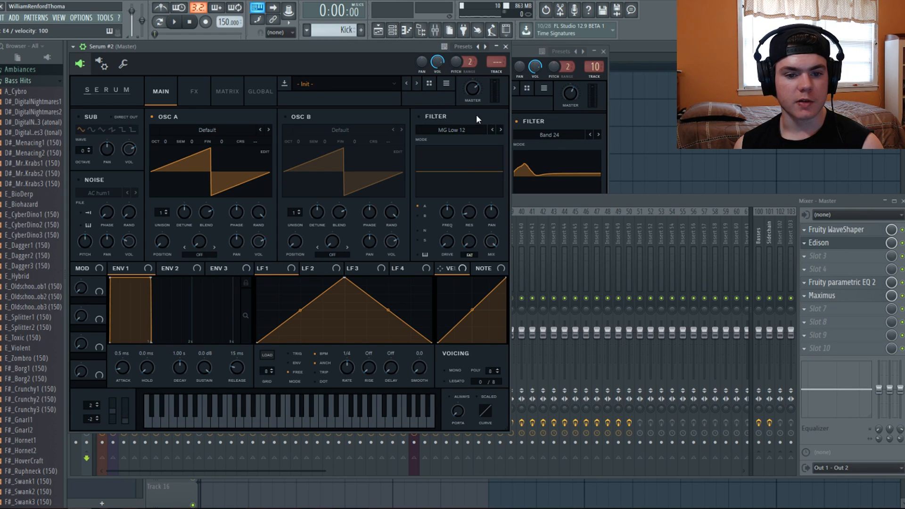
{"action": "left_click", "coordinate": [506, 46]}
{"action": "right_click", "coordinate": [140, 171]}
{"action": "right_click", "coordinate": [135, 176]}
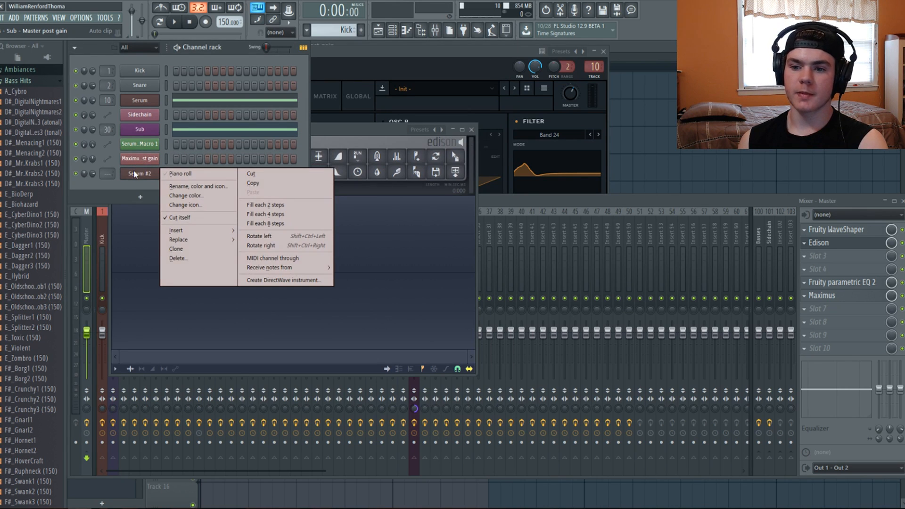
{"action": "left_click", "coordinate": [209, 259]}
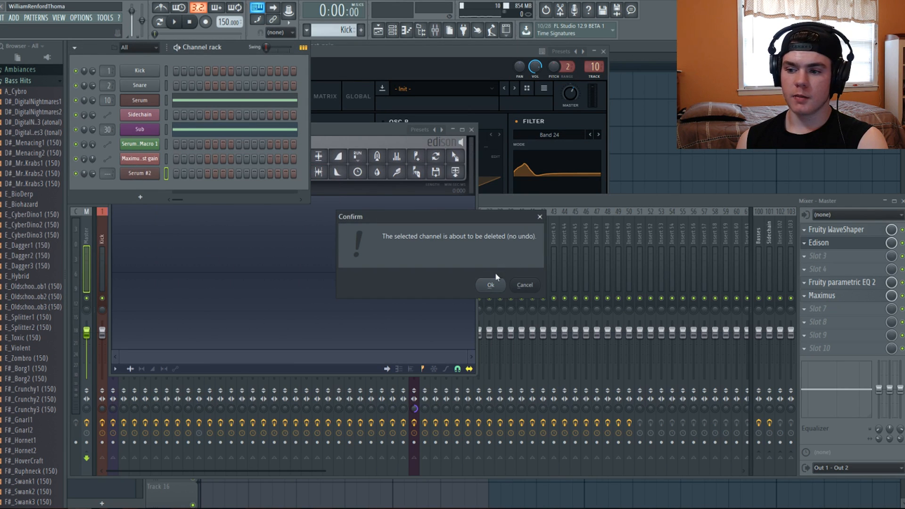
{"action": "left_click", "coordinate": [495, 273]}
Step: Bring the original Serum forward to play its bass, and return to the mixer's Master track and the channel rack
{"action": "left_click", "coordinate": [406, 58]}
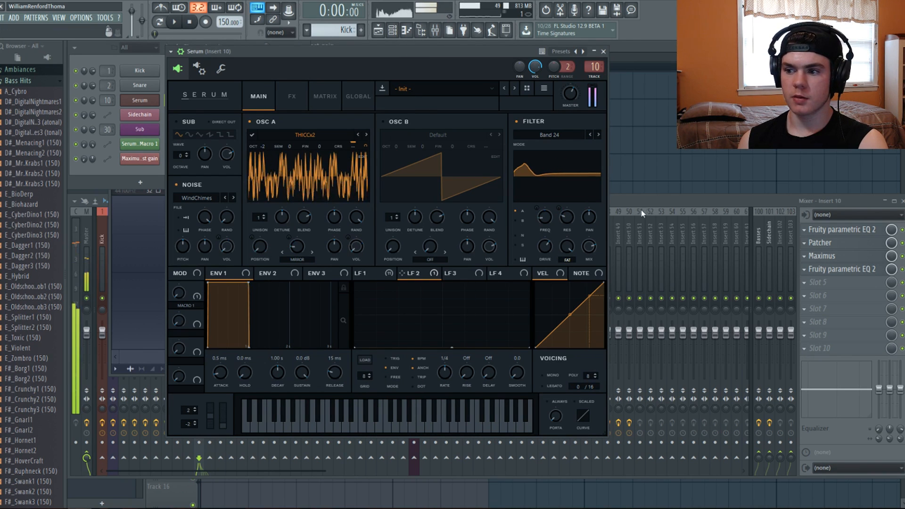
{"action": "left_click", "coordinate": [635, 197]}
{"action": "left_click", "coordinate": [90, 246]}
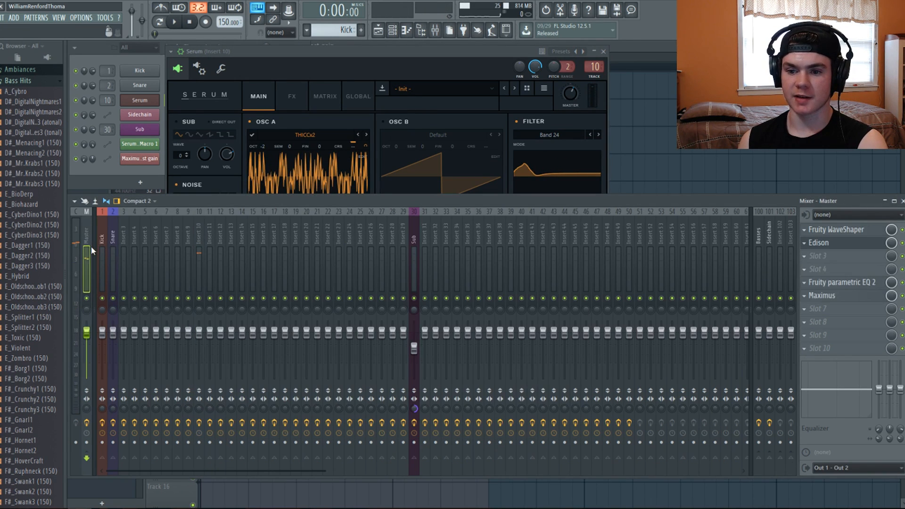
{"action": "left_click", "coordinate": [140, 182]}
{"action": "left_click", "coordinate": [82, 188]}
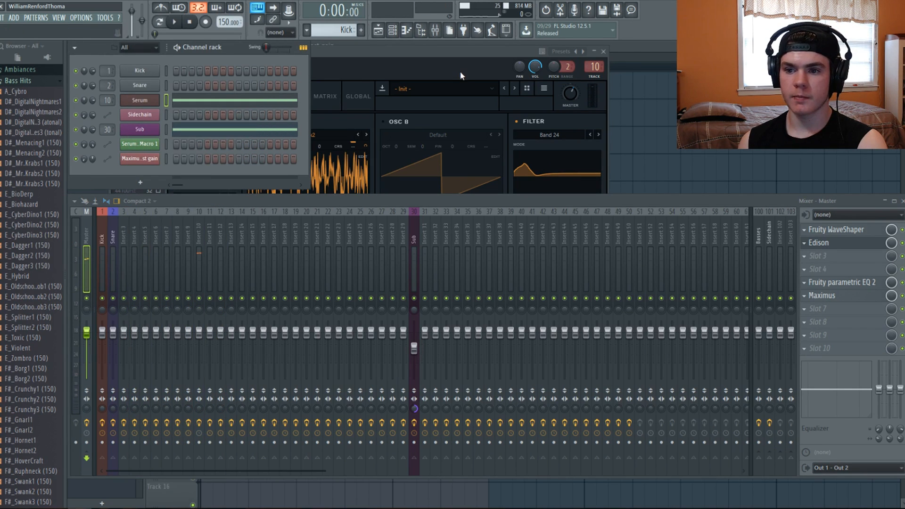
Step: In the playlist, lower the Maximus Sub post gain automation to zero at the clip's start and where Macro 1 first rises
{"action": "key", "text": "F12"}
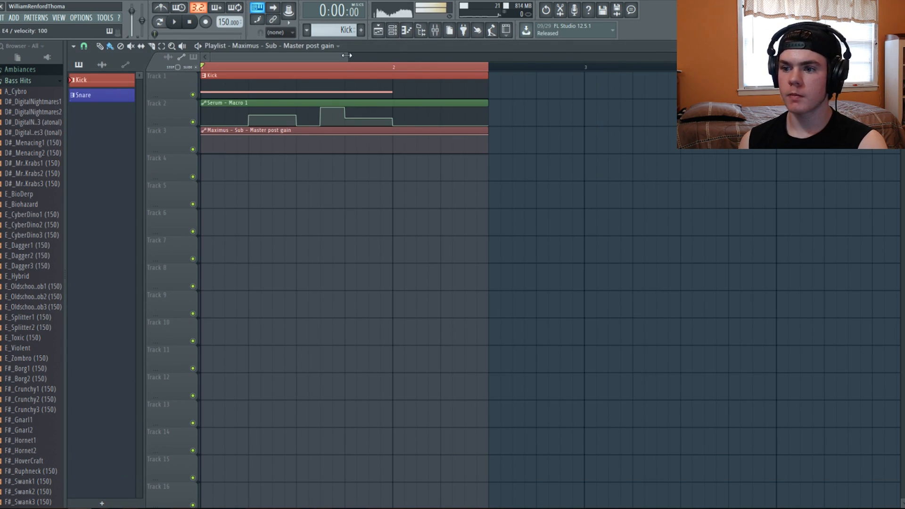
{"action": "left_click_drag", "start_coordinate": [272, 68], "coordinate": [230, 69]}
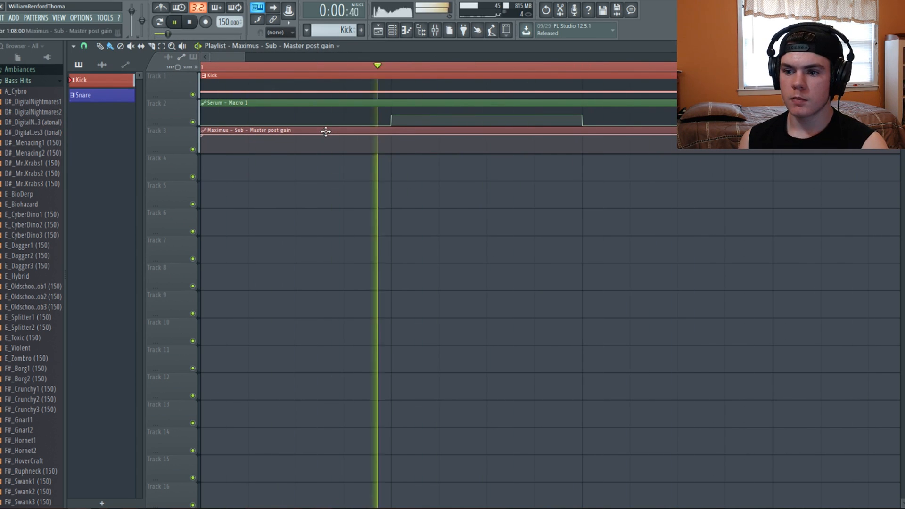
{"action": "left_click_drag", "start_coordinate": [392, 147], "coordinate": [392, 152]}
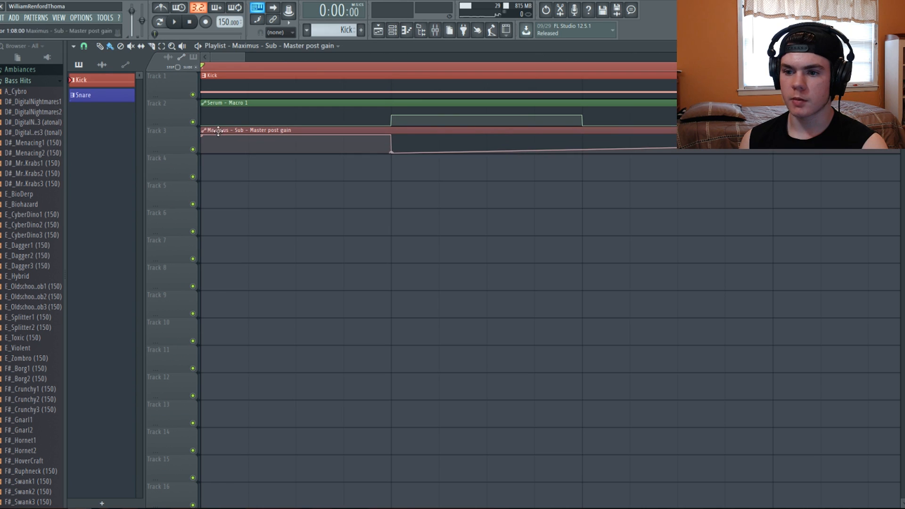
{"action": "left_click_drag", "start_coordinate": [200, 136], "coordinate": [201, 154]}
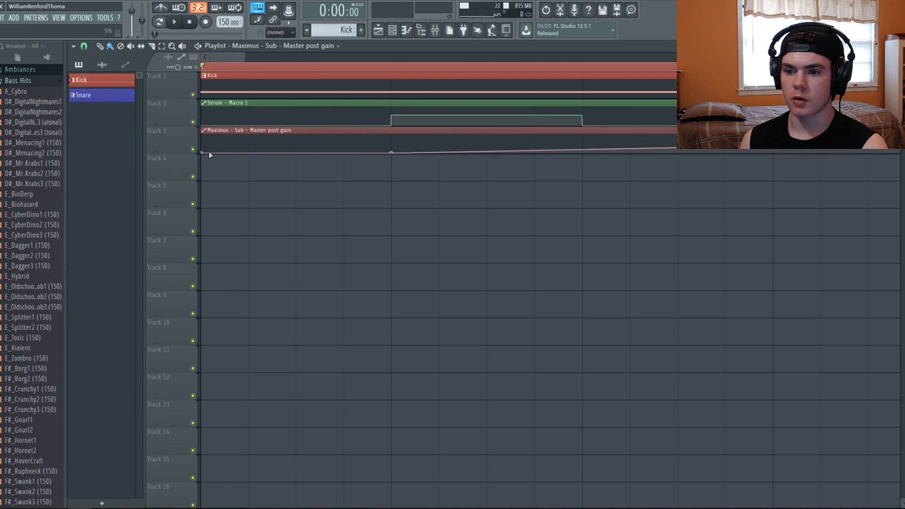
{"action": "left_click_drag", "start_coordinate": [393, 157], "coordinate": [392, 151]}
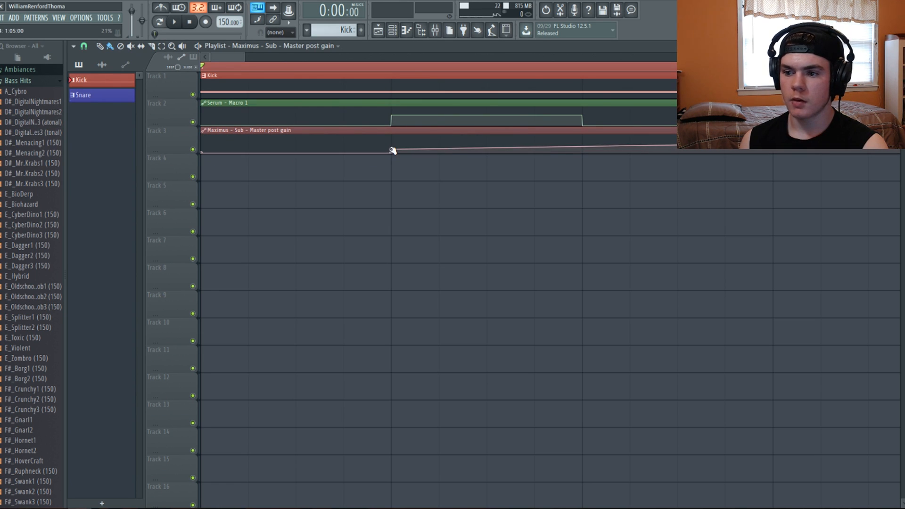
Step: Change the Sub post gain point at Macro 1's first rise to Single curve 2, add a full-gain peak before it, and play the result
{"action": "right_click", "coordinate": [393, 151]}
{"action": "left_click", "coordinate": [392, 151]}
{"action": "right_click", "coordinate": [392, 152]}
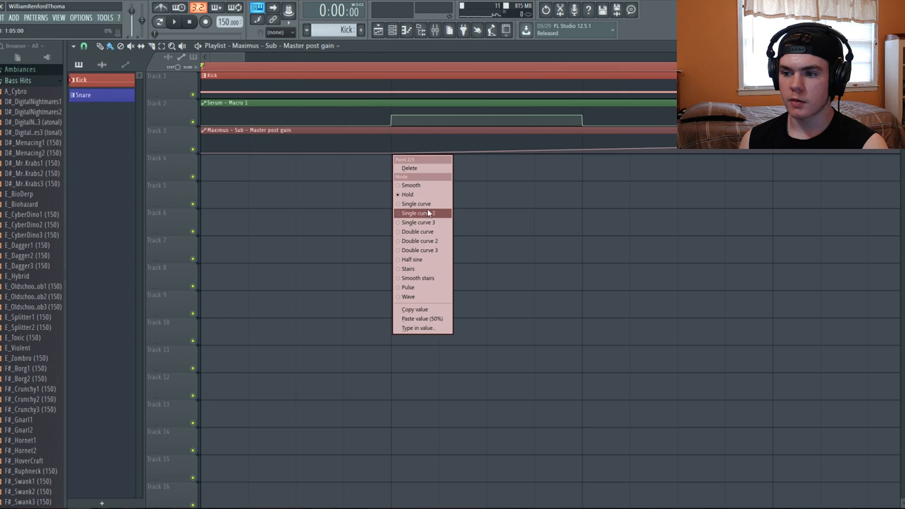
{"action": "left_click", "coordinate": [429, 213]}
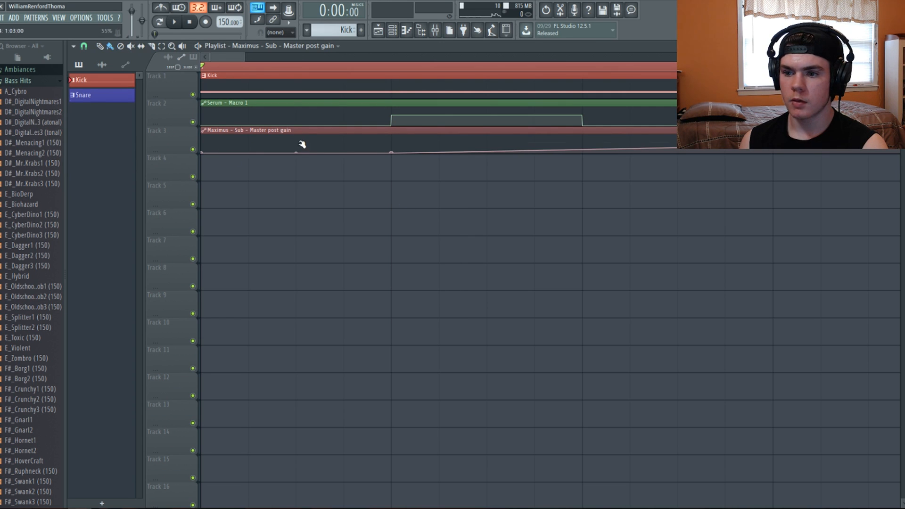
{"action": "left_click_drag", "start_coordinate": [297, 151], "coordinate": [299, 134]}
{"action": "key", "text": "space"}
{"action": "key", "text": "space"}
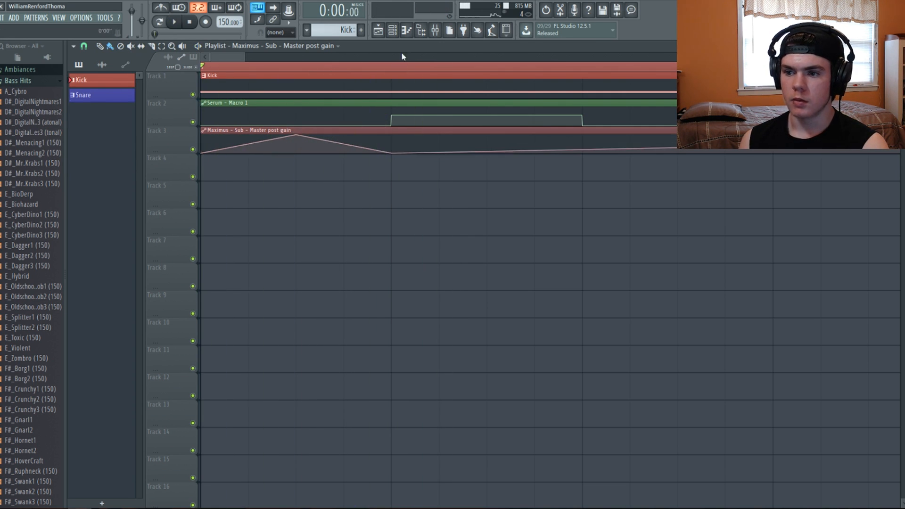
Step: Open the Serum channel from the channel rack to check the bass patch, and close its window
{"action": "left_click", "coordinate": [392, 29]}
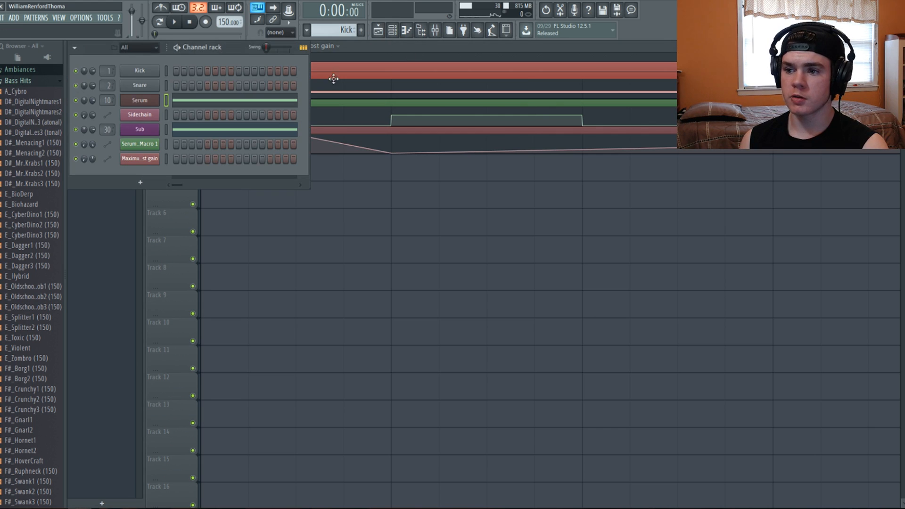
{"action": "left_click", "coordinate": [149, 101]}
{"action": "left_click", "coordinate": [383, 275]}
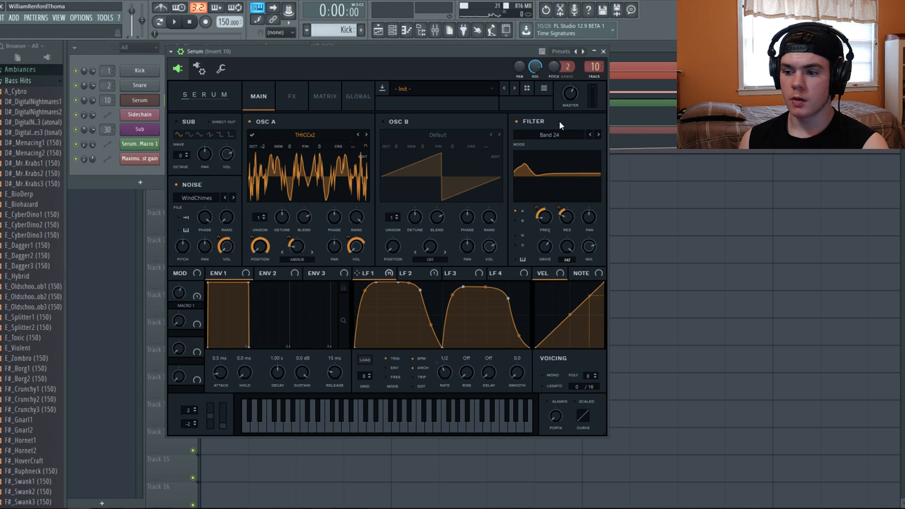
{"action": "left_click", "coordinate": [604, 50]}
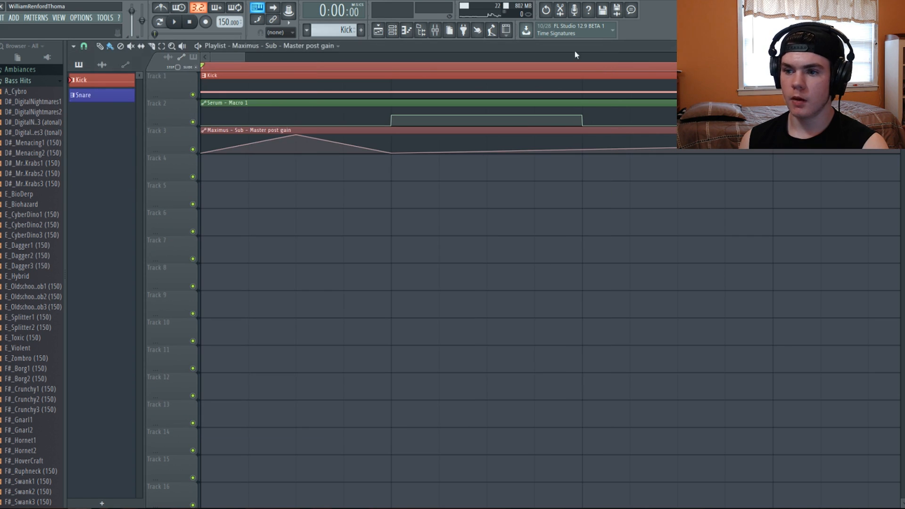
Step: Reshape the first Sub post gain hump with a curved rise, a full-gain plateau ending at 1:04:00 and a fall to zero, and audition it
{"action": "left_click_drag", "start_coordinate": [296, 136], "coordinate": [248, 136]}
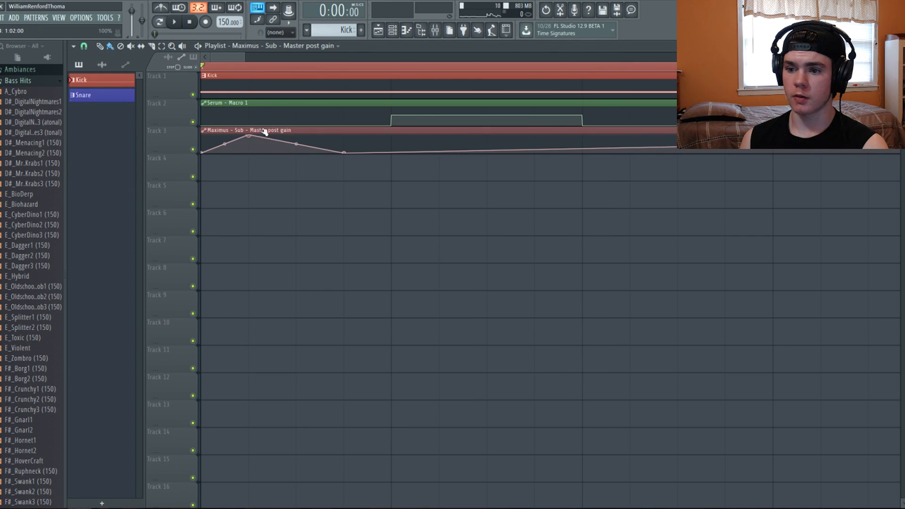
{"action": "left_click_drag", "start_coordinate": [391, 152], "coordinate": [372, 160]}
{"action": "left_click", "coordinate": [345, 154]}
{"action": "right_click", "coordinate": [345, 154]}
{"action": "right_click", "coordinate": [346, 138]}
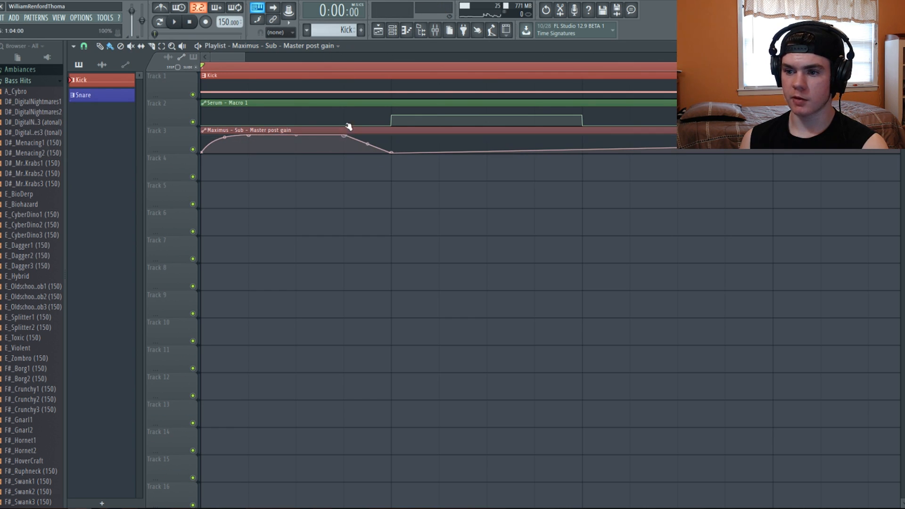
{"action": "key", "text": "space"}
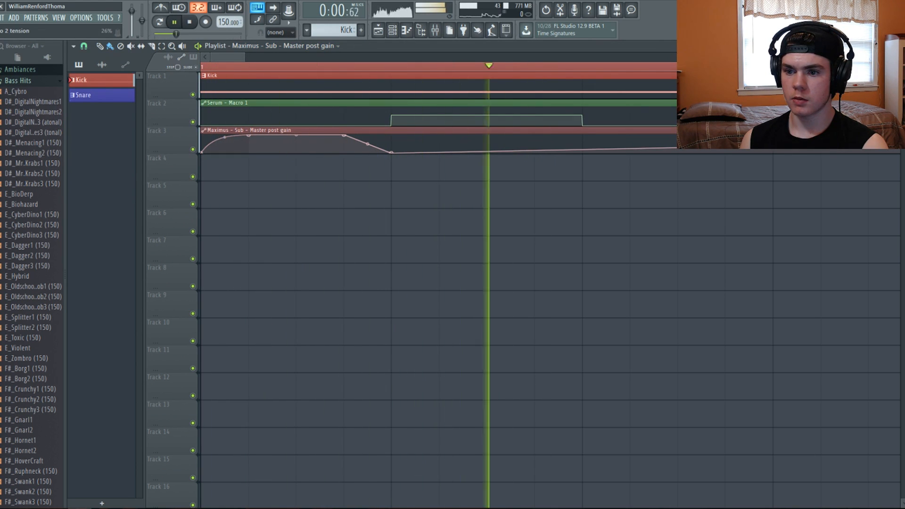
{"action": "key", "text": "space"}
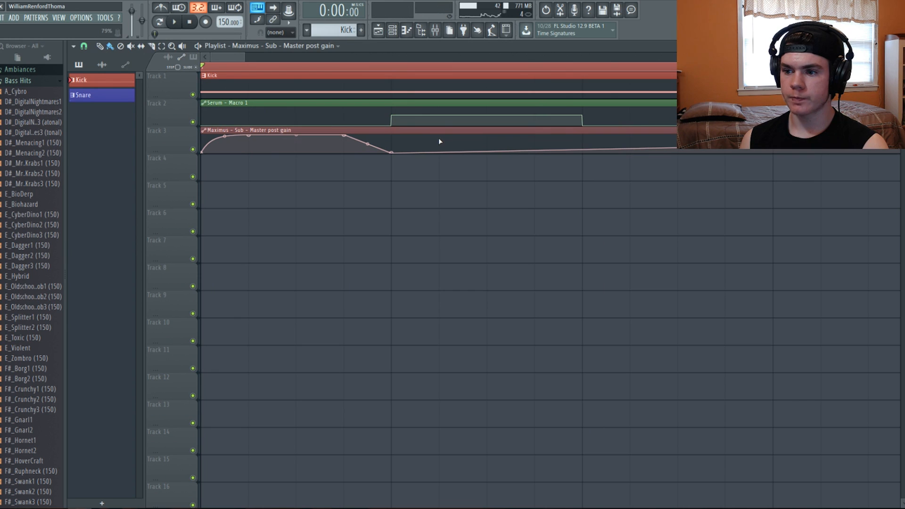
Step: Add a second Sub post gain peak one step after the dip, curving back down by 1:07:00
{"action": "left_click", "coordinate": [439, 136]}
{"action": "left_click", "coordinate": [486, 141]}
{"action": "right_click", "coordinate": [486, 141]}
{"action": "left_click", "coordinate": [505, 156]}
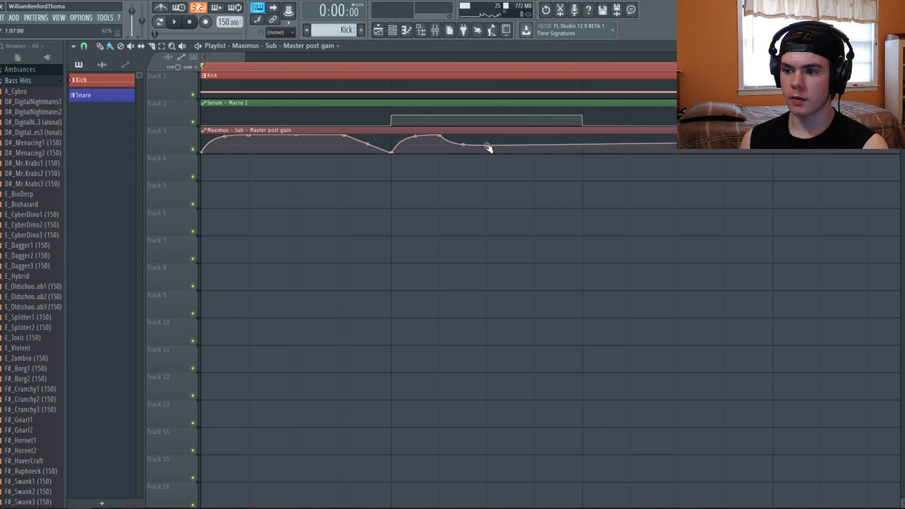
Step: Switch the playlist to a finer snap and widen the second gain hump into a steep rise and full plateau, reaching zero at 1:07:00
{"action": "left_click", "coordinate": [73, 46]}
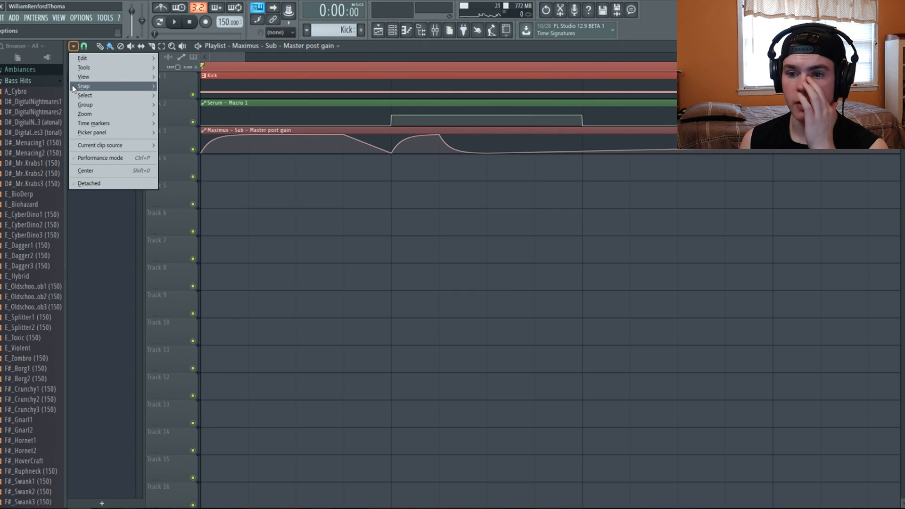
{"action": "mouse_move", "coordinate": [72, 86]}
{"action": "left_click", "coordinate": [172, 157]}
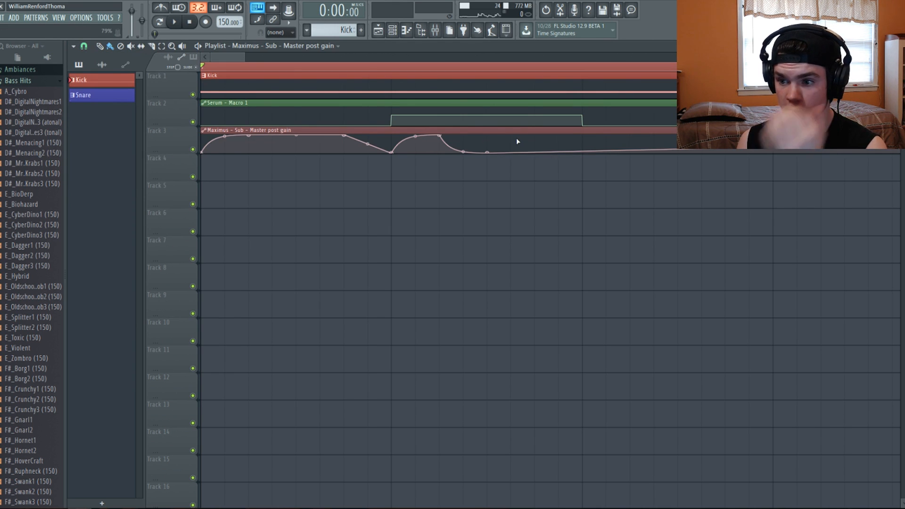
{"action": "left_click_drag", "start_coordinate": [440, 136], "coordinate": [413, 131]}
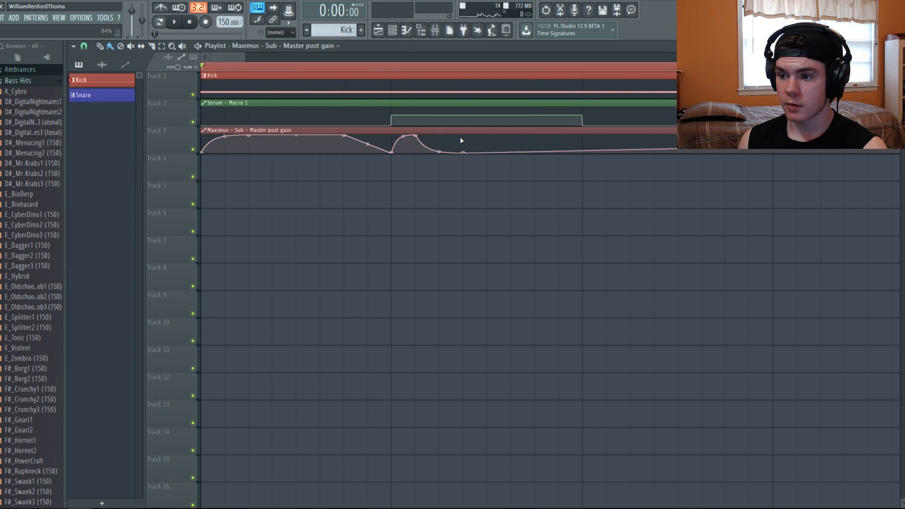
{"action": "left_click_drag", "start_coordinate": [464, 143], "coordinate": [464, 135]}
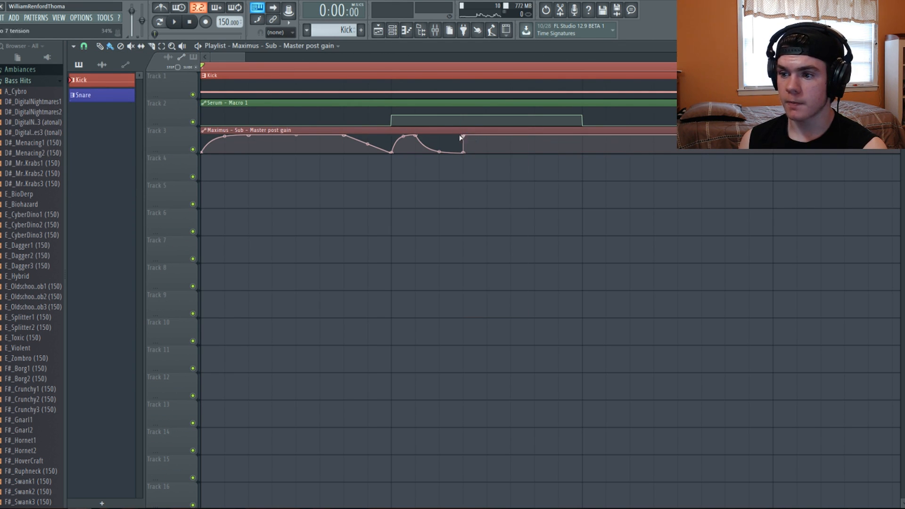
{"action": "right_click", "coordinate": [464, 135]}
{"action": "left_click", "coordinate": [481, 149]}
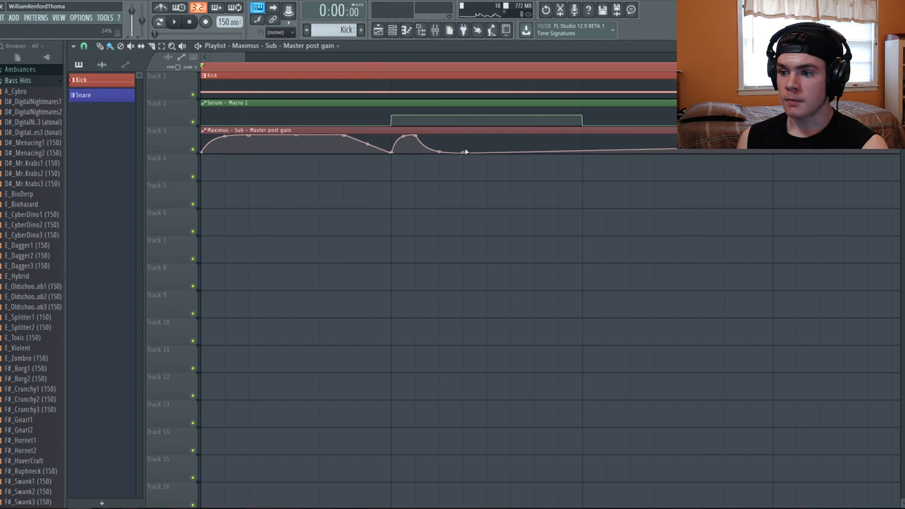
{"action": "left_click_drag", "start_coordinate": [464, 152], "coordinate": [462, 135]}
{"action": "left_click", "coordinate": [487, 152]}
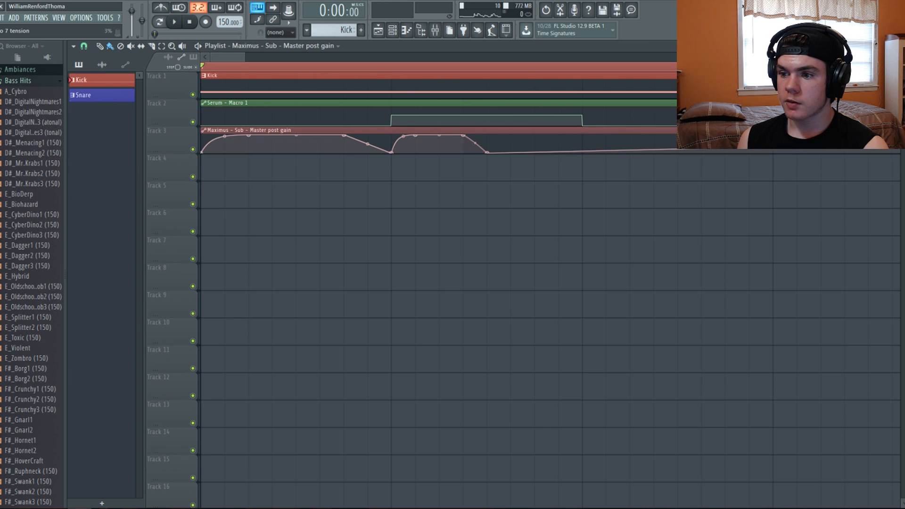
Step: Draw a third full-gain hump with a steep curved rise, falling to zero where Macro 1 drops, and play it back
{"action": "scroll", "coordinate": [471, 236], "scroll_direction": "up", "scroll_amount": 2}
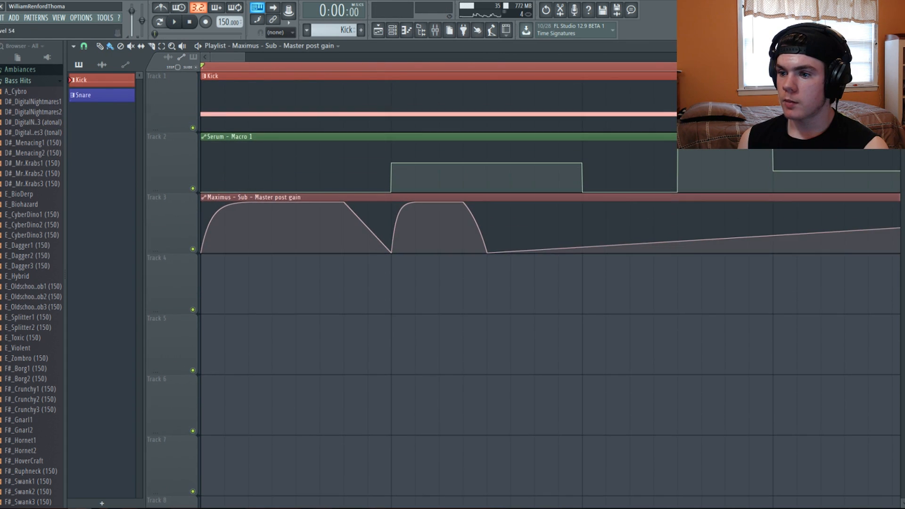
{"action": "left_click_drag", "start_coordinate": [511, 211], "coordinate": [511, 210]}
{"action": "left_click", "coordinate": [560, 212]}
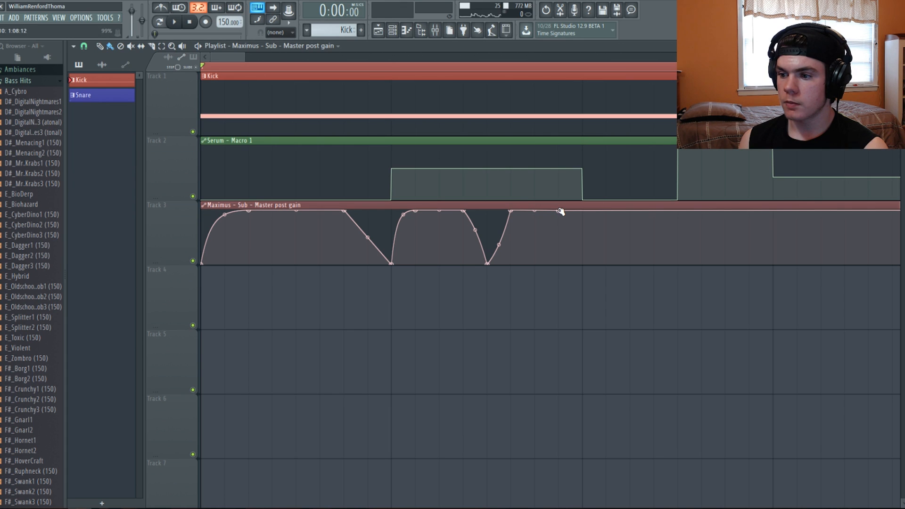
{"action": "left_click_drag", "start_coordinate": [584, 257], "coordinate": [587, 275]}
{"action": "left_click_drag", "start_coordinate": [504, 249], "coordinate": [504, 233]}
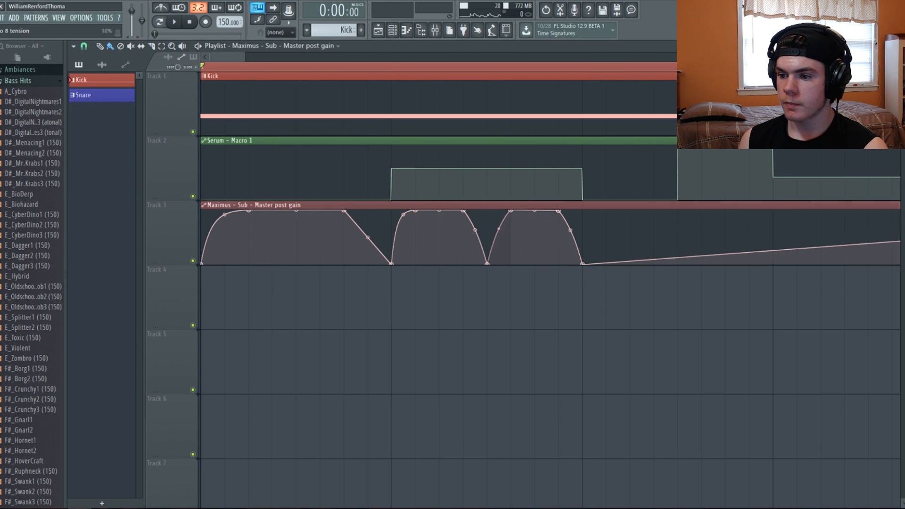
{"action": "key", "text": "space"}
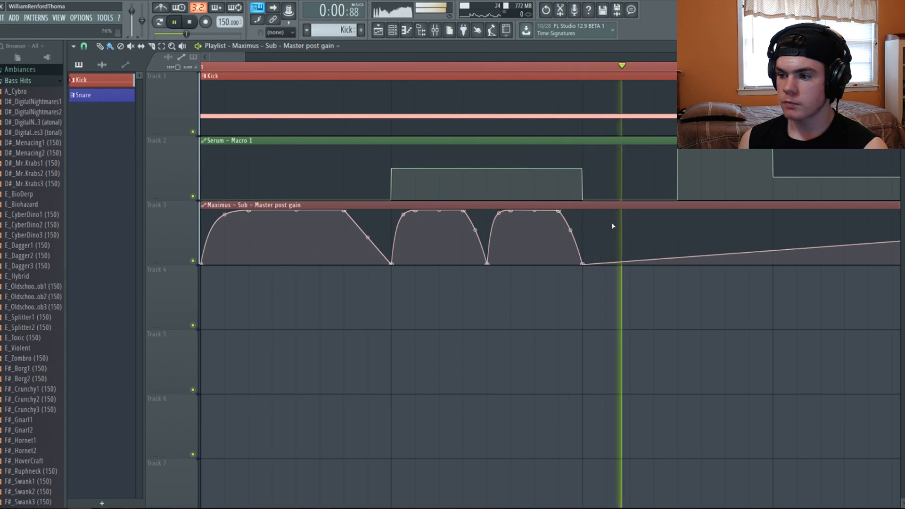
{"action": "key", "text": "space"}
{"action": "key", "text": "space"}
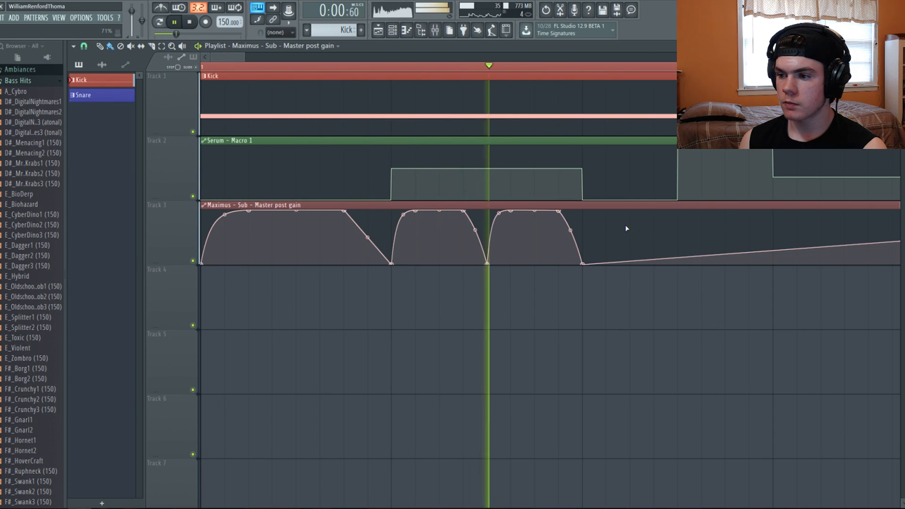
{"action": "key", "text": "space"}
Step: Add a curved rise to full Sub gain at 1:11:00, delete the duplicate point there, and audition the rest of the bar
{"action": "left_click", "coordinate": [675, 216]}
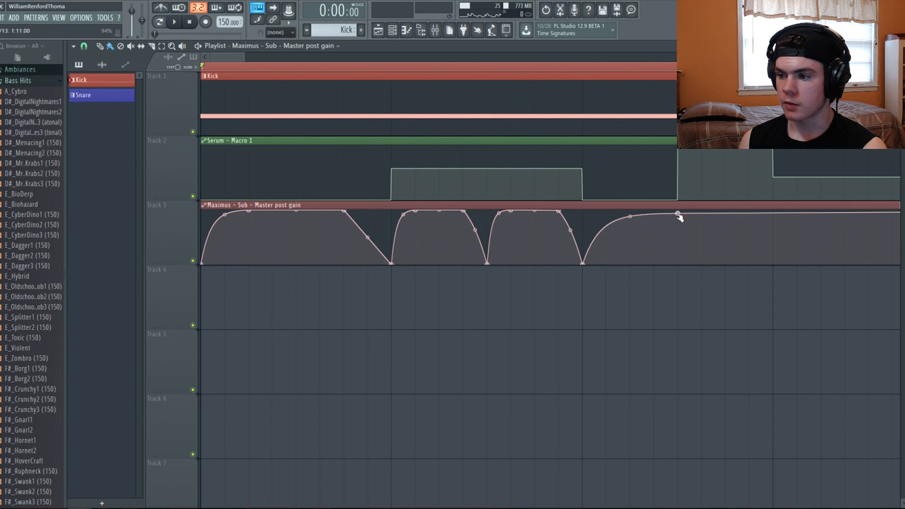
{"action": "key", "text": "space"}
{"action": "key", "text": "space"}
{"action": "right_click", "coordinate": [682, 212]}
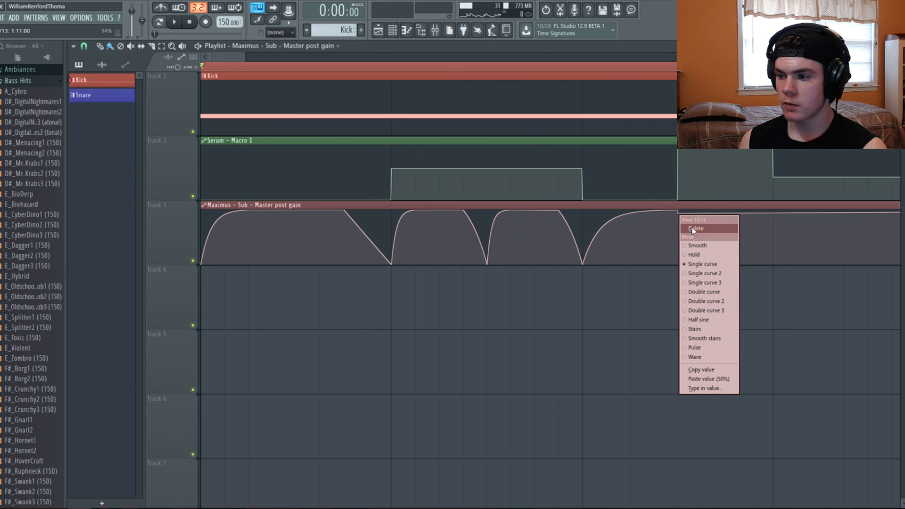
{"action": "left_click", "coordinate": [693, 227]}
{"action": "key", "text": "space"}
{"action": "left_click_drag", "start_coordinate": [237, 57], "coordinate": [250, 57]}
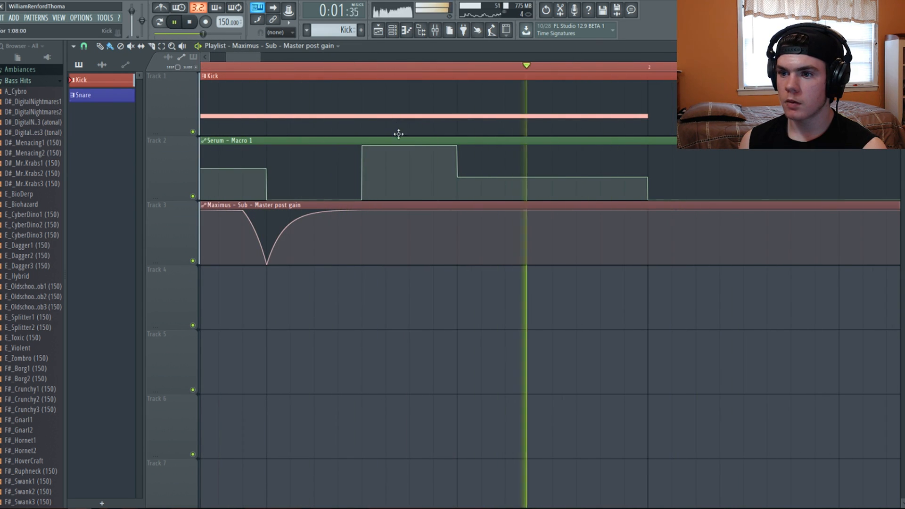
{"action": "key", "text": "space"}
Step: Audition the bar around Macro 1's peak and curve the Sub post gain down to zero where Macro 1 drops at 1:13:00
{"action": "left_click", "coordinate": [362, 69]}
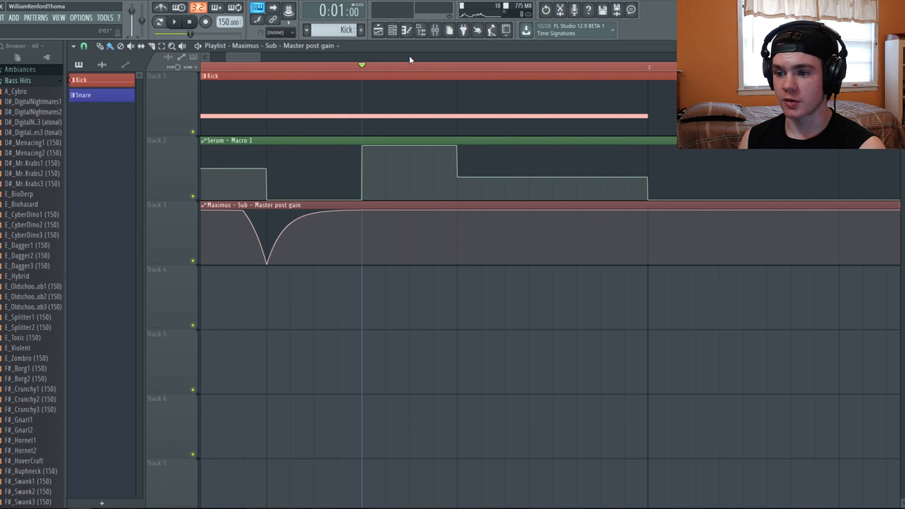
{"action": "key", "text": "space"}
{"action": "key", "text": "space"}
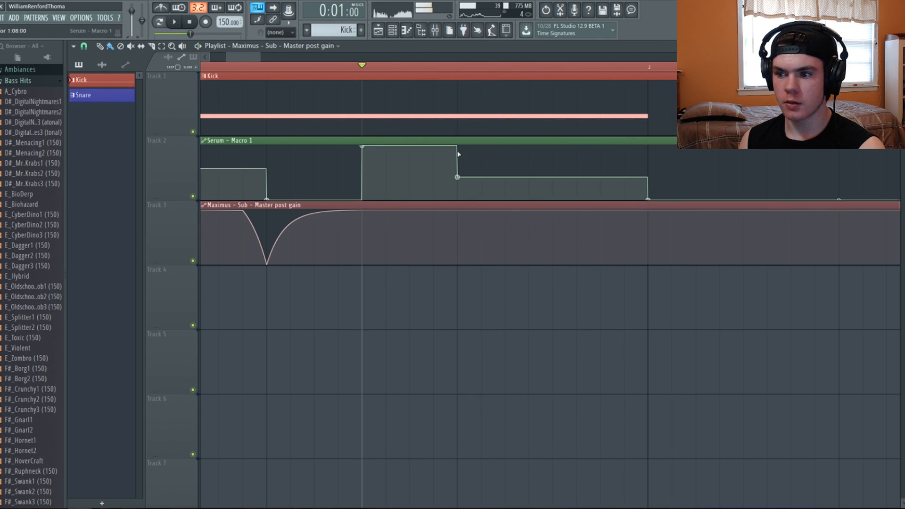
{"action": "left_click", "coordinate": [457, 66]}
{"action": "key", "text": "space"}
{"action": "key", "text": "space"}
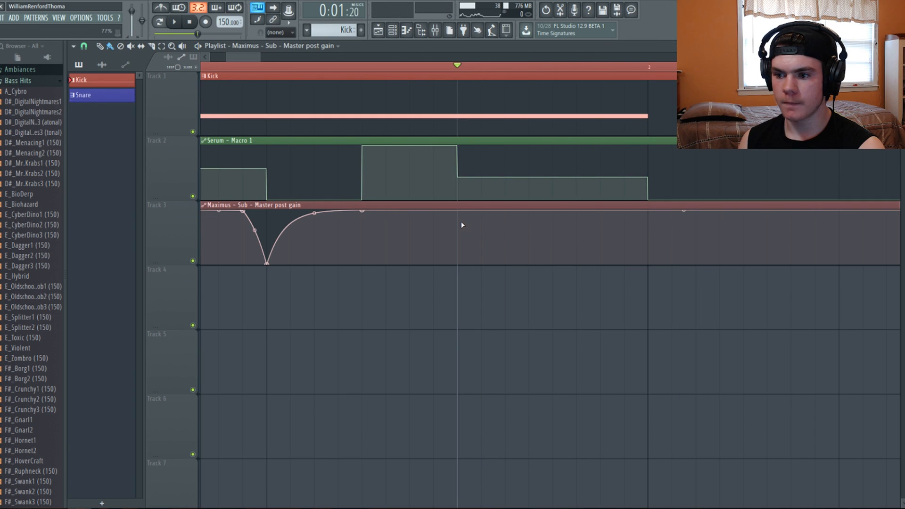
{"action": "left_click_drag", "start_coordinate": [457, 224], "coordinate": [410, 211]}
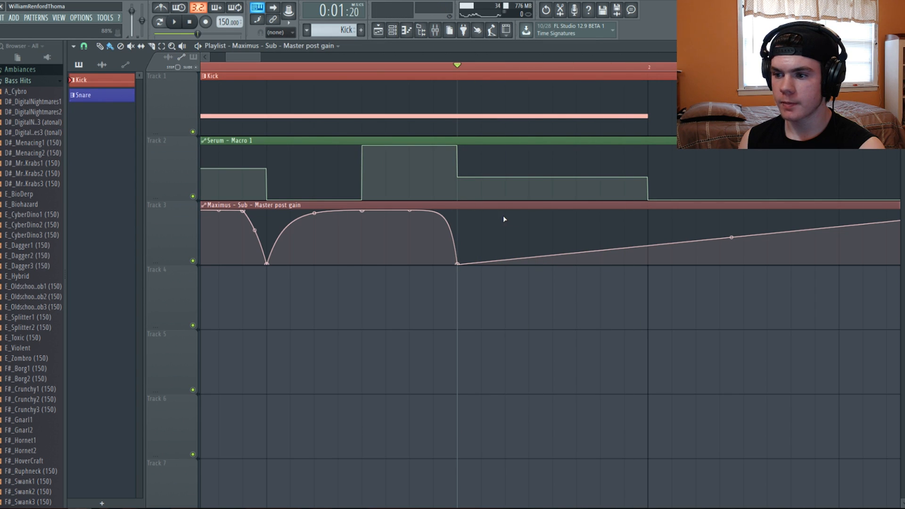
Step: Add a full-gain Sub hump from 1:13:00 to 1:15:00 with a steep curved rise, deleting the stray duplicate clip on Track 4
{"action": "left_click_drag", "start_coordinate": [552, 244], "coordinate": [552, 264]}
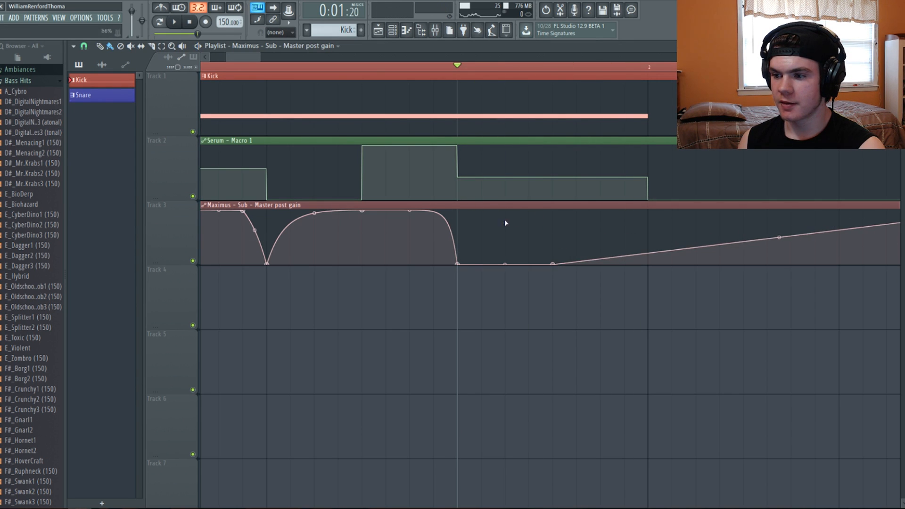
{"action": "left_click_drag", "start_coordinate": [481, 264], "coordinate": [529, 202]}
{"action": "left_click", "coordinate": [471, 267]}
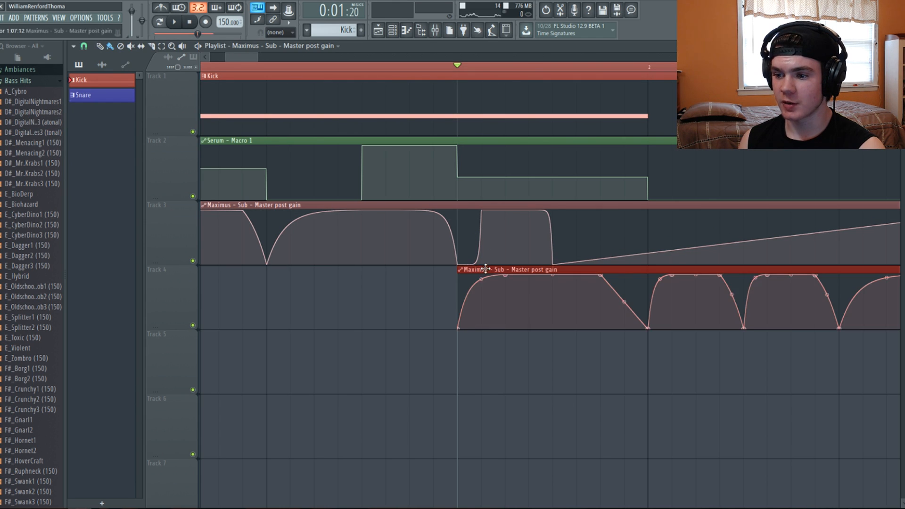
{"action": "right_click", "coordinate": [486, 269]}
{"action": "left_click_drag", "start_coordinate": [476, 255], "coordinate": [469, 213]}
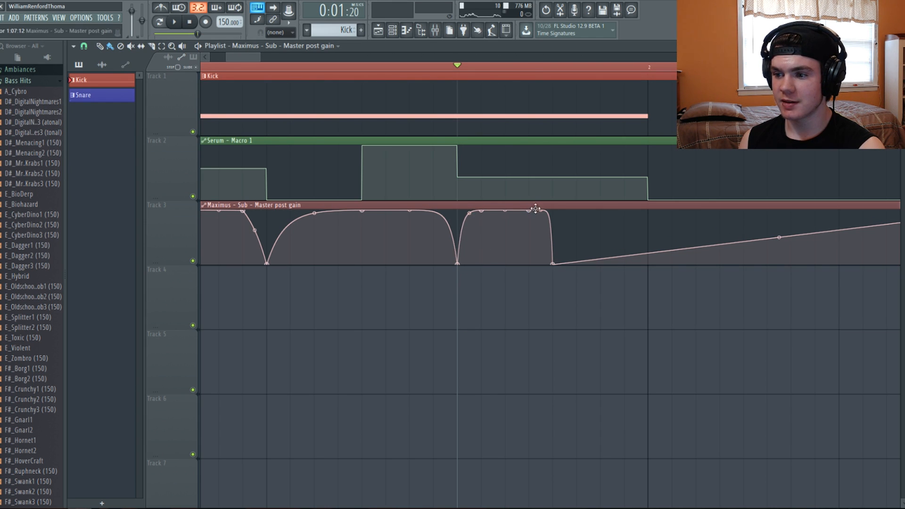
Step: Curve the fall into 1:15:00 and draw a last full-gain hump that rises steeply and reaches zero at bar 2
{"action": "left_click_drag", "start_coordinate": [541, 210], "coordinate": [578, 209]}
{"action": "right_click", "coordinate": [622, 218]}
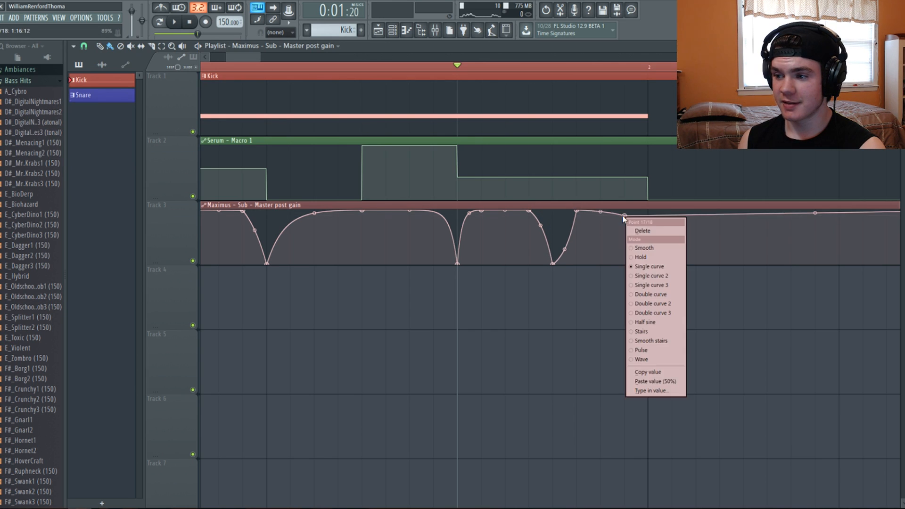
{"action": "left_click", "coordinate": [625, 209]}
{"action": "left_click_drag", "start_coordinate": [647, 211], "coordinate": [648, 263]}
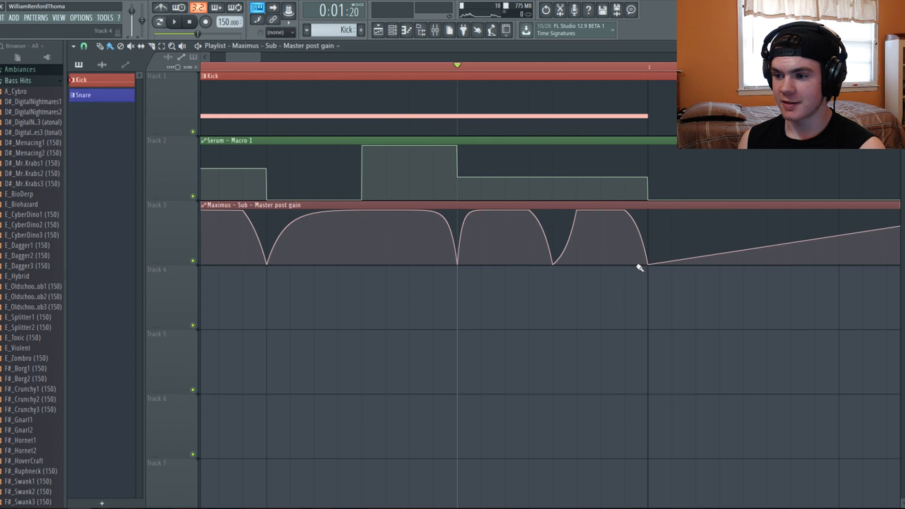
{"action": "left_click_drag", "start_coordinate": [565, 249], "coordinate": [565, 235]}
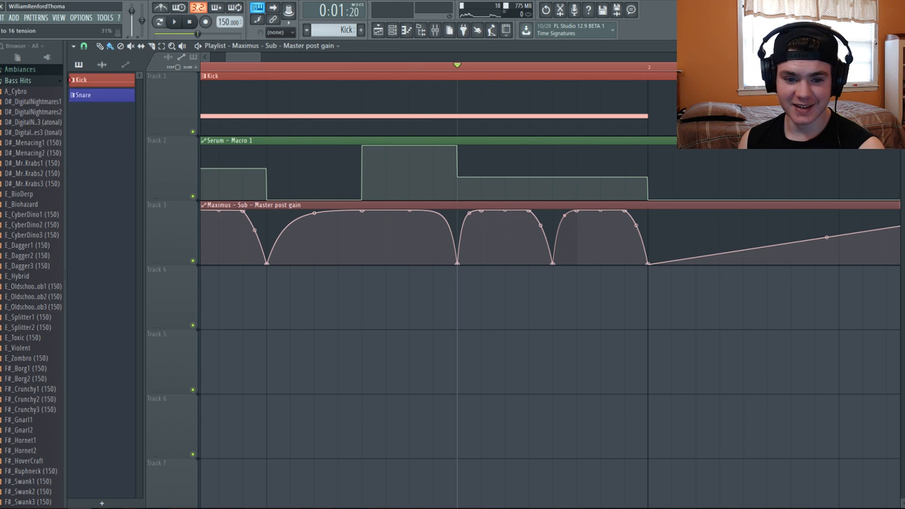
{"action": "left_click_drag", "start_coordinate": [636, 226], "coordinate": [636, 233]}
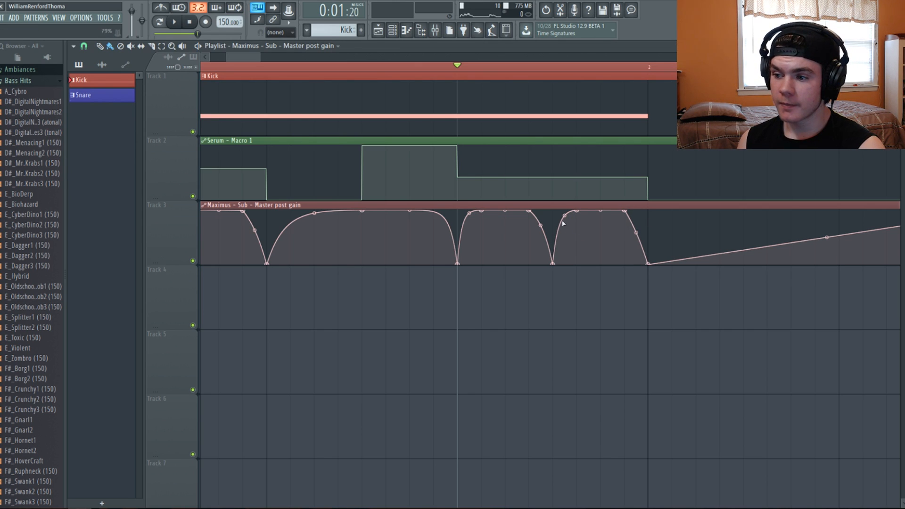
Step: Play the Sub gain pattern from the start and lower the automation clip's end point to zero
{"action": "key", "text": "space"}
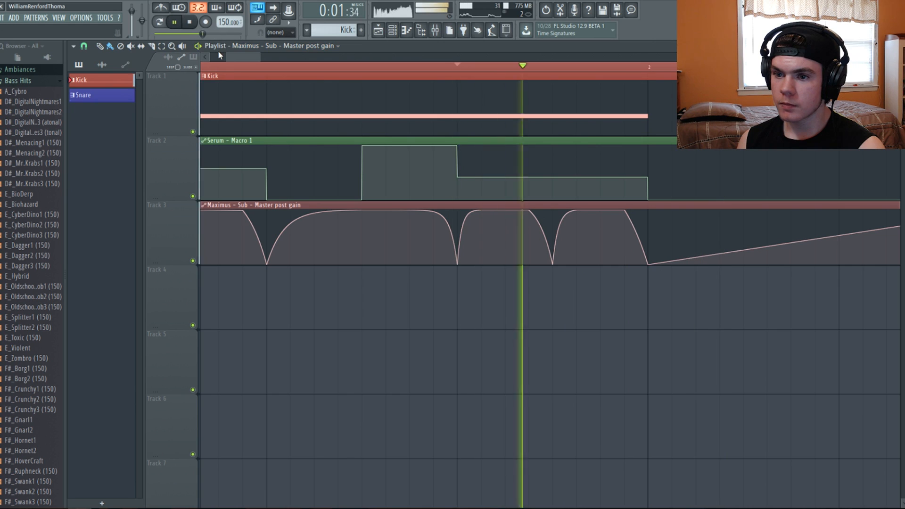
{"action": "key", "text": "space"}
{"action": "left_click_drag", "start_coordinate": [227, 57], "coordinate": [179, 63]}
{"action": "key", "text": "space"}
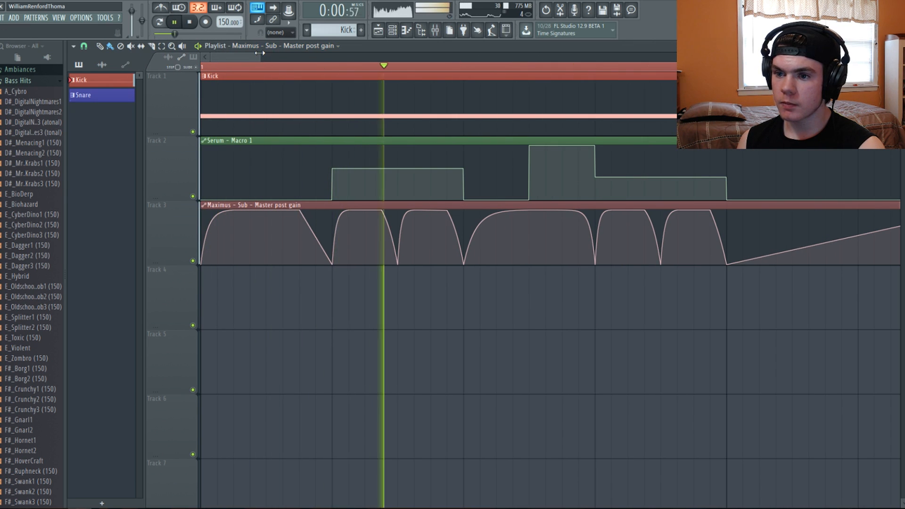
{"action": "scroll", "coordinate": [357, 77], "scroll_direction": "down", "scroll_amount": 2}
{"action": "left_click_drag", "start_coordinate": [461, 212], "coordinate": [461, 275]}
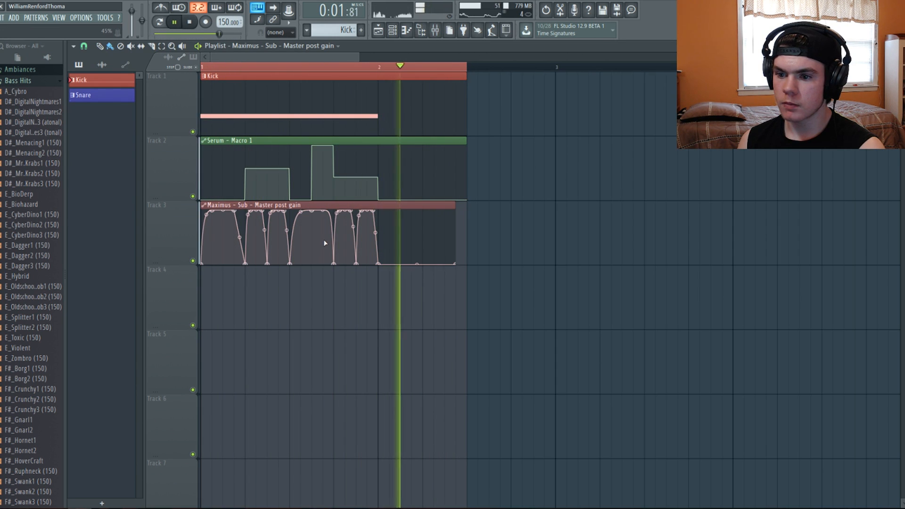
{"action": "key", "text": "space"}
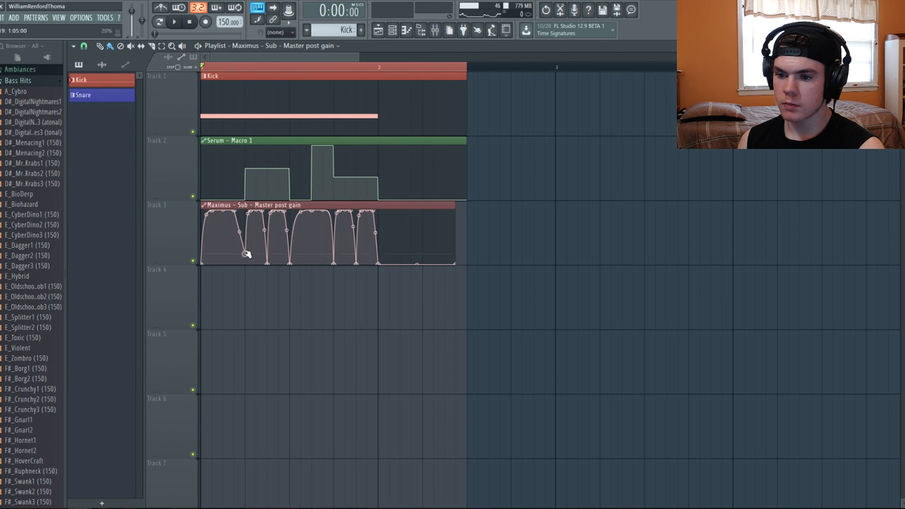
Step: Raise the Sub gain dips at 1:05:00, 1:07:00, 1:13:00 and 1:15:00 to about 38% and play the bar back
{"action": "left_click_drag", "start_coordinate": [270, 264], "coordinate": [361, 244]}
{"action": "key", "text": "space"}
{"action": "key", "text": "space"}
{"action": "key", "text": "space"}
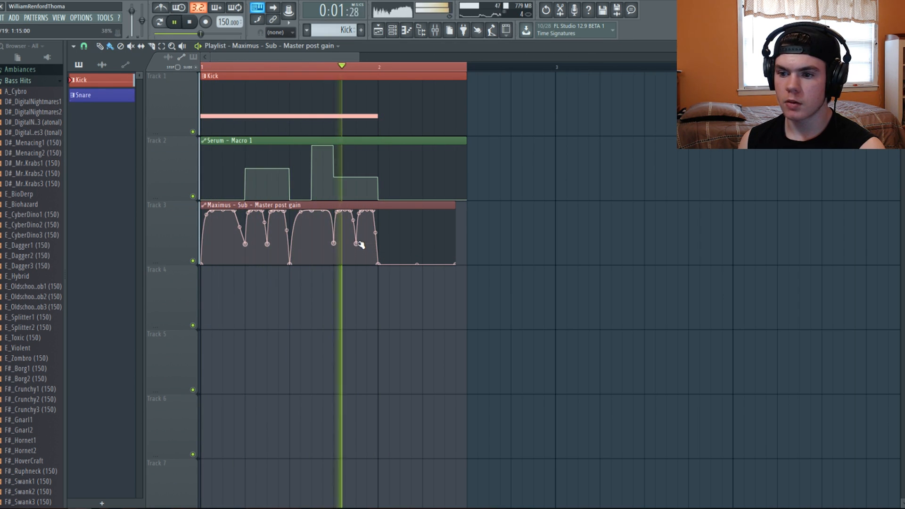
{"action": "key", "text": "space"}
Step: Change the curve into the 1:13:00 dip to Single curve 2 with 90% tension and audition it
{"action": "right_click", "coordinate": [334, 245]}
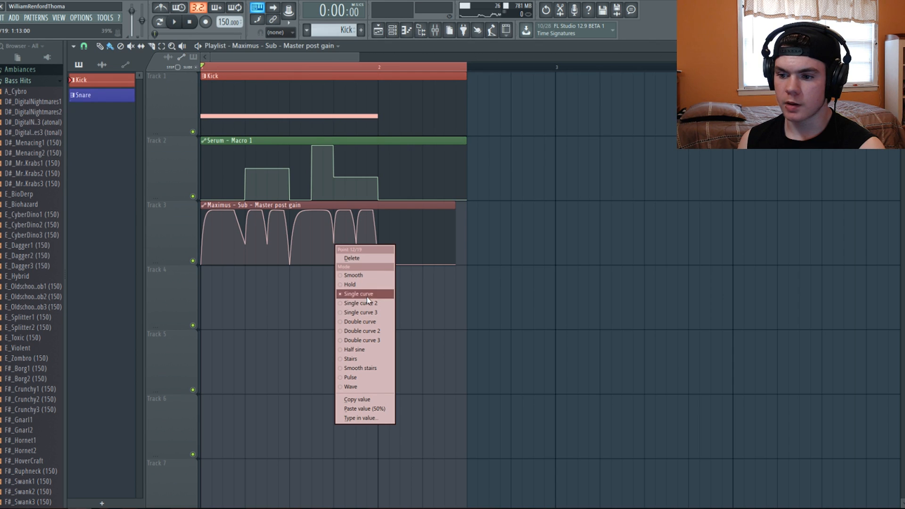
{"action": "left_click", "coordinate": [367, 305]}
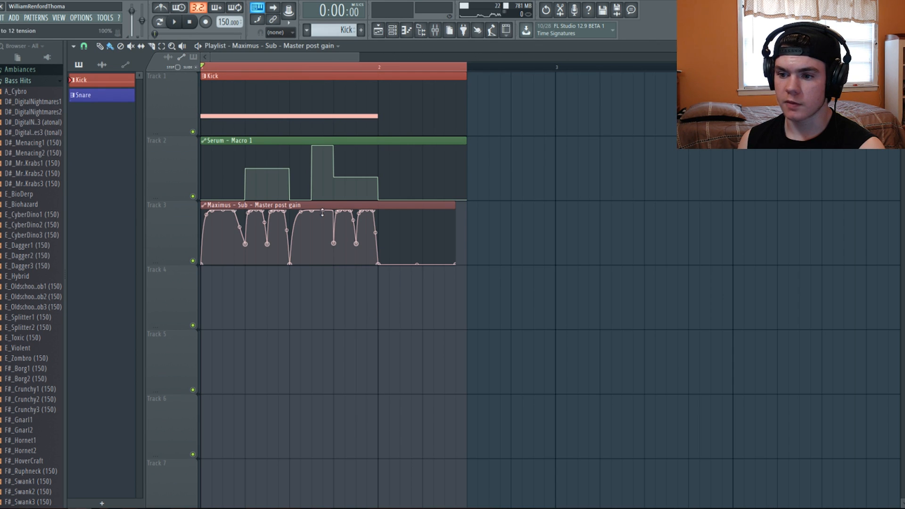
{"action": "key", "text": "space"}
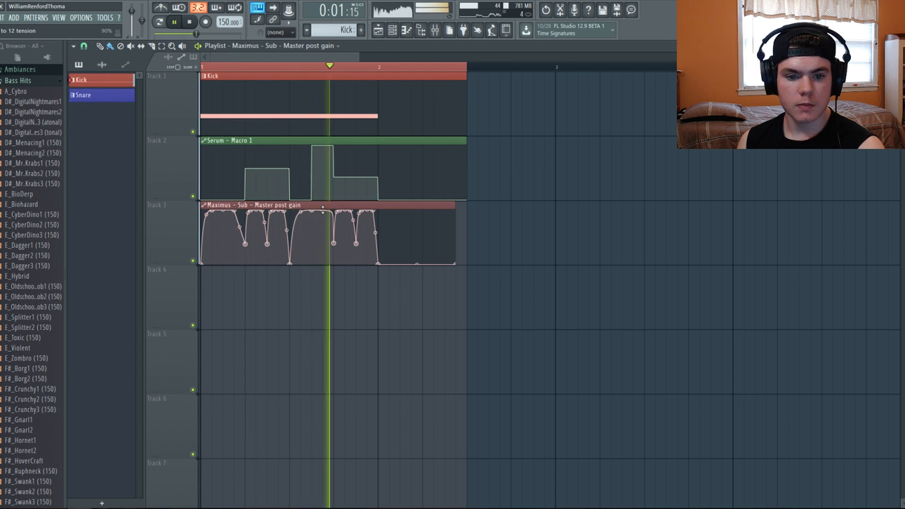
{"action": "key", "text": "space"}
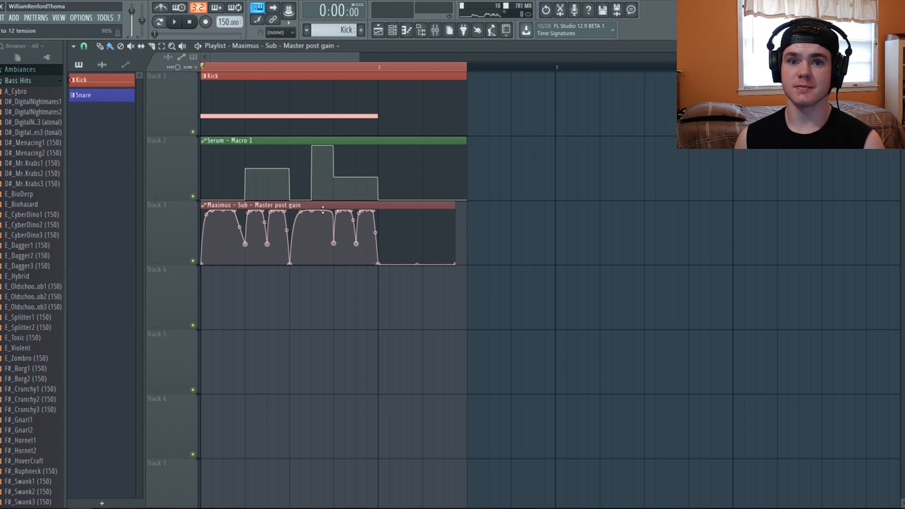
Step: Play the bass again and open the mixer on the Master track's effect slots
{"action": "key", "text": "space"}
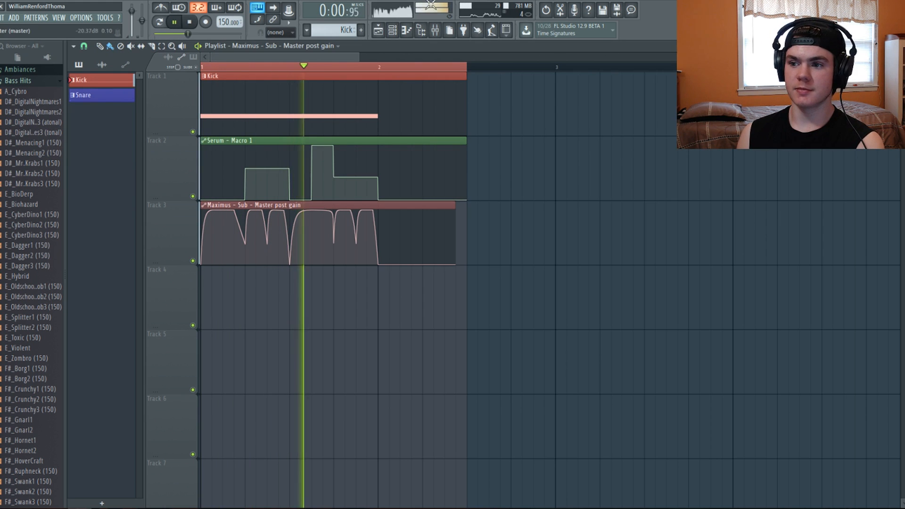
{"action": "key", "text": "space"}
{"action": "left_click", "coordinate": [436, 31]}
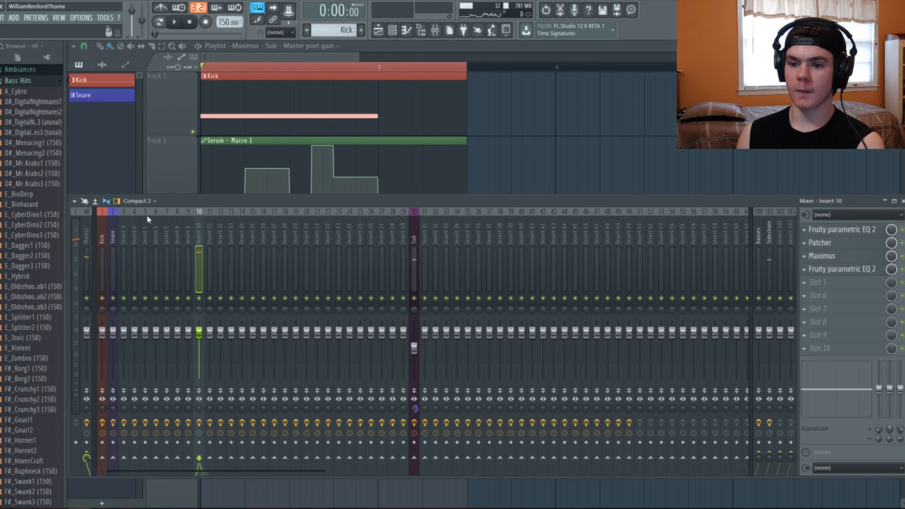
{"action": "left_click", "coordinate": [86, 222]}
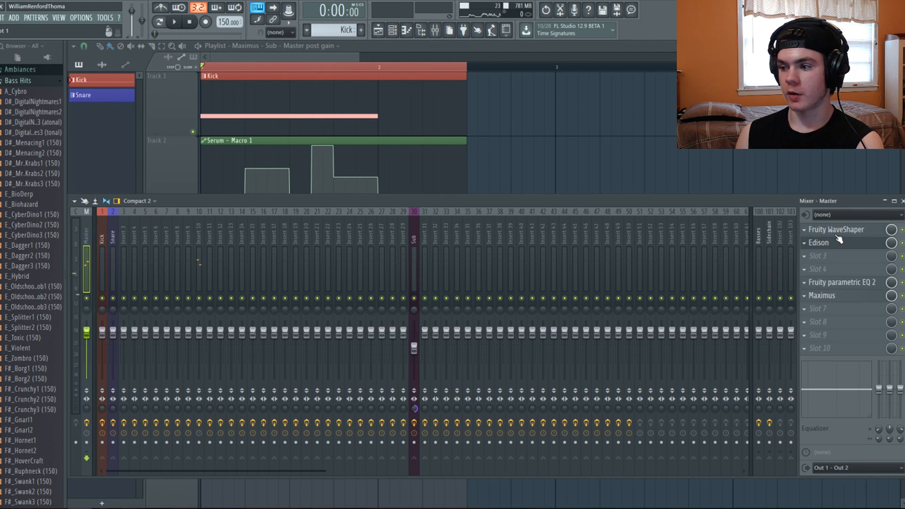
Step: Examine the last Fruity parametric EQ 2 on Insert 10 while the bass plays
{"action": "key", "text": "space"}
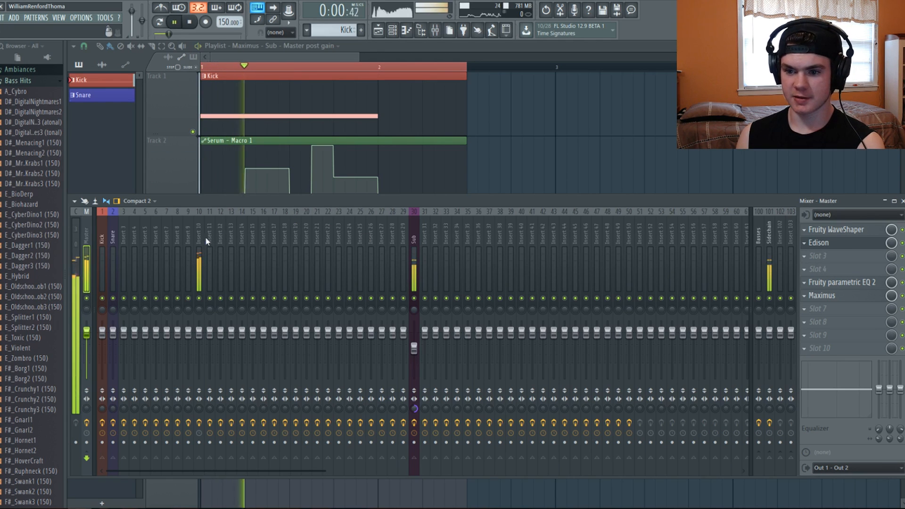
{"action": "left_click", "coordinate": [203, 241]}
{"action": "left_click", "coordinate": [834, 269]}
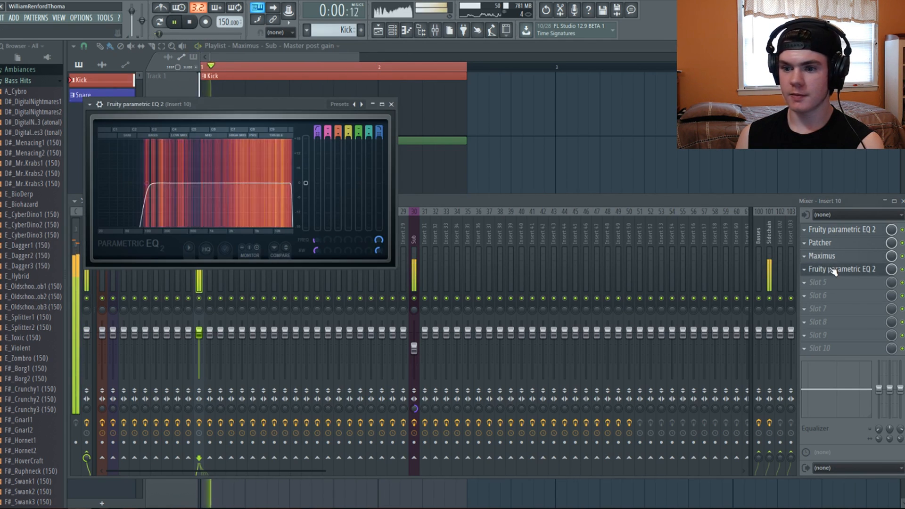
{"action": "key", "text": "space"}
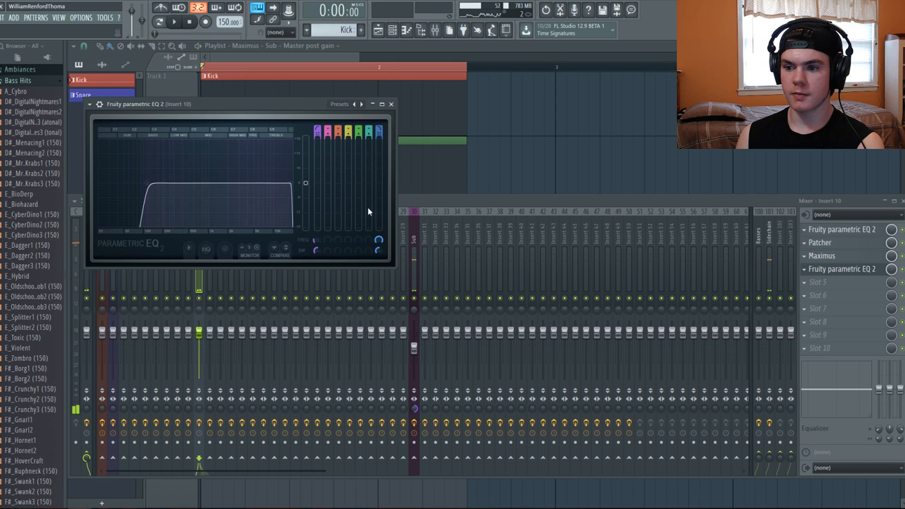
{"action": "key", "text": "space"}
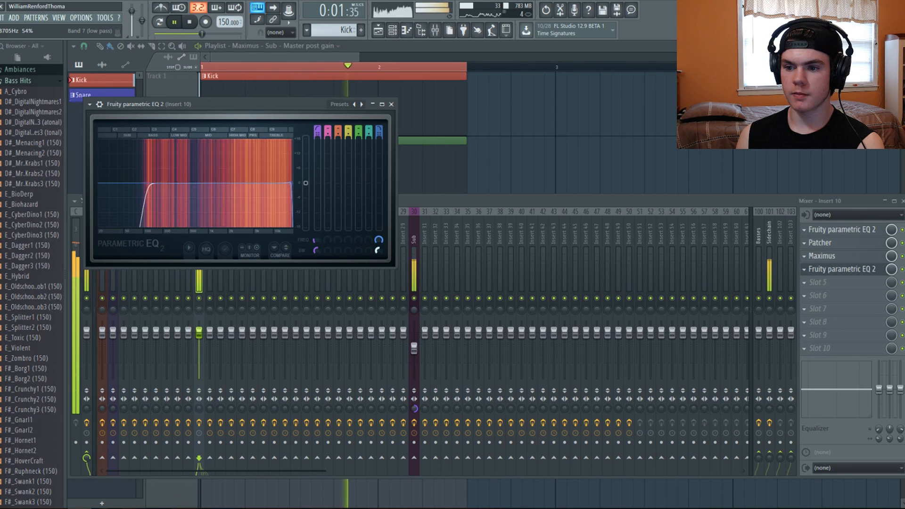
{"action": "key", "text": "space"}
{"action": "left_click", "coordinate": [391, 104]}
Step: Inspect the Master track's Fruity WaveShaper during playback of the bass
{"action": "left_click", "coordinate": [84, 227]}
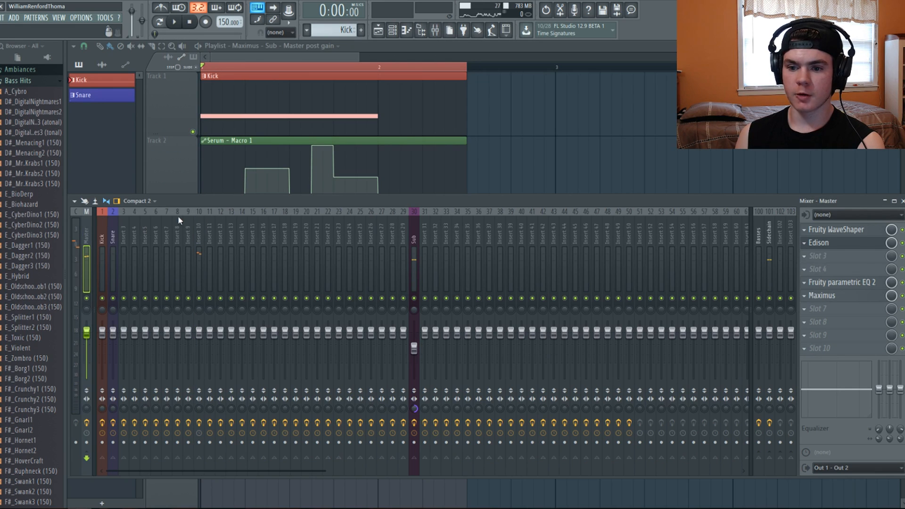
{"action": "left_click", "coordinate": [844, 231]}
{"action": "key", "text": "space"}
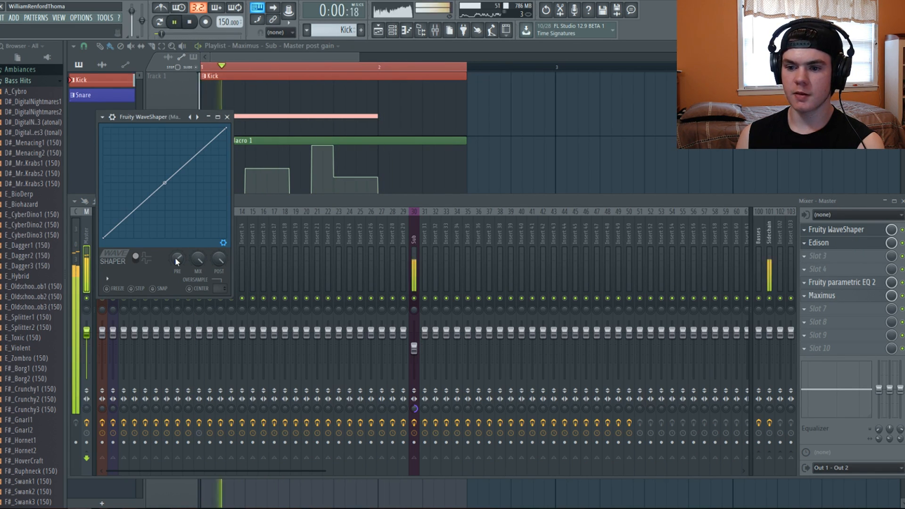
{"action": "key", "text": "space"}
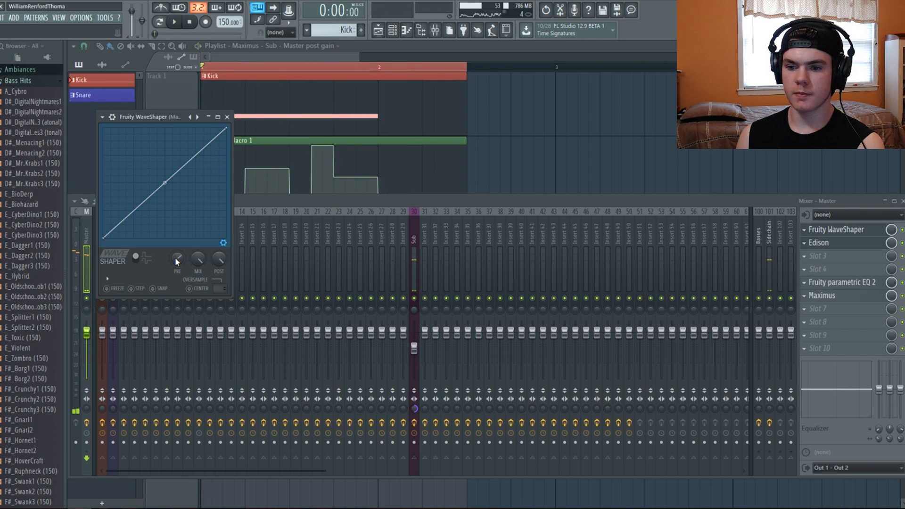
{"action": "key", "text": "space"}
Step: Clear the old audio from Edison on the Master track and record one pass of the bass pattern into it
{"action": "left_click", "coordinate": [197, 117]}
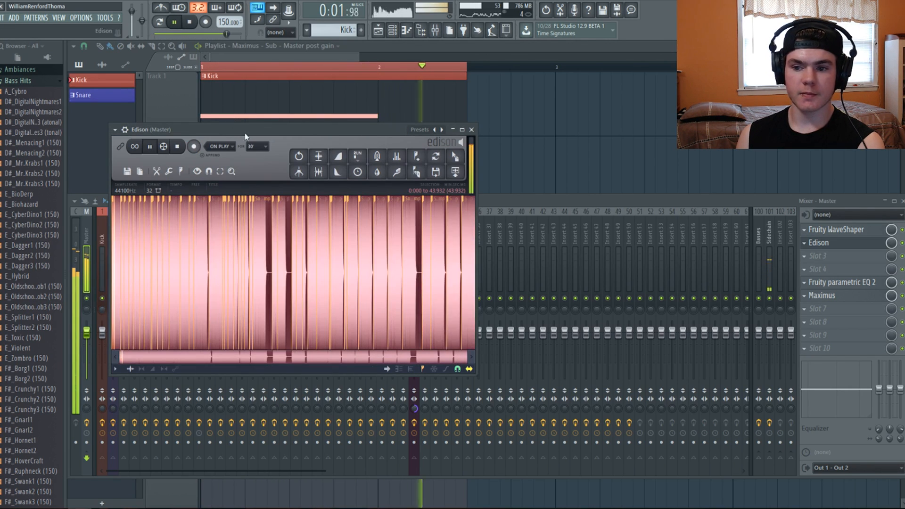
{"action": "key", "text": "space"}
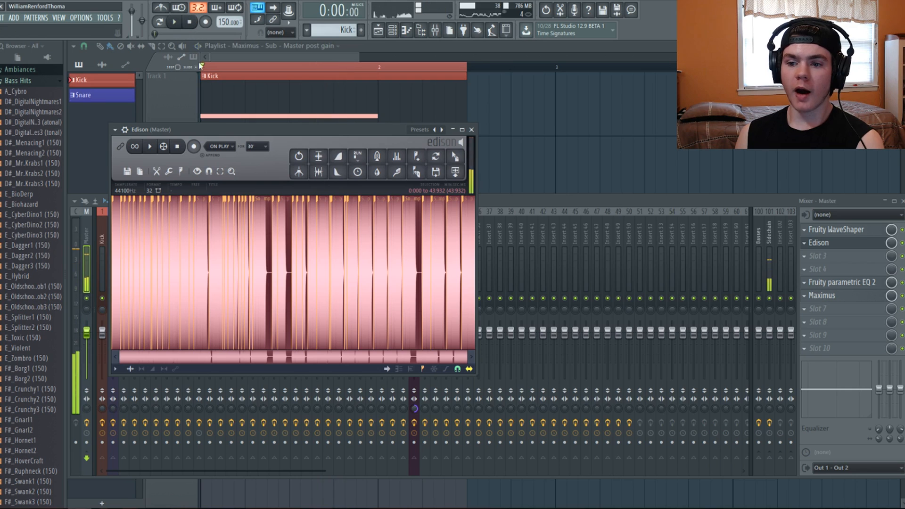
{"action": "key", "text": "Delete"}
{"action": "left_click", "coordinate": [193, 147]}
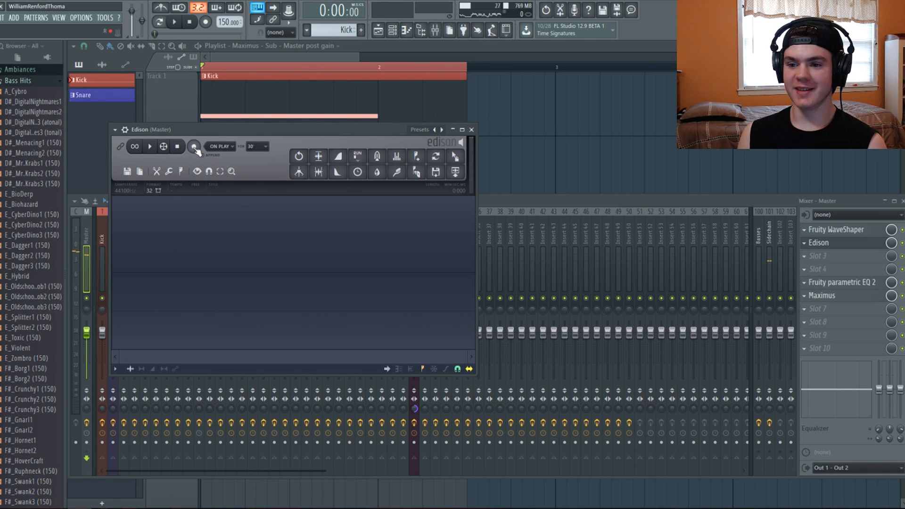
{"action": "left_click", "coordinate": [175, 22]}
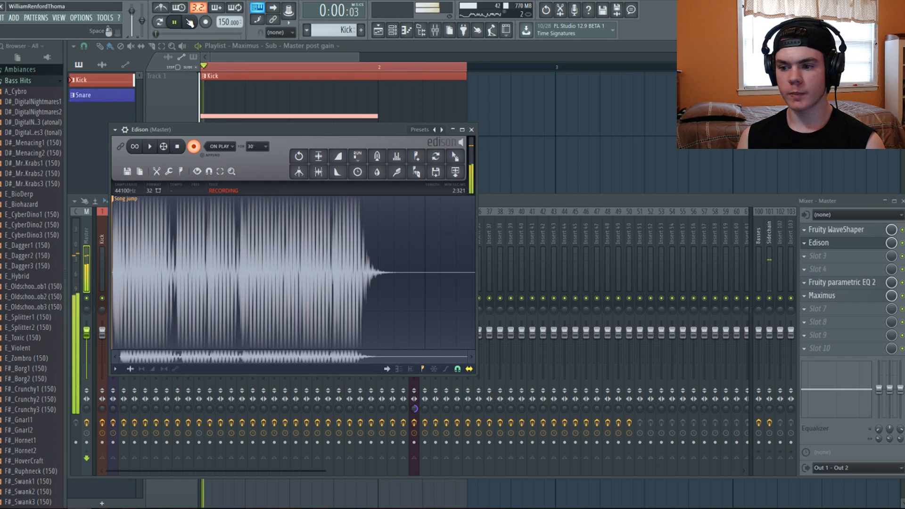
{"action": "left_click", "coordinate": [190, 22]}
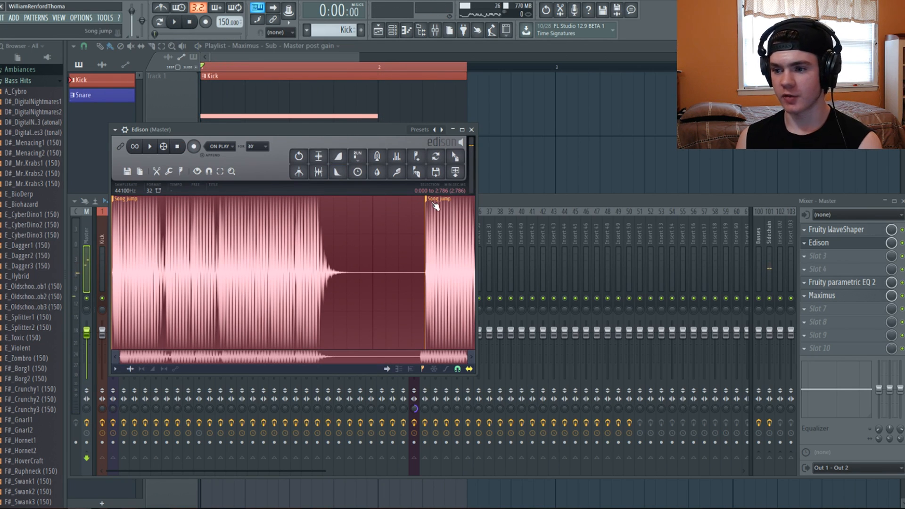
Step: Trim the Edison recording by removing the repeated pass at its end and the short silence at its start
{"action": "key", "text": "Delete"}
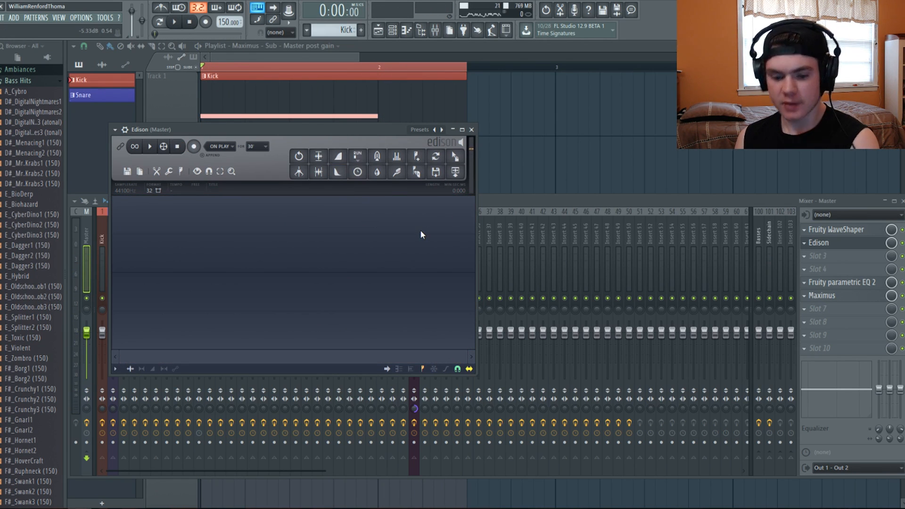
{"action": "left_click", "coordinate": [299, 156]}
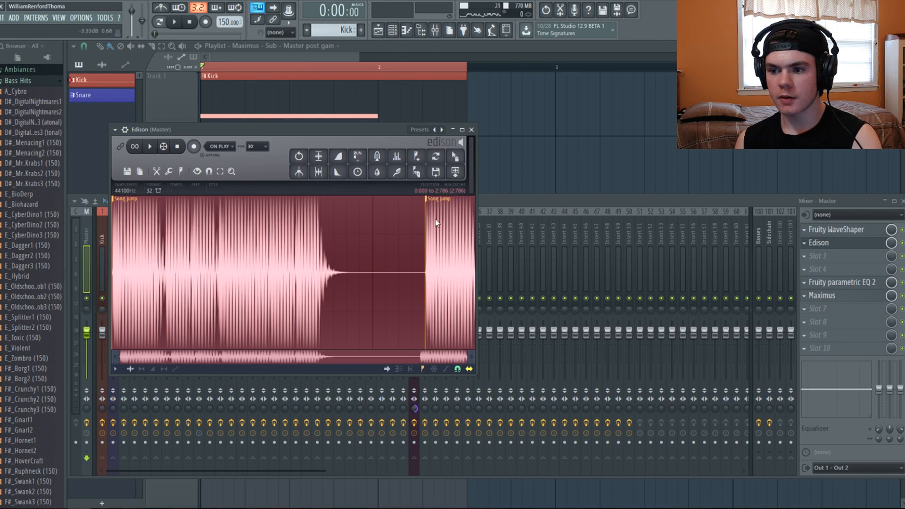
{"action": "key", "text": "Delete"}
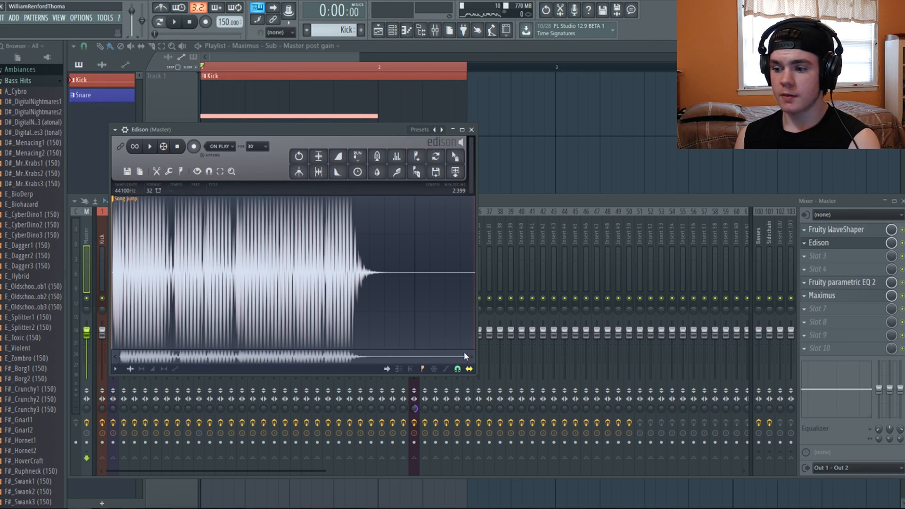
{"action": "left_click_drag", "start_coordinate": [464, 352], "coordinate": [140, 318]}
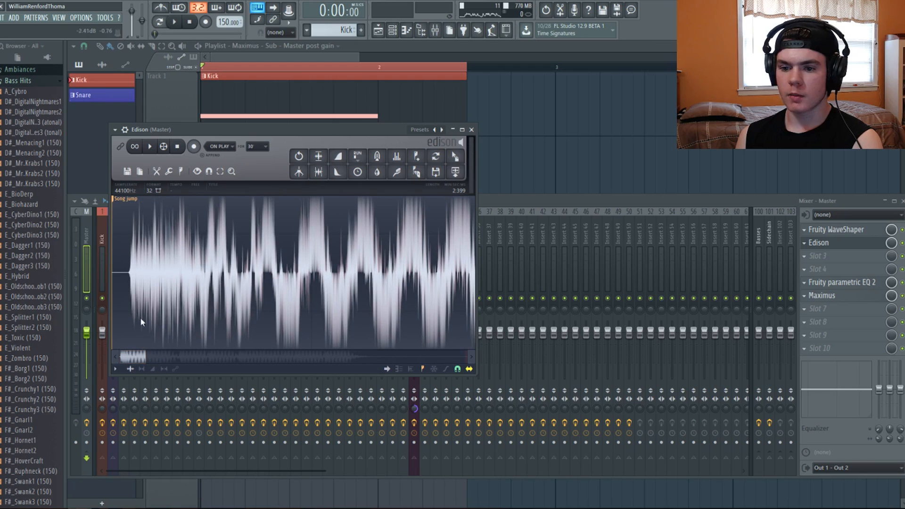
{"action": "left_click_drag", "start_coordinate": [127, 276], "coordinate": [91, 279]}
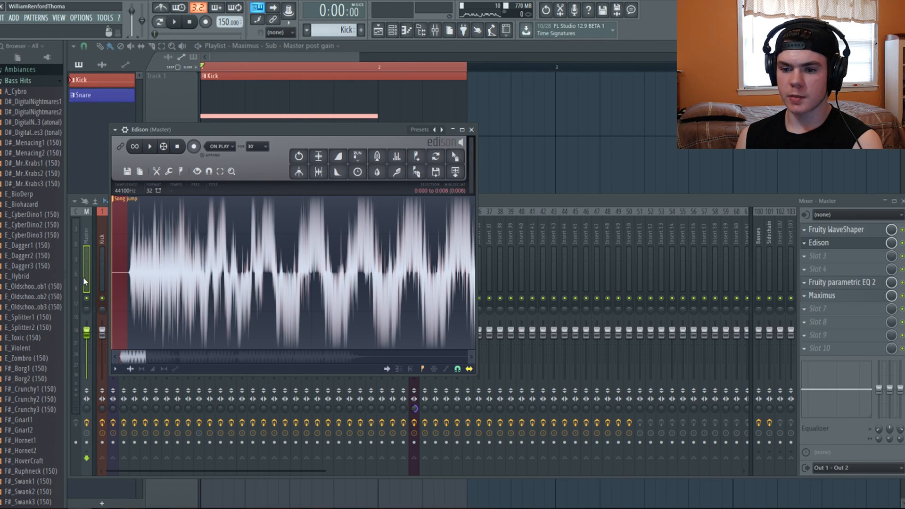
{"action": "key", "text": "Delete"}
{"action": "left_click_drag", "start_coordinate": [145, 351], "coordinate": [472, 354]}
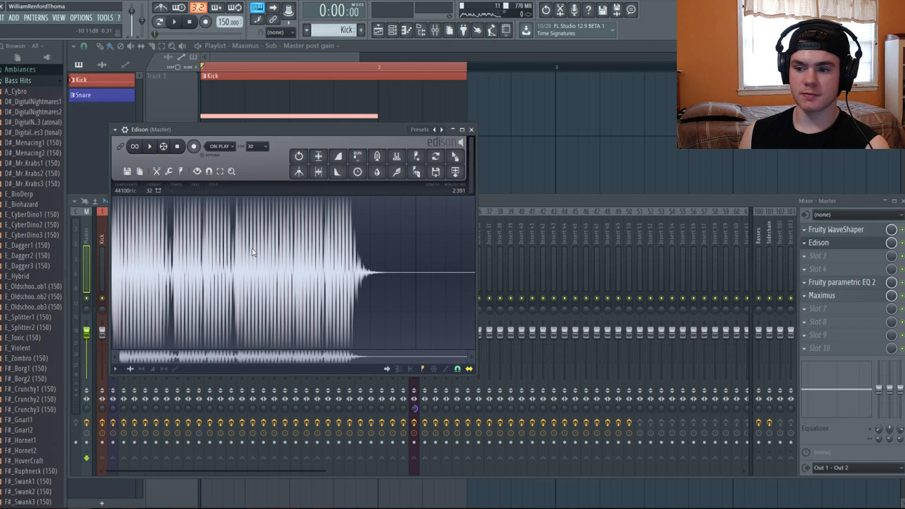
Step: Select the whole trimmed recording in Edison and play it back
{"action": "left_click_drag", "start_coordinate": [252, 248], "coordinate": [498, 268]}
{"action": "left_click_drag", "start_coordinate": [114, 243], "coordinate": [111, 244]}
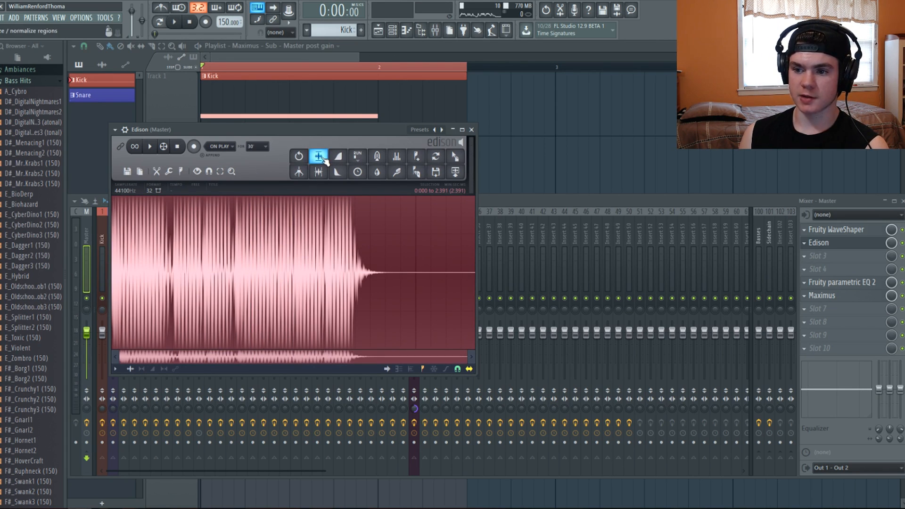
{"action": "left_click", "coordinate": [149, 147]}
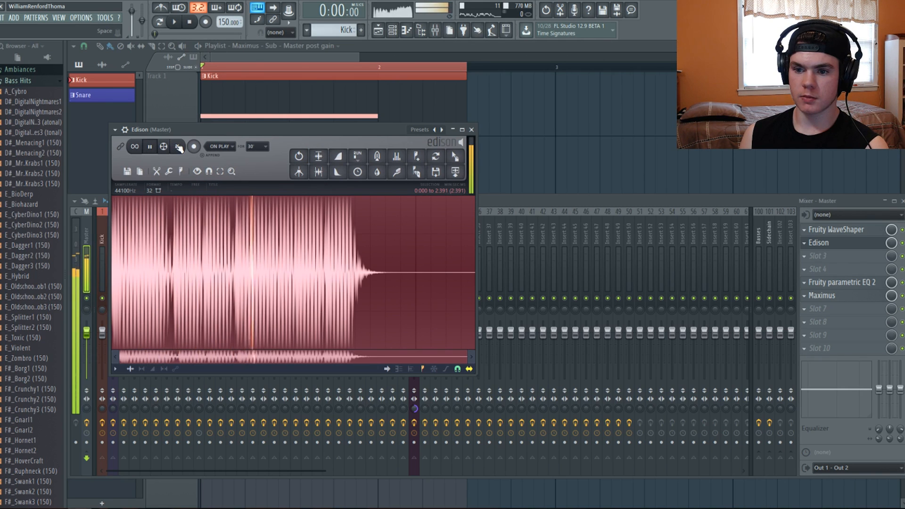
Step: Check the Master track's Fruity WaveShaper and return to the Edison recording
{"action": "left_click", "coordinate": [843, 226]}
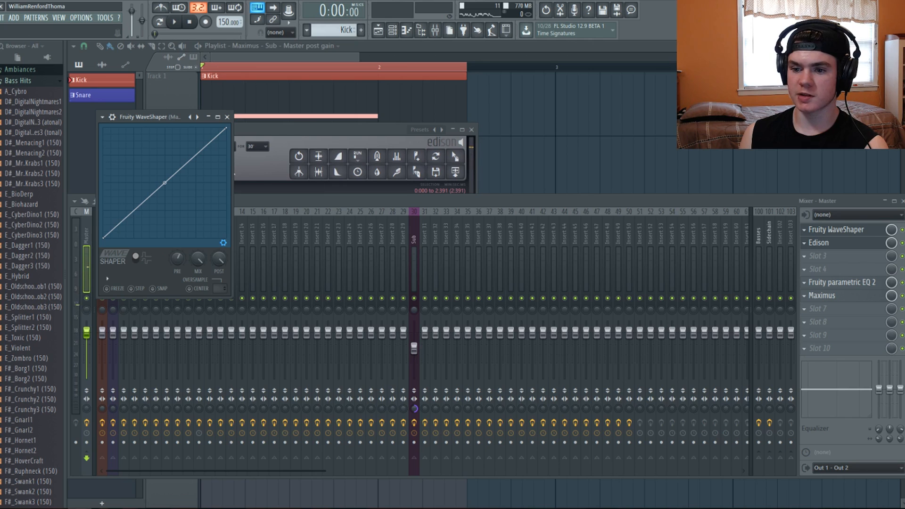
{"action": "left_click", "coordinate": [364, 131]}
{"action": "left_click", "coordinate": [472, 129]}
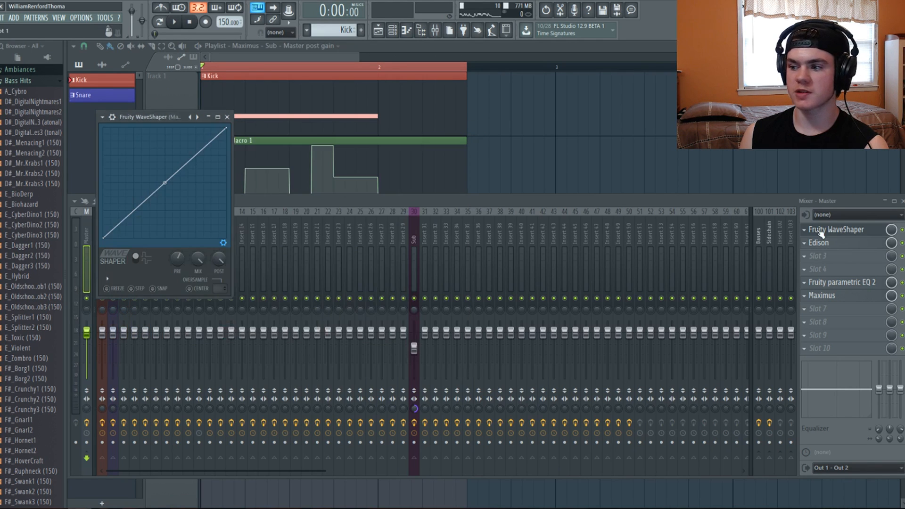
{"action": "left_click", "coordinate": [830, 230]}
{"action": "left_click", "coordinate": [828, 243]}
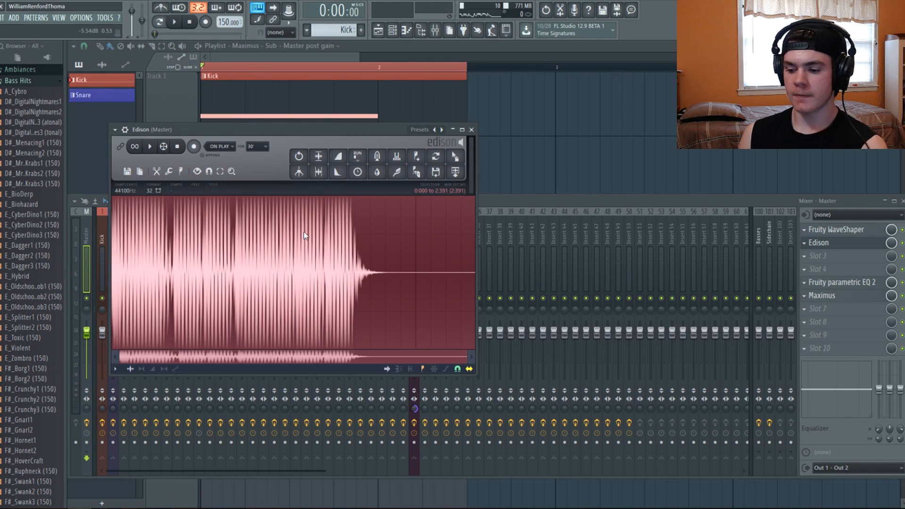
Step: Clear Edison and record a fresh pass of the bass pattern into it
{"action": "key", "text": "Delete"}
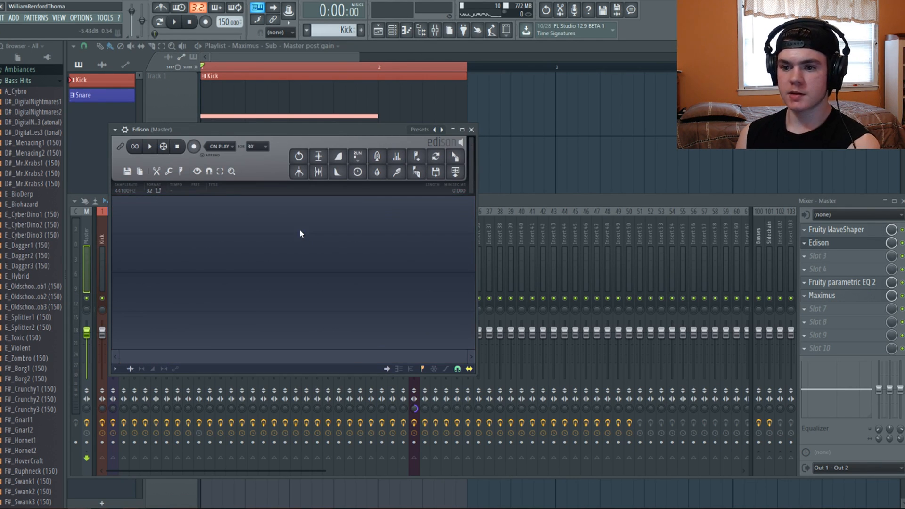
{"action": "left_click", "coordinate": [195, 147]}
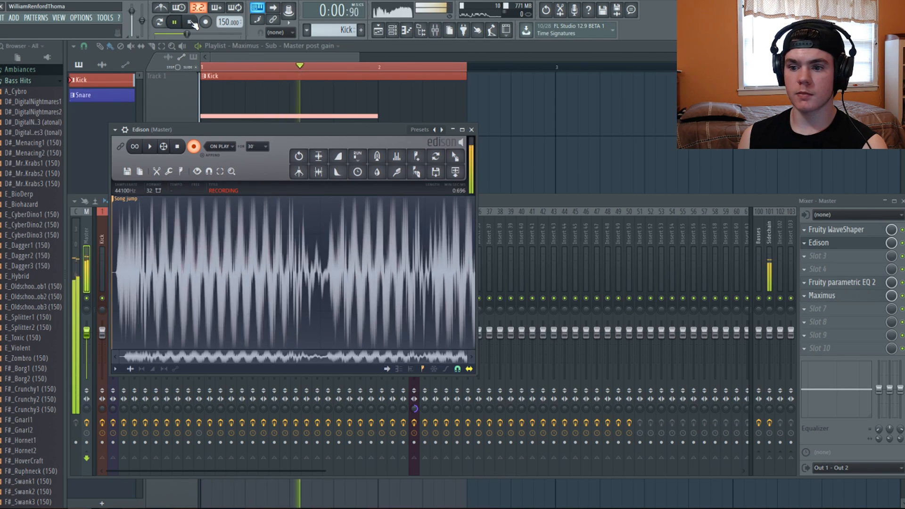
{"action": "left_click", "coordinate": [190, 22]}
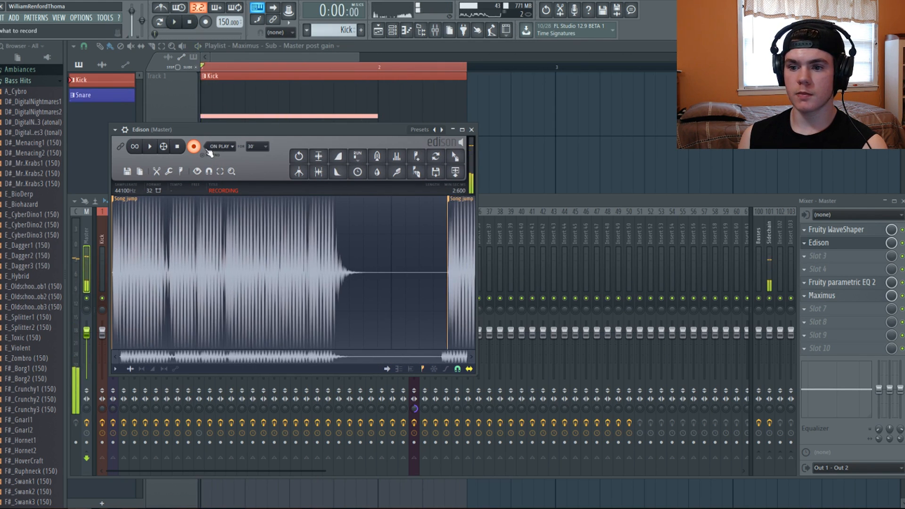
Step: Delete the repeated pass at the end of the new recording and the Song jump marker at its start
{"action": "left_click", "coordinate": [457, 204]}
{"action": "key", "text": "Delete"}
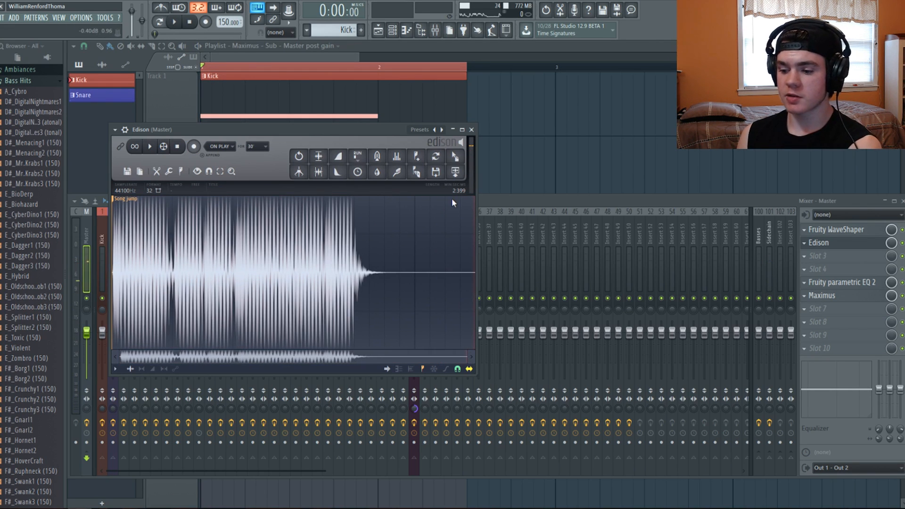
{"action": "right_click", "coordinate": [118, 201]}
{"action": "left_click", "coordinate": [127, 216]}
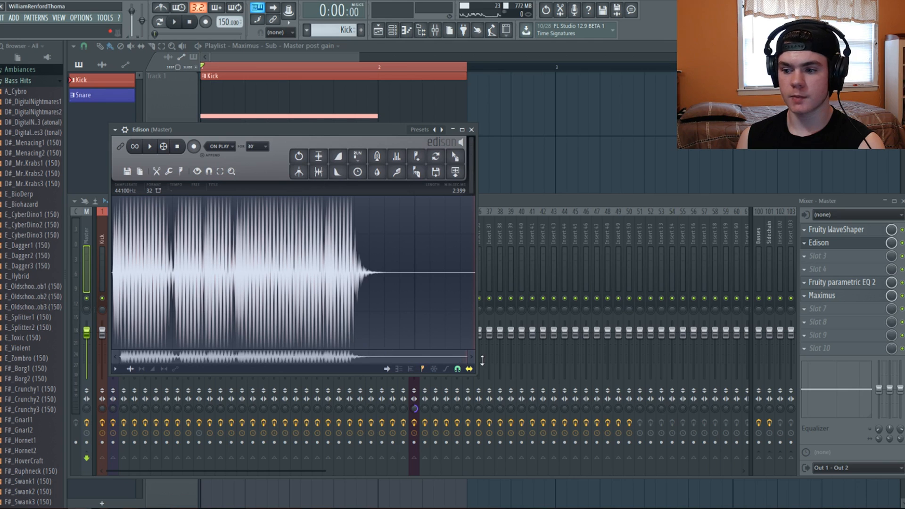
Step: Trim the silence from the start of the new recording and play the whole result in Edison
{"action": "left_click_drag", "start_coordinate": [464, 363], "coordinate": [71, 293]}
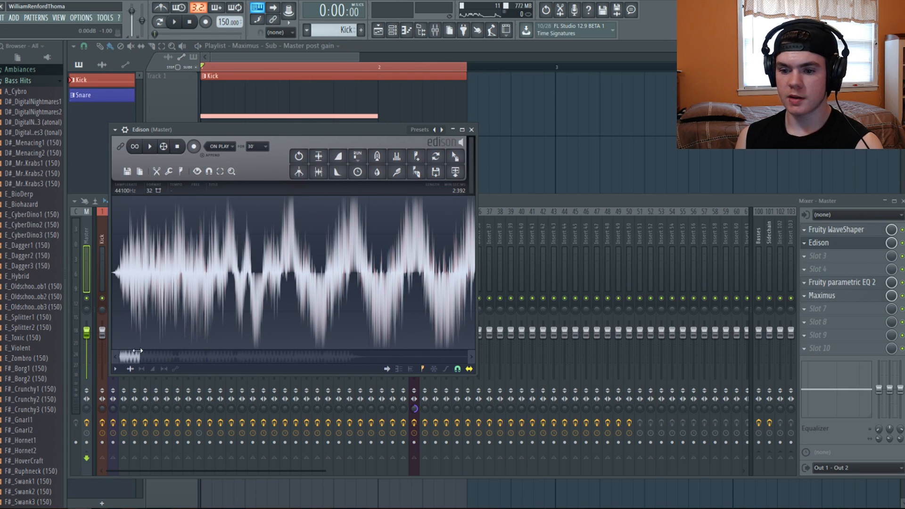
{"action": "double_click", "coordinate": [138, 352]}
{"action": "left_click", "coordinate": [332, 269]}
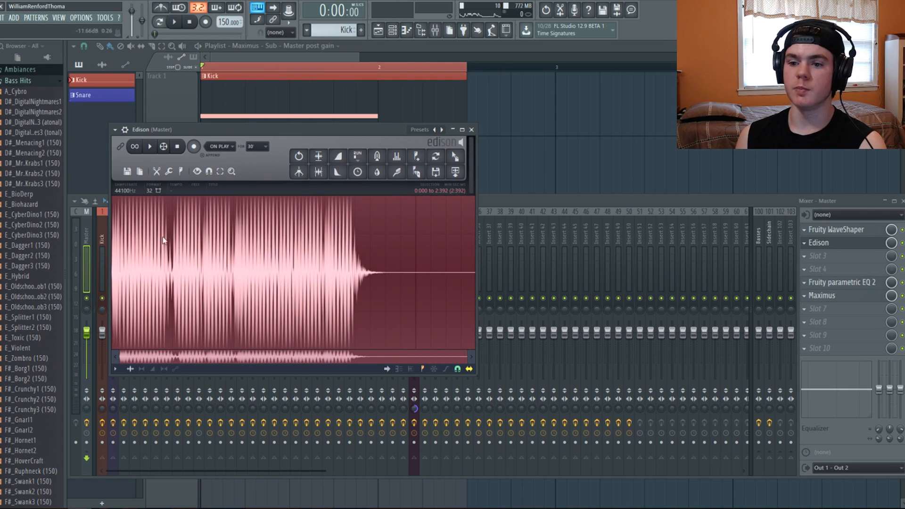
{"action": "left_click", "coordinate": [151, 147]}
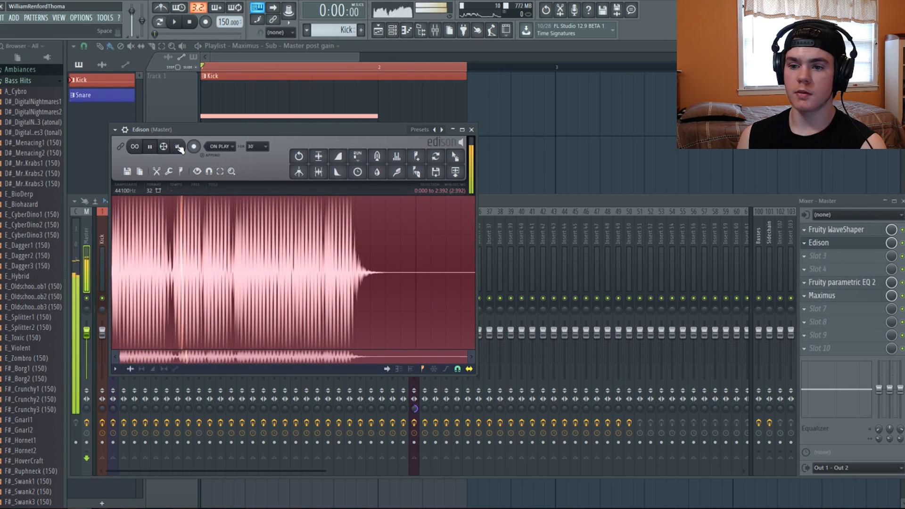
{"action": "left_click", "coordinate": [178, 147]}
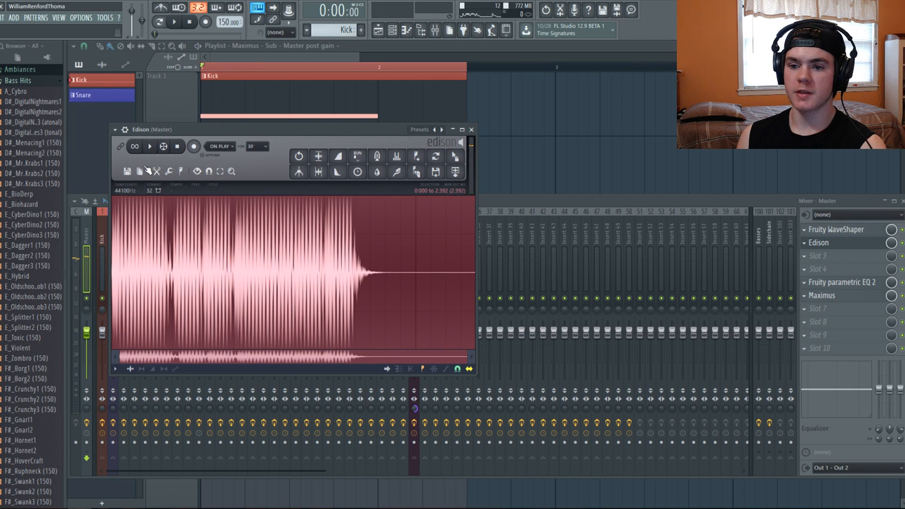
Step: Save the recording as the wave file "E_Beefy (150)" in the Bass Hits folder of New Sample Pack
{"action": "left_click", "coordinate": [128, 171]}
{"action": "left_click", "coordinate": [136, 209]}
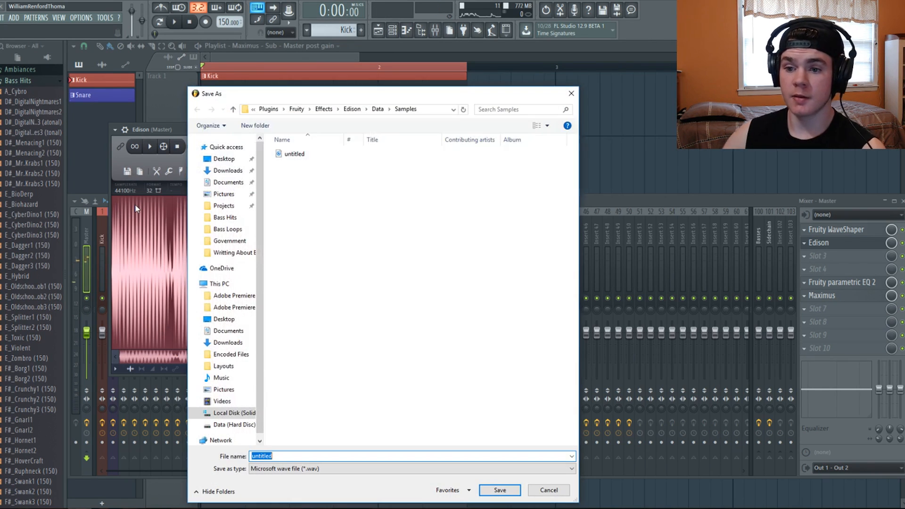
{"action": "left_click", "coordinate": [248, 220]}
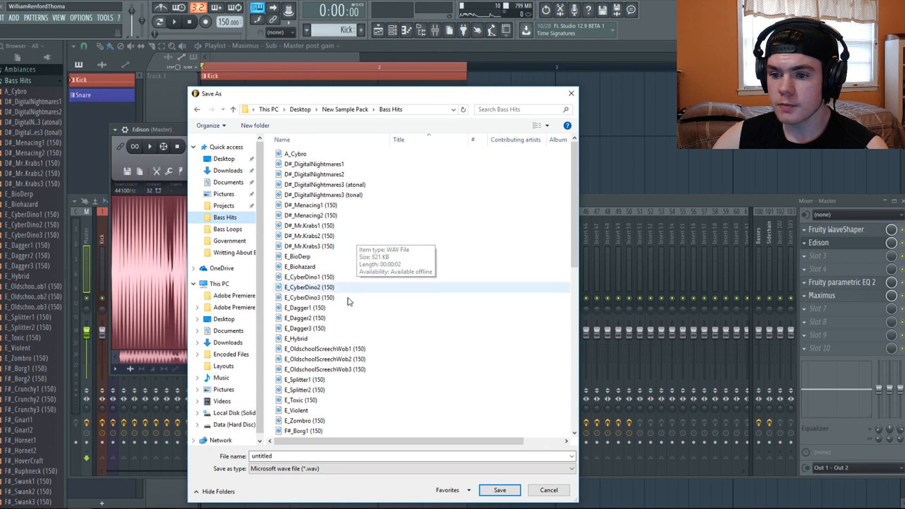
{"action": "scroll", "coordinate": [370, 280], "scroll_direction": "down", "scroll_amount": 9}
{"action": "double_click", "coordinate": [292, 456]}
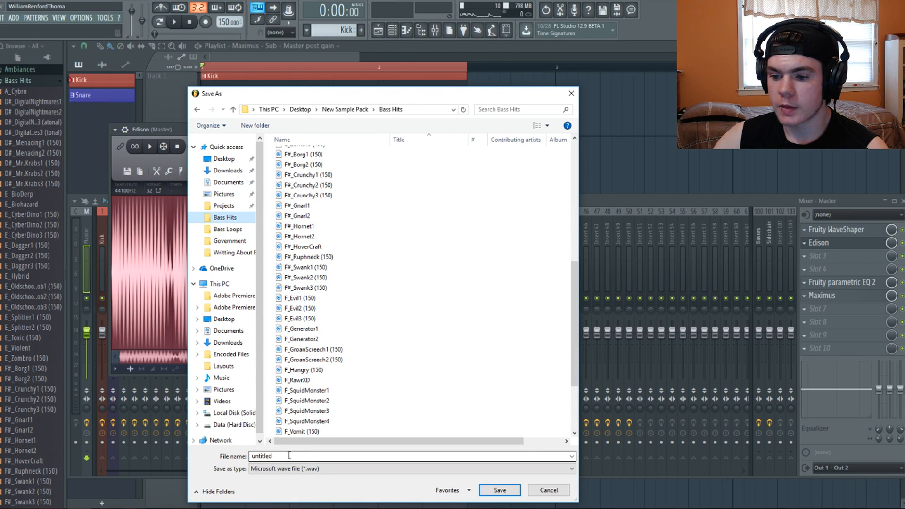
{"action": "type", "text": "E"}
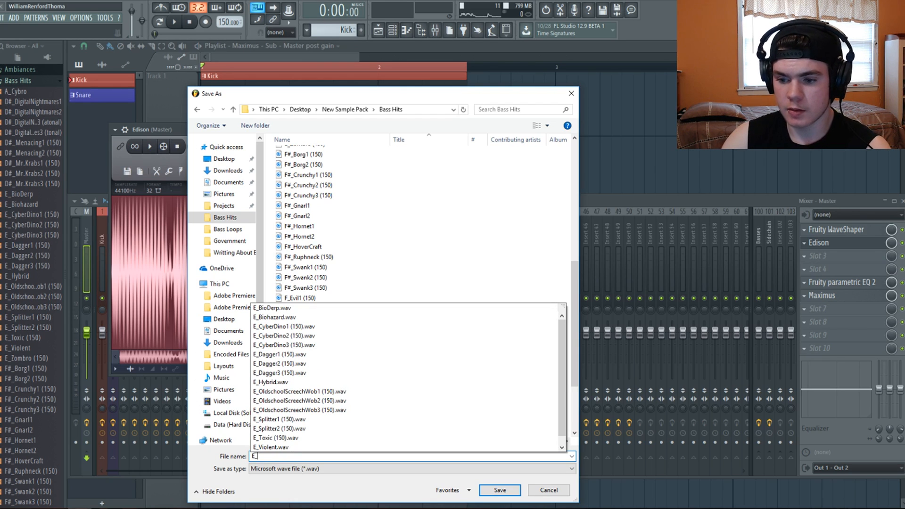
{"action": "type", "text": "_Be"}
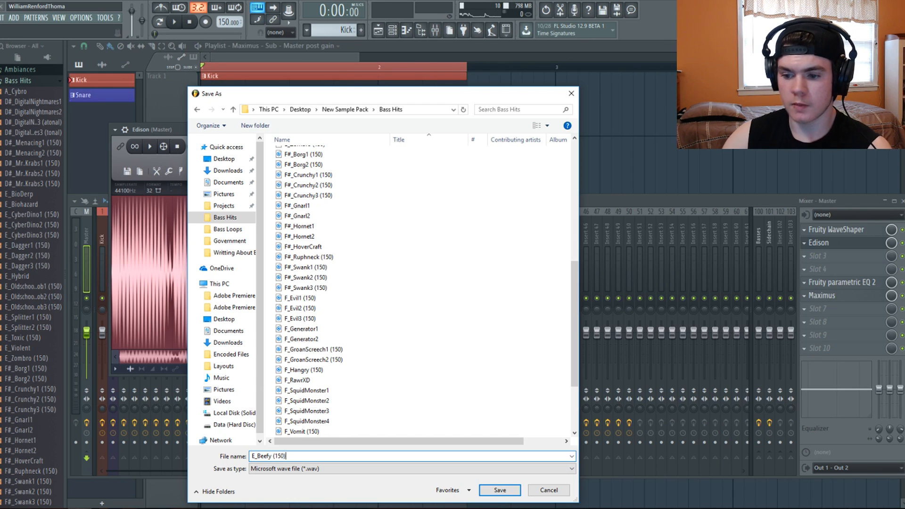
{"action": "type", "text": "efy (150)"}
{"action": "left_click", "coordinate": [500, 490]}
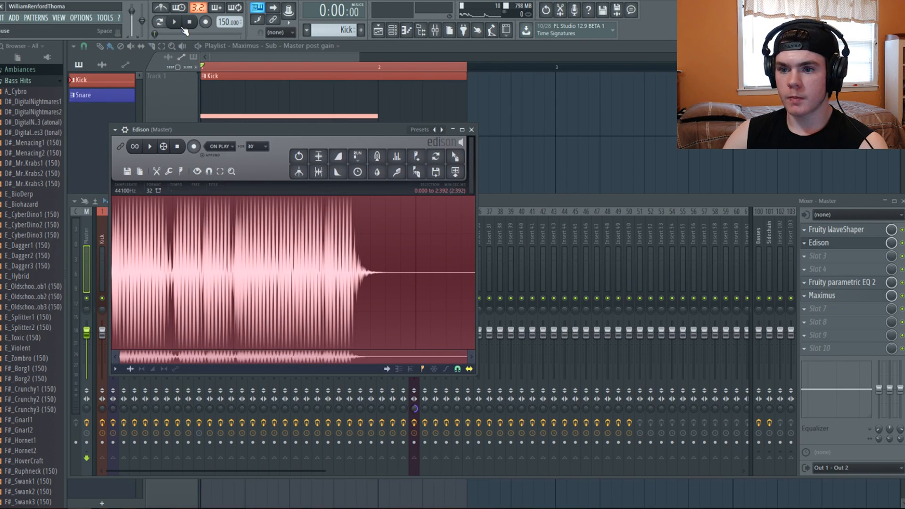
Step: Play the live bass pattern and the Edison recording in turn to compare them
{"action": "key", "text": "space"}
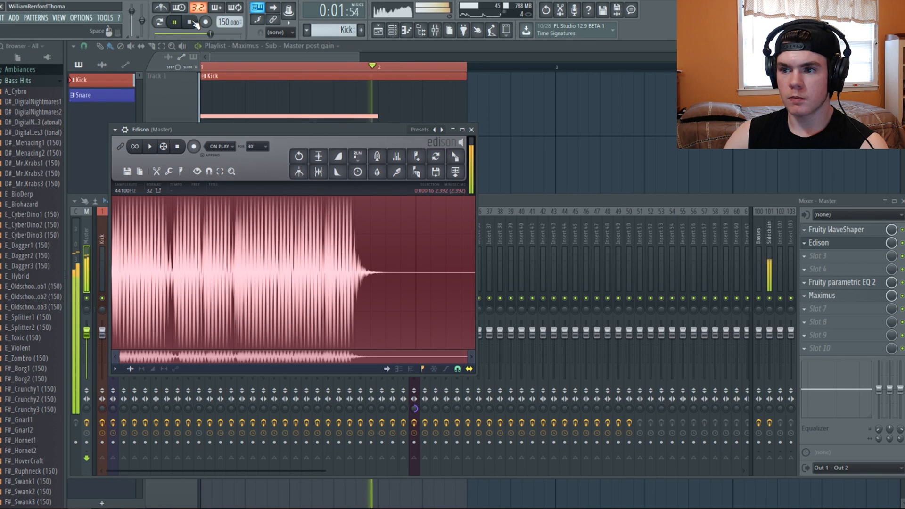
{"action": "left_click", "coordinate": [191, 22]}
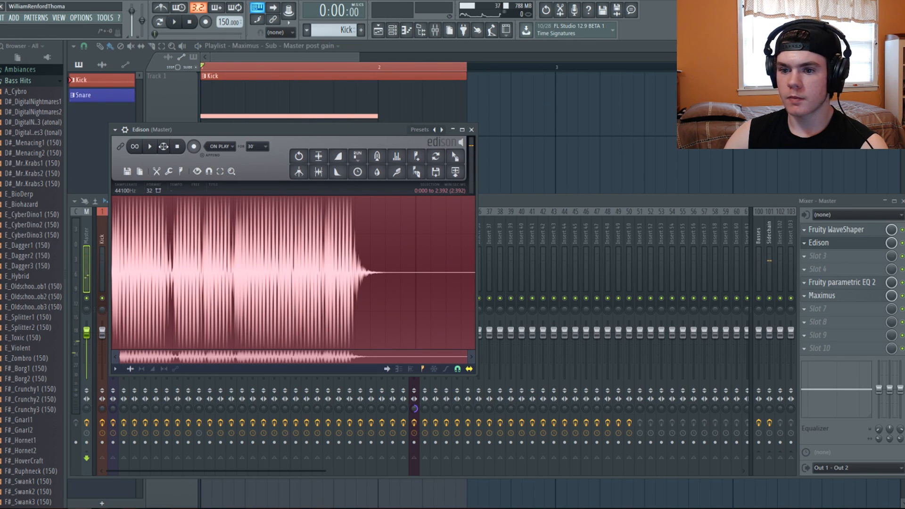
{"action": "key", "text": "space"}
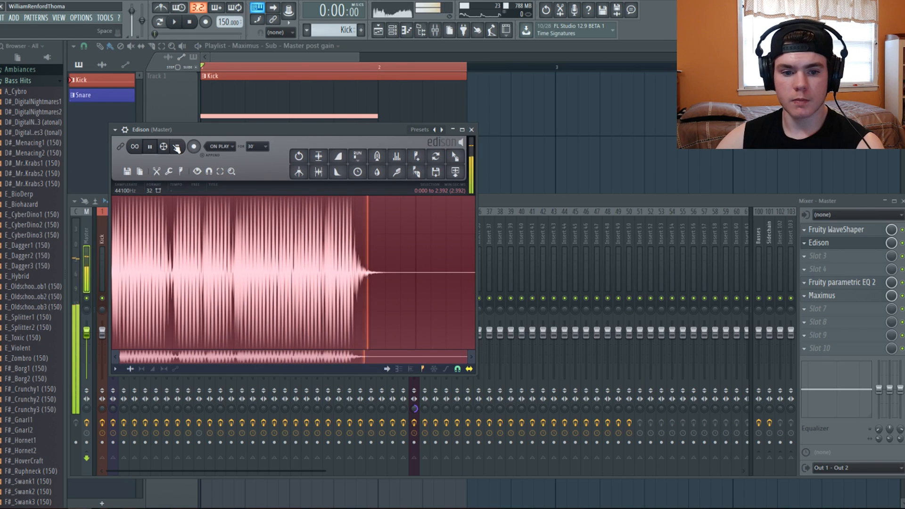
{"action": "left_click", "coordinate": [177, 148]}
{"action": "left_click", "coordinate": [128, 172]}
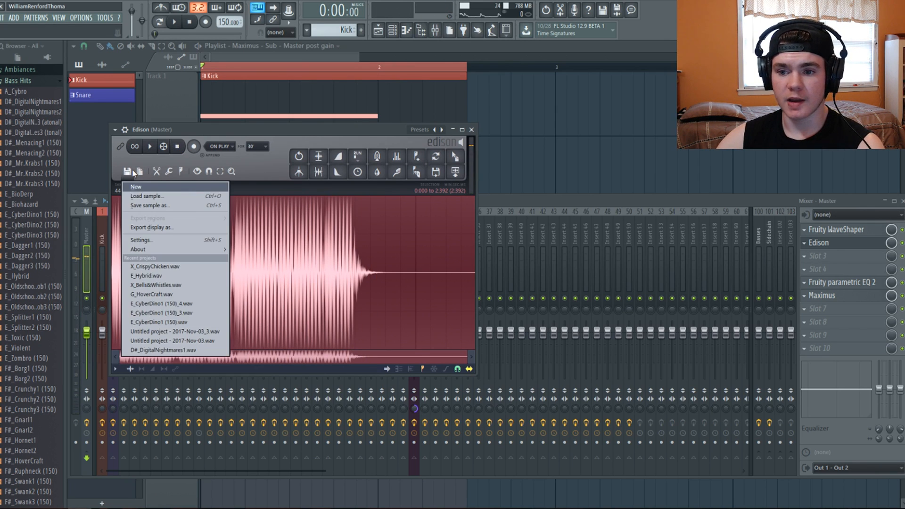
{"action": "left_click", "coordinate": [136, 205]}
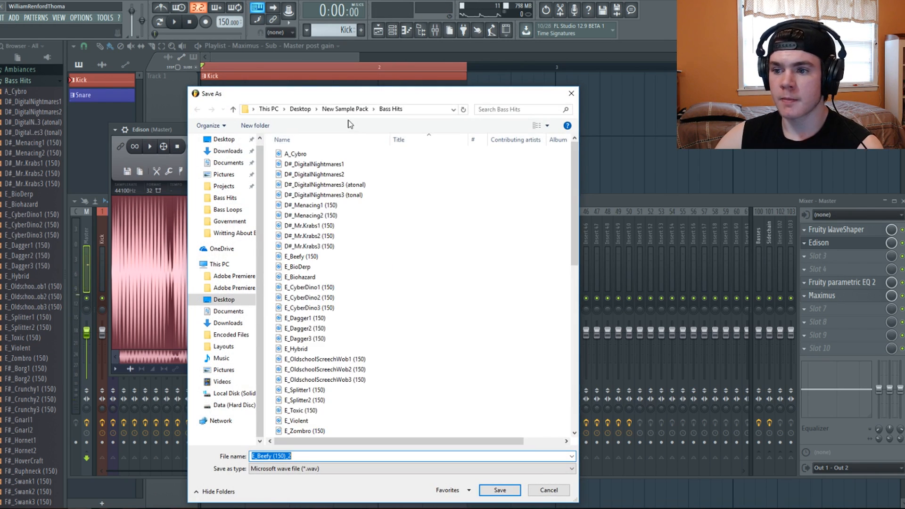
{"action": "scroll", "coordinate": [353, 278], "scroll_direction": "down", "scroll_amount": 6}
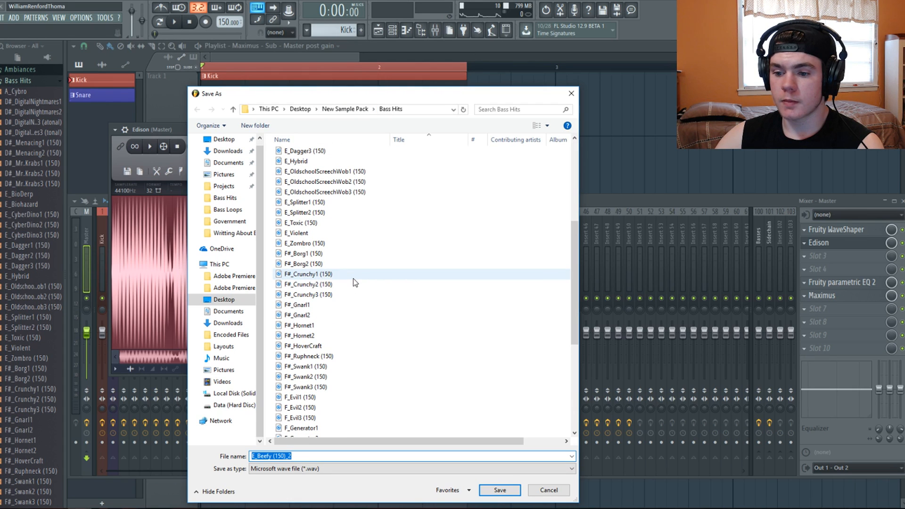
{"action": "left_click", "coordinate": [549, 490]}
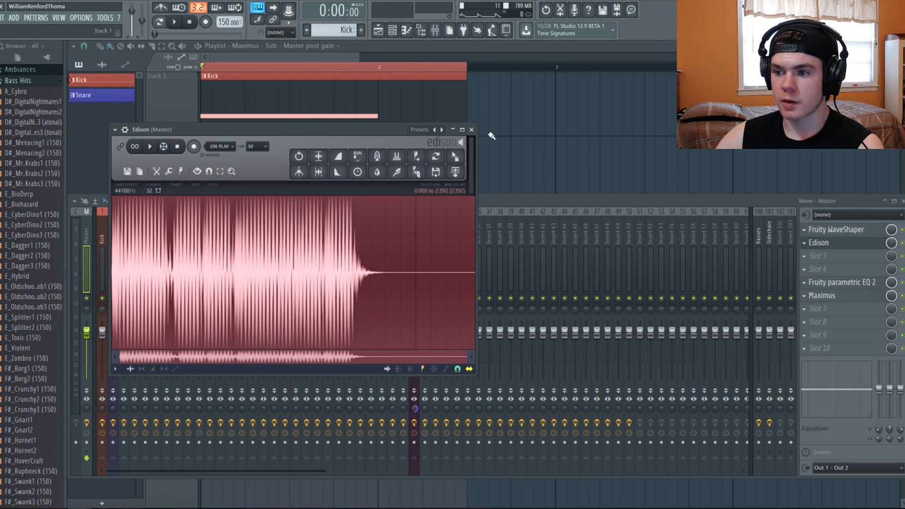
Step: Close Edison, delete the spare Maximus - Sub - Master post gain clip after bar 2 on Track 1, and reopen the mixer
{"action": "left_click", "coordinate": [474, 131]}
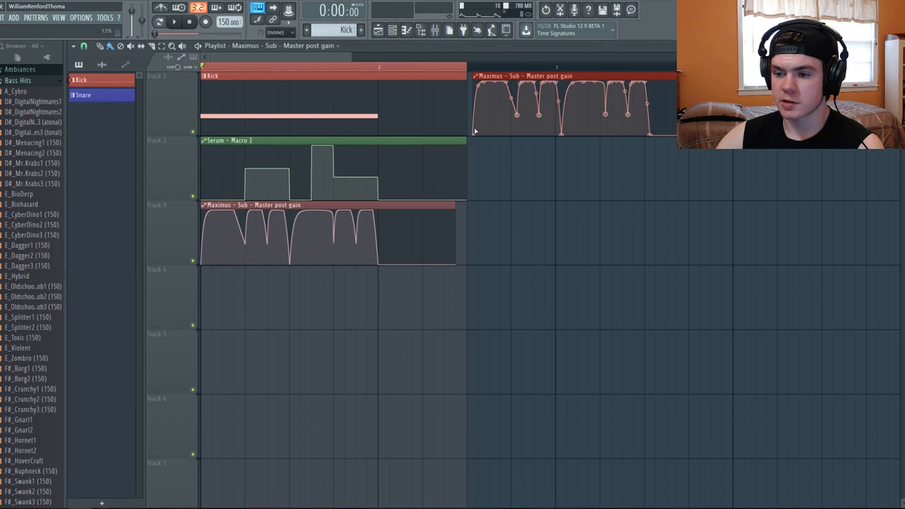
{"action": "right_click", "coordinate": [515, 82]}
{"action": "left_click", "coordinate": [435, 32]}
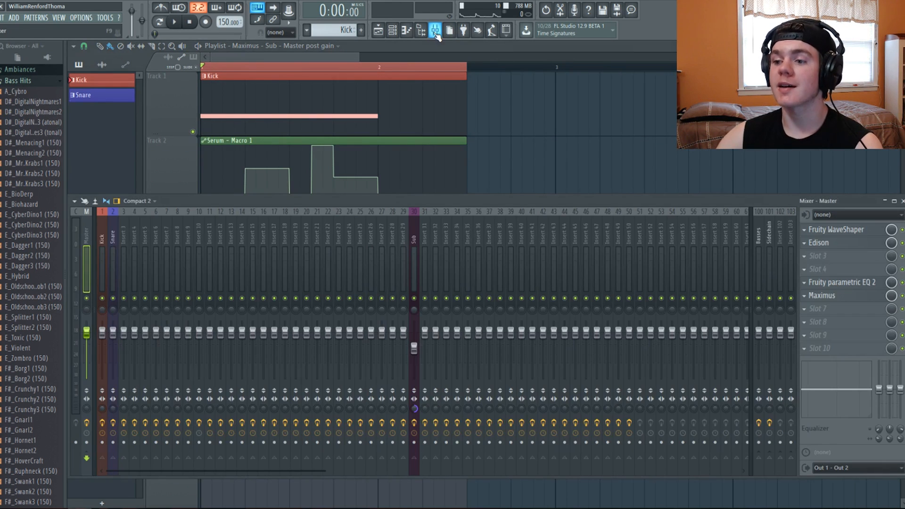
Step: Open the Serum channel of the bass and raise oscillator A's Mirror warp while the pattern plays
{"action": "key", "text": "space"}
{"action": "left_click", "coordinate": [202, 244]}
{"action": "key", "text": "space"}
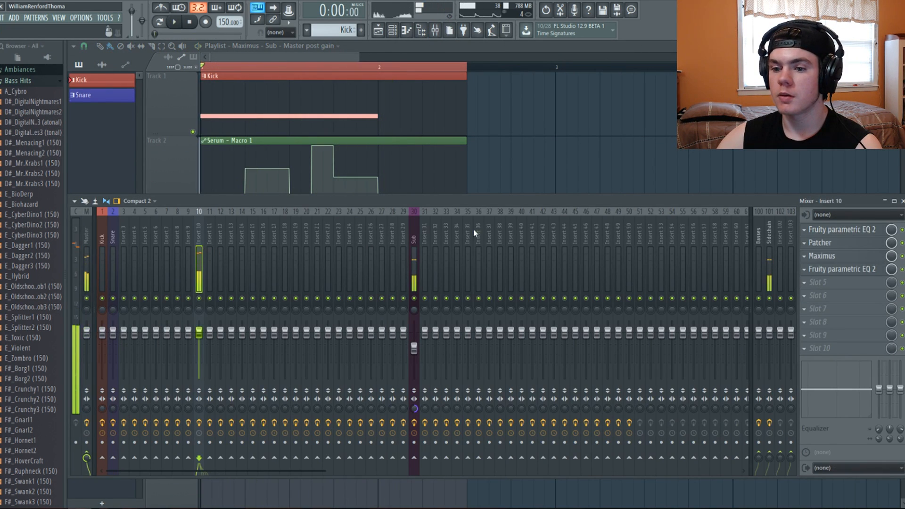
{"action": "left_click", "coordinate": [392, 31]}
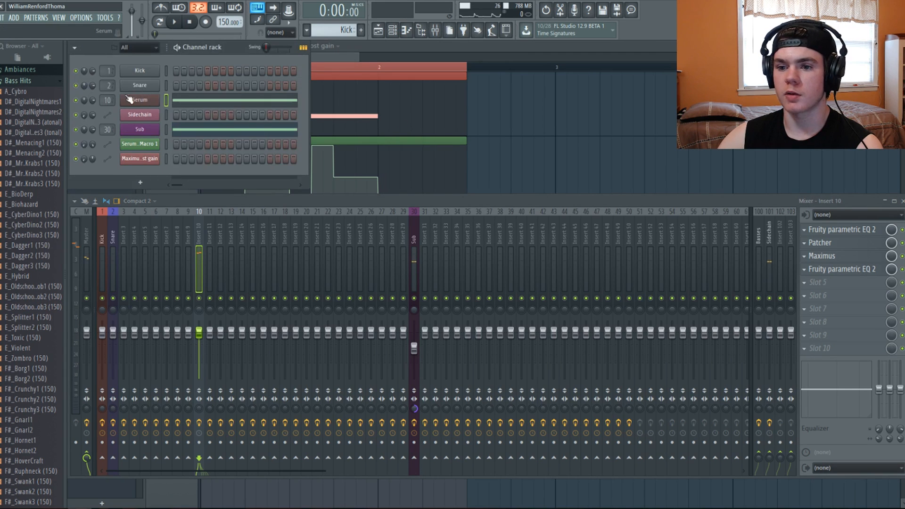
{"action": "left_click", "coordinate": [150, 101]}
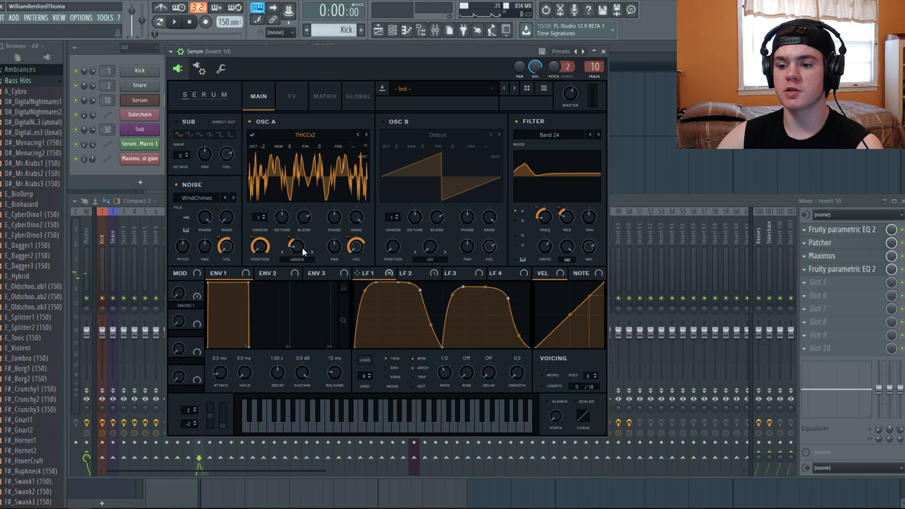
{"action": "key", "text": "space"}
{"action": "left_click_drag", "start_coordinate": [299, 250], "coordinate": [294, 310]}
{"action": "left_click_drag", "start_coordinate": [300, 250], "coordinate": [303, 214]}
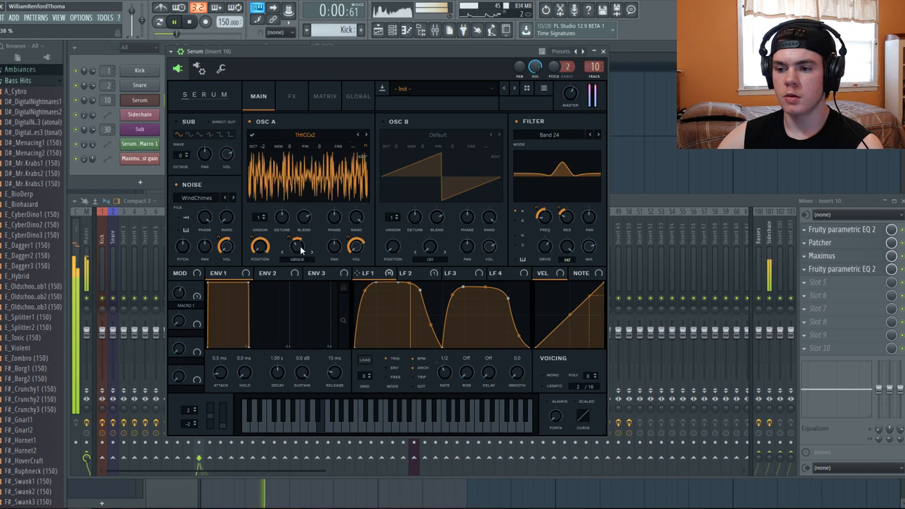
Step: Clear the old recording from Edison on the Master track and record the altered bass pattern
{"action": "left_click", "coordinate": [75, 234]}
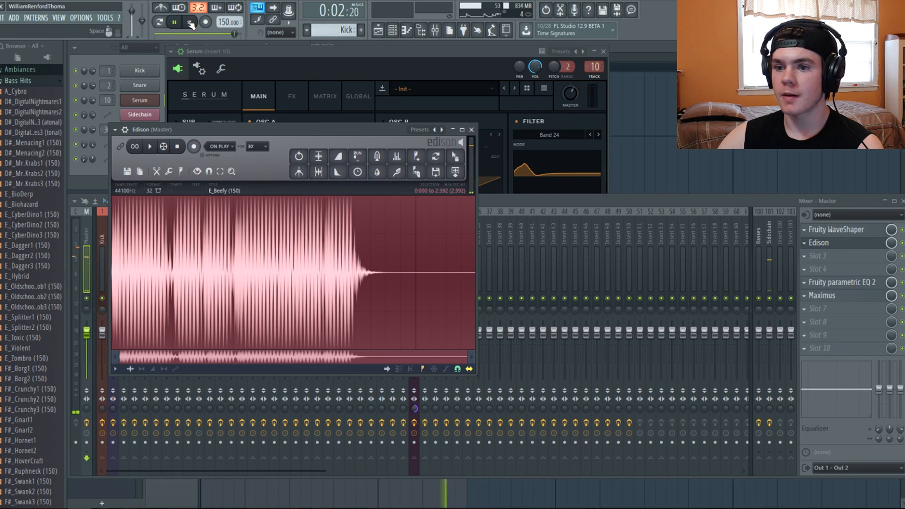
{"action": "key", "text": "space"}
{"action": "key", "text": "Delete"}
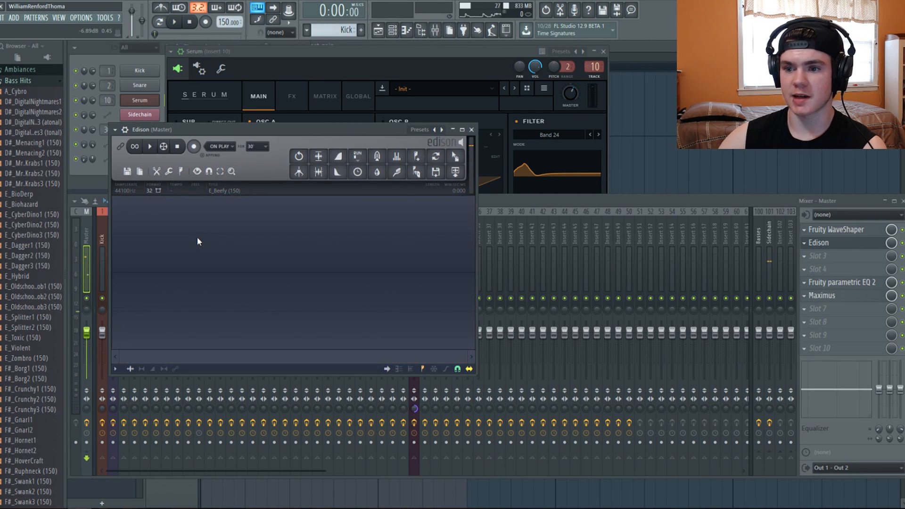
{"action": "left_click", "coordinate": [194, 147]}
{"action": "key", "text": "space"}
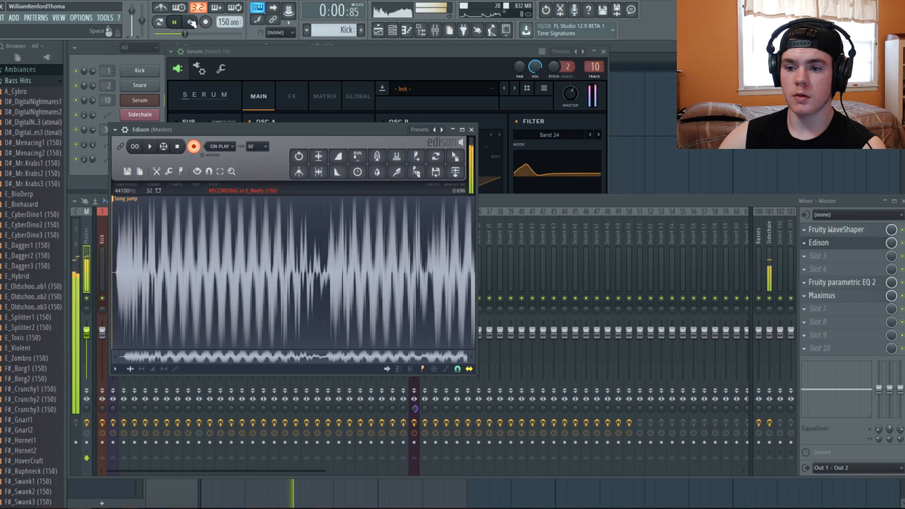
{"action": "left_click", "coordinate": [190, 21]}
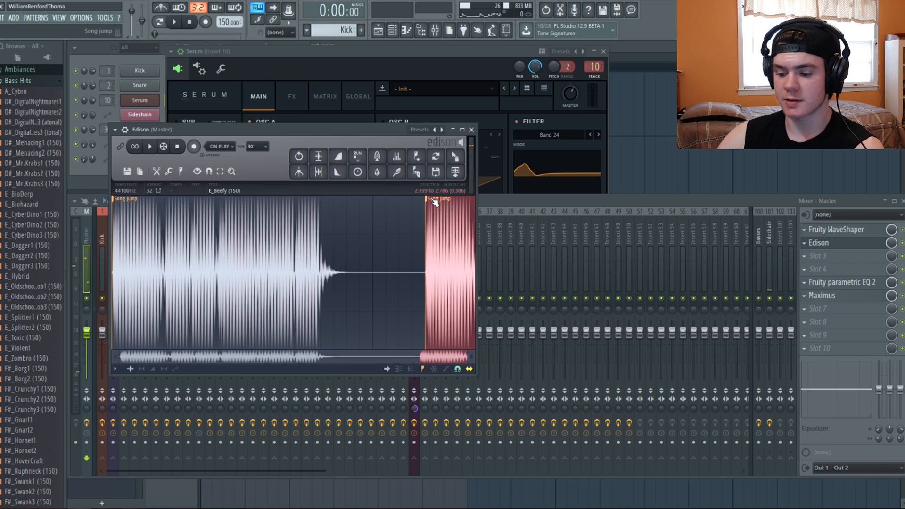
Step: Delete the repeated section after the second song jump marker and trim the silence from the start of the recording
{"action": "key", "text": "Delete"}
{"action": "left_click_drag", "start_coordinate": [465, 359], "coordinate": [132, 358]}
{"action": "left_click_drag", "start_coordinate": [147, 277], "coordinate": [30, 270]}
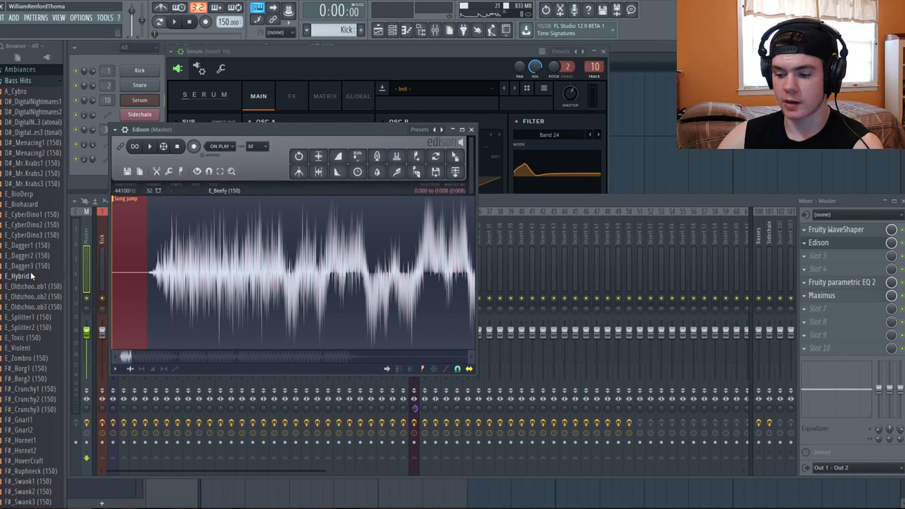
{"action": "key", "text": "Delete"}
{"action": "left_click_drag", "start_coordinate": [133, 361], "coordinate": [135, 354]}
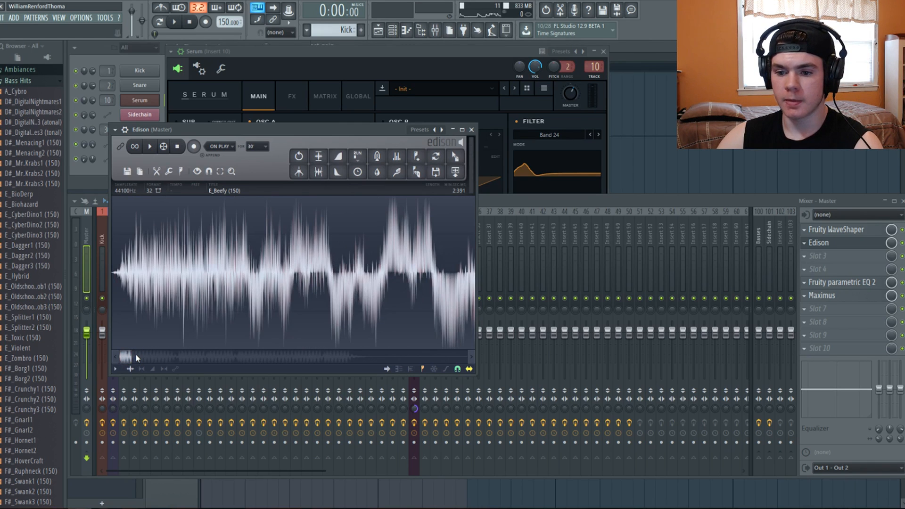
{"action": "double_click", "coordinate": [135, 355]}
Step: Select the whole trimmed recording in Edison and normalize it
{"action": "left_click", "coordinate": [320, 157]}
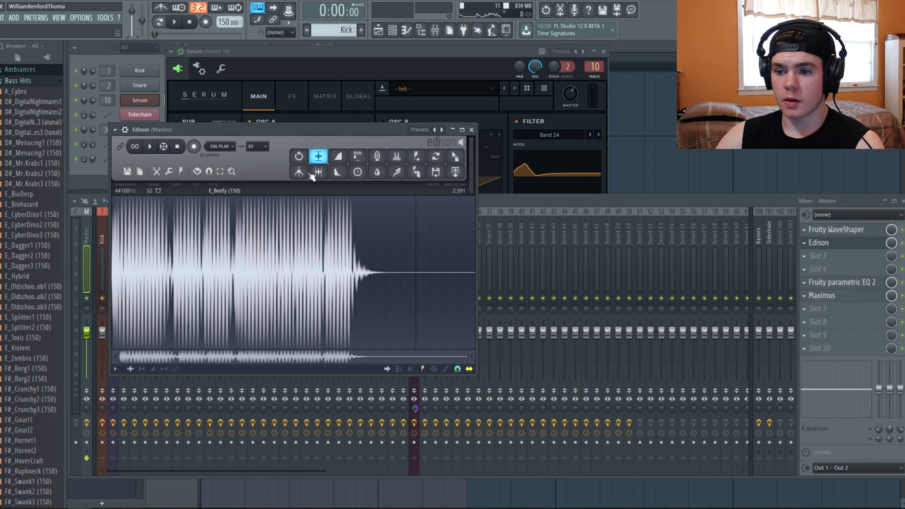
{"action": "left_click_drag", "start_coordinate": [189, 273], "coordinate": [558, 257]}
{"action": "left_click", "coordinate": [320, 157]}
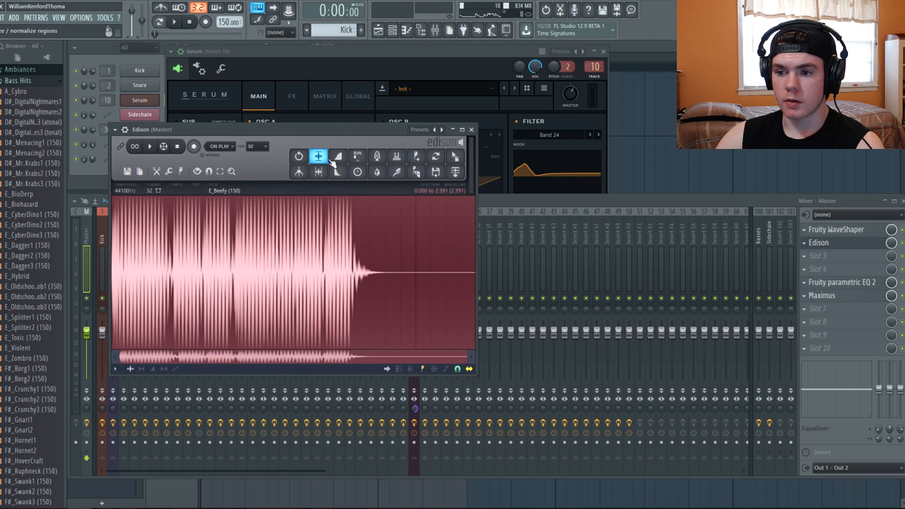
Step: Start saving the recording as a wave file in the Bass Hits folder with the name "E_Beefy2 (150)"
{"action": "left_click", "coordinate": [128, 172]}
{"action": "left_click", "coordinate": [137, 202]}
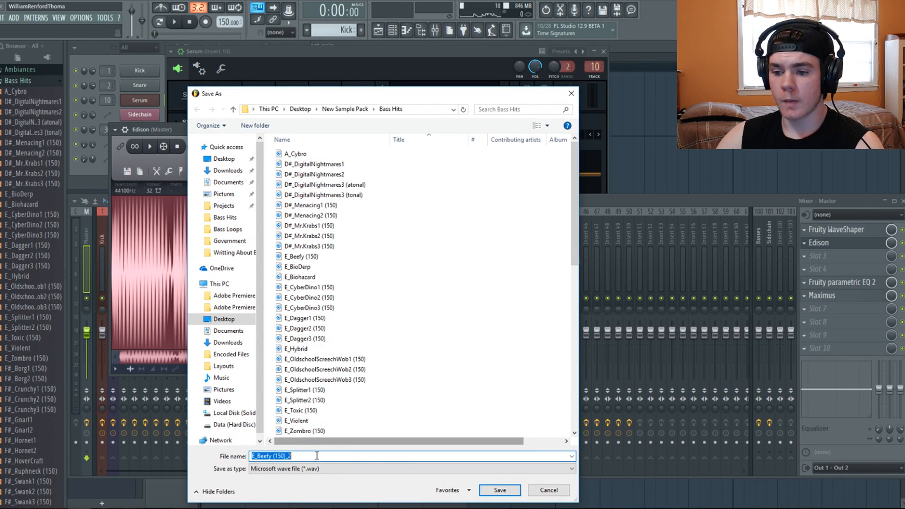
{"action": "left_click", "coordinate": [303, 457]}
{"action": "key", "text": "BackSpace"}
{"action": "key", "text": "BackSpace"}
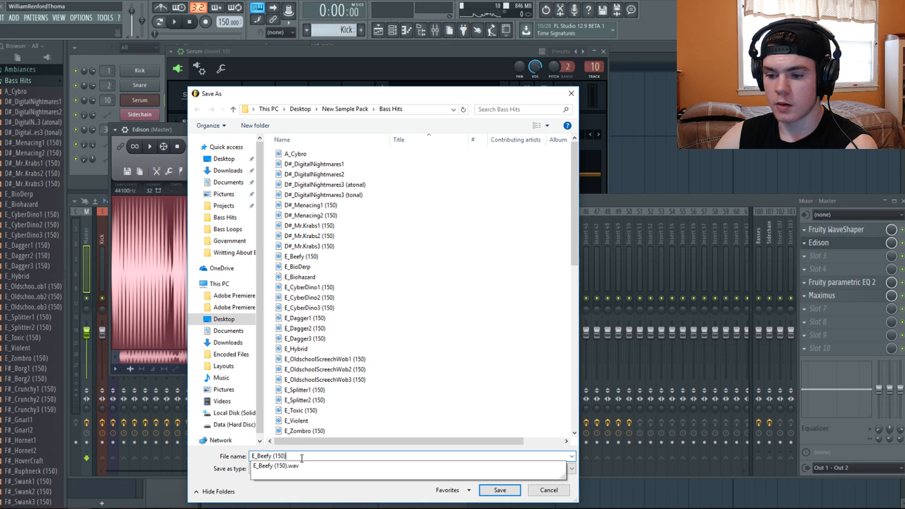
{"action": "left_click", "coordinate": [272, 455]}
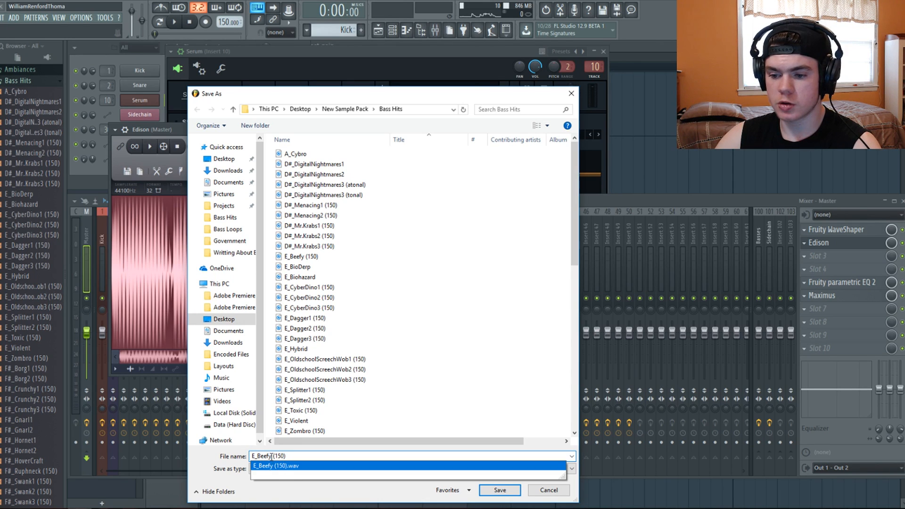
{"action": "type", "text": "2"}
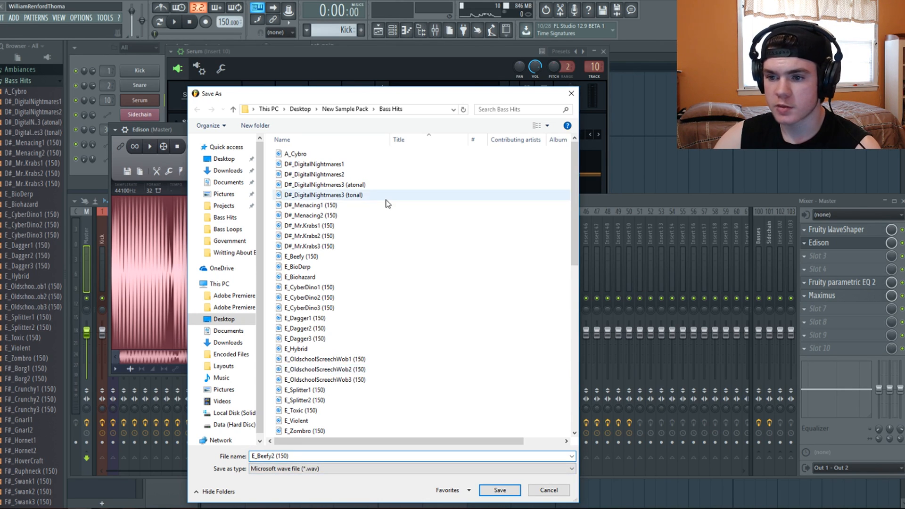
Step: Rename the existing file "E_Beefy (150)" in the Bass Hits folder as "E_Beefy1 (150)"
{"action": "left_click", "coordinate": [316, 256]}
{"action": "right_click", "coordinate": [316, 255]}
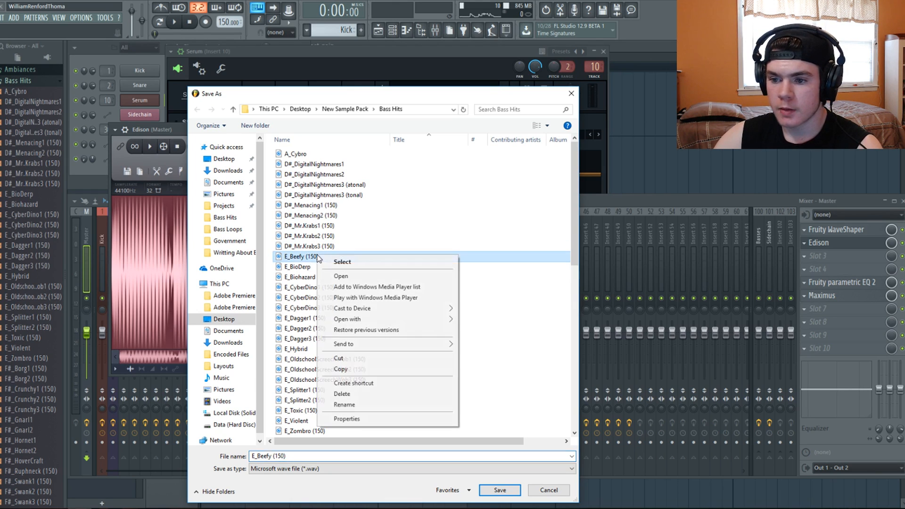
{"action": "left_click", "coordinate": [361, 405]}
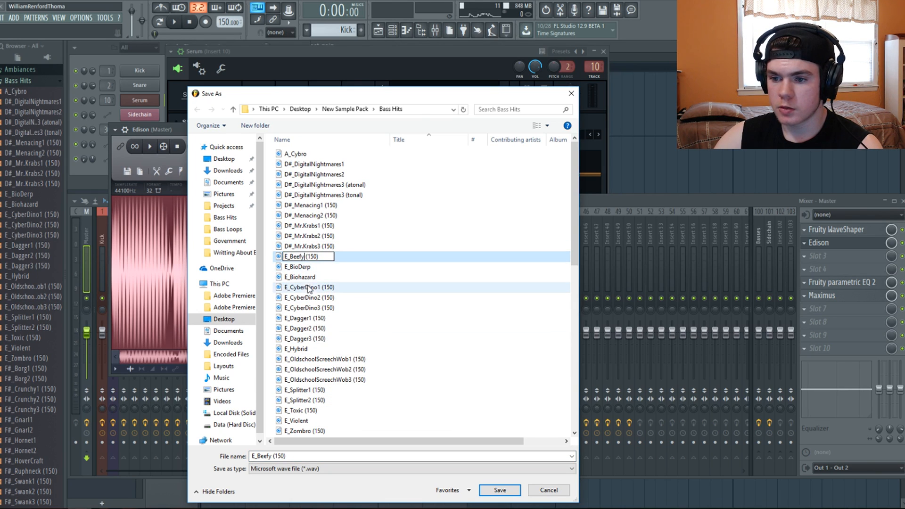
{"action": "type", "text": "1"}
{"action": "left_click", "coordinate": [333, 297]}
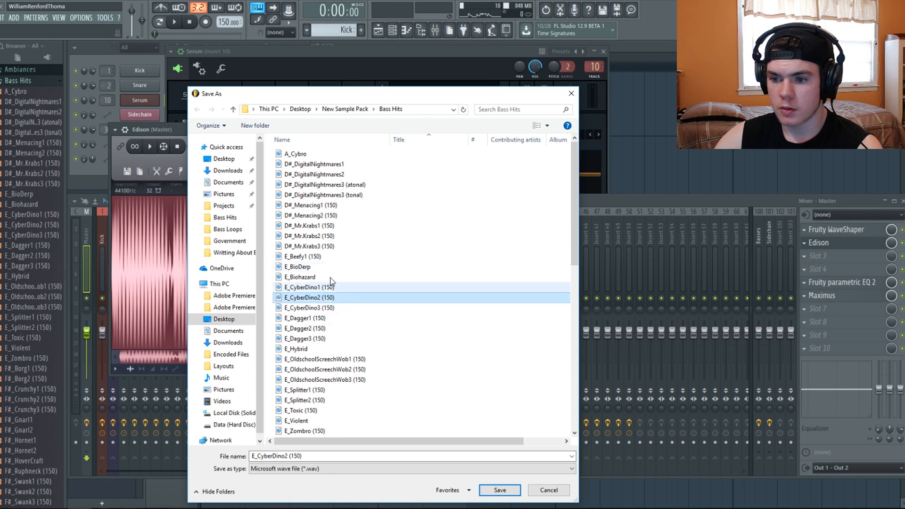
Step: Re-enter "E_Beefy2 (150)" as the new recording's file name and save the wave file
{"action": "left_click", "coordinate": [319, 257]}
{"action": "left_click", "coordinate": [278, 457]}
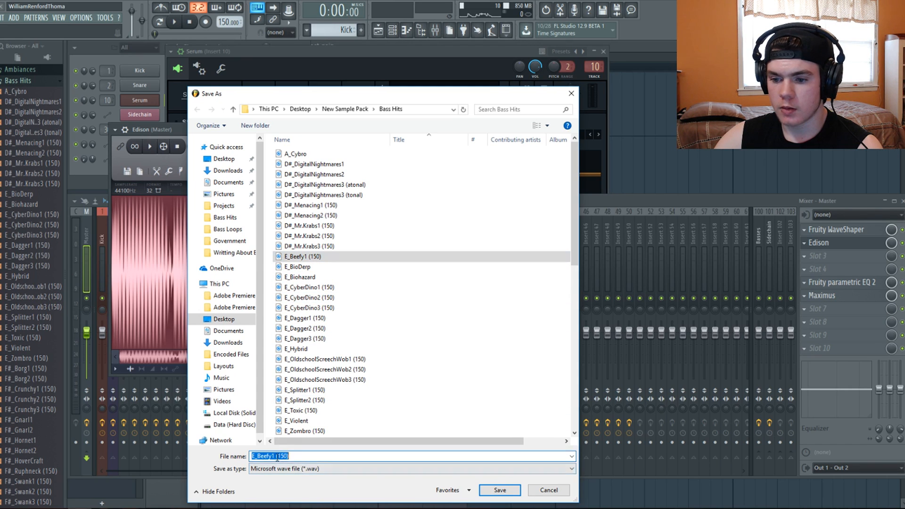
{"action": "key", "text": "BackSpace"}
{"action": "left_click", "coordinate": [280, 467]}
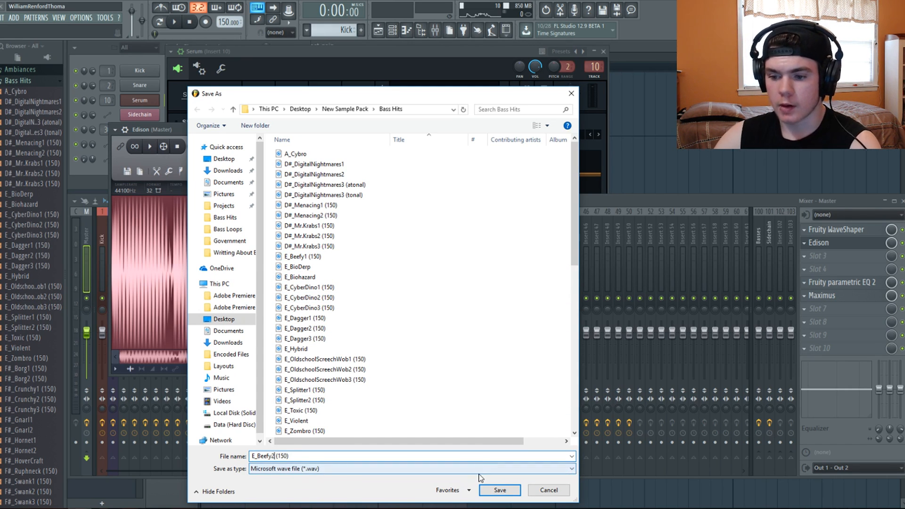
{"action": "left_click", "coordinate": [500, 490]}
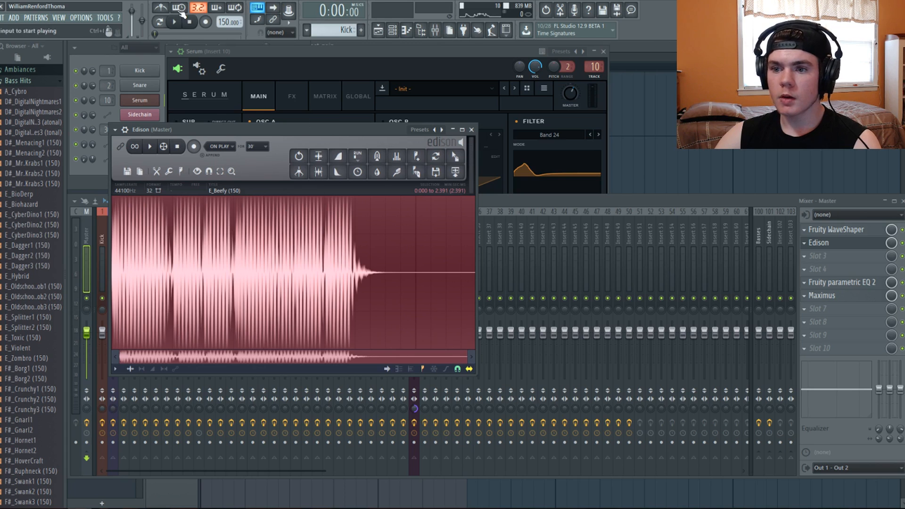
Step: Close Edison and lower oscillator A's Mirror warp in Serum while listening to the pattern
{"action": "key", "text": "space"}
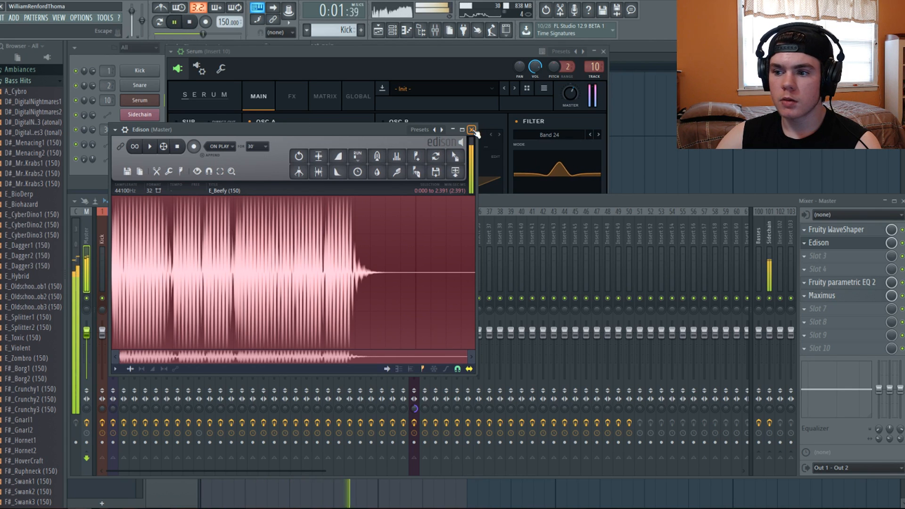
{"action": "left_click", "coordinate": [472, 129]}
{"action": "key", "text": "space"}
{"action": "left_click", "coordinate": [323, 59]}
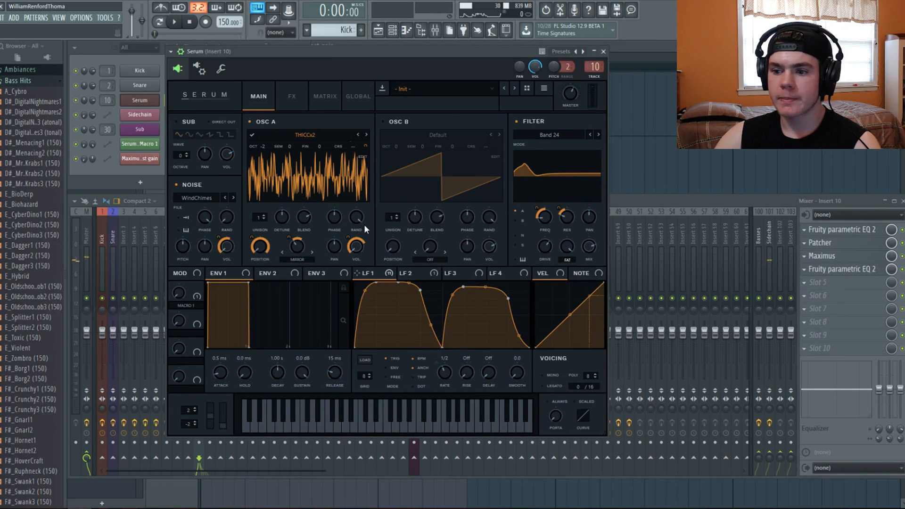
{"action": "key", "text": "space"}
{"action": "mouse_move", "coordinate": [305, 244]}
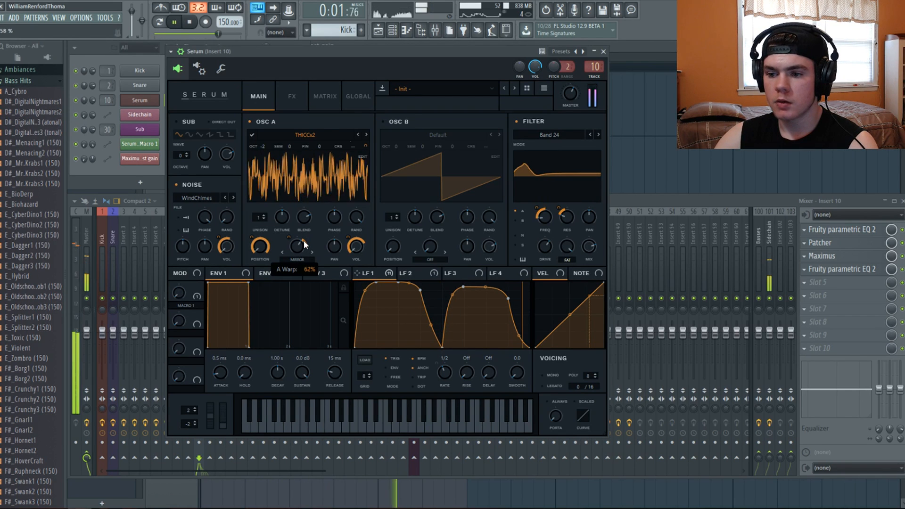
{"action": "left_click_drag", "start_coordinate": [304, 244], "coordinate": [301, 284]}
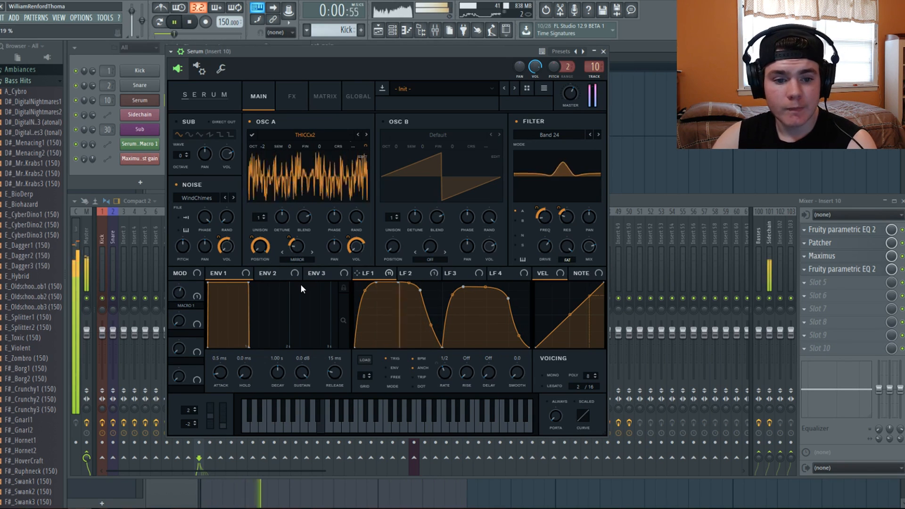
{"action": "left_click", "coordinate": [188, 22]}
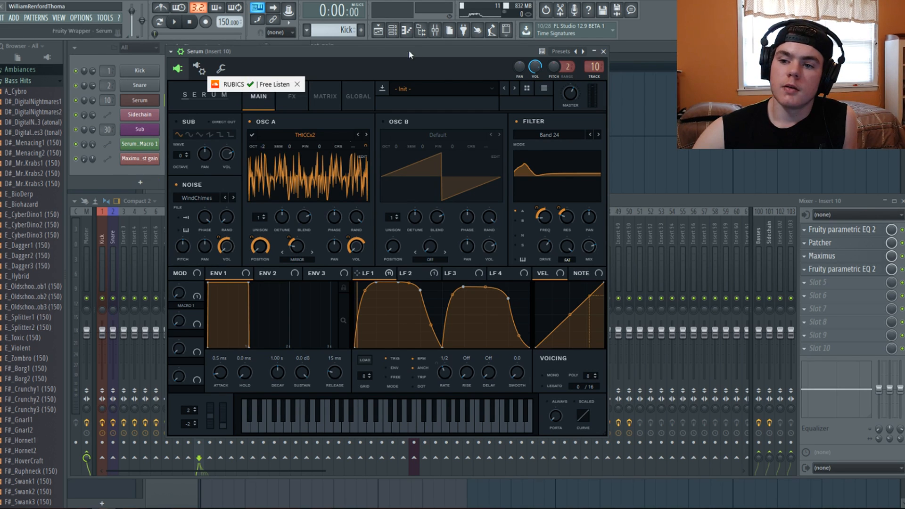
Step: Bring the browser window with the RUBICS SoundCloud profile into view and move it off the screen again
{"action": "left_click", "coordinate": [297, 93]}
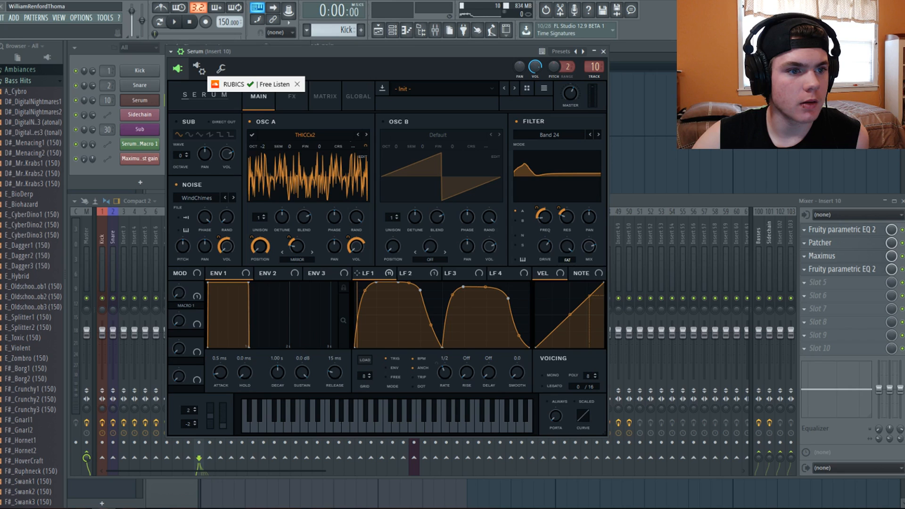
{"action": "left_click_drag", "start_coordinate": [254, 84], "coordinate": [329, 88]}
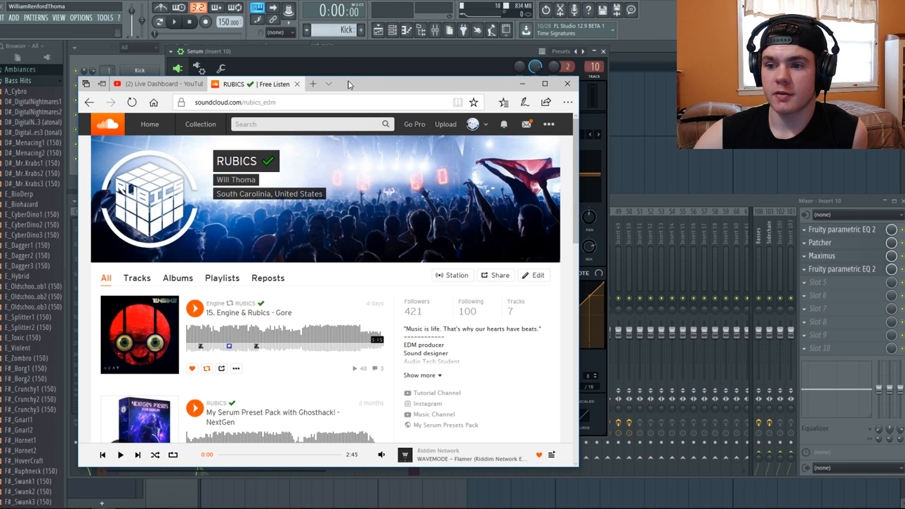
{"action": "left_click_drag", "start_coordinate": [348, 81], "coordinate": [0, 90]}
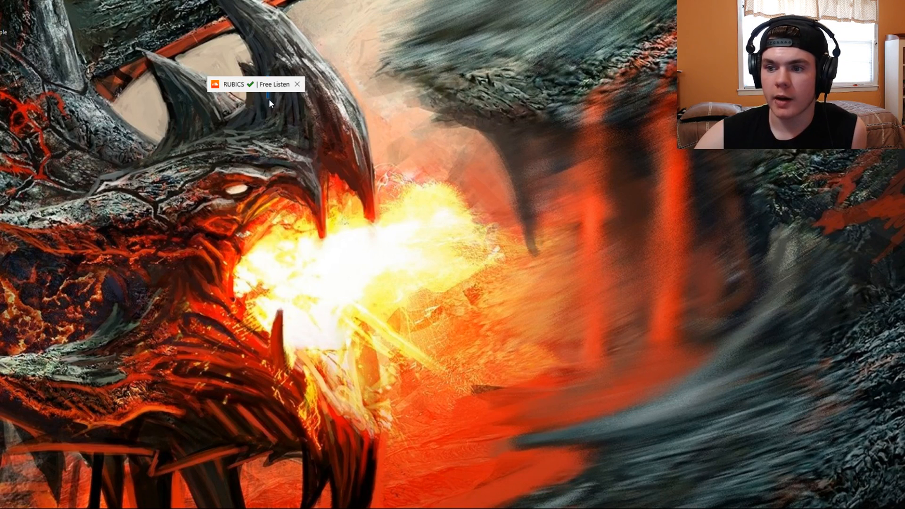
{"action": "left_click_drag", "start_coordinate": [272, 52], "coordinate": [273, 53]}
{"action": "left_click_drag", "start_coordinate": [315, 146], "coordinate": [157, 44]}
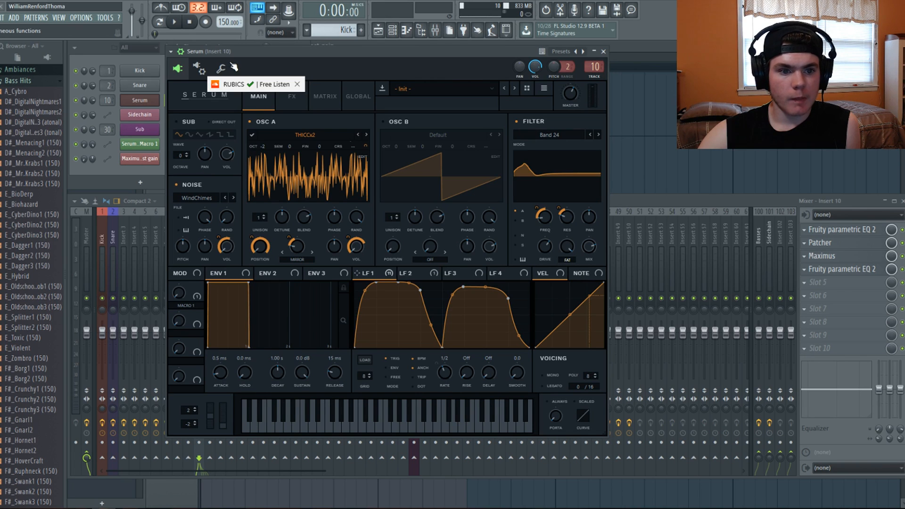
Step: Play the pattern and lower the Phaser mix in Serum's effects to 19% while listening
{"action": "key", "text": "space"}
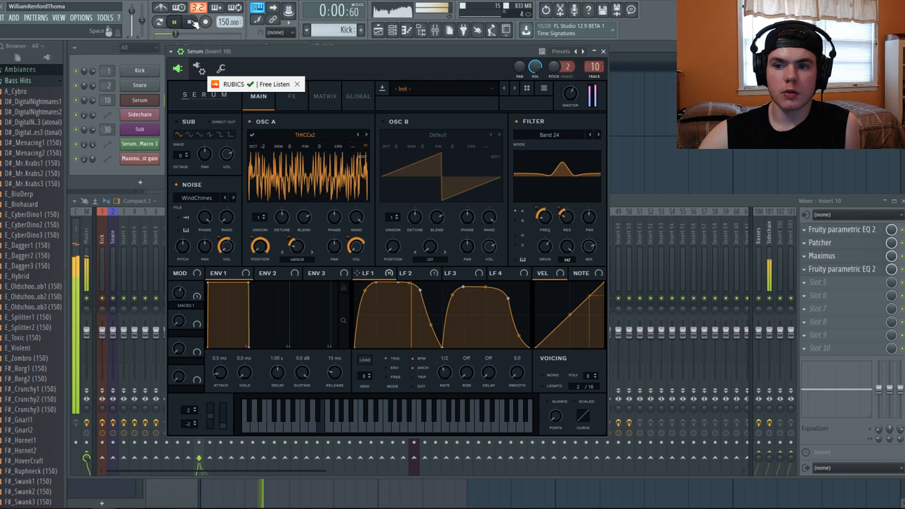
{"action": "left_click", "coordinate": [192, 23]}
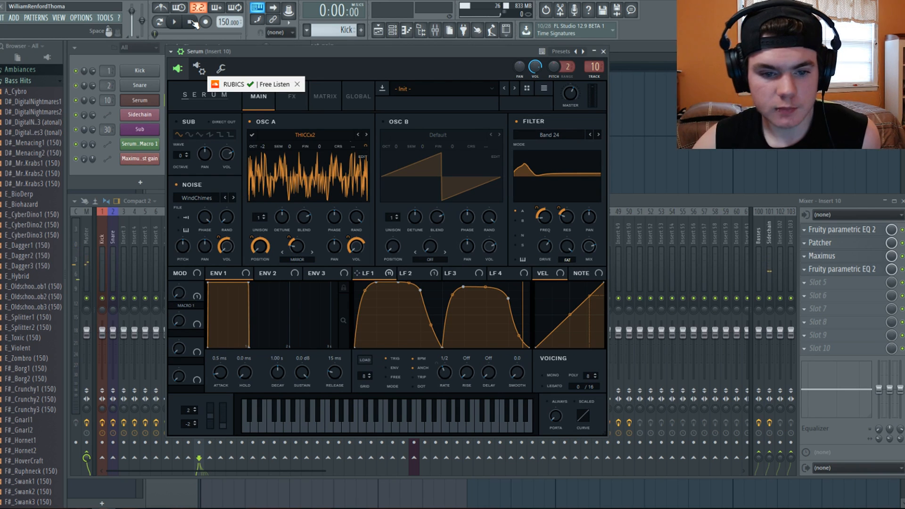
{"action": "left_click", "coordinate": [178, 23]}
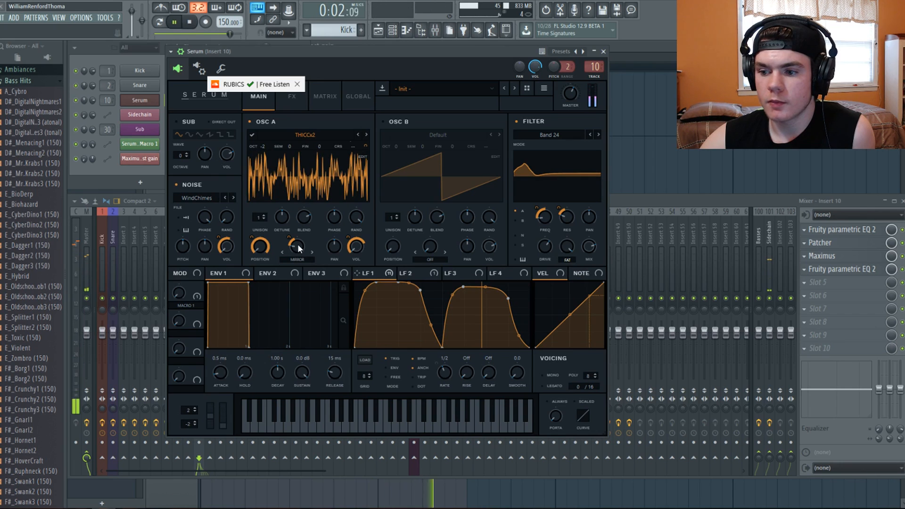
{"action": "left_click", "coordinate": [304, 101]}
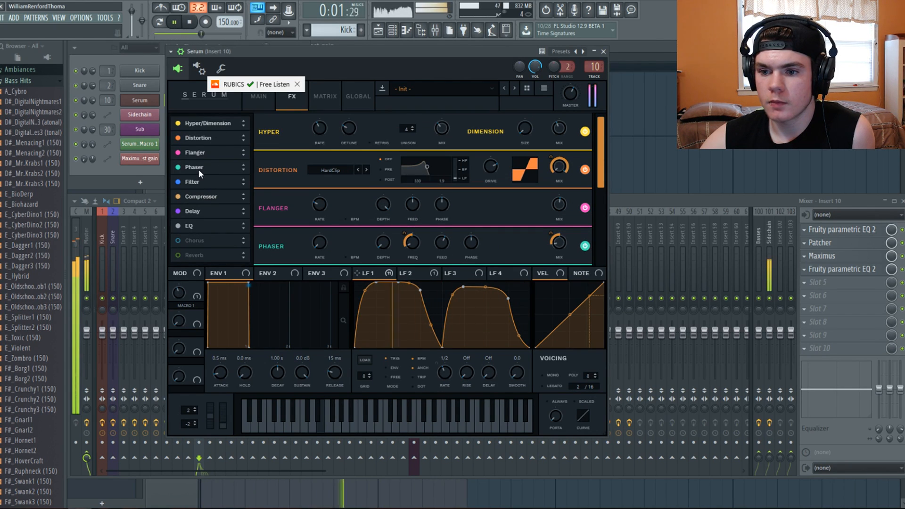
{"action": "scroll", "coordinate": [199, 169], "scroll_direction": "down", "scroll_amount": 3}
{"action": "mouse_move", "coordinate": [562, 99]}
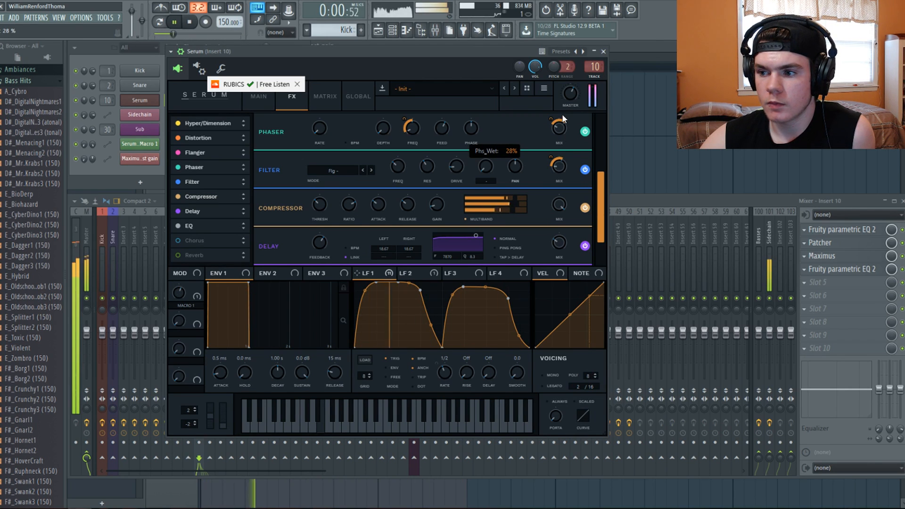
{"action": "left_click_drag", "start_coordinate": [562, 114], "coordinate": [562, 128]}
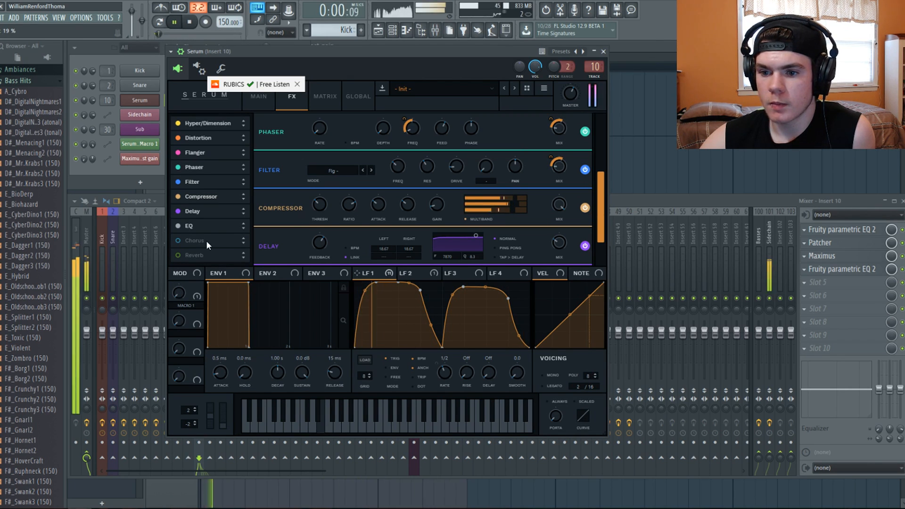
Step: Raise the mix of Serum's Filter effect to maximum, close the synth and stop playback
{"action": "scroll", "coordinate": [208, 177], "scroll_direction": "down", "scroll_amount": 1}
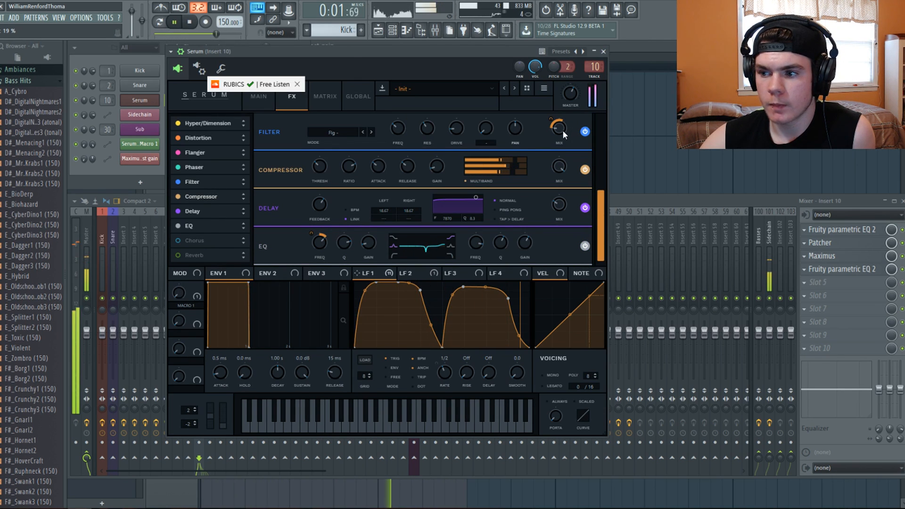
{"action": "left_click_drag", "start_coordinate": [558, 127], "coordinate": [567, 112]}
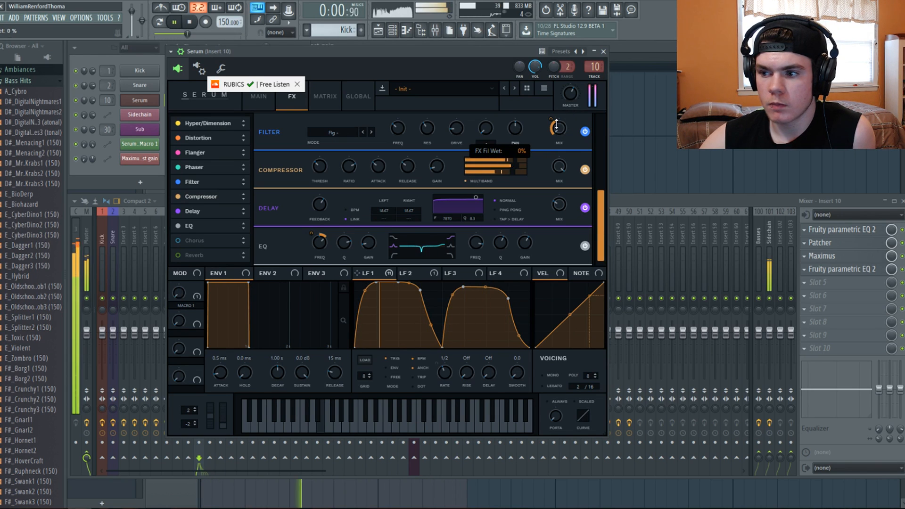
{"action": "left_click_drag", "start_coordinate": [556, 122], "coordinate": [558, 91]}
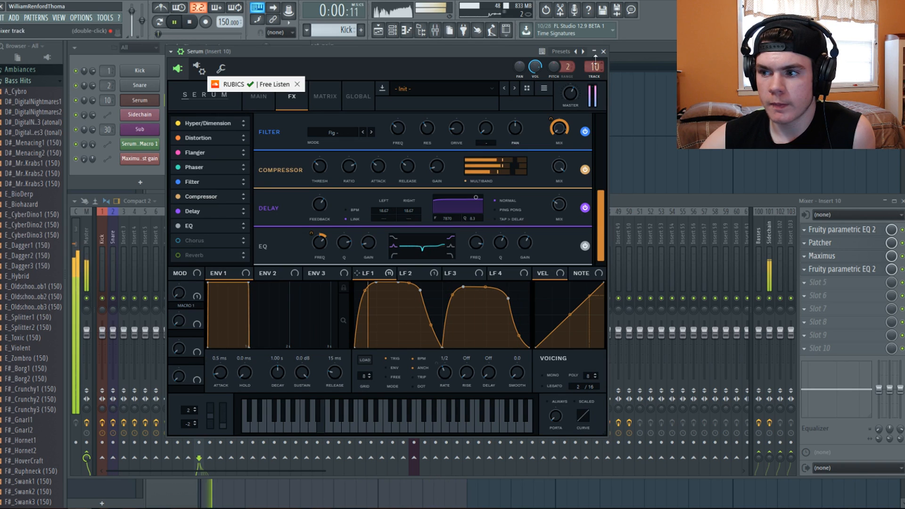
{"action": "left_click", "coordinate": [603, 51]}
{"action": "key", "text": "space"}
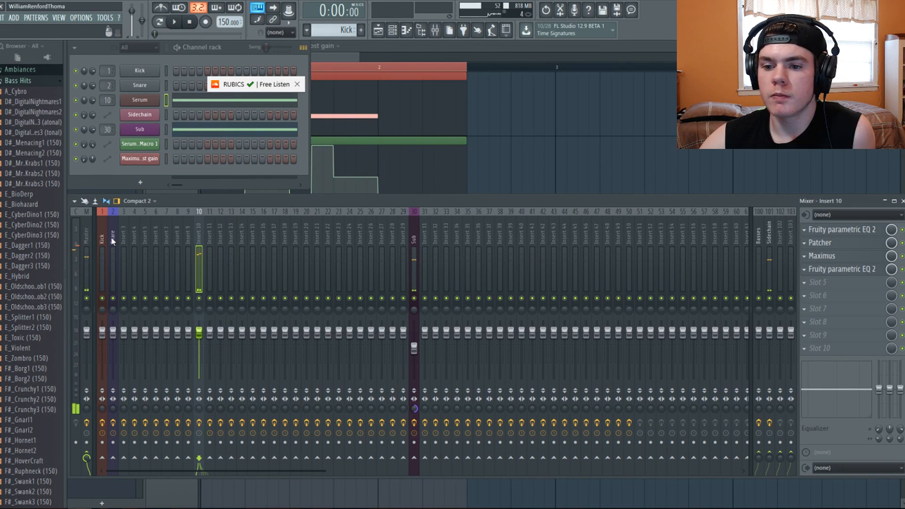
Step: Open Edison on the Master track, delete the old recording and record a fresh pass of the pattern
{"action": "left_click", "coordinate": [86, 234]}
{"action": "left_click", "coordinate": [833, 245]}
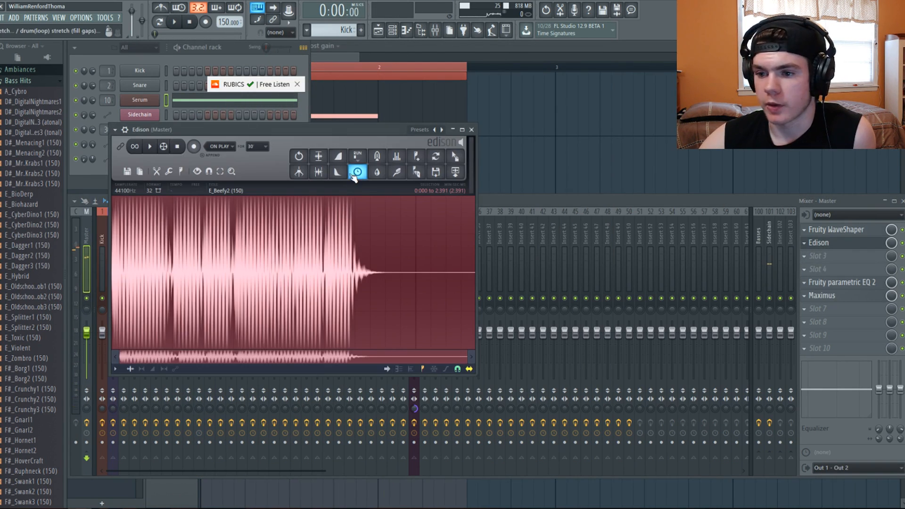
{"action": "left_click", "coordinate": [175, 147]}
{"action": "left_click", "coordinate": [177, 147]}
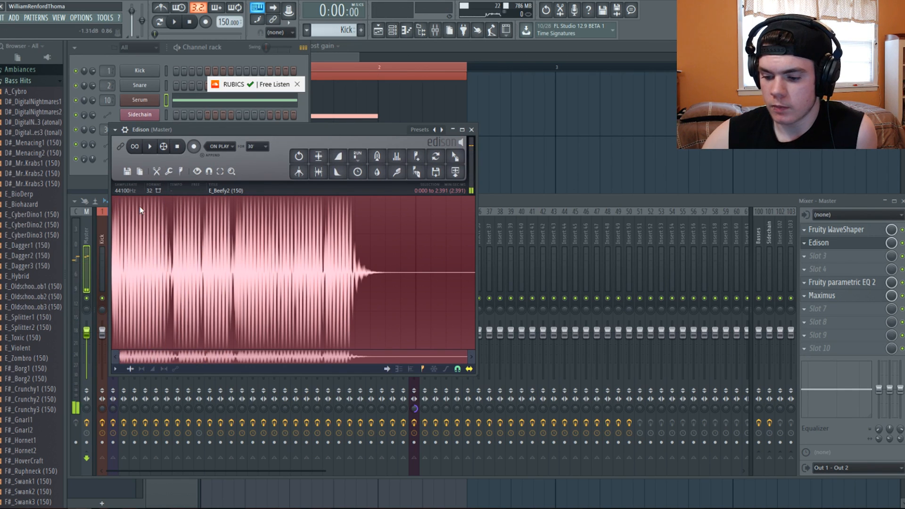
{"action": "key", "text": "Delete"}
{"action": "left_click", "coordinate": [195, 148]}
{"action": "left_click", "coordinate": [174, 22]}
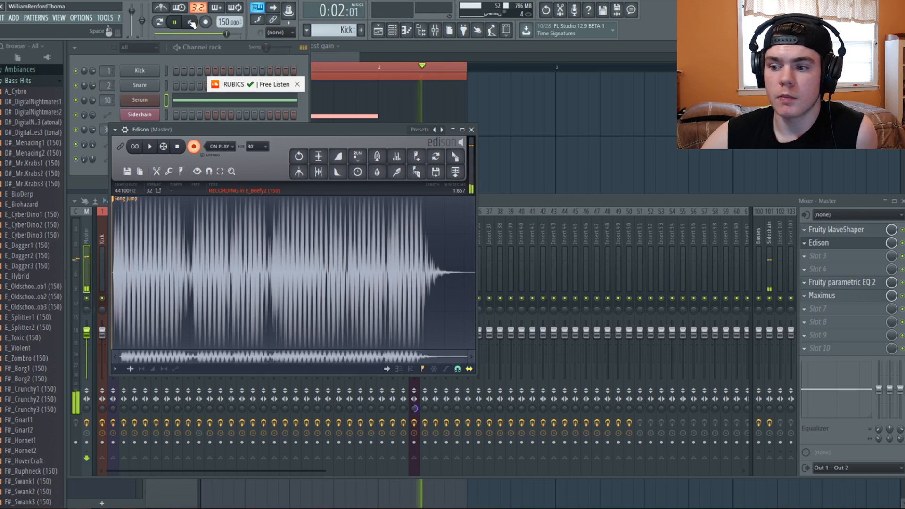
{"action": "left_click", "coordinate": [191, 23]}
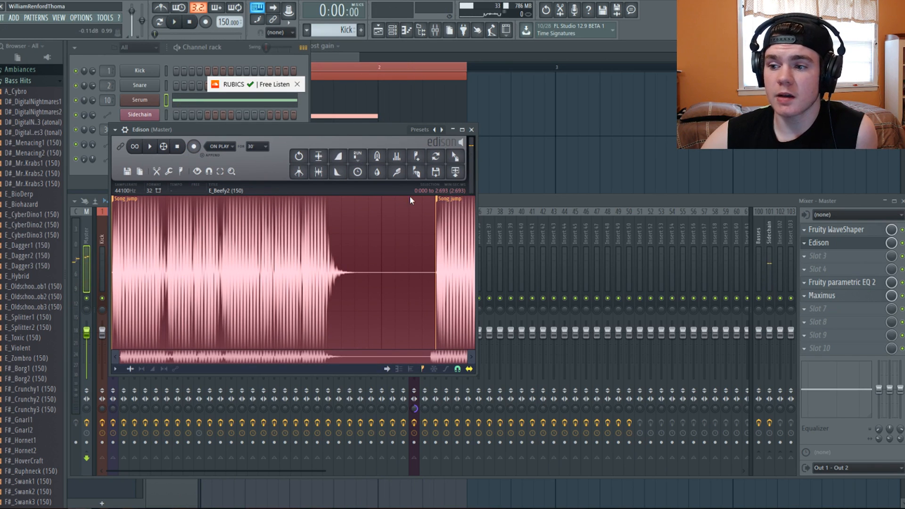
Step: Trim the new recording by deleting the repeat after the second Song jump marker and the silence at the start
{"action": "left_click", "coordinate": [444, 199]}
{"action": "key", "text": "Delete"}
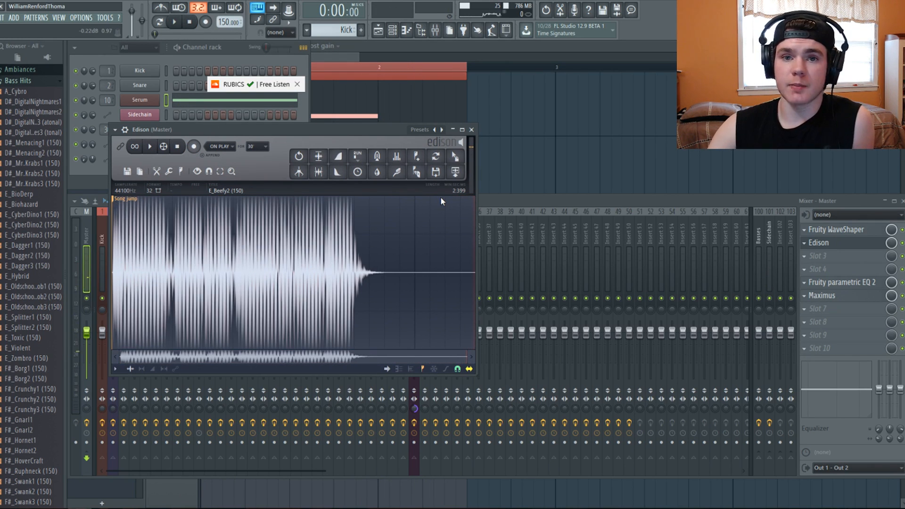
{"action": "left_click_drag", "start_coordinate": [469, 357], "coordinate": [163, 365]}
{"action": "left_click_drag", "start_coordinate": [120, 274], "coordinate": [78, 275]}
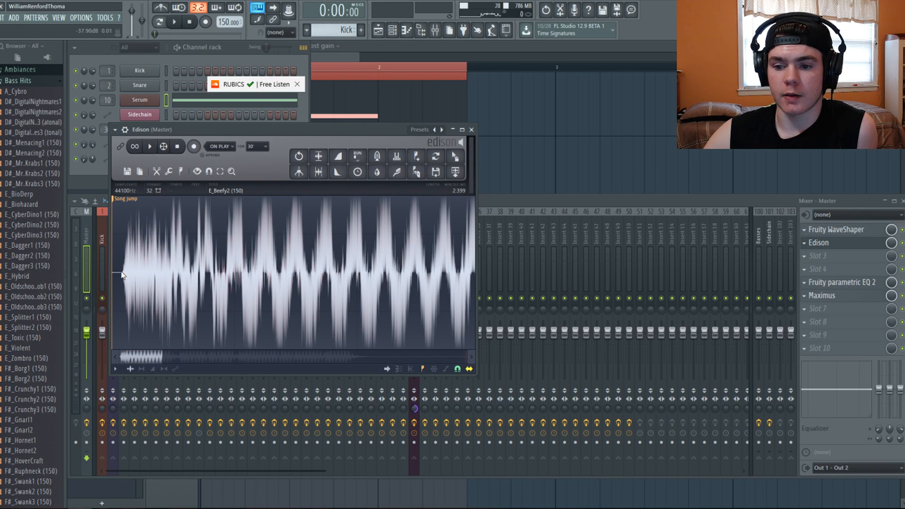
{"action": "key", "text": "Delete"}
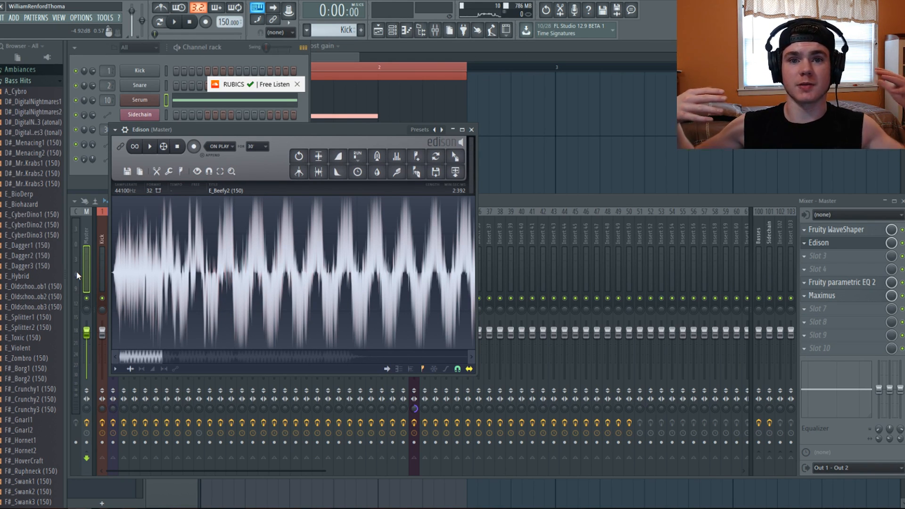
{"action": "double_click", "coordinate": [158, 357]}
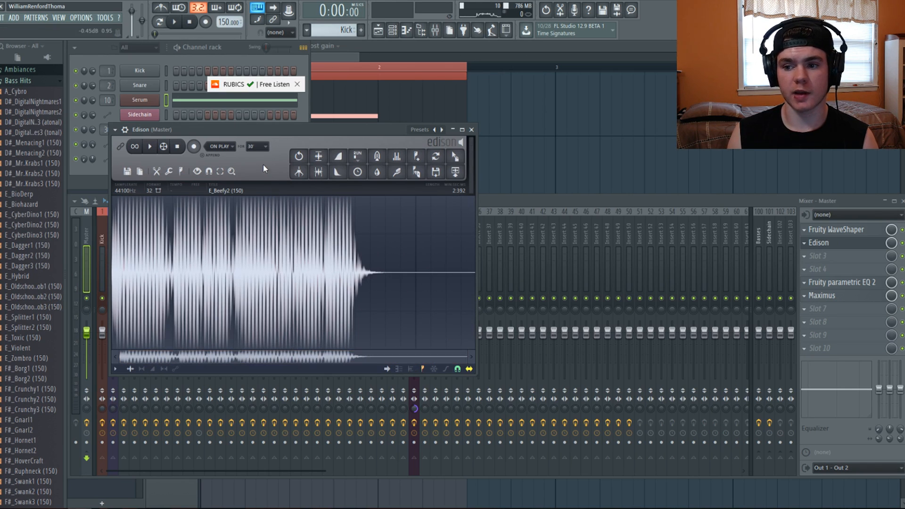
Step: Select the entire trimmed recording and normalize it
{"action": "left_click_drag", "start_coordinate": [263, 245], "coordinate": [568, 259]}
{"action": "double_click", "coordinate": [287, 241]}
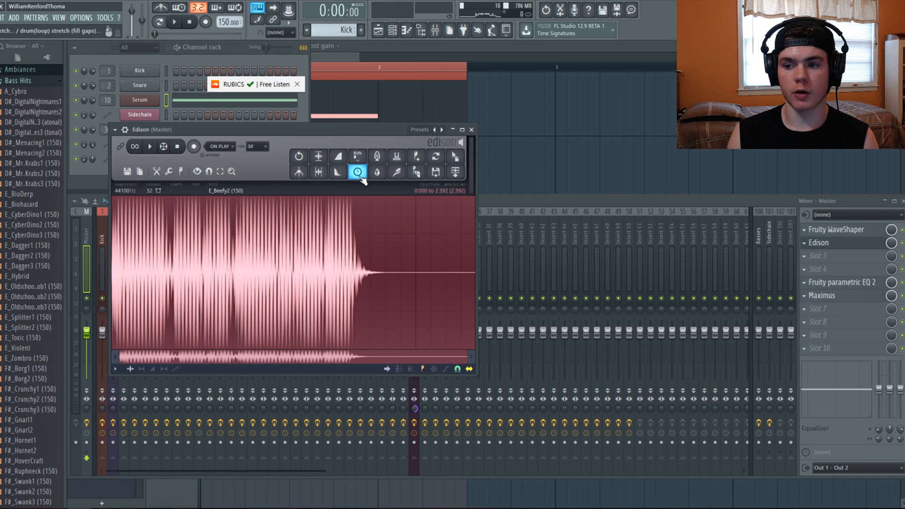
{"action": "left_click", "coordinate": [319, 156]}
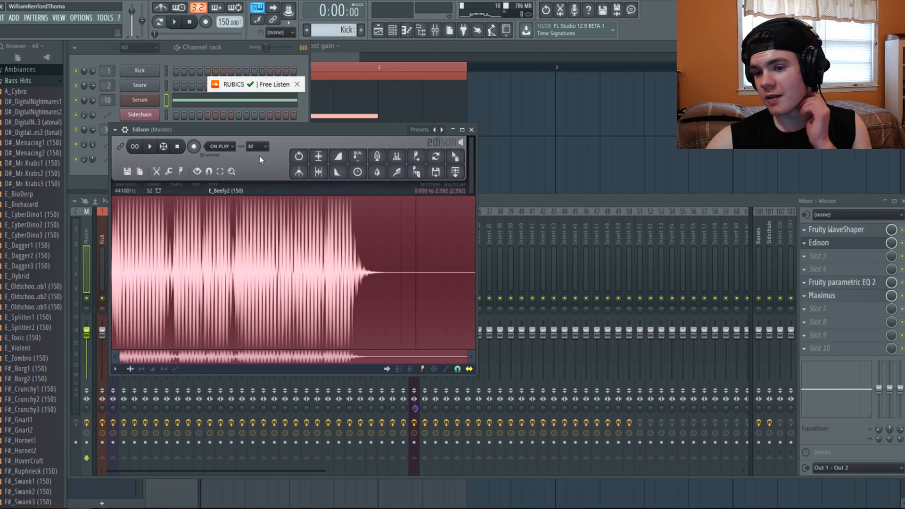
Step: Save the sample as the wave file "E_Beefy3 (150)" in the Bass Hits folder
{"action": "left_click", "coordinate": [128, 173]}
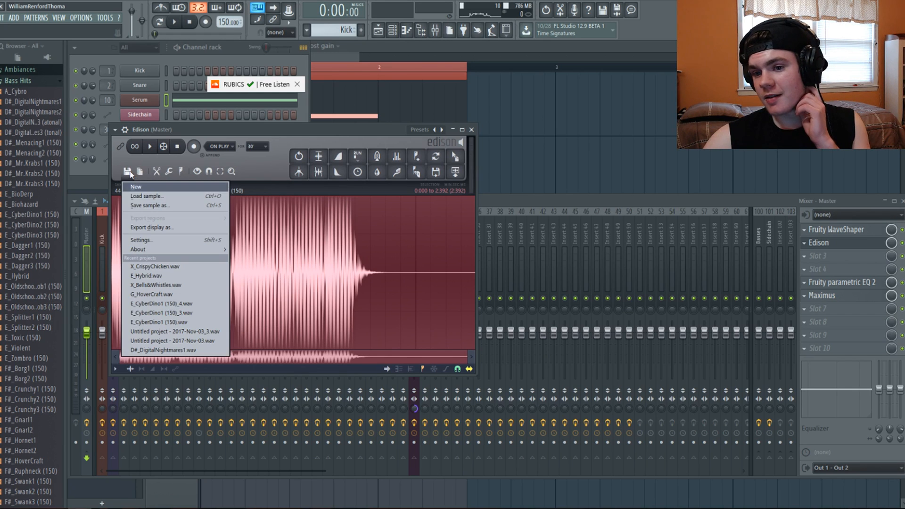
{"action": "left_click", "coordinate": [152, 208]}
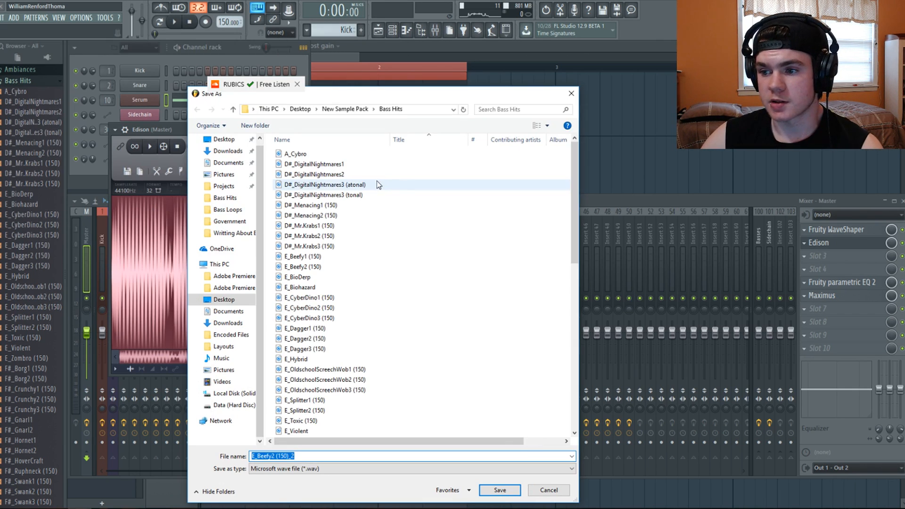
{"action": "left_click", "coordinate": [332, 267]}
{"action": "left_click", "coordinate": [276, 456]}
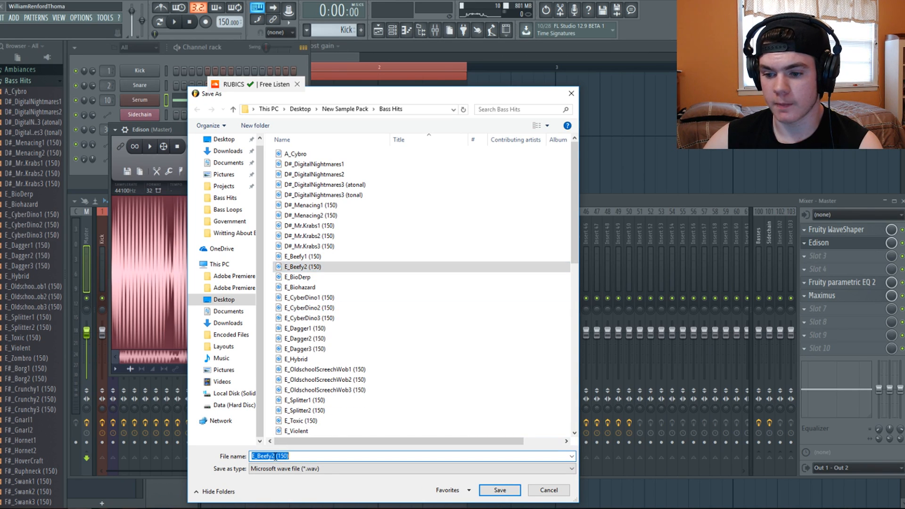
{"action": "left_click", "coordinate": [274, 470]}
{"action": "left_click", "coordinate": [275, 457]}
{"action": "key", "text": "BackSpace"}
{"action": "type", "text": "3"}
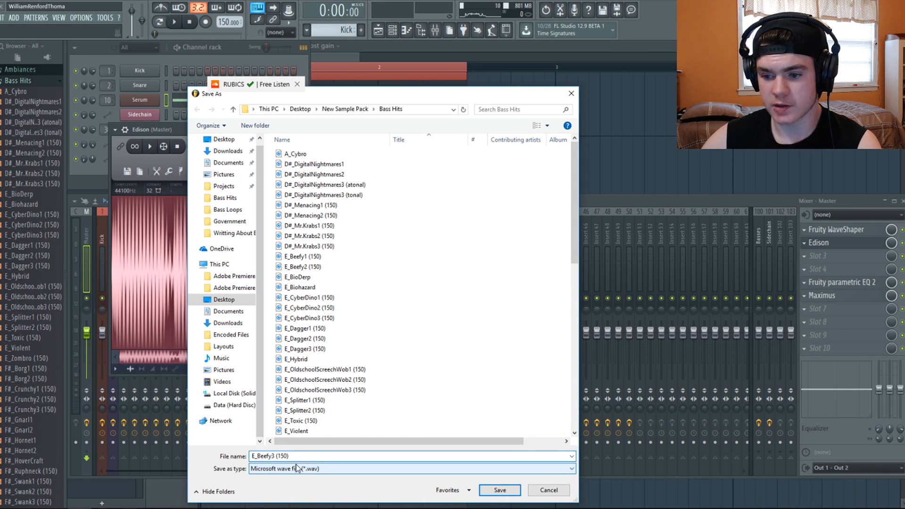
{"action": "left_click", "coordinate": [489, 493]}
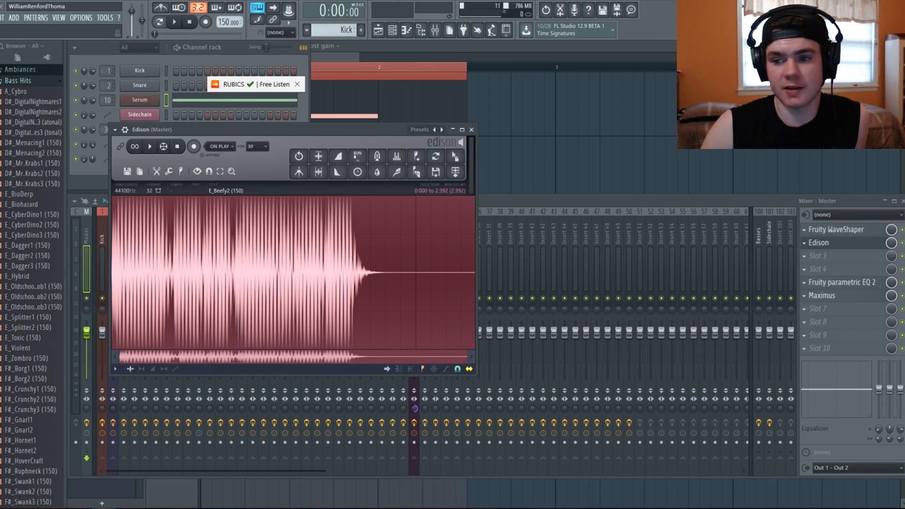
Step: Play back the hit in Edison, and close the project without saving changes to untitled.flp
{"action": "left_click", "coordinate": [153, 147]}
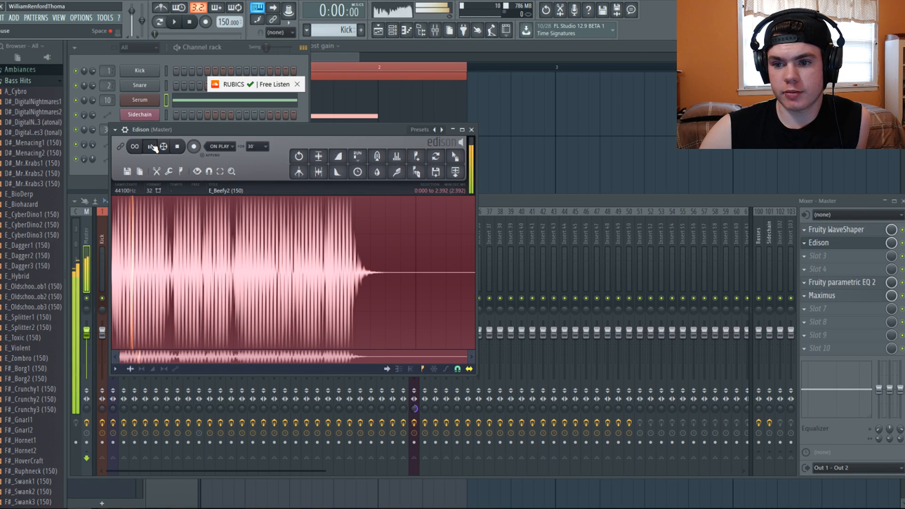
{"action": "left_click", "coordinate": [177, 147]}
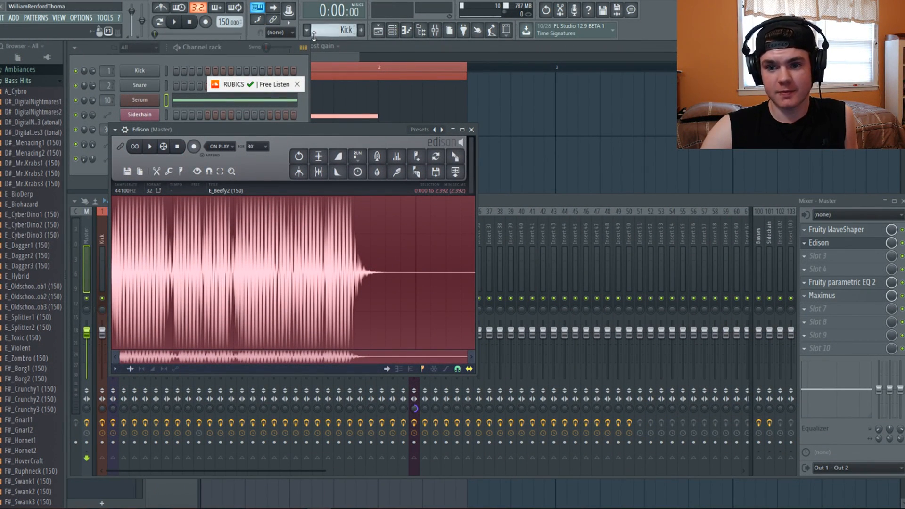
{"action": "key", "text": "ctrl+n"}
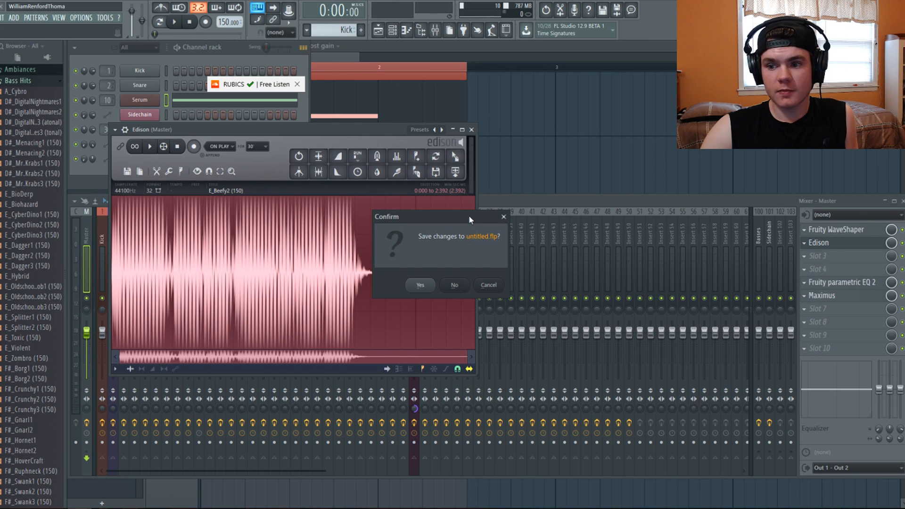
{"action": "left_click", "coordinate": [454, 285]}
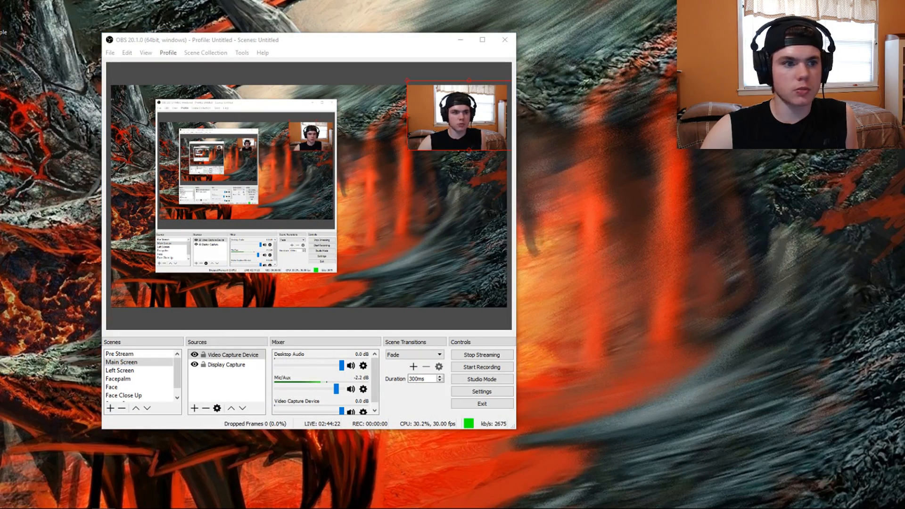
Step: Switch to the browser, bring its window into view and look through the older uploads on the ChillzHeaven YouTube channel
{"action": "key", "text": "alt+Tab"}
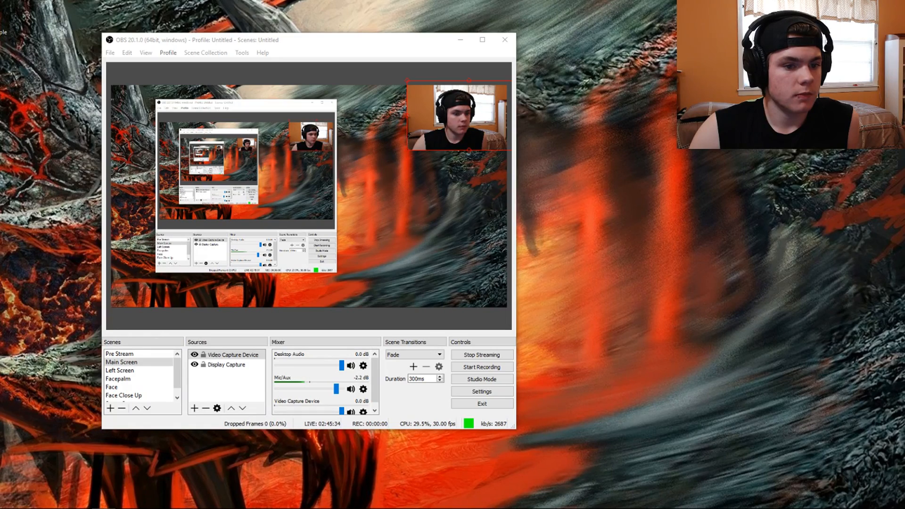
{"action": "key", "text": "alt+Tab"}
{"action": "left_click_drag", "start_coordinate": [273, 33], "coordinate": [382, 42]}
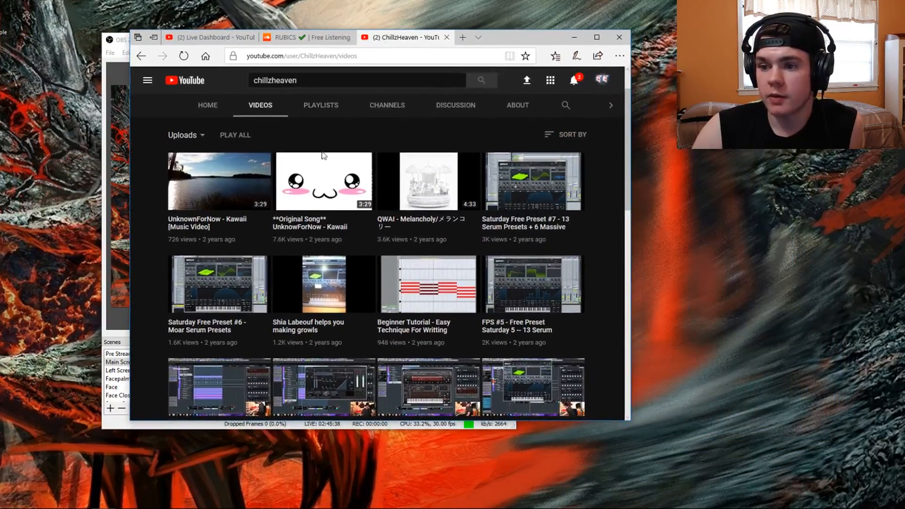
{"action": "scroll", "coordinate": [444, 245], "scroll_direction": "down", "scroll_amount": 5}
{"action": "scroll", "coordinate": [444, 245], "scroll_direction": "down", "scroll_amount": 7}
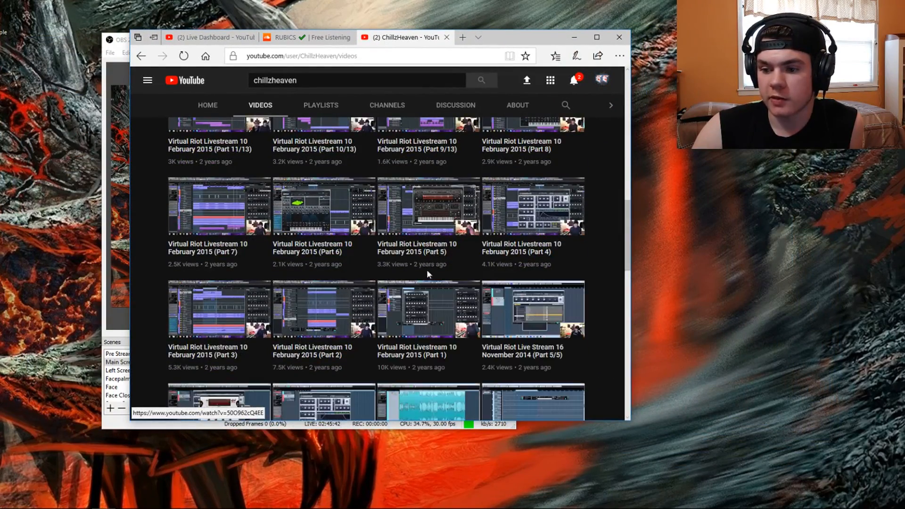
{"action": "scroll", "coordinate": [429, 269], "scroll_direction": "down", "scroll_amount": 10}
{"action": "scroll", "coordinate": [428, 279], "scroll_direction": "down", "scroll_amount": 10}
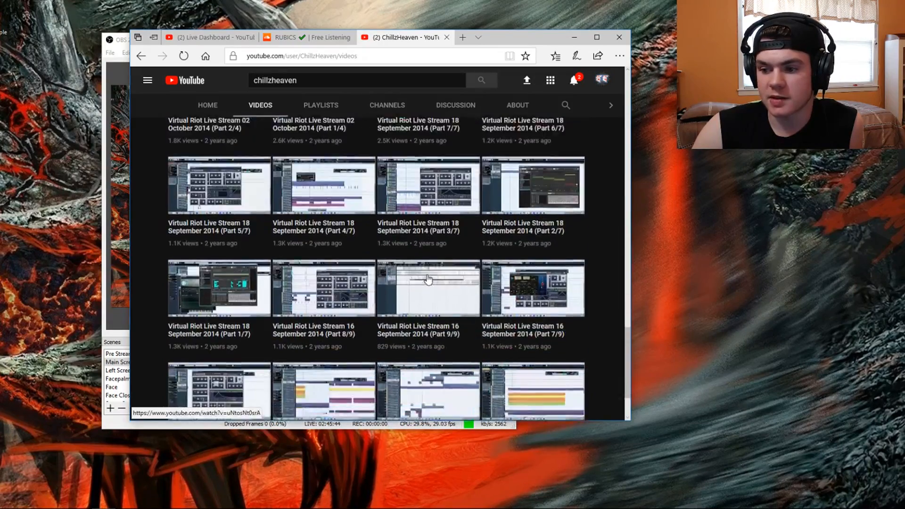
{"action": "scroll", "coordinate": [428, 279], "scroll_direction": "down", "scroll_amount": 7}
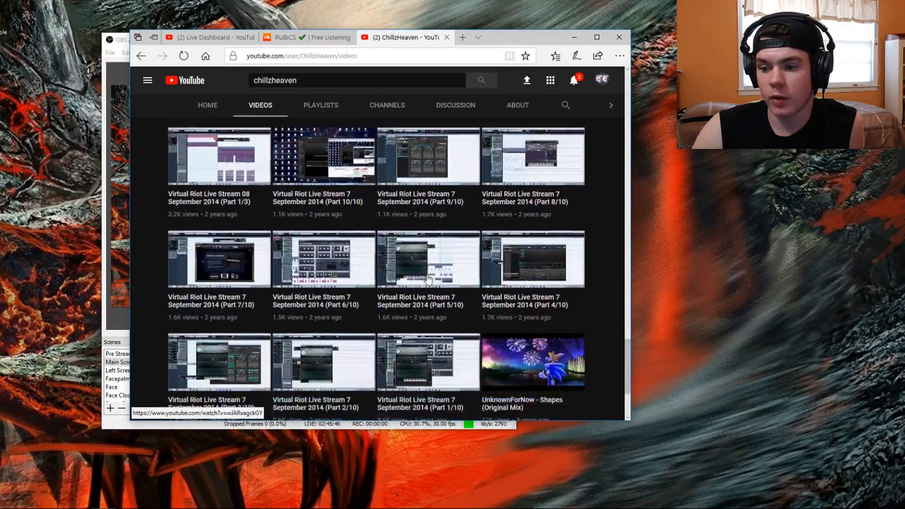
{"action": "scroll", "coordinate": [428, 279], "scroll_direction": "up", "scroll_amount": 10}
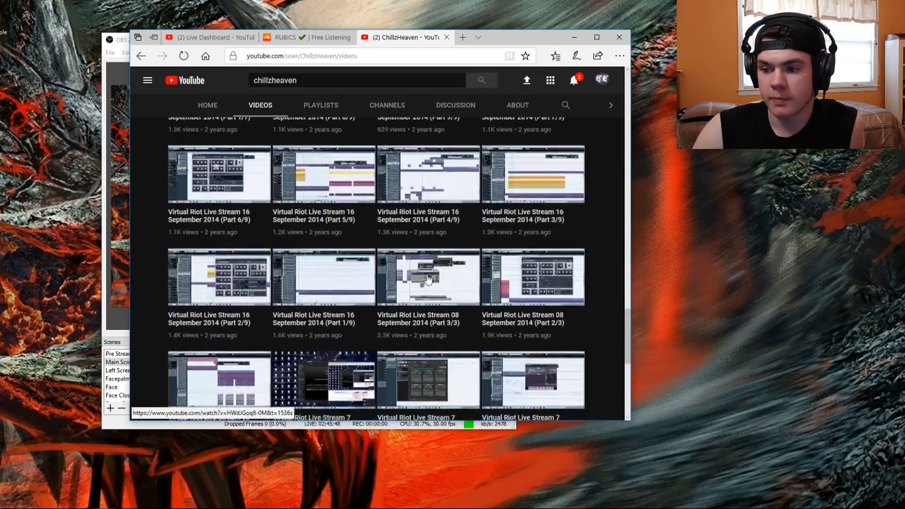
Step: Minimize the browser to get to OBS, and switch the live stream to the Face Close Up scene
{"action": "scroll", "coordinate": [428, 279], "scroll_direction": "up", "scroll_amount": 15}
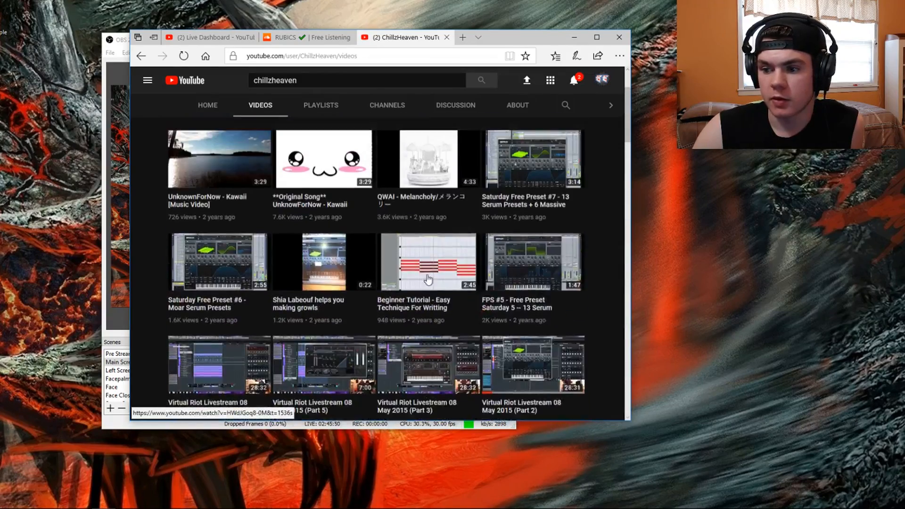
{"action": "left_click", "coordinate": [574, 37]}
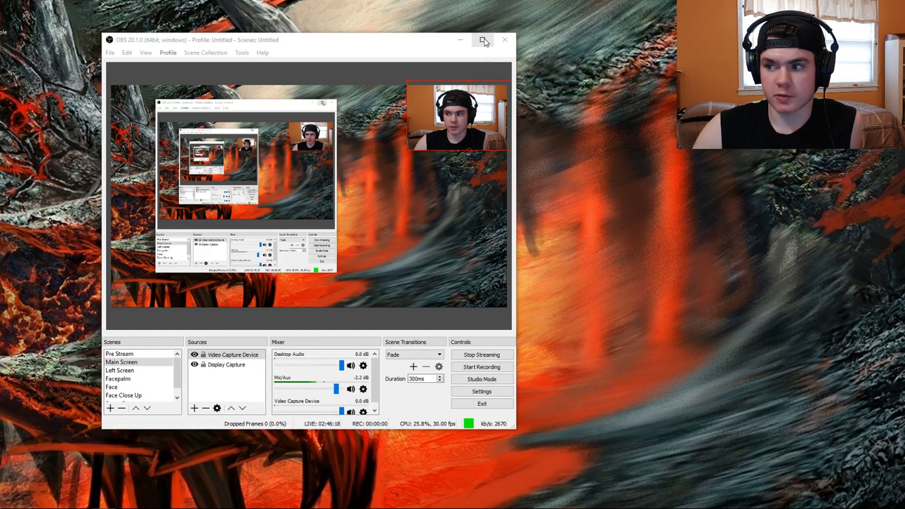
{"action": "left_click", "coordinate": [182, 375]}
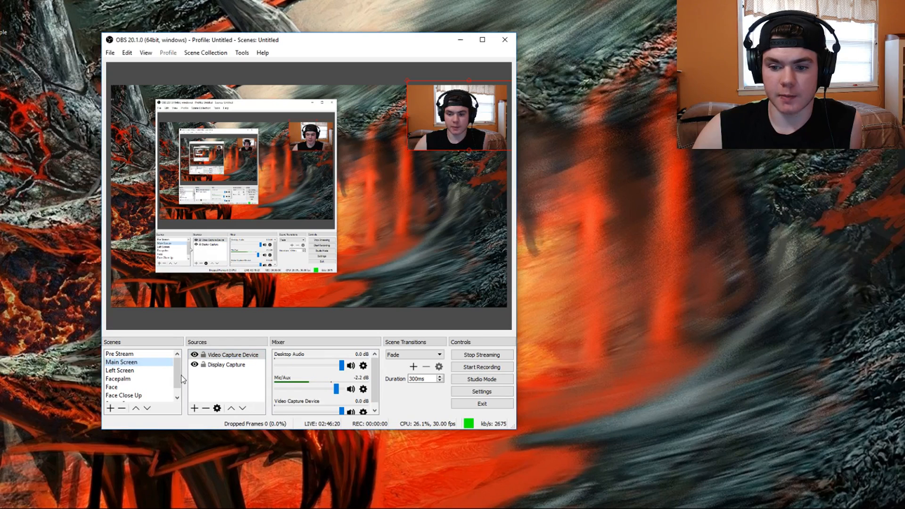
{"action": "mouse_move", "coordinate": [179, 372]}
{"action": "left_mouse_down"}
{"action": "mouse_move", "coordinate": [181, 389]}
{"action": "mouse_move", "coordinate": [184, 361]}
{"action": "mouse_move", "coordinate": [184, 389]}
{"action": "left_mouse_up"}
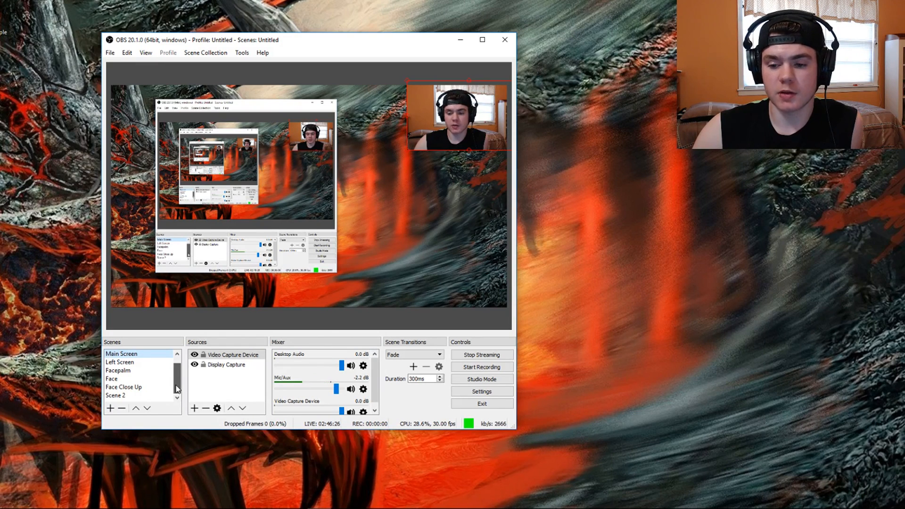
{"action": "left_click_drag", "start_coordinate": [178, 371], "coordinate": [179, 362]}
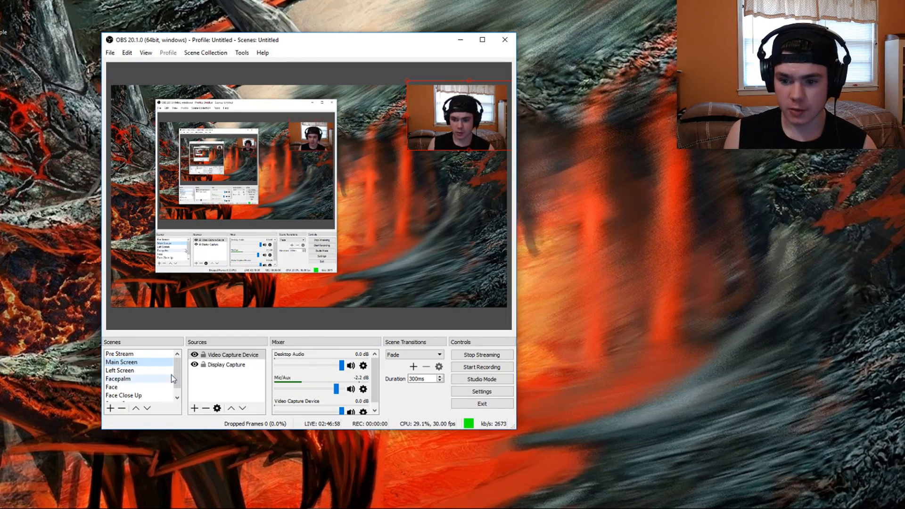
{"action": "left_click", "coordinate": [141, 396]}
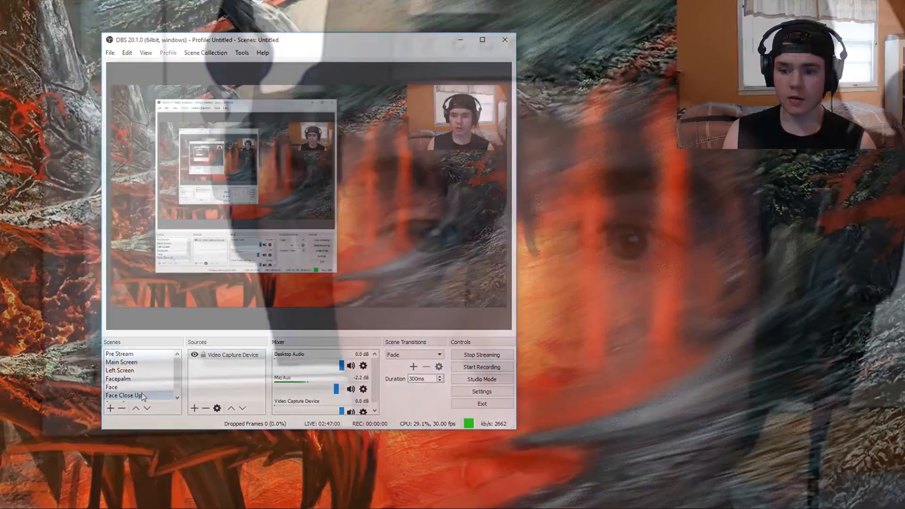